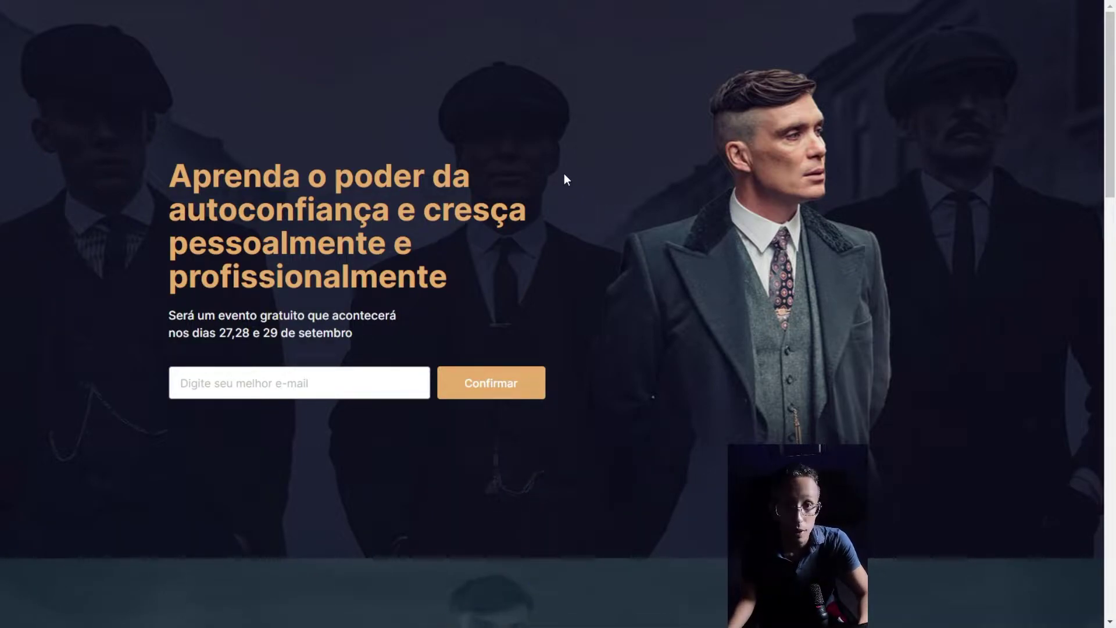
- Examine the finished event page's sections in desktop layout and in the responsive mobile view at 428 px width
{"action": "scroll", "coordinate": [558, 150], "scroll_direction": "down", "scroll_amount": 5}
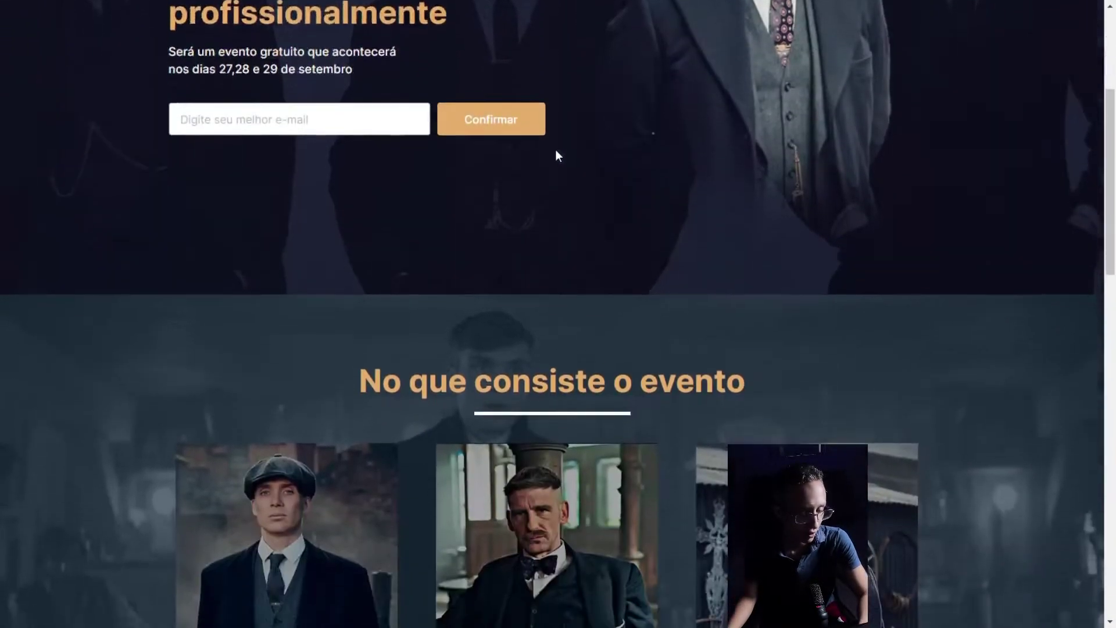
{"action": "scroll", "coordinate": [557, 156], "scroll_direction": "down", "scroll_amount": 9}
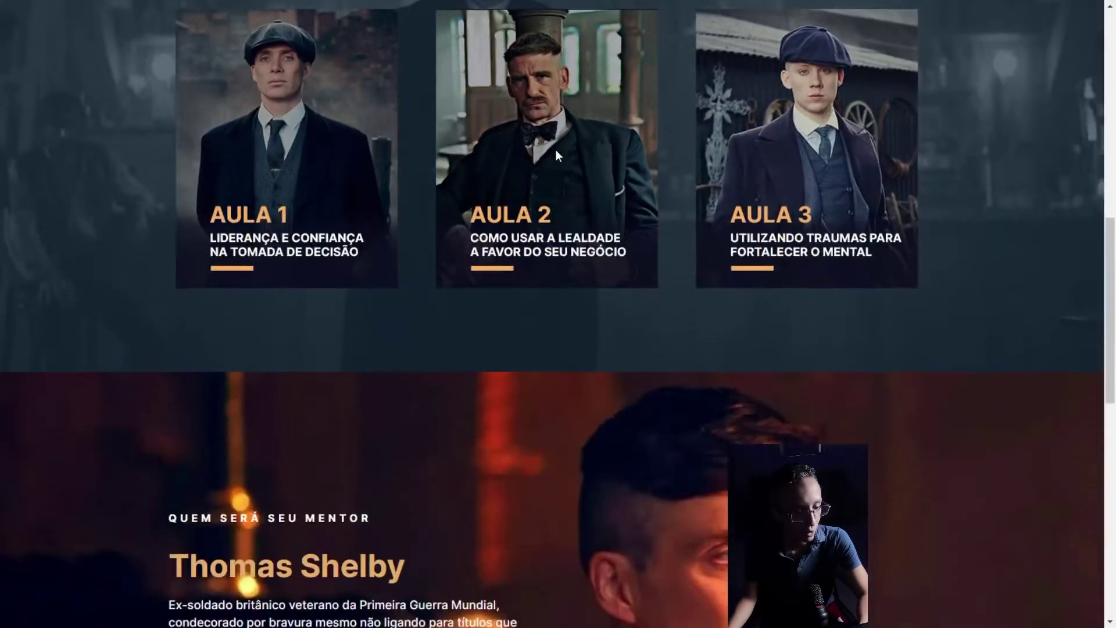
{"action": "scroll", "coordinate": [558, 156], "scroll_direction": "down", "scroll_amount": 10}
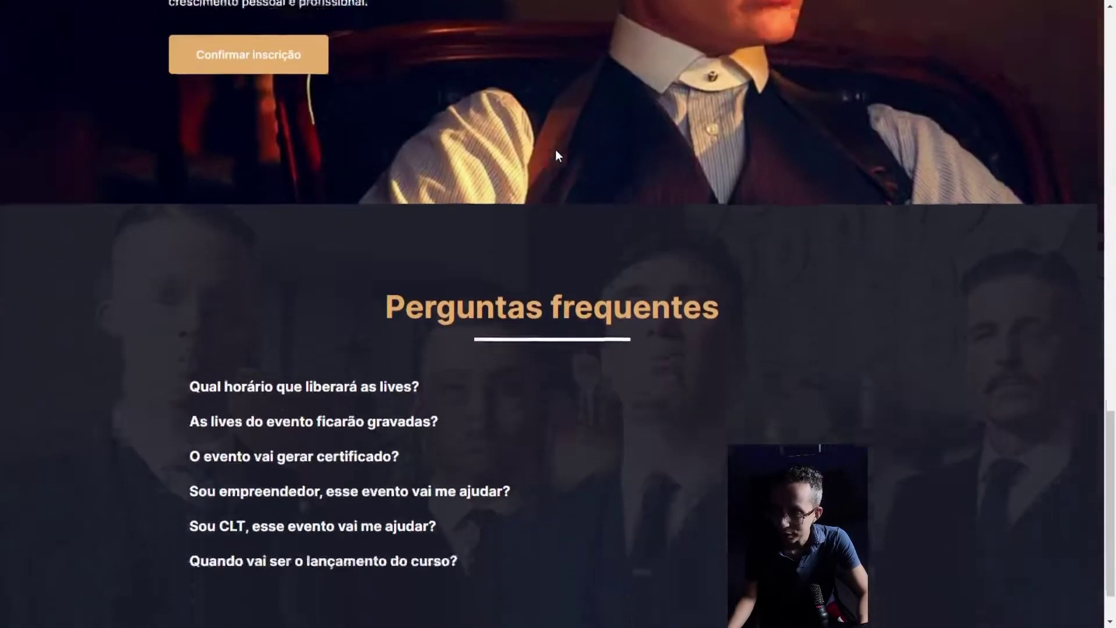
{"action": "scroll", "coordinate": [556, 156], "scroll_direction": "up", "scroll_amount": 20}
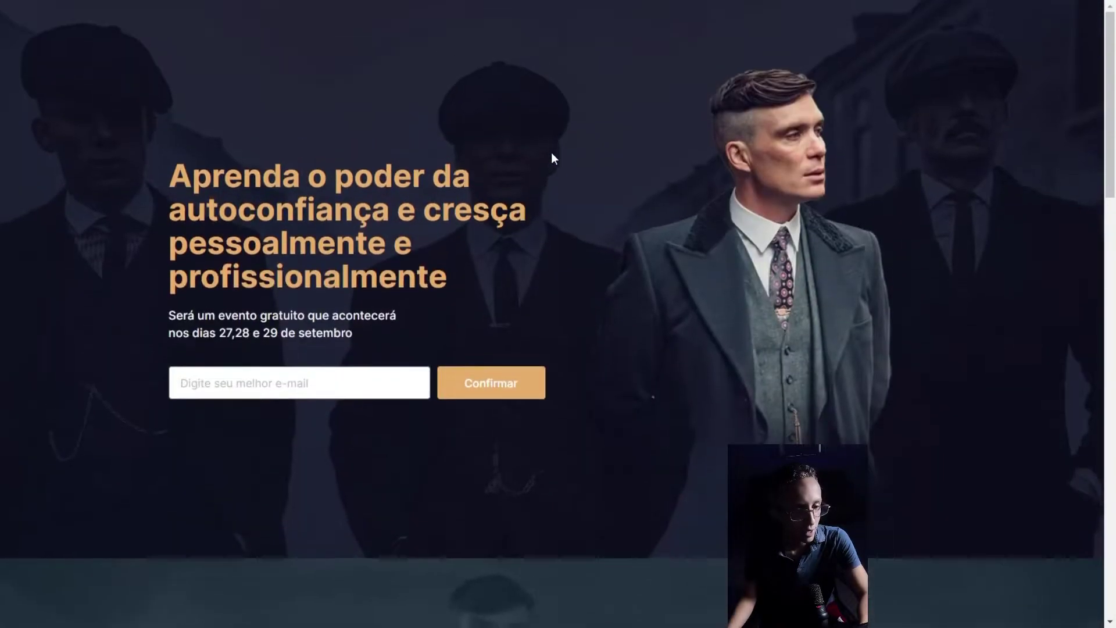
{"action": "right_click", "coordinate": [552, 154]}
{"action": "left_click", "coordinate": [619, 389]}
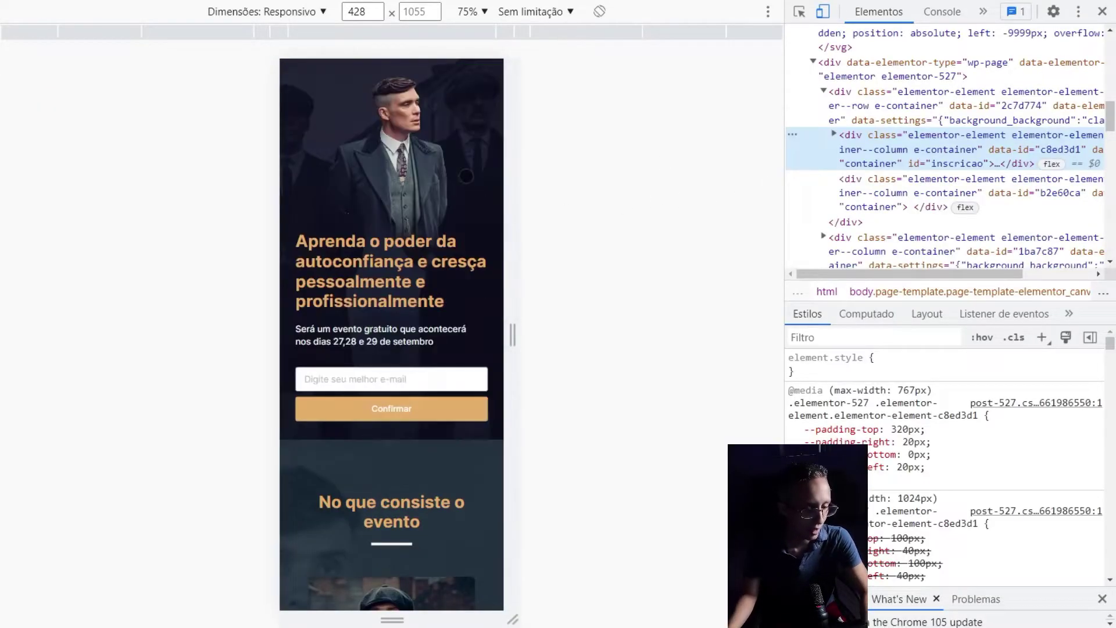
{"action": "scroll", "coordinate": [463, 148], "scroll_direction": "down", "scroll_amount": 10}
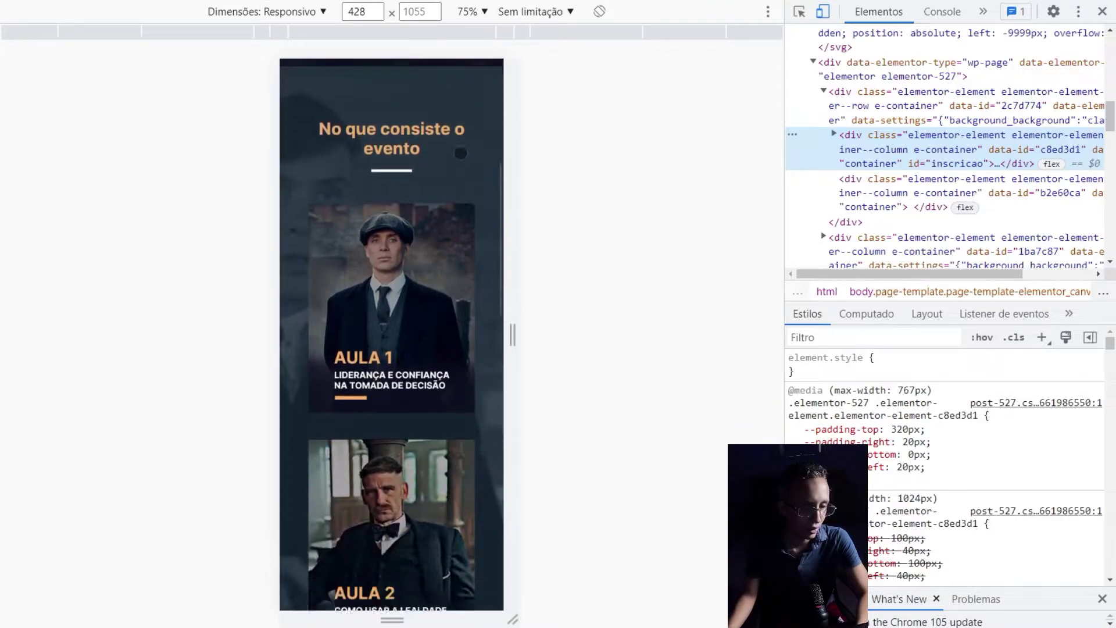
{"action": "scroll", "coordinate": [461, 153], "scroll_direction": "down", "scroll_amount": 10}
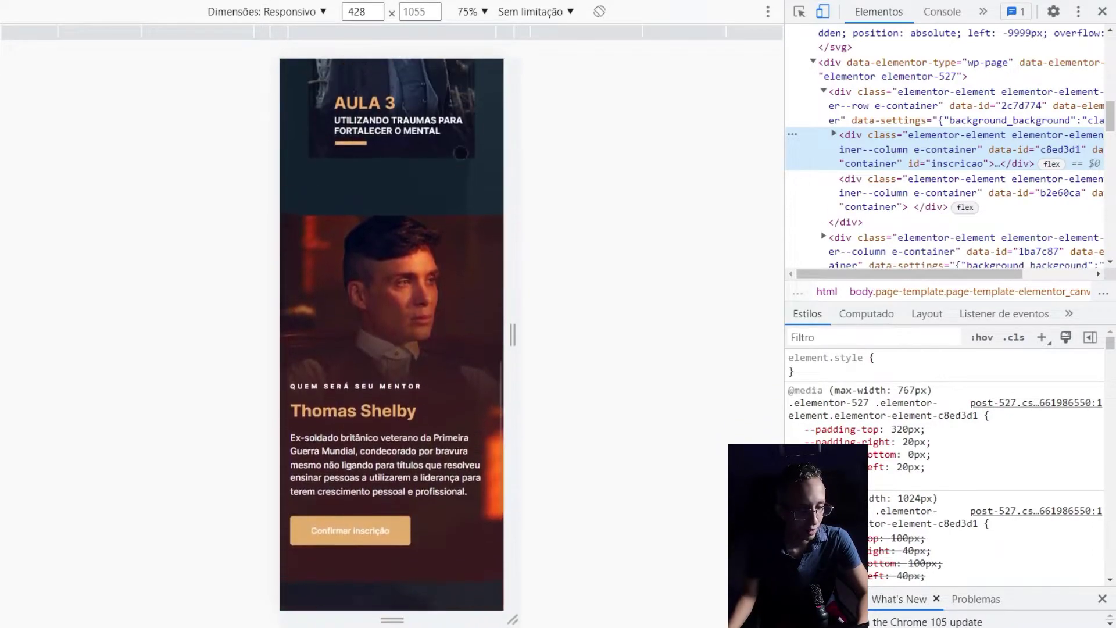
{"action": "scroll", "coordinate": [460, 153], "scroll_direction": "down", "scroll_amount": 3}
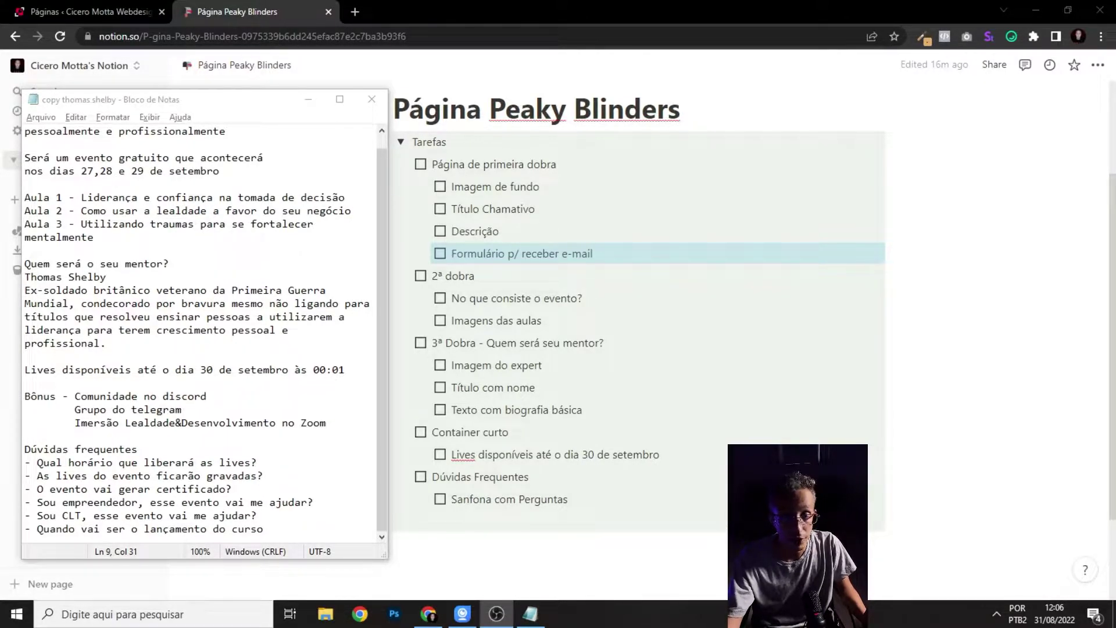
- Review the sales copy in the "copy thomas shelby" text file and the task checklist on the Página Peaky Blinders Notion page
{"action": "scroll", "coordinate": [475, 394], "scroll_direction": "up", "scroll_amount": 3}
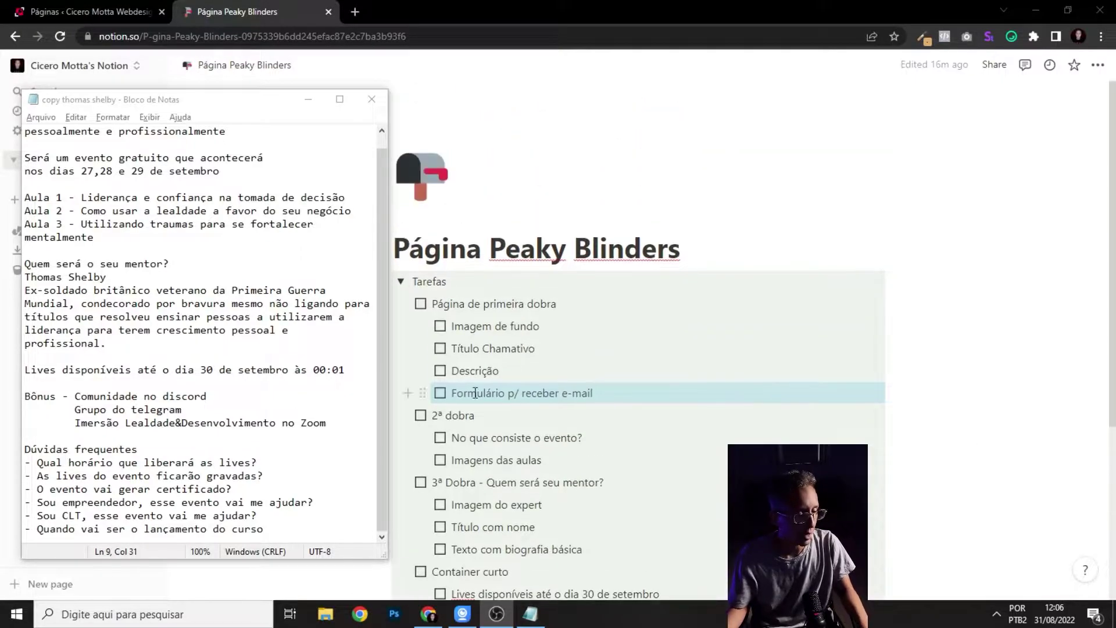
{"action": "left_click_drag", "start_coordinate": [183, 313], "coordinate": [183, 308]}
{"action": "scroll", "coordinate": [185, 311], "scroll_direction": "up", "scroll_amount": 1}
{"action": "left_click", "coordinate": [189, 315]}
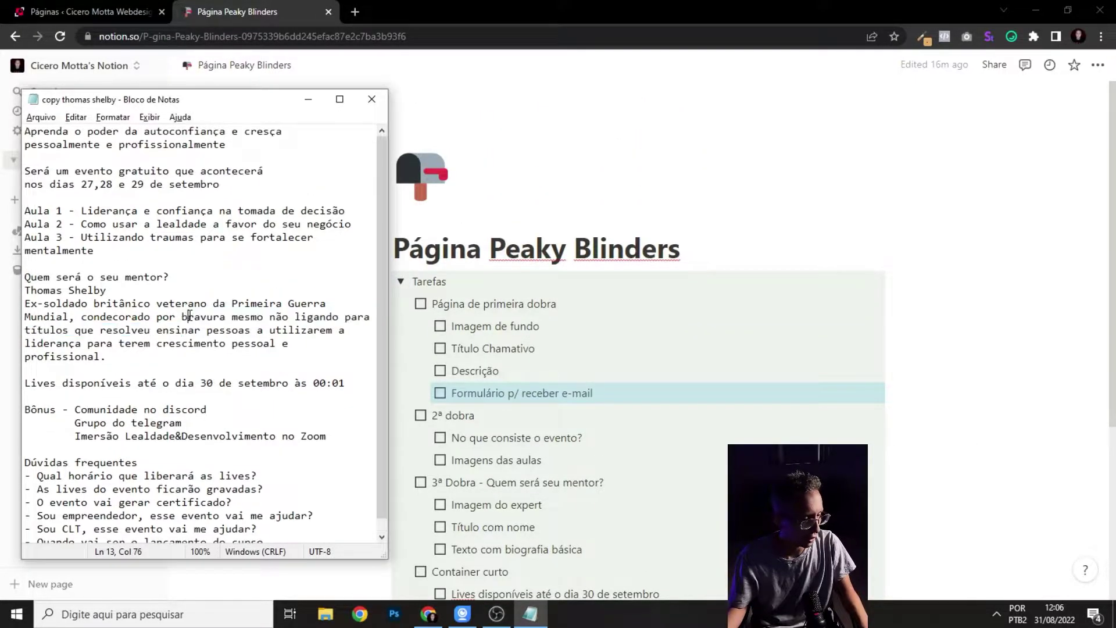
{"action": "key", "text": "ctrl+a"}
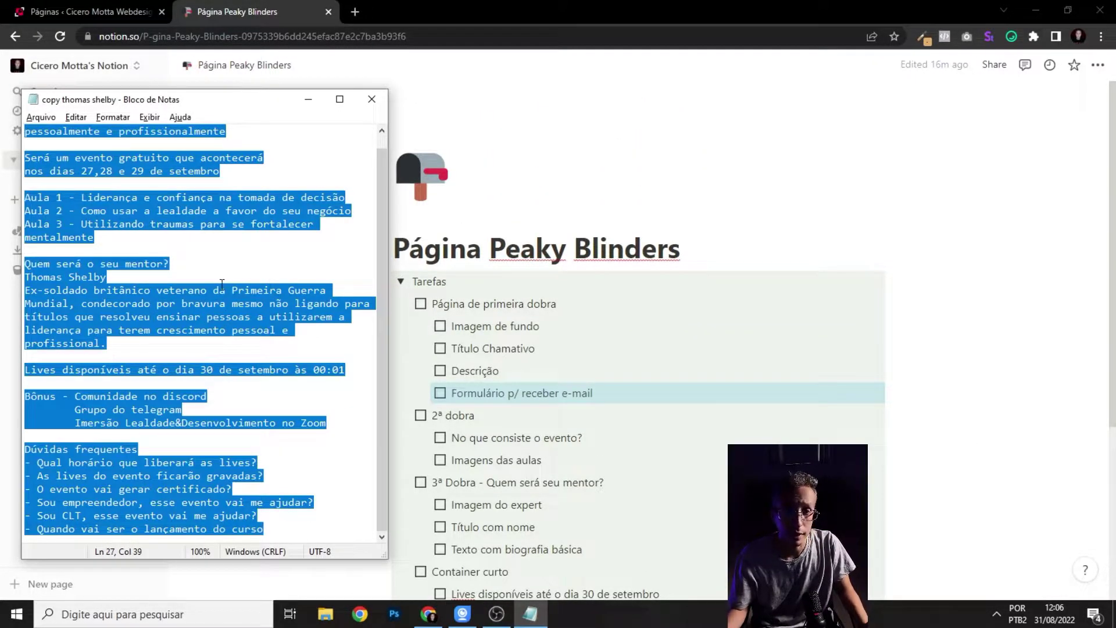
{"action": "left_click", "coordinate": [235, 308]}
{"action": "scroll", "coordinate": [479, 194], "scroll_direction": "down", "scroll_amount": 2}
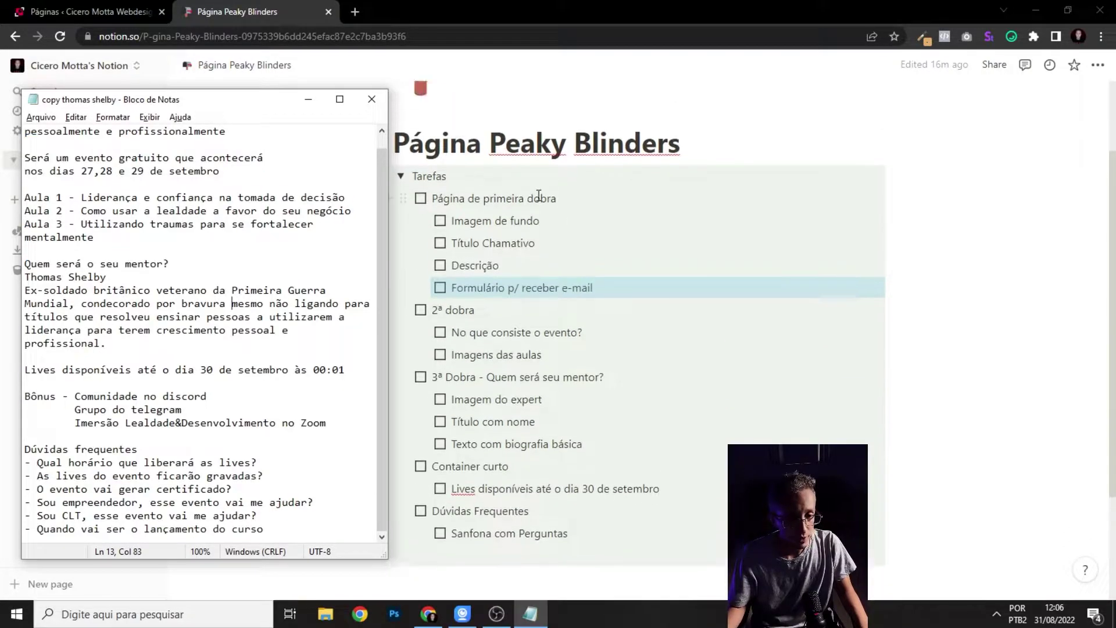
{"action": "scroll", "coordinate": [479, 195], "scroll_direction": "up", "scroll_amount": 1}
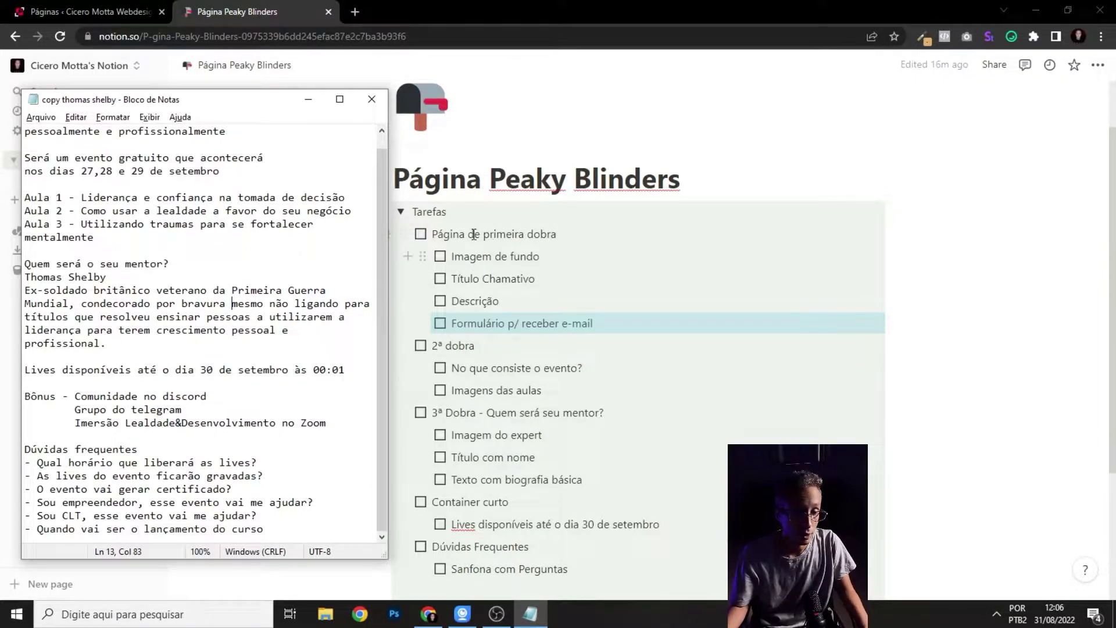
- Switch to the WordPress admin and create a new page titled "Peaky blinders"
{"action": "left_click", "coordinate": [158, 5]}
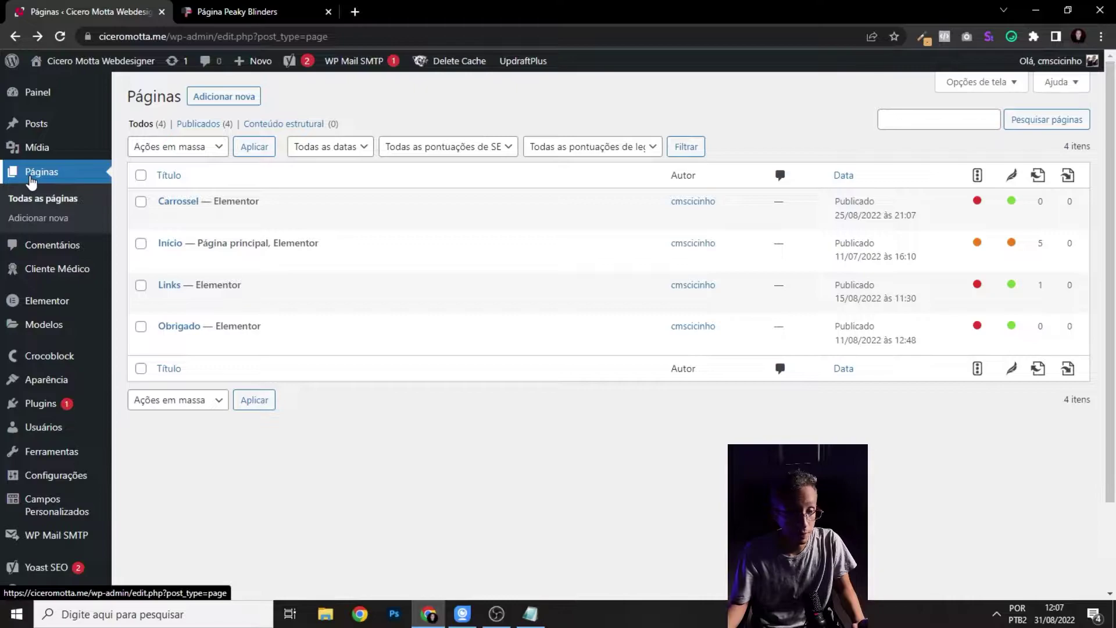
{"action": "left_click", "coordinate": [225, 97]}
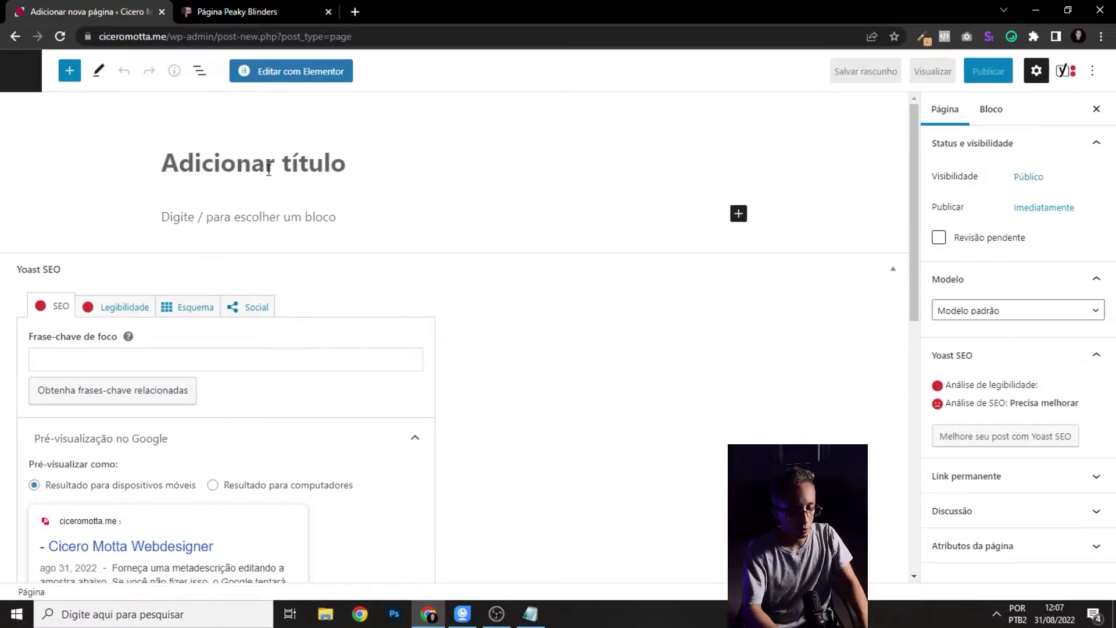
{"action": "type", "text": "Peaky B"}
{"action": "key", "text": "BackSpace"}
{"action": "type", "text": "blinders"}
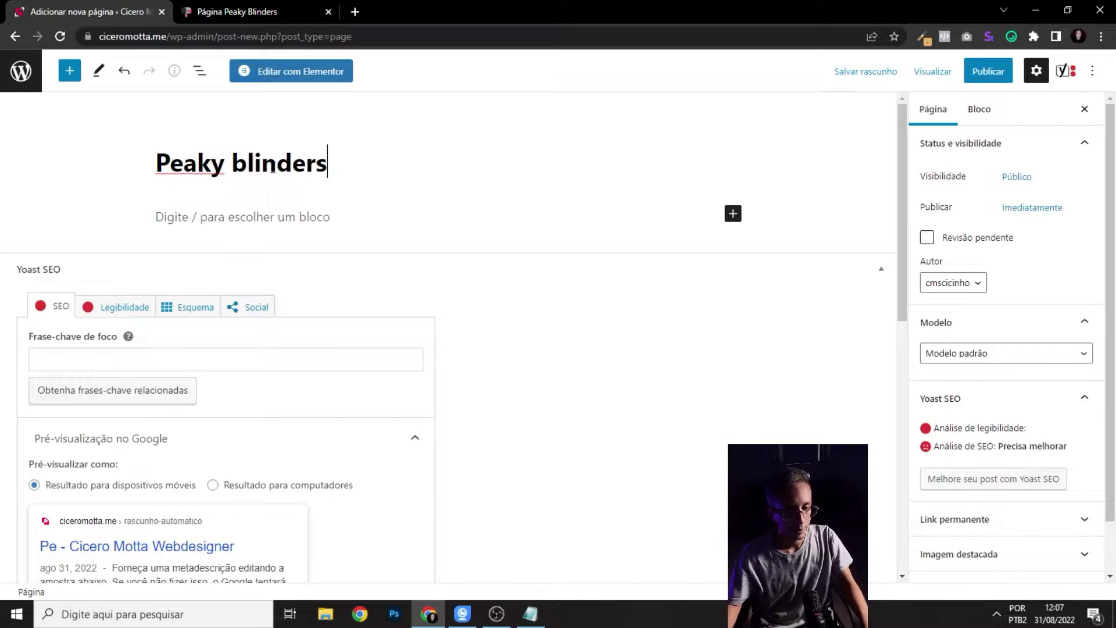
- Assign the Elementor canvas template to the page and publish it
{"action": "left_click", "coordinate": [982, 357]}
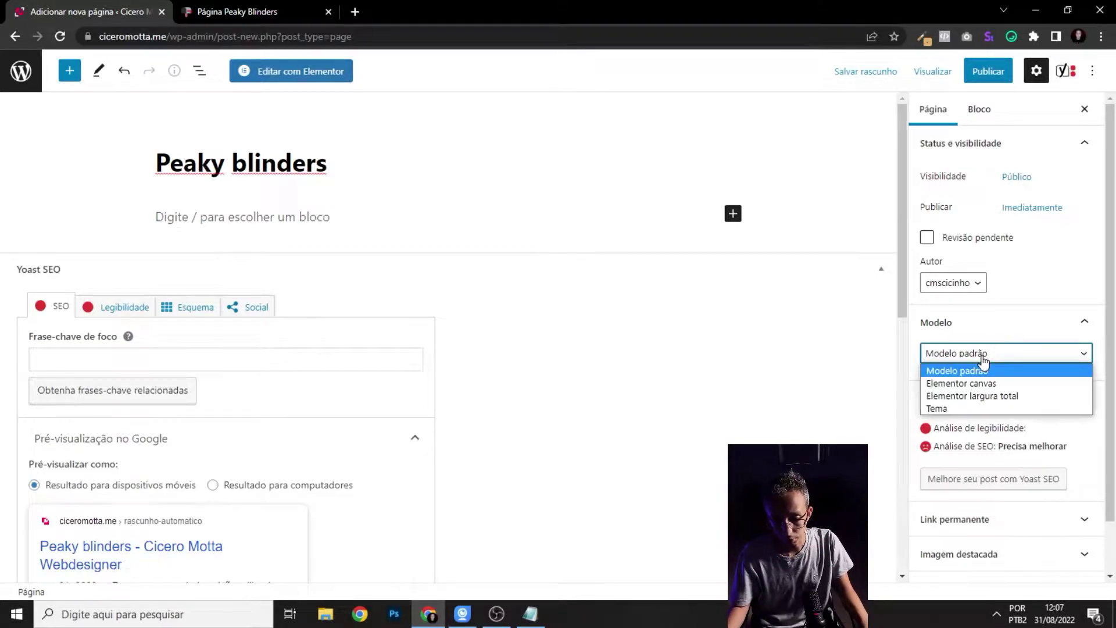
{"action": "left_click", "coordinate": [969, 385]}
{"action": "left_click", "coordinate": [990, 79]}
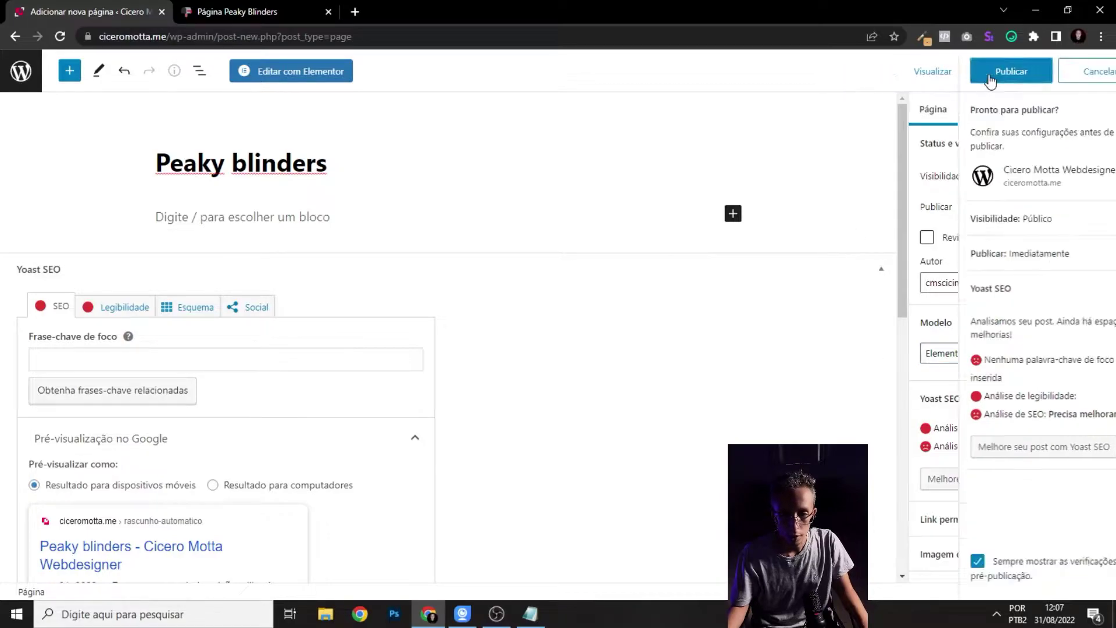
{"action": "left_click", "coordinate": [980, 75]}
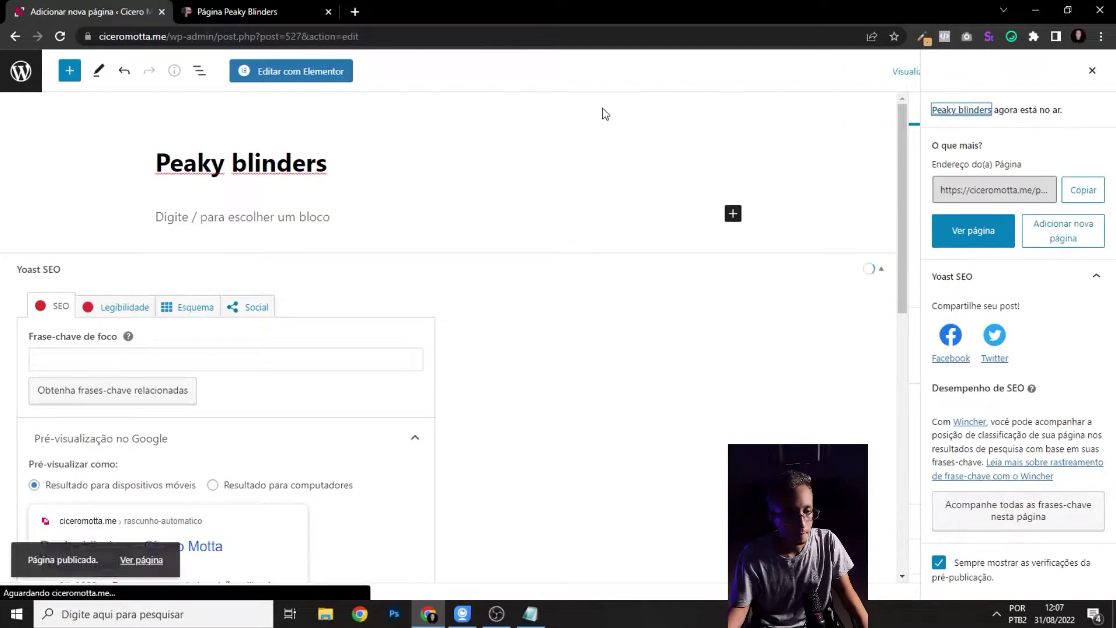
- Open the page in the Elementor editor and add a container with two equal columns
{"action": "left_click", "coordinate": [278, 81]}
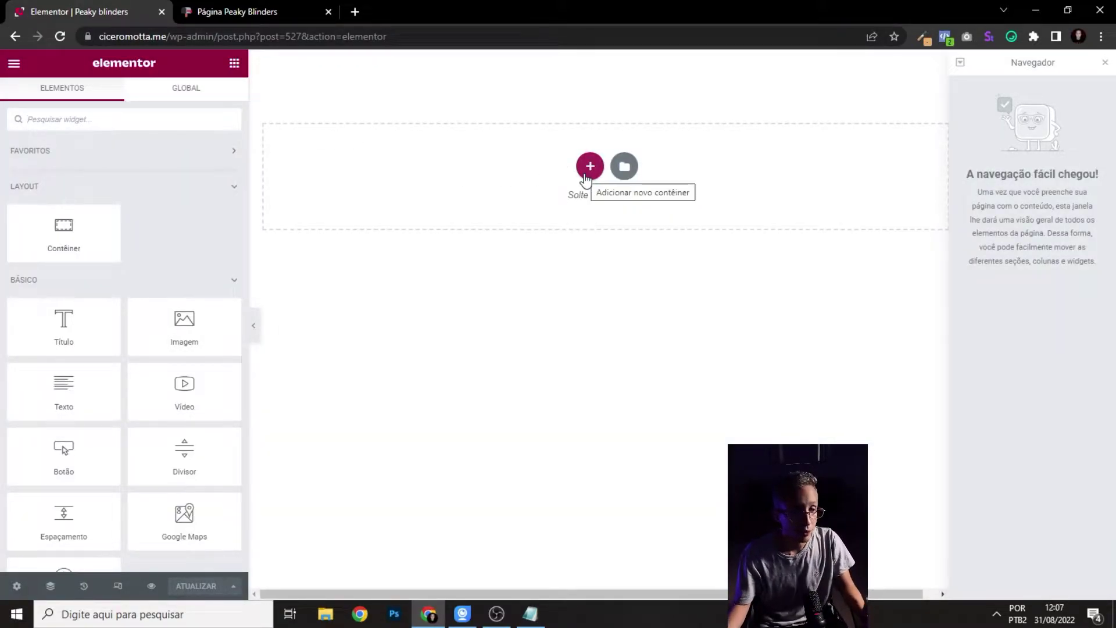
{"action": "left_click", "coordinate": [588, 169]}
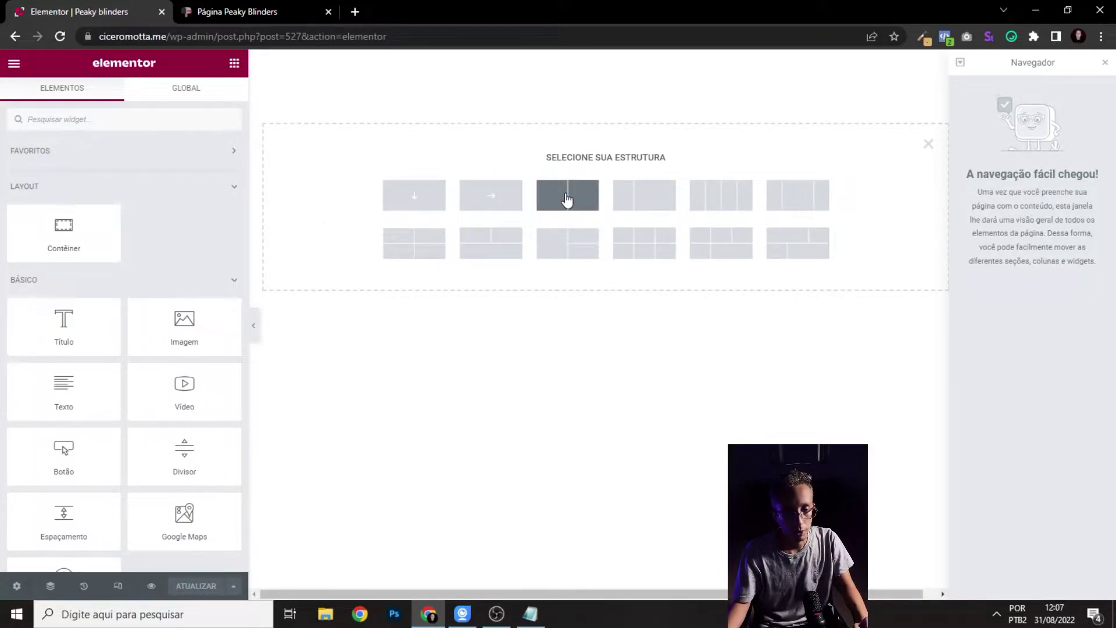
{"action": "right_click", "coordinate": [697, 357]}
{"action": "left_click", "coordinate": [716, 373]}
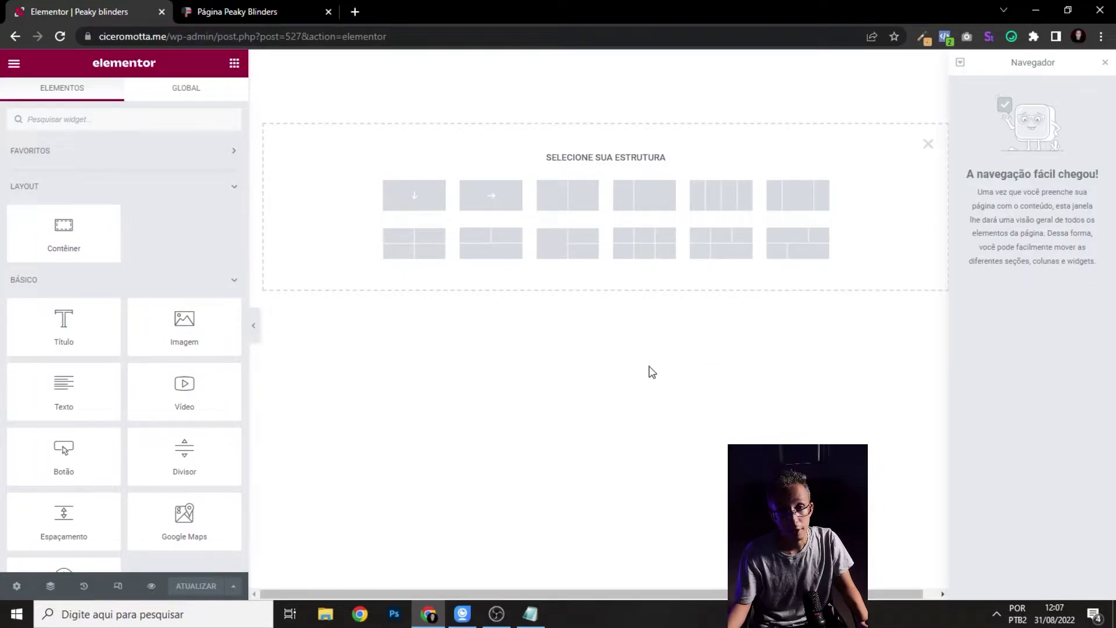
{"action": "left_click", "coordinate": [559, 213]}
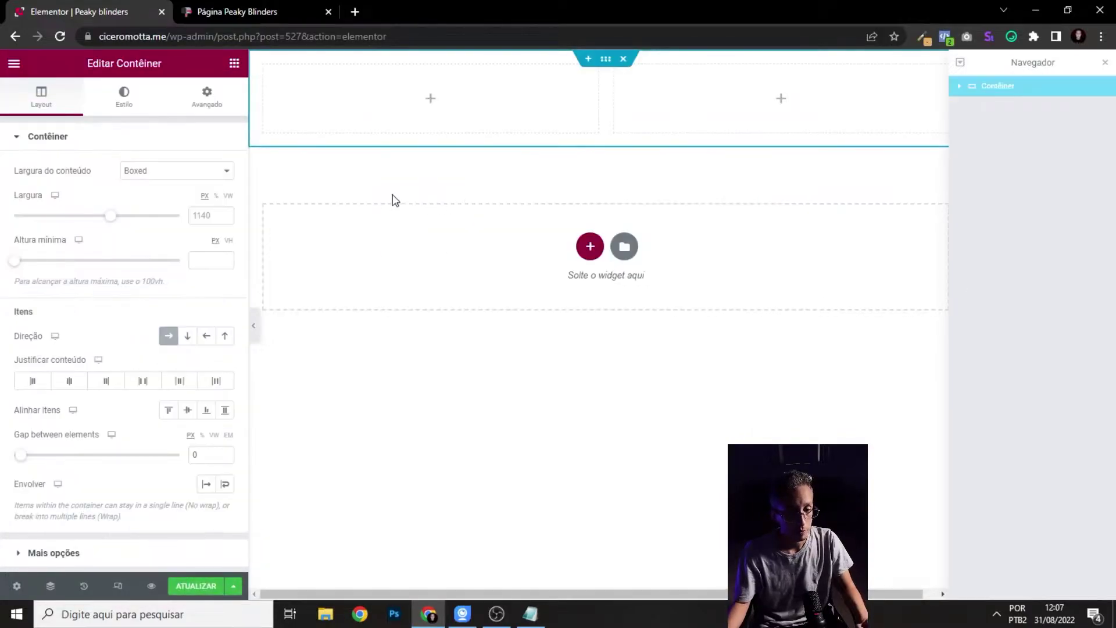
- Set the outer container's content width to 1120 px and its minimum height to 800 px
{"action": "left_click", "coordinate": [201, 220]}
{"action": "type", "text": "1120"}
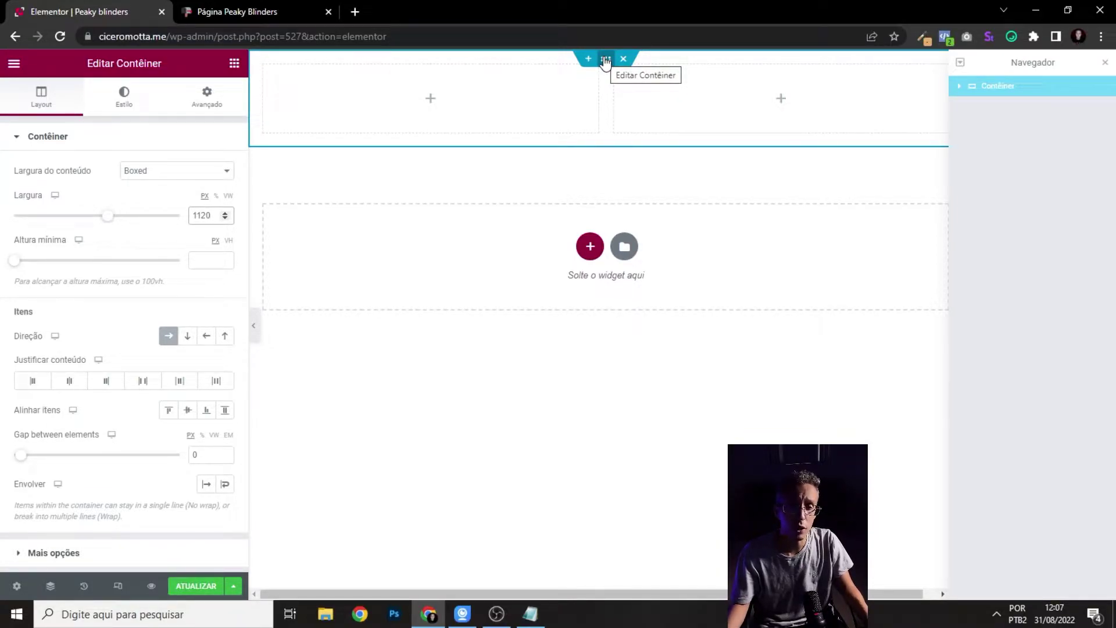
{"action": "left_click", "coordinate": [198, 260]}
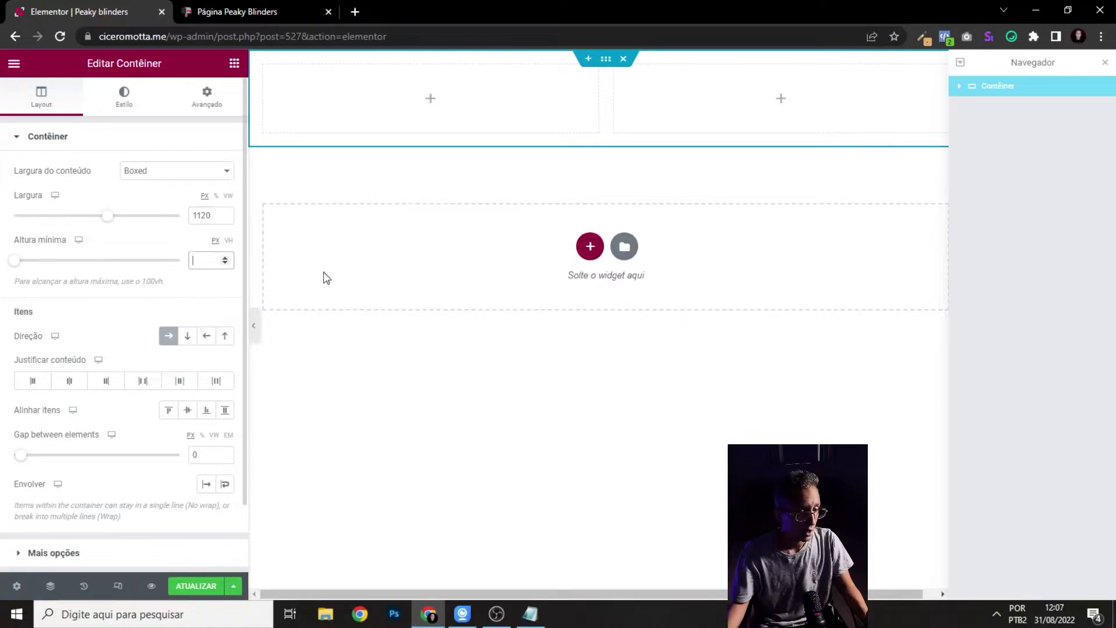
{"action": "type", "text": "80"}
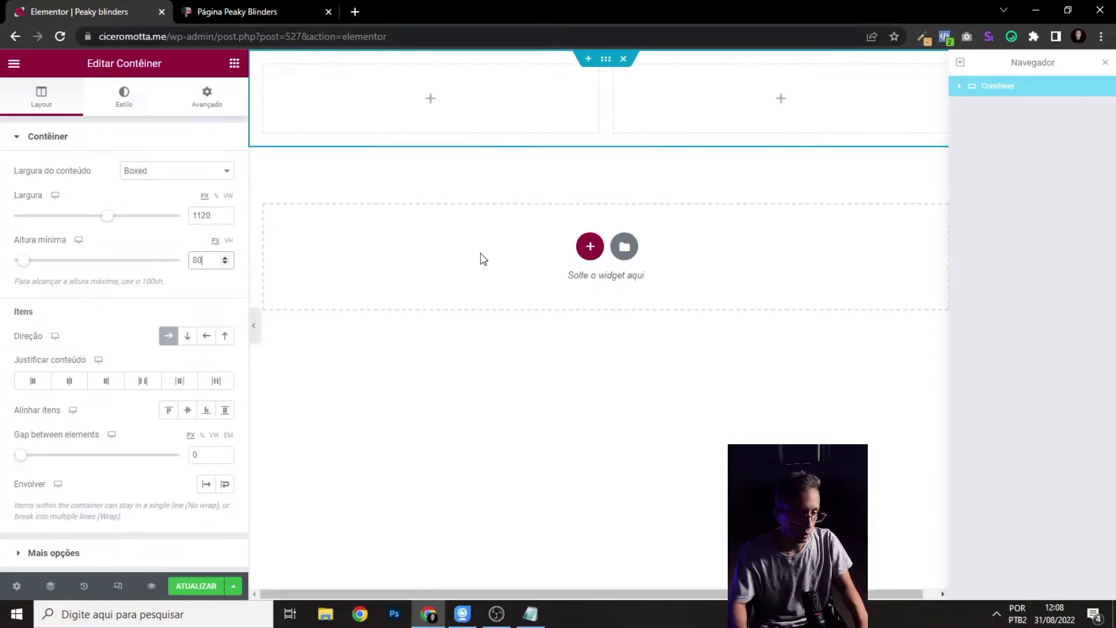
{"action": "type", "text": "0"}
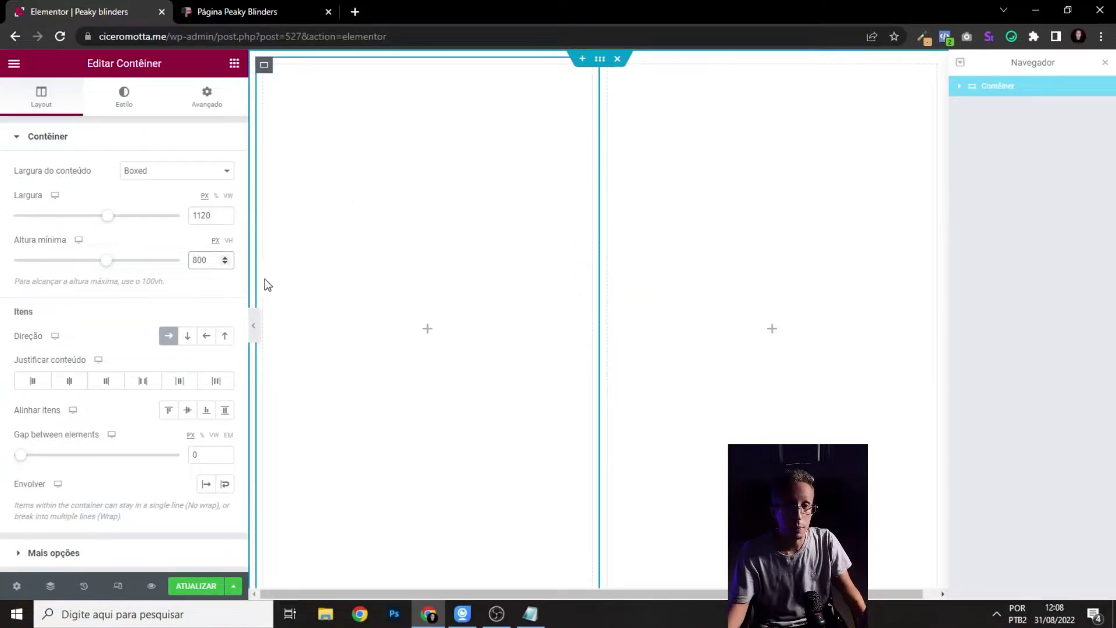
- Preview the page layout without the editing panel and return to the editor to check the container's minimum height
{"action": "left_click", "coordinate": [259, 334]}
{"action": "left_click", "coordinate": [4, 325]}
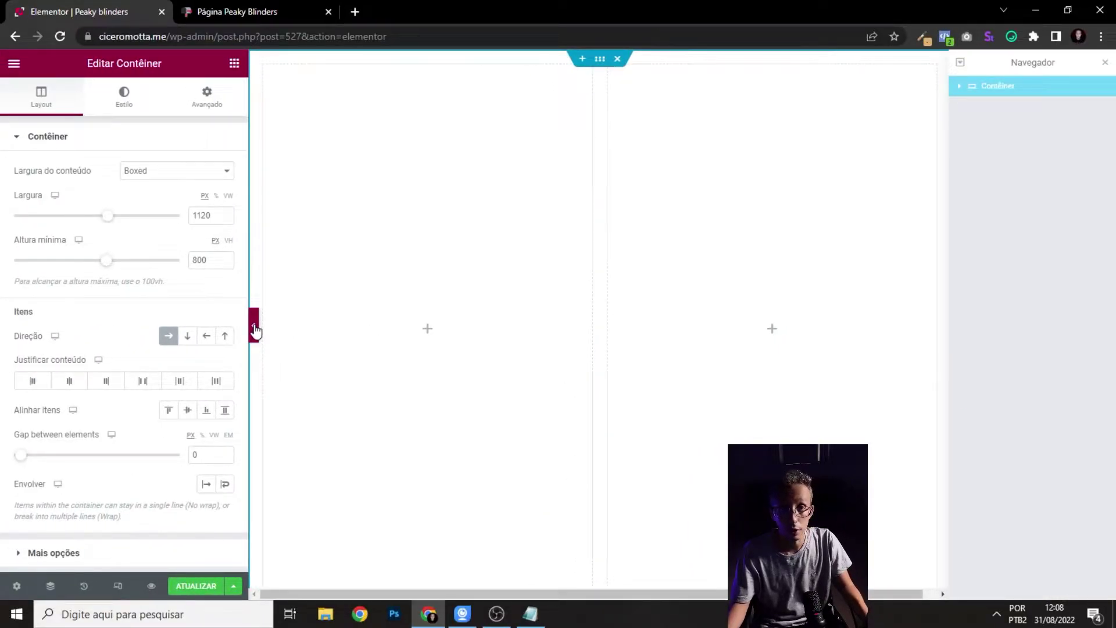
{"action": "left_click", "coordinate": [256, 331]}
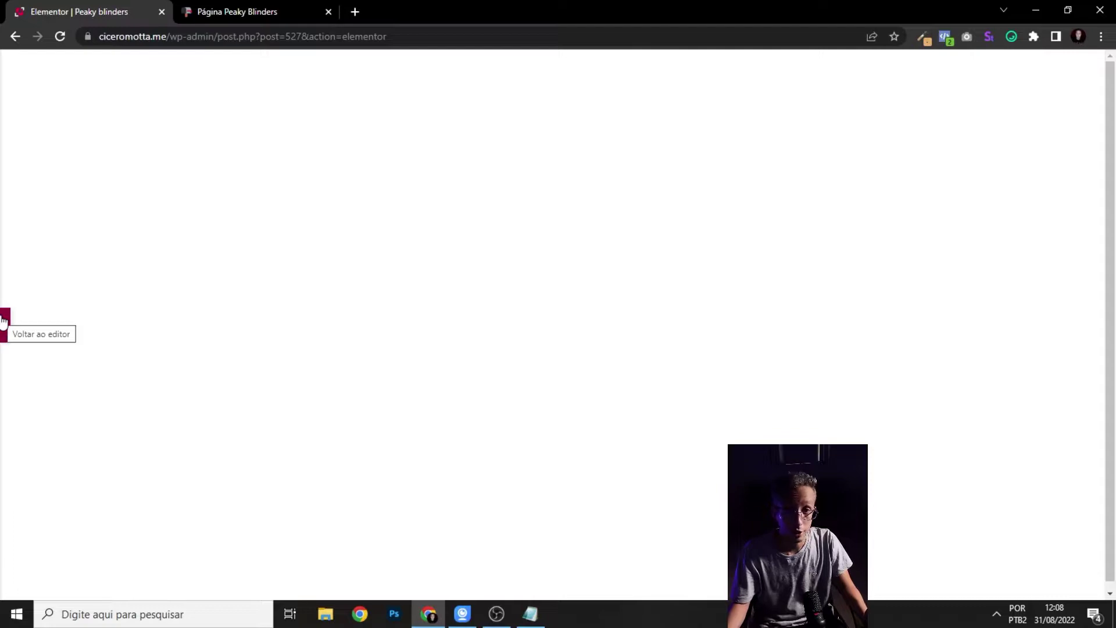
{"action": "left_click", "coordinate": [3, 320]}
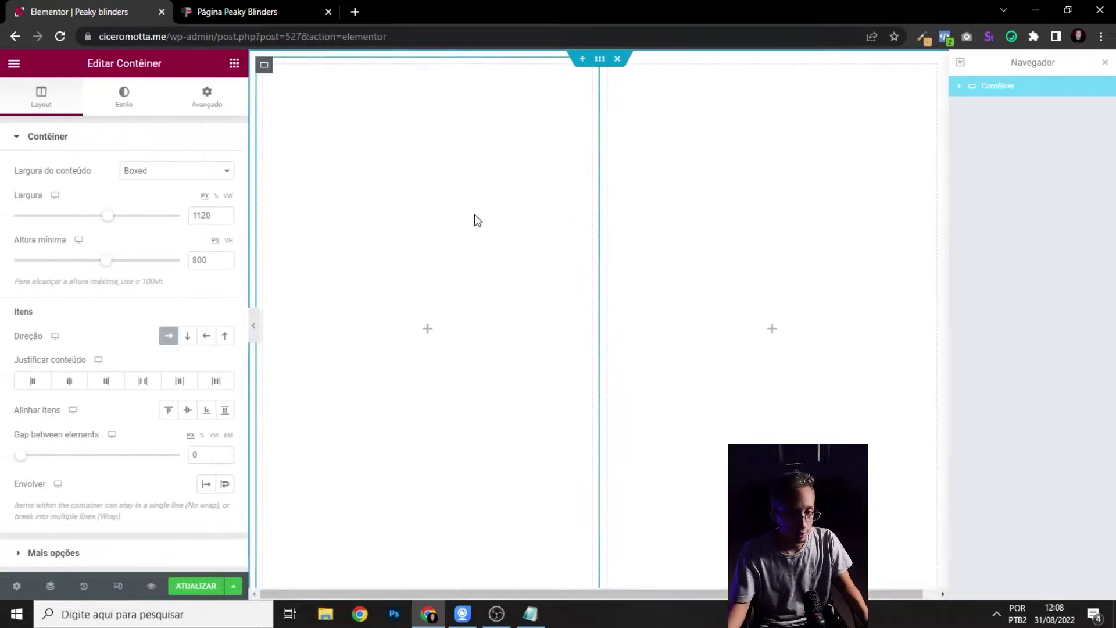
{"action": "left_click", "coordinate": [217, 262]}
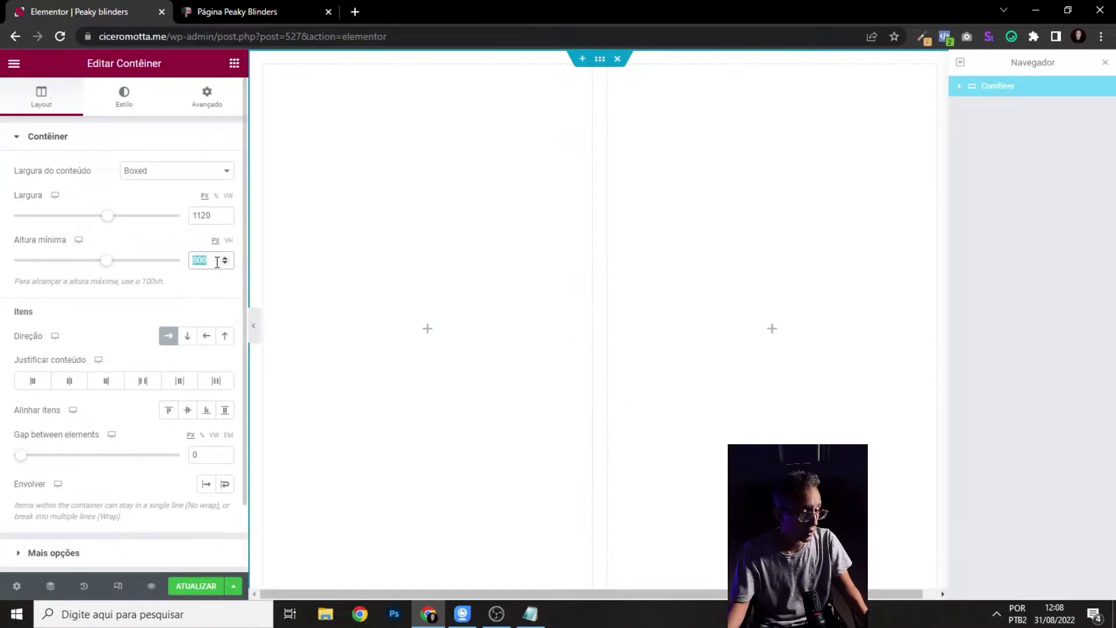
{"action": "left_click", "coordinate": [387, 249]}
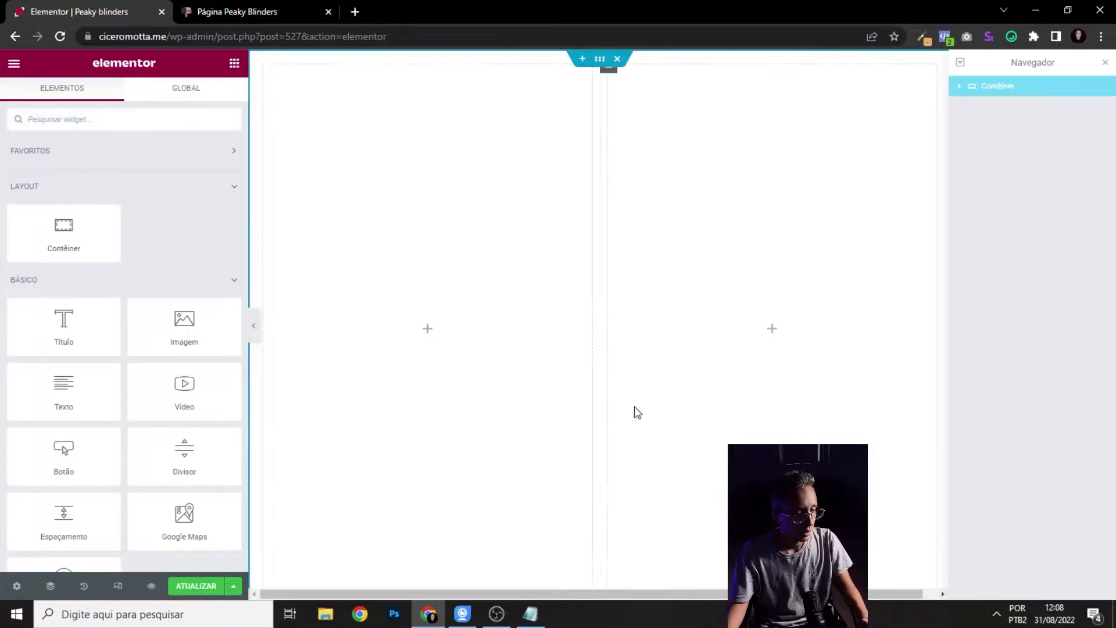
- Move the Página Peaky Blinders Notion page out of this browser window into its own window
{"action": "left_click", "coordinate": [212, 9]}
{"action": "left_click_drag", "start_coordinate": [218, 3], "coordinate": [1115, 110]}
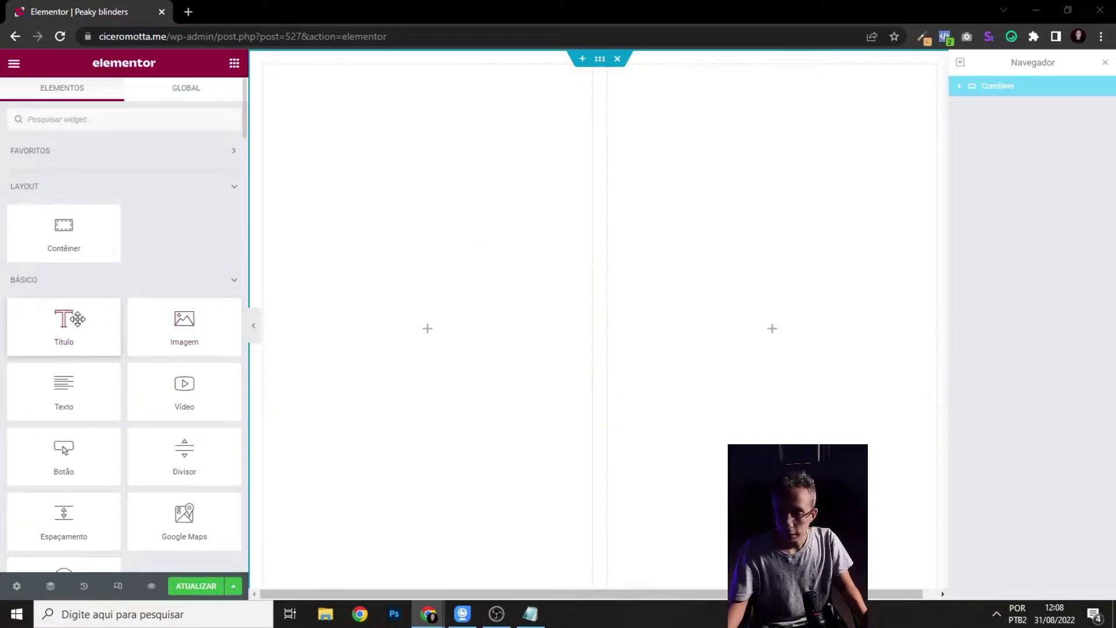
- Add a heading (Título) widget to the container's first column and place a Texto widget below it
{"action": "left_click_drag", "start_coordinate": [80, 320], "coordinate": [419, 328]}
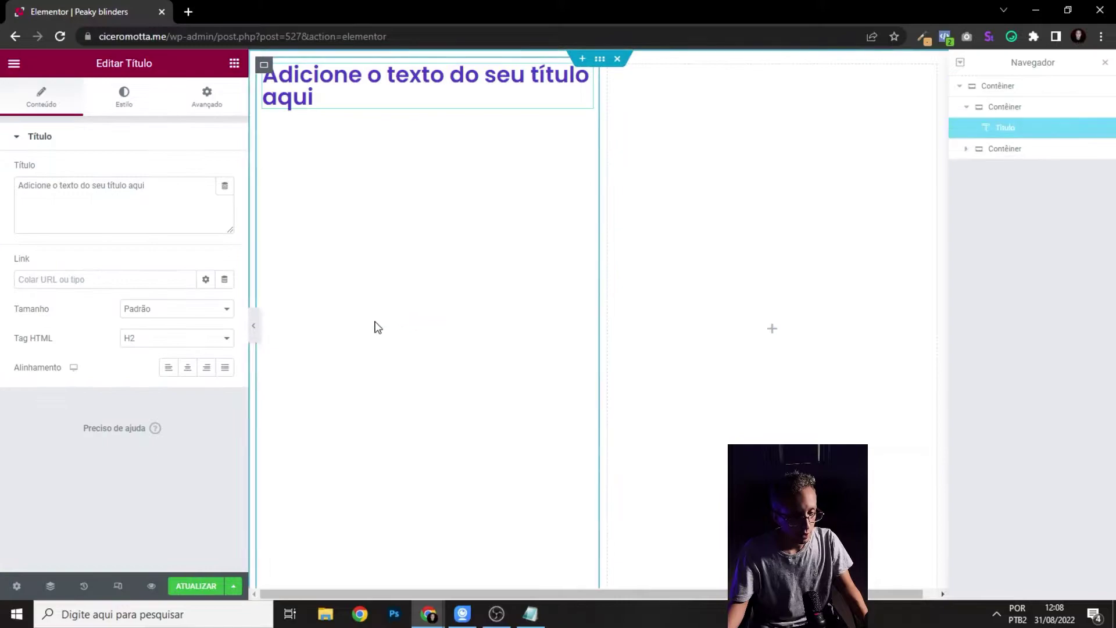
{"action": "left_click", "coordinate": [15, 65]}
{"action": "left_click", "coordinate": [17, 66]}
{"action": "left_click_drag", "start_coordinate": [93, 393], "coordinate": [356, 96]}
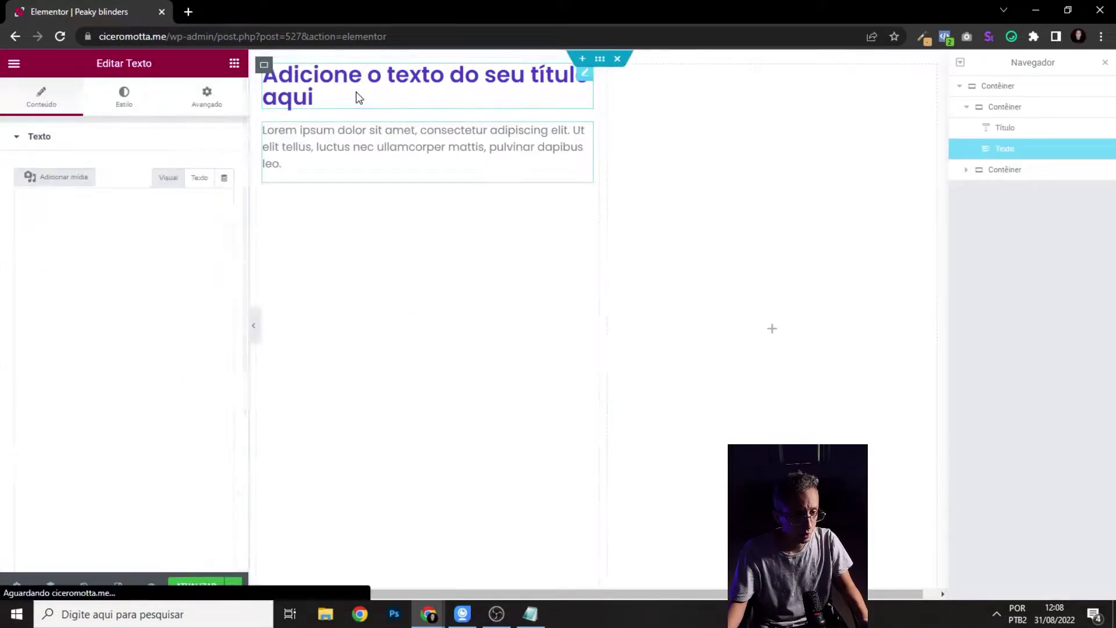
- Search the widgets for "form" and place a Form widget below the text in the first column
{"action": "left_click", "coordinate": [12, 64]}
{"action": "left_click", "coordinate": [14, 65]}
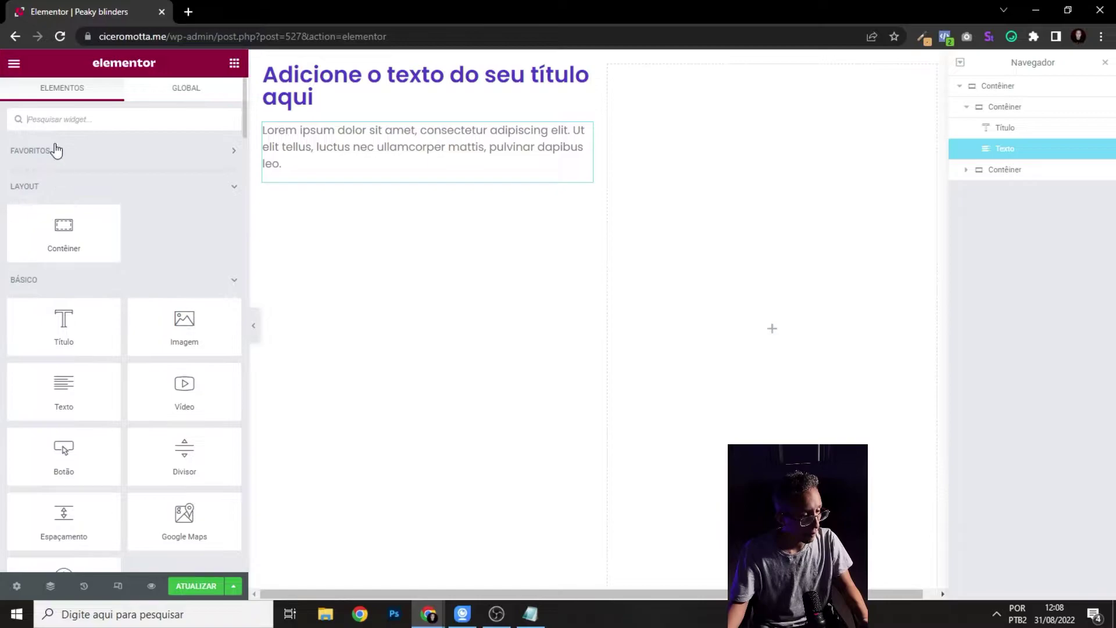
{"action": "left_click", "coordinate": [47, 120]}
{"action": "type", "text": "form"}
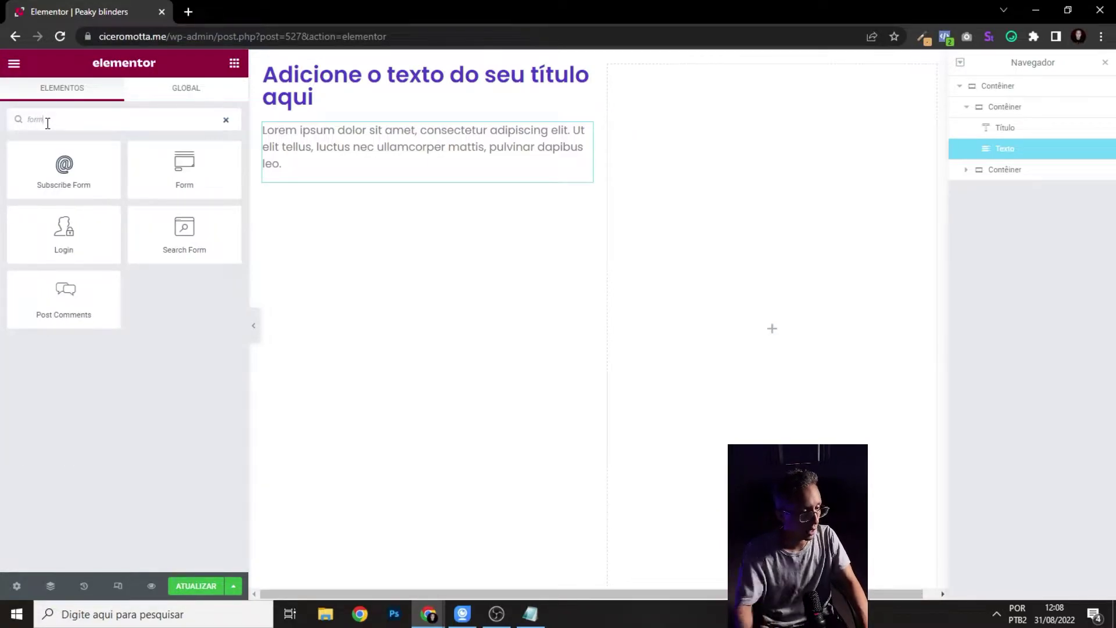
{"action": "left_click_drag", "start_coordinate": [192, 197], "coordinate": [378, 250]}
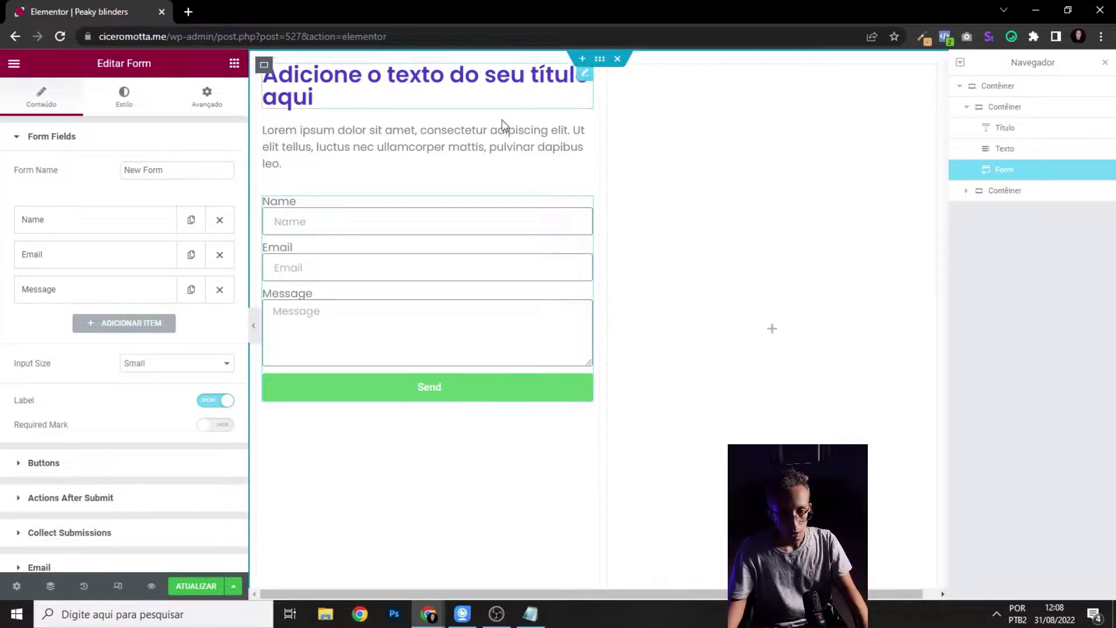
- Give the outer container a classic background in solid white
{"action": "left_click", "coordinate": [602, 60]}
{"action": "left_click", "coordinate": [124, 96]}
{"action": "left_click", "coordinate": [171, 200]}
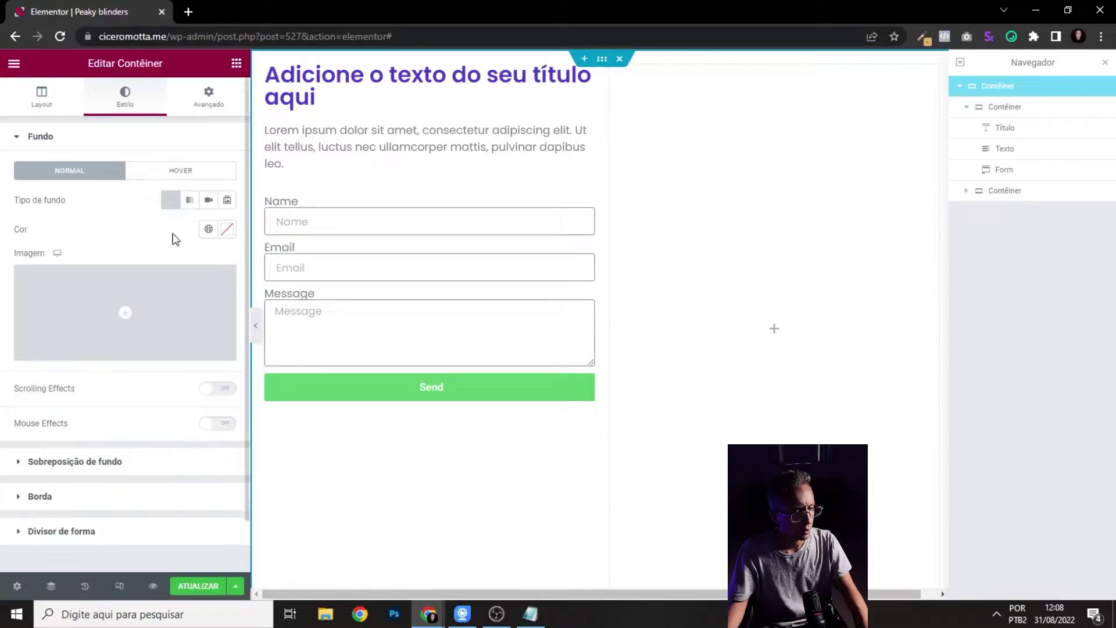
{"action": "left_click", "coordinate": [226, 230]}
{"action": "left_click", "coordinate": [209, 230]}
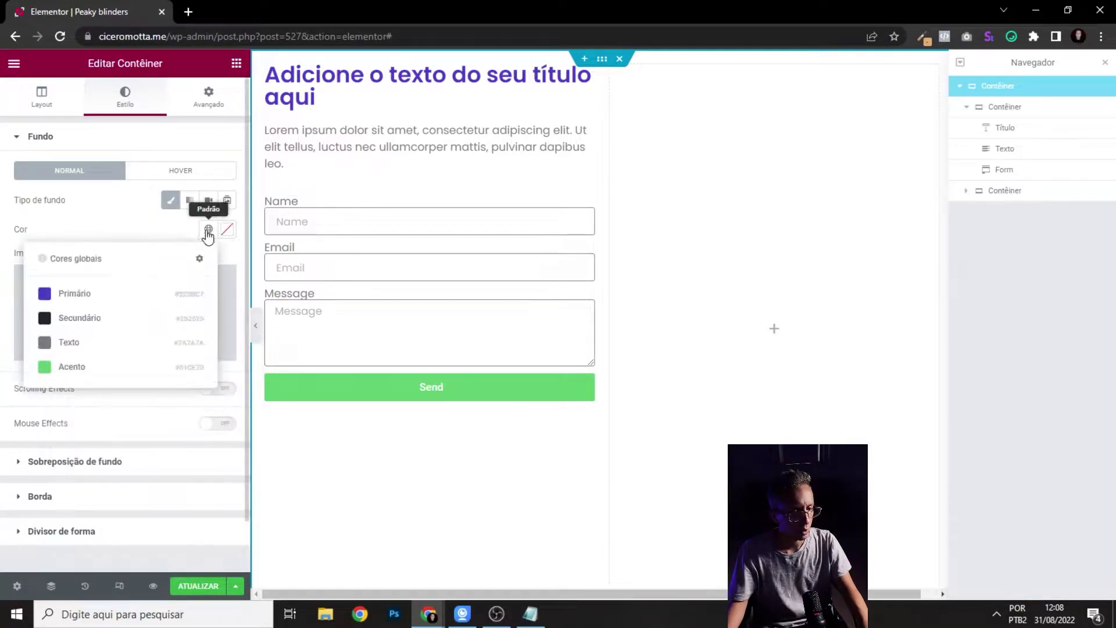
{"action": "left_click", "coordinate": [93, 343]}
{"action": "left_click", "coordinate": [227, 229]}
{"action": "left_click_drag", "start_coordinate": [196, 281], "coordinate": [37, 267]}
{"action": "left_click", "coordinate": [134, 240]}
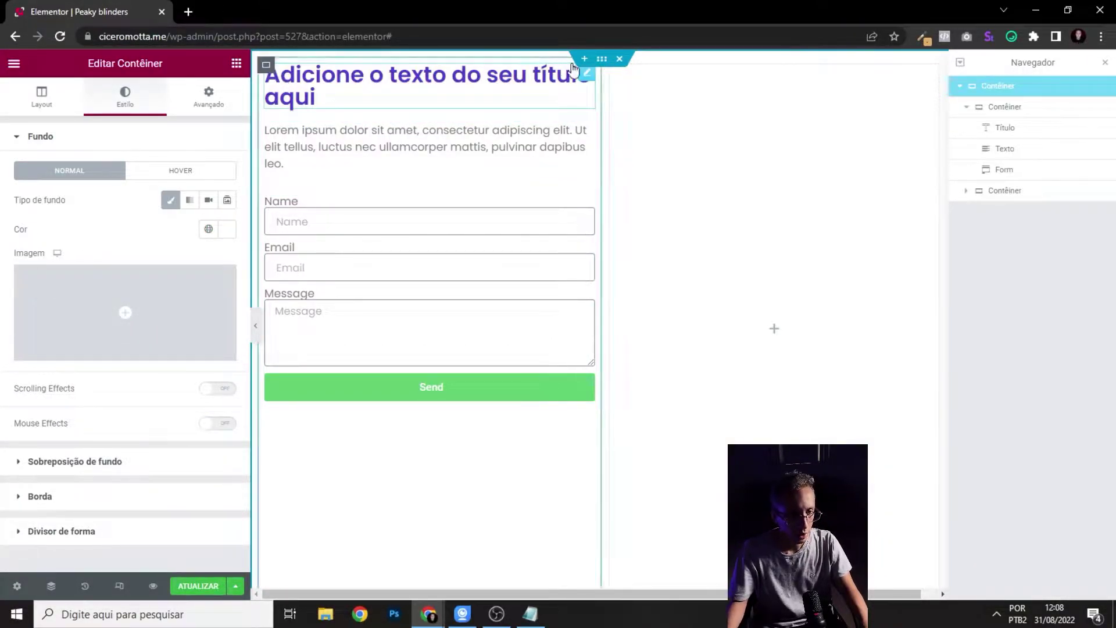
- Centre the outer container's items with both Justificar conteúdo and Alinhar itens, and preview the layout without the editing panel
{"action": "left_click", "coordinate": [68, 95]}
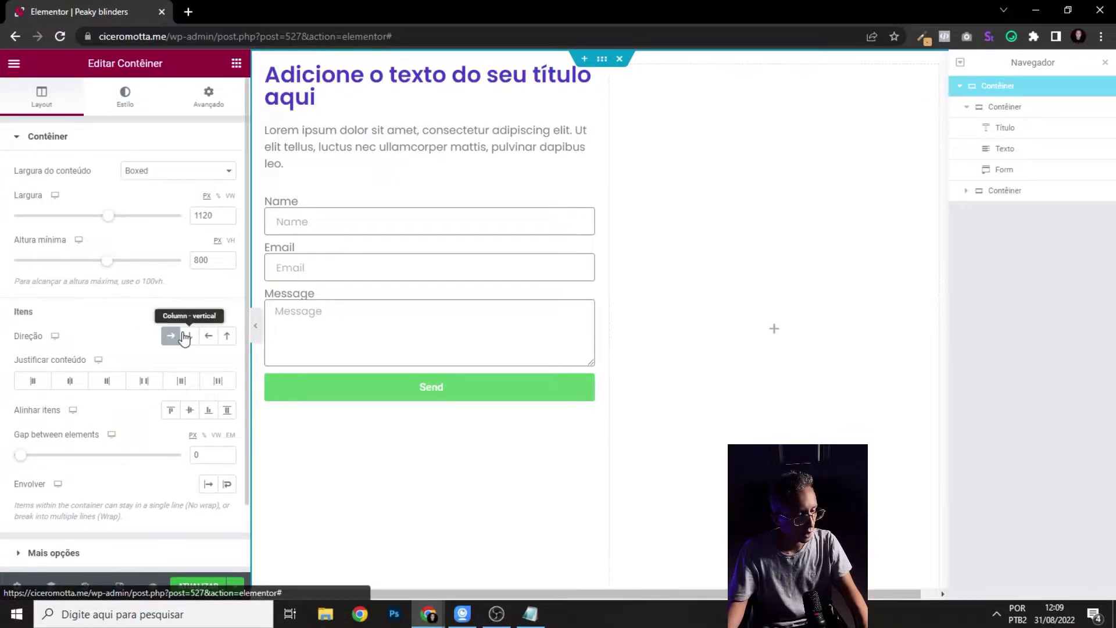
{"action": "left_click", "coordinate": [74, 388]}
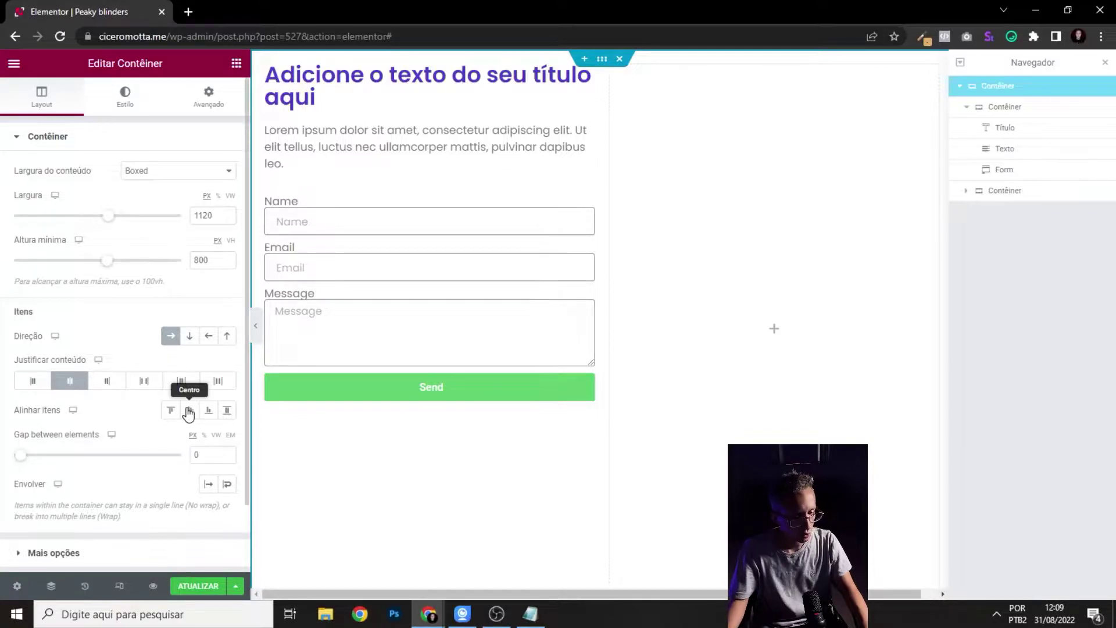
{"action": "left_click", "coordinate": [189, 412]}
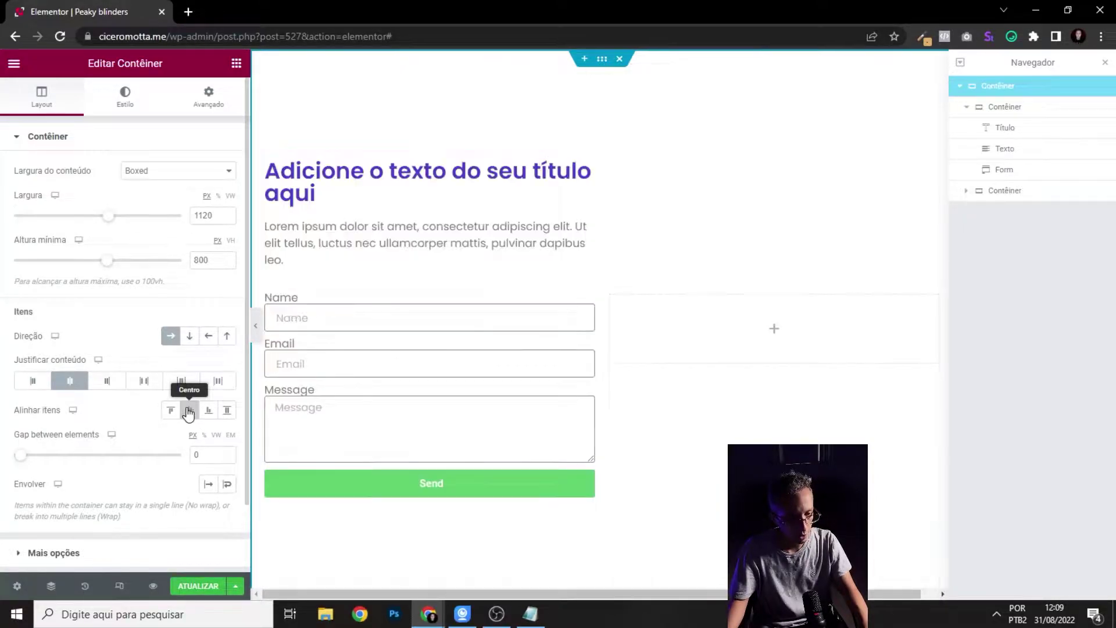
{"action": "left_click", "coordinate": [255, 324]}
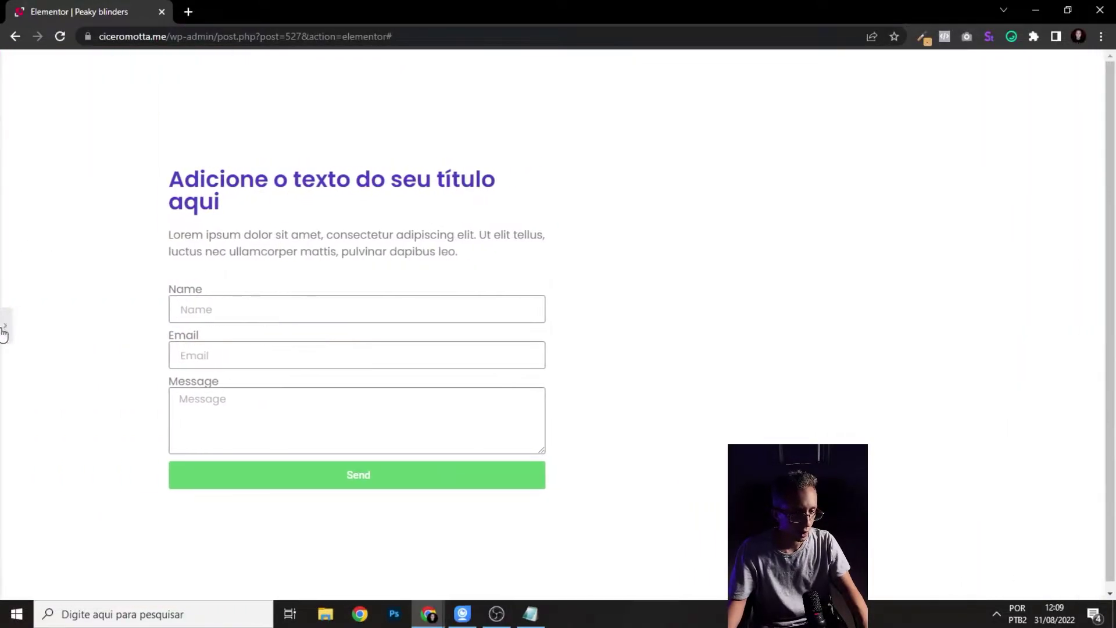
{"action": "left_click", "coordinate": [5, 324]}
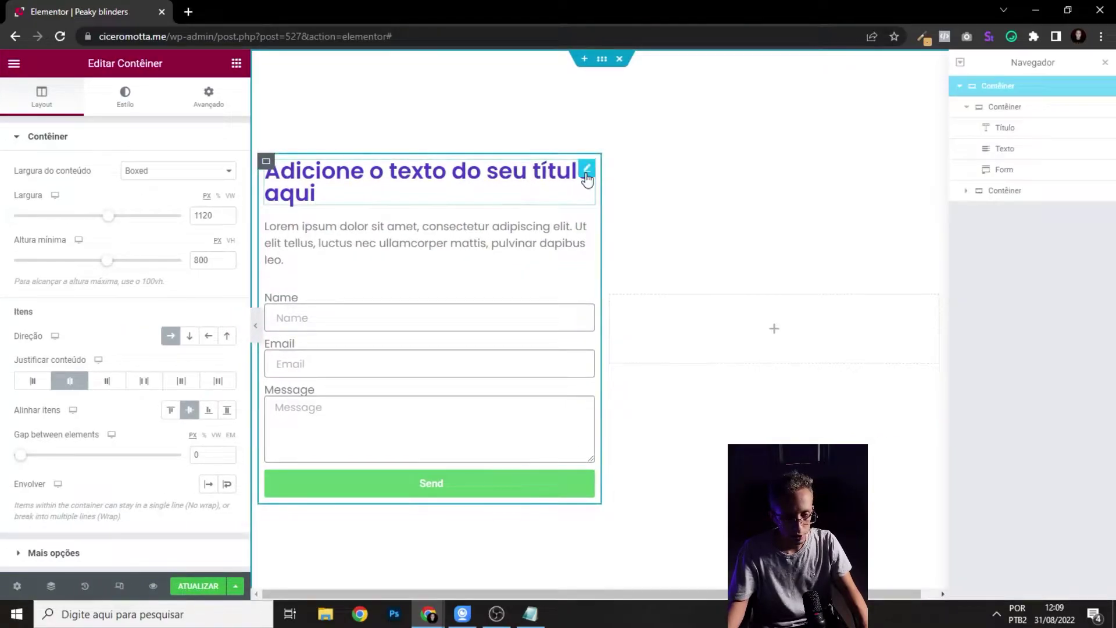
- Replace the heading text with "Aprenda o poder da autoconfiança e cresça pessoalmente e profissionalmente" copied from the Notepad copy file
{"action": "left_click", "coordinate": [531, 614]}
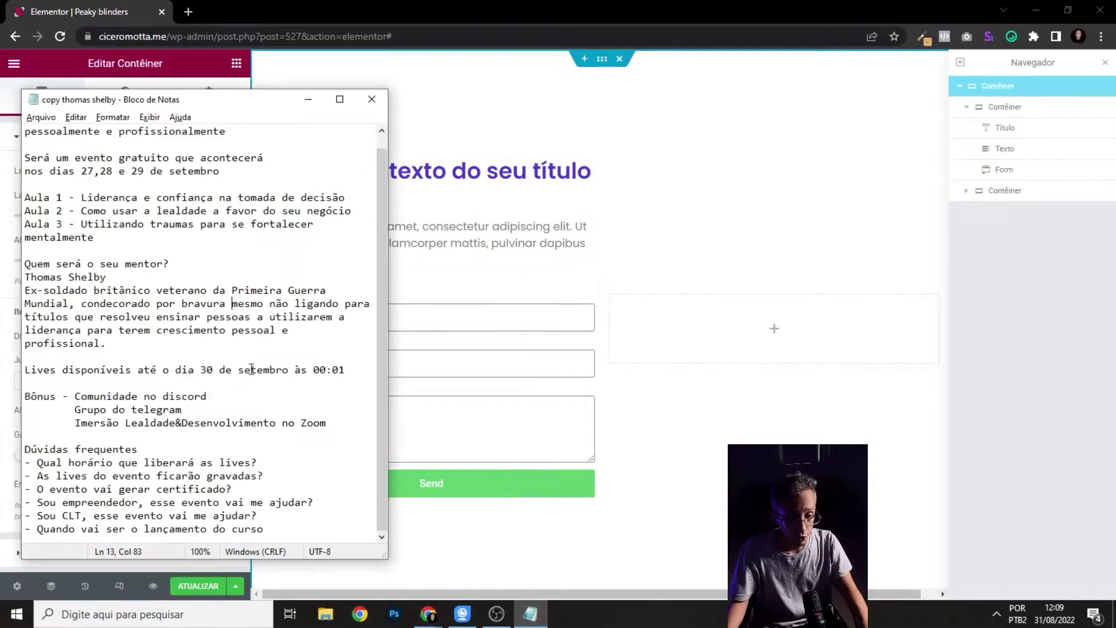
{"action": "scroll", "coordinate": [163, 147], "scroll_direction": "up", "scroll_amount": 1}
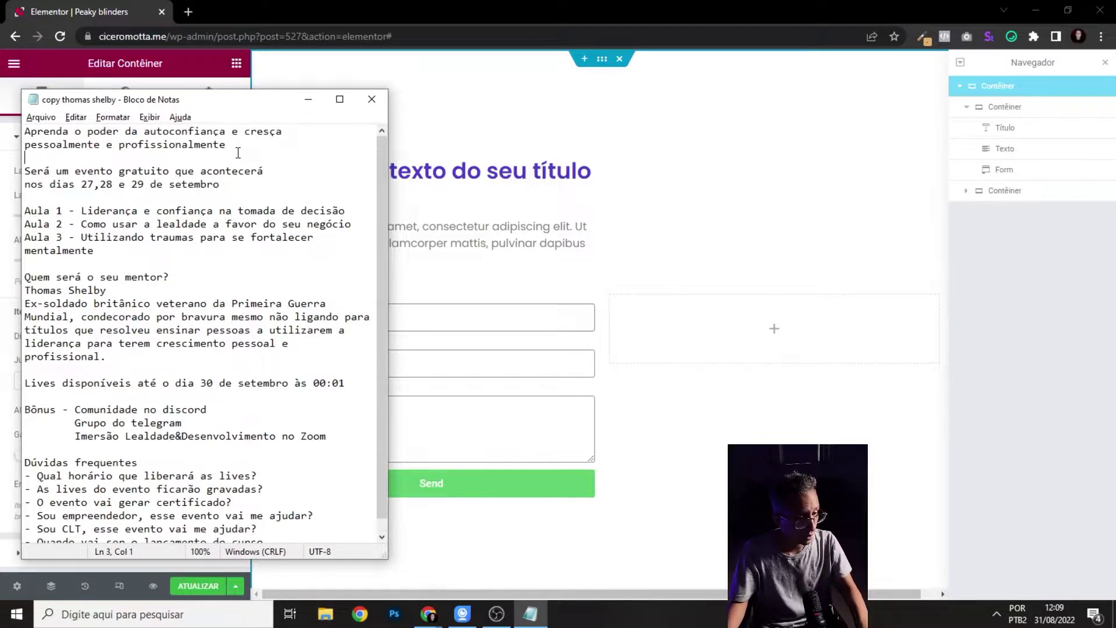
{"action": "left_click_drag", "start_coordinate": [227, 145], "coordinate": [23, 132]}
{"action": "key", "text": "ctrl+c"}
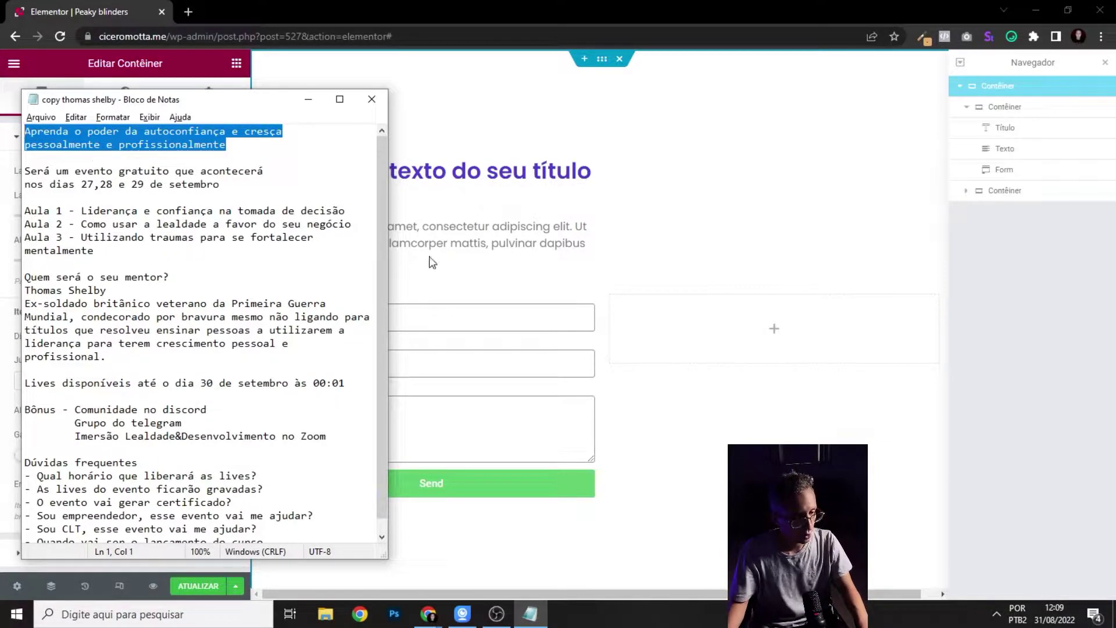
{"action": "left_click", "coordinate": [462, 174]}
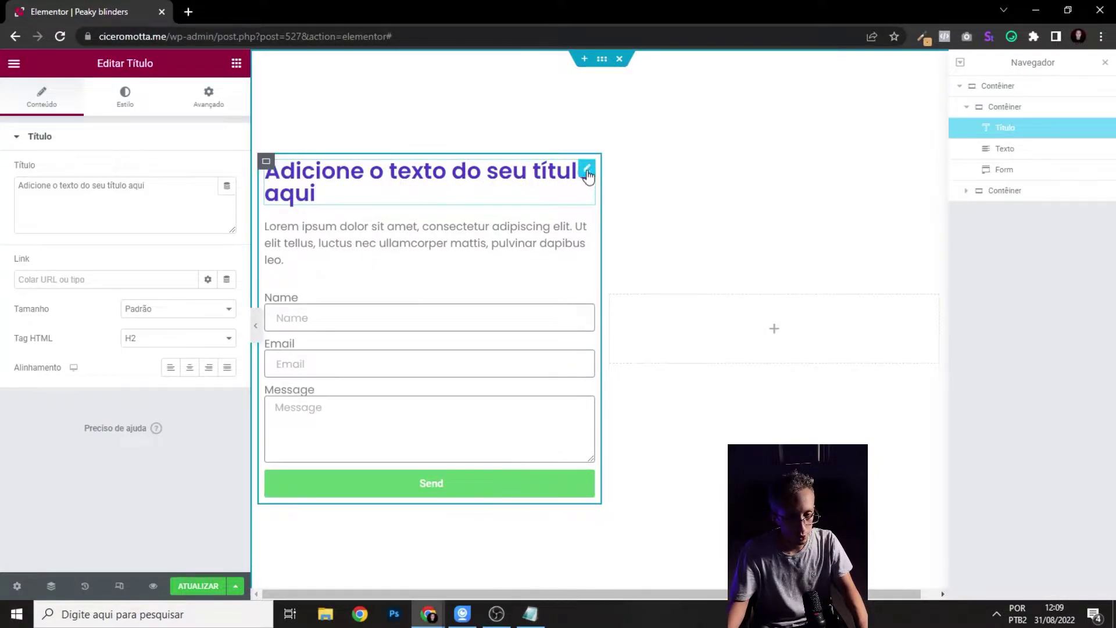
{"action": "double_click", "coordinate": [133, 186]}
{"action": "key", "text": "ctrl+a"}
{"action": "key", "text": "ctrl+v"}
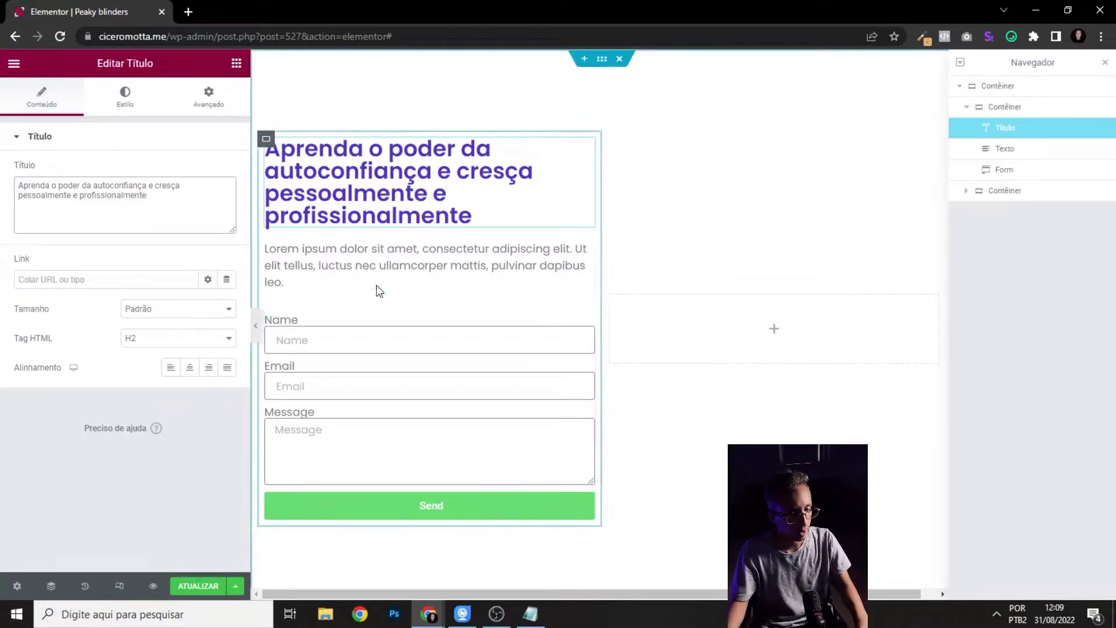
- Replace the Texto widget's placeholder with "Será um evento gratuito que acontecerá nos dias 27,28 e 29 de setembro" from the Notepad file
{"action": "left_click", "coordinate": [531, 613]}
{"action": "left_click_drag", "start_coordinate": [221, 185], "coordinate": [46, 171]}
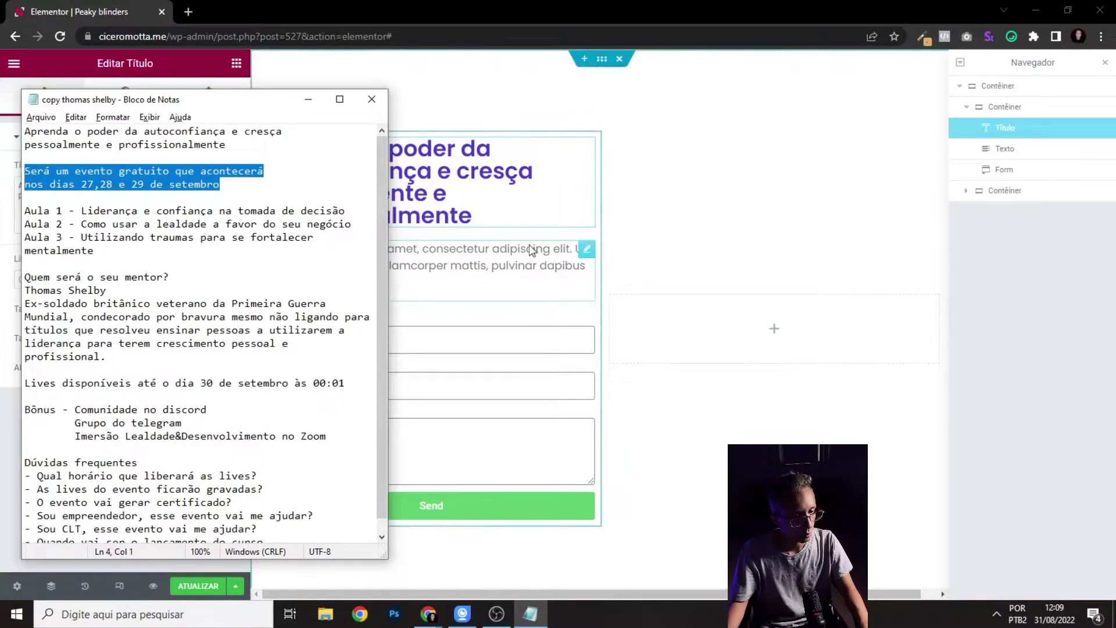
{"action": "left_click", "coordinate": [581, 255]}
{"action": "left_click", "coordinate": [98, 254]}
{"action": "key", "text": "ctrl+a"}
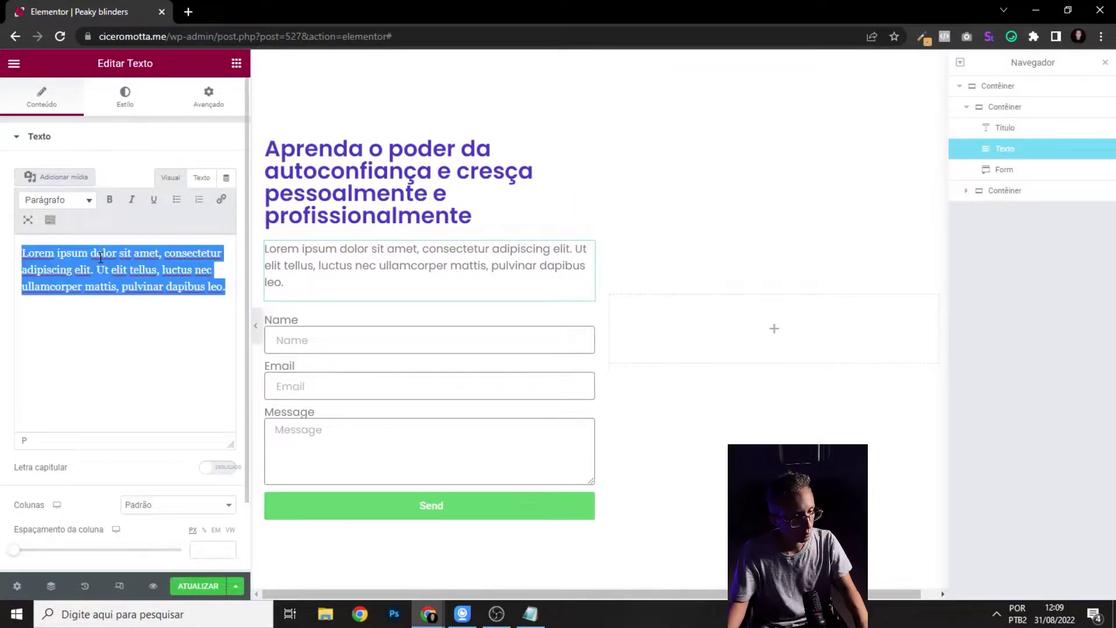
{"action": "type", "text": "Será um evento gratuito que acontecerá nos dias 27,28 e 29 de setembro"}
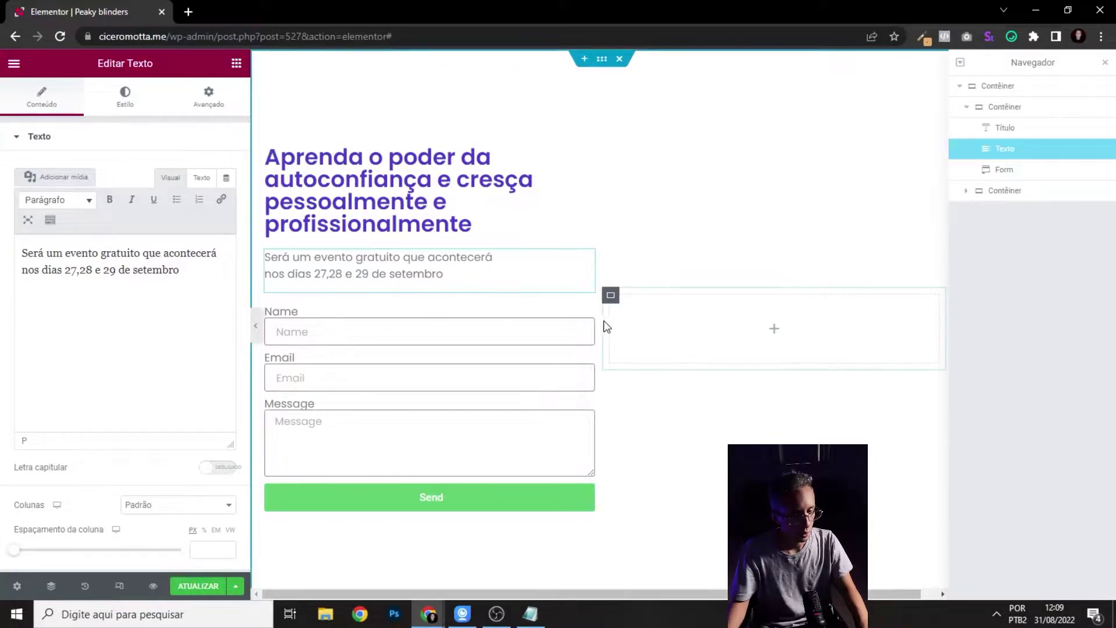
- Remove the Name and Message fields from the form
{"action": "left_click", "coordinate": [584, 317]}
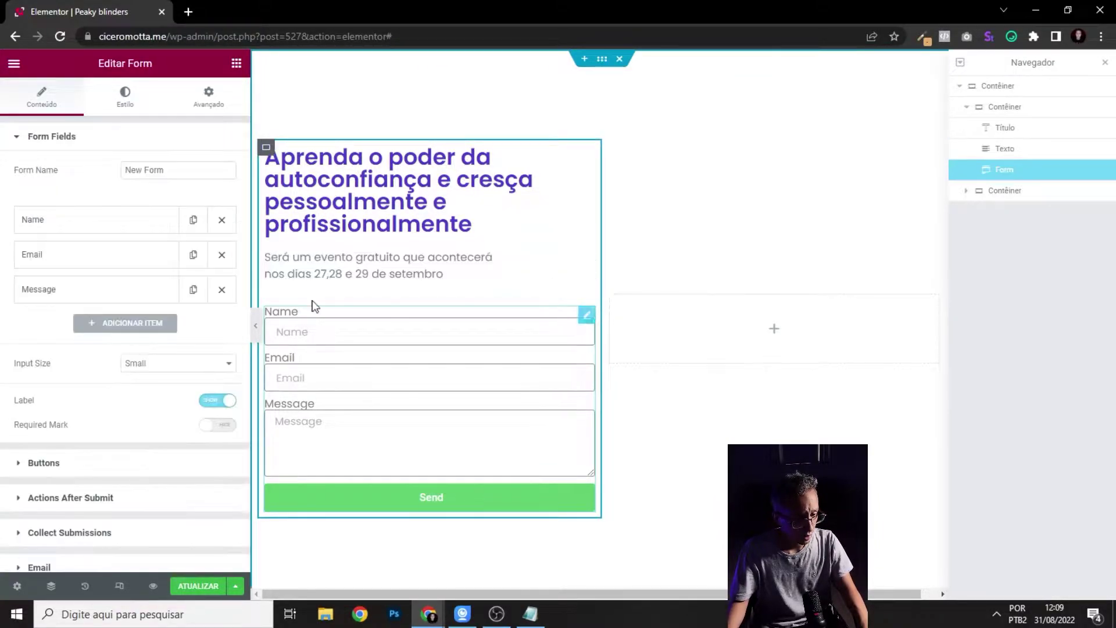
{"action": "left_click", "coordinate": [221, 221]}
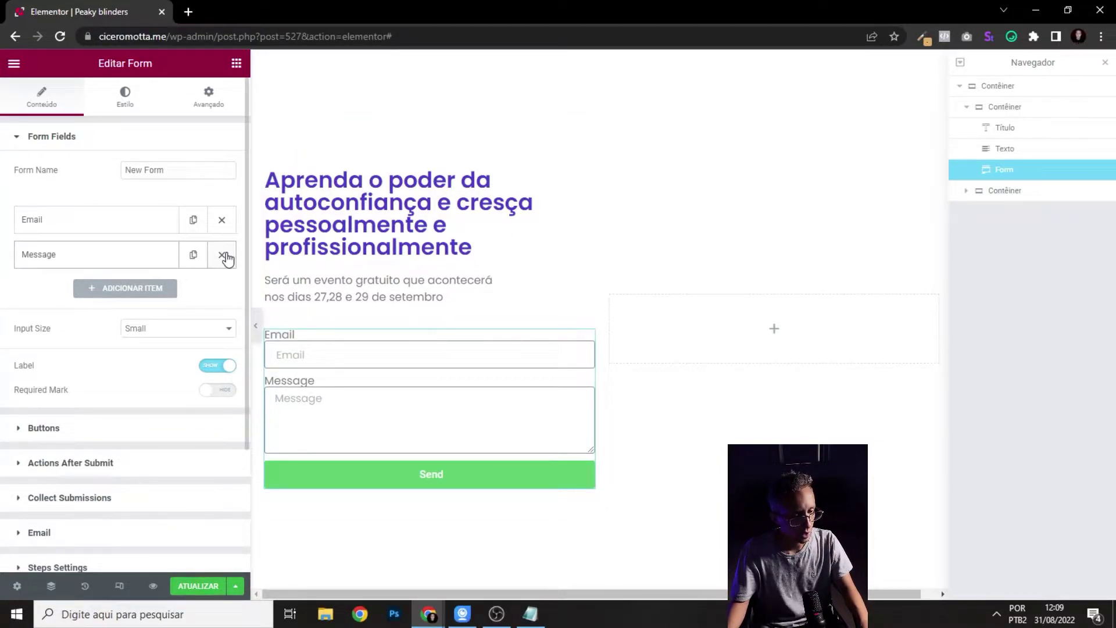
{"action": "left_click", "coordinate": [222, 255]}
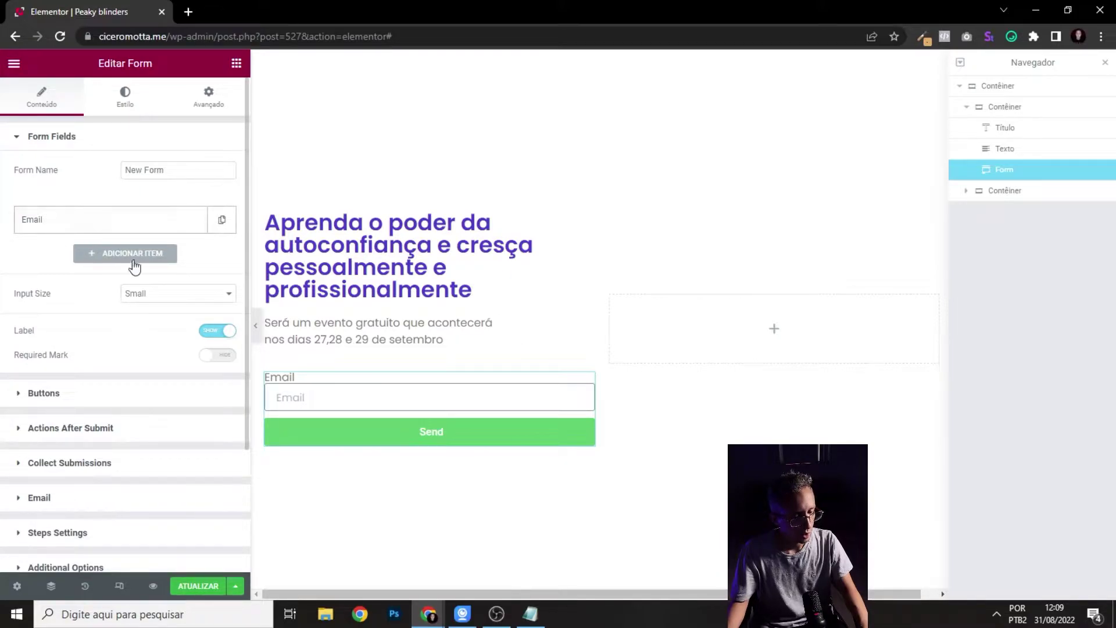
- Clear the email field's label and set the field's column width to 70%
{"action": "left_click", "coordinate": [51, 223]}
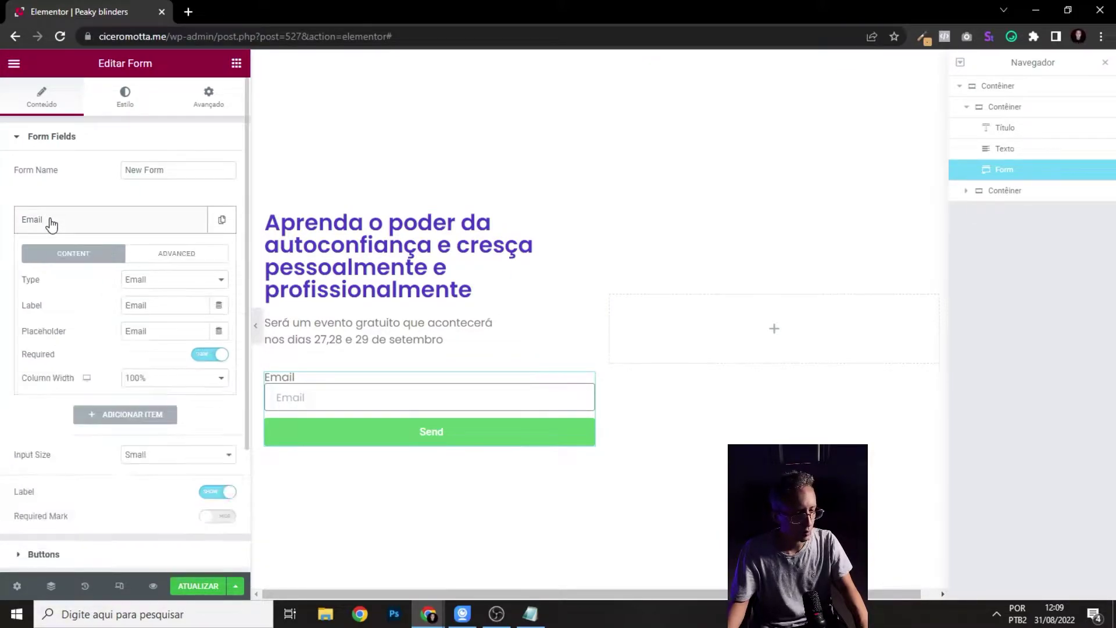
{"action": "left_click", "coordinate": [150, 303]}
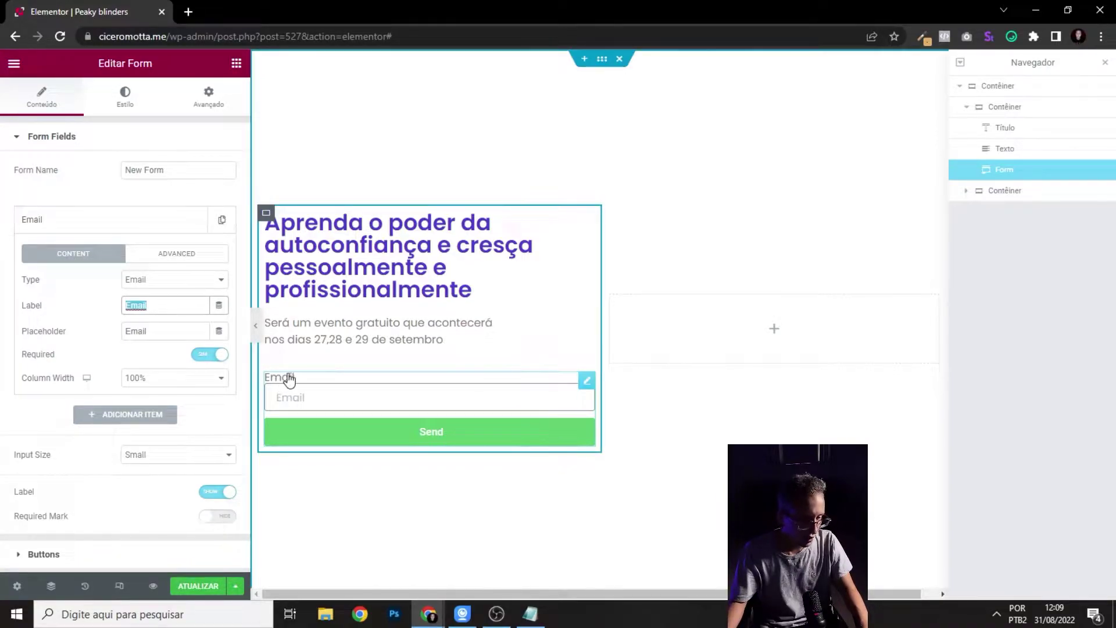
{"action": "key", "text": "BackSpace"}
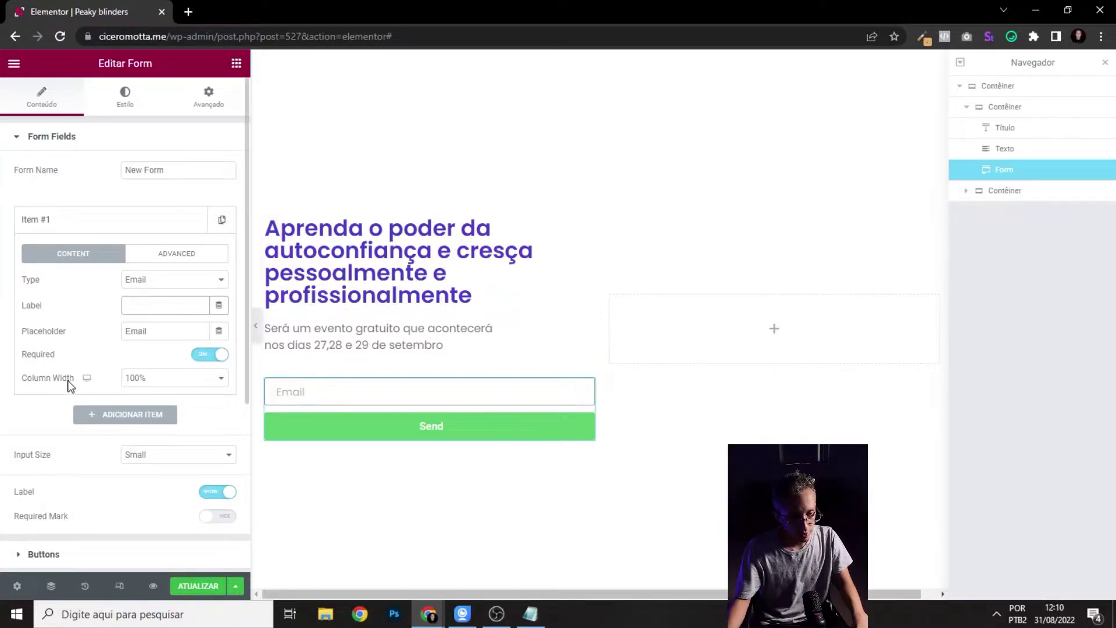
{"action": "left_click", "coordinate": [140, 380]}
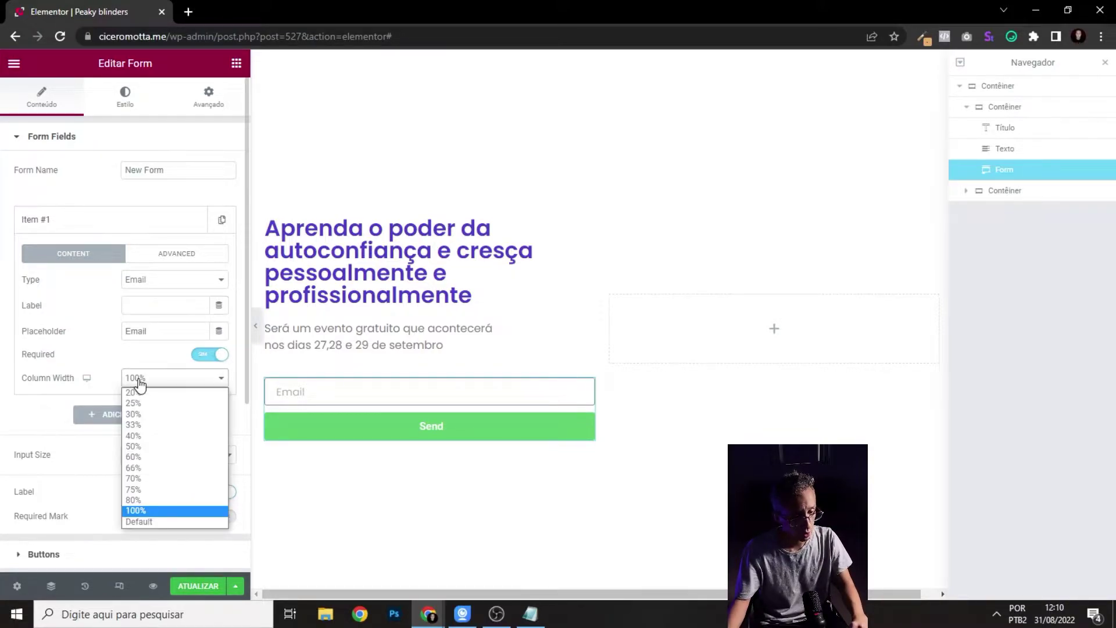
{"action": "left_click", "coordinate": [138, 478]}
{"action": "right_click", "coordinate": [138, 482]}
{"action": "left_click", "coordinate": [74, 450]}
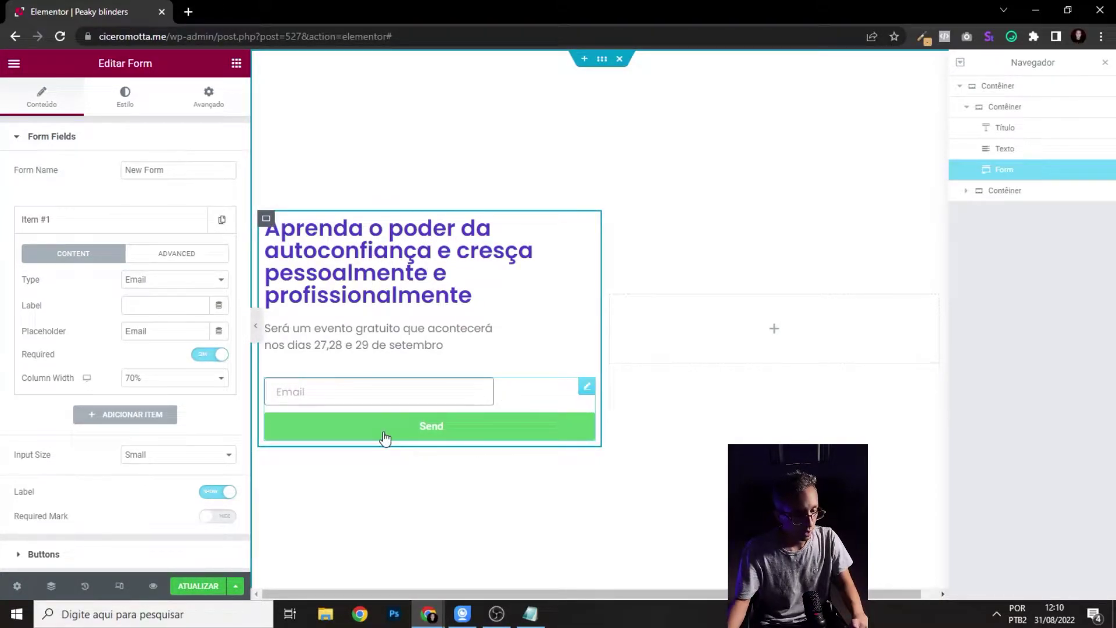
- Set the form's Send button column width to 30% and preview the page without the editing panel
{"action": "left_click", "coordinate": [60, 143]}
{"action": "left_click", "coordinate": [46, 175]}
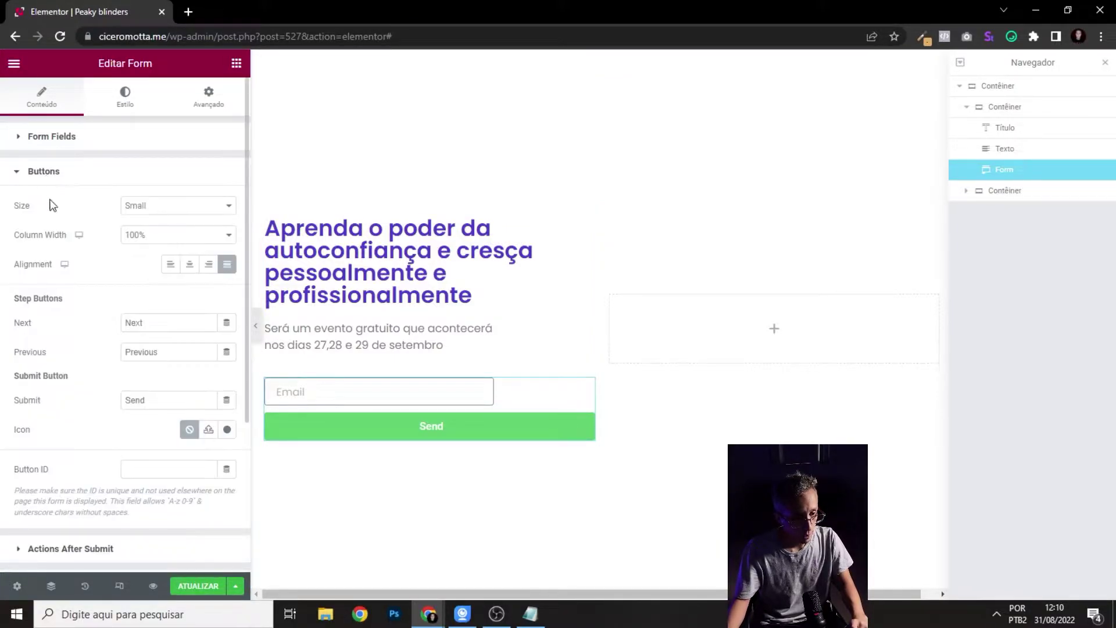
{"action": "left_click", "coordinate": [137, 239]}
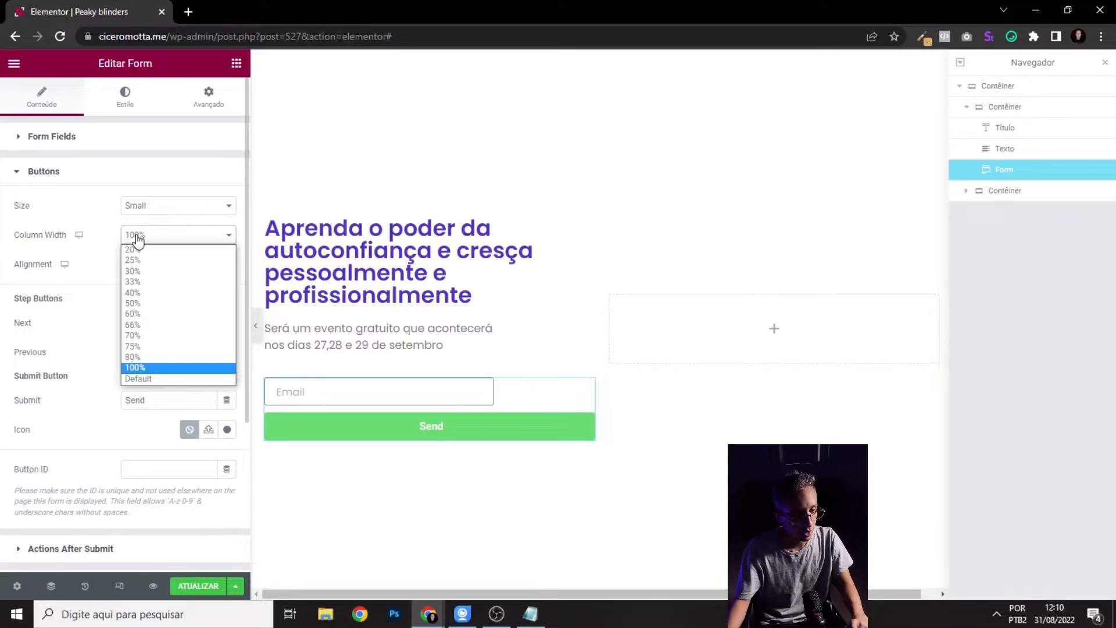
{"action": "left_click", "coordinate": [137, 271]}
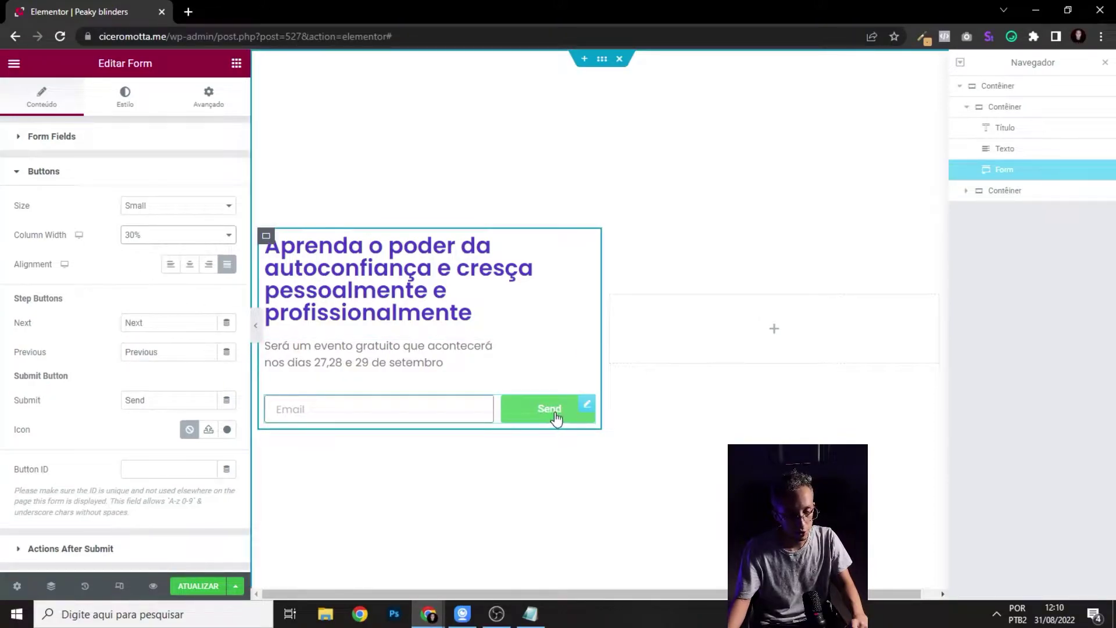
{"action": "left_click", "coordinate": [255, 324]}
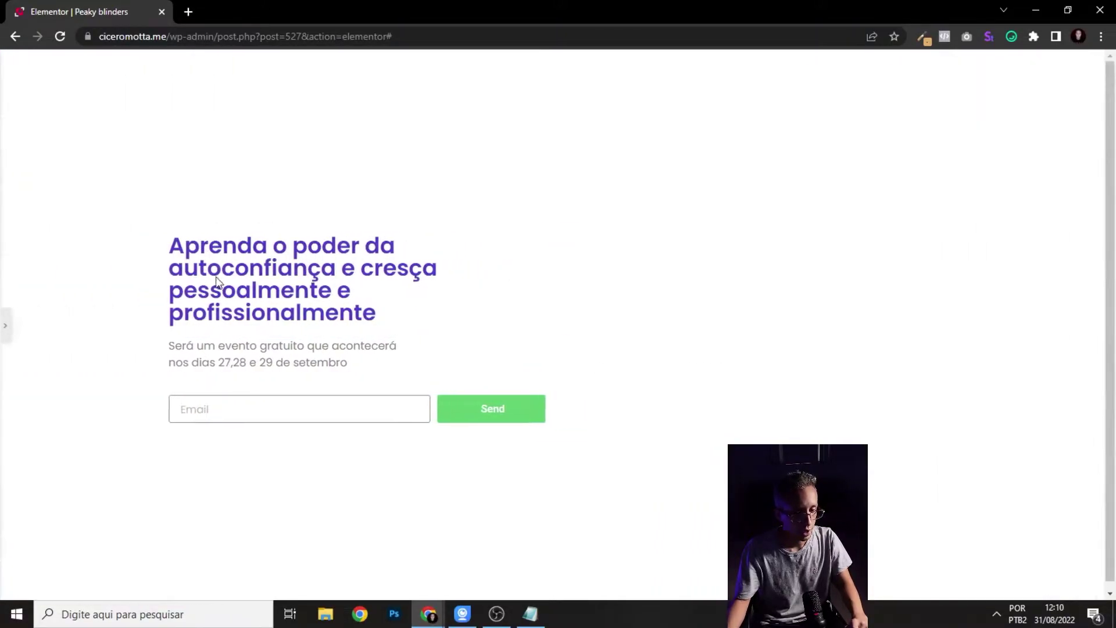
{"action": "left_click", "coordinate": [5, 325]}
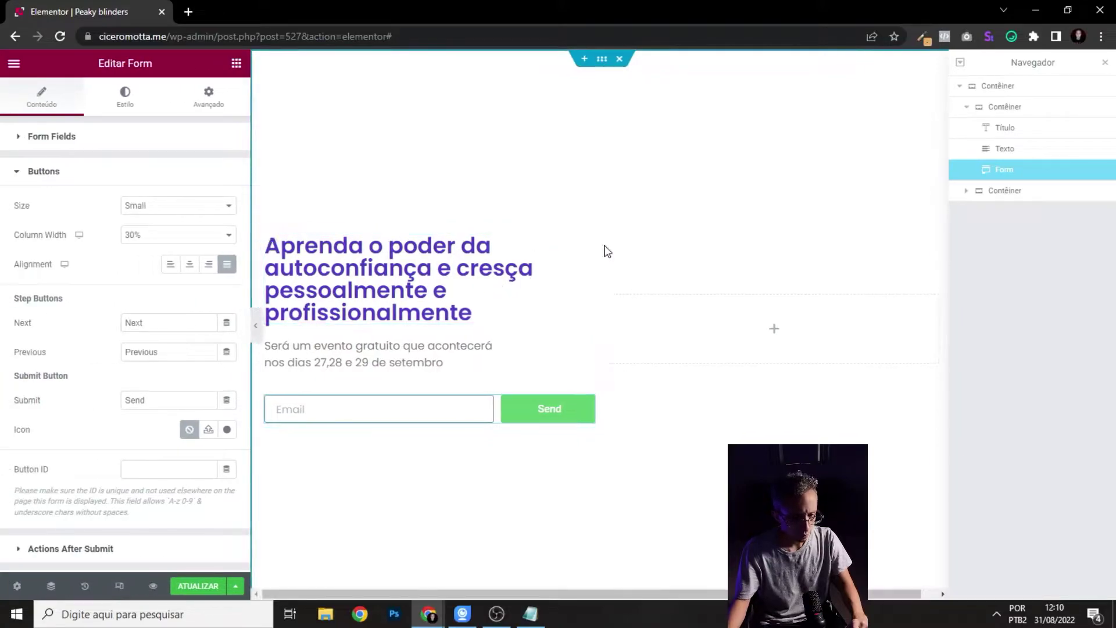
- Set the heading's typography to the Inter font at a size of 45 px
{"action": "left_click", "coordinate": [586, 244]}
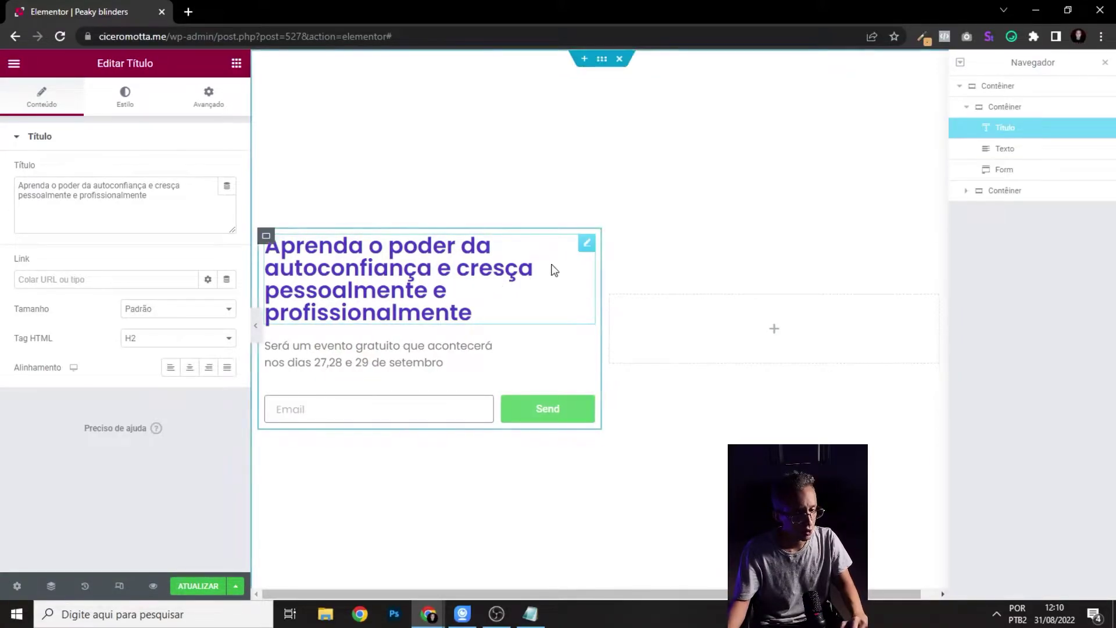
{"action": "left_click", "coordinate": [126, 95]}
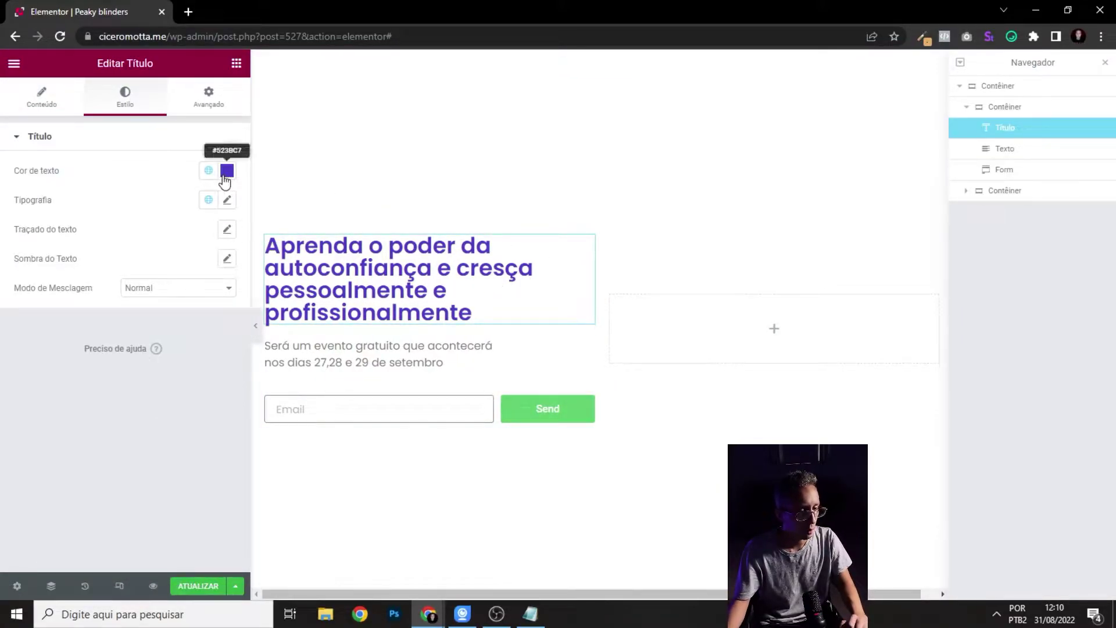
{"action": "left_click", "coordinate": [226, 203]}
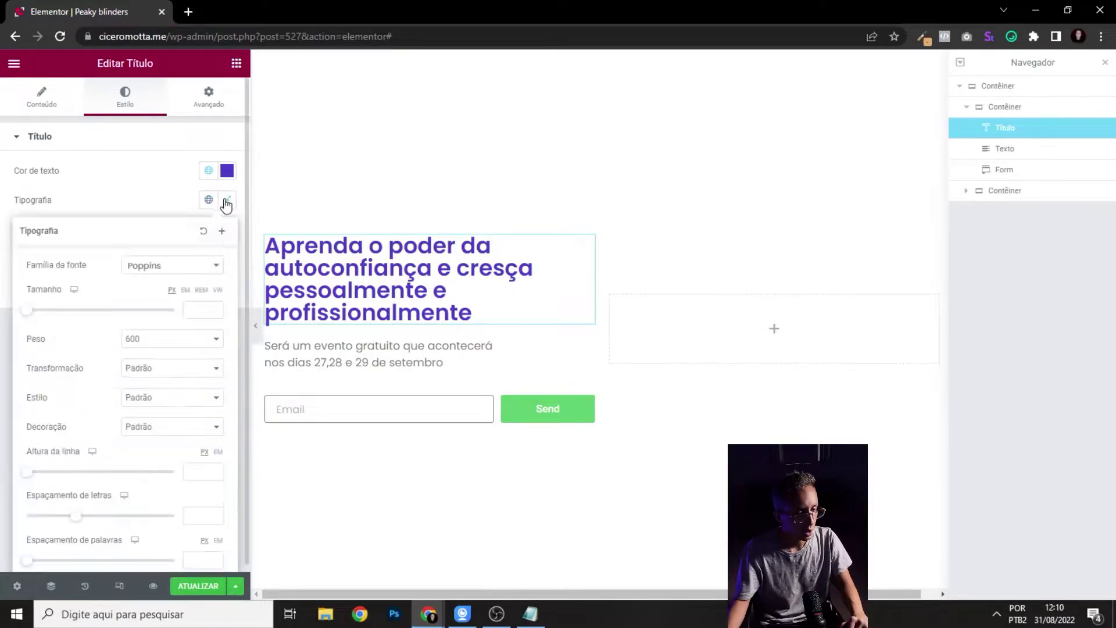
{"action": "left_click", "coordinate": [156, 272]}
{"action": "type", "text": "inter"}
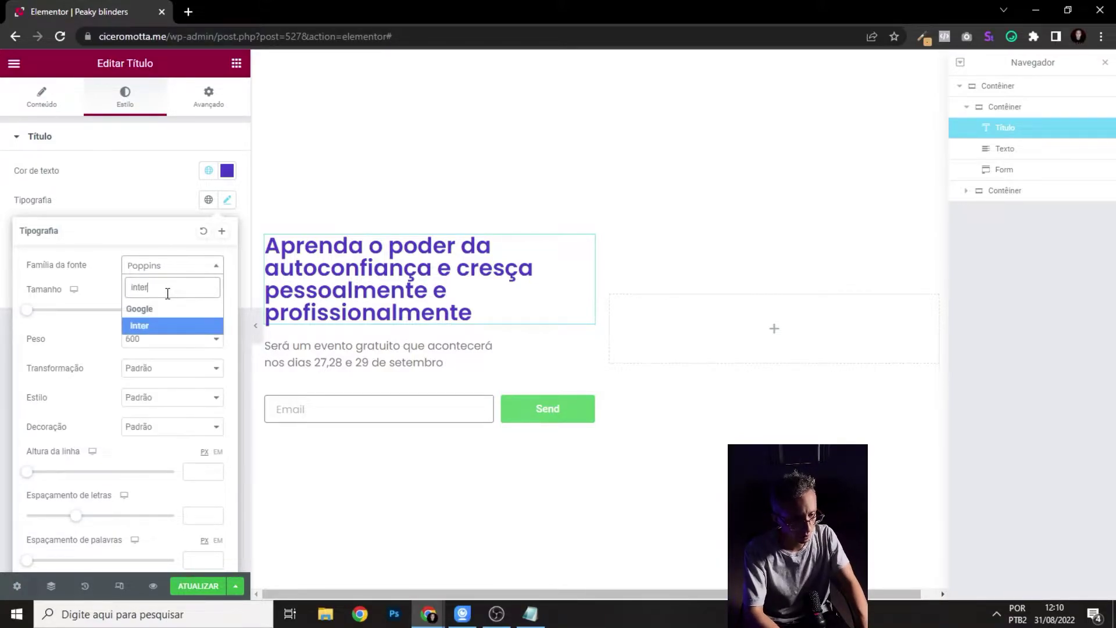
{"action": "left_click", "coordinate": [155, 329]}
{"action": "left_click", "coordinate": [199, 304]}
{"action": "type", "text": "50"}
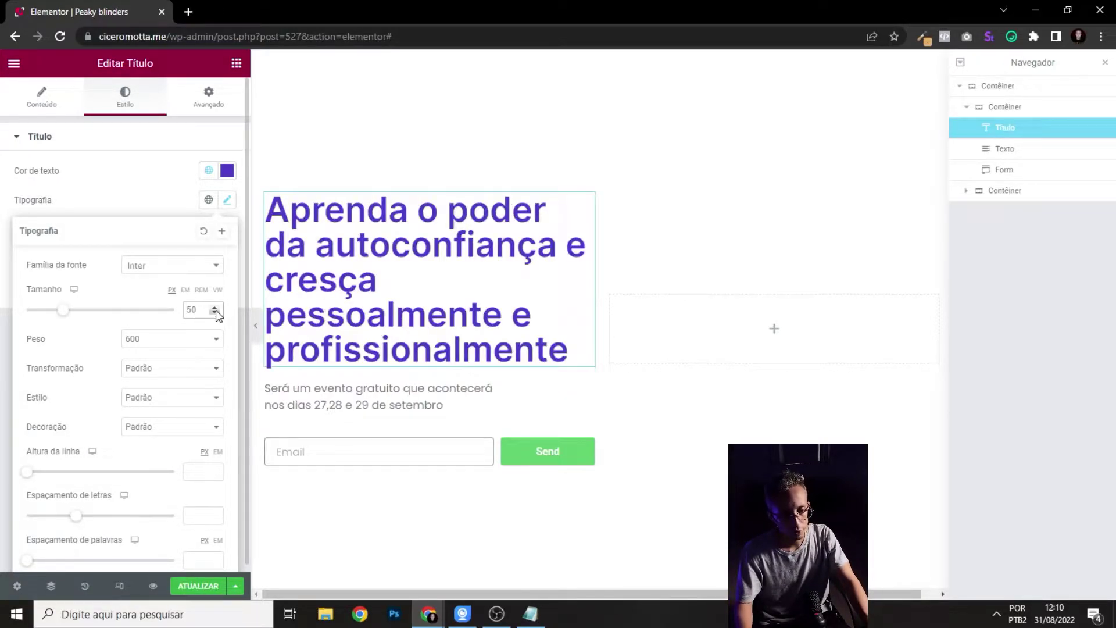
{"action": "type", "text": "45"}
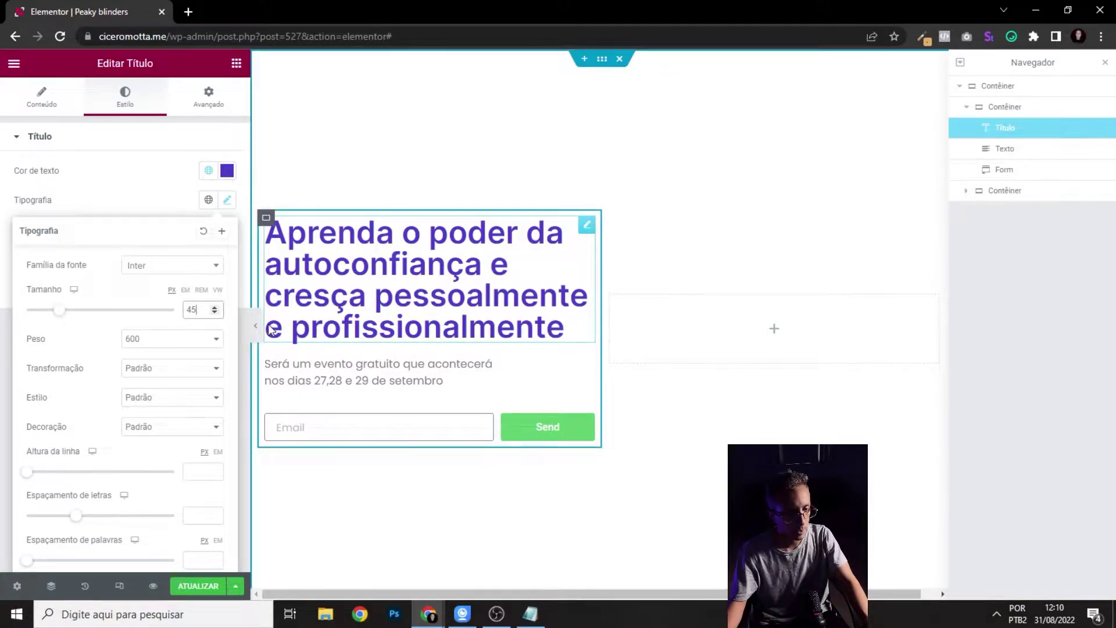
- Set the description text's typography to Inter, size 17 px, weight 500
{"action": "left_click", "coordinate": [584, 372]}
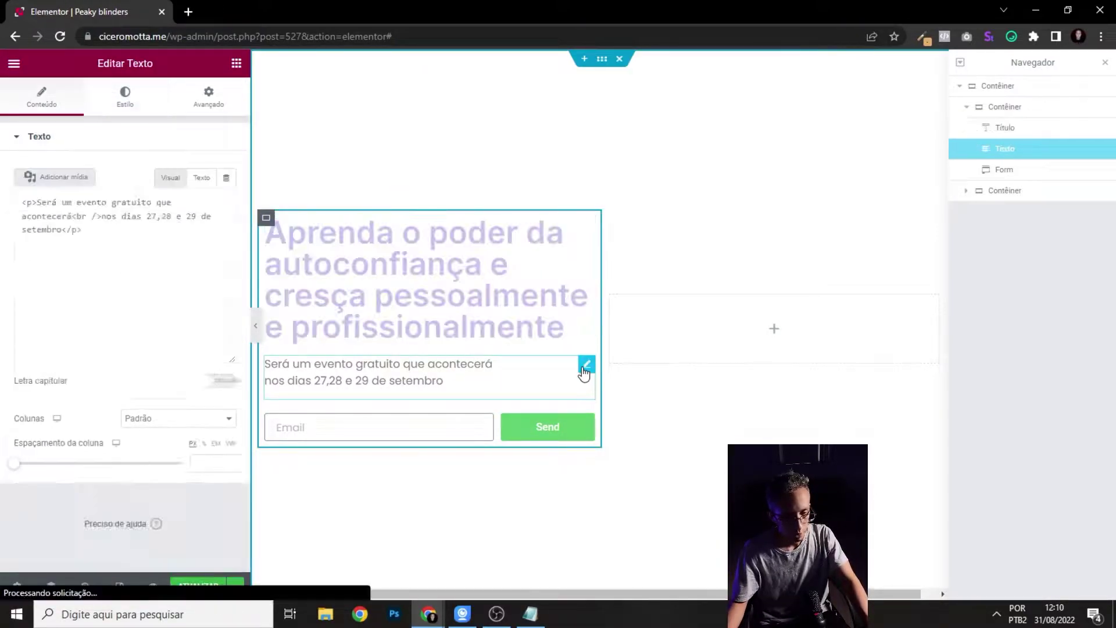
{"action": "left_click", "coordinate": [125, 96]}
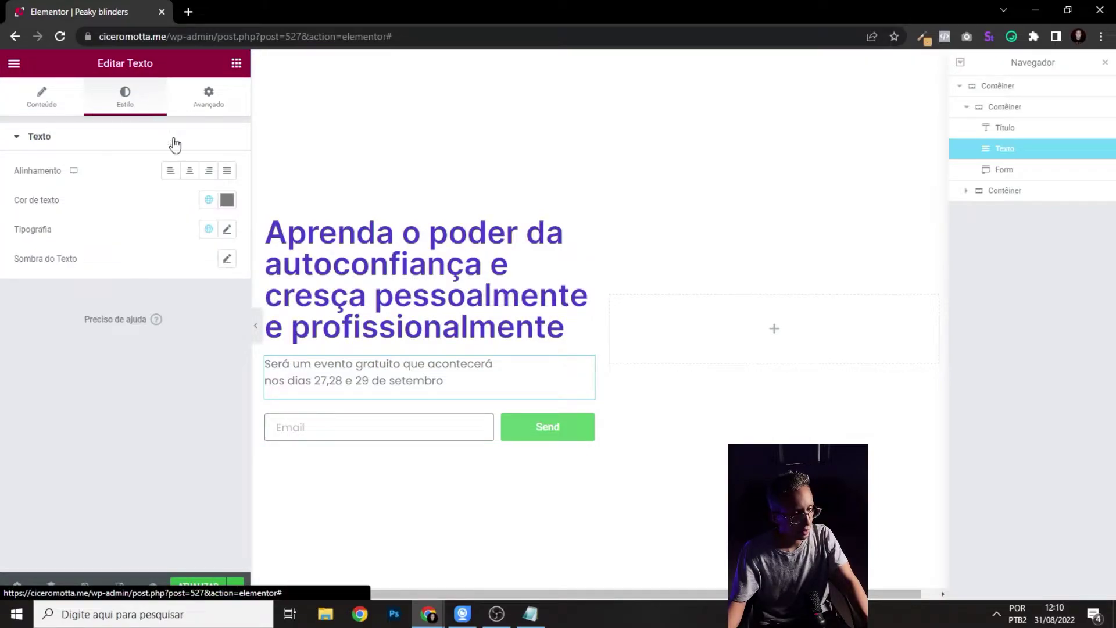
{"action": "left_click", "coordinate": [227, 230]}
{"action": "left_click", "coordinate": [186, 304]}
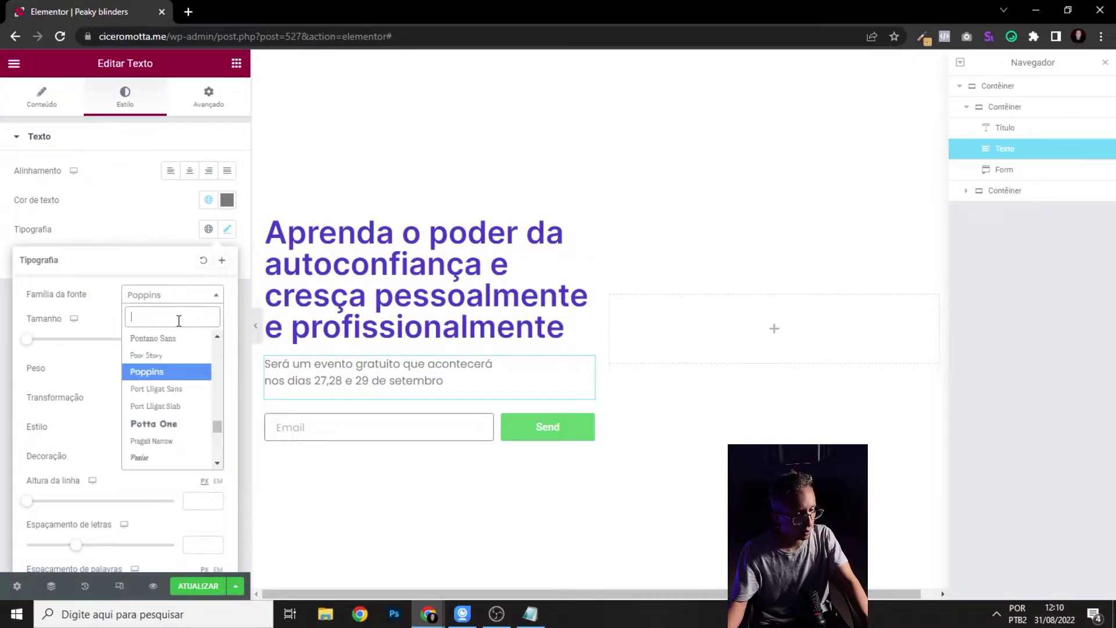
{"action": "type", "text": "inter"}
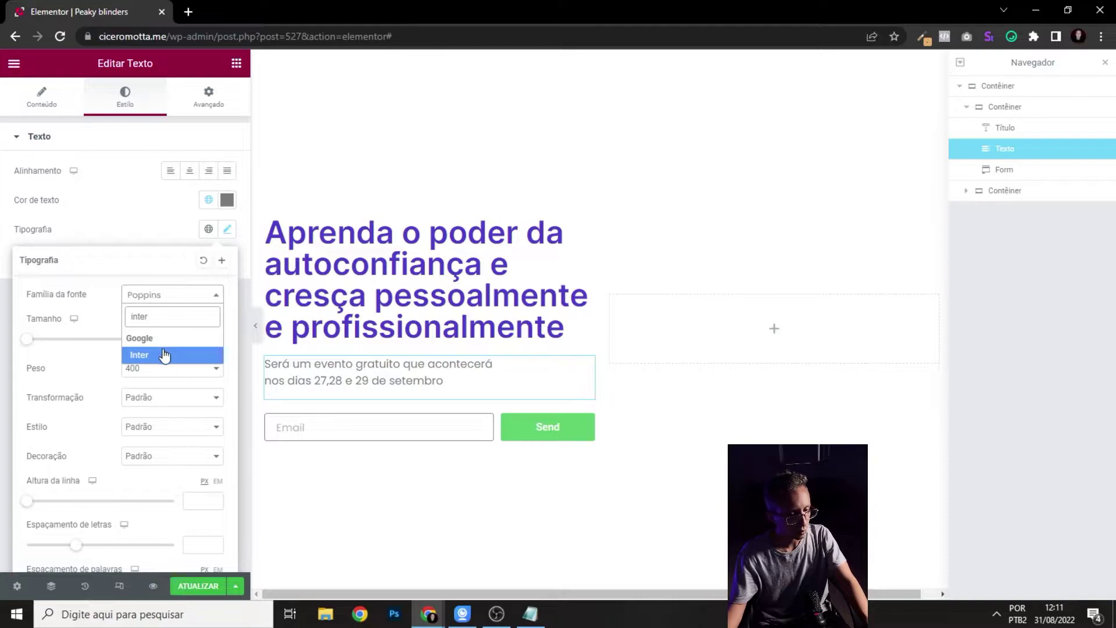
{"action": "left_click", "coordinate": [164, 353]}
{"action": "left_click", "coordinate": [200, 337]}
{"action": "type", "text": "17"}
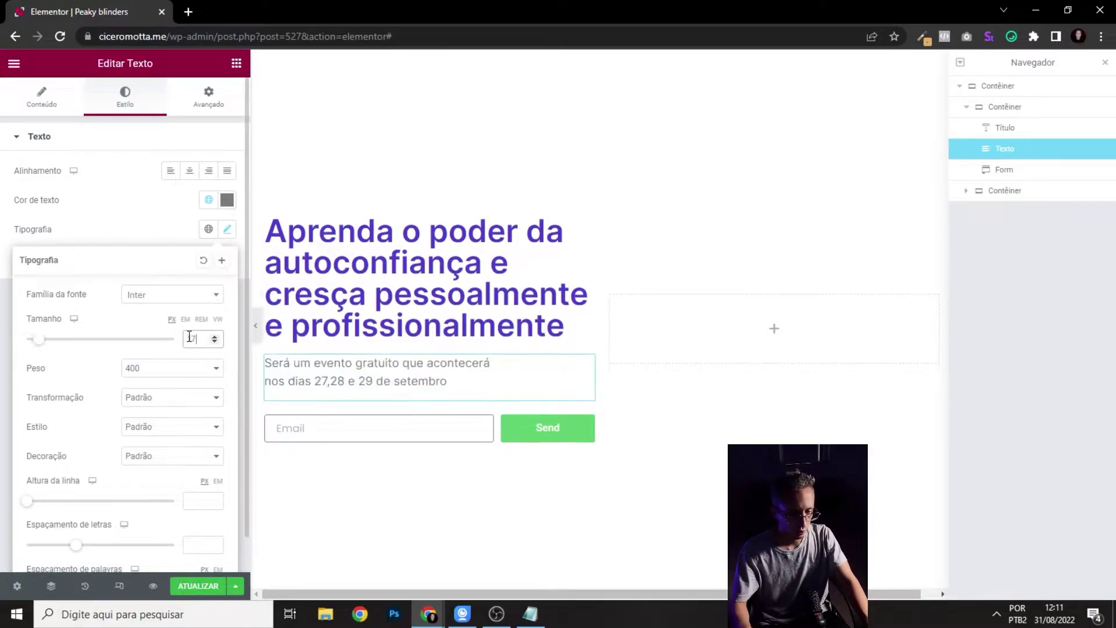
{"action": "left_click", "coordinate": [173, 369]}
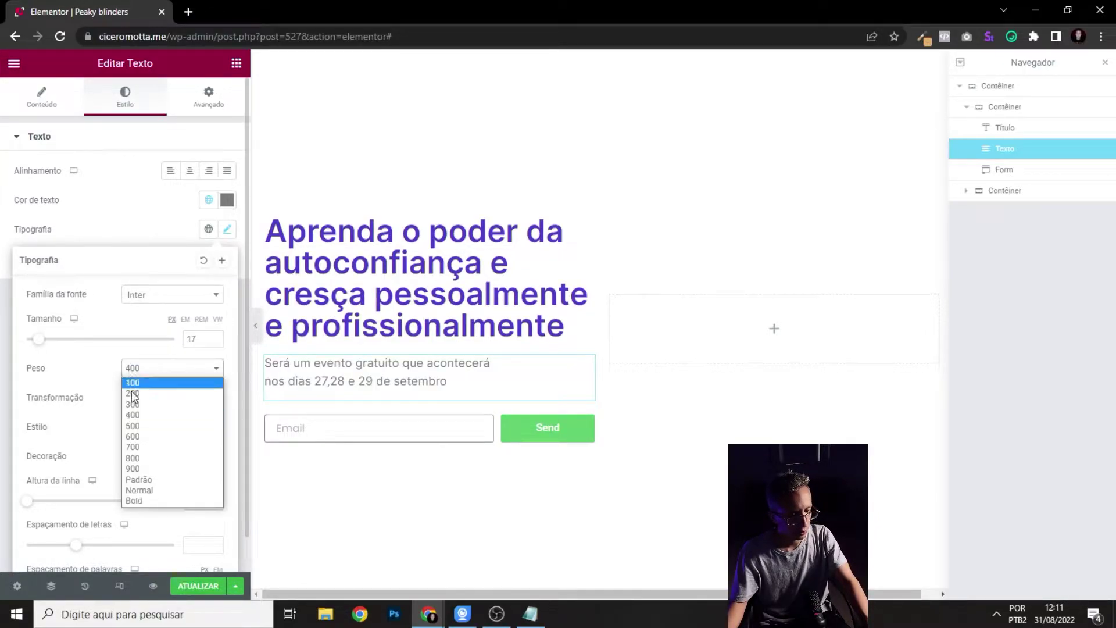
{"action": "left_click", "coordinate": [134, 427]}
- Set the heading's weight to Bold and line height to 48 px, and preview the page without the editing panel
{"action": "left_click", "coordinate": [589, 230]}
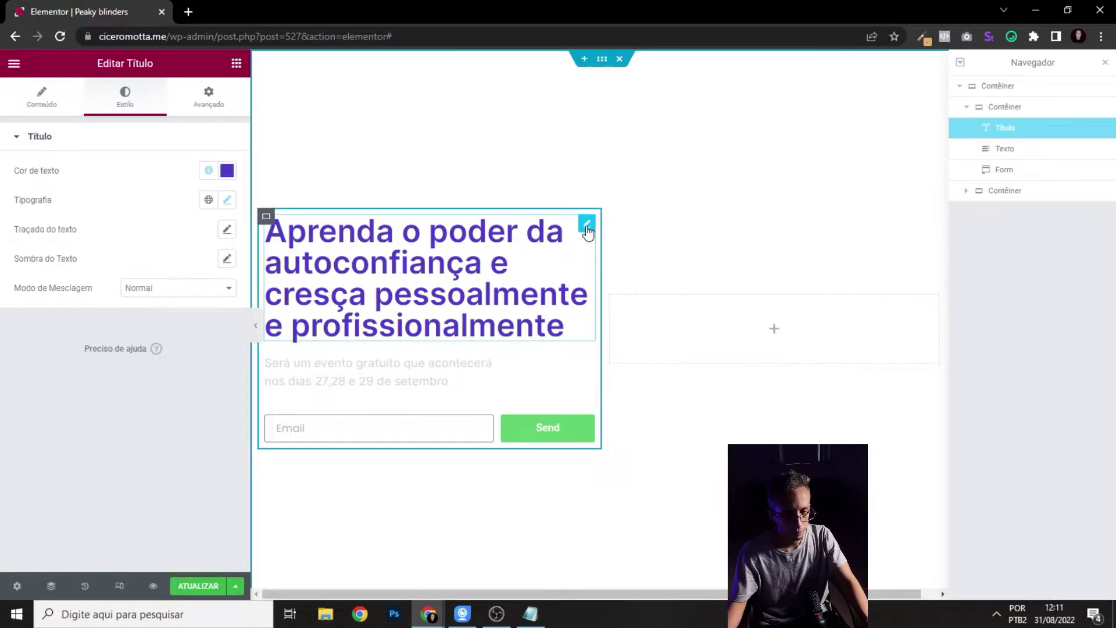
{"action": "left_click", "coordinate": [227, 200]}
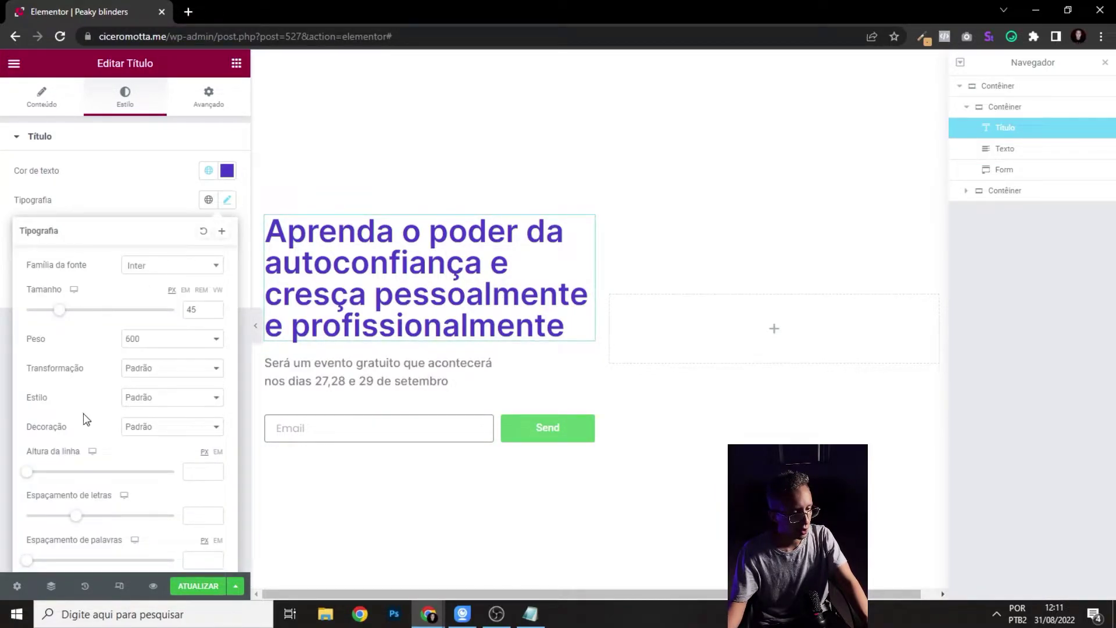
{"action": "left_click", "coordinate": [174, 340]}
{"action": "left_click", "coordinate": [139, 469]}
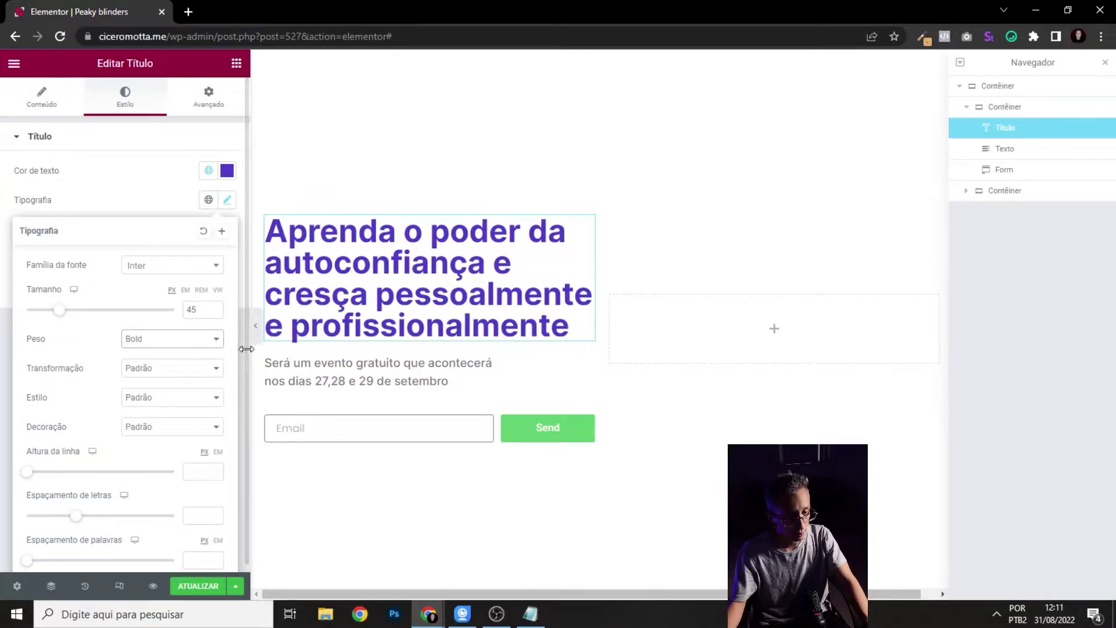
{"action": "left_click", "coordinate": [197, 472]}
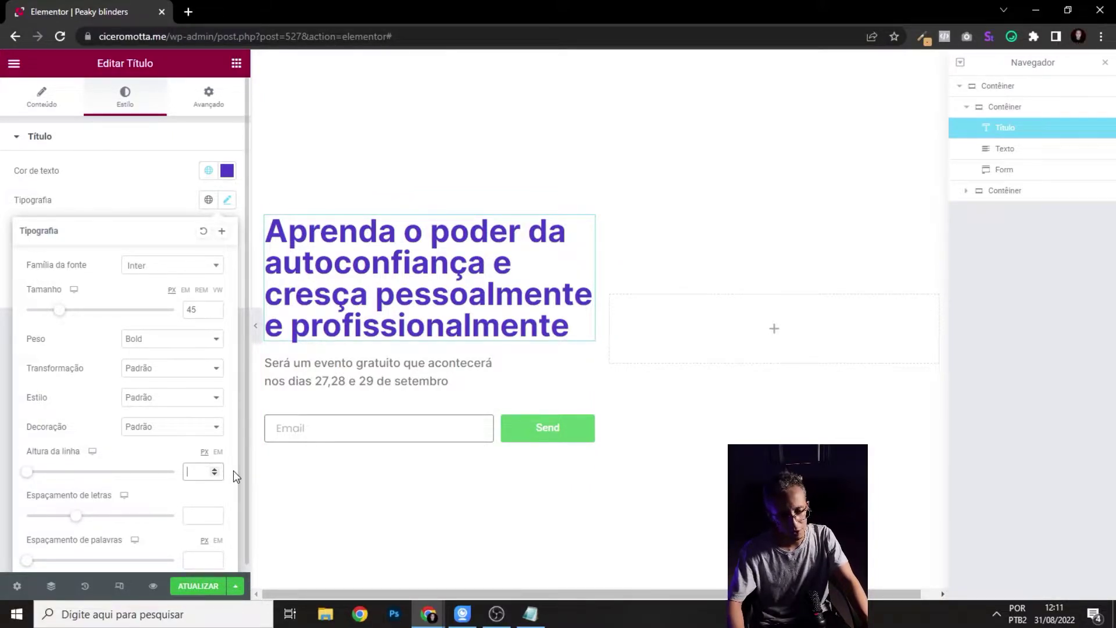
{"action": "type", "text": "48"}
{"action": "double_click", "coordinate": [194, 310]}
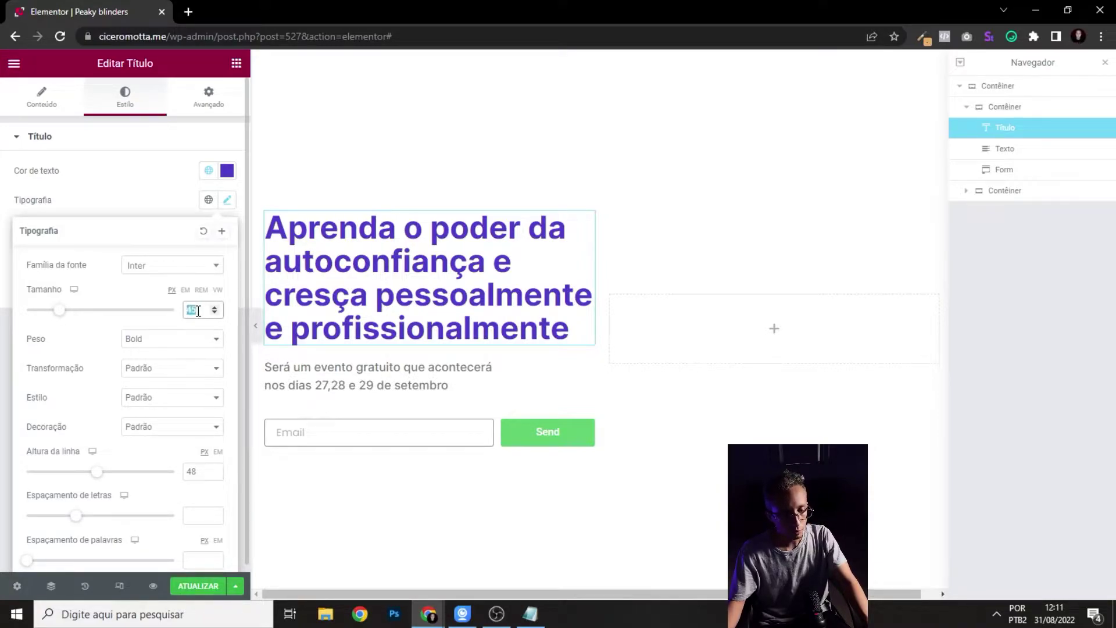
{"action": "left_click", "coordinate": [199, 475]}
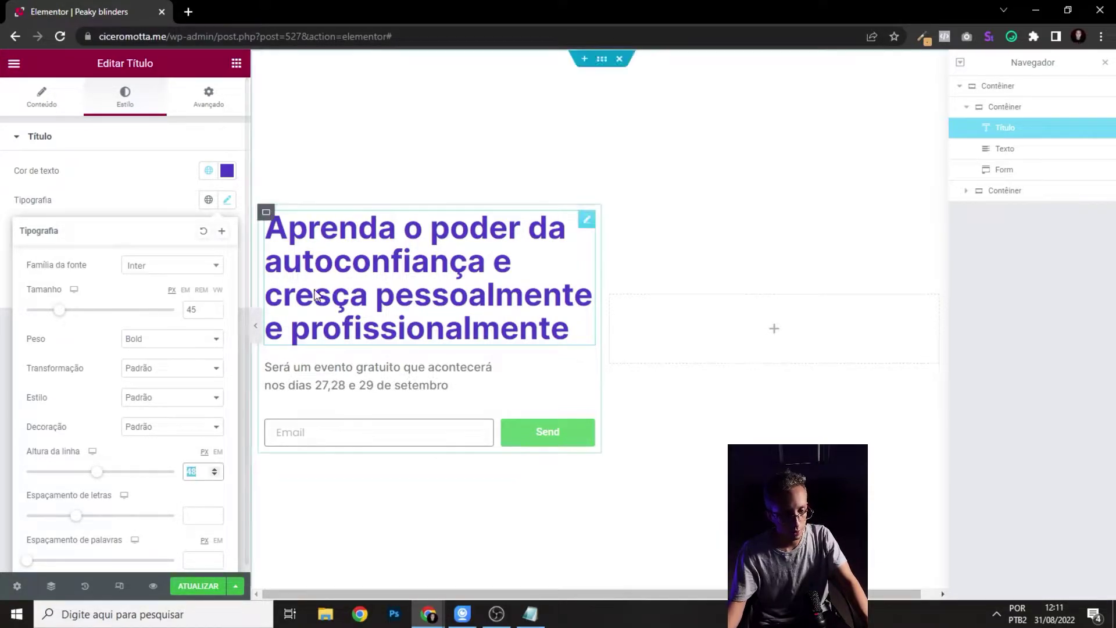
{"action": "left_click", "coordinate": [257, 336]}
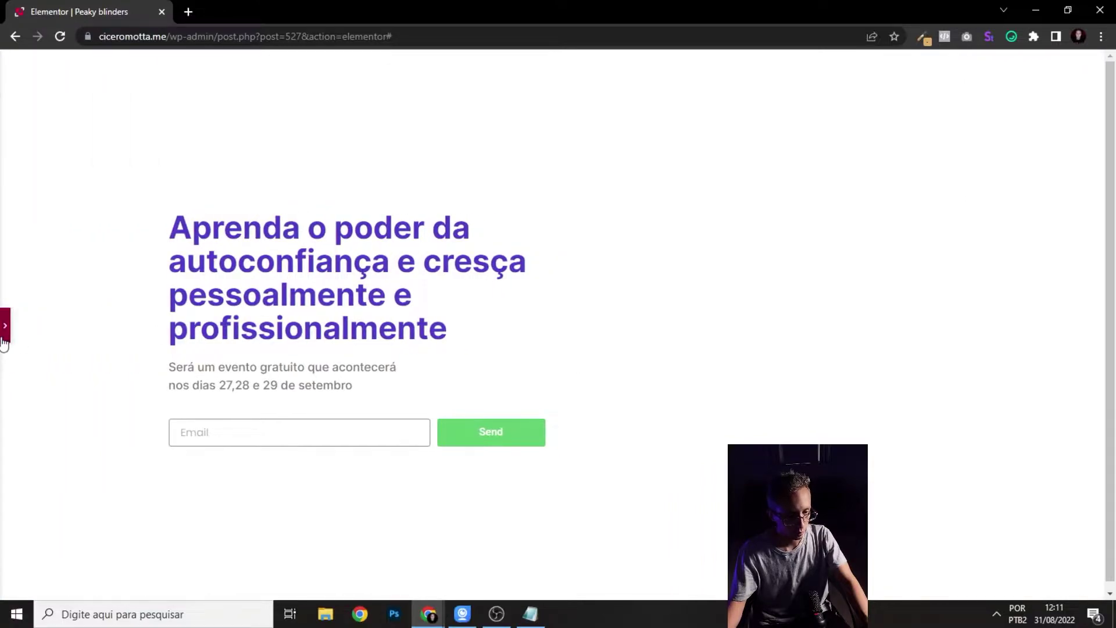
{"action": "left_click", "coordinate": [4, 344]}
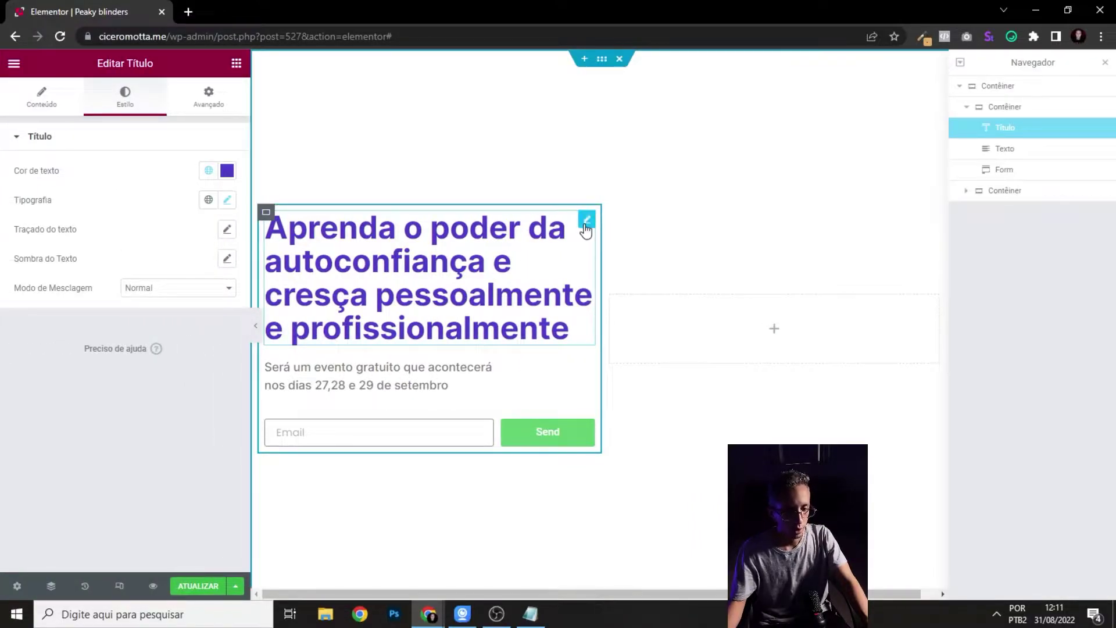
- Change the heading's text color to #000000 and preview the page without the editing panel
{"action": "left_click", "coordinate": [227, 170]}
{"action": "type", "text": "#000000"}
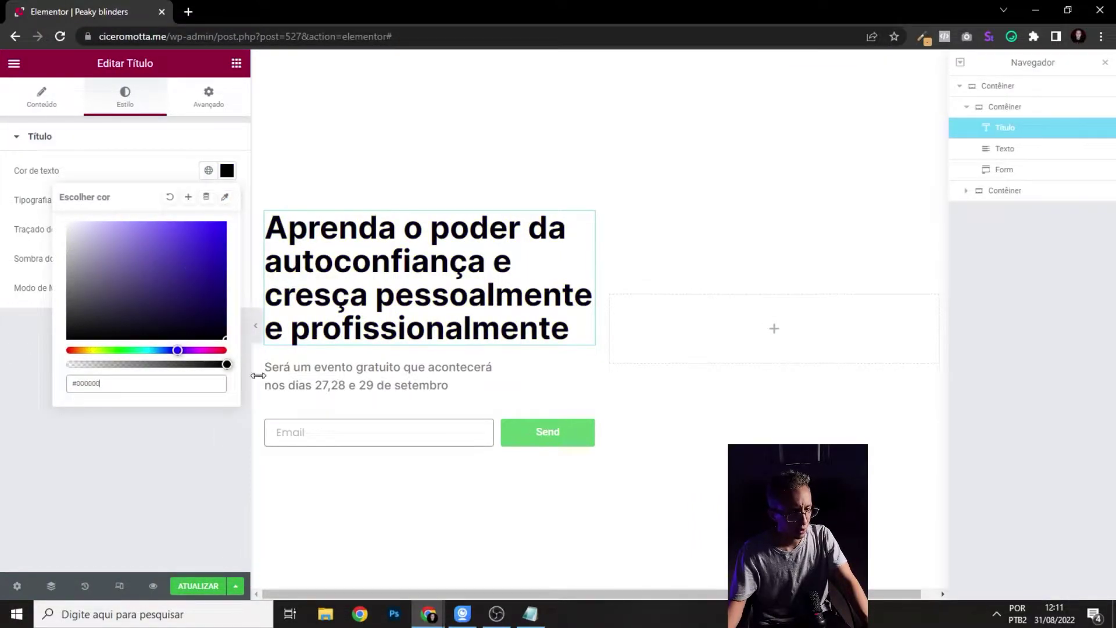
{"action": "left_click", "coordinate": [255, 326]}
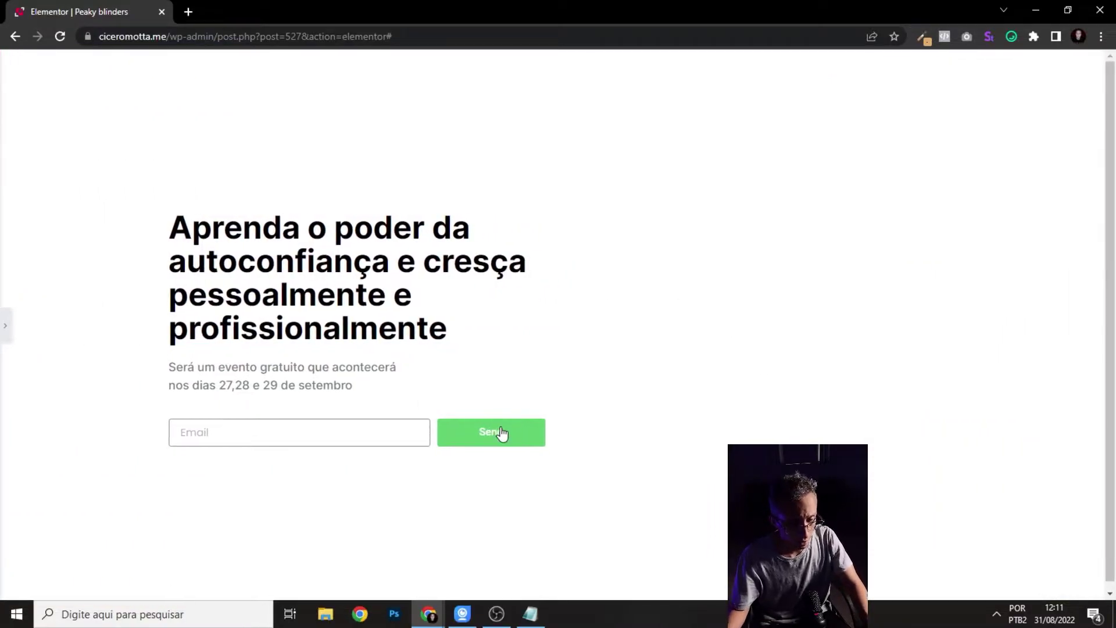
{"action": "left_click", "coordinate": [5, 328]}
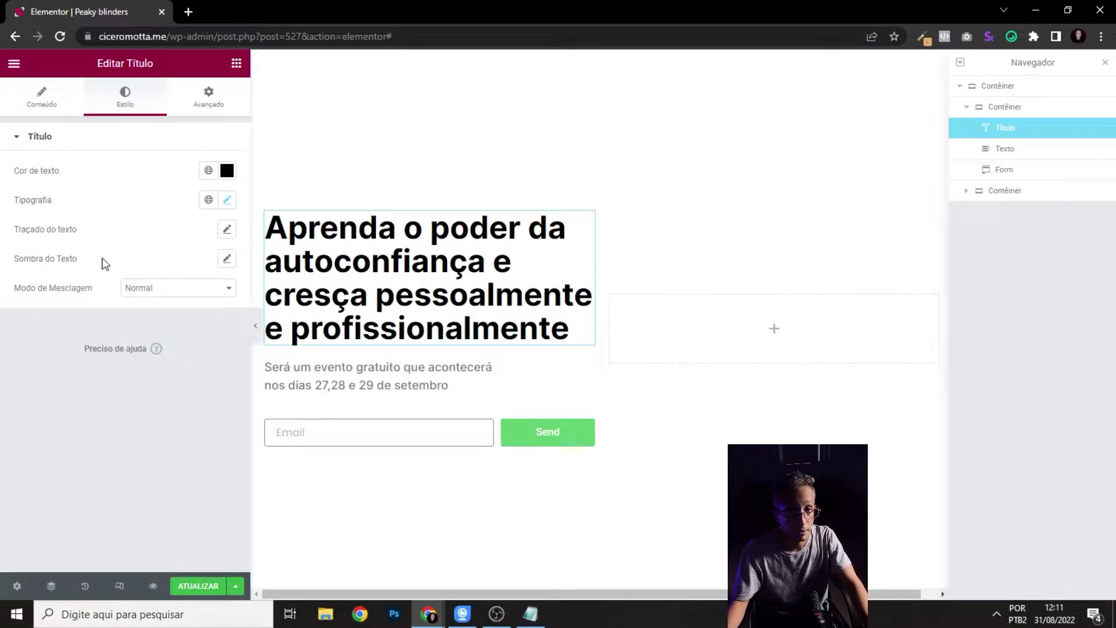
- Search Google Images for "thomas shelby" in a new browser tab and filter the results to size Grande
{"action": "left_click", "coordinate": [188, 12]}
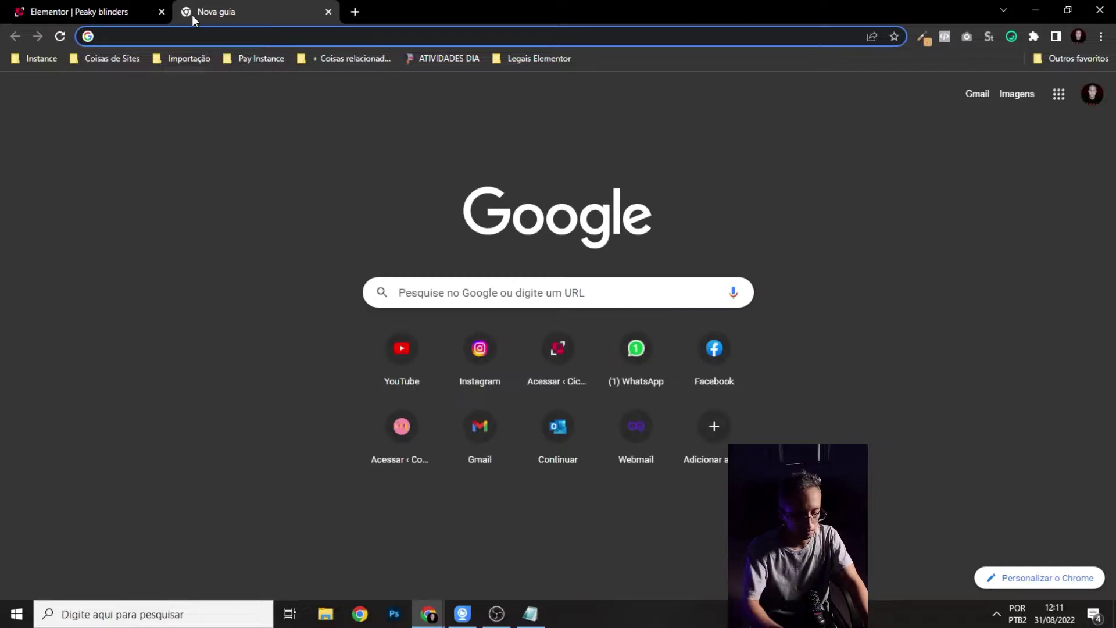
{"action": "type", "text": "thomas shelby"}
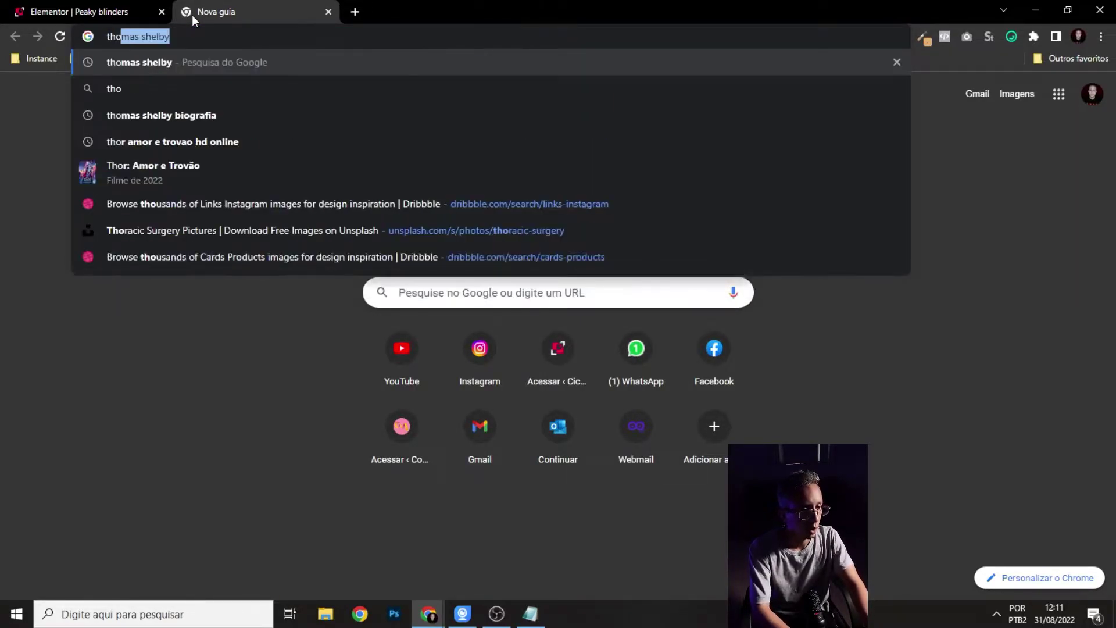
{"action": "key", "text": "Return"}
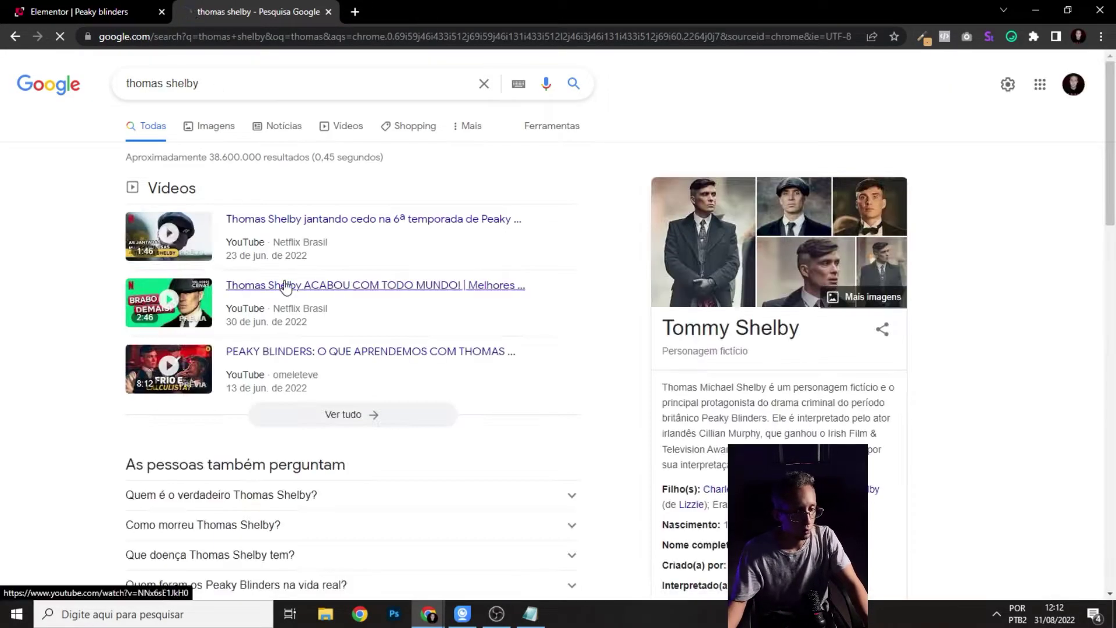
{"action": "left_click", "coordinate": [202, 126]}
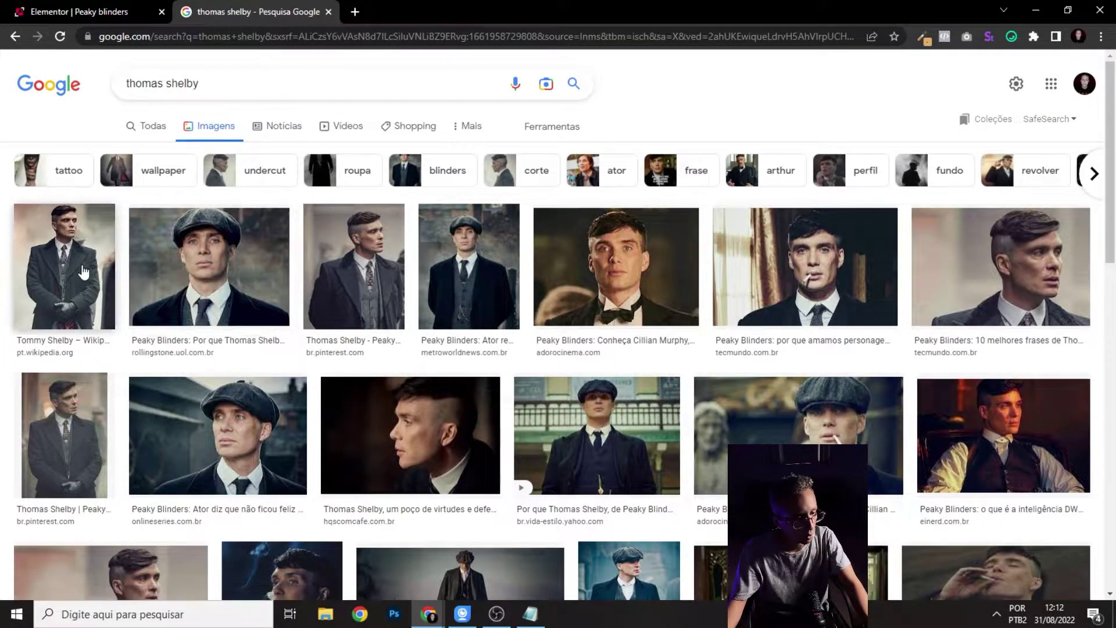
{"action": "left_click", "coordinate": [548, 129]}
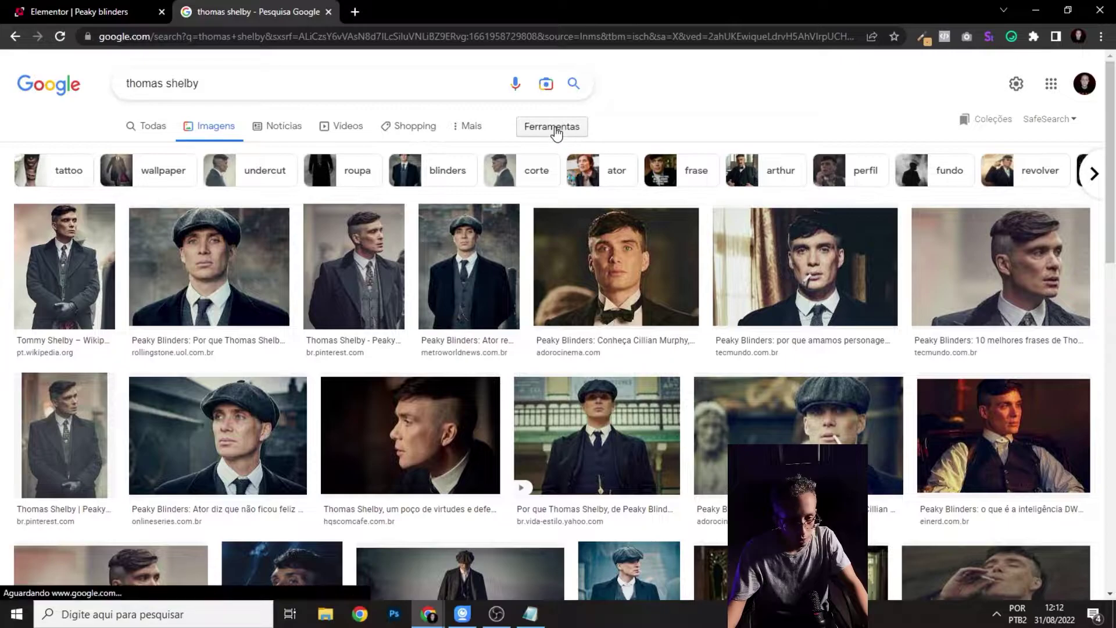
{"action": "left_click", "coordinate": [129, 152]}
{"action": "left_click", "coordinate": [145, 200]}
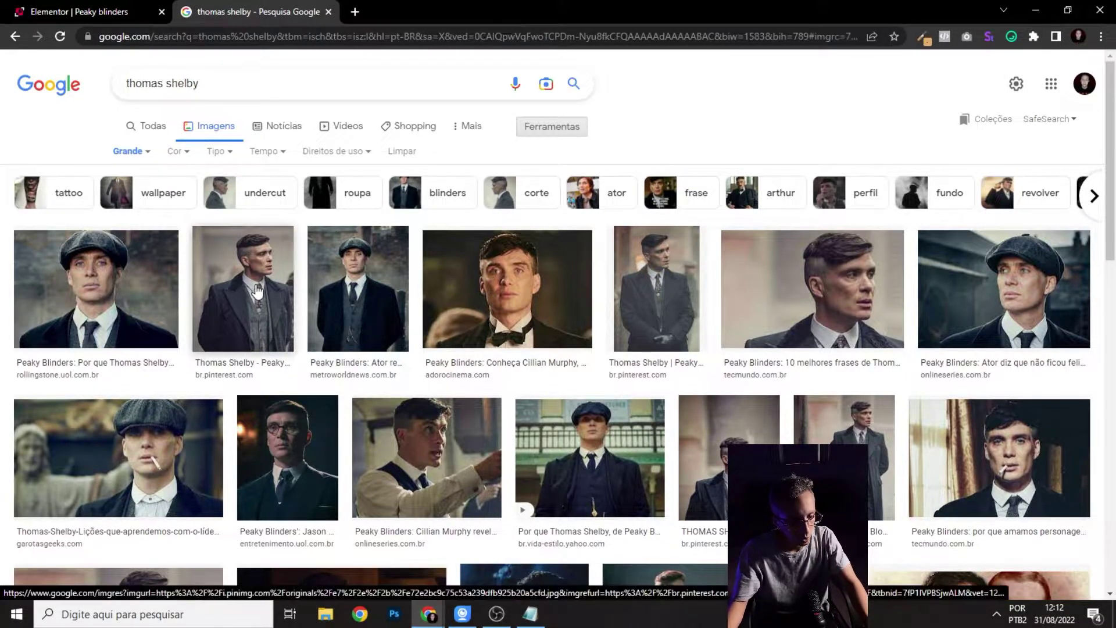
- Open the Pinterest portrait of Thomas Shelby in a dark overcoat as a full-size image in its own tab
{"action": "left_click", "coordinate": [291, 244]}
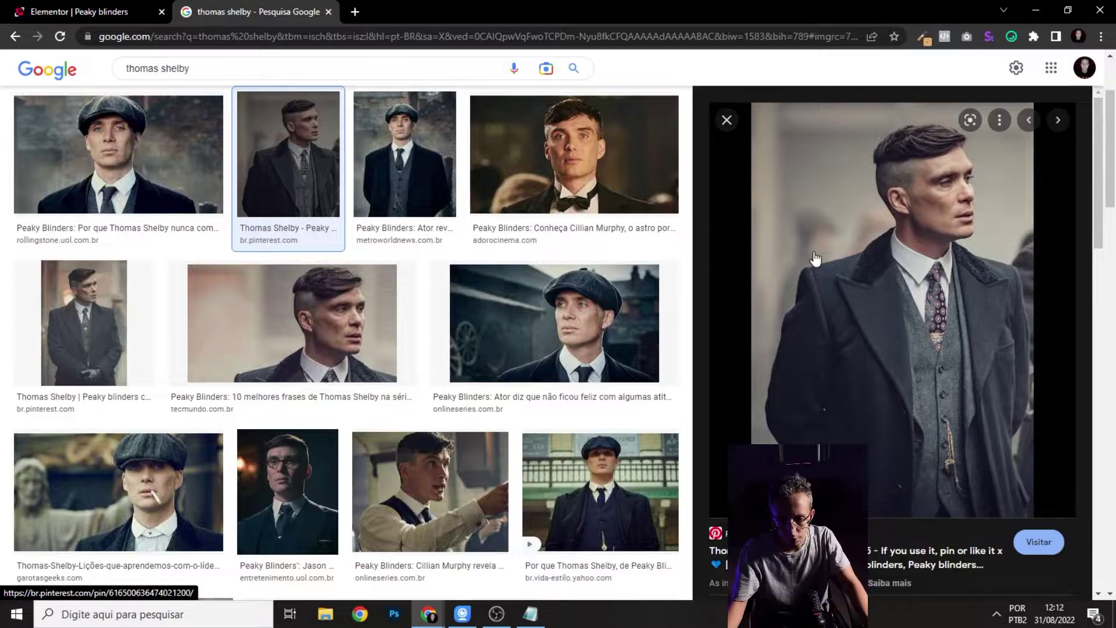
{"action": "right_click", "coordinate": [832, 236]}
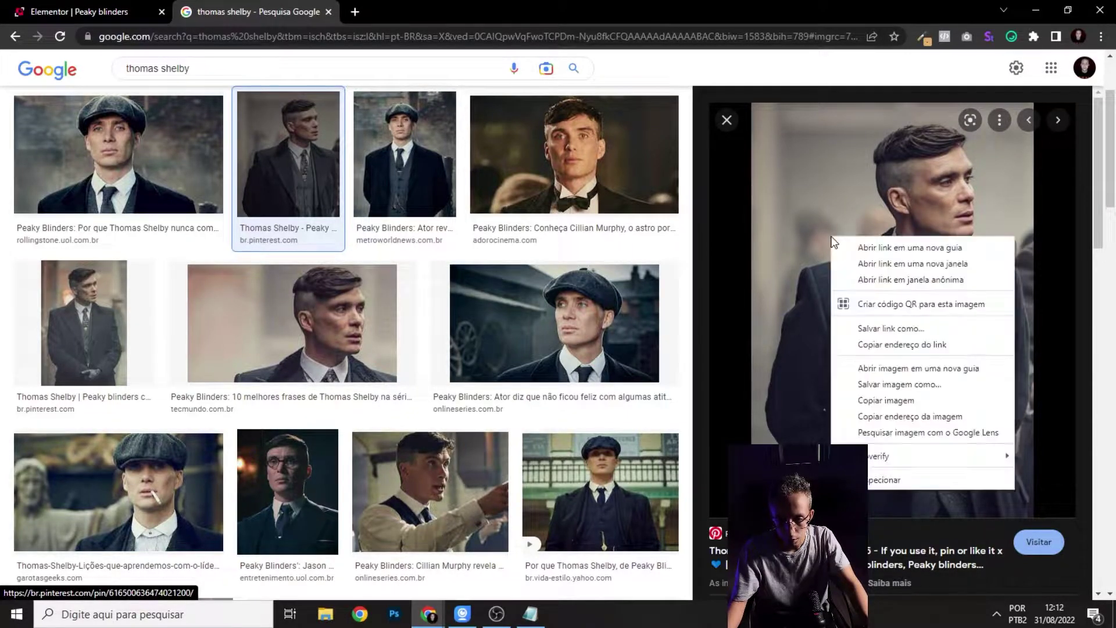
{"action": "left_click", "coordinate": [881, 368]}
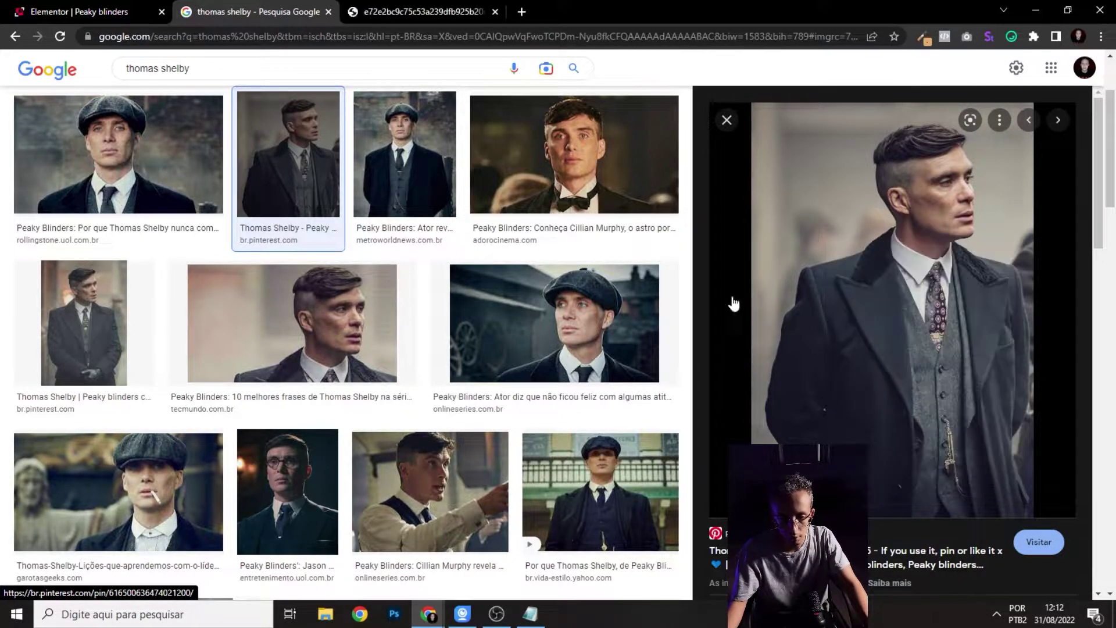
{"action": "left_click", "coordinate": [441, 10]}
- Start saving the full-size portrait to the desktop and create a new folder there named "Thomas sh"
{"action": "right_click", "coordinate": [471, 236]}
{"action": "left_click", "coordinate": [526, 265]}
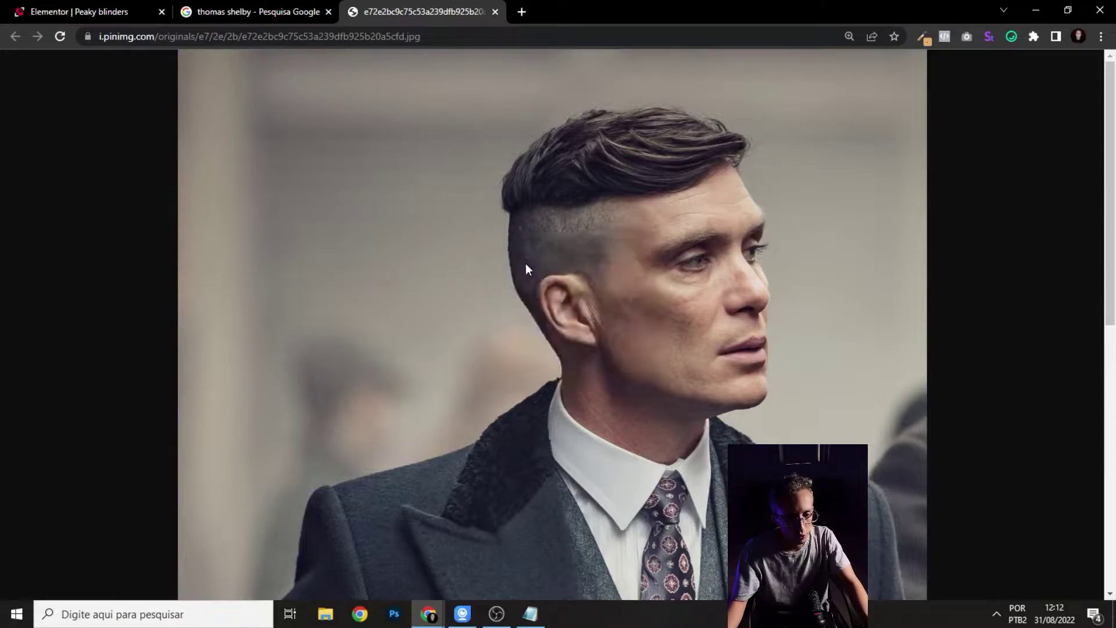
{"action": "left_click", "coordinate": [70, 131]}
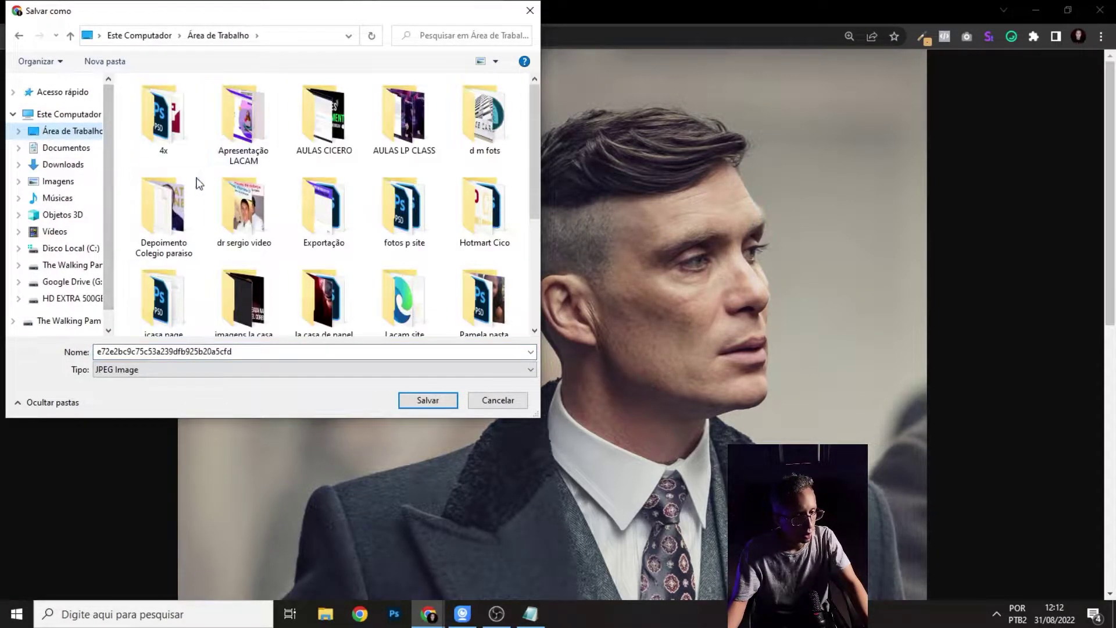
{"action": "right_click", "coordinate": [158, 170]}
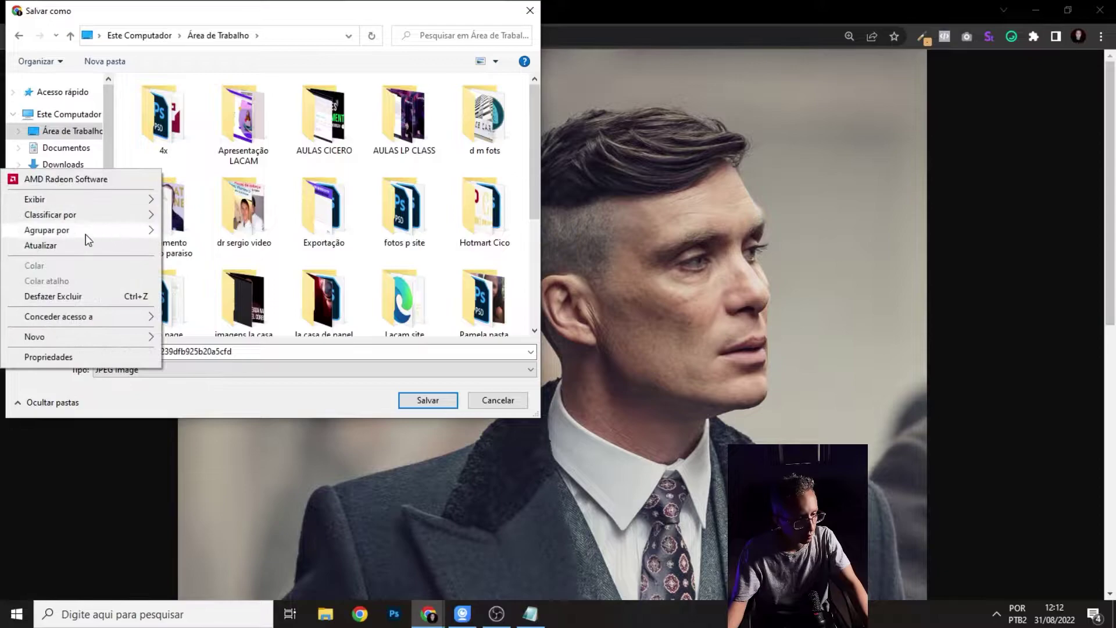
{"action": "mouse_move", "coordinate": [118, 343]}
{"action": "left_click", "coordinate": [189, 338]}
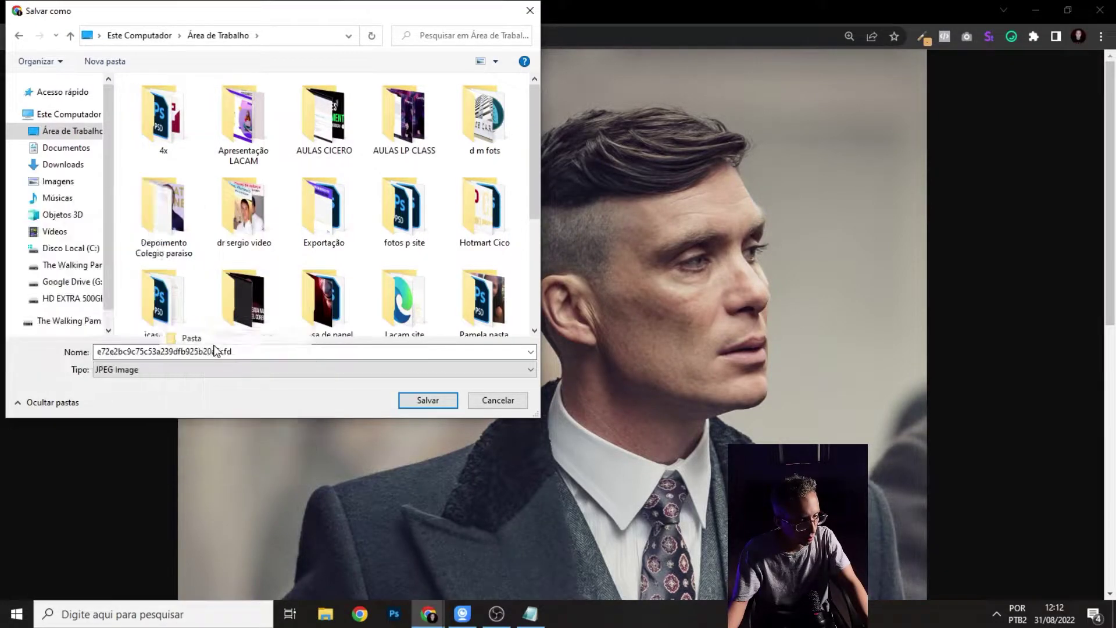
{"action": "type", "text": "Thomas "}
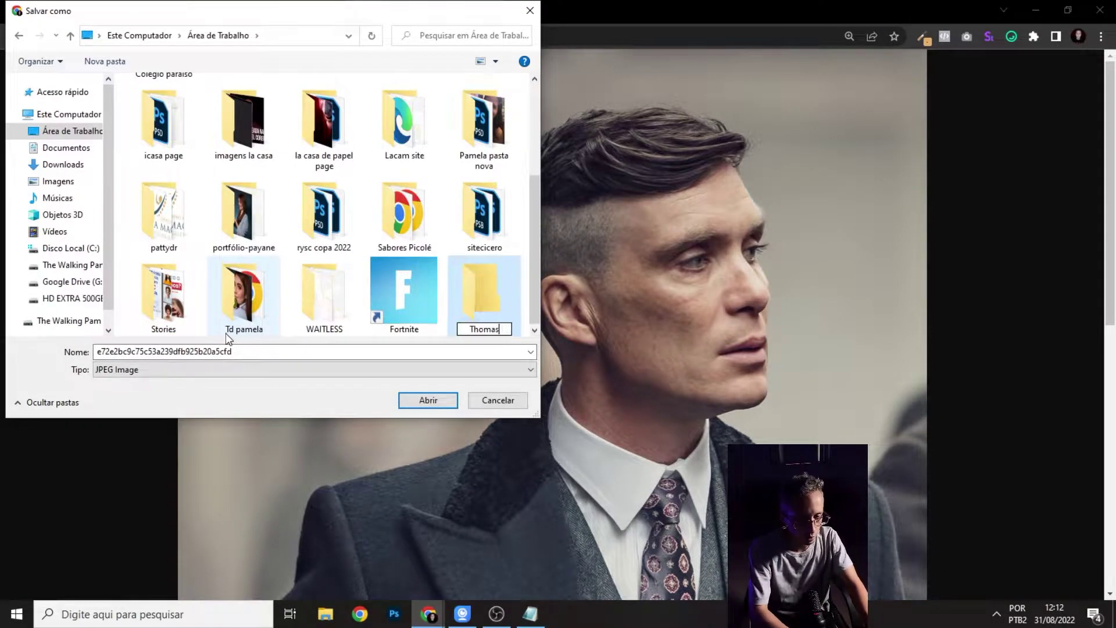
{"action": "type", "text": "sh"}
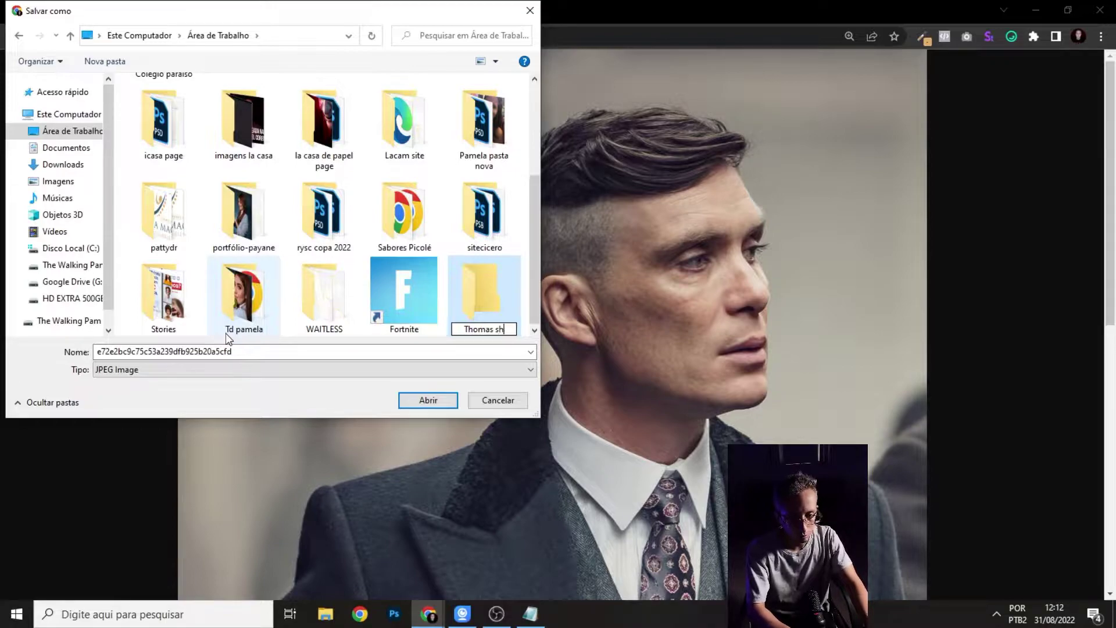
{"action": "key", "text": "Return"}
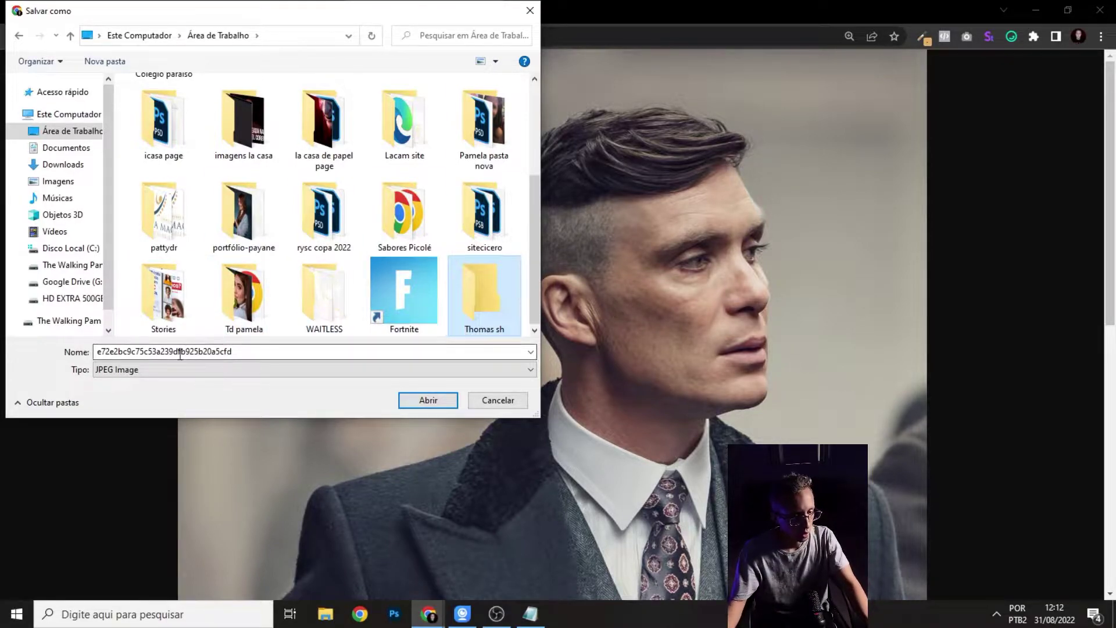
- Save the portrait as a JPEG named "thomas" inside the "Thomas sh" folder
{"action": "double_click", "coordinate": [480, 301]}
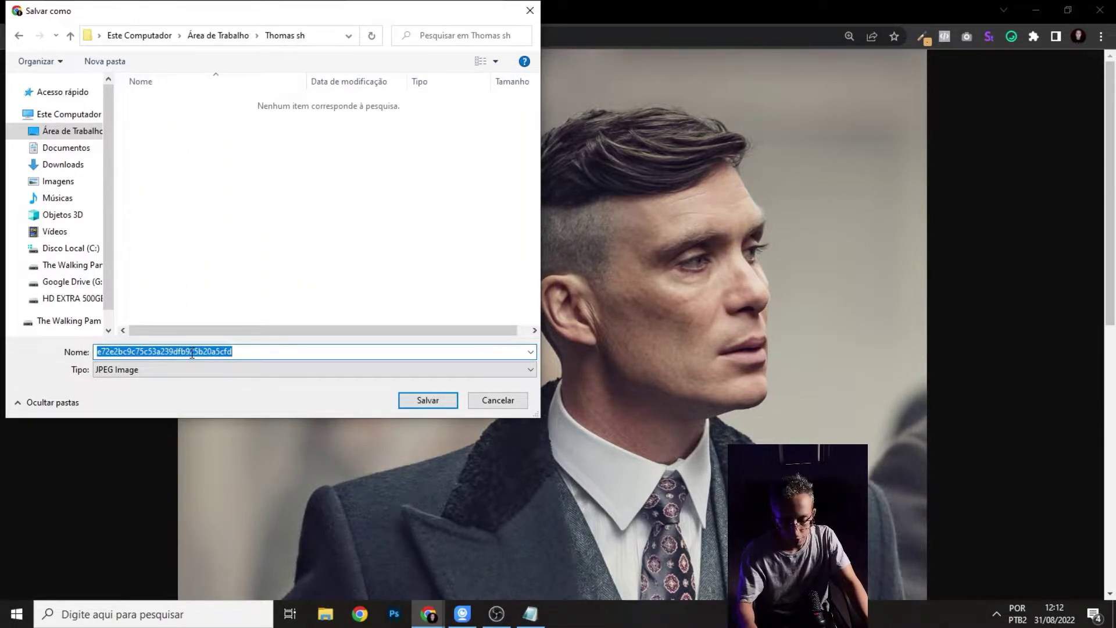
{"action": "type", "text": "thomas"}
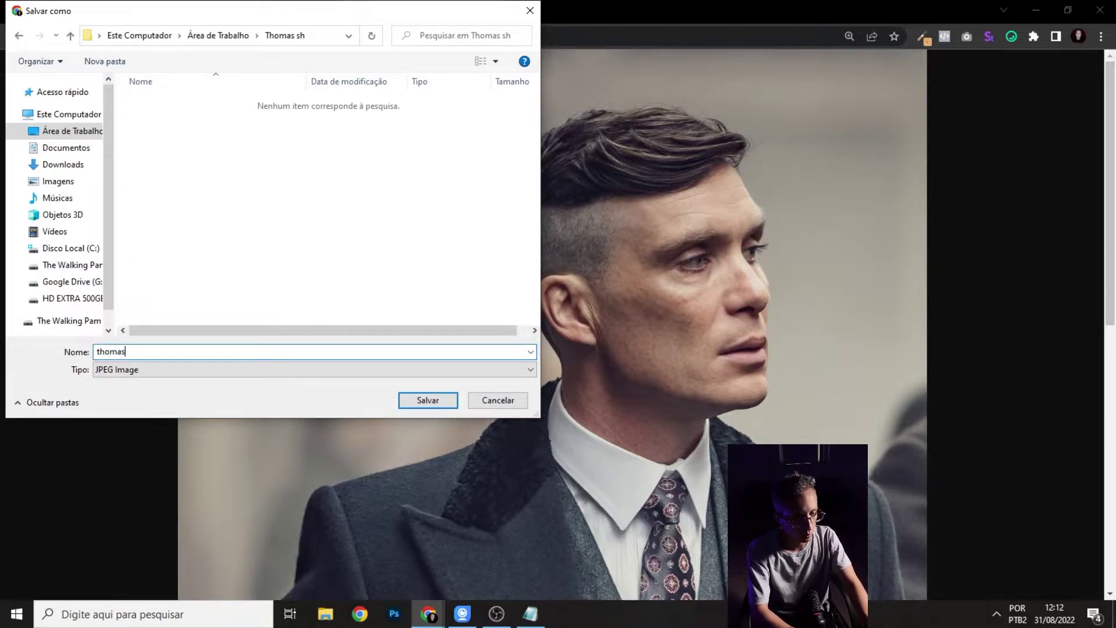
{"action": "key", "text": "Return"}
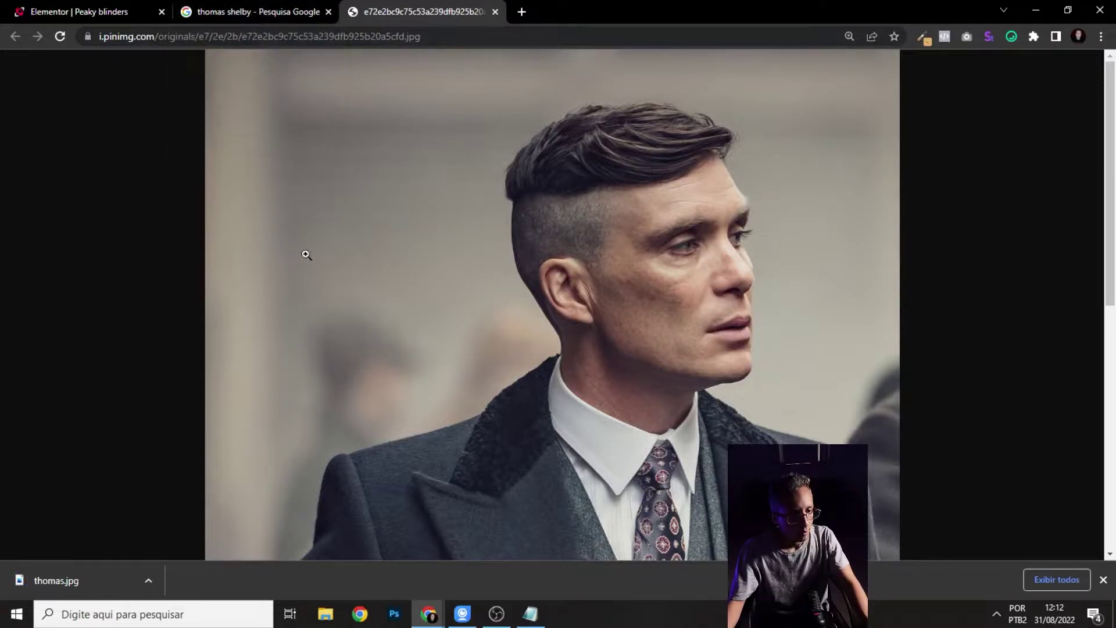
- Switch to Photoshop and start a new document with a width of 1920 pixels
{"action": "left_click", "coordinate": [285, 11]}
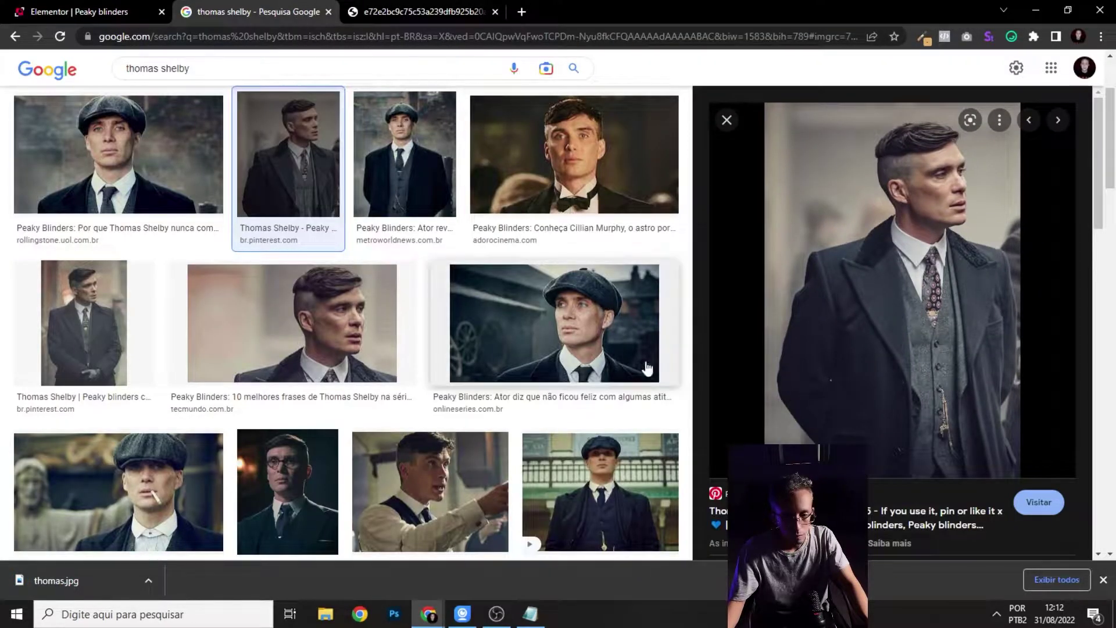
{"action": "left_click", "coordinate": [391, 616]}
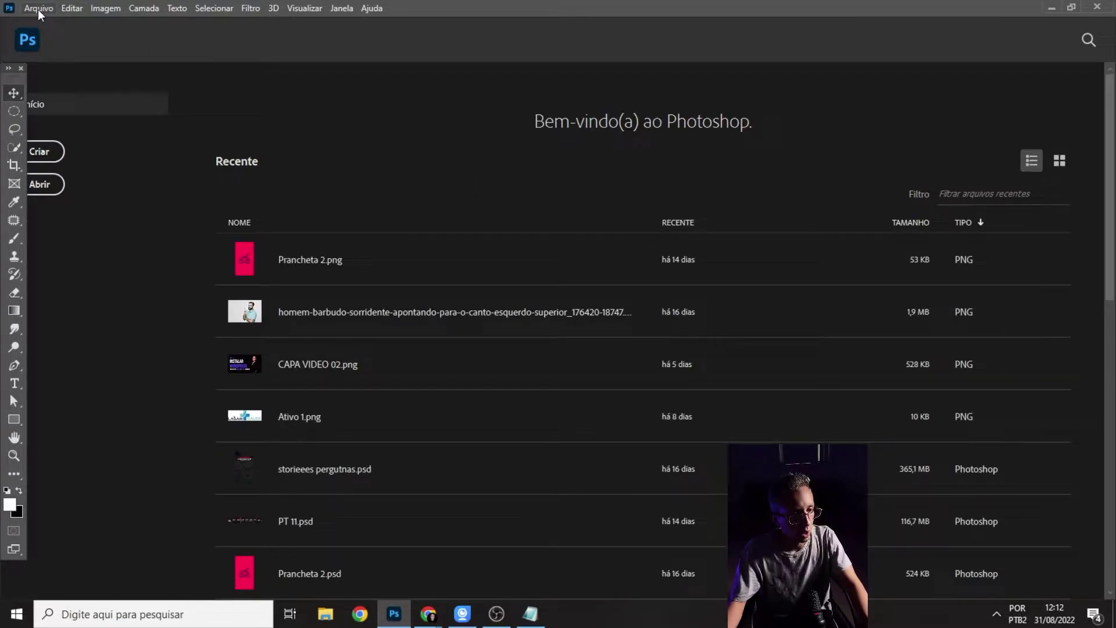
{"action": "left_click", "coordinate": [37, 10]}
{"action": "left_click", "coordinate": [92, 24]}
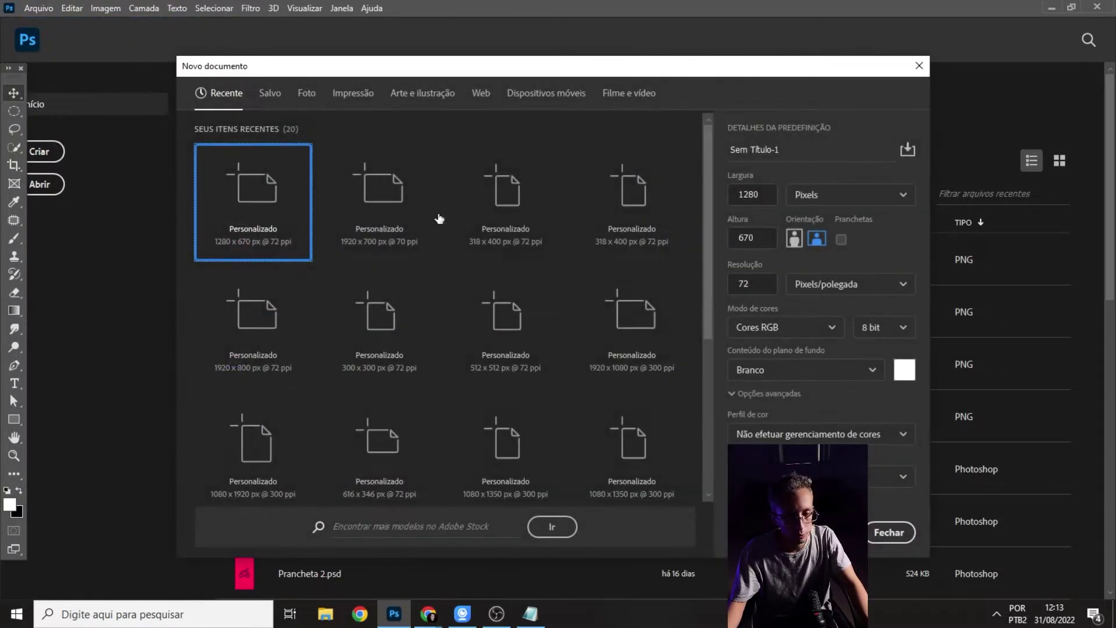
{"action": "double_click", "coordinate": [756, 194]}
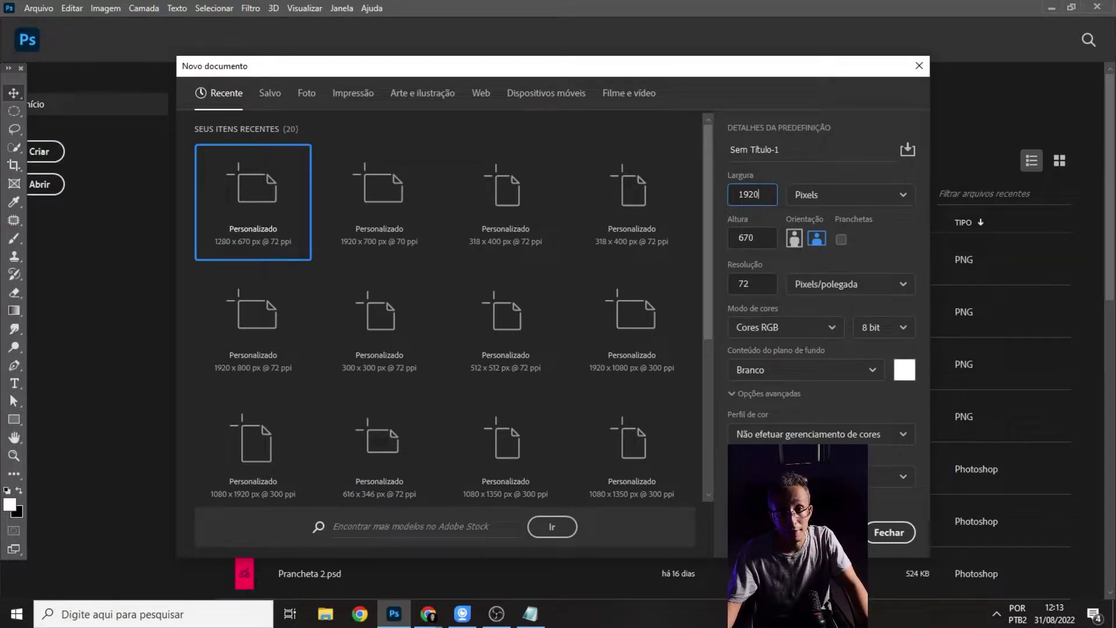
- Check the main container's minimum height in Elementor, and create the Photoshop document with a height of 800 px and 72 pixels per inch
{"action": "left_click", "coordinate": [764, 238]}
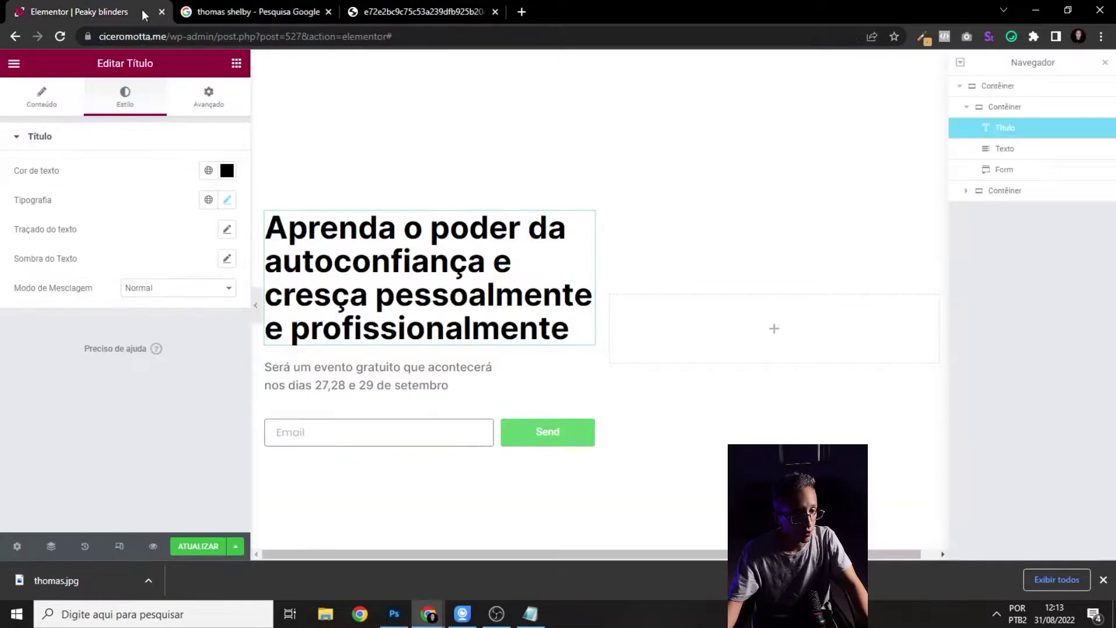
{"action": "left_click", "coordinate": [602, 59]}
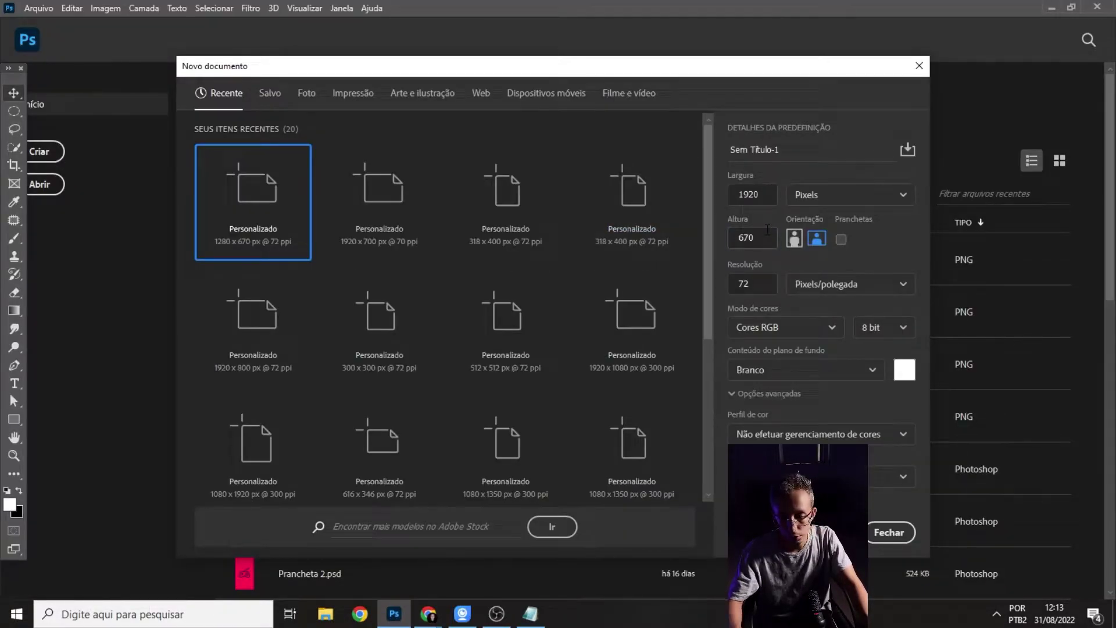
{"action": "left_click", "coordinate": [767, 229]}
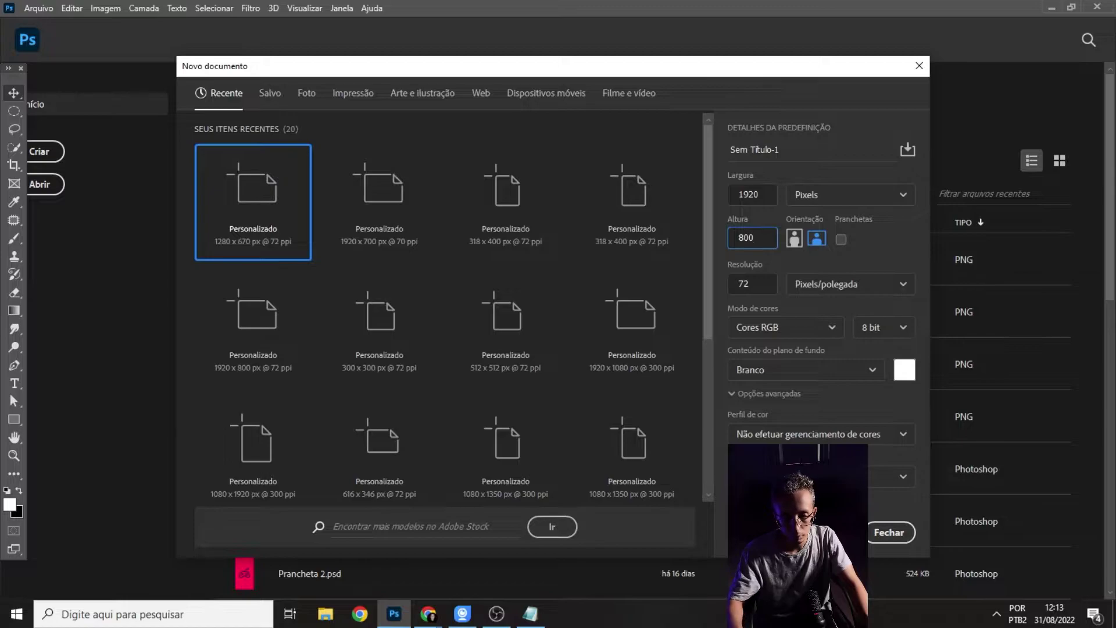
{"action": "left_click", "coordinate": [744, 285]}
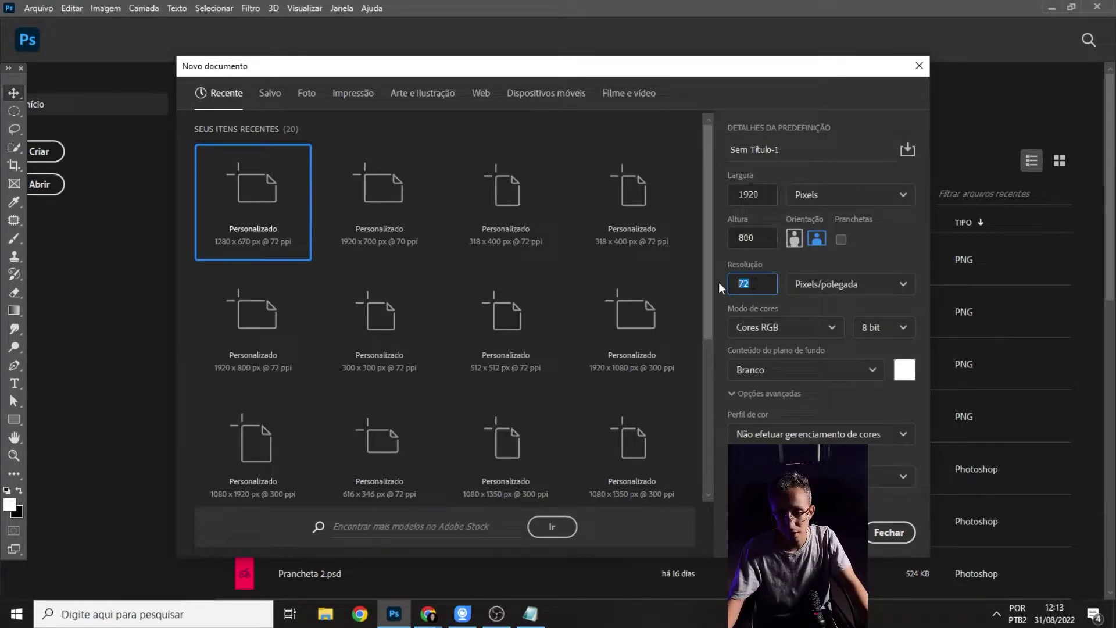
{"action": "type", "text": "300"}
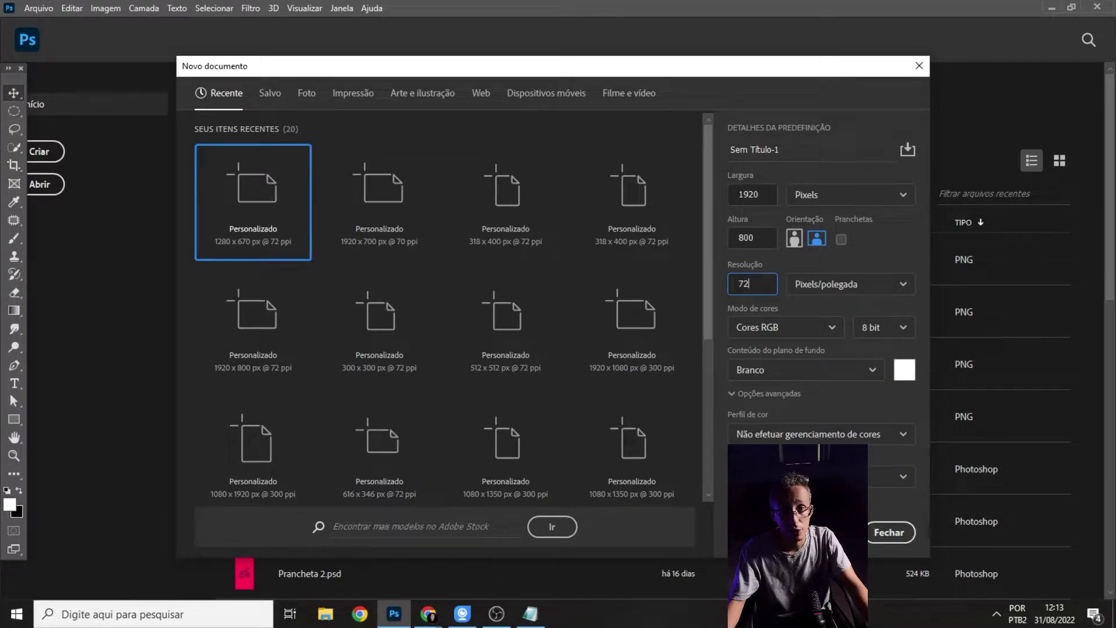
{"action": "key", "text": "Return"}
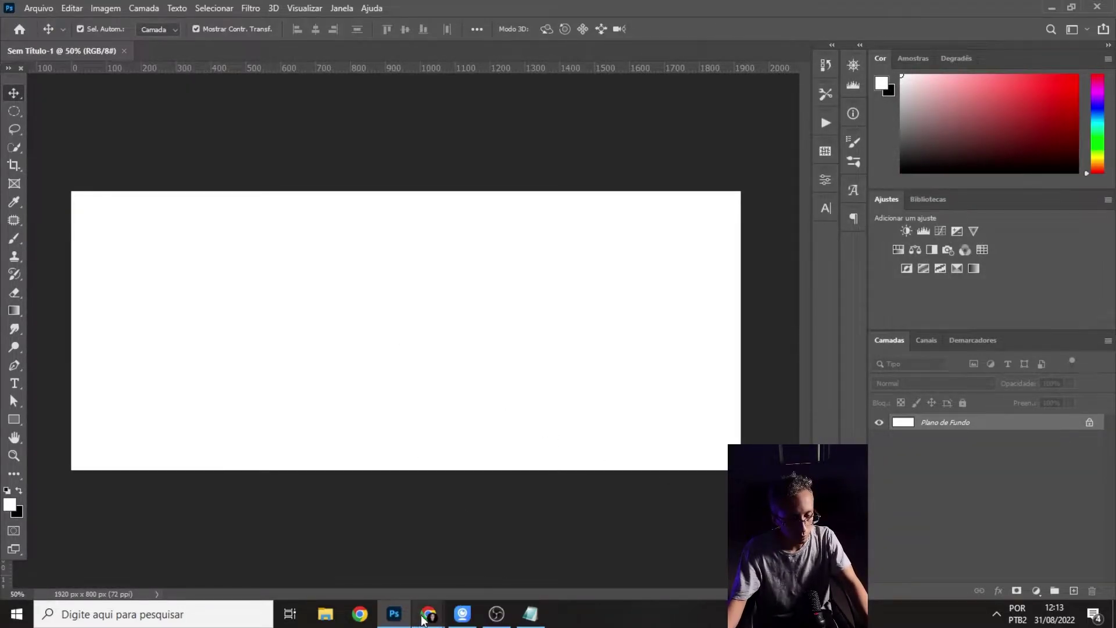
- Switch back to Elementor, give the main container a #C2AFAF background color and preview the page without the editing panel
{"action": "mouse_move", "coordinate": [428, 613]}
{"action": "left_click", "coordinate": [349, 549]}
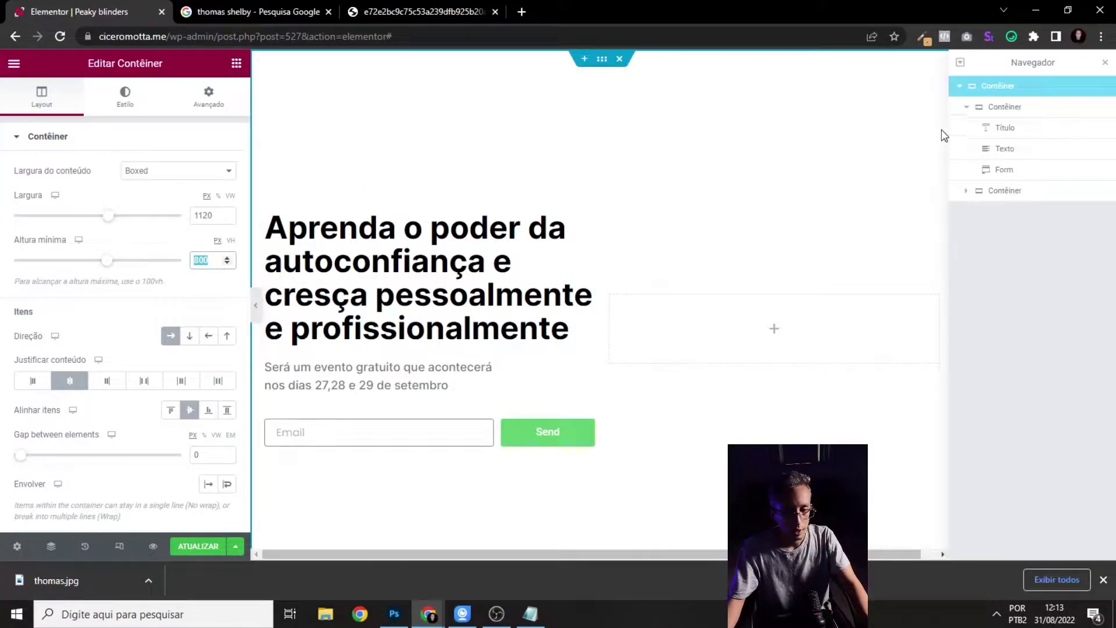
{"action": "left_click", "coordinate": [101, 103]}
{"action": "left_click", "coordinate": [226, 230]}
{"action": "mouse_move", "coordinate": [185, 336]}
{"action": "left_mouse_down"}
{"action": "mouse_move", "coordinate": [85, 326]}
{"action": "mouse_move", "coordinate": [81, 309]}
{"action": "left_mouse_up"}
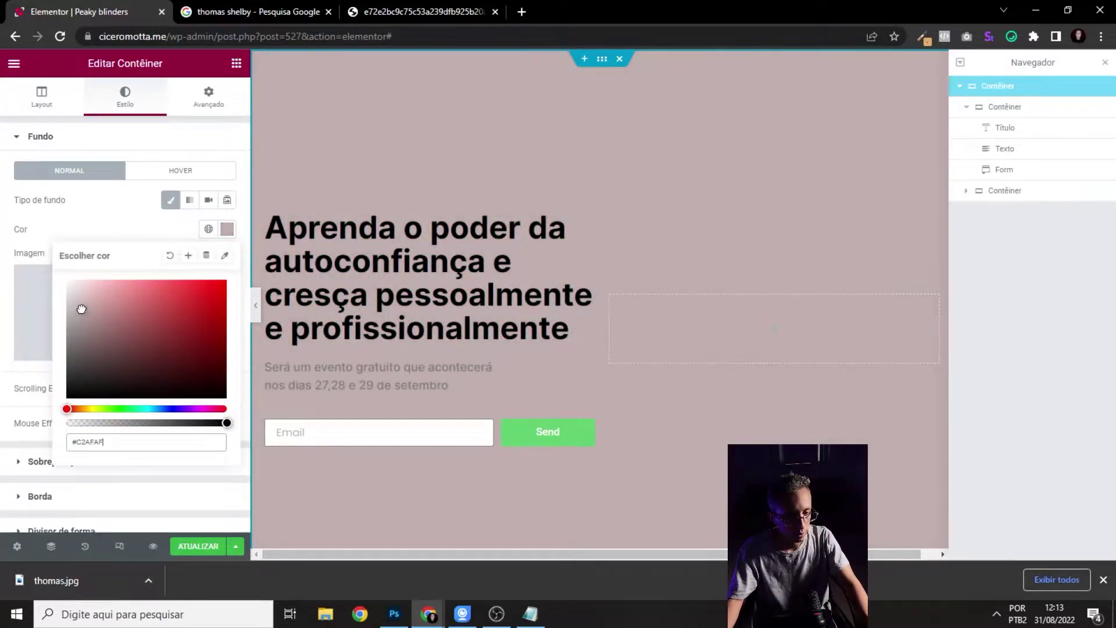
{"action": "left_click", "coordinate": [255, 306]}
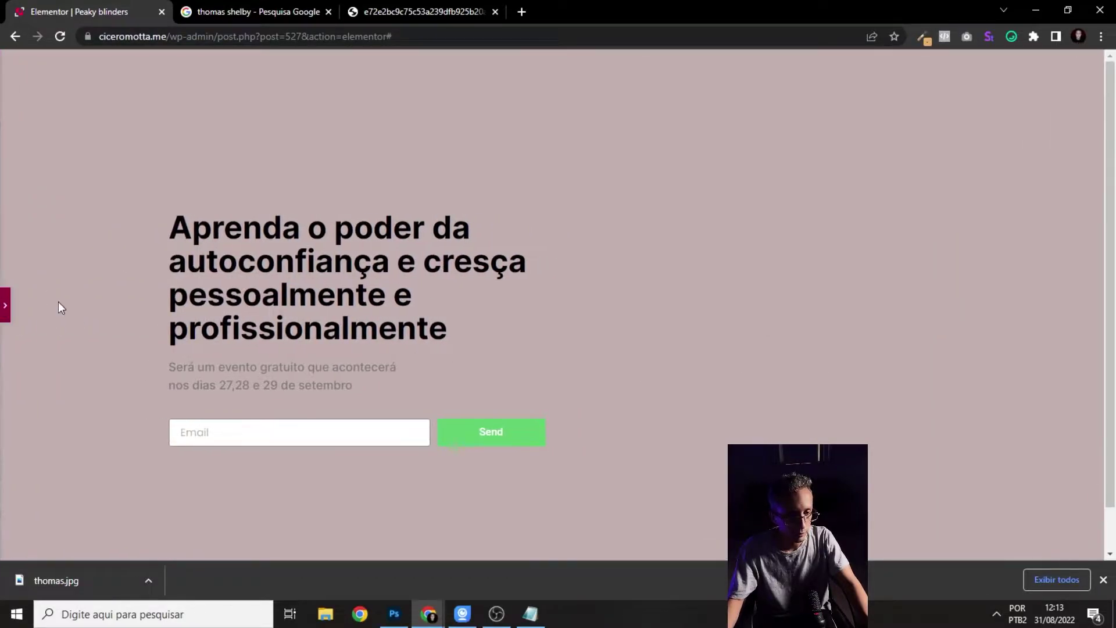
{"action": "left_click", "coordinate": [5, 304]}
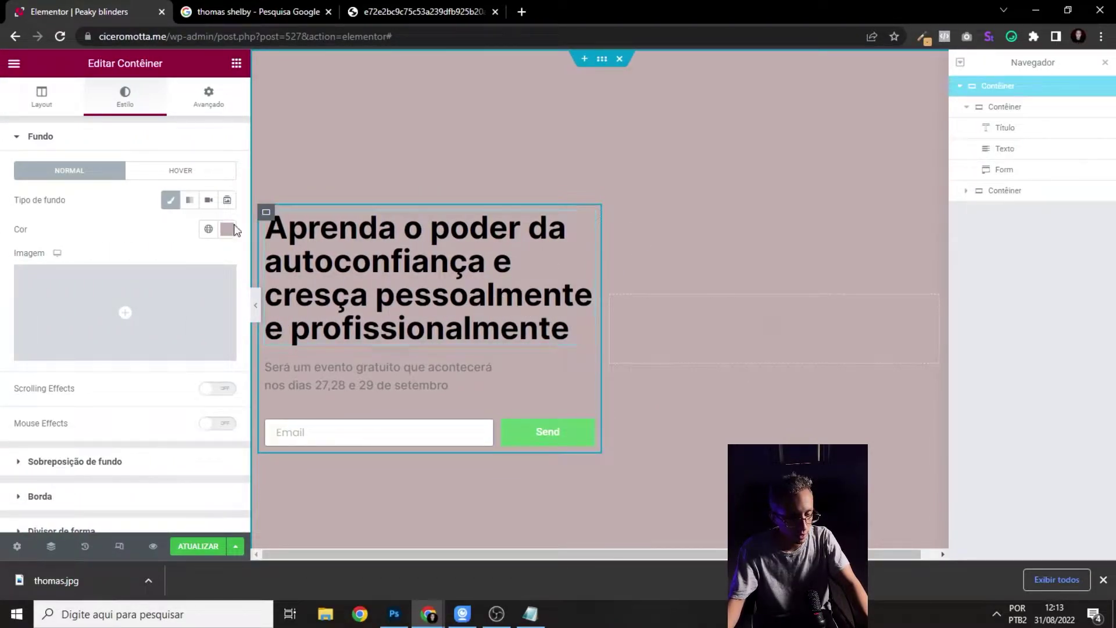
- Write the screenshot tool's name "lightshot" in a new Notepad note and close it without saving
{"action": "left_click", "coordinate": [2, 626]}
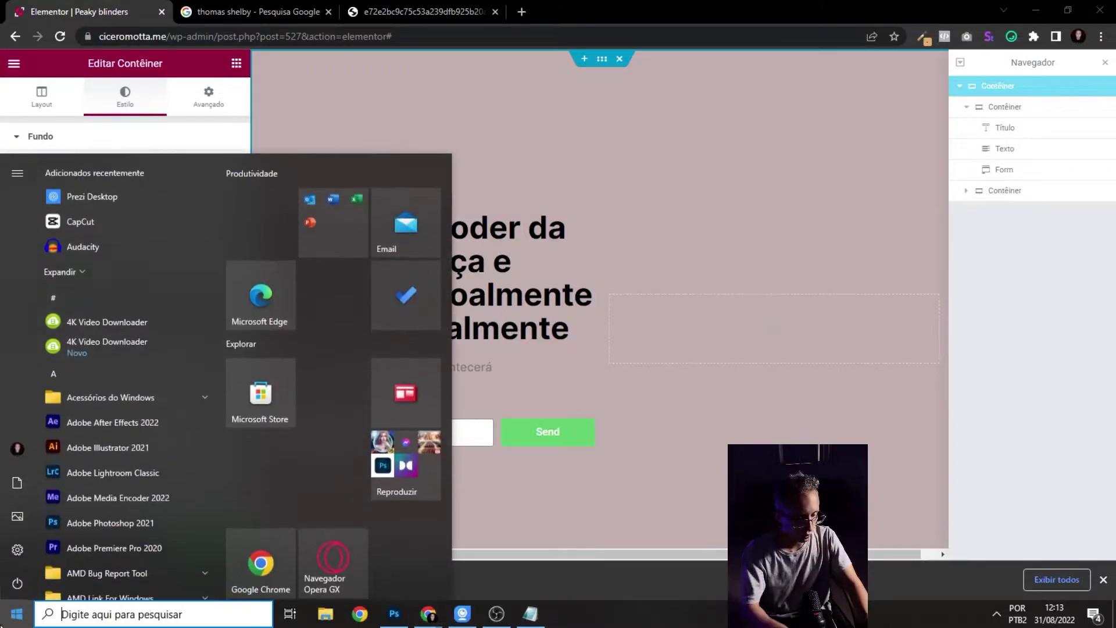
{"action": "type", "text": "bloc"}
{"action": "key", "text": "Return"}
{"action": "left_click_drag", "start_coordinate": [775, 147], "coordinate": [598, 142]}
{"action": "type", "text": "lig"}
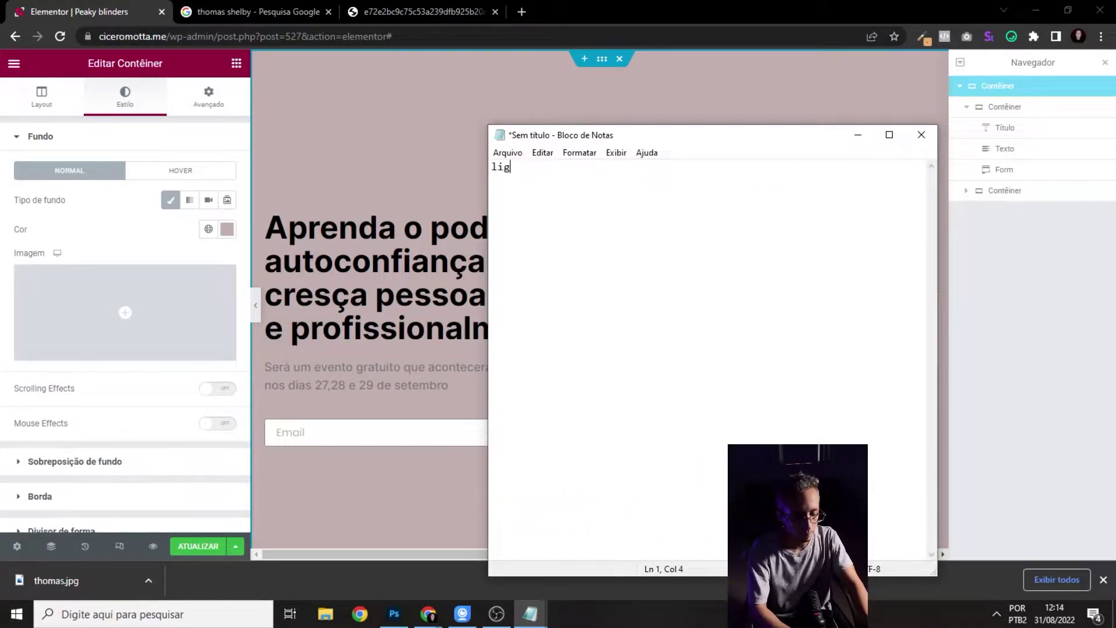
{"action": "type", "text": "hshot"}
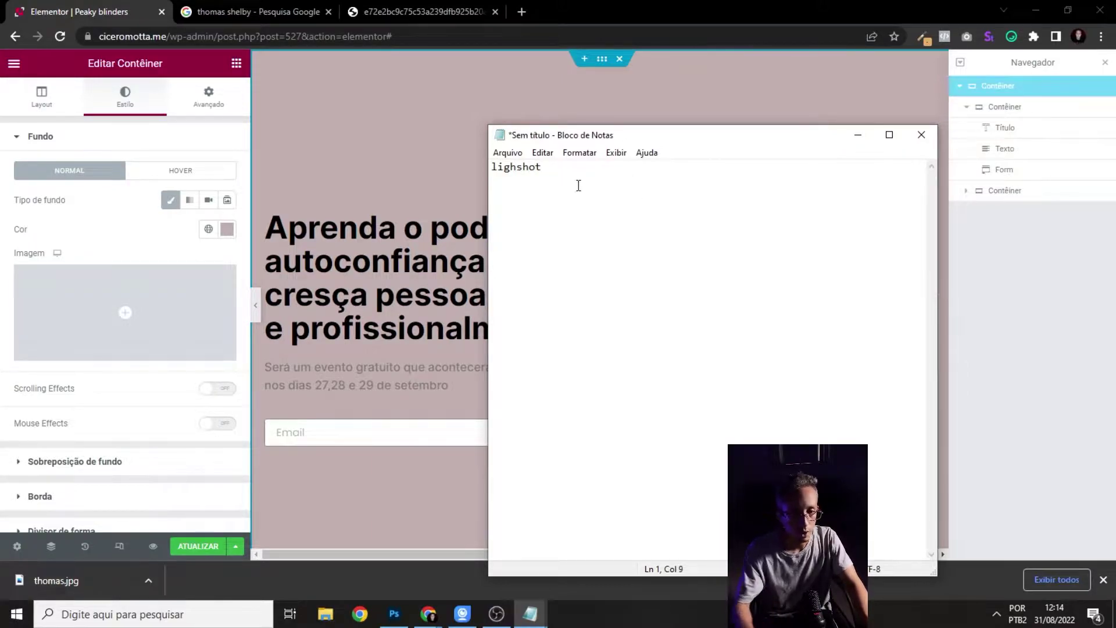
{"action": "key", "text": "ctrl+a"}
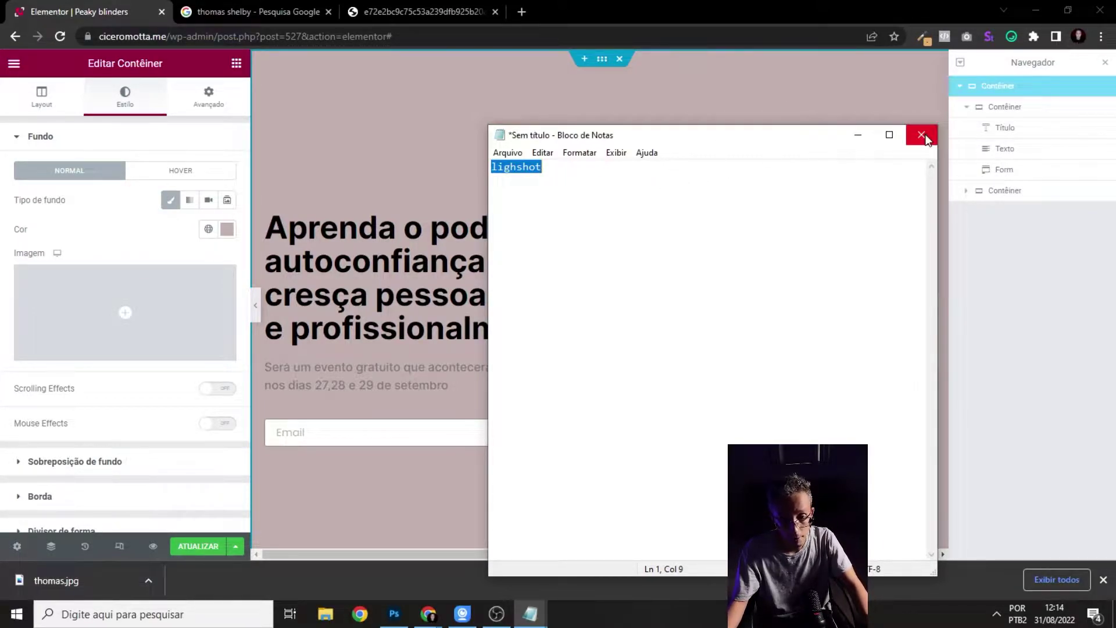
{"action": "left_click", "coordinate": [516, 167]}
{"action": "type", "text": "t"}
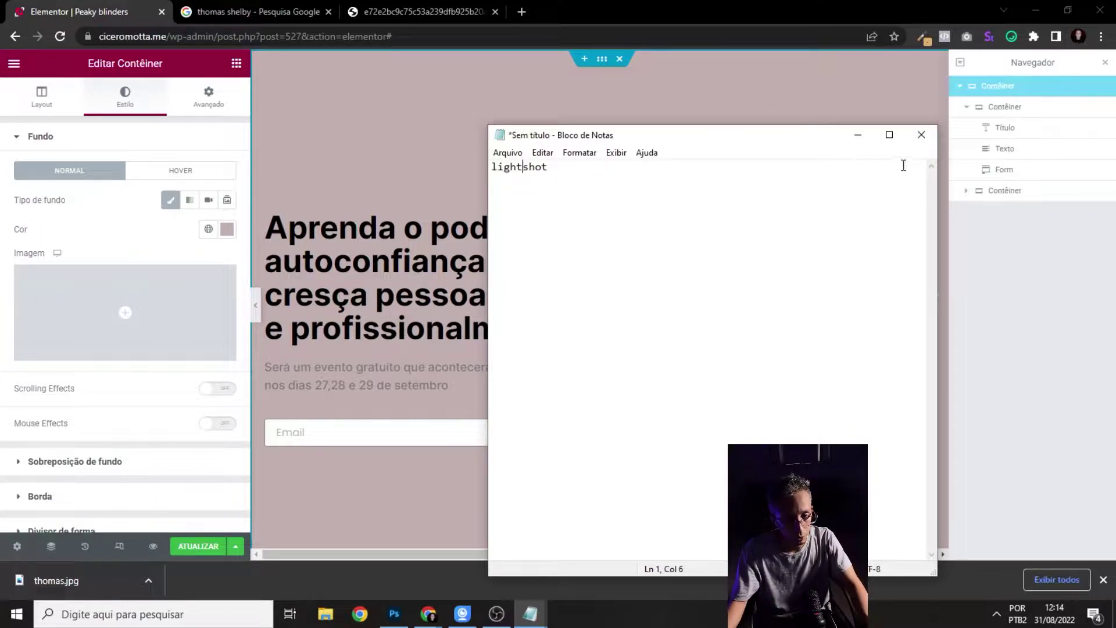
{"action": "left_click", "coordinate": [922, 135]}
{"action": "left_click", "coordinate": [585, 306]}
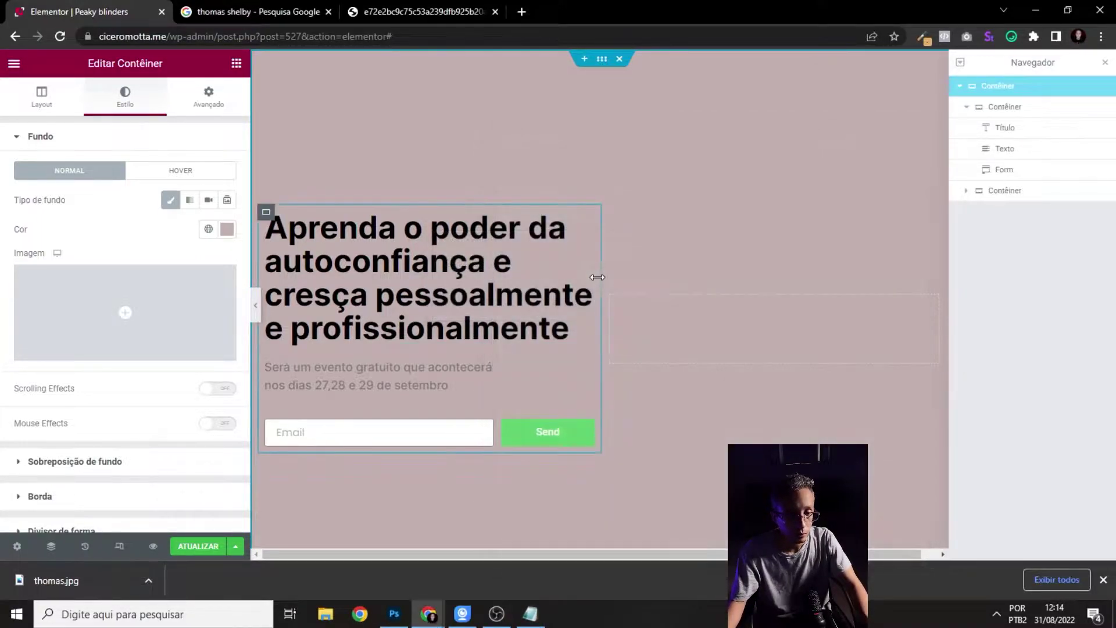
- Capture the whole first section of the page canvas with the screenshot tool and copy it to the clipboard
{"action": "key", "text": "Print"}
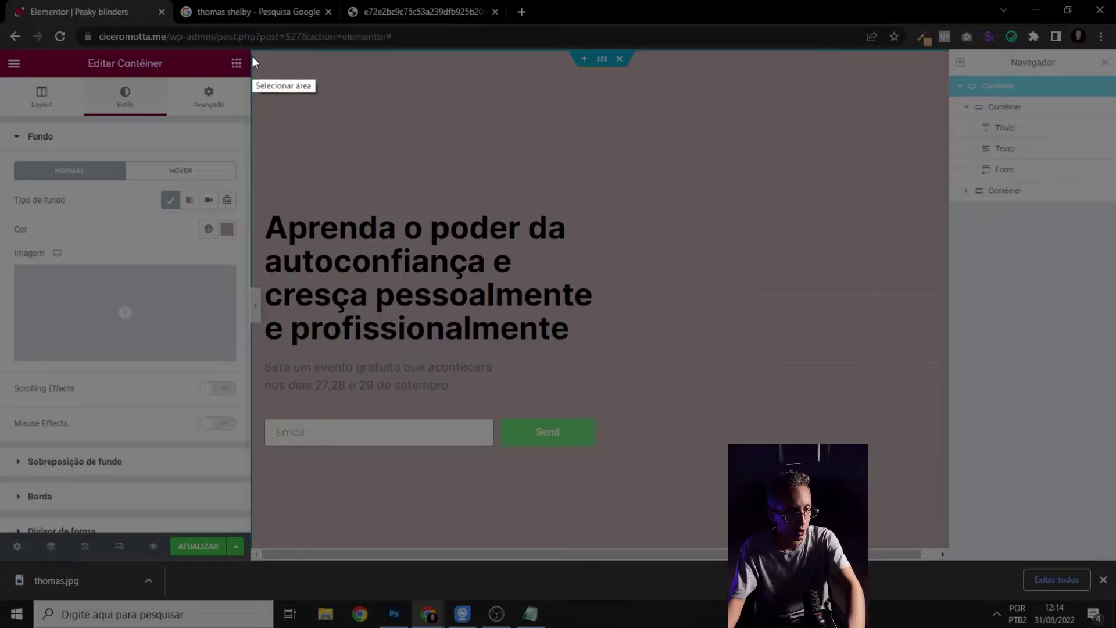
{"action": "left_click_drag", "start_coordinate": [250, 48], "coordinate": [948, 558]}
{"action": "key", "text": "ctrl+c"}
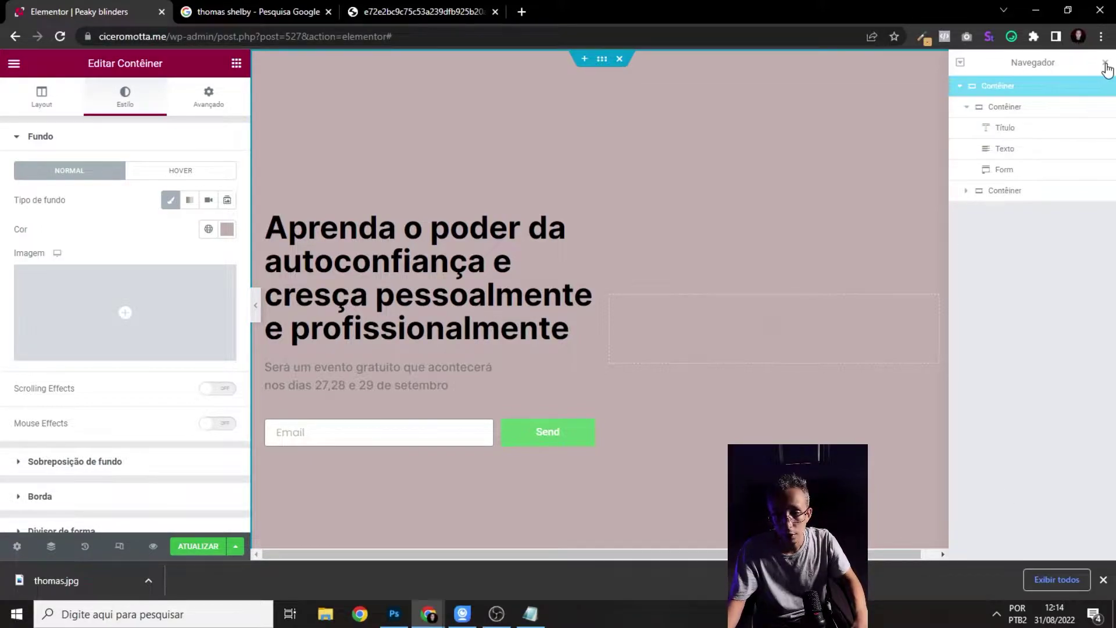
- Hide Elementor's Navigator, show it again and dock it back beside the page canvas
{"action": "left_click", "coordinate": [1105, 63]}
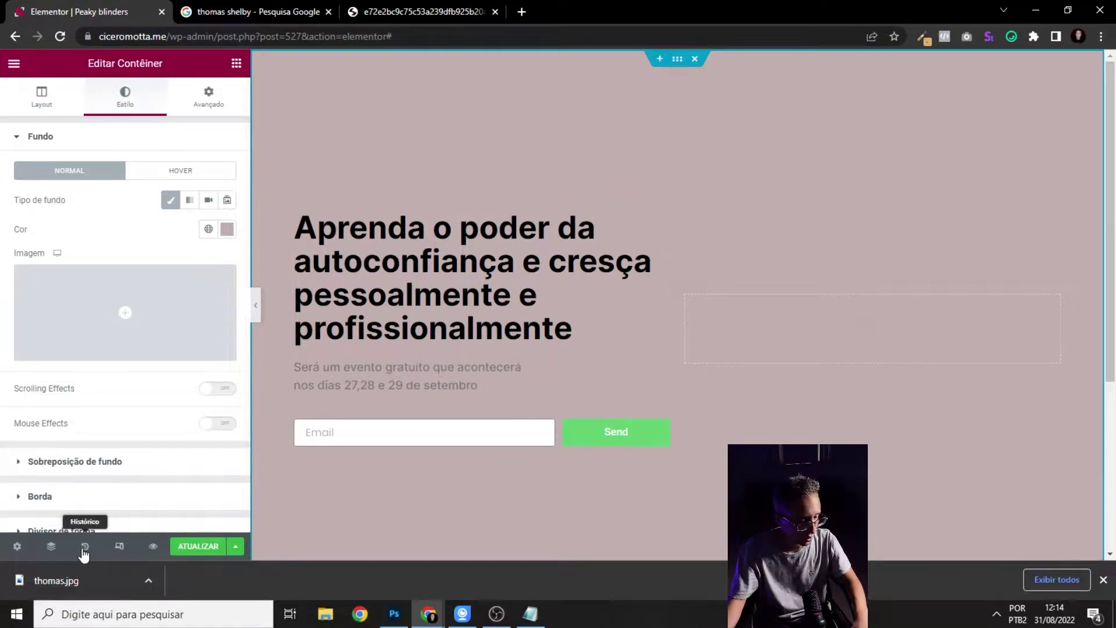
{"action": "left_click", "coordinate": [51, 548]}
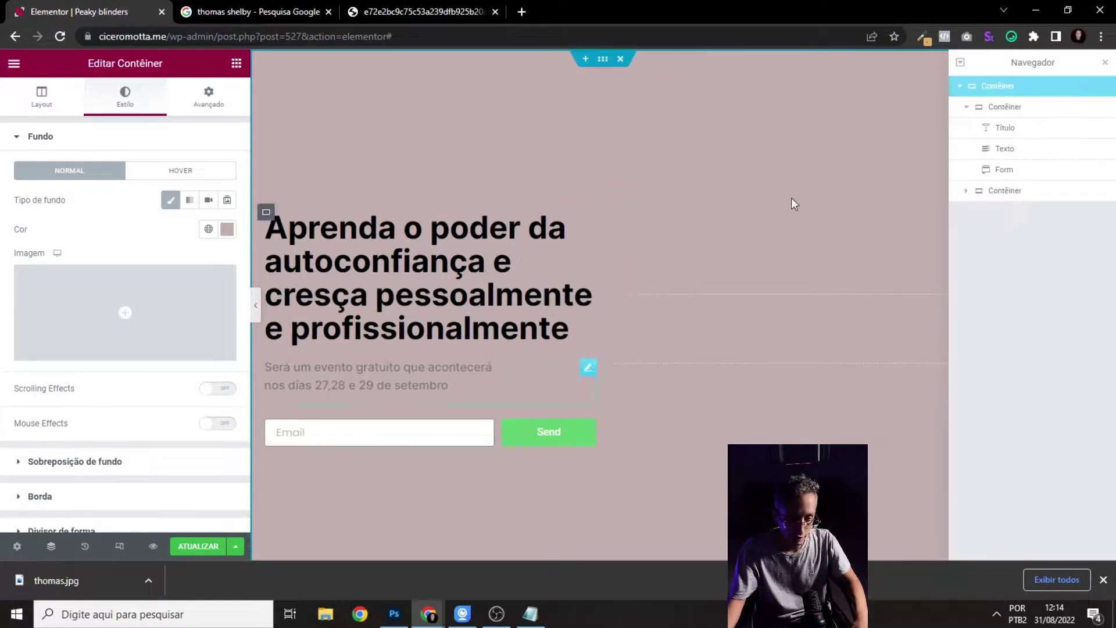
{"action": "left_click_drag", "start_coordinate": [1034, 62], "coordinate": [995, 62]}
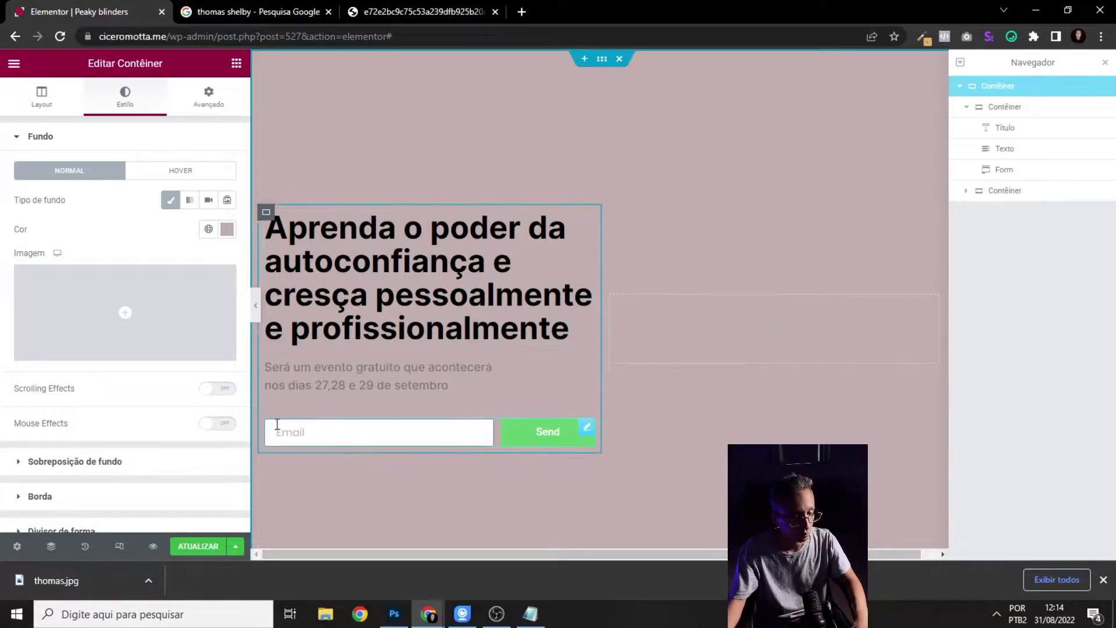
- Switch to Photoshop, paste the section screenshot and scale it to about 111% so it fills the canvas height, centred horizontally
{"action": "left_click", "coordinate": [394, 614]}
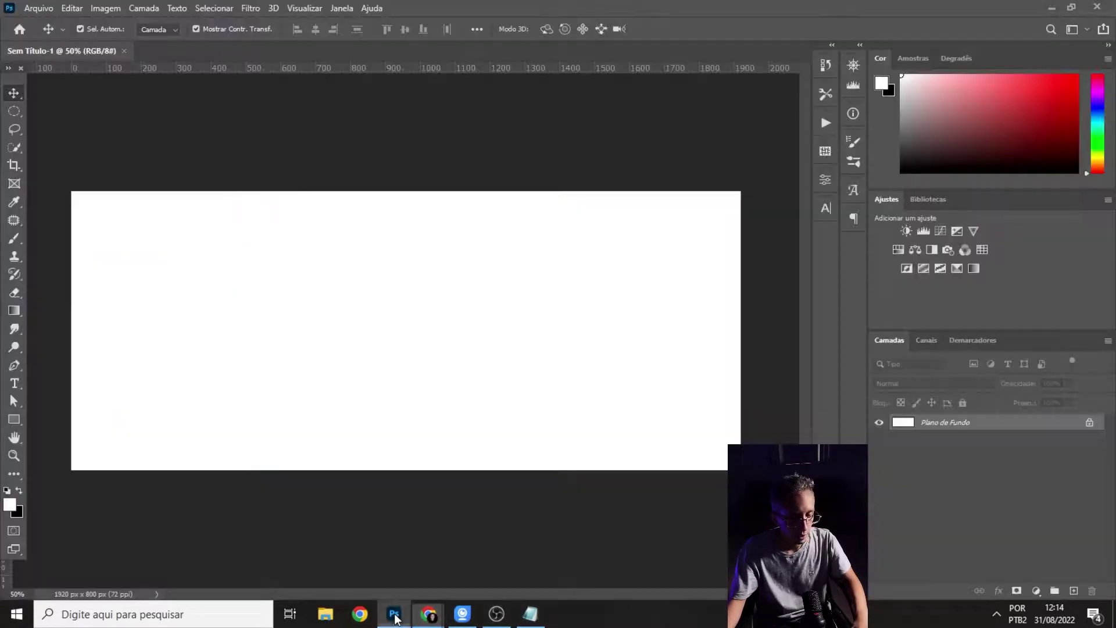
{"action": "key", "text": "ctrl+v"}
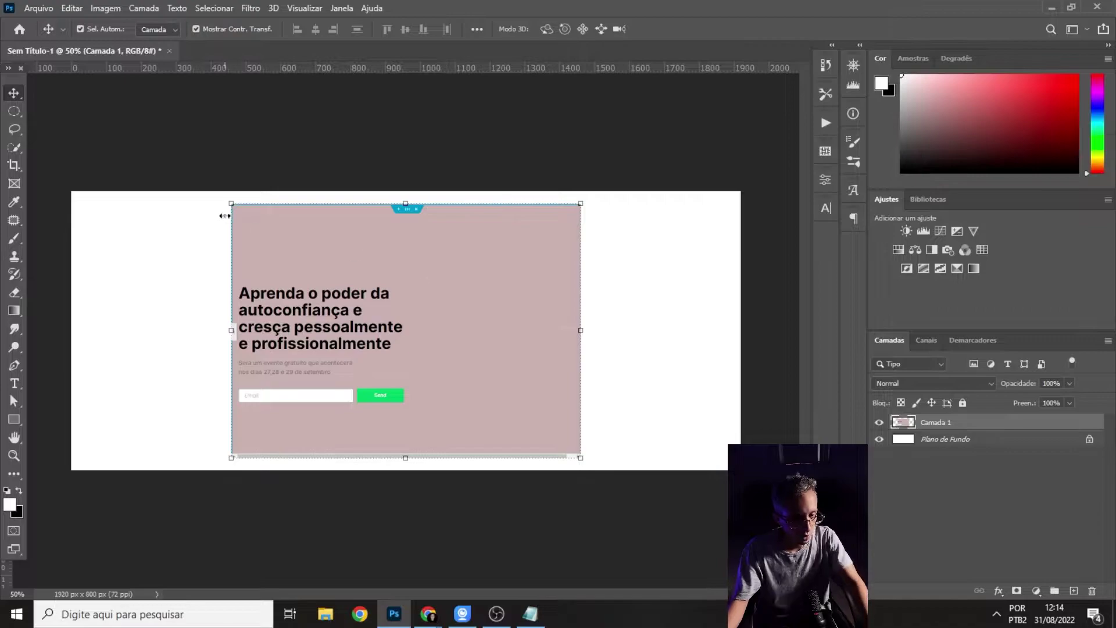
{"action": "left_click_drag", "start_coordinate": [230, 201], "coordinate": [215, 190]}
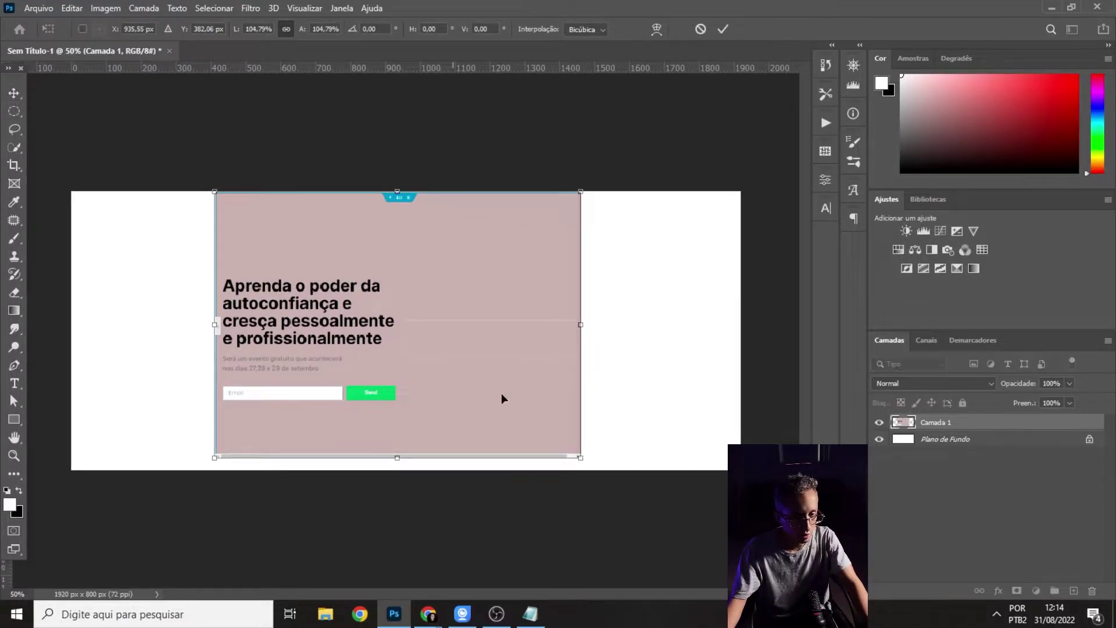
{"action": "left_click_drag", "start_coordinate": [579, 458], "coordinate": [607, 475]}
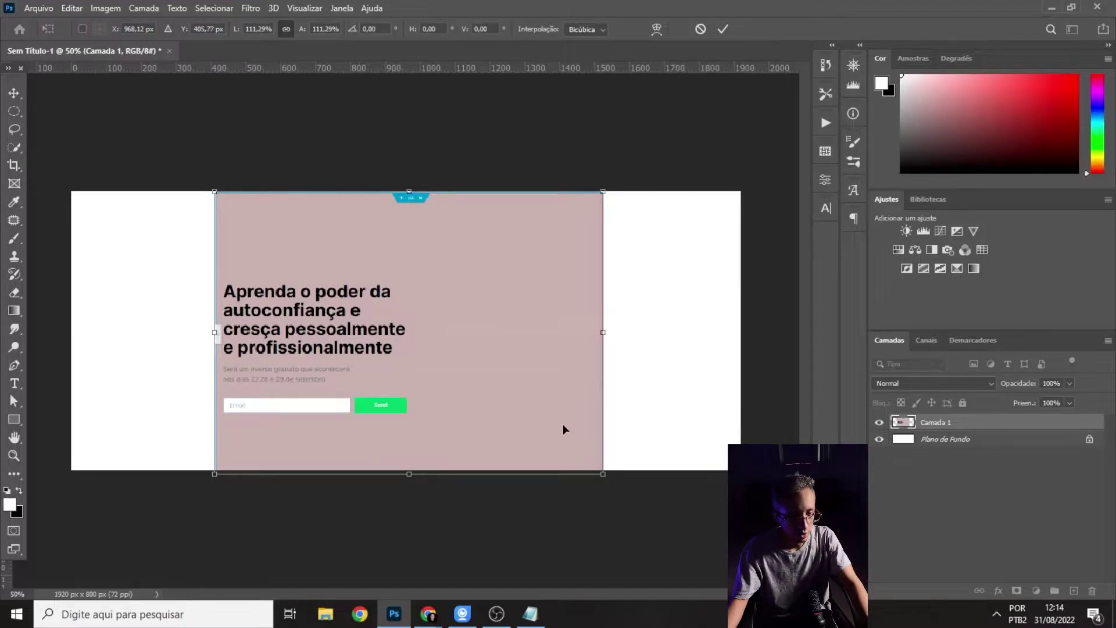
{"action": "left_click_drag", "start_coordinate": [448, 324], "coordinate": [439, 317]}
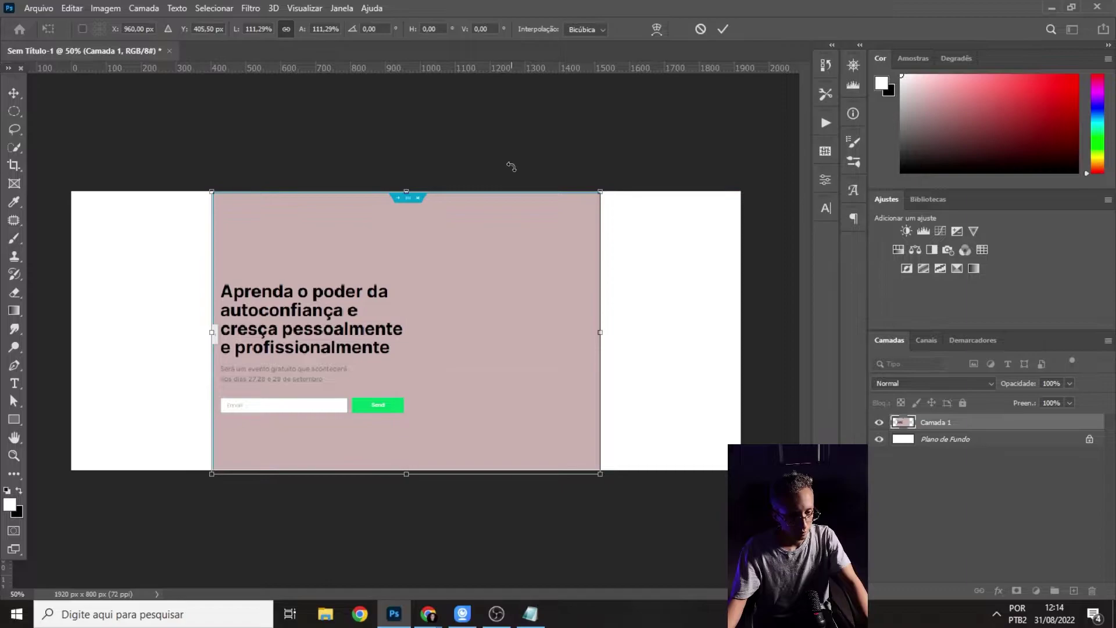
{"action": "key", "text": "Return"}
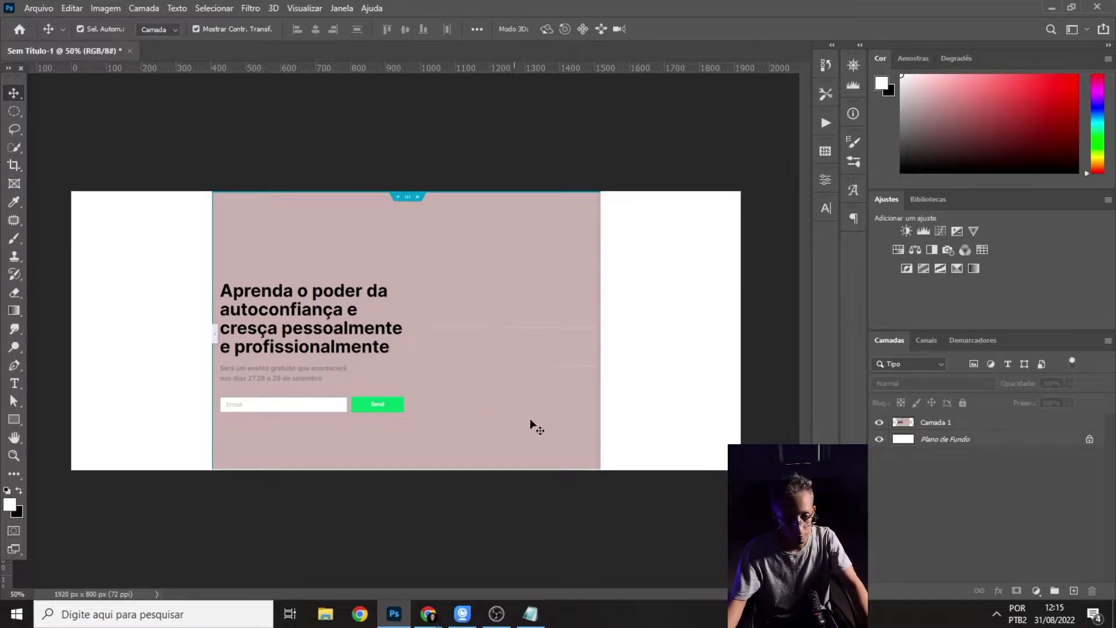
- Open the downloaded thomas.jpg photo from disk as a separate document
{"action": "left_click", "coordinate": [39, 9]}
{"action": "left_click", "coordinate": [41, 30]}
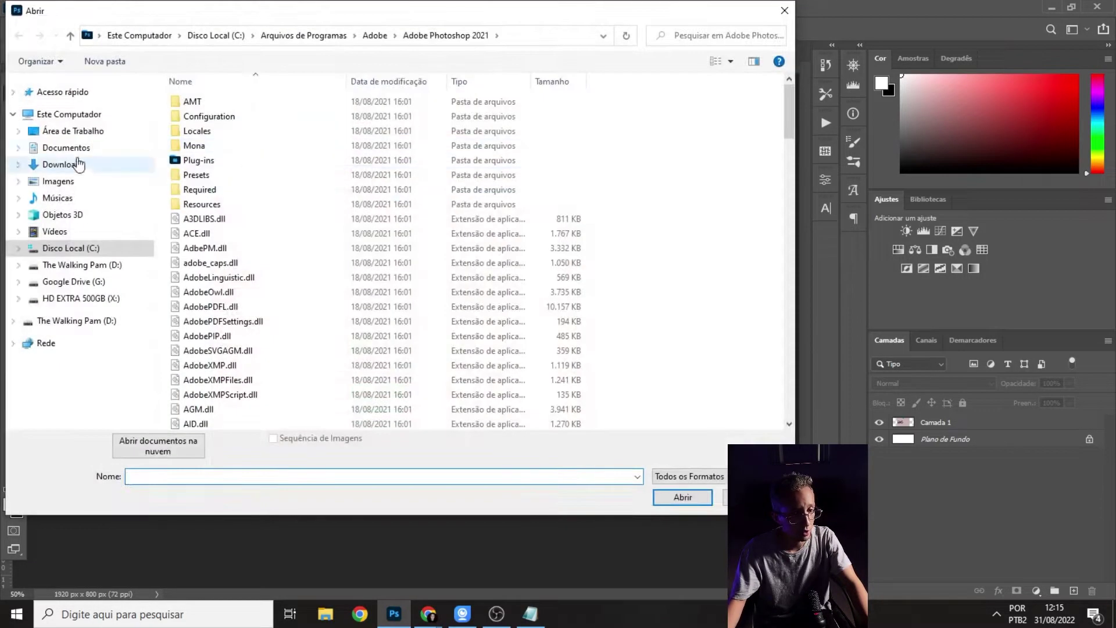
{"action": "left_click", "coordinate": [81, 132]}
{"action": "key", "text": "r"}
{"action": "left_click", "coordinate": [365, 237]}
{"action": "key", "text": "s"}
{"action": "key", "text": "t"}
{"action": "key", "text": "h"}
{"action": "key", "text": "Return"}
{"action": "left_click", "coordinate": [216, 116]}
{"action": "left_click", "coordinate": [680, 497]}
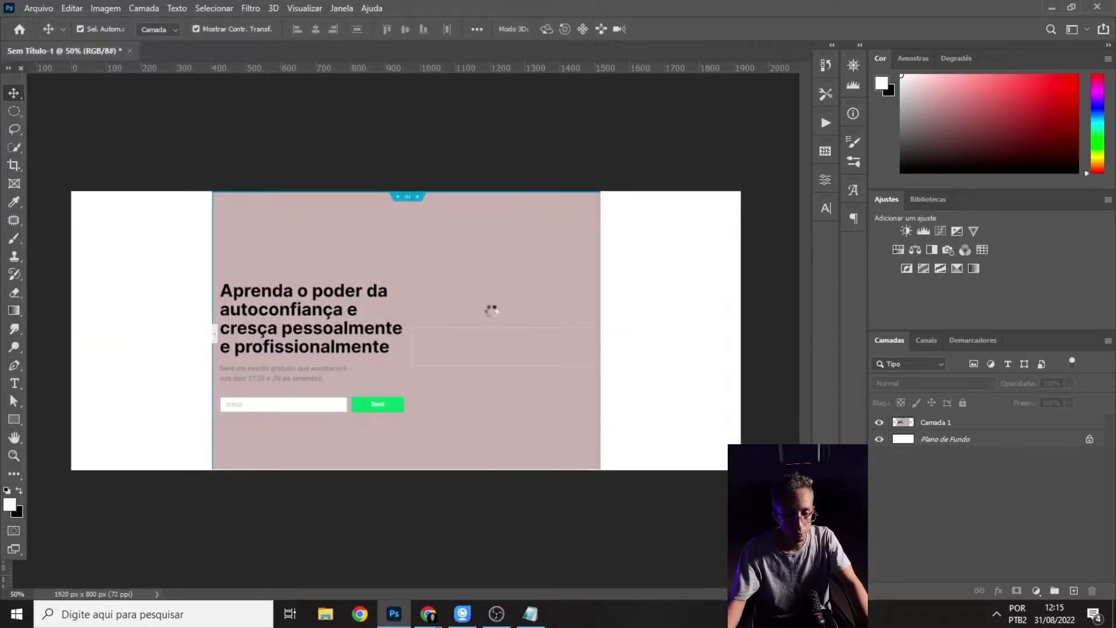
{"action": "left_click", "coordinate": [623, 277]}
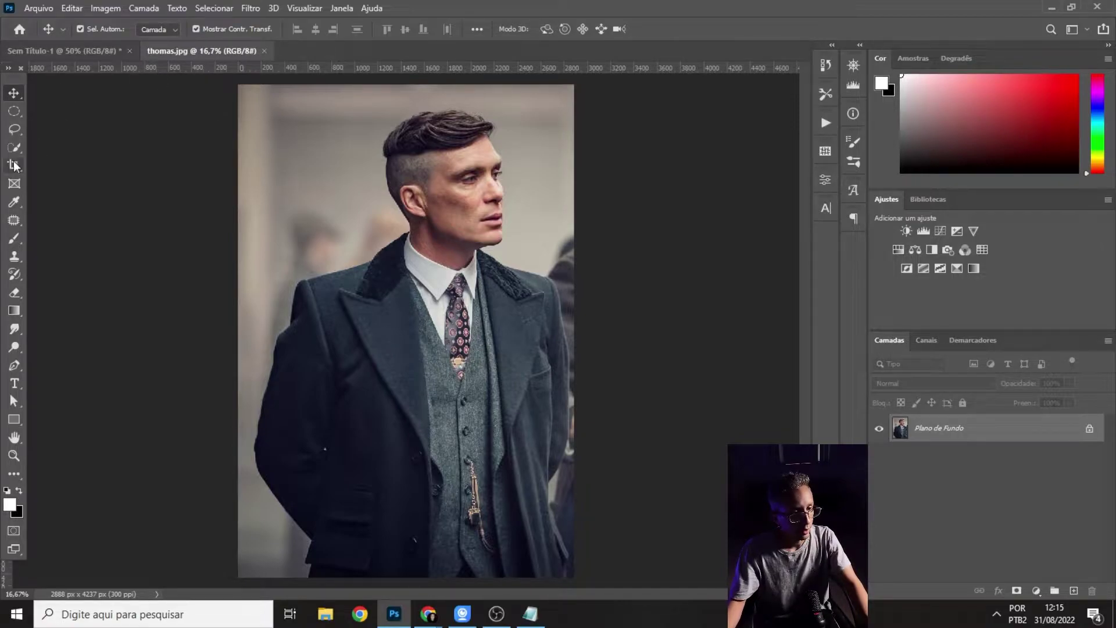
- Start Select and Mask on the photo with the Lasso tool active and automatically select the man as the subject
{"action": "left_click", "coordinate": [15, 133]}
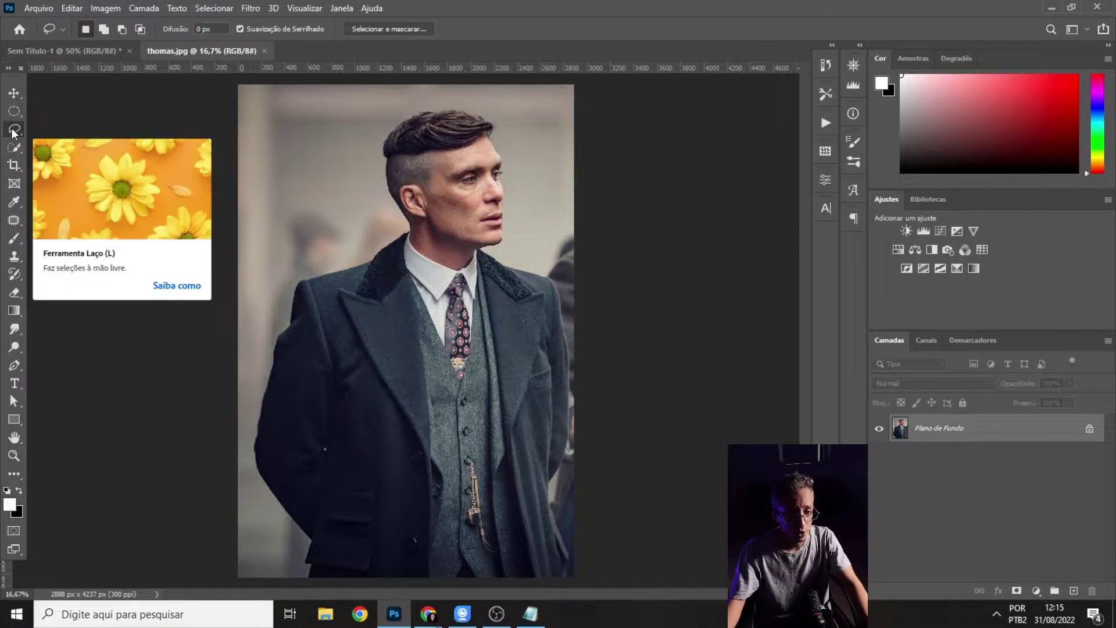
{"action": "right_click", "coordinate": [13, 133]}
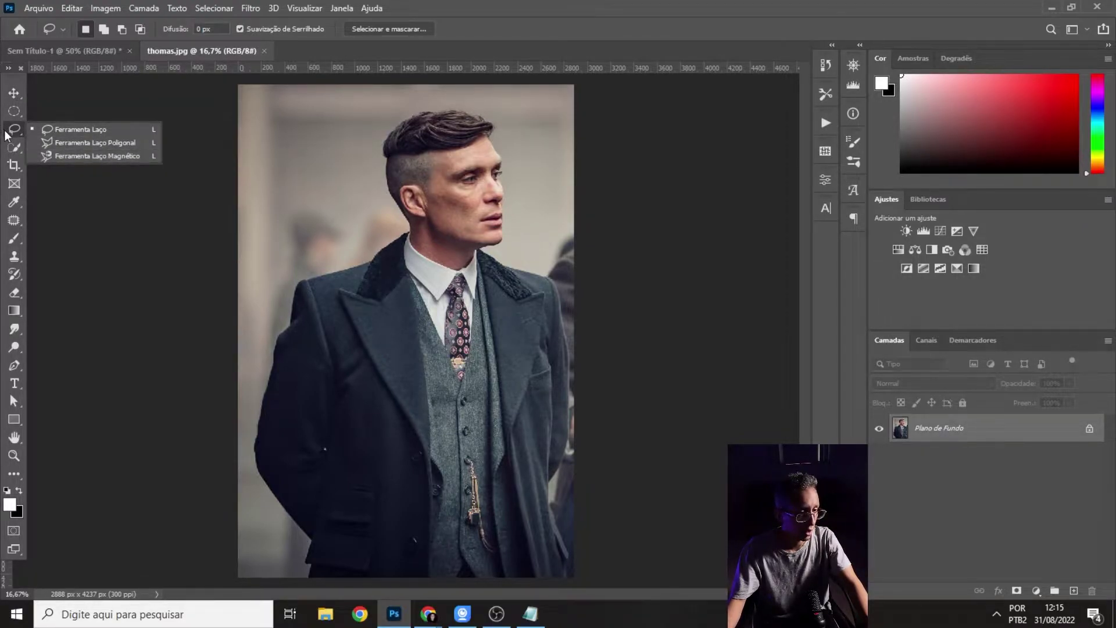
{"action": "left_click", "coordinate": [75, 131]}
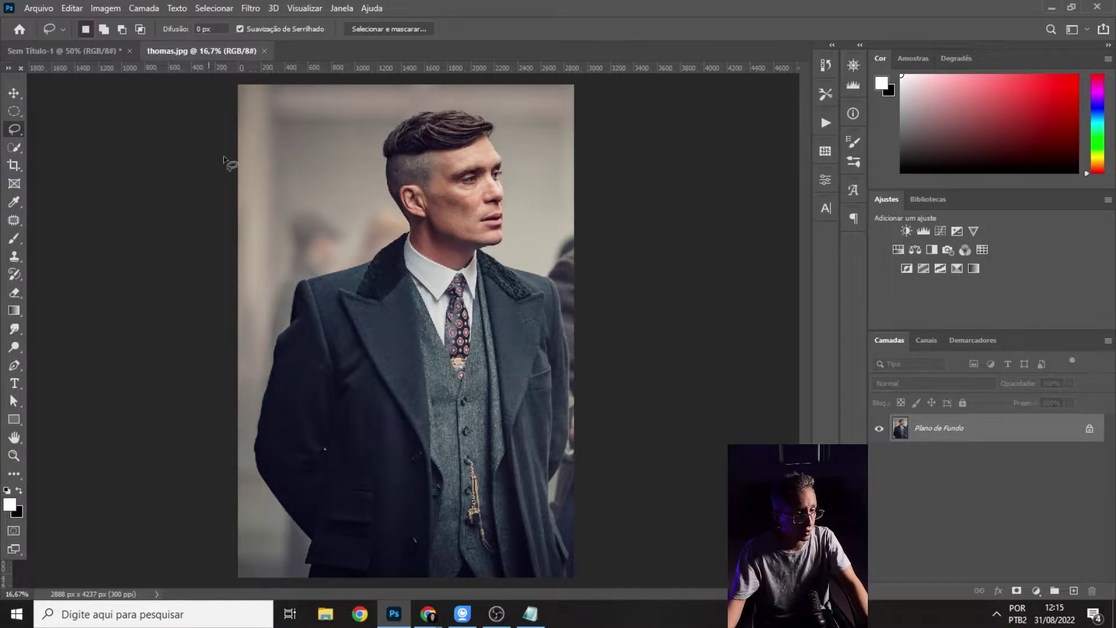
{"action": "left_click", "coordinate": [389, 30]}
{"action": "left_click", "coordinate": [377, 33]}
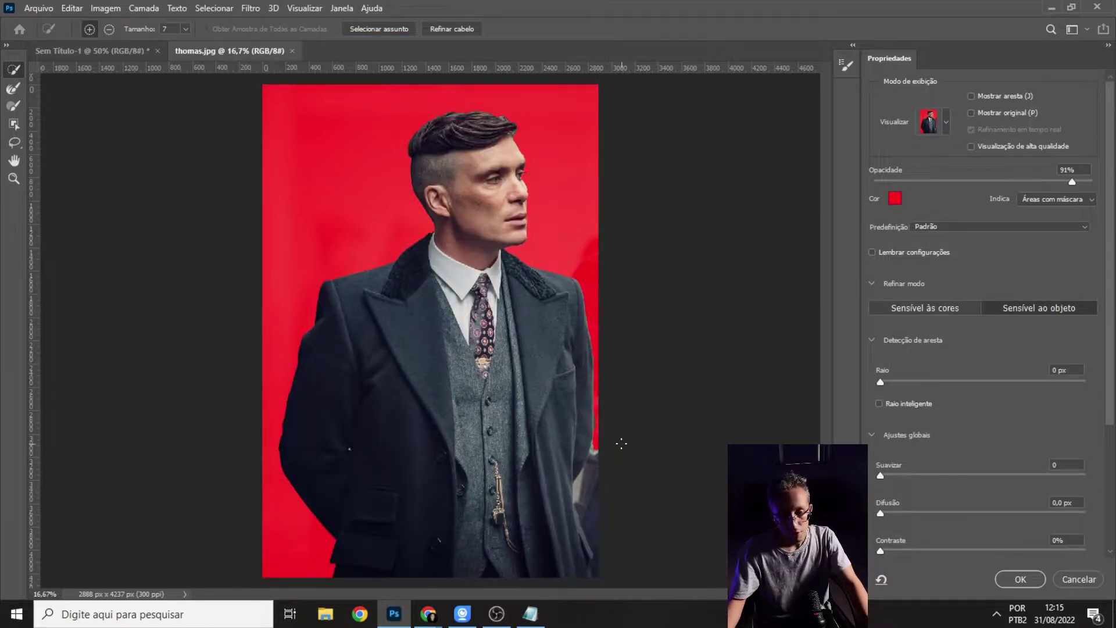
- Subtract the leftover background beside the coat's lower right edge from the mask and apply it as a selection
{"action": "left_click", "coordinate": [109, 30]}
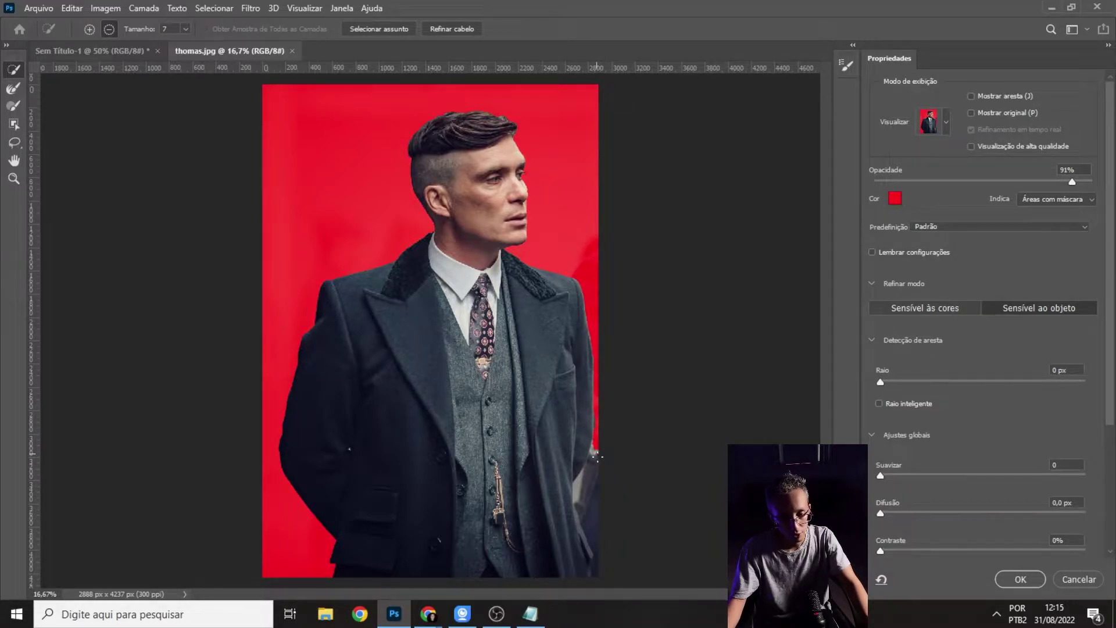
{"action": "left_click_drag", "start_coordinate": [596, 504], "coordinate": [600, 469]}
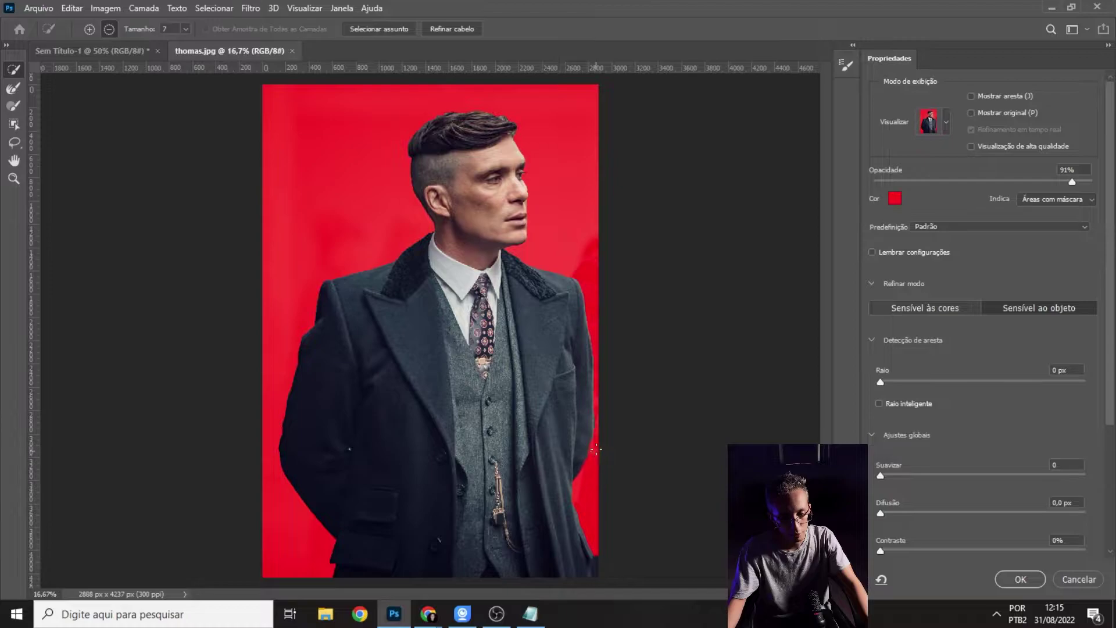
{"action": "left_click_drag", "start_coordinate": [595, 554], "coordinate": [598, 575]}
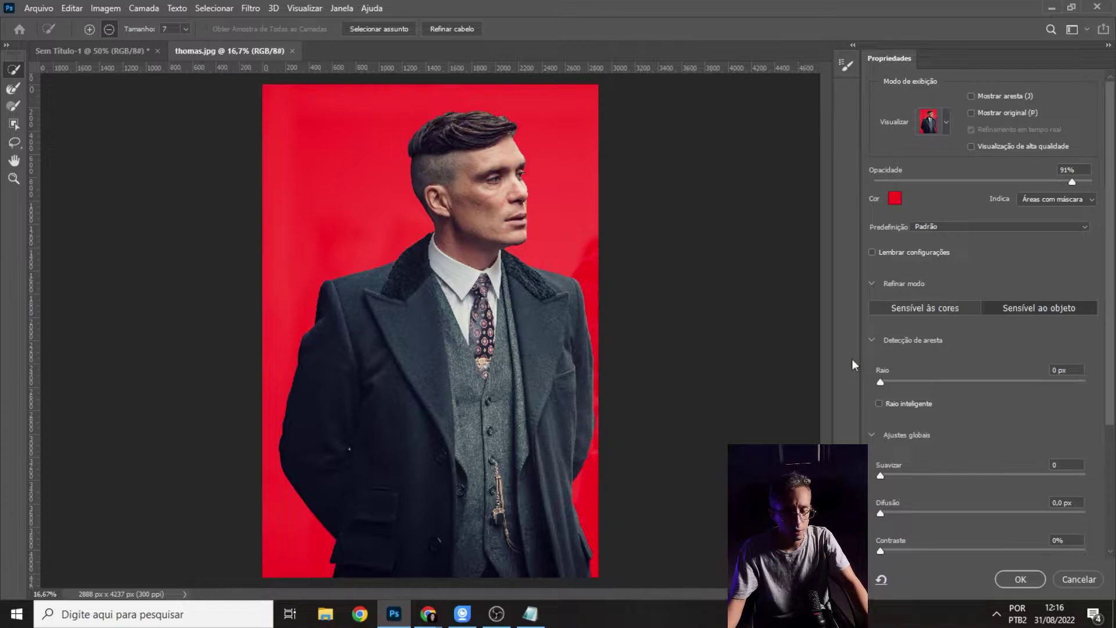
{"action": "left_click", "coordinate": [1021, 580]}
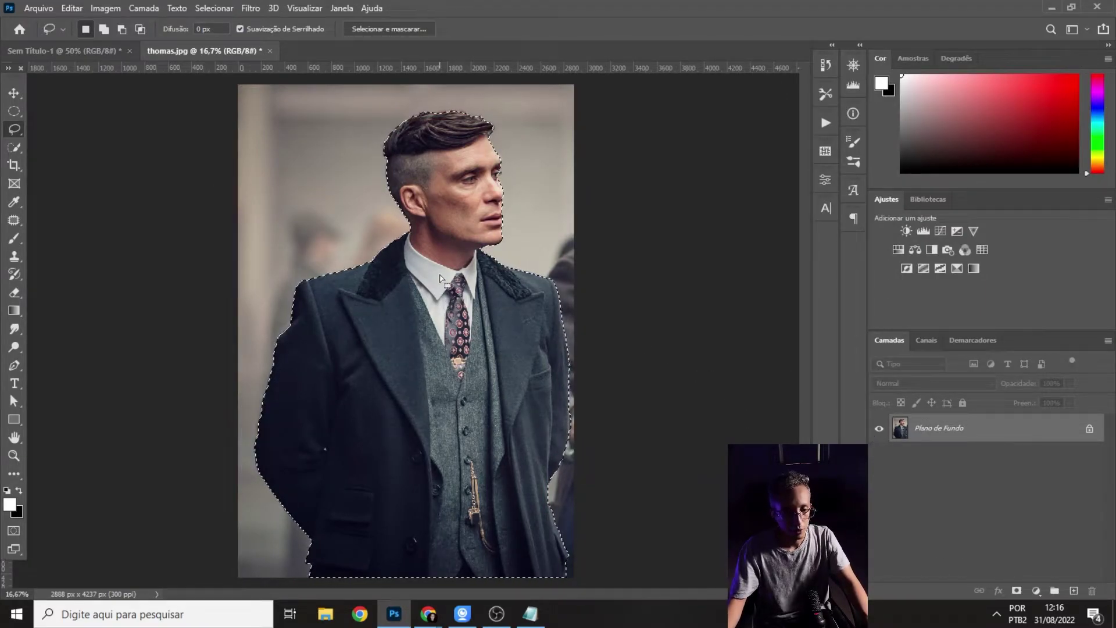
- Copy the selected man into the 1920 x 800 px document as a new layer
{"action": "left_click", "coordinate": [74, 55]}
{"action": "key", "text": "ctrl+v"}
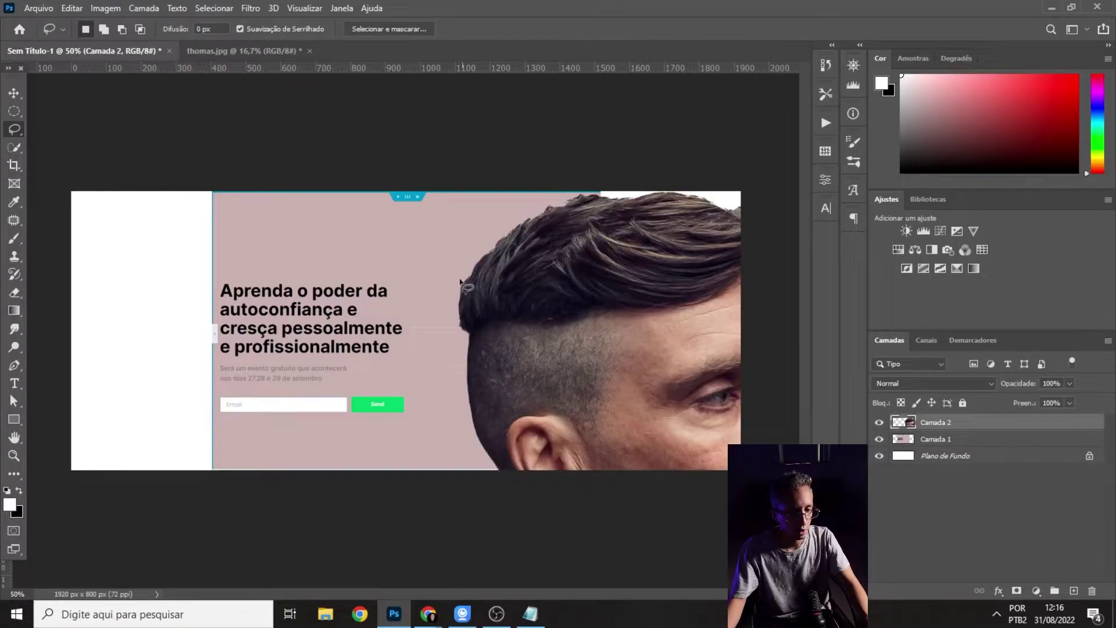
{"action": "left_click", "coordinate": [13, 93]}
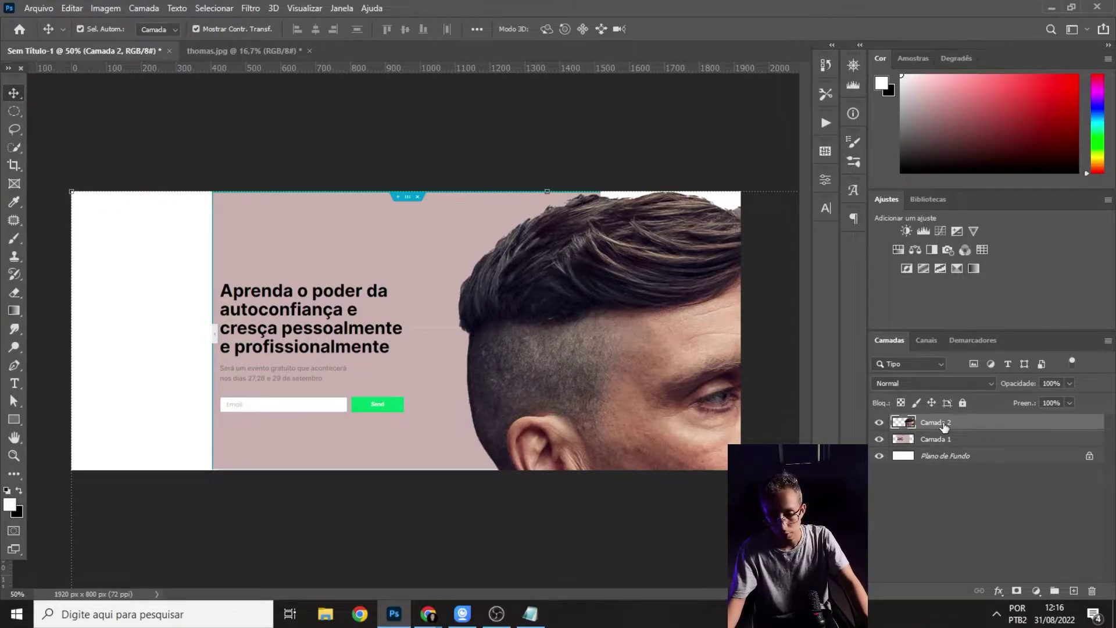
- Scale the pasted man down to about 21% and place him right of the headline text
{"action": "key", "text": "ctrl+t"}
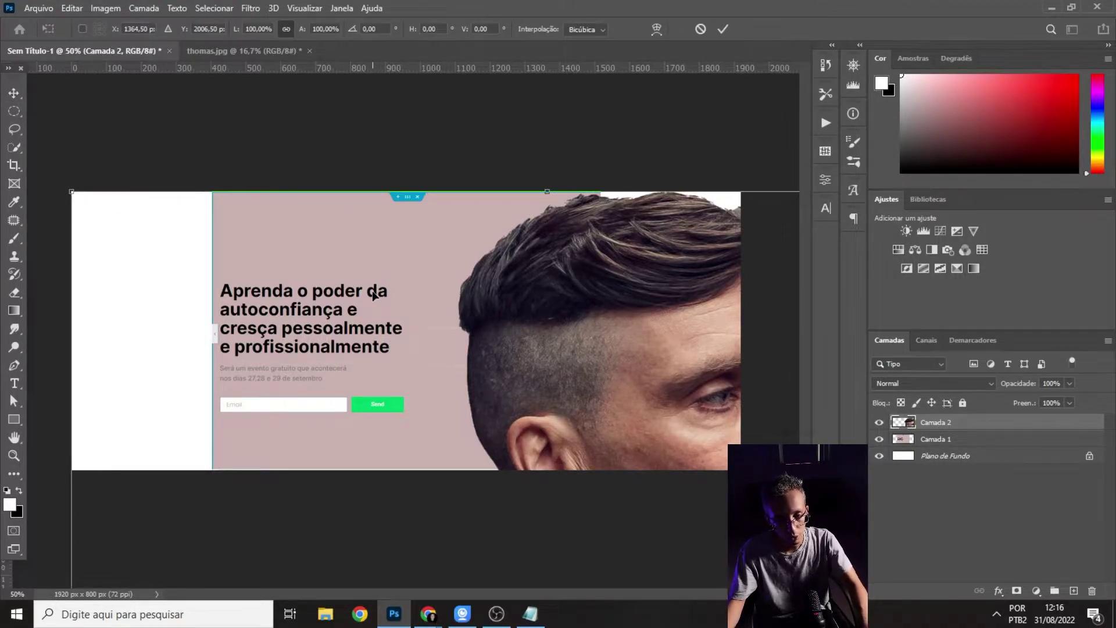
{"action": "key", "text": "ctrl+minus"}
{"action": "key", "text": "ctrl+plus"}
{"action": "key", "text": "ctrl+minus"}
{"action": "key", "text": "ctrl+plus"}
{"action": "key", "text": "ctrl+minus"}
{"action": "key", "text": "ctrl+plus"}
{"action": "key", "text": "ctrl+minus"}
{"action": "key", "text": "ctrl+minus"}
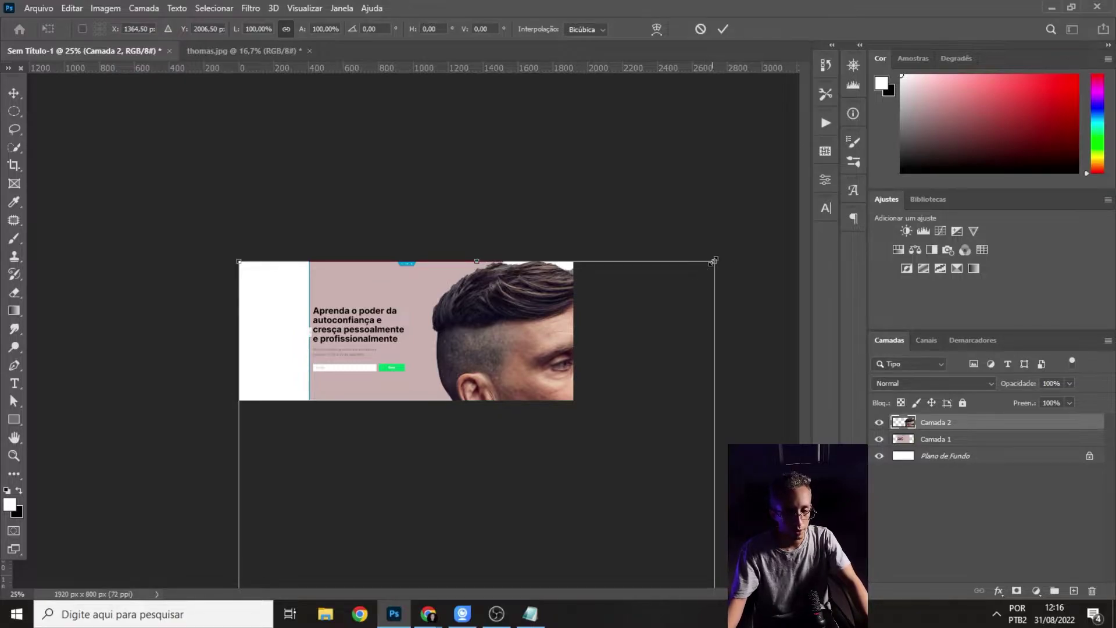
{"action": "left_click_drag", "start_coordinate": [712, 263], "coordinate": [465, 320]}
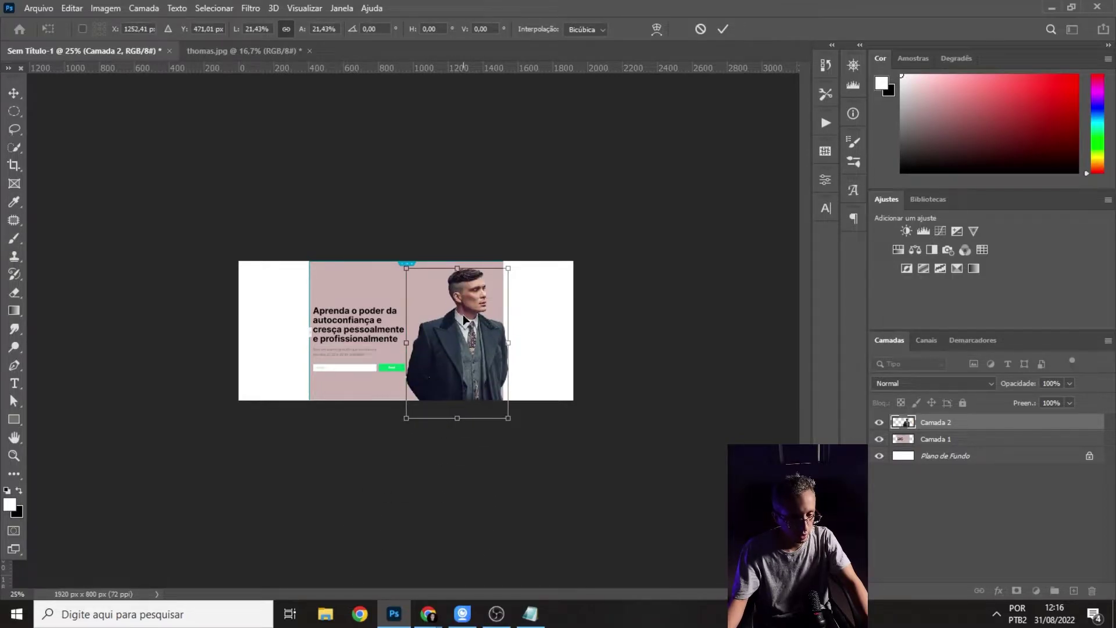
- Reduce the man further to about 17% of his original size and reposition him within the screenshot's empty right half
{"action": "key", "text": "ctrl+plus"}
{"action": "key", "text": "ctrl+plus"}
{"action": "left_click_drag", "start_coordinate": [411, 213], "coordinate": [438, 254]}
{"action": "left_click_drag", "start_coordinate": [554, 357], "coordinate": [526, 322]}
{"action": "left_click_drag", "start_coordinate": [582, 215], "coordinate": [564, 240]}
{"action": "left_click_drag", "start_coordinate": [515, 340], "coordinate": [529, 336]}
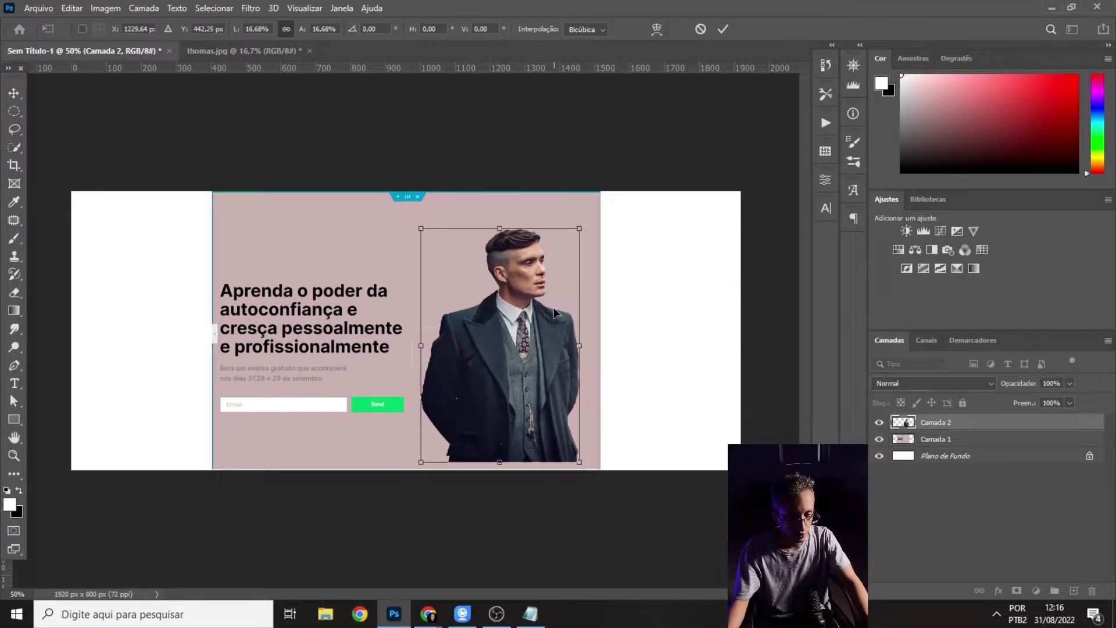
{"action": "key", "text": "Return"}
- Shrink the man slightly to about 97% and shift him so he sits centred in the empty right column
{"action": "left_click_drag", "start_coordinate": [422, 229], "coordinate": [426, 236]}
{"action": "left_click_drag", "start_coordinate": [508, 347], "coordinate": [502, 340]}
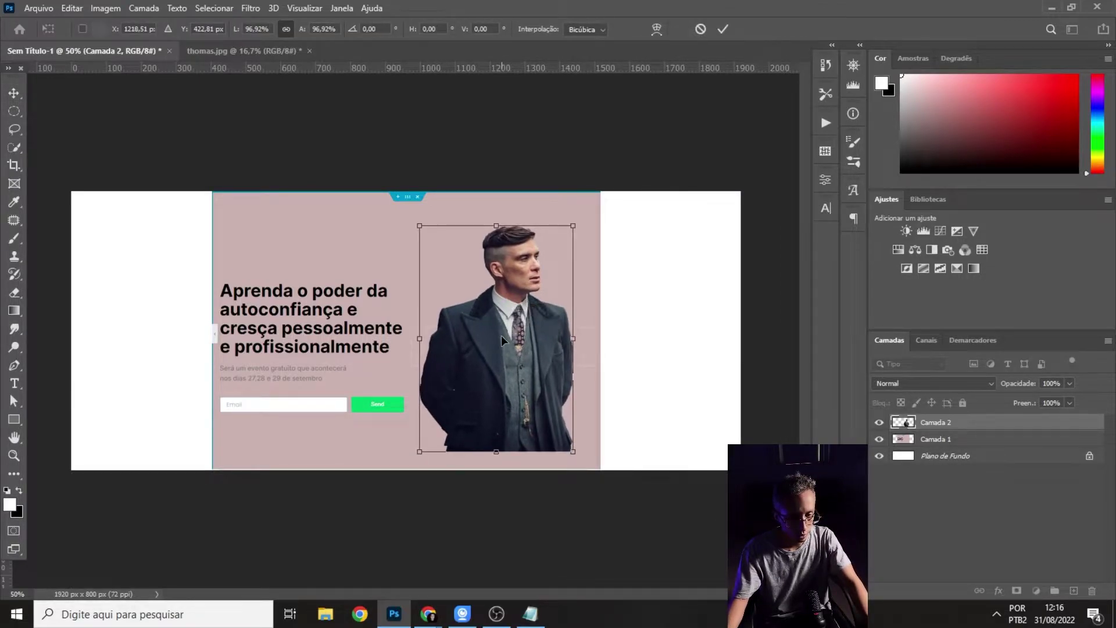
{"action": "key", "text": "Return"}
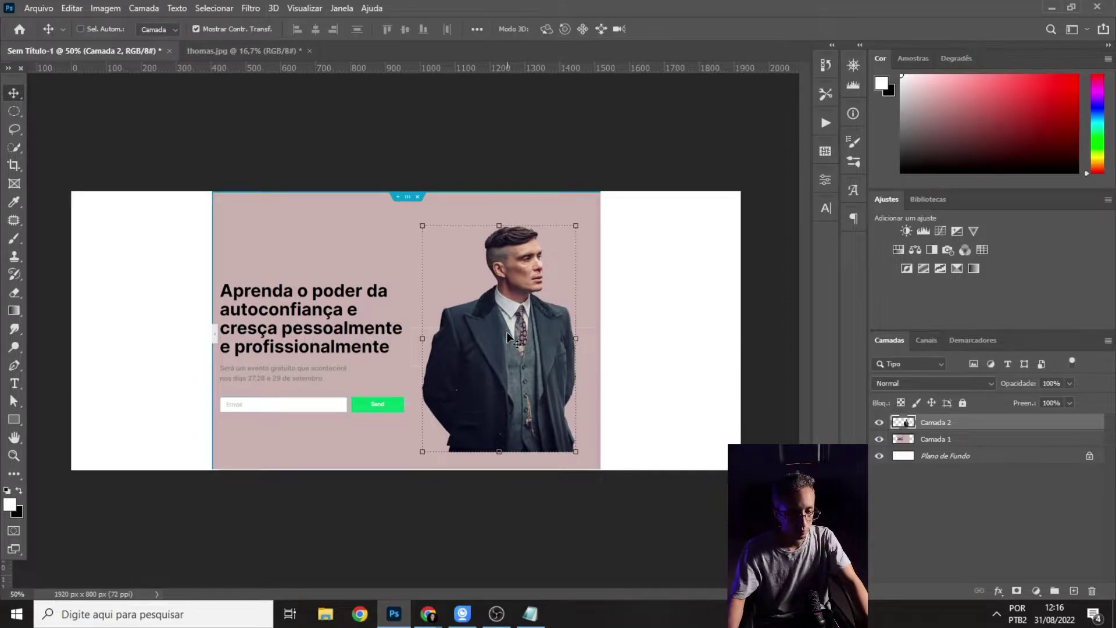
{"action": "key", "text": "ctrl+plus"}
{"action": "left_click", "coordinate": [512, 130]}
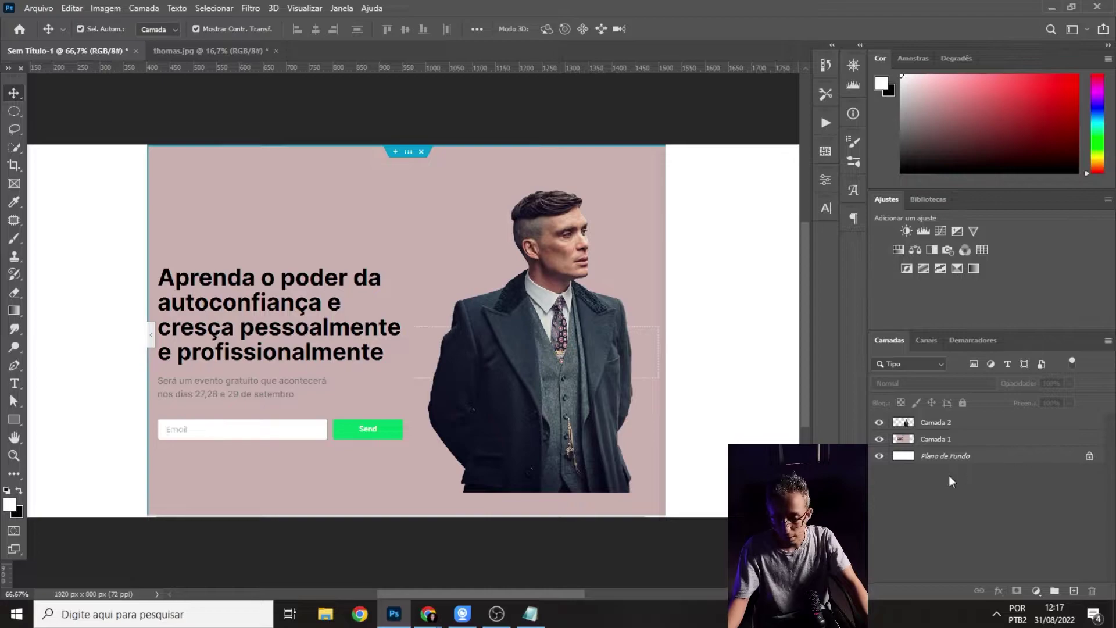
- Unlock and delete the white background layer, then add a white Solid Color fill layer beneath all other layers
{"action": "left_click", "coordinate": [1089, 455]}
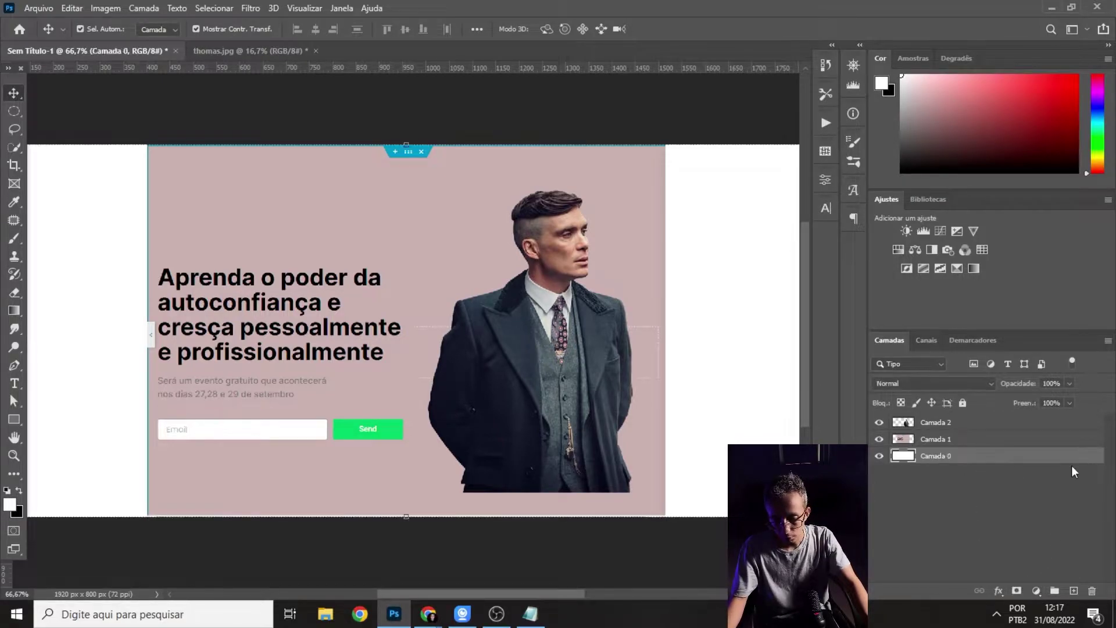
{"action": "key", "text": "Delete"}
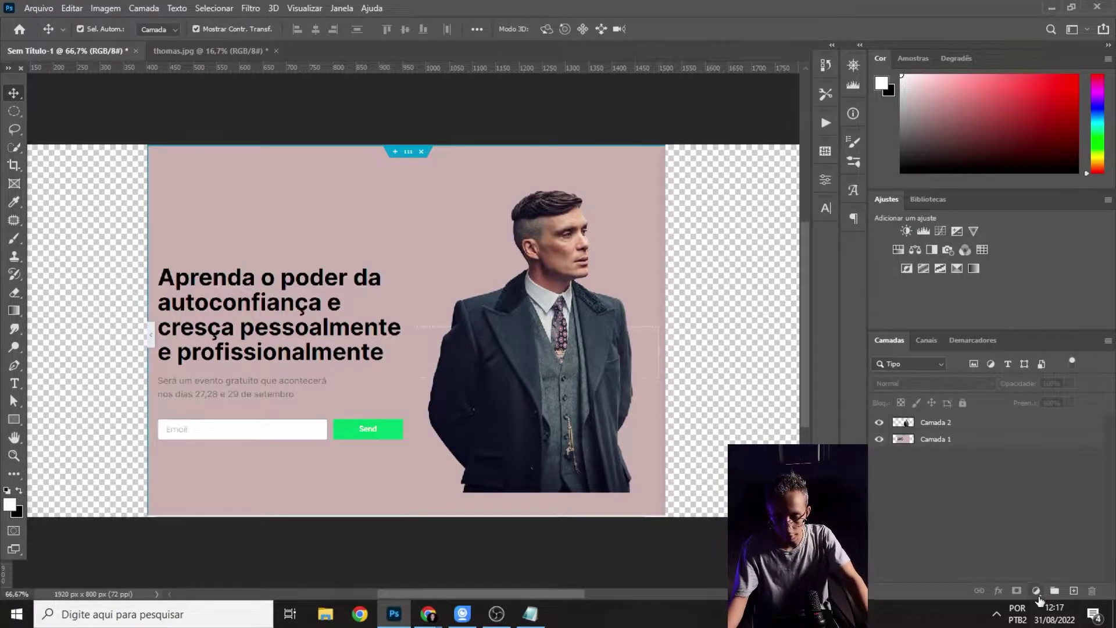
{"action": "left_click", "coordinate": [1036, 592]}
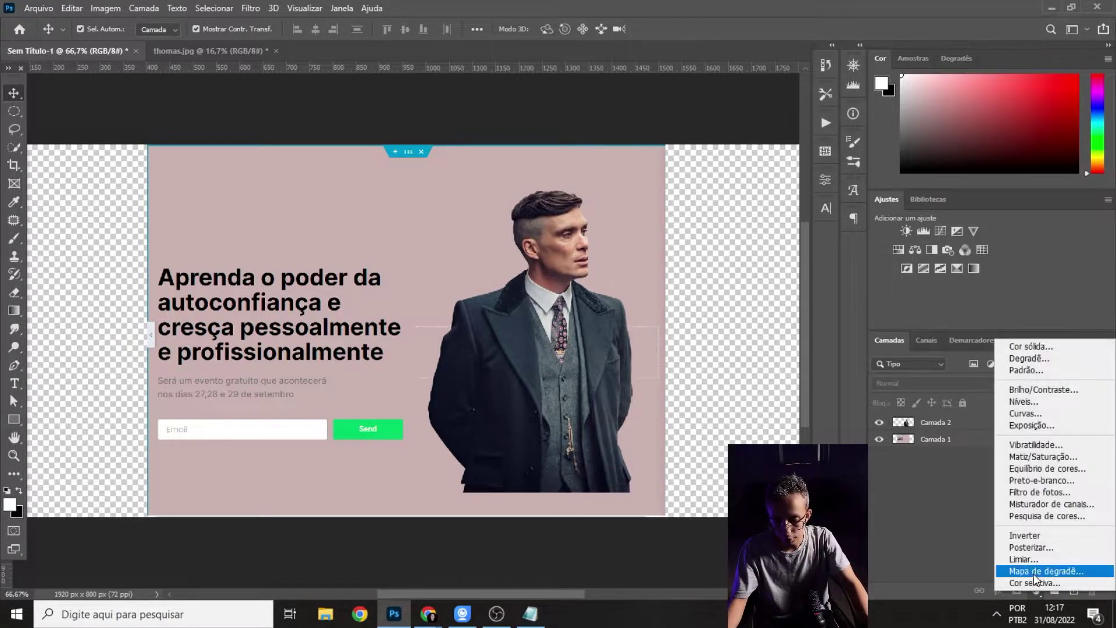
{"action": "left_click", "coordinate": [1038, 349]}
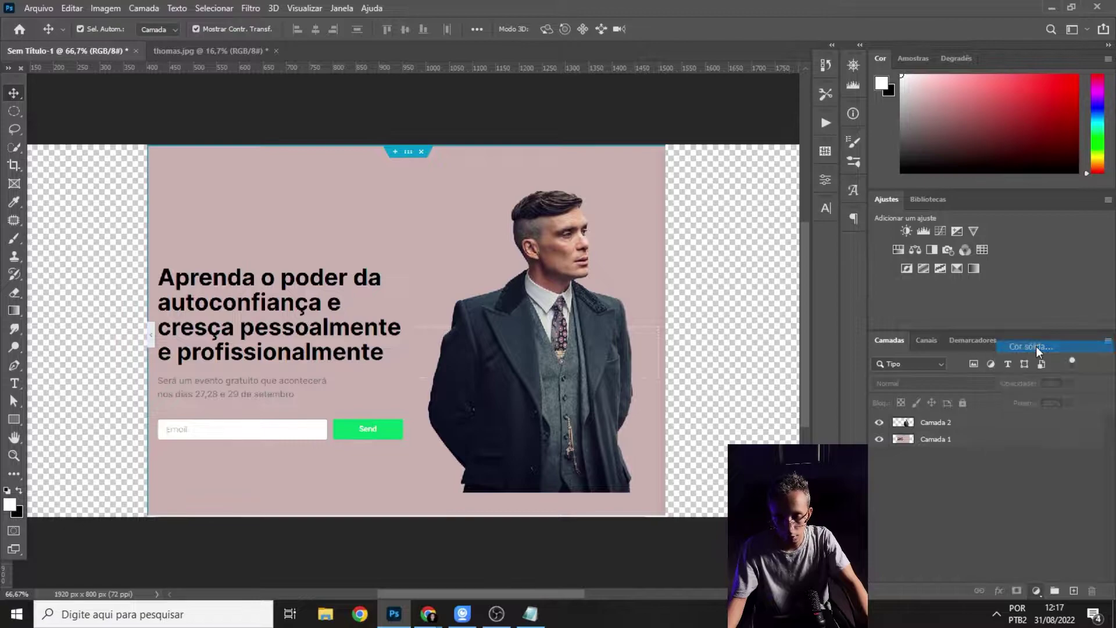
{"action": "left_click", "coordinate": [1006, 303]}
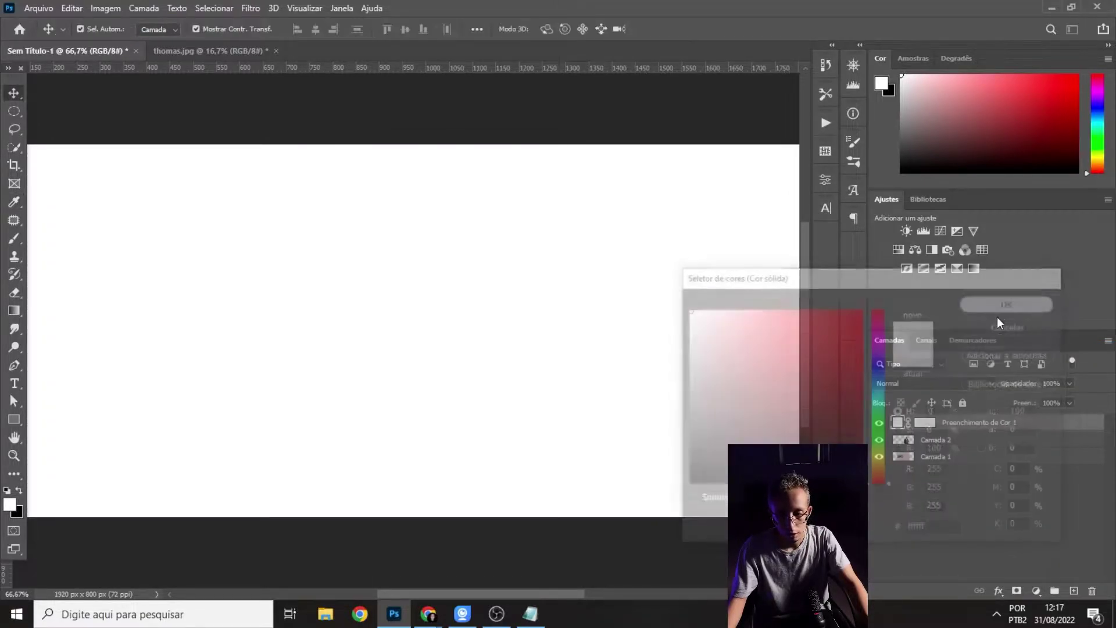
{"action": "left_click_drag", "start_coordinate": [965, 425], "coordinate": [962, 467]}
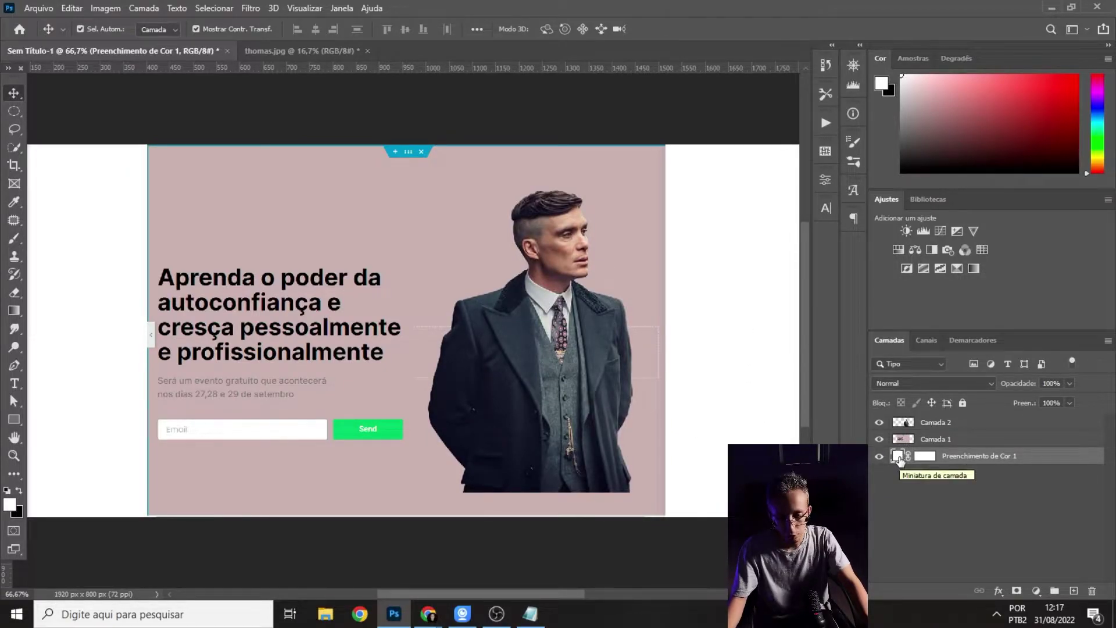
- Change the solid fill layer's color to #1a1c29, sampled from the man's dark coat
{"action": "double_click", "coordinate": [898, 457]}
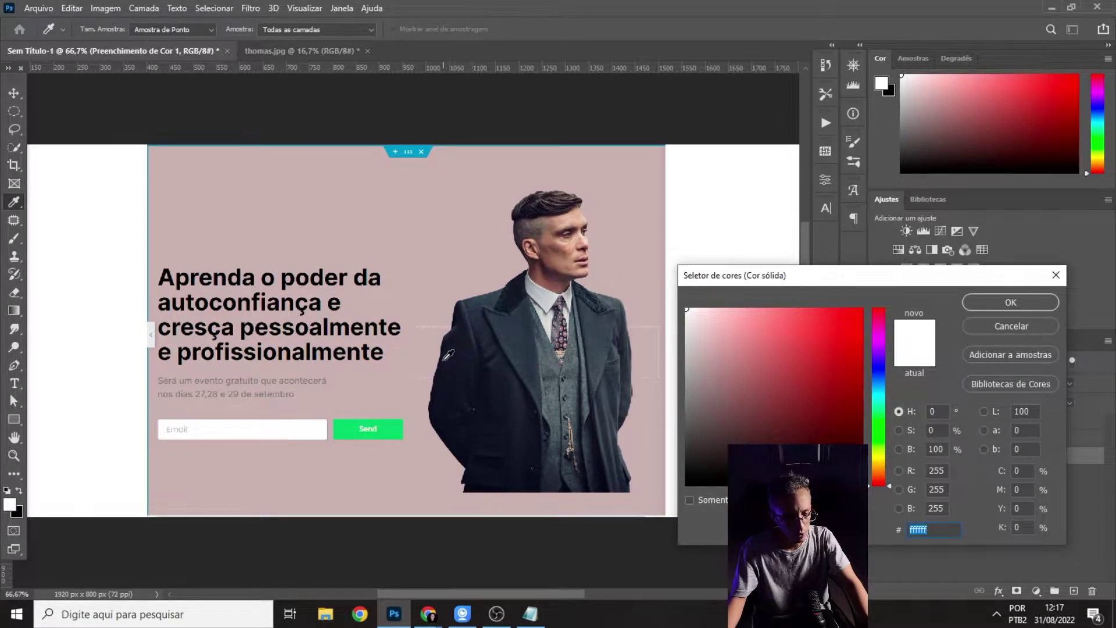
{"action": "left_click", "coordinate": [447, 357]}
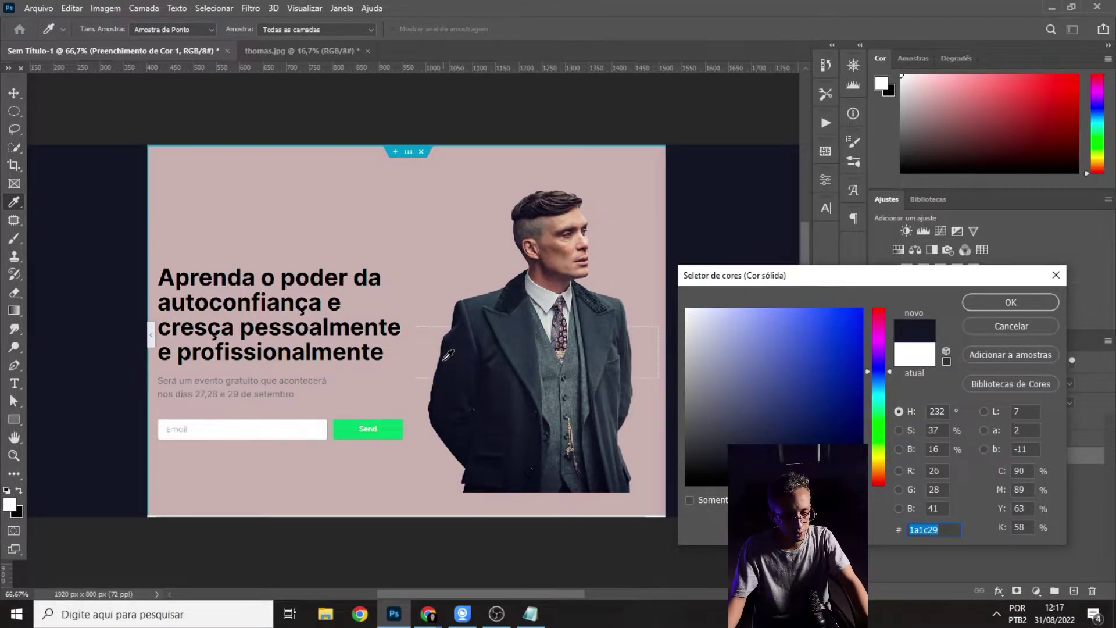
{"action": "left_click", "coordinate": [1013, 303]}
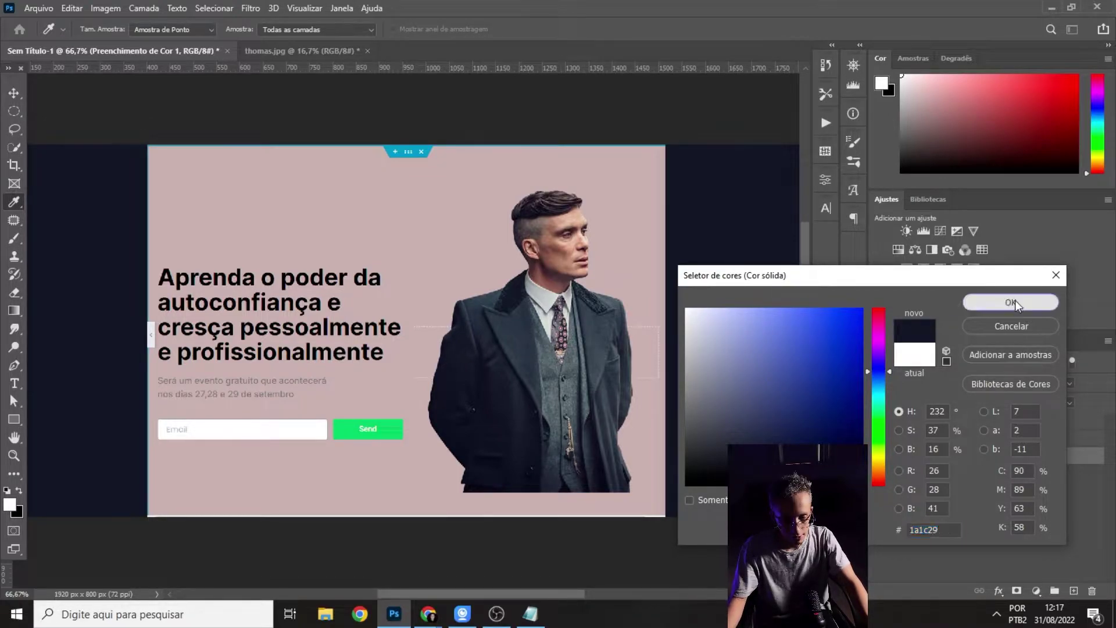
- Set the blend mode of the page screenshot layer, Camada 1, to Soft Light (Luz Indireta)
{"action": "left_click", "coordinate": [475, 124]}
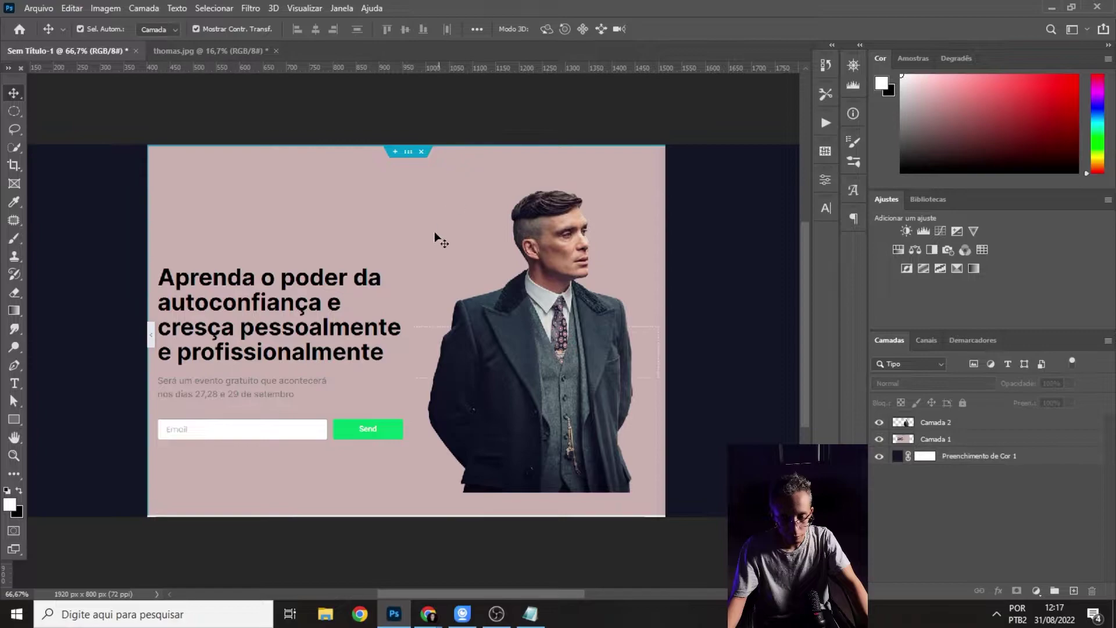
{"action": "left_click", "coordinate": [936, 440]}
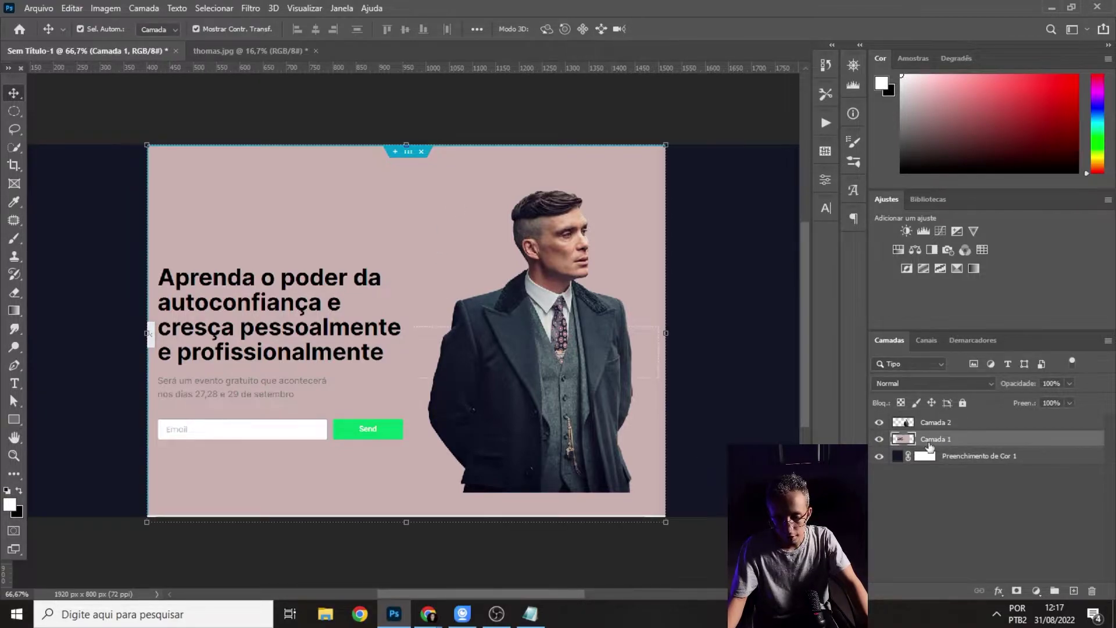
{"action": "left_click", "coordinate": [938, 385]}
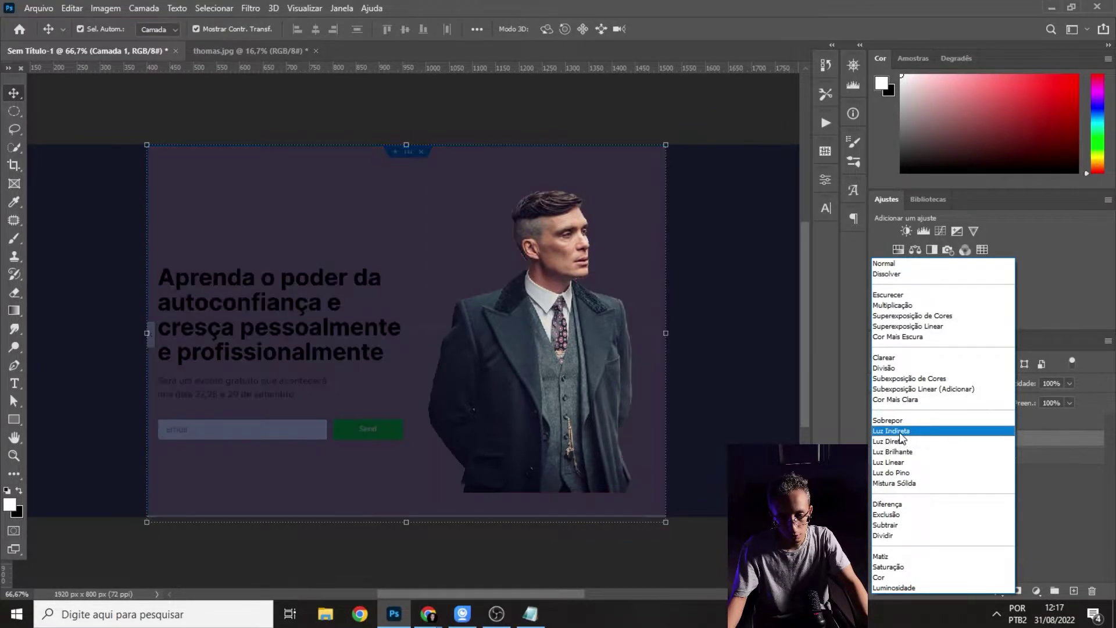
{"action": "left_click", "coordinate": [902, 432]}
{"action": "left_click", "coordinate": [709, 225]}
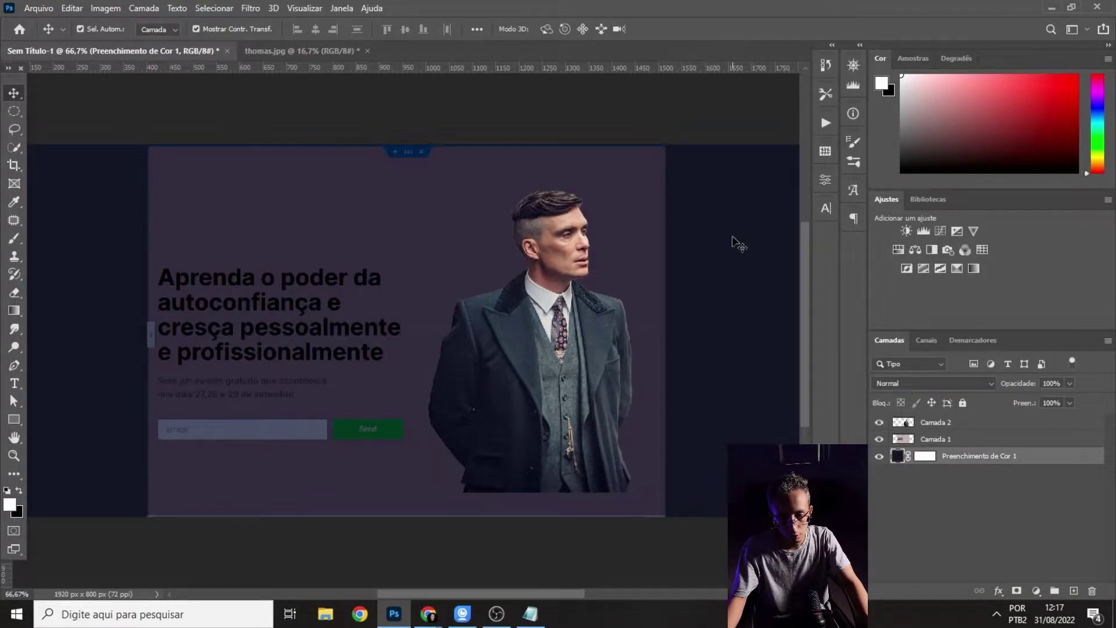
{"action": "key", "text": "ctrl+minus"}
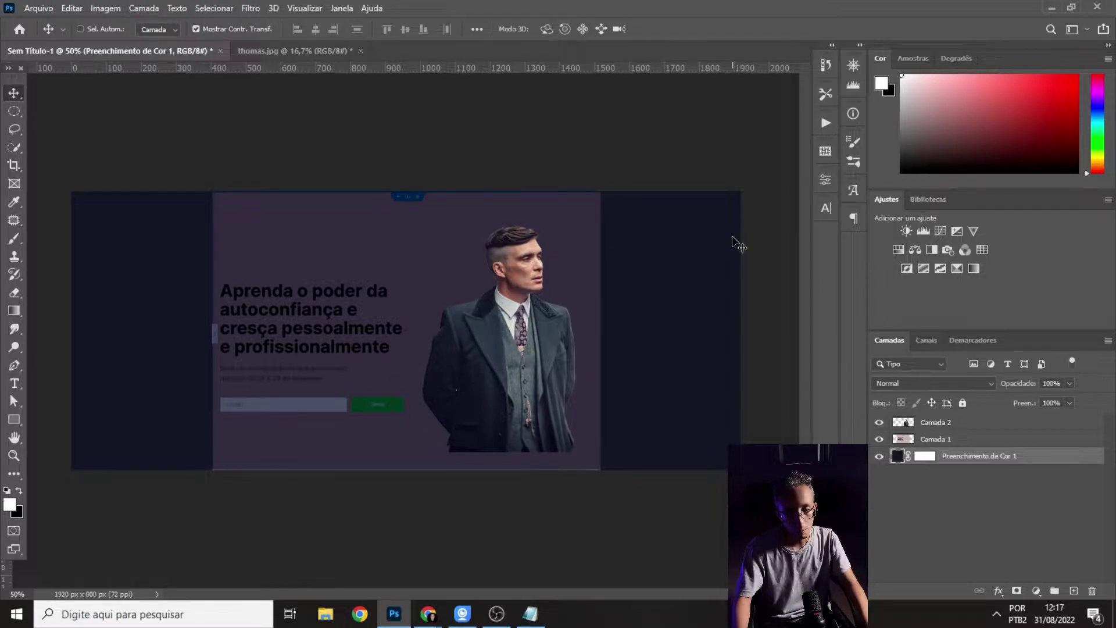
{"action": "key", "text": "ctrl+plus"}
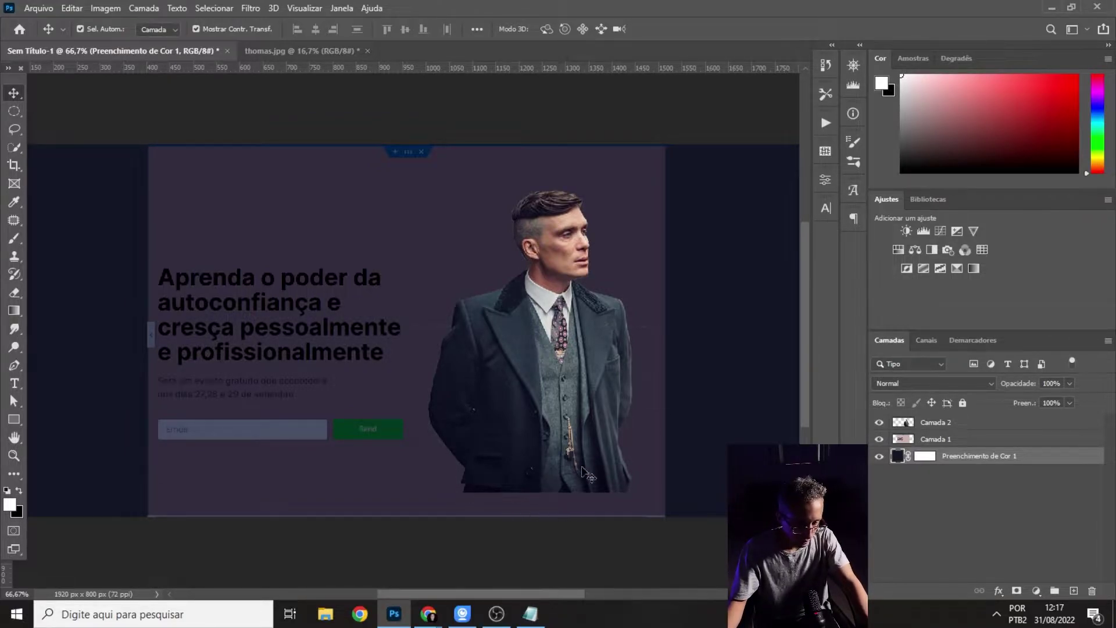
- Add a layer mask to the man's layer, Camada 2, and set the soft Brush tool to a size of 491 px
{"action": "left_click", "coordinate": [945, 427]}
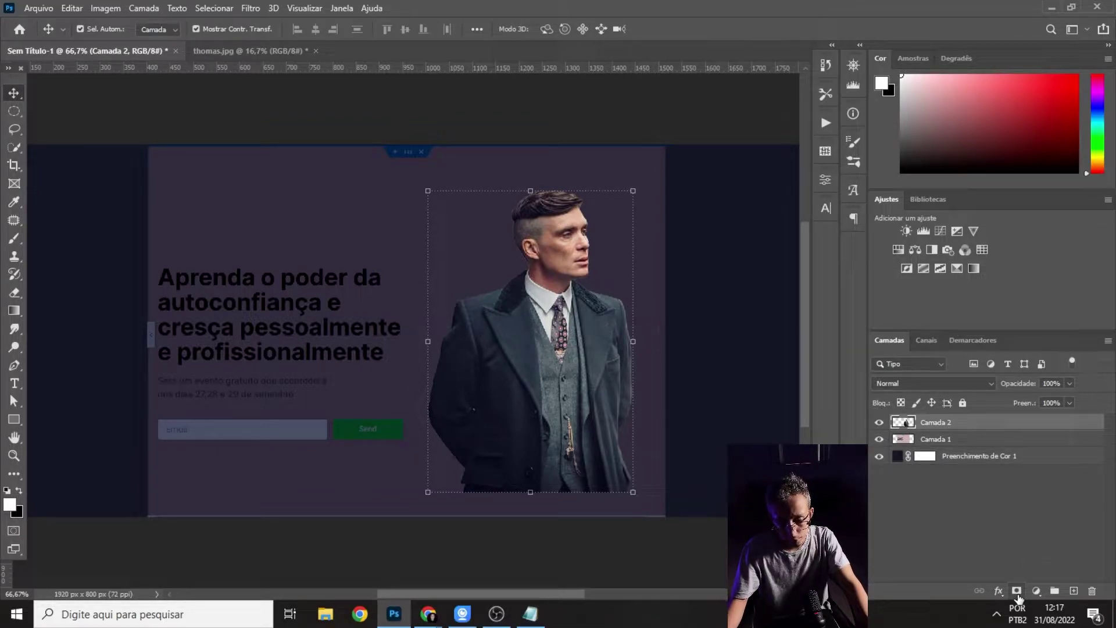
{"action": "left_click", "coordinate": [1017, 593]}
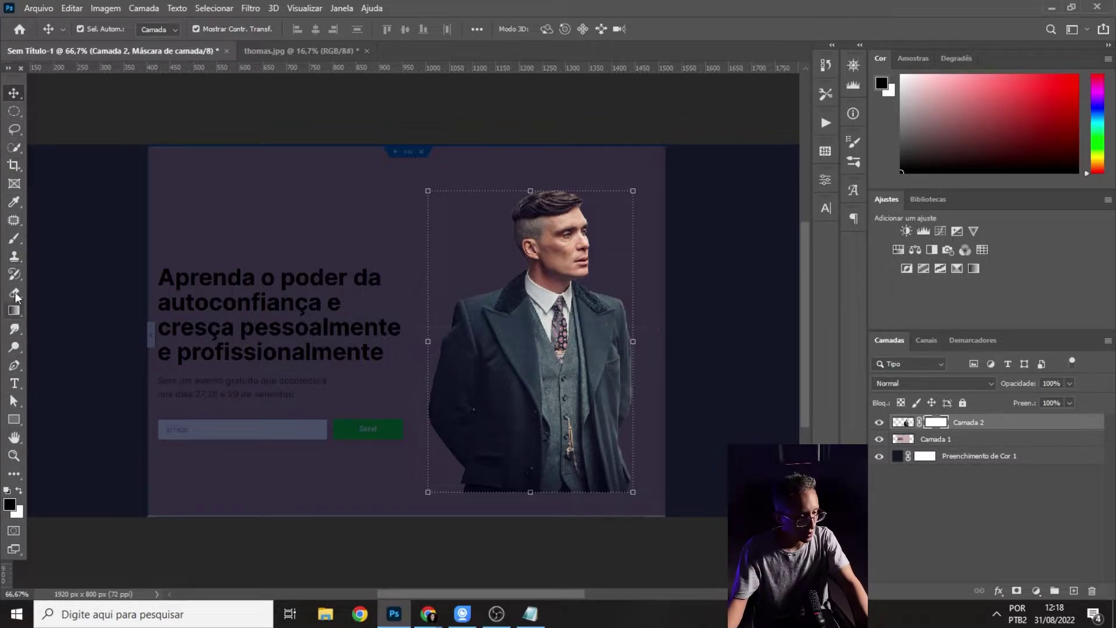
{"action": "left_click", "coordinate": [13, 275]}
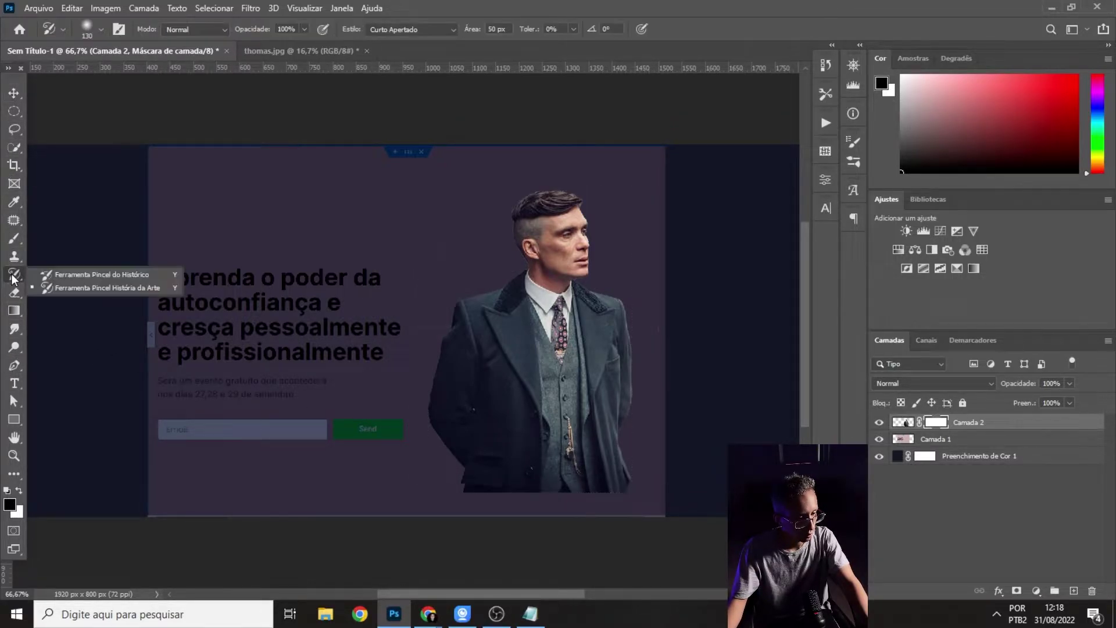
{"action": "left_click", "coordinate": [15, 240]}
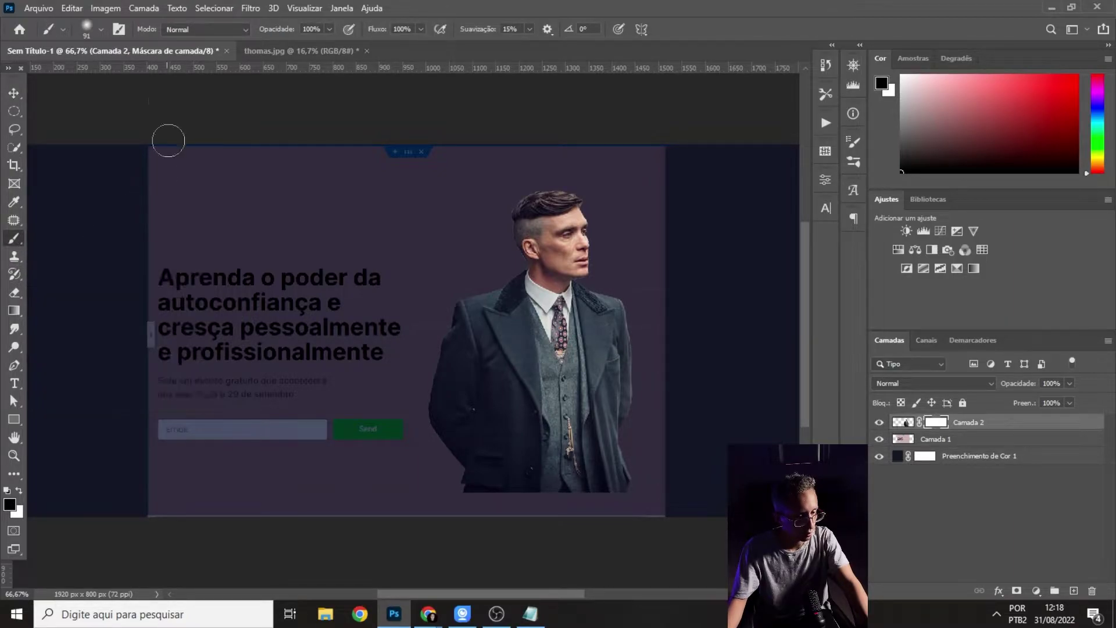
{"action": "left_click", "coordinate": [86, 29]}
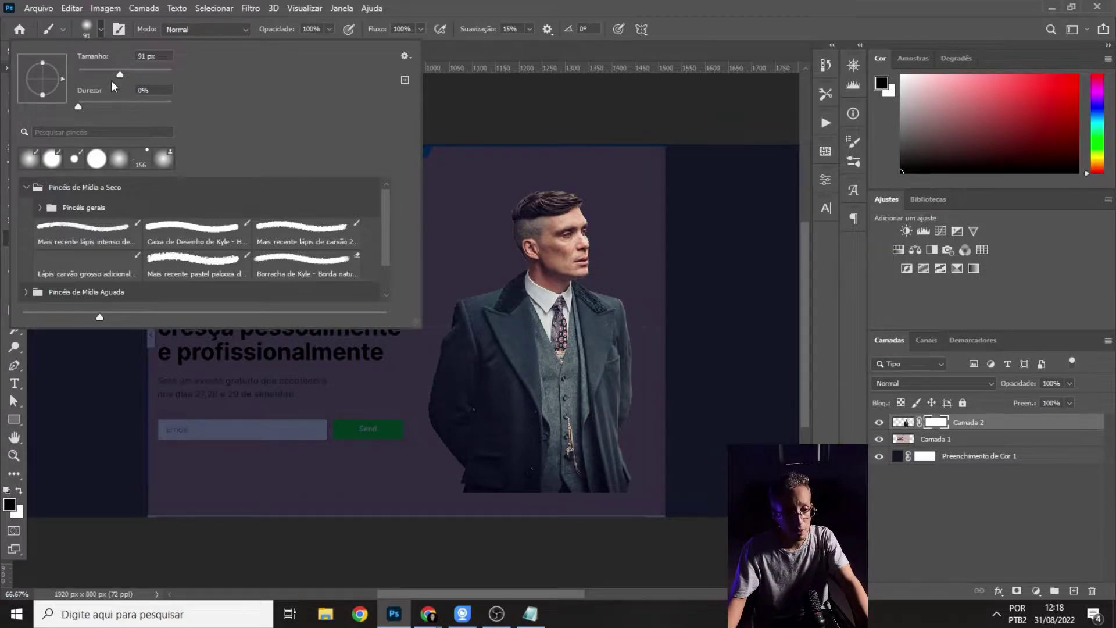
{"action": "left_click_drag", "start_coordinate": [120, 75], "coordinate": [162, 75]}
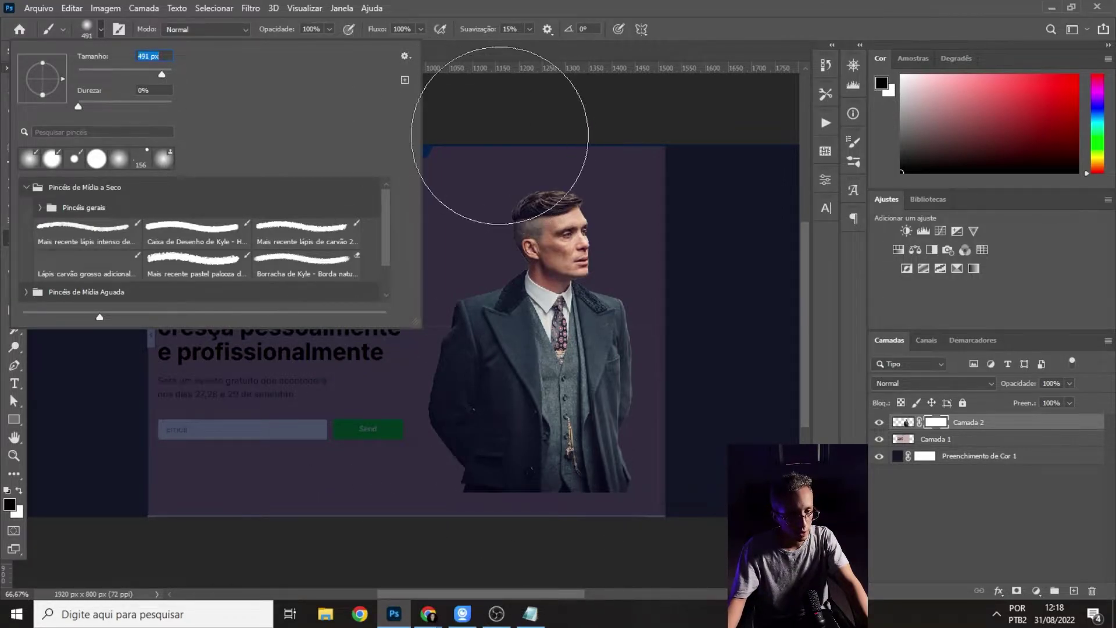
{"action": "left_click", "coordinate": [617, 103]}
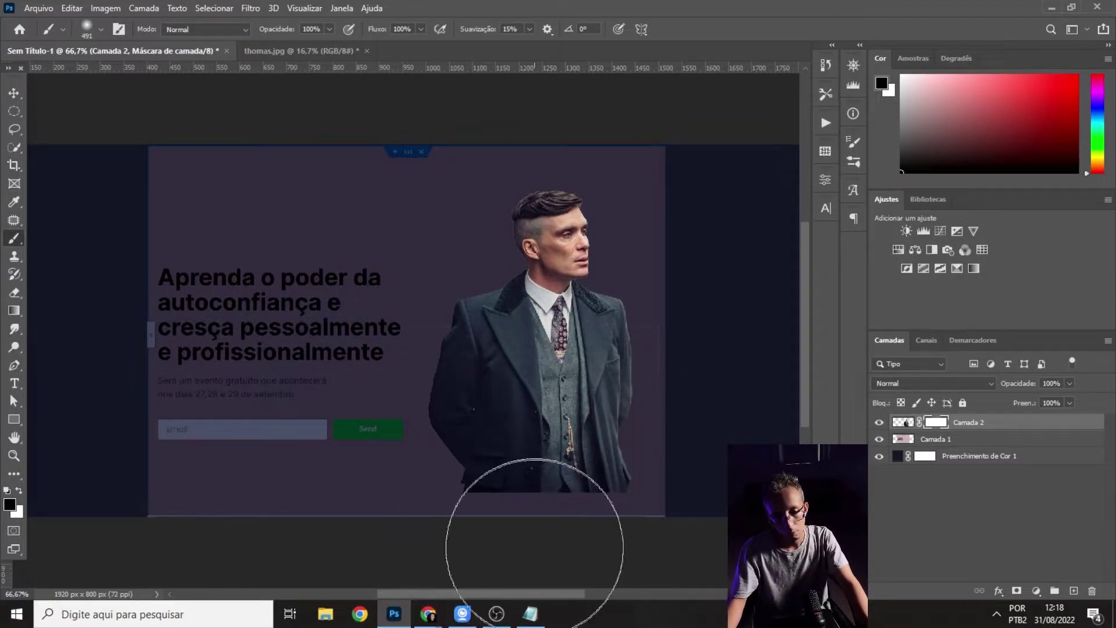
- Paint black on the mask along the man's lower edge to fade it out, checking the blend with the screenshot layer hidden
{"action": "left_click", "coordinate": [493, 538]}
{"action": "mouse_move", "coordinate": [456, 546]}
{"action": "left_mouse_down"}
{"action": "mouse_move", "coordinate": [505, 560]}
{"action": "mouse_move", "coordinate": [628, 560]}
{"action": "mouse_move", "coordinate": [499, 560]}
{"action": "left_mouse_up"}
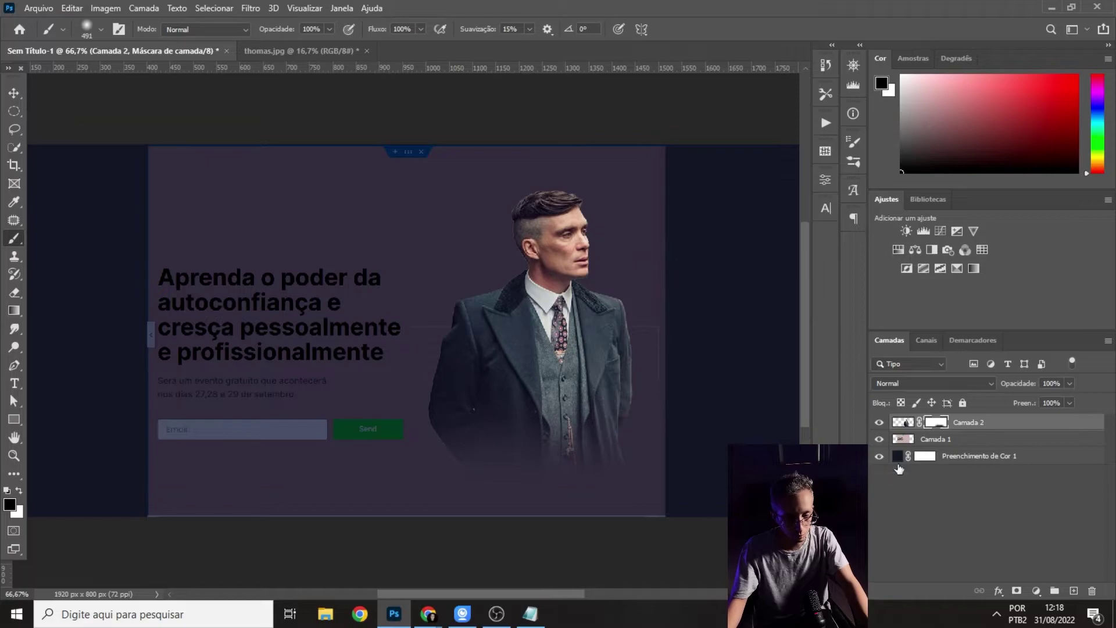
{"action": "left_click", "coordinate": [880, 441]}
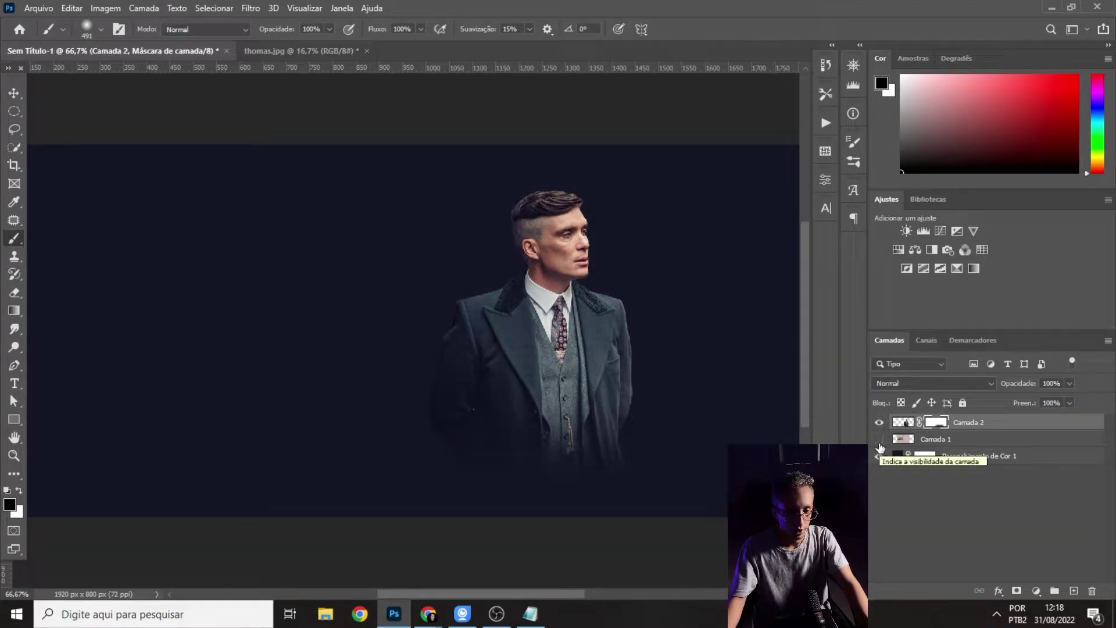
{"action": "left_click", "coordinate": [879, 440]}
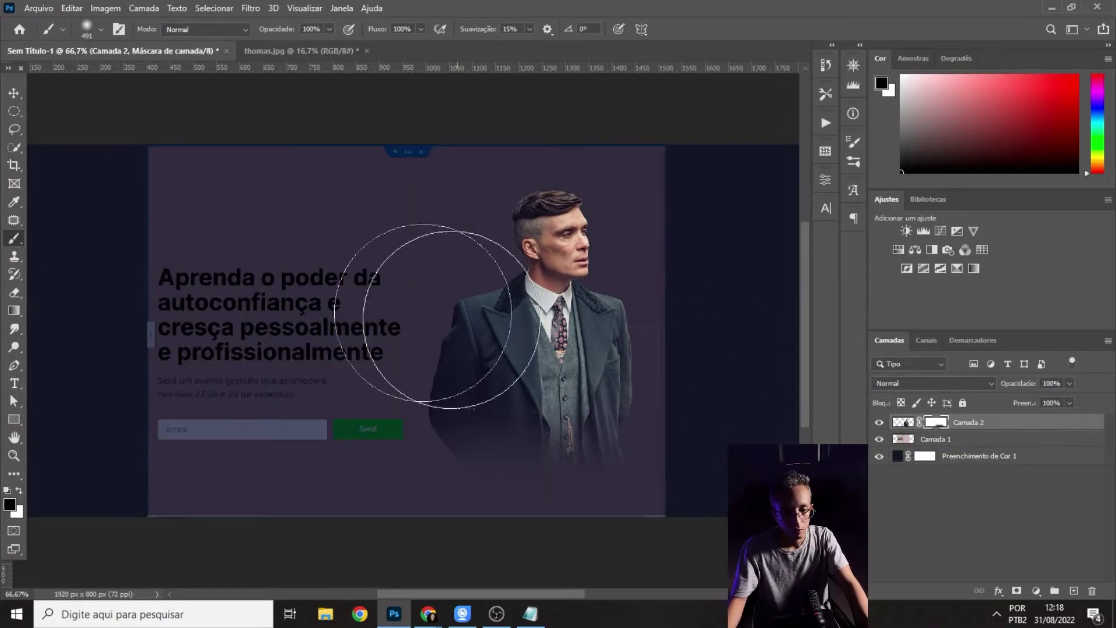
{"action": "left_click", "coordinate": [15, 93]}
{"action": "left_click", "coordinate": [295, 109]}
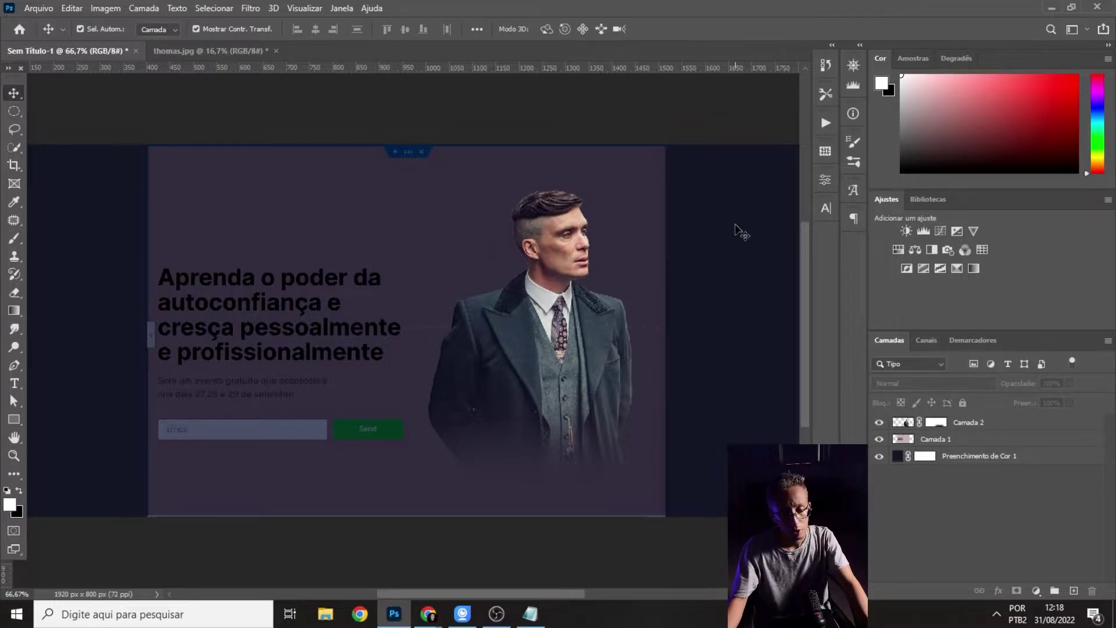
{"action": "right_click", "coordinate": [653, 287]}
{"action": "key", "text": "Escape"}
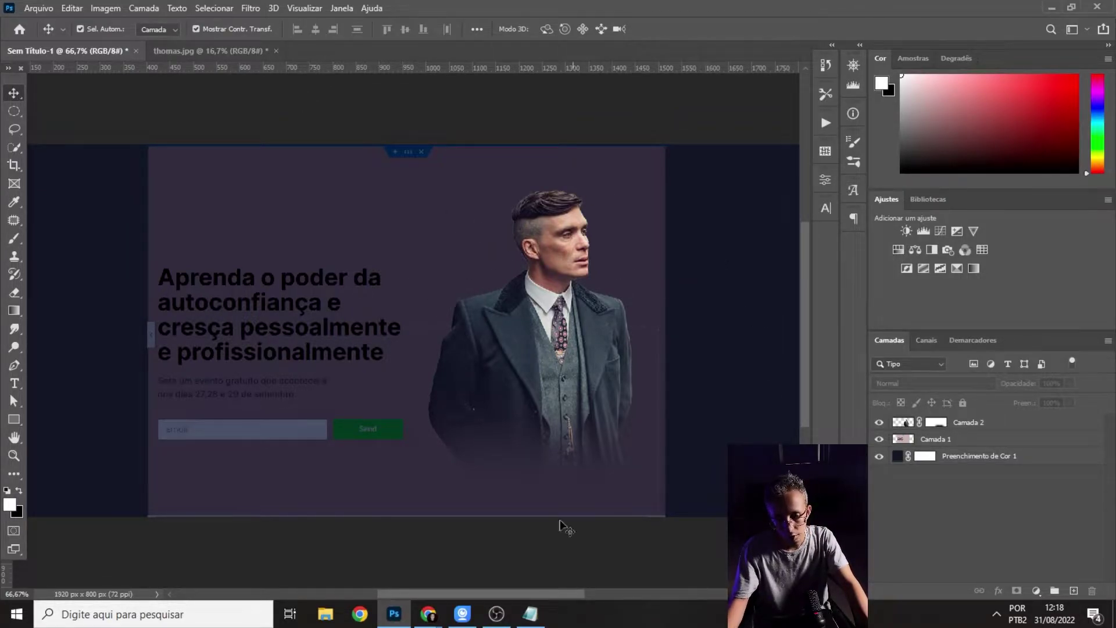
- Switch to Chrome and search Google Images for "peaky blinders"
{"action": "left_click", "coordinate": [428, 614]}
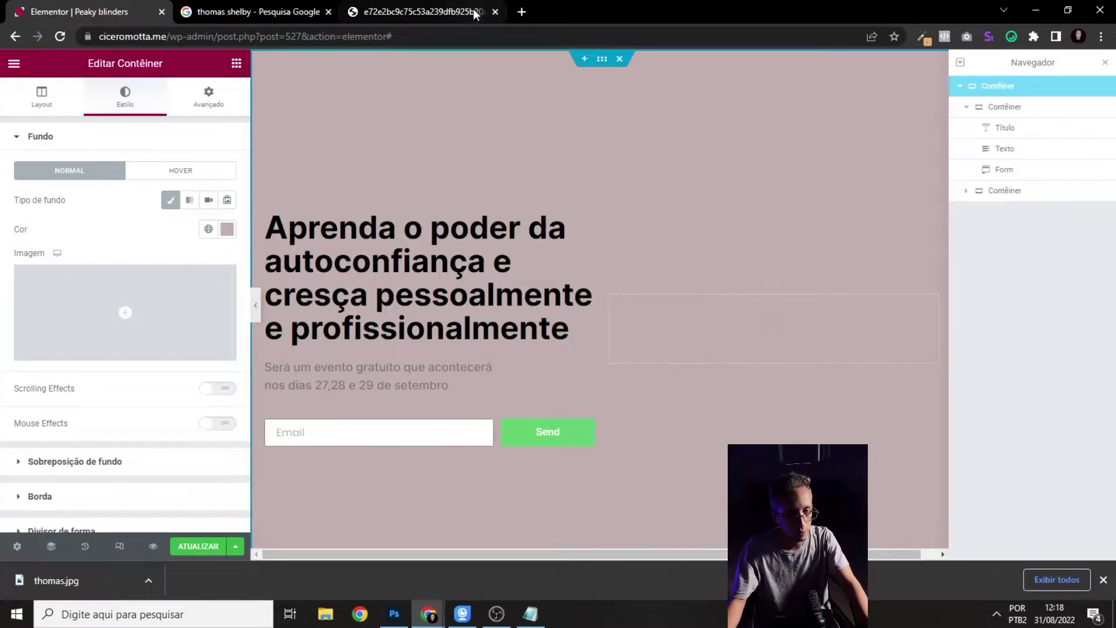
{"action": "left_click", "coordinate": [256, 11]}
{"action": "double_click", "coordinate": [188, 68]}
{"action": "triple_click", "coordinate": [188, 69]}
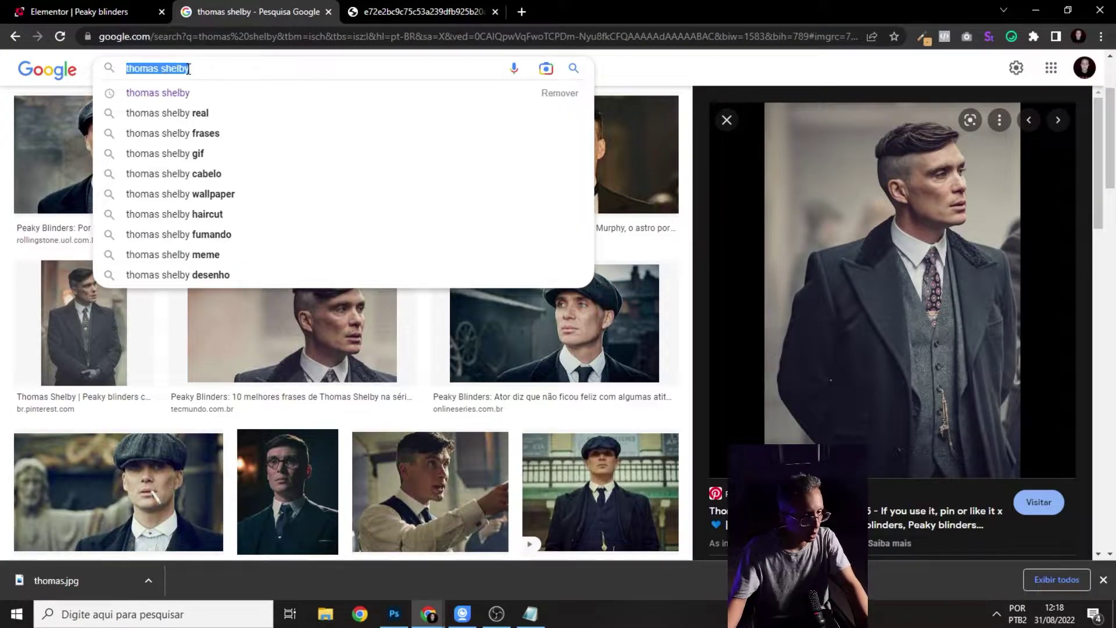
{"action": "type", "text": "peaky"}
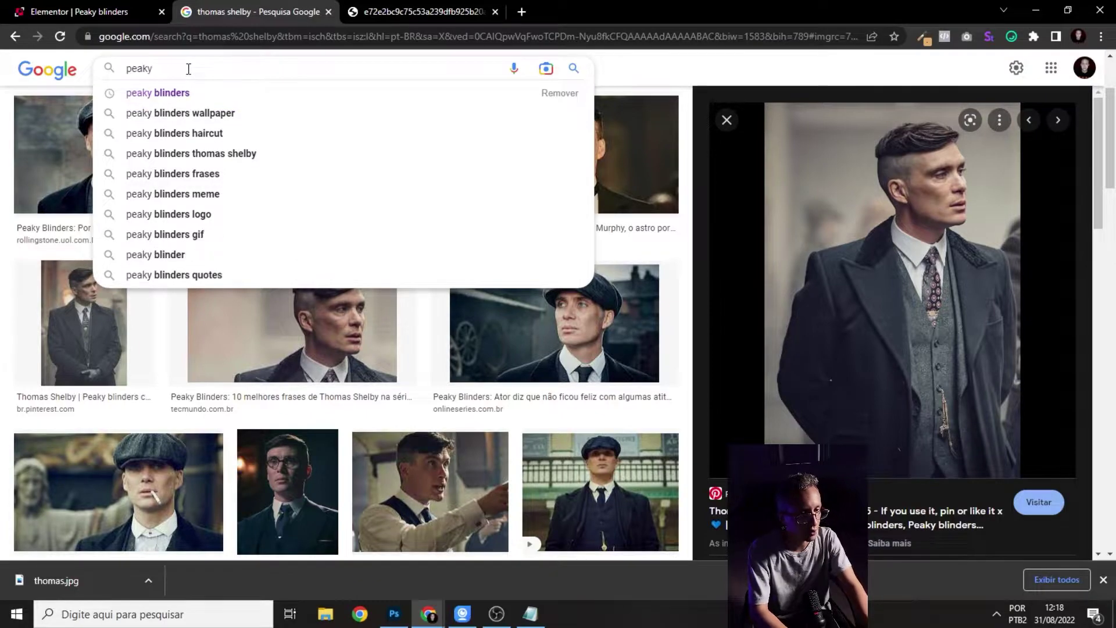
{"action": "key", "text": "Down"}
{"action": "key", "text": "Return"}
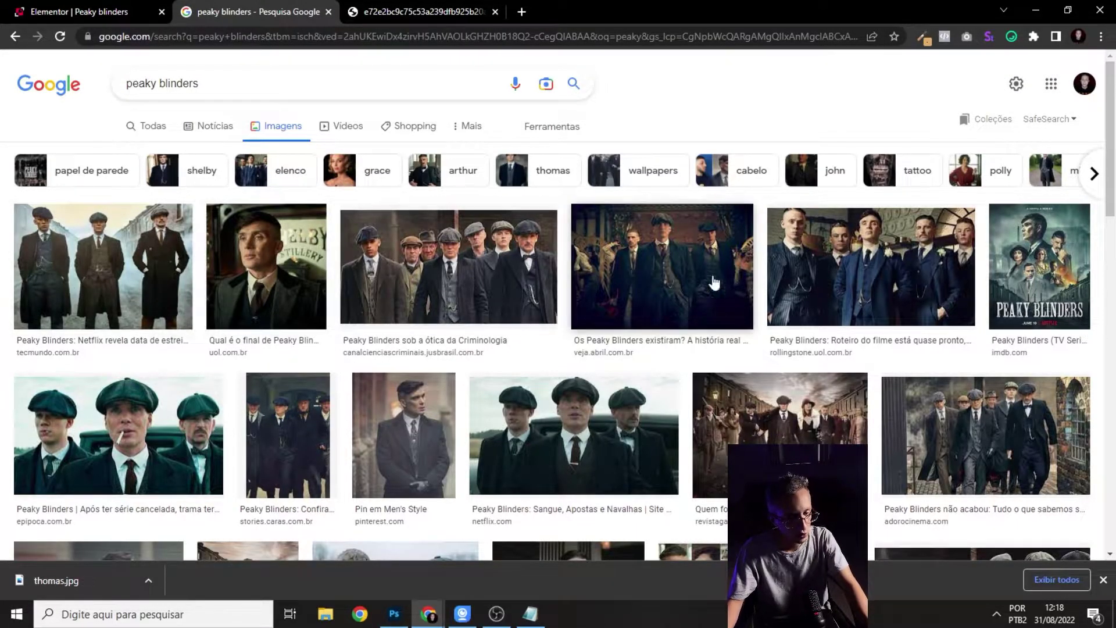
- Filter the image results to the large size (Grande)
{"action": "left_click", "coordinate": [556, 126]}
{"action": "left_click", "coordinate": [137, 152]}
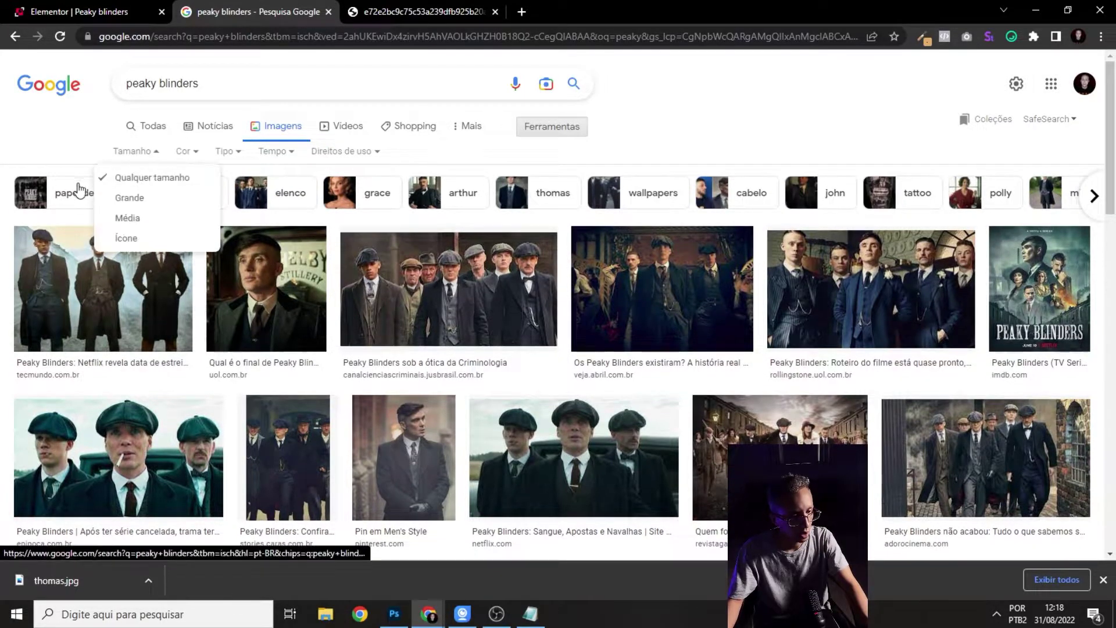
{"action": "left_click", "coordinate": [125, 199]}
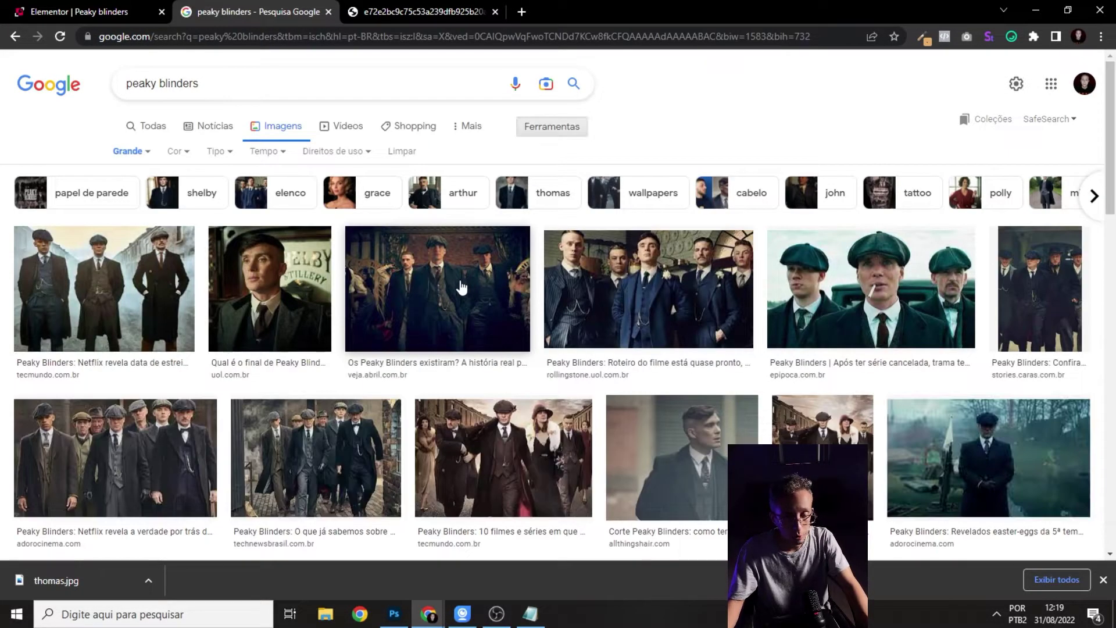
- Open the first result, three men in a misty street, at full size in a new tab and save it as WEBP in the Thomas sh folder
{"action": "left_click", "coordinate": [135, 273]}
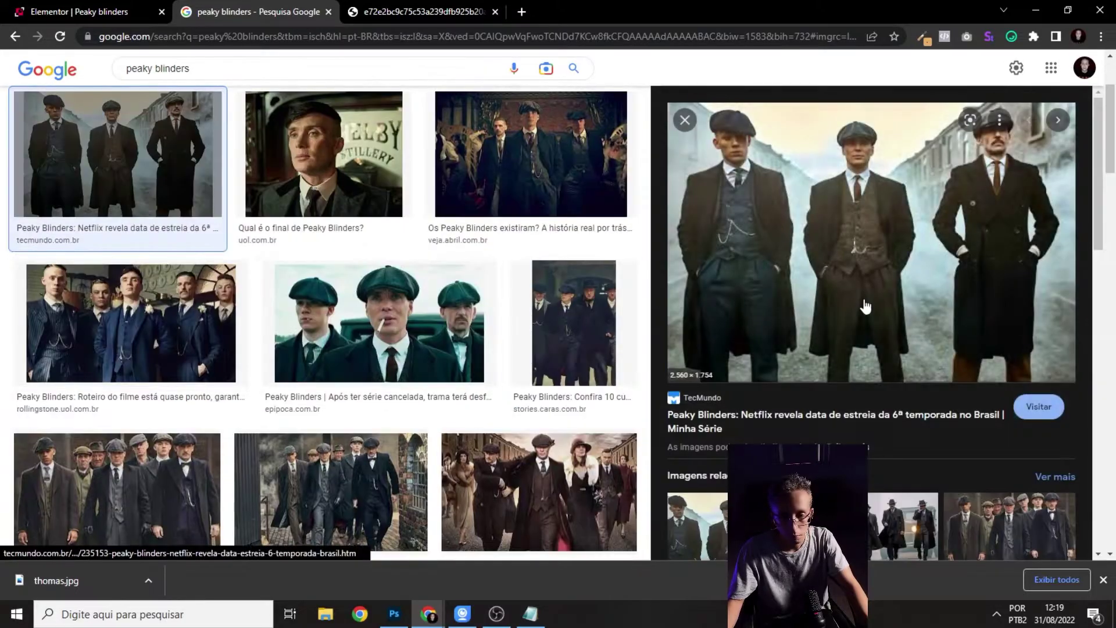
{"action": "right_click", "coordinate": [838, 195]}
{"action": "left_click", "coordinate": [912, 325]}
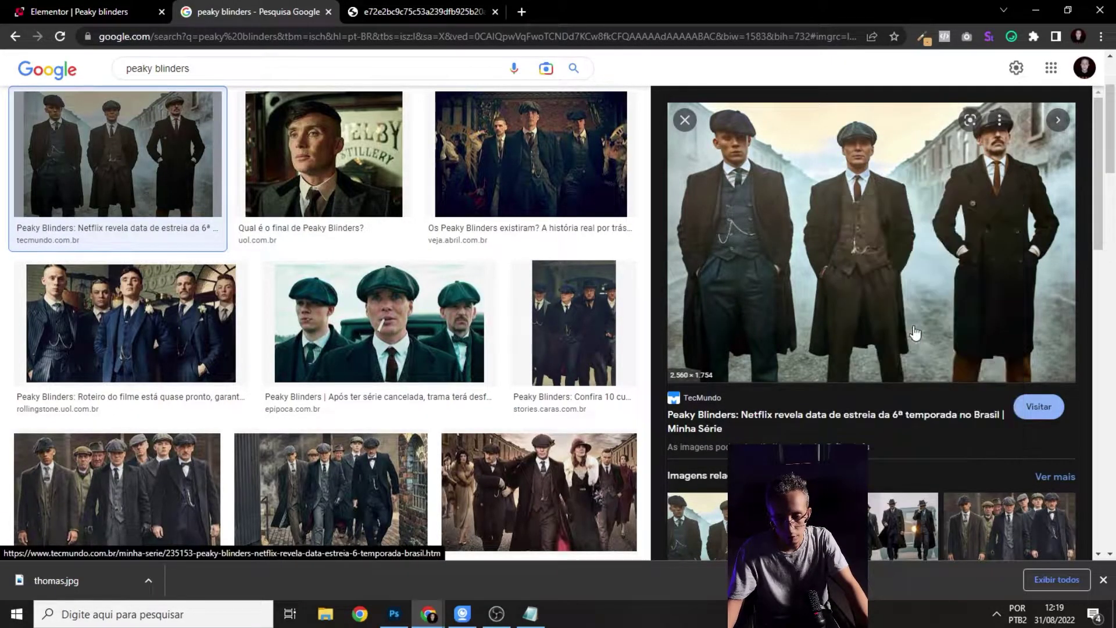
{"action": "left_click", "coordinate": [551, 6]}
{"action": "right_click", "coordinate": [541, 154]}
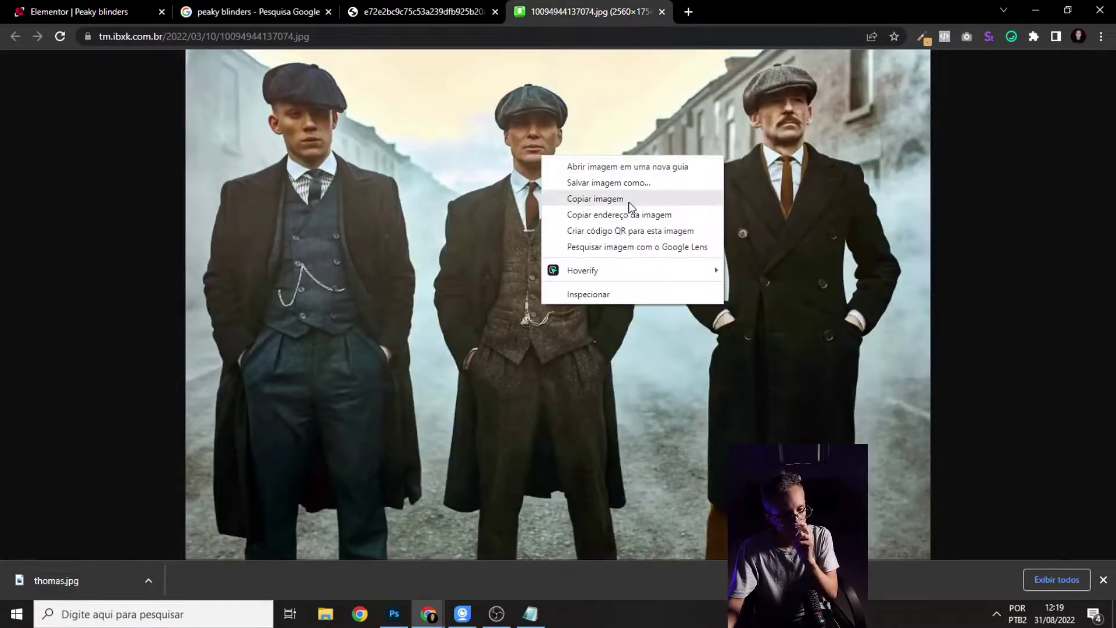
{"action": "left_click", "coordinate": [638, 182]}
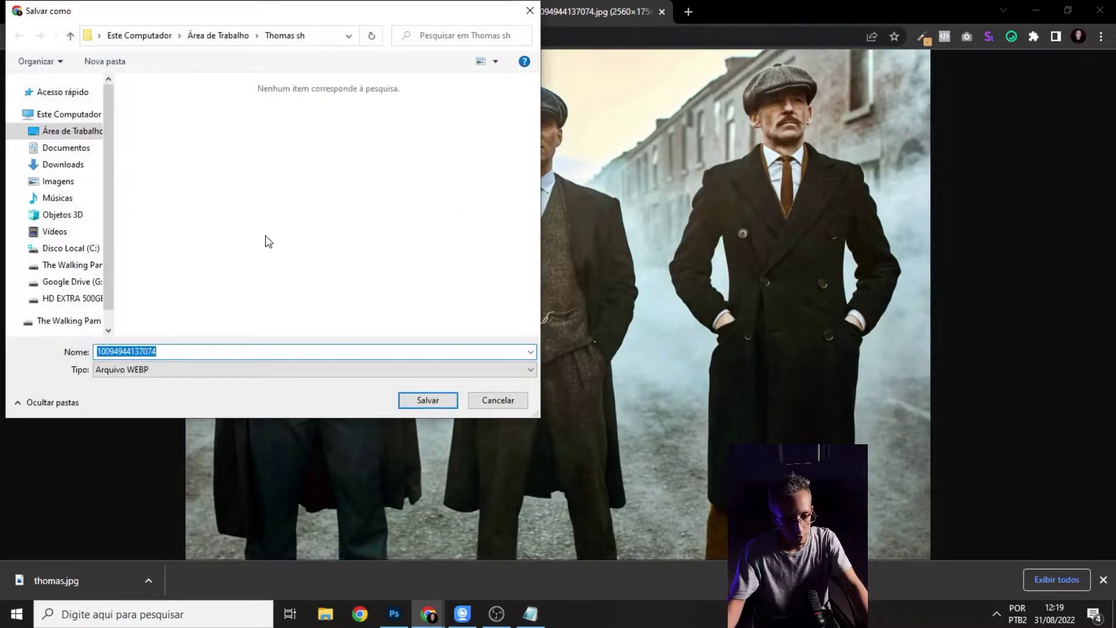
{"action": "left_click", "coordinate": [429, 401]}
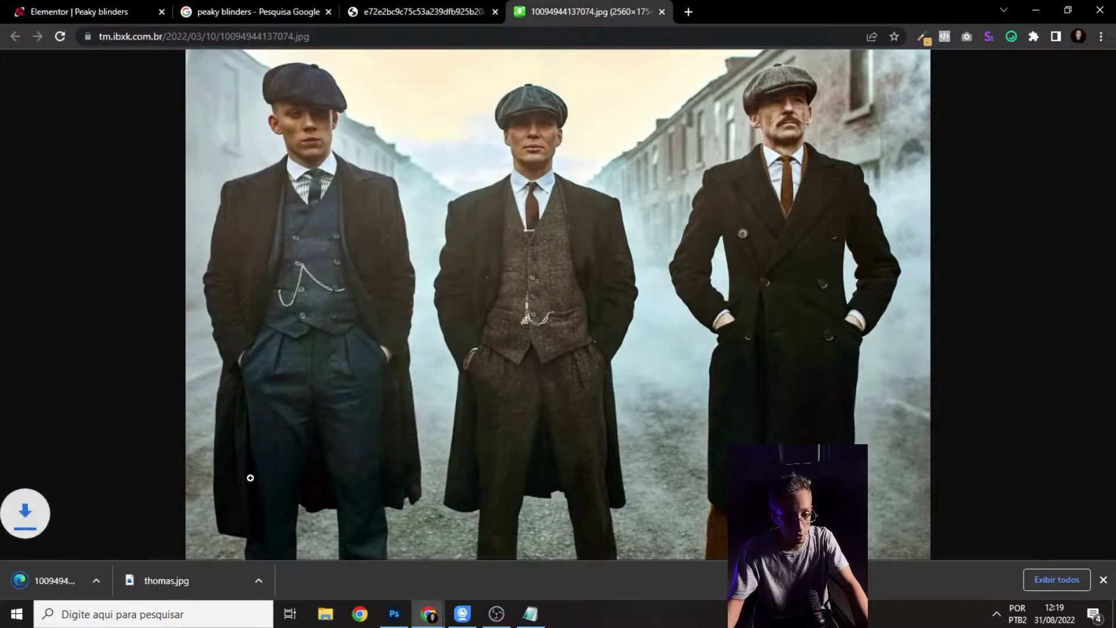
- Find and launch Paint from the Windows search
{"action": "left_click", "coordinate": [17, 614]}
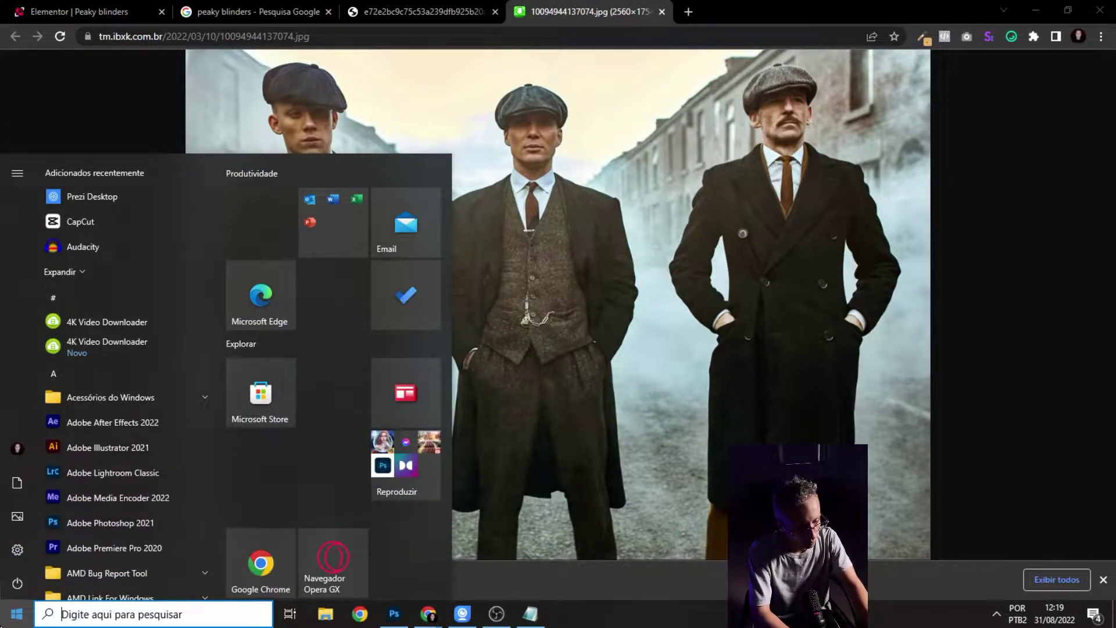
{"action": "type", "text": "p"}
{"action": "key", "text": "BackSpace"}
{"action": "type", "text": "pain"}
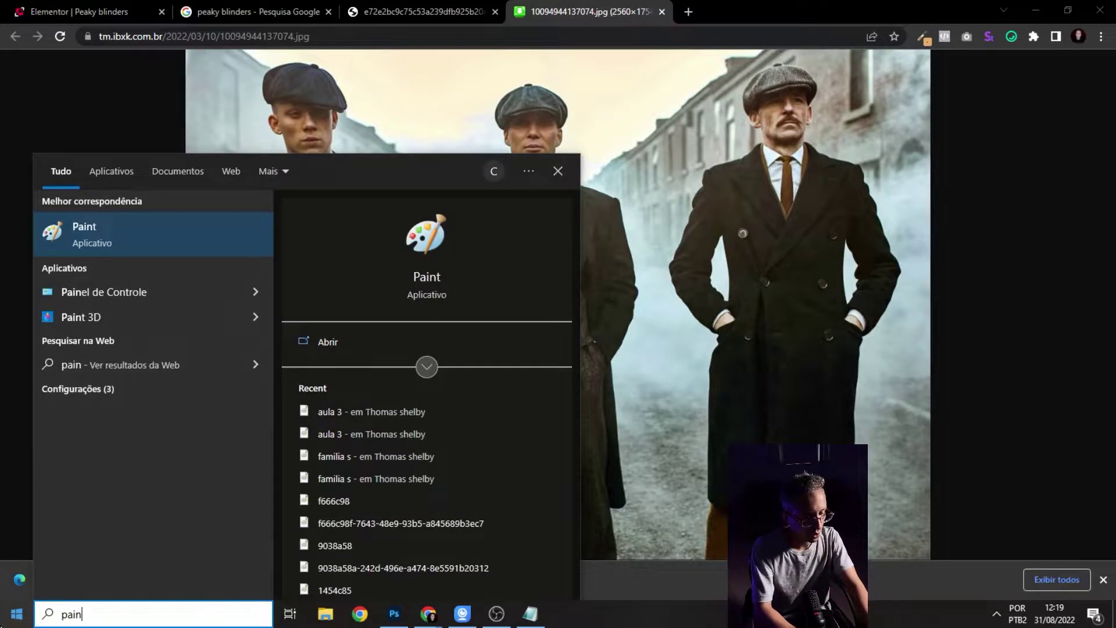
{"action": "key", "text": "Return"}
- Open the downloaded 10094944137074.webp image in Paint from the desktop's Thomas sh folder
{"action": "left_click", "coordinate": [605, 141]}
{"action": "left_click", "coordinate": [672, 197]}
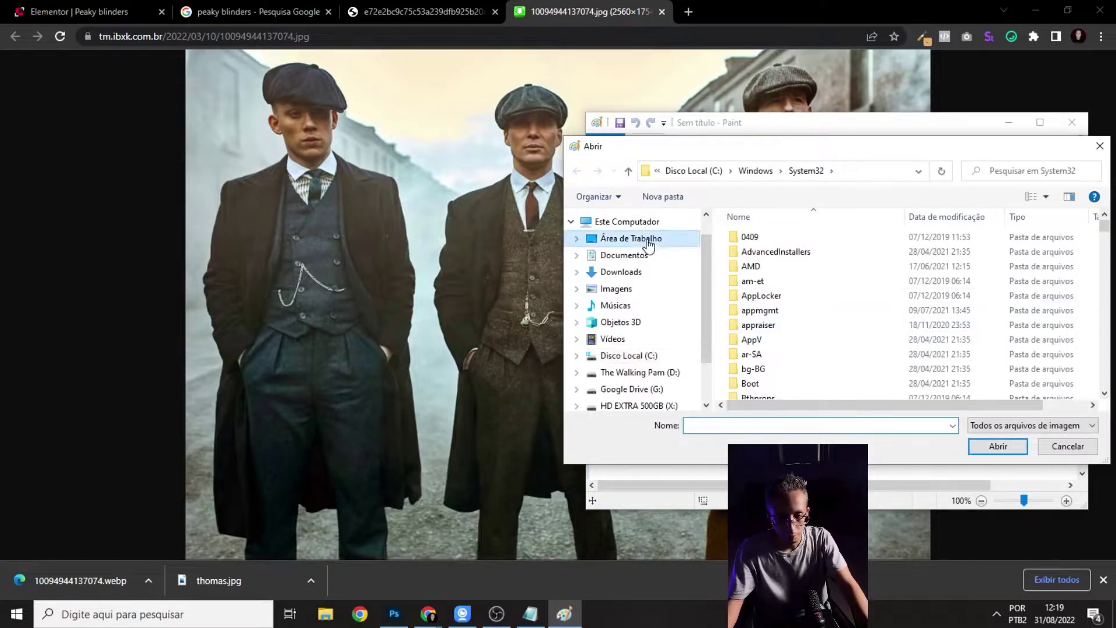
{"action": "left_click", "coordinate": [648, 239]}
{"action": "scroll", "coordinate": [996, 340], "scroll_direction": "down", "scroll_amount": 5}
{"action": "left_click", "coordinate": [928, 280]}
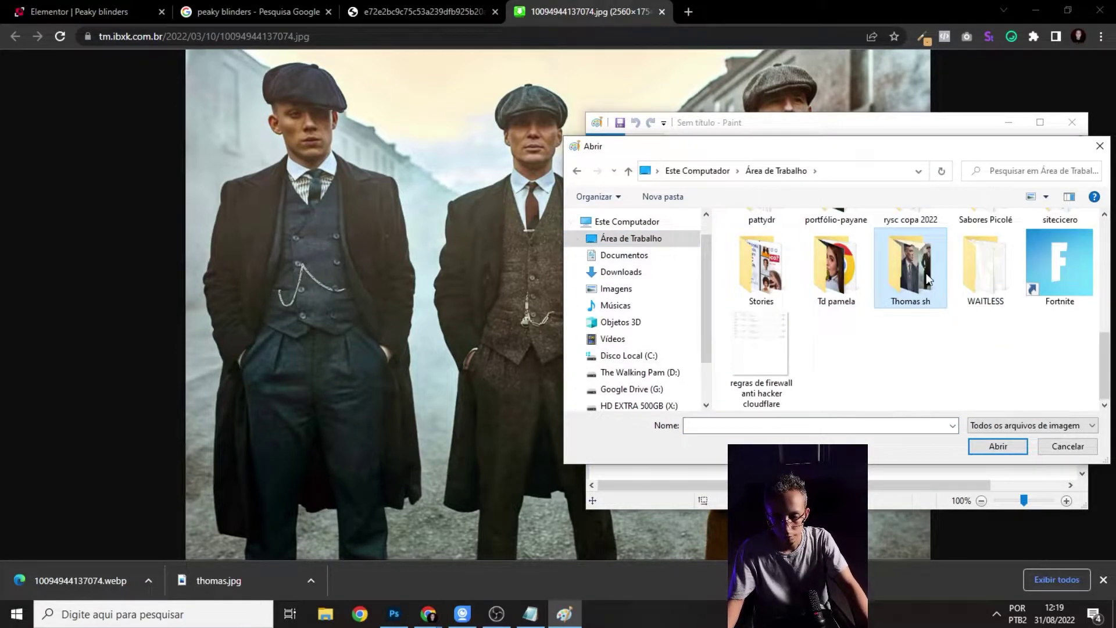
{"action": "double_click", "coordinate": [929, 279]}
{"action": "left_click", "coordinate": [994, 452]}
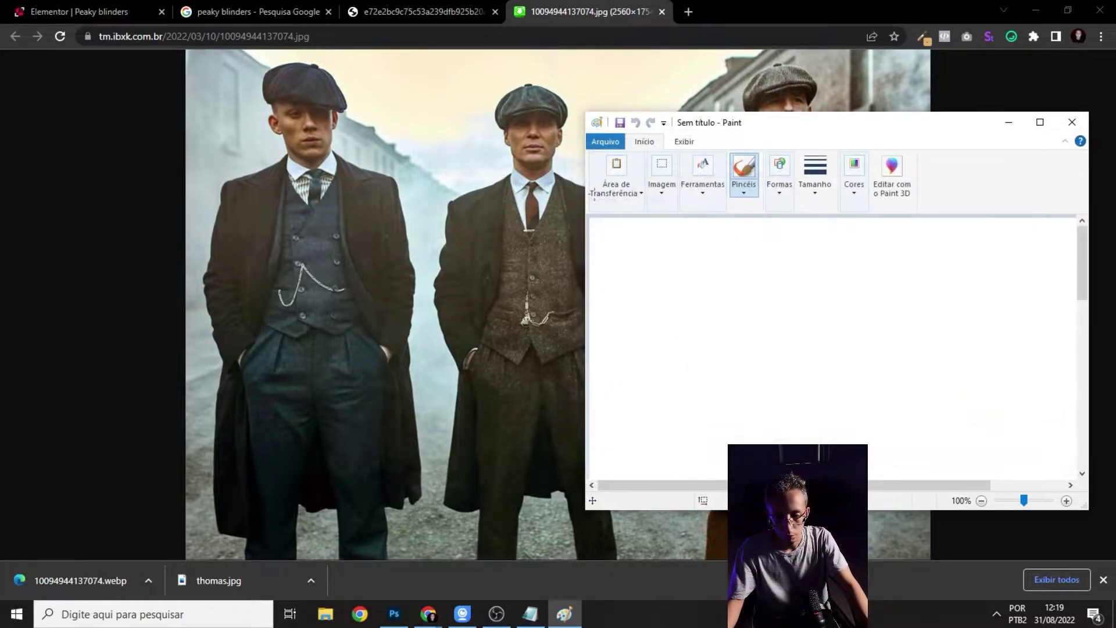
- Save the image from Paint as a PNG in the Thomas sh folder, accept losing transparency, and close Paint
{"action": "left_click", "coordinate": [608, 144]}
{"action": "left_click", "coordinate": [660, 266]}
{"action": "left_click", "coordinate": [697, 415]}
{"action": "left_click", "coordinate": [673, 502]}
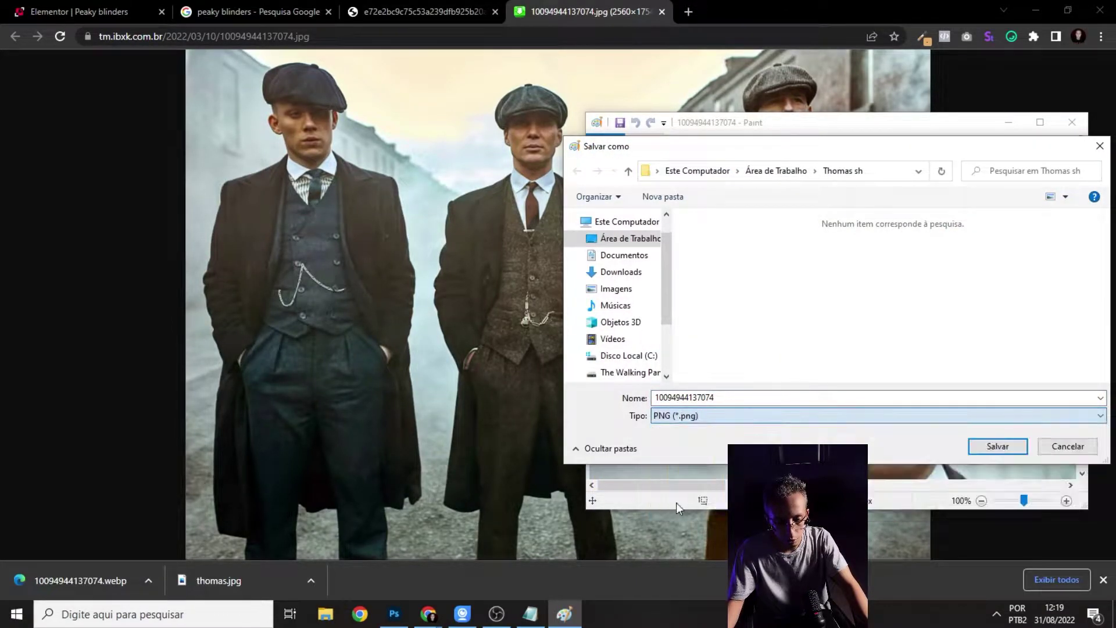
{"action": "left_click", "coordinate": [998, 448]}
{"action": "left_click", "coordinate": [878, 350]}
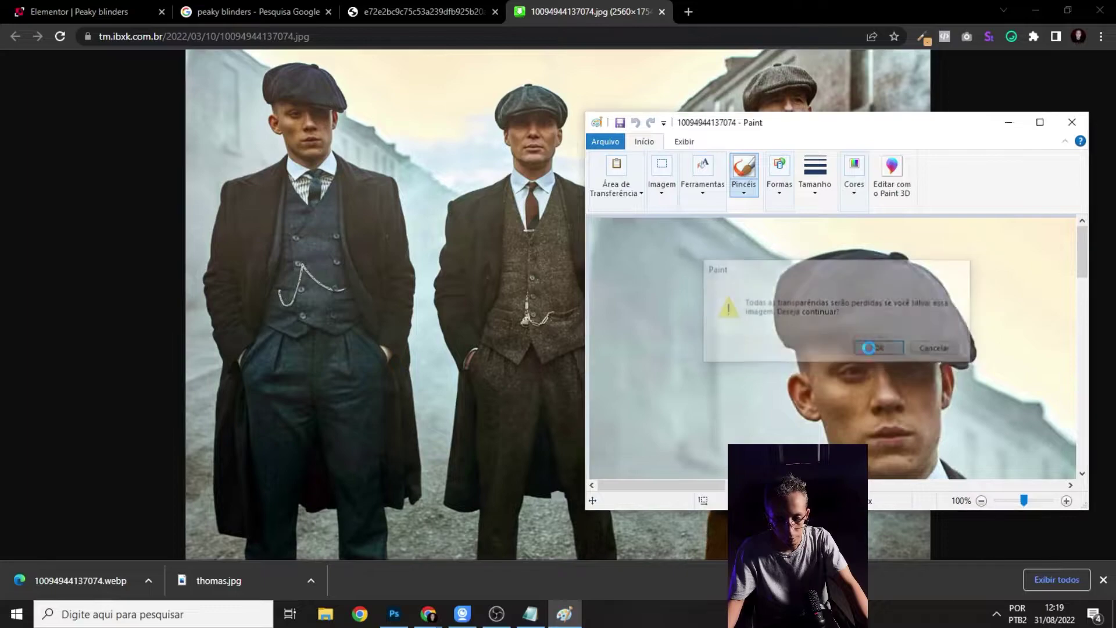
{"action": "left_click", "coordinate": [1072, 123]}
- Switch to Photoshop, open the desktop's Thomas sh folder in File Explorer and delete the WEBP copy of the three-men image
{"action": "left_click", "coordinate": [394, 614]}
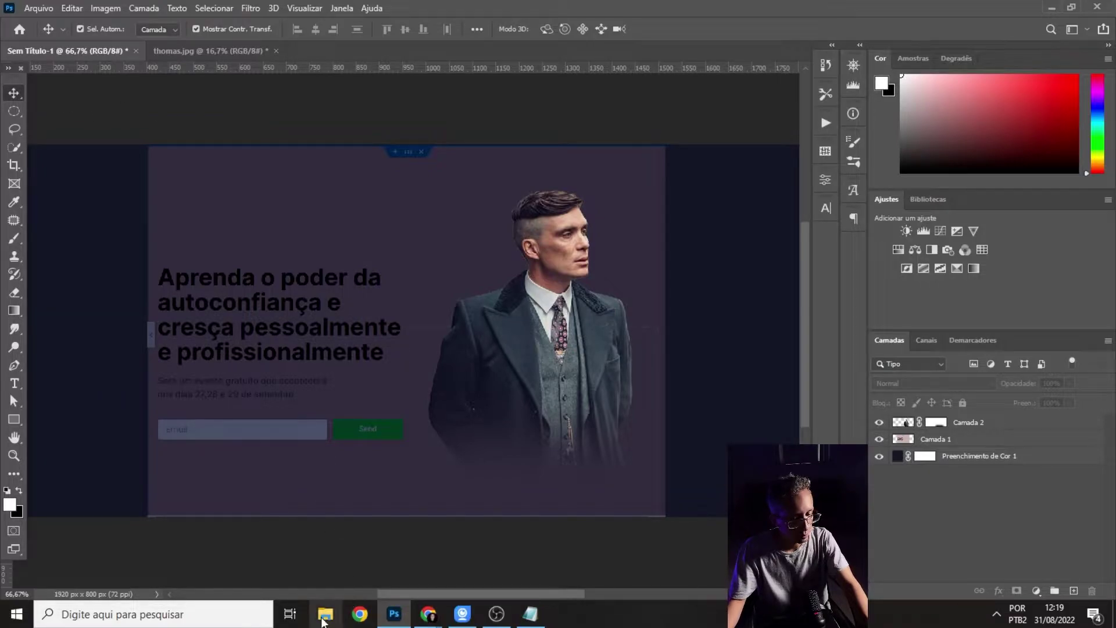
{"action": "left_click", "coordinate": [323, 618]}
{"action": "double_click", "coordinate": [505, 344]}
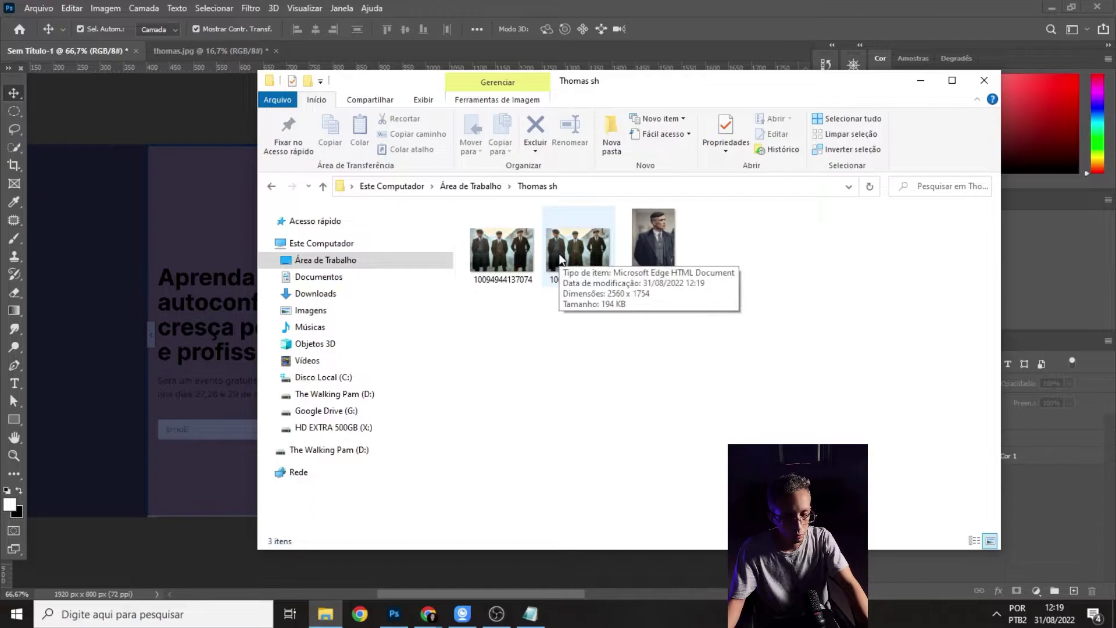
{"action": "left_click", "coordinate": [582, 256]}
{"action": "key", "text": "Delete"}
{"action": "left_click_drag", "start_coordinate": [508, 262], "coordinate": [408, 318]}
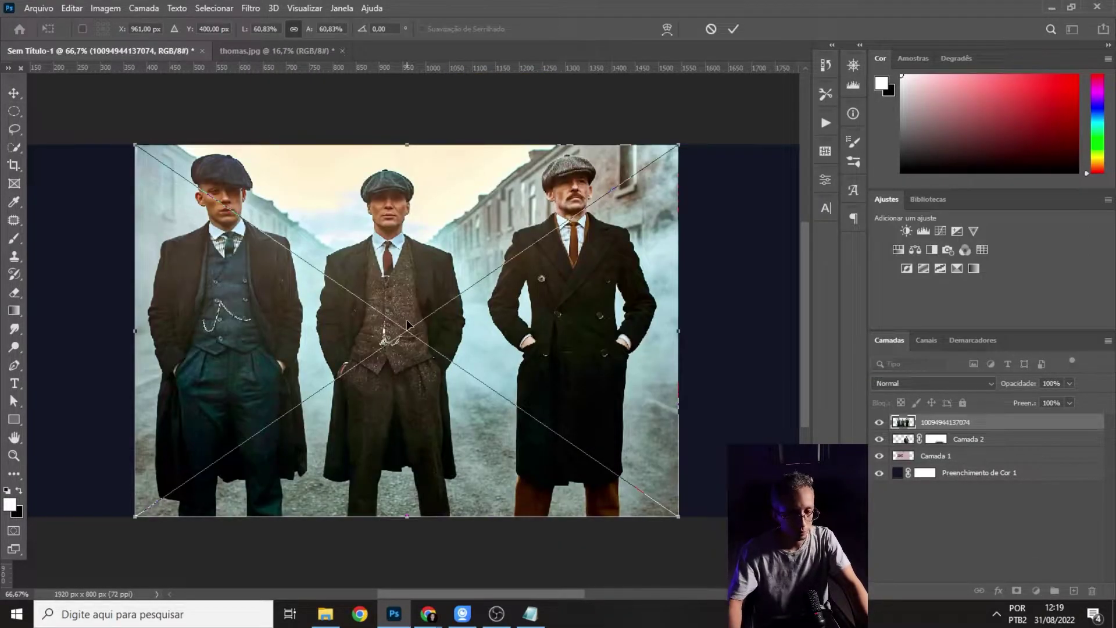
{"action": "key", "text": "ctrl+minus"}
{"action": "mouse_move", "coordinate": [611, 472]}
{"action": "left_mouse_down"}
{"action": "mouse_move", "coordinate": [668, 491]}
{"action": "mouse_move", "coordinate": [713, 537]}
{"action": "mouse_move", "coordinate": [681, 506]}
{"action": "mouse_move", "coordinate": [625, 481]}
{"action": "left_mouse_up"}
{"action": "key", "text": "Return"}
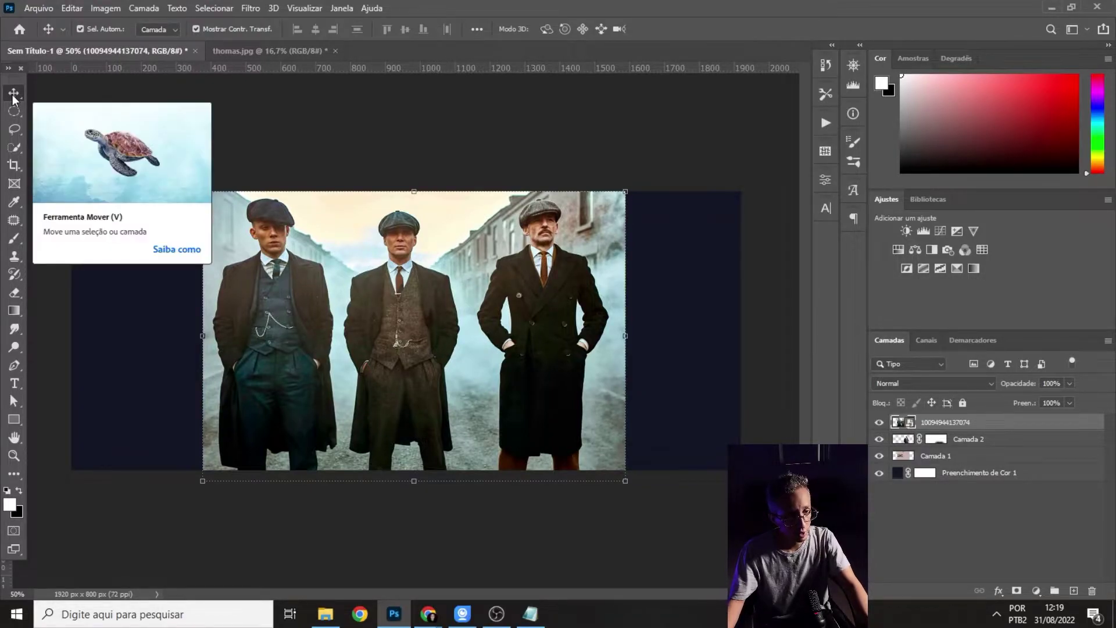
- Scale the placed three-men image to 100% and align it so it spans the full canvas width
{"action": "key", "text": "ctrl+t"}
{"action": "left_click_drag", "start_coordinate": [626, 481], "coordinate": [747, 560]}
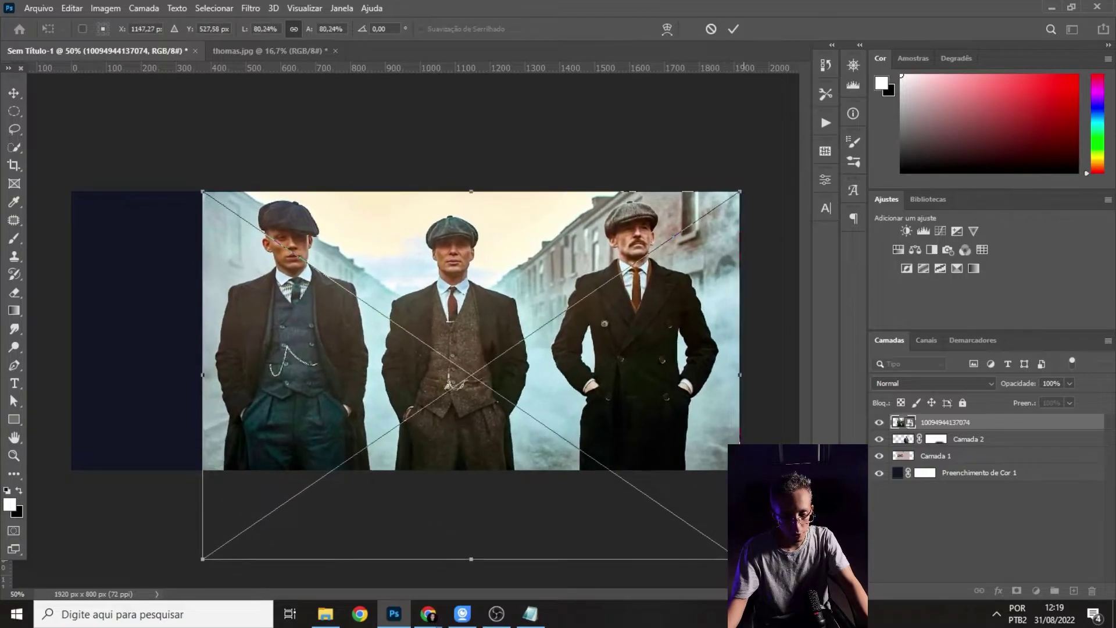
{"action": "key", "text": "ctrl+minus"}
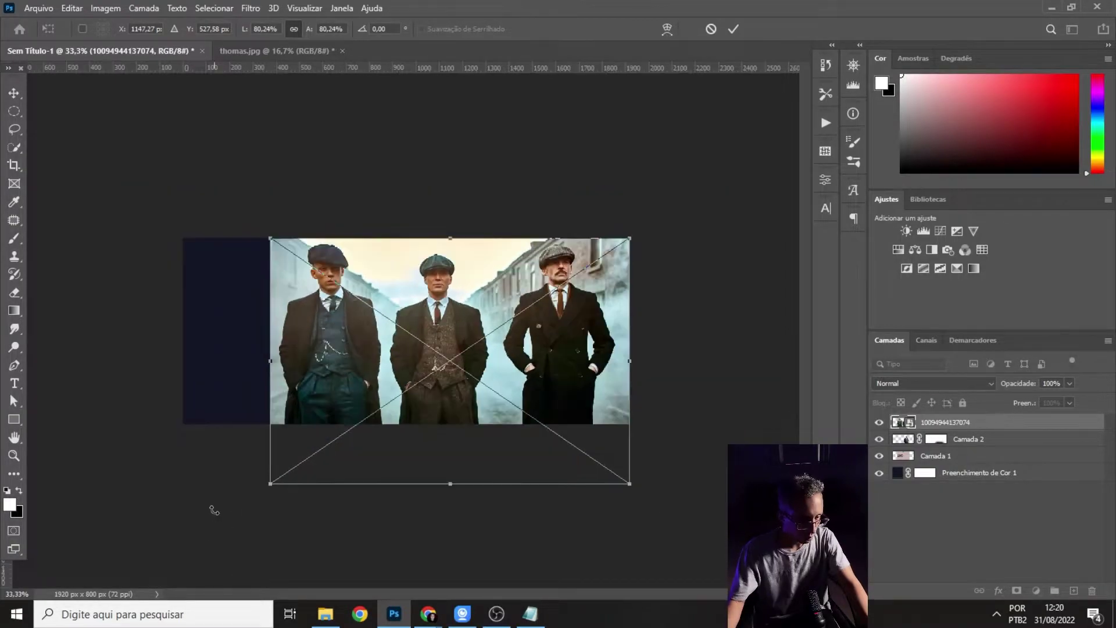
{"action": "left_click_drag", "start_coordinate": [268, 484], "coordinate": [179, 543]}
{"action": "left_click_drag", "start_coordinate": [381, 446], "coordinate": [383, 445]}
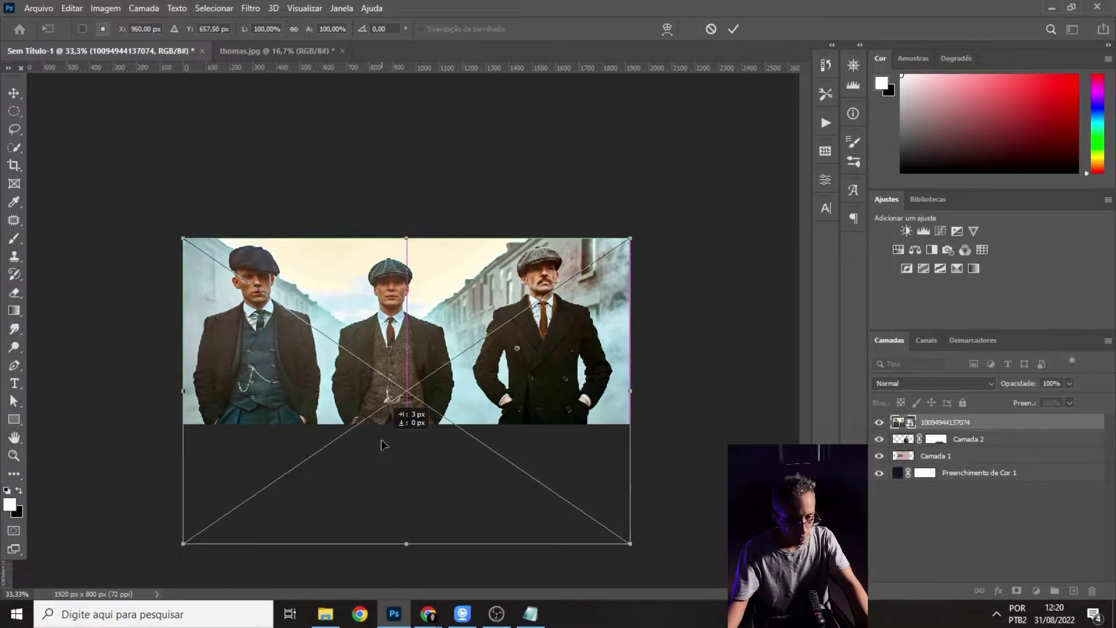
{"action": "key", "text": "Return"}
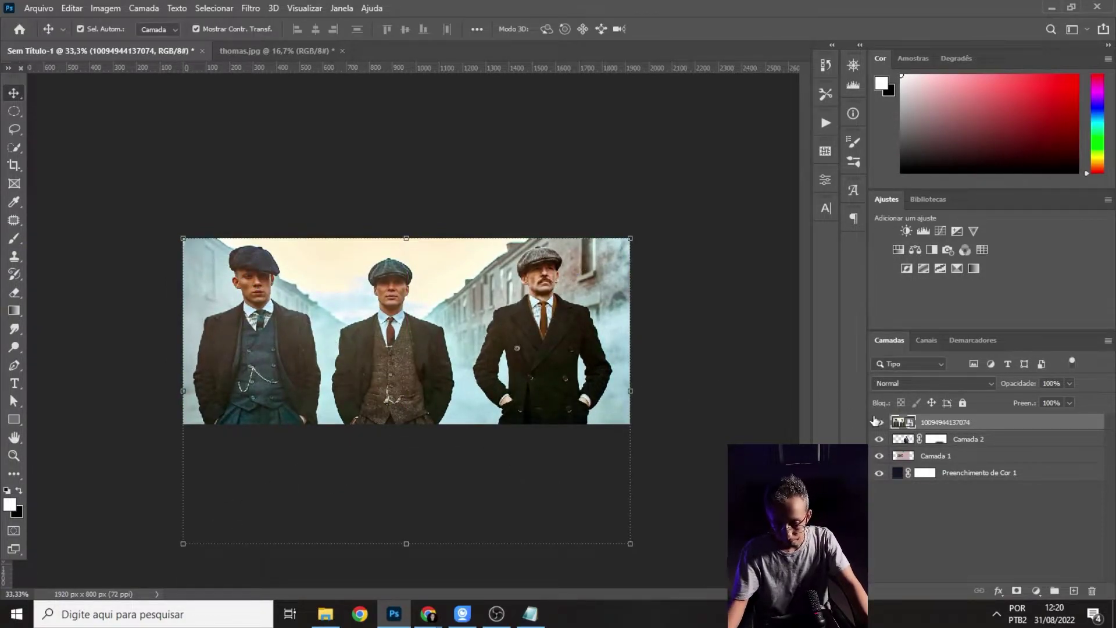
- Hide the three-men image layer and set the blend mode of Camada 1 to Normal
{"action": "left_click", "coordinate": [879, 422]}
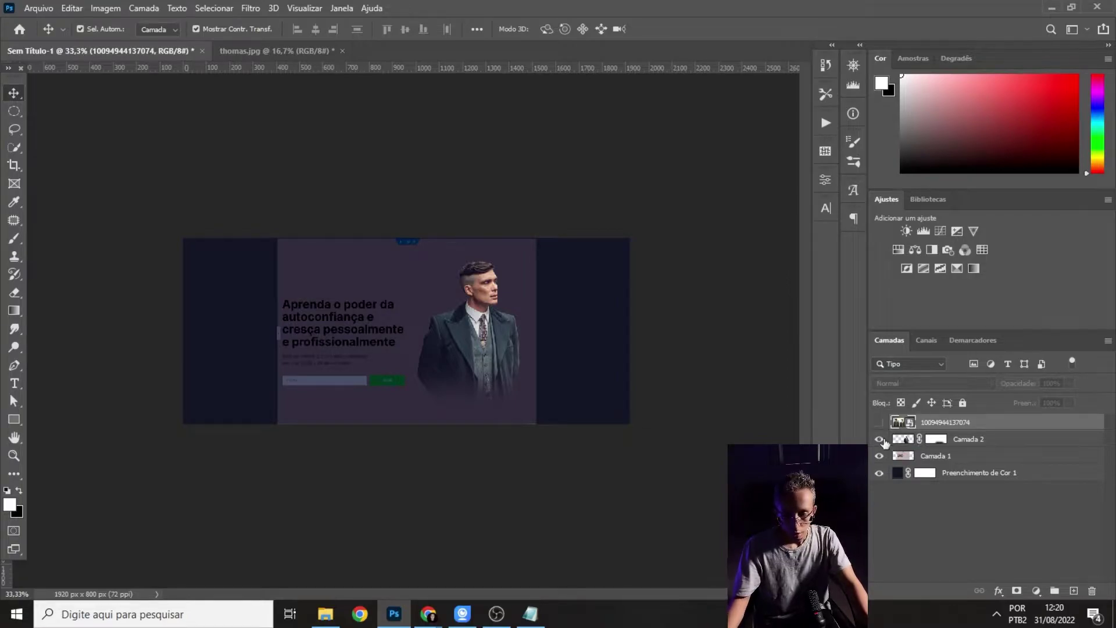
{"action": "left_click", "coordinate": [910, 459]}
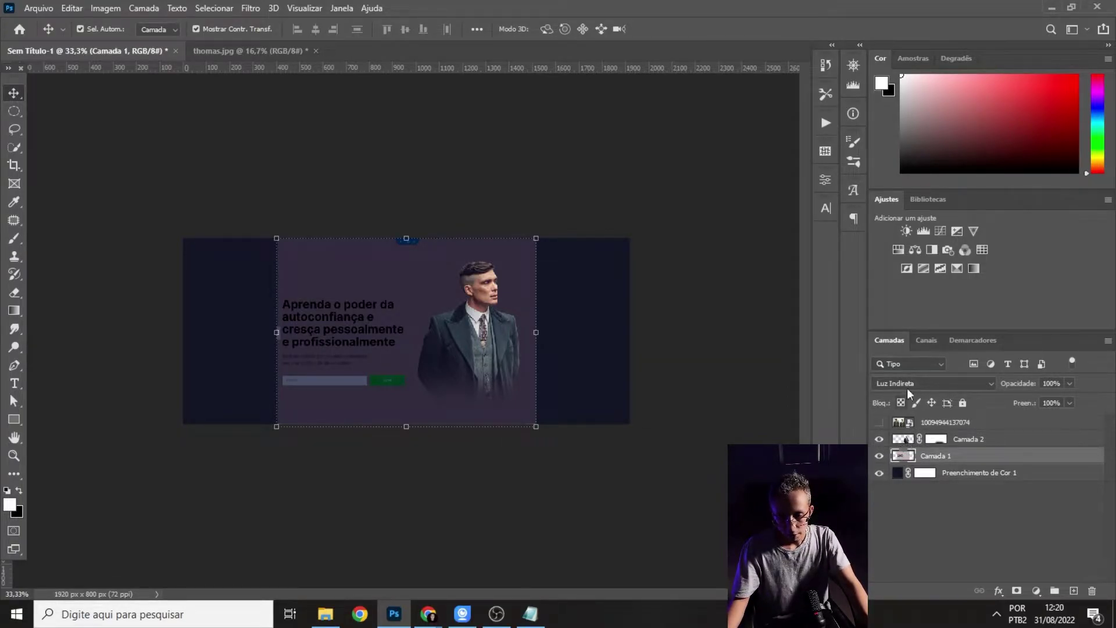
{"action": "left_click", "coordinate": [924, 383]}
{"action": "left_click", "coordinate": [909, 268]}
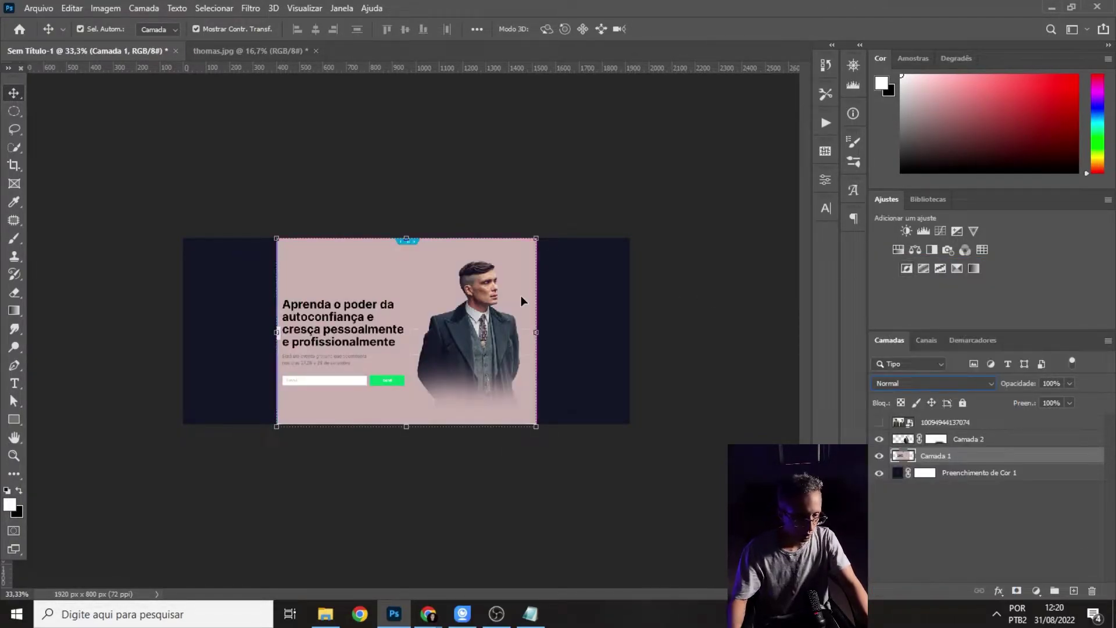
{"action": "key", "text": "ctrl+plus"}
{"action": "left_click", "coordinate": [549, 163]}
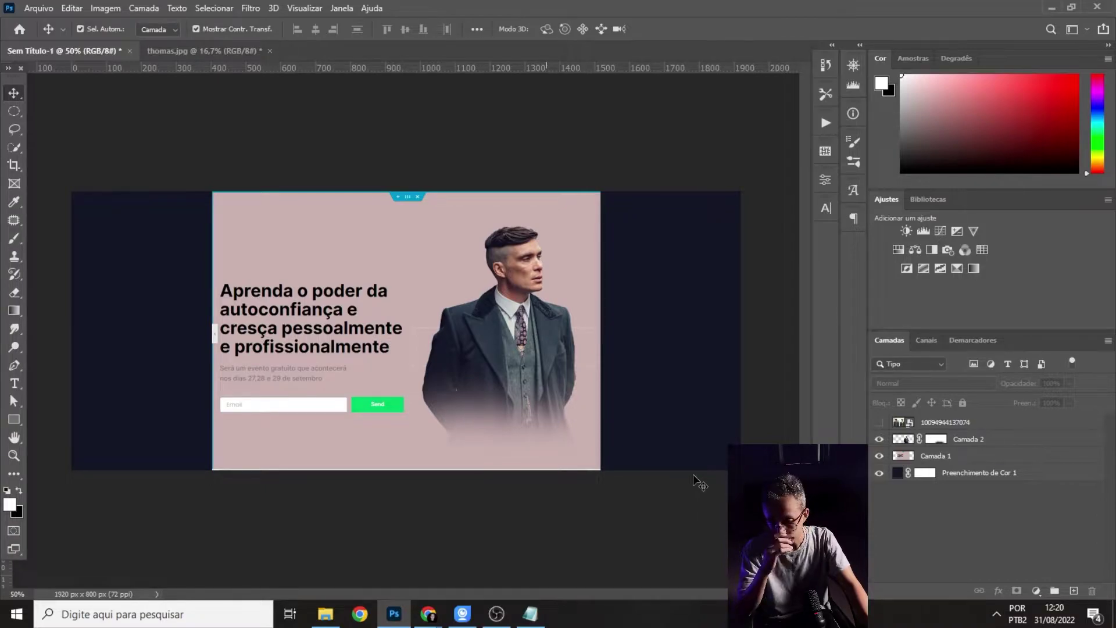
{"action": "left_click", "coordinate": [879, 422]}
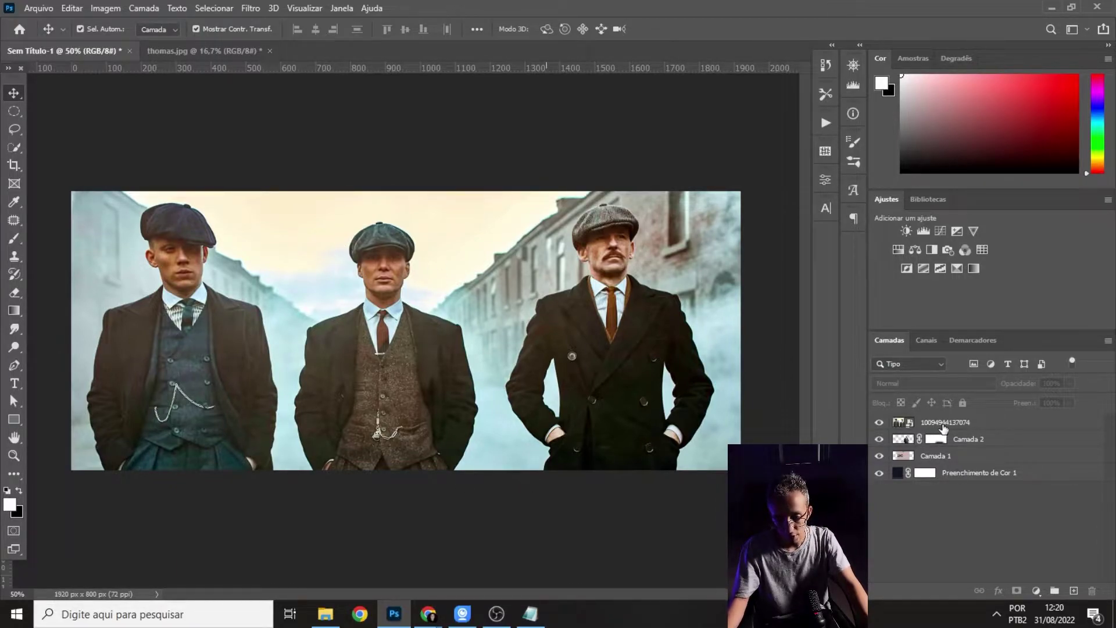
{"action": "left_click", "coordinate": [943, 424]}
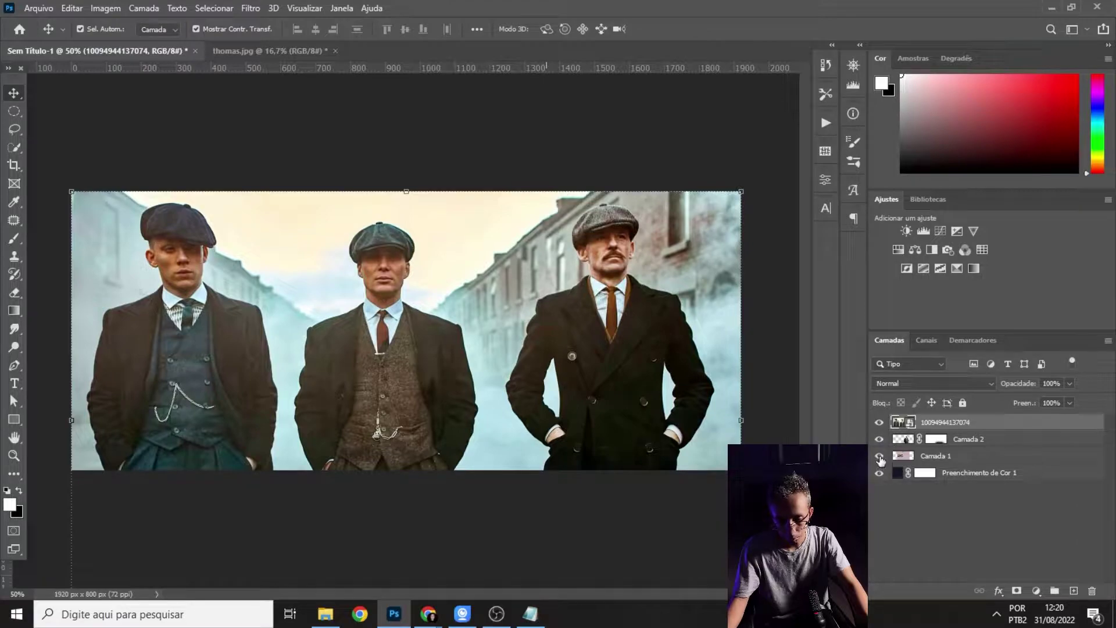
{"action": "left_click_drag", "start_coordinate": [946, 447], "coordinate": [942, 463]}
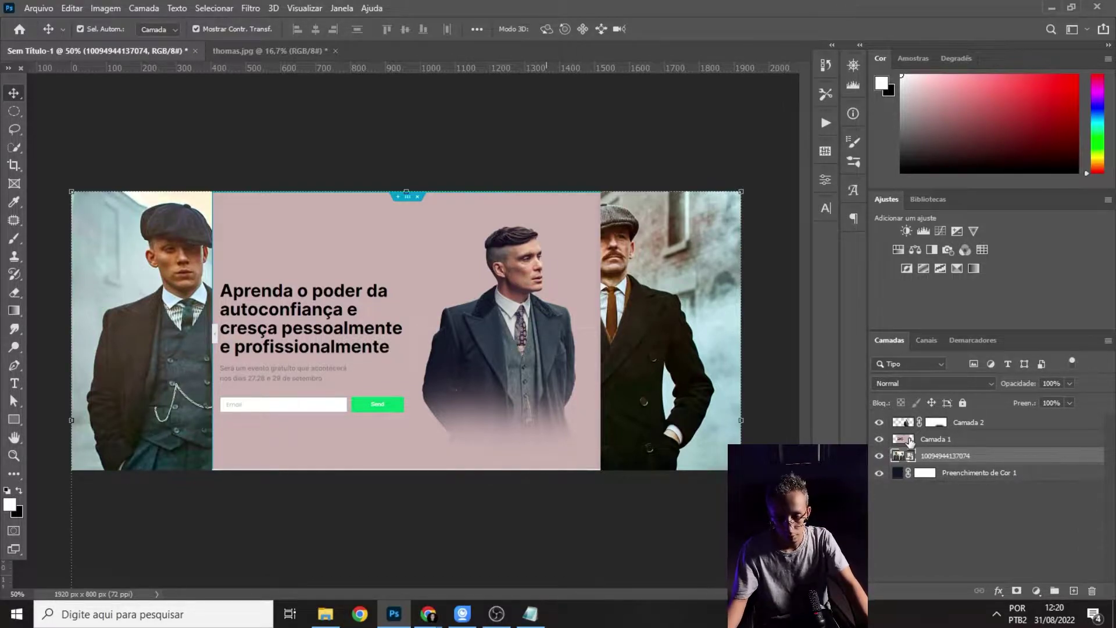
{"action": "left_click", "coordinate": [910, 439]}
{"action": "left_click", "coordinate": [933, 383]}
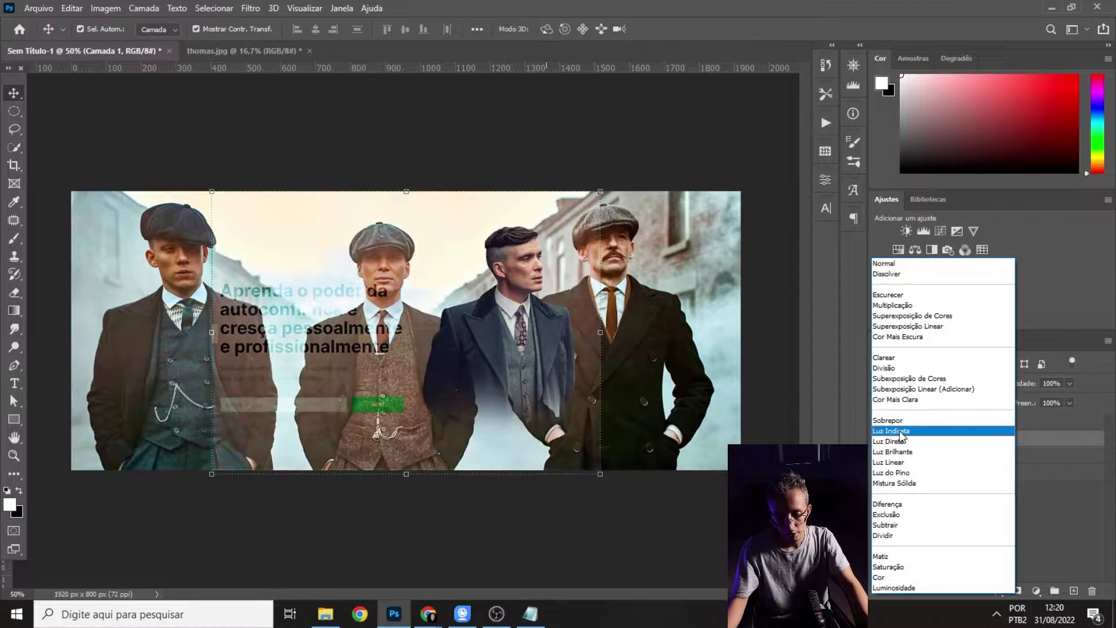
{"action": "left_click", "coordinate": [900, 432]}
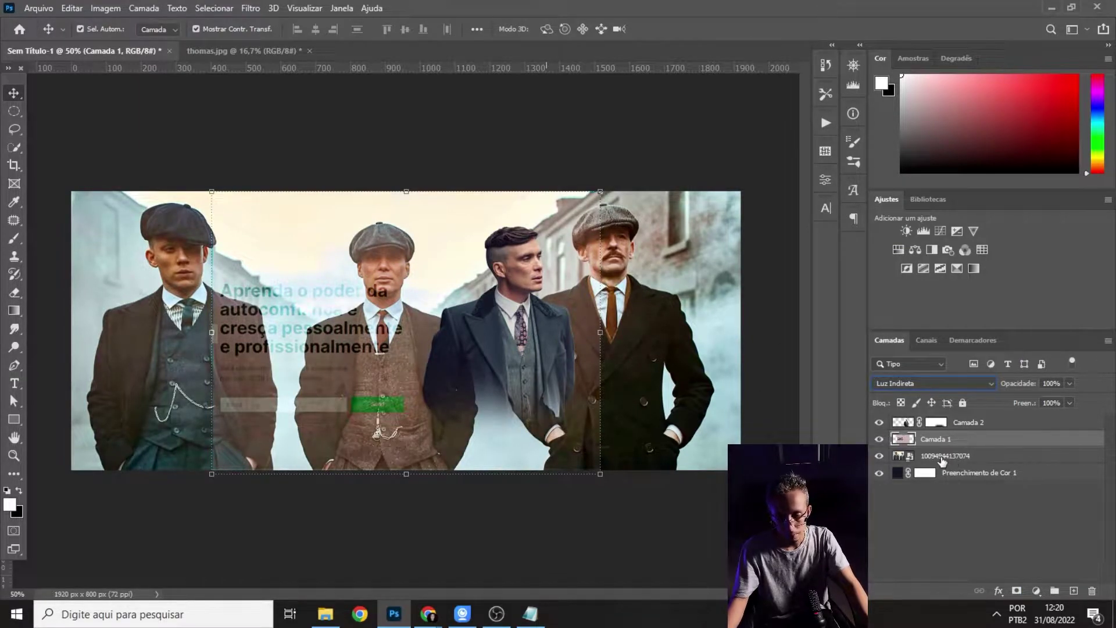
{"action": "left_click", "coordinate": [942, 458]}
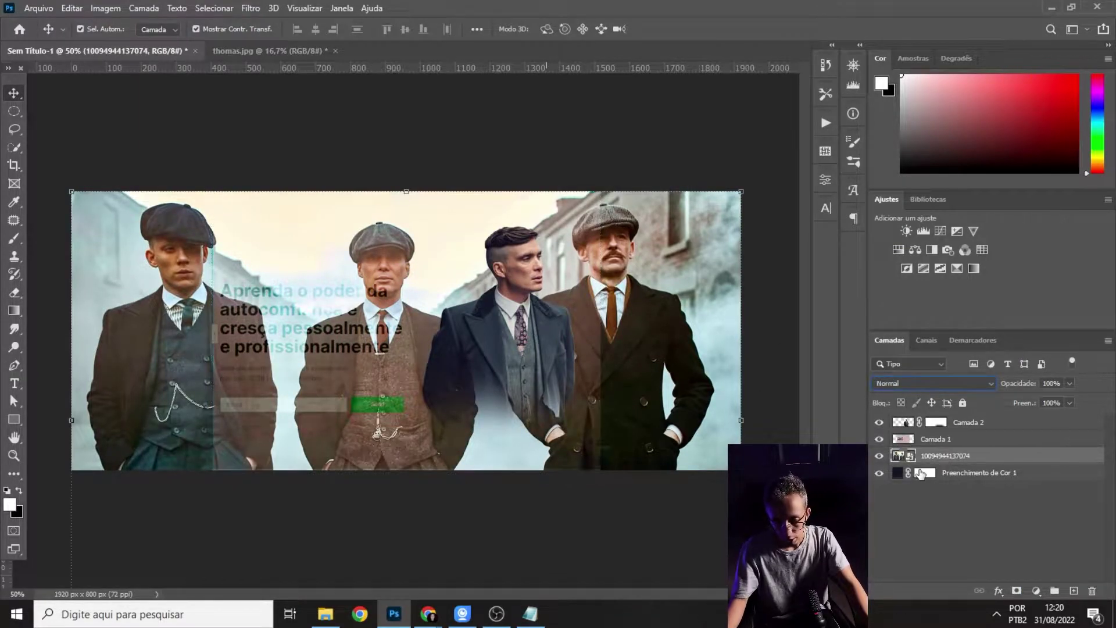
{"action": "left_click", "coordinate": [932, 385]}
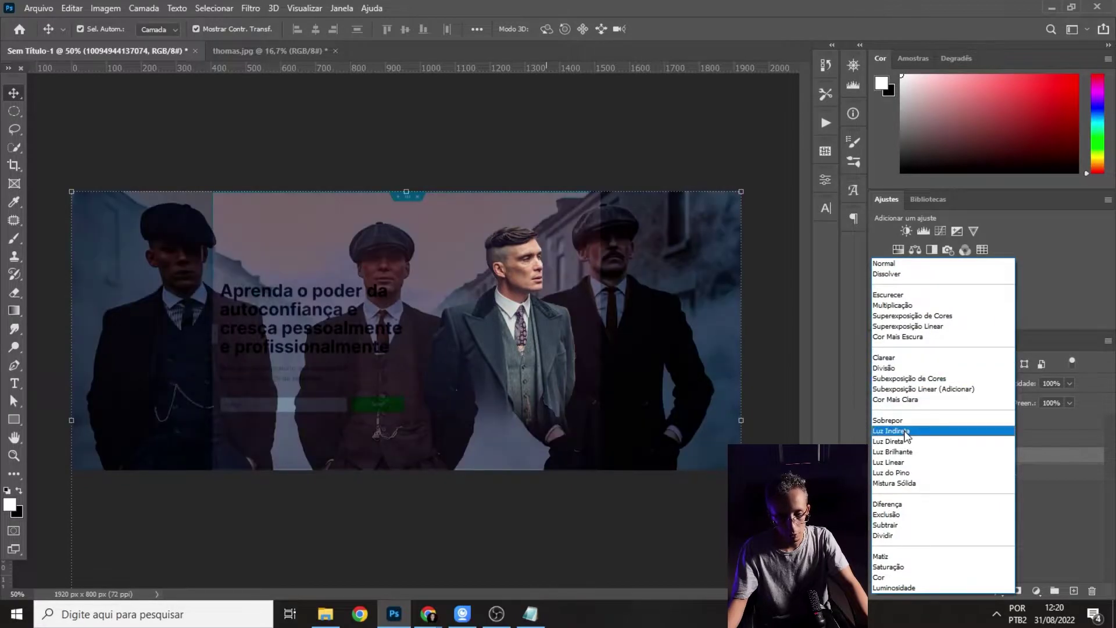
{"action": "left_click", "coordinate": [905, 432]}
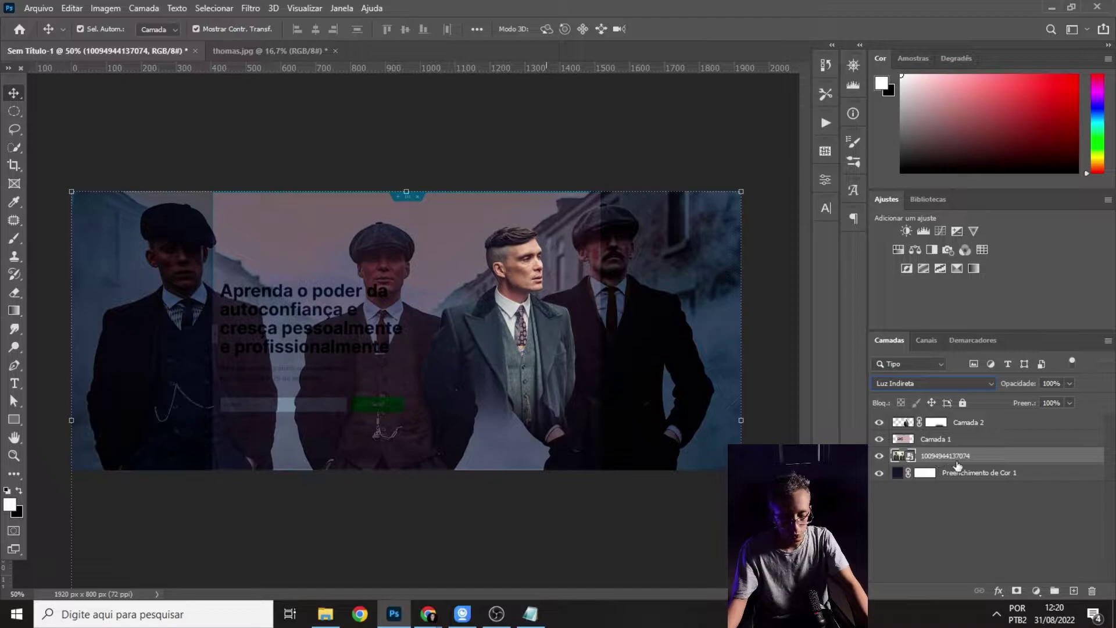
{"action": "key", "text": "ctrl"}
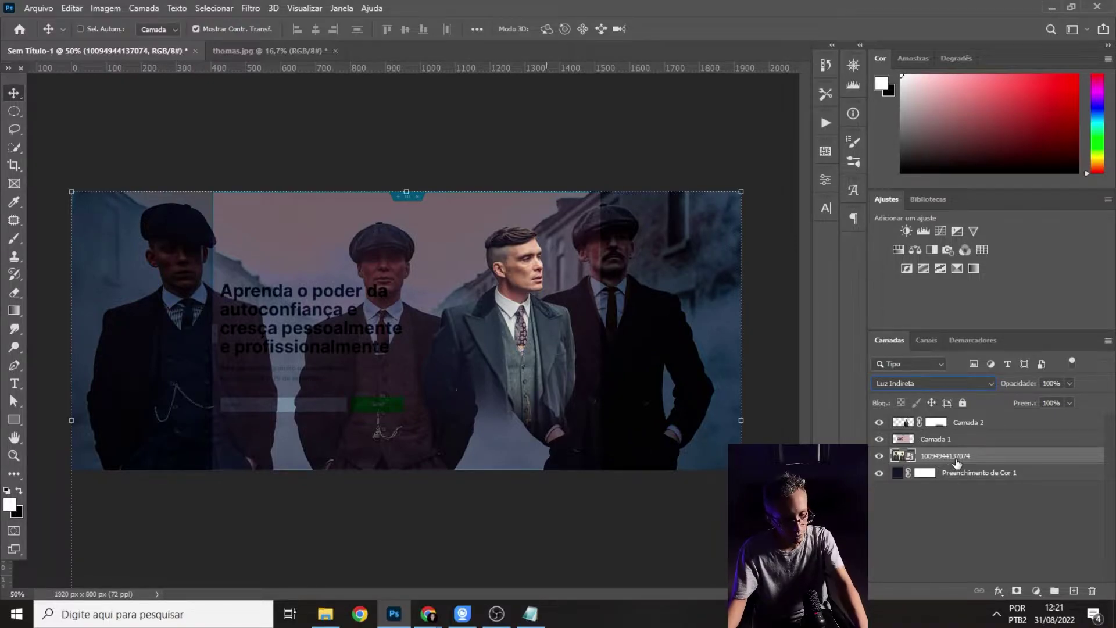
{"action": "key", "text": "ctrl+u"}
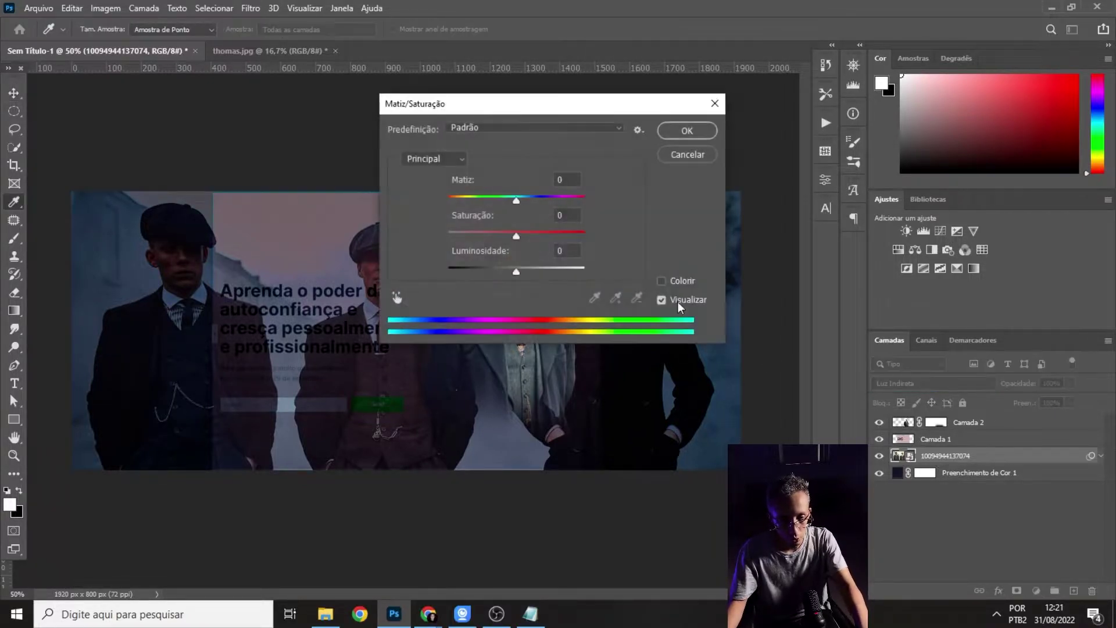
{"action": "left_click_drag", "start_coordinate": [535, 107], "coordinate": [769, 190]}
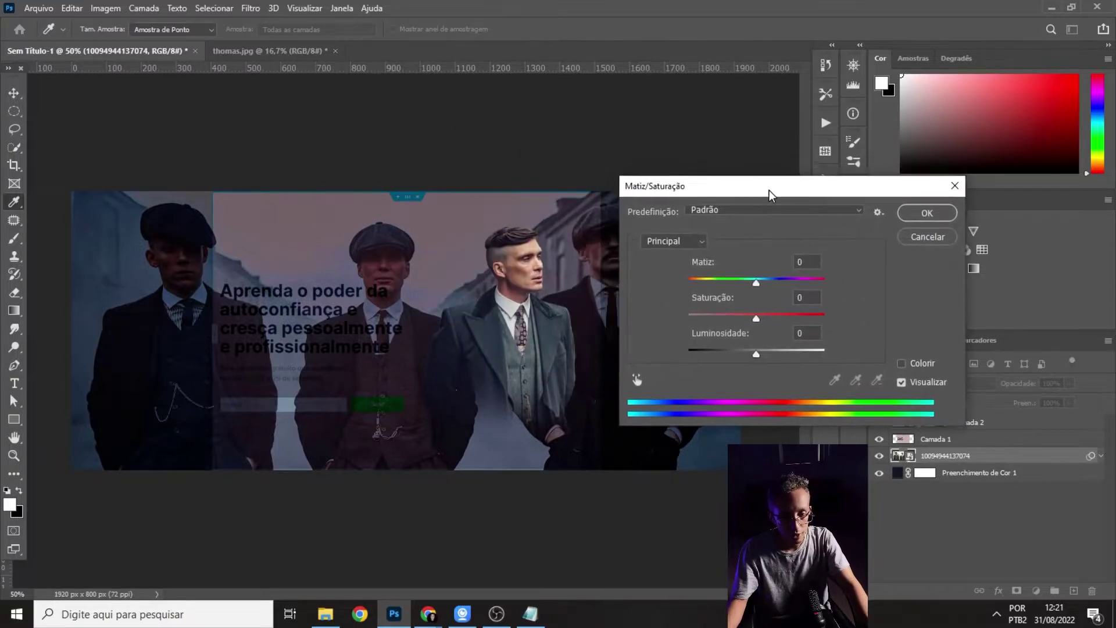
{"action": "left_click_drag", "start_coordinate": [755, 323], "coordinate": [711, 318]}
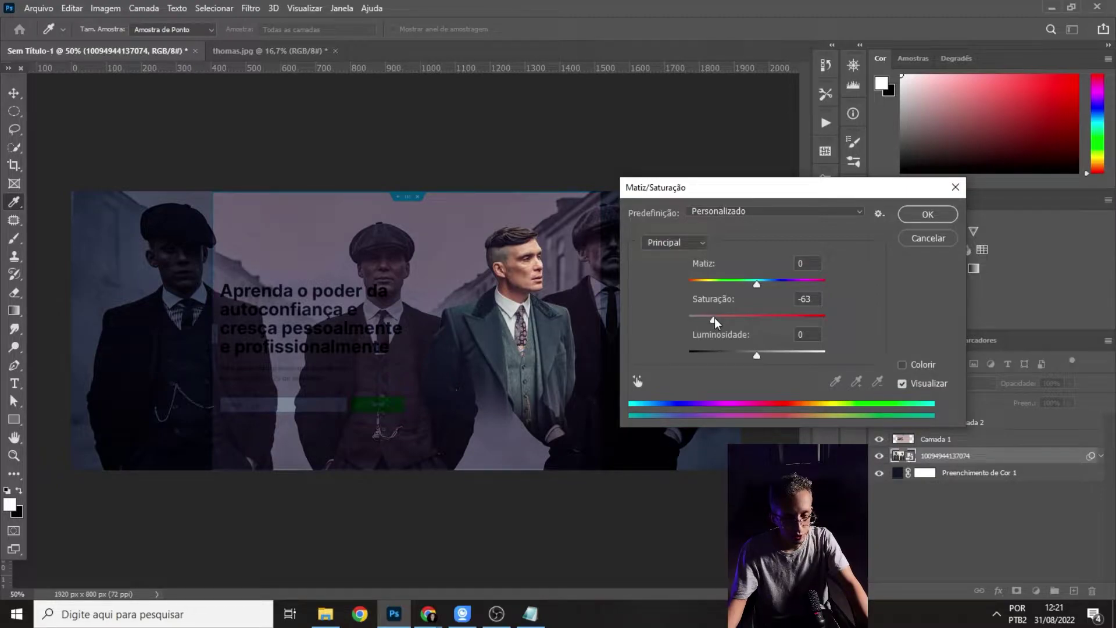
{"action": "left_click_drag", "start_coordinate": [713, 317], "coordinate": [713, 318]}
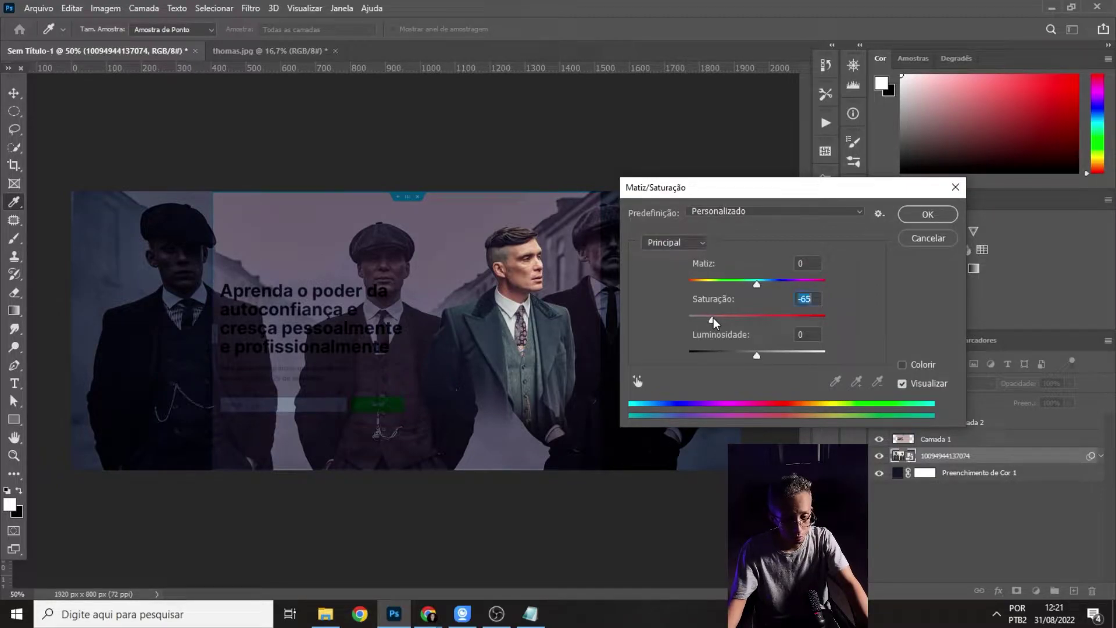
{"action": "left_click", "coordinate": [919, 216]}
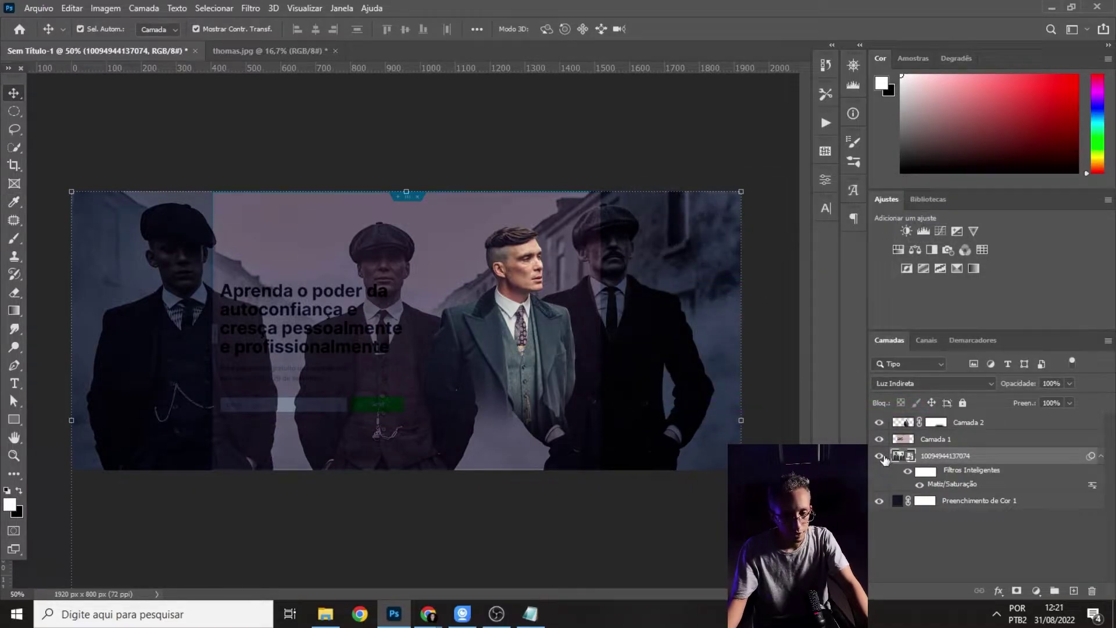
{"action": "left_click", "coordinate": [878, 439]}
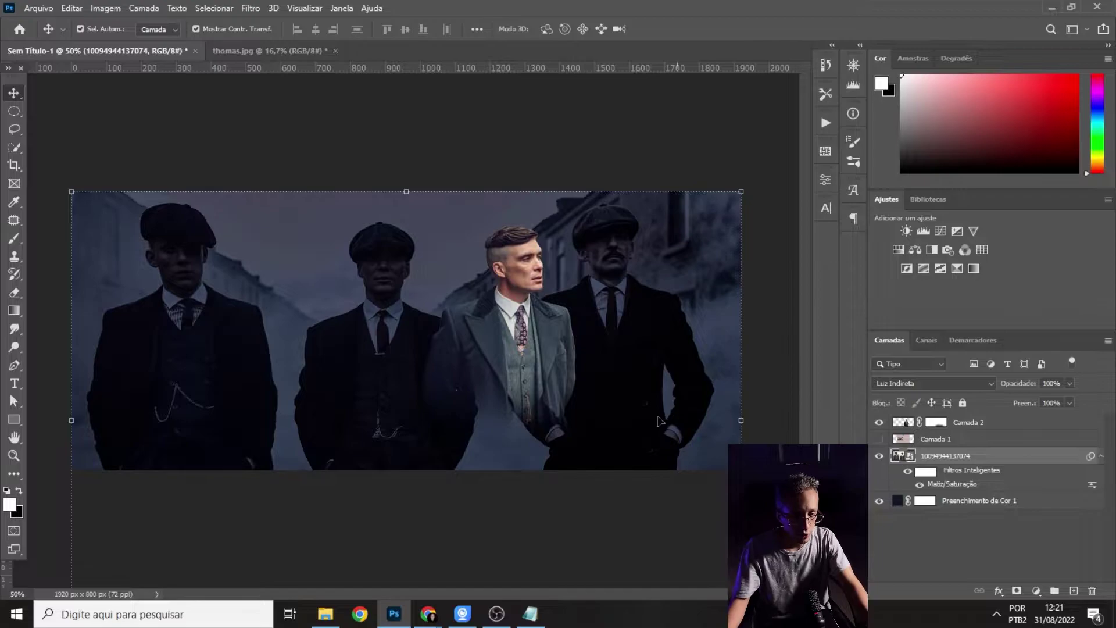
{"action": "left_click", "coordinate": [782, 348]}
{"action": "left_click", "coordinate": [977, 457]}
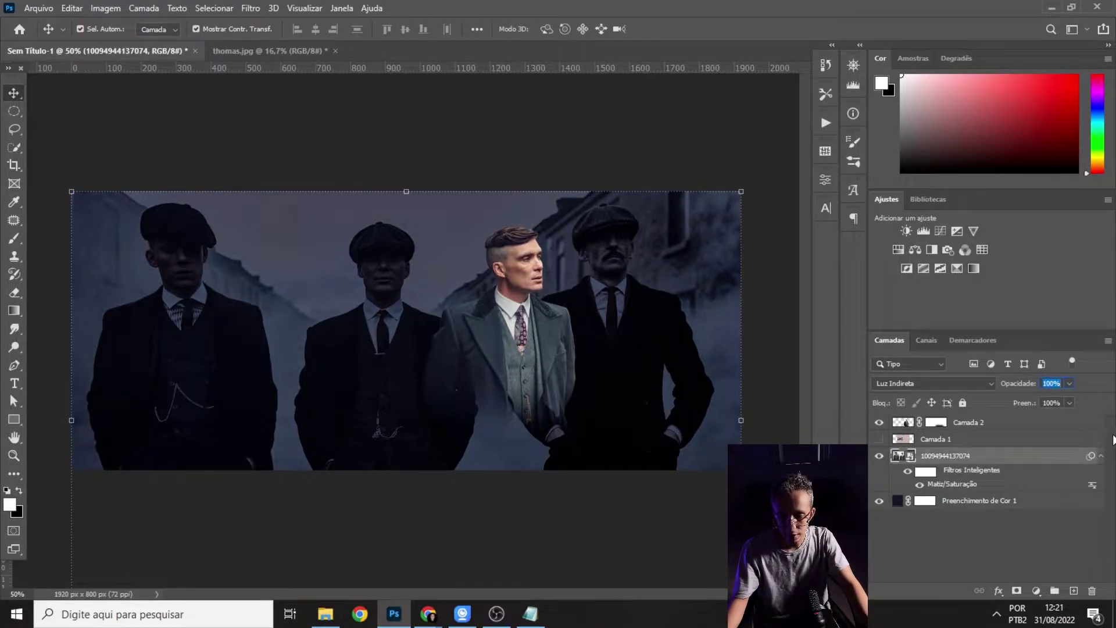
{"action": "type", "text": "30"}
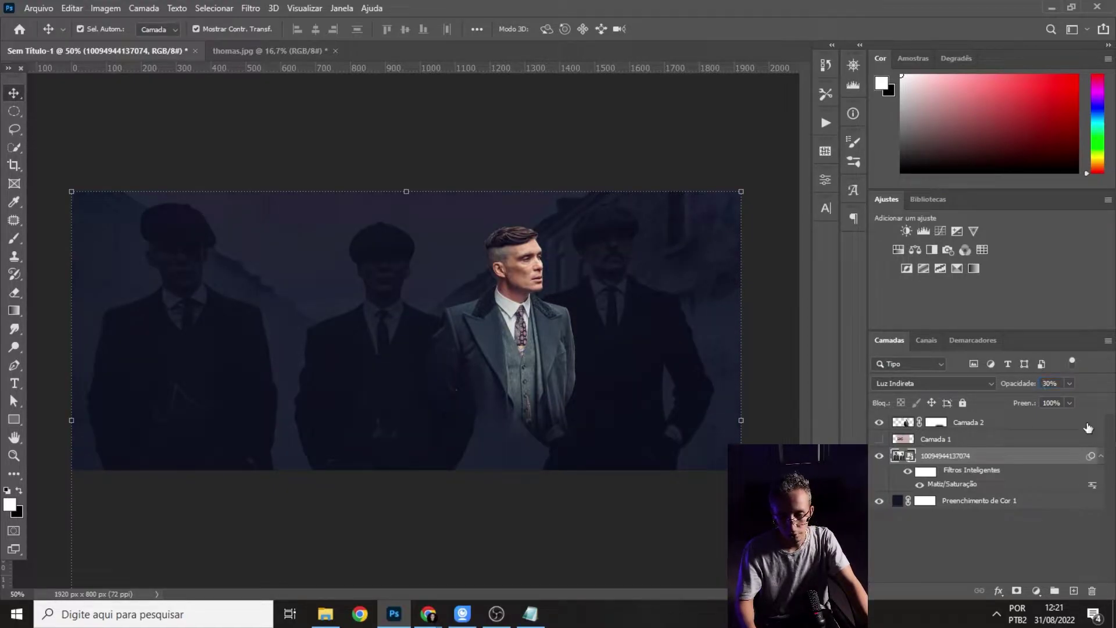
{"action": "left_click", "coordinate": [422, 135]}
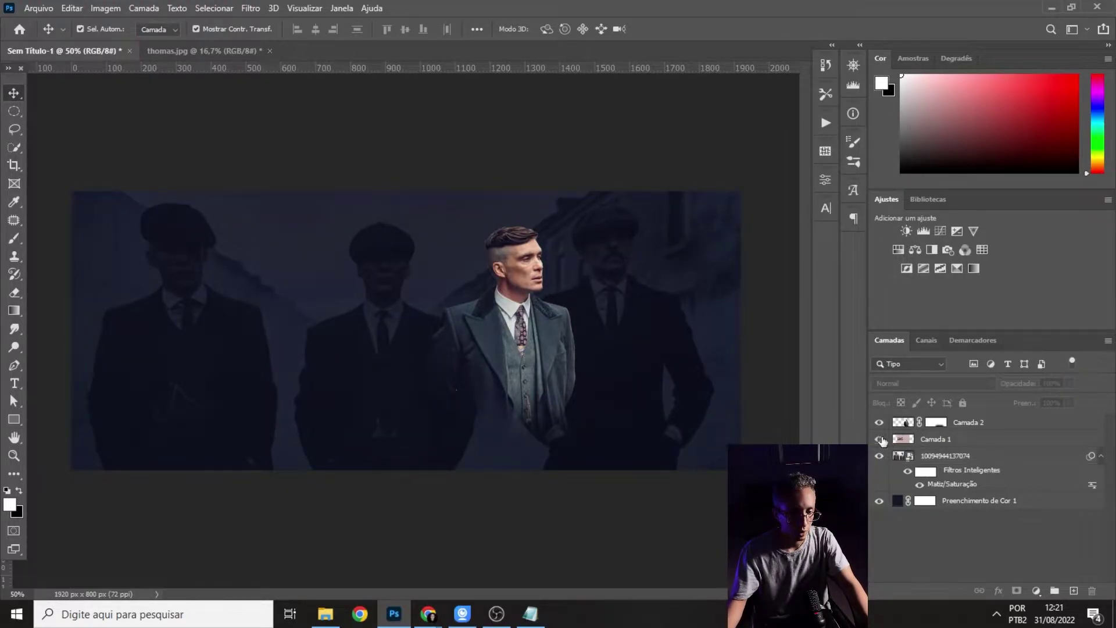
- Toggle the visibility of Camada 1 to compare the background with the page mockup, leaving it hidden
{"action": "left_click", "coordinate": [880, 439]}
{"action": "left_click", "coordinate": [884, 439]}
{"action": "left_click", "coordinate": [882, 440]}
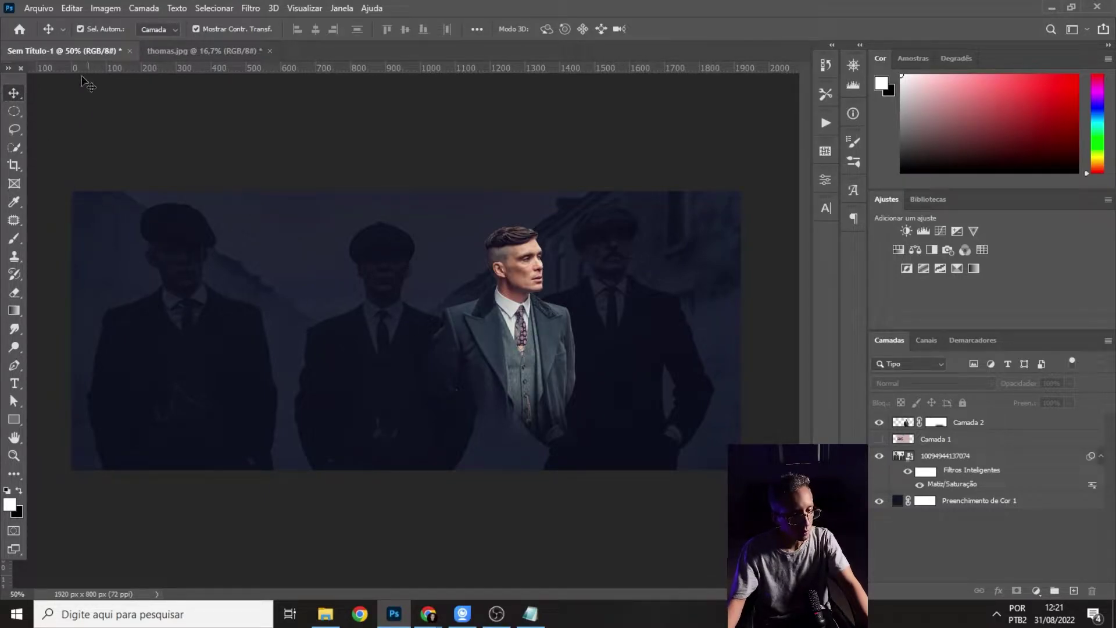
- Start a legacy Save for Web export of the composition as a JPEG with quality 70
{"action": "left_click", "coordinate": [36, 9]}
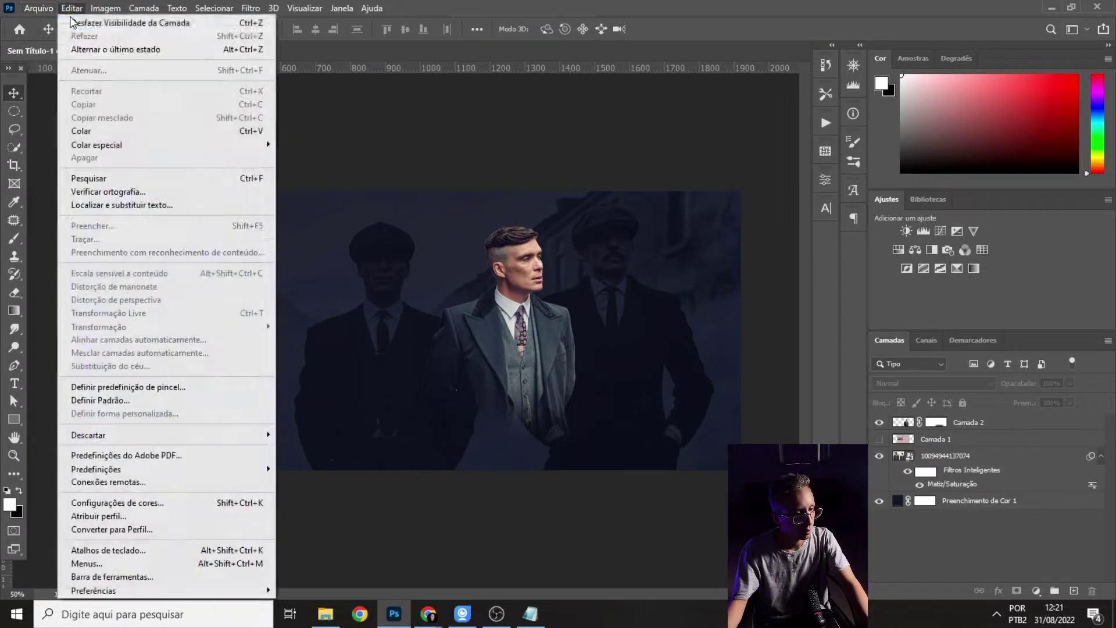
{"action": "mouse_move", "coordinate": [137, 211]}
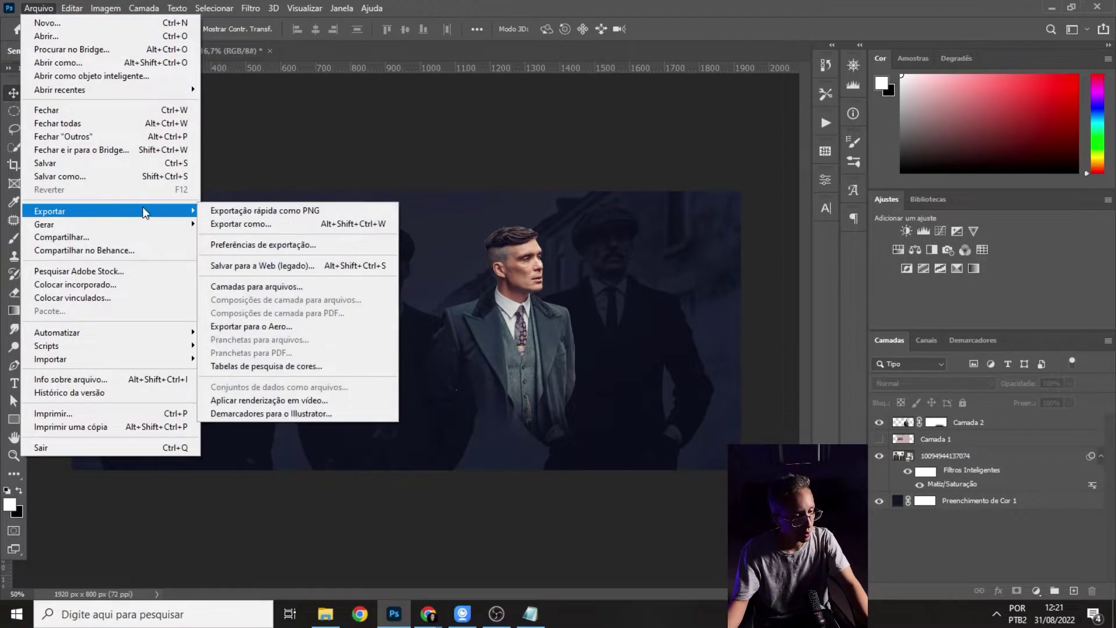
{"action": "left_click", "coordinate": [297, 273]}
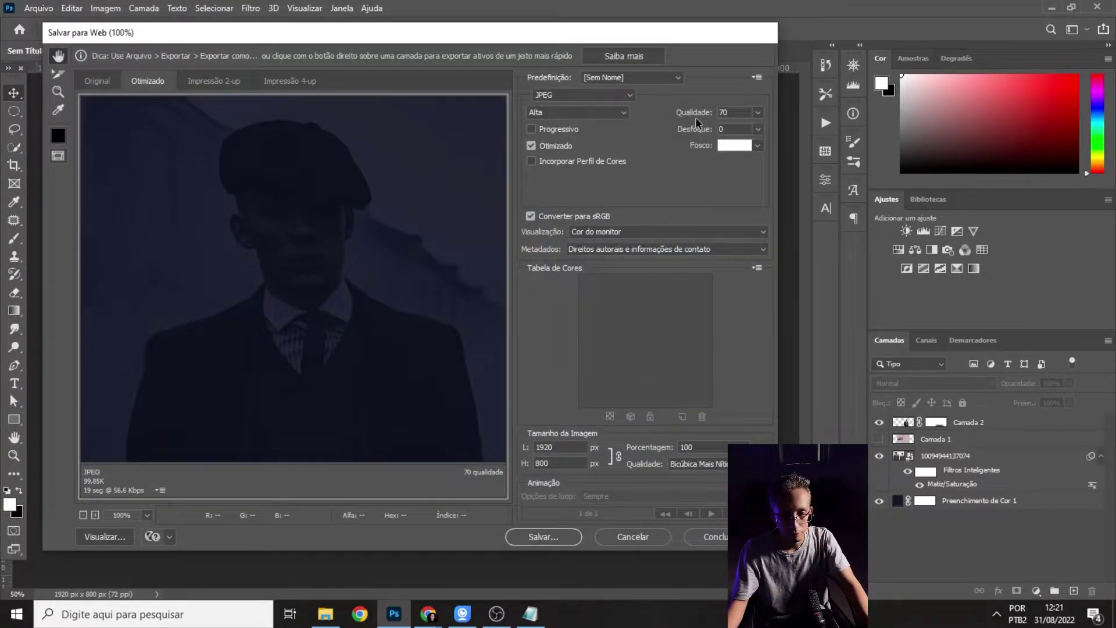
{"action": "left_click", "coordinate": [736, 112]}
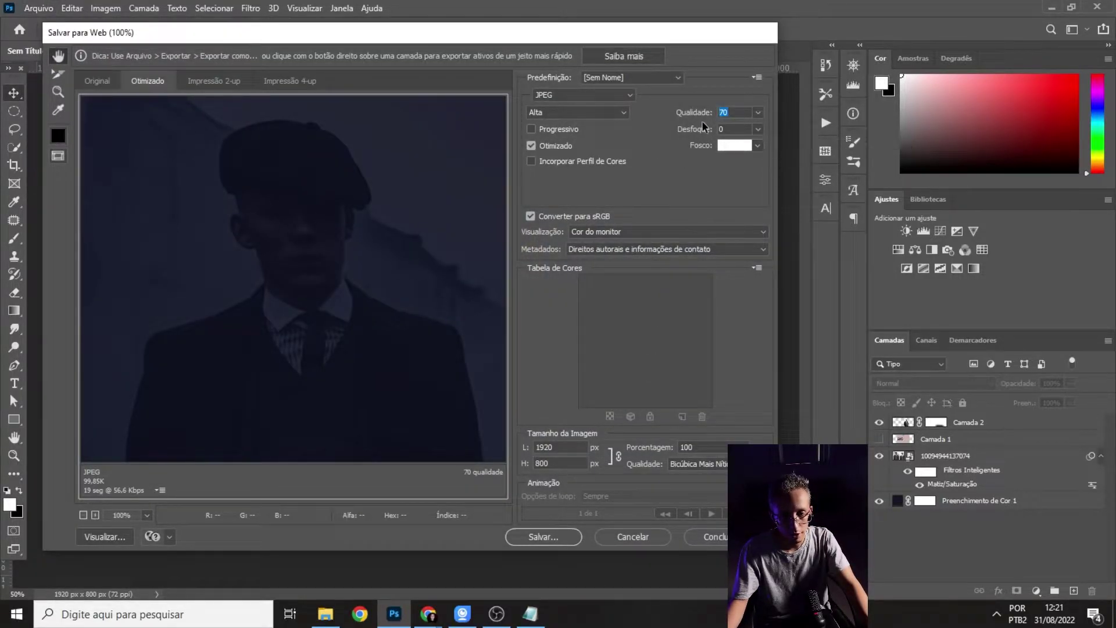
{"action": "left_click", "coordinate": [733, 110]}
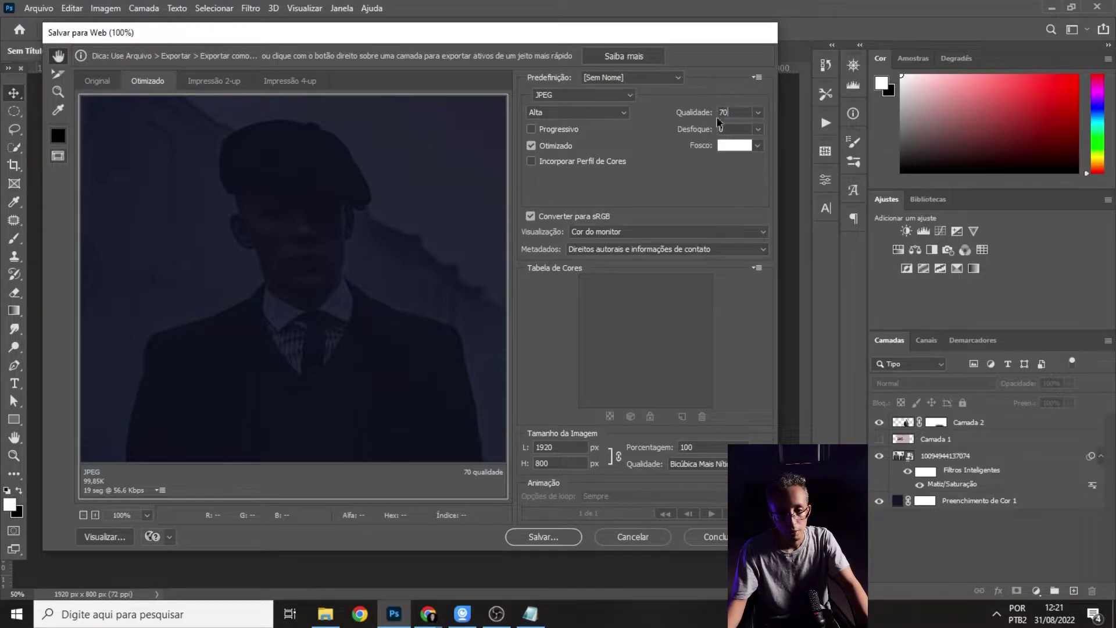
- Save the optimized JPEG as fundo-dobra1 in the Thomas sh folder on the desktop
{"action": "left_click", "coordinate": [552, 538]}
{"action": "left_click", "coordinate": [96, 179]}
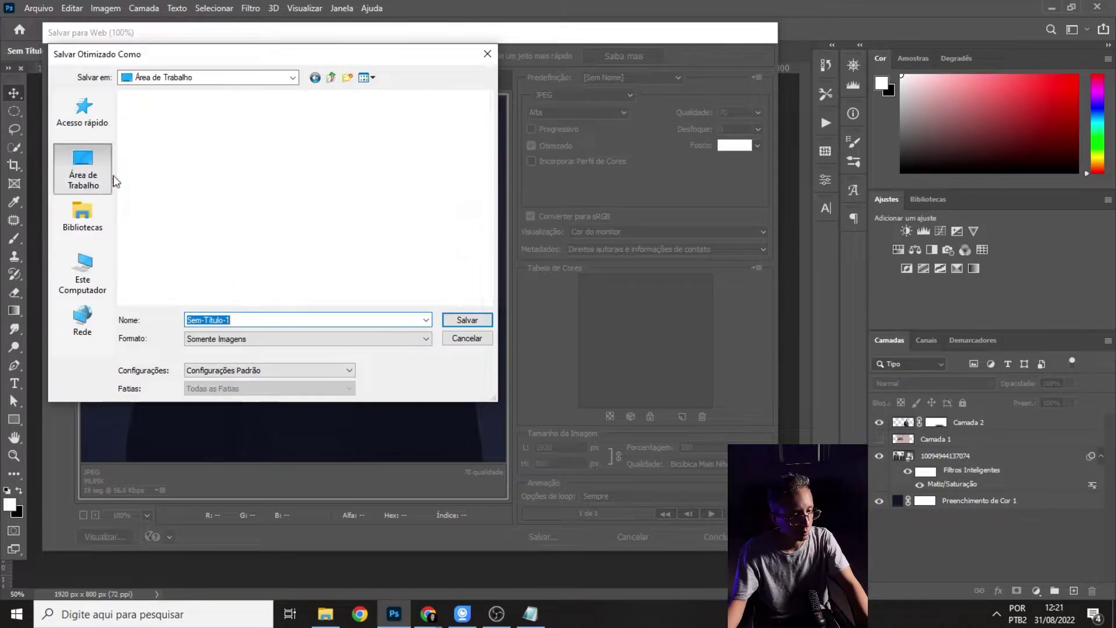
{"action": "scroll", "coordinate": [348, 204], "scroll_direction": "down", "scroll_amount": 5}
{"action": "left_click", "coordinate": [393, 224]}
{"action": "left_click", "coordinate": [214, 249]}
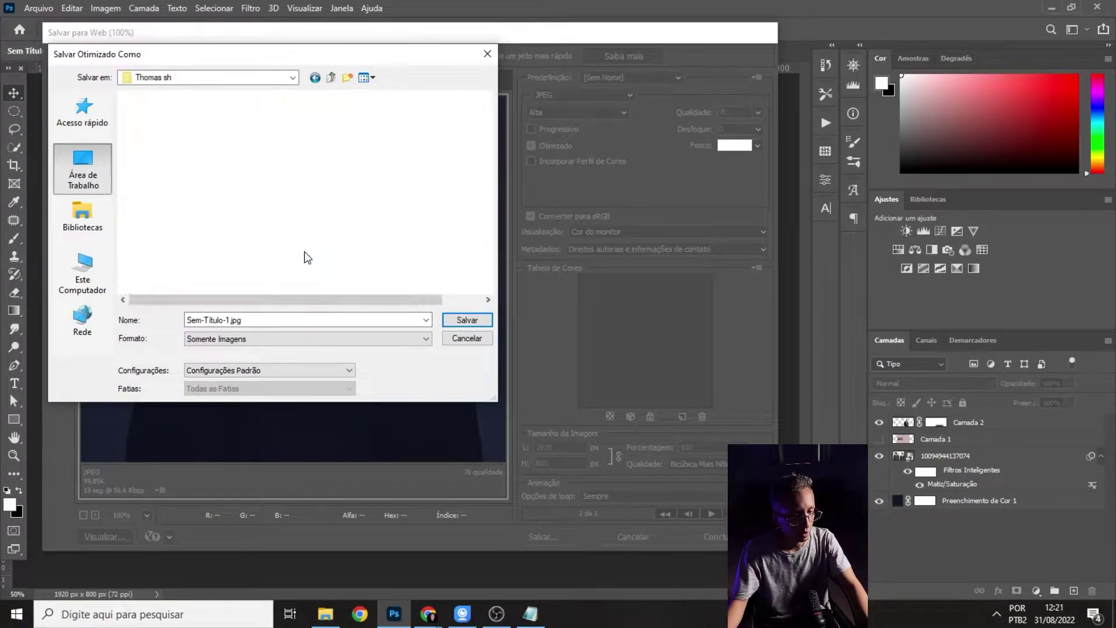
{"action": "double_click", "coordinate": [227, 320]}
{"action": "type", "text": "fundo-thomas"}
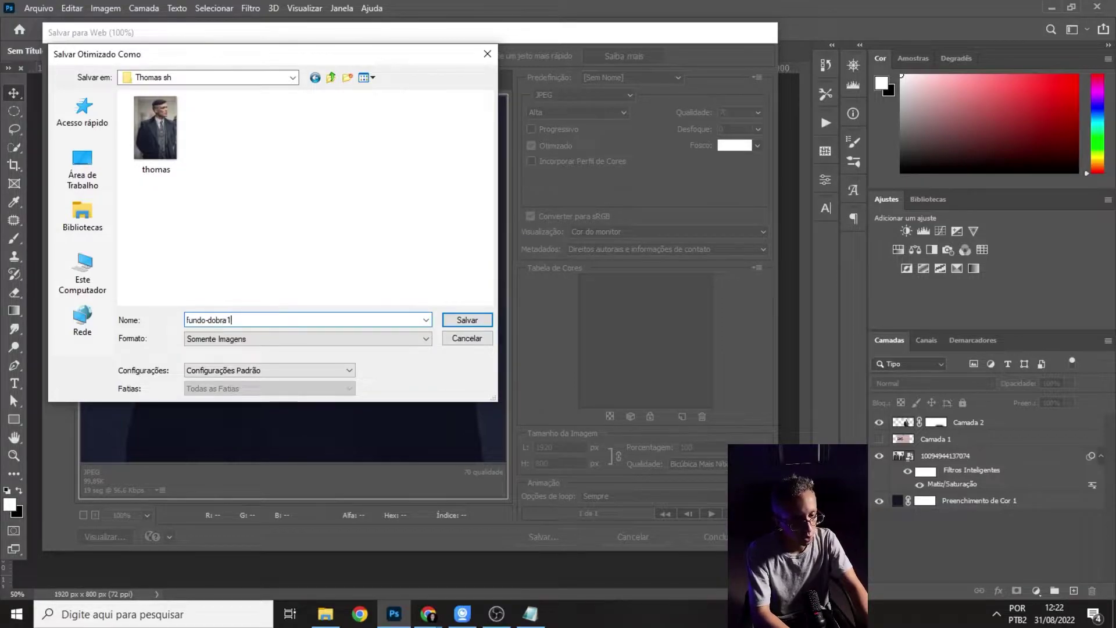
{"action": "key", "text": "Return"}
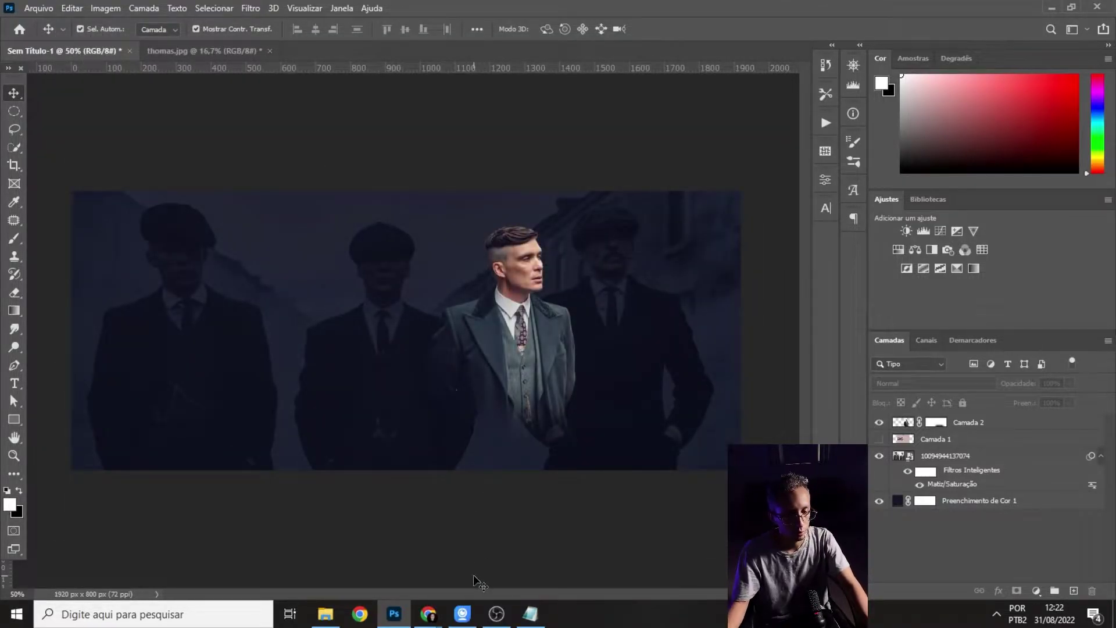
- Switch to the Elementor editor page in Chrome and dismiss the downloads bar
{"action": "mouse_move", "coordinate": [430, 621]}
{"action": "left_click", "coordinate": [356, 522]}
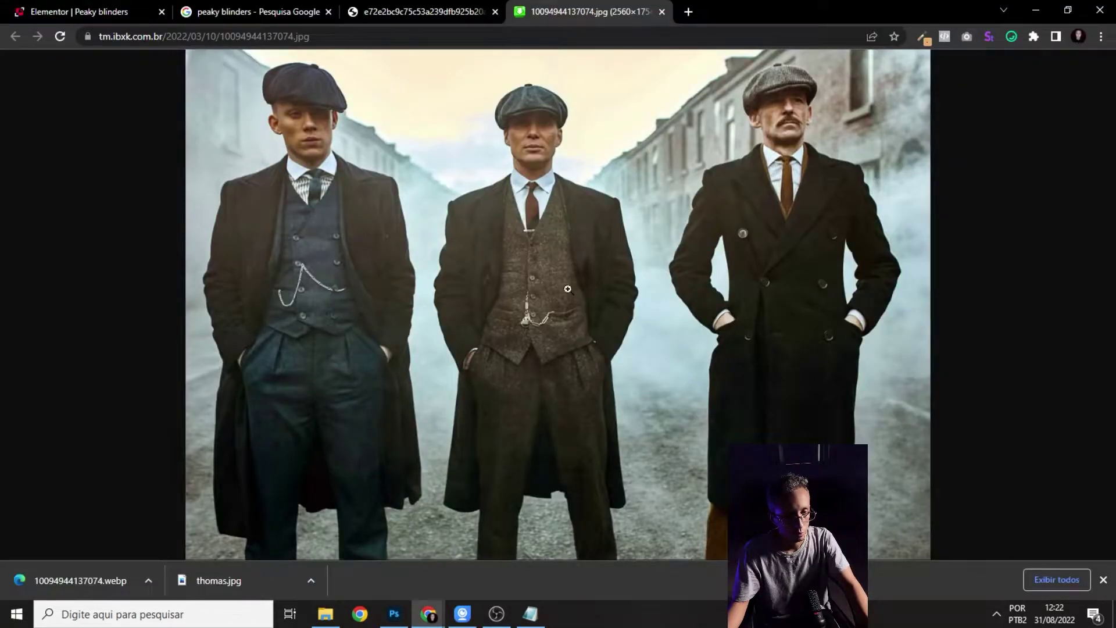
{"action": "left_click", "coordinate": [70, 11]}
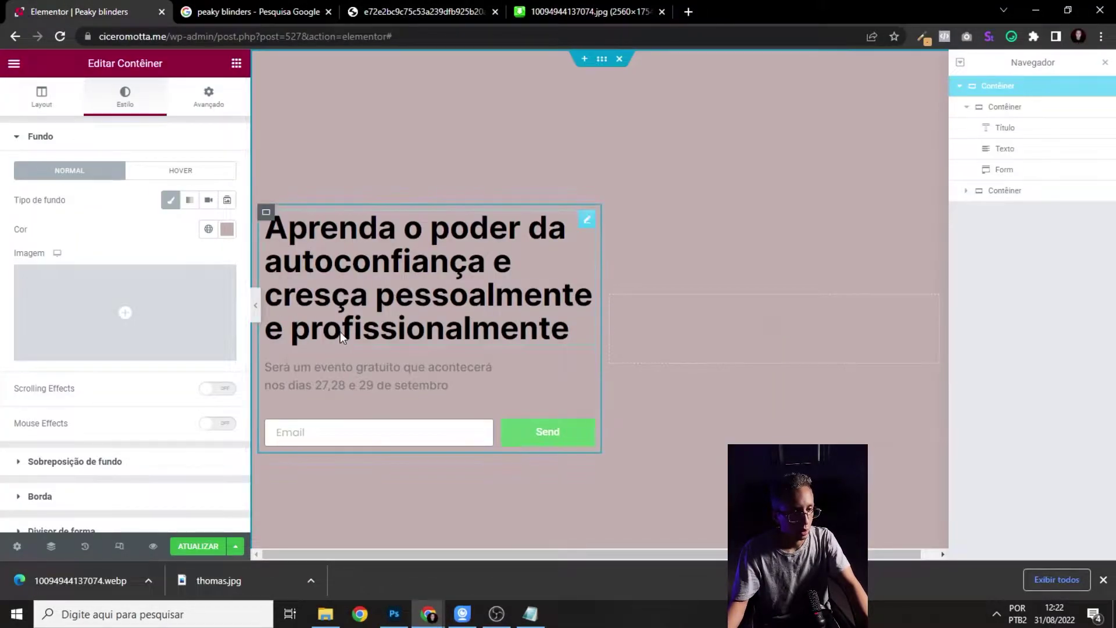
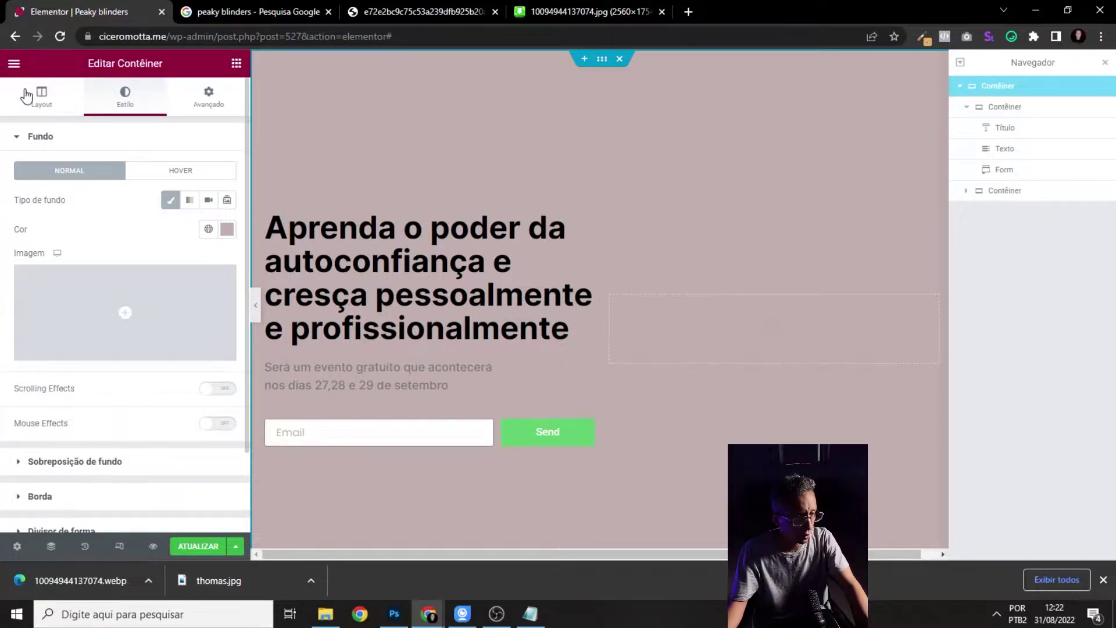
{"action": "left_click", "coordinate": [1103, 580]}
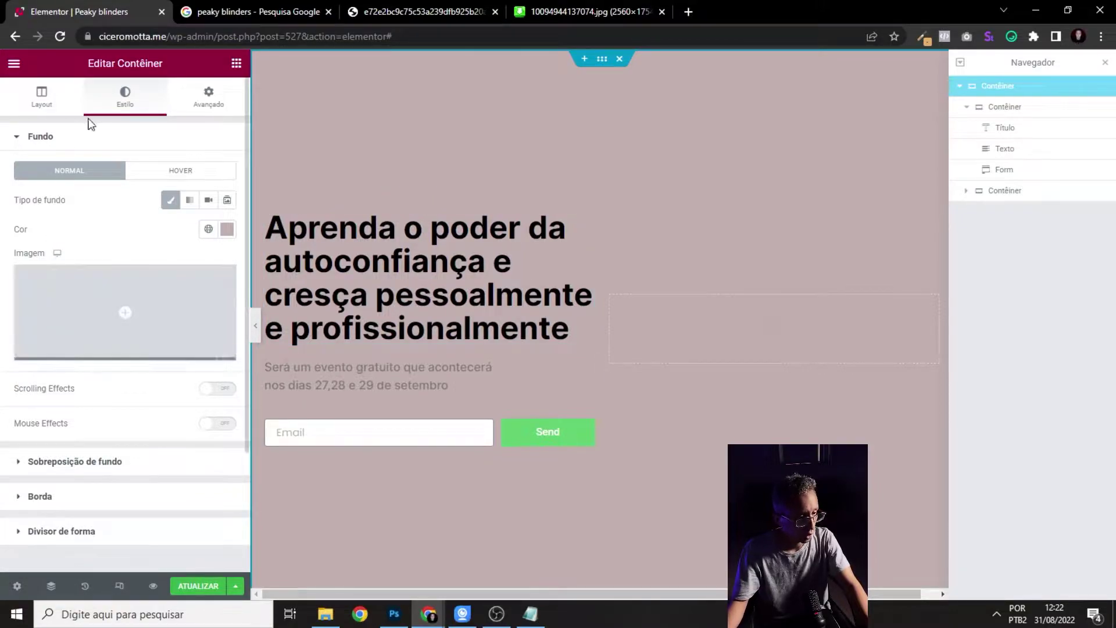
- Upload fundo-dobra1 from the Thomas sh folder, insert it as the outer container's background image, and preview the section at full width
{"action": "left_click", "coordinate": [94, 314]}
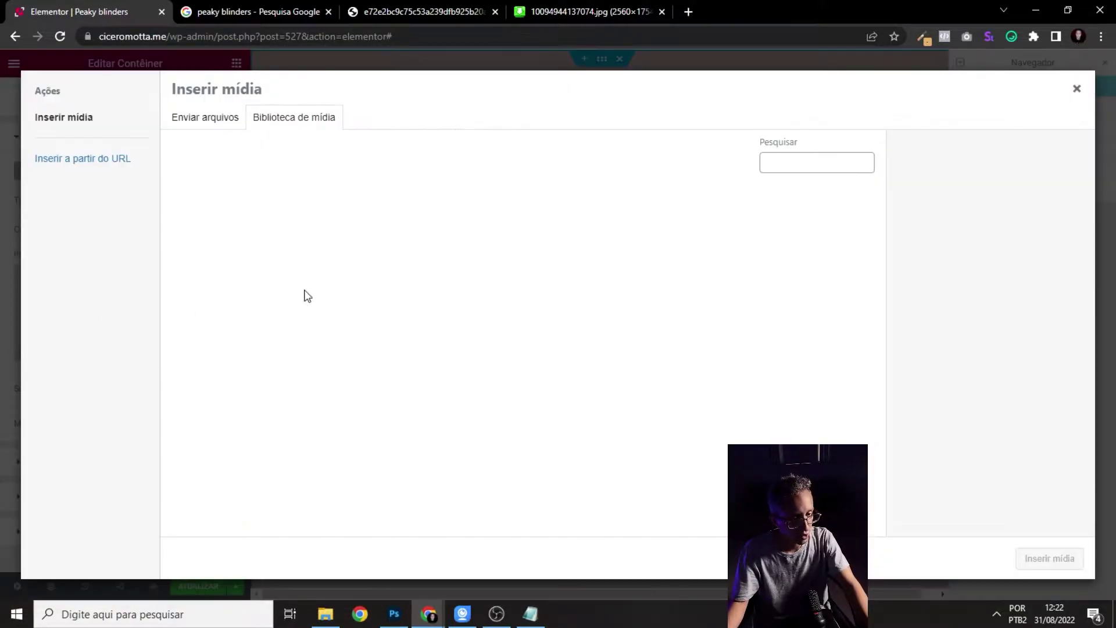
{"action": "left_click", "coordinate": [217, 121]}
{"action": "left_click", "coordinate": [626, 321]}
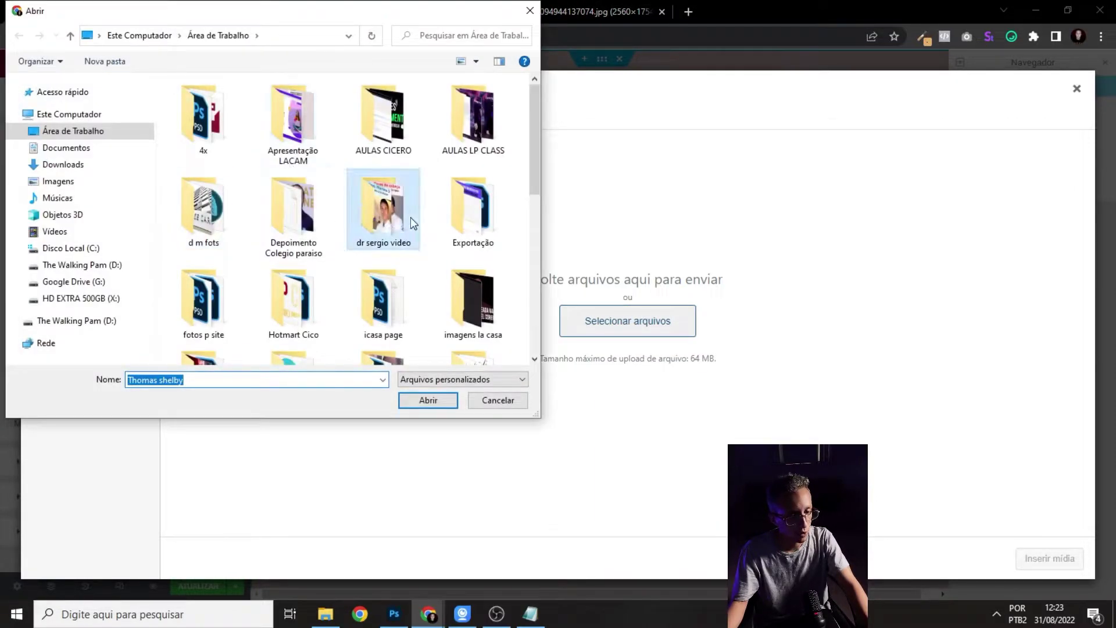
{"action": "scroll", "coordinate": [411, 224], "scroll_direction": "down", "scroll_amount": 5}
{"action": "double_click", "coordinate": [404, 125]}
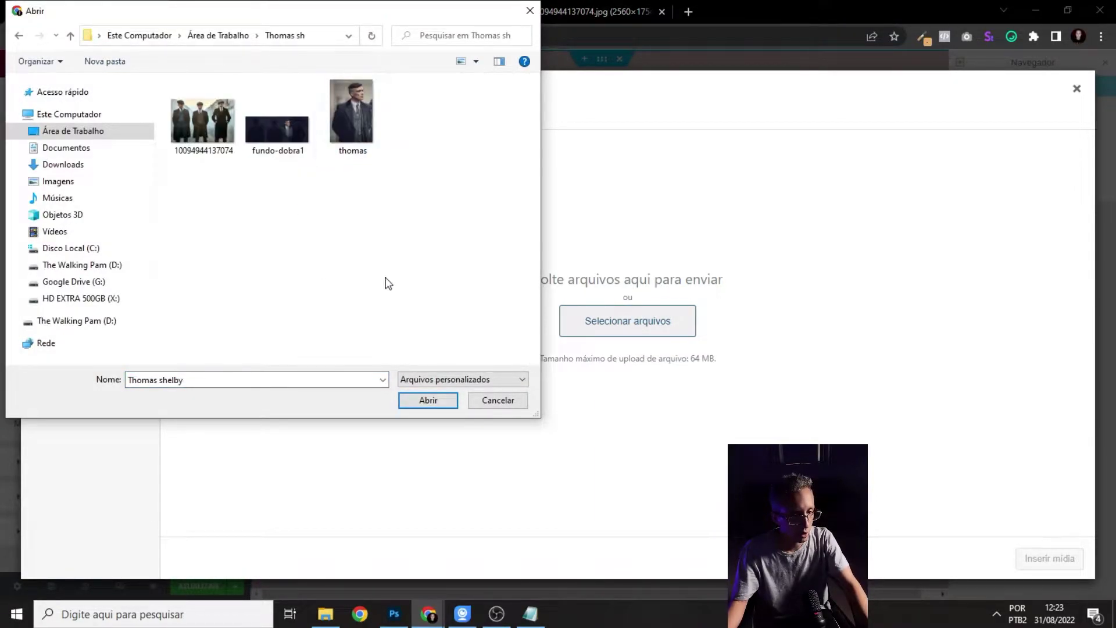
{"action": "left_click", "coordinate": [284, 129]}
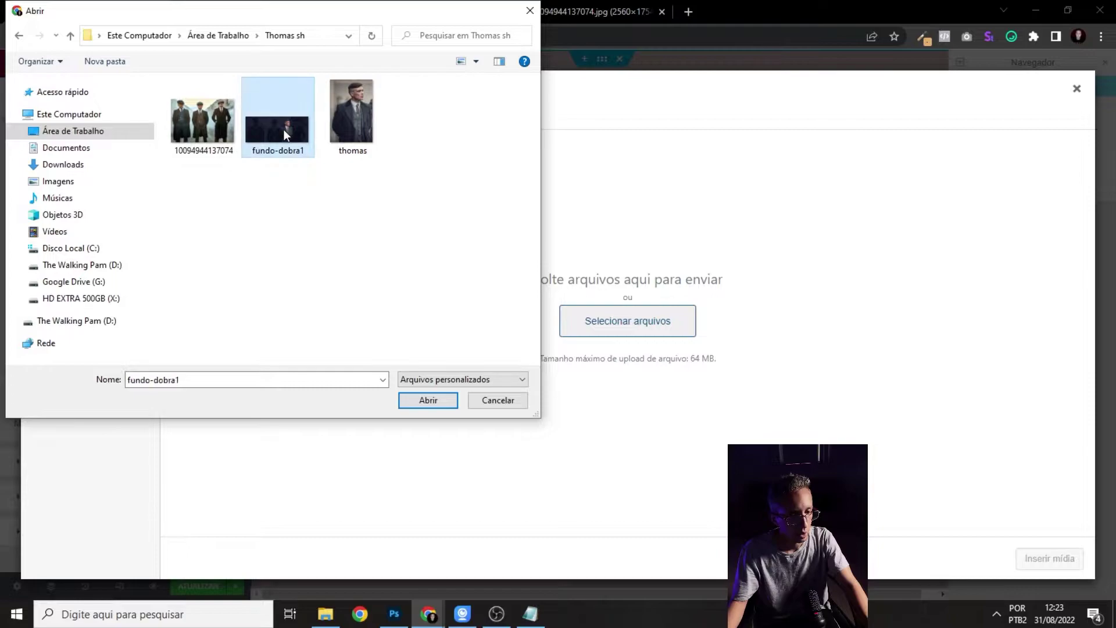
{"action": "left_click", "coordinate": [427, 400]}
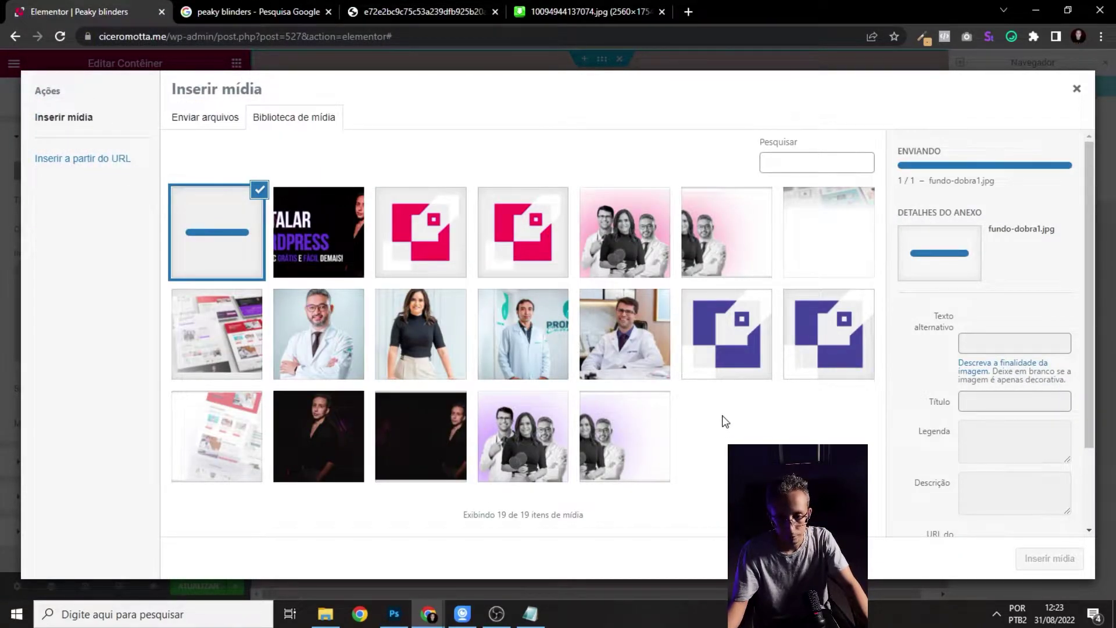
{"action": "left_click", "coordinate": [1049, 558]}
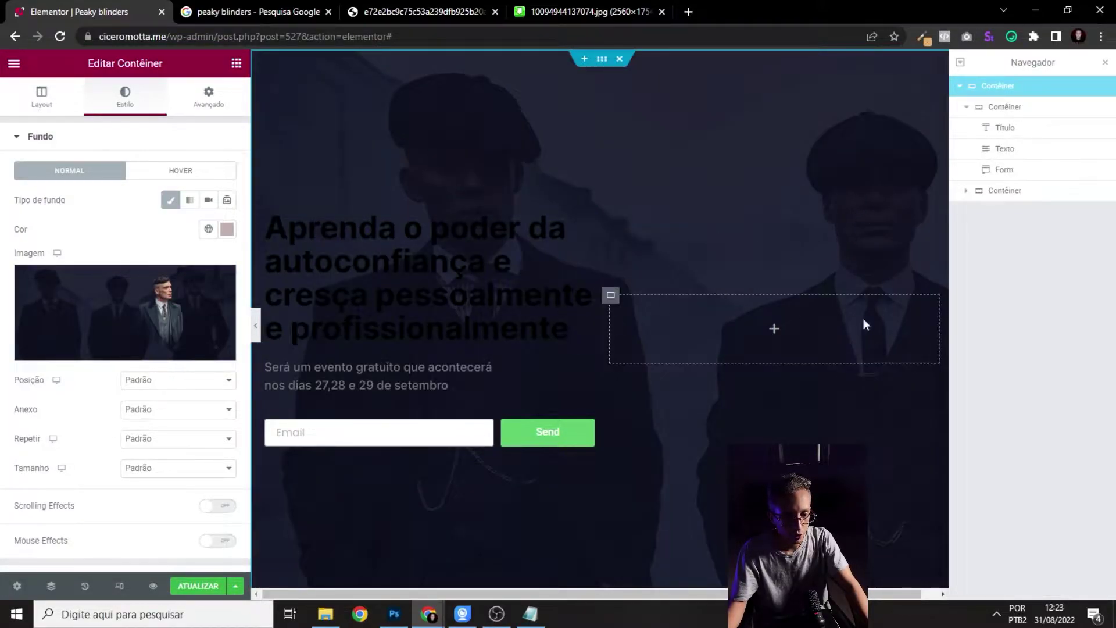
{"action": "left_click", "coordinate": [256, 326]}
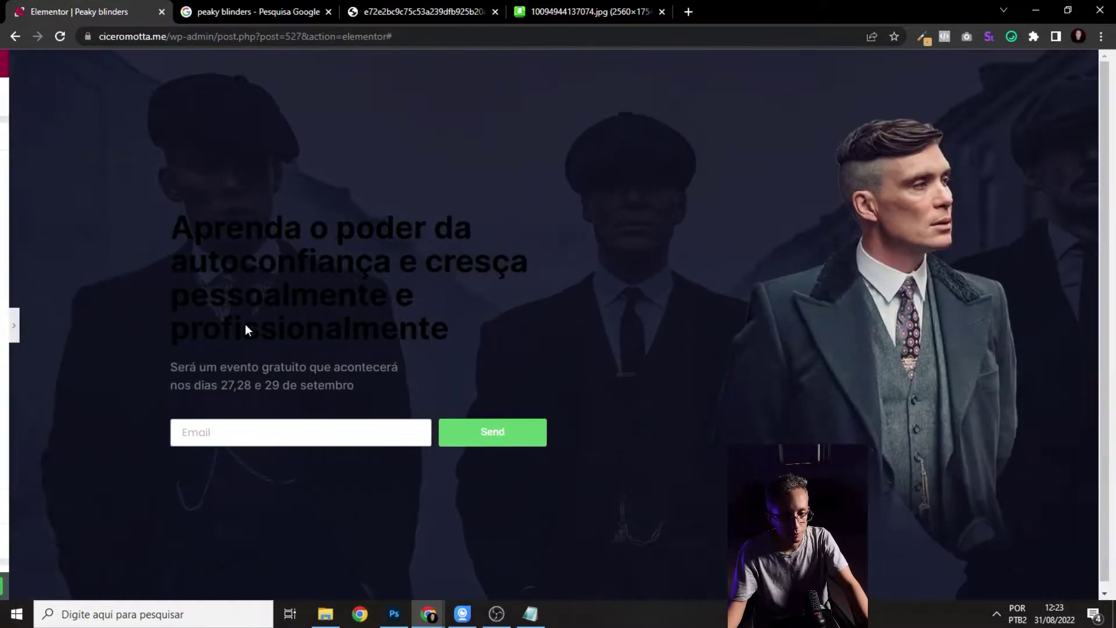
{"action": "left_click", "coordinate": [4, 330]}
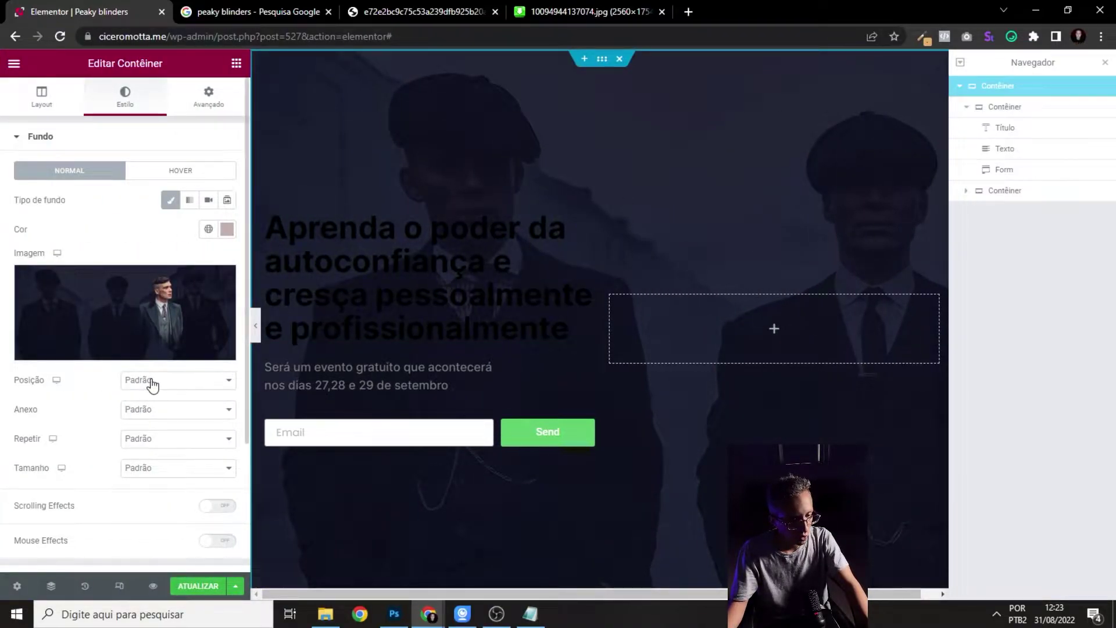
- Set the container's background image to position Centralizado, Não repetir and size Preenchimento completo, then check it at full width
{"action": "left_click", "coordinate": [153, 384]}
{"action": "left_click", "coordinate": [142, 407]}
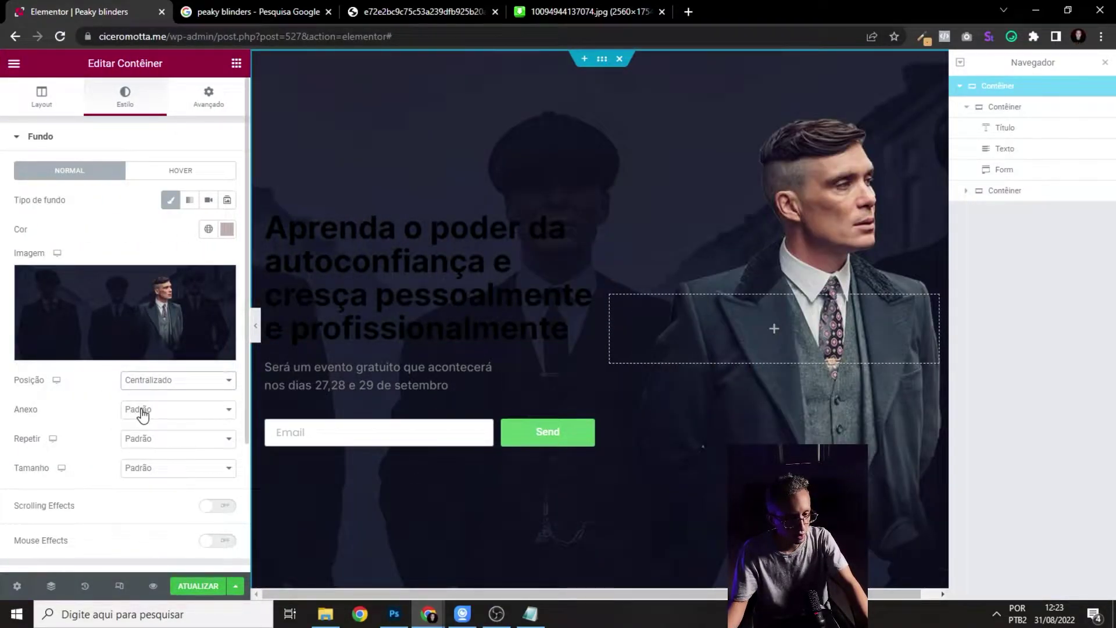
{"action": "left_click", "coordinate": [142, 410]}
{"action": "left_click", "coordinate": [154, 423]}
{"action": "left_click", "coordinate": [150, 440]}
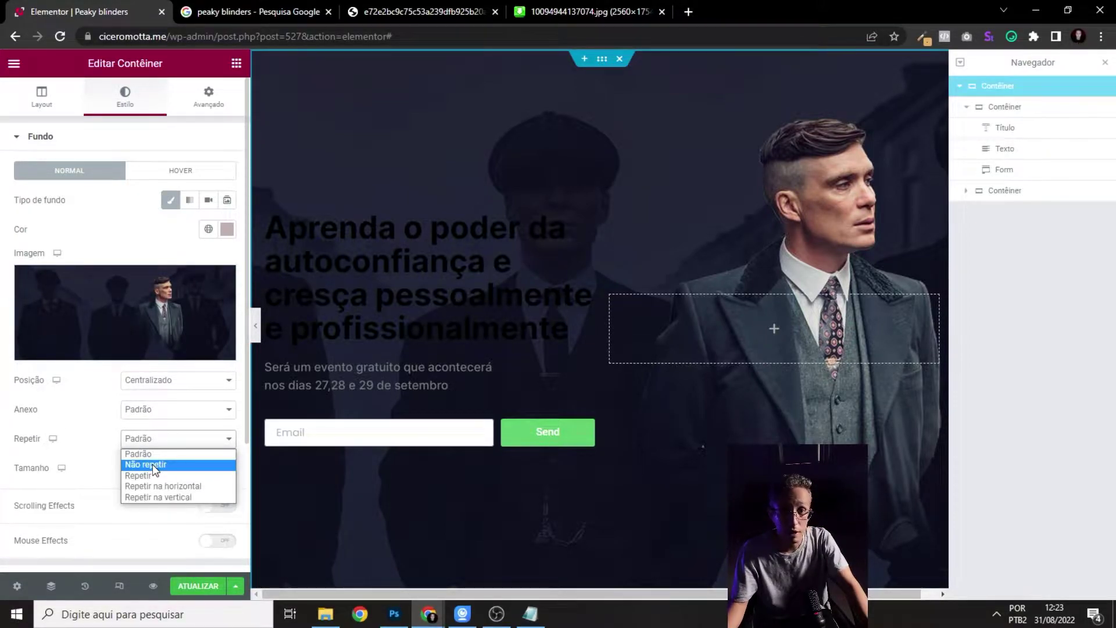
{"action": "left_click", "coordinate": [152, 464]}
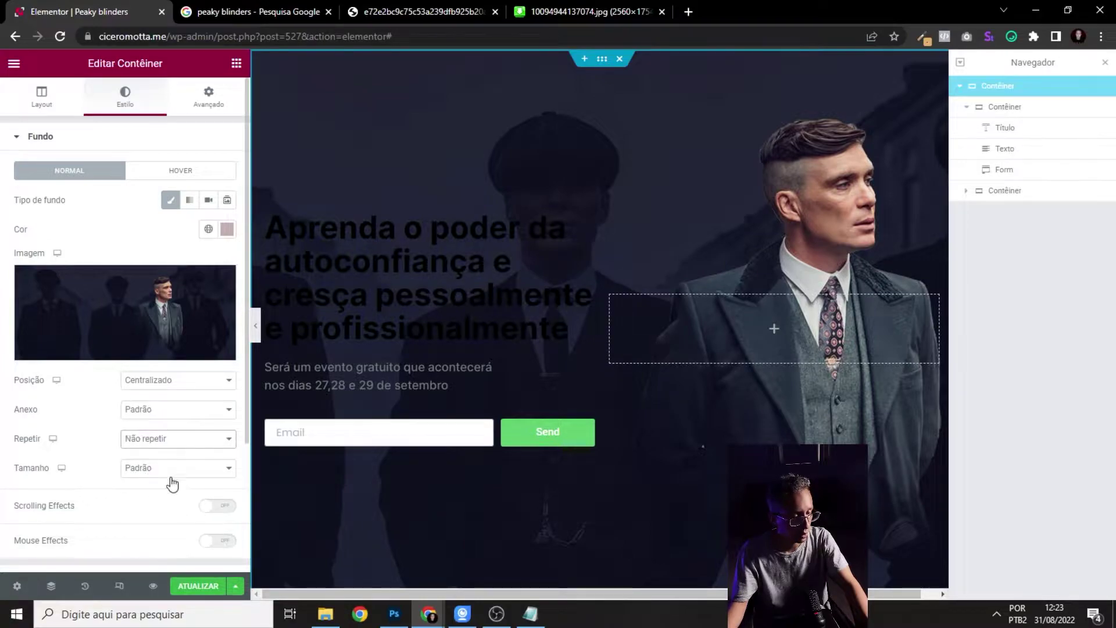
{"action": "left_click", "coordinate": [171, 468]}
{"action": "left_click", "coordinate": [182, 505]}
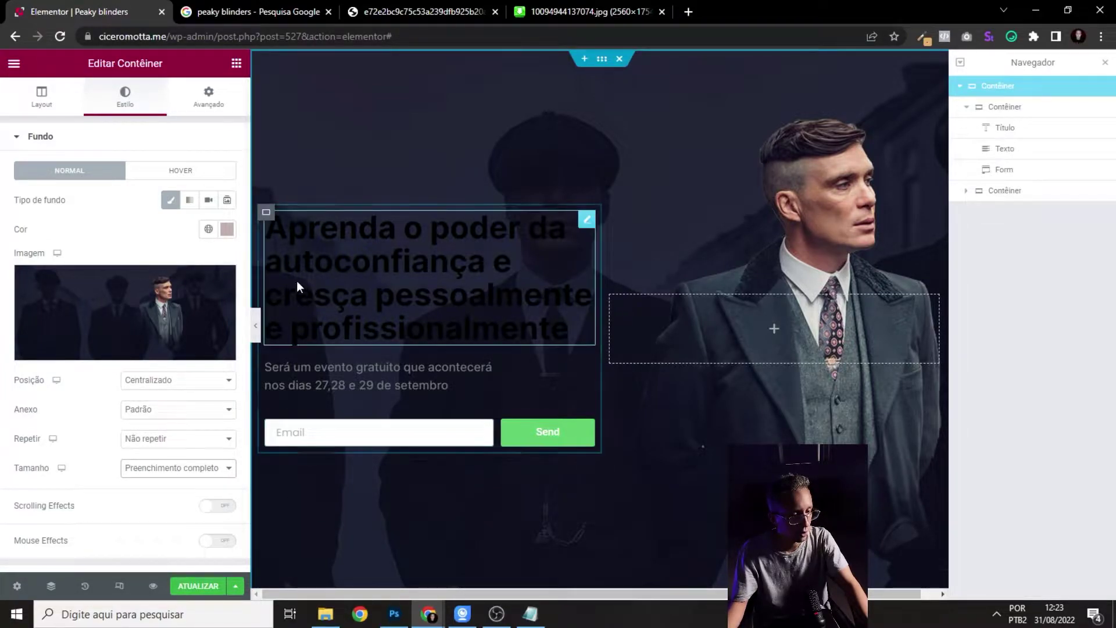
{"action": "left_click", "coordinate": [256, 326]}
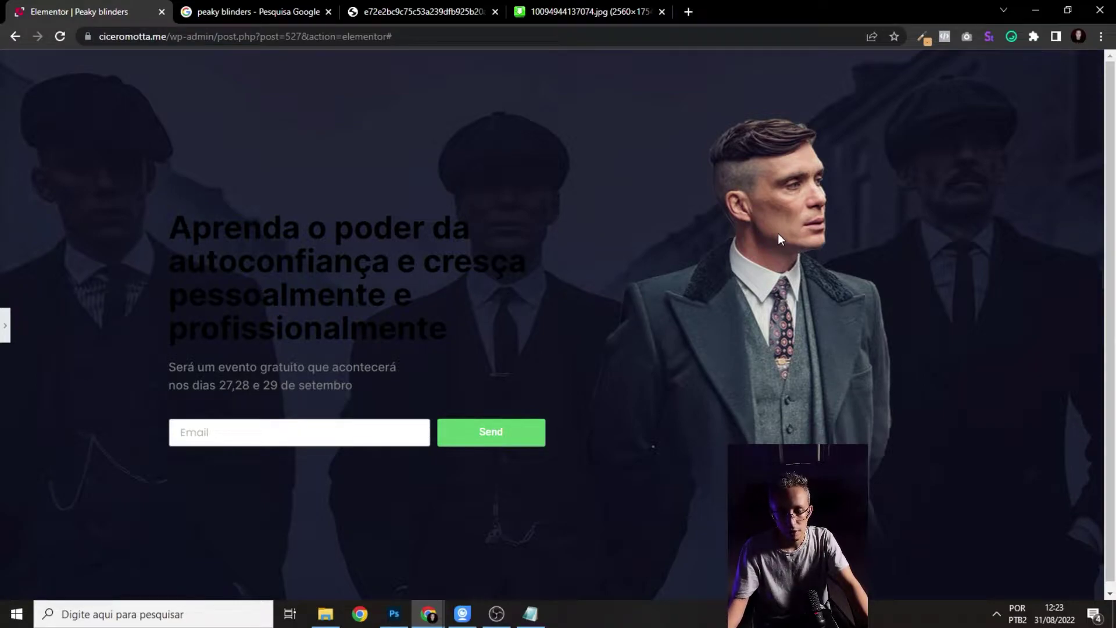
{"action": "left_click", "coordinate": [3, 325]}
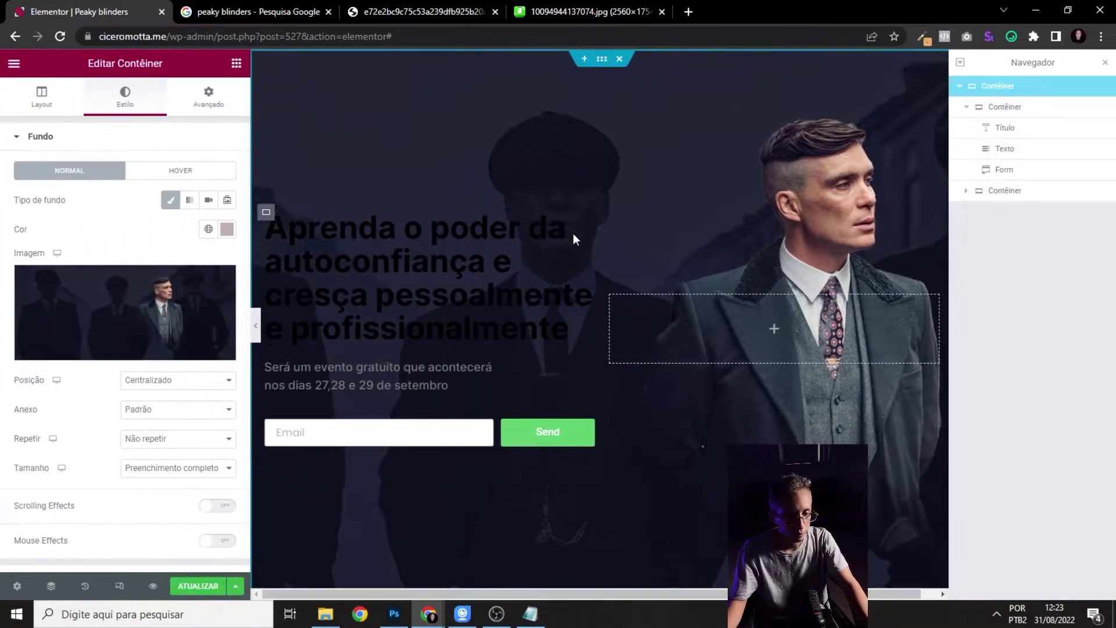
- Change the headline's text color to white and preview the section at full width
{"action": "left_click", "coordinate": [429, 235]}
{"action": "left_click", "coordinate": [227, 171]}
{"action": "left_click_drag", "start_coordinate": [132, 289], "coordinate": [110, 227]}
{"action": "left_click", "coordinate": [255, 329]}
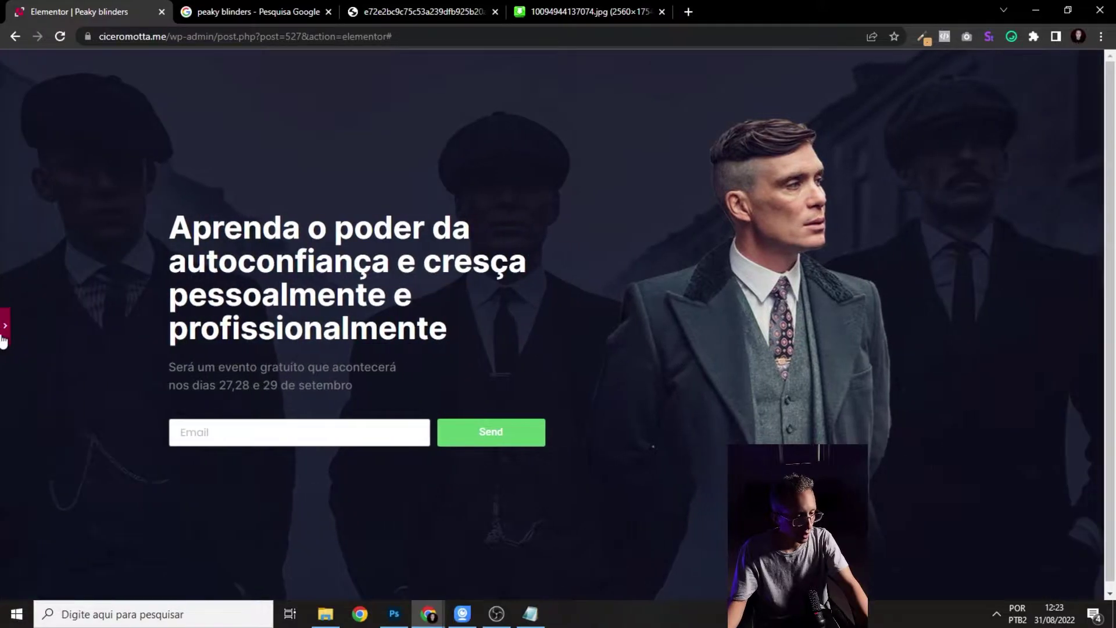
{"action": "left_click", "coordinate": [3, 336]}
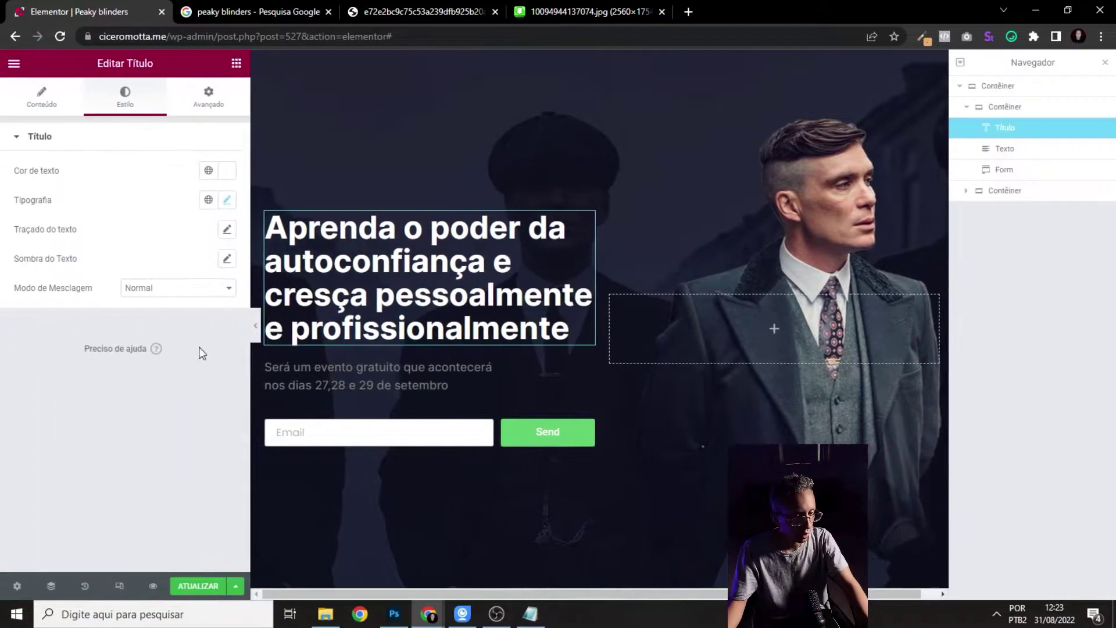
- Change the event description's text color to near-white and preview the section at full width
{"action": "left_click", "coordinate": [587, 367]}
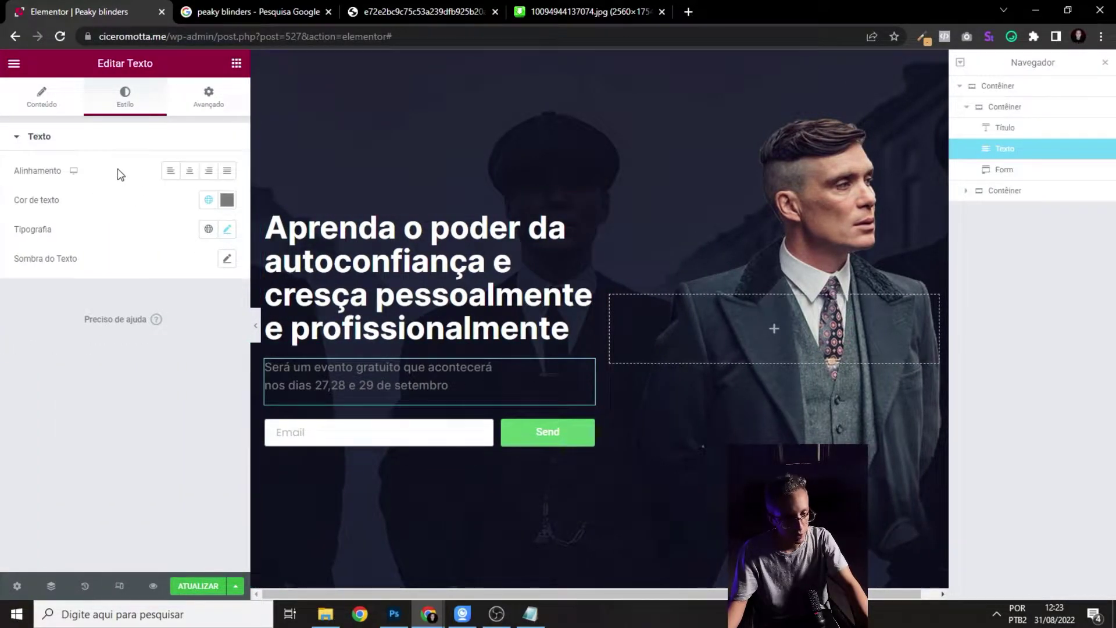
{"action": "left_click", "coordinate": [228, 200]}
{"action": "left_click_drag", "start_coordinate": [163, 316], "coordinate": [96, 267]}
{"action": "left_click", "coordinate": [258, 330]}
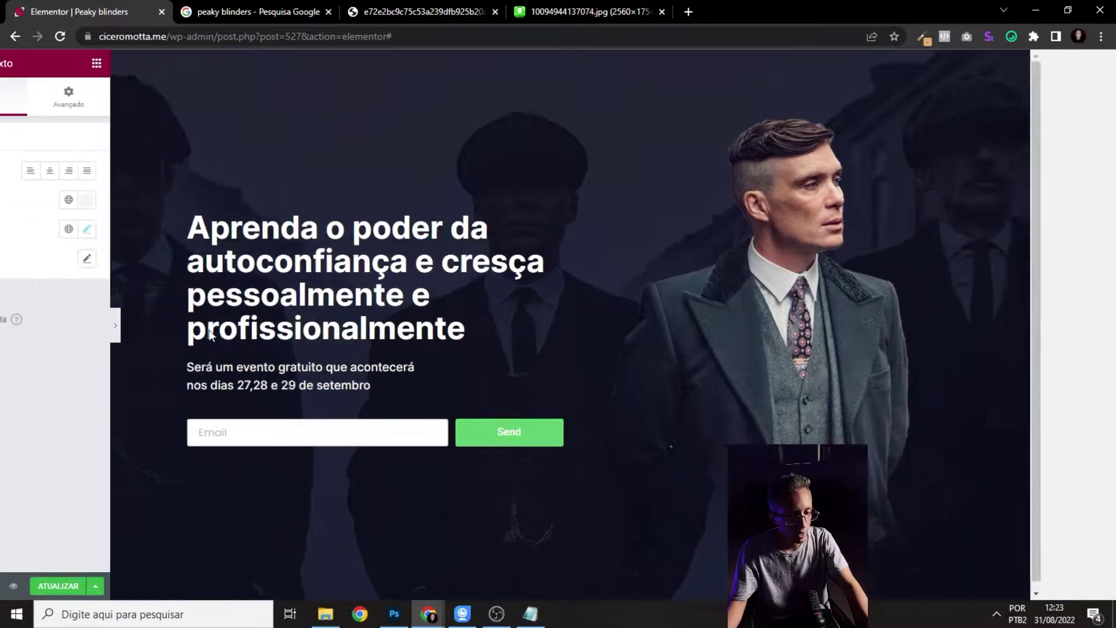
- Search Google in a new tab for "paleta de cores peaky blinders" and open the dark blue palette image of the man in a cap
{"action": "left_click", "coordinate": [687, 12]}
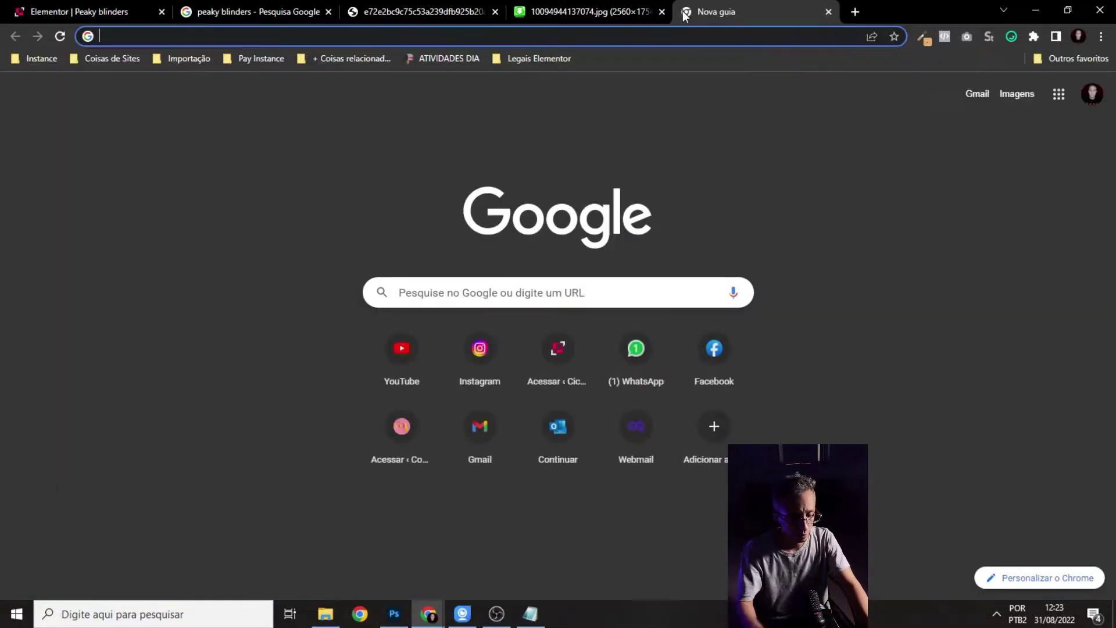
{"action": "type", "text": "paleta de co"}
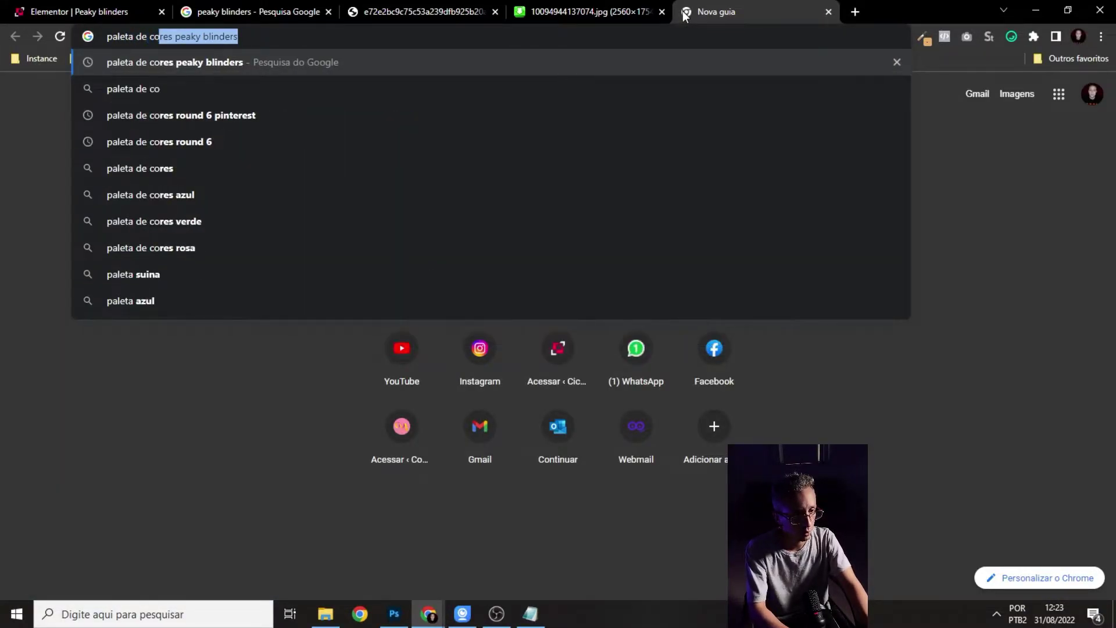
{"action": "type", "text": "res peaky blinders"}
{"action": "key", "text": "Return"}
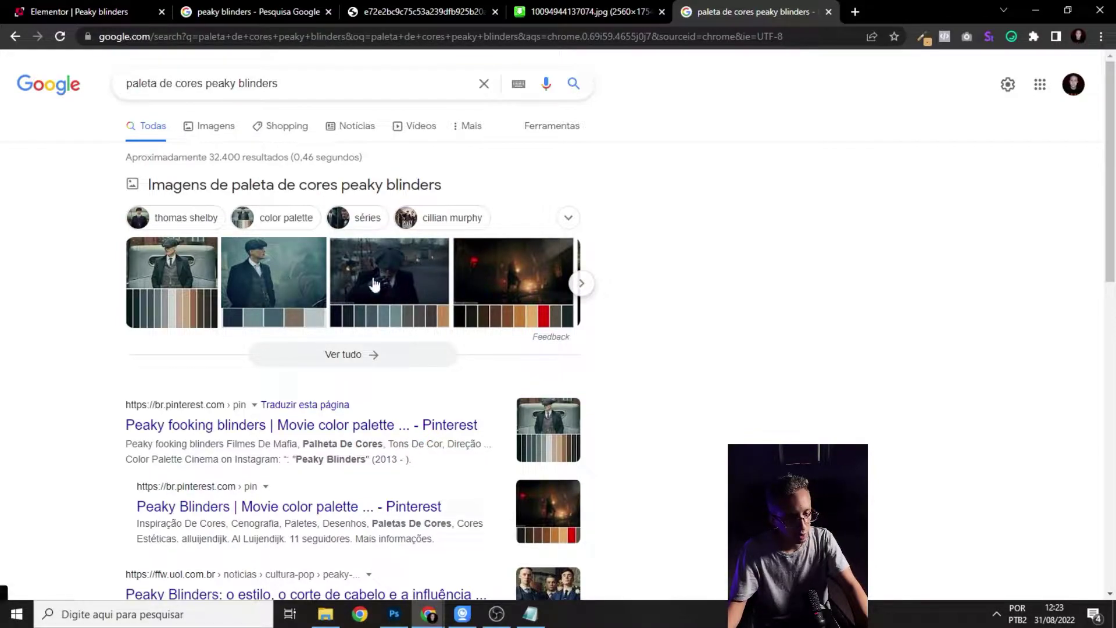
{"action": "left_click", "coordinate": [398, 284]}
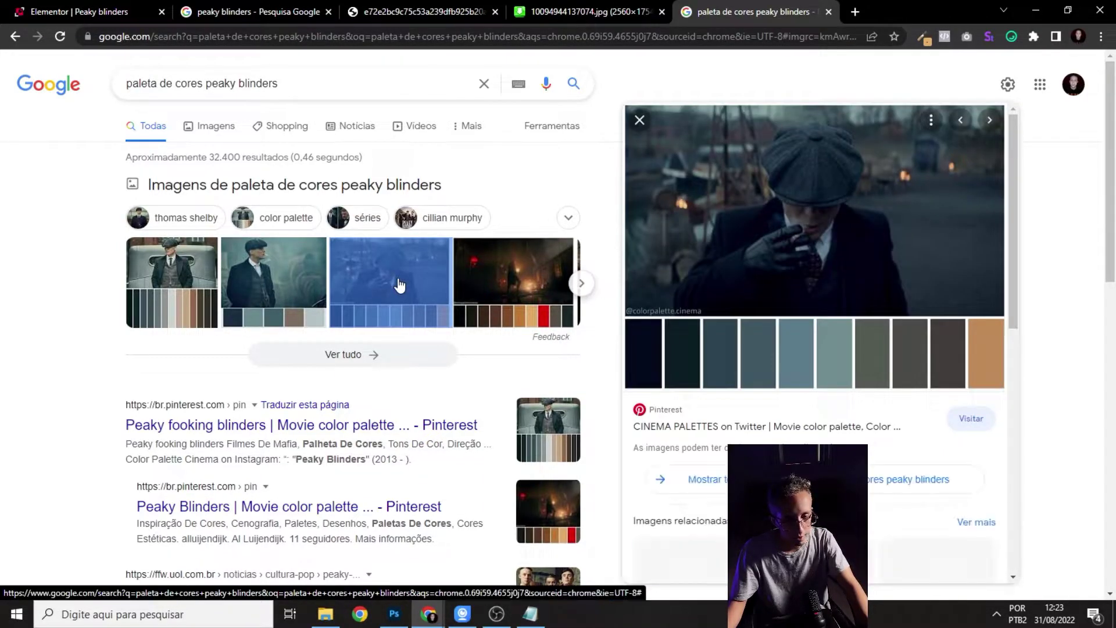
- Compare the palette image results and open the teal one showing the man in profile above five swatches
{"action": "left_click", "coordinate": [479, 282]}
{"action": "left_click", "coordinate": [401, 283]}
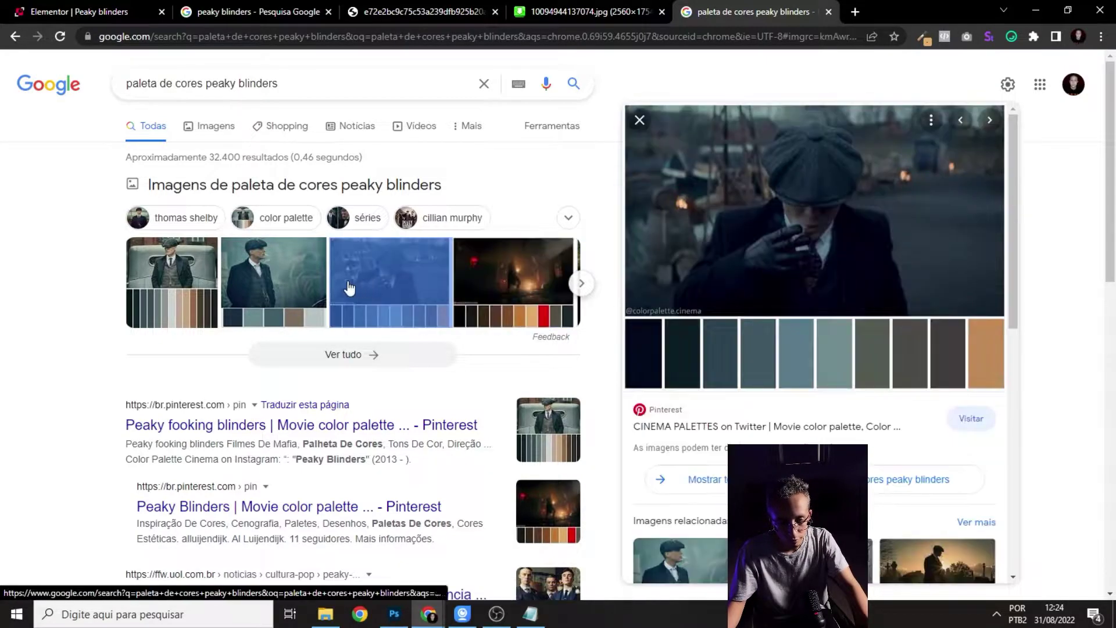
{"action": "left_click", "coordinate": [288, 282]}
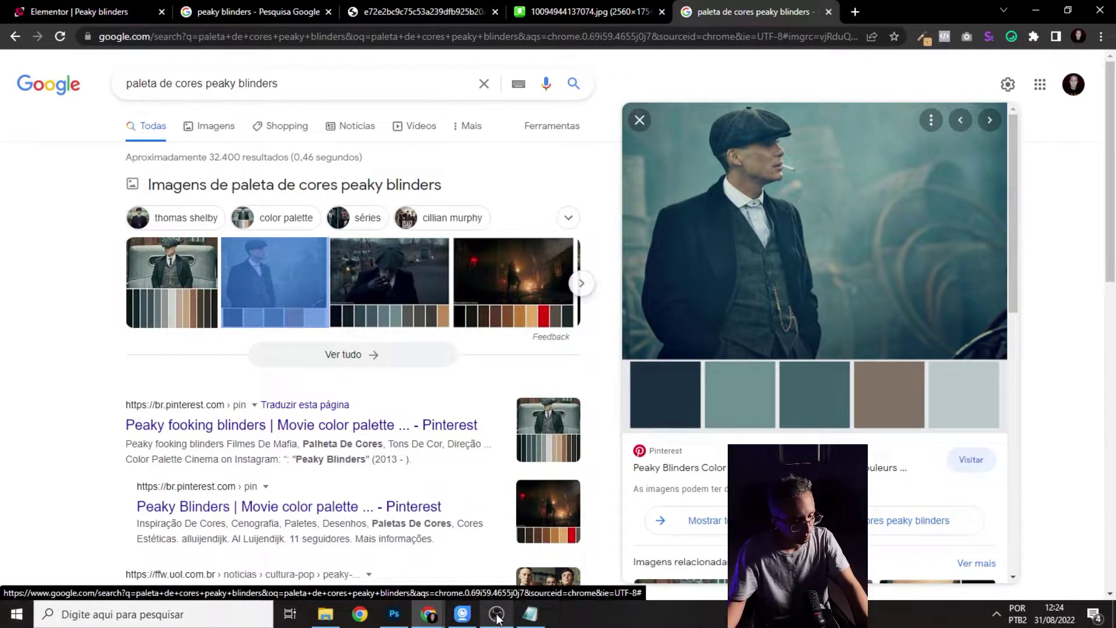
- Open a new blank Bloco de Notas document and place its window clear of the palette swatches
{"action": "left_click", "coordinate": [530, 611]}
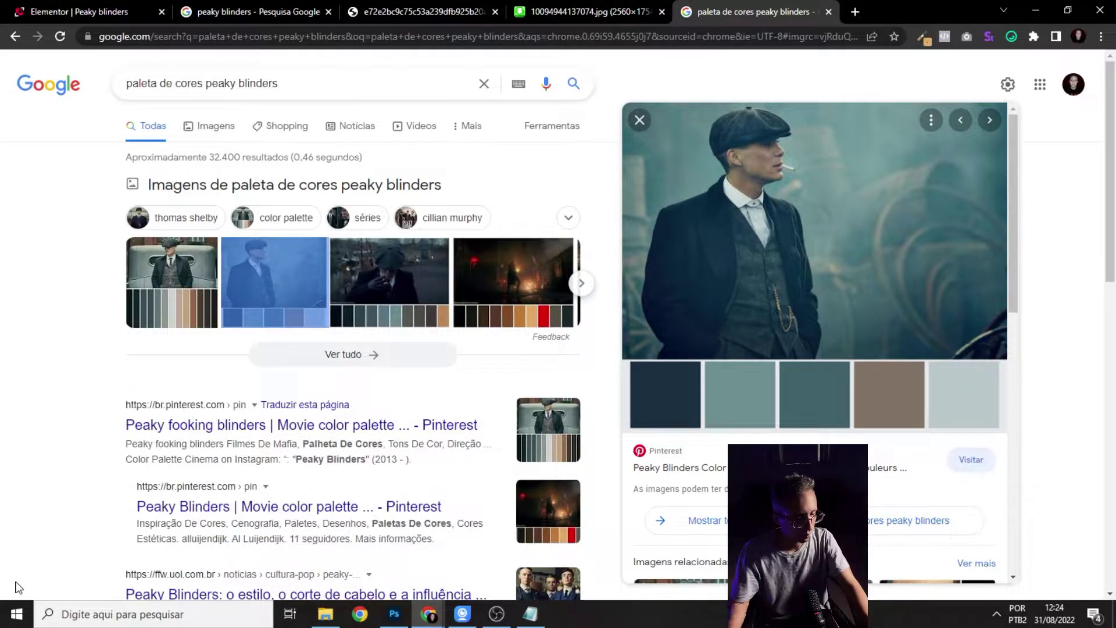
{"action": "left_click", "coordinate": [16, 614]}
{"action": "type", "text": "bloc"}
{"action": "key", "text": "Return"}
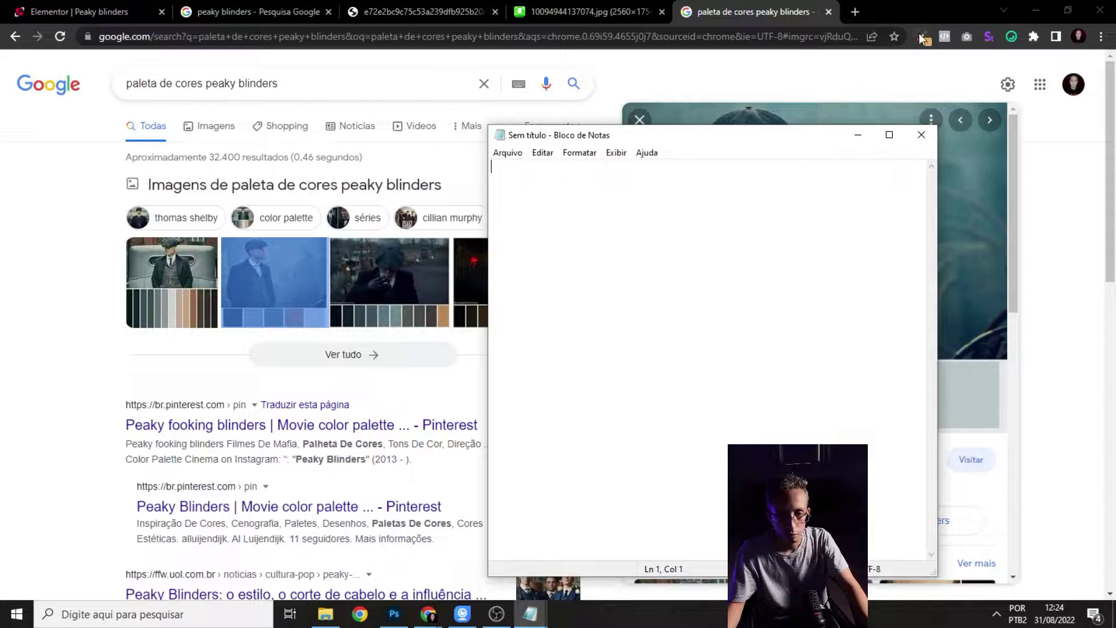
{"action": "left_click_drag", "start_coordinate": [783, 138], "coordinate": [442, 110]}
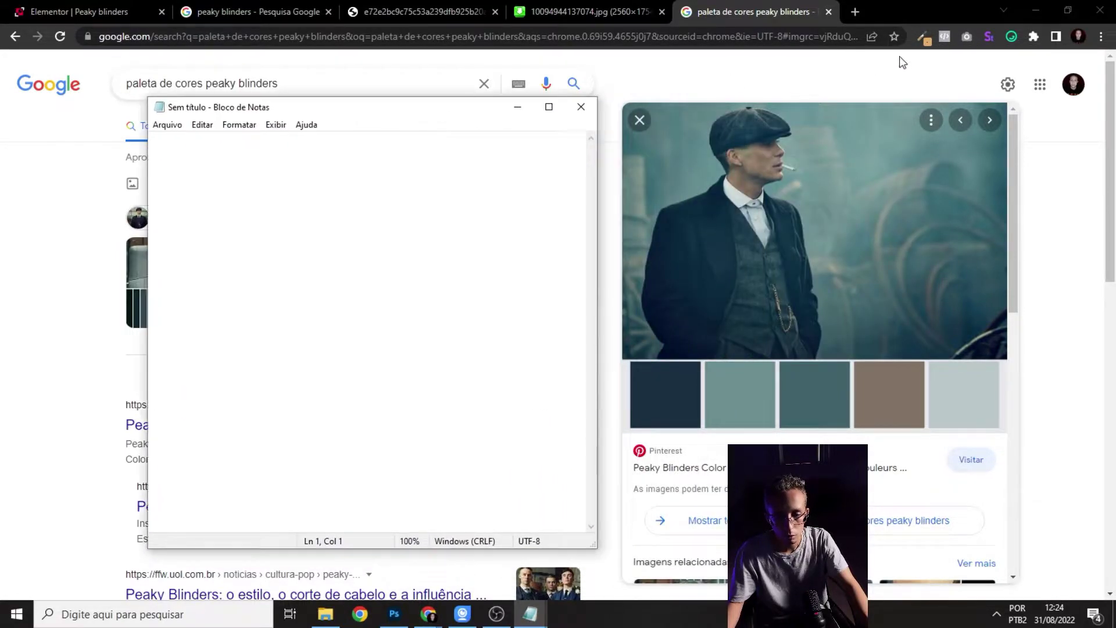
- Sample the palette's dark navy swatch with the color picker and paste its code #192E41 into the note
{"action": "left_click", "coordinate": [921, 36]}
{"action": "left_click", "coordinate": [666, 430]}
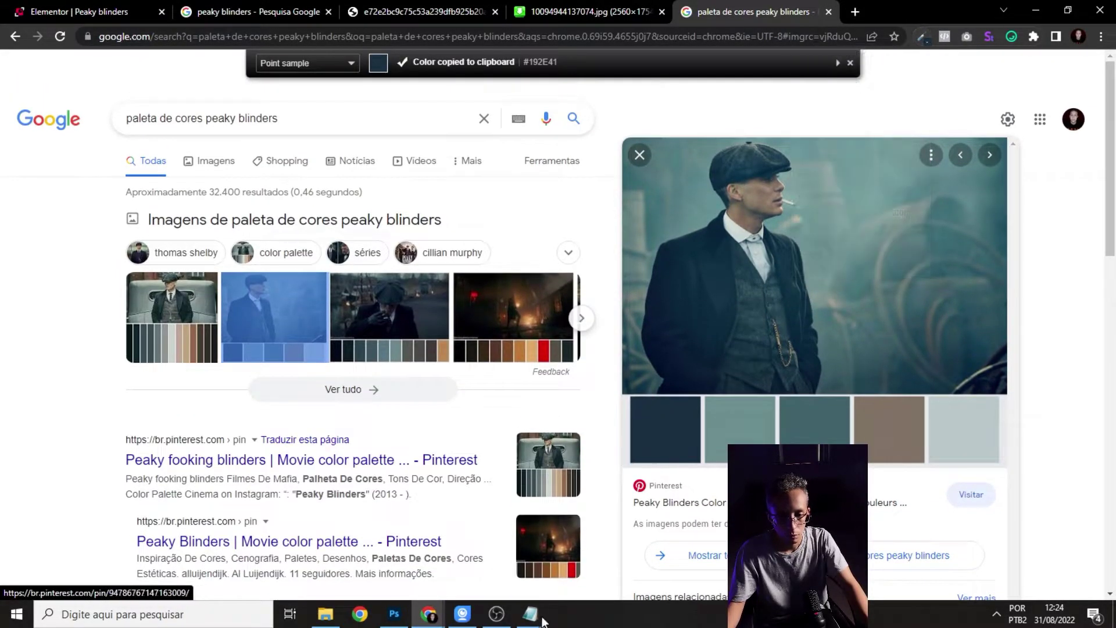
{"action": "mouse_move", "coordinate": [530, 614]}
{"action": "left_click", "coordinate": [533, 591]}
{"action": "key", "text": "ctrl+v"}
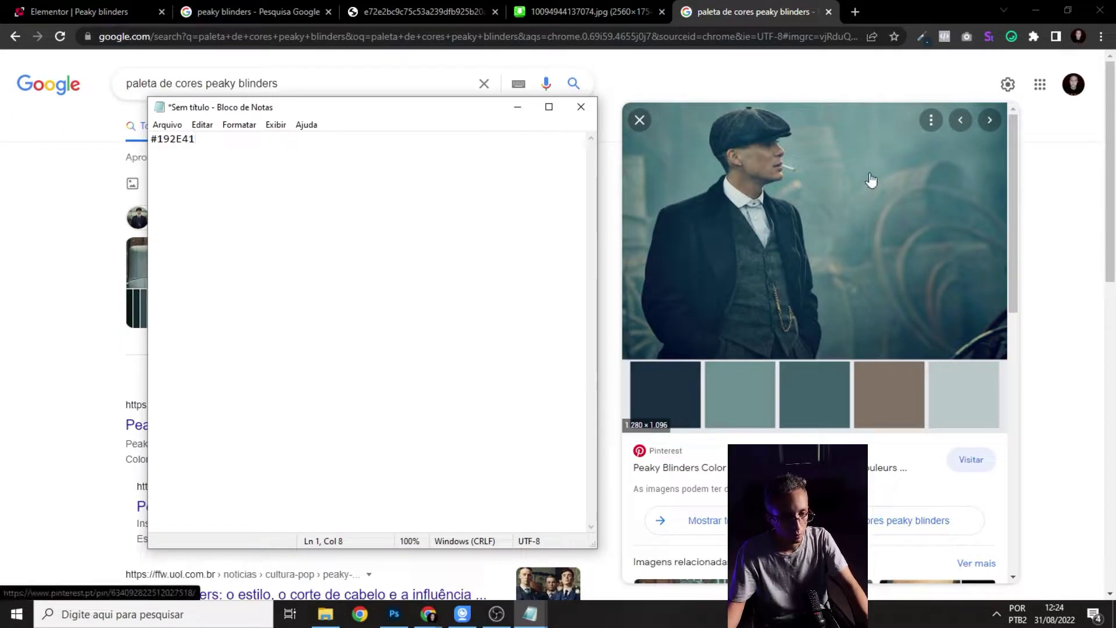
- Sample the light teal swatch and add its code #6C8C90 on the note's second line
{"action": "left_click", "coordinate": [921, 36]}
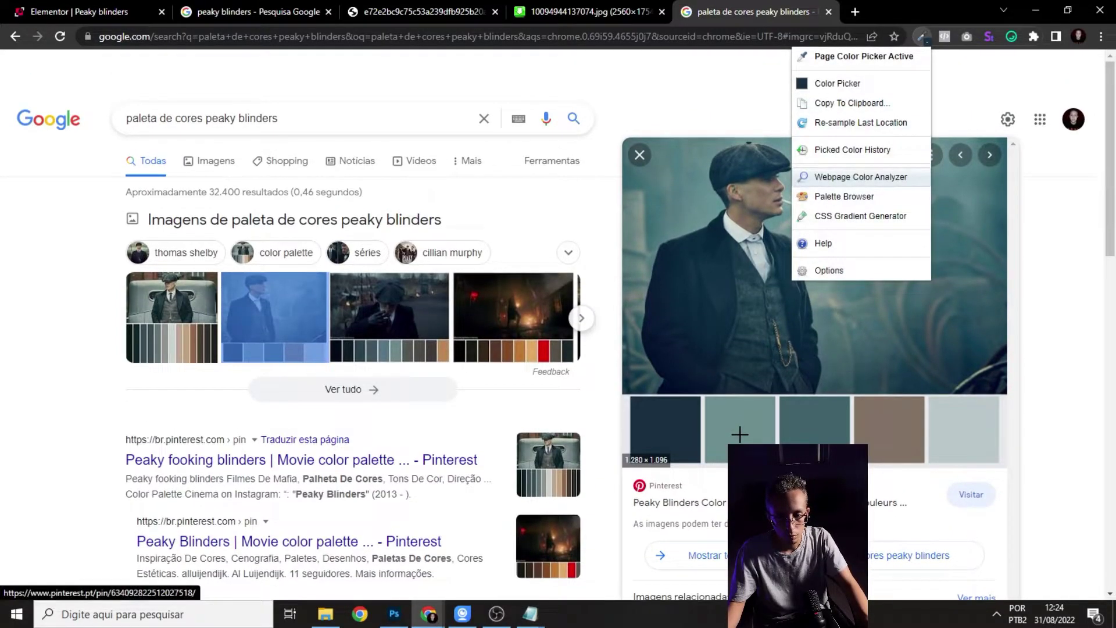
{"action": "left_click", "coordinate": [740, 435]}
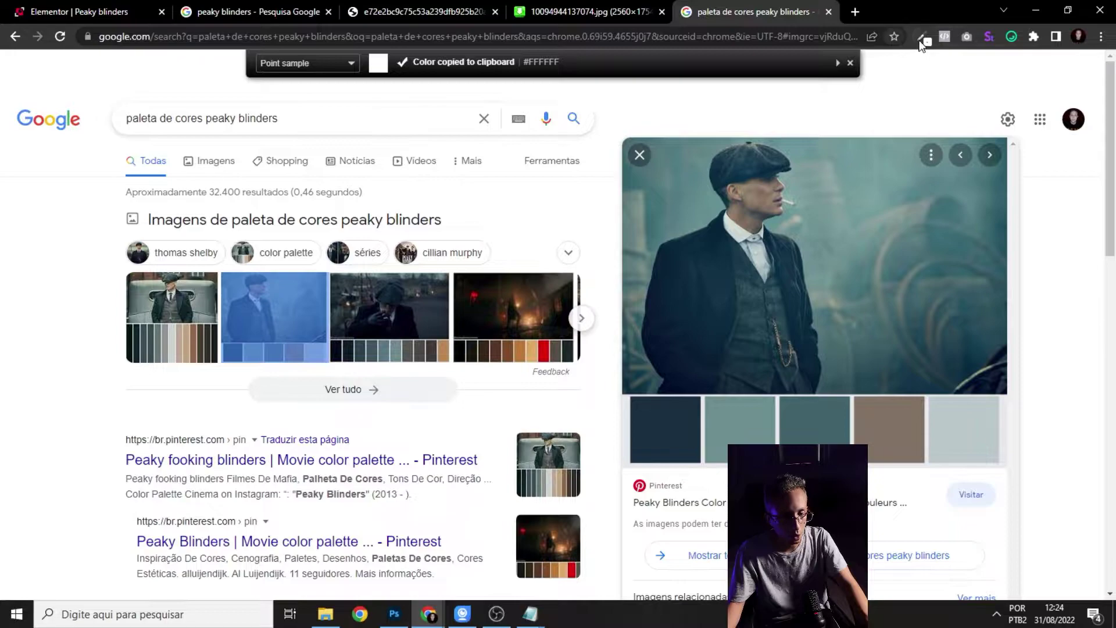
{"action": "left_click", "coordinate": [921, 36]}
{"action": "left_click", "coordinate": [740, 430]}
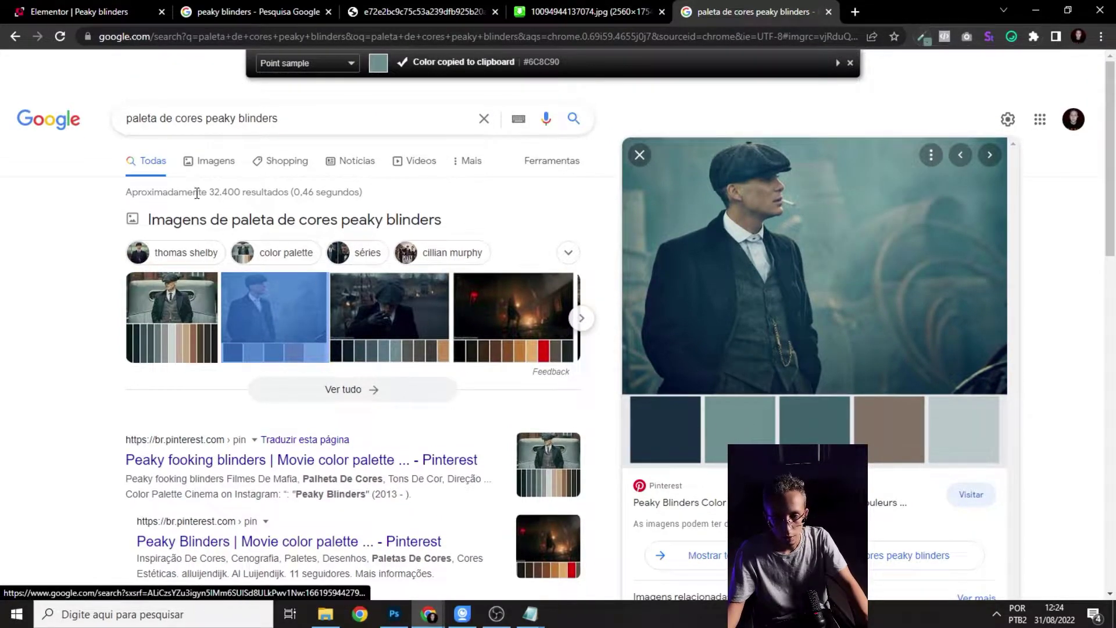
{"action": "key", "text": "alt+Tab"}
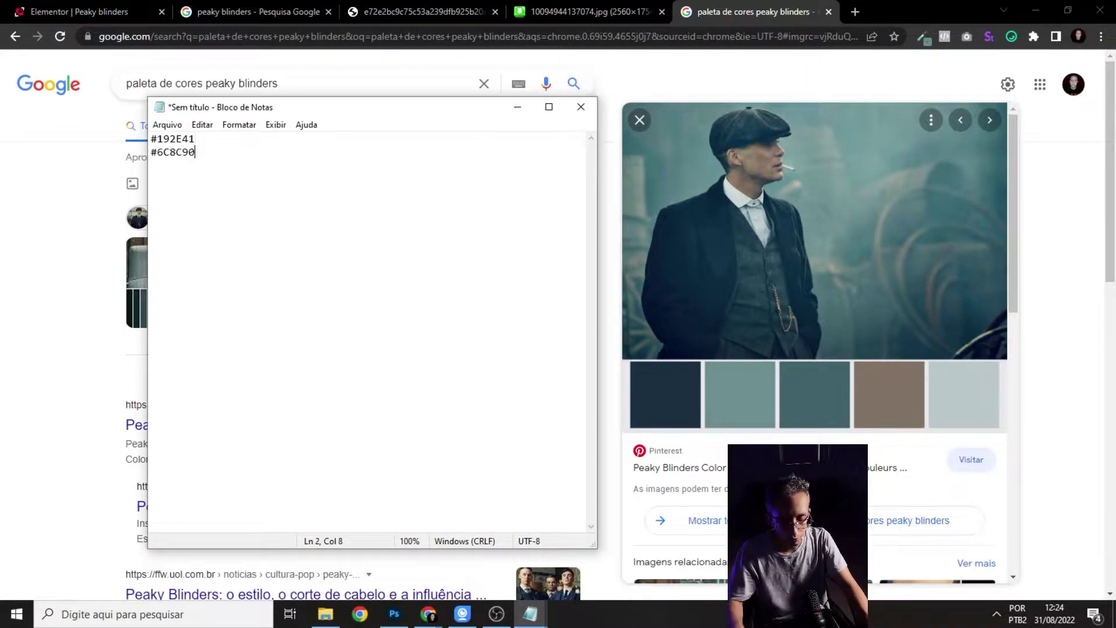
- Sample the dark teal swatch and add its code #41636C on the note's third line
{"action": "left_click", "coordinate": [921, 36]}
{"action": "left_click", "coordinate": [820, 429]}
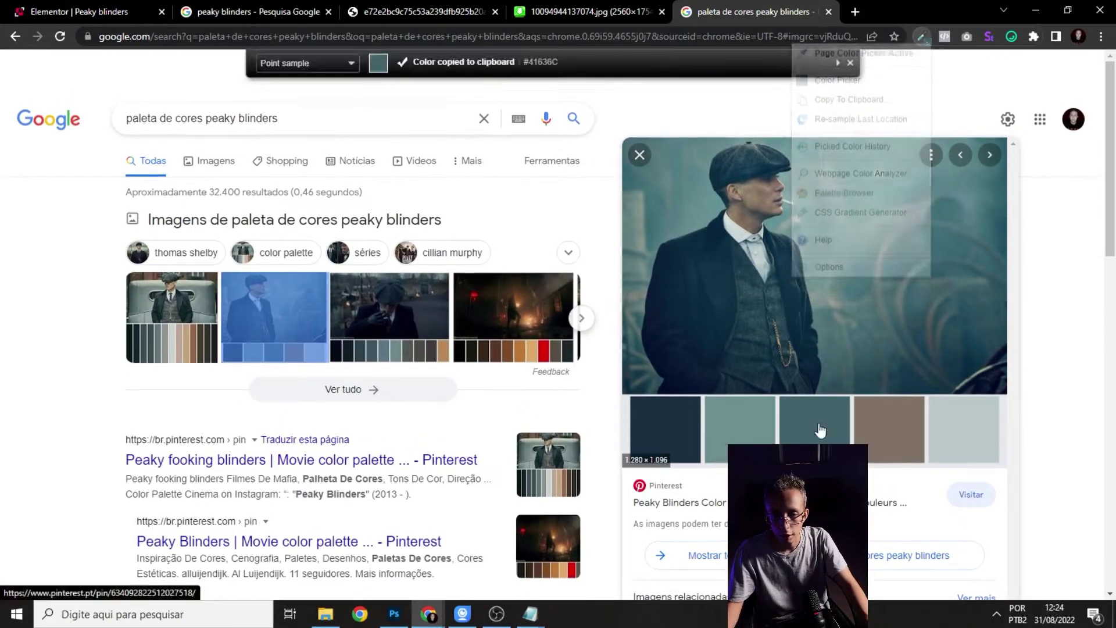
{"action": "key", "text": "alt+Tab"}
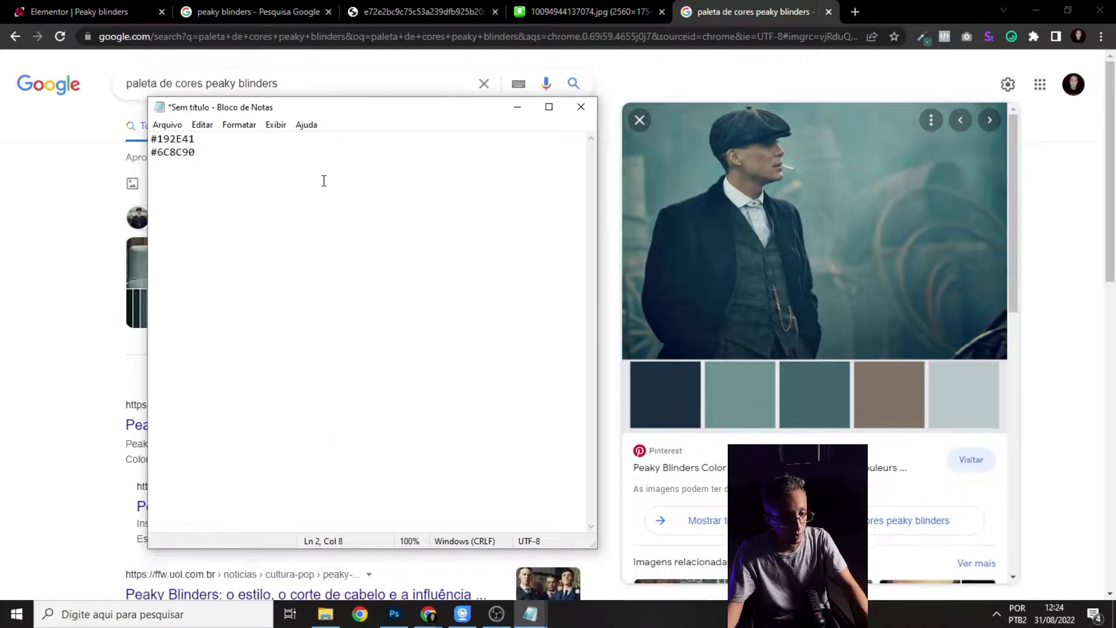
{"action": "key", "text": "alt+Tab"}
- Pick a warm grey with the page color picker and add its code #B1A8A4 on the note's fourth line
{"action": "left_click", "coordinate": [921, 37]}
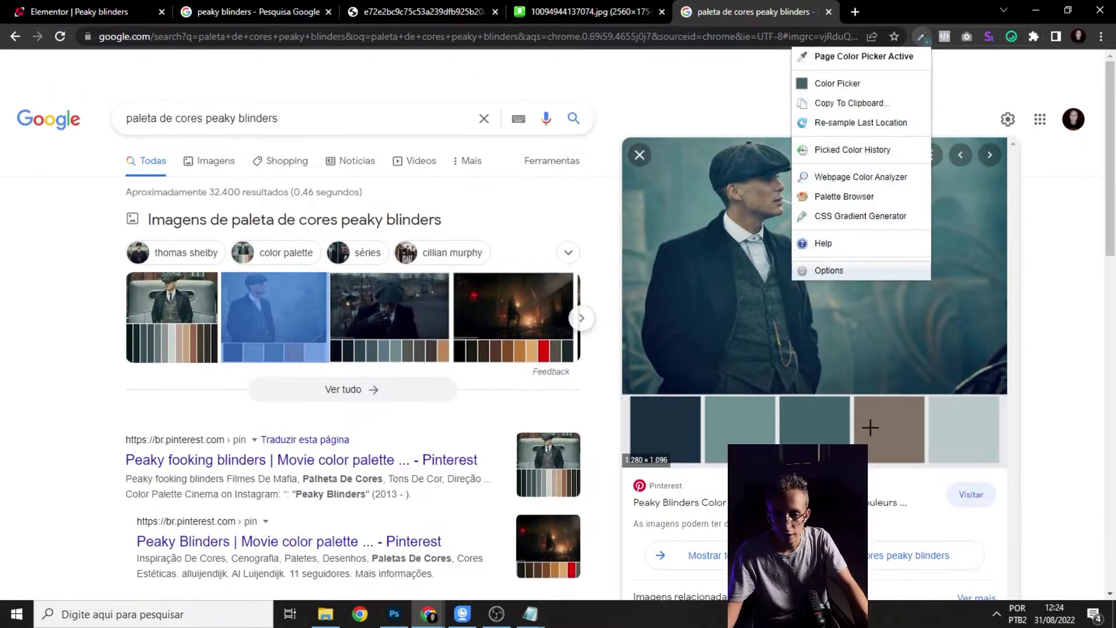
{"action": "left_click", "coordinate": [859, 57]}
{"action": "left_click", "coordinate": [591, 207]}
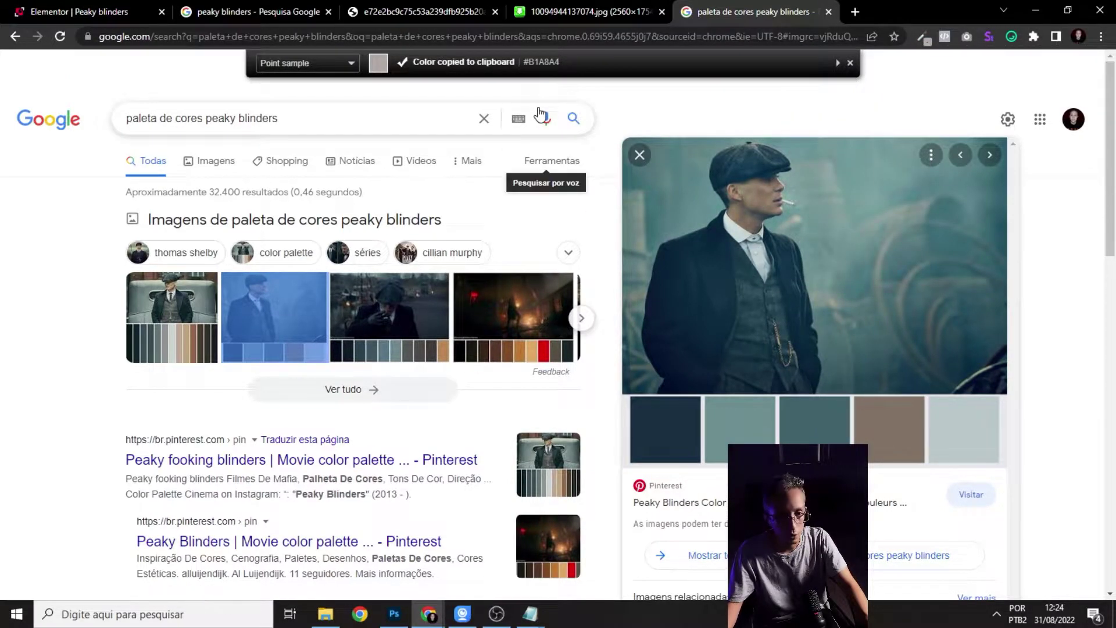
{"action": "key", "text": "alt+Tab"}
{"action": "key", "text": "alt+Tab"}
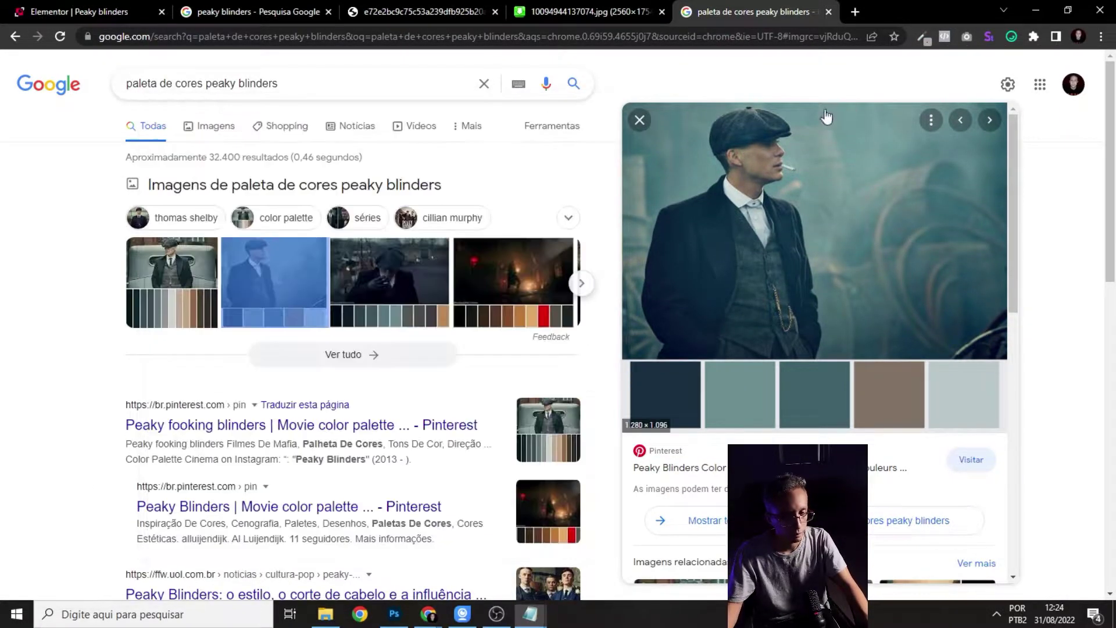
- Sample the pale grey-blue swatch and add its code #BAC8C9 on the note's fifth line
{"action": "left_click", "coordinate": [923, 37]}
{"action": "left_click", "coordinate": [959, 430]}
{"action": "key", "text": "alt+Tab"}
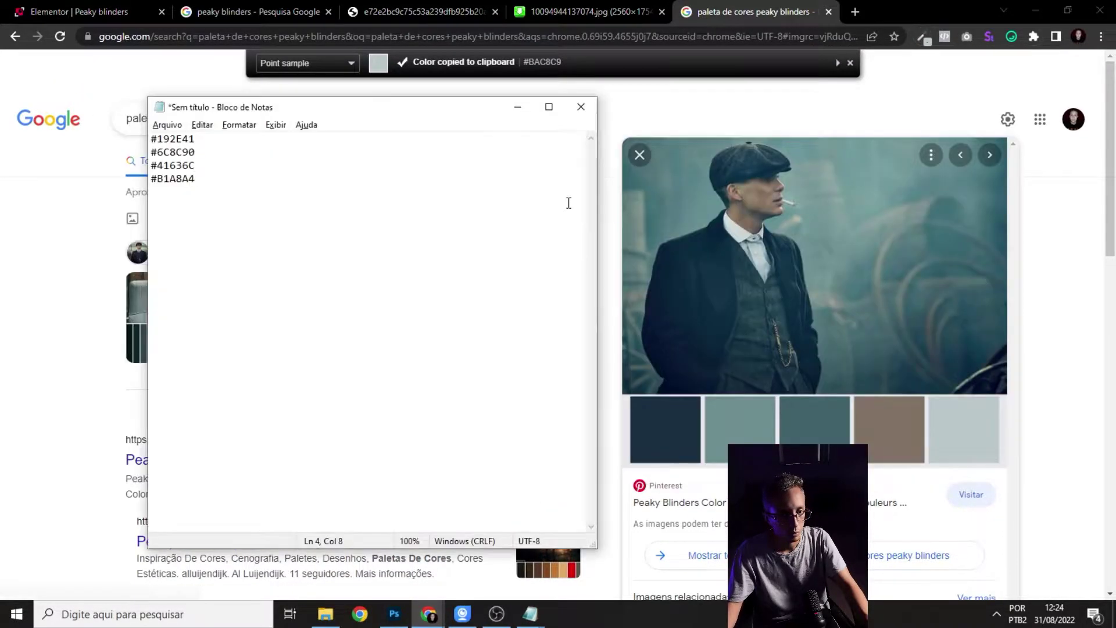
{"action": "key", "text": "ctrl+v"}
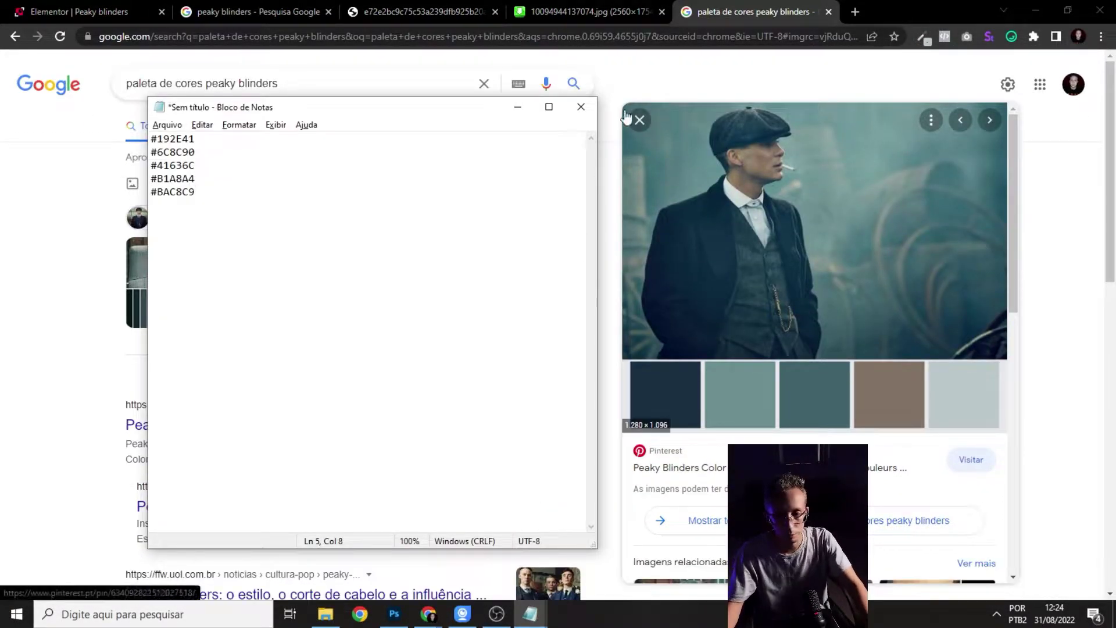
- Return to the Elementor page, show the editing panel again and open the headline's style settings
{"action": "left_click", "coordinate": [825, 96]}
{"action": "left_click", "coordinate": [587, 12]}
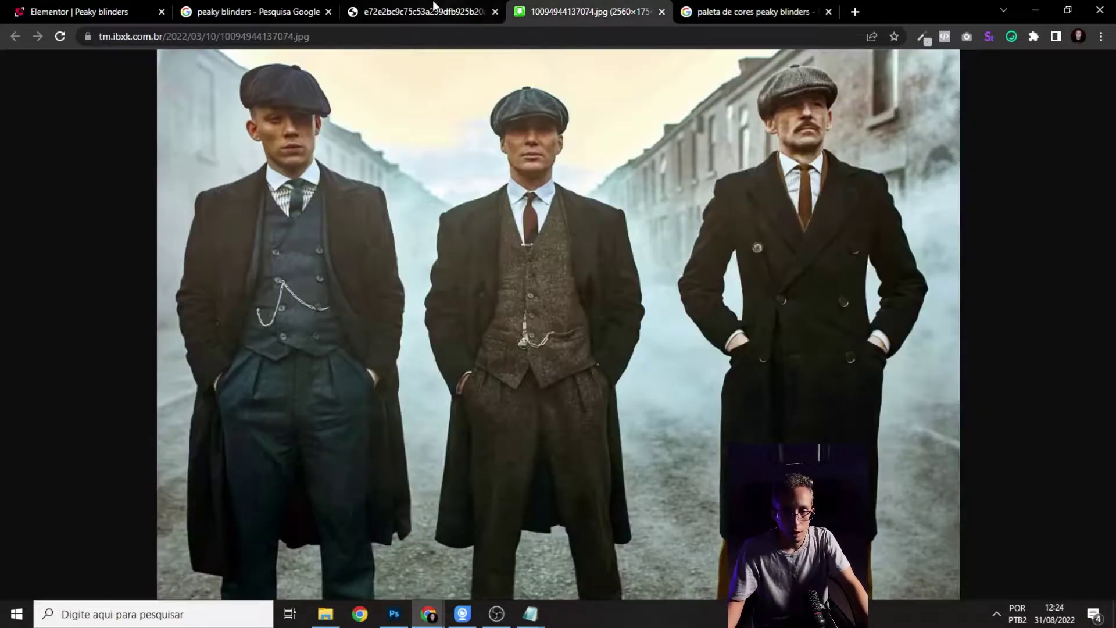
{"action": "left_click", "coordinate": [295, 4]}
{"action": "left_click", "coordinate": [97, 7]}
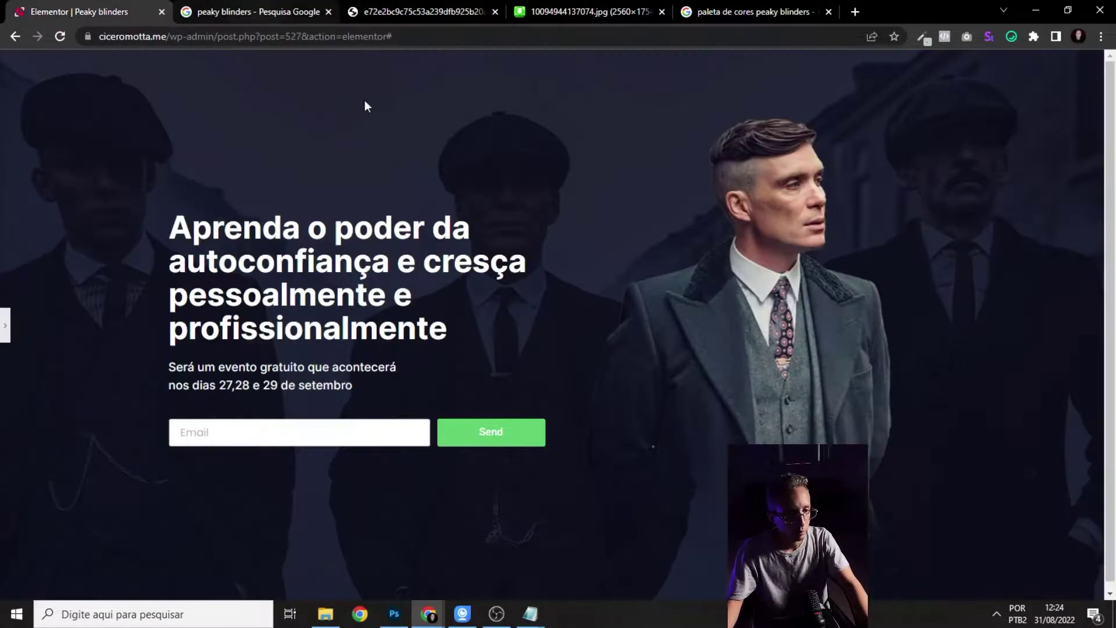
{"action": "left_click", "coordinate": [5, 327]}
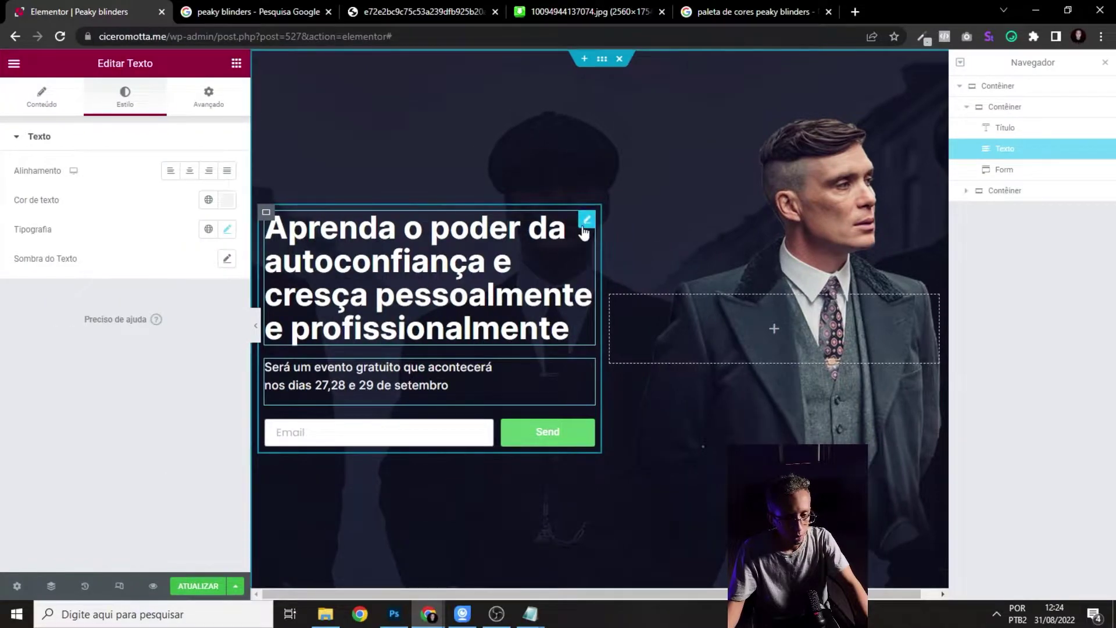
{"action": "left_click", "coordinate": [585, 223]}
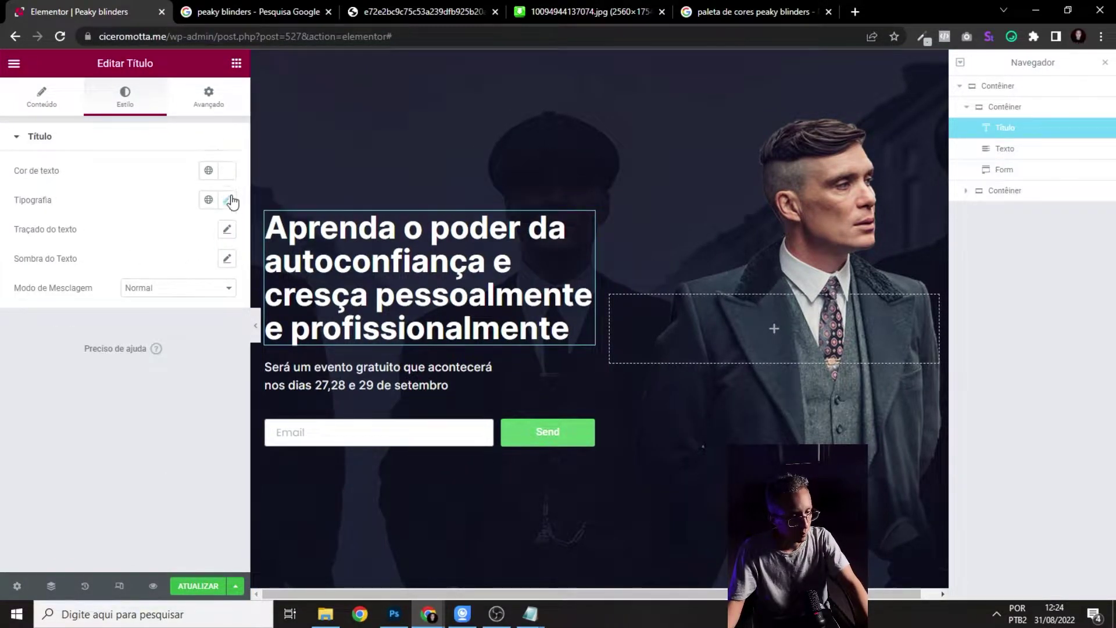
- Try the noted palette color #192E41 as the headline's text color
{"action": "left_click", "coordinate": [227, 173]}
{"action": "mouse_move", "coordinate": [530, 614]}
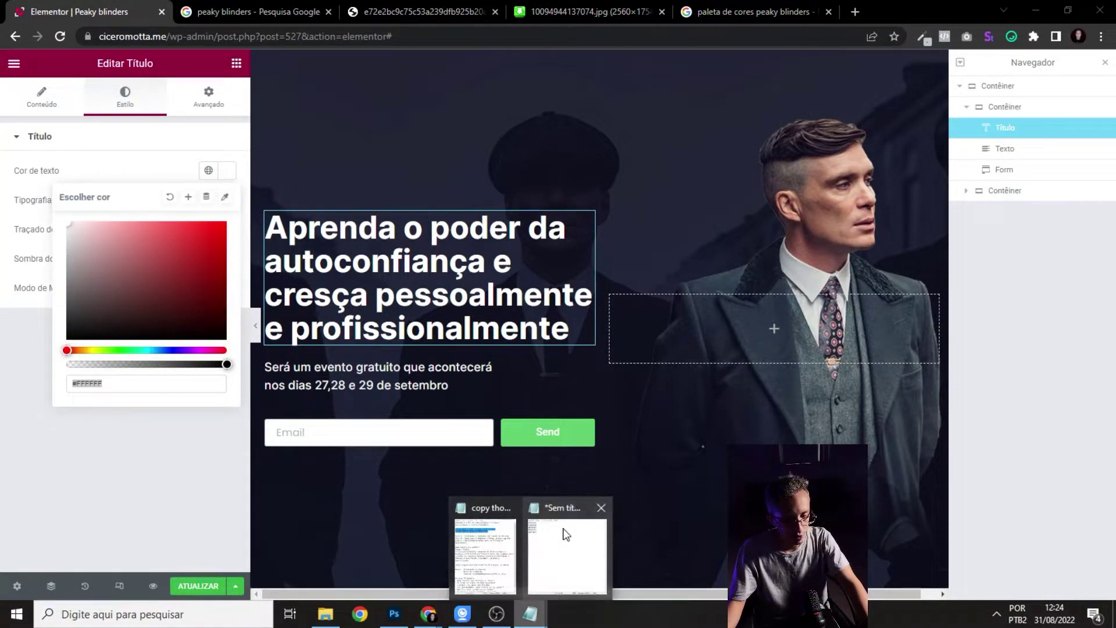
{"action": "left_click", "coordinate": [562, 531]}
{"action": "left_click_drag", "start_coordinate": [317, 109], "coordinate": [667, 109]}
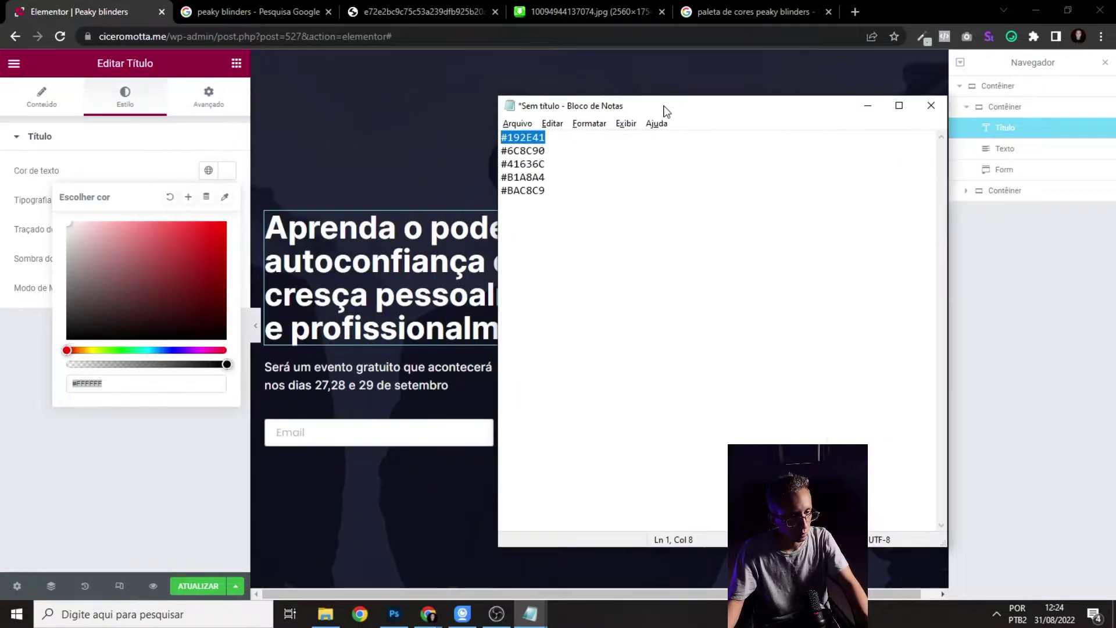
{"action": "left_click", "coordinate": [120, 388]}
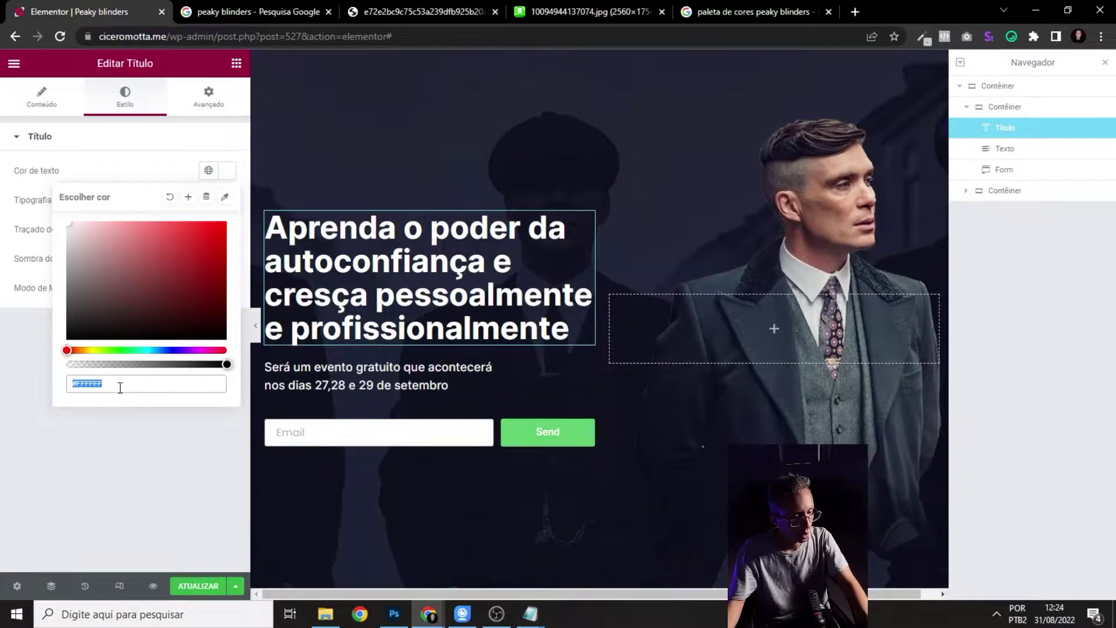
{"action": "key", "text": "ctrl+v"}
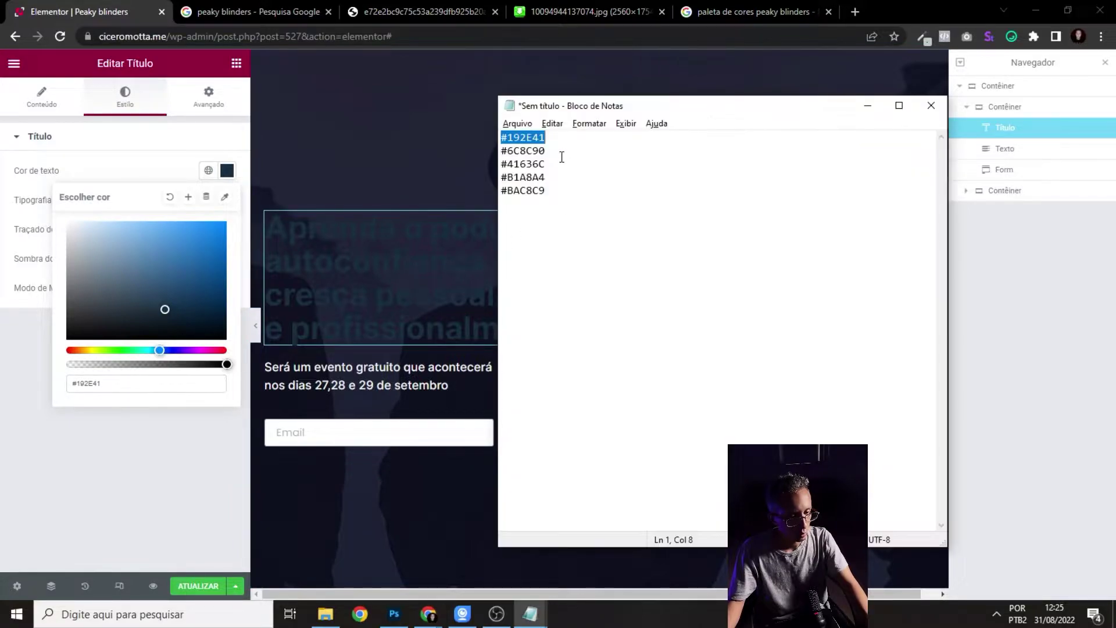
- Copy #6C8C90 from the note and try it as the headline's text color
{"action": "double_click", "coordinate": [561, 153]}
{"action": "left_click", "coordinate": [227, 170]}
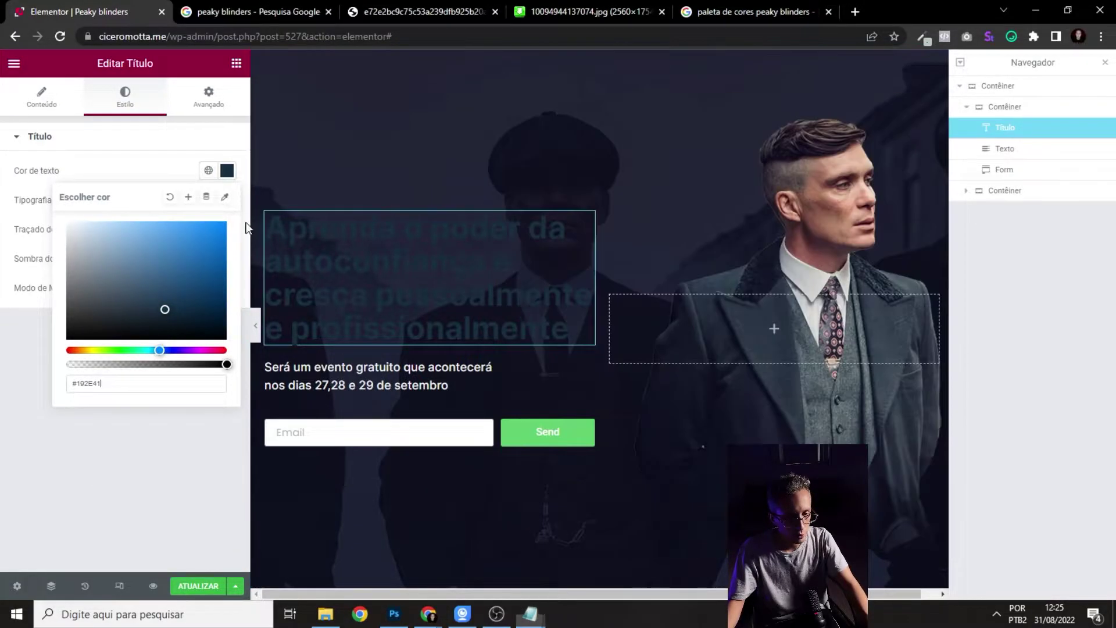
{"action": "left_click", "coordinate": [228, 170]}
{"action": "left_click", "coordinate": [229, 173]}
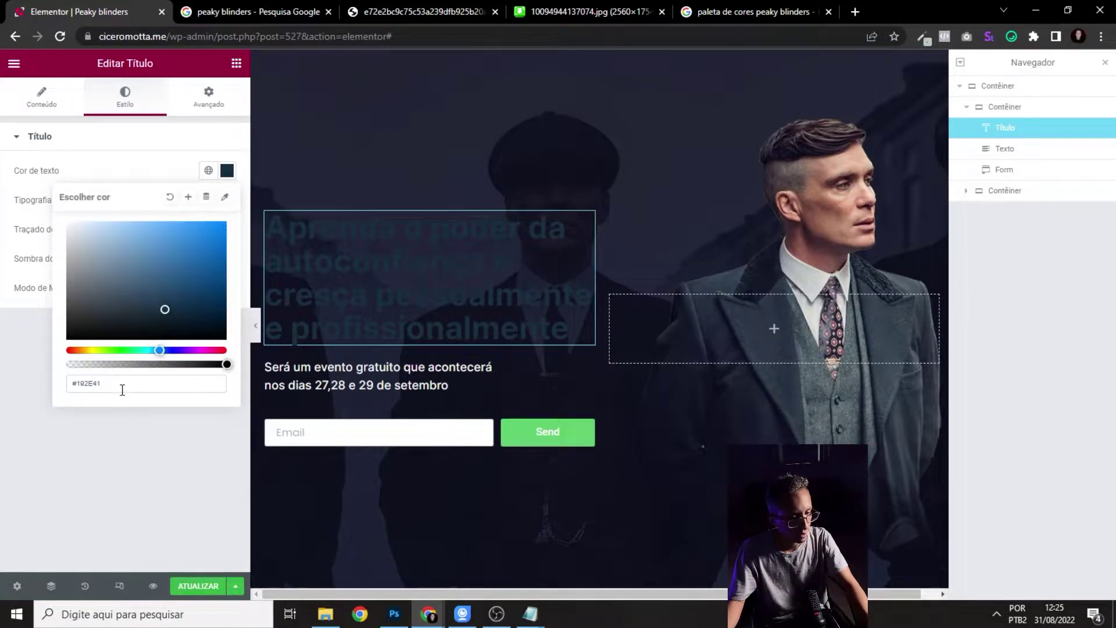
{"action": "key", "text": "ctrl+v"}
- Copy #41636C from the note and try it as the headline's text color
{"action": "key", "text": "alt+Tab"}
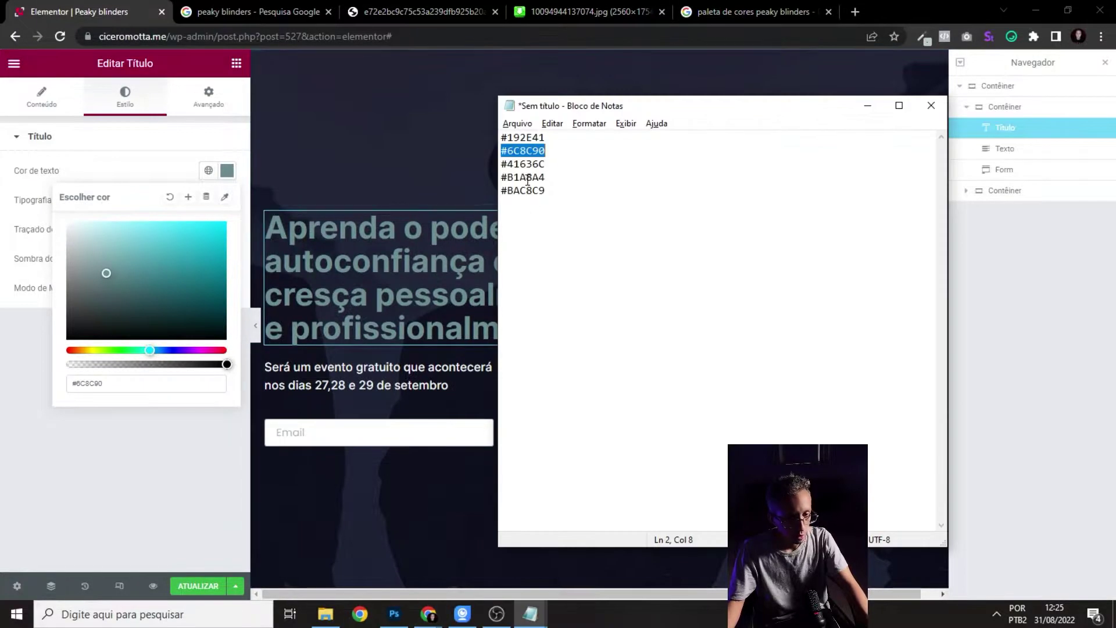
{"action": "key", "text": "alt+Tab"}
{"action": "left_click", "coordinate": [227, 170]}
{"action": "left_click", "coordinate": [227, 170]}
{"action": "key", "text": "ctrl+v"}
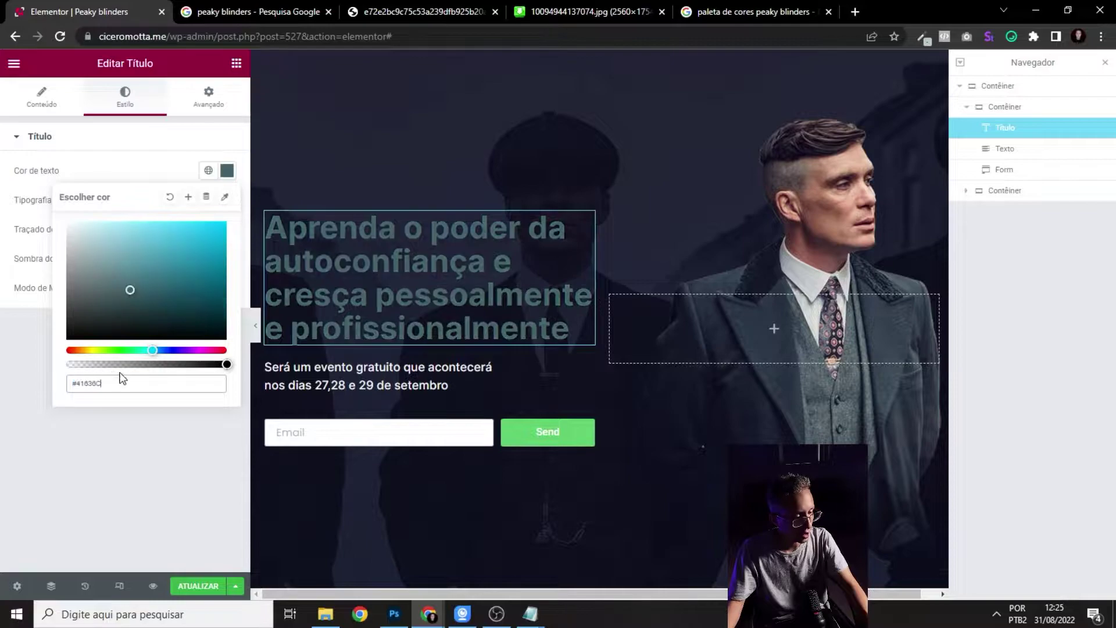
- Copy #B1A8A4 from the note and try it as the headline's text color
{"action": "key", "text": "alt+Tab"}
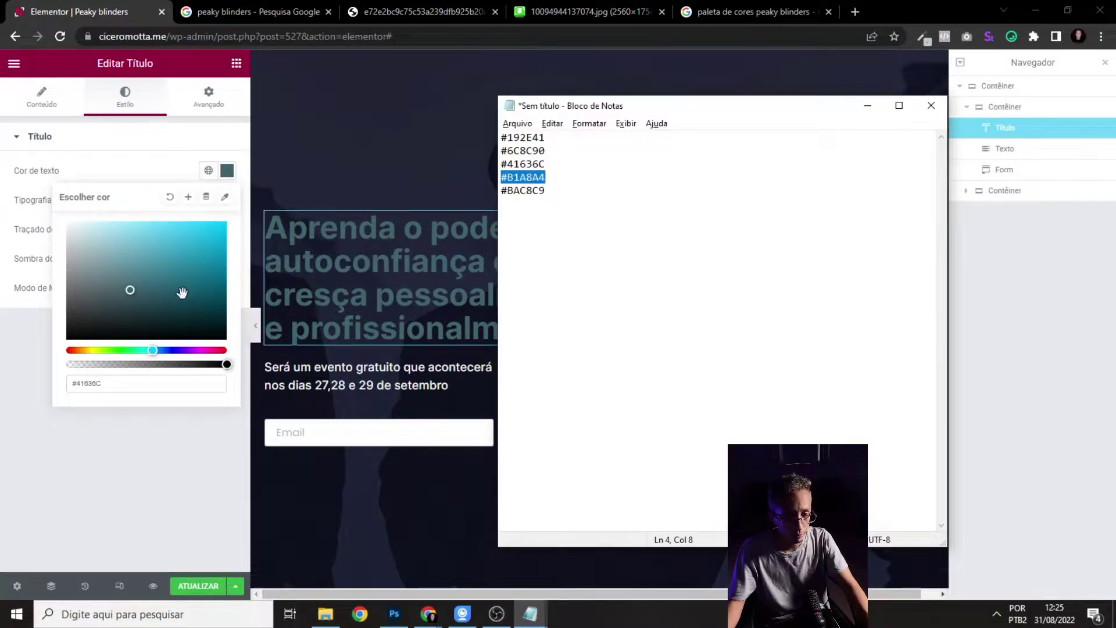
{"action": "key", "text": "alt+Tab"}
{"action": "key", "text": "ctrl+v"}
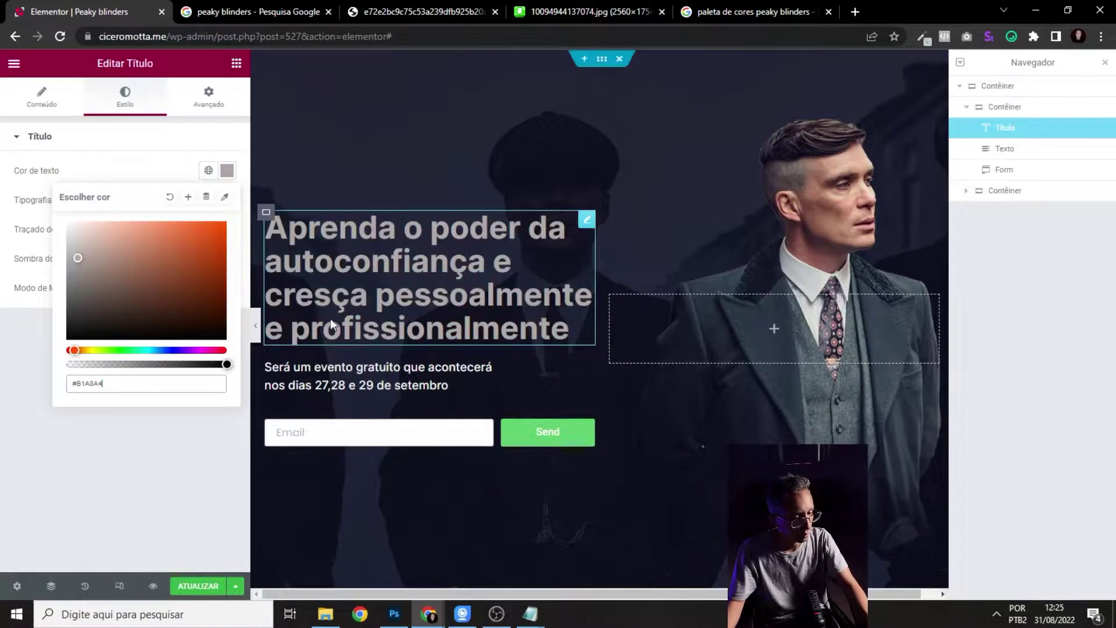
- Copy #BAC8C9 from the note and set it as the headline's text color
{"action": "key", "text": "alt+Tab"}
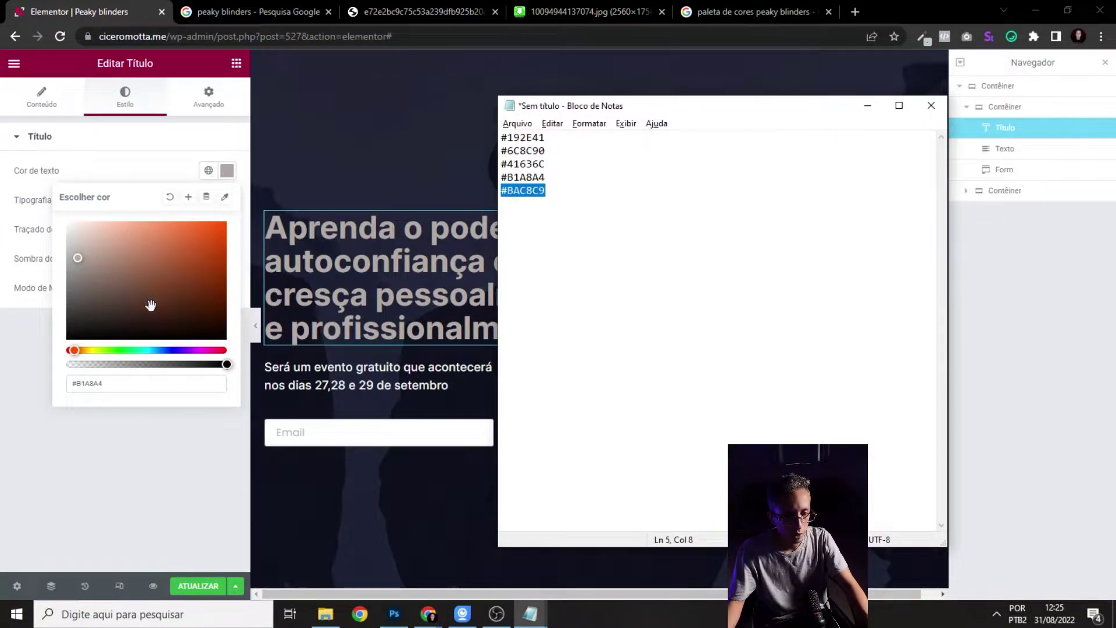
{"action": "key", "text": "alt+Tab"}
{"action": "left_click", "coordinate": [235, 169]}
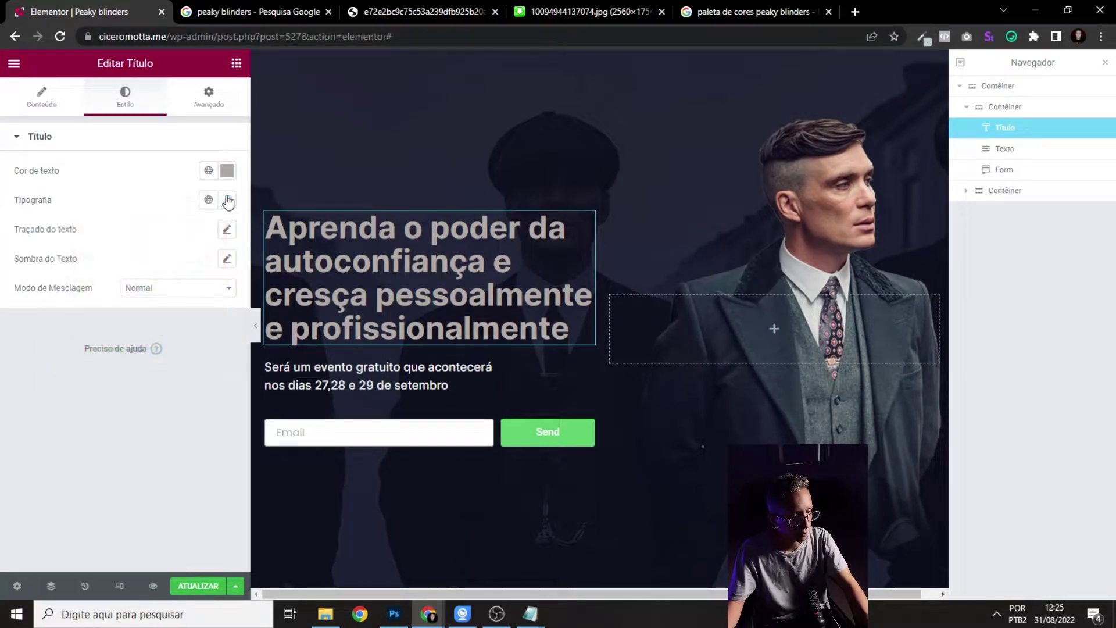
{"action": "left_click", "coordinate": [226, 170]}
{"action": "type", "text": "#BAC8C9"}
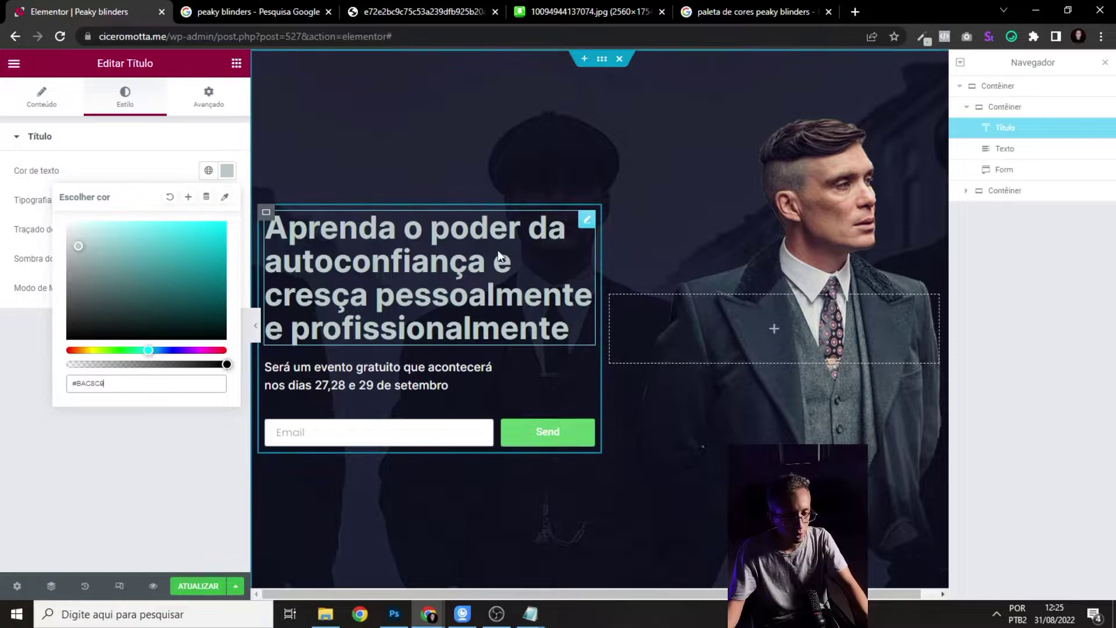
- Sample the light gold swatch #E5AE6B from the dark street-scene palette image in the palette search results
{"action": "left_click", "coordinate": [785, 6]}
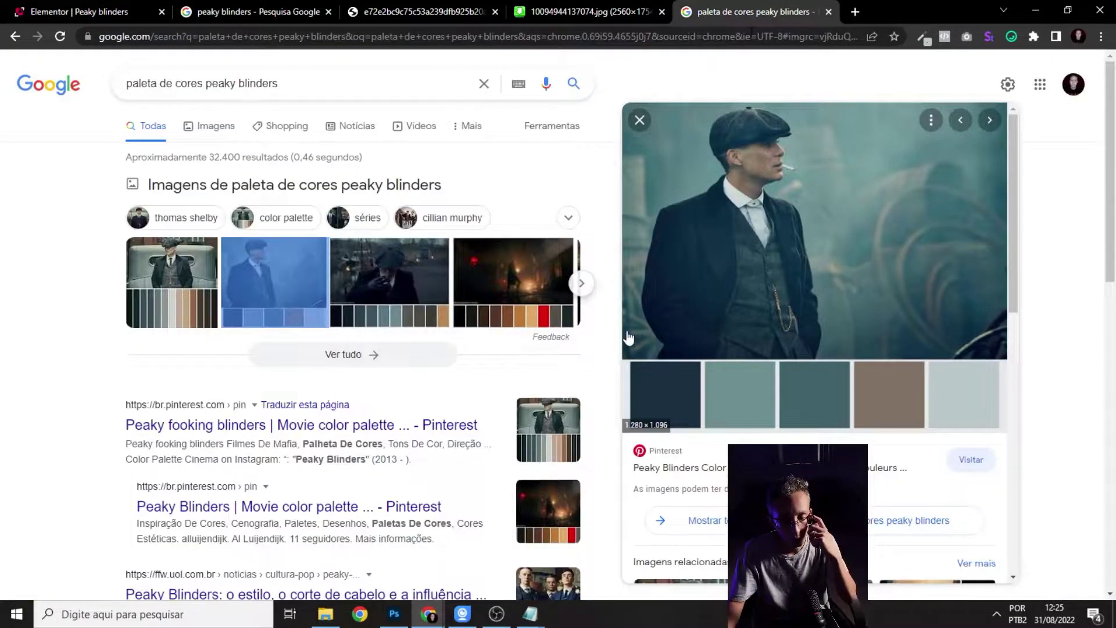
{"action": "left_click", "coordinate": [495, 279]}
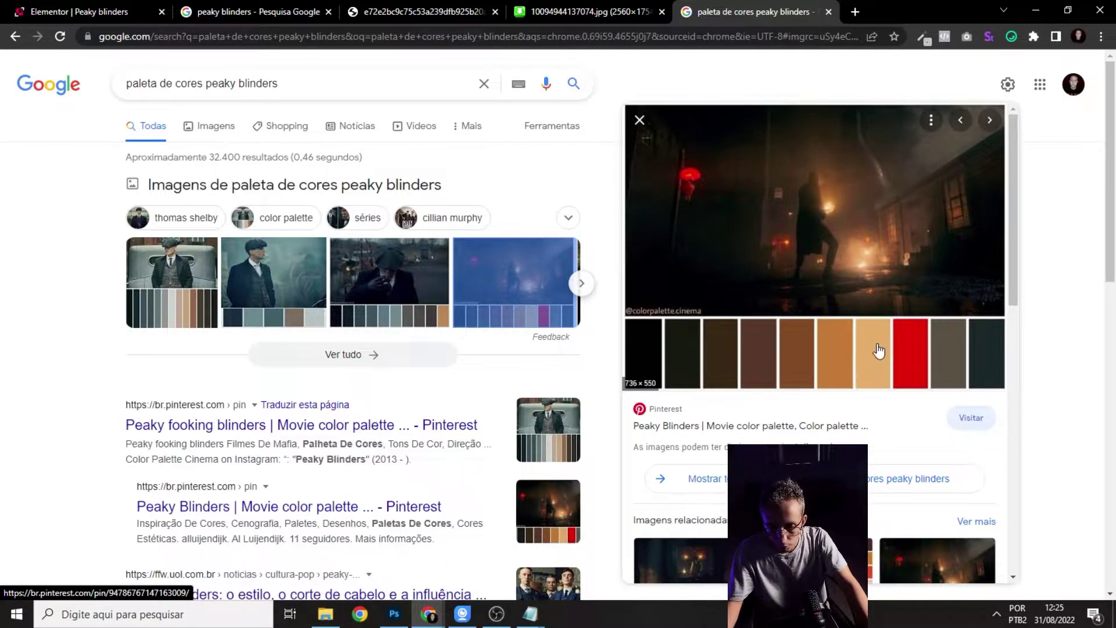
{"action": "left_click", "coordinate": [916, 40]}
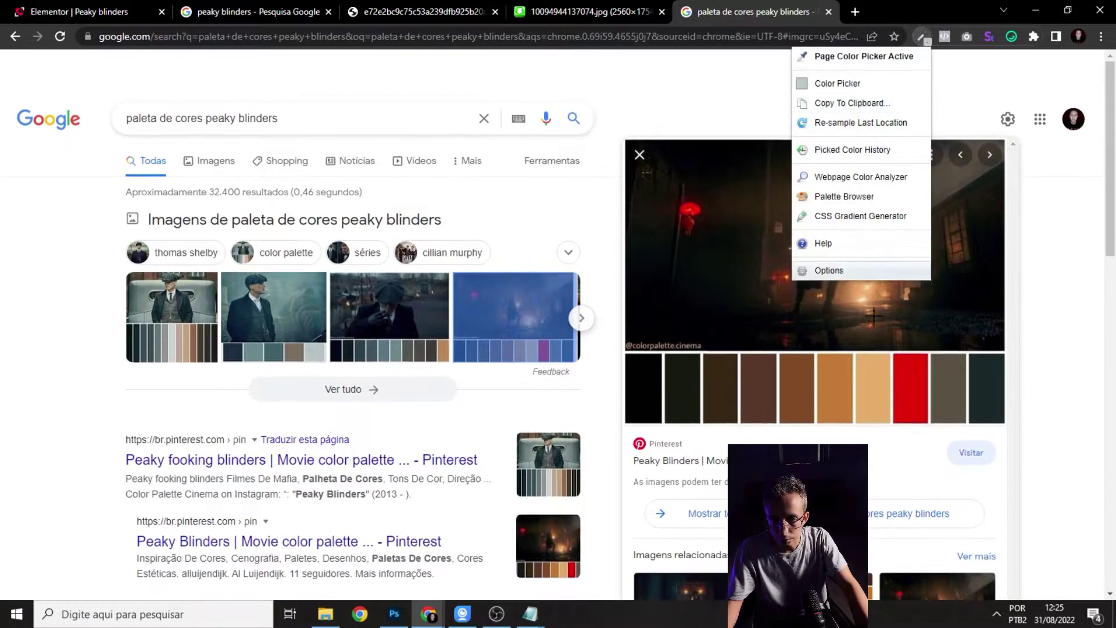
{"action": "left_click", "coordinate": [872, 393]}
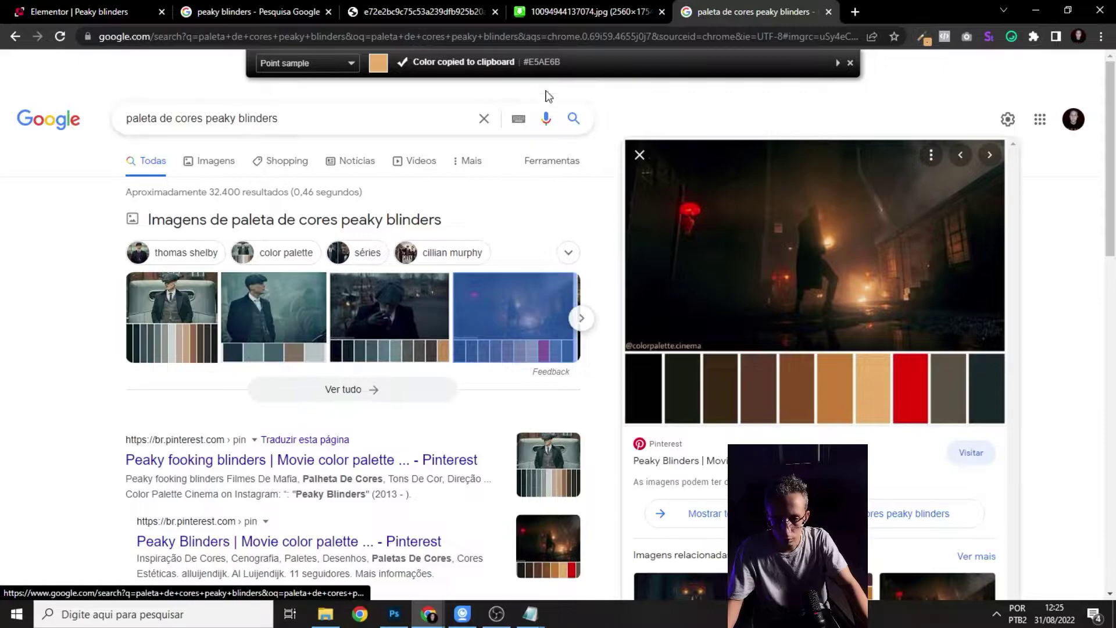
- Return to the page editor and set the headline's text color to the sampled #E5AE6B
{"action": "key", "text": "alt+Tab"}
{"action": "left_click", "coordinate": [374, 5]}
{"action": "left_click", "coordinate": [261, 10]}
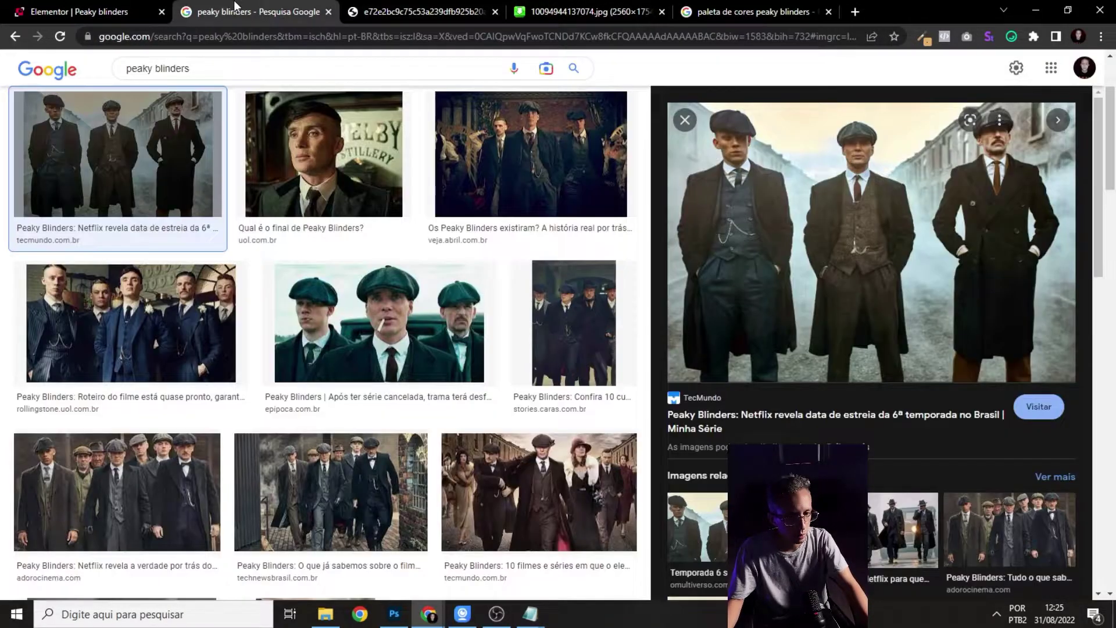
{"action": "left_click", "coordinate": [87, 11]}
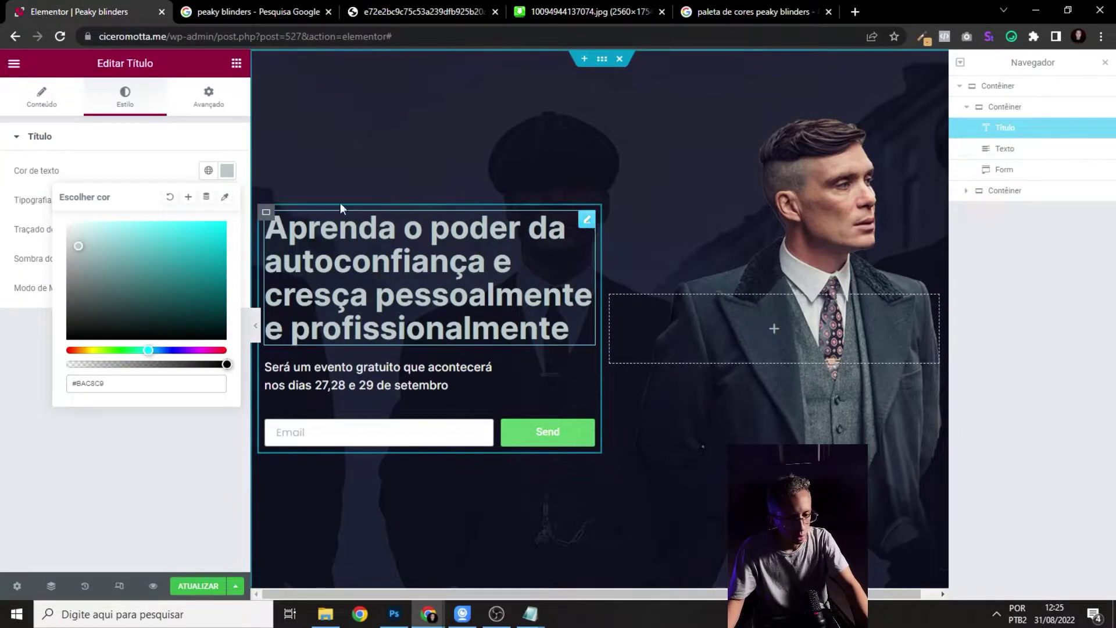
{"action": "left_click", "coordinate": [226, 170]}
{"action": "left_click", "coordinate": [227, 170]}
{"action": "key", "text": "ctrl+v"}
- Look at the color codes in the untitled note and preview the landing page at full width
{"action": "mouse_move", "coordinate": [534, 620]}
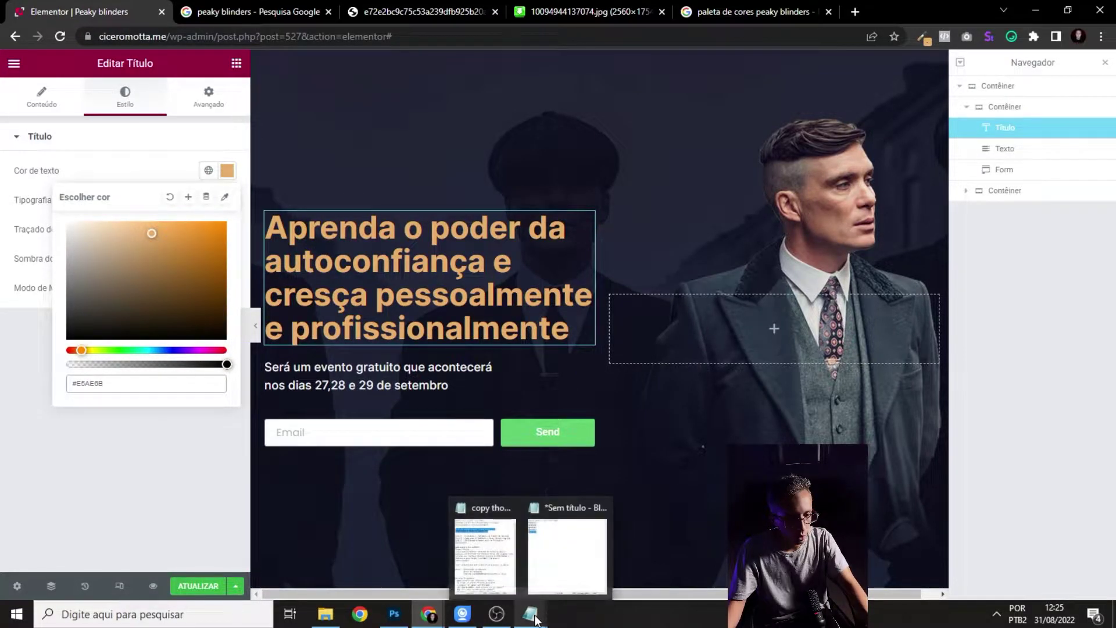
{"action": "left_click", "coordinate": [560, 574]}
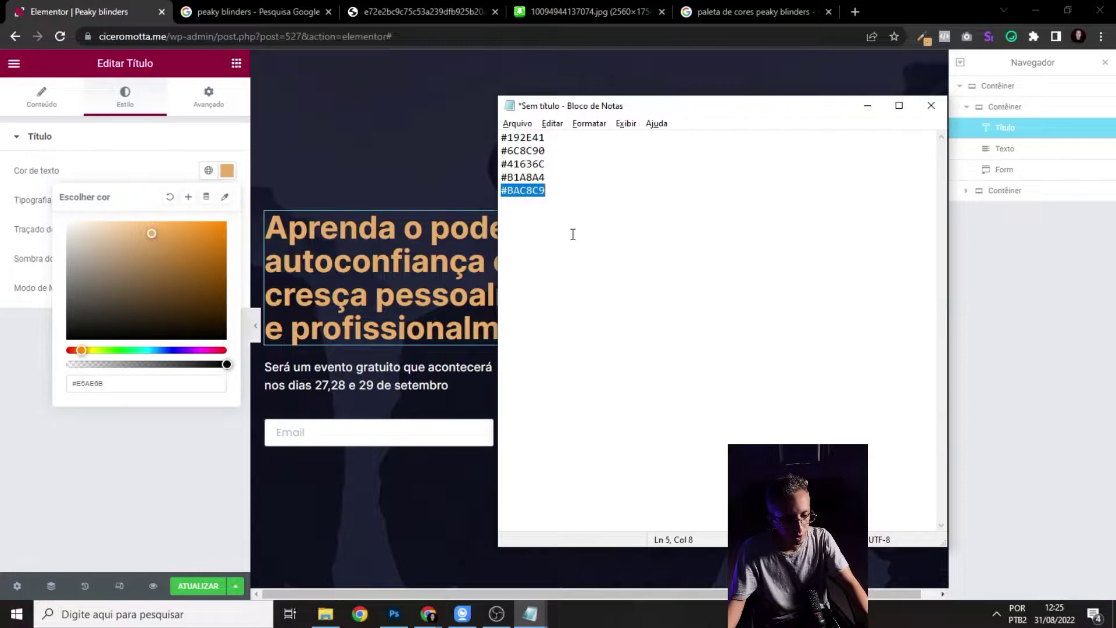
{"action": "left_click", "coordinate": [389, 236]}
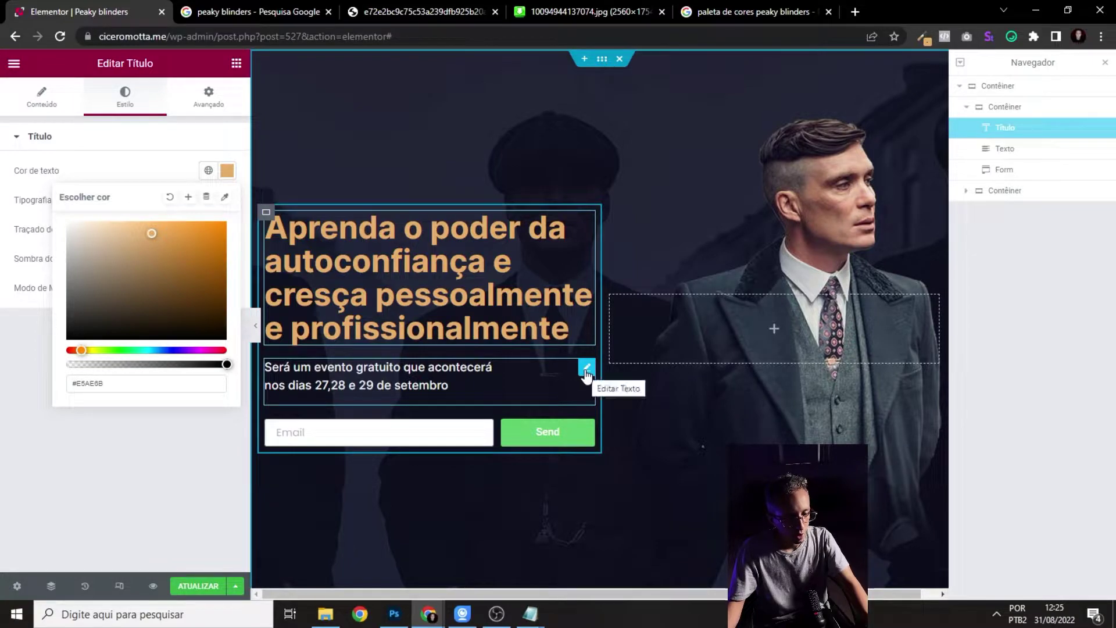
{"action": "left_click", "coordinate": [256, 325]}
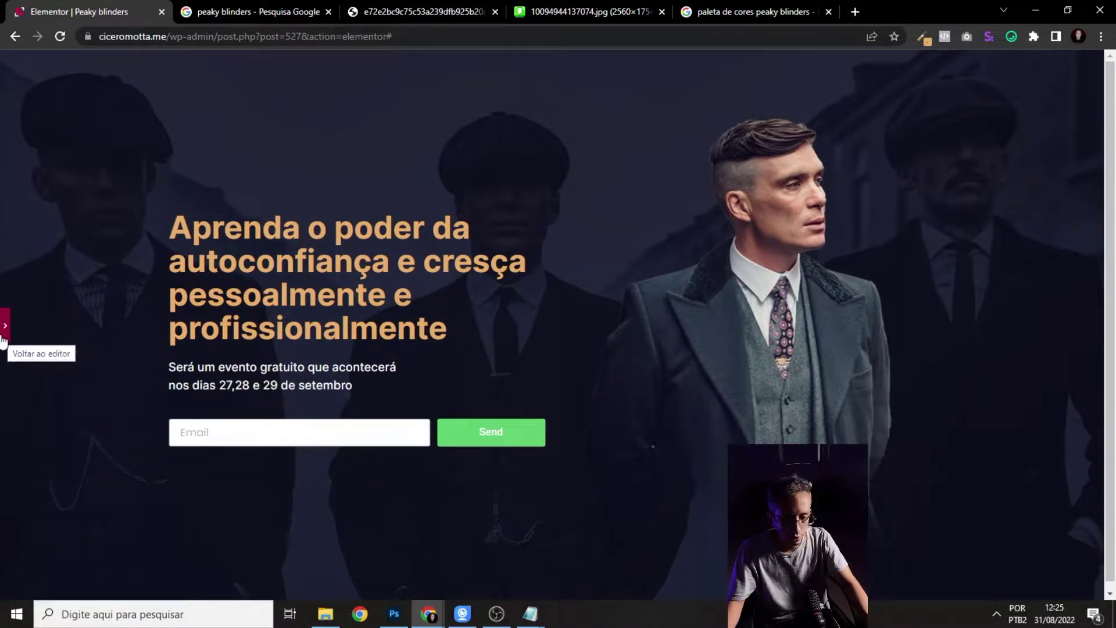
{"action": "left_click", "coordinate": [5, 326]}
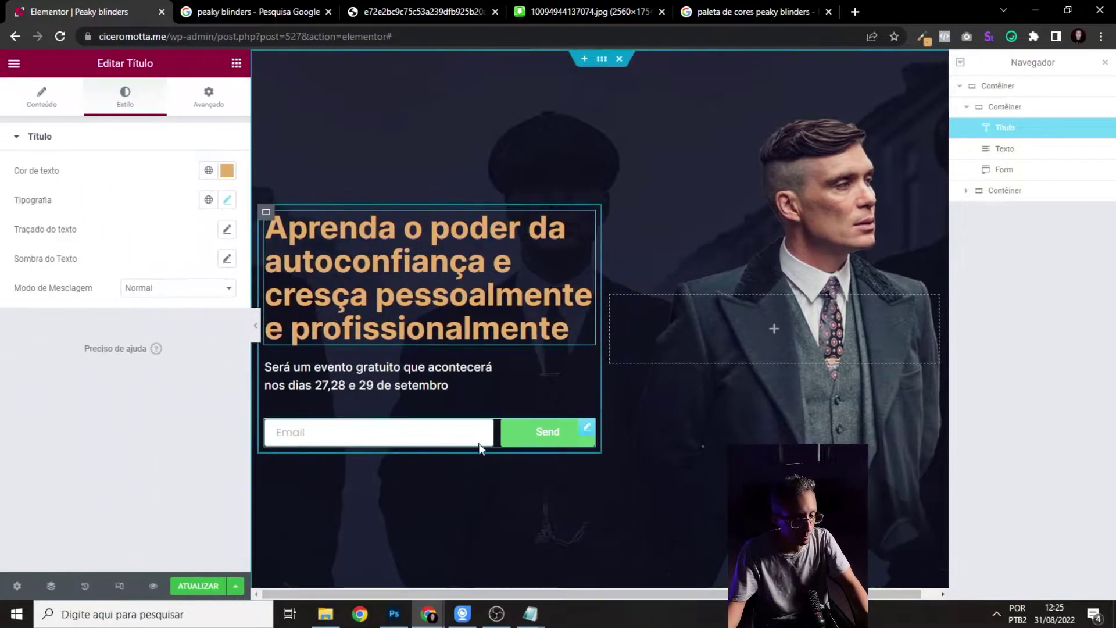
- Set the form's input size to Medium
{"action": "left_click", "coordinate": [586, 430]}
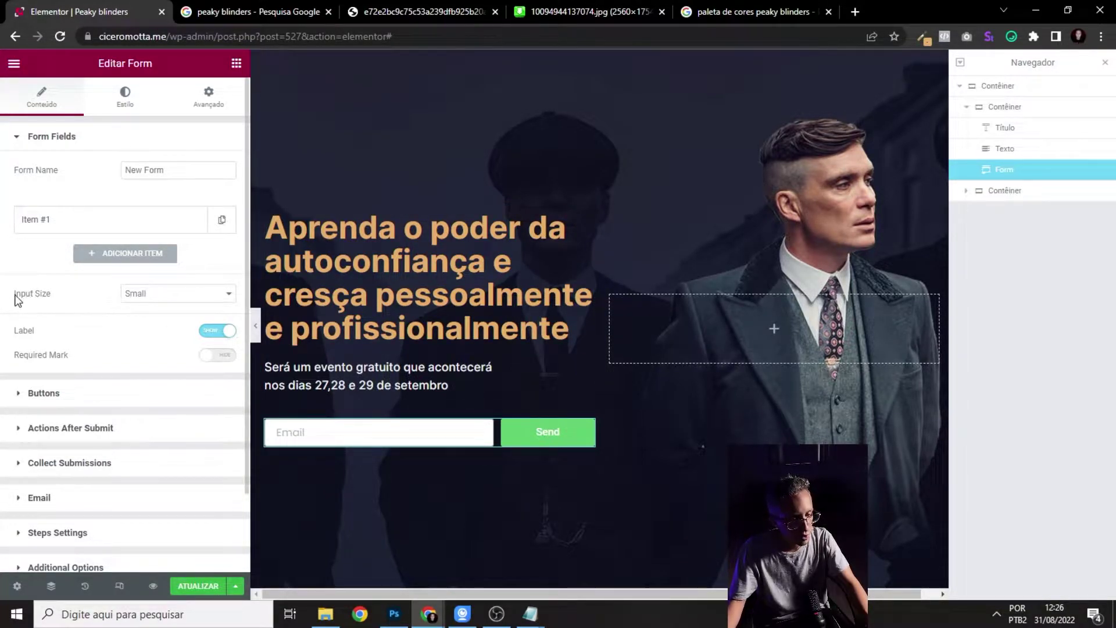
{"action": "left_click", "coordinate": [150, 297]}
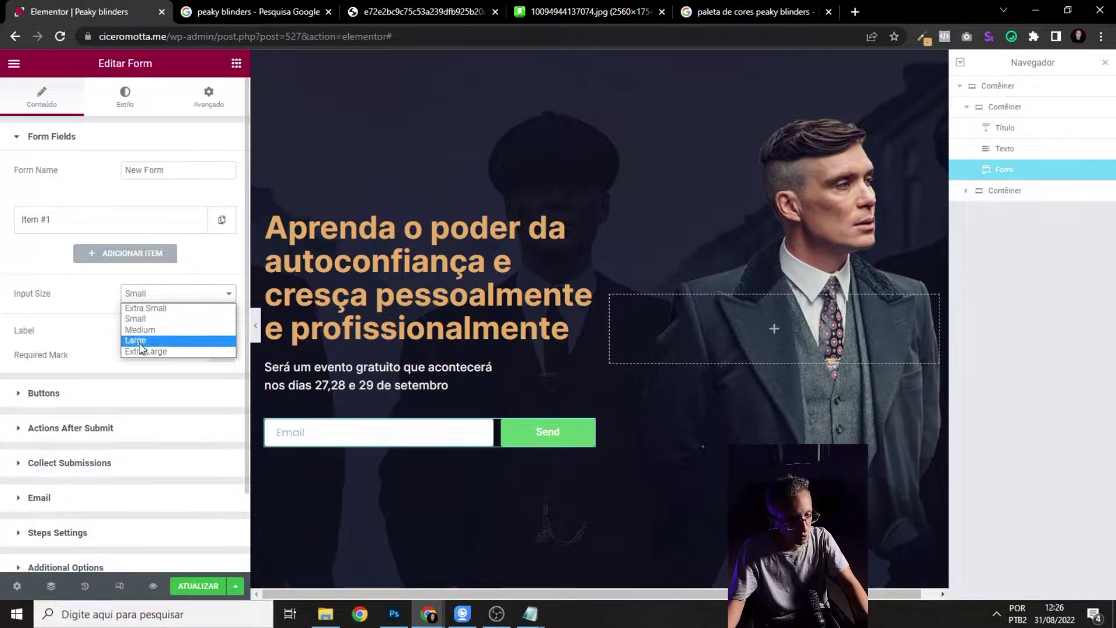
{"action": "left_click", "coordinate": [142, 347]}
{"action": "left_click", "coordinate": [149, 294]}
{"action": "left_click", "coordinate": [145, 335]}
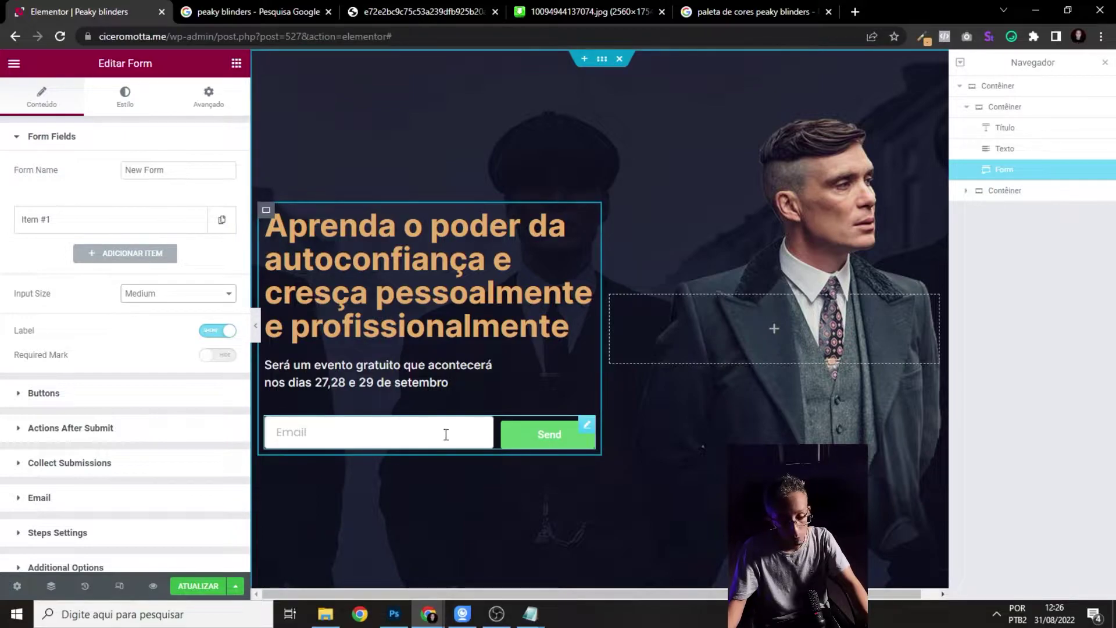
- Set the form's button size to Medium and change the submit text to "Confirmar"
{"action": "left_click", "coordinate": [51, 398]}
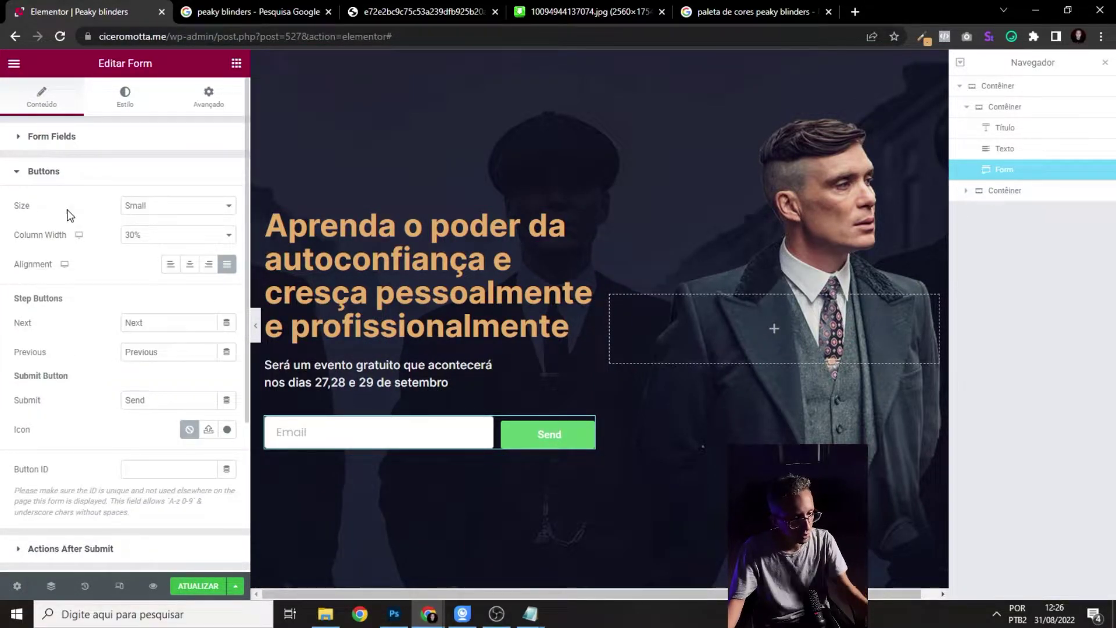
{"action": "left_click", "coordinate": [174, 205]}
{"action": "left_click", "coordinate": [142, 243]}
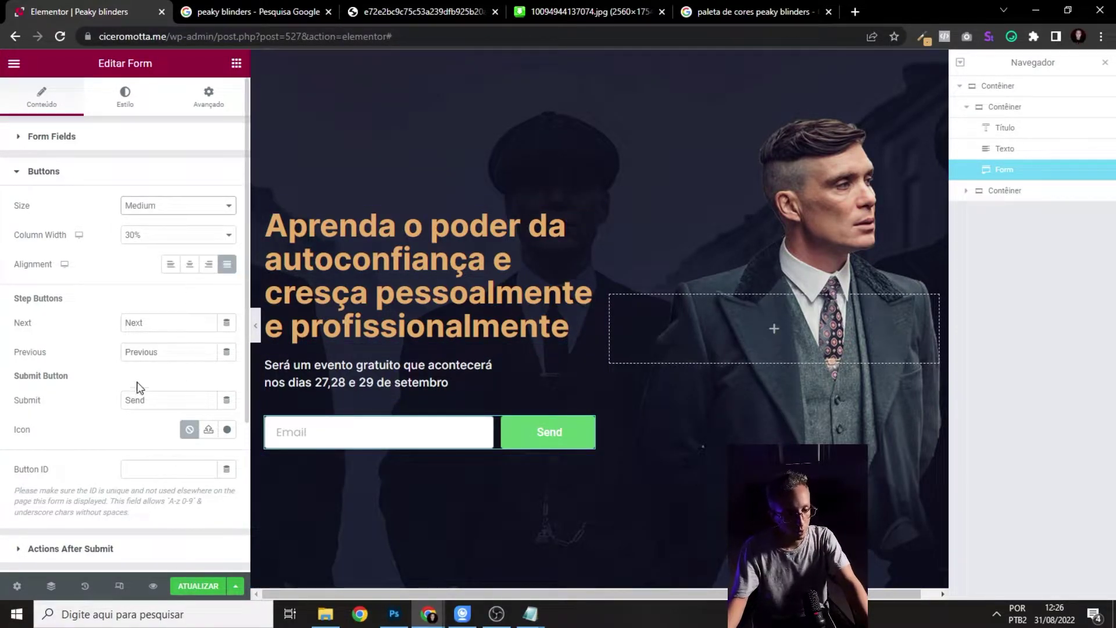
{"action": "double_click", "coordinate": [144, 394]}
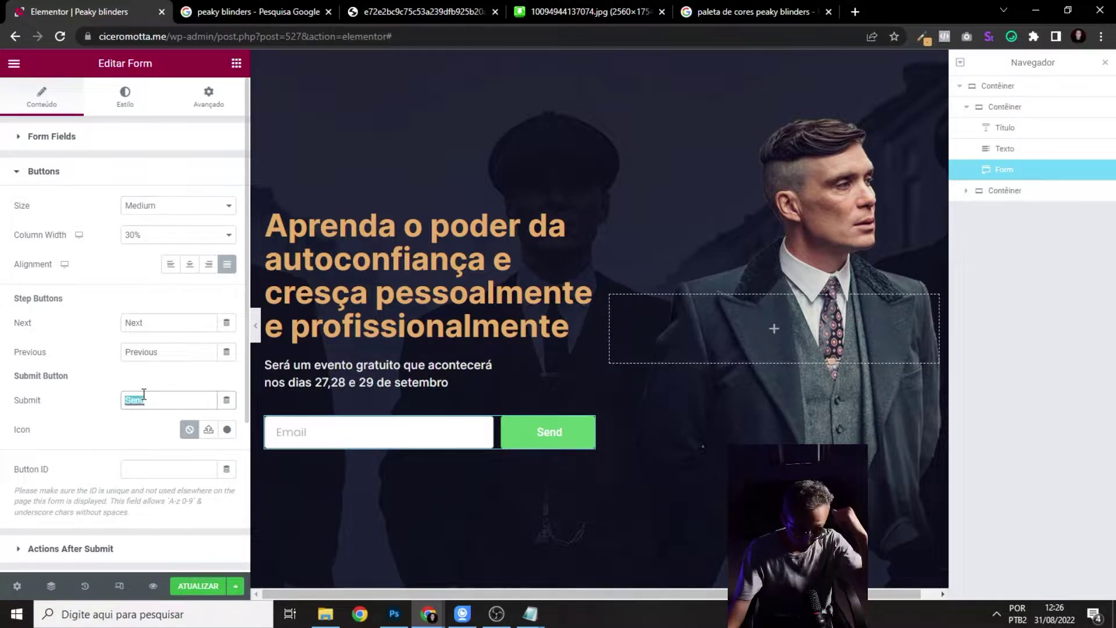
{"action": "type", "text": "Confirmar"}
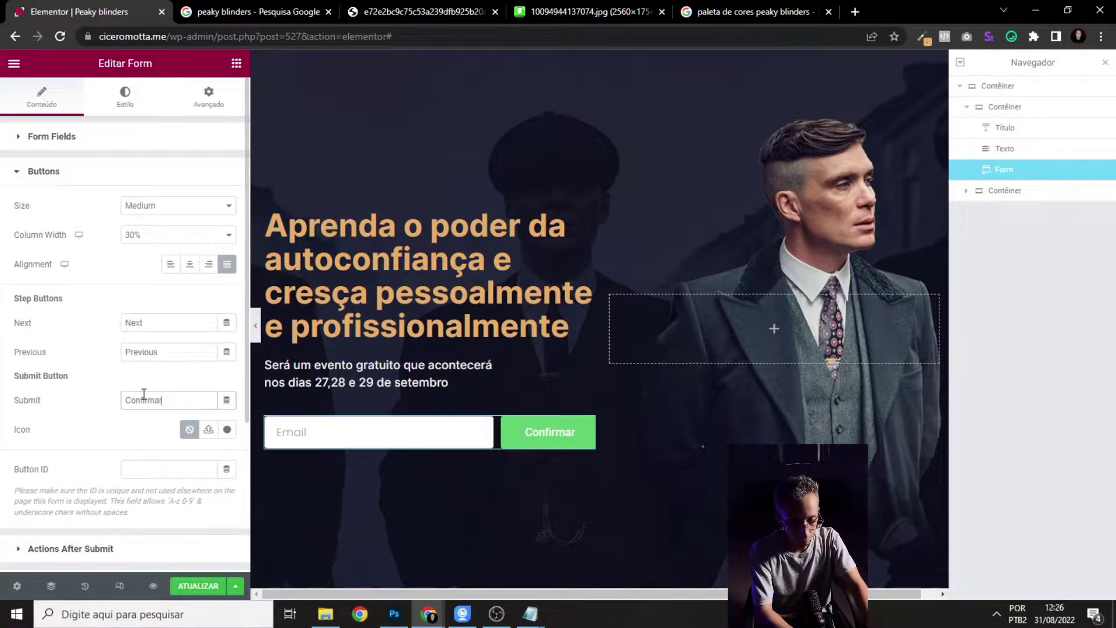
{"action": "left_click", "coordinate": [35, 171]}
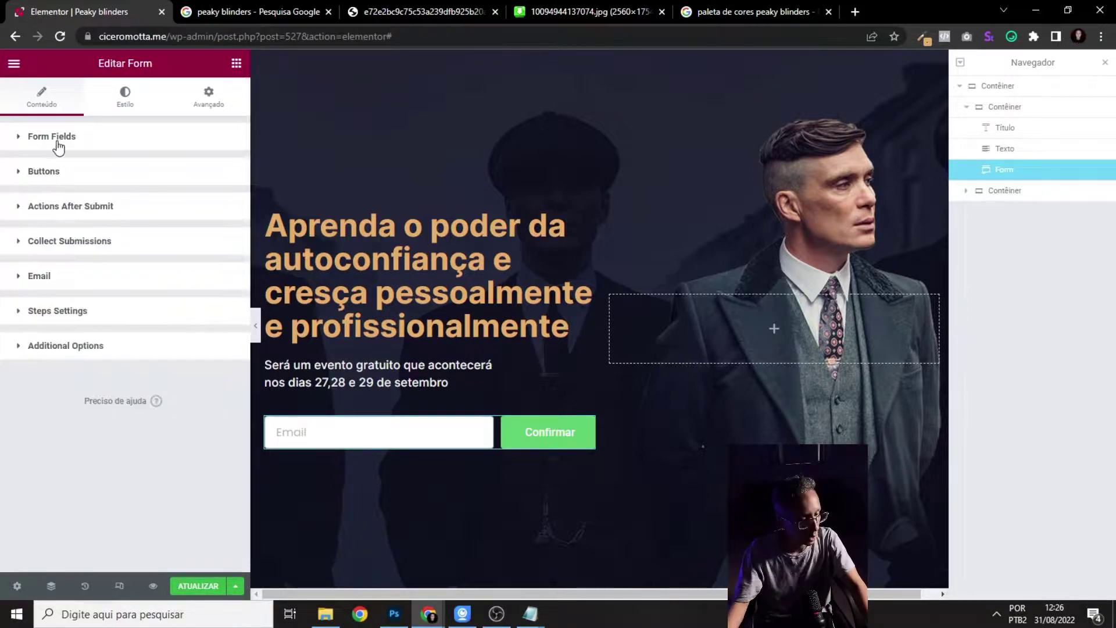
- Change the email field's placeholder to "Digite seu melhor e-mail"
{"action": "left_click", "coordinate": [52, 138]}
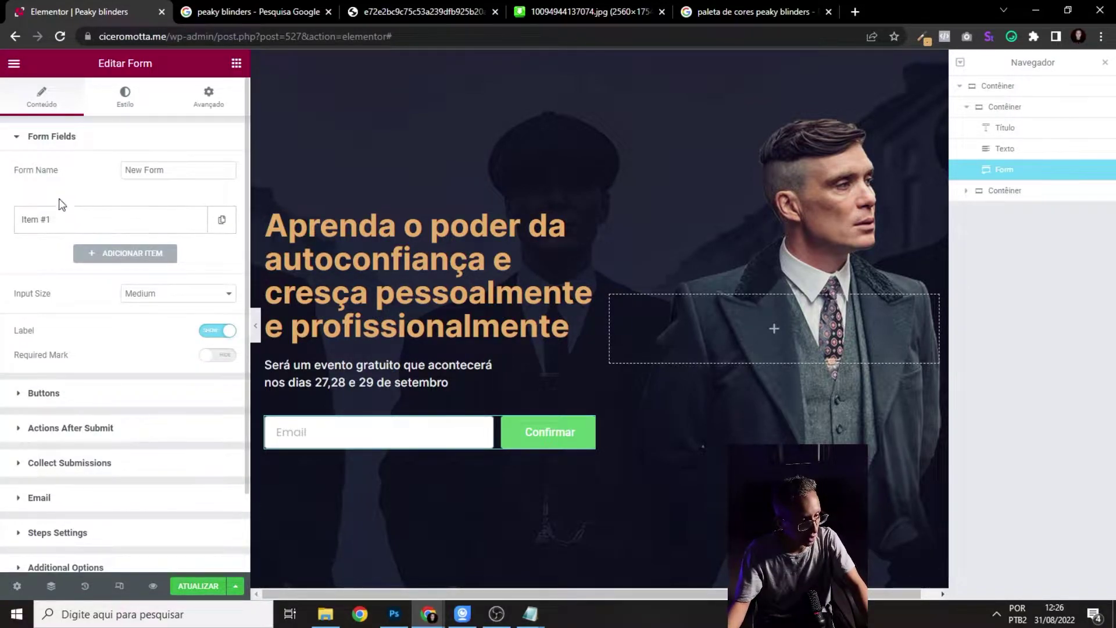
{"action": "left_click", "coordinate": [48, 227]}
{"action": "left_click", "coordinate": [143, 332]}
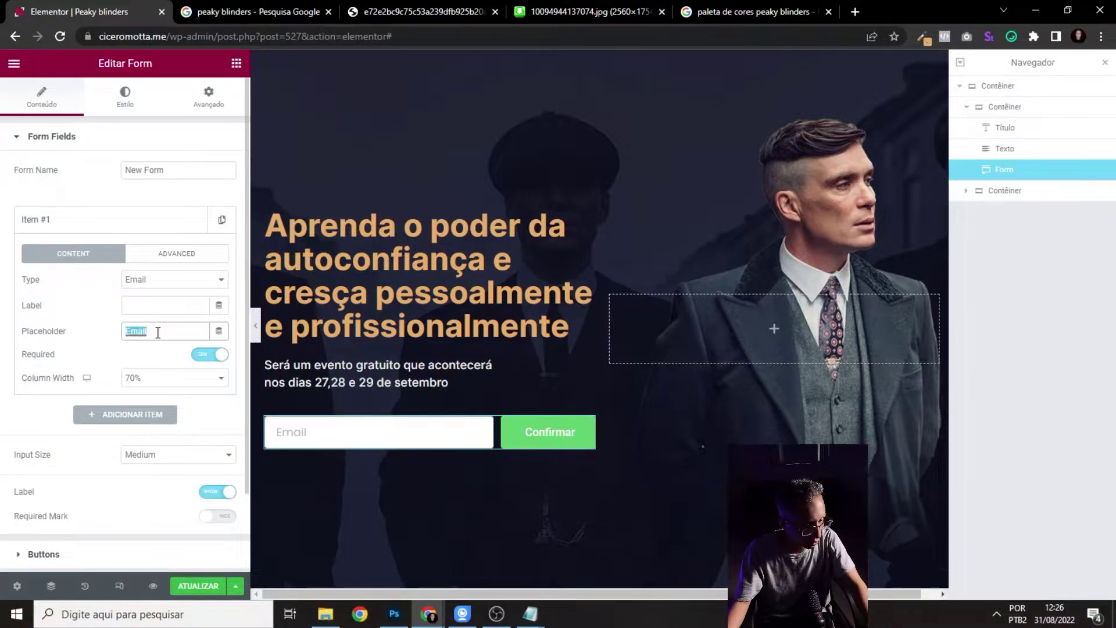
{"action": "type", "text": "Digi"}
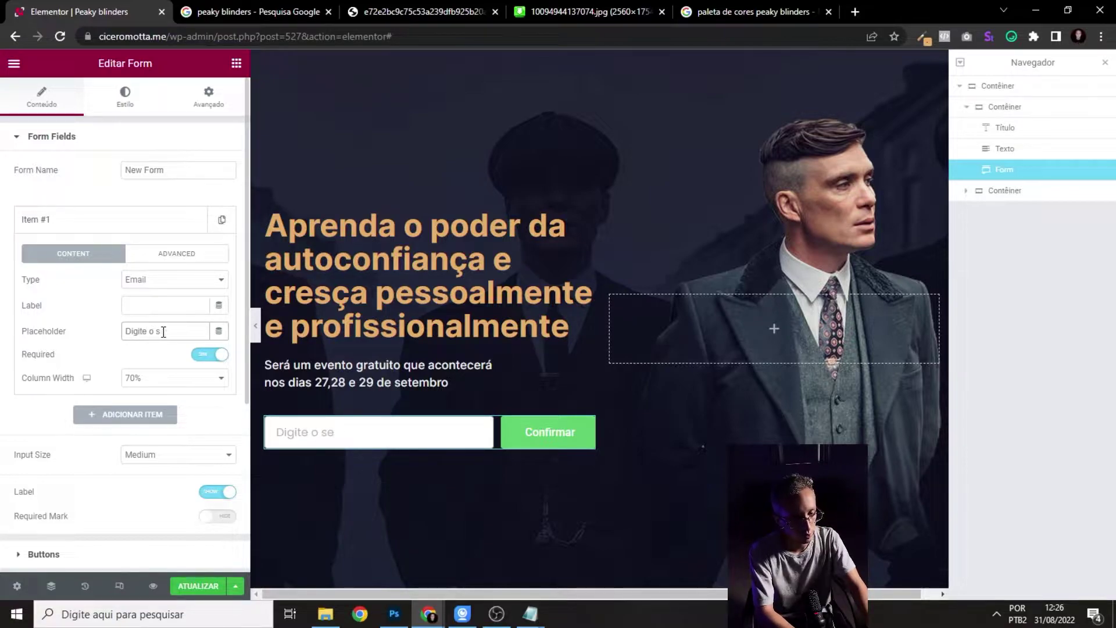
{"action": "type", "text": "te seu melhor e-mail"}
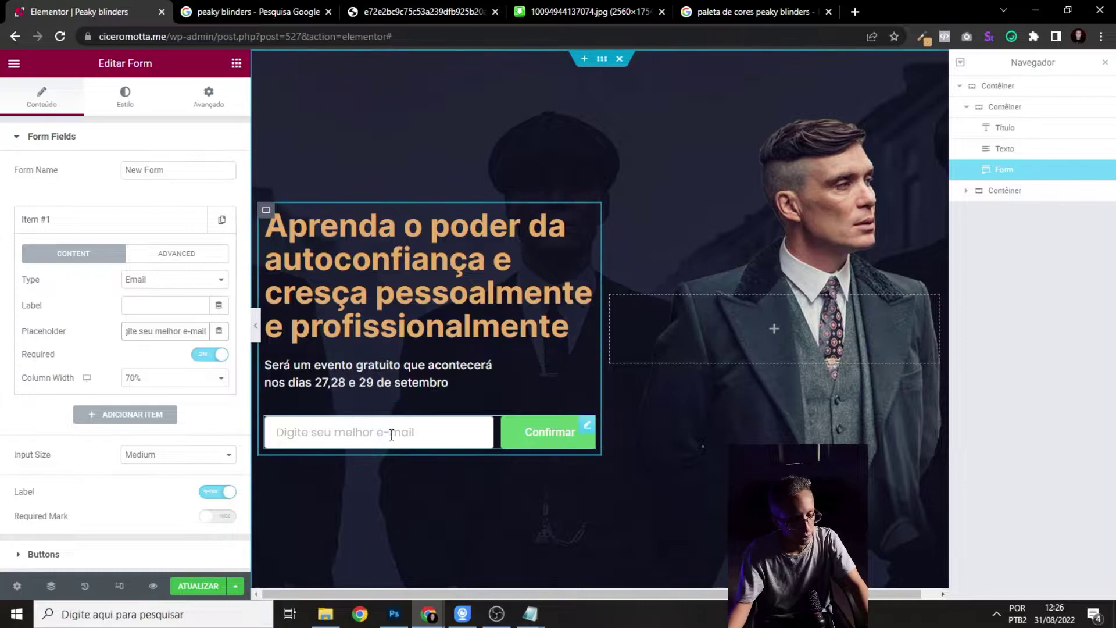
{"action": "left_click", "coordinate": [121, 106]}
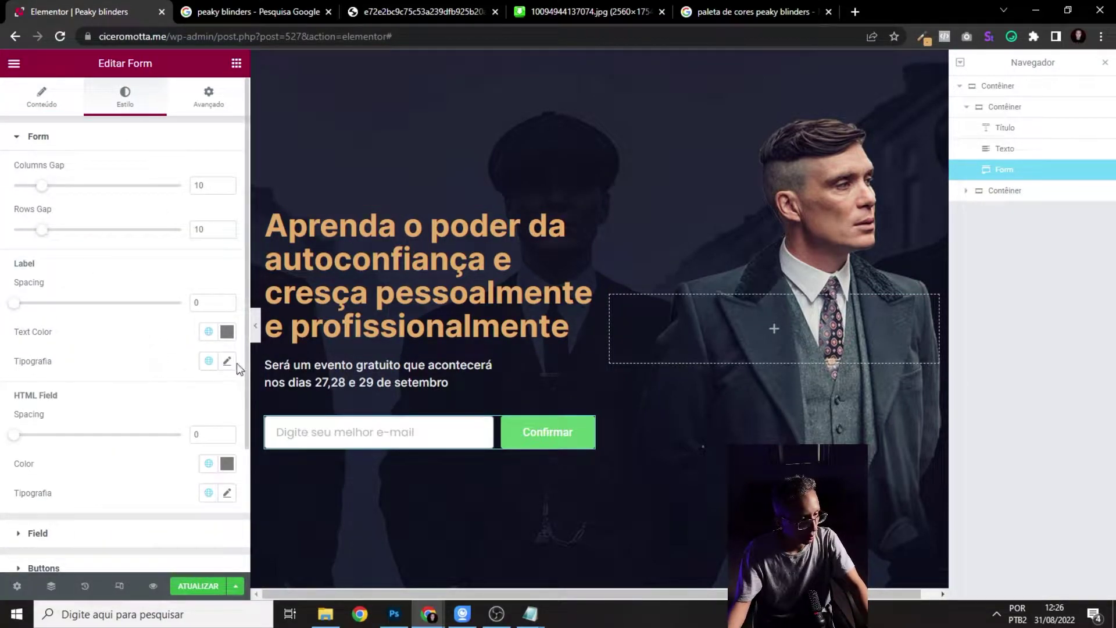
{"action": "scroll", "coordinate": [238, 369], "scroll_direction": "down", "scroll_amount": 2}
{"action": "left_click", "coordinate": [224, 423]}
{"action": "scroll", "coordinate": [178, 407], "scroll_direction": "down", "scroll_amount": 2}
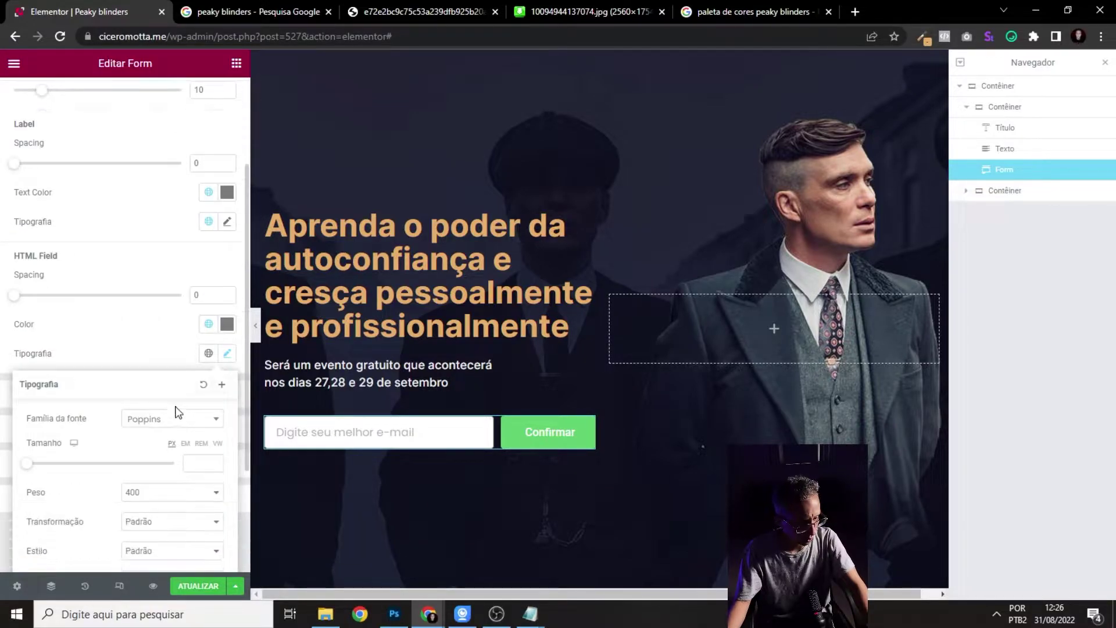
{"action": "scroll", "coordinate": [170, 366], "scroll_direction": "up", "scroll_amount": 5}
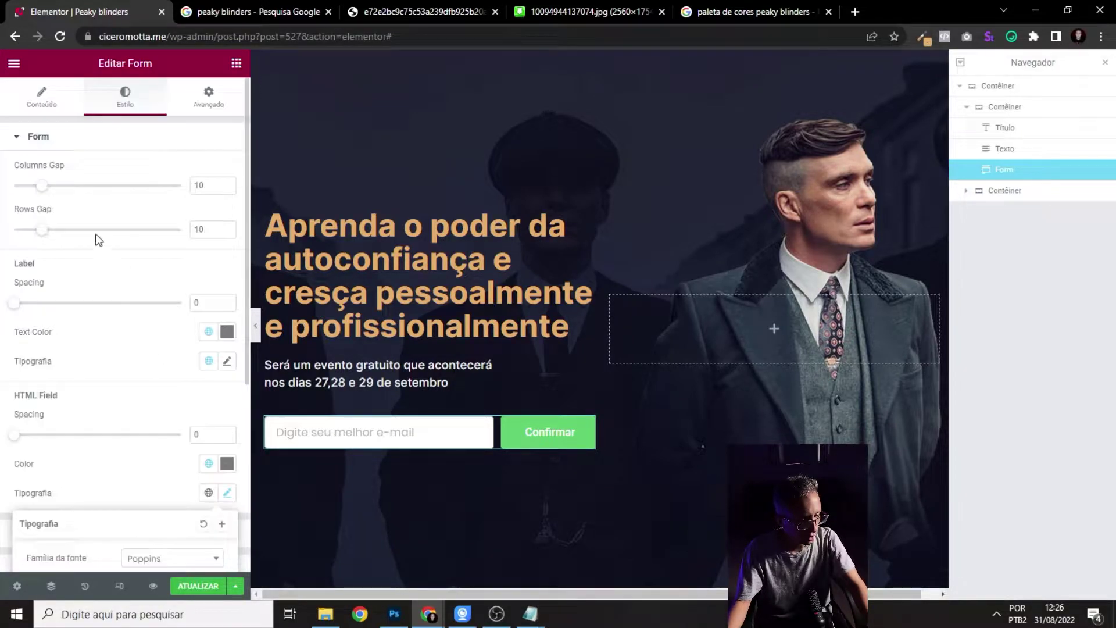
{"action": "left_click", "coordinate": [44, 105]}
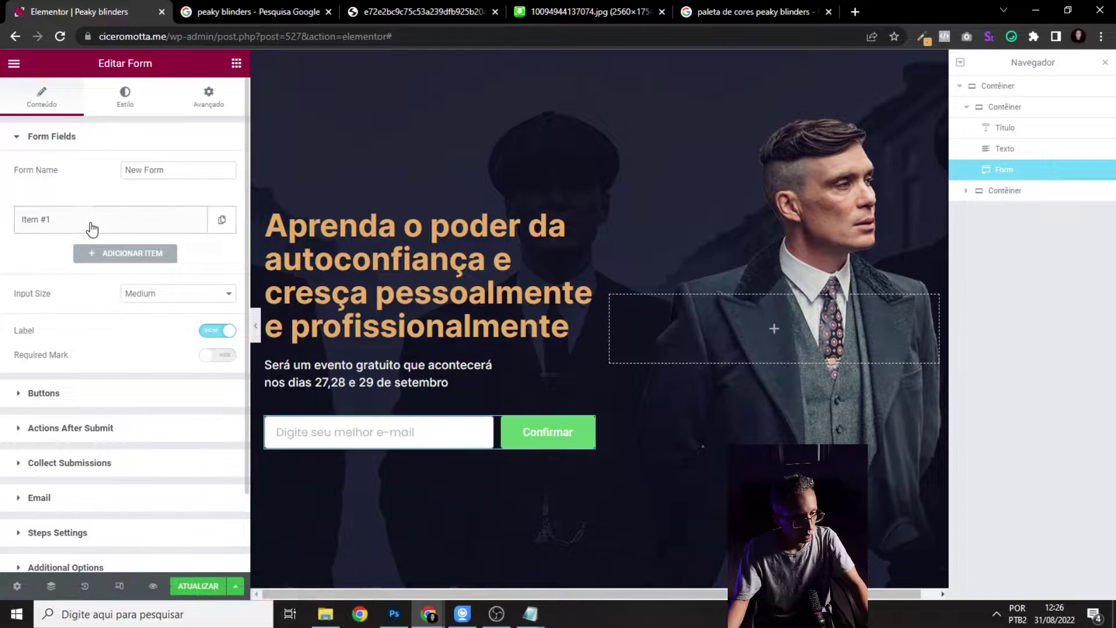
- Set the form's HTML Field typography to the Inter font at 16 px
{"action": "left_click", "coordinate": [126, 104]}
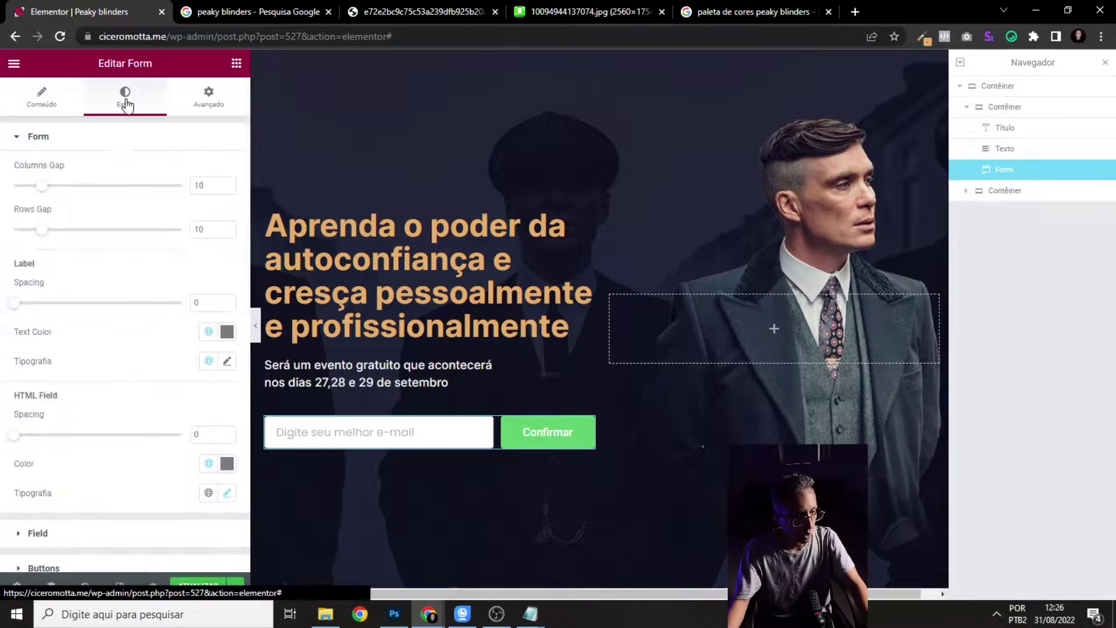
{"action": "scroll", "coordinate": [187, 280], "scroll_direction": "down", "scroll_amount": 3}
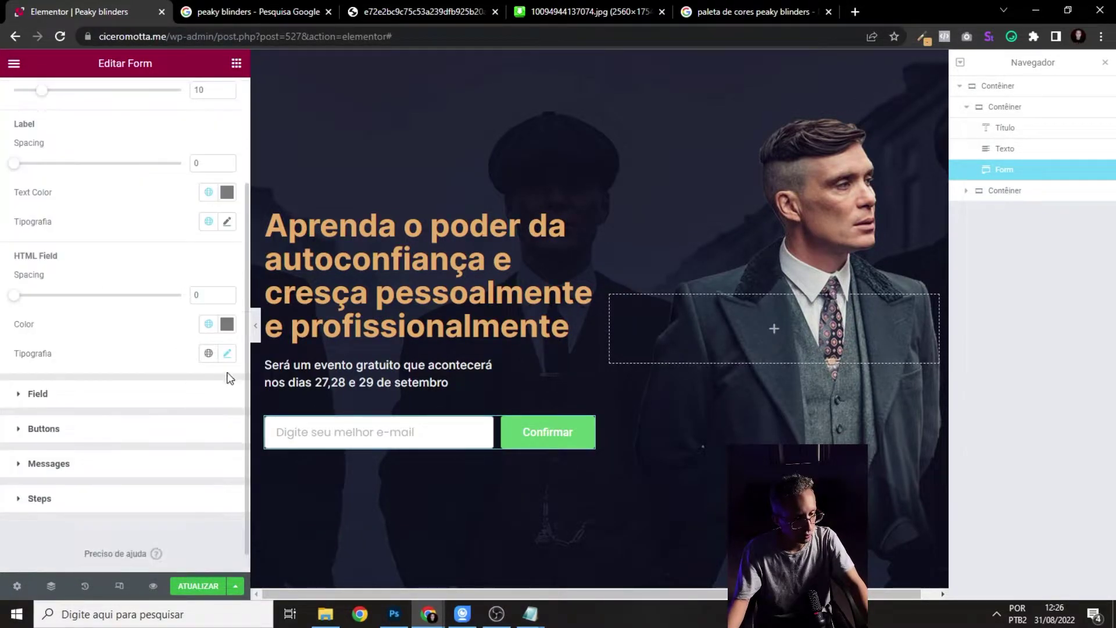
{"action": "left_click", "coordinate": [227, 354]}
{"action": "left_click", "coordinate": [156, 419]}
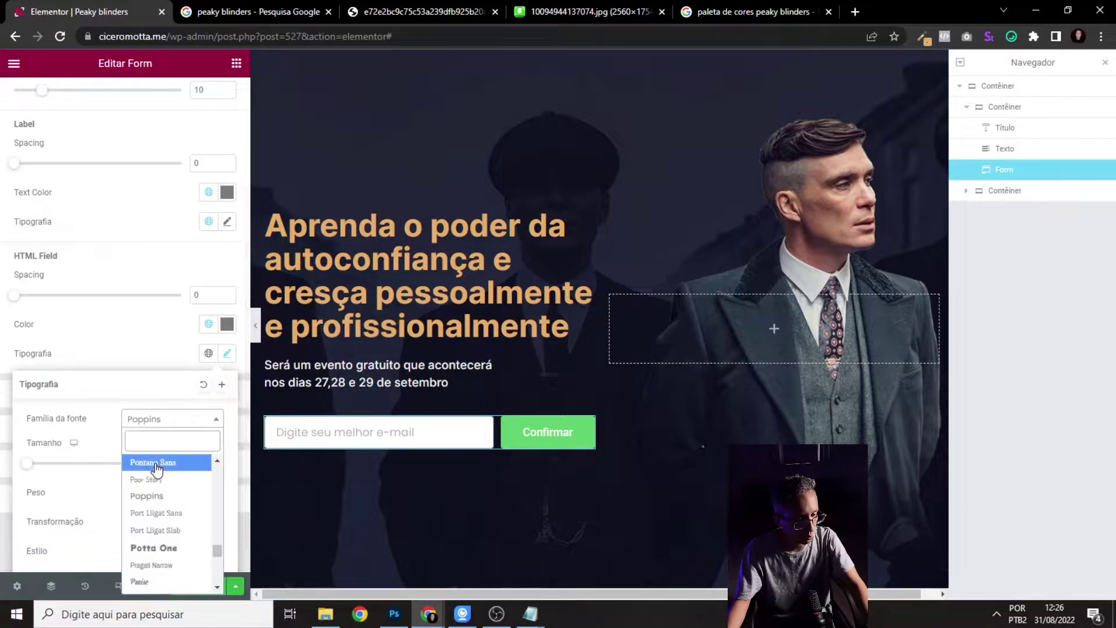
{"action": "type", "text": "inter"}
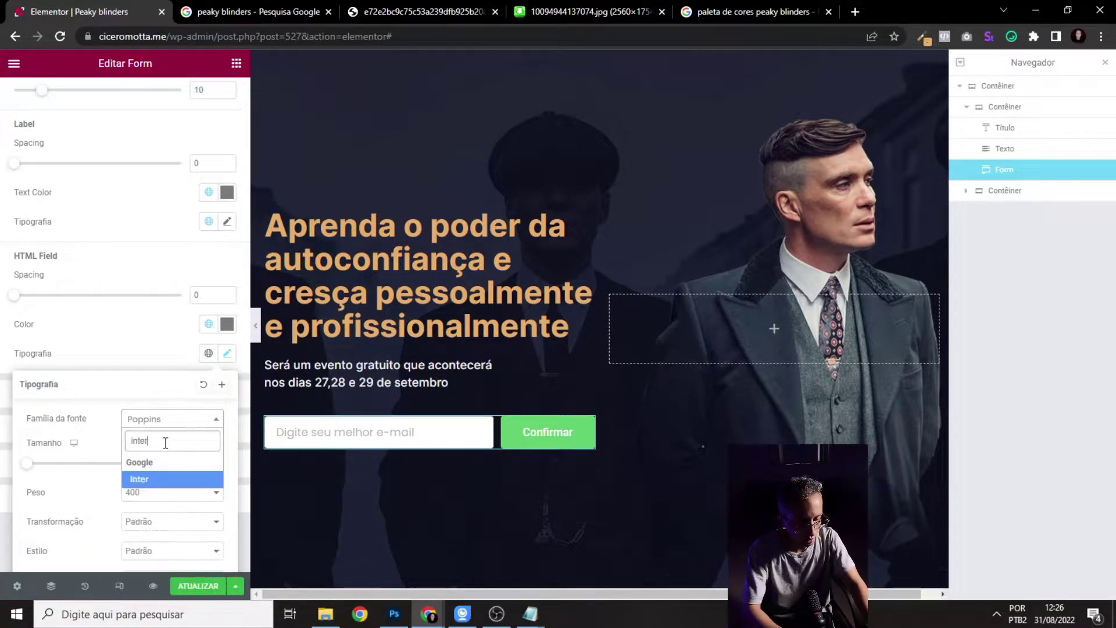
{"action": "left_click", "coordinate": [154, 480]}
{"action": "left_click", "coordinate": [195, 466]}
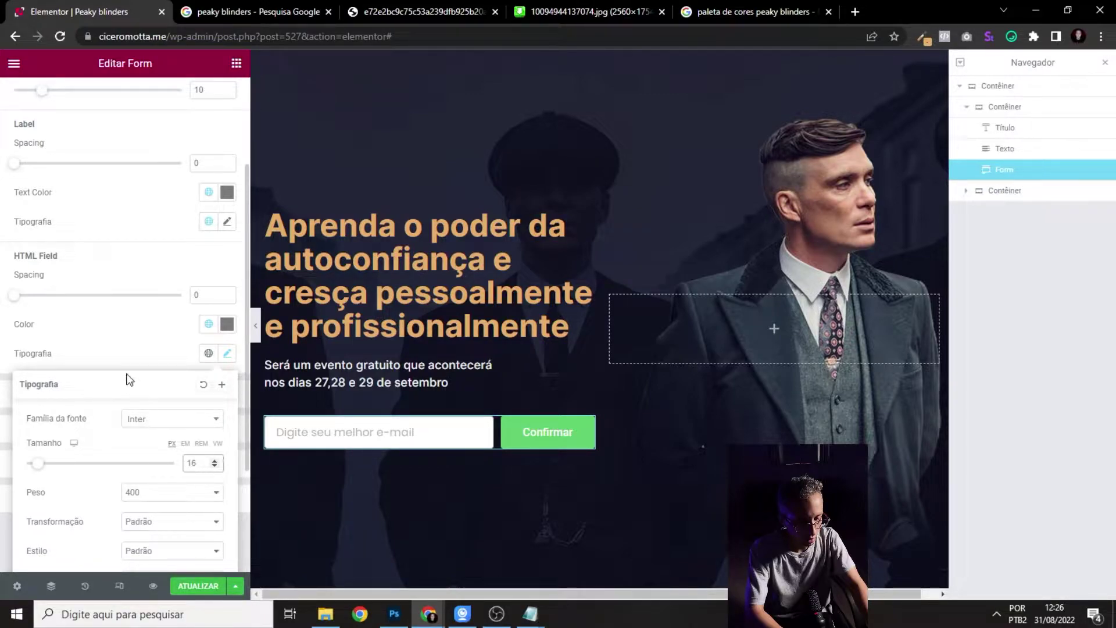
{"action": "left_click", "coordinate": [133, 353]}
{"action": "scroll", "coordinate": [138, 349], "scroll_direction": "up", "scroll_amount": 3}
- Set the form's Field typography to the Inter font at 16 px
{"action": "left_click", "coordinate": [66, 146]}
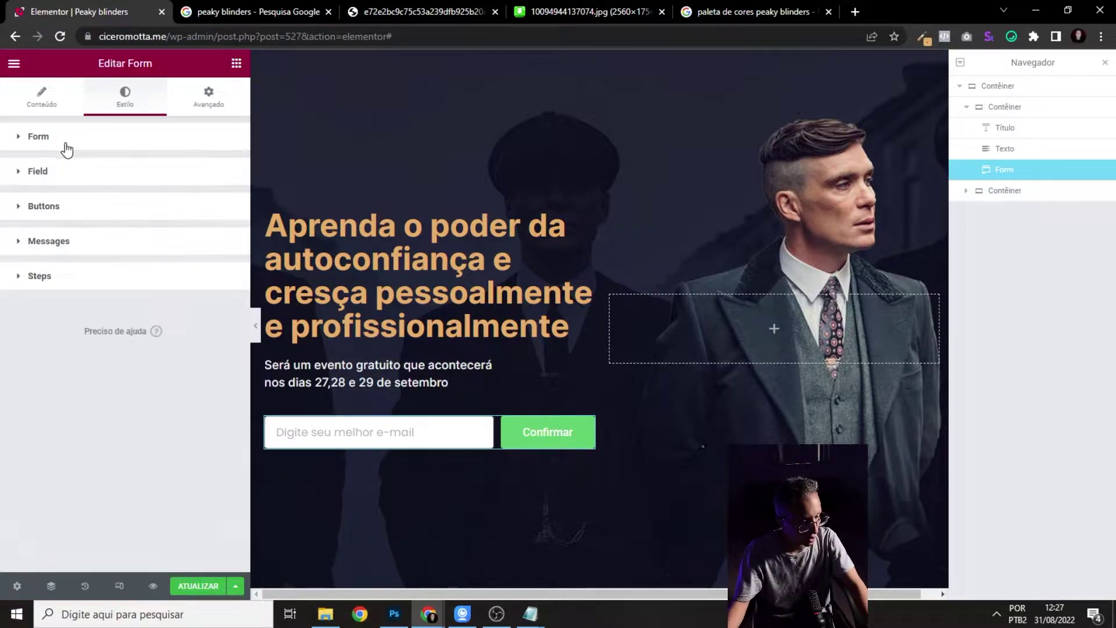
{"action": "left_click", "coordinate": [38, 172]}
{"action": "left_click", "coordinate": [226, 236]}
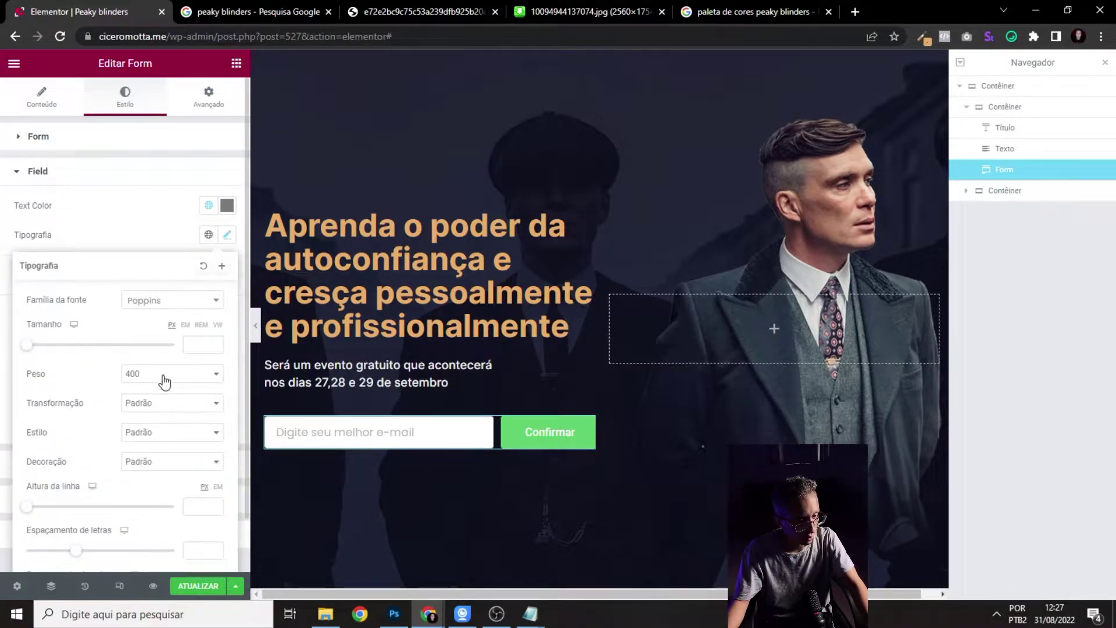
{"action": "left_click", "coordinate": [171, 302]}
{"action": "type", "text": "inter"}
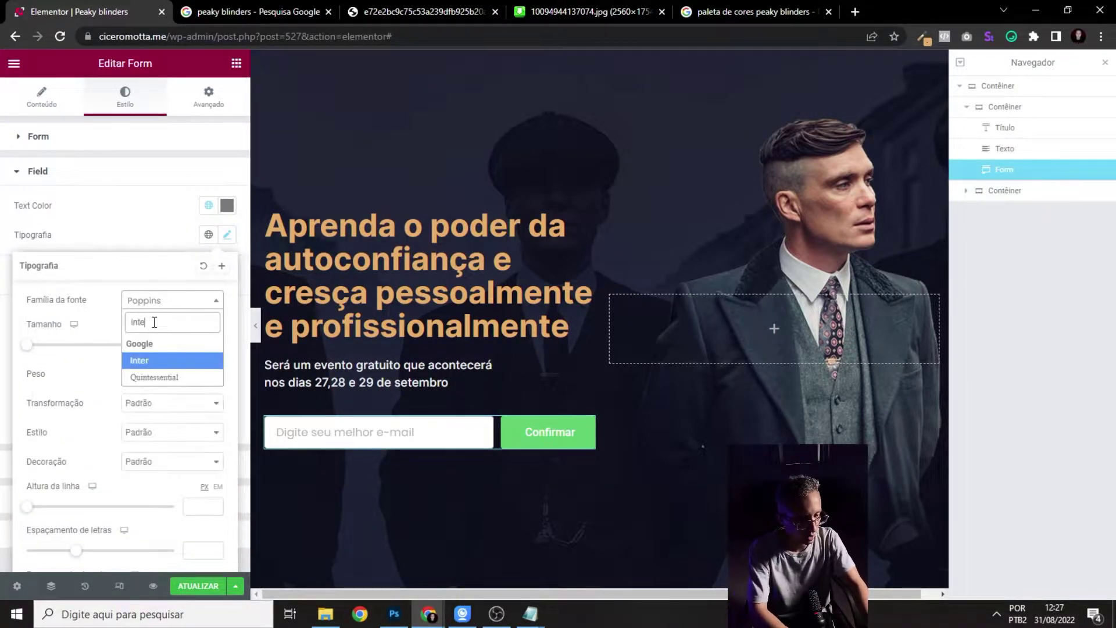
{"action": "left_click", "coordinate": [137, 360]}
{"action": "left_click", "coordinate": [200, 347]}
{"action": "type", "text": "16"}
{"action": "left_click", "coordinate": [54, 248]}
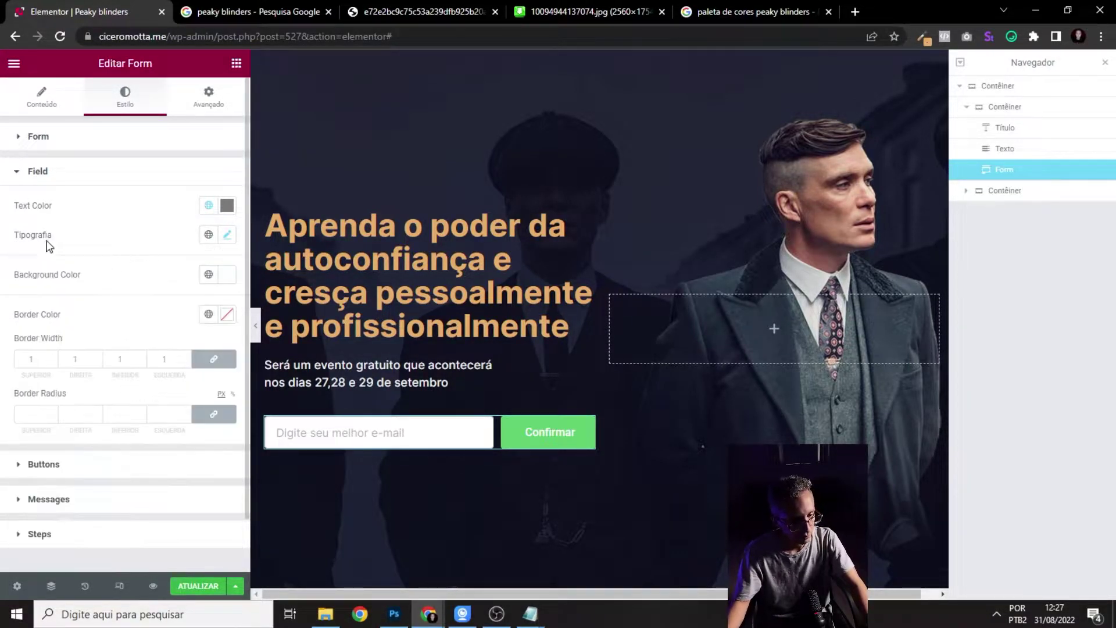
- Set the form's Next & Submit button background color to gold #E5AE6B for the normal state
{"action": "left_click", "coordinate": [54, 175]}
{"action": "left_click", "coordinate": [75, 209]}
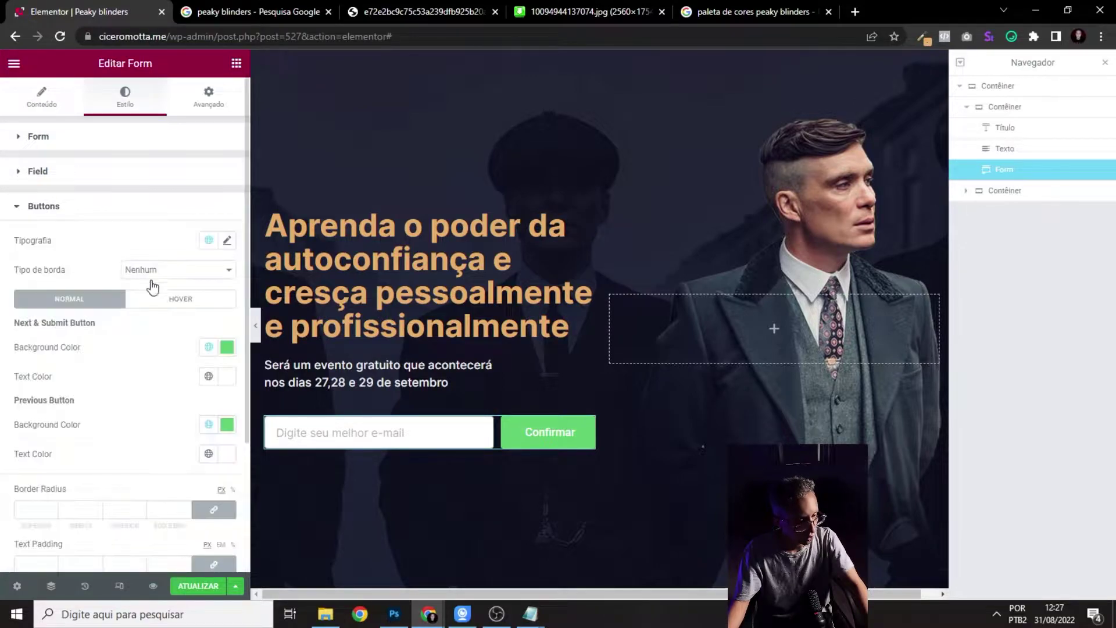
{"action": "left_click", "coordinate": [211, 349]}
{"action": "left_click", "coordinate": [227, 348]}
{"action": "type", "text": "#E5AE6E"}
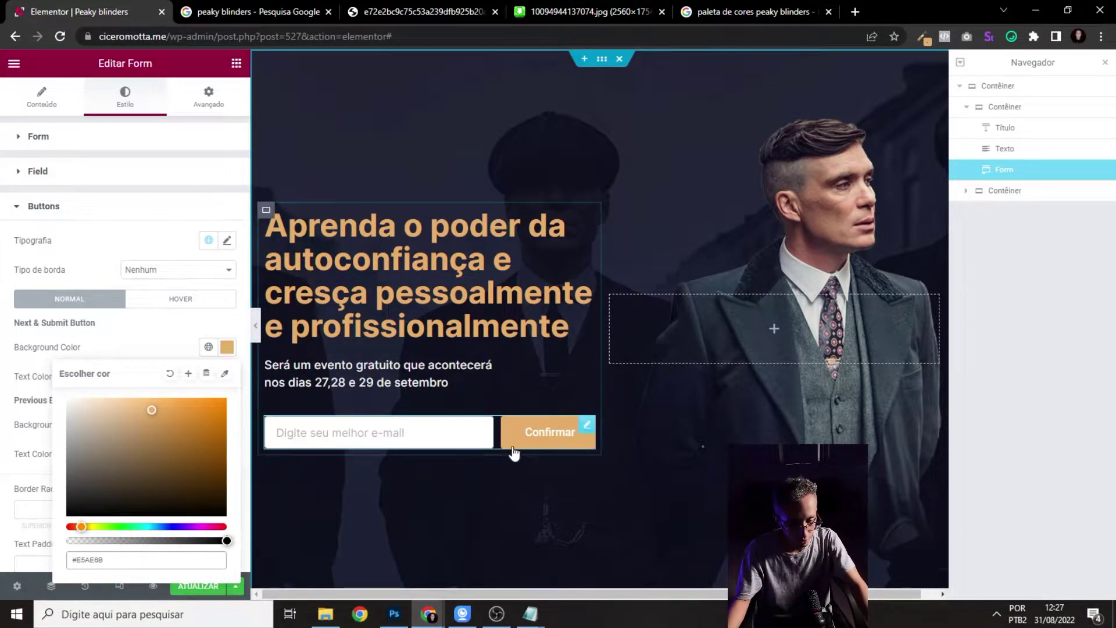
{"action": "left_click", "coordinate": [157, 356]}
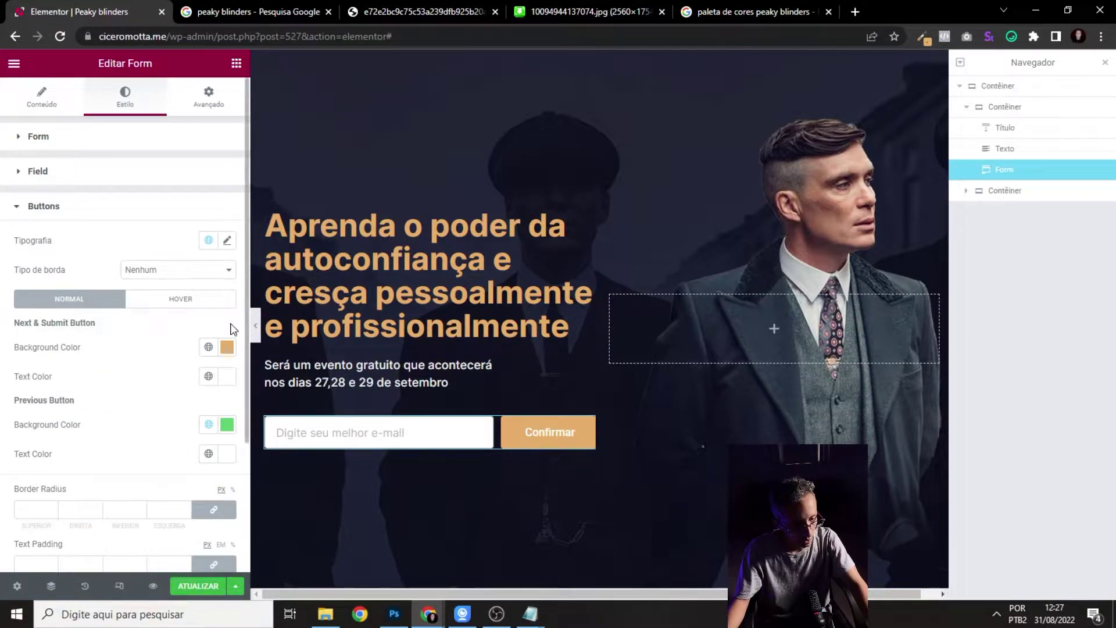
- Set the form's button typography to the Inter font at 16 px
{"action": "scroll", "coordinate": [106, 431], "scroll_direction": "down", "scroll_amount": 3}
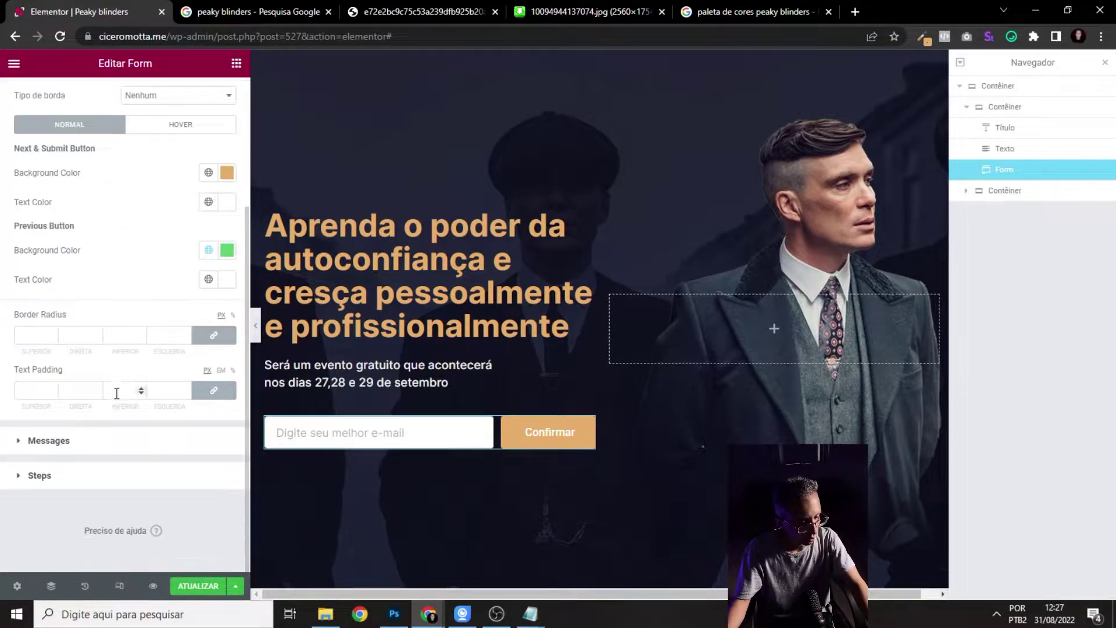
{"action": "scroll", "coordinate": [115, 407], "scroll_direction": "up", "scroll_amount": 2}
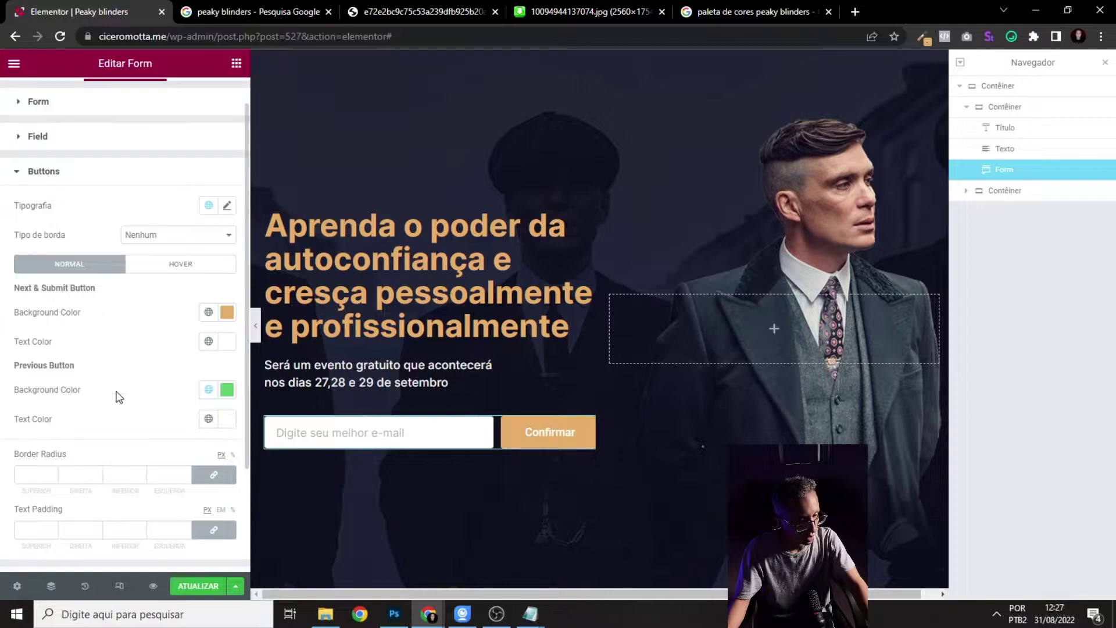
{"action": "left_click", "coordinate": [226, 206]}
{"action": "left_click", "coordinate": [146, 271]}
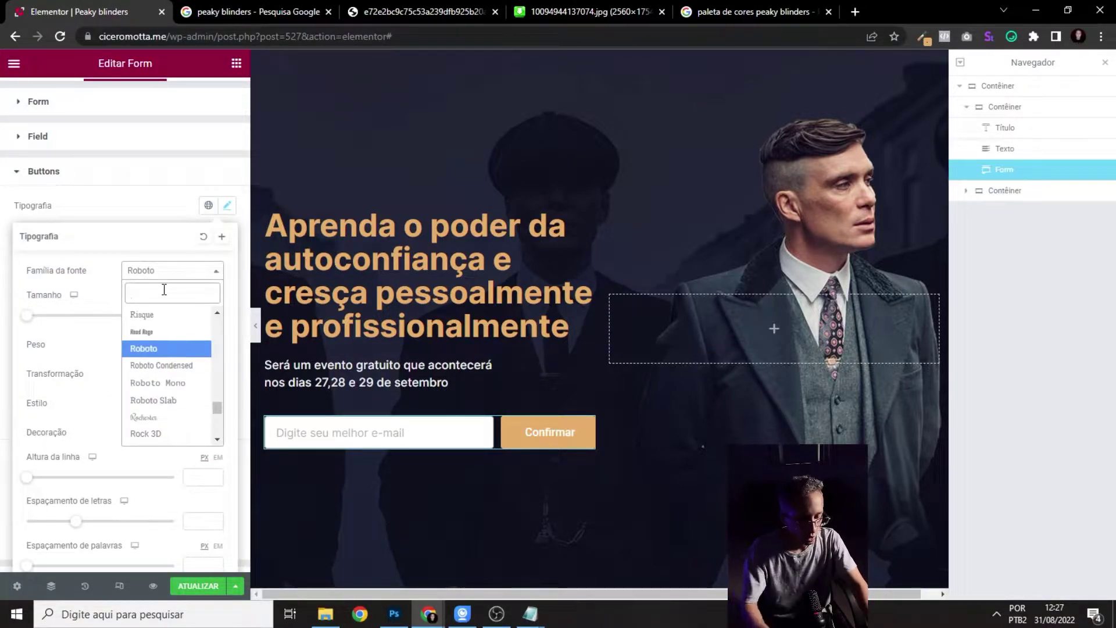
{"action": "type", "text": "inter"}
{"action": "left_click", "coordinate": [143, 326]}
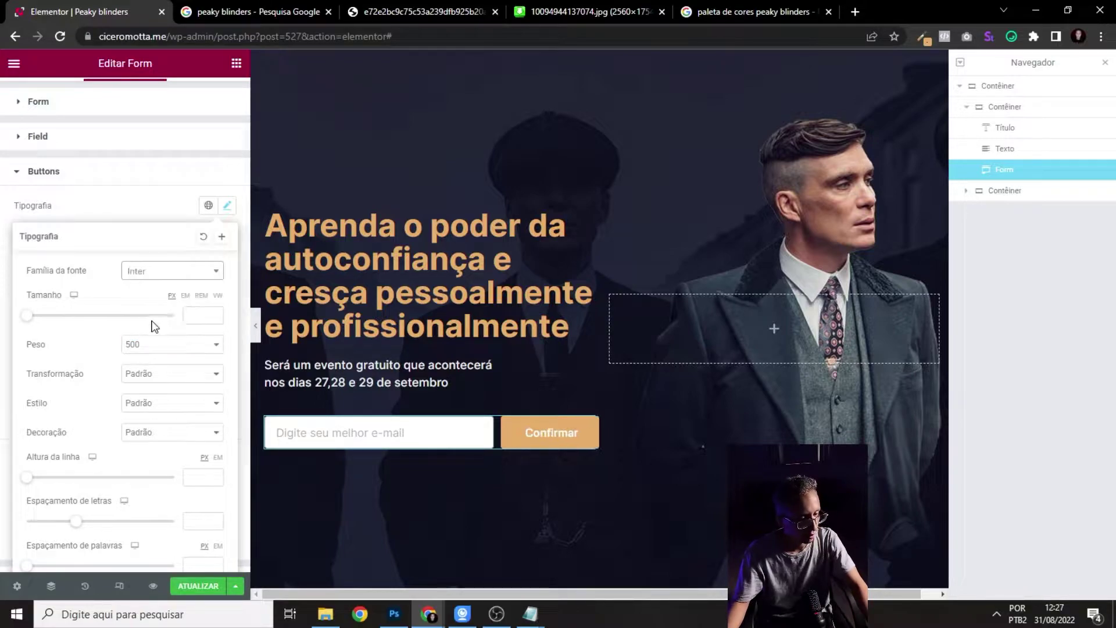
{"action": "left_click", "coordinate": [196, 314]}
{"action": "type", "text": "16"}
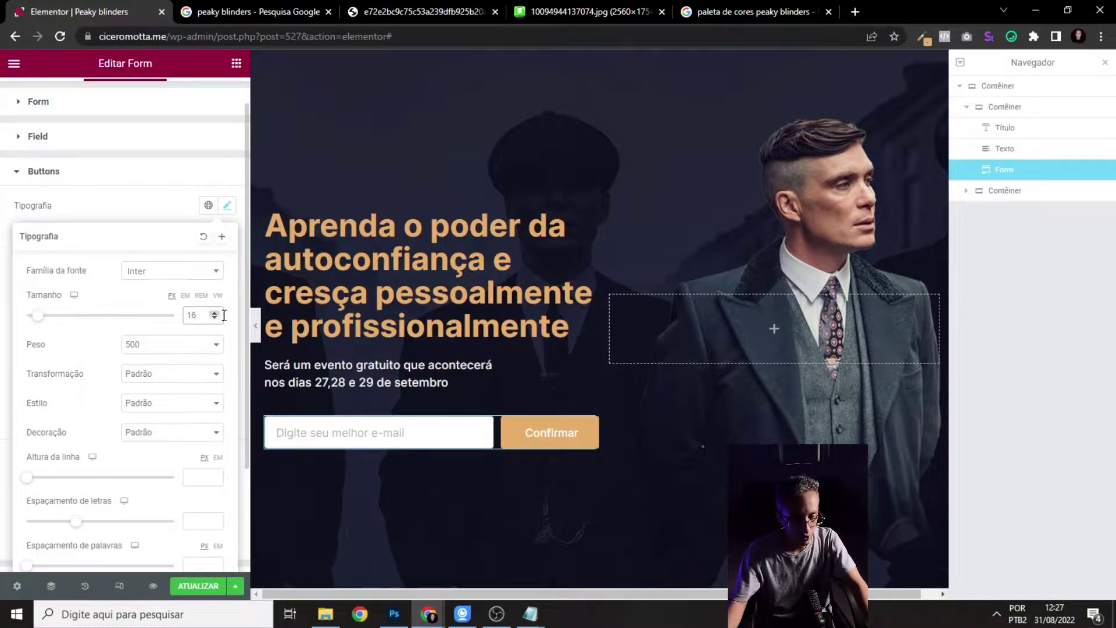
{"action": "left_click", "coordinate": [164, 207]}
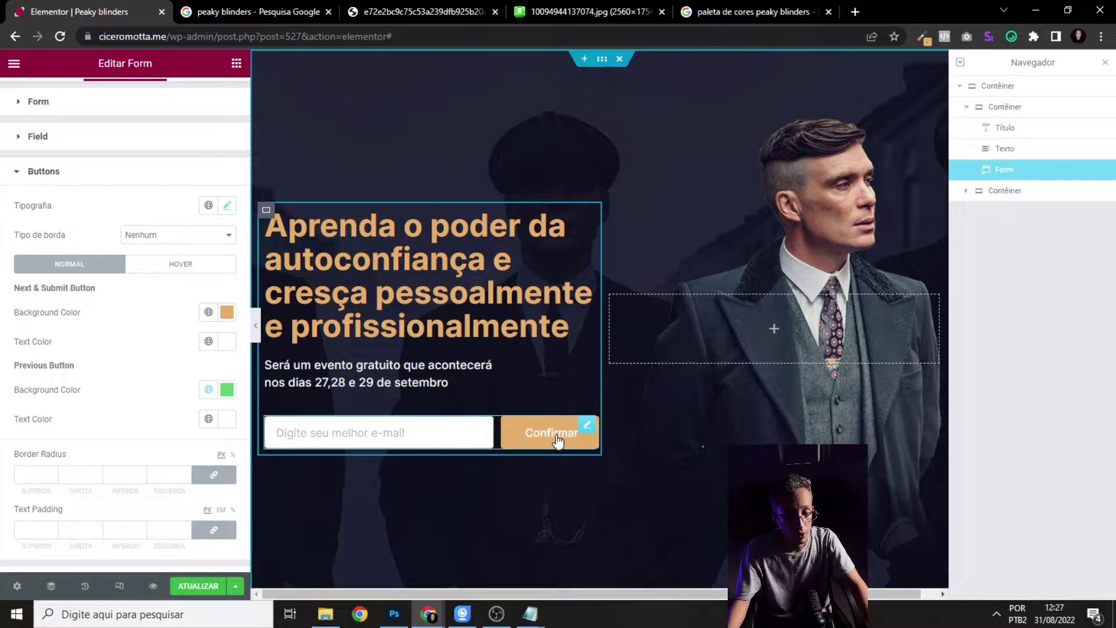
- Set the submit button's hover background to the darker gold #B8884D and check the effect on the full-width page
{"action": "left_click", "coordinate": [161, 269]}
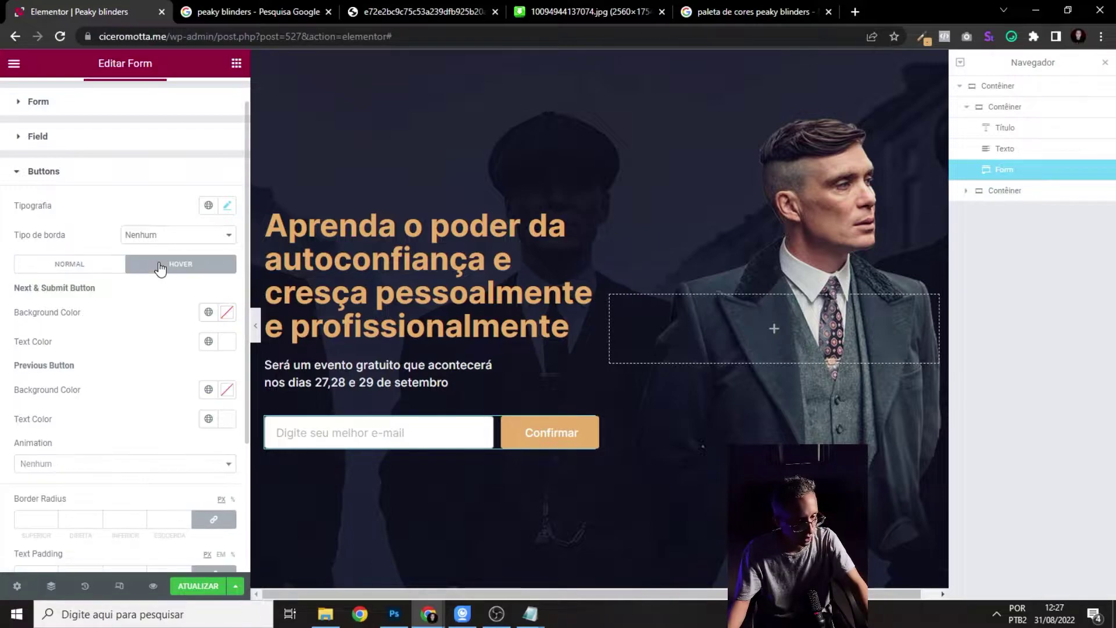
{"action": "left_click", "coordinate": [208, 312]}
{"action": "left_click", "coordinate": [226, 312]}
{"action": "type", "text": "#E5AE6B"}
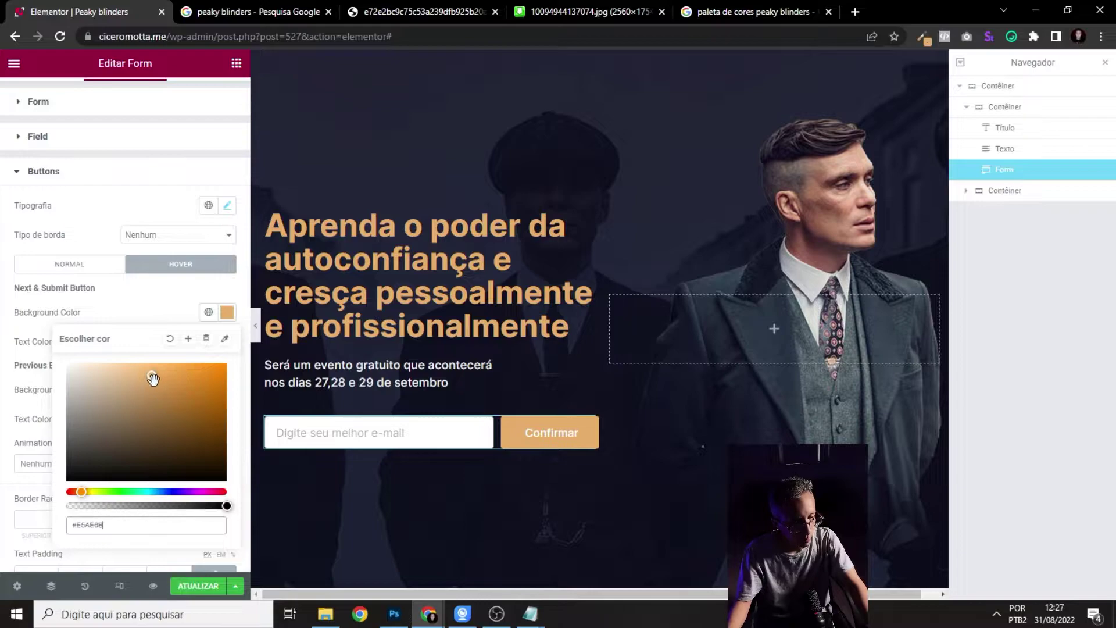
{"action": "left_click_drag", "start_coordinate": [154, 381], "coordinate": [160, 395]}
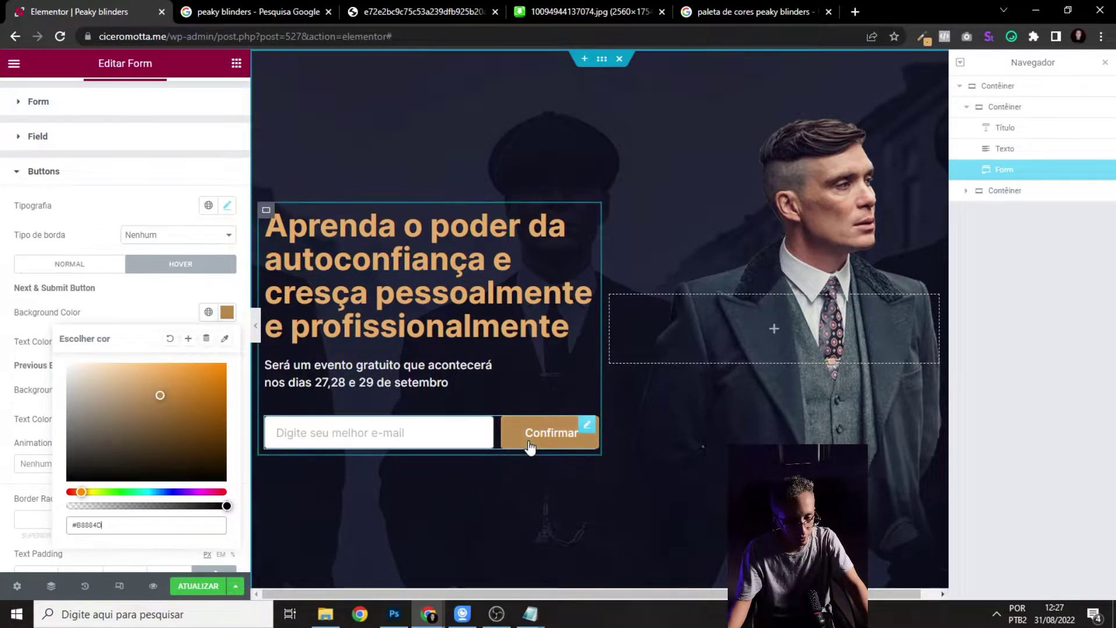
{"action": "left_click", "coordinate": [256, 325]}
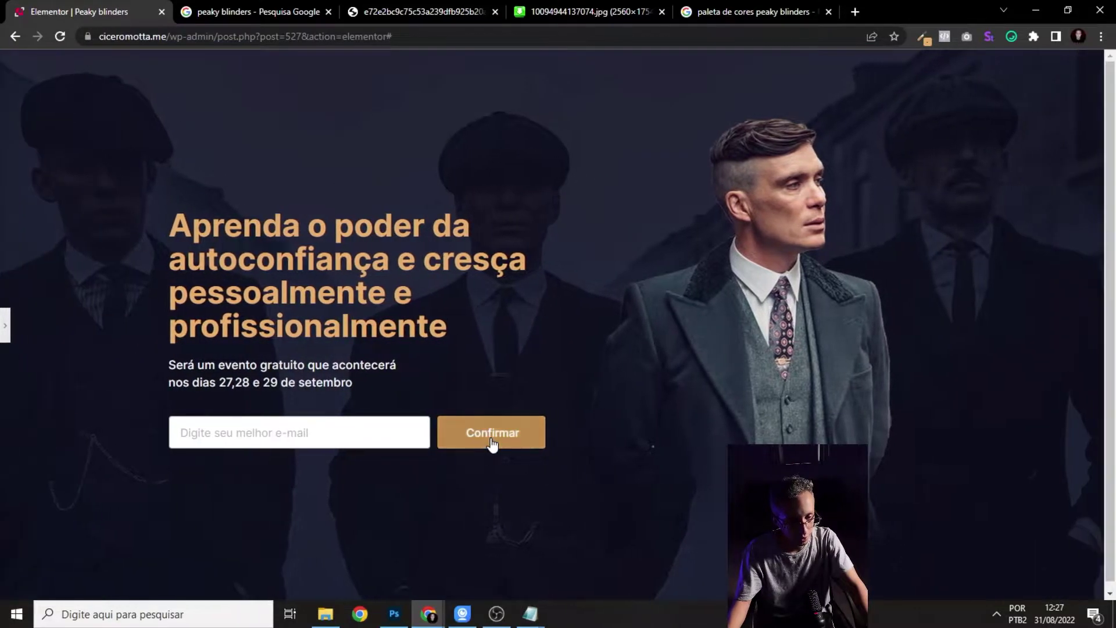
{"action": "left_click", "coordinate": [4, 327]}
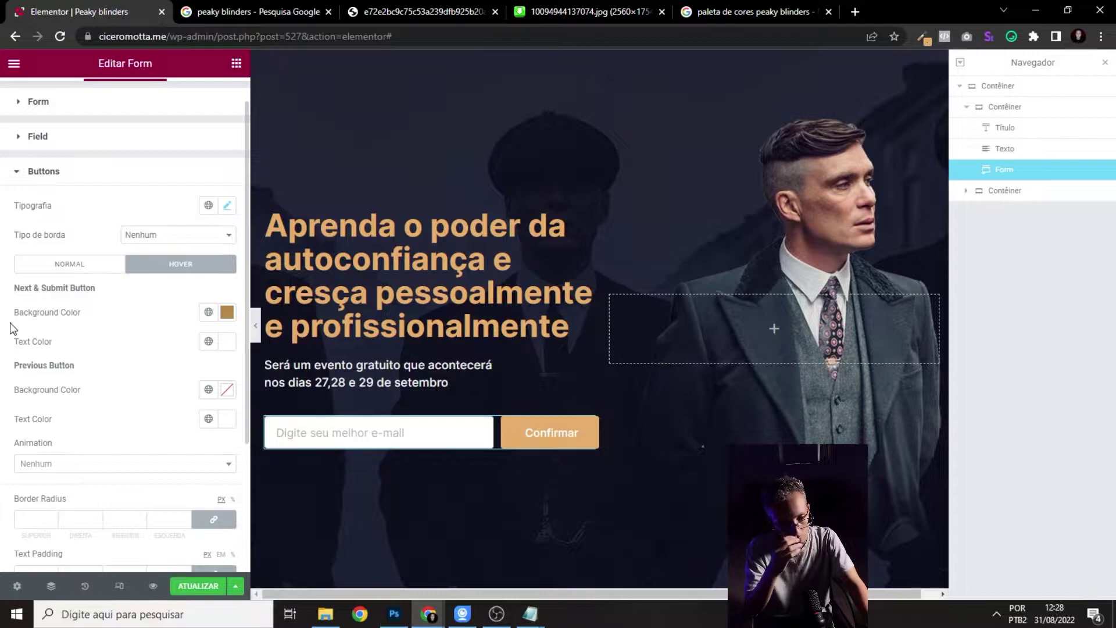
- Save the page and review the full-width layout without the editing panel
{"action": "left_click", "coordinate": [197, 586]}
{"action": "left_click", "coordinate": [256, 327]}
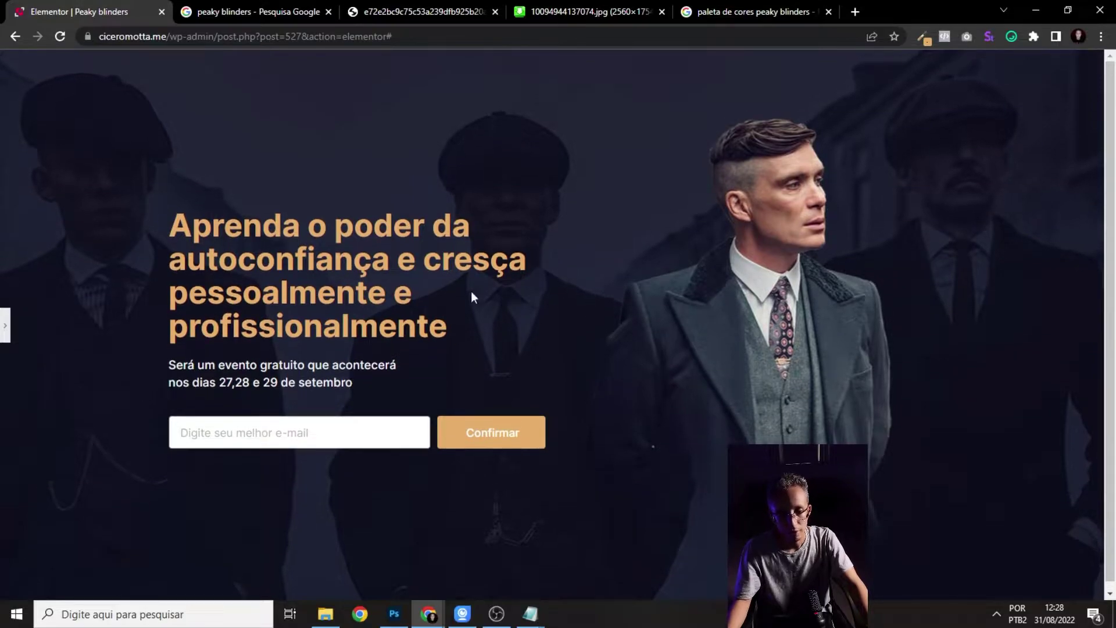
{"action": "left_click", "coordinate": [3, 327]}
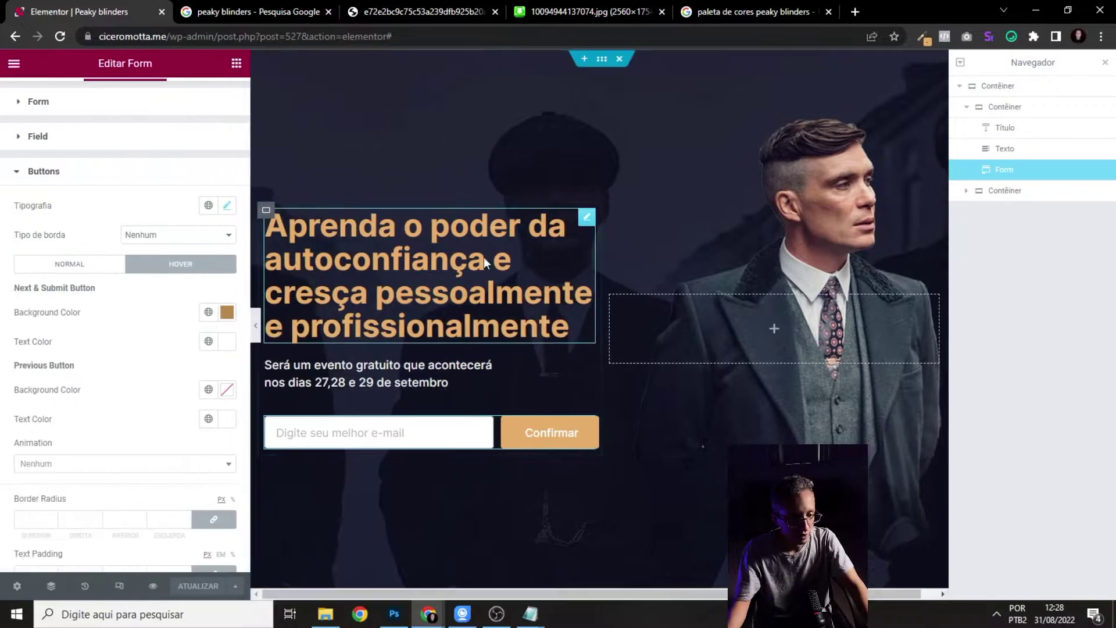
- Switch to the tablet layout in responsive mode and set the headline's font size to 40 px
{"action": "left_click", "coordinate": [120, 587]}
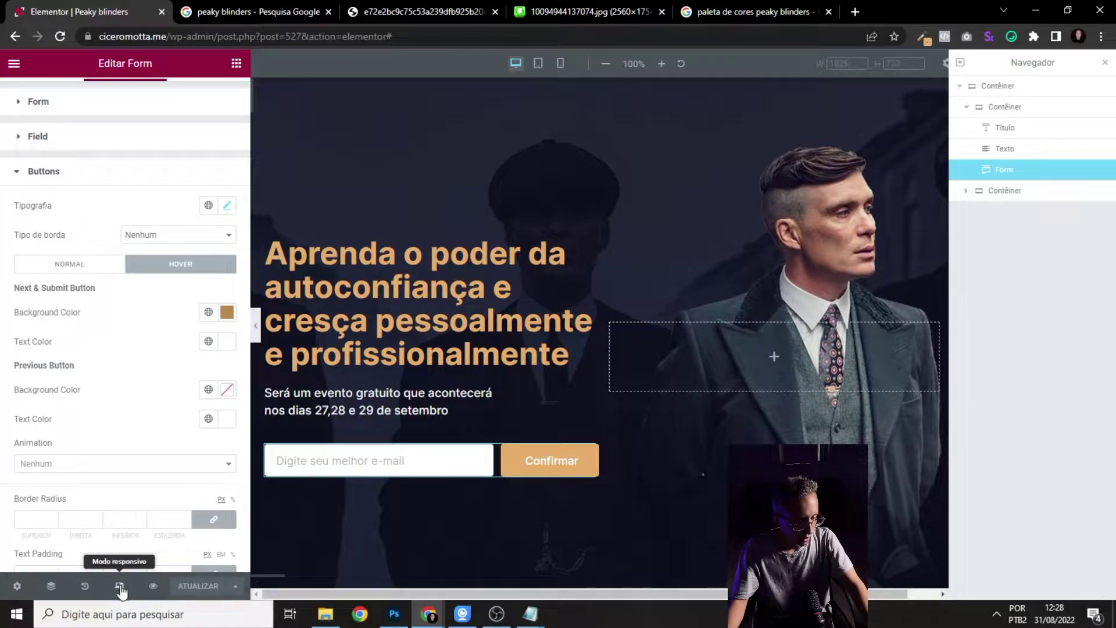
{"action": "left_click", "coordinate": [536, 65]}
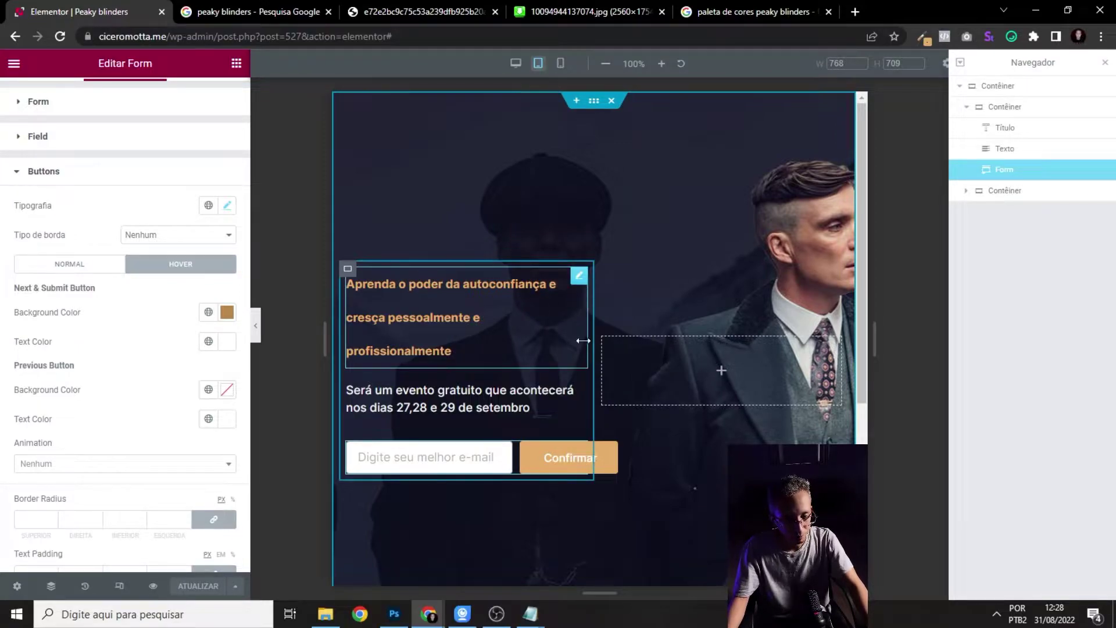
{"action": "left_click", "coordinate": [579, 277]}
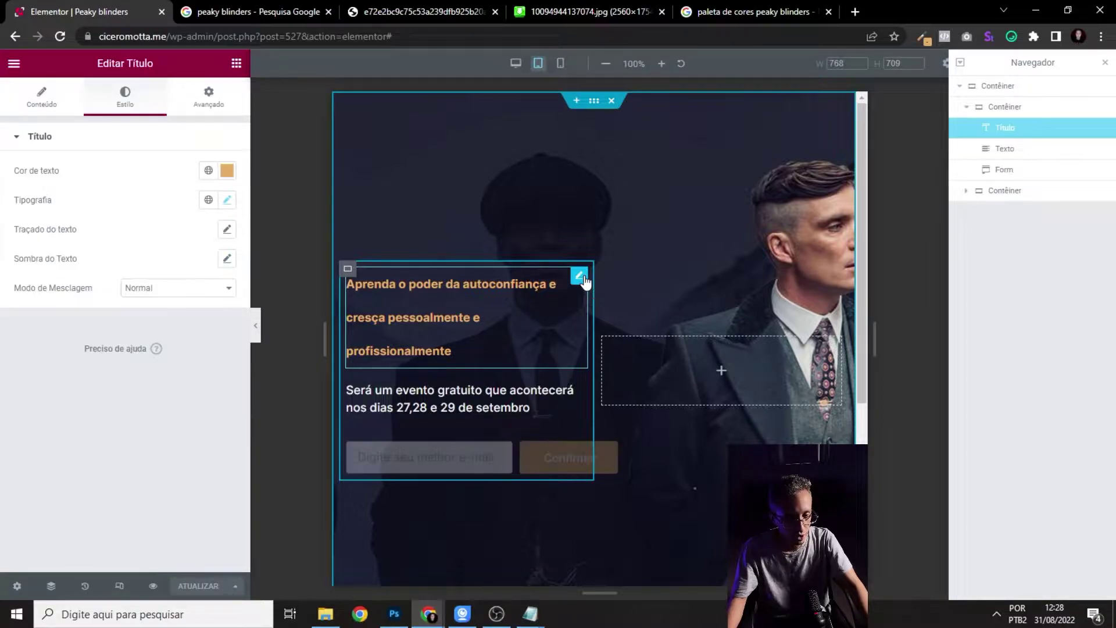
{"action": "left_click", "coordinate": [227, 201]}
{"action": "left_click_drag", "start_coordinate": [198, 310], "coordinate": [178, 310]}
{"action": "left_click_drag", "start_coordinate": [41, 316], "coordinate": [59, 316]}
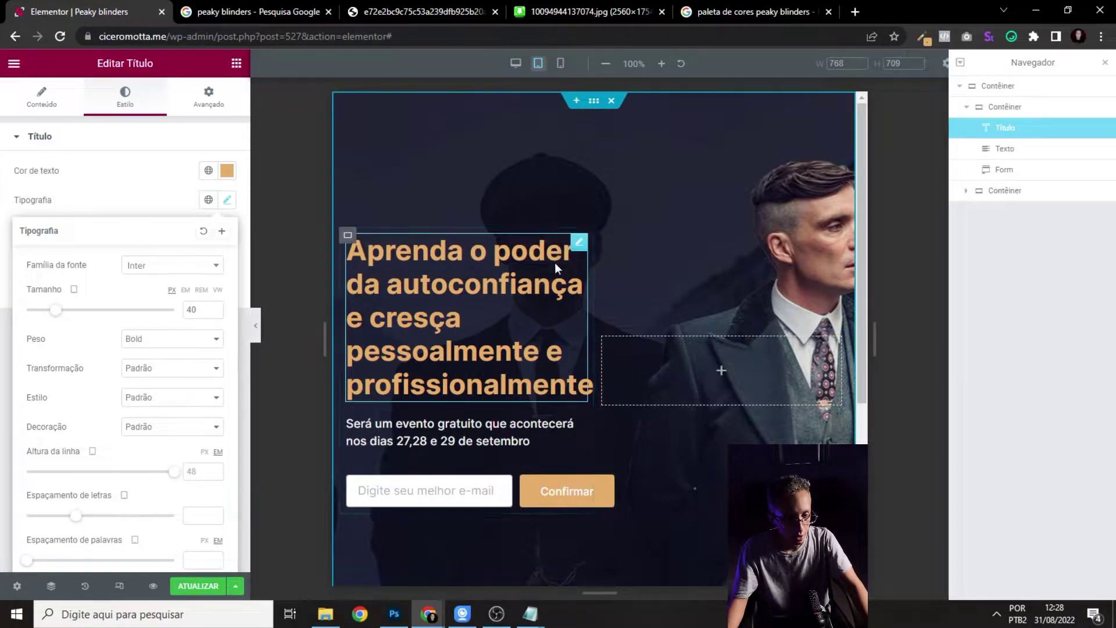
- Set the tablet width of the container holding the headline, text and form to 100%
{"action": "left_click", "coordinate": [347, 236]}
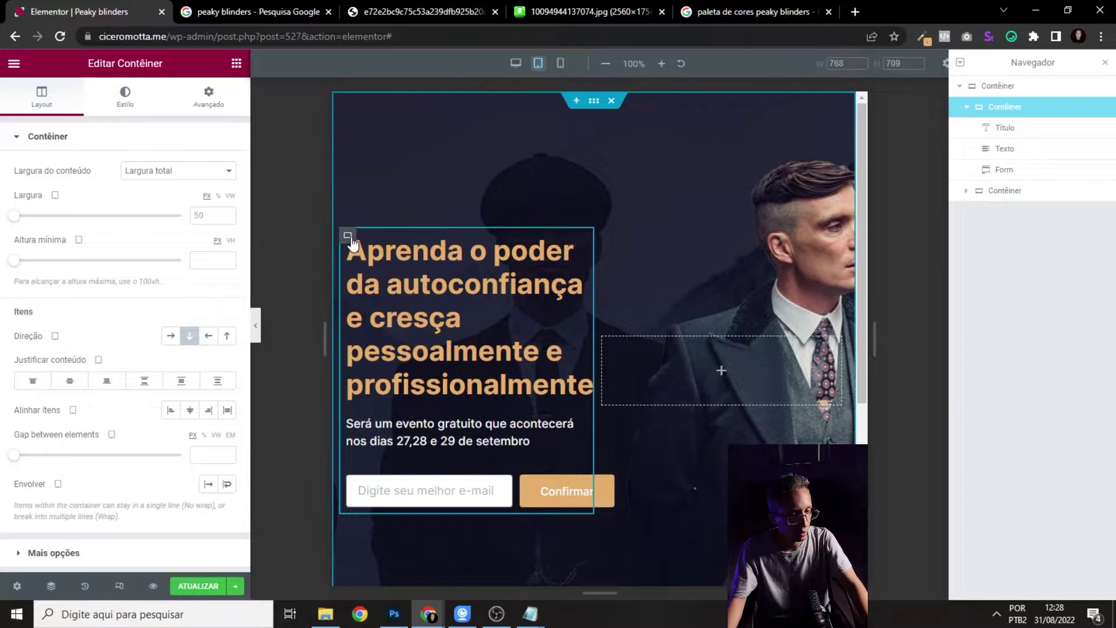
{"action": "left_click", "coordinate": [218, 198]}
{"action": "left_click_drag", "start_coordinate": [88, 217], "coordinate": [192, 217]}
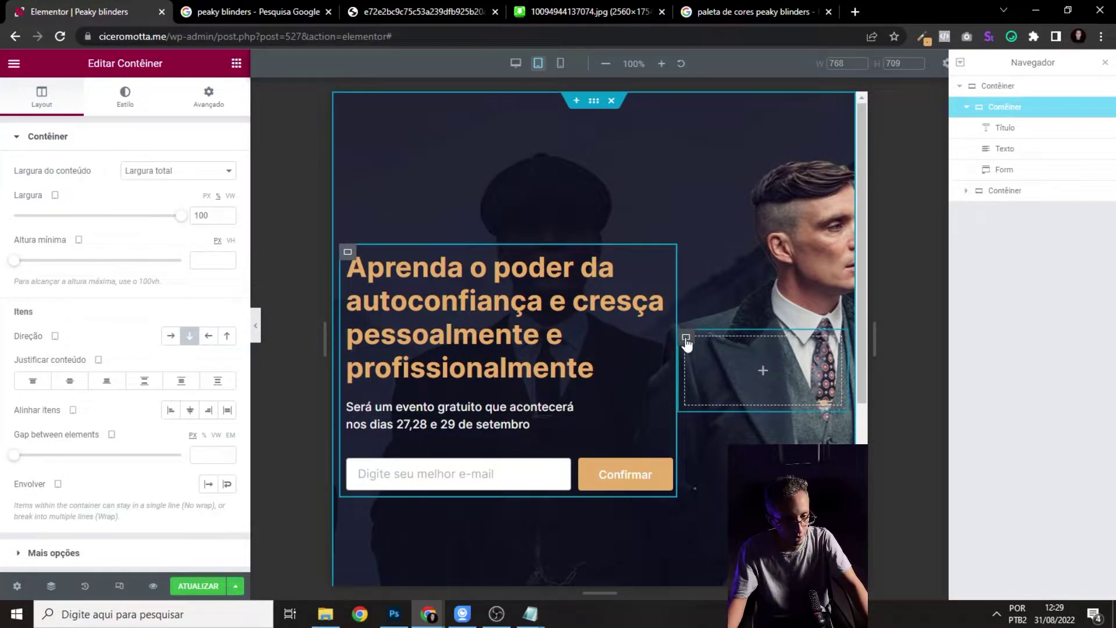
- Switch the empty container's tablet width to percent and shrink it to about 4%
{"action": "left_click", "coordinate": [686, 341]}
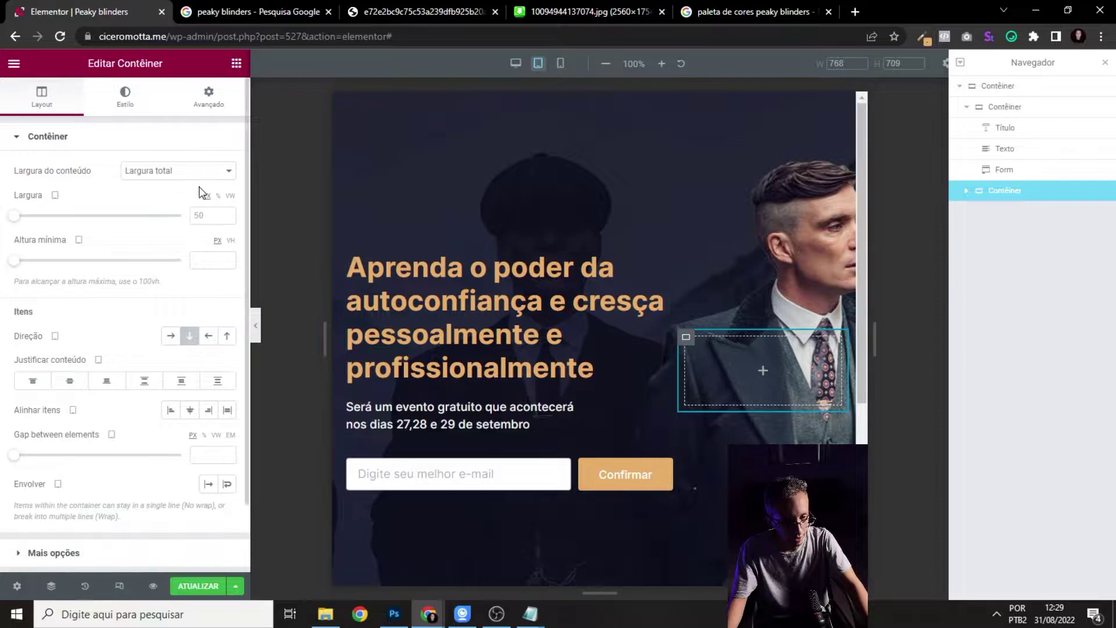
{"action": "left_click", "coordinate": [218, 196]}
{"action": "left_click_drag", "start_coordinate": [92, 220], "coordinate": [13, 229]}
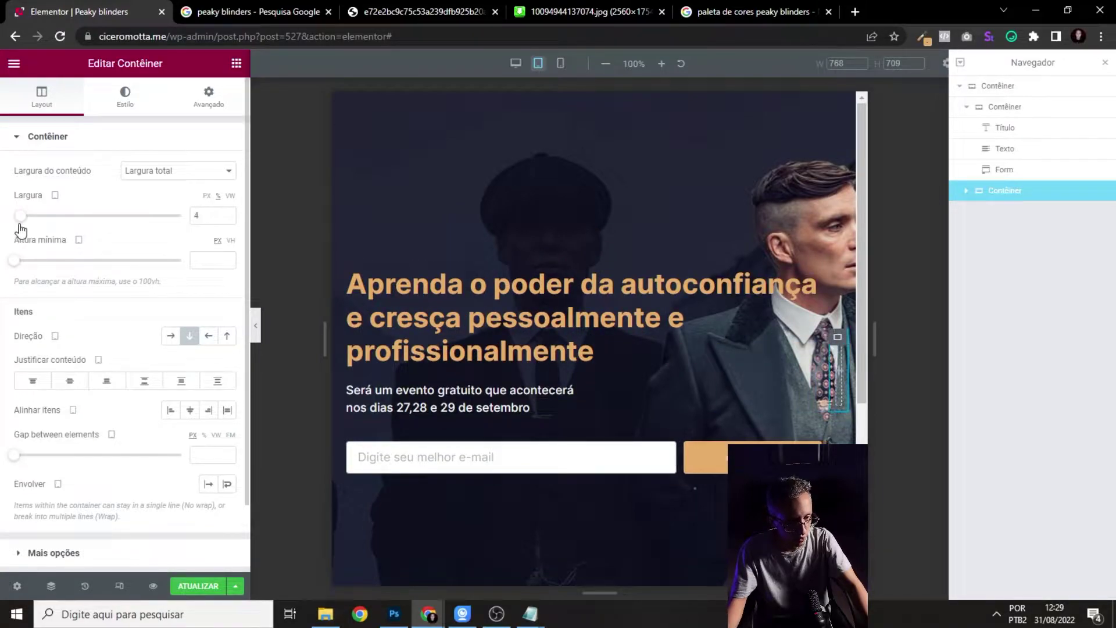
- Set the tablet padding of the container holding the title, text and form to 40 px on all sides and preview it
{"action": "left_click", "coordinate": [256, 337]}
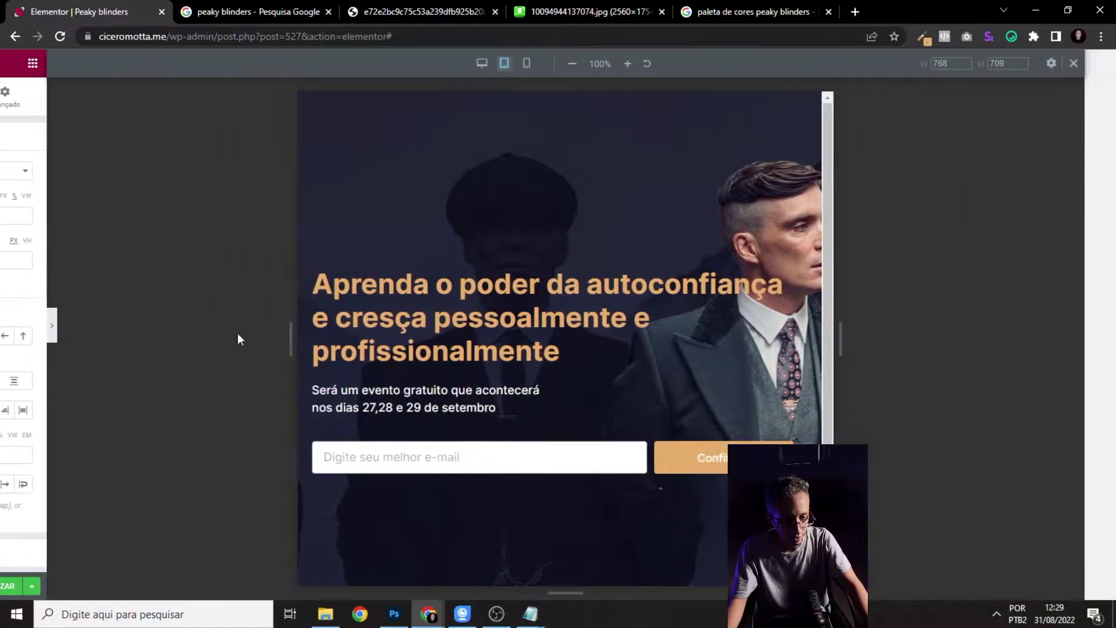
{"action": "left_click", "coordinate": [3, 328]}
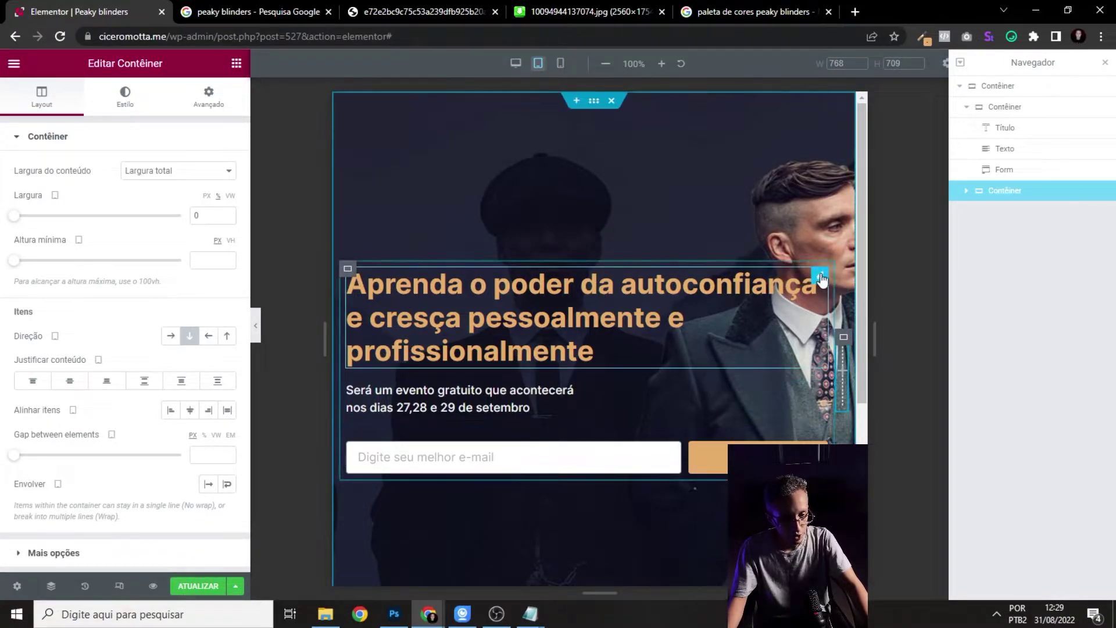
{"action": "left_click", "coordinate": [346, 270]}
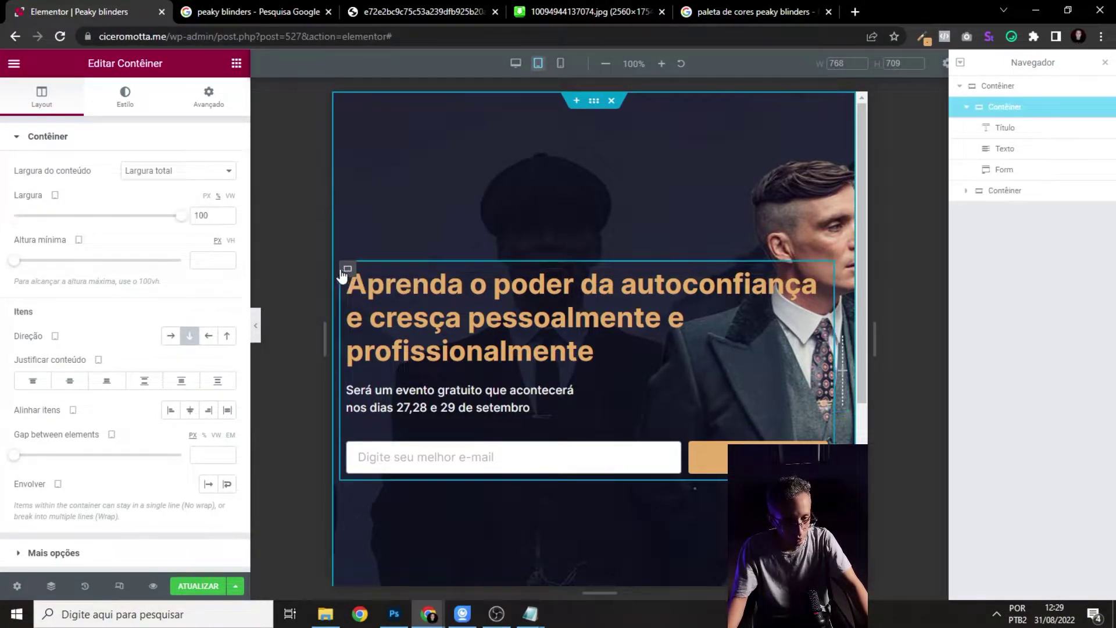
{"action": "left_click", "coordinate": [215, 99]}
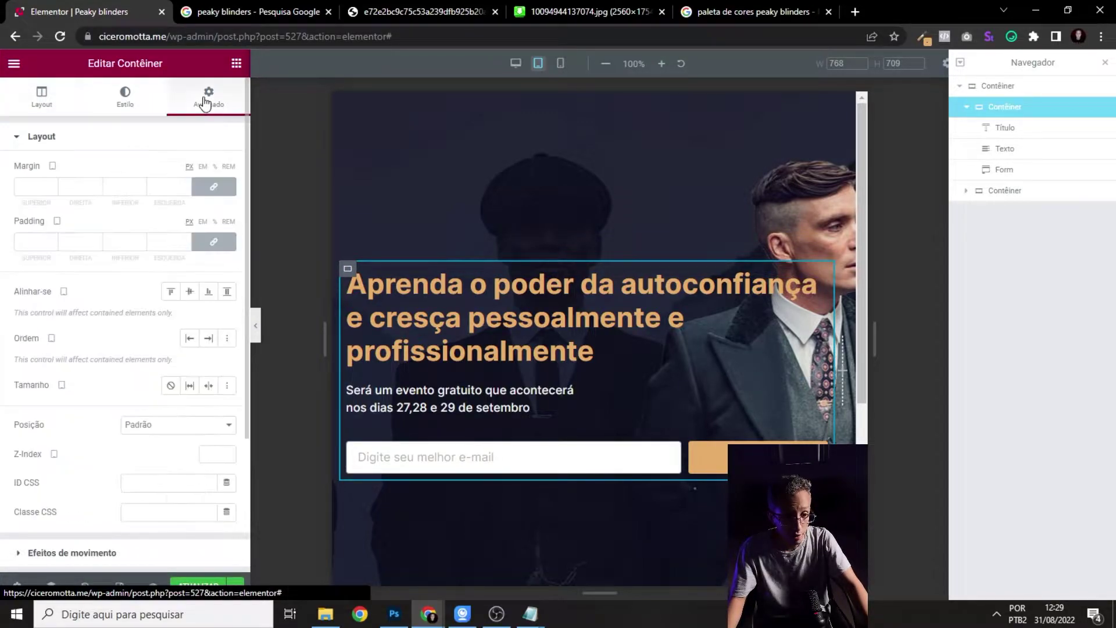
{"action": "left_click", "coordinate": [23, 243]}
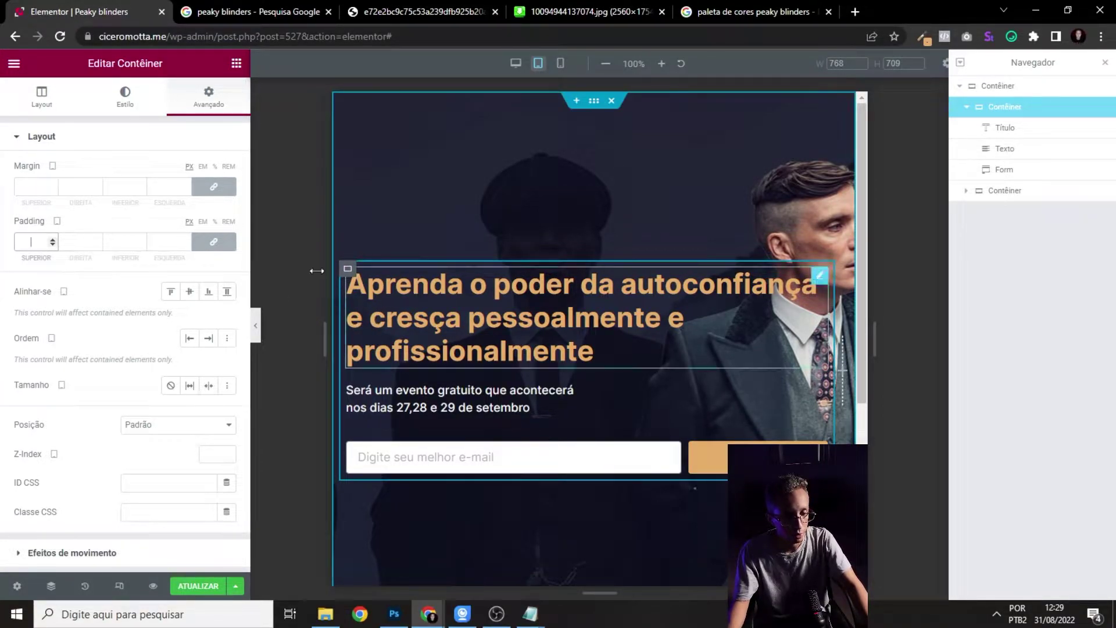
{"action": "type", "text": "20"}
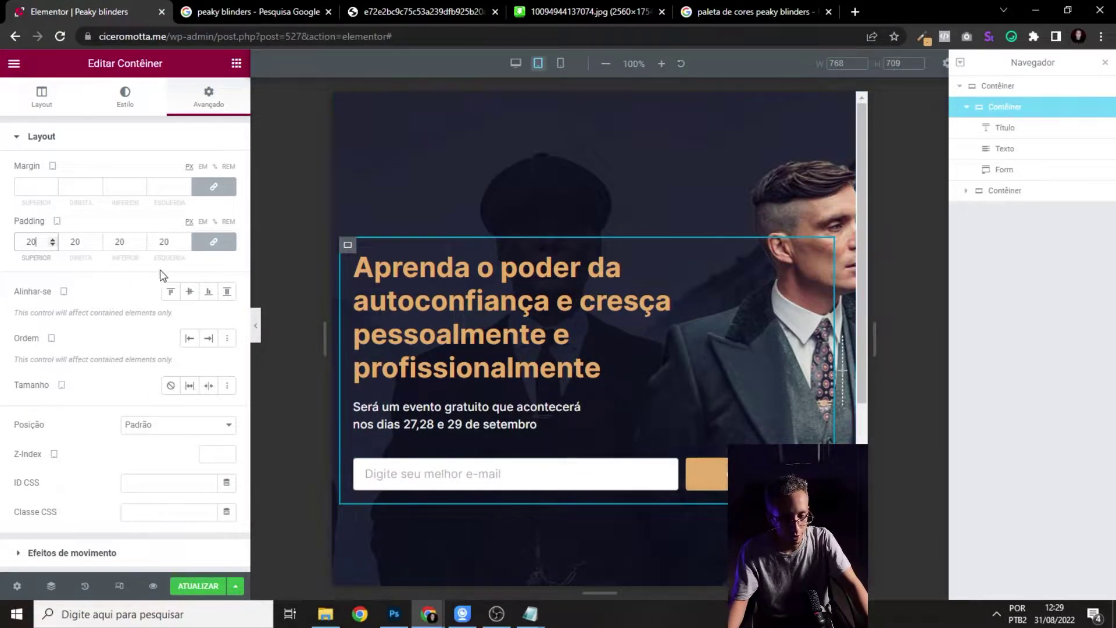
{"action": "type", "text": "40"}
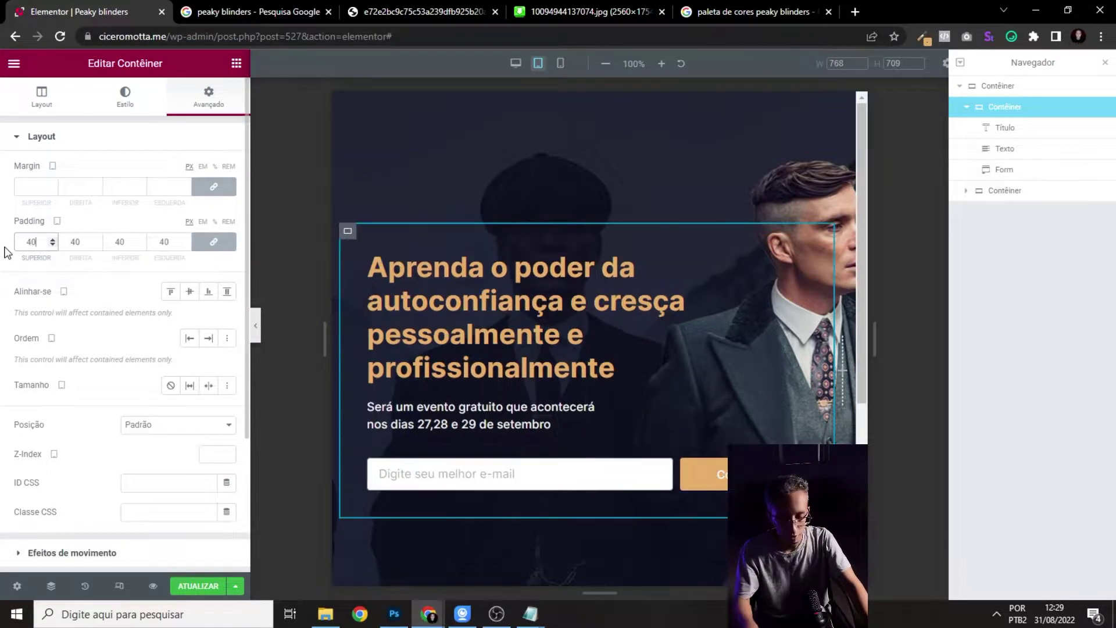
{"action": "left_click", "coordinate": [256, 326]}
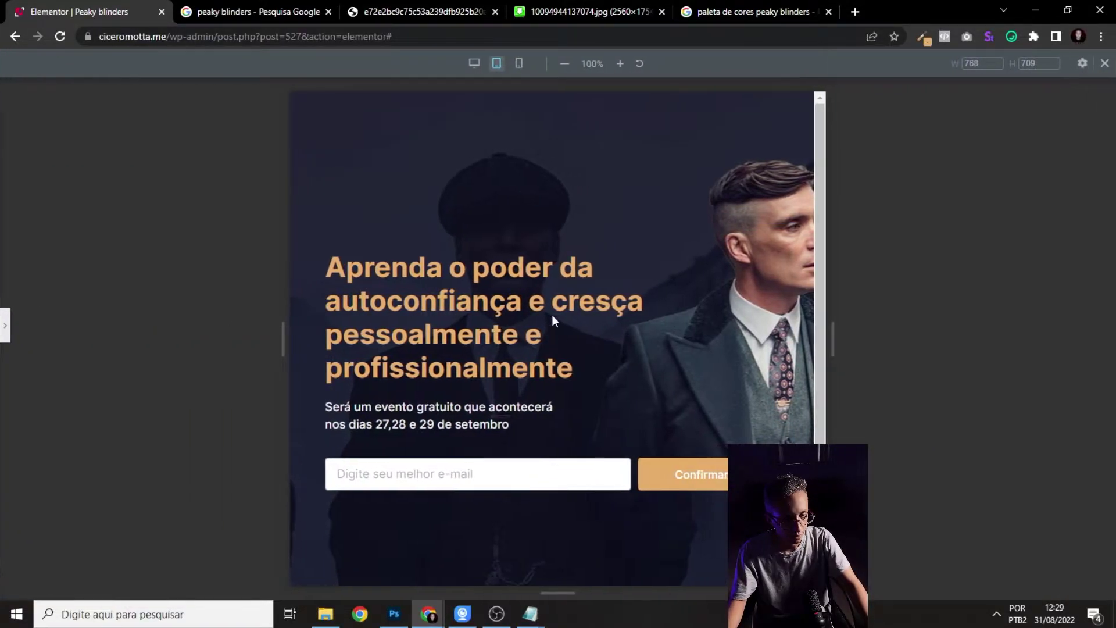
{"action": "left_click", "coordinate": [5, 323]}
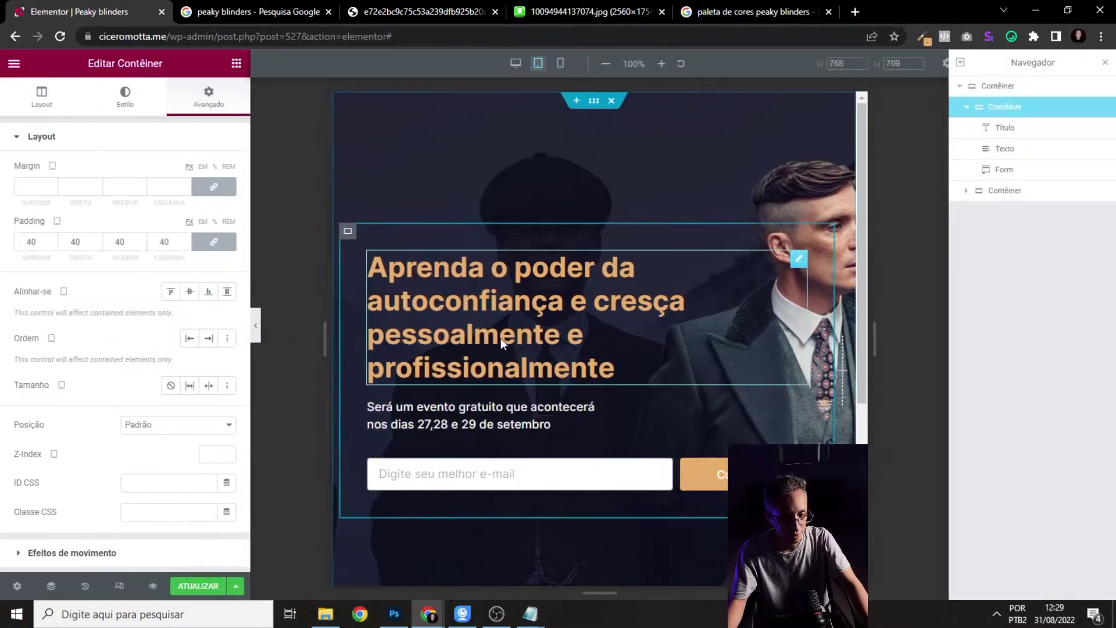
- Align the items of the outer container to its top edge for the tablet layout
{"action": "left_click", "coordinate": [595, 107]}
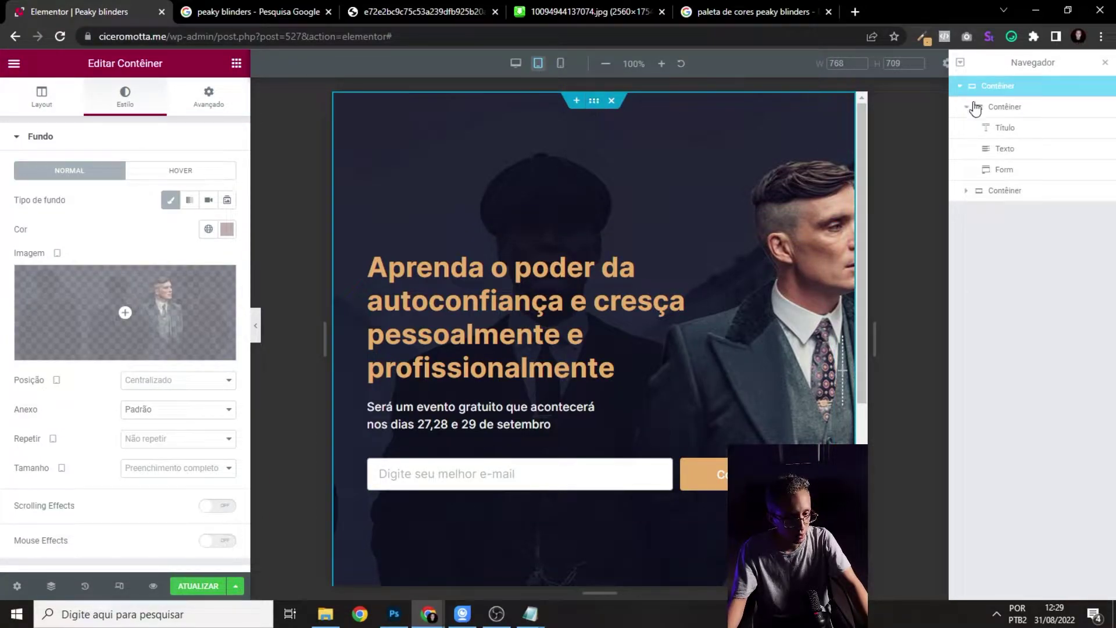
{"action": "left_click", "coordinate": [42, 94]}
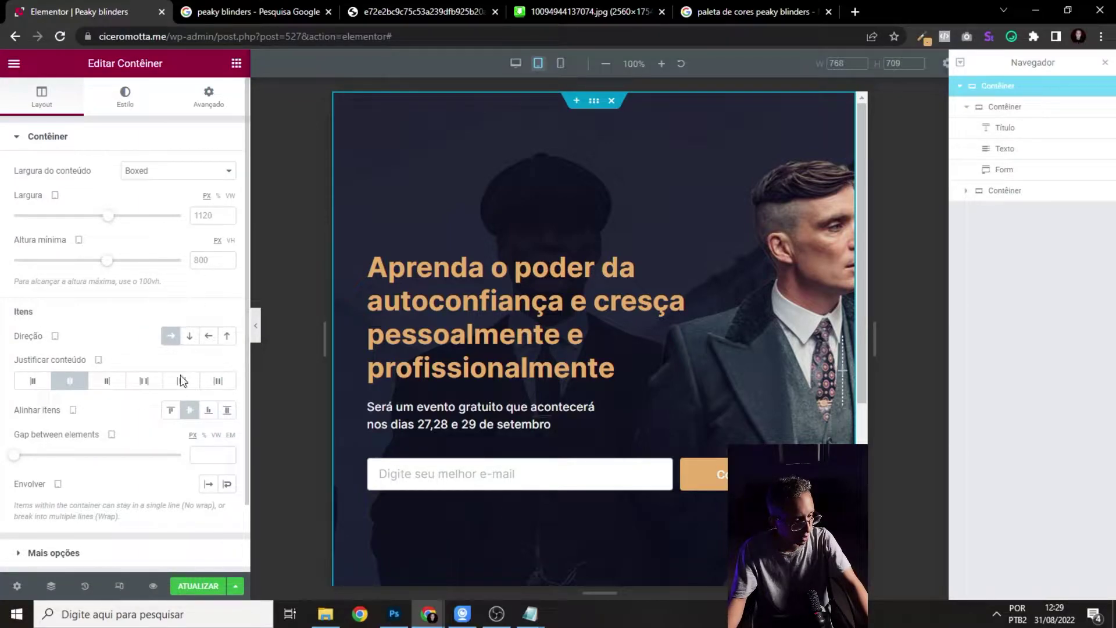
{"action": "left_click", "coordinate": [171, 414]}
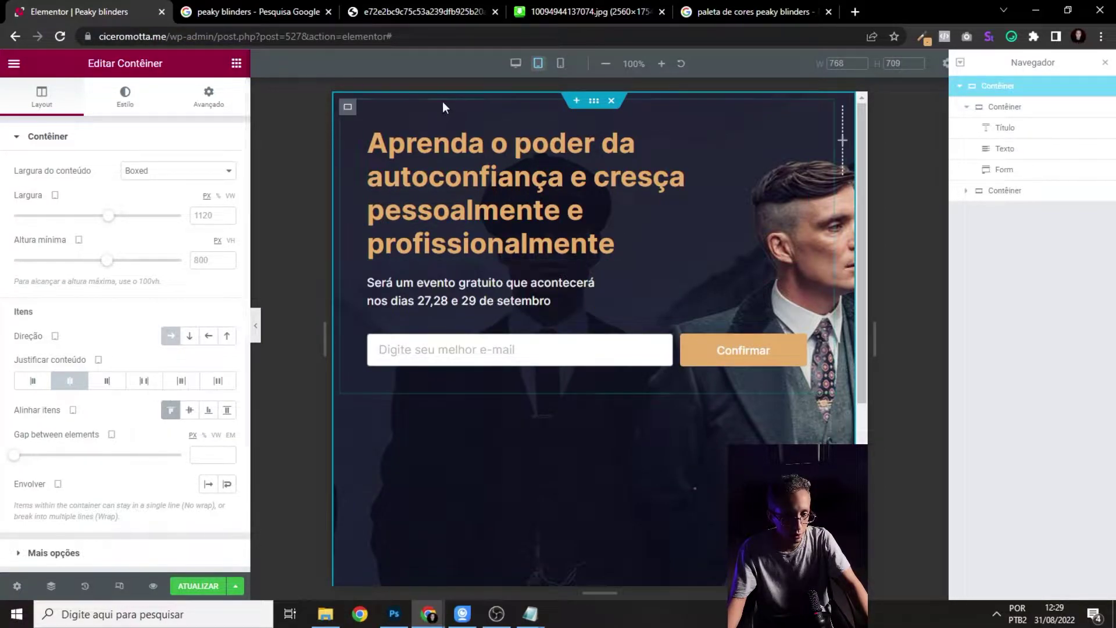
- Unlink the text container's padding values, set its top and bottom padding to 100 px, and preview the tablet layout
{"action": "left_click", "coordinate": [348, 107]}
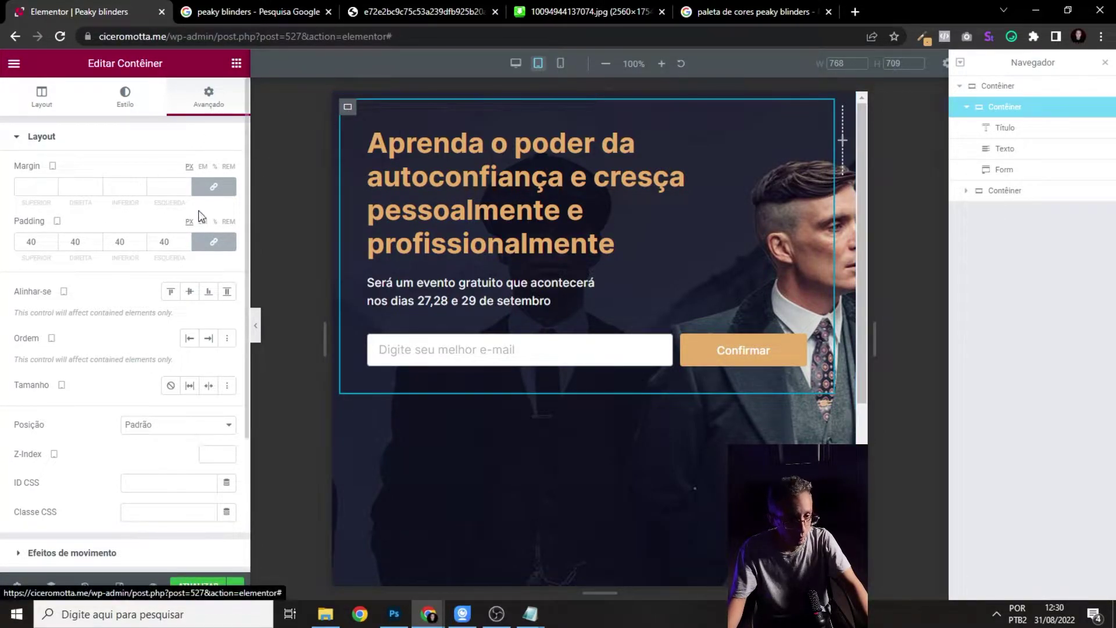
{"action": "left_click", "coordinate": [210, 248]}
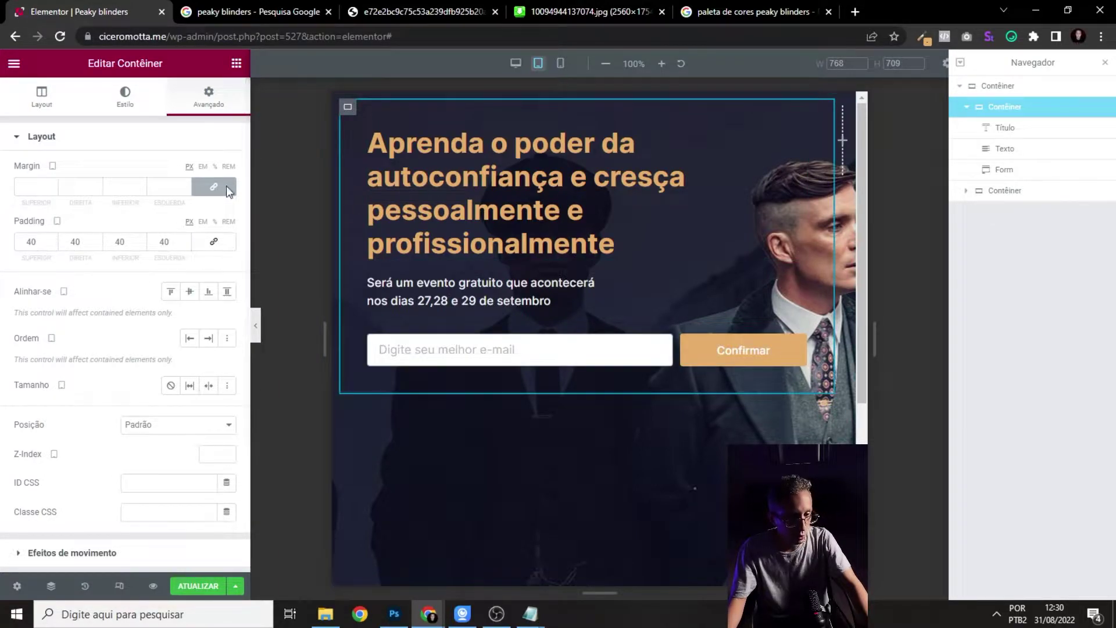
{"action": "left_click_drag", "start_coordinate": [40, 243], "coordinate": [11, 241]}
{"action": "type", "text": "100"}
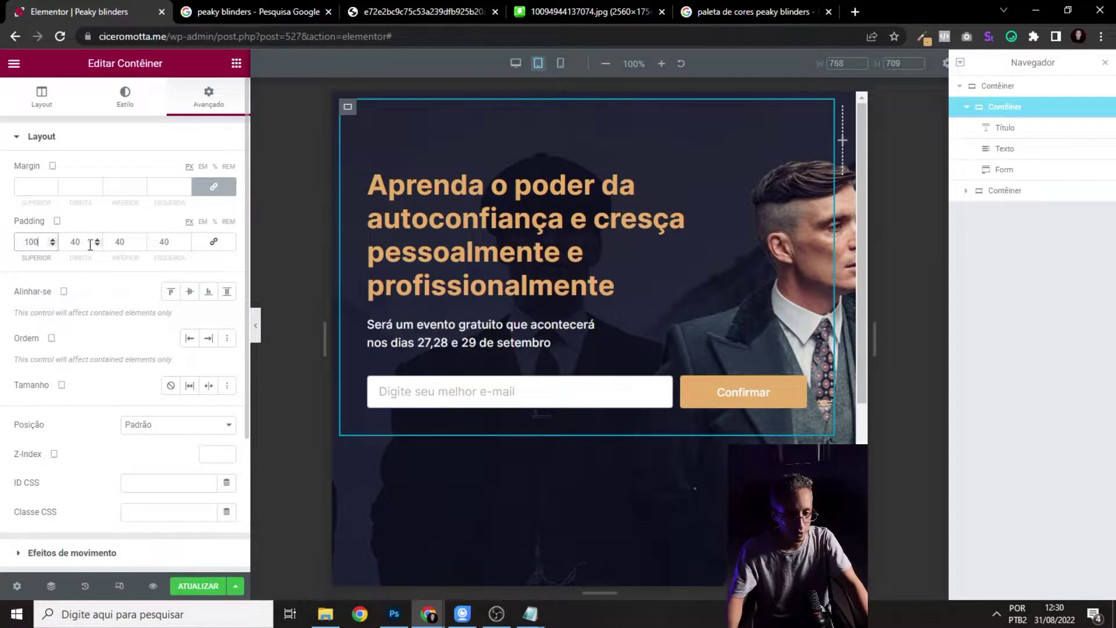
{"action": "left_click_drag", "start_coordinate": [139, 242], "coordinate": [97, 243]}
{"action": "type", "text": "100"}
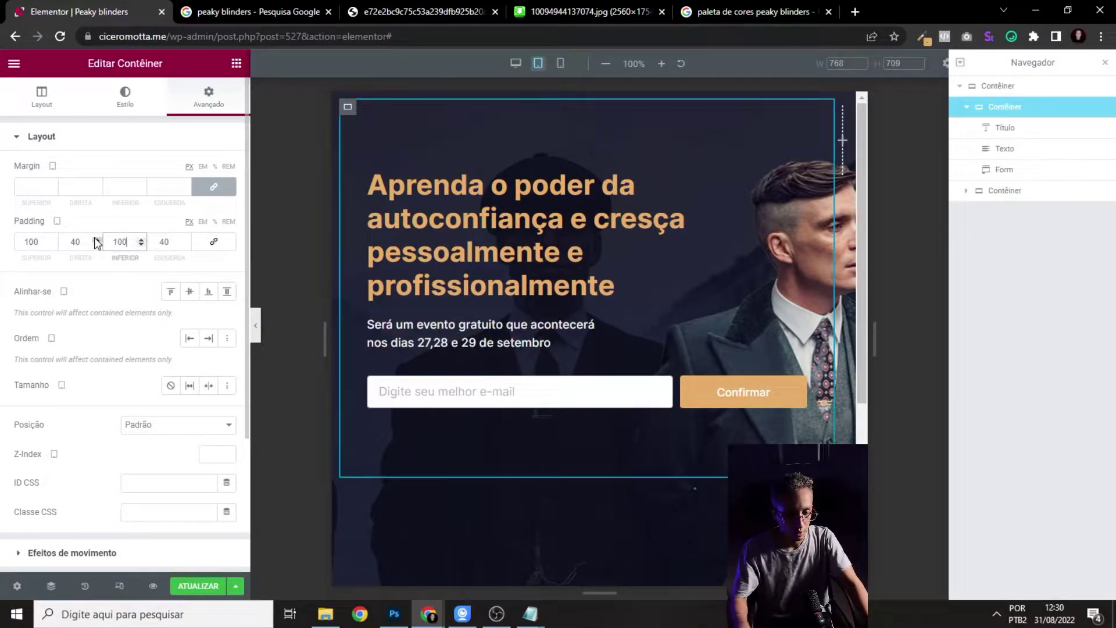
{"action": "left_click", "coordinate": [251, 327]}
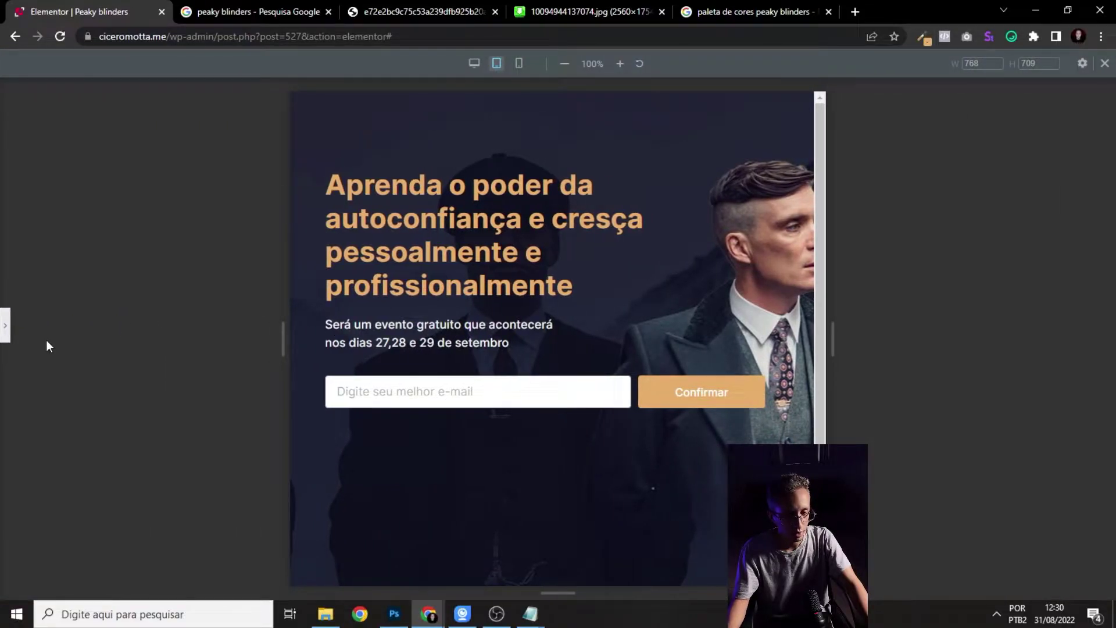
{"action": "left_click", "coordinate": [5, 326]}
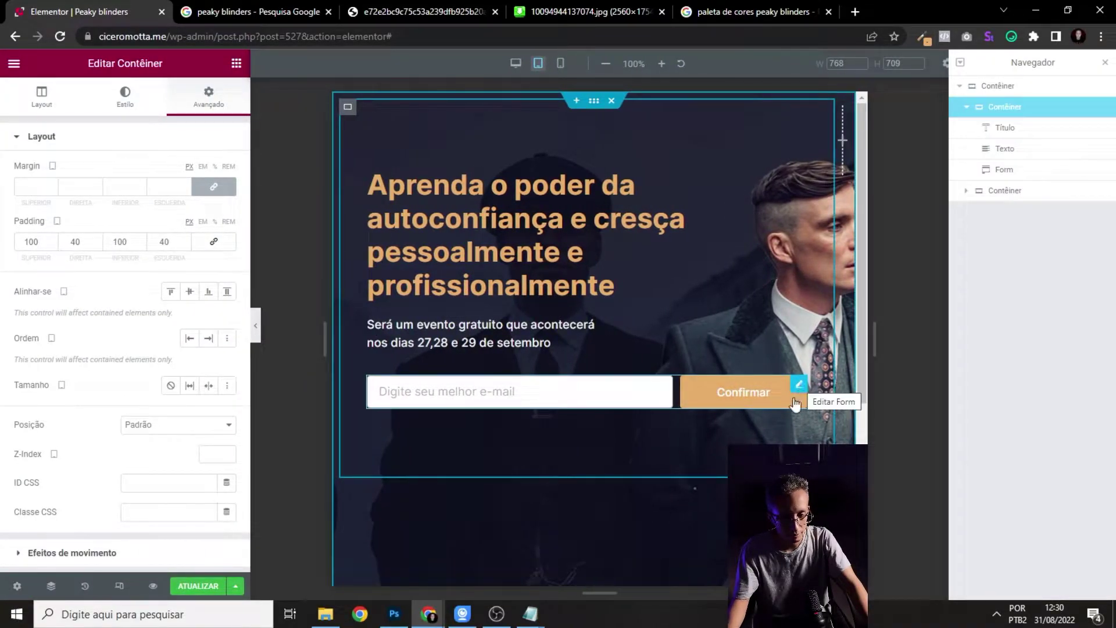
- Give the form a custom (Personalizar) tablet width of 458 px and preview the layout
{"action": "left_click", "coordinate": [800, 386]}
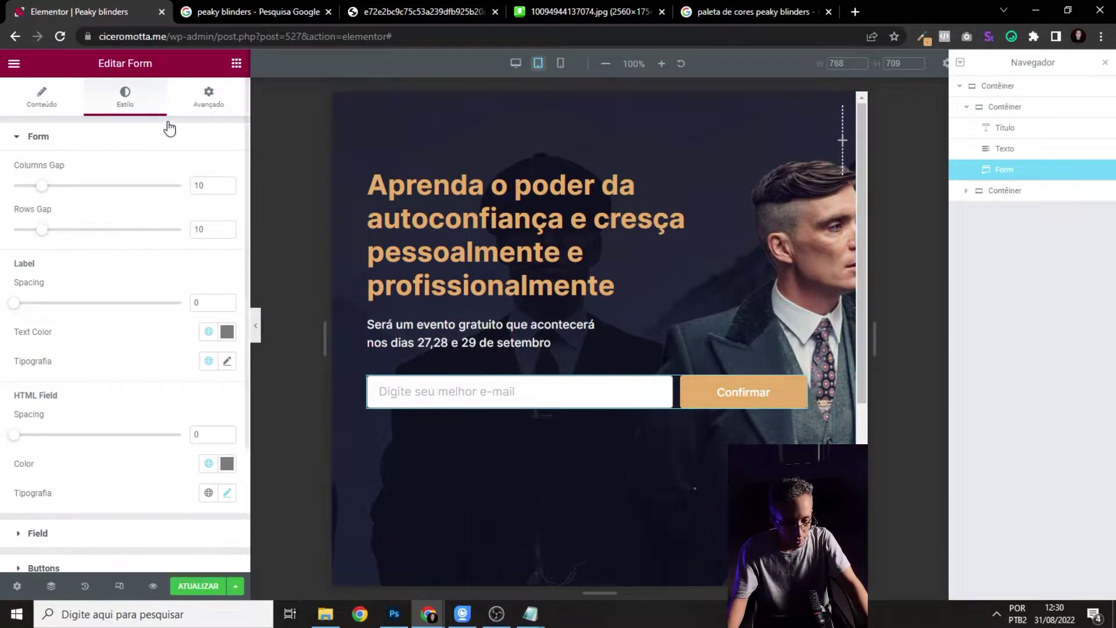
{"action": "left_click", "coordinate": [212, 102]}
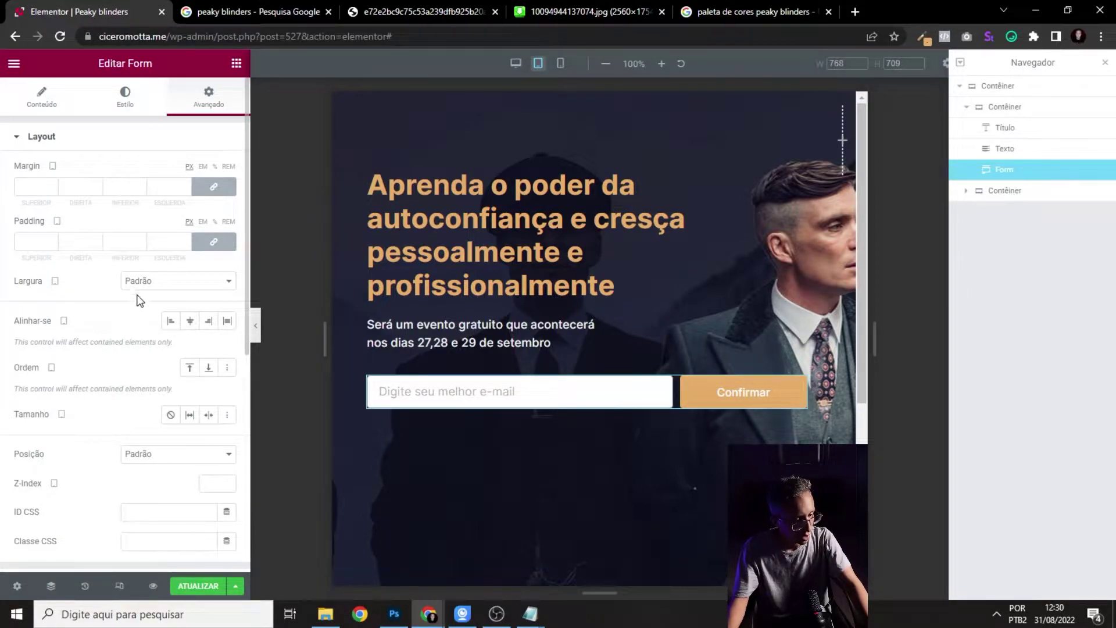
{"action": "left_click", "coordinate": [158, 283]}
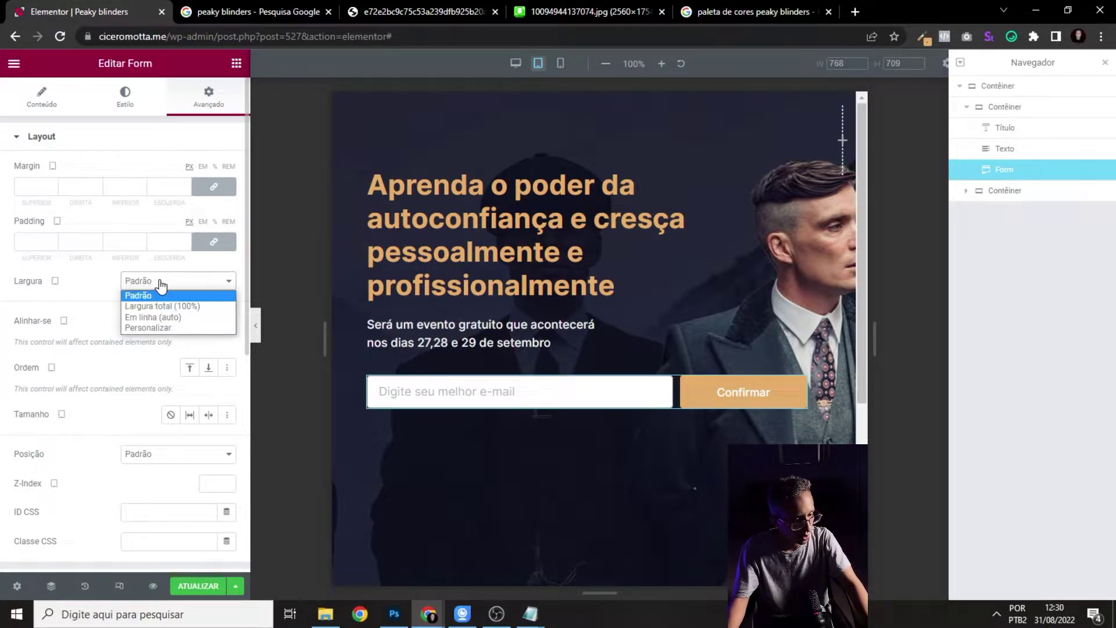
{"action": "left_click", "coordinate": [153, 327]}
{"action": "left_click", "coordinate": [22, 326]}
{"action": "left_click_drag", "start_coordinate": [35, 332], "coordinate": [92, 332]}
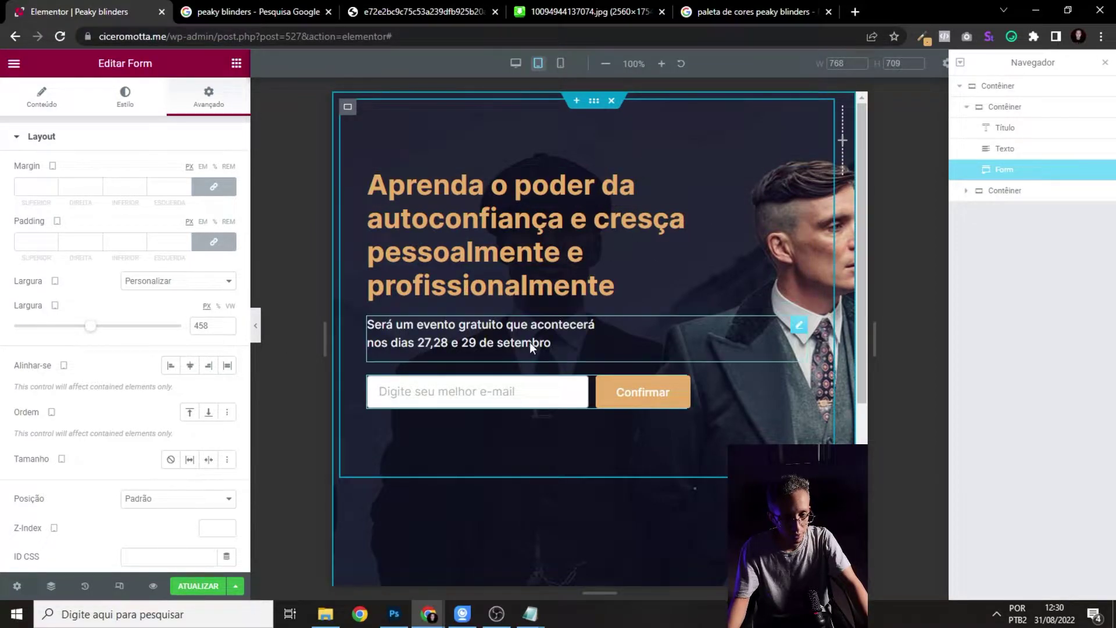
{"action": "left_click", "coordinate": [255, 325]}
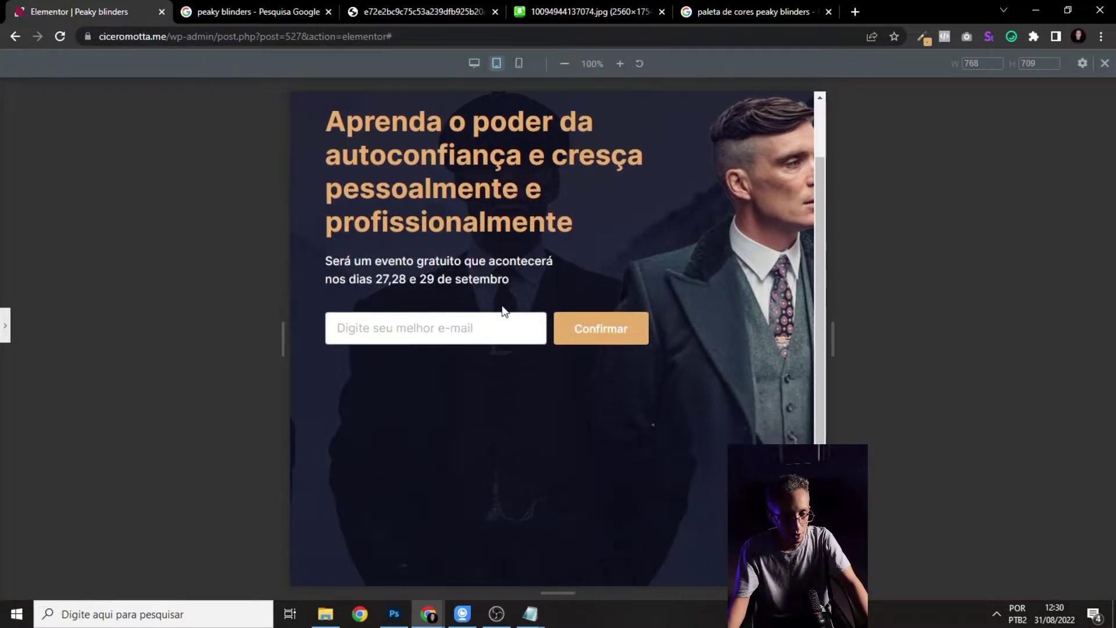
{"action": "left_click", "coordinate": [5, 325]}
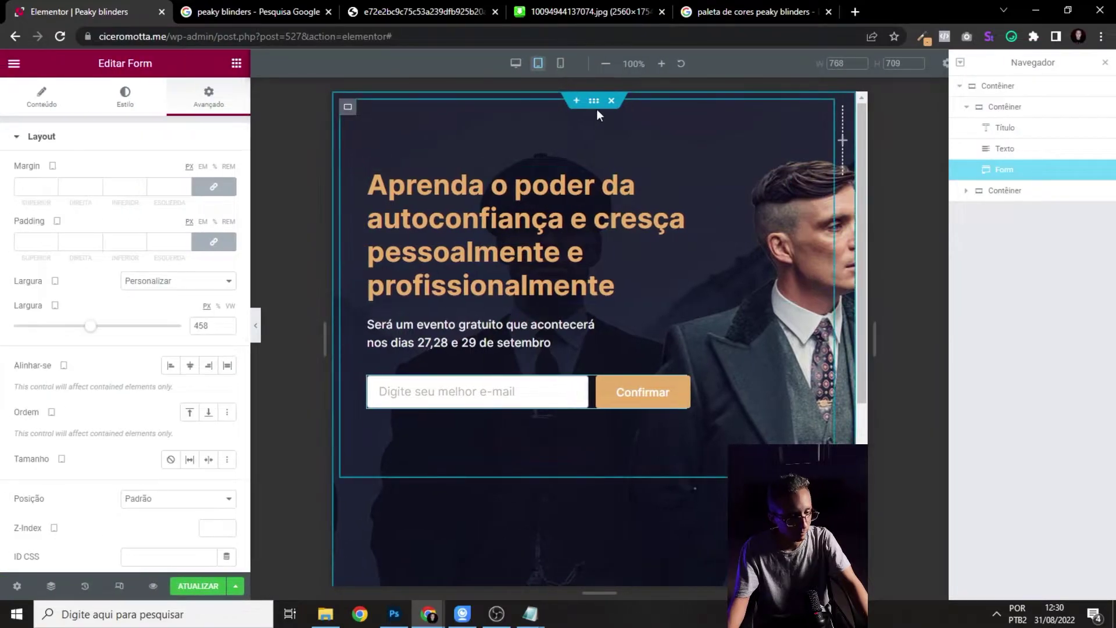
- Try the Personalizado position for the outer container's background image and set it back to Centralizado
{"action": "left_click", "coordinate": [595, 104]}
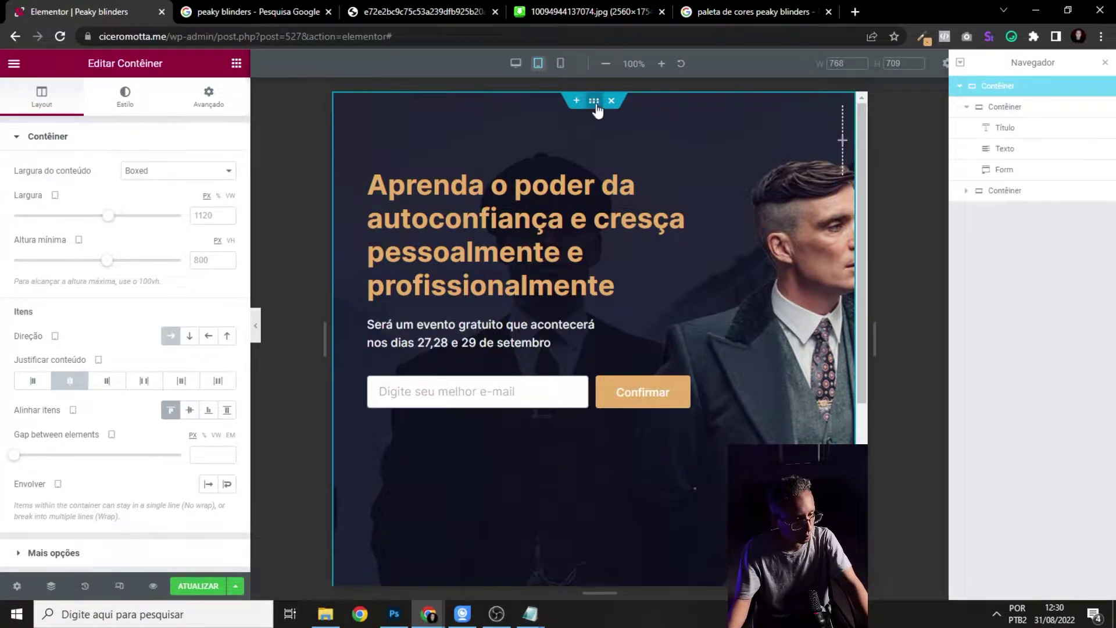
{"action": "left_click", "coordinate": [124, 101]}
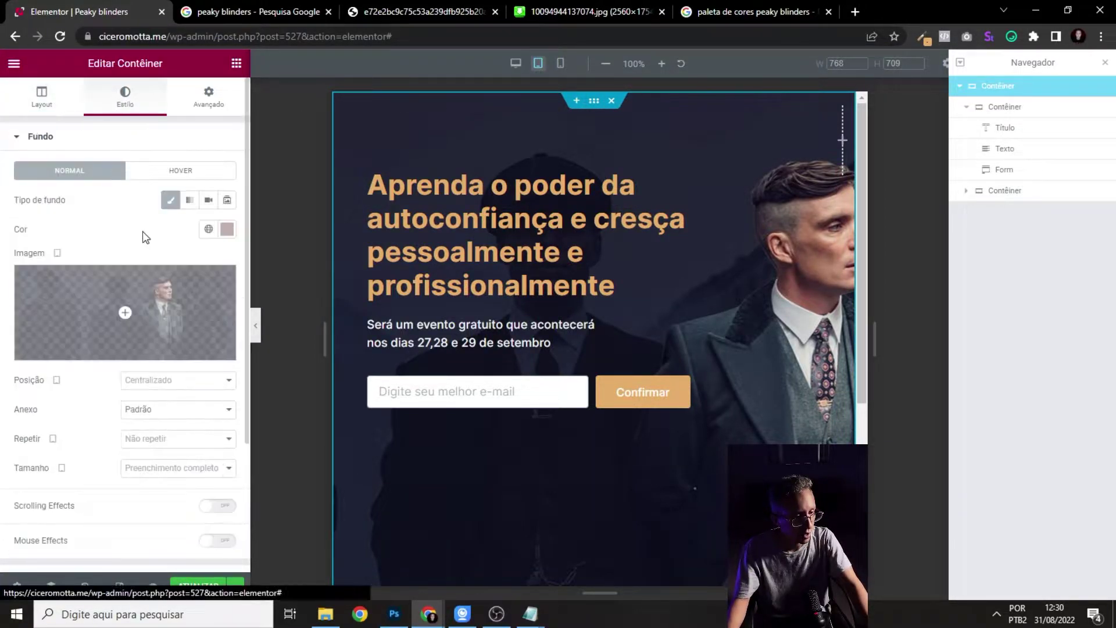
{"action": "left_click", "coordinate": [185, 381]}
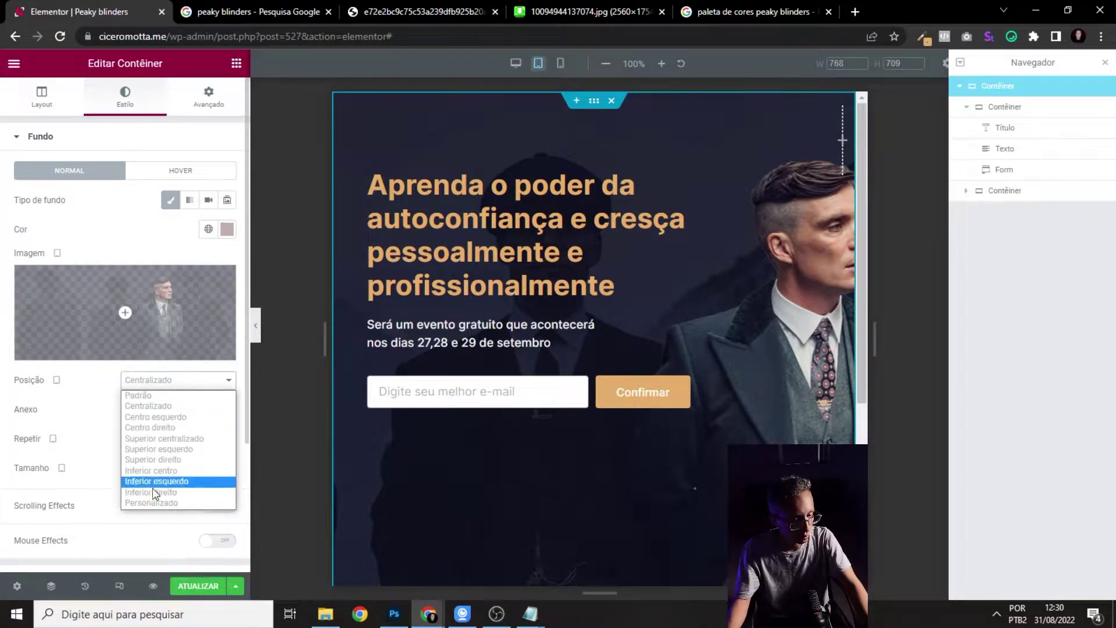
{"action": "left_click", "coordinate": [157, 507]}
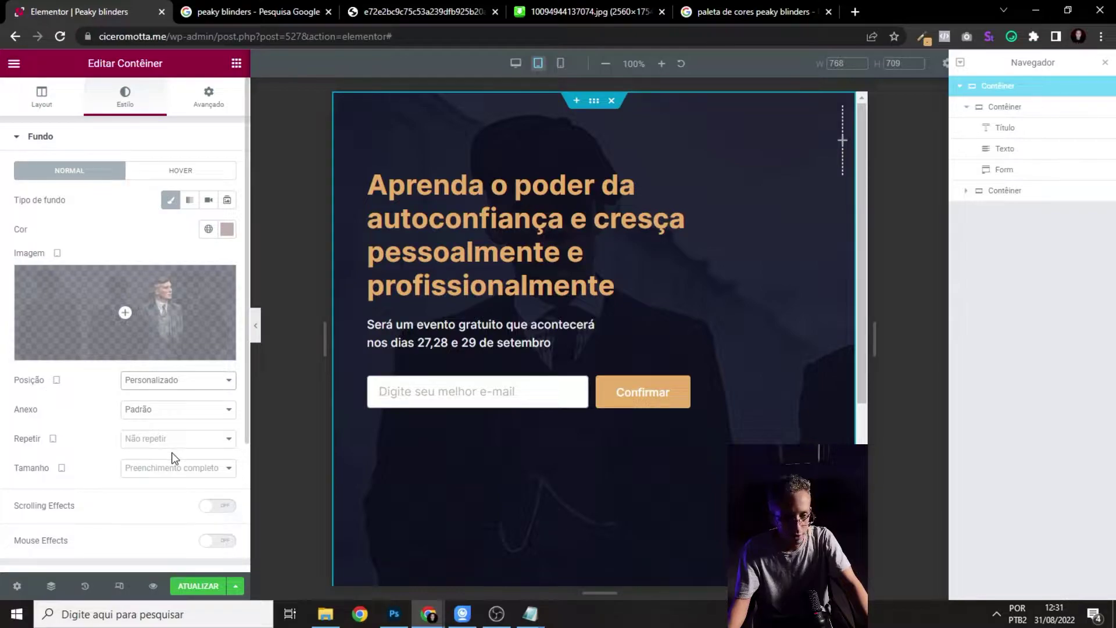
{"action": "left_click", "coordinate": [186, 384]}
{"action": "left_click", "coordinate": [169, 403]}
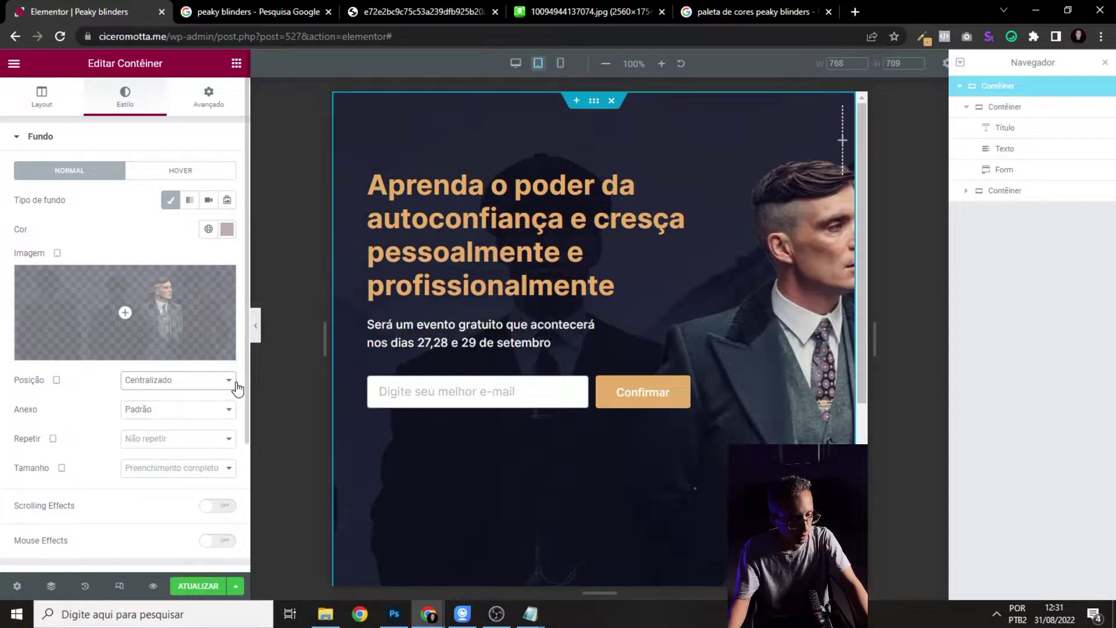
{"action": "scroll", "coordinate": [568, 323], "scroll_direction": "down", "scroll_amount": 3}
{"action": "scroll", "coordinate": [568, 324], "scroll_direction": "up", "scroll_amount": 3}
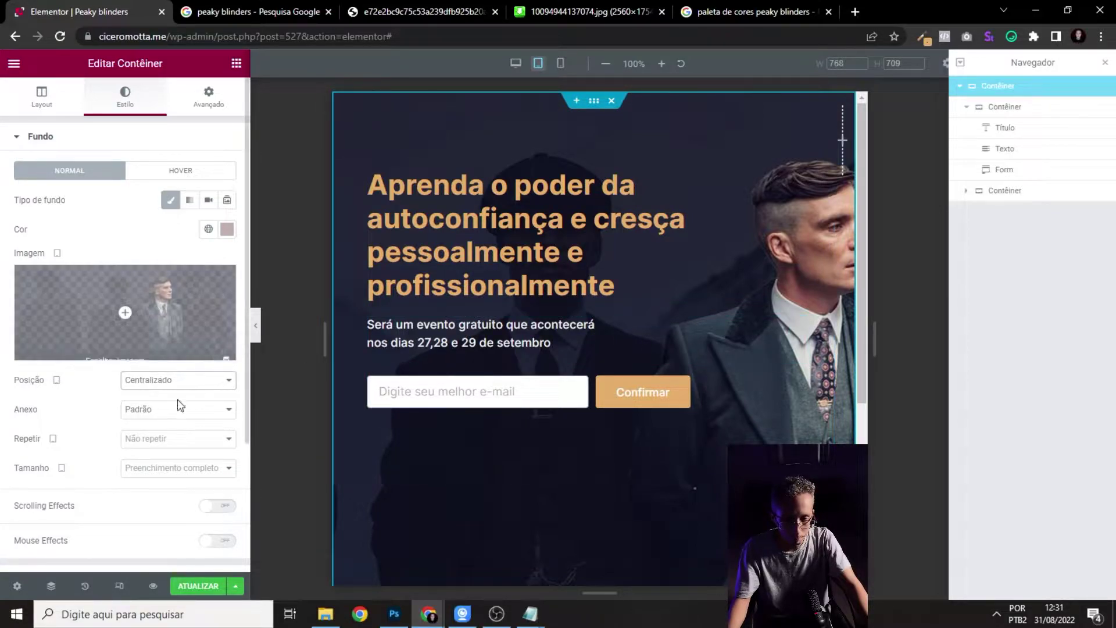
- Set the background image's repeat to Não repetir and, after trying Personalizado, its size to Preenchimento completo
{"action": "left_click", "coordinate": [194, 441]}
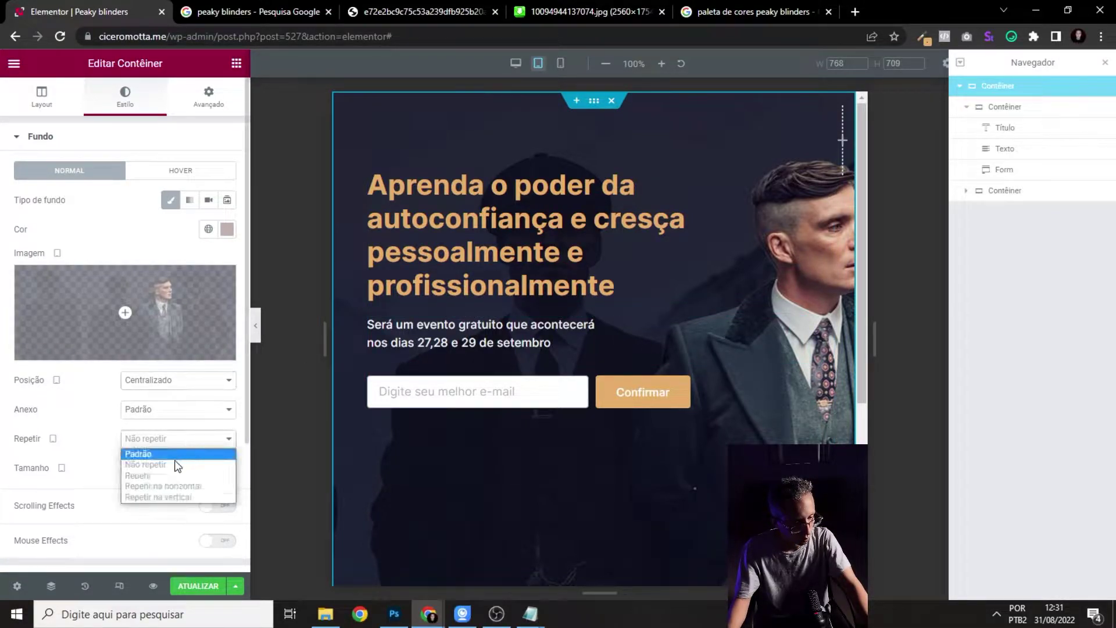
{"action": "left_click", "coordinate": [188, 463]}
{"action": "scroll", "coordinate": [211, 436], "scroll_direction": "down", "scroll_amount": 1}
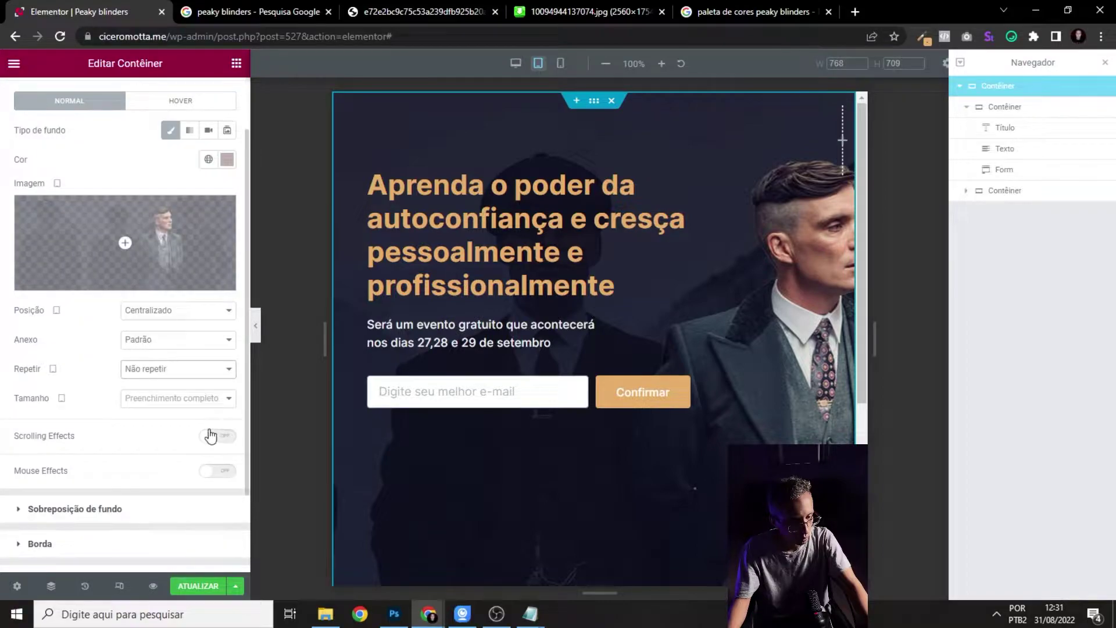
{"action": "left_click", "coordinate": [186, 406]}
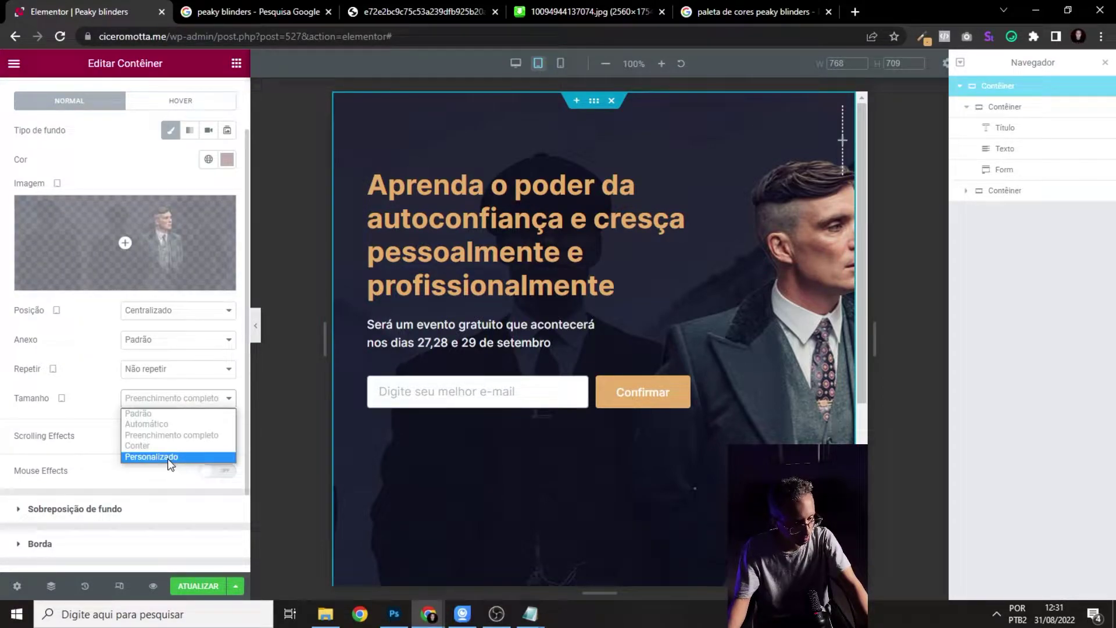
{"action": "left_click", "coordinate": [152, 457]}
{"action": "left_click", "coordinate": [182, 402]}
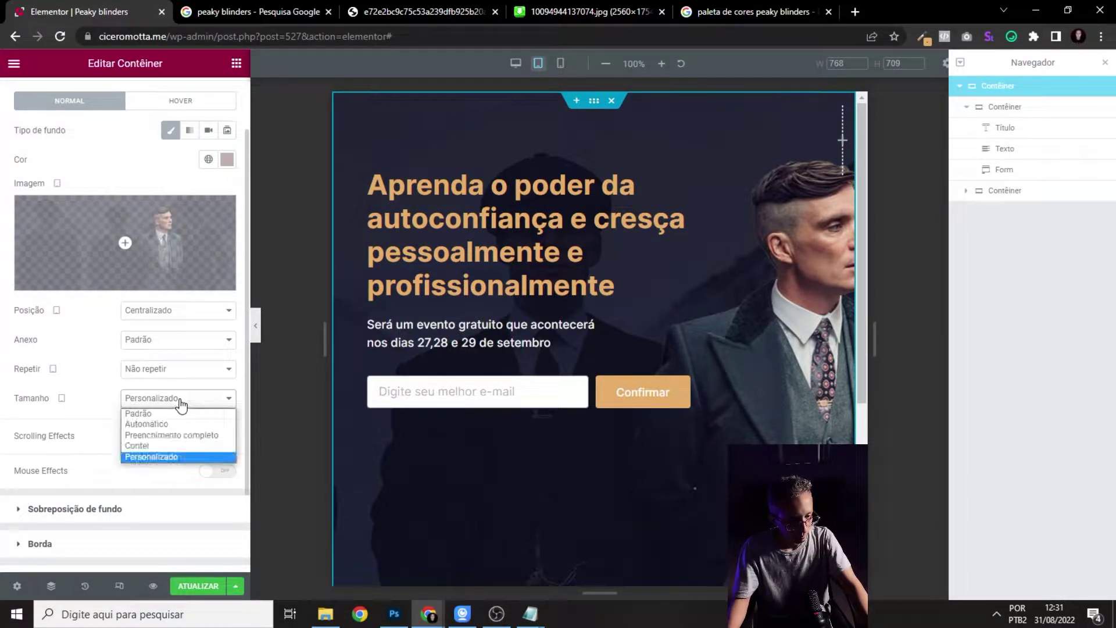
{"action": "left_click", "coordinate": [171, 434]}
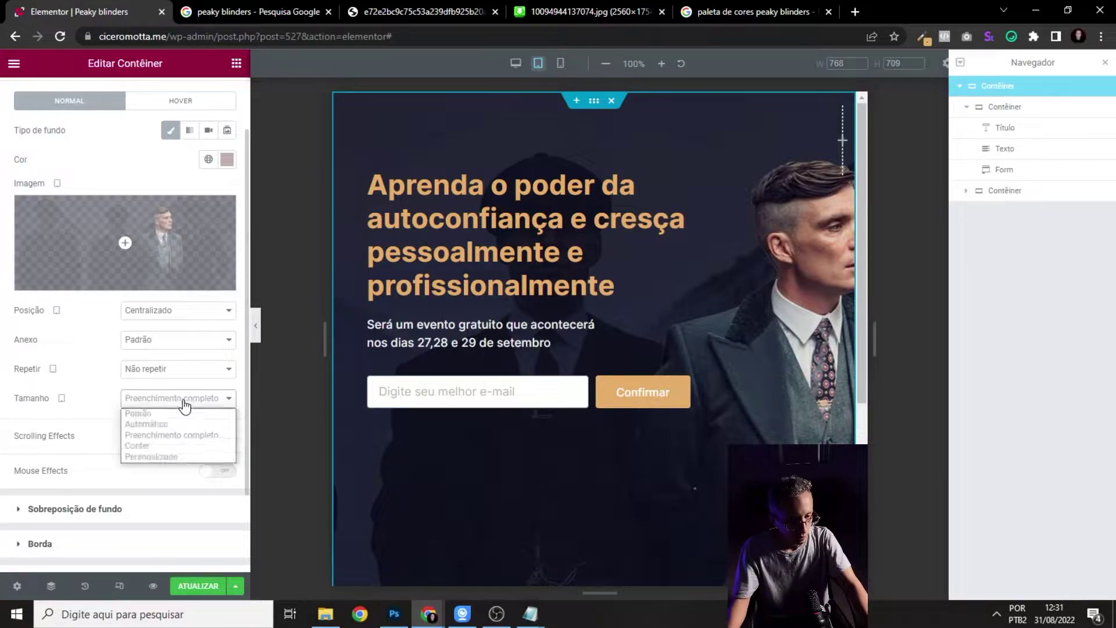
- Try the Centro direito position for the background image, set it back to Centralizado, and preview the tablet layout
{"action": "left_click", "coordinate": [169, 310]}
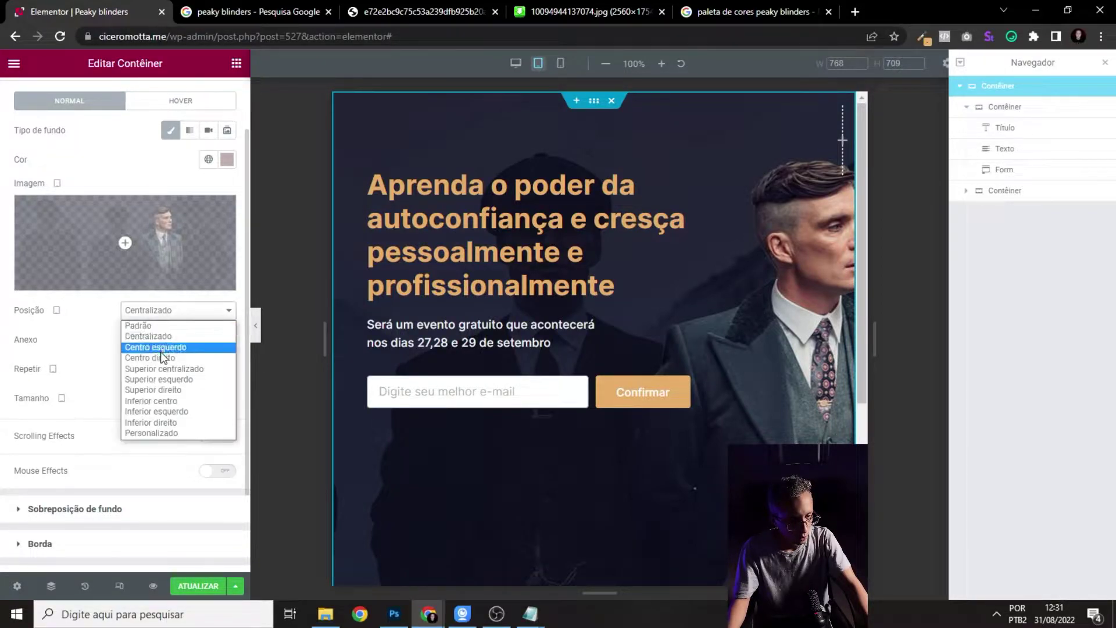
{"action": "left_click", "coordinate": [170, 356]}
{"action": "left_click", "coordinate": [166, 311]}
{"action": "left_click", "coordinate": [169, 368]}
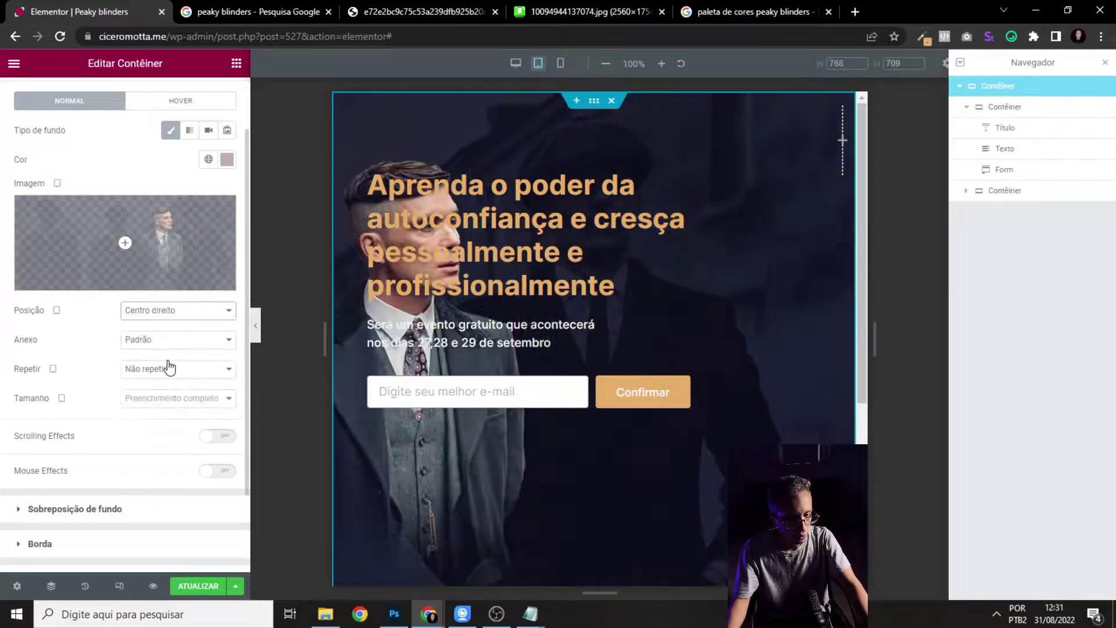
{"action": "left_click", "coordinate": [167, 311]}
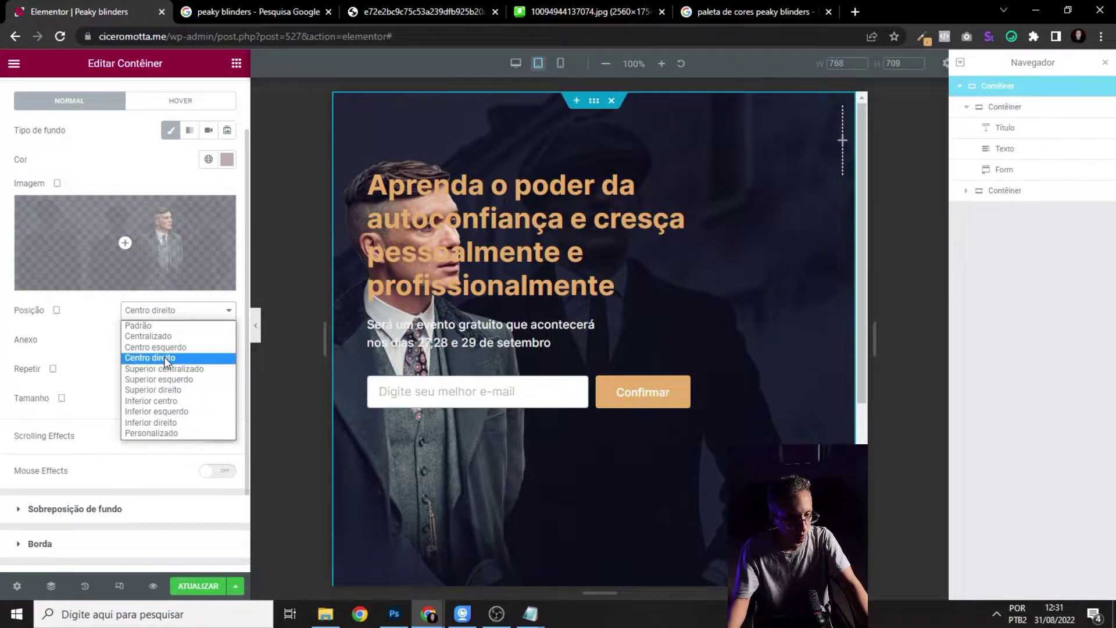
{"action": "left_click", "coordinate": [171, 341]}
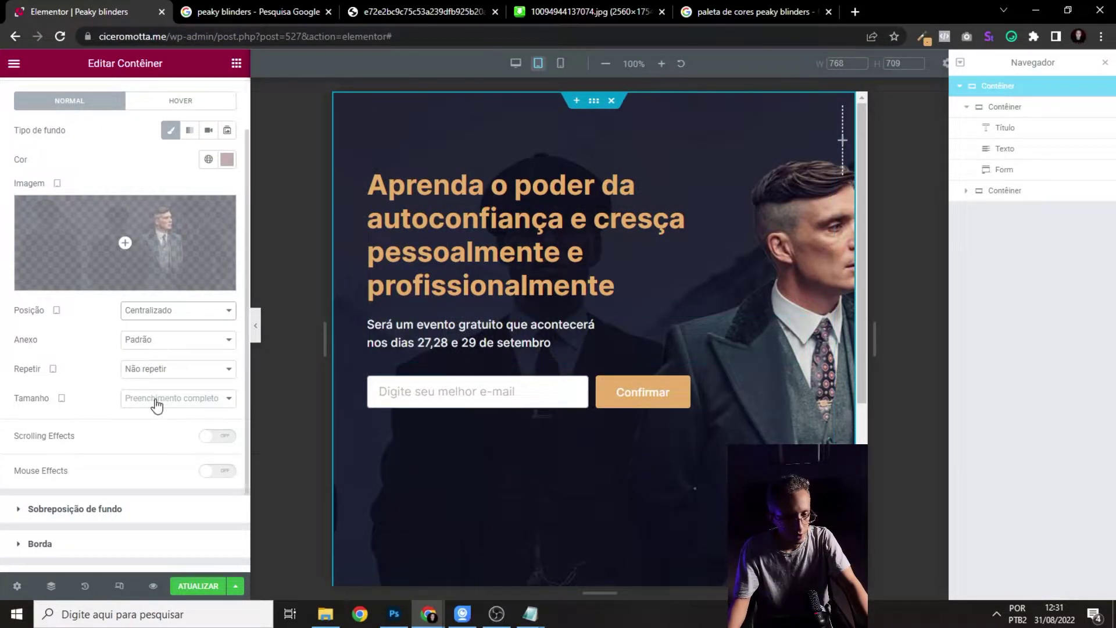
{"action": "left_click", "coordinate": [256, 325]}
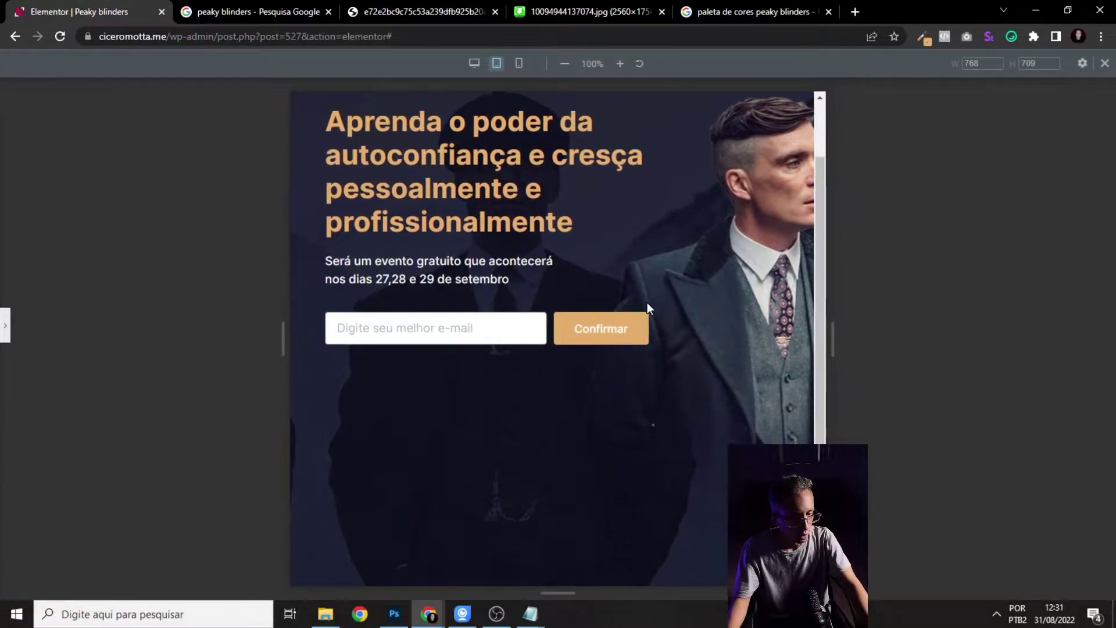
{"action": "scroll", "coordinate": [647, 326], "scroll_direction": "up", "scroll_amount": 1}
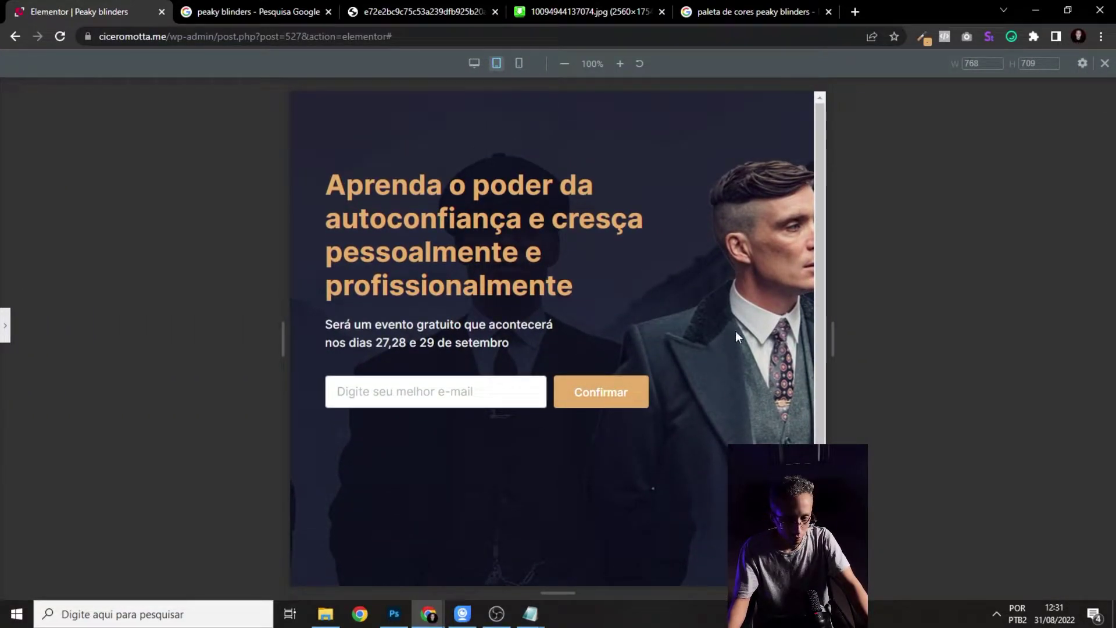
{"action": "scroll", "coordinate": [588, 279], "scroll_direction": "down", "scroll_amount": 2}
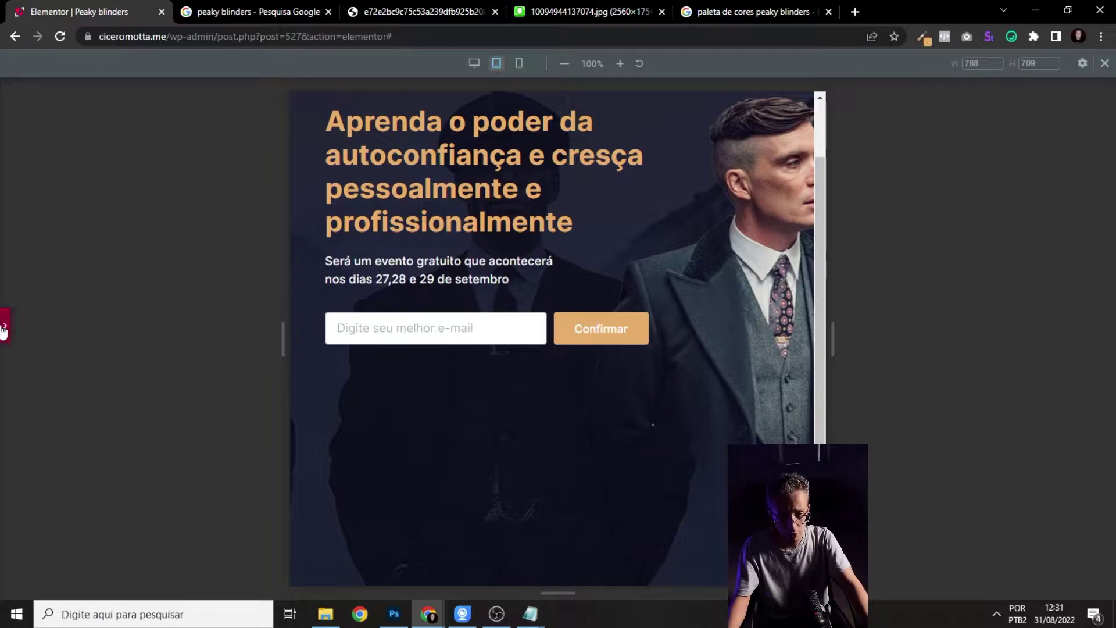
- Set the outer container's tablet minimum height to 728 px and compare the tablet and desktop previews
{"action": "left_click", "coordinate": [3, 328]}
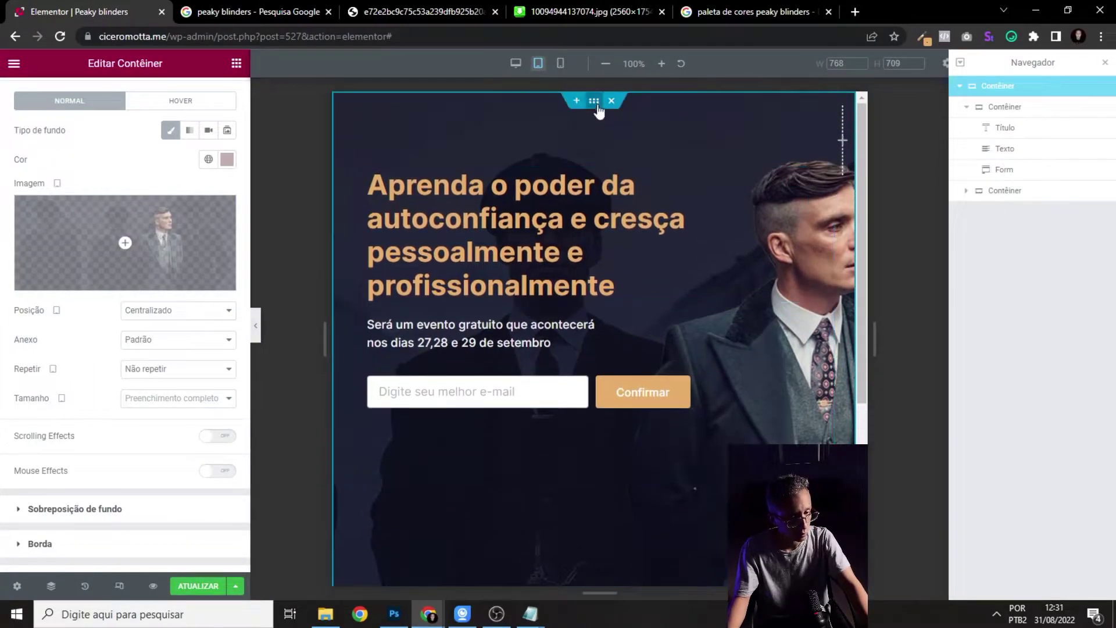
{"action": "scroll", "coordinate": [60, 110], "scroll_direction": "up", "scroll_amount": 2}
{"action": "left_click", "coordinate": [41, 96]}
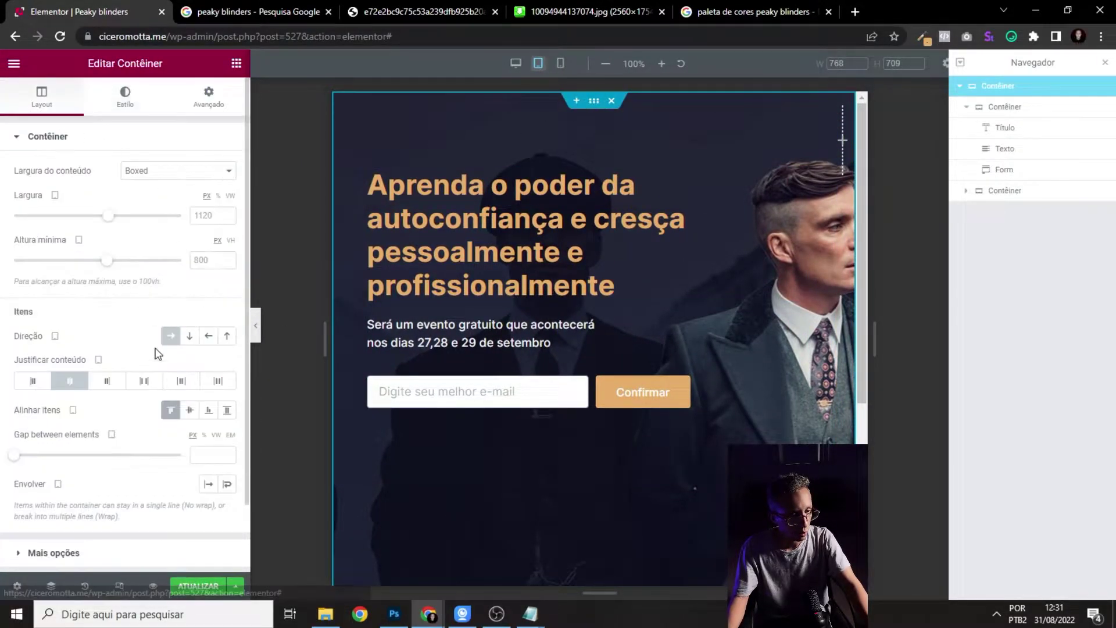
{"action": "left_click_drag", "start_coordinate": [107, 260], "coordinate": [101, 265]}
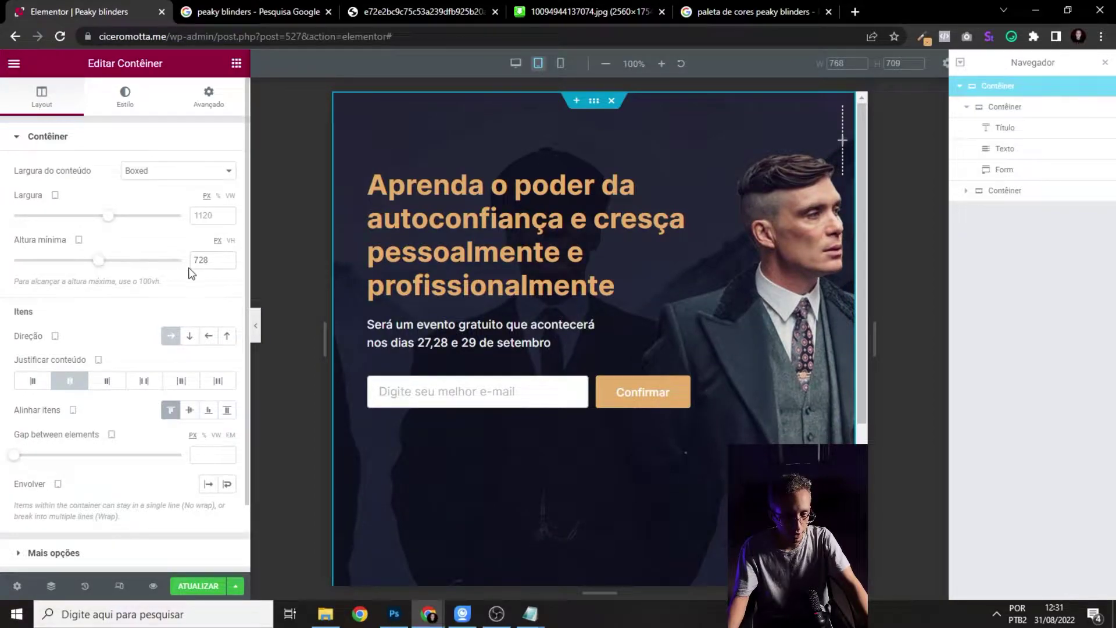
{"action": "left_click", "coordinate": [256, 326]}
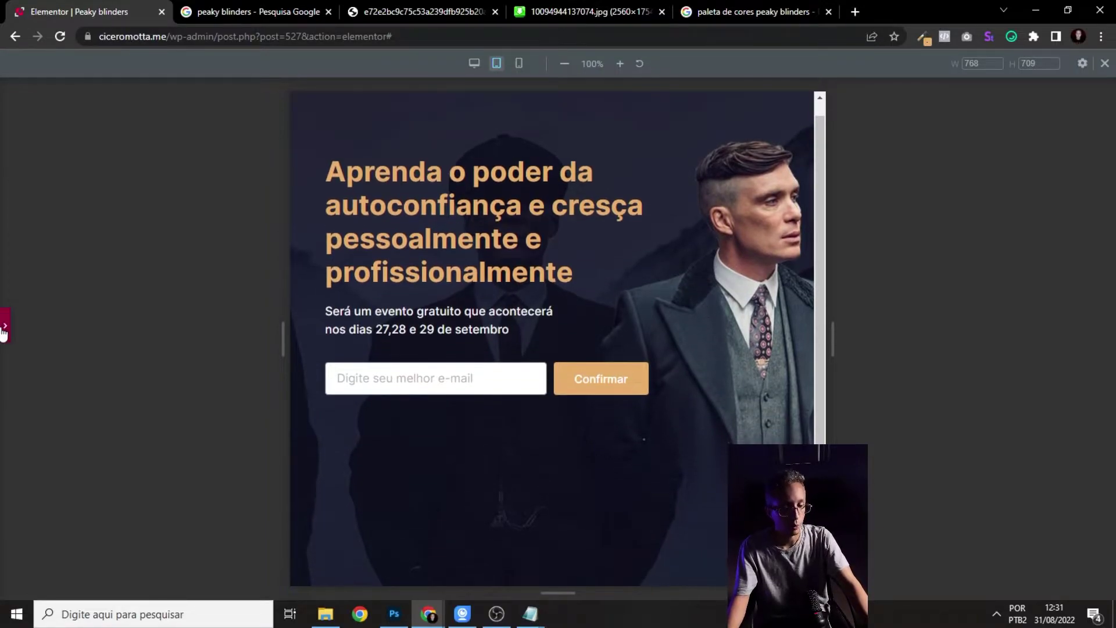
{"action": "left_click", "coordinate": [474, 64]}
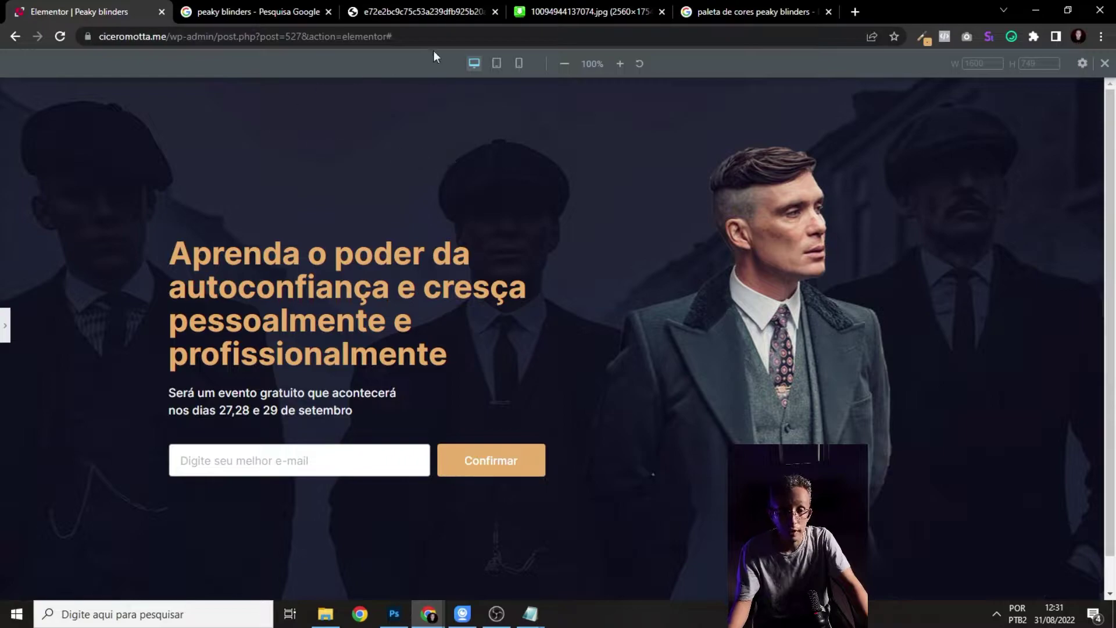
{"action": "left_click", "coordinate": [497, 64]}
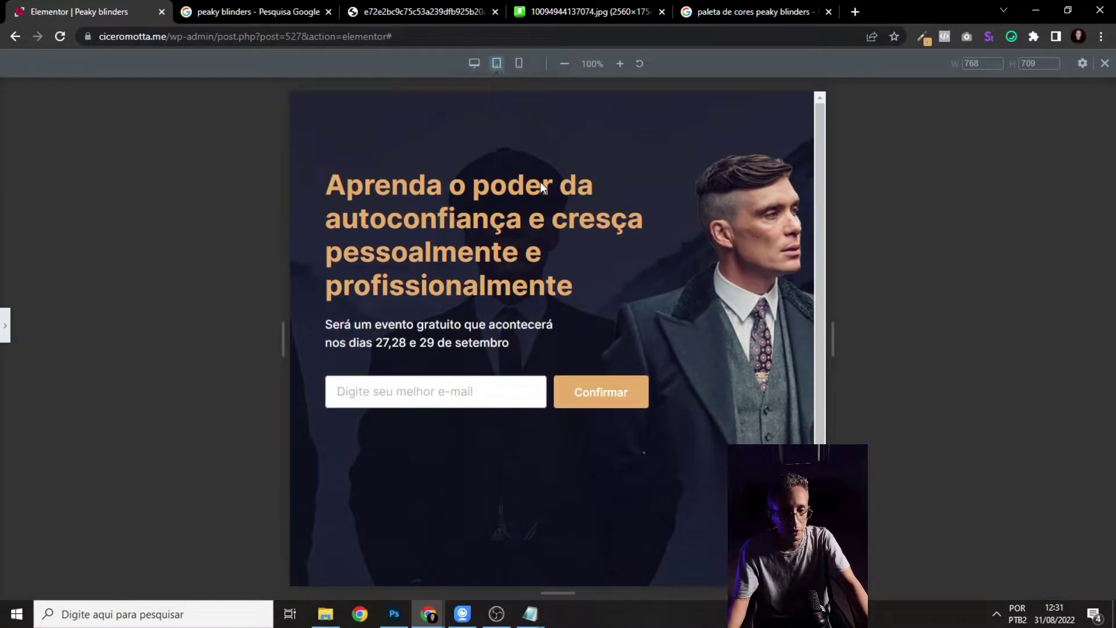
- Switch the responsive preview to mobile and set its width to 428
{"action": "left_click", "coordinate": [519, 64]}
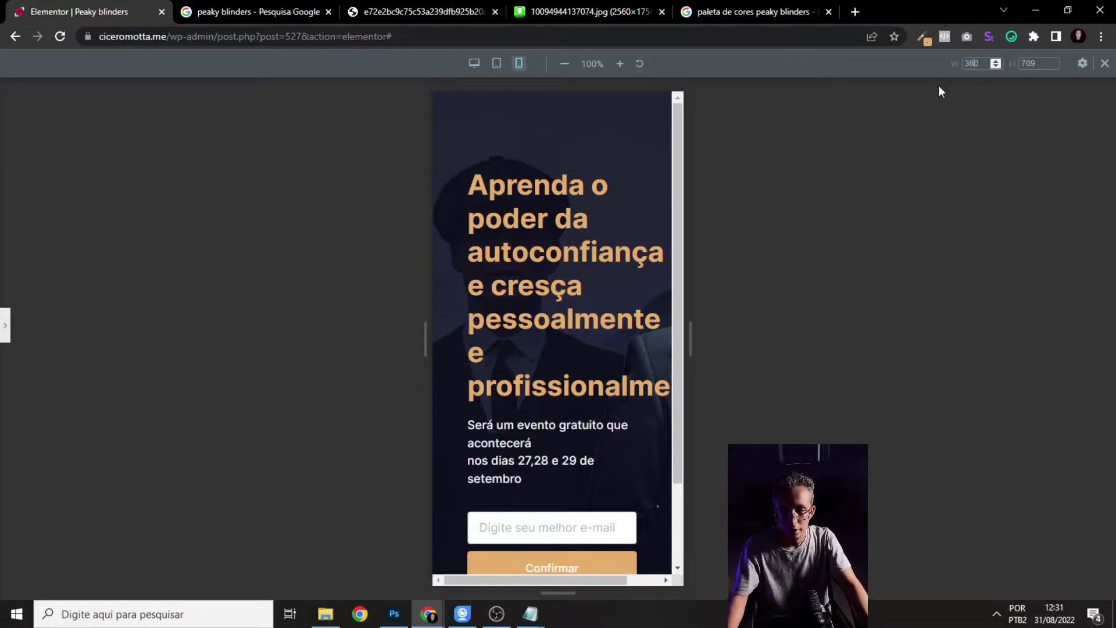
{"action": "left_click", "coordinate": [975, 65]}
{"action": "type", "text": "42"}
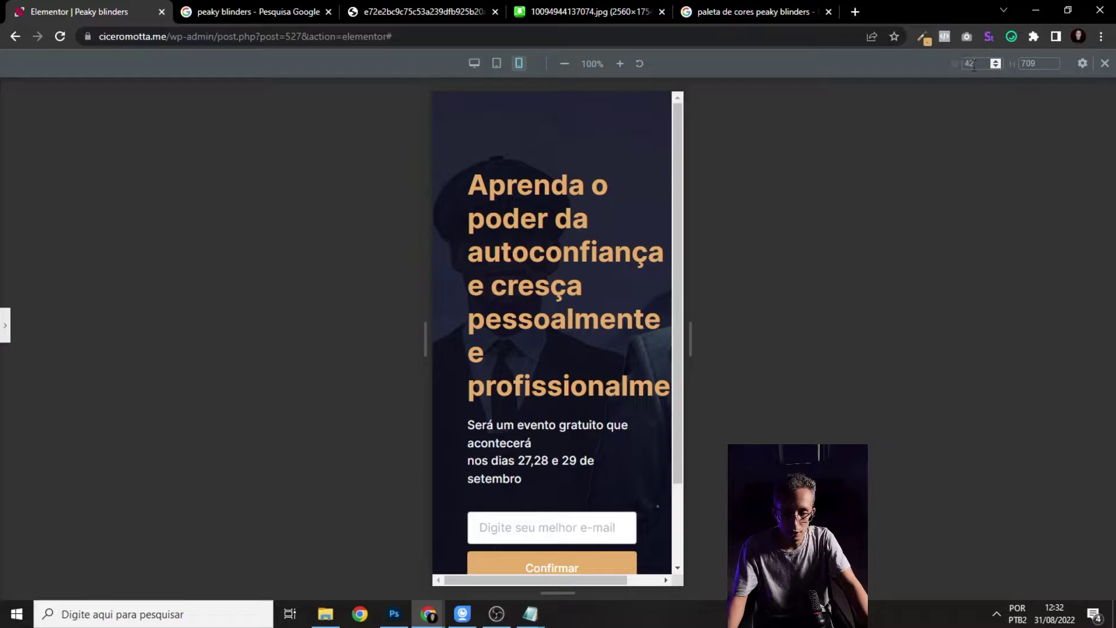
{"action": "type", "text": "8"}
- Set the headline's mobile font size to 32 px in its typography settings
{"action": "left_click", "coordinate": [5, 325]}
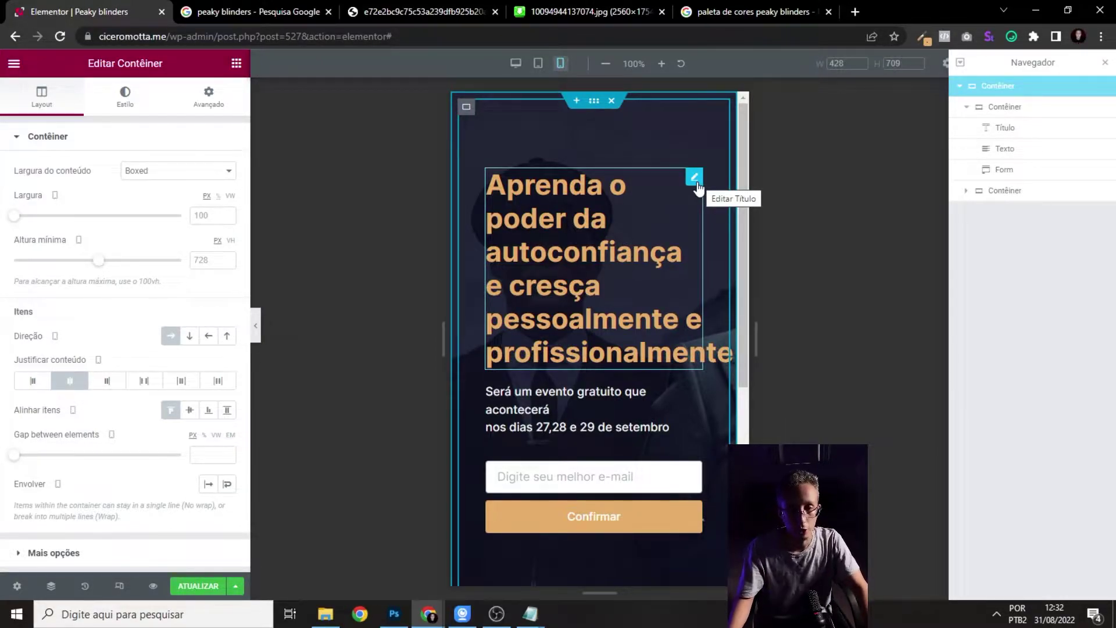
{"action": "left_click", "coordinate": [694, 177]}
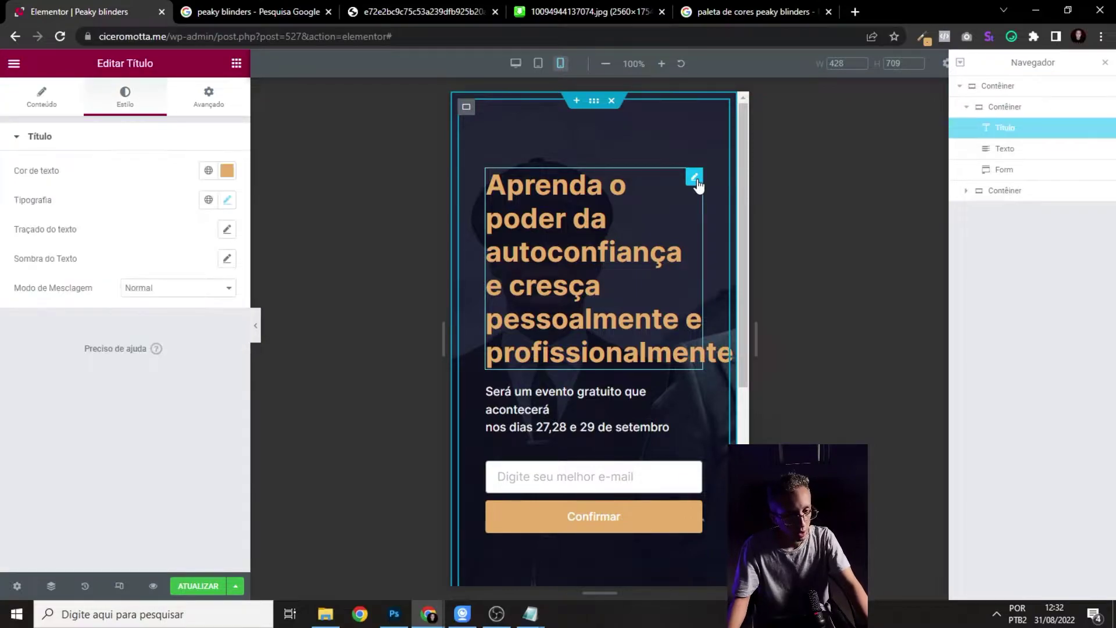
{"action": "left_click", "coordinate": [228, 202]}
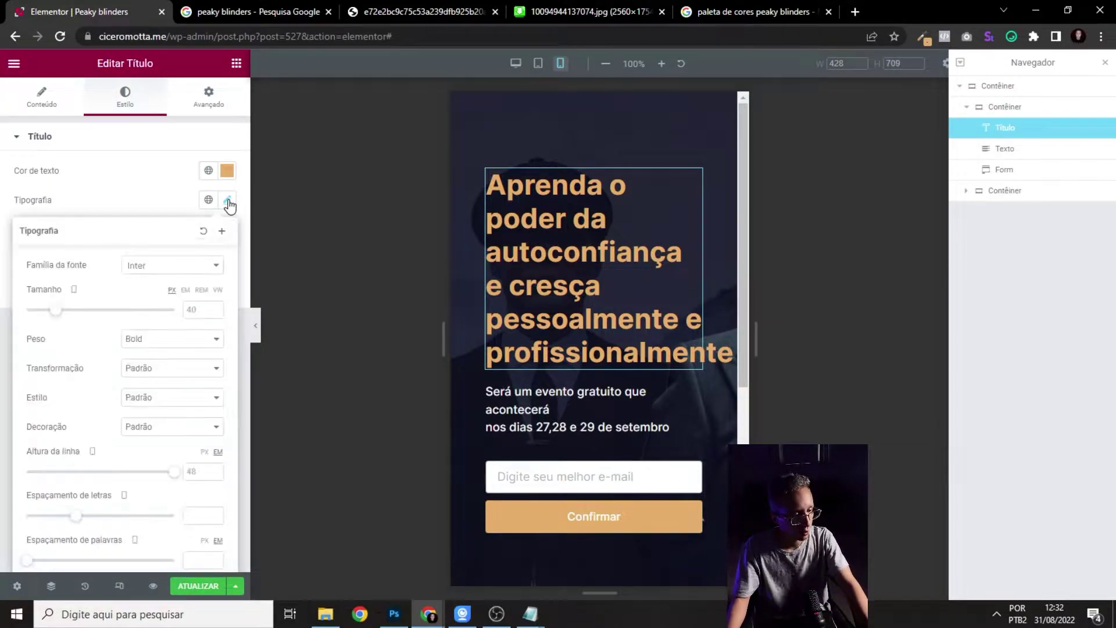
{"action": "left_click_drag", "start_coordinate": [53, 318], "coordinate": [45, 319]}
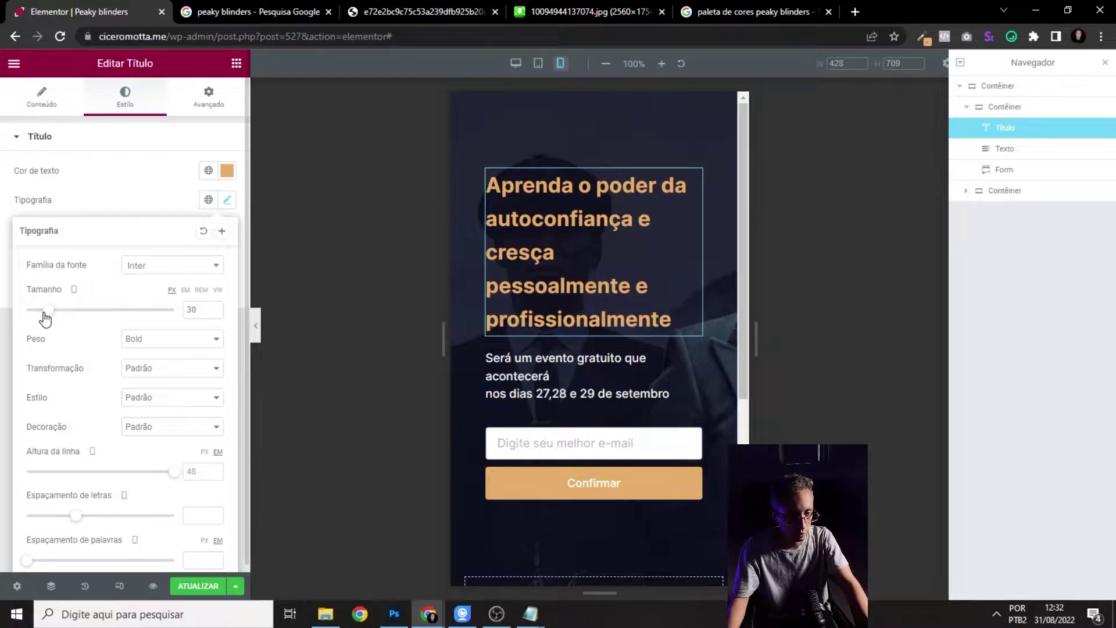
{"action": "left_click", "coordinate": [214, 307]}
{"action": "left_click", "coordinate": [213, 308]}
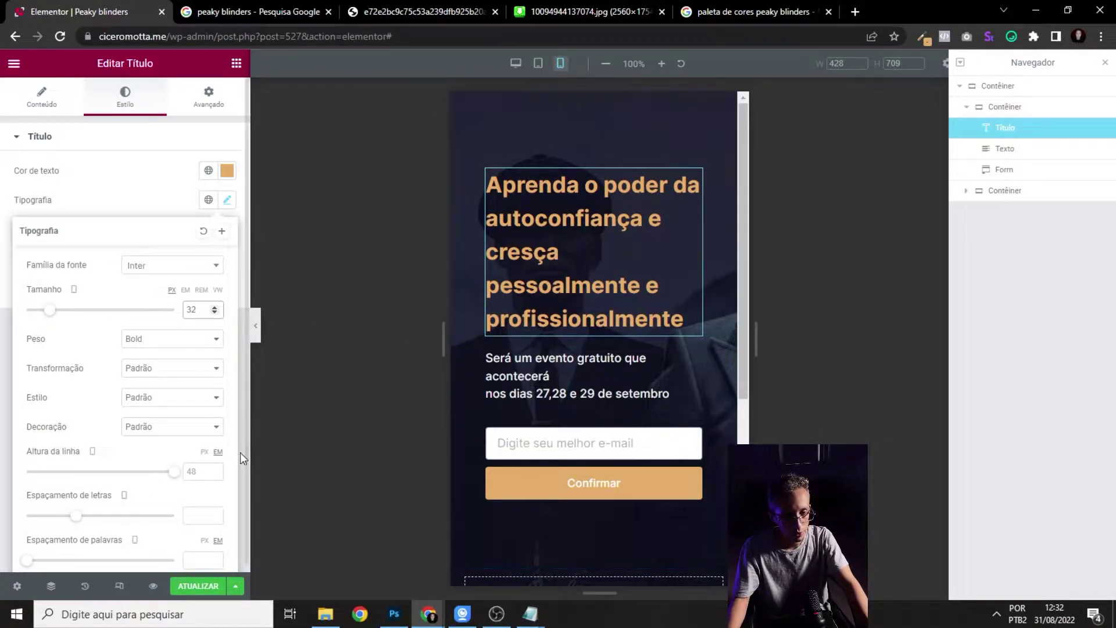
- Set the headline's mobile line height to 1.2 em, trying 1.3 em along the way
{"action": "left_click", "coordinate": [199, 471]}
{"action": "left_click", "coordinate": [215, 469]}
{"action": "left_click", "coordinate": [215, 468]}
{"action": "left_click", "coordinate": [214, 468]}
{"action": "left_click", "coordinate": [214, 468]}
{"action": "left_click", "coordinate": [215, 468]}
{"action": "left_click", "coordinate": [215, 468]}
{"action": "left_click", "coordinate": [214, 469]}
{"action": "left_click", "coordinate": [215, 468]}
{"action": "left_click", "coordinate": [214, 469]}
{"action": "left_click", "coordinate": [215, 468]}
{"action": "left_click", "coordinate": [214, 468]}
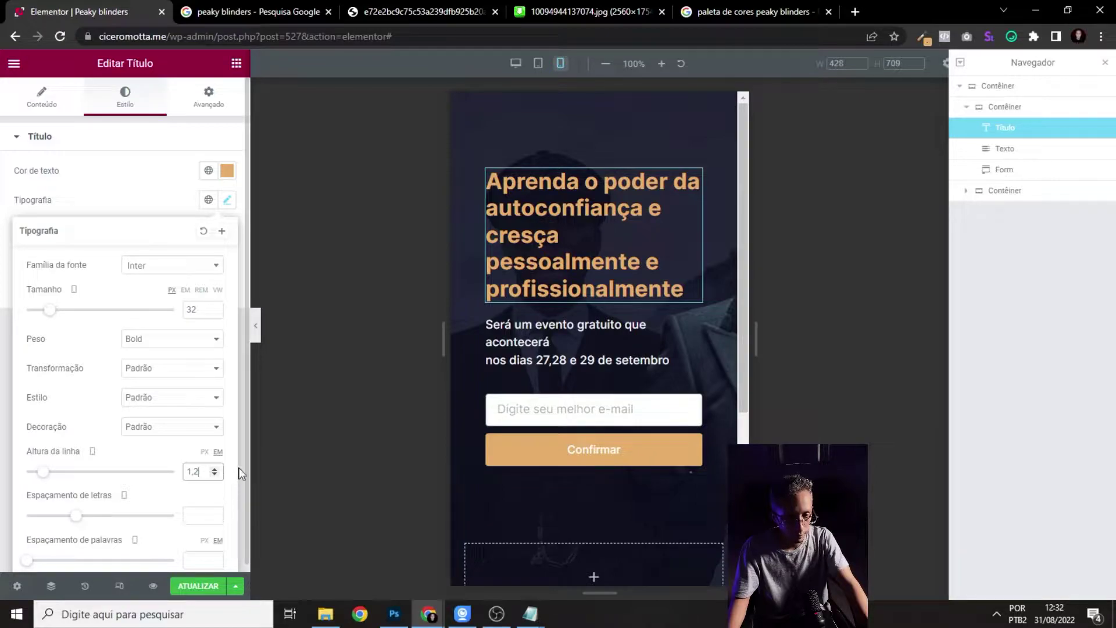
{"action": "left_click", "coordinate": [215, 468]}
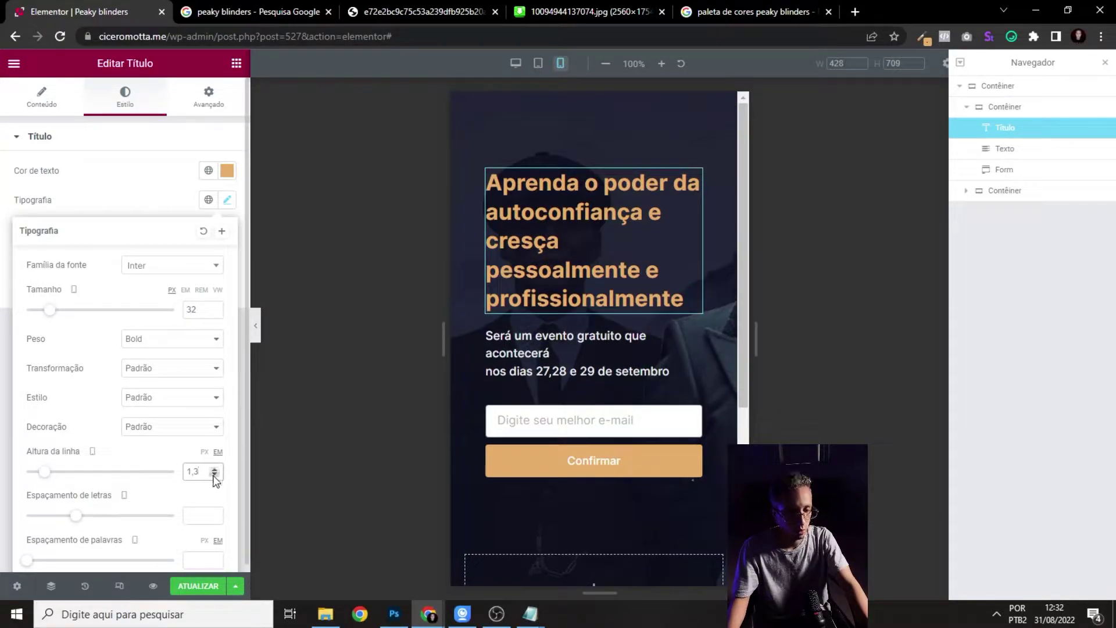
{"action": "left_click", "coordinate": [215, 475]}
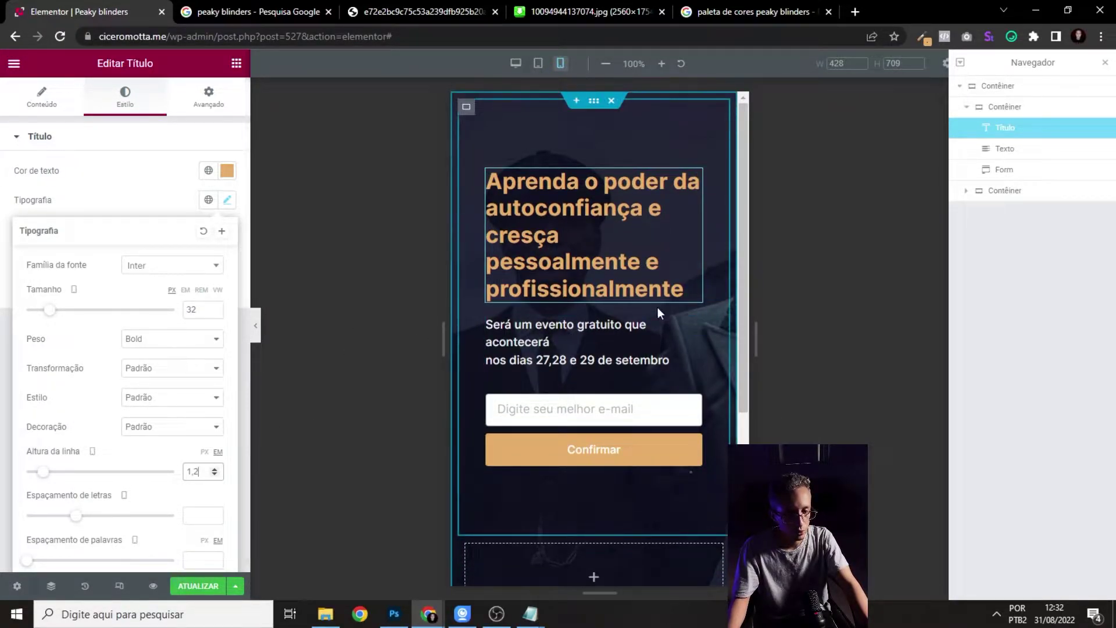
- Reset the text container's mobile padding to 0, unlink the values, and set the right and left padding to 20 px
{"action": "left_click", "coordinate": [694, 325]}
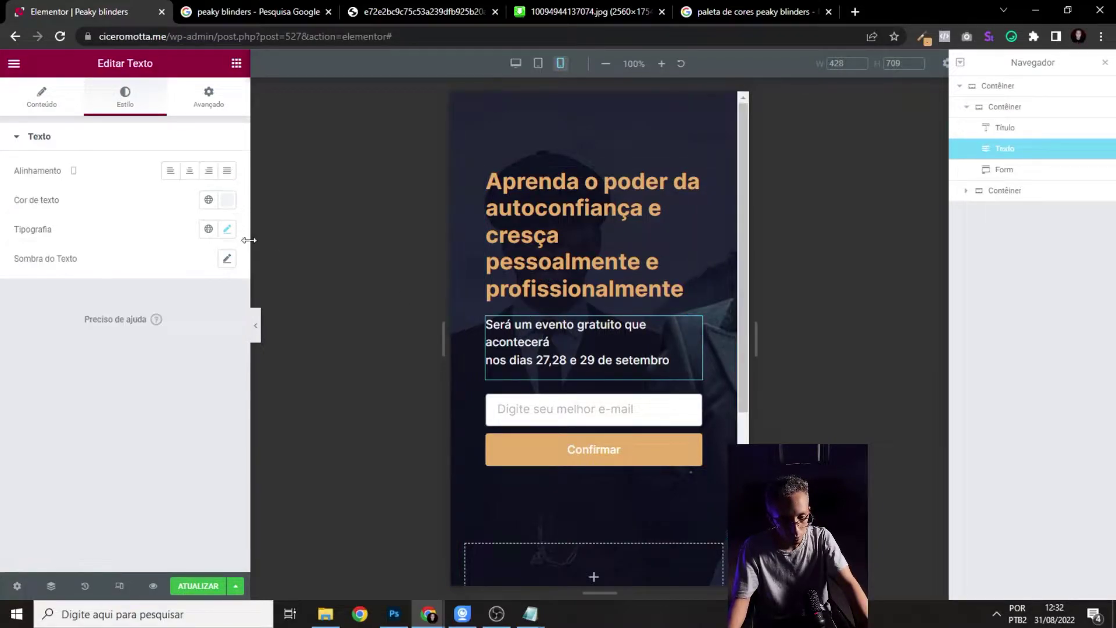
{"action": "left_click", "coordinate": [468, 108]}
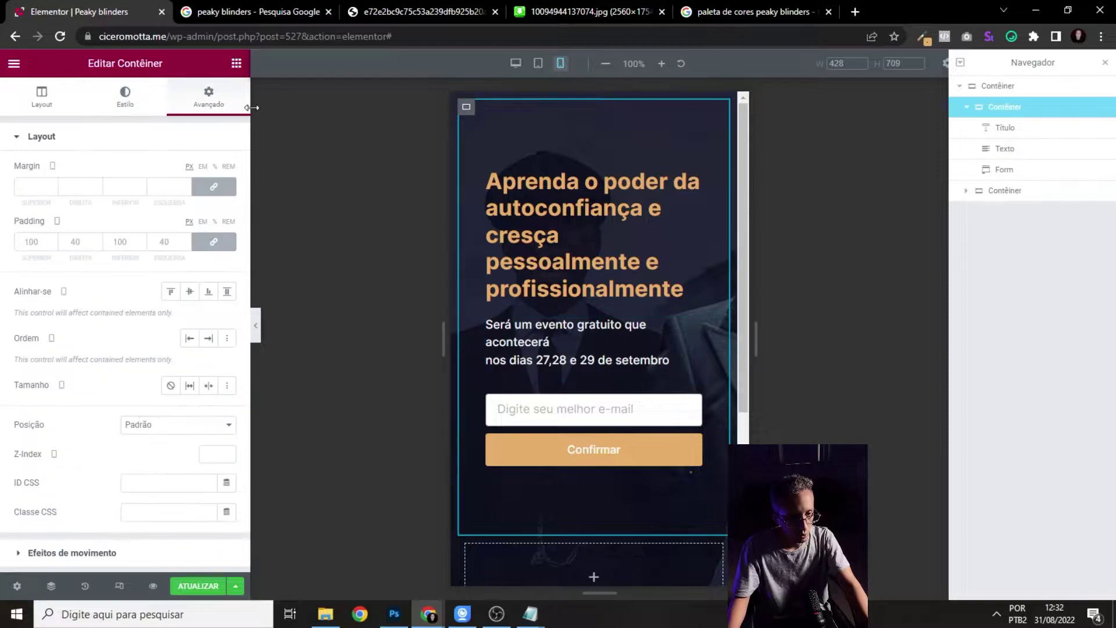
{"action": "left_click", "coordinate": [39, 238]}
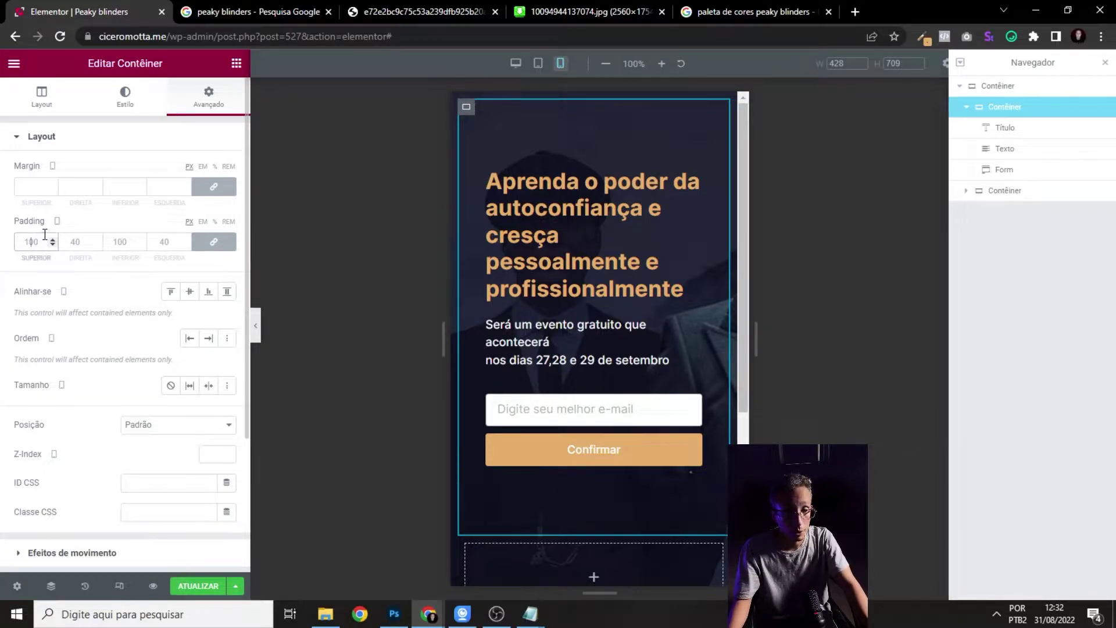
{"action": "type", "text": "0"}
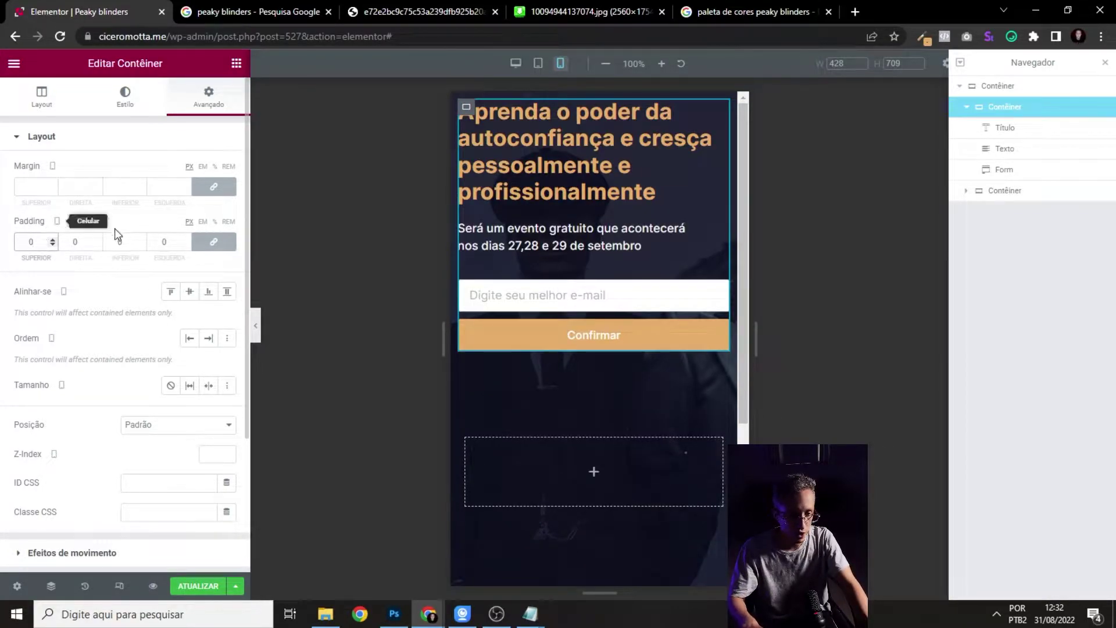
{"action": "left_click", "coordinate": [215, 247]}
{"action": "left_click", "coordinate": [68, 242]}
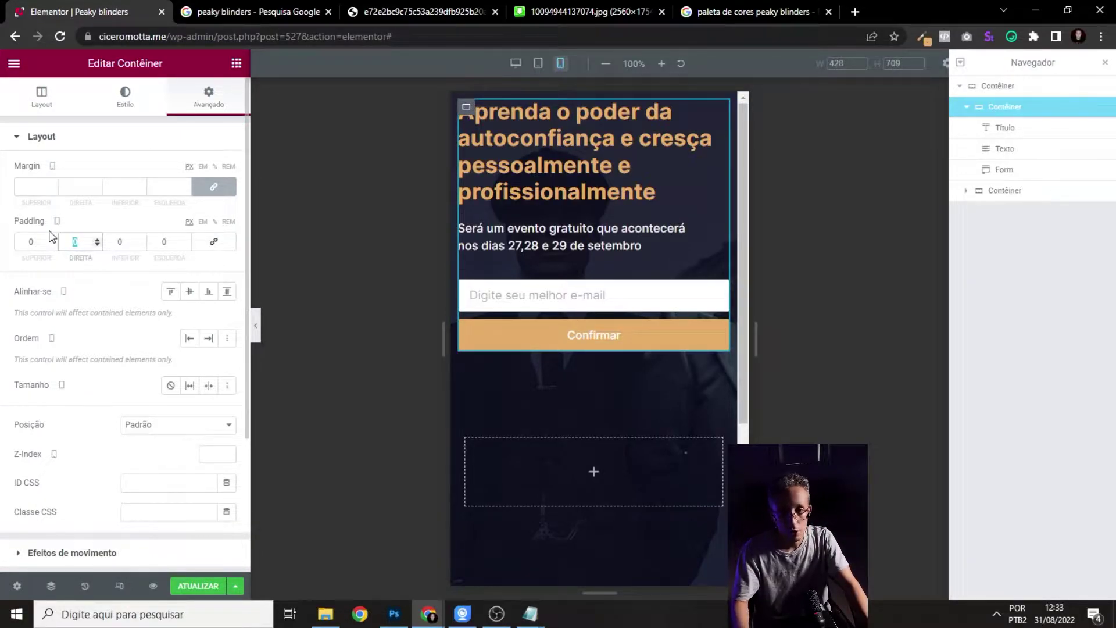
{"action": "type", "text": "20"}
{"action": "left_click", "coordinate": [164, 241]}
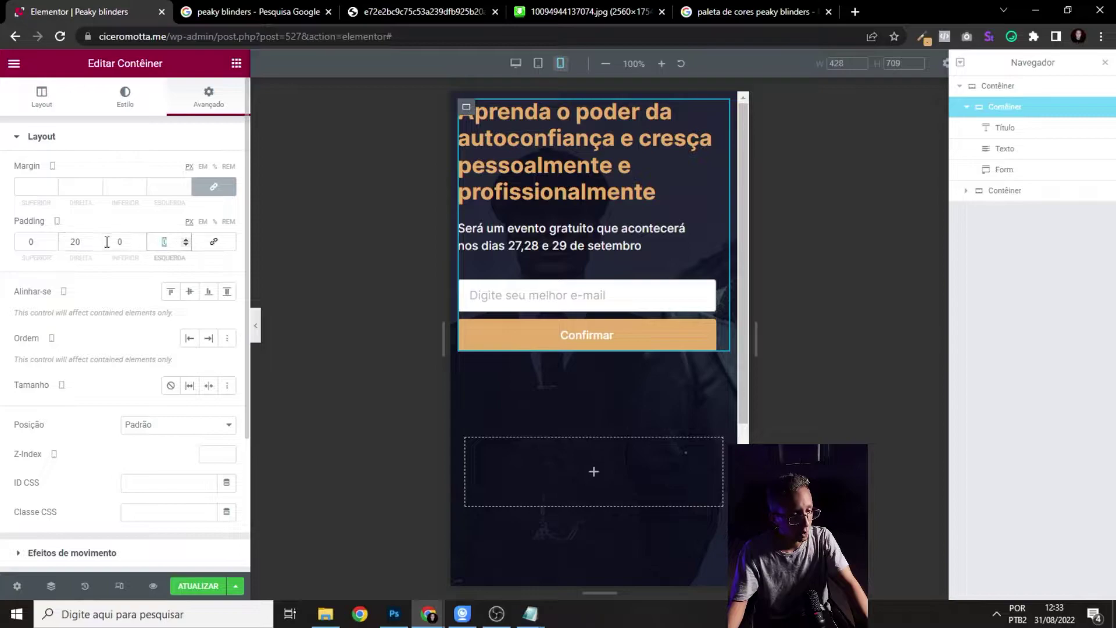
{"action": "type", "text": "20"}
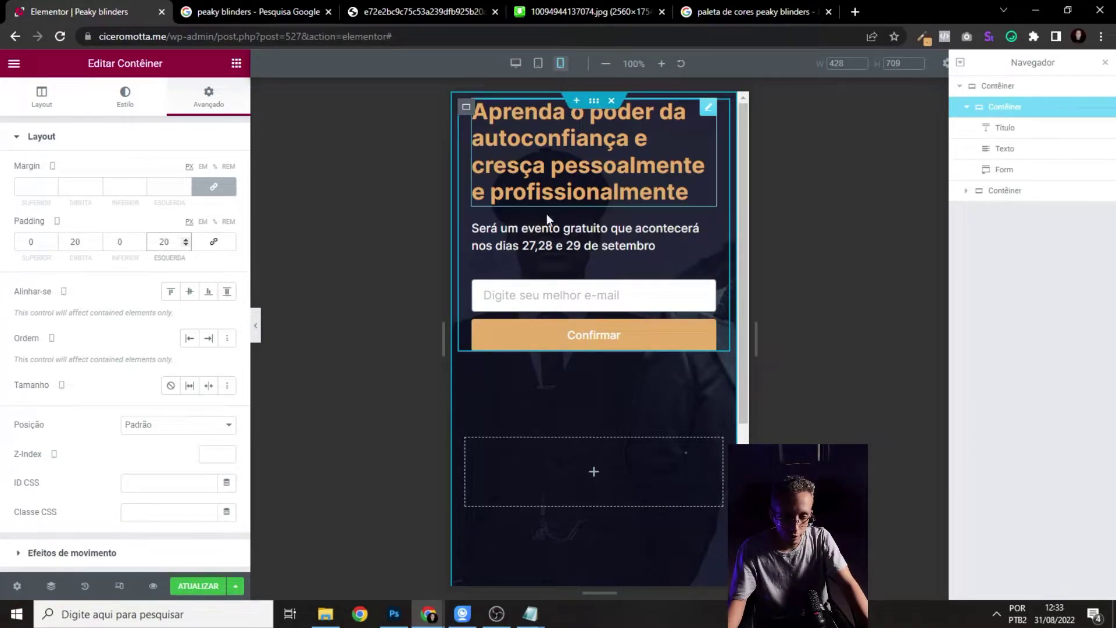
- Set the text container's mobile top padding to 250 px and preview the mobile layout
{"action": "left_click", "coordinate": [32, 241]}
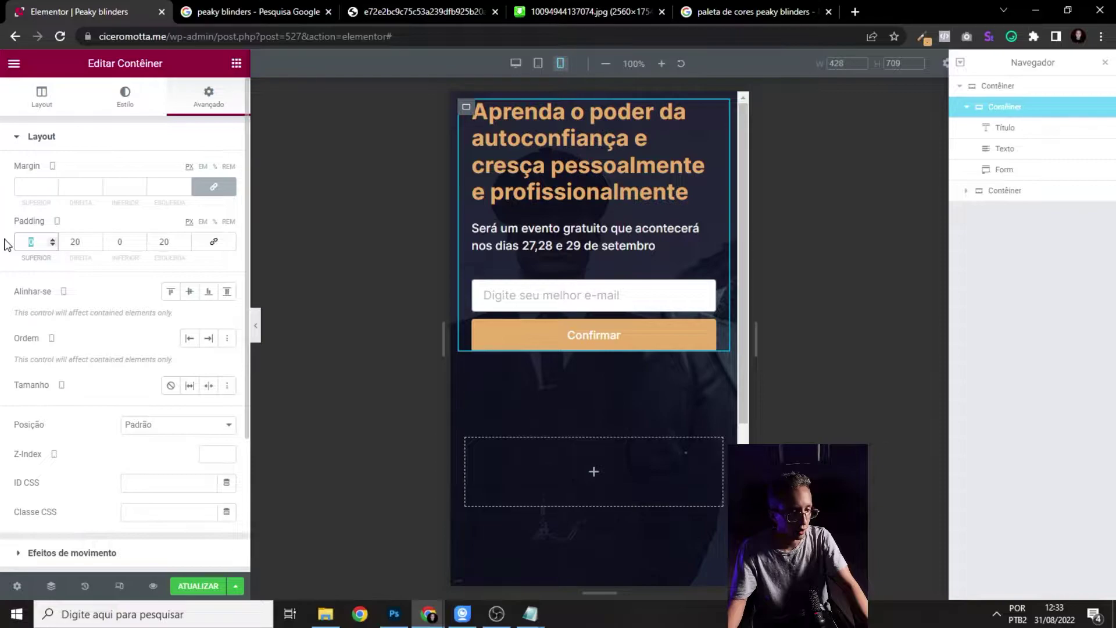
{"action": "type", "text": "250"}
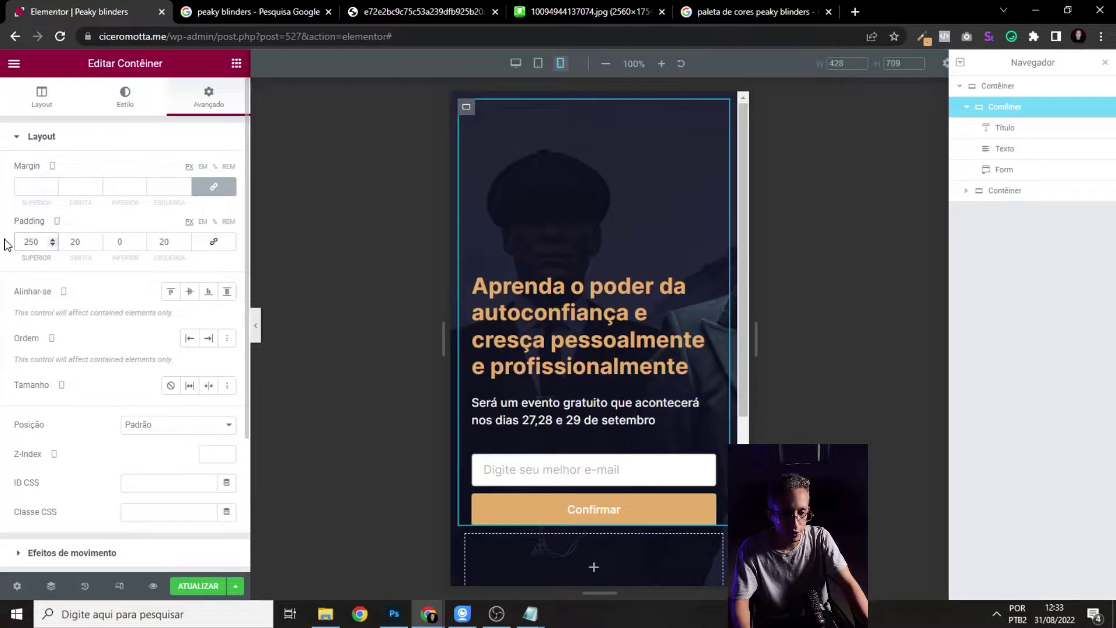
{"action": "left_click", "coordinate": [256, 327]}
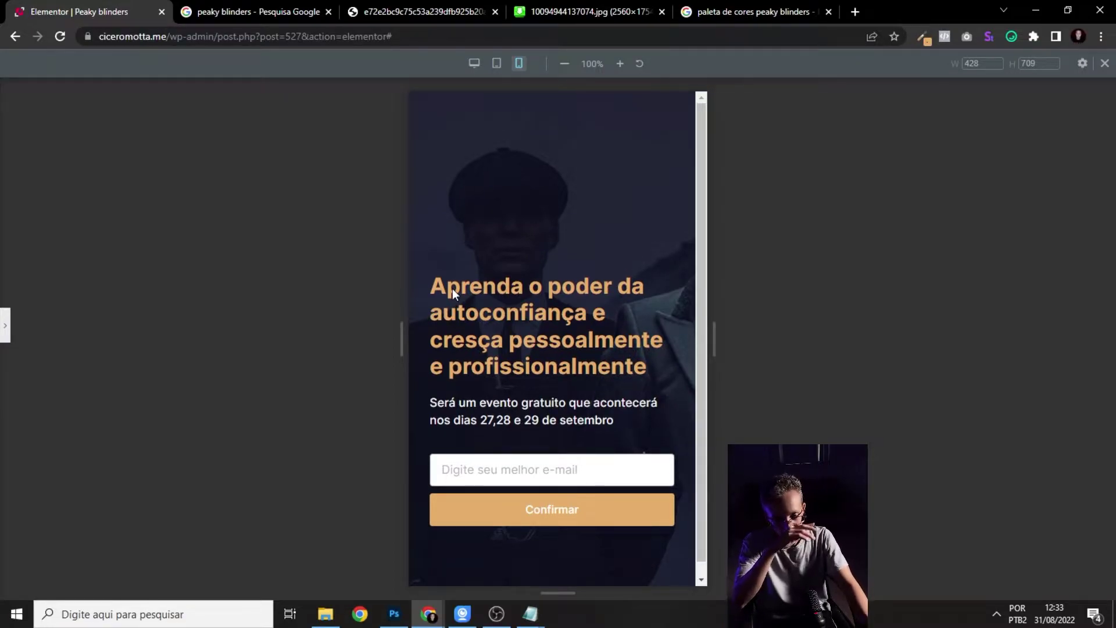
- Leave the preview, capture the mobile hero area as a screenshot, copy it, and switch to Photoshop
{"action": "left_click", "coordinate": [3, 321]}
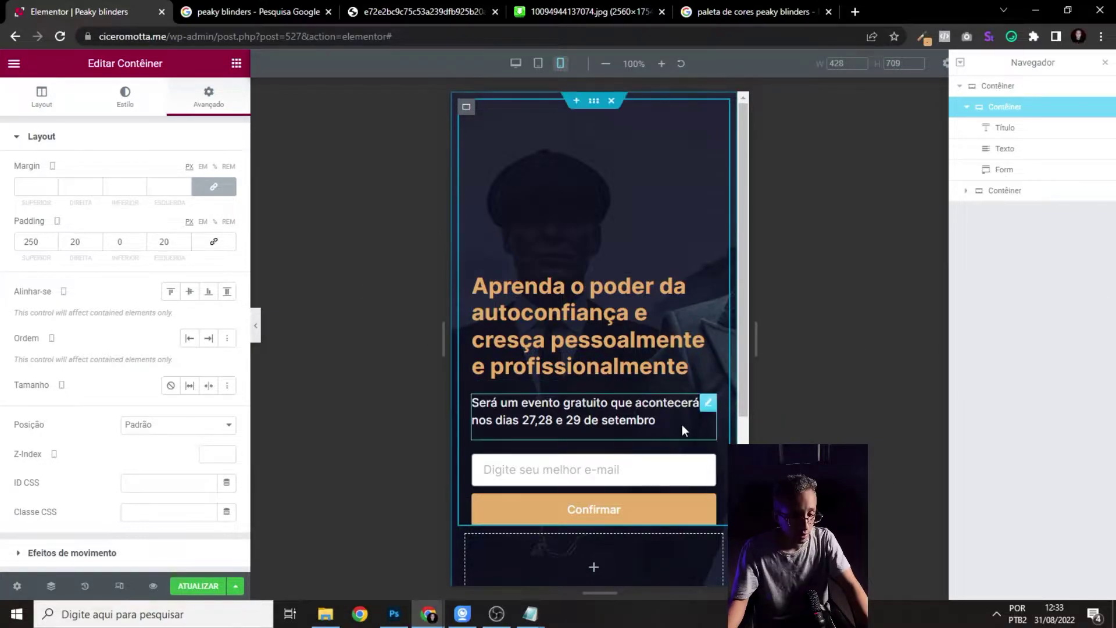
{"action": "key", "text": "Print"}
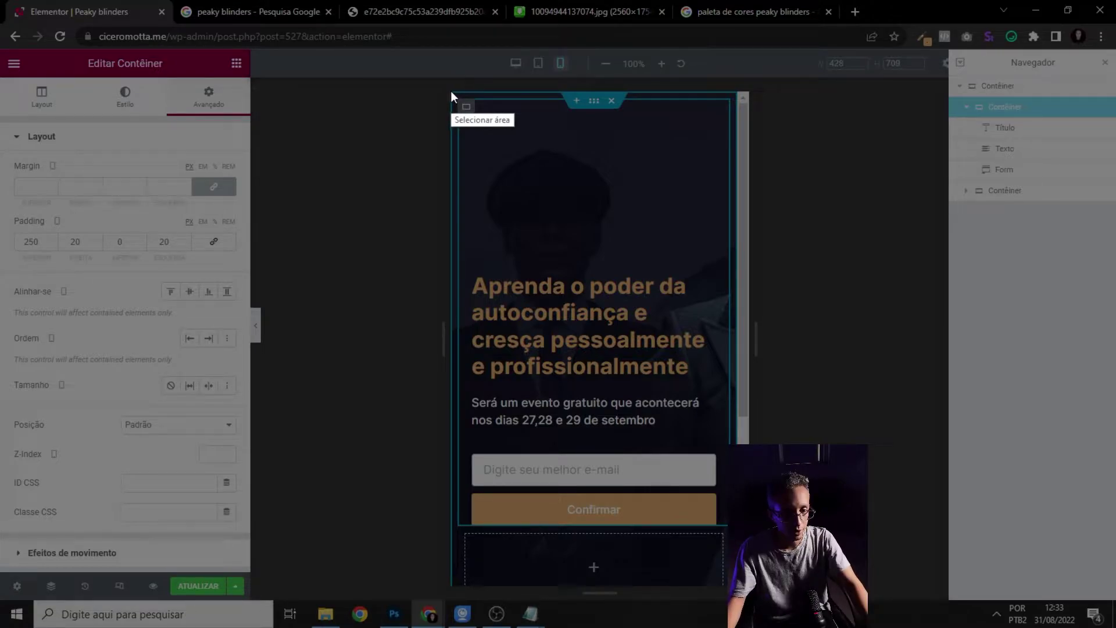
{"action": "left_click_drag", "start_coordinate": [452, 91], "coordinate": [737, 588]}
{"action": "left_click_drag", "start_coordinate": [737, 340], "coordinate": [737, 340]}
{"action": "key", "text": "ctrl+c"}
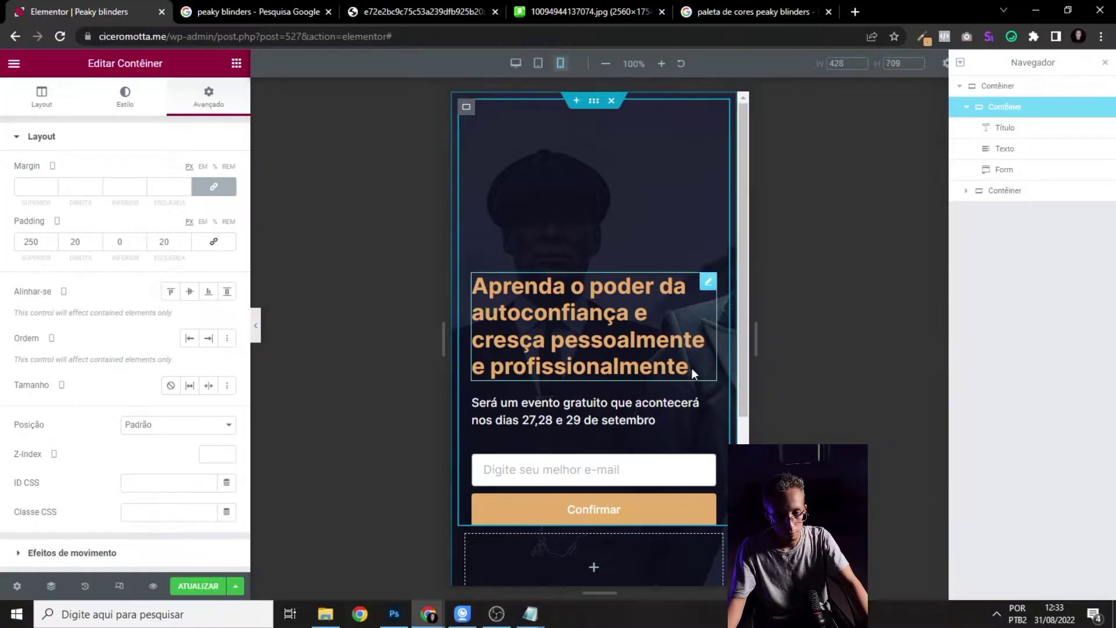
{"action": "left_click", "coordinate": [385, 621]}
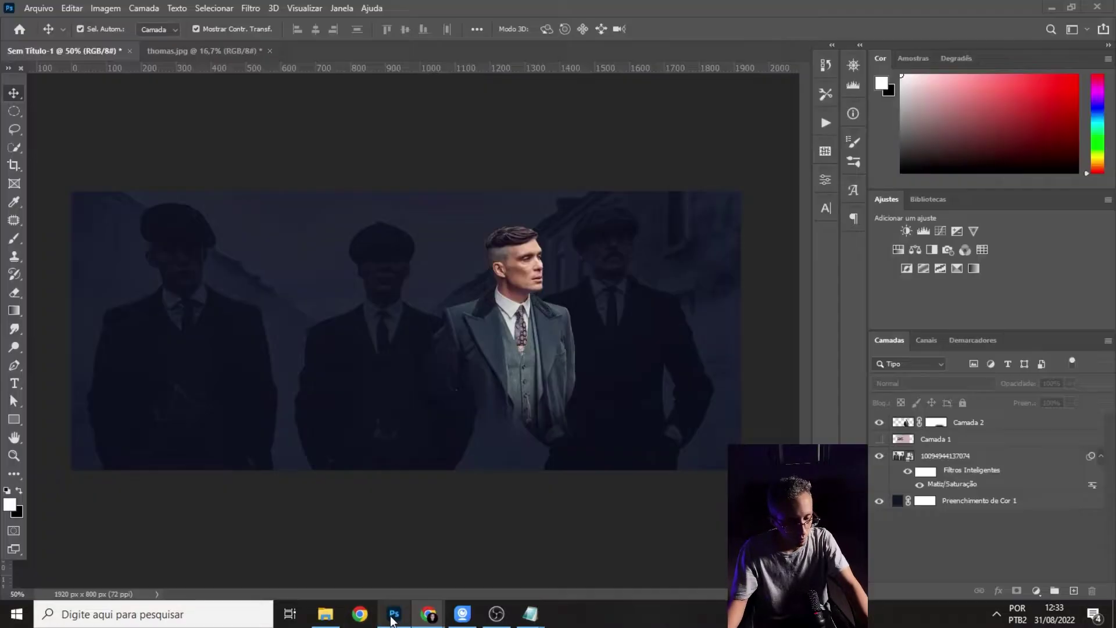
{"action": "left_click", "coordinate": [14, 166]}
{"action": "left_click", "coordinate": [75, 340]}
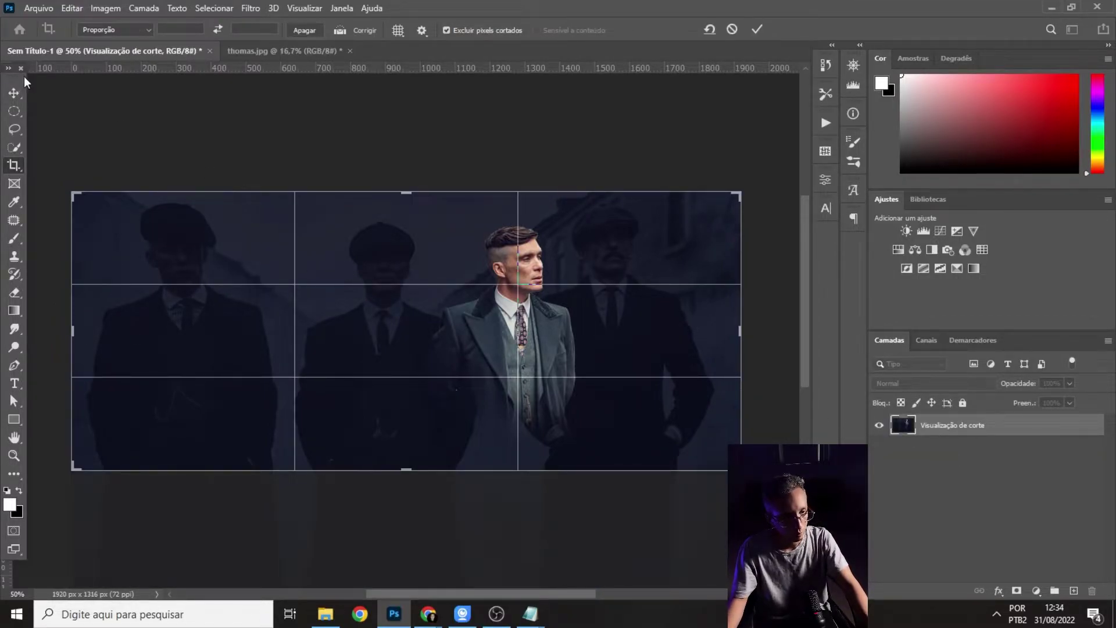
{"action": "left_click", "coordinate": [14, 93]}
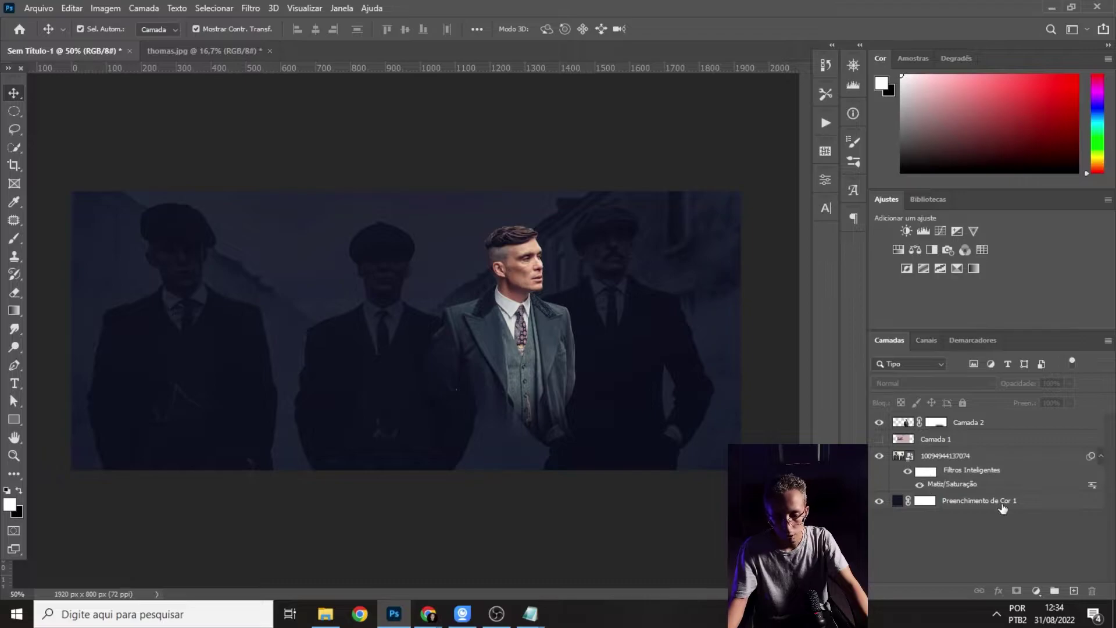
- Group all layers from Camada 2 down to Preenchimento de Cor 1 and name the group "desktop"
{"action": "left_click", "coordinate": [988, 425]}
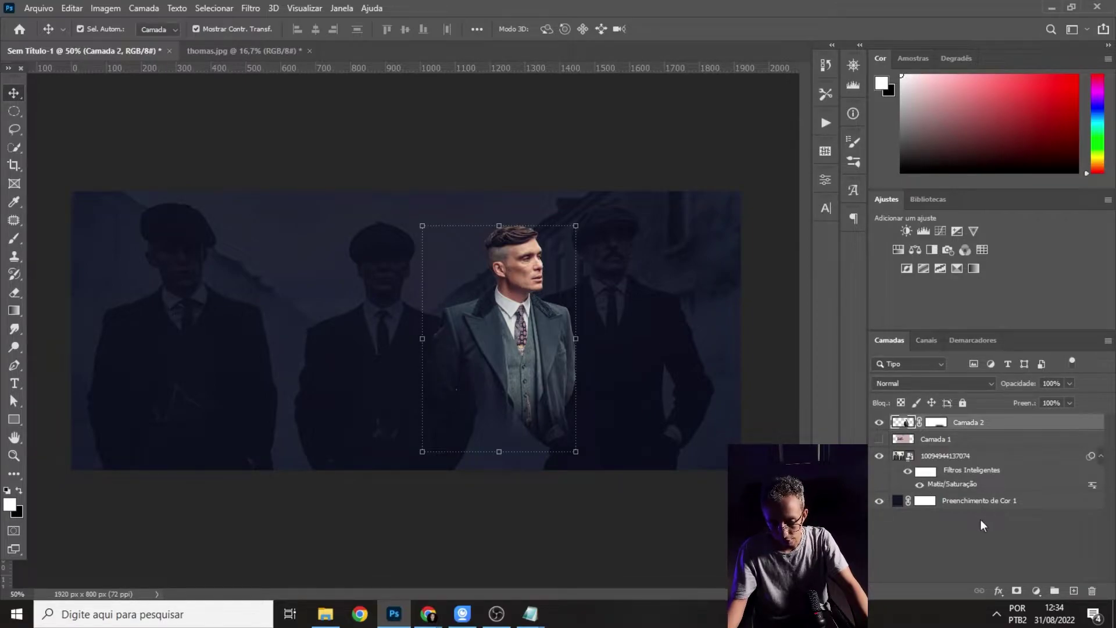
{"action": "left_click", "coordinate": [991, 503], "text": "shift"}
{"action": "left_click", "coordinate": [1055, 590]}
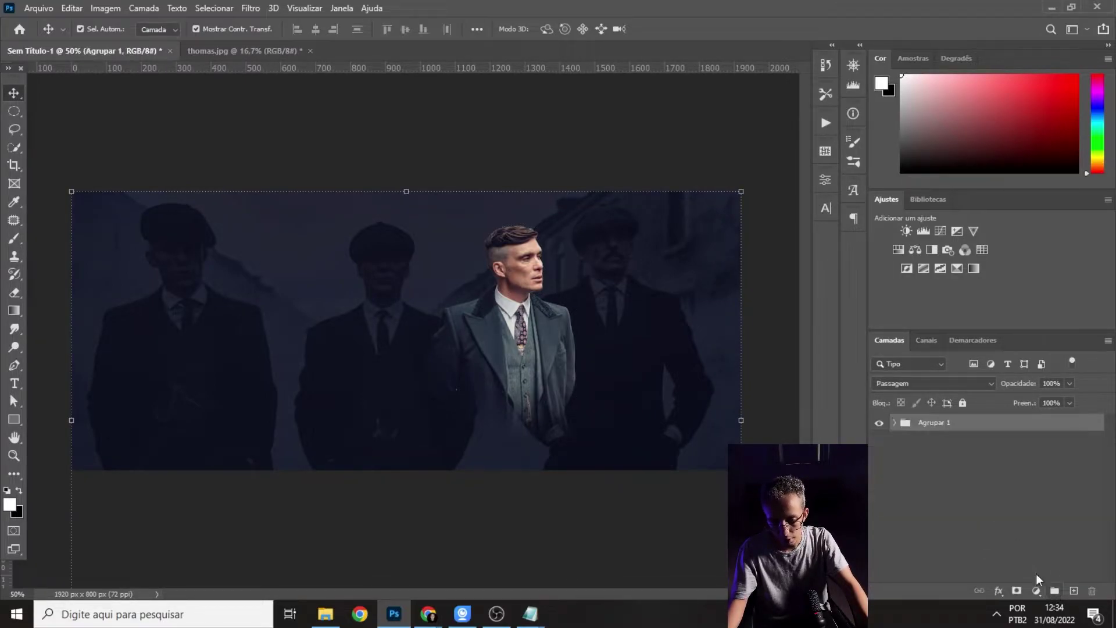
{"action": "double_click", "coordinate": [937, 424]}
{"action": "type", "text": "deskt"}
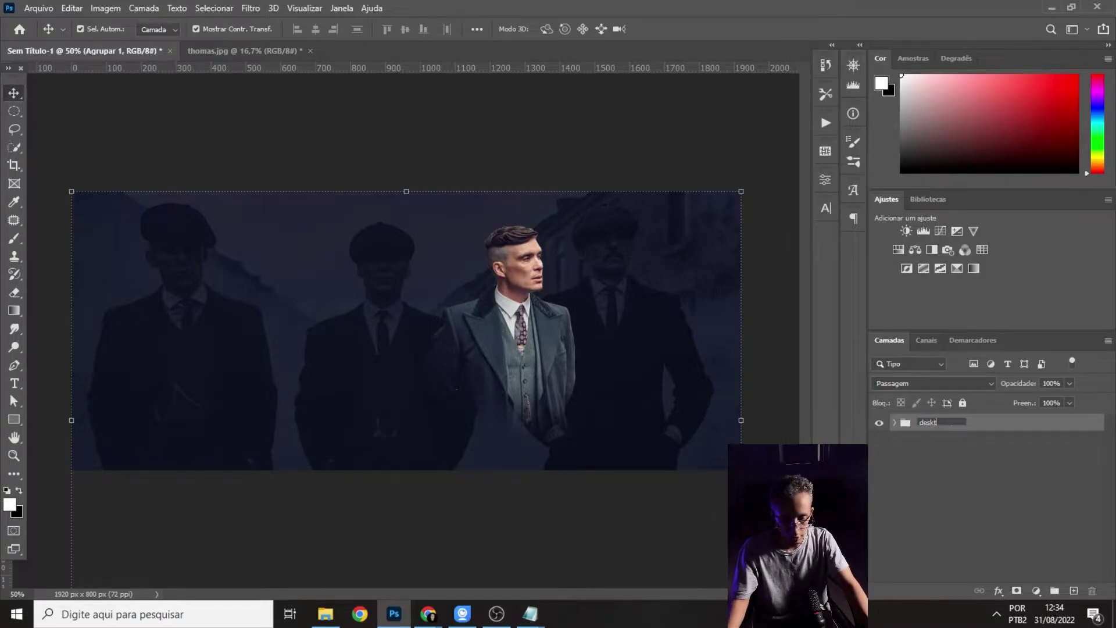
{"action": "type", "text": "op"}
{"action": "key", "text": "Return"}
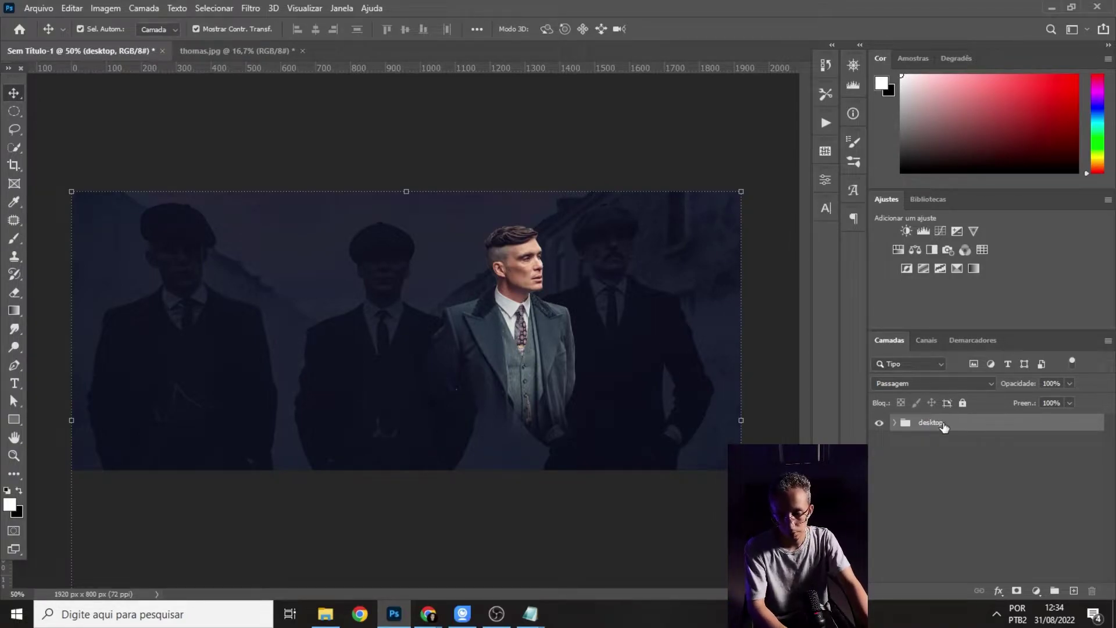
- Duplicate the desktop group under the name "mobile"
{"action": "right_click", "coordinate": [943, 428]}
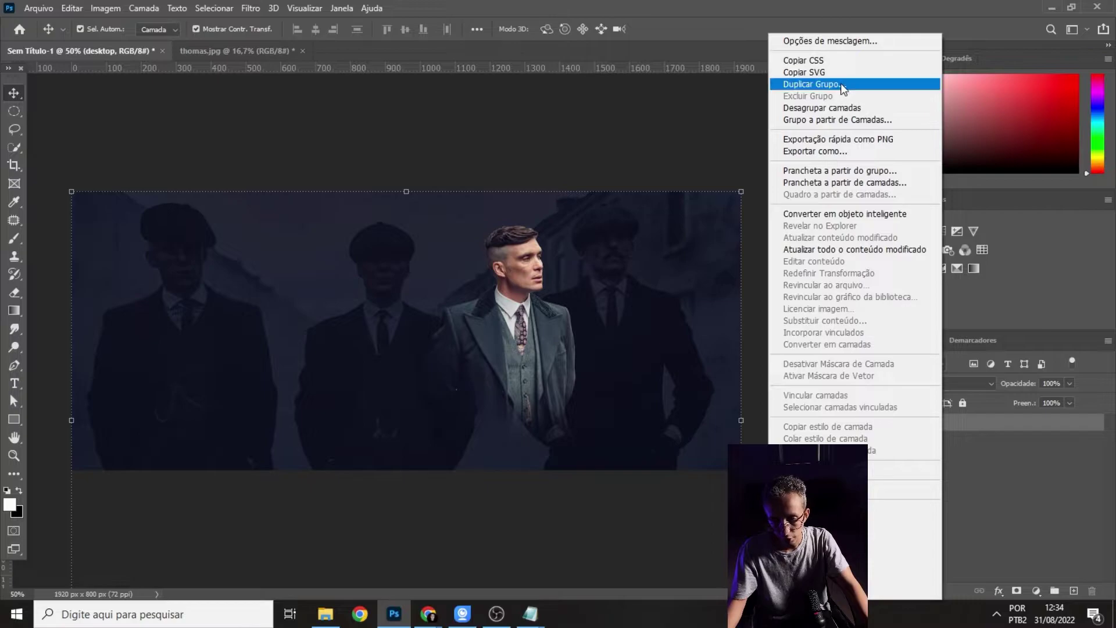
{"action": "left_click", "coordinate": [841, 84]}
{"action": "type", "text": "mobile"}
{"action": "key", "text": "Return"}
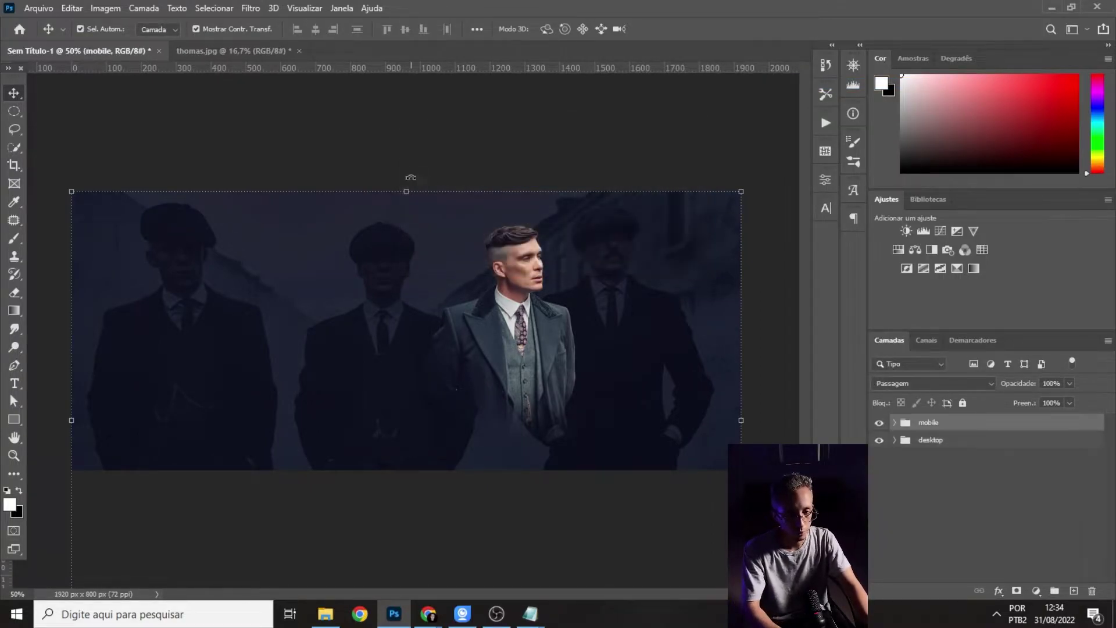
- Hide the desktop group and keep the mobile group visible, toggling the visibility to check each one
{"action": "left_click", "coordinate": [879, 440]}
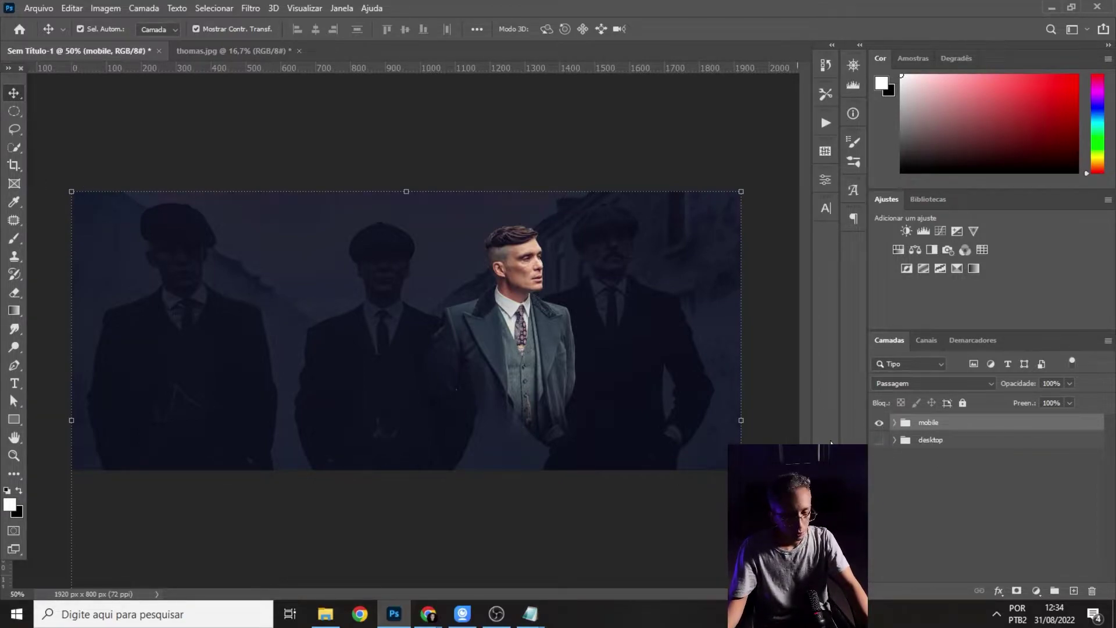
{"action": "left_click", "coordinate": [878, 441]}
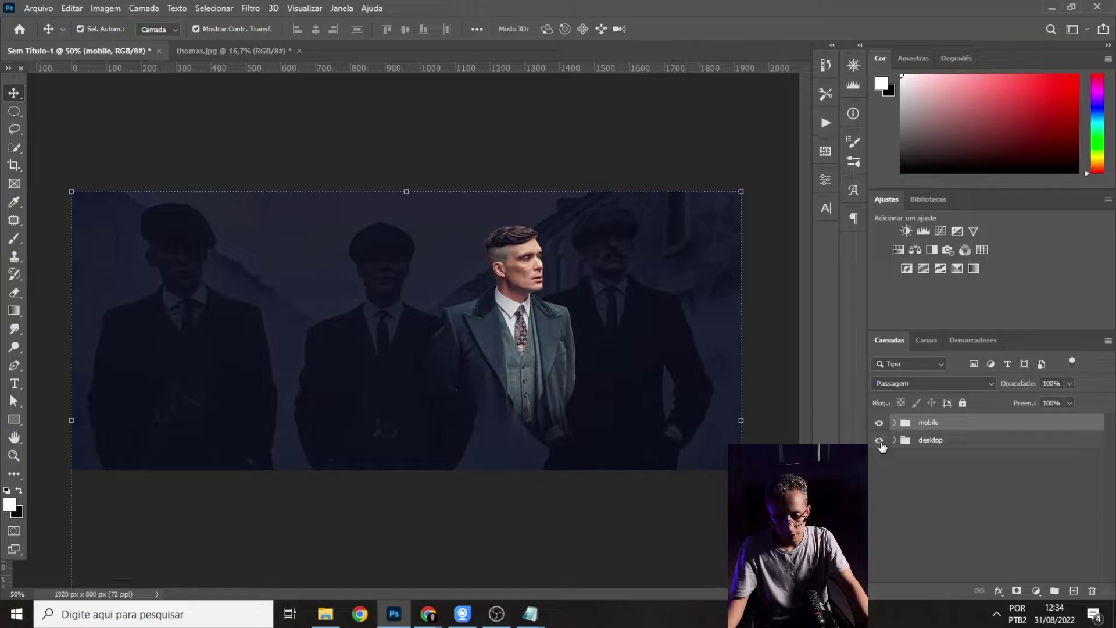
{"action": "left_click", "coordinate": [879, 423]}
{"action": "left_click", "coordinate": [879, 423]}
{"action": "left_click", "coordinate": [879, 423]}
{"action": "left_click", "coordinate": [879, 423]}
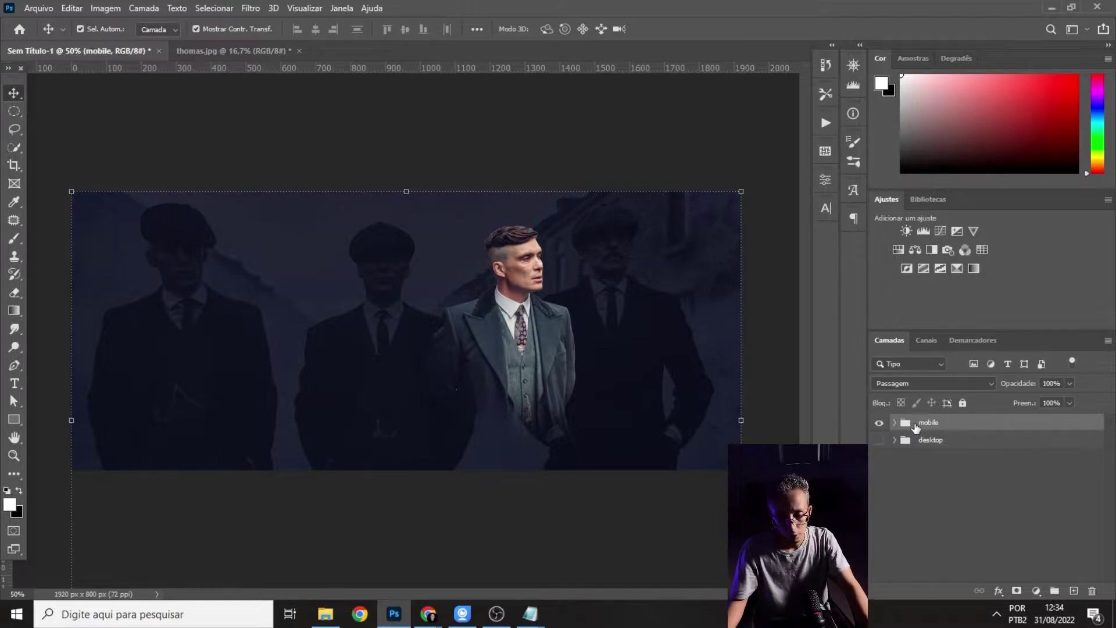
- Crop the canvas sides to a square of 800 x 800 px around the man in the grey suit
{"action": "left_click", "coordinate": [14, 167]}
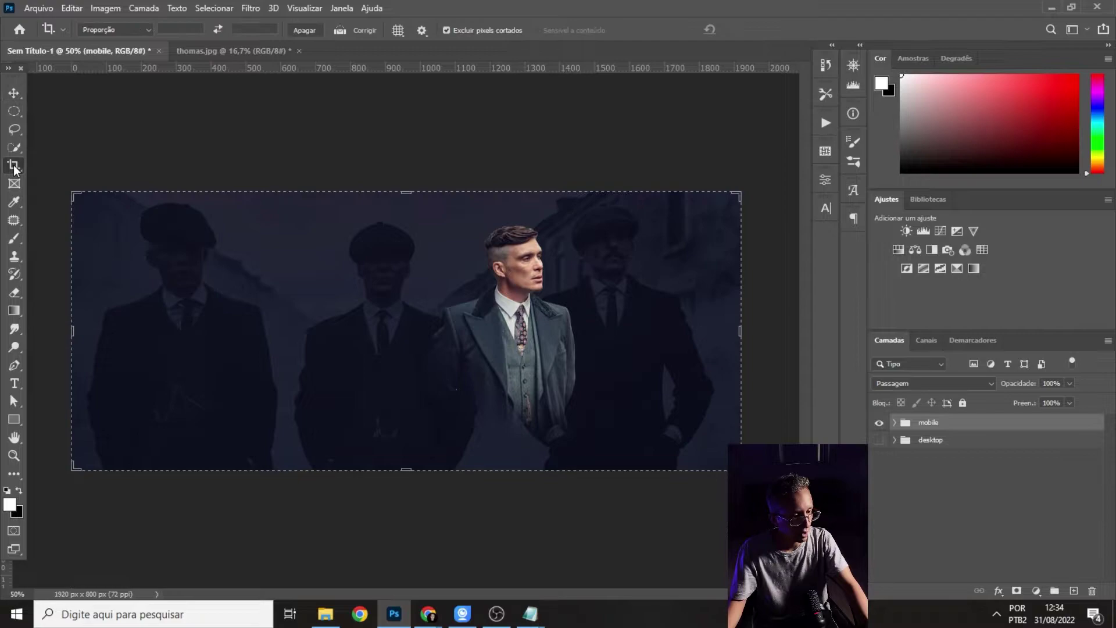
{"action": "left_click_drag", "start_coordinate": [74, 334], "coordinate": [269, 354]}
{"action": "left_click_drag", "start_coordinate": [424, 319], "coordinate": [514, 331]}
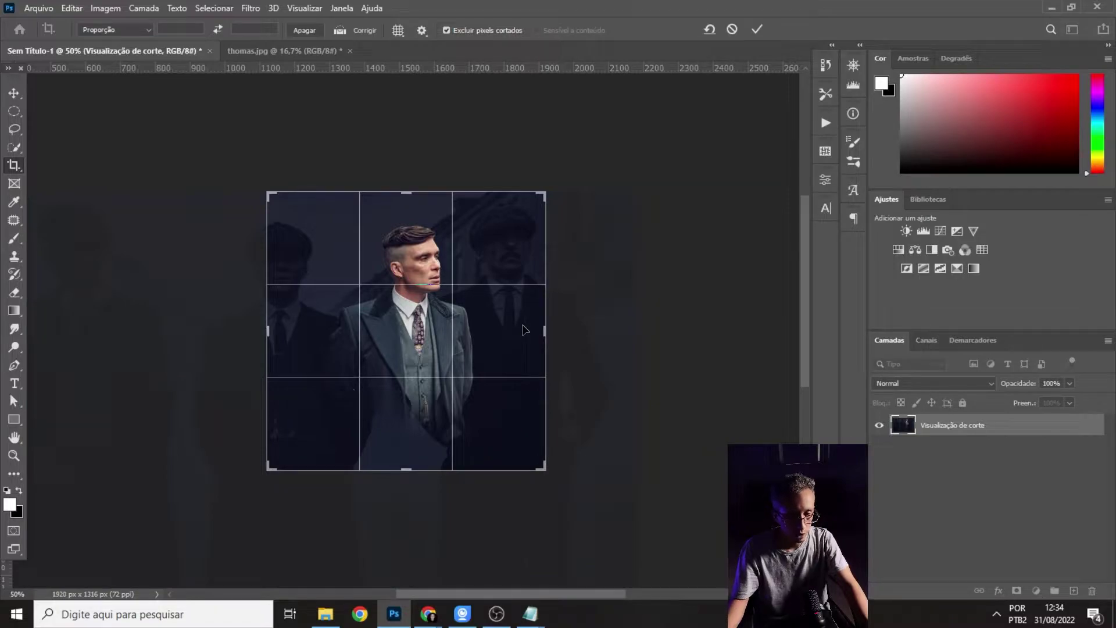
{"action": "key", "text": "Return"}
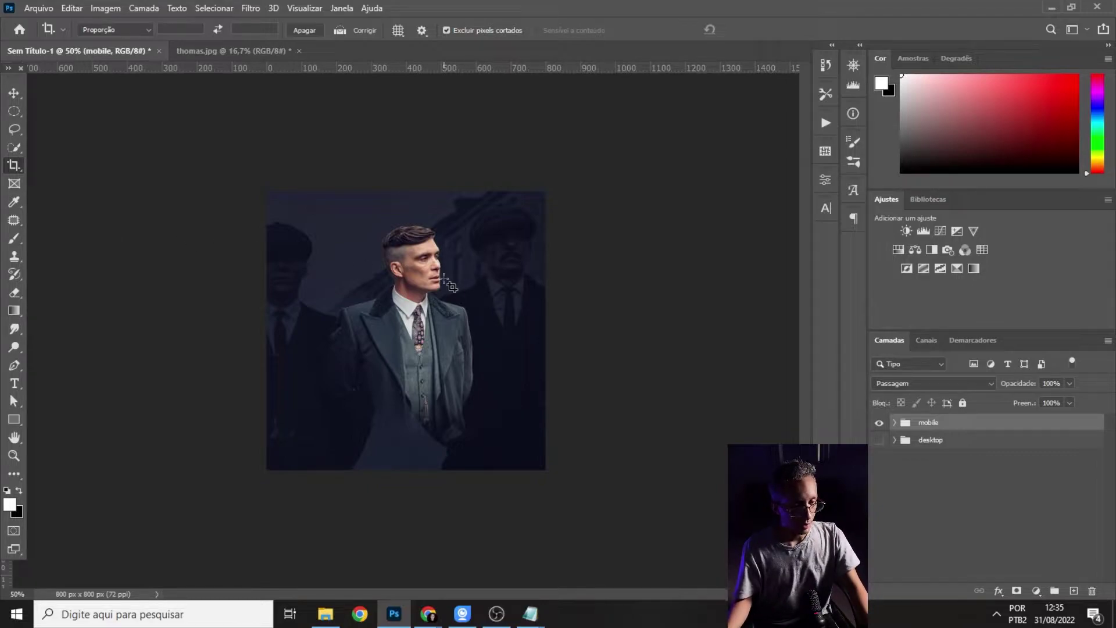
- Extend the canvas vertically with the Crop tool to a portrait format of 800 x 1315 px
{"action": "left_click", "coordinate": [16, 167]}
{"action": "key", "text": "ctrl"}
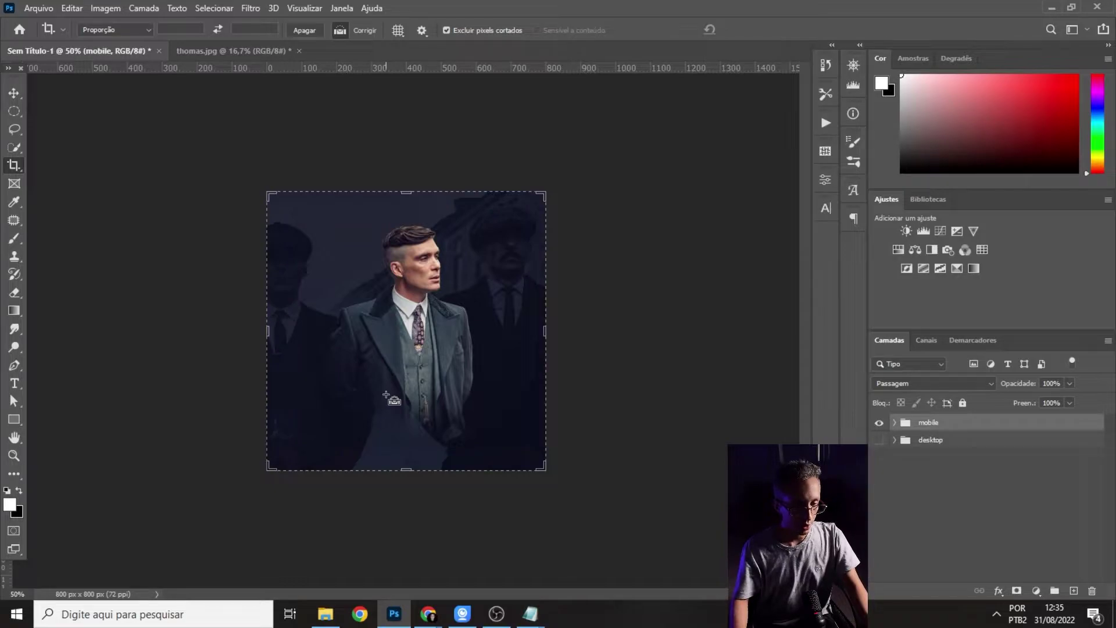
{"action": "key", "text": "ctrl+minus"}
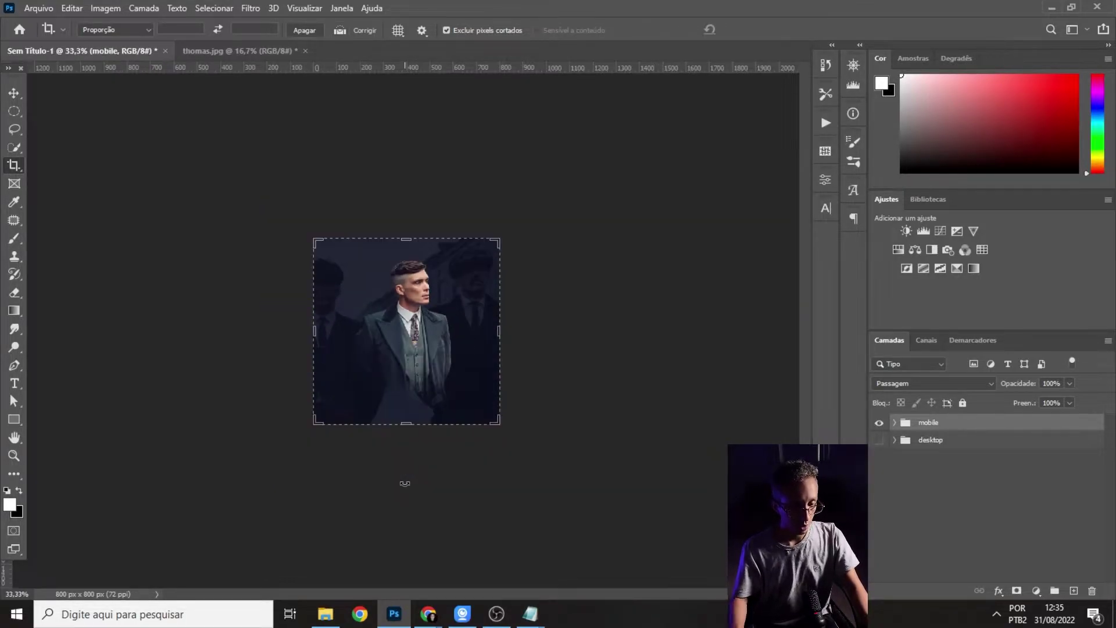
{"action": "left_click_drag", "start_coordinate": [407, 424], "coordinate": [420, 491]}
{"action": "key", "text": "Return"}
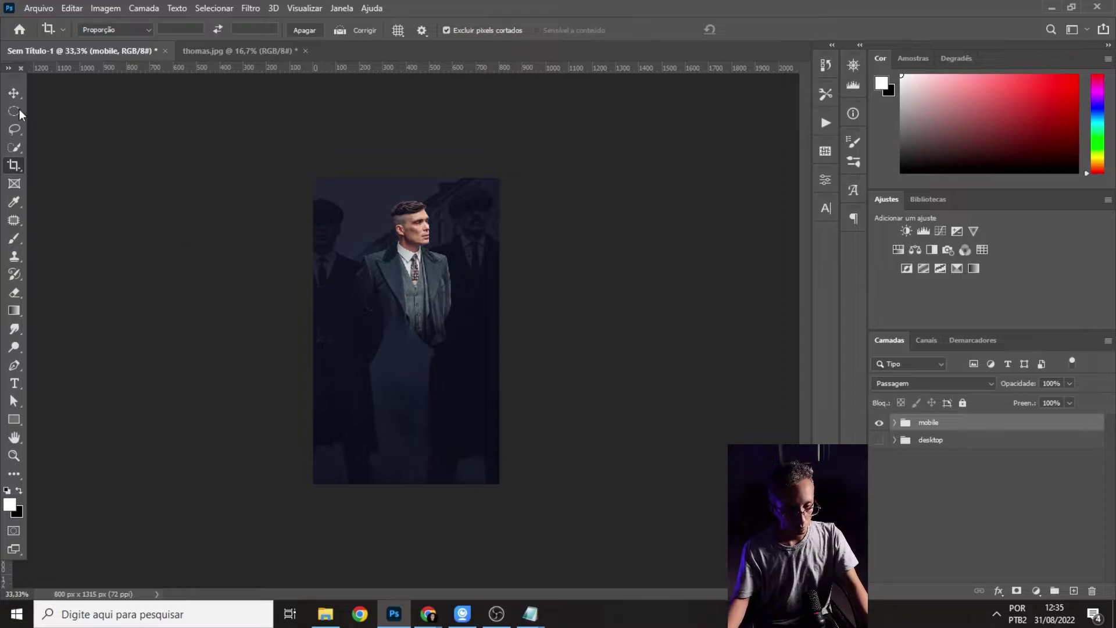
- Paste the copied mobile layout screenshot as a new layer above the mobile group
{"action": "left_click", "coordinate": [14, 93]}
{"action": "key", "text": "alt+Tab"}
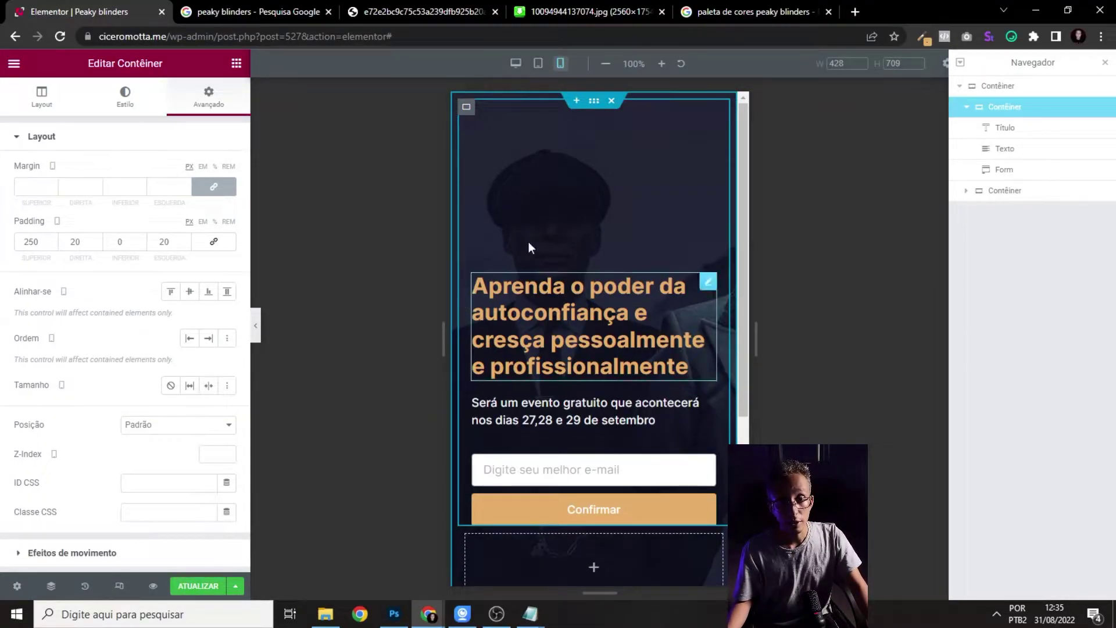
{"action": "key", "text": "alt+Tab"}
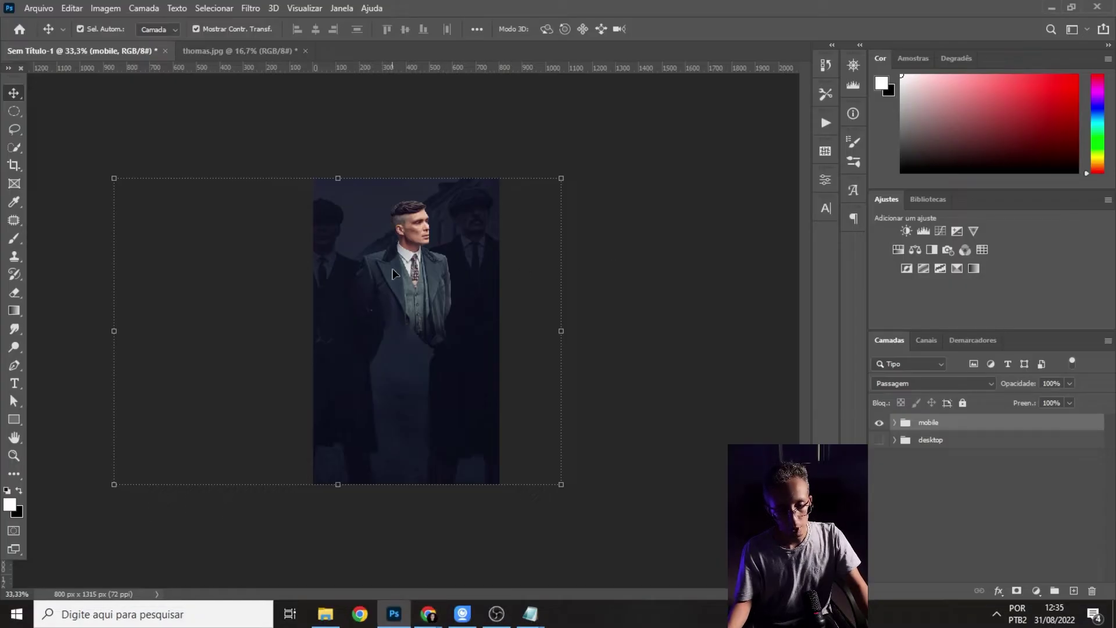
{"action": "key", "text": "ctrl+v"}
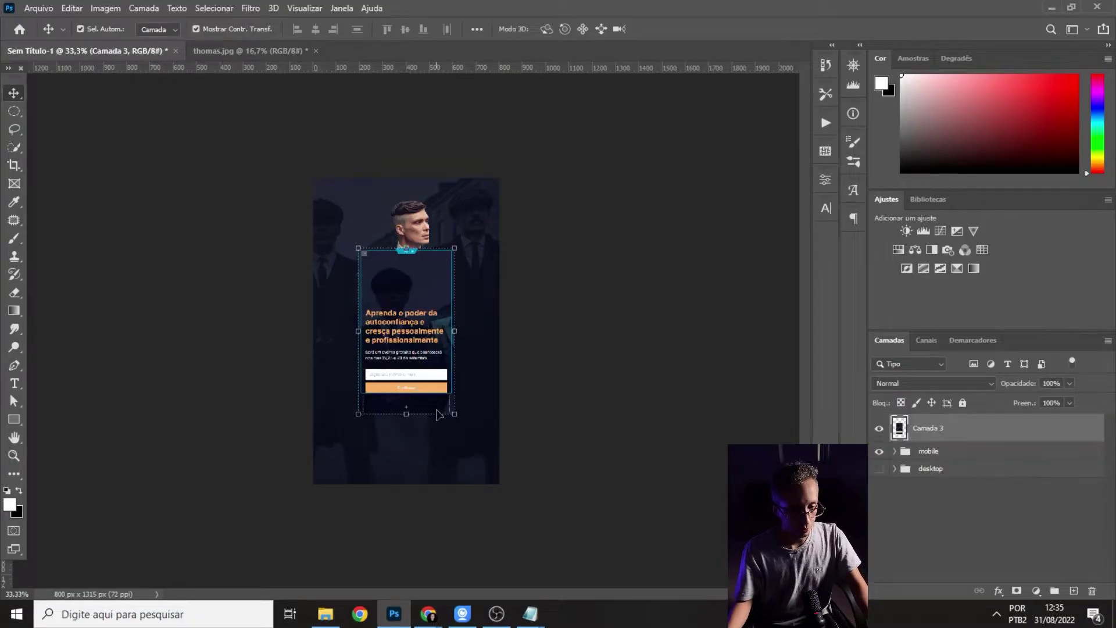
- Scale the pasted screenshot proportionally to the full canvas width and toggle its visibility to compare it with the artwork
{"action": "key", "text": "ctrl+plus"}
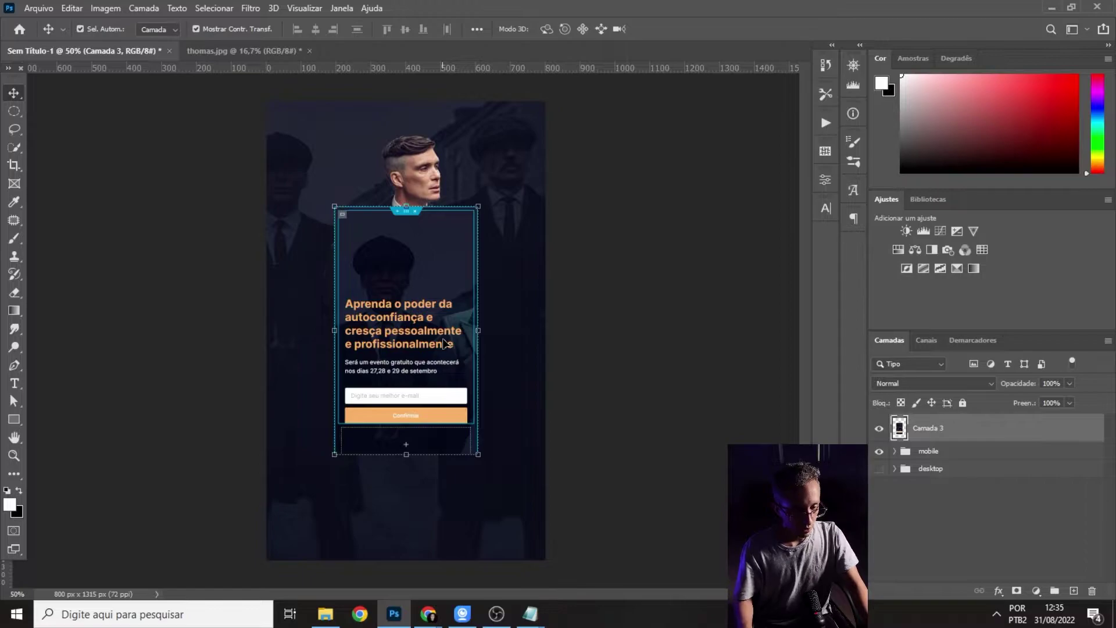
{"action": "key", "text": "ctrl"}
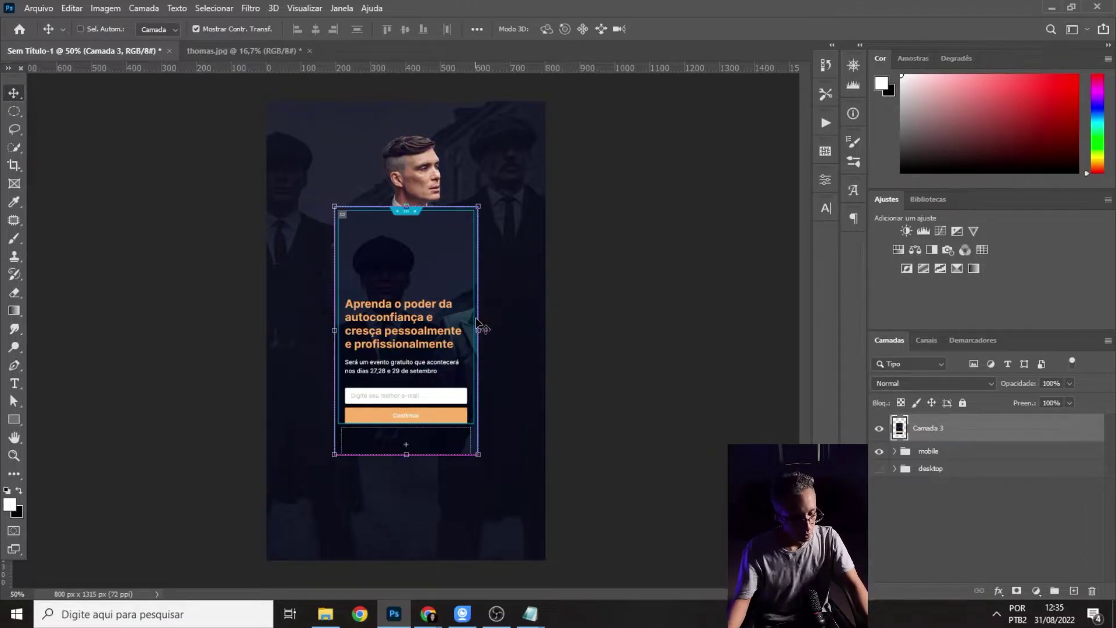
{"action": "key", "text": "ctrl+t"}
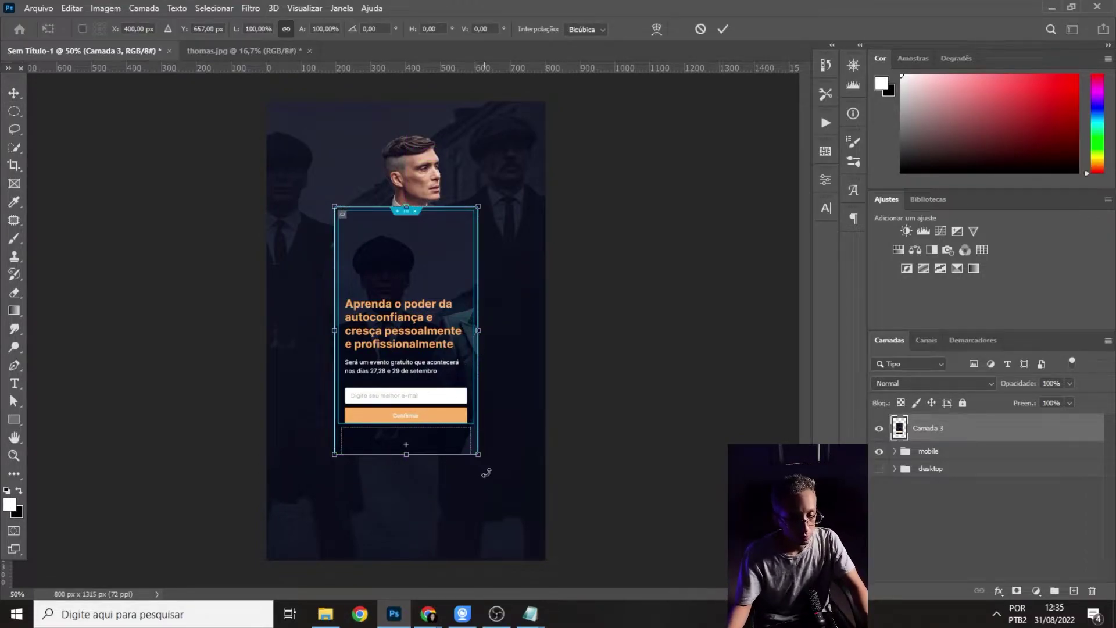
{"action": "left_click_drag", "start_coordinate": [484, 454], "coordinate": [564, 551]}
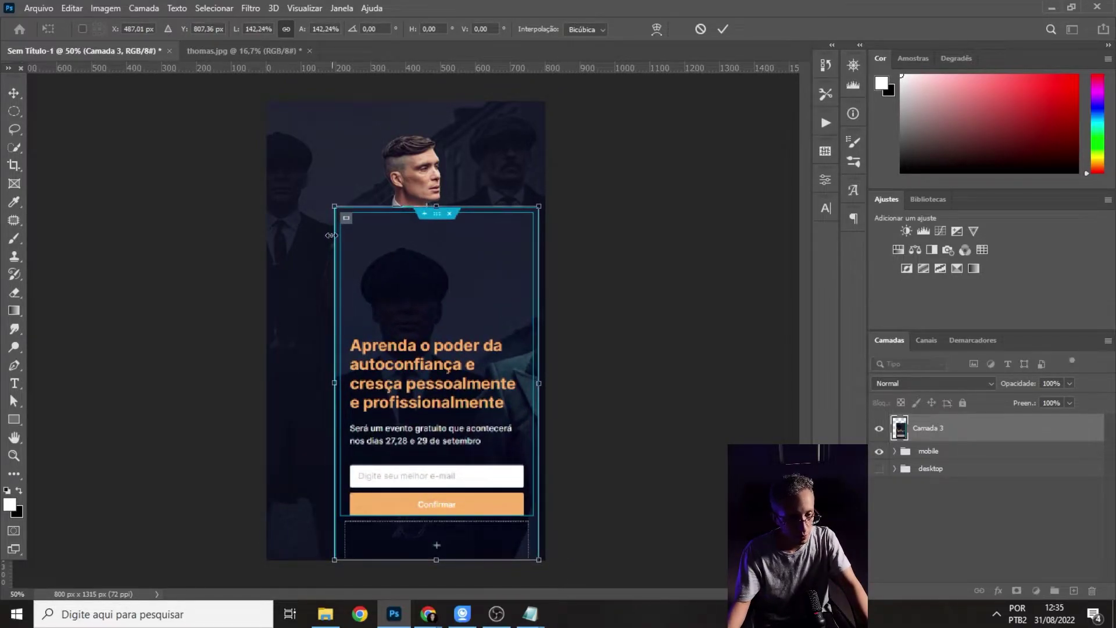
{"action": "left_click_drag", "start_coordinate": [328, 203], "coordinate": [238, 104]}
{"action": "key", "text": "ctrl+minus"}
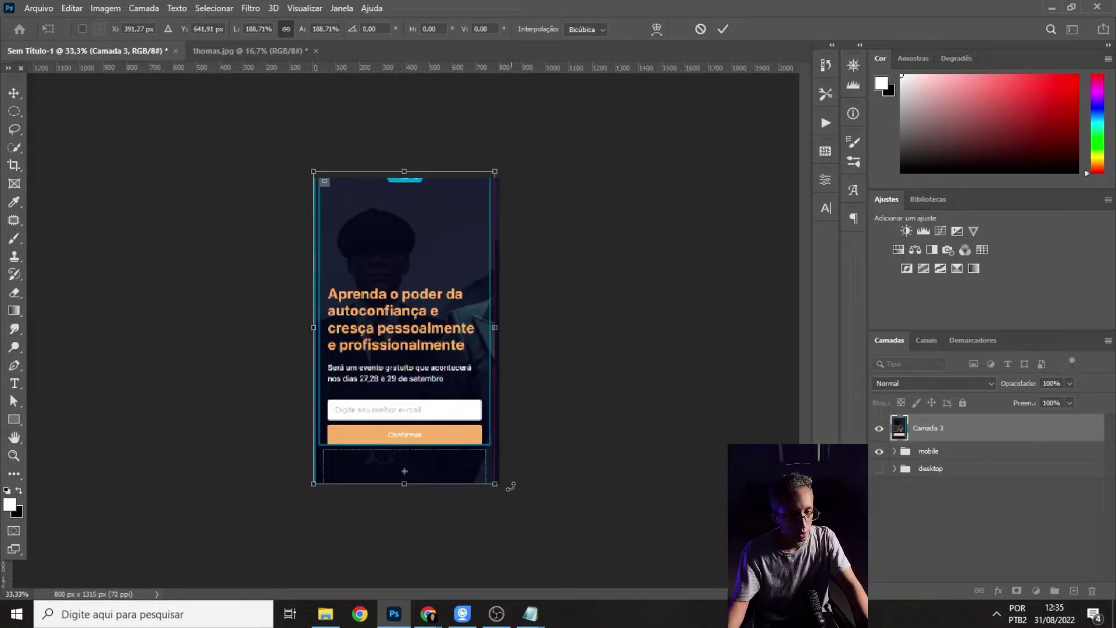
{"action": "left_click_drag", "start_coordinate": [496, 483], "coordinate": [501, 491]}
{"action": "key", "text": "Return"}
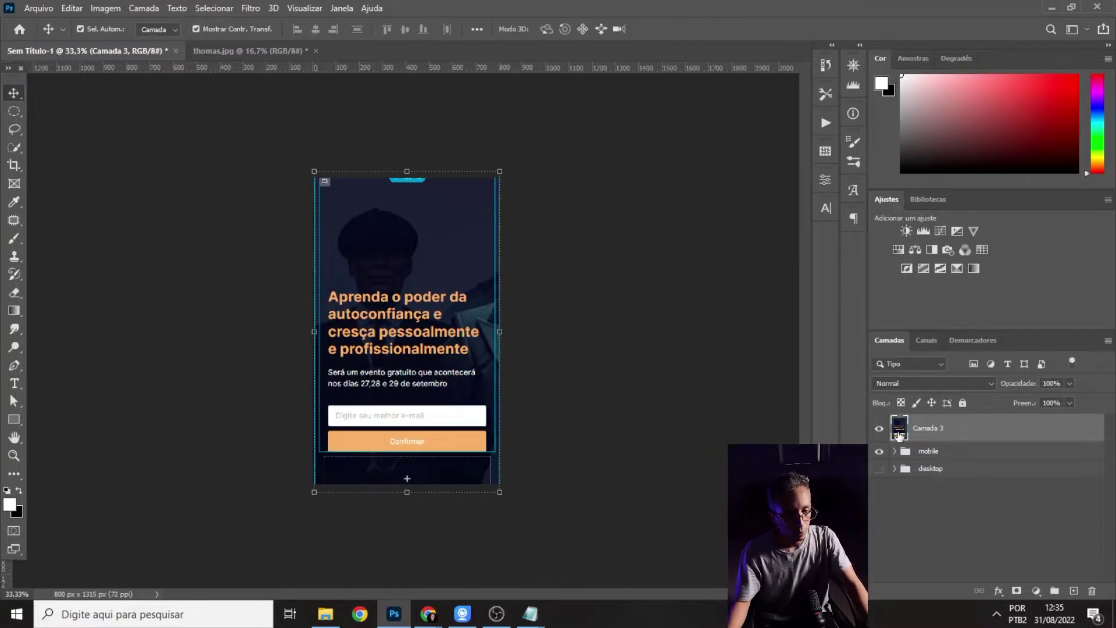
{"action": "left_click", "coordinate": [879, 428]}
{"action": "left_click", "coordinate": [880, 428]}
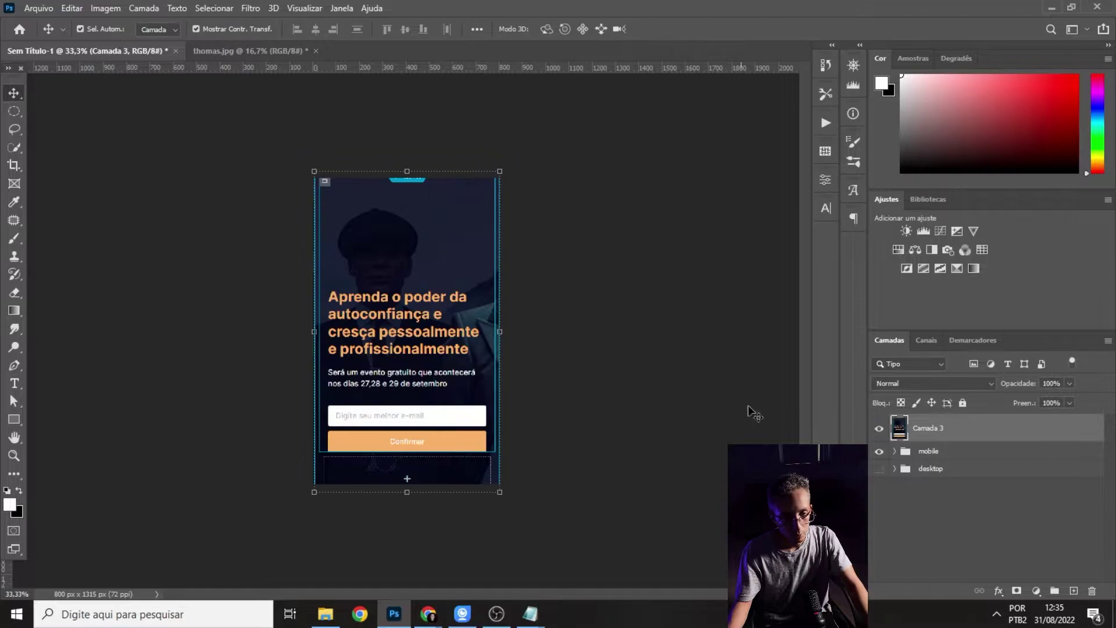
- Select the mobile group and extend the canvas slightly at both ends with the Crop tool to match the screenshot's height
{"action": "left_click", "coordinate": [933, 455]}
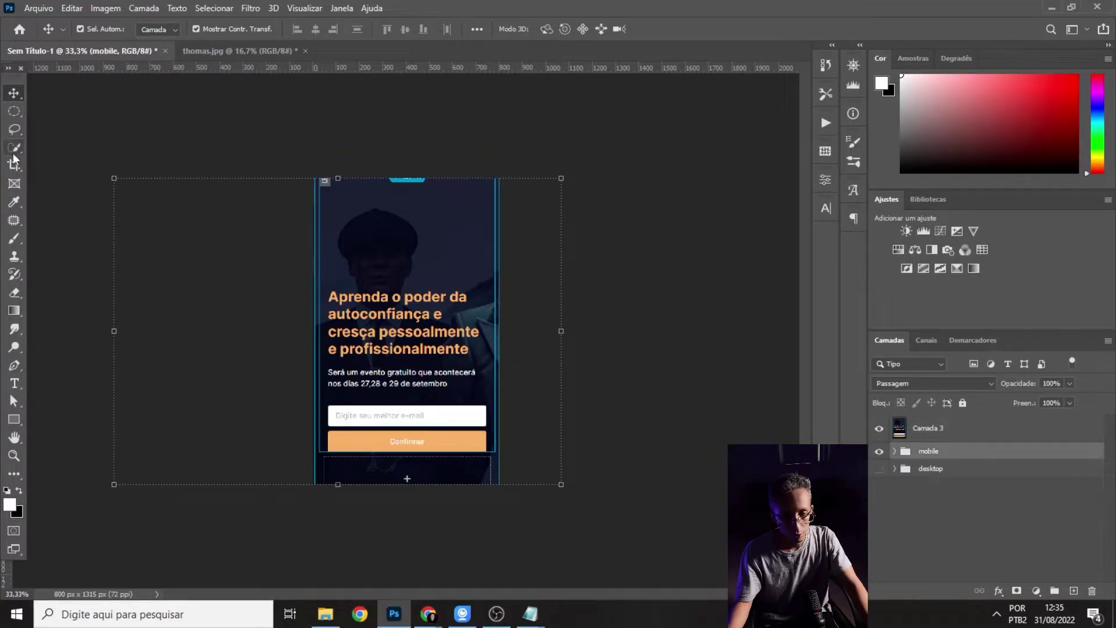
{"action": "left_click", "coordinate": [14, 183]}
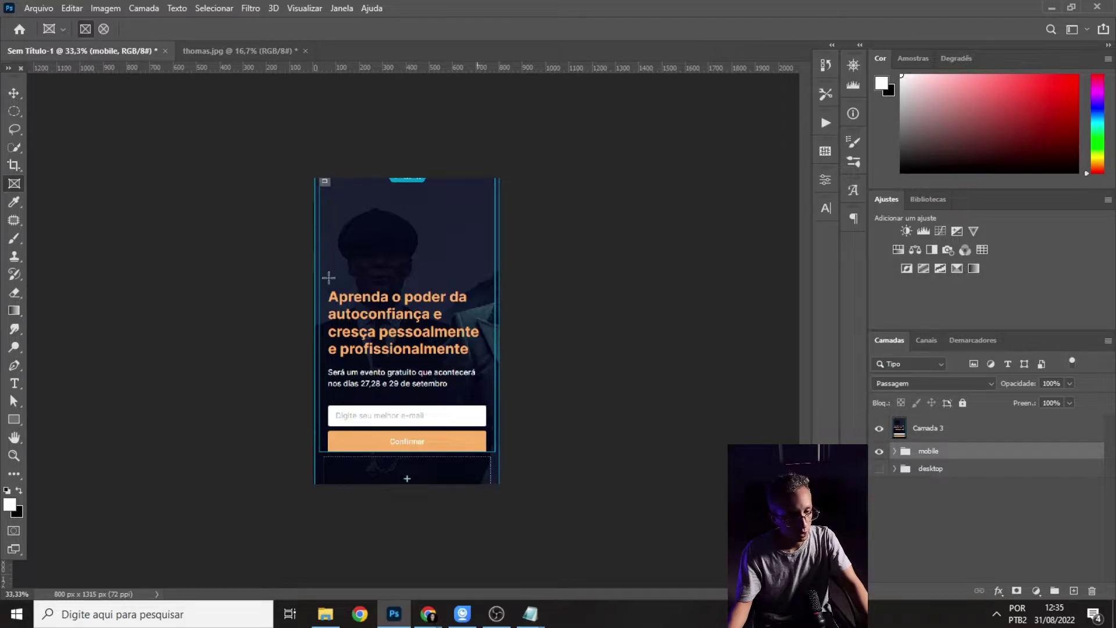
{"action": "left_click", "coordinate": [14, 167]}
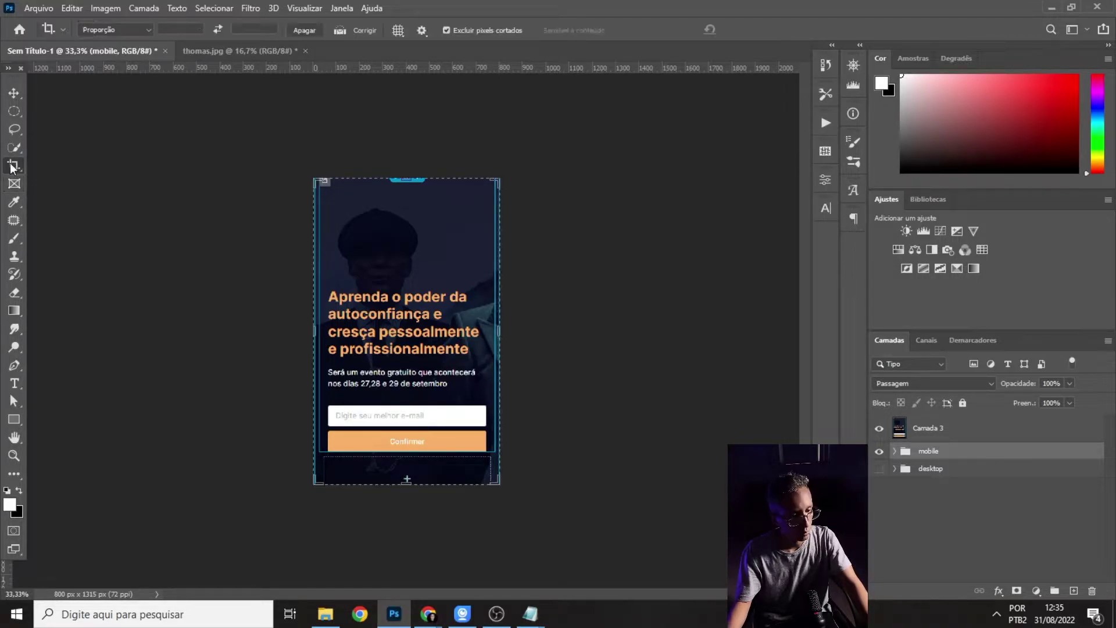
{"action": "left_click_drag", "start_coordinate": [408, 180], "coordinate": [407, 176]}
{"action": "left_click_drag", "start_coordinate": [410, 486], "coordinate": [411, 491]}
{"action": "key", "text": "Return"}
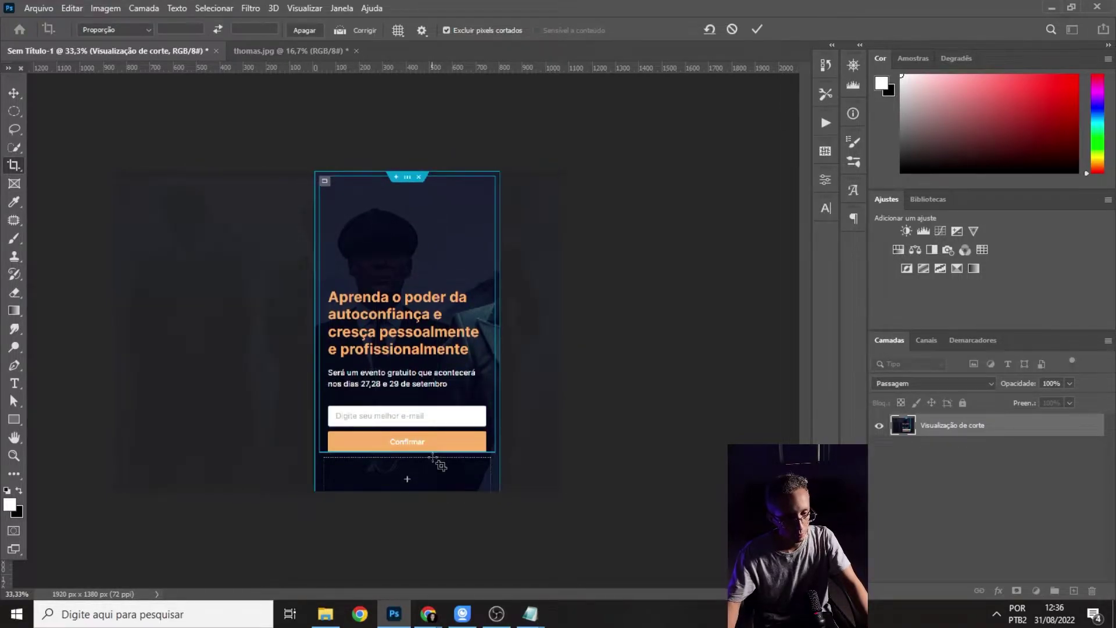
- Undo the last canvas extension and hide the pasted screenshot layer
{"action": "left_click", "coordinate": [880, 430]}
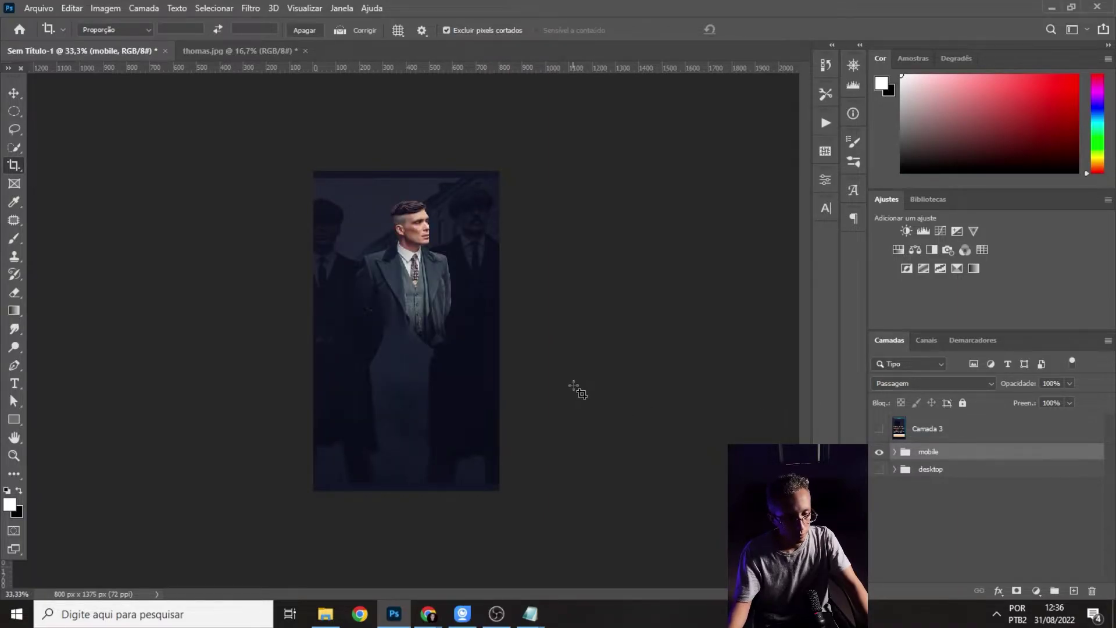
{"action": "key", "text": "ctrl+z"}
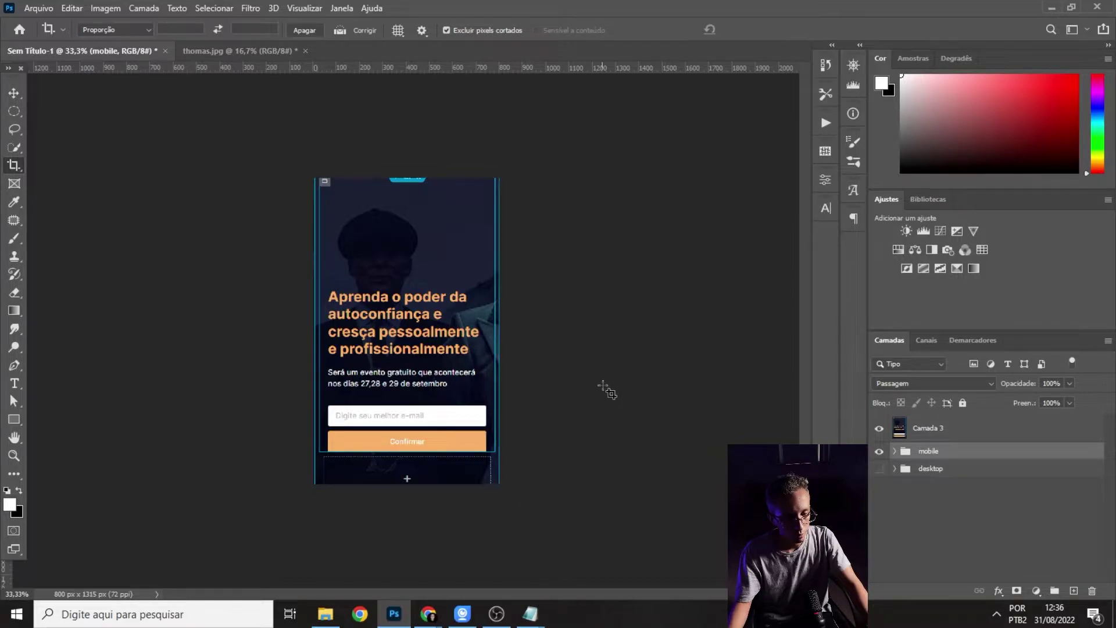
{"action": "left_click", "coordinate": [878, 428]}
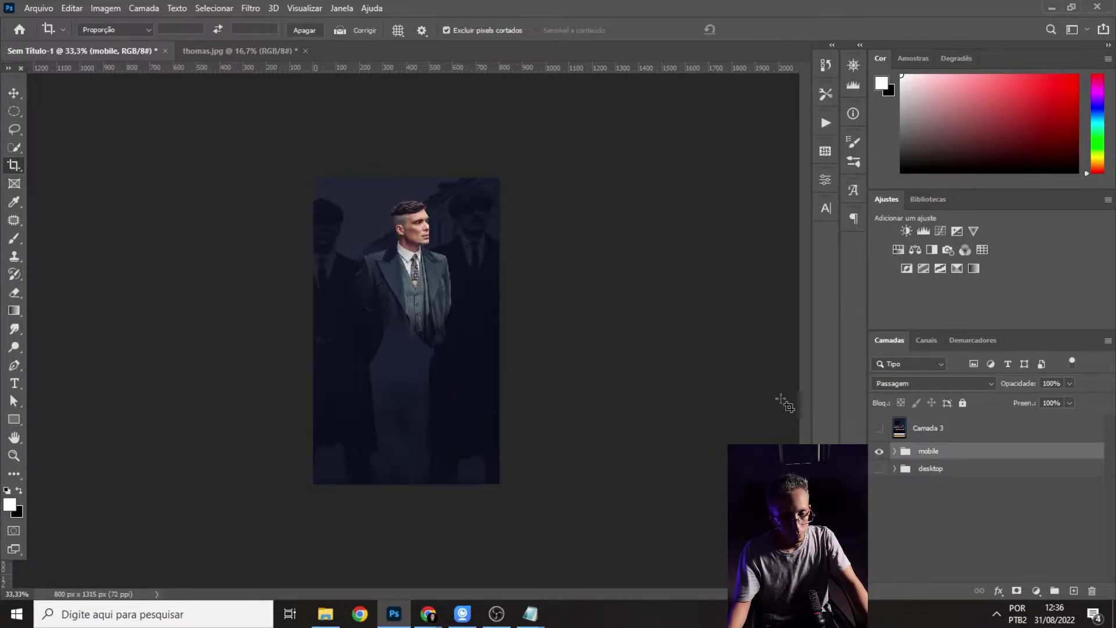
- Show the screenshot layer Camada 3 and set its blend mode to Luz Indireta so the artwork shows through
{"action": "left_click", "coordinate": [931, 430]}
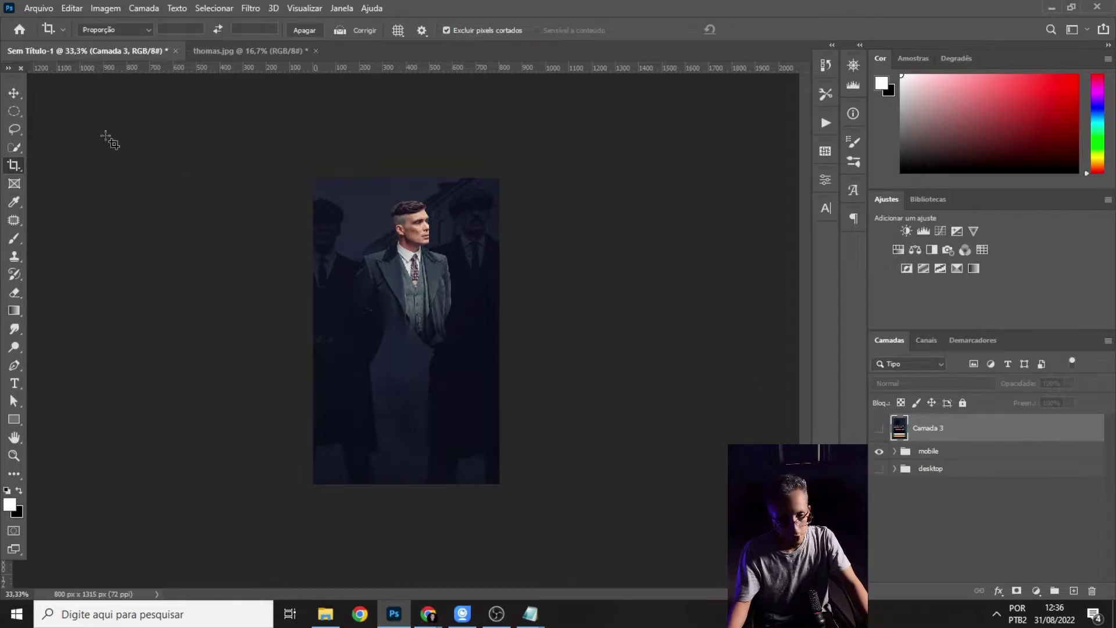
{"action": "left_click", "coordinate": [880, 430]}
{"action": "left_click", "coordinate": [14, 93]}
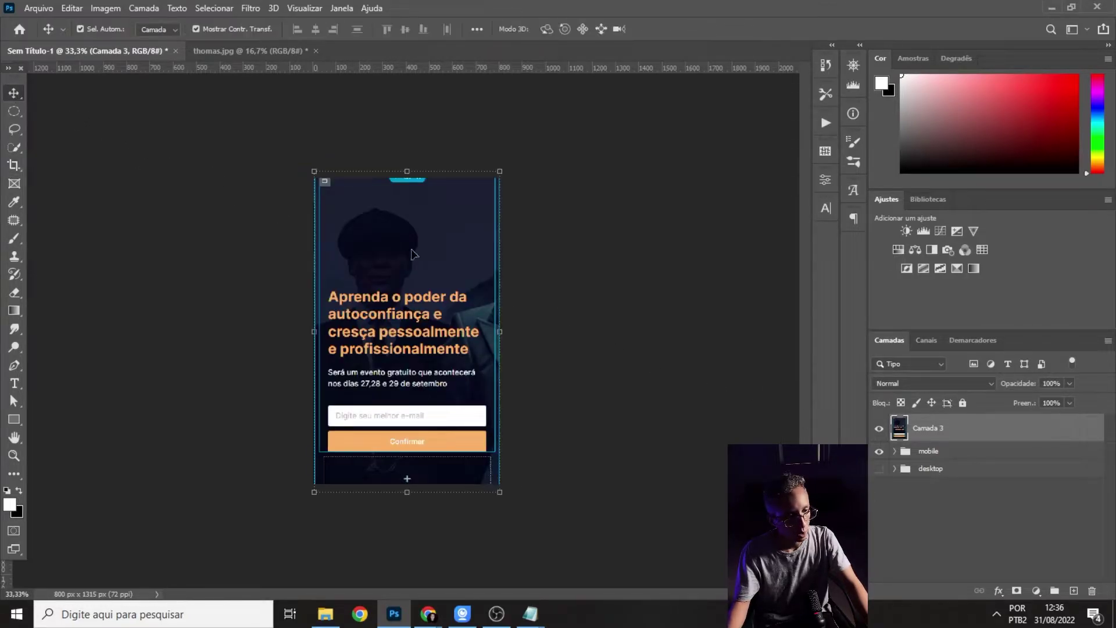
{"action": "left_click", "coordinate": [952, 385]}
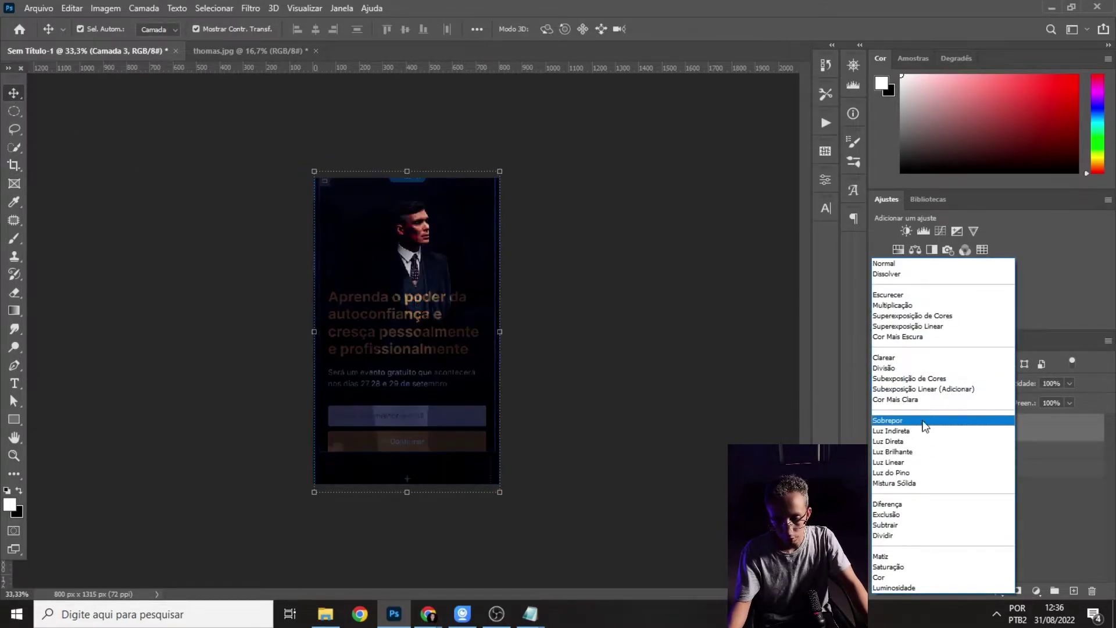
{"action": "left_click", "coordinate": [924, 432]}
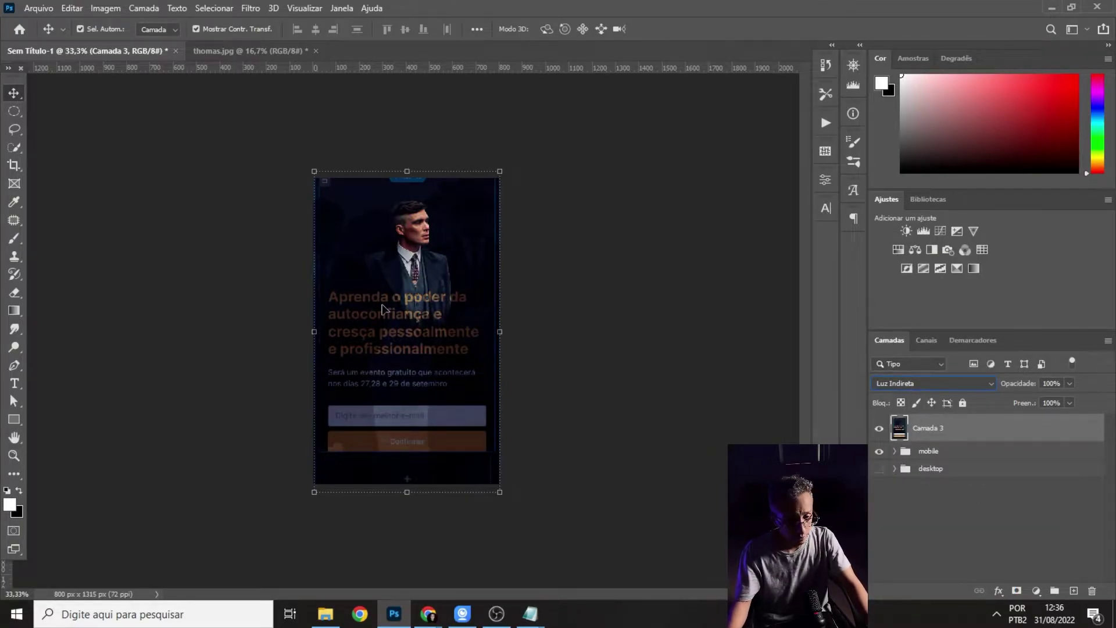
- Move the screenshot overlay slightly downward so its headline sits lower over the man's torso
{"action": "left_click", "coordinate": [623, 312]}
{"action": "key", "text": "ctrl+plus"}
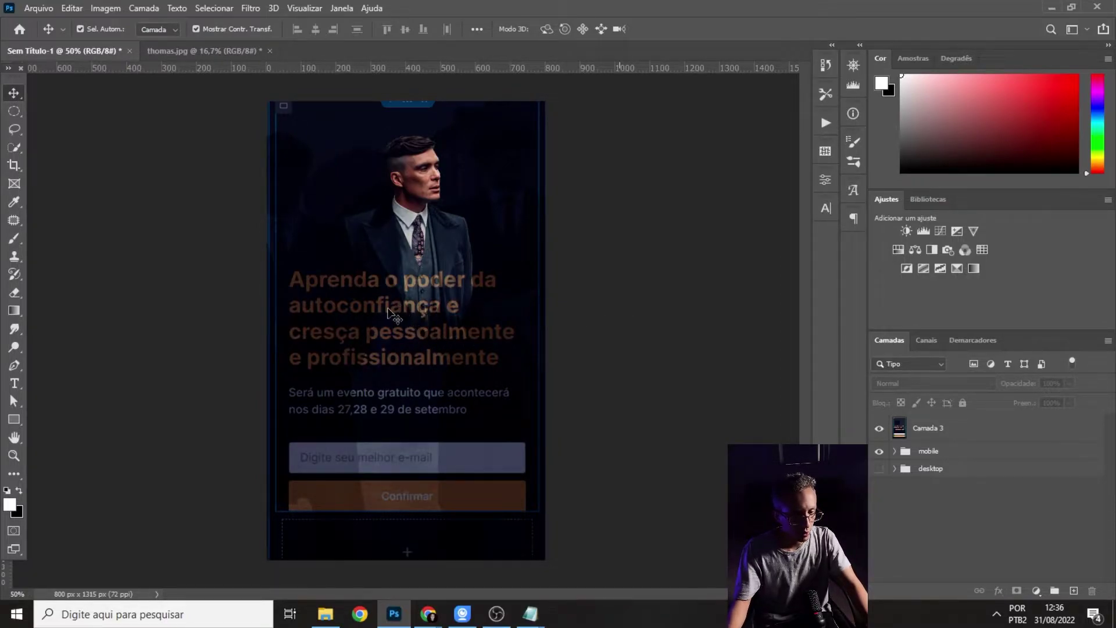
{"action": "left_click_drag", "start_coordinate": [387, 308], "coordinate": [388, 333]}
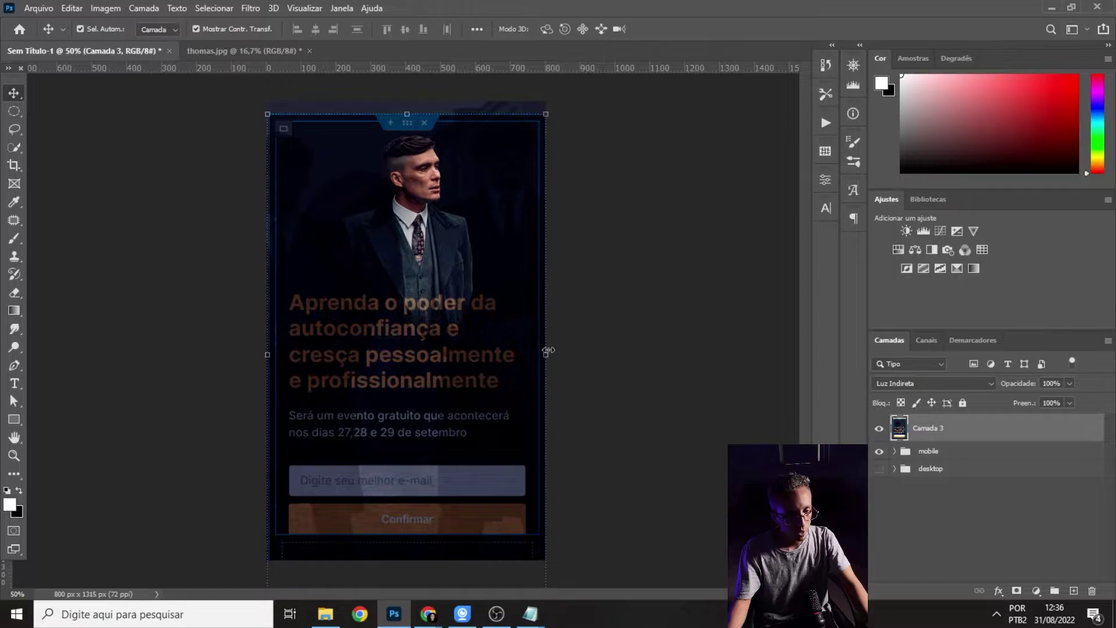
{"action": "left_click", "coordinate": [599, 343]}
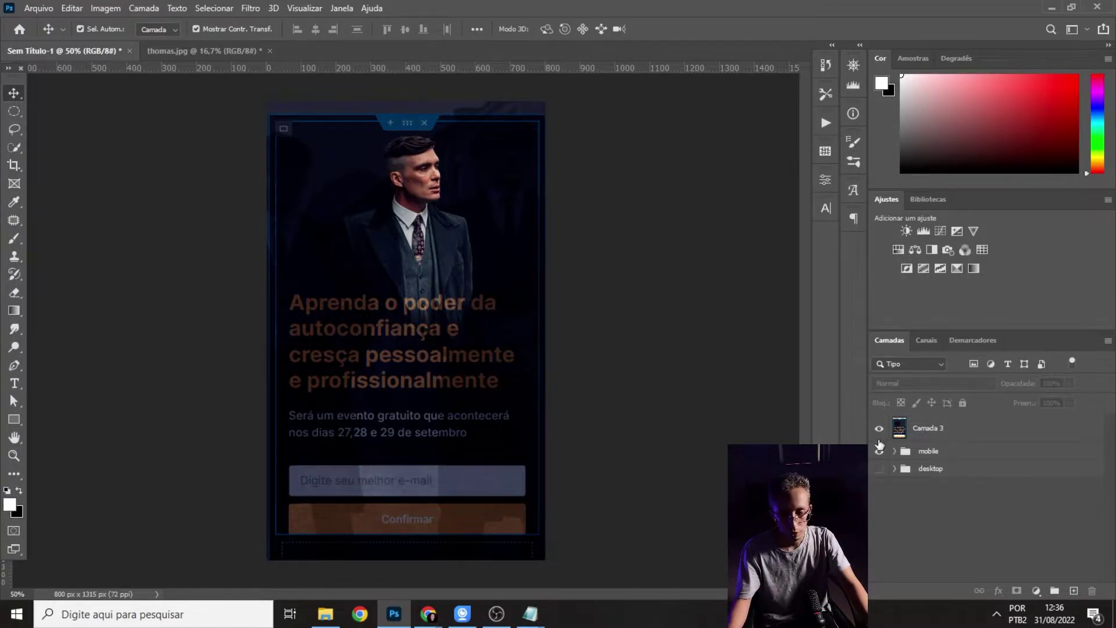
- Hide the screenshot overlay and nudge the cut-out man in the mobile group slightly upward
{"action": "left_click", "coordinate": [879, 429]}
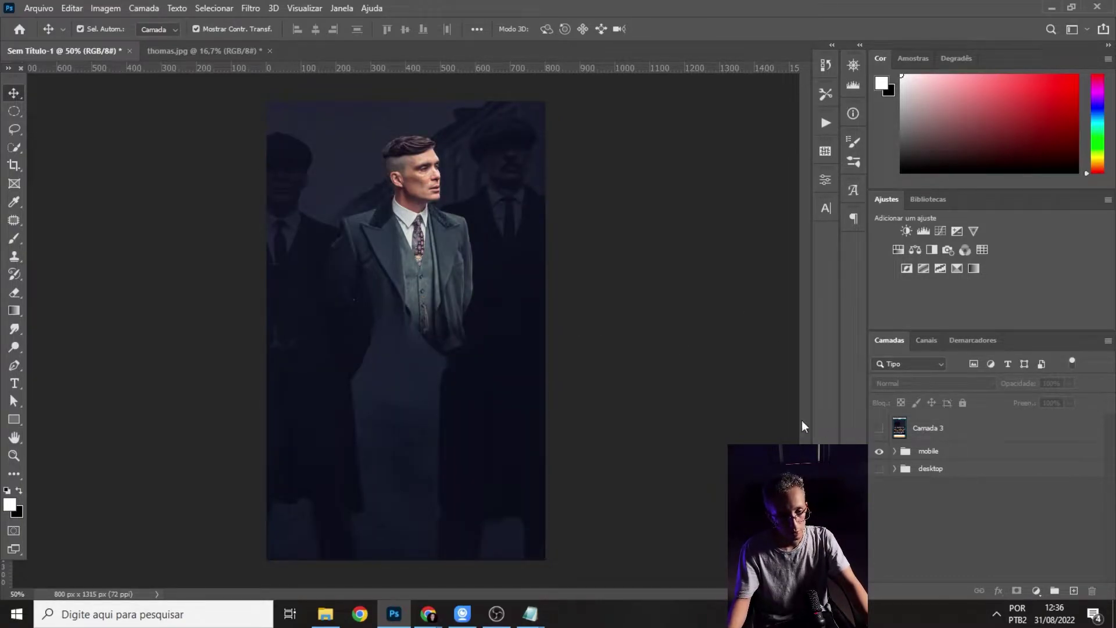
{"action": "left_click", "coordinate": [417, 251]}
{"action": "key", "text": "Up"}
{"action": "key", "text": "Up"}
{"action": "key", "text": "Up"}
{"action": "key", "text": "Up"}
{"action": "key", "text": "Up"}
{"action": "key", "text": "Up"}
{"action": "key", "text": "Up"}
{"action": "key", "text": "Up"}
{"action": "key", "text": "Up"}
{"action": "key", "text": "Up"}
{"action": "key", "text": "Up"}
{"action": "key", "text": "Up"}
{"action": "key", "text": "Up"}
{"action": "key", "text": "Up"}
{"action": "key", "text": "Up"}
{"action": "key", "text": "Up"}
{"action": "key", "text": "Up"}
{"action": "key", "text": "Up"}
{"action": "key", "text": "Up"}
{"action": "key", "text": "Up"}
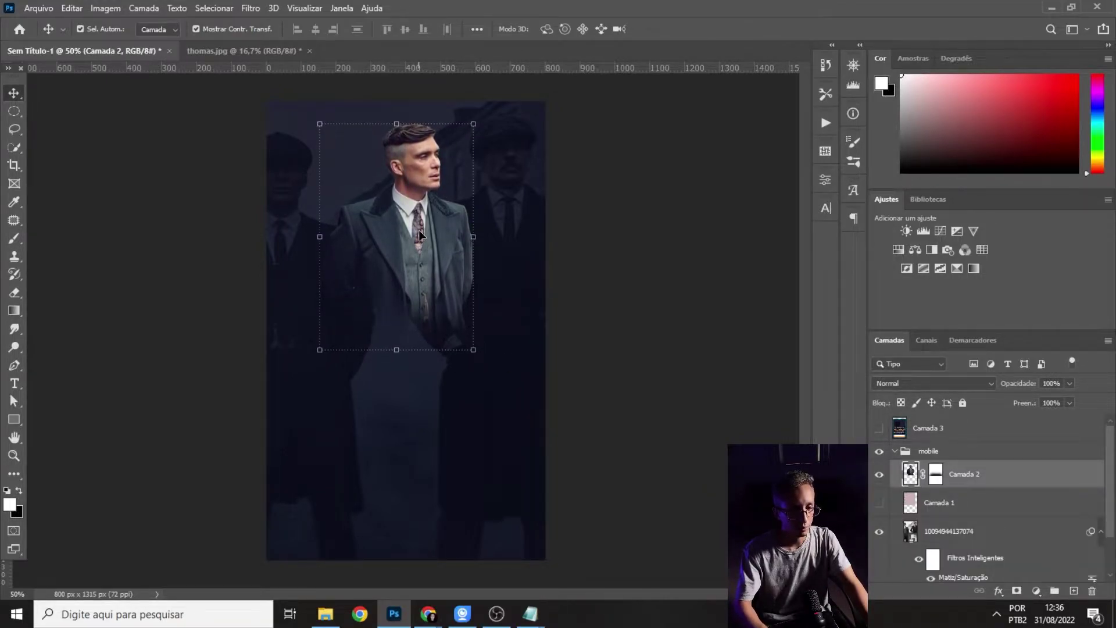
- Compare the man's new position with the screenshot overlay, leaving the overlay hidden and the mobile group collapsed
{"action": "left_click", "coordinate": [878, 428]}
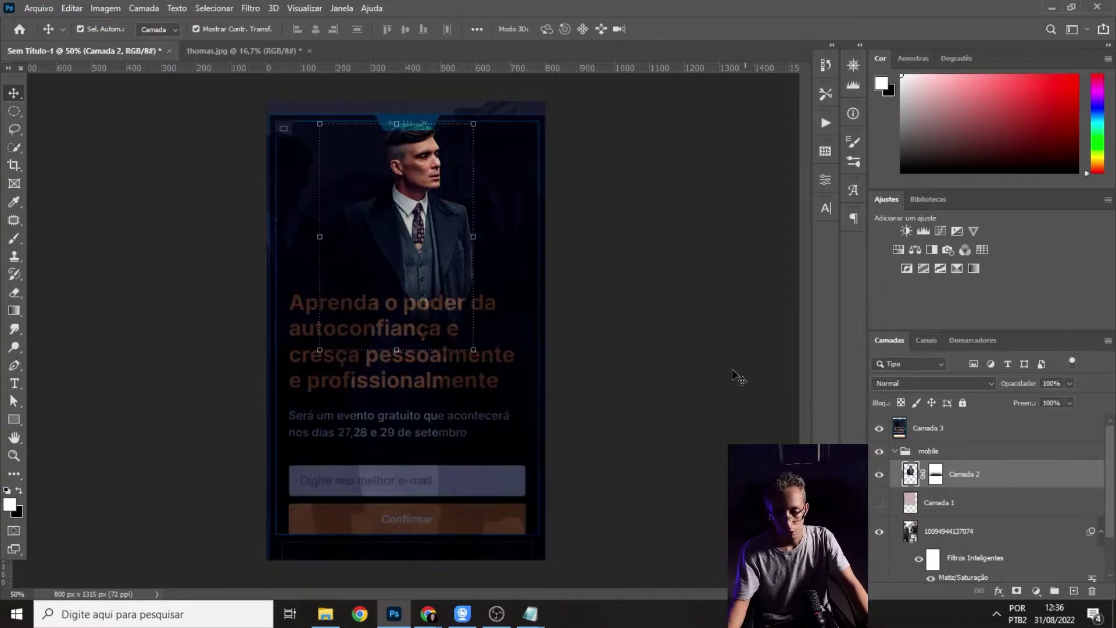
{"action": "left_click", "coordinate": [675, 335]}
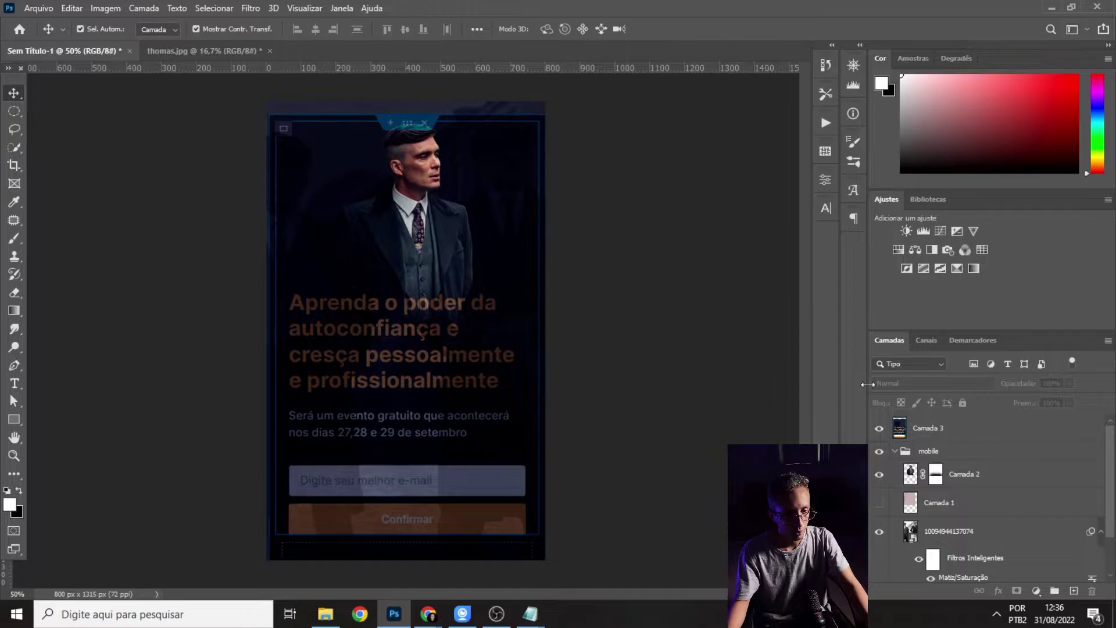
{"action": "left_click", "coordinate": [879, 428]}
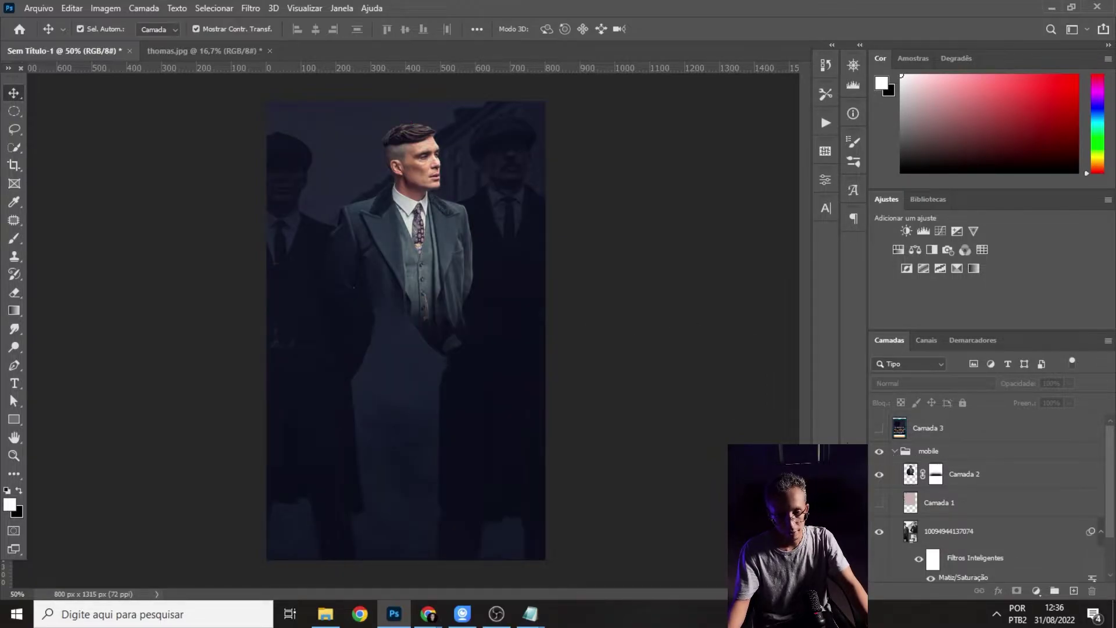
{"action": "left_click", "coordinate": [895, 451]}
- Export the mobile artwork for the web as a JPEG at quality 70, named fundo-dobra1-mobile, in the Thomas sh folder
{"action": "left_click", "coordinate": [36, 8]}
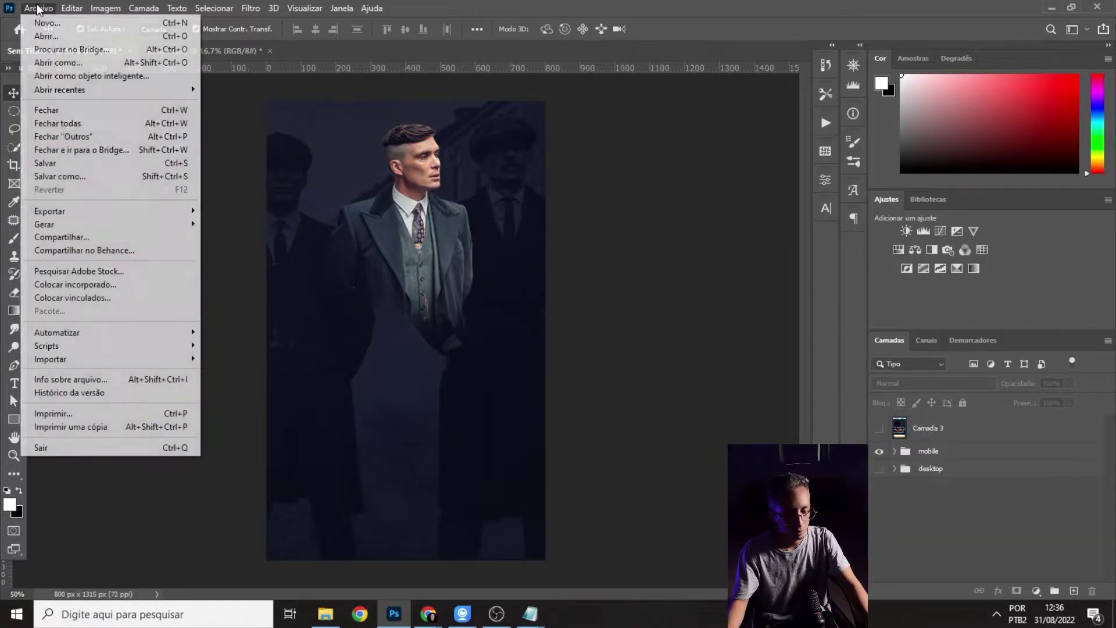
{"action": "mouse_move", "coordinate": [110, 220]}
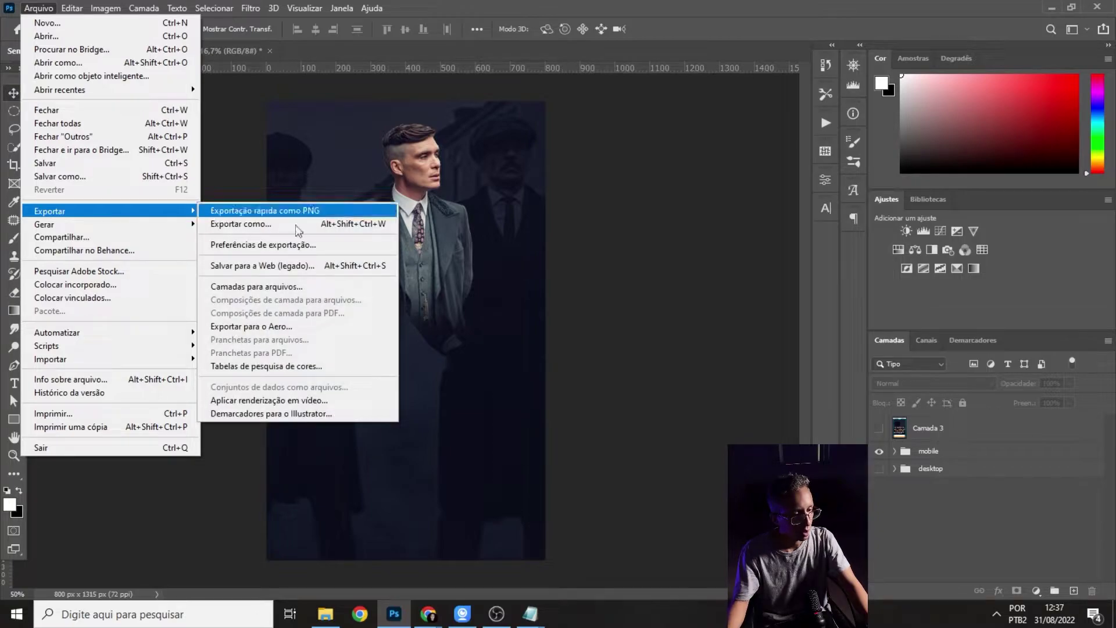
{"action": "left_click", "coordinate": [285, 265]}
{"action": "double_click", "coordinate": [726, 112]}
{"action": "left_click", "coordinate": [541, 537]}
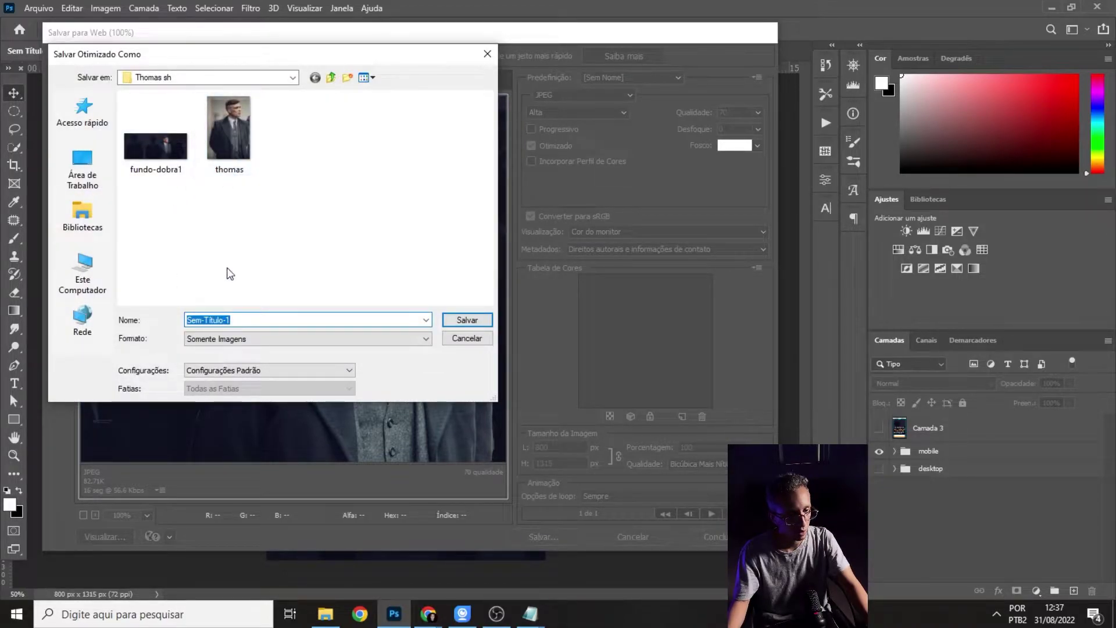
{"action": "type", "text": "fundo-"}
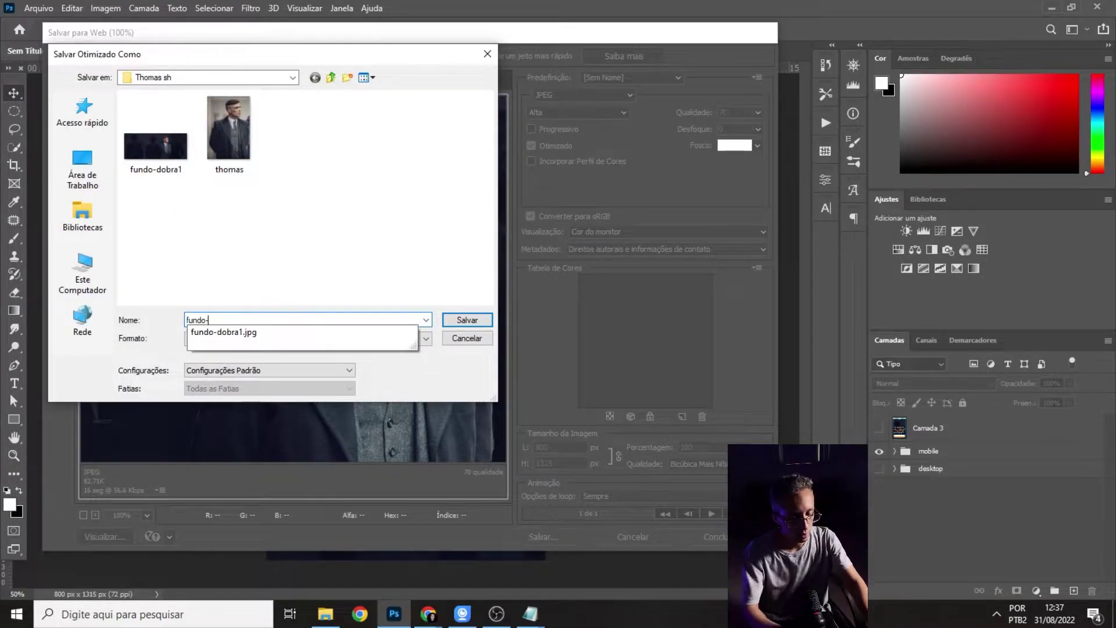
{"action": "type", "text": "dobra1"}
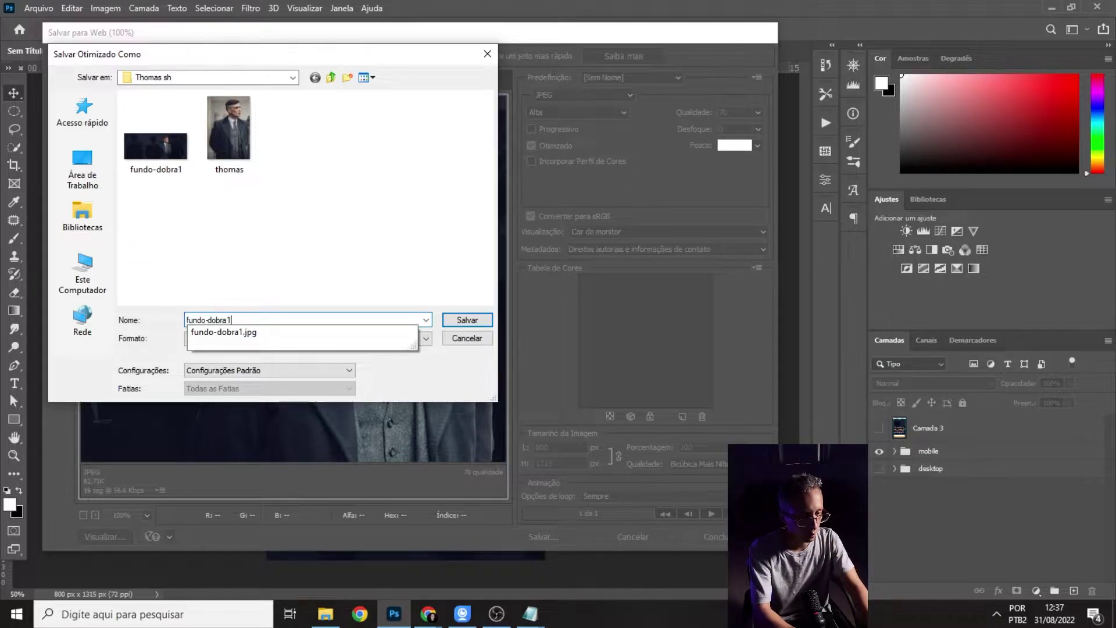
{"action": "type", "text": "-mobi"}
{"action": "key", "text": "Return"}
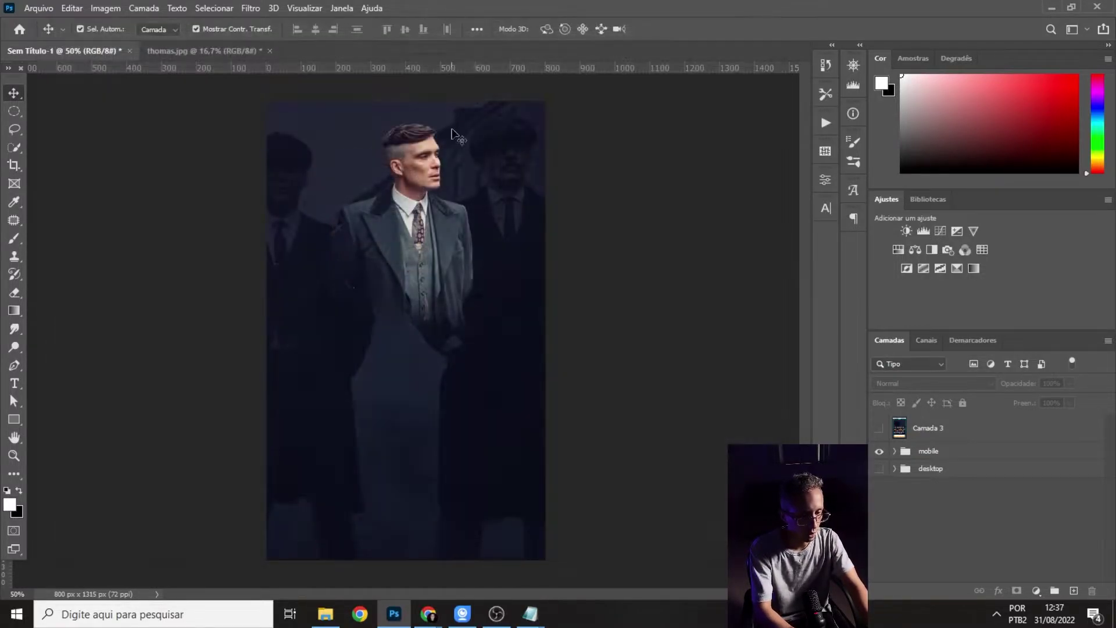
- Switch to the Elementor page in Chrome and open the outer container's style settings
{"action": "mouse_move", "coordinate": [428, 616]}
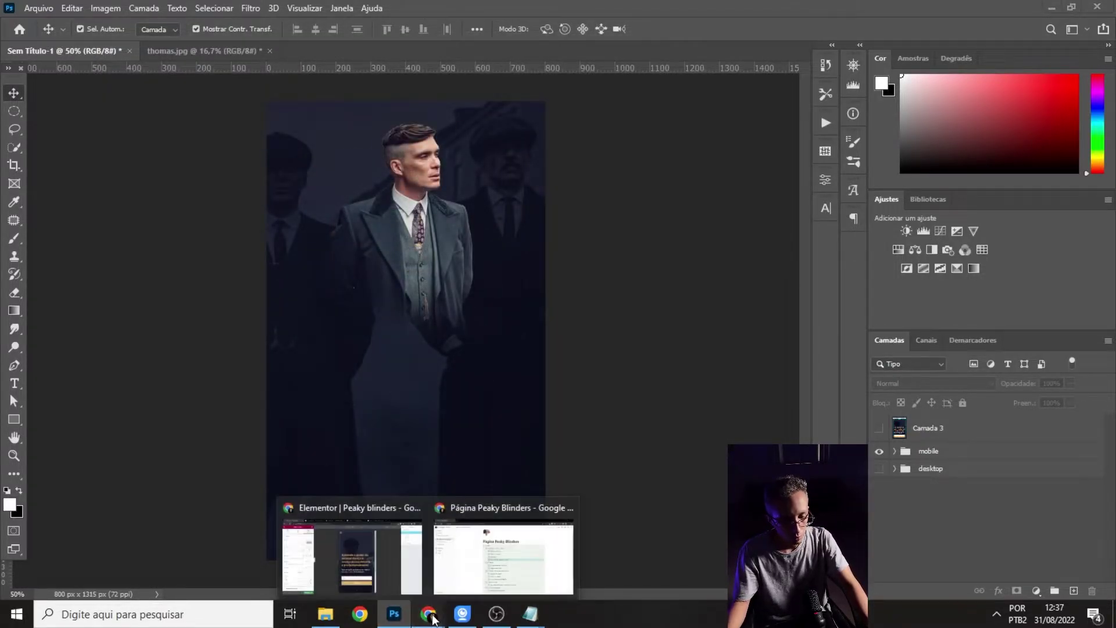
{"action": "left_click", "coordinate": [386, 581]}
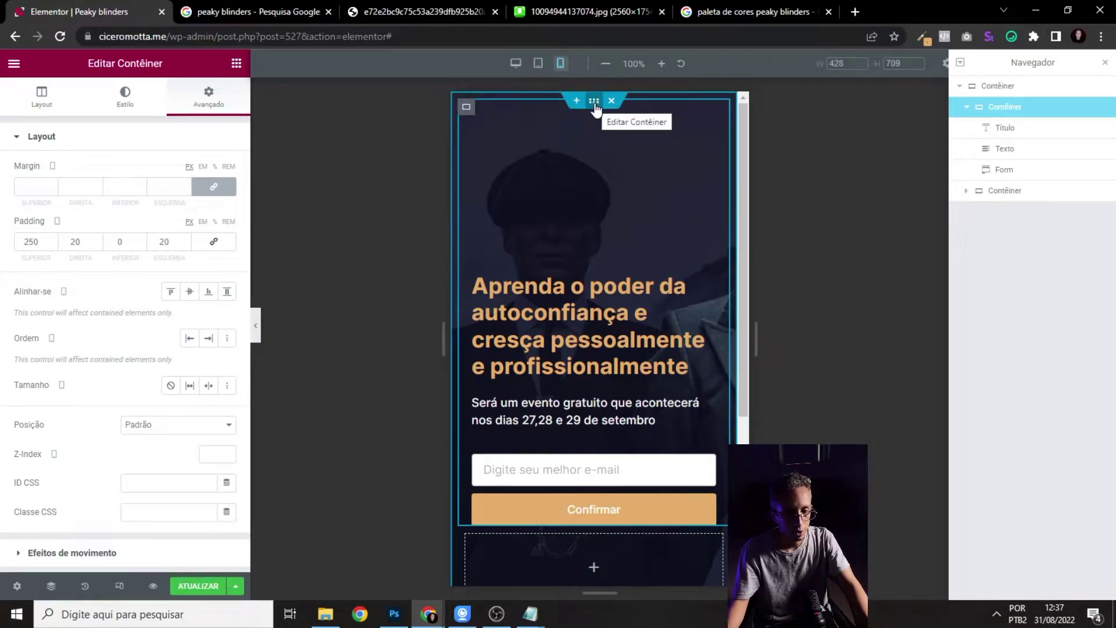
{"action": "left_click", "coordinate": [596, 102]}
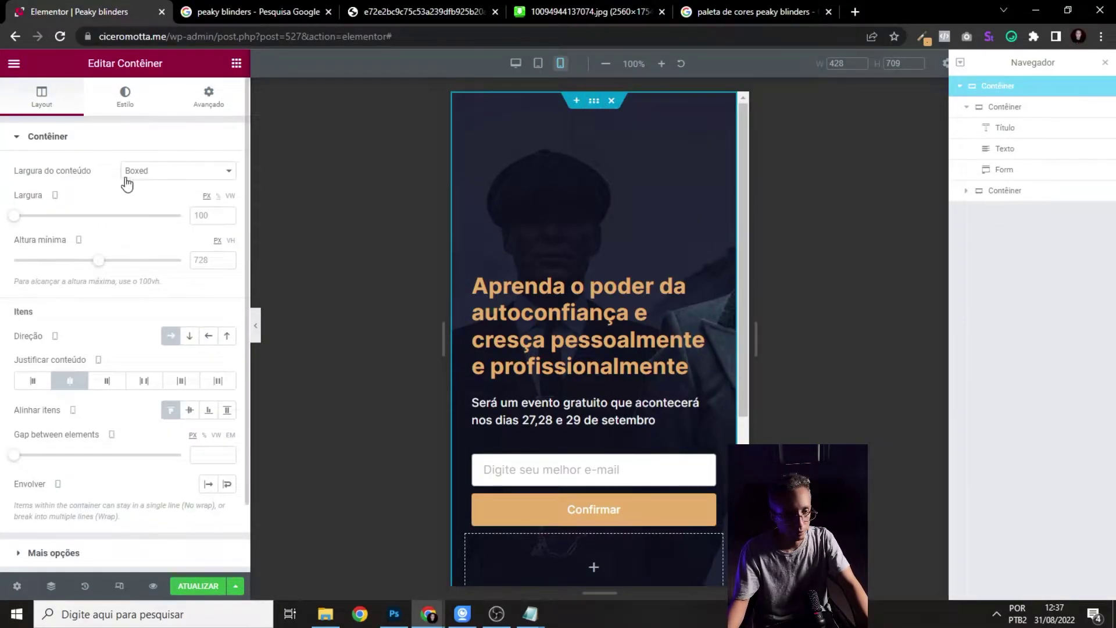
{"action": "left_click", "coordinate": [132, 108]}
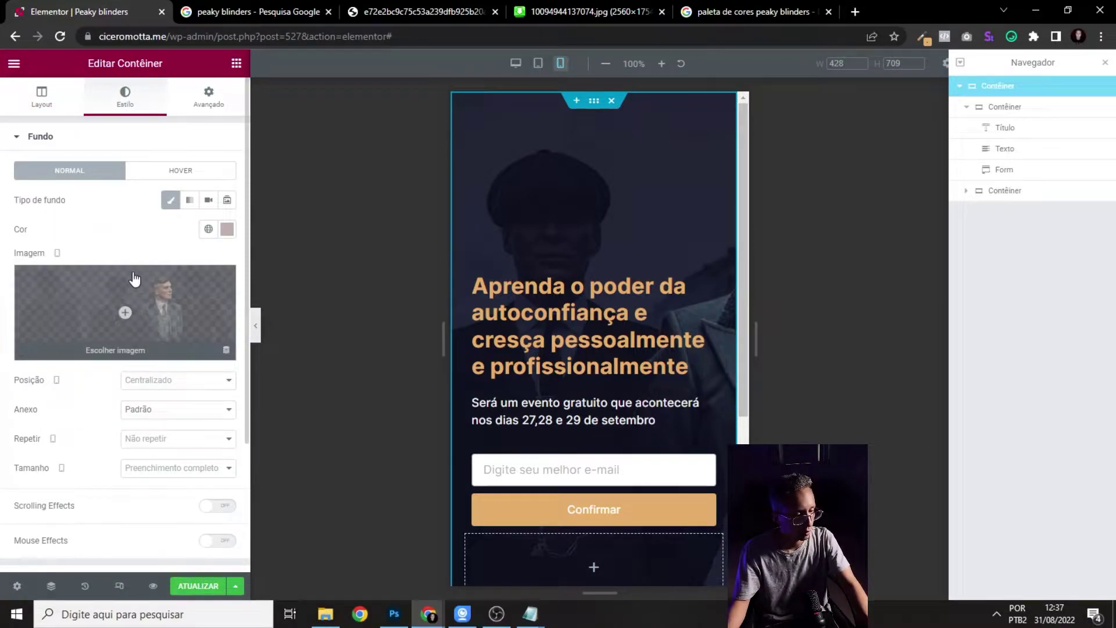
- Upload fundo-dobra1-mobile.jpg as the outer container's mobile background image and preview the layout without the editing panels
{"action": "left_click", "coordinate": [86, 288]}
{"action": "left_click", "coordinate": [221, 186]}
{"action": "left_click", "coordinate": [359, 121]}
{"action": "left_click", "coordinate": [436, 401]}
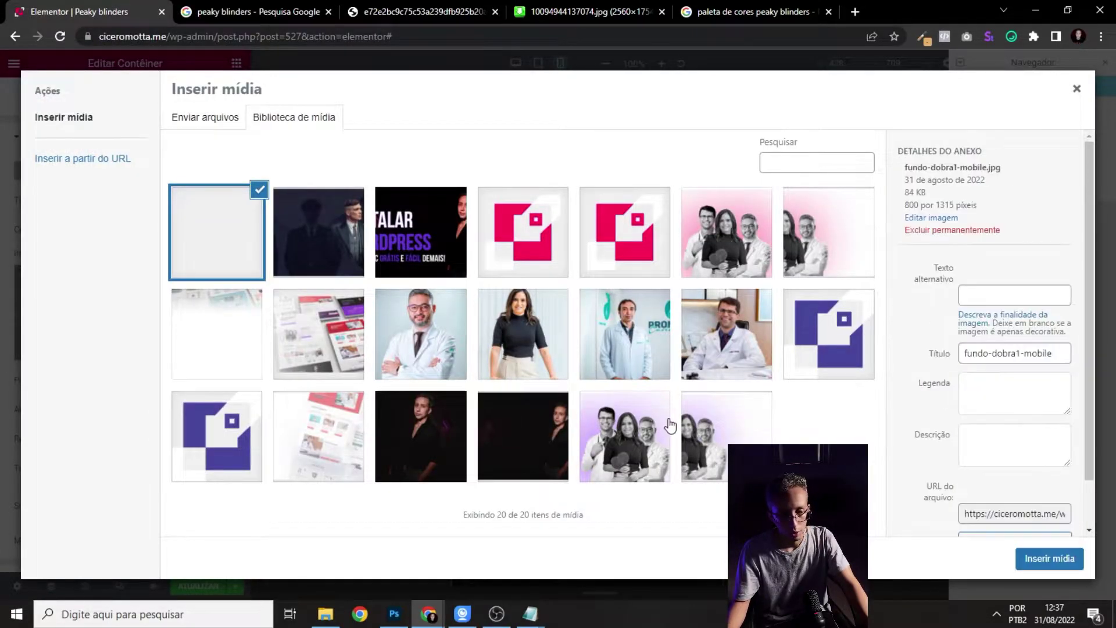
{"action": "left_click", "coordinate": [1049, 559]}
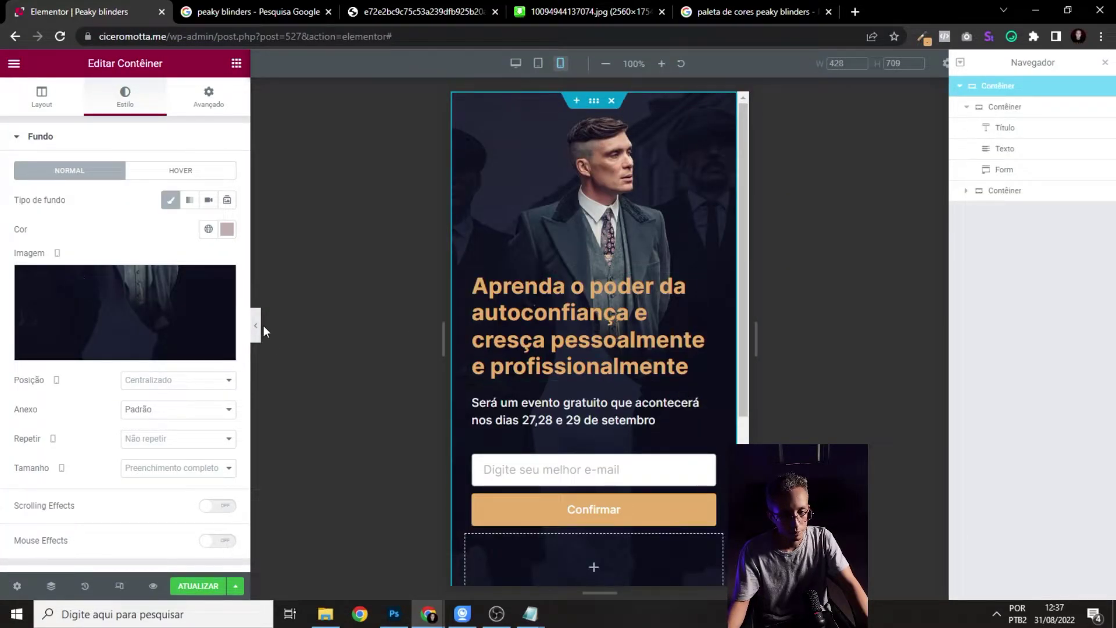
{"action": "left_click", "coordinate": [256, 326]}
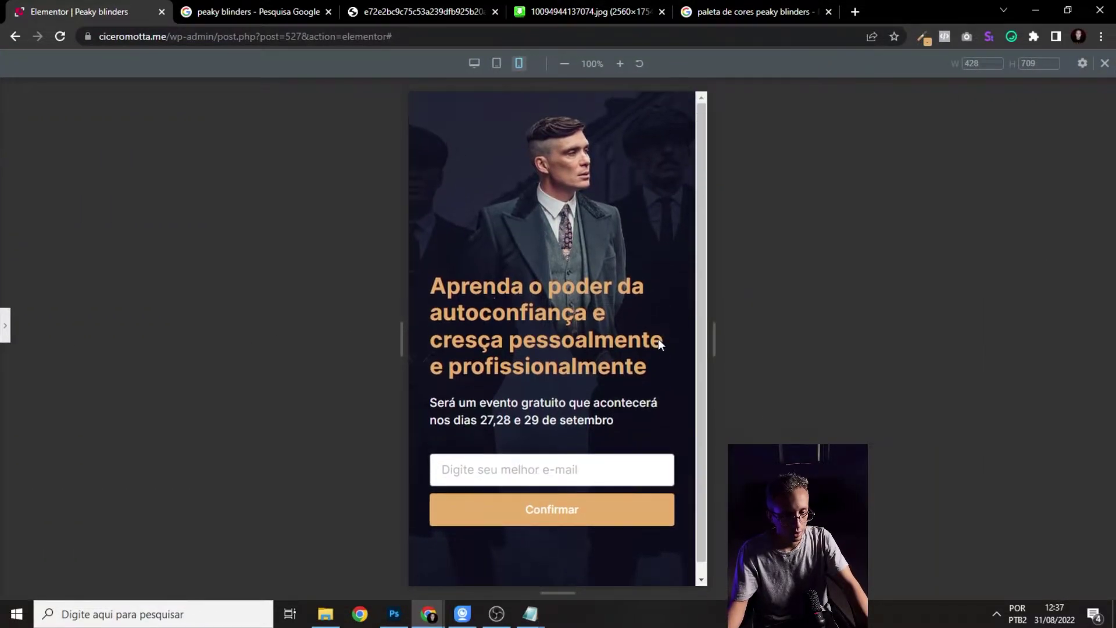
{"action": "left_click", "coordinate": [5, 324]}
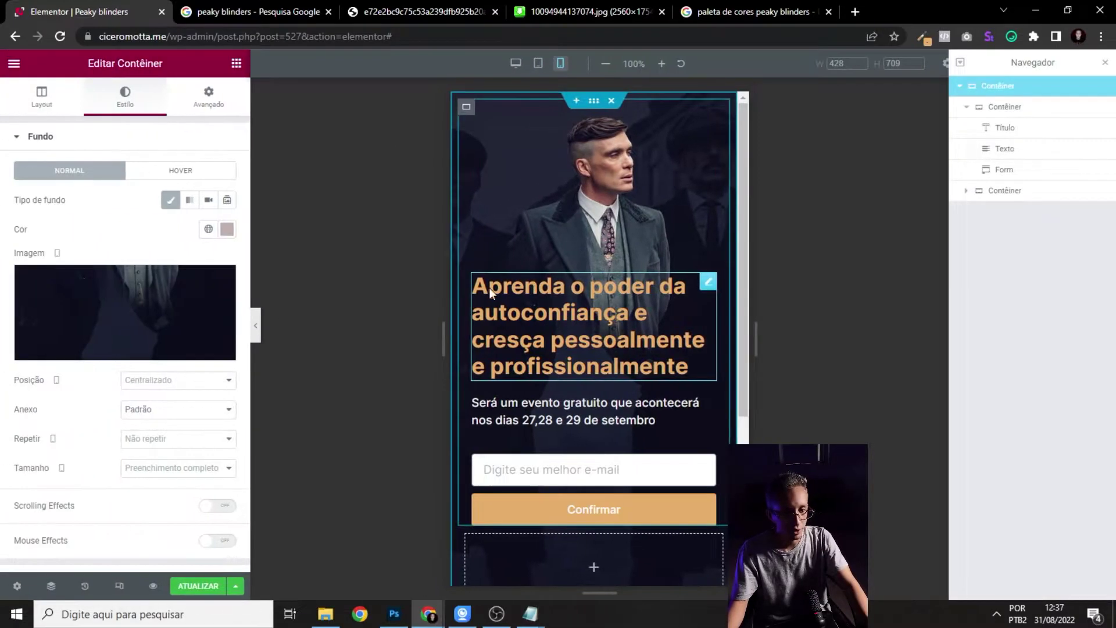
- Try top paddings of 300 and 350 px on the inner container in mobile view, and settle on 320 px
{"action": "left_click", "coordinate": [710, 298]}
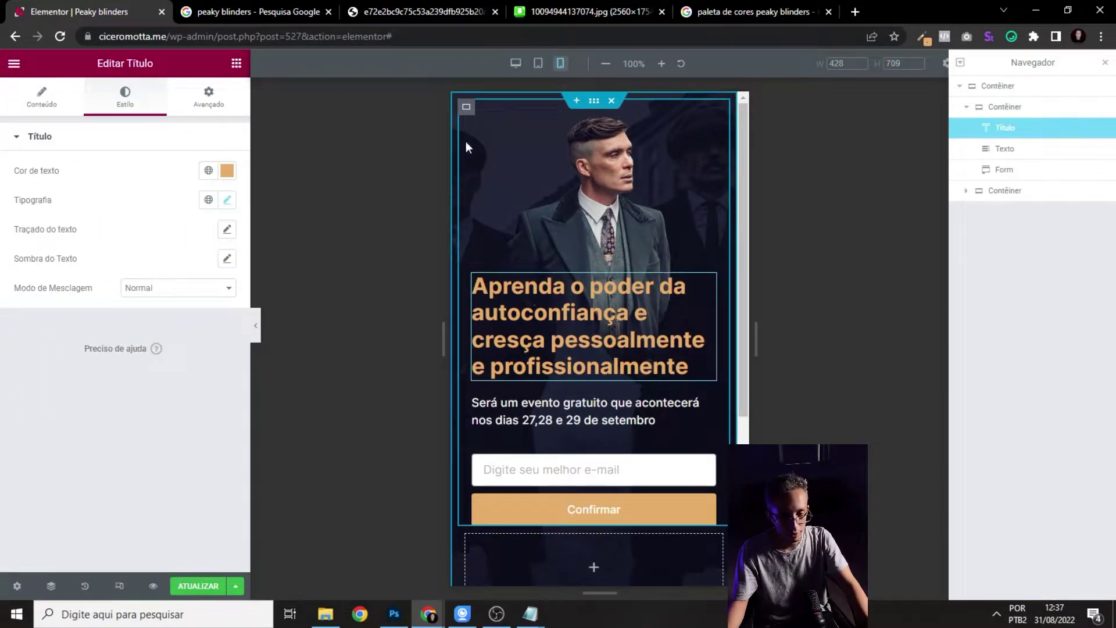
{"action": "left_click", "coordinate": [466, 107]}
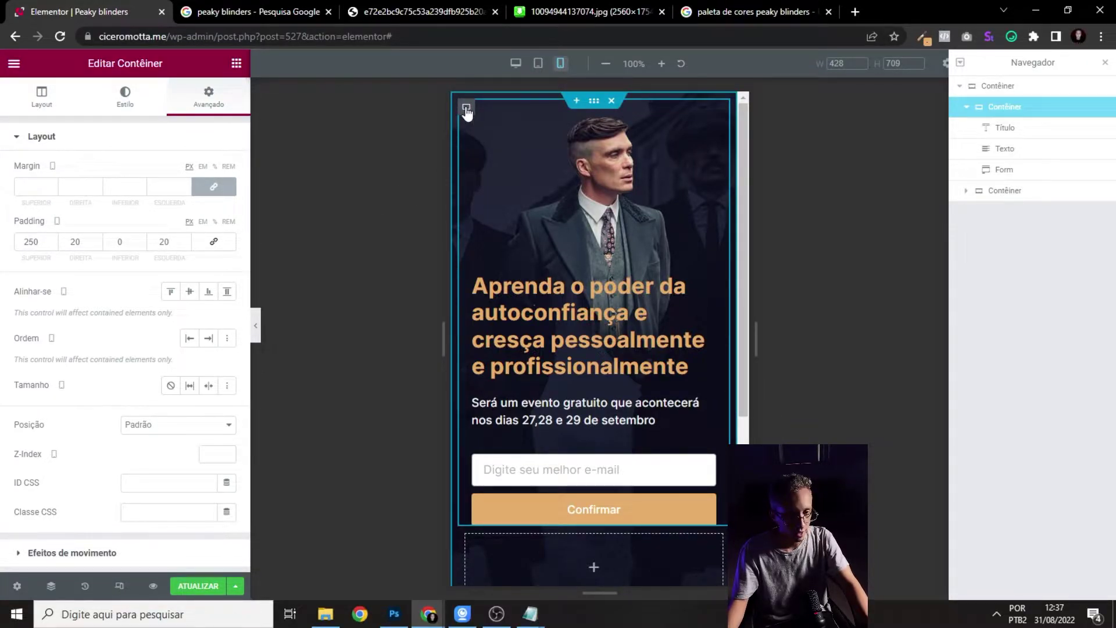
{"action": "left_click_drag", "start_coordinate": [40, 242], "coordinate": [7, 250]}
{"action": "type", "text": "300"}
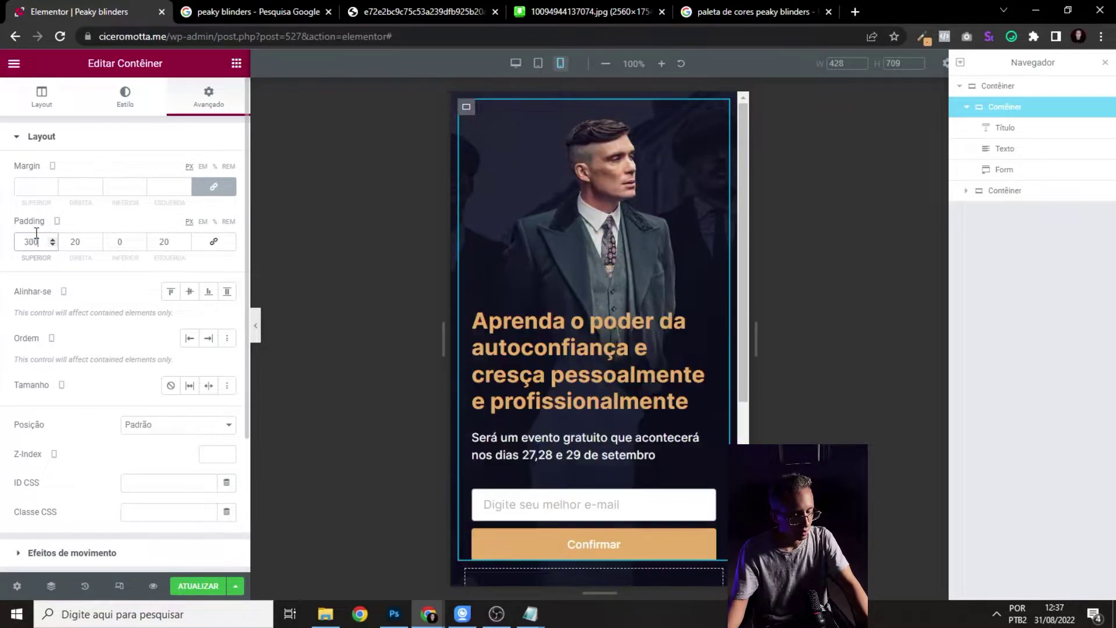
{"action": "key", "text": "BackSpace"}
{"action": "key", "text": "BackSpace"}
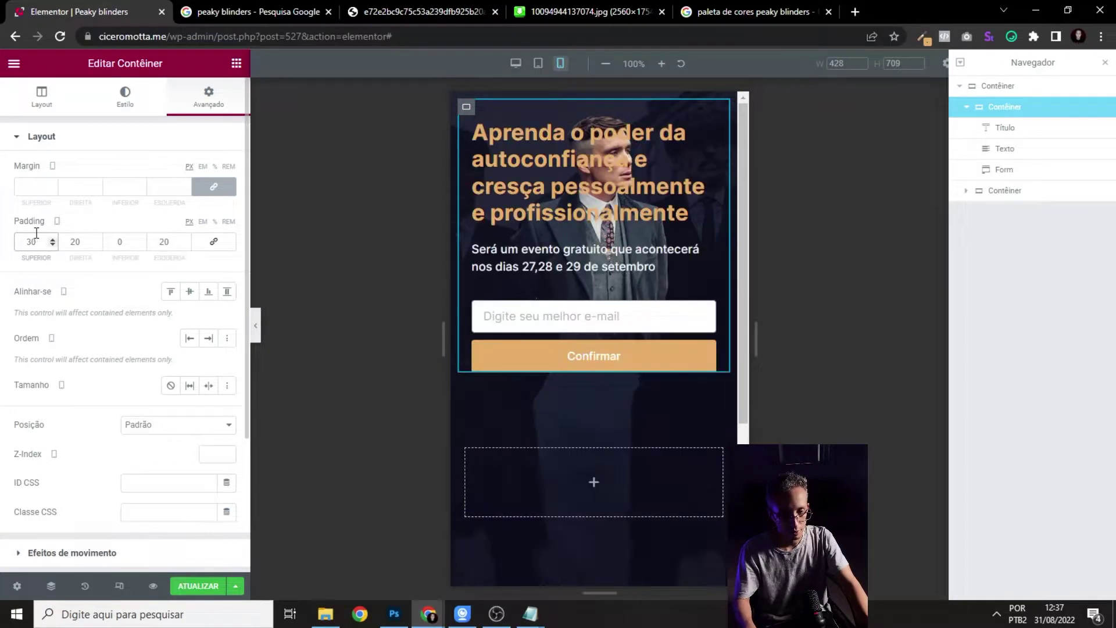
{"action": "type", "text": "50"}
{"action": "scroll", "coordinate": [479, 273], "scroll_direction": "down", "scroll_amount": 3}
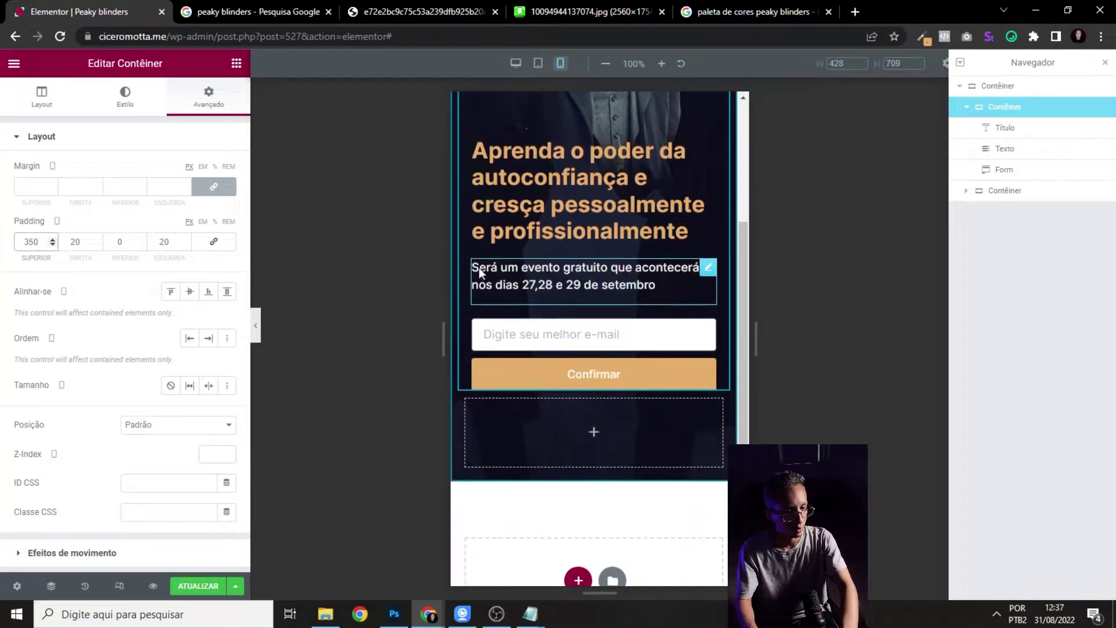
{"action": "scroll", "coordinate": [479, 273], "scroll_direction": "up", "scroll_amount": 2}
{"action": "key", "text": "BackSpace"}
{"action": "key", "text": "BackSpace"}
{"action": "type", "text": "20"}
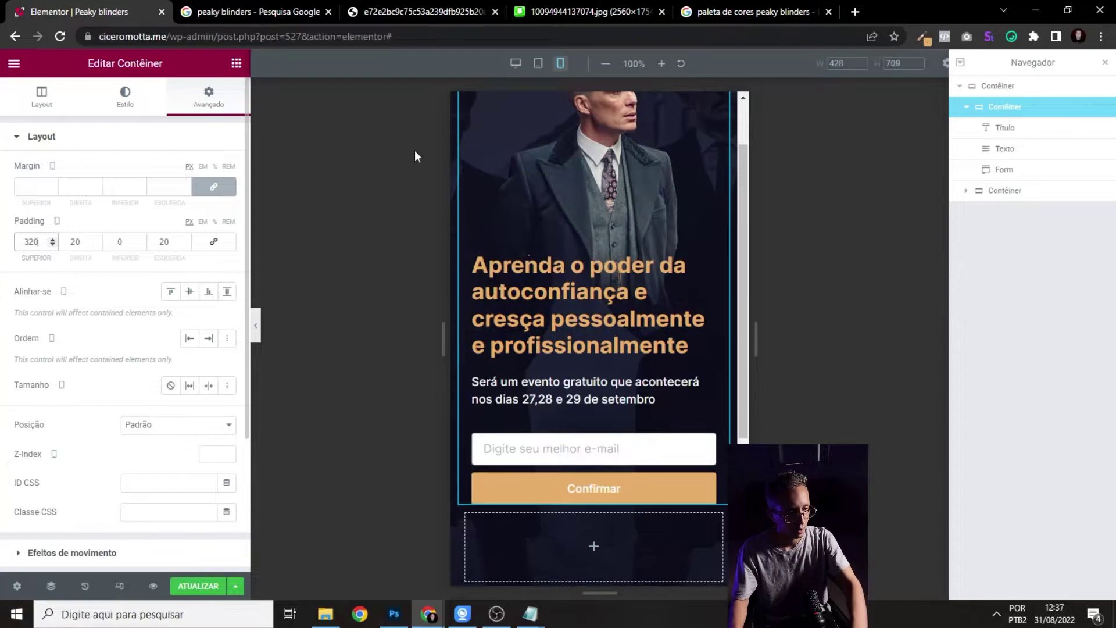
- Preview the hero section in mobile, desktop and tablet views without the editing panels
{"action": "left_click", "coordinate": [260, 325]}
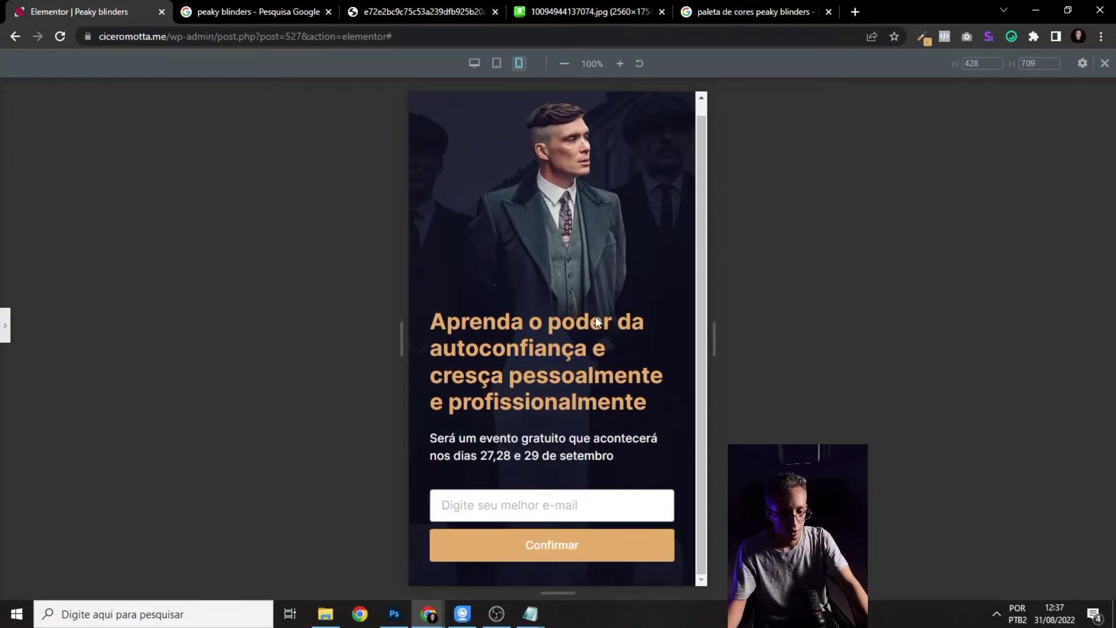
{"action": "left_click", "coordinate": [474, 63]}
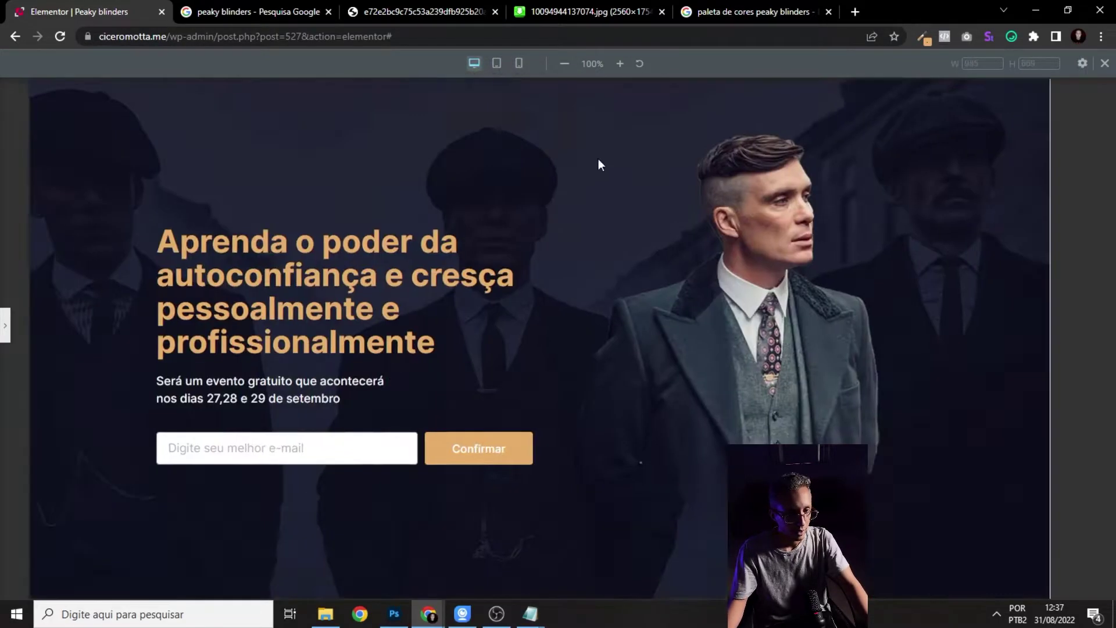
{"action": "left_click", "coordinate": [1104, 64]}
{"action": "left_click", "coordinate": [5, 325]}
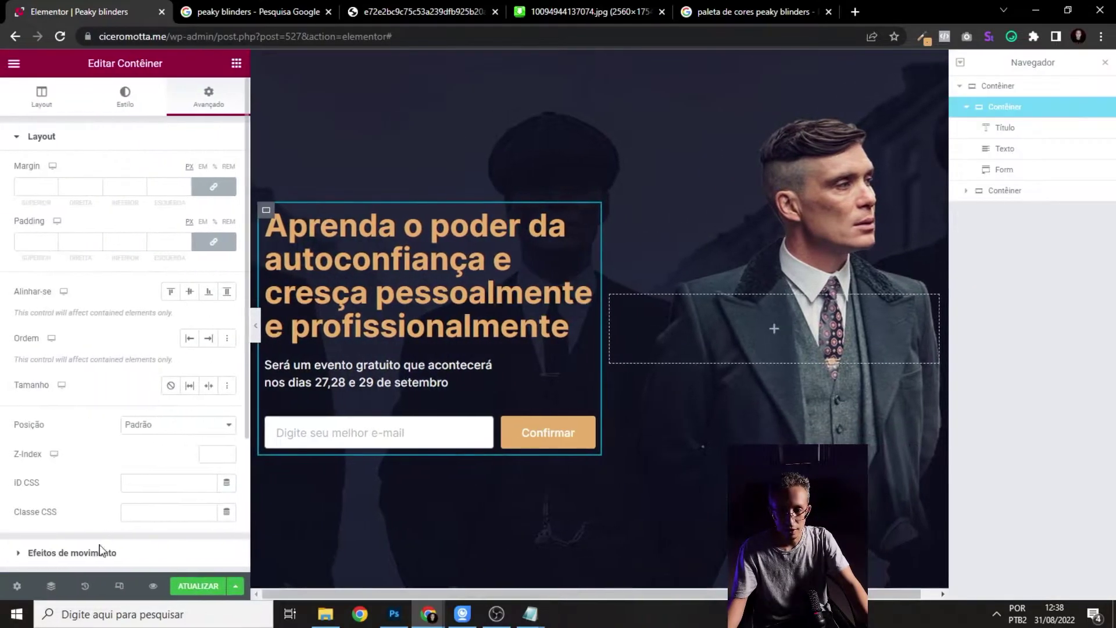
{"action": "left_click", "coordinate": [114, 588]}
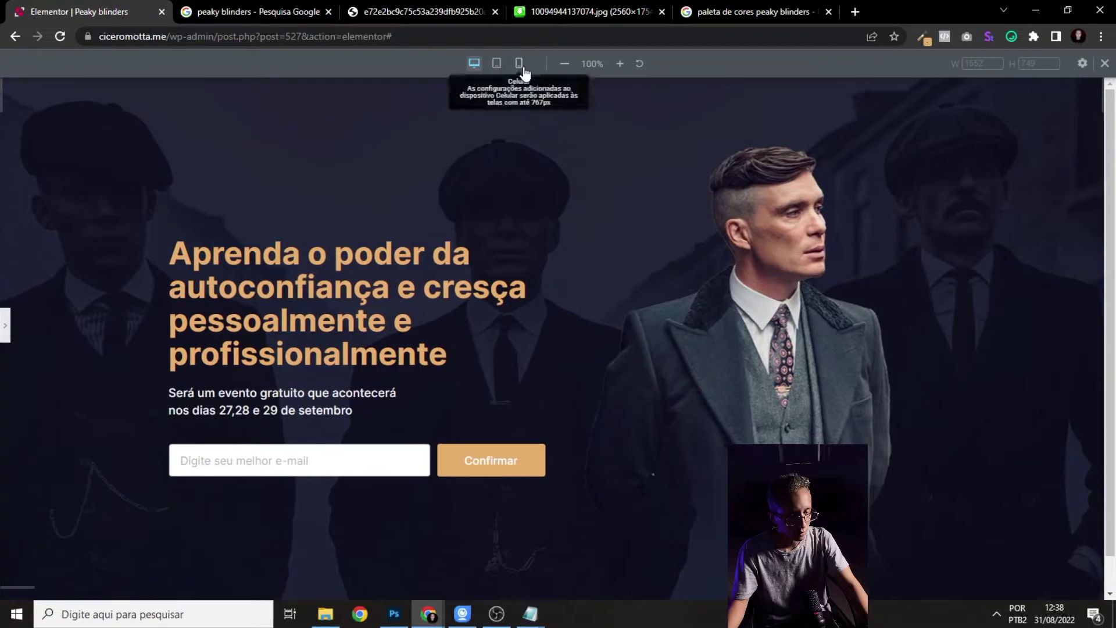
{"action": "left_click", "coordinate": [498, 65]}
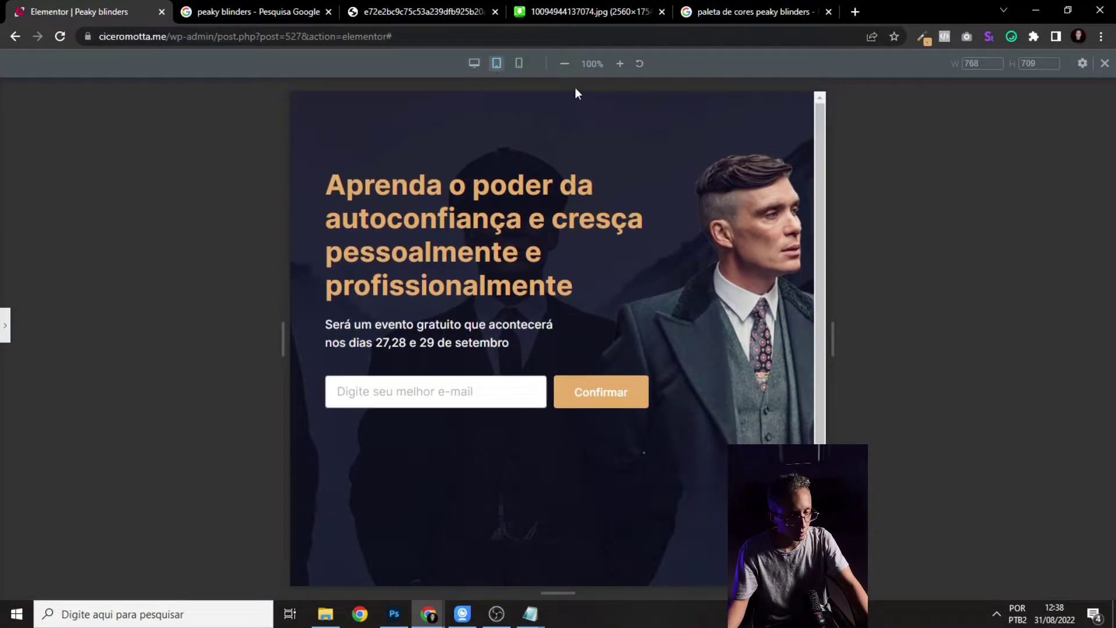
{"action": "left_click", "coordinate": [519, 64]}
{"action": "scroll", "coordinate": [592, 234], "scroll_direction": "down", "scroll_amount": 1}
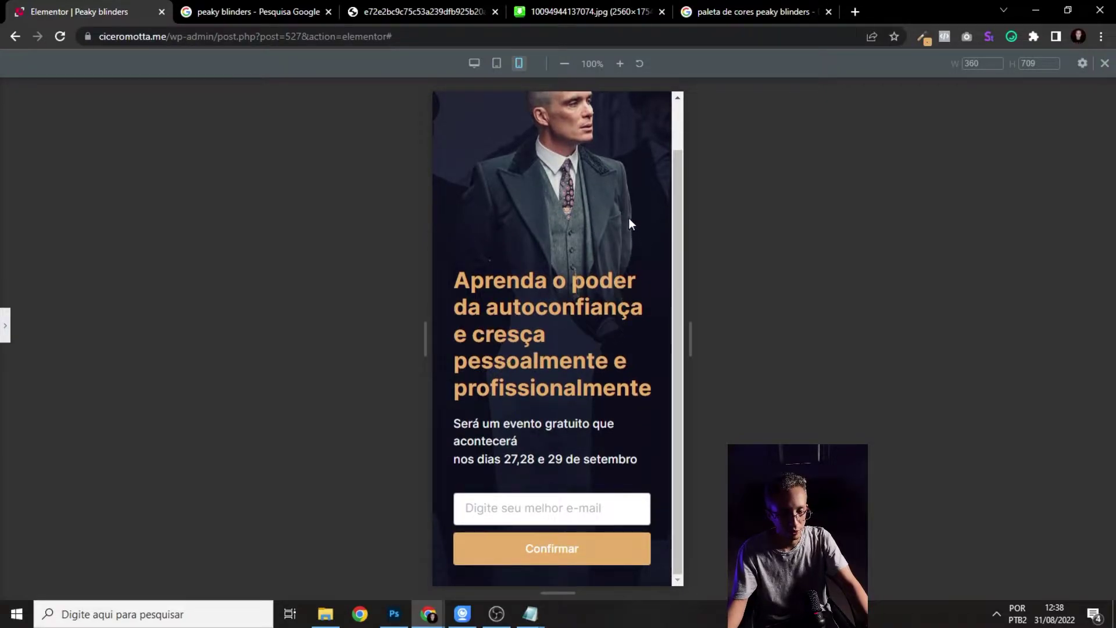
{"action": "scroll", "coordinate": [605, 266], "scroll_direction": "up", "scroll_amount": 1}
{"action": "scroll", "coordinate": [600, 274], "scroll_direction": "down", "scroll_amount": 1}
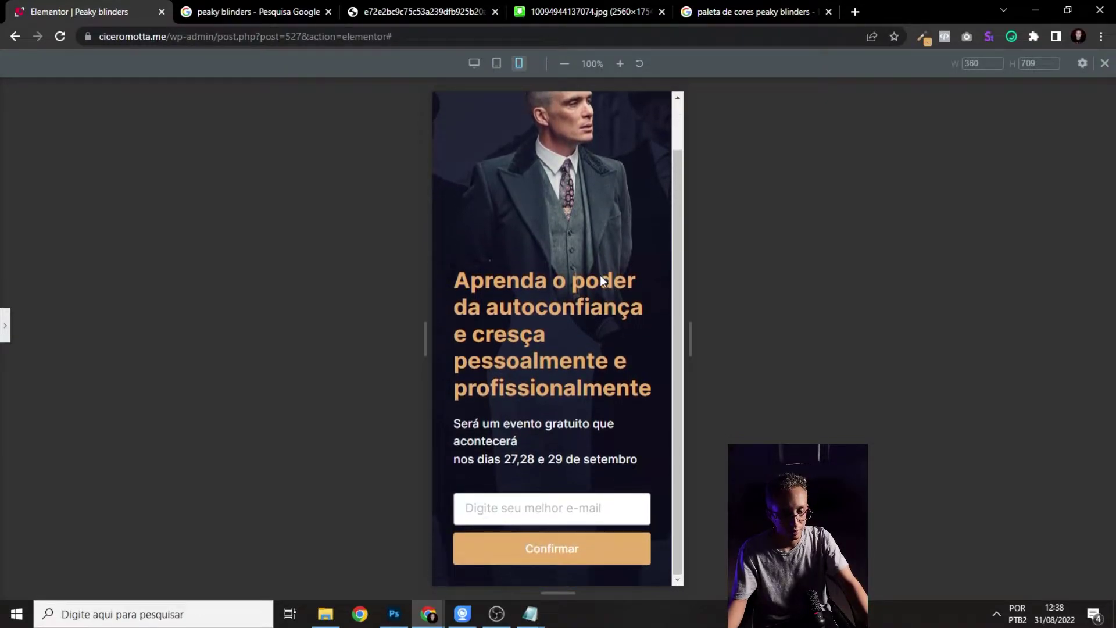
{"action": "scroll", "coordinate": [602, 282], "scroll_direction": "up", "scroll_amount": 1}
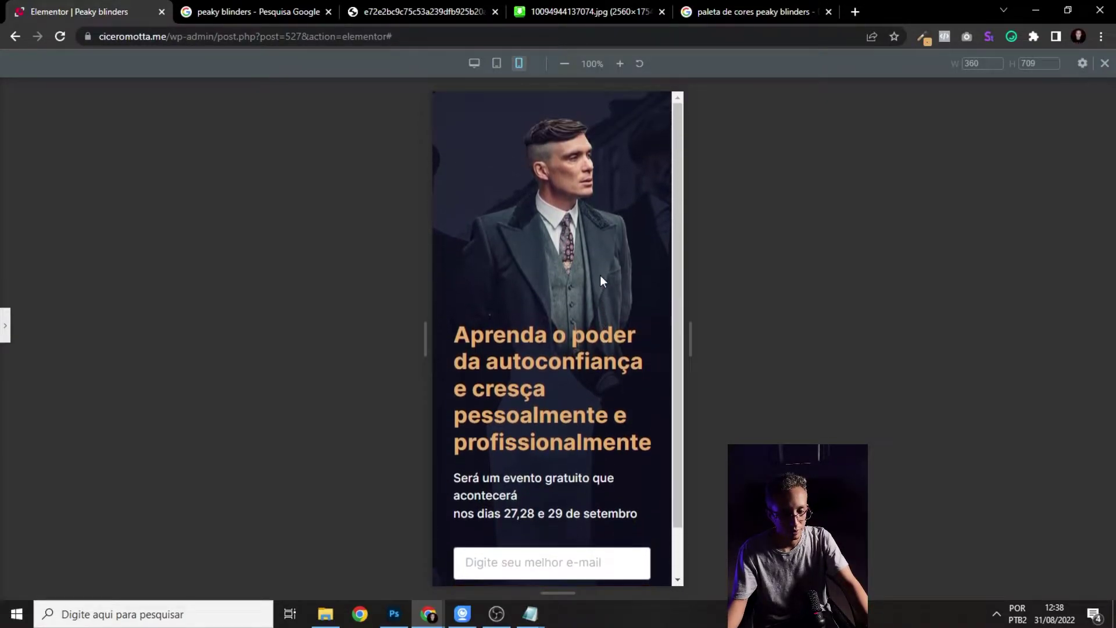
- Restore the editing panels, return to the desktop view and update the page
{"action": "left_click", "coordinate": [5, 330]}
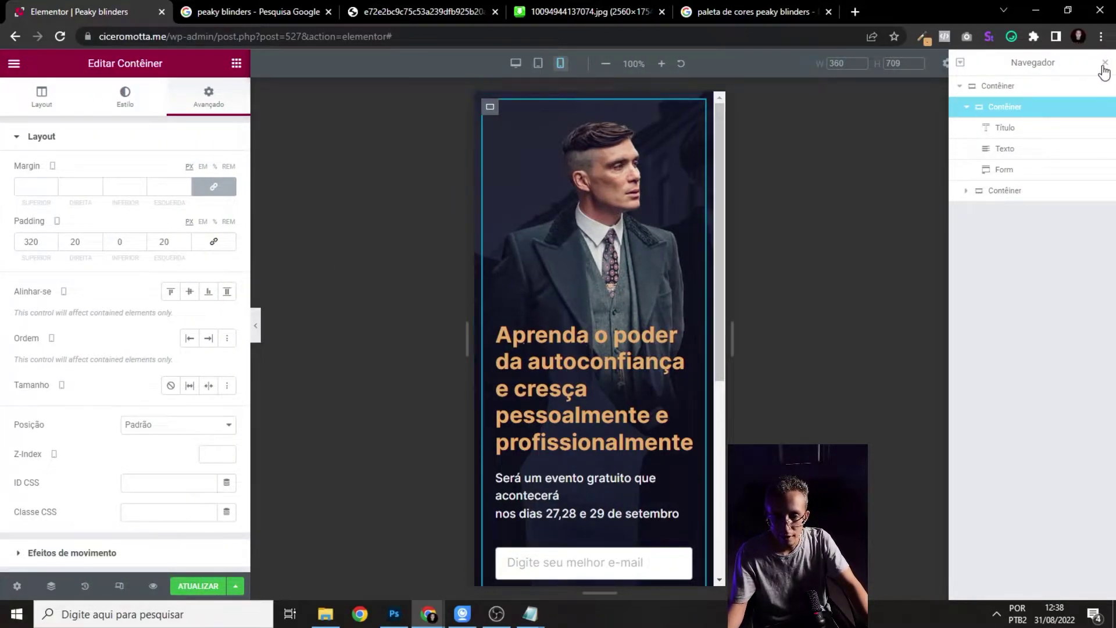
{"action": "left_click", "coordinate": [516, 63]}
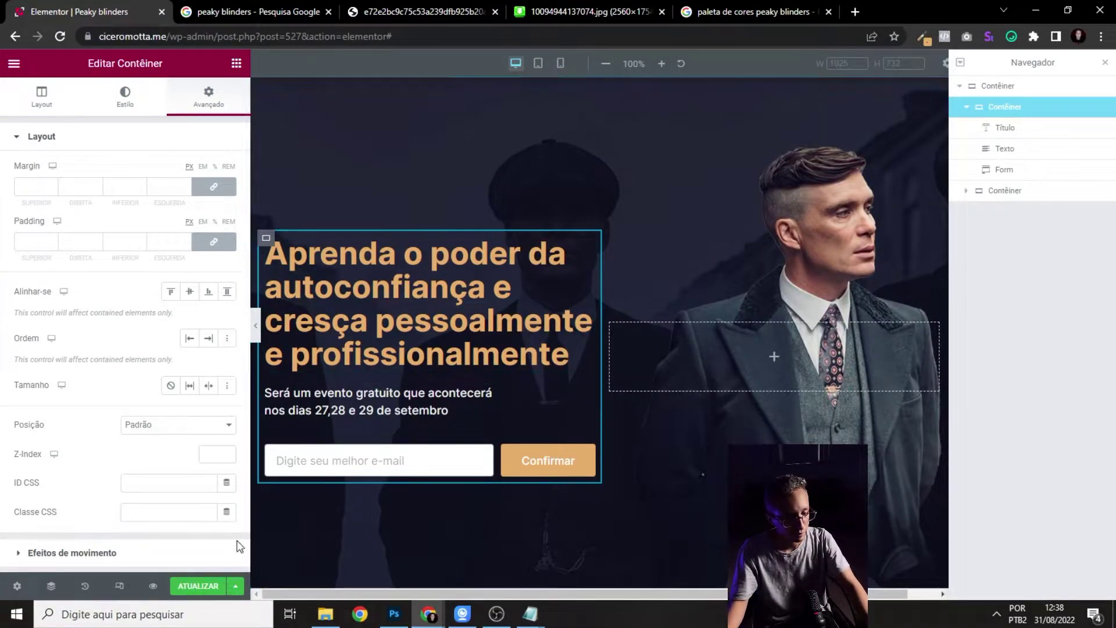
{"action": "left_click", "coordinate": [200, 587]}
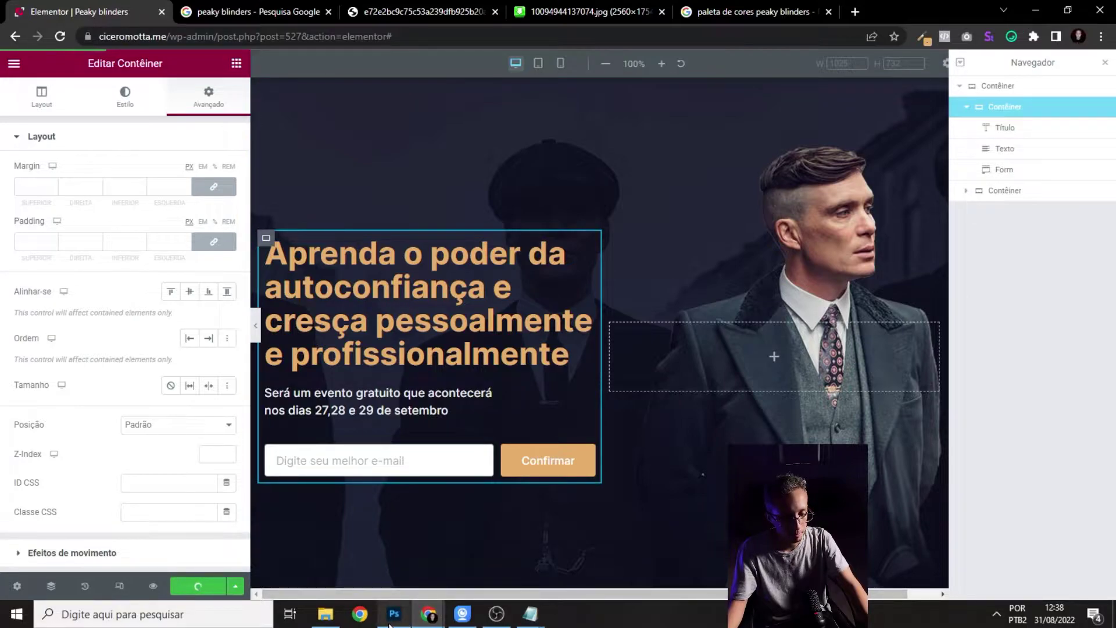
{"action": "mouse_move", "coordinate": [395, 620]}
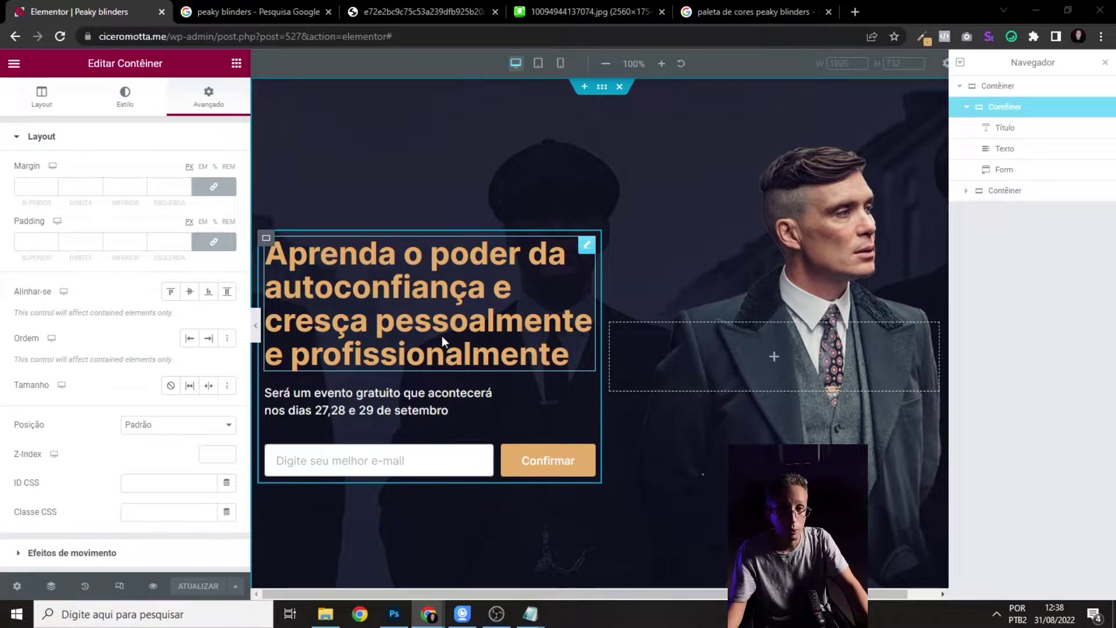
- Bring up the structure choices for a new container below the hero and review the three Aula lines in the copy notes
{"action": "scroll", "coordinate": [593, 204], "scroll_direction": "down", "scroll_amount": 5}
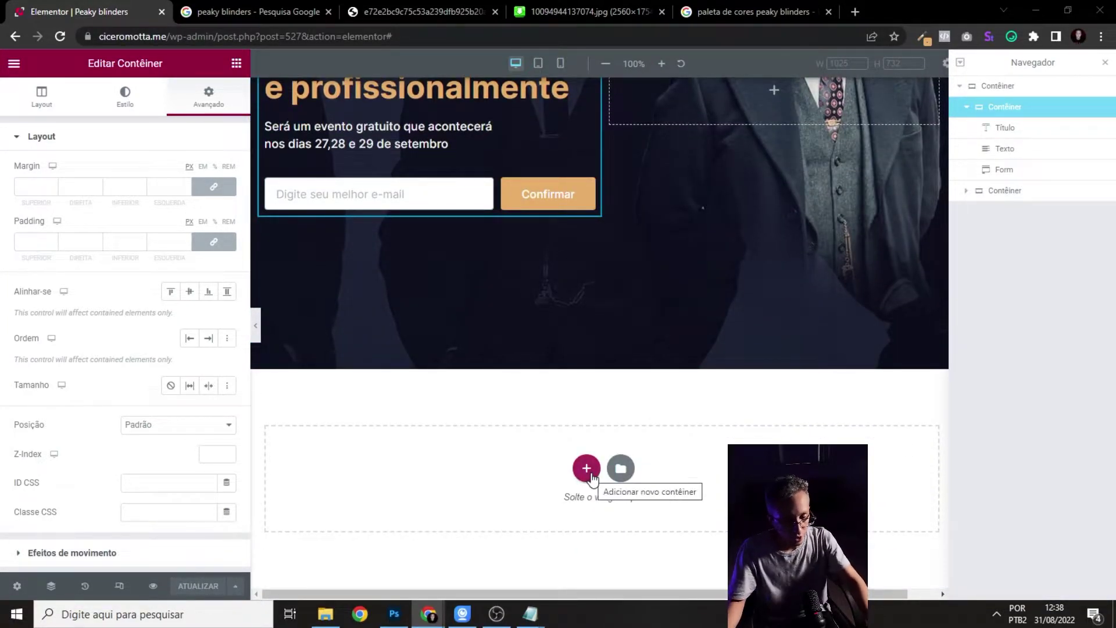
{"action": "left_click", "coordinate": [589, 472]}
{"action": "scroll", "coordinate": [564, 366], "scroll_direction": "down", "scroll_amount": 1}
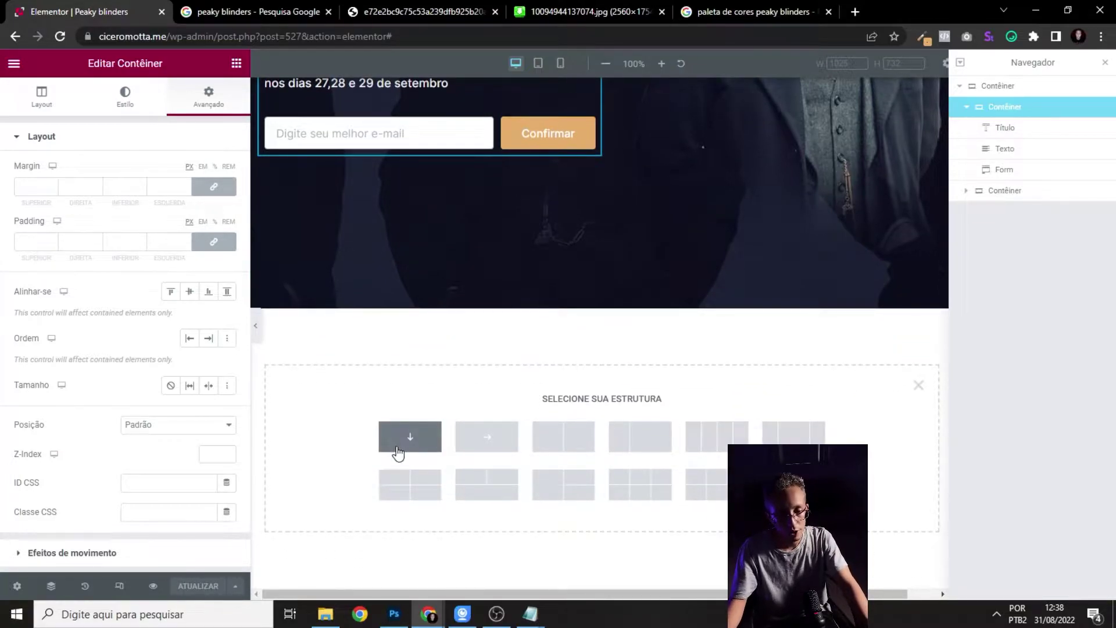
{"action": "mouse_move", "coordinate": [530, 616]}
{"action": "left_click", "coordinate": [482, 544]}
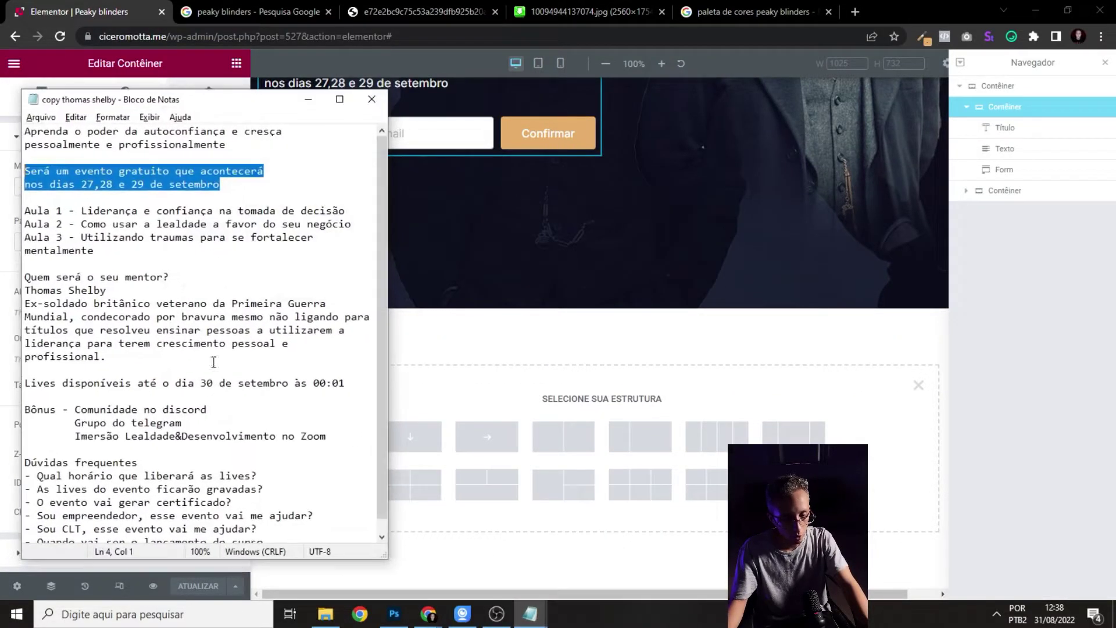
{"action": "left_click", "coordinate": [82, 221]}
{"action": "left_click_drag", "start_coordinate": [94, 251], "coordinate": [38, 211]}
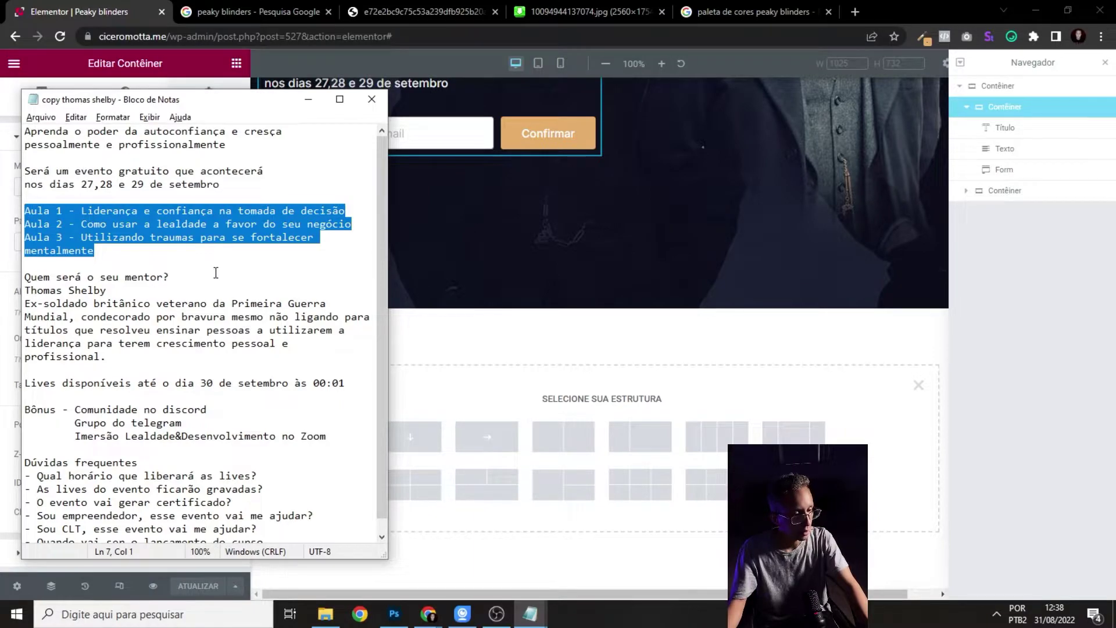
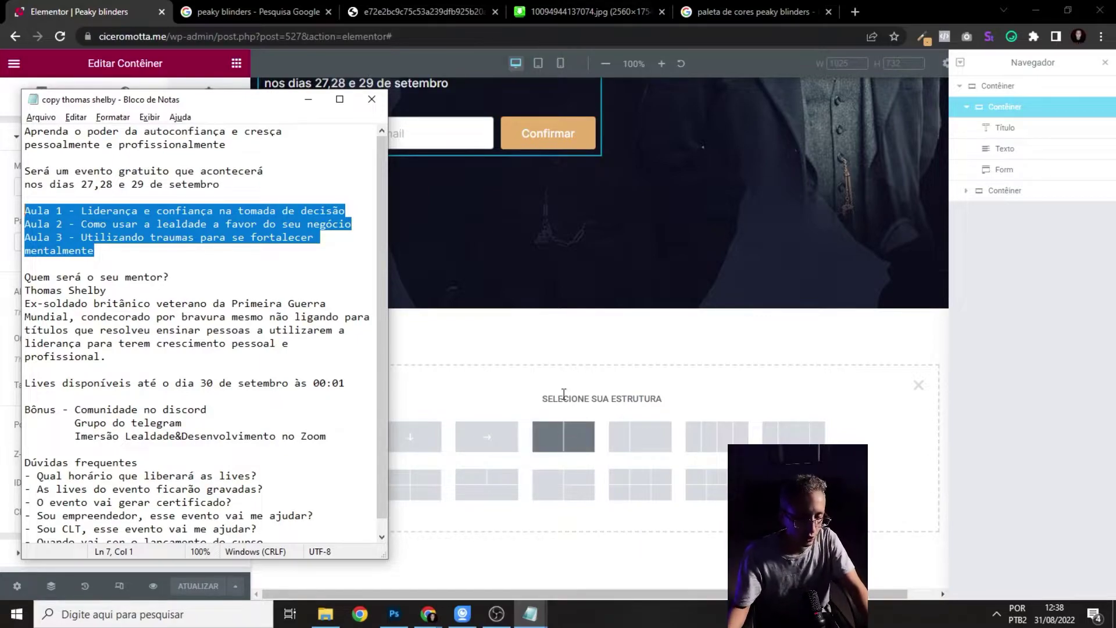
- Add a two-column container below the hero and duplicate its first column to make three columns
{"action": "left_click", "coordinate": [565, 439]}
{"action": "left_click", "coordinate": [564, 436]}
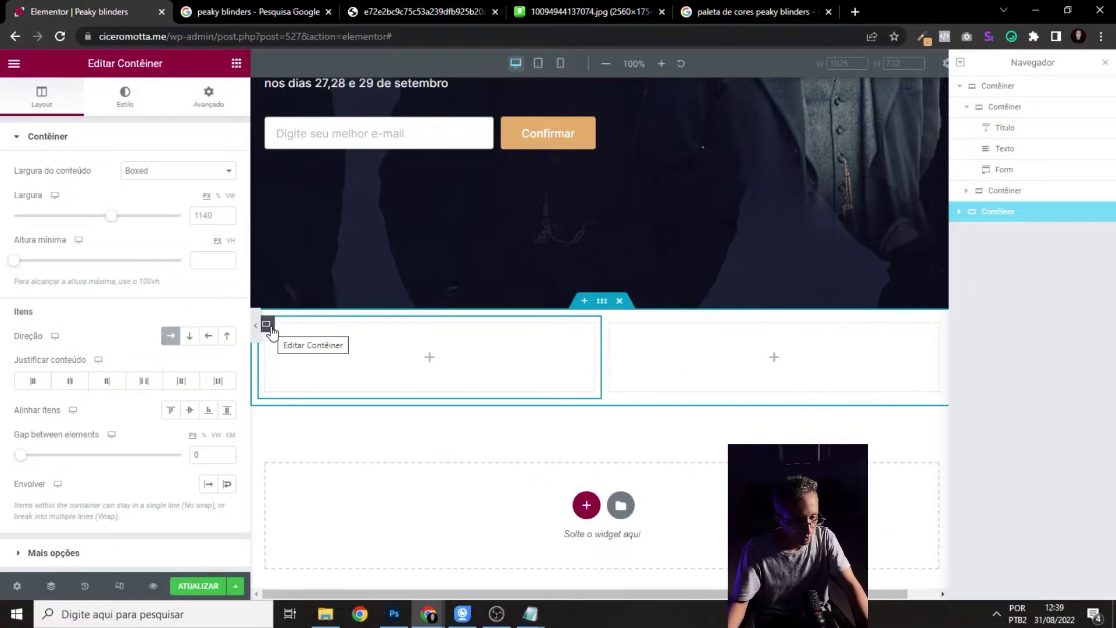
{"action": "right_click", "coordinate": [267, 326]}
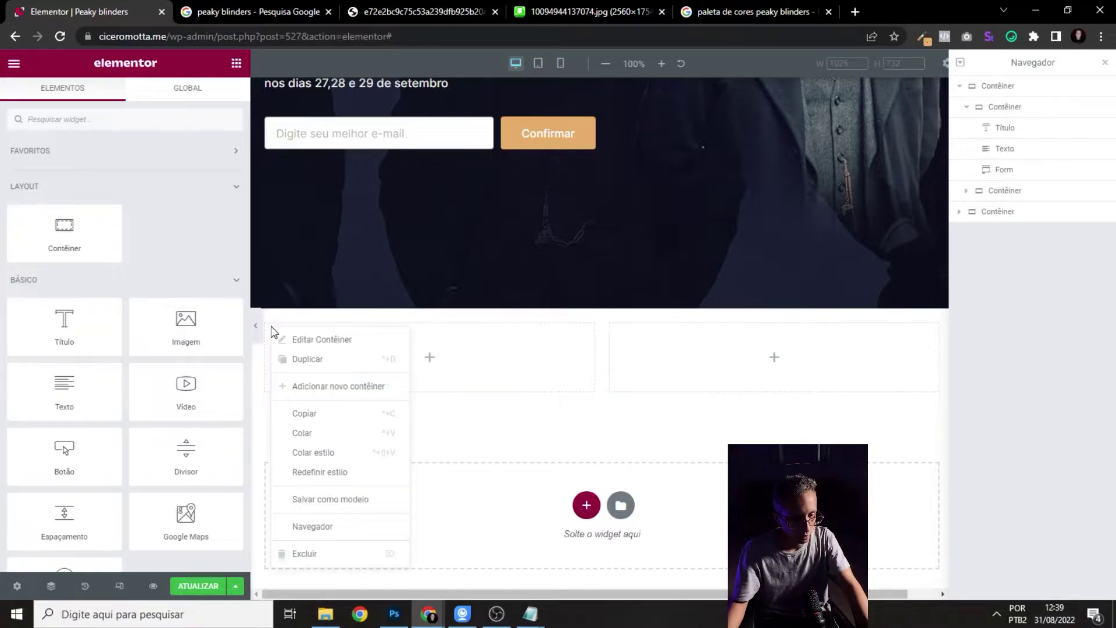
{"action": "left_click", "coordinate": [313, 360]}
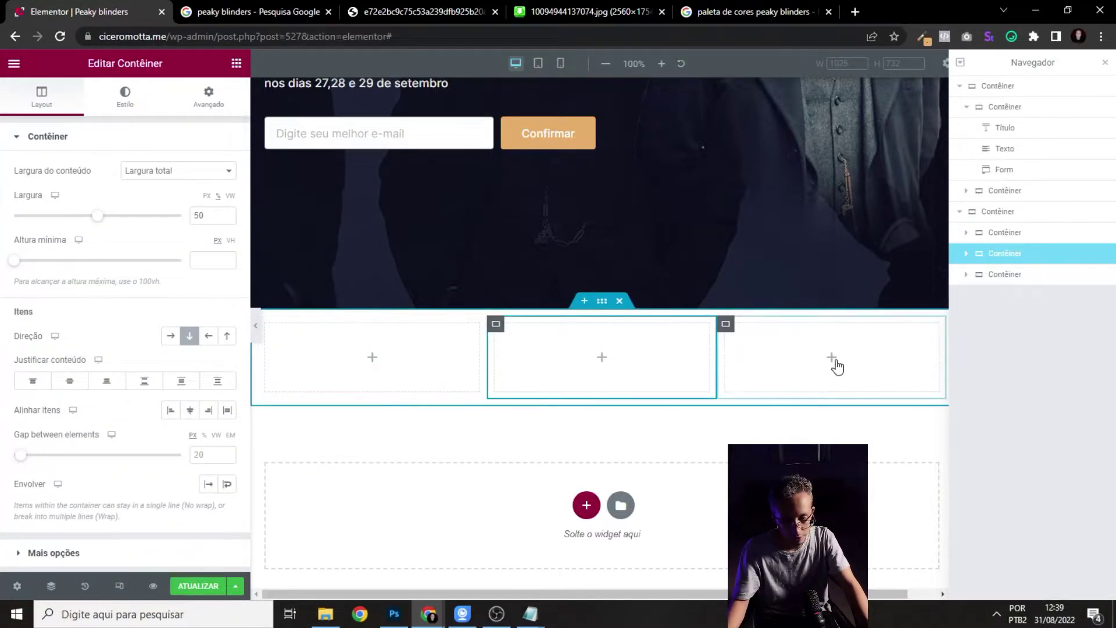
- Set the new outer container's width to 1120 px and, after trying 600 px, its minimum height to 650 px
{"action": "left_click", "coordinate": [604, 305]}
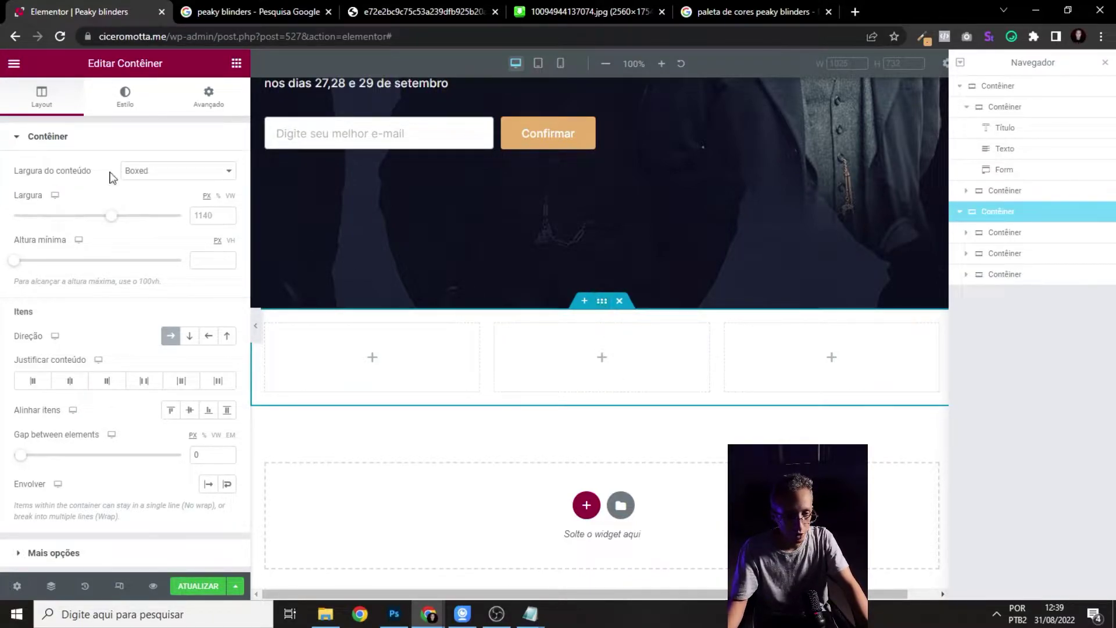
{"action": "double_click", "coordinate": [197, 220]}
{"action": "type", "text": "1120"}
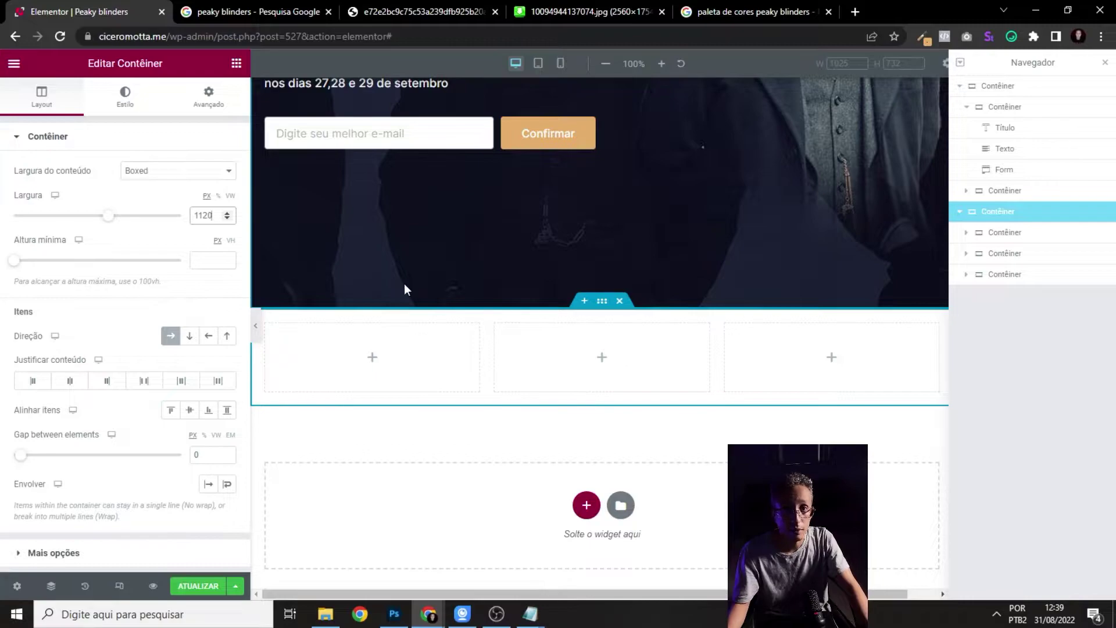
{"action": "left_click", "coordinate": [200, 261]}
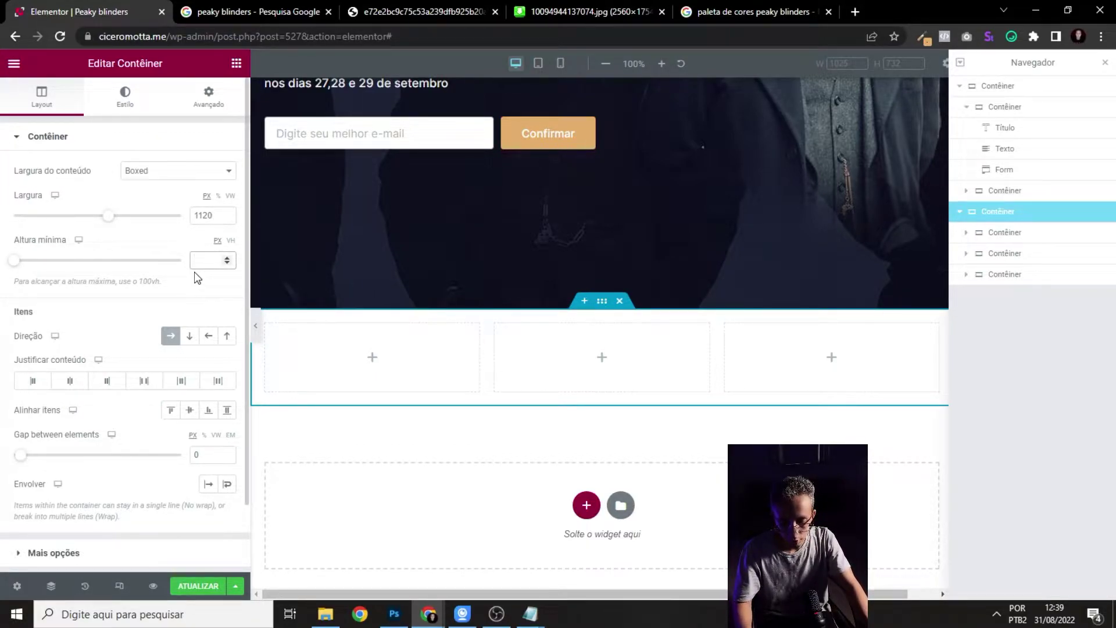
{"action": "type", "text": "600"}
{"action": "scroll", "coordinate": [304, 331], "scroll_direction": "down", "scroll_amount": 3}
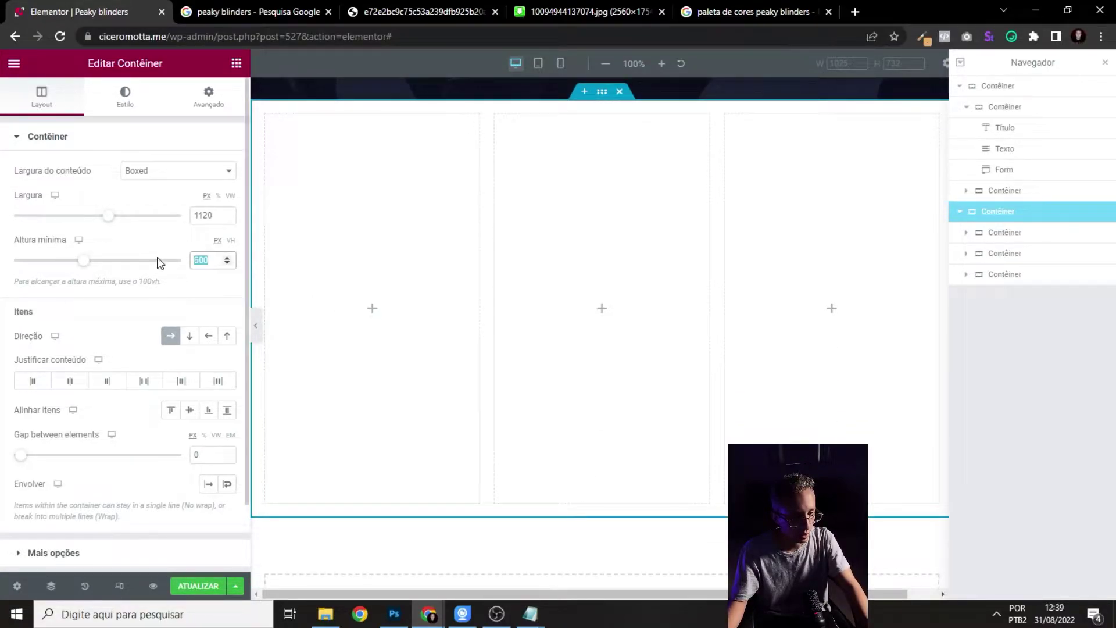
{"action": "type", "text": "650"}
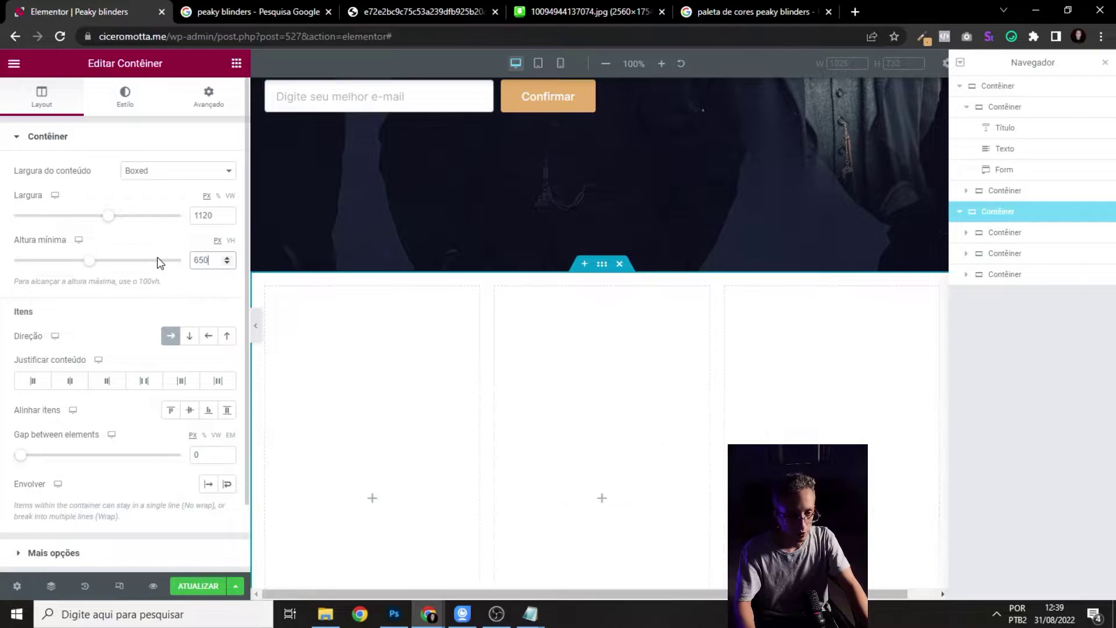
{"action": "left_click", "coordinate": [256, 327]}
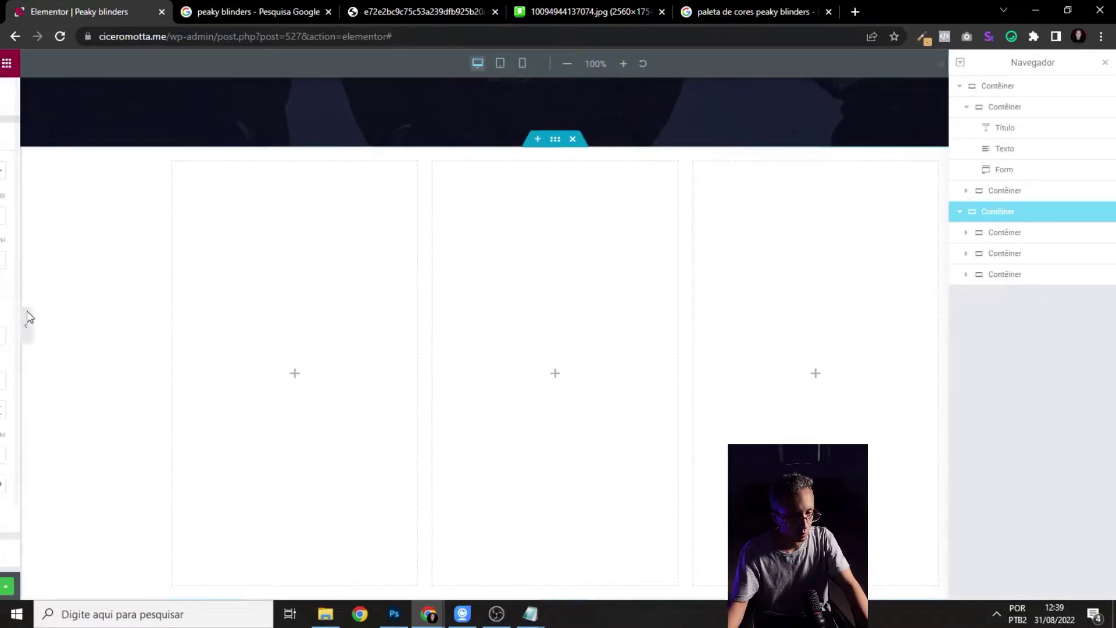
{"action": "left_click", "coordinate": [27, 317]}
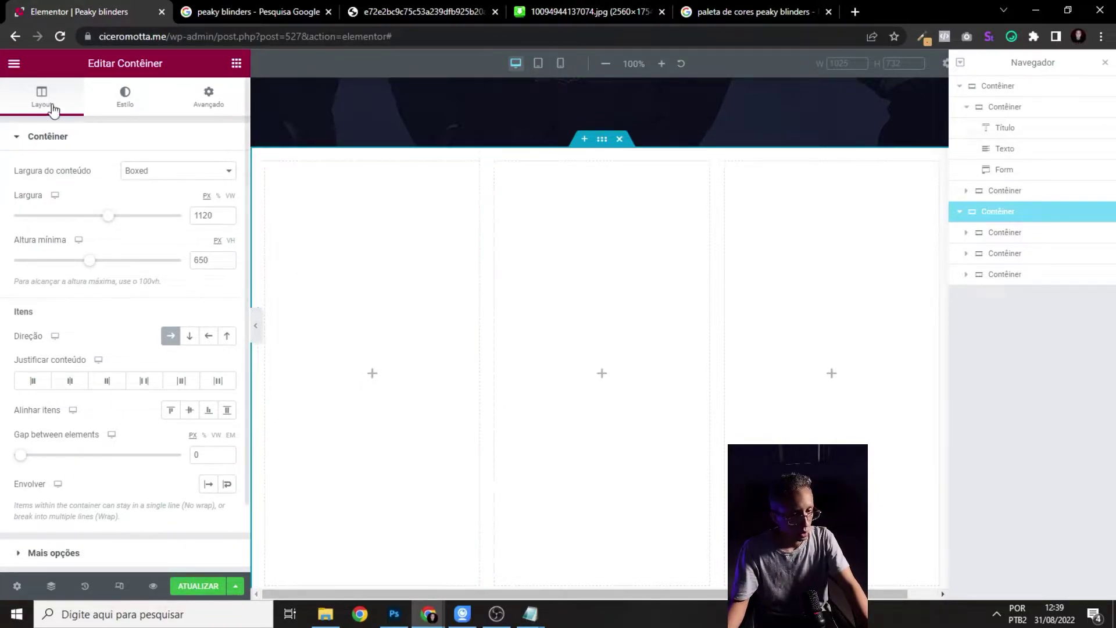
- Open the widget list and examine the titles of Aula 1, 2 and 3 in the copy thomas shelby notes
{"action": "left_click", "coordinate": [5, 69]}
{"action": "left_click", "coordinate": [7, 69]}
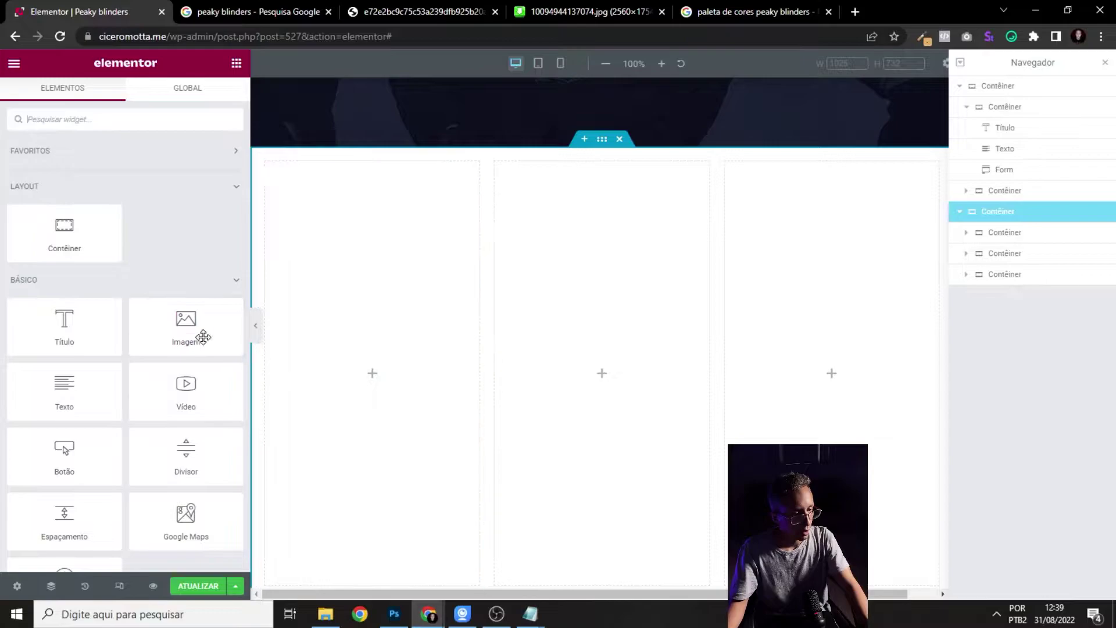
{"action": "left_click", "coordinate": [530, 605]}
{"action": "left_click", "coordinate": [481, 561]}
{"action": "left_click", "coordinate": [132, 224]}
{"action": "left_click_drag", "start_coordinate": [87, 211], "coordinate": [351, 206]}
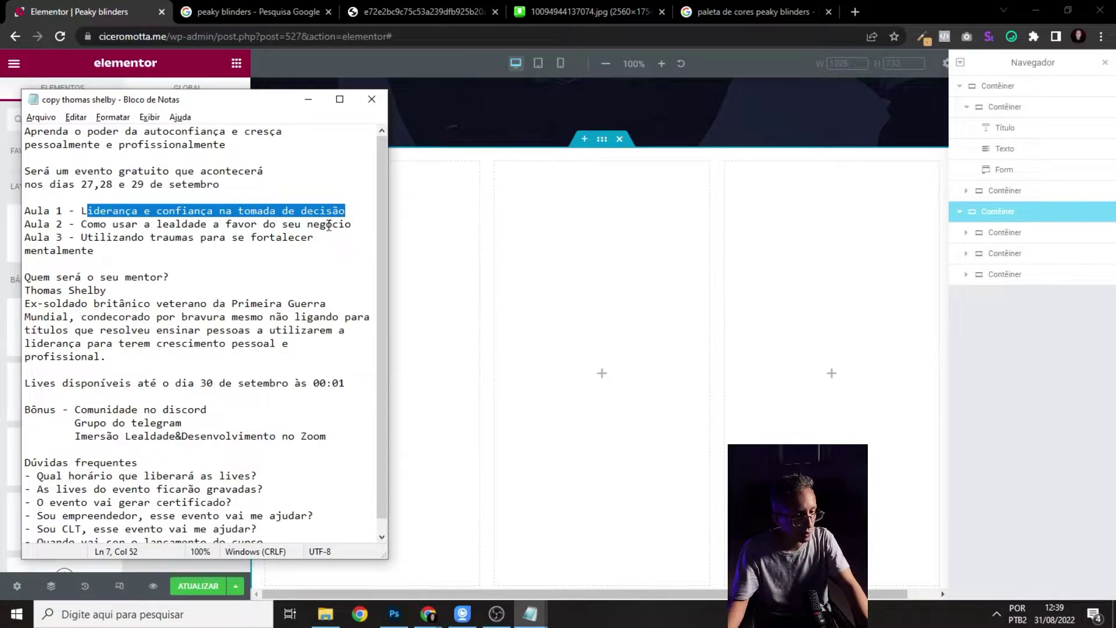
{"action": "key", "text": "Right"}
{"action": "double_click", "coordinate": [164, 225]}
{"action": "left_click", "coordinate": [284, 221]}
{"action": "double_click", "coordinate": [334, 224]}
{"action": "left_click_drag", "start_coordinate": [81, 237], "coordinate": [328, 245]}
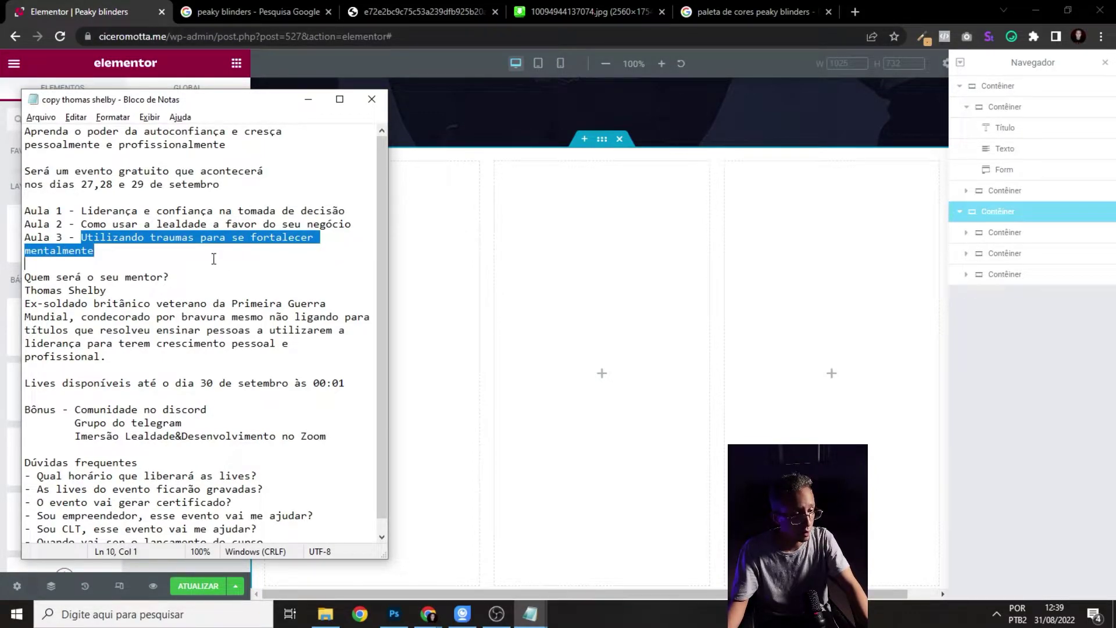
{"action": "left_click", "coordinate": [215, 238]}
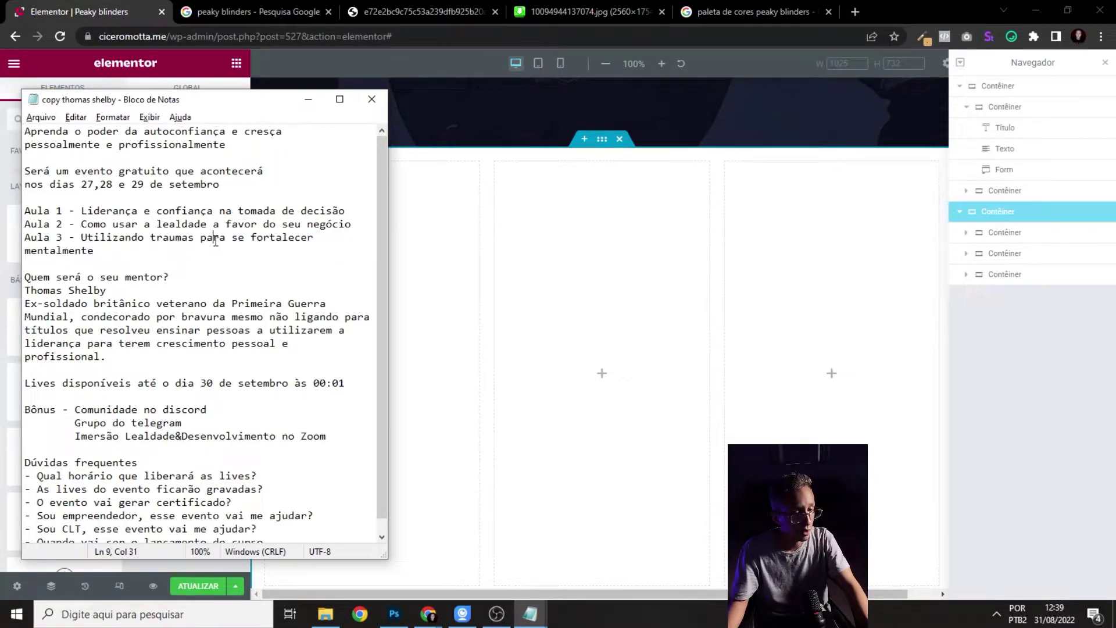
{"action": "left_click", "coordinate": [309, 102]}
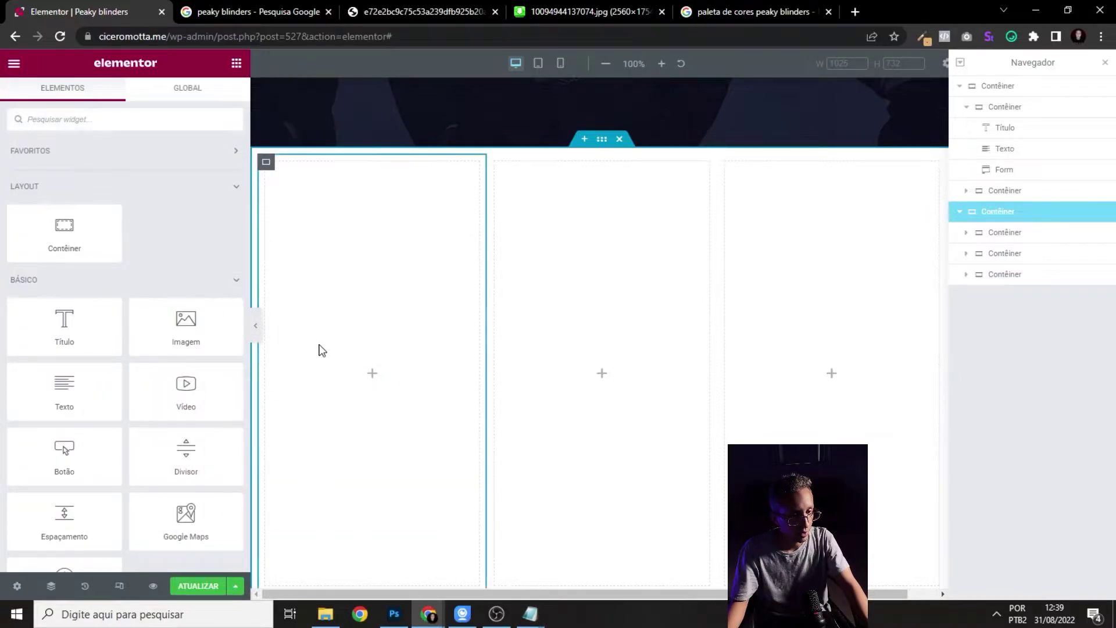
- Insert an Image widget into the first and second columns of the new container
{"action": "left_click_drag", "start_coordinate": [195, 324], "coordinate": [355, 368]}
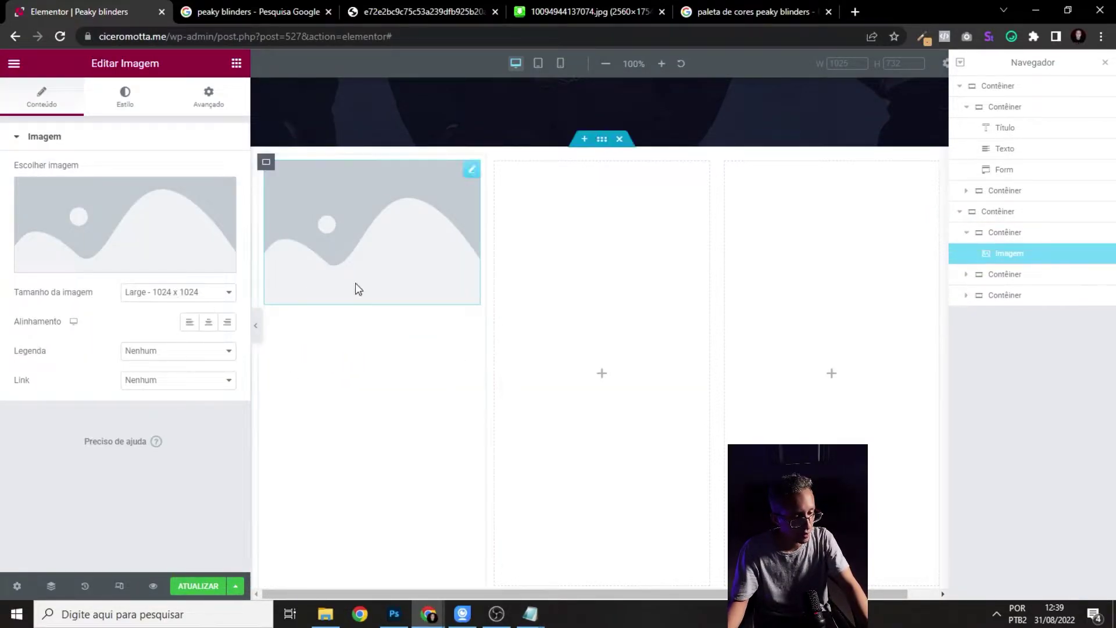
{"action": "left_click", "coordinate": [14, 63]}
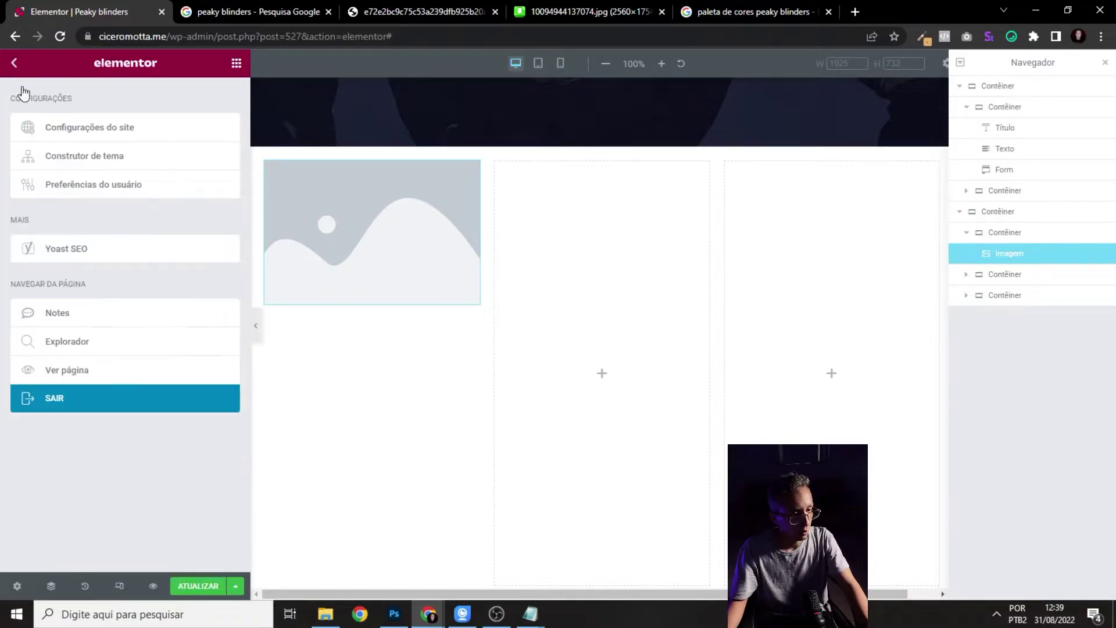
{"action": "left_click", "coordinate": [14, 63]}
{"action": "left_click_drag", "start_coordinate": [186, 325], "coordinate": [633, 357]}
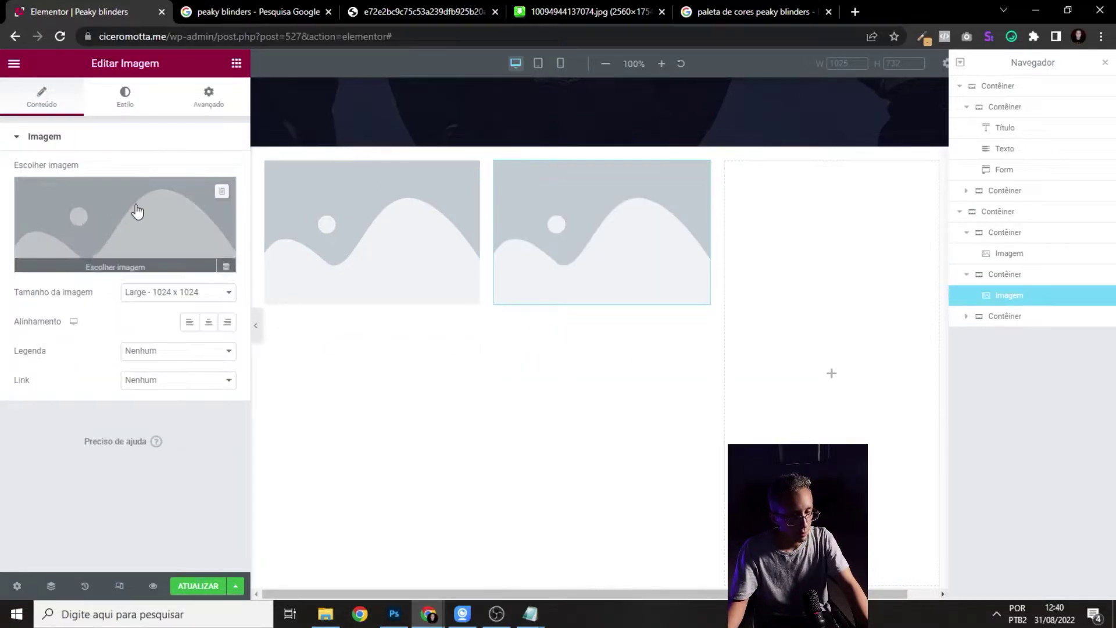
- Insert an Image widget into the third column and centre the outer container's items with both Justify Content and Align Items
{"action": "left_click", "coordinate": [12, 65]}
{"action": "left_click_drag", "start_coordinate": [224, 341], "coordinate": [826, 361]}
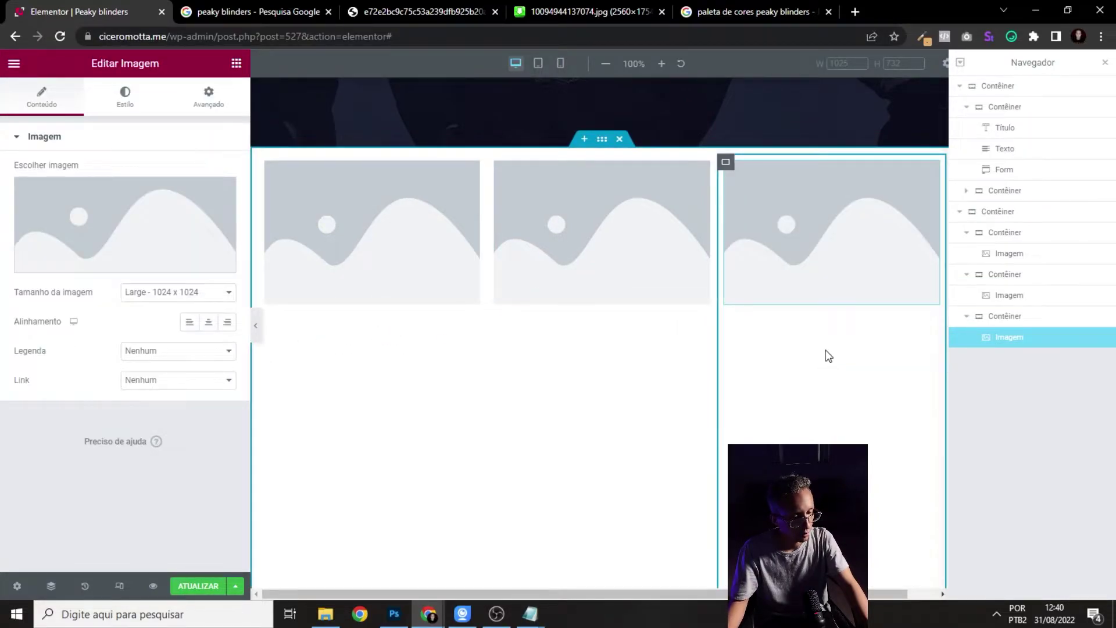
{"action": "left_click", "coordinate": [600, 140]}
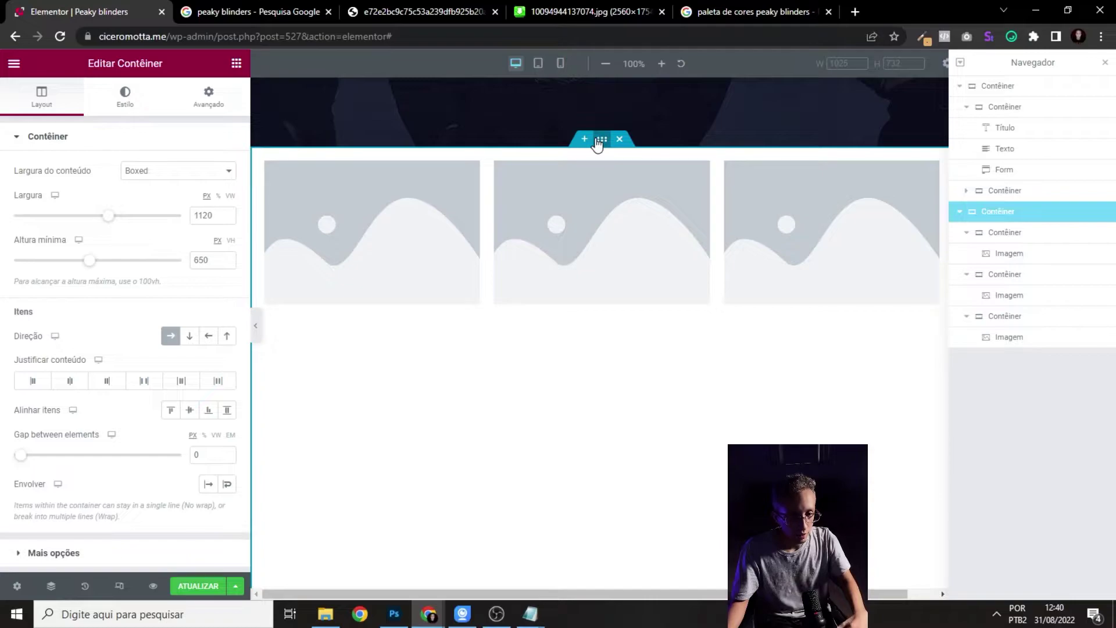
{"action": "left_click", "coordinate": [68, 383]}
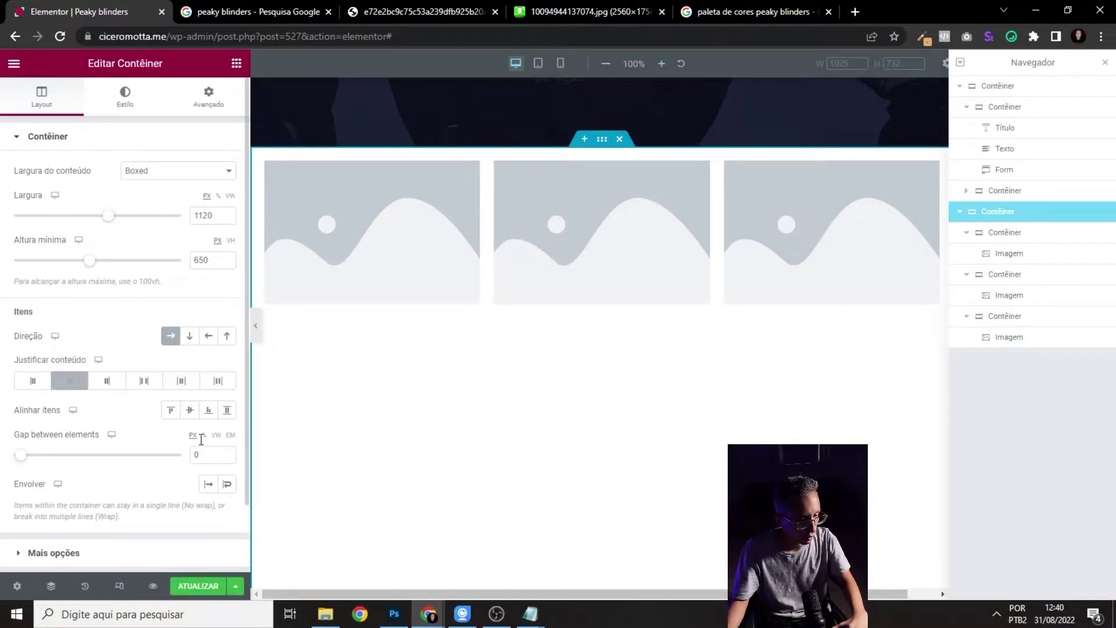
{"action": "left_click", "coordinate": [188, 411]}
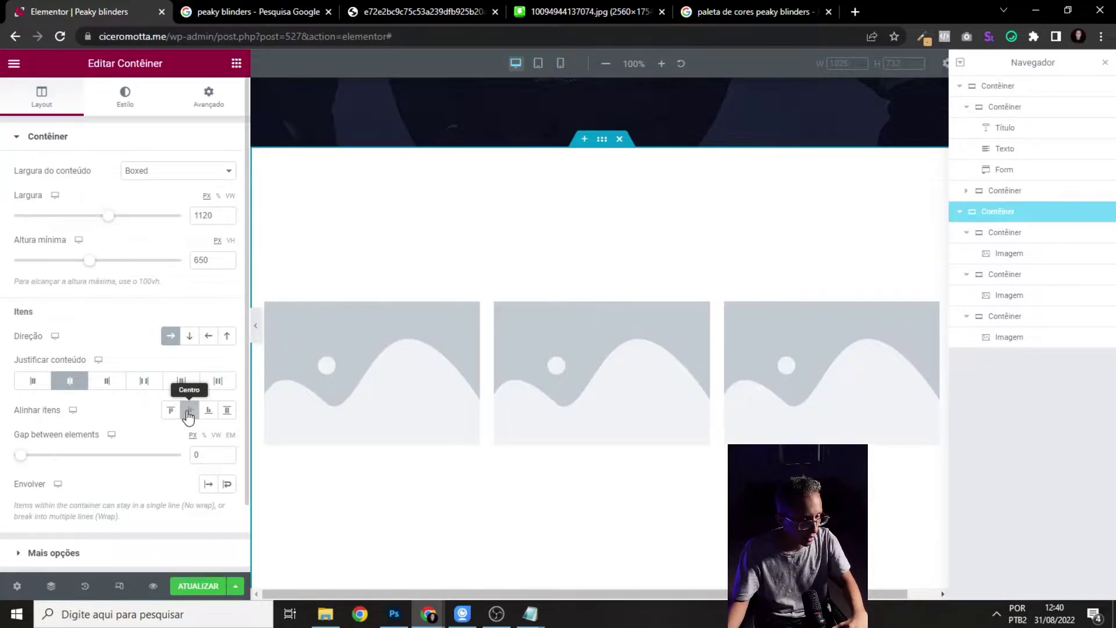
- Preview the three-column section at full width and measure a portrait card area over the first column with the screenshot tool
{"action": "left_click", "coordinate": [257, 326]}
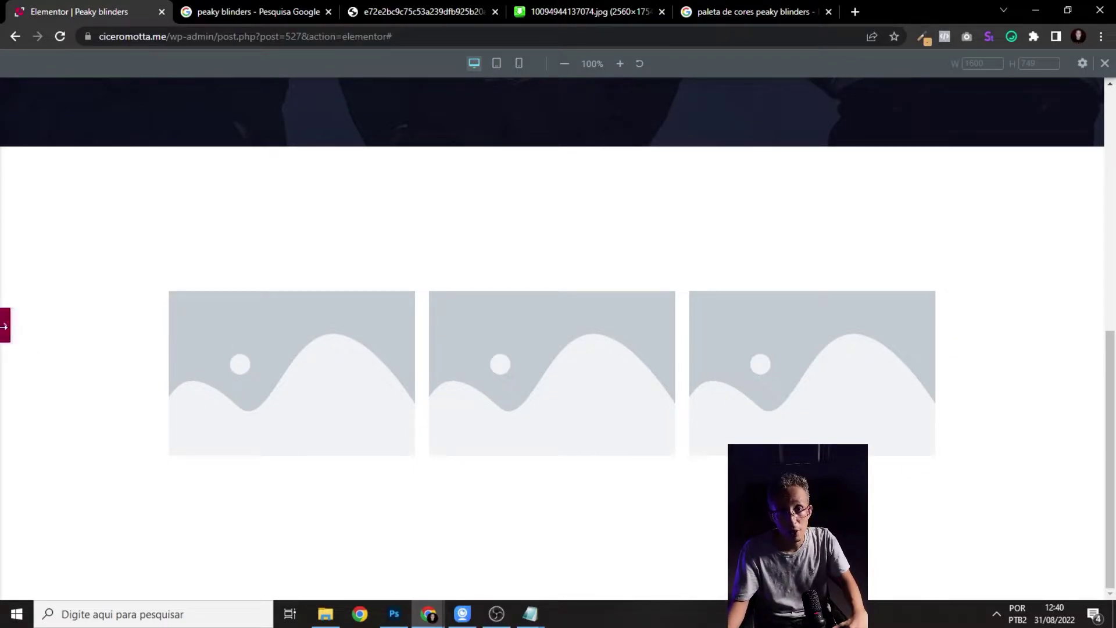
{"action": "left_click", "coordinate": [5, 325]}
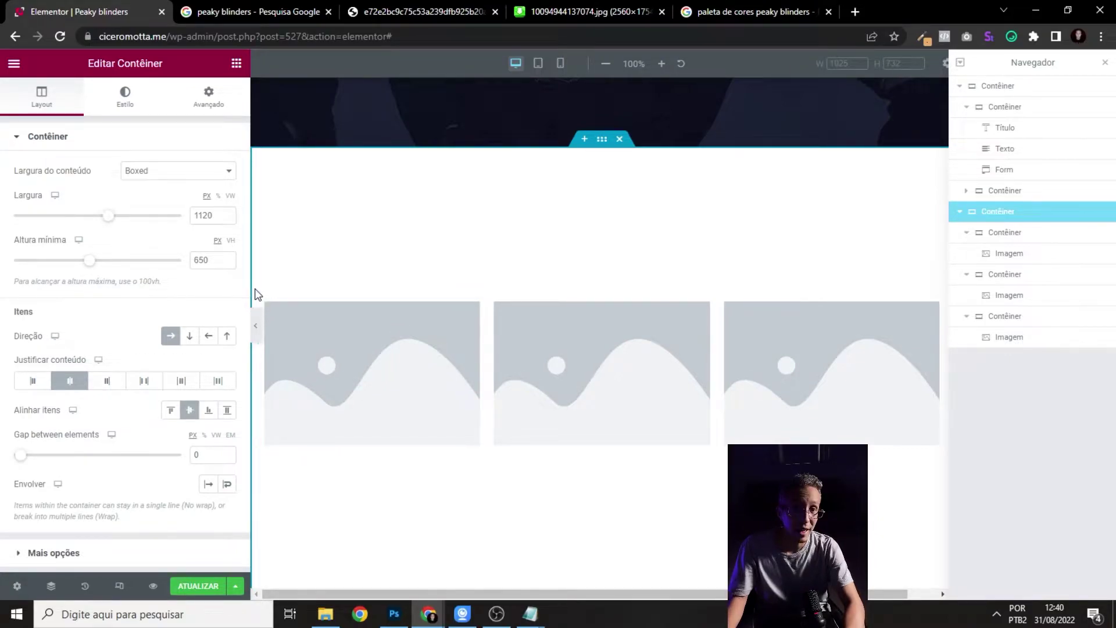
{"action": "key", "text": "Print"}
{"action": "left_click_drag", "start_coordinate": [264, 267], "coordinate": [483, 546]}
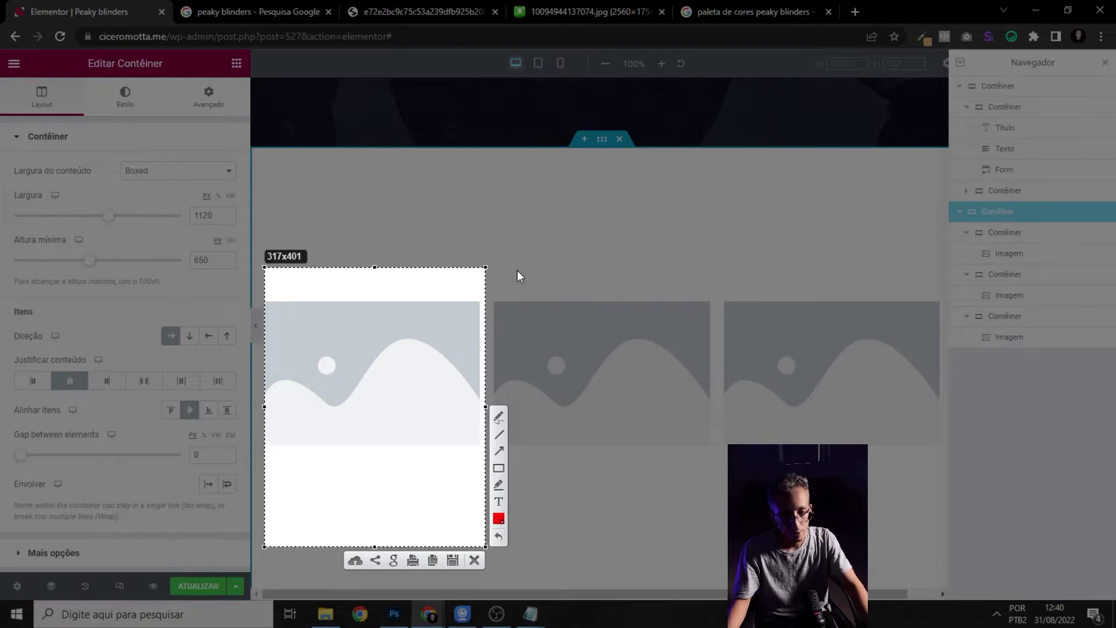
{"action": "key", "text": "Escape"}
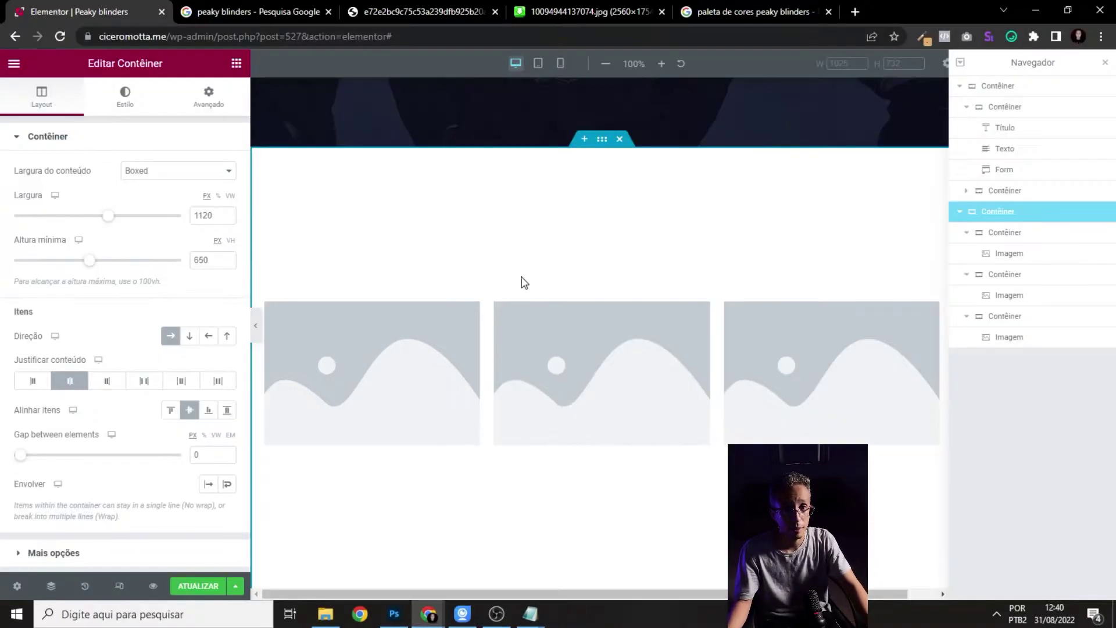
- Switch to Photoshop, create a new 318 × 400 px document at 72 ppi and unlock its background layer
{"action": "left_click", "coordinate": [394, 614]}
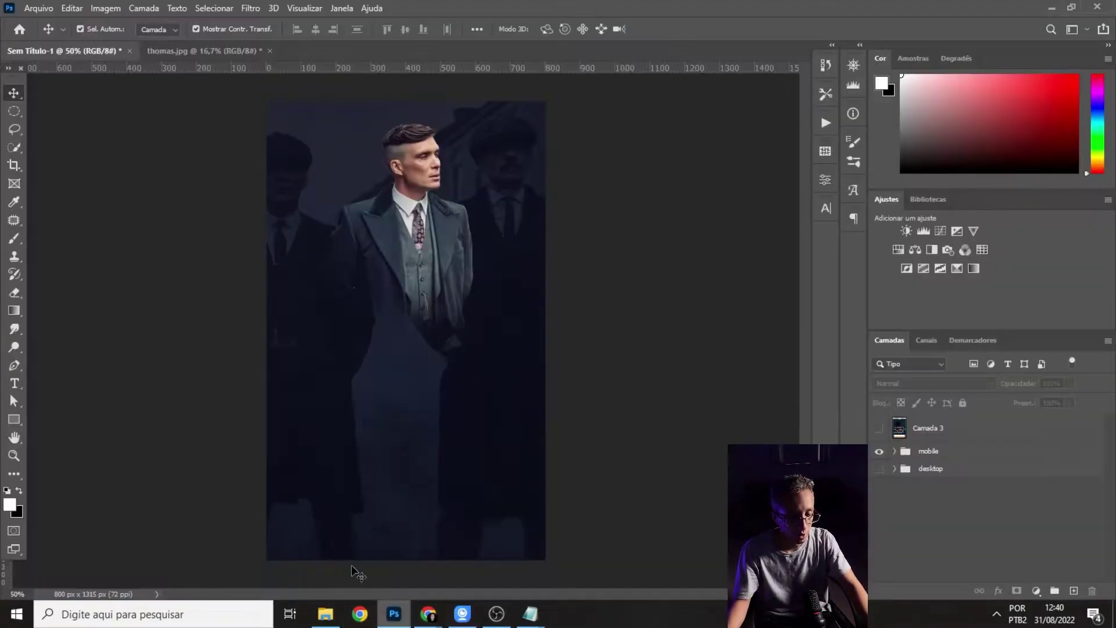
{"action": "left_click", "coordinate": [37, 8]}
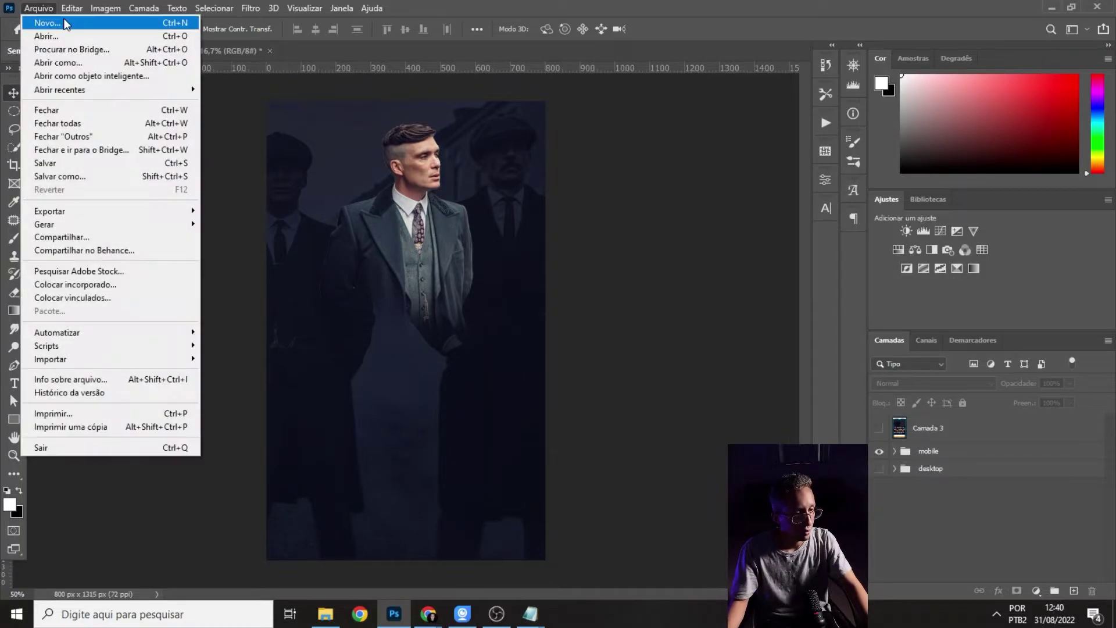
{"action": "left_click", "coordinate": [35, 20]}
{"action": "double_click", "coordinate": [752, 199]}
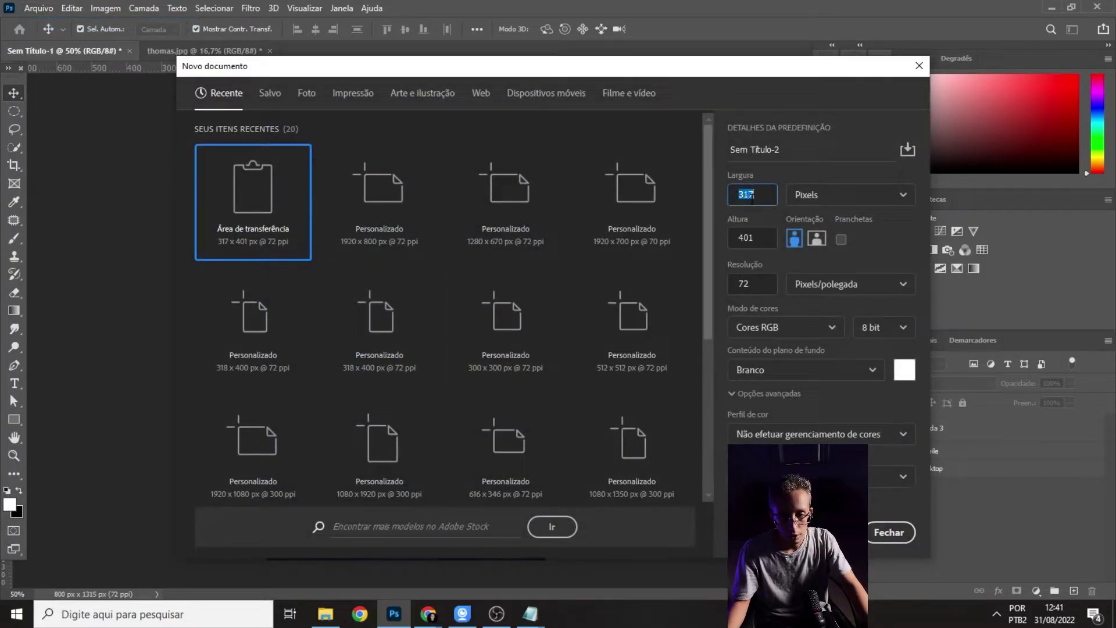
{"action": "double_click", "coordinate": [752, 199]}
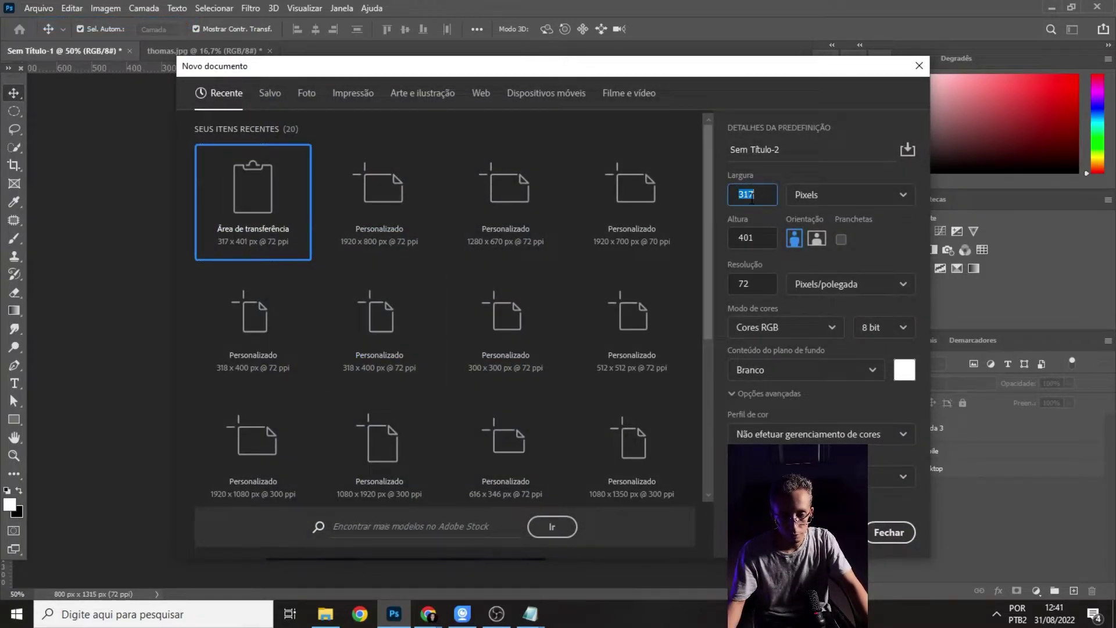
{"action": "left_click", "coordinate": [758, 235]}
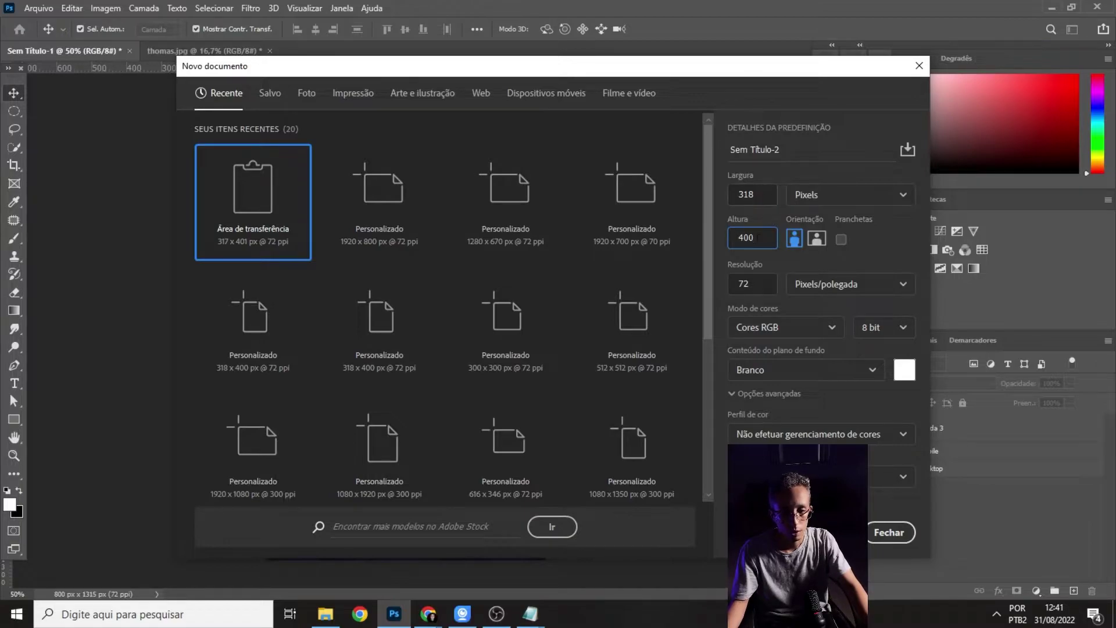
{"action": "key", "text": "Return"}
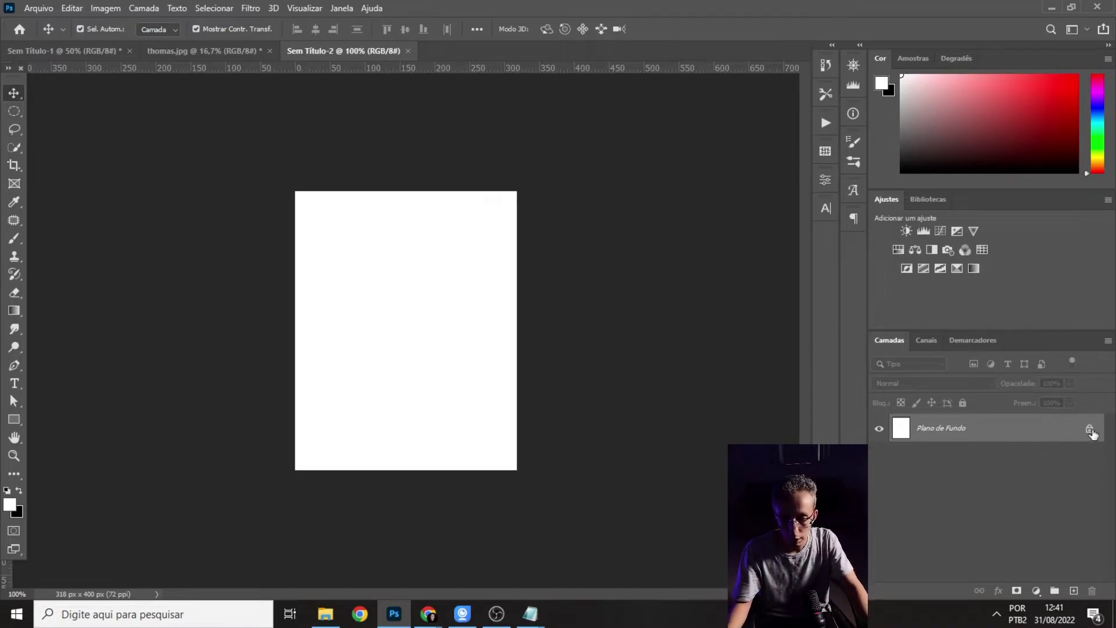
{"action": "left_click", "coordinate": [1090, 431]}
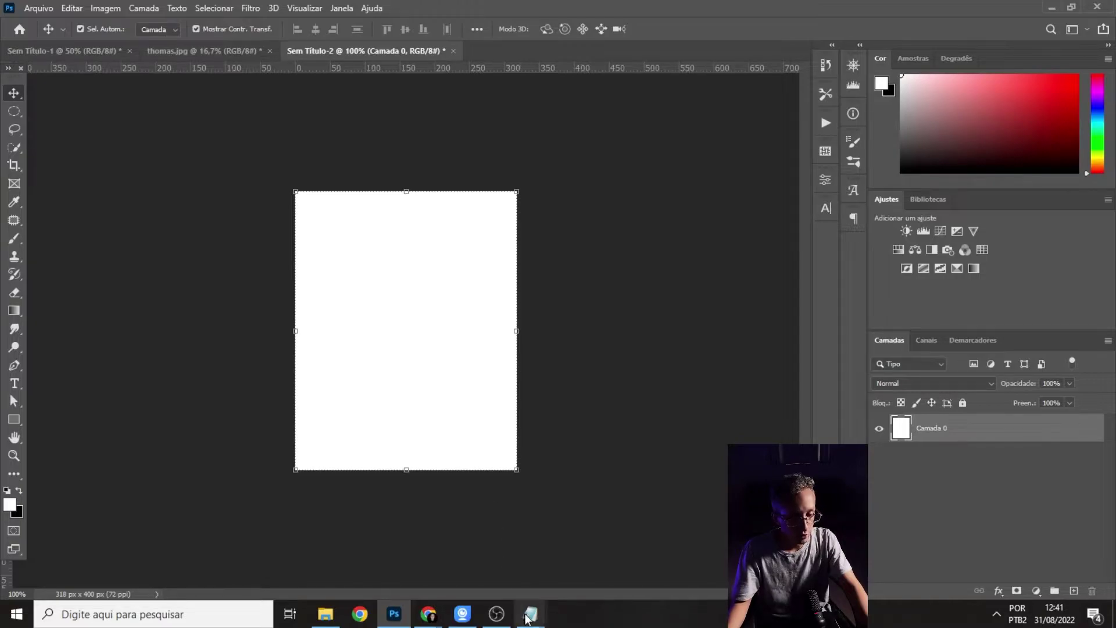
- Look up the Aula 1 title in the copy thomas shelby notes and return to the new Photoshop document
{"action": "mouse_move", "coordinate": [526, 614]}
{"action": "left_click", "coordinate": [563, 558]}
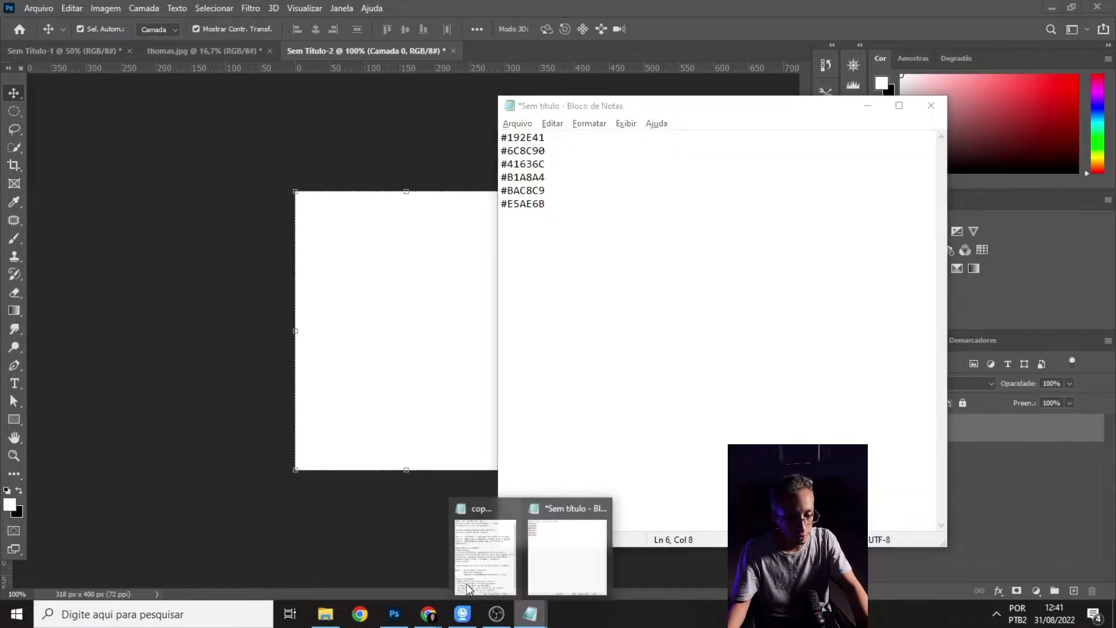
{"action": "left_click", "coordinate": [484, 558]}
{"action": "left_click_drag", "start_coordinate": [61, 206], "coordinate": [342, 209]}
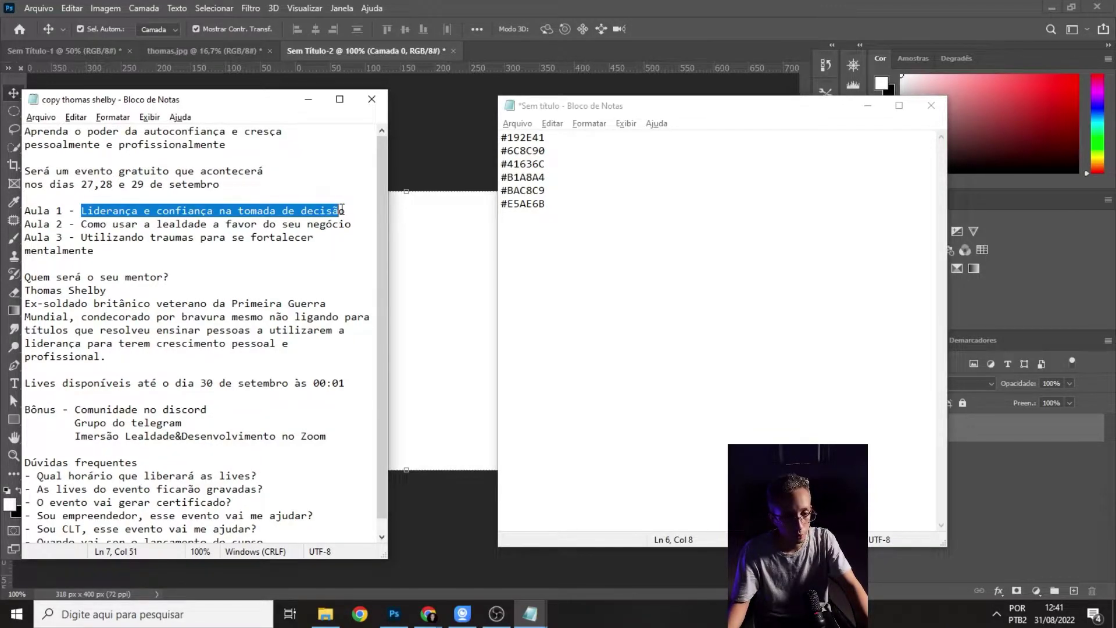
{"action": "left_click", "coordinate": [415, 210]}
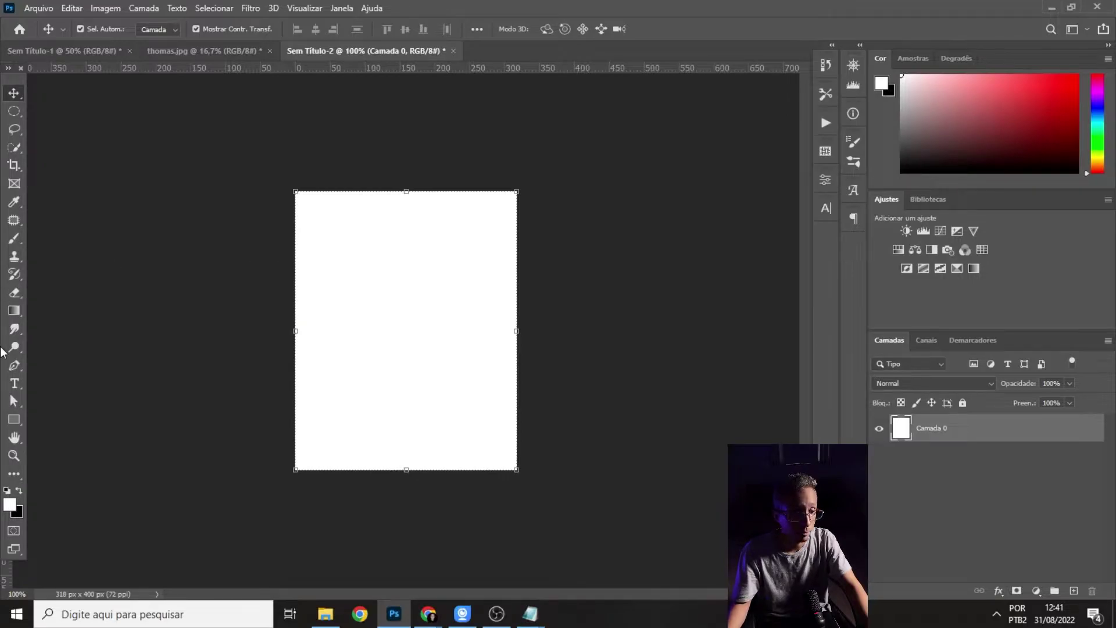
- Add the text AULTA 1 in white Inter Bold in the canvas's lower part and enlarge it to nearly half the canvas width
{"action": "left_click", "coordinate": [14, 384]}
{"action": "left_click", "coordinate": [329, 386]}
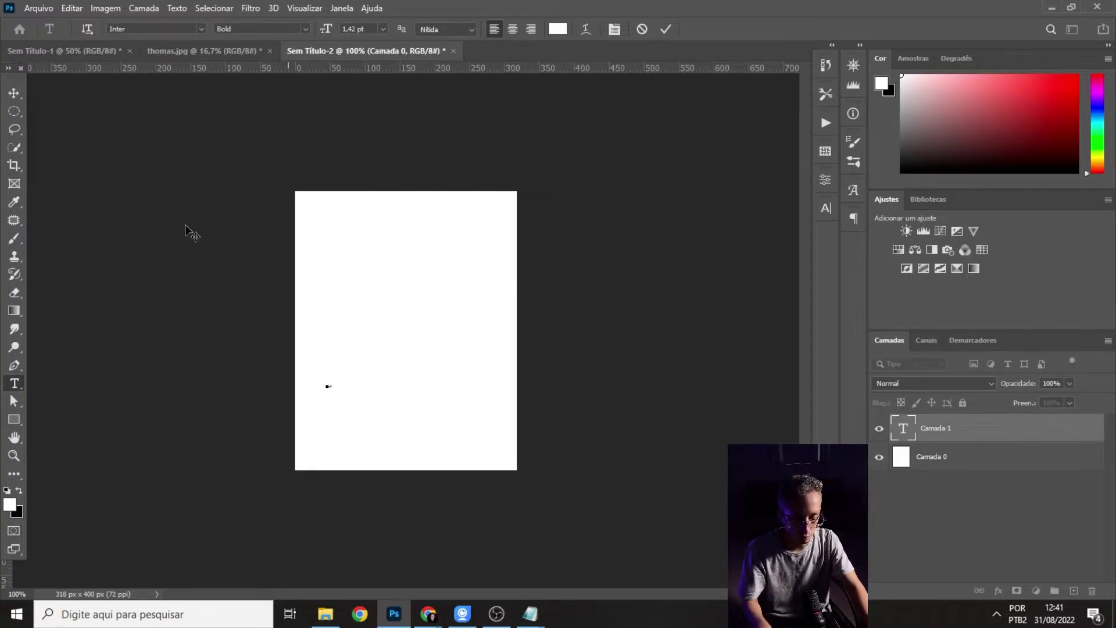
{"action": "left_click", "coordinate": [13, 92]}
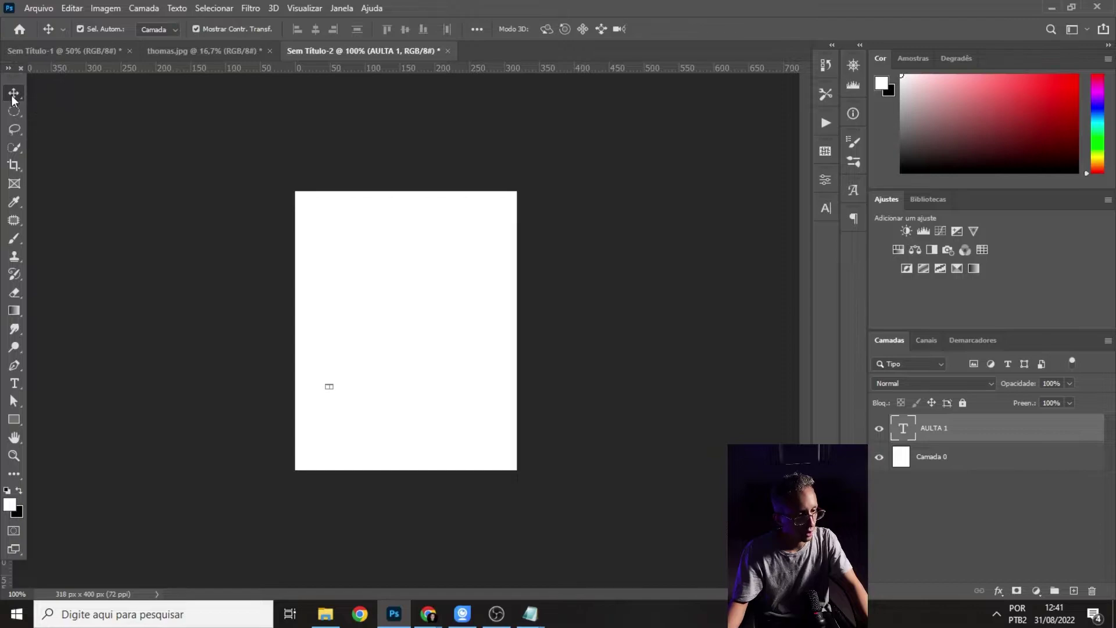
{"action": "key", "text": "ctrl+t"}
{"action": "left_click_drag", "start_coordinate": [332, 386], "coordinate": [427, 398]}
{"action": "key", "text": "Return"}
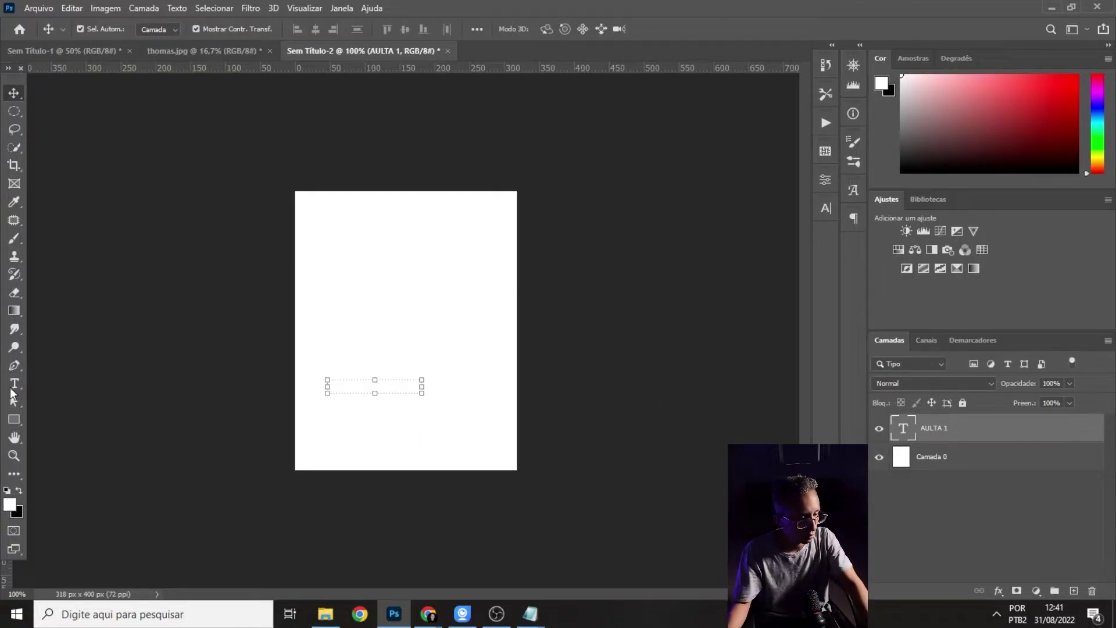
- Delete the white background layer beneath the AULTA 1 text
{"action": "left_click", "coordinate": [879, 457]}
{"action": "left_click", "coordinate": [960, 457]}
{"action": "key", "text": "Delete"}
{"action": "left_click", "coordinate": [1036, 591]}
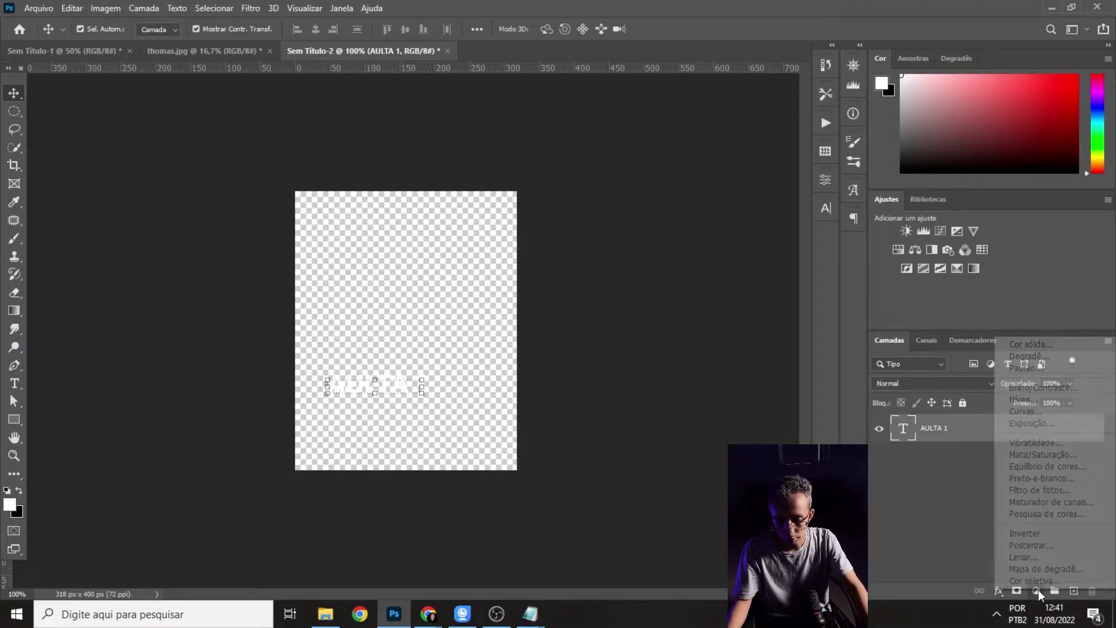
{"action": "left_click", "coordinate": [1021, 347]}
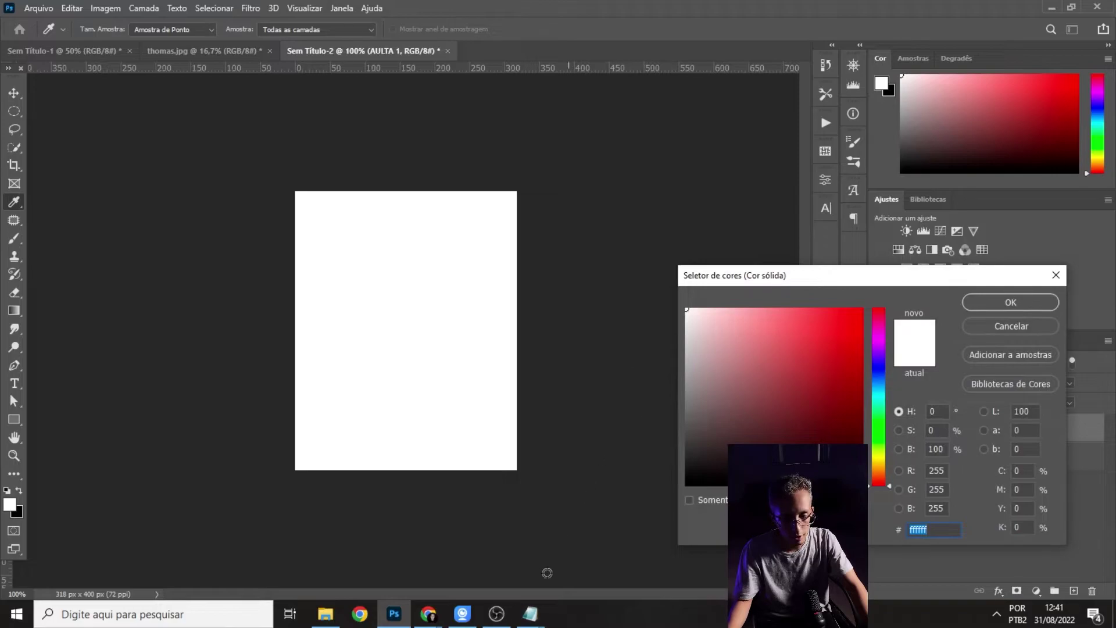
{"action": "mouse_move", "coordinate": [436, 618]}
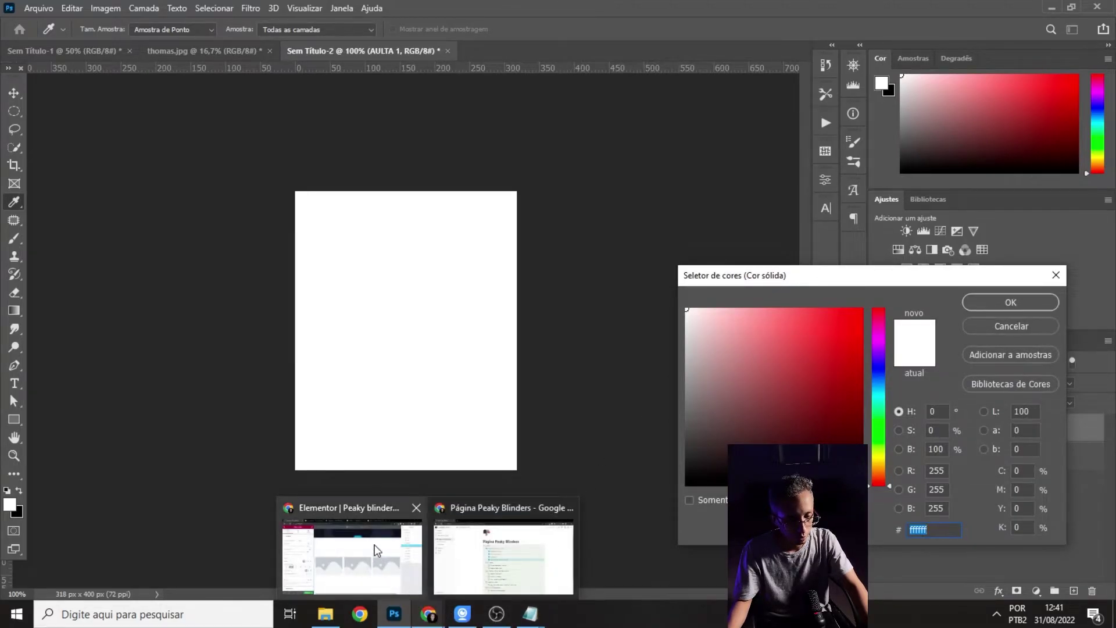
{"action": "left_click", "coordinate": [377, 550]}
{"action": "mouse_move", "coordinate": [405, 593]}
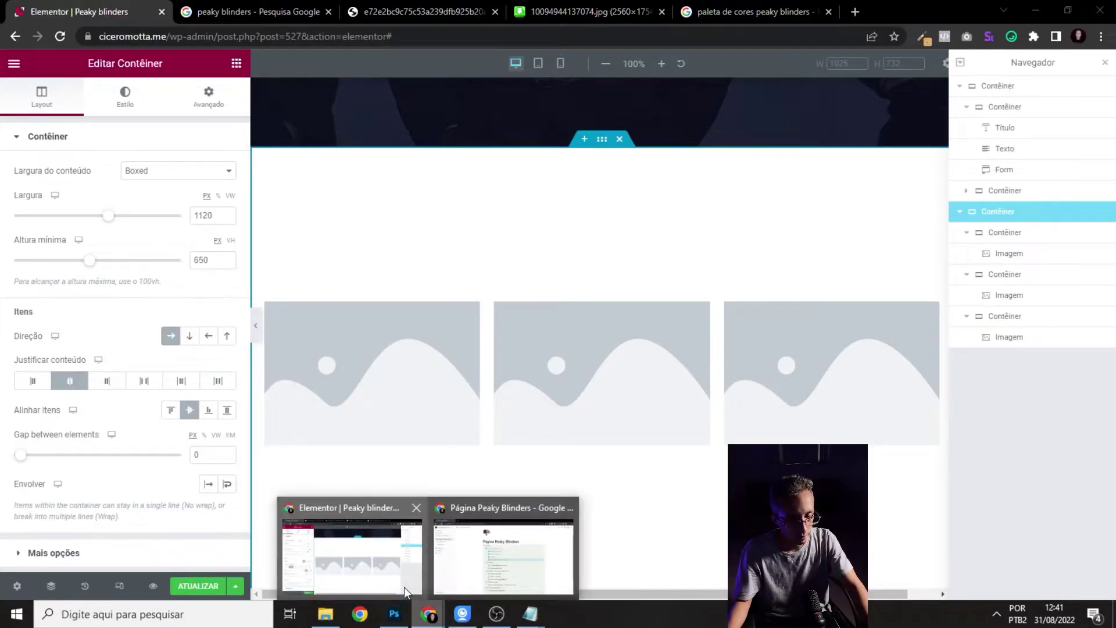
{"action": "left_click", "coordinate": [394, 614]}
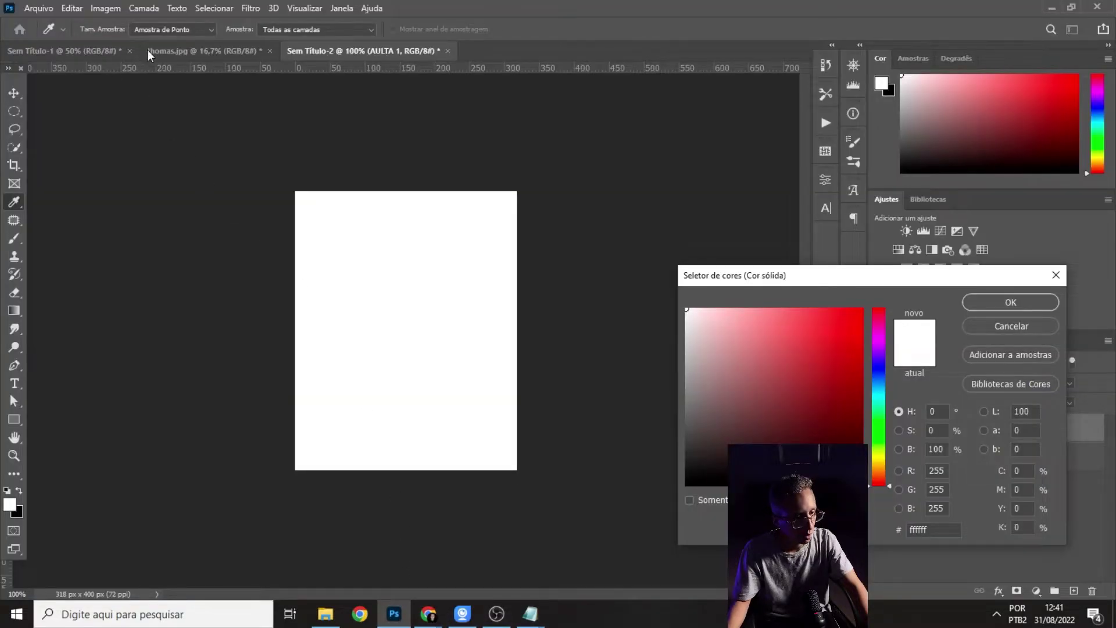
{"action": "left_click", "coordinate": [987, 330]}
- Draw a rectangle about 594 × 469 px on thomas.jpg and sample the coat's dark blue, 151724, with its colour picker
{"action": "left_click", "coordinate": [99, 51]}
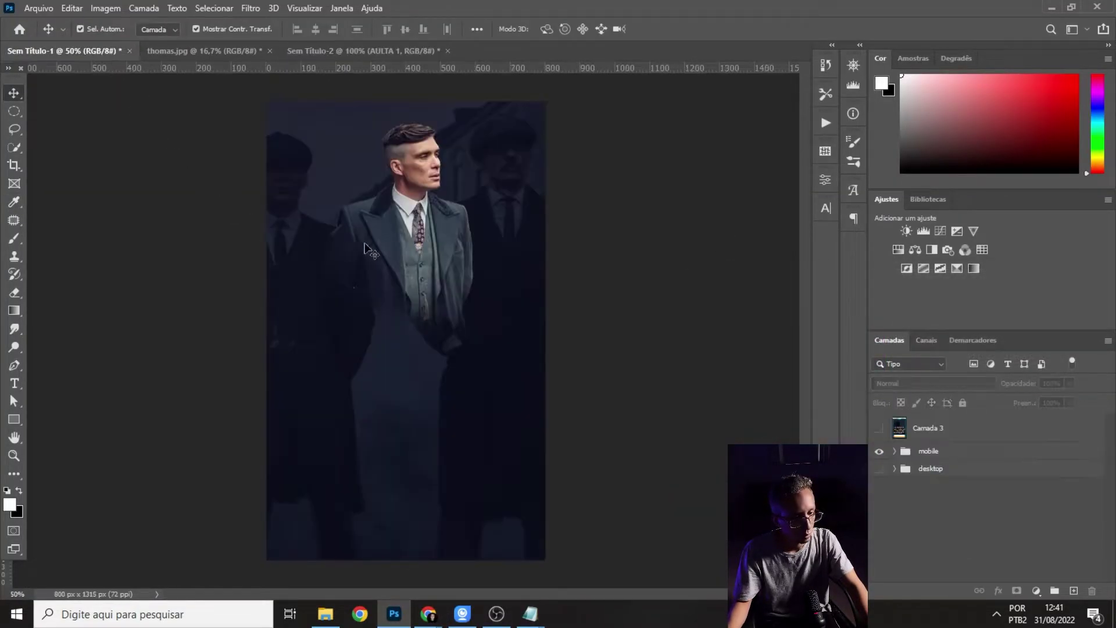
{"action": "left_click", "coordinate": [191, 52]}
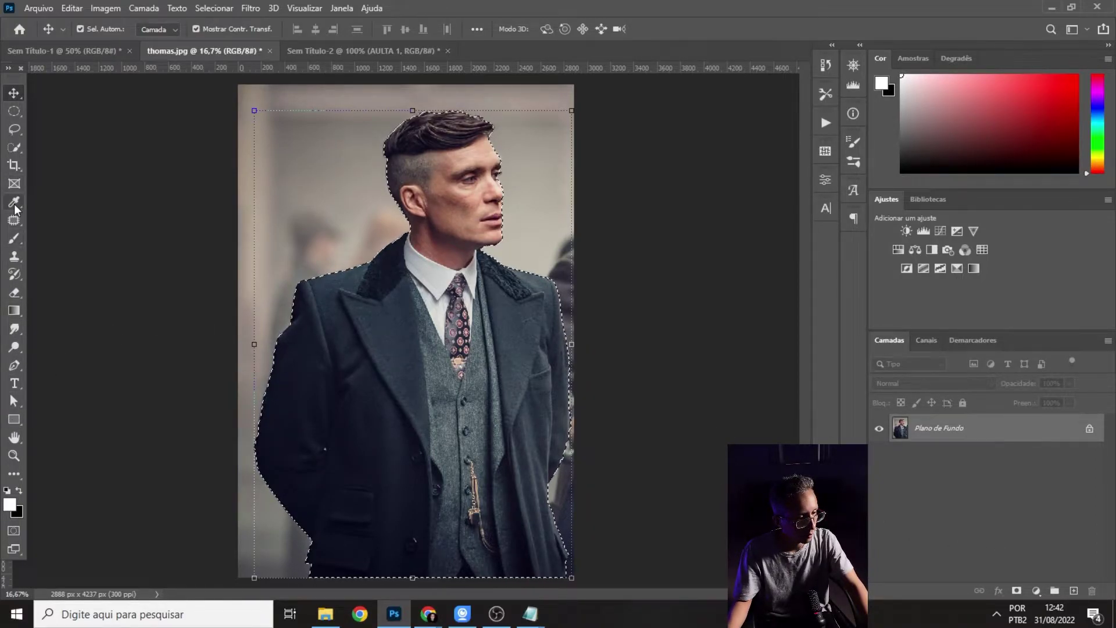
{"action": "left_click", "coordinate": [14, 419]}
{"action": "left_click_drag", "start_coordinate": [462, 392], "coordinate": [531, 447]}
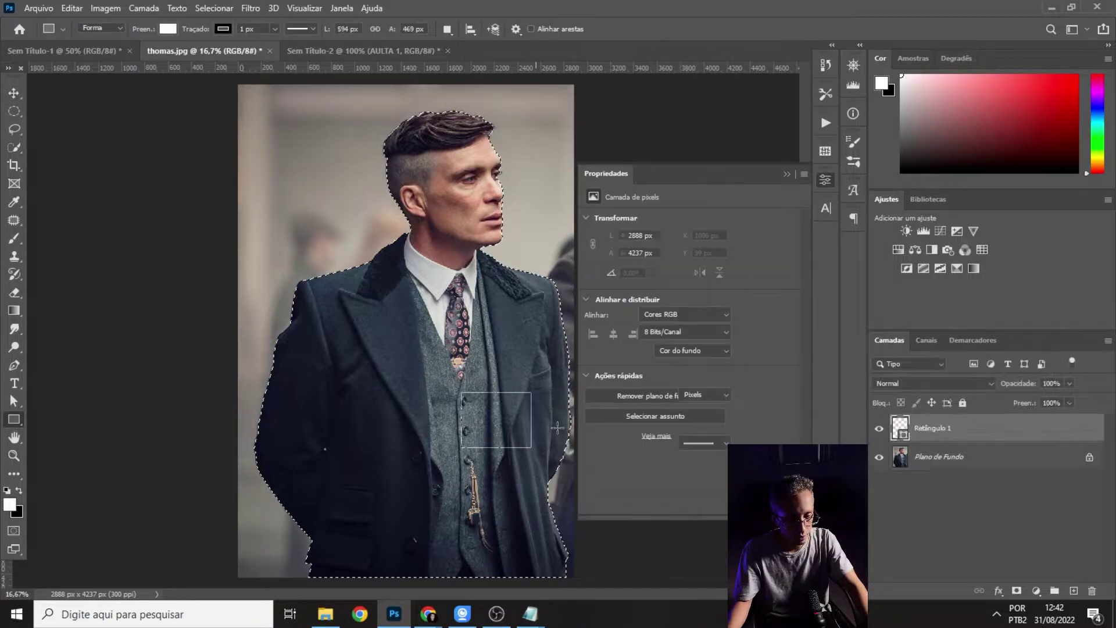
{"action": "left_click", "coordinate": [787, 170]}
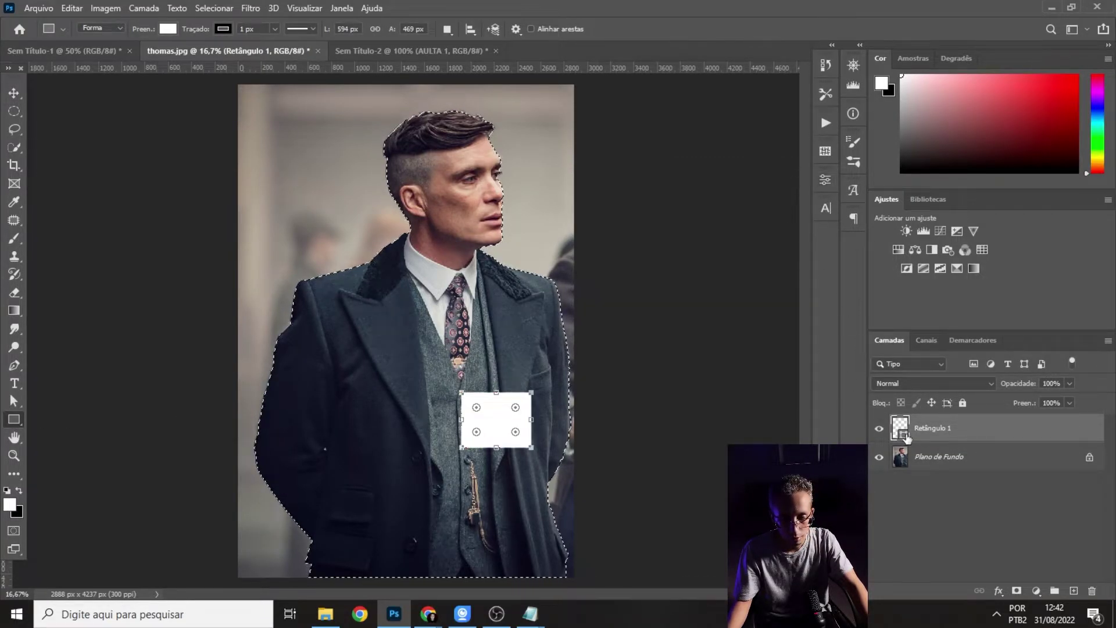
{"action": "double_click", "coordinate": [903, 430]}
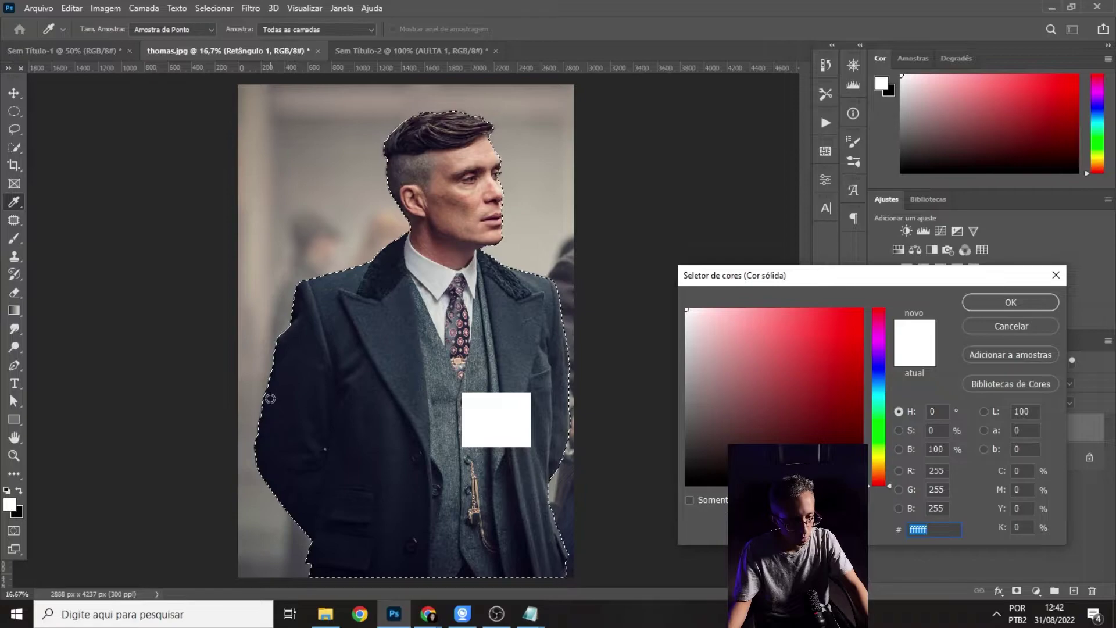
{"action": "left_click", "coordinate": [271, 399]}
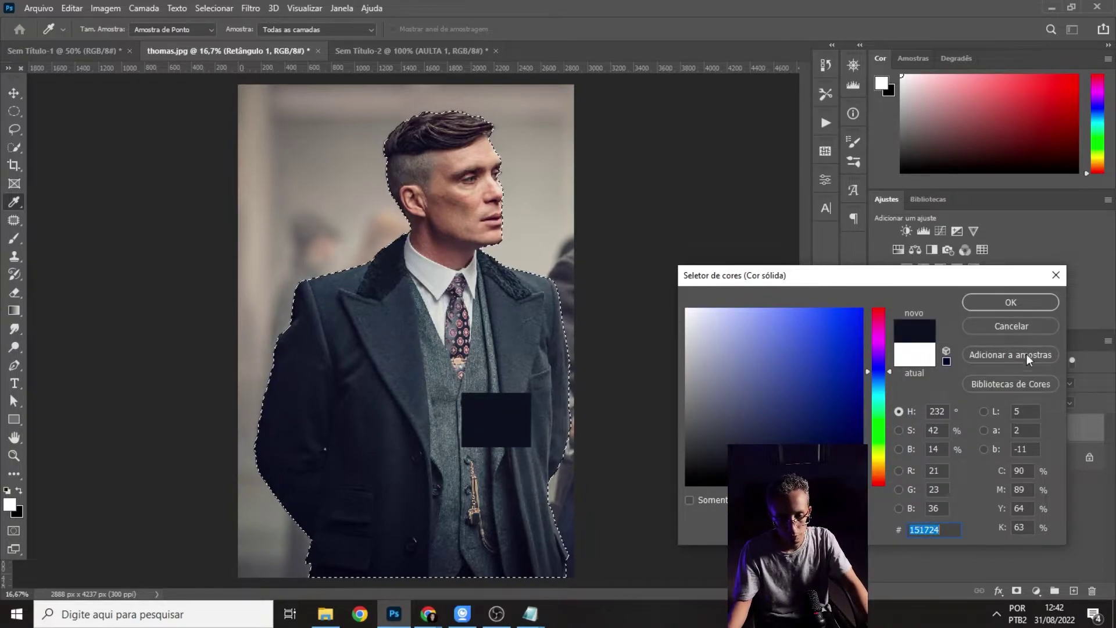
{"action": "left_click", "coordinate": [1032, 329]}
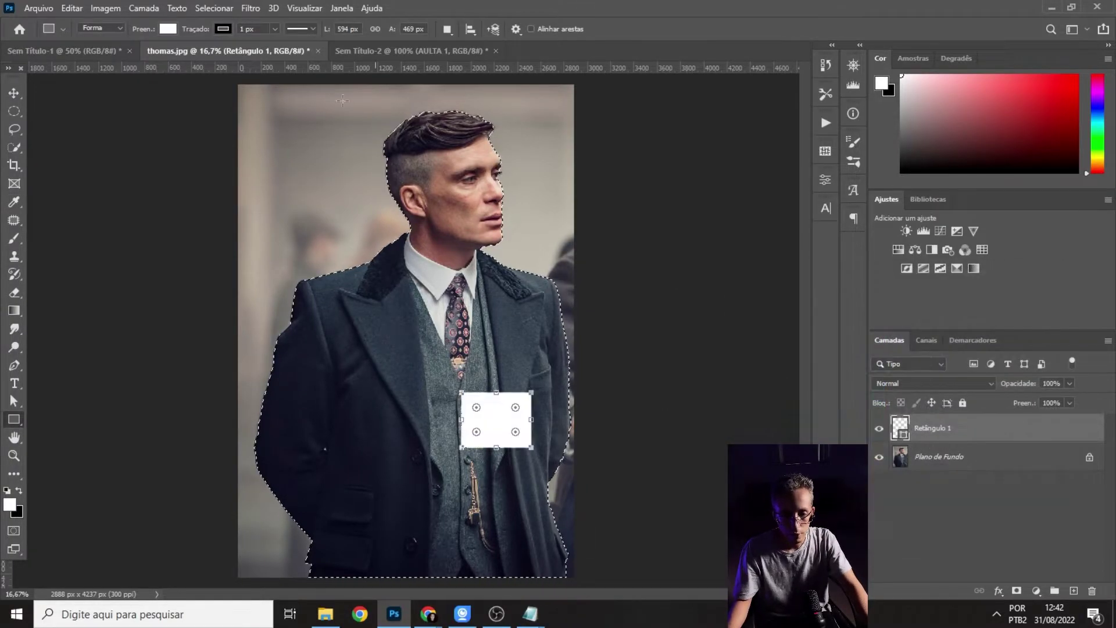
- Close thomas.jpg without saving and return to the 318 × 400 px document
{"action": "left_click", "coordinate": [318, 50]}
{"action": "key", "text": "n"}
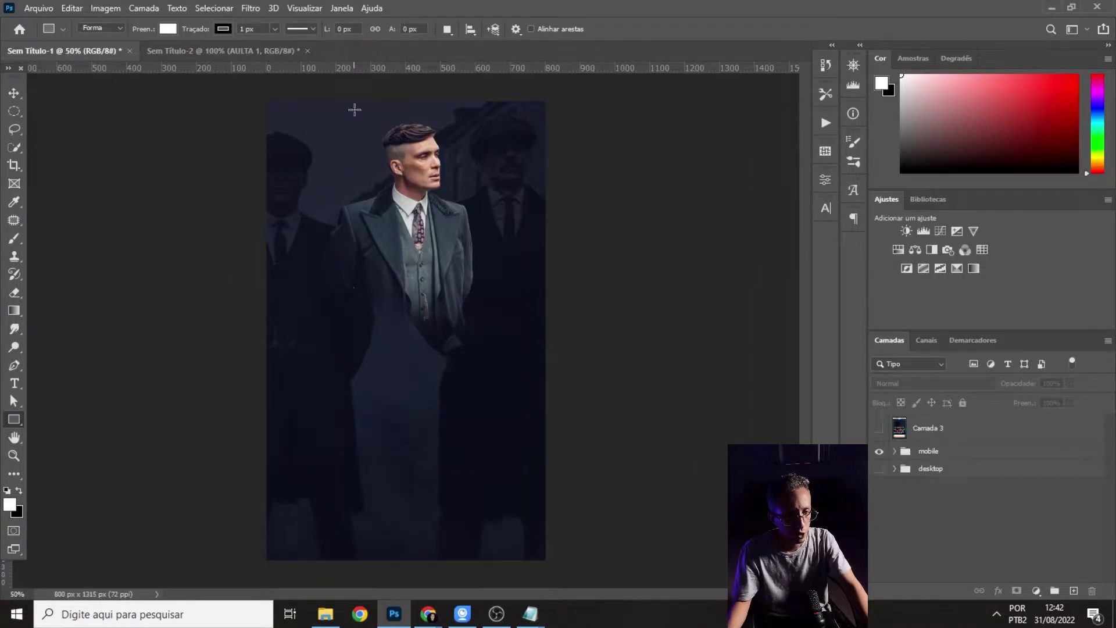
{"action": "left_click", "coordinate": [189, 51]}
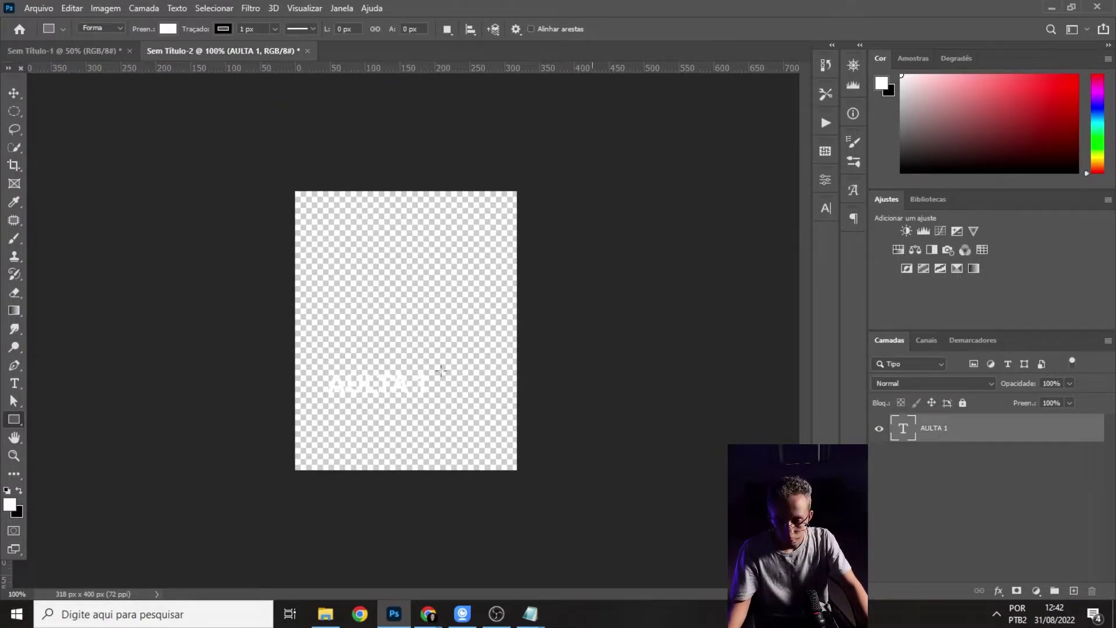
- Add a solid colour fill layer with the copied dark blue and place it beneath the AULTA 1 text layer
{"action": "left_click", "coordinate": [1037, 590]}
{"action": "left_click", "coordinate": [1034, 335]}
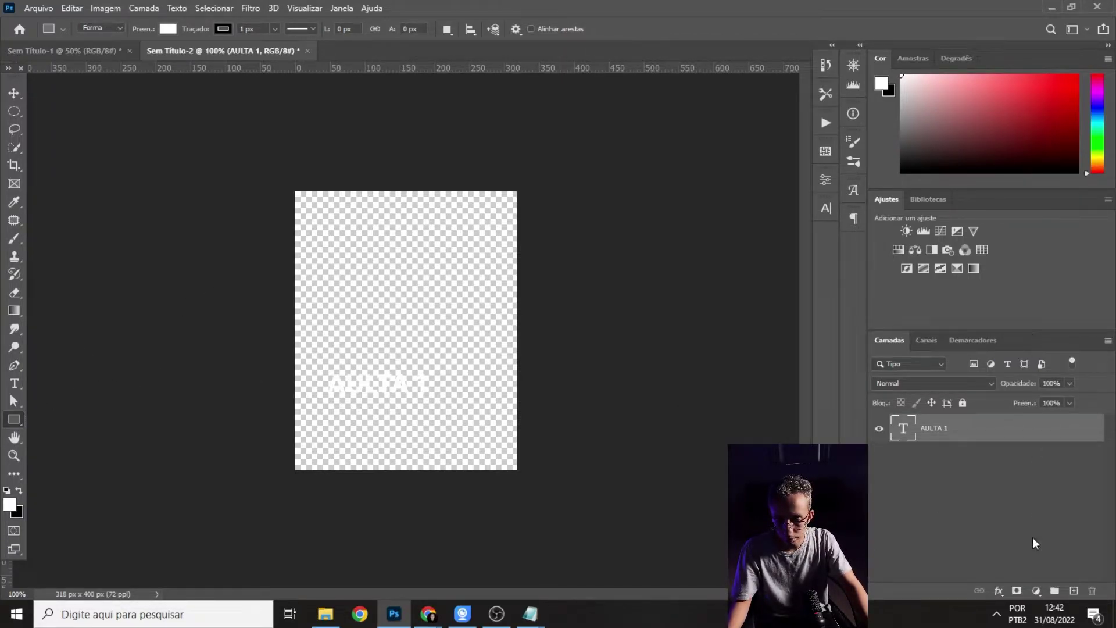
{"action": "left_click", "coordinate": [1036, 590]}
{"action": "left_click", "coordinate": [1036, 349]}
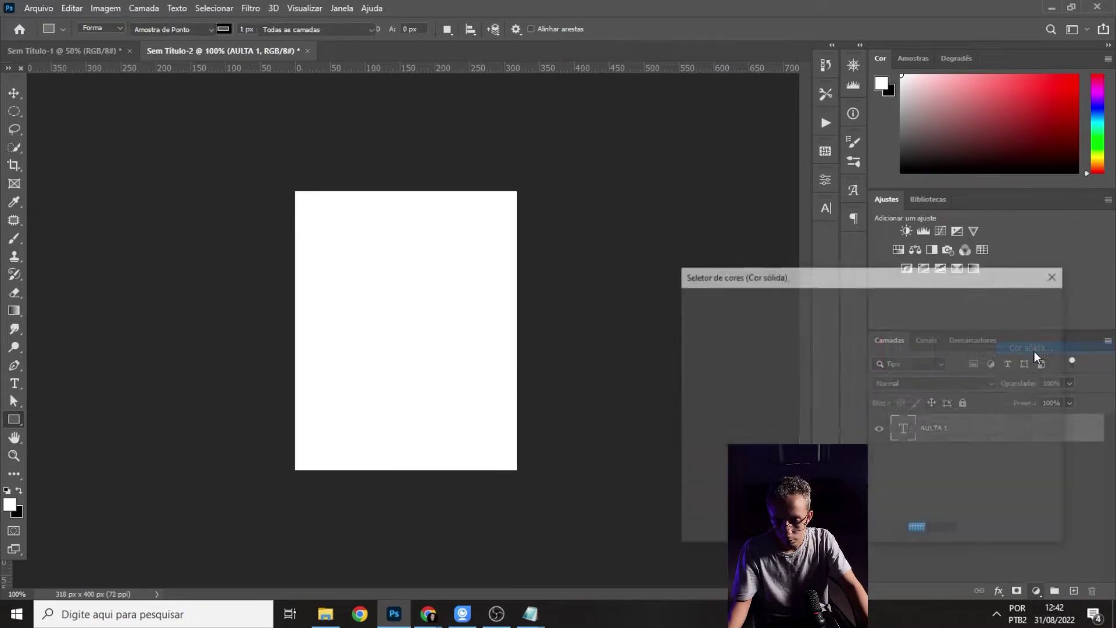
{"action": "key", "text": "ctrl+v"}
{"action": "left_click", "coordinate": [1008, 302]}
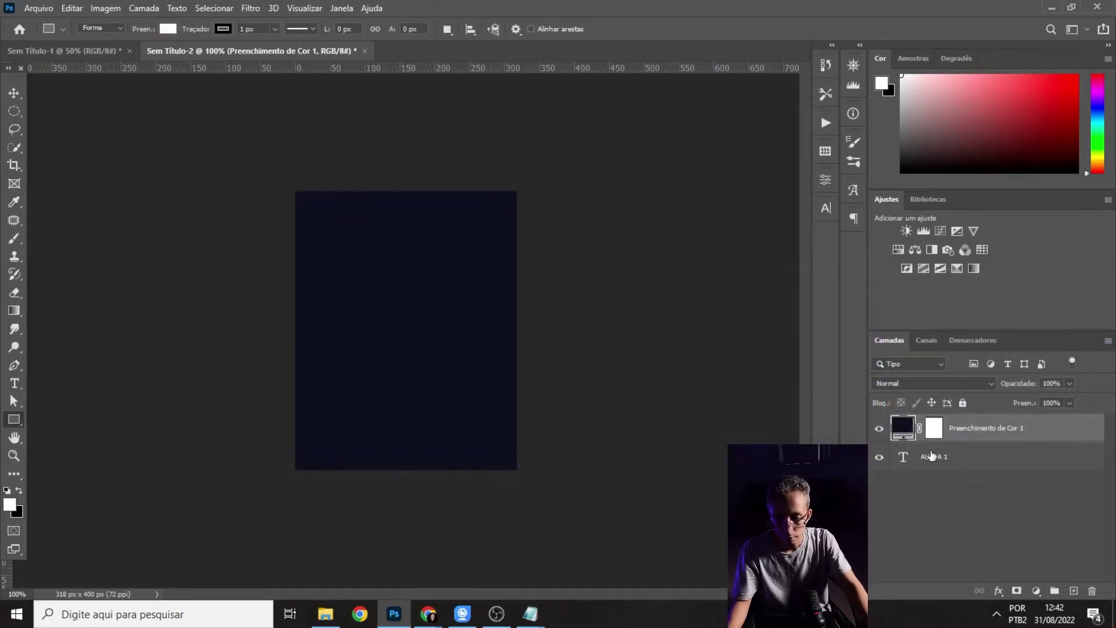
{"action": "left_click_drag", "start_coordinate": [937, 460], "coordinate": [952, 421]}
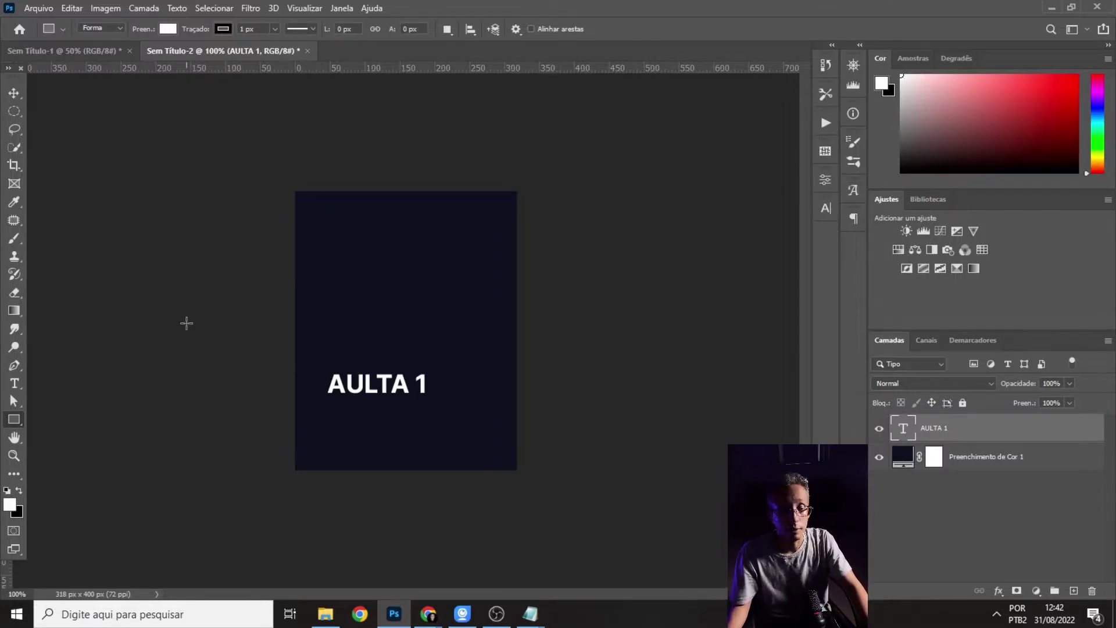
- Correct the card's heading to AULA 1 and scale it down to about 89%
{"action": "left_click", "coordinate": [14, 383]}
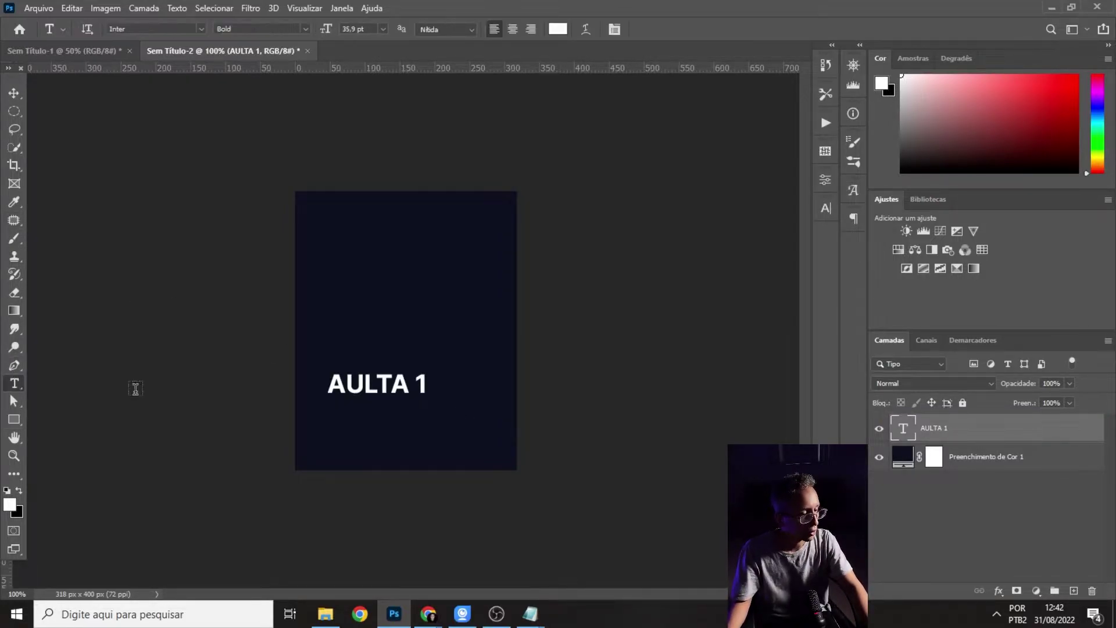
{"action": "left_click", "coordinate": [395, 386]}
{"action": "key", "text": "BackSpace"}
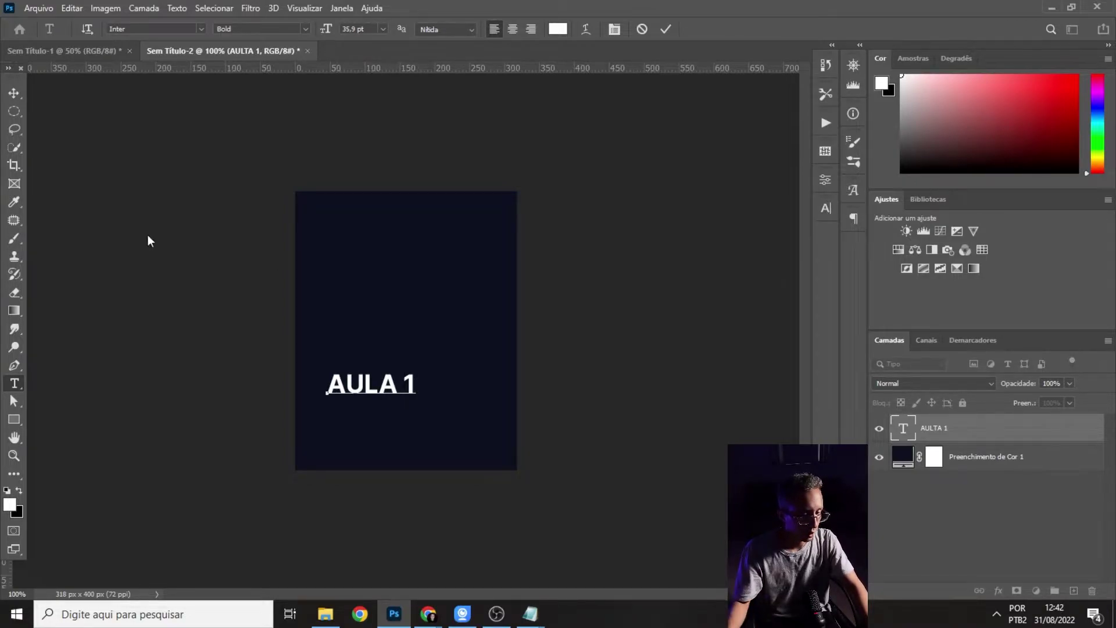
{"action": "left_click", "coordinate": [14, 93]}
{"action": "left_click_drag", "start_coordinate": [416, 380], "coordinate": [404, 384]}
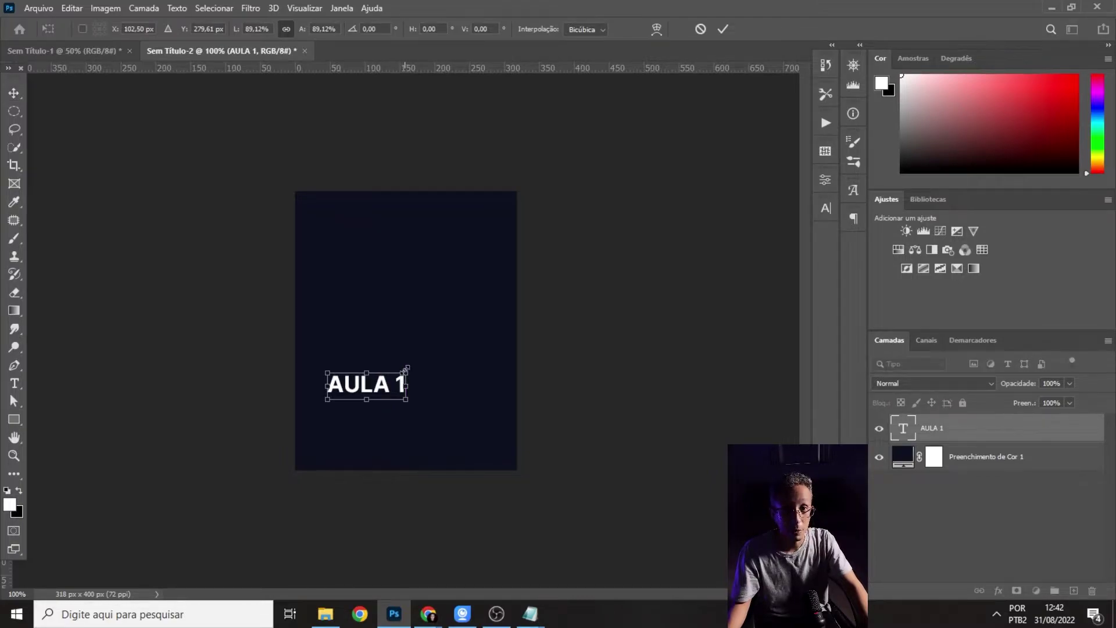
{"action": "key", "text": "Return"}
{"action": "left_click", "coordinate": [221, 340]}
{"action": "left_click", "coordinate": [361, 392]}
{"action": "left_click", "coordinate": [235, 379]}
{"action": "left_click", "coordinate": [343, 395]}
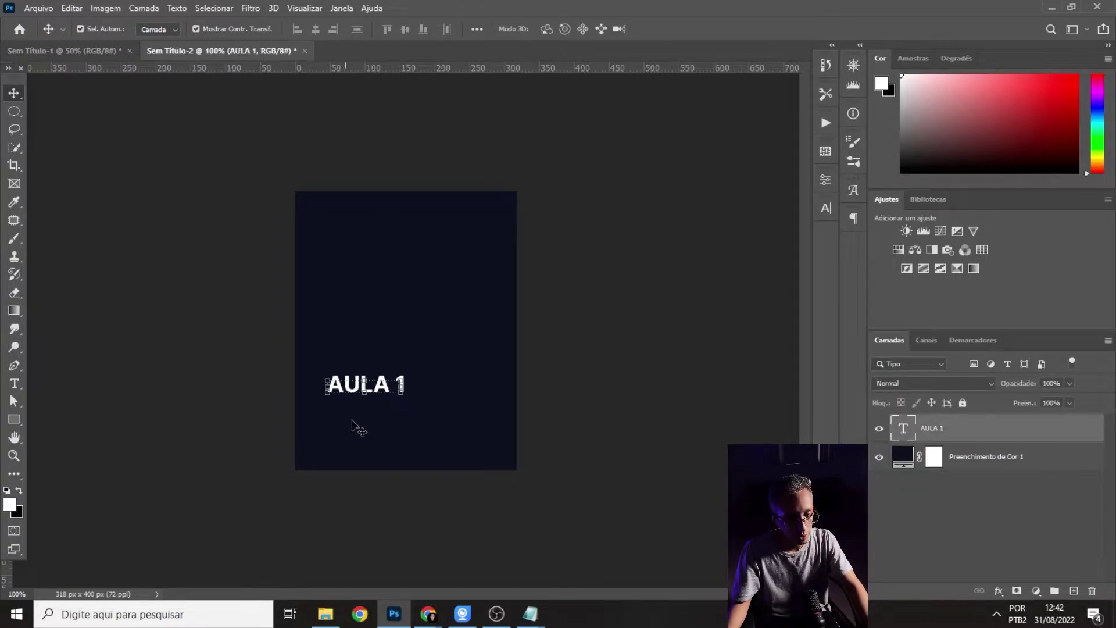
{"action": "left_click", "coordinate": [286, 379]}
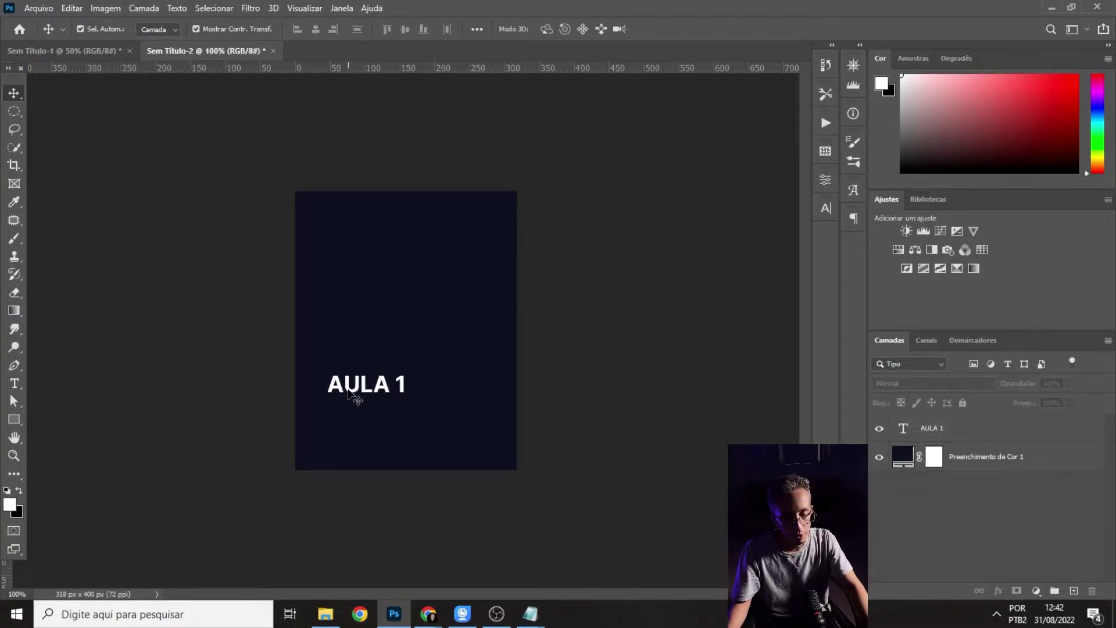
- Add a Lorem Ipsum text layer below AULA 1, enlarge it to about 23.72 pt and align its left edge with the heading
{"action": "left_click", "coordinate": [14, 383]}
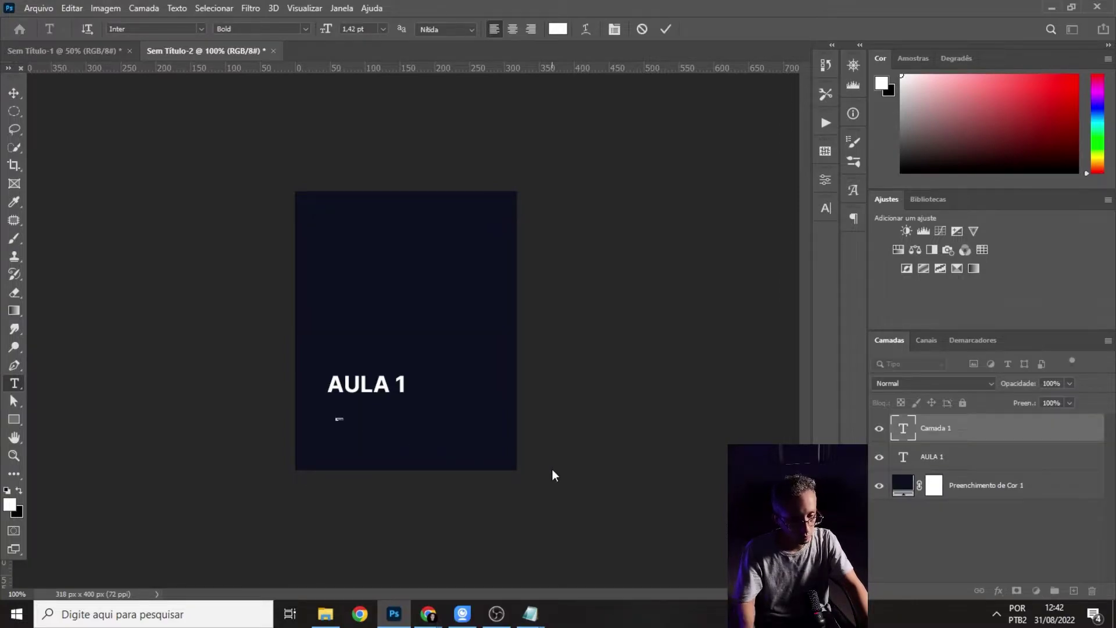
{"action": "key", "text": "ctrl+t"}
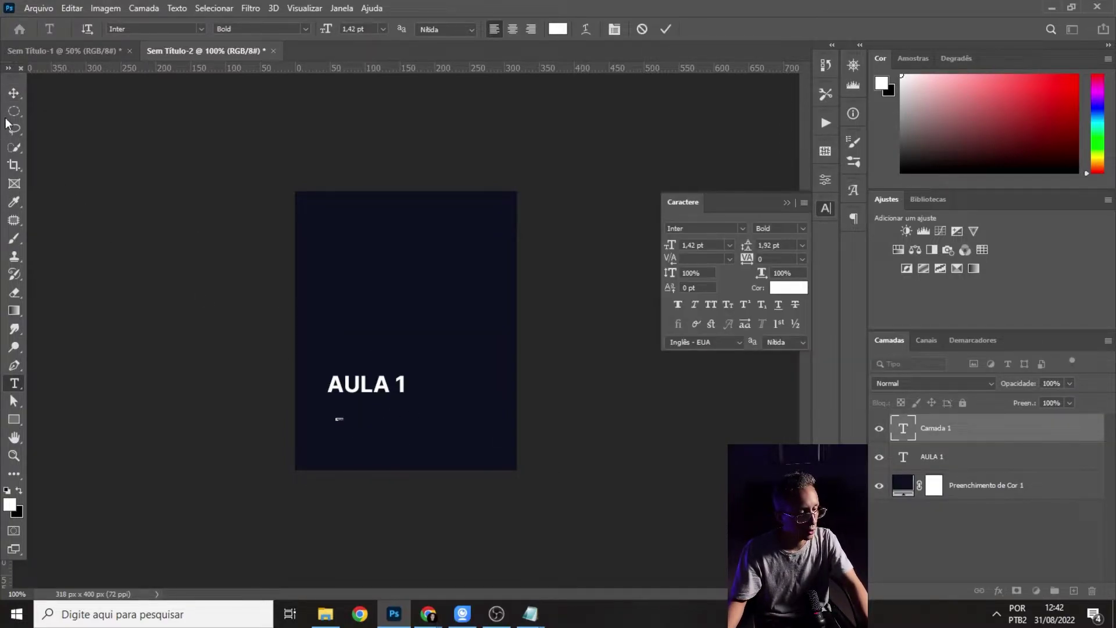
{"action": "left_click", "coordinate": [11, 96]}
{"action": "key", "text": "ctrl+t"}
{"action": "left_click_drag", "start_coordinate": [349, 416], "coordinate": [402, 413]}
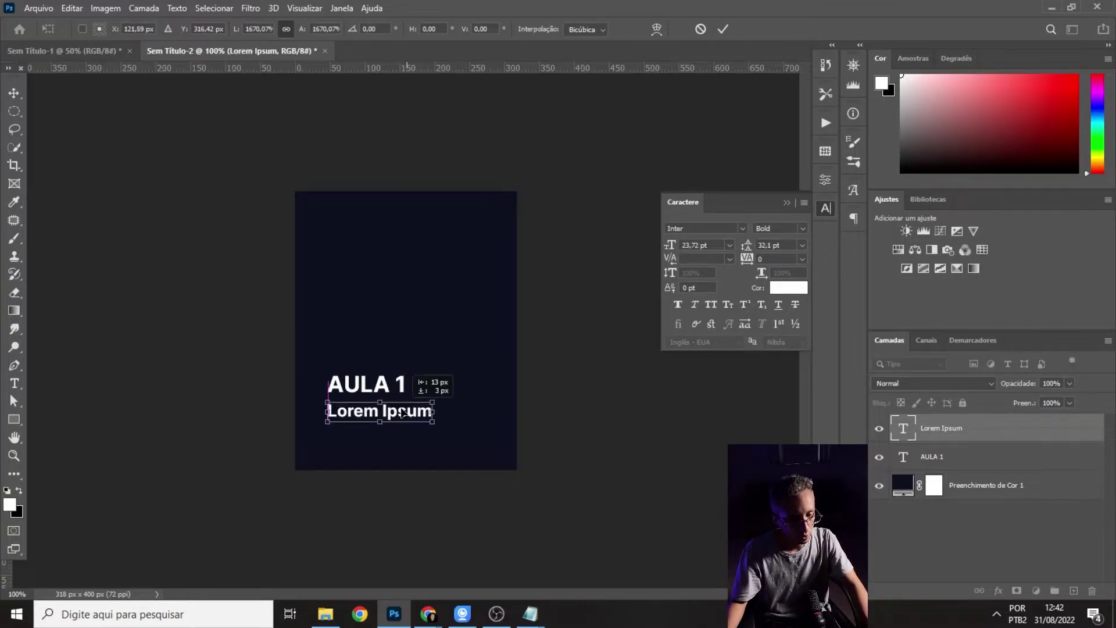
{"action": "key", "text": "Return"}
- Select the Lorem Ipsum placeholder for replacement and copy the Aula 1 title from the copy thomas shelby notes in Notepad
{"action": "left_click", "coordinate": [14, 383]}
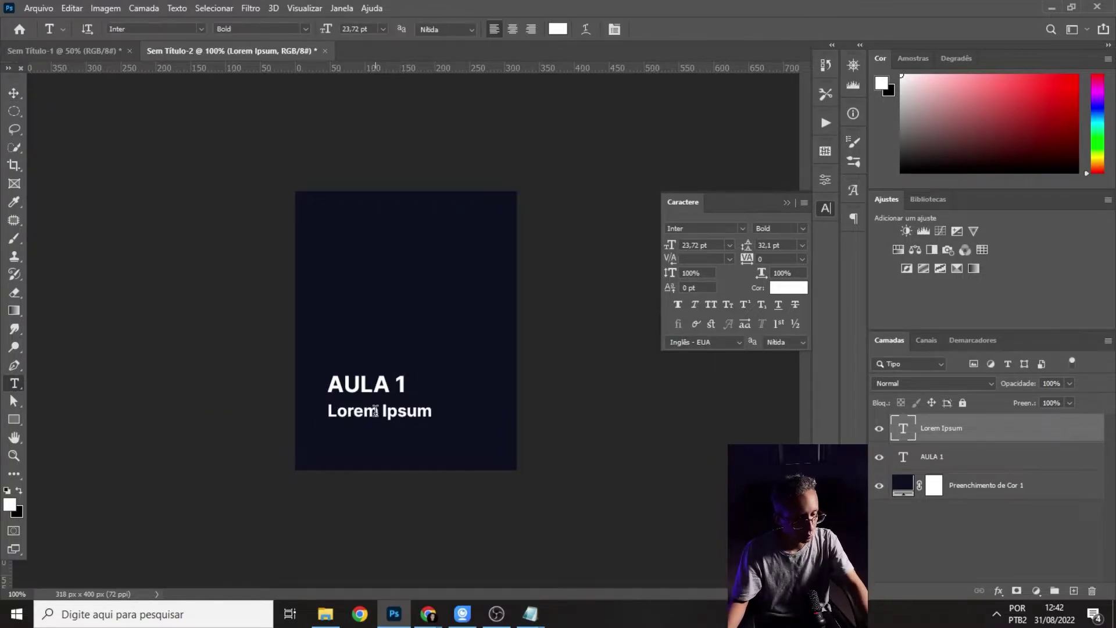
{"action": "triple_click", "coordinate": [374, 412]}
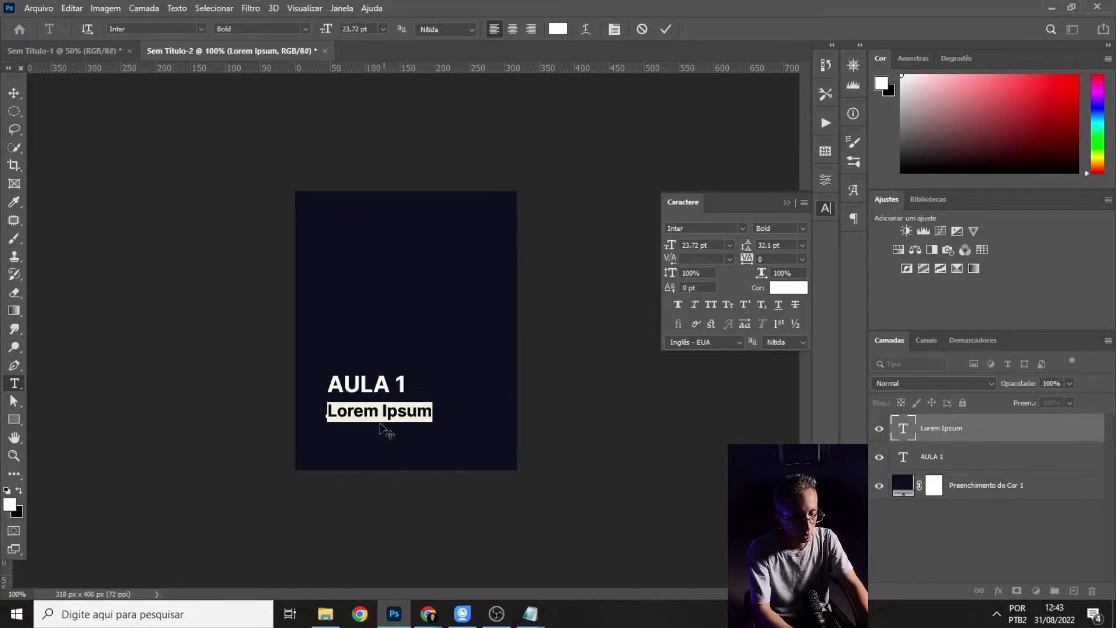
{"action": "mouse_move", "coordinate": [530, 613]}
{"action": "left_click", "coordinate": [481, 544]}
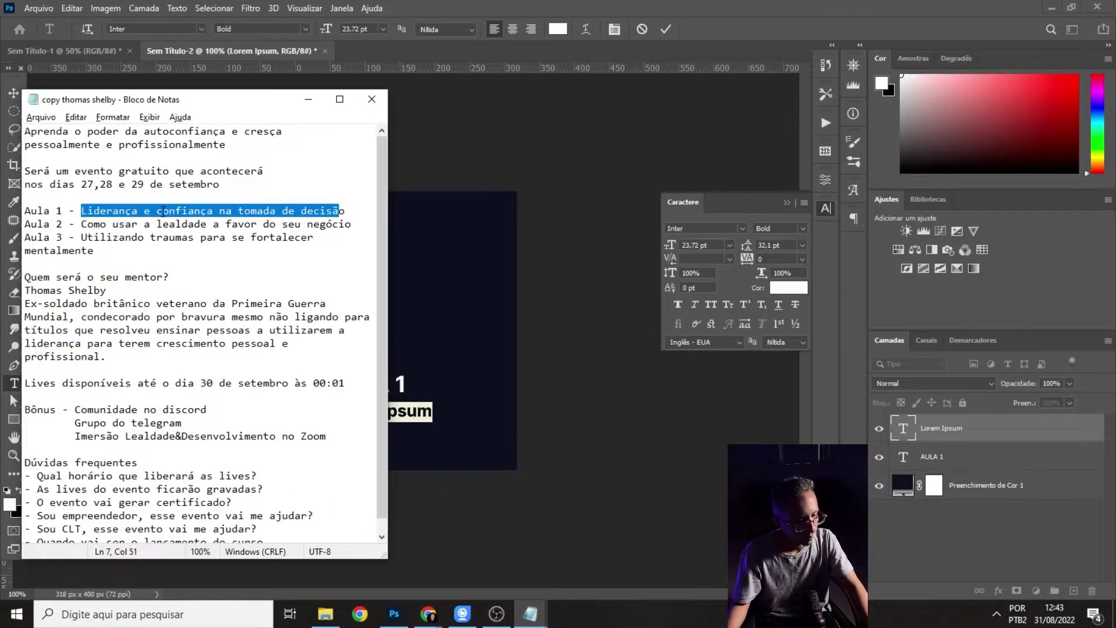
{"action": "right_click", "coordinate": [164, 211]}
{"action": "left_click", "coordinate": [346, 210]}
{"action": "left_click_drag", "start_coordinate": [345, 210], "coordinate": [85, 210]}
{"action": "key", "text": "alt+Tab"}
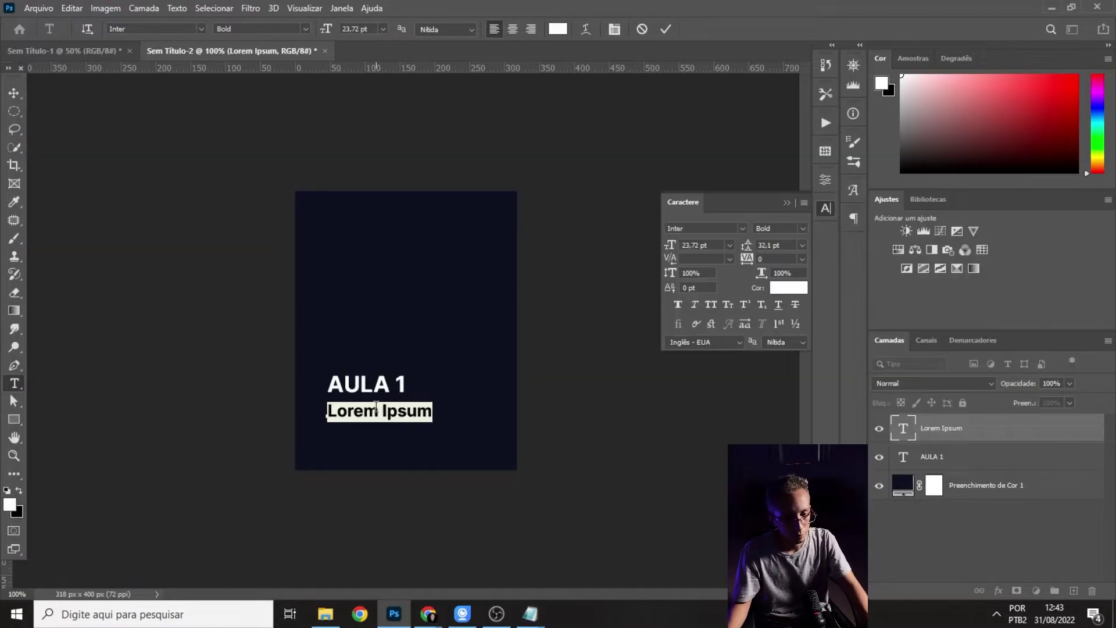
- Replace Lorem Ipsum with "Liderança e confiança na tomada de decisão", breaking the line before "na"
{"action": "key", "text": "ctrl+v"}
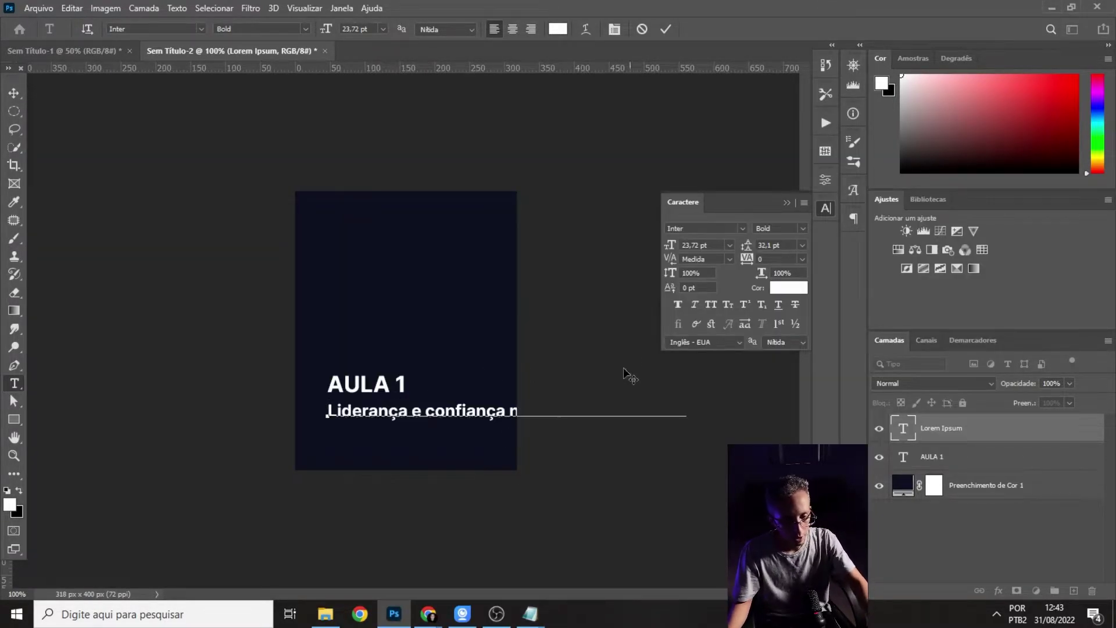
{"action": "left_click", "coordinate": [510, 410]}
{"action": "key", "text": "Return"}
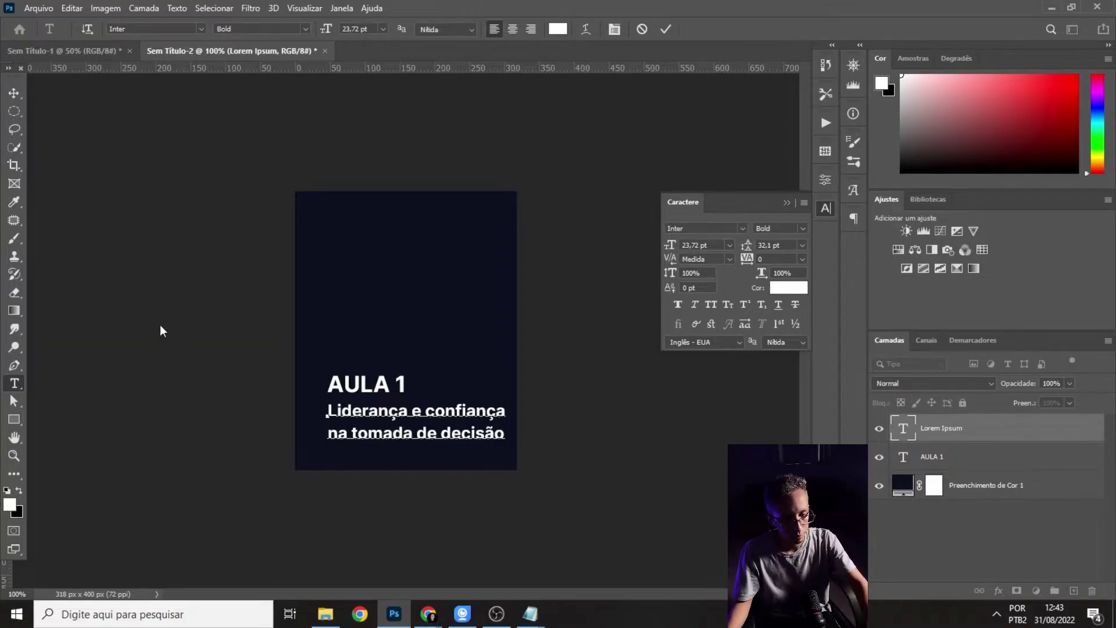
- Set both lines of the lesson title to all caps
{"action": "left_click_drag", "start_coordinate": [505, 435], "coordinate": [288, 407]}
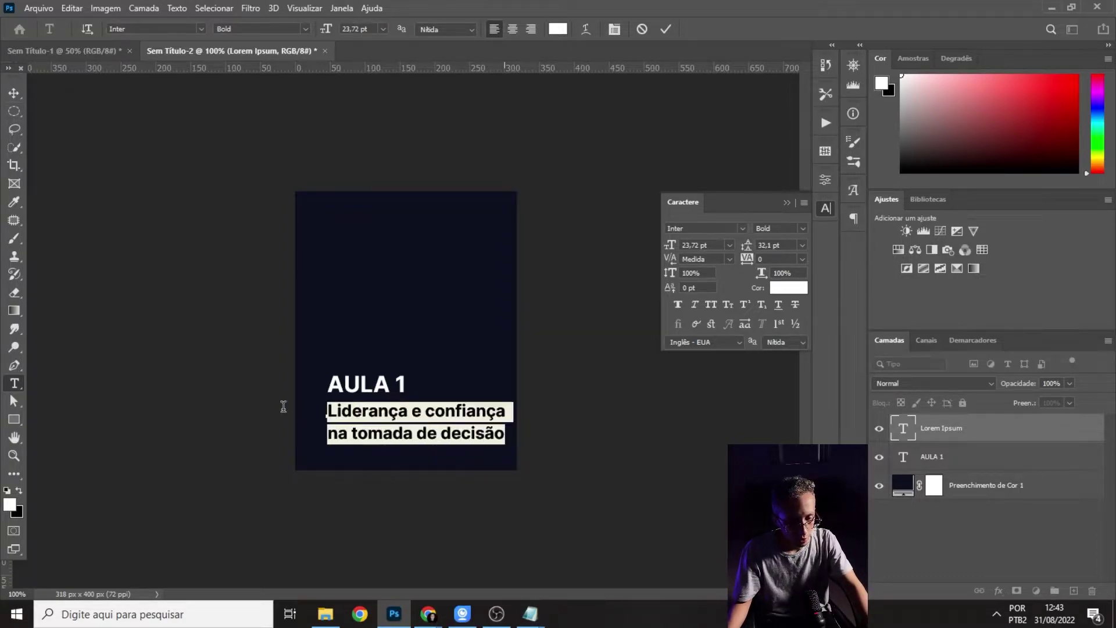
{"action": "left_click", "coordinate": [710, 304]}
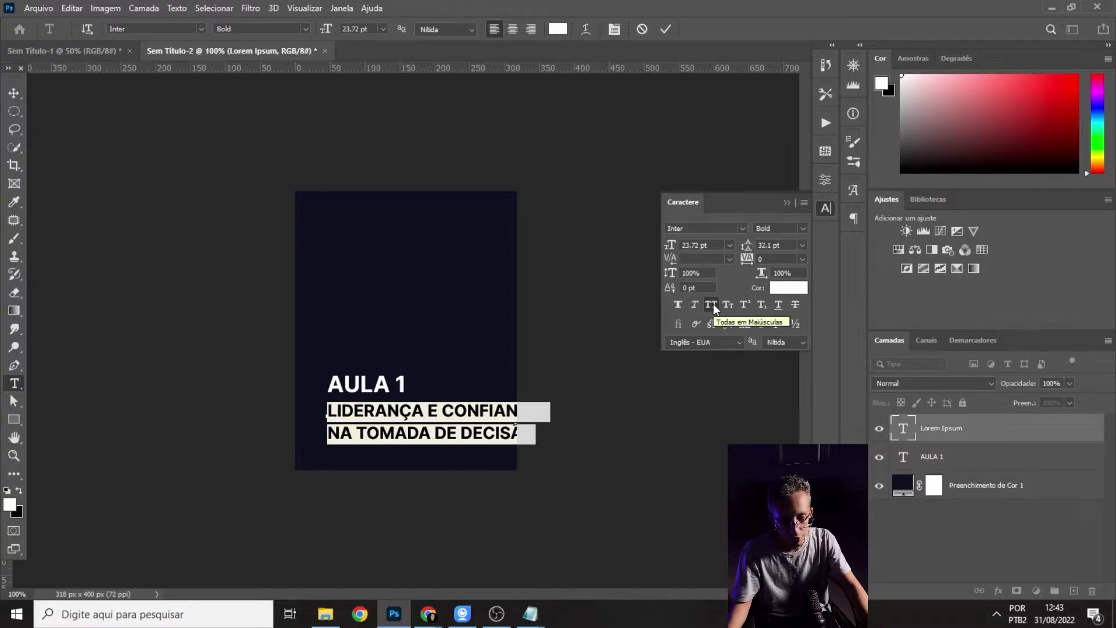
{"action": "left_click", "coordinate": [14, 93]}
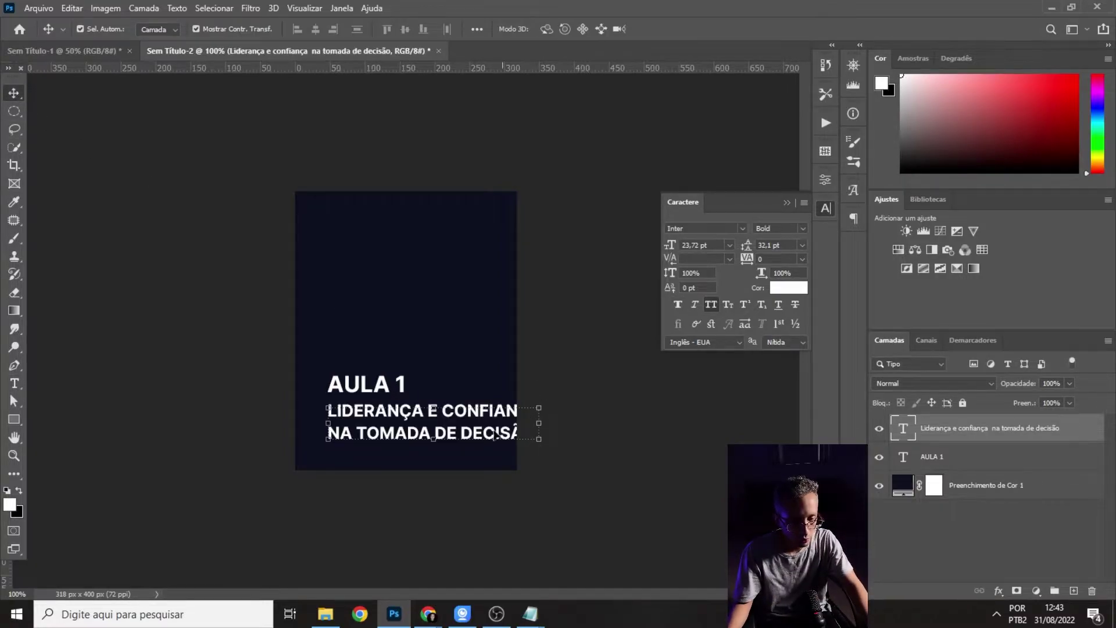
- Set the lesson title's font size to 17 pt and its leading to 20 pt
{"action": "left_click", "coordinate": [14, 383]}
{"action": "left_click", "coordinate": [392, 429]}
{"action": "key", "text": "ctrl+a"}
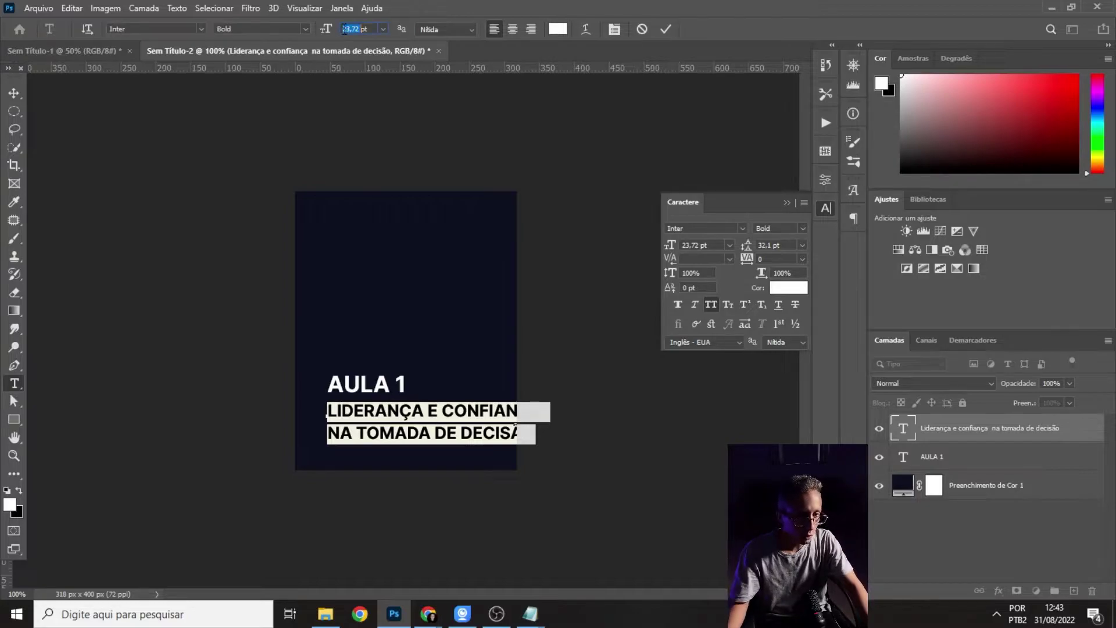
{"action": "key", "text": "Return"}
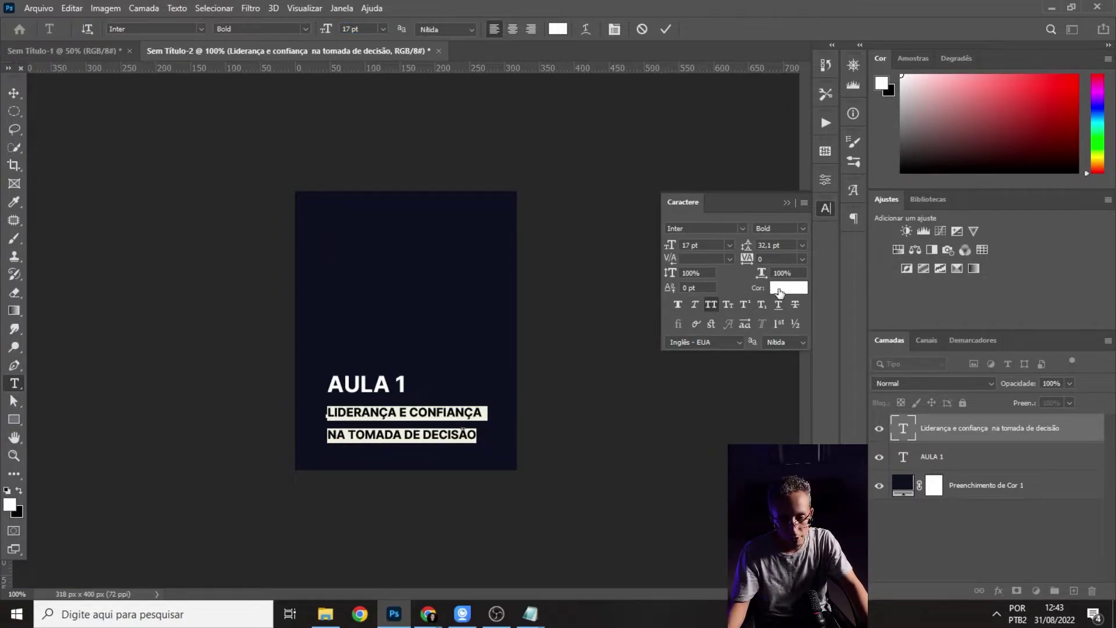
{"action": "type", "text": "20"}
{"action": "key", "text": "Return"}
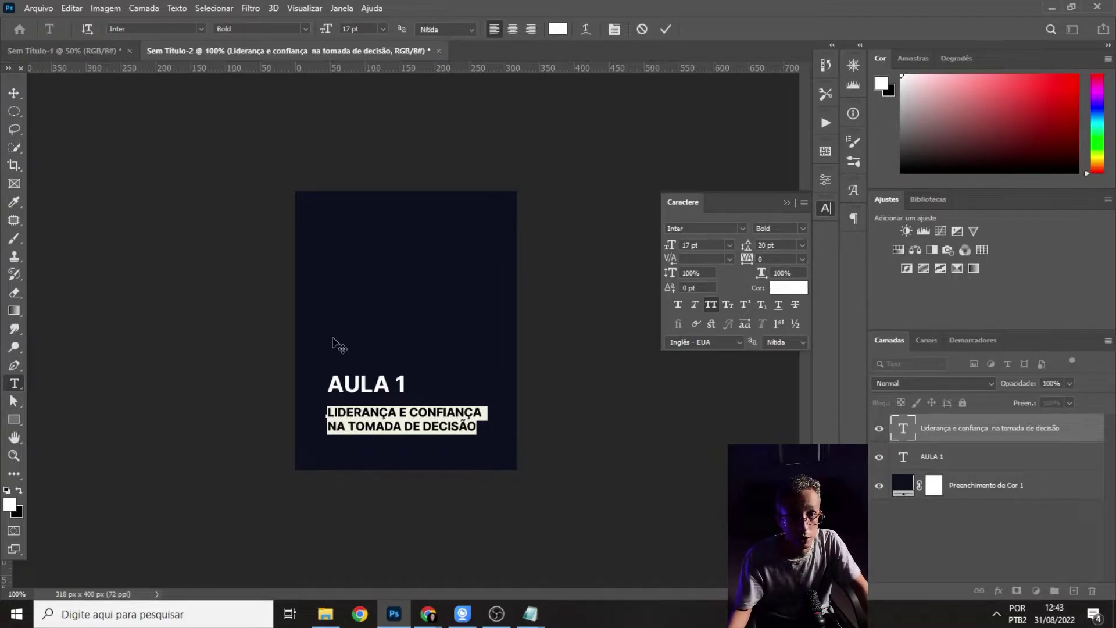
- Nudge the lesson title and the AULA 1 heading closer together, with their left edges aligned
{"action": "left_click", "coordinate": [14, 93]}
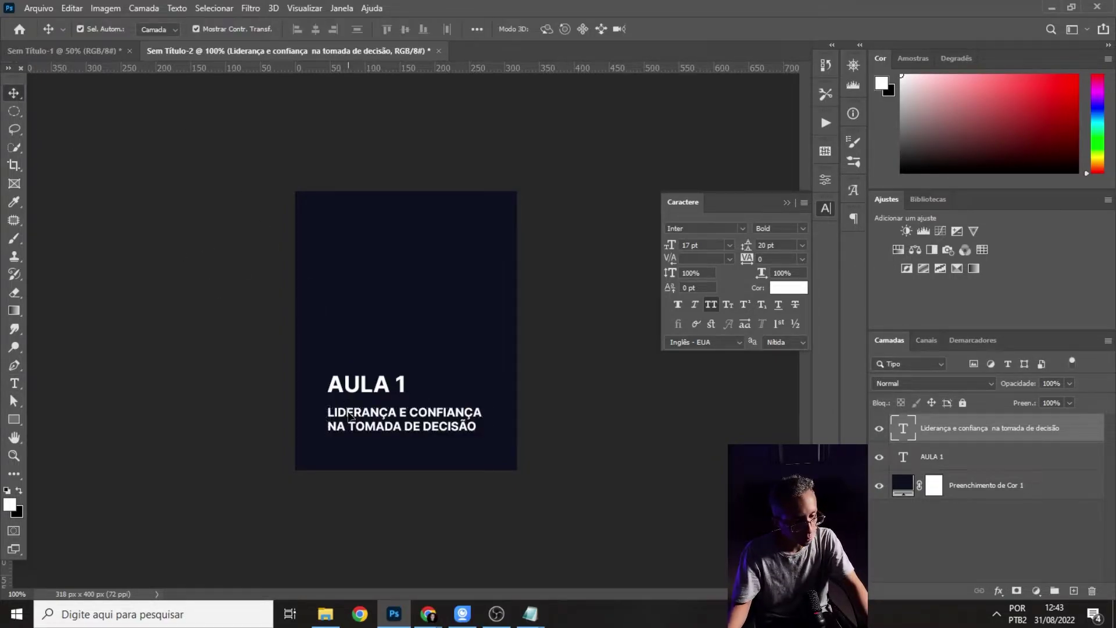
{"action": "left_click_drag", "start_coordinate": [348, 411], "coordinate": [348, 409]}
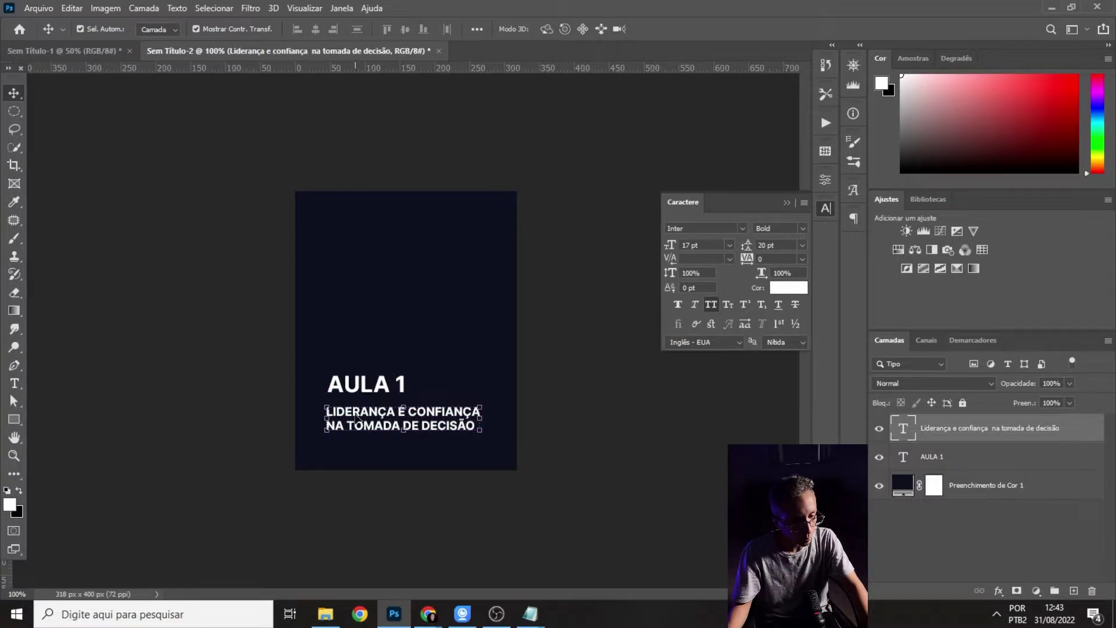
{"action": "left_click", "coordinate": [341, 372]}
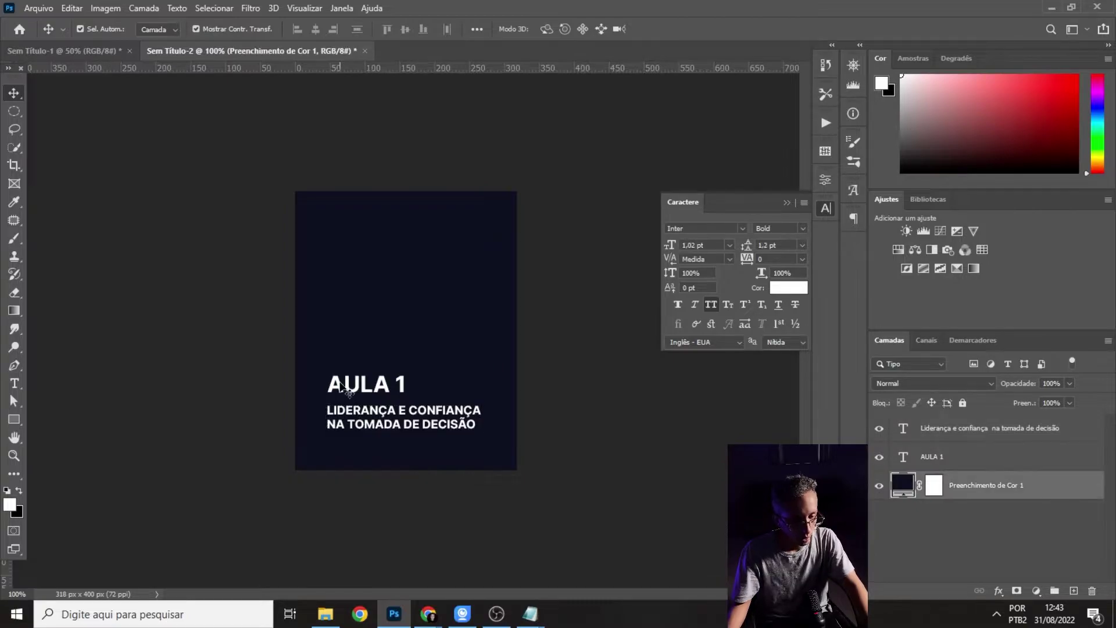
{"action": "left_click", "coordinate": [346, 389]}
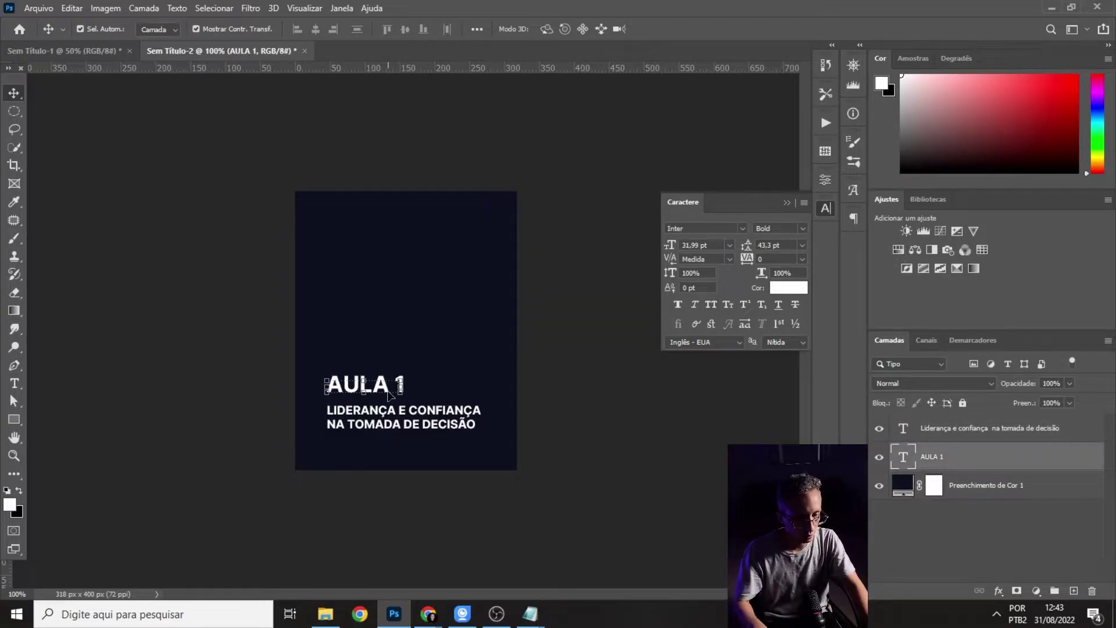
{"action": "left_click", "coordinate": [660, 315]}
{"action": "left_click", "coordinate": [370, 389]}
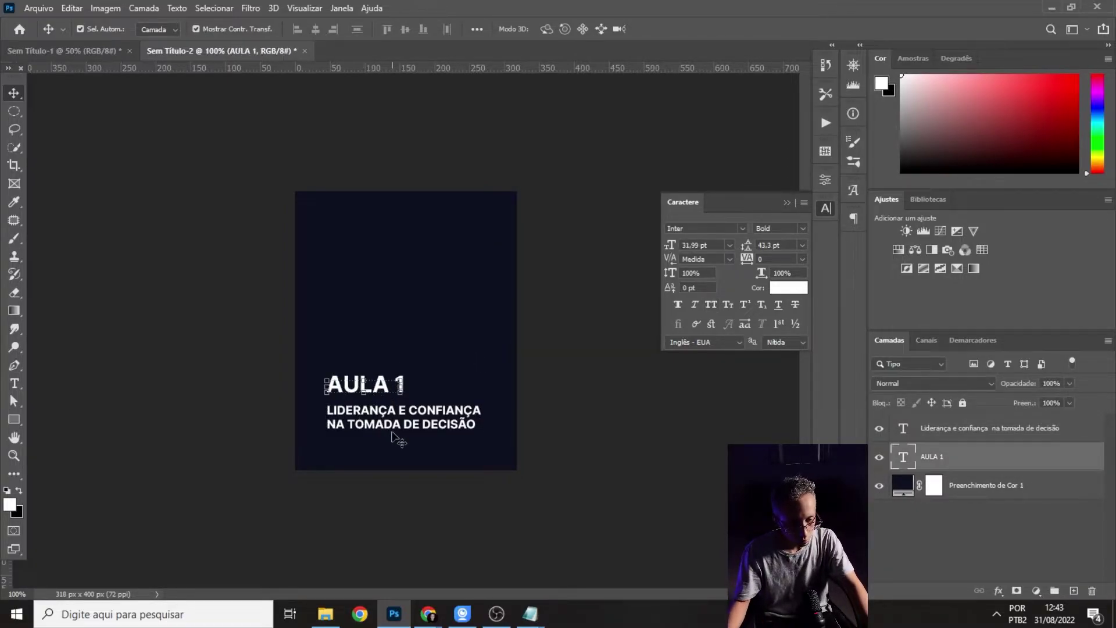
{"action": "left_click", "coordinate": [631, 442]}
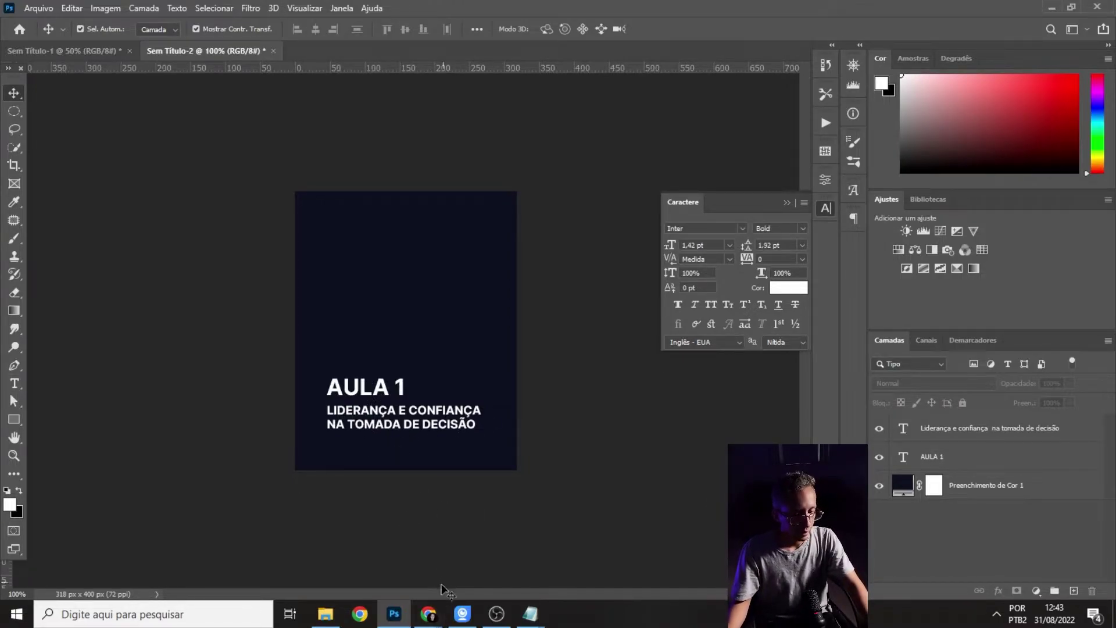
- Copy the hero title's text colour, #E5AE6B, from the Peaky Blinders page in Elementor and return to the card in Photoshop
{"action": "mouse_move", "coordinate": [429, 611]}
{"action": "left_click", "coordinate": [381, 563]}
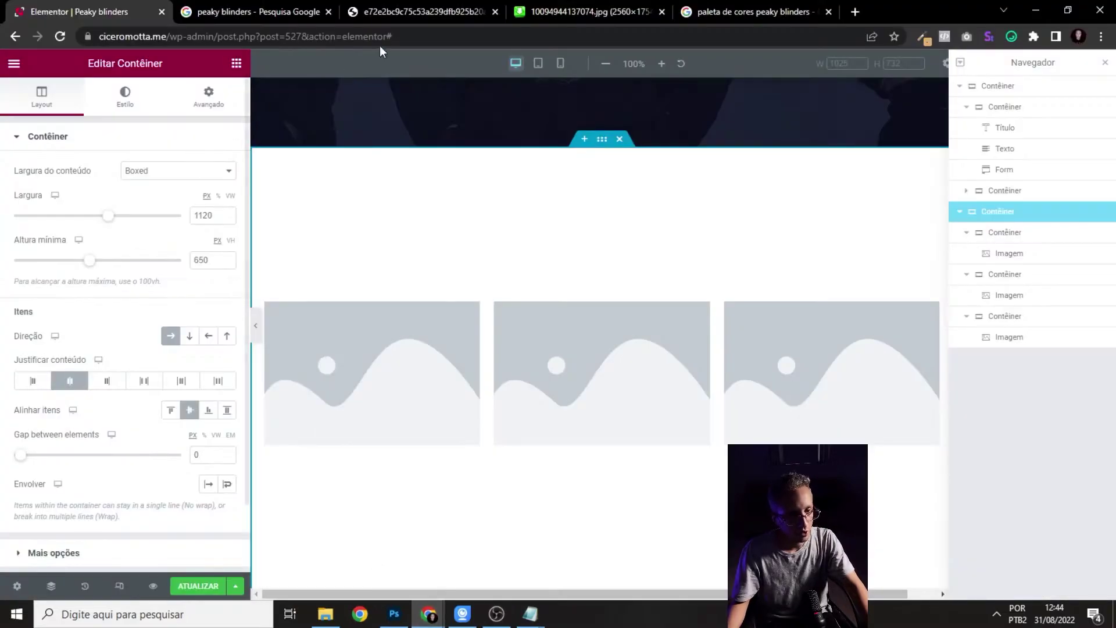
{"action": "left_click", "coordinate": [253, 2]}
{"action": "left_click", "coordinate": [87, 12]}
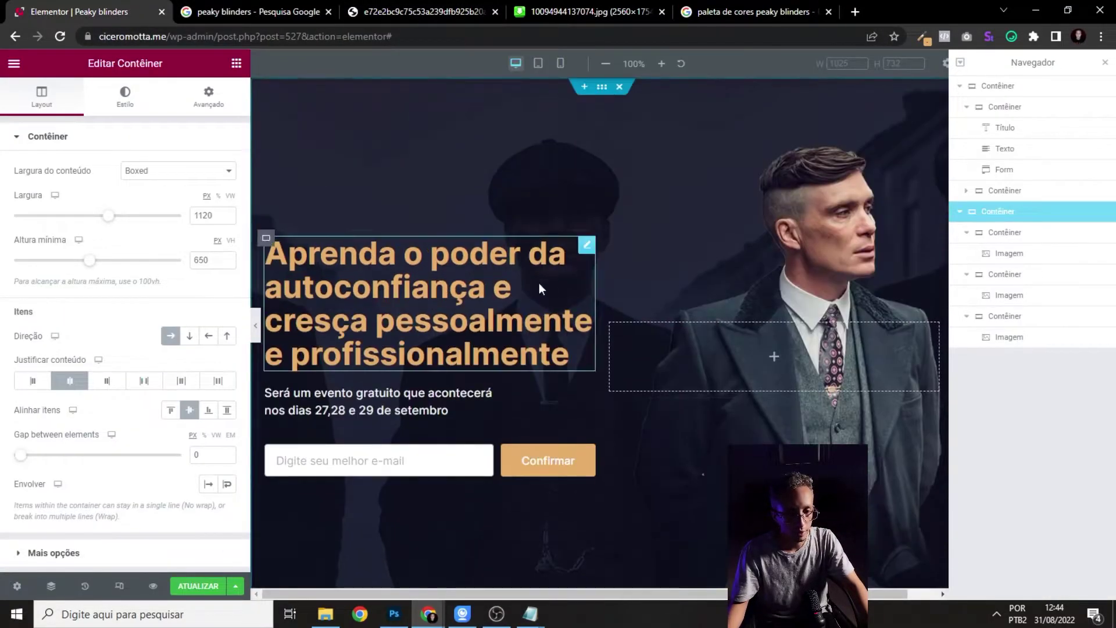
{"action": "left_click", "coordinate": [587, 245]}
{"action": "left_click", "coordinate": [227, 171]}
{"action": "key", "text": "ctrl+c"}
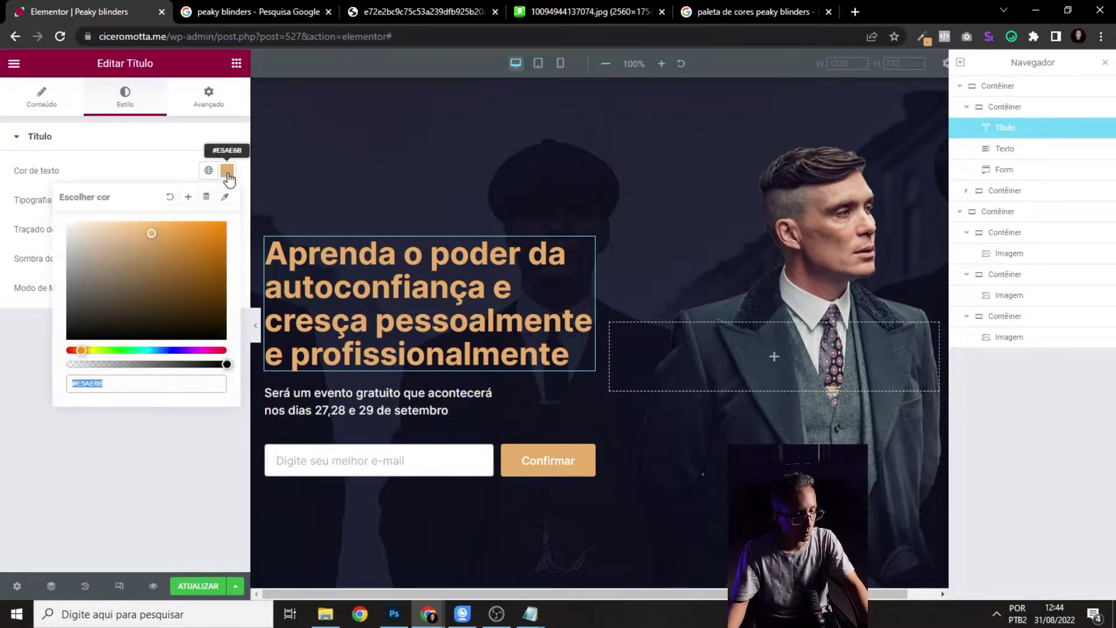
{"action": "left_click", "coordinate": [530, 614]}
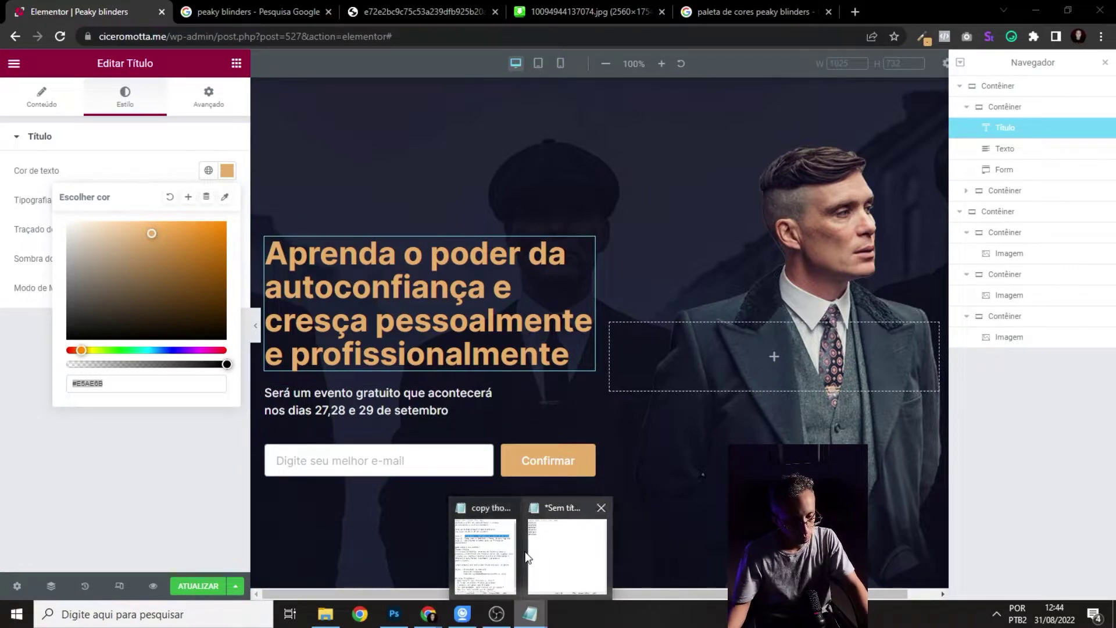
{"action": "mouse_move", "coordinate": [433, 613]}
{"action": "left_click", "coordinate": [395, 614]}
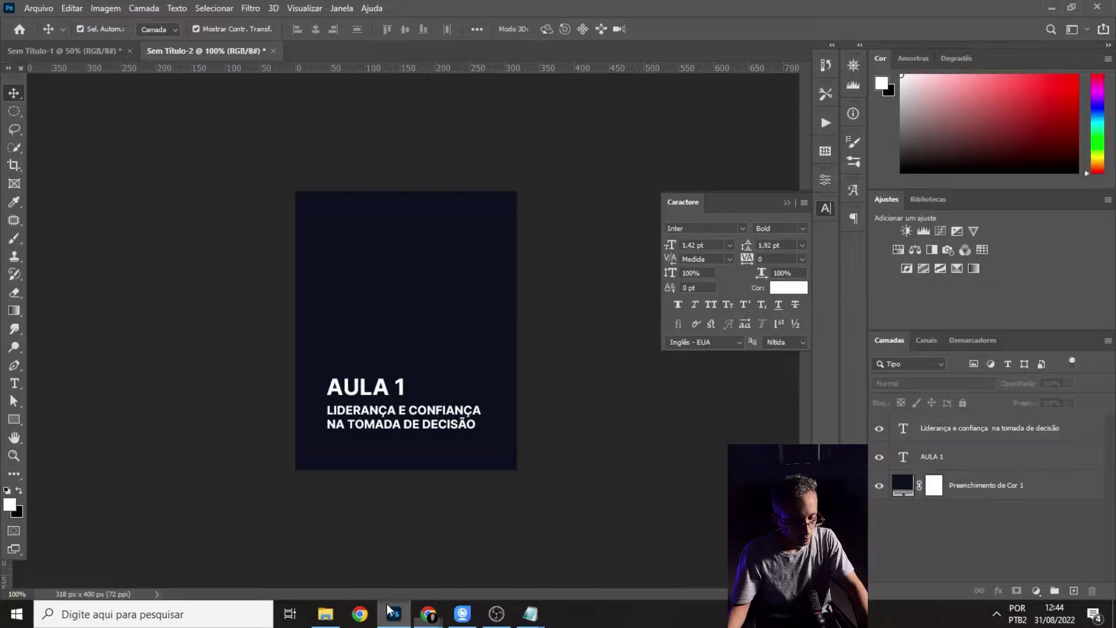
- Recolour the AULA 1 heading with the copied #E5AE6B orange
{"action": "left_click", "coordinate": [14, 383]}
{"action": "left_click", "coordinate": [382, 389]}
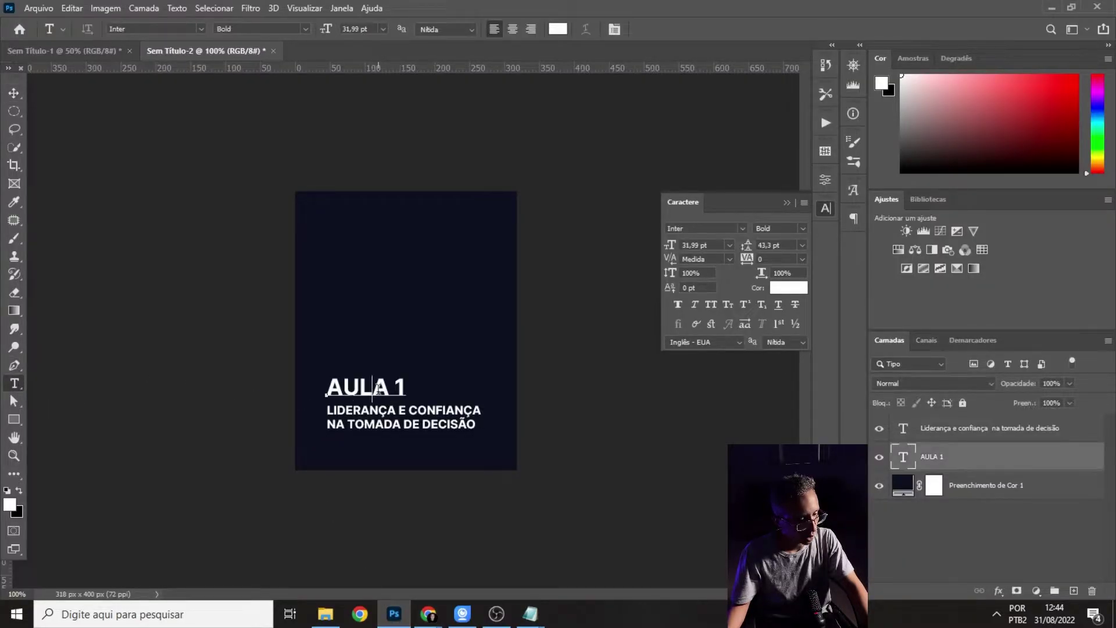
{"action": "key", "text": "ctrl+a"}
{"action": "left_click", "coordinate": [558, 29]}
{"action": "key", "text": "ctrl+v"}
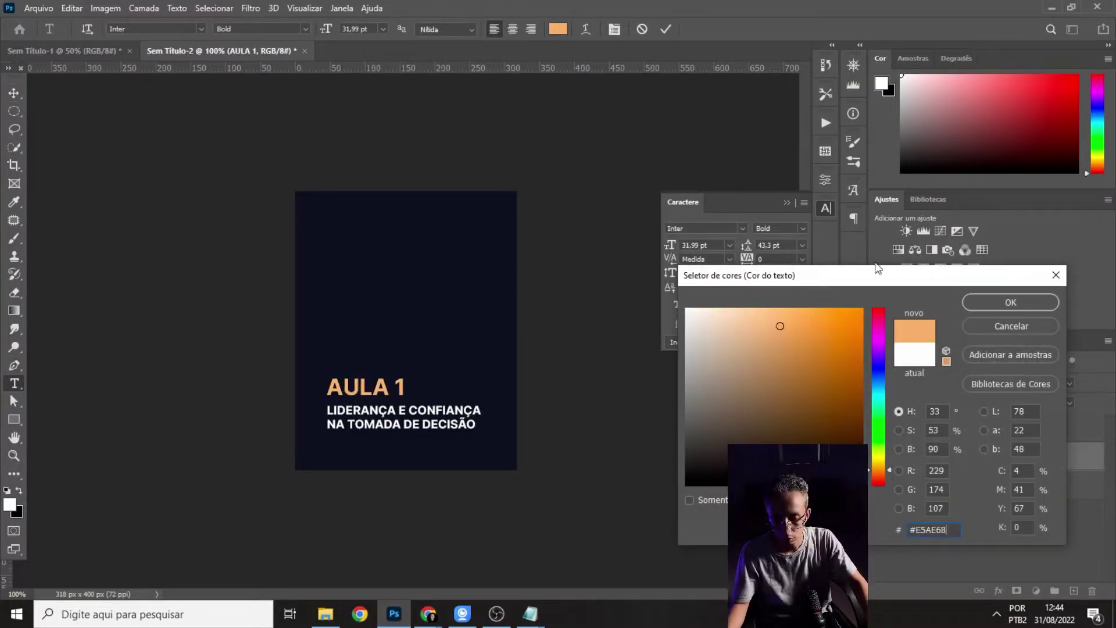
{"action": "left_click", "coordinate": [989, 302]}
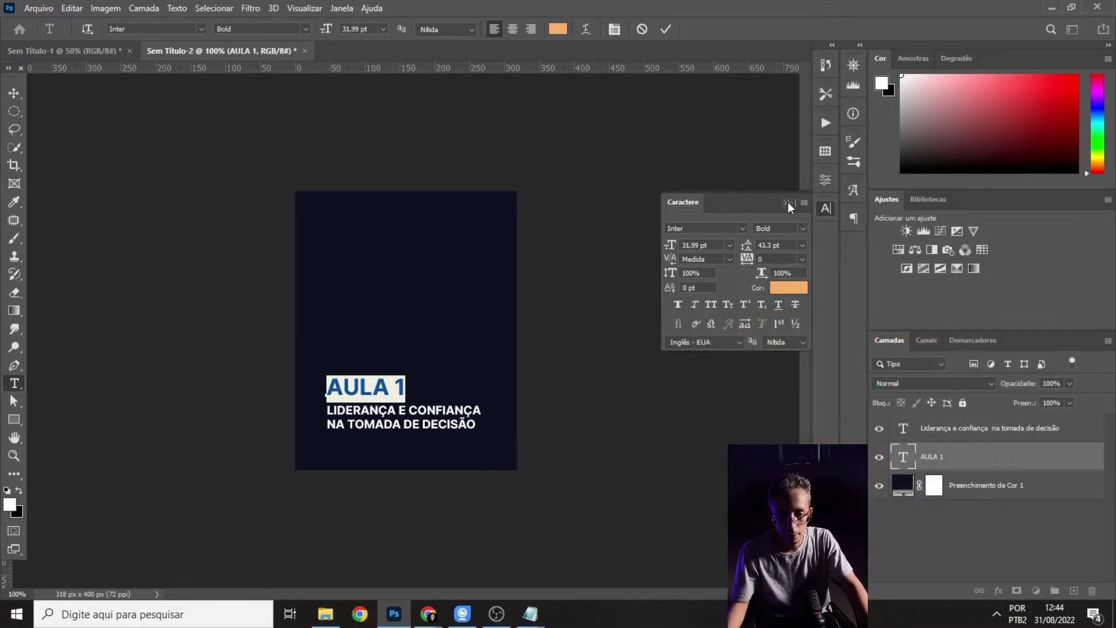
{"action": "left_click", "coordinate": [788, 202]}
{"action": "left_click", "coordinate": [15, 93]}
{"action": "left_click", "coordinate": [198, 233]}
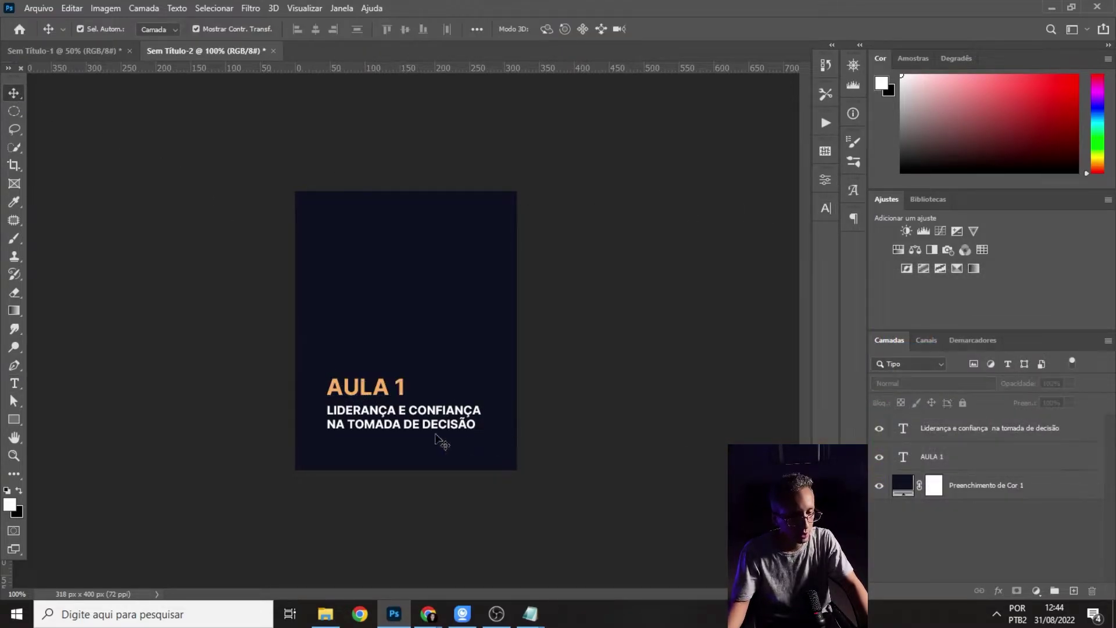
- Shift the AULA 1 heading and the lesson title together slightly to the right on the card
{"action": "left_click", "coordinate": [421, 422]}
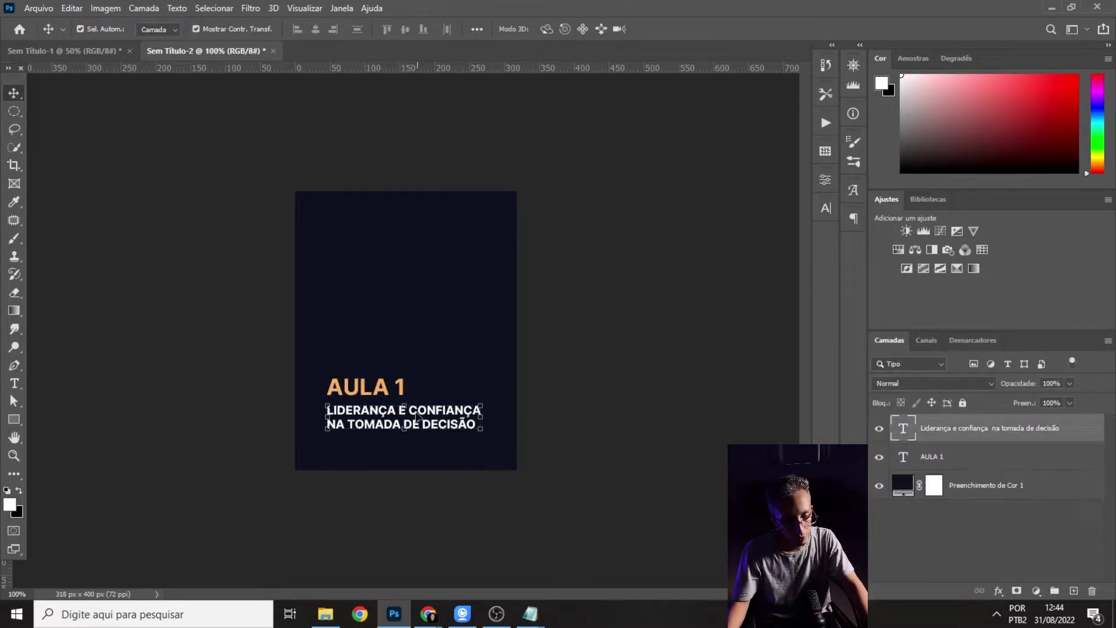
{"action": "left_click", "coordinate": [373, 390], "text": "shift"}
{"action": "left_click_drag", "start_coordinate": [361, 389], "coordinate": [365, 394]}
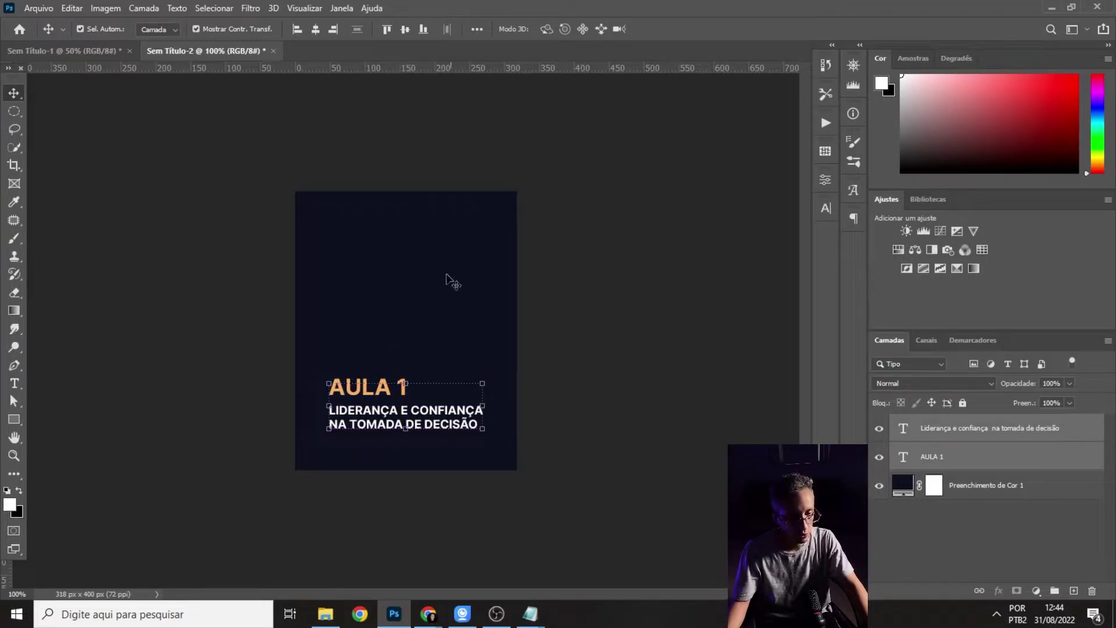
{"action": "left_click", "coordinate": [636, 352]}
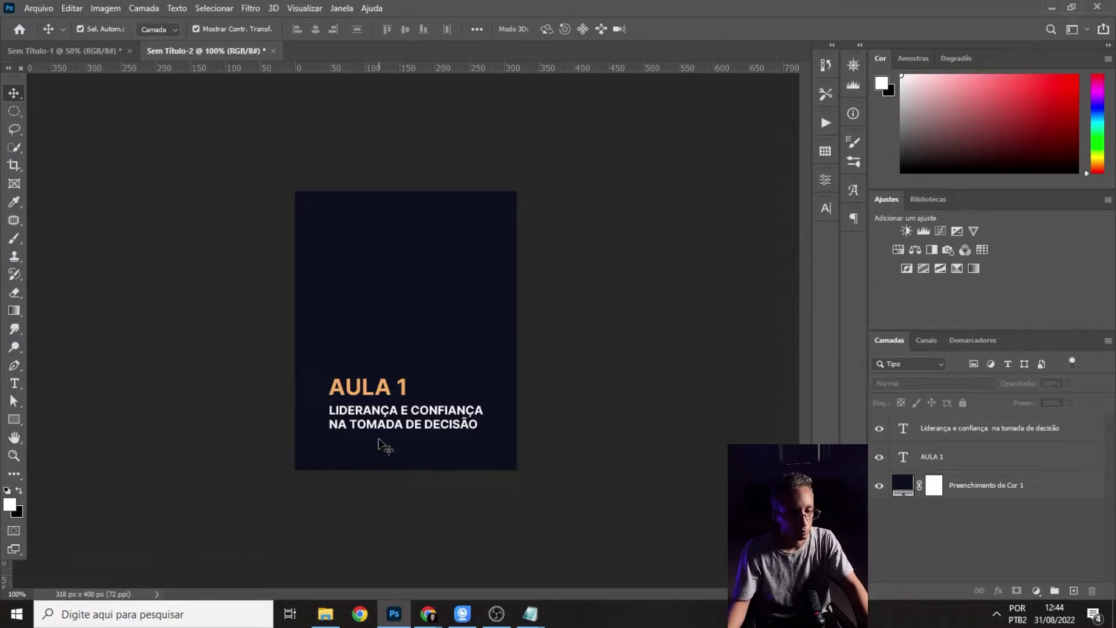
- Draw a thin bar about 61 × 7 px above the AULA 1 heading, filled with the heading's orange and without a stroke
{"action": "key", "text": "u"}
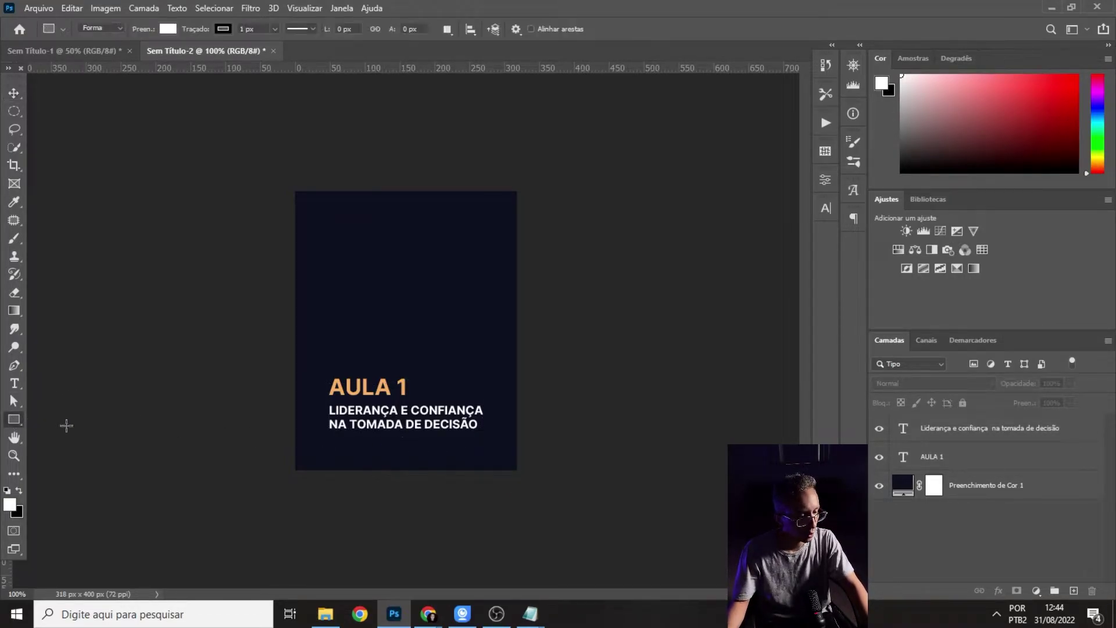
{"action": "left_click_drag", "start_coordinate": [335, 359], "coordinate": [377, 365]}
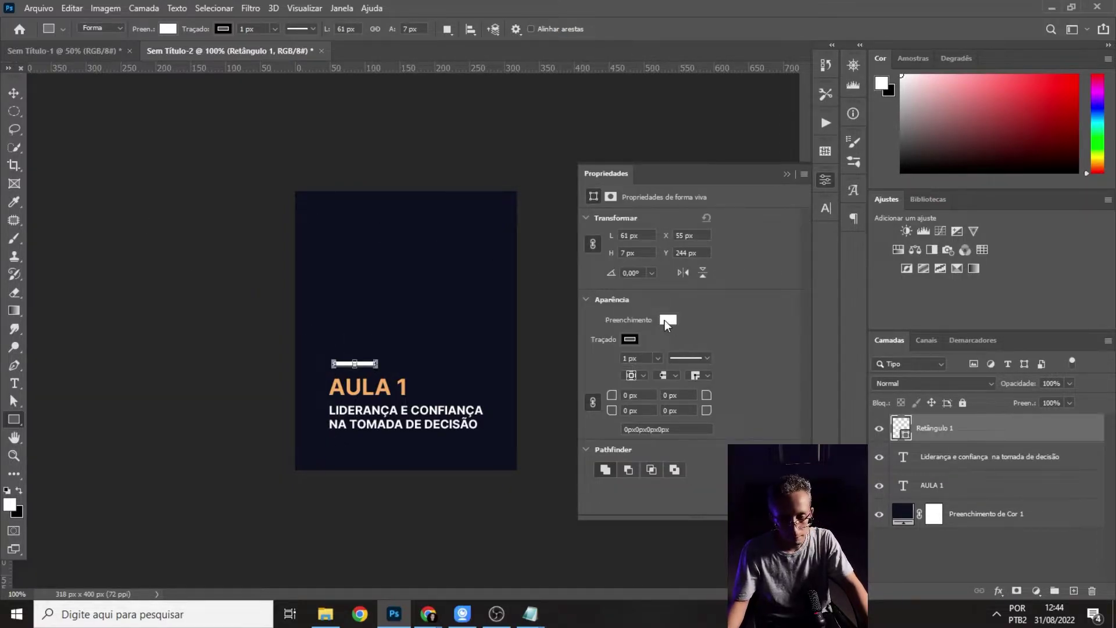
{"action": "left_click", "coordinate": [666, 320]}
{"action": "left_click", "coordinate": [595, 393]}
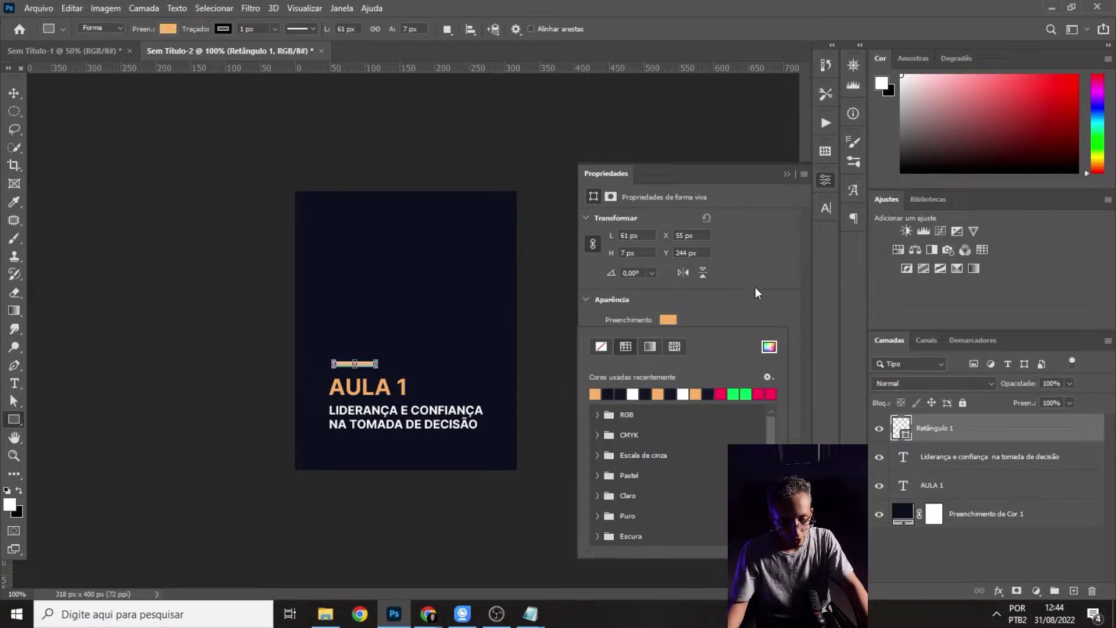
{"action": "left_click", "coordinate": [697, 314]}
{"action": "left_click", "coordinate": [629, 339]}
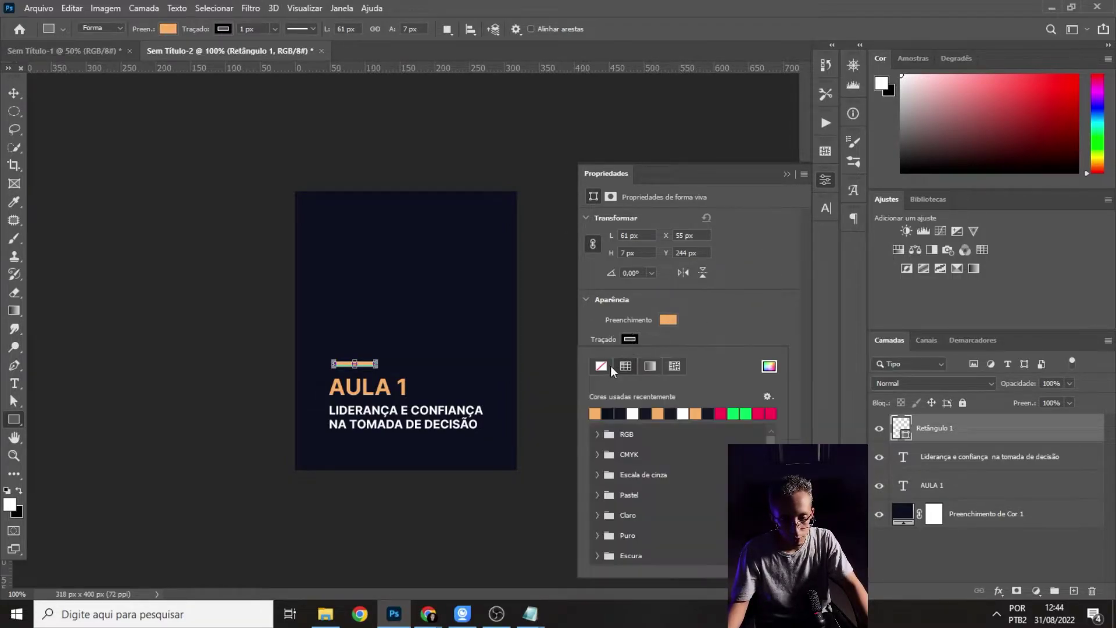
{"action": "left_click", "coordinate": [604, 365]}
{"action": "left_click", "coordinate": [710, 322]}
- Align the orange bar's left edge with the AULA 1 heading
{"action": "left_click", "coordinate": [14, 93]}
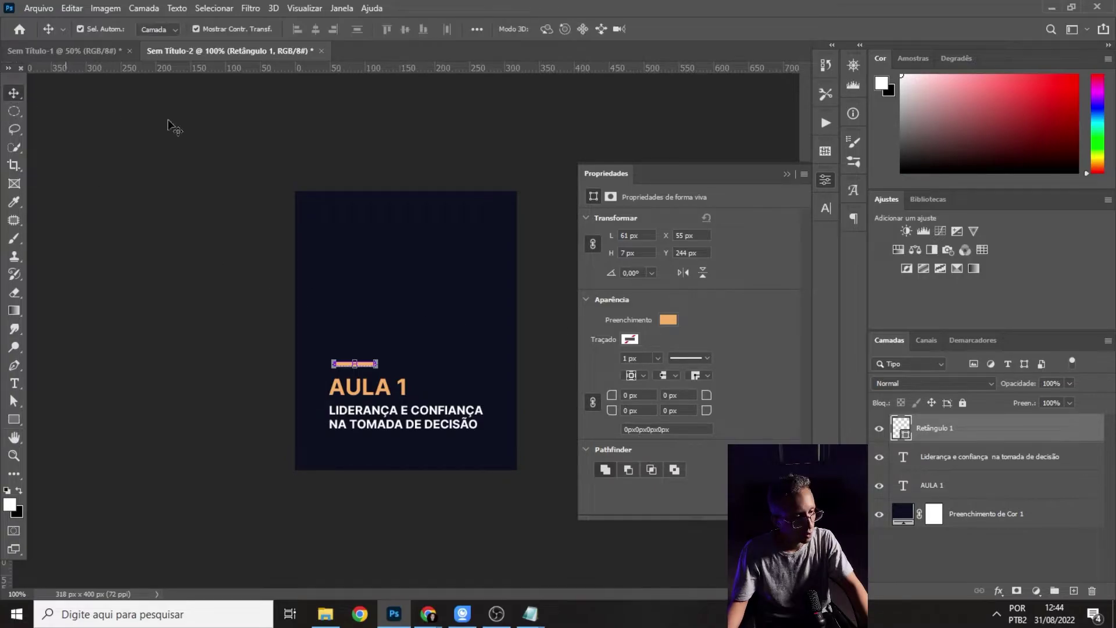
{"action": "left_click", "coordinate": [787, 175]}
{"action": "left_click", "coordinate": [419, 399]}
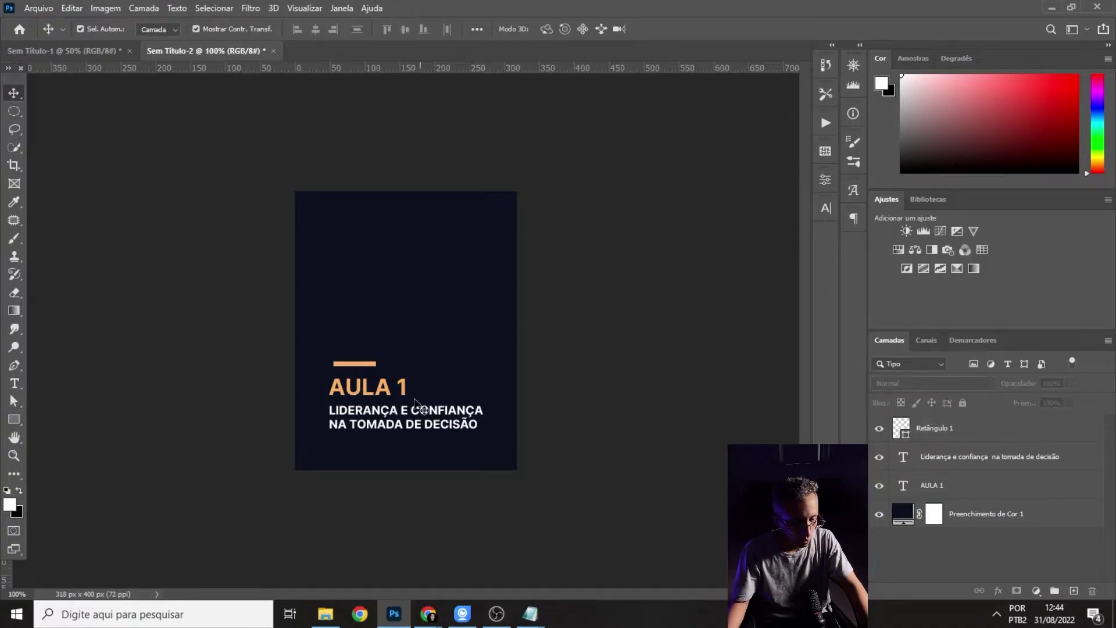
{"action": "left_click_drag", "start_coordinate": [366, 367], "coordinate": [363, 367]}
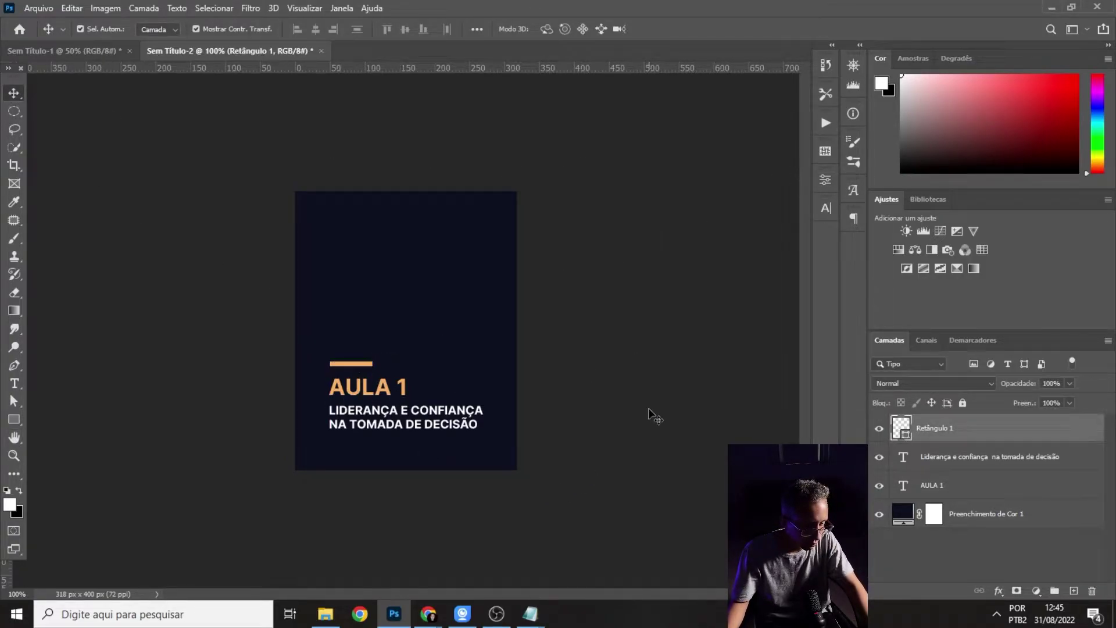
{"action": "left_click", "coordinate": [623, 448]}
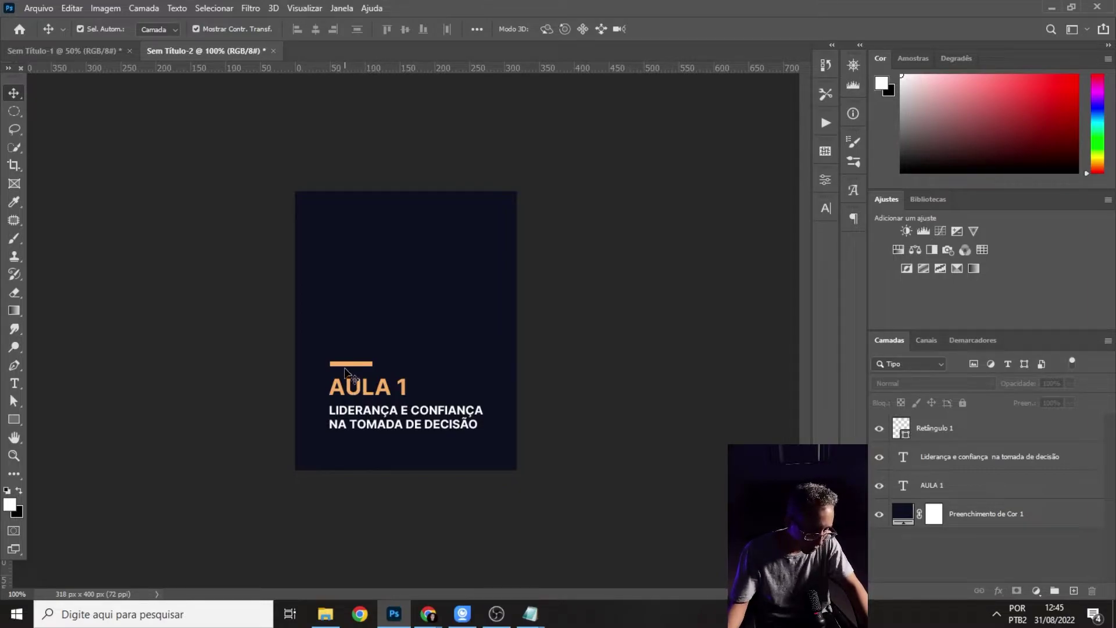
- Move the orange bar below the two-line lesson title, keeping its left edge in line with the text
{"action": "left_click_drag", "start_coordinate": [344, 366], "coordinate": [348, 403]}
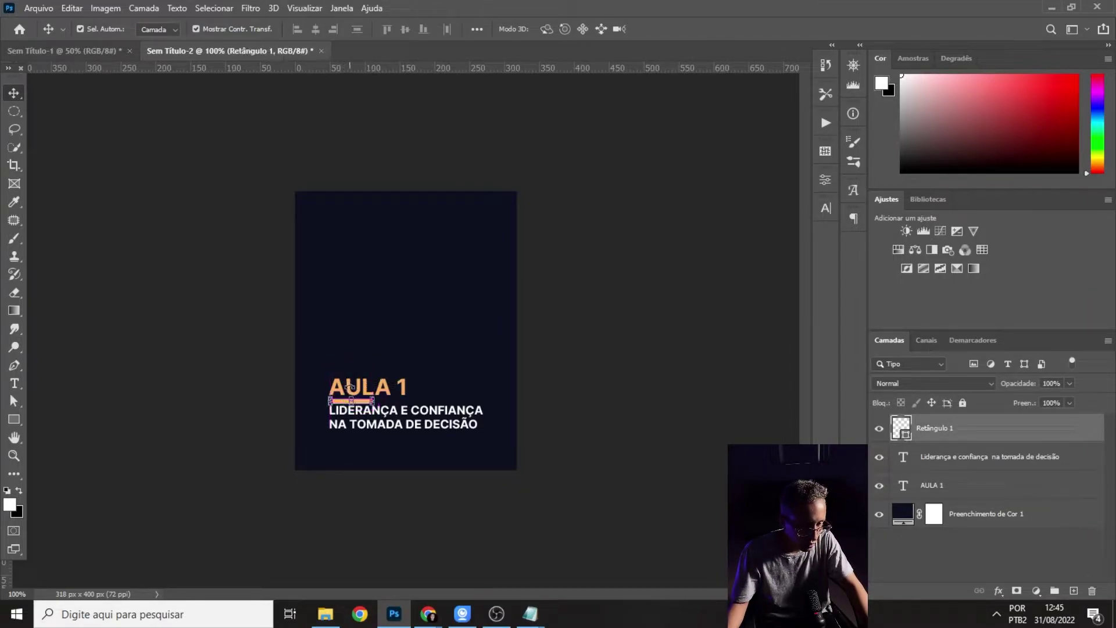
{"action": "key", "text": "ctrl+plus"}
{"action": "key", "text": "ctrl+plus"}
{"action": "scroll", "coordinate": [354, 369], "scroll_direction": "down", "scroll_amount": 3}
{"action": "key", "text": "ctrl+minus"}
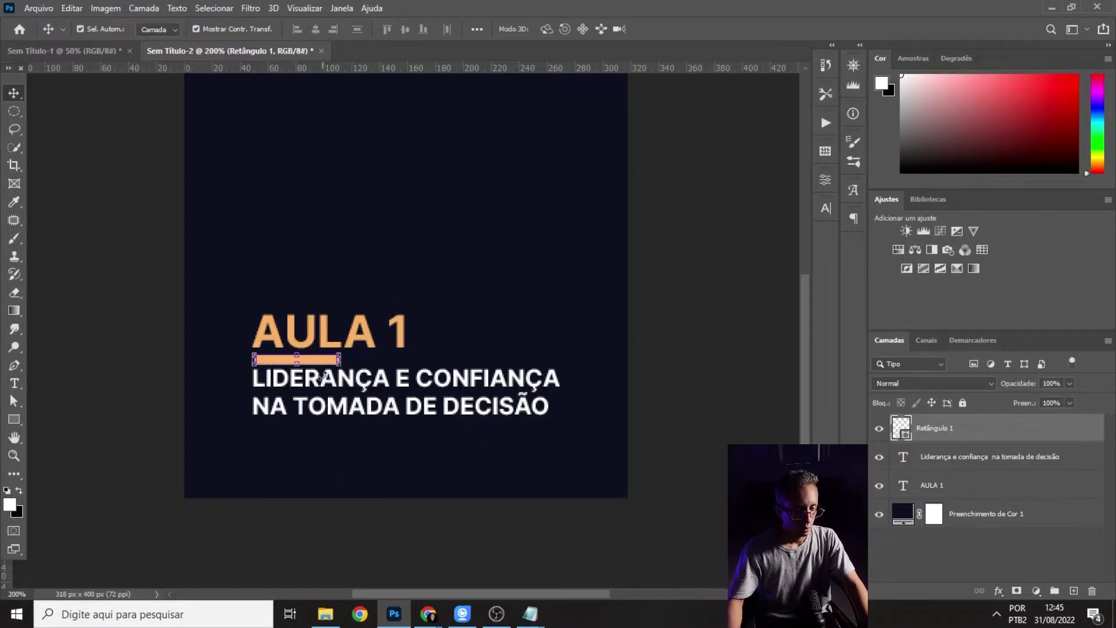
{"action": "left_click_drag", "start_coordinate": [320, 366], "coordinate": [324, 437]}
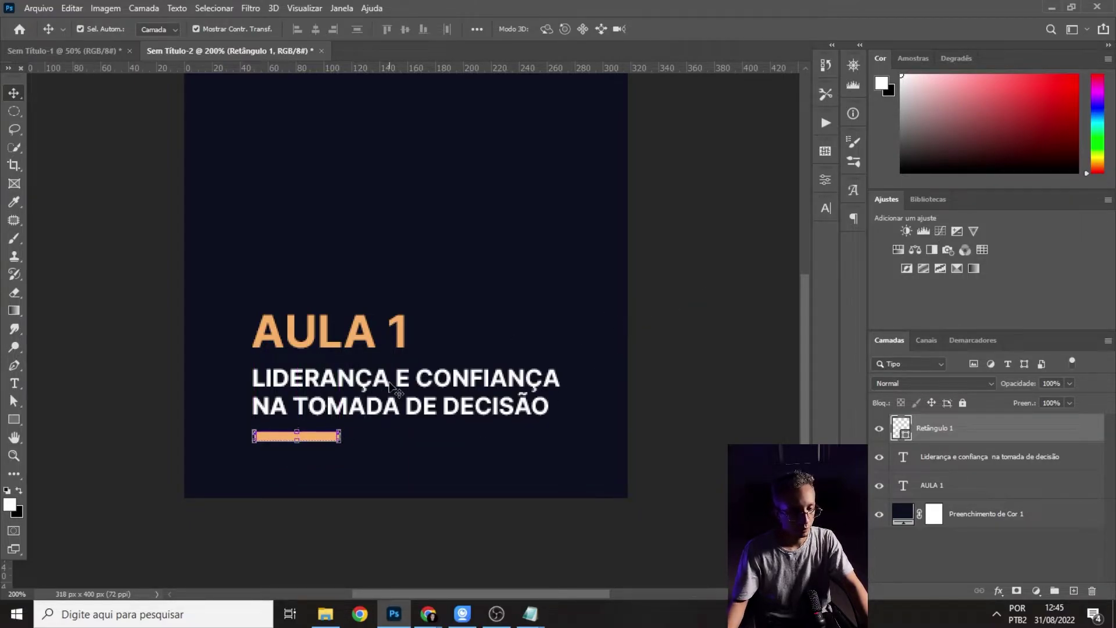
{"action": "left_click", "coordinate": [710, 330]}
{"action": "key", "text": "ctrl+minus"}
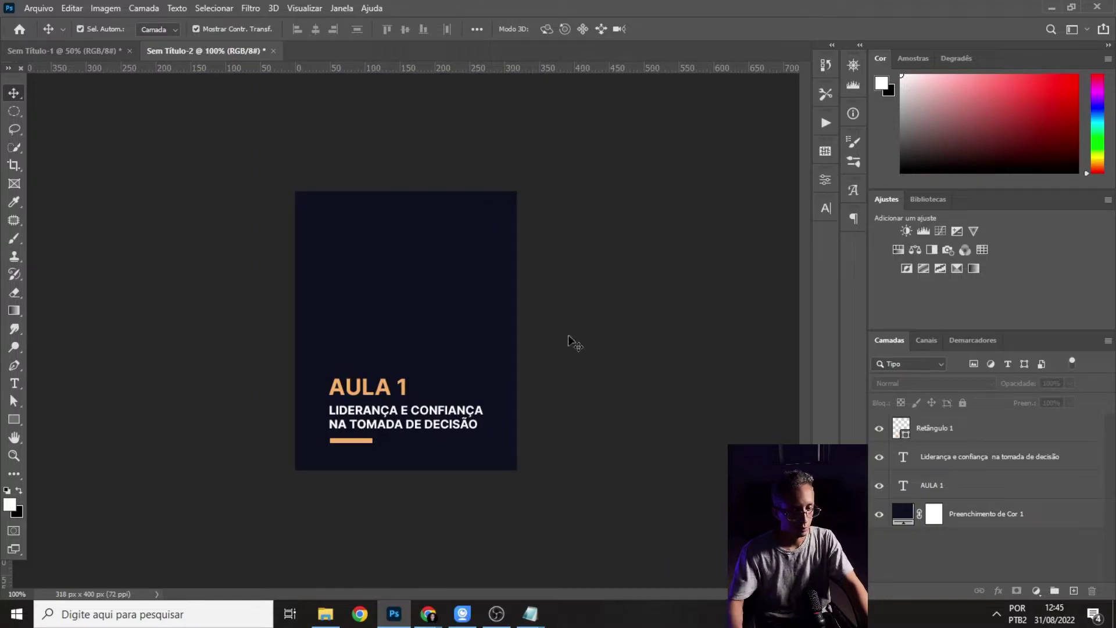
- Move the AULA 1 heading, the lesson title and the orange bar together slightly upward on the card
{"action": "left_click", "coordinate": [957, 438]}
{"action": "left_click", "coordinate": [958, 487], "text": "shift"}
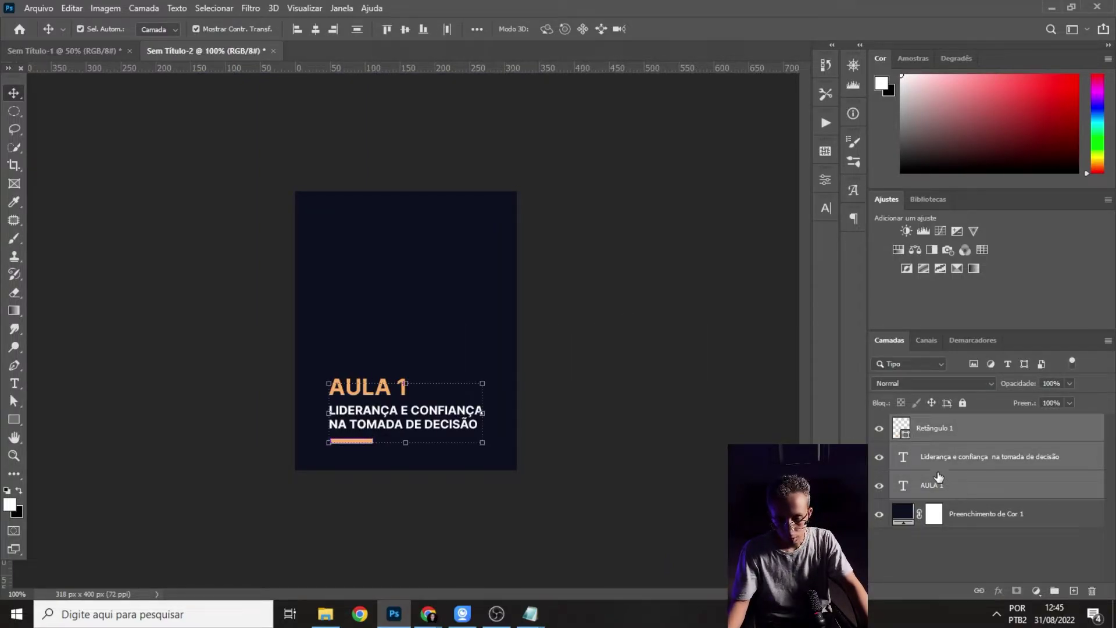
{"action": "left_click", "coordinate": [943, 437]}
{"action": "left_click", "coordinate": [965, 491], "text": "shift"}
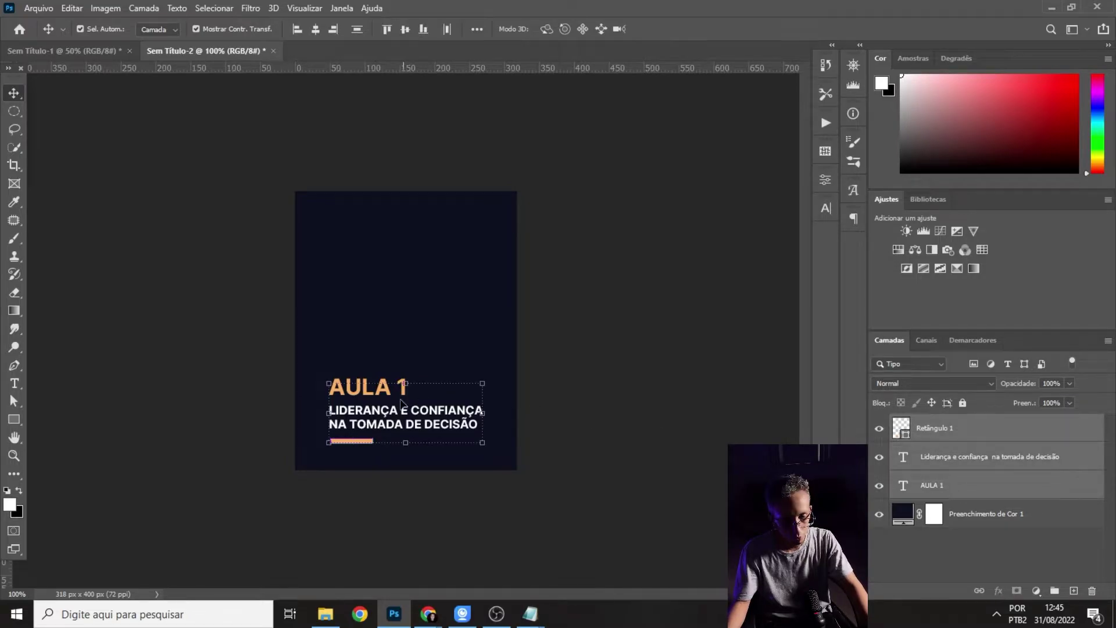
{"action": "key", "text": "ctrl+t"}
{"action": "left_click_drag", "start_coordinate": [375, 414], "coordinate": [376, 409]}
{"action": "key", "text": "Return"}
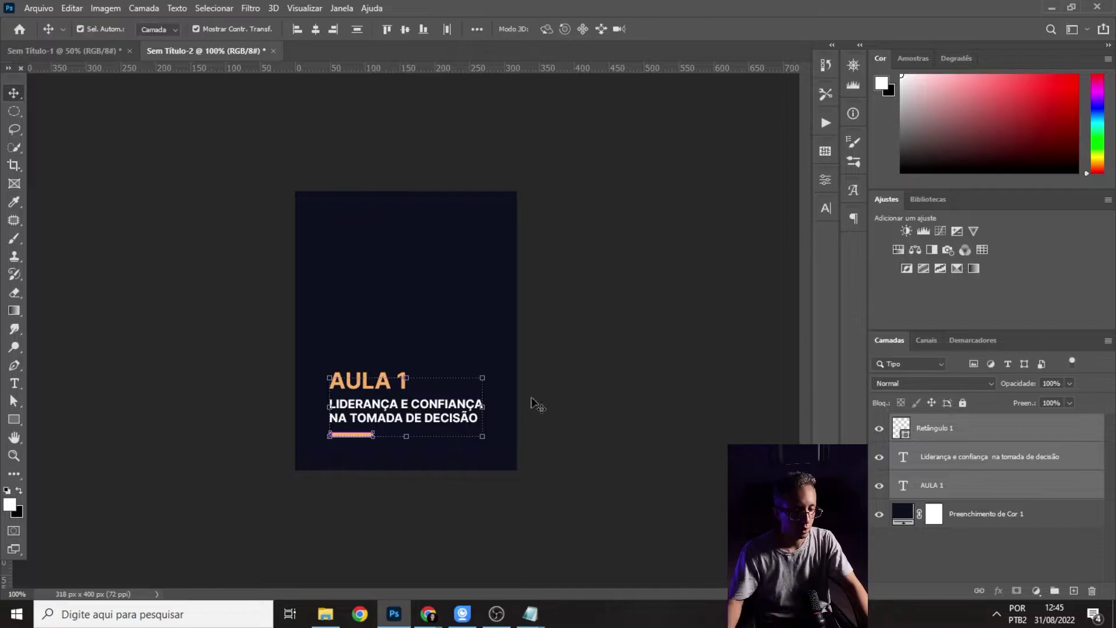
{"action": "left_click", "coordinate": [639, 383]}
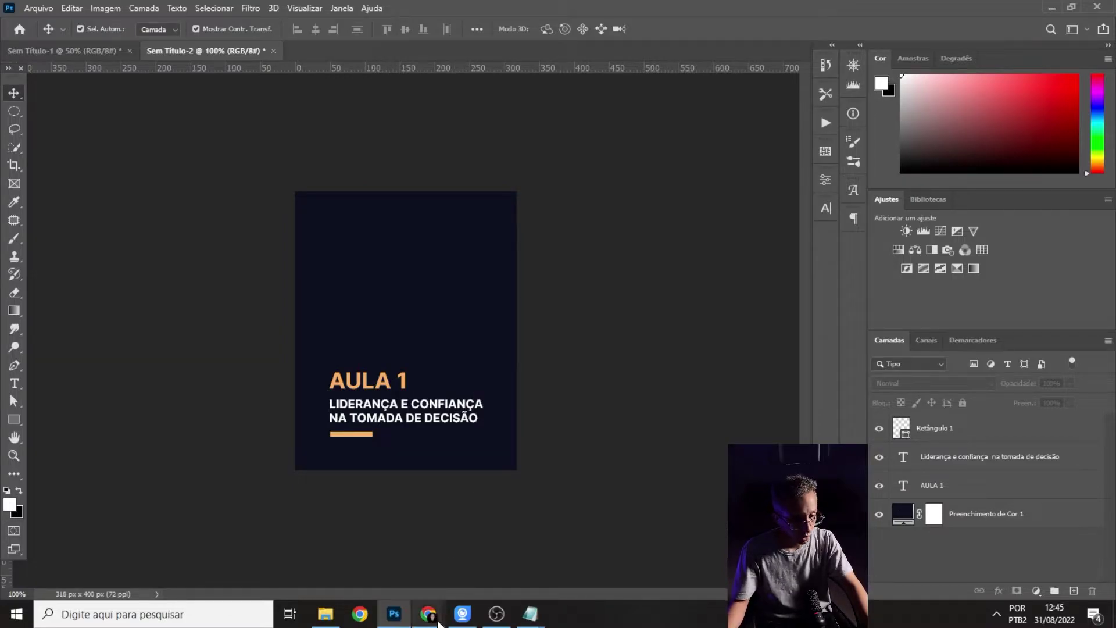
- Switch to the Google Images page in Chrome, search for THOMAS SHELBY and limit the results to large images
{"action": "mouse_move", "coordinate": [438, 624]}
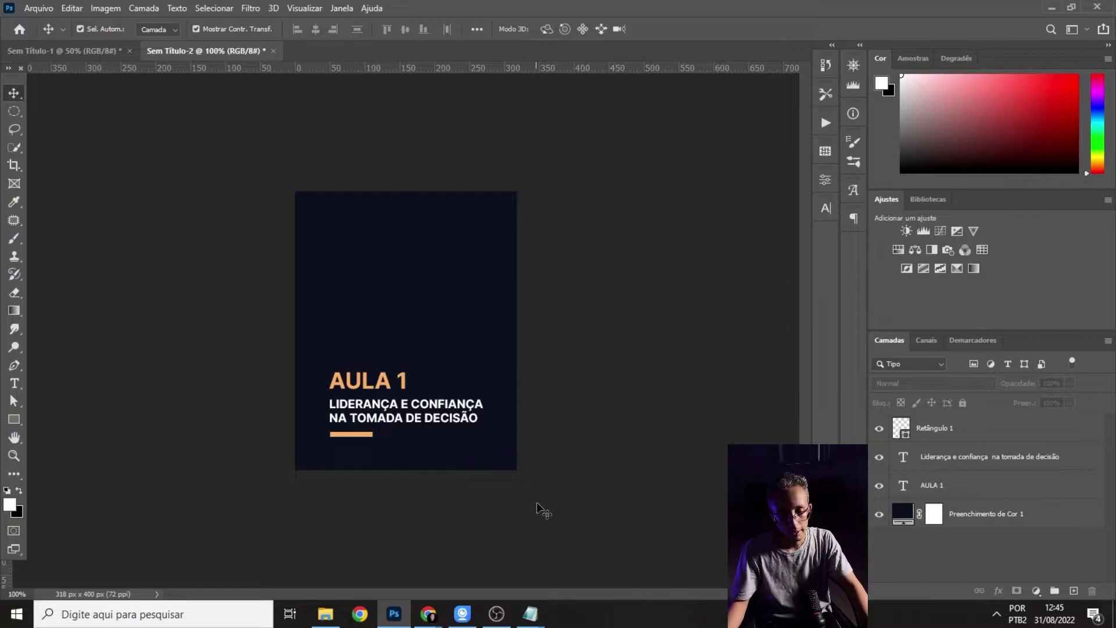
{"action": "left_click", "coordinate": [372, 558]}
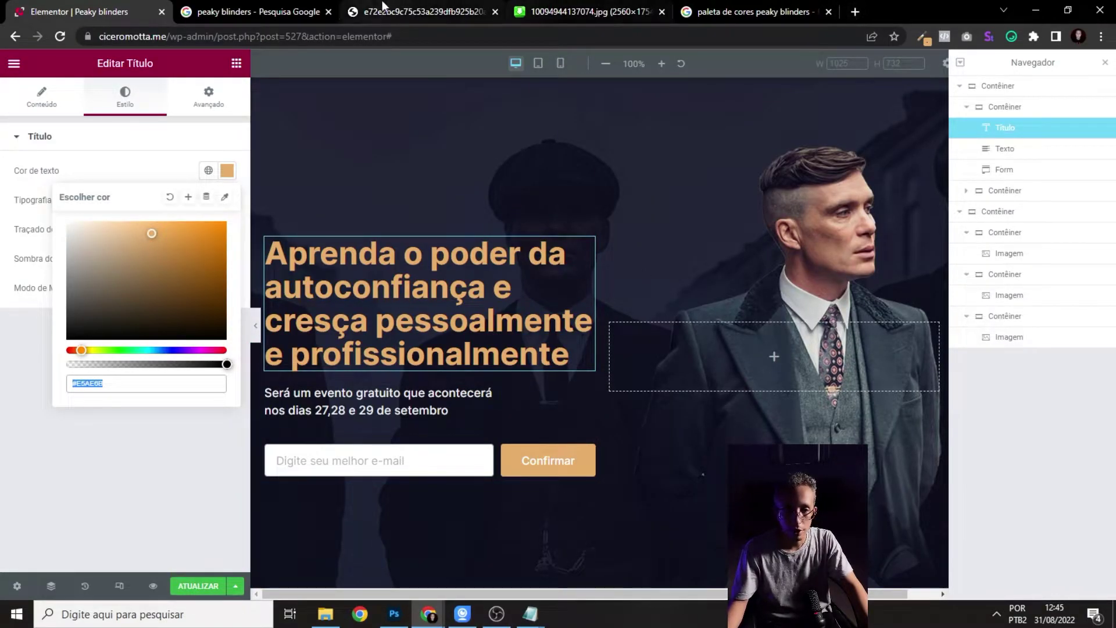
{"action": "left_click", "coordinate": [255, 11]}
{"action": "triple_click", "coordinate": [147, 68]}
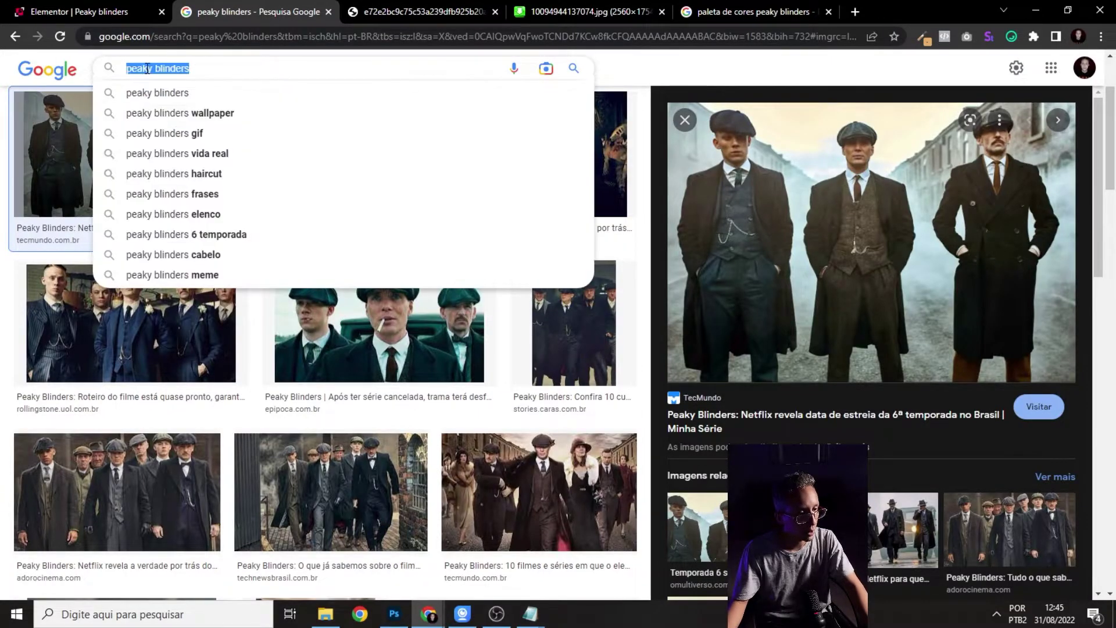
{"action": "type", "text": "THOMAS SHELB"}
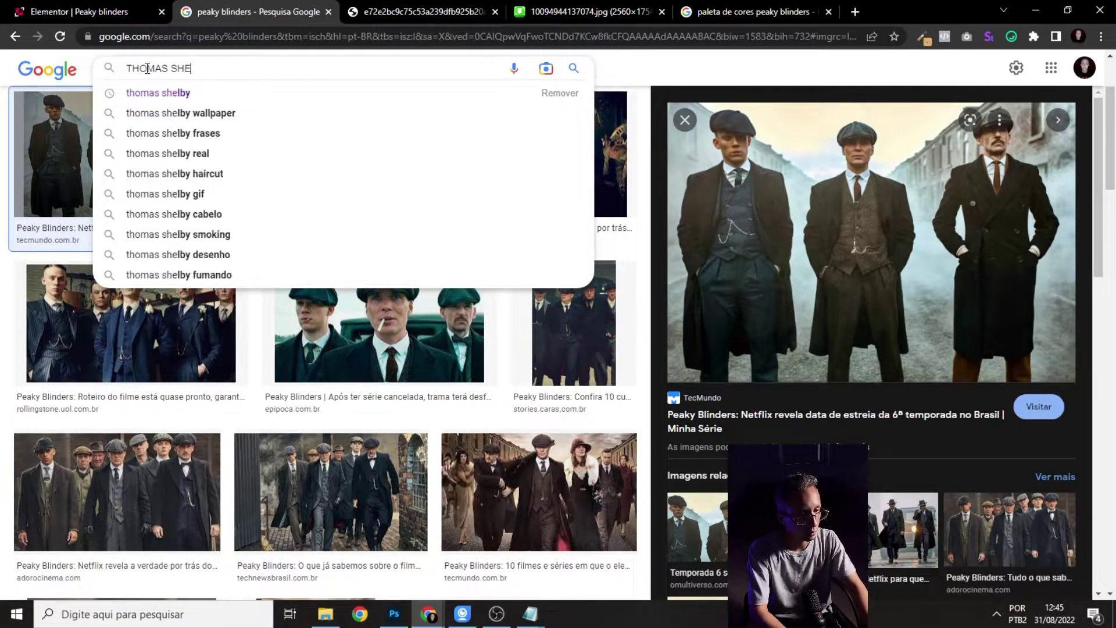
{"action": "type", "text": "Y"}
{"action": "key", "text": "Return"}
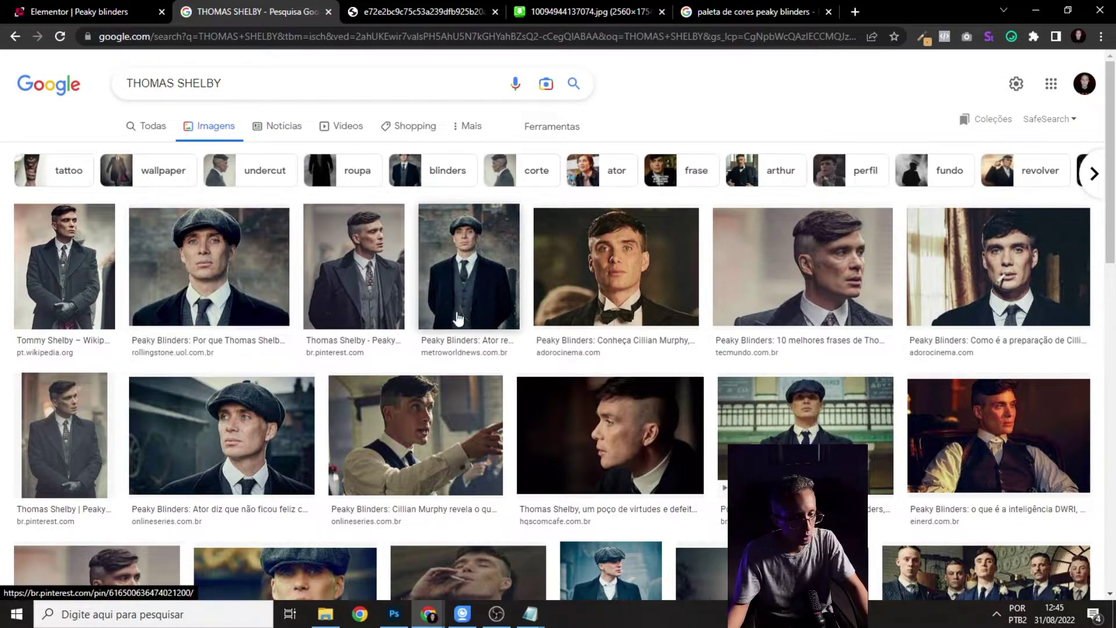
{"action": "left_click", "coordinate": [519, 129]}
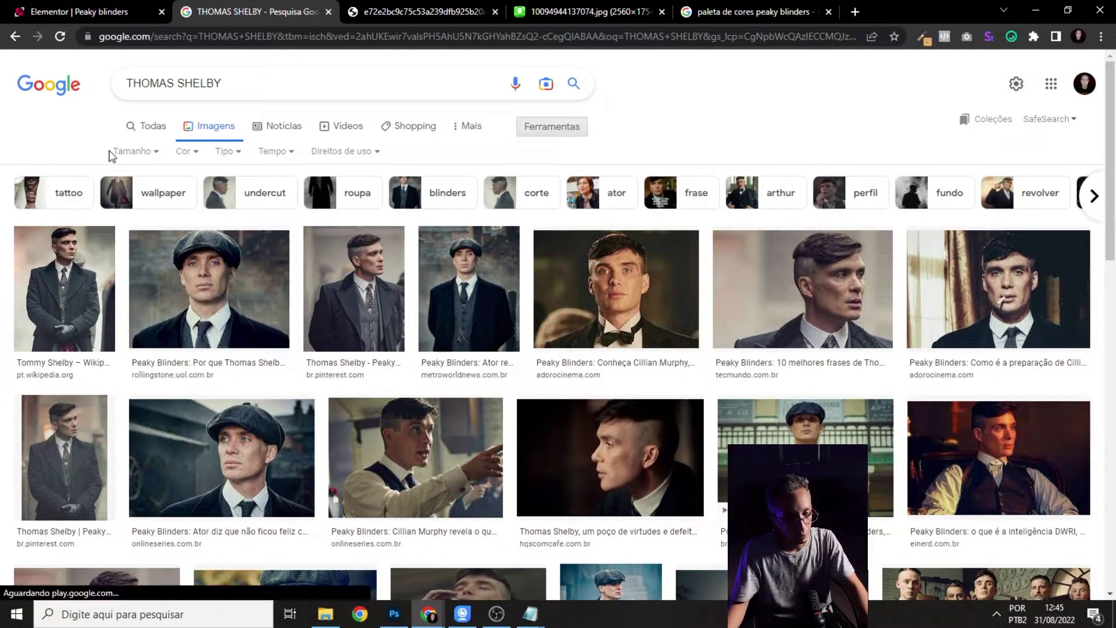
{"action": "left_click", "coordinate": [133, 151]}
{"action": "left_click", "coordinate": [142, 200]}
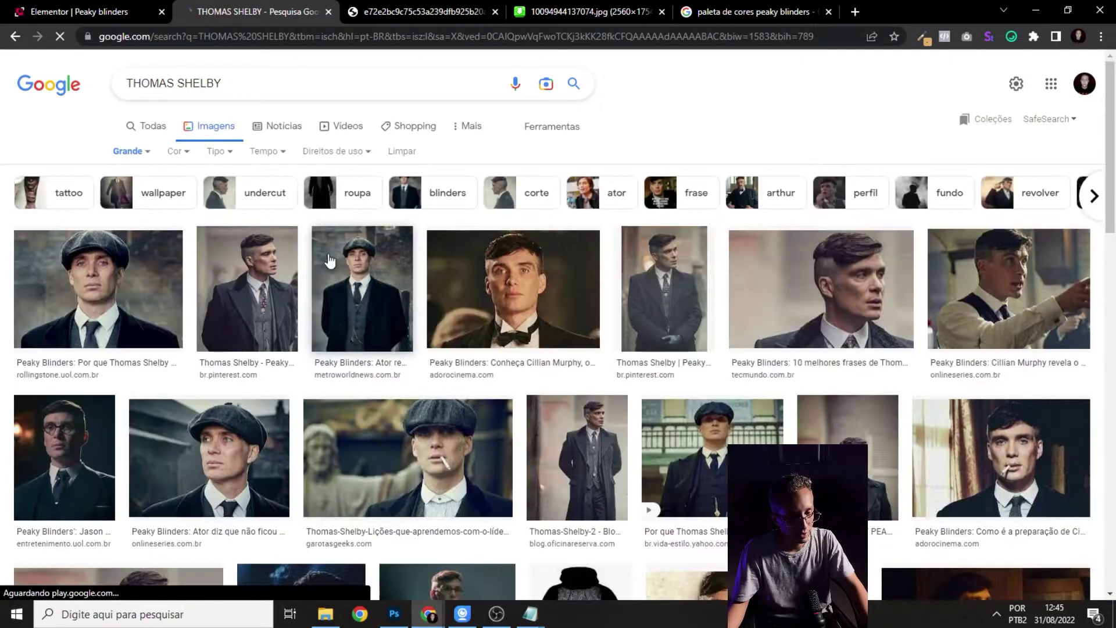
- Open the flat-cap portrait with hands behind the back at full size and save it as AULA1 in the Thomas sh folder
{"action": "left_click", "coordinate": [381, 298]}
{"action": "right_click", "coordinate": [891, 269]}
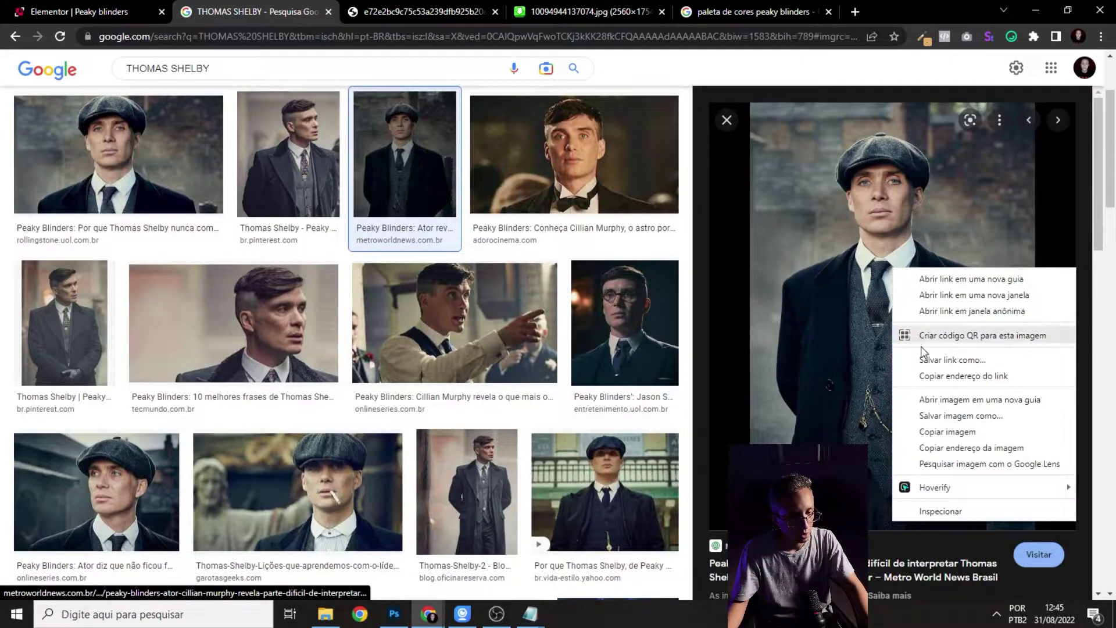
{"action": "left_click", "coordinate": [951, 400]}
{"action": "left_click", "coordinate": [372, 11]}
{"action": "right_click", "coordinate": [536, 224]}
{"action": "left_click", "coordinate": [571, 251]}
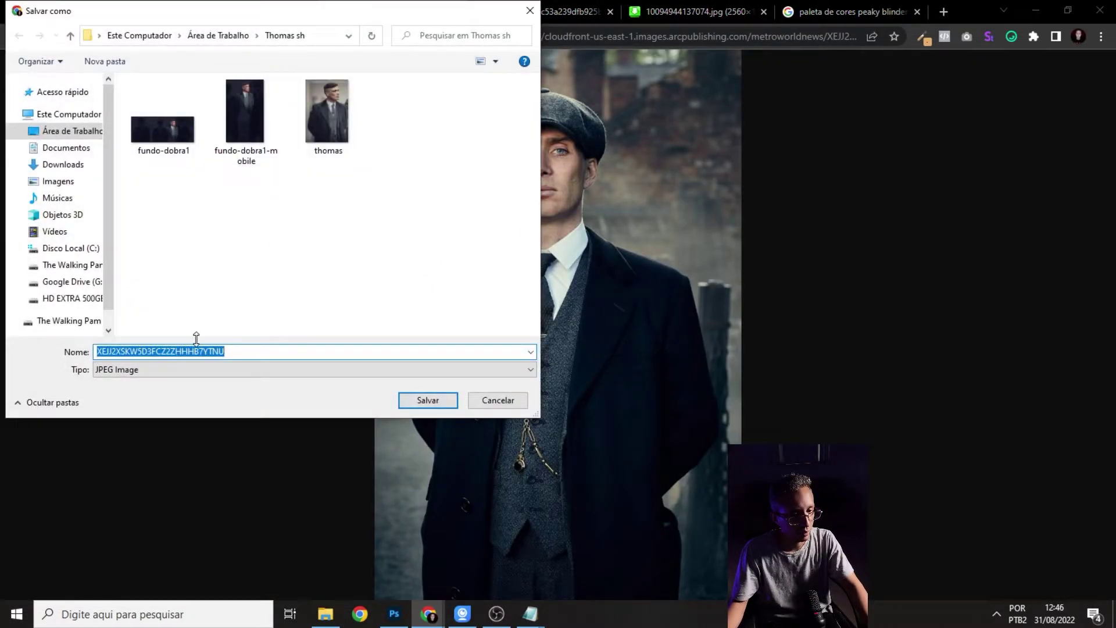
{"action": "type", "text": "AULA1"}
{"action": "key", "text": "Return"}
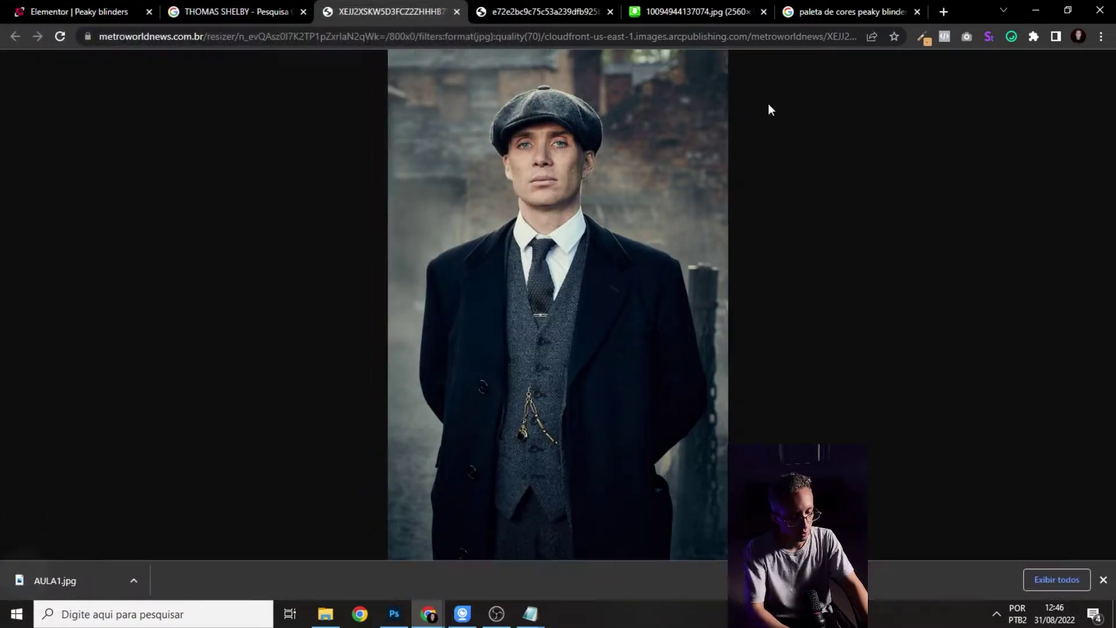
- Close the full-size portrait and look through the THOMAS SHELBY image results and related images for another suitable portrait
{"action": "left_click", "coordinate": [457, 12]}
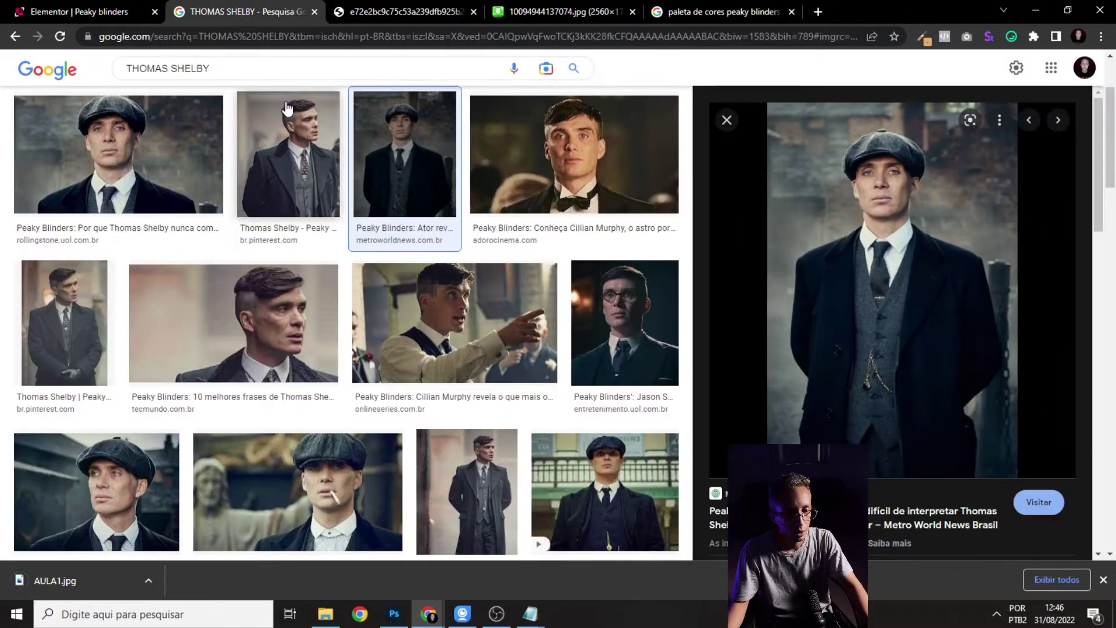
{"action": "scroll", "coordinate": [517, 270], "scroll_direction": "down", "scroll_amount": 3}
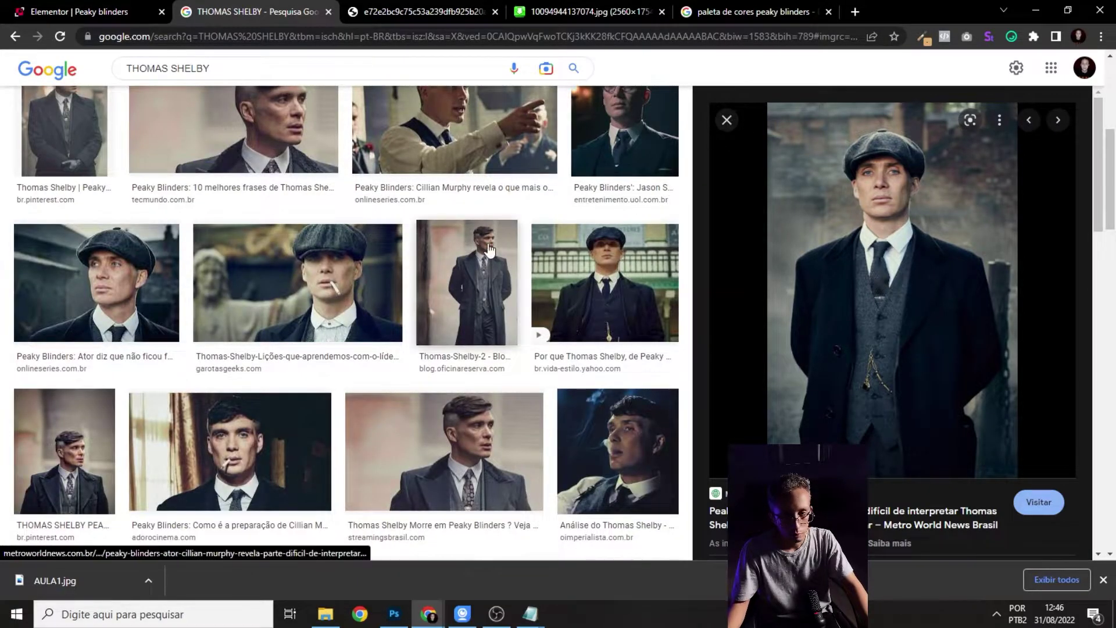
{"action": "scroll", "coordinate": [509, 268], "scroll_direction": "up", "scroll_amount": 4}
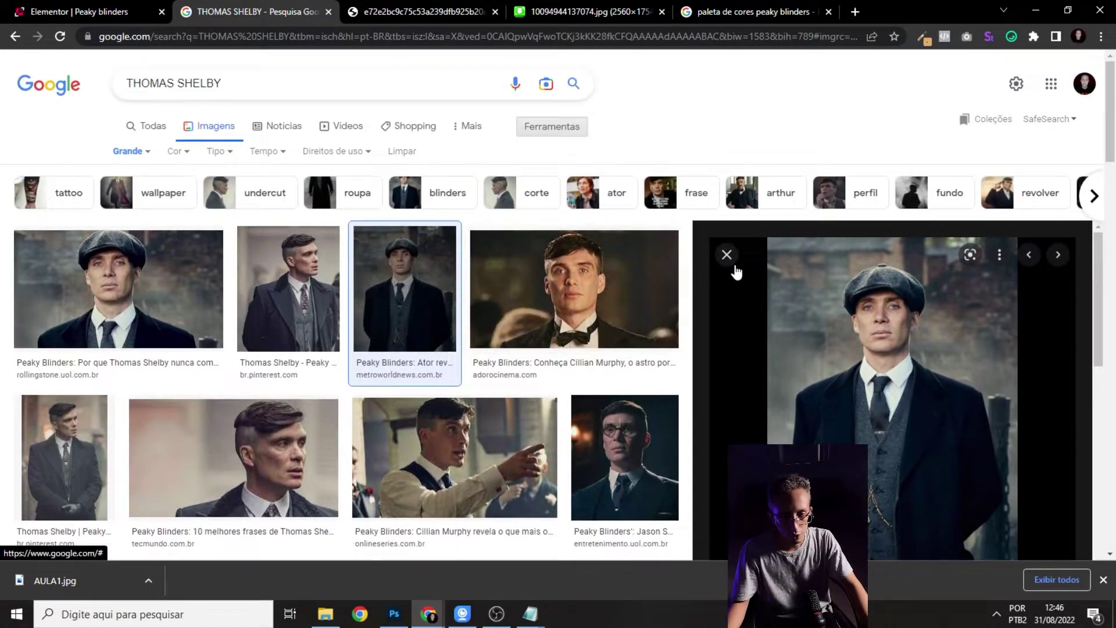
{"action": "scroll", "coordinate": [733, 258], "scroll_direction": "down", "scroll_amount": 8}
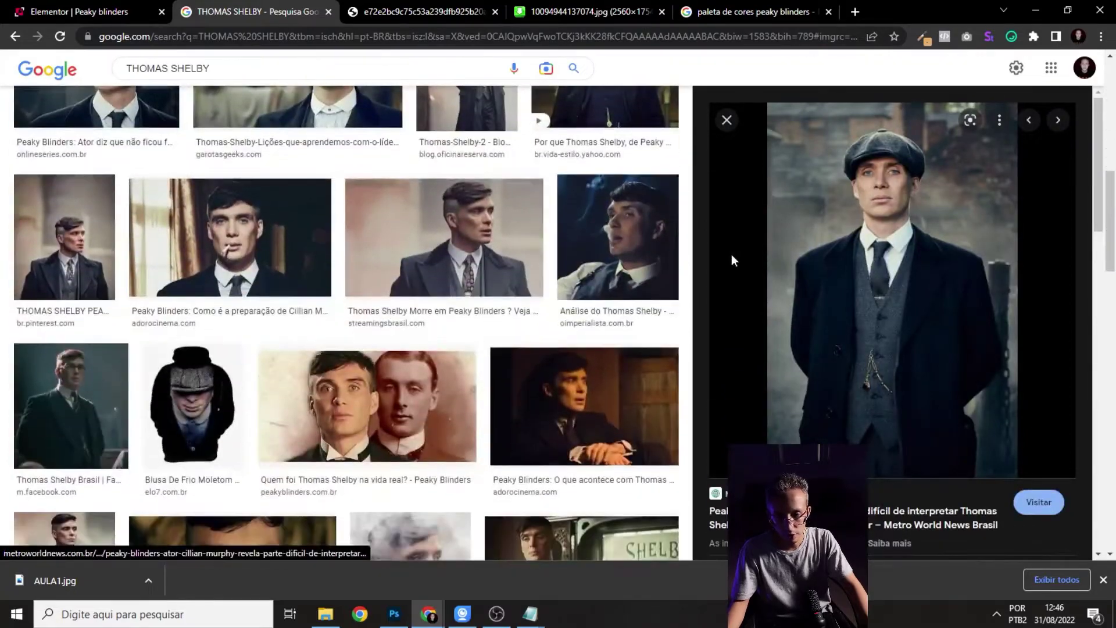
{"action": "scroll", "coordinate": [732, 261], "scroll_direction": "down", "scroll_amount": 5}
{"action": "scroll", "coordinate": [630, 300], "scroll_direction": "down", "scroll_amount": 3}
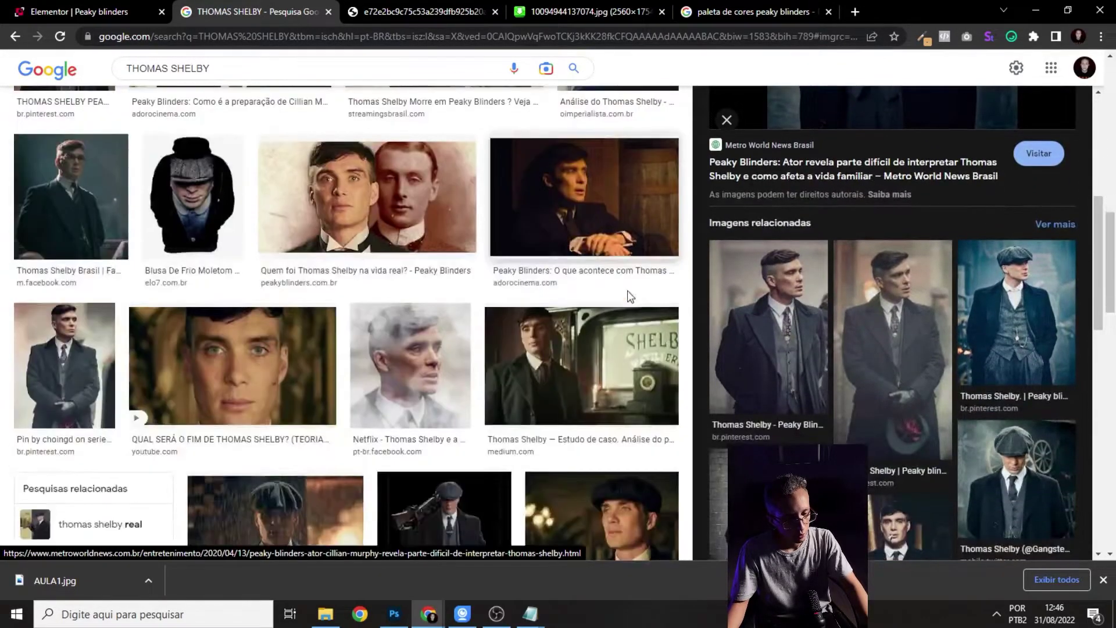
{"action": "scroll", "coordinate": [830, 333], "scroll_direction": "down", "scroll_amount": 3}
{"action": "scroll", "coordinate": [830, 333], "scroll_direction": "down", "scroll_amount": 6}
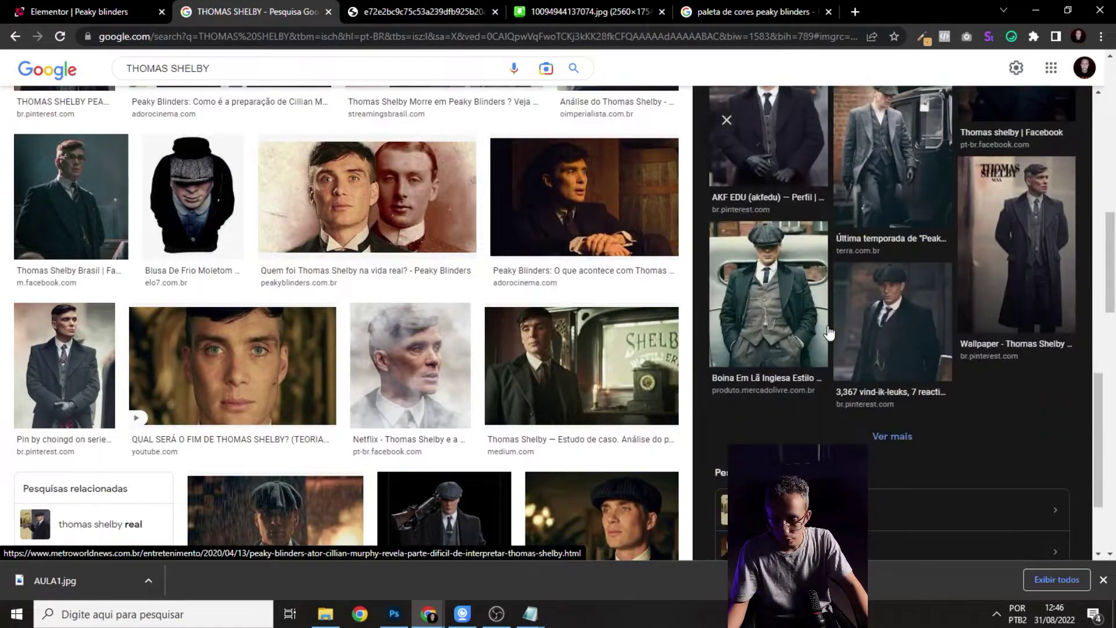
{"action": "scroll", "coordinate": [829, 332], "scroll_direction": "up", "scroll_amount": 3}
{"action": "scroll", "coordinate": [829, 332], "scroll_direction": "up", "scroll_amount": 10}
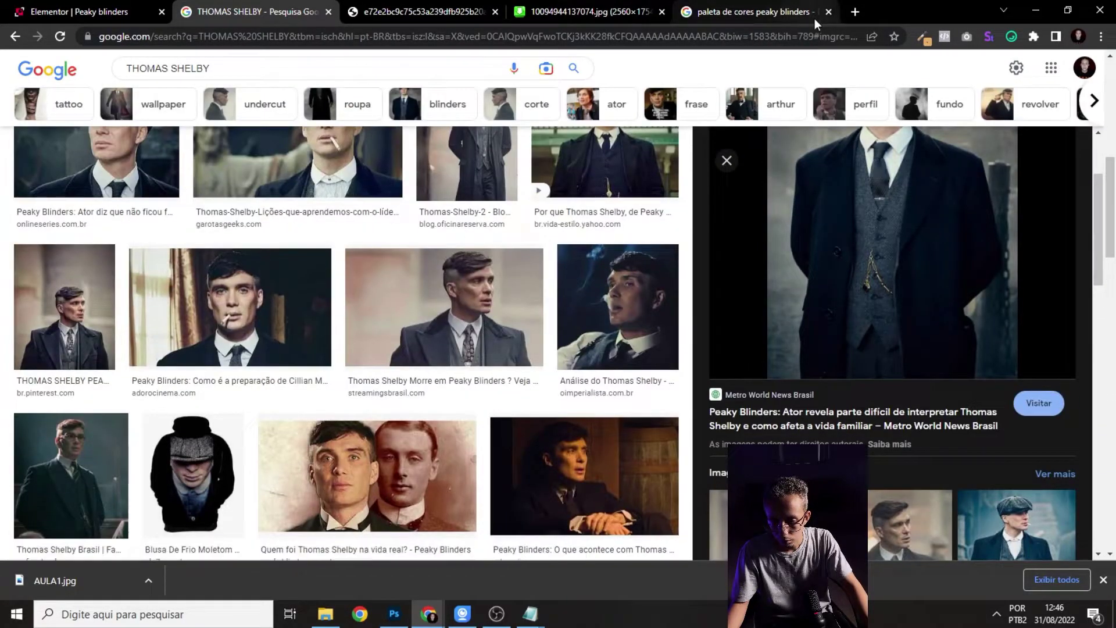
- Search Google for NOMES DOS IRMAOS DO THOMAS SHELBY in the tab of the side-facing portrait and read the brothers' names
{"action": "left_click", "coordinate": [421, 11]}
{"action": "left_click", "coordinate": [289, 35]}
{"action": "type", "text": "NO"}
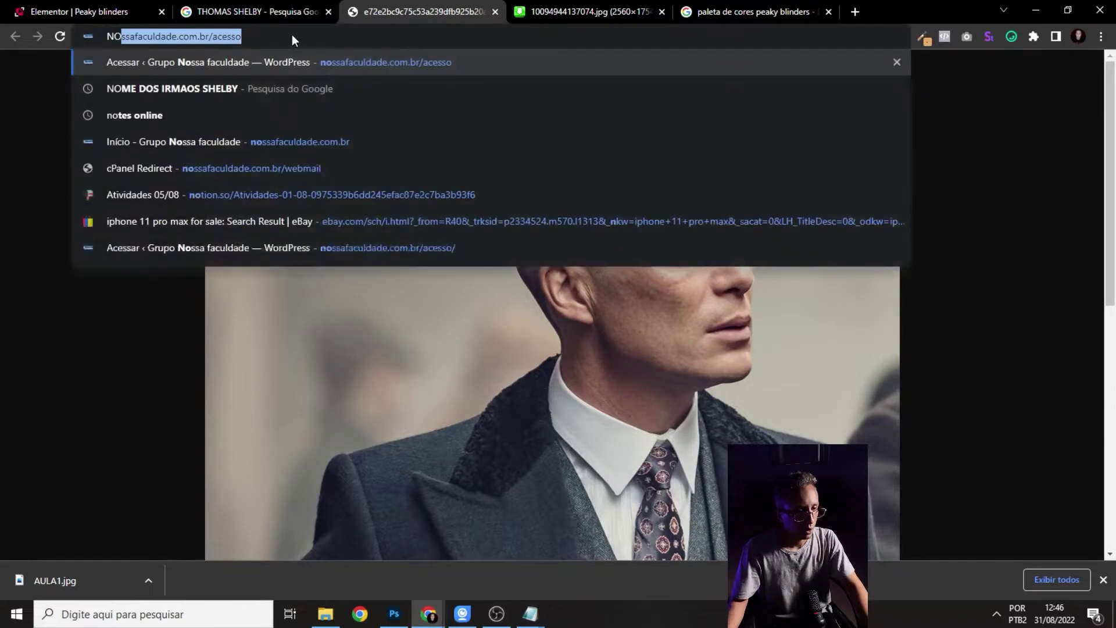
{"action": "type", "text": "MES DOS IRMAOS DO "}
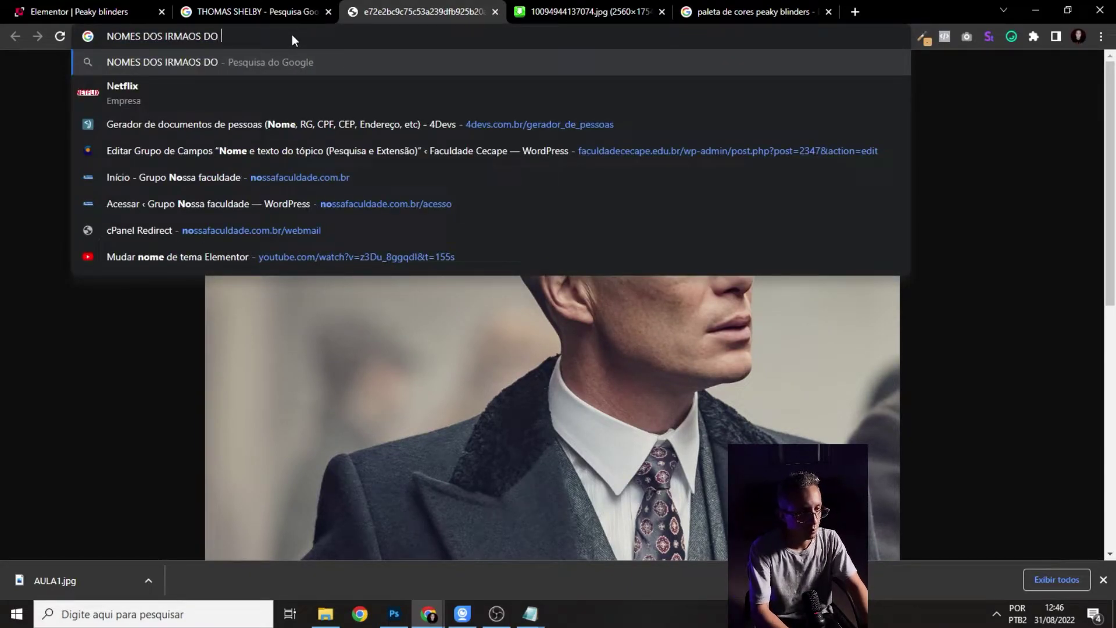
{"action": "type", "text": "THOMAS SHELBY"}
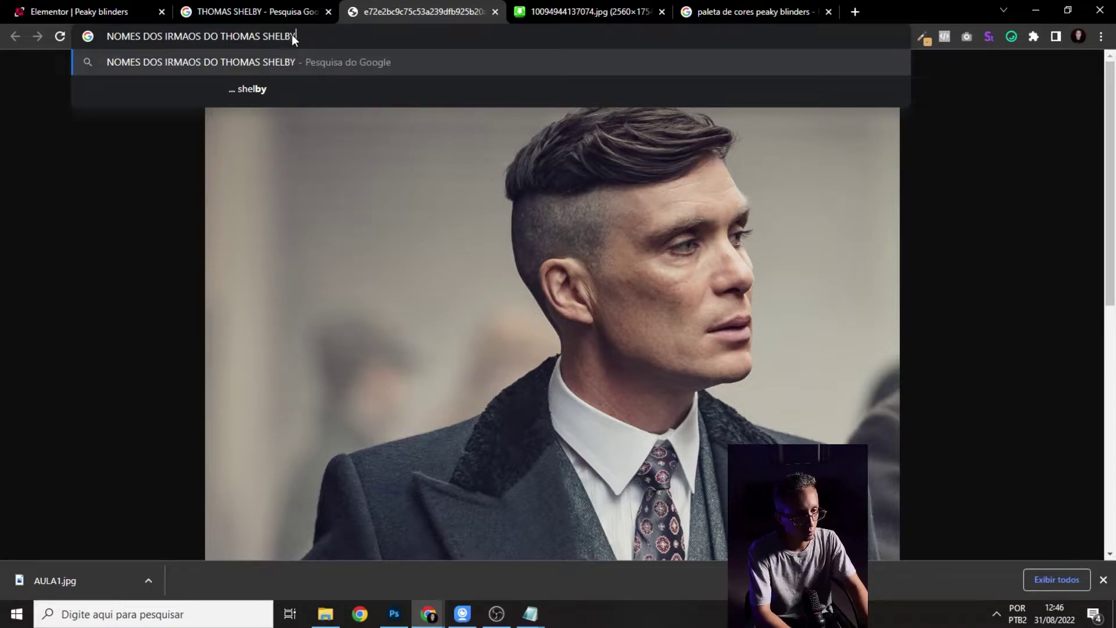
{"action": "key", "text": "Return"}
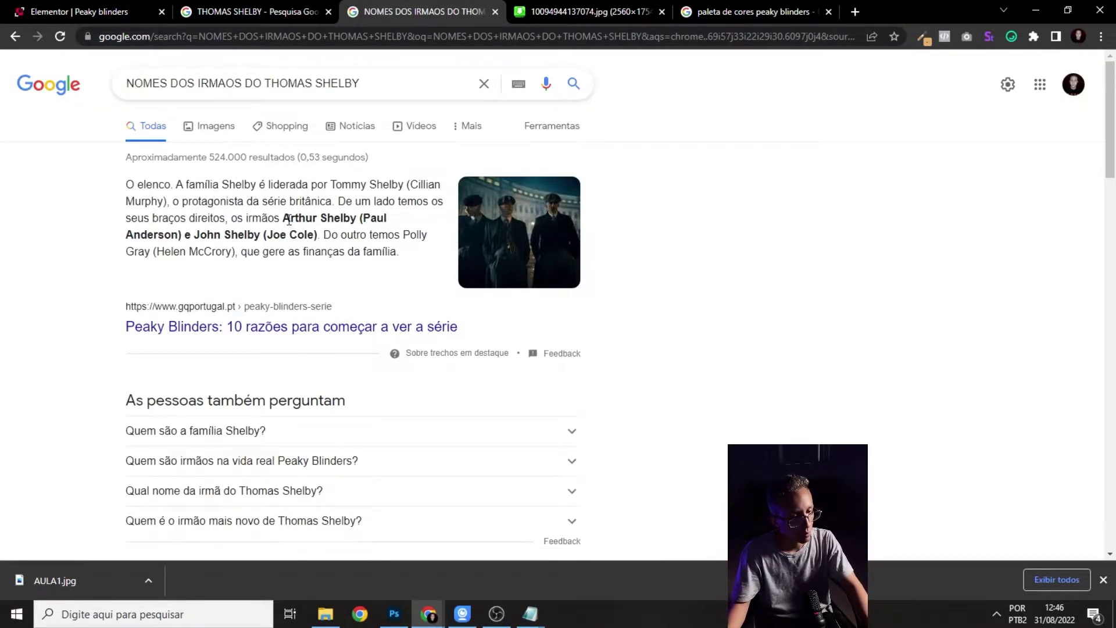
{"action": "left_click_drag", "start_coordinate": [303, 220], "coordinate": [346, 221]}
{"action": "left_click", "coordinate": [332, 229]}
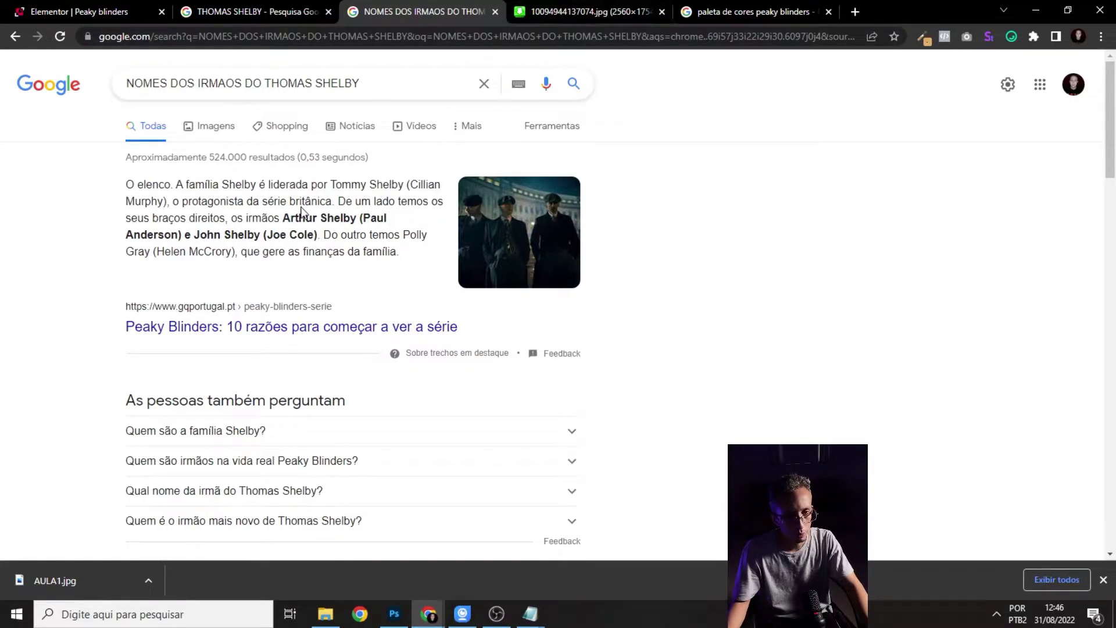
- Search Google Images for Arthur Shelby and limit the results to large images
{"action": "mouse_move", "coordinate": [283, 219]}
{"action": "left_mouse_down"}
{"action": "mouse_move", "coordinate": [322, 220]}
{"action": "mouse_move", "coordinate": [286, 221]}
{"action": "left_mouse_up"}
{"action": "triple_click", "coordinate": [198, 76]}
{"action": "type", "text": "Arthur Shelby"}
{"action": "key", "text": "Return"}
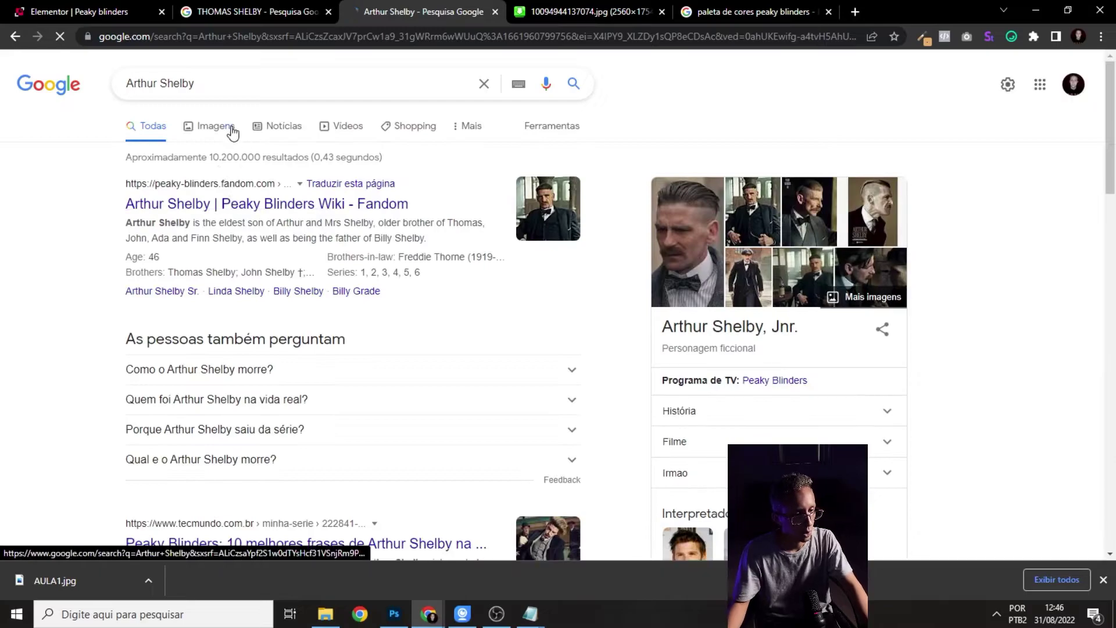
{"action": "left_click", "coordinate": [230, 130]}
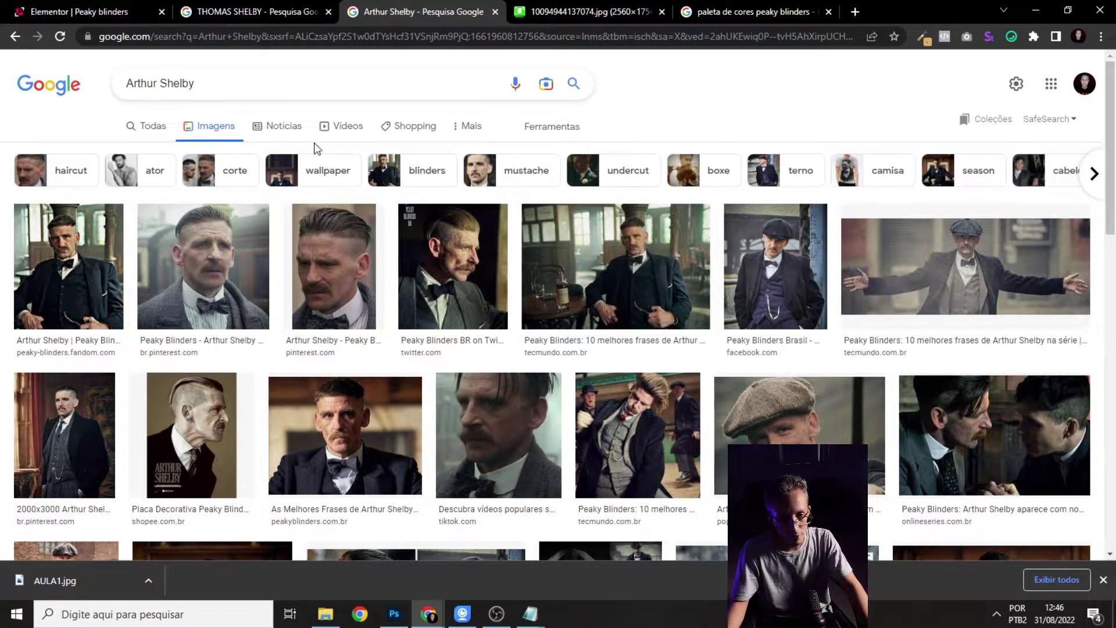
{"action": "left_click", "coordinate": [531, 136]}
{"action": "left_click", "coordinate": [141, 155]}
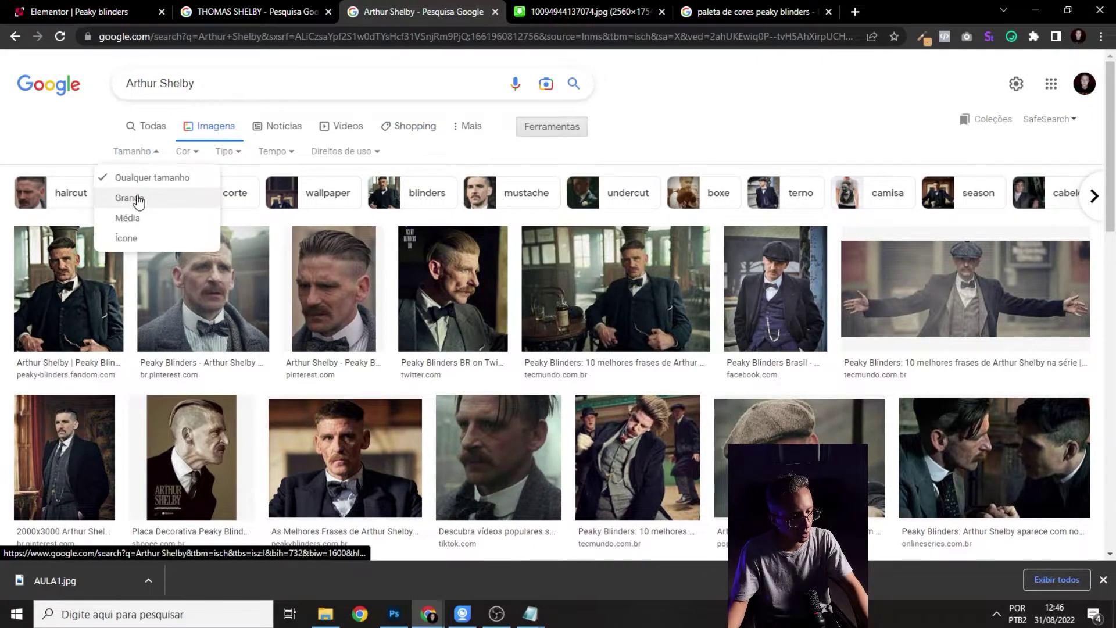
{"action": "left_click", "coordinate": [137, 201]}
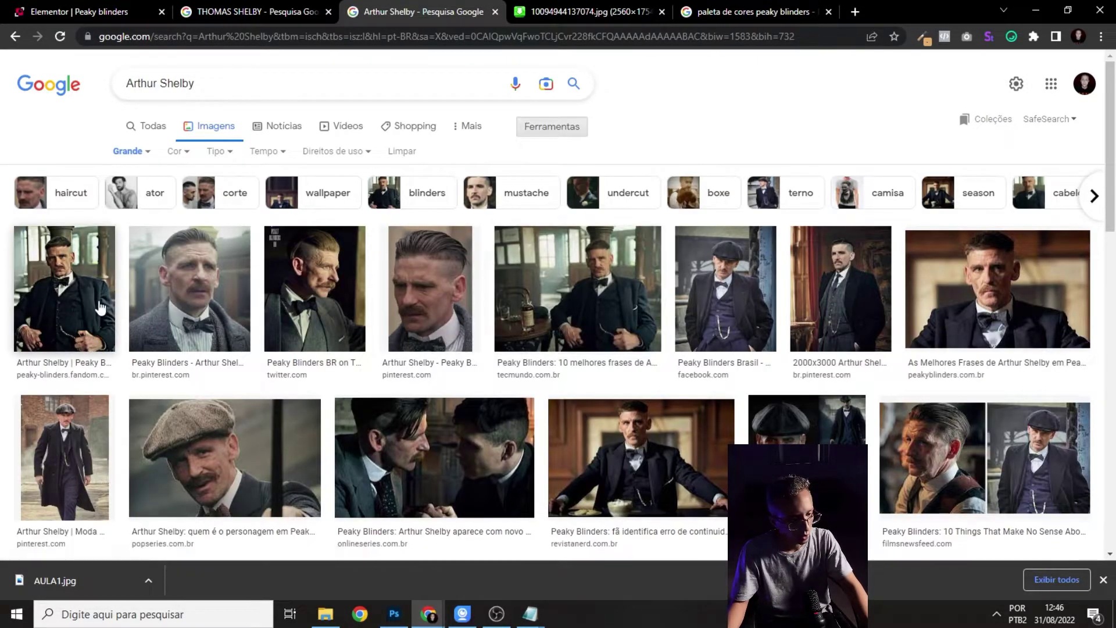
- Open the seated Arthur Shelby portrait with bow tie at full size and save it as Arthur_Shelby_Series_5 in the Thomas sh folder
{"action": "left_click", "coordinate": [64, 291]}
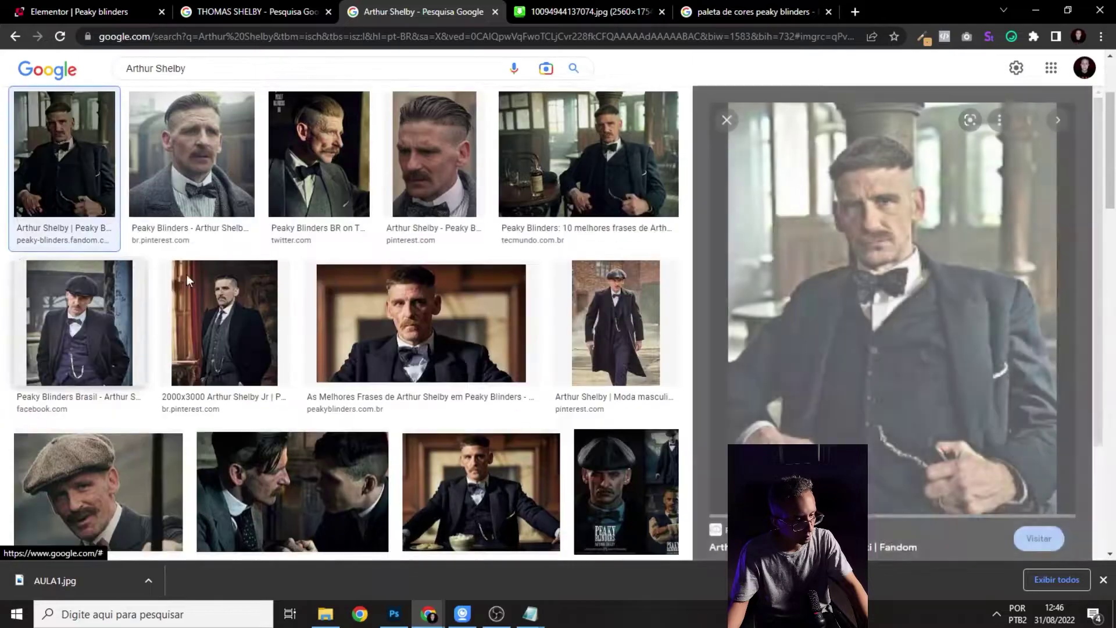
{"action": "right_click", "coordinate": [875, 253]}
{"action": "left_click", "coordinate": [912, 386]}
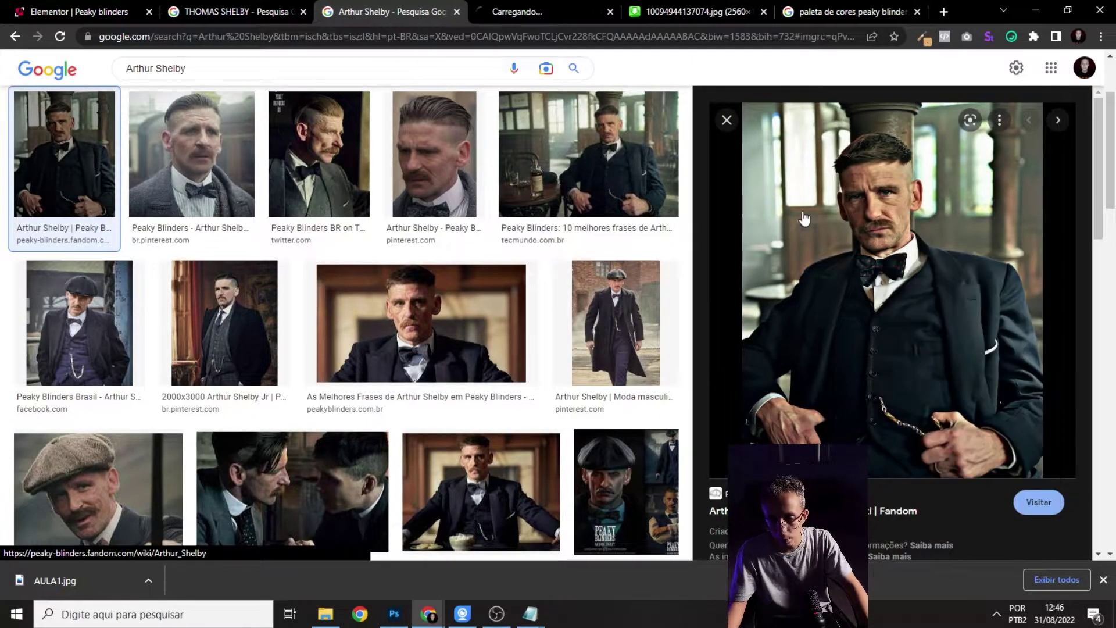
{"action": "left_click", "coordinate": [543, 12]}
{"action": "right_click", "coordinate": [549, 250]}
{"action": "left_click", "coordinate": [594, 284]}
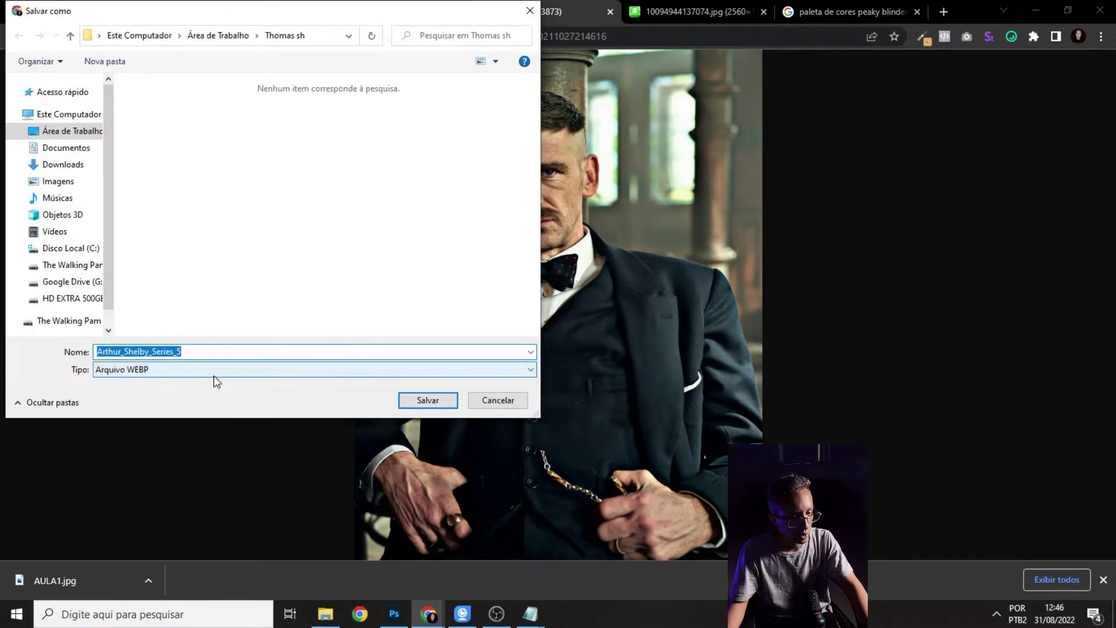
{"action": "left_click", "coordinate": [435, 400]}
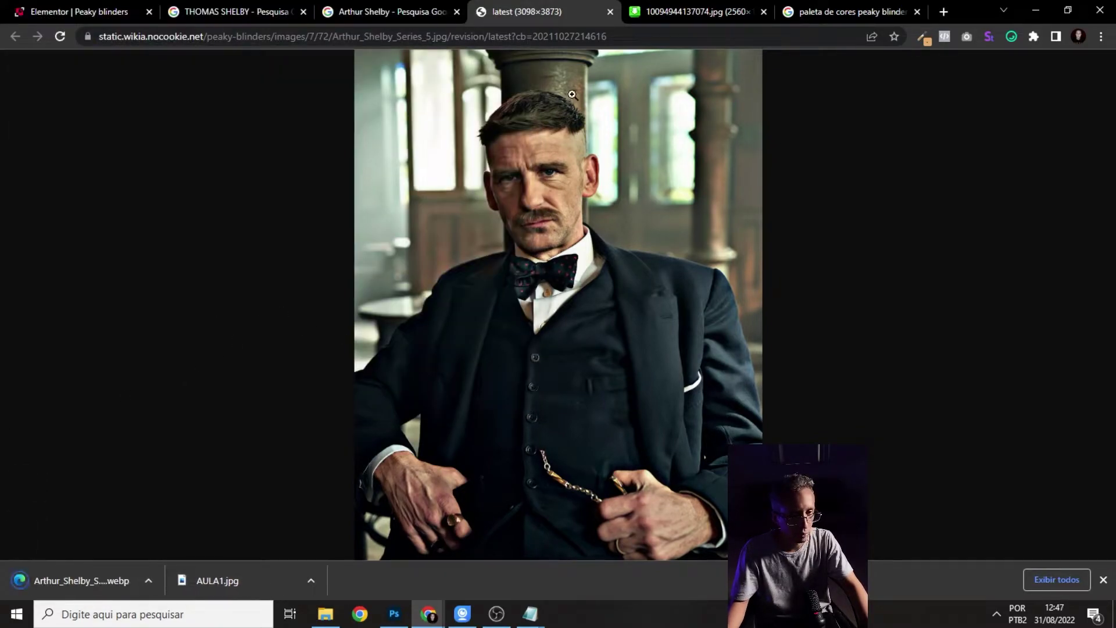
- Change the image search to JOHN Shelby and limit the results to large images
{"action": "left_click", "coordinate": [378, 12]}
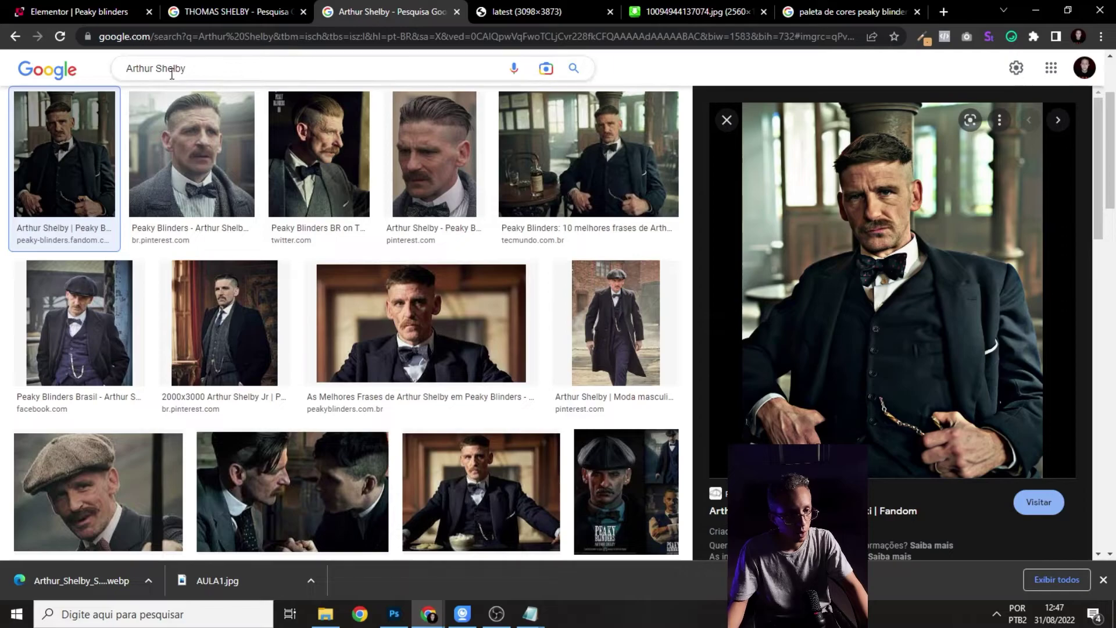
{"action": "left_click", "coordinate": [156, 74]}
{"action": "type", "text": "JOHN"}
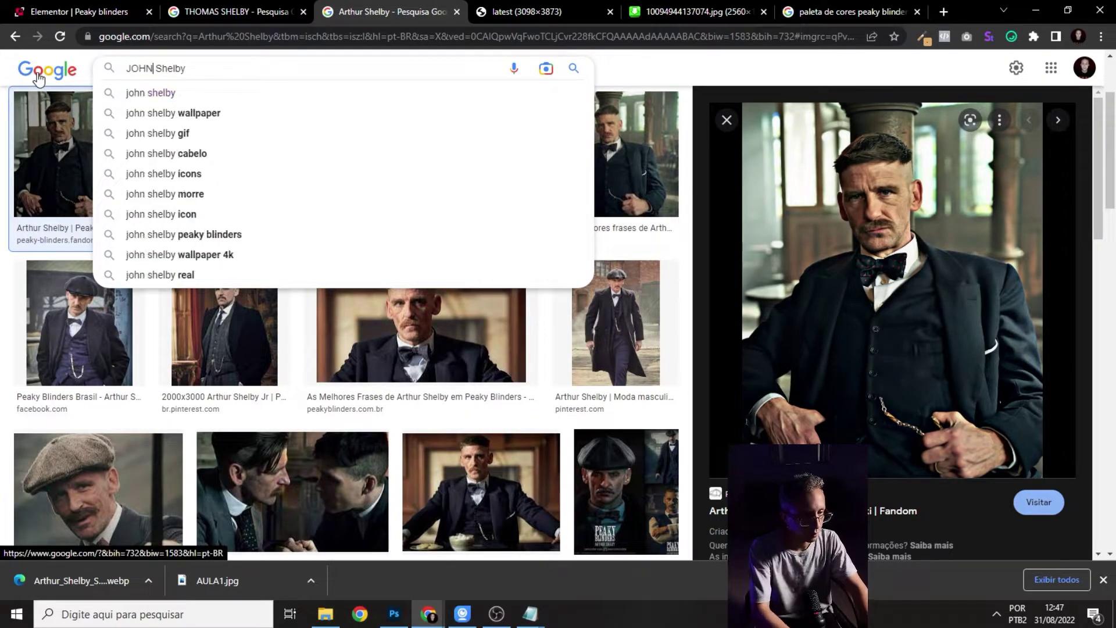
{"action": "key", "text": "Return"}
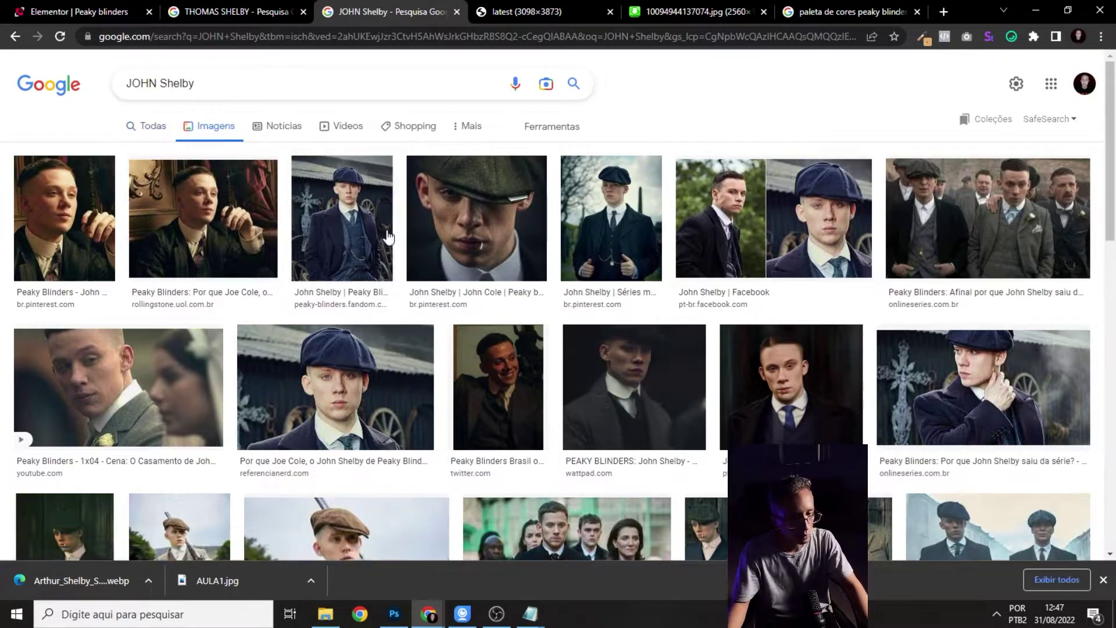
{"action": "left_click", "coordinate": [246, 274]}
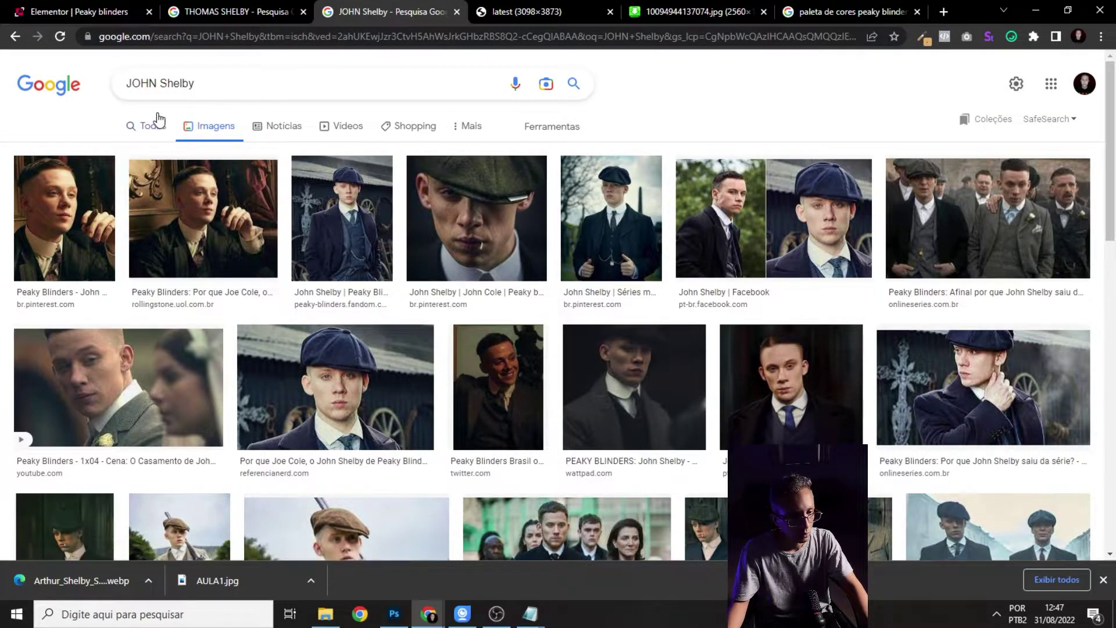
{"action": "left_click", "coordinate": [538, 128]}
{"action": "left_click", "coordinate": [150, 154]}
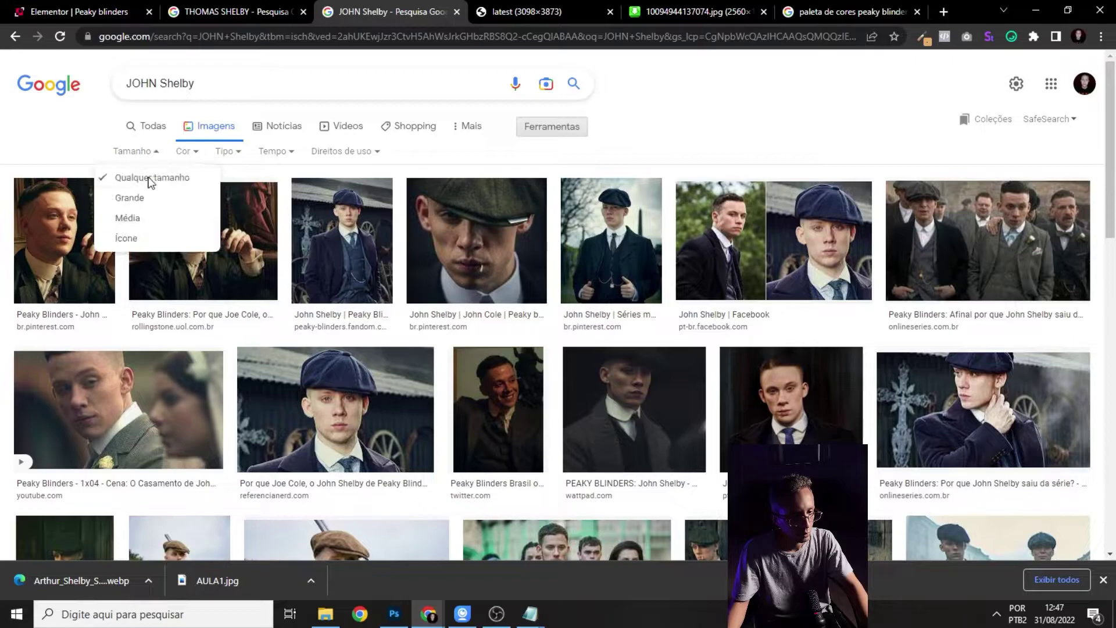
{"action": "left_click", "coordinate": [145, 199]}
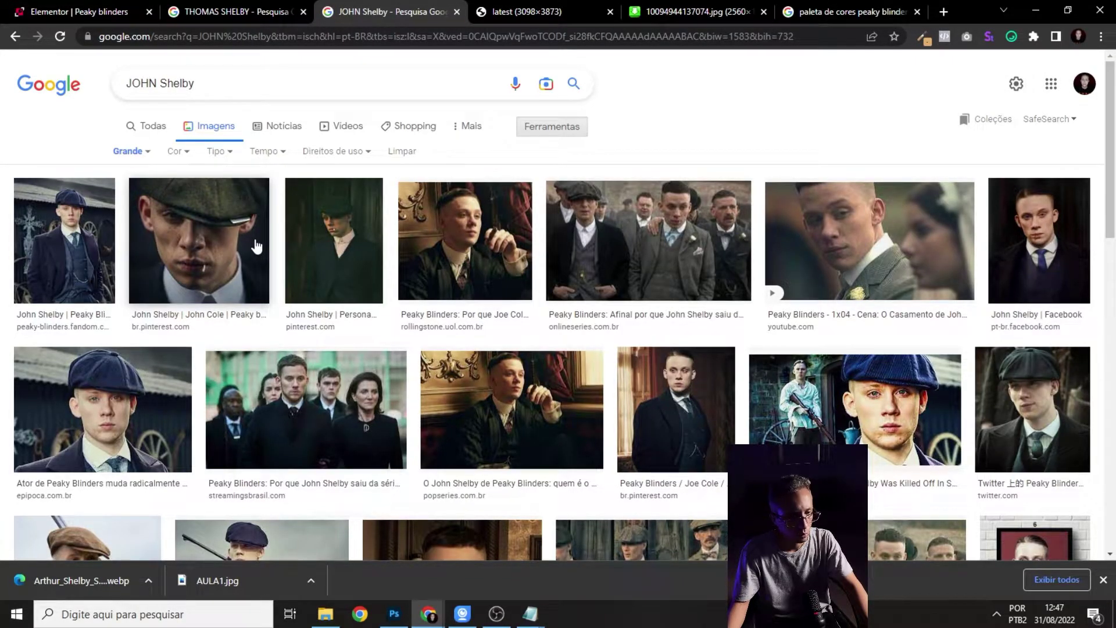
- Open the John Shelby portrait with blue flat cap at full size and save it as jhon in the Thomas sh folder
{"action": "left_click", "coordinate": [82, 221]}
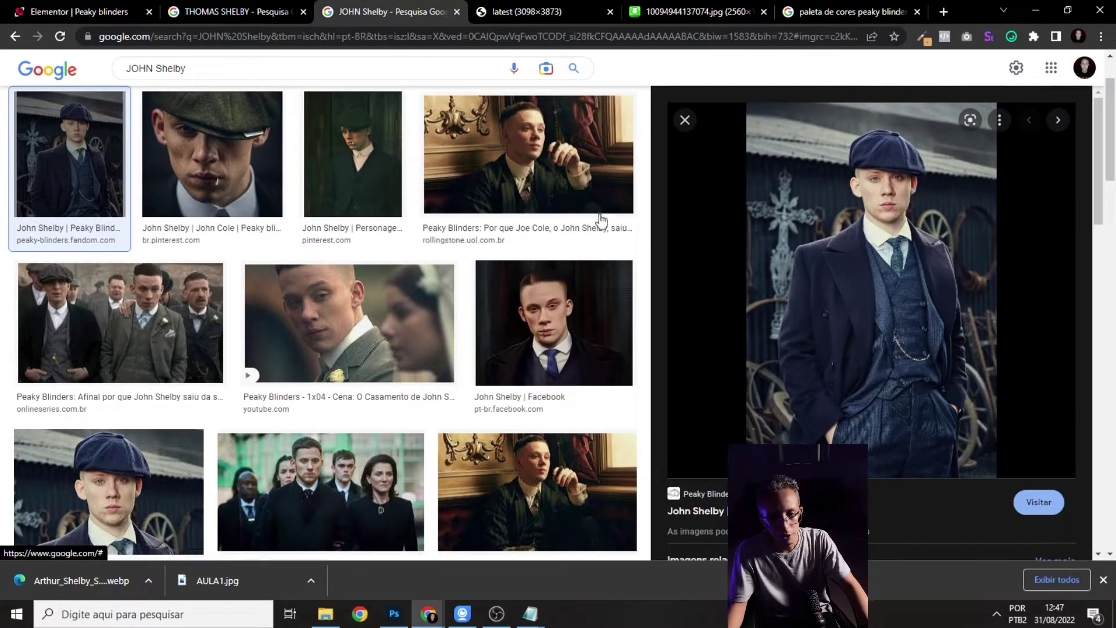
{"action": "right_click", "coordinate": [884, 237]}
{"action": "left_click", "coordinate": [941, 372]}
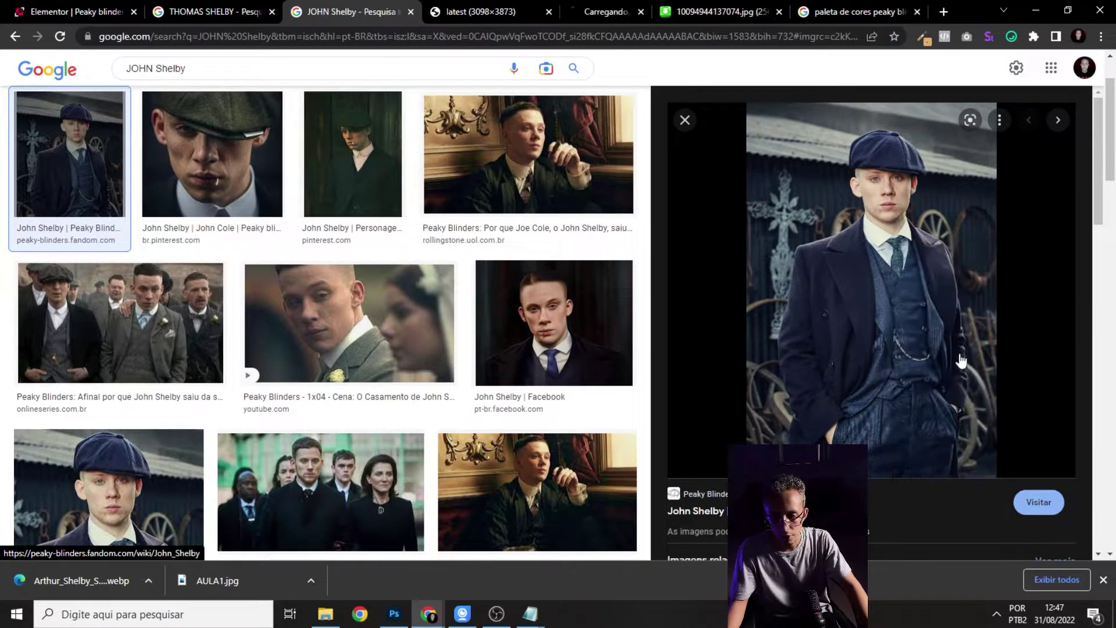
{"action": "left_click", "coordinate": [587, 11]}
{"action": "right_click", "coordinate": [520, 197]}
{"action": "left_click", "coordinate": [571, 241]}
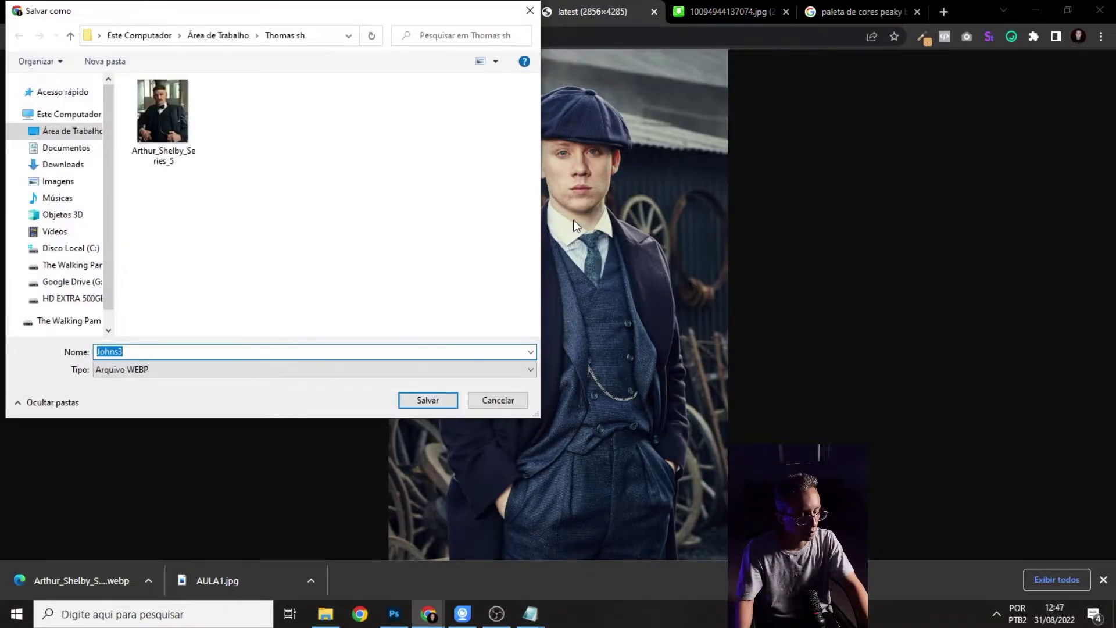
{"action": "key", "text": "Return"}
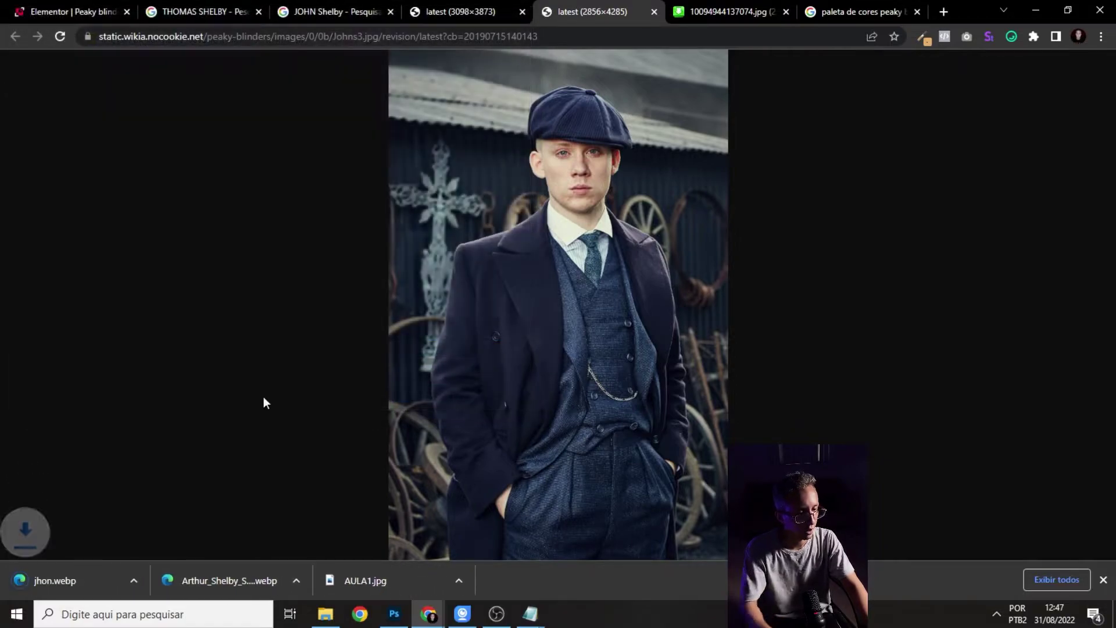
- Launch Paint and open the jhon image from the Thomas sh folder
{"action": "left_click", "coordinate": [3, 616]}
{"action": "type", "text": "pai"}
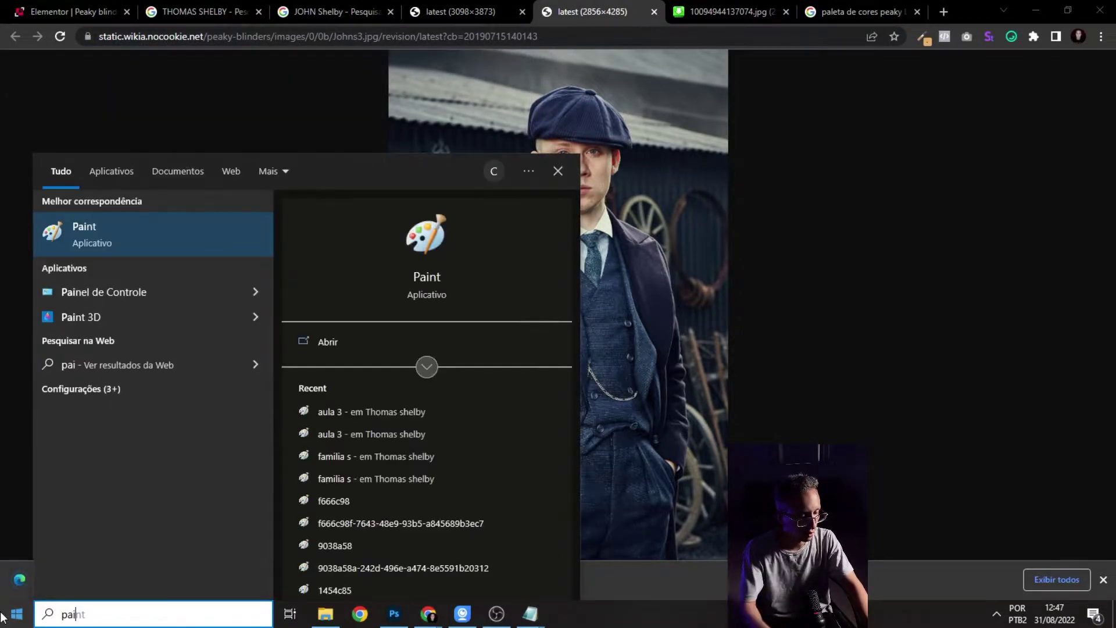
{"action": "key", "text": "Return"}
{"action": "left_click", "coordinate": [606, 141]}
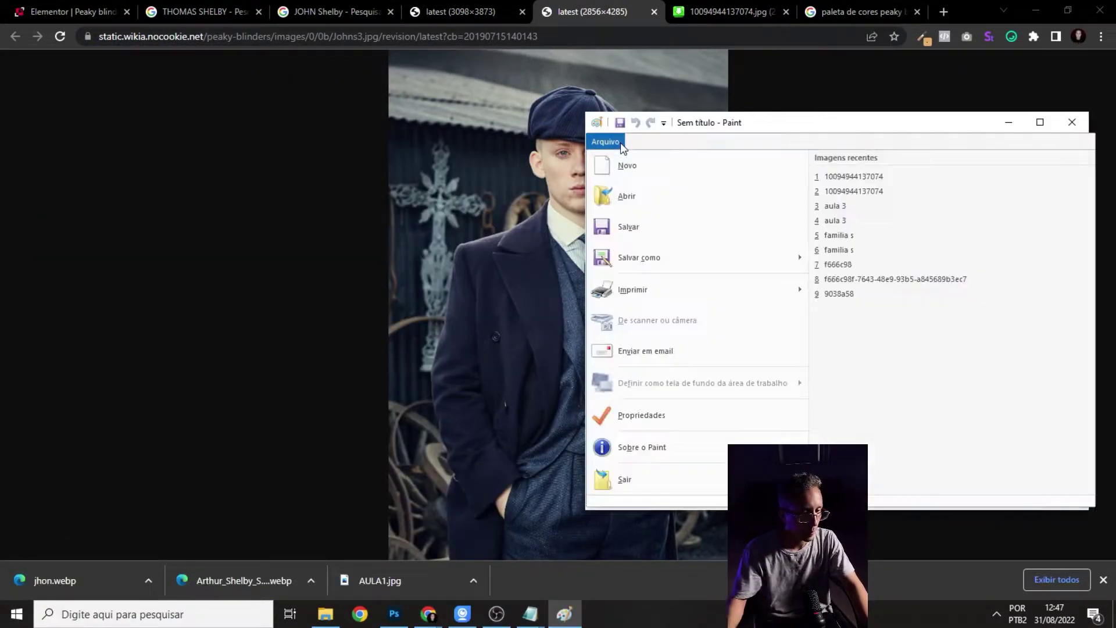
{"action": "left_click", "coordinate": [629, 201]}
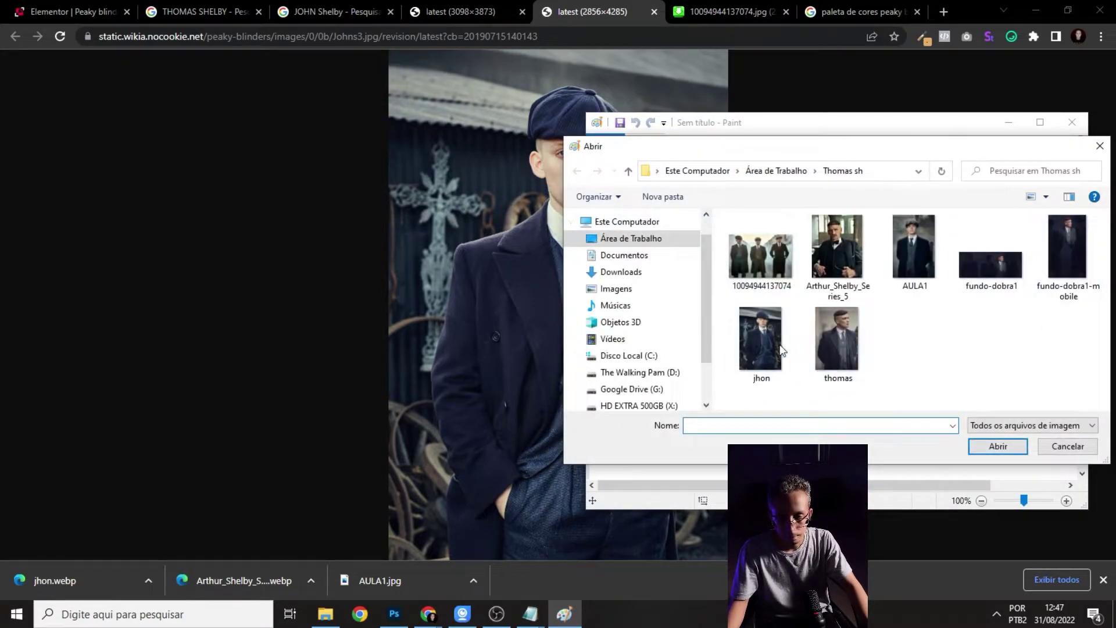
{"action": "left_click", "coordinate": [761, 340]}
{"action": "left_click", "coordinate": [998, 446]}
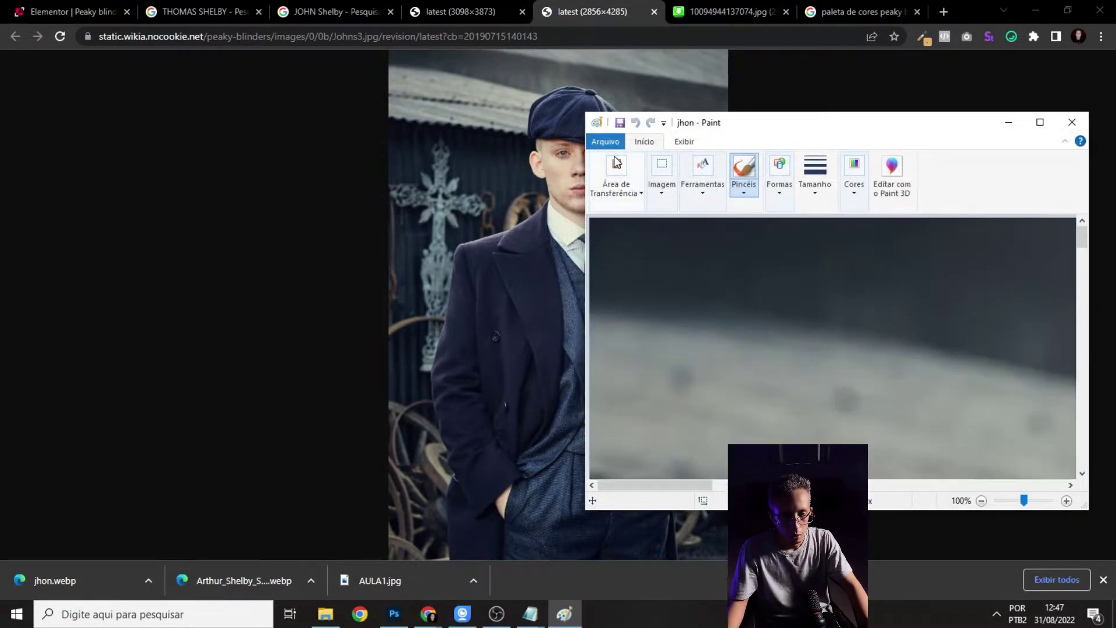
- Save the jhon image as a PNG named AULA 3 in the Thomas sh folder, accepting the loss of transparency
{"action": "left_click", "coordinate": [605, 141]}
{"action": "left_click", "coordinate": [651, 262]}
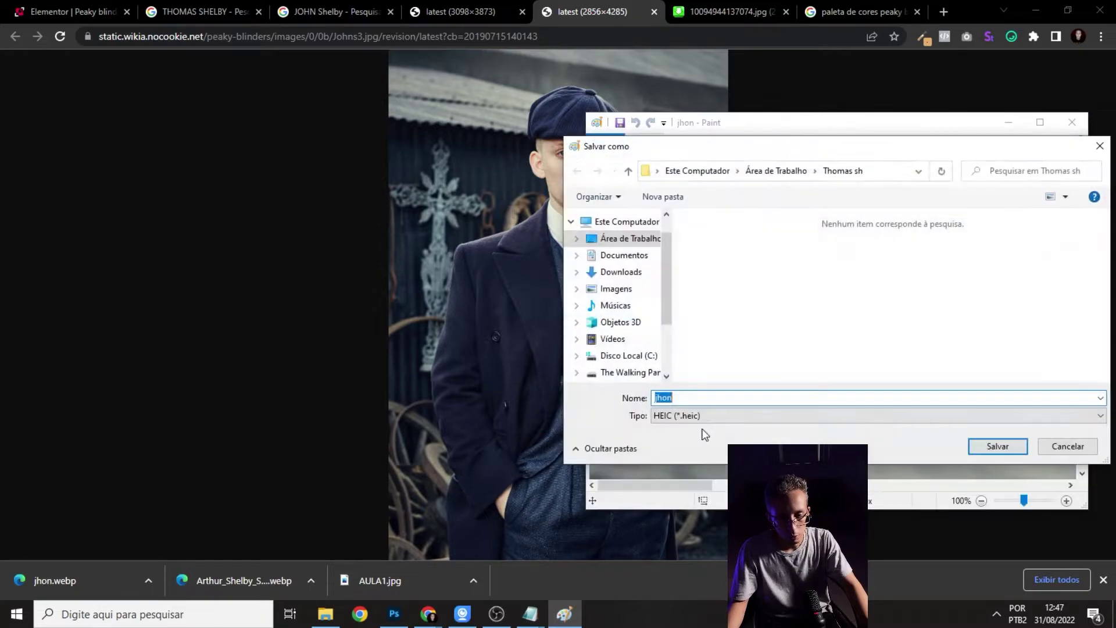
{"action": "left_click", "coordinate": [686, 415]}
{"action": "left_click", "coordinate": [674, 502]}
{"action": "left_click", "coordinate": [681, 399]}
{"action": "type", "text": "AUL"}
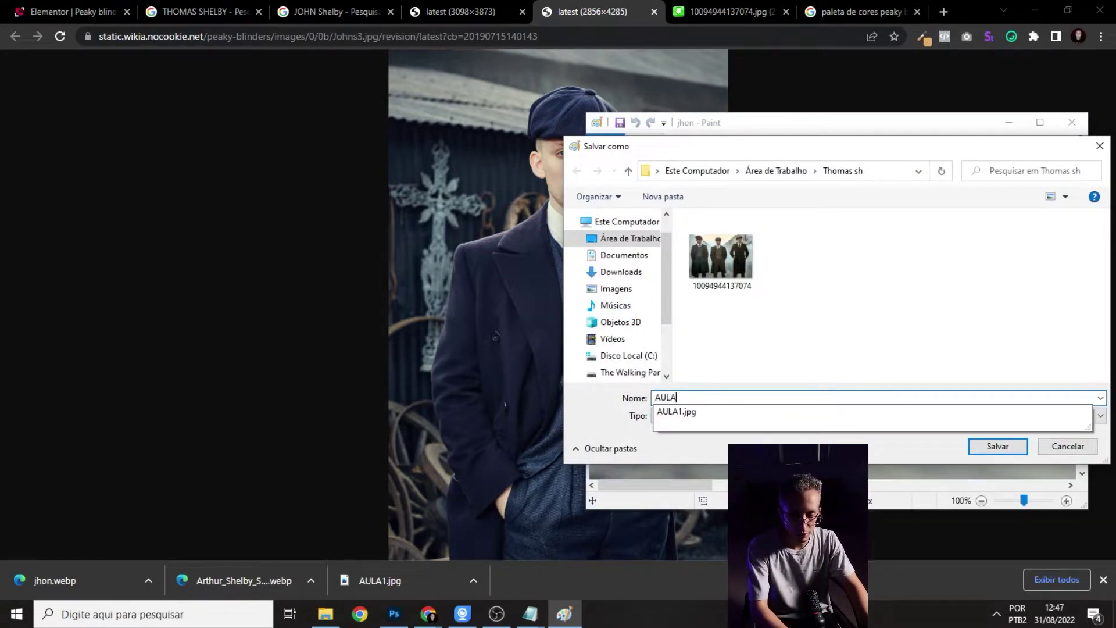
{"action": "type", "text": "A"}
{"action": "key", "text": "Return"}
{"action": "left_click", "coordinate": [877, 346]}
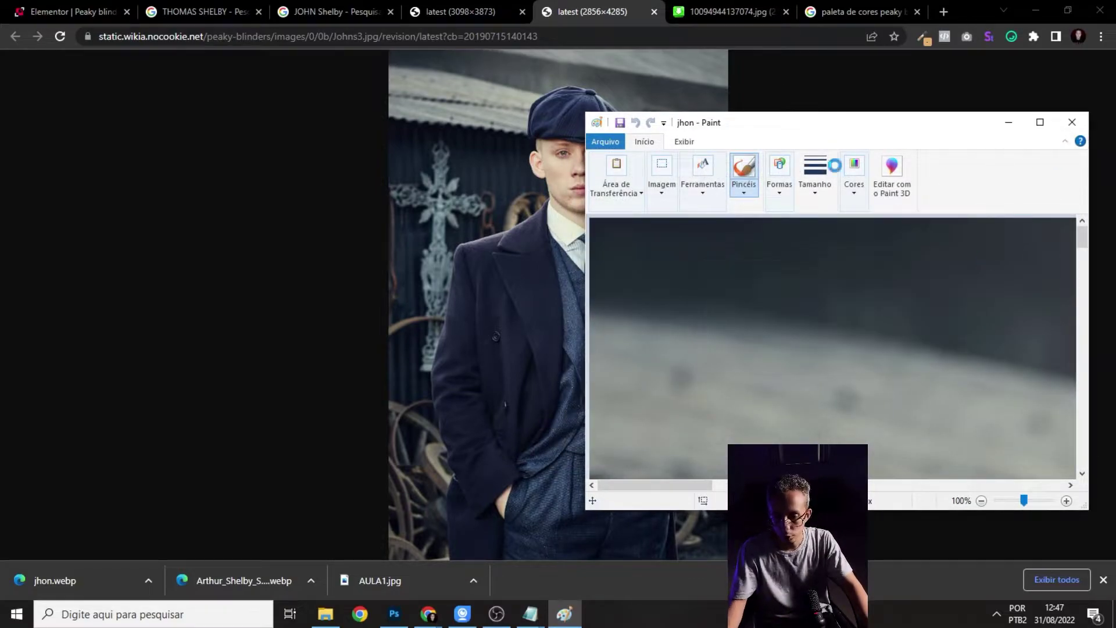
- Open the Arthur_Shelby_Series_5 image from the Thomas sh folder in Paint
{"action": "left_click", "coordinate": [617, 144]}
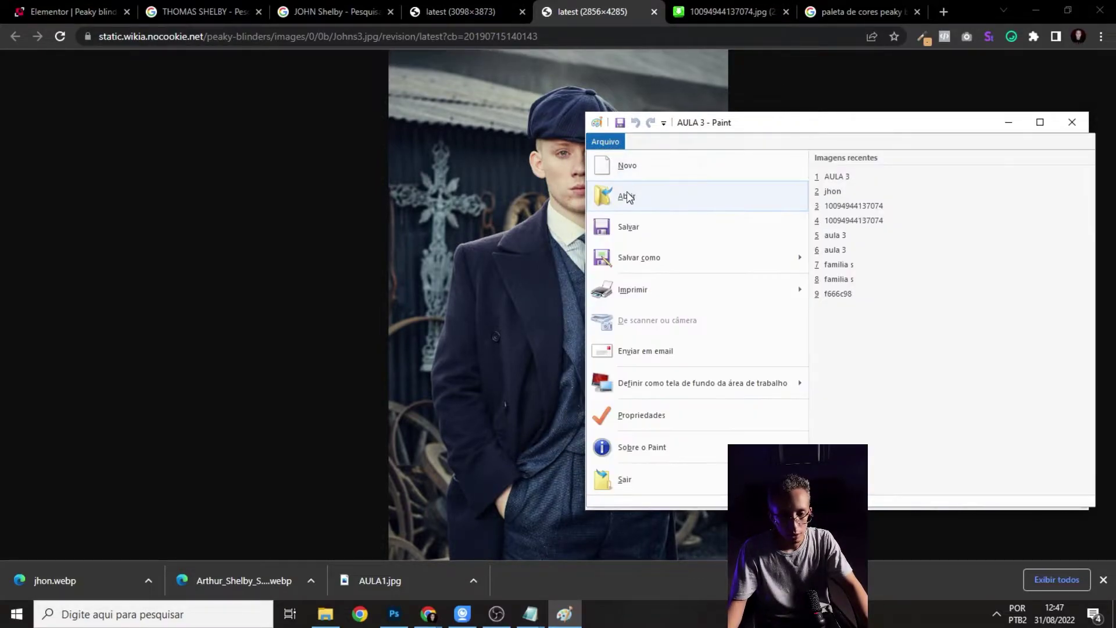
{"action": "left_click", "coordinate": [627, 192]}
{"action": "left_click", "coordinate": [837, 250]}
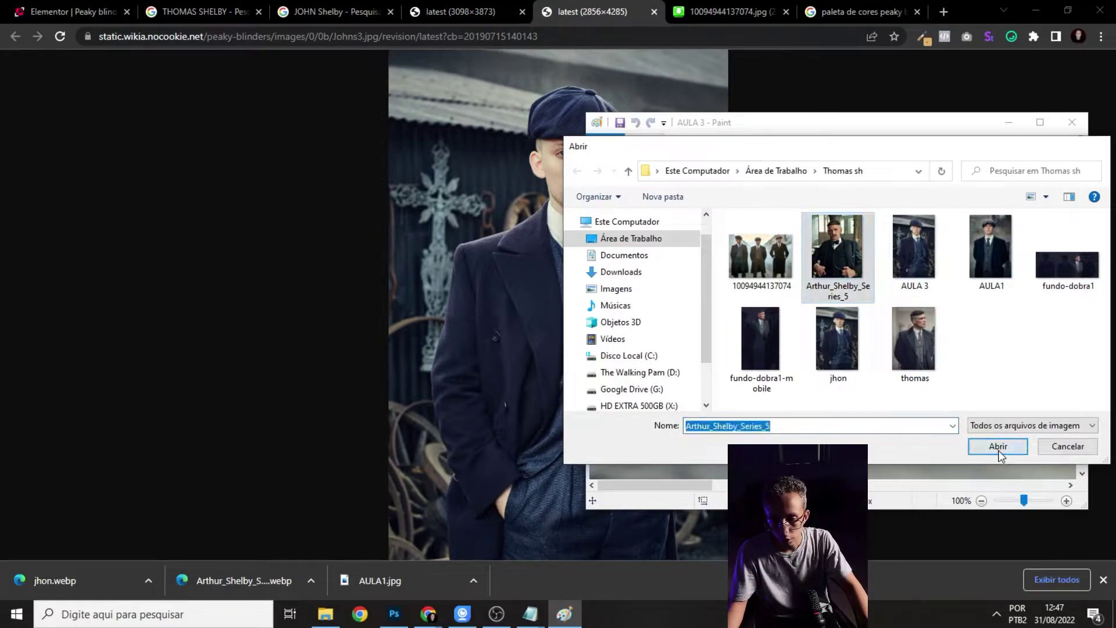
{"action": "left_click", "coordinate": [996, 445]}
- Save the Arthur portrait as a PNG named AULA2 in the Thomas sh folder and close Paint
{"action": "left_click", "coordinate": [606, 141]}
{"action": "left_click", "coordinate": [660, 264]}
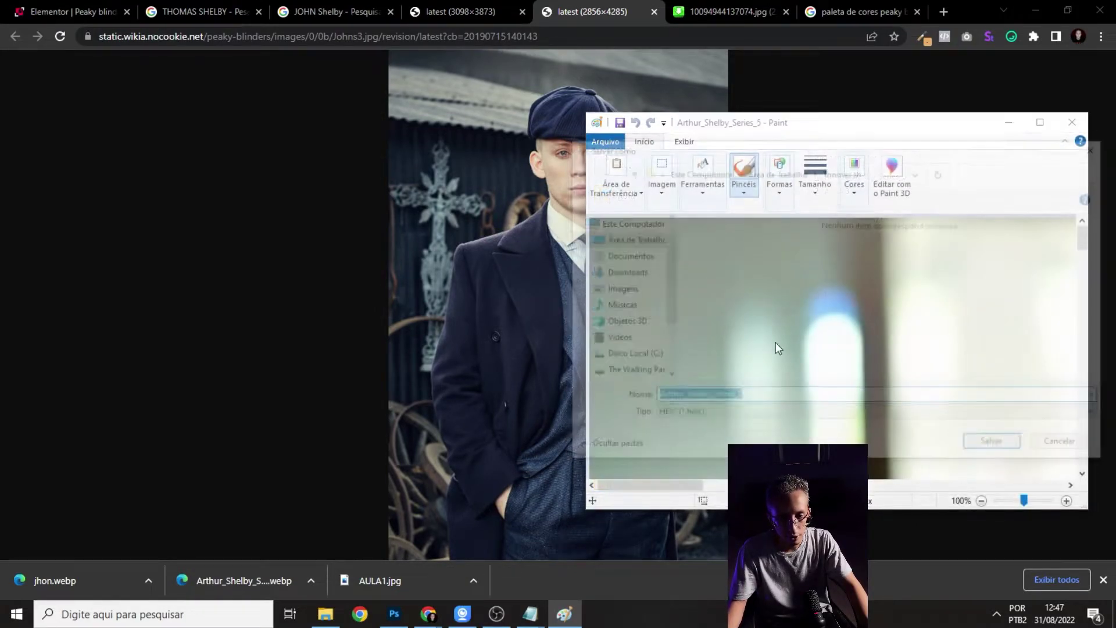
{"action": "type", "text": "AULA2"}
{"action": "left_click", "coordinate": [758, 416]}
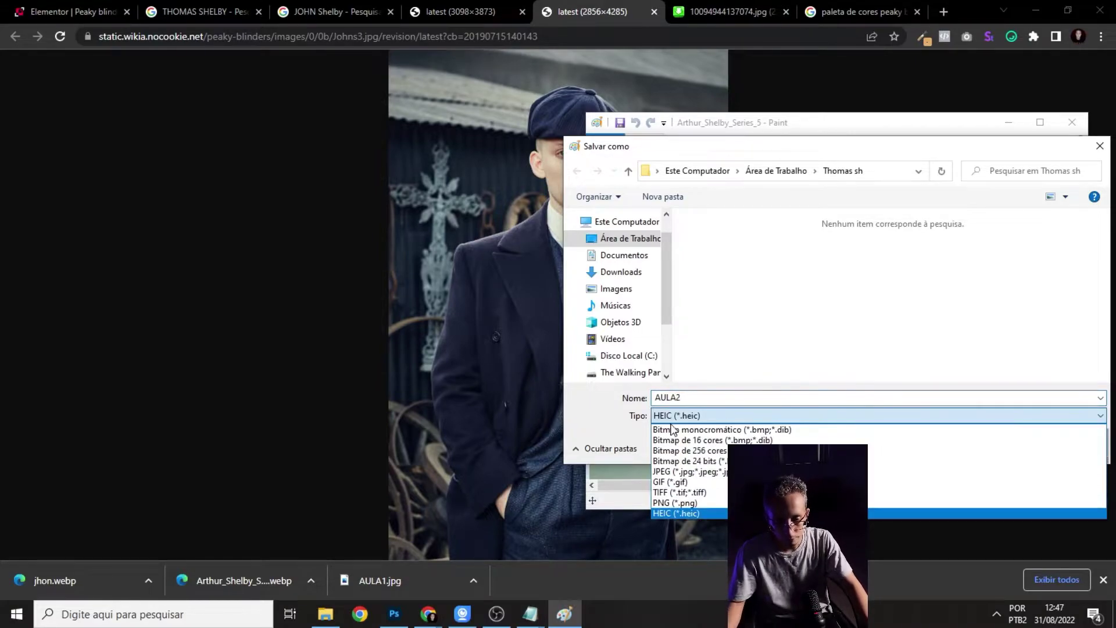
{"action": "left_click", "coordinate": [671, 472]}
{"action": "left_click", "coordinate": [675, 416]}
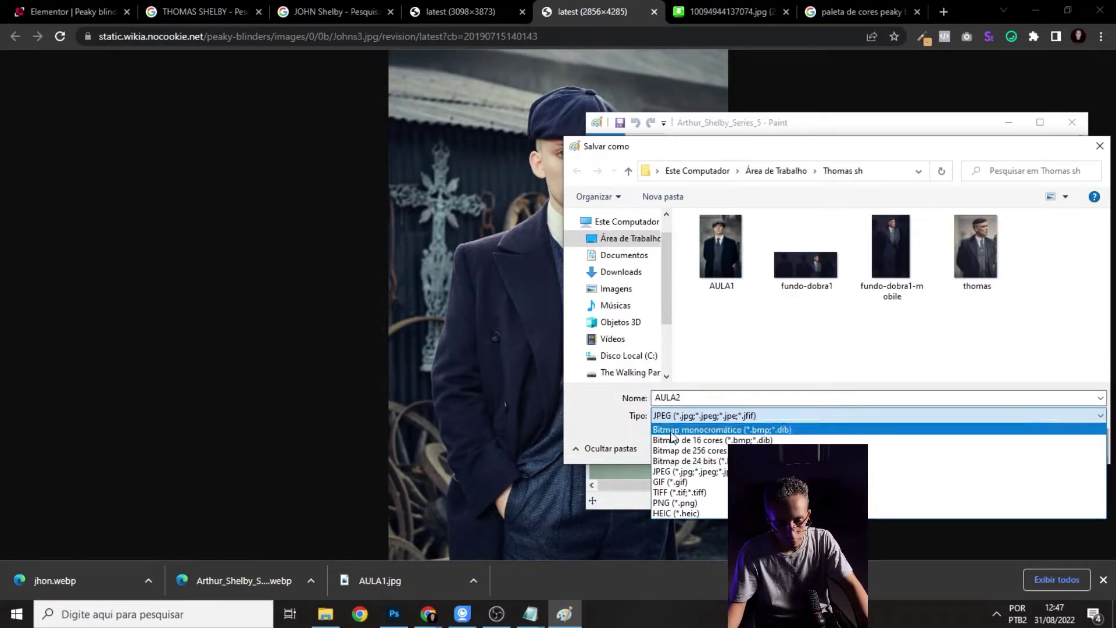
{"action": "left_click", "coordinate": [674, 503]}
{"action": "left_click", "coordinate": [998, 446]}
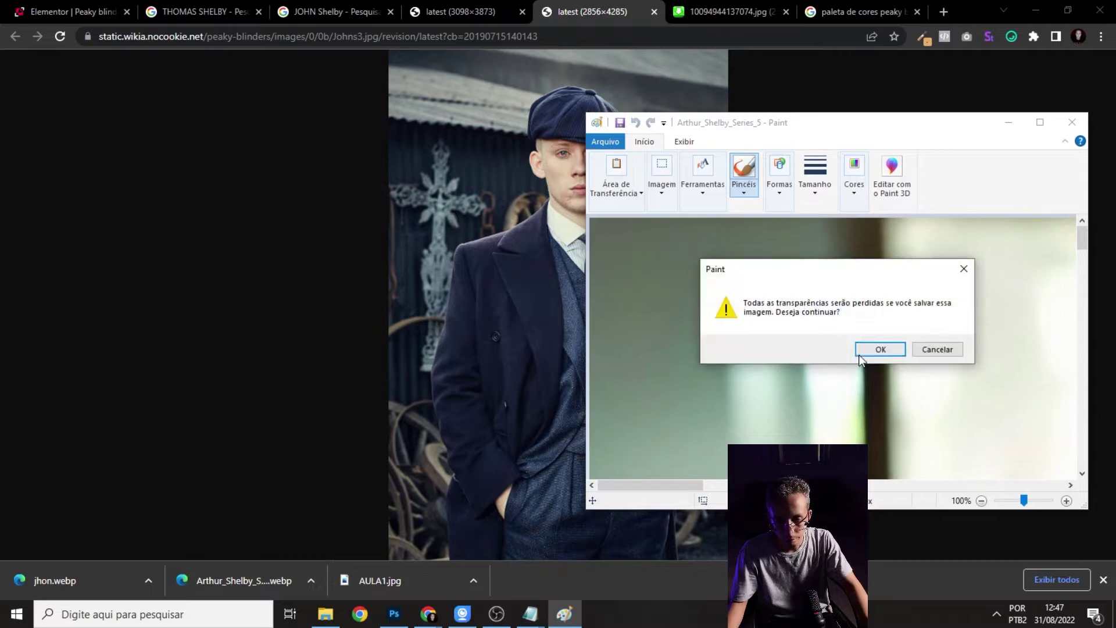
{"action": "left_click", "coordinate": [887, 349]}
{"action": "left_click", "coordinate": [1072, 122]}
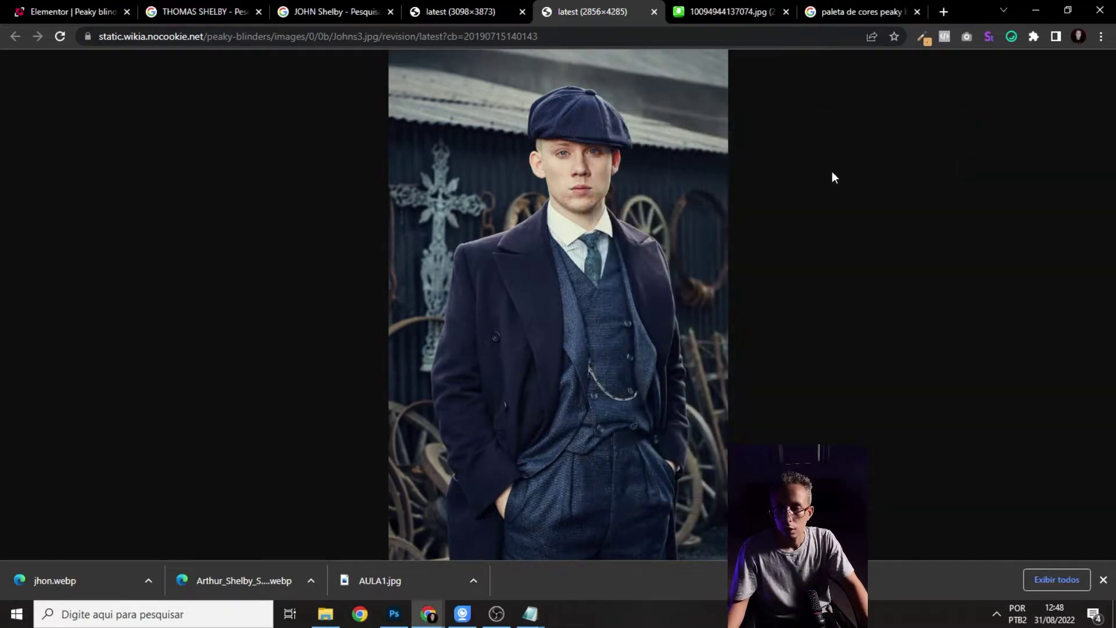
- Switch to Photoshop, place the AULA1 portrait scaled to the card's full width, and move its layer beneath the texts and orange bar
{"action": "left_click", "coordinate": [394, 614]}
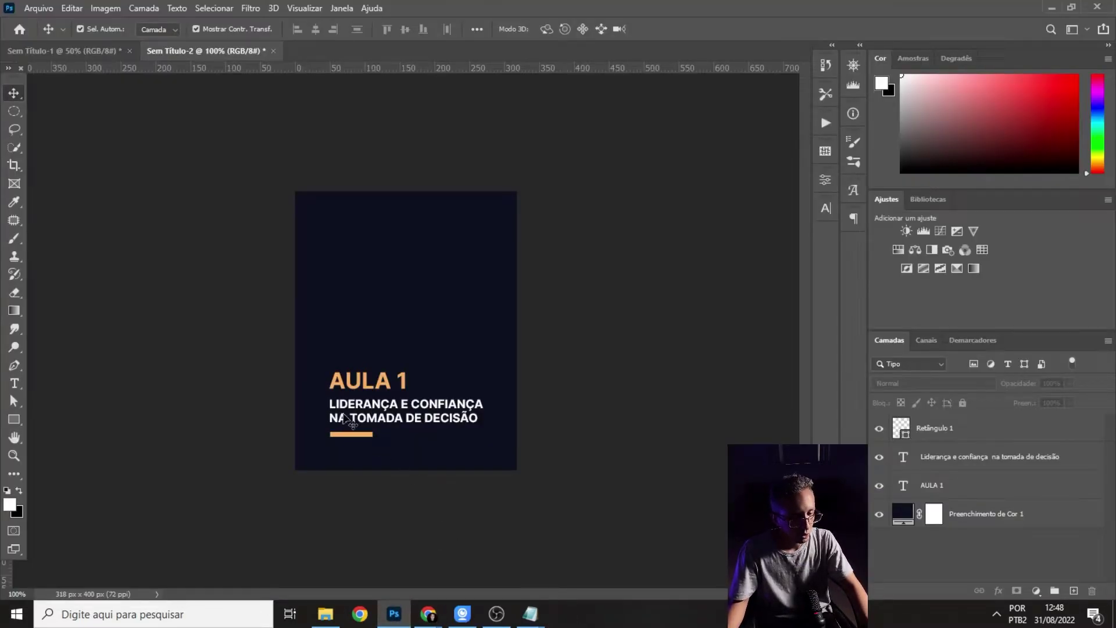
{"action": "left_click", "coordinate": [326, 614]}
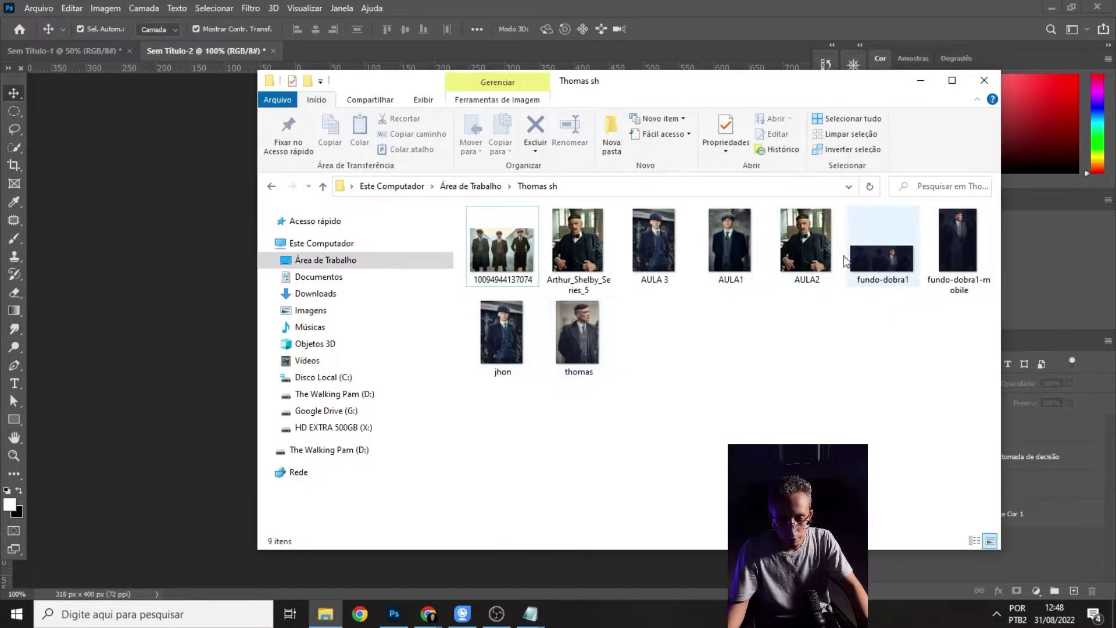
{"action": "left_click", "coordinate": [735, 265]}
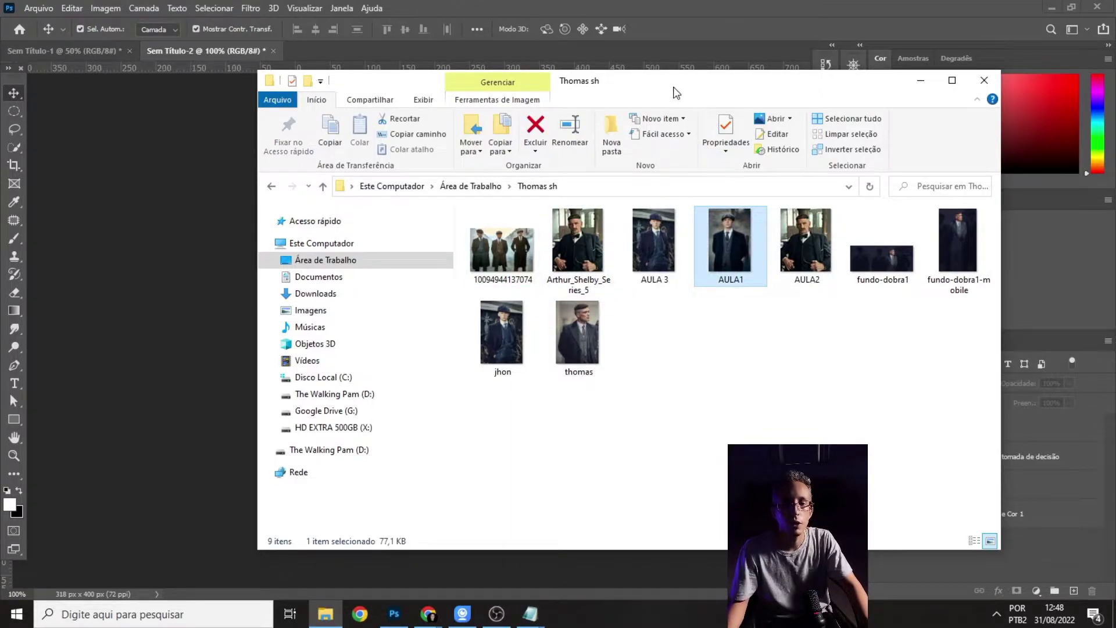
{"action": "left_click_drag", "start_coordinate": [676, 93], "coordinate": [903, 107]}
{"action": "left_click_drag", "start_coordinate": [970, 264], "coordinate": [393, 321]}
{"action": "left_click_drag", "start_coordinate": [497, 471], "coordinate": [518, 498]}
{"action": "left_click_drag", "start_coordinate": [312, 499], "coordinate": [296, 523]}
{"action": "left_click_drag", "start_coordinate": [392, 414], "coordinate": [395, 402]}
{"action": "key", "text": "Return"}
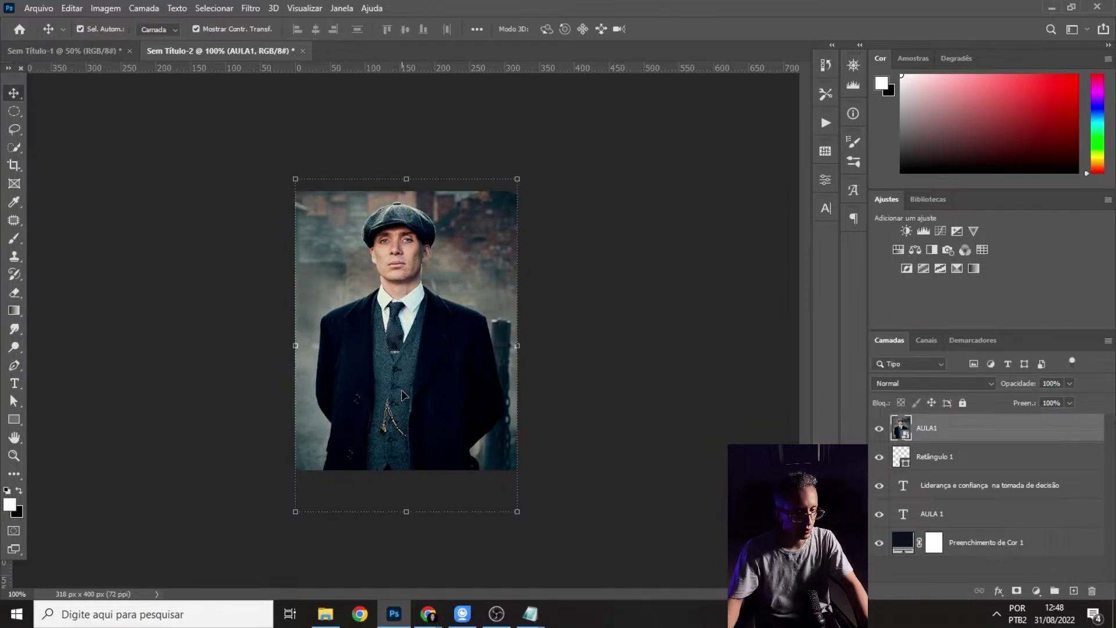
{"action": "left_click_drag", "start_coordinate": [948, 435], "coordinate": [942, 527]}
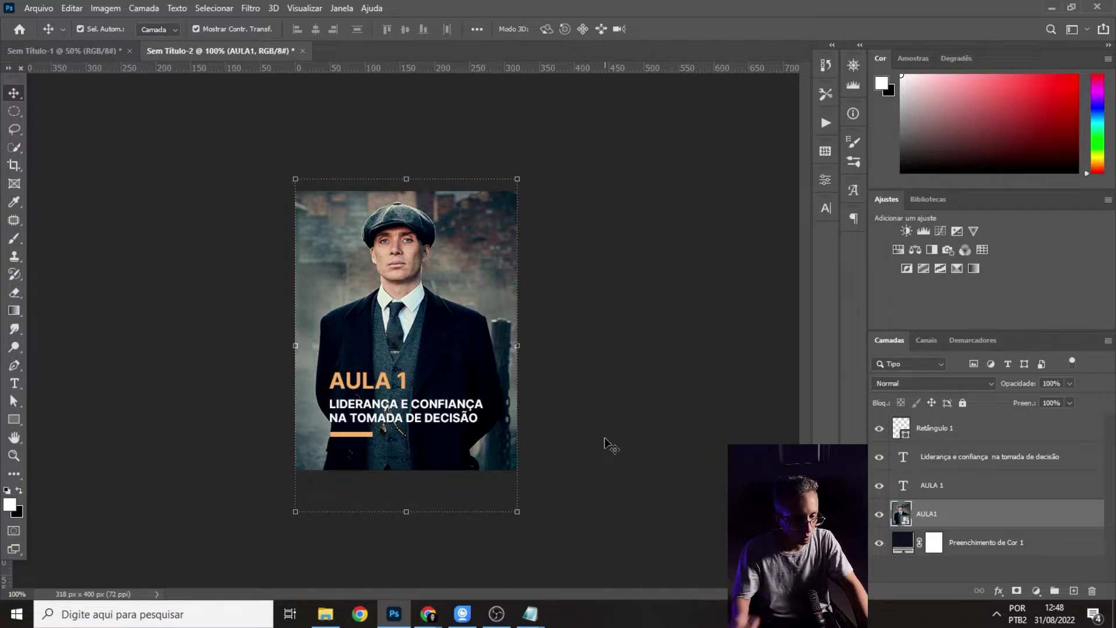
{"action": "left_click", "coordinate": [605, 445]}
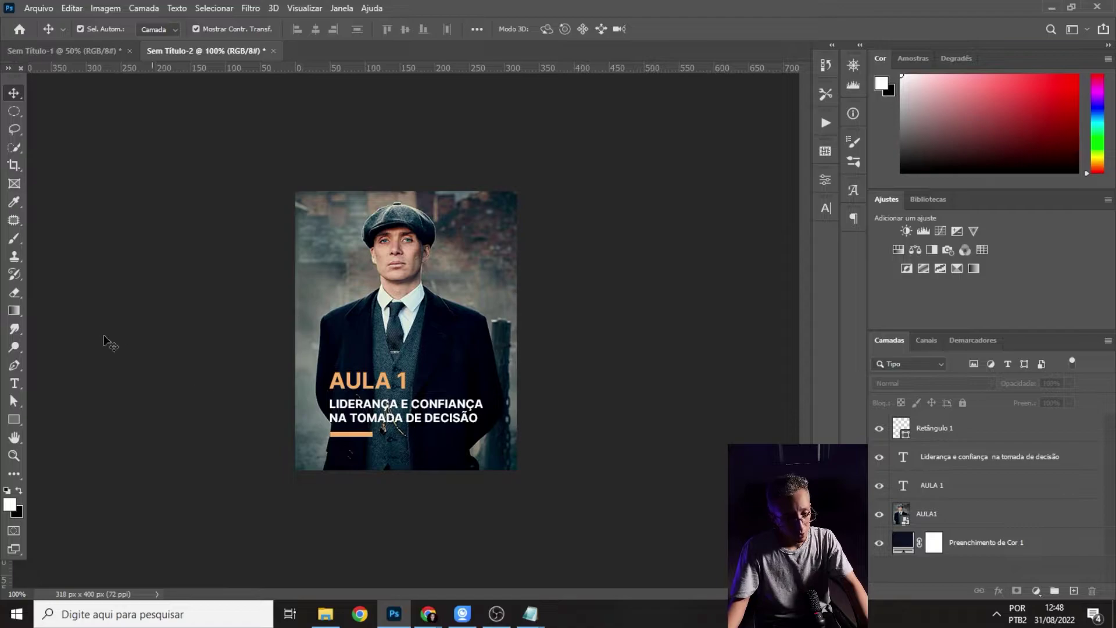
- Draw a rectangle about 319 × 138 px across the card's lower part, with a dark navy fill and no stroke
{"action": "left_click", "coordinate": [13, 419]}
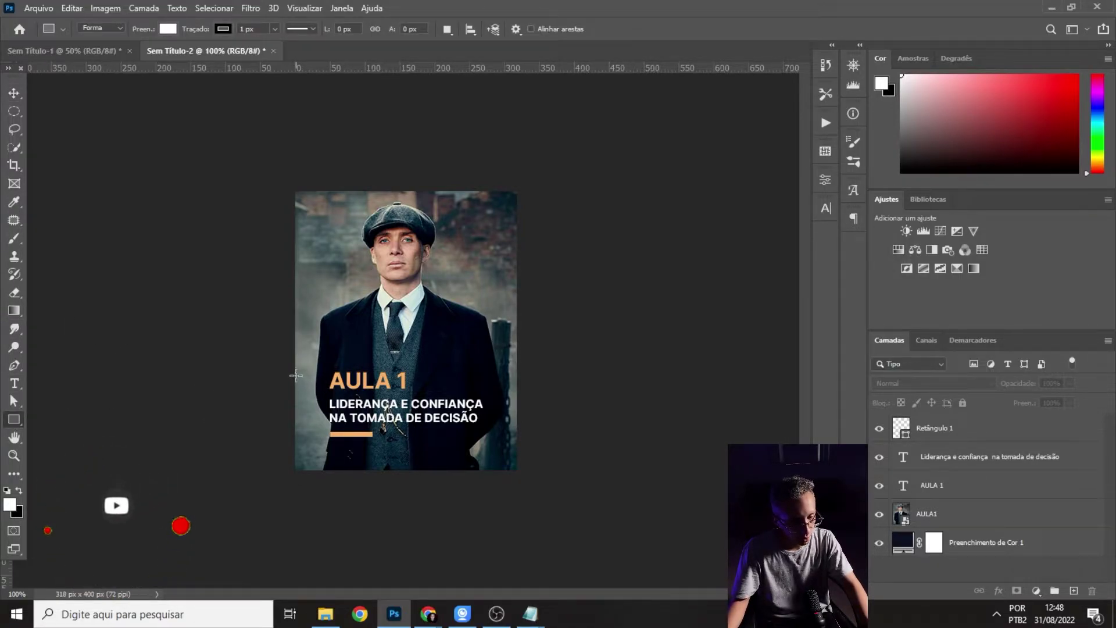
{"action": "left_click_drag", "start_coordinate": [296, 375], "coordinate": [515, 470]}
{"action": "left_click", "coordinate": [633, 345]}
{"action": "left_click", "coordinate": [595, 413]}
{"action": "left_click", "coordinate": [674, 317]}
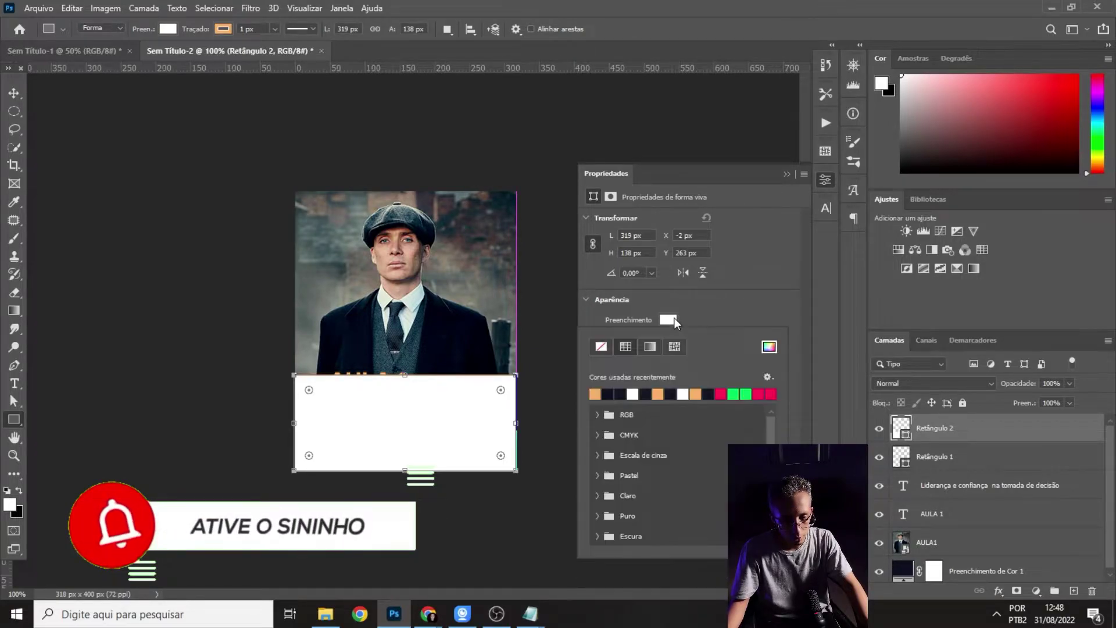
{"action": "left_click", "coordinate": [630, 326]}
{"action": "left_click", "coordinate": [629, 339]}
{"action": "left_click", "coordinate": [601, 367]}
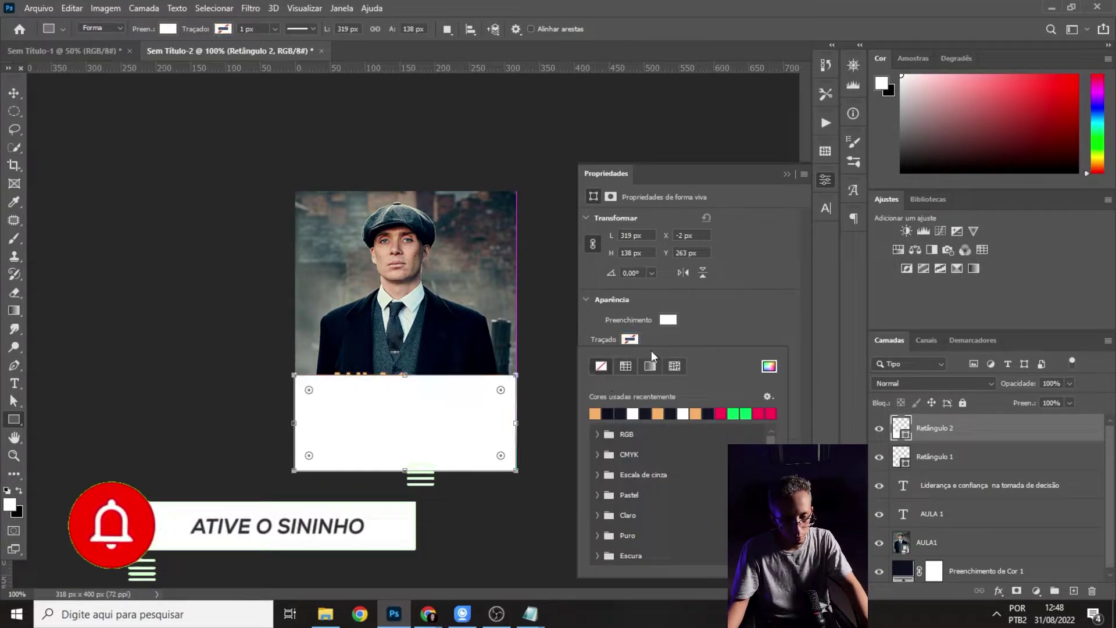
{"action": "left_click", "coordinate": [667, 320]}
{"action": "left_click", "coordinate": [620, 393]}
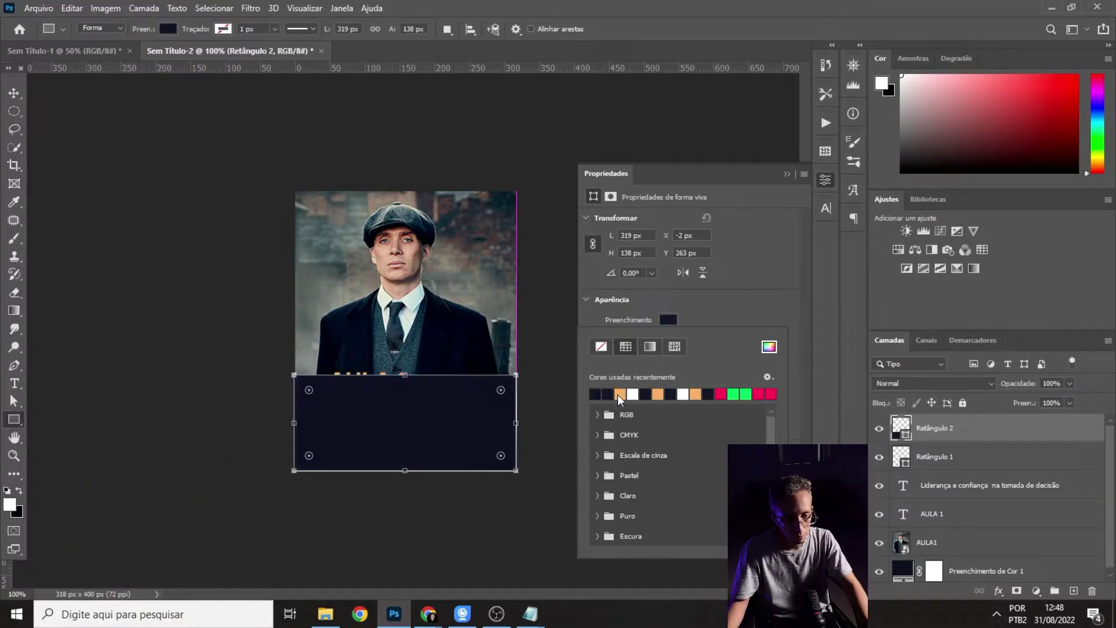
{"action": "left_click", "coordinate": [786, 174]}
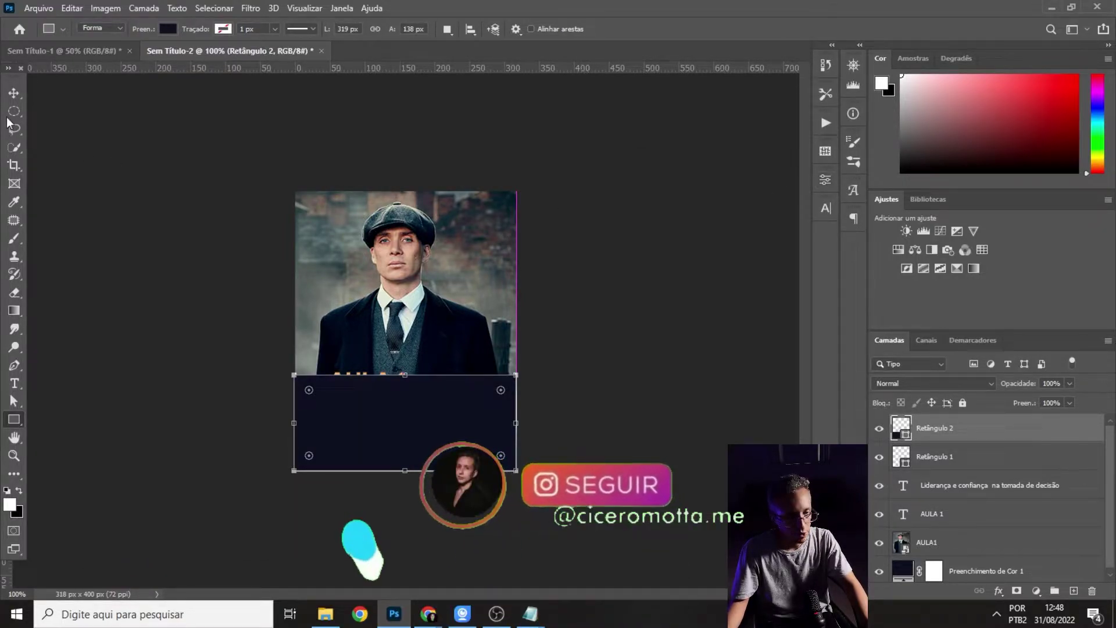
- Move the dark rectangle's layer between the AULA 1 text and the AULA1 portrait
{"action": "key", "text": "v"}
{"action": "left_click_drag", "start_coordinate": [930, 428], "coordinate": [941, 529]}
{"action": "left_click", "coordinate": [615, 364]}
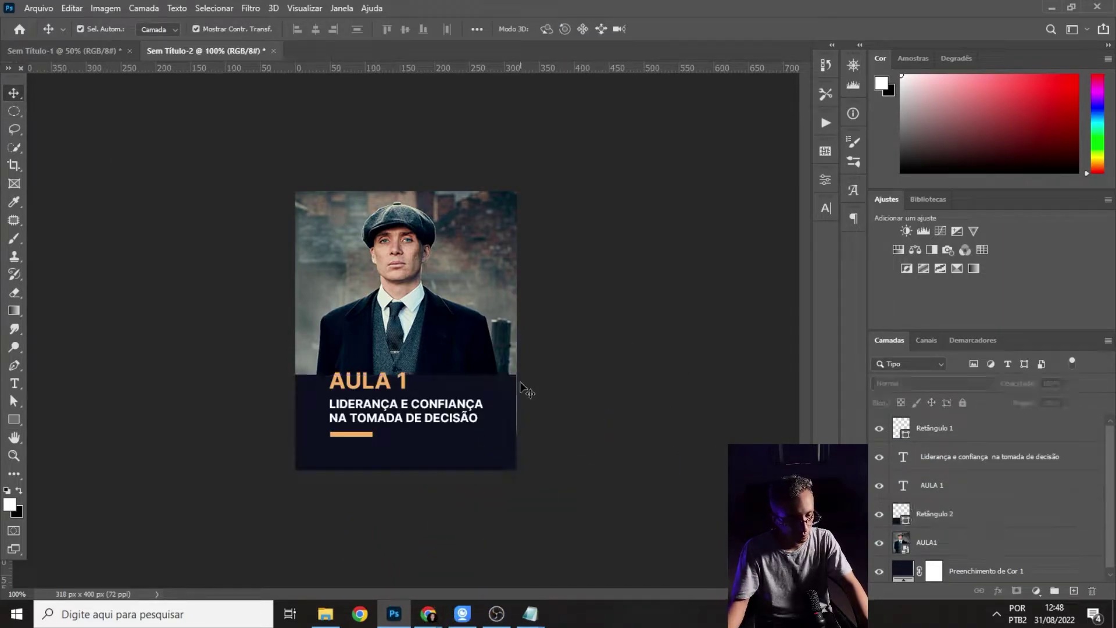
- Scale the dark rectangle up to about 110.87% from its lower edge so it fully covers the area behind the AULA 1 title
{"action": "left_click", "coordinate": [494, 392]}
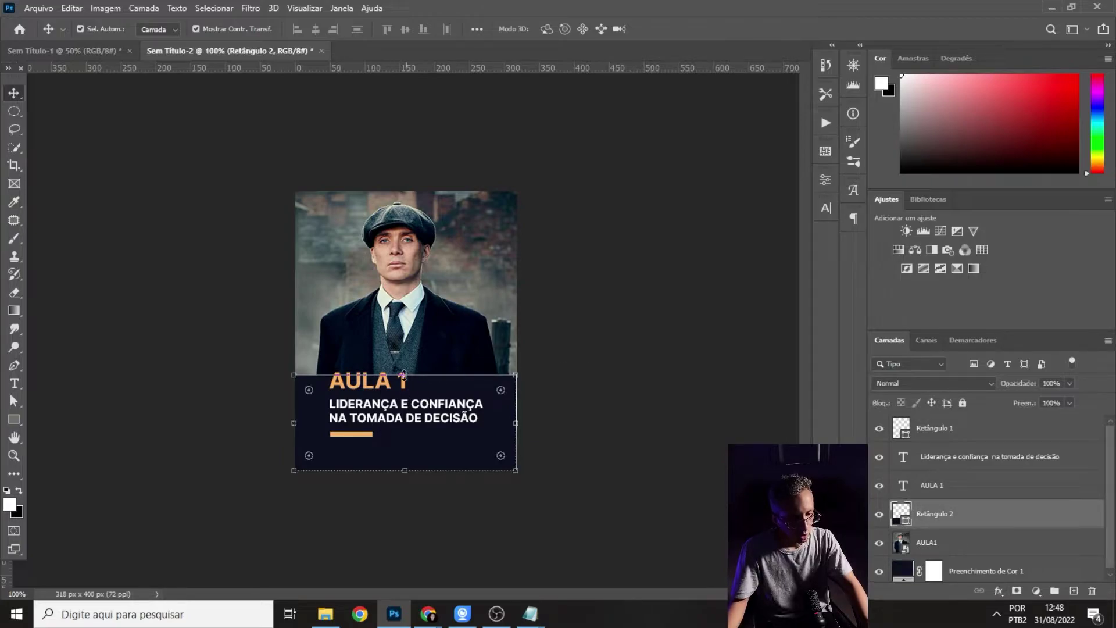
{"action": "key", "text": "ctrl+t"}
{"action": "left_click_drag", "start_coordinate": [405, 375], "coordinate": [415, 364]}
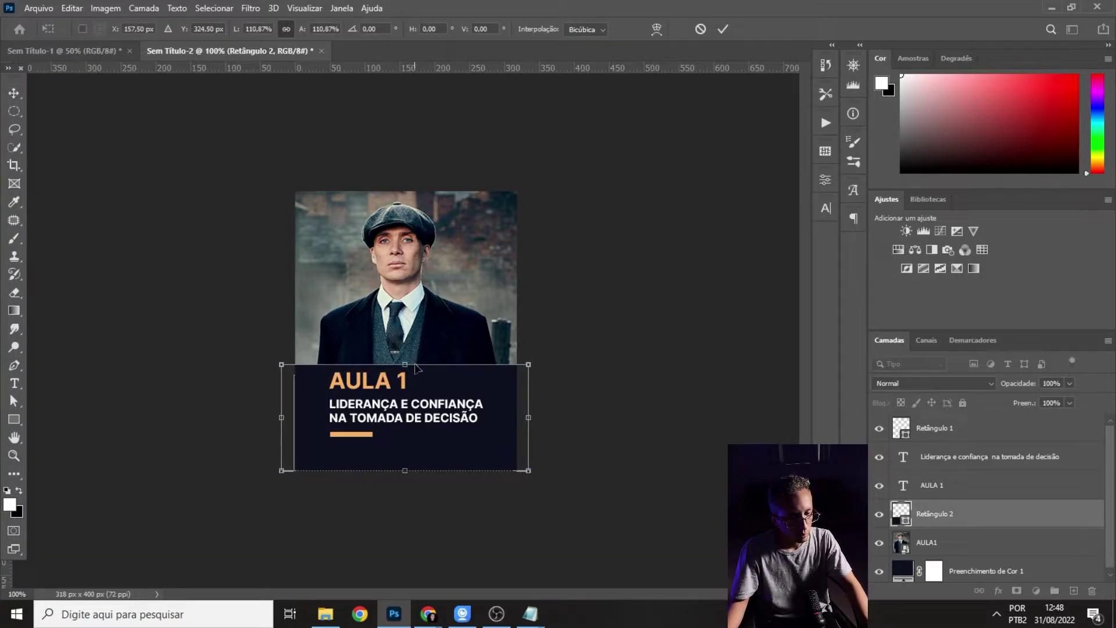
{"action": "key", "text": "Return"}
{"action": "left_click", "coordinate": [668, 386]}
- Move the AULA 1 title, the subtitle and the orange bar together about 15 px down the card
{"action": "left_click", "coordinate": [977, 437]}
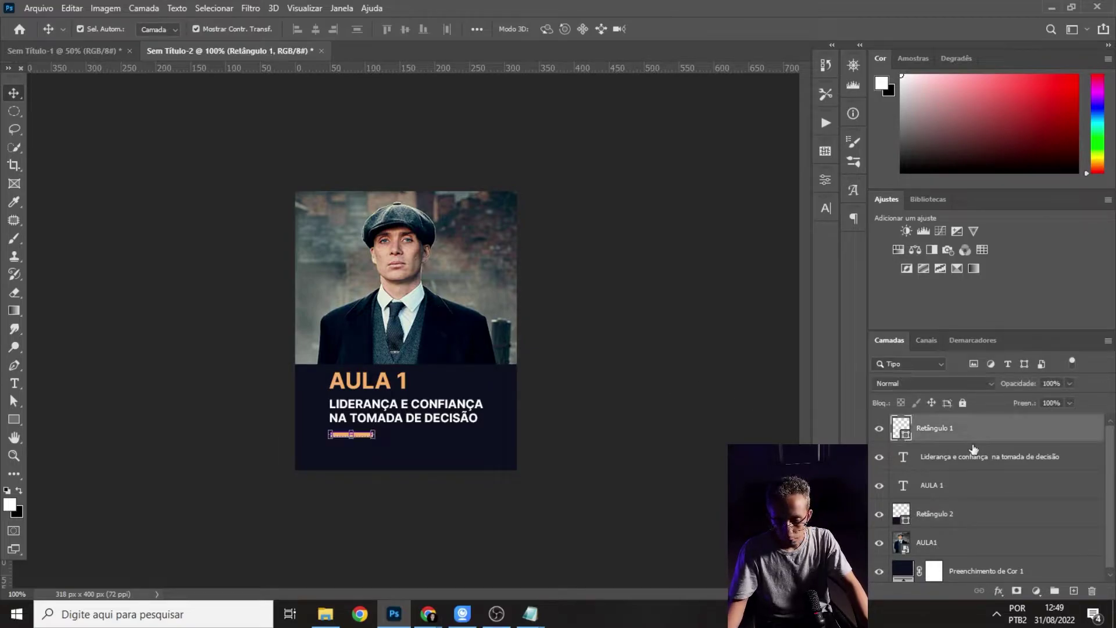
{"action": "left_click", "coordinate": [959, 486], "text": "shift"}
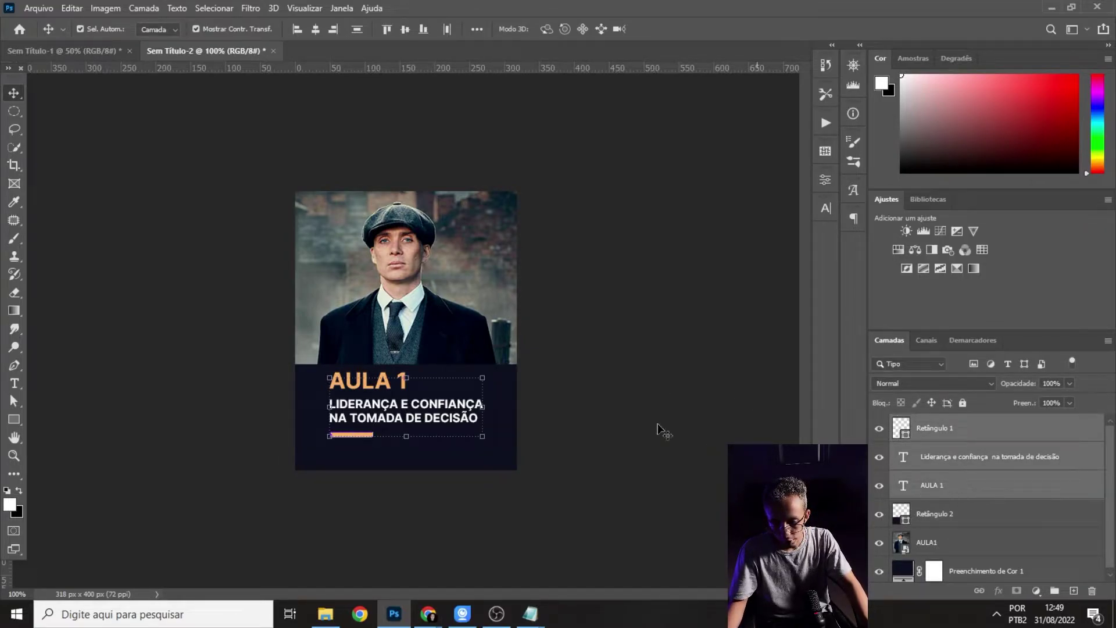
{"action": "left_click_drag", "start_coordinate": [380, 390], "coordinate": [381, 400]}
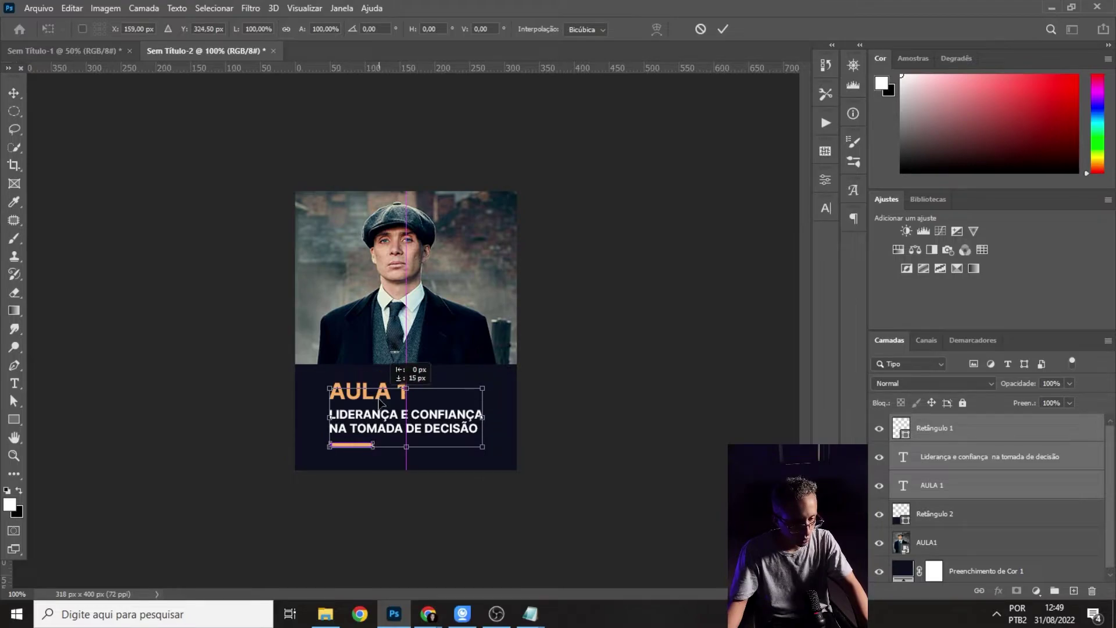
{"action": "left_click", "coordinate": [629, 363]}
{"action": "left_click", "coordinate": [633, 363]}
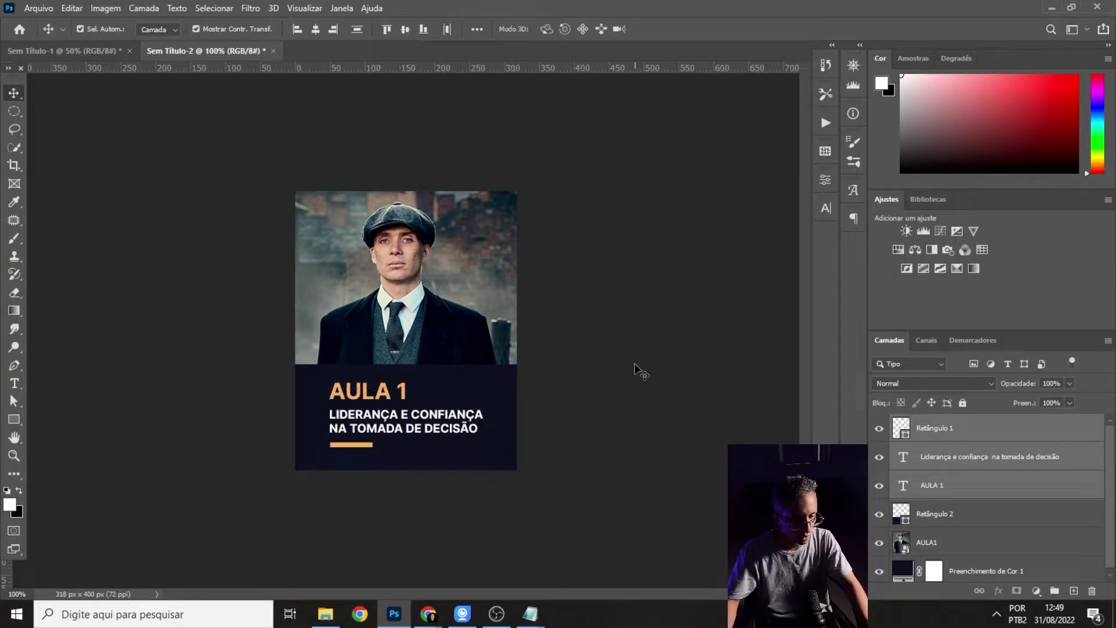
- Activate the Gradient tool and add a layer mask to the dark rectangle
{"action": "left_click", "coordinate": [475, 378]}
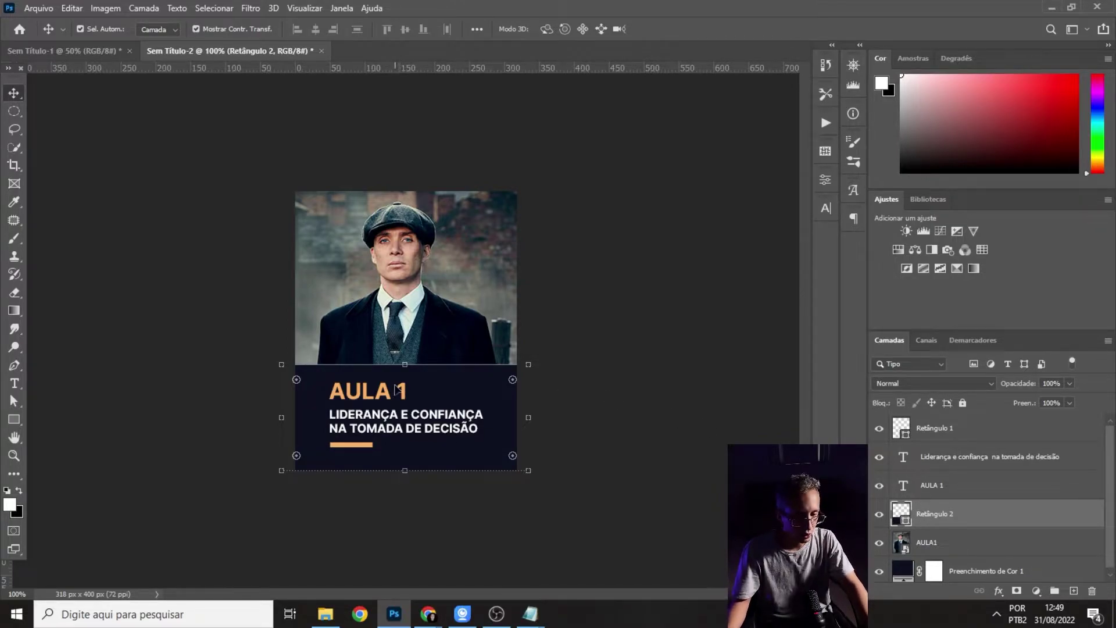
{"action": "left_click", "coordinate": [15, 311]}
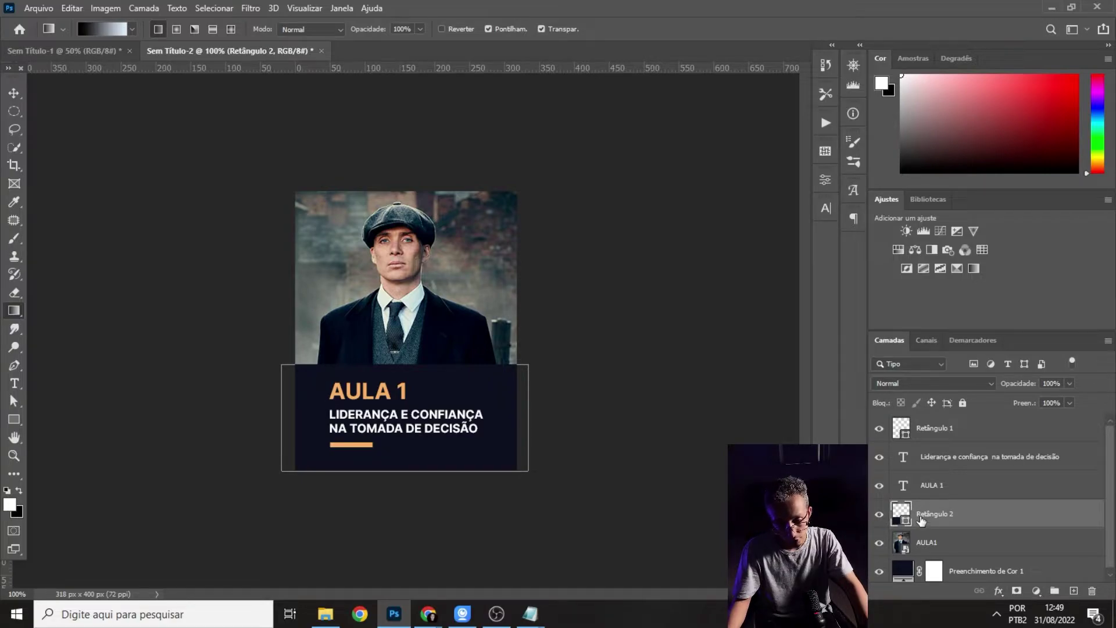
{"action": "left_click", "coordinate": [1014, 590]}
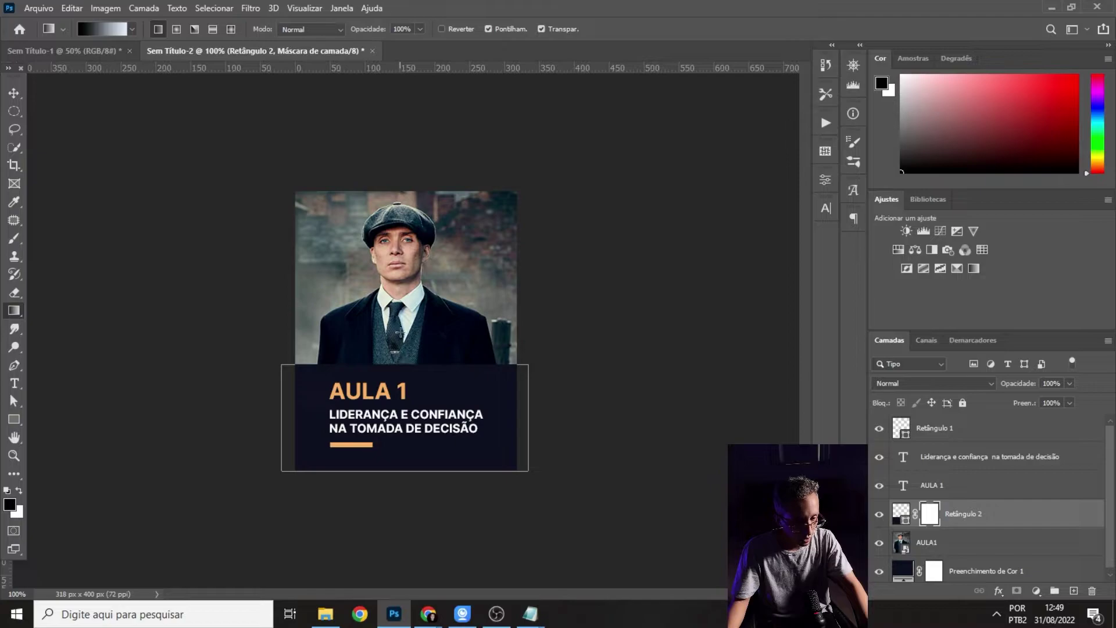
- Apply a vertical black-to-white gradient to the rectangle's mask, undoing and redrawing it to fade the rectangle into the portrait
{"action": "left_click_drag", "start_coordinate": [399, 432], "coordinate": [400, 438]}
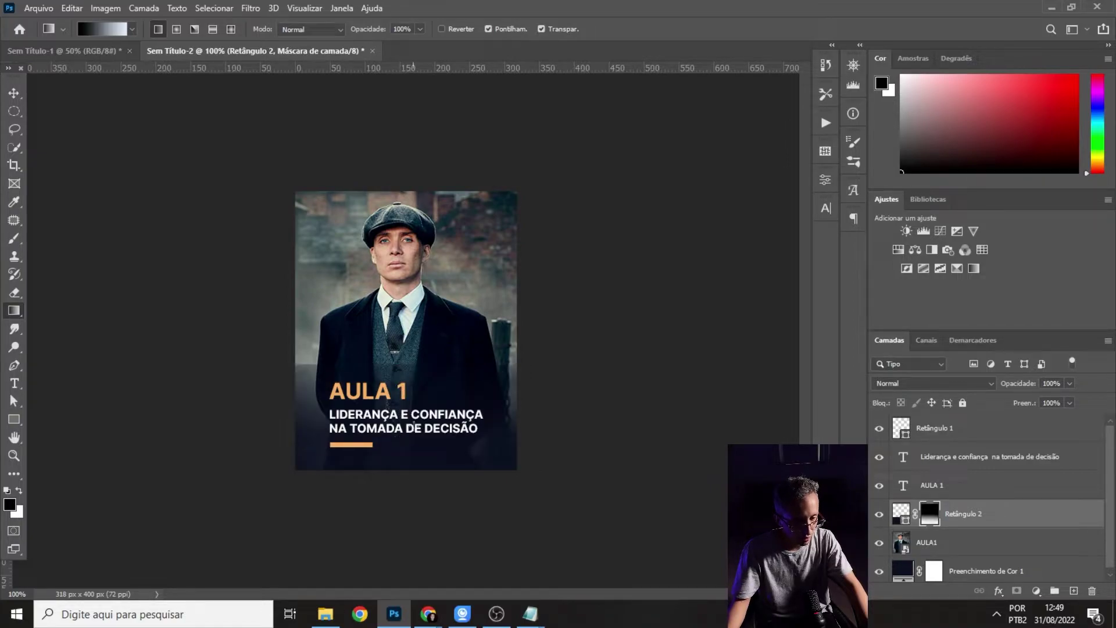
{"action": "key", "text": "ctrl+z"}
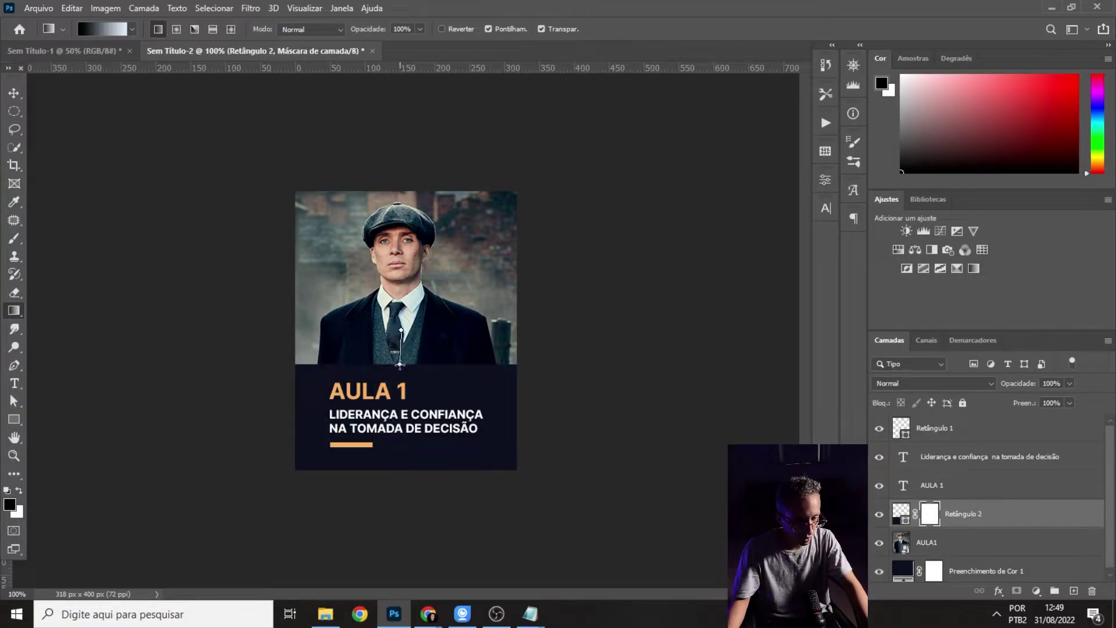
{"action": "left_click_drag", "start_coordinate": [399, 442], "coordinate": [399, 443]}
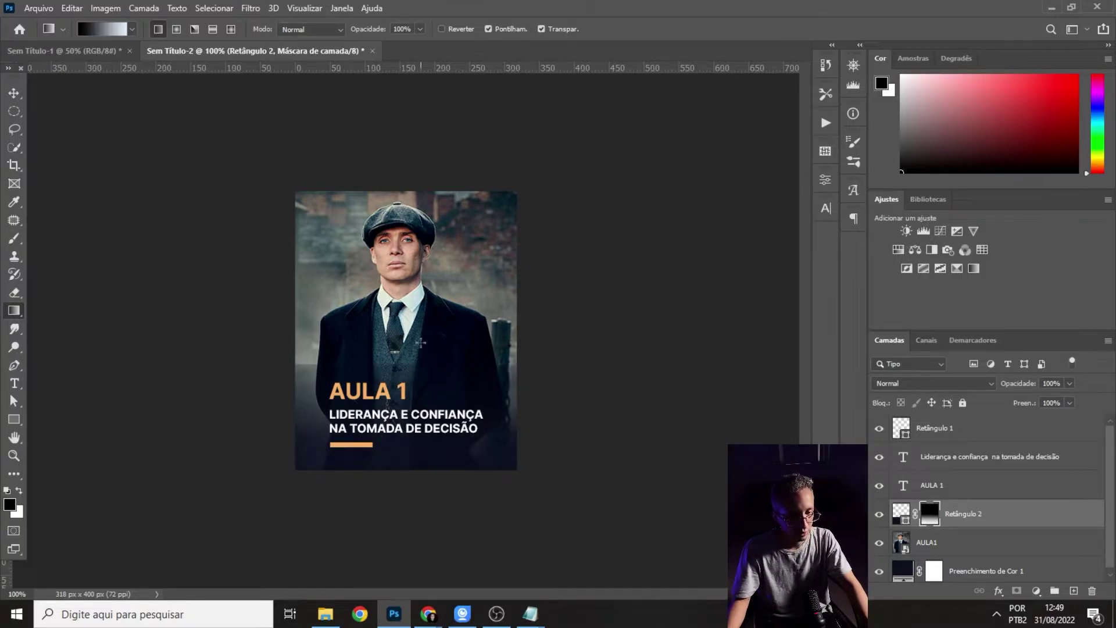
{"action": "key", "text": "ctrl+z"}
{"action": "left_click_drag", "start_coordinate": [412, 332], "coordinate": [418, 437]}
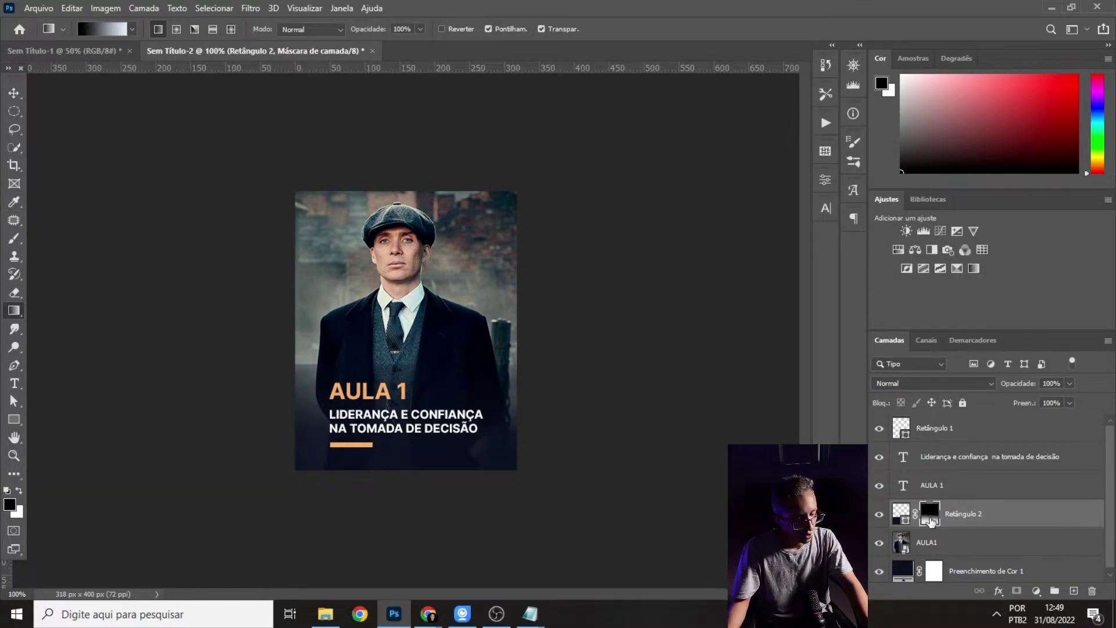
- Paint black on the dark rectangle's mask with a soft 73 px brush to soften the rectangle's upper edge over the portrait
{"action": "left_click", "coordinate": [18, 236]}
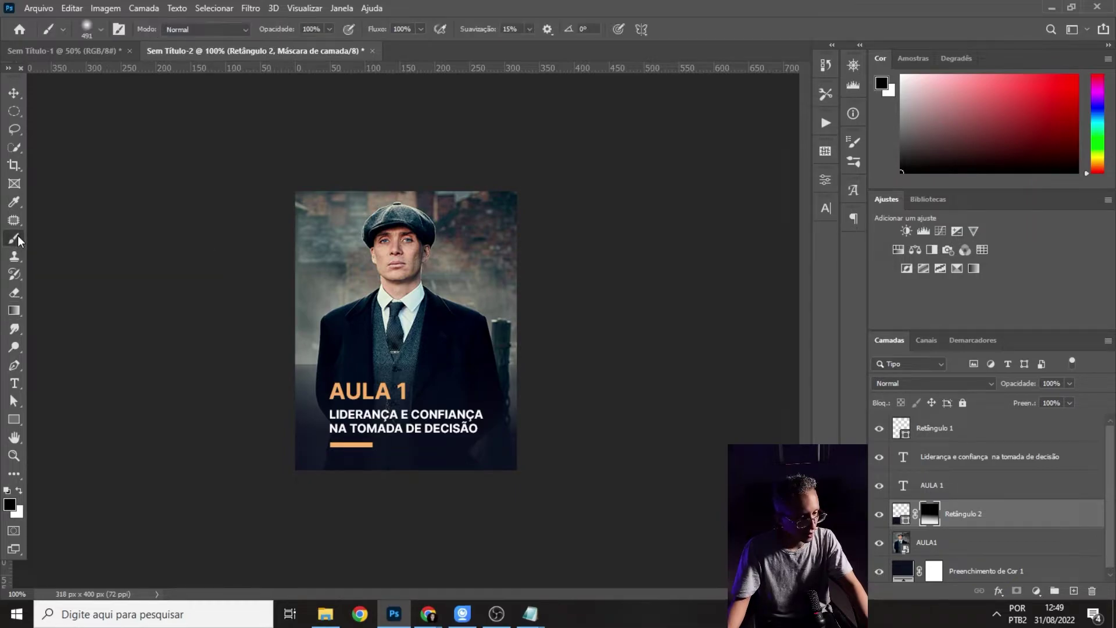
{"action": "left_click", "coordinate": [87, 30]}
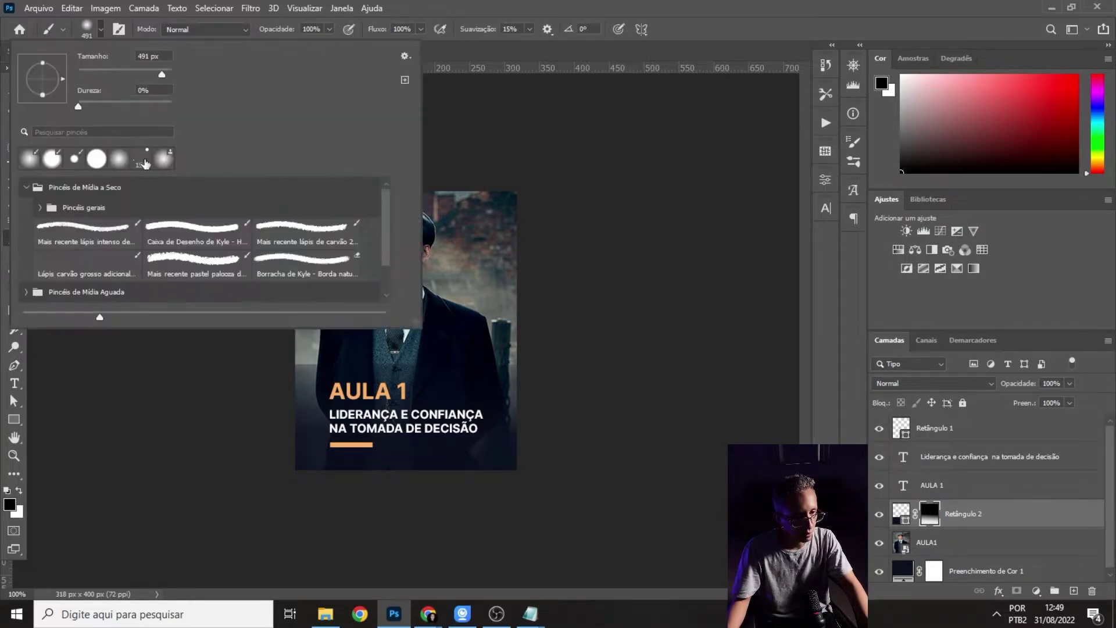
{"action": "left_click_drag", "start_coordinate": [127, 72], "coordinate": [111, 73]}
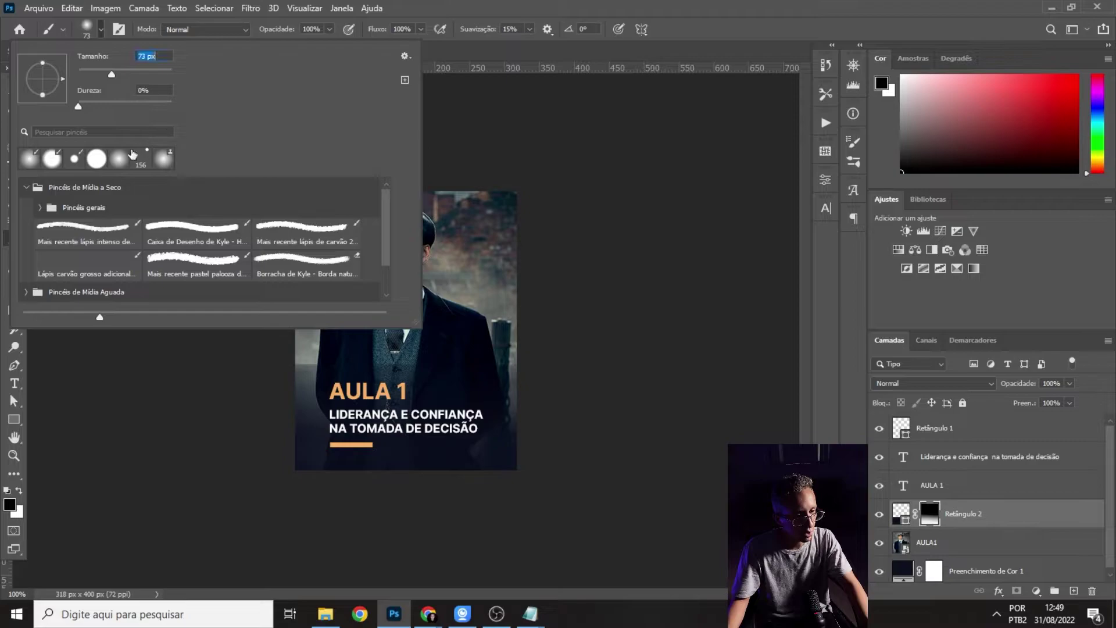
{"action": "left_click", "coordinate": [300, 365]}
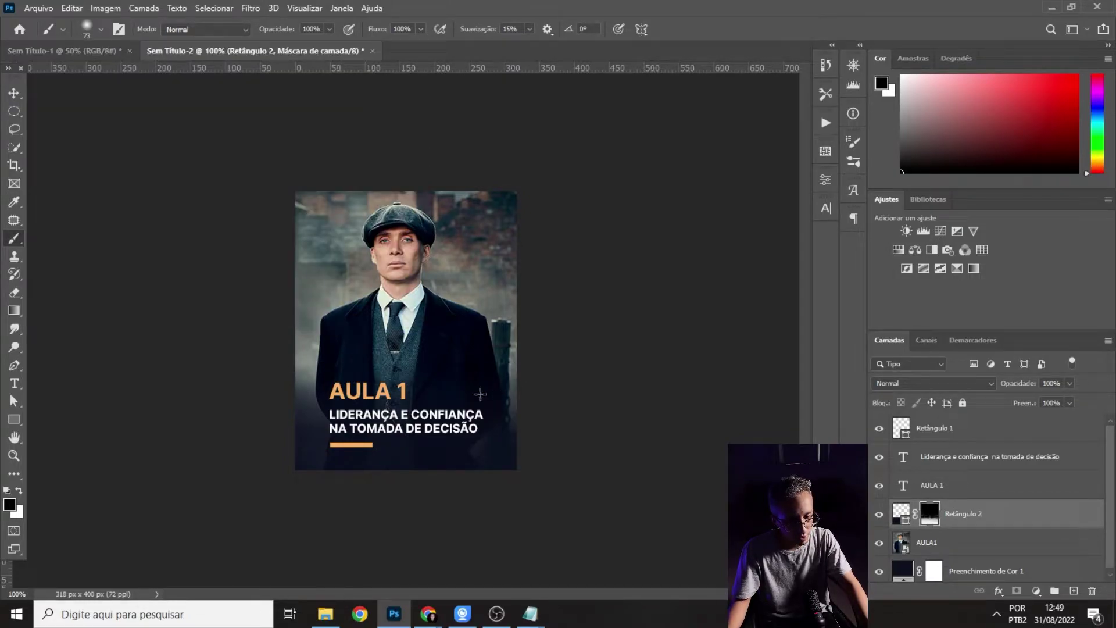
{"action": "key", "text": "ctrl+plus"}
{"action": "key", "text": "ctrl+plus"}
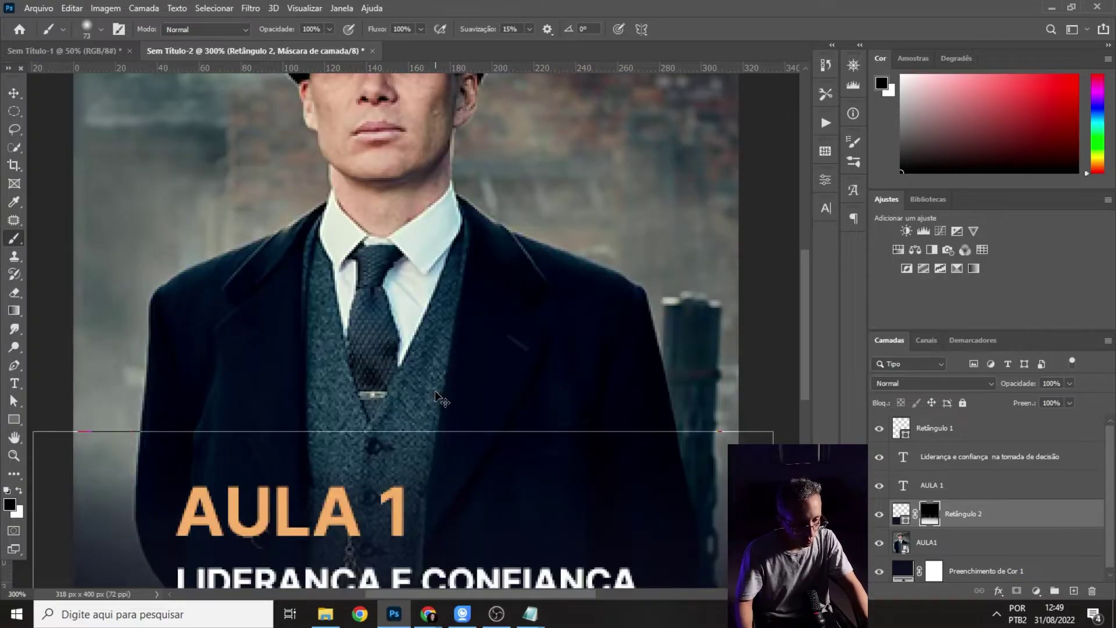
{"action": "key", "text": "ctrl+minus"}
{"action": "key", "text": "ctrl+minus"}
{"action": "key", "text": "v"}
{"action": "key", "text": "x"}
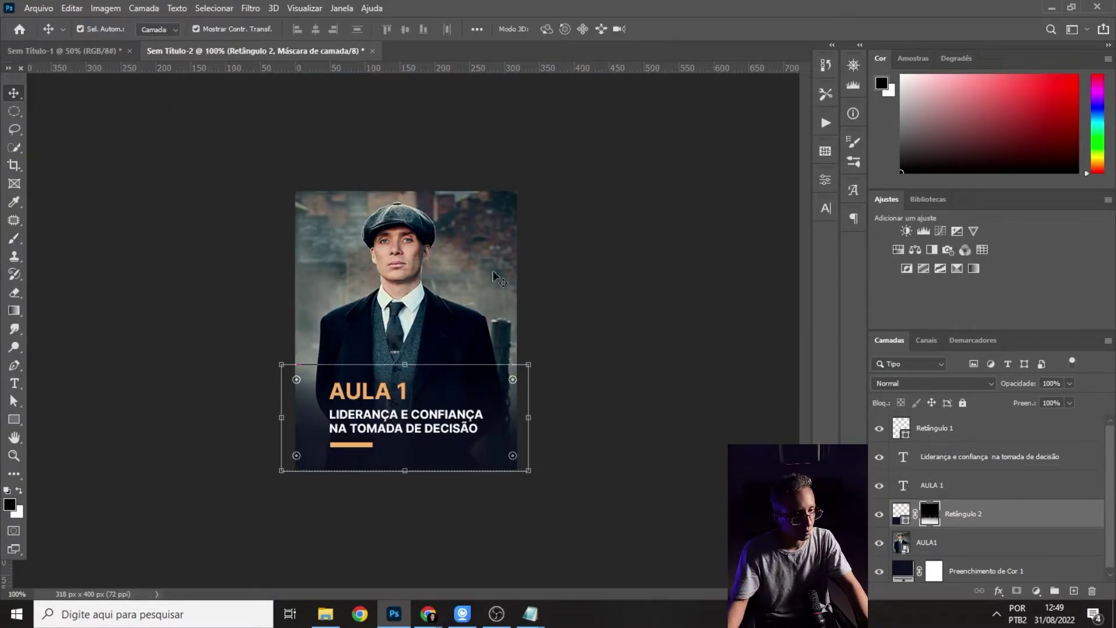
- Move the AULA 1 title, the subtitle and the orange bar together about 8 px down the card
{"action": "left_click", "coordinate": [618, 288]}
{"action": "left_click", "coordinate": [963, 492]}
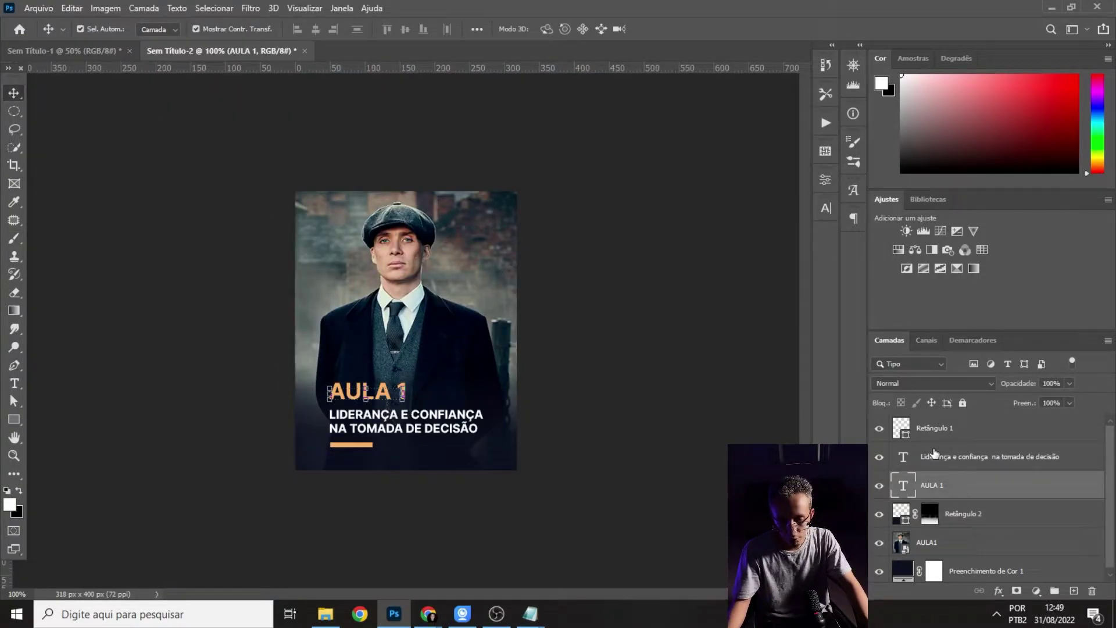
{"action": "left_click", "coordinate": [942, 433], "text": "shift"}
{"action": "key", "text": "ctrl+t"}
{"action": "left_click_drag", "start_coordinate": [409, 418], "coordinate": [408, 423]}
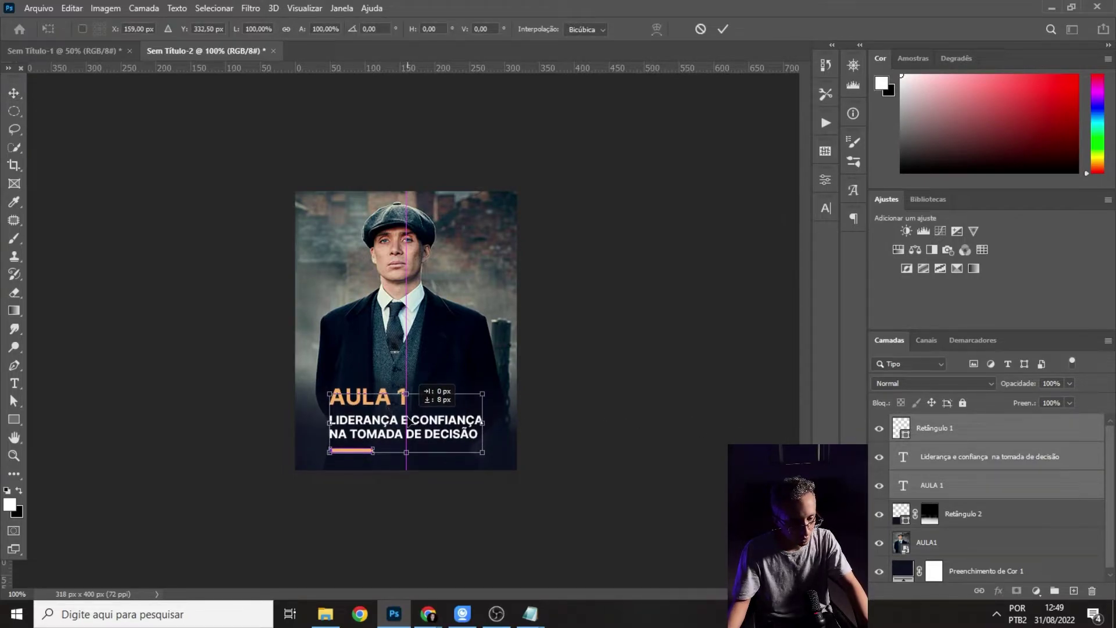
{"action": "key", "text": "Return"}
{"action": "left_click", "coordinate": [705, 424]}
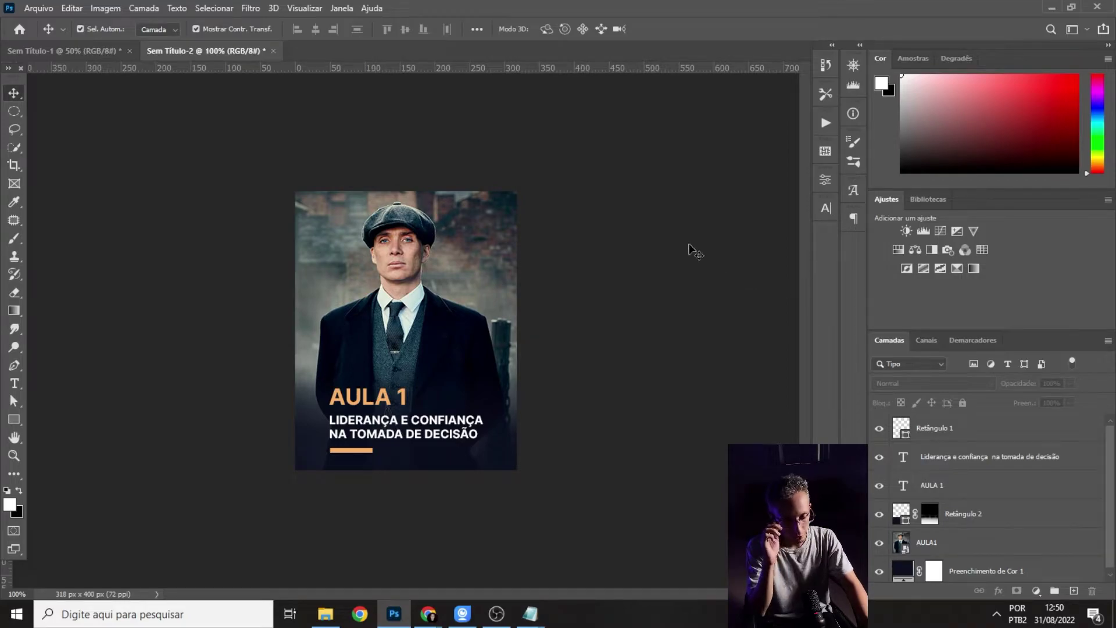
- Set the opacity of the AULA1 portrait layer to 60%
{"action": "left_click", "coordinate": [487, 291]}
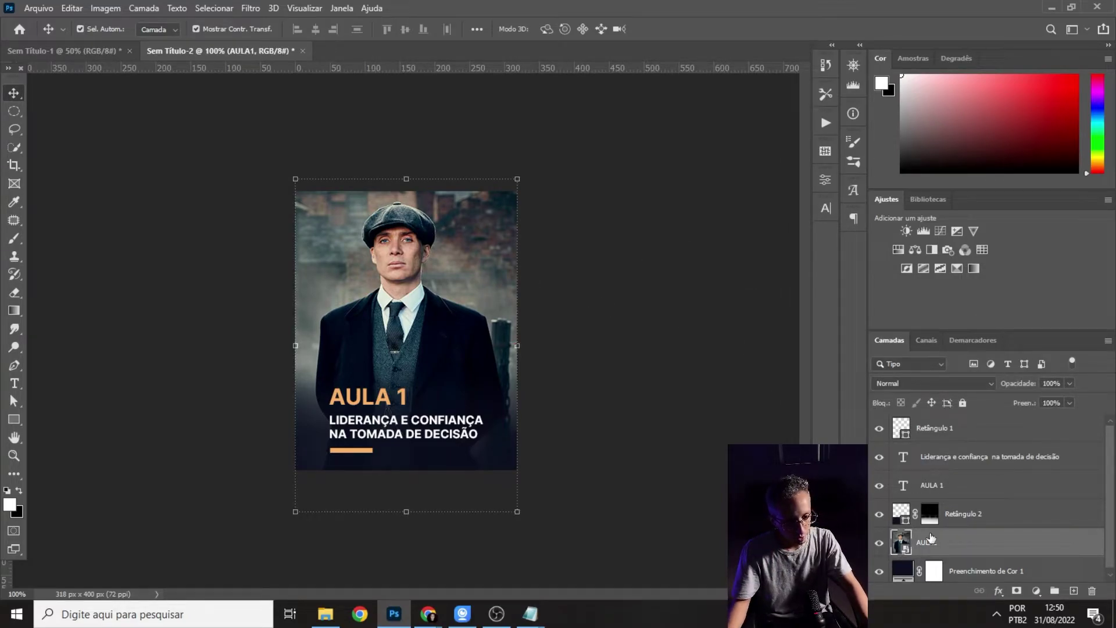
{"action": "scroll", "coordinate": [901, 573], "scroll_direction": "down", "scroll_amount": 1}
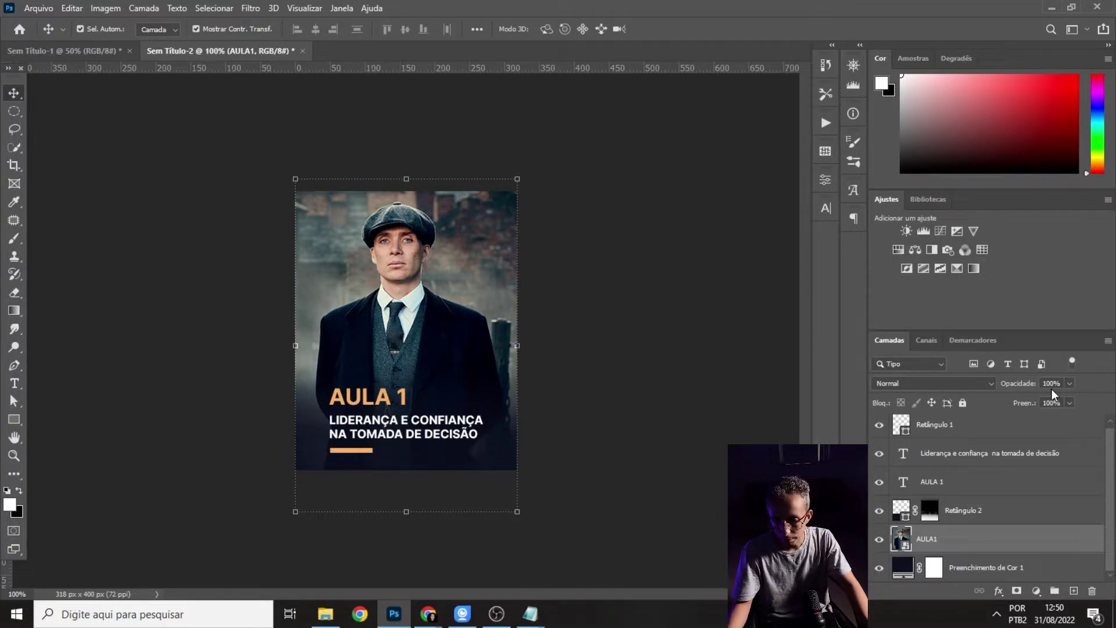
{"action": "type", "text": "60"}
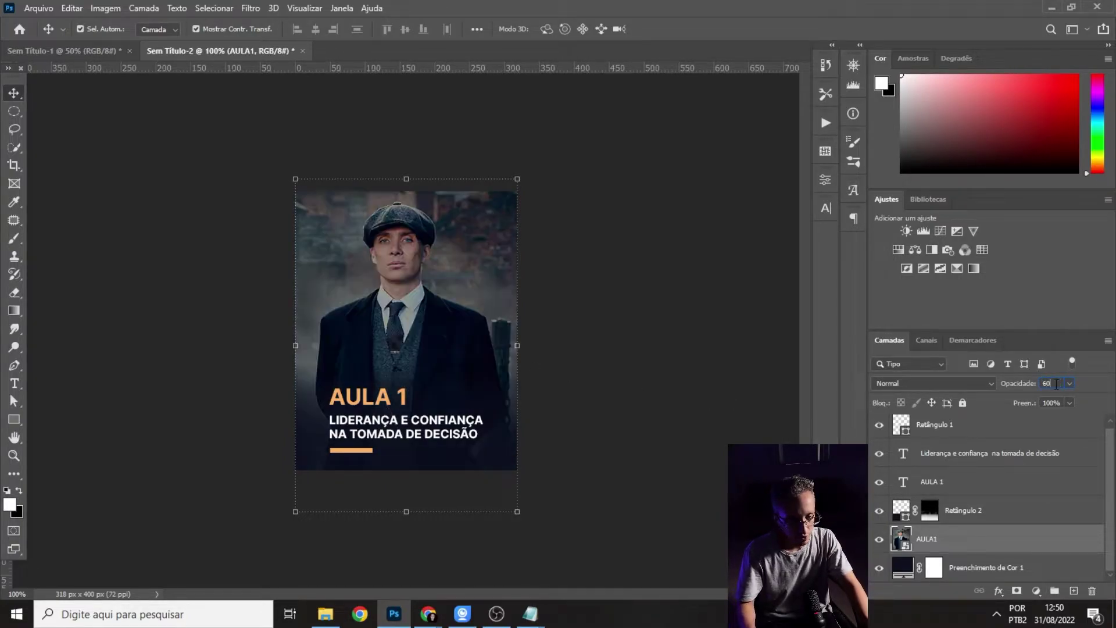
{"action": "left_click", "coordinate": [640, 341]}
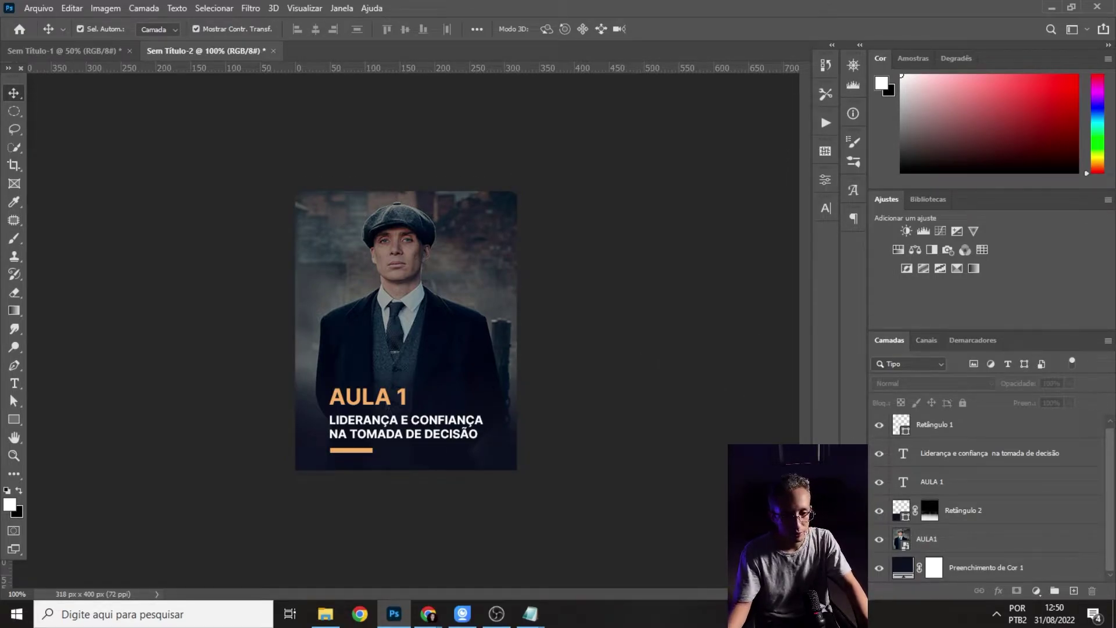
{"action": "left_click", "coordinate": [933, 544]}
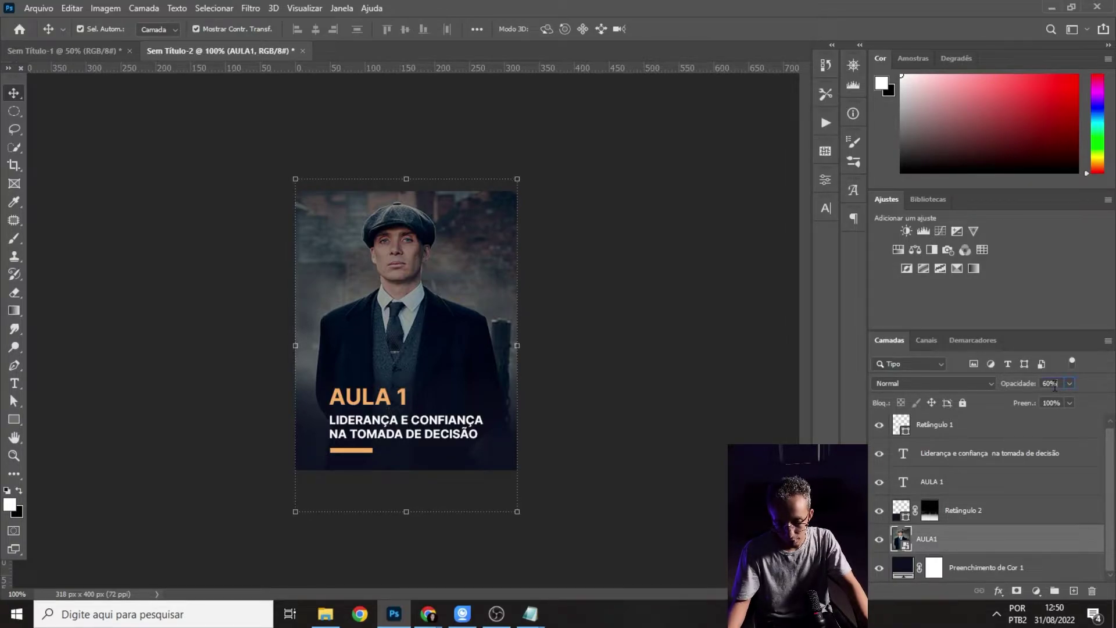
{"action": "type", "text": "60"}
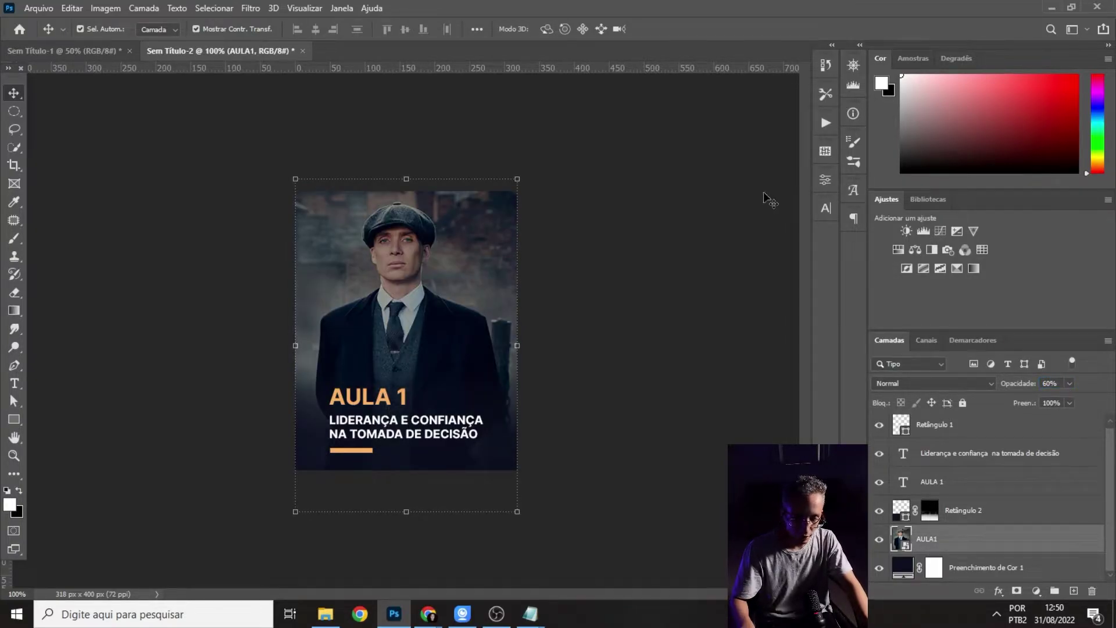
{"action": "left_click", "coordinate": [585, 246]}
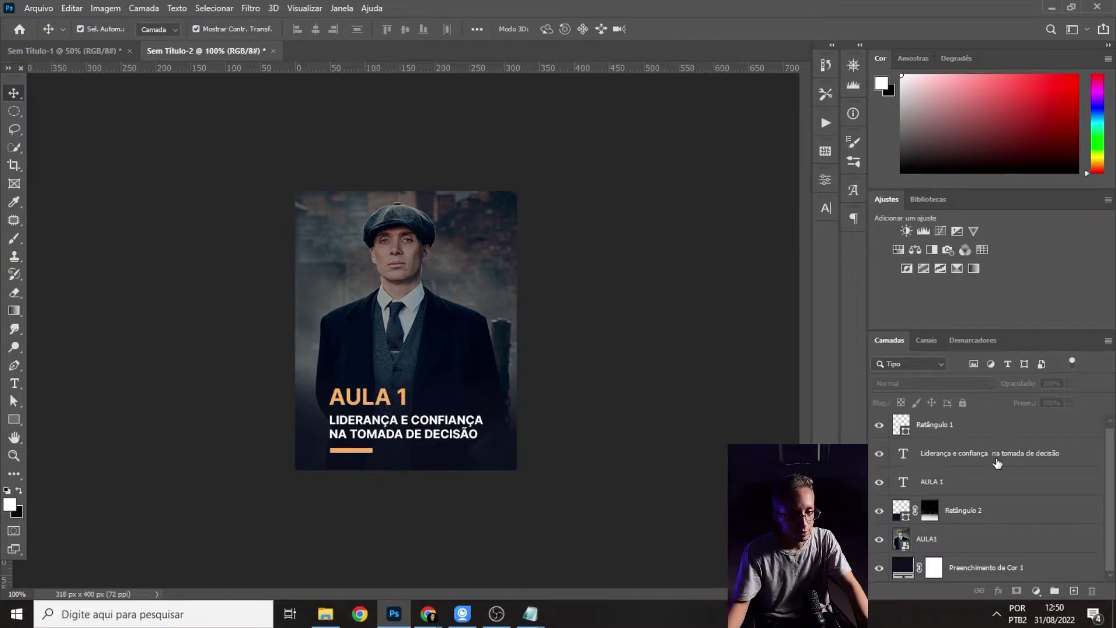
- Select all the card's layers, from the Preenchimento de Cor 1 color fill up to Retângulo 1
{"action": "scroll", "coordinate": [997, 462], "scroll_direction": "up", "scroll_amount": 1}
{"action": "scroll", "coordinate": [970, 462], "scroll_direction": "down", "scroll_amount": 1}
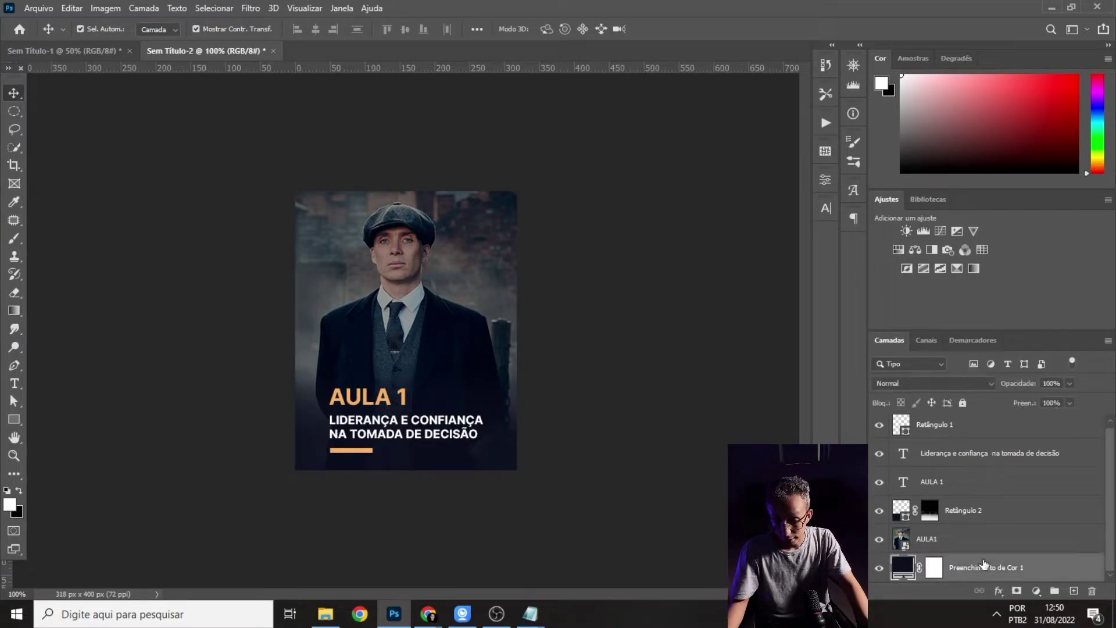
{"action": "left_click", "coordinate": [984, 564]}
{"action": "left_click", "coordinate": [982, 544]}
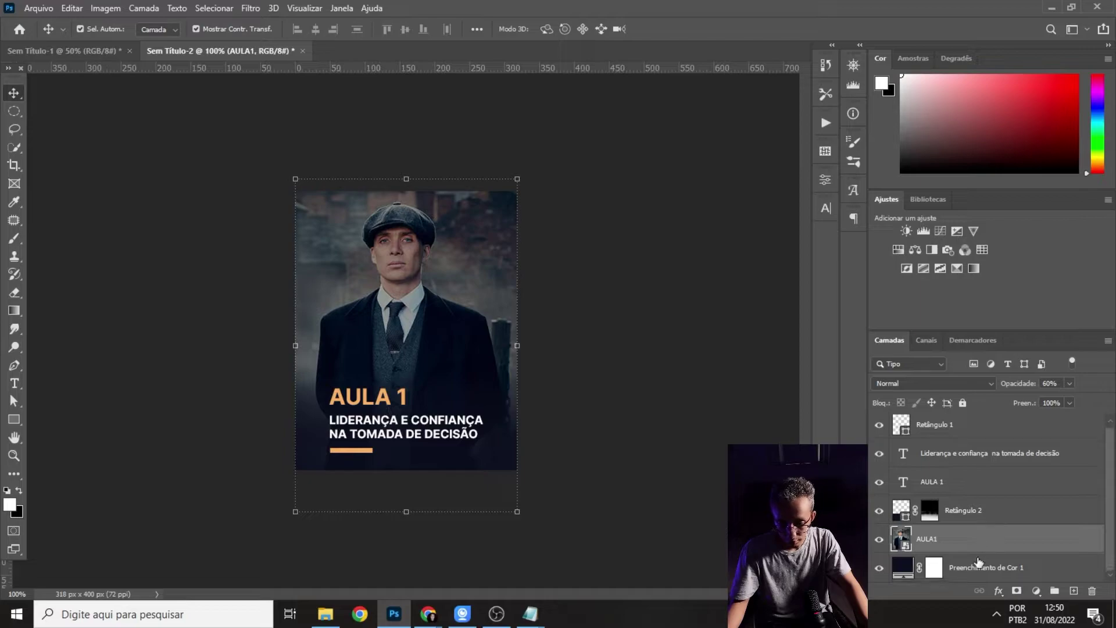
{"action": "left_click", "coordinate": [971, 571]}
{"action": "scroll", "coordinate": [974, 458], "scroll_direction": "up", "scroll_amount": 1}
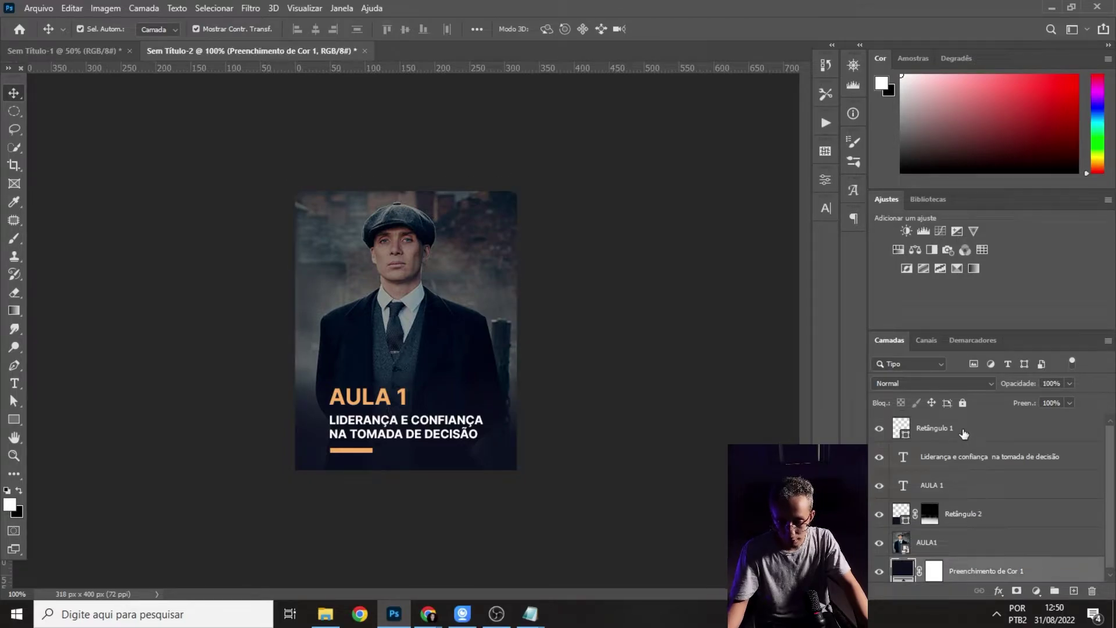
{"action": "left_click", "coordinate": [950, 548]}
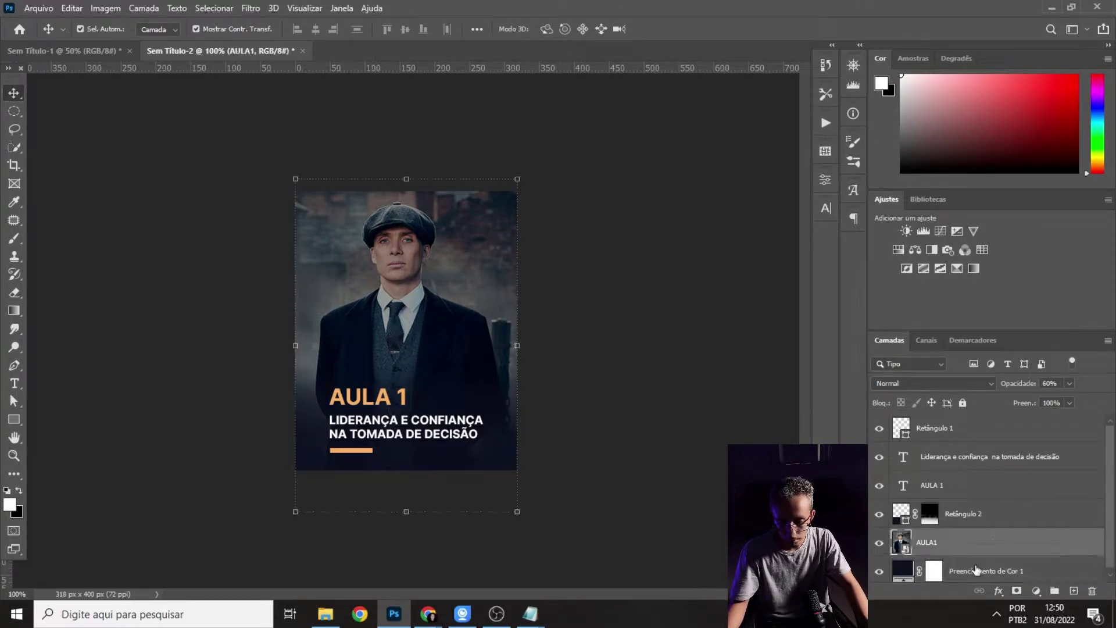
{"action": "left_click", "coordinate": [972, 568]}
{"action": "scroll", "coordinate": [965, 553], "scroll_direction": "down", "scroll_amount": 1}
{"action": "left_click", "coordinate": [956, 432], "text": "shift"}
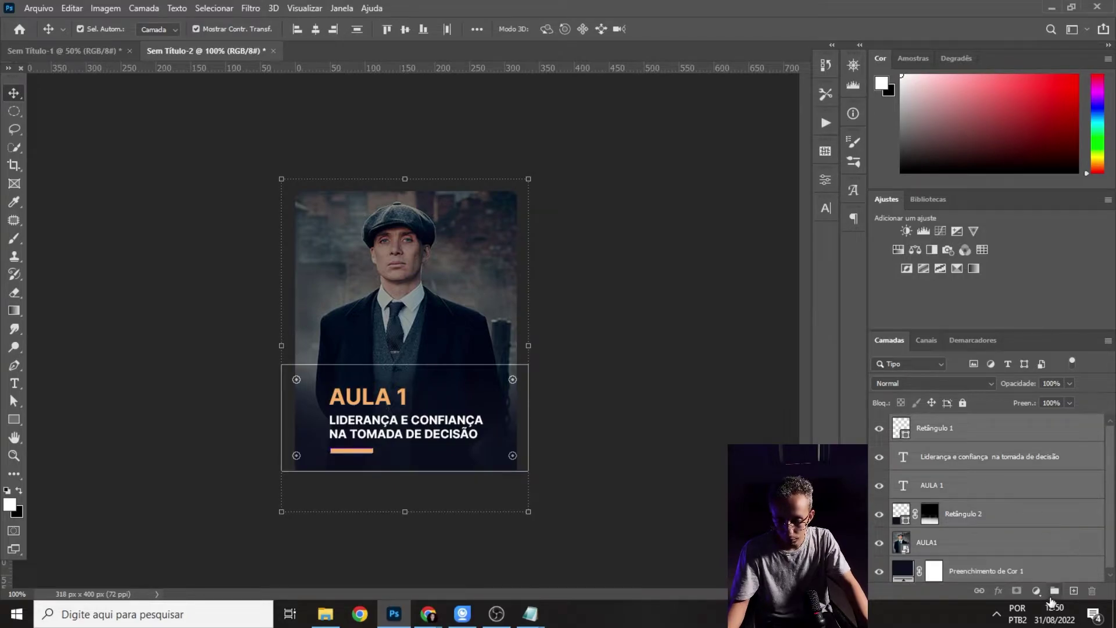
- Group the selected card layers and undo the grouping
{"action": "left_click", "coordinate": [1054, 592]}
{"action": "key", "text": "ctrl+z"}
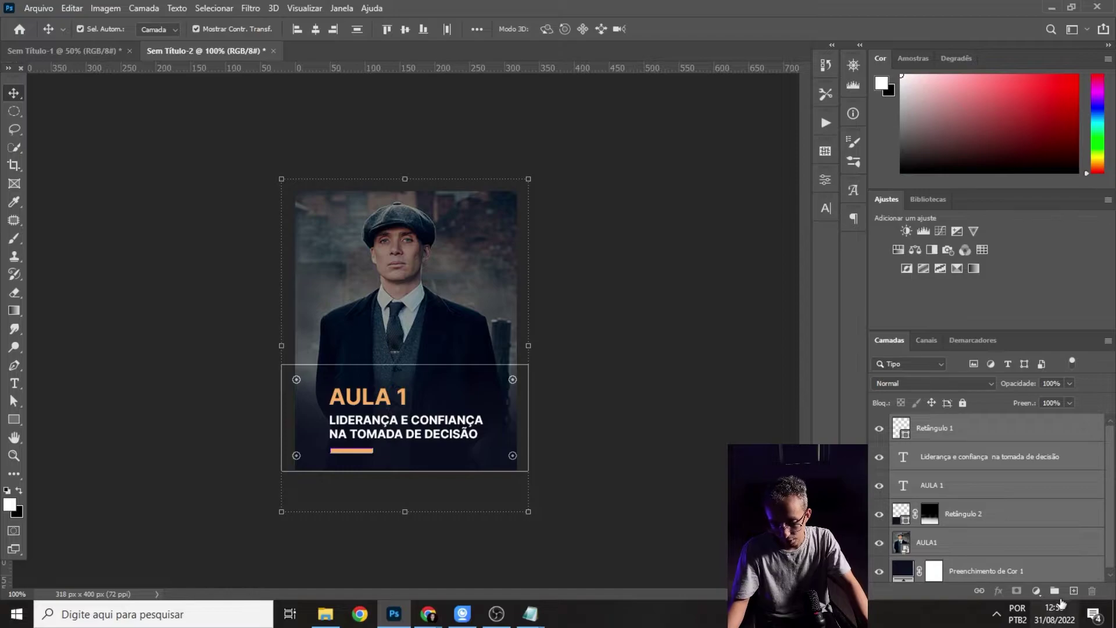
- Group the selected card layers and name the group AULA 1
{"action": "left_click", "coordinate": [1055, 592]}
{"action": "double_click", "coordinate": [943, 423]}
{"action": "type", "text": "AULA 1"}
{"action": "key", "text": "Return"}
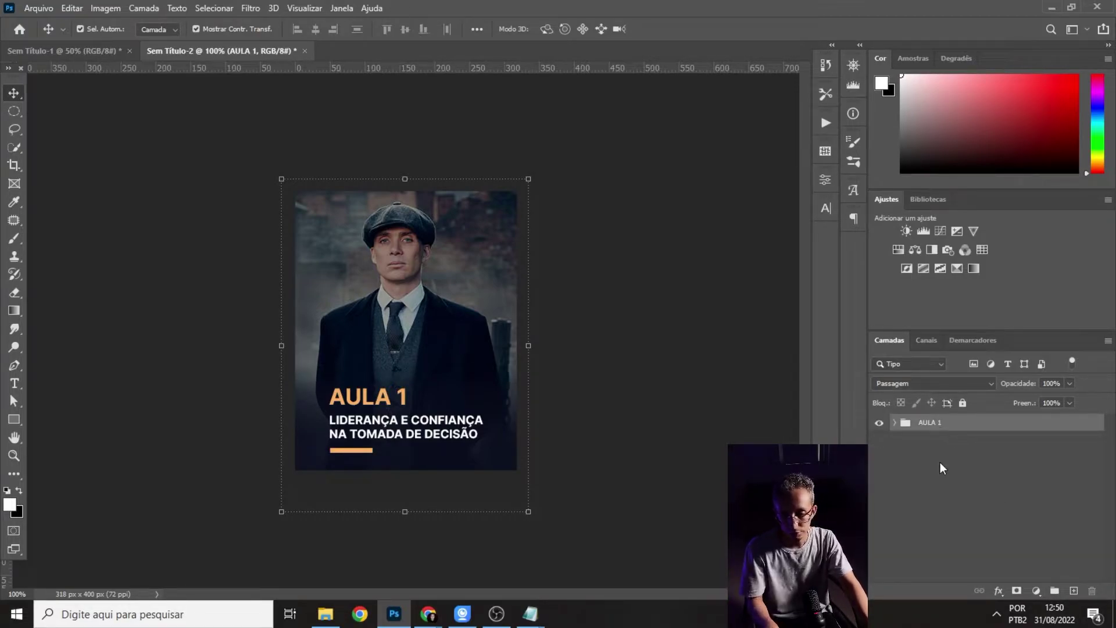
{"action": "left_click", "coordinate": [921, 450]}
{"action": "left_click", "coordinate": [940, 426]}
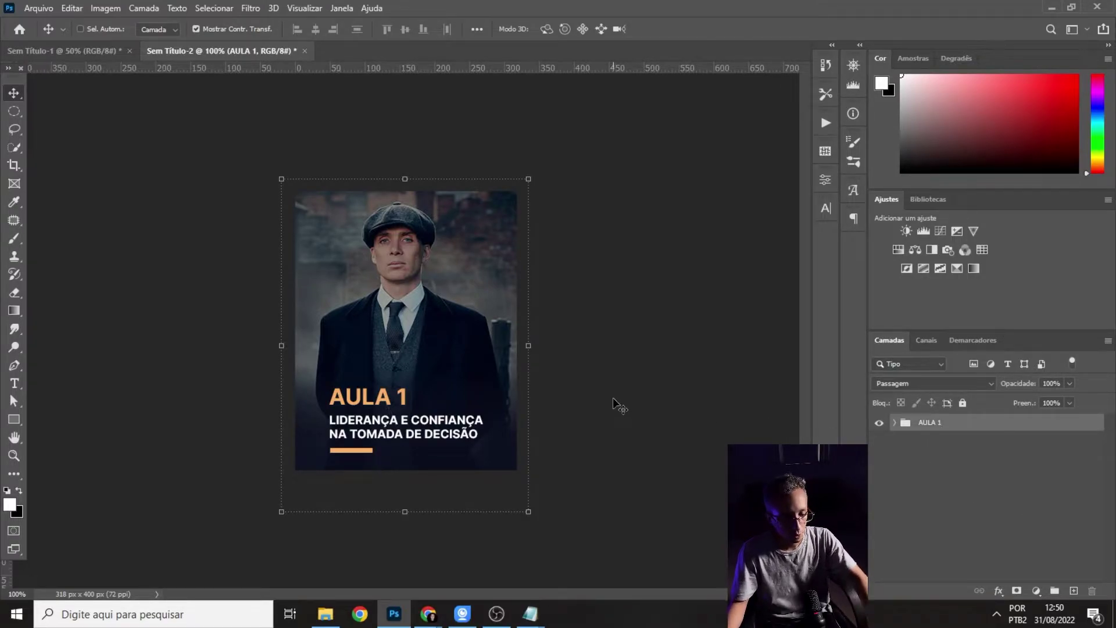
- Duplicate the AULA 1 group and rename the copy AULA 2
{"action": "key", "text": "ctrl+j"}
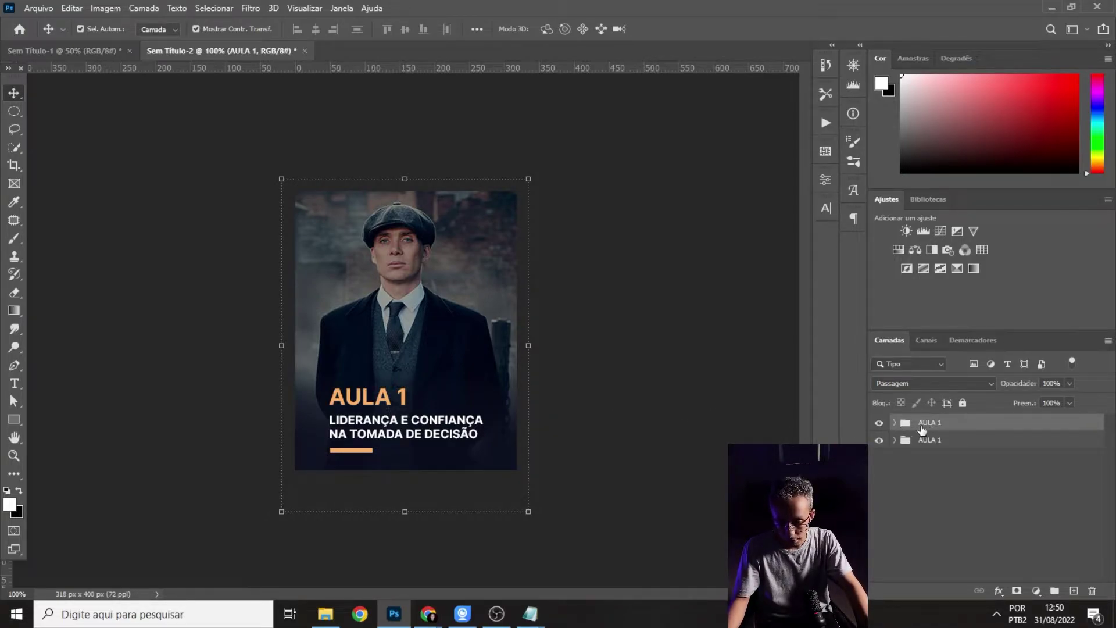
{"action": "double_click", "coordinate": [929, 423]}
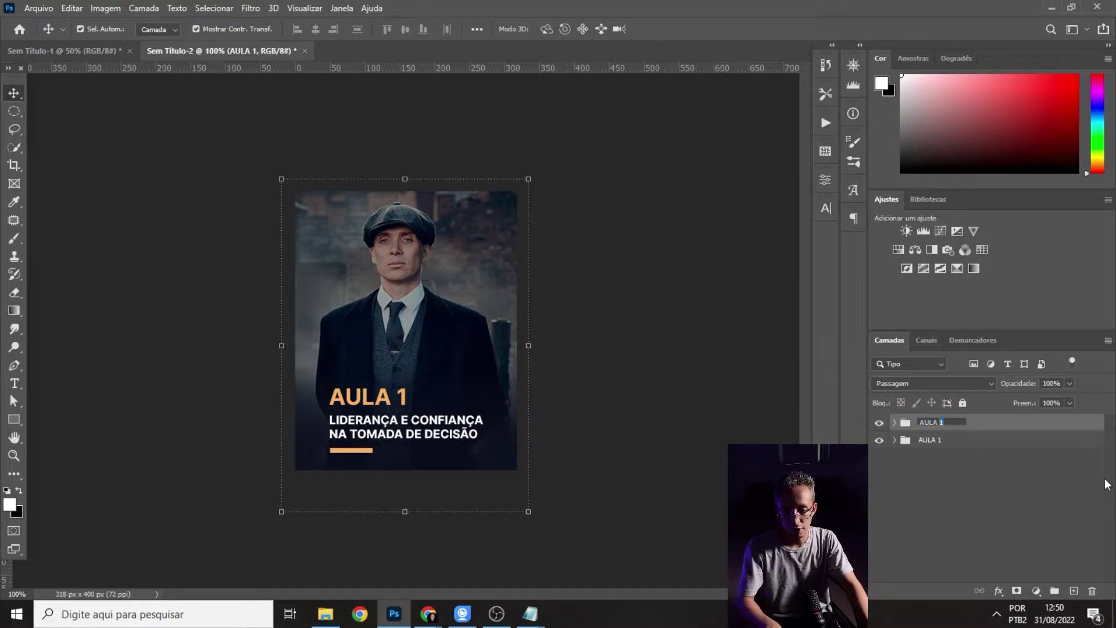
{"action": "type", "text": "2"}
{"action": "key", "text": "Return"}
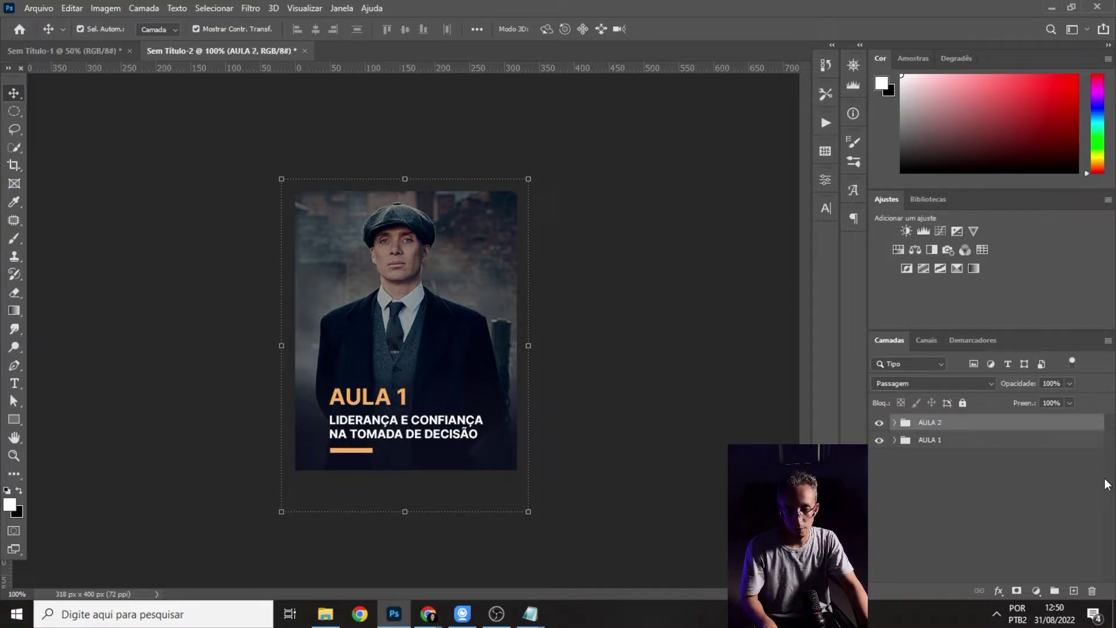
- Hide the AULA 1 group and expand the AULA 2 group to show its layers
{"action": "right_click", "coordinate": [880, 440]}
{"action": "left_click", "coordinate": [883, 448]}
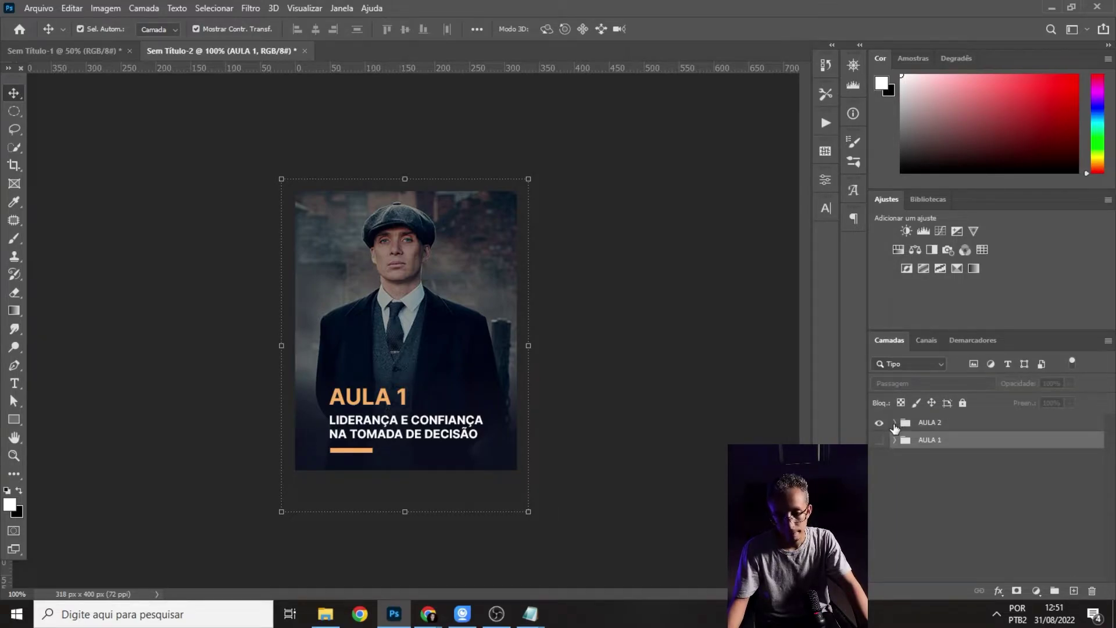
{"action": "left_click", "coordinate": [895, 423]}
{"action": "scroll", "coordinate": [939, 509], "scroll_direction": "down", "scroll_amount": 1}
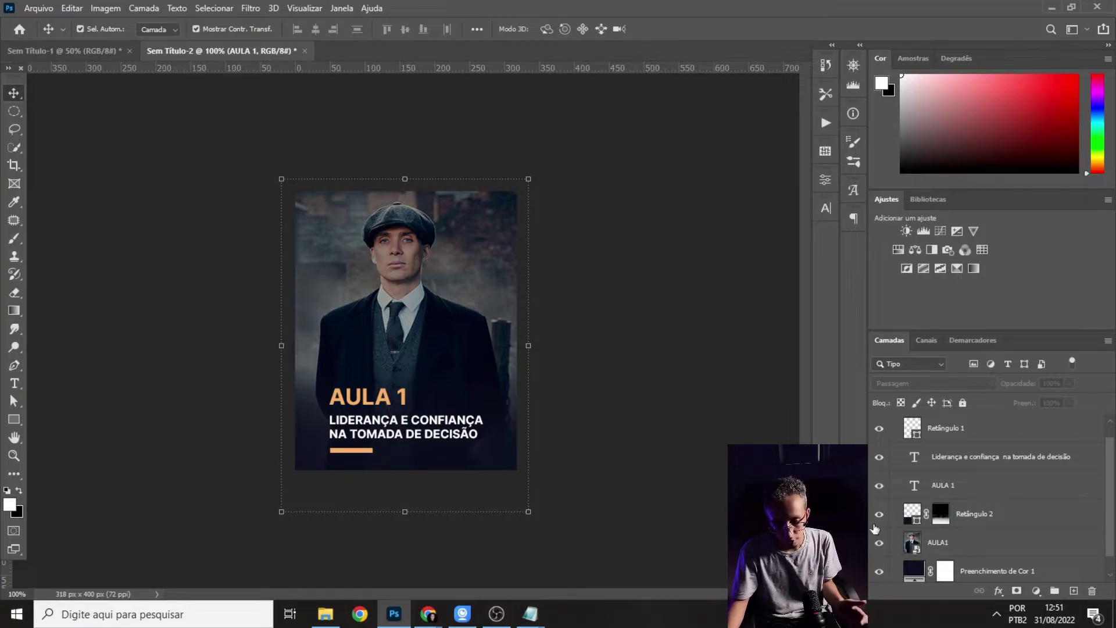
- Replace the AULA1 photo in the AULA 2 group with the AULA2 image from the Thomas sh folder, directly below Retângulo 2
{"action": "left_click", "coordinate": [324, 615]}
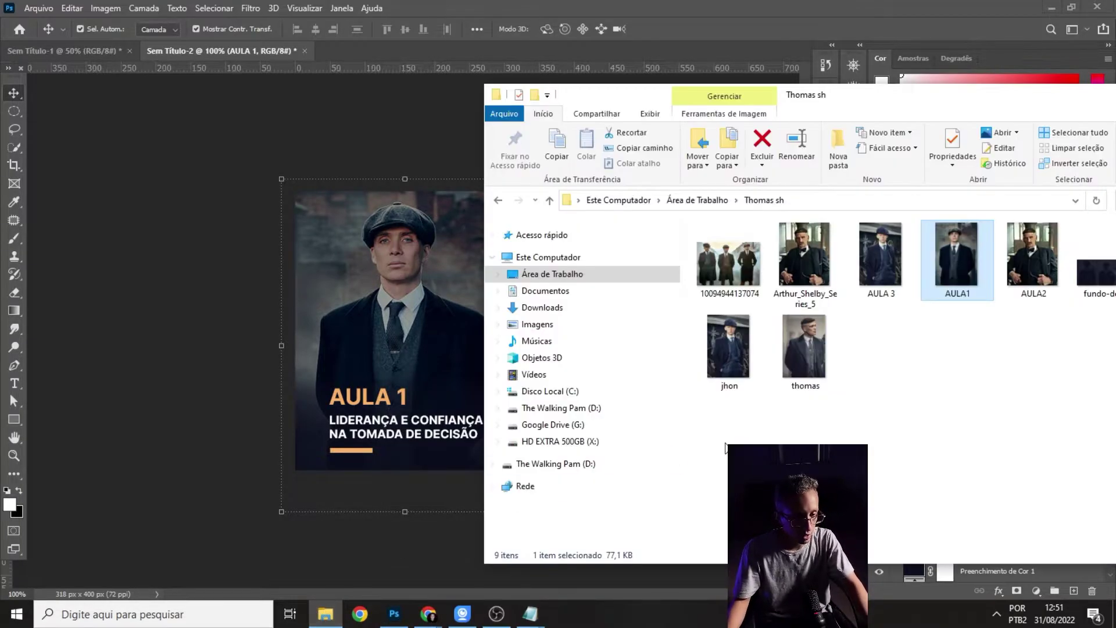
{"action": "left_click", "coordinate": [1037, 272]}
{"action": "left_click_drag", "start_coordinate": [1042, 259], "coordinate": [398, 327]}
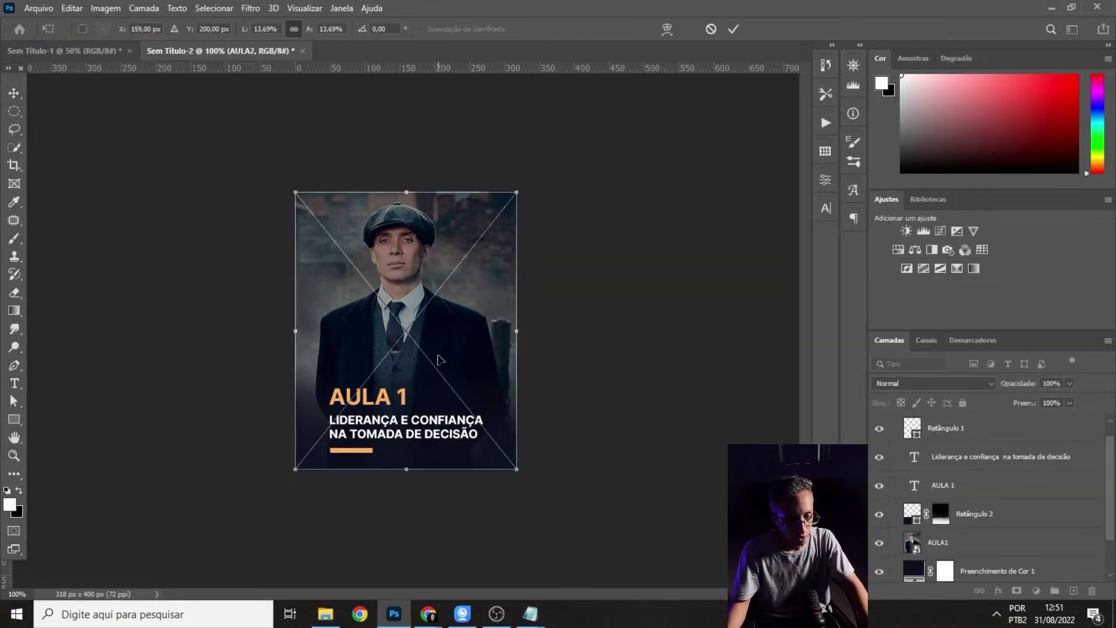
{"action": "scroll", "coordinate": [958, 523], "scroll_direction": "down", "scroll_amount": 3}
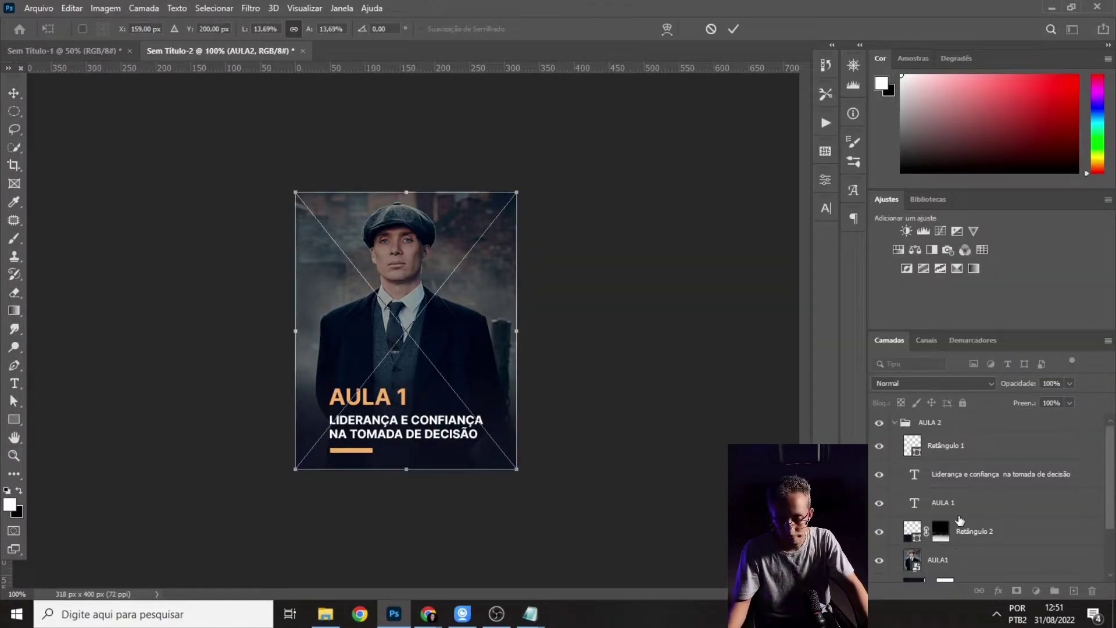
{"action": "key", "text": "Return"}
{"action": "left_click_drag", "start_coordinate": [942, 551], "coordinate": [937, 500]}
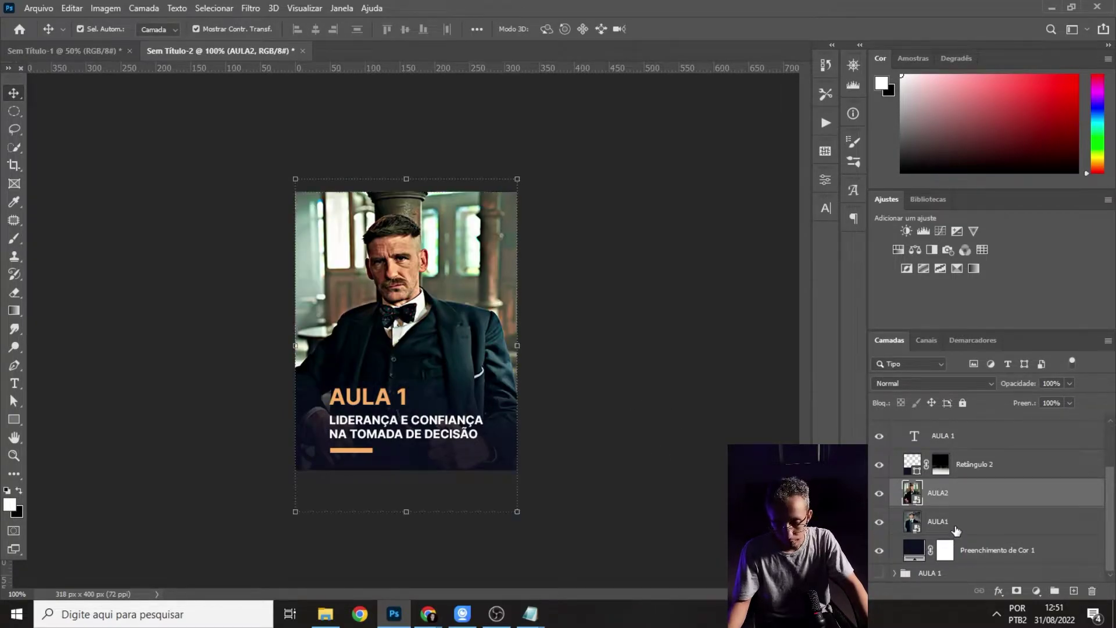
{"action": "left_click", "coordinate": [956, 526]}
{"action": "key", "text": "Delete"}
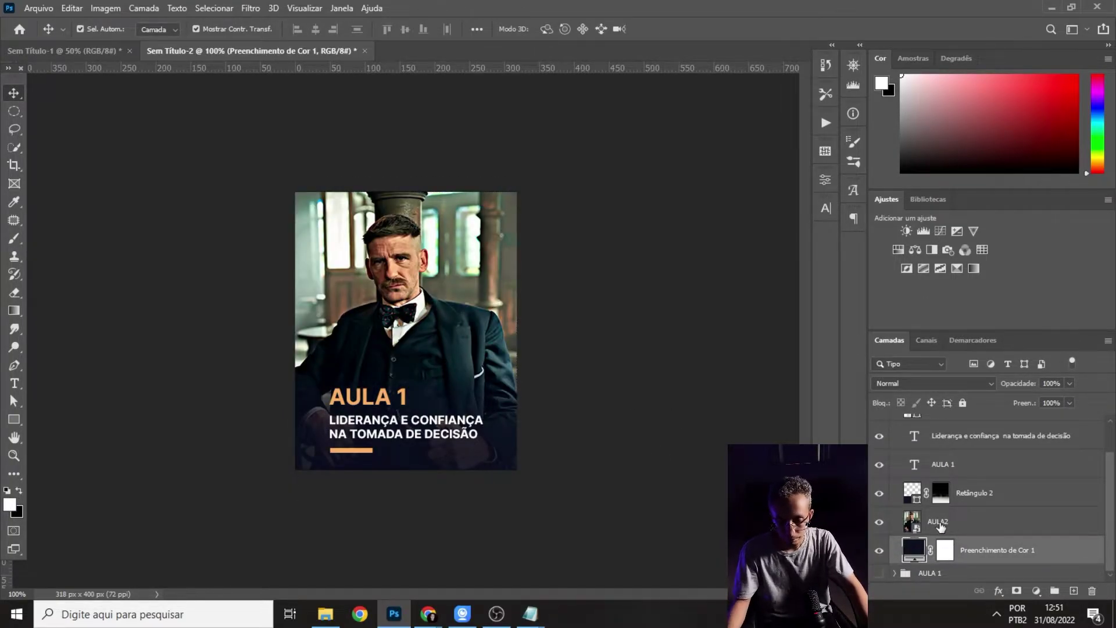
- Set the AULA2 photo layer's opacity to 60%
{"action": "left_click", "coordinate": [941, 526]}
{"action": "left_click", "coordinate": [1053, 384]}
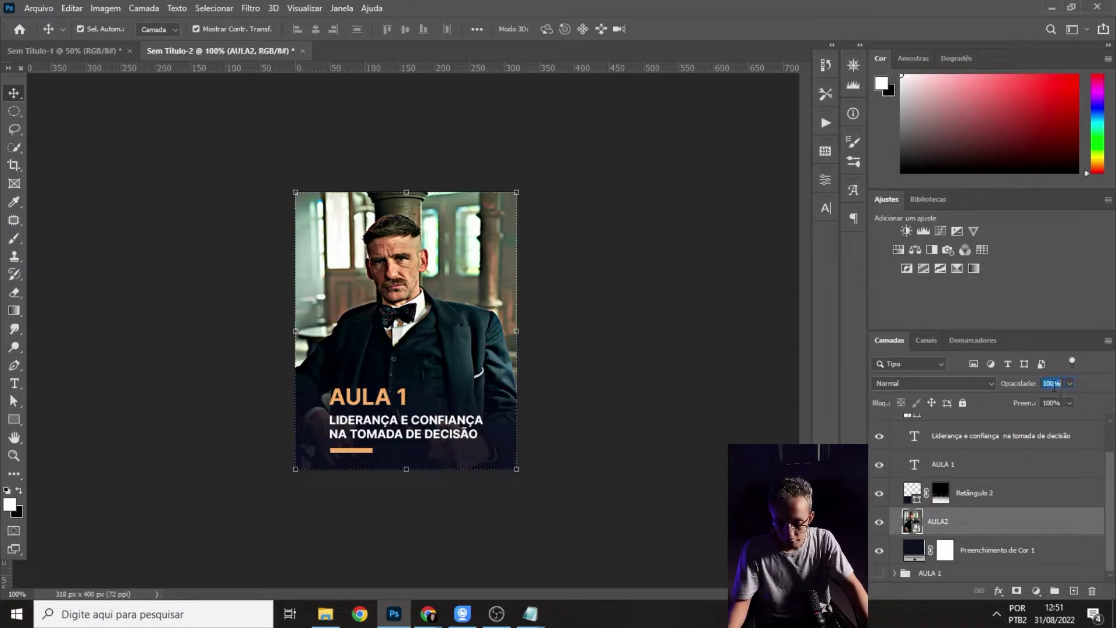
{"action": "type", "text": "60"}
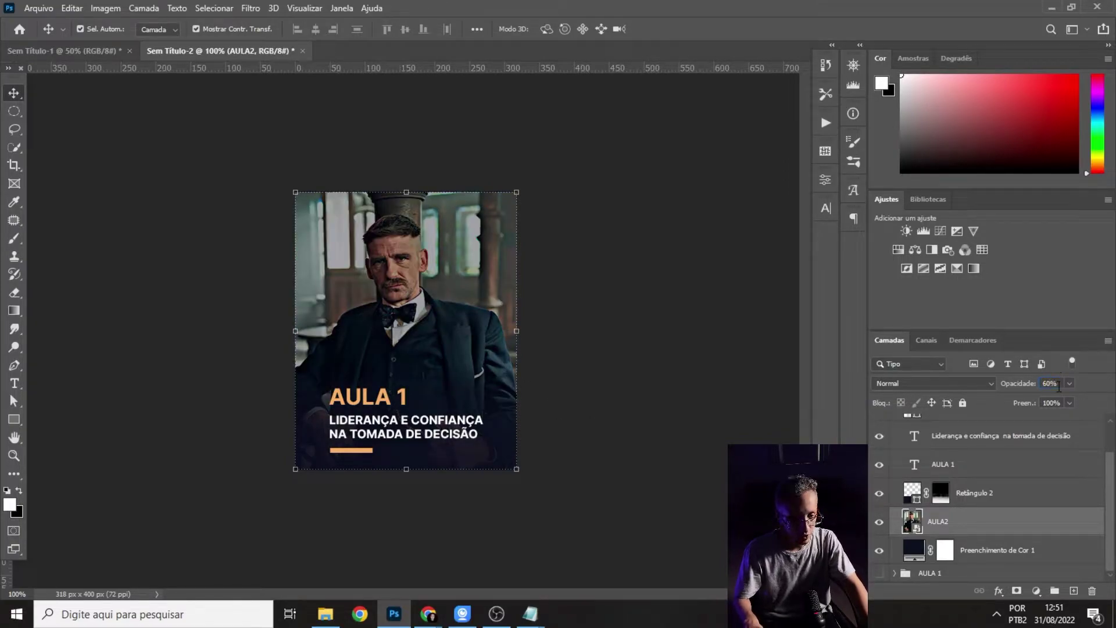
{"action": "left_click", "coordinate": [255, 377]}
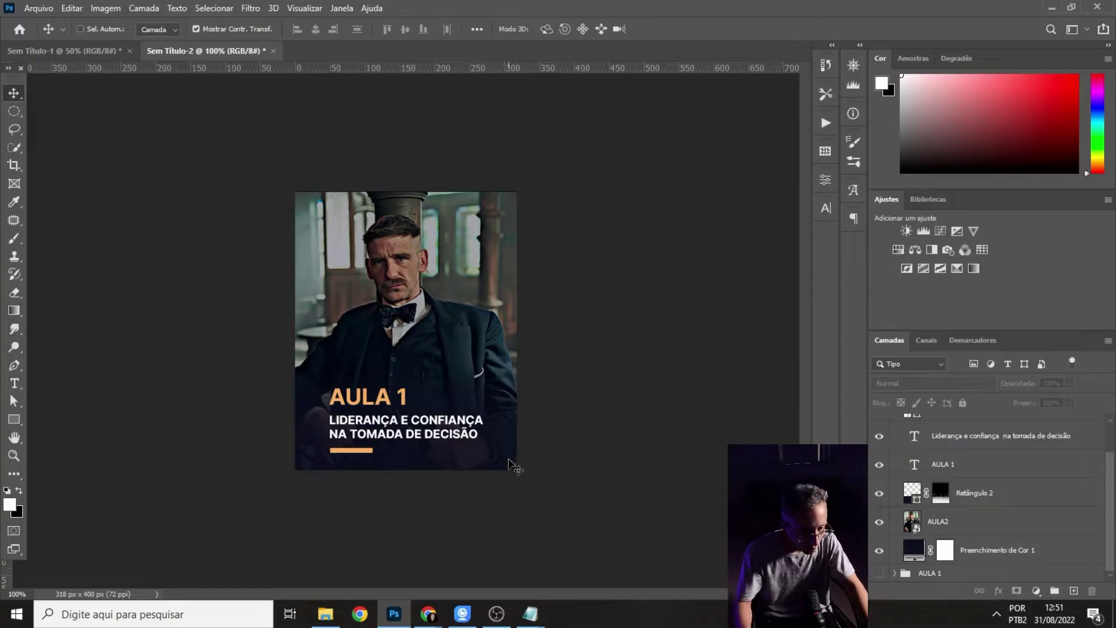
{"action": "key", "text": "ctrl+plus"}
{"action": "key", "text": "ctrl+minus"}
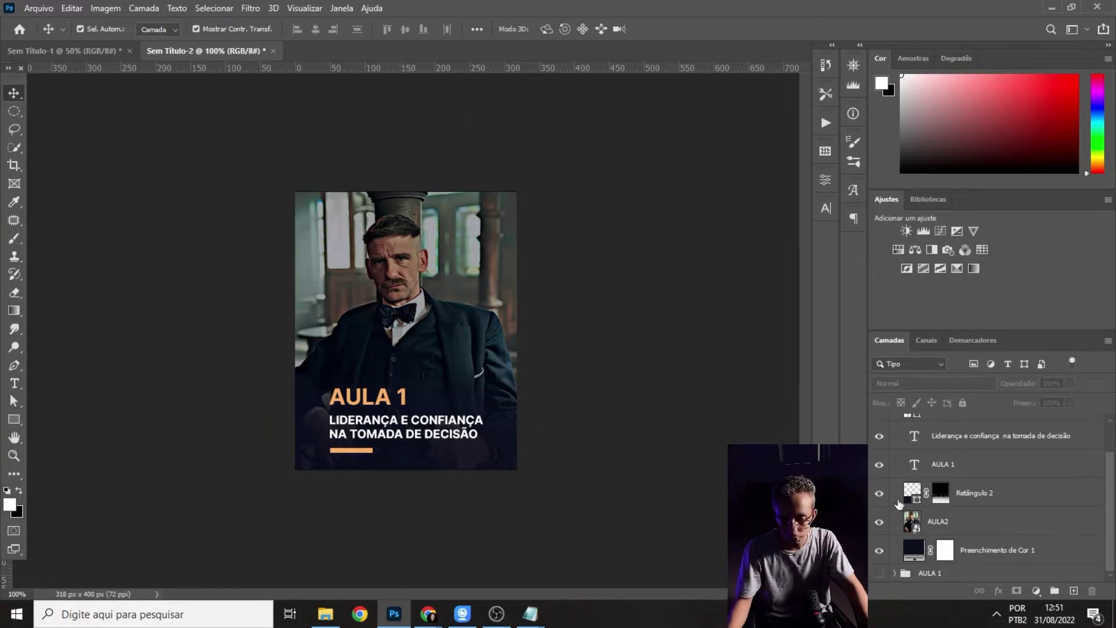
- Change the orange heading on the card to AULA 2
{"action": "left_click", "coordinate": [14, 383]}
{"action": "left_click", "coordinate": [406, 397]}
{"action": "key", "text": "shift+Left"}
{"action": "type", "text": "2"}
- Copy the Aula 2 title "Como usar a lealdade a favor do seu negócio" from the copy thomas shelby text file in Notepad
{"action": "mouse_move", "coordinate": [530, 614]}
{"action": "left_click", "coordinate": [531, 549]}
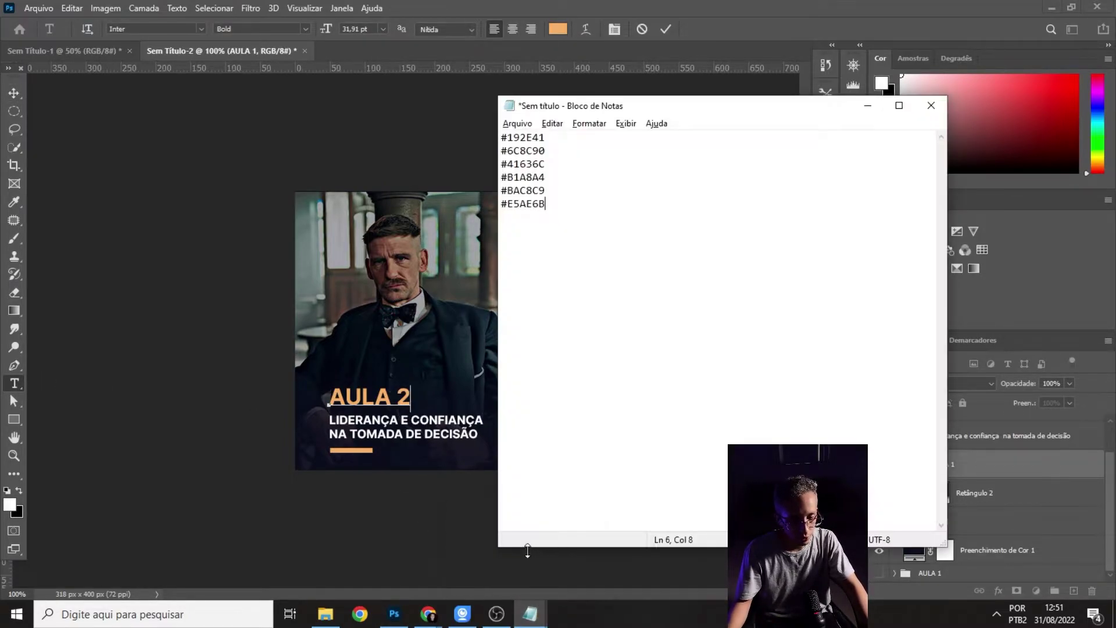
{"action": "left_click", "coordinate": [481, 580]}
{"action": "key", "text": "Down"}
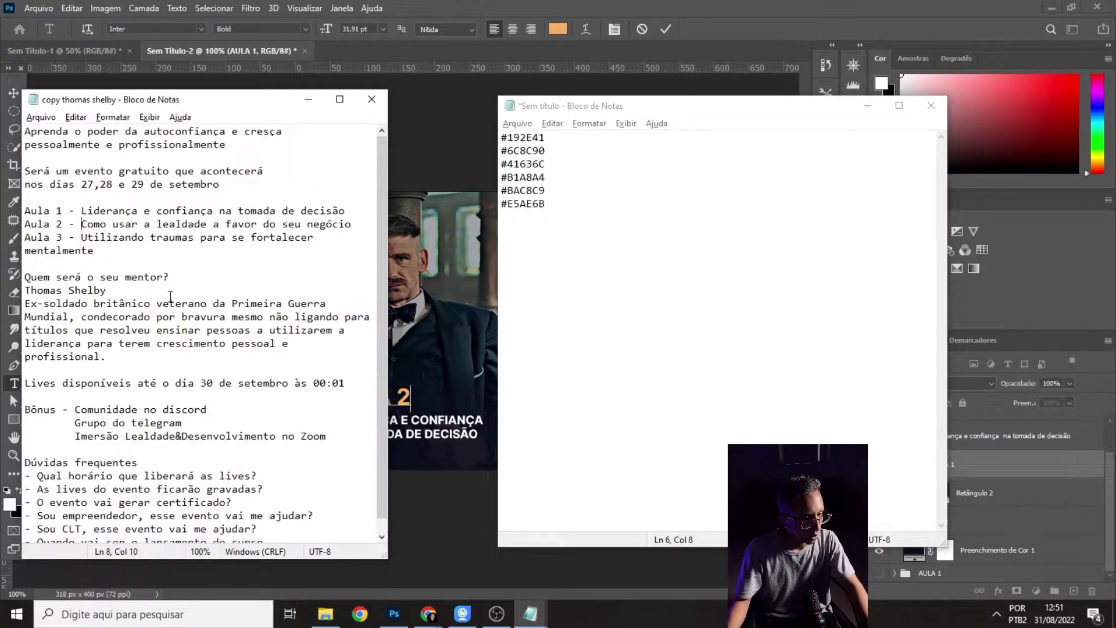
{"action": "left_click_drag", "start_coordinate": [85, 225], "coordinate": [351, 225]}
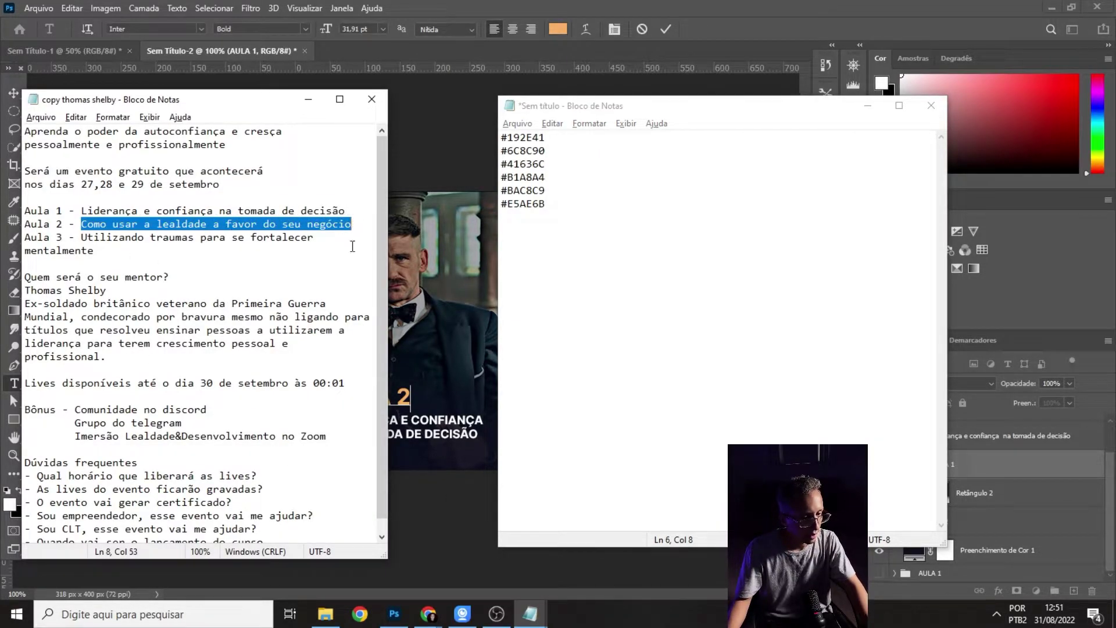
{"action": "left_click", "coordinate": [518, 1]}
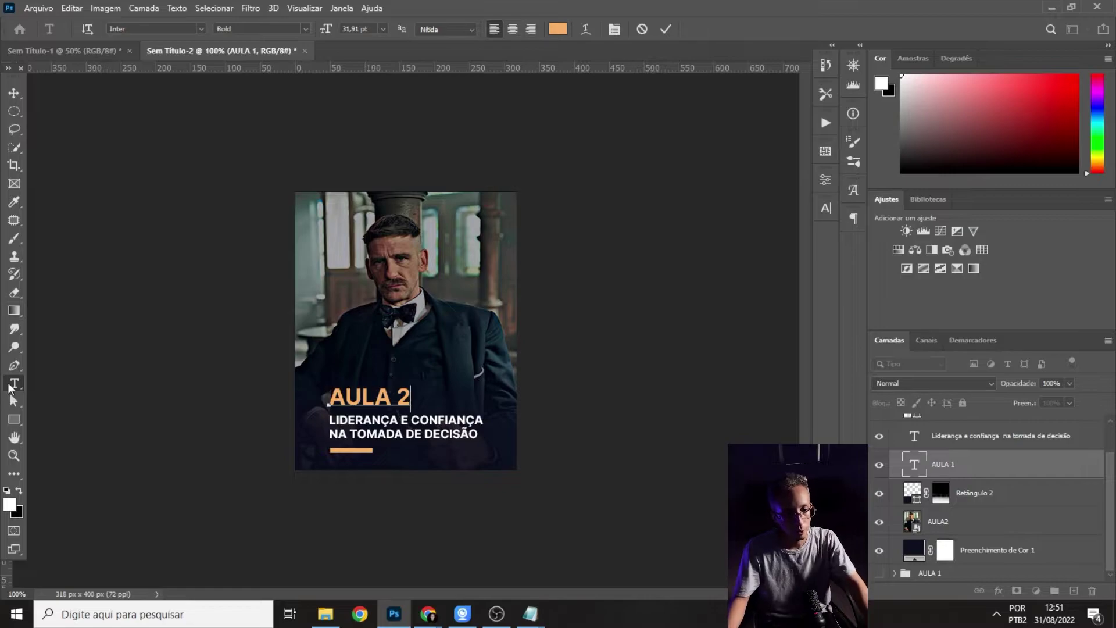
- Replace the white subtitle with the copied text "Como usar a lealdade a favor do seu negócio" in Photoshop
{"action": "left_click", "coordinate": [14, 93]}
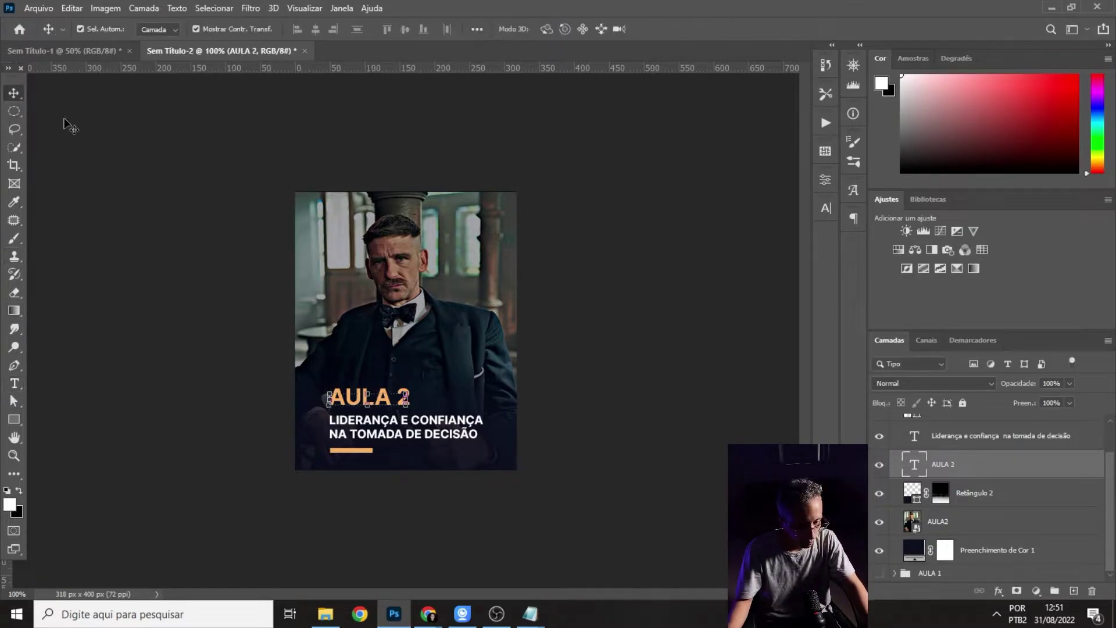
{"action": "left_click", "coordinate": [391, 429]}
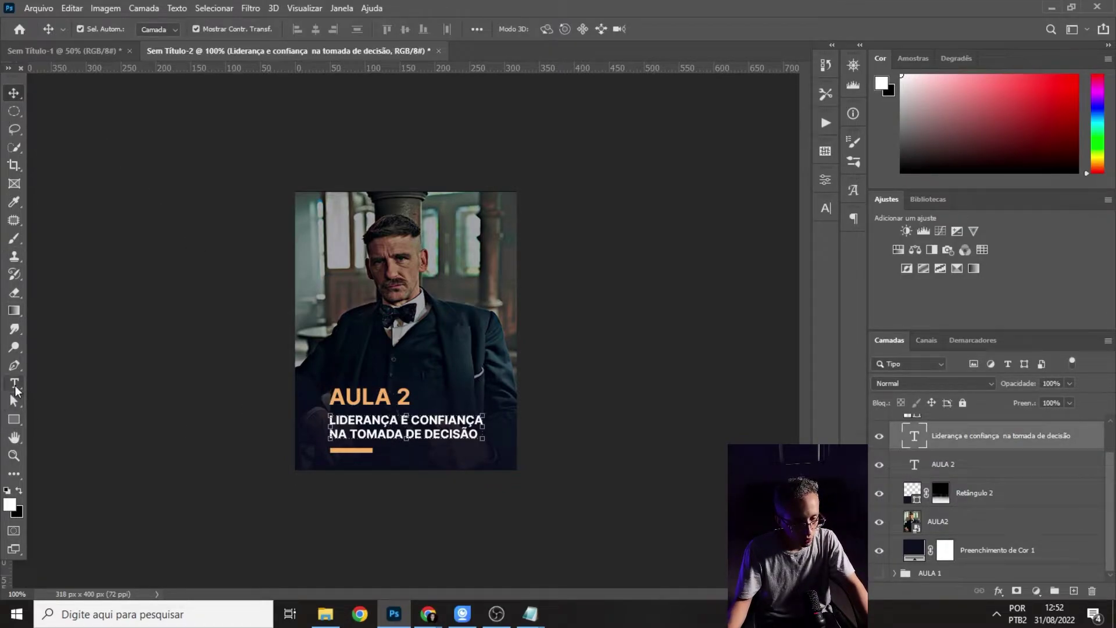
{"action": "left_click", "coordinate": [13, 383]}
{"action": "left_click", "coordinate": [348, 433]}
{"action": "key", "text": "ctrl+a"}
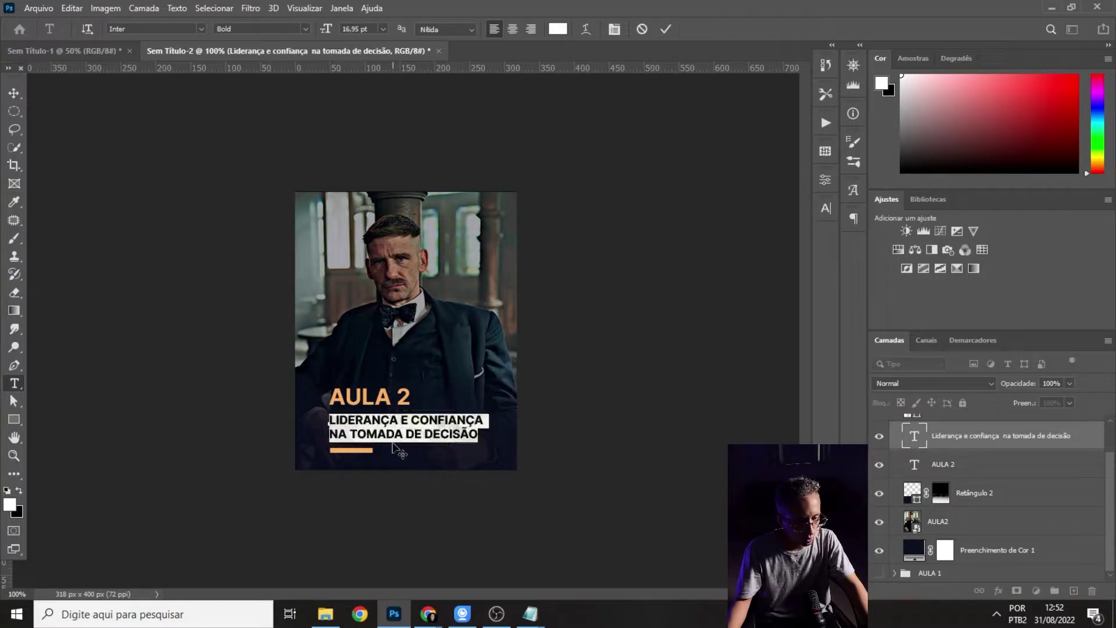
{"action": "key", "text": "ctrl+v"}
- Break the subtitle into two lines after "LEALDADE" so the second line reads "A FAVOR DO SEU NEGÓCIO"
{"action": "left_click", "coordinate": [497, 418]}
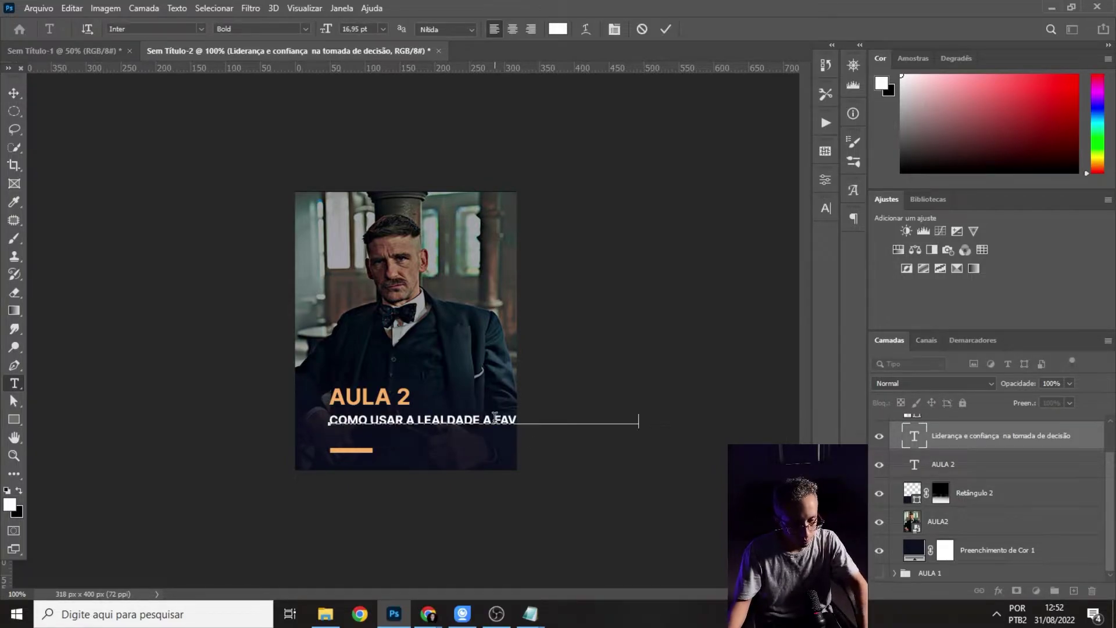
{"action": "key", "text": "Return"}
{"action": "left_click", "coordinate": [486, 422]}
{"action": "key", "text": "Return"}
{"action": "key", "text": "Down"}
{"action": "key", "text": "BackSpace"}
{"action": "left_click", "coordinate": [14, 93]}
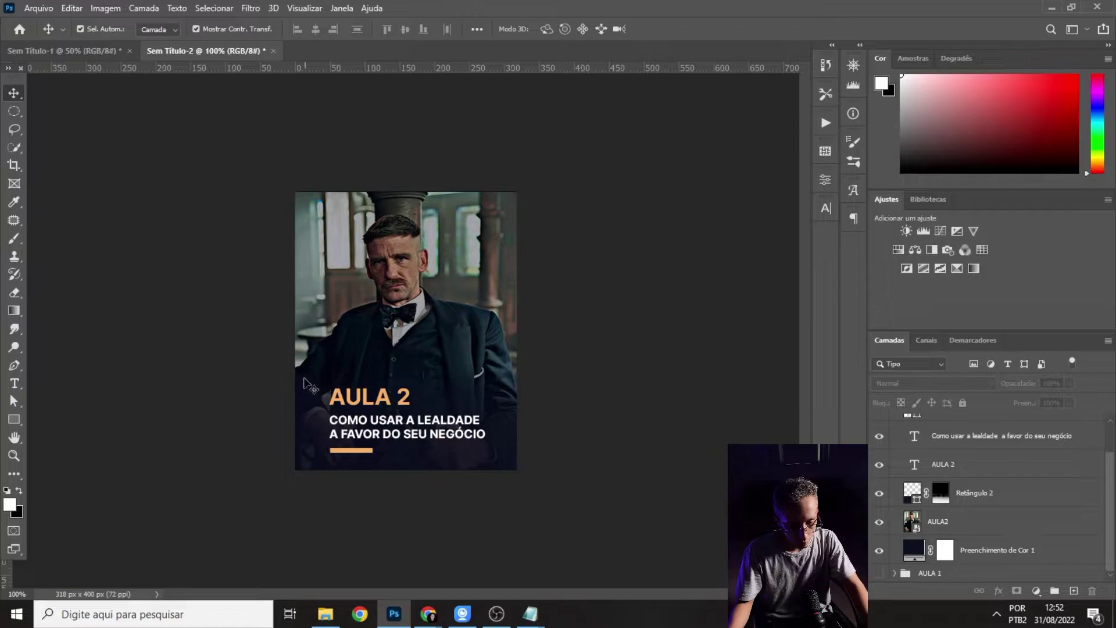
- Examine the AULA 2 layers and the card up close, especially the text area and the dark fade behind it
{"action": "scroll", "coordinate": [941, 488], "scroll_direction": "up", "scroll_amount": 2}
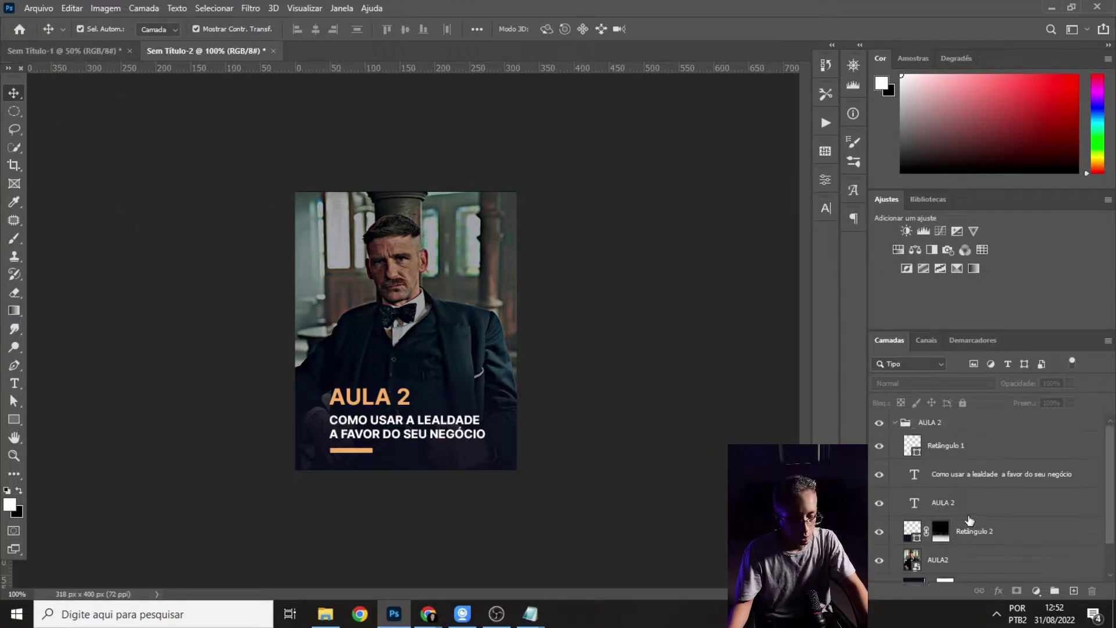
{"action": "scroll", "coordinate": [970, 515], "scroll_direction": "down", "scroll_amount": 2}
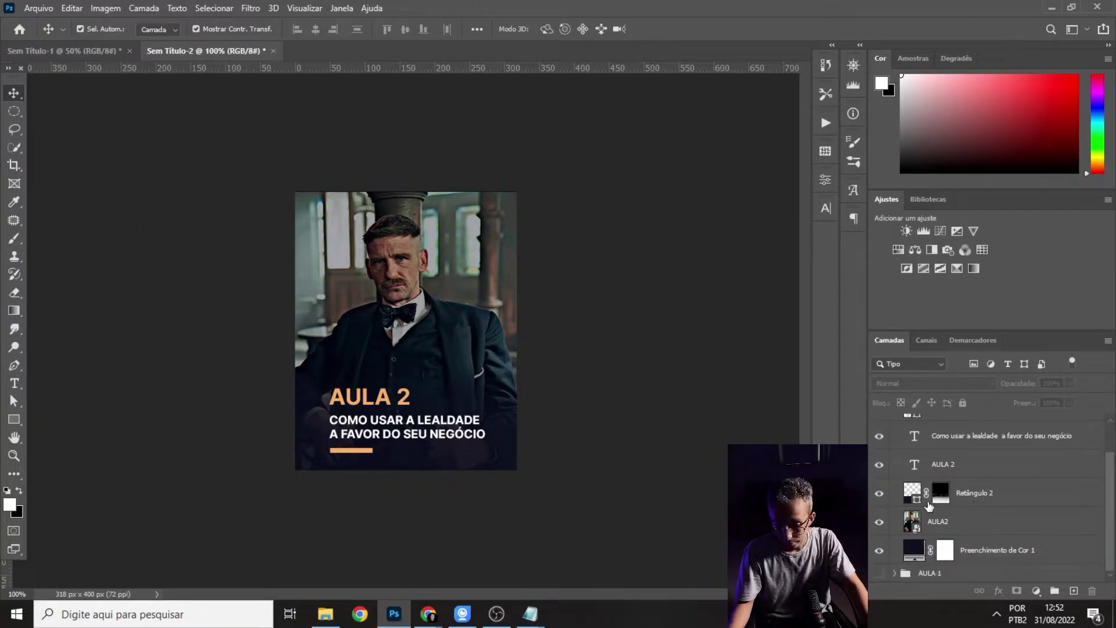
{"action": "key", "text": "ctrl+minus"}
{"action": "key", "text": "ctrl+minus"}
{"action": "key", "text": "ctrl+plus"}
{"action": "key", "text": "ctrl+plus"}
{"action": "key", "text": "ctrl+plus"}
{"action": "key", "text": "ctrl+plus"}
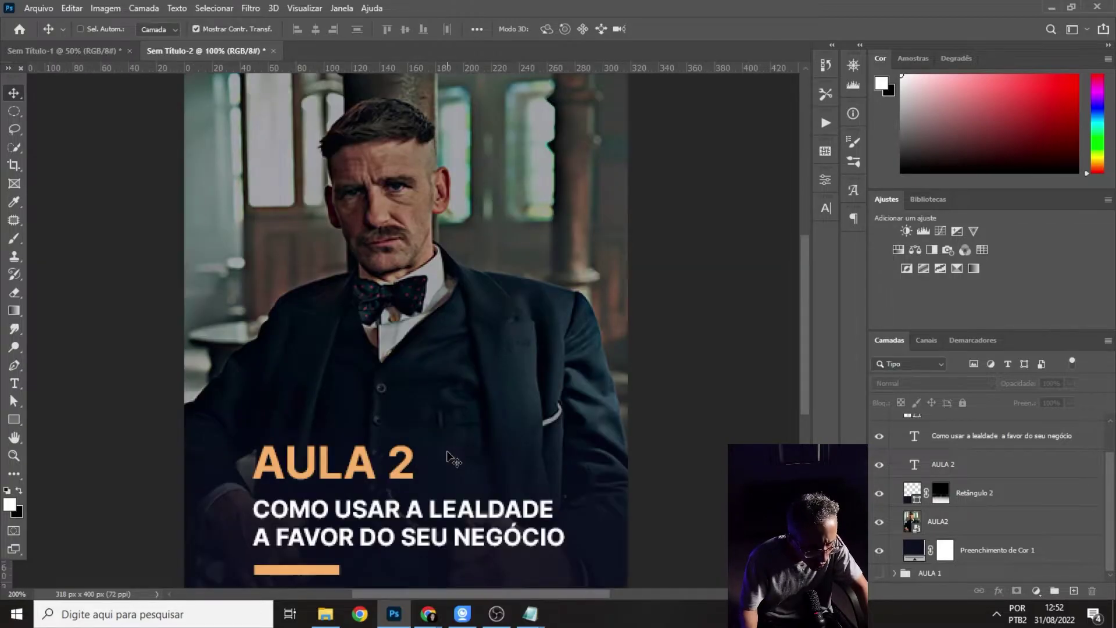
{"action": "key", "text": "ctrl+minus"}
{"action": "scroll", "coordinate": [490, 463], "scroll_direction": "down", "scroll_amount": 6}
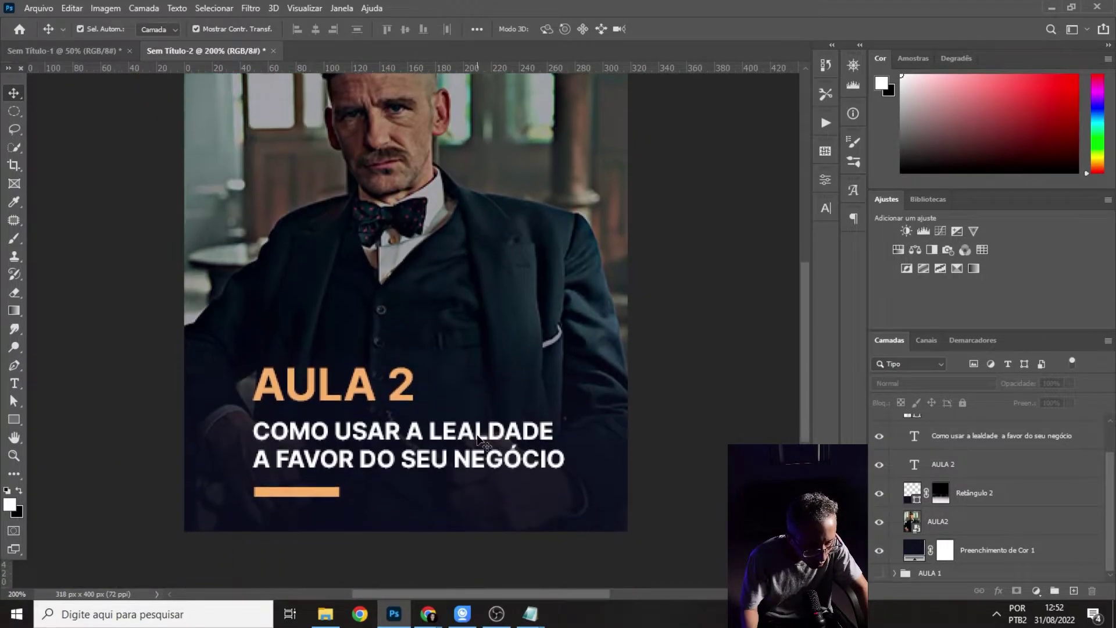
- Target the layer mask of Retângulo 2 in the AULA 2 group with the Brush tool and black as the foreground colour
{"action": "left_click", "coordinate": [480, 486]}
{"action": "left_click", "coordinate": [940, 493]}
{"action": "key", "text": "x"}
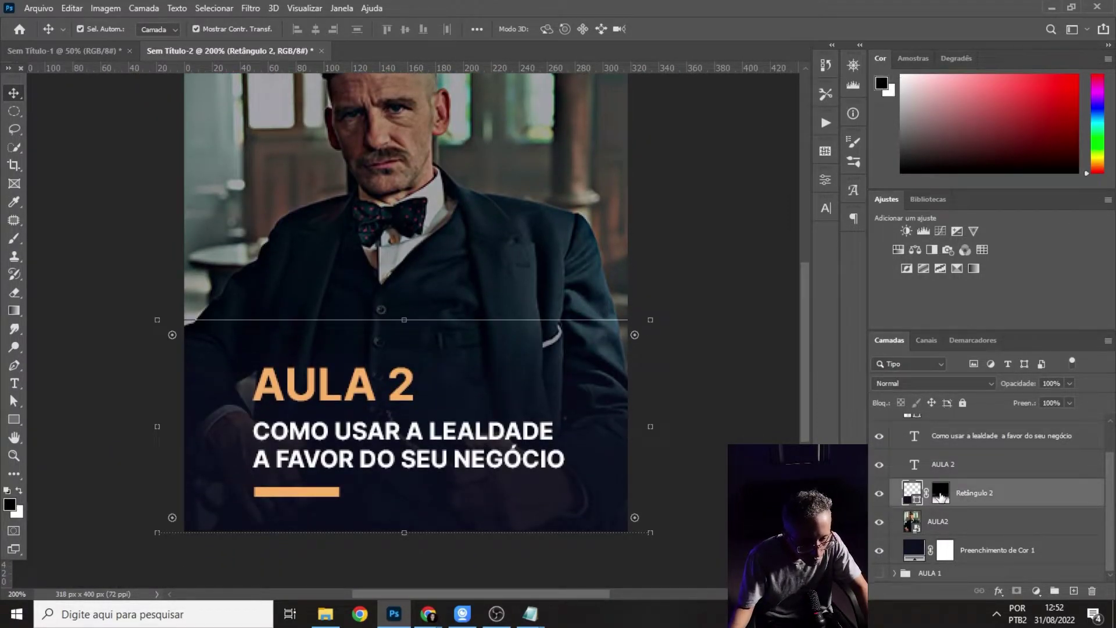
{"action": "left_click", "coordinate": [12, 239]}
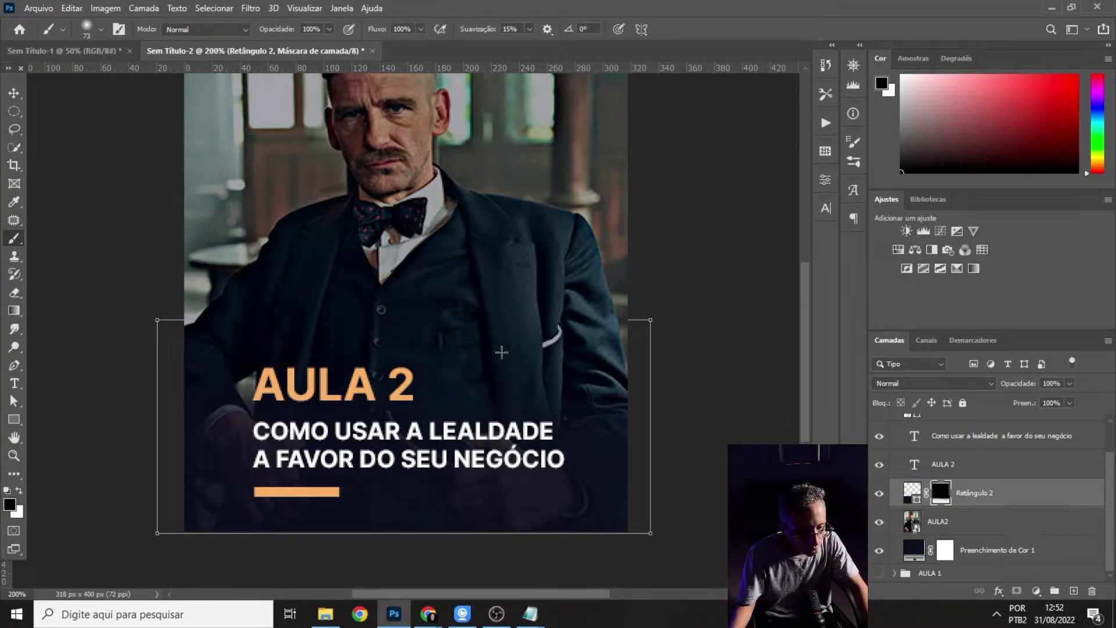
{"action": "key", "text": "ctrl+minus"}
{"action": "key", "text": "ctrl+plus"}
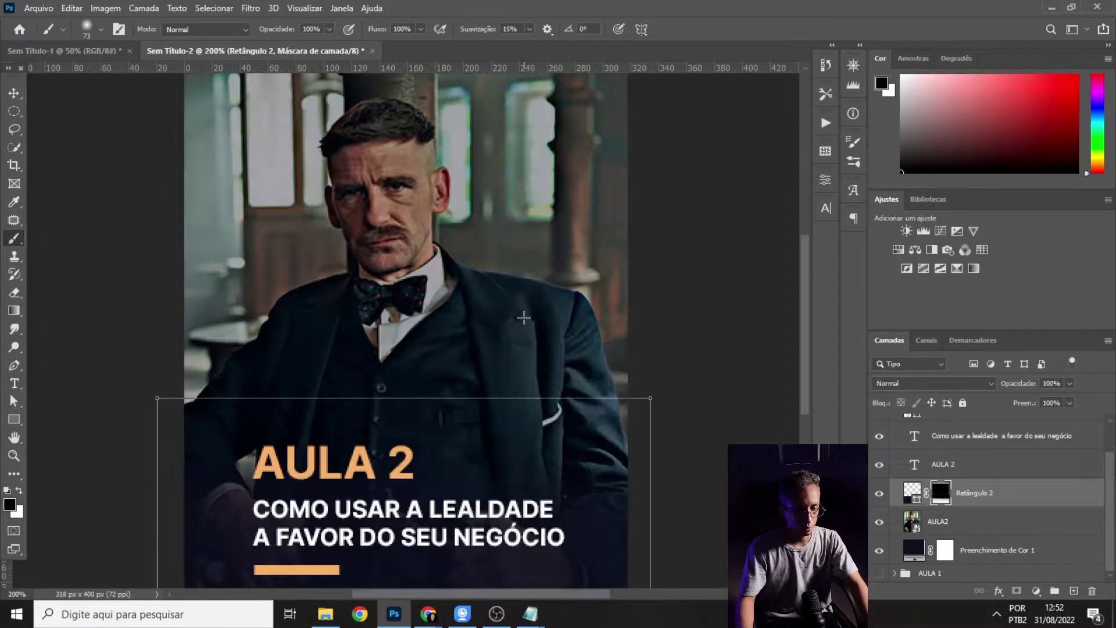
{"action": "left_click", "coordinate": [1000, 527]}
{"action": "left_click", "coordinate": [980, 493]}
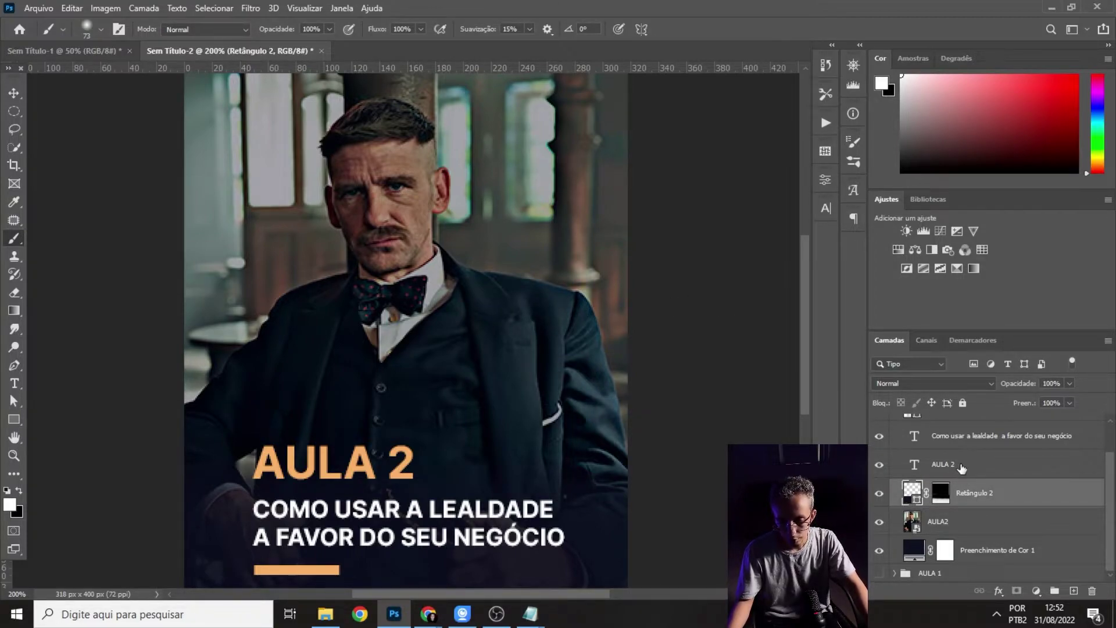
{"action": "scroll", "coordinate": [904, 555], "scroll_direction": "up", "scroll_amount": 1}
{"action": "scroll", "coordinate": [910, 557], "scroll_direction": "down", "scroll_amount": 1}
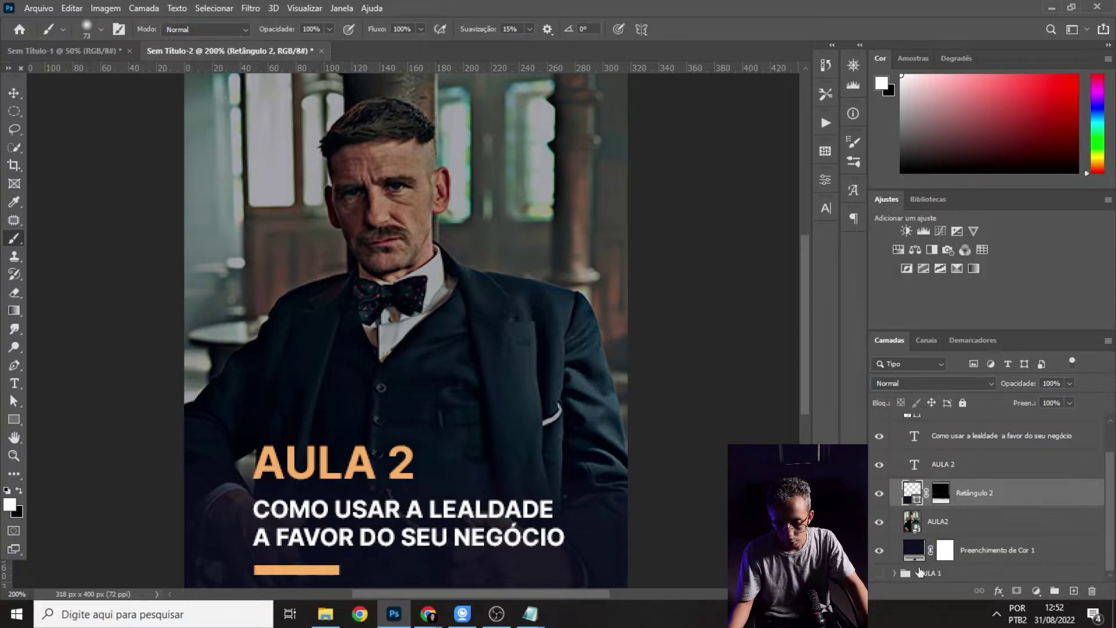
{"action": "left_click", "coordinate": [896, 574]}
{"action": "scroll", "coordinate": [974, 481], "scroll_direction": "down", "scroll_amount": 2}
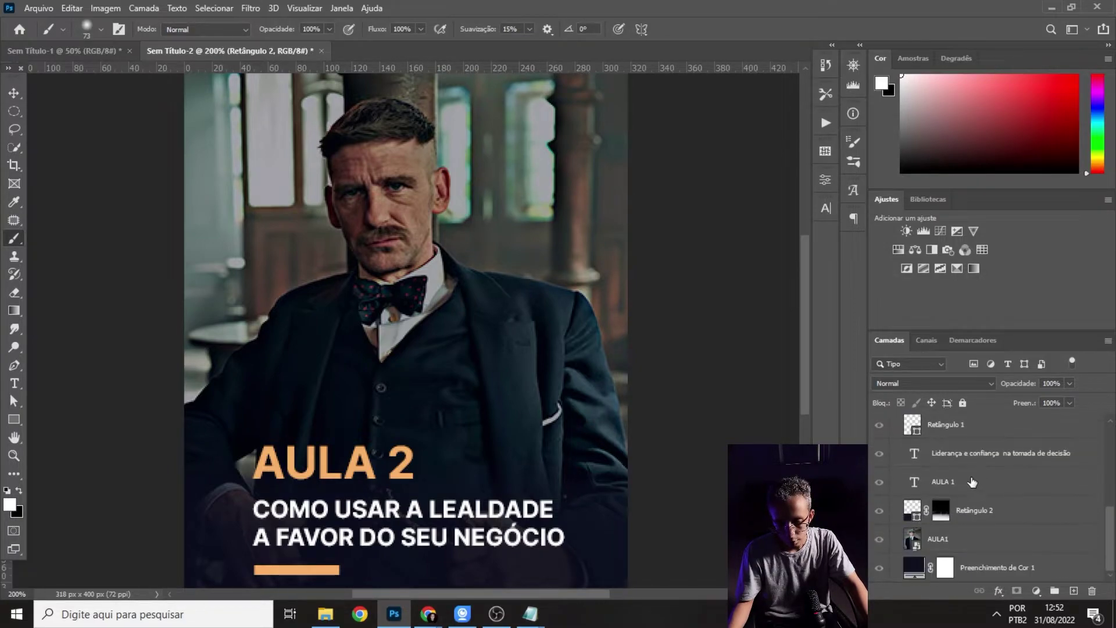
{"action": "left_click", "coordinate": [1003, 514]}
{"action": "key", "text": "ctrl+j"}
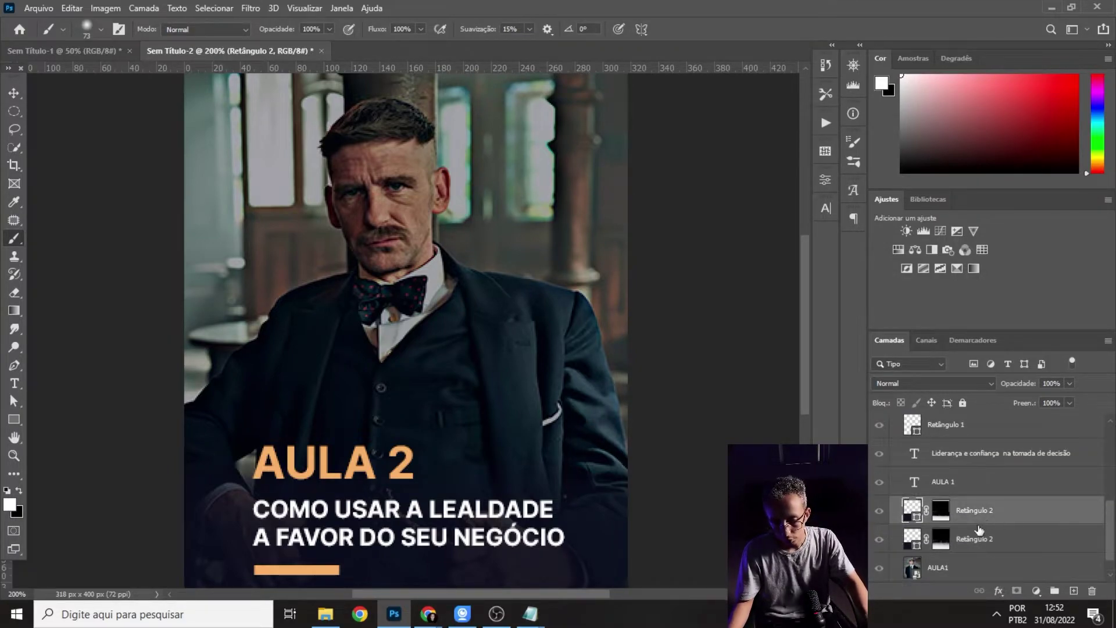
{"action": "left_click", "coordinate": [972, 539]}
{"action": "key", "text": "Delete"}
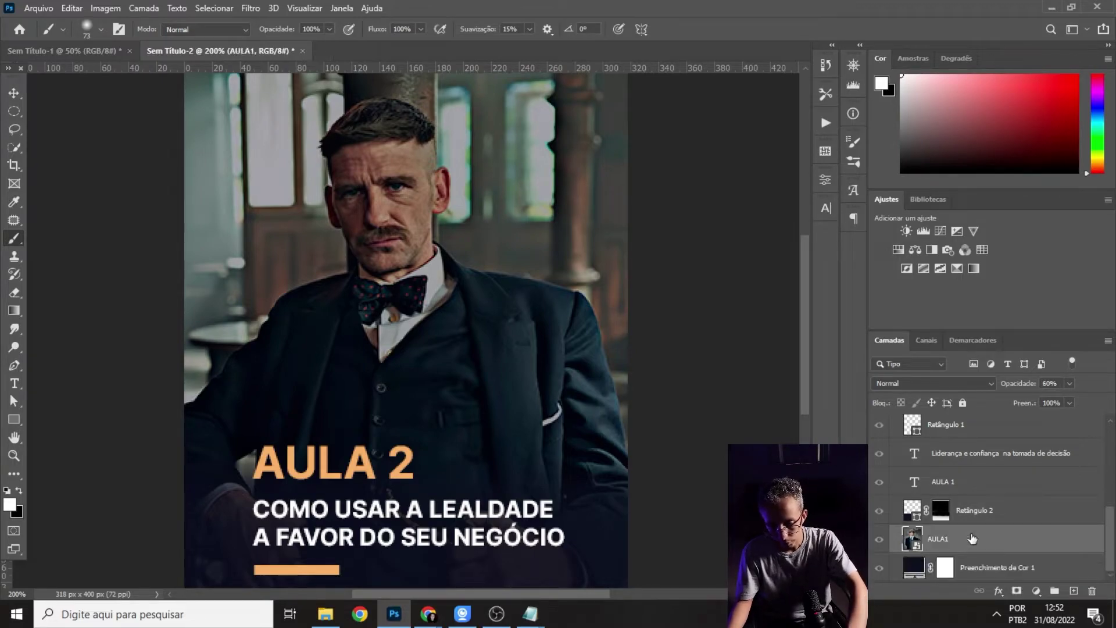
- Collapse the AULA 2 and AULA 1 groups and duplicate the AULA 2 group under the name AULA 3
{"action": "scroll", "coordinate": [916, 494], "scroll_direction": "up", "scroll_amount": 1}
{"action": "scroll", "coordinate": [913, 482], "scroll_direction": "up", "scroll_amount": 1}
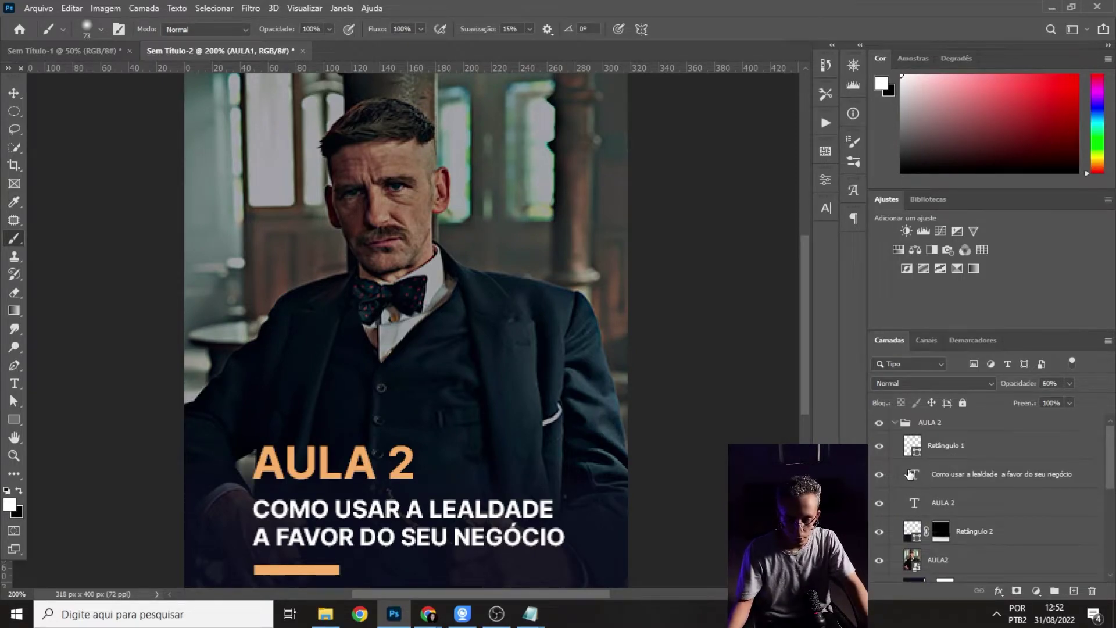
{"action": "left_click", "coordinate": [893, 427]}
{"action": "left_click", "coordinate": [894, 423]}
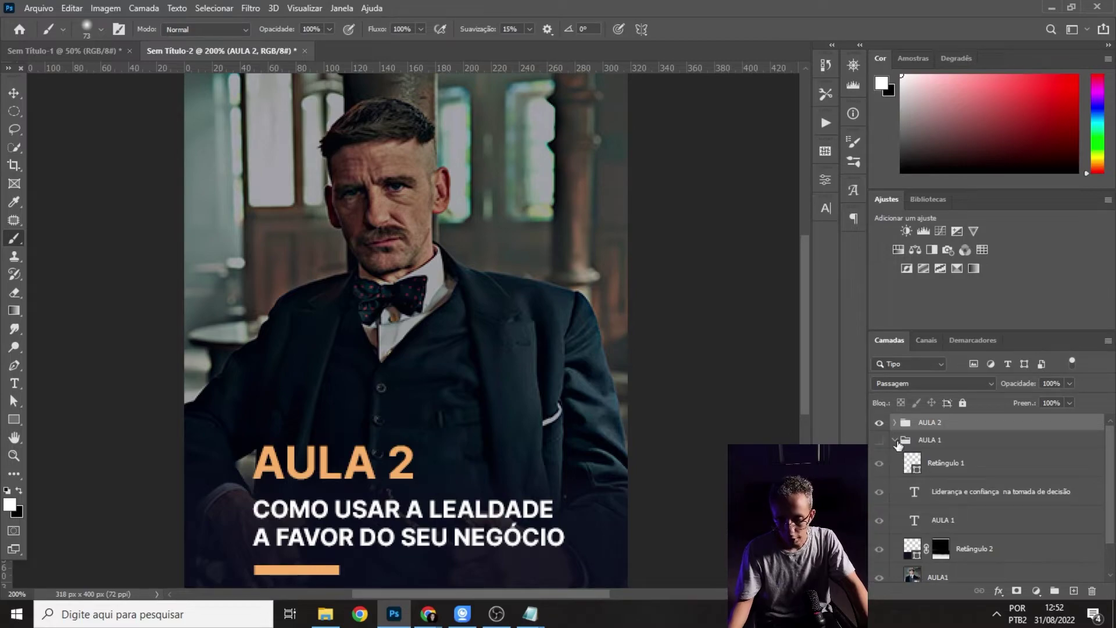
{"action": "left_click", "coordinate": [895, 440]}
{"action": "right_click", "coordinate": [938, 425]}
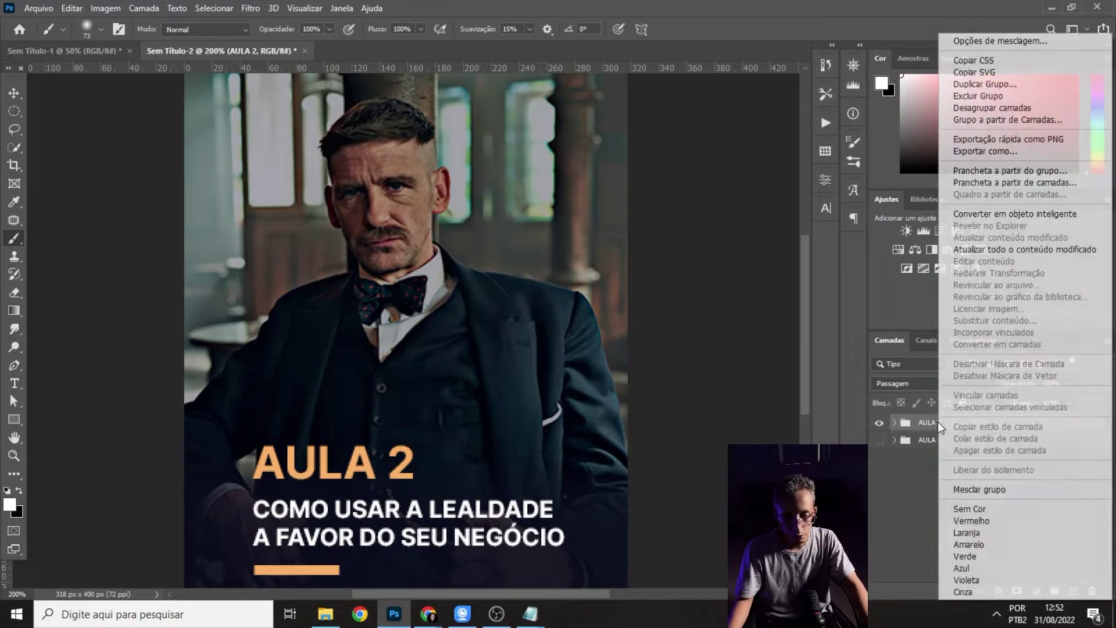
{"action": "left_click", "coordinate": [992, 85]}
{"action": "left_click_drag", "start_coordinate": [490, 177], "coordinate": [612, 178]}
{"action": "type", "text": "3"}
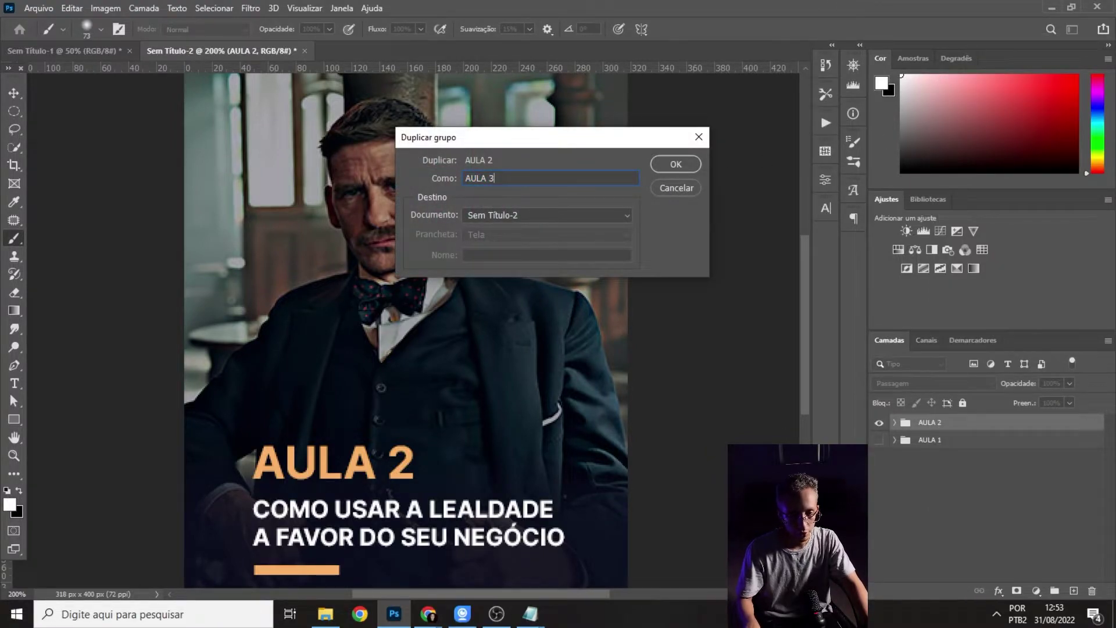
{"action": "left_click", "coordinate": [676, 164]}
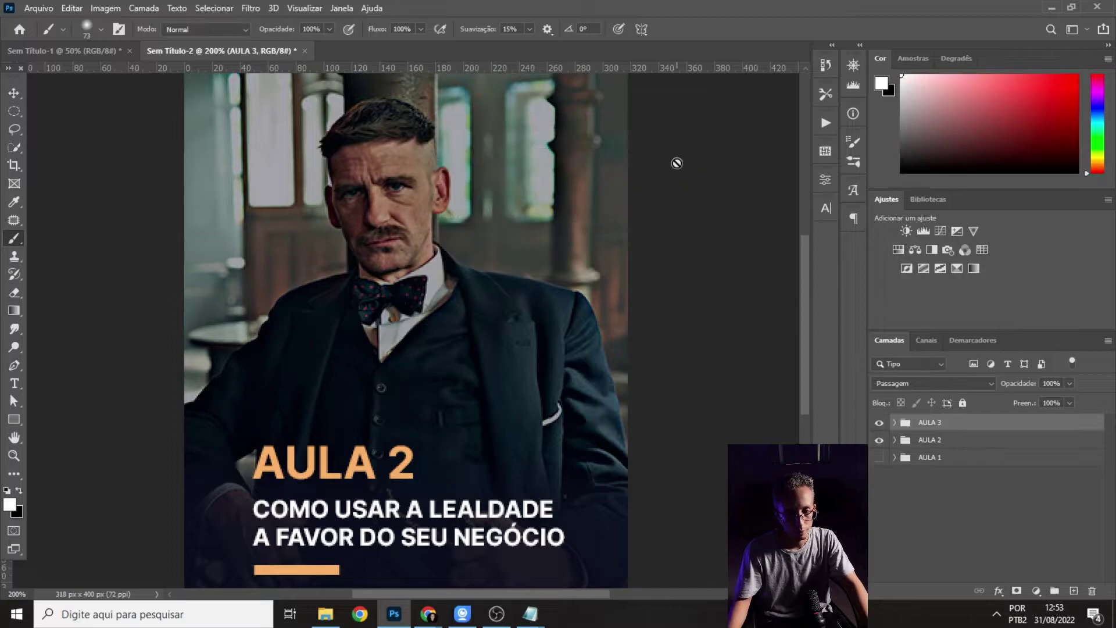
- Change the orange title text in the AULA 3 group to "AULA 3"
{"action": "key", "text": "ctrl+minus"}
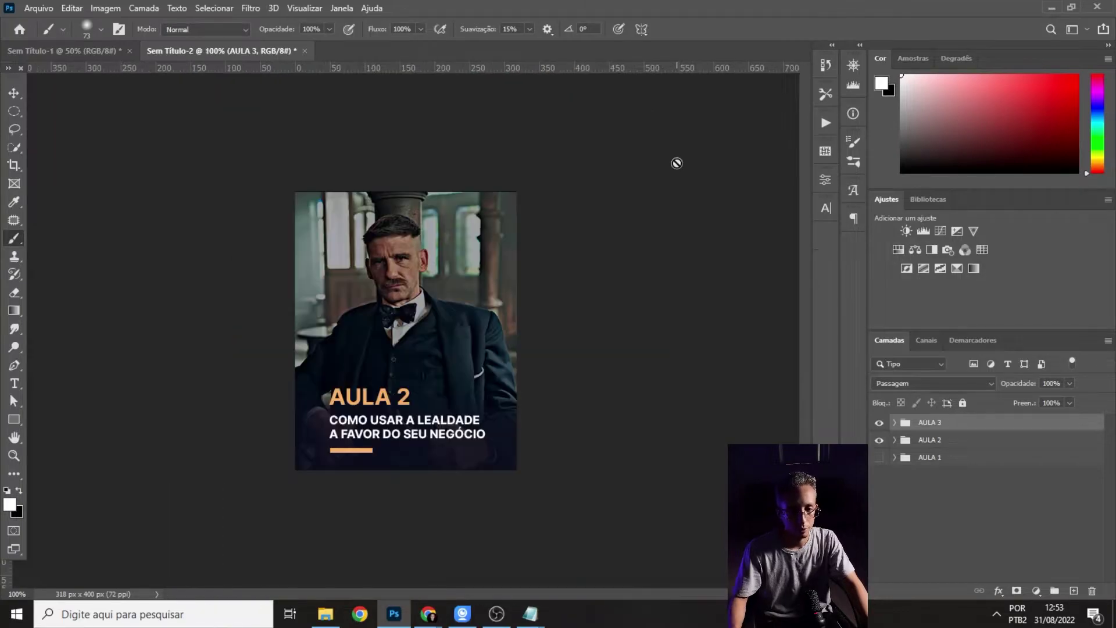
{"action": "left_click", "coordinate": [895, 423]}
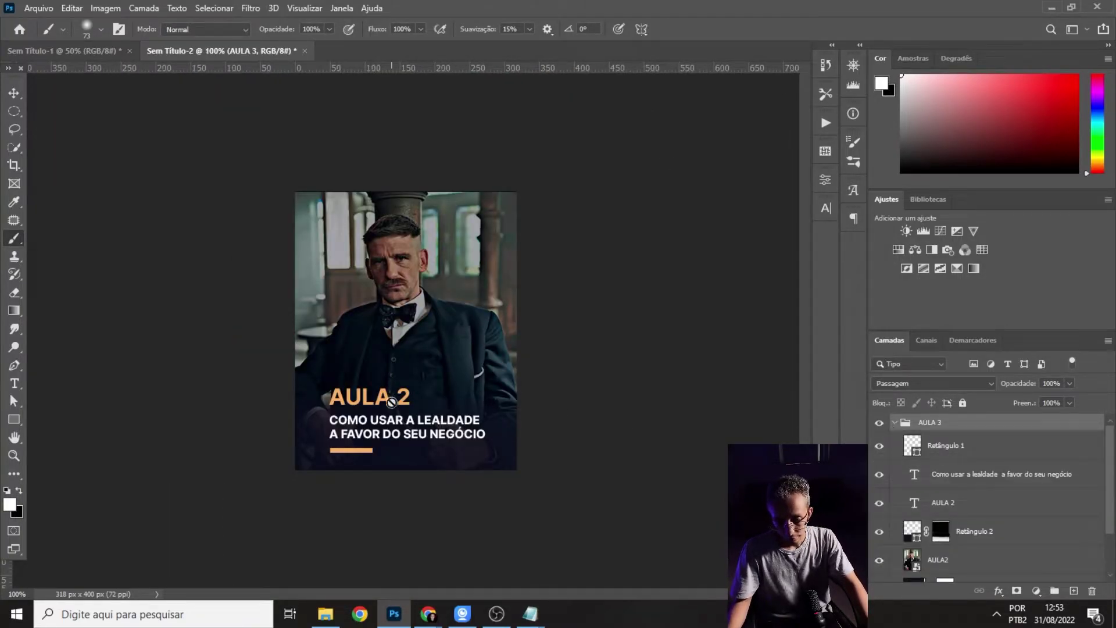
{"action": "left_click", "coordinate": [14, 383]}
{"action": "left_click", "coordinate": [396, 397]}
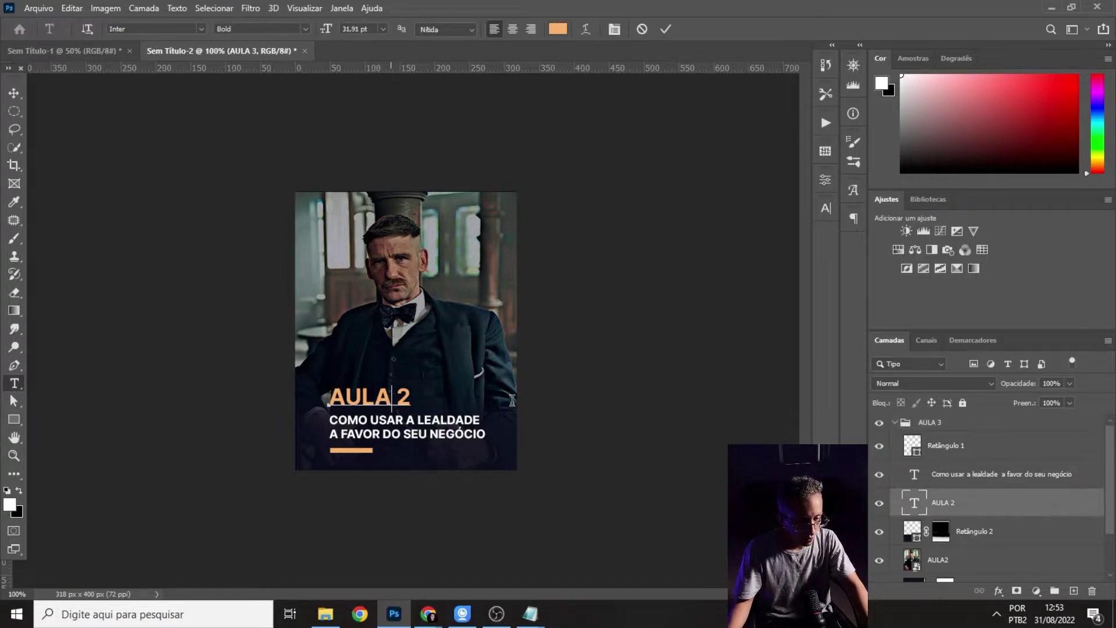
{"action": "key", "text": "shift+Right"}
{"action": "type", "text": "3"}
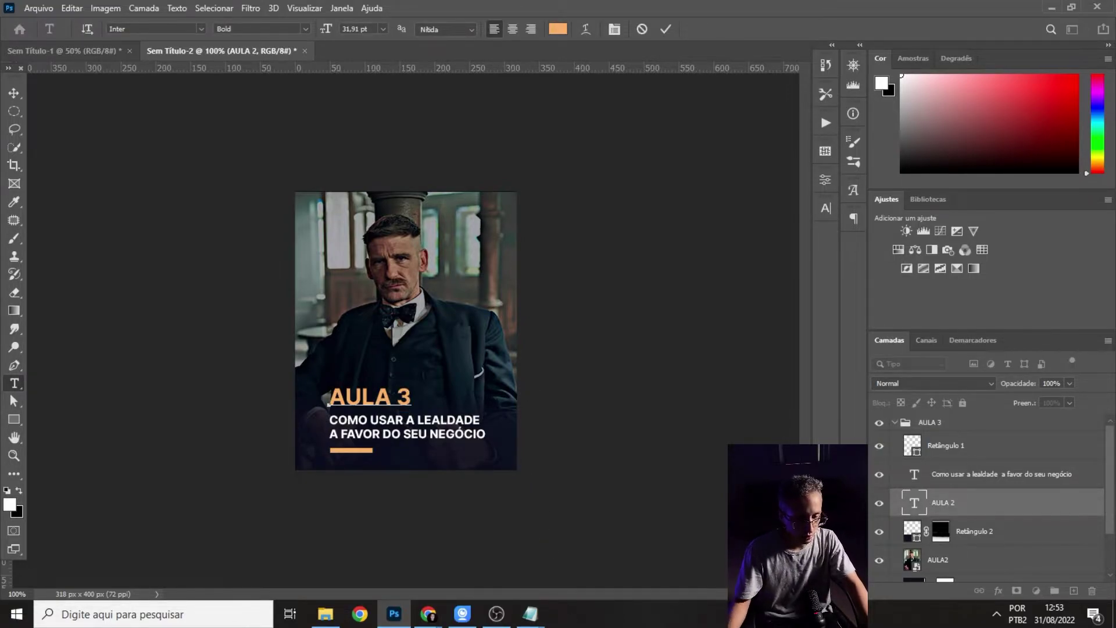
- Switch to Notepad and copy the Aula 3 subtitle "Utilizando traumas para se fortalecer mentalmente" from the event copy
{"action": "left_click", "coordinate": [530, 614]}
{"action": "left_click", "coordinate": [487, 553]}
{"action": "left_click_drag", "start_coordinate": [81, 237], "coordinate": [104, 250]}
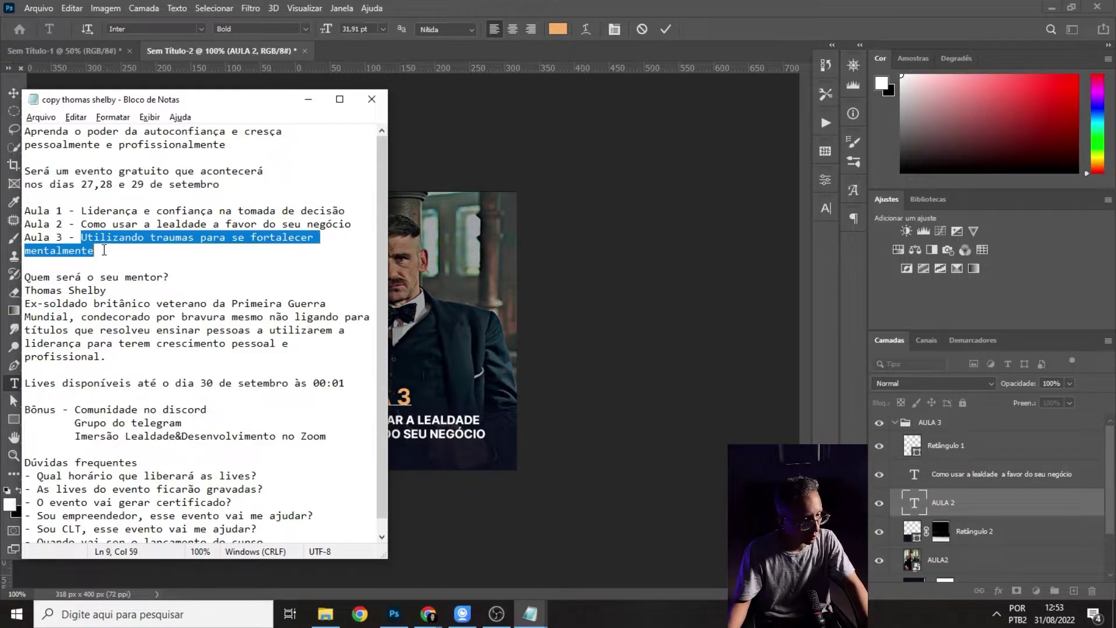
- Replace the white subtitle of the AULA 3 card with the copied text, back in Photoshop
{"action": "left_click", "coordinate": [421, 419]}
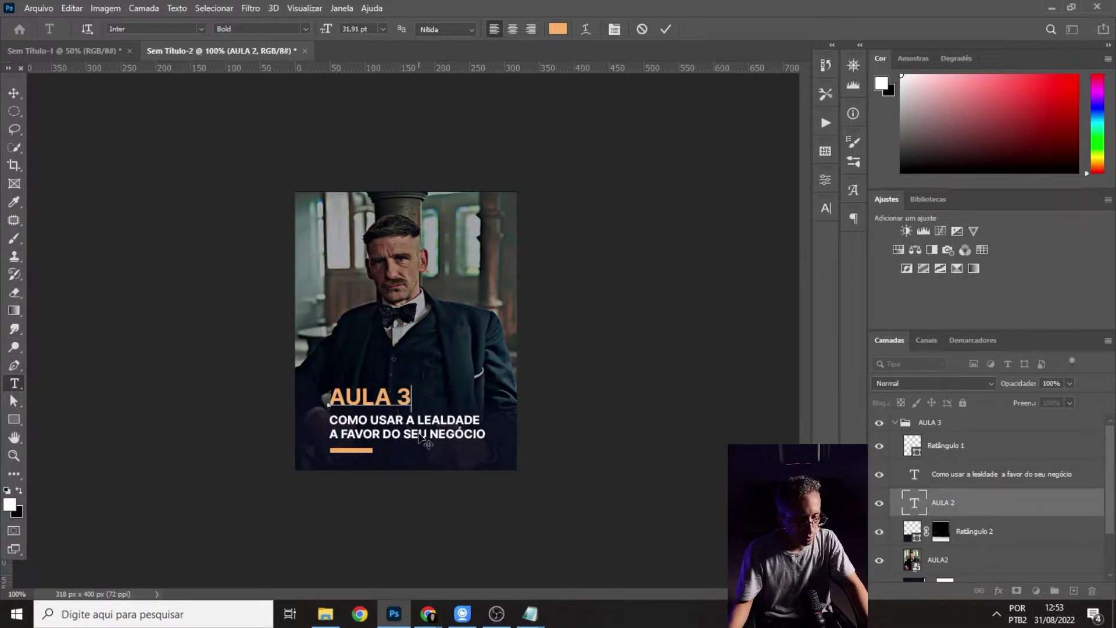
{"action": "left_click", "coordinate": [13, 93]}
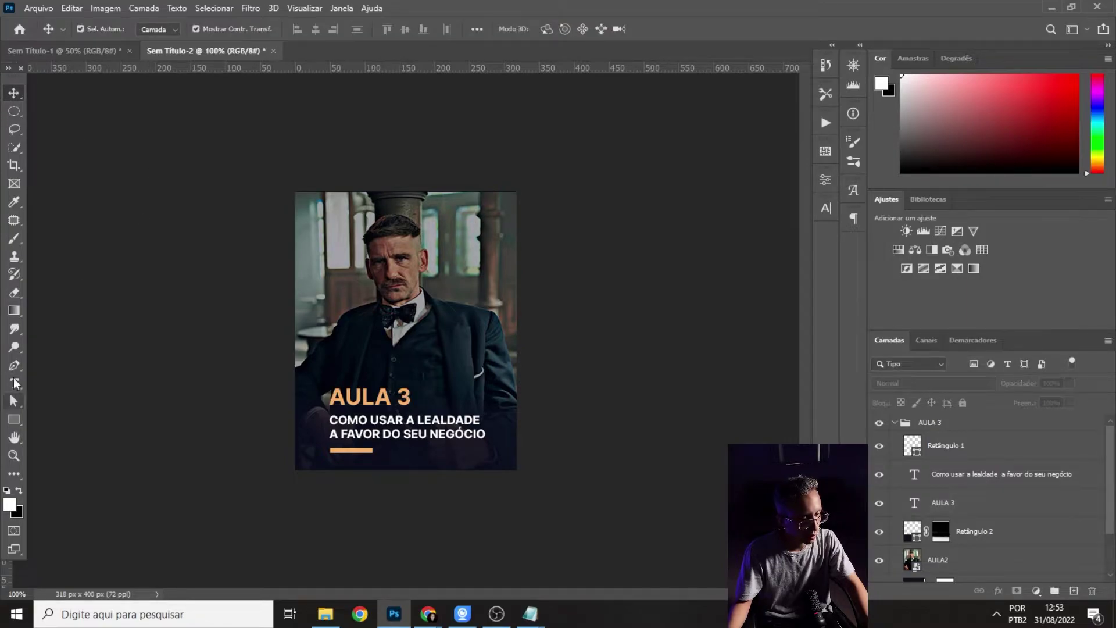
{"action": "left_click", "coordinate": [14, 384]}
{"action": "left_click", "coordinate": [407, 431]}
{"action": "key", "text": "ctrl+a"}
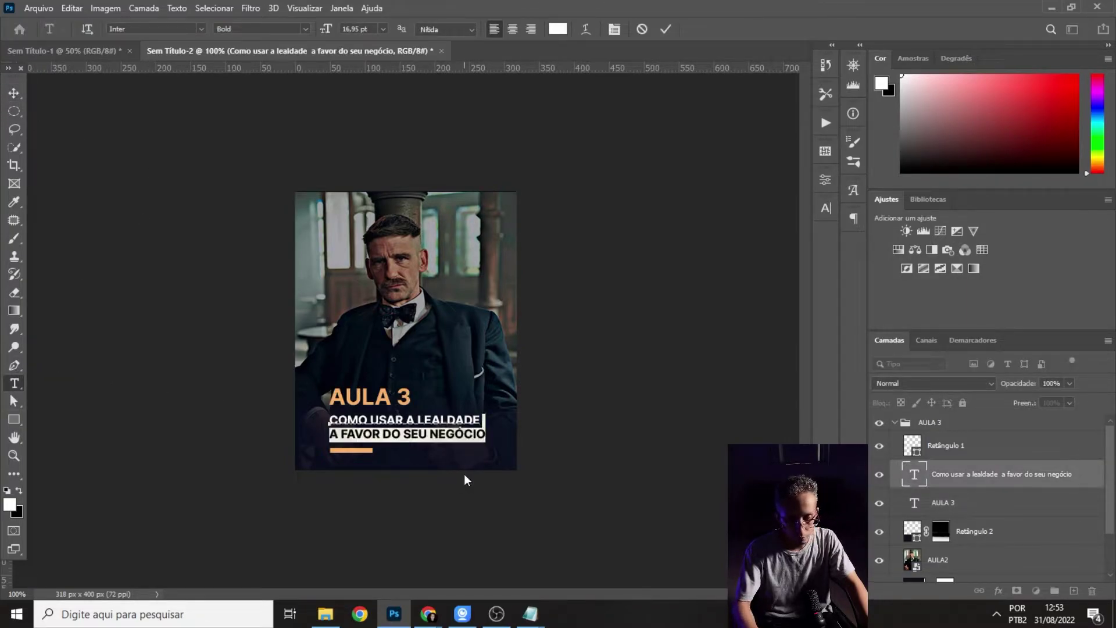
{"action": "key", "text": "ctrl+v"}
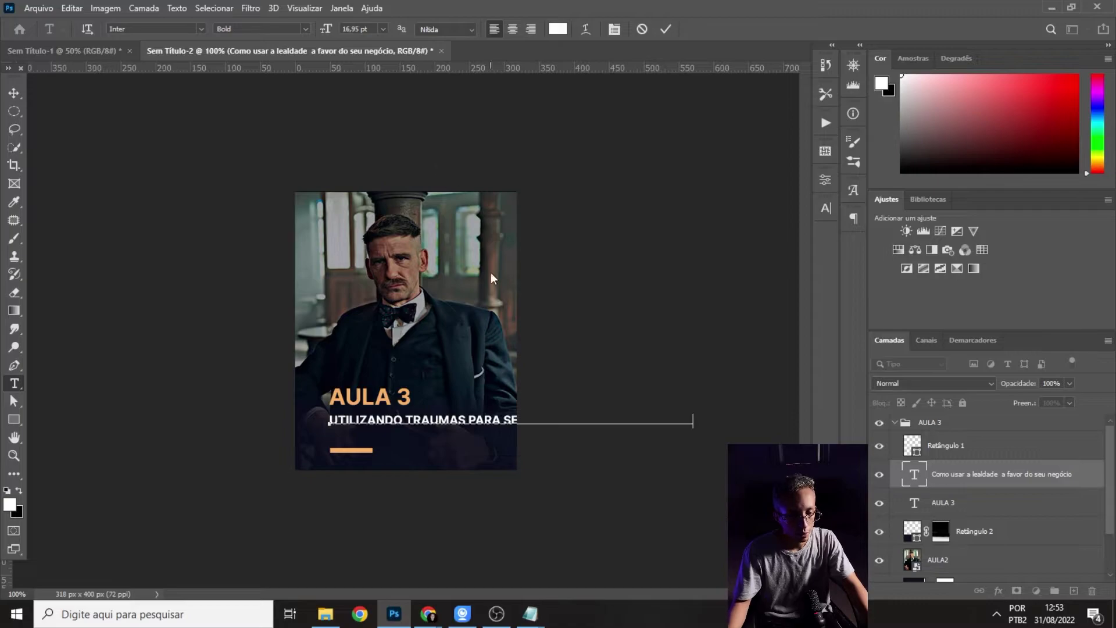
{"action": "left_click", "coordinate": [501, 419]}
{"action": "key", "text": "Return"}
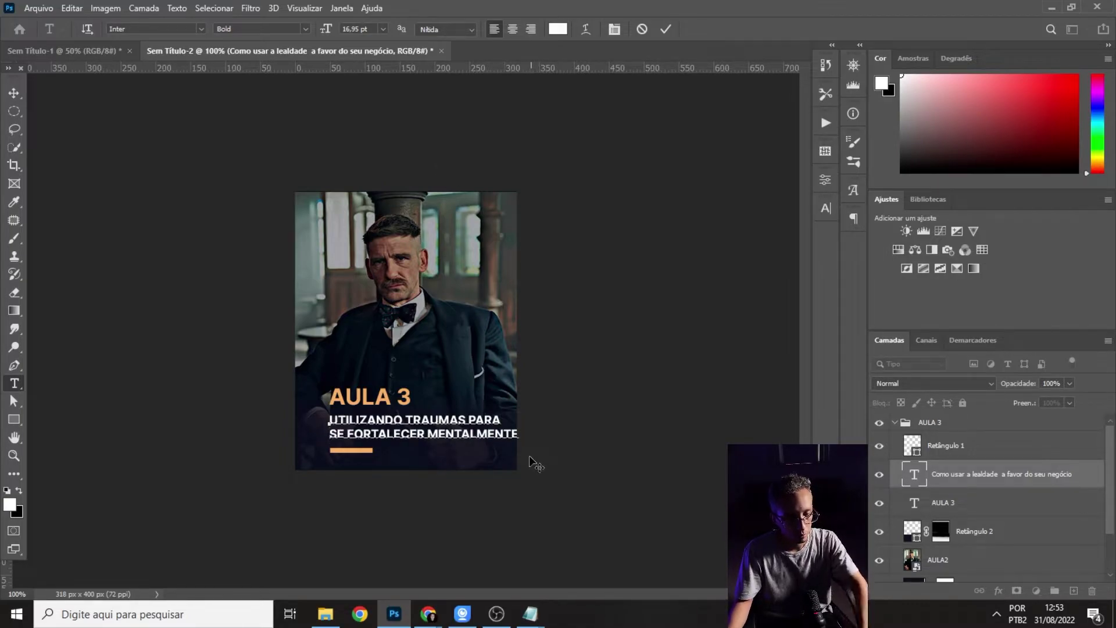
{"action": "key", "text": "BackSpace"}
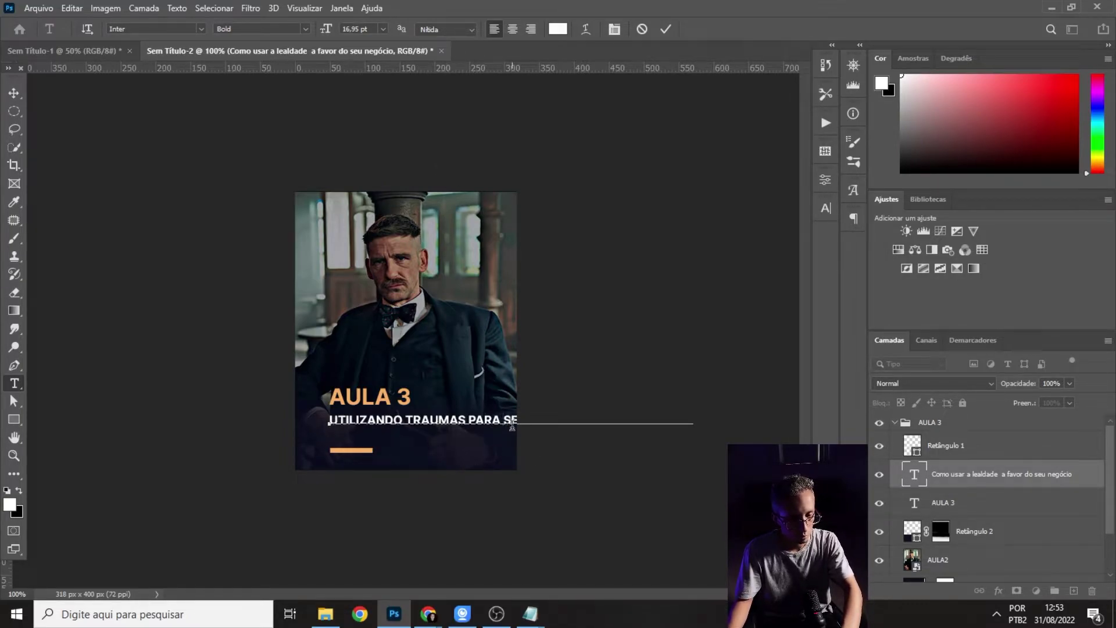
- Break the subtitle into two lines after "SE" and remove the space before "FORTALECER"
{"action": "left_click", "coordinate": [517, 420]}
{"action": "key", "text": "Return"}
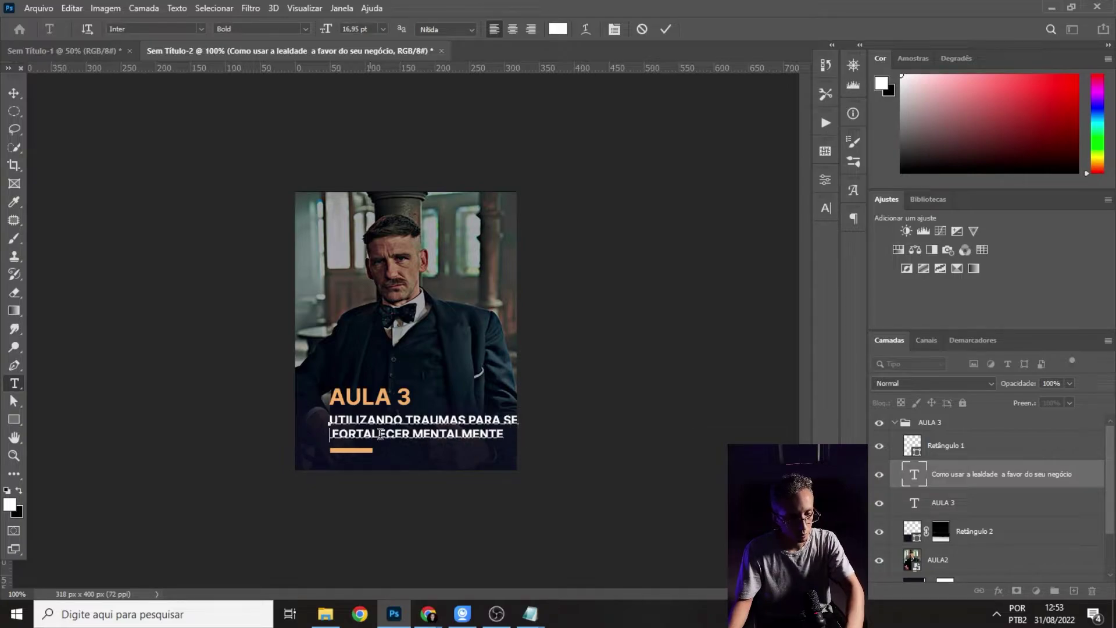
{"action": "key", "text": "Delete"}
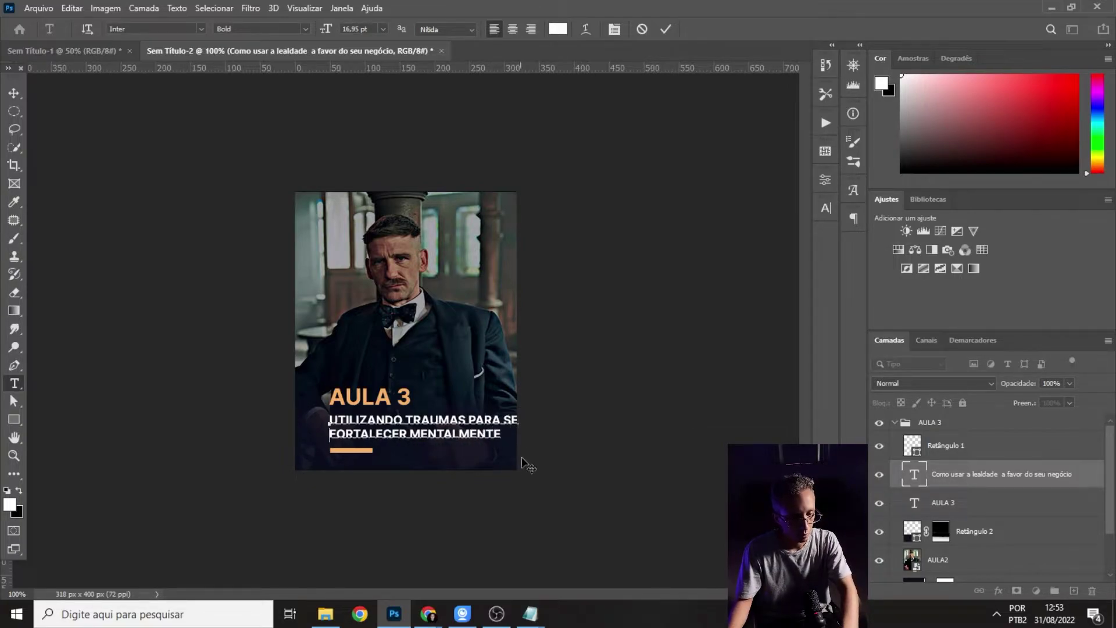
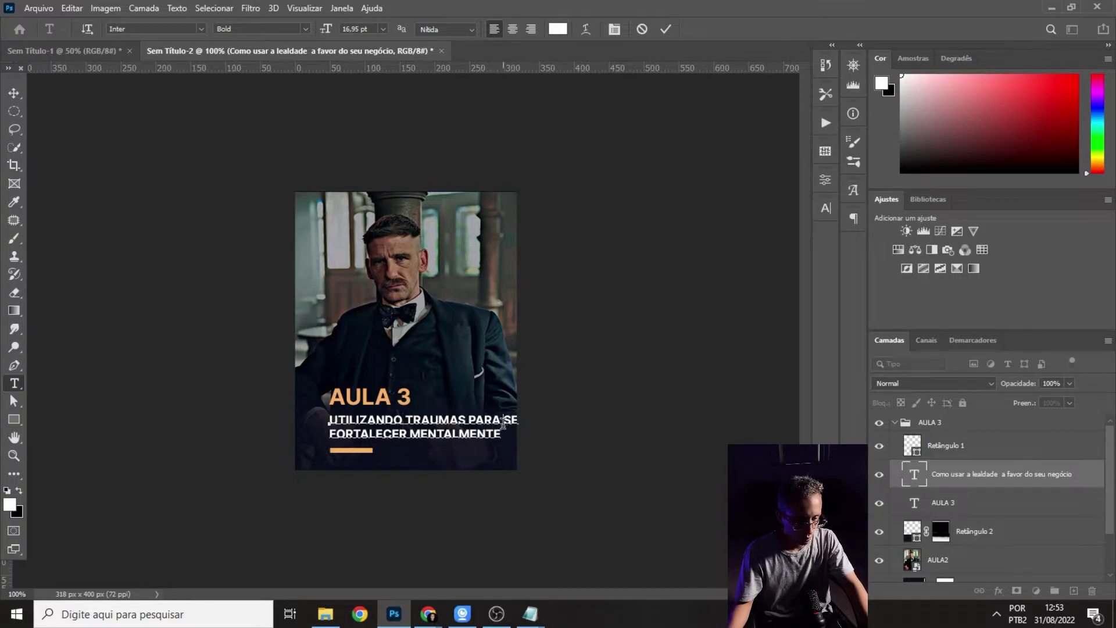
- Shorten the subtitle to "UTILIZANDO TRAUMAS PARA / FORTALECER O MENTAL" by replacing "MENTALMENTE" and removing "SE"
{"action": "left_click_drag", "start_coordinate": [408, 433], "coordinate": [534, 437]}
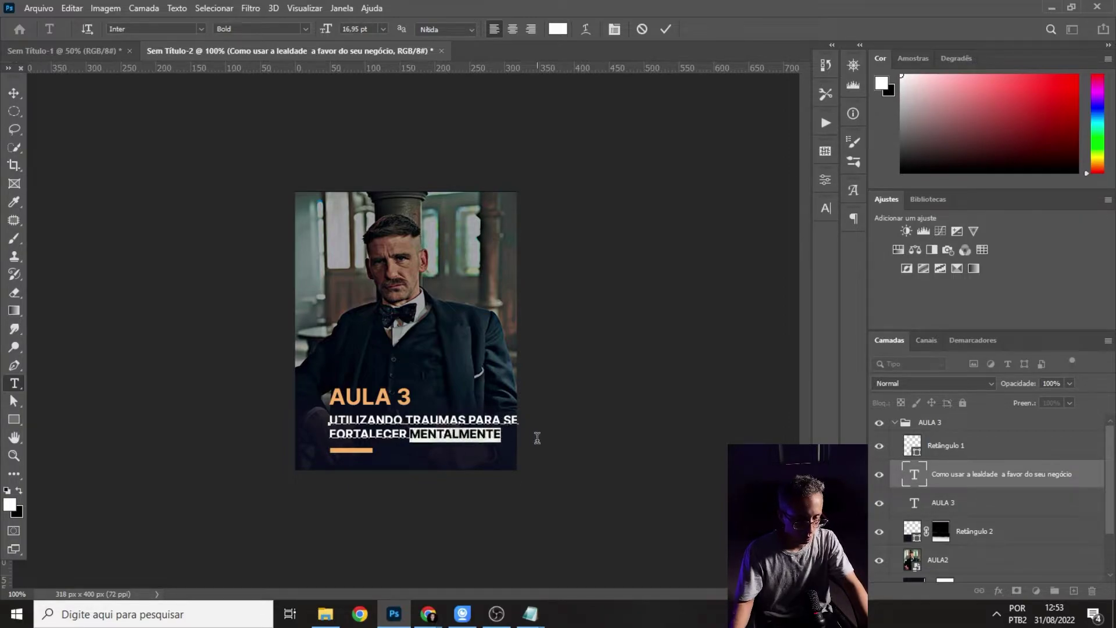
{"action": "type", "text": "O"}
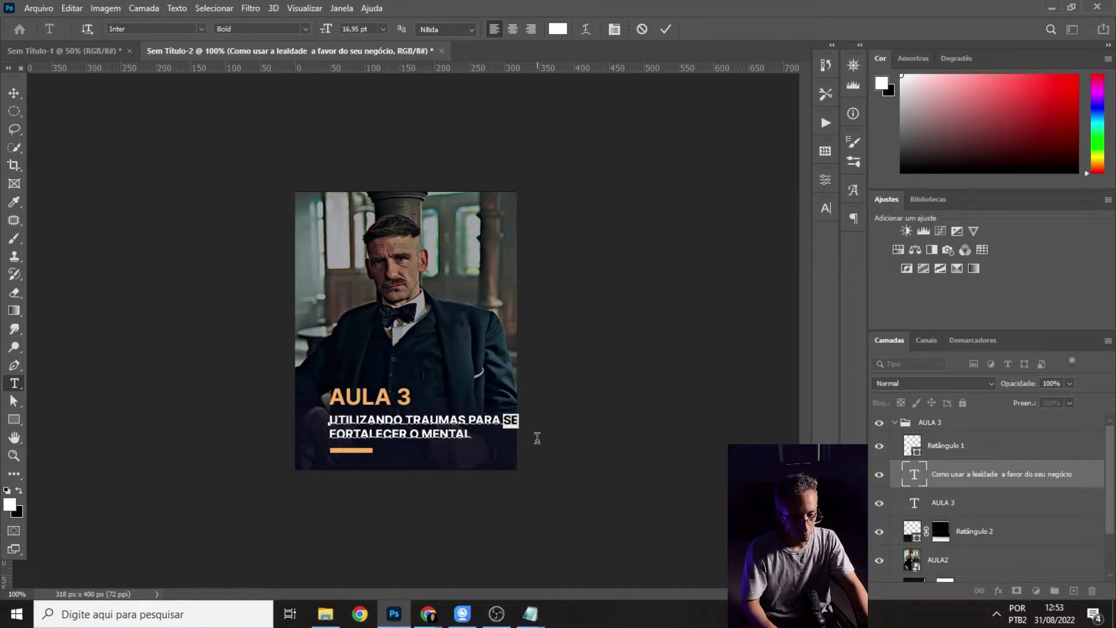
{"action": "left_click", "coordinate": [14, 93]}
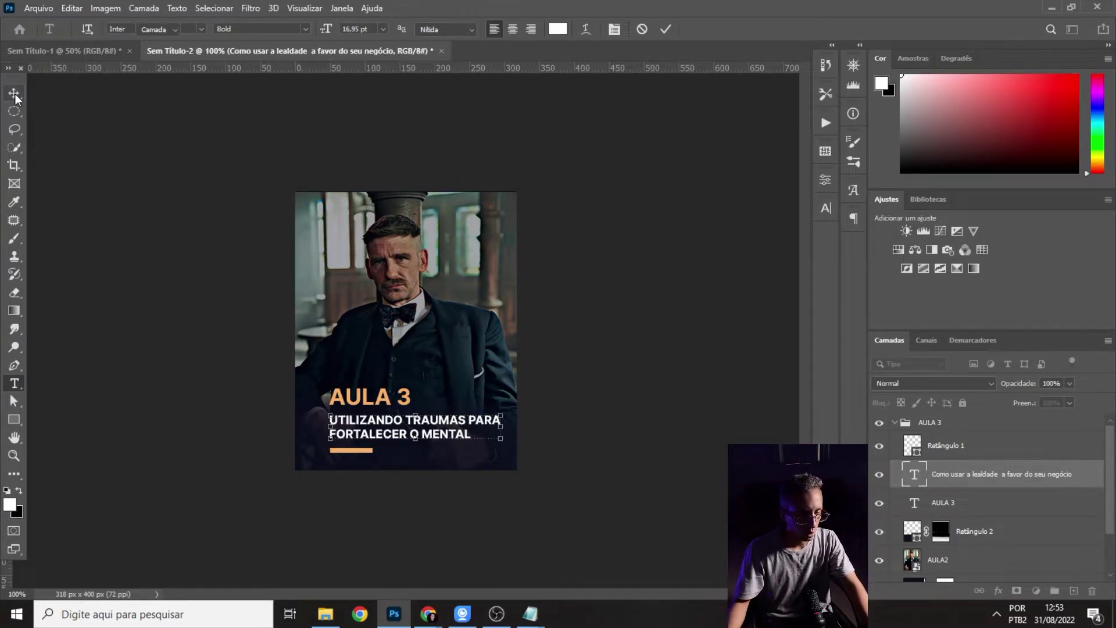
- Delete the AULA2 photo layer from the AULA 3 group
{"action": "key", "text": "ctrl+plus"}
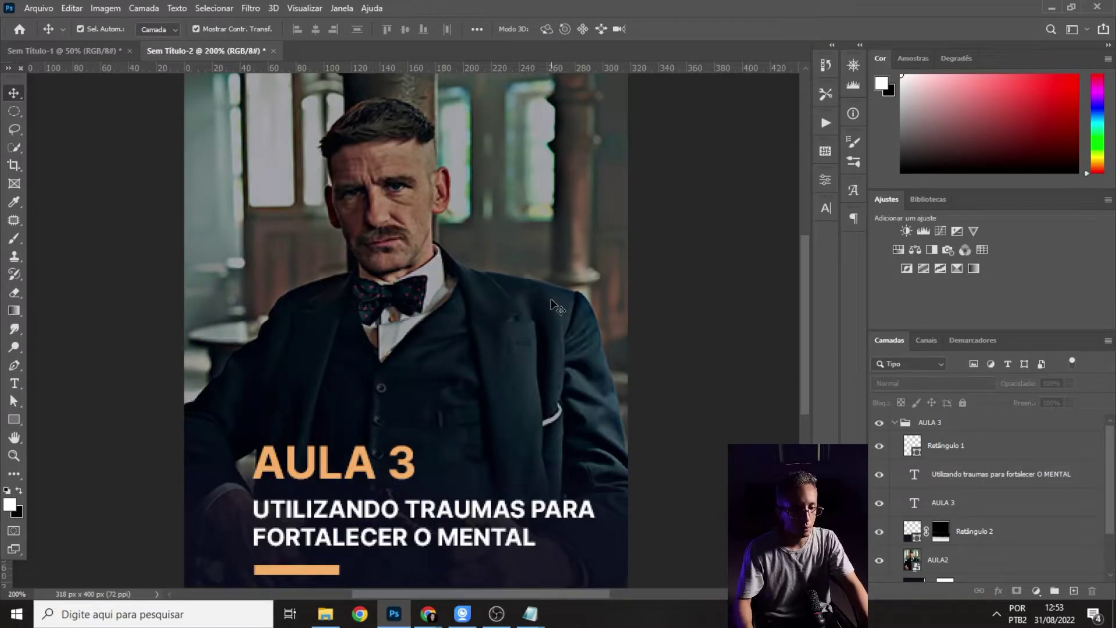
{"action": "key", "text": "ctrl+minus"}
{"action": "left_click", "coordinate": [438, 261]}
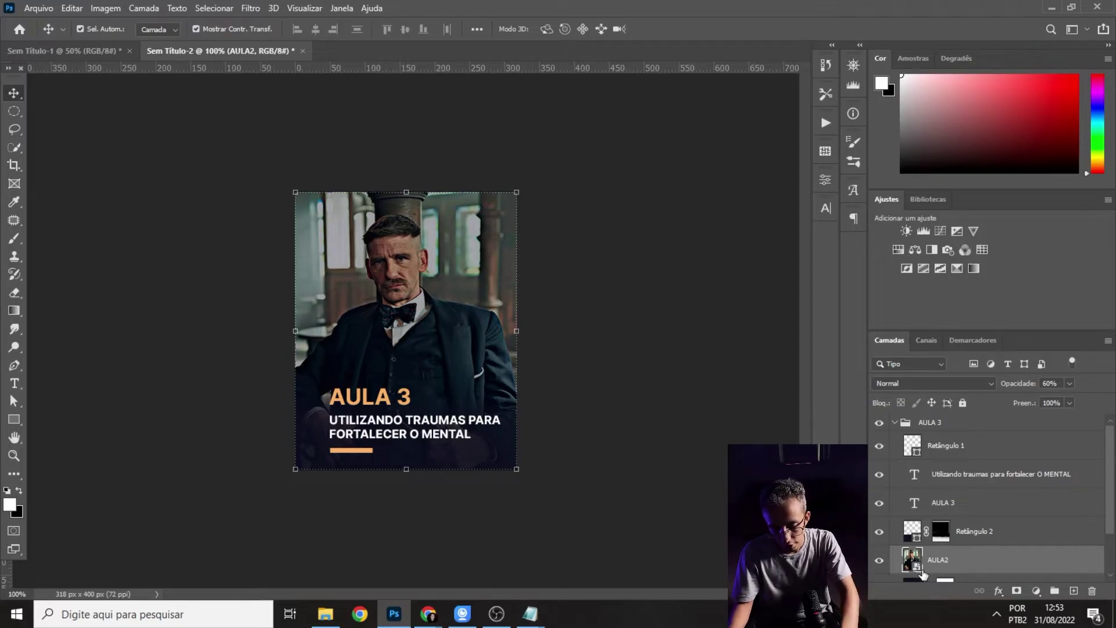
{"action": "key", "text": "Delete"}
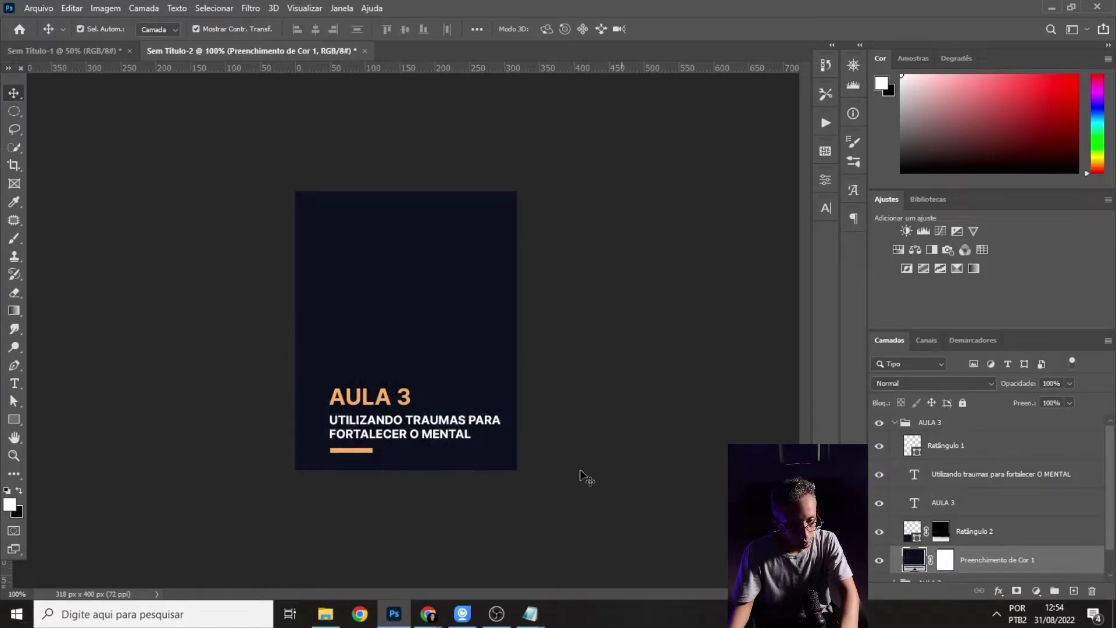
{"action": "left_click", "coordinate": [325, 614]}
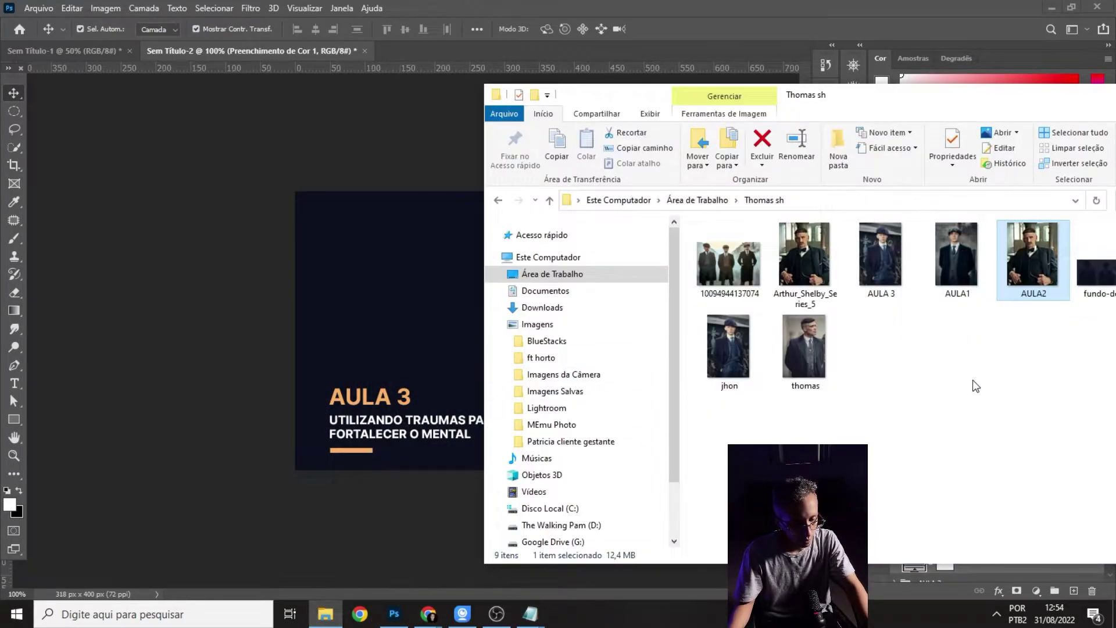
{"action": "left_click", "coordinate": [731, 352]}
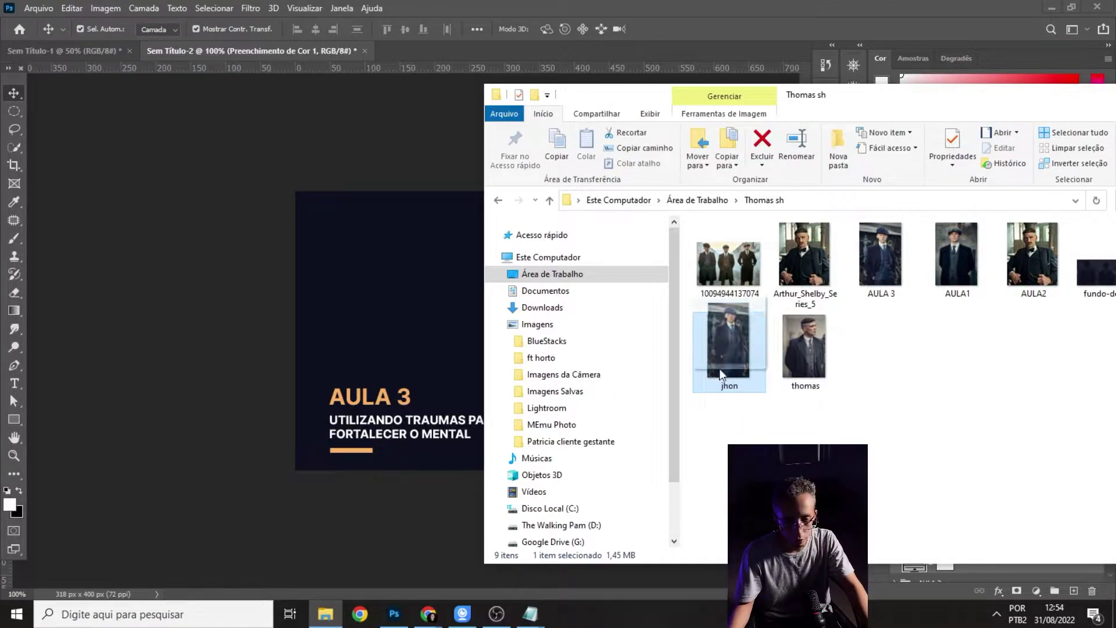
{"action": "left_click_drag", "start_coordinate": [734, 358], "coordinate": [360, 313]}
{"action": "left_click", "coordinate": [555, 245]}
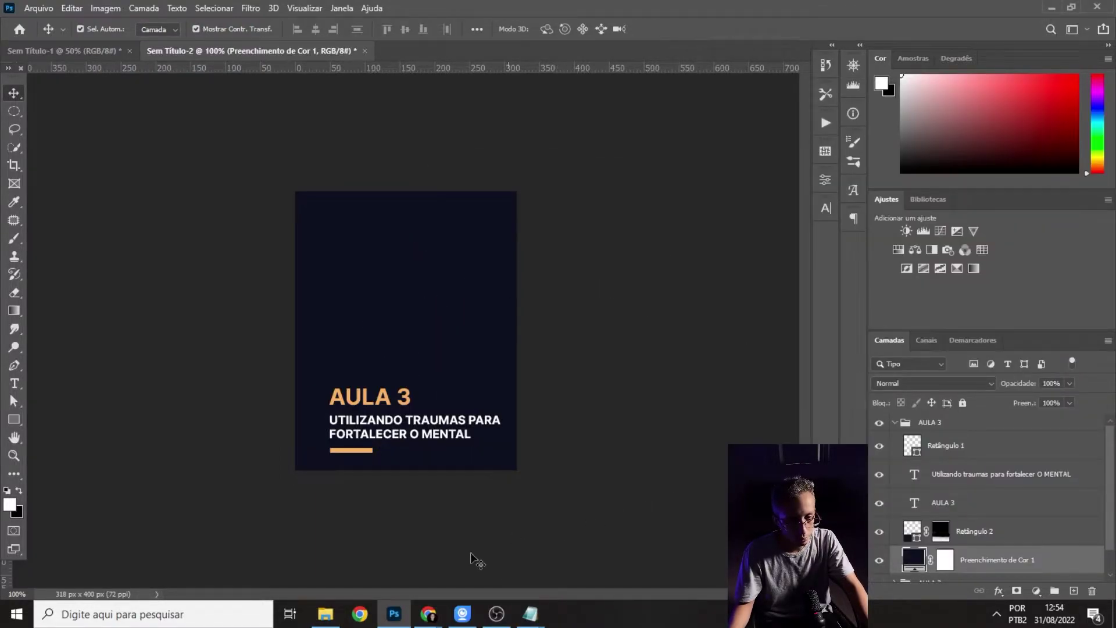
{"action": "key", "text": "alt+Tab"}
{"action": "key", "text": "Delete"}
- Place the AULA 3 image from File Explorer, scaled to span the card's full width, and set its opacity to 60%
{"action": "left_click", "coordinate": [883, 244]}
{"action": "left_click_drag", "start_coordinate": [883, 242], "coordinate": [464, 314]}
{"action": "left_click_drag", "start_coordinate": [498, 190], "coordinate": [517, 164]}
{"action": "left_click_drag", "start_coordinate": [313, 469], "coordinate": [295, 496]}
{"action": "left_click_drag", "start_coordinate": [427, 279], "coordinate": [425, 298]}
{"action": "key", "text": "Return"}
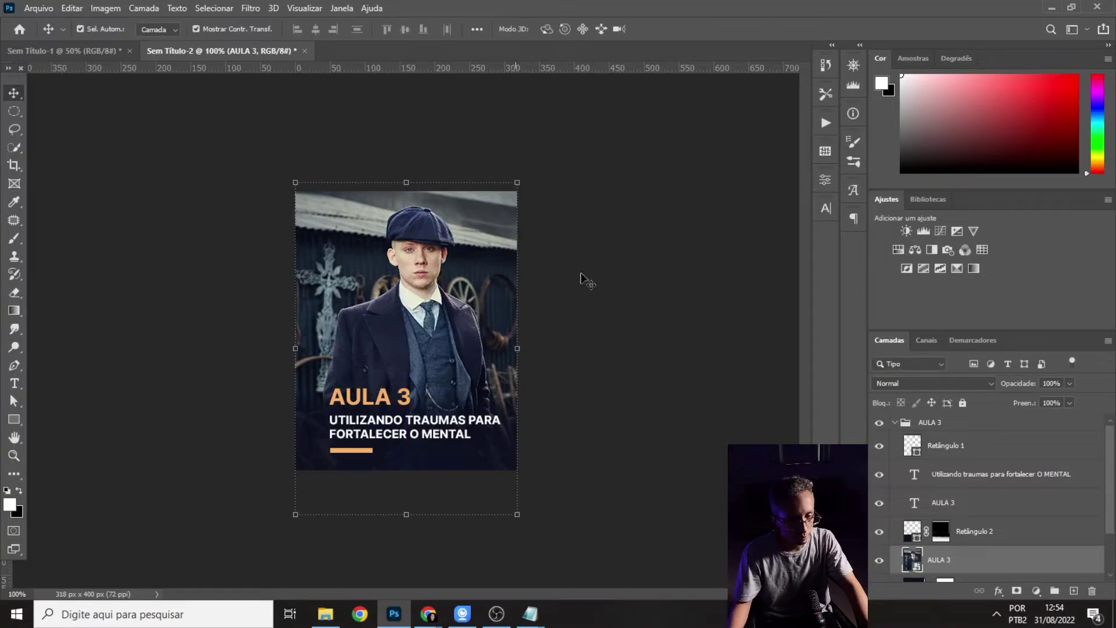
{"action": "type", "text": "60"}
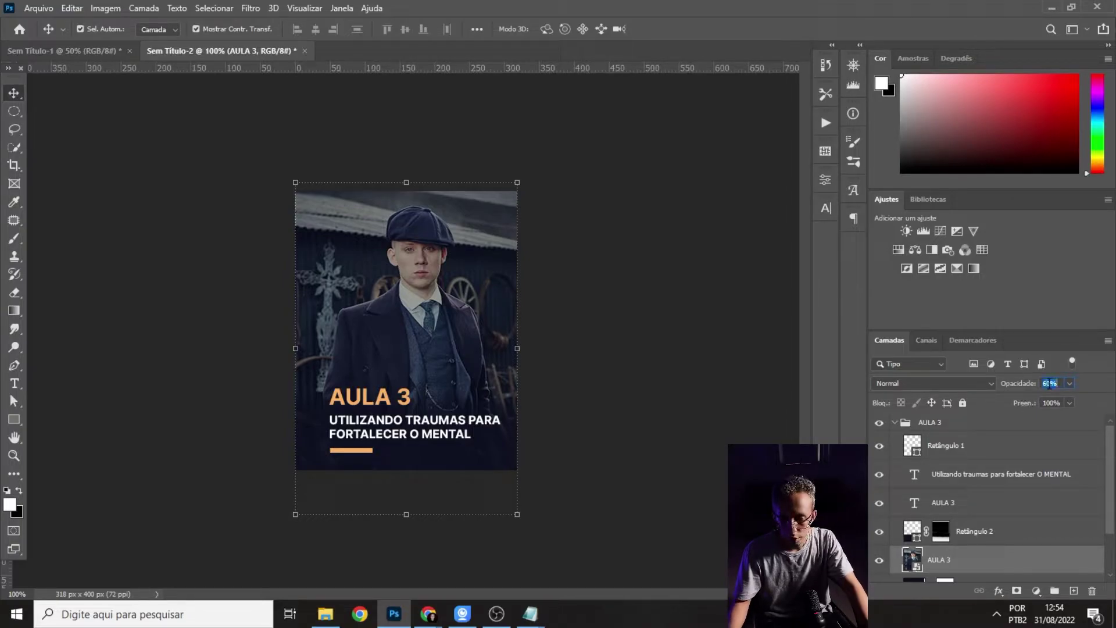
- Set the AULA 3 photo layer's opacity to 80%
{"action": "type", "text": "80"}
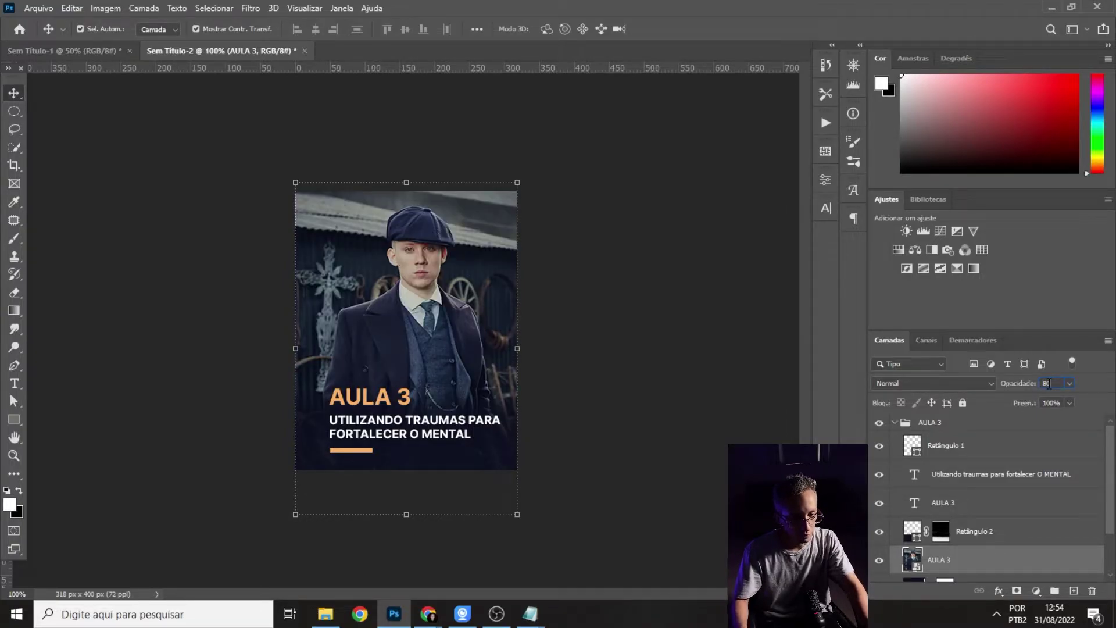
{"action": "key", "text": "BackSpace"}
{"action": "key", "text": "BackSpace"}
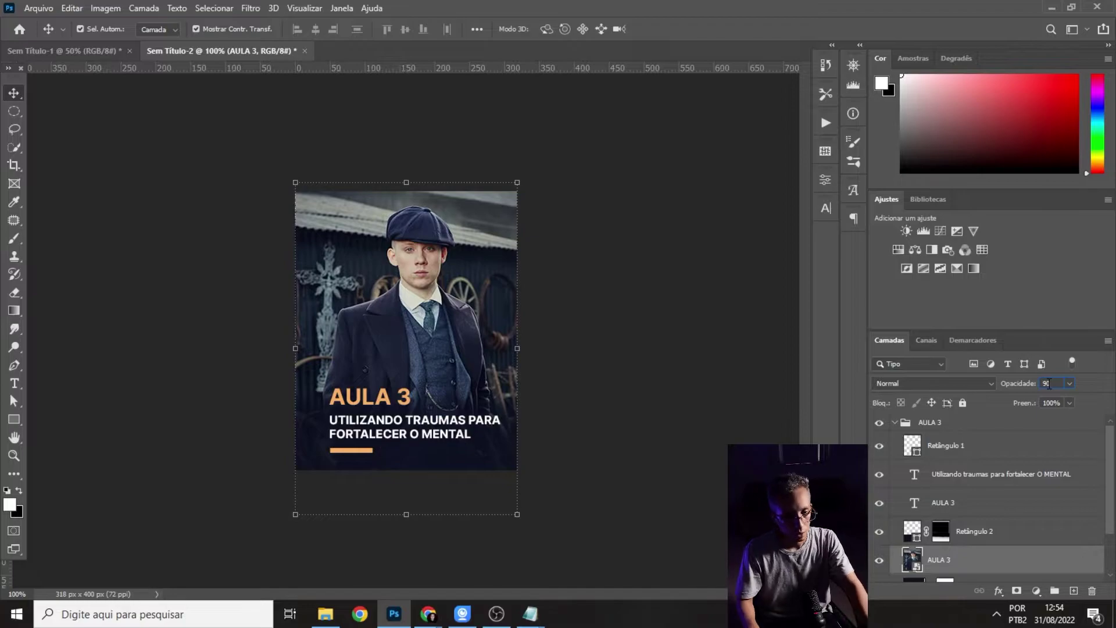
{"action": "type", "text": "90"}
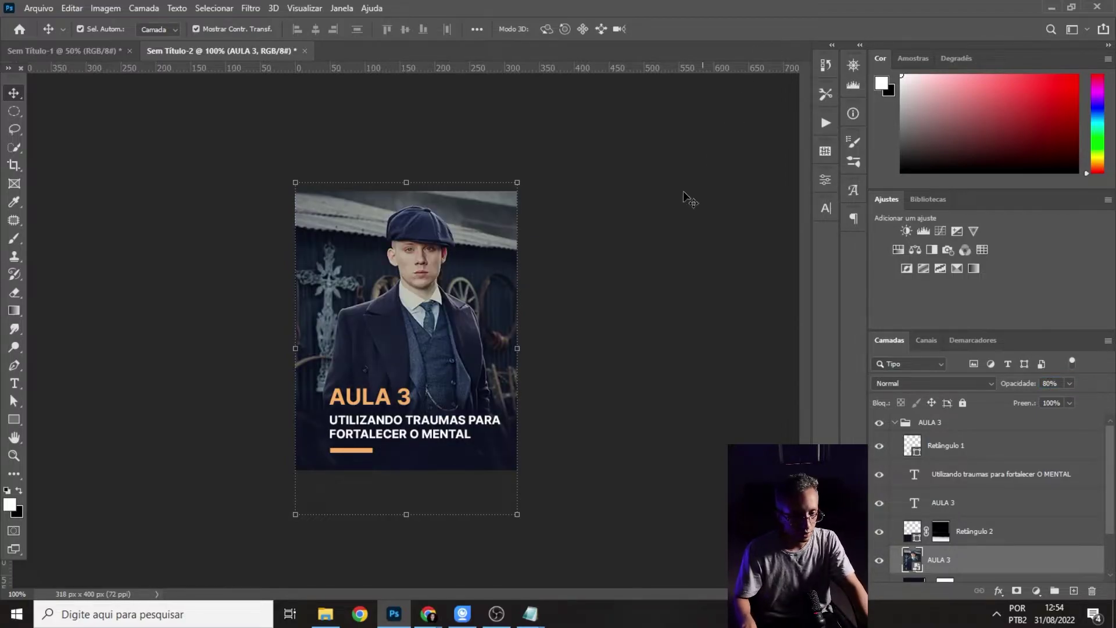
{"action": "left_click", "coordinate": [693, 186]}
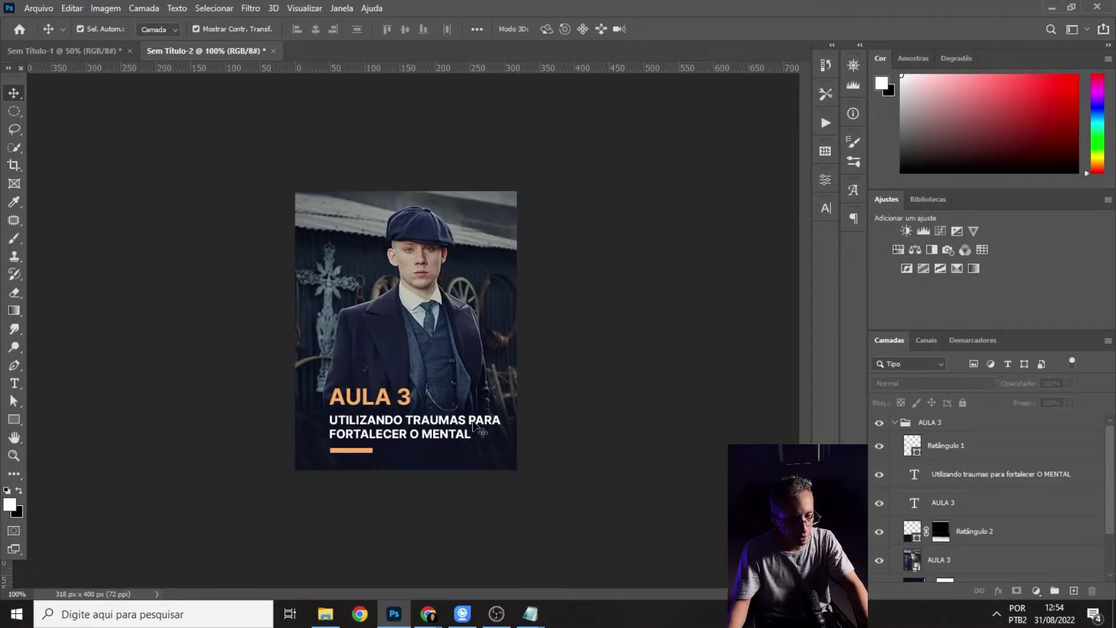
- Scale the AULA 3 photo up to about 15.8%, extending it past the card's left and bottom edges
{"action": "left_click", "coordinate": [453, 334]}
{"action": "key", "text": "ctrl+t"}
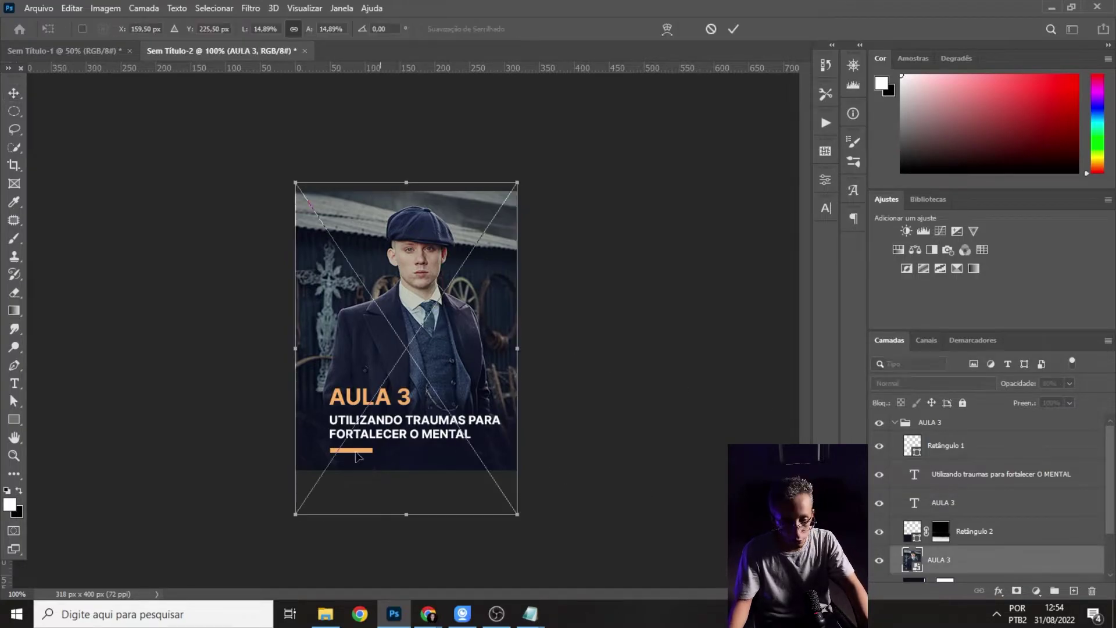
{"action": "left_click_drag", "start_coordinate": [281, 516], "coordinate": [267, 534]}
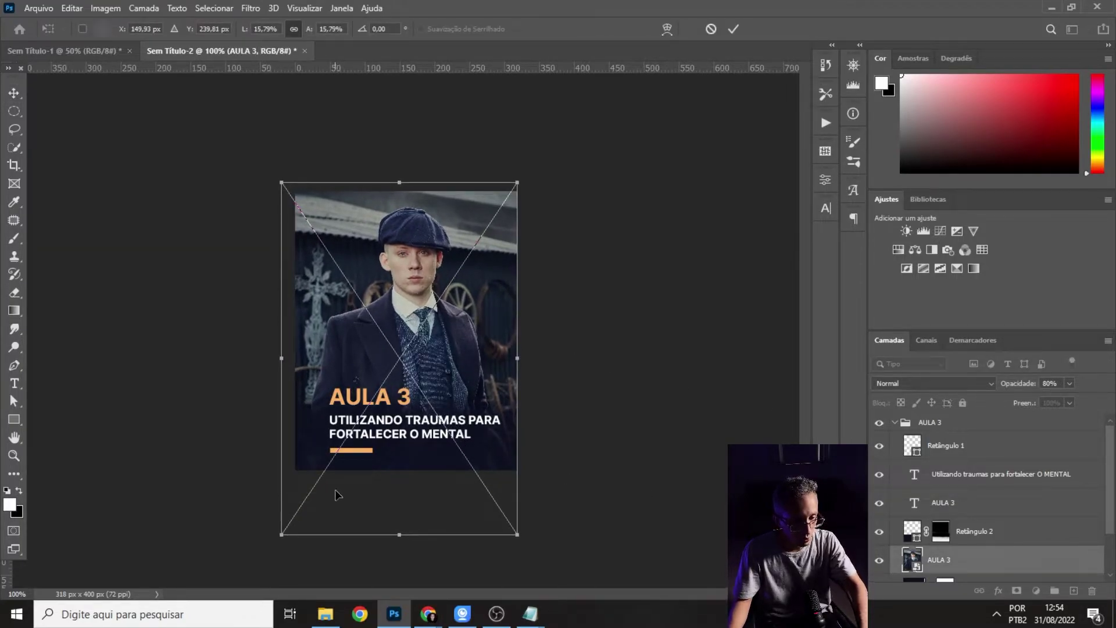
{"action": "left_click", "coordinate": [617, 379]}
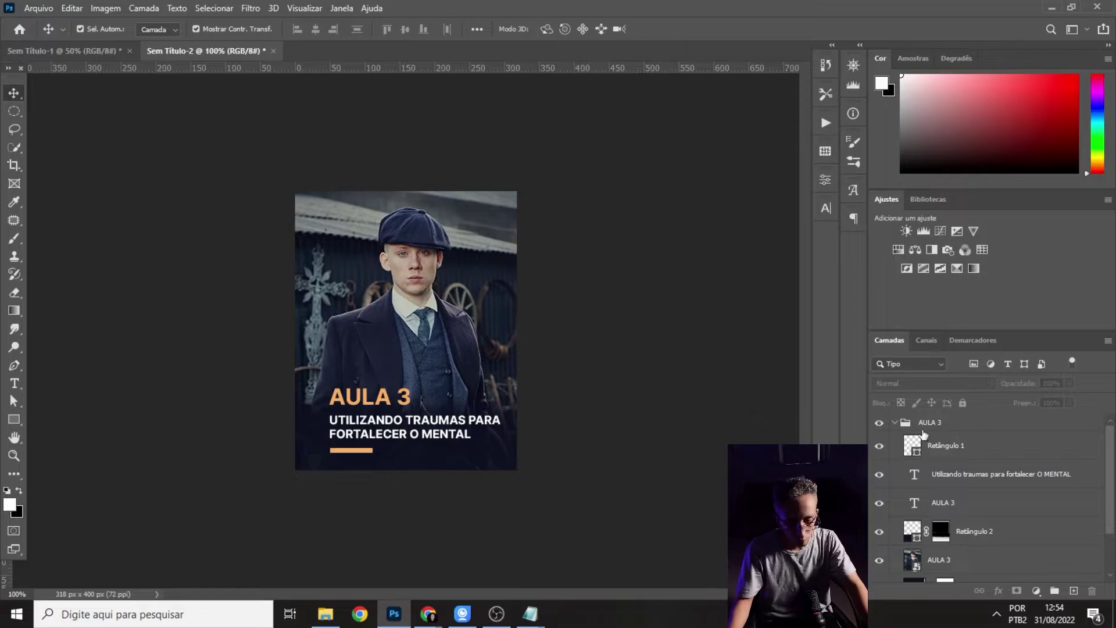
- Collapse and hide the AULA 3 group, leaving only the AULA 1 group visible and selected
{"action": "scroll", "coordinate": [994, 493], "scroll_direction": "down", "scroll_amount": 2}
{"action": "scroll", "coordinate": [909, 442], "scroll_direction": "up", "scroll_amount": 2}
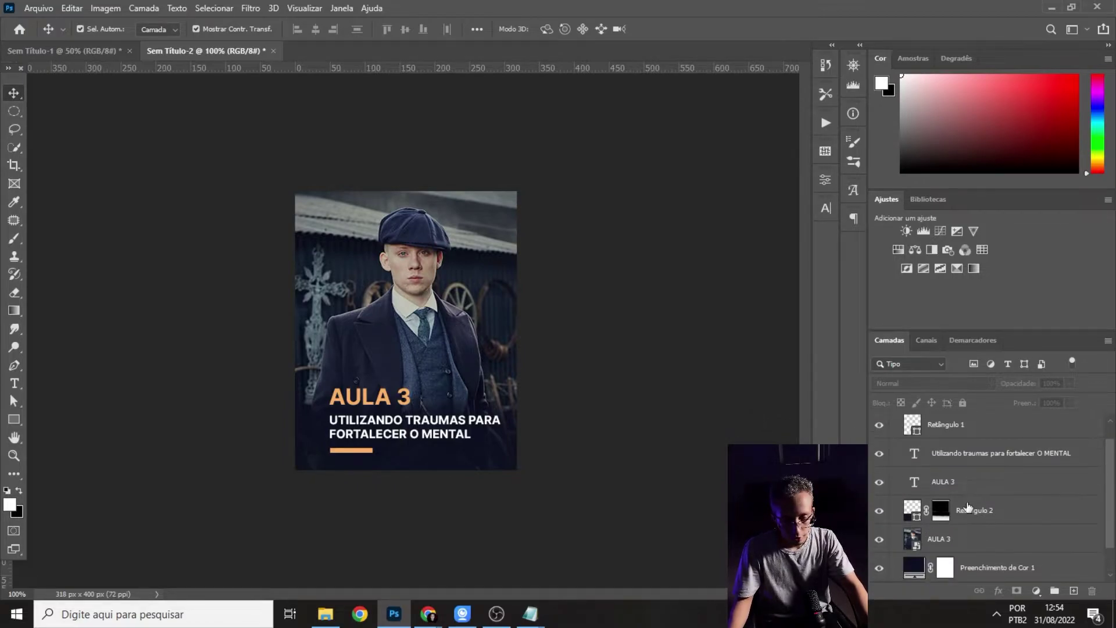
{"action": "left_click", "coordinate": [895, 422]}
{"action": "left_click", "coordinate": [879, 422]}
{"action": "left_click", "coordinate": [879, 458]}
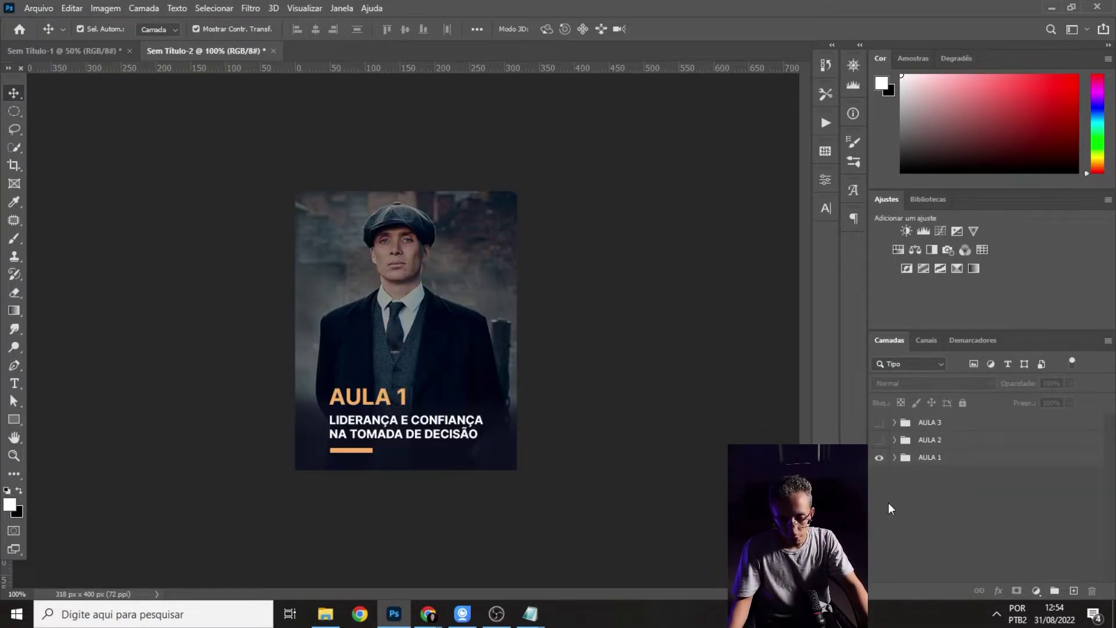
{"action": "left_click", "coordinate": [932, 458]}
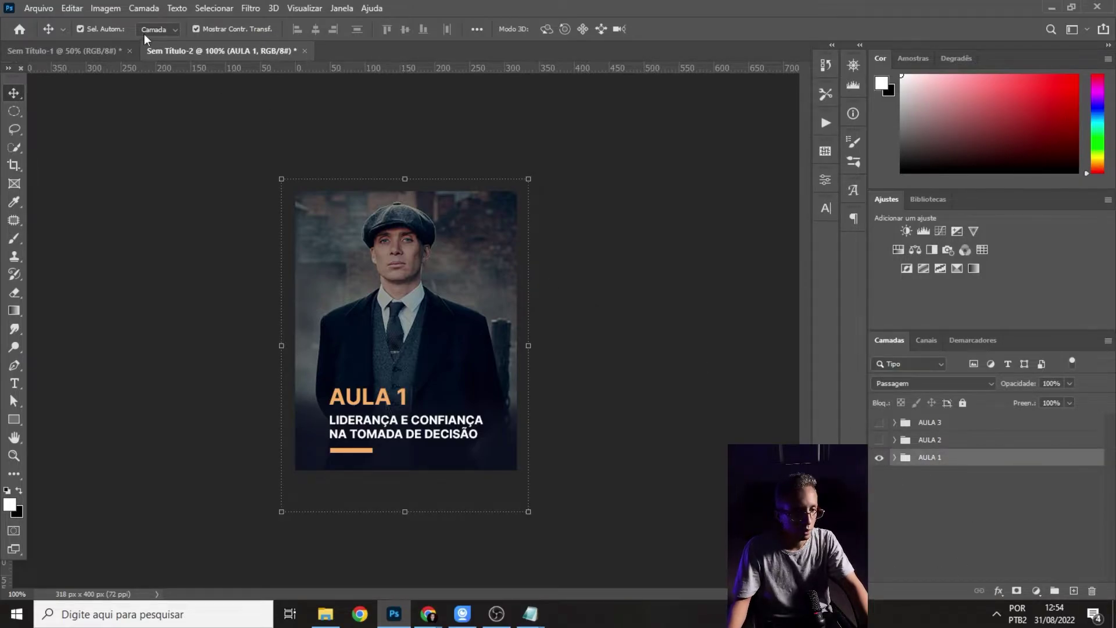
- Export the AULA 1 card with Save for Web as a JPEG named AULA1-S in the Thomas sh folder
{"action": "left_click", "coordinate": [45, 8]}
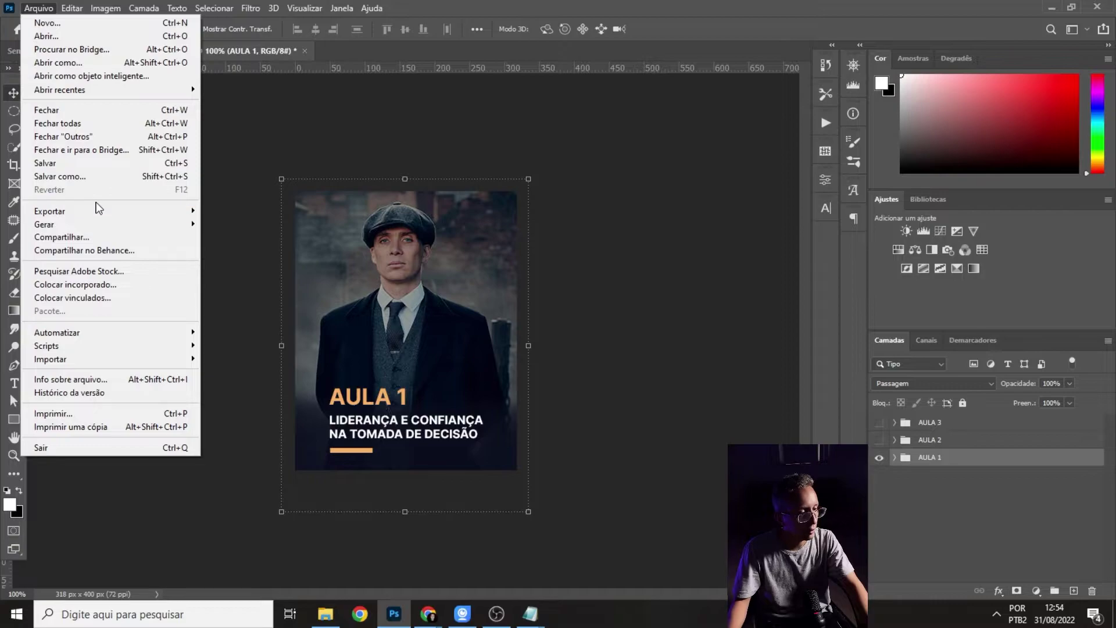
{"action": "mouse_move", "coordinate": [99, 211]}
{"action": "left_click", "coordinate": [294, 265]}
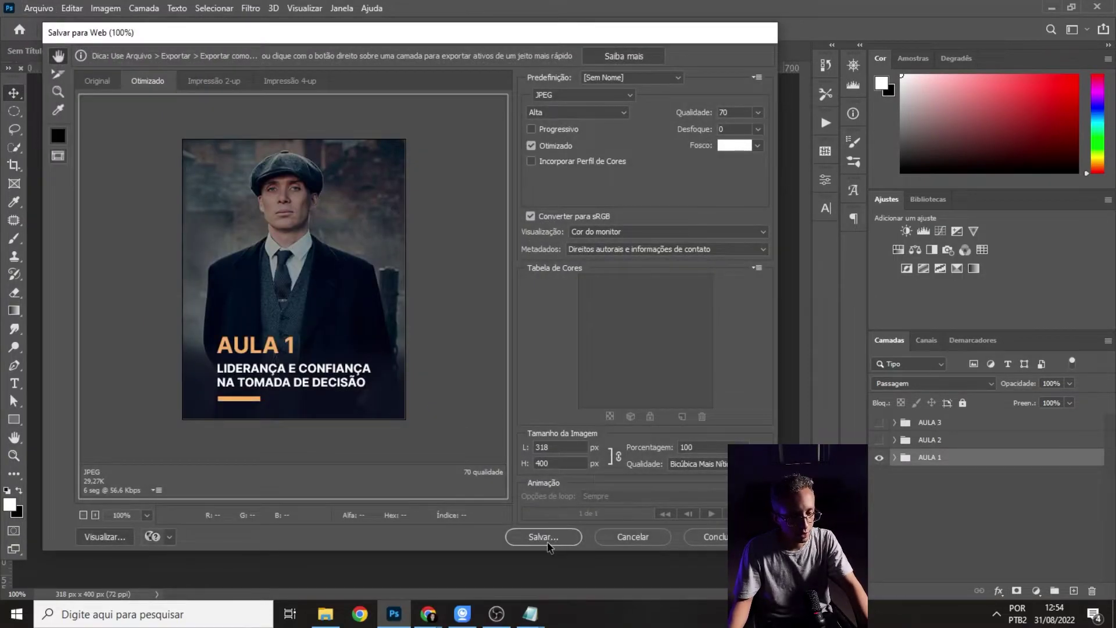
{"action": "left_click", "coordinate": [546, 541]}
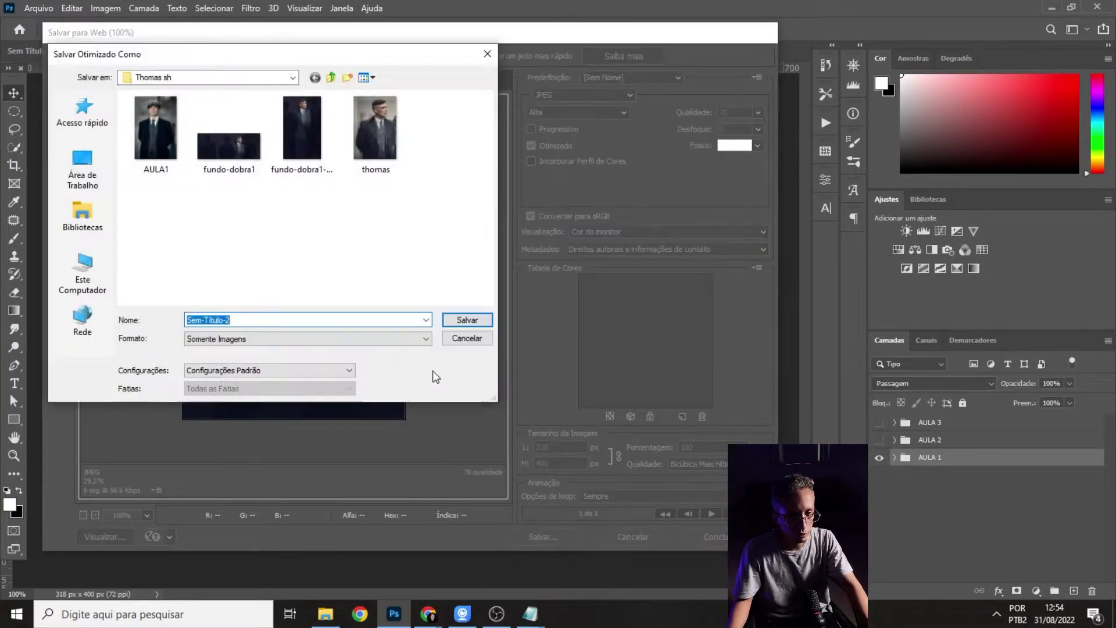
{"action": "type", "text": "AULA1"}
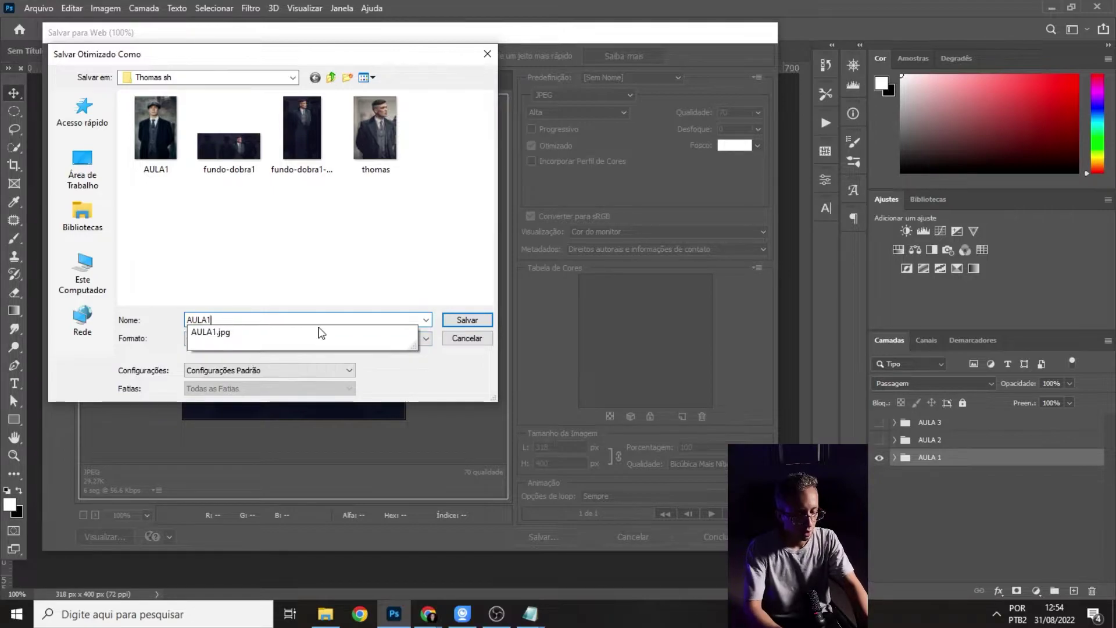
{"action": "type", "text": "-S"}
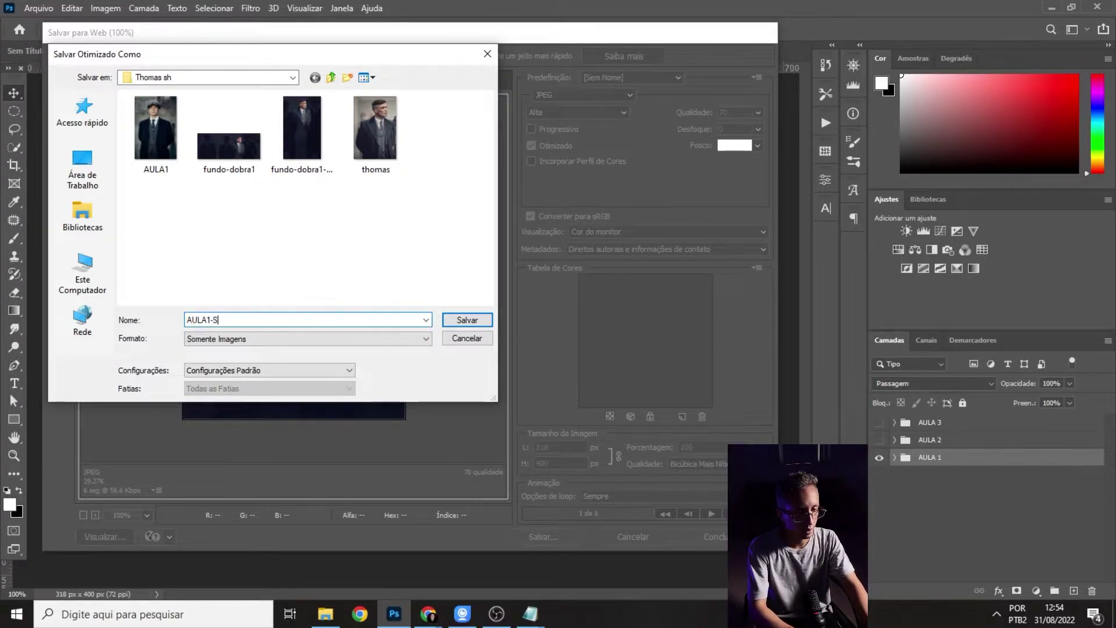
{"action": "key", "text": "Return"}
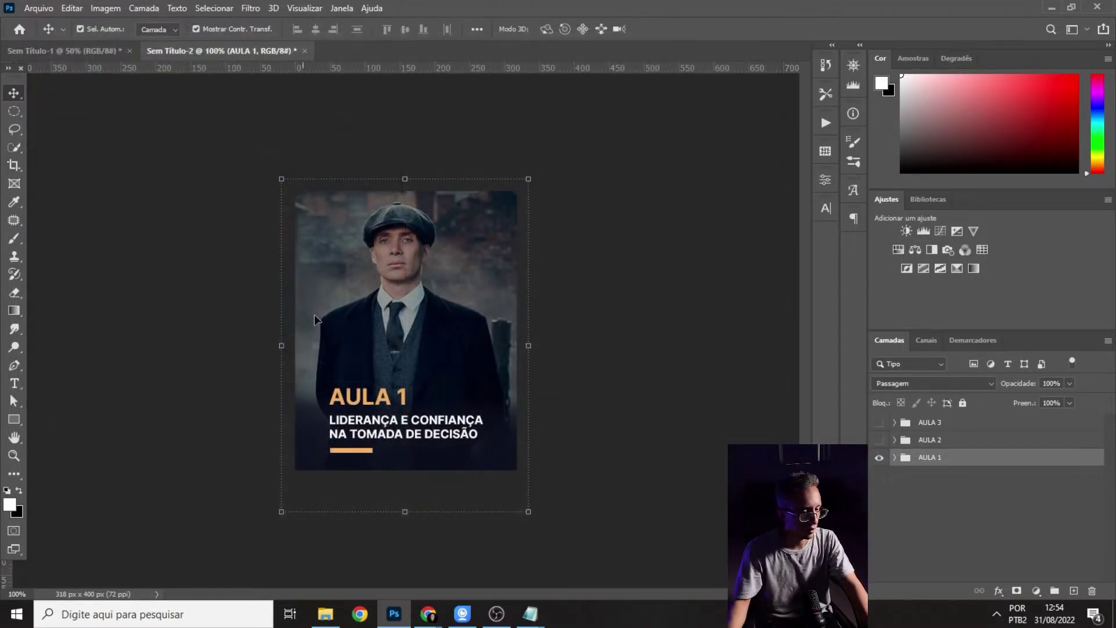
- Show the AULA 2 group and export its card for the web as AULA2-S.jpg in the same folder
{"action": "left_click", "coordinate": [880, 440]}
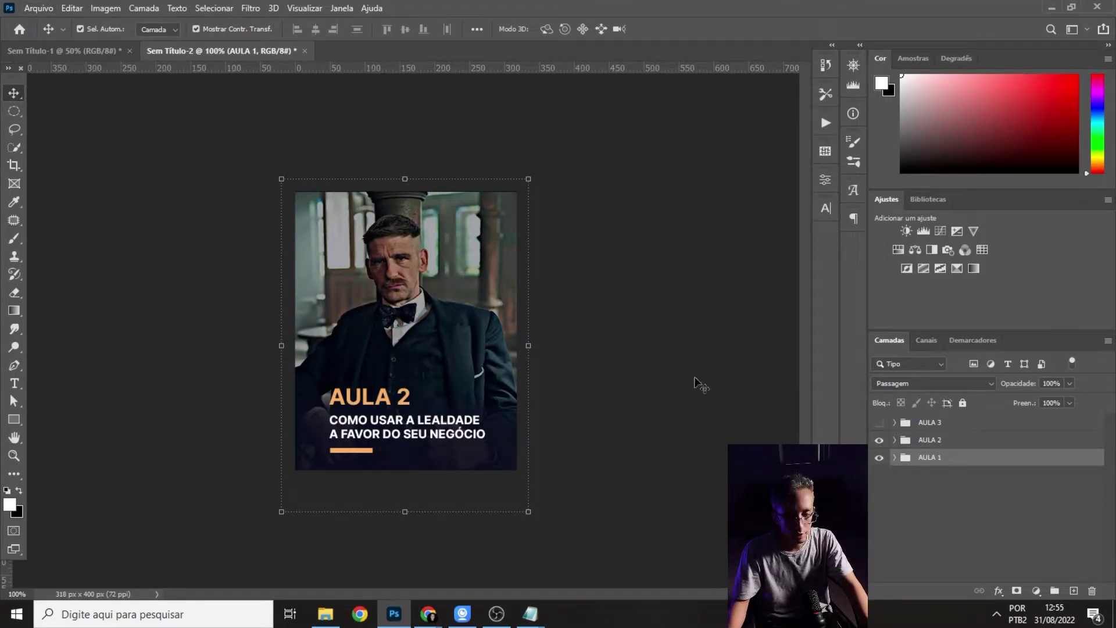
{"action": "left_click", "coordinate": [37, 8]}
{"action": "mouse_move", "coordinate": [82, 211]}
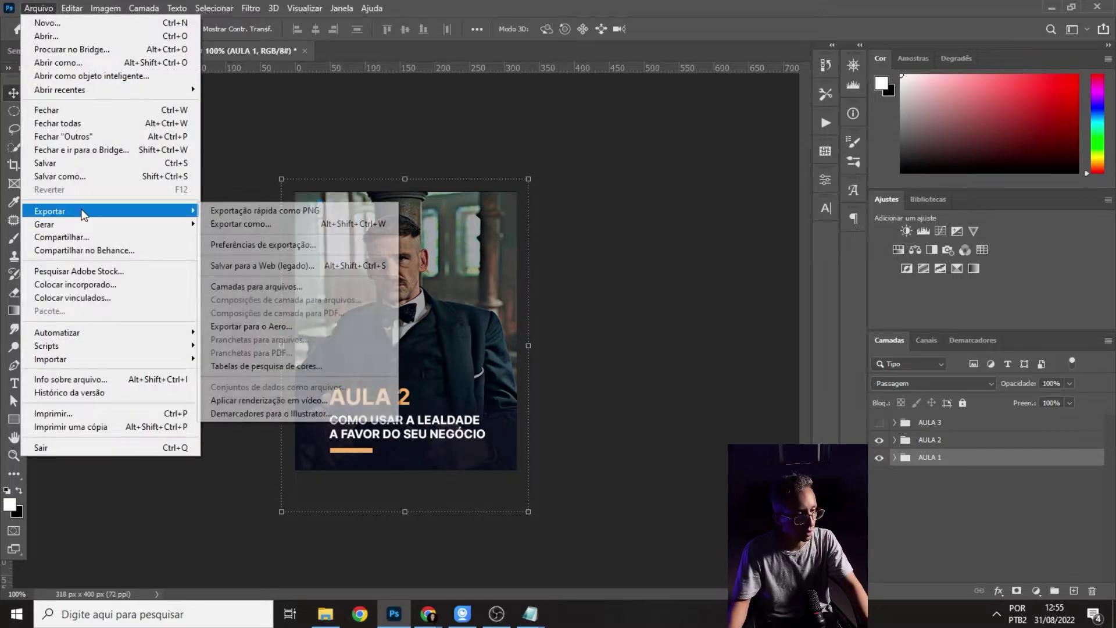
{"action": "left_click", "coordinate": [281, 266]}
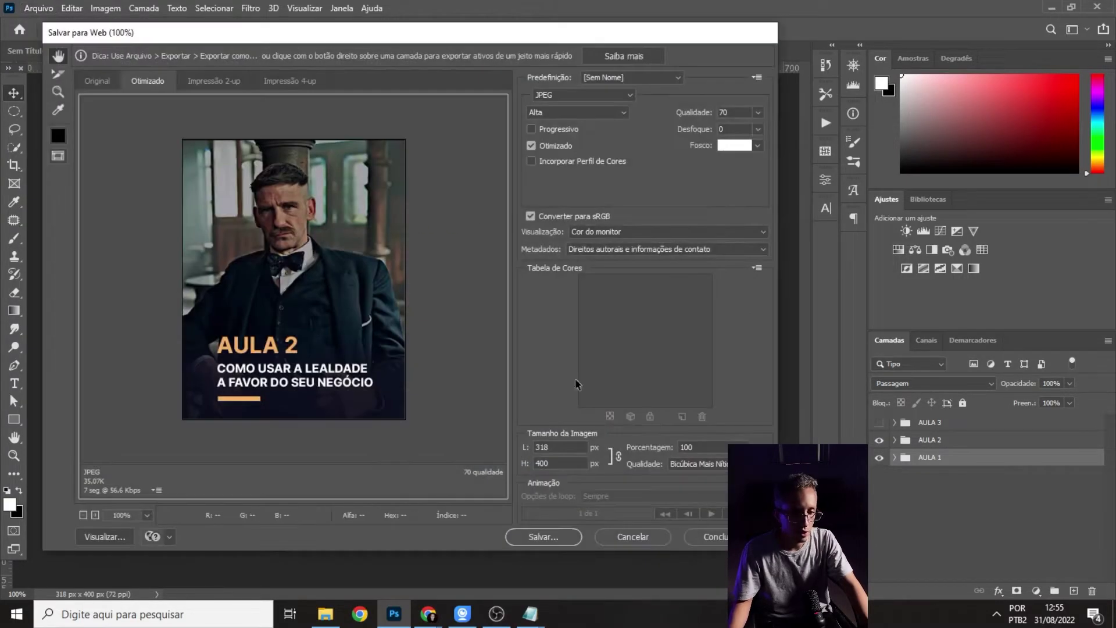
{"action": "left_click", "coordinate": [546, 540]}
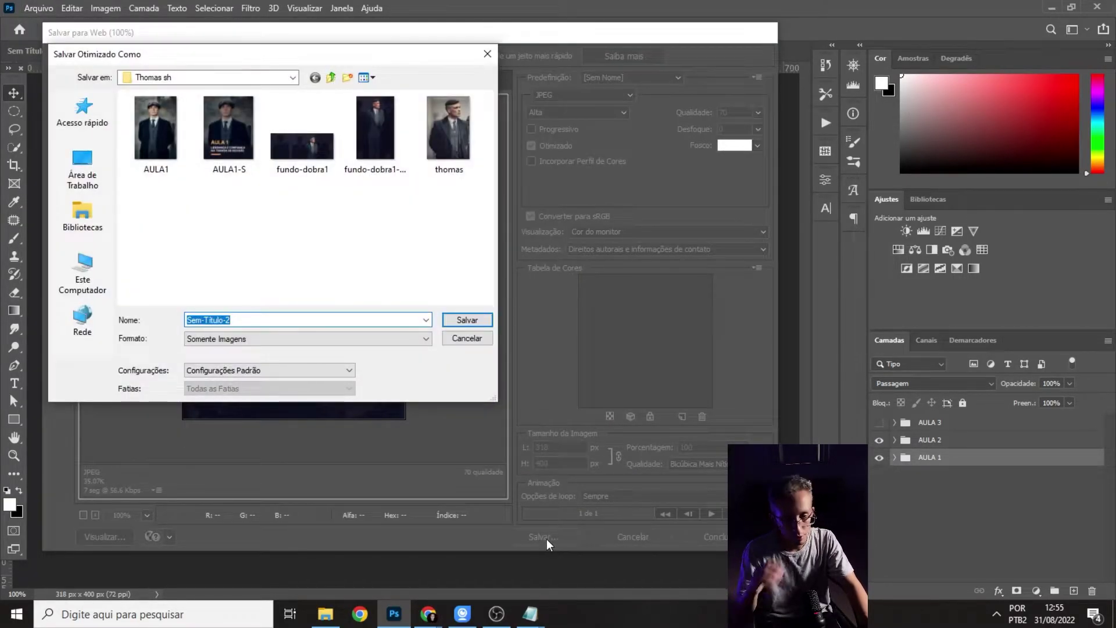
{"action": "left_click", "coordinate": [228, 131]}
{"action": "left_click", "coordinate": [215, 320]}
{"action": "left_click", "coordinate": [210, 320]}
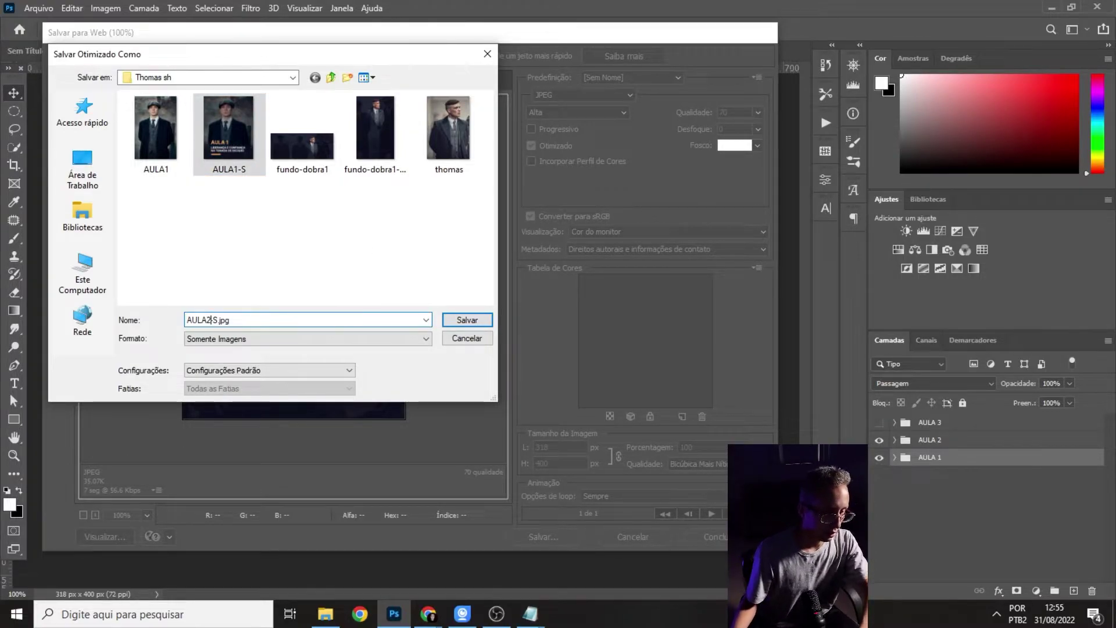
{"action": "type", "text": "2"}
{"action": "key", "text": "Return"}
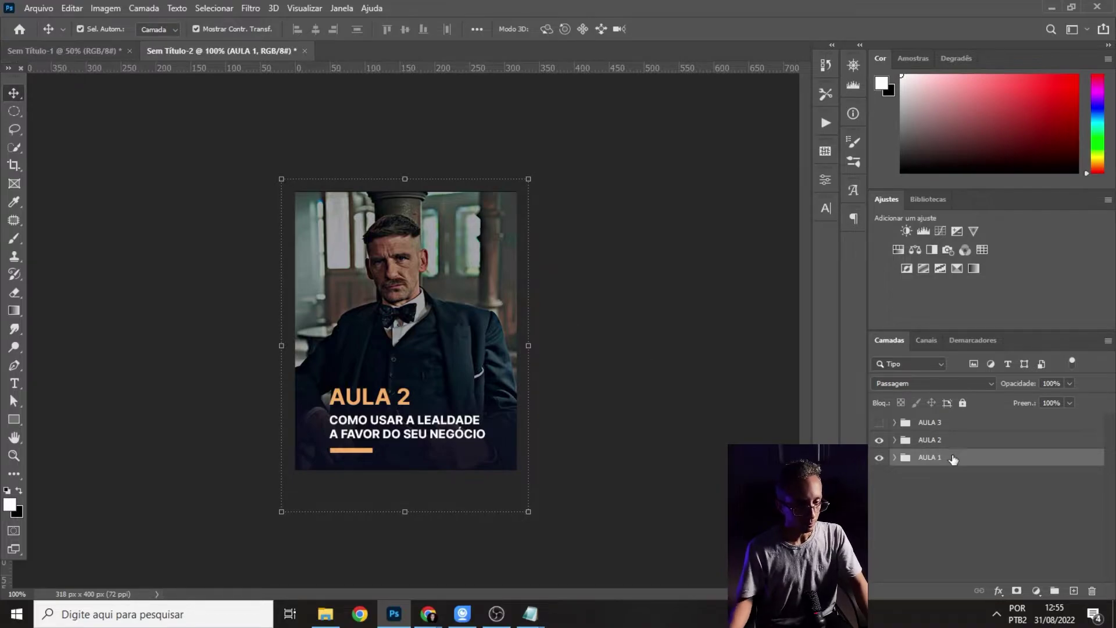
- Show the AULA 3 group and export its card for the web as a JPEG named AULA3-S
{"action": "left_click", "coordinate": [882, 423]}
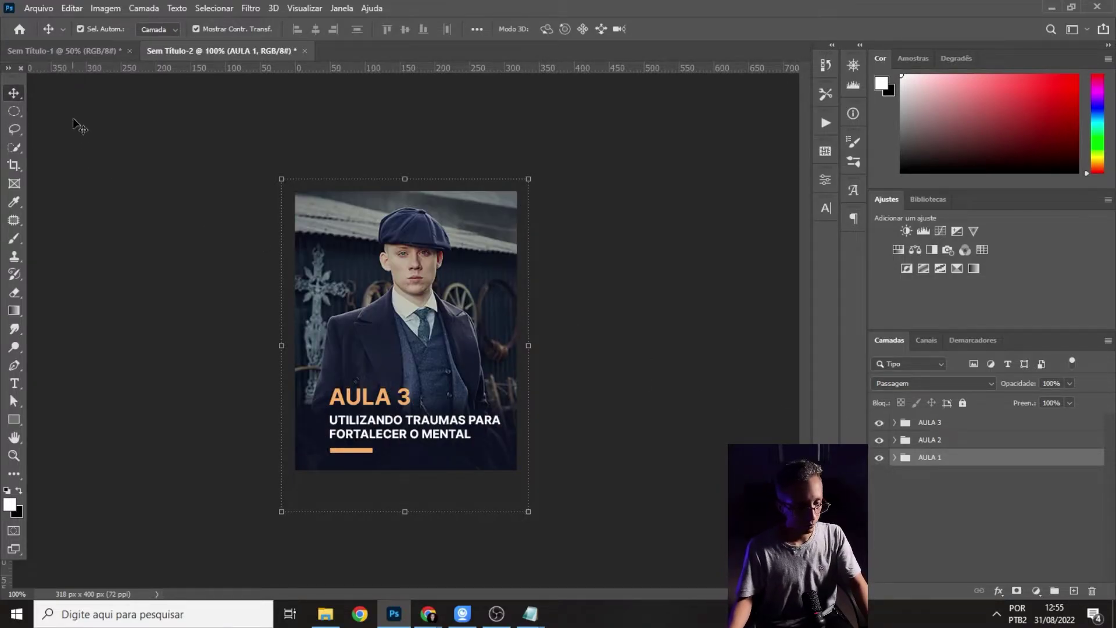
{"action": "left_click", "coordinate": [39, 8]}
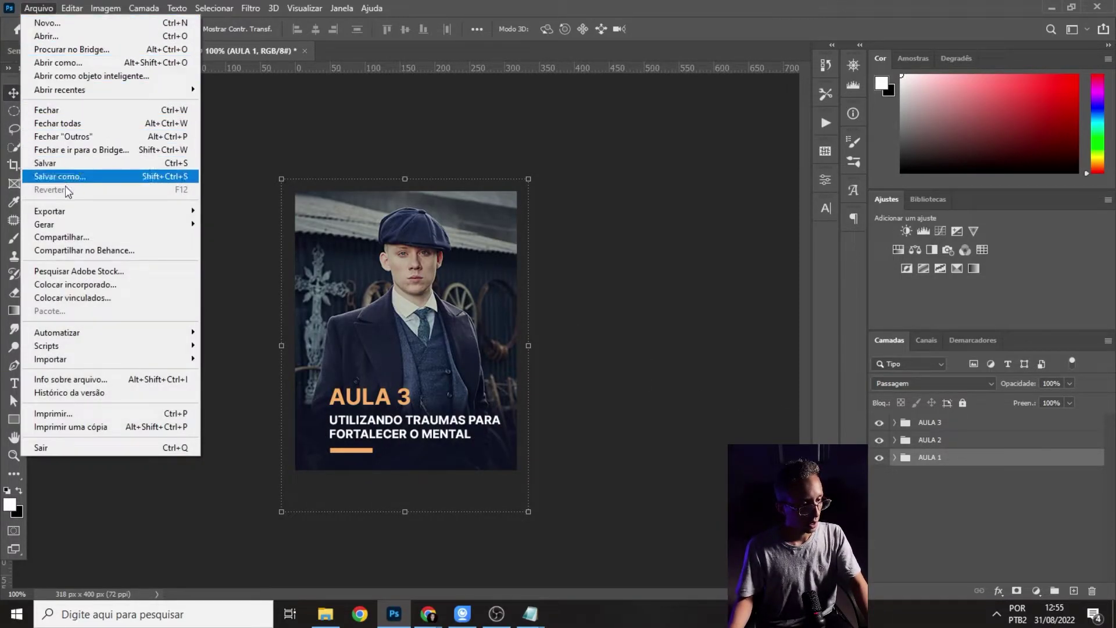
{"action": "mouse_move", "coordinate": [65, 217]}
{"action": "left_click", "coordinate": [286, 267]}
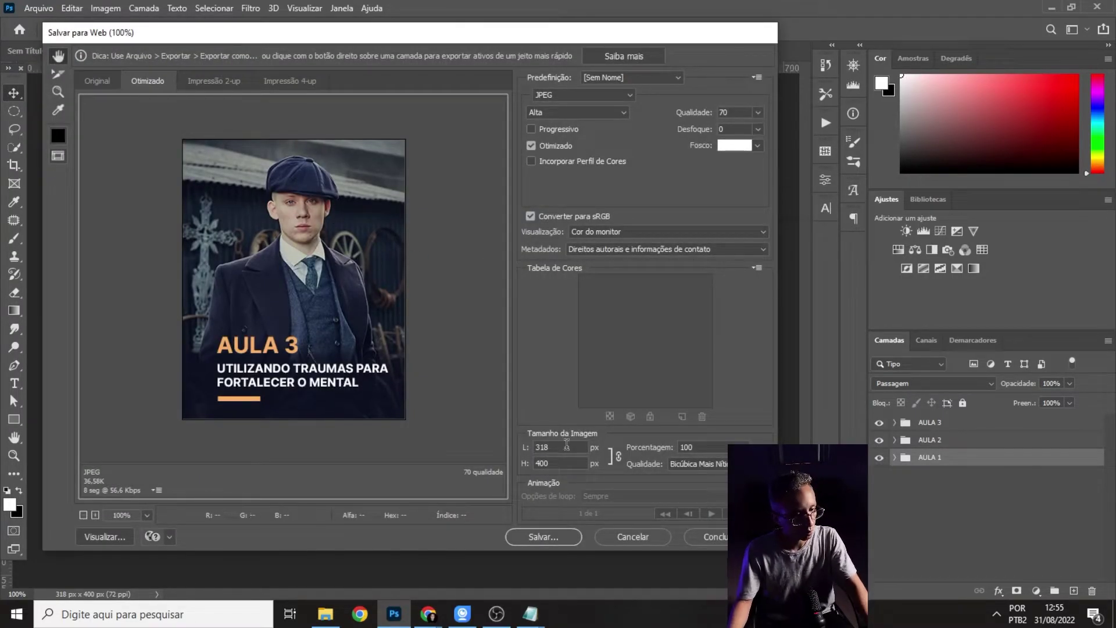
{"action": "left_click", "coordinate": [548, 534]}
{"action": "type", "text": "AUÇ"}
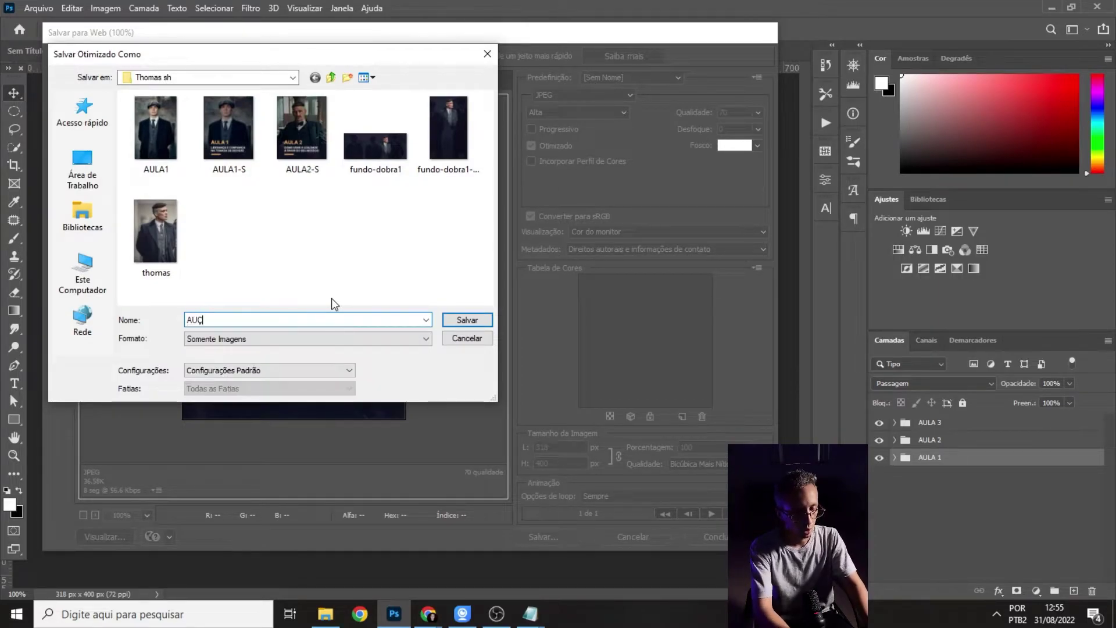
{"action": "key", "text": "BackSpace"}
{"action": "type", "text": "LA3"}
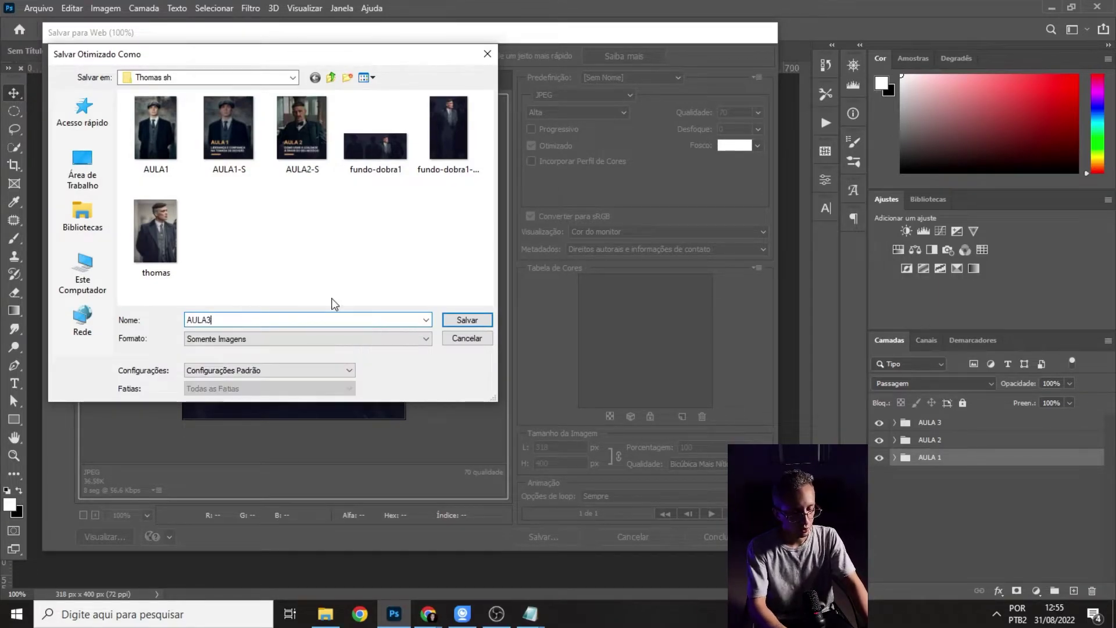
{"action": "type", "text": "-S"}
{"action": "key", "text": "Return"}
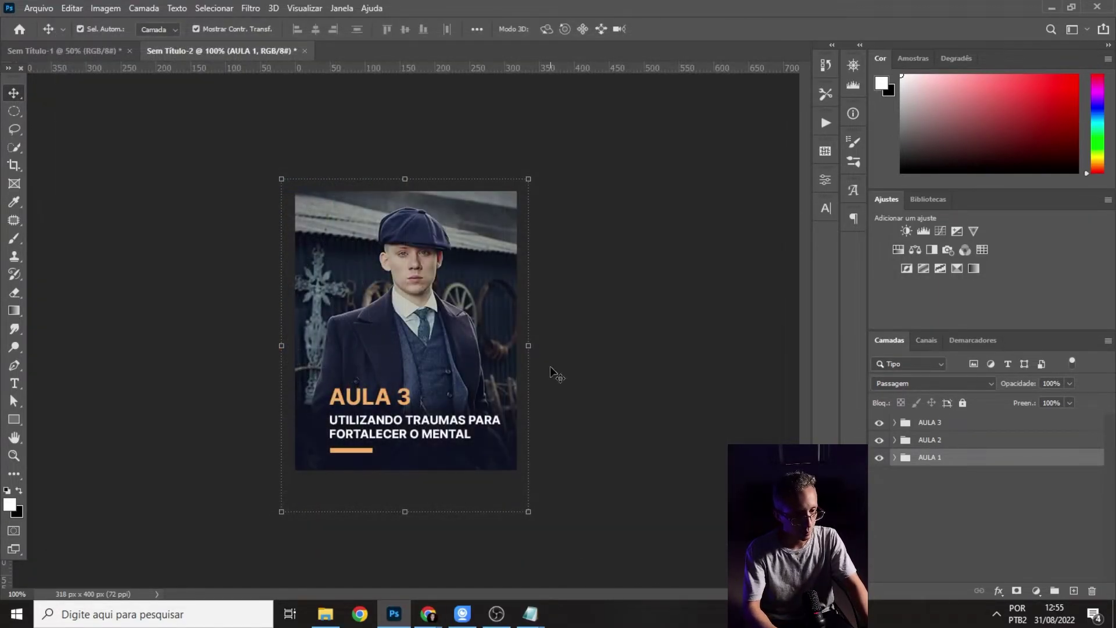
- Switch to Chrome and close the reference photo, colour palette and JOHN Shelby search tabs
{"action": "mouse_move", "coordinate": [428, 613]}
{"action": "left_click", "coordinate": [361, 547]}
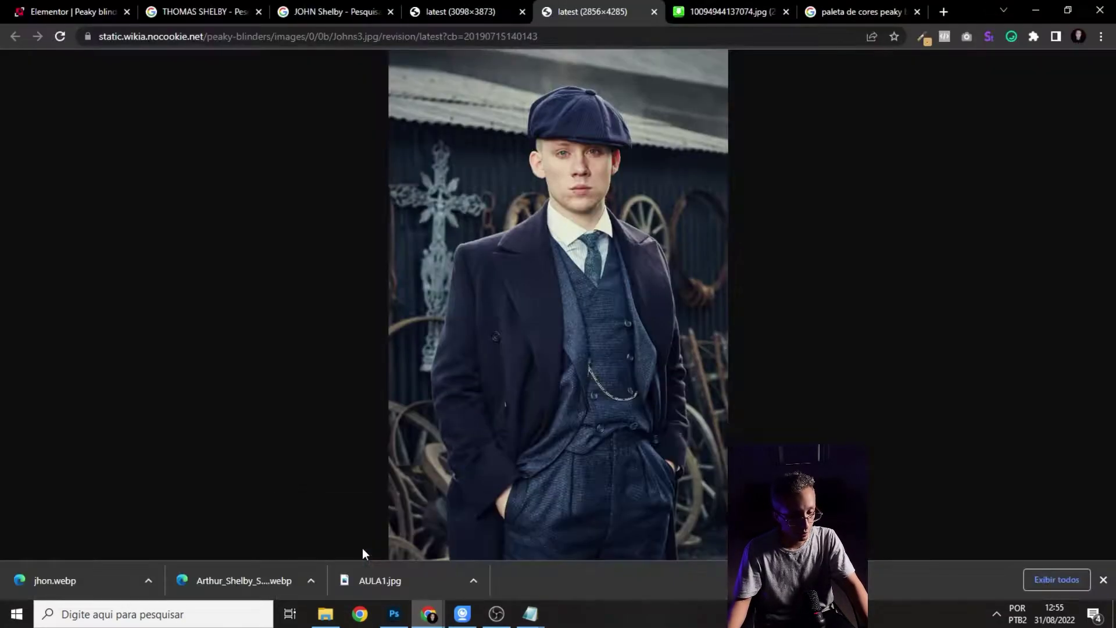
{"action": "left_click", "coordinate": [431, 337]}
{"action": "left_click", "coordinate": [495, 74]}
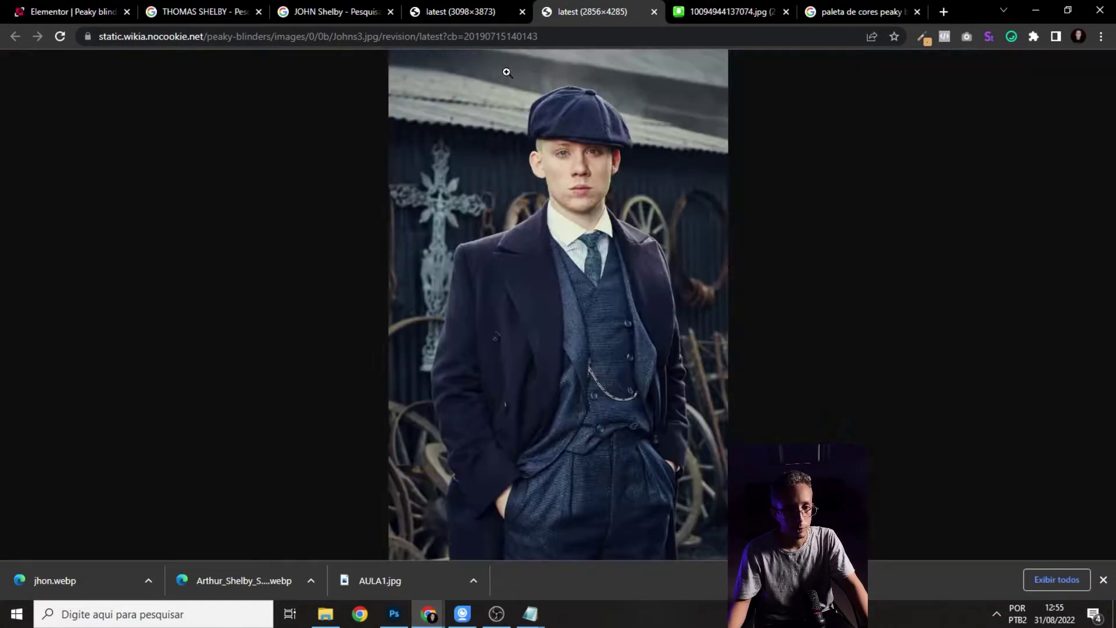
{"action": "left_click", "coordinate": [653, 13]}
{"action": "left_click", "coordinate": [654, 12]}
{"action": "left_click", "coordinate": [654, 13]}
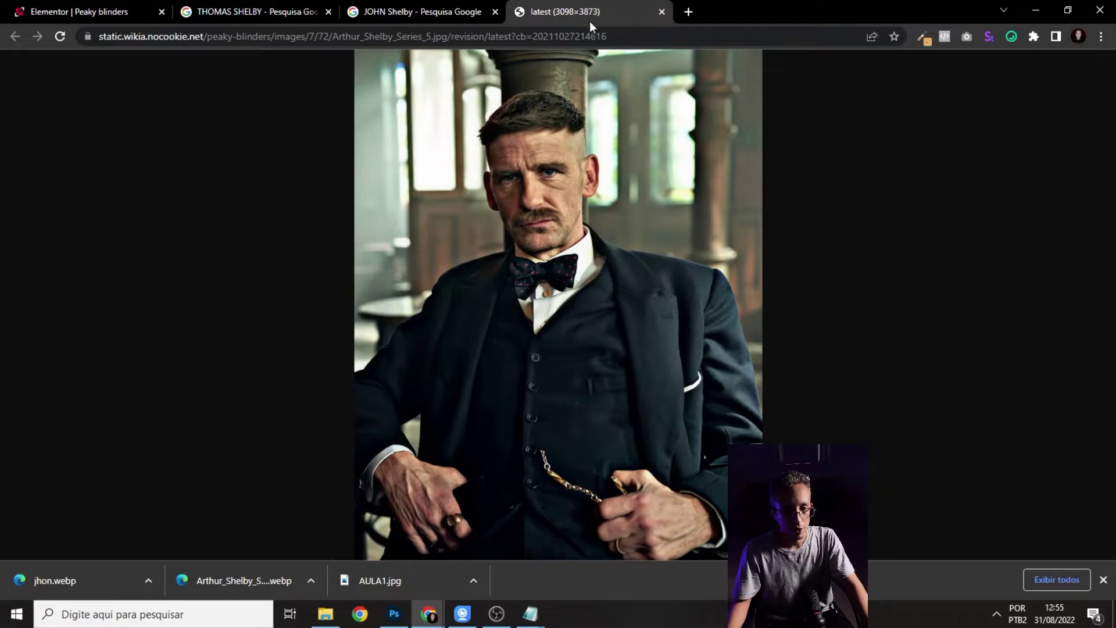
{"action": "left_click", "coordinate": [662, 11]}
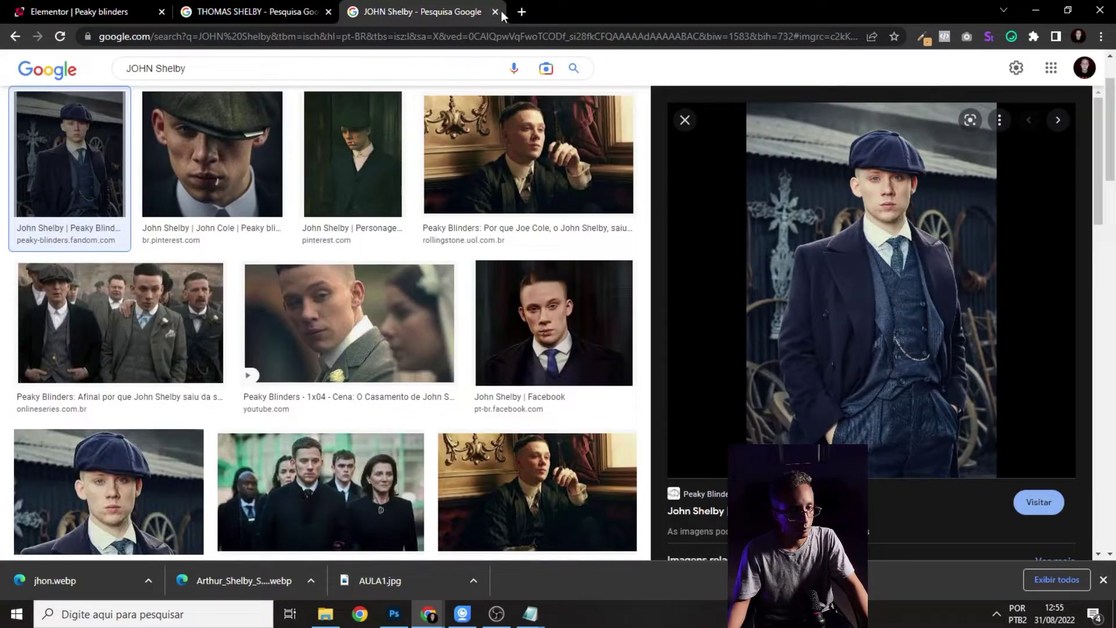
{"action": "key", "text": "ctrl+shift+Tab"}
{"action": "left_click", "coordinate": [453, 12]}
- Open the media picker for the first image placeholder on the Elementor page and upload AULA1-S, AULA2-S and AULA3-S from the Thomas sh folder
{"action": "left_click", "coordinate": [81, 12]}
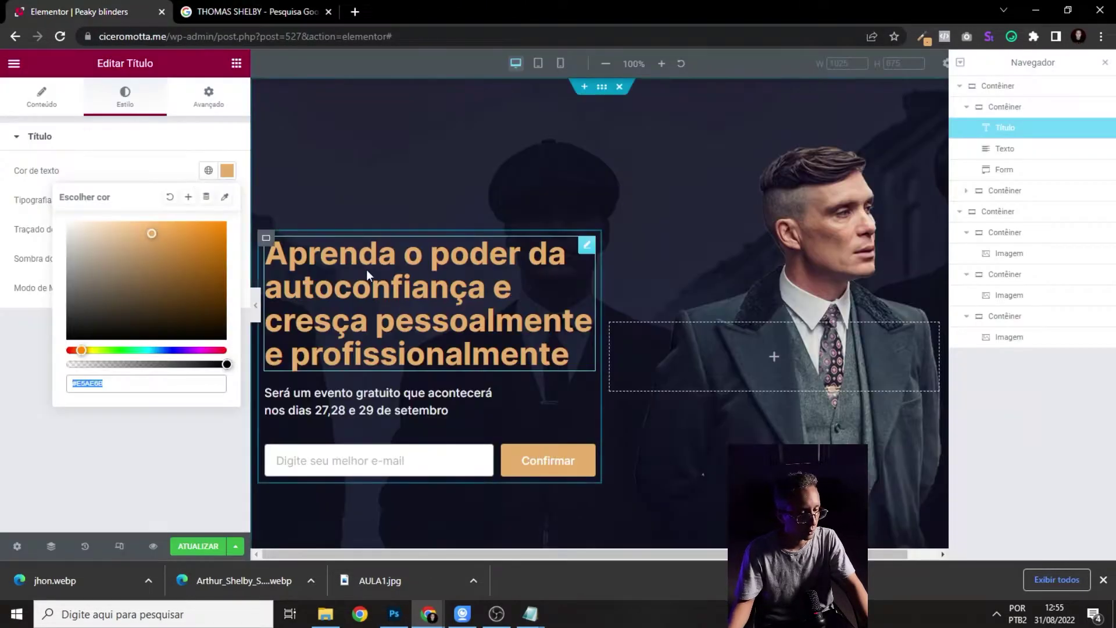
{"action": "scroll", "coordinate": [629, 236], "scroll_direction": "down", "scroll_amount": 10}
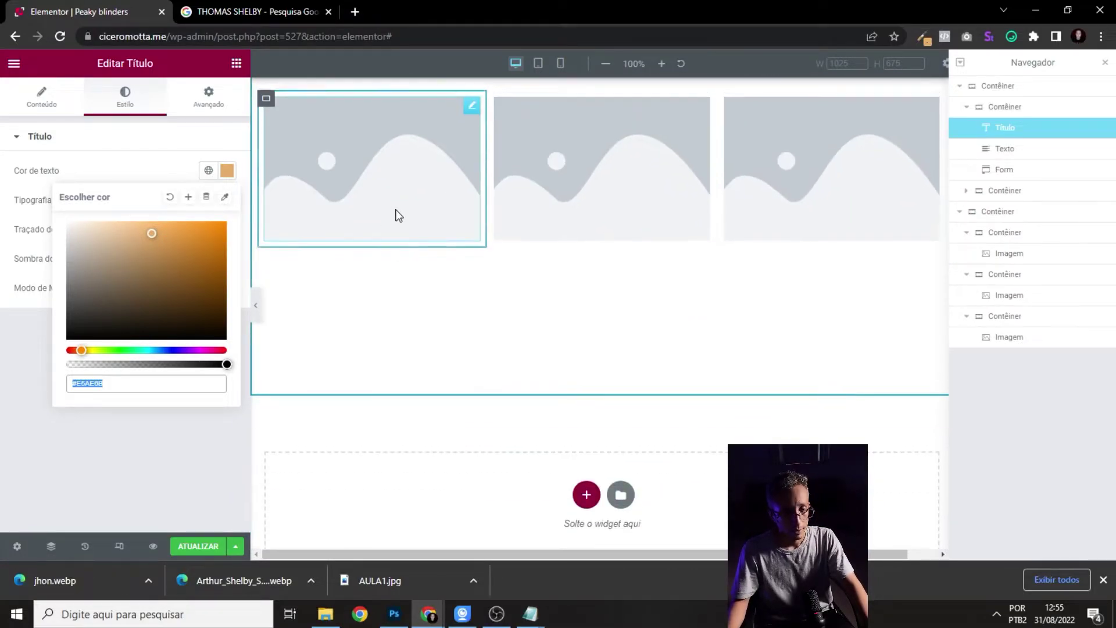
{"action": "scroll", "coordinate": [459, 332], "scroll_direction": "up", "scroll_amount": 3}
{"action": "left_click", "coordinate": [472, 311]}
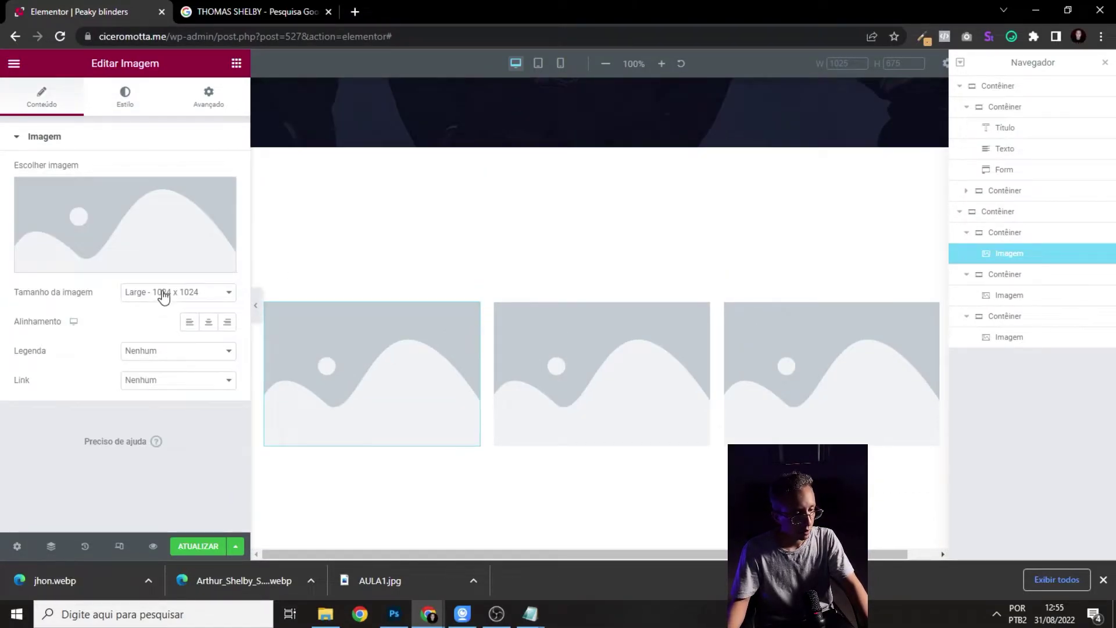
{"action": "left_click", "coordinate": [115, 211]}
{"action": "left_click", "coordinate": [200, 116]}
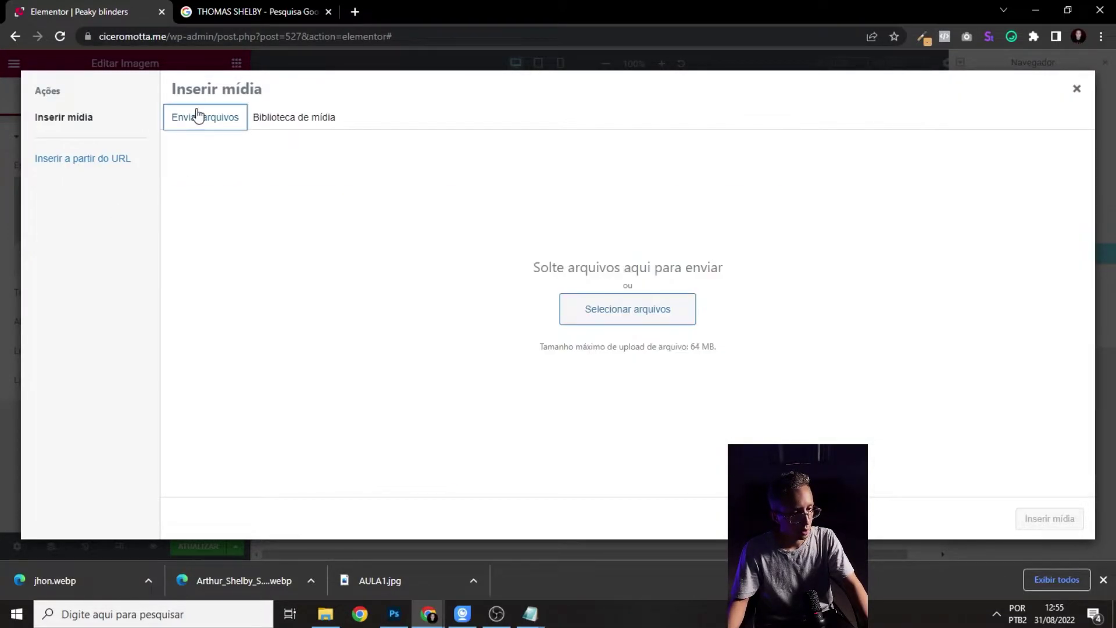
{"action": "left_click", "coordinate": [608, 318]}
{"action": "left_click", "coordinate": [288, 208]}
{"action": "left_click", "coordinate": [353, 196], "text": "ctrl"}
{"action": "left_click", "coordinate": [501, 110], "text": "ctrl"}
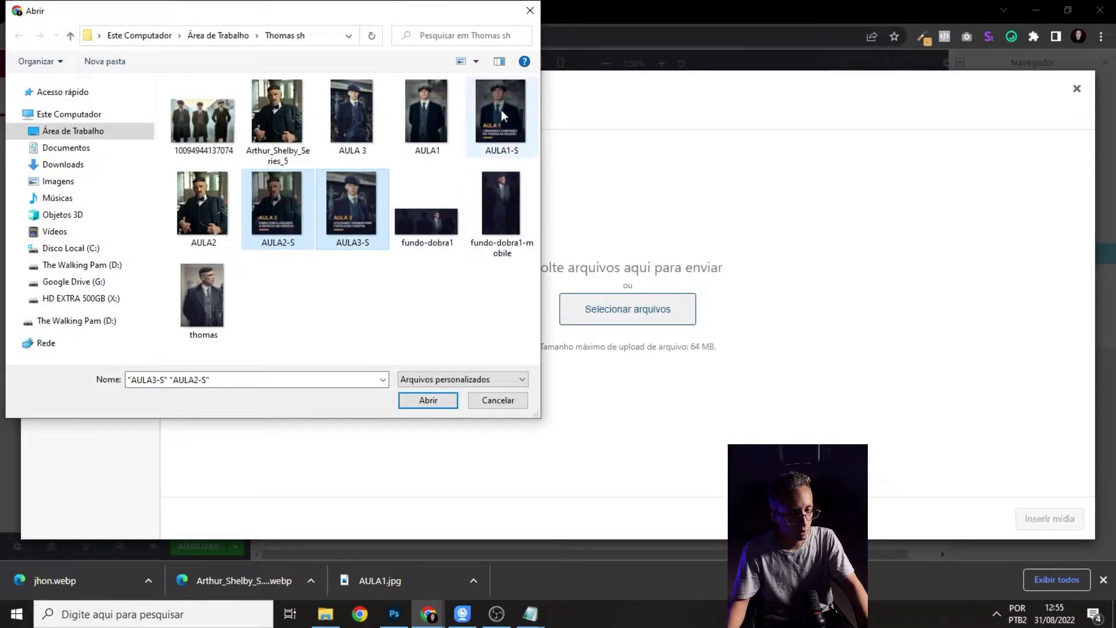
{"action": "left_click", "coordinate": [423, 402]}
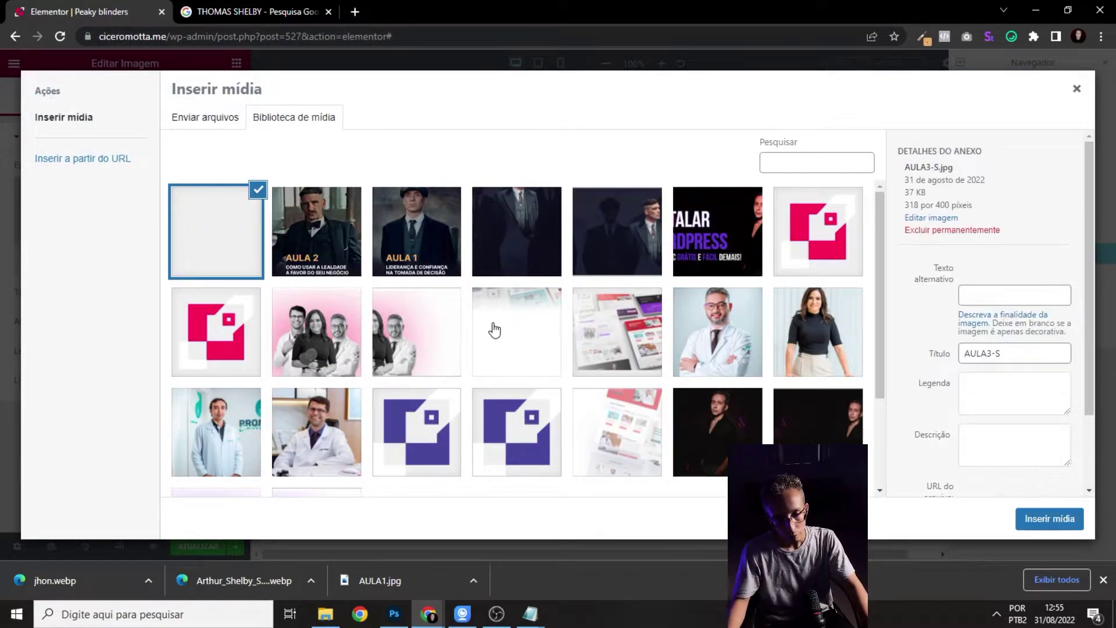
- Insert the AULA 1 card into the first placeholder and set its image size to Completo
{"action": "left_click", "coordinate": [1053, 526]}
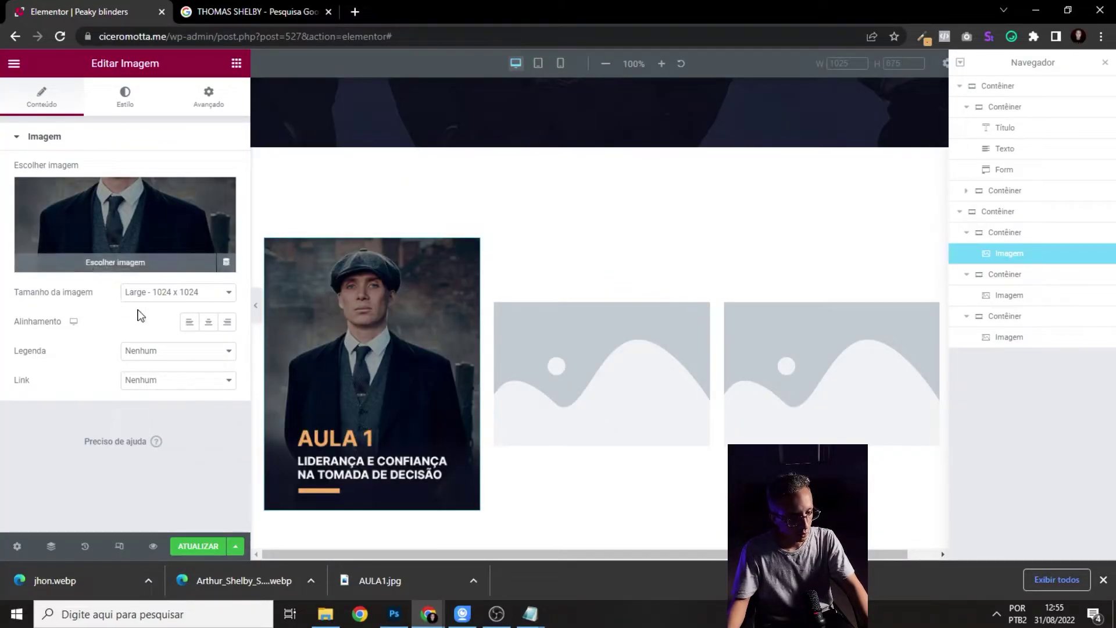
{"action": "left_click", "coordinate": [203, 303]}
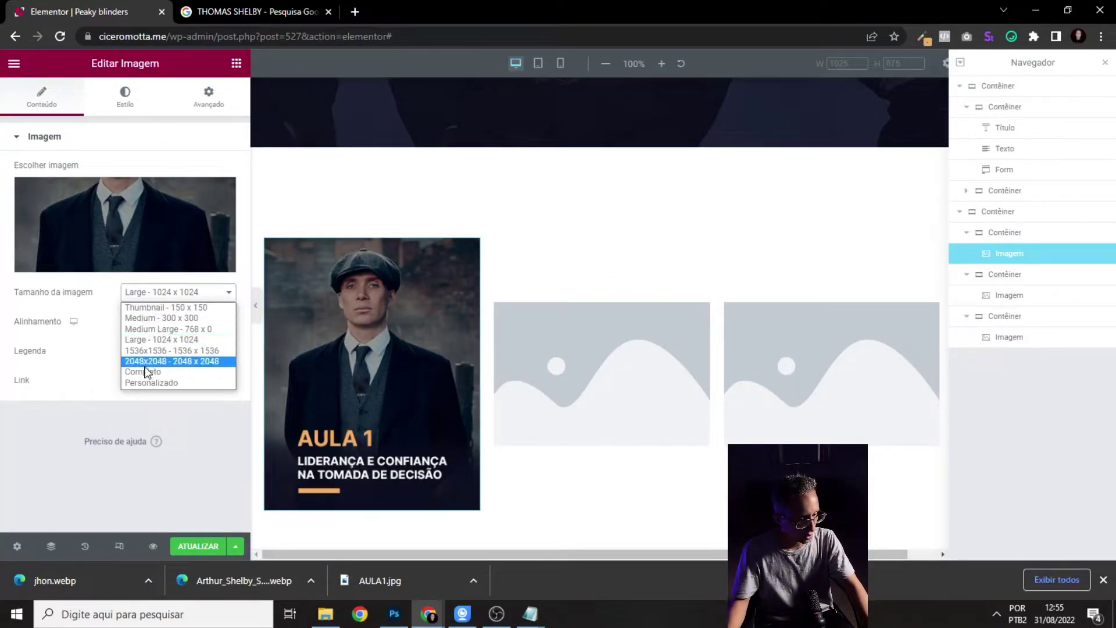
{"action": "left_click", "coordinate": [146, 375]}
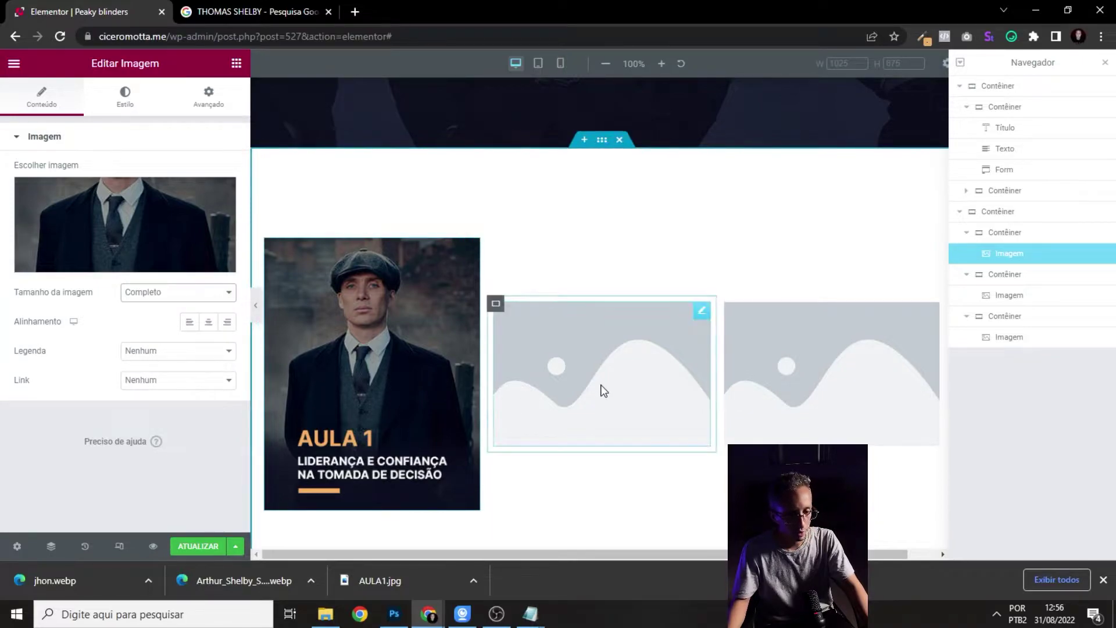
- Insert AULA2-S from the media library into the second placeholder and set its image size to Completo
{"action": "left_click", "coordinate": [703, 313]}
{"action": "left_click", "coordinate": [78, 208]}
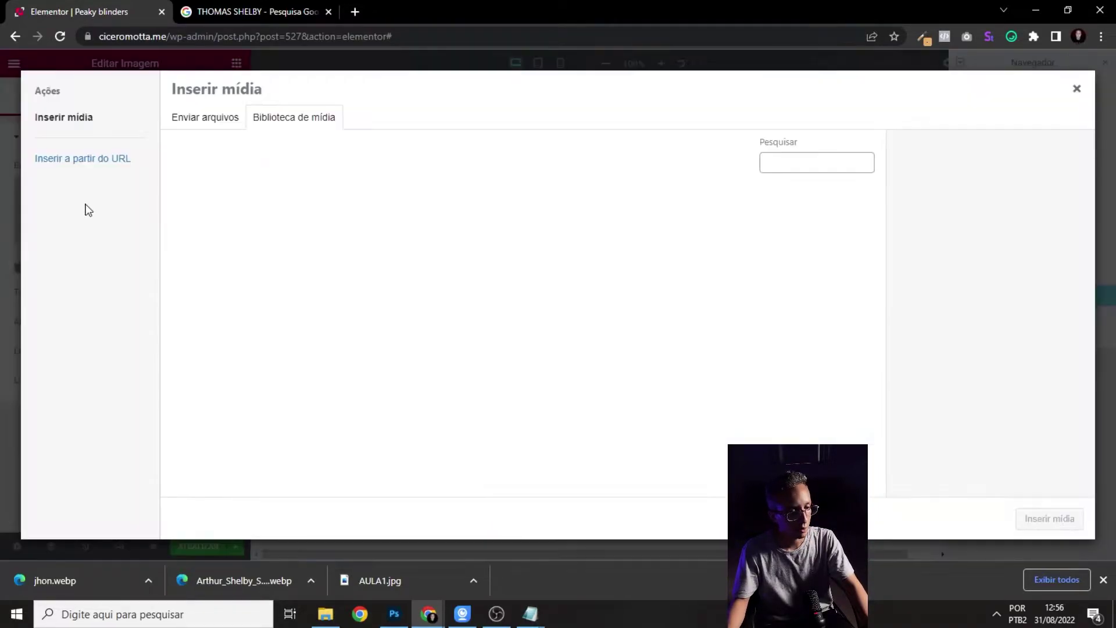
{"action": "left_click", "coordinate": [306, 251]}
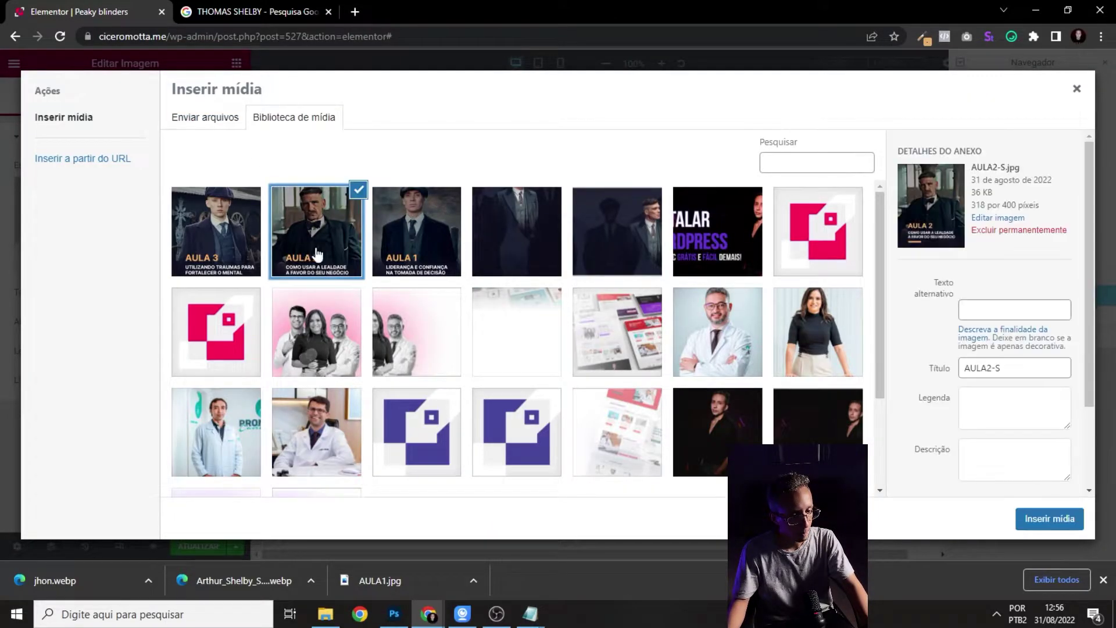
{"action": "left_click", "coordinate": [1050, 518]}
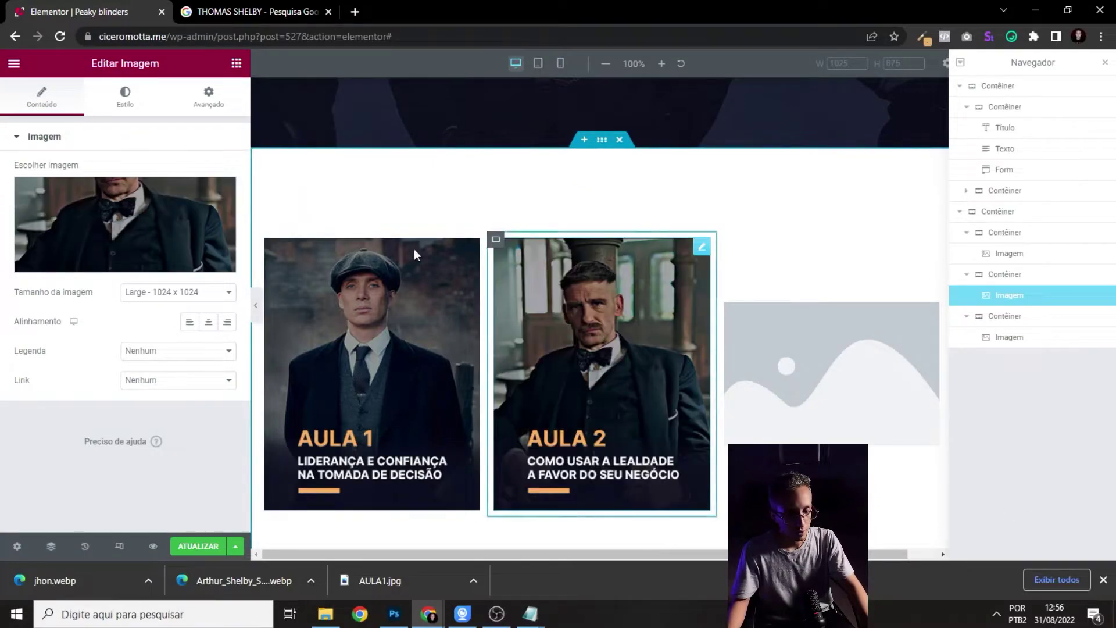
{"action": "left_click", "coordinate": [155, 293]}
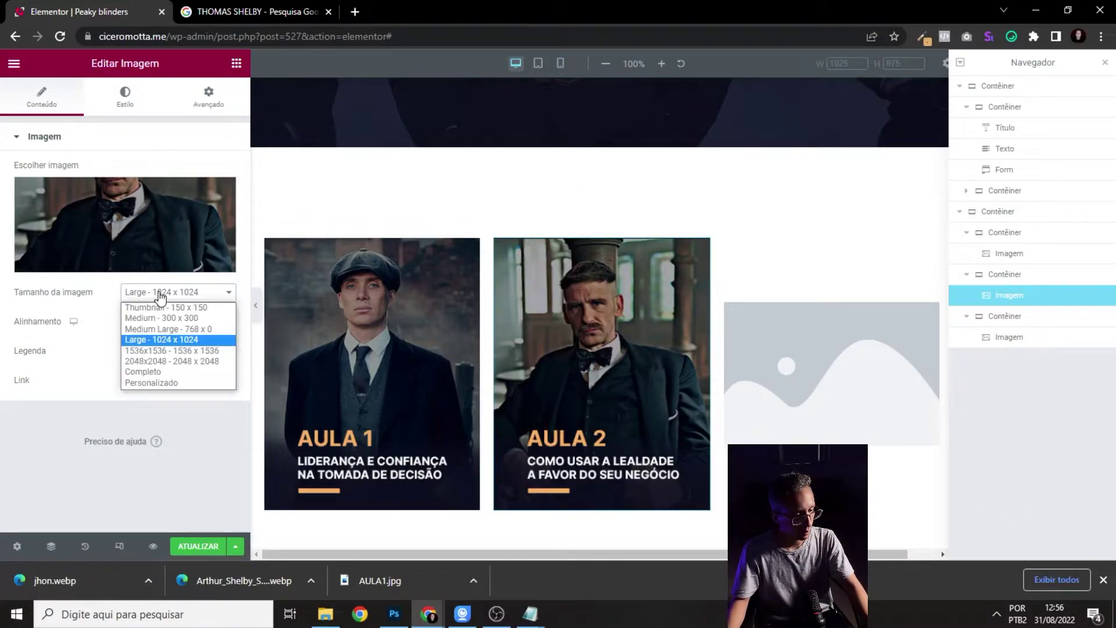
{"action": "left_click", "coordinate": [145, 372]}
- Insert the AULA 3 card from the media library into the third placeholder and set its image size to Completo
{"action": "left_click", "coordinate": [843, 344]}
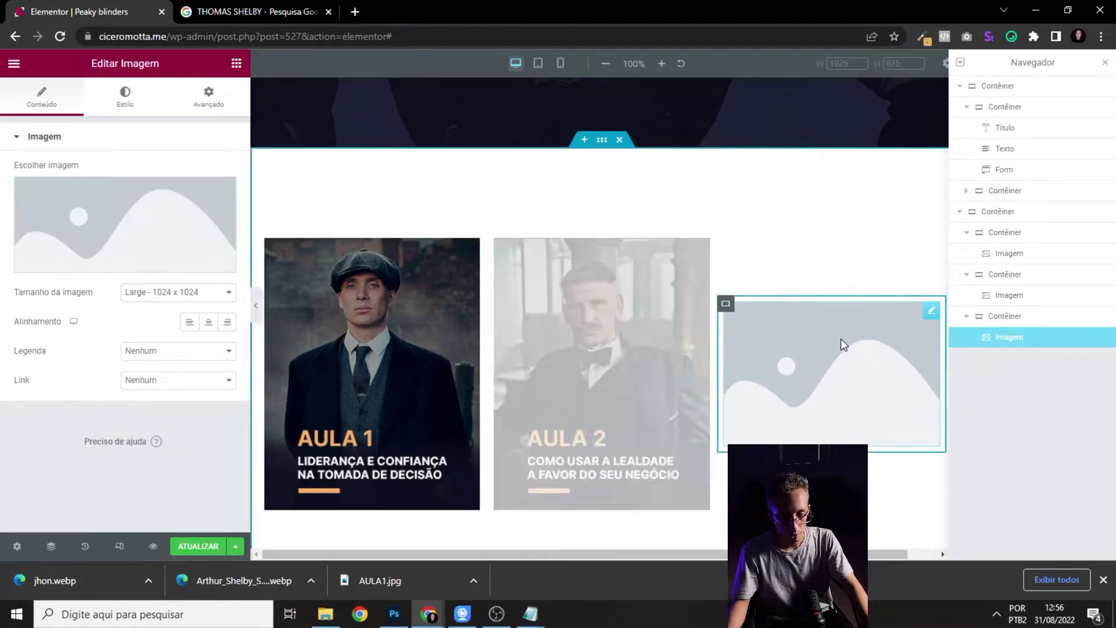
{"action": "left_click", "coordinate": [103, 189]}
{"action": "left_click", "coordinate": [216, 231]}
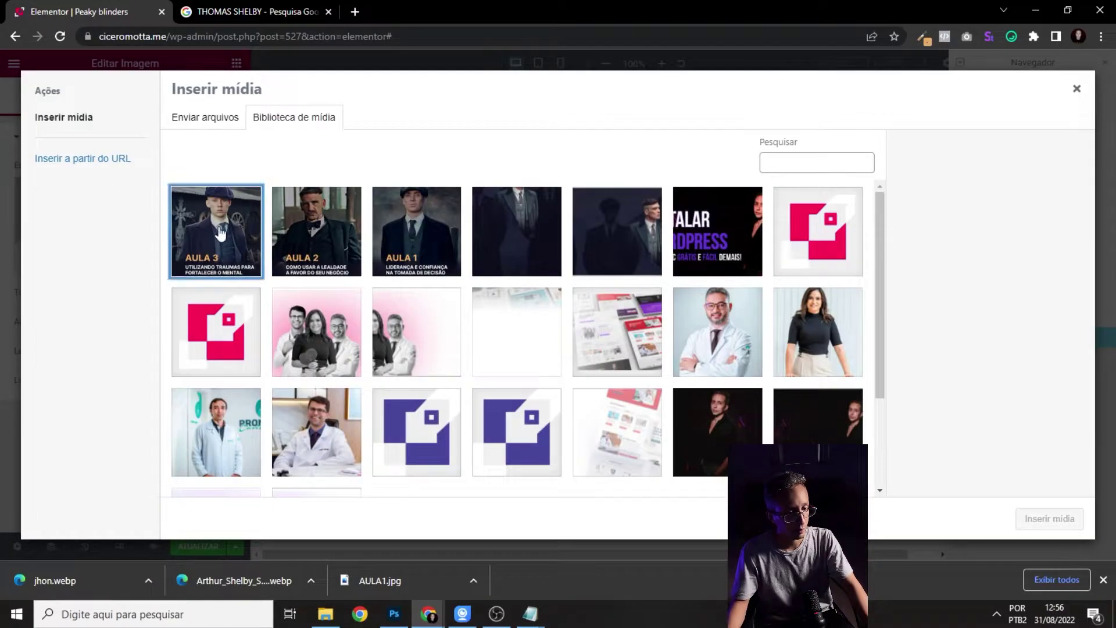
{"action": "left_click", "coordinate": [1050, 518]}
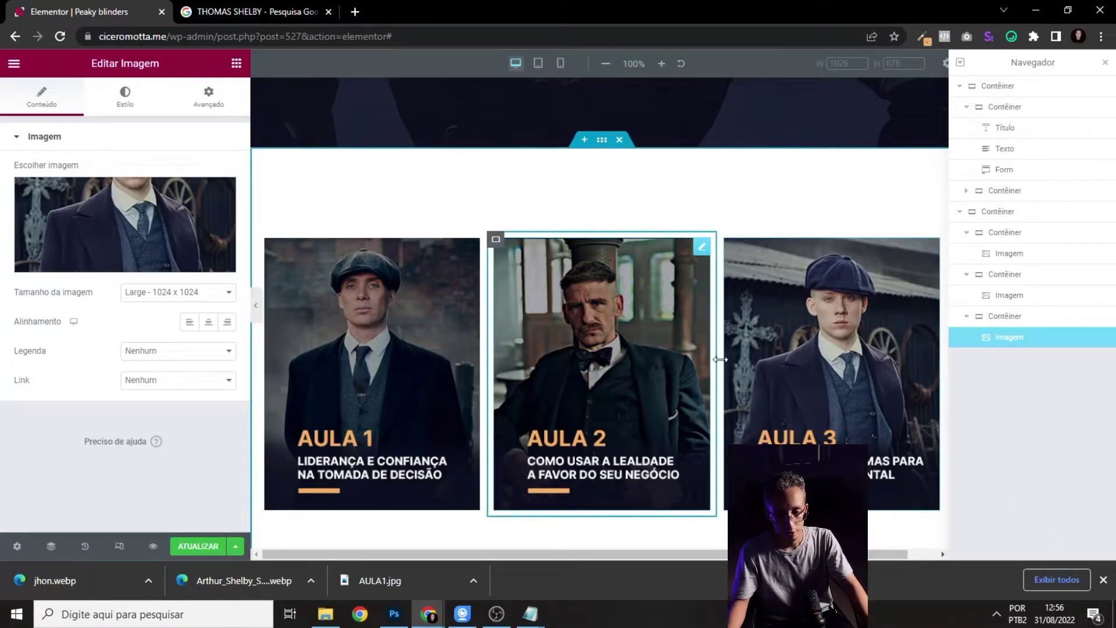
{"action": "left_click", "coordinate": [168, 291]}
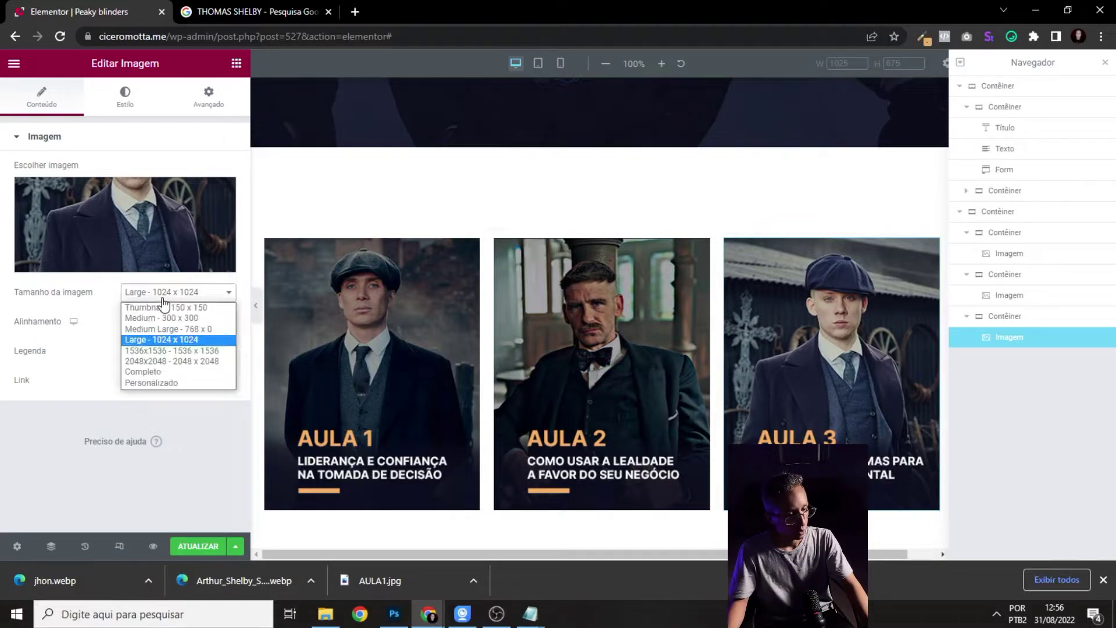
{"action": "left_click", "coordinate": [159, 368]}
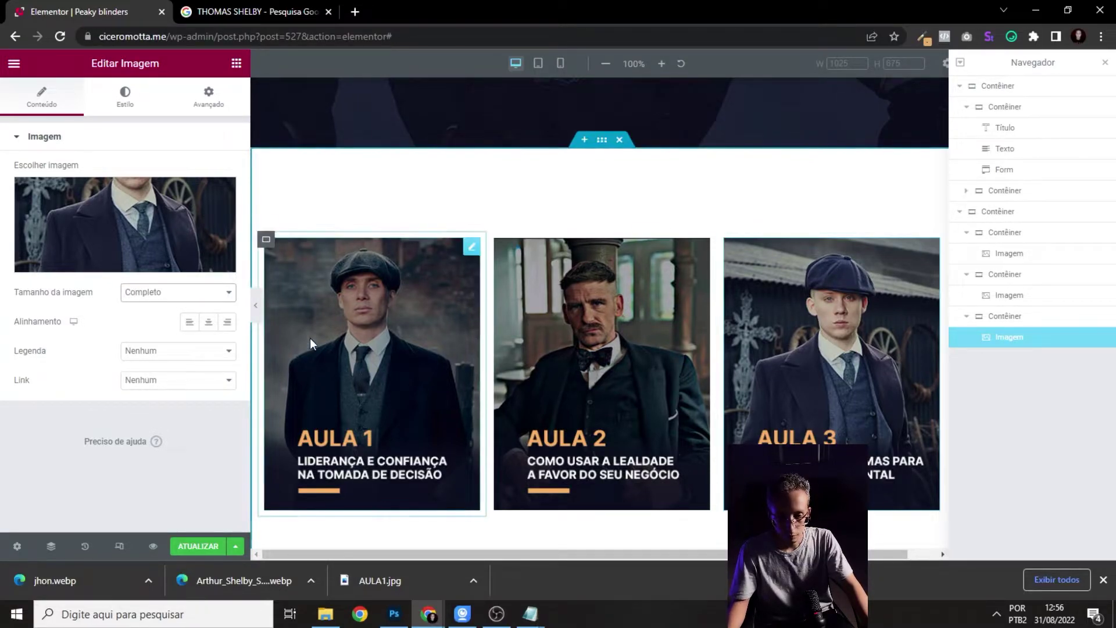
- Preview the hero and the lesson cards section at full width, clearing the downloads bar out of the way
{"action": "left_click", "coordinate": [256, 305]}
{"action": "scroll", "coordinate": [802, 323], "scroll_direction": "up", "scroll_amount": 5}
{"action": "scroll", "coordinate": [782, 315], "scroll_direction": "down", "scroll_amount": 5}
{"action": "left_click", "coordinate": [1102, 580]}
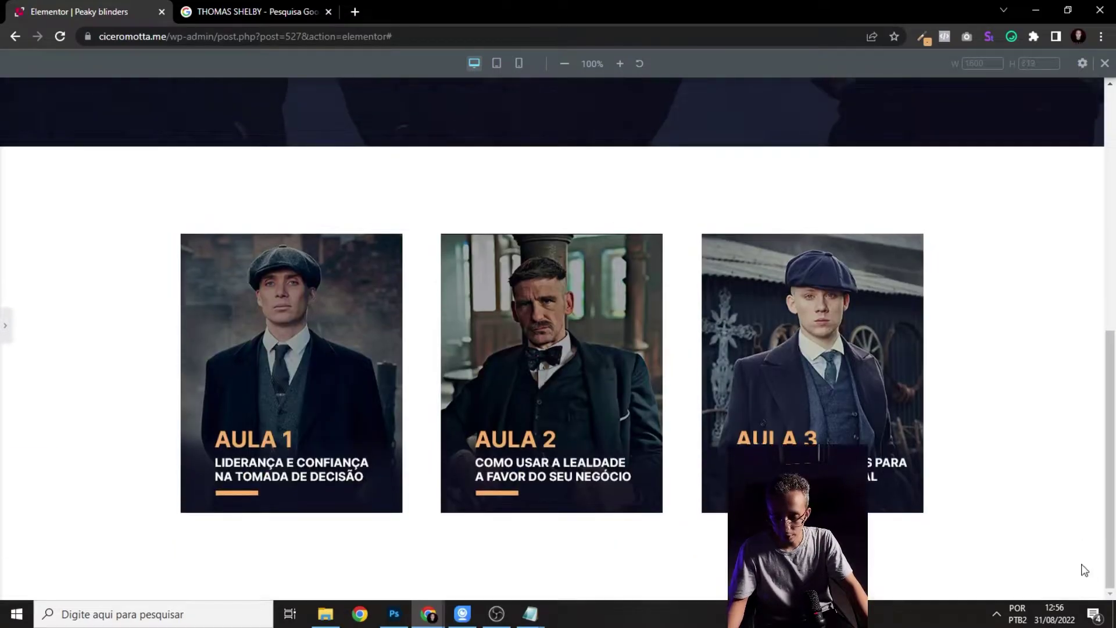
{"action": "scroll", "coordinate": [605, 361], "scroll_direction": "up", "scroll_amount": 5}
{"action": "scroll", "coordinate": [605, 358], "scroll_direction": "down", "scroll_amount": 5}
{"action": "left_click", "coordinate": [5, 324]}
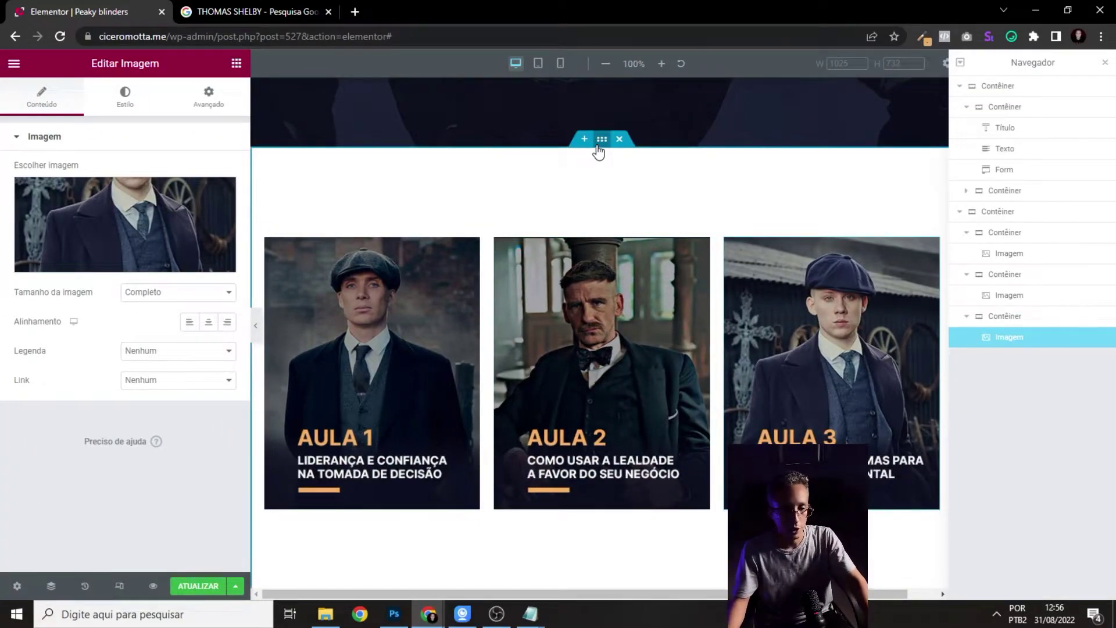
- Give the lesson cards container a classic background in the palette colour #192E41 from the Notepad list
{"action": "left_click", "coordinate": [599, 146]}
{"action": "left_click", "coordinate": [125, 96]}
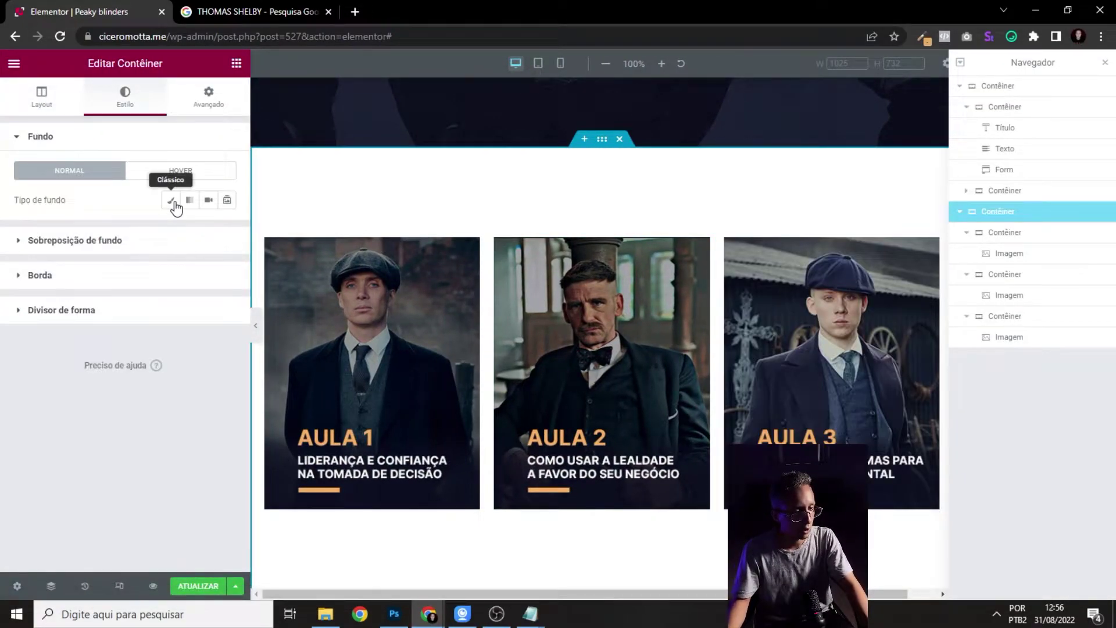
{"action": "left_click", "coordinate": [171, 200]}
{"action": "left_click", "coordinate": [208, 230]}
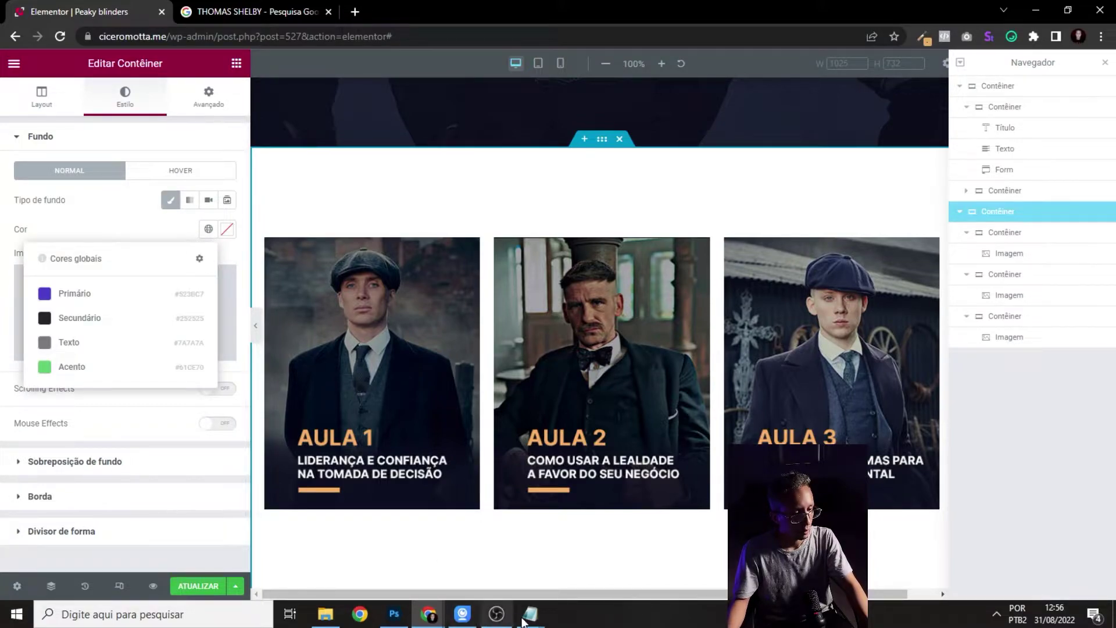
{"action": "mouse_move", "coordinate": [530, 614]}
{"action": "left_click", "coordinate": [575, 522]}
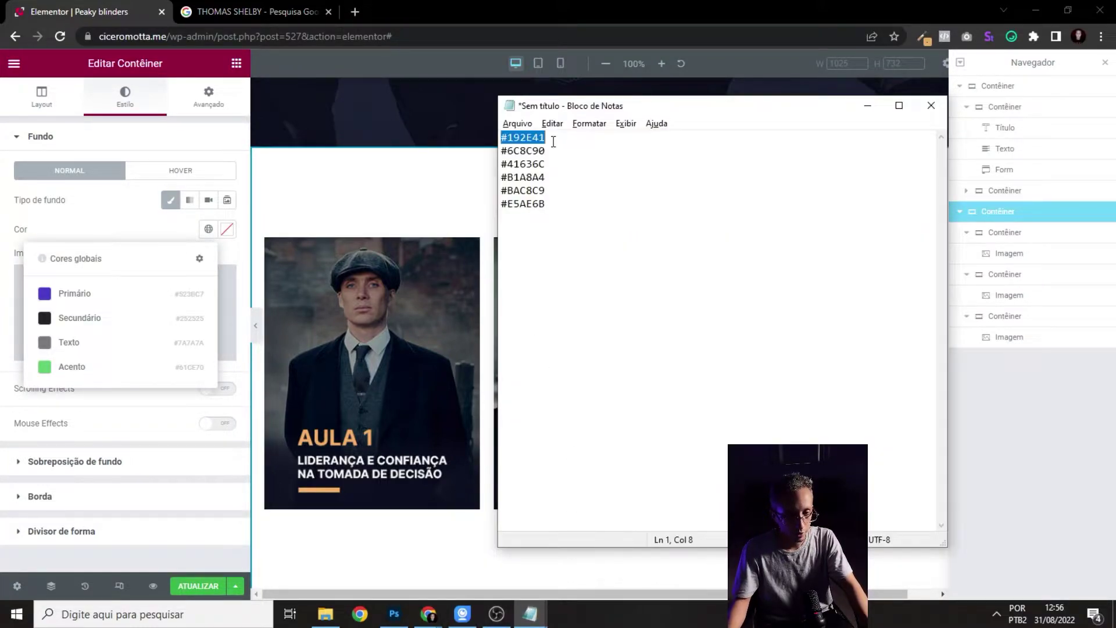
{"action": "left_click", "coordinate": [129, 215]}
{"action": "left_click", "coordinate": [228, 231]}
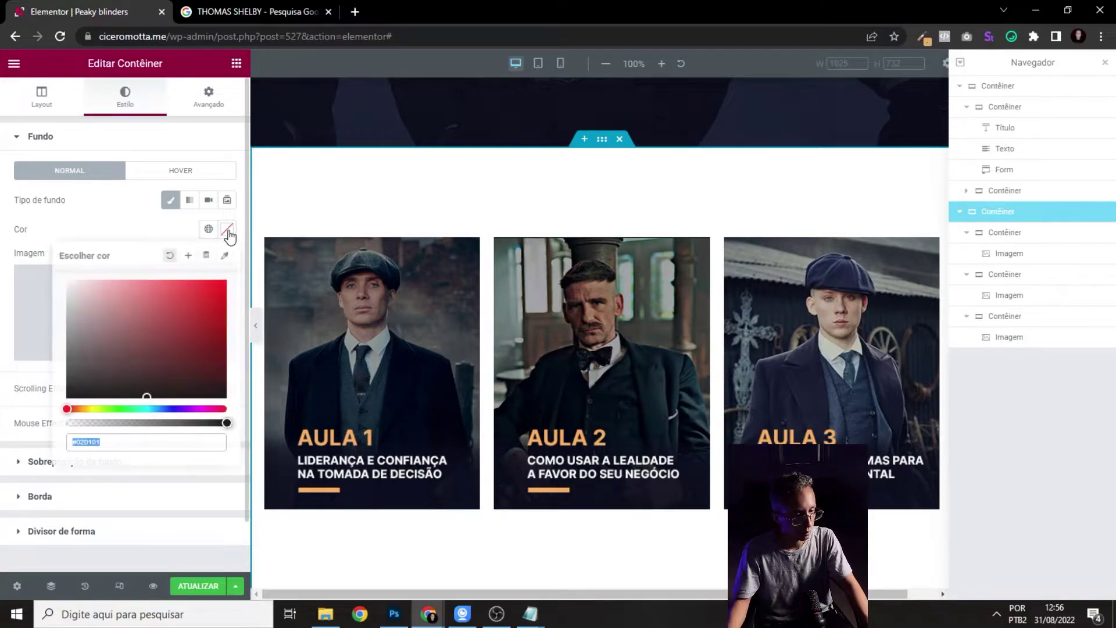
{"action": "type", "text": "#192E41"}
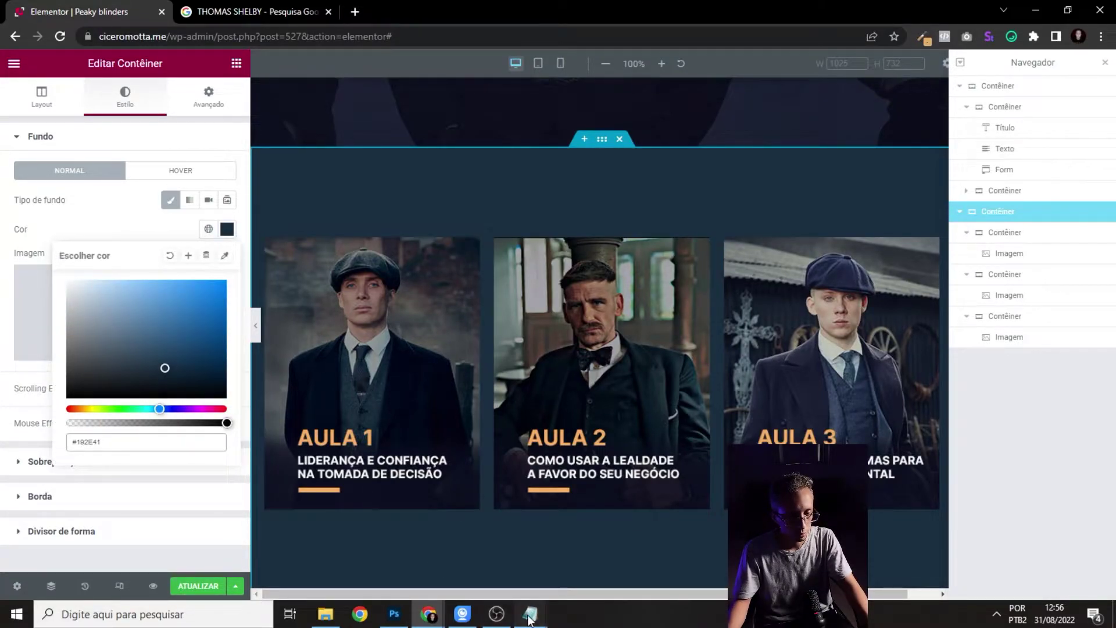
- Try the palette colour #6C8C90 from the Notepad list as the lesson cards container's background
{"action": "mouse_move", "coordinate": [531, 614]}
{"action": "left_click", "coordinate": [573, 523]}
{"action": "double_click", "coordinate": [507, 152]}
{"action": "key", "text": "ctrl+c"}
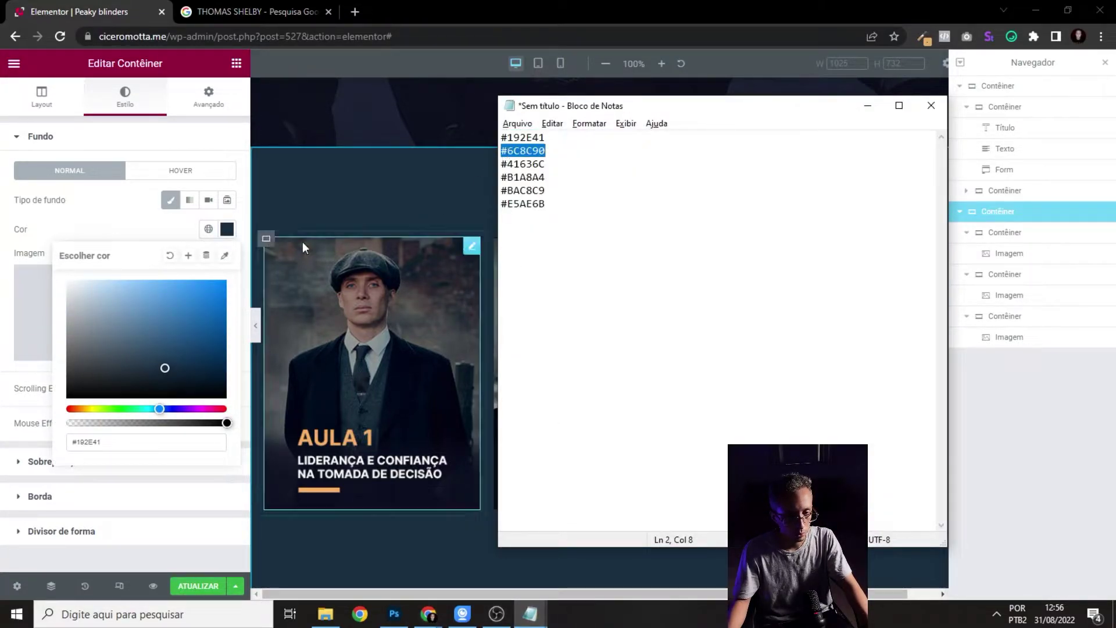
{"action": "left_click", "coordinate": [232, 231]}
{"action": "left_click", "coordinate": [232, 231]}
{"action": "key", "text": "ctrl+v"}
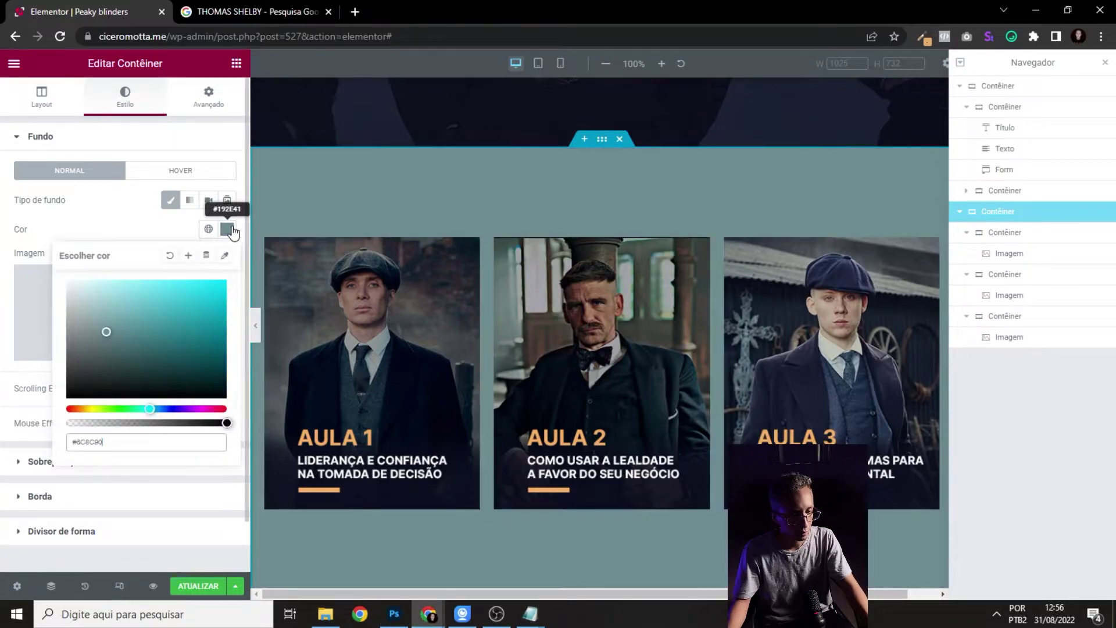
- Try the palette colour #41636C from the Notepad list as the lesson cards container's background
{"action": "mouse_move", "coordinate": [530, 614]}
{"action": "left_click", "coordinate": [567, 540]}
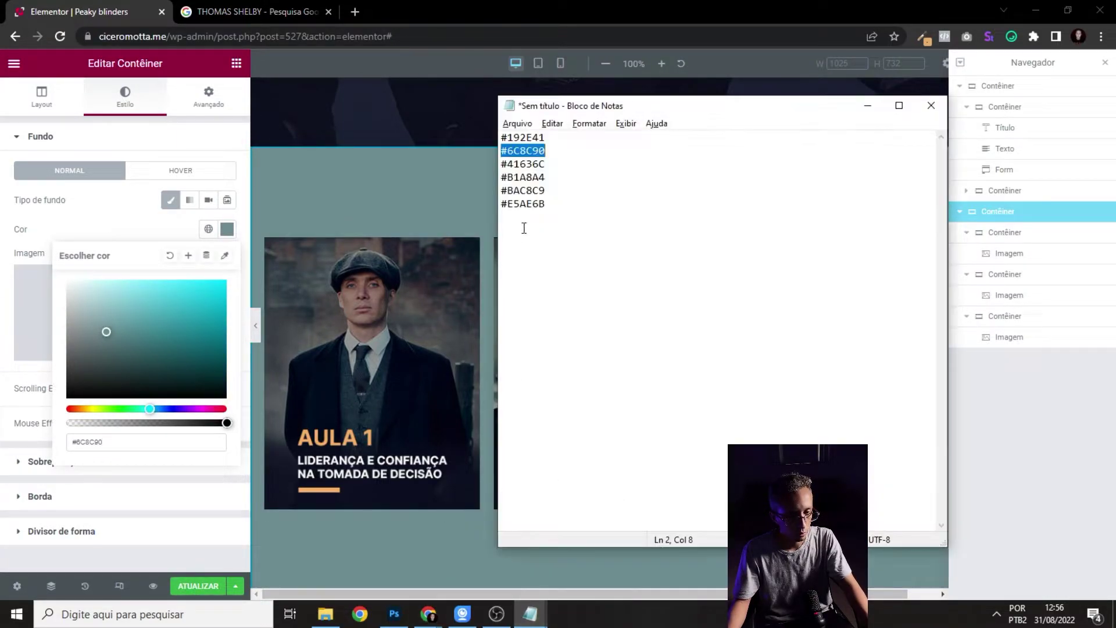
{"action": "left_click", "coordinate": [227, 229]}
{"action": "left_click", "coordinate": [228, 230]}
{"action": "type", "text": "#41636C"}
- Return the lesson cards container's background to #192E41, copied from the Notepad list
{"action": "mouse_move", "coordinate": [531, 614]}
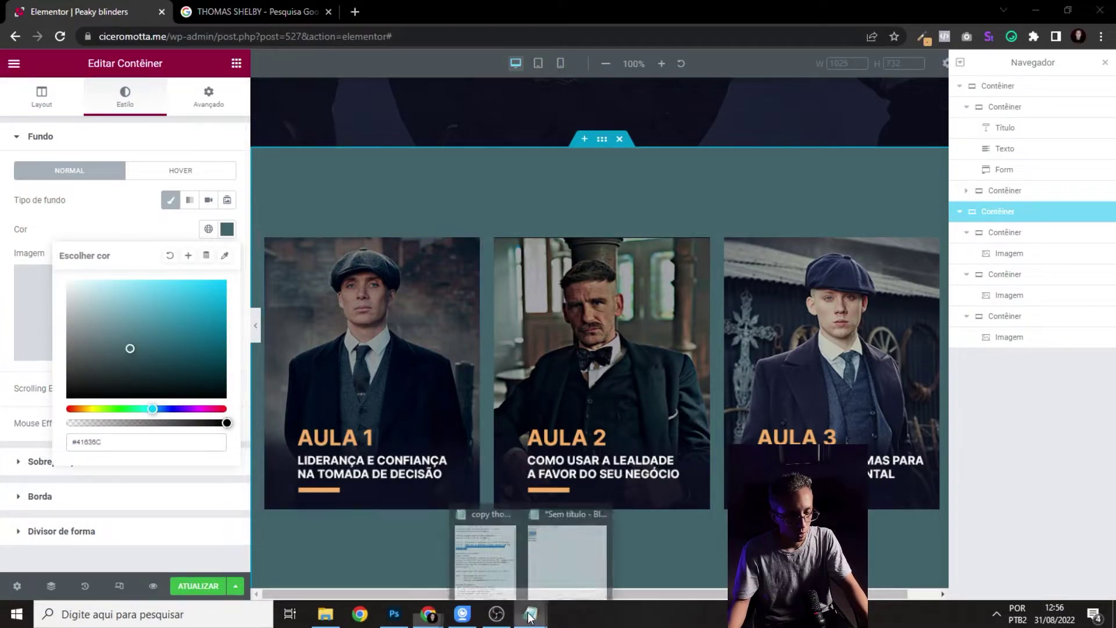
{"action": "left_click", "coordinate": [546, 535]}
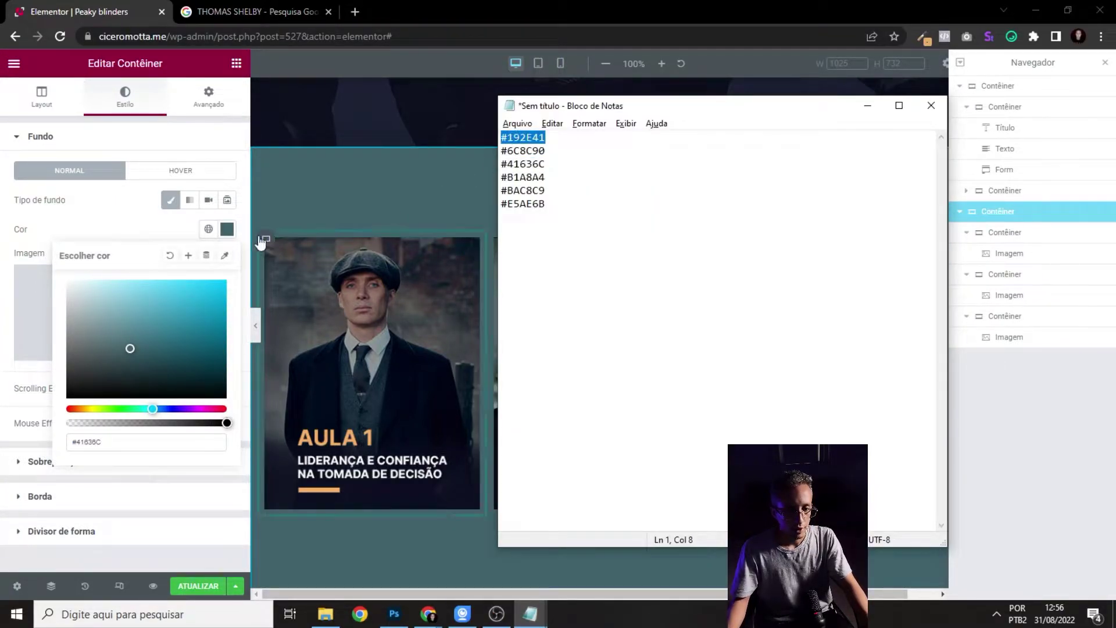
{"action": "left_click", "coordinate": [264, 244]}
{"action": "left_click", "coordinate": [227, 229]}
{"action": "type", "text": "#192E41"}
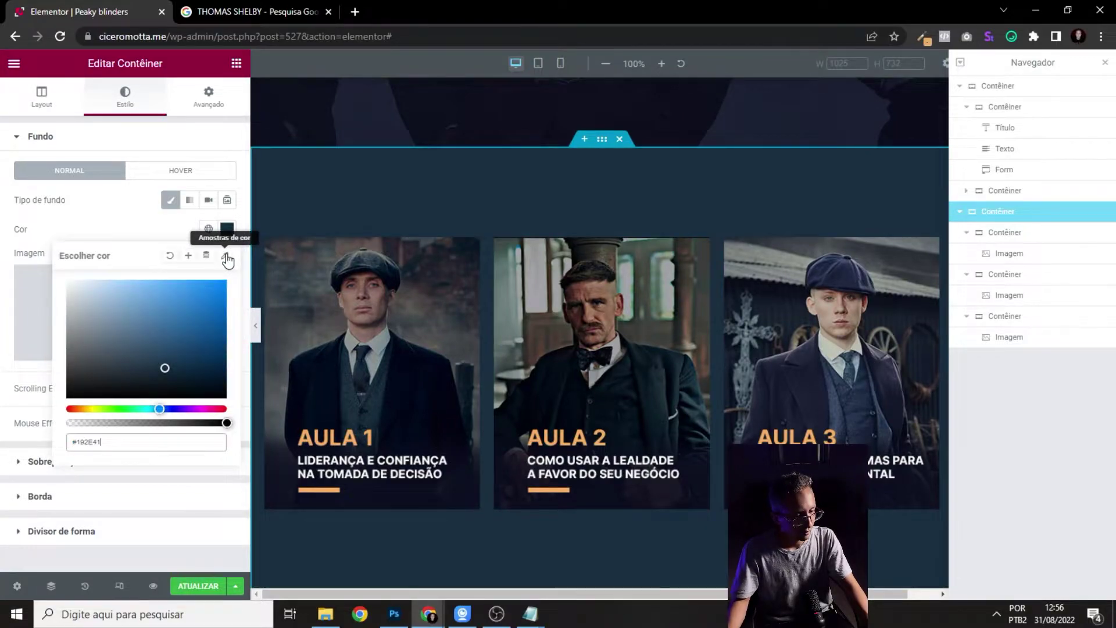
- Preview the page at full width to check the lesson cards section's background against the hero above it
{"action": "left_click", "coordinate": [257, 324]}
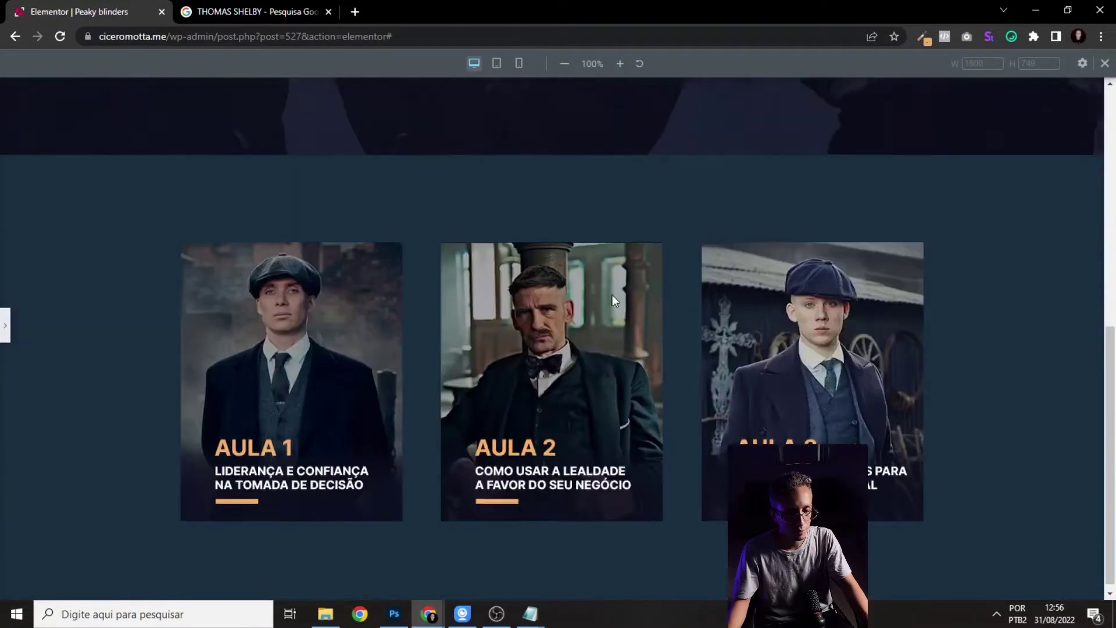
{"action": "scroll", "coordinate": [552, 326], "scroll_direction": "up", "scroll_amount": 5}
{"action": "scroll", "coordinate": [521, 370], "scroll_direction": "down", "scroll_amount": 5}
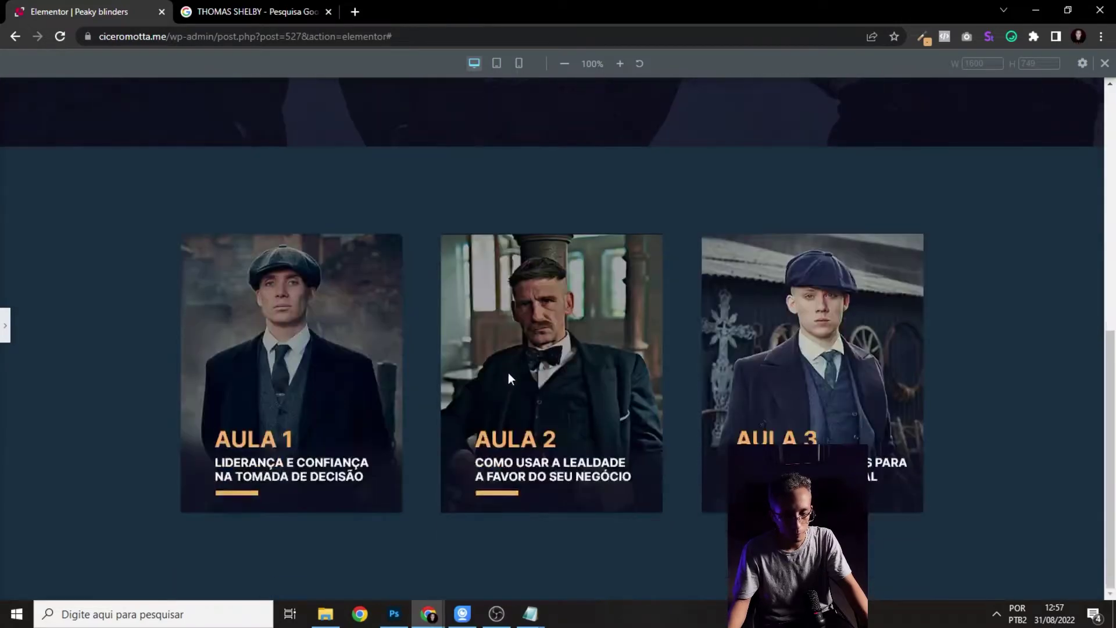
{"action": "left_click", "coordinate": [4, 331]}
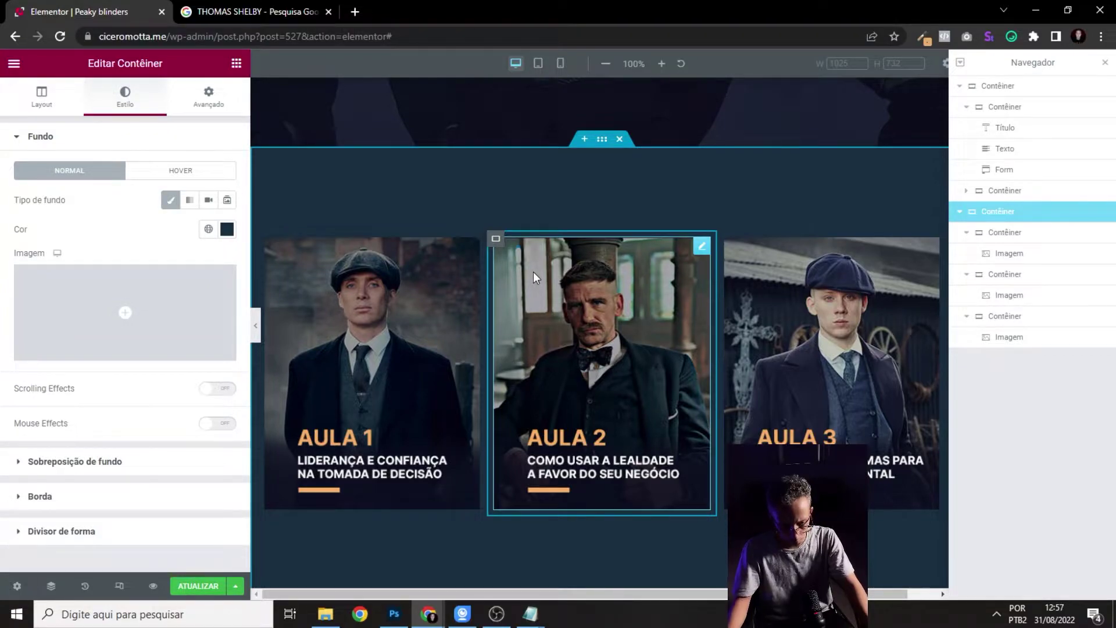
{"action": "left_click", "coordinate": [256, 326]}
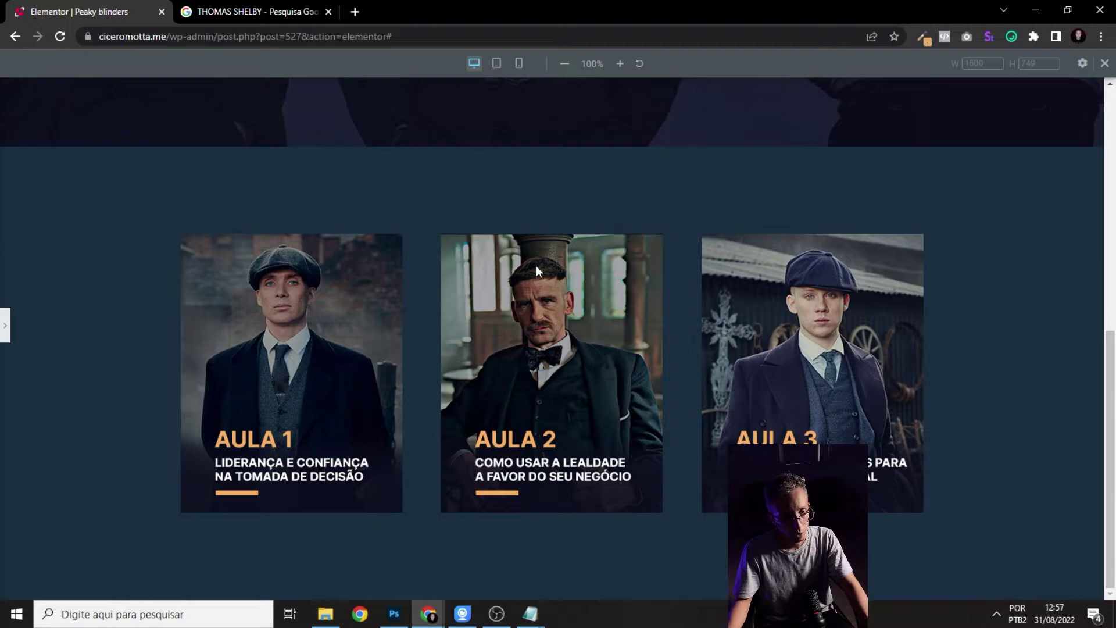
- Search Google Images for PEAKYBLINDERS
{"action": "left_click", "coordinate": [3, 327]}
{"action": "left_click", "coordinate": [250, 12]}
{"action": "triple_click", "coordinate": [195, 68]}
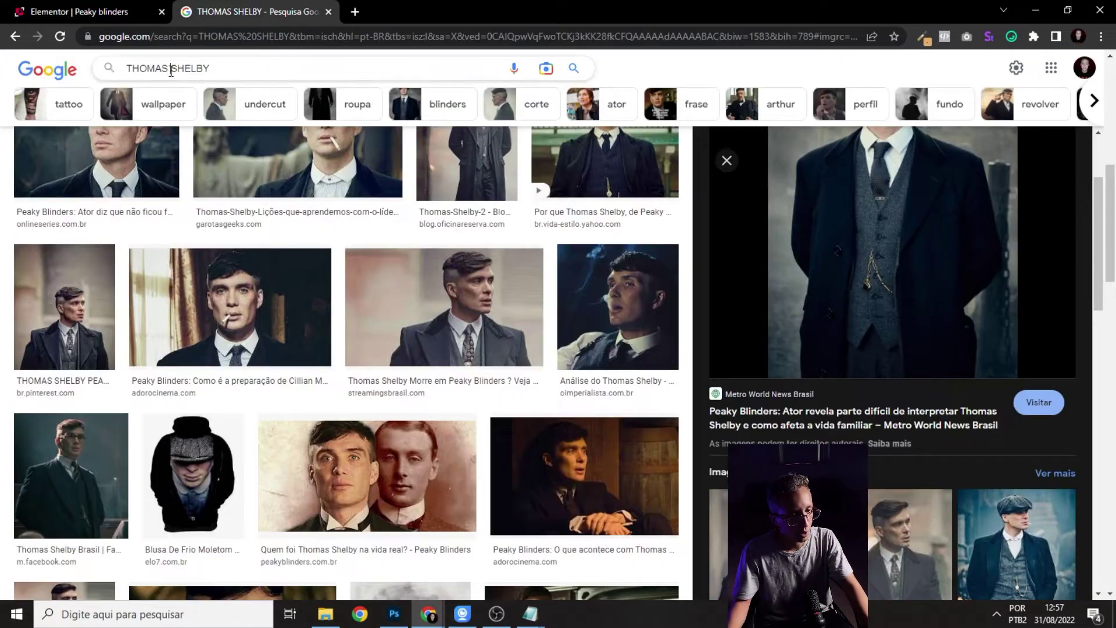
{"action": "type", "text": "PEAKYBLINDERS"}
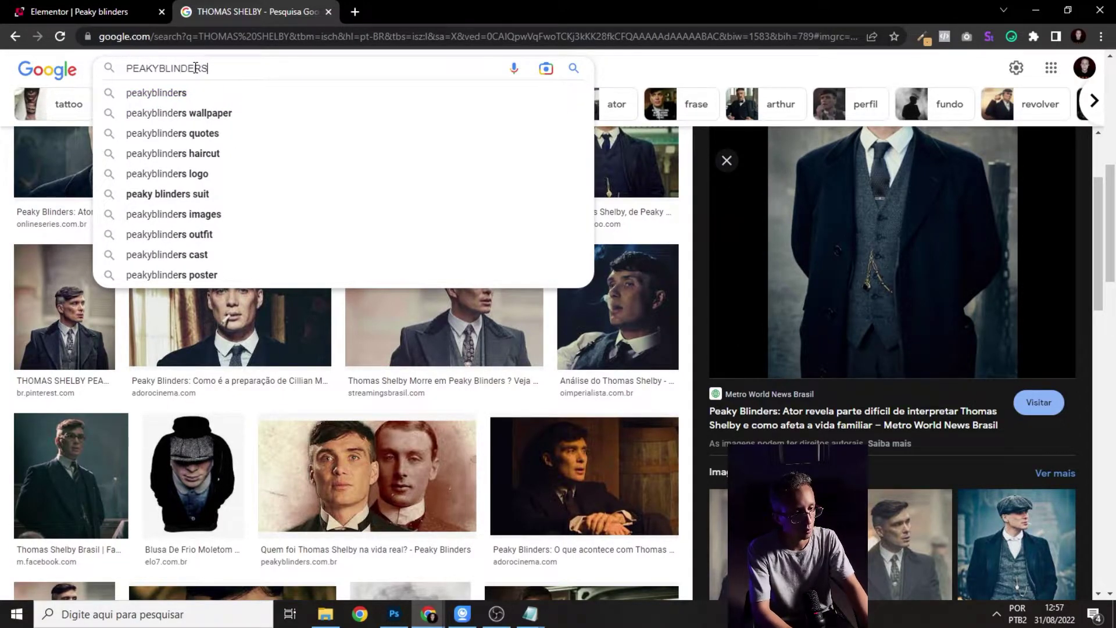
{"action": "key", "text": "Return"}
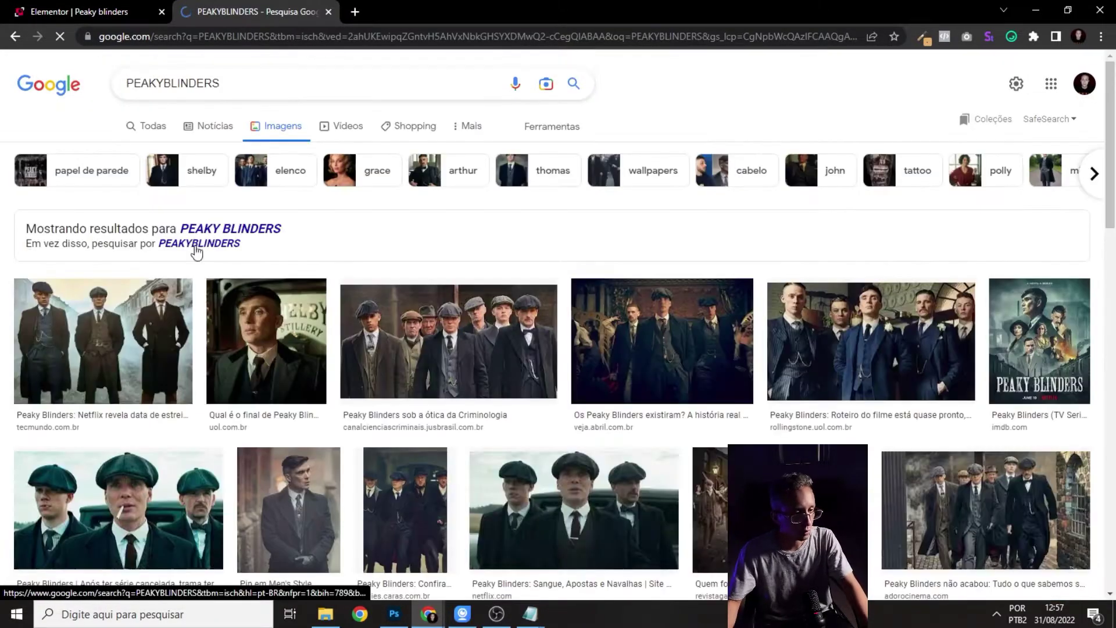
- Look through the Peaky Blinders image results for a scene suited to the lesson cards section's background
{"action": "scroll", "coordinate": [464, 265], "scroll_direction": "down", "scroll_amount": 3}
{"action": "scroll", "coordinate": [465, 260], "scroll_direction": "down", "scroll_amount": 3}
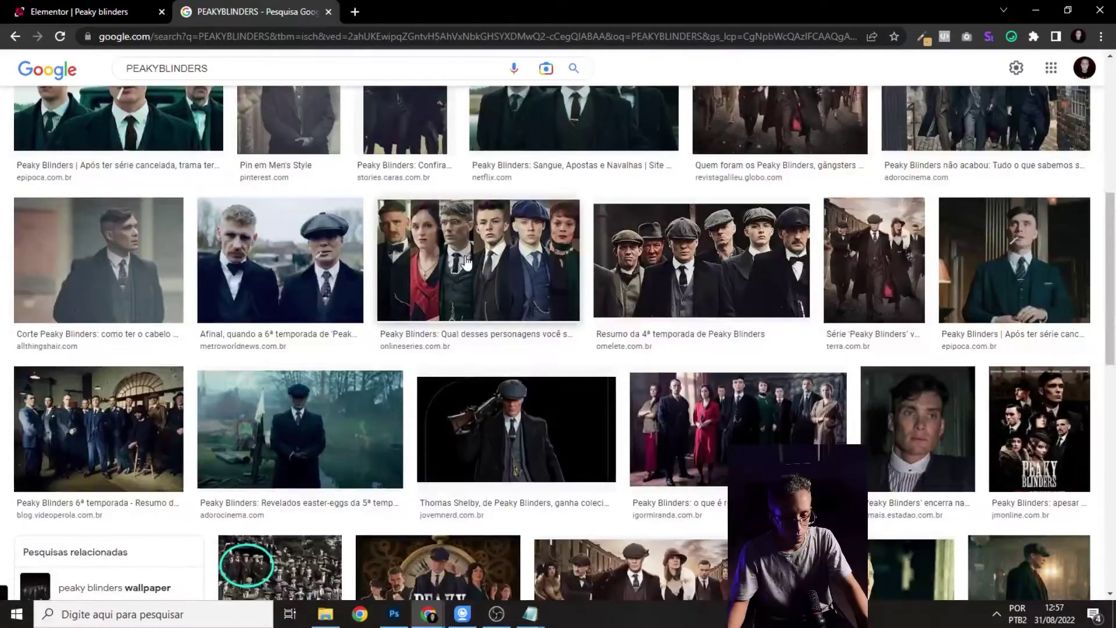
{"action": "scroll", "coordinate": [466, 263], "scroll_direction": "down", "scroll_amount": 3}
{"action": "scroll", "coordinate": [465, 263], "scroll_direction": "down", "scroll_amount": 2}
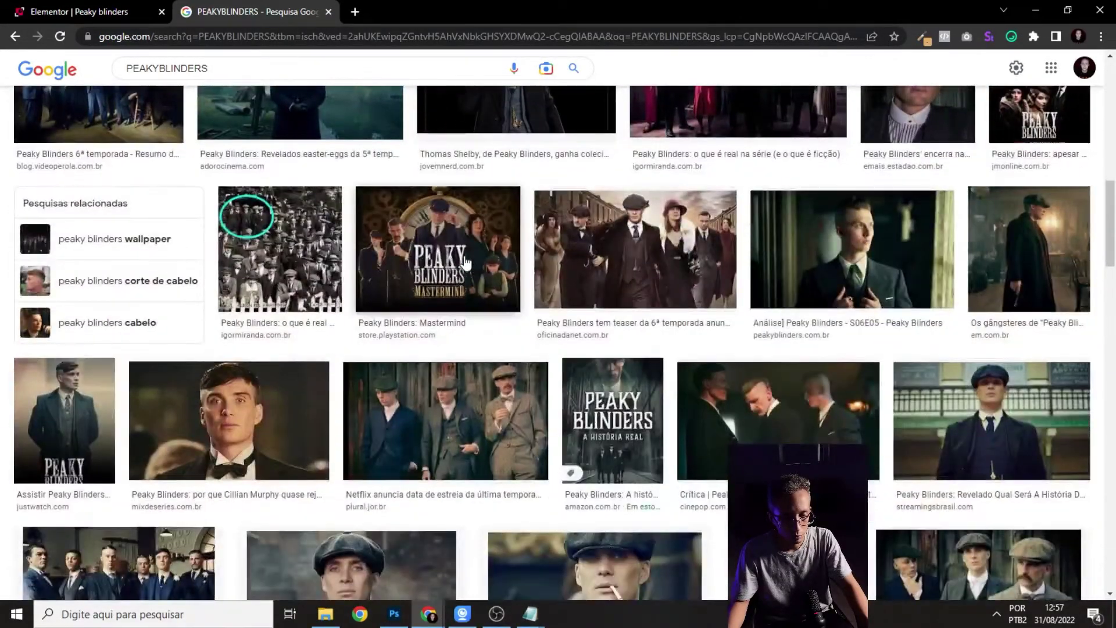
{"action": "scroll", "coordinate": [465, 263], "scroll_direction": "down", "scroll_amount": 4}
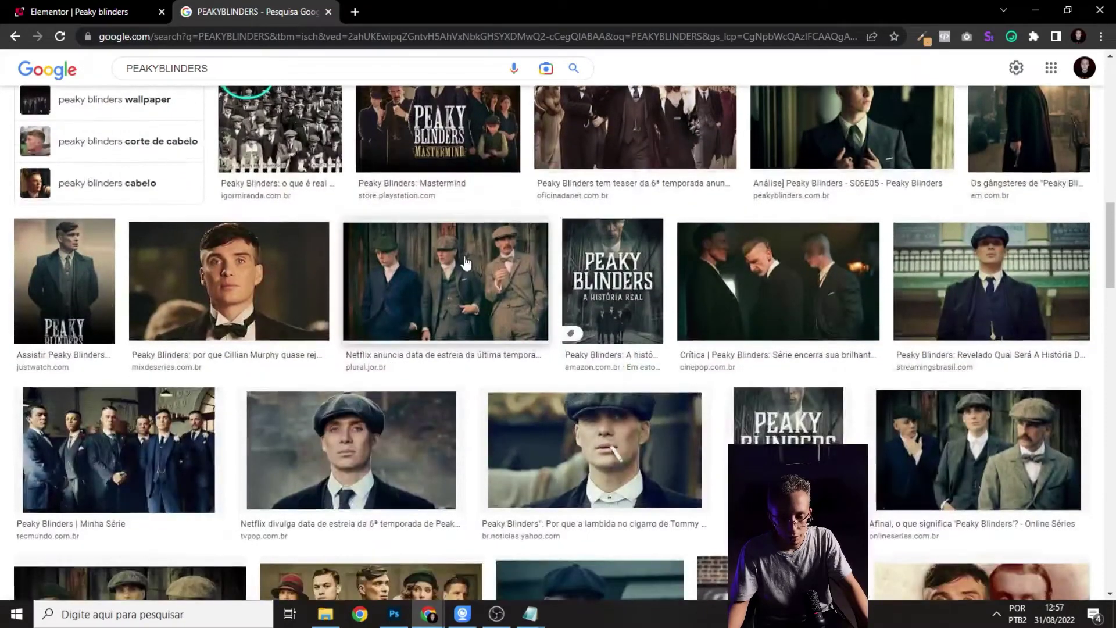
{"action": "scroll", "coordinate": [465, 262], "scroll_direction": "down", "scroll_amount": 6}
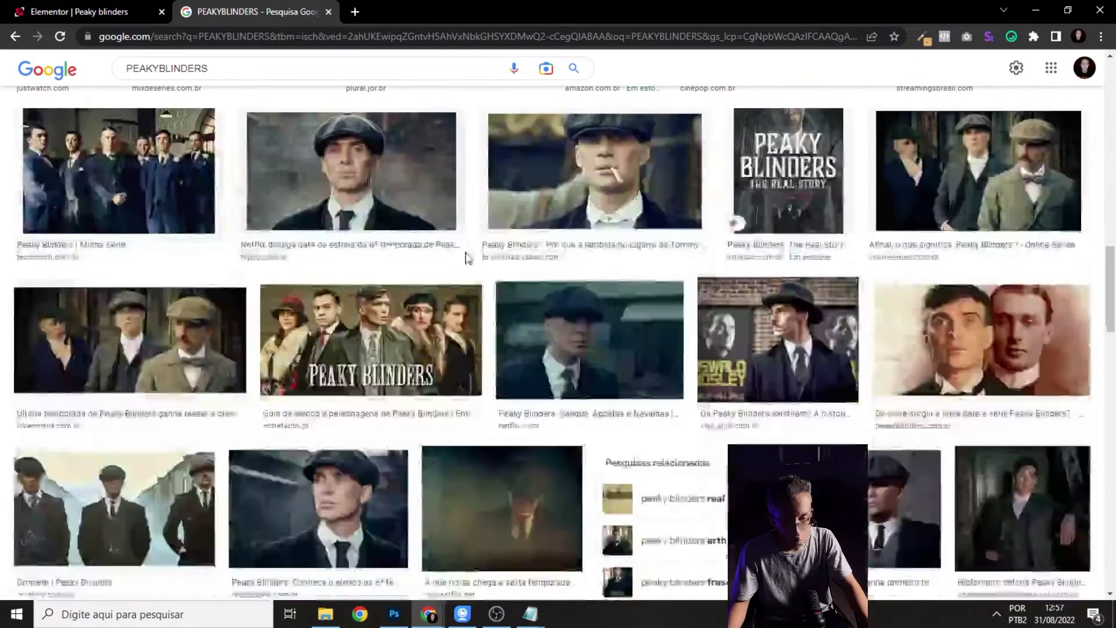
{"action": "scroll", "coordinate": [467, 259], "scroll_direction": "down", "scroll_amount": 4}
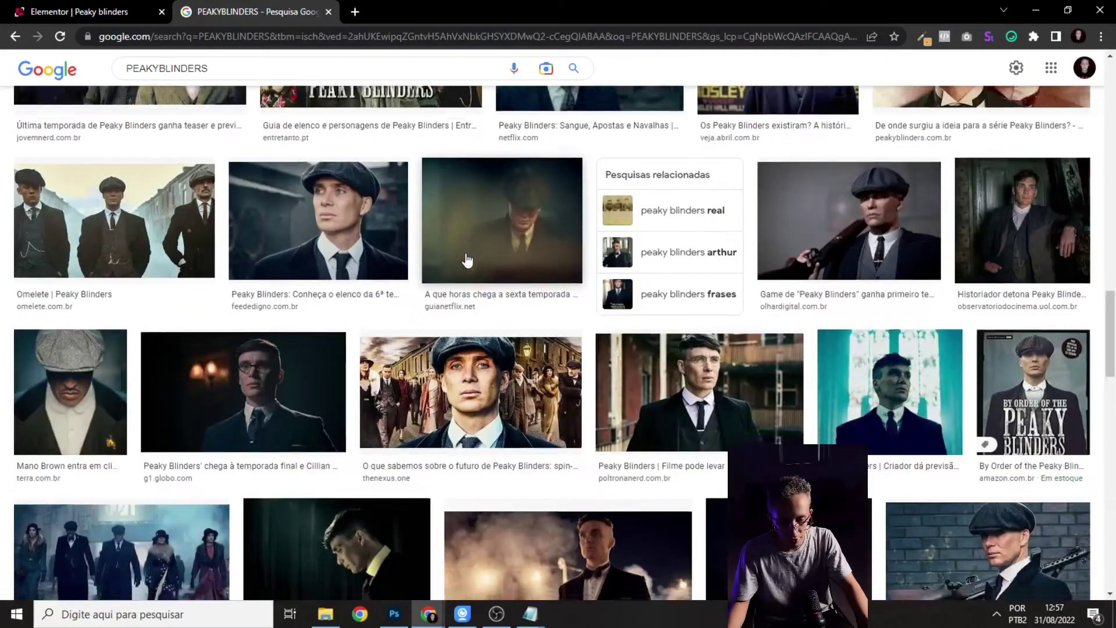
{"action": "scroll", "coordinate": [467, 260], "scroll_direction": "down", "scroll_amount": 6}
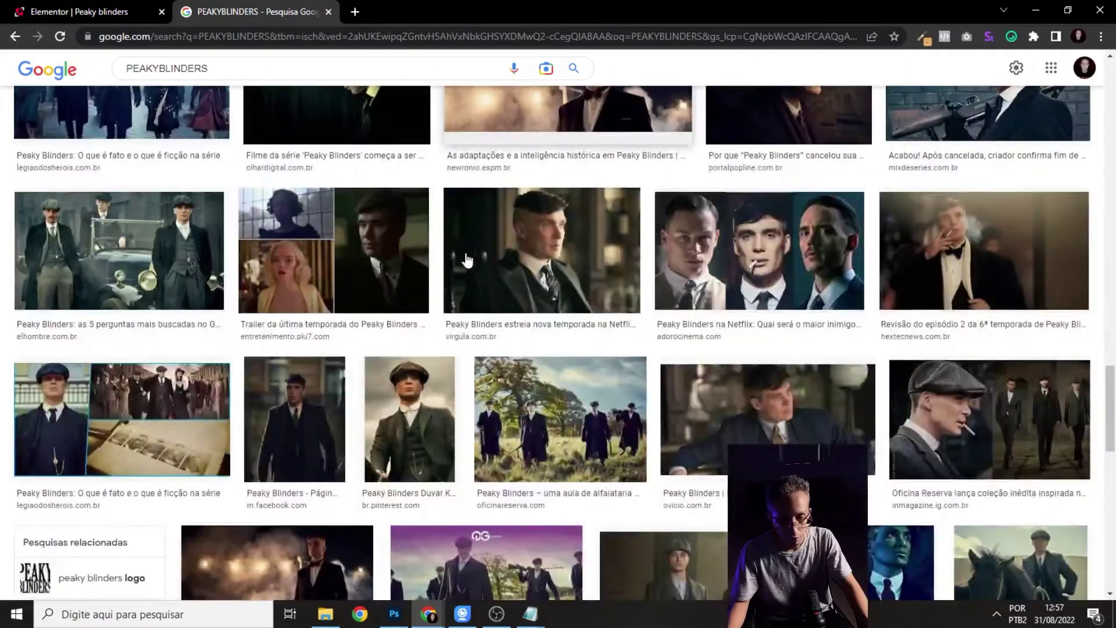
{"action": "scroll", "coordinate": [466, 258], "scroll_direction": "down", "scroll_amount": 2}
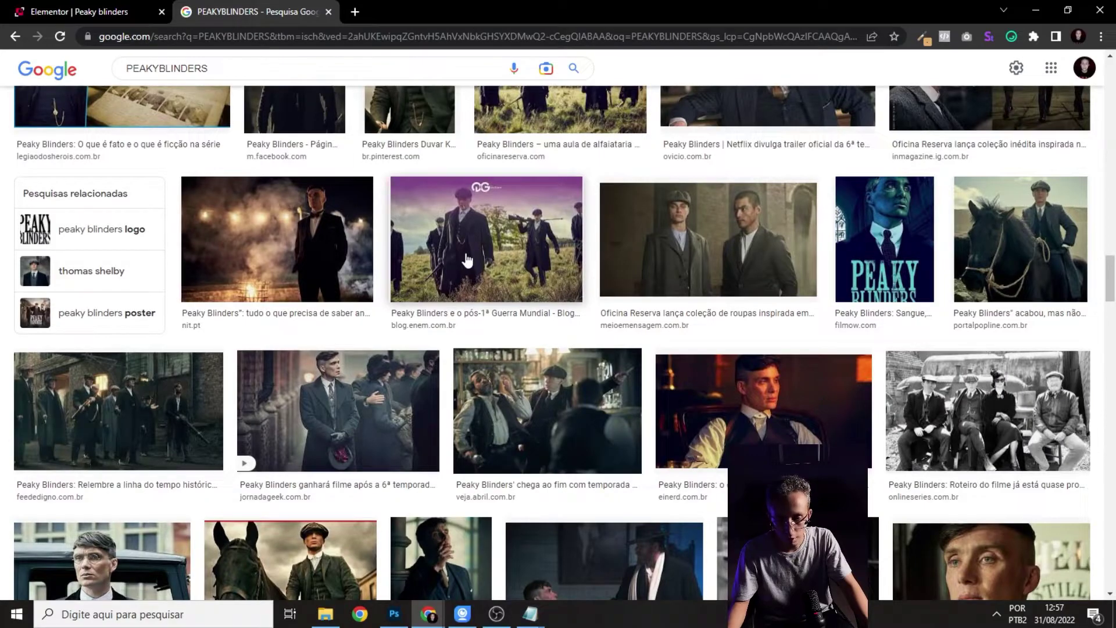
{"action": "scroll", "coordinate": [467, 260], "scroll_direction": "up", "scroll_amount": 3}
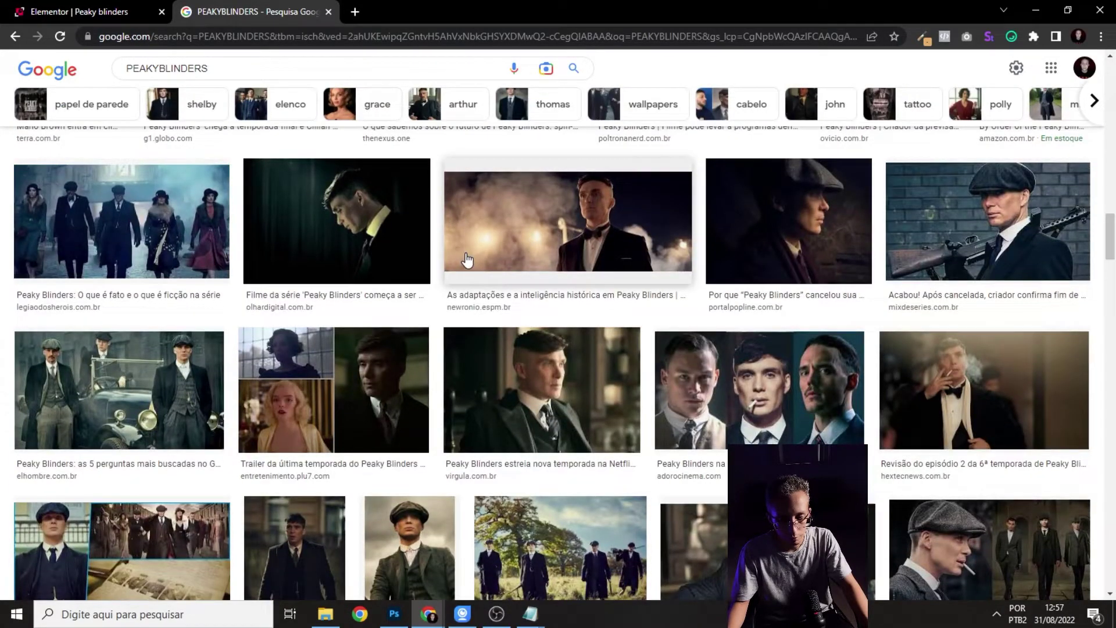
{"action": "scroll", "coordinate": [466, 259], "scroll_direction": "up", "scroll_amount": 15}
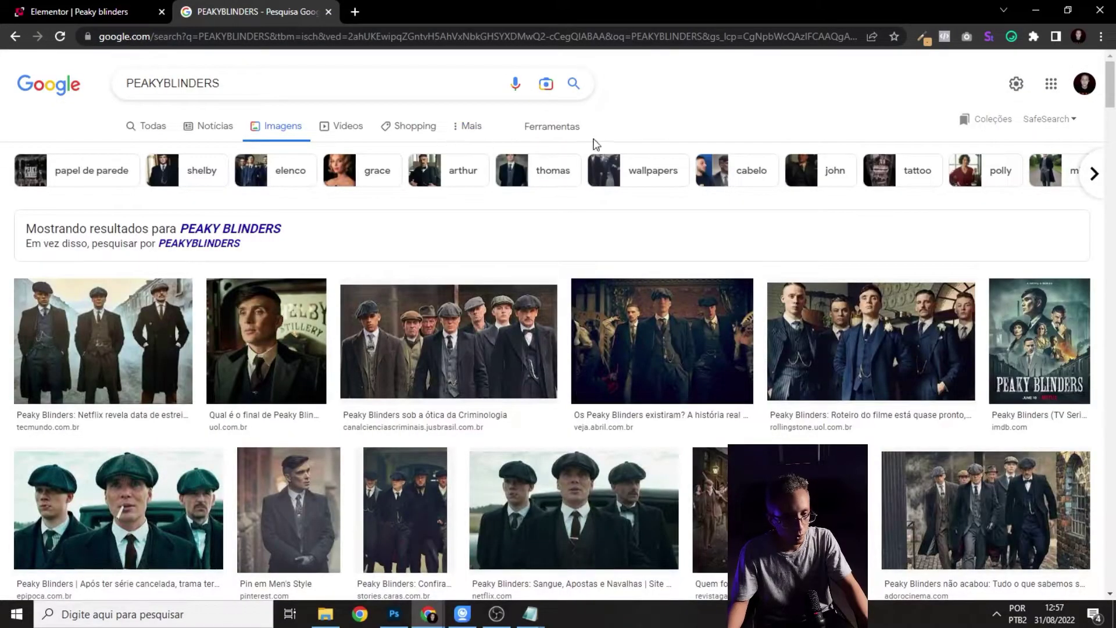
- Restrict the Peaky Blinders image results to the size Grande
{"action": "left_click", "coordinate": [552, 126]}
{"action": "left_click", "coordinate": [131, 150]}
{"action": "left_click", "coordinate": [132, 200]}
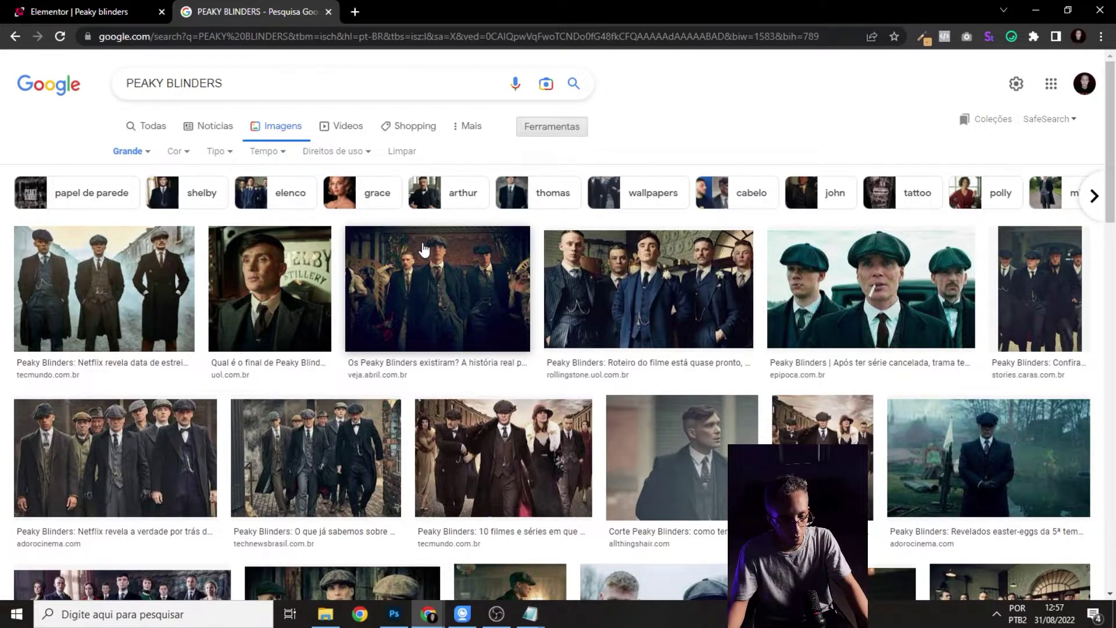
- Find the wide scene of the man standing in the bar among the large results and open its full image in a new tab
{"action": "scroll", "coordinate": [423, 249], "scroll_direction": "down", "scroll_amount": 5}
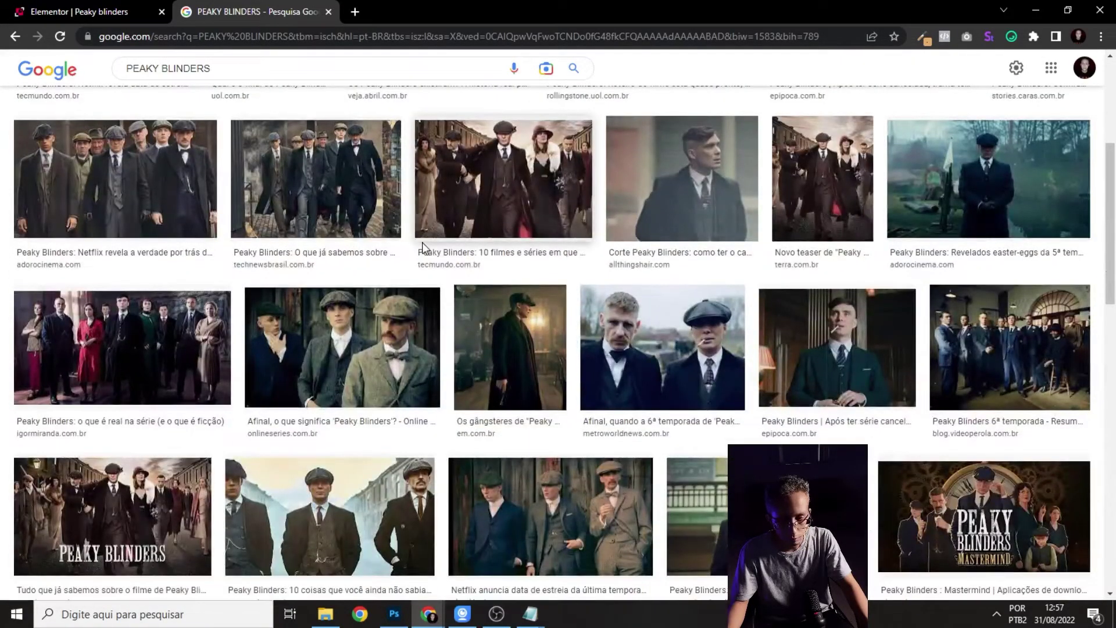
{"action": "scroll", "coordinate": [423, 249], "scroll_direction": "down", "scroll_amount": 4}
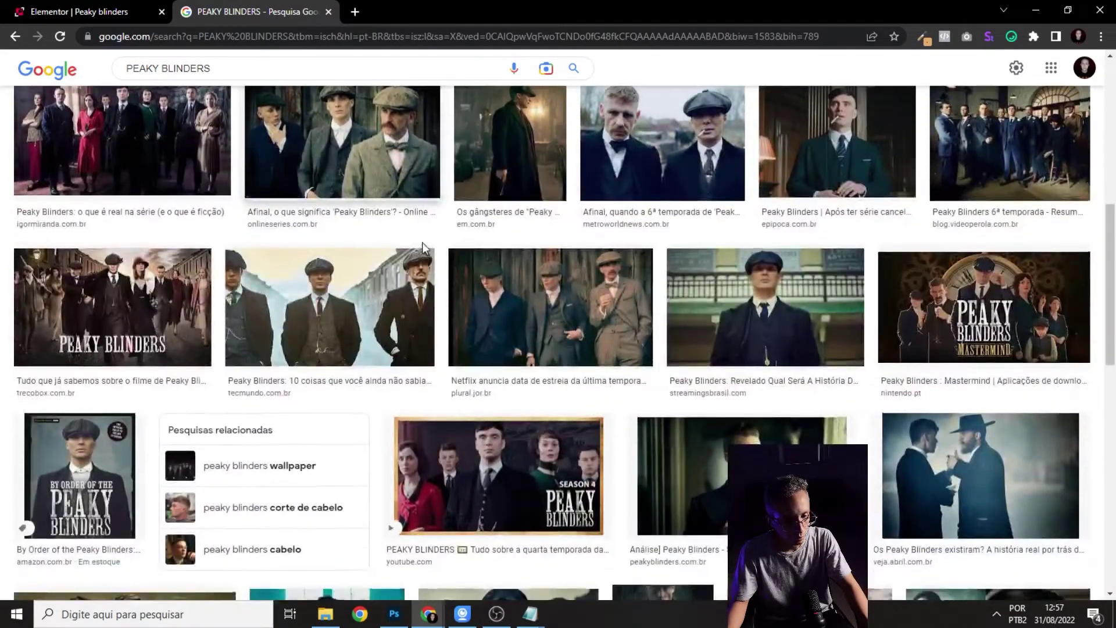
{"action": "scroll", "coordinate": [423, 248], "scroll_direction": "down", "scroll_amount": 6}
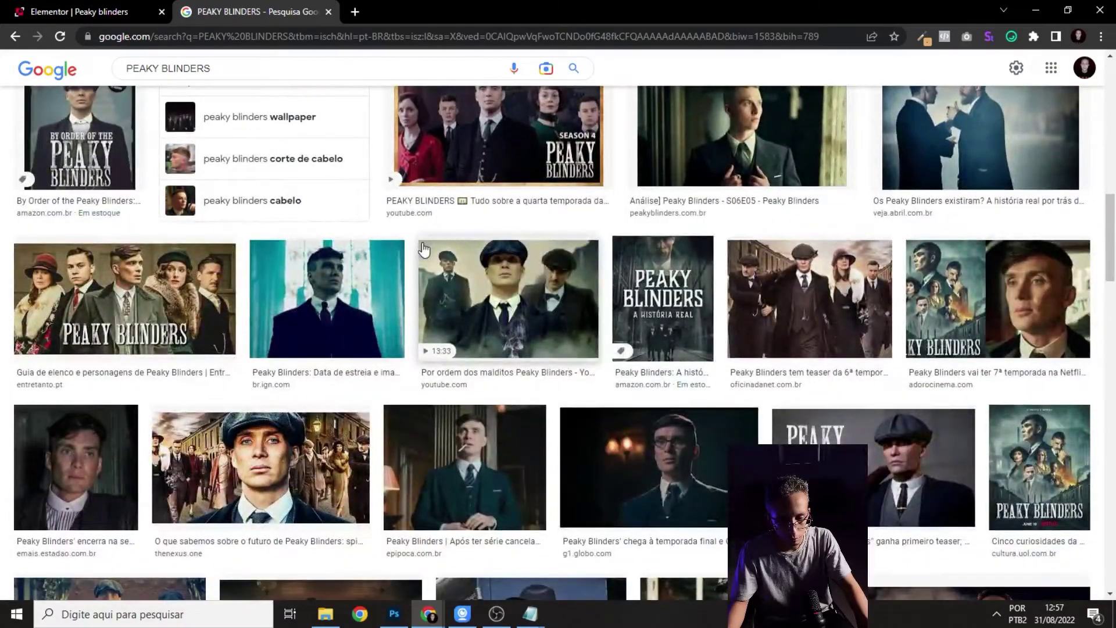
{"action": "scroll", "coordinate": [423, 249], "scroll_direction": "down", "scroll_amount": 5}
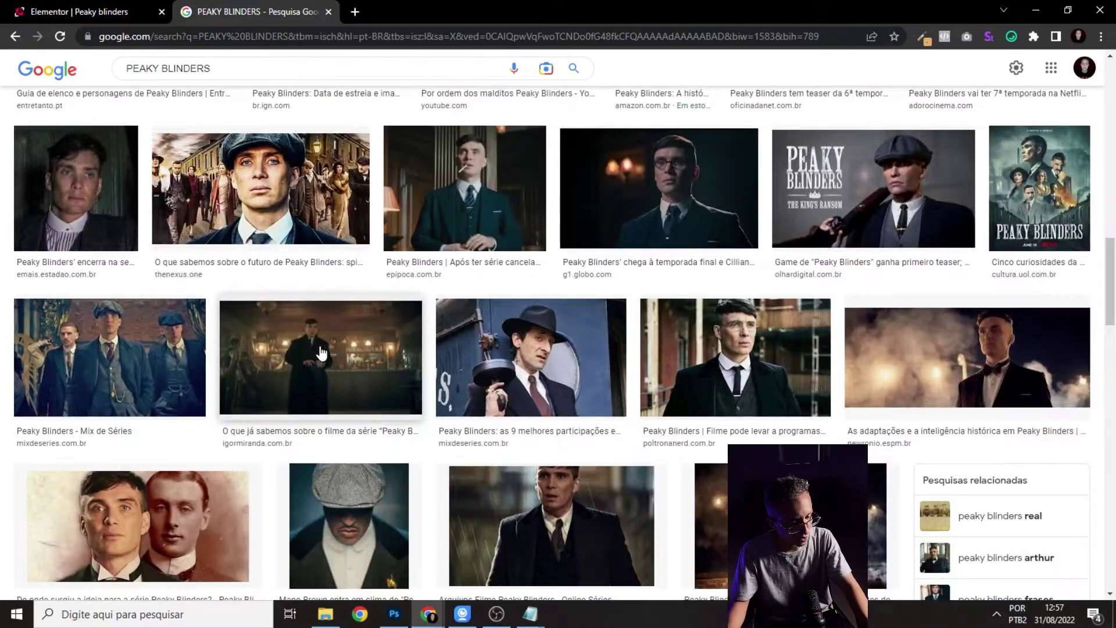
{"action": "left_click", "coordinate": [321, 352]}
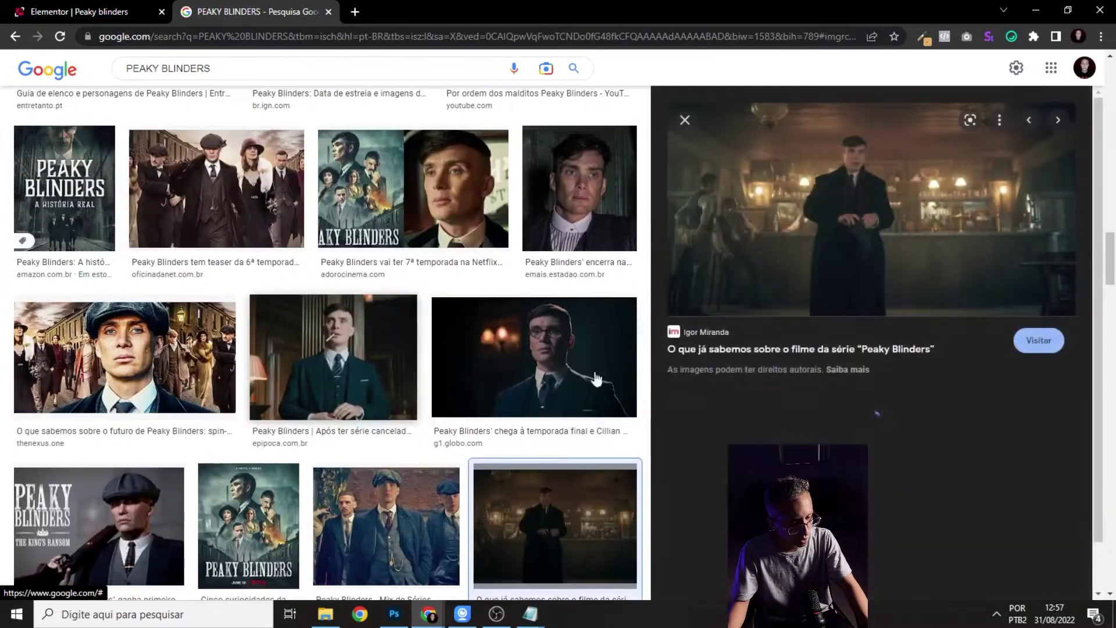
{"action": "right_click", "coordinate": [791, 200]}
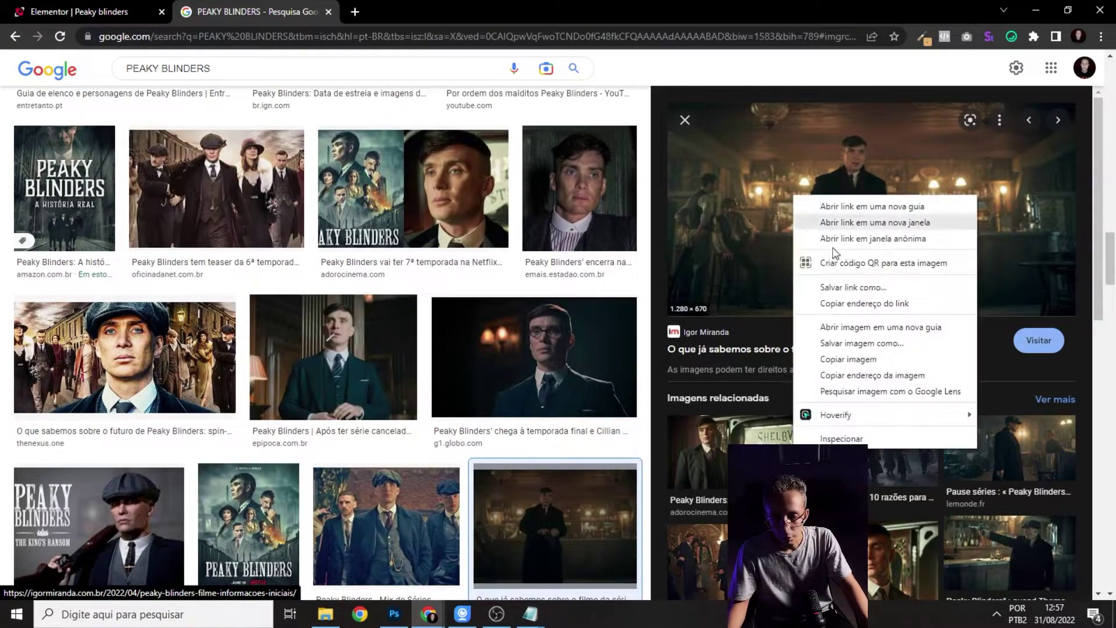
{"action": "left_click", "coordinate": [837, 325]}
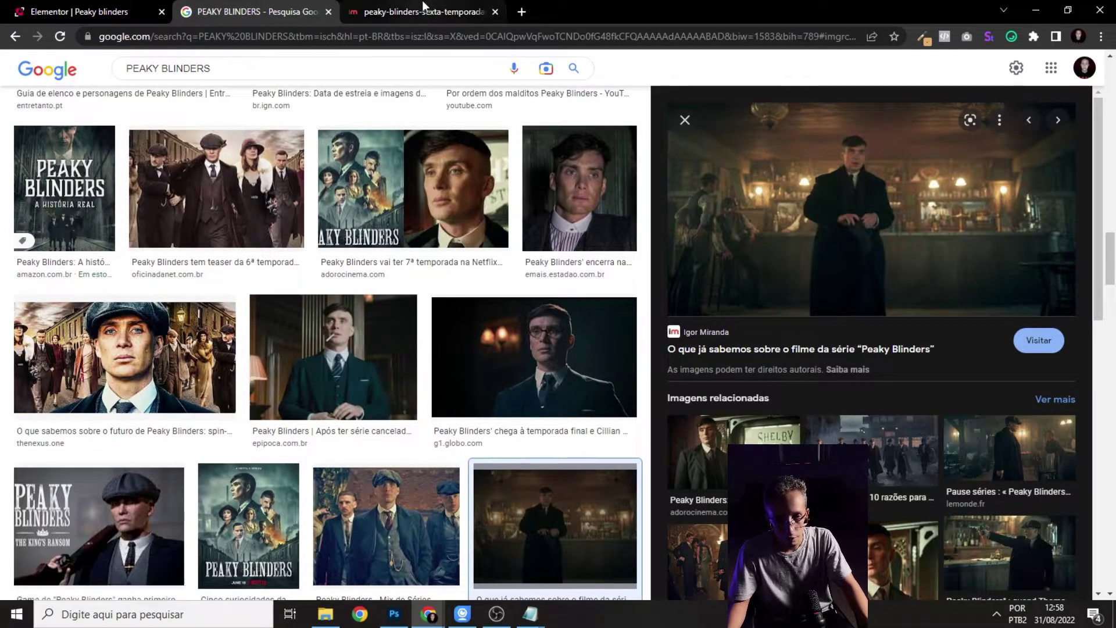
- Save the full-size bar image as FUNDO-D2 in the Thomas sh folder and return to the Elementor page
{"action": "left_click", "coordinate": [377, 12]}
{"action": "right_click", "coordinate": [557, 242]}
{"action": "left_click", "coordinate": [619, 270]}
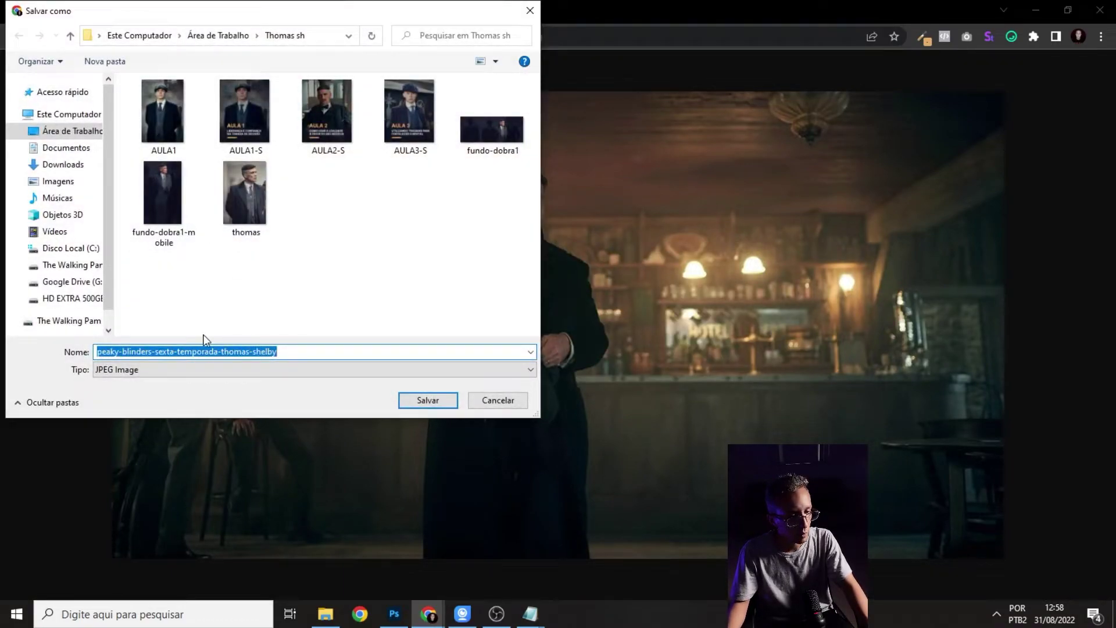
{"action": "type", "text": "FUNDO-D2"}
{"action": "key", "text": "Return"}
{"action": "left_click", "coordinate": [259, 9]}
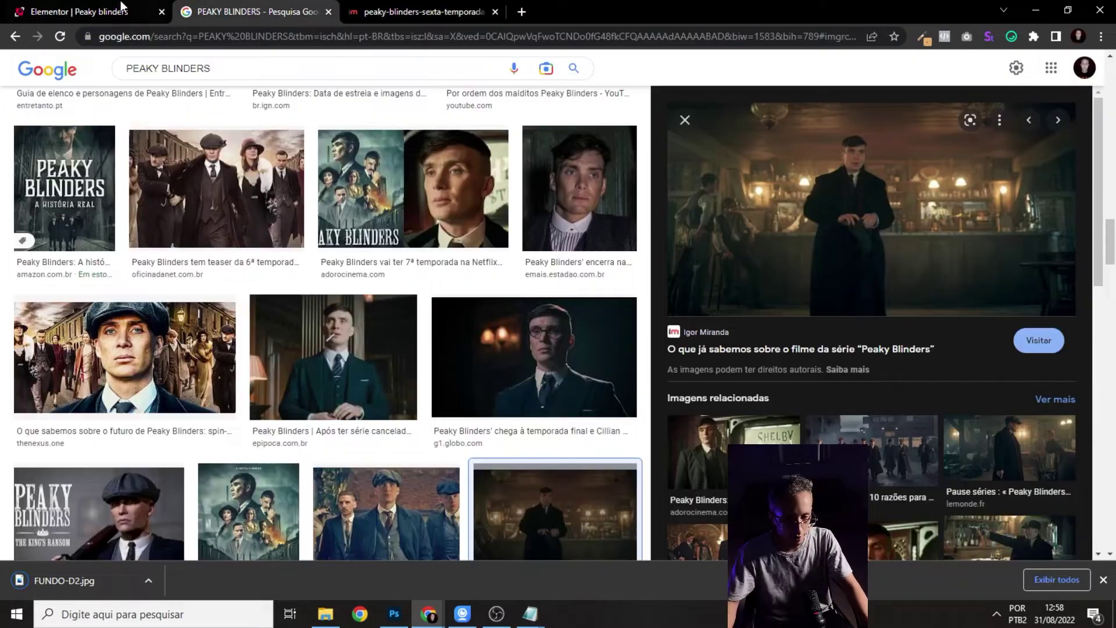
{"action": "left_click", "coordinate": [127, 7]}
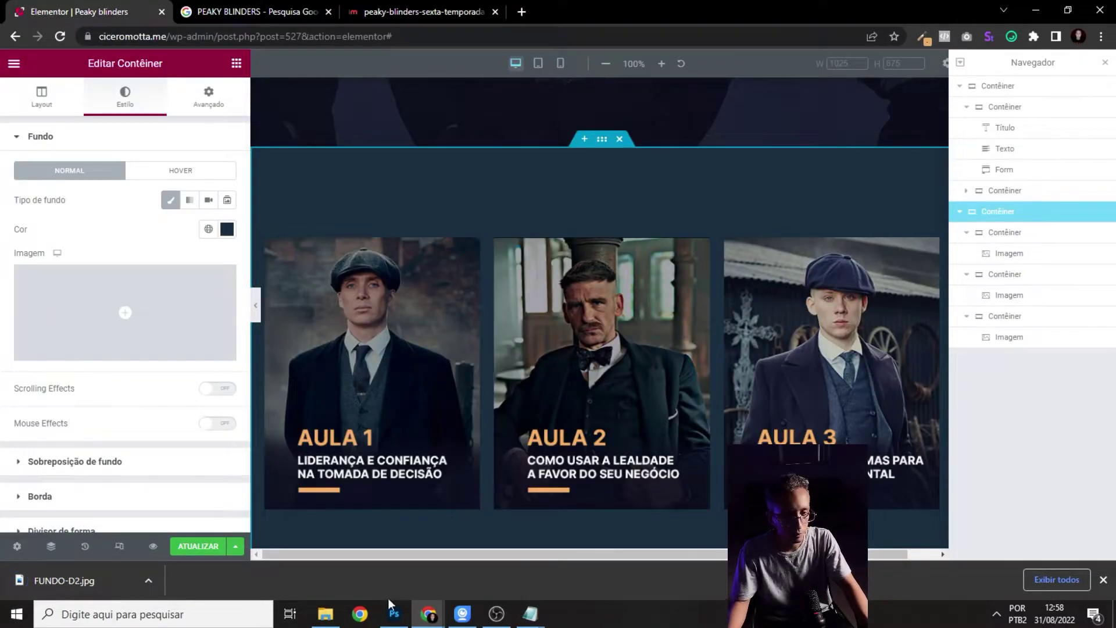
- Switch to Photoshop and start a new document with a width of 1920 pixels
{"action": "left_click", "coordinate": [394, 613]}
{"action": "left_click", "coordinate": [44, 8]}
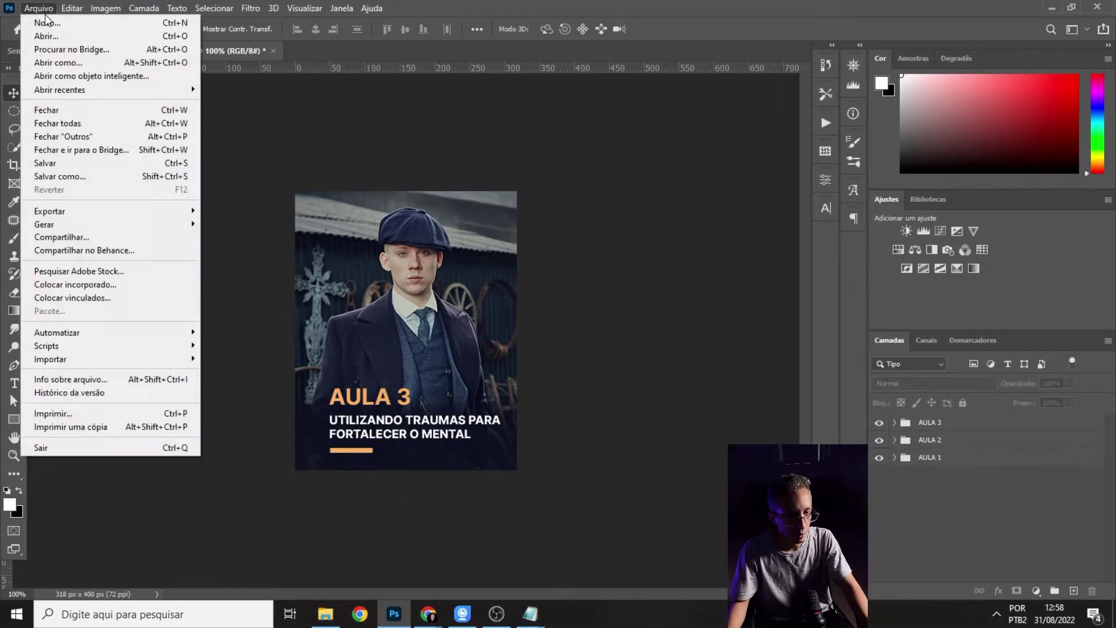
{"action": "left_click", "coordinate": [56, 24]}
{"action": "left_click", "coordinate": [750, 197]}
{"action": "left_click", "coordinate": [755, 195]}
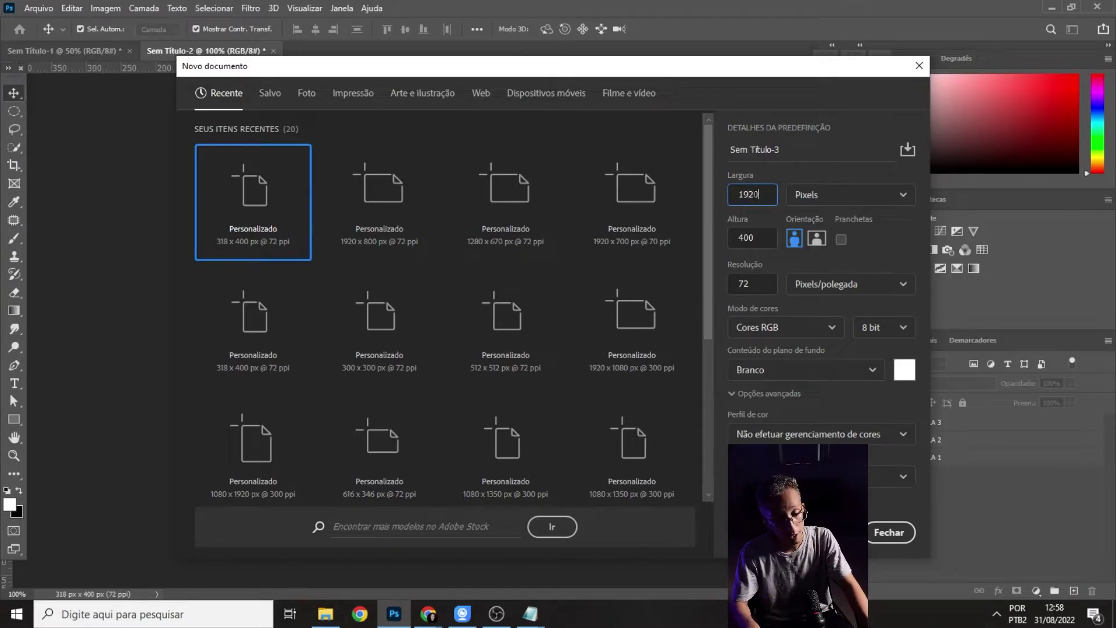
- Set the lesson cards container's minimum height to 700 px in Elementor and preview the section at full width
{"action": "left_click", "coordinate": [429, 616]}
{"action": "left_click", "coordinate": [339, 530]}
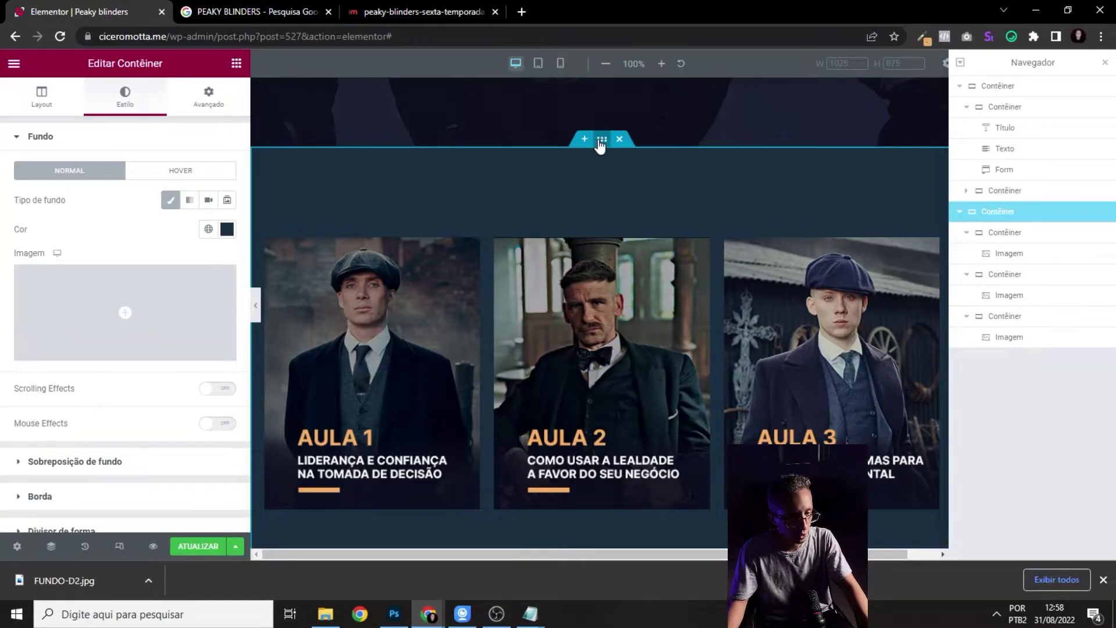
{"action": "left_click", "coordinate": [59, 103]}
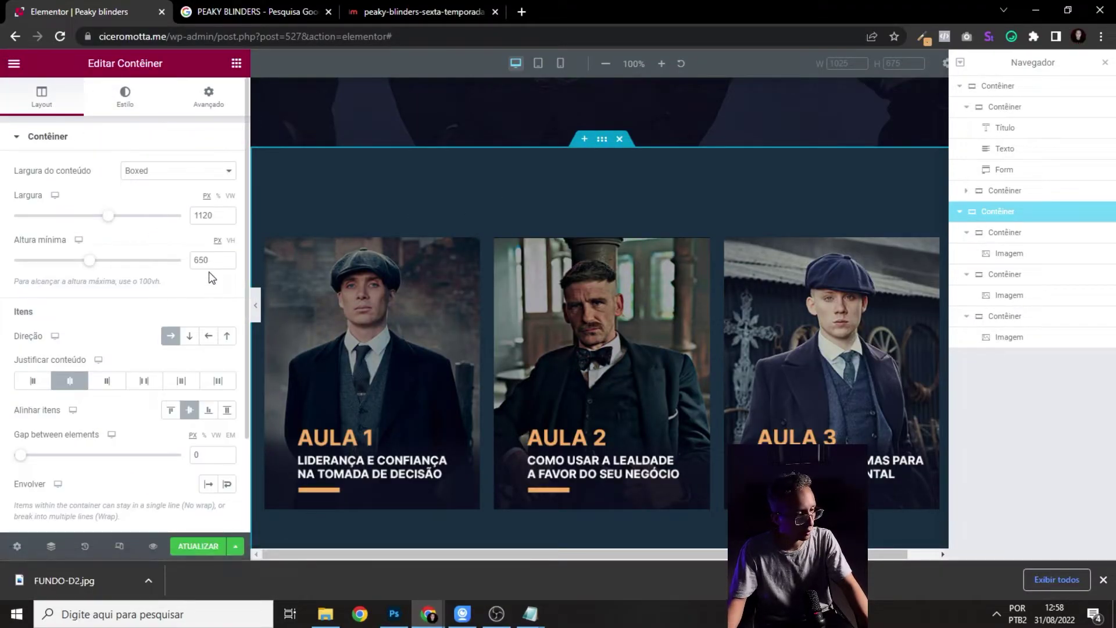
{"action": "left_click", "coordinate": [255, 308]}
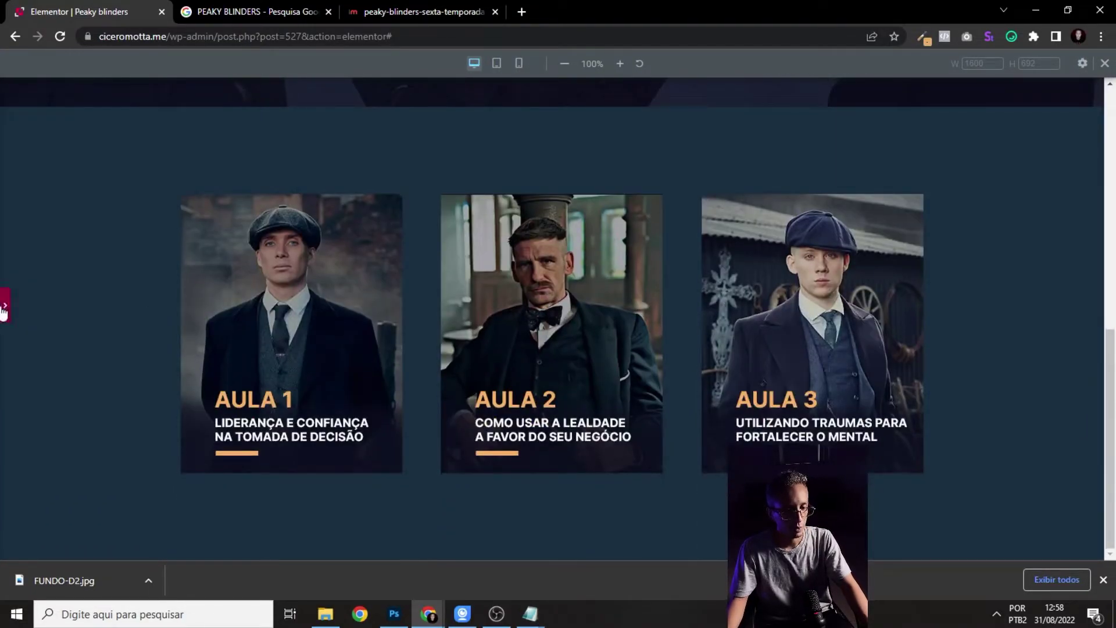
{"action": "left_click", "coordinate": [4, 308]}
{"action": "left_click", "coordinate": [1104, 581]}
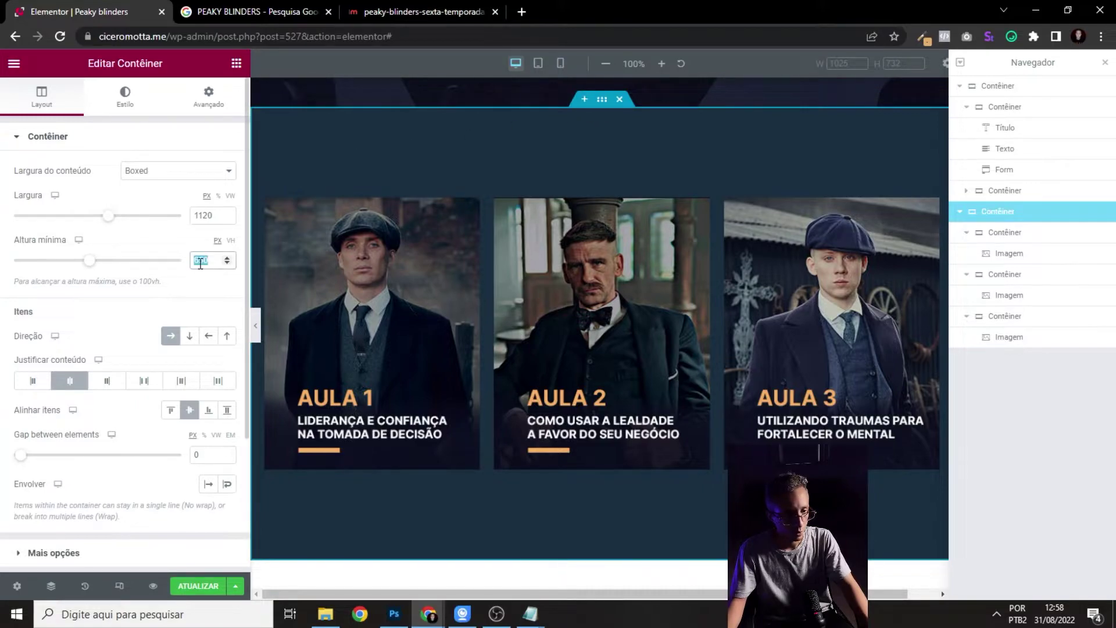
{"action": "type", "text": "700"}
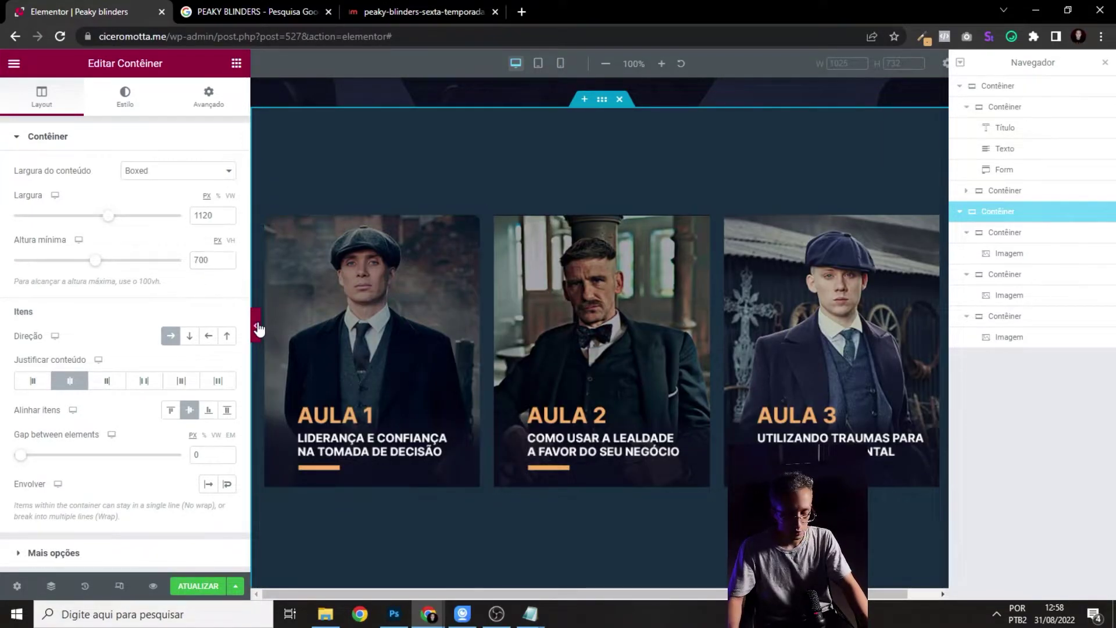
{"action": "left_click", "coordinate": [257, 329]}
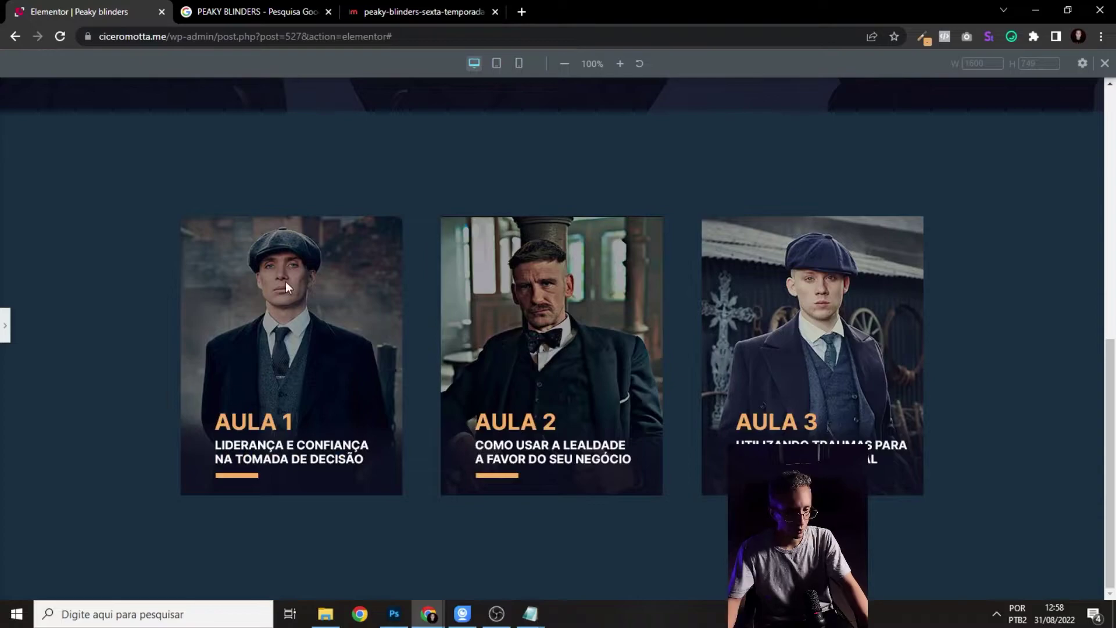
{"action": "left_click", "coordinate": [4, 330]}
- Create the Photoshop document at 1920 x 700 px and 72 pixels per inch, and place FUNDO-D2 from the Thomas sh folder on it
{"action": "left_click", "coordinate": [395, 614]}
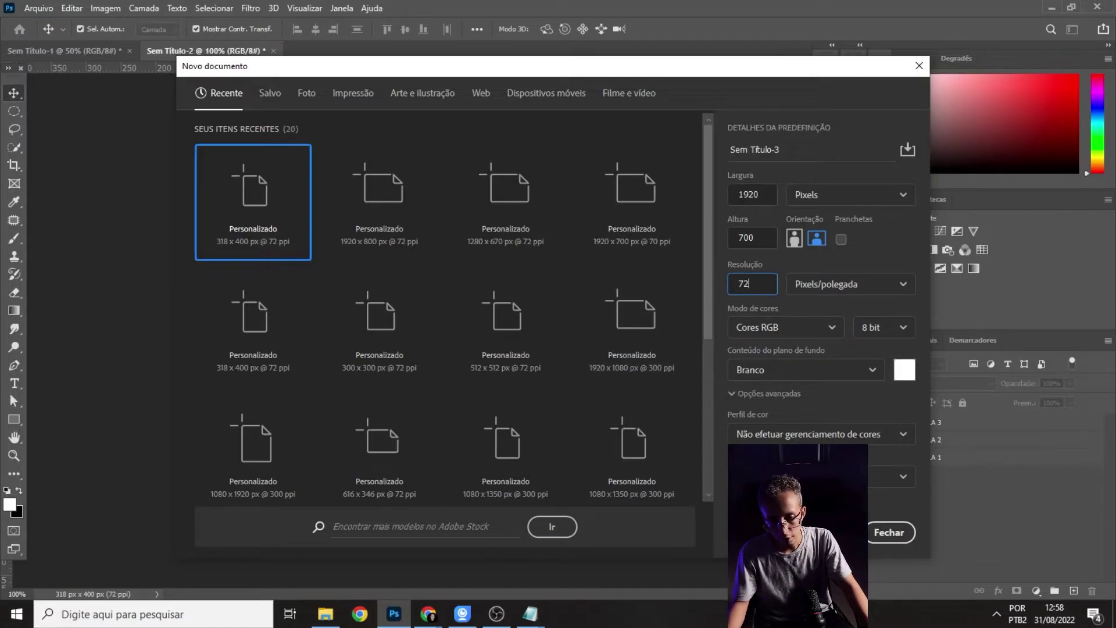
{"action": "key", "text": "Return"}
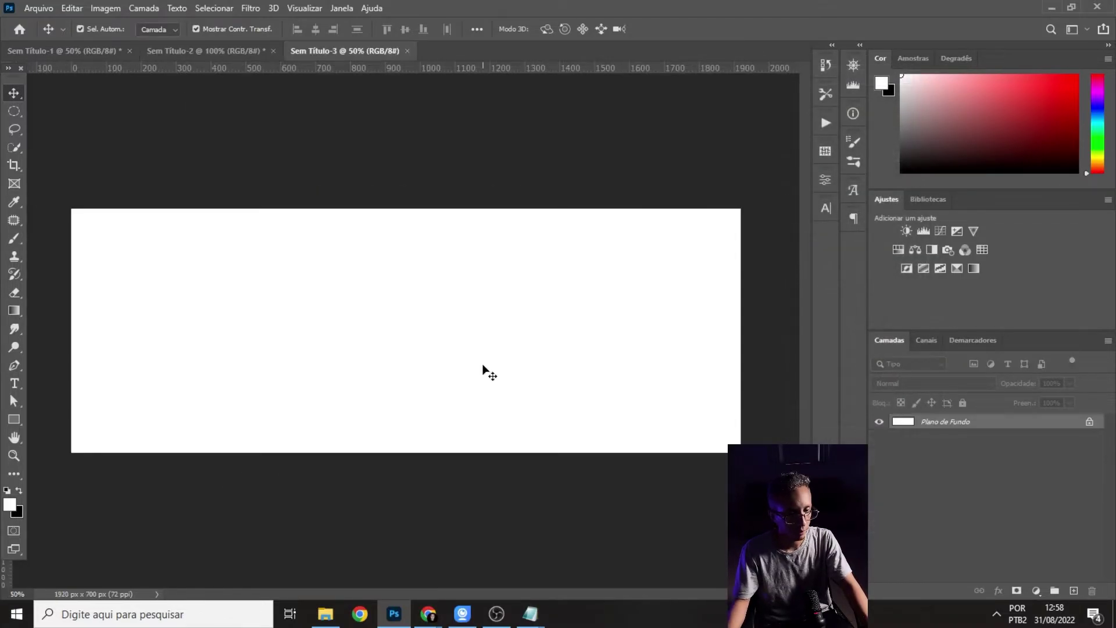
{"action": "left_click", "coordinate": [325, 610]}
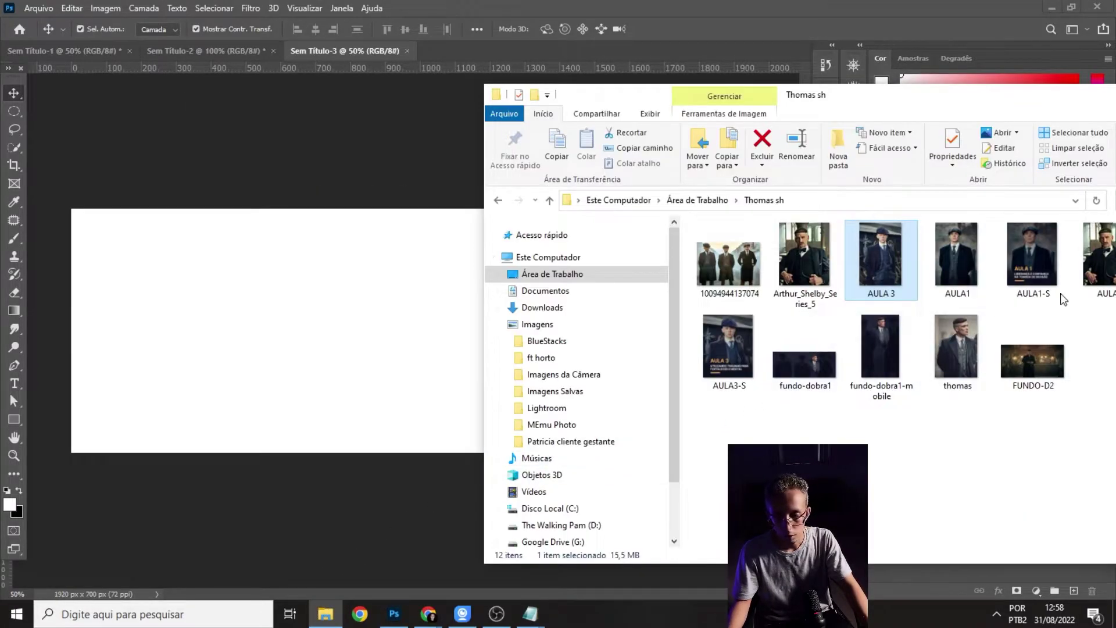
{"action": "left_click_drag", "start_coordinate": [1038, 366], "coordinate": [285, 330]}
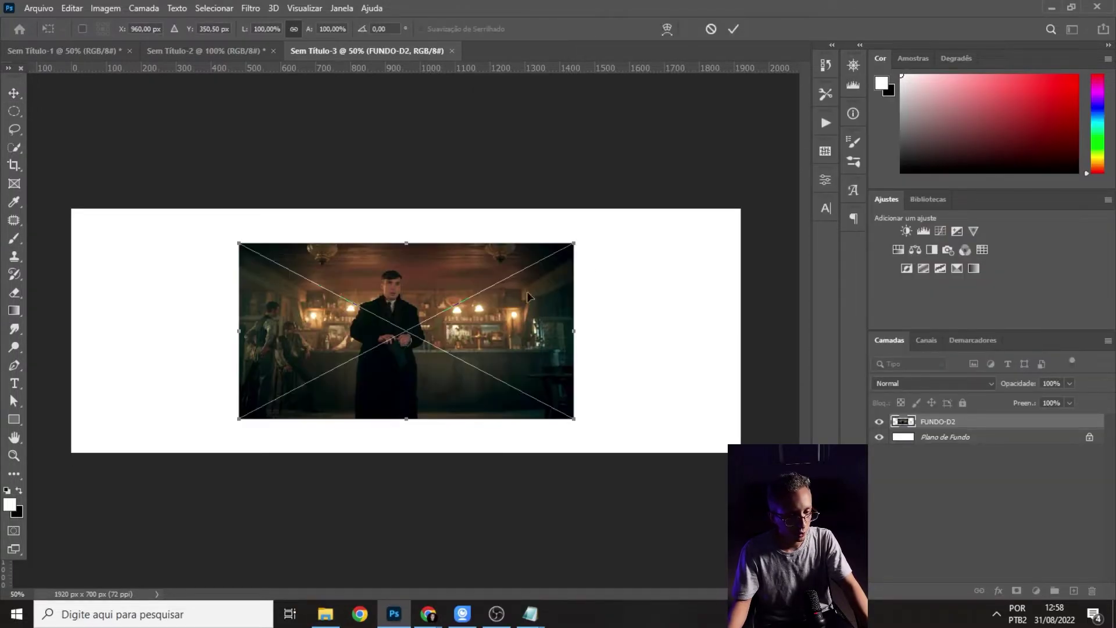
- Scale the FUNDO-D2 image to about 200% so it spans the canvas width, and move it up to frame the man's head and torso
{"action": "left_click_drag", "start_coordinate": [576, 246], "coordinate": [649, 218]}
{"action": "left_click_drag", "start_coordinate": [238, 417], "coordinate": [73, 505]}
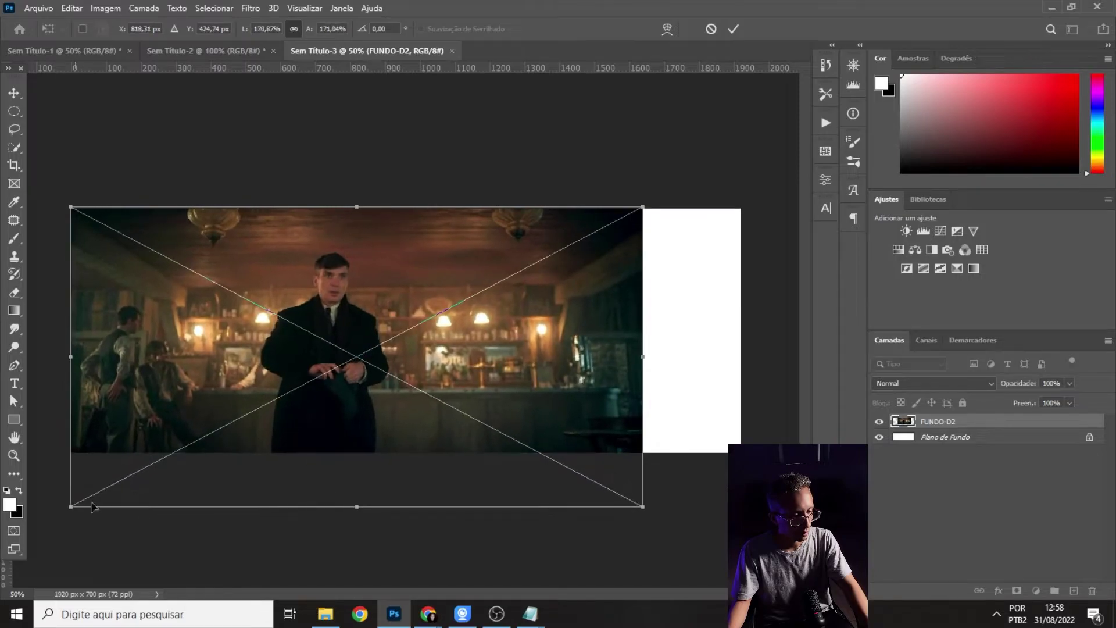
{"action": "left_click_drag", "start_coordinate": [643, 507], "coordinate": [724, 593]}
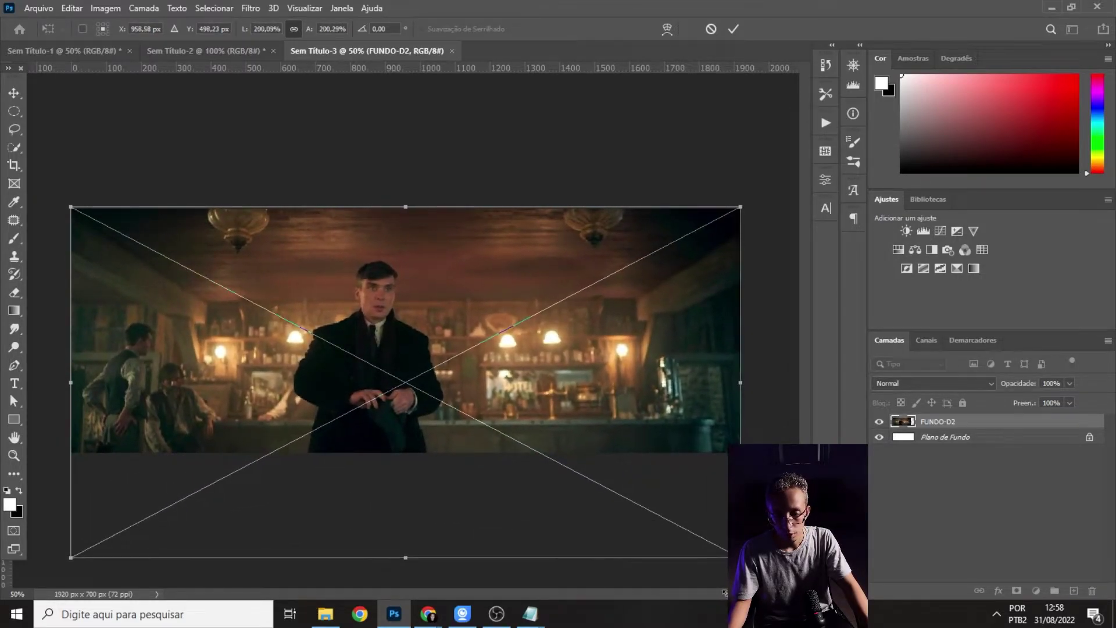
{"action": "left_click_drag", "start_coordinate": [490, 393], "coordinate": [490, 346]}
{"action": "key", "text": "Return"}
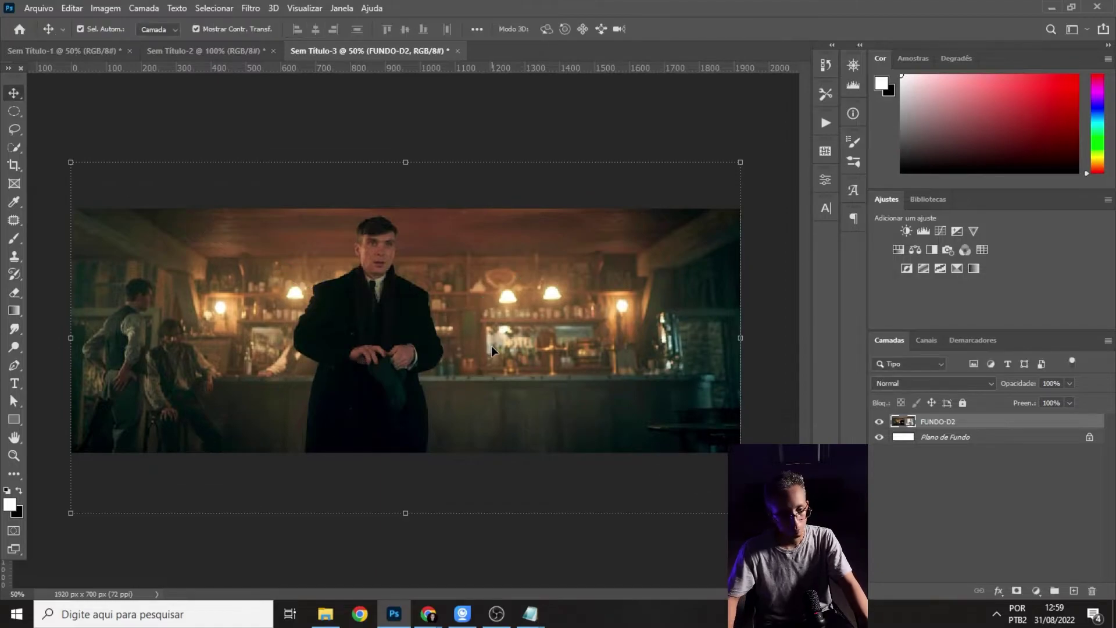
{"action": "left_click", "coordinate": [433, 197]}
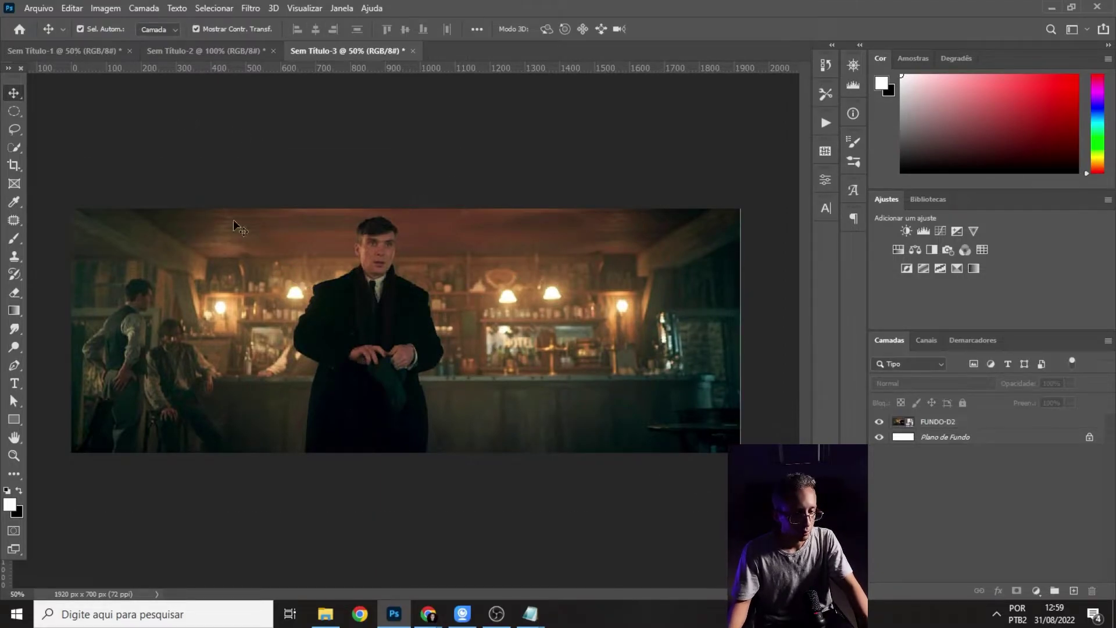
- Export the image for the web as a JPEG at quality 70, named FUNDO-DOBRA22, in the Thomas sh folder
{"action": "left_click", "coordinate": [49, 14]}
{"action": "mouse_move", "coordinate": [86, 212]}
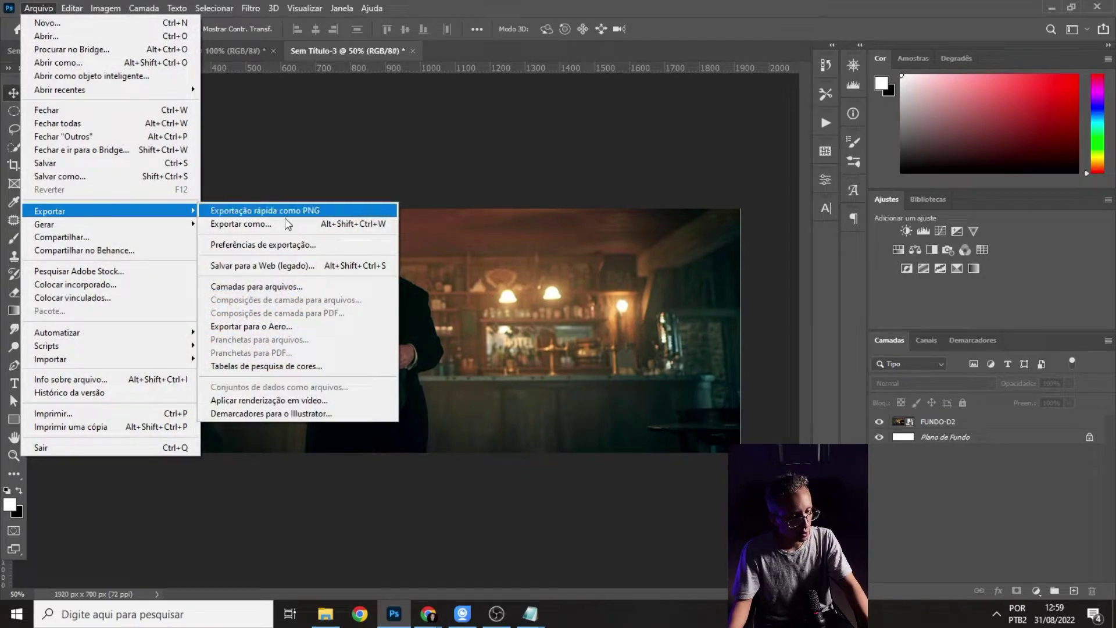
{"action": "left_click", "coordinate": [282, 269]}
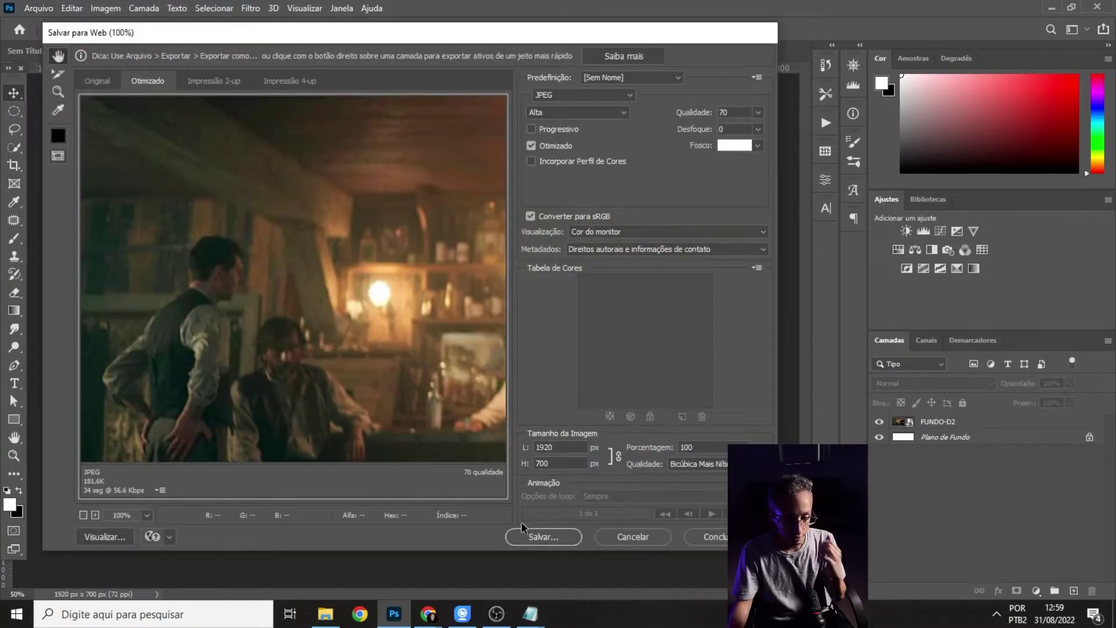
{"action": "left_click", "coordinate": [523, 532]}
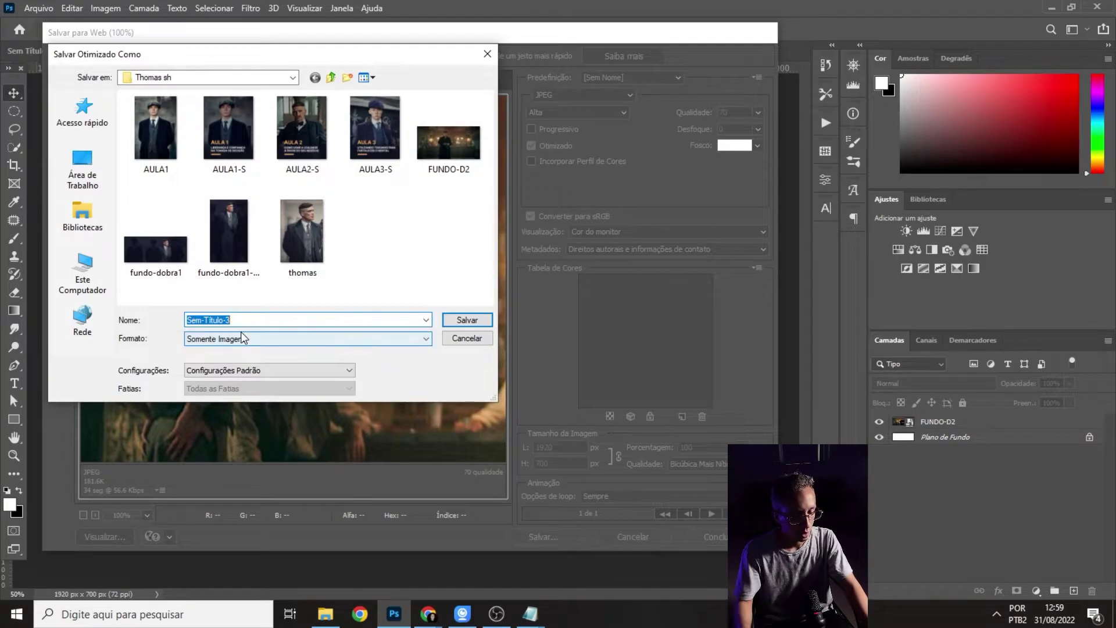
{"action": "type", "text": "FUNDO-DOBRA"}
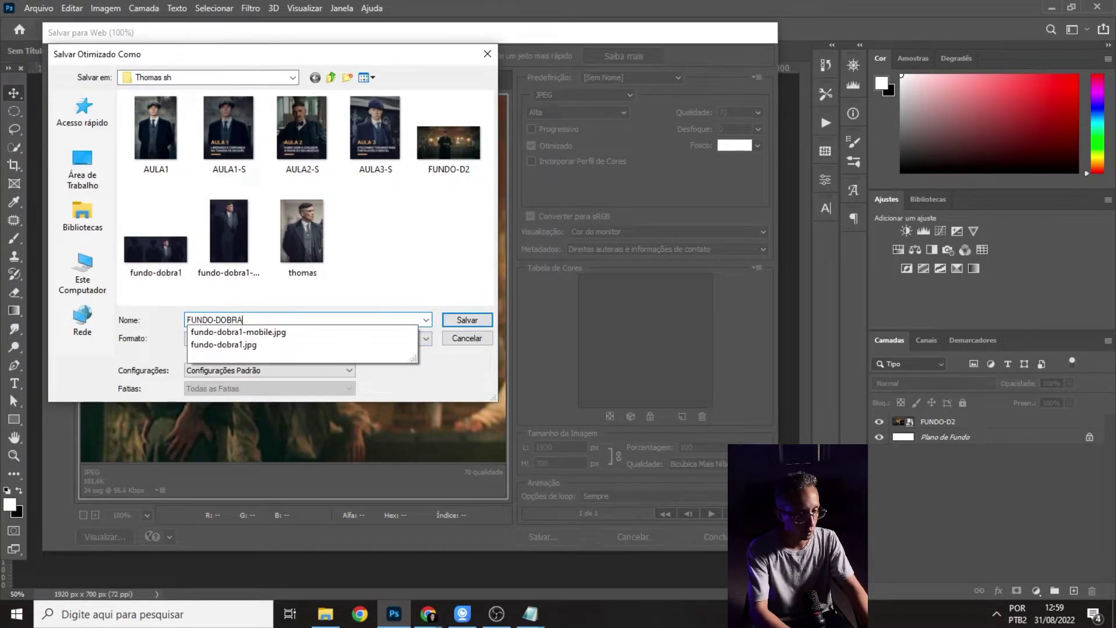
{"action": "key", "text": "Return"}
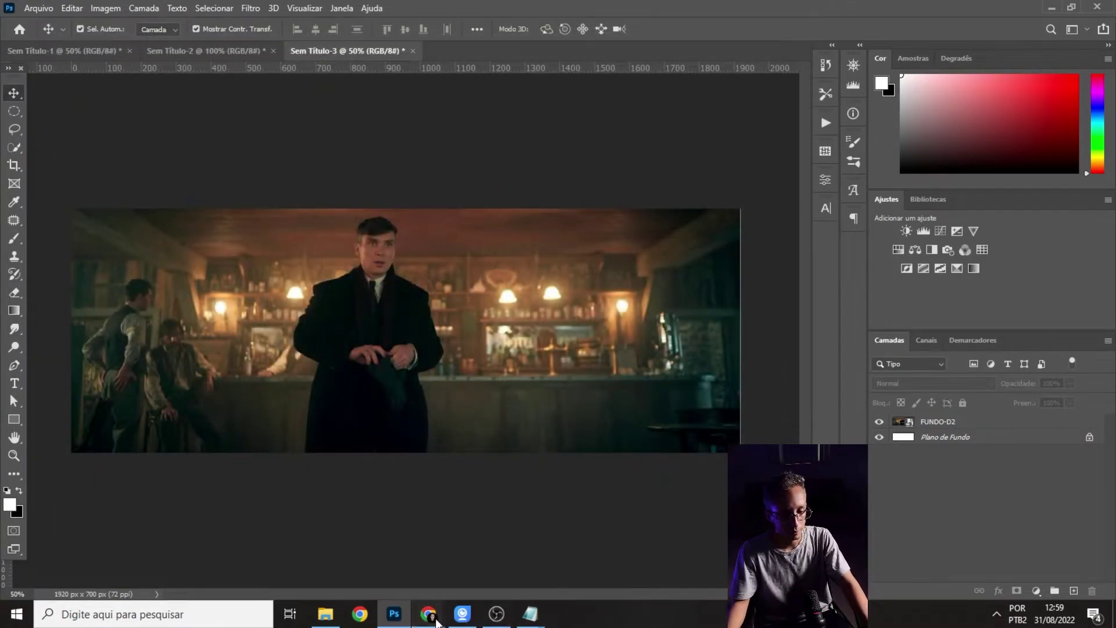
- Switch to the Elementor page in Chrome and give the lesson cards container a classic background overlay
{"action": "left_click", "coordinate": [407, 552]}
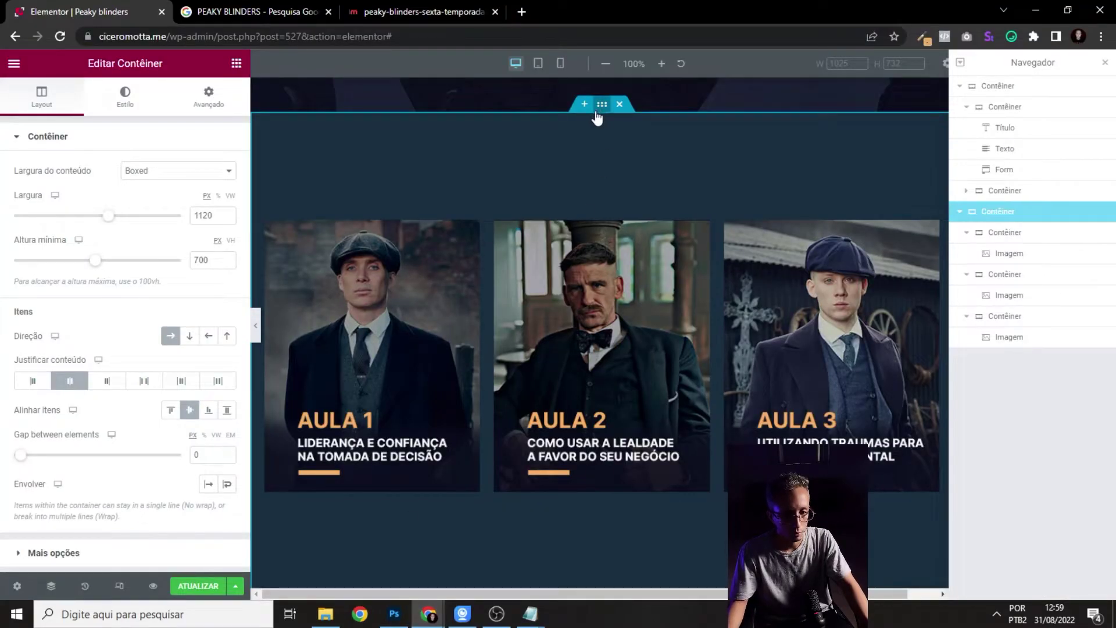
{"action": "left_click", "coordinate": [55, 136]}
{"action": "left_click", "coordinate": [72, 141]}
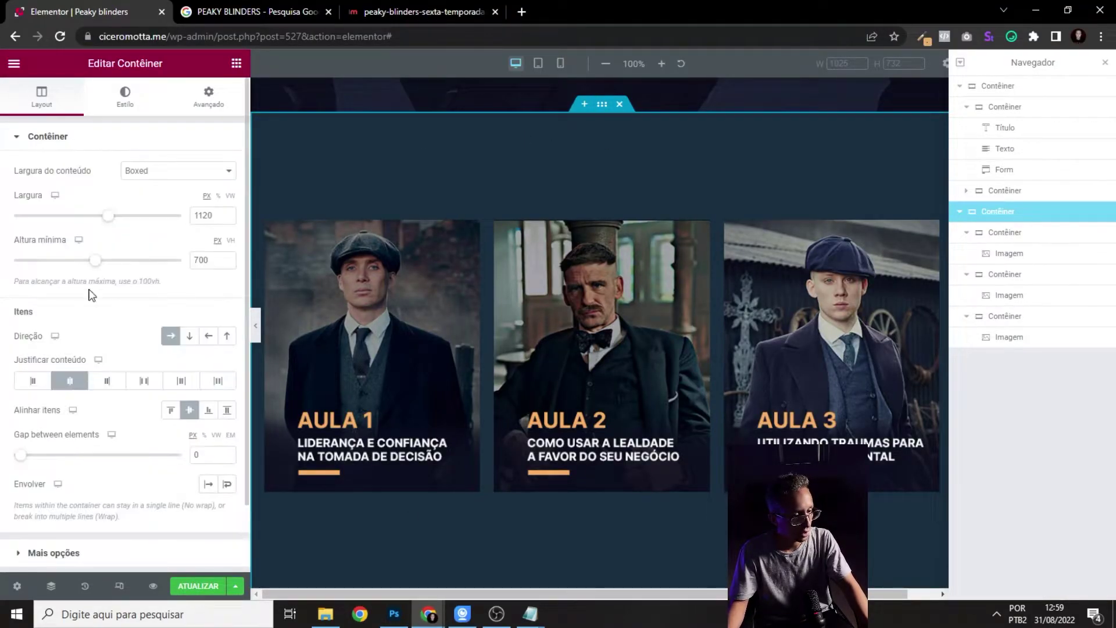
{"action": "left_click", "coordinate": [126, 105]}
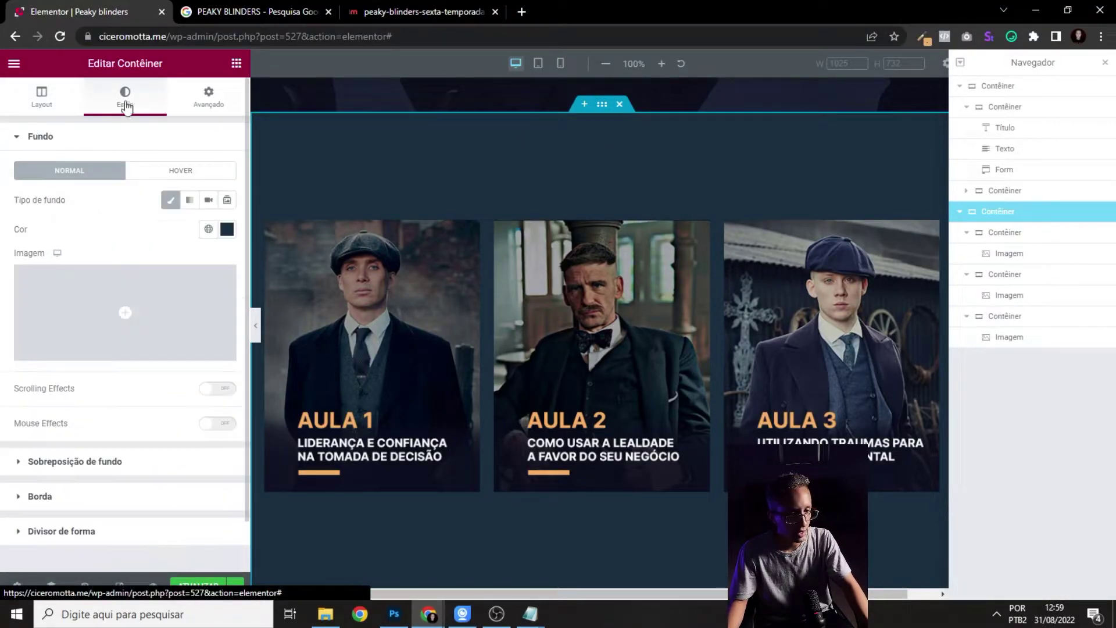
{"action": "left_click", "coordinate": [75, 462]}
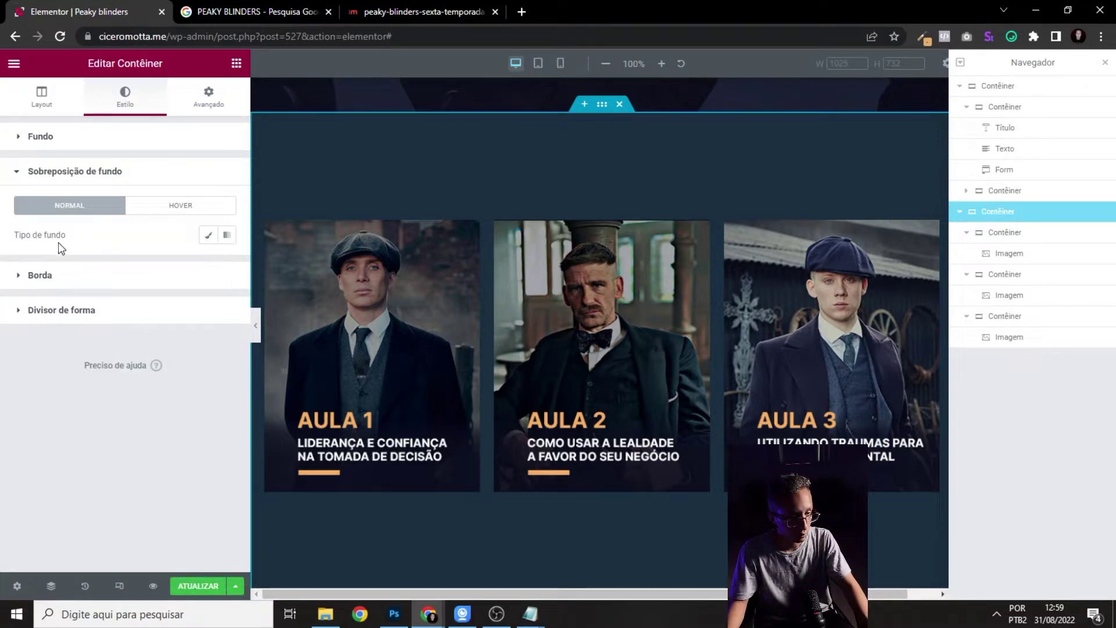
{"action": "left_click", "coordinate": [206, 235]}
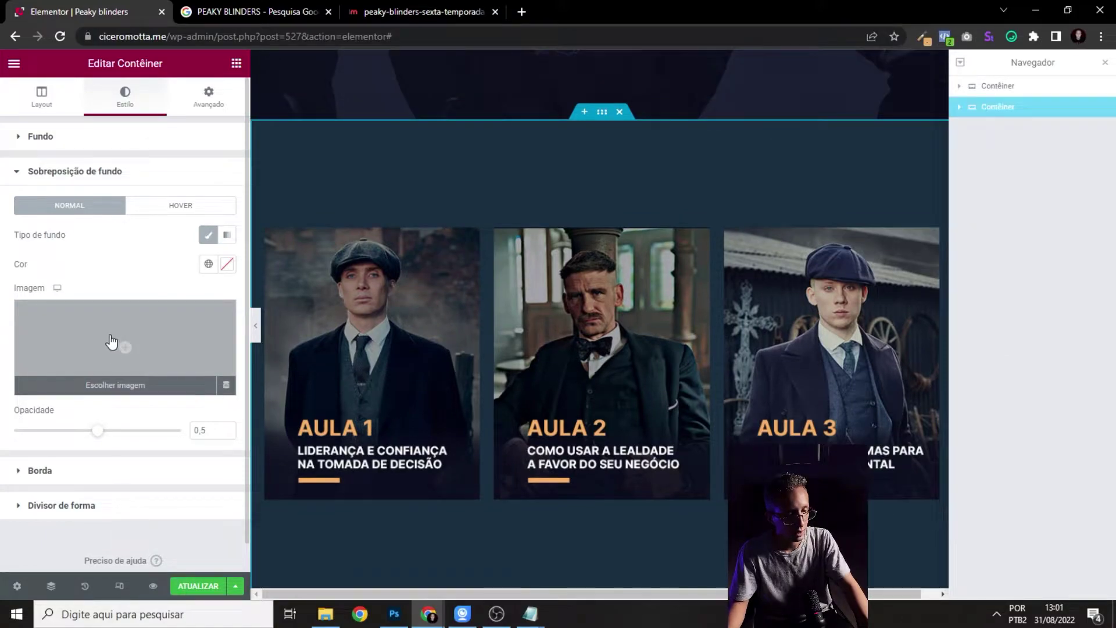
- Upload FUNDO-DOBRA22 from the Thomas sh folder and insert it as the container's overlay image
{"action": "left_click", "coordinate": [122, 344]}
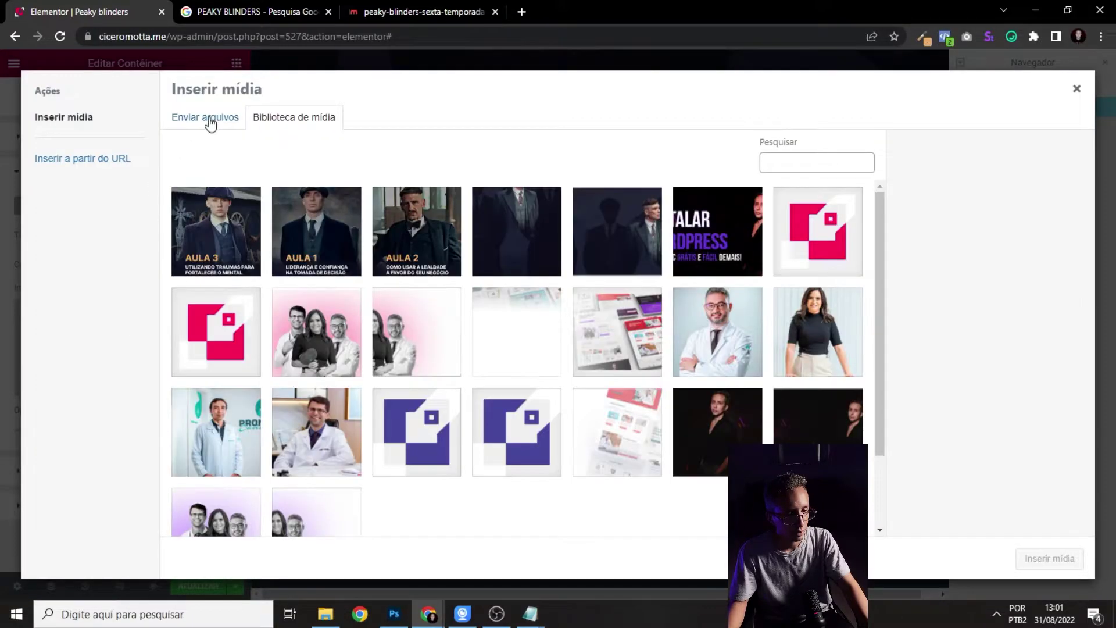
{"action": "left_click", "coordinate": [208, 118]}
{"action": "left_click", "coordinate": [599, 319]}
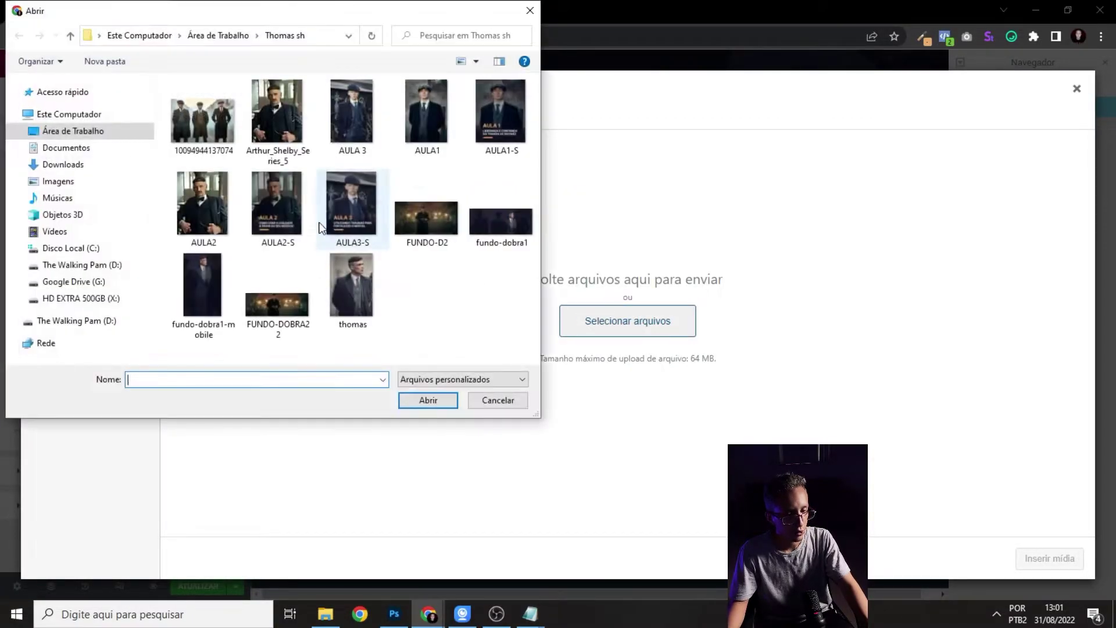
{"action": "left_click", "coordinate": [285, 308]}
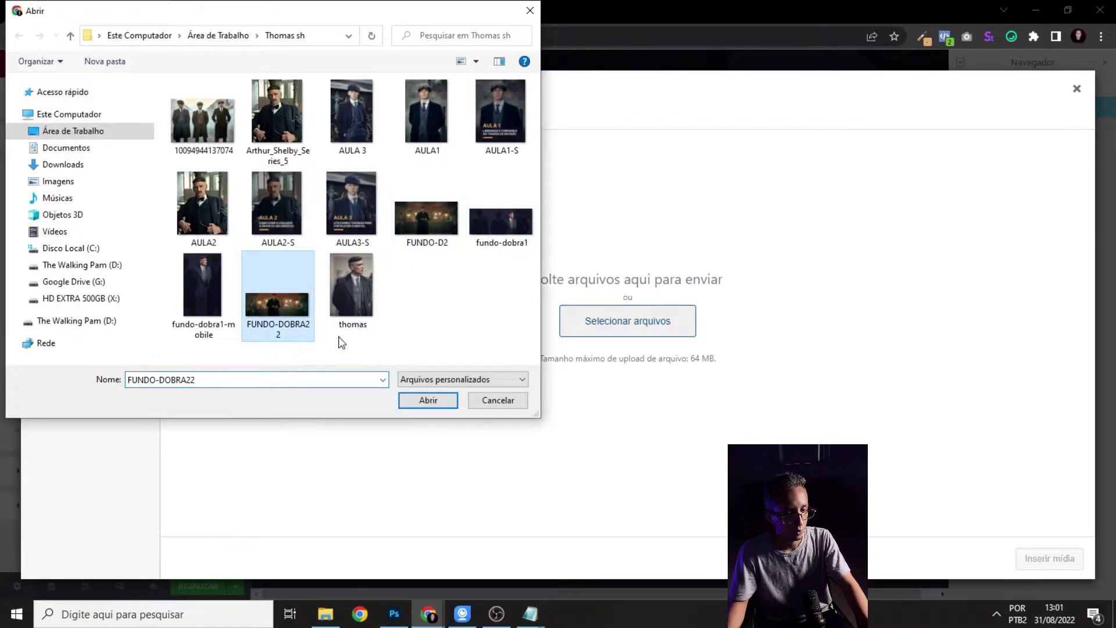
{"action": "left_click", "coordinate": [428, 401]}
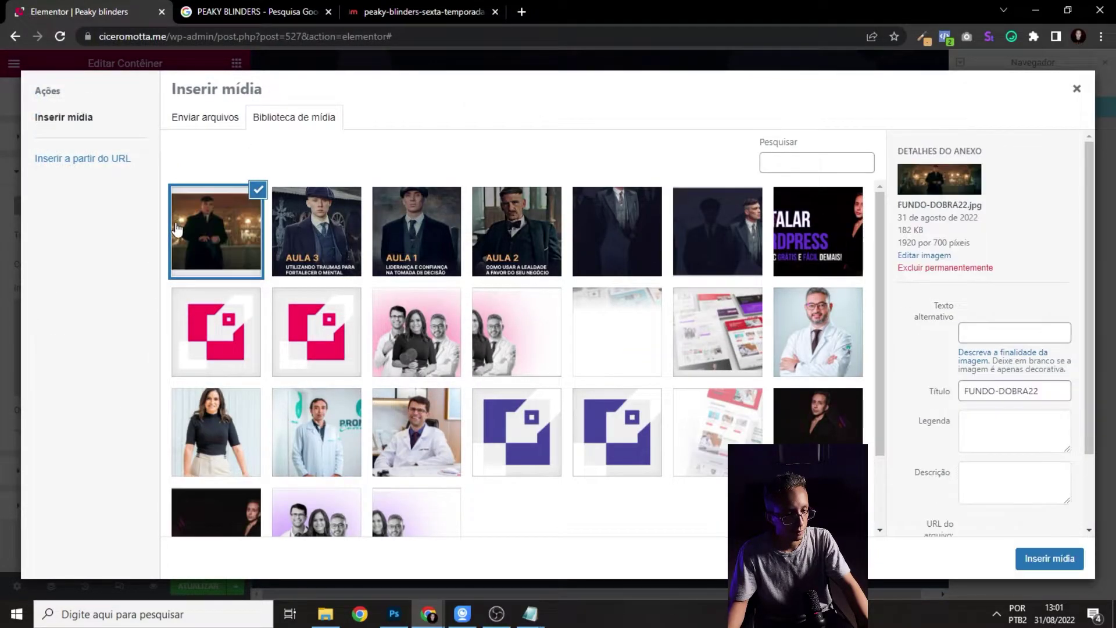
{"action": "left_click", "coordinate": [1041, 558]}
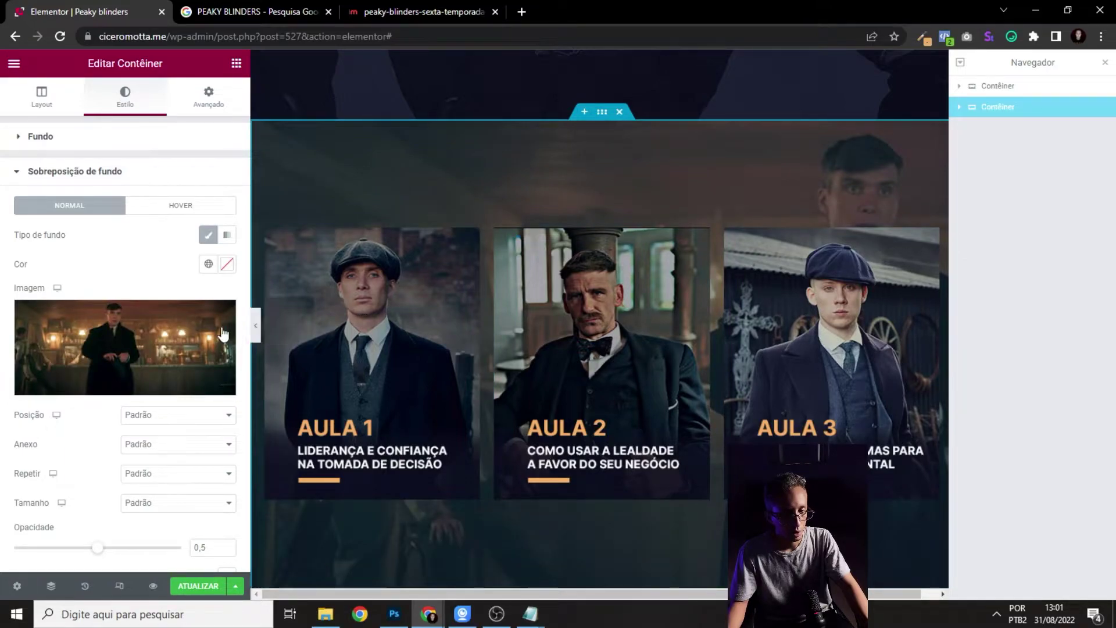
- Set the overlay image's position to Centralizado, its repeat to Não repetir and its size to Preenchimento completo
{"action": "left_click", "coordinate": [159, 417]}
{"action": "left_click", "coordinate": [160, 439]}
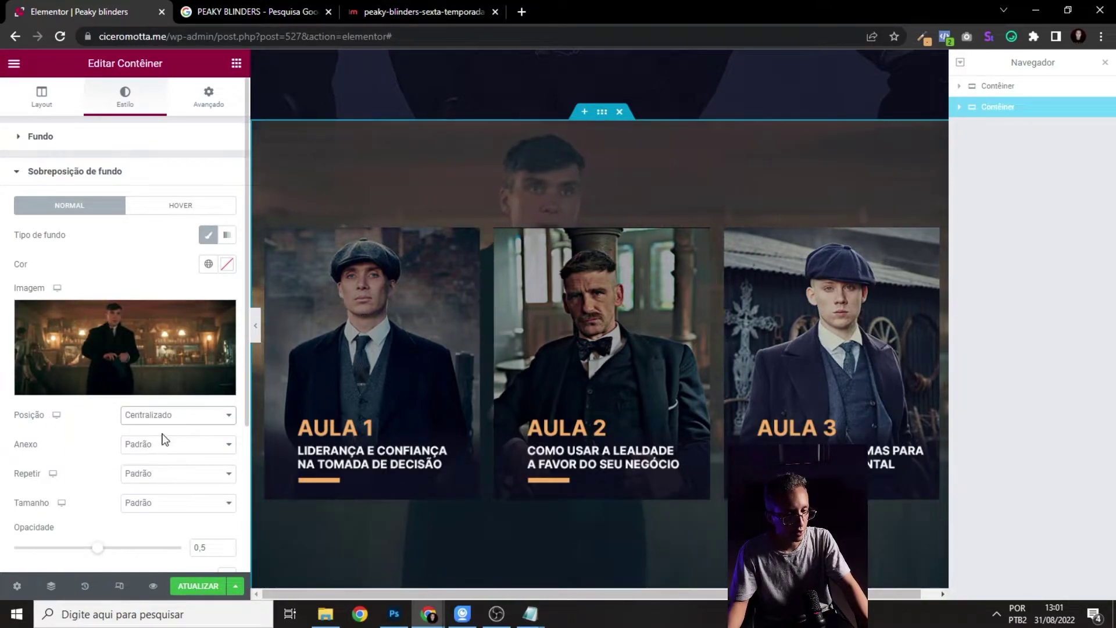
{"action": "left_click", "coordinate": [162, 451]}
{"action": "left_click", "coordinate": [162, 459]}
{"action": "left_click", "coordinate": [153, 475]}
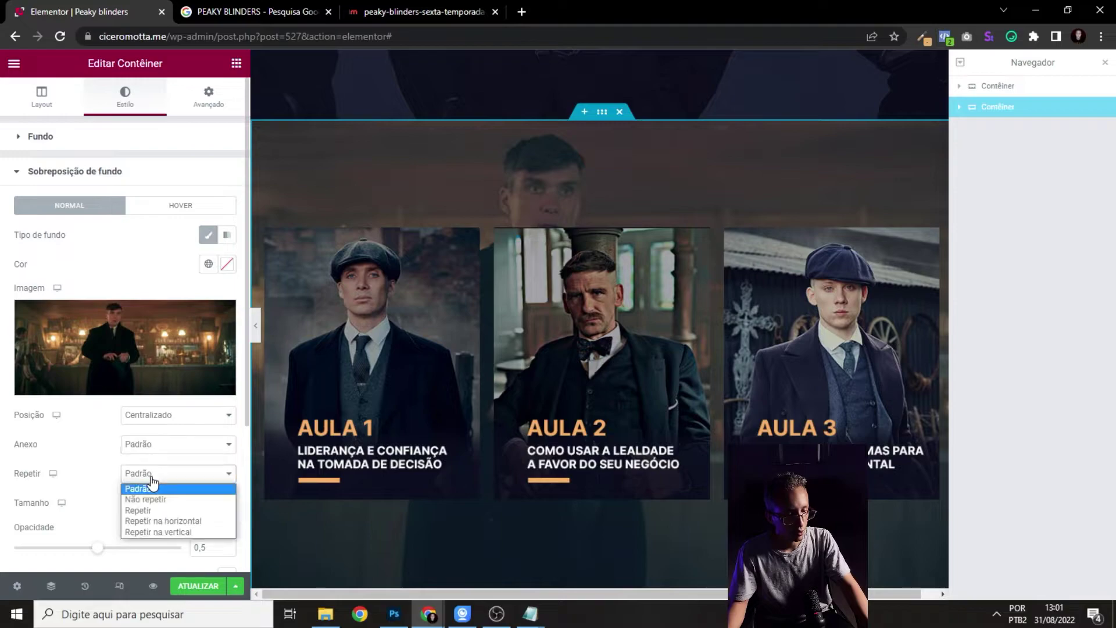
{"action": "key", "text": "Escape"}
{"action": "left_click", "coordinate": [166, 509]}
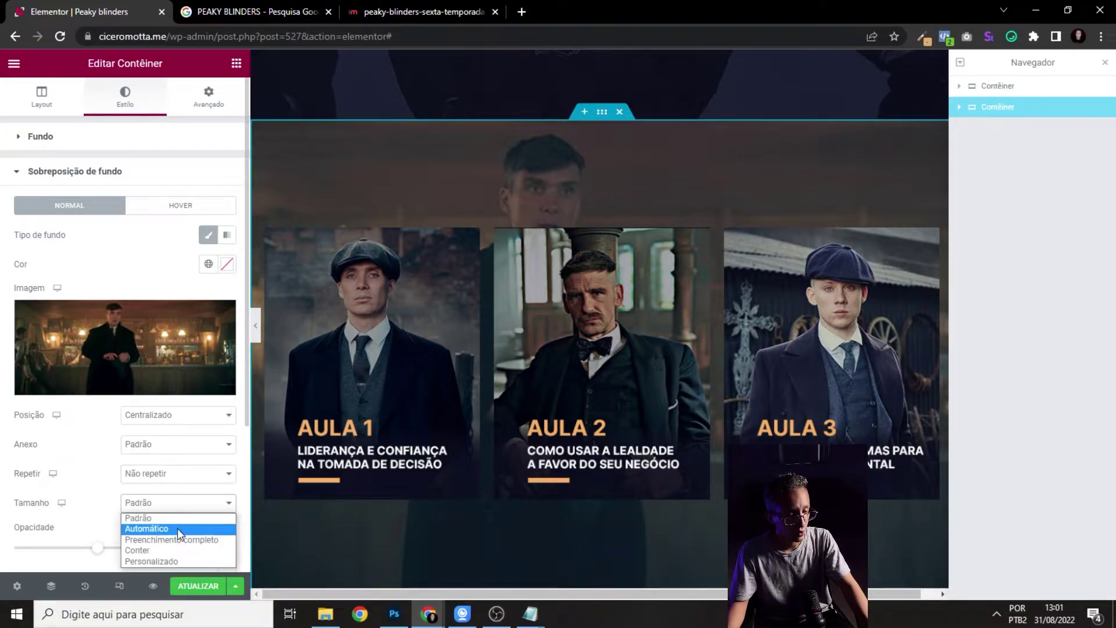
{"action": "left_click", "coordinate": [181, 540]}
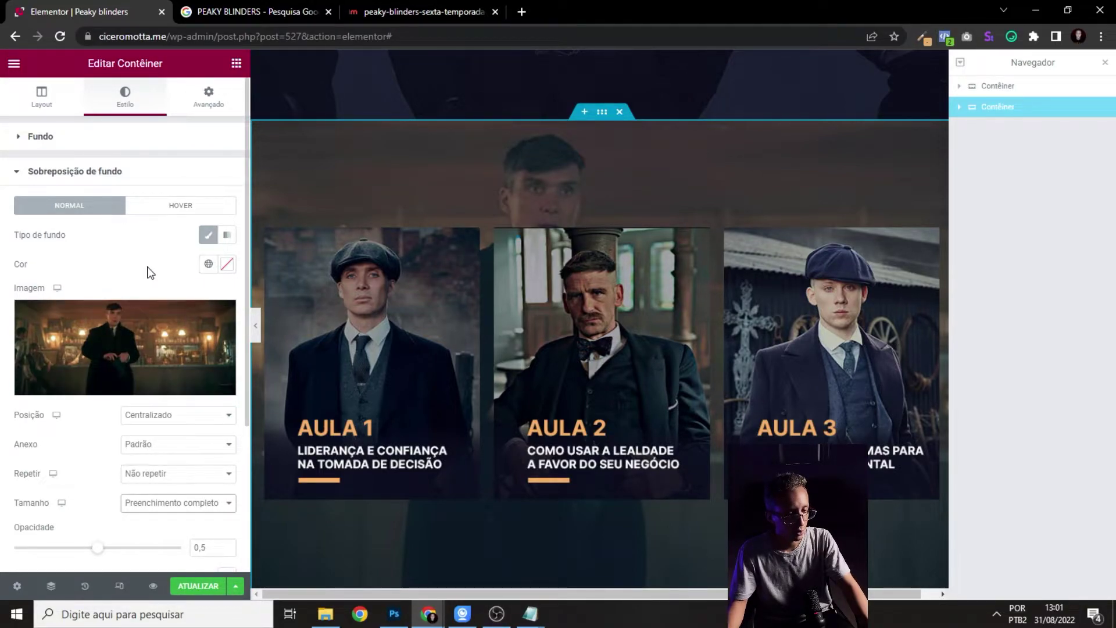
- Set the background overlay's opacity to 0.3 and preview the section at full width
{"action": "scroll", "coordinate": [174, 296], "scroll_direction": "down", "scroll_amount": 1}
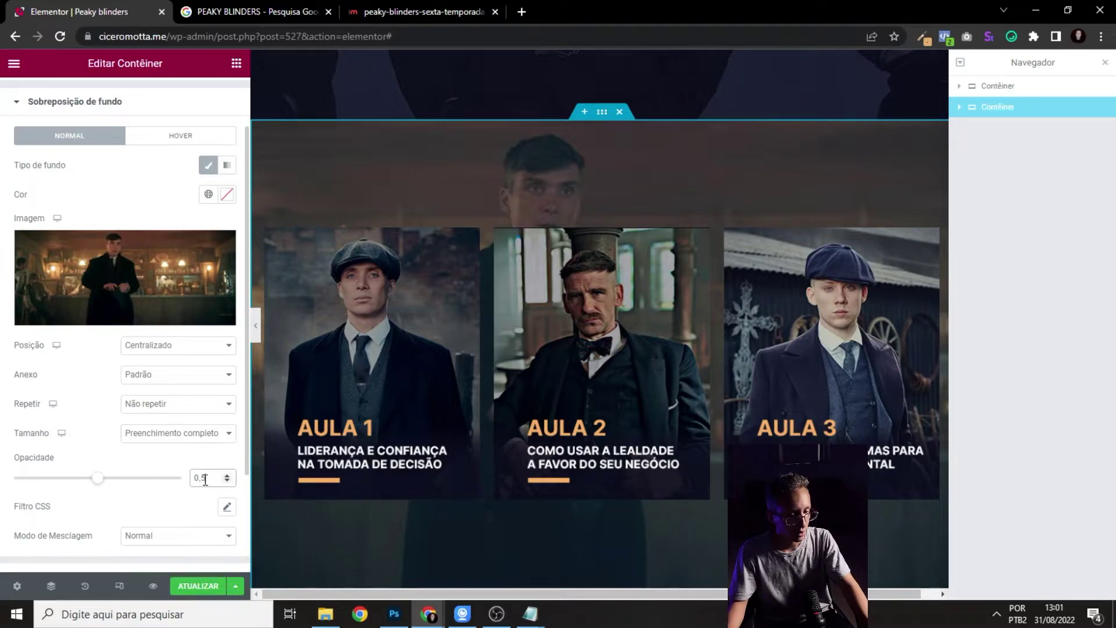
{"action": "type", "text": "3"}
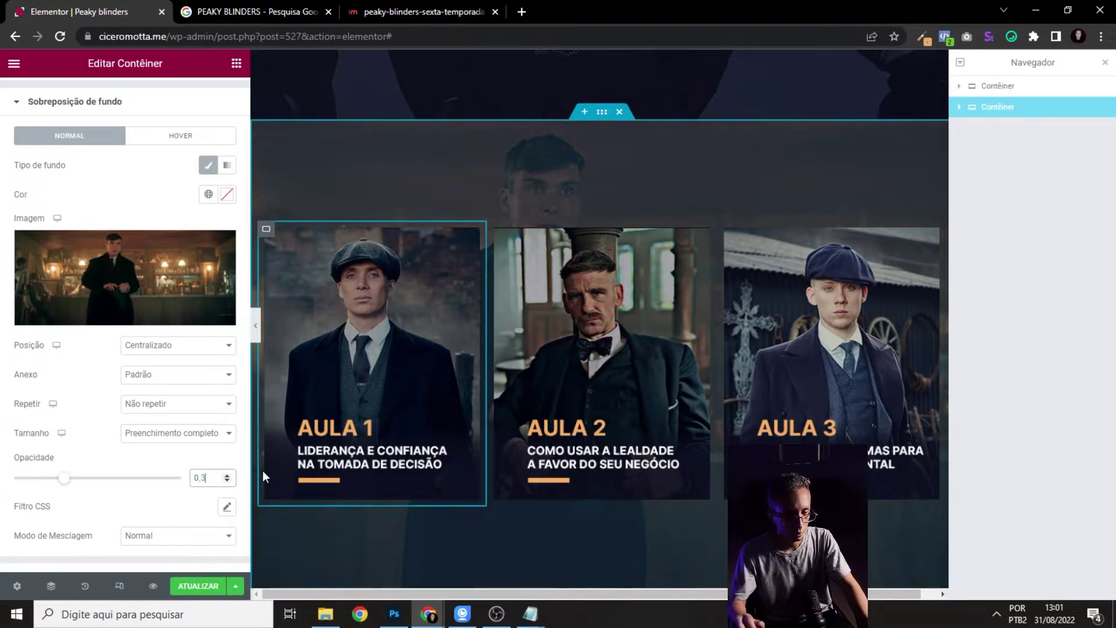
{"action": "left_click", "coordinate": [255, 322]}
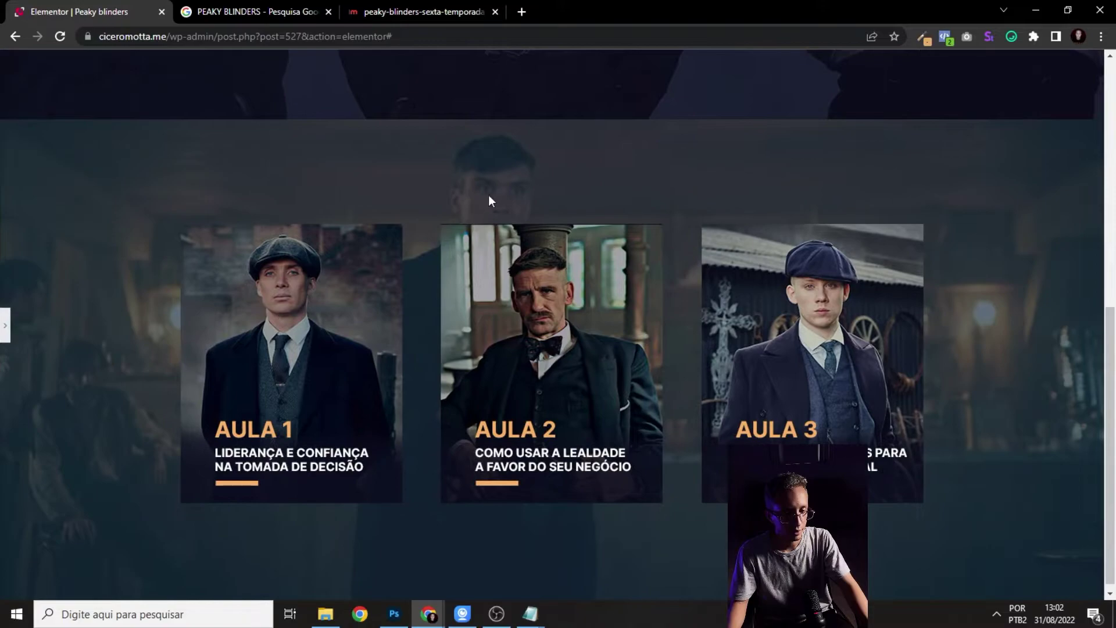
{"action": "scroll", "coordinate": [489, 196], "scroll_direction": "up", "scroll_amount": 3}
{"action": "scroll", "coordinate": [487, 198], "scroll_direction": "down", "scroll_amount": 3}
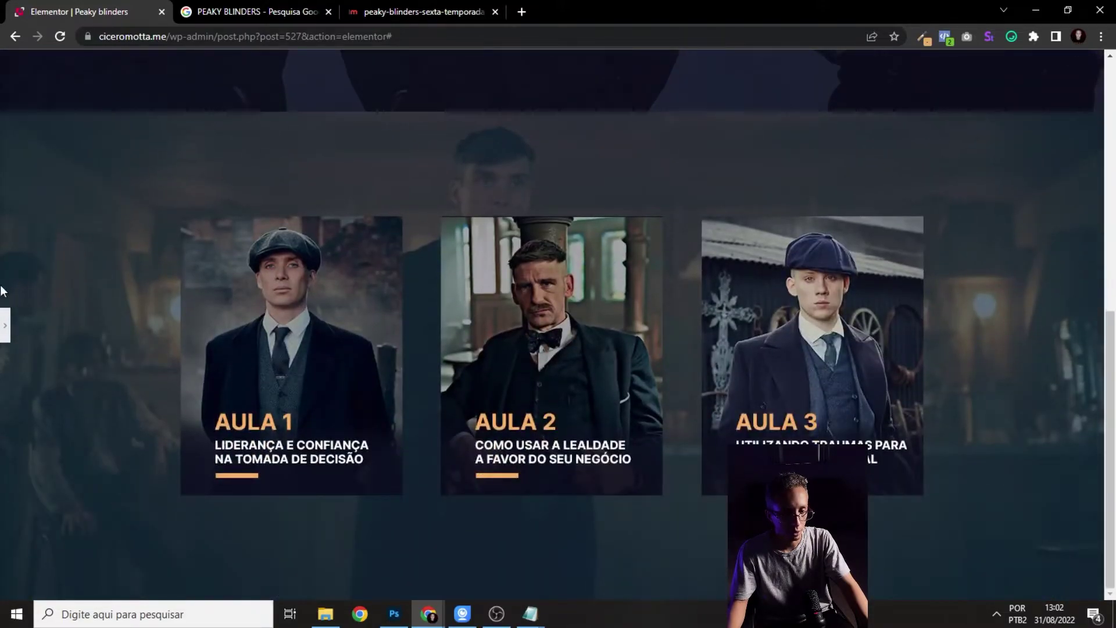
{"action": "left_click", "coordinate": [3, 340]}
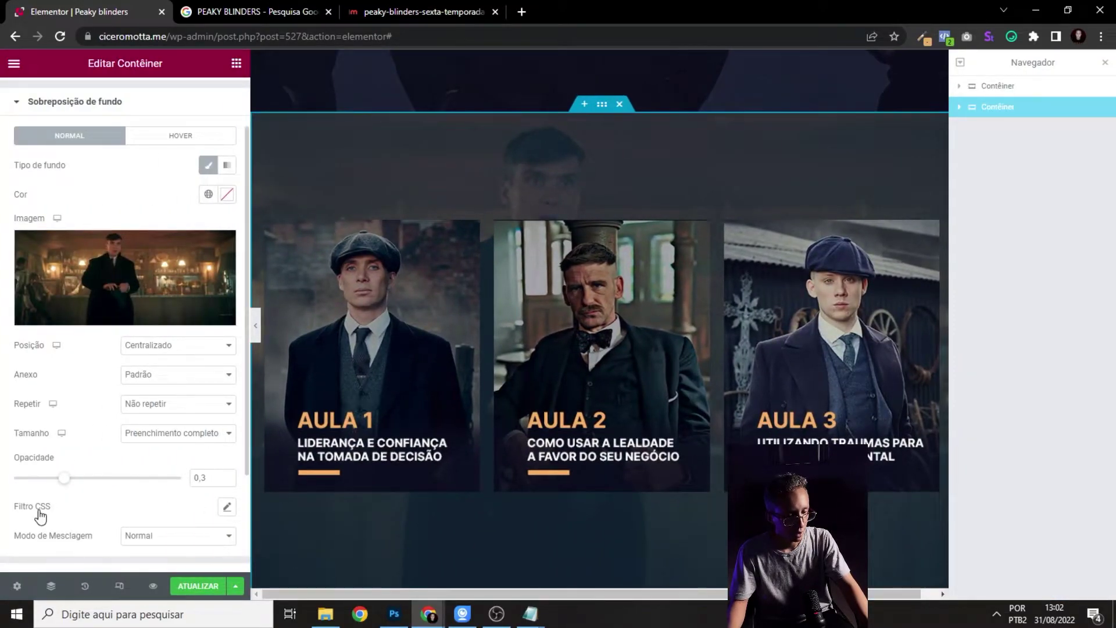
- Set the overlay's CSS filter saturation to 0 and update the page
{"action": "left_click", "coordinate": [227, 510]}
{"action": "scroll", "coordinate": [210, 442], "scroll_direction": "down", "scroll_amount": 3}
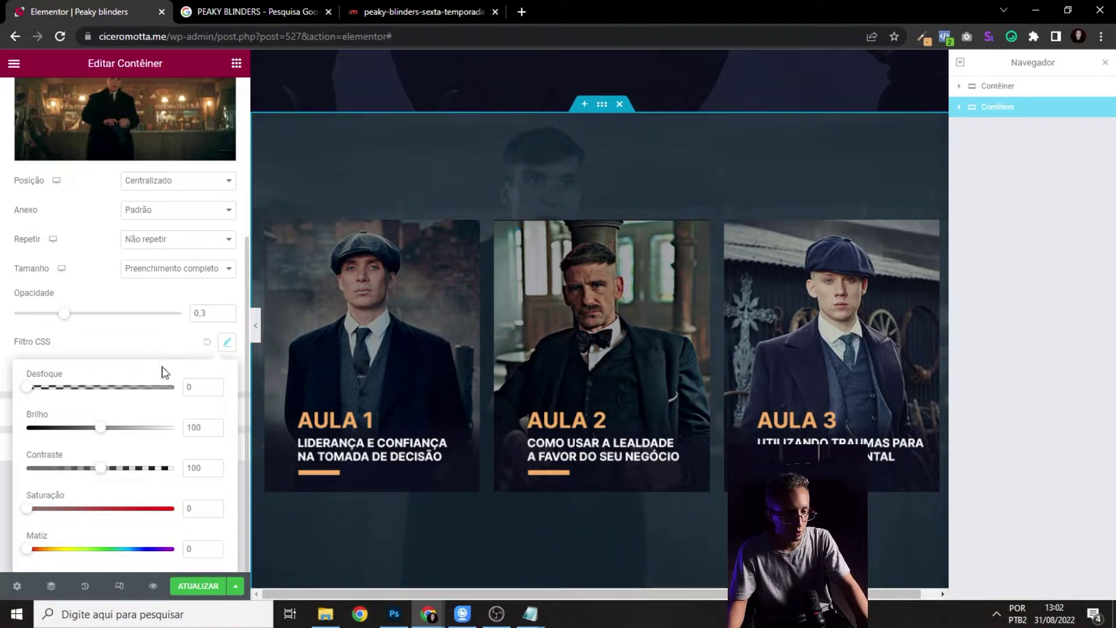
{"action": "left_click", "coordinate": [238, 523]}
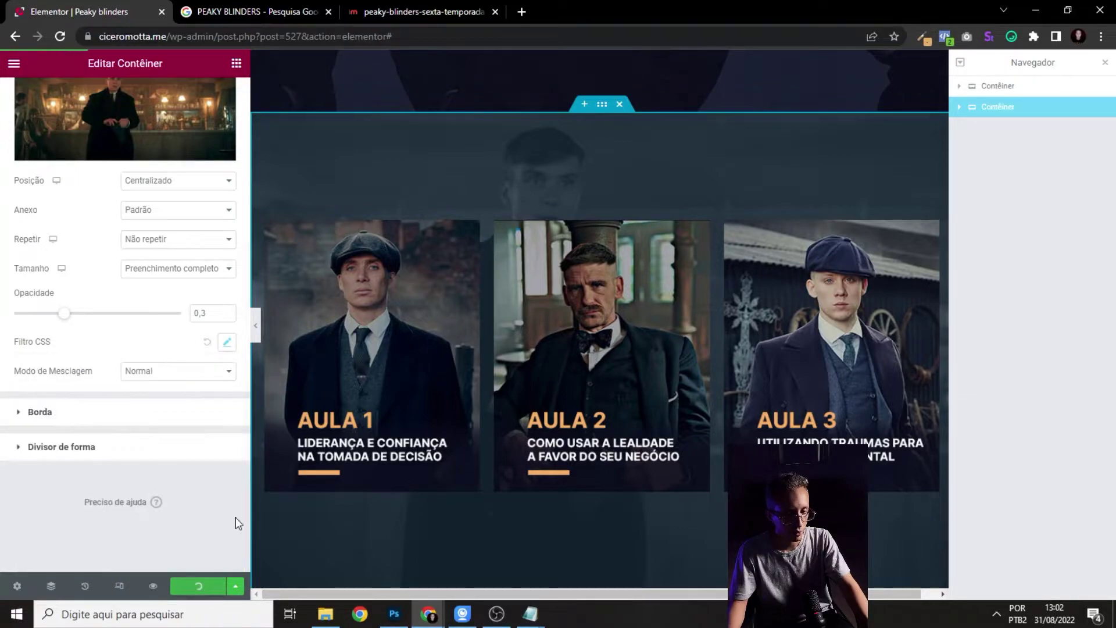
- Preview the hero and lesson cards sections at full width, and return to the editor to open responsive mode
{"action": "left_click", "coordinate": [256, 326]}
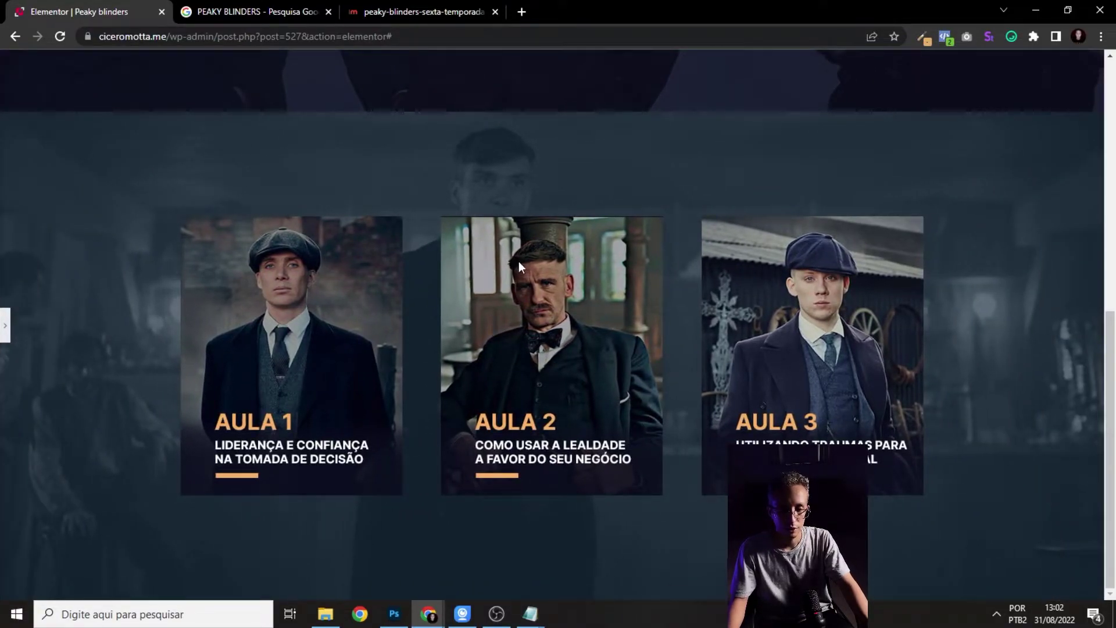
{"action": "scroll", "coordinate": [519, 265], "scroll_direction": "up", "scroll_amount": 8}
{"action": "scroll", "coordinate": [519, 265], "scroll_direction": "down", "scroll_amount": 5}
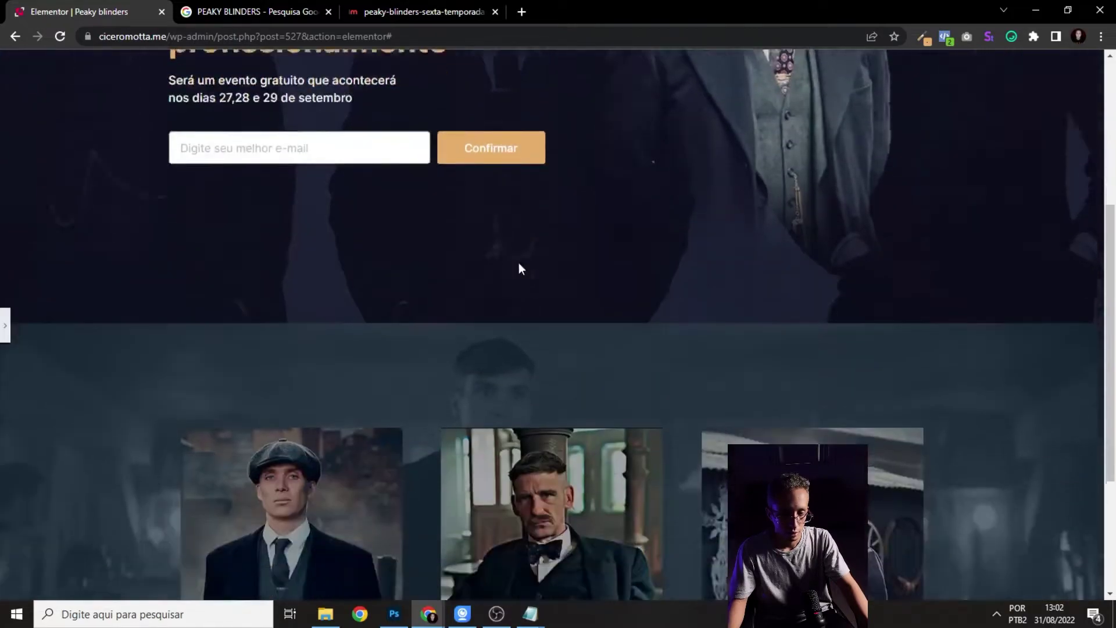
{"action": "scroll", "coordinate": [519, 268], "scroll_direction": "down", "scroll_amount": 4}
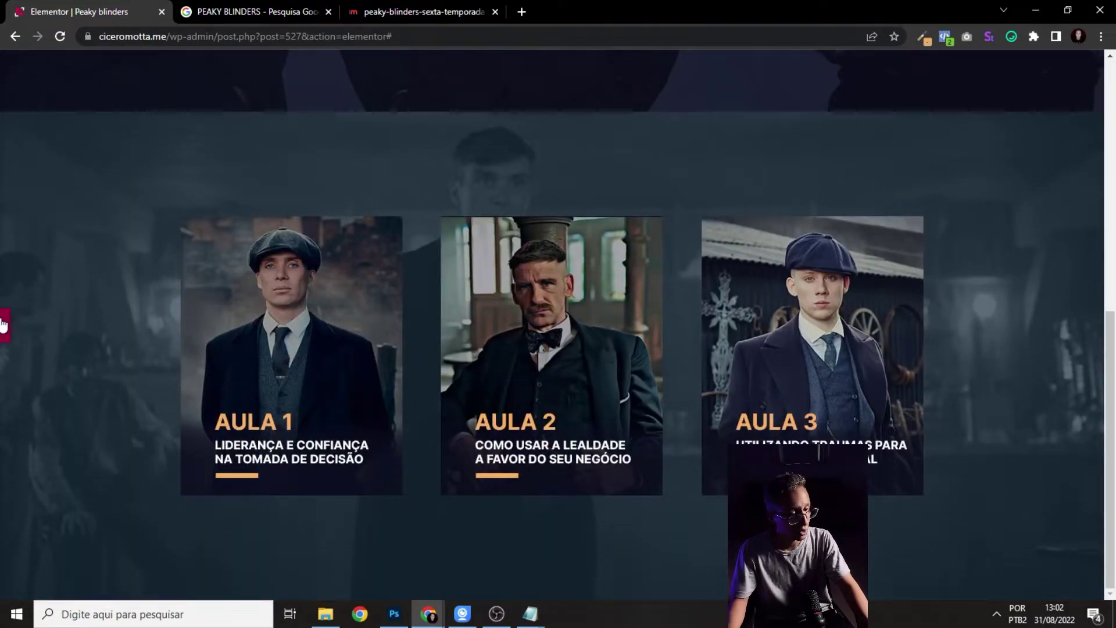
{"action": "left_click", "coordinate": [3, 324]}
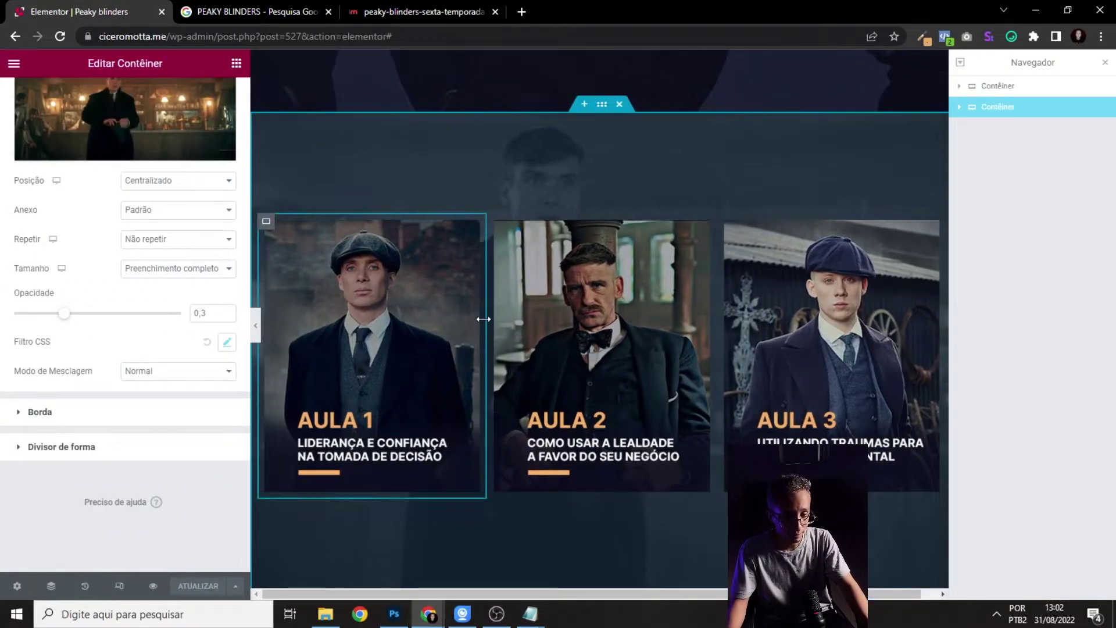
{"action": "left_click", "coordinate": [119, 586]}
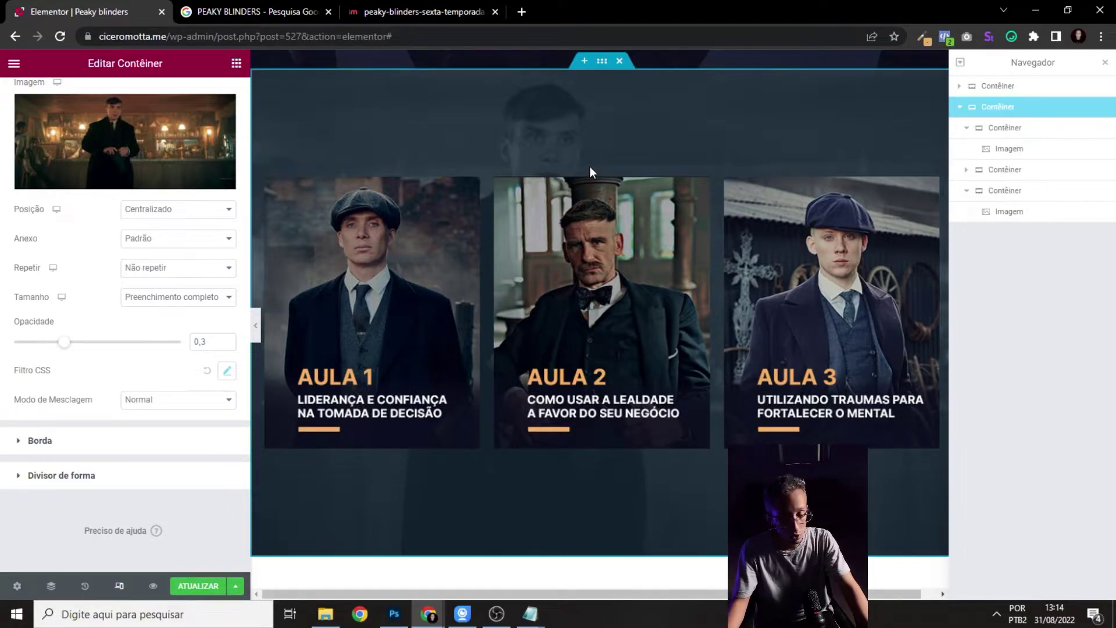
- Add a new single container with vertical direction below the lesson cards section
{"action": "scroll", "coordinate": [561, 195], "scroll_direction": "down", "scroll_amount": 1}
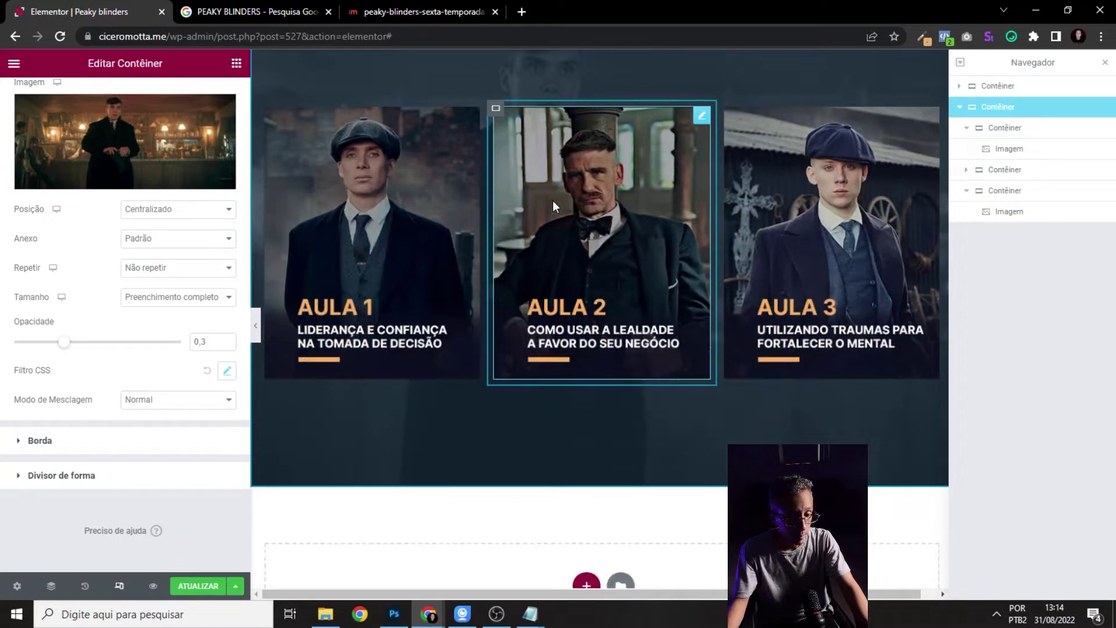
{"action": "scroll", "coordinate": [553, 201], "scroll_direction": "down", "scroll_amount": 2}
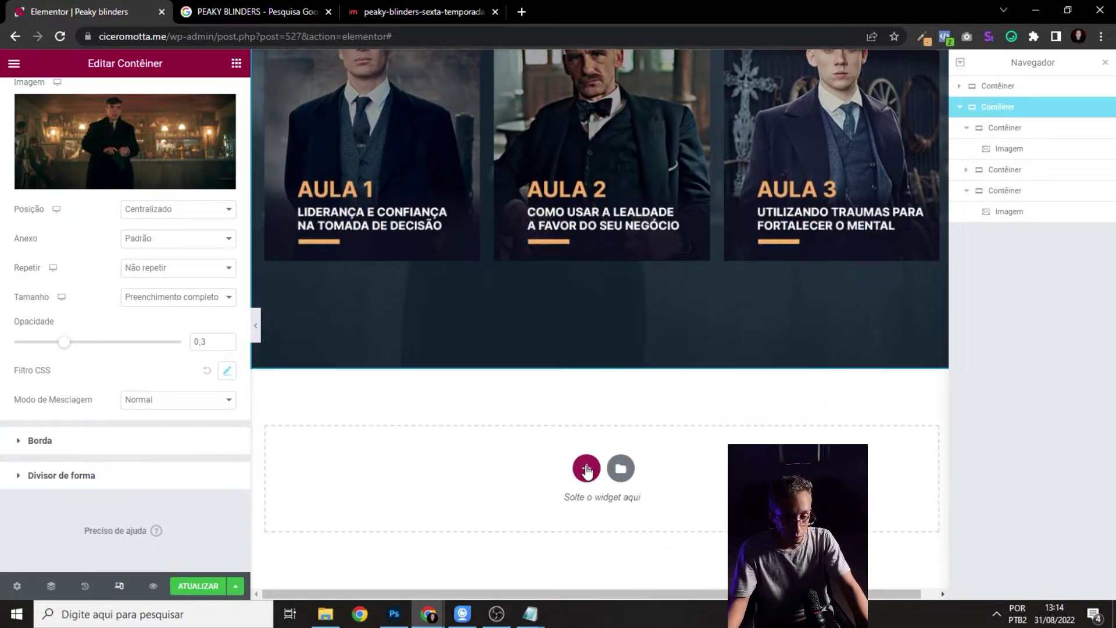
{"action": "left_click", "coordinate": [587, 469]}
{"action": "scroll", "coordinate": [549, 414], "scroll_direction": "down", "scroll_amount": 1}
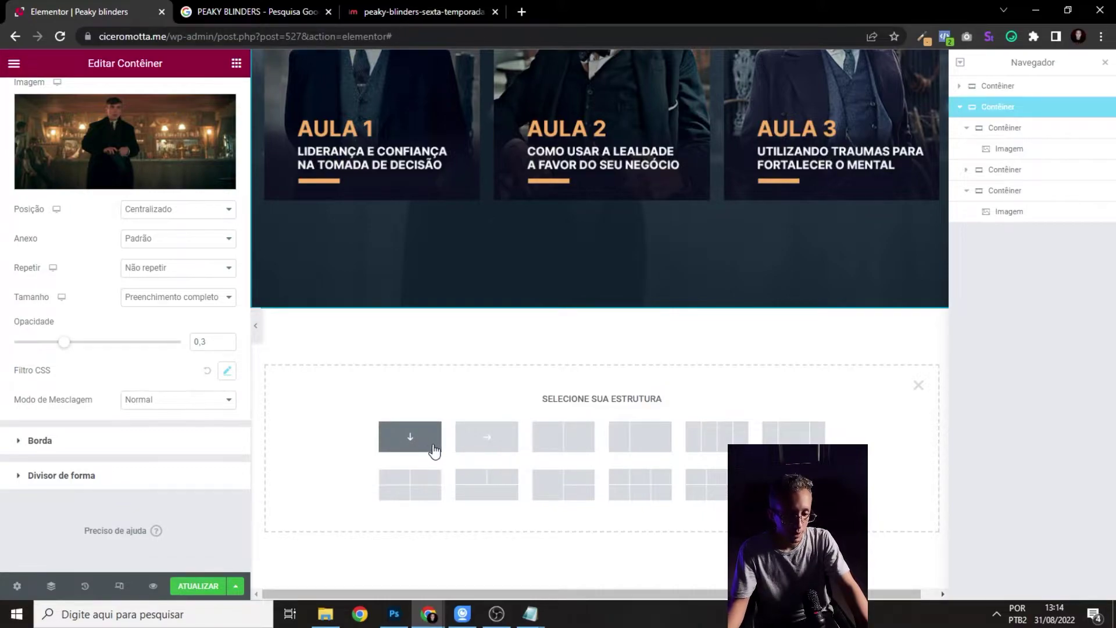
{"action": "left_click", "coordinate": [410, 440]}
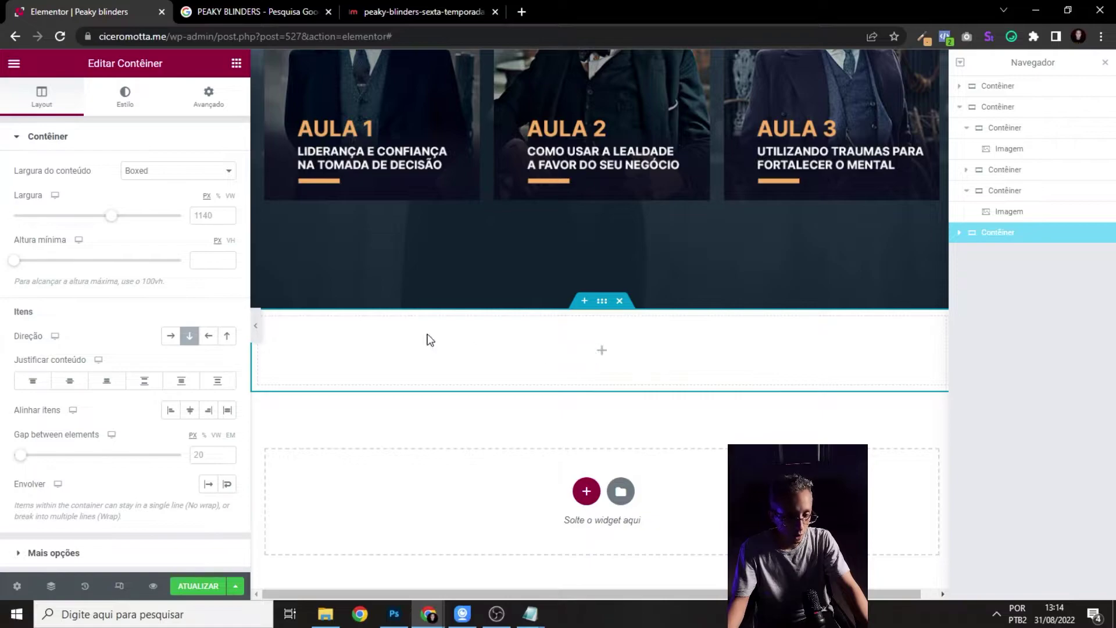
- Nest a container in the new section, place another one inside it, and set the innermost container's direction to horizontal
{"action": "left_click", "coordinate": [14, 62]}
{"action": "left_click", "coordinate": [14, 63]}
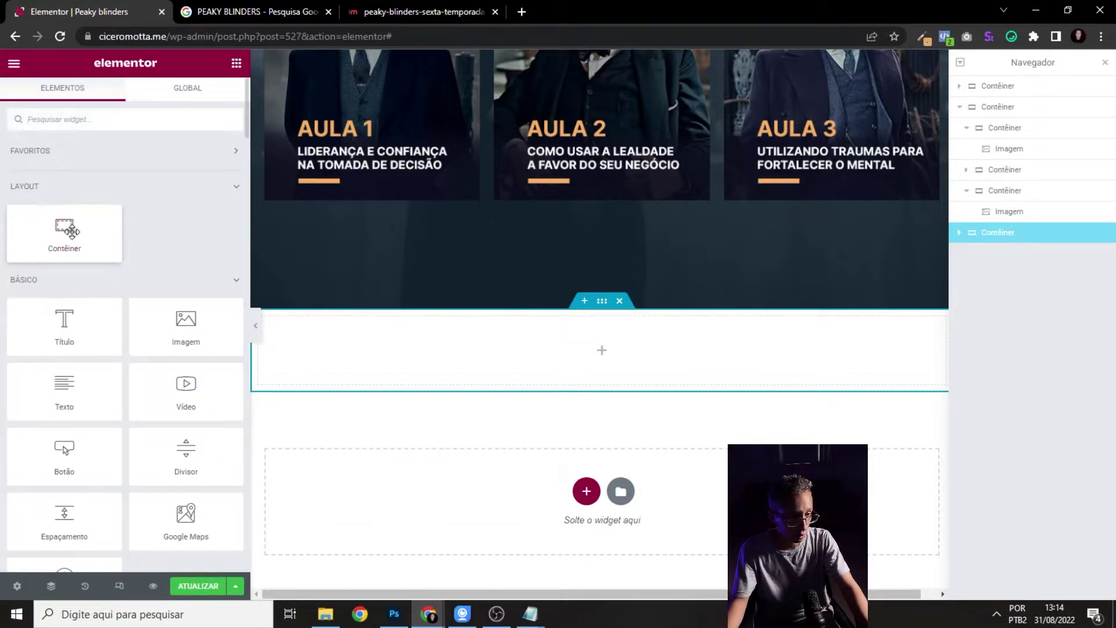
{"action": "left_click_drag", "start_coordinate": [72, 229], "coordinate": [544, 344]}
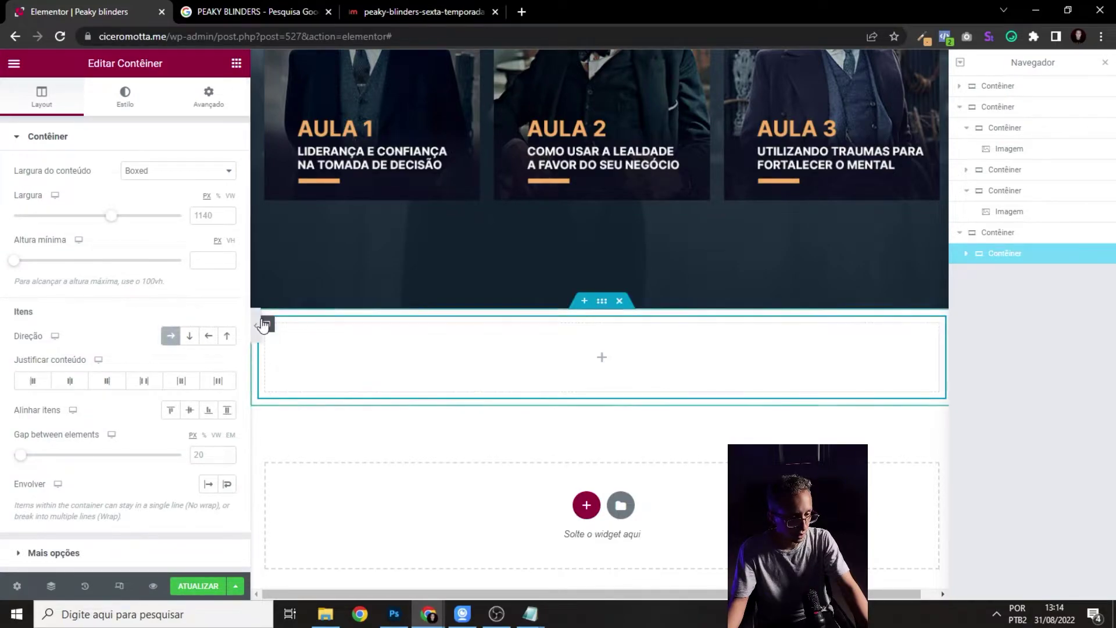
{"action": "left_click", "coordinate": [14, 63]}
{"action": "left_click", "coordinate": [14, 63]}
{"action": "left_click_drag", "start_coordinate": [67, 242], "coordinate": [409, 349]}
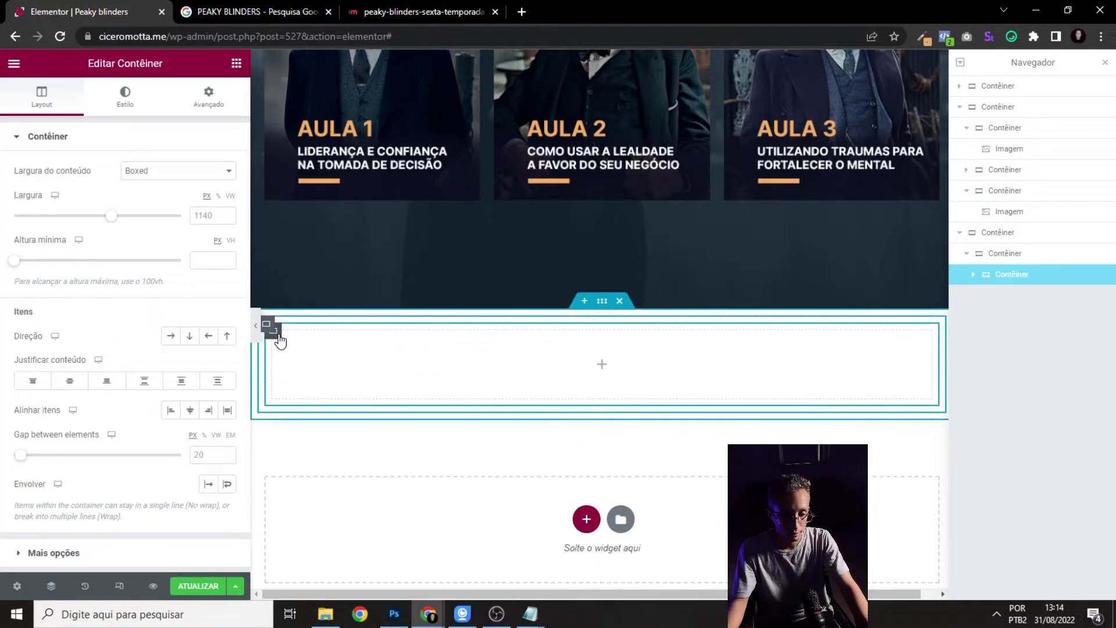
{"action": "left_click", "coordinate": [171, 337]}
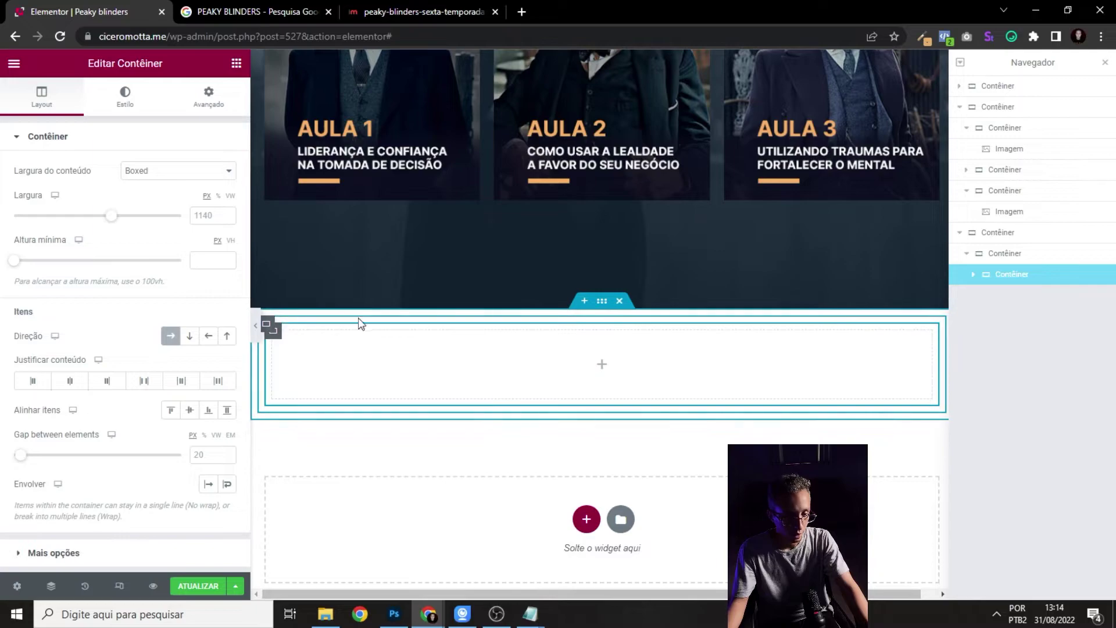
- Duplicate the innermost container twice to form three side-by-side columns
{"action": "right_click", "coordinate": [273, 332]}
{"action": "left_click", "coordinate": [317, 365]}
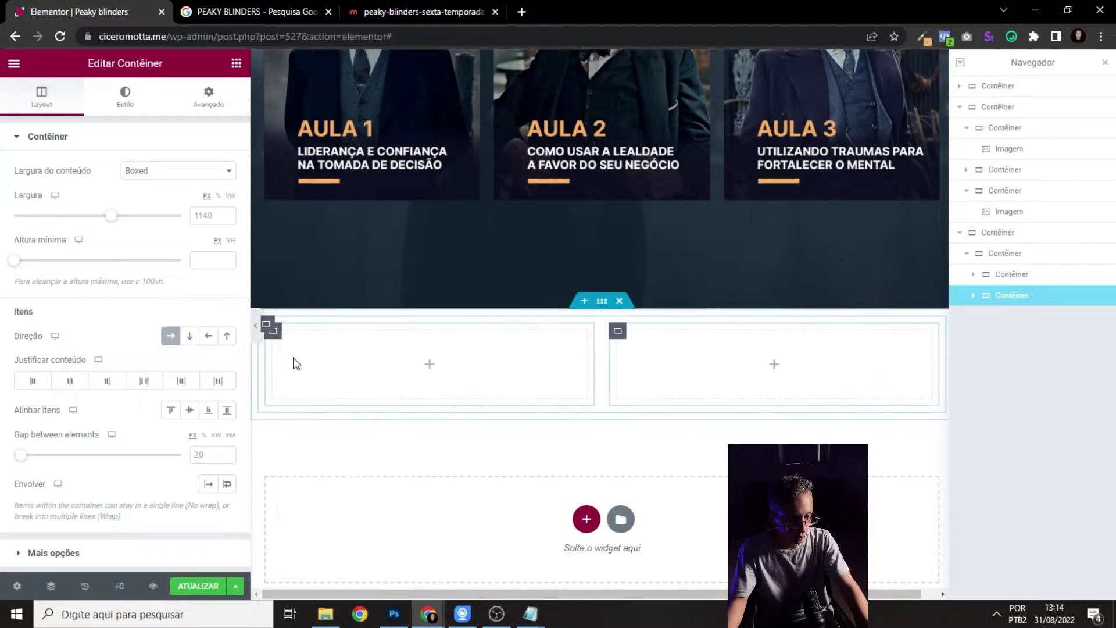
{"action": "right_click", "coordinate": [281, 343]}
{"action": "left_click", "coordinate": [337, 372]}
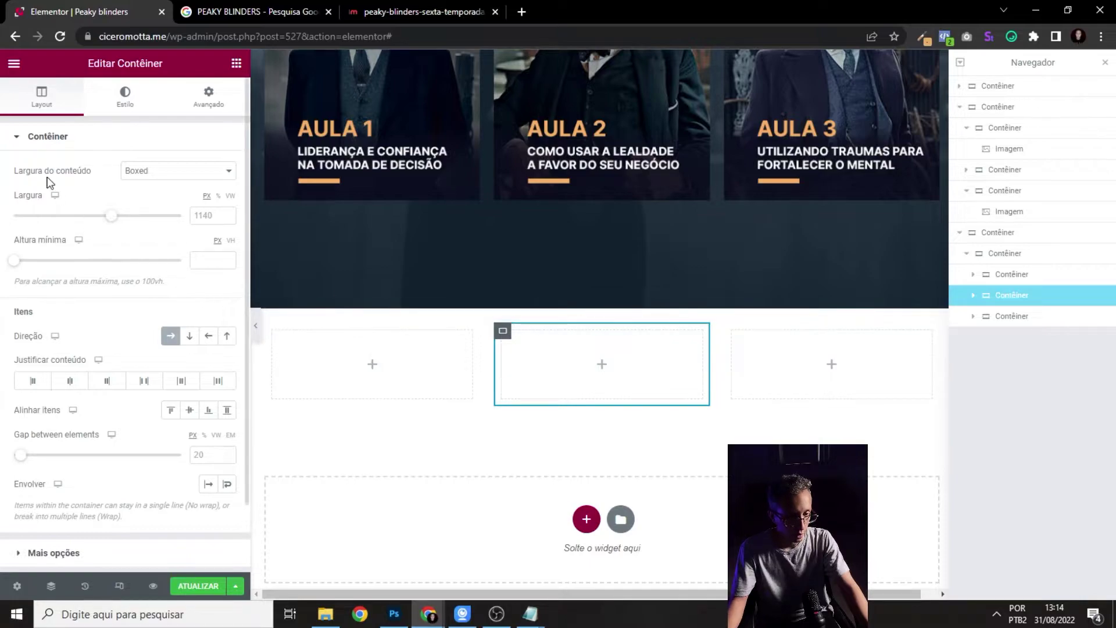
- Add a Título widget and place it directly in the outer container, above the row of three columns
{"action": "double_click", "coordinate": [14, 63]}
{"action": "left_click_drag", "start_coordinate": [73, 331], "coordinate": [382, 367]}
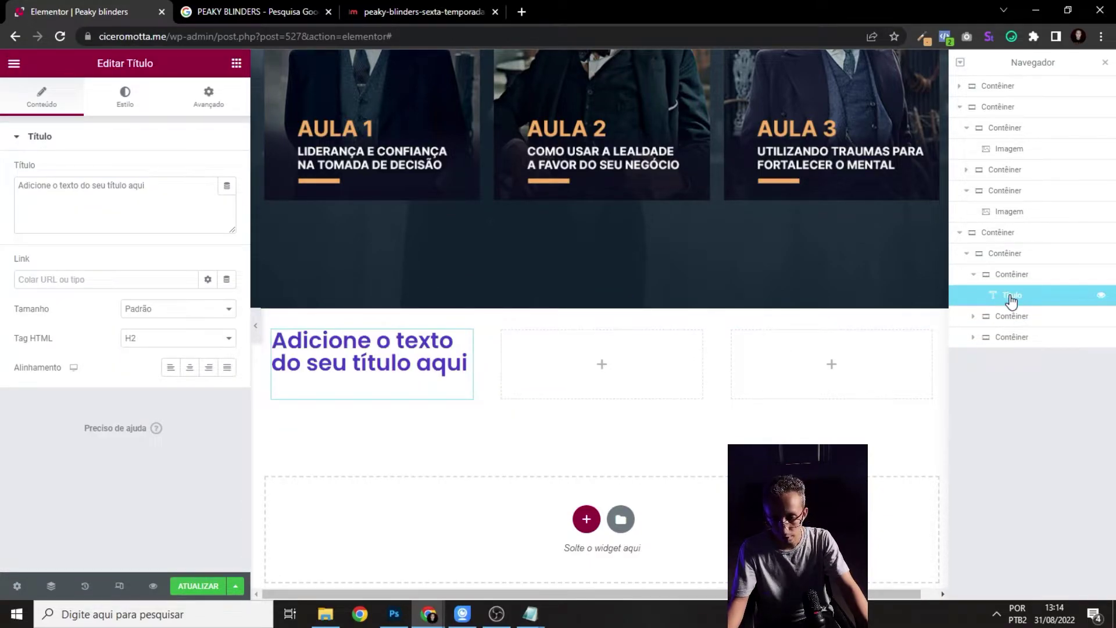
{"action": "left_click", "coordinate": [973, 279]}
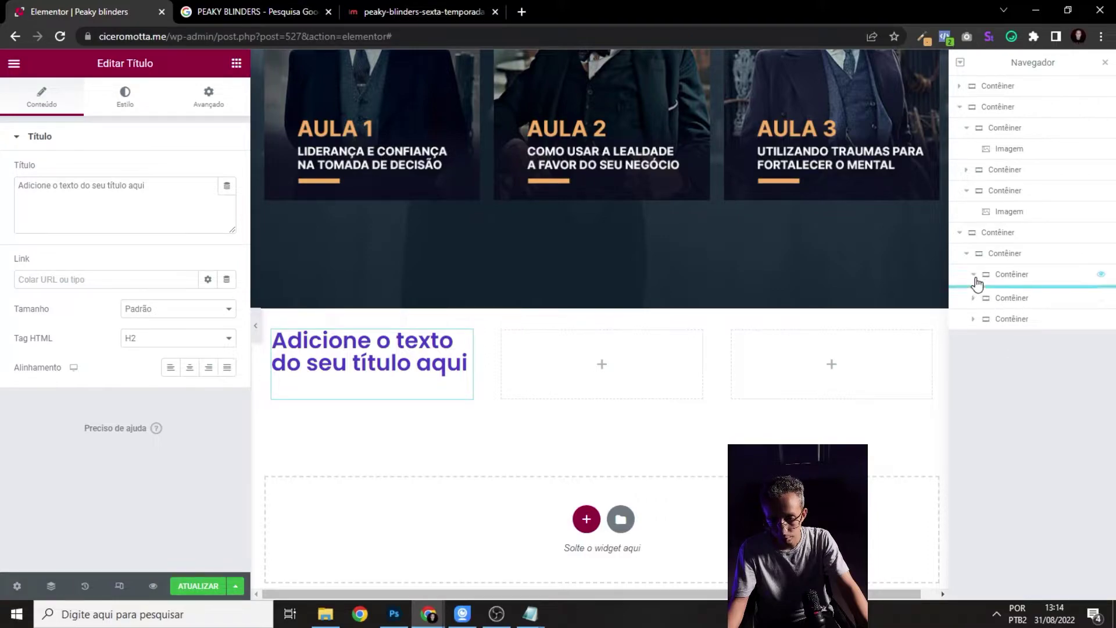
{"action": "left_click", "coordinate": [974, 279]}
{"action": "left_click_drag", "start_coordinate": [1013, 297], "coordinate": [1010, 257]}
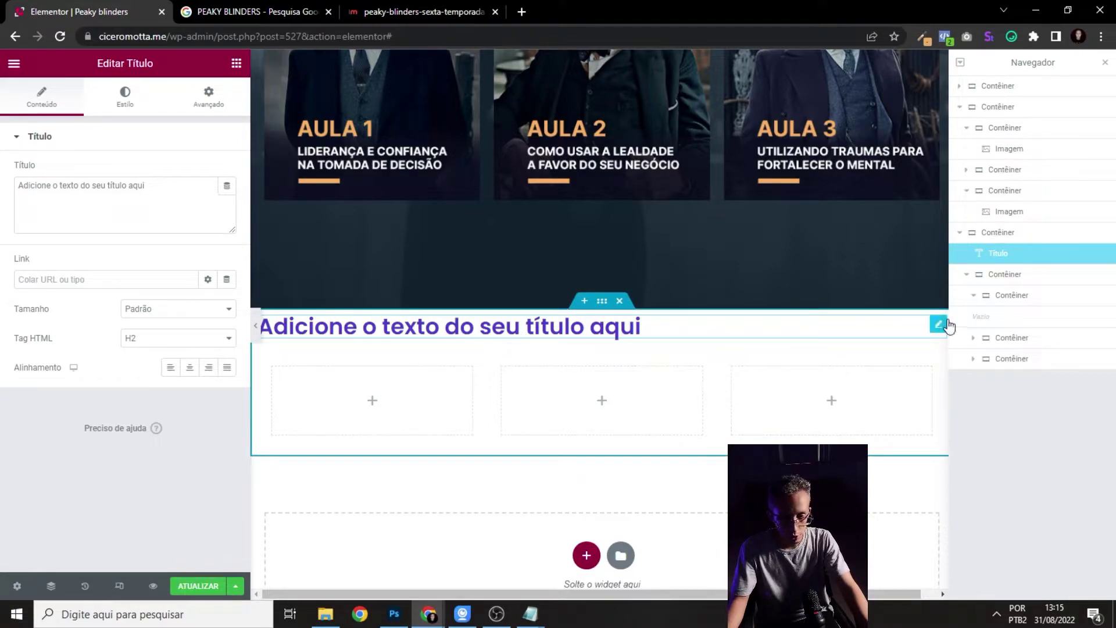
- Center-align the title above the three columns
{"action": "left_click", "coordinate": [123, 96]}
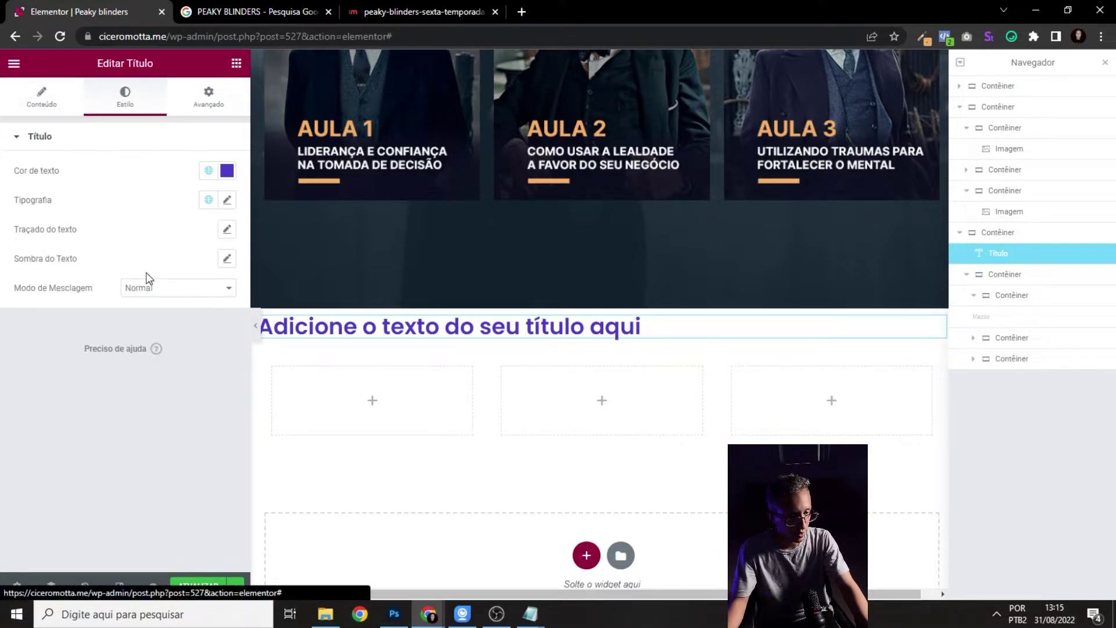
{"action": "left_click", "coordinate": [43, 105]}
{"action": "left_click", "coordinate": [189, 367]}
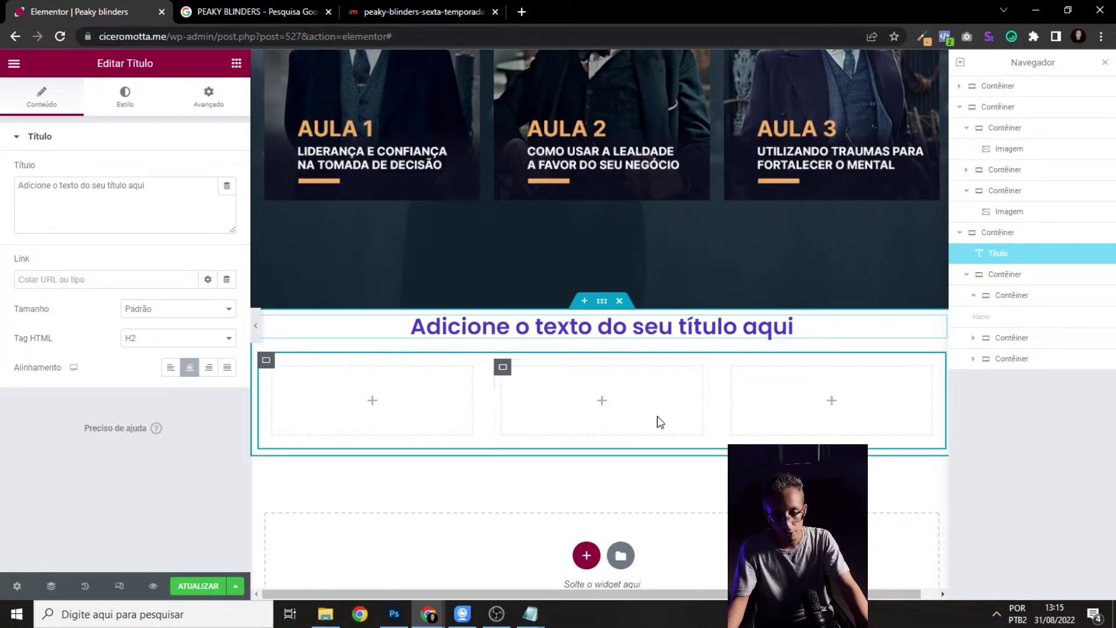
- Set the new outer container's padding to 80 px at the top and bottom and 0 on both sides
{"action": "left_click", "coordinate": [602, 302]}
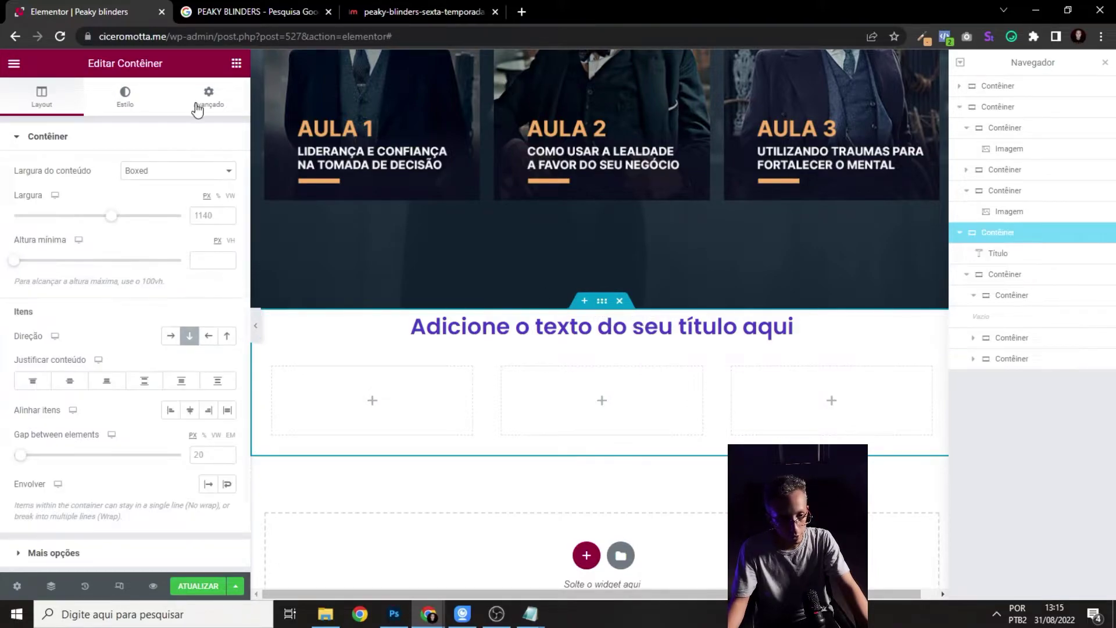
{"action": "left_click", "coordinate": [208, 96]}
{"action": "left_click", "coordinate": [193, 254]}
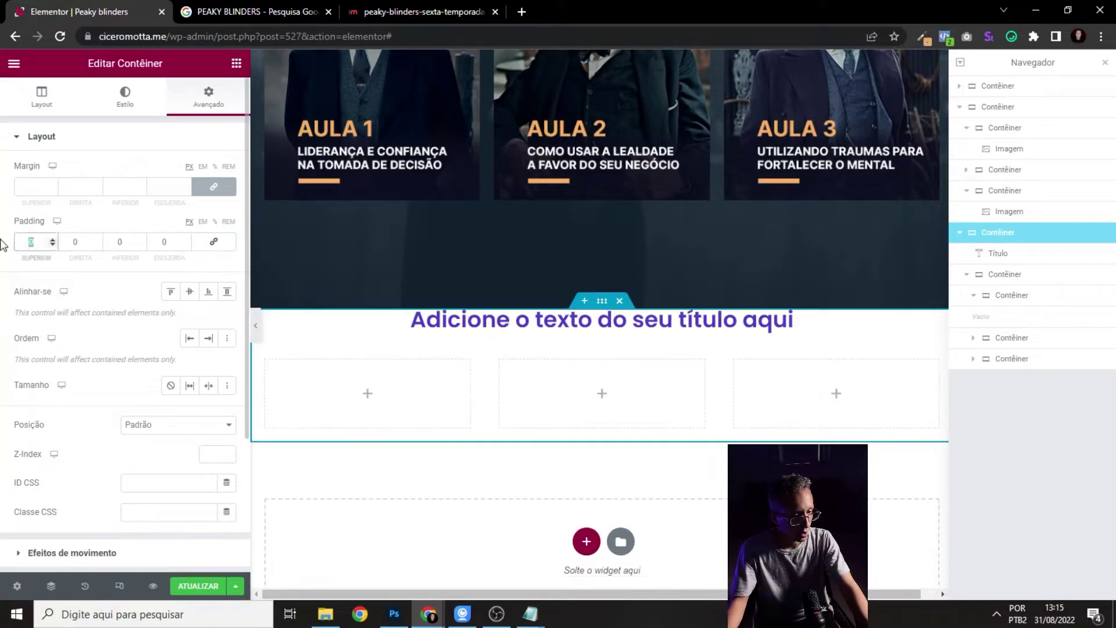
{"action": "type", "text": "80"}
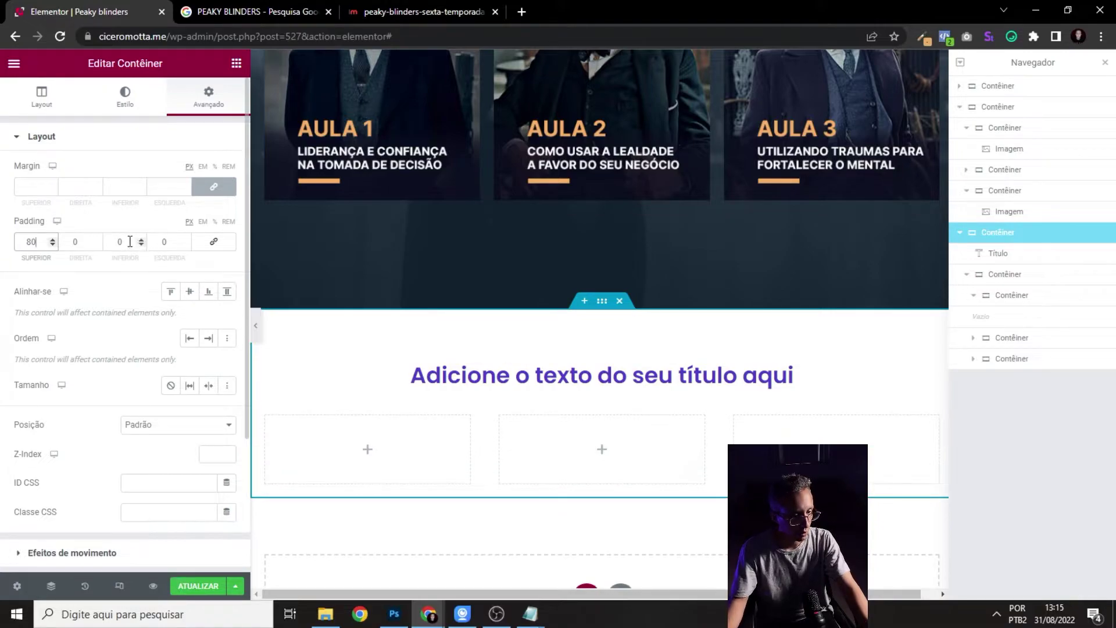
{"action": "type", "text": "80"}
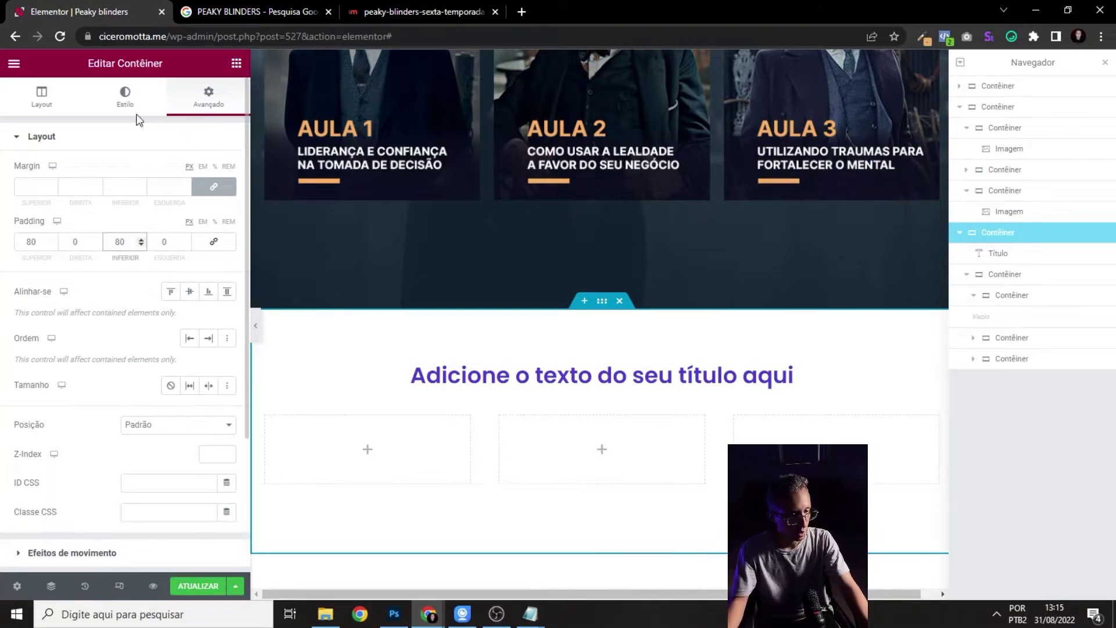
- Set the outer container's content width to 1120 px and its minimum height to 700 px
{"action": "left_click", "coordinate": [14, 104]}
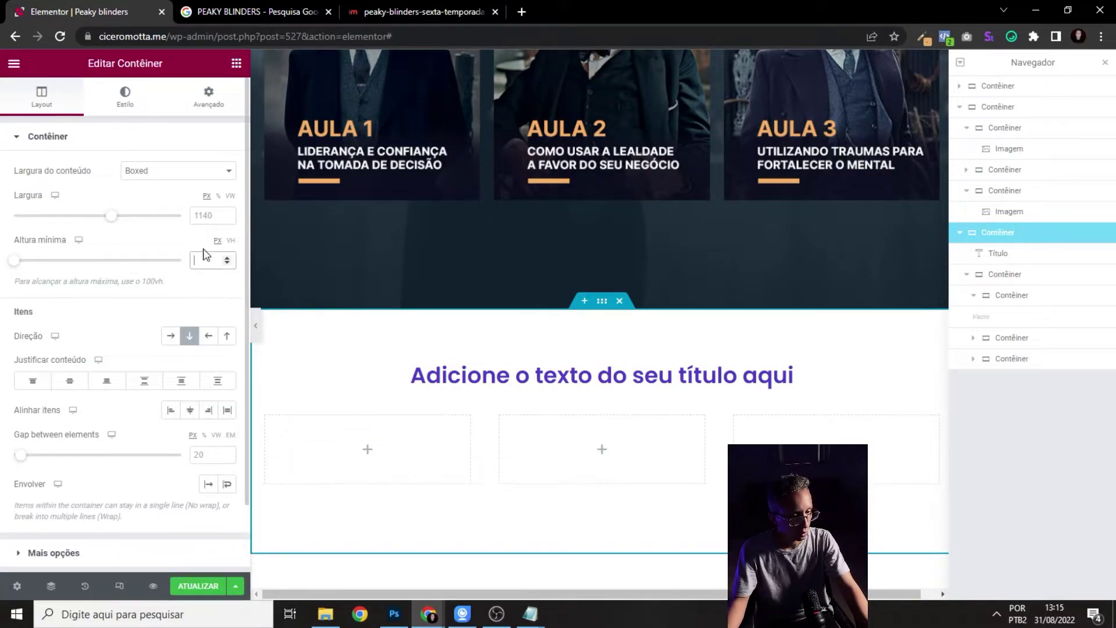
{"action": "left_click", "coordinate": [208, 215]}
{"action": "type", "text": "12"}
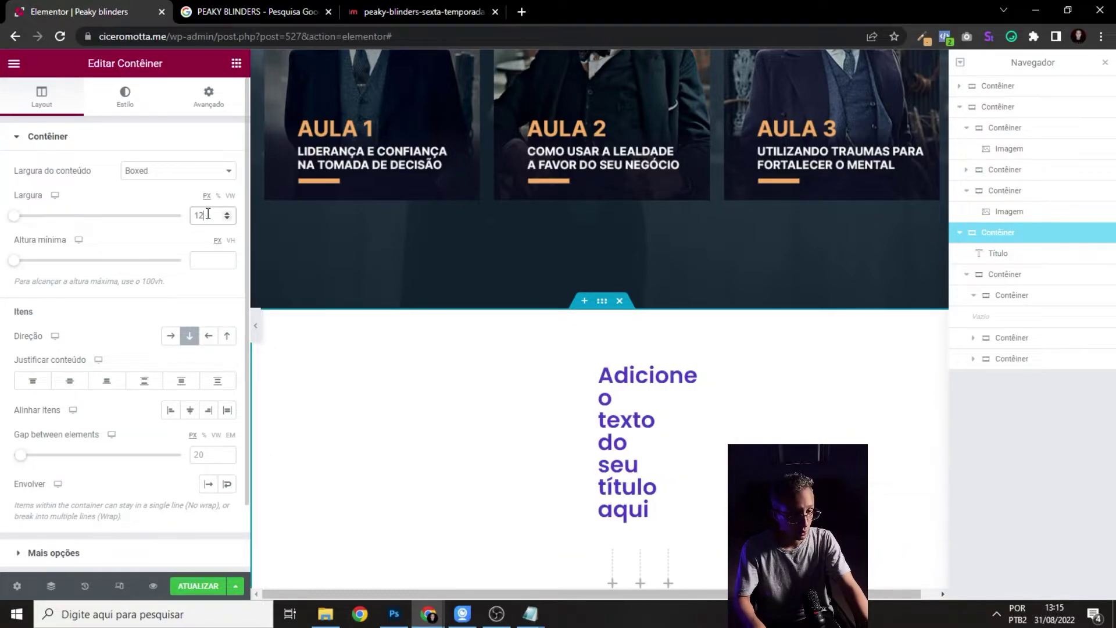
{"action": "type", "text": "20"}
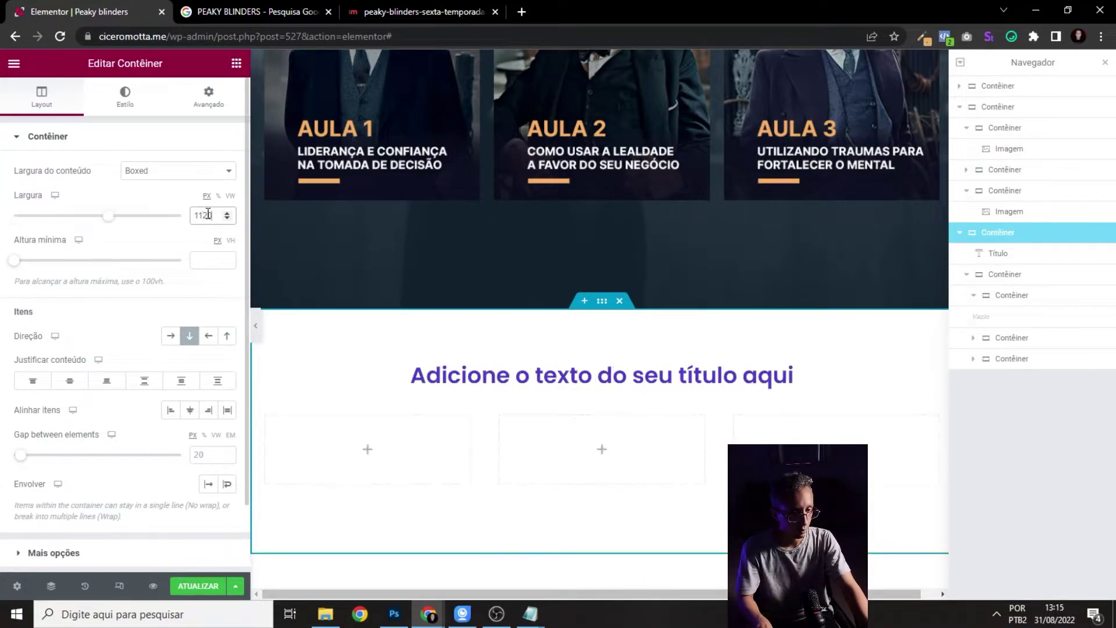
{"action": "left_click", "coordinate": [197, 263]}
{"action": "type", "text": "700"}
{"action": "scroll", "coordinate": [606, 284], "scroll_direction": "down", "scroll_amount": 2}
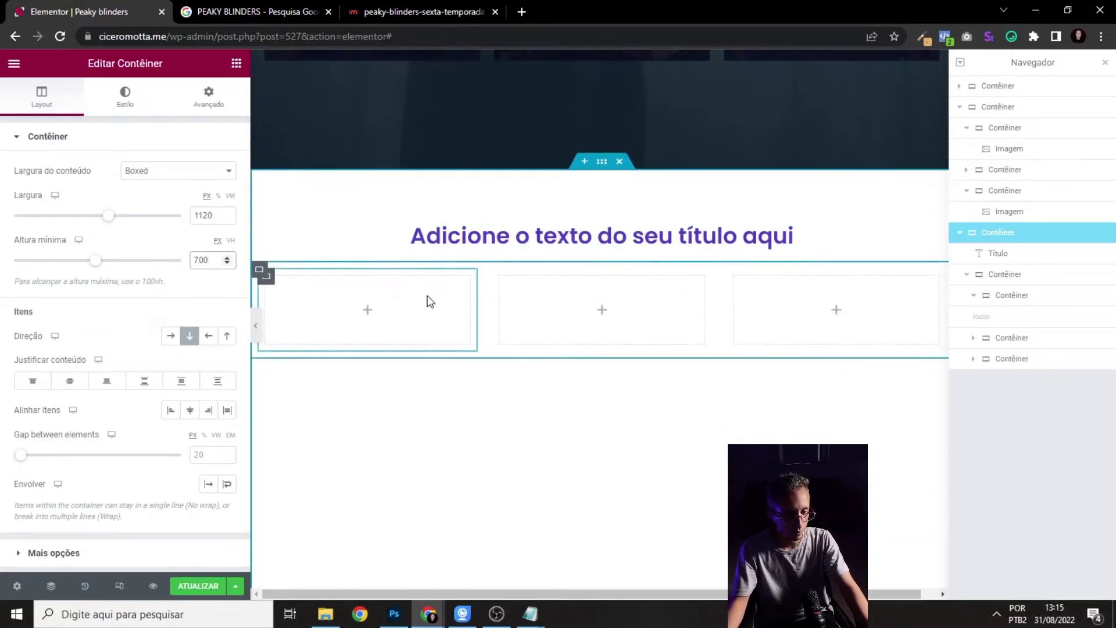
{"action": "scroll", "coordinate": [458, 250], "scroll_direction": "up", "scroll_amount": 4}
{"action": "scroll", "coordinate": [509, 166], "scroll_direction": "down", "scroll_amount": 2}
- Give the container a classic background overlay using the bar scene image from the media library
{"action": "left_click", "coordinate": [125, 97]}
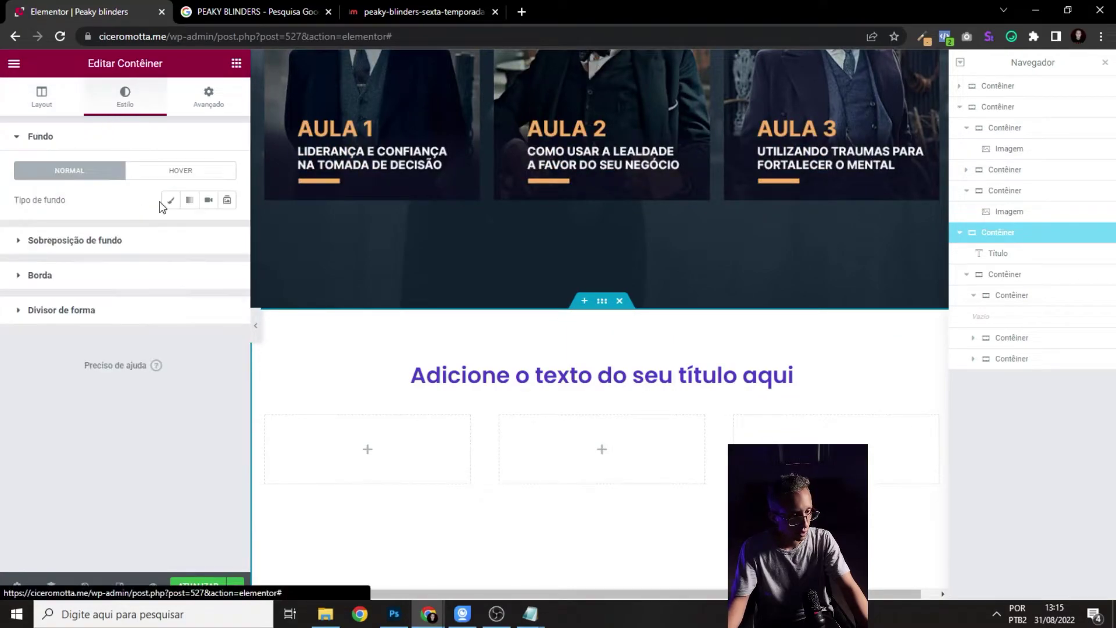
{"action": "left_click", "coordinate": [110, 244]}
{"action": "left_click", "coordinate": [207, 231]}
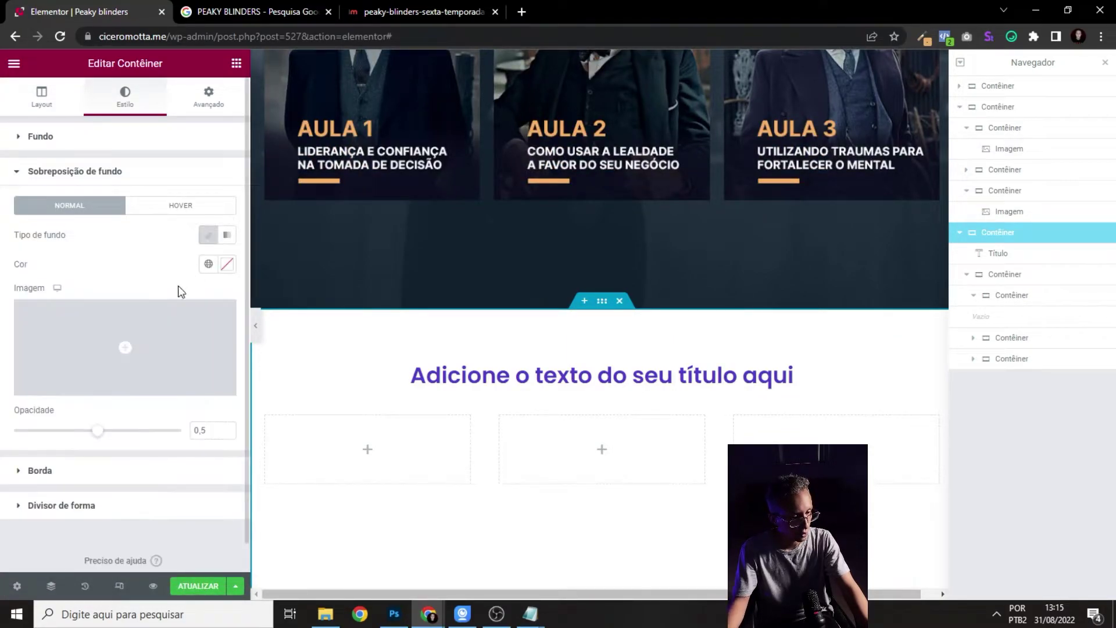
{"action": "left_click", "coordinate": [125, 346]}
{"action": "left_click", "coordinate": [216, 231]}
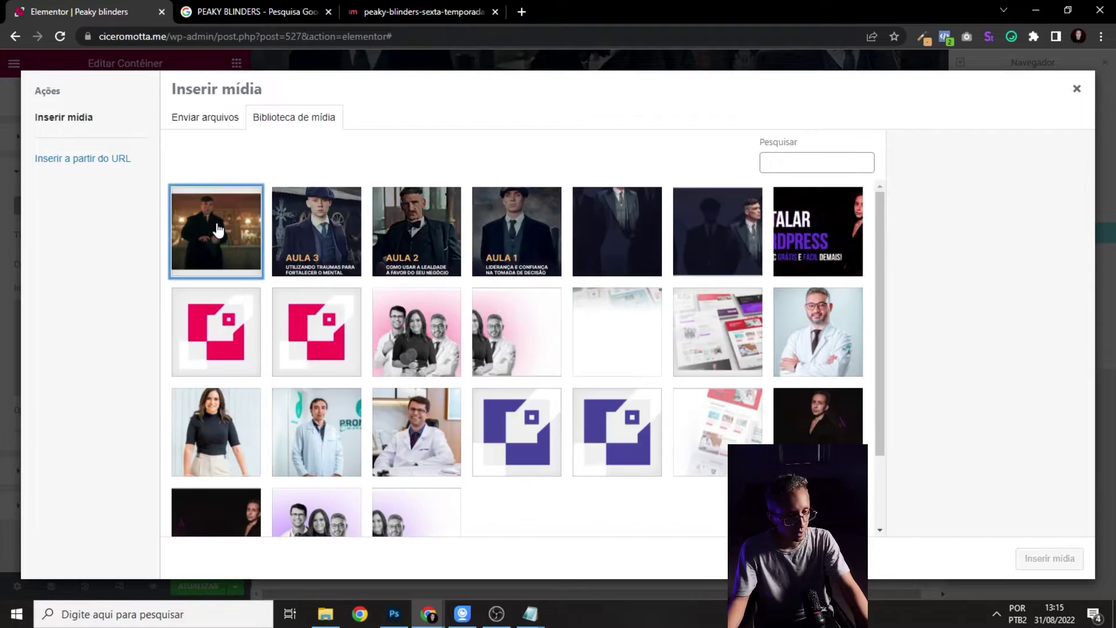
{"action": "left_click", "coordinate": [1049, 558]}
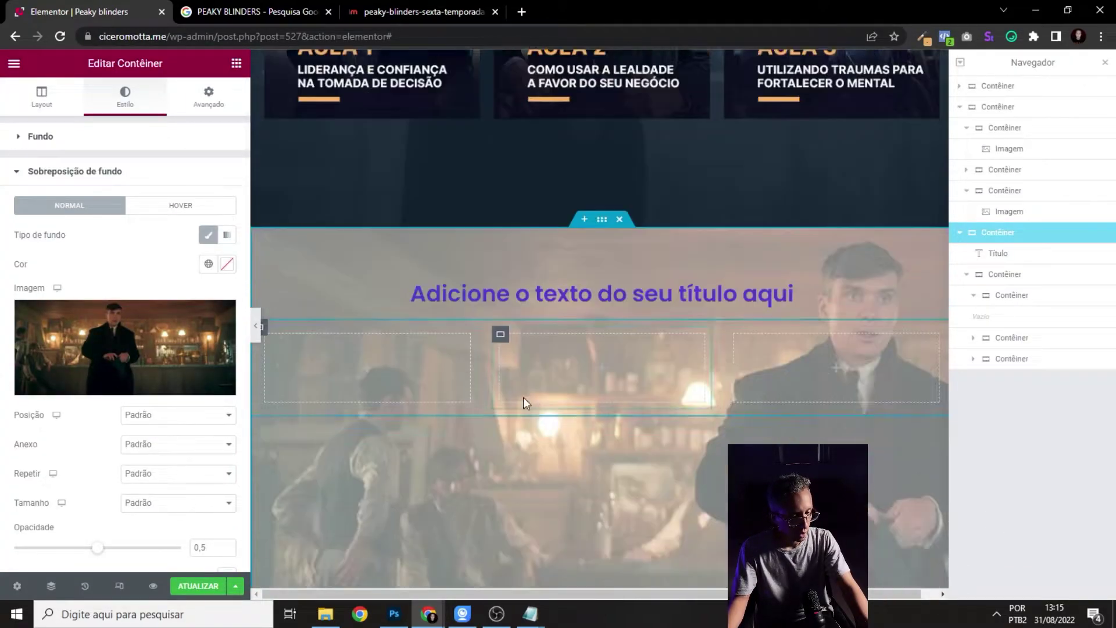
- Set the new section's overlay image to position Centralizado, repeat Não repetir and size Preenchimento completo
{"action": "scroll", "coordinate": [523, 402], "scroll_direction": "down", "scroll_amount": 1}
{"action": "left_click", "coordinate": [148, 415]}
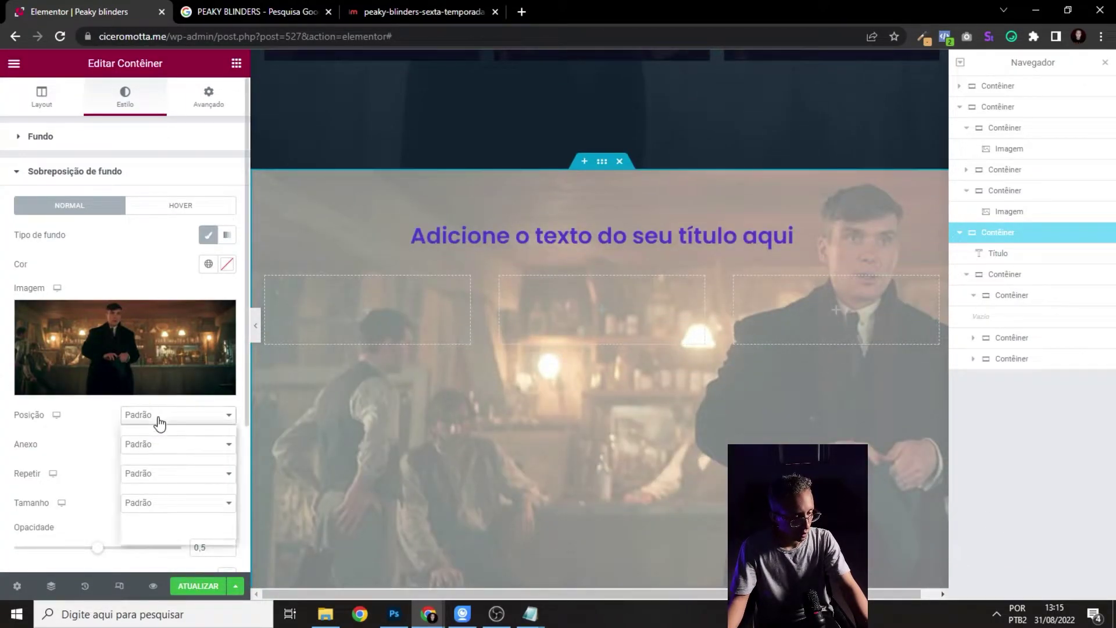
{"action": "left_click", "coordinate": [154, 442]}
{"action": "left_click", "coordinate": [169, 473]}
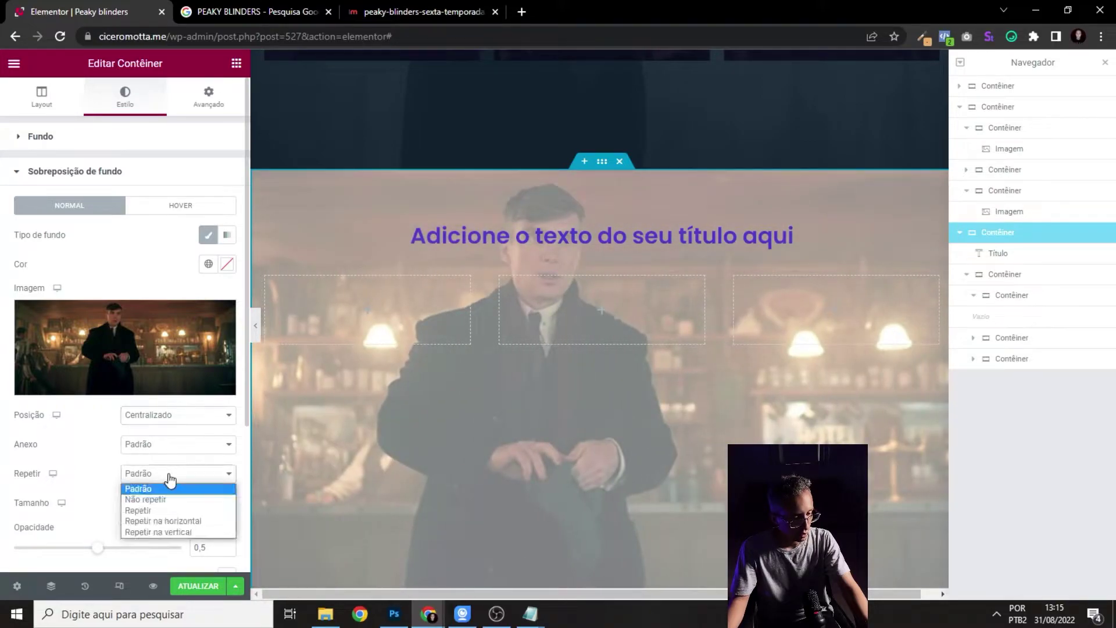
{"action": "left_click", "coordinate": [161, 499]}
{"action": "left_click", "coordinate": [162, 504]}
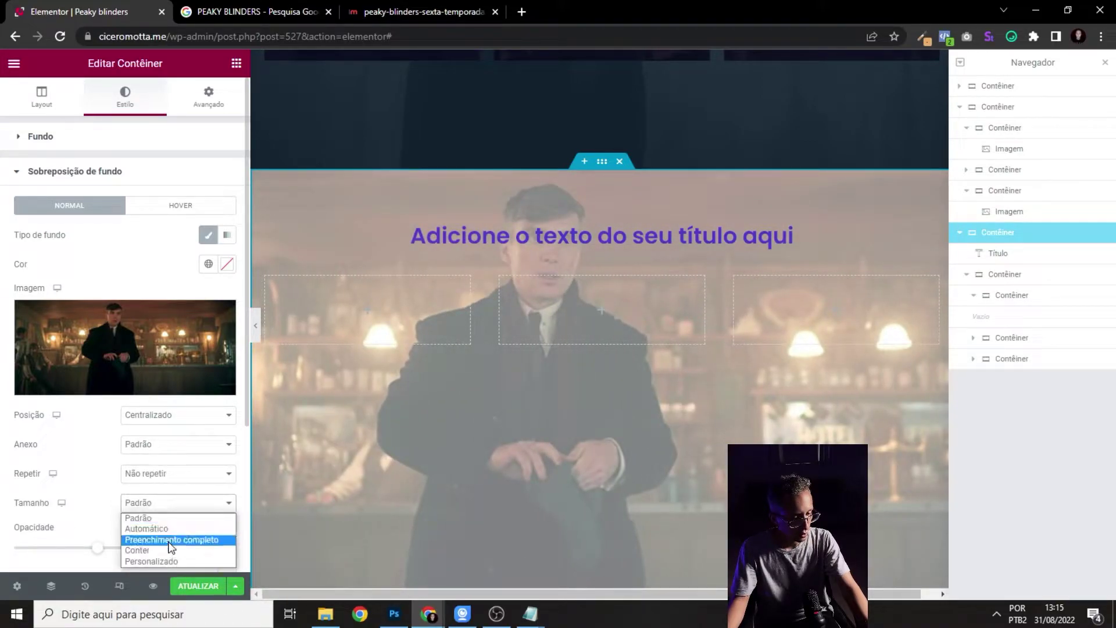
{"action": "left_click", "coordinate": [169, 539]}
- Set the new section's background overlay opacity to 0.3
{"action": "scroll", "coordinate": [415, 337], "scroll_direction": "down", "scroll_amount": 1}
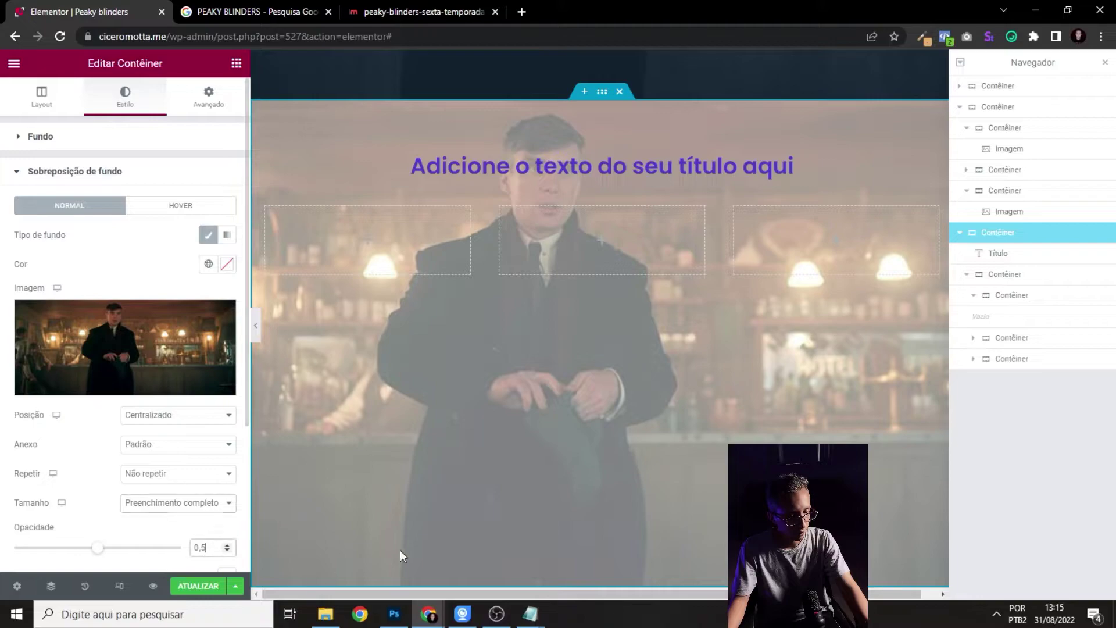
{"action": "key", "text": "BackSpace"}
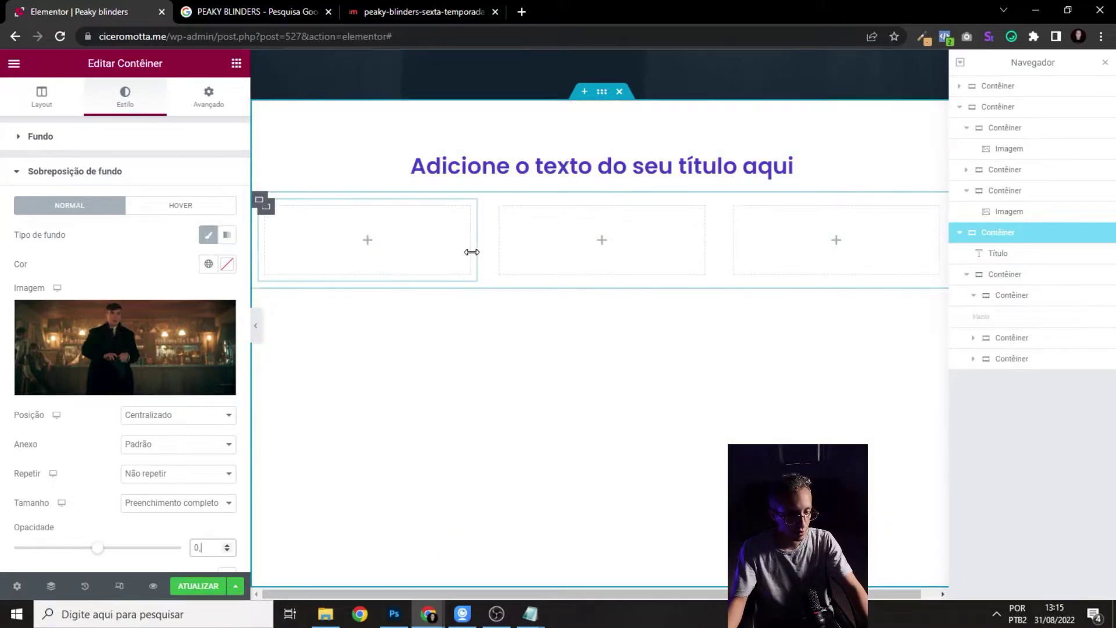
{"action": "type", "text": "3"}
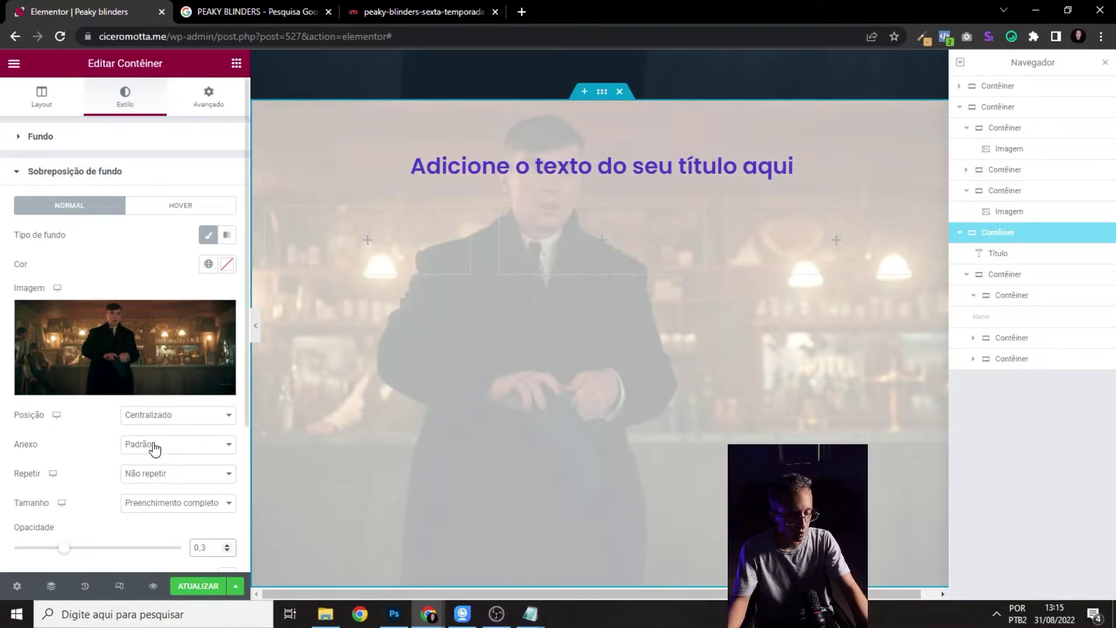
- Fully desaturate the new section's overlay image with the saturation CSS filter
{"action": "scroll", "coordinate": [165, 471], "scroll_direction": "down", "scroll_amount": 3}
{"action": "left_click", "coordinate": [227, 437]}
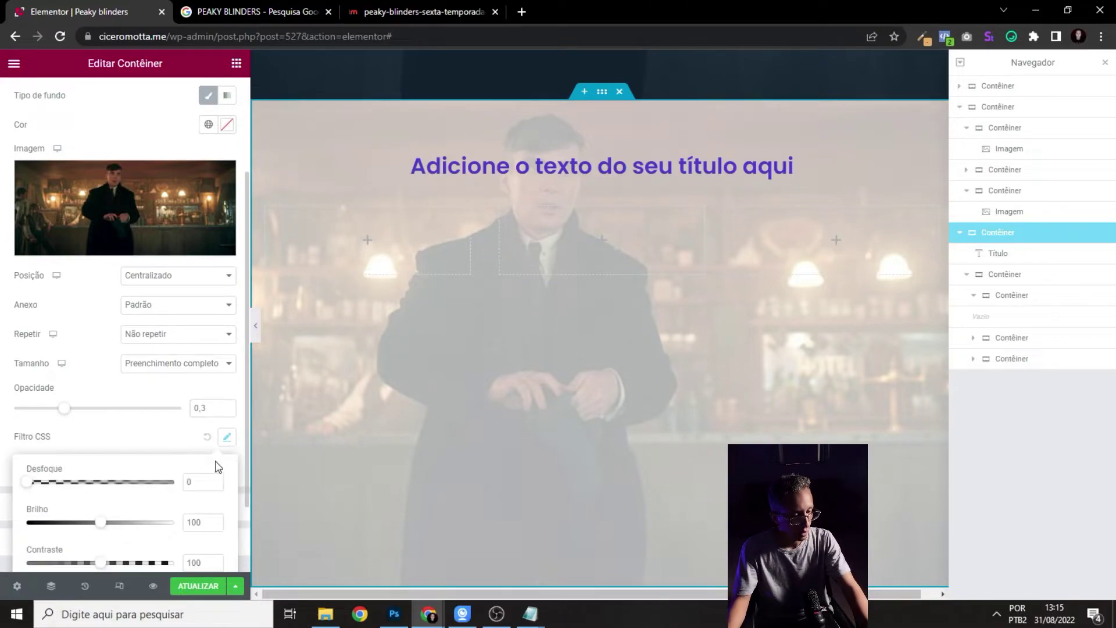
{"action": "scroll", "coordinate": [123, 515], "scroll_direction": "down", "scroll_amount": 2}
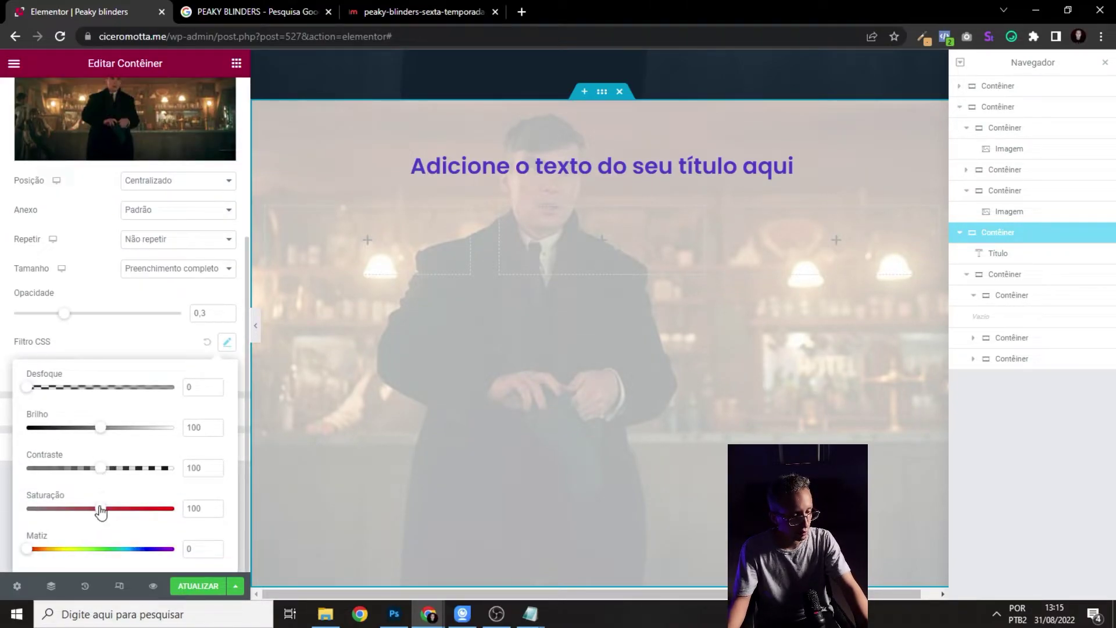
{"action": "left_click", "coordinate": [8, 507]}
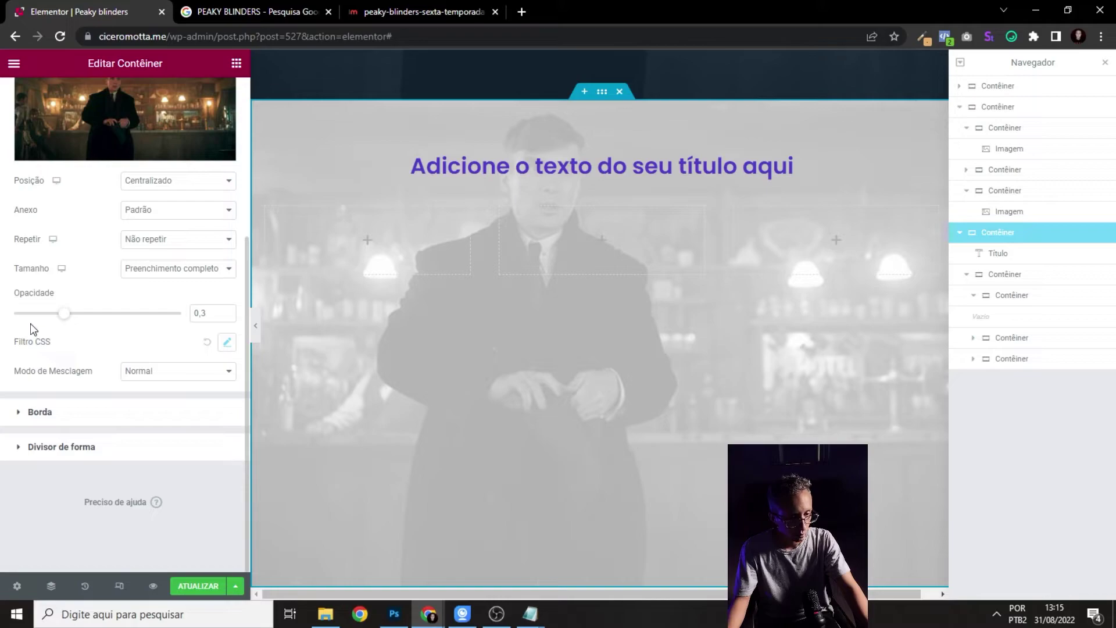
- Copy the background colour code #192E41 from the existing section with the three lesson cards
{"action": "scroll", "coordinate": [590, 358], "scroll_direction": "up", "scroll_amount": 6}
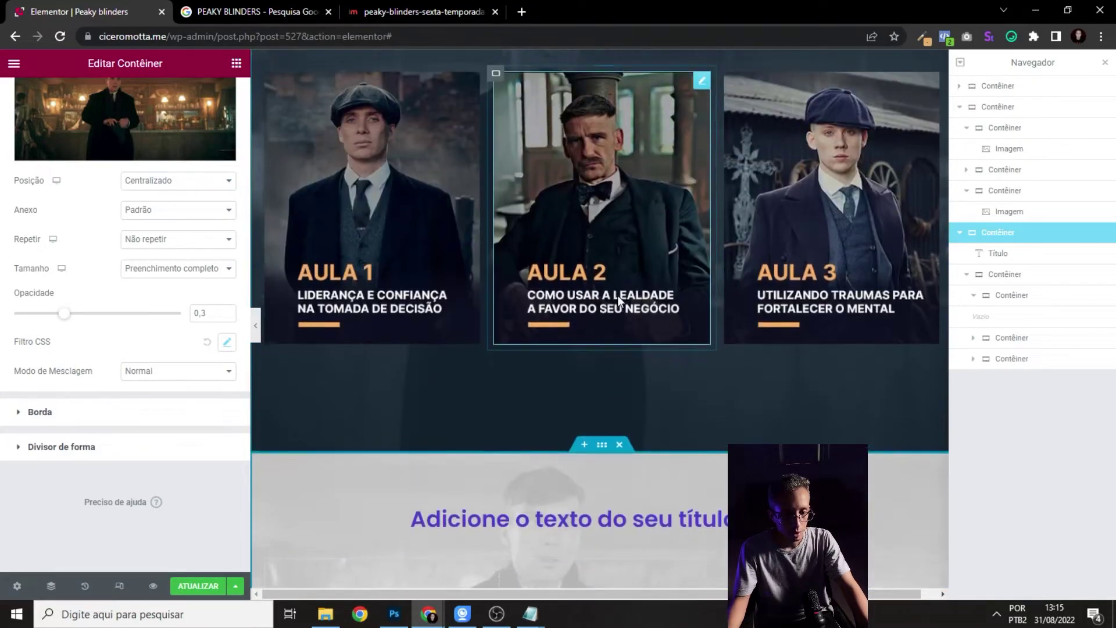
{"action": "scroll", "coordinate": [607, 372], "scroll_direction": "down", "scroll_amount": 3}
{"action": "scroll", "coordinate": [162, 208], "scroll_direction": "up", "scroll_amount": 5}
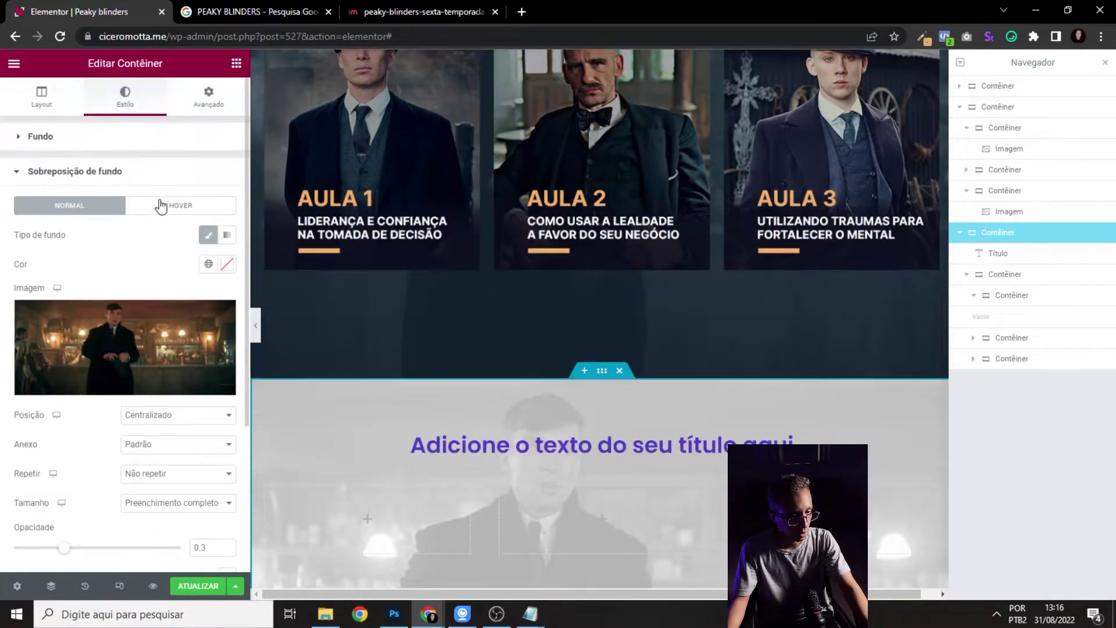
{"action": "left_click", "coordinate": [55, 104]}
{"action": "scroll", "coordinate": [558, 268], "scroll_direction": "up", "scroll_amount": 6}
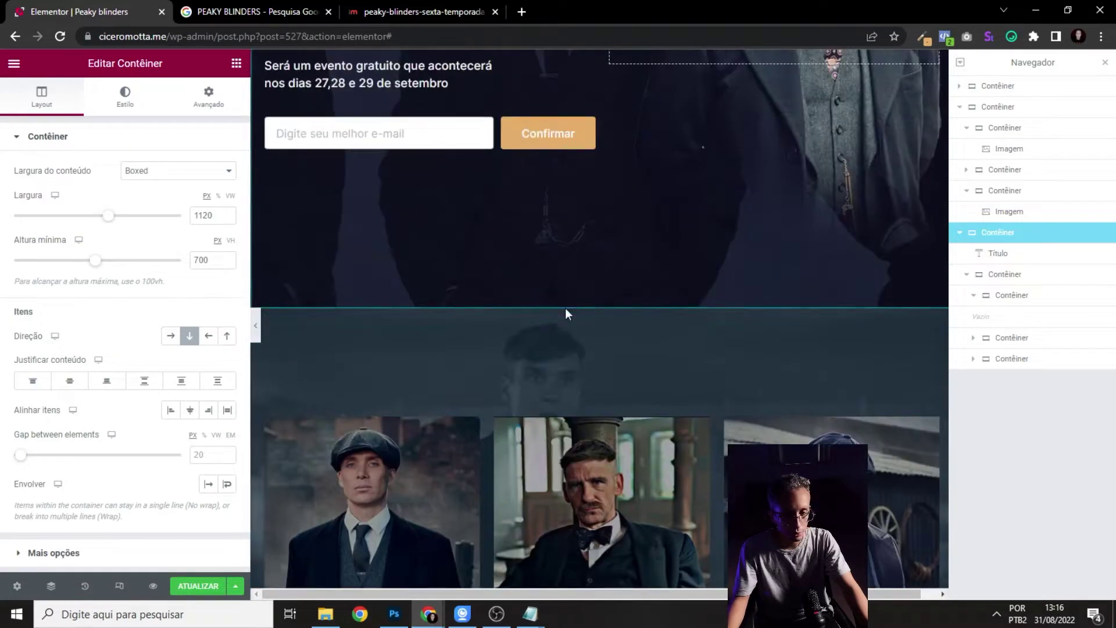
{"action": "left_click", "coordinate": [125, 98]}
{"action": "left_click", "coordinate": [58, 99]}
{"action": "left_click", "coordinate": [125, 99]}
{"action": "left_click", "coordinate": [227, 229]}
{"action": "key", "text": "ctrl+c"}
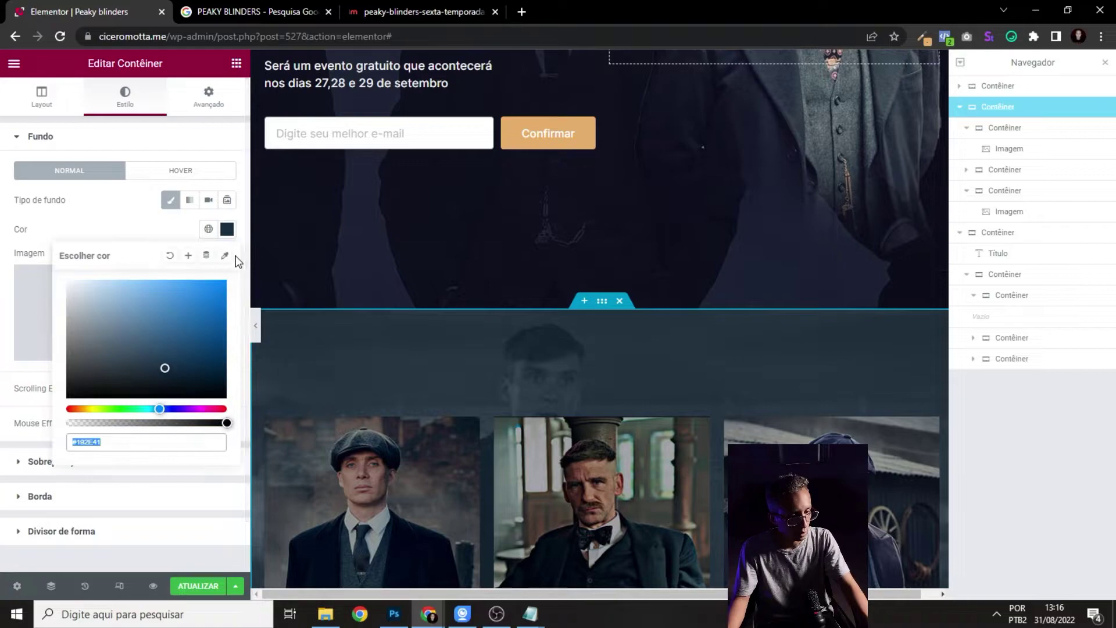
- Give the new section a classic background in the copied colour #192E41
{"action": "scroll", "coordinate": [605, 326], "scroll_direction": "down", "scroll_amount": 5}
{"action": "scroll", "coordinate": [610, 318], "scroll_direction": "down", "scroll_amount": 1}
{"action": "left_click", "coordinate": [610, 318]}
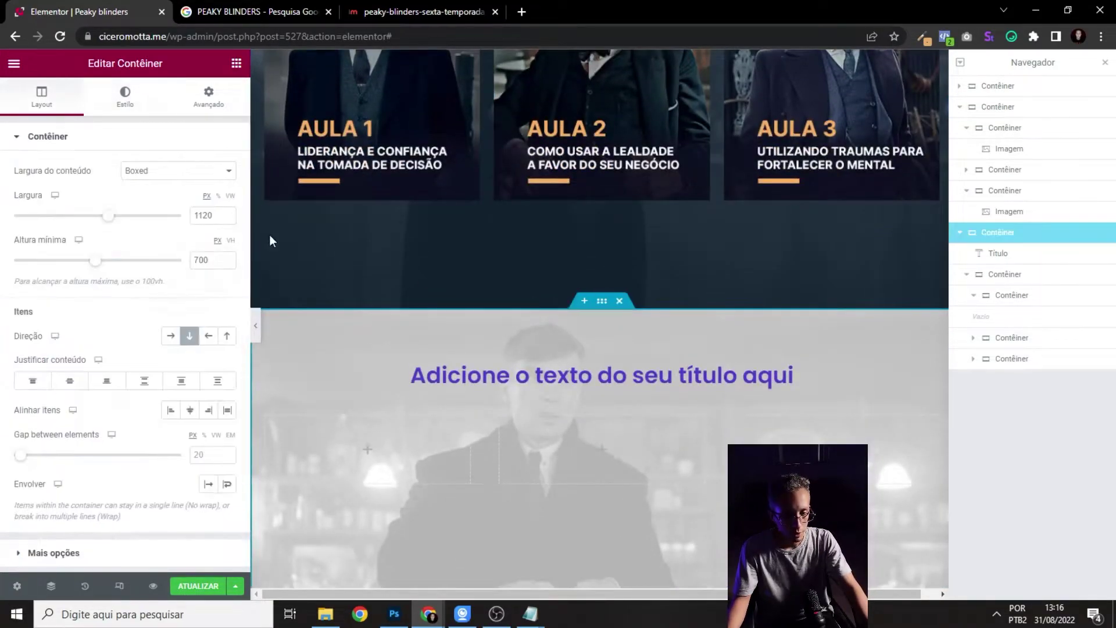
{"action": "left_click", "coordinate": [125, 97]}
{"action": "left_click", "coordinate": [171, 200]}
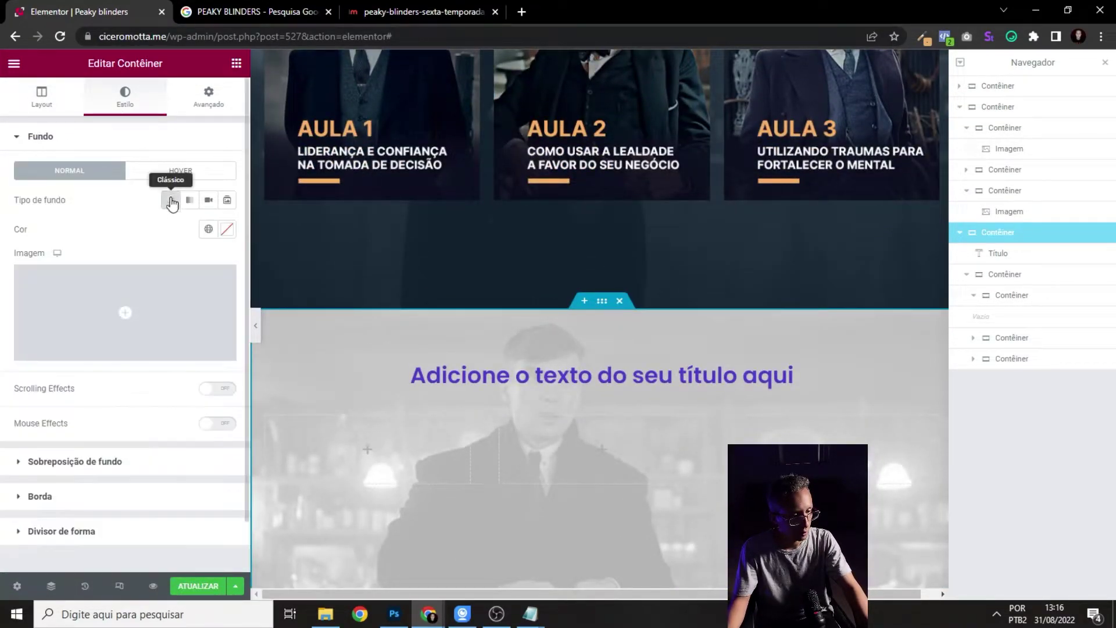
{"action": "left_click", "coordinate": [227, 229]}
{"action": "key", "text": "ctrl+v"}
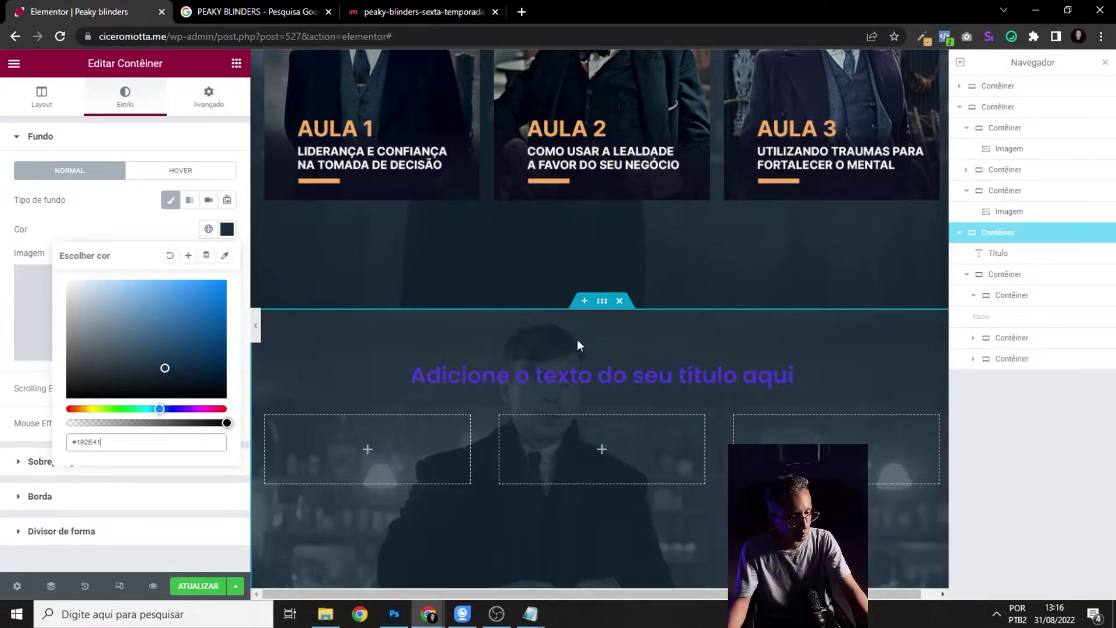
- Copy the AULA 1 card image from the old section into the first column of the new section
{"action": "scroll", "coordinate": [615, 308], "scroll_direction": "up", "scroll_amount": 5}
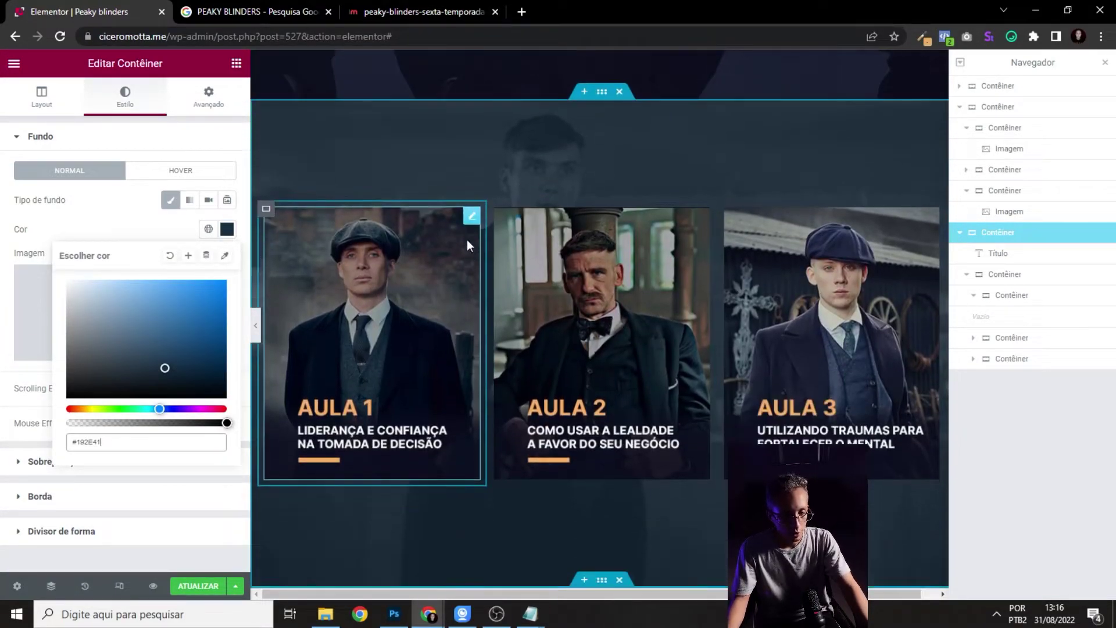
{"action": "right_click", "coordinate": [469, 216]}
{"action": "left_click", "coordinate": [462, 222]}
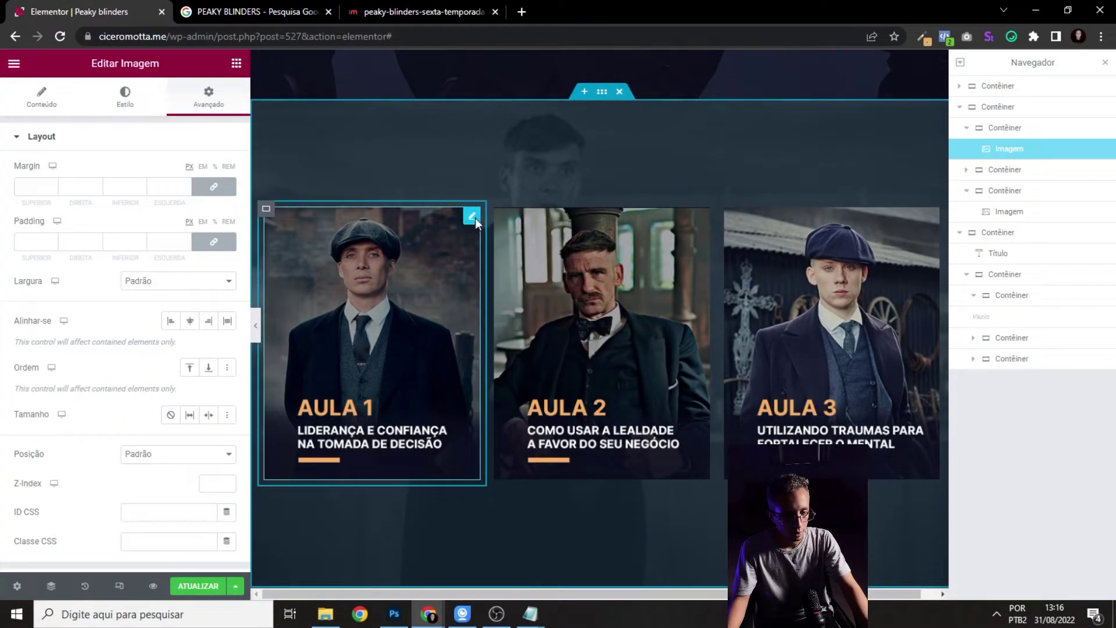
{"action": "right_click", "coordinate": [476, 220]}
{"action": "left_click", "coordinate": [507, 287]}
{"action": "scroll", "coordinate": [507, 288], "scroll_direction": "down", "scroll_amount": 6}
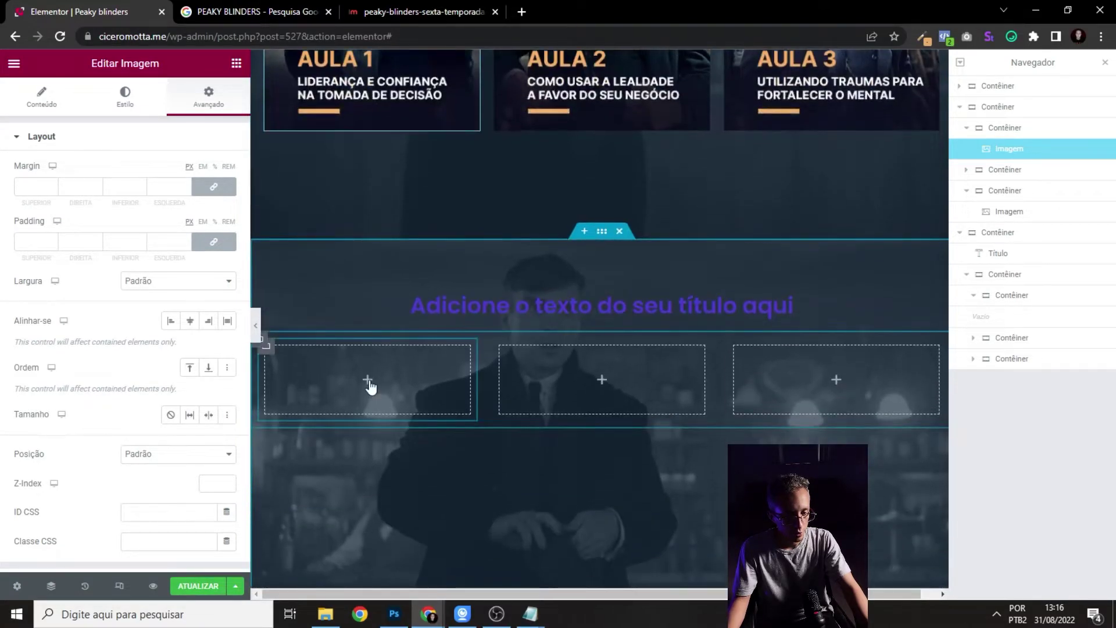
{"action": "right_click", "coordinate": [370, 386]}
{"action": "left_click", "coordinate": [404, 469]}
- Copy the AULA 2 card image from the old section into the new section's second column
{"action": "scroll", "coordinate": [601, 325], "scroll_direction": "up", "scroll_amount": 6}
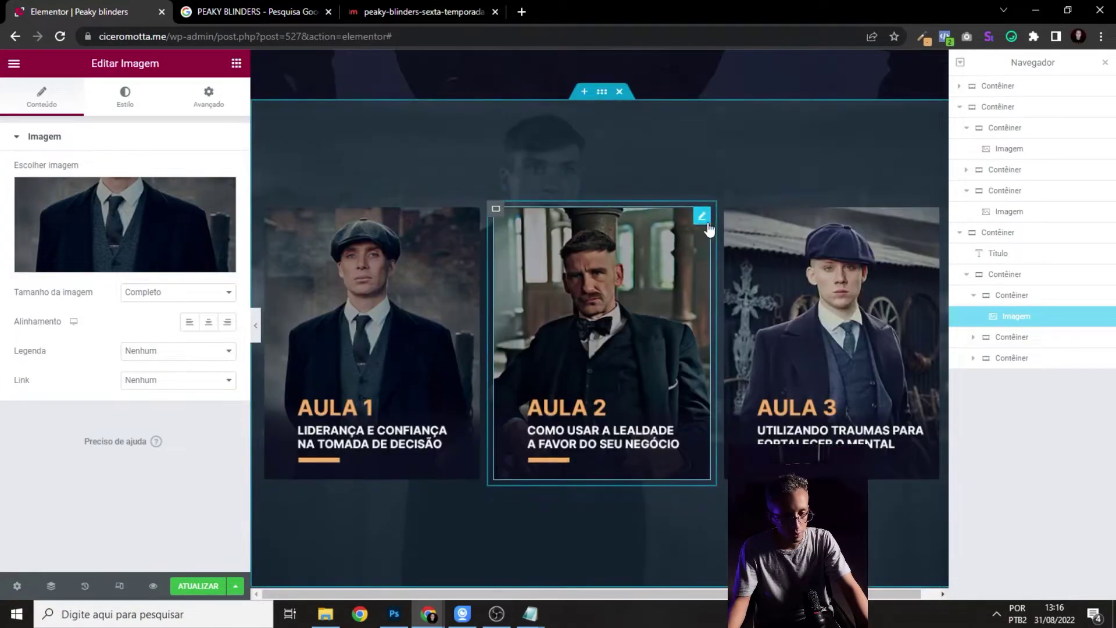
{"action": "right_click", "coordinate": [705, 222]}
{"action": "left_click", "coordinate": [754, 284]}
{"action": "scroll", "coordinate": [675, 302], "scroll_direction": "down", "scroll_amount": 6}
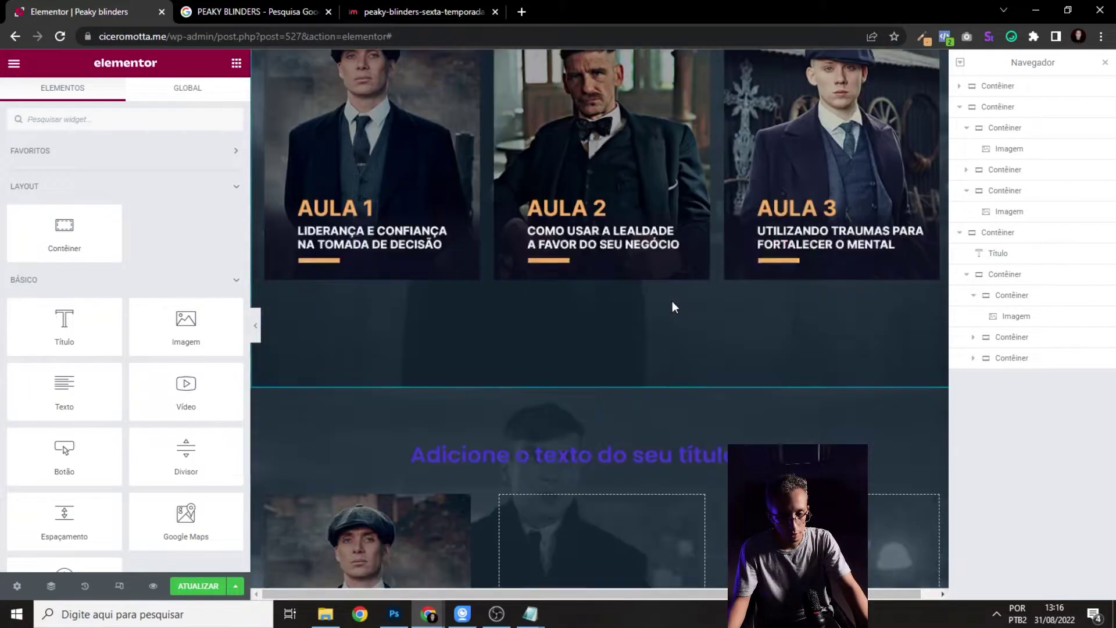
{"action": "right_click", "coordinate": [598, 478]}
{"action": "left_click", "coordinate": [658, 465]}
- Copy the AULA 3 card image from the old section into the new section's third column
{"action": "scroll", "coordinate": [804, 361], "scroll_direction": "up", "scroll_amount": 6}
{"action": "right_click", "coordinate": [924, 221]}
{"action": "left_click", "coordinate": [962, 287]}
{"action": "scroll", "coordinate": [842, 375], "scroll_direction": "down", "scroll_amount": 6}
{"action": "right_click", "coordinate": [834, 360]}
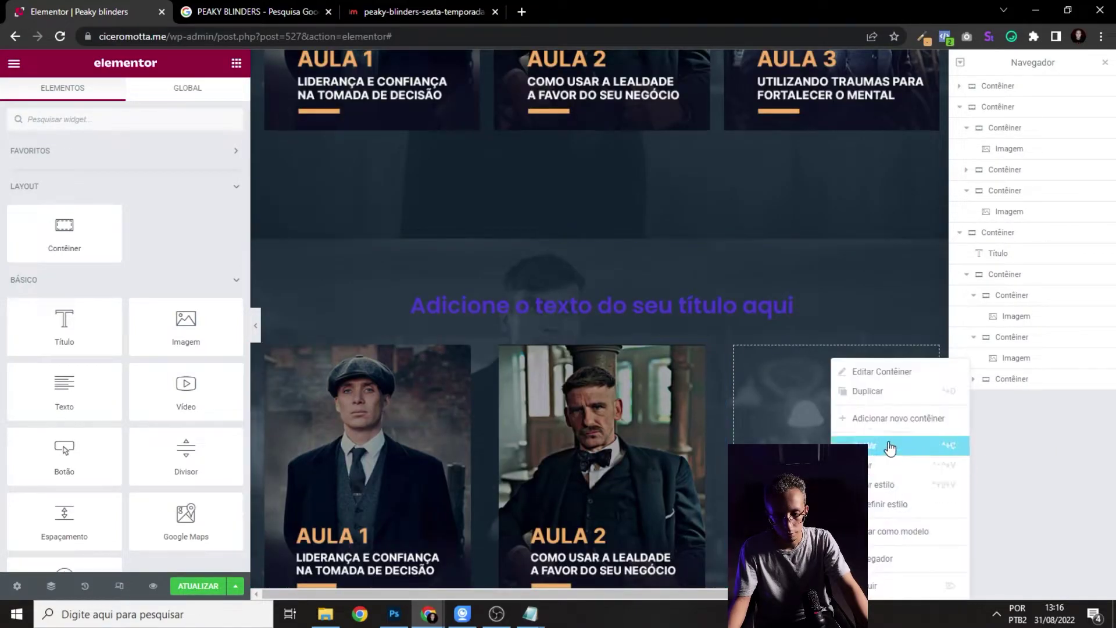
{"action": "left_click", "coordinate": [871, 473]}
- Delete the old lesson cards section and preview the new one at full page width
{"action": "scroll", "coordinate": [759, 285], "scroll_direction": "up", "scroll_amount": 2}
{"action": "scroll", "coordinate": [662, 148], "scroll_direction": "down", "scroll_amount": 3}
{"action": "left_click", "coordinate": [620, 162]}
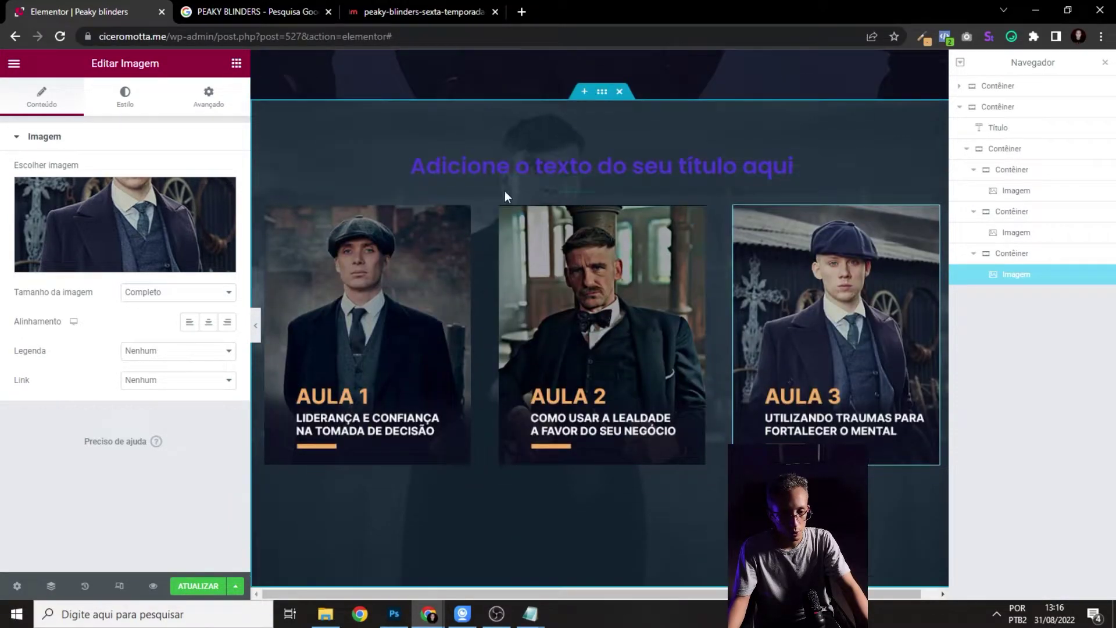
{"action": "left_click", "coordinate": [254, 324]}
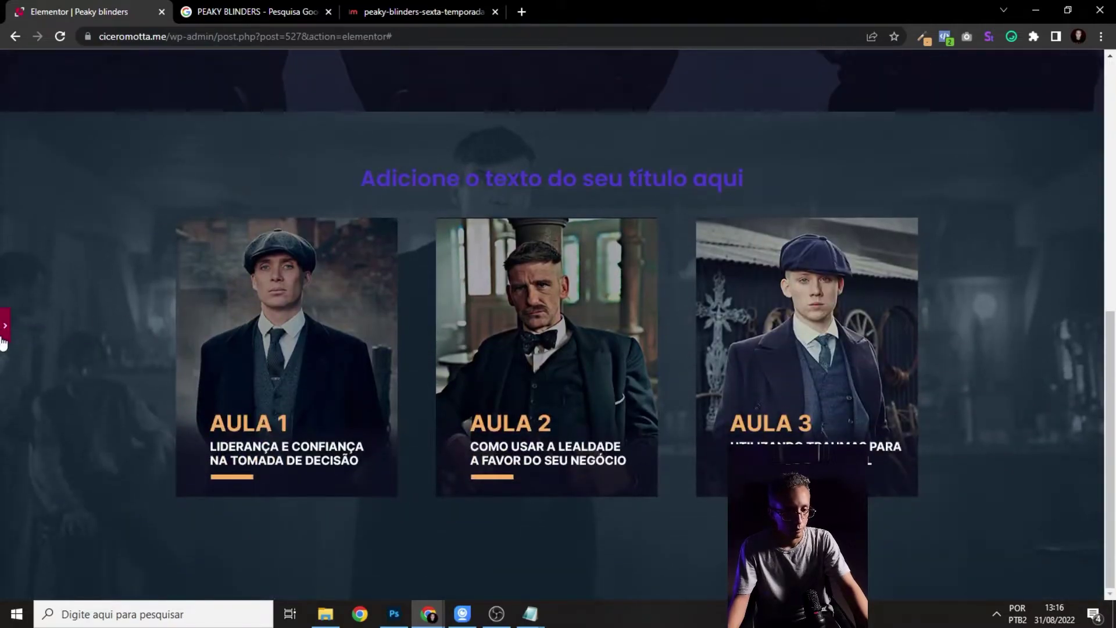
{"action": "left_click", "coordinate": [5, 324]}
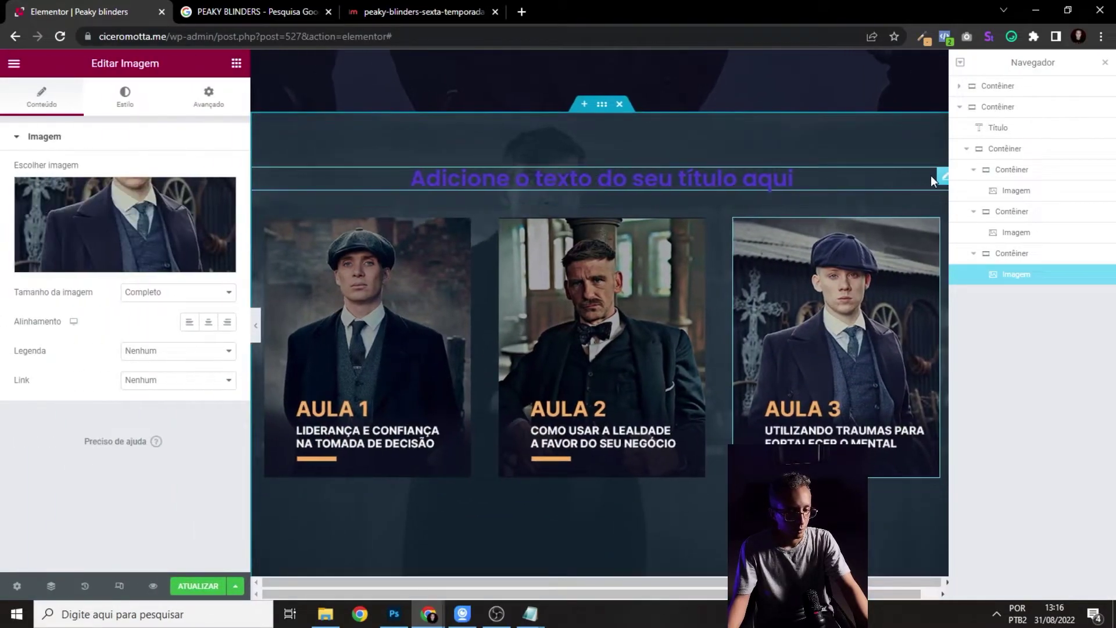
{"action": "left_click", "coordinate": [938, 174]}
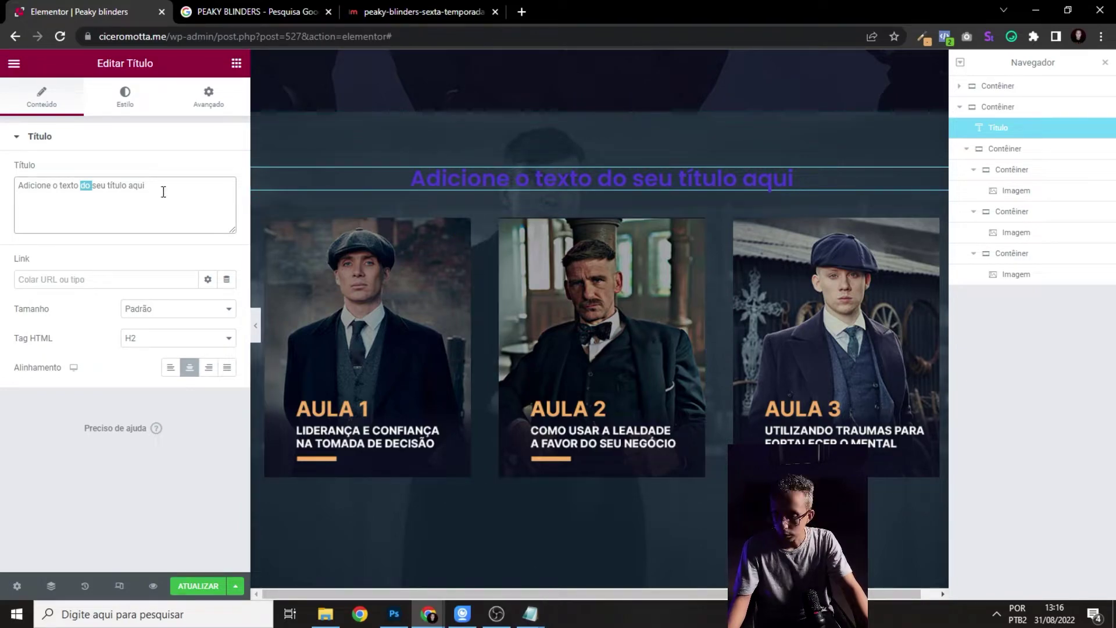
{"action": "left_click", "coordinate": [40, 169]}
{"action": "triple_click", "coordinate": [81, 187]}
{"action": "type", "text": "N"}
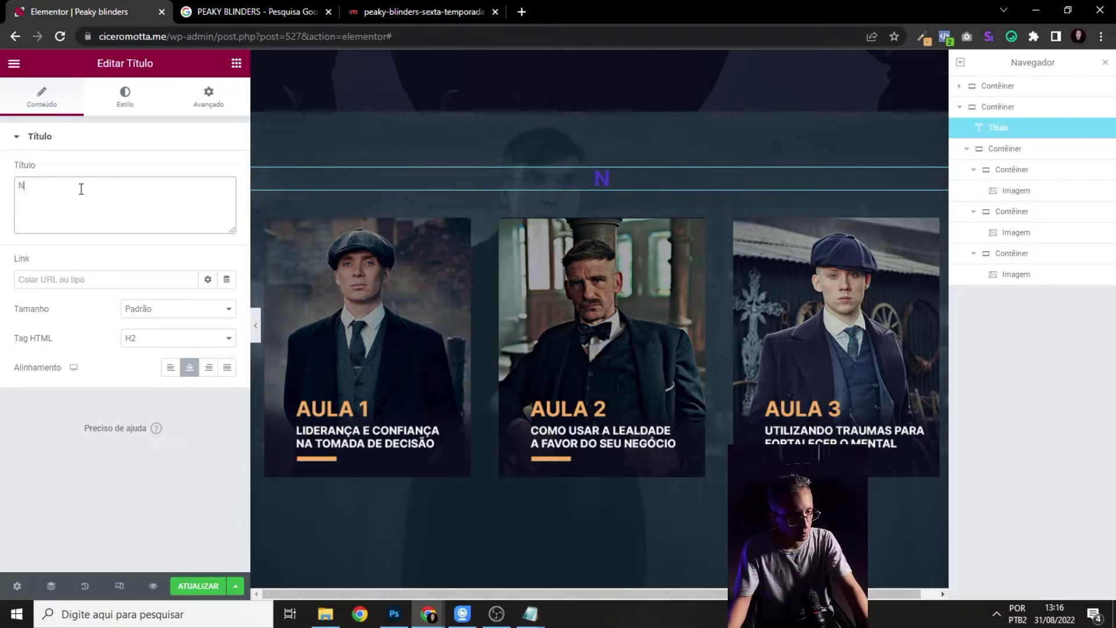
- Replace the placeholder title above the lesson cards with a copy of the hero heading "Aprenda o poder da autoconfiança"
{"action": "scroll", "coordinate": [472, 199], "scroll_direction": "up", "scroll_amount": 5}
{"action": "scroll", "coordinate": [475, 199], "scroll_direction": "up", "scroll_amount": 4}
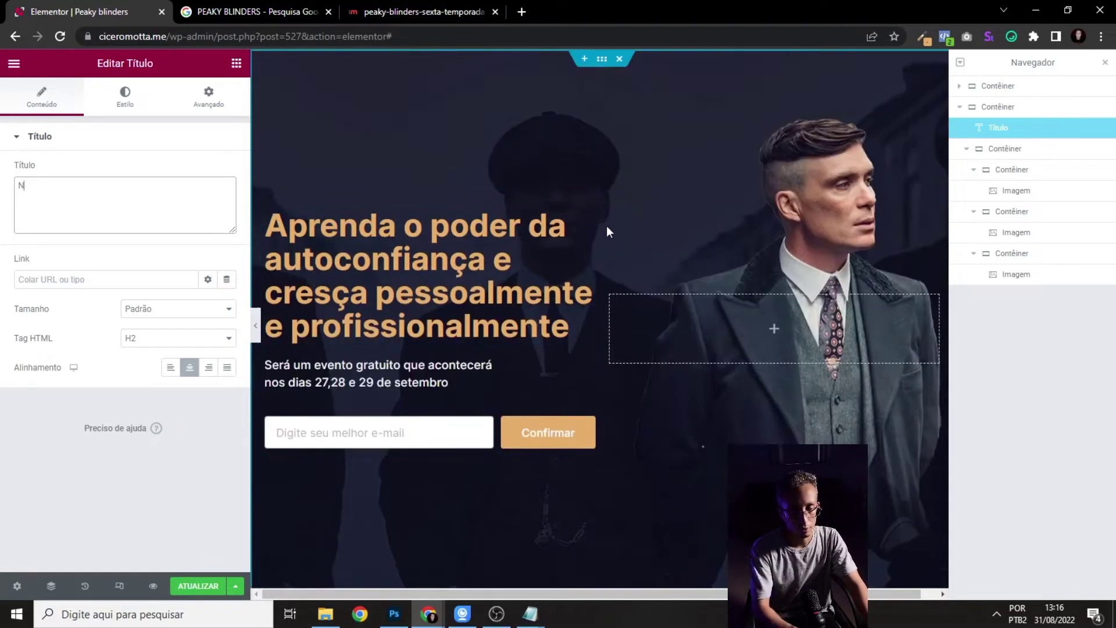
{"action": "right_click", "coordinate": [586, 217]}
{"action": "left_click", "coordinate": [649, 279]}
{"action": "scroll", "coordinate": [592, 346], "scroll_direction": "down", "scroll_amount": 5}
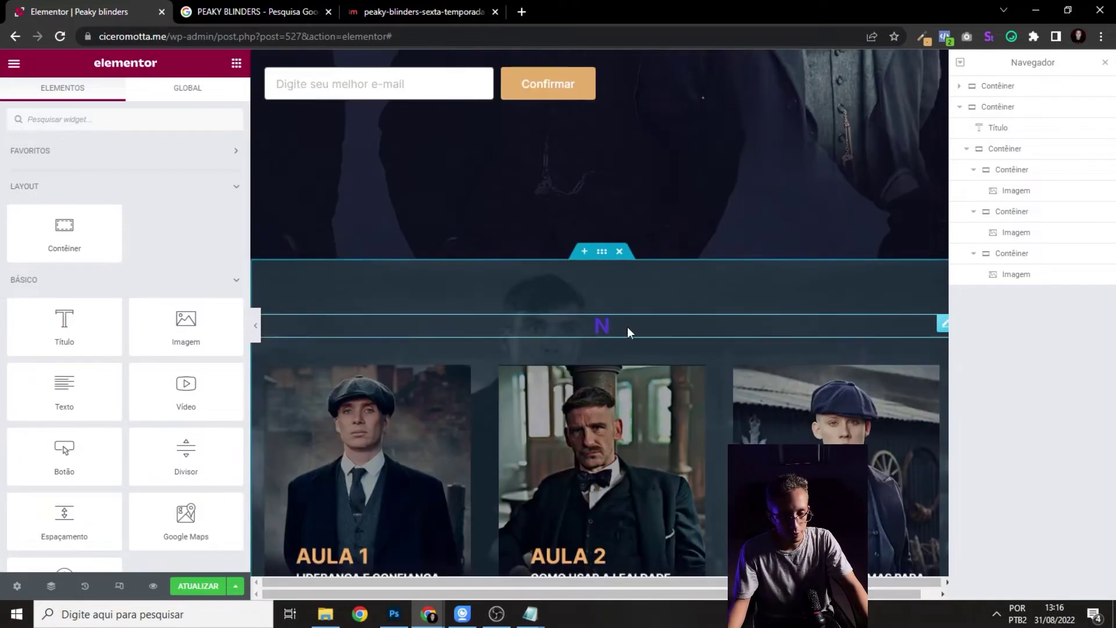
{"action": "right_click", "coordinate": [603, 326]}
{"action": "left_click", "coordinate": [644, 343]}
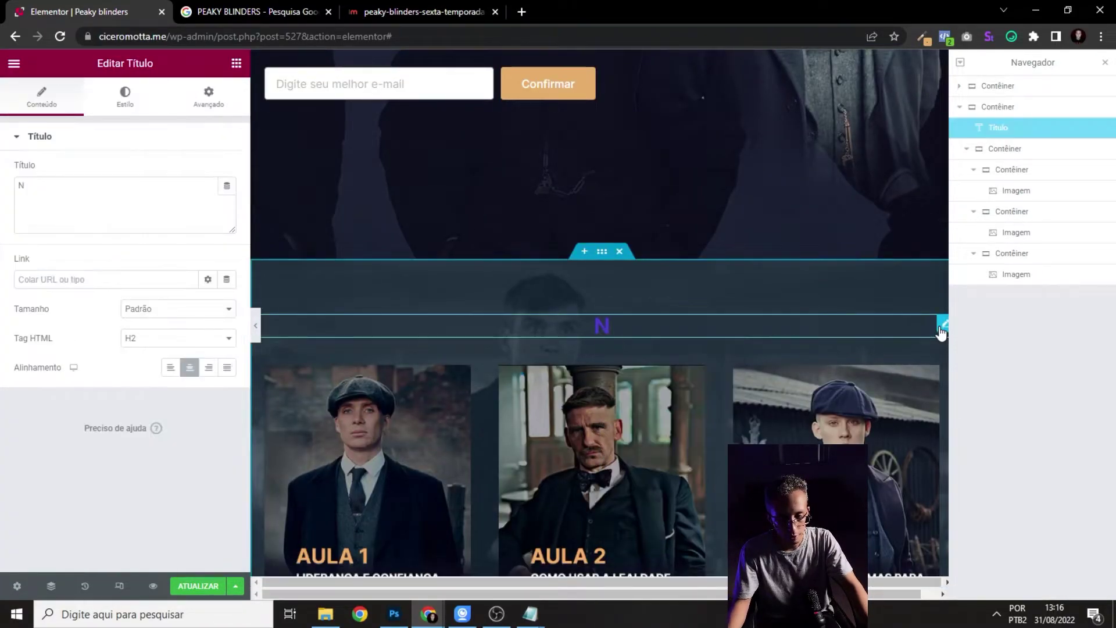
{"action": "right_click", "coordinate": [942, 326]}
{"action": "left_click", "coordinate": [968, 407]}
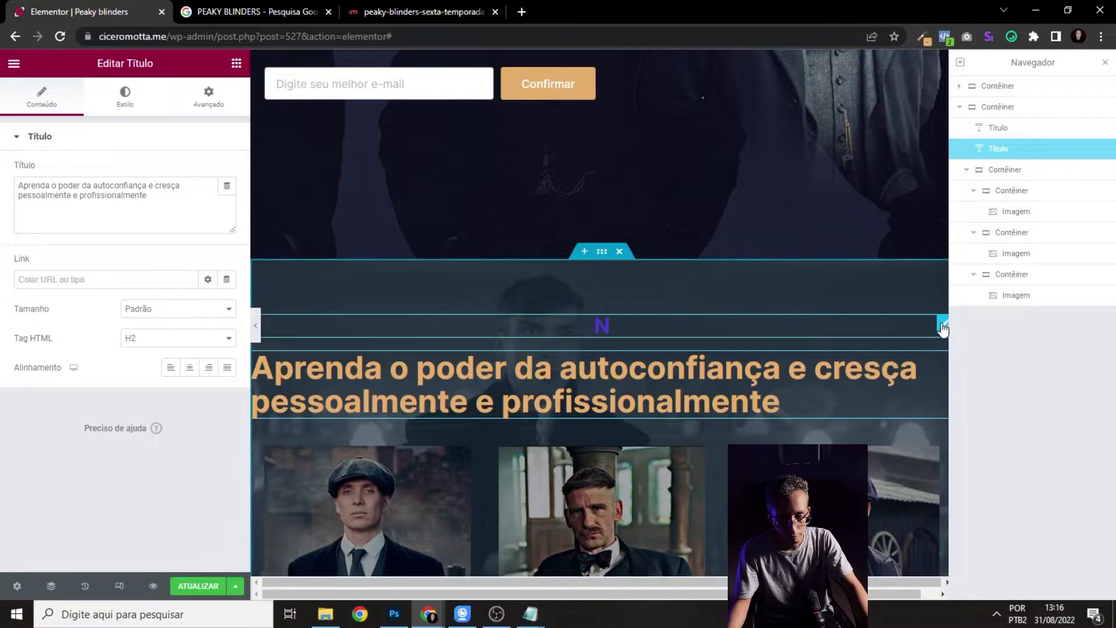
{"action": "right_click", "coordinate": [942, 325]}
{"action": "left_click", "coordinate": [956, 518]}
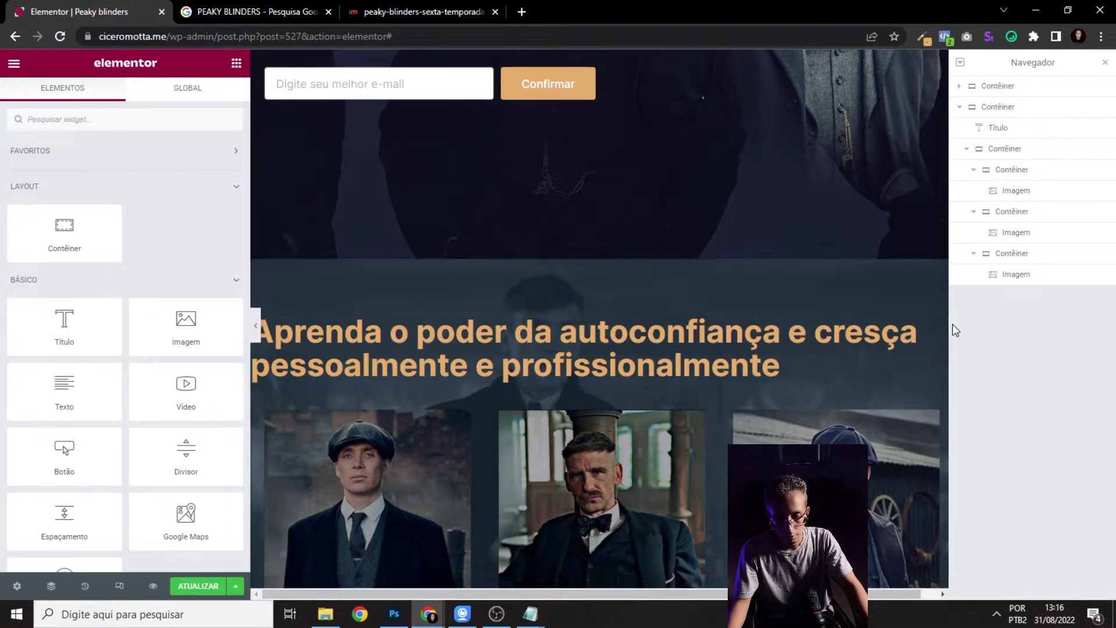
- Change the copied heading's text to "No que consiste o evento" and centre it
{"action": "left_click", "coordinate": [943, 323]}
{"action": "triple_click", "coordinate": [123, 202]}
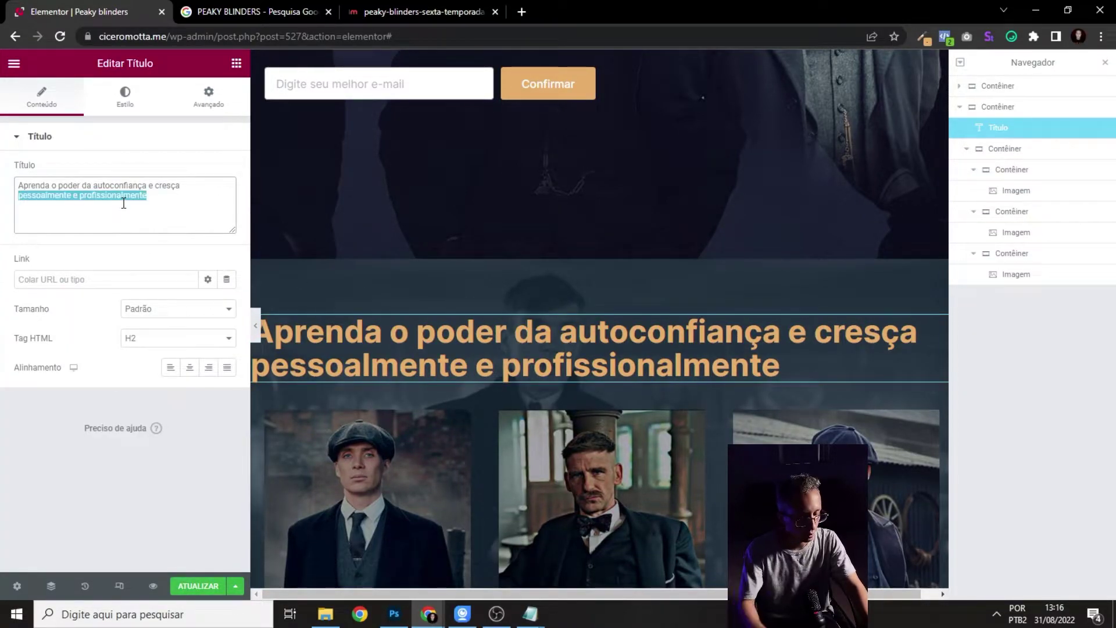
{"action": "key", "text": "Right"}
{"action": "key", "text": "ctrl+a"}
{"action": "key", "text": "Left"}
{"action": "key", "text": "shift+End"}
{"action": "key", "text": "shift+Down"}
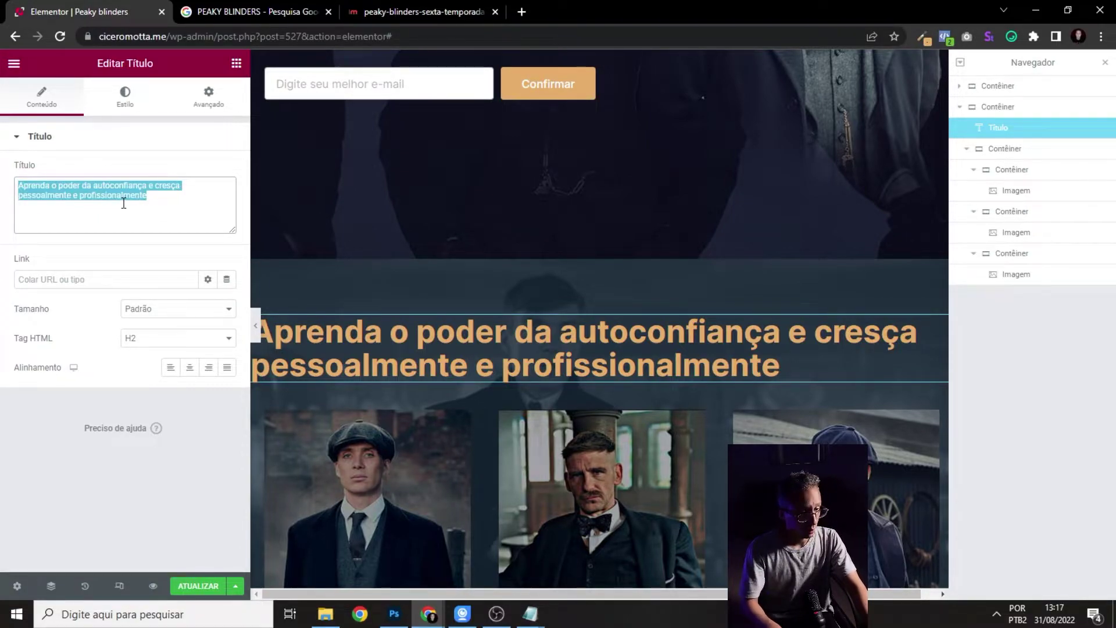
{"action": "type", "text": "No que"}
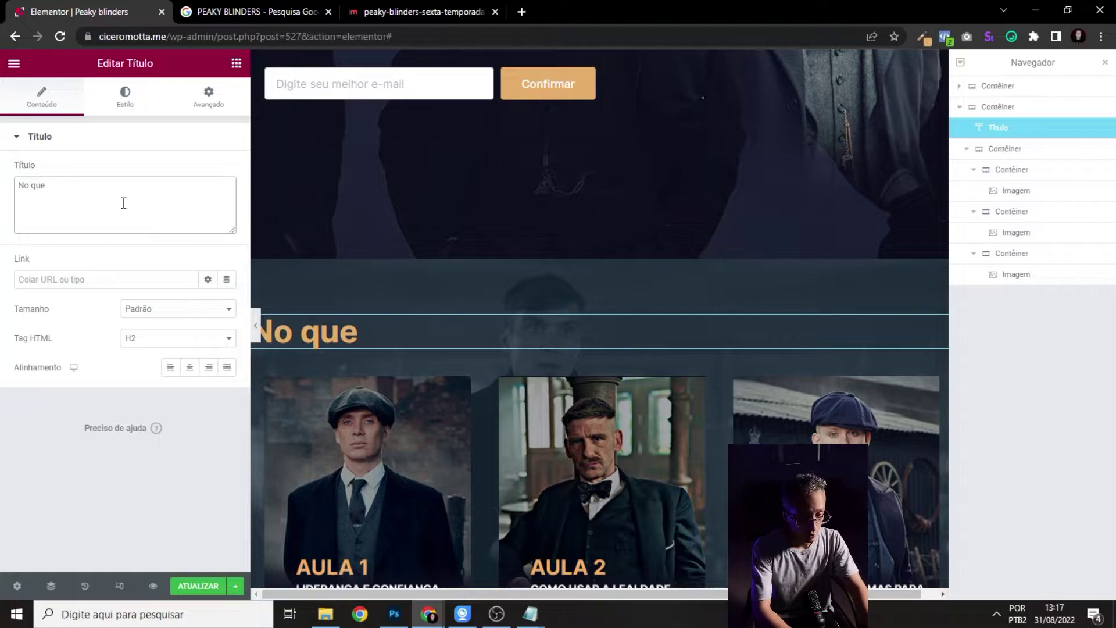
{"action": "type", "text": " co"}
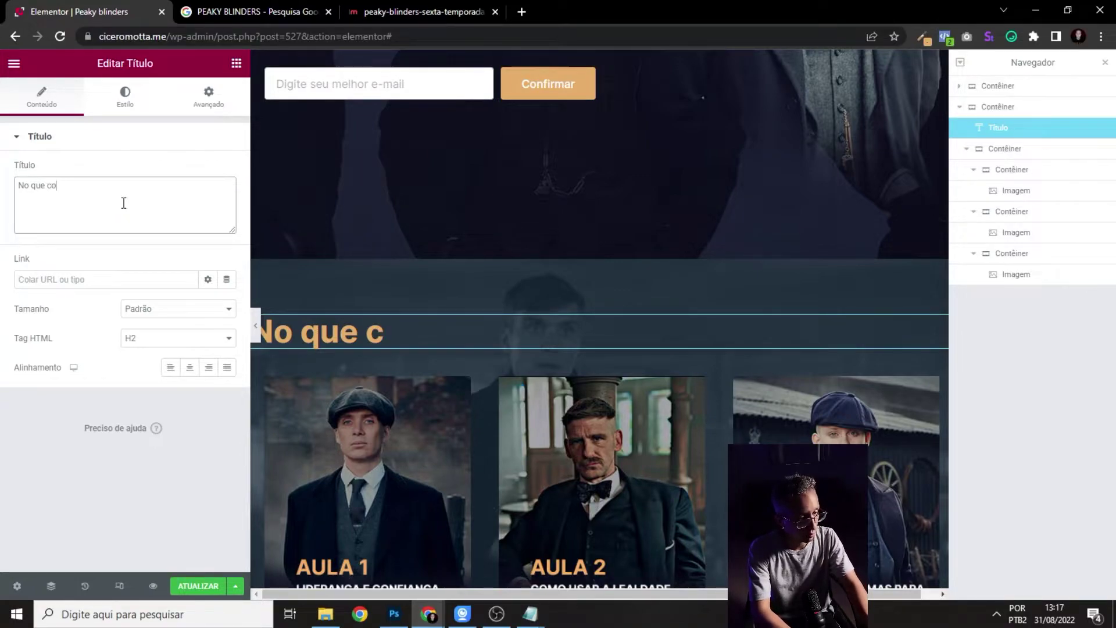
{"action": "type", "text": "nsiste o evento"}
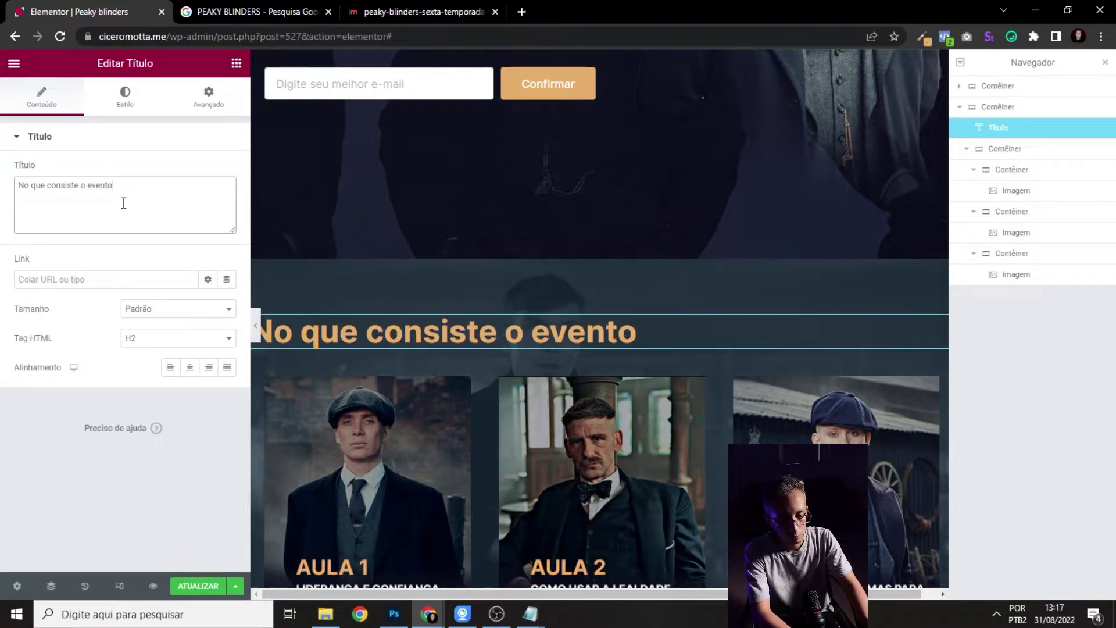
{"action": "left_click", "coordinate": [188, 373]}
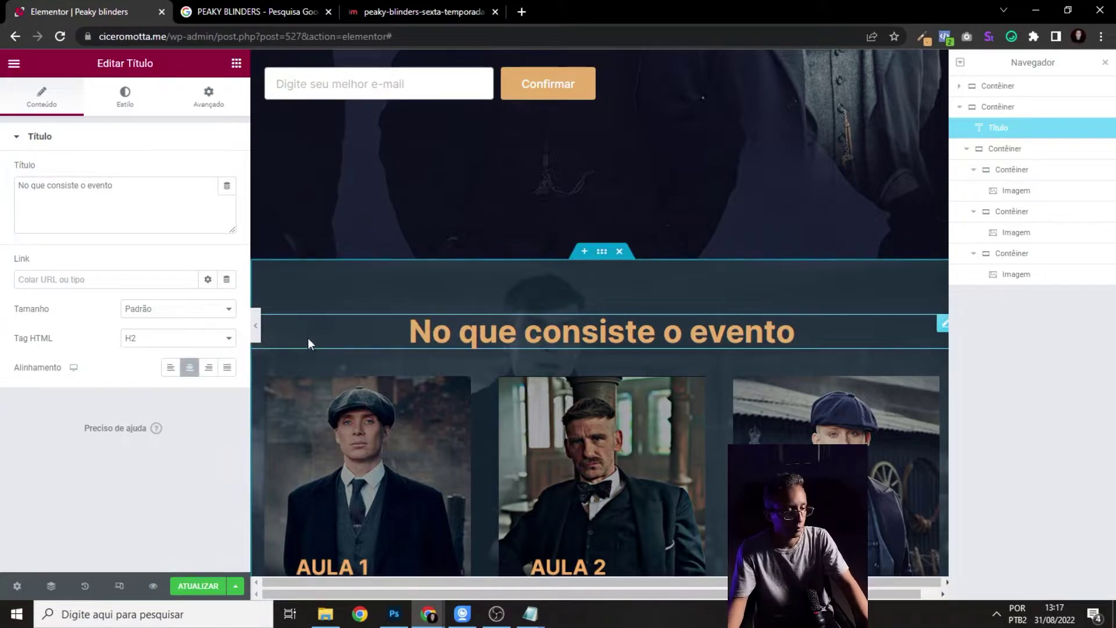
- Change the text colour of the "No que consiste o evento" heading to a pale beige
{"action": "left_click", "coordinate": [125, 97]}
{"action": "left_click", "coordinate": [227, 169]}
{"action": "mouse_move", "coordinate": [81, 231]}
{"action": "left_mouse_down"}
{"action": "mouse_move", "coordinate": [57, 222]}
{"action": "mouse_move", "coordinate": [89, 225]}
{"action": "left_mouse_up"}
{"action": "scroll", "coordinate": [332, 282], "scroll_direction": "down", "scroll_amount": 1}
- Copy the hero heading's text colour #E5AE6B and apply it to the "No que consiste o evento" heading
{"action": "scroll", "coordinate": [440, 195], "scroll_direction": "up", "scroll_amount": 5}
{"action": "left_click", "coordinate": [587, 148]}
{"action": "left_click", "coordinate": [125, 96]}
{"action": "left_click", "coordinate": [226, 170]}
{"action": "key", "text": "ctrl+c"}
{"action": "left_click", "coordinate": [257, 325]}
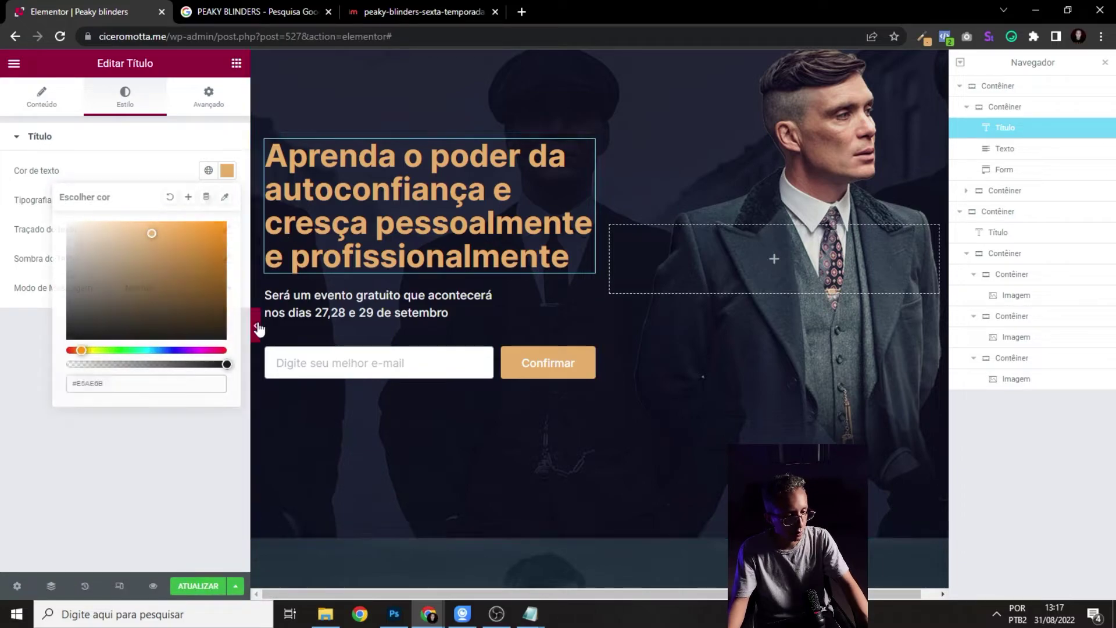
{"action": "scroll", "coordinate": [508, 300], "scroll_direction": "down", "scroll_amount": 7}
{"action": "left_click", "coordinate": [7, 340]}
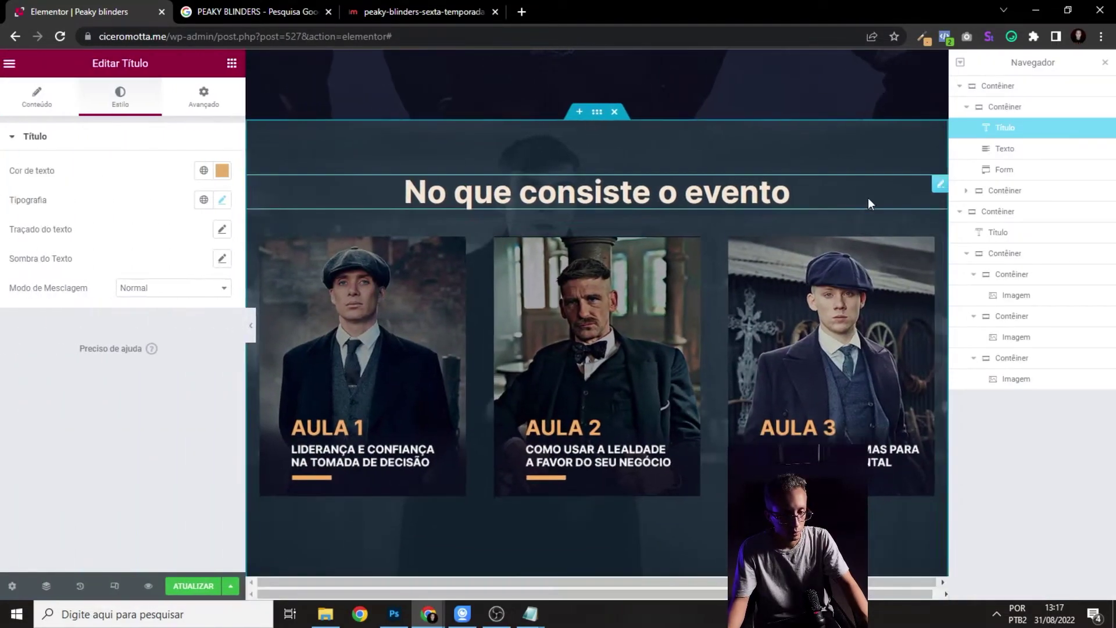
{"action": "left_click", "coordinate": [941, 187]}
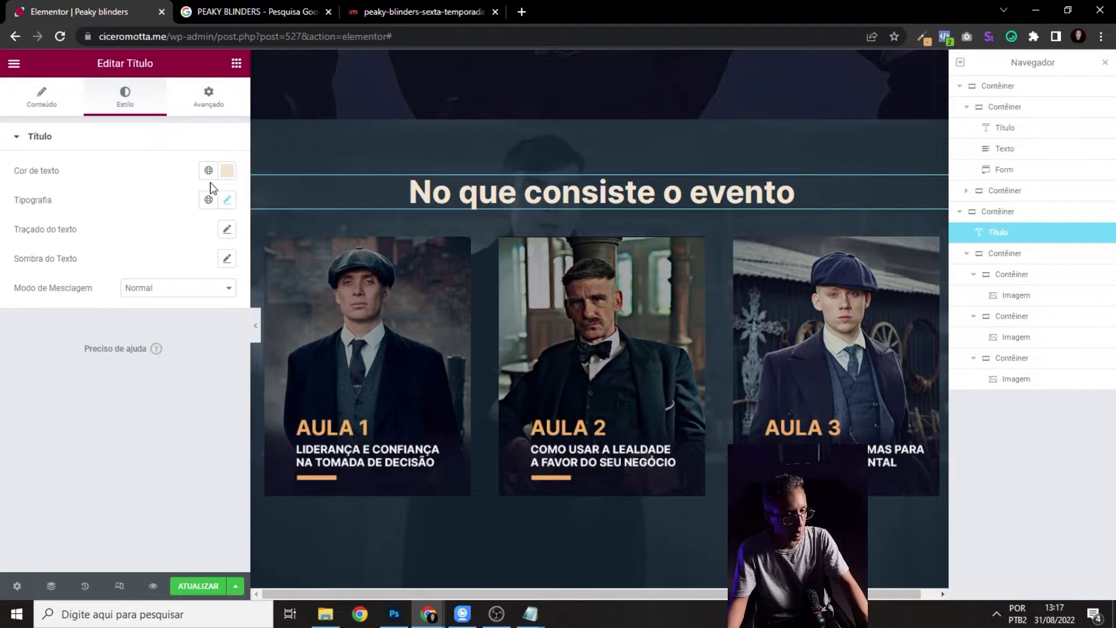
{"action": "left_click", "coordinate": [226, 171]}
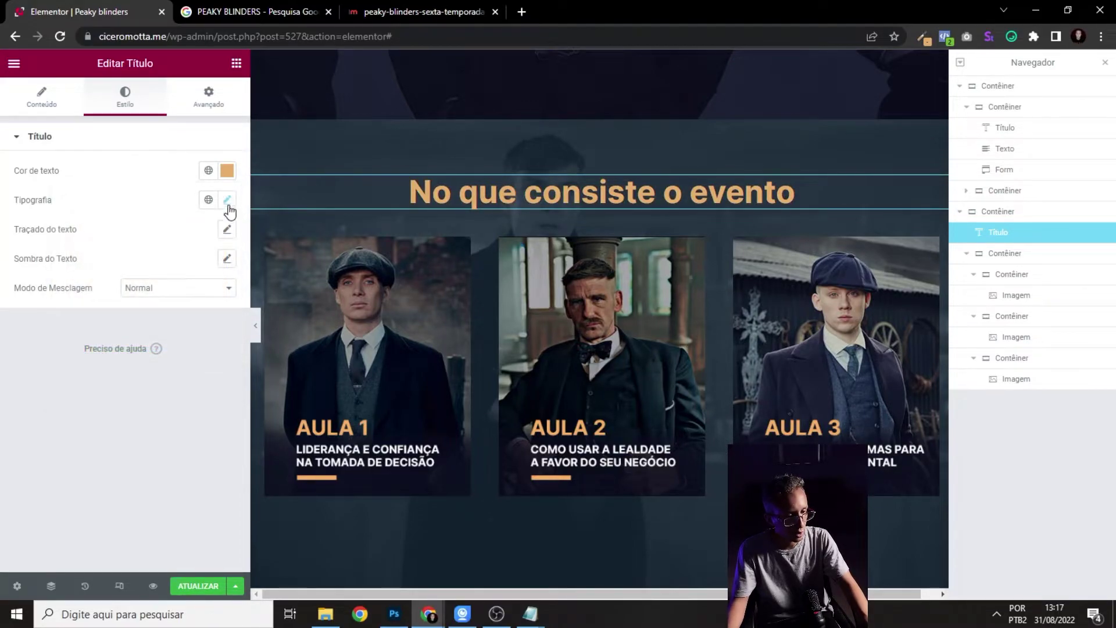
- Set the "No que consiste o evento" heading's font size to 35 px and preview it with the hero at full page width
{"action": "left_click", "coordinate": [226, 199]}
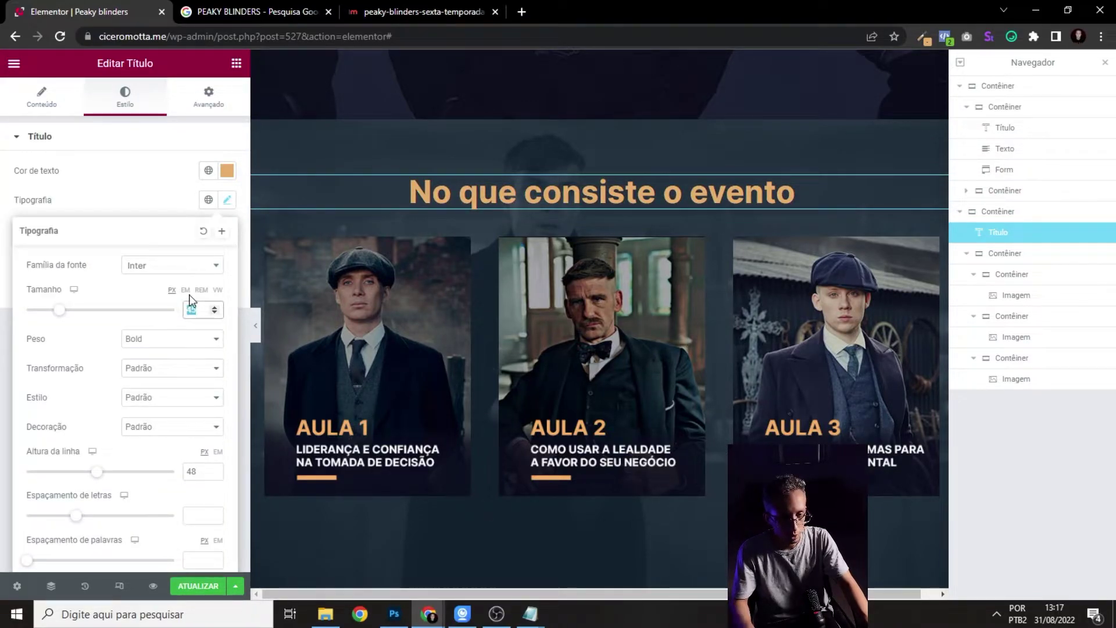
{"action": "type", "text": "30"}
{"action": "key", "text": "BackSpace"}
{"action": "type", "text": "5"}
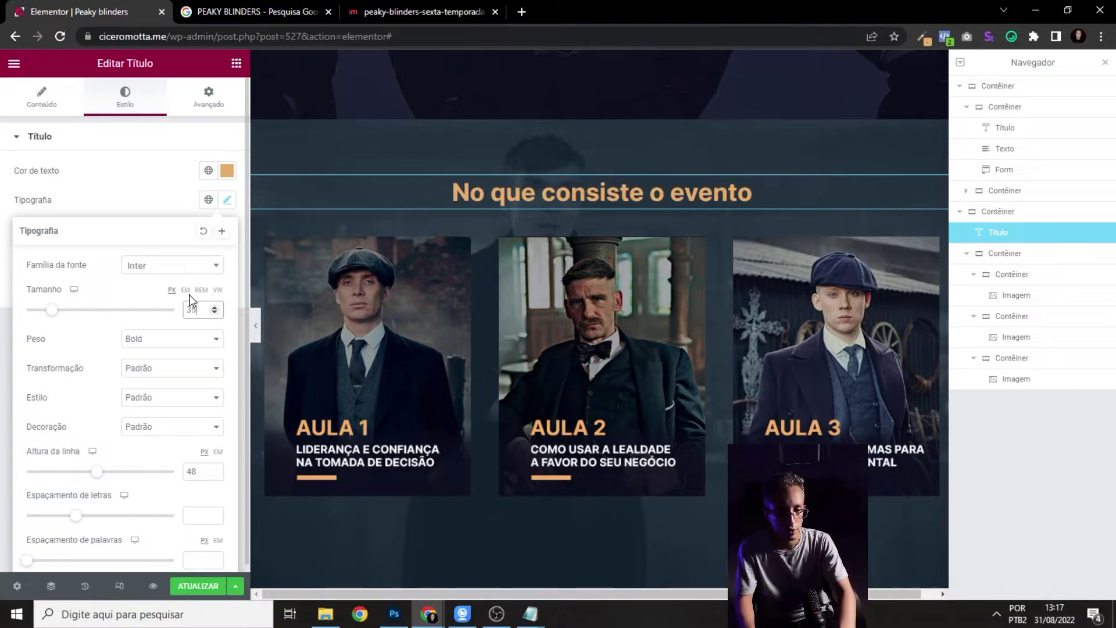
{"action": "left_click", "coordinate": [227, 199]}
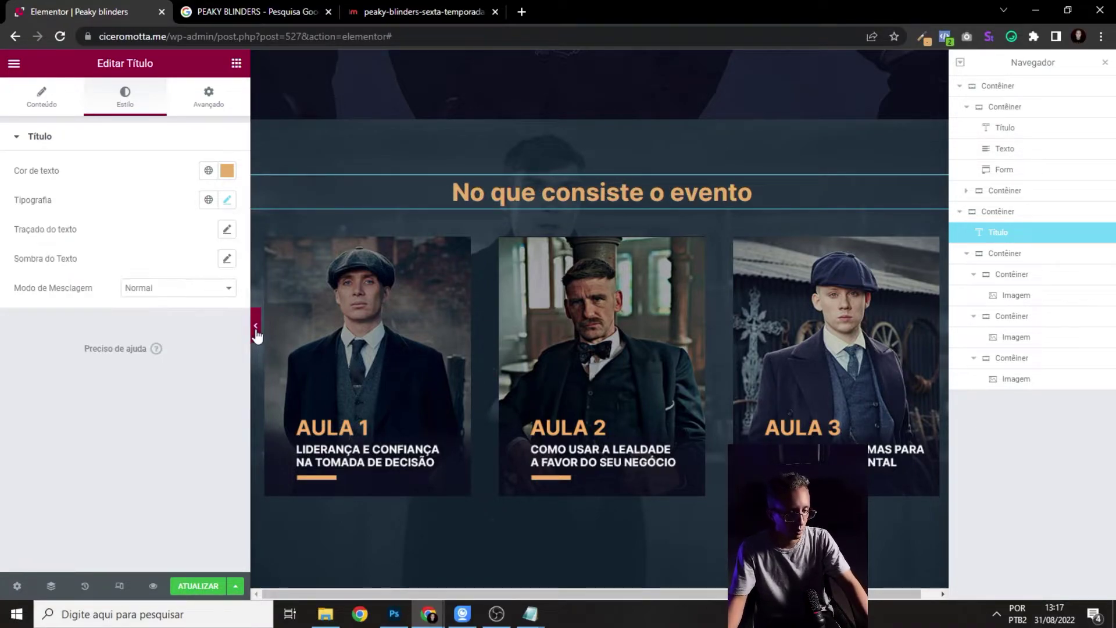
{"action": "left_click", "coordinate": [256, 325]}
{"action": "scroll", "coordinate": [702, 287], "scroll_direction": "up", "scroll_amount": 7}
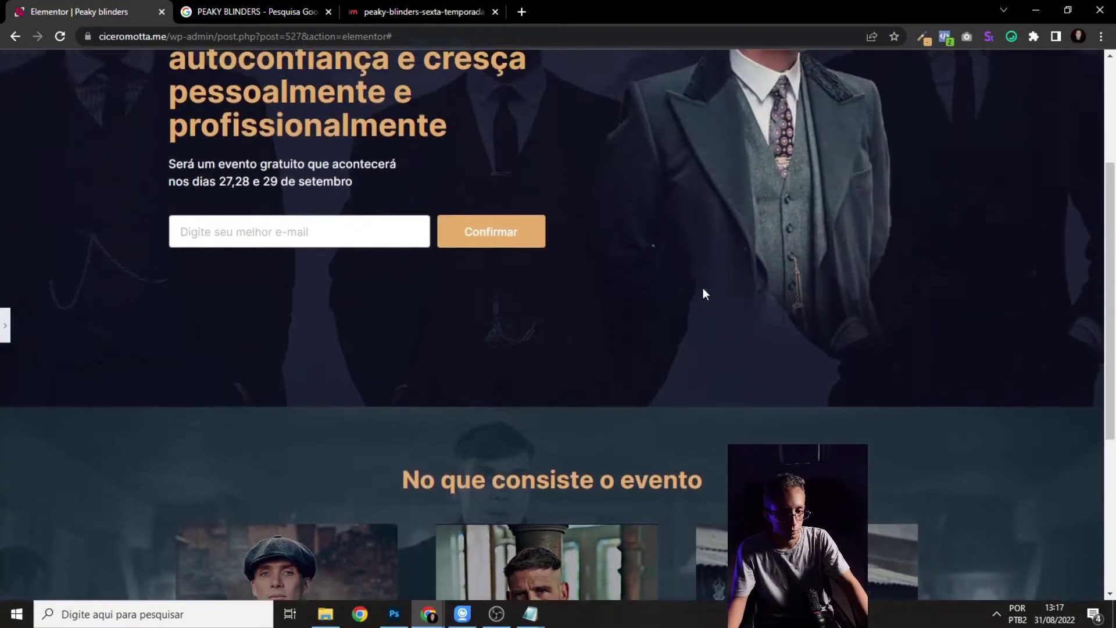
{"action": "scroll", "coordinate": [703, 288], "scroll_direction": "down", "scroll_amount": 6}
{"action": "scroll", "coordinate": [551, 299], "scroll_direction": "up", "scroll_amount": 8}
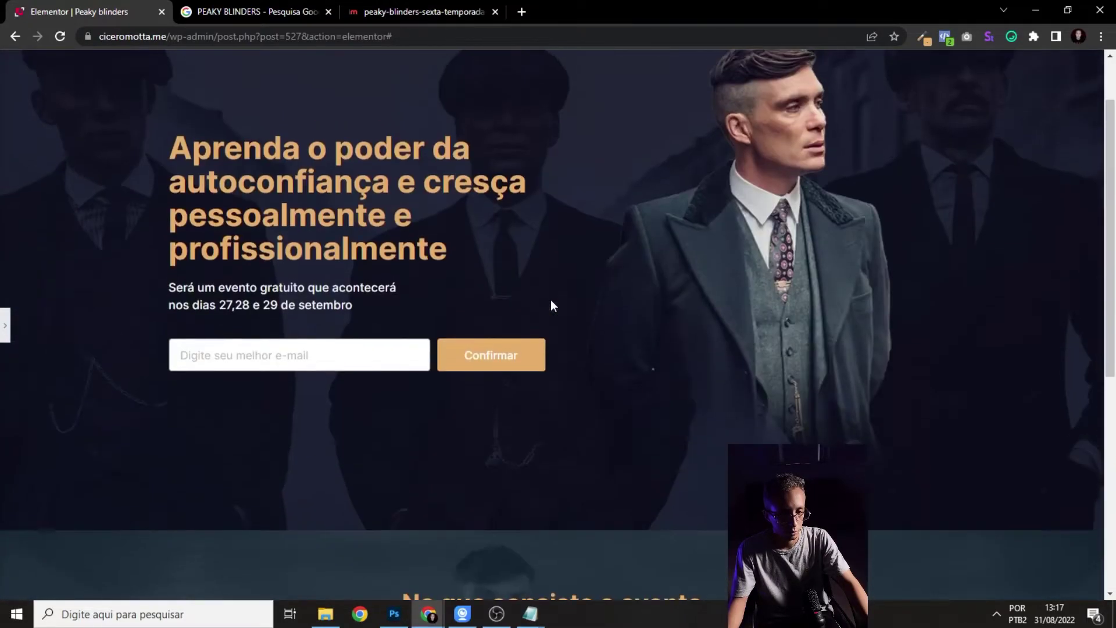
{"action": "scroll", "coordinate": [551, 303], "scroll_direction": "down", "scroll_amount": 7}
{"action": "left_click", "coordinate": [5, 325]}
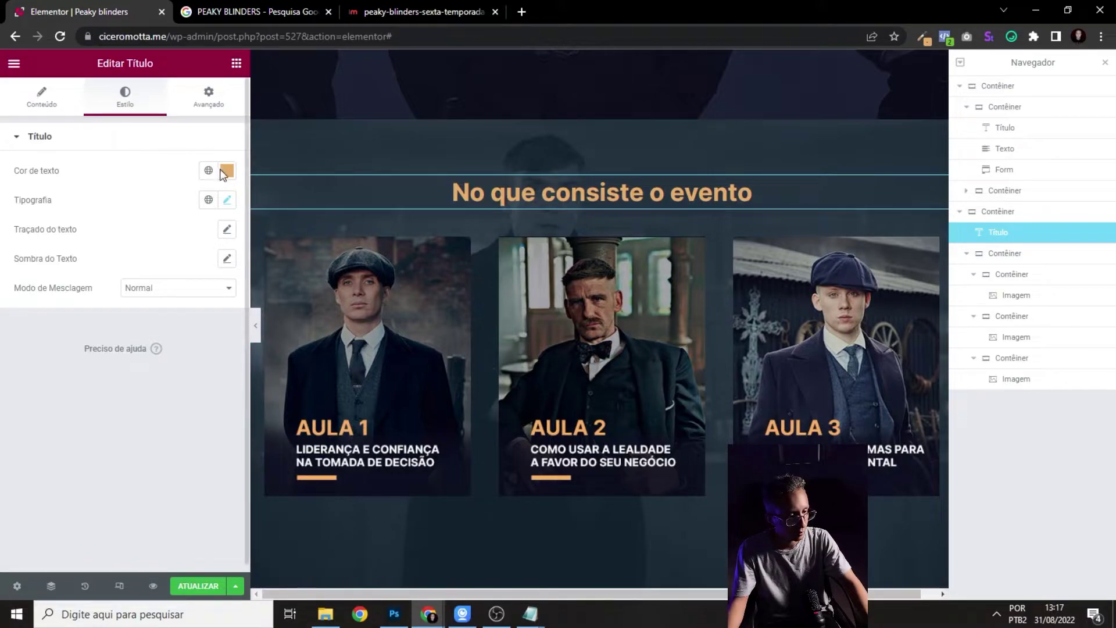
- Change the "No que consiste o evento" heading's text colour to white #FFFFFF and preview it at full page width
{"action": "left_click", "coordinate": [222, 173]}
{"action": "type", "text": "#FFFFFF"}
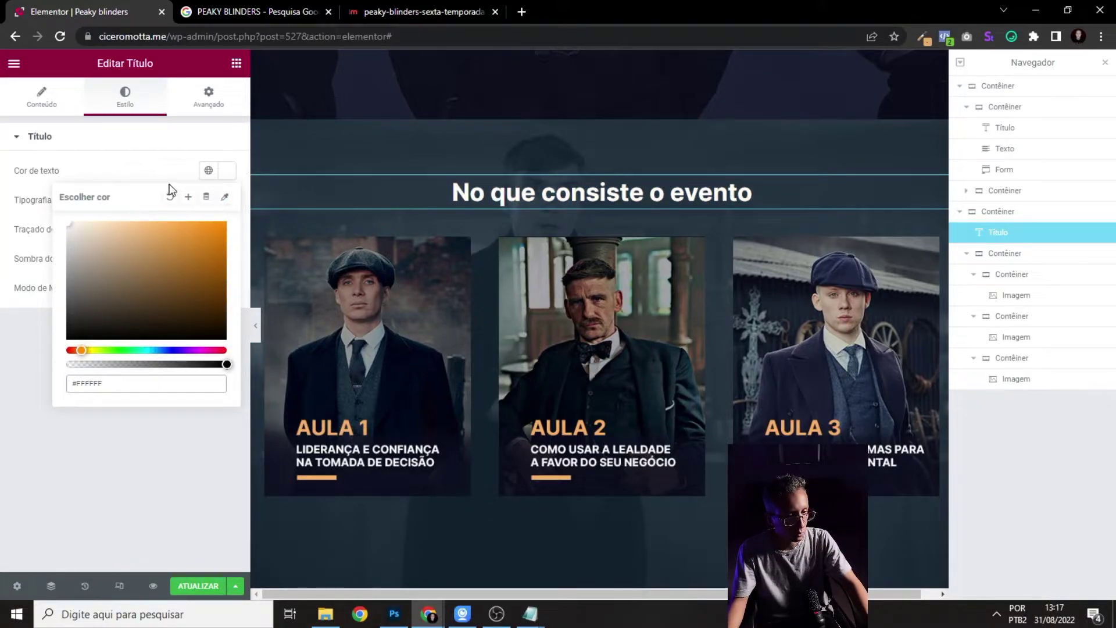
{"action": "left_click", "coordinate": [256, 326]}
{"action": "left_click", "coordinate": [256, 325]}
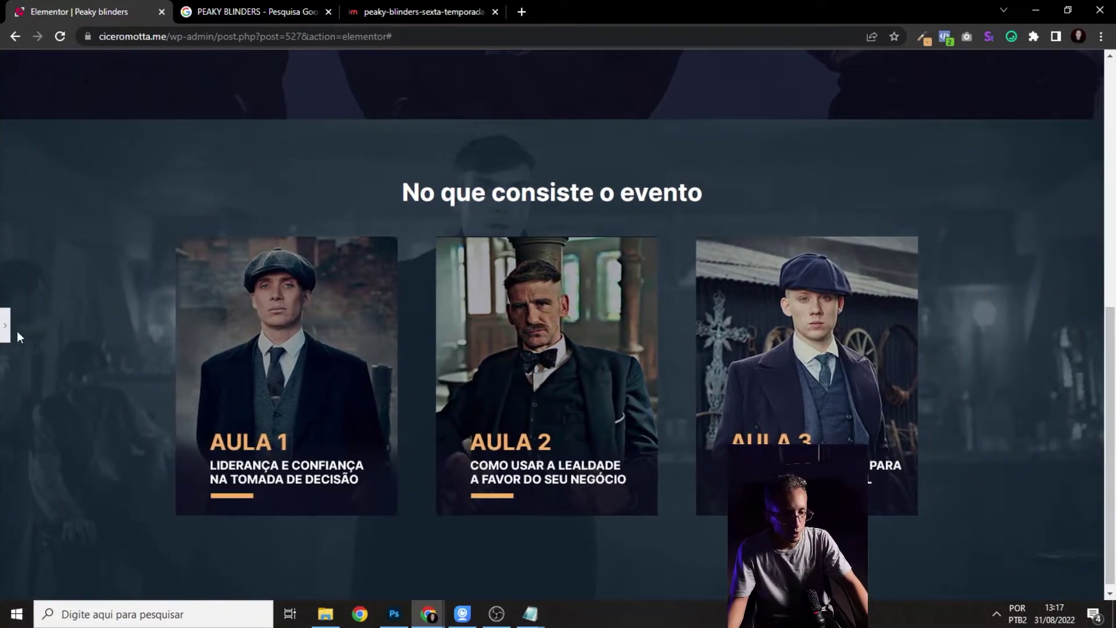
{"action": "left_click", "coordinate": [5, 325]}
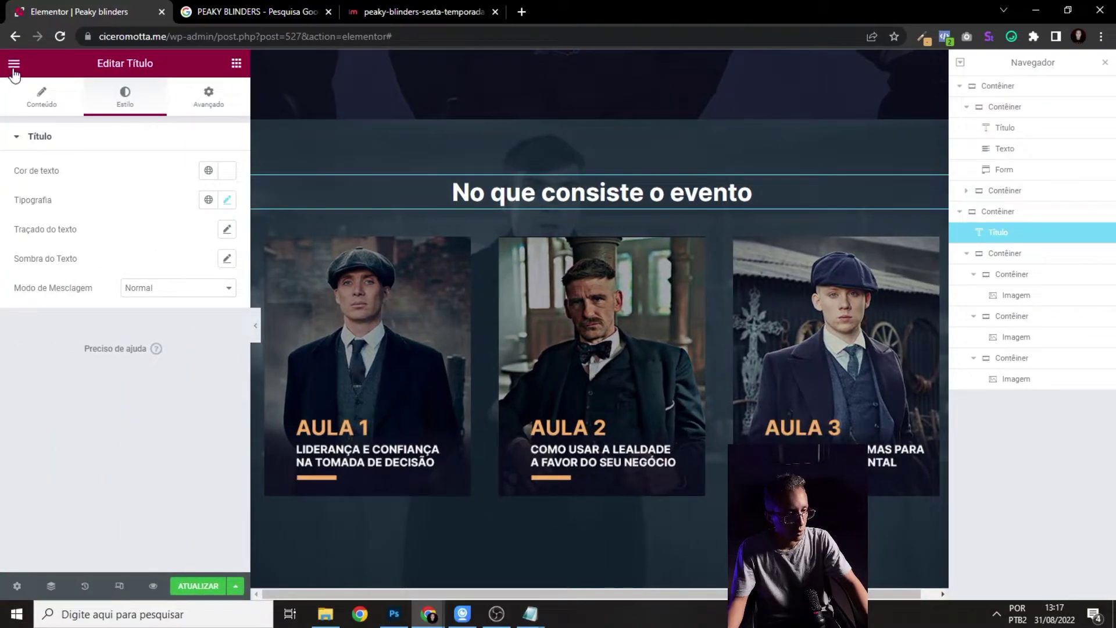
- Find the Divisor widget and place it between the "No que consiste o evento" heading and the lesson cards
{"action": "left_click", "coordinate": [14, 72]}
{"action": "left_click", "coordinate": [14, 72]}
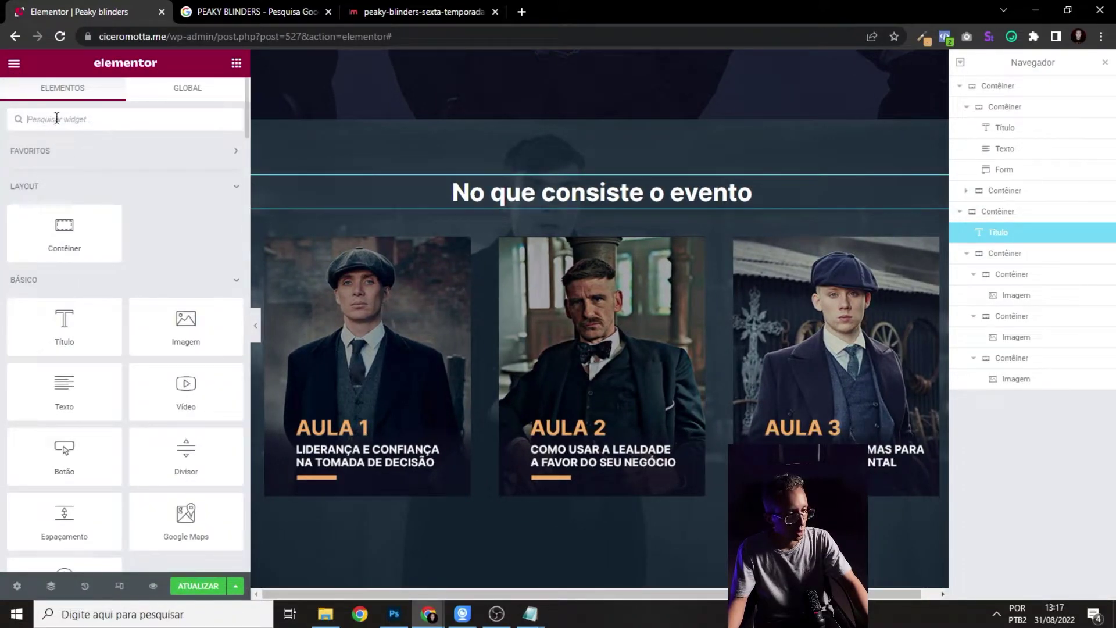
{"action": "type", "text": "divi"}
{"action": "left_click_drag", "start_coordinate": [70, 188], "coordinate": [616, 206]}
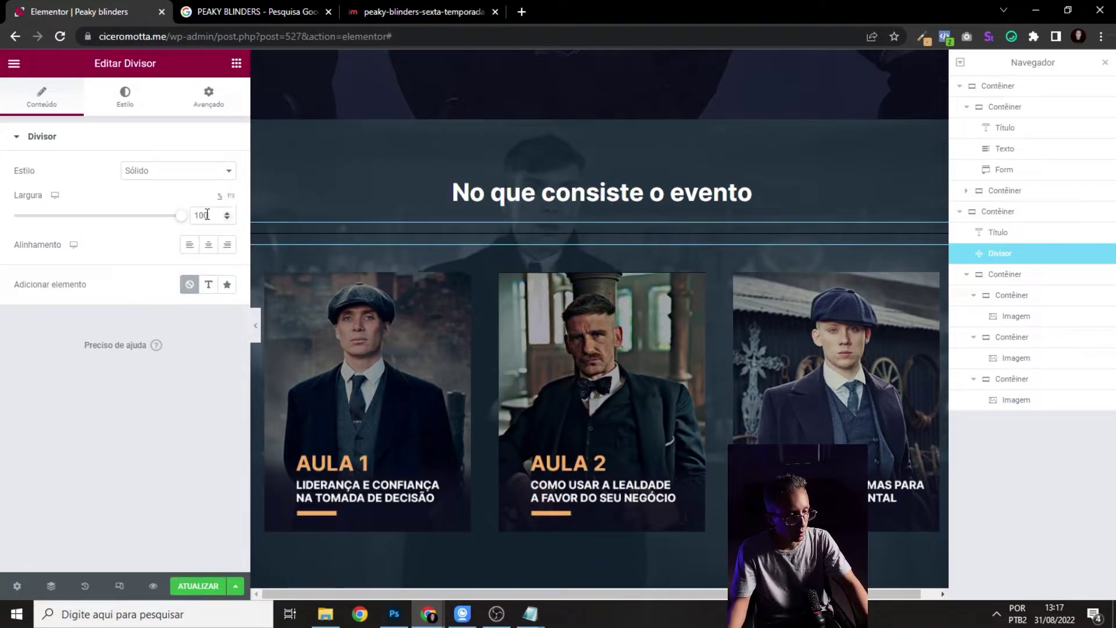
- Centre the divider under the heading with a width of 20% and a weight of 5
{"action": "type", "text": "50"}
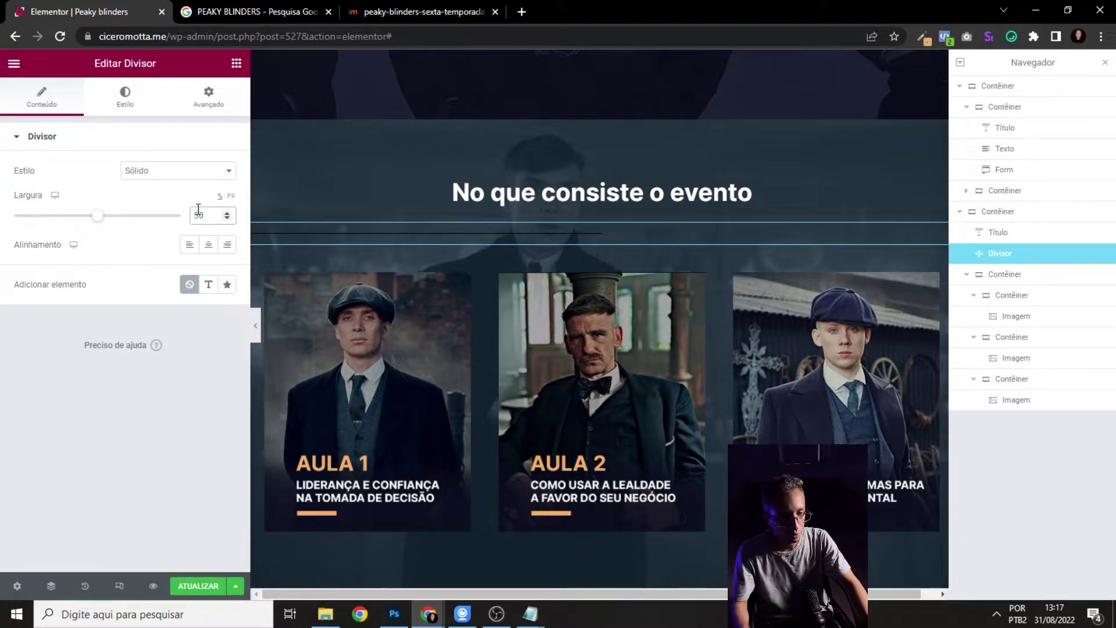
{"action": "left_click", "coordinate": [206, 245]}
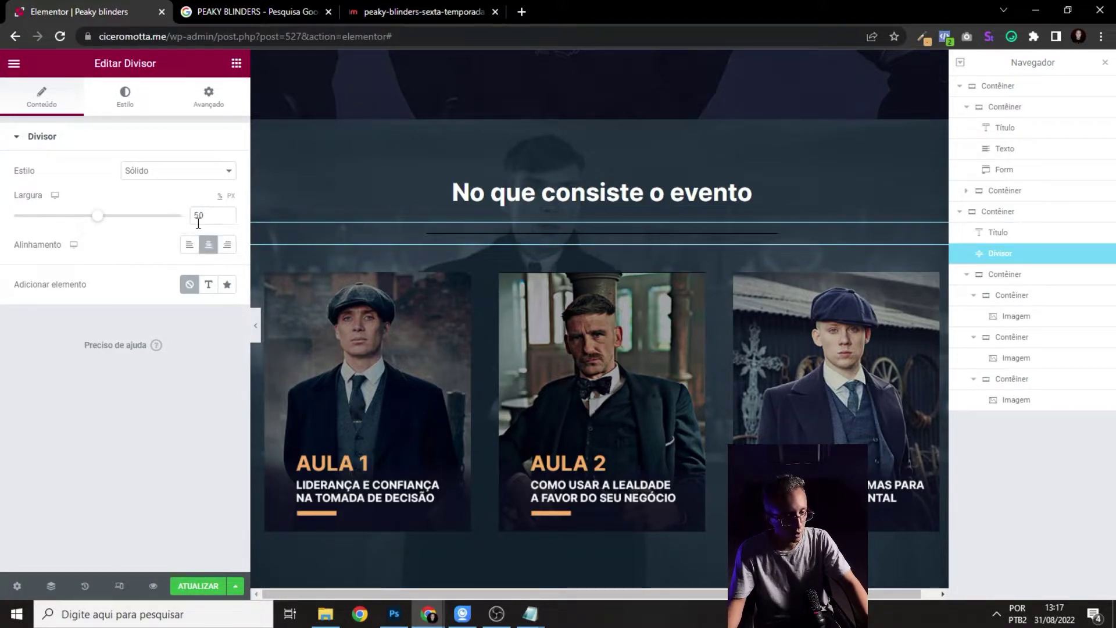
{"action": "type", "text": "2"}
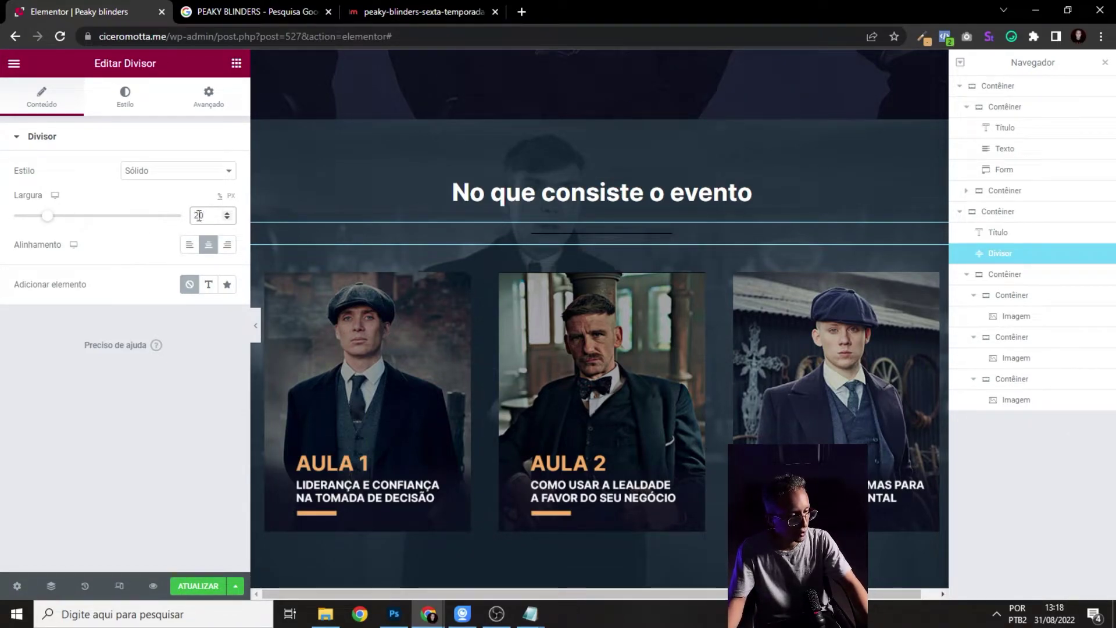
{"action": "left_click", "coordinate": [121, 110]}
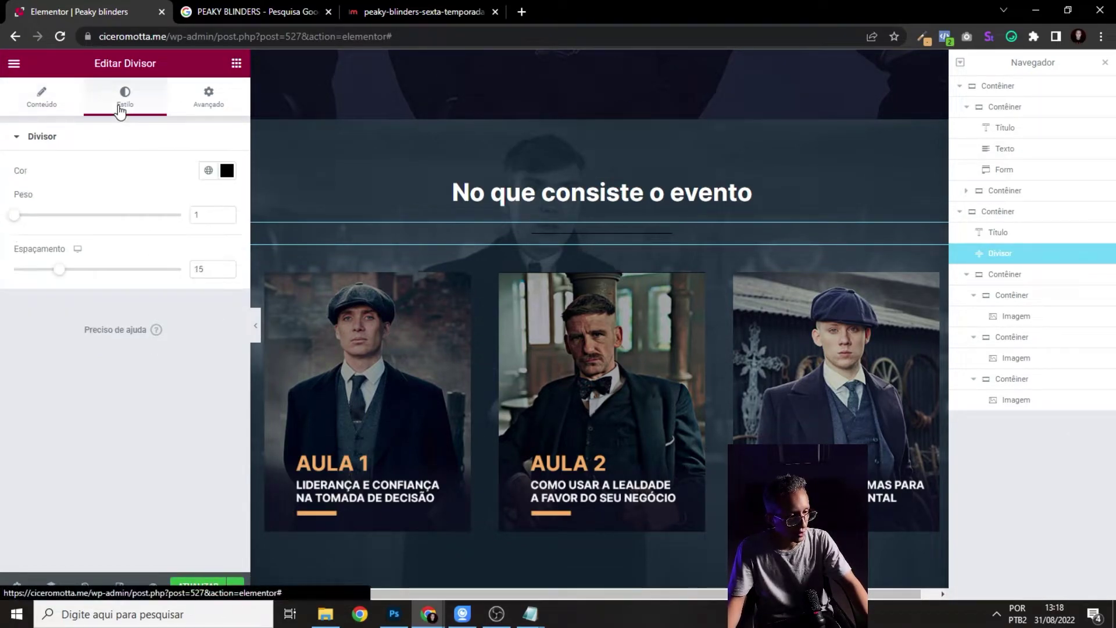
{"action": "left_click_drag", "start_coordinate": [208, 216], "coordinate": [163, 214]}
{"action": "type", "text": "5"}
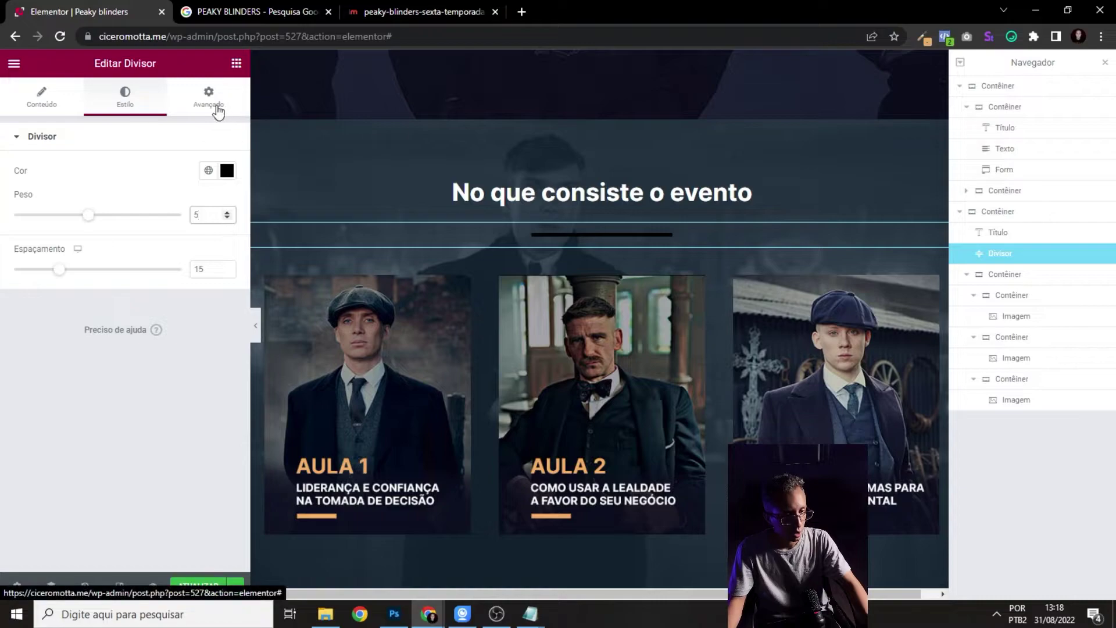
- Colour the divider with the copied #E5AE6B and preview the section at full page width
{"action": "left_click", "coordinate": [226, 170]}
{"action": "key", "text": "ctrl+v"}
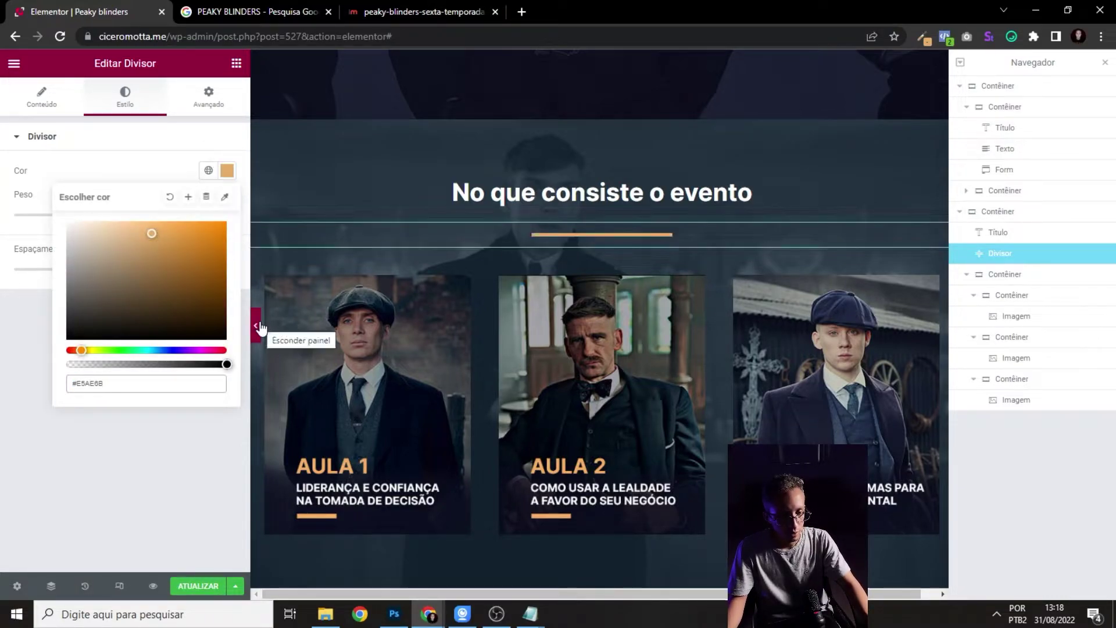
{"action": "left_click", "coordinate": [257, 327]}
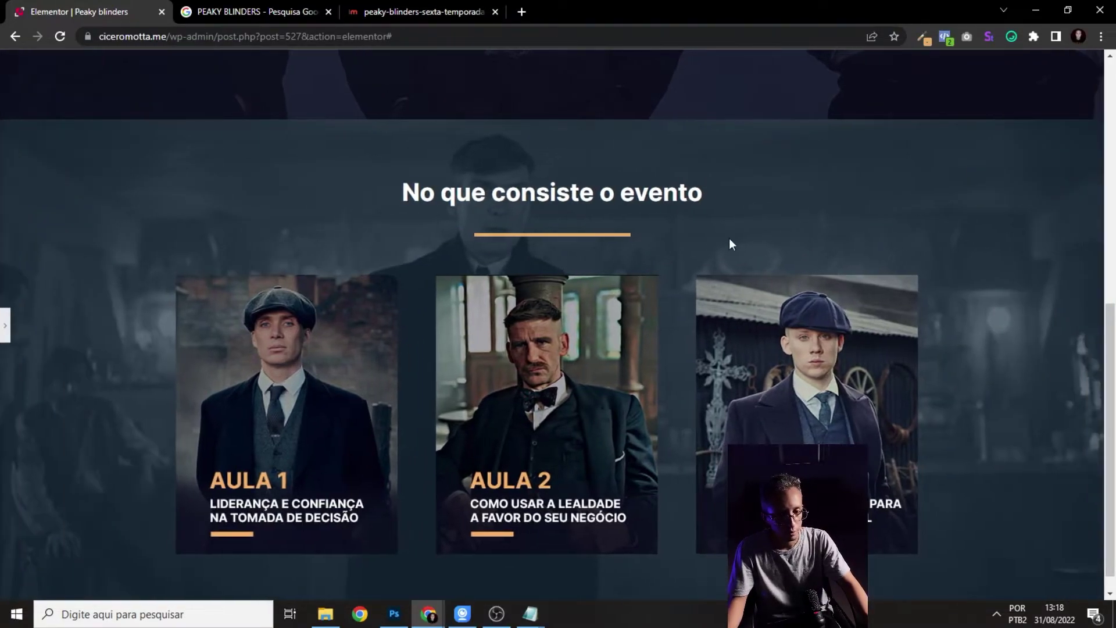
{"action": "left_click", "coordinate": [4, 323]}
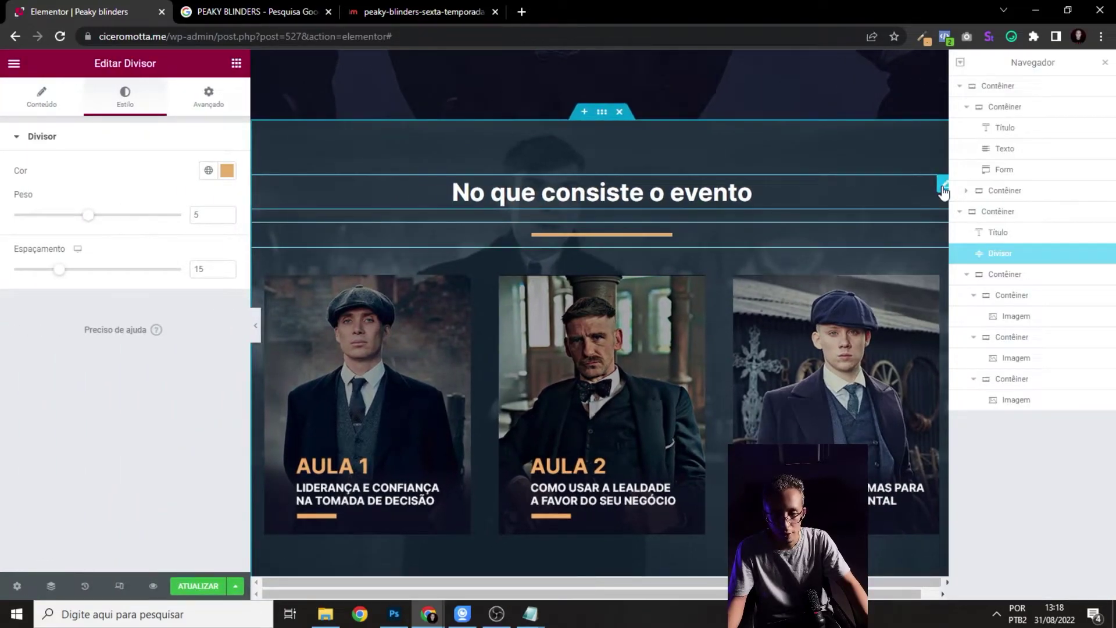
- Recolour the "No que consiste o evento" heading to #E5AE6B and the divider below it to white #FFFFFF
{"action": "left_click", "coordinate": [943, 187]}
{"action": "left_click", "coordinate": [227, 171]}
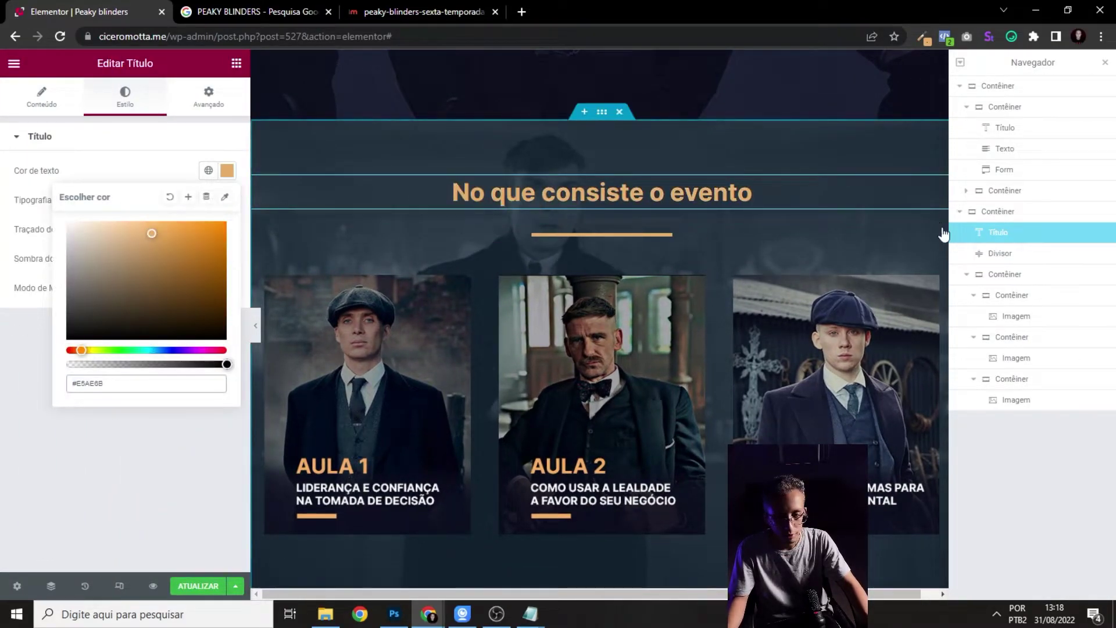
{"action": "left_click", "coordinate": [945, 239]}
{"action": "left_click", "coordinate": [226, 171]}
{"action": "left_click", "coordinate": [70, 223]}
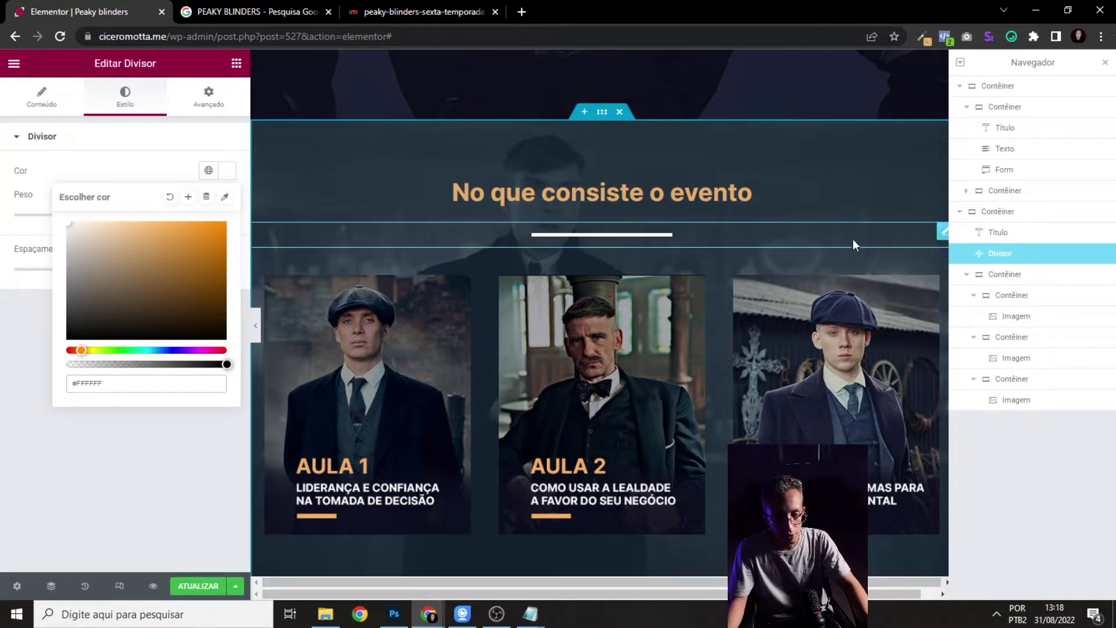
- Unlink the divider's margins, set the upper and lower ones to -15 px, and preview the section at full page width
{"action": "left_click", "coordinate": [208, 96]}
{"action": "left_click", "coordinate": [208, 96]}
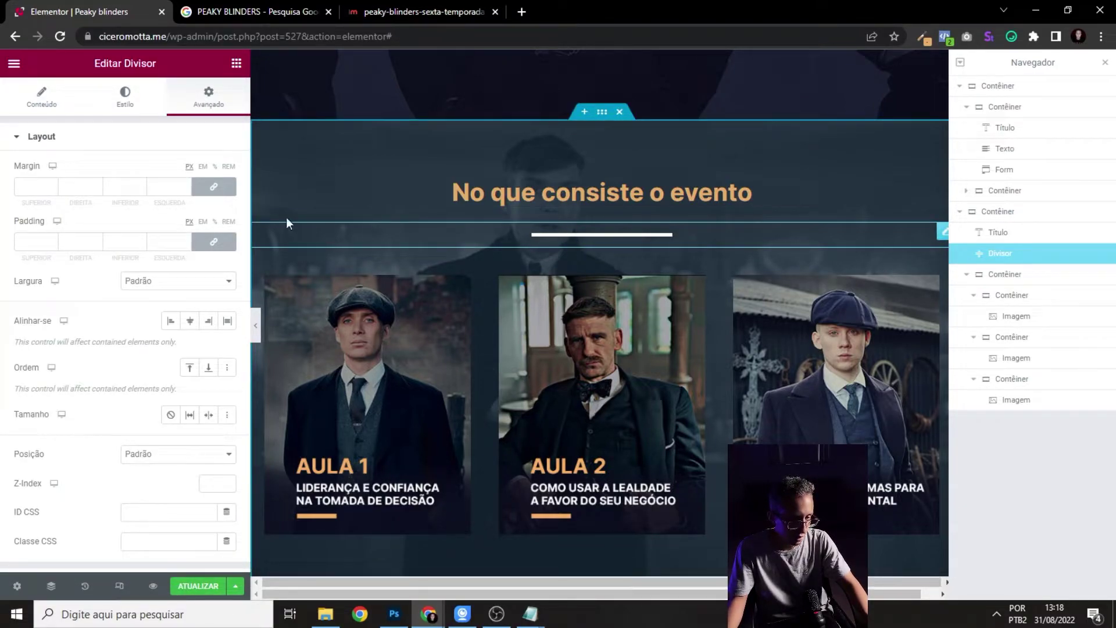
{"action": "left_click", "coordinate": [214, 189]}
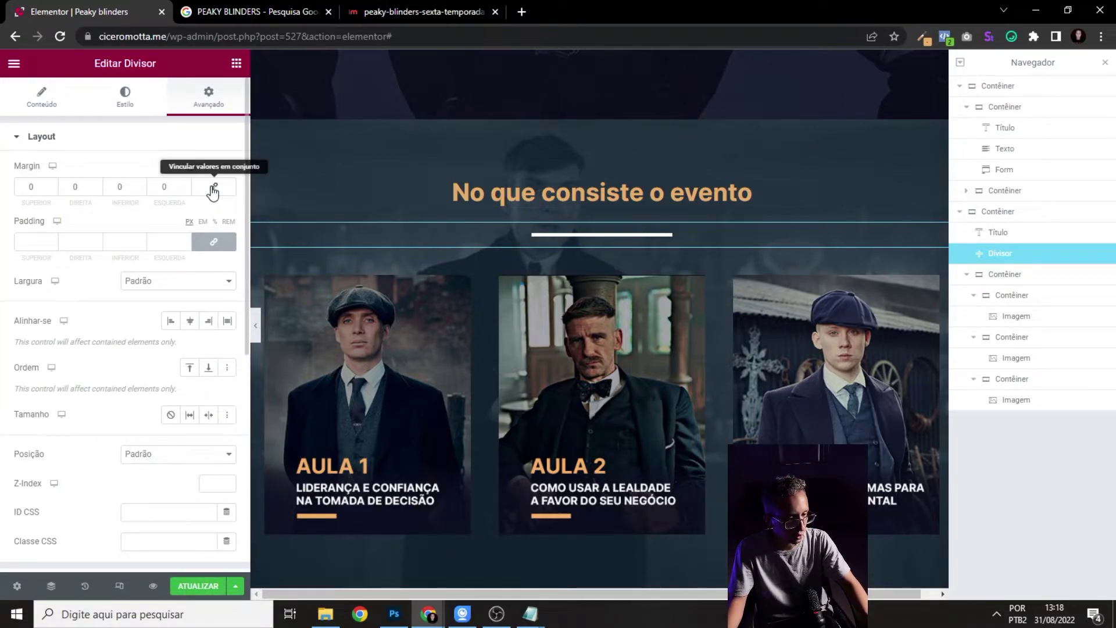
{"action": "left_click", "coordinate": [53, 189]}
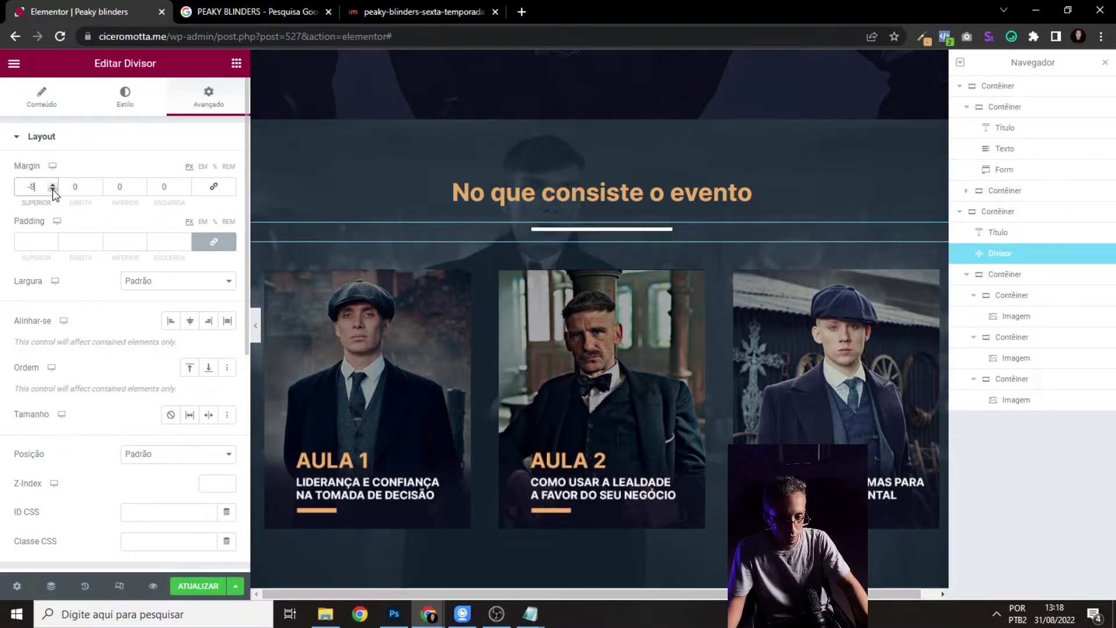
{"action": "left_click", "coordinate": [53, 189]}
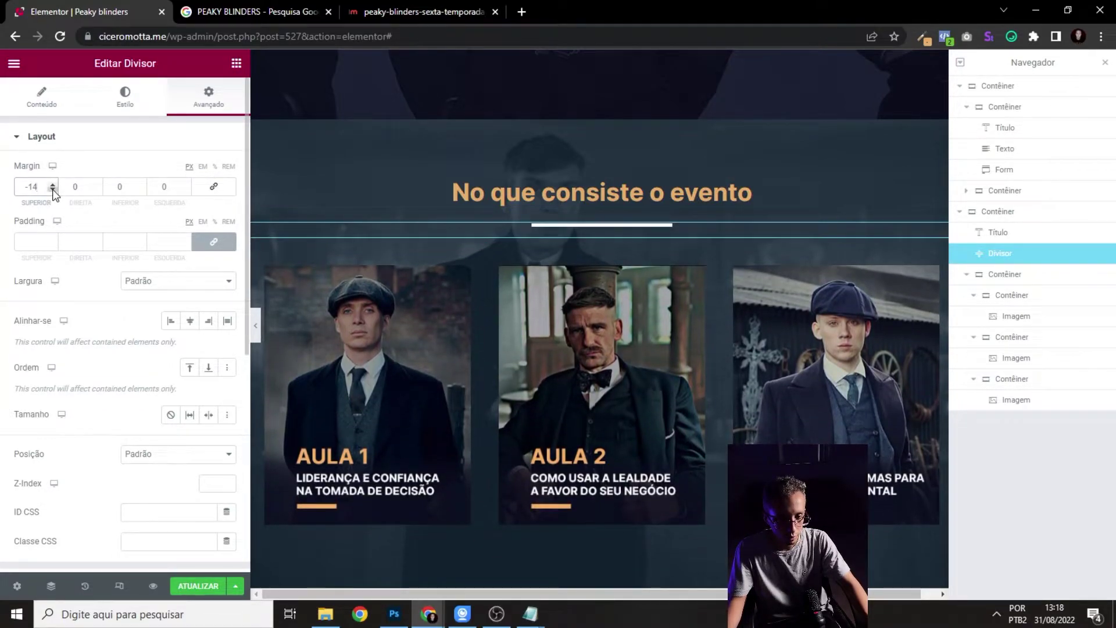
{"action": "left_click", "coordinate": [53, 189]}
{"action": "left_click", "coordinate": [136, 192]}
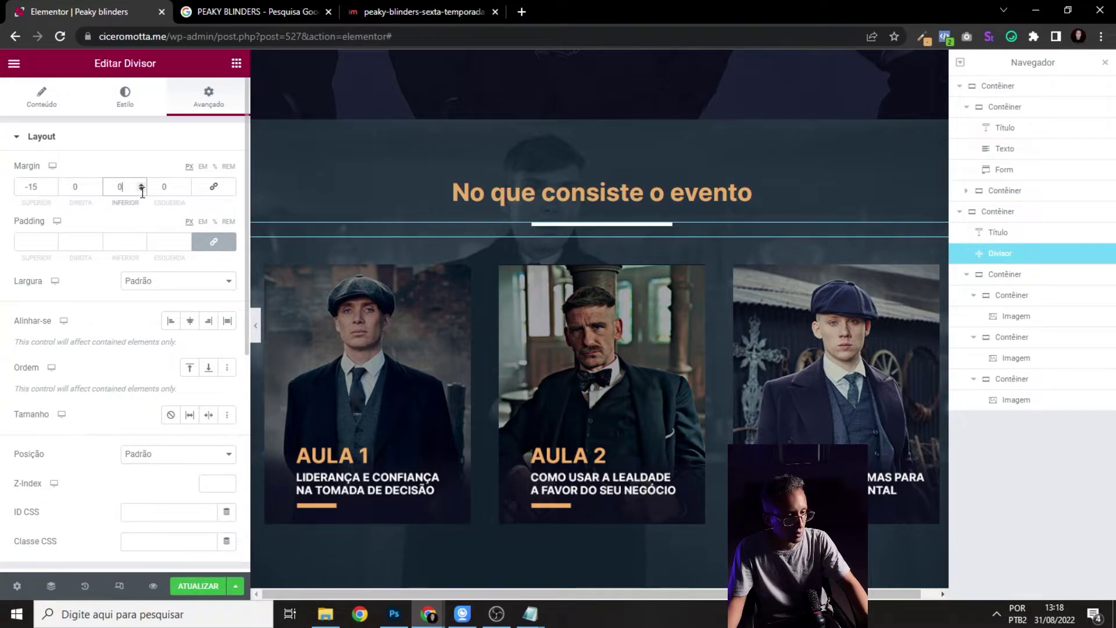
{"action": "left_click", "coordinate": [142, 189]}
{"action": "type", "text": "5"}
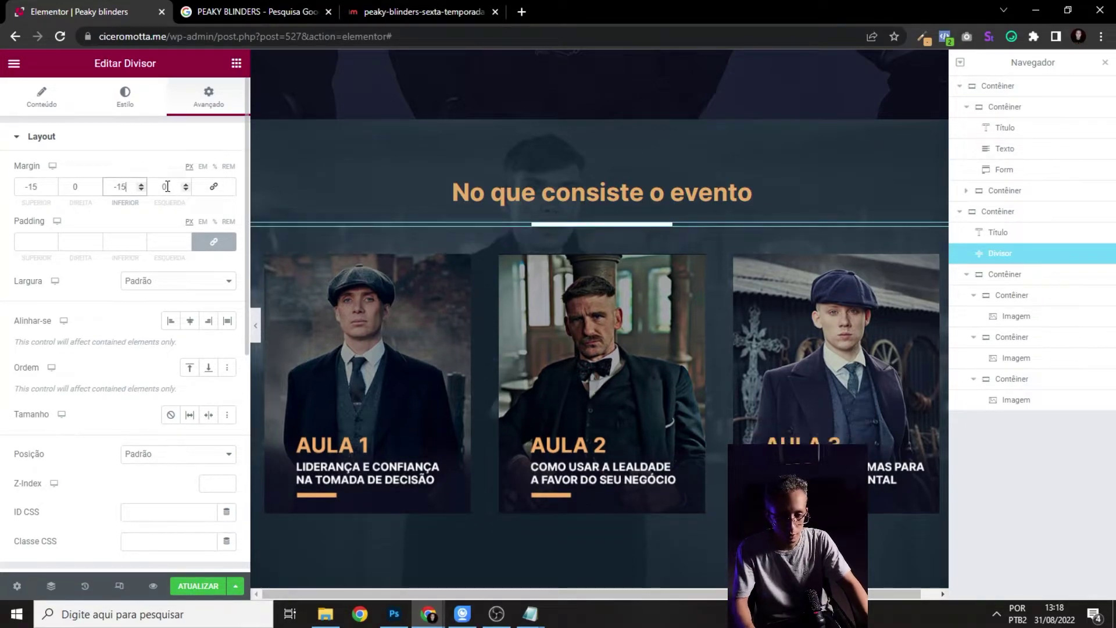
{"action": "left_click", "coordinate": [259, 324]}
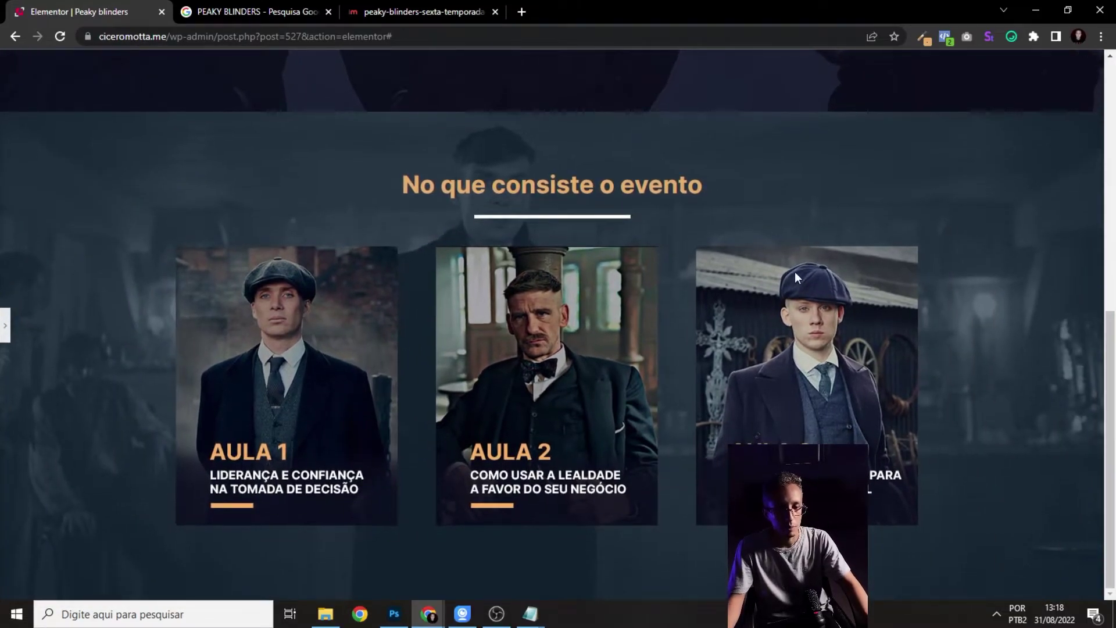
{"action": "scroll", "coordinate": [793, 270], "scroll_direction": "up", "scroll_amount": 5}
{"action": "scroll", "coordinate": [794, 273], "scroll_direction": "down", "scroll_amount": 5}
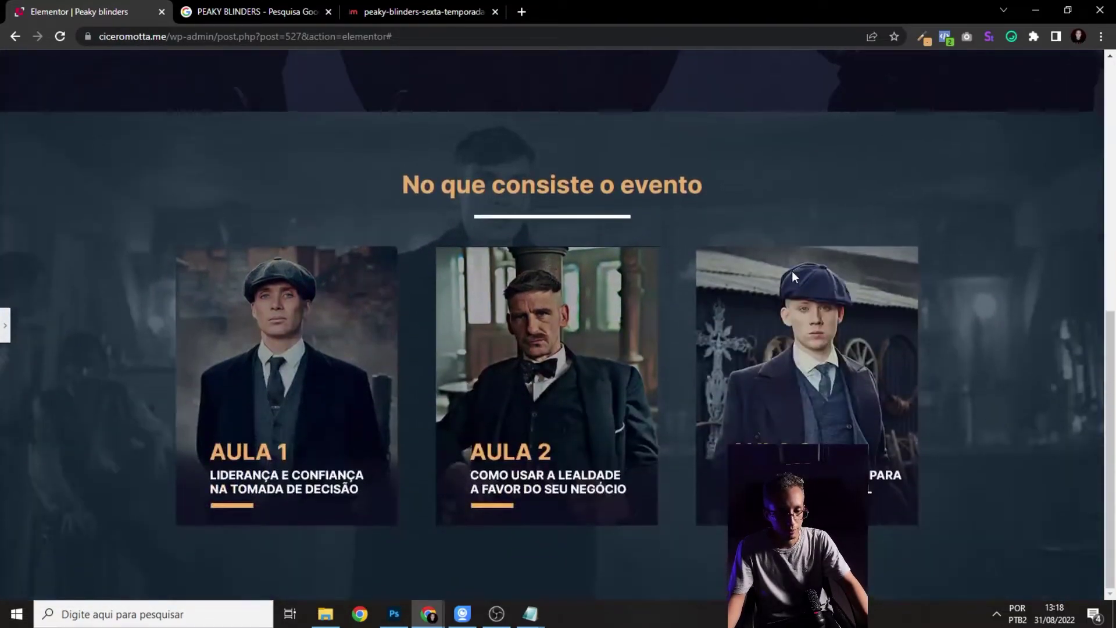
{"action": "left_click", "coordinate": [6, 337]}
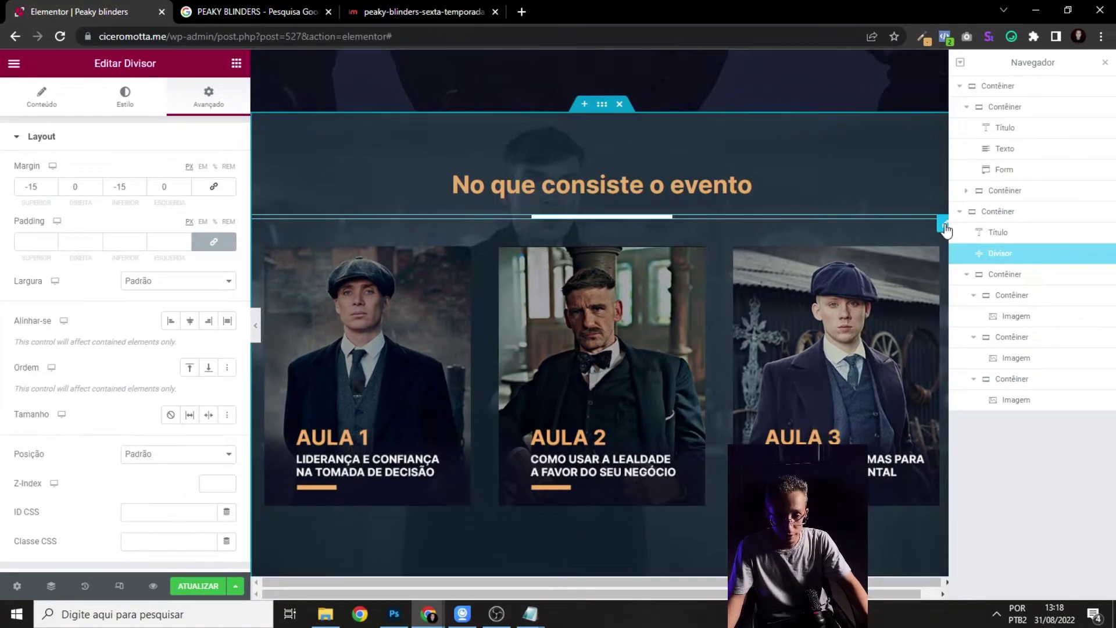
- Check the hero title's typography, set the "No que consiste o evento" heading's font size to 45 px, and preview it at full width
{"action": "scroll", "coordinate": [584, 221], "scroll_direction": "up", "scroll_amount": 5}
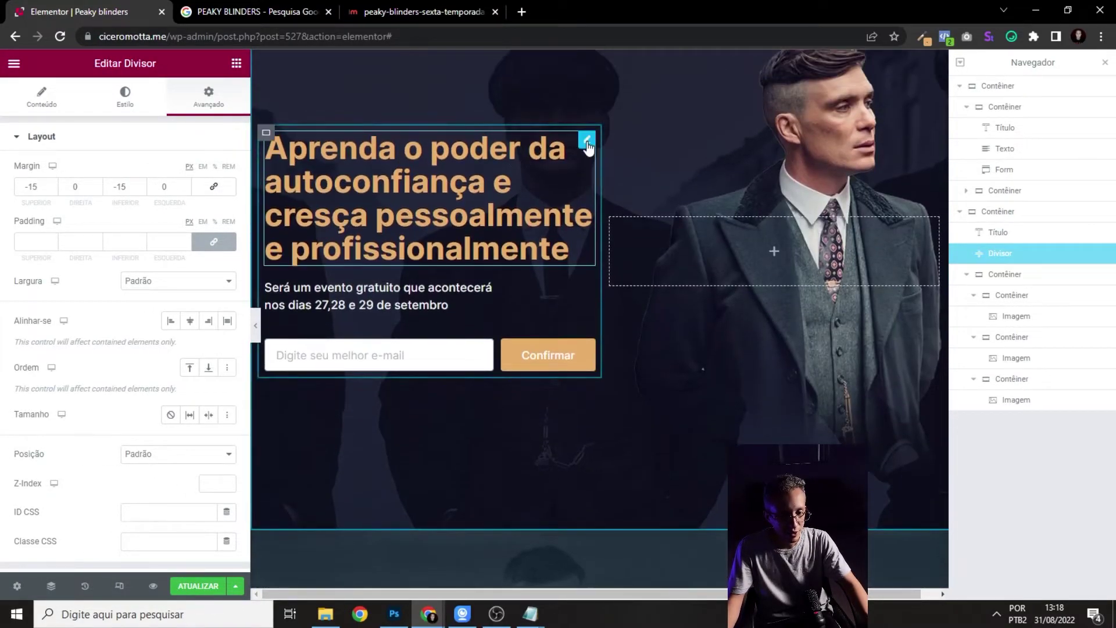
{"action": "left_click", "coordinate": [586, 140]}
{"action": "left_click", "coordinate": [165, 102]}
{"action": "left_click", "coordinate": [227, 200]}
{"action": "left_click", "coordinate": [227, 200]}
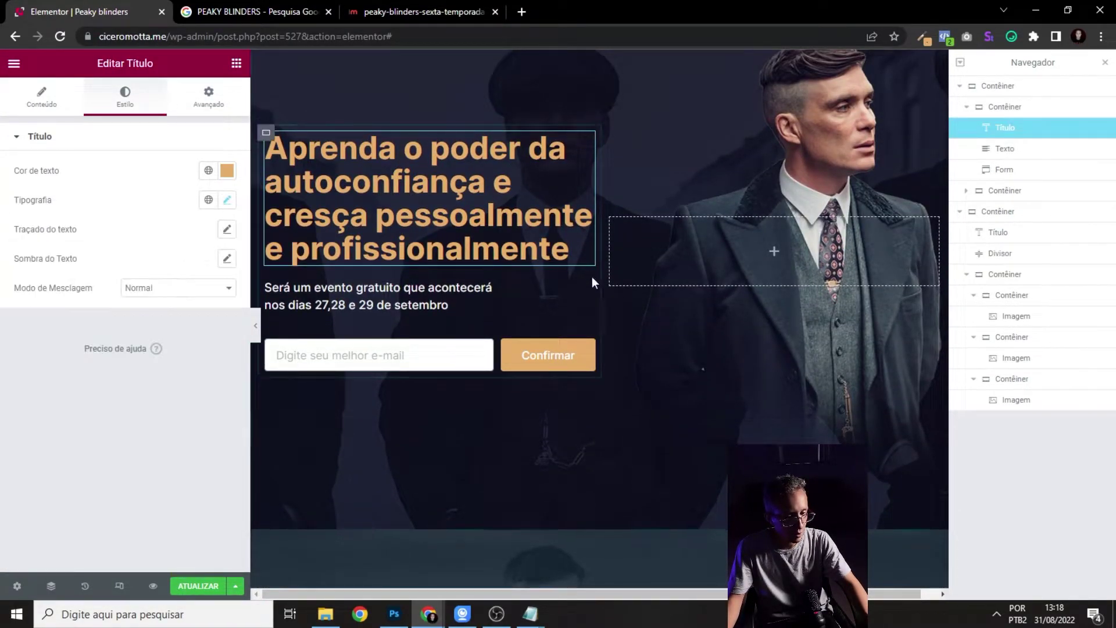
{"action": "scroll", "coordinate": [587, 271], "scroll_direction": "down", "scroll_amount": 5}
{"action": "left_click", "coordinate": [946, 250]}
{"action": "left_click", "coordinate": [227, 200]}
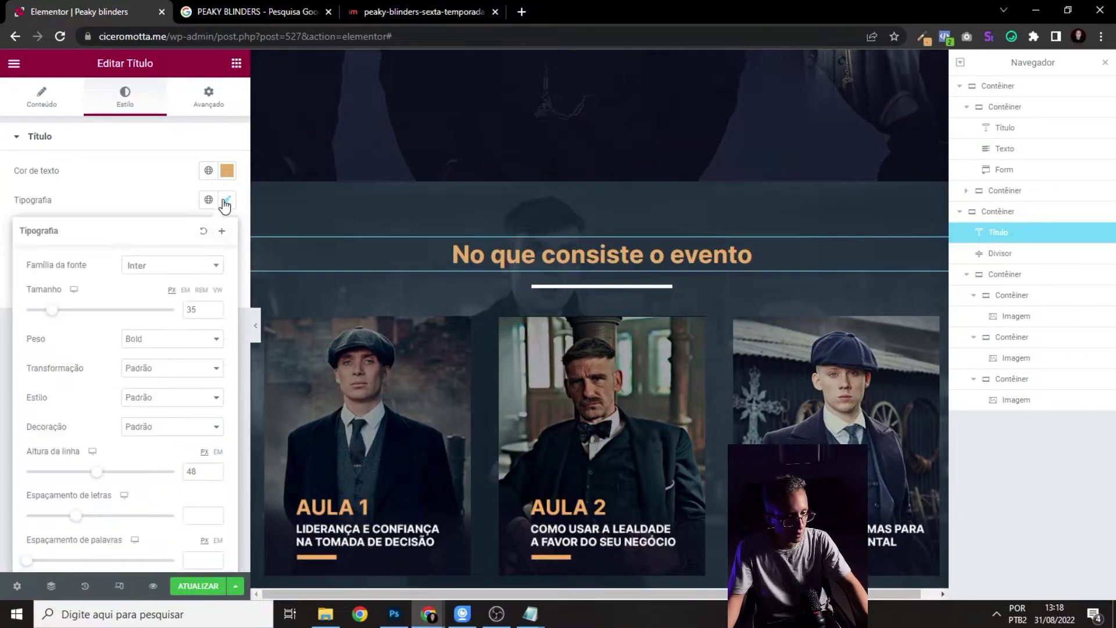
{"action": "type", "text": "45"}
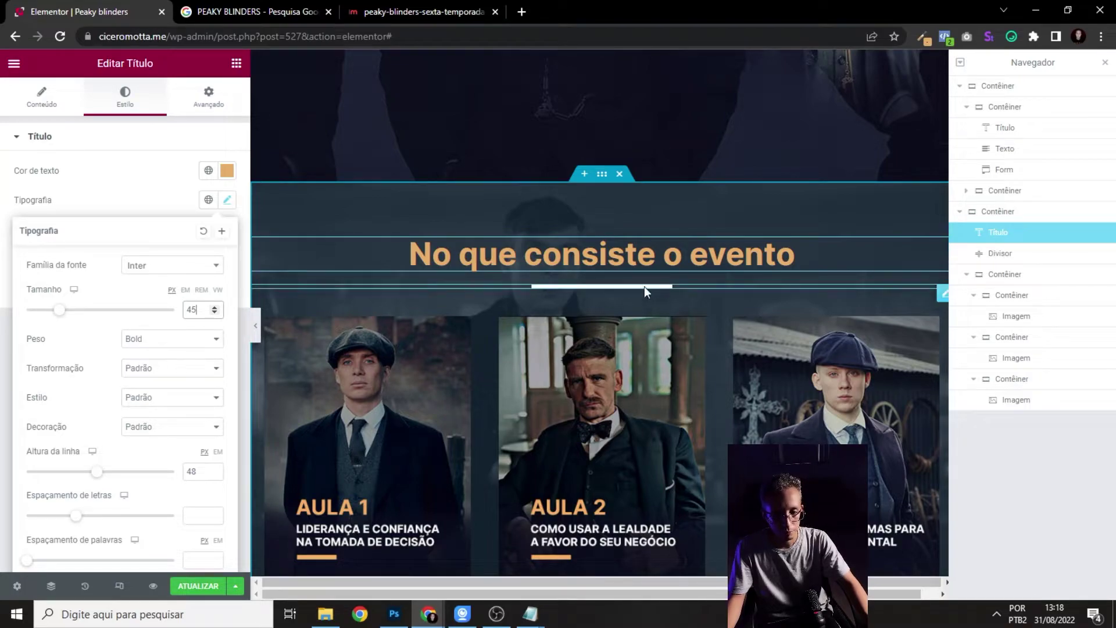
{"action": "left_click", "coordinate": [256, 325]}
{"action": "scroll", "coordinate": [723, 291], "scroll_direction": "down", "scroll_amount": 1}
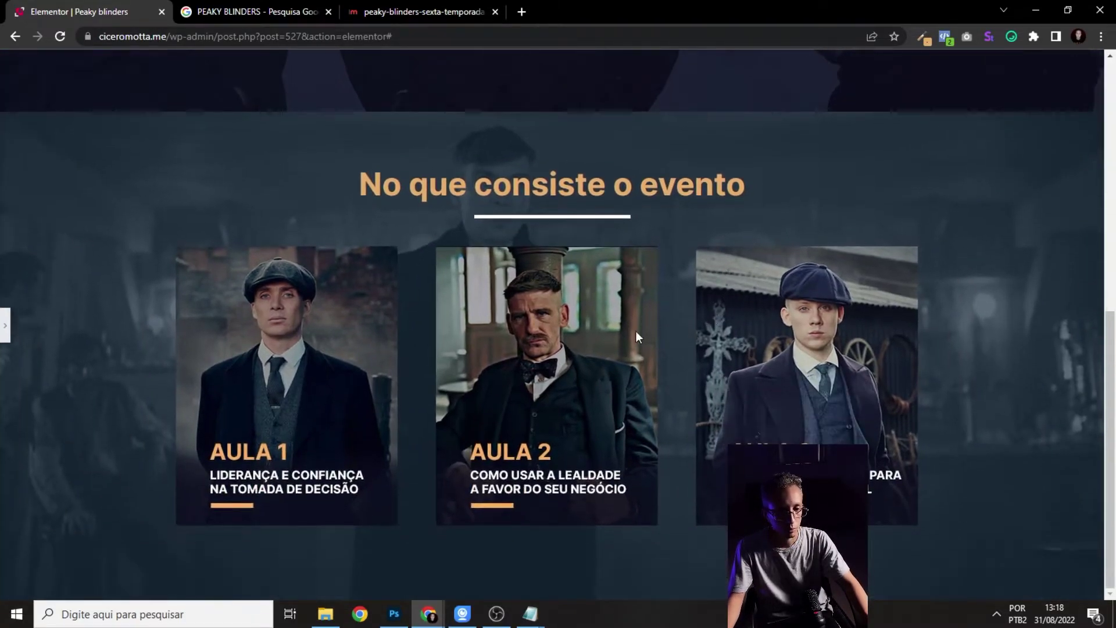
{"action": "left_click", "coordinate": [4, 335]}
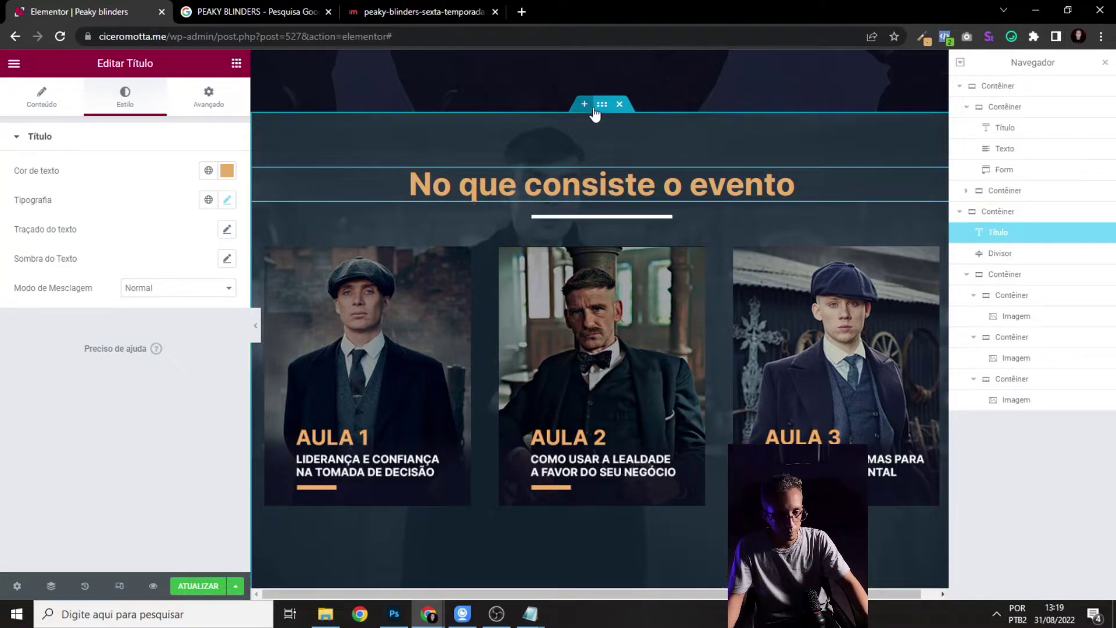
- Set the lesson section container's upper and lower padding to 100 px and preview it at full page width
{"action": "left_click", "coordinate": [351, 150]}
{"action": "left_click", "coordinate": [215, 107]}
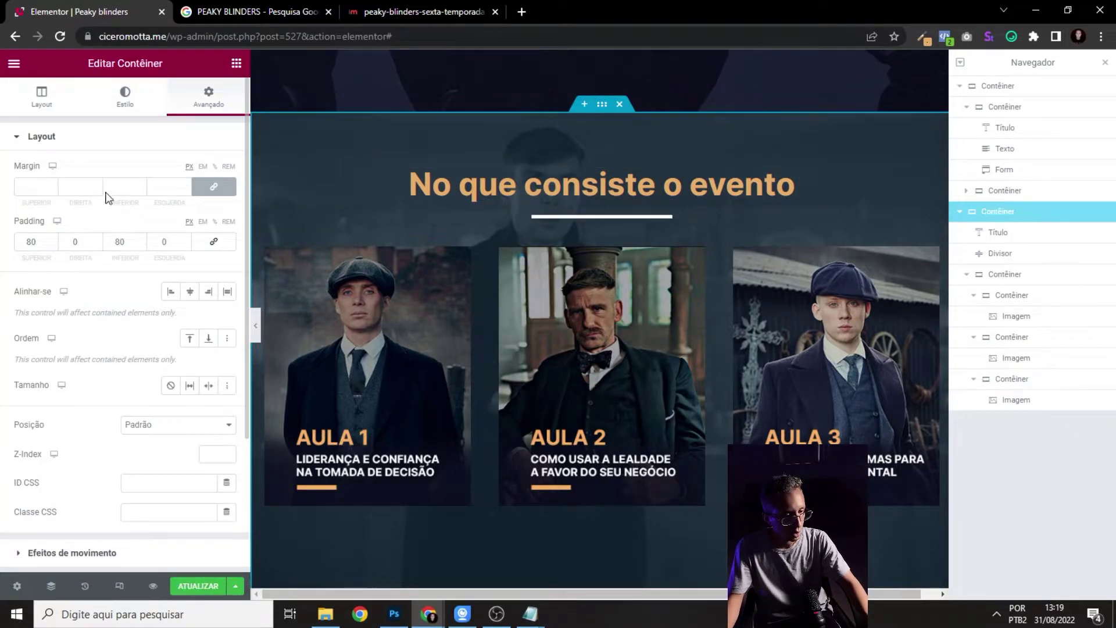
{"action": "left_click", "coordinate": [33, 111]}
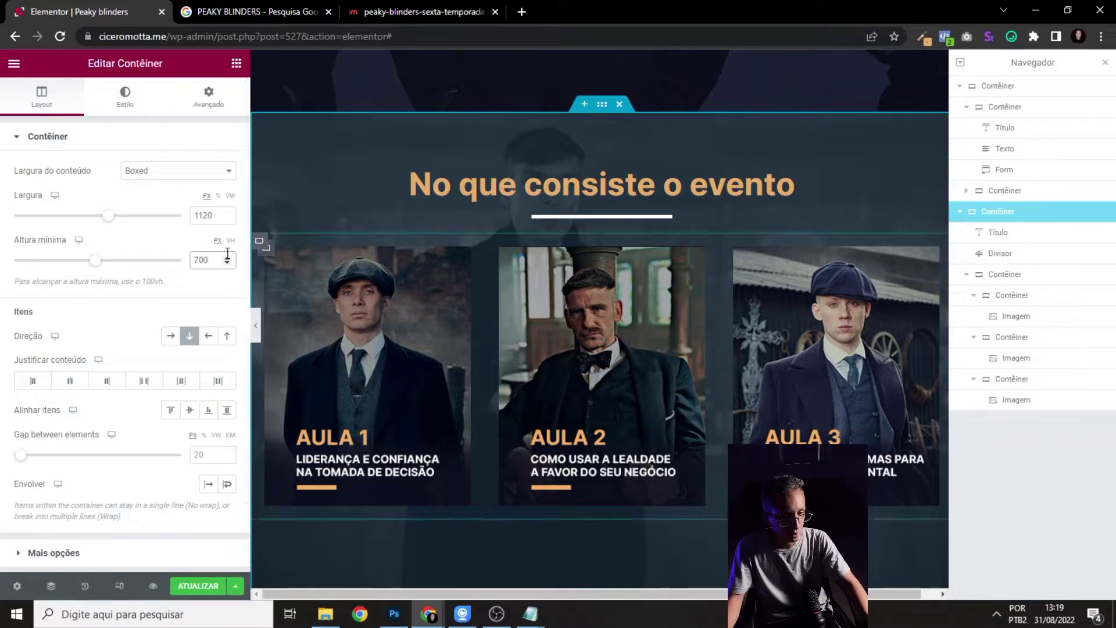
{"action": "left_click", "coordinate": [189, 109]}
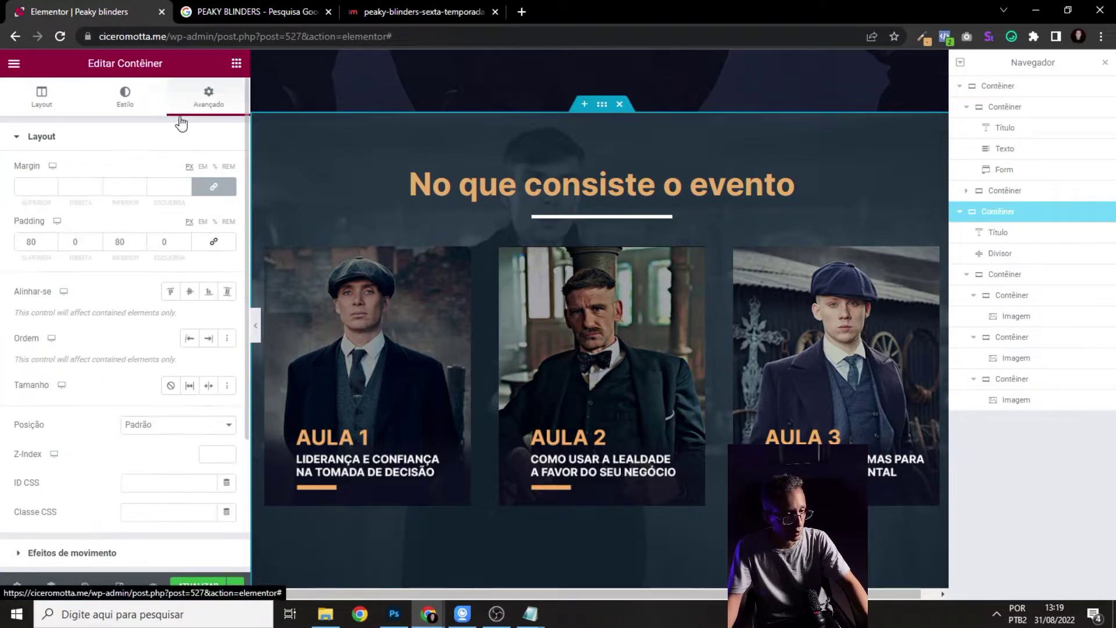
{"action": "left_click_drag", "start_coordinate": [42, 243], "coordinate": [3, 250]}
{"action": "type", "text": "100"}
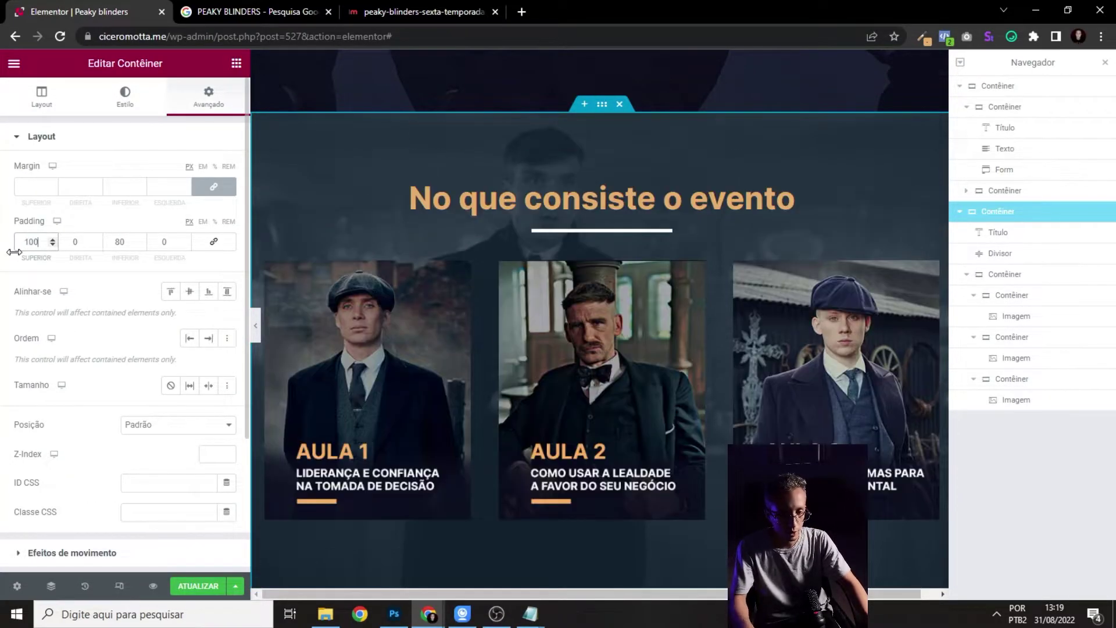
{"action": "left_click_drag", "start_coordinate": [135, 245], "coordinate": [74, 238]}
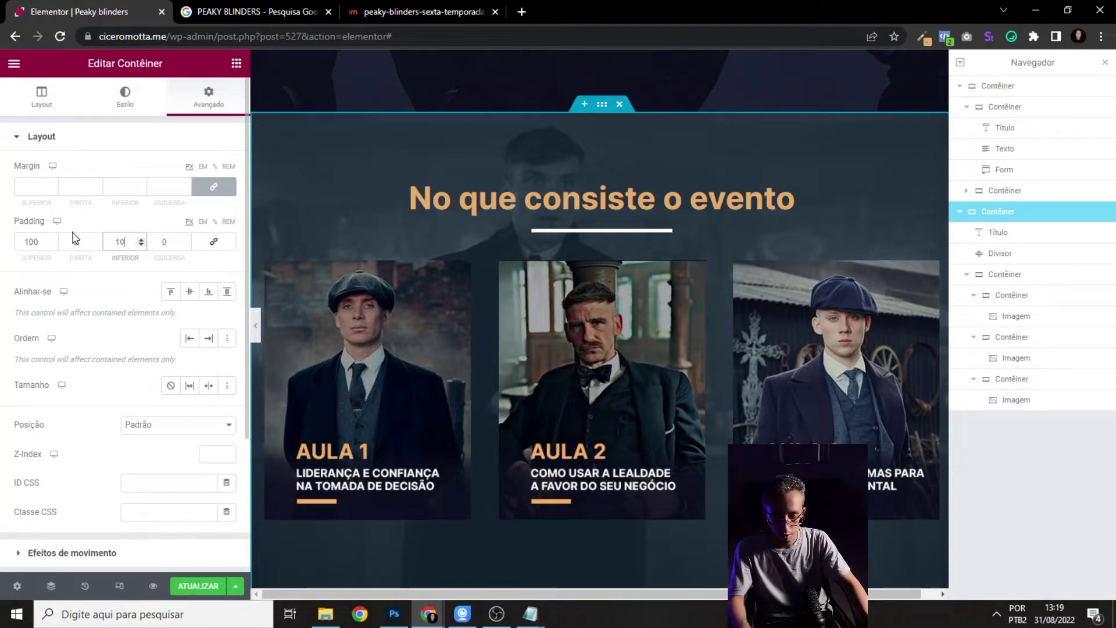
{"action": "type", "text": "100"}
{"action": "left_click", "coordinate": [255, 326]}
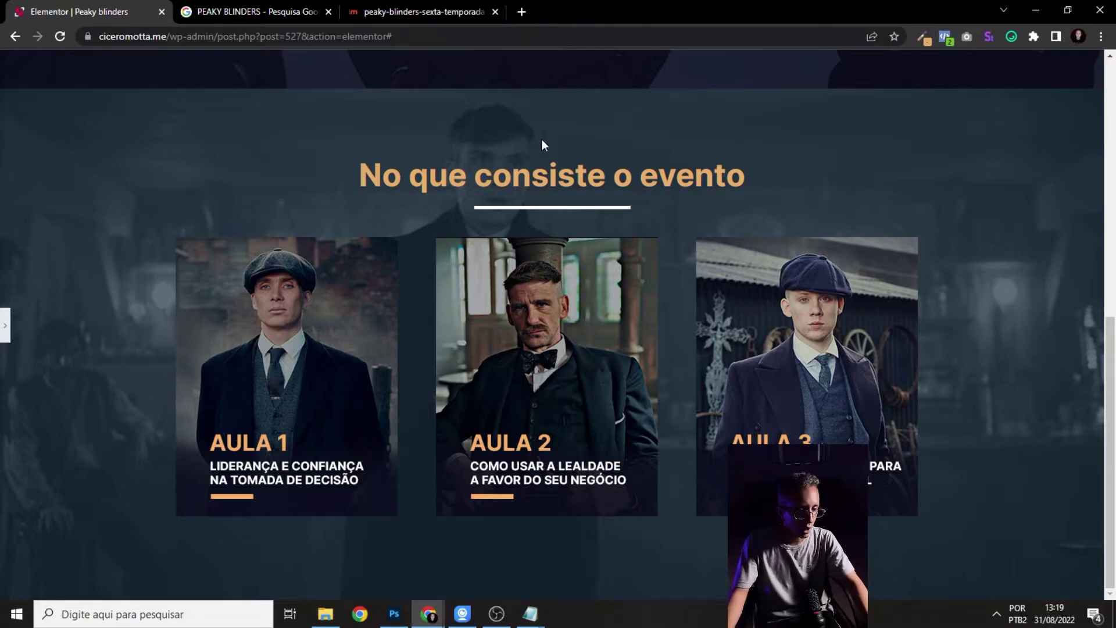
- Examine the hero and lesson sections at full page width to judge the spacing
{"action": "scroll", "coordinate": [620, 151], "scroll_direction": "up", "scroll_amount": 6}
{"action": "scroll", "coordinate": [622, 145], "scroll_direction": "down", "scroll_amount": 6}
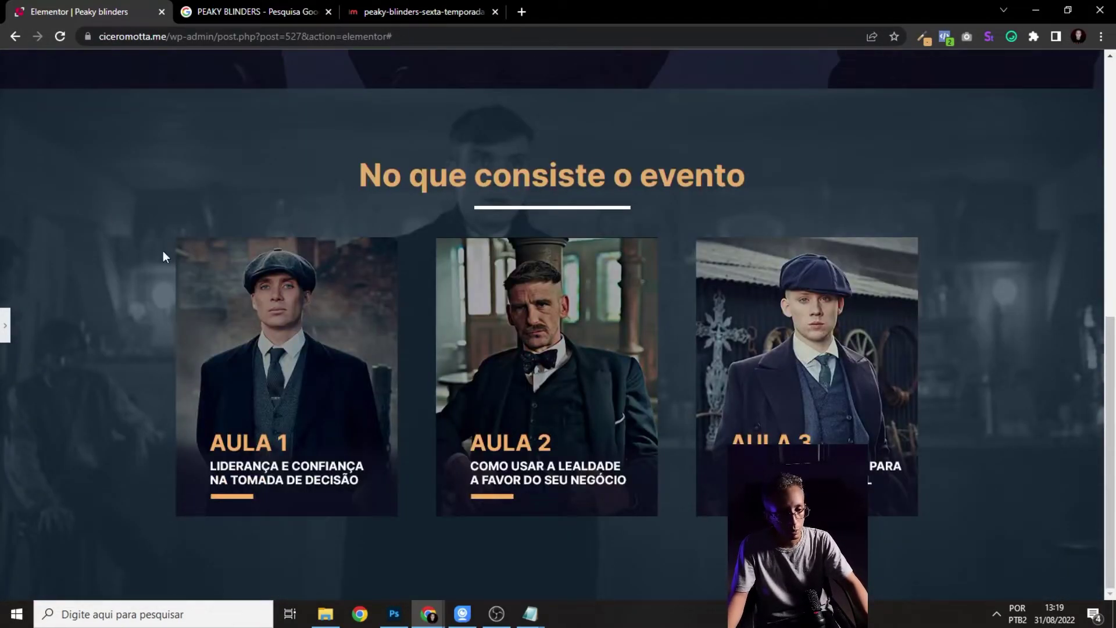
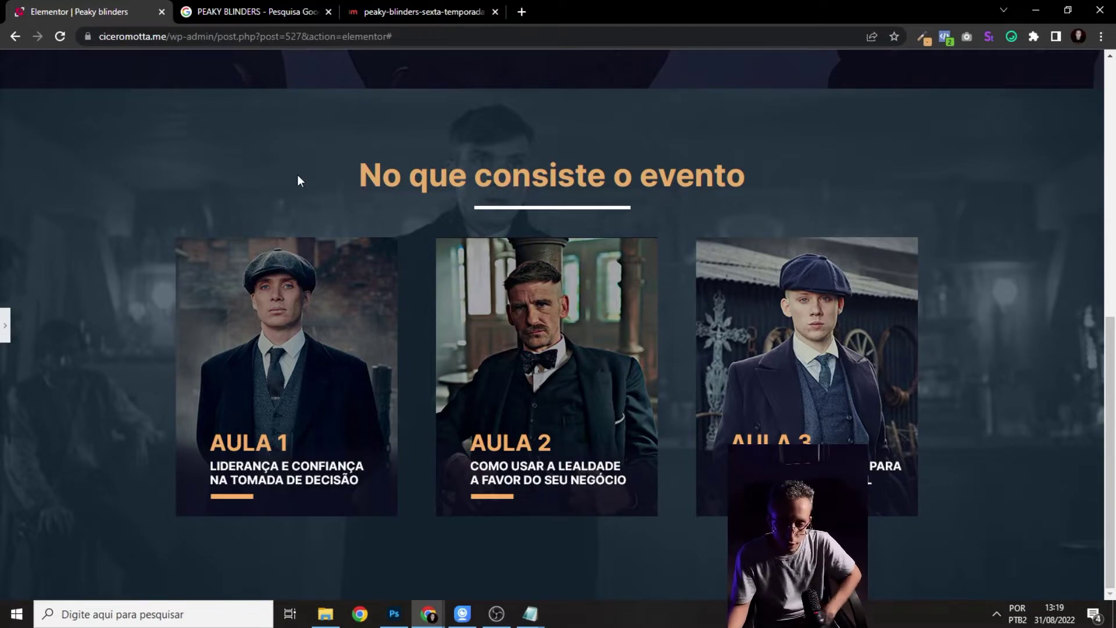
{"action": "left_click", "coordinate": [4, 331]}
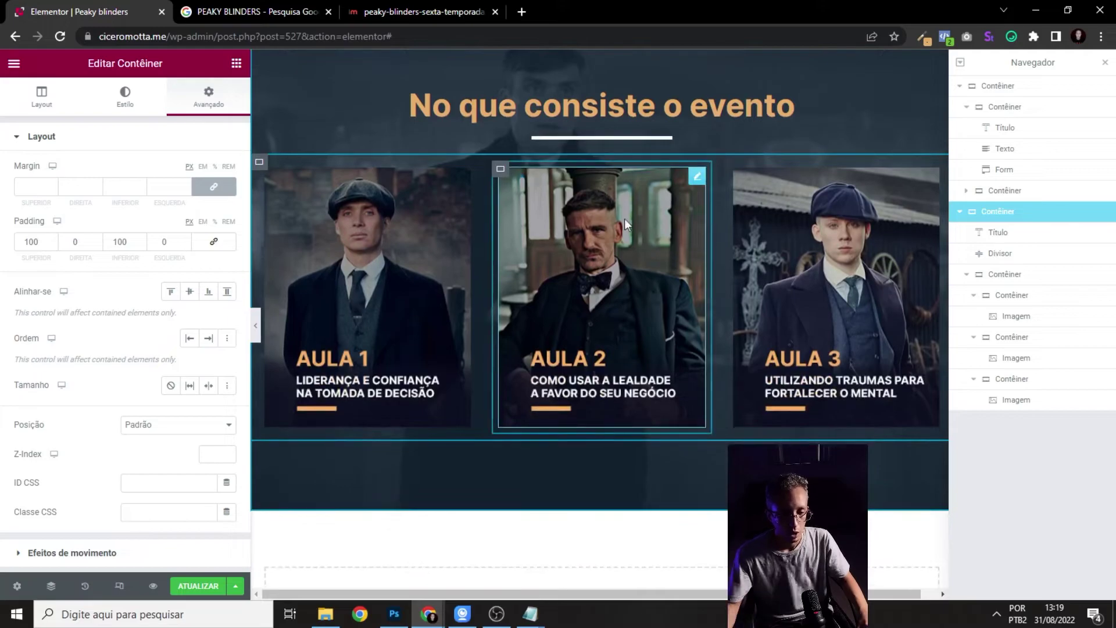
{"action": "left_click", "coordinate": [256, 325]}
{"action": "scroll", "coordinate": [735, 244], "scroll_direction": "up", "scroll_amount": 4}
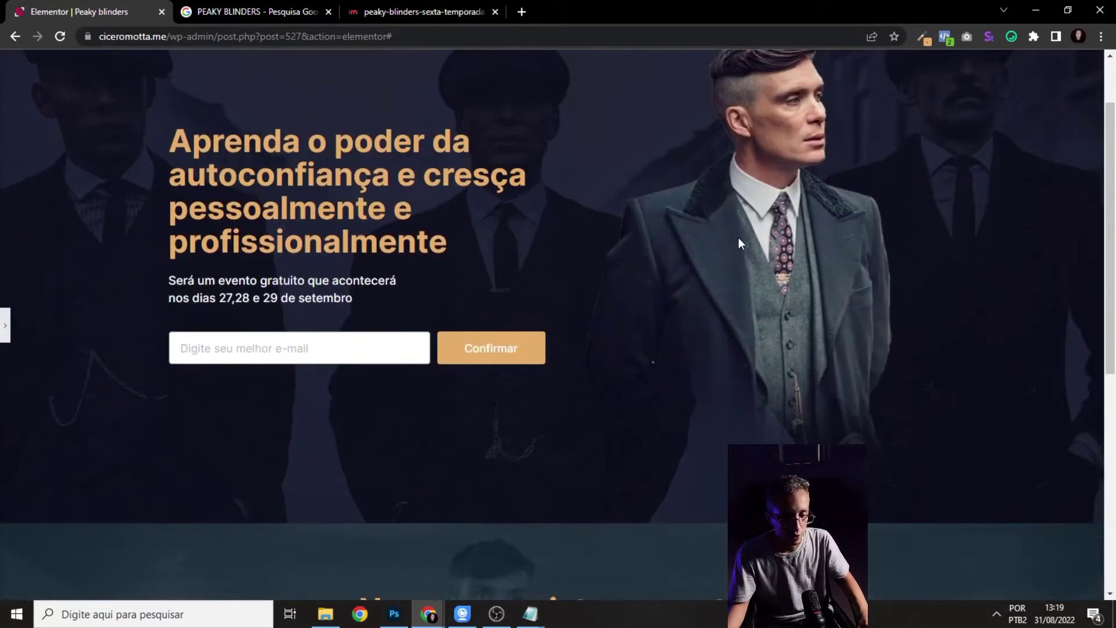
{"action": "scroll", "coordinate": [738, 242], "scroll_direction": "down", "scroll_amount": 8}
{"action": "scroll", "coordinate": [312, 317], "scroll_direction": "down", "scroll_amount": 1}
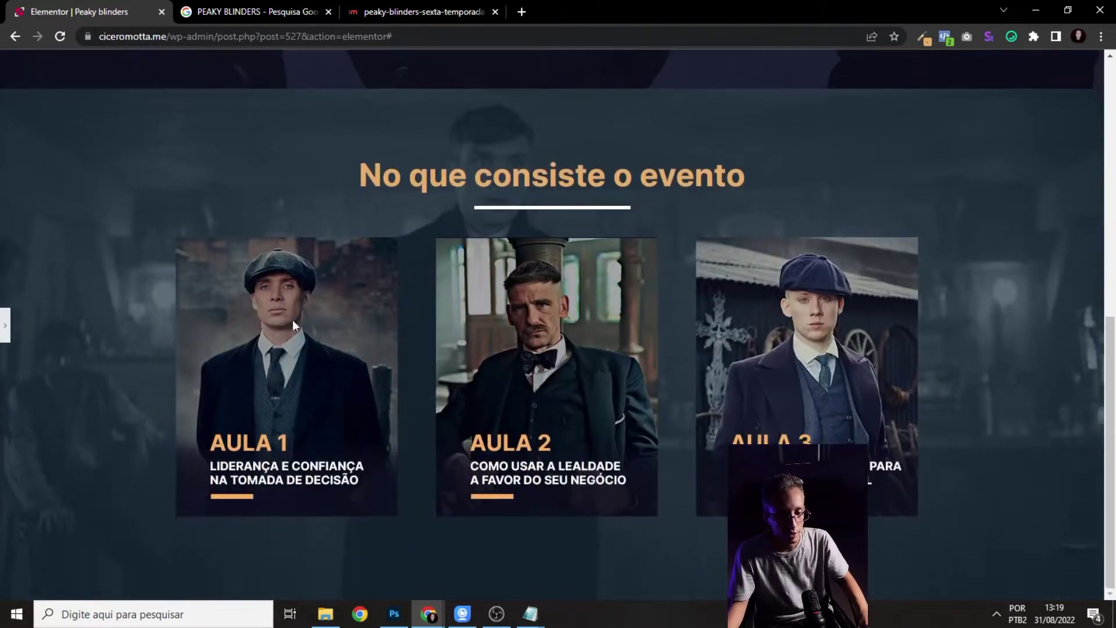
{"action": "left_click", "coordinate": [3, 332]}
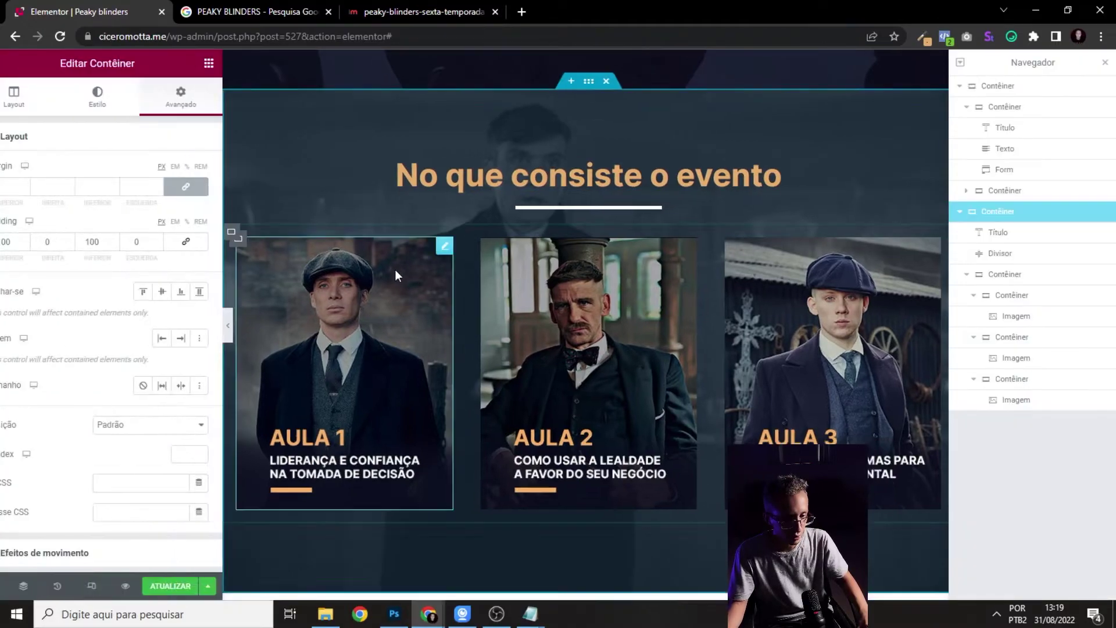
- Set the AULA 1 image's link to "URL personalizado" and clear its address
{"action": "left_click", "coordinate": [465, 247]}
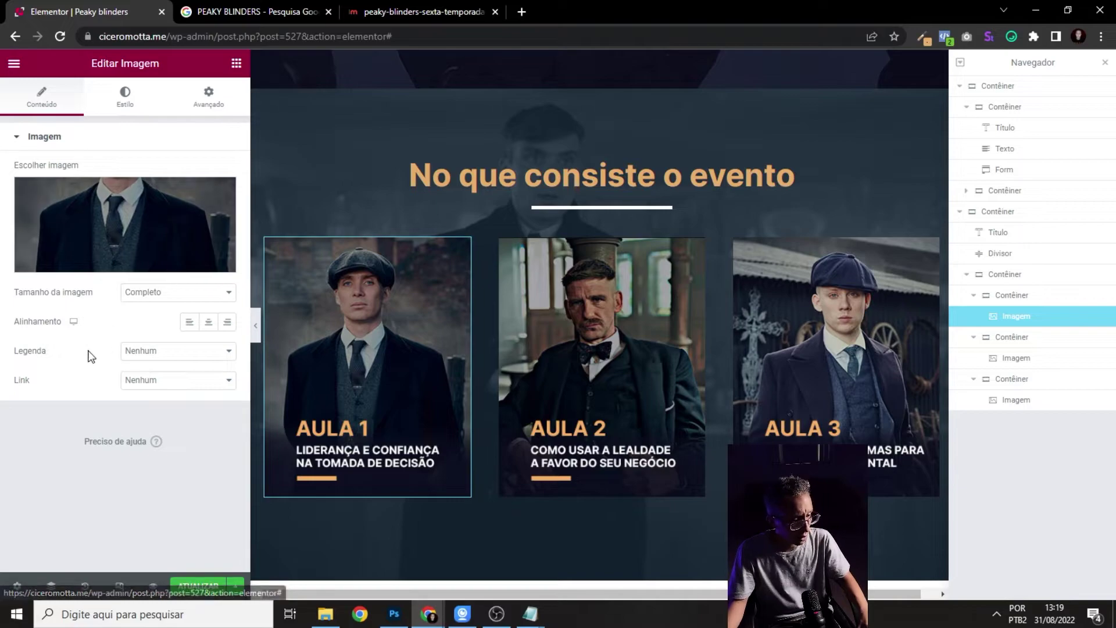
{"action": "left_click", "coordinate": [183, 381]}
{"action": "left_click", "coordinate": [154, 394]}
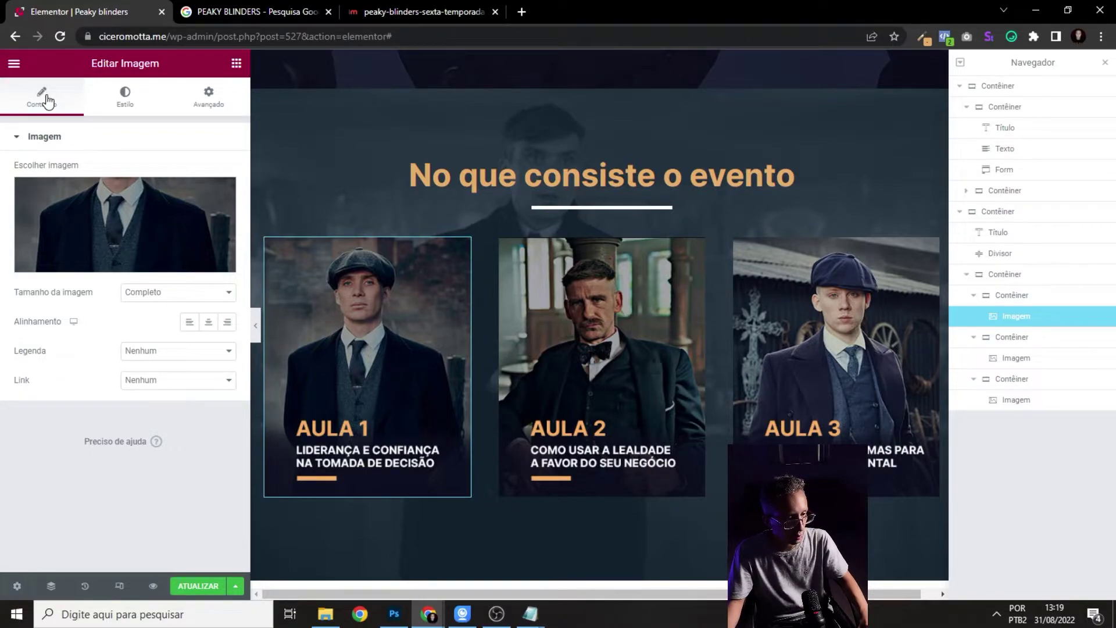
{"action": "left_click", "coordinate": [160, 380]}
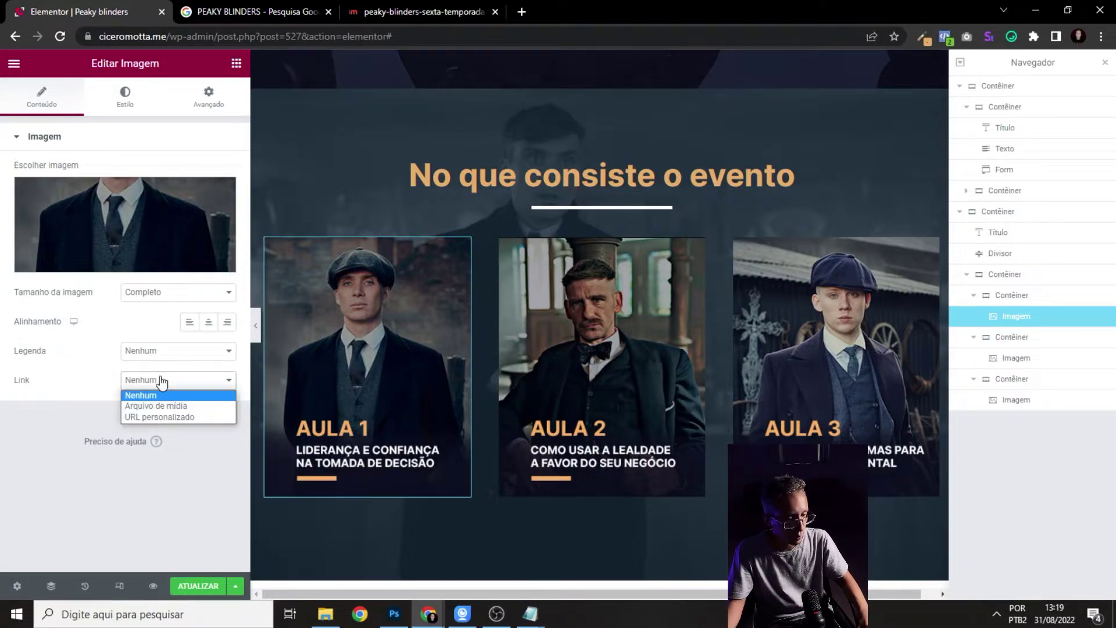
{"action": "left_click", "coordinate": [163, 413]}
{"action": "left_click", "coordinate": [103, 409]}
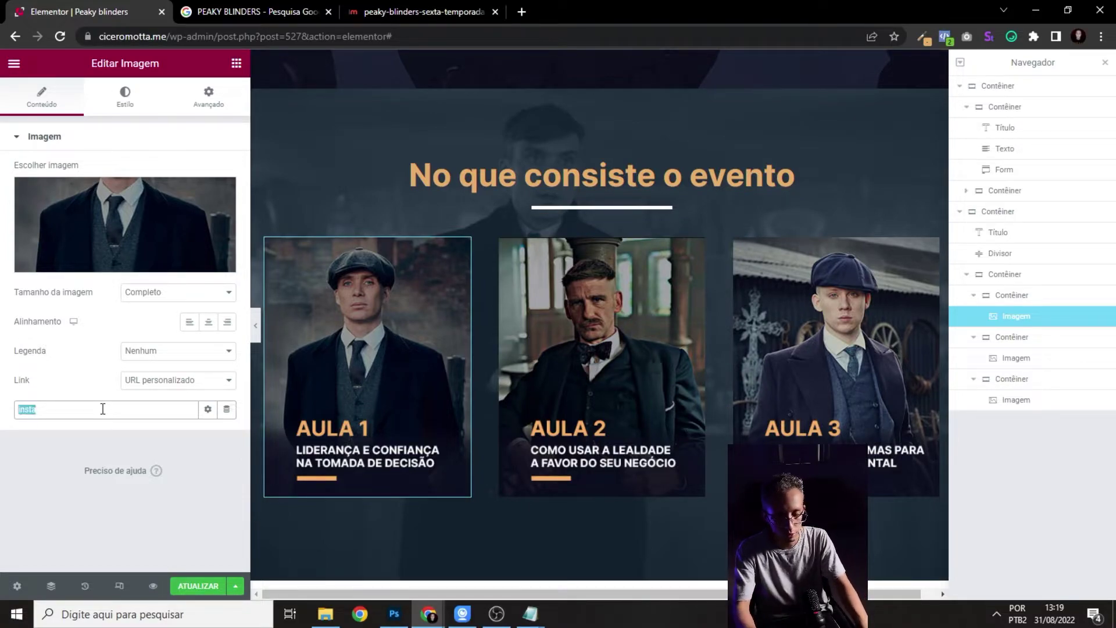
{"action": "key", "text": "BackSpace"}
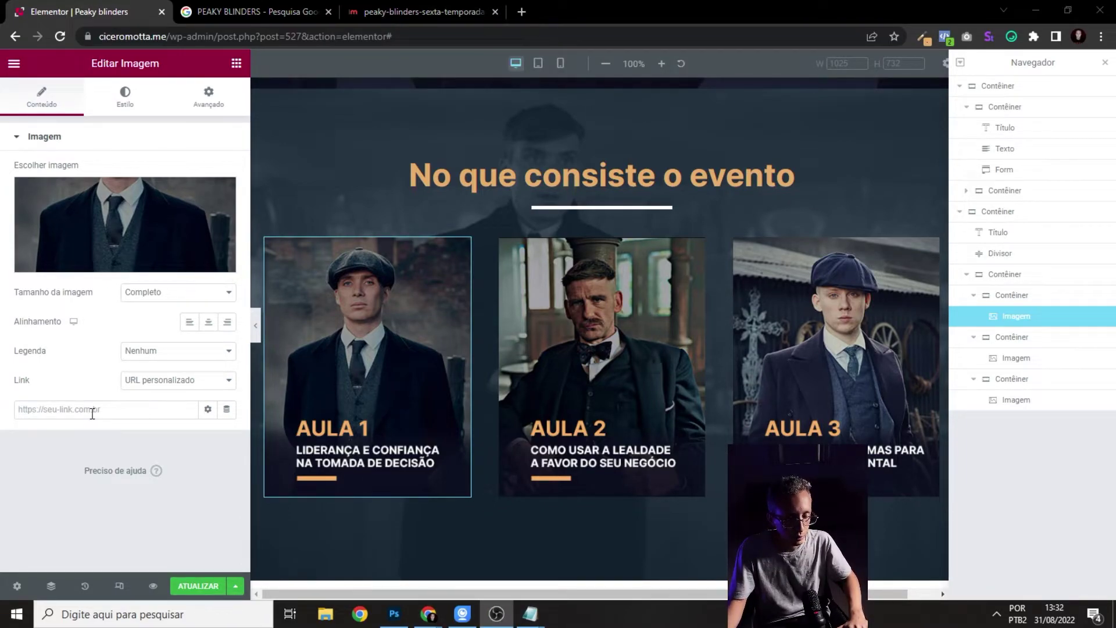
- In tablet view, stack the three lesson cards in a vertical column and centre their parent container's justification and item alignment
{"action": "left_click", "coordinate": [537, 67]}
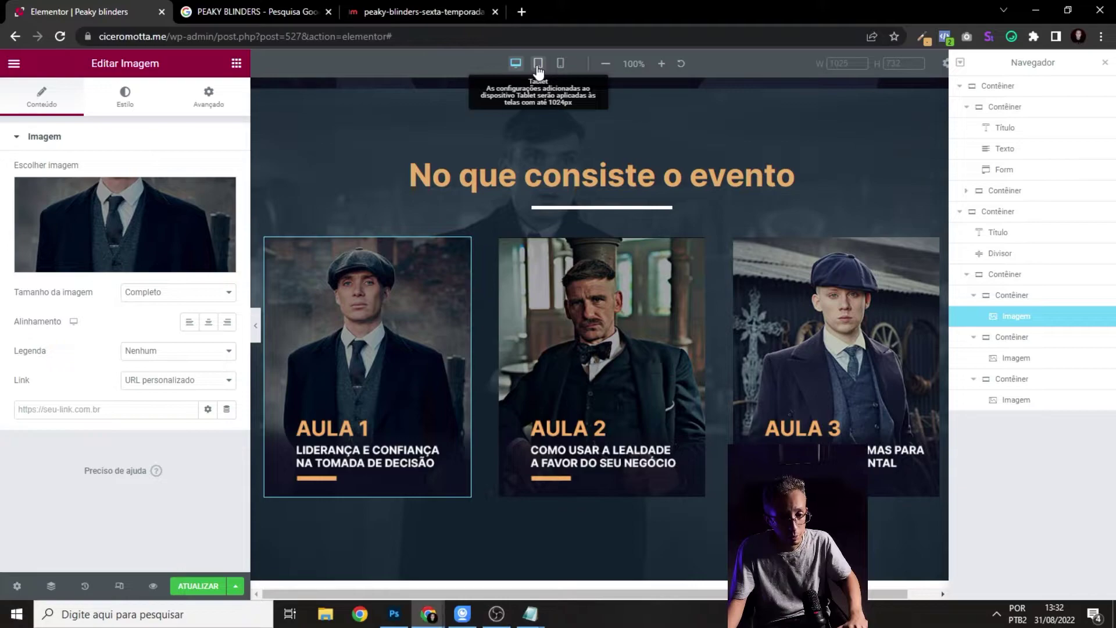
{"action": "left_click", "coordinate": [538, 67]}
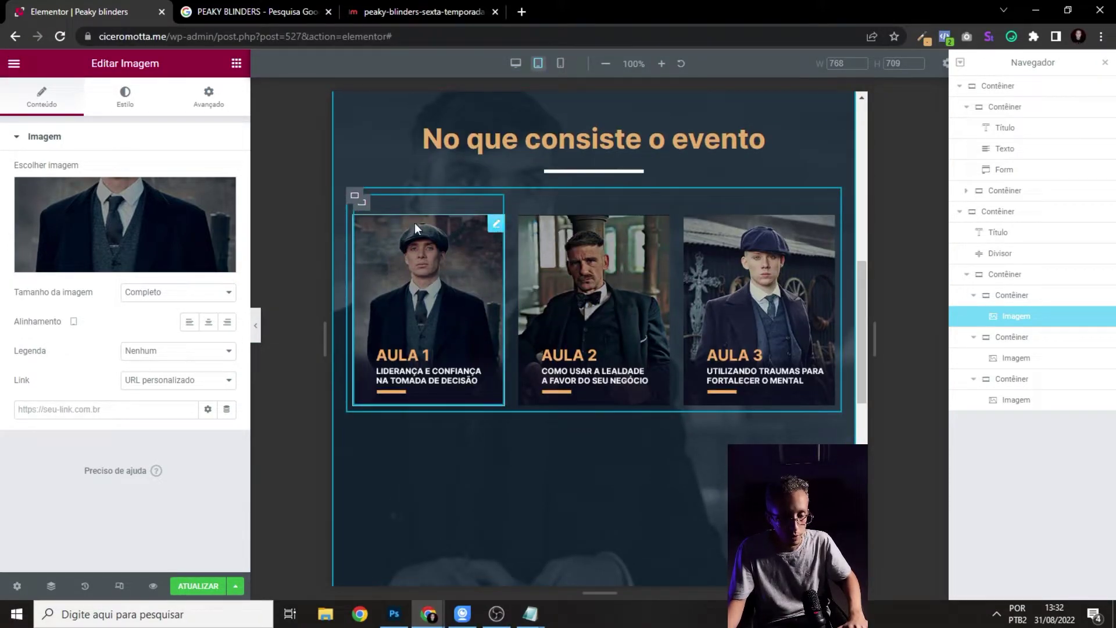
{"action": "left_click", "coordinate": [355, 197]}
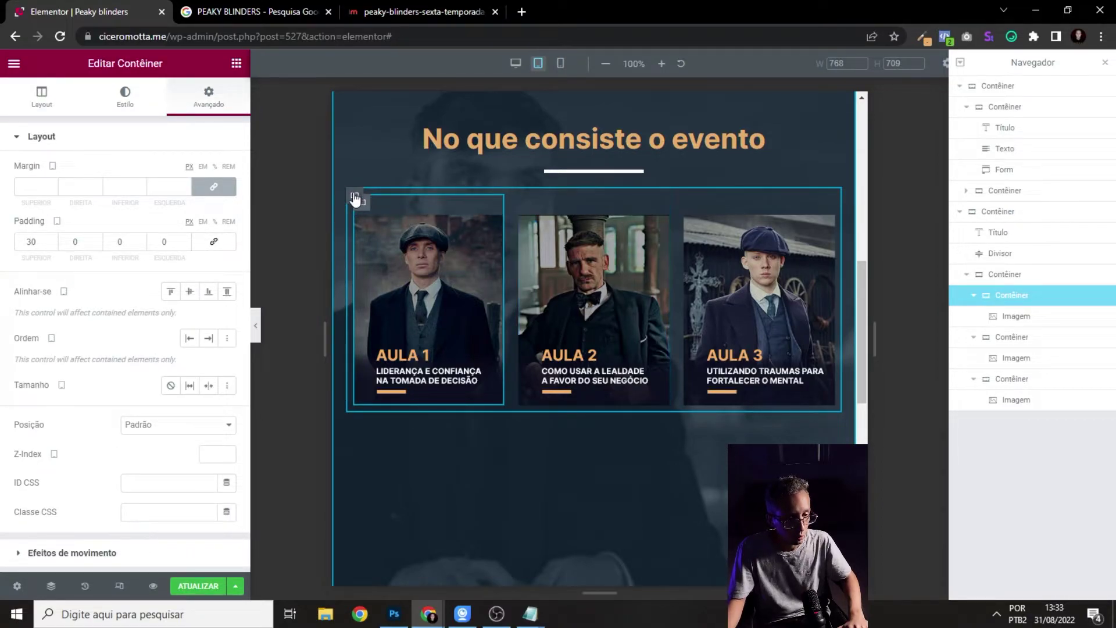
{"action": "left_click", "coordinate": [355, 197]}
{"action": "left_click", "coordinate": [192, 336]}
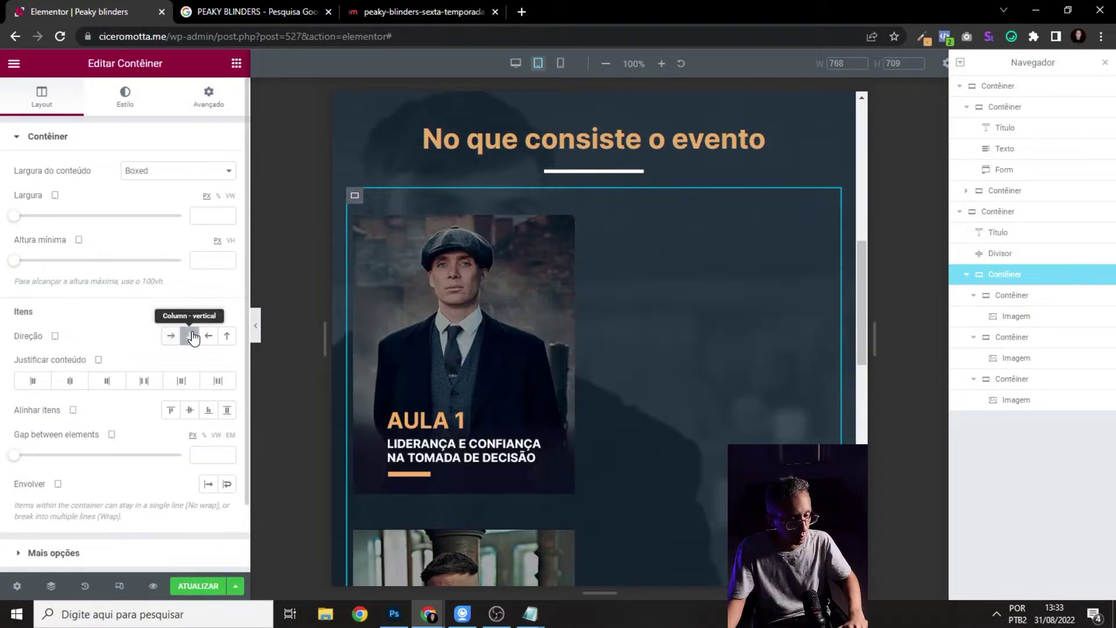
{"action": "scroll", "coordinate": [553, 285], "scroll_direction": "down", "scroll_amount": 6}
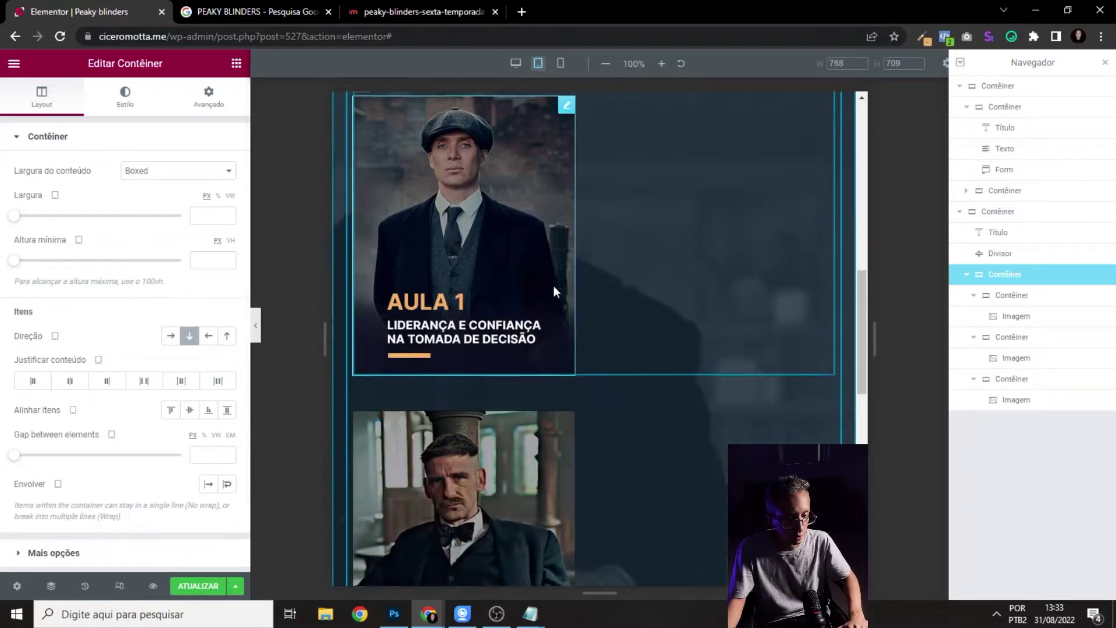
{"action": "left_click", "coordinate": [70, 381]}
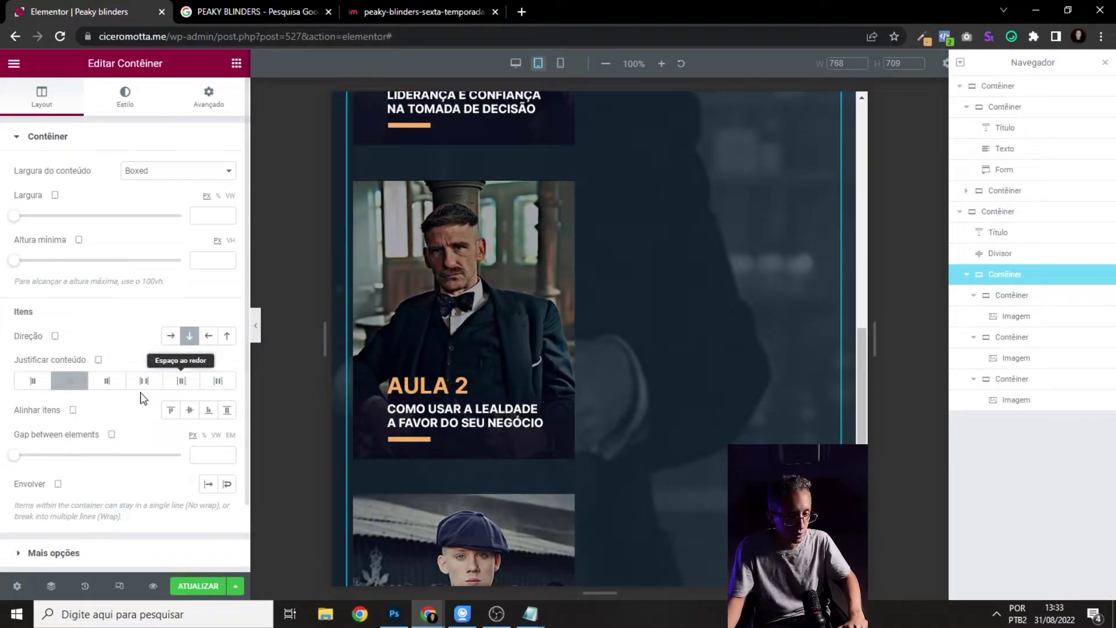
{"action": "left_click", "coordinate": [190, 410]}
{"action": "scroll", "coordinate": [546, 342], "scroll_direction": "up", "scroll_amount": 6}
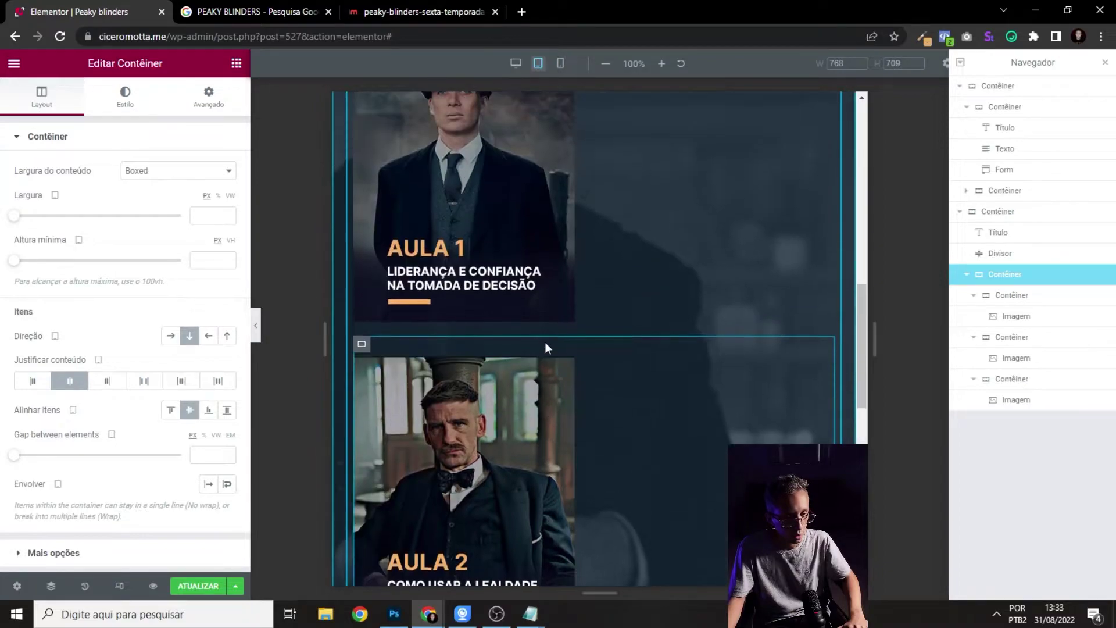
- Centre the justification and item alignment of the AULA 1 card's container for tablet
{"action": "left_click", "coordinate": [363, 206]}
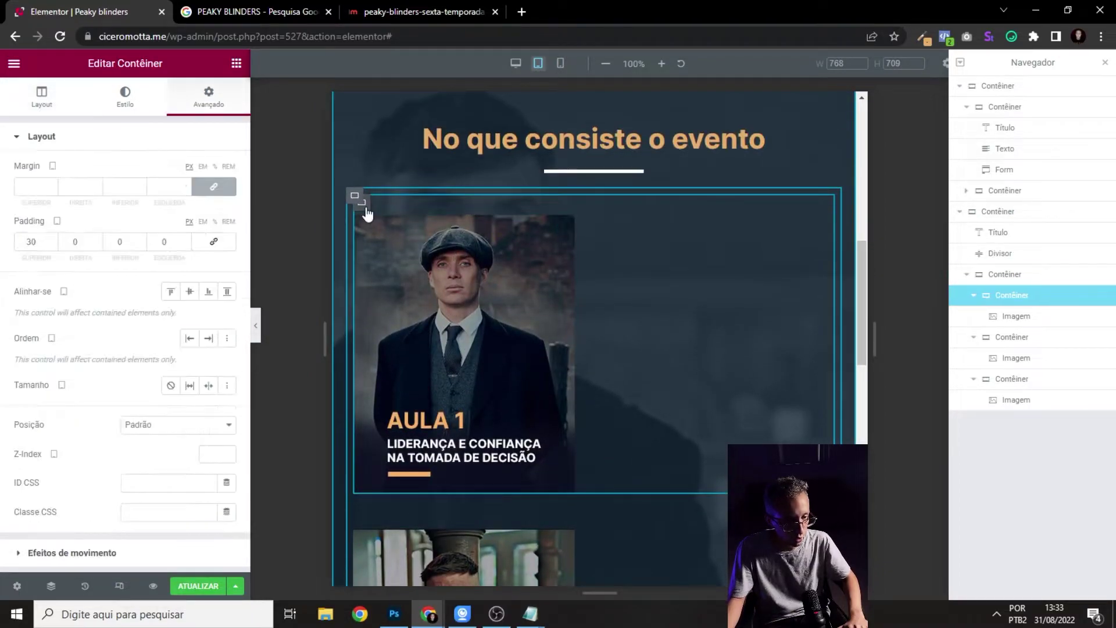
{"action": "left_click", "coordinate": [39, 104]}
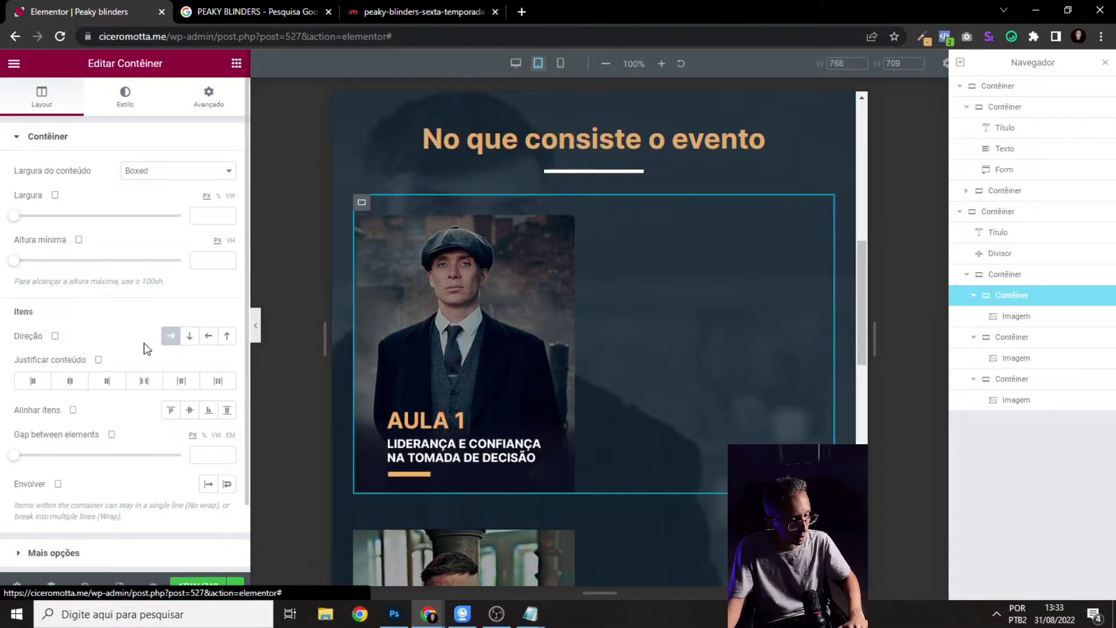
{"action": "left_click", "coordinate": [70, 381]}
{"action": "left_click", "coordinate": [190, 411]}
- Centre the justification and item alignment of the AULA 2 card's container for tablet
{"action": "scroll", "coordinate": [536, 385], "scroll_direction": "down", "scroll_amount": 2}
{"action": "left_click", "coordinate": [361, 376]}
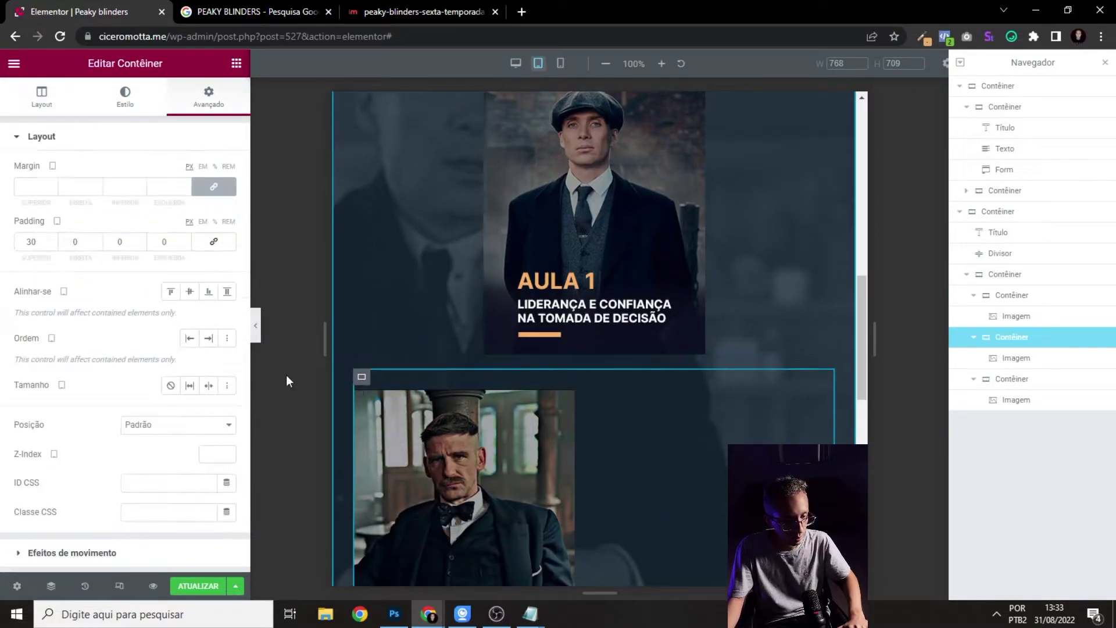
{"action": "left_click", "coordinate": [39, 98]}
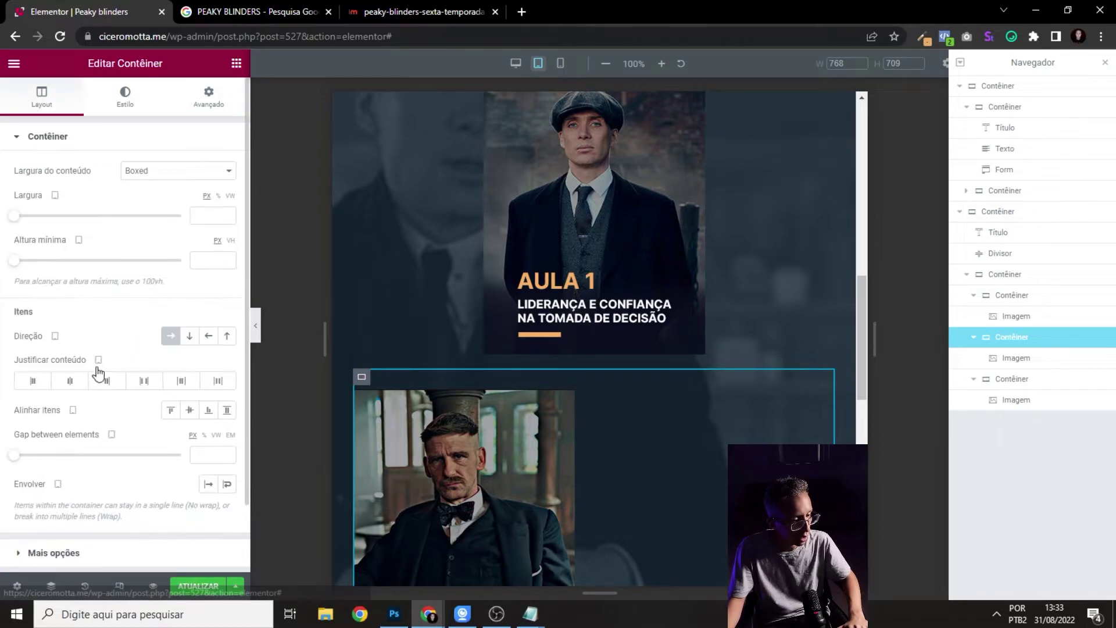
{"action": "left_click", "coordinate": [70, 381]}
{"action": "left_click", "coordinate": [192, 410]}
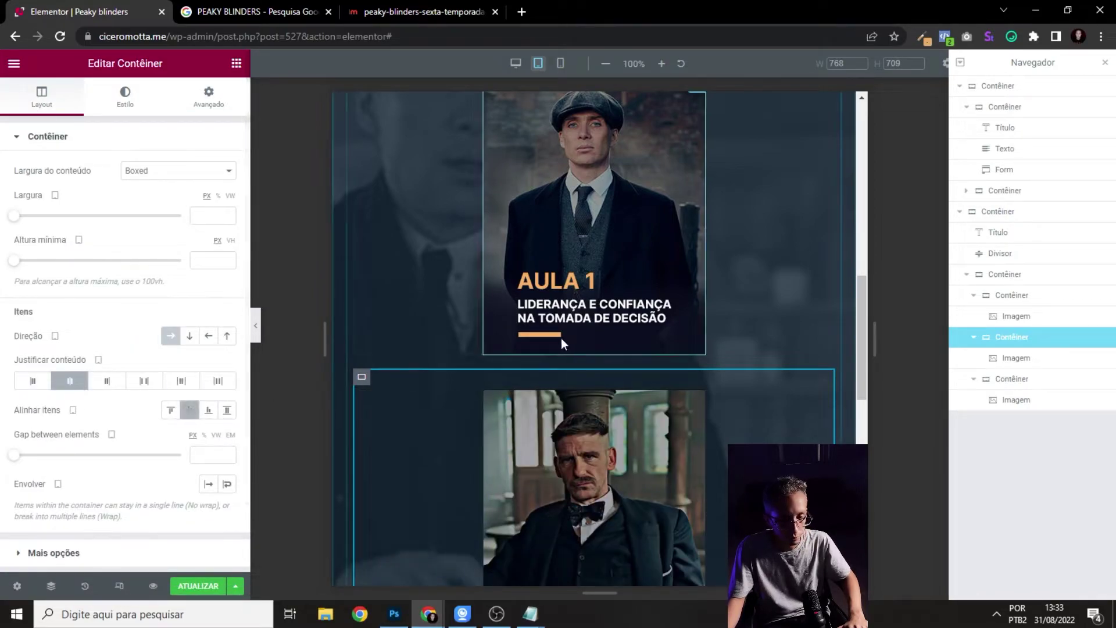
- Centre the justification and item alignment of the AULA 3 card's container for tablet
{"action": "scroll", "coordinate": [557, 337], "scroll_direction": "down", "scroll_amount": 6}
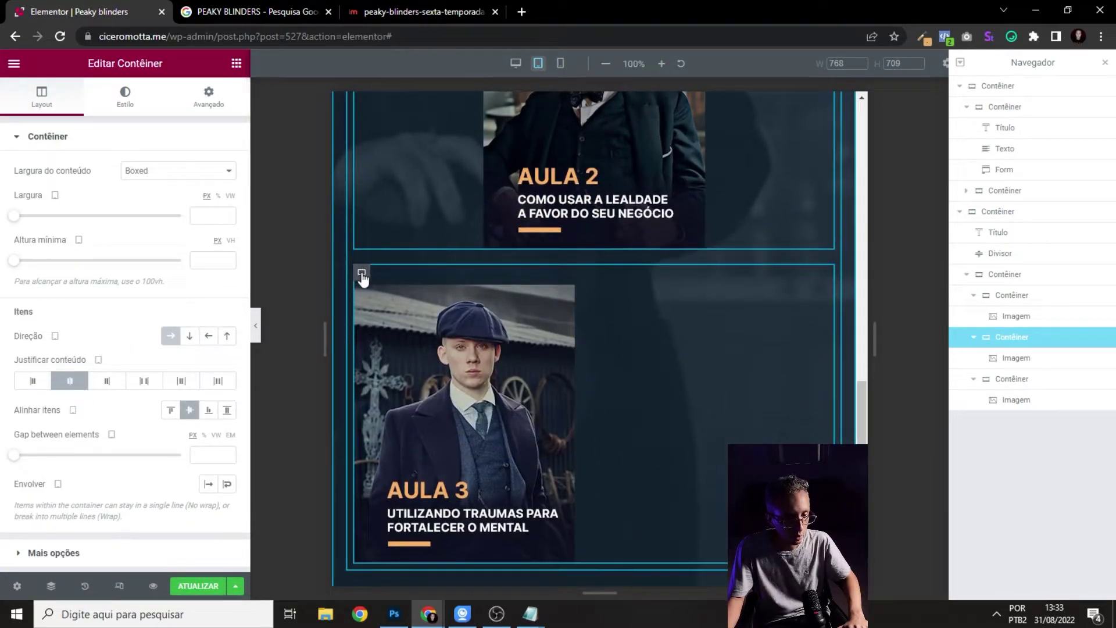
{"action": "left_click", "coordinate": [362, 273]}
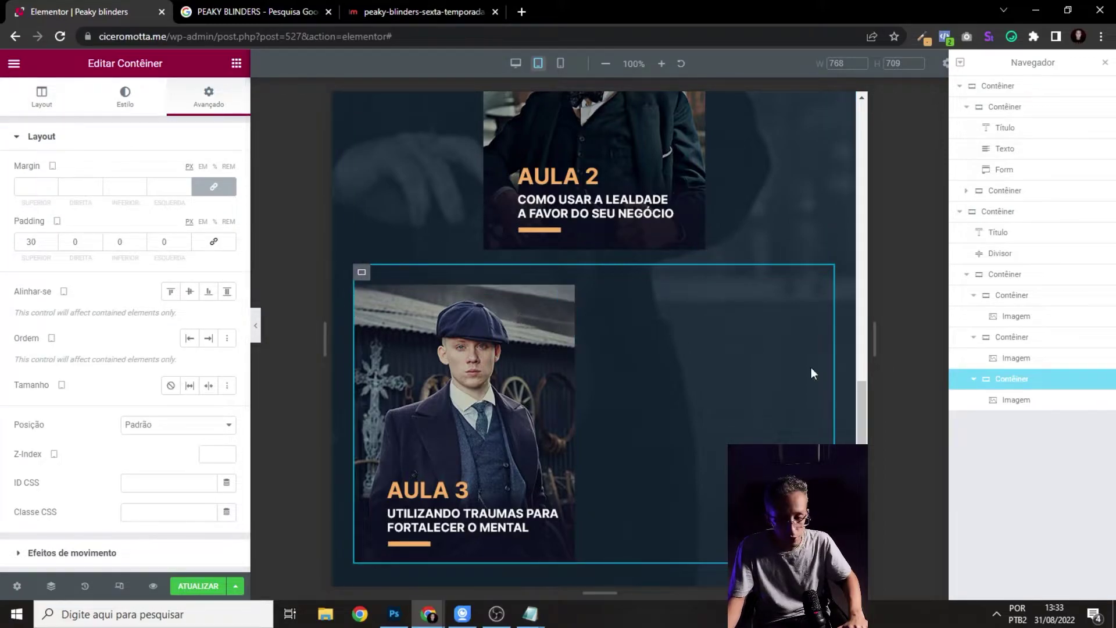
{"action": "left_click", "coordinate": [41, 98]}
{"action": "left_click", "coordinate": [73, 384]}
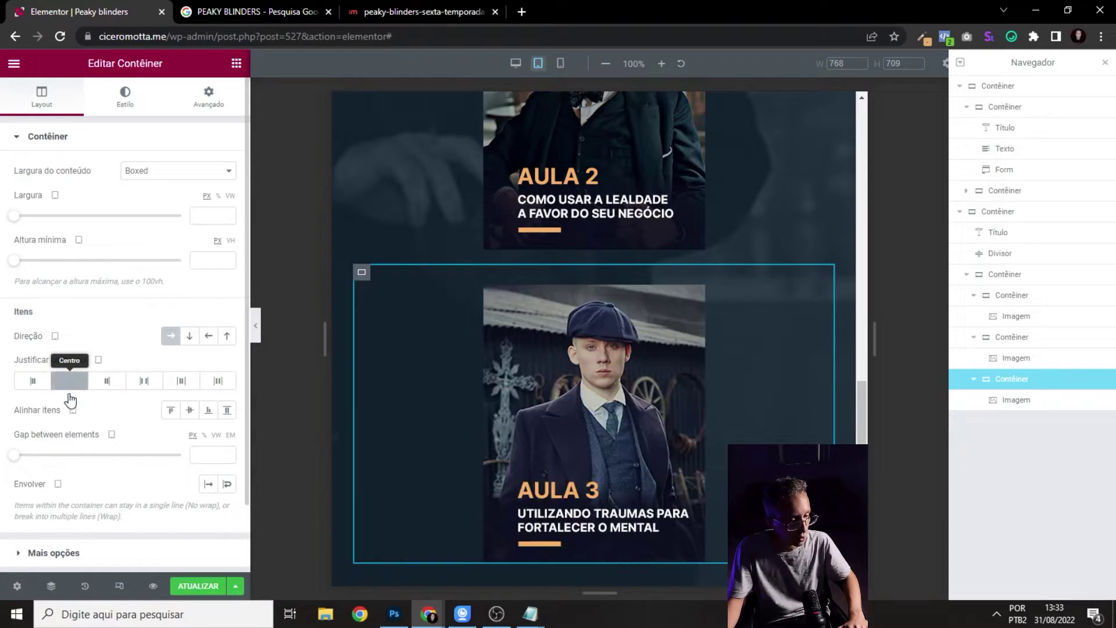
{"action": "scroll", "coordinate": [660, 316], "scroll_direction": "up", "scroll_amount": 3}
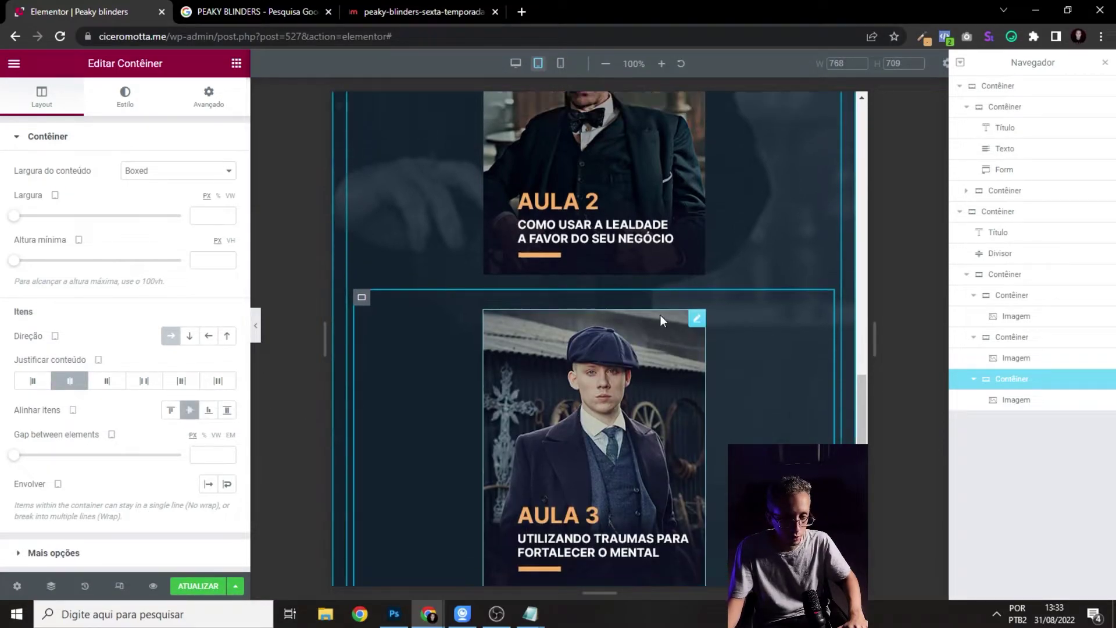
- Preview the lesson section in tablet view and examine the AULA 1 container's layout and style settings
{"action": "left_click", "coordinate": [255, 326]}
{"action": "scroll", "coordinate": [664, 309], "scroll_direction": "up", "scroll_amount": 5}
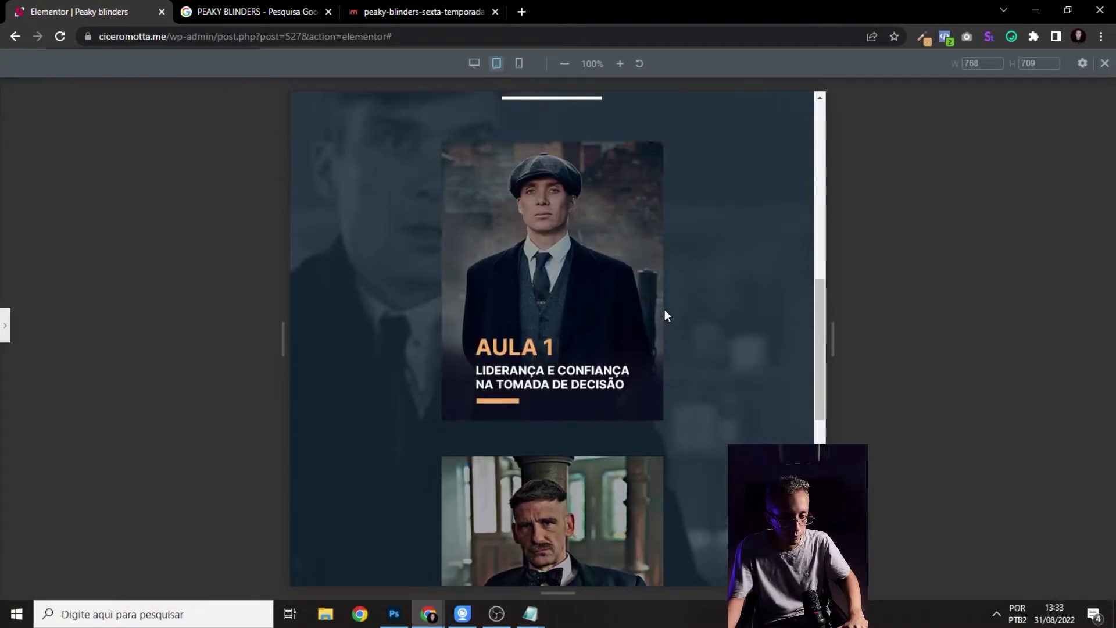
{"action": "left_click", "coordinate": [4, 329]}
{"action": "left_click", "coordinate": [4, 331]}
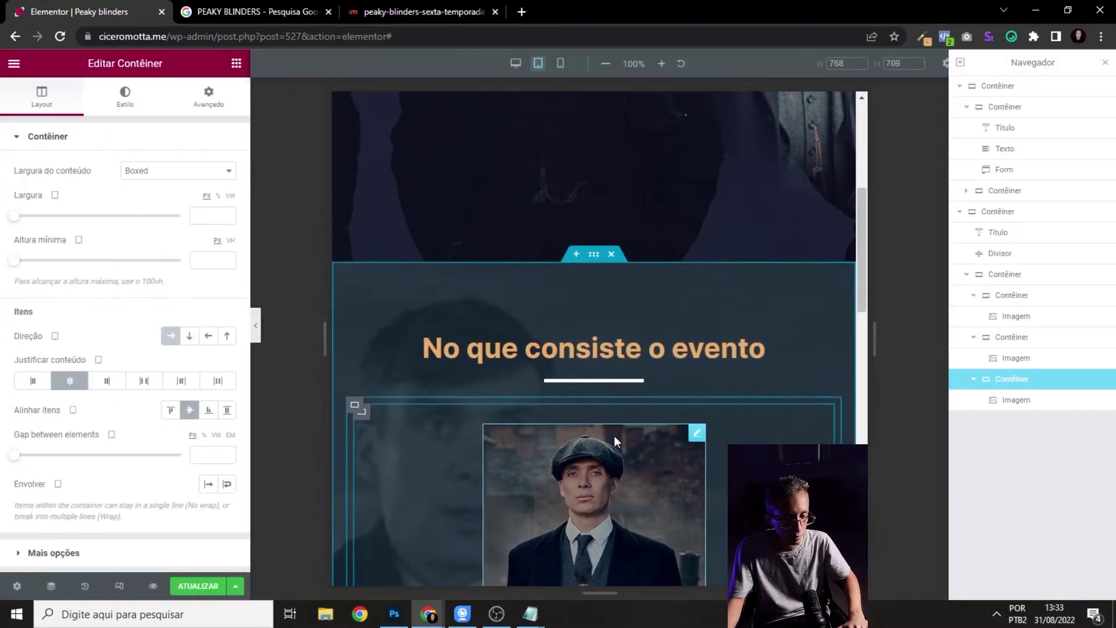
{"action": "scroll", "coordinate": [613, 436], "scroll_direction": "down", "scroll_amount": 5}
{"action": "left_click", "coordinate": [362, 137]}
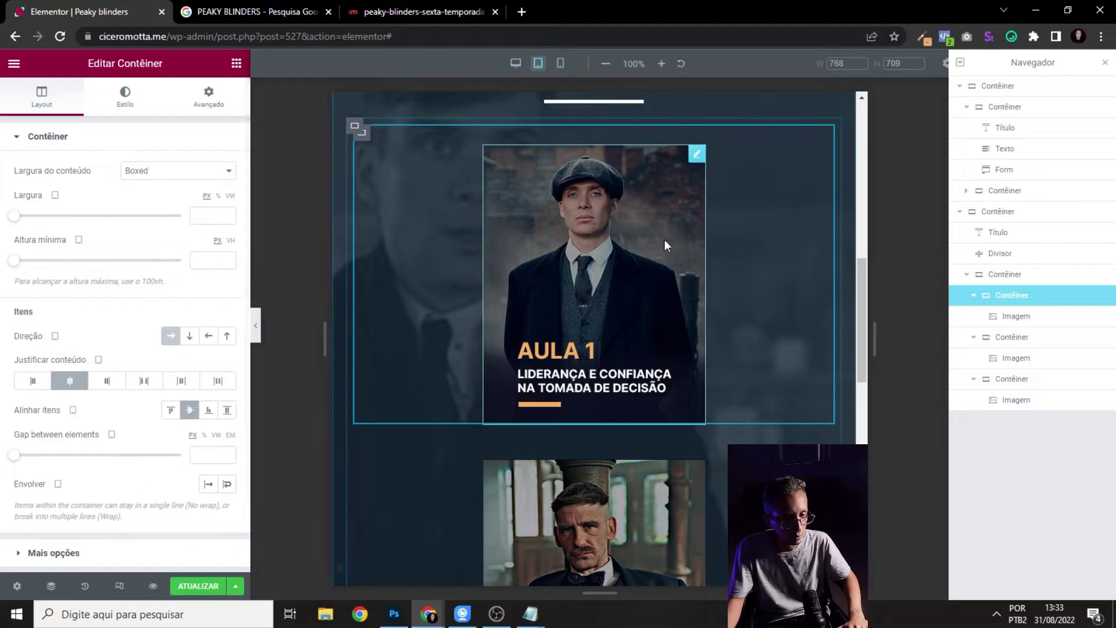
{"action": "scroll", "coordinate": [586, 261], "scroll_direction": "up", "scroll_amount": 3}
{"action": "scroll", "coordinate": [572, 278], "scroll_direction": "up", "scroll_amount": 1}
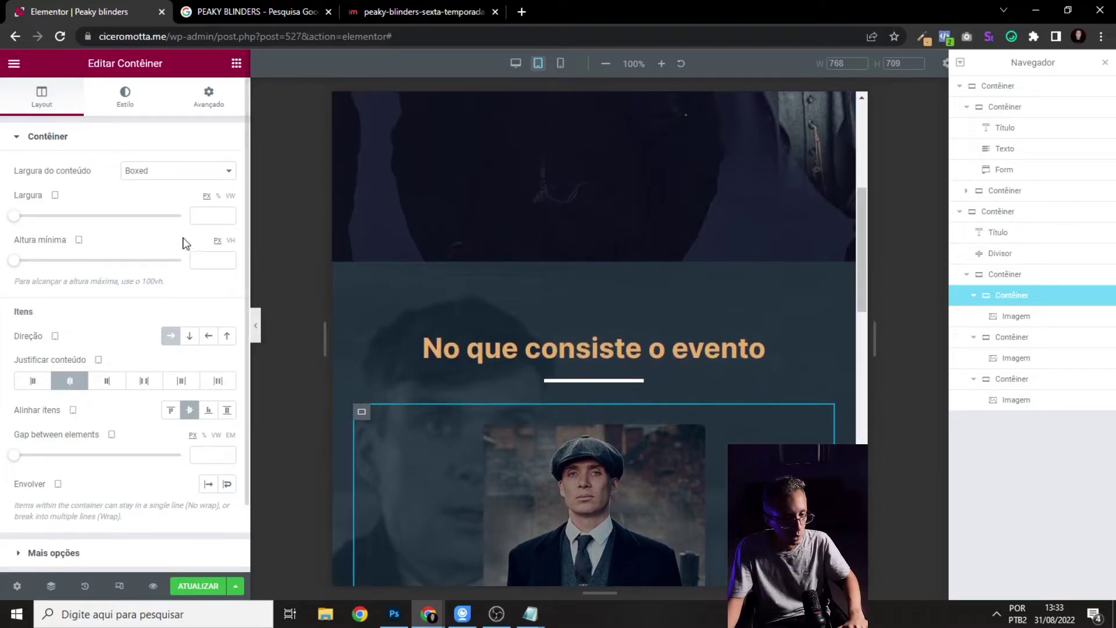
{"action": "left_click", "coordinate": [125, 96]}
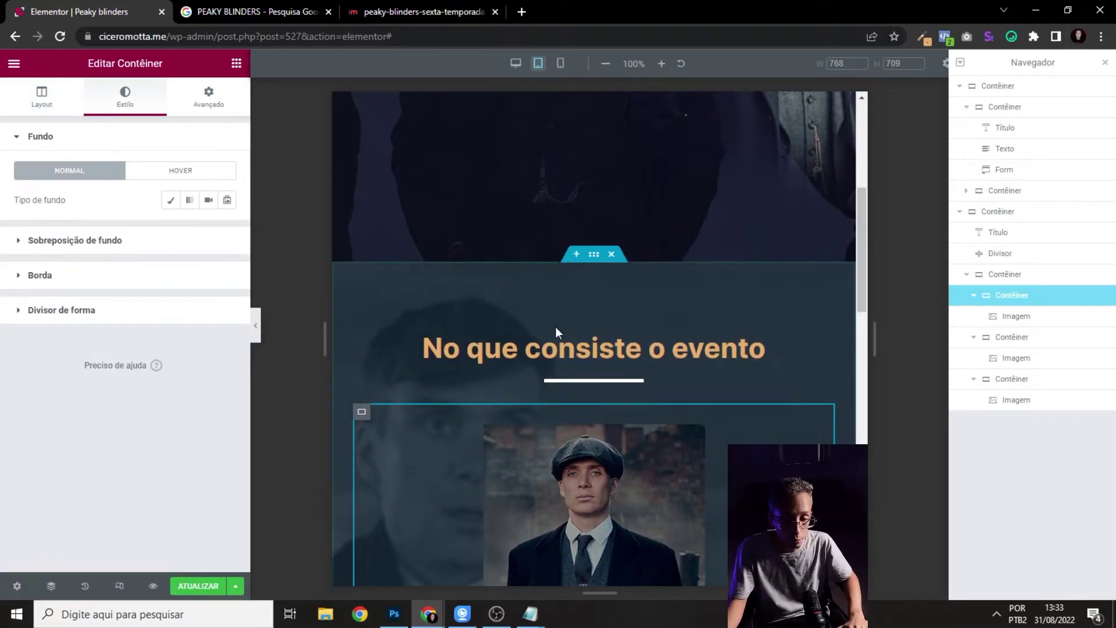
- Check the centring and spacing of the heading and all three stacked lesson cards in tablet view
{"action": "scroll", "coordinate": [553, 324], "scroll_direction": "down", "scroll_amount": 7}
{"action": "scroll", "coordinate": [605, 297], "scroll_direction": "down", "scroll_amount": 7}
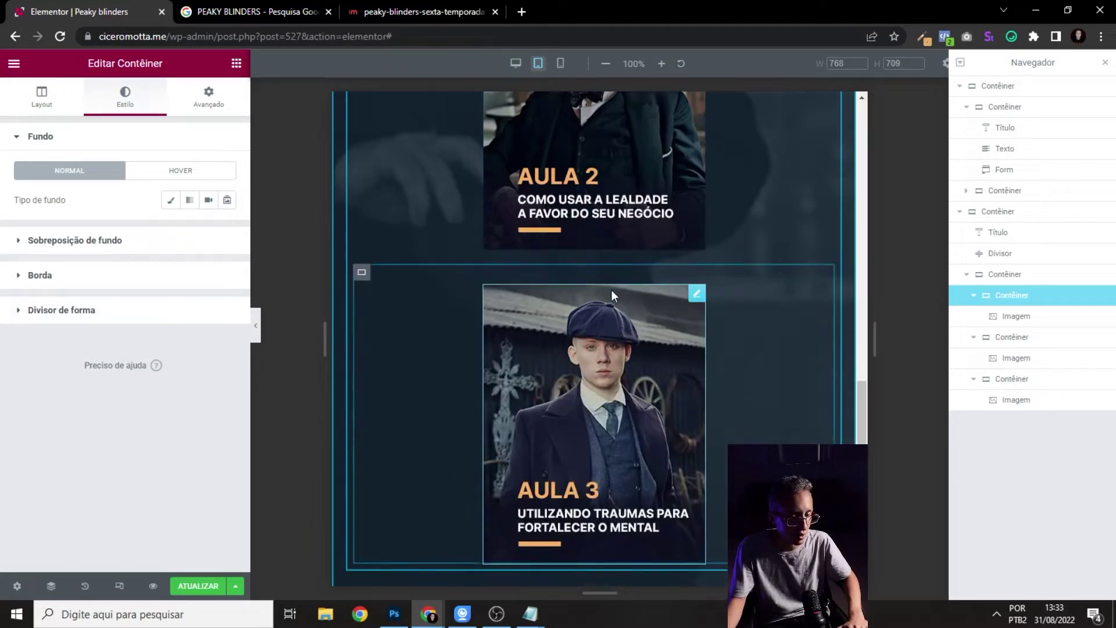
{"action": "scroll", "coordinate": [599, 308], "scroll_direction": "up", "scroll_amount": 4}
{"action": "scroll", "coordinate": [581, 326], "scroll_direction": "up", "scroll_amount": 8}
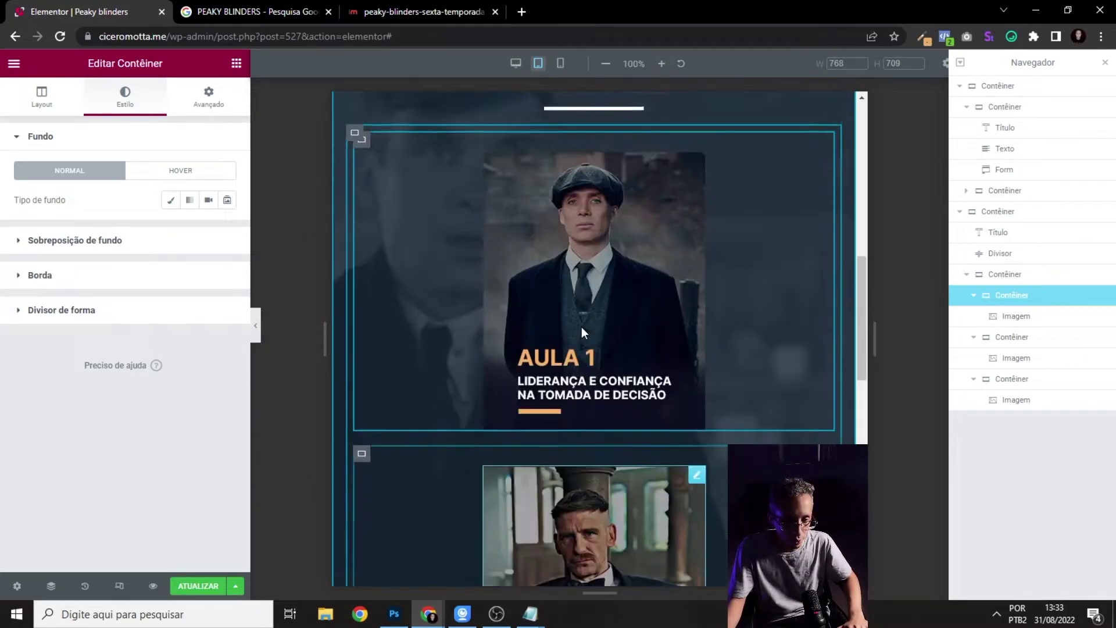
{"action": "scroll", "coordinate": [682, 314], "scroll_direction": "down", "scroll_amount": 4}
{"action": "scroll", "coordinate": [683, 314], "scroll_direction": "down", "scroll_amount": 8}
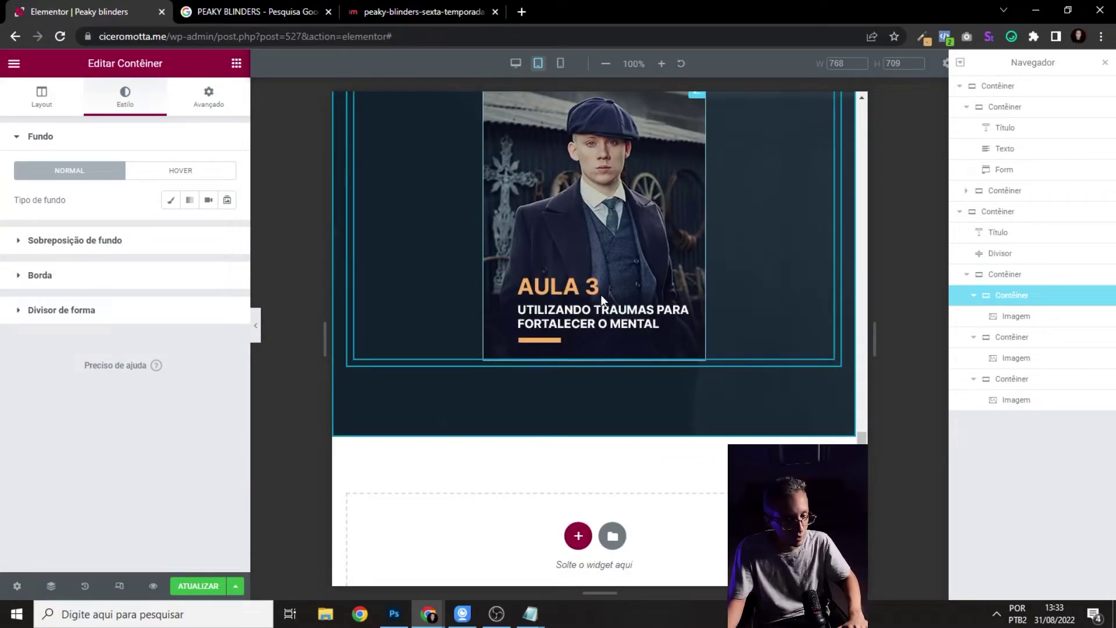
{"action": "scroll", "coordinate": [602, 300], "scroll_direction": "up", "scroll_amount": 8}
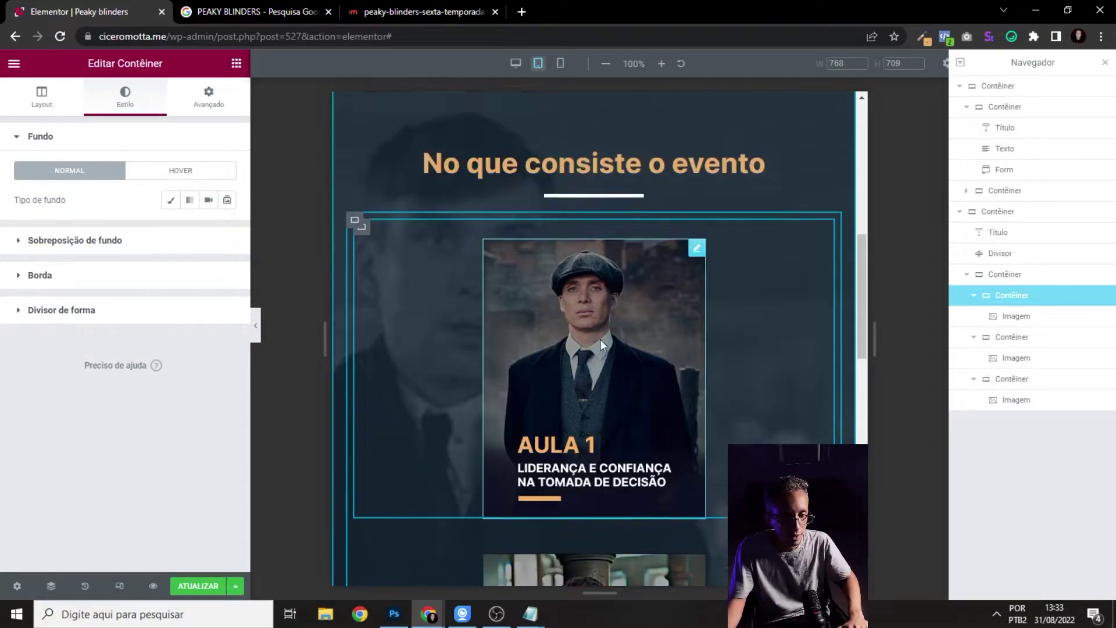
{"action": "scroll", "coordinate": [600, 339], "scroll_direction": "up", "scroll_amount": 1}
{"action": "scroll", "coordinate": [548, 330], "scroll_direction": "down", "scroll_amount": 6}
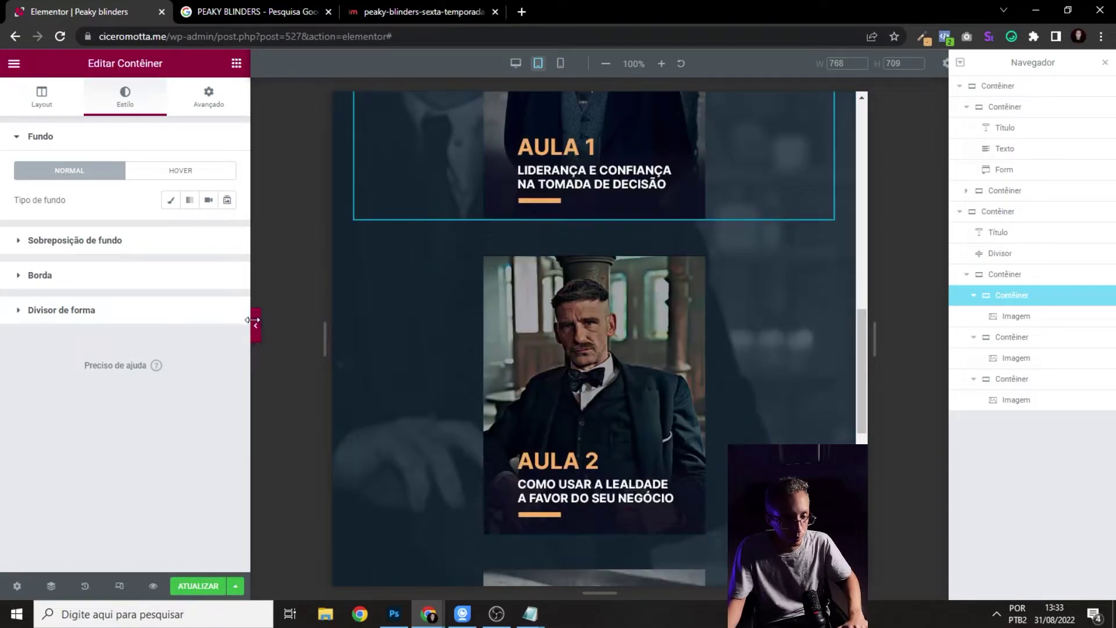
{"action": "left_click", "coordinate": [259, 329]}
{"action": "scroll", "coordinate": [625, 326], "scroll_direction": "up", "scroll_amount": 10}
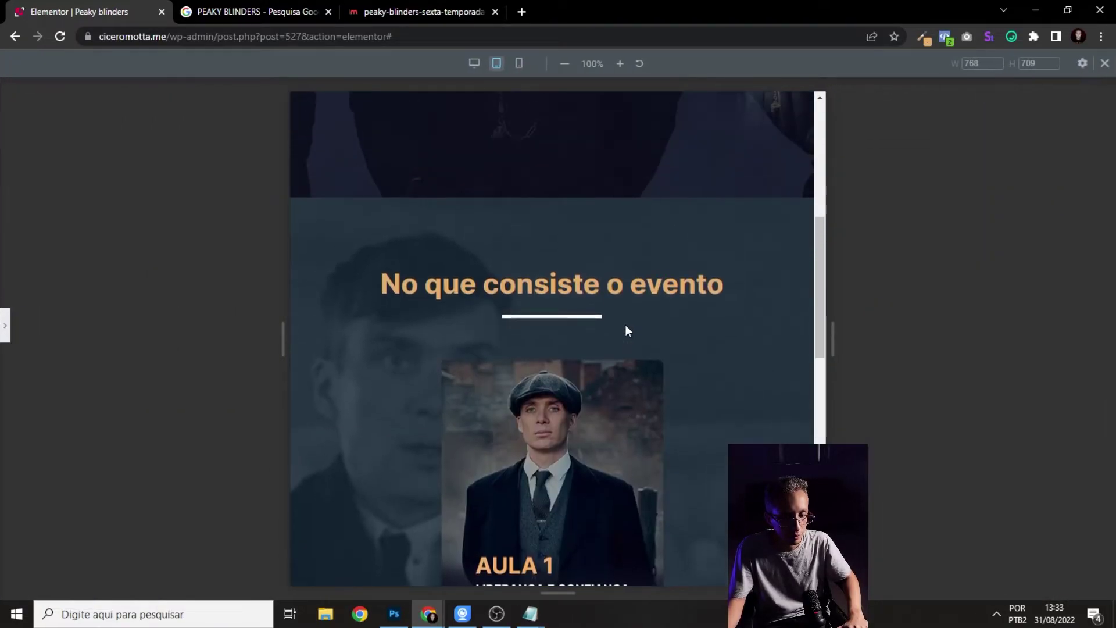
{"action": "scroll", "coordinate": [624, 323], "scroll_direction": "down", "scroll_amount": 12}
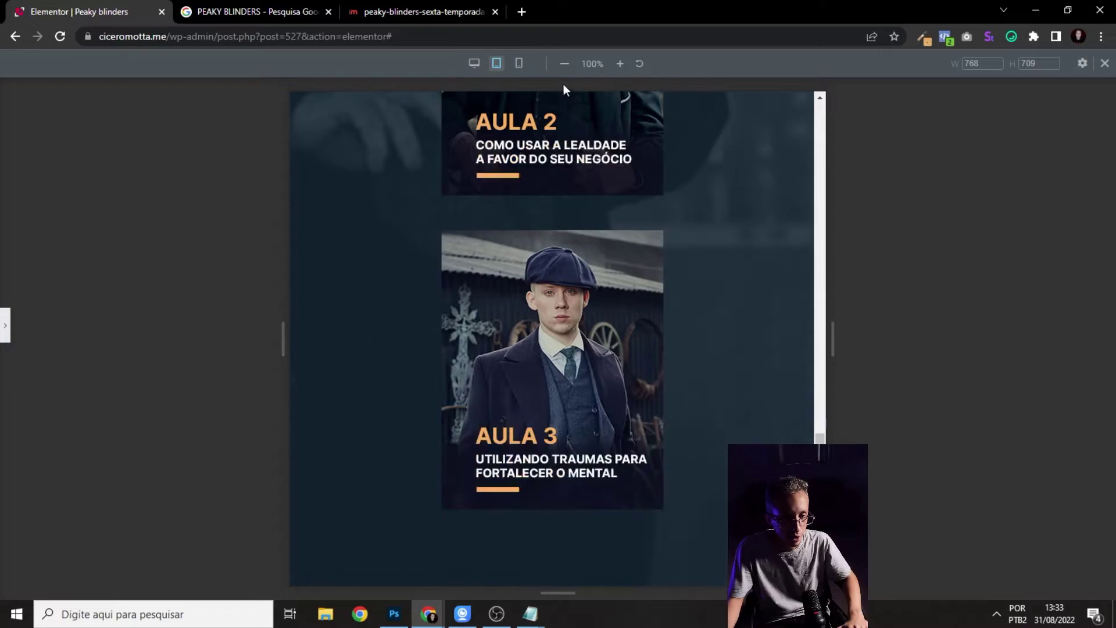
- Switch to mobile view and examine the hero and lesson sections without the editing panel
{"action": "left_click", "coordinate": [519, 63]}
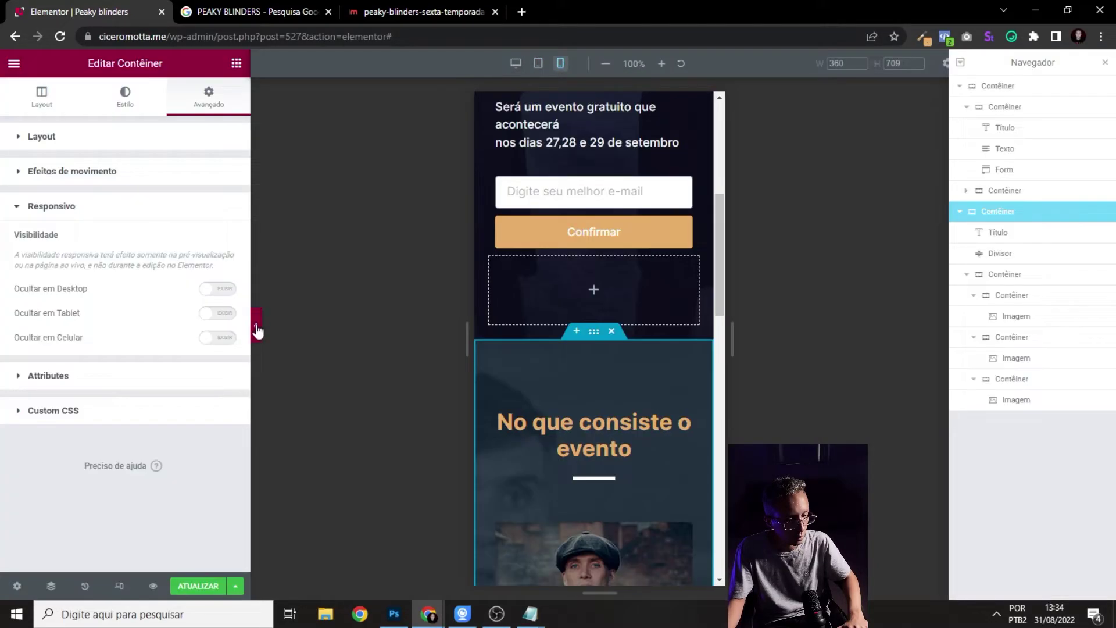
{"action": "scroll", "coordinate": [602, 325], "scroll_direction": "down", "scroll_amount": 5}
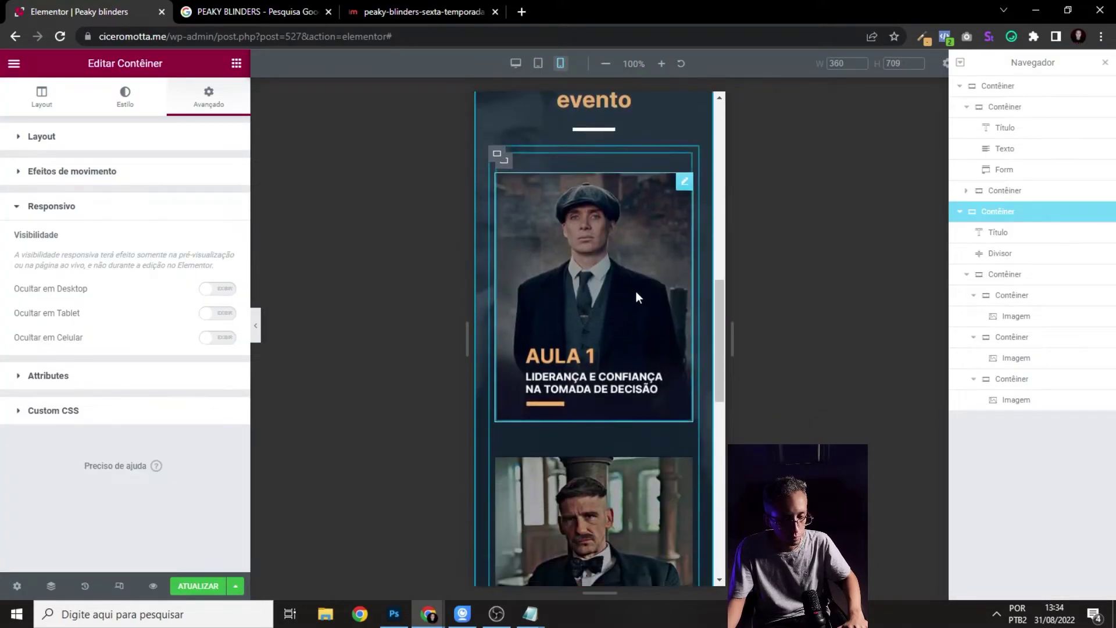
{"action": "left_click", "coordinate": [253, 329]}
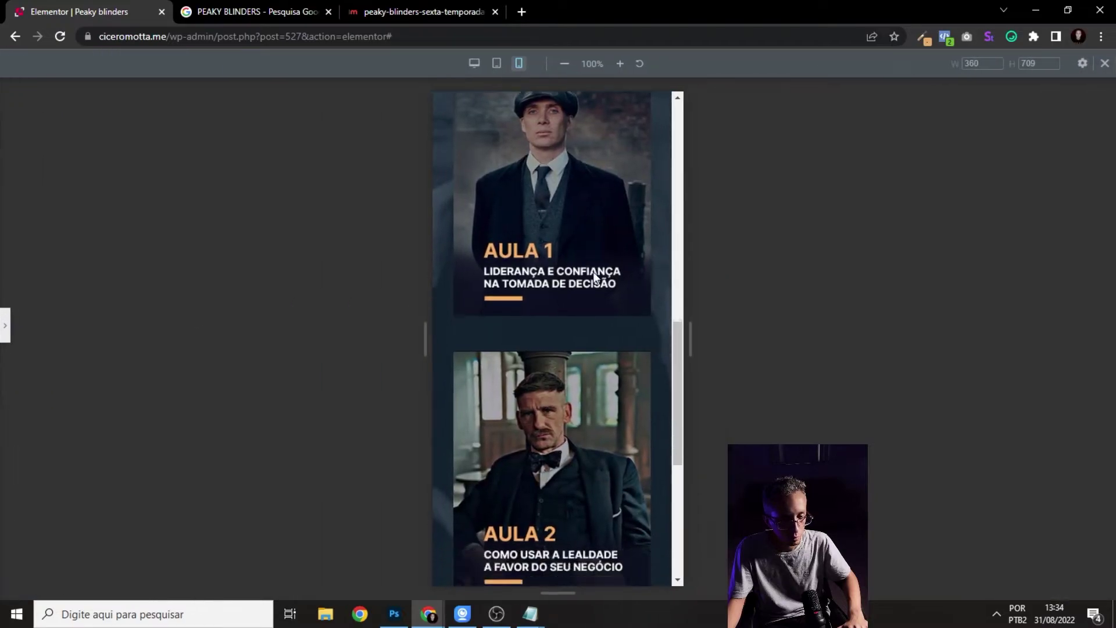
{"action": "scroll", "coordinate": [593, 274], "scroll_direction": "up", "scroll_amount": 3}
{"action": "scroll", "coordinate": [593, 271], "scroll_direction": "up", "scroll_amount": 6}
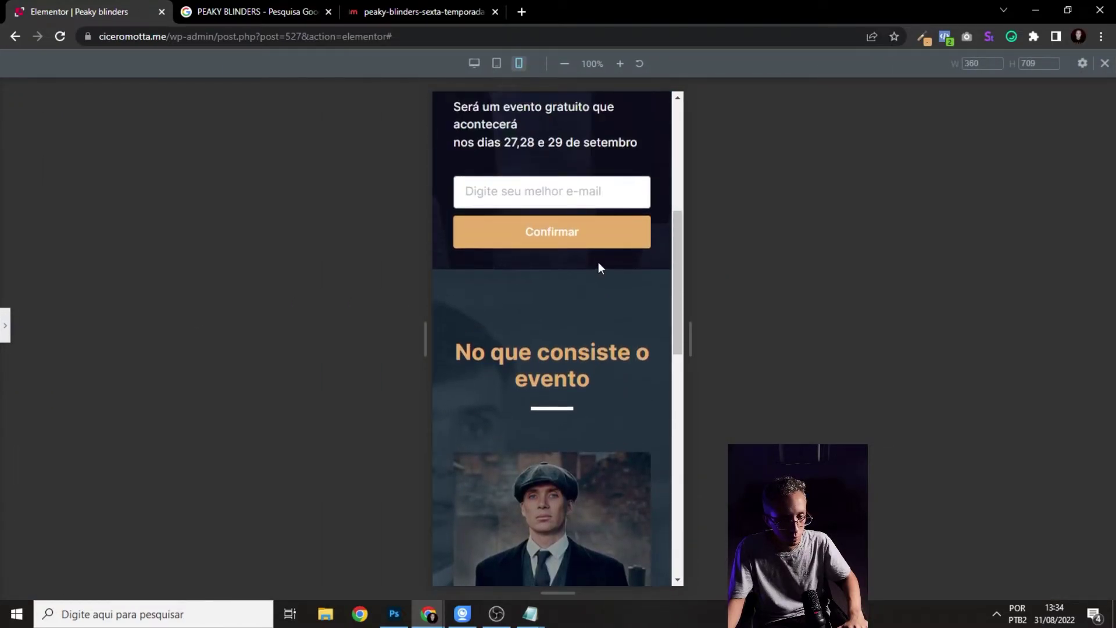
{"action": "scroll", "coordinate": [609, 253], "scroll_direction": "up", "scroll_amount": 4}
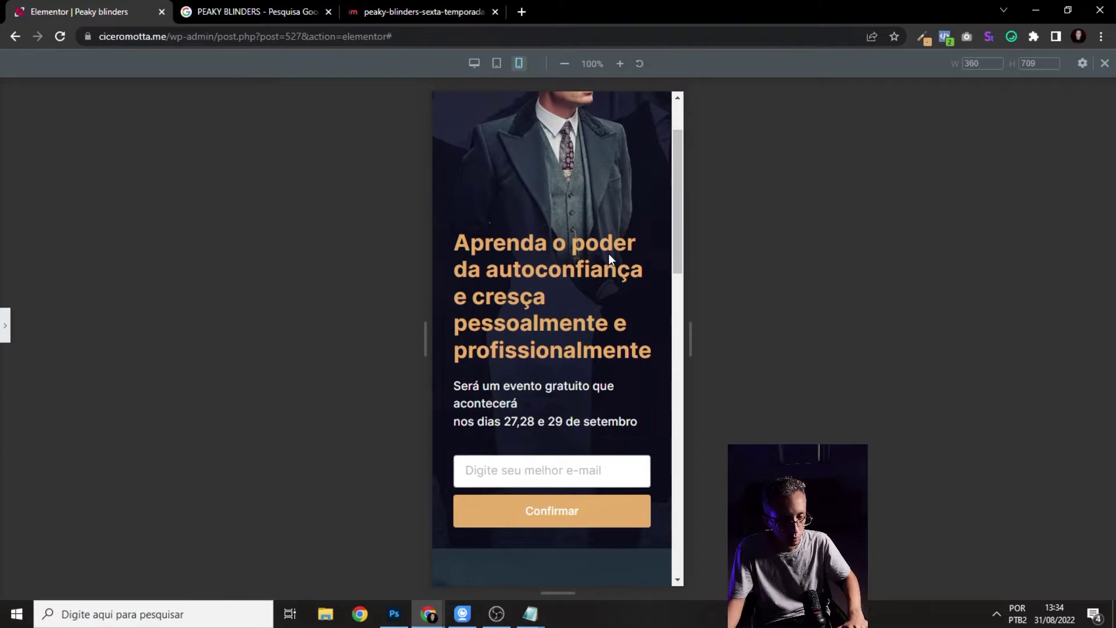
{"action": "scroll", "coordinate": [609, 254], "scroll_direction": "down", "scroll_amount": 6}
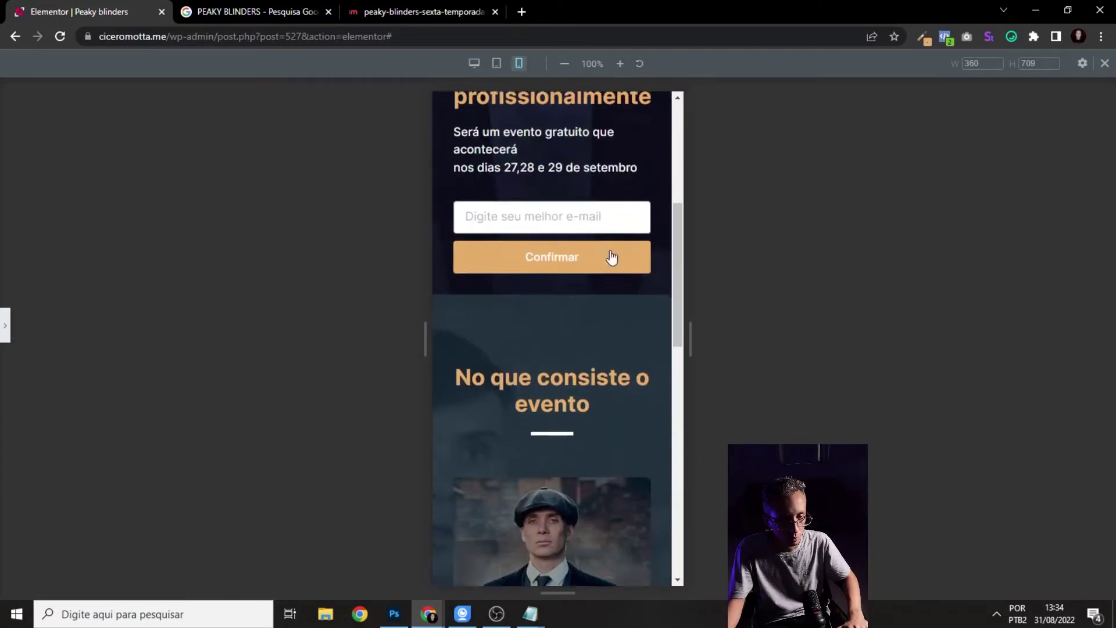
- Set the mobile preview width to 428 and check the lesson cards and hero section at that size
{"action": "left_click", "coordinate": [987, 66]}
{"action": "type", "text": "428"}
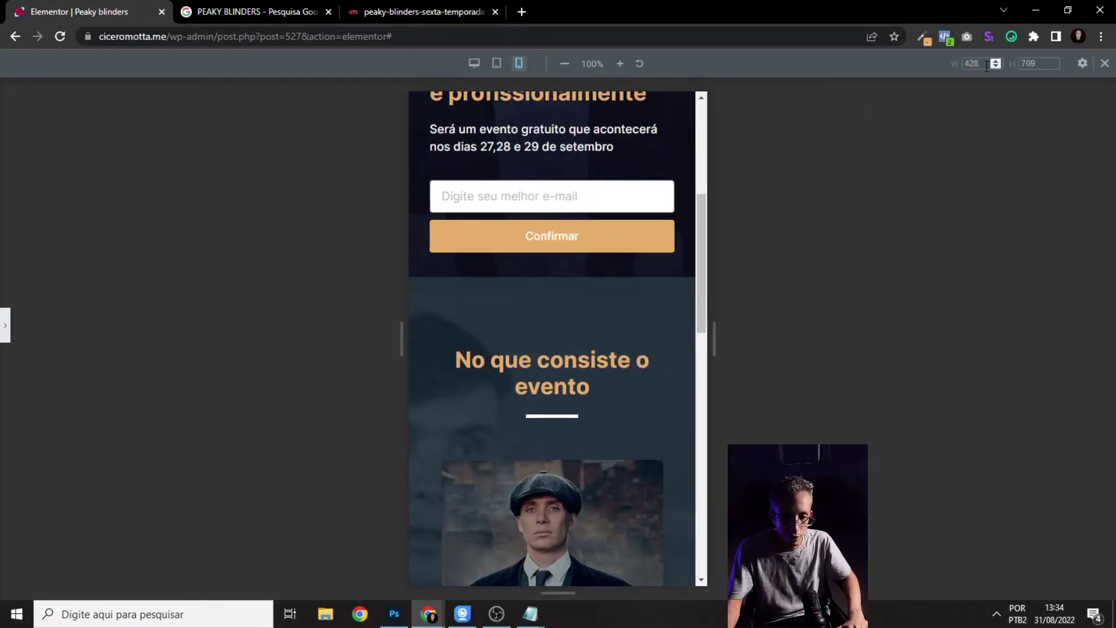
{"action": "scroll", "coordinate": [555, 341], "scroll_direction": "down", "scroll_amount": 5}
{"action": "scroll", "coordinate": [567, 289], "scroll_direction": "down", "scroll_amount": 10}
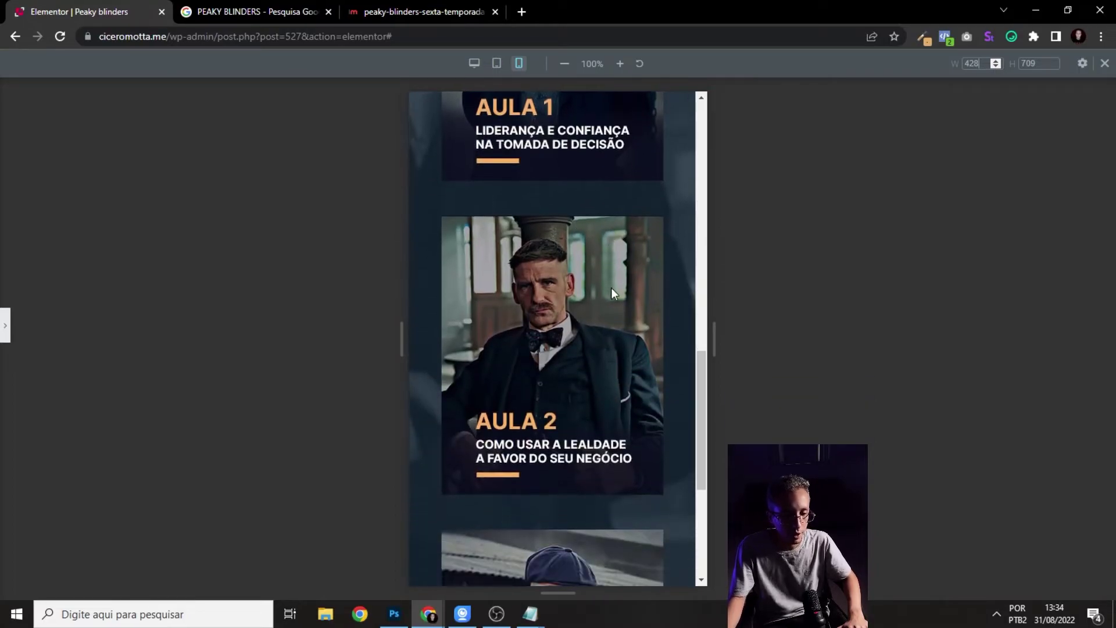
{"action": "scroll", "coordinate": [607, 289], "scroll_direction": "up", "scroll_amount": 11}
{"action": "scroll", "coordinate": [607, 290], "scroll_direction": "down", "scroll_amount": 3}
{"action": "scroll", "coordinate": [608, 290], "scroll_direction": "down", "scroll_amount": 9}
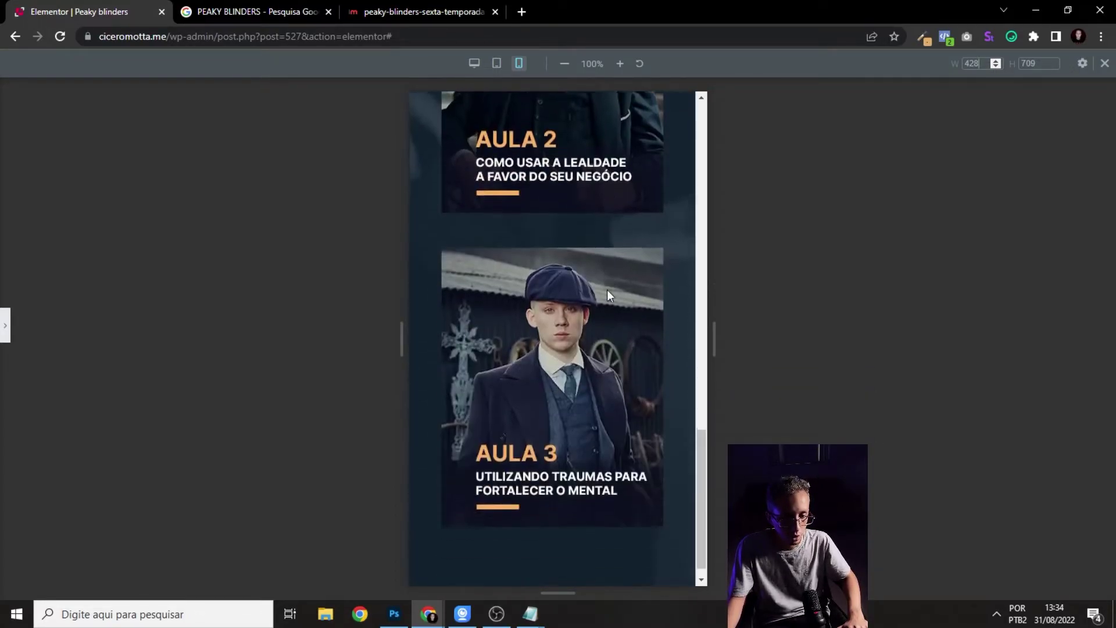
{"action": "scroll", "coordinate": [607, 290], "scroll_direction": "up", "scroll_amount": 4}
{"action": "scroll", "coordinate": [607, 290], "scroll_direction": "up", "scroll_amount": 12}
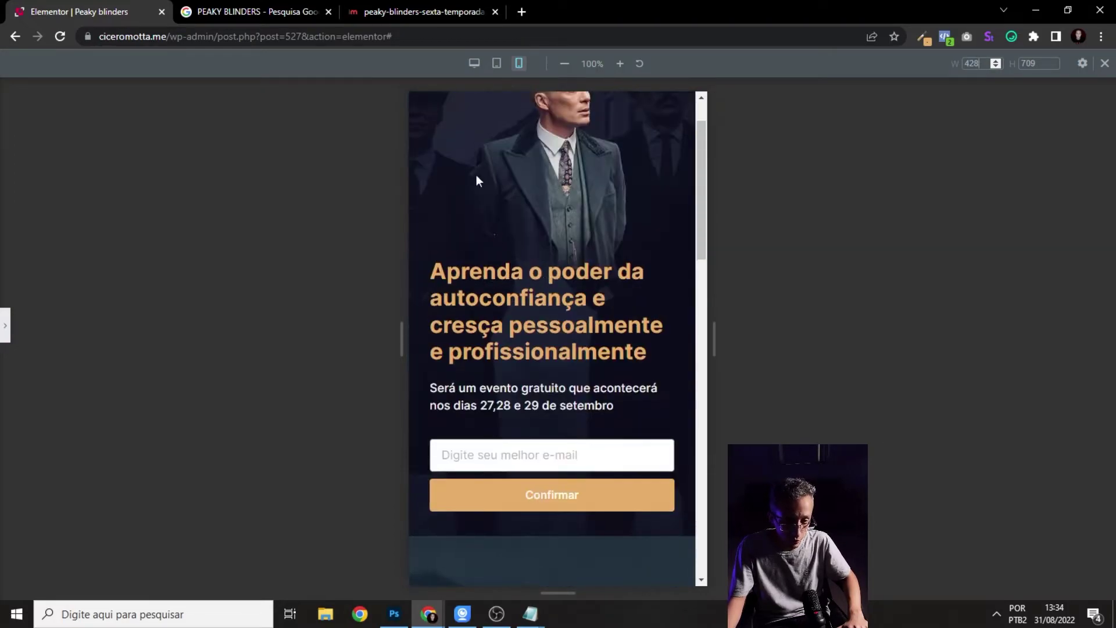
- Return to the desktop view with the editing panel shown
{"action": "left_click", "coordinate": [474, 64]}
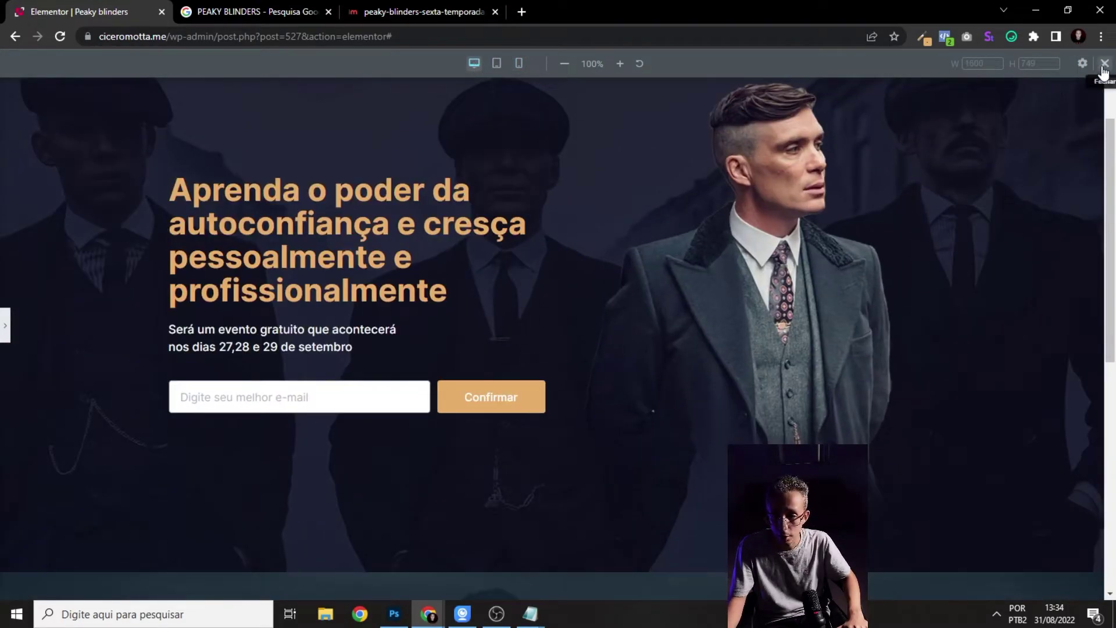
{"action": "left_click", "coordinate": [5, 325]}
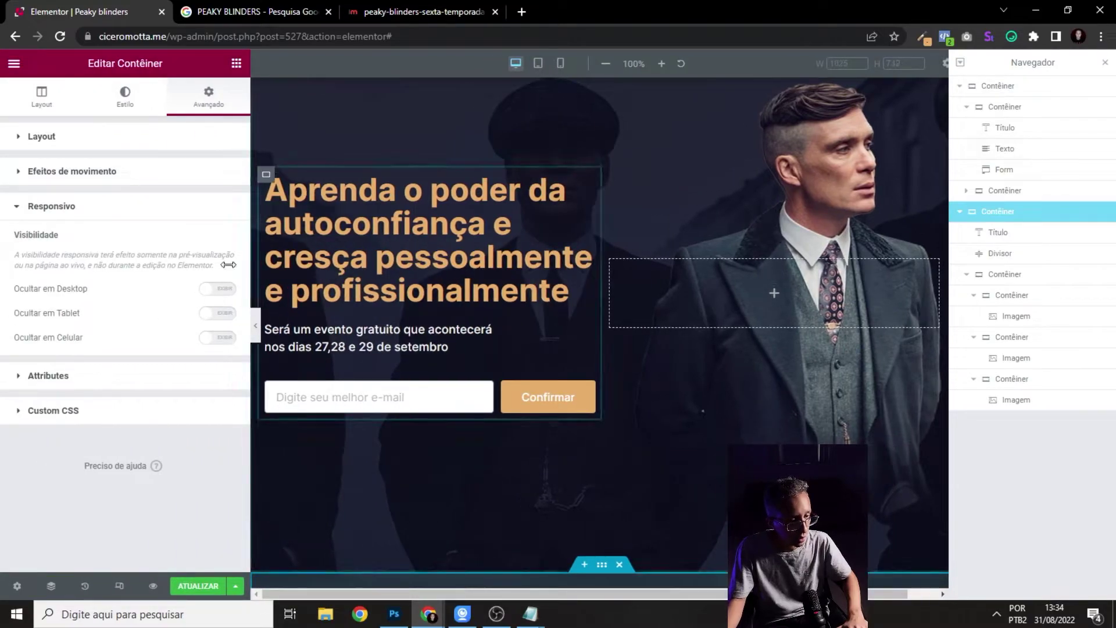
{"action": "left_click", "coordinate": [14, 65]}
{"action": "left_click", "coordinate": [14, 65]}
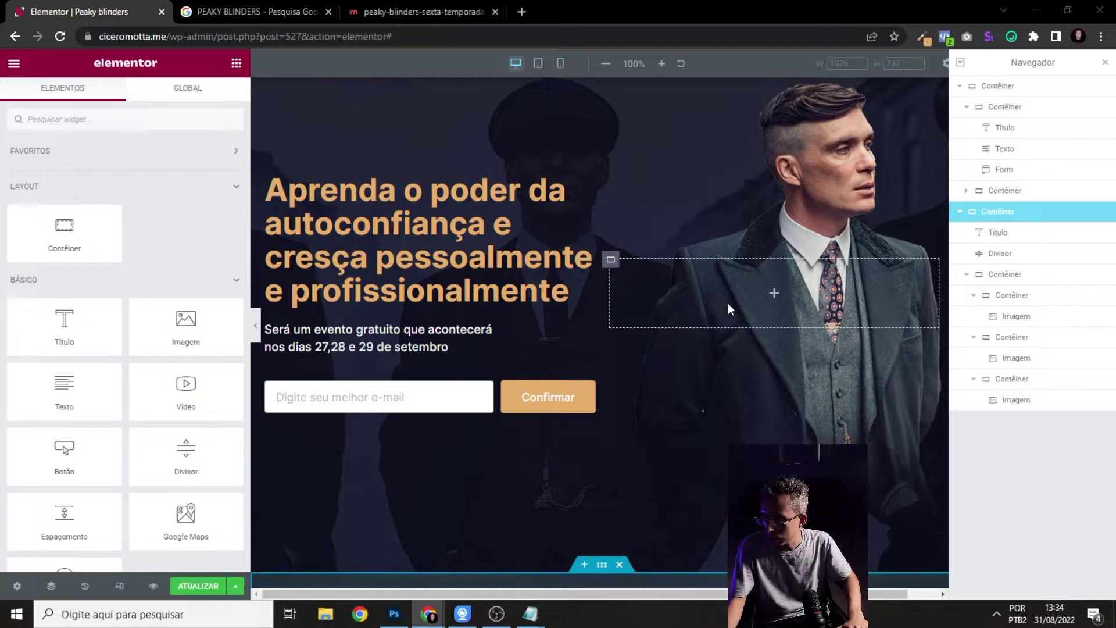
{"action": "scroll", "coordinate": [640, 291], "scroll_direction": "down", "scroll_amount": 15}
{"action": "left_click", "coordinate": [585, 464]}
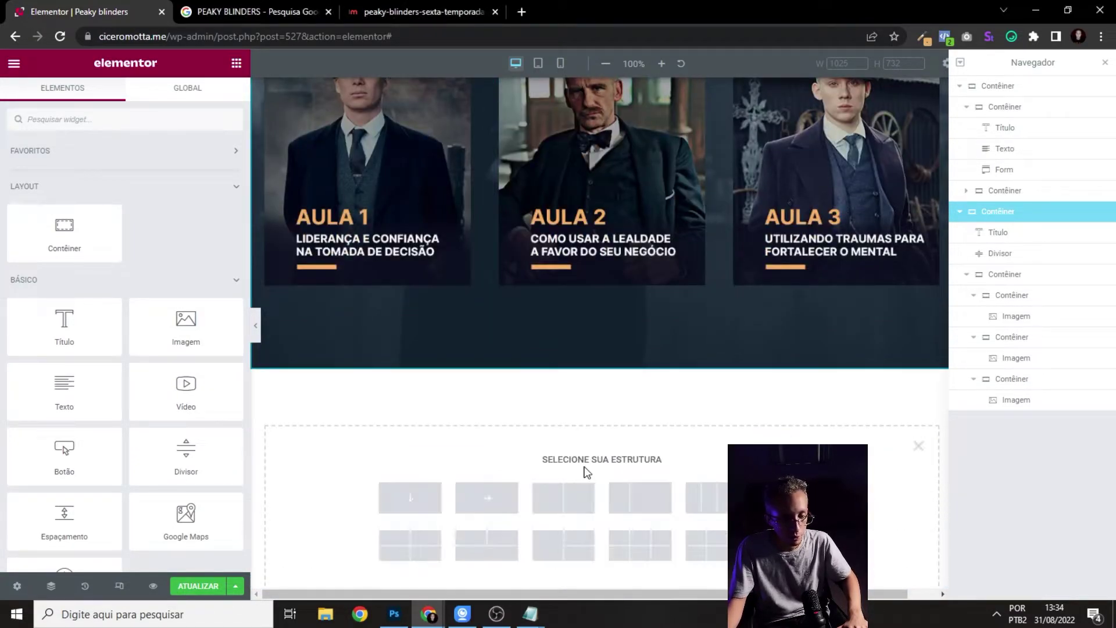
{"action": "scroll", "coordinate": [586, 471], "scroll_direction": "down", "scroll_amount": 1}
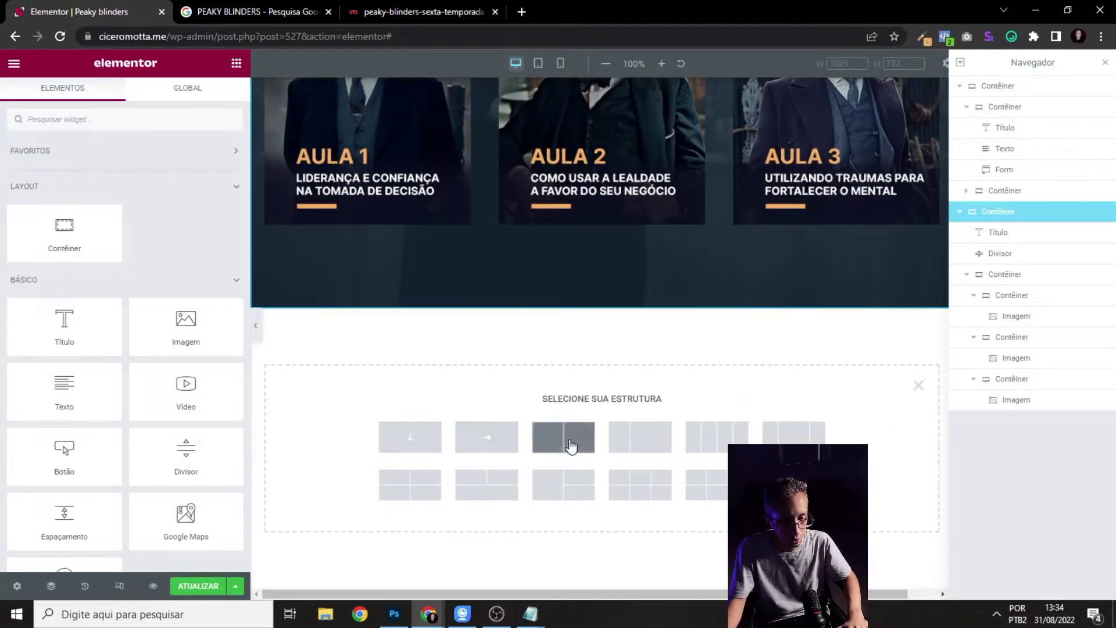
{"action": "left_click", "coordinate": [570, 446]}
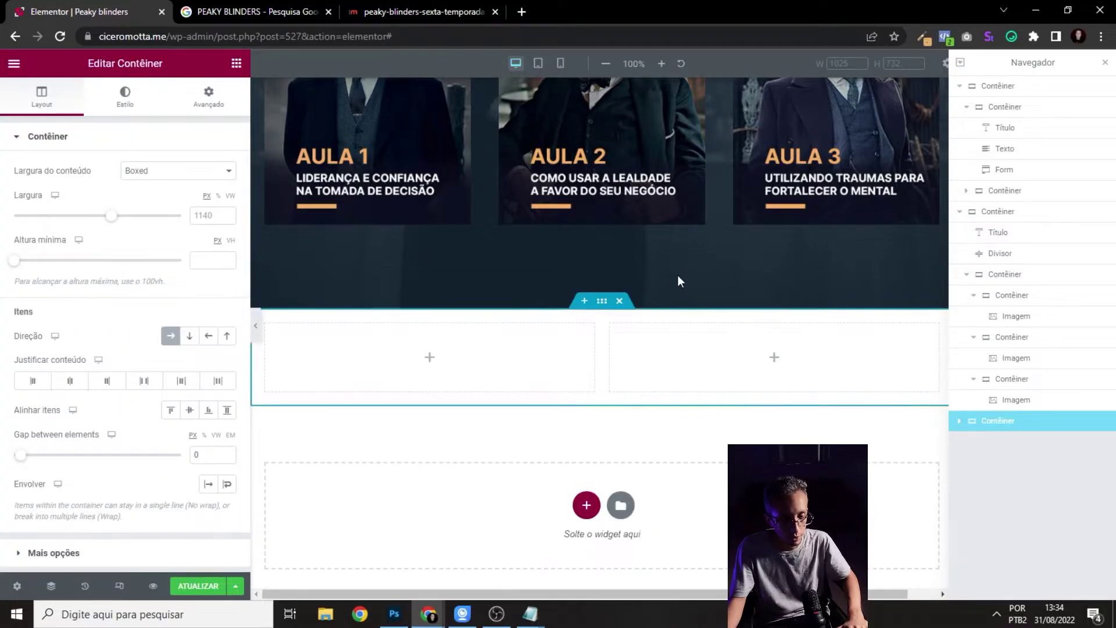
{"action": "left_click", "coordinate": [620, 301]}
- Add a container with two equal columns below the lessons section and set its top and bottom padding to 80 px
{"action": "left_click", "coordinate": [585, 466]}
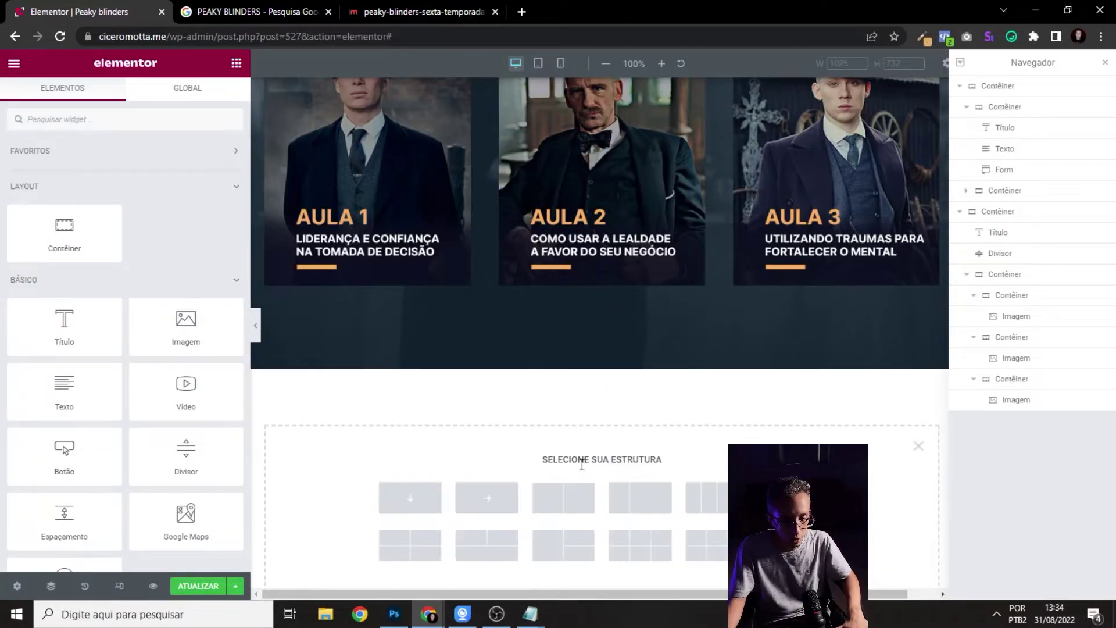
{"action": "left_click", "coordinate": [555, 501]}
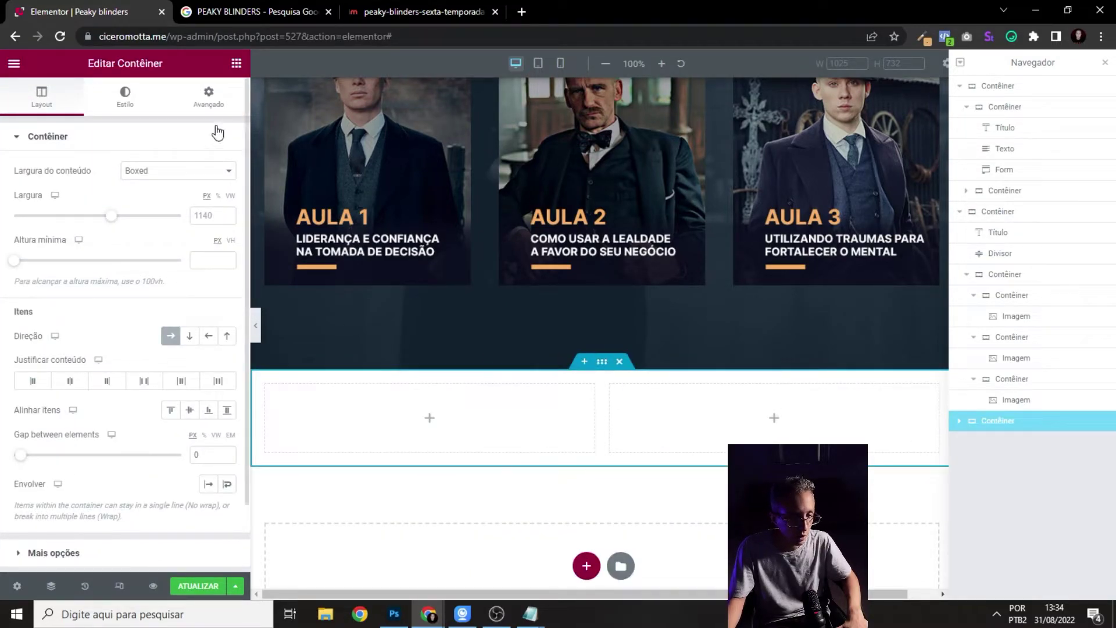
{"action": "left_click", "coordinate": [210, 107]}
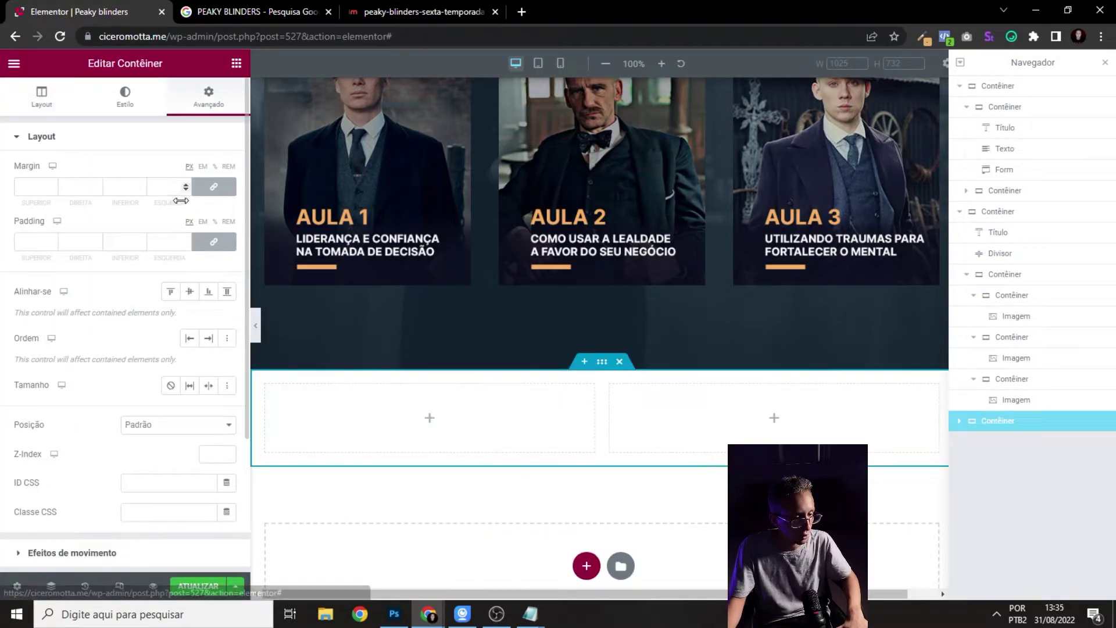
{"action": "left_click", "coordinate": [209, 251]}
{"action": "type", "text": "80"}
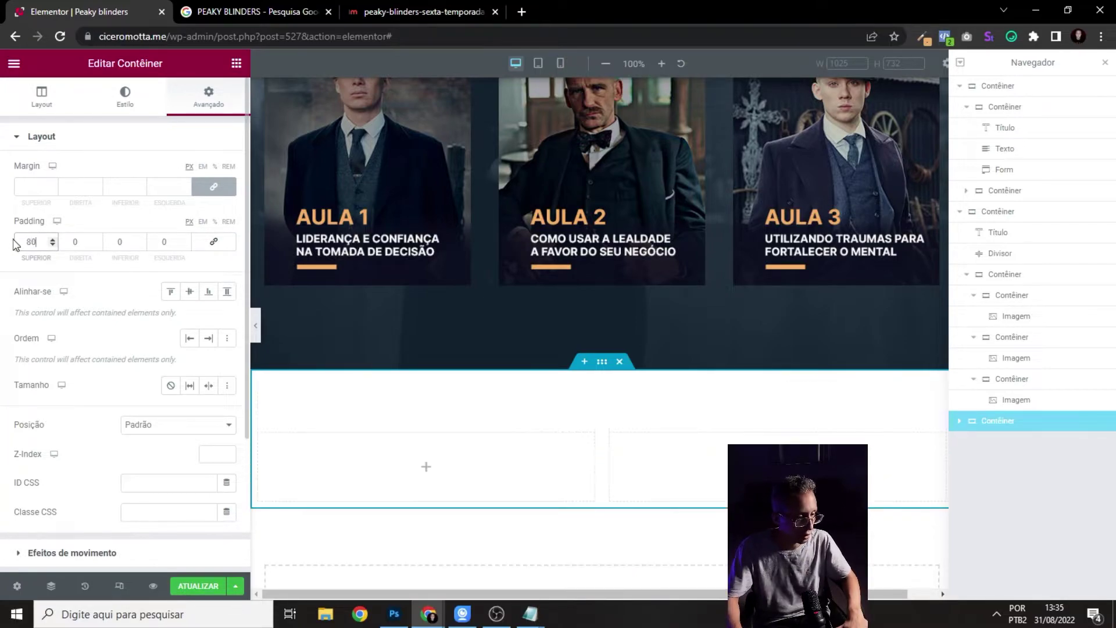
{"action": "type", "text": "80"}
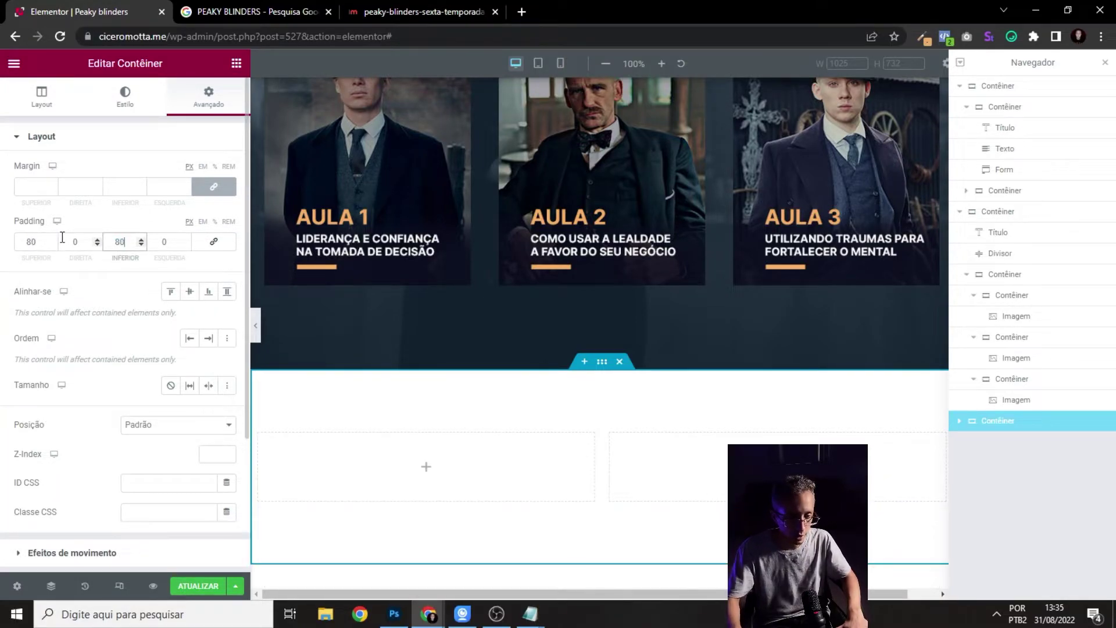
- Place an Image widget in the right column of the new two-column container
{"action": "left_click", "coordinate": [41, 96]}
{"action": "left_click", "coordinate": [18, 71]}
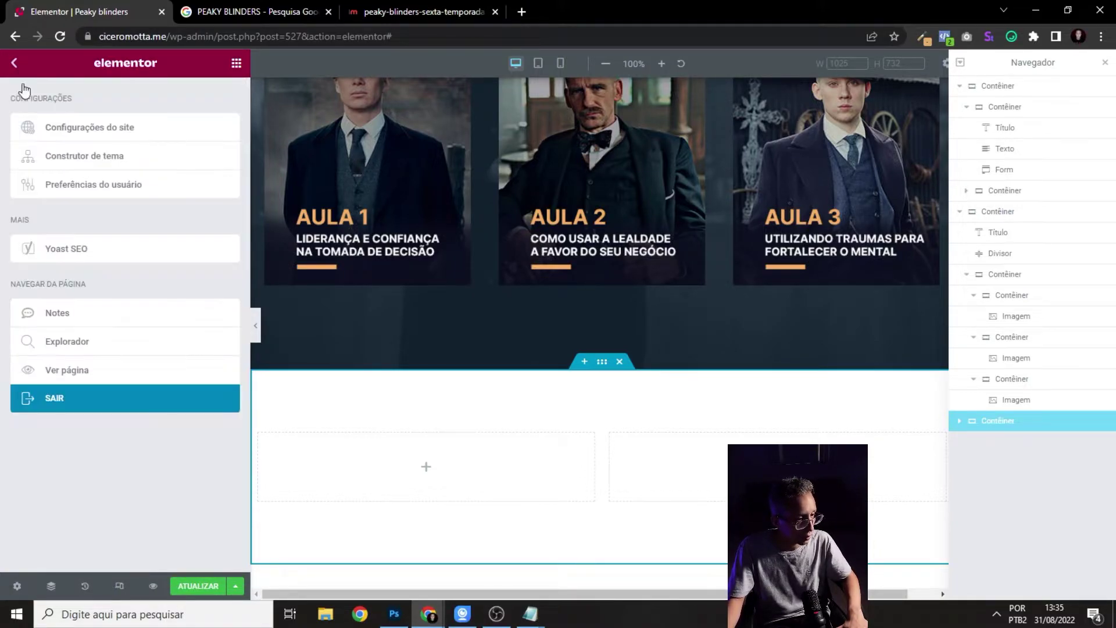
{"action": "left_click", "coordinate": [18, 71]}
{"action": "scroll", "coordinate": [480, 370], "scroll_direction": "down", "scroll_amount": 2}
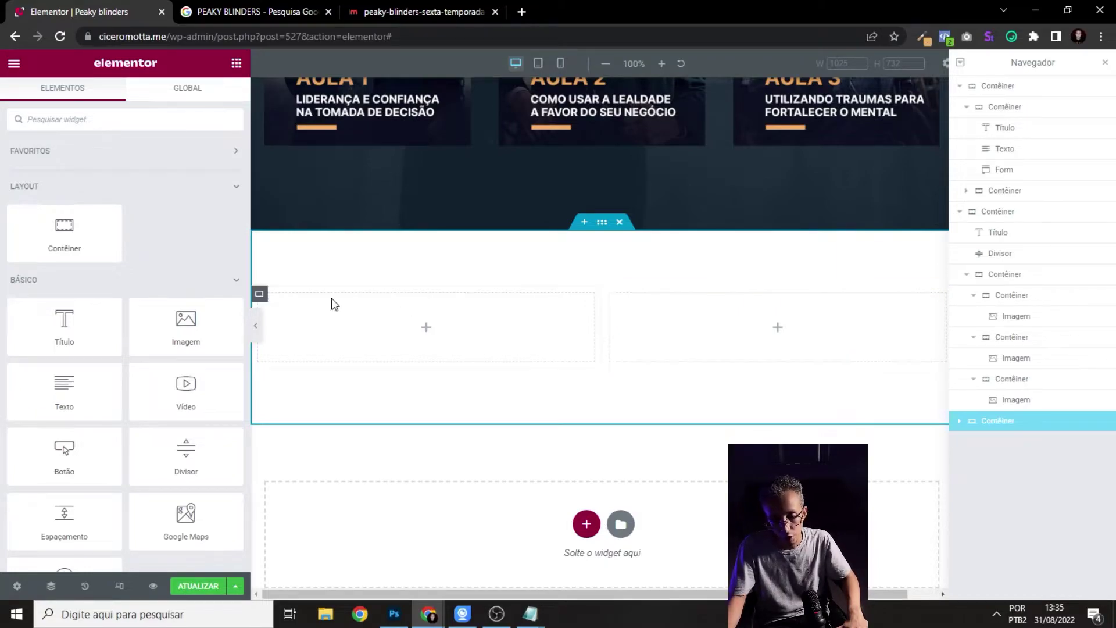
{"action": "left_click_drag", "start_coordinate": [192, 326], "coordinate": [783, 368]}
{"action": "scroll", "coordinate": [777, 404], "scroll_direction": "down", "scroll_amount": 1}
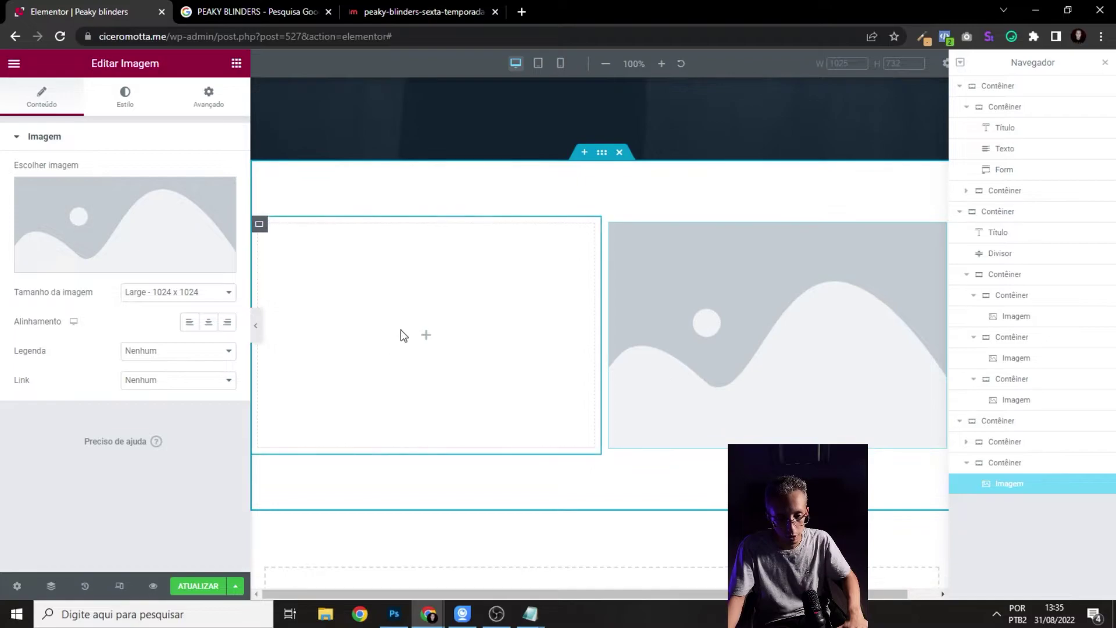
- Copy the hero section's main heading and paste it into the empty left column beside the image placeholder
{"action": "scroll", "coordinate": [432, 352], "scroll_direction": "up", "scroll_amount": 1}
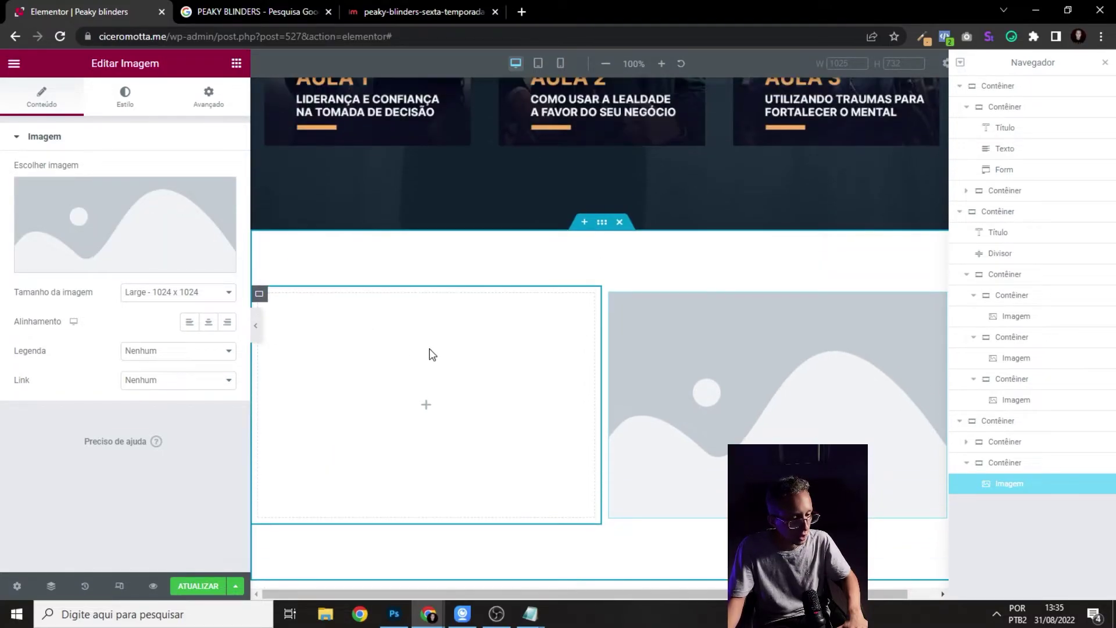
{"action": "scroll", "coordinate": [465, 381], "scroll_direction": "up", "scroll_amount": 8}
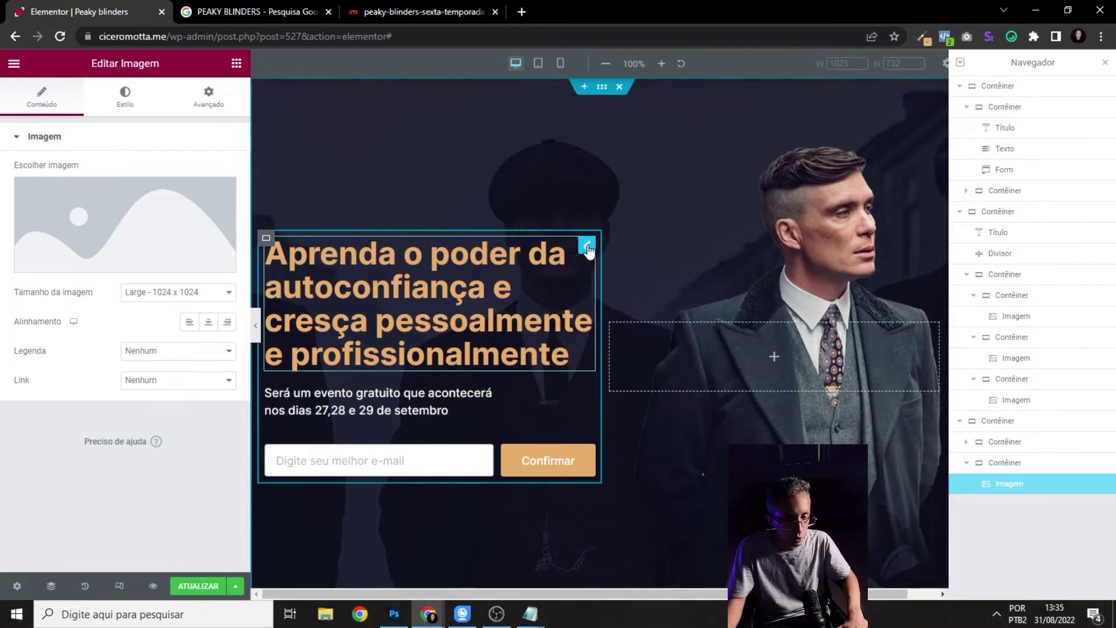
{"action": "right_click", "coordinate": [588, 250]}
{"action": "left_click", "coordinate": [646, 307]}
{"action": "scroll", "coordinate": [570, 325], "scroll_direction": "down", "scroll_amount": 6}
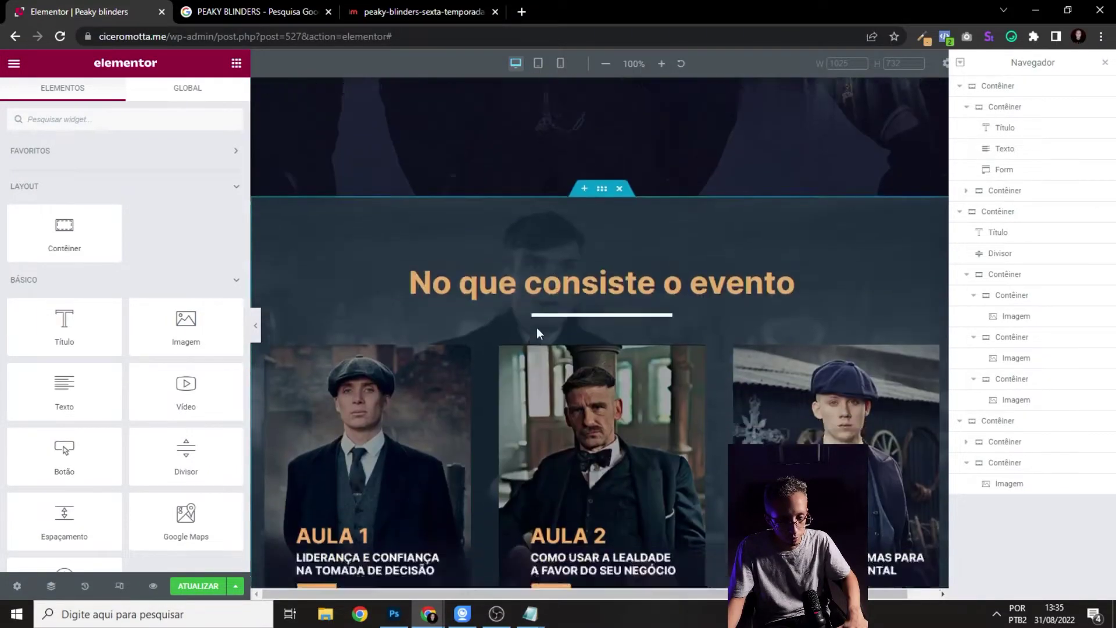
{"action": "scroll", "coordinate": [537, 333], "scroll_direction": "down", "scroll_amount": 5}
{"action": "right_click", "coordinate": [426, 327]}
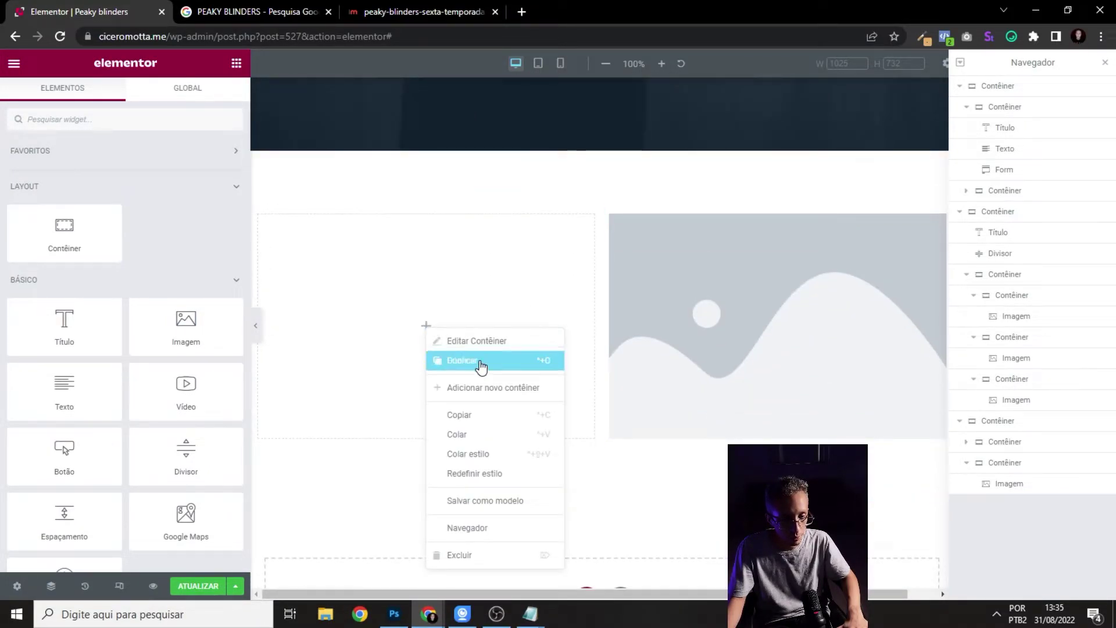
{"action": "left_click", "coordinate": [468, 440]}
- Copy the hero section's event date paragraph and paste it below the heading in the new left column
{"action": "scroll", "coordinate": [515, 317], "scroll_direction": "up", "scroll_amount": 10}
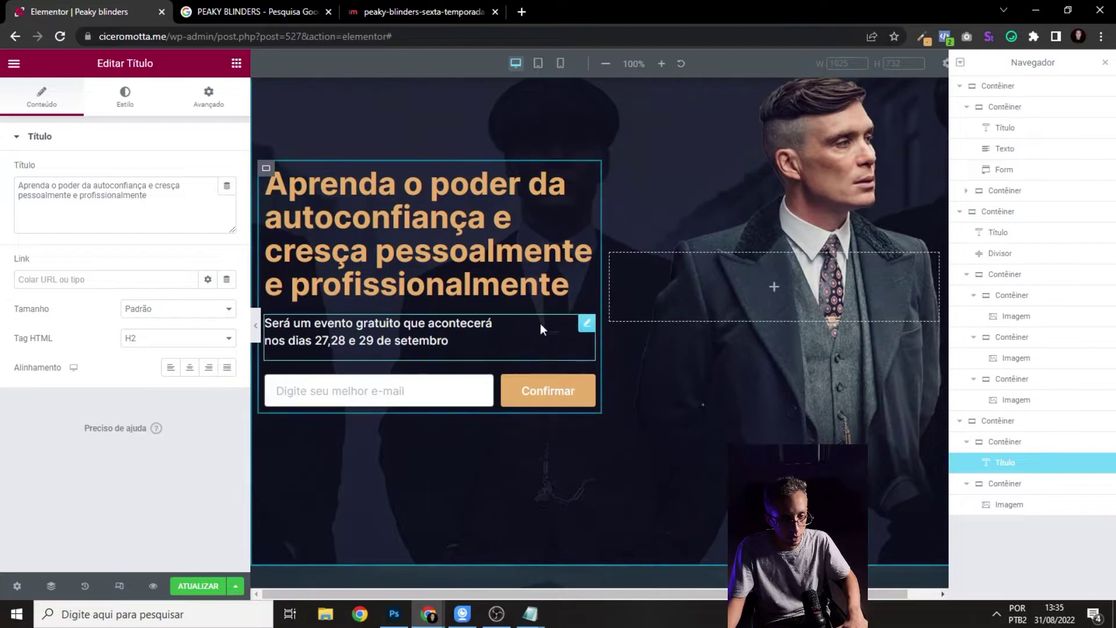
{"action": "right_click", "coordinate": [585, 329]}
{"action": "left_click", "coordinate": [633, 382]}
{"action": "scroll", "coordinate": [512, 347], "scroll_direction": "down", "scroll_amount": 10}
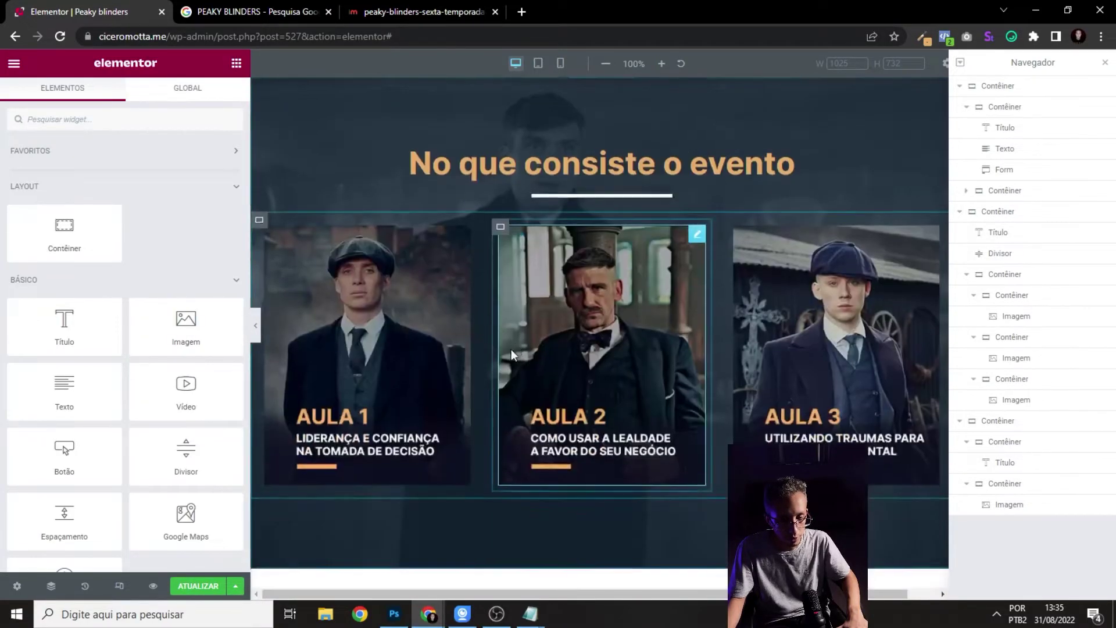
{"action": "scroll", "coordinate": [465, 347], "scroll_direction": "down", "scroll_amount": 1}
{"action": "right_click", "coordinate": [583, 158]}
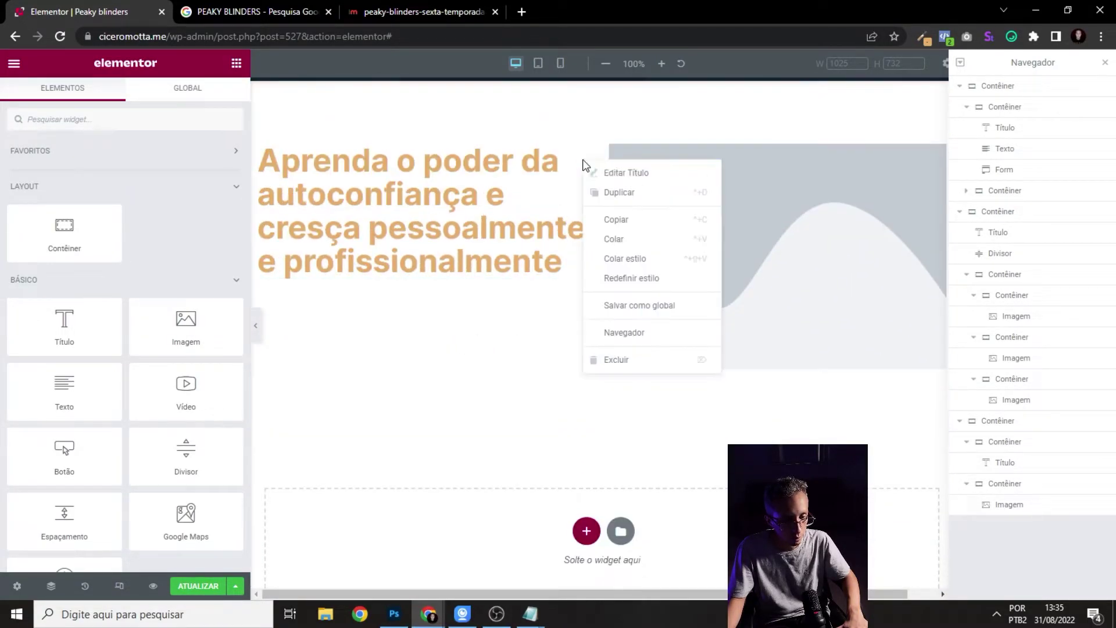
{"action": "left_click", "coordinate": [638, 244]}
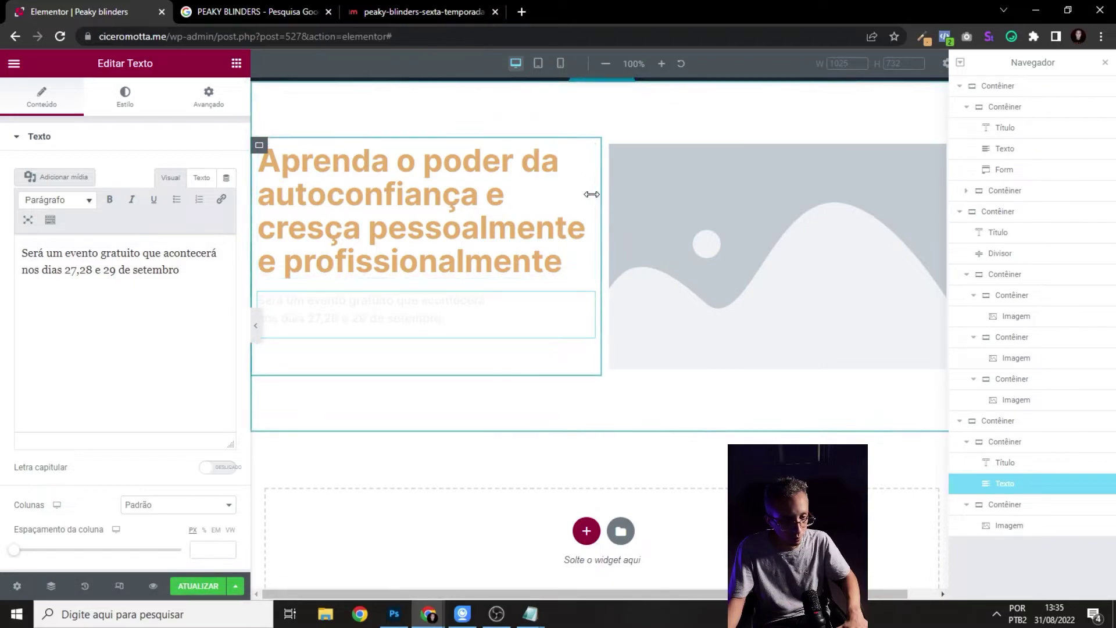
- Replace the pasted heading's text with "Thomas Shelby"
{"action": "scroll", "coordinate": [592, 250], "scroll_direction": "up", "scroll_amount": 2}
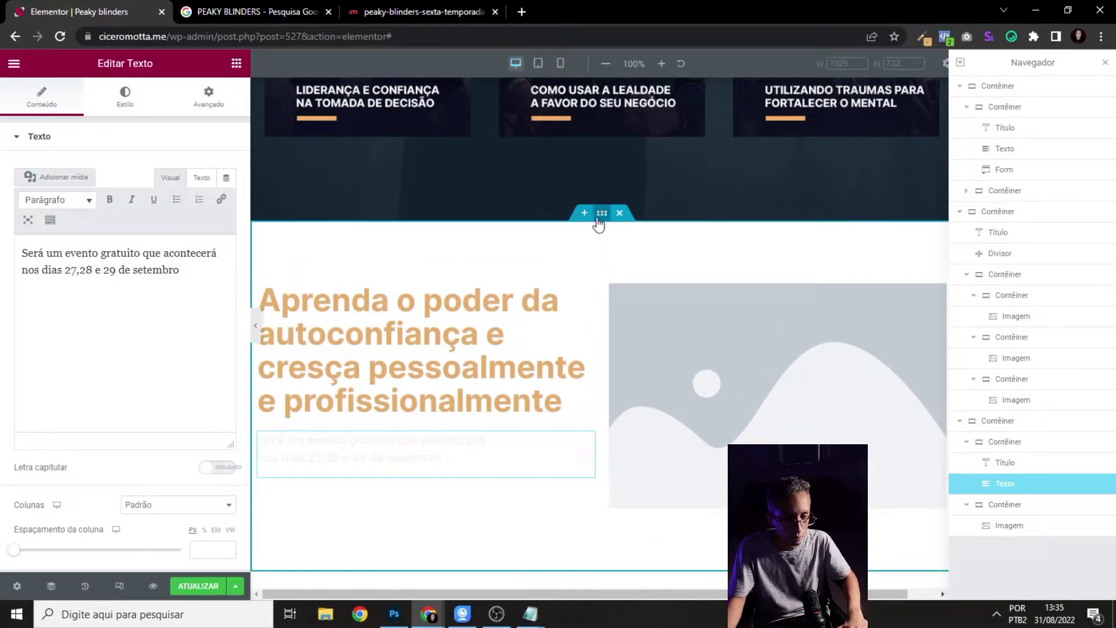
{"action": "left_click", "coordinate": [586, 294]}
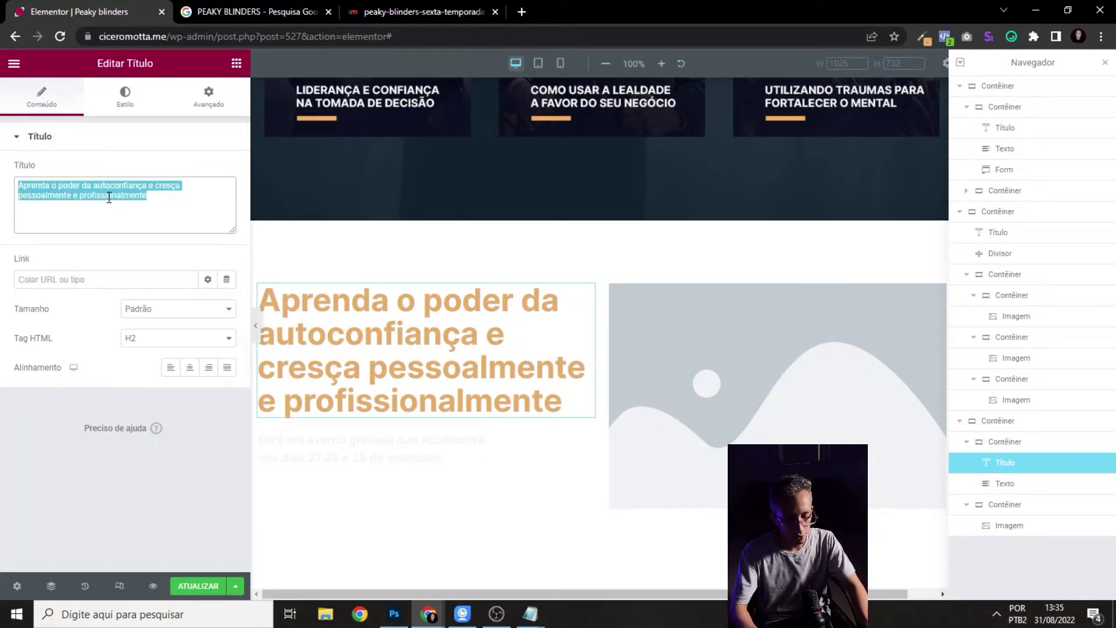
{"action": "type", "text": "Thomas Shelby"}
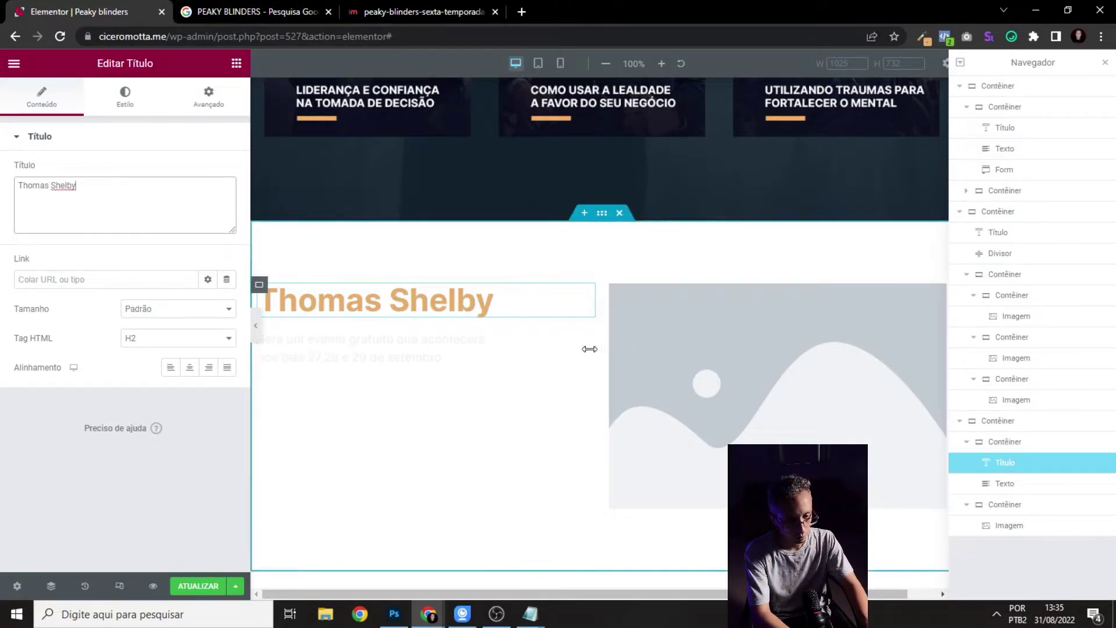
- Examine the background style settings of the hero container and of the "No que consiste o evento" container
{"action": "mouse_move", "coordinate": [603, 226]}
{"action": "scroll", "coordinate": [630, 297], "scroll_direction": "up", "scroll_amount": 10}
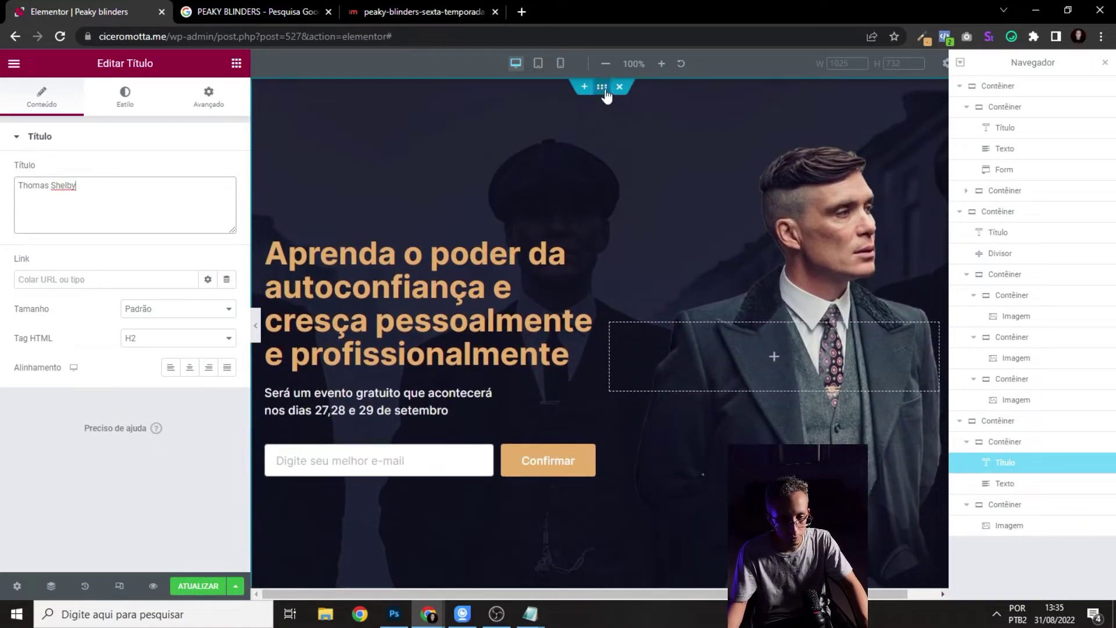
{"action": "left_click", "coordinate": [602, 89]}
{"action": "left_click", "coordinate": [125, 96]}
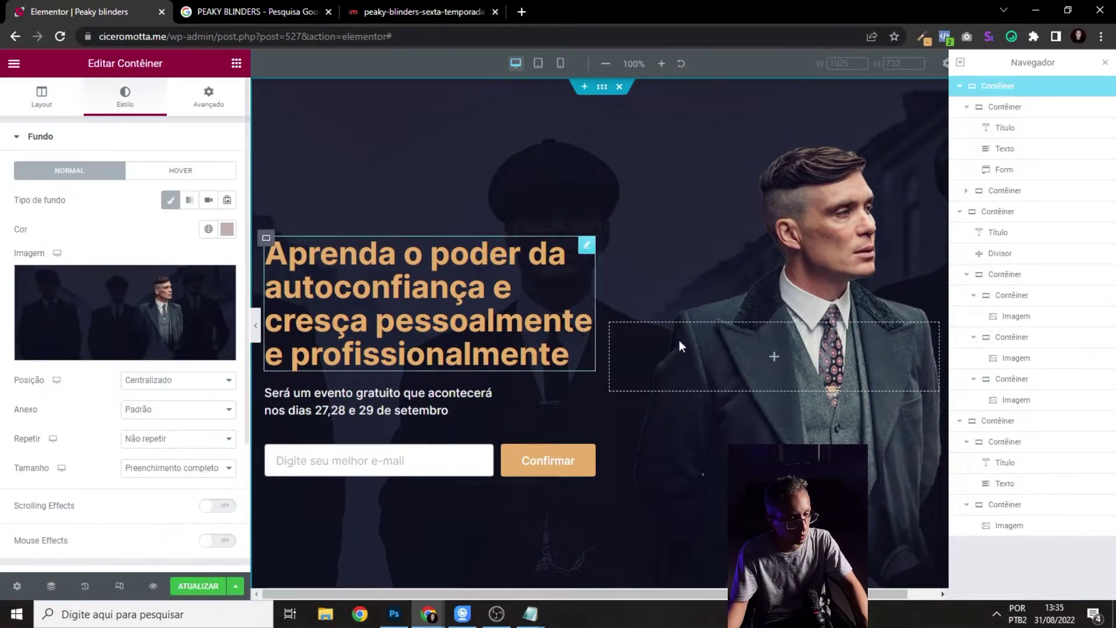
{"action": "scroll", "coordinate": [648, 336], "scroll_direction": "down", "scroll_amount": 5}
{"action": "left_click", "coordinate": [602, 209]}
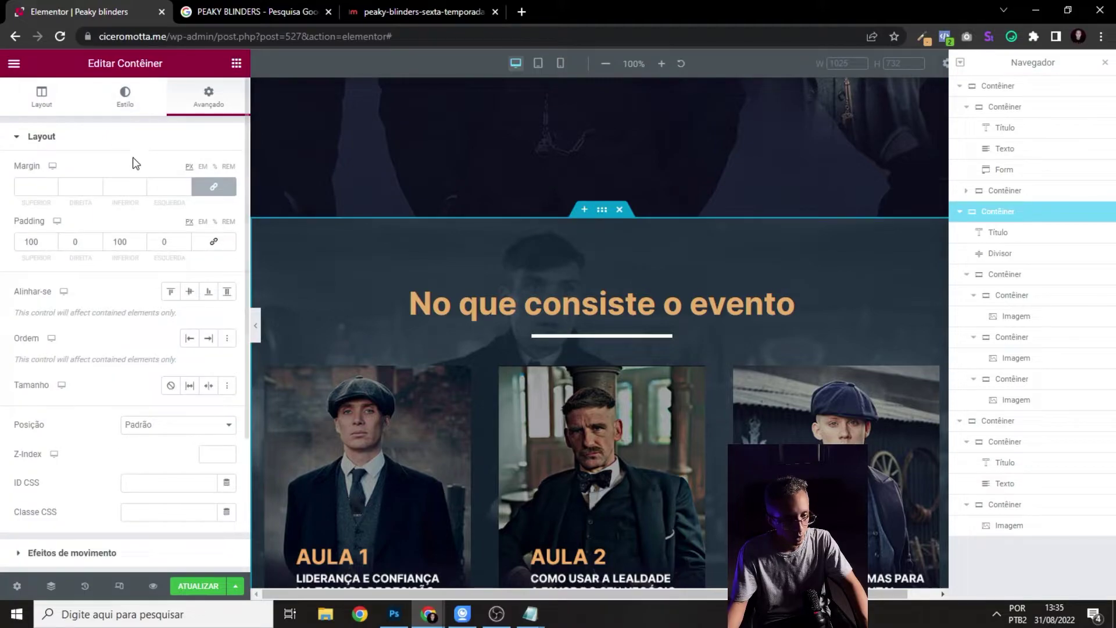
{"action": "left_click", "coordinate": [124, 110]}
{"action": "scroll", "coordinate": [365, 271], "scroll_direction": "up", "scroll_amount": 5}
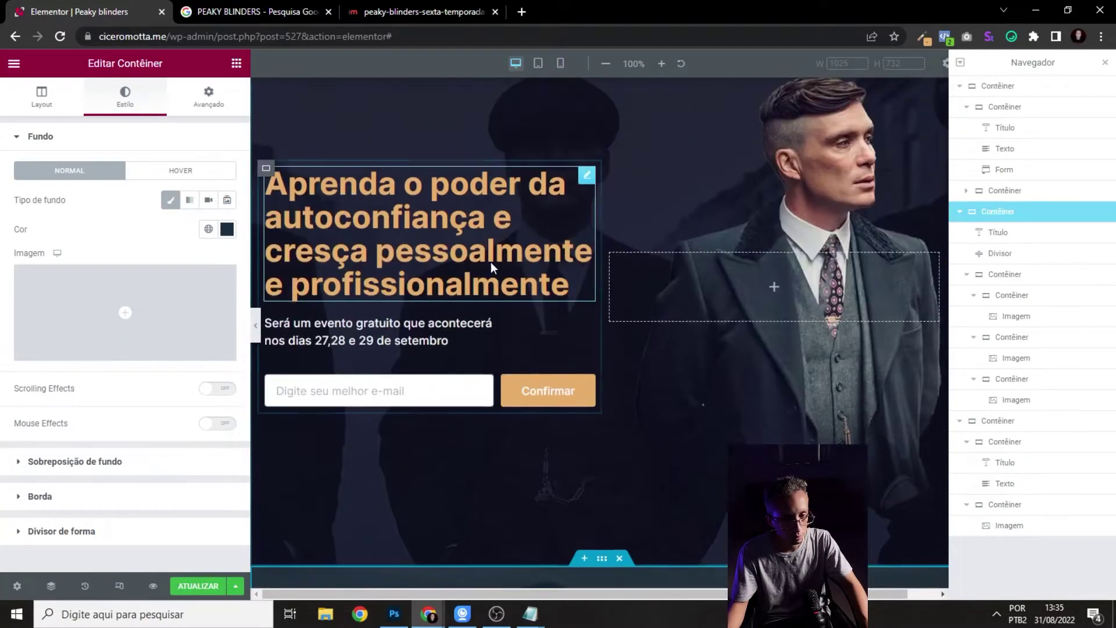
- Switch to Photoshop and look up the colour of the Preenchimento de Cor 1 fill layer in the Sem Título-1 document
{"action": "left_click", "coordinate": [396, 613]}
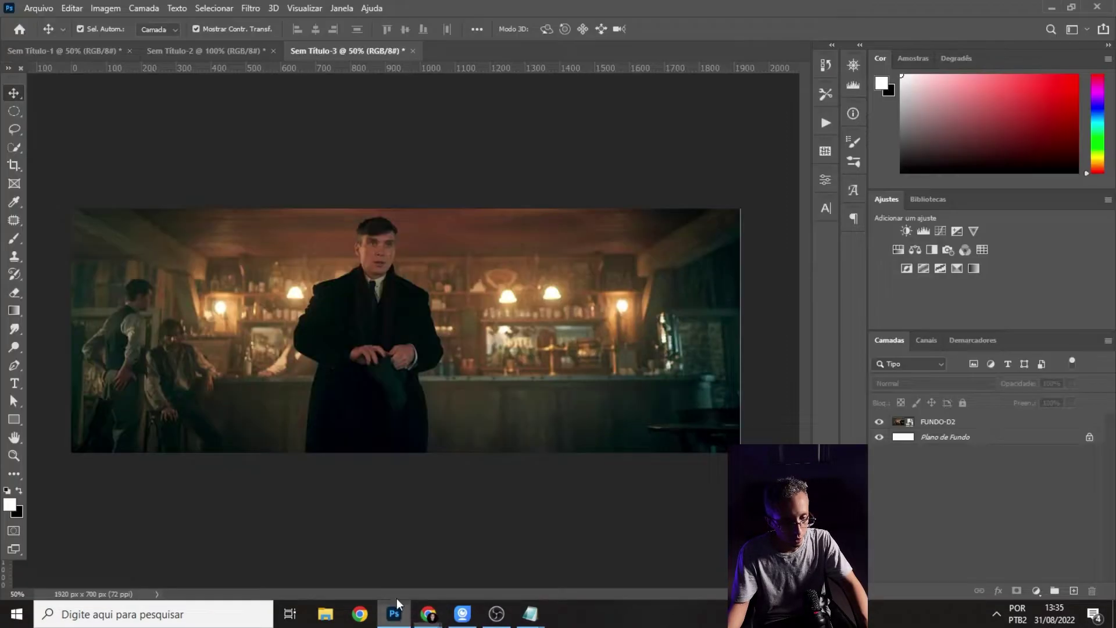
{"action": "left_click", "coordinate": [204, 51]}
{"action": "left_click", "coordinate": [64, 50]}
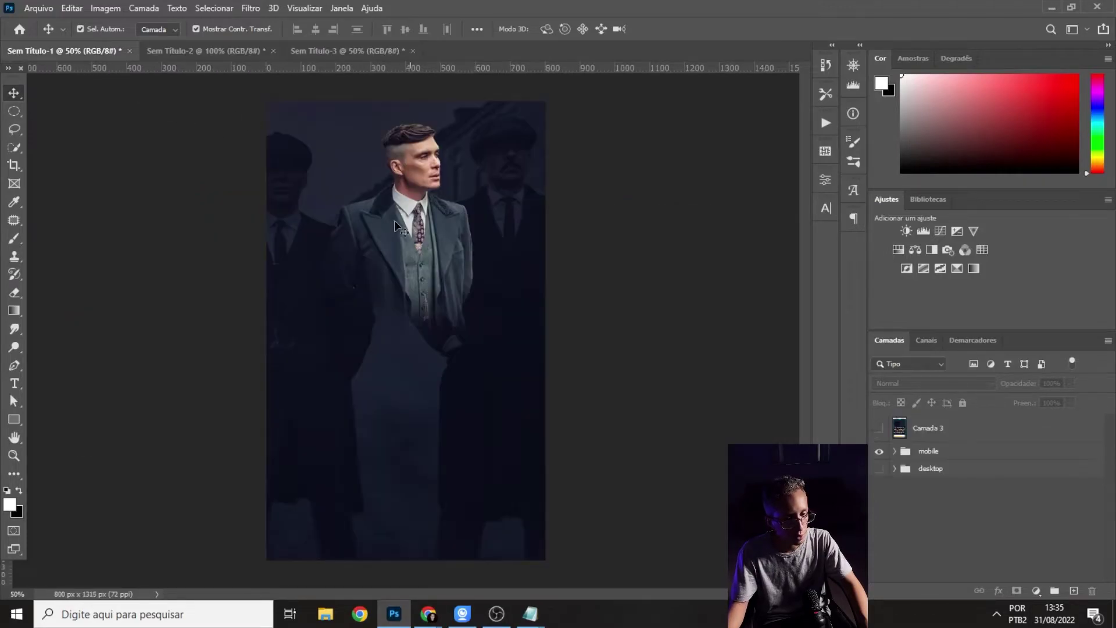
{"action": "left_click", "coordinate": [297, 256]}
{"action": "scroll", "coordinate": [1000, 500], "scroll_direction": "down", "scroll_amount": 2}
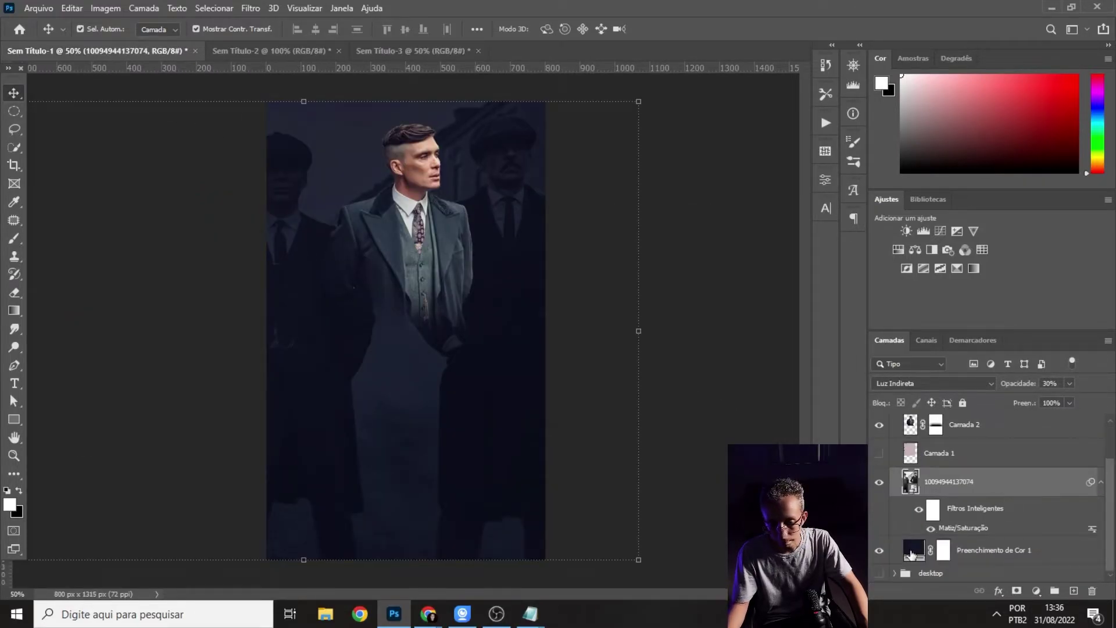
{"action": "double_click", "coordinate": [913, 549]}
{"action": "left_click", "coordinate": [1010, 301]}
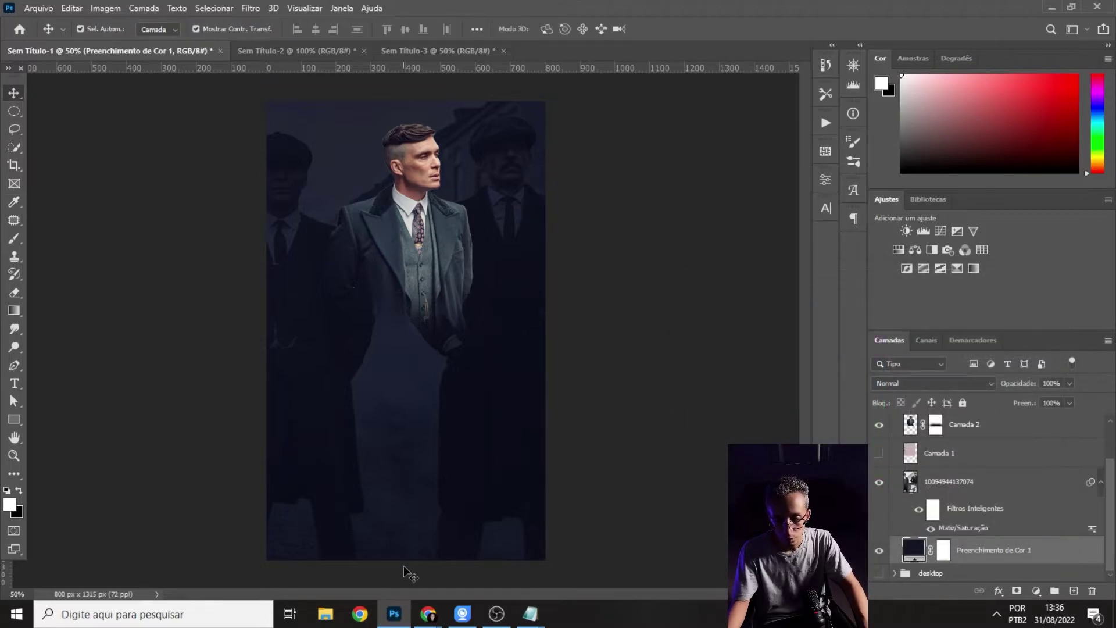
- Switch back to the Elementor page and give the Thomas Shelby section's container a solid #1a1c29 background colour
{"action": "mouse_move", "coordinate": [428, 613]}
{"action": "left_click", "coordinate": [349, 564]}
{"action": "scroll", "coordinate": [274, 190], "scroll_direction": "down", "scroll_amount": 10}
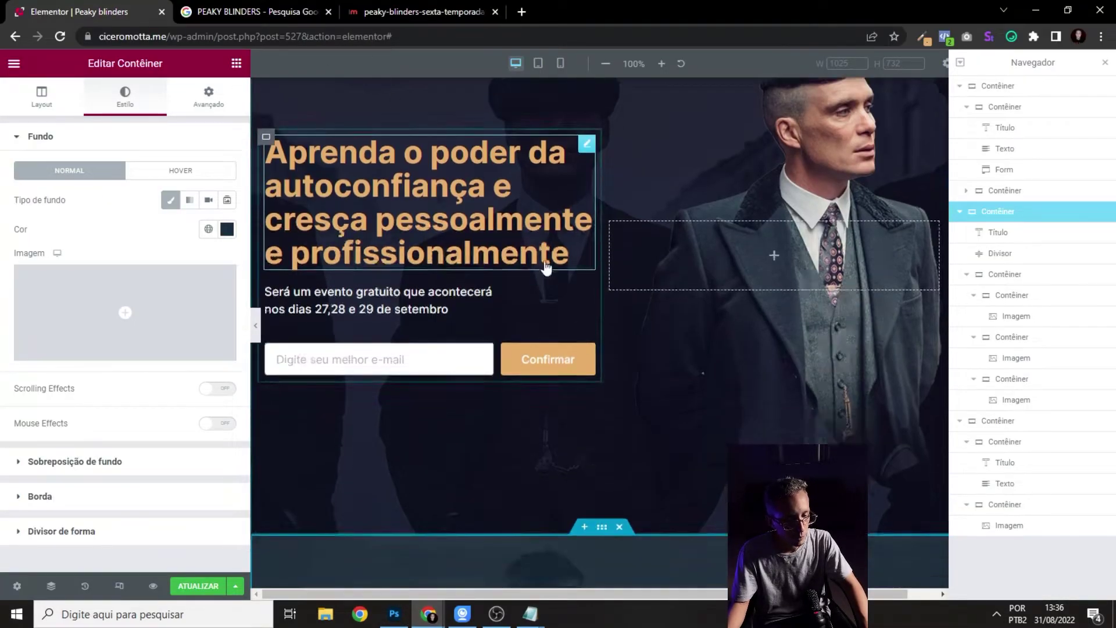
{"action": "scroll", "coordinate": [588, 327], "scroll_direction": "up", "scroll_amount": 4}
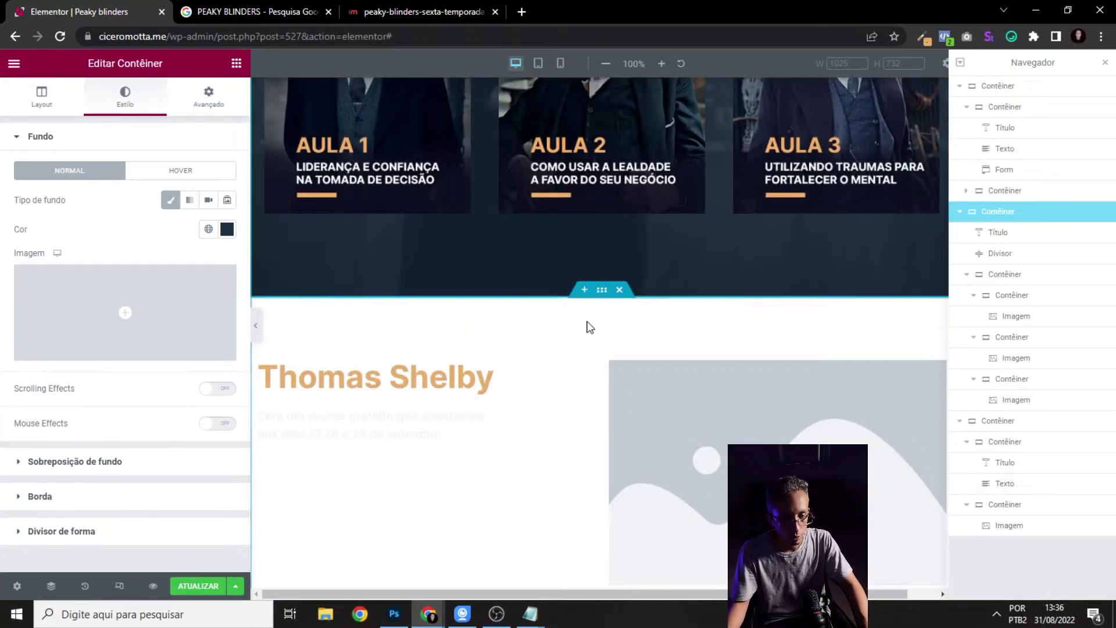
{"action": "left_click", "coordinate": [602, 289]}
{"action": "left_click", "coordinate": [118, 106]}
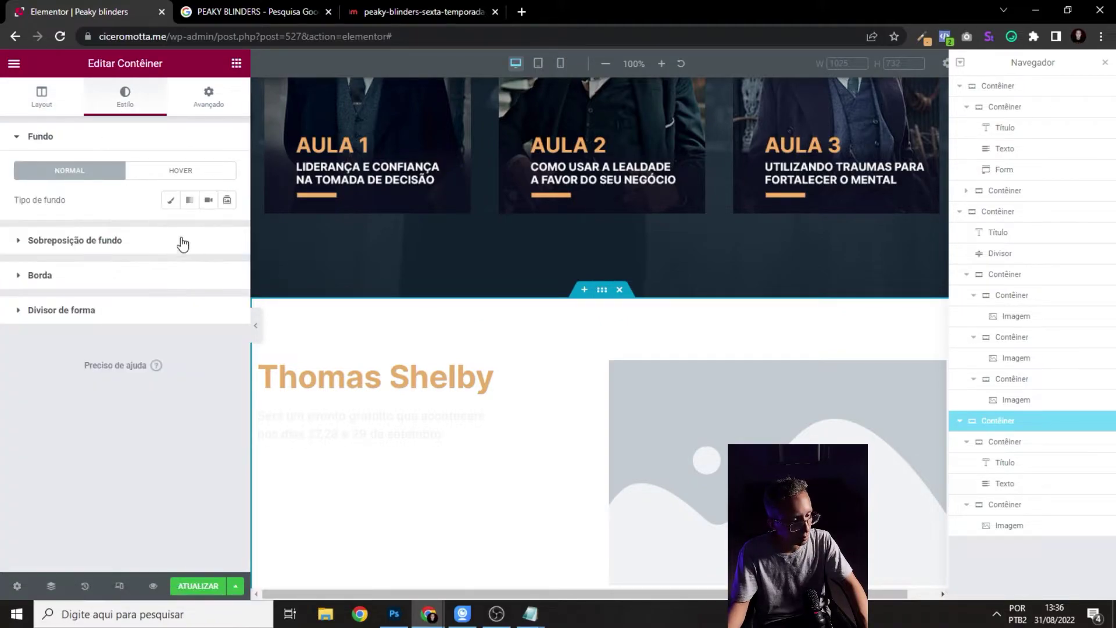
{"action": "left_click", "coordinate": [171, 201]}
{"action": "left_click", "coordinate": [227, 230]}
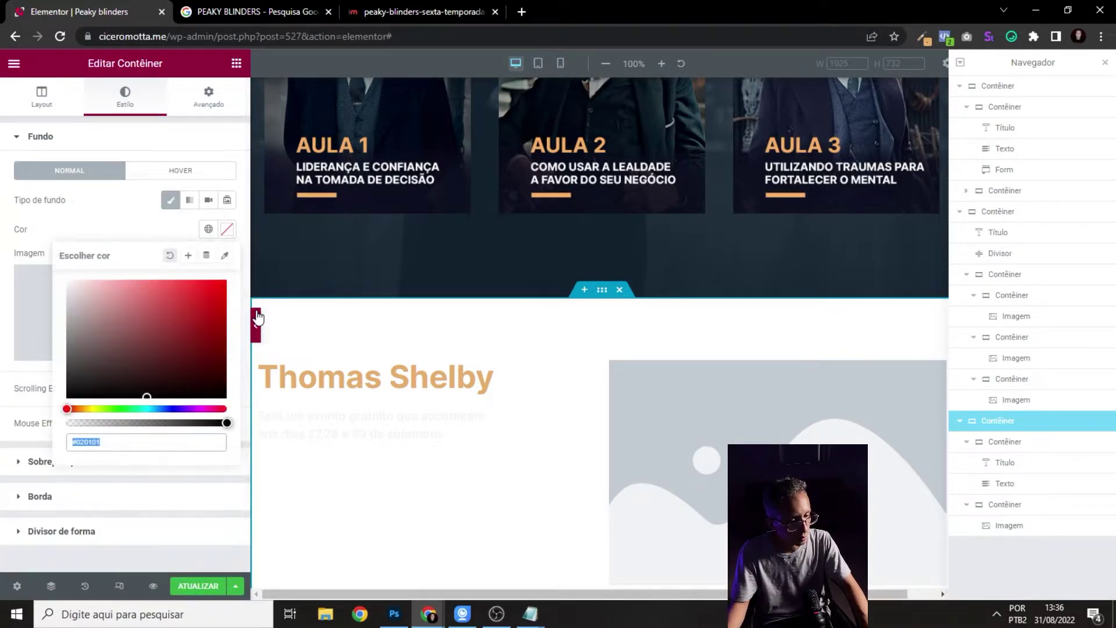
{"action": "type", "text": "1a1c29"}
- Set the Thomas Shelby container's content width to 1120 px and its minimum height to 700 px
{"action": "left_click", "coordinate": [42, 96]}
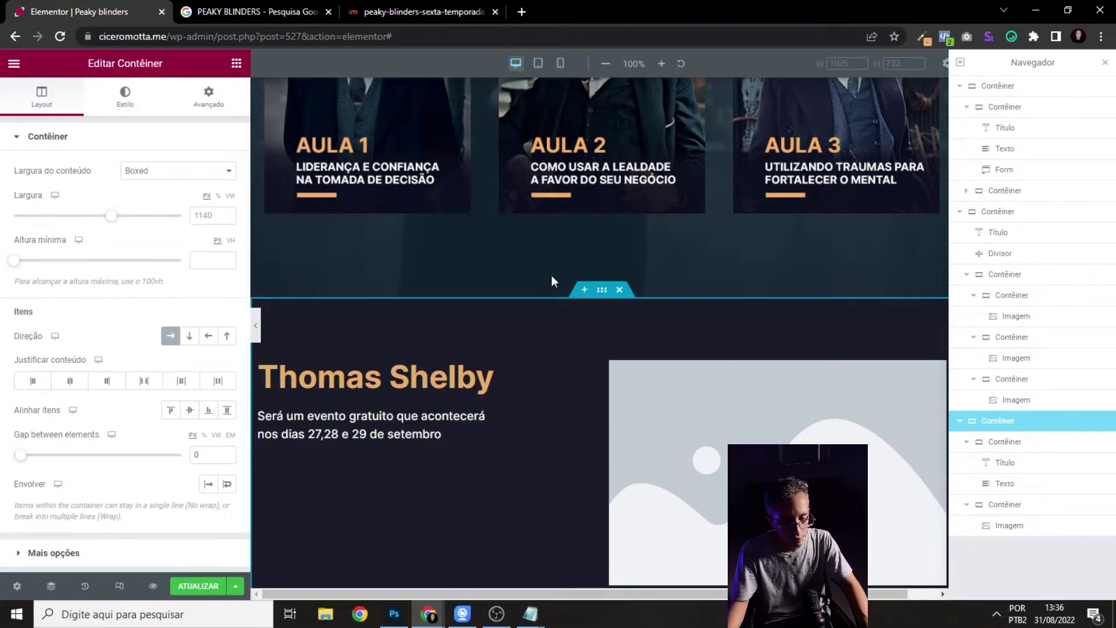
{"action": "double_click", "coordinate": [219, 216]}
{"action": "type", "text": "1120"}
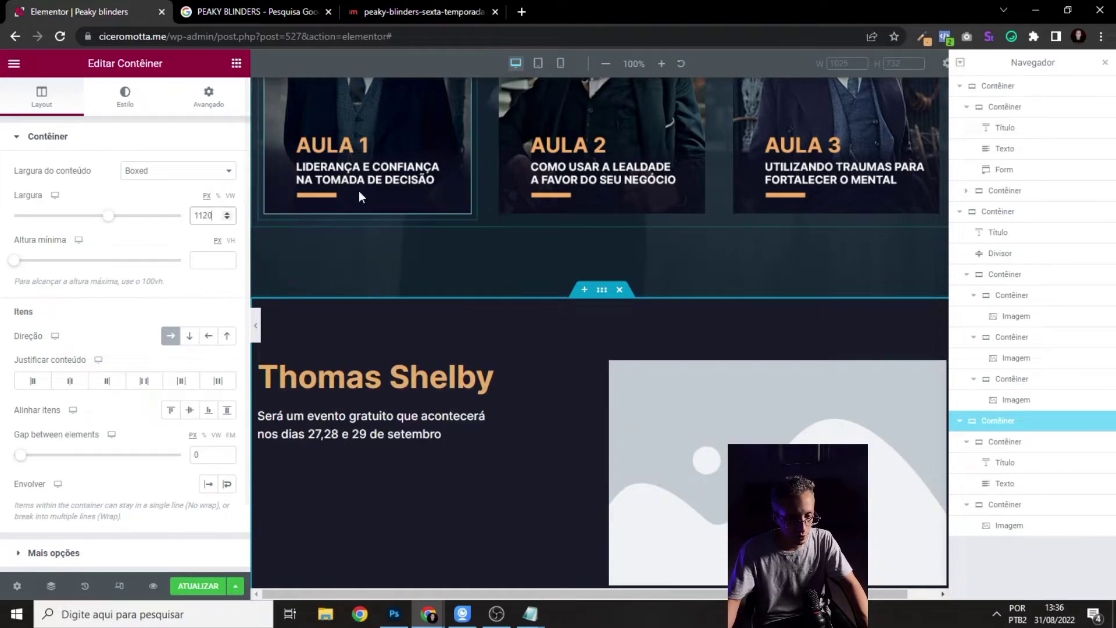
{"action": "scroll", "coordinate": [358, 191], "scroll_direction": "down", "scroll_amount": 3}
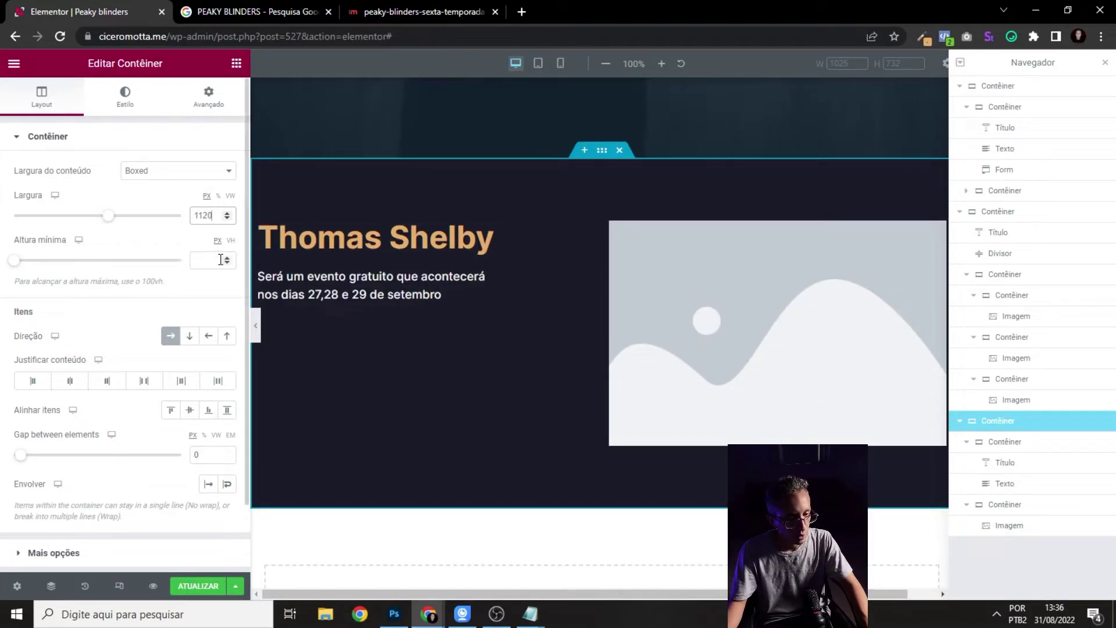
{"action": "left_click", "coordinate": [221, 259]}
{"action": "type", "text": "700"}
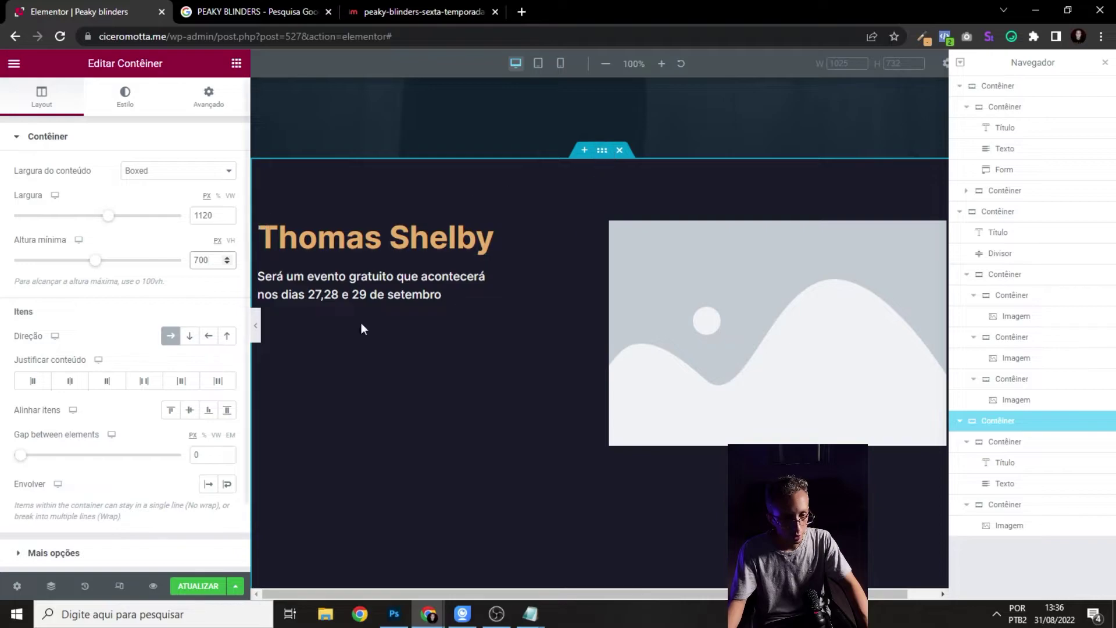
- Centre the Thomas Shelby container's items with centred justification and alignment, and preview the section at full width
{"action": "left_click", "coordinate": [69, 381]}
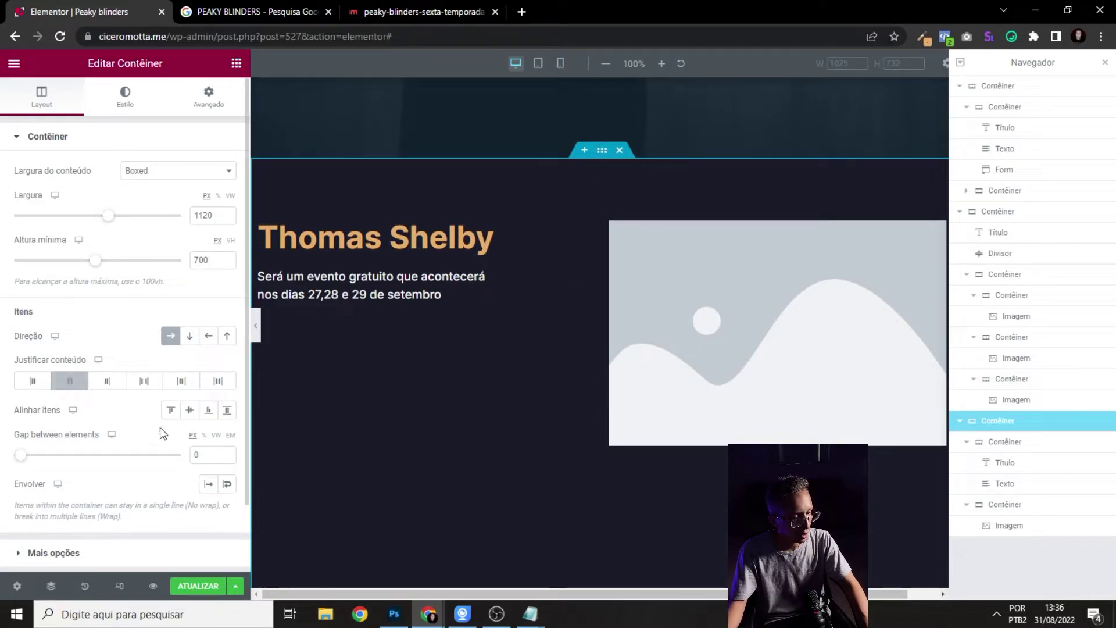
{"action": "left_click", "coordinate": [189, 411]}
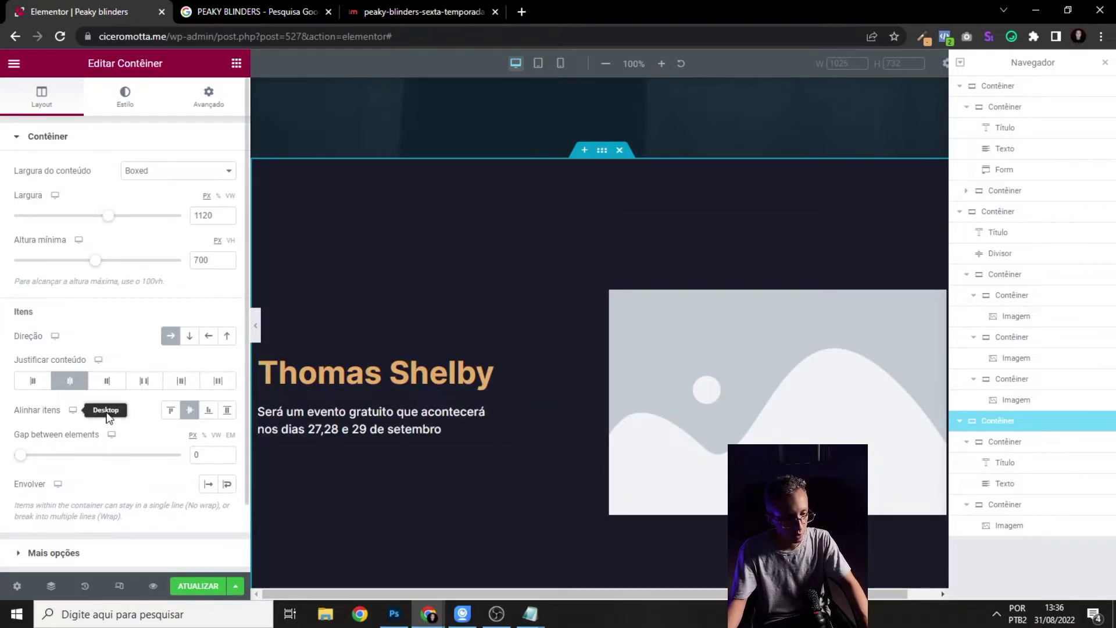
{"action": "left_click", "coordinate": [256, 325]}
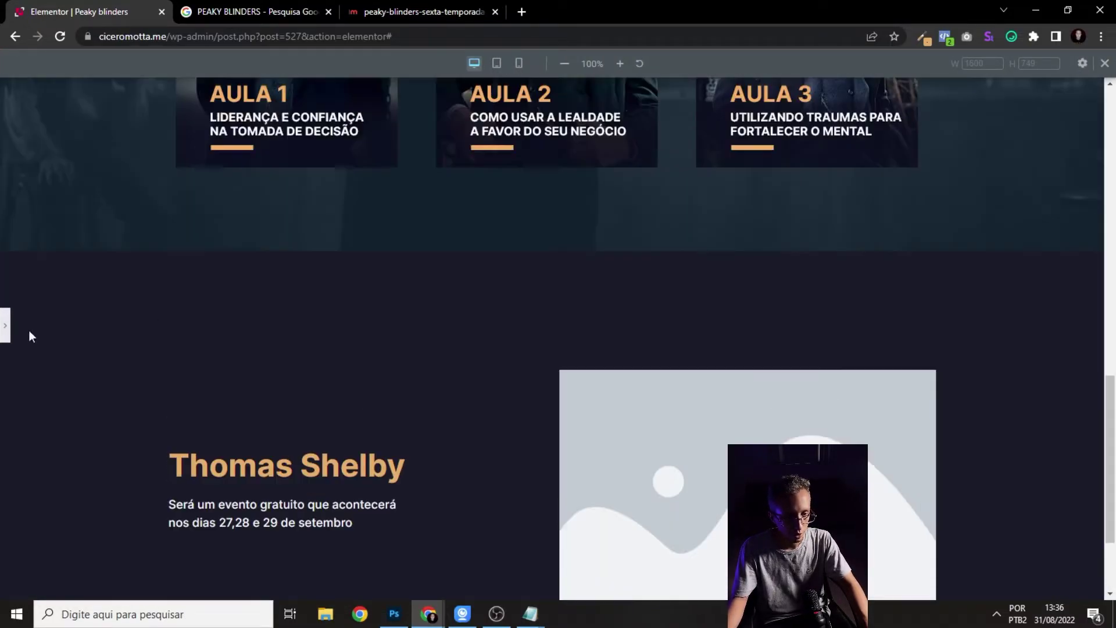
{"action": "left_click", "coordinate": [5, 326]}
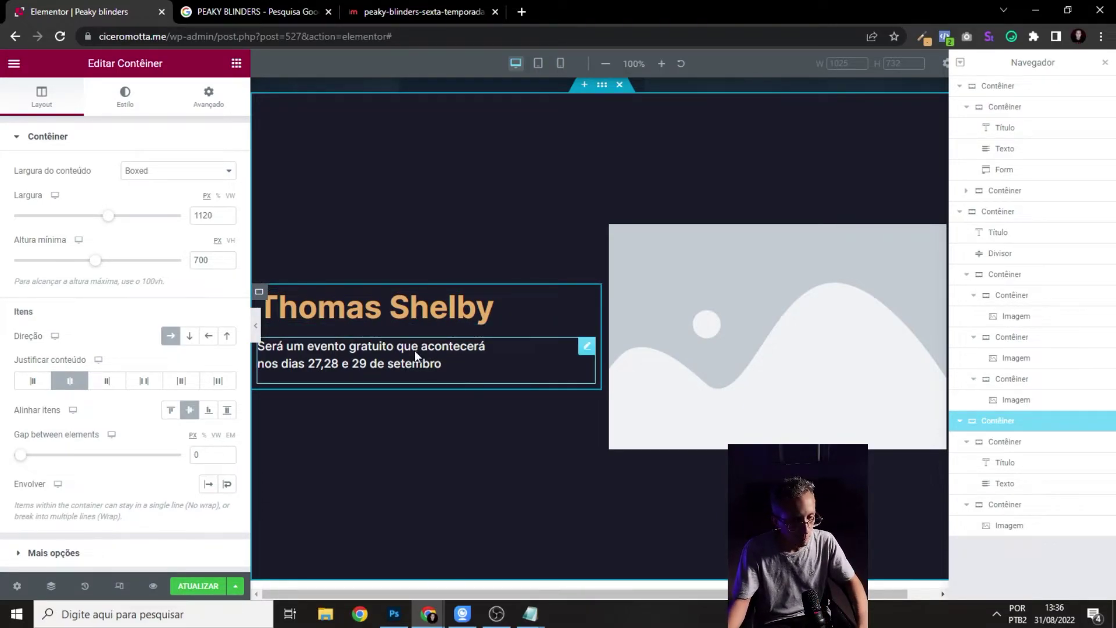
- Look up the mentor question line above the Thomas Shelby description in the "copy thomas shelby" Notepad file
{"action": "mouse_move", "coordinate": [529, 624]}
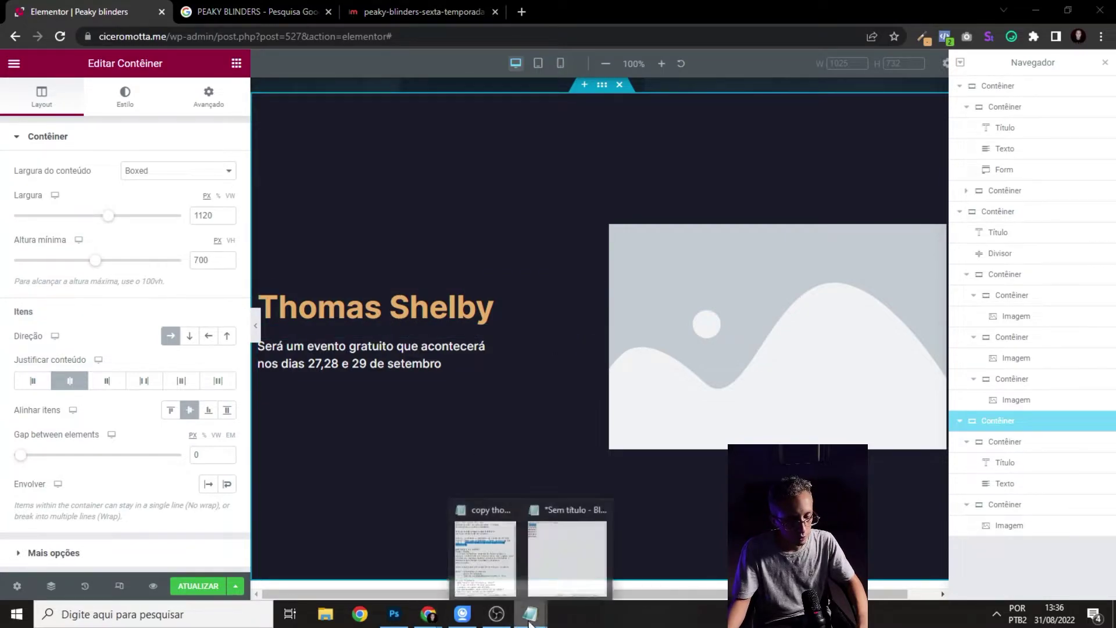
{"action": "left_click", "coordinate": [486, 547]}
{"action": "left_click_drag", "start_coordinate": [137, 309], "coordinate": [134, 311]}
{"action": "left_click", "coordinate": [107, 278]}
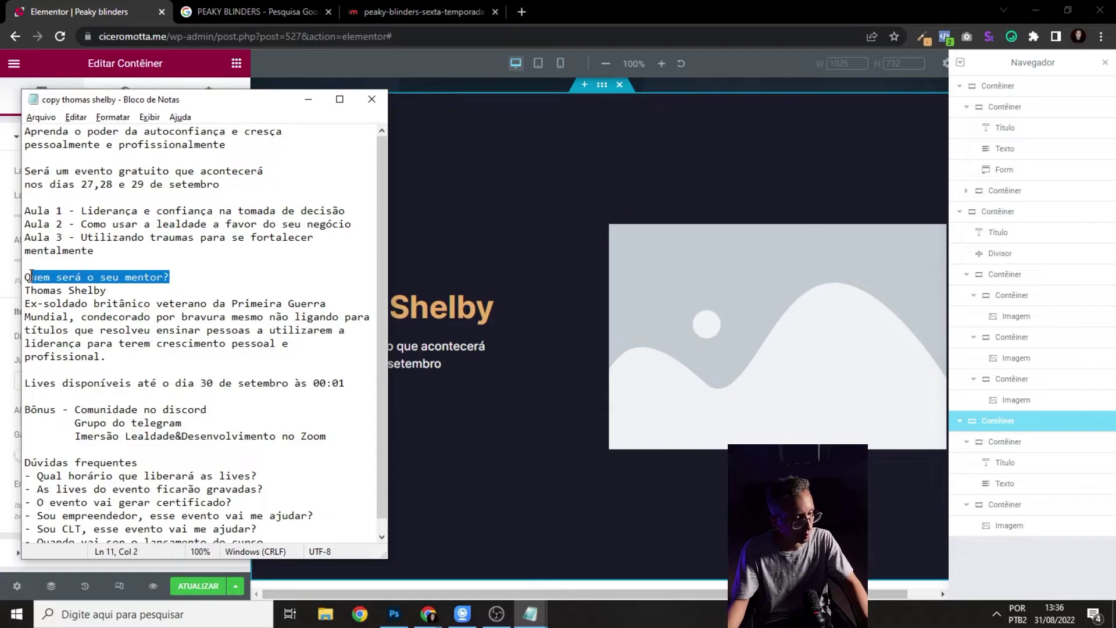
- Duplicate the "Thomas Shelby" heading in the section's text column
{"action": "left_click", "coordinate": [419, 307]}
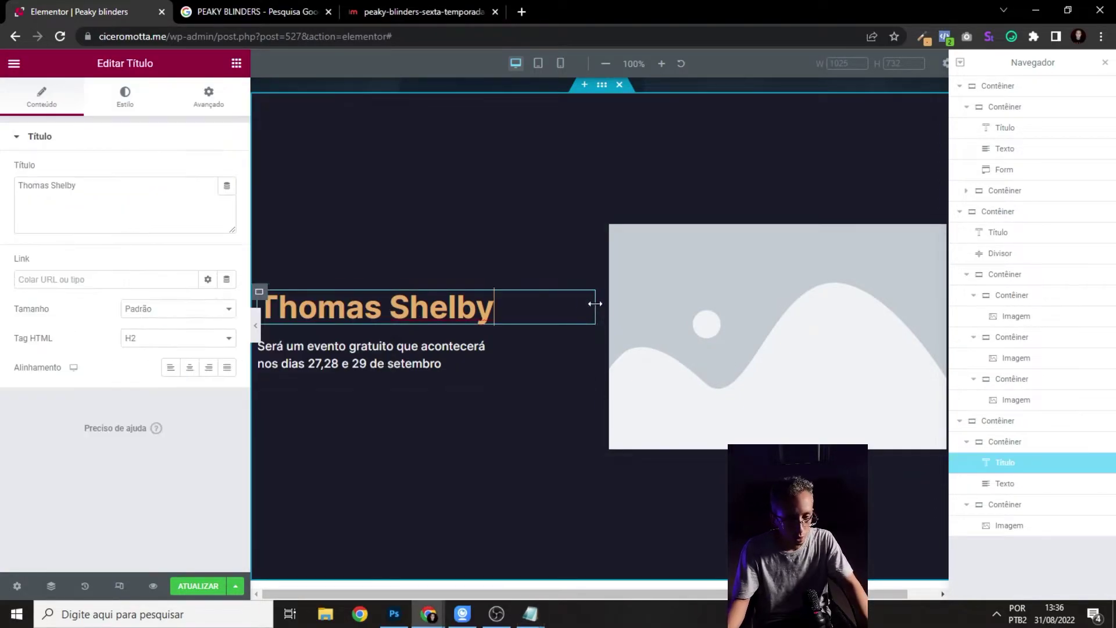
{"action": "left_click", "coordinate": [38, 179]}
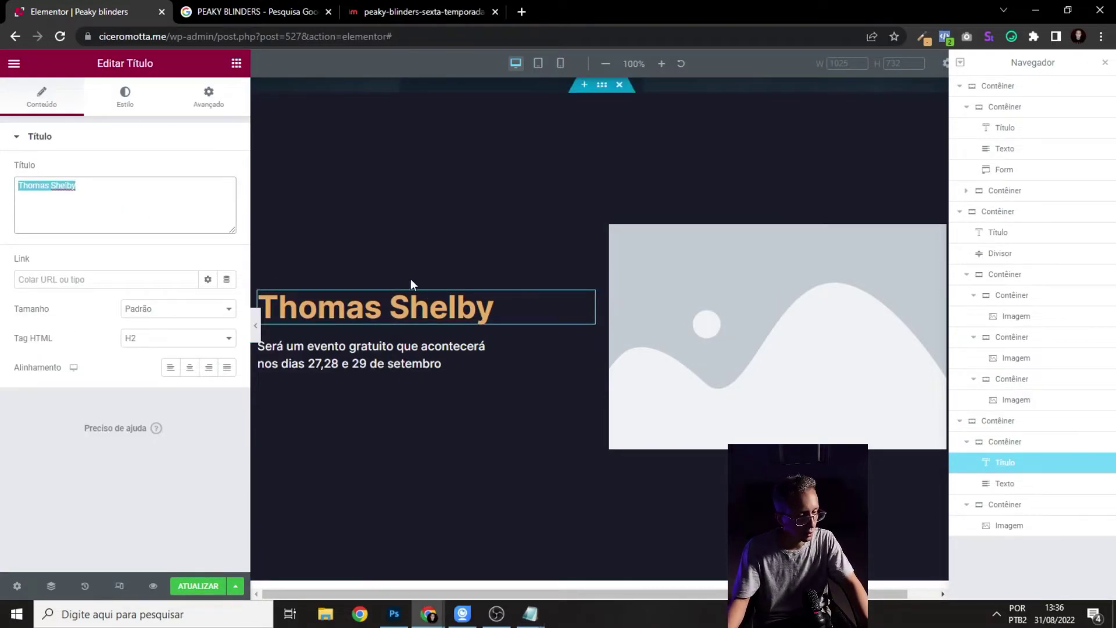
{"action": "right_click", "coordinate": [590, 314]}
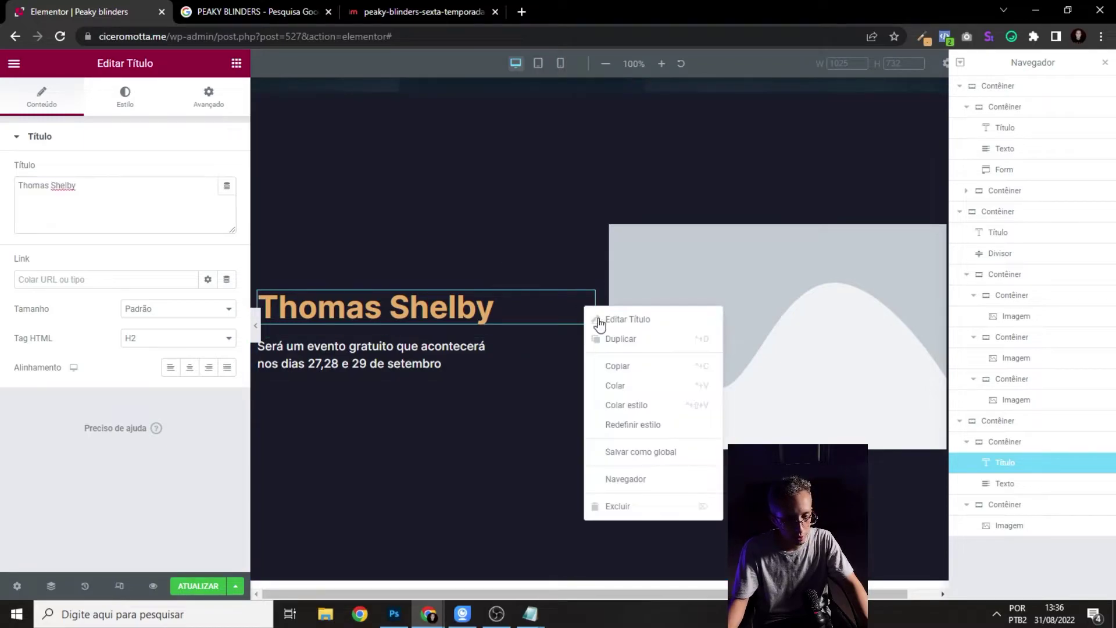
{"action": "left_click", "coordinate": [625, 340]}
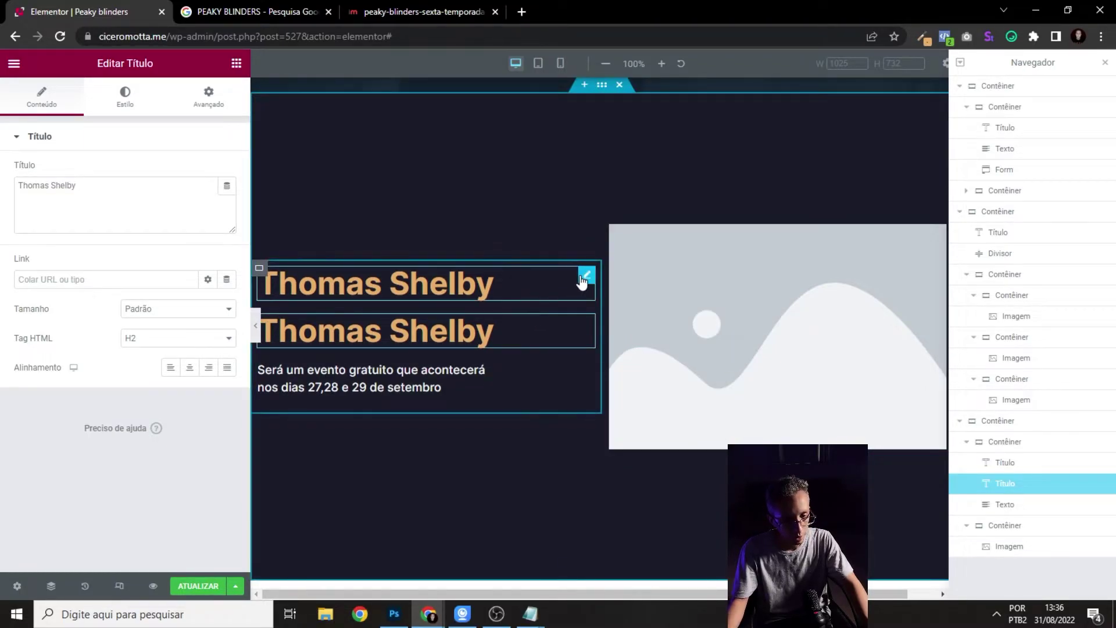
- Set the font size of the upper "Thomas Shelby" heading to 20 px
{"action": "left_click", "coordinate": [584, 278]}
{"action": "left_click", "coordinate": [131, 108]}
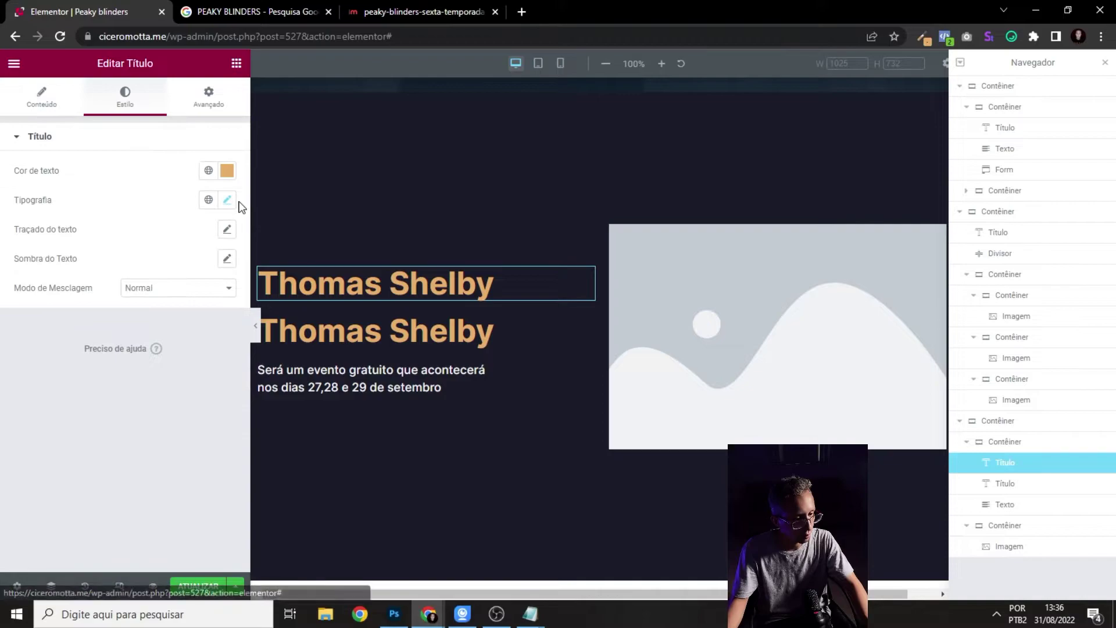
{"action": "left_click", "coordinate": [228, 202]}
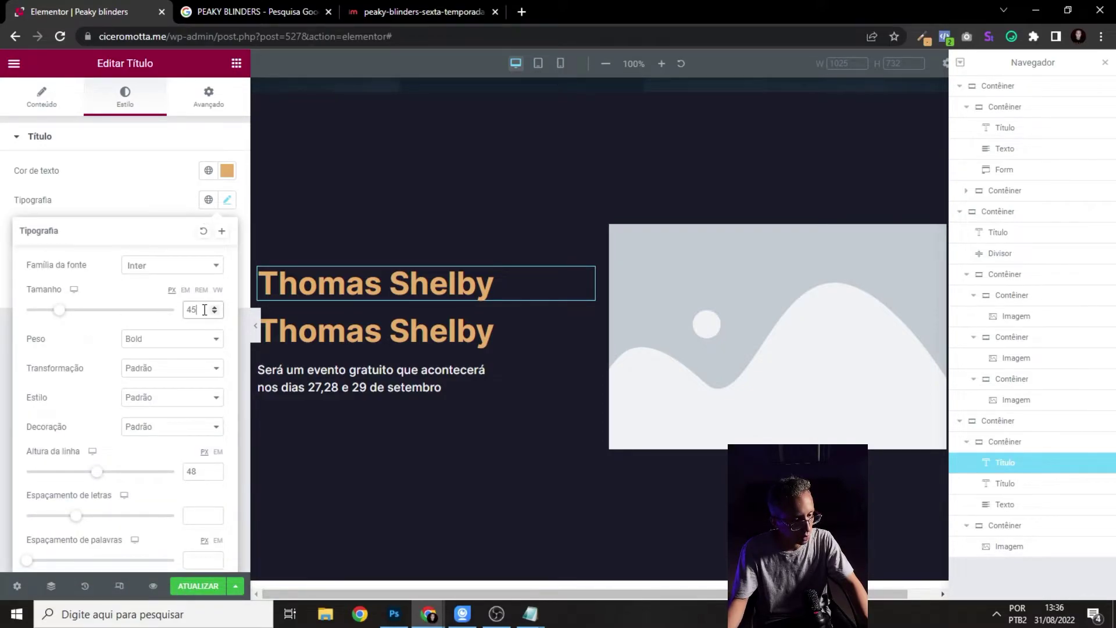
{"action": "type", "text": "20"}
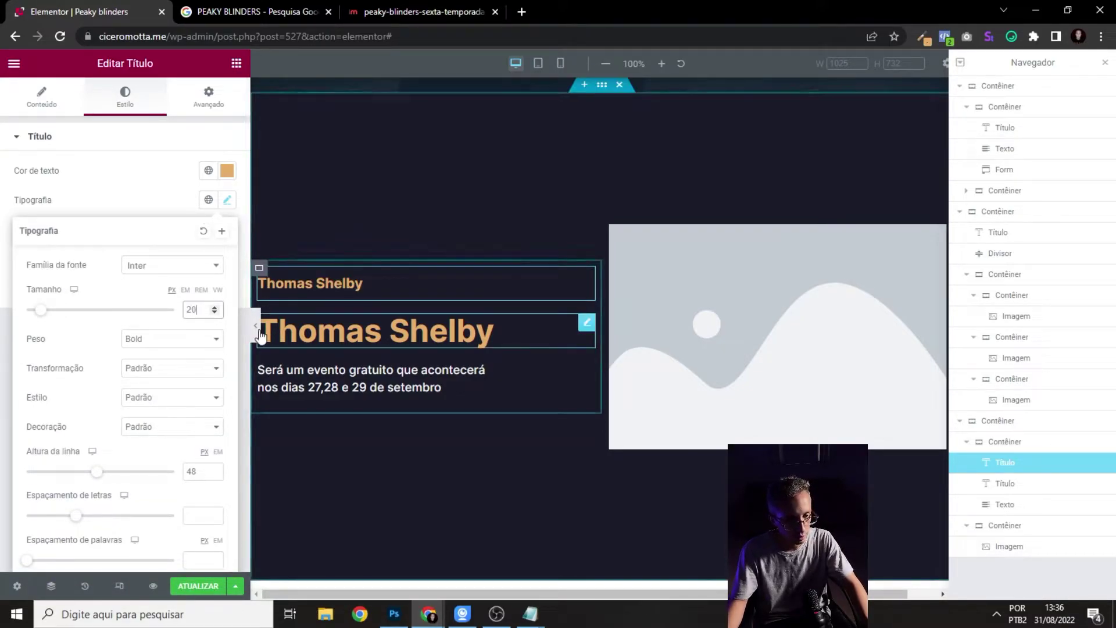
- Replace the upper heading's text with "Quem será seu mentor"
{"action": "left_click", "coordinate": [454, 283]}
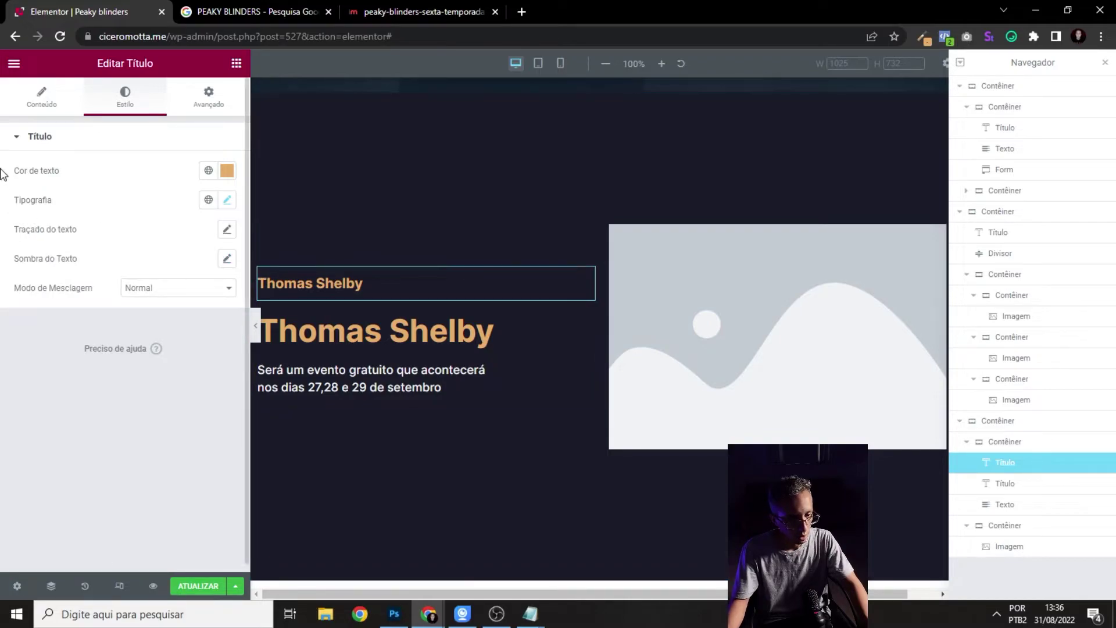
{"action": "left_click", "coordinate": [48, 105]}
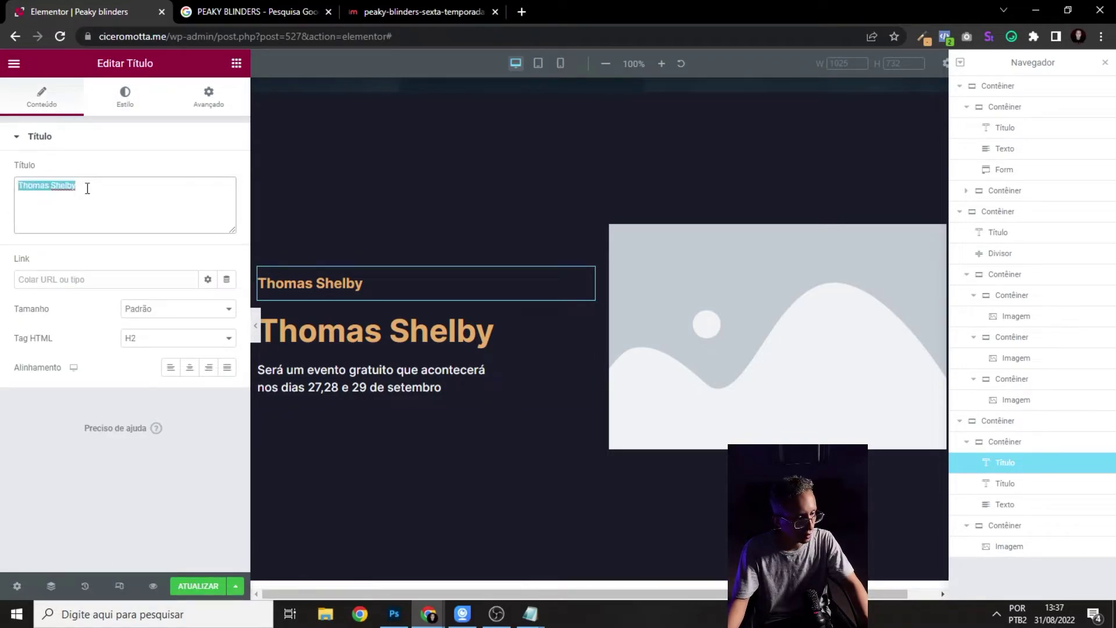
{"action": "type", "text": "Quem será seu mentor"}
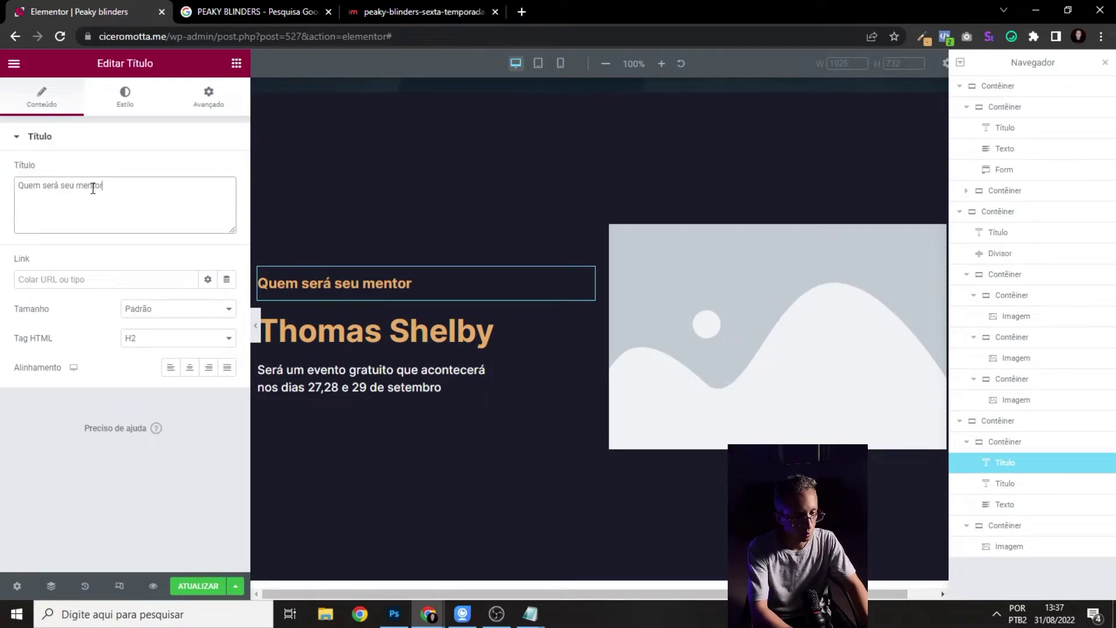
{"action": "left_click", "coordinate": [168, 317]}
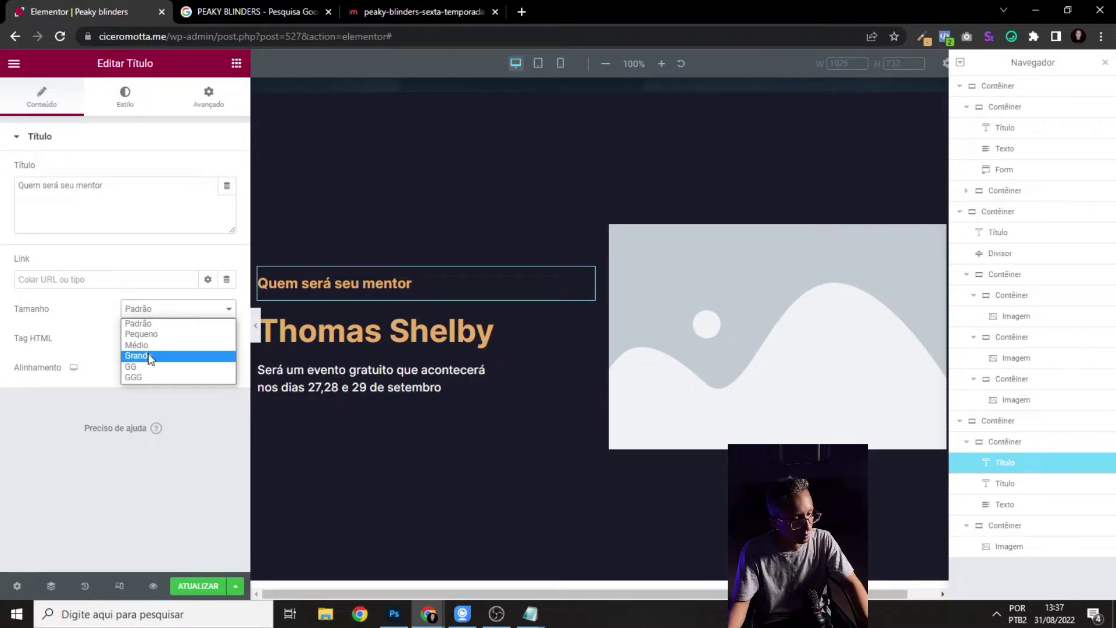
{"action": "left_click", "coordinate": [150, 296]}
- Set the text transformation of the "Quem será seu mentor" heading to Maiúsculas
{"action": "left_click", "coordinate": [124, 96]}
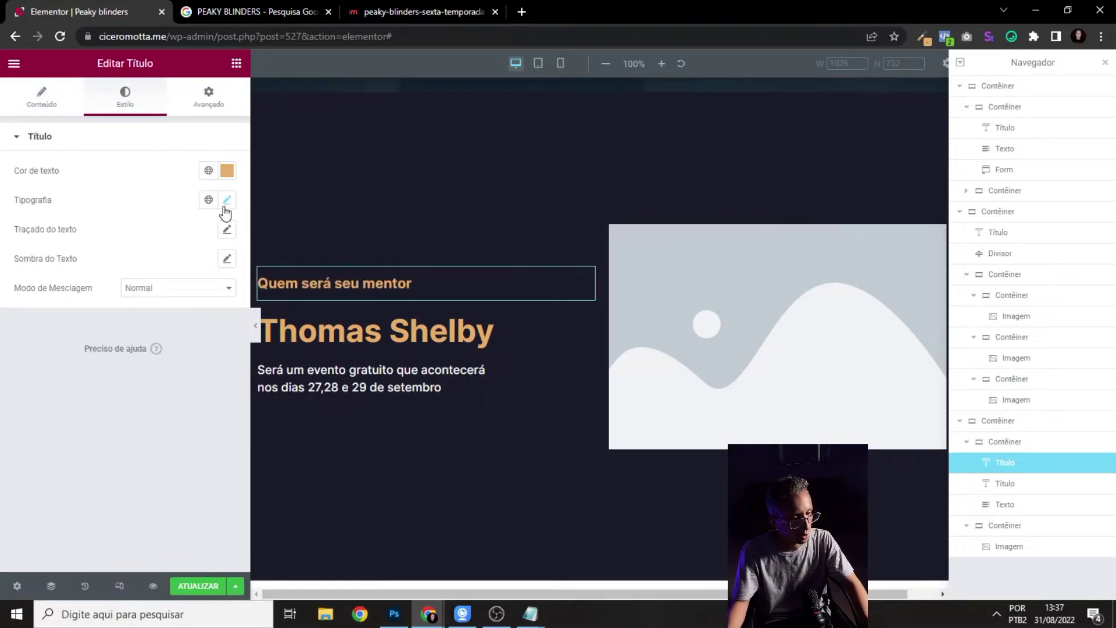
{"action": "left_click", "coordinate": [227, 199]}
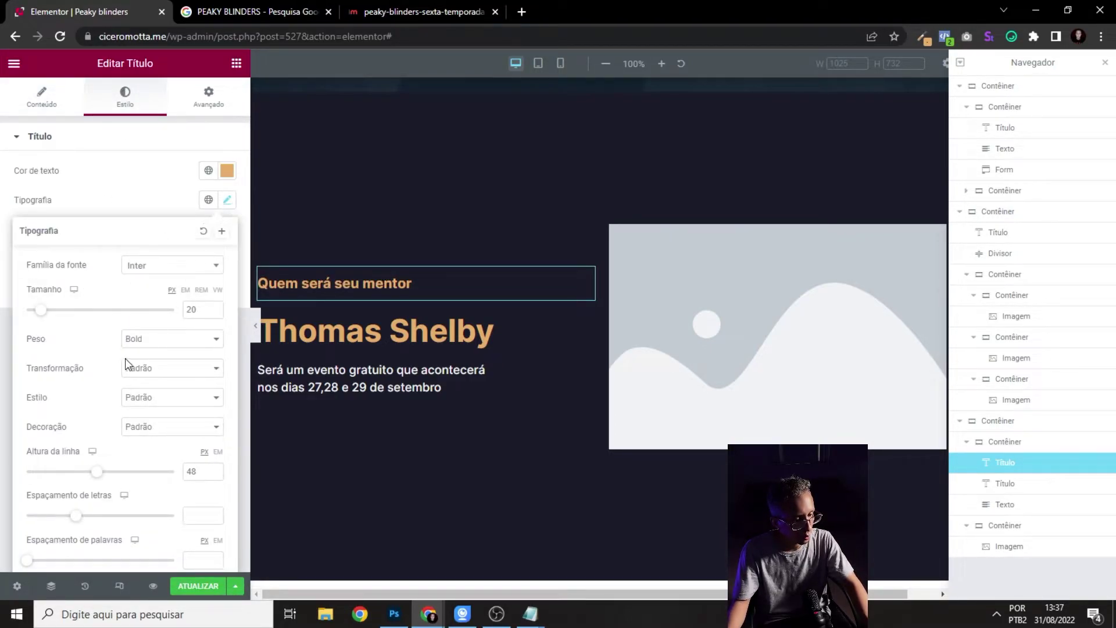
{"action": "left_click", "coordinate": [177, 372]}
{"action": "left_click", "coordinate": [130, 393]}
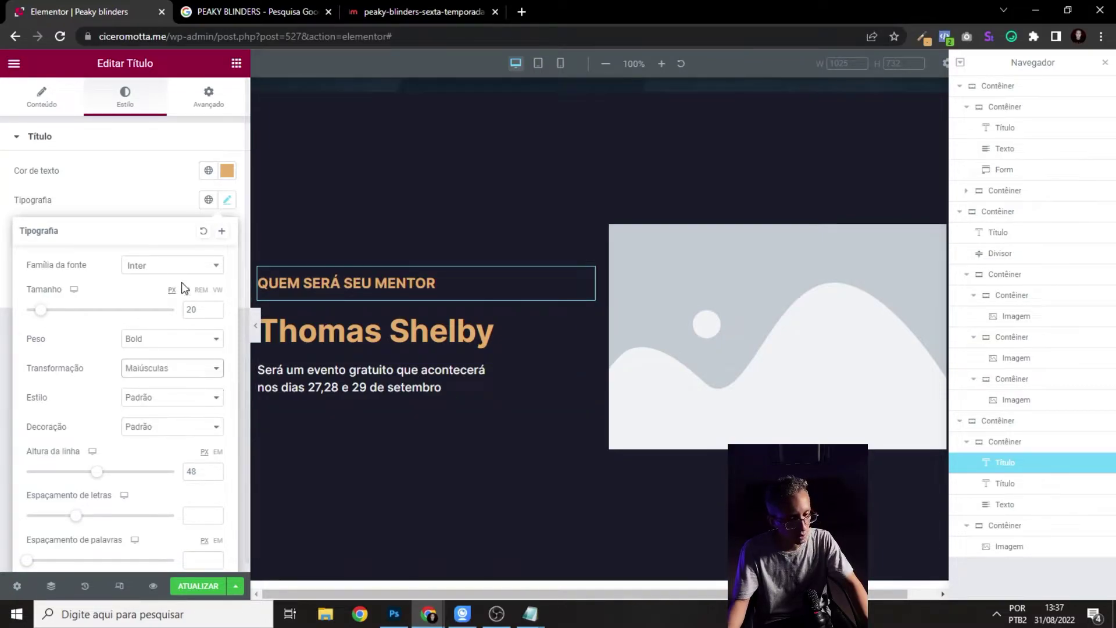
{"action": "left_click", "coordinate": [185, 202]}
- Set the "Quem será seu mentor" heading's font size to 15 px and its letter spacing to 5
{"action": "left_click", "coordinate": [227, 201]}
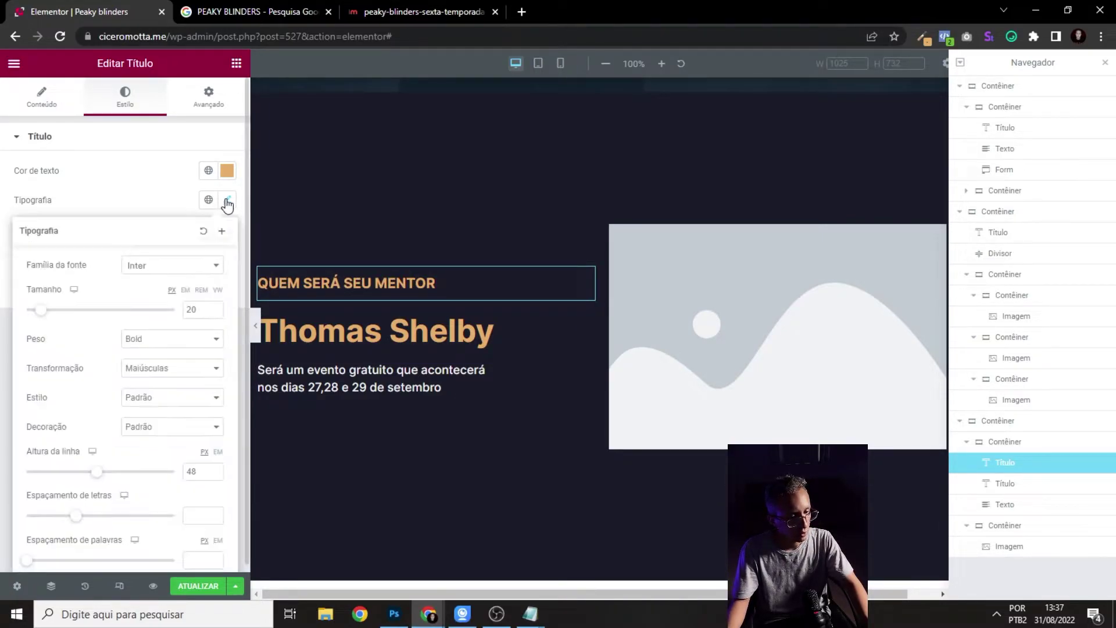
{"action": "type", "text": "10"}
{"action": "key", "text": "BackSpace"}
{"action": "type", "text": "5"}
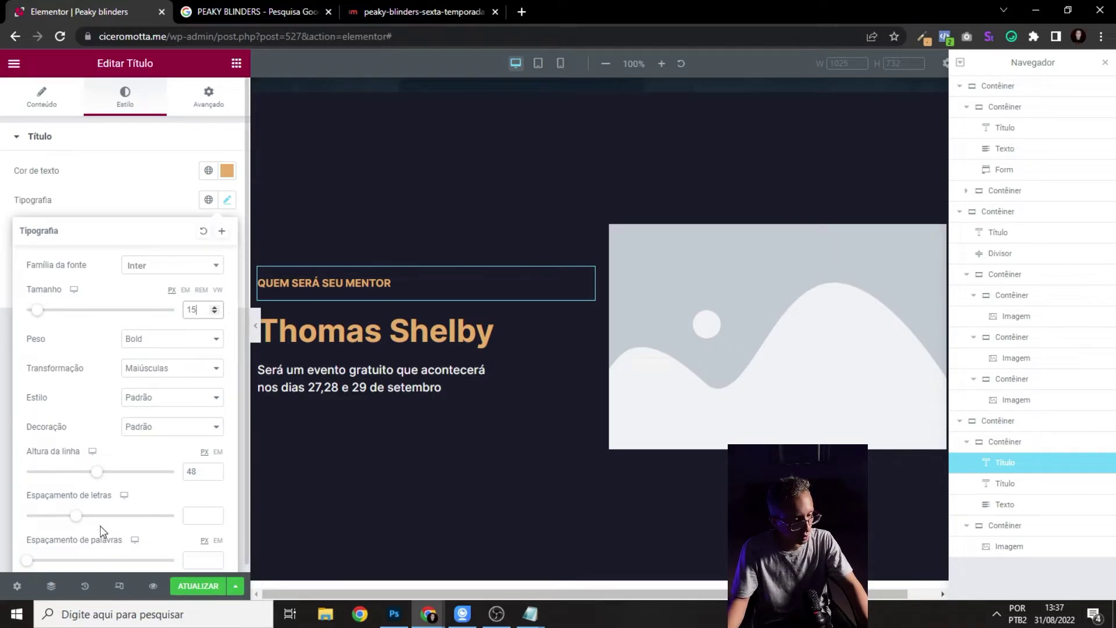
{"action": "left_click_drag", "start_coordinate": [78, 516], "coordinate": [123, 520]}
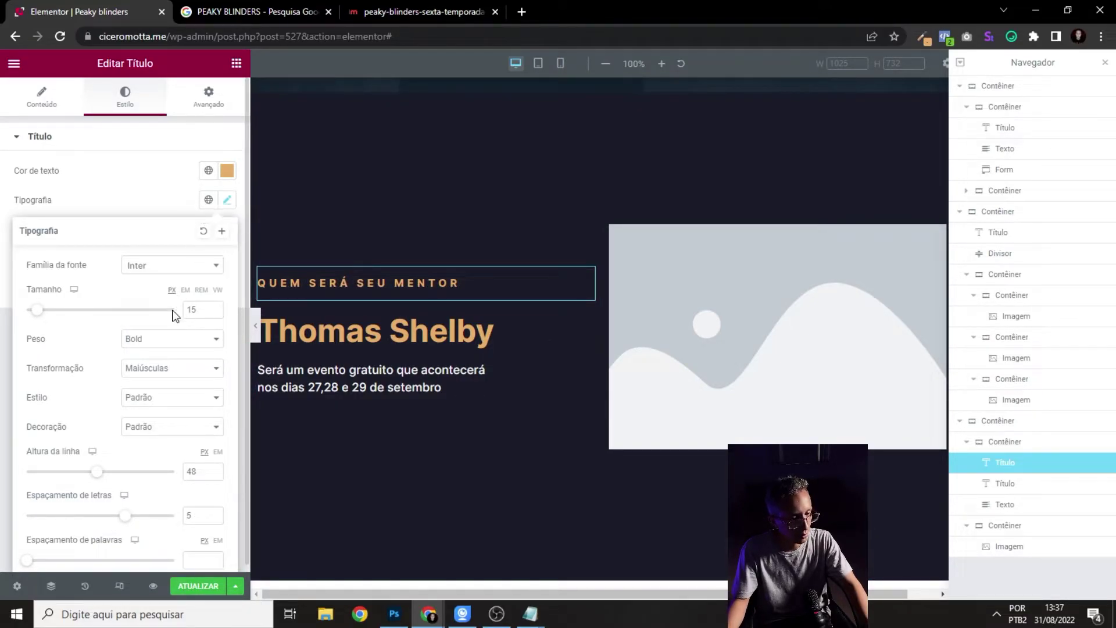
- Try the Padrão text transformation on the "Quem será seu mentor" heading, preview it, and switch back to Maiúsculas
{"action": "left_click", "coordinate": [163, 368]}
{"action": "left_click", "coordinate": [142, 383]}
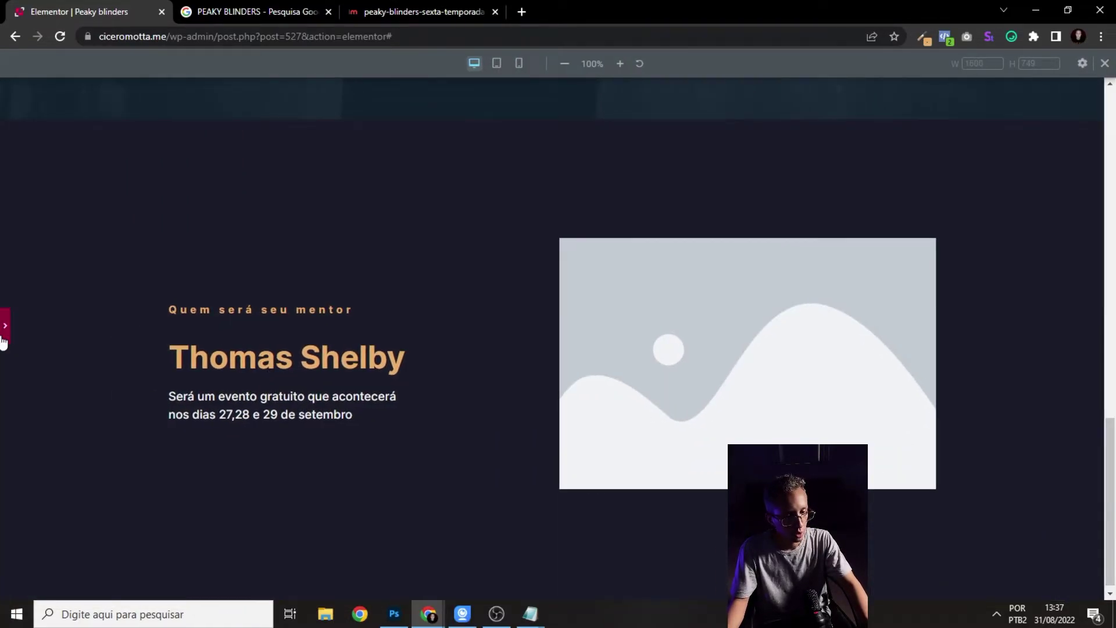
{"action": "left_click", "coordinate": [4, 329]}
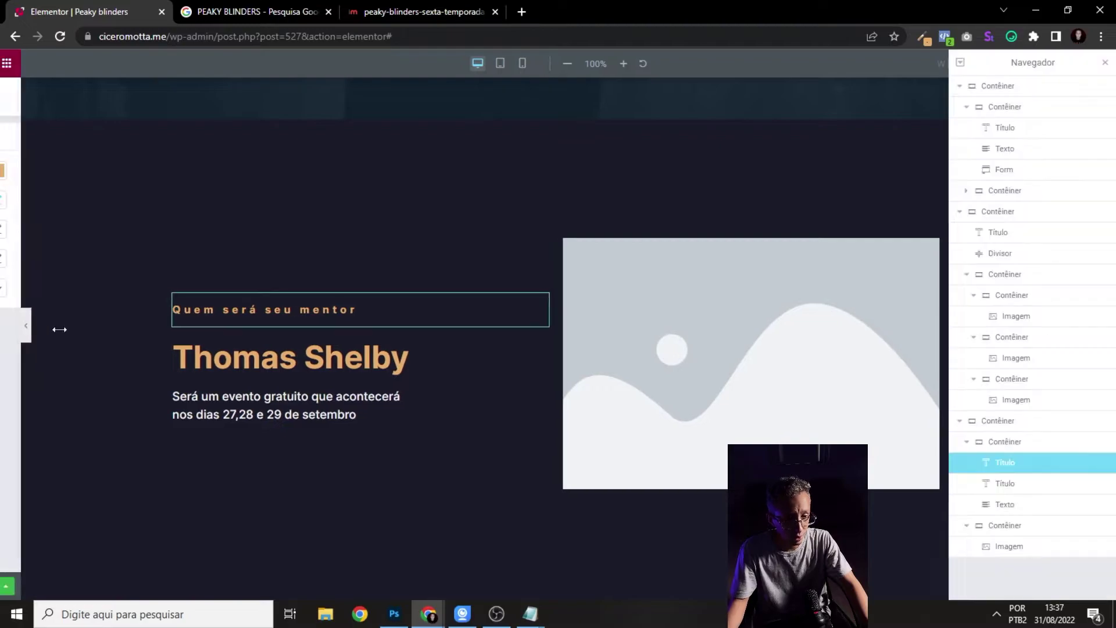
{"action": "left_click", "coordinate": [227, 201]}
{"action": "left_click", "coordinate": [169, 368]}
{"action": "left_click", "coordinate": [173, 392]}
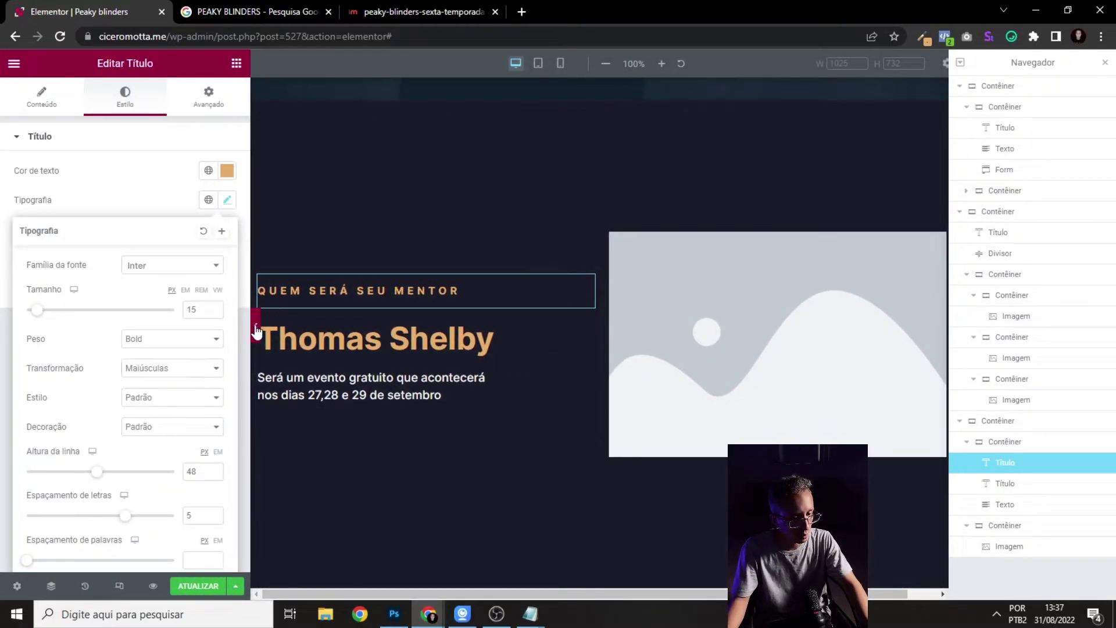
- Preview the mentor section together with the "No que consiste o evento" section above it at full width
{"action": "left_click", "coordinate": [256, 330]}
{"action": "scroll", "coordinate": [316, 381], "scroll_direction": "up", "scroll_amount": 3}
{"action": "scroll", "coordinate": [316, 384], "scroll_direction": "down", "scroll_amount": 3}
{"action": "scroll", "coordinate": [378, 299], "scroll_direction": "up", "scroll_amount": 5}
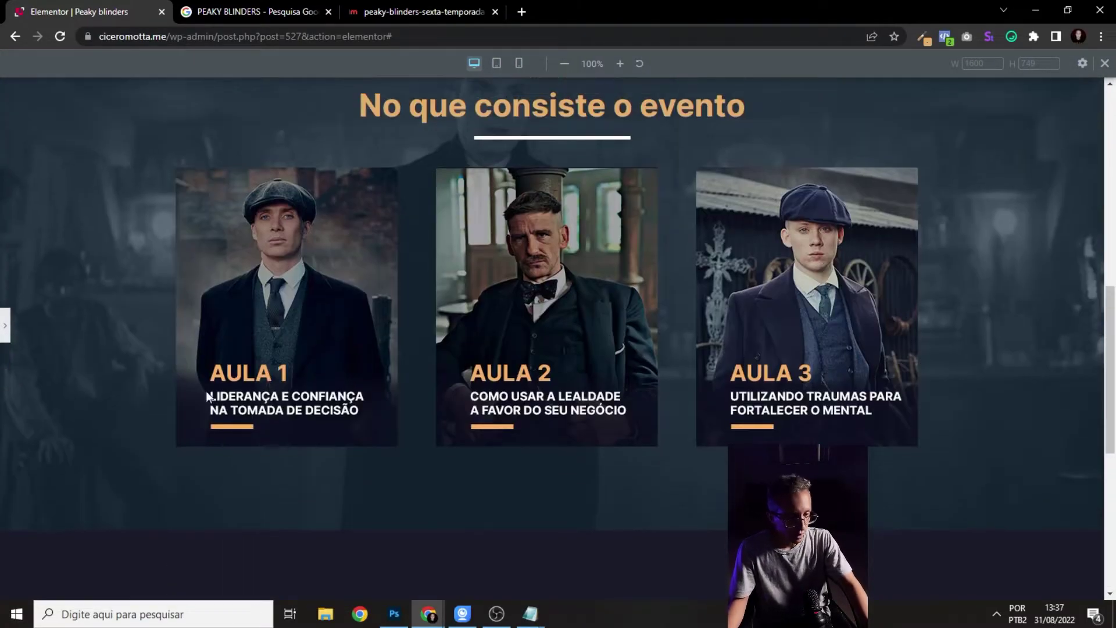
- Compare the mentor section with the "No que consiste o evento" lessons section above it
{"action": "scroll", "coordinate": [222, 411], "scroll_direction": "up", "scroll_amount": 10}
{"action": "scroll", "coordinate": [296, 314], "scroll_direction": "down", "scroll_amount": 12}
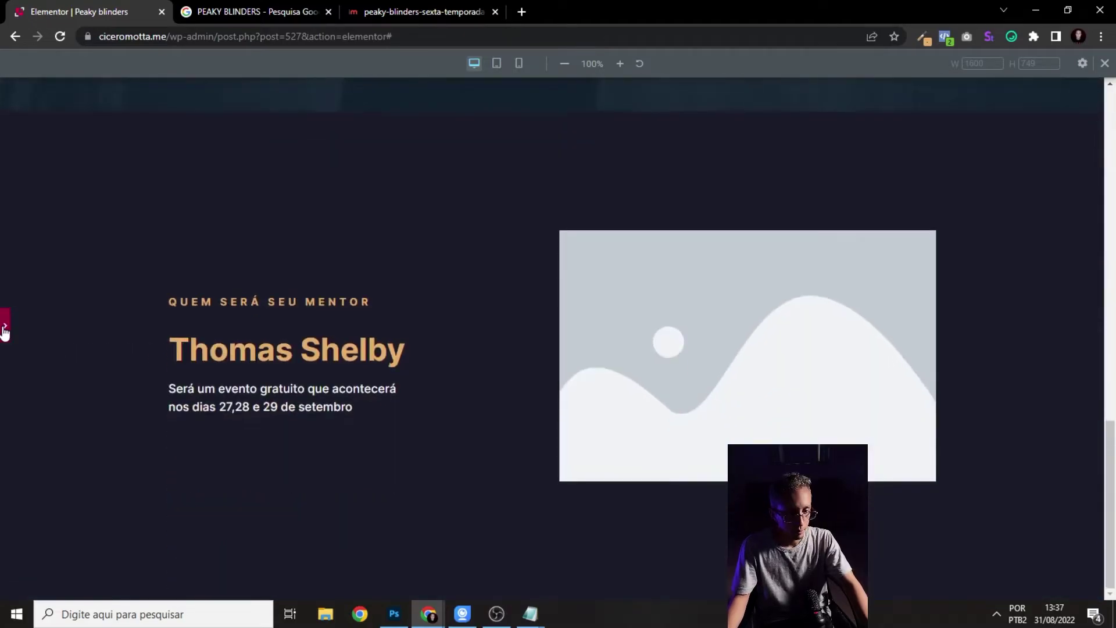
{"action": "left_click", "coordinate": [5, 325]}
{"action": "scroll", "coordinate": [349, 314], "scroll_direction": "up", "scroll_amount": 6}
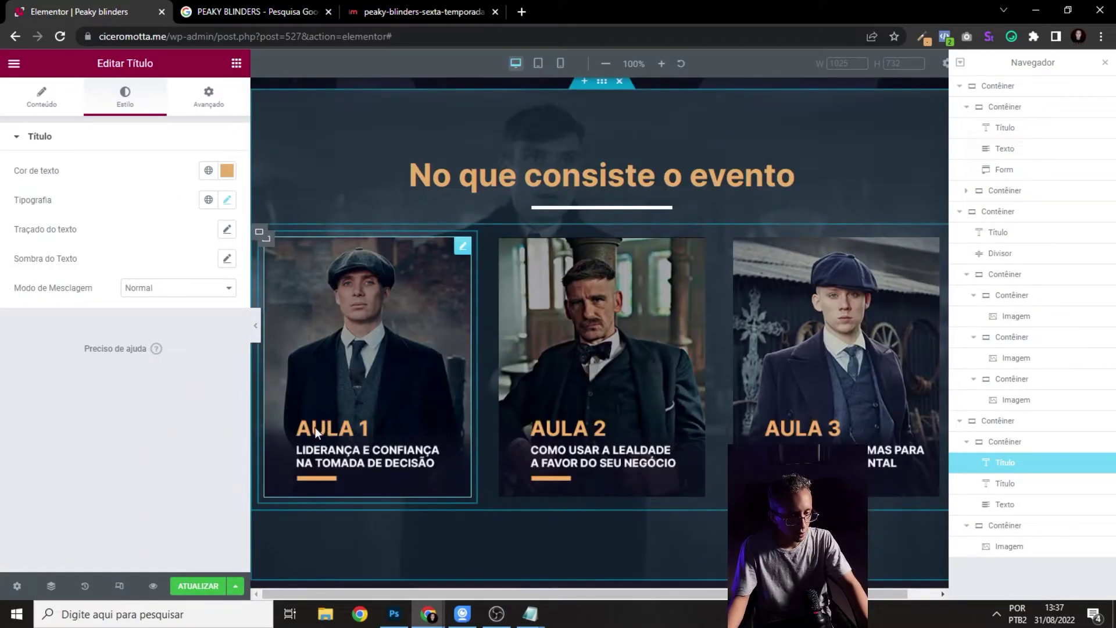
{"action": "scroll", "coordinate": [322, 425], "scroll_direction": "down", "scroll_amount": 8}
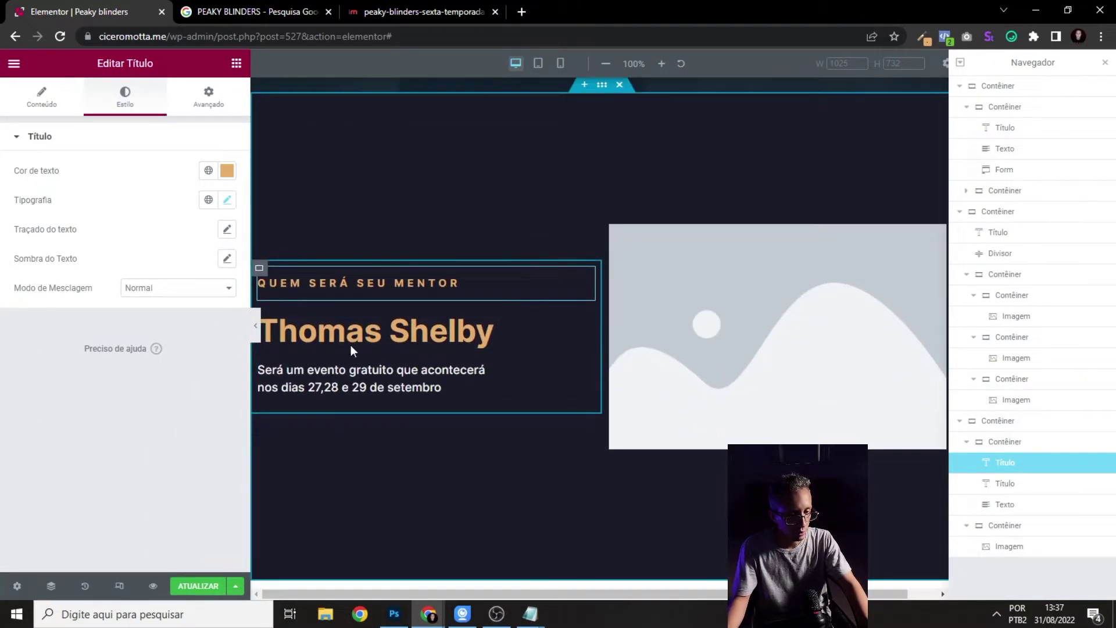
{"action": "scroll", "coordinate": [285, 347], "scroll_direction": "down", "scroll_amount": 1}
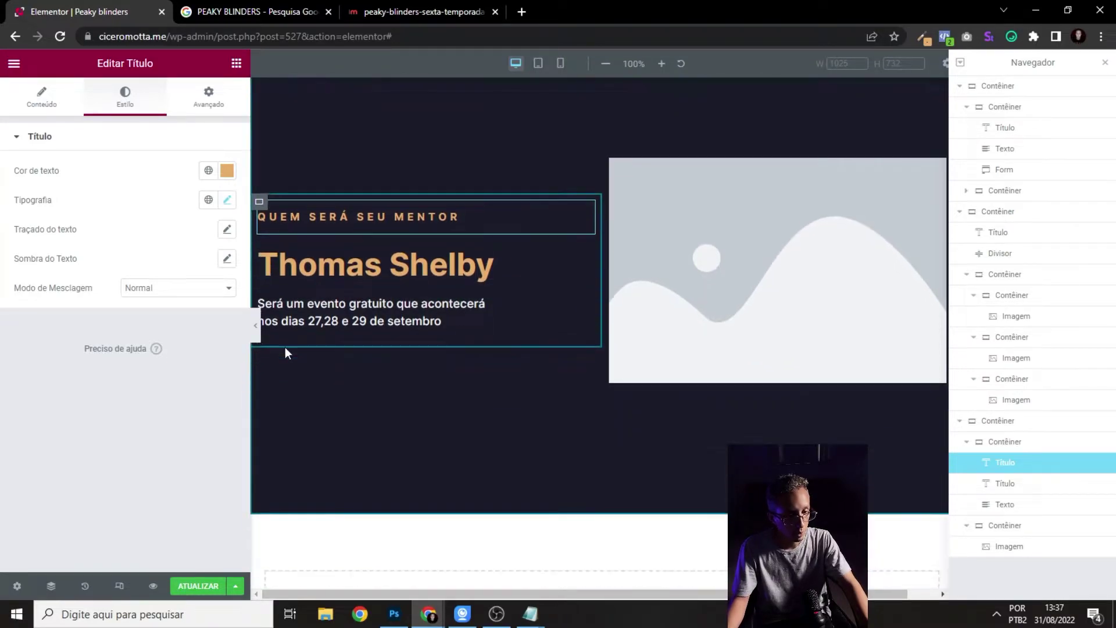
- Try to place a Botão widget below the description text in the mentor section's text column
{"action": "double_click", "coordinate": [13, 65]}
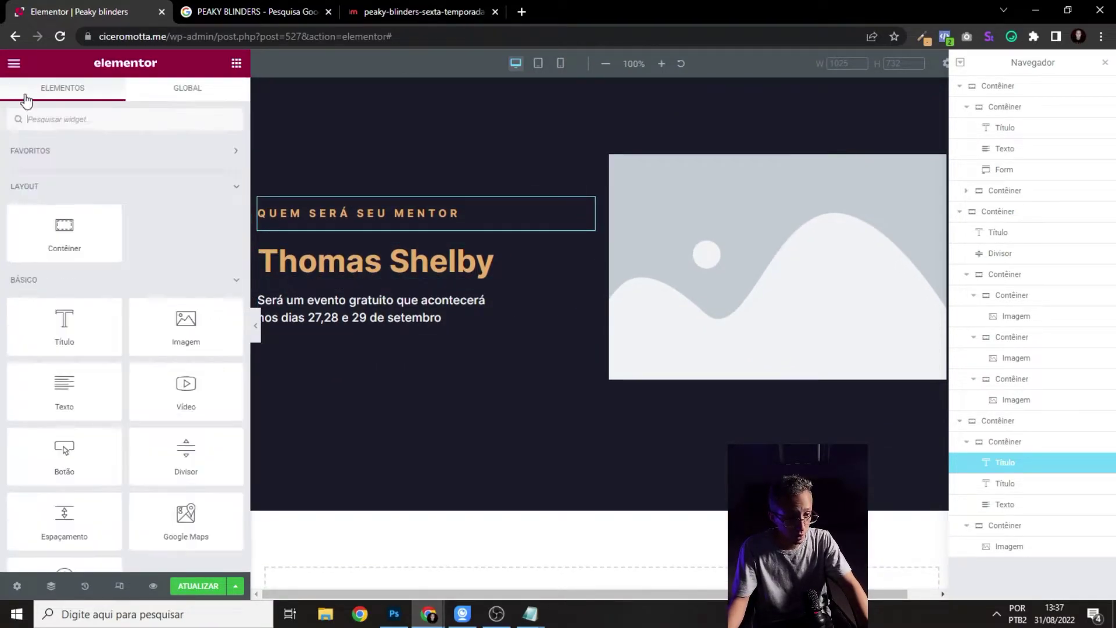
{"action": "left_click_drag", "start_coordinate": [67, 451], "coordinate": [47, 419]}
{"action": "scroll", "coordinate": [298, 346], "scroll_direction": "up", "scroll_amount": 1}
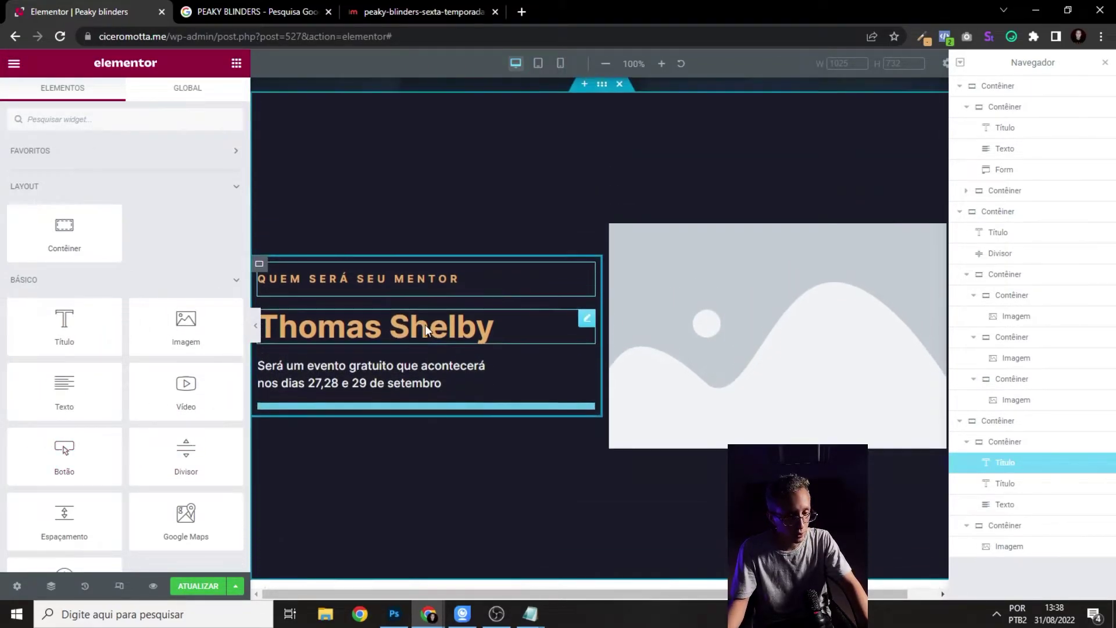
- Switch to the "copy thomas shelby" notes in Notepad and copy the paragraph from "Ex-soldado britânico" to "pessoal e profissional."
{"action": "left_click", "coordinate": [464, 545]}
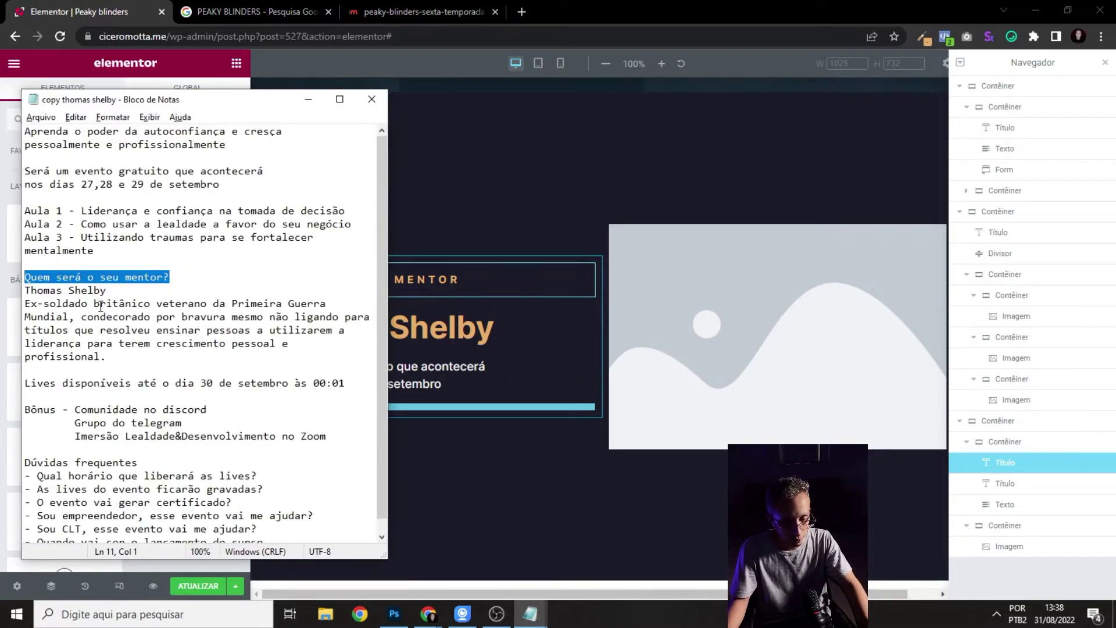
{"action": "left_click_drag", "start_coordinate": [25, 304], "coordinate": [118, 356]}
{"action": "key", "text": "ctrl+c"}
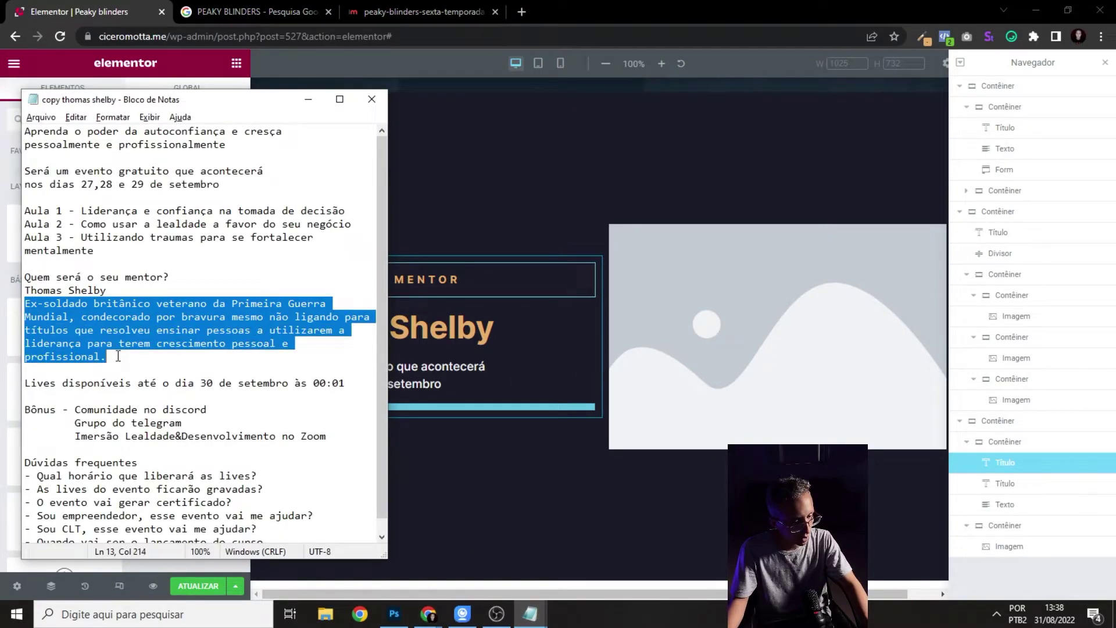
- Replace the text below the Thomas Shelby heading with the copied "Ex-soldado britânico" paragraph and preview the section at full width
{"action": "left_click", "coordinate": [414, 383]}
{"action": "double_click", "coordinate": [126, 255]}
{"action": "triple_click", "coordinate": [126, 255]}
{"action": "key", "text": "ctrl+v"}
{"action": "key", "text": "ctrl+a"}
{"action": "key", "text": "ctrl+v"}
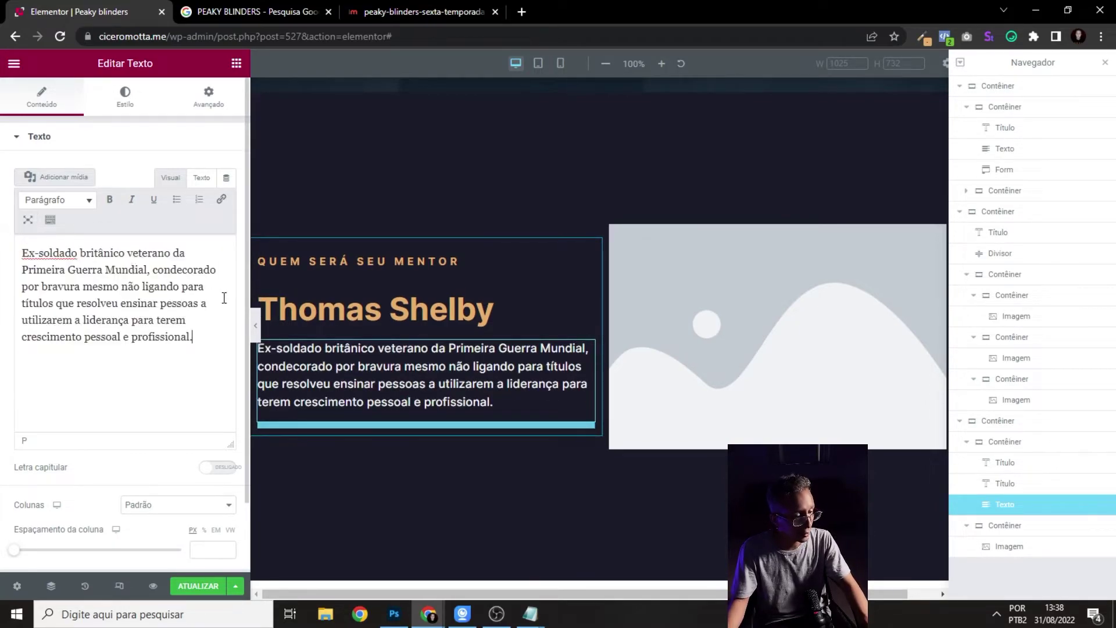
{"action": "left_click", "coordinate": [255, 326]}
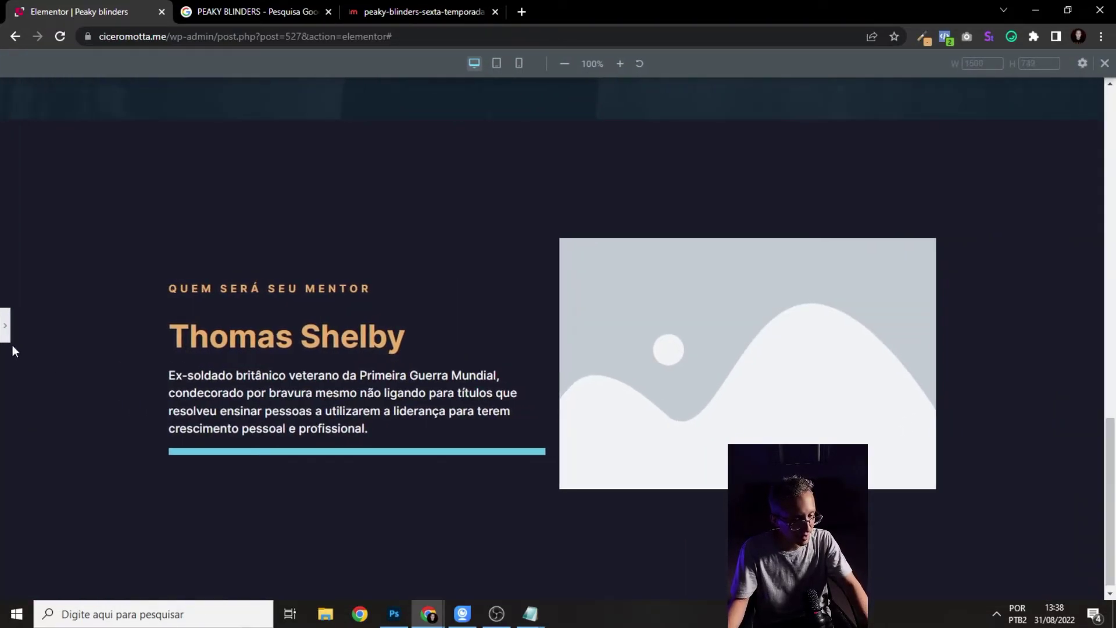
{"action": "left_click", "coordinate": [5, 326]}
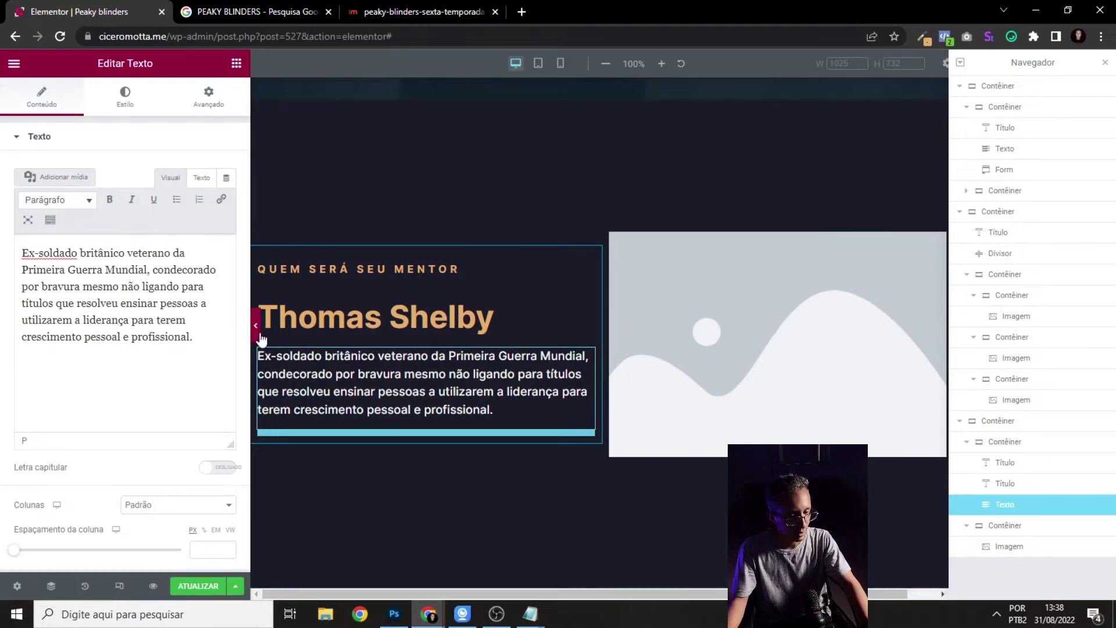
{"action": "left_click", "coordinate": [258, 334]}
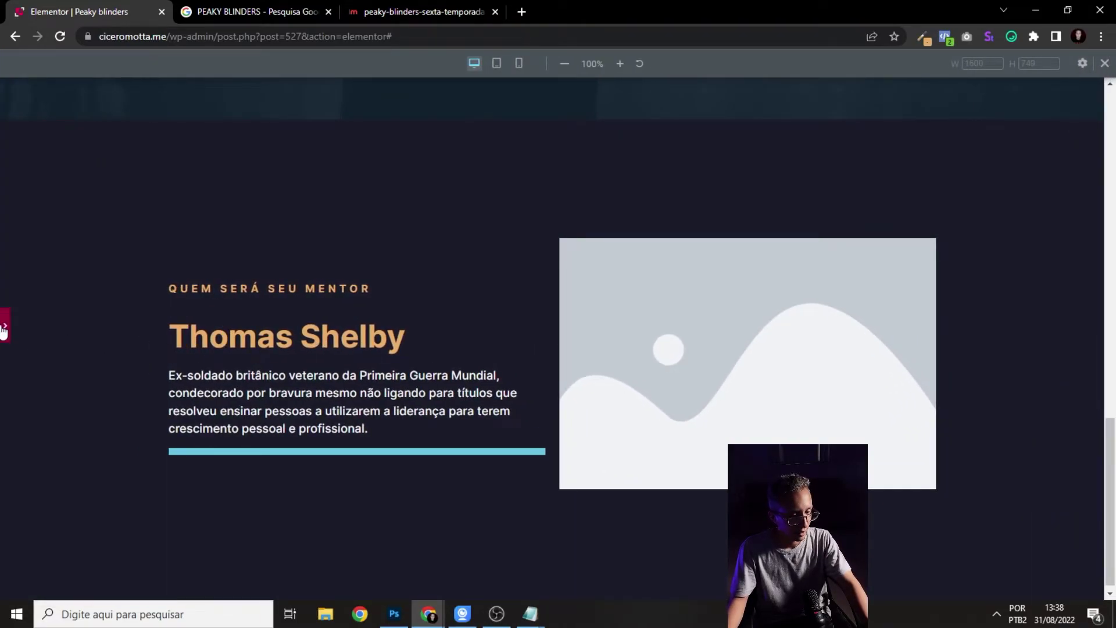
{"action": "left_click", "coordinate": [5, 326]}
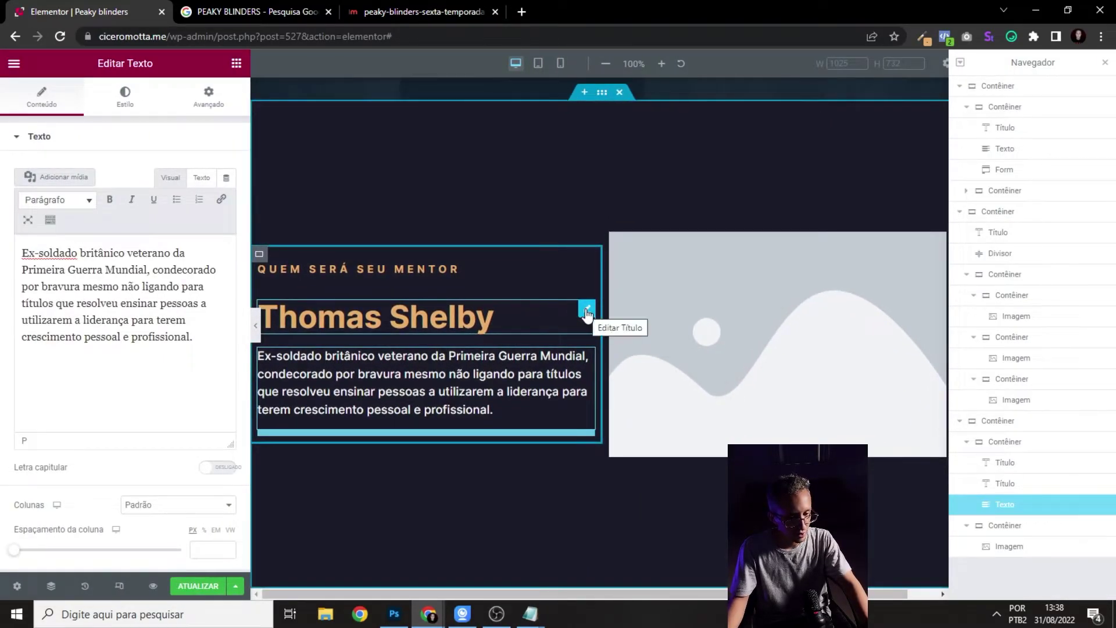
- Set the "Quem será seu mentor" label's text color to white (#FFFFFF) and preview it at full width
{"action": "left_click", "coordinate": [587, 262]}
{"action": "left_click", "coordinate": [124, 97]}
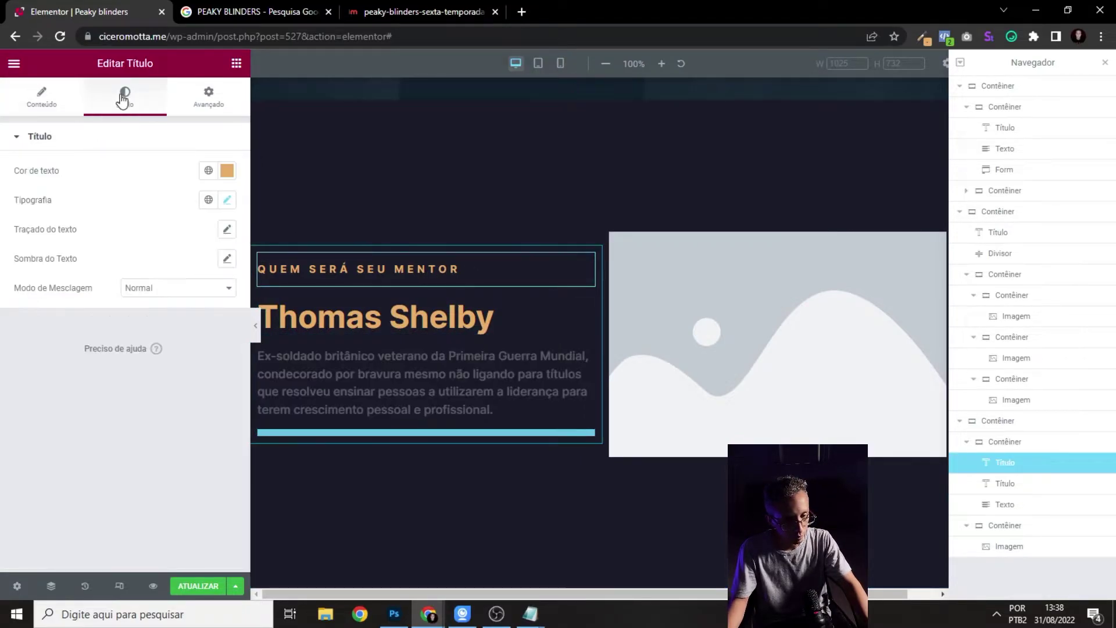
{"action": "left_click", "coordinate": [226, 170]}
{"action": "left_click_drag", "start_coordinate": [58, 240], "coordinate": [44, 215]}
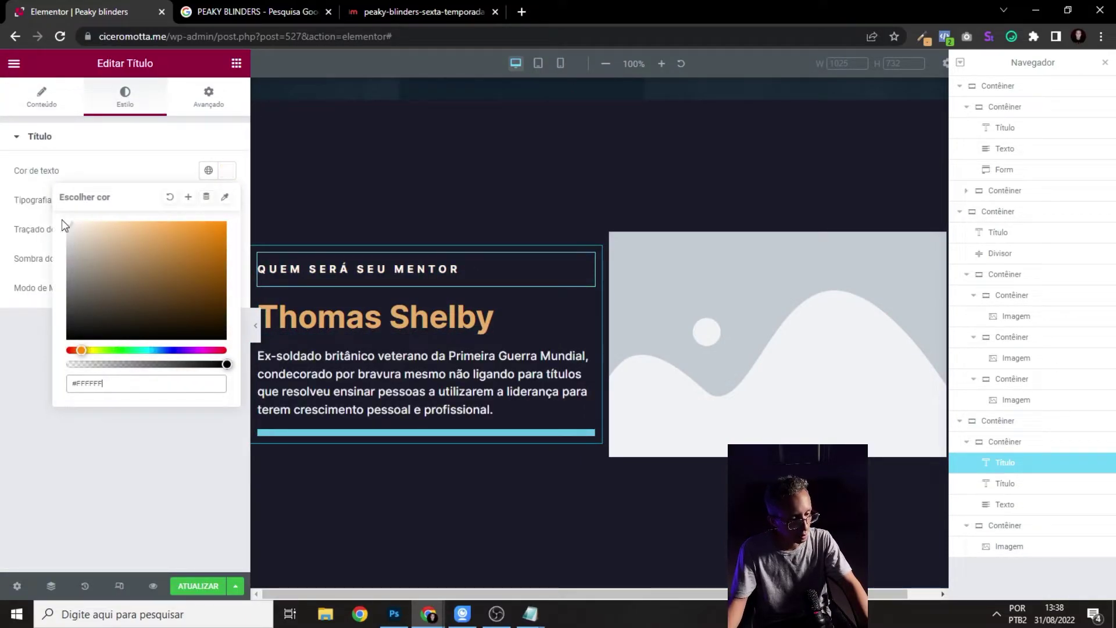
{"action": "left_click", "coordinate": [255, 326]}
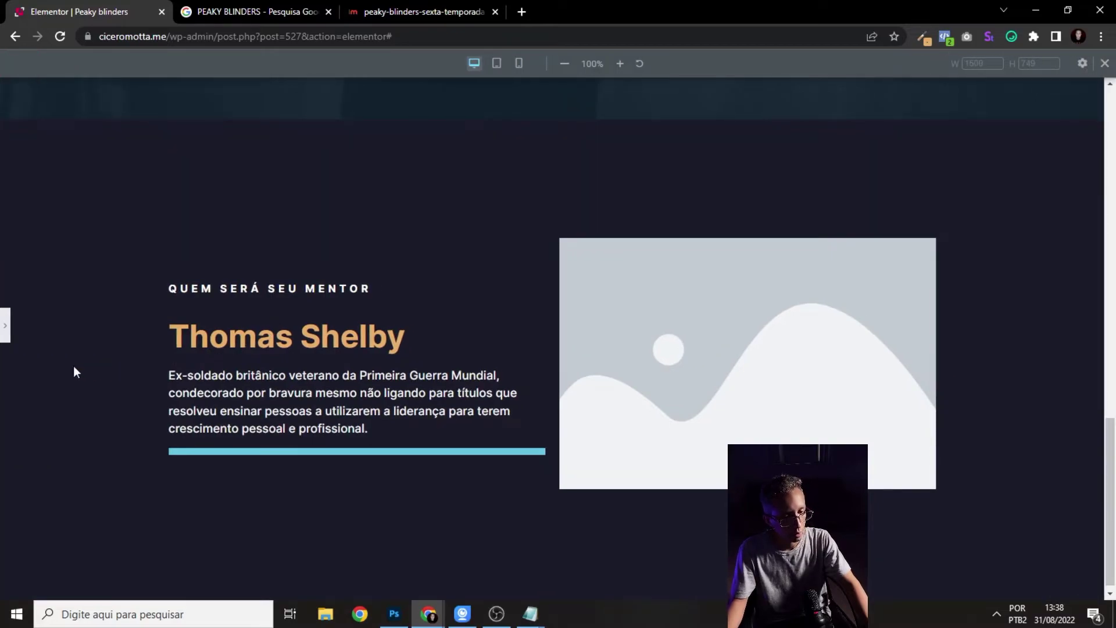
{"action": "left_click", "coordinate": [3, 327]}
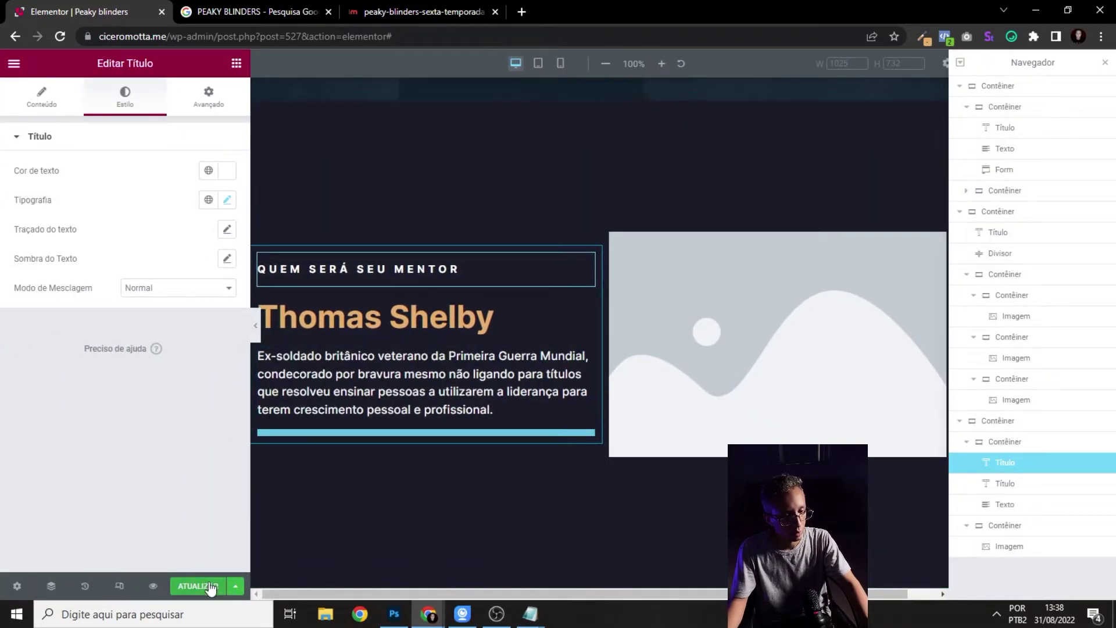
- Try the Maiúsculas text transformation on the Thomas Shelby heading and preview it at full width
{"action": "left_click", "coordinate": [586, 309]}
{"action": "left_click", "coordinate": [125, 97]}
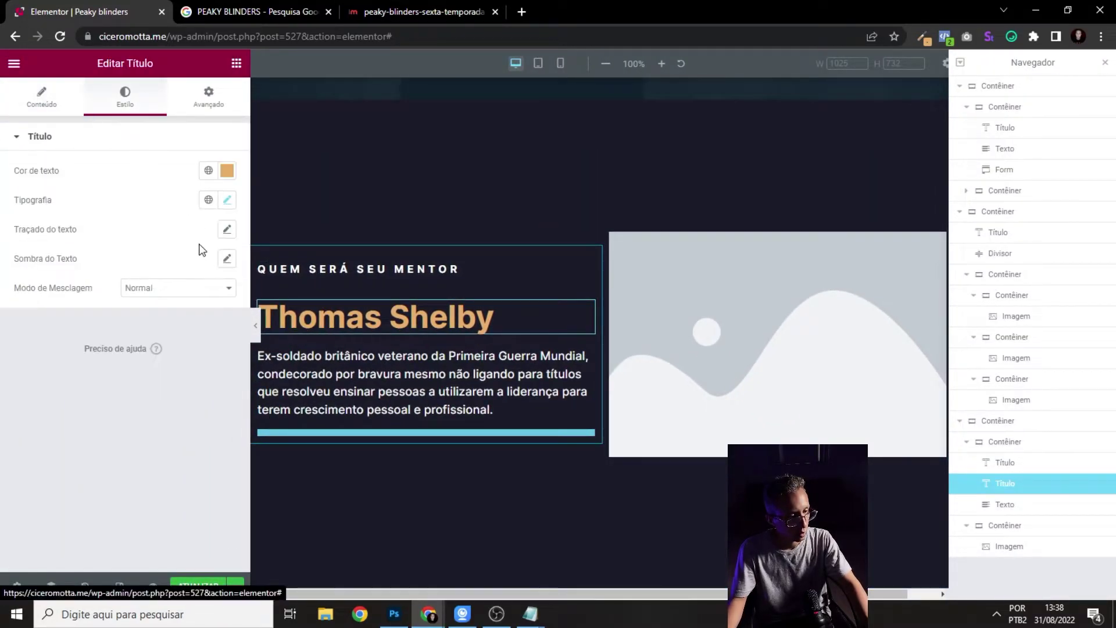
{"action": "left_click", "coordinate": [228, 201]}
{"action": "left_click", "coordinate": [177, 338]}
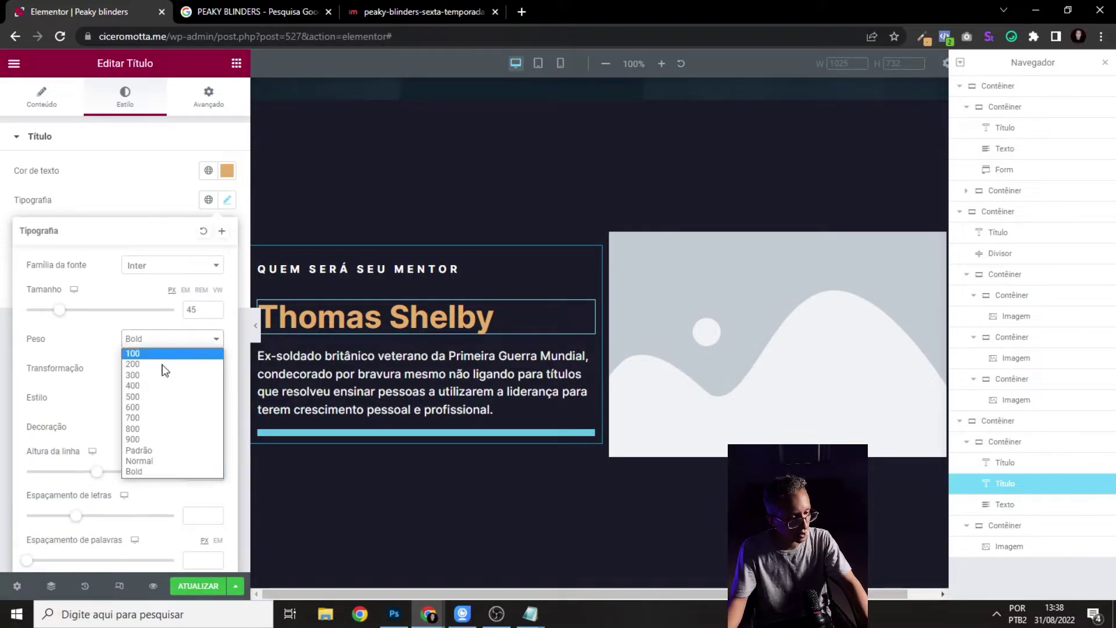
{"action": "left_click", "coordinate": [163, 368]}
{"action": "left_click", "coordinate": [160, 389]}
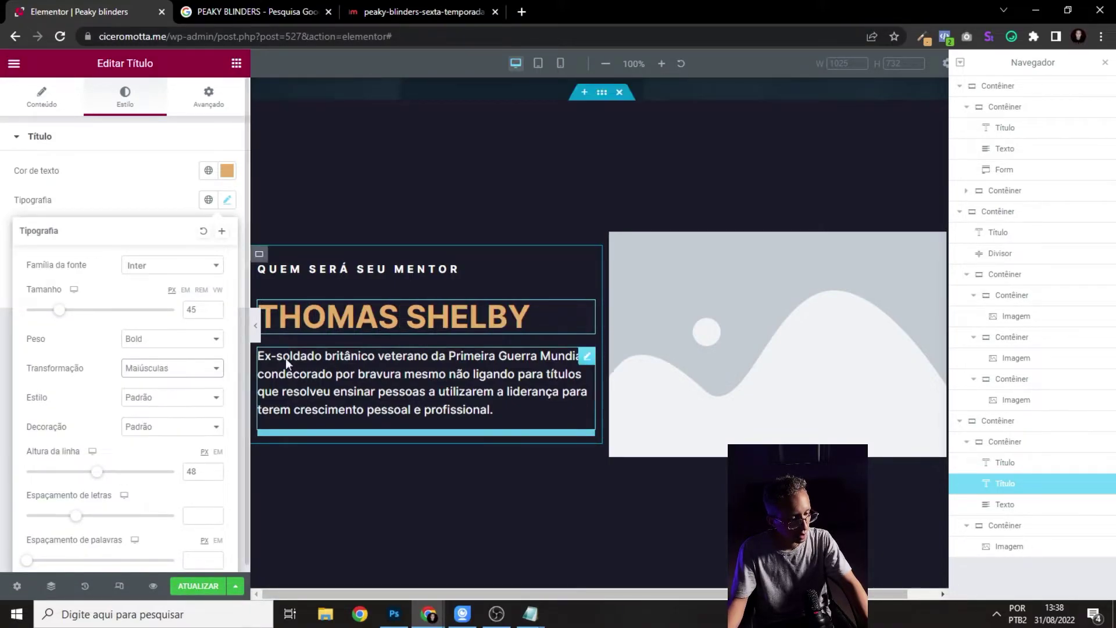
{"action": "left_click", "coordinate": [252, 324]}
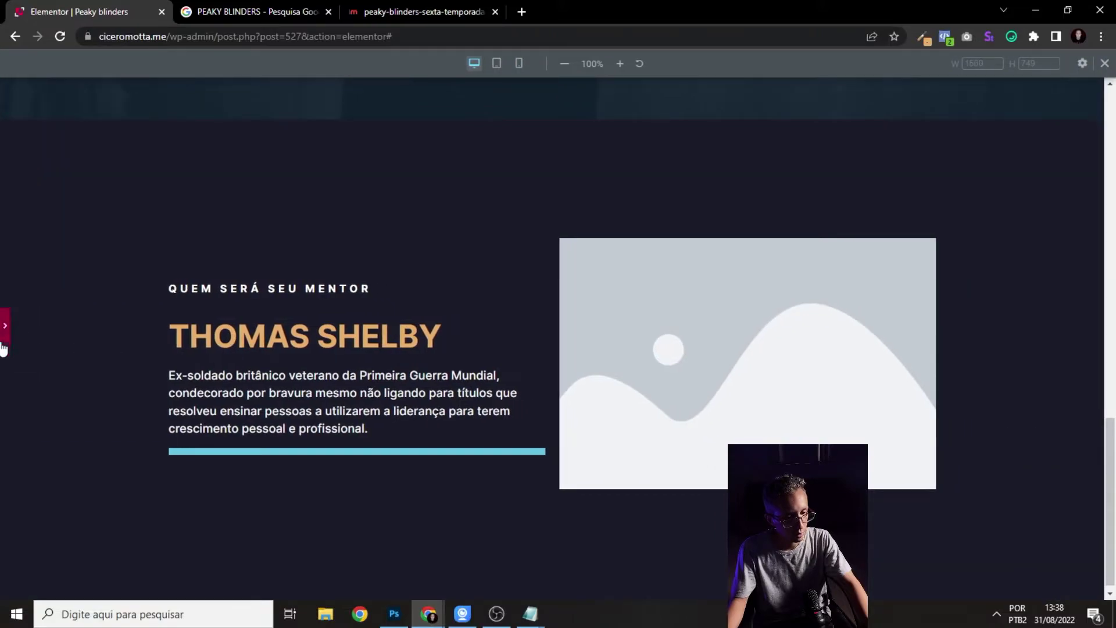
{"action": "left_click", "coordinate": [7, 337]}
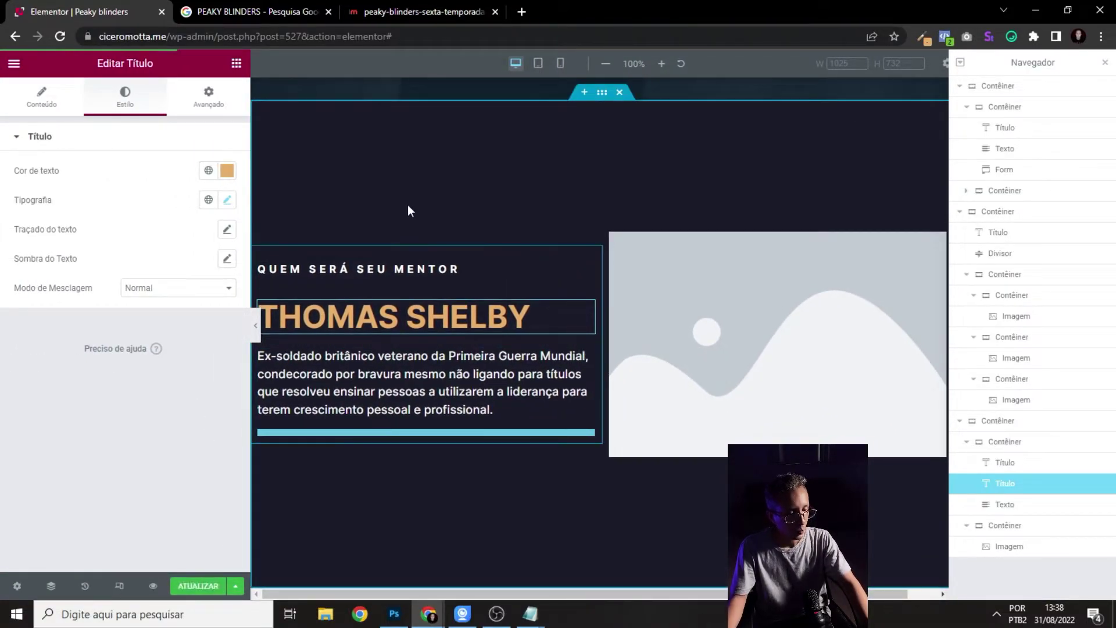
- Reload the editor, check the hero heading's style settings, and review the page at full width down to the mentor section
{"action": "key", "text": "F5"}
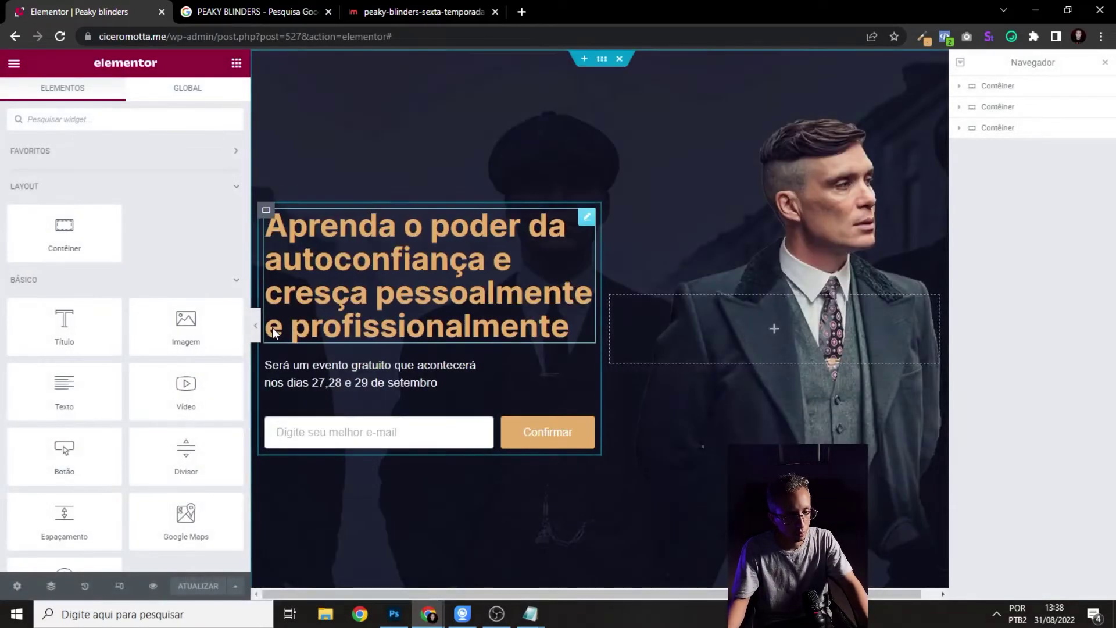
{"action": "left_click", "coordinate": [541, 232]}
{"action": "left_click", "coordinate": [125, 96]}
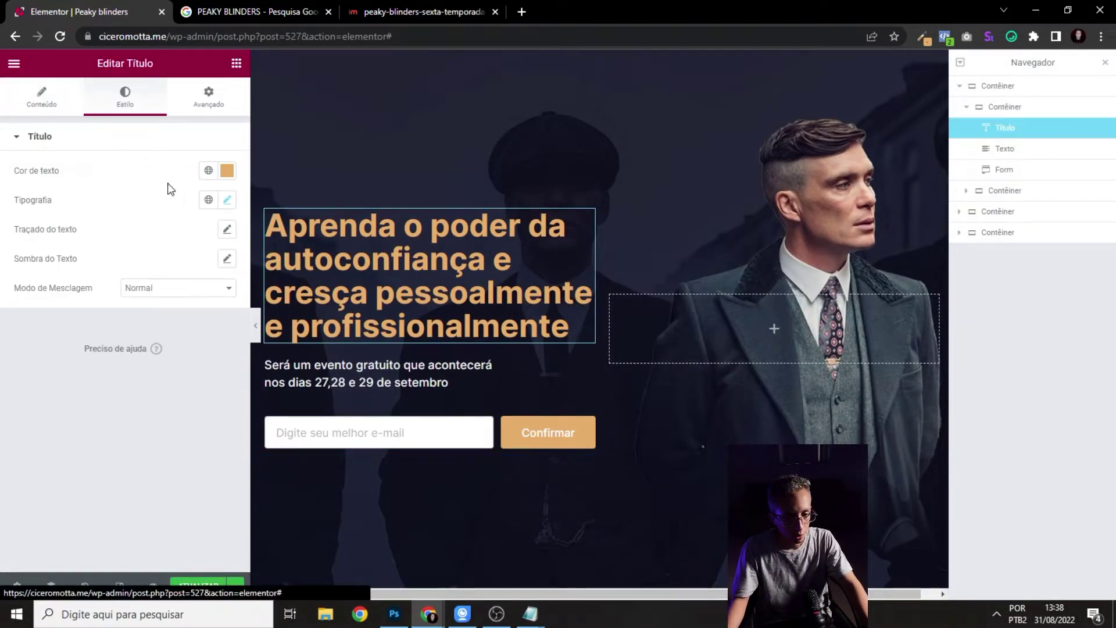
{"action": "left_click", "coordinate": [226, 201]}
{"action": "left_click", "coordinate": [226, 202]}
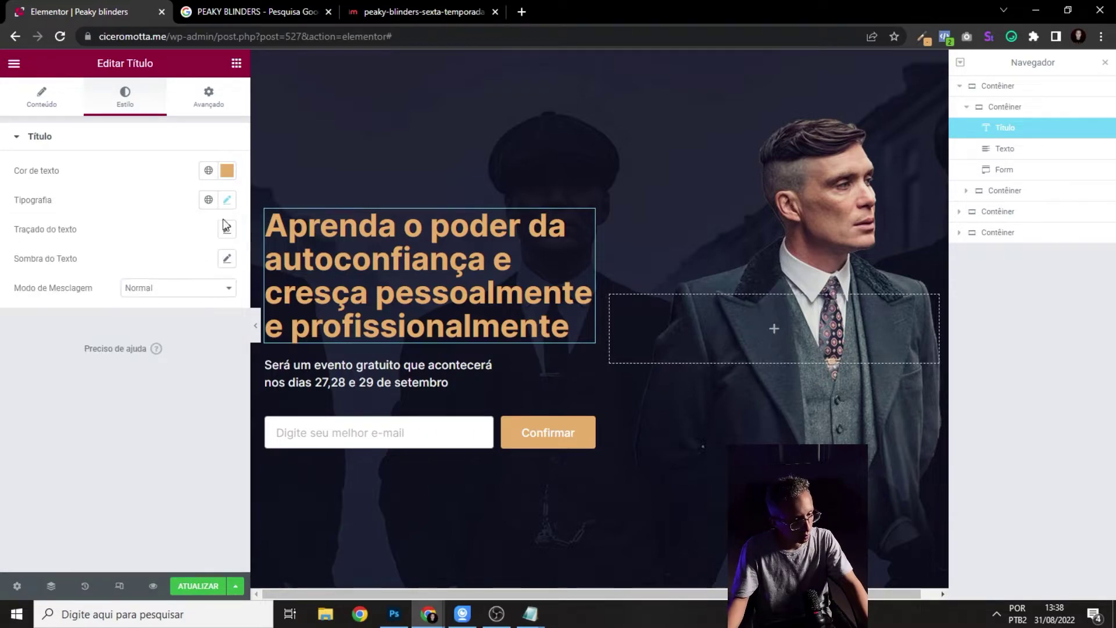
{"action": "left_click", "coordinate": [255, 326]}
{"action": "scroll", "coordinate": [517, 317], "scroll_direction": "down", "scroll_amount": 10}
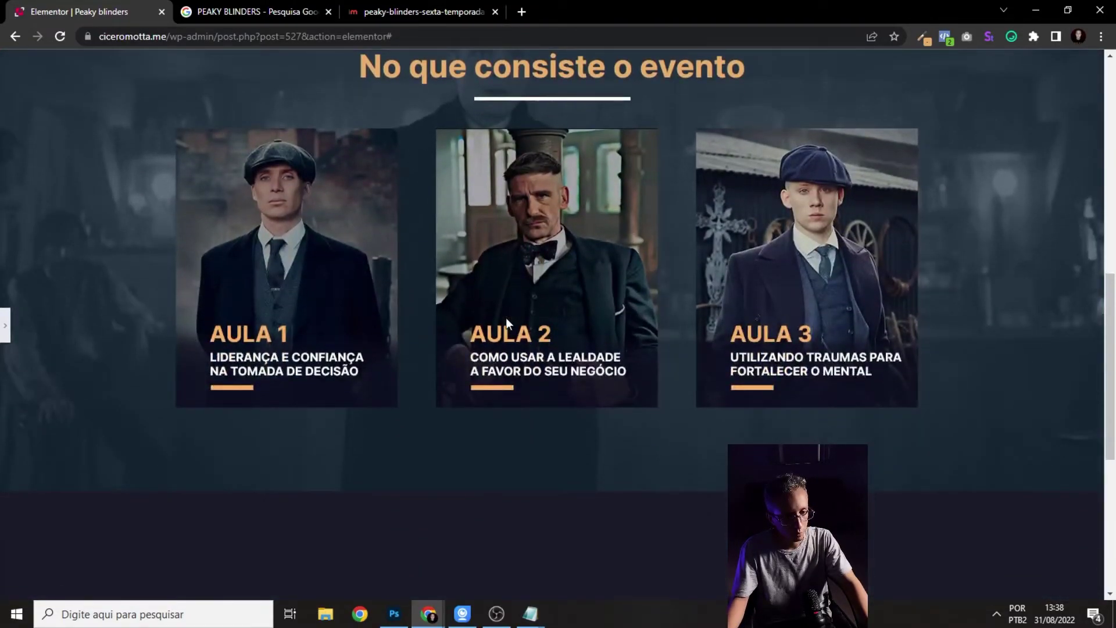
{"action": "scroll", "coordinate": [506, 317], "scroll_direction": "up", "scroll_amount": 1}
{"action": "scroll", "coordinate": [505, 318], "scroll_direction": "down", "scroll_amount": 8}
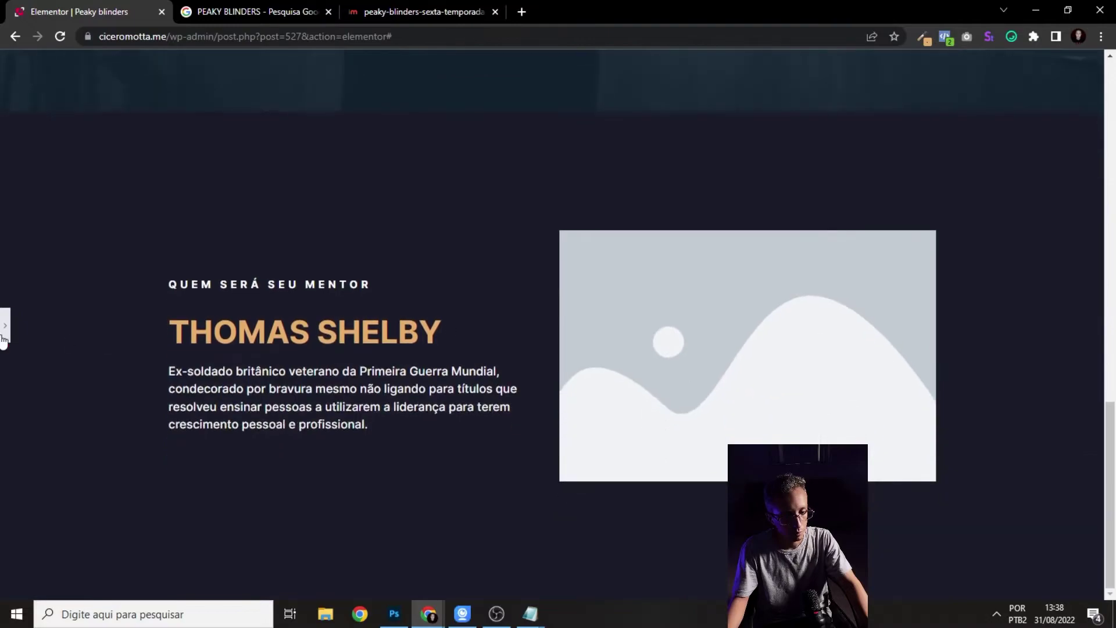
- Try the Minúsculas text transformation on the Thomas Shelby heading, then settle on Padrão
{"action": "left_click", "coordinate": [5, 325]}
{"action": "left_click", "coordinate": [582, 317]}
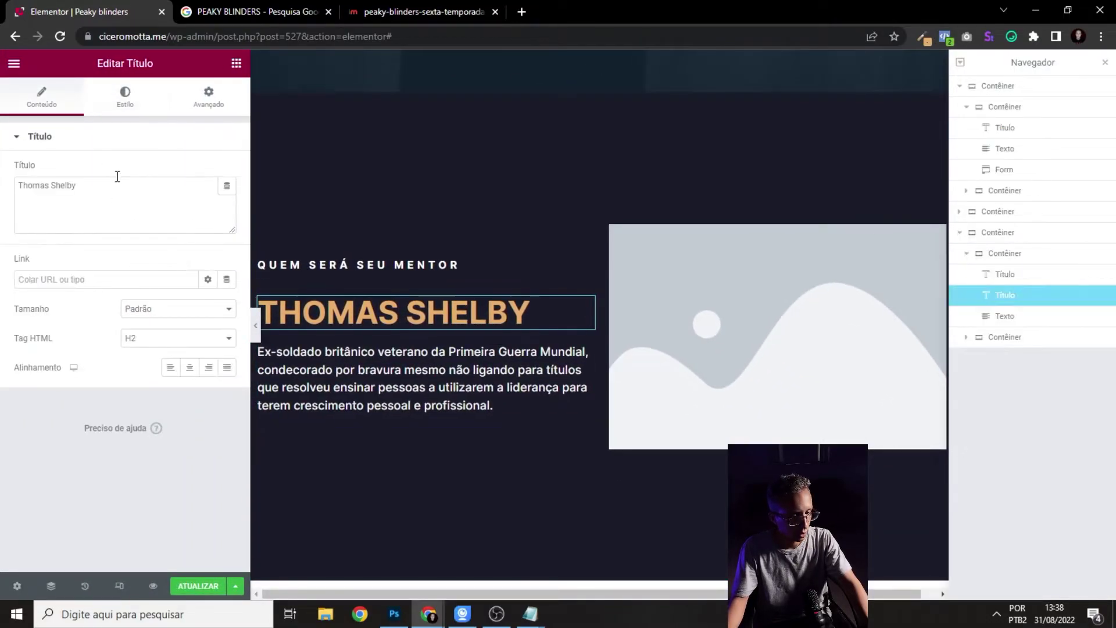
{"action": "left_click", "coordinate": [131, 107]}
{"action": "left_click", "coordinate": [228, 201]}
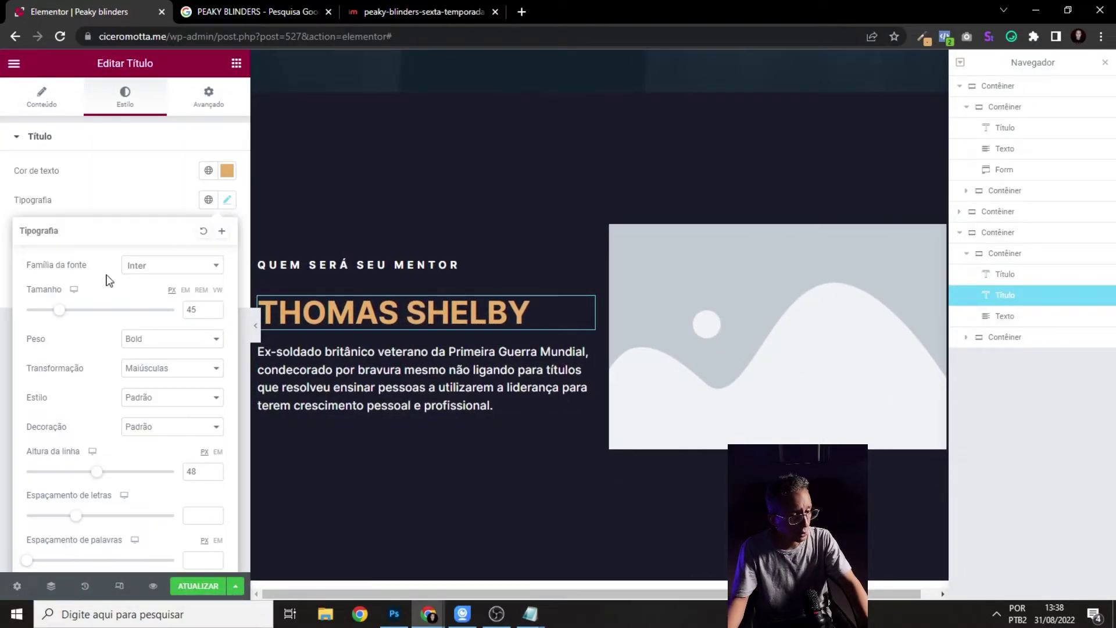
{"action": "left_click", "coordinate": [168, 369]}
{"action": "left_click", "coordinate": [160, 404]}
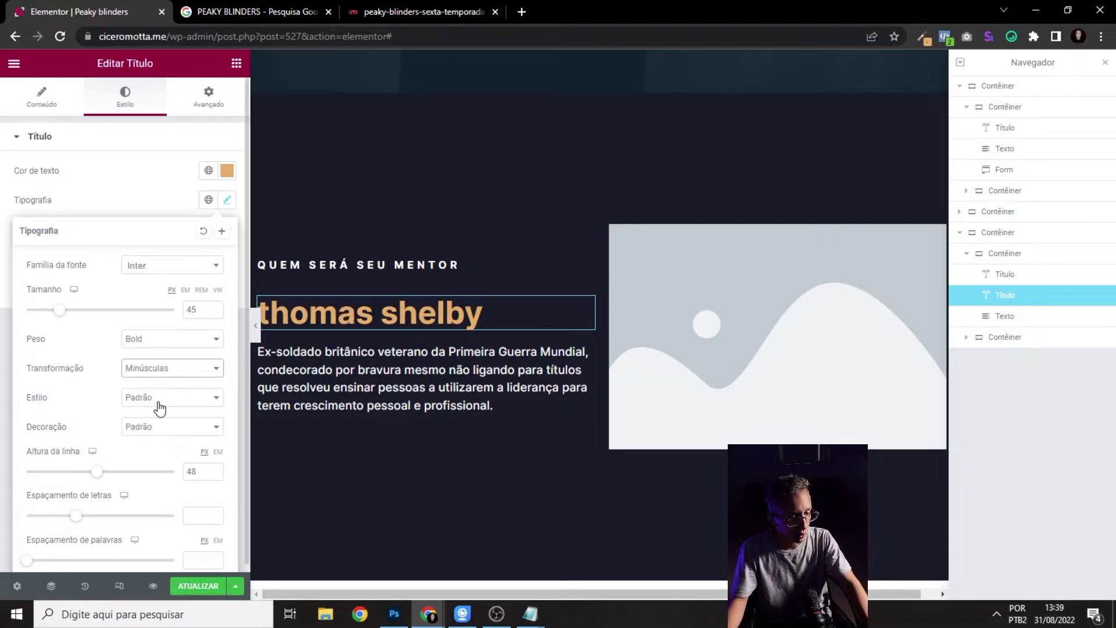
{"action": "left_click", "coordinate": [169, 368]}
{"action": "left_click", "coordinate": [151, 393]}
{"action": "left_click", "coordinate": [169, 368]}
{"action": "left_click", "coordinate": [139, 382]}
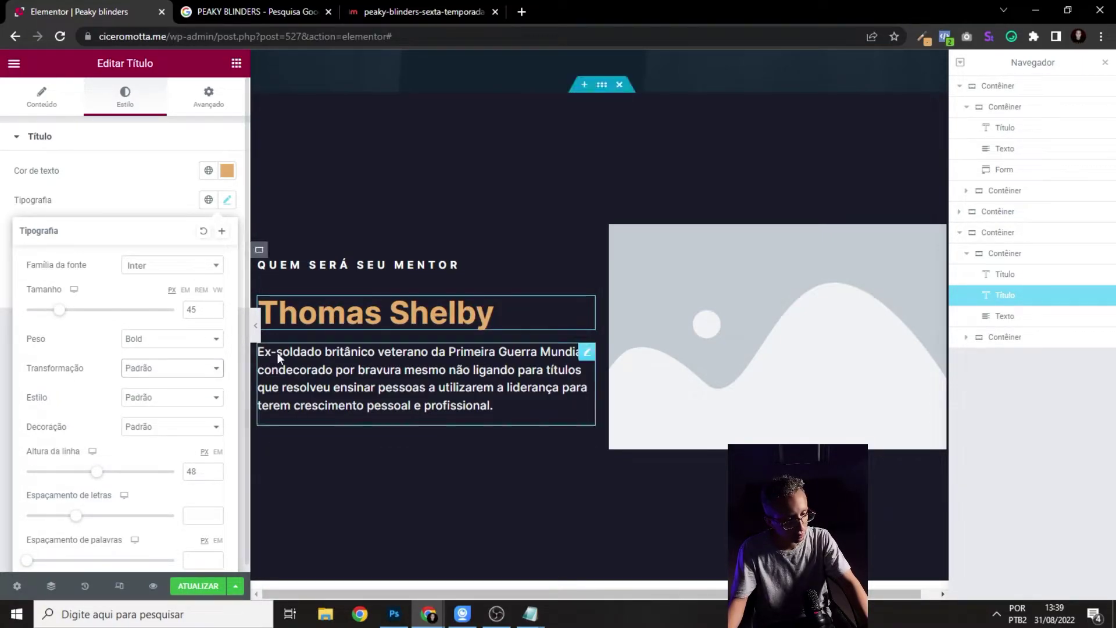
- Preview the mentor section at full width to check the Thomas Shelby heading against the label and description
{"action": "left_click", "coordinate": [261, 323]}
{"action": "left_click", "coordinate": [260, 324]}
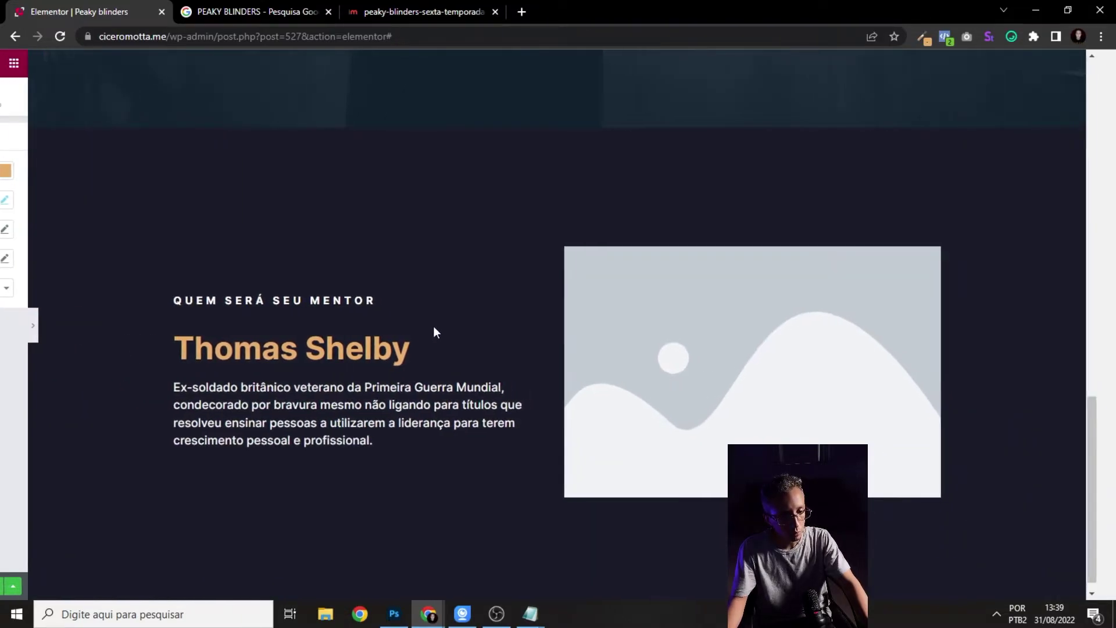
{"action": "left_click", "coordinate": [3, 320]}
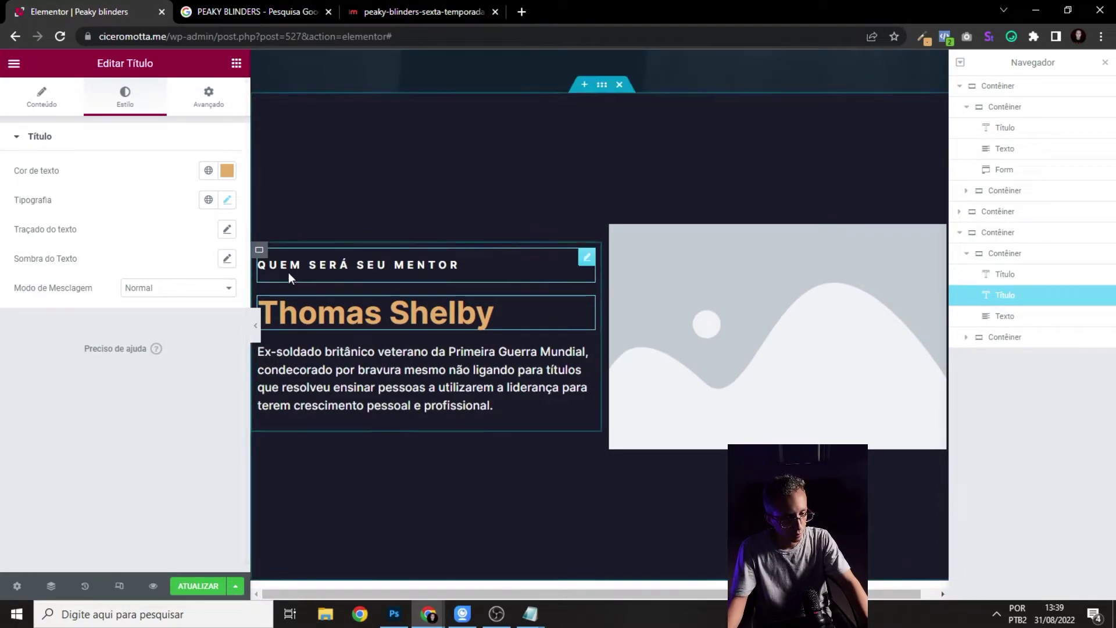
{"action": "left_click", "coordinate": [257, 319]}
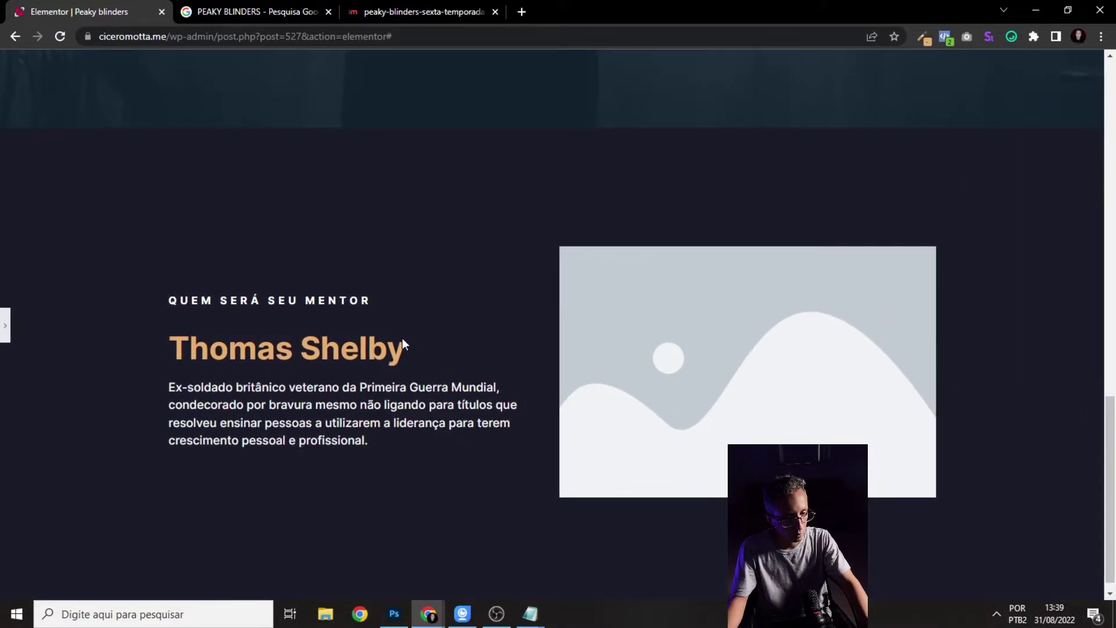
{"action": "left_click", "coordinate": [4, 322]}
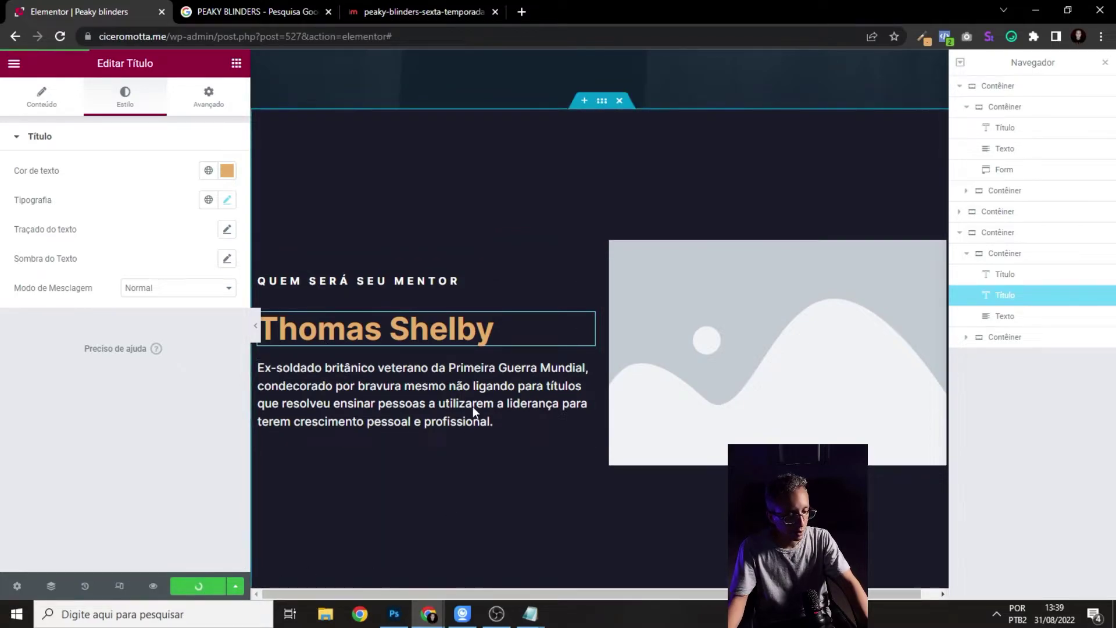
- Switch to the Peaky Blinders image search and bring up Jovem Nerd's related portrait of Thomas Shelby seated in a chair
{"action": "scroll", "coordinate": [628, 291], "scroll_direction": "down", "scroll_amount": 1}
{"action": "scroll", "coordinate": [578, 308], "scroll_direction": "up", "scroll_amount": 5}
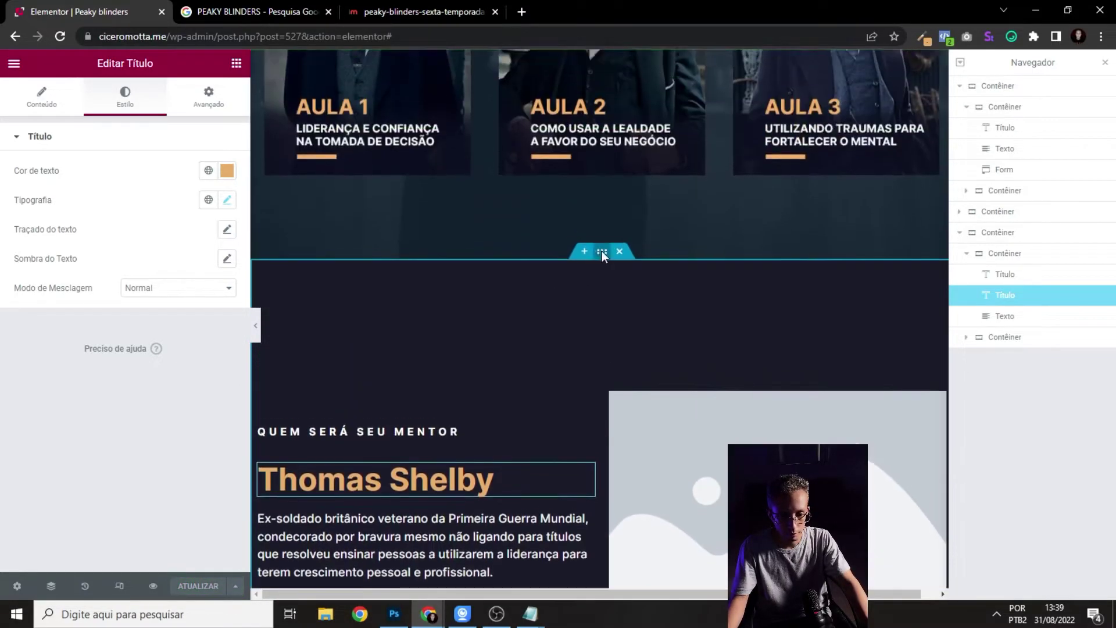
{"action": "scroll", "coordinate": [605, 221], "scroll_direction": "down", "scroll_amount": 4}
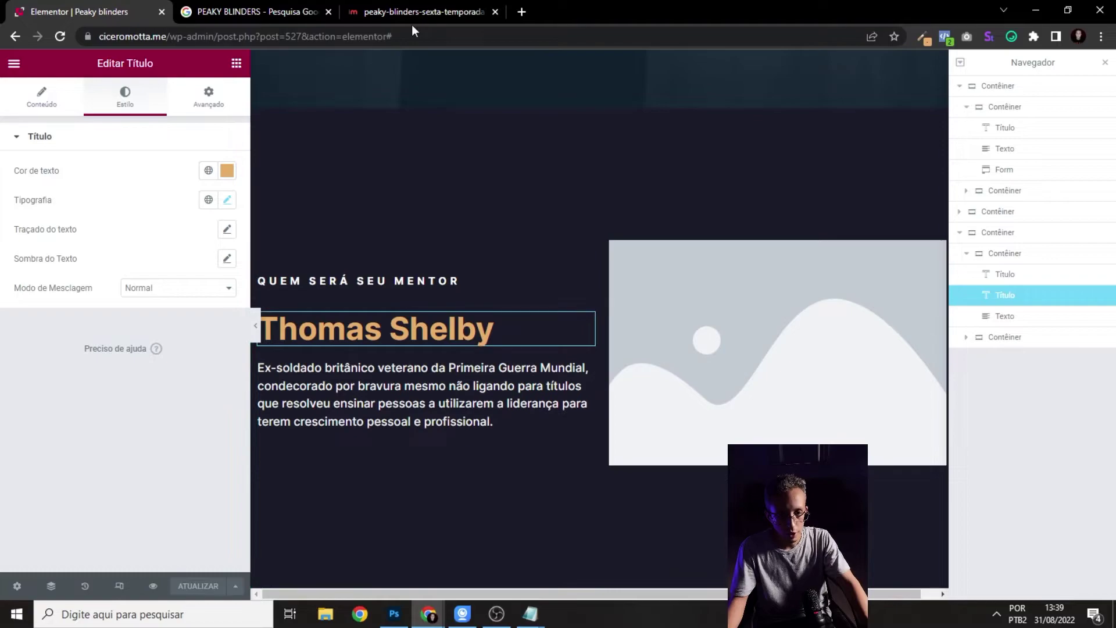
{"action": "left_click", "coordinate": [288, 7]}
{"action": "scroll", "coordinate": [529, 279], "scroll_direction": "down", "scroll_amount": 1}
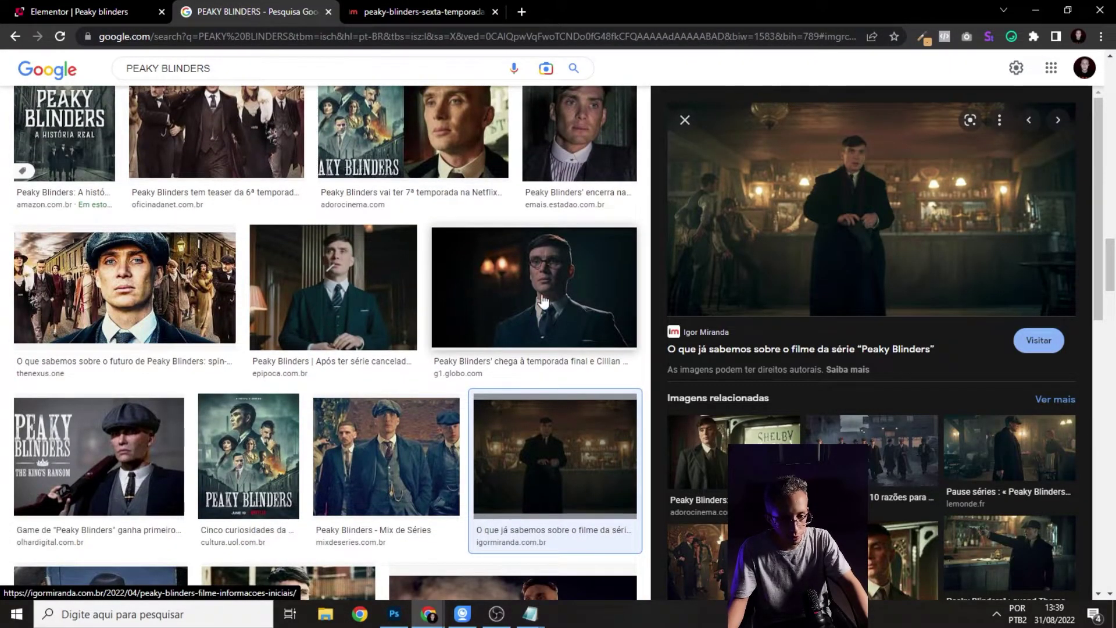
{"action": "left_click", "coordinate": [547, 271]}
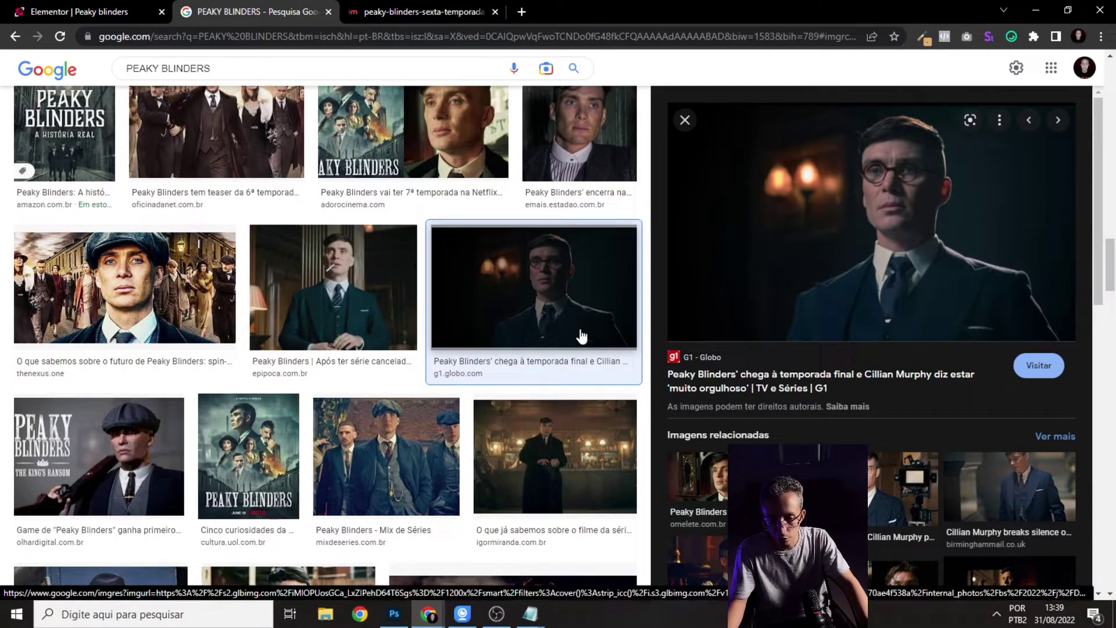
{"action": "scroll", "coordinate": [785, 279], "scroll_direction": "down", "scroll_amount": 4}
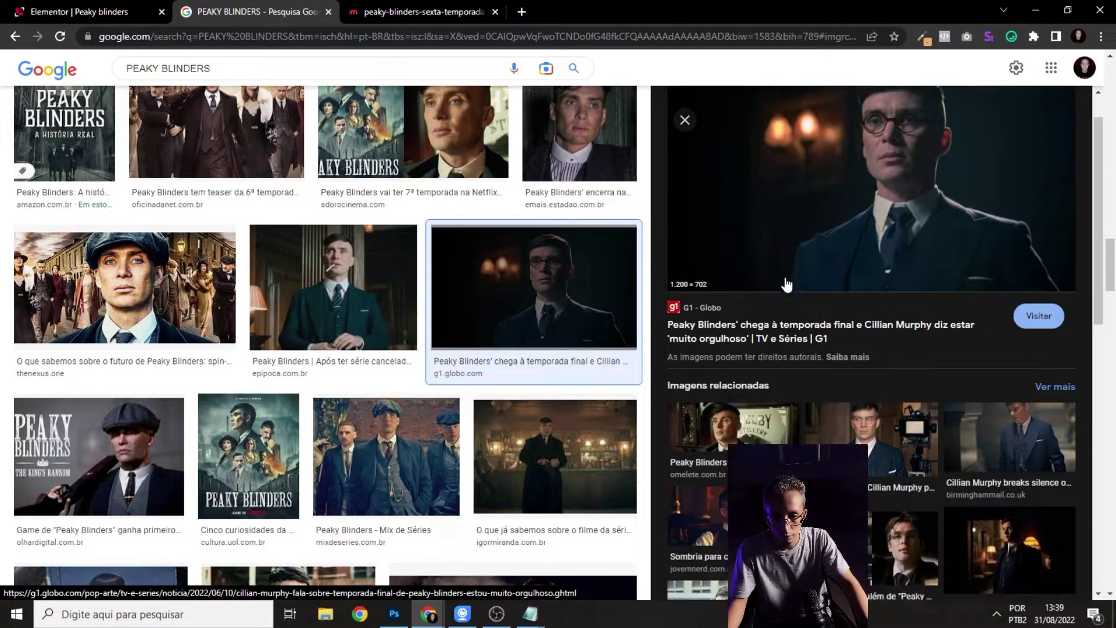
{"action": "left_click", "coordinate": [748, 341]}
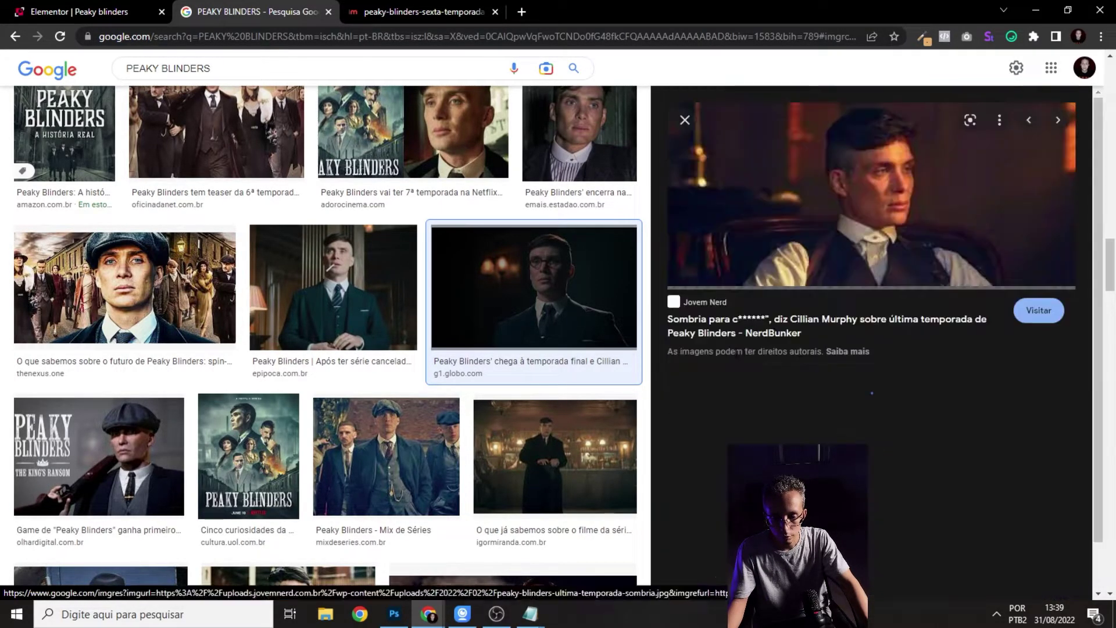
- Open the seated portrait at full size in its own tab and save it to the Thomas sh folder as peaky-blinders-ultima-temporada-sombria
{"action": "right_click", "coordinate": [824, 186]}
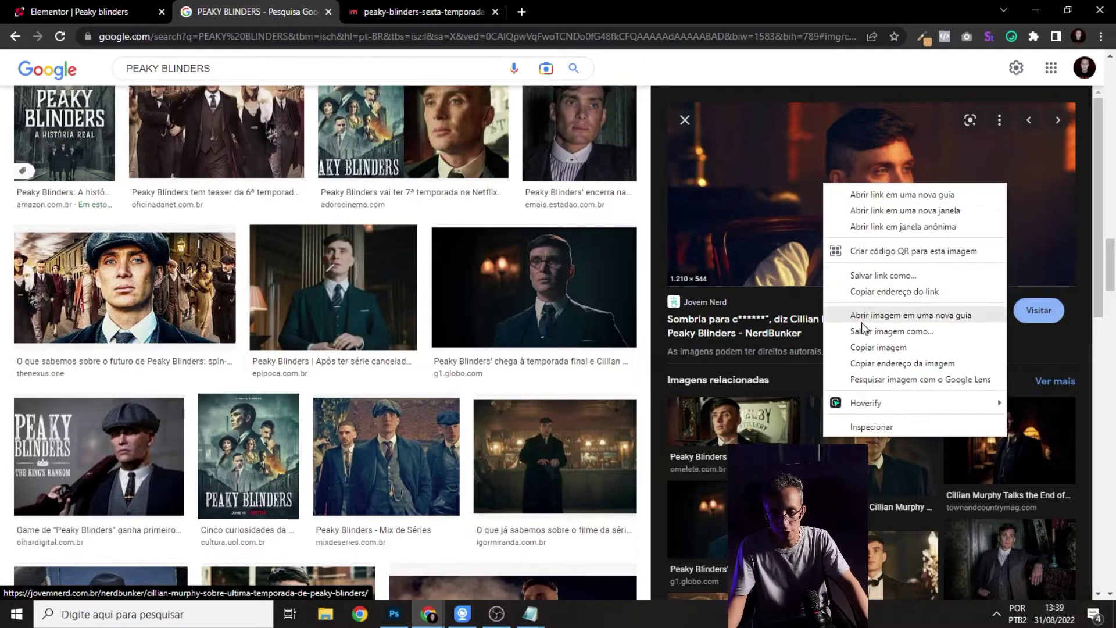
{"action": "left_click", "coordinate": [871, 315]}
{"action": "right_click", "coordinate": [518, 243]}
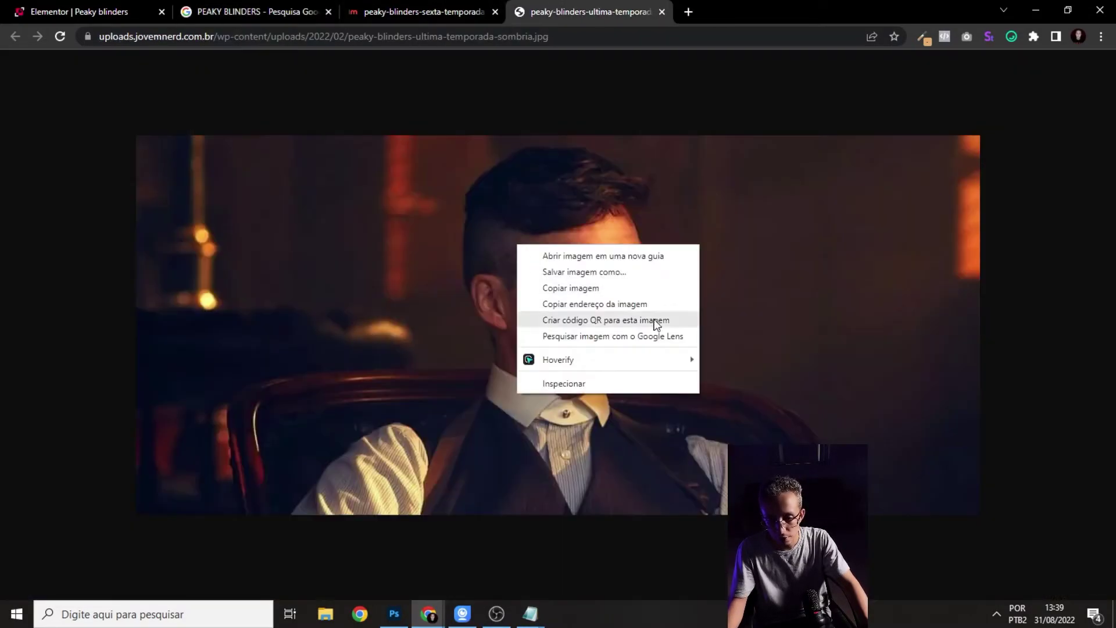
{"action": "left_click", "coordinate": [552, 272]}
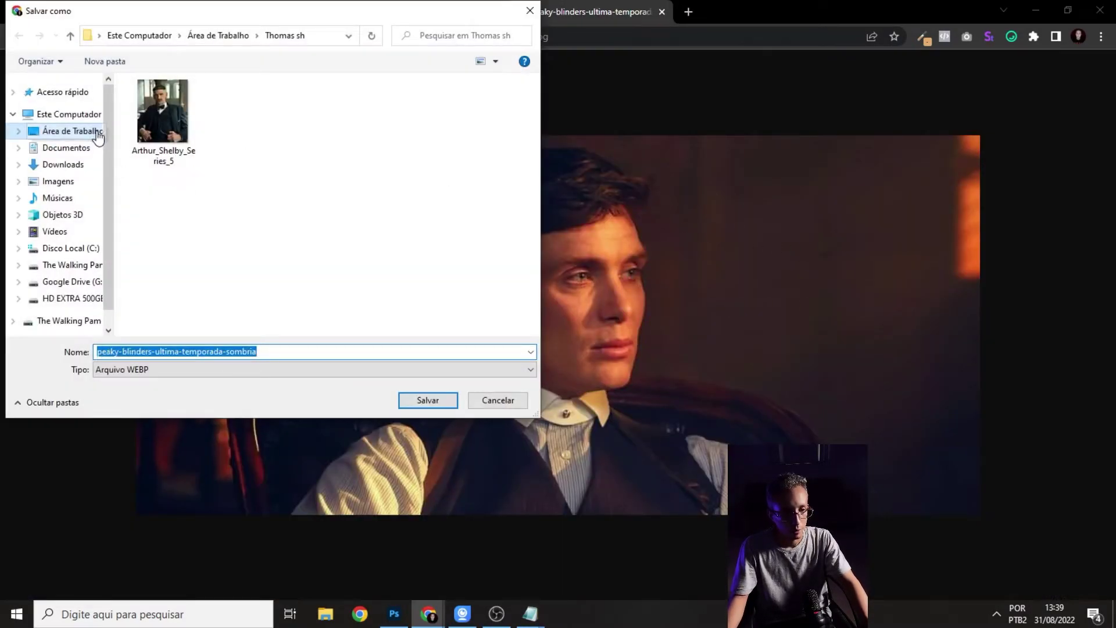
{"action": "left_click", "coordinate": [429, 407]}
- Launch Paint and open the peaky-blinders-ultima-temporada-sombria image from the Thomas sh folder
{"action": "left_click", "coordinate": [6, 621]}
{"action": "type", "text": "paint"}
{"action": "key", "text": "Return"}
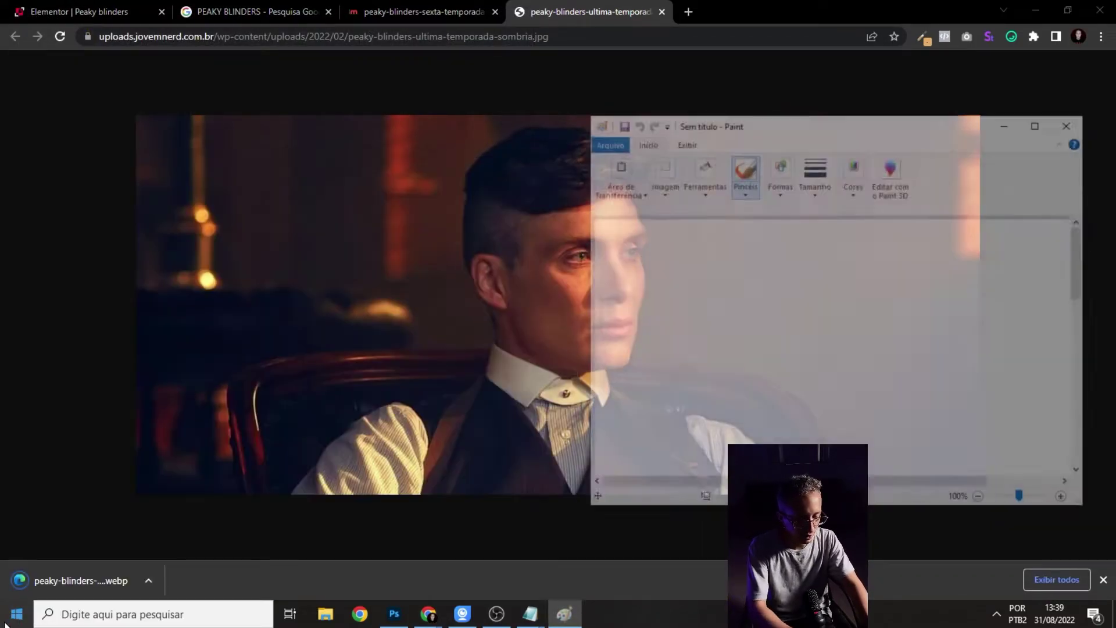
{"action": "left_click", "coordinate": [606, 142]}
{"action": "left_click", "coordinate": [642, 204]}
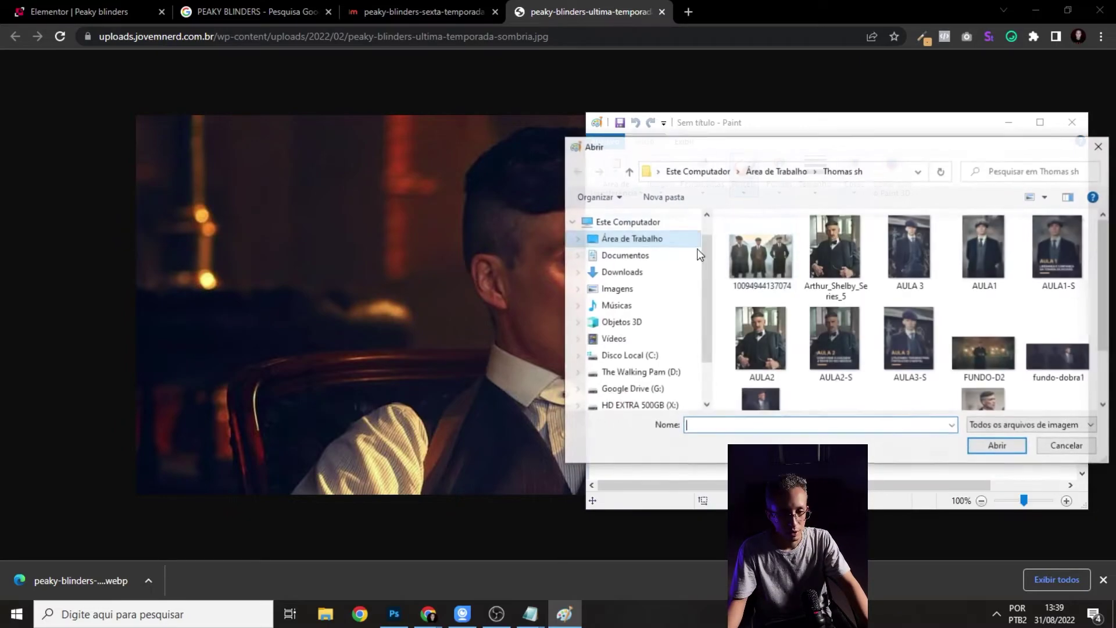
{"action": "scroll", "coordinate": [898, 314], "scroll_direction": "down", "scroll_amount": 1}
{"action": "double_click", "coordinate": [882, 363]}
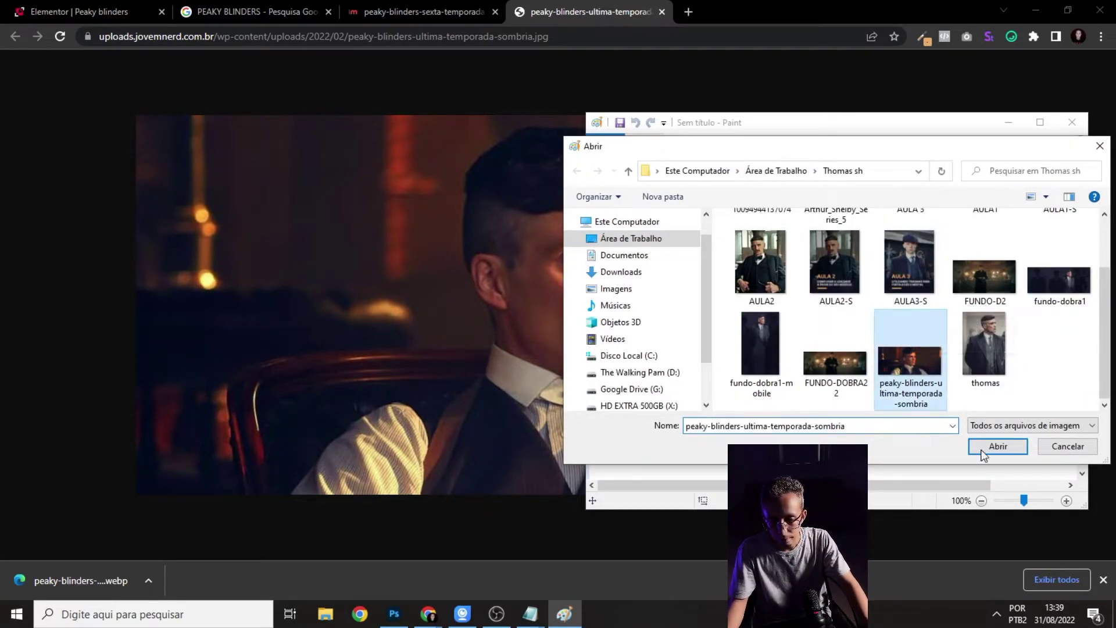
- Save a PNG copy of the portrait named peaky in the Thomas sh folder, accepting the loss of transparency
{"action": "left_click", "coordinate": [607, 142]}
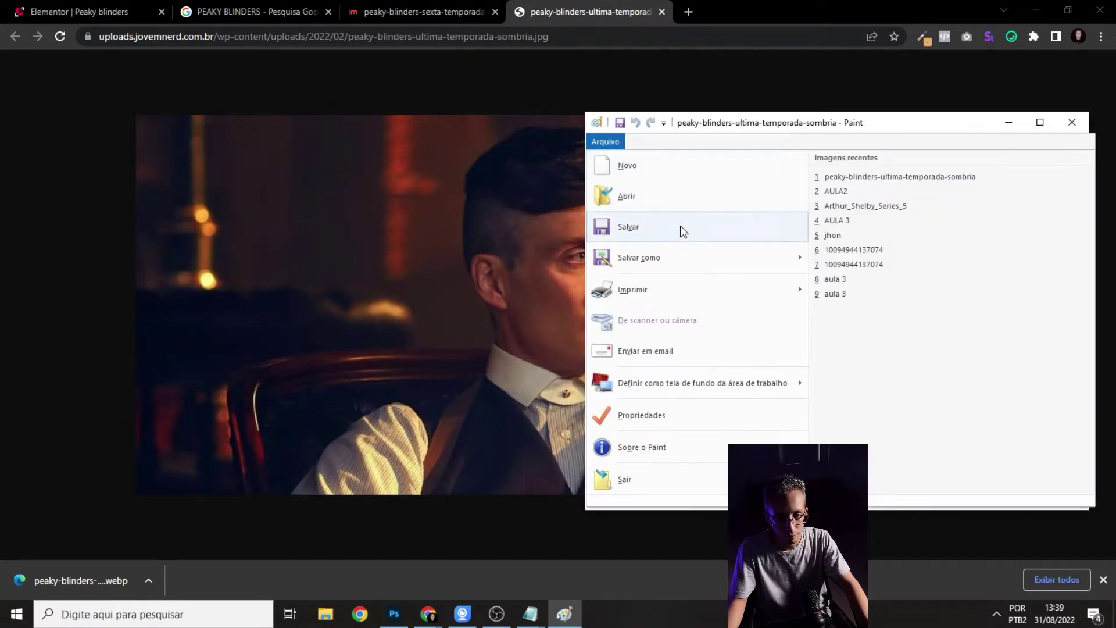
{"action": "left_click", "coordinate": [668, 257]}
{"action": "left_click", "coordinate": [696, 416]}
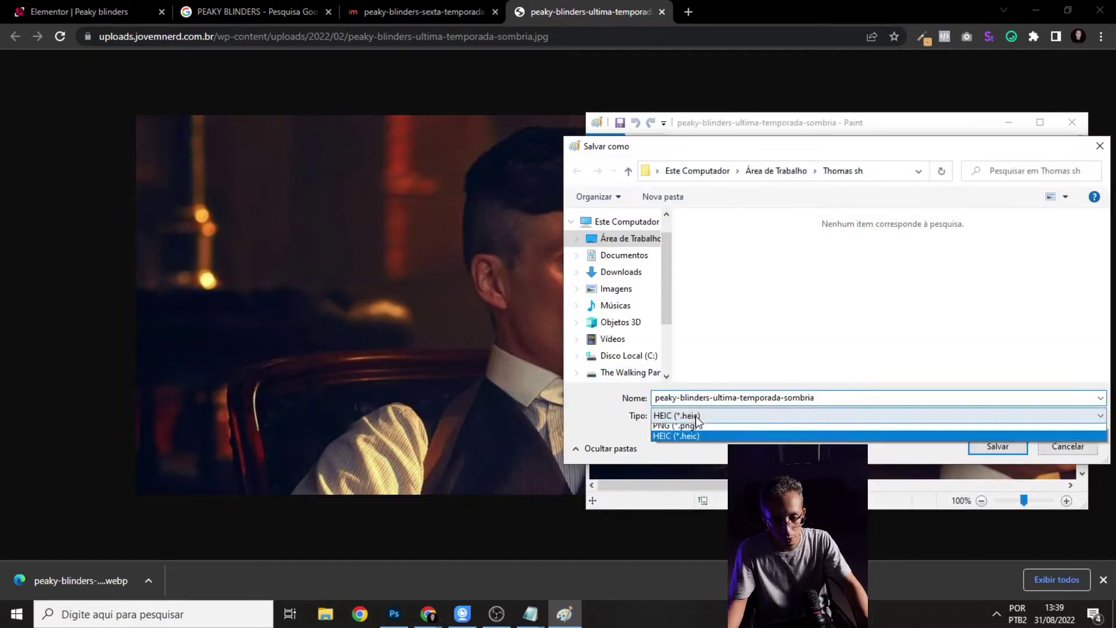
{"action": "left_click", "coordinate": [673, 498]}
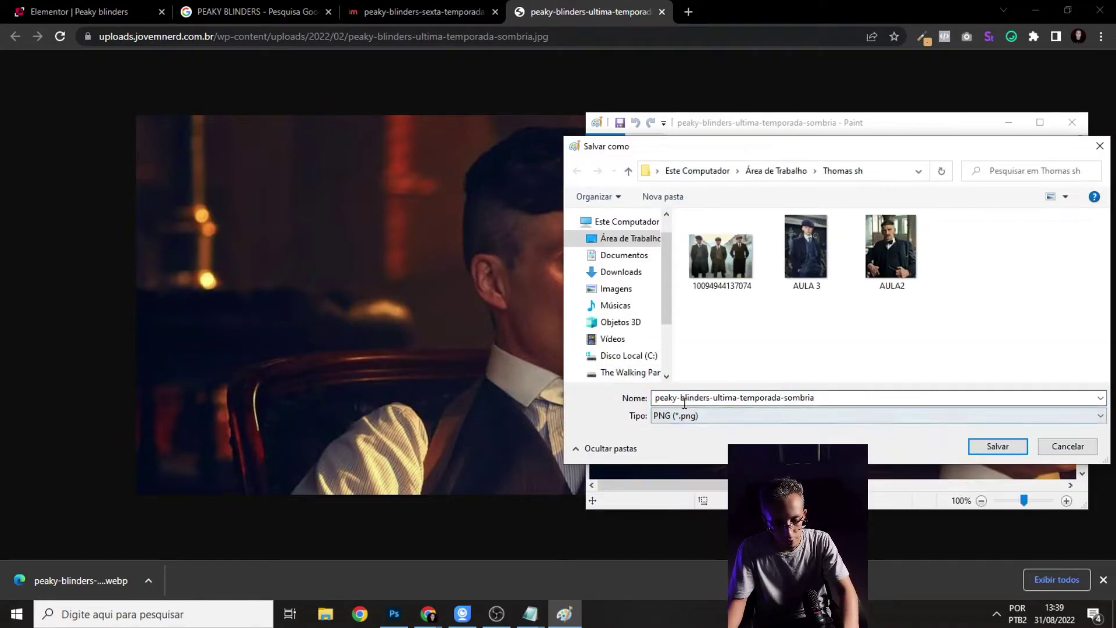
{"action": "left_click_drag", "start_coordinate": [675, 398], "coordinate": [917, 397]}
{"action": "key", "text": "BackSpace"}
{"action": "left_click", "coordinate": [990, 446]}
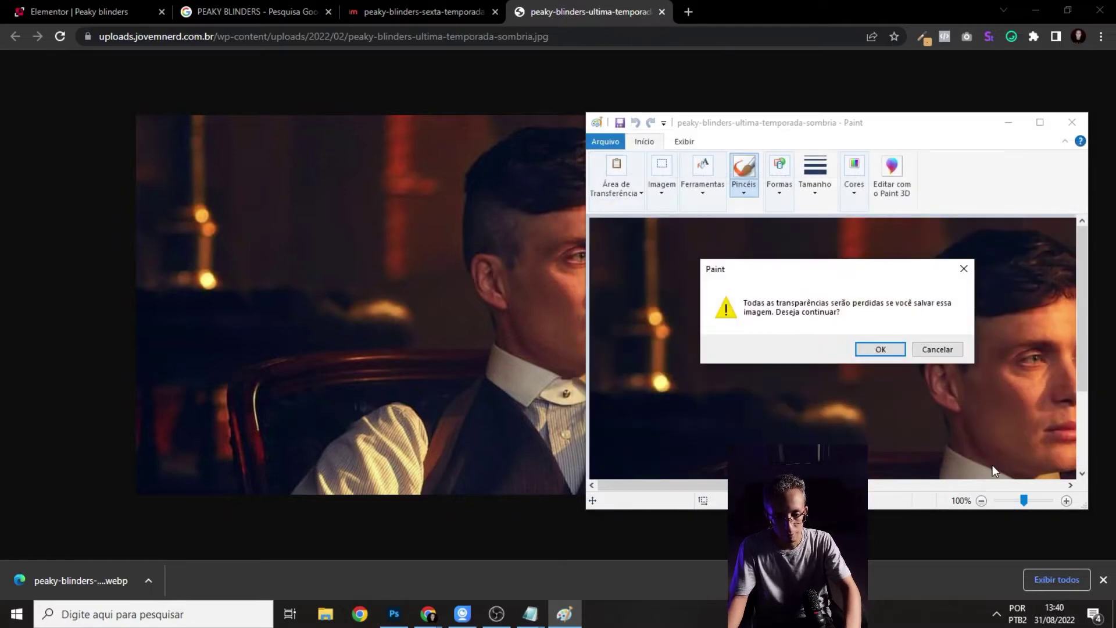
{"action": "left_click", "coordinate": [894, 354]}
- Switch to Photoshop, delete the duplicate peaky-blinders-ultima-temporada-sombria file from the Thomas sh folder, and open peaky.png
{"action": "left_click", "coordinate": [393, 616]}
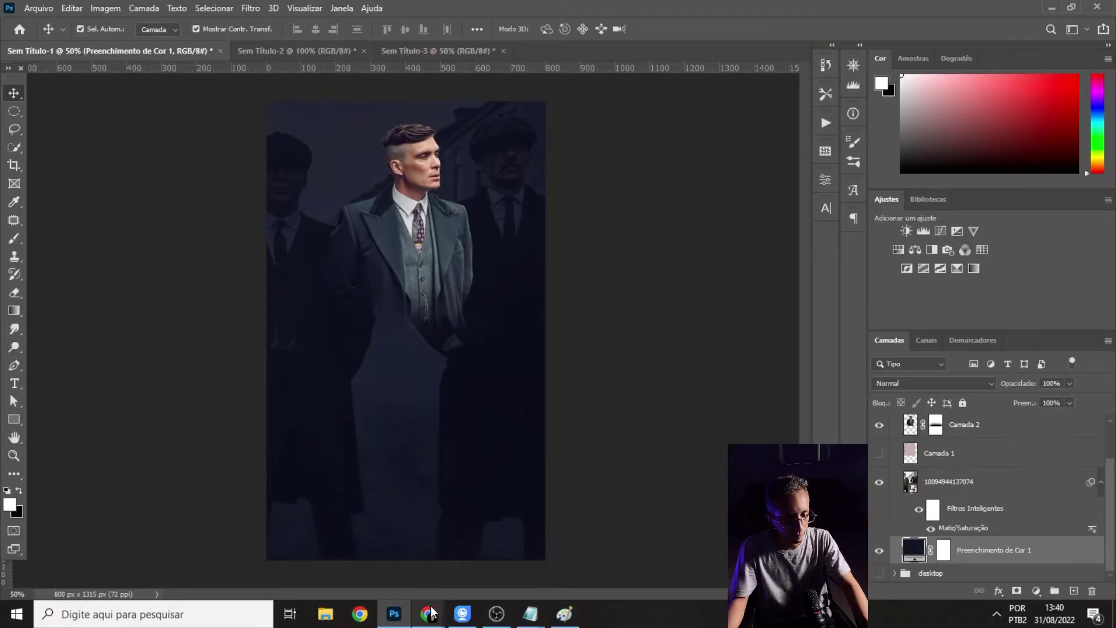
{"action": "left_click", "coordinate": [37, 8]}
{"action": "left_click", "coordinate": [41, 33]}
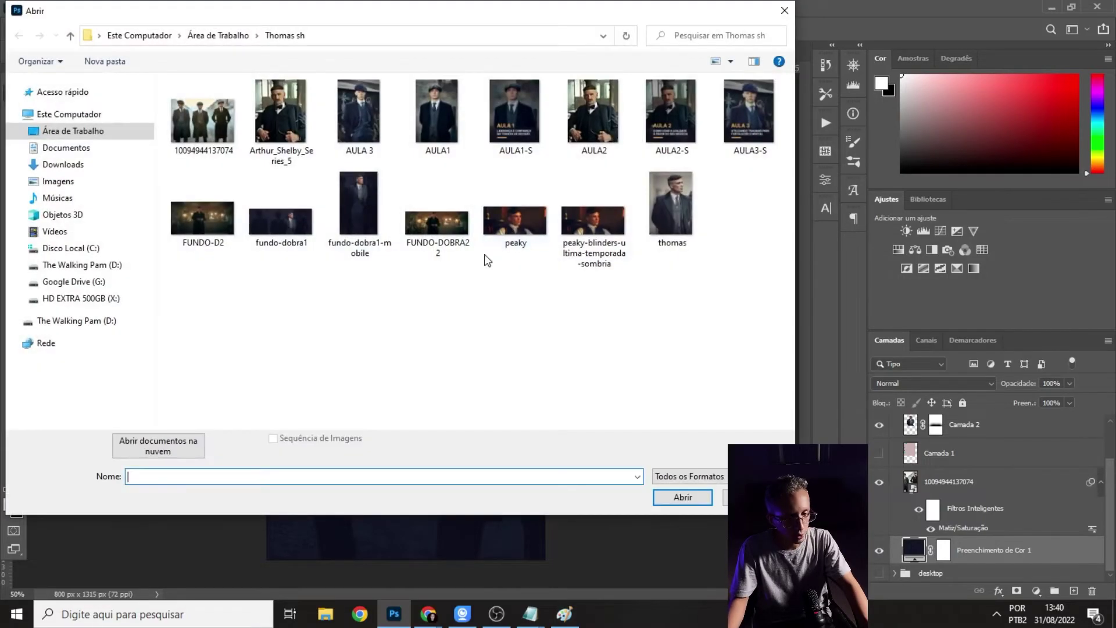
{"action": "left_click", "coordinate": [595, 265]}
{"action": "left_click", "coordinate": [503, 230]}
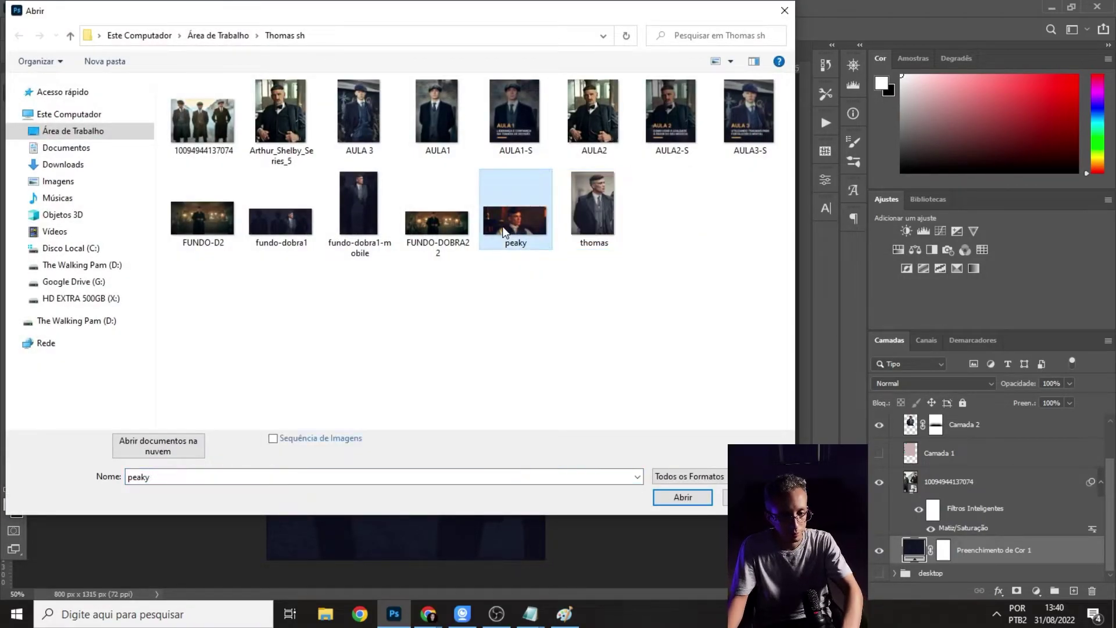
{"action": "left_click", "coordinate": [668, 504]}
{"action": "left_click", "coordinate": [623, 289]}
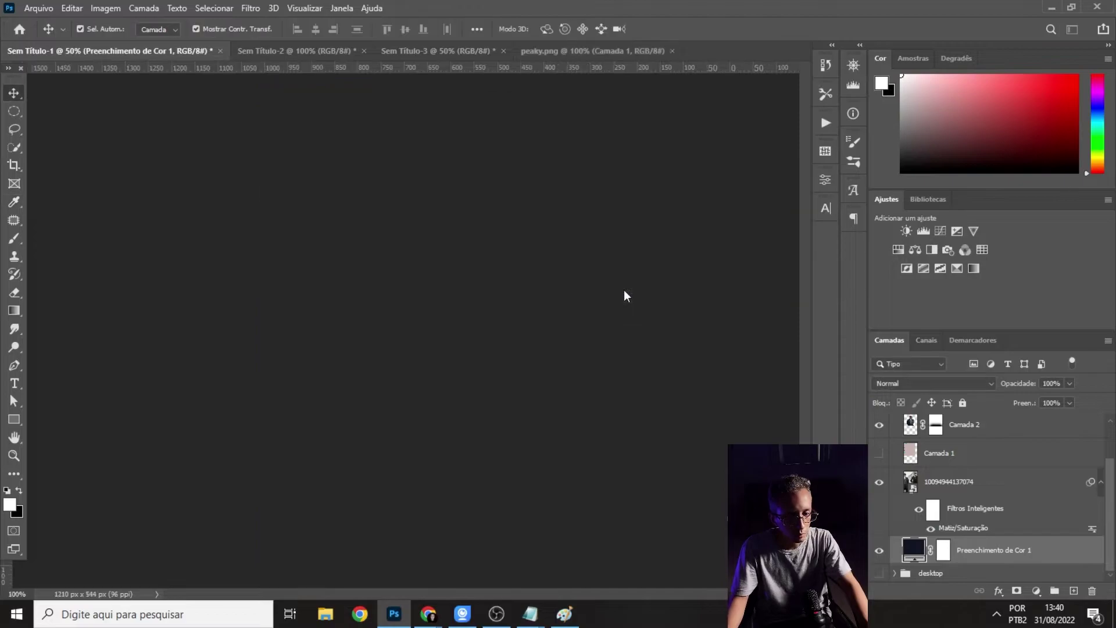
{"action": "key", "text": "ctrl+minus"}
{"action": "left_click", "coordinate": [555, 185]}
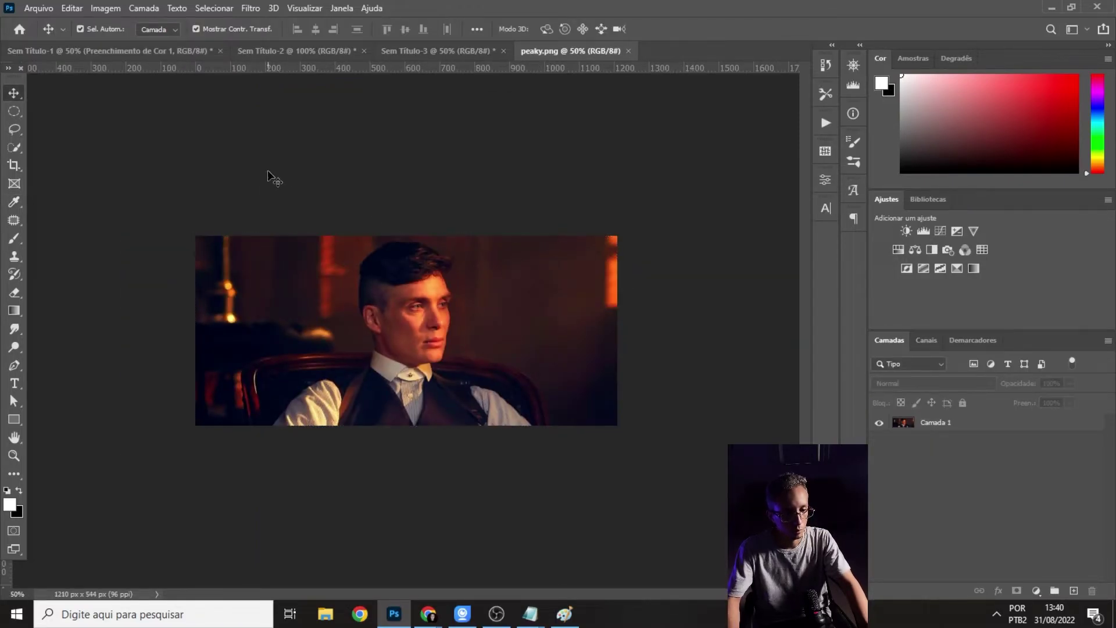
{"action": "left_click", "coordinate": [30, 8]}
{"action": "mouse_move", "coordinate": [71, 216]}
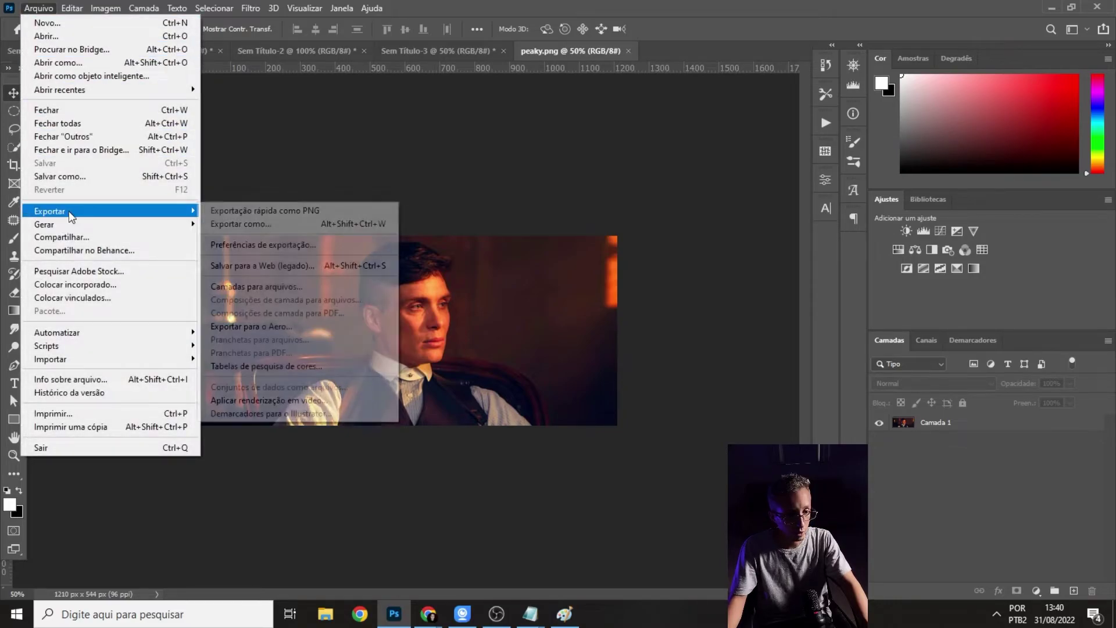
{"action": "left_click", "coordinate": [291, 265]}
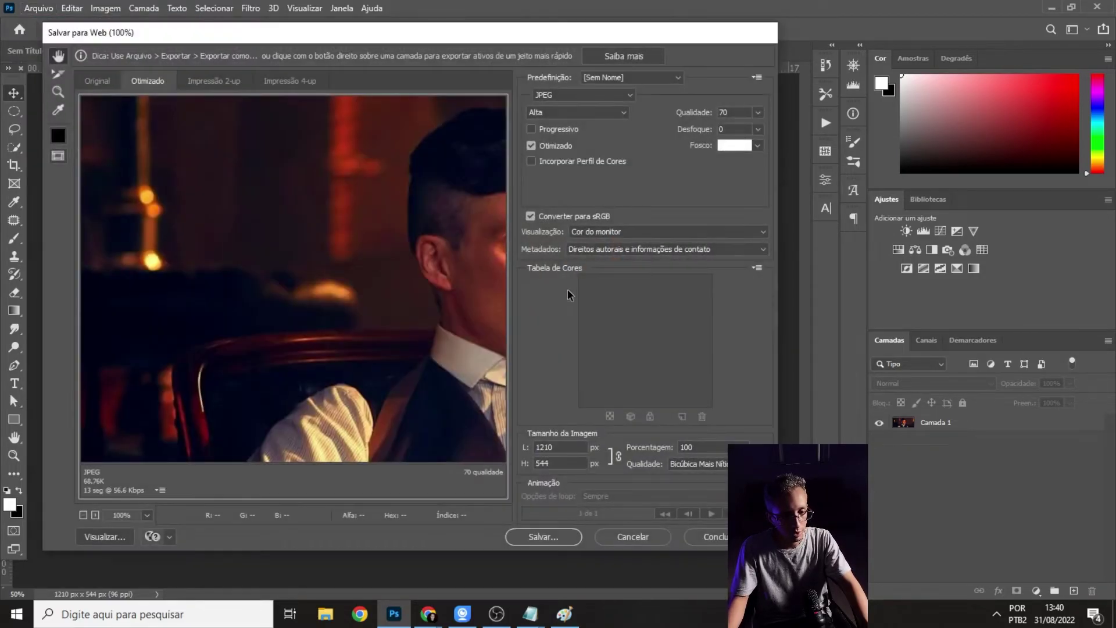
{"action": "left_click", "coordinate": [633, 536]}
- Create a new 1920 x 700 px RGB document at 70 ppi with a white background
{"action": "left_click", "coordinate": [40, 9]}
{"action": "left_click", "coordinate": [49, 25]}
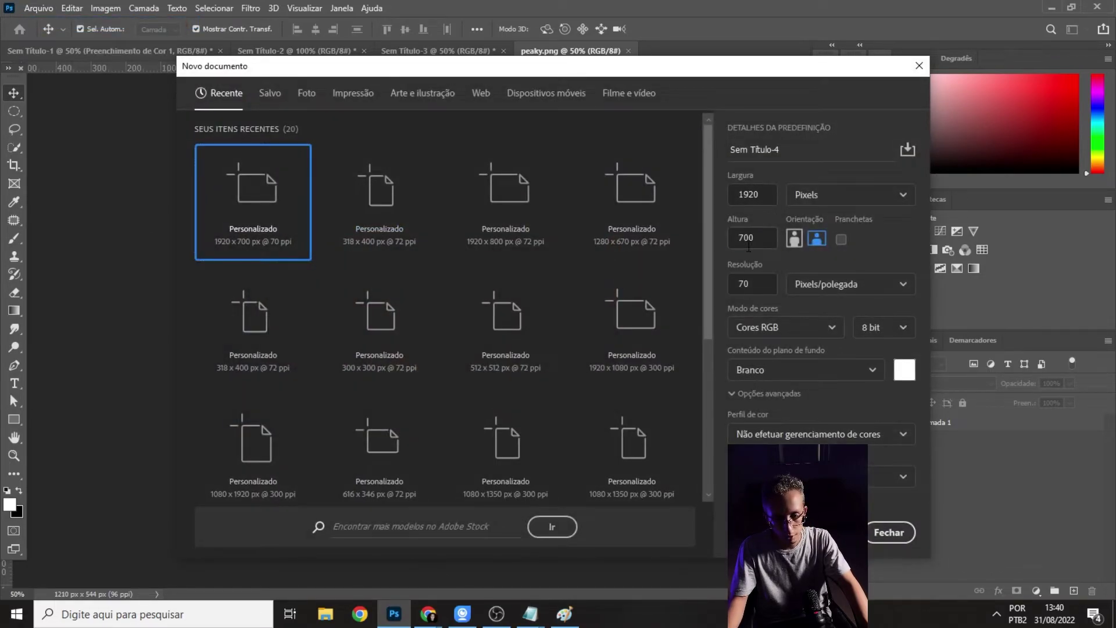
{"action": "key", "text": "Return"}
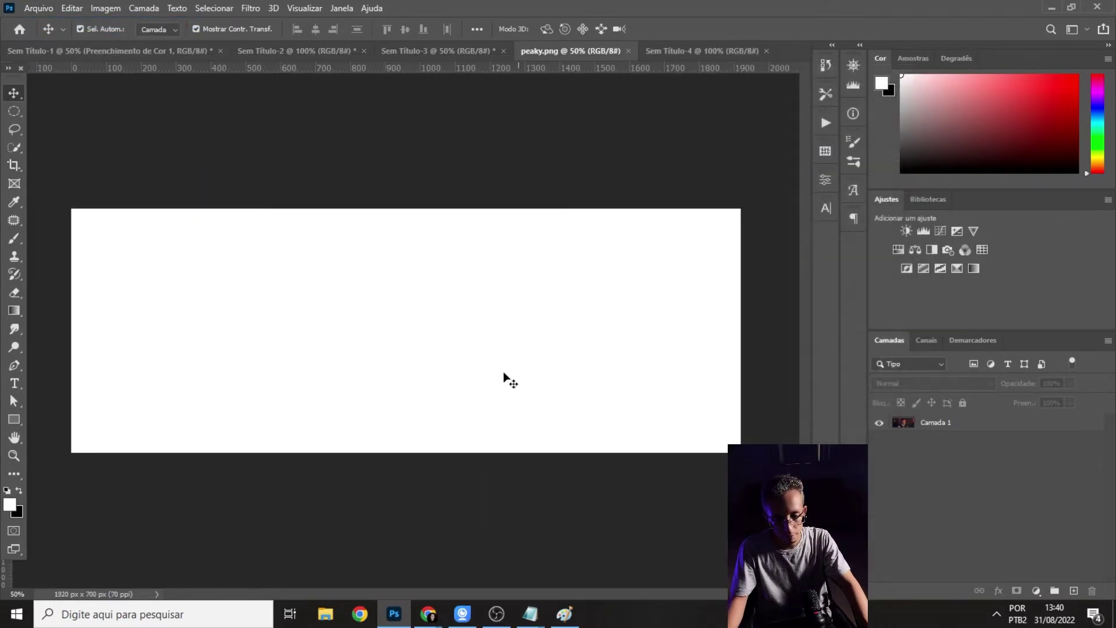
{"action": "left_click", "coordinate": [529, 53]}
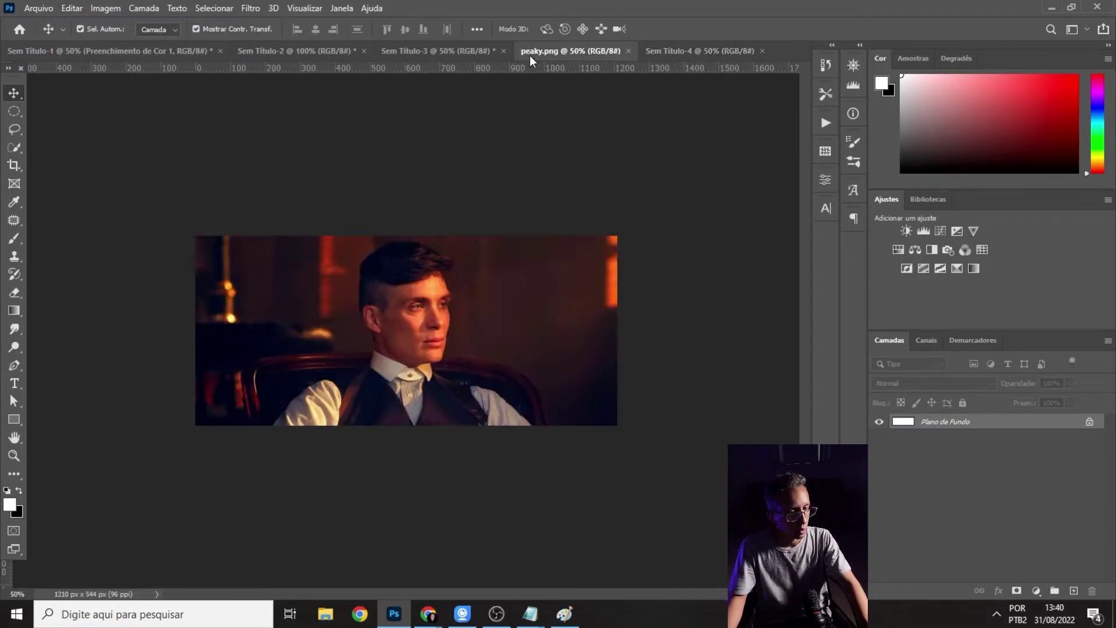
{"action": "left_click", "coordinate": [689, 50]}
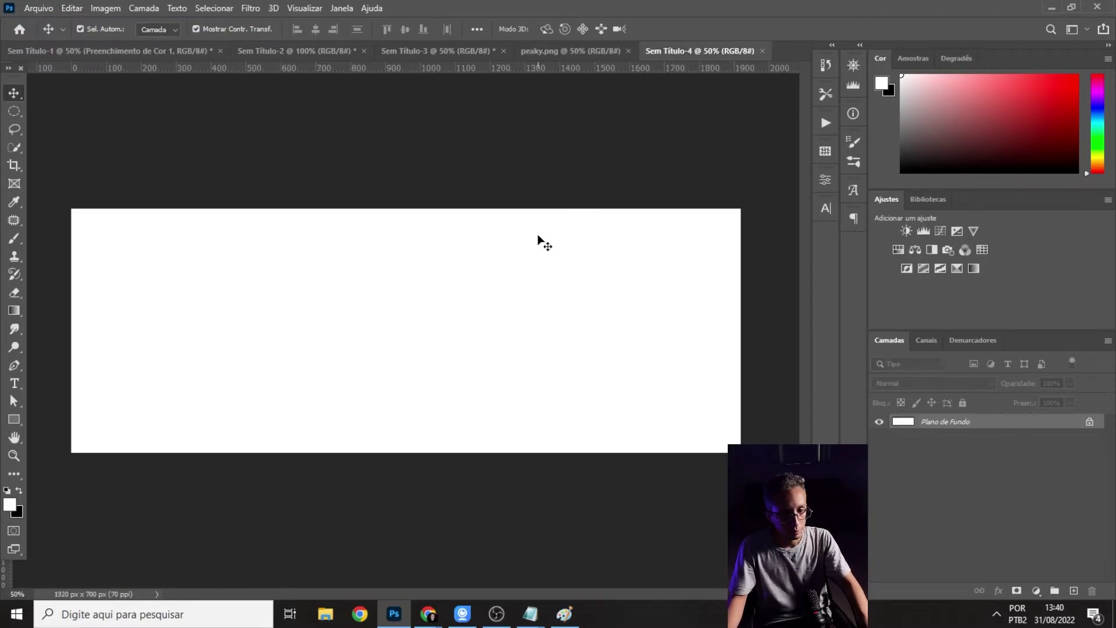
- Copy the portrait layer from peaky.png into the new document, scale it to about 129.6% to fill the height, and center it
{"action": "left_click", "coordinate": [572, 53]}
{"action": "left_click", "coordinate": [948, 423]}
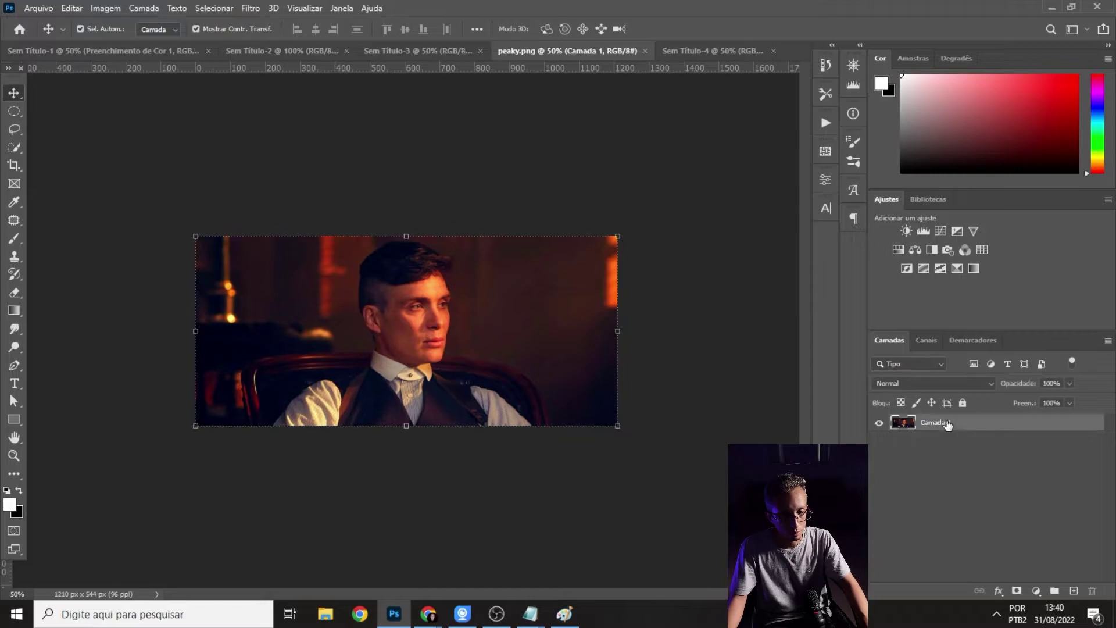
{"action": "left_click_drag", "start_coordinate": [707, 89], "coordinate": [593, 248]}
{"action": "left_click_drag", "start_coordinate": [557, 282], "coordinate": [591, 287]}
{"action": "left_click_drag", "start_coordinate": [308, 397], "coordinate": [276, 429]}
{"action": "left_click_drag", "start_coordinate": [476, 363], "coordinate": [435, 365]}
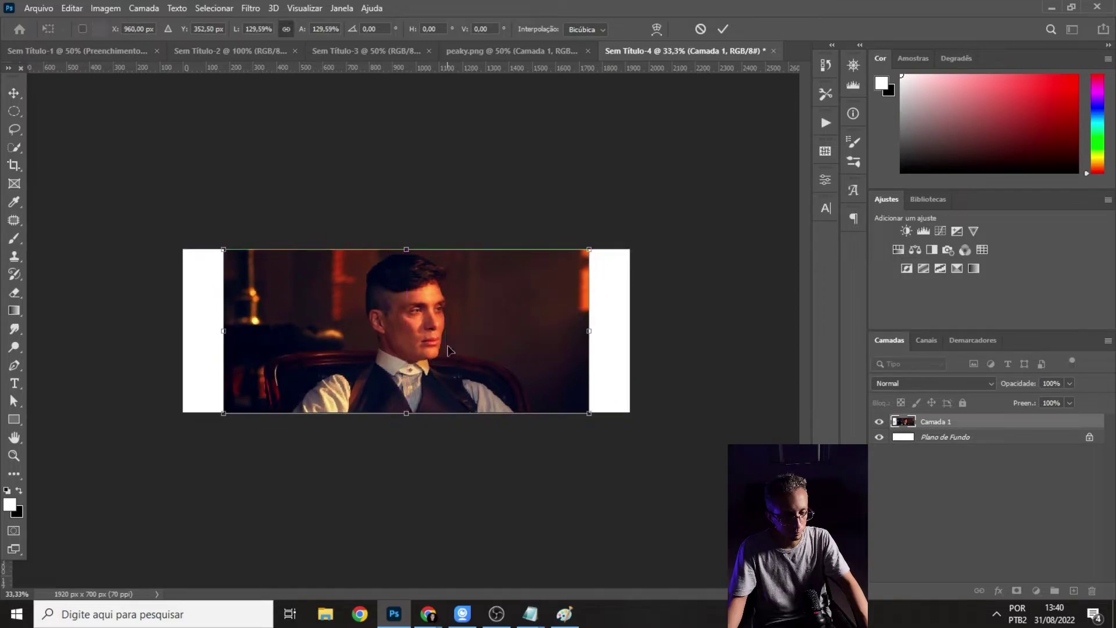
{"action": "key", "text": "Return"}
- Convert the portrait layer Camada 1 into a smart object
{"action": "left_click", "coordinate": [541, 207]}
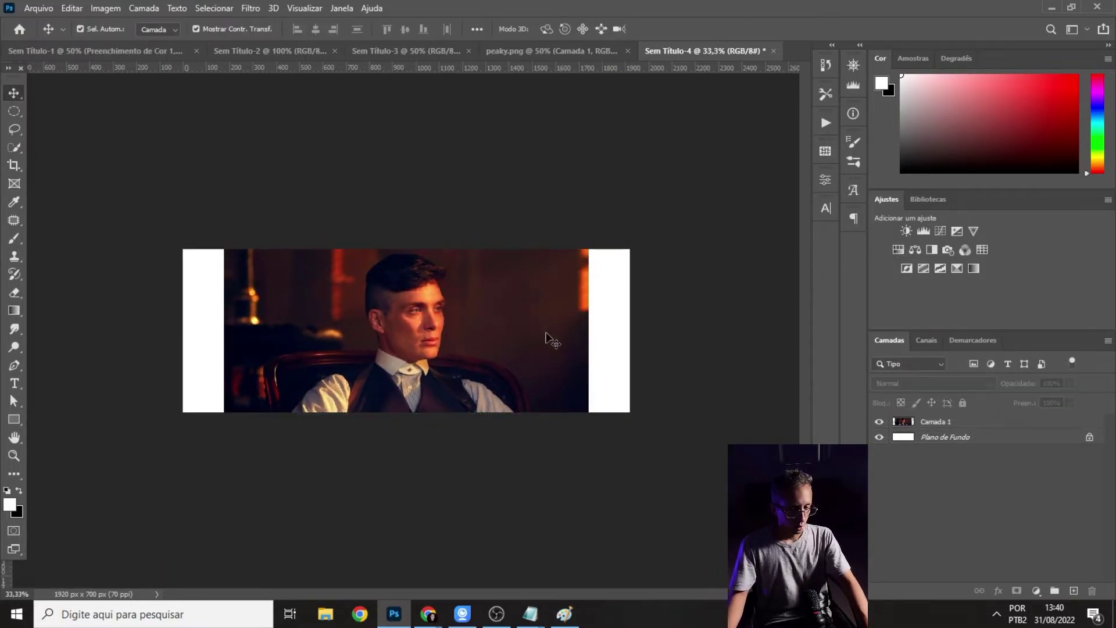
{"action": "left_click", "coordinate": [934, 422]}
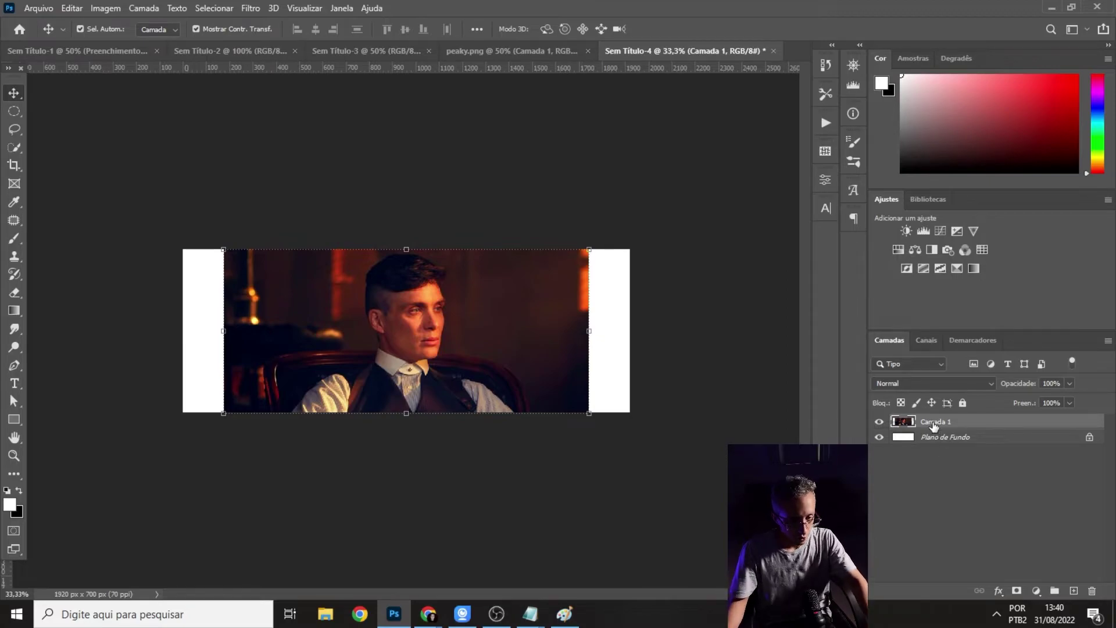
{"action": "right_click", "coordinate": [928, 427]}
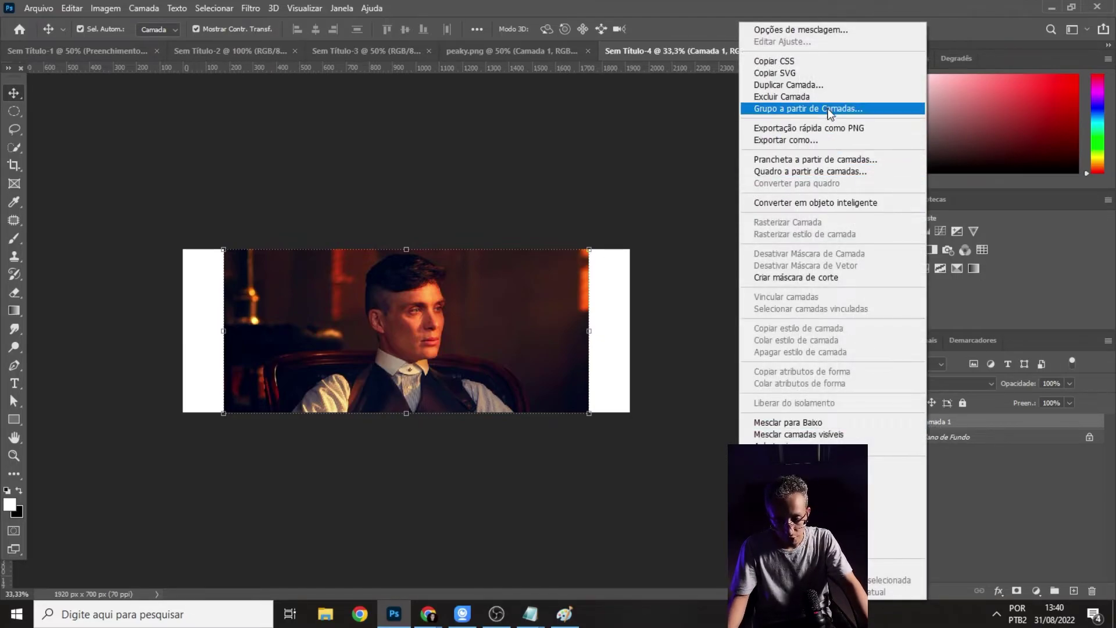
{"action": "left_click", "coordinate": [946, 426]}
{"action": "right_click", "coordinate": [946, 426]}
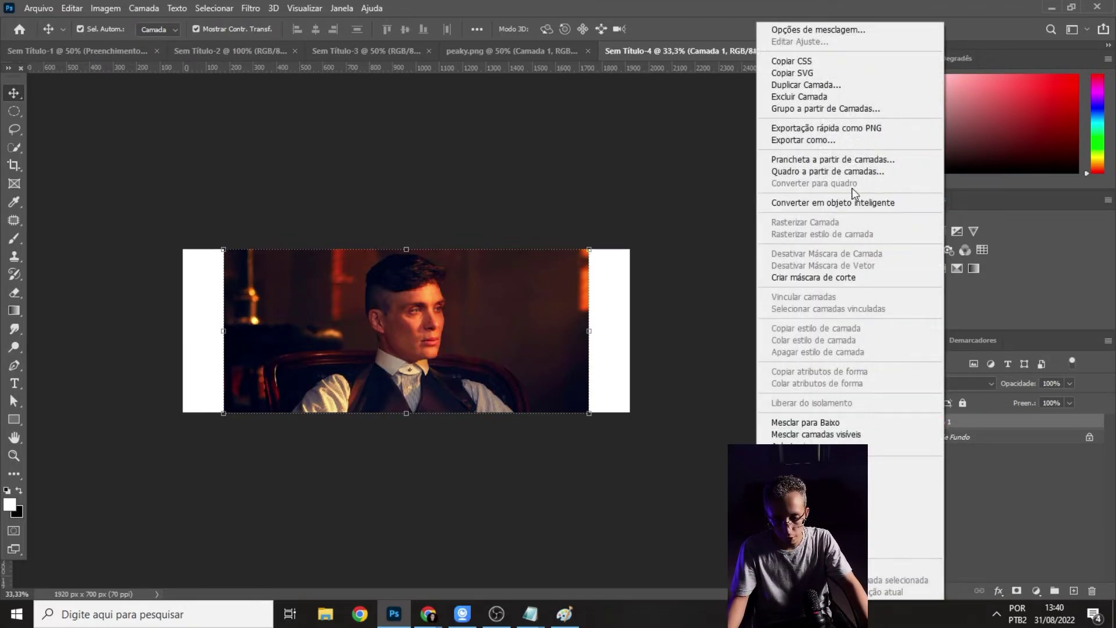
{"action": "left_click", "coordinate": [822, 202]}
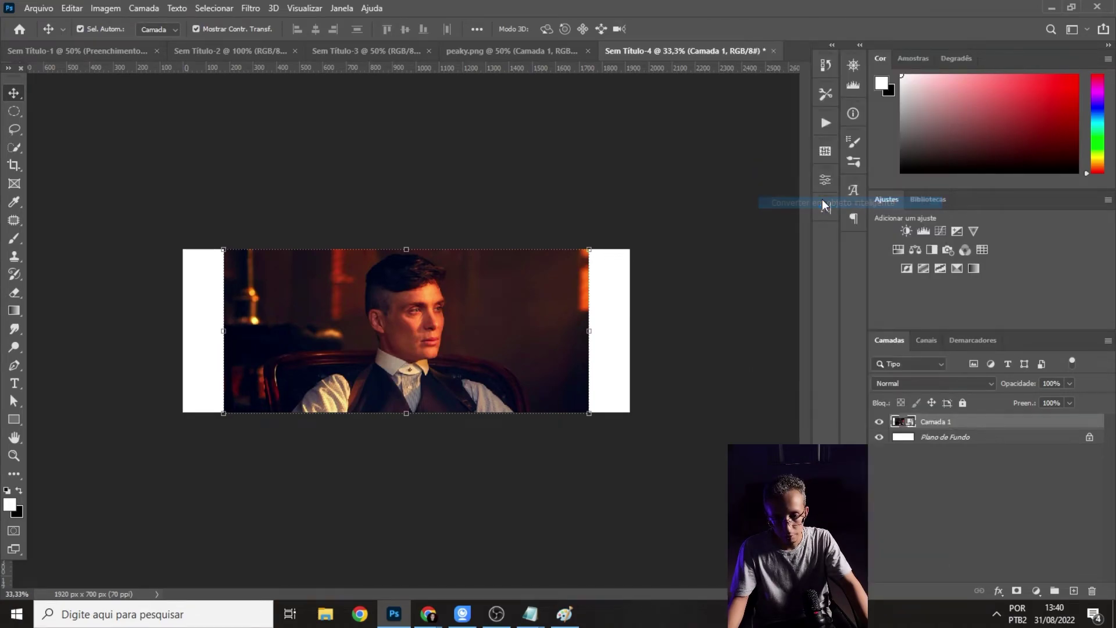
- Open the smart object's contents without color management and extend its canvas on both sides with the Crop tool to about 2696 px wide
{"action": "double_click", "coordinate": [911, 426]}
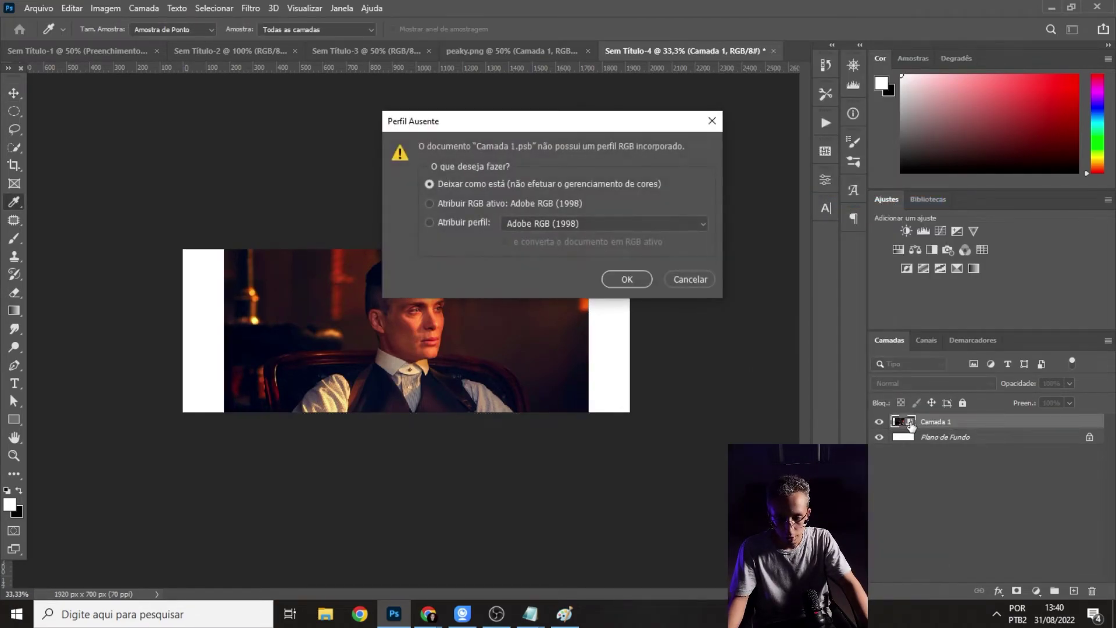
{"action": "left_click", "coordinate": [626, 279]}
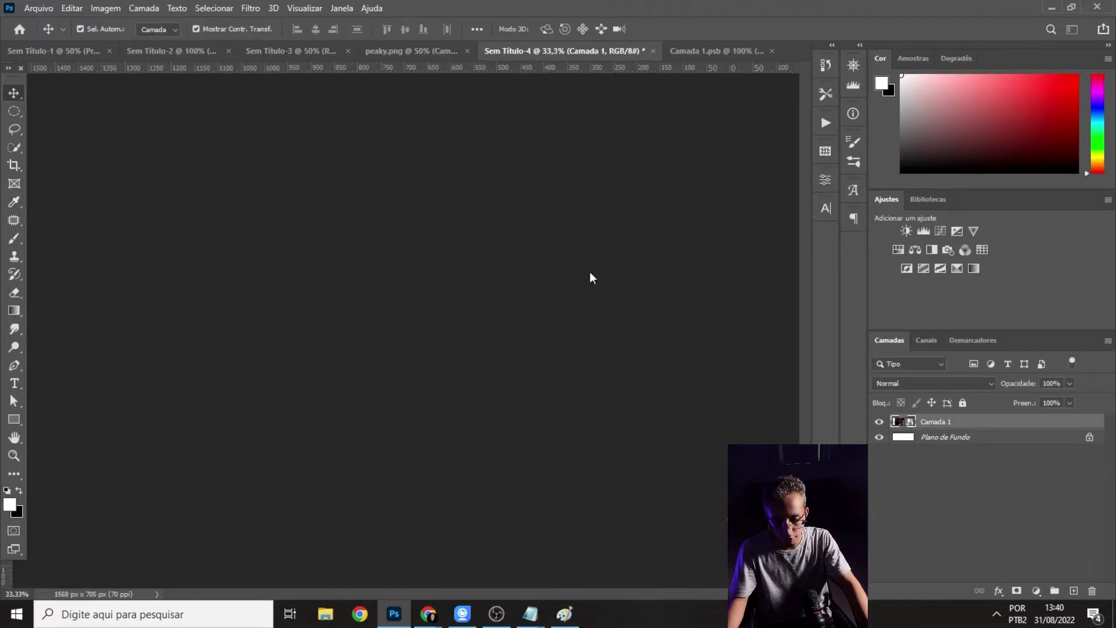
{"action": "key", "text": "ctrl+minus"}
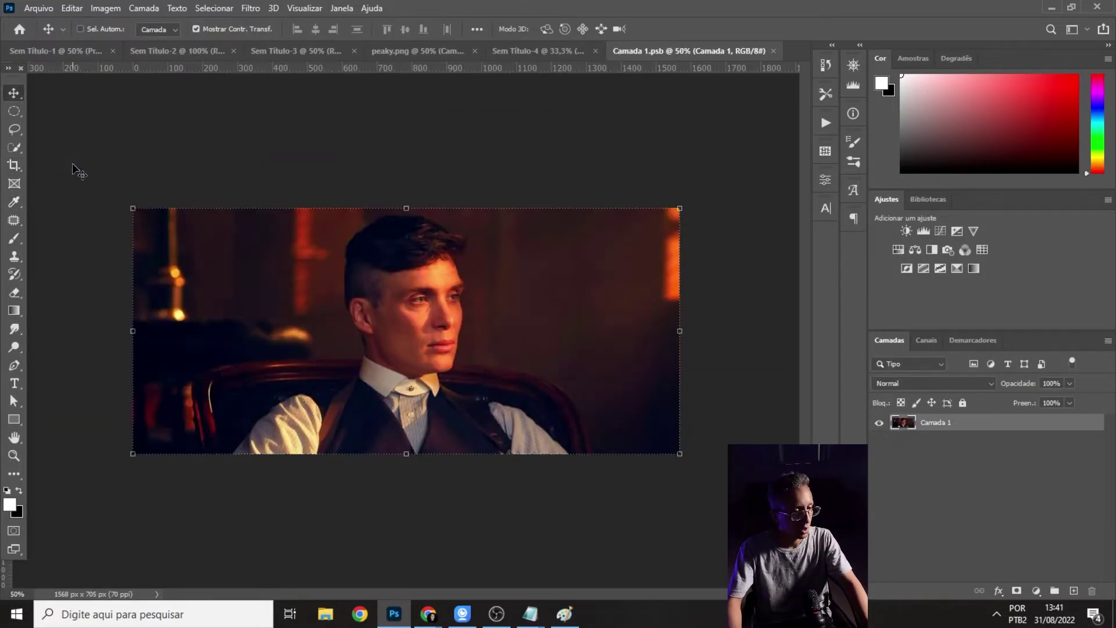
{"action": "left_click", "coordinate": [14, 166]}
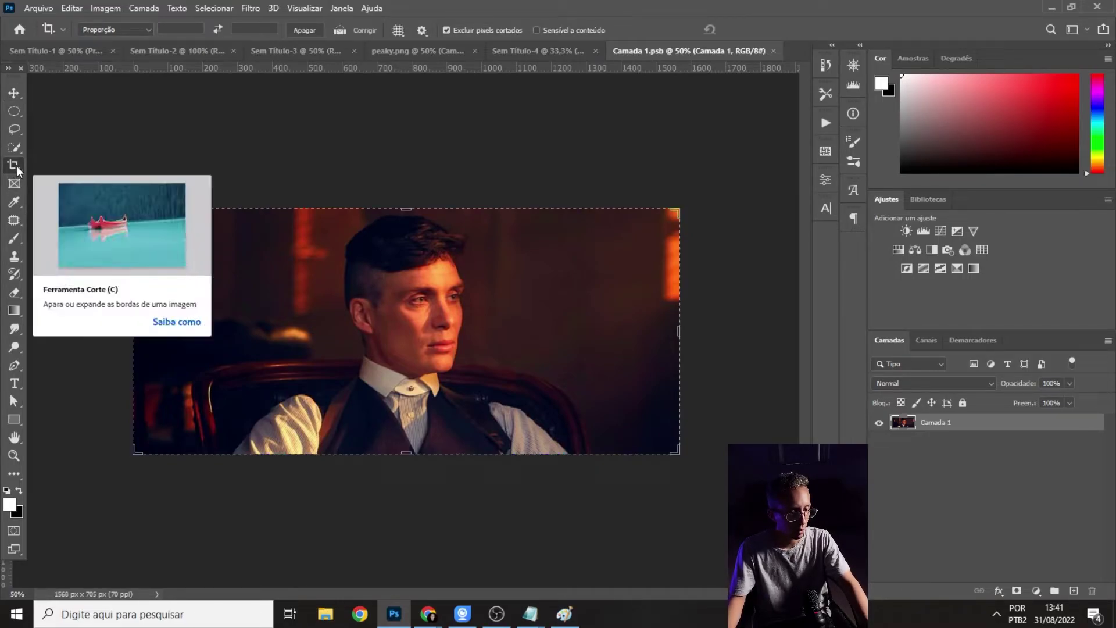
{"action": "key", "text": "ctrl+minus"}
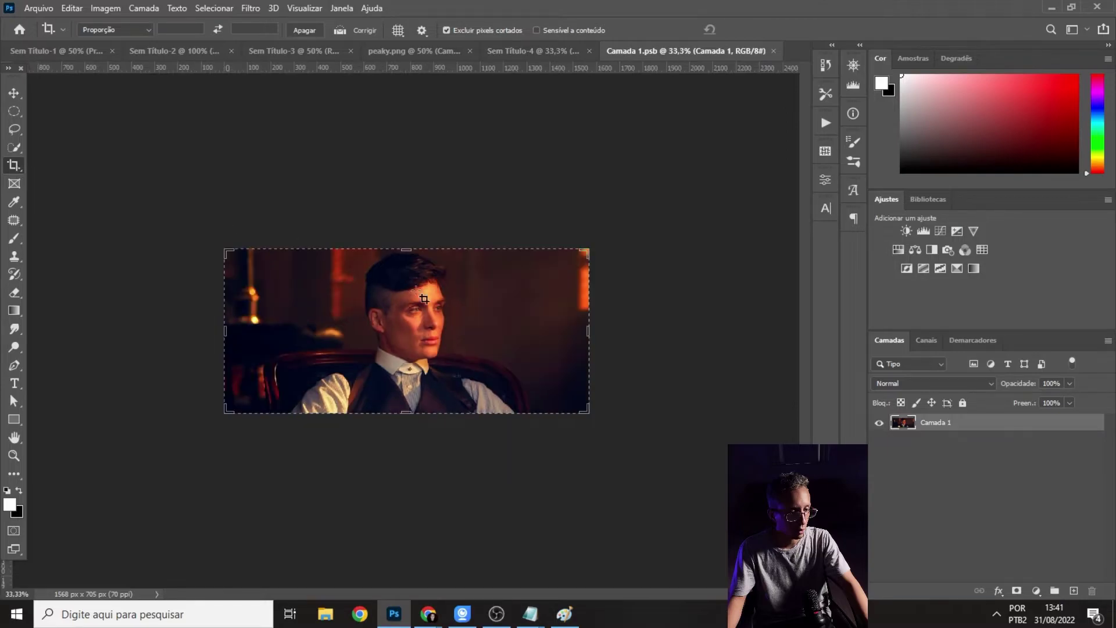
{"action": "left_click_drag", "start_coordinate": [587, 327], "coordinate": [662, 333]}
{"action": "left_click_drag", "start_coordinate": [150, 331], "coordinate": [94, 329]}
- Select the empty area right of the portrait with a rectangular marquee and fill it using content-aware fill at 100% opacity
{"action": "left_click", "coordinate": [16, 111]}
{"action": "right_click", "coordinate": [17, 107]}
{"action": "left_click", "coordinate": [55, 108]}
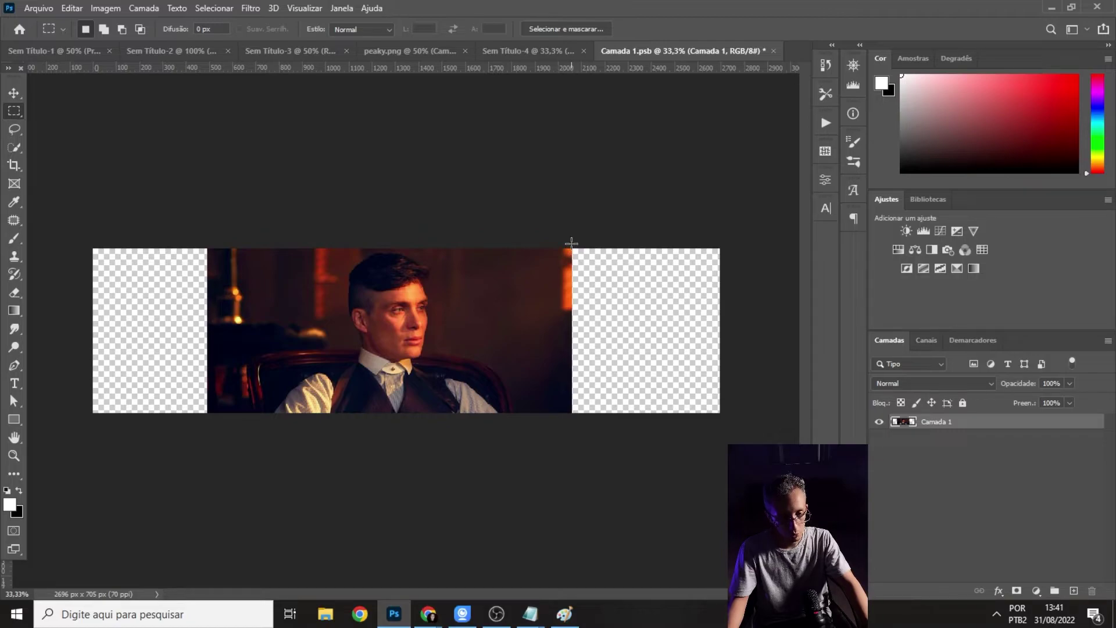
{"action": "left_click_drag", "start_coordinate": [570, 245], "coordinate": [720, 422]}
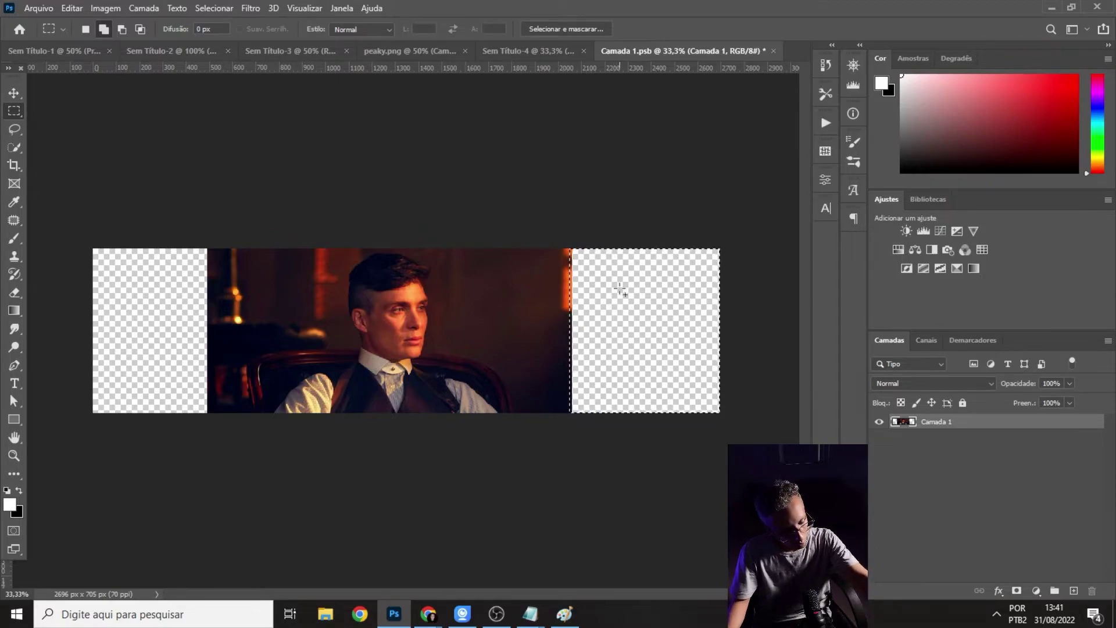
{"action": "key", "text": "shift+F5"}
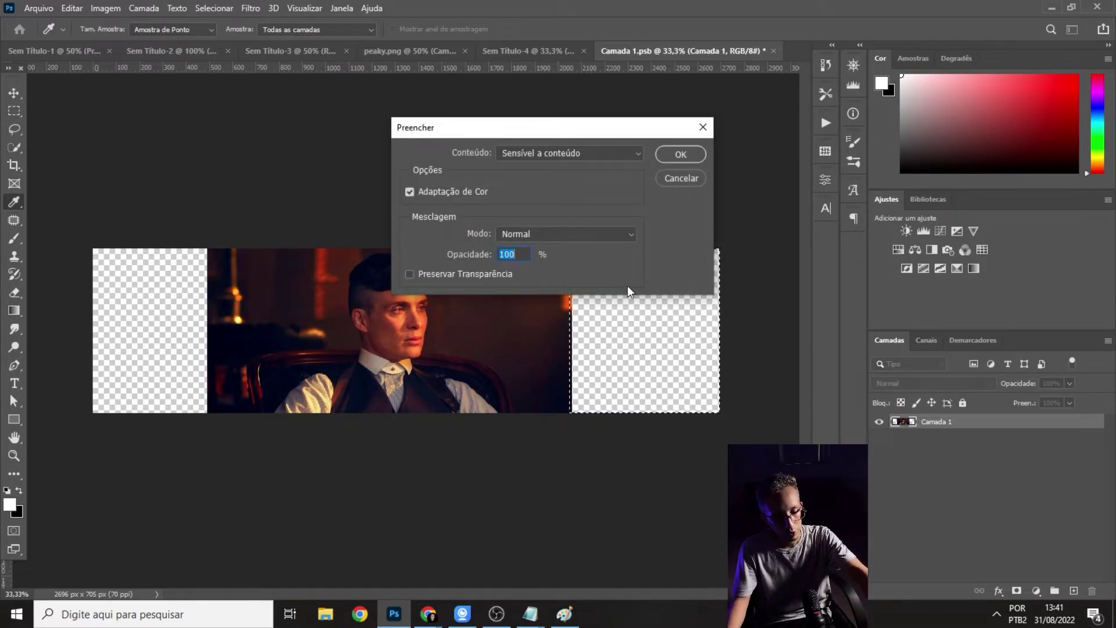
{"action": "left_click", "coordinate": [523, 152]}
{"action": "left_click", "coordinate": [523, 153]}
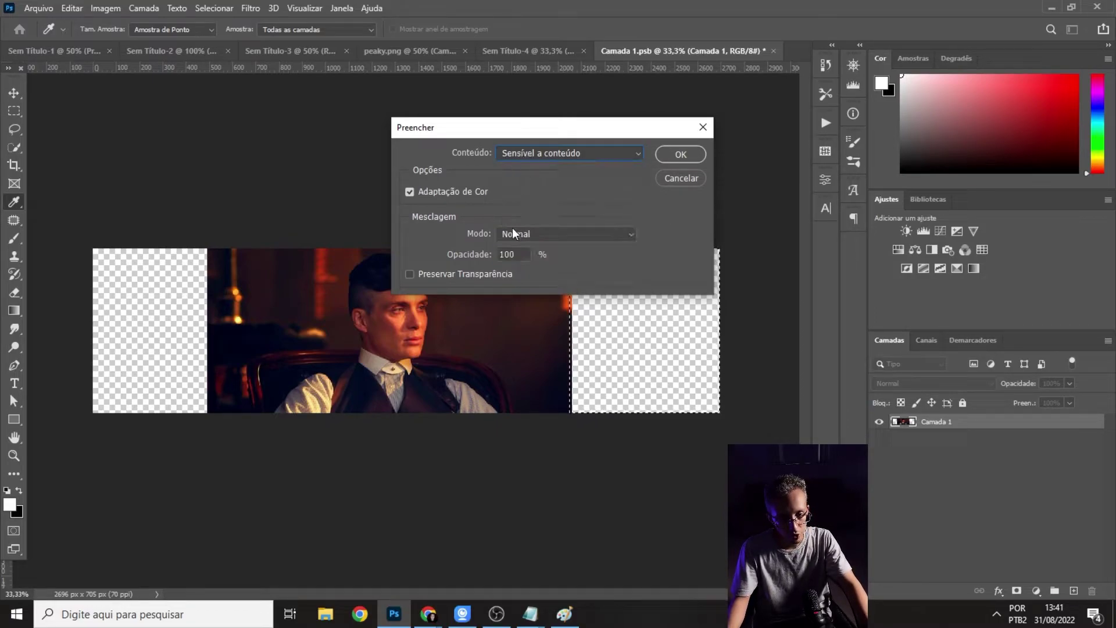
{"action": "left_click", "coordinate": [671, 152]}
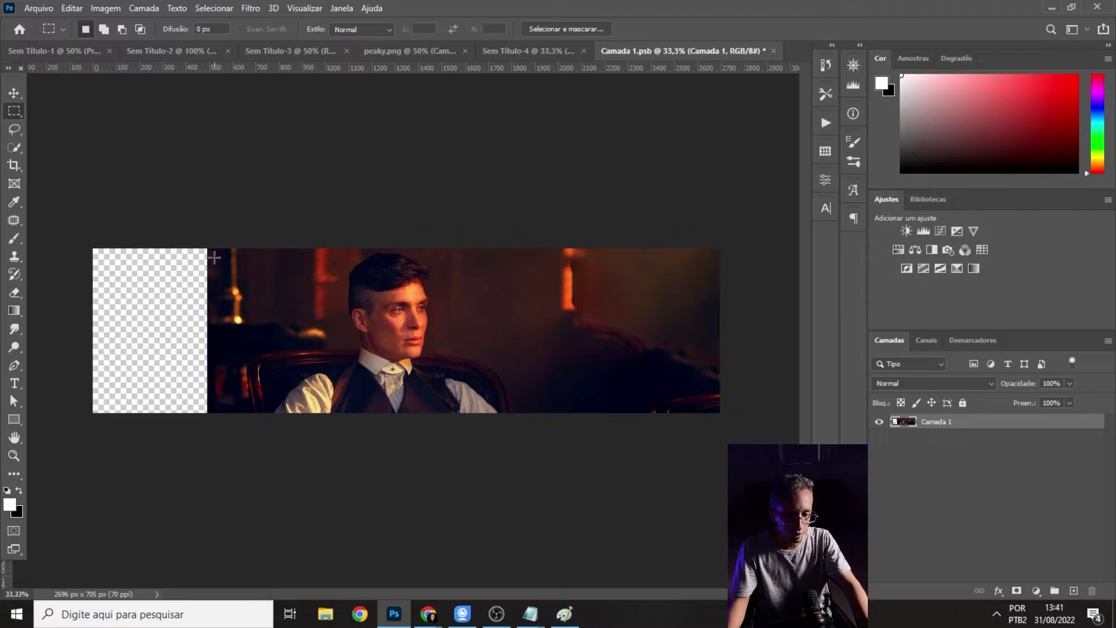
- Select the empty area left of the portrait and fill it with content-aware fill
{"action": "mouse_move", "coordinate": [210, 242]}
{"action": "left_mouse_down"}
{"action": "mouse_move", "coordinate": [95, 349]}
{"action": "mouse_move", "coordinate": [47, 436]}
{"action": "left_mouse_up"}
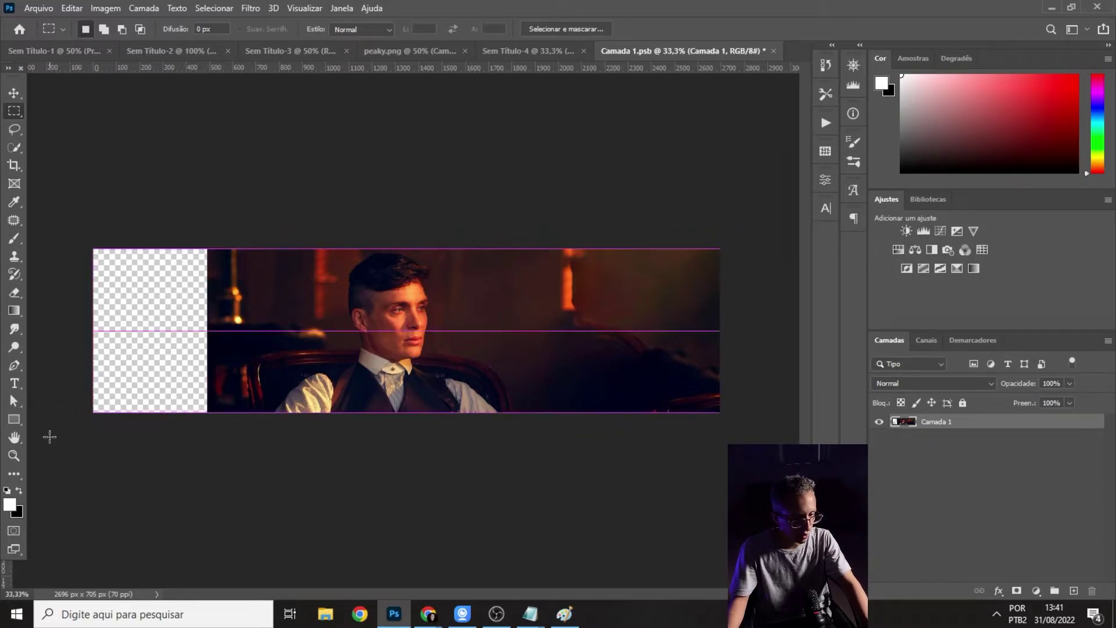
{"action": "key", "text": "shift+BackSpace"}
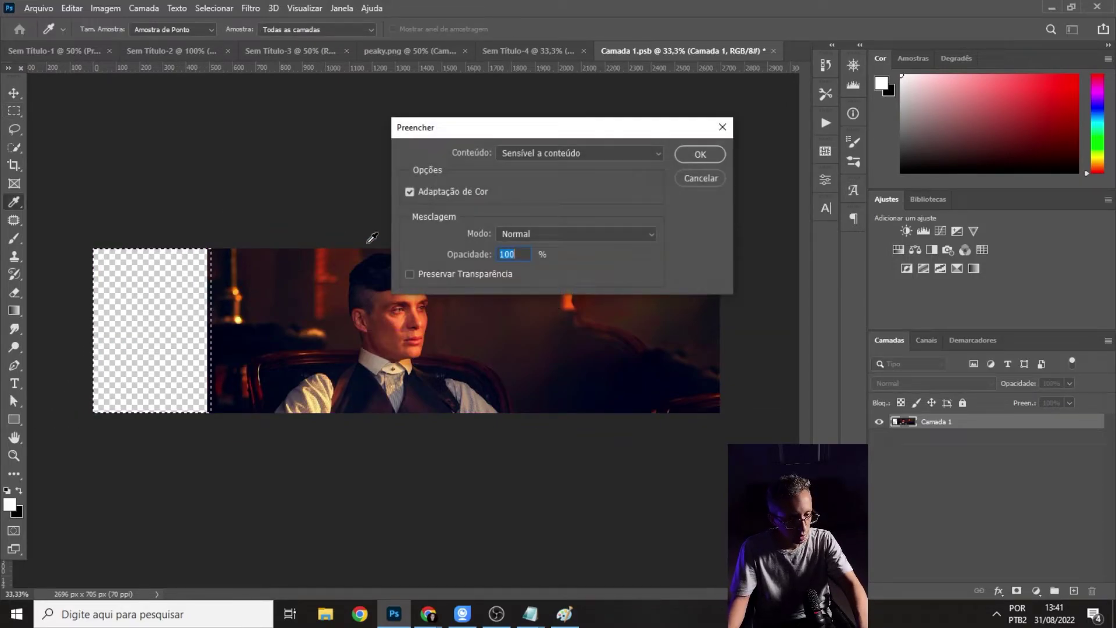
{"action": "left_click", "coordinate": [687, 156]}
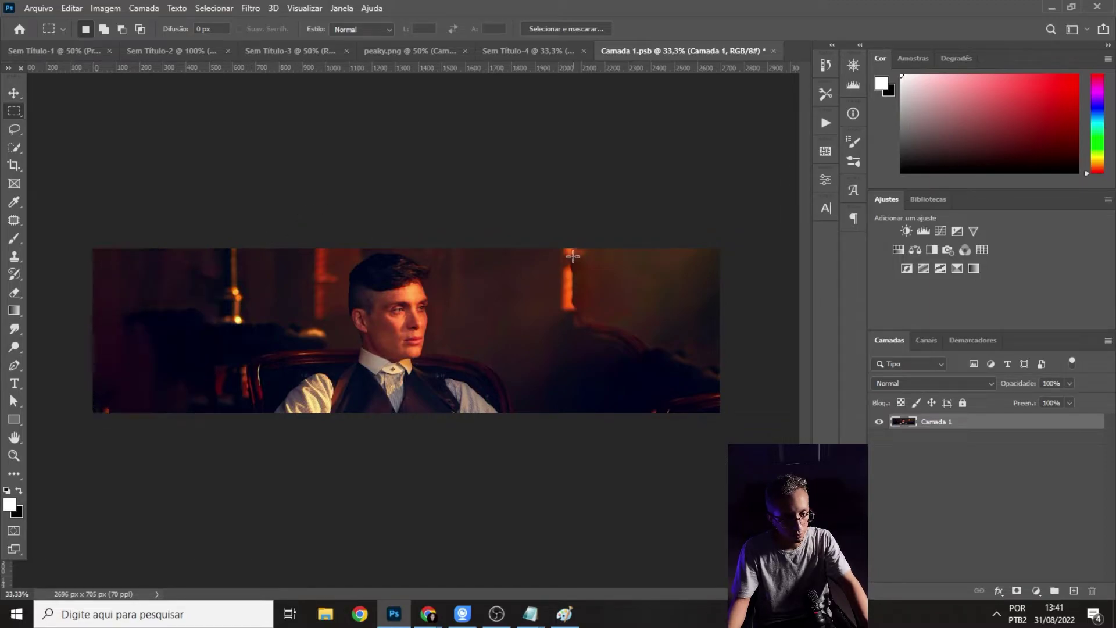
- Save and close the smart object's contents, and return to the 1920 x 700 px document with no layer selected
{"action": "key", "text": "ctrl+s"}
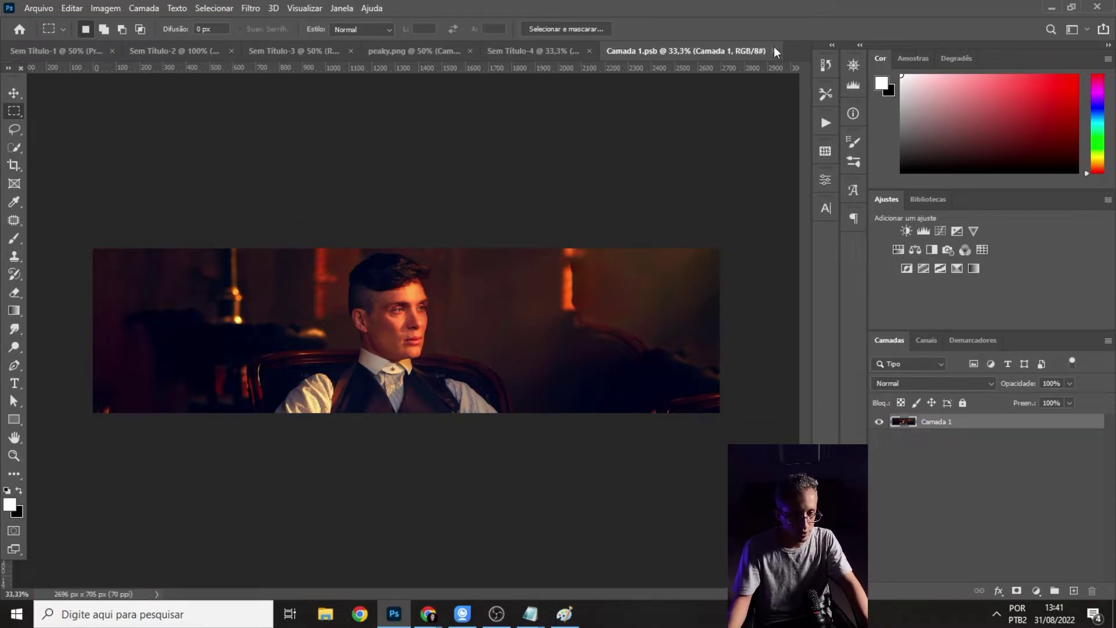
{"action": "left_click", "coordinate": [775, 51]}
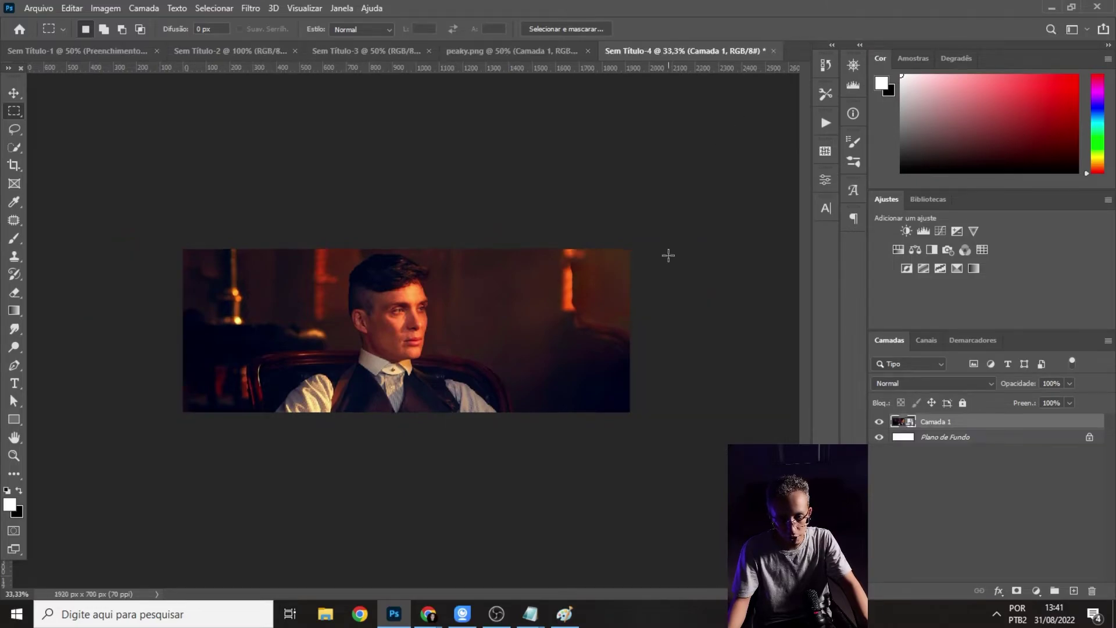
{"action": "key", "text": "v"}
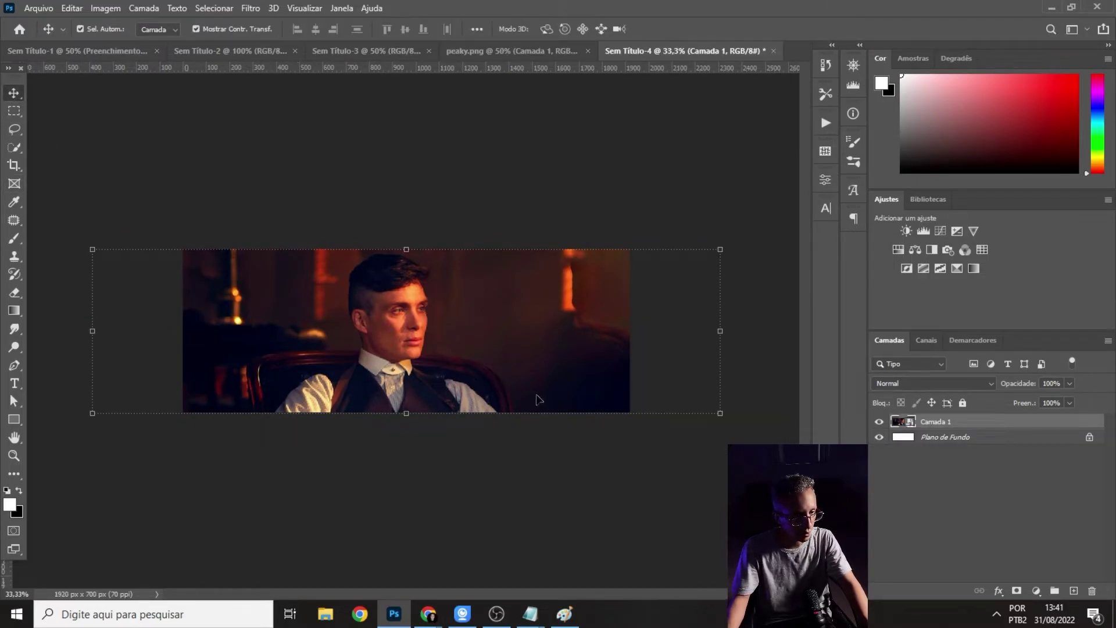
{"action": "left_click", "coordinate": [651, 189]}
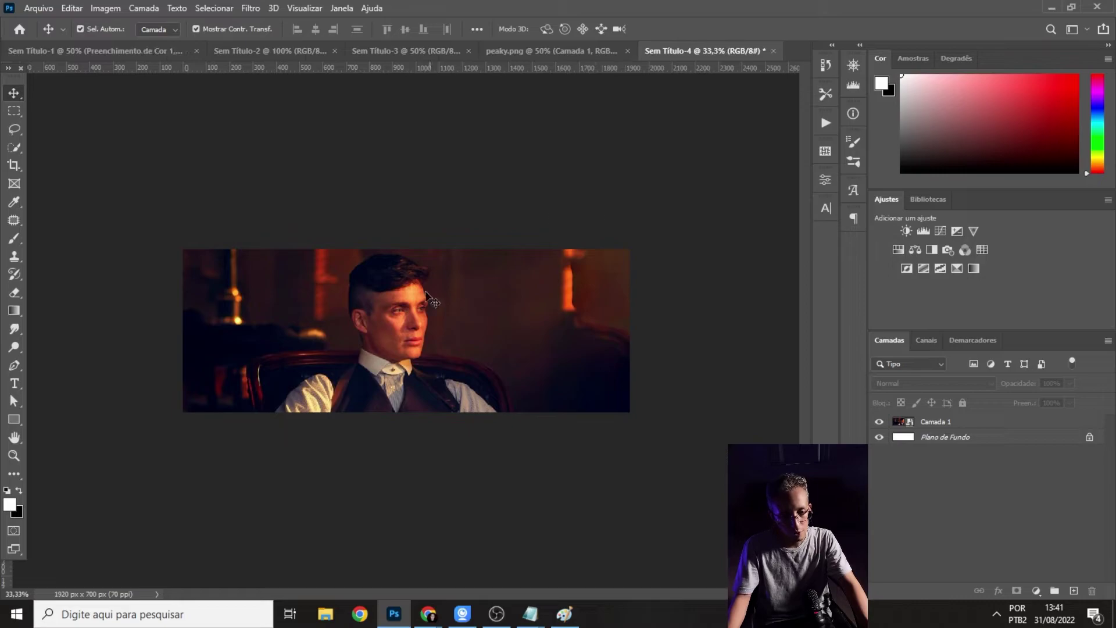
{"action": "left_click", "coordinate": [415, 336]}
{"action": "left_click", "coordinate": [480, 161]}
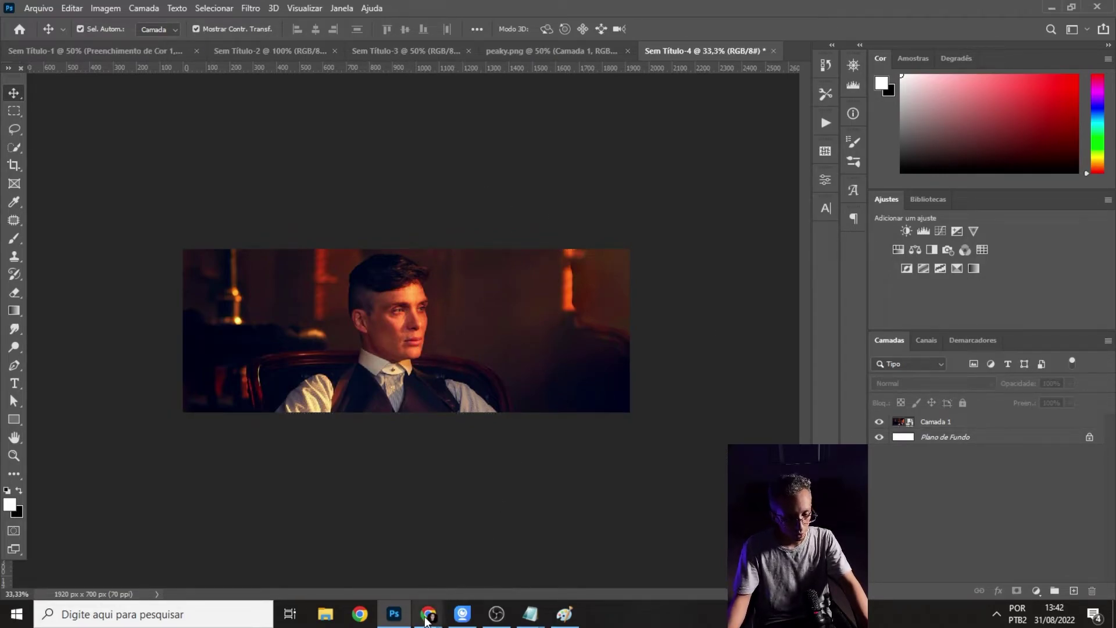
- Switch to the Elementor page in Chrome, close the downloads bar, and bring the whole Thomas Shelby mentor section into view
{"action": "mouse_move", "coordinate": [427, 621]}
{"action": "left_click", "coordinate": [358, 555]}
{"action": "left_click", "coordinate": [422, 12]}
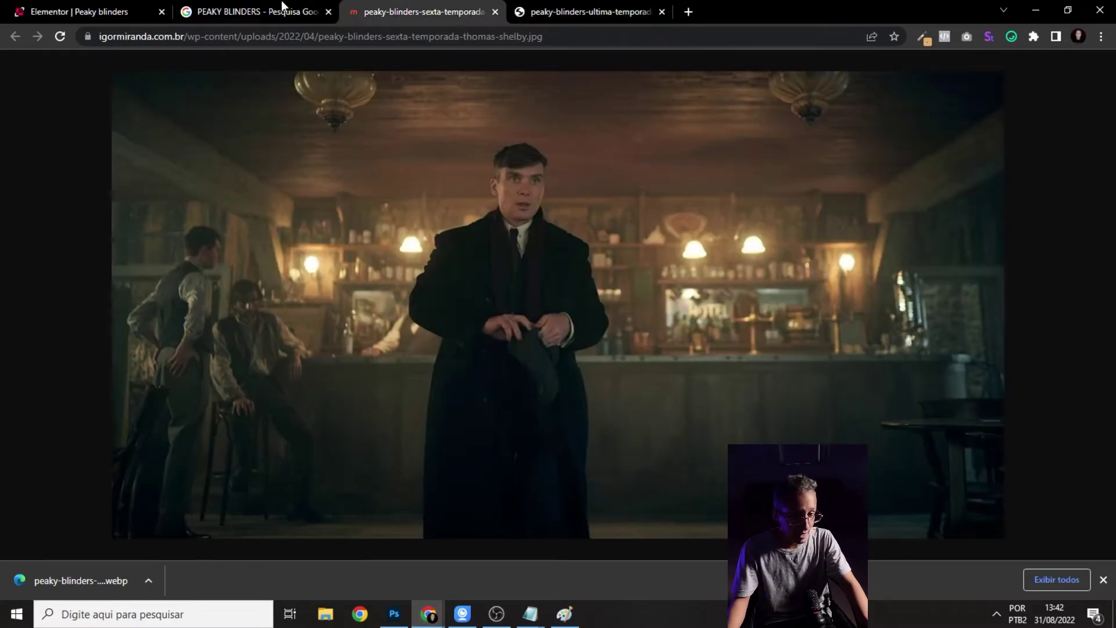
{"action": "left_click", "coordinate": [296, 8]}
{"action": "left_click", "coordinate": [79, 11]}
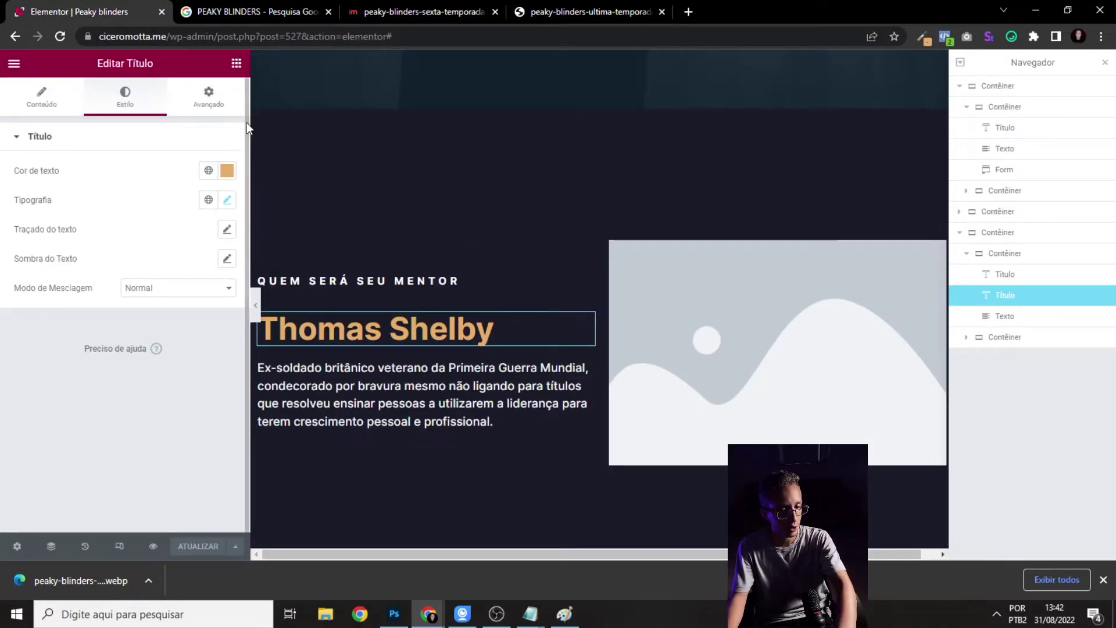
{"action": "key", "text": "Print"}
{"action": "key", "text": "Escape"}
{"action": "scroll", "coordinate": [350, 145], "scroll_direction": "down", "scroll_amount": 1}
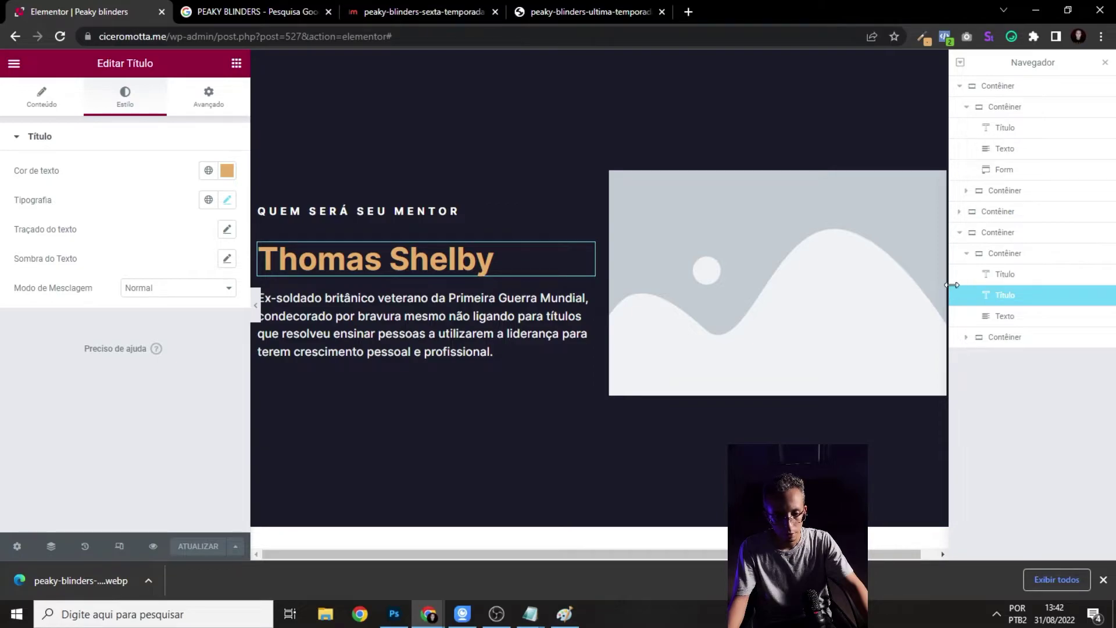
{"action": "left_click", "coordinate": [1104, 579]}
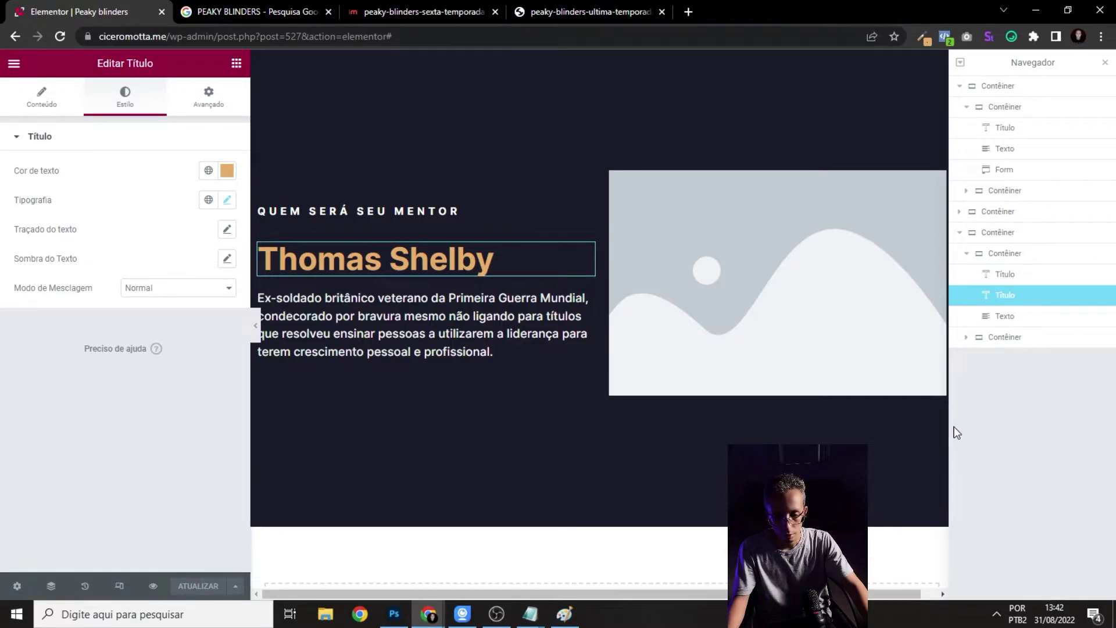
{"action": "scroll", "coordinate": [734, 385], "scroll_direction": "up", "scroll_amount": 1}
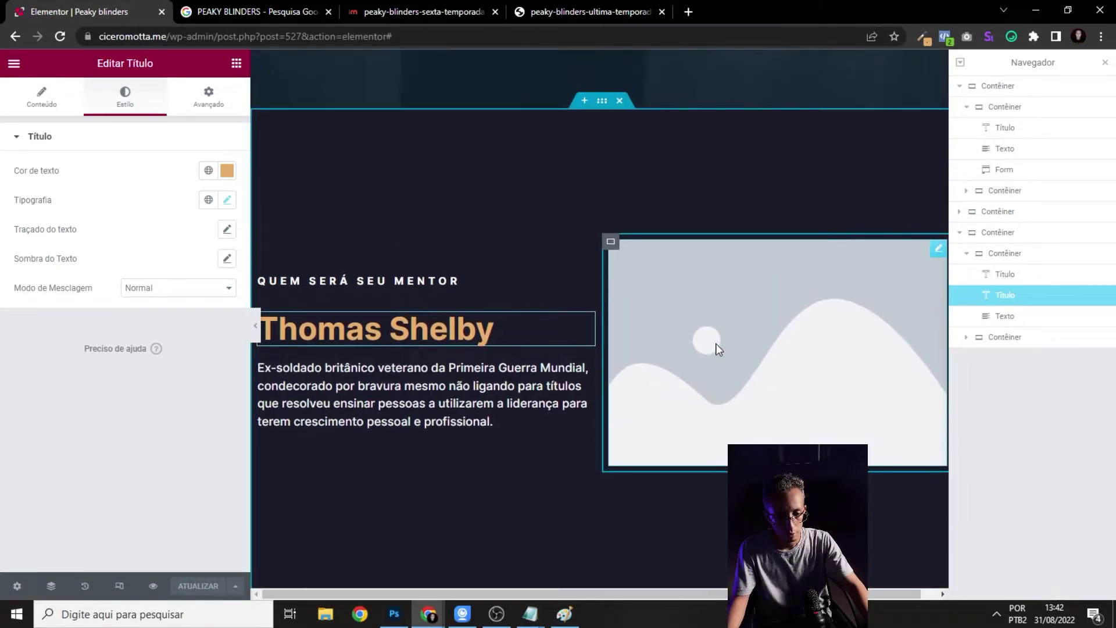
- Capture the whole mentor section as a screenshot of about 1001 x 688 px and copy it to the clipboard
{"action": "key", "text": "Print"}
{"action": "left_click_drag", "start_coordinate": [252, 109], "coordinate": [949, 590]}
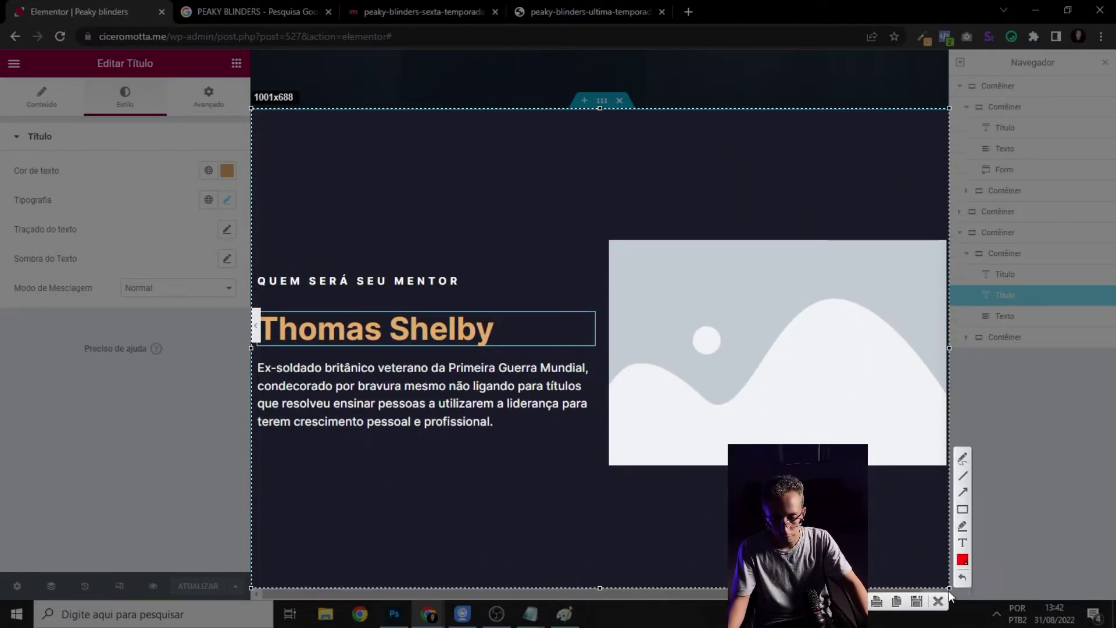
{"action": "key", "text": "ctrl+c"}
- Switch to Photoshop, paste the section screenshot above the portrait, and scale it to span the full canvas height
{"action": "left_click", "coordinate": [396, 615]}
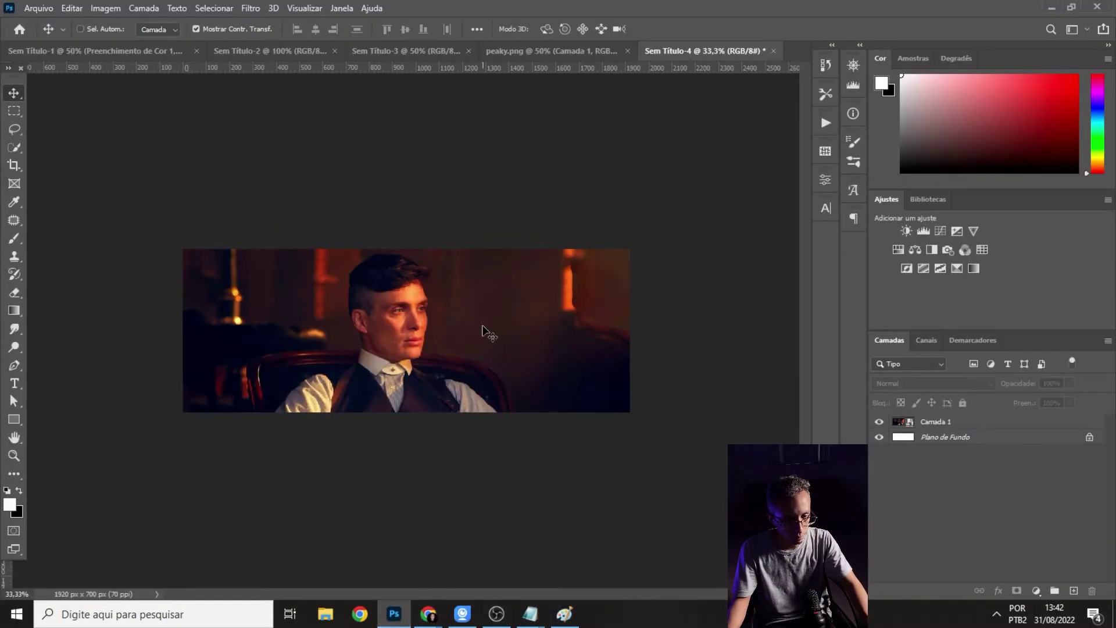
{"action": "key", "text": "ctrl+v"}
{"action": "left_click_drag", "start_coordinate": [530, 247], "coordinate": [533, 244]}
{"action": "left_click_drag", "start_coordinate": [290, 410], "coordinate": [286, 413]}
{"action": "key", "text": "Return"}
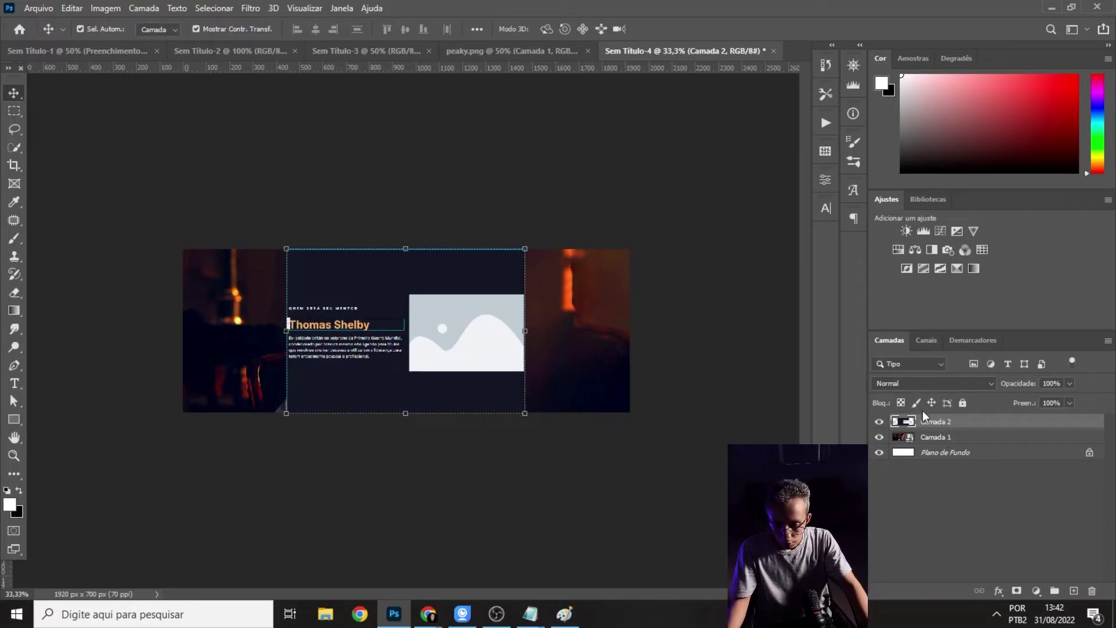
- Set the pasted screenshot layer's blend mode to Luz Indireta, and undo the stray move of the artwork
{"action": "left_click", "coordinate": [917, 382]}
{"action": "left_click", "coordinate": [905, 432]}
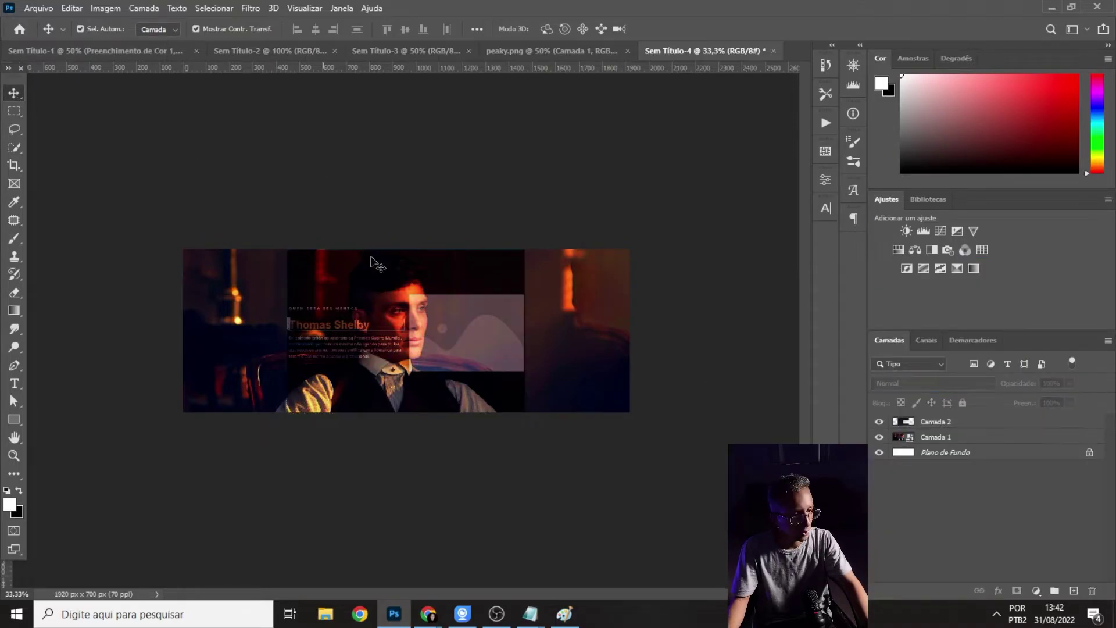
{"action": "left_click_drag", "start_coordinate": [367, 249], "coordinate": [387, 250]}
{"action": "key", "text": "ctrl+z"}
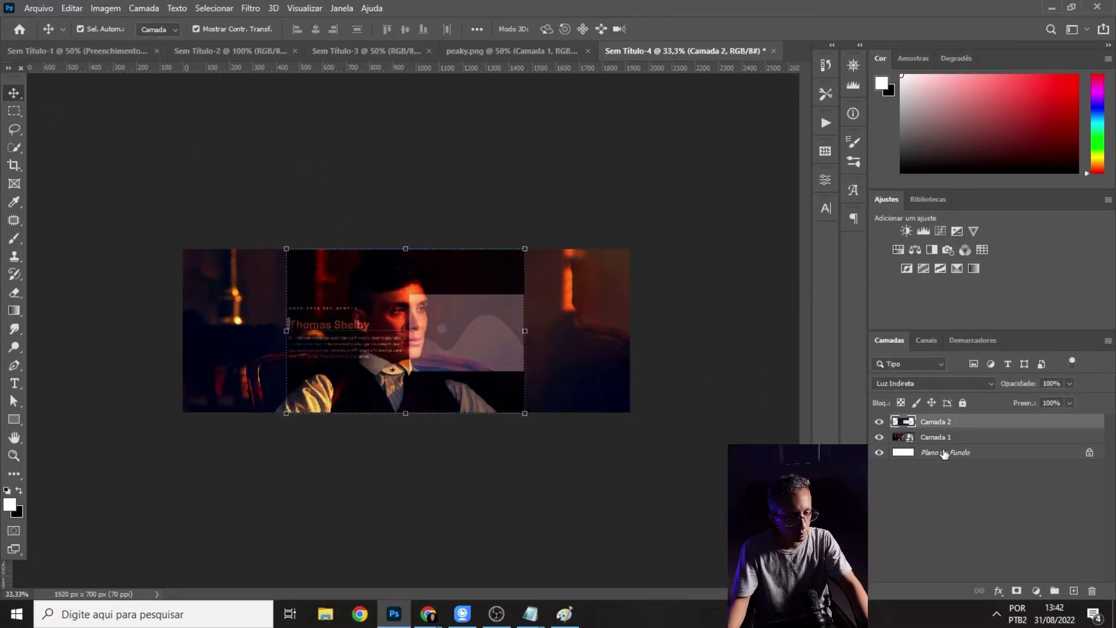
- Move the portrait layer Camada 1 to the right so the face sits over the screenshot's image placeholder
{"action": "left_click", "coordinate": [943, 437]}
{"action": "left_click_drag", "start_coordinate": [231, 304], "coordinate": [279, 305]}
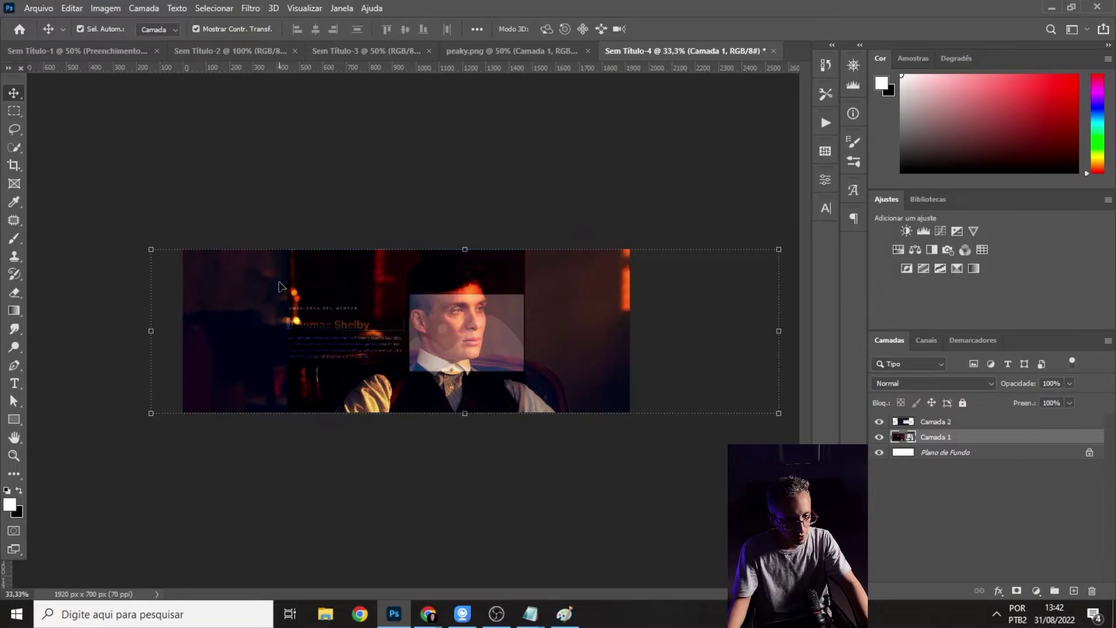
{"action": "key", "text": "ctrl+plus"}
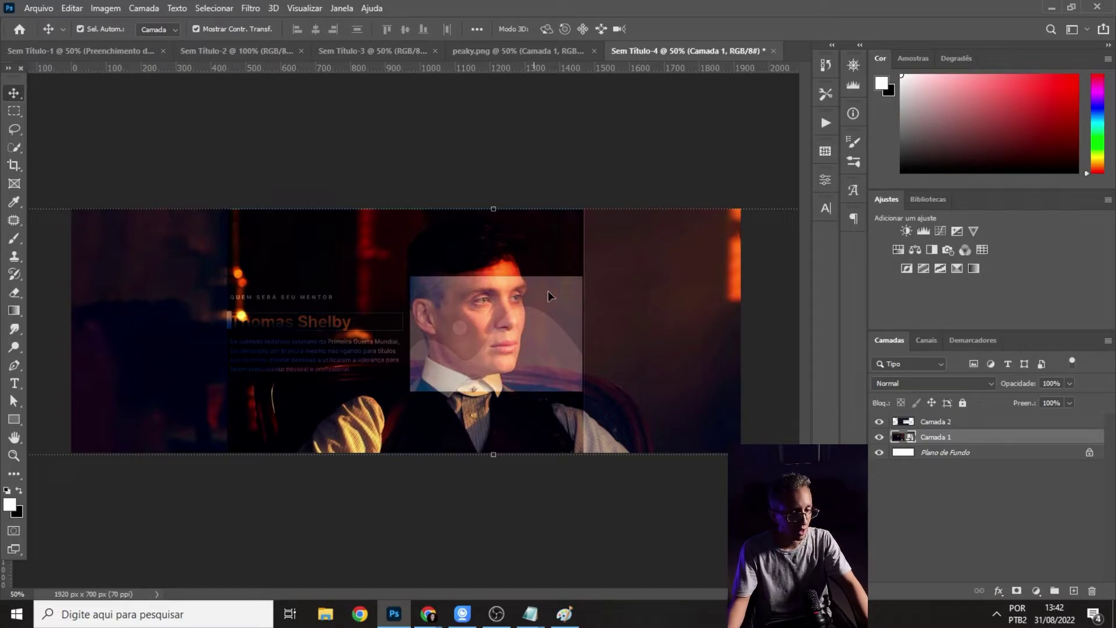
- Shift the portrait layer Camada 1 slightly further right and hide the screenshot layer Camada 2
{"action": "key", "text": "ctrl+t"}
{"action": "left_click_drag", "start_coordinate": [376, 254], "coordinate": [387, 254]}
{"action": "key", "text": "Return"}
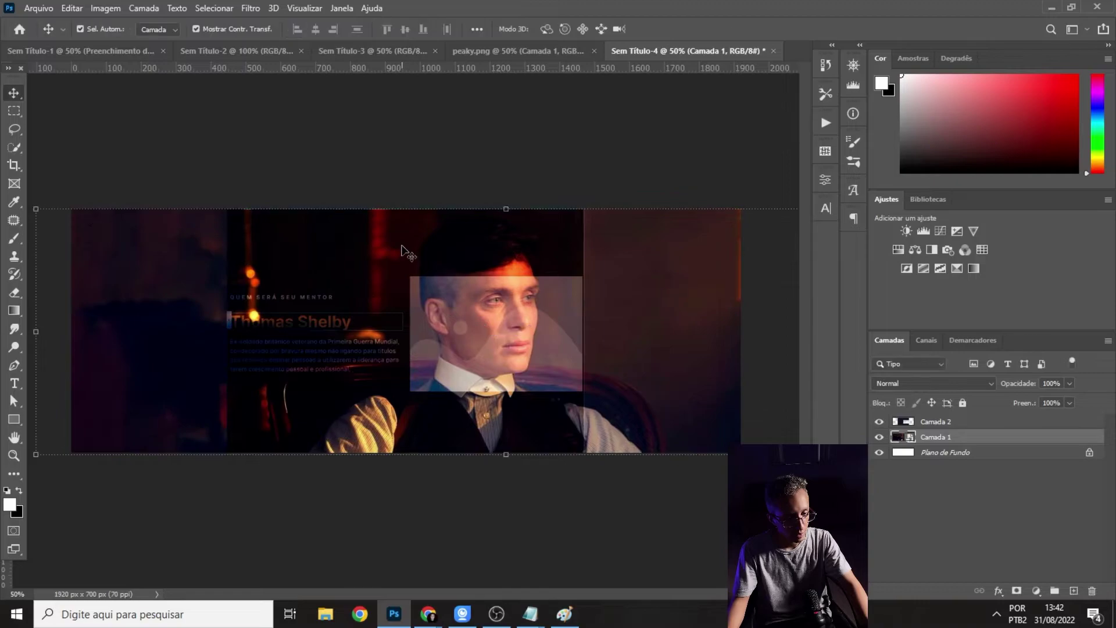
{"action": "left_click", "coordinate": [879, 421]}
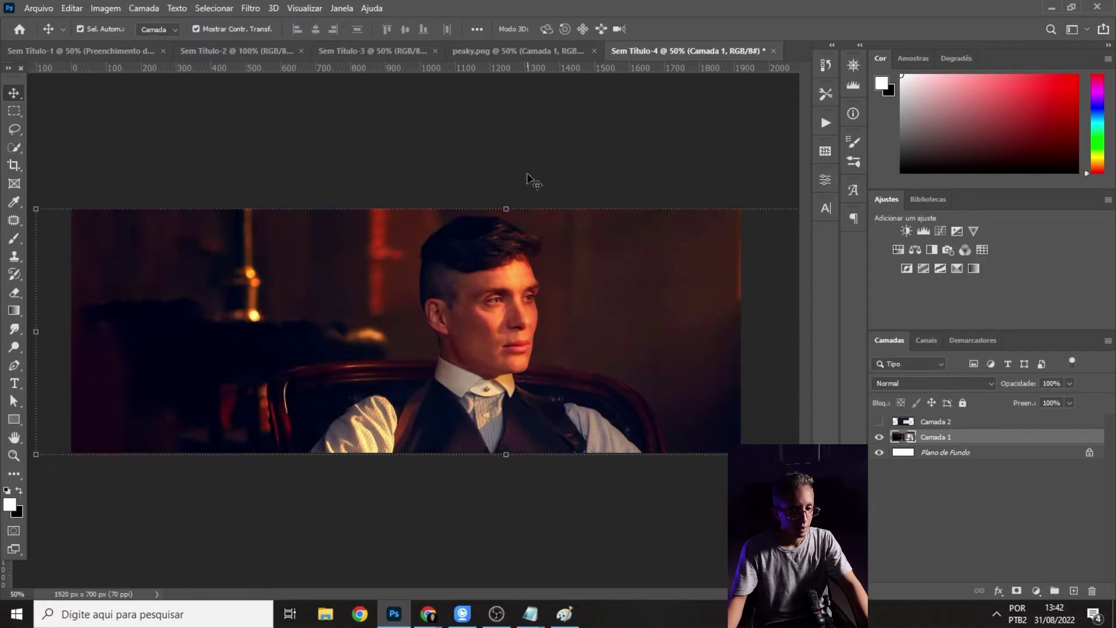
- Export the artwork for web as a 1920 x 700 px JPEG at quality 70, named fundo-dobra-3, in the Thomas sh folder
{"action": "left_click", "coordinate": [38, 9]}
{"action": "mouse_move", "coordinate": [96, 214]}
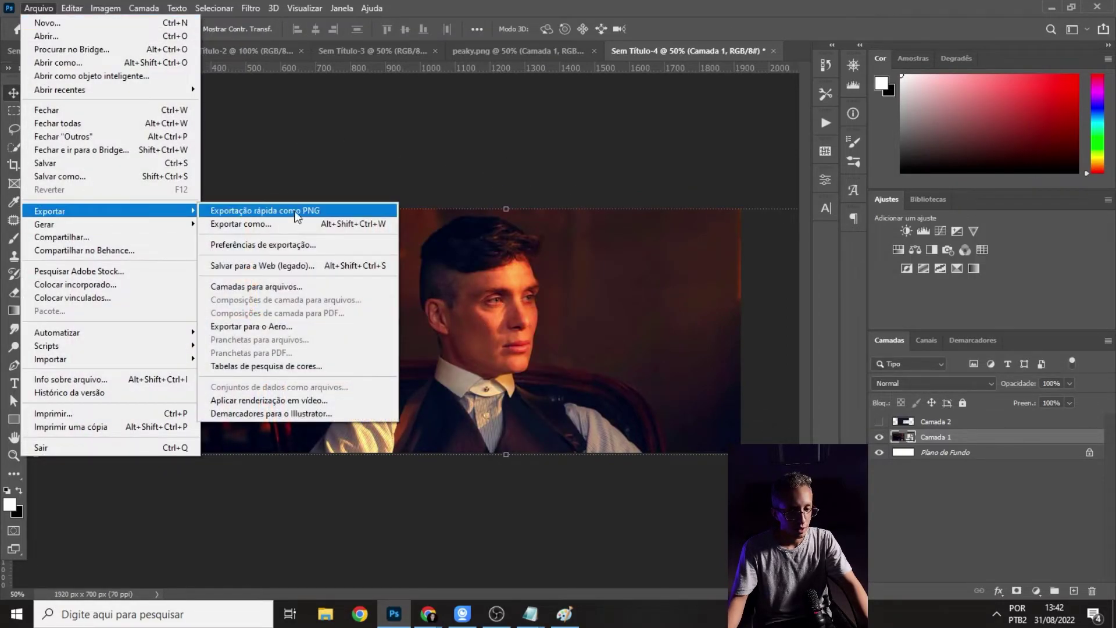
{"action": "left_click", "coordinate": [288, 267]}
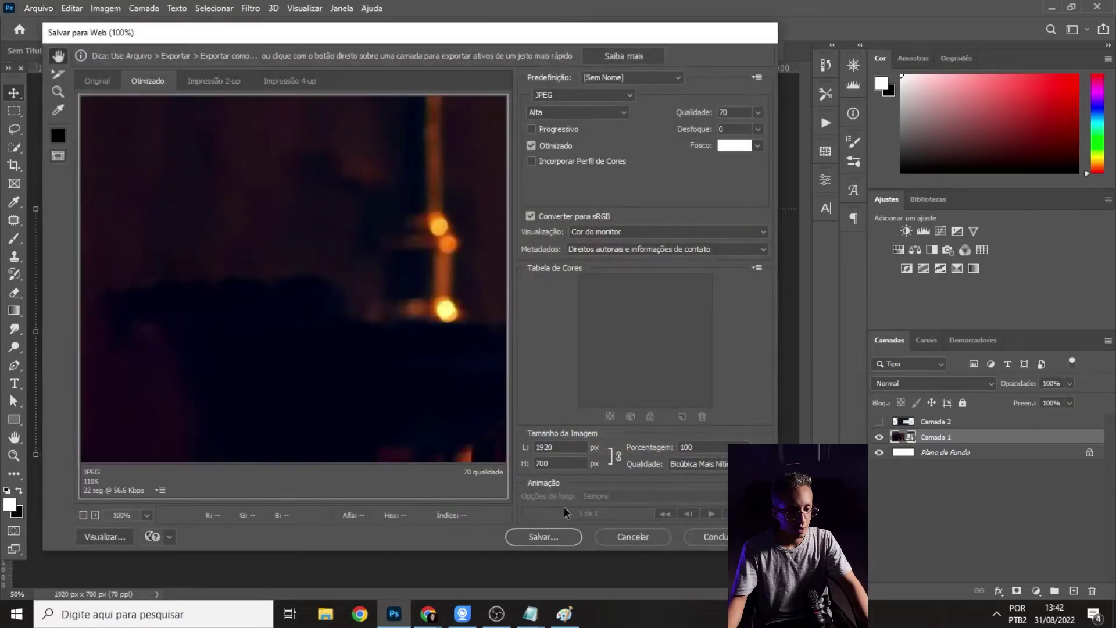
{"action": "left_click", "coordinate": [543, 537]}
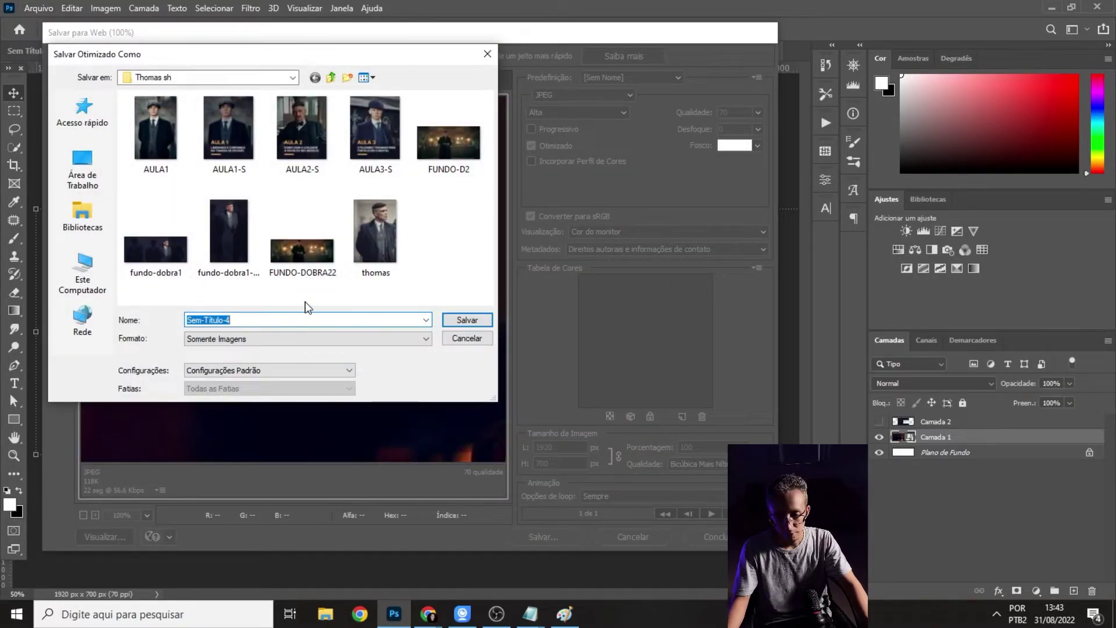
{"action": "type", "text": "fundo-d"}
{"action": "type", "text": "obra"}
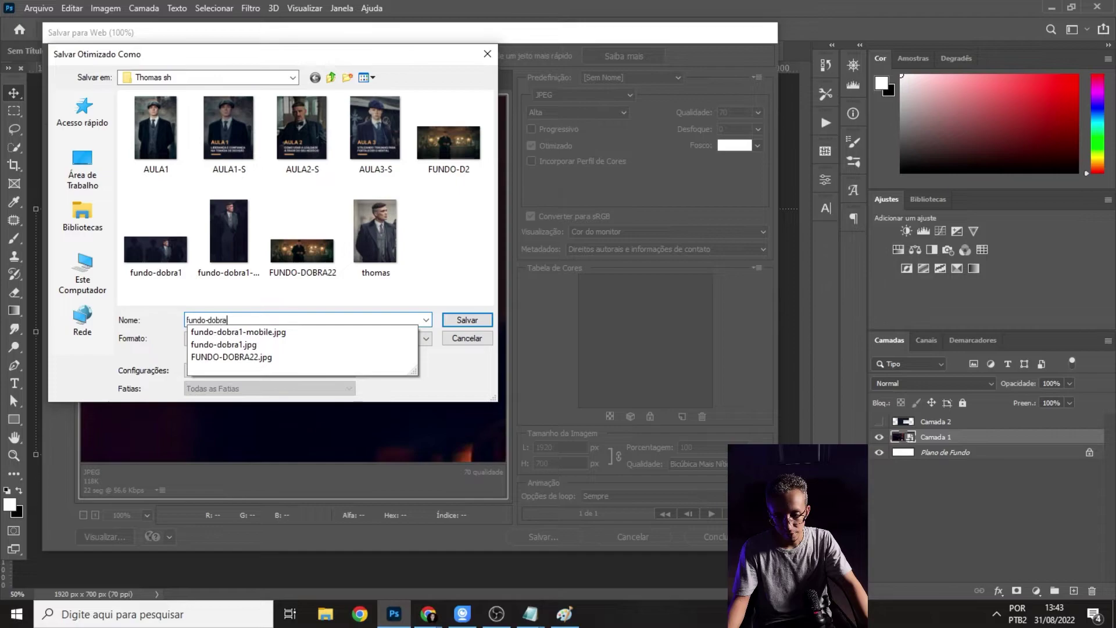
{"action": "type", "text": "-3"}
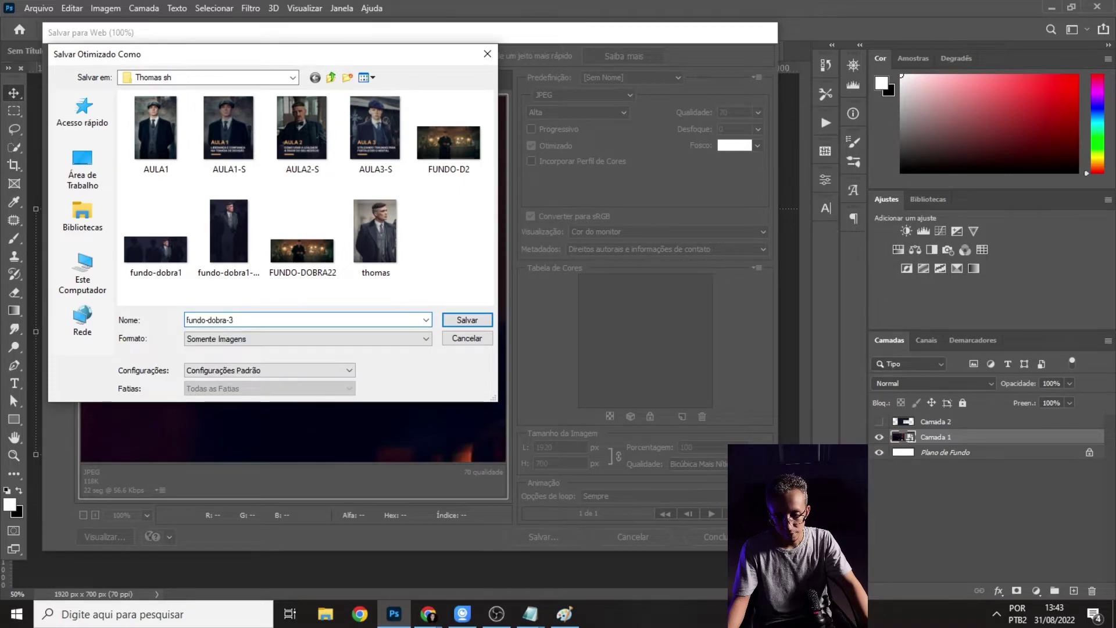
{"action": "key", "text": "Return"}
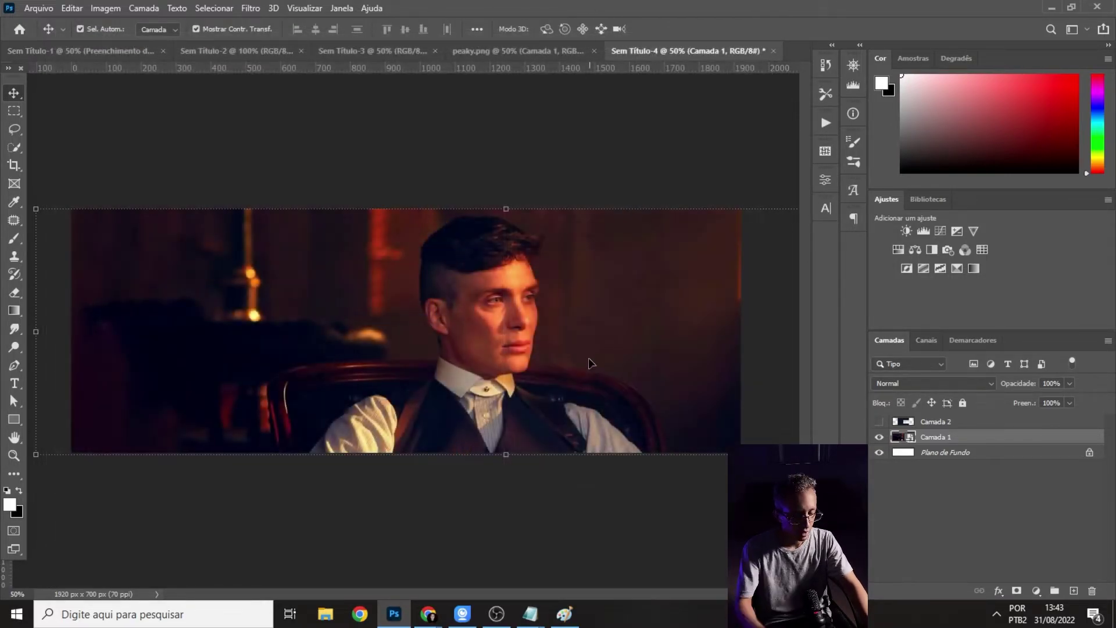
- Switch to the Elementor window, upload fundo-dobra-3.jpg, and set it as the mentor section container's background image
{"action": "mouse_move", "coordinate": [428, 614]}
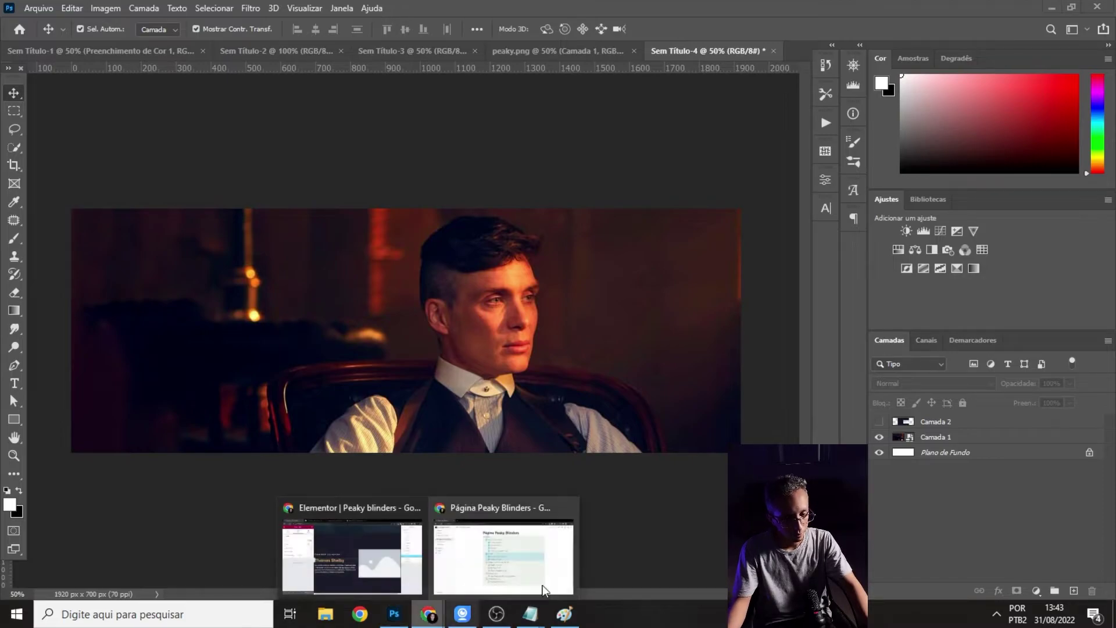
{"action": "left_click", "coordinate": [371, 567]}
{"action": "left_click", "coordinate": [602, 101]}
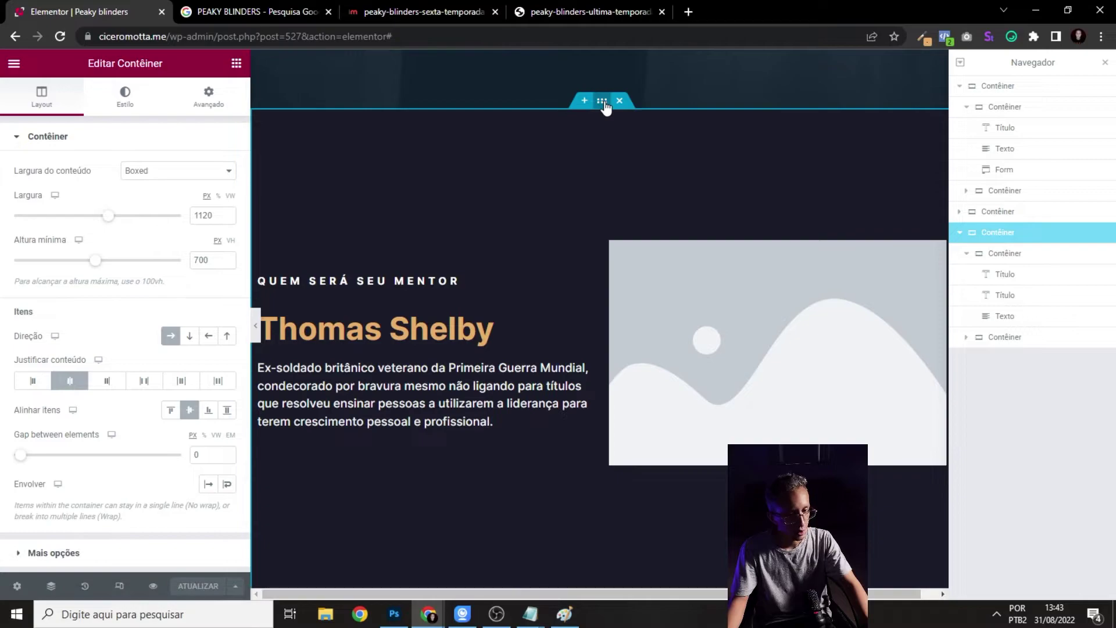
{"action": "left_click", "coordinate": [125, 98]}
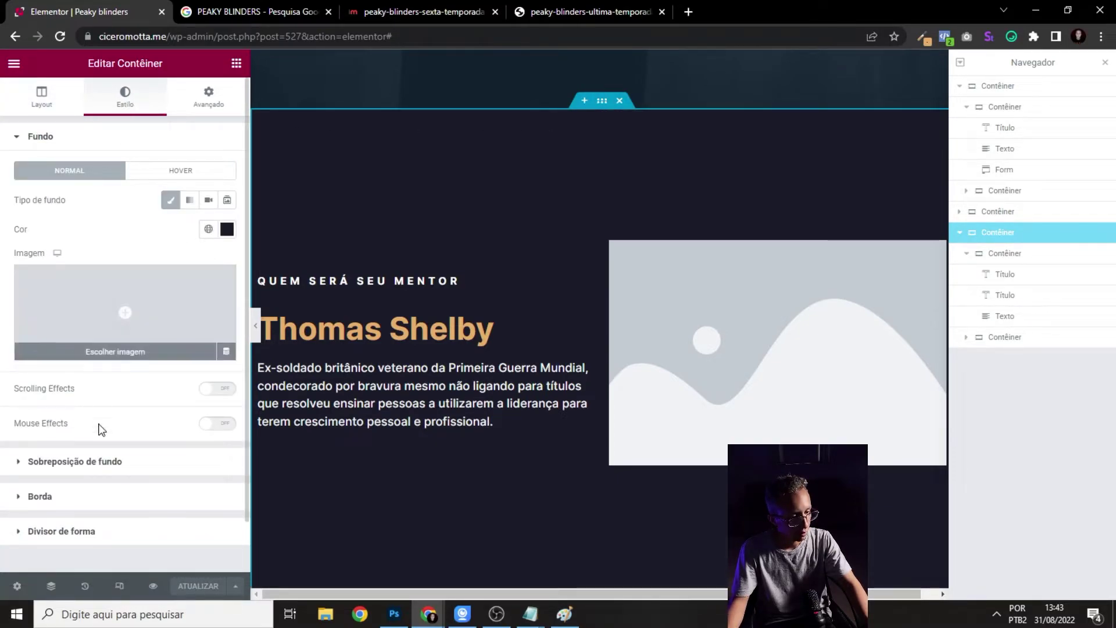
{"action": "left_click", "coordinate": [112, 326]}
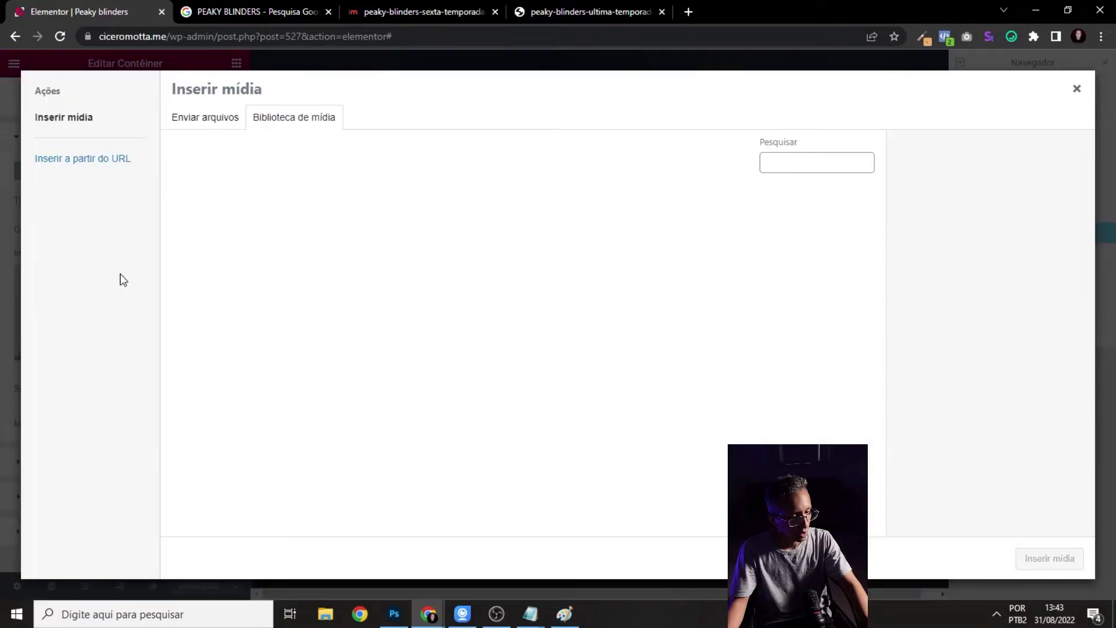
{"action": "left_click", "coordinate": [218, 124]}
{"action": "left_click", "coordinate": [615, 330]}
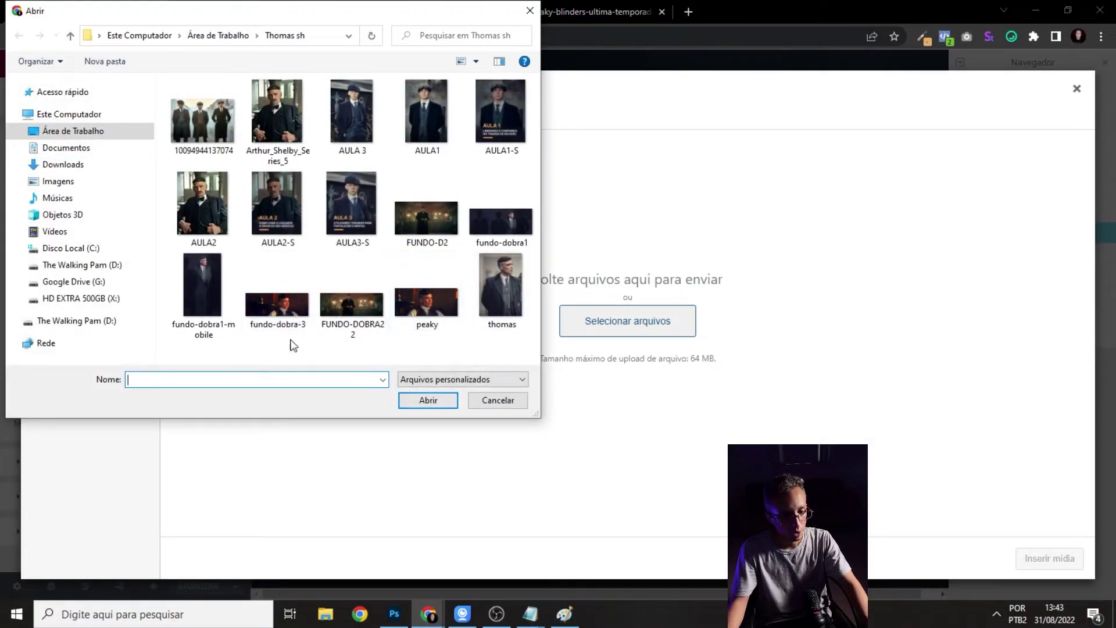
{"action": "left_click", "coordinate": [275, 306]}
{"action": "left_click", "coordinate": [428, 401]}
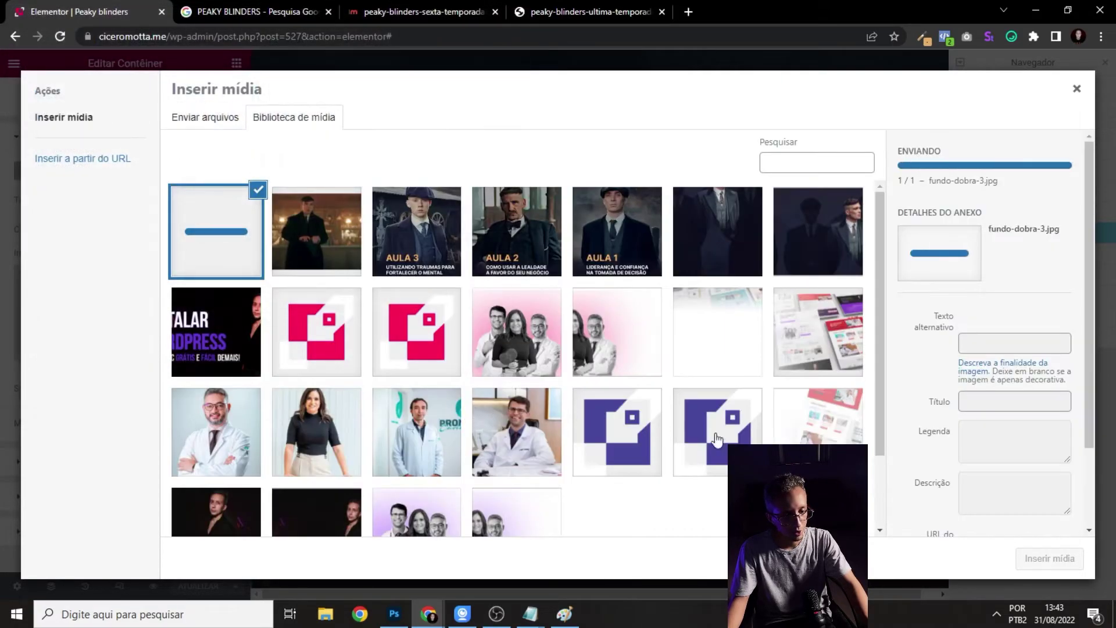
{"action": "left_click", "coordinate": [1032, 557]}
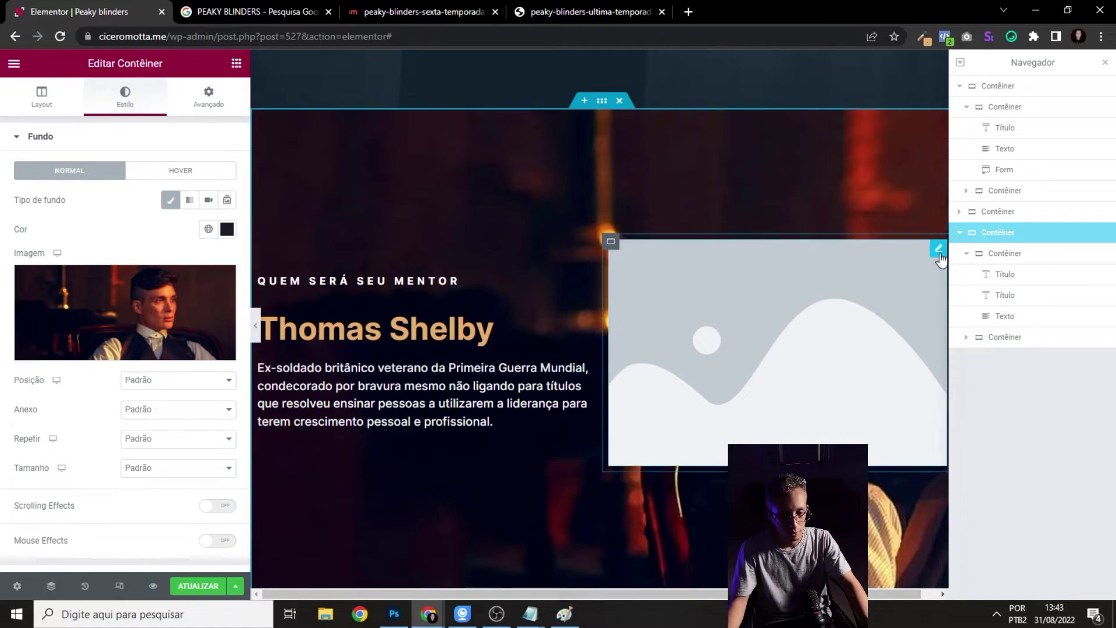
- Delete the placeholder image beside the mentor text
{"action": "right_click", "coordinate": [940, 260]}
{"action": "left_click", "coordinate": [953, 452]}
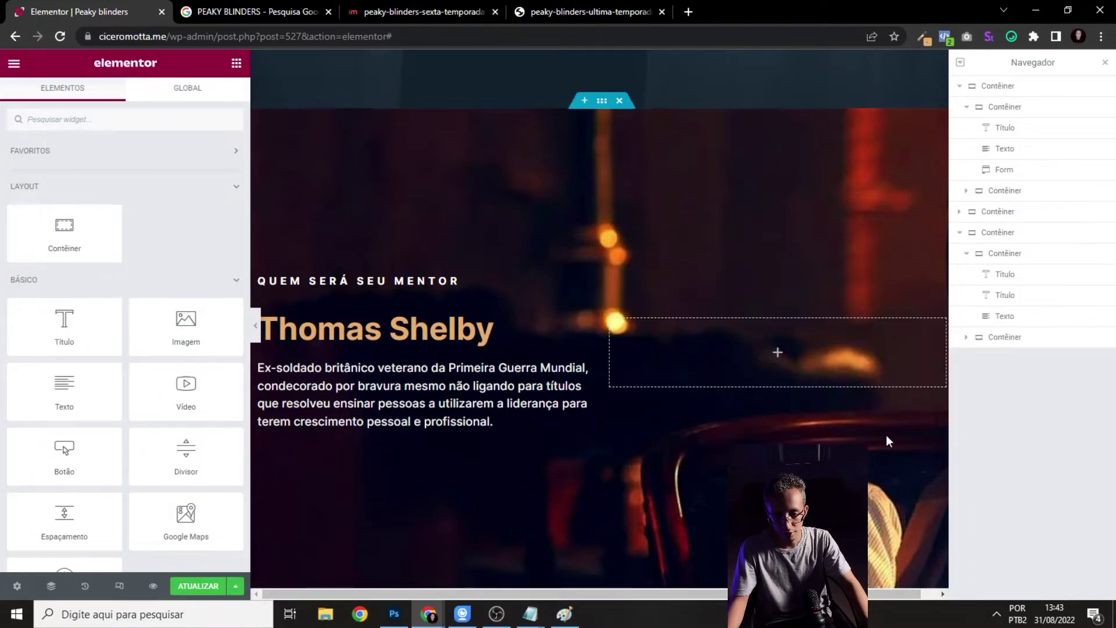
- Set the mentor container's background image to position Centralizado, repeat Não repetir and size Preenchimento completo
{"action": "left_click", "coordinate": [603, 103]}
{"action": "left_click", "coordinate": [156, 384]}
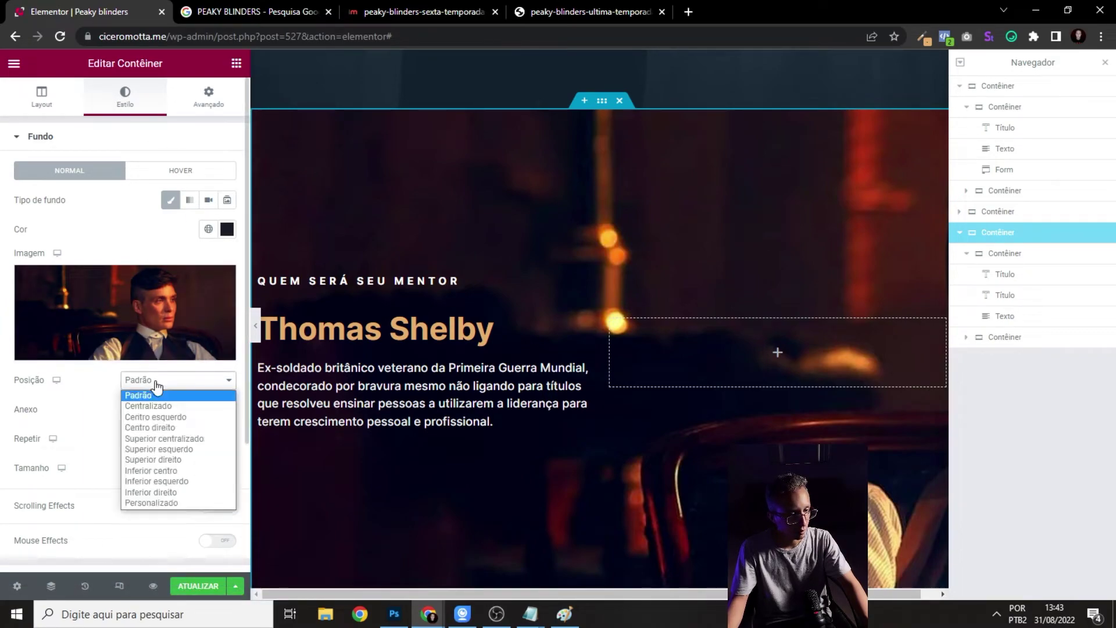
{"action": "left_click", "coordinate": [150, 406]}
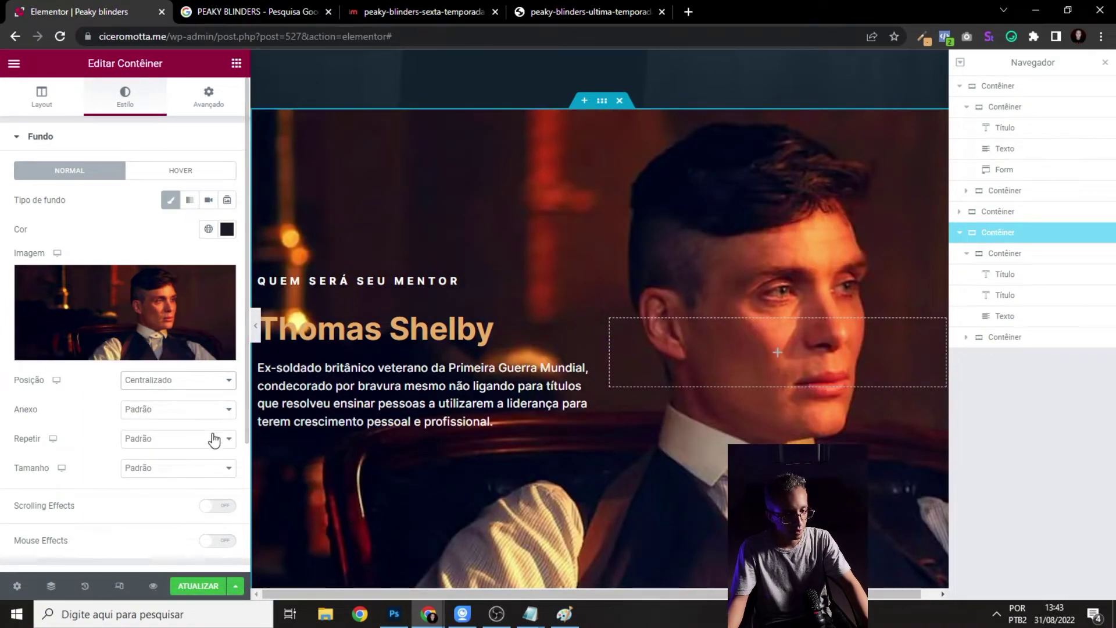
{"action": "left_click", "coordinate": [179, 411]}
{"action": "left_click", "coordinate": [175, 428]}
{"action": "left_click", "coordinate": [163, 443]}
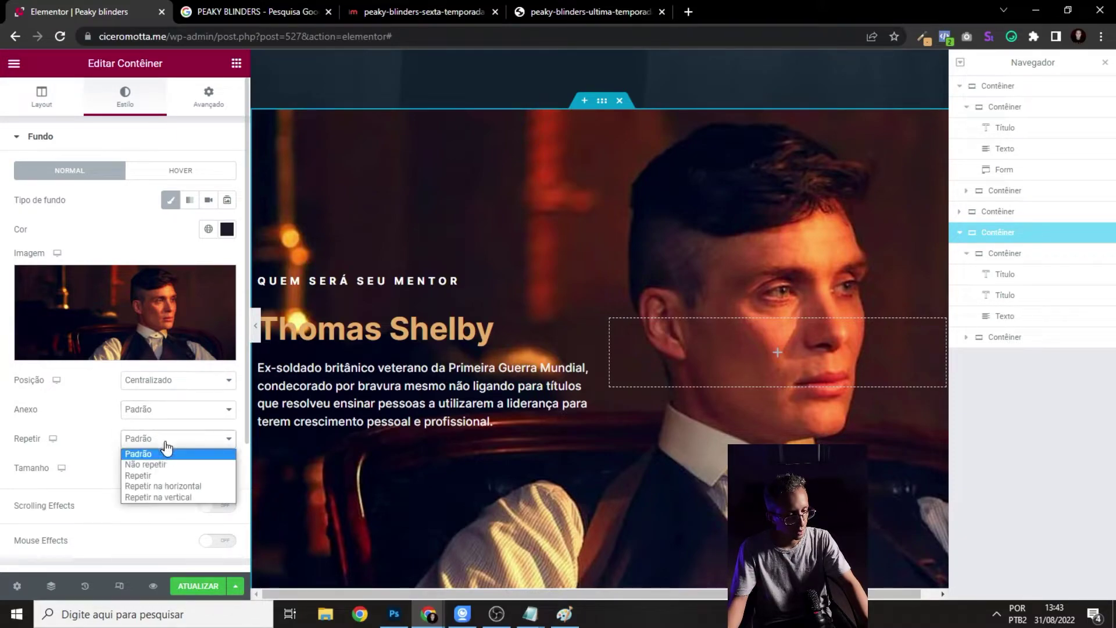
{"action": "left_click", "coordinate": [158, 463]}
{"action": "left_click", "coordinate": [175, 471]}
{"action": "left_click", "coordinate": [174, 504]}
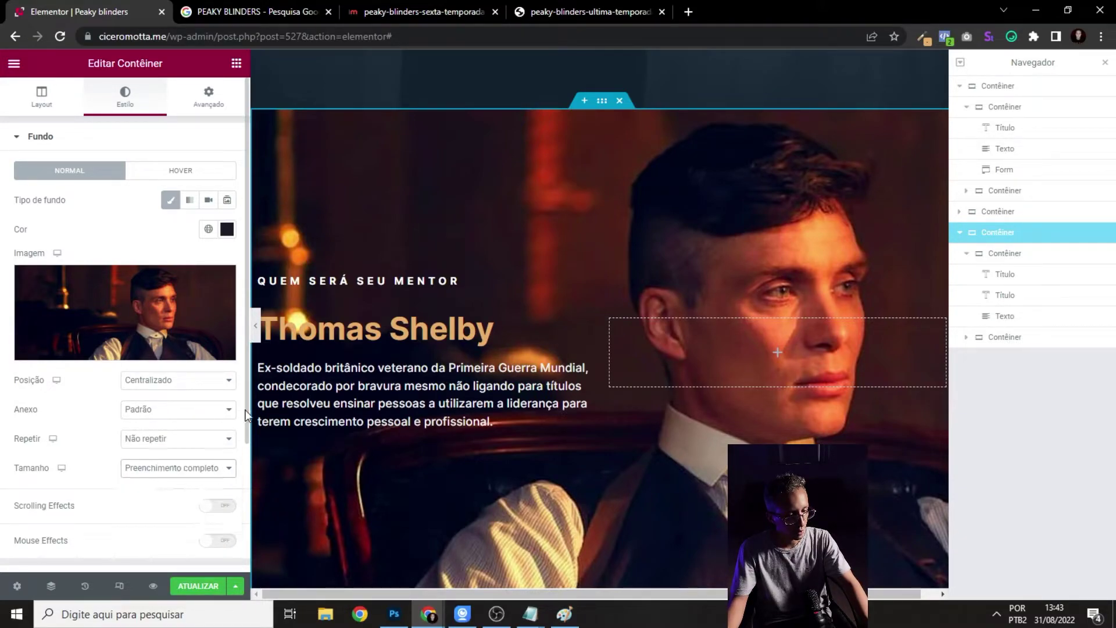
- Preview the mentor section at full width and compare it with the lesson section above
{"action": "left_click", "coordinate": [256, 325]}
{"action": "scroll", "coordinate": [493, 322], "scroll_direction": "down", "scroll_amount": 1}
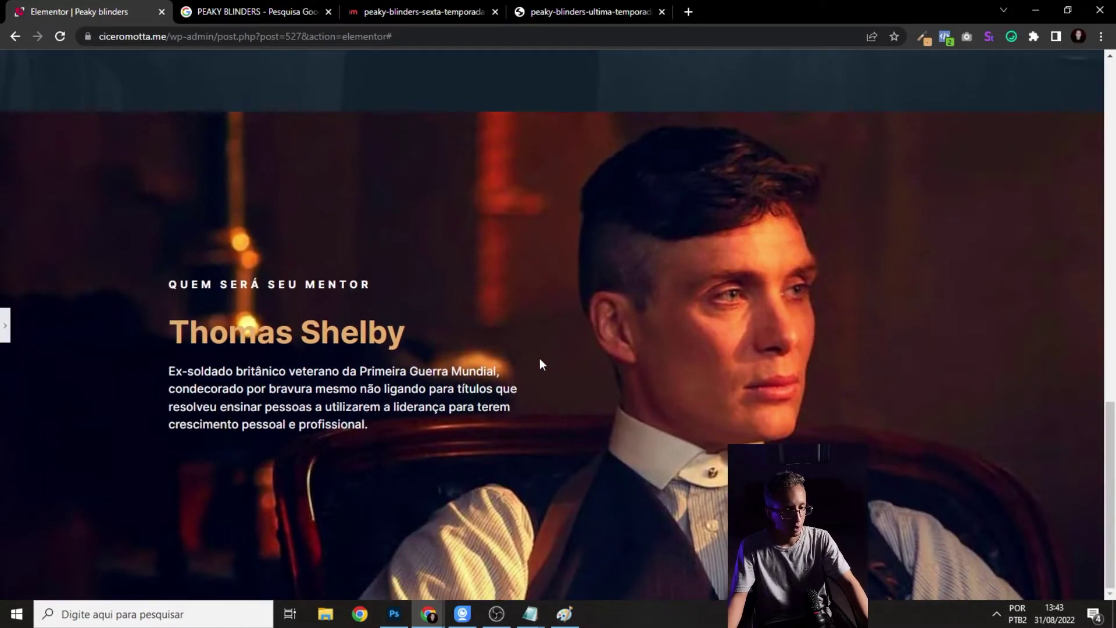
{"action": "scroll", "coordinate": [523, 291], "scroll_direction": "up", "scroll_amount": 10}
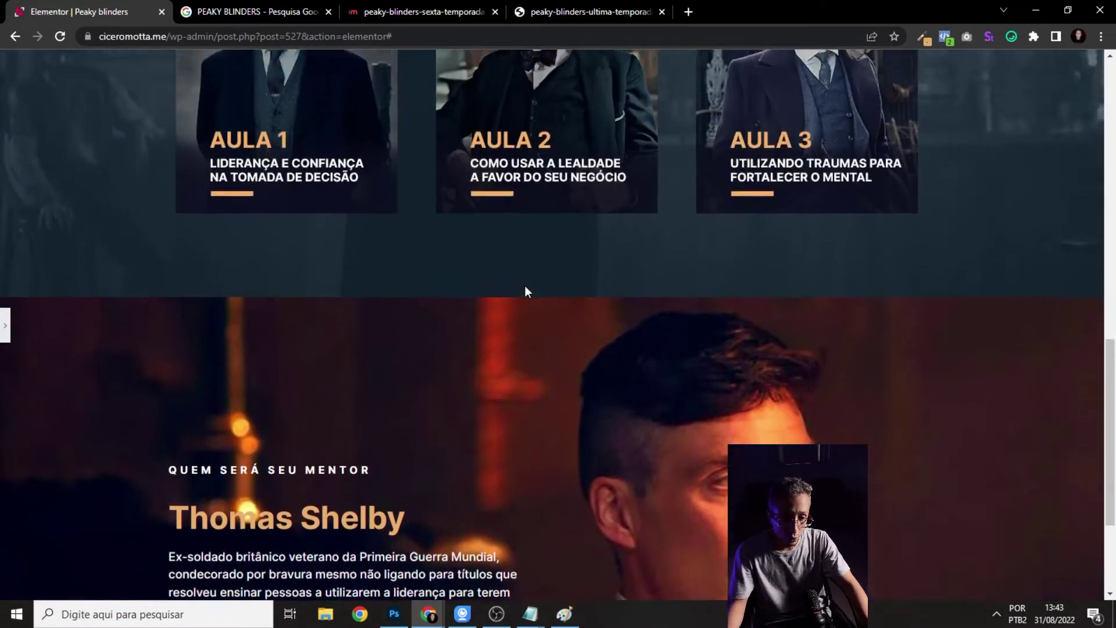
{"action": "scroll", "coordinate": [493, 281], "scroll_direction": "down", "scroll_amount": 8}
{"action": "scroll", "coordinate": [490, 281], "scroll_direction": "down", "scroll_amount": 2}
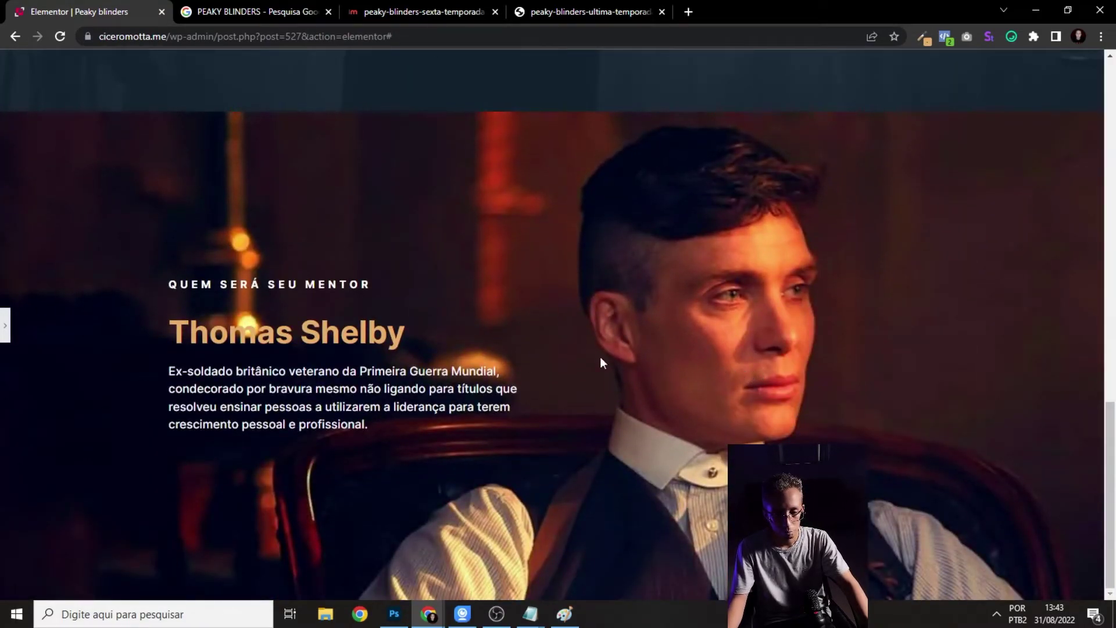
{"action": "left_click", "coordinate": [5, 334]}
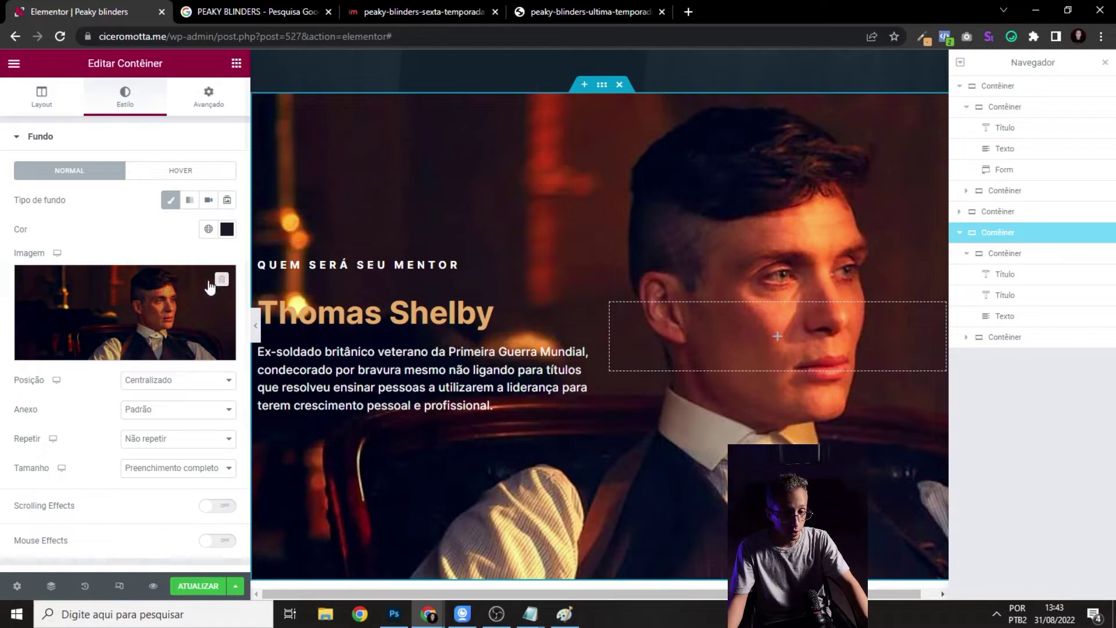
{"action": "left_click", "coordinate": [222, 281]}
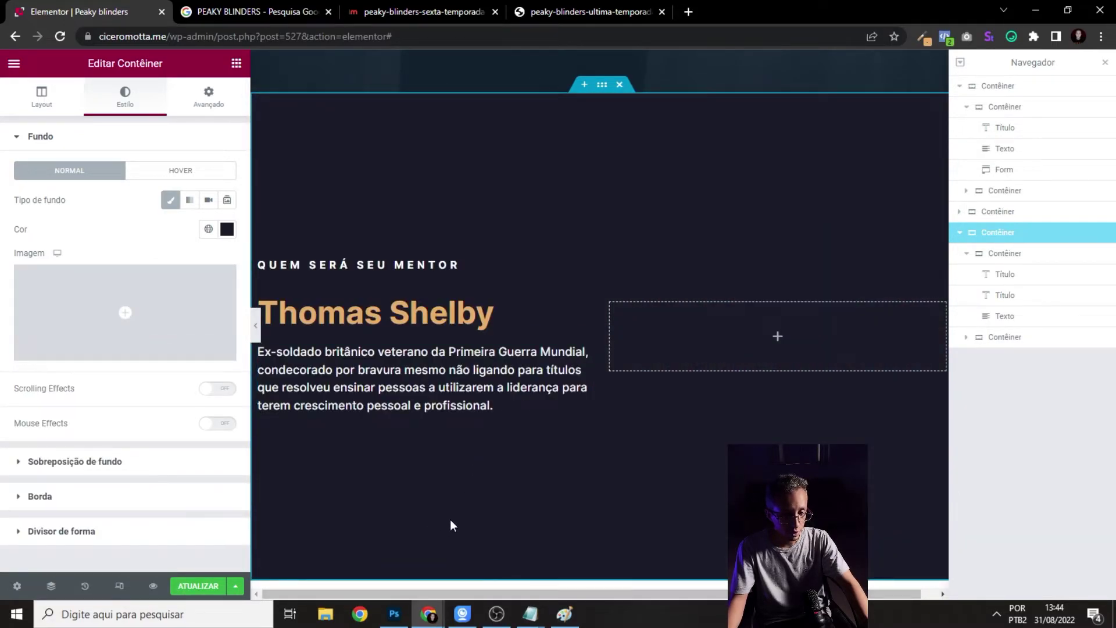
{"action": "left_click", "coordinate": [407, 618]}
{"action": "left_click", "coordinate": [879, 422]}
{"action": "left_click", "coordinate": [879, 422]}
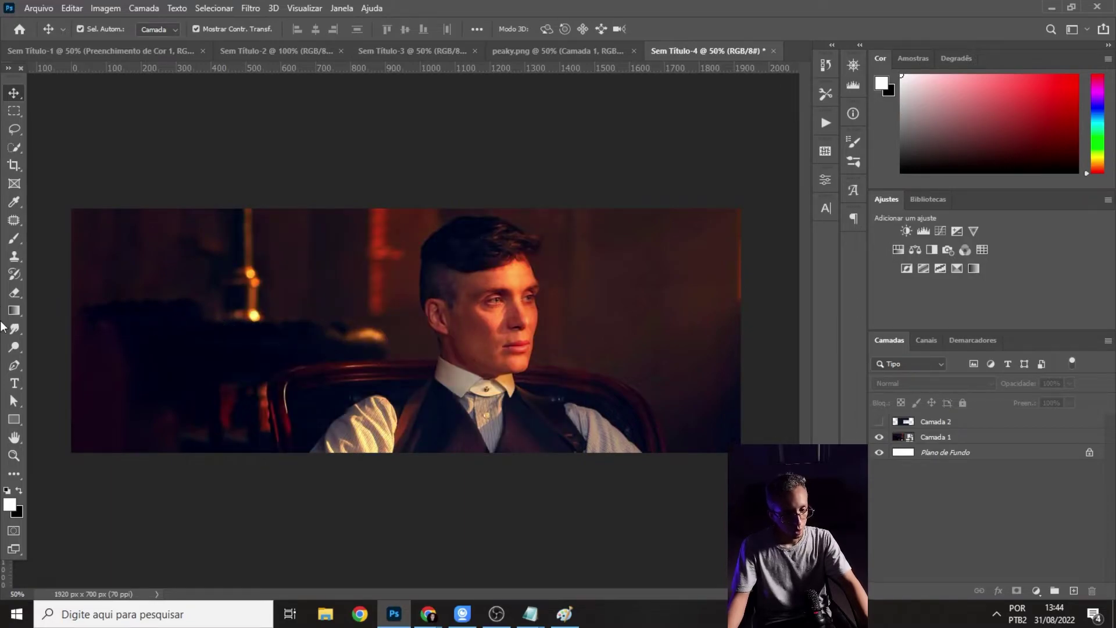
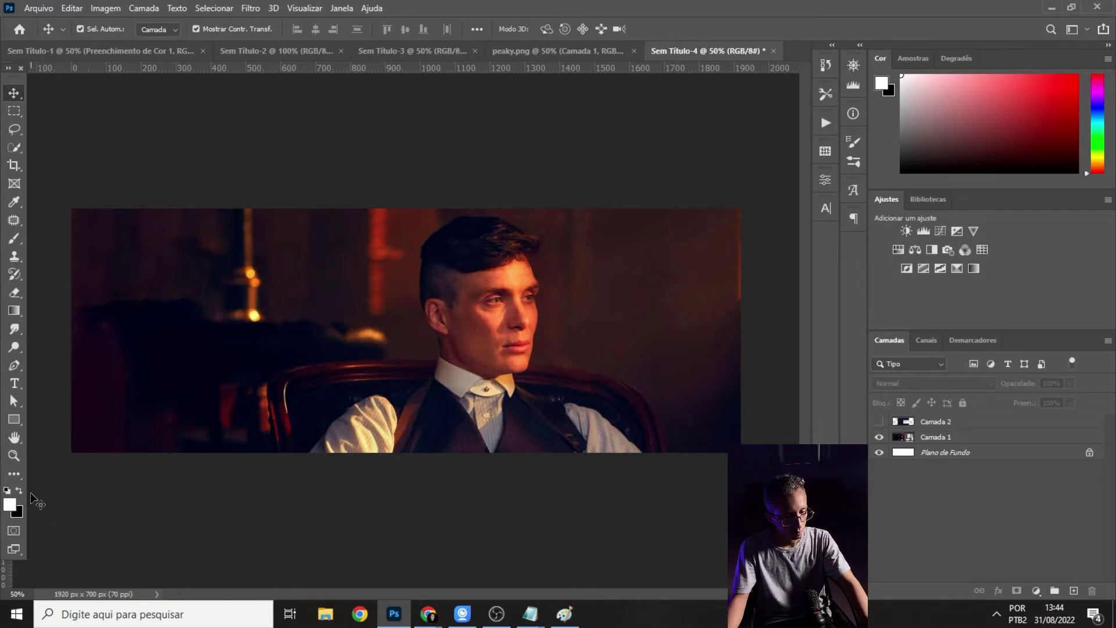
{"action": "key", "text": "alt+Tab"}
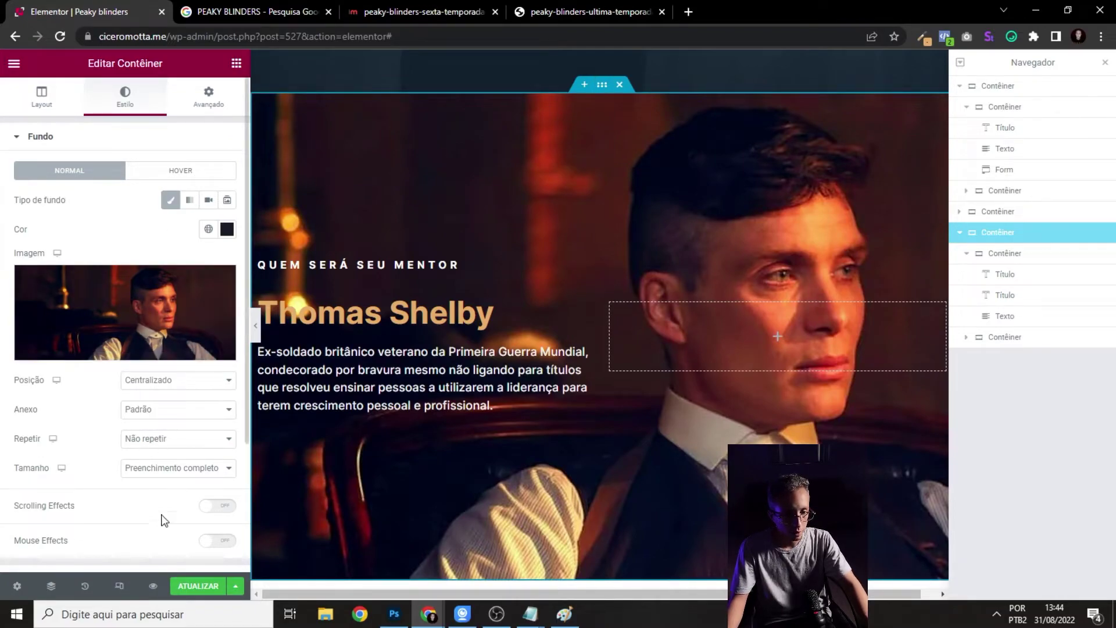
{"action": "scroll", "coordinate": [193, 448], "scroll_direction": "down", "scroll_amount": 3}
{"action": "scroll", "coordinate": [186, 367], "scroll_direction": "up", "scroll_amount": 3}
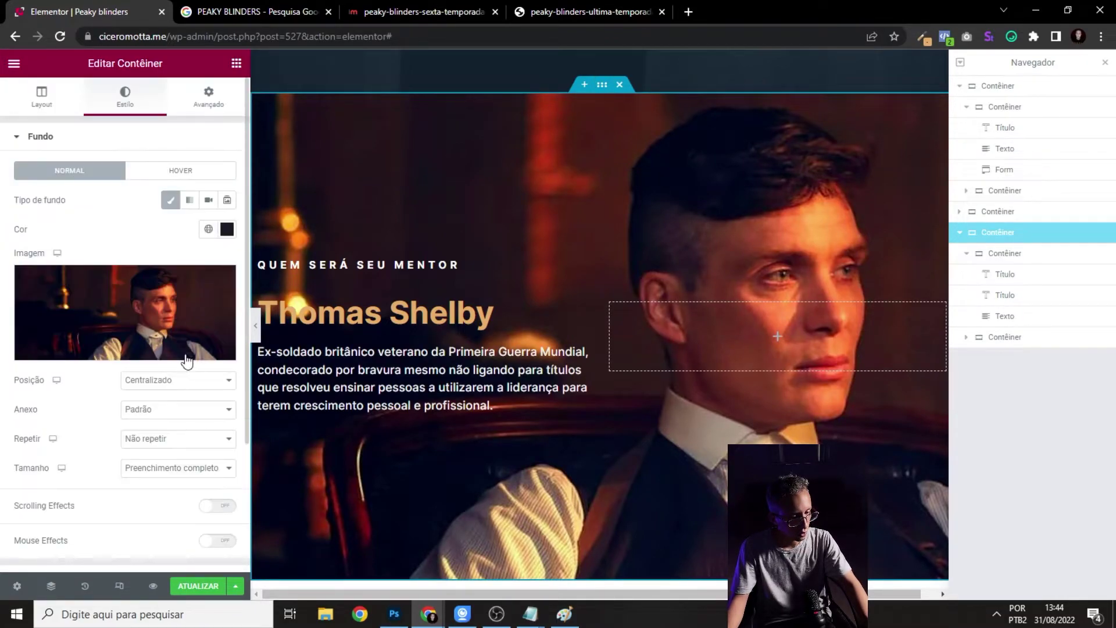
- Remove the mentor container's background image and insert fundo-dobra-3.jpg as its classic background overlay image
{"action": "left_click", "coordinate": [218, 283]}
{"action": "left_click", "coordinate": [66, 149]}
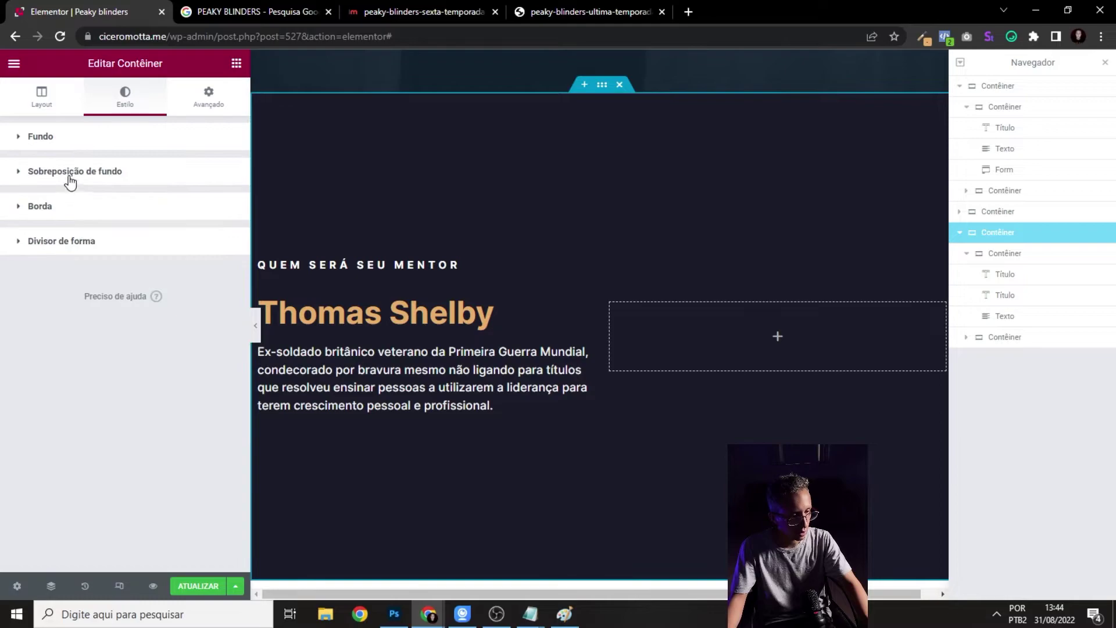
{"action": "left_click", "coordinate": [70, 174]}
{"action": "left_click", "coordinate": [209, 237]}
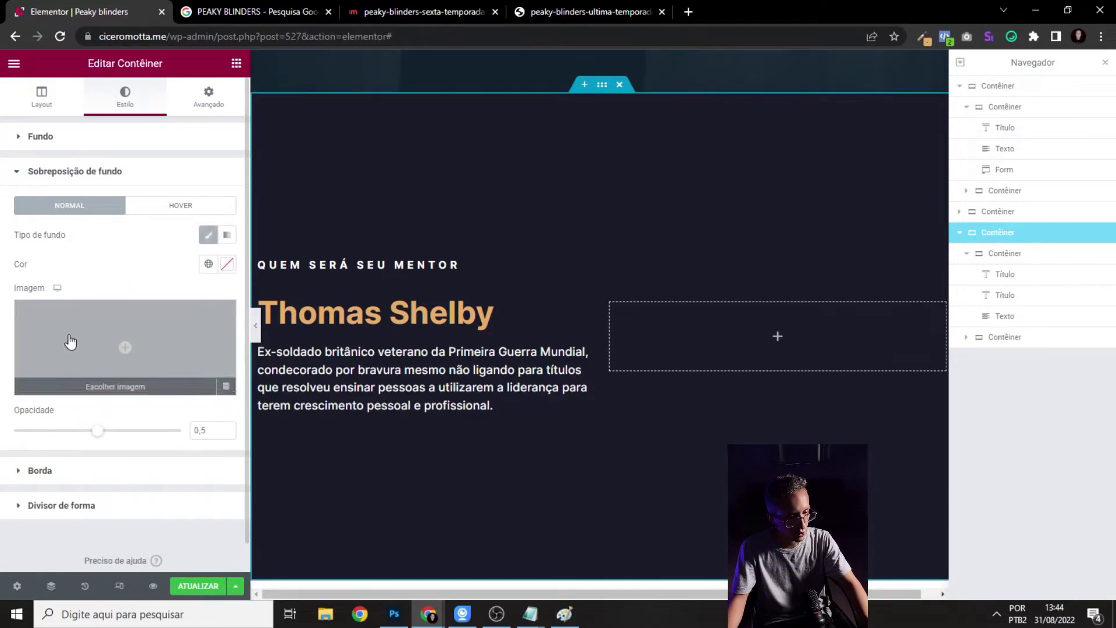
{"action": "left_click", "coordinate": [90, 323]}
{"action": "left_click", "coordinate": [227, 232]}
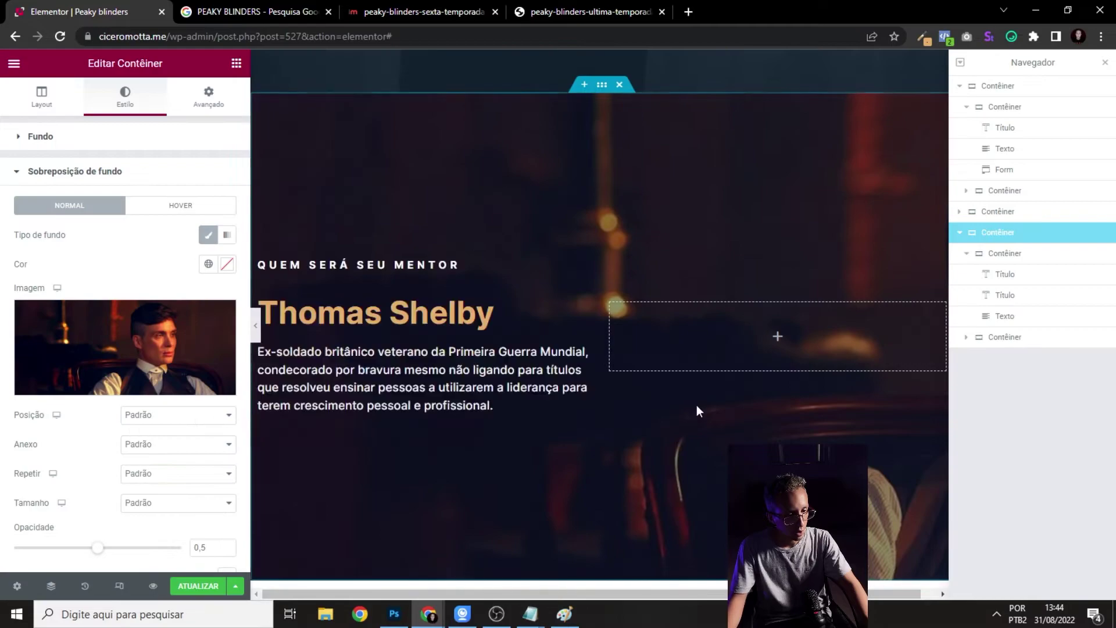
{"action": "left_click", "coordinate": [1032, 559]}
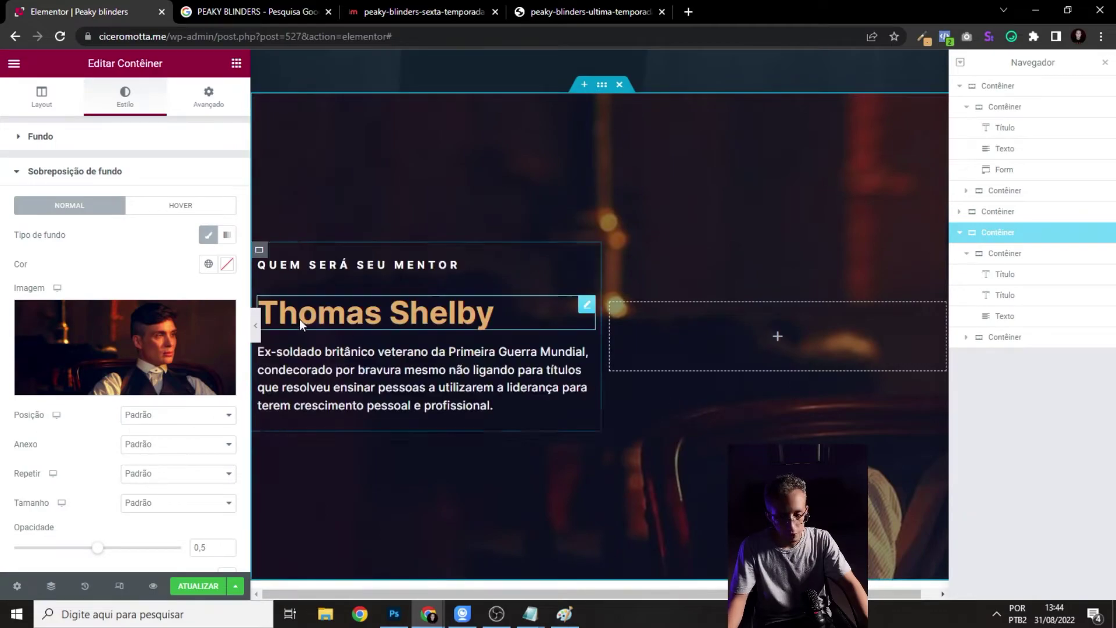
- Preview the mentor section at full width and set the background overlay image's position to Centralizado
{"action": "left_click", "coordinate": [256, 325]}
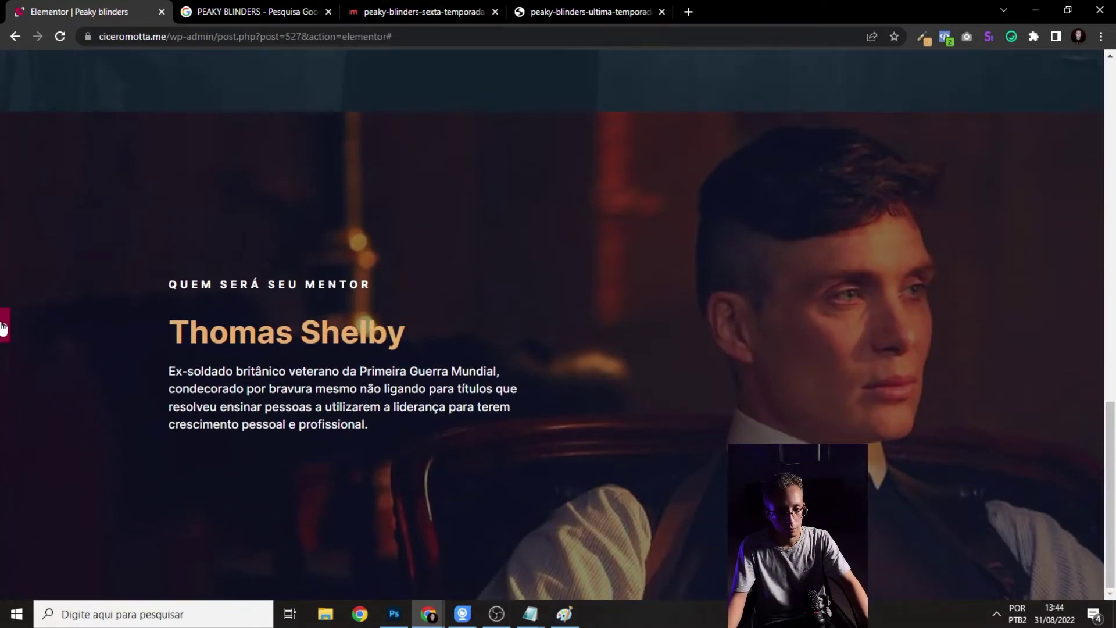
{"action": "left_click", "coordinate": [4, 325]}
{"action": "left_click", "coordinate": [170, 415]}
{"action": "left_click", "coordinate": [161, 441]}
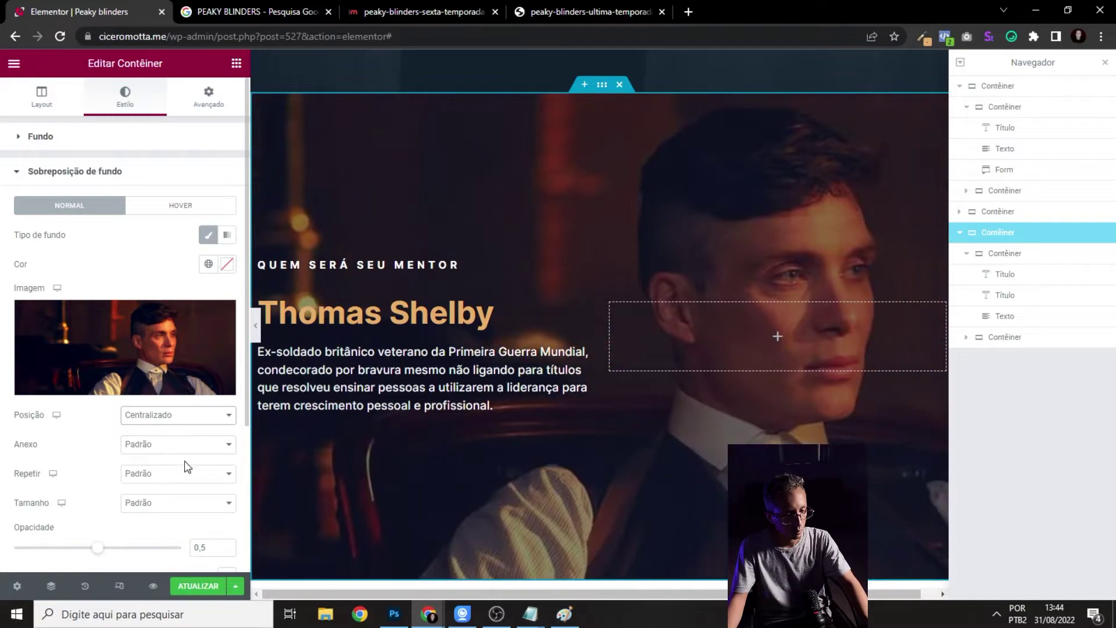
- Set the mentor container's background overlay image to repeat Não repetir and size Preenchimento completo
{"action": "left_click", "coordinate": [165, 448]}
{"action": "left_click", "coordinate": [158, 463]}
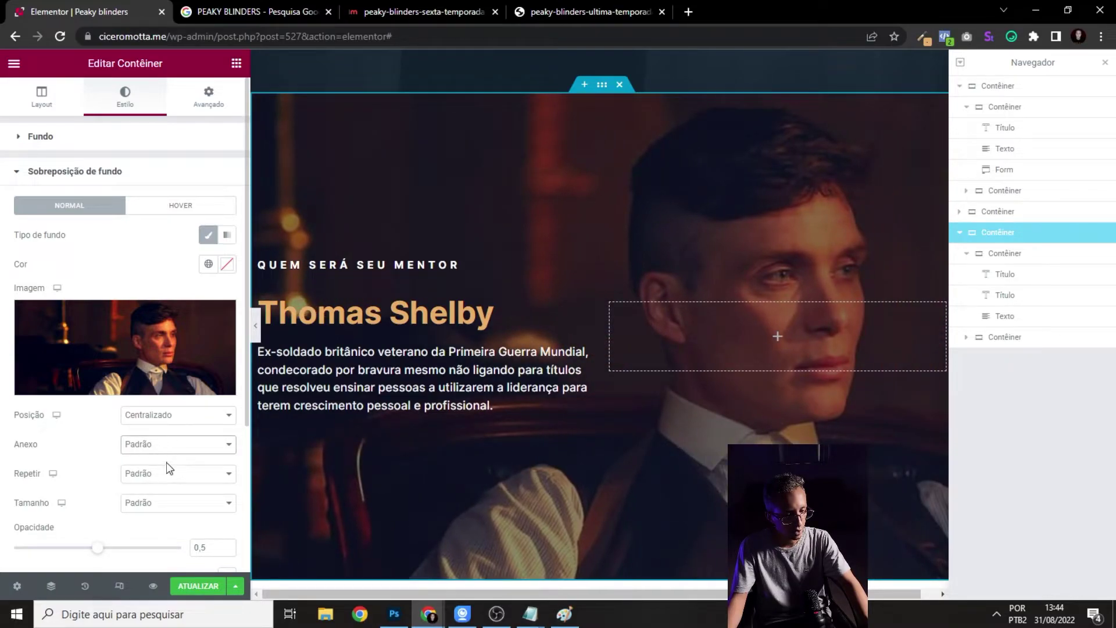
{"action": "left_click", "coordinate": [169, 473]}
{"action": "left_click", "coordinate": [159, 499]}
{"action": "left_click", "coordinate": [157, 502]}
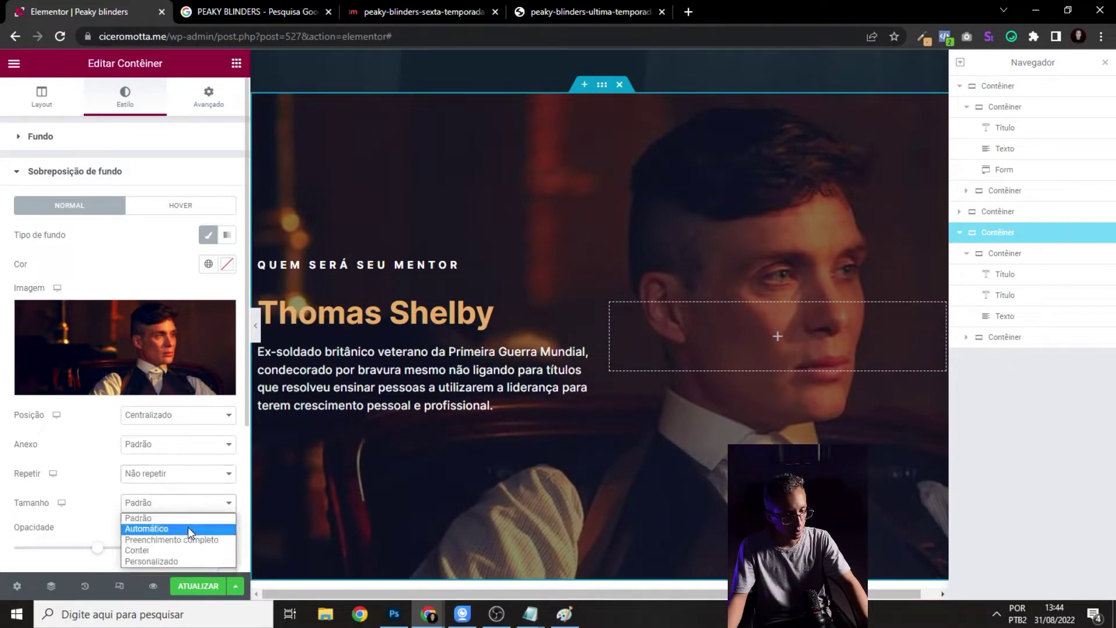
{"action": "left_click", "coordinate": [175, 539]}
- Preview the mentor section at full width and set its background overlay opacity to 0,4
{"action": "left_click", "coordinate": [256, 326]}
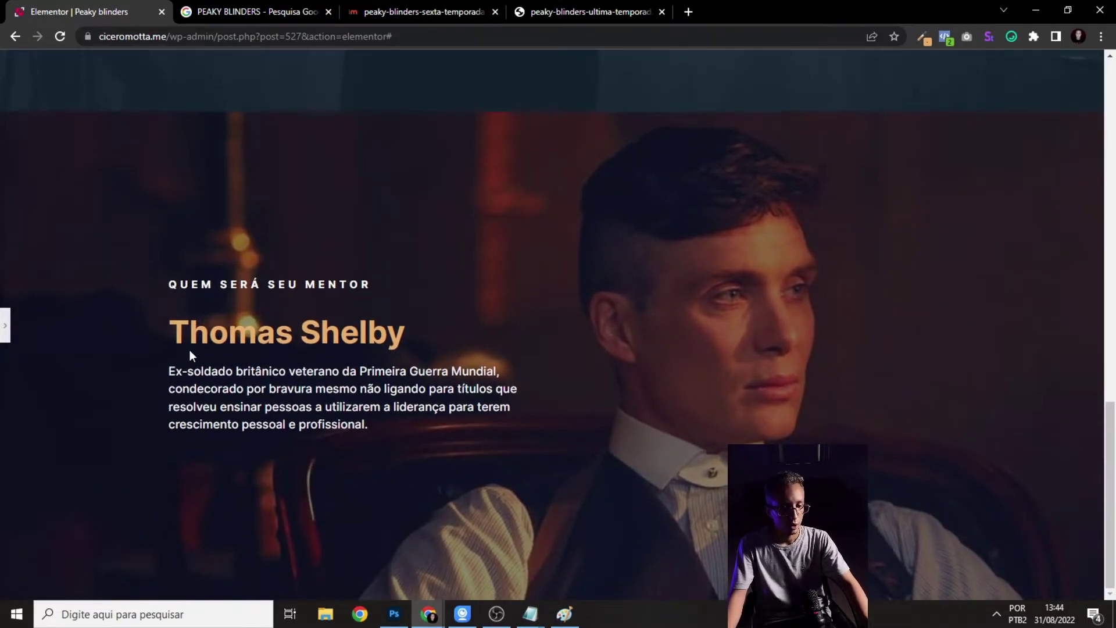
{"action": "scroll", "coordinate": [560, 322], "scroll_direction": "up", "scroll_amount": 3}
{"action": "scroll", "coordinate": [560, 322], "scroll_direction": "down", "scroll_amount": 3}
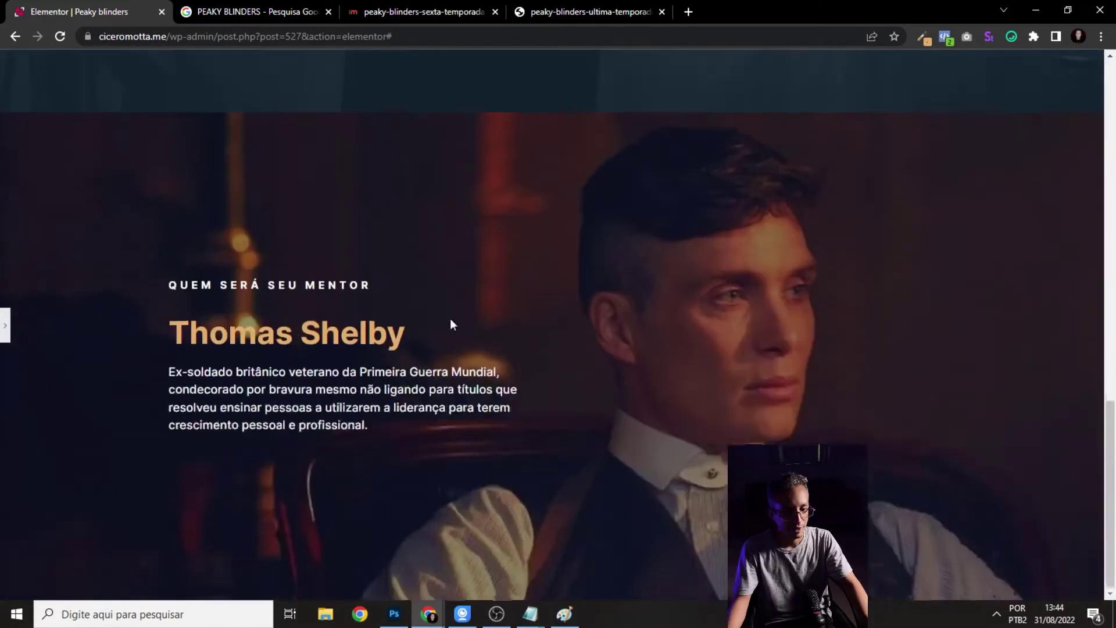
{"action": "left_click", "coordinate": [6, 326]}
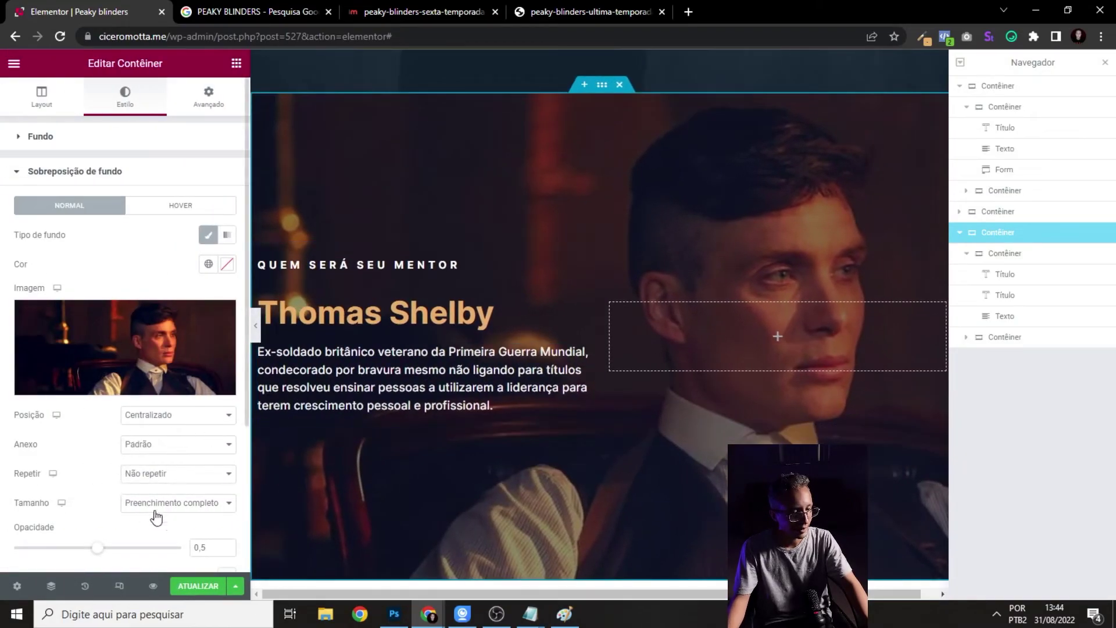
{"action": "scroll", "coordinate": [166, 475], "scroll_direction": "down", "scroll_amount": 2}
{"action": "key", "text": "BackSpace"}
{"action": "type", "text": "4"}
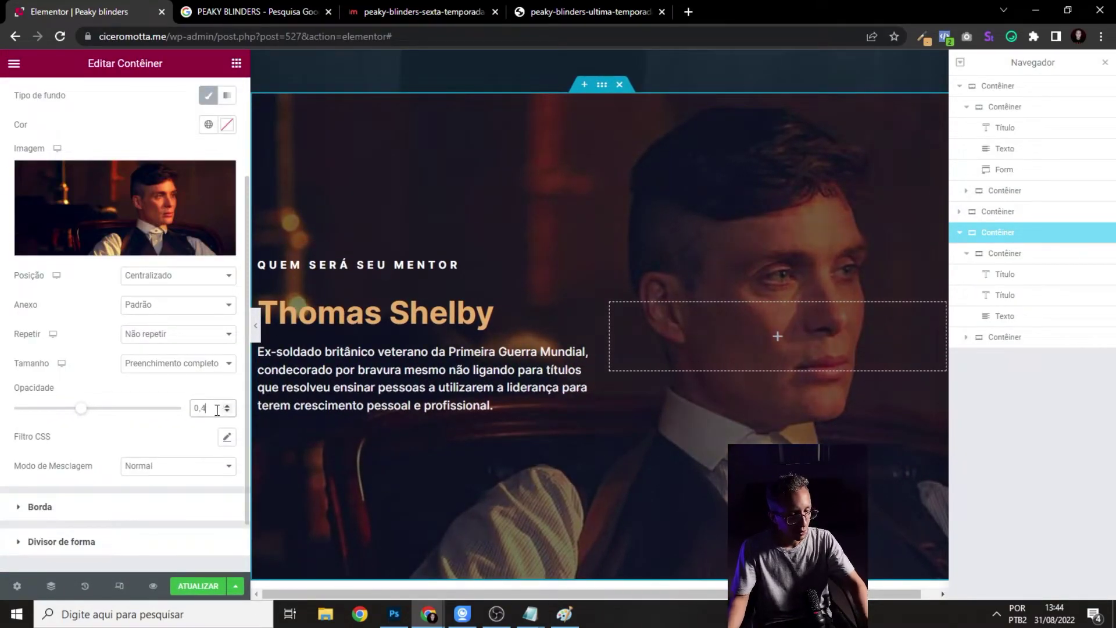
- Preview the darkened mentor section at full width and compare it with the lesson cards section above
{"action": "left_click", "coordinate": [254, 329]}
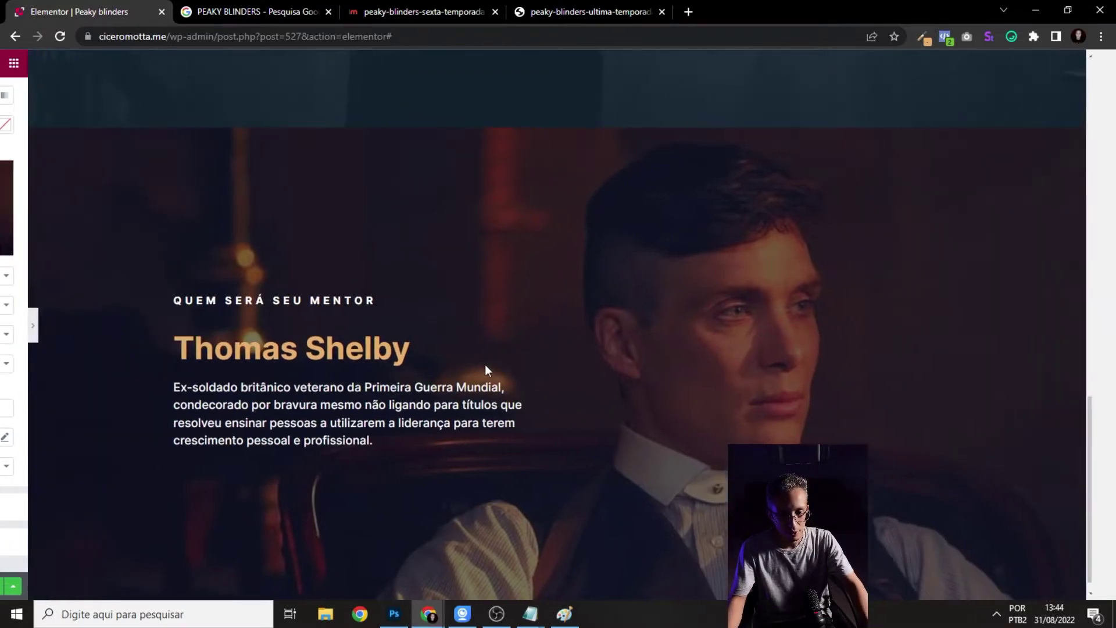
{"action": "scroll", "coordinate": [75, 434], "scroll_direction": "down", "scroll_amount": 1}
{"action": "scroll", "coordinate": [510, 332], "scroll_direction": "up", "scroll_amount": 4}
{"action": "scroll", "coordinate": [509, 332], "scroll_direction": "down", "scroll_amount": 4}
{"action": "scroll", "coordinate": [427, 333], "scroll_direction": "up", "scroll_amount": 15}
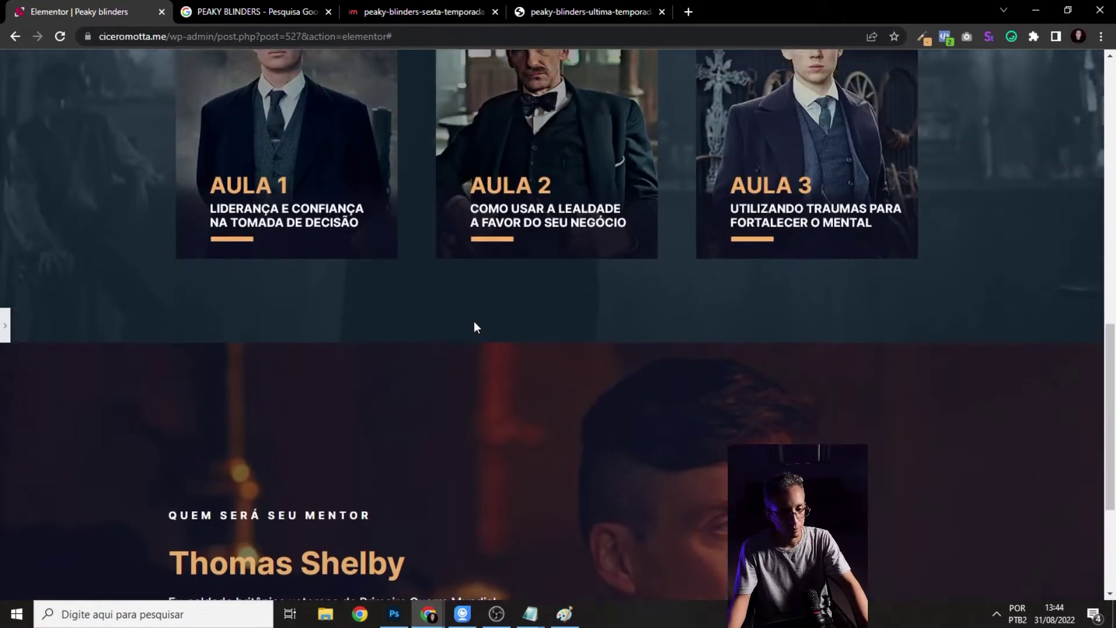
{"action": "scroll", "coordinate": [488, 325], "scroll_direction": "down", "scroll_amount": 15}
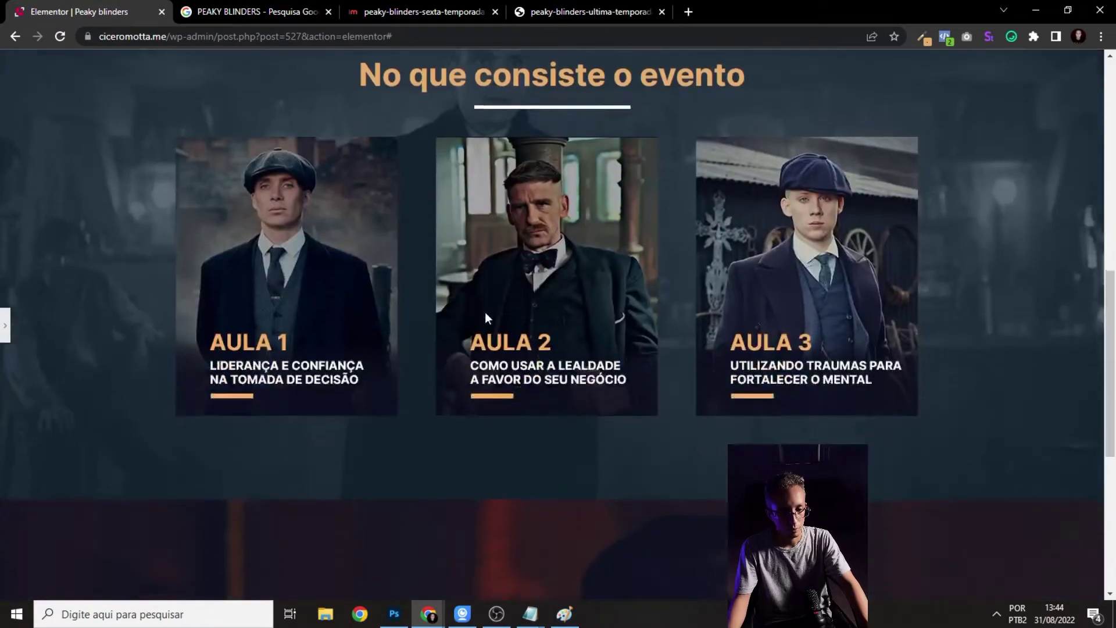
{"action": "left_click", "coordinate": [4, 329]}
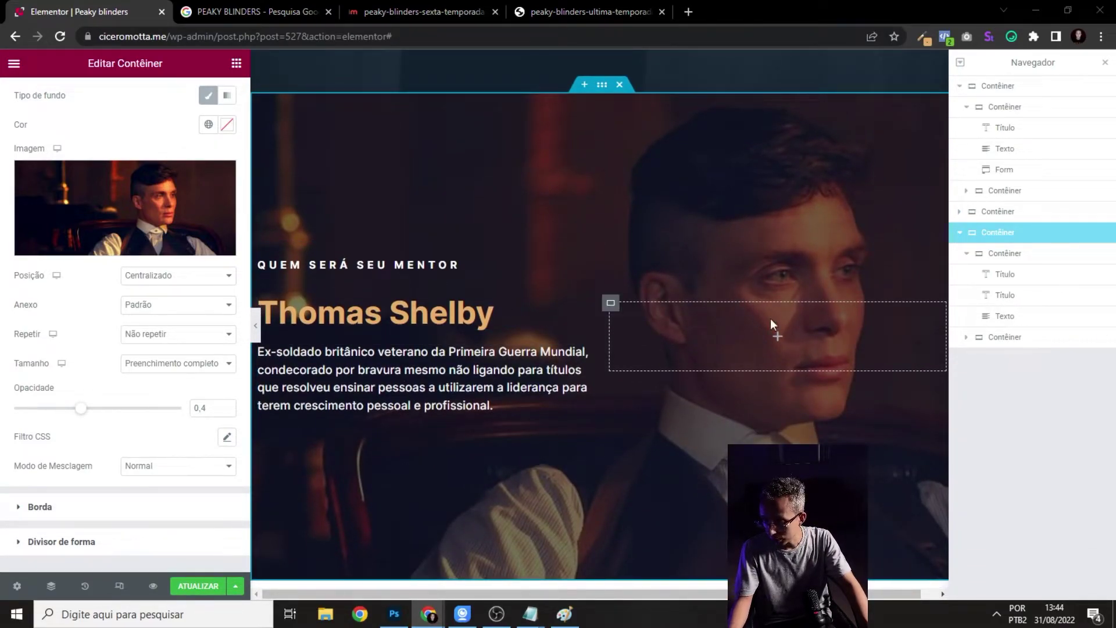
- Add a button below the mentor description with size Médio and the text "Confirmar inscrição"
{"action": "scroll", "coordinate": [453, 251], "scroll_direction": "up", "scroll_amount": 5}
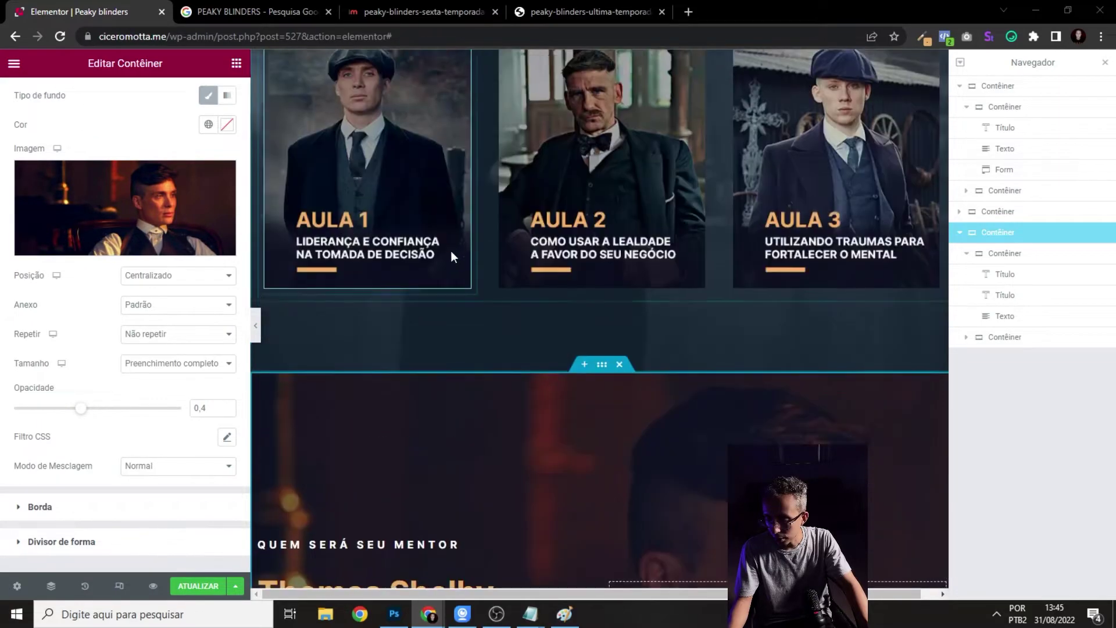
{"action": "scroll", "coordinate": [451, 256], "scroll_direction": "up", "scroll_amount": 5}
{"action": "left_click_drag", "start_coordinate": [64, 456], "coordinate": [358, 363]}
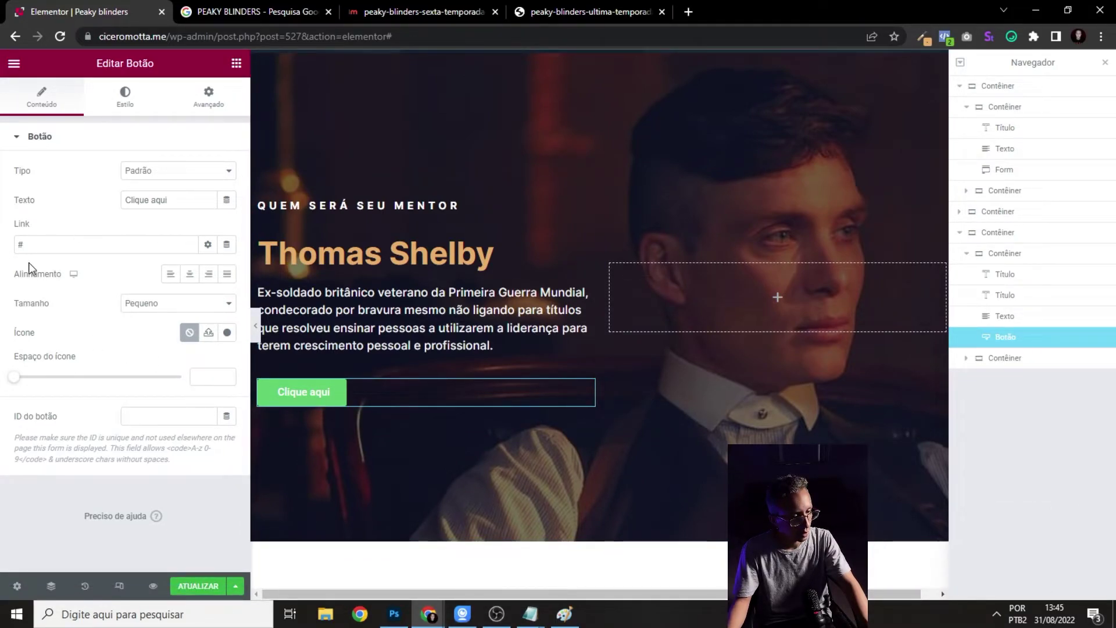
{"action": "left_click", "coordinate": [164, 303]}
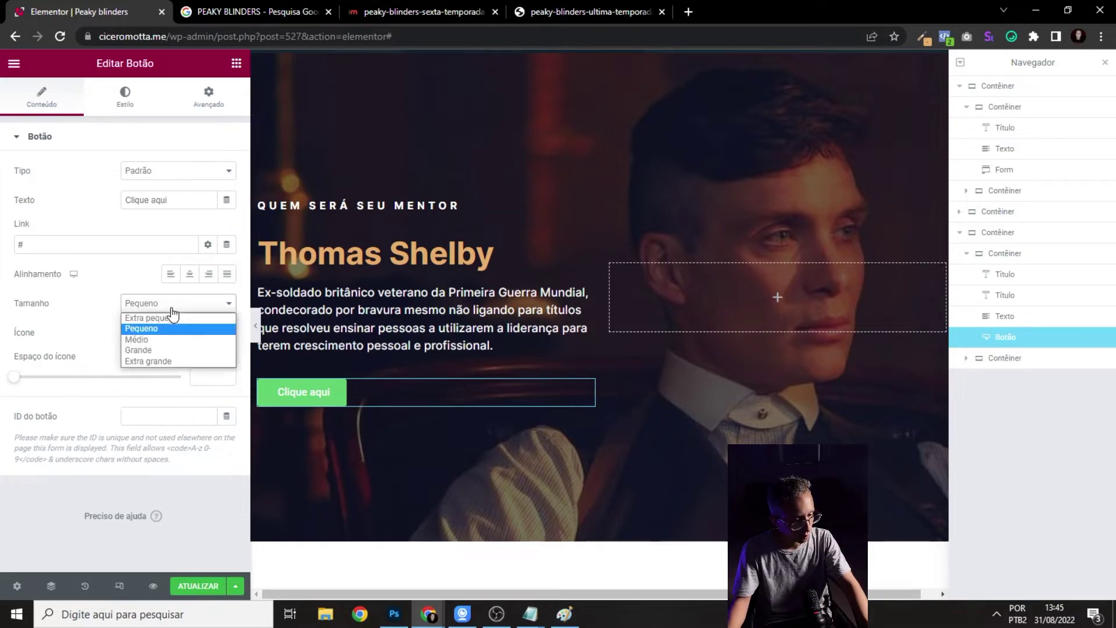
{"action": "left_click", "coordinate": [154, 340]}
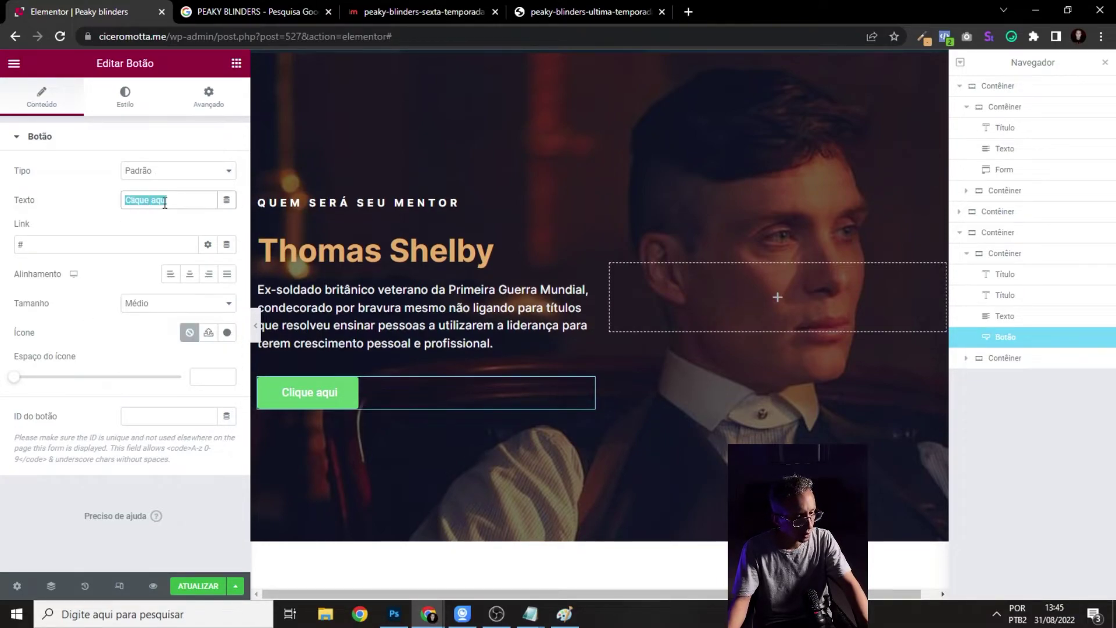
{"action": "type", "text": "Confirmar inscrição"}
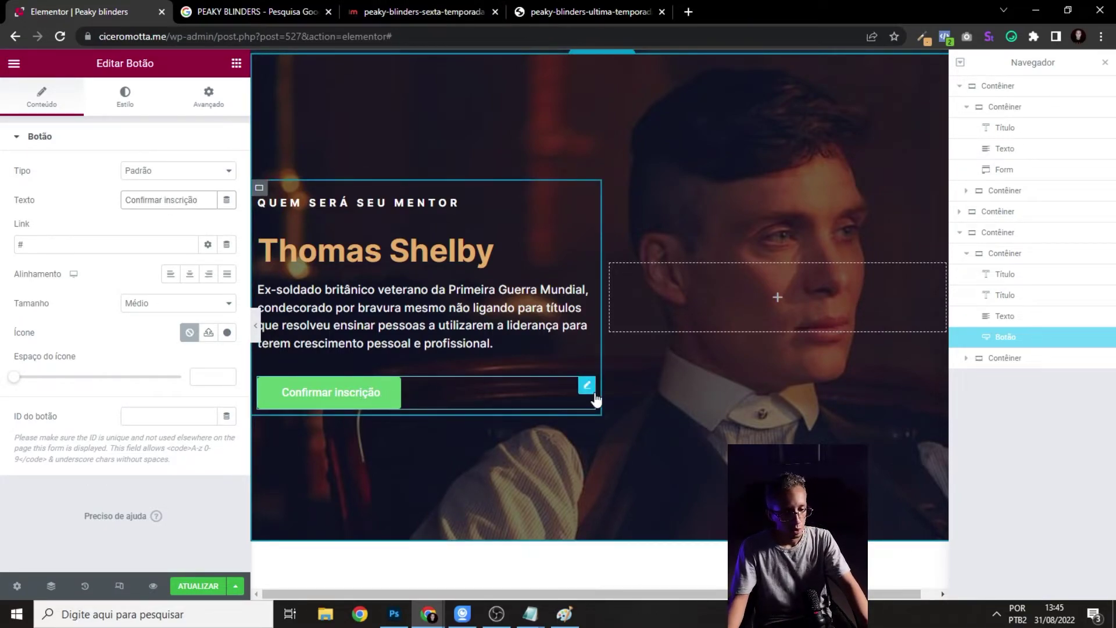
- Preview the page at full width to check the mentor section with its new button against the other sections
{"action": "left_click", "coordinate": [255, 325]}
{"action": "scroll", "coordinate": [501, 317], "scroll_direction": "down", "scroll_amount": 10}
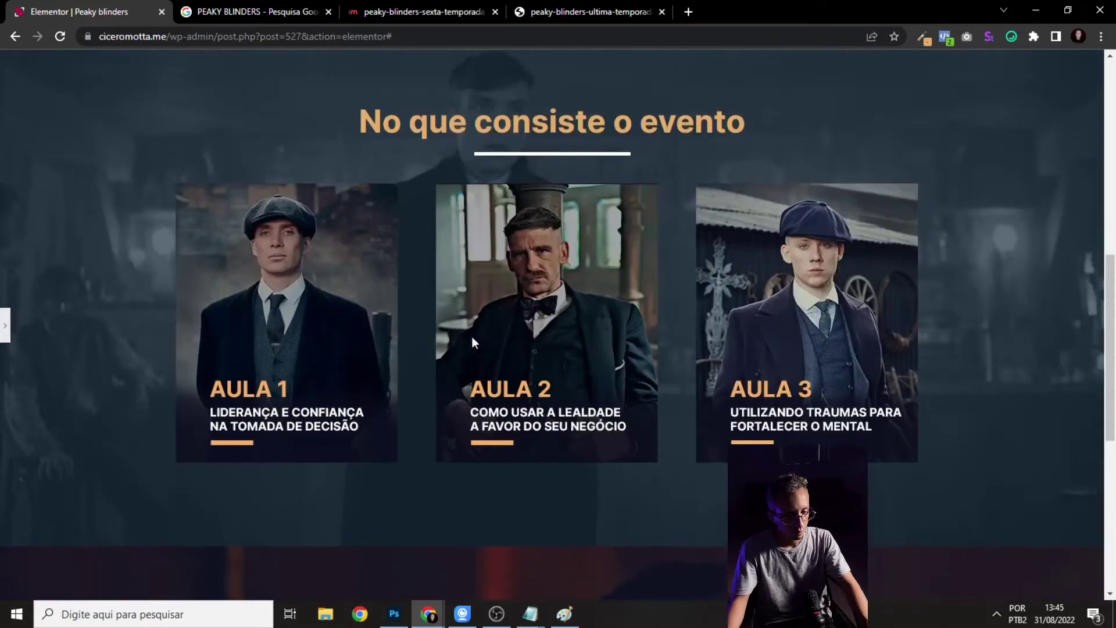
{"action": "scroll", "coordinate": [477, 337], "scroll_direction": "up", "scroll_amount": 10}
{"action": "scroll", "coordinate": [347, 346], "scroll_direction": "down", "scroll_amount": 5}
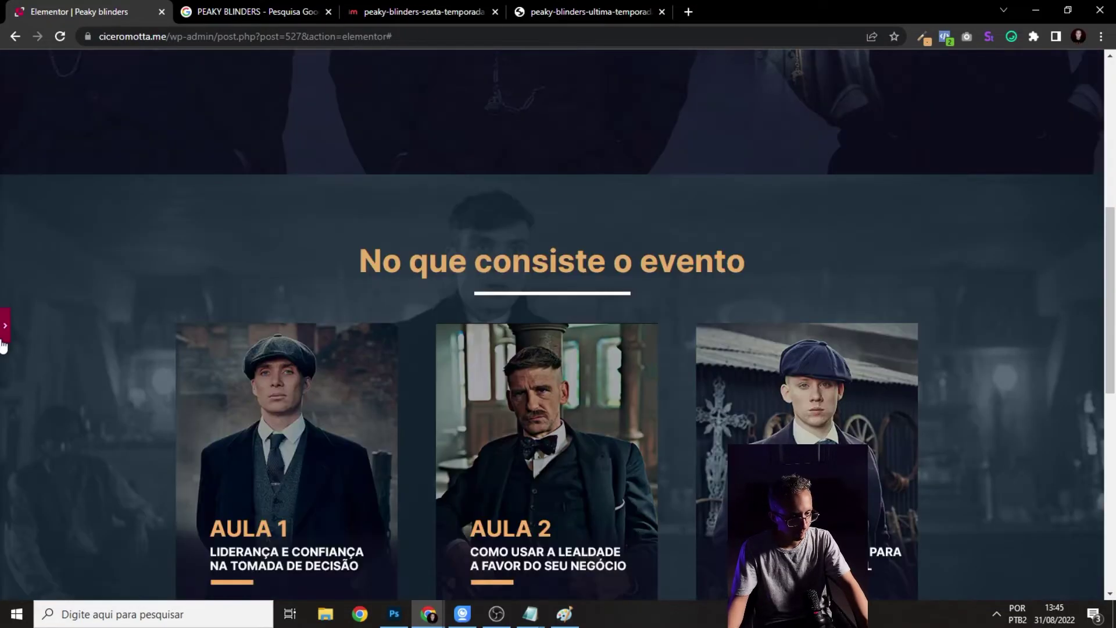
{"action": "key", "text": "ctrl+p"}
{"action": "scroll", "coordinate": [399, 348], "scroll_direction": "down", "scroll_amount": 8}
{"action": "scroll", "coordinate": [391, 356], "scroll_direction": "down", "scroll_amount": 1}
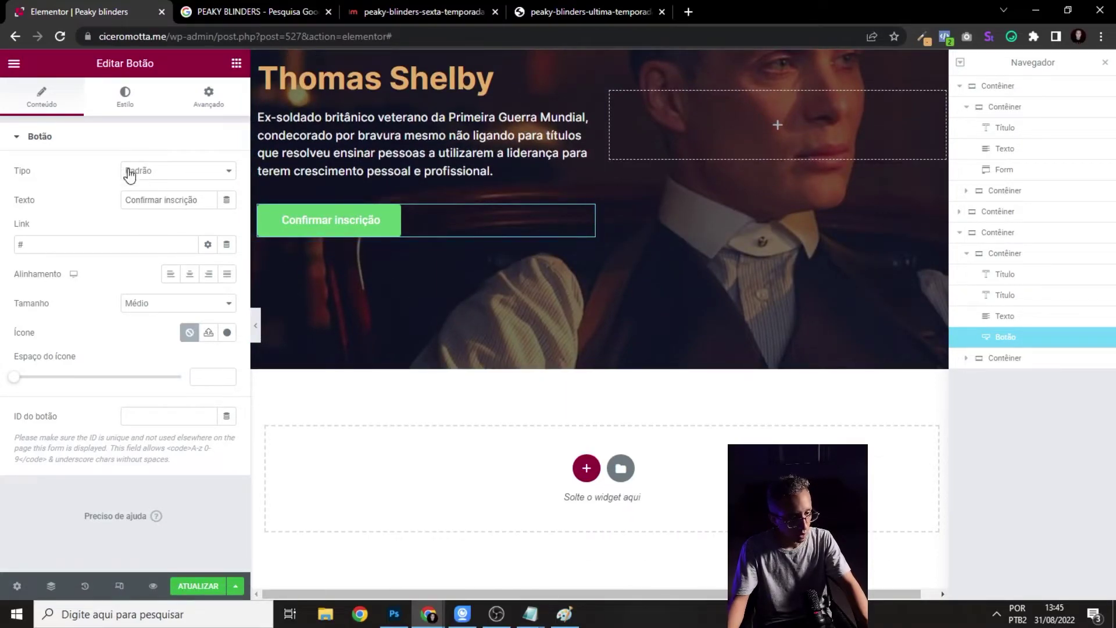
- Copy the normal background color code of the Confirmar submit button from the form in the first section
{"action": "left_click", "coordinate": [125, 101]}
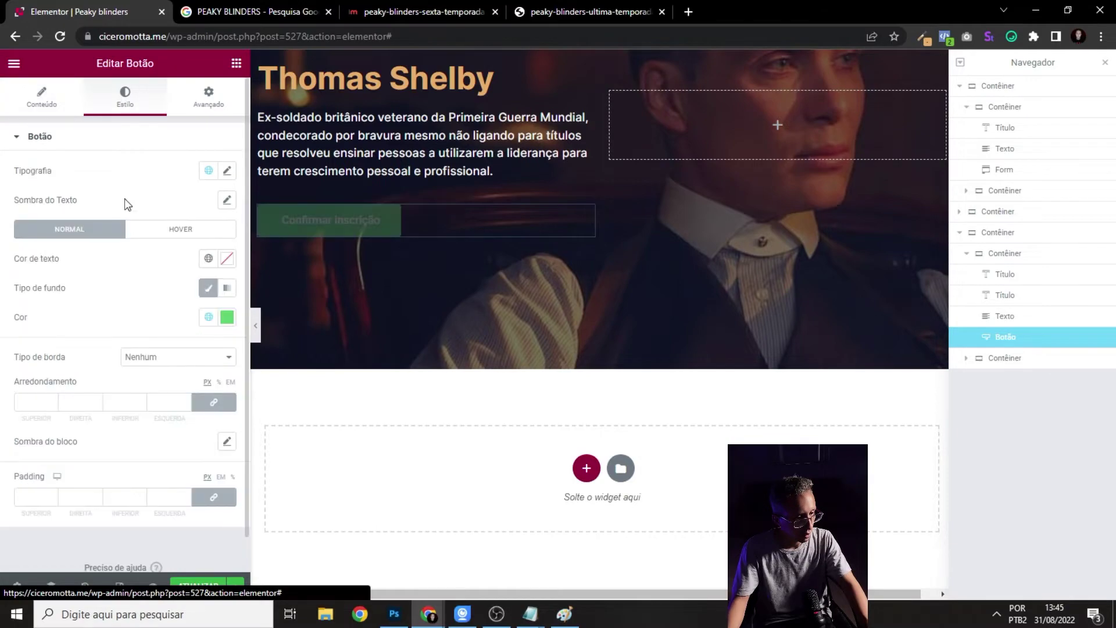
{"action": "left_click", "coordinate": [208, 318]}
{"action": "scroll", "coordinate": [430, 239], "scroll_direction": "up", "scroll_amount": 10}
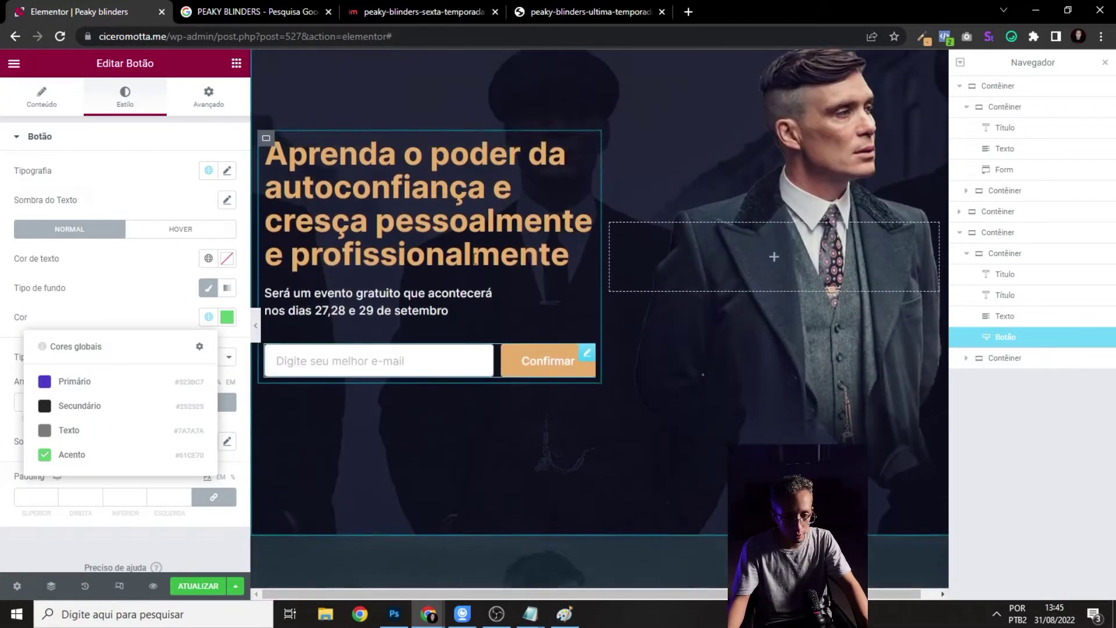
{"action": "scroll", "coordinate": [570, 343], "scroll_direction": "up", "scroll_amount": 2}
{"action": "left_click", "coordinate": [587, 428]}
{"action": "left_click", "coordinate": [130, 106]}
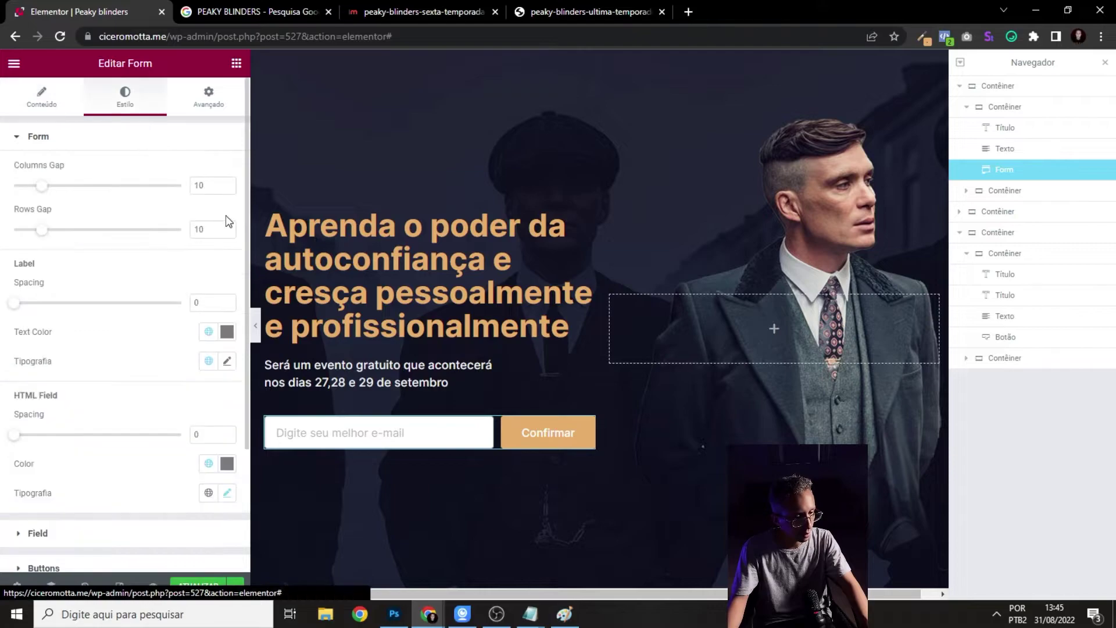
{"action": "left_click", "coordinate": [64, 139]}
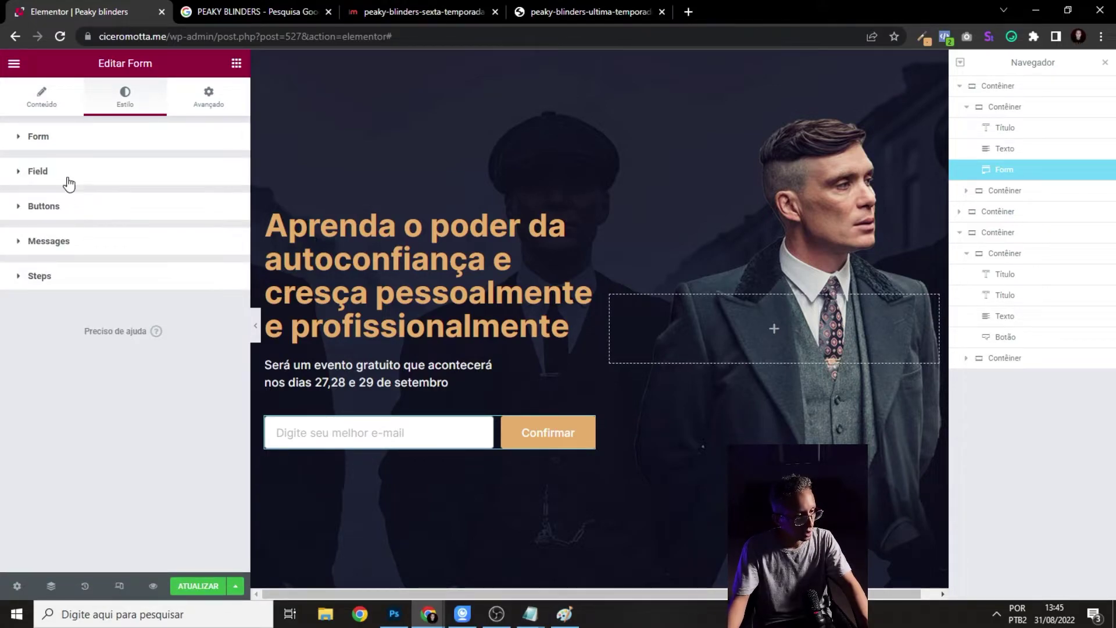
{"action": "left_click", "coordinate": [61, 210]}
{"action": "left_click", "coordinate": [226, 347]}
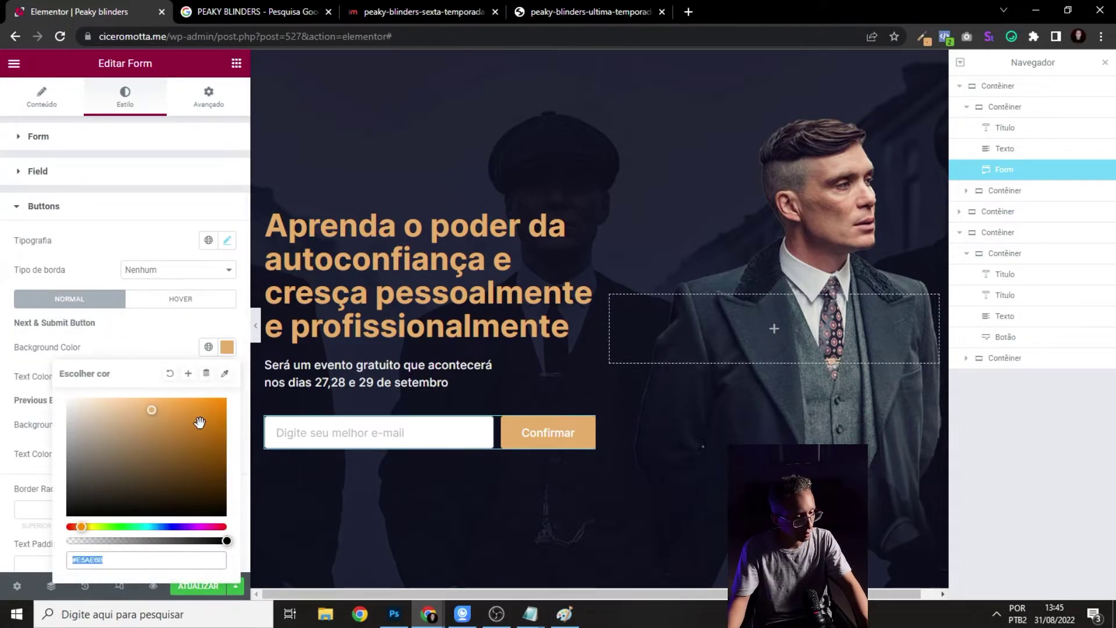
- Set the Confirmar inscrição button's normal background color to #E5AE6B
{"action": "scroll", "coordinate": [539, 325], "scroll_direction": "down", "scroll_amount": 15}
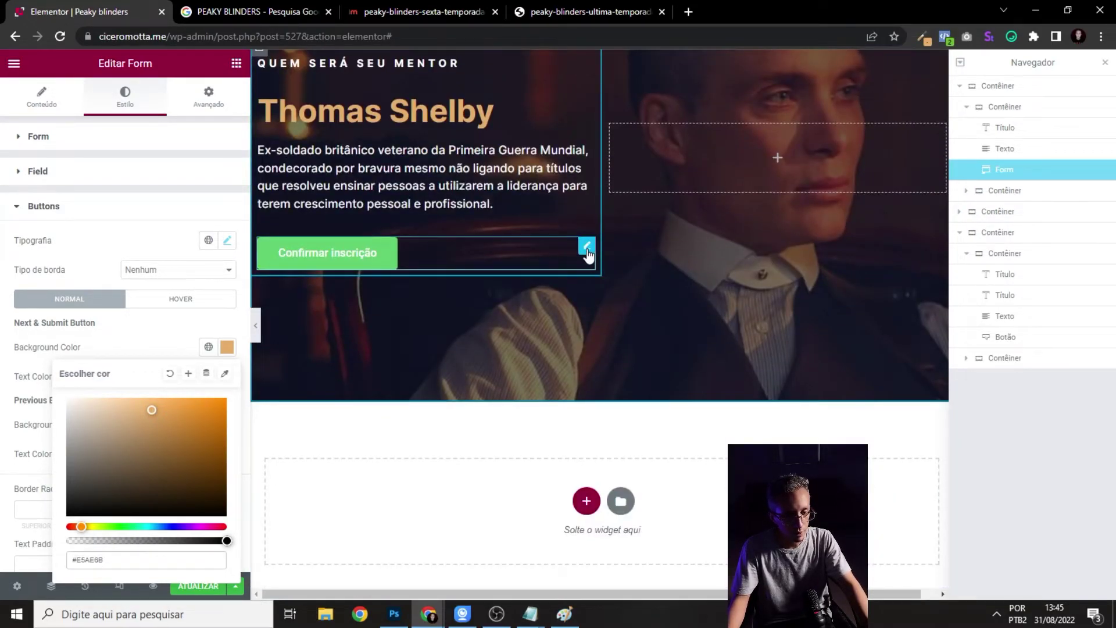
{"action": "left_click", "coordinate": [586, 246]}
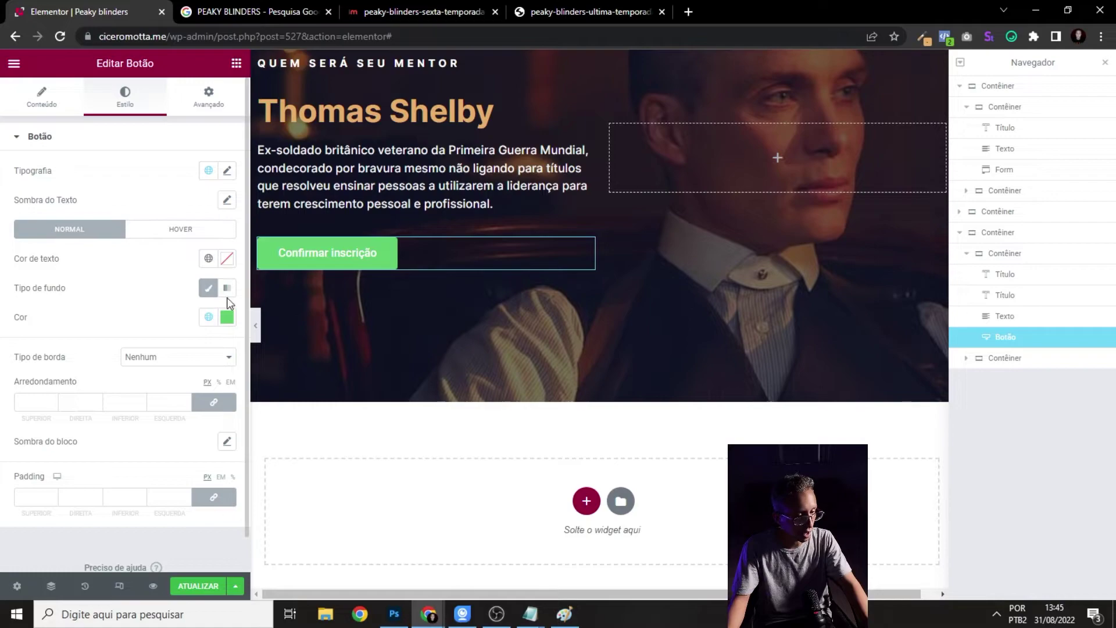
{"action": "left_click", "coordinate": [228, 317]}
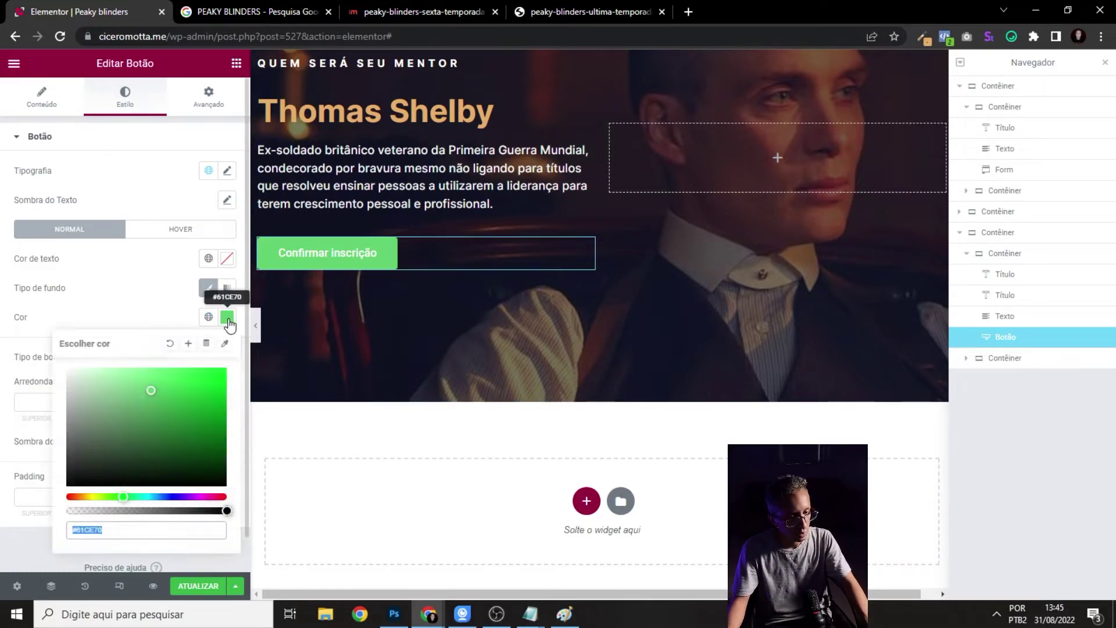
{"action": "type", "text": "#E5AE6B"}
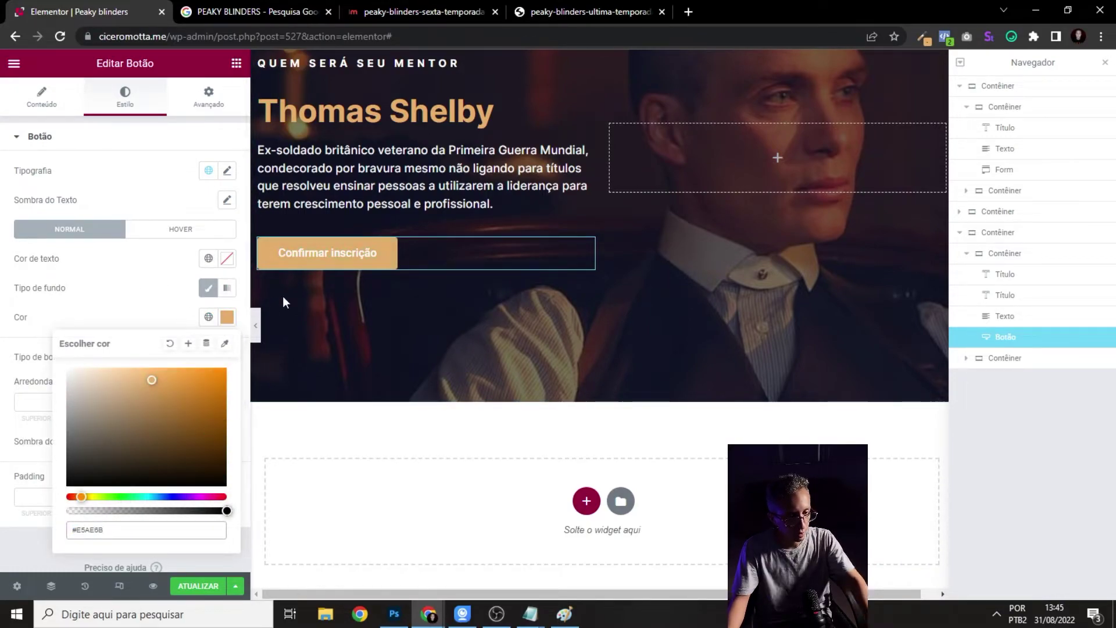
- Copy the hover background color code of the Confirmar submit button from the form in the first section
{"action": "scroll", "coordinate": [433, 308], "scroll_direction": "up", "scroll_amount": 15}
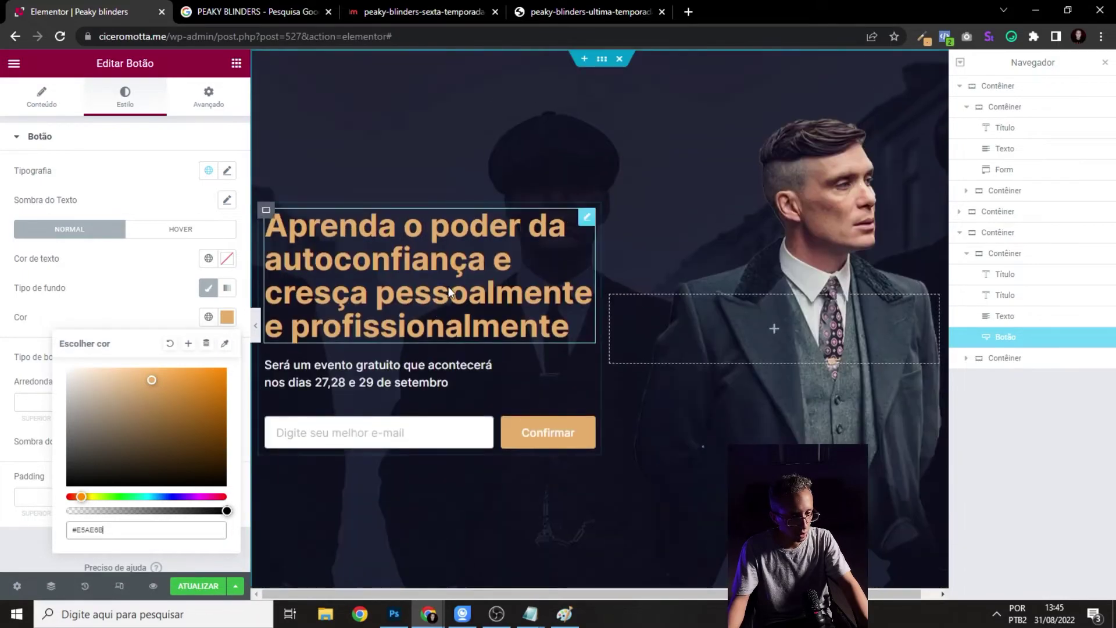
{"action": "left_click", "coordinate": [591, 433]}
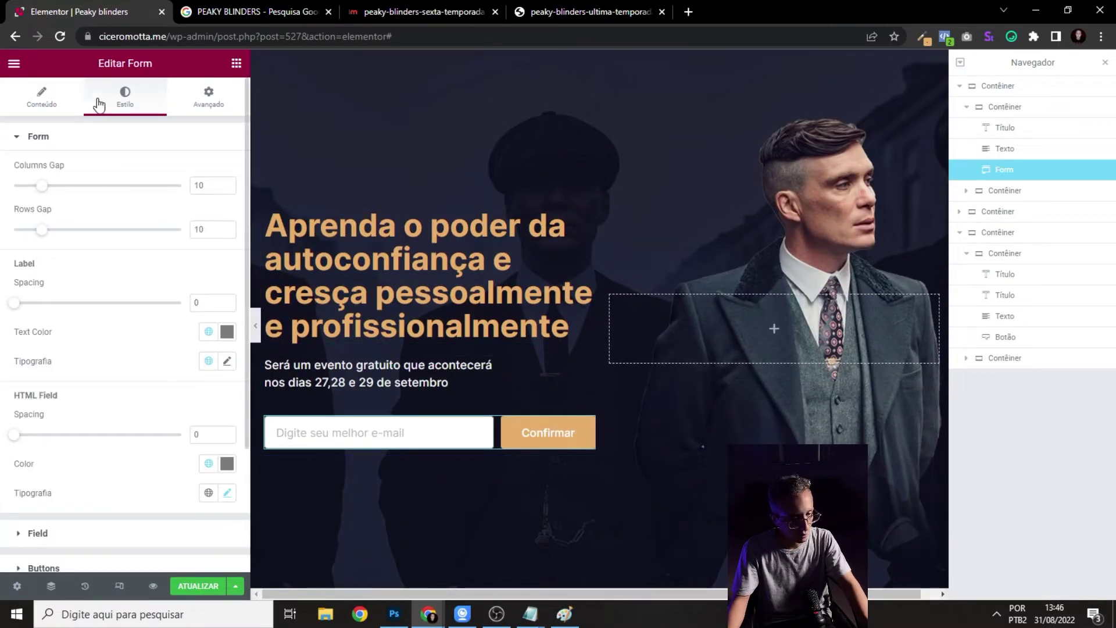
{"action": "left_click", "coordinate": [55, 105]}
{"action": "left_click", "coordinate": [125, 96]}
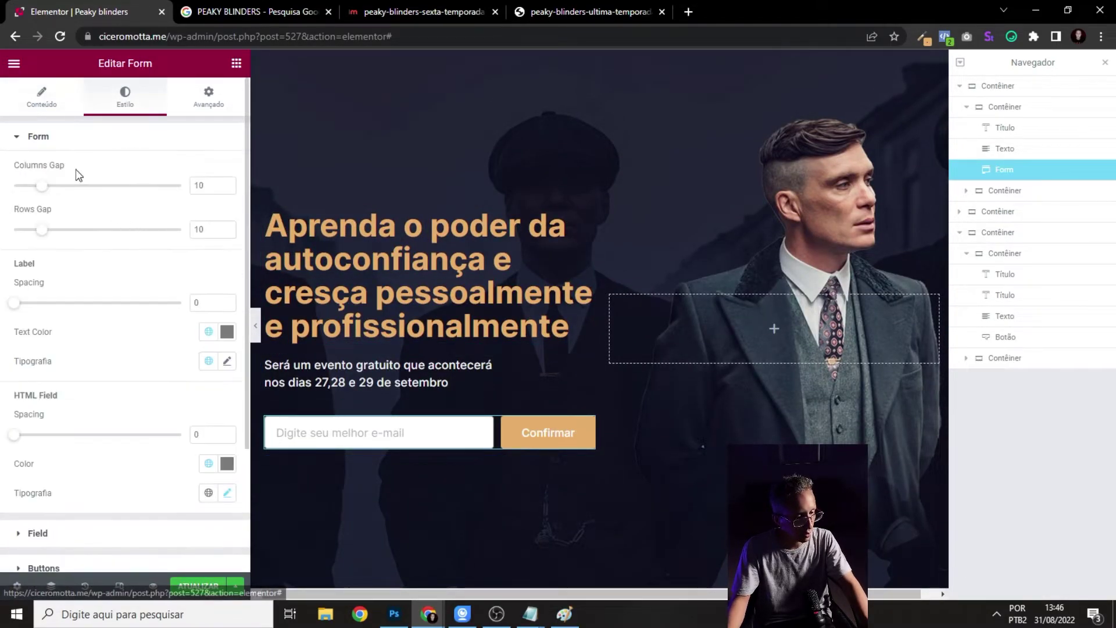
{"action": "left_click", "coordinate": [61, 138]}
{"action": "left_click", "coordinate": [63, 205]}
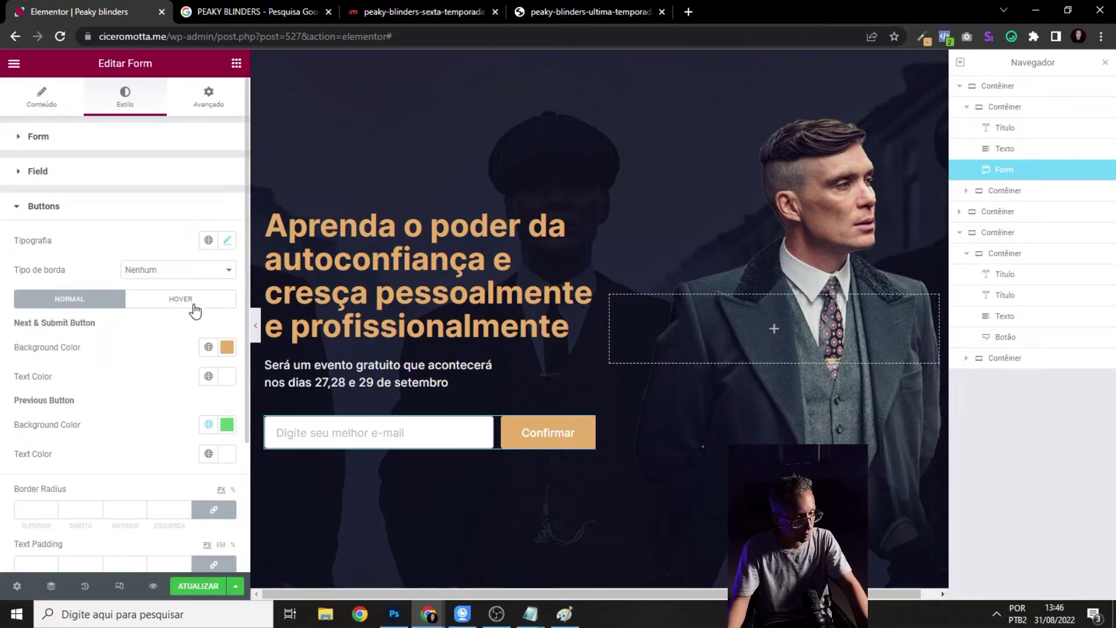
{"action": "left_click", "coordinate": [180, 298]}
{"action": "left_click", "coordinate": [227, 347]}
{"action": "key", "text": "ctrl+c"}
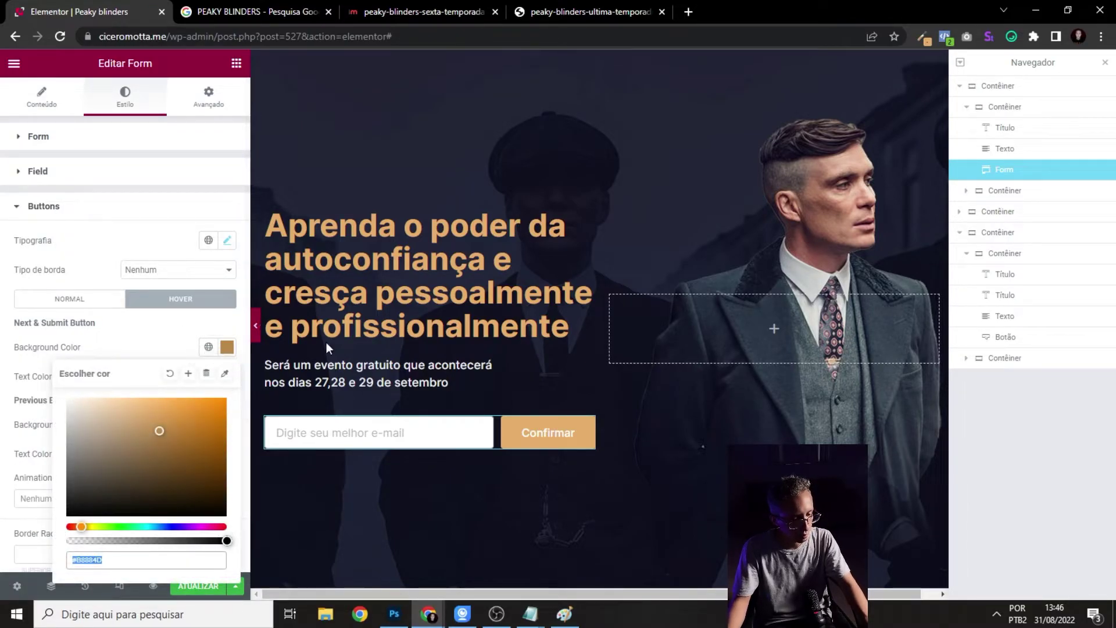
{"action": "scroll", "coordinate": [511, 361], "scroll_direction": "down", "scroll_amount": 12}
{"action": "scroll", "coordinate": [588, 294], "scroll_direction": "up", "scroll_amount": 1}
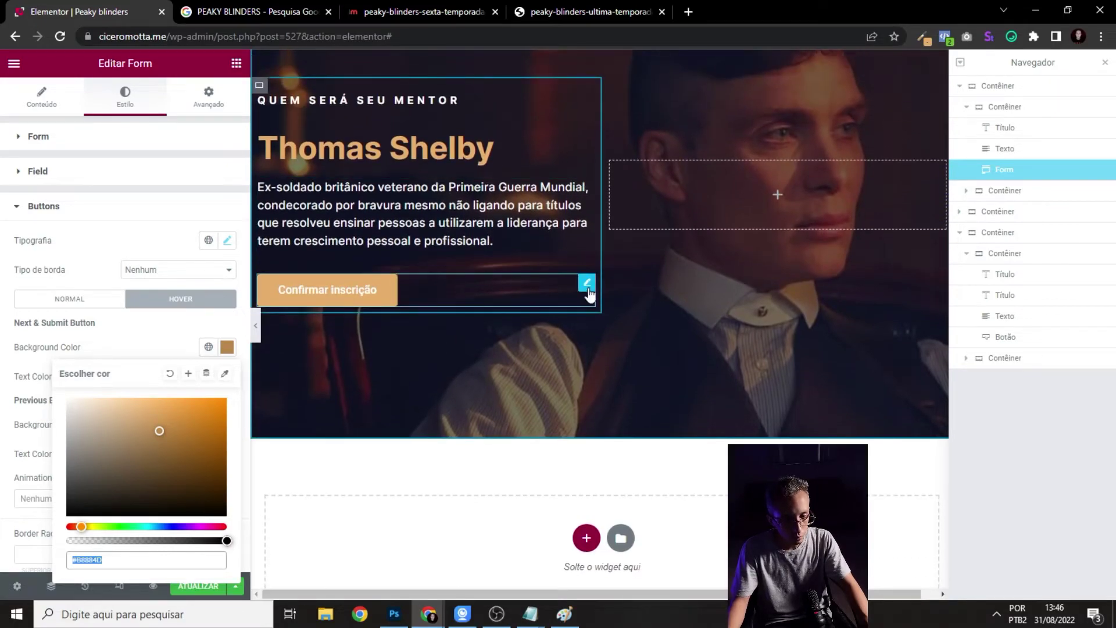
{"action": "left_click", "coordinate": [327, 289]}
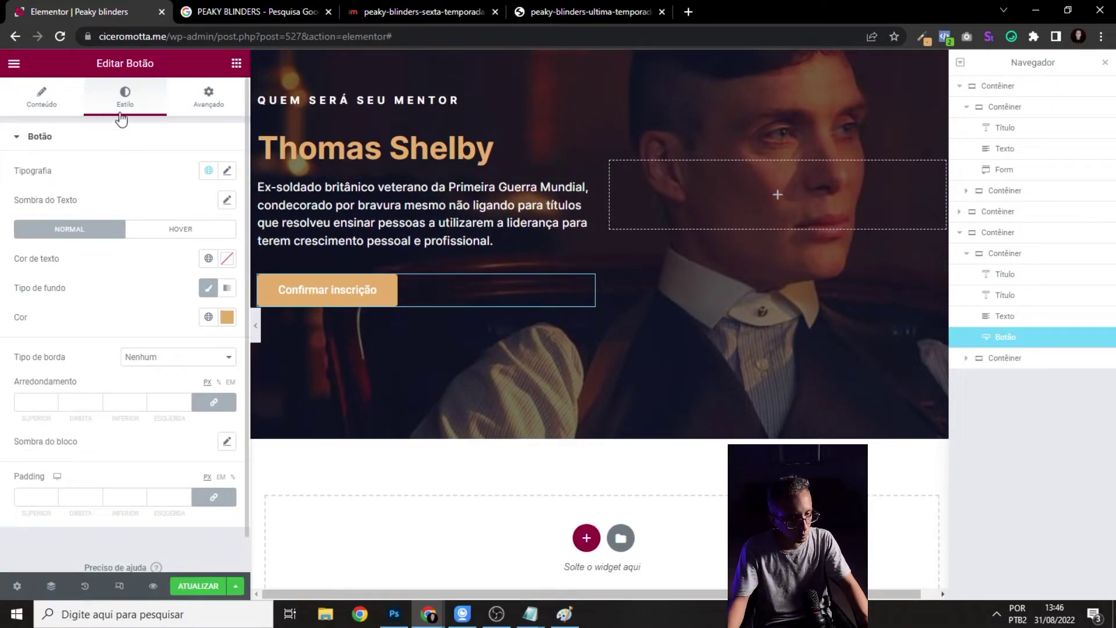
{"action": "left_click", "coordinate": [158, 233]}
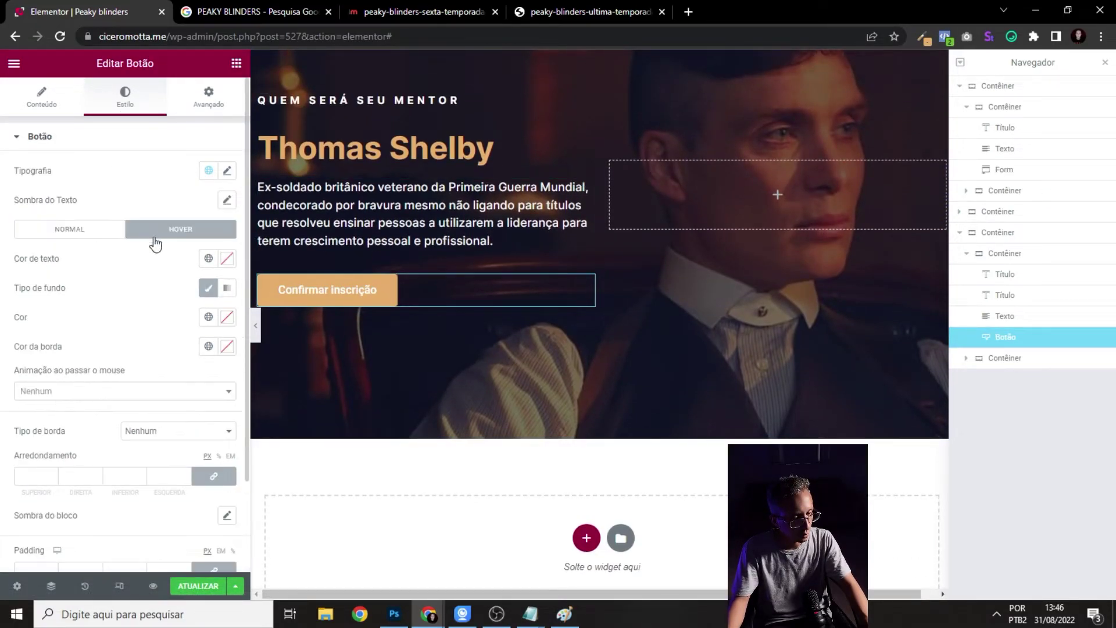
{"action": "left_click", "coordinate": [209, 317]}
{"action": "key", "text": "ctrl+z"}
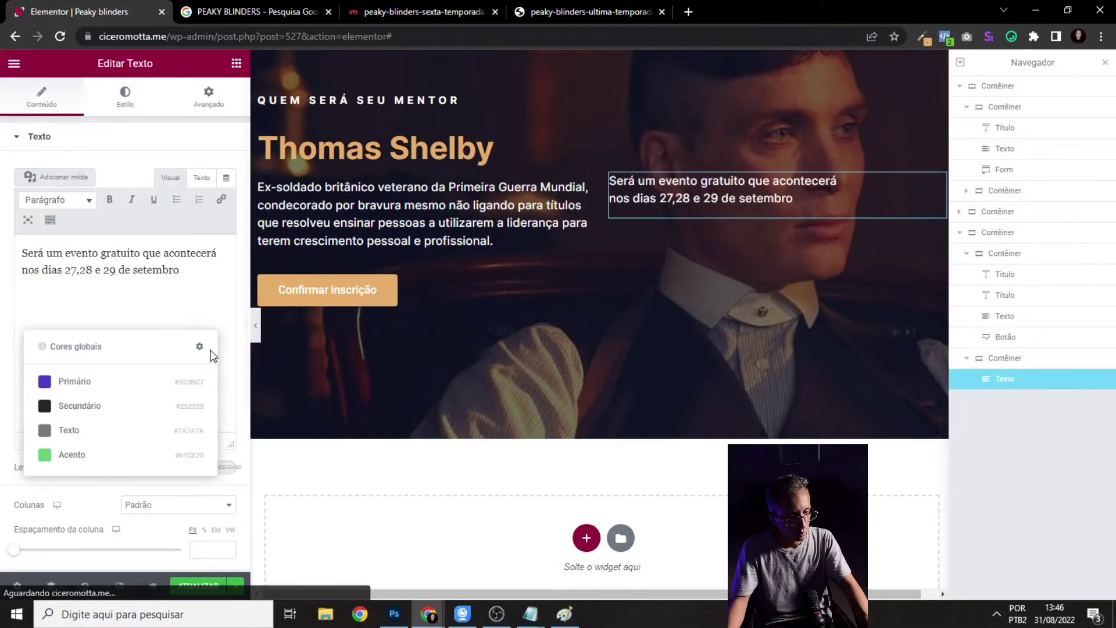
{"action": "key", "text": "ctrl+z"}
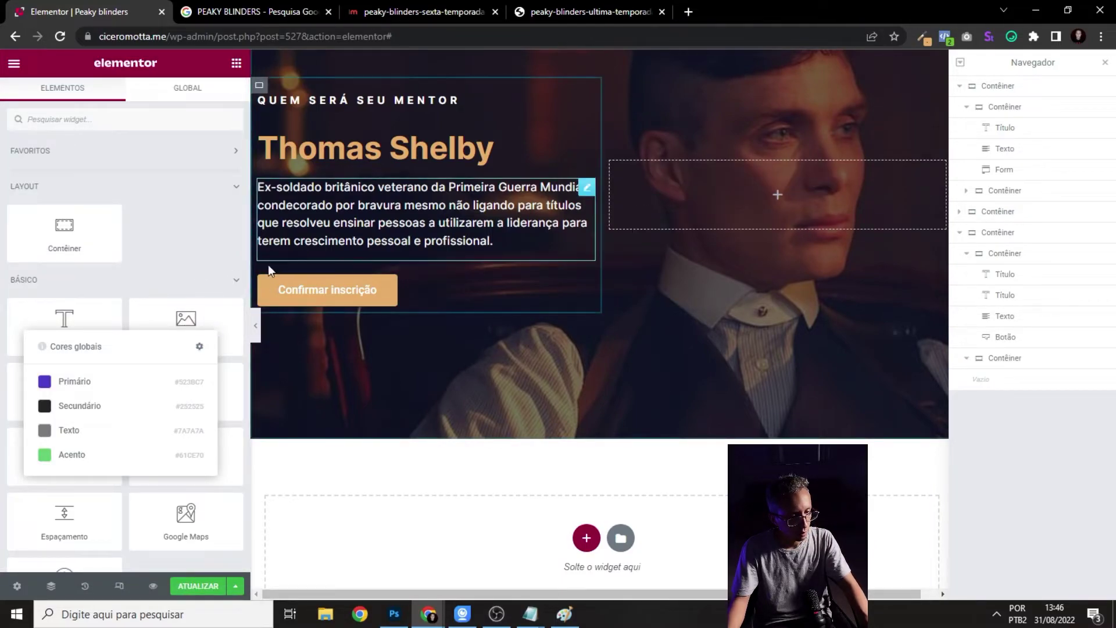
- Set the Confirmar inscrição button's hover background color to #B8884D and preview the mentor section at full width
{"action": "left_click", "coordinate": [587, 283]}
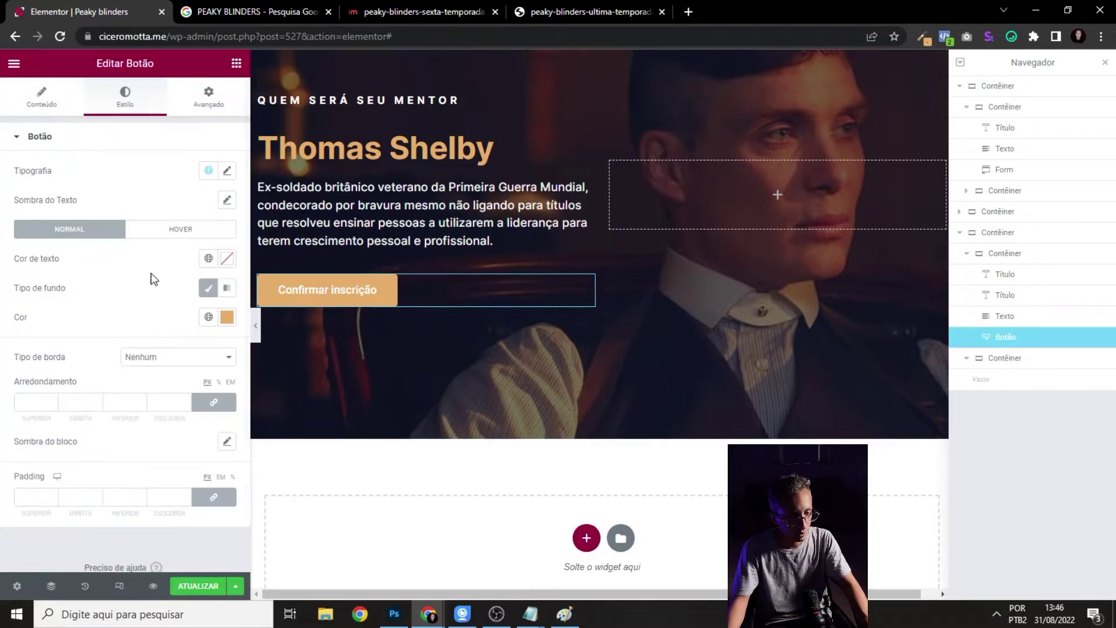
{"action": "left_click", "coordinate": [173, 232]}
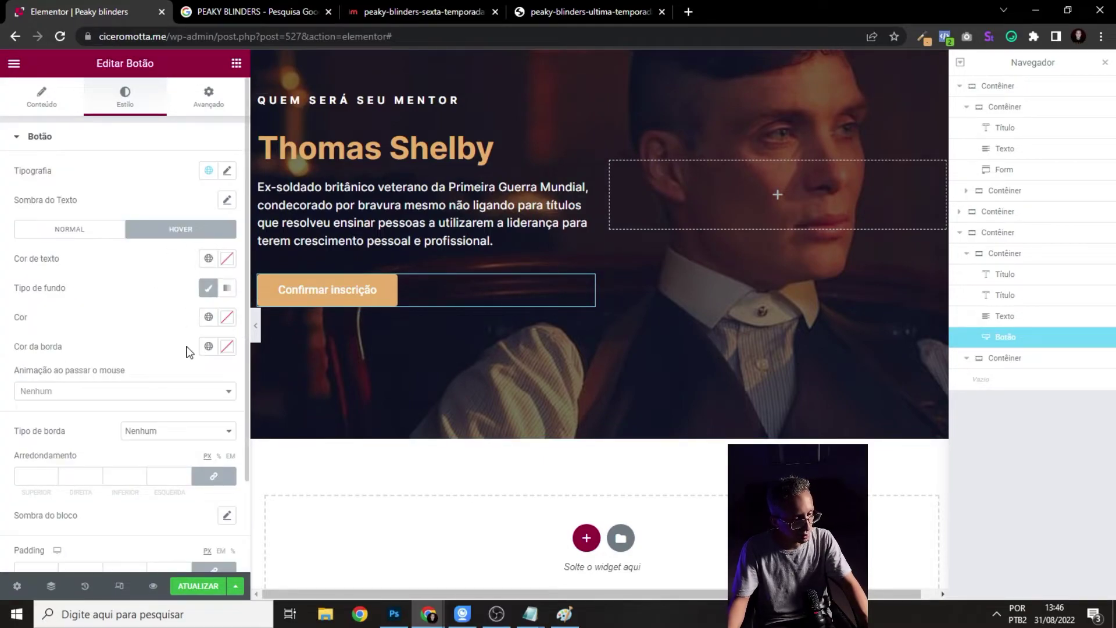
{"action": "left_click", "coordinate": [208, 317]}
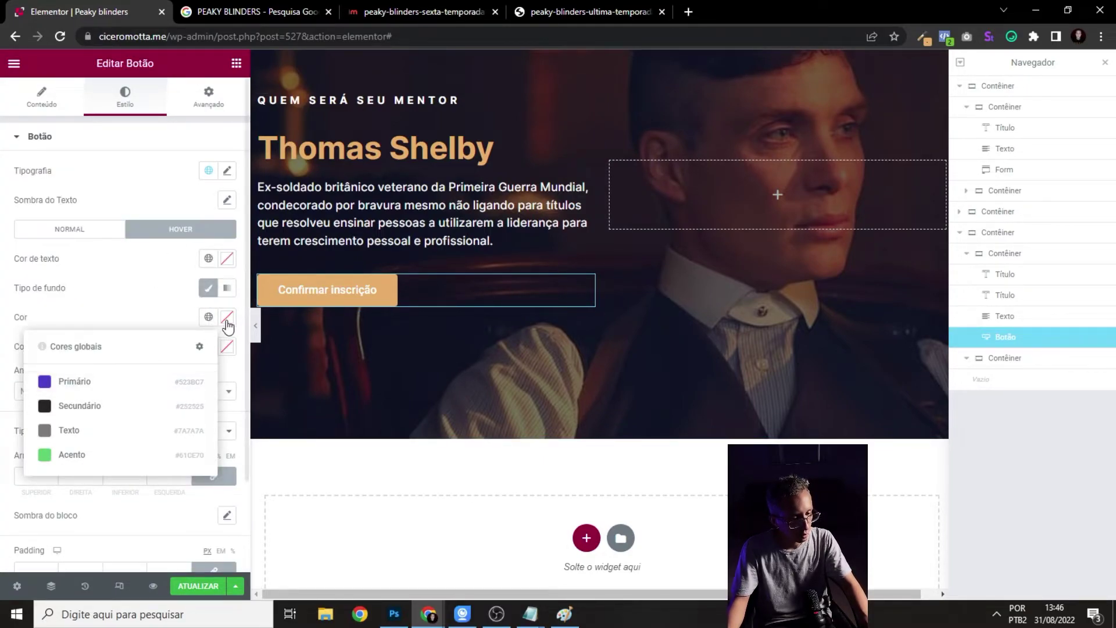
{"action": "left_click", "coordinate": [226, 317]}
{"action": "key", "text": "ctrl+v"}
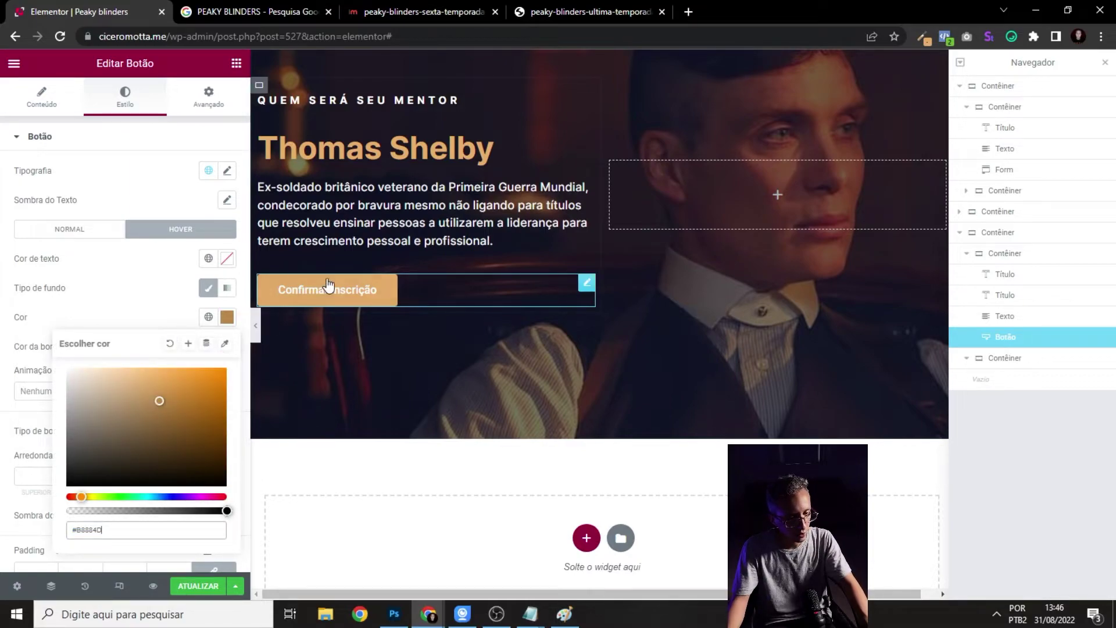
{"action": "left_click", "coordinate": [256, 325]}
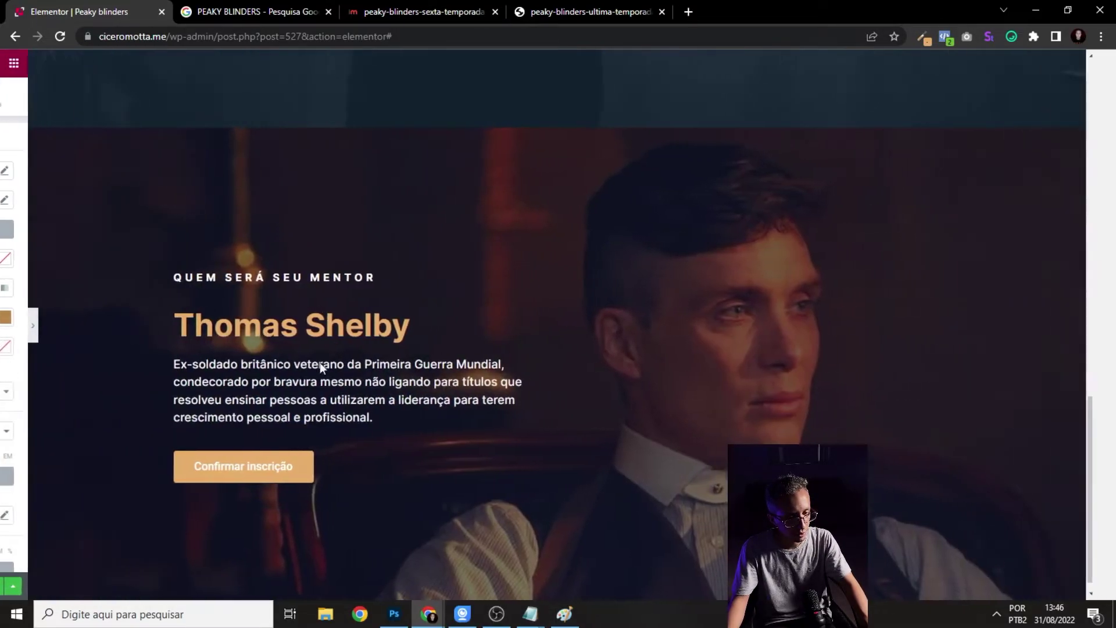
{"action": "left_click", "coordinate": [5, 325]}
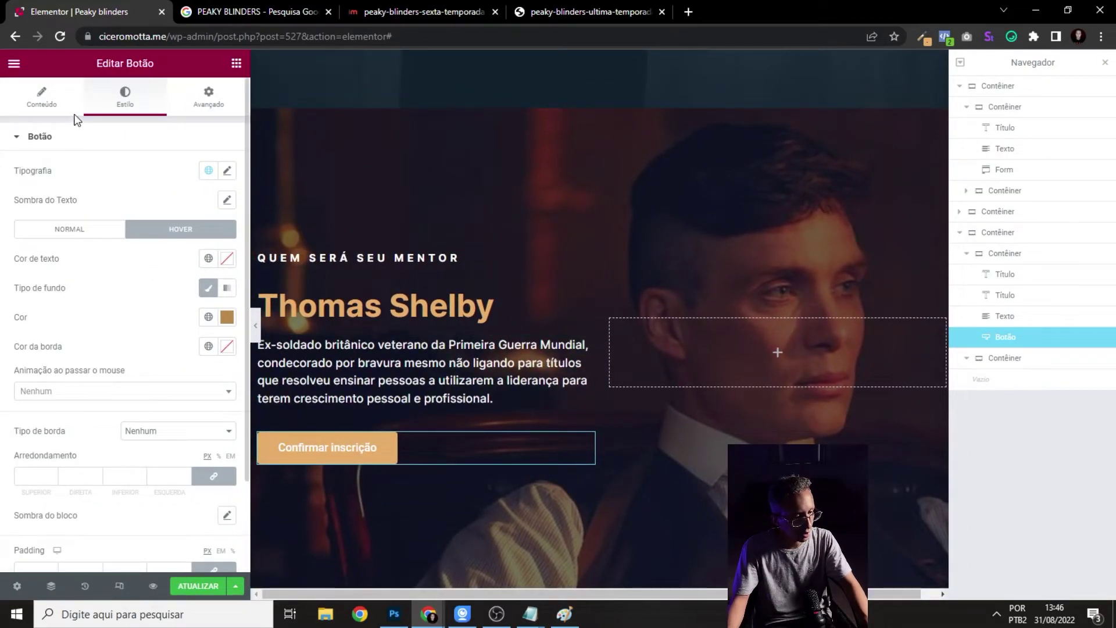
- Set the Confirmar inscrição button's size to Grande and preview it at full width against the other sections
{"action": "left_click", "coordinate": [42, 99]}
{"action": "left_click", "coordinate": [175, 303]}
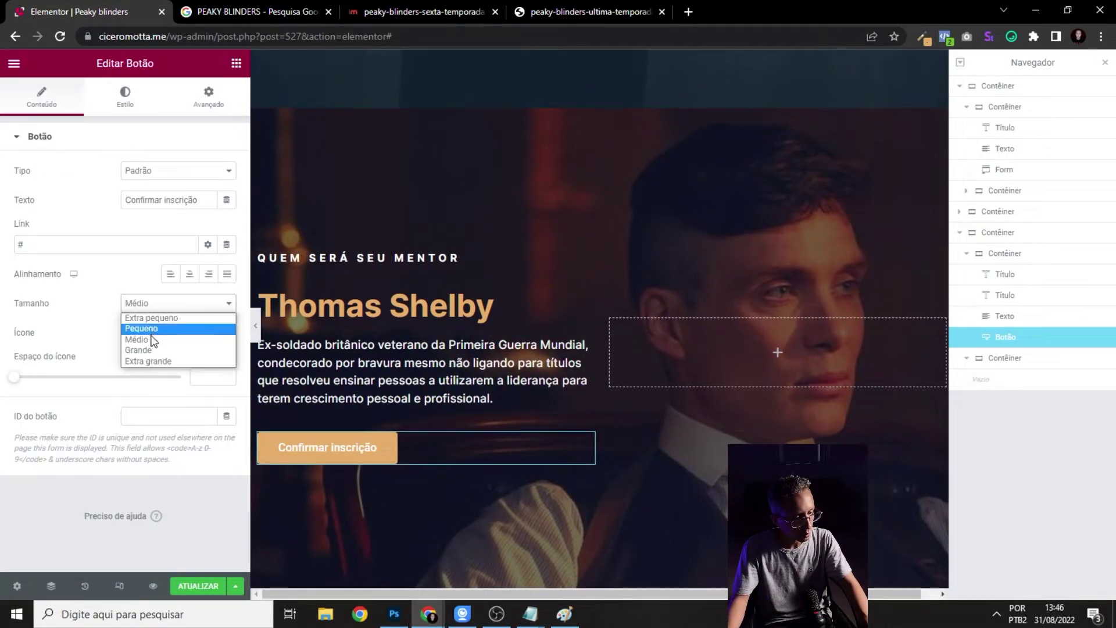
{"action": "left_click", "coordinate": [138, 350]}
{"action": "left_click", "coordinate": [255, 326]}
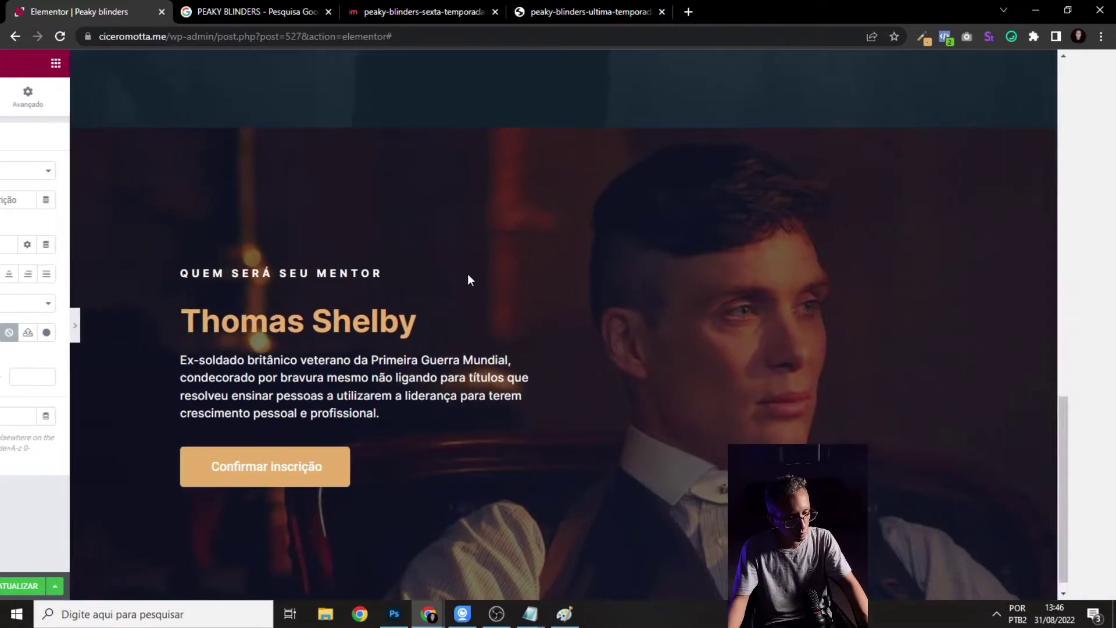
{"action": "scroll", "coordinate": [356, 285], "scroll_direction": "up", "scroll_amount": 6}
{"action": "scroll", "coordinate": [355, 287], "scroll_direction": "down", "scroll_amount": 6}
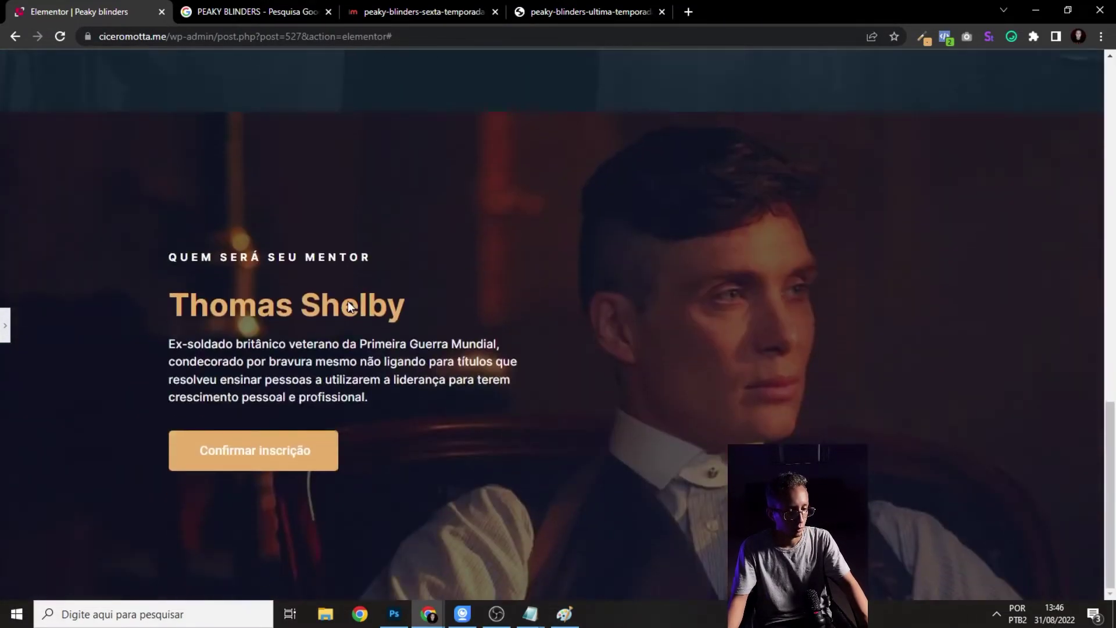
{"action": "left_click", "coordinate": [5, 326]}
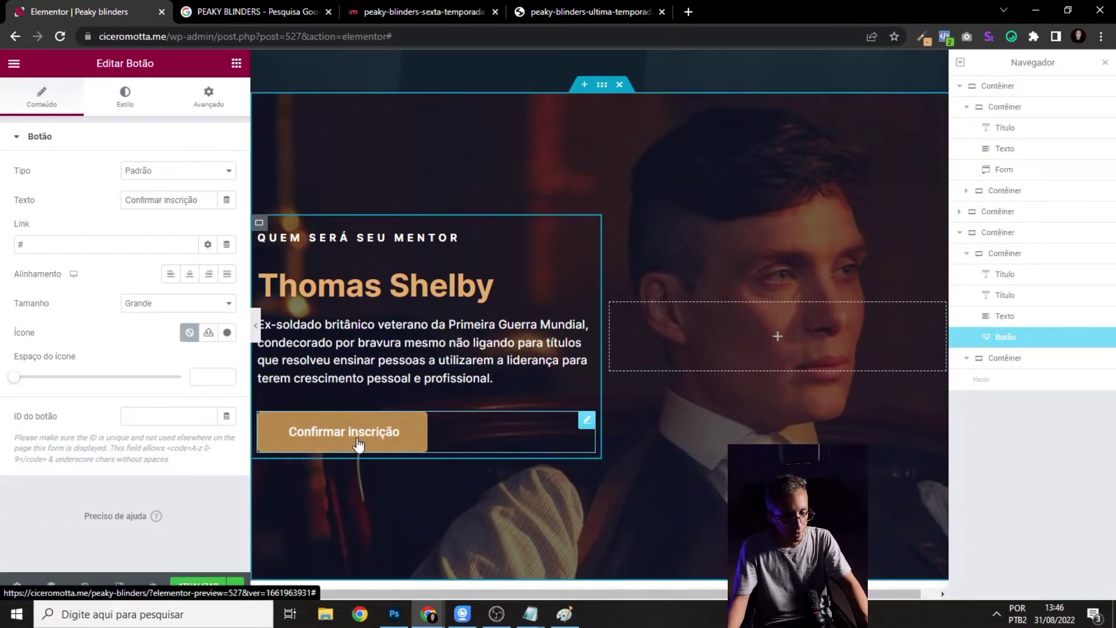
- Give the first section's inner container that holds the headline and form the CSS ID inscricao
{"action": "scroll", "coordinate": [407, 446], "scroll_direction": "up", "scroll_amount": 10}
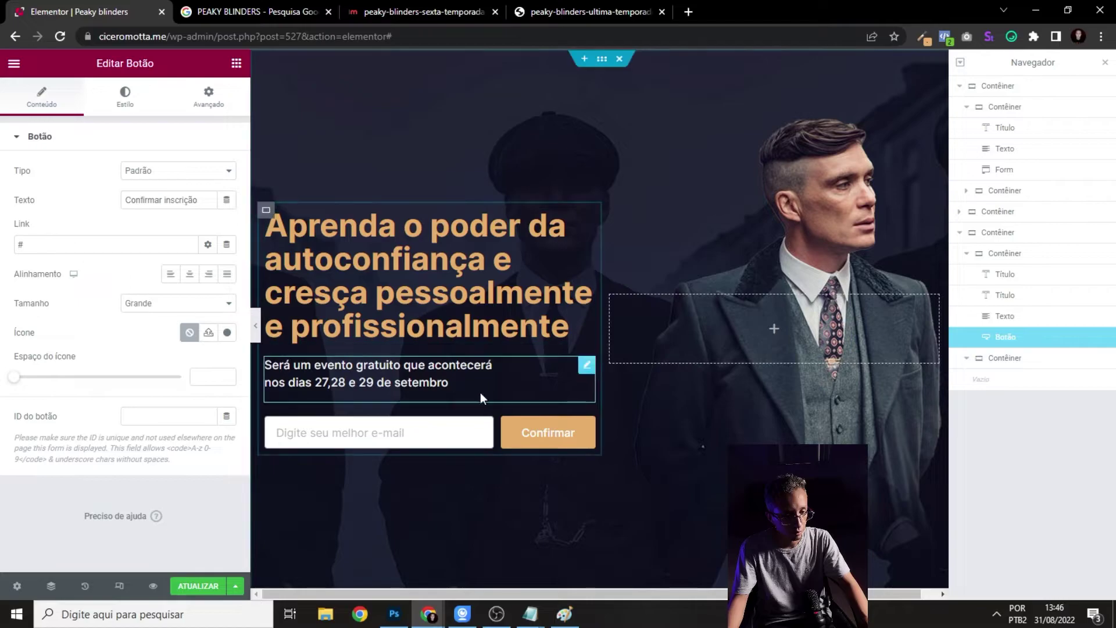
{"action": "scroll", "coordinate": [471, 391], "scroll_direction": "down", "scroll_amount": 13}
{"action": "scroll", "coordinate": [459, 388], "scroll_direction": "up", "scroll_amount": 11}
{"action": "scroll", "coordinate": [460, 393], "scroll_direction": "up", "scroll_amount": 3}
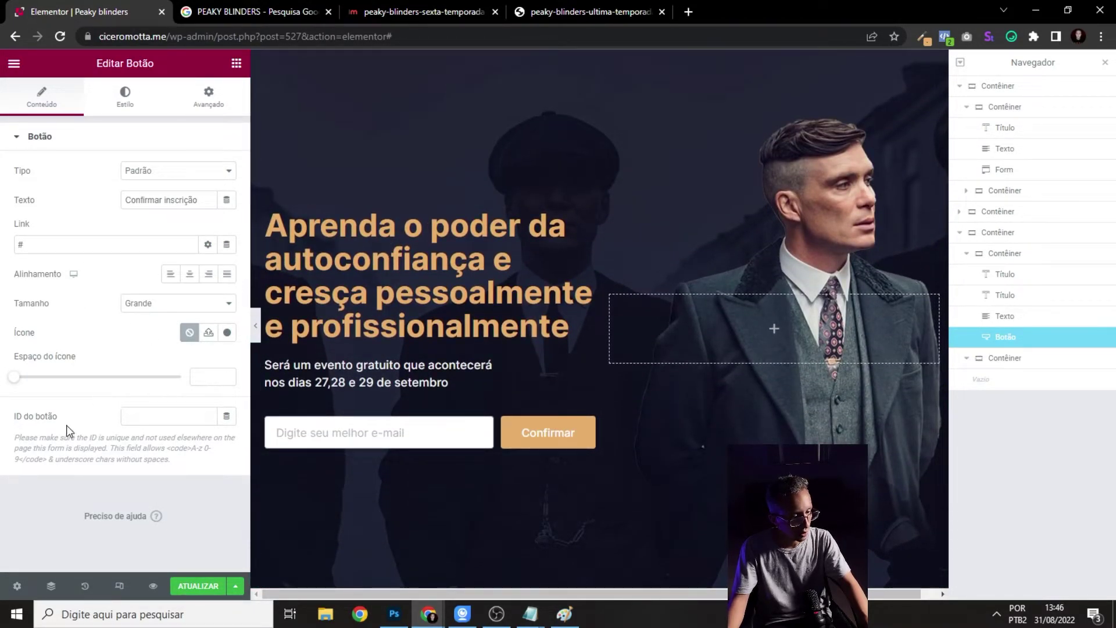
{"action": "left_click", "coordinate": [266, 210]}
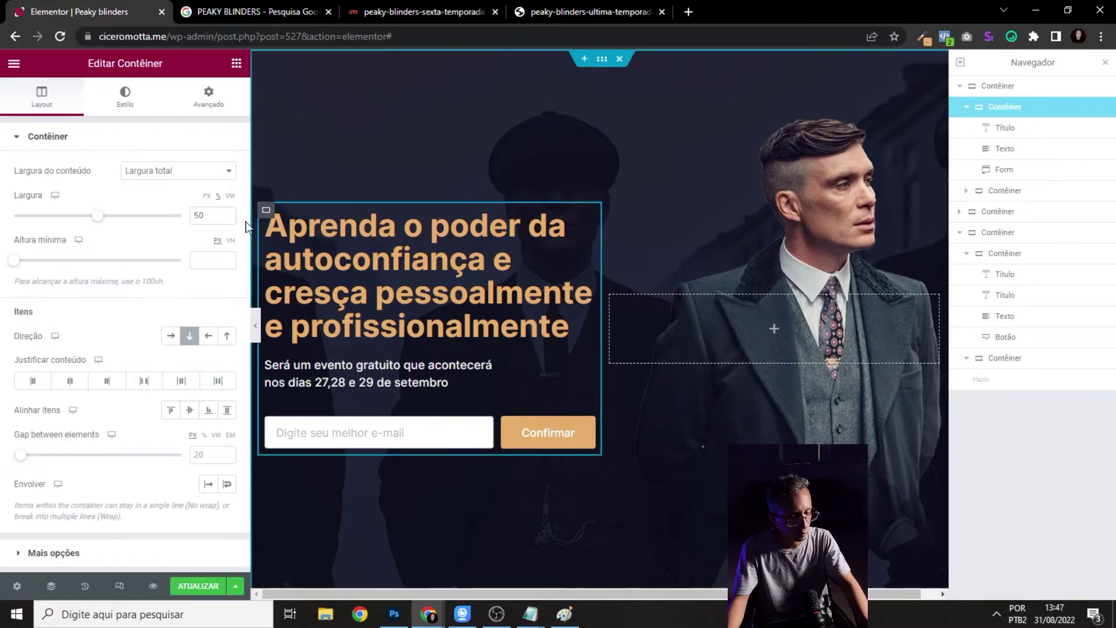
{"action": "left_click", "coordinate": [210, 113]}
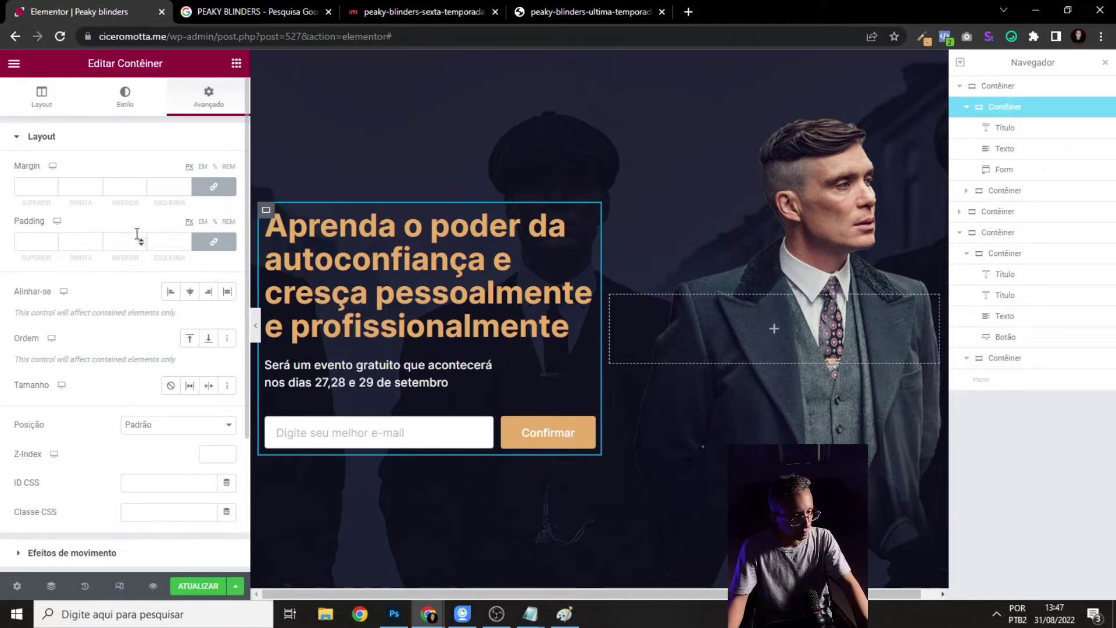
{"action": "scroll", "coordinate": [138, 239], "scroll_direction": "down", "scroll_amount": 1}
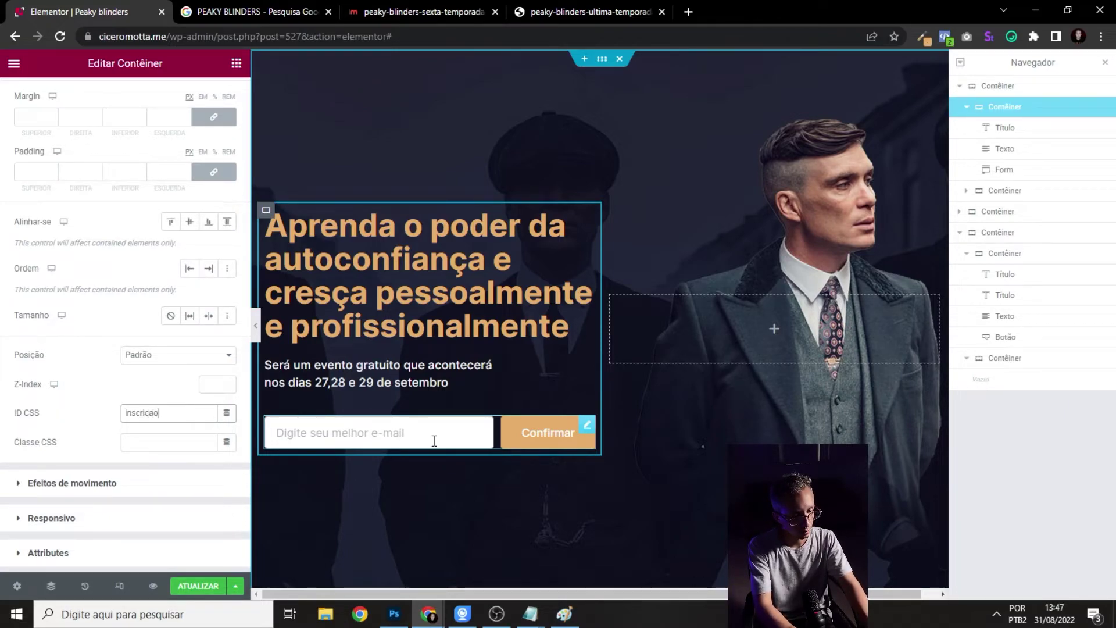
{"action": "double_click", "coordinate": [152, 414]}
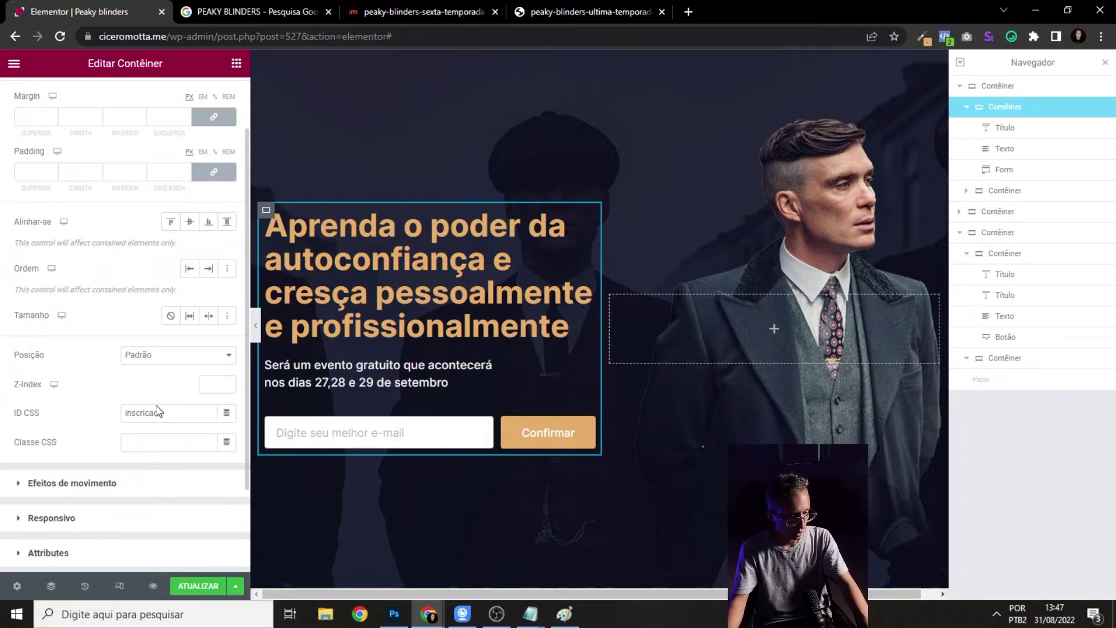
{"action": "left_click", "coordinate": [107, 419]}
{"action": "double_click", "coordinate": [159, 416]}
{"action": "left_click", "coordinate": [81, 399]}
- Set the link of the mentor section's Confirmar inscrição button to #inscricao
{"action": "scroll", "coordinate": [517, 397], "scroll_direction": "down", "scroll_amount": 15}
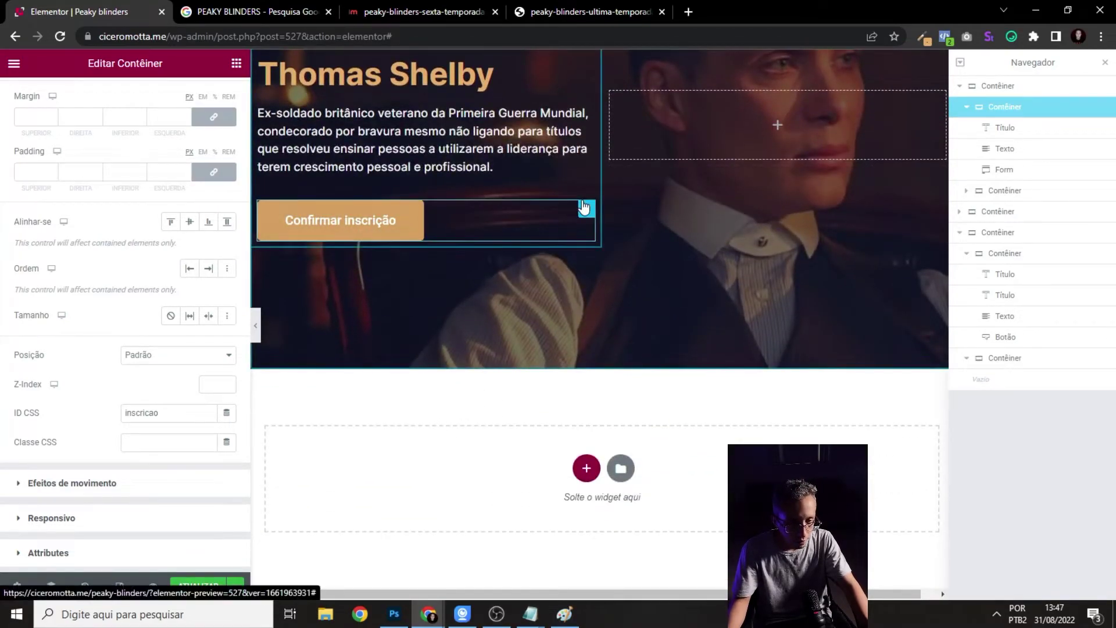
{"action": "left_click", "coordinate": [338, 239]}
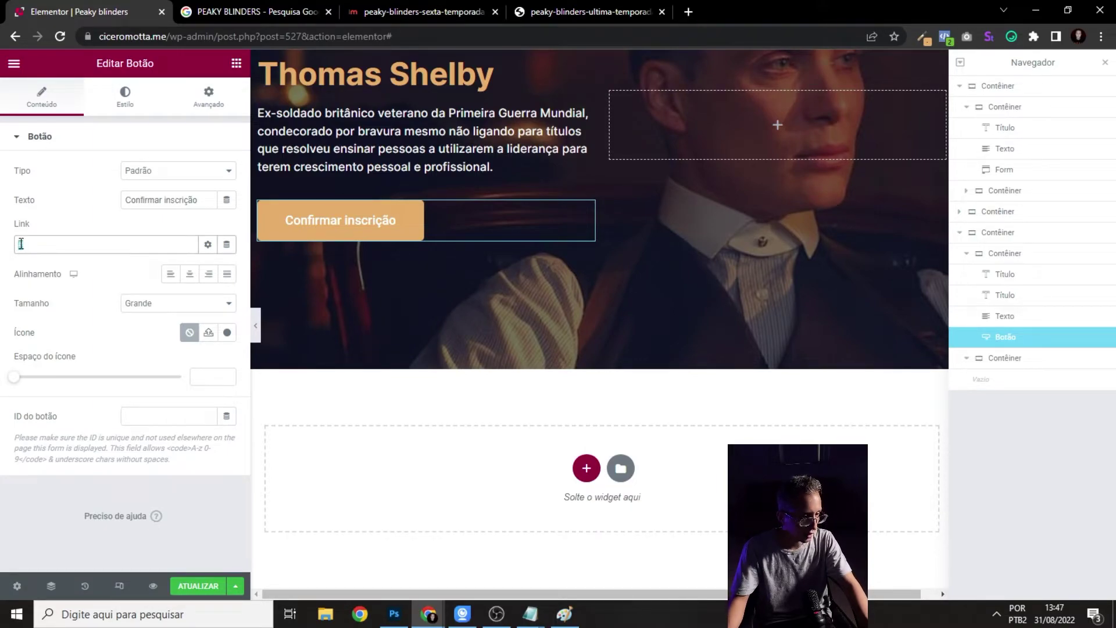
{"action": "scroll", "coordinate": [313, 268], "scroll_direction": "up", "scroll_amount": 10}
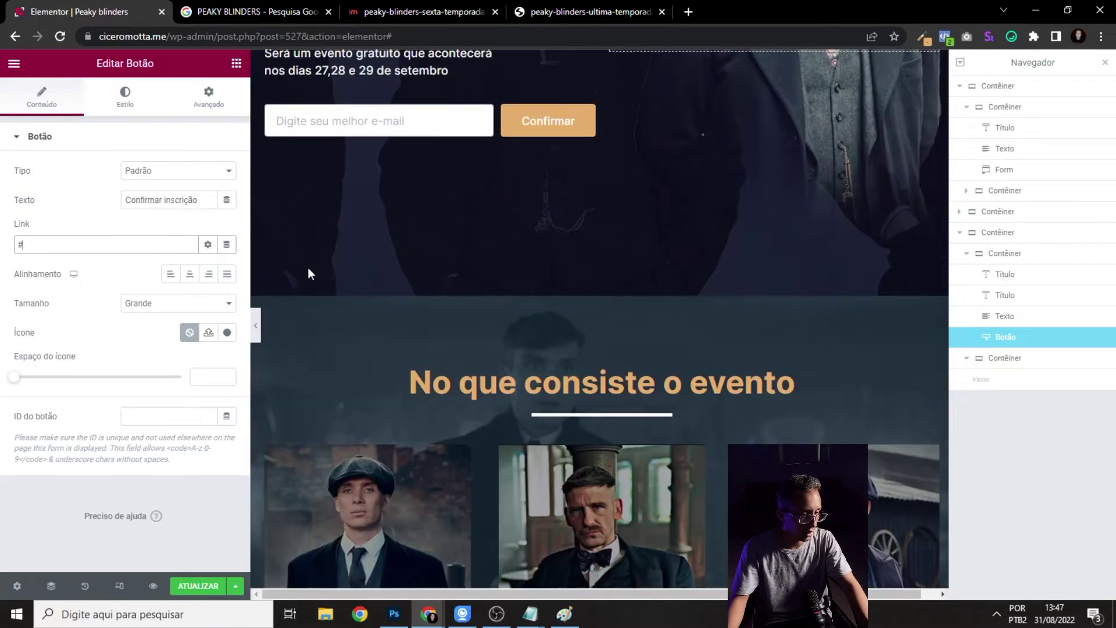
{"action": "scroll", "coordinate": [316, 330], "scroll_direction": "down", "scroll_amount": 10}
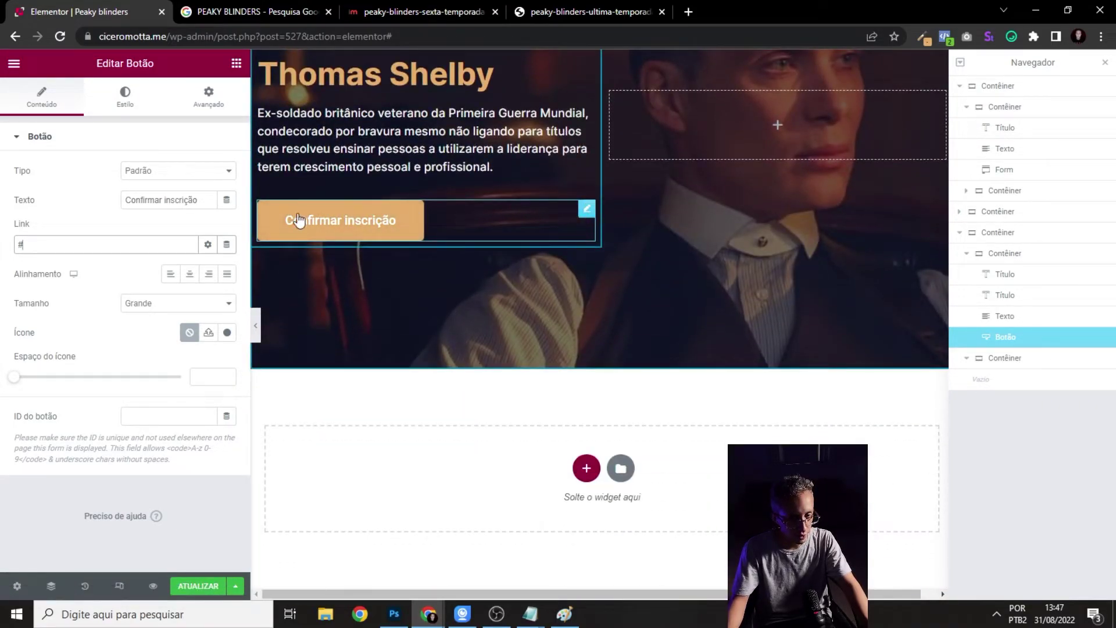
{"action": "type", "text": "inscricao"}
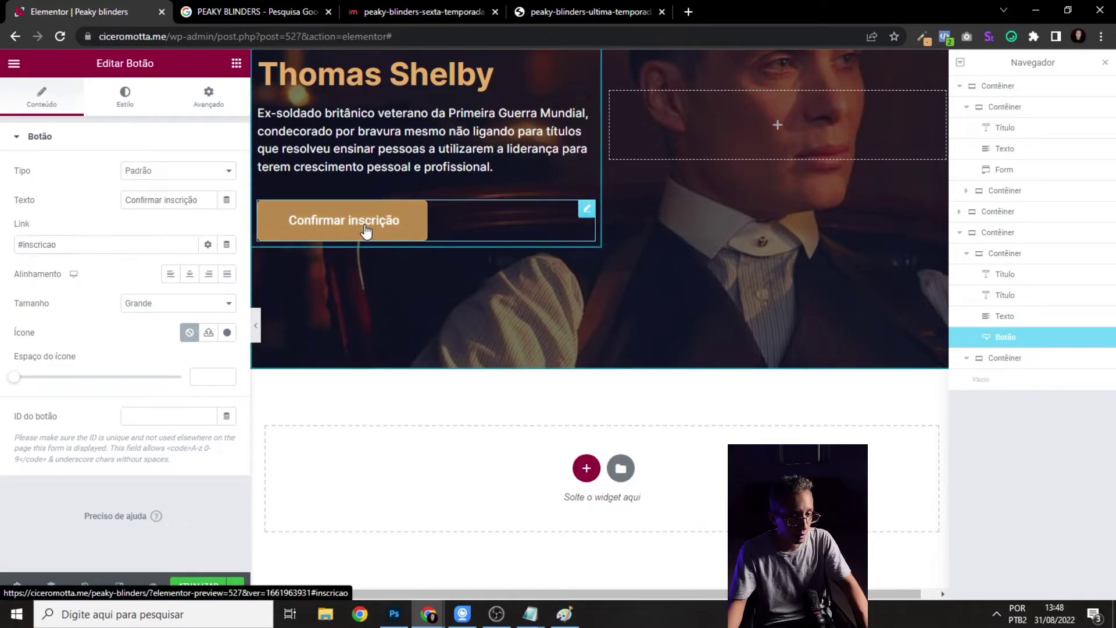
- Test the Confirmar inscrição button's anchor link to the registration form, comparing the button's and form's places on the page
{"action": "left_click", "coordinate": [344, 219]}
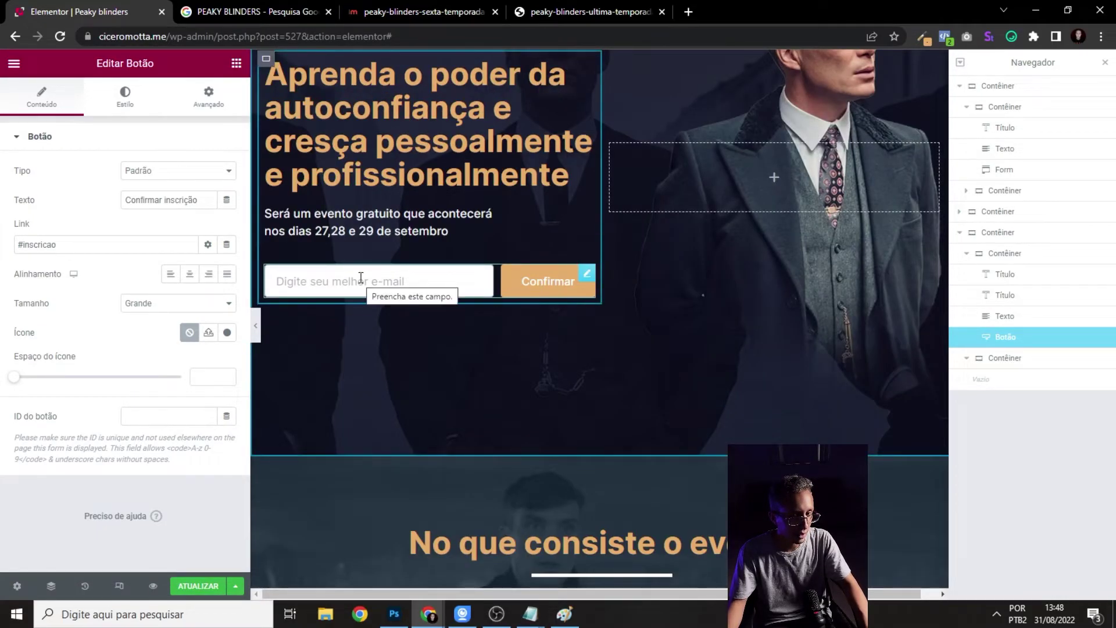
{"action": "scroll", "coordinate": [358, 278], "scroll_direction": "down", "scroll_amount": 10}
{"action": "scroll", "coordinate": [358, 277], "scroll_direction": "down", "scroll_amount": 2}
{"action": "scroll", "coordinate": [358, 272], "scroll_direction": "up", "scroll_amount": 12}
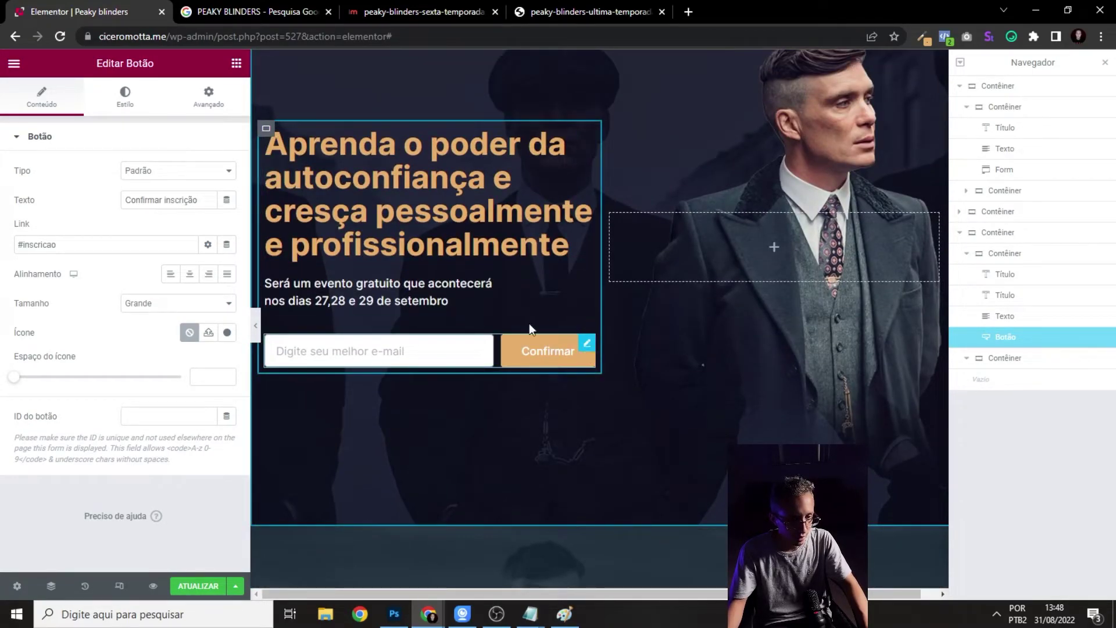
- Compare the form container's CSS ID with the anchor in the Confirmar inscrição button's link, and test the link again
{"action": "left_click", "coordinate": [551, 339]}
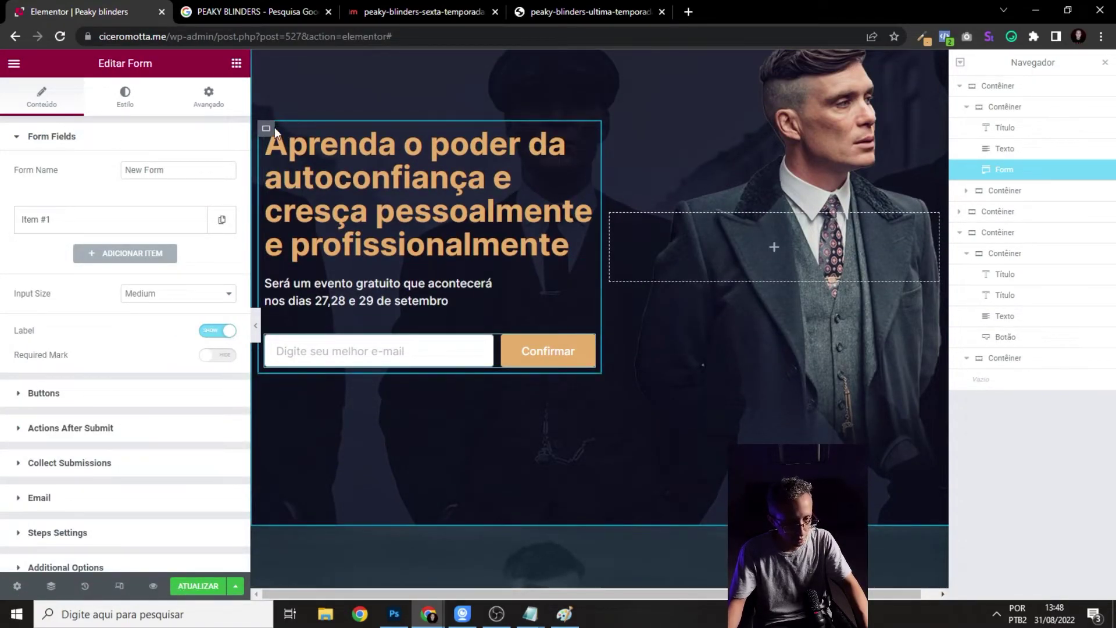
{"action": "left_click", "coordinate": [265, 129]}
{"action": "left_click", "coordinate": [182, 107]}
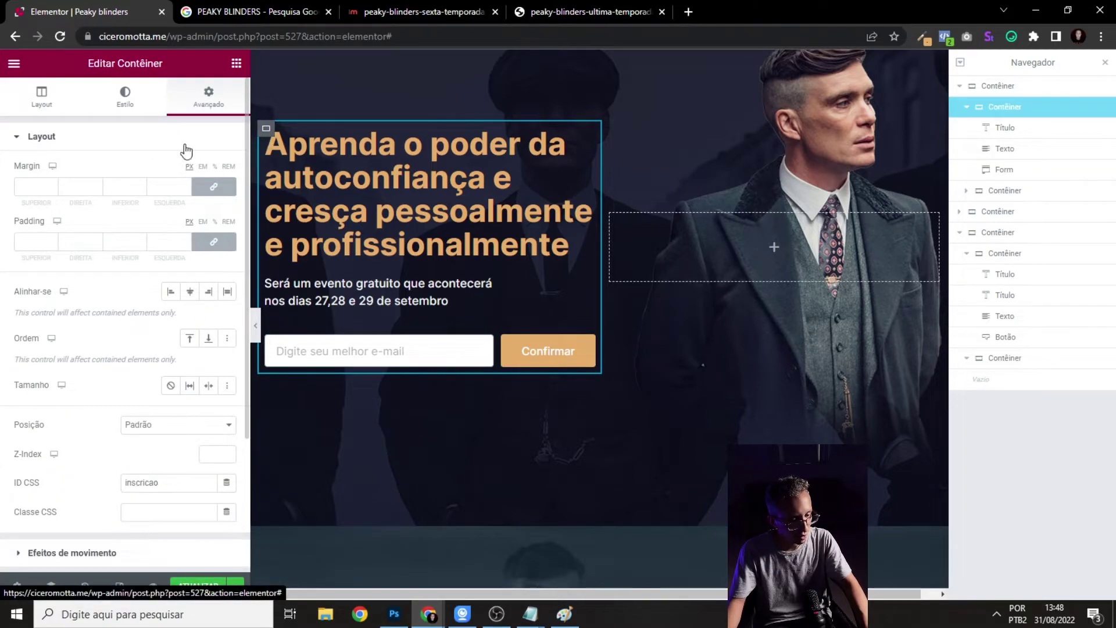
{"action": "scroll", "coordinate": [133, 292], "scroll_direction": "down", "scroll_amount": 2}
{"action": "double_click", "coordinate": [141, 413]}
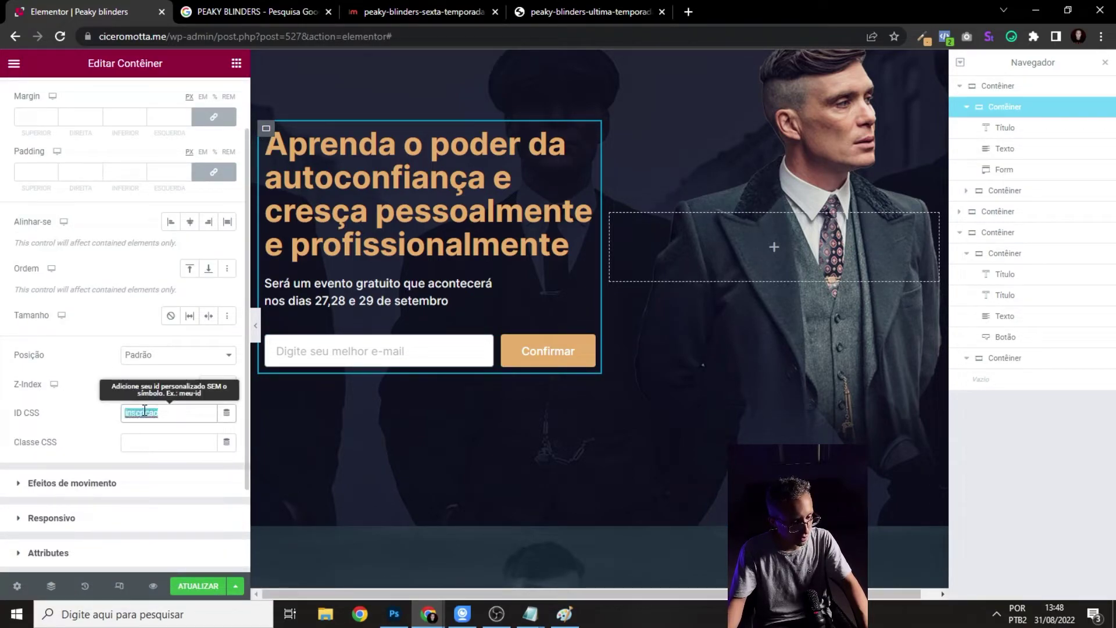
{"action": "left_click", "coordinate": [168, 412]}
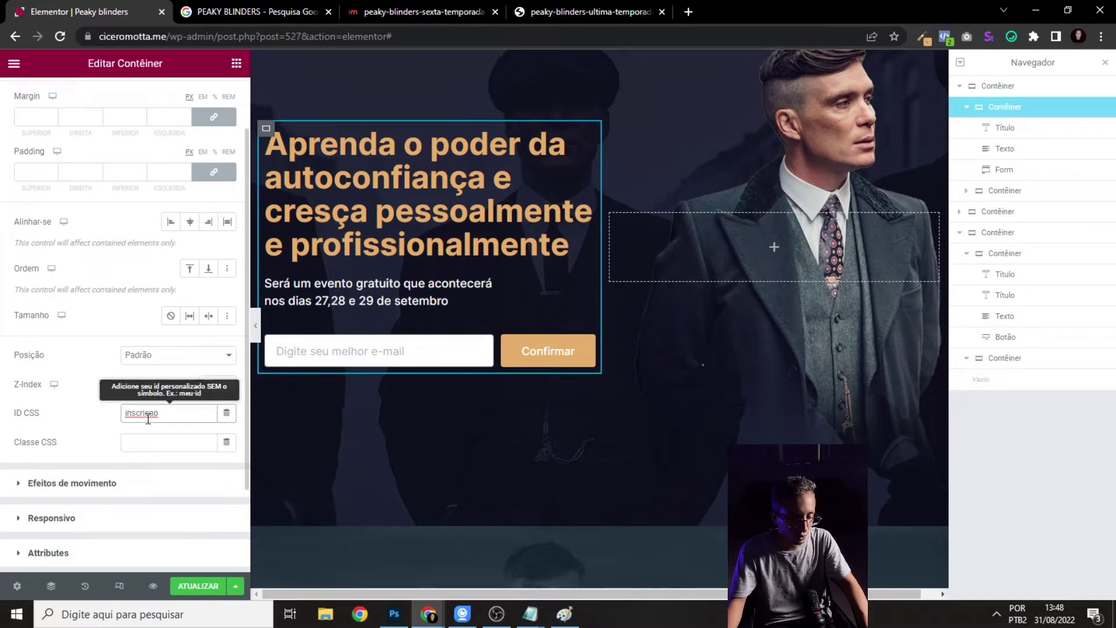
{"action": "scroll", "coordinate": [398, 350], "scroll_direction": "down", "scroll_amount": 15}
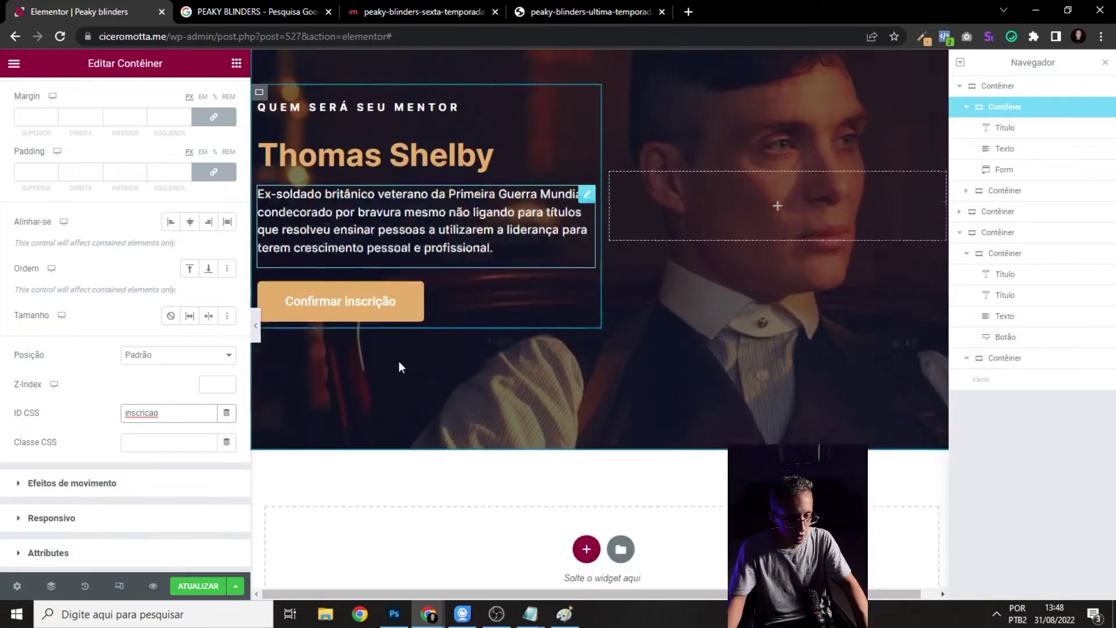
{"action": "left_click", "coordinate": [551, 232]}
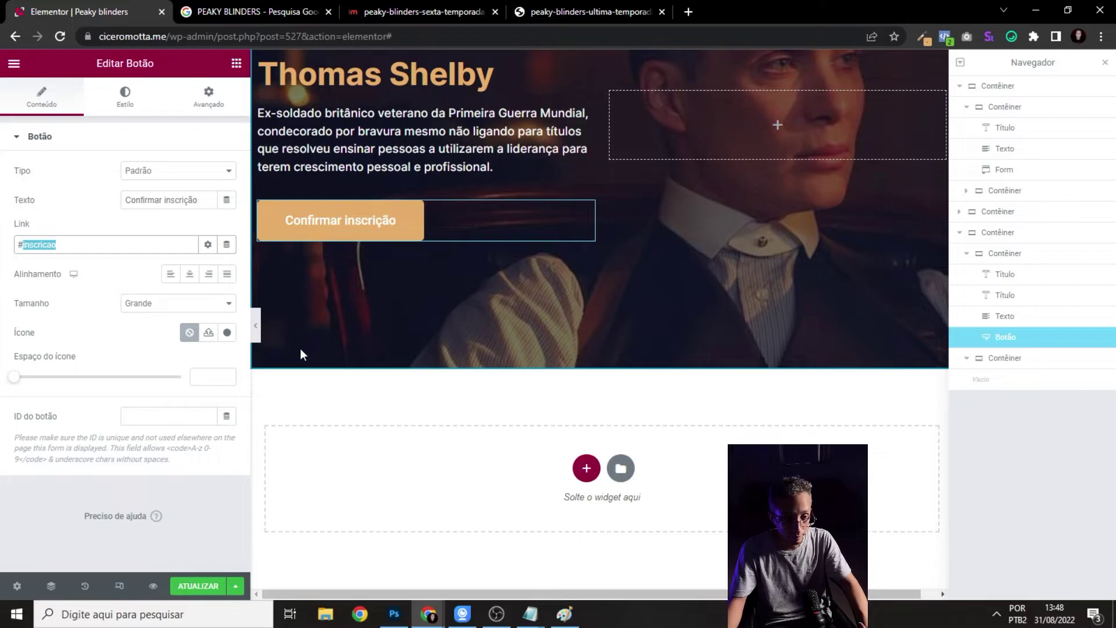
{"action": "left_click", "coordinate": [313, 237]}
{"action": "scroll", "coordinate": [424, 283], "scroll_direction": "down", "scroll_amount": 10}
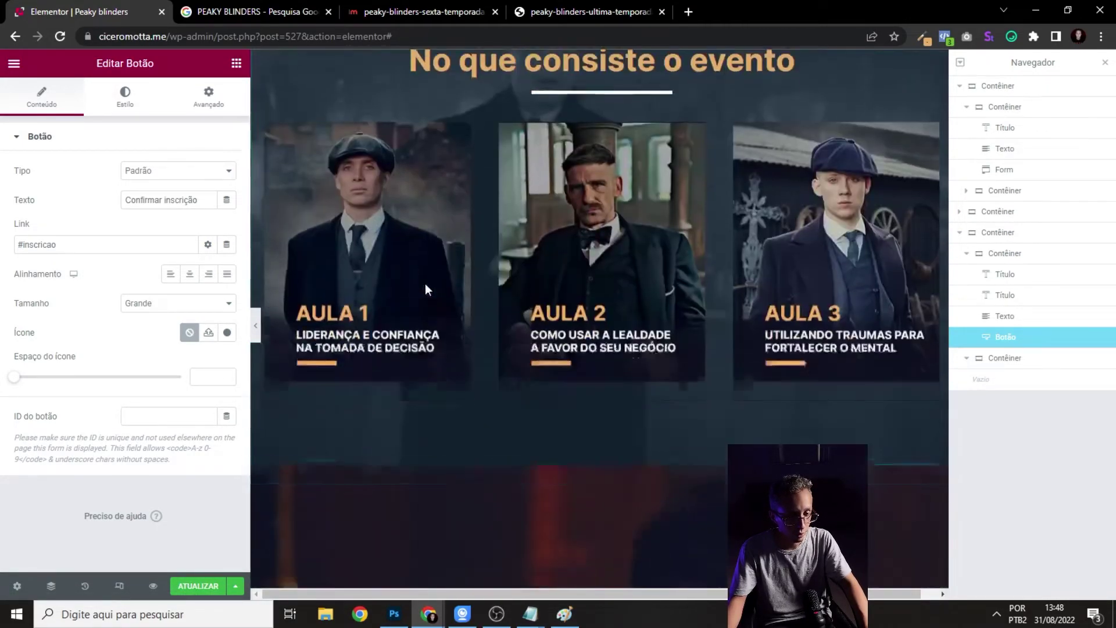
- Preview the lesson cards and mentor section at full page width without the editing panels
{"action": "left_click", "coordinate": [256, 324]}
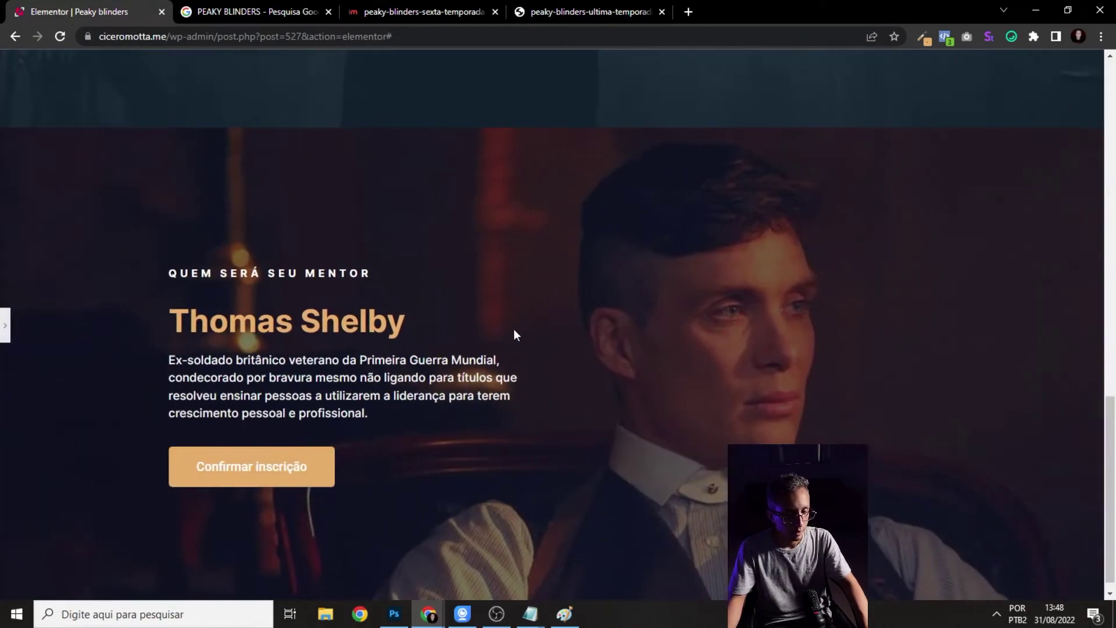
{"action": "scroll", "coordinate": [538, 333], "scroll_direction": "up", "scroll_amount": 10}
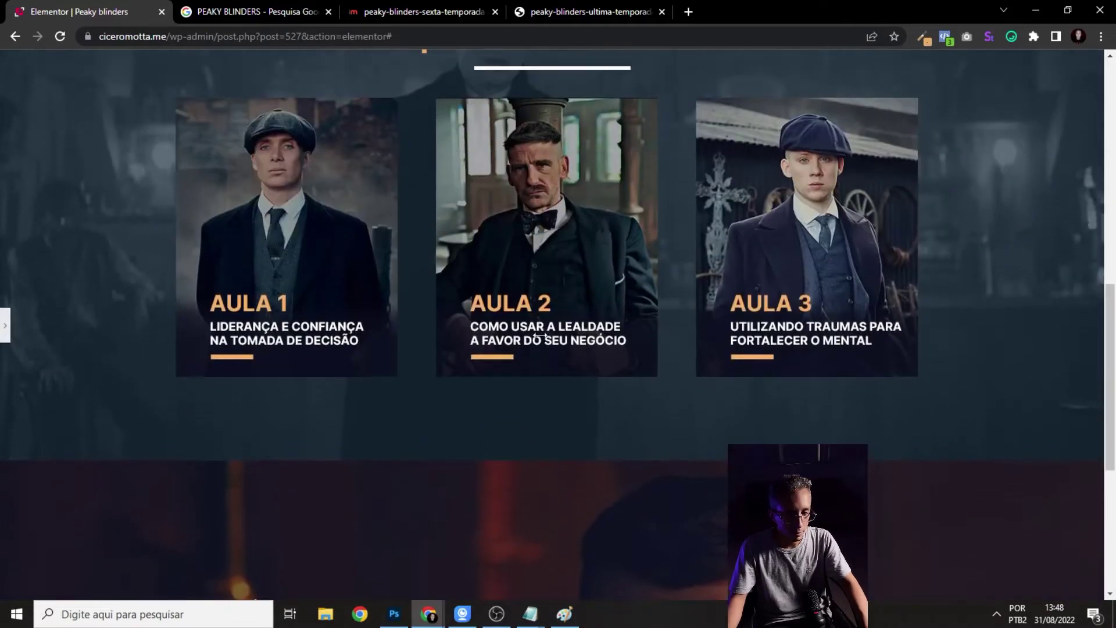
{"action": "scroll", "coordinate": [535, 331], "scroll_direction": "down", "scroll_amount": 10}
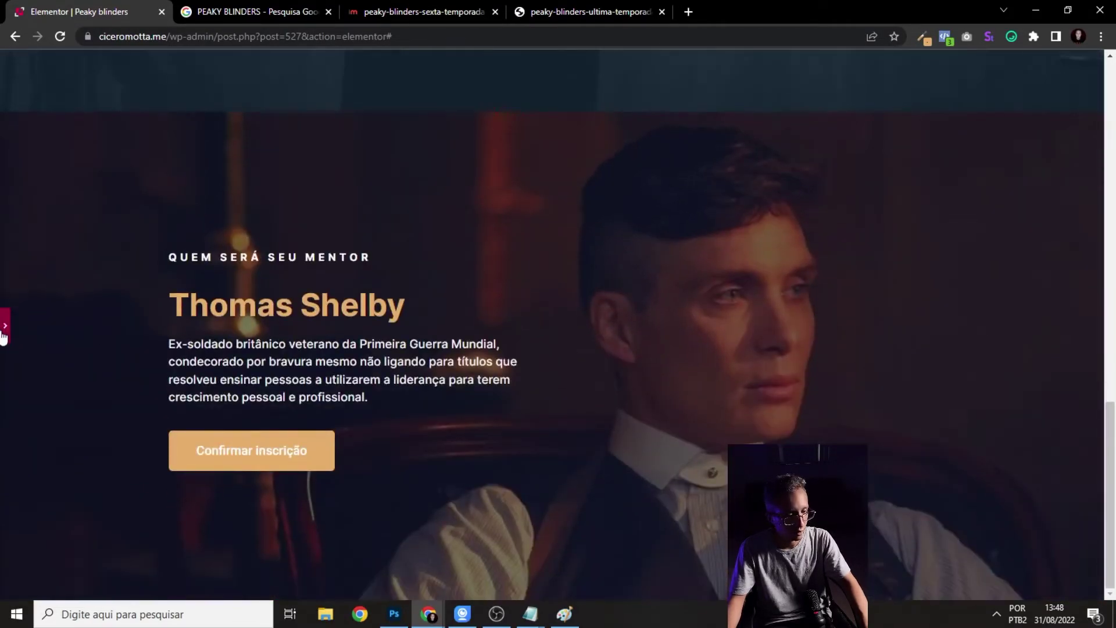
{"action": "left_click", "coordinate": [3, 333]}
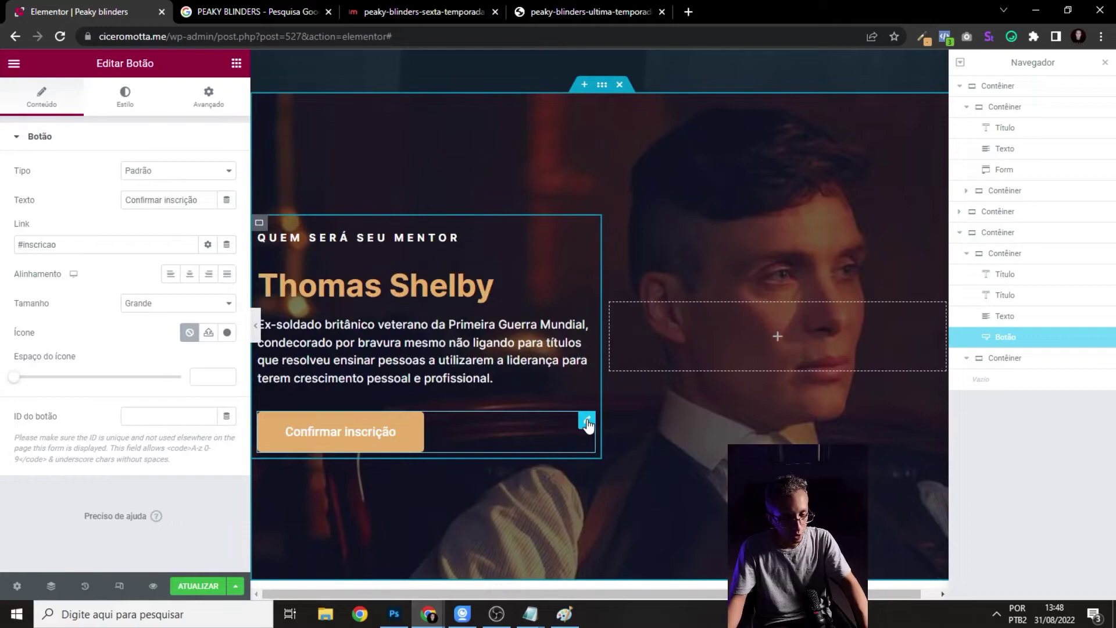
- Set the Confirmar inscrição button's typography to the Inter font at 16 px
{"action": "left_click", "coordinate": [138, 105]}
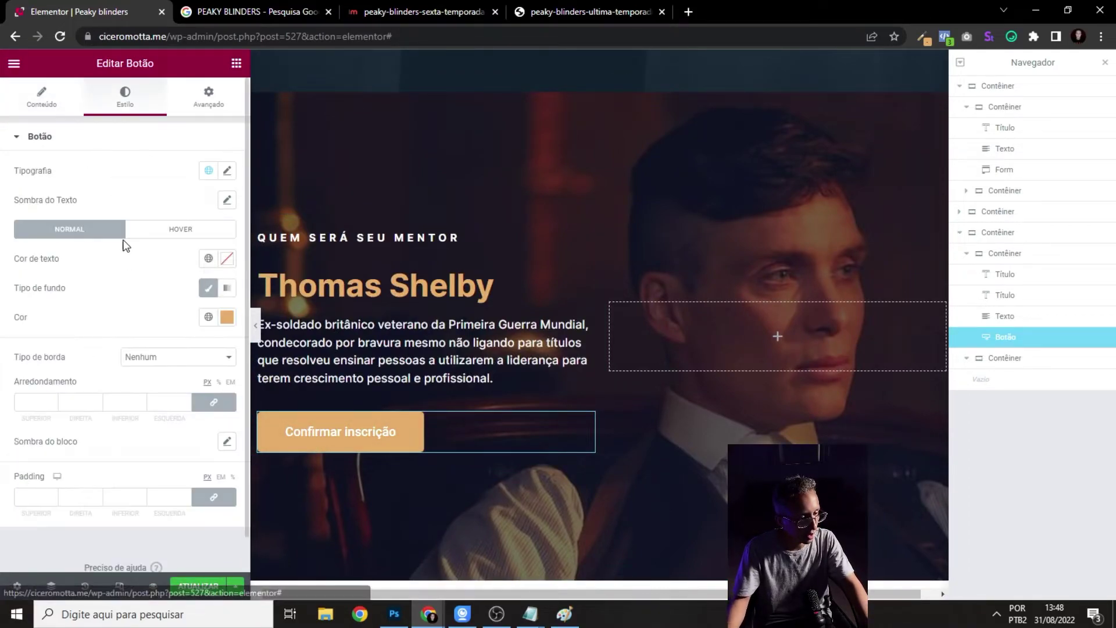
{"action": "left_click", "coordinate": [227, 172]}
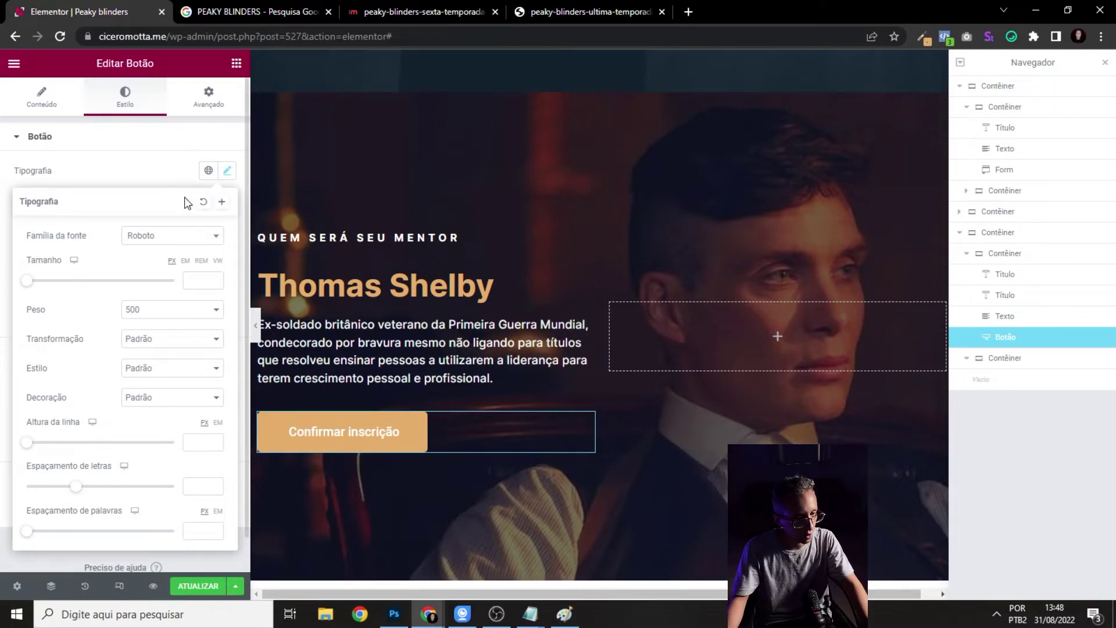
{"action": "left_click", "coordinate": [170, 235]}
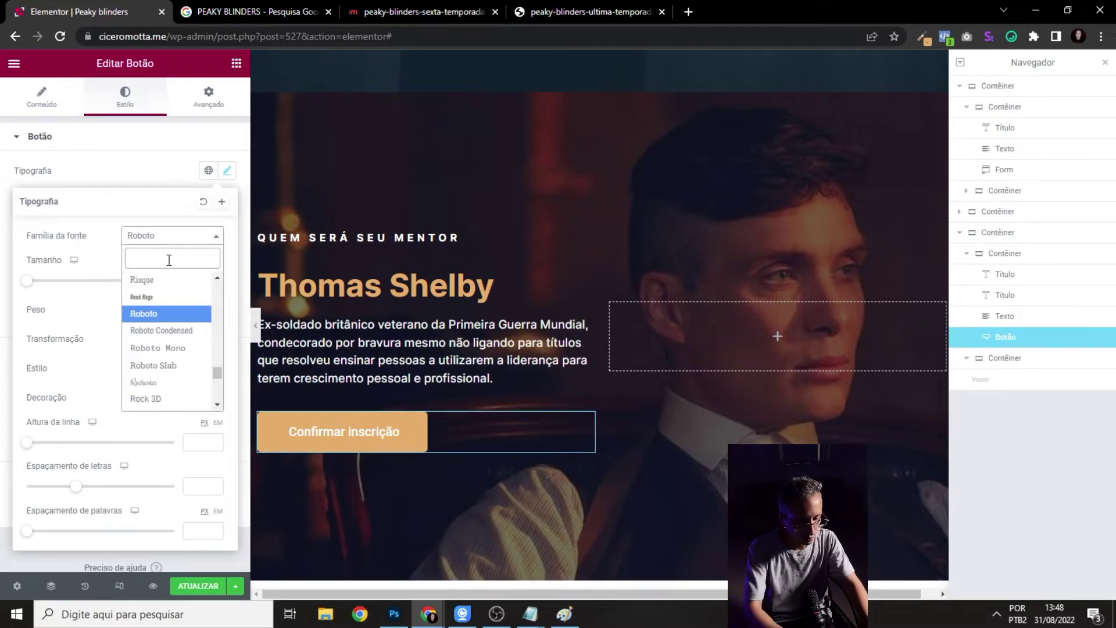
{"action": "type", "text": "inter"}
{"action": "left_click", "coordinate": [204, 297]}
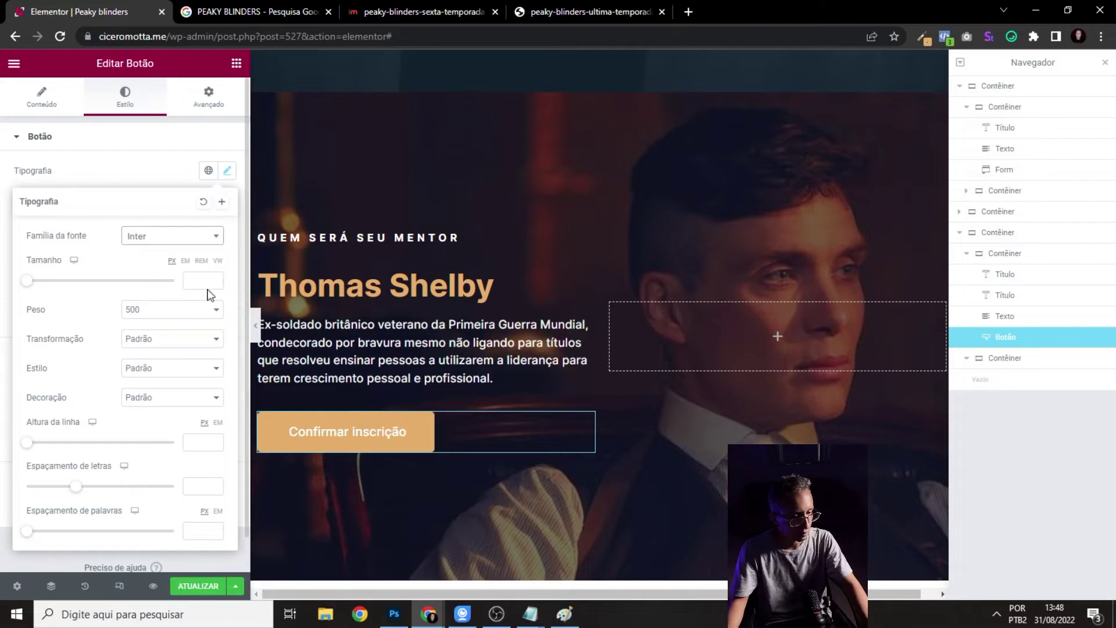
{"action": "type", "text": "16"}
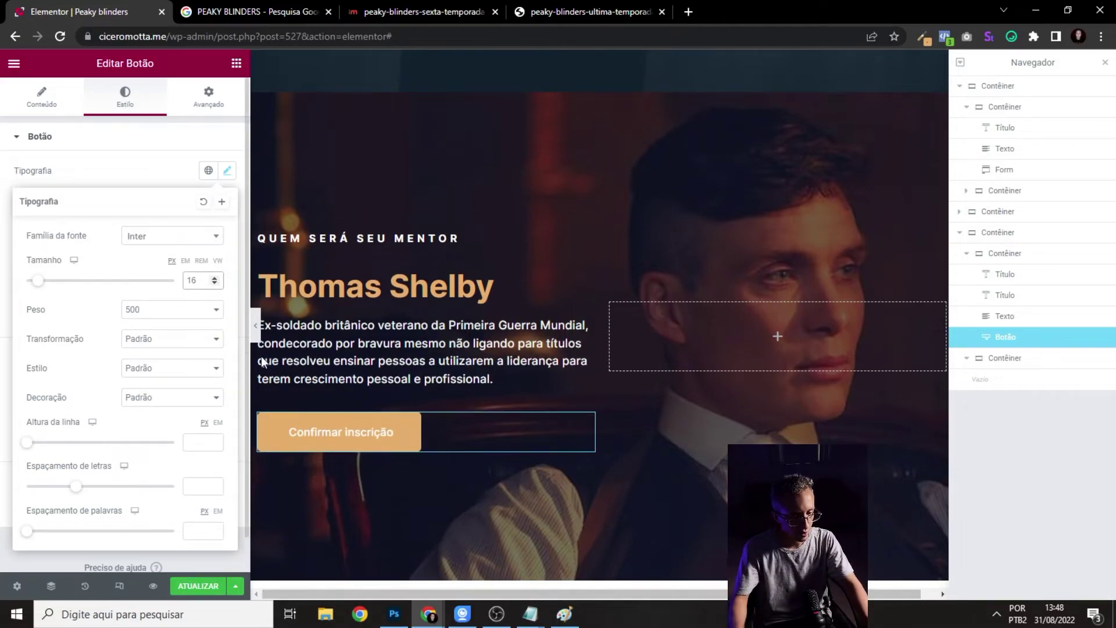
- Preview the restyled button at full page width and save the page
{"action": "left_click", "coordinate": [257, 329]}
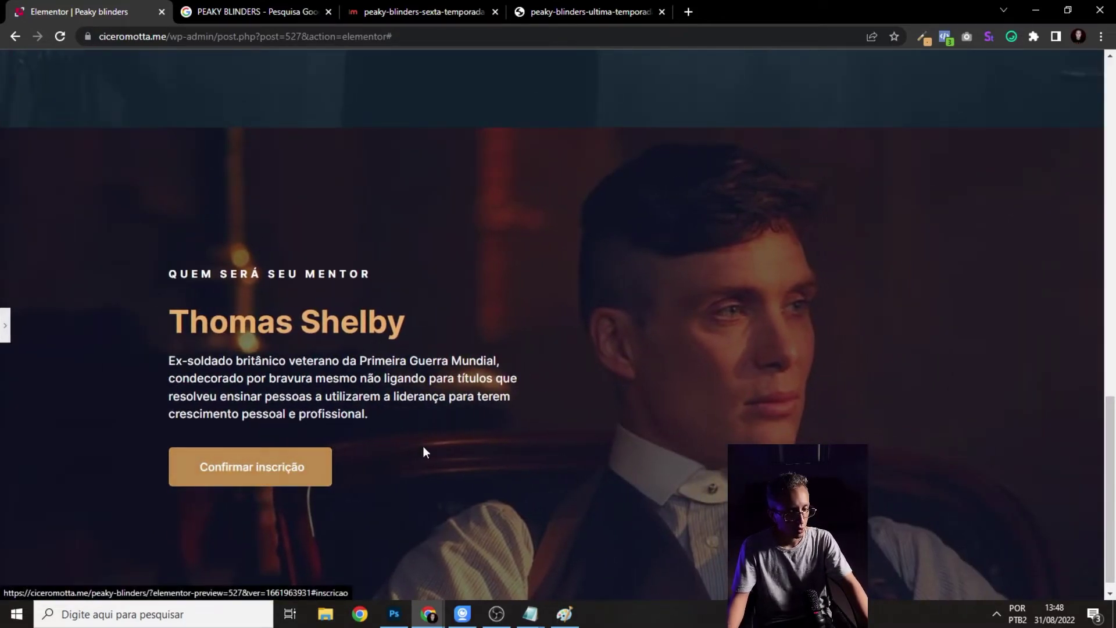
{"action": "scroll", "coordinate": [346, 437], "scroll_direction": "up", "scroll_amount": 2}
{"action": "scroll", "coordinate": [346, 437], "scroll_direction": "down", "scroll_amount": 3}
{"action": "left_click", "coordinate": [5, 329]}
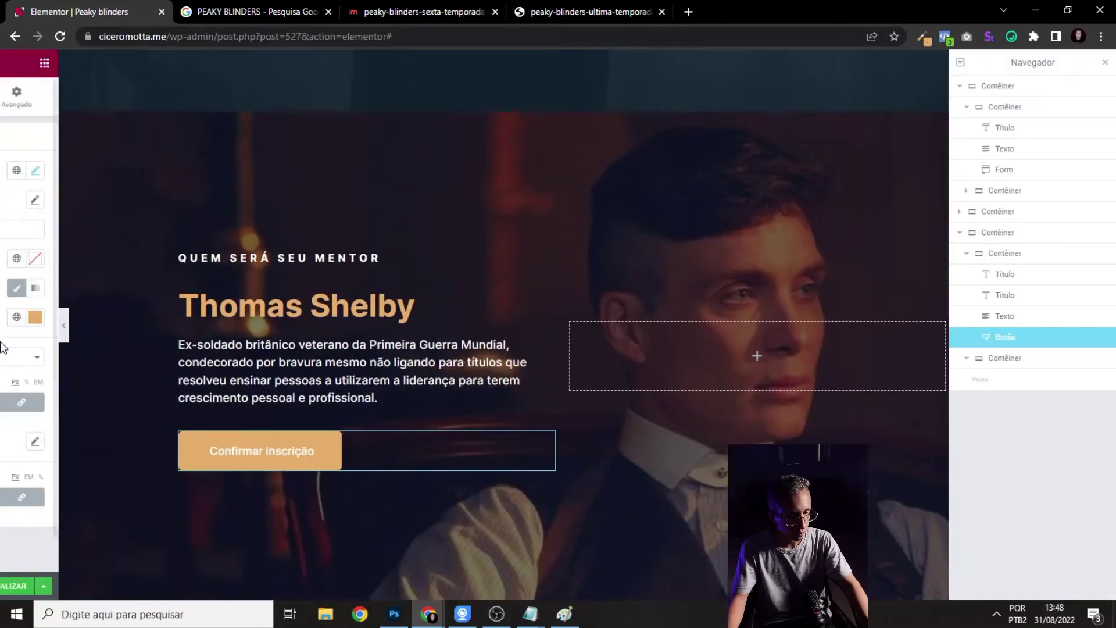
{"action": "left_click", "coordinate": [198, 587]}
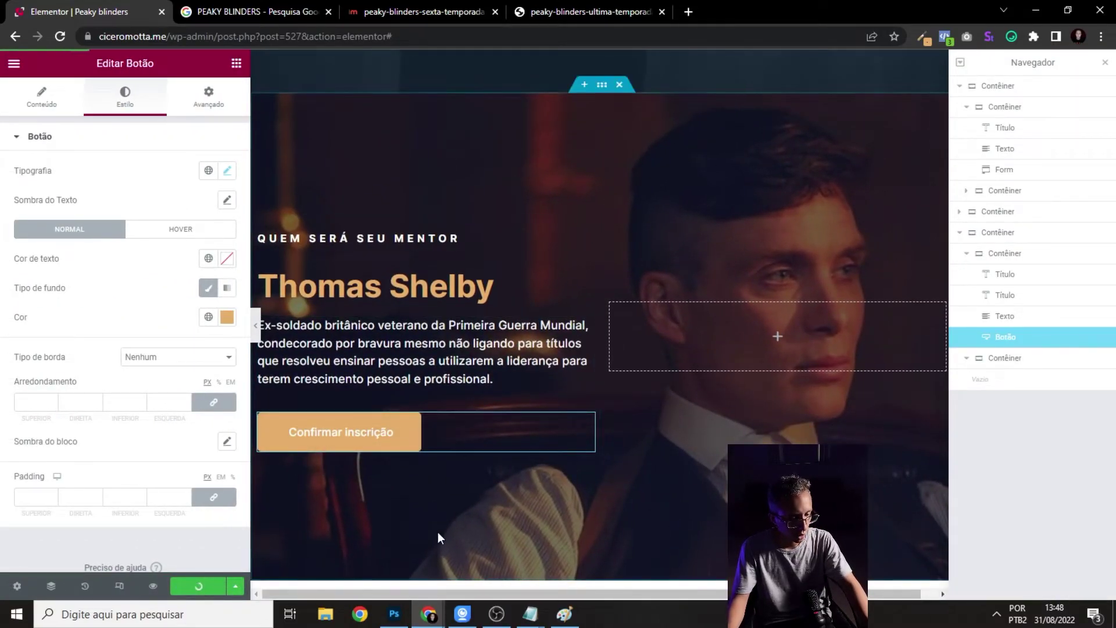
- Select the mentor section's outer container and show that section in the tablet layout
{"action": "left_click", "coordinate": [601, 93]}
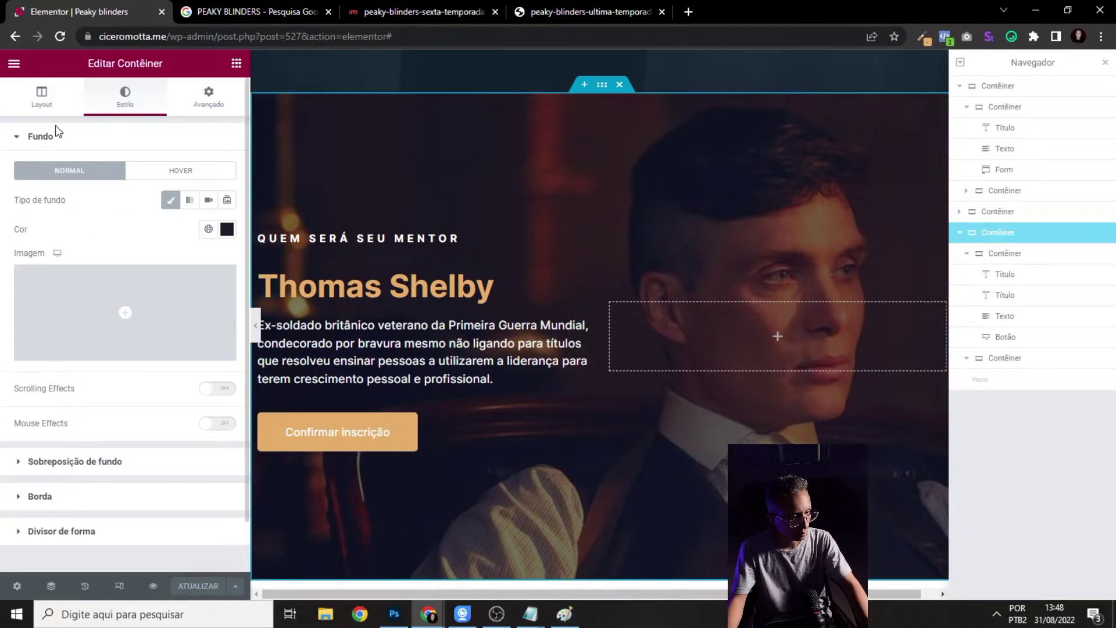
{"action": "scroll", "coordinate": [96, 232], "scroll_direction": "down", "scroll_amount": 1}
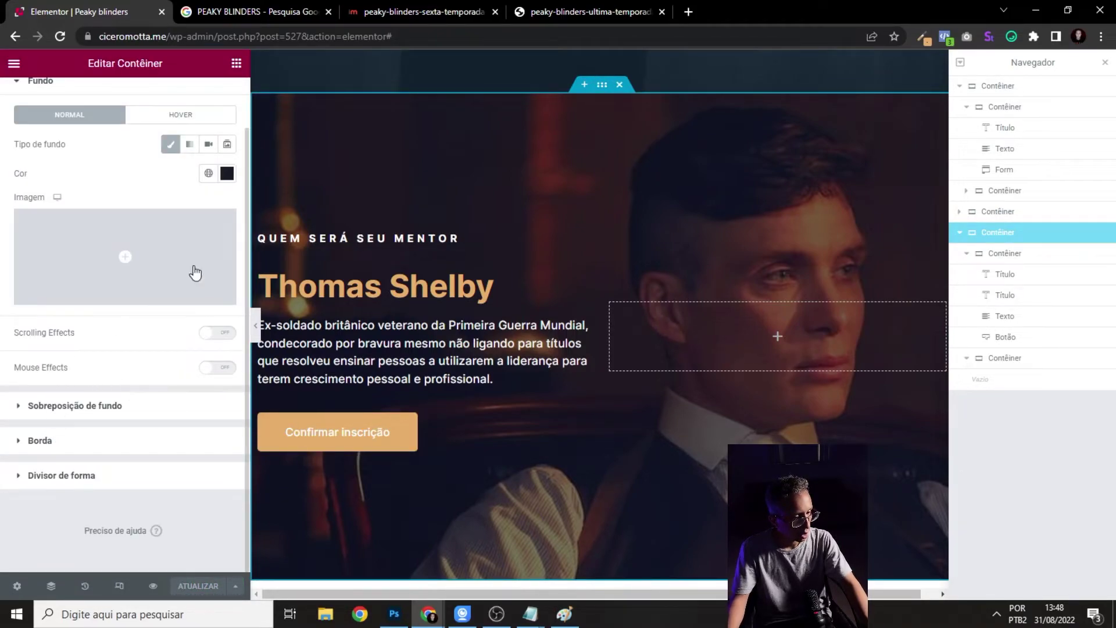
{"action": "left_click", "coordinate": [116, 588]}
{"action": "left_click", "coordinate": [537, 63]}
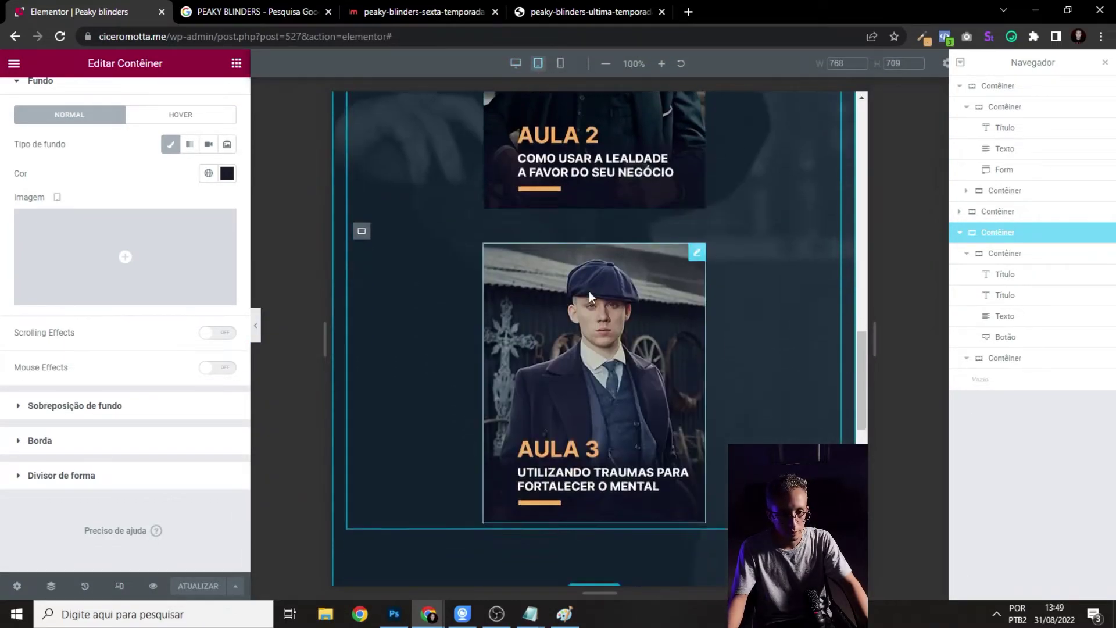
{"action": "scroll", "coordinate": [592, 288], "scroll_direction": "down", "scroll_amount": 12}
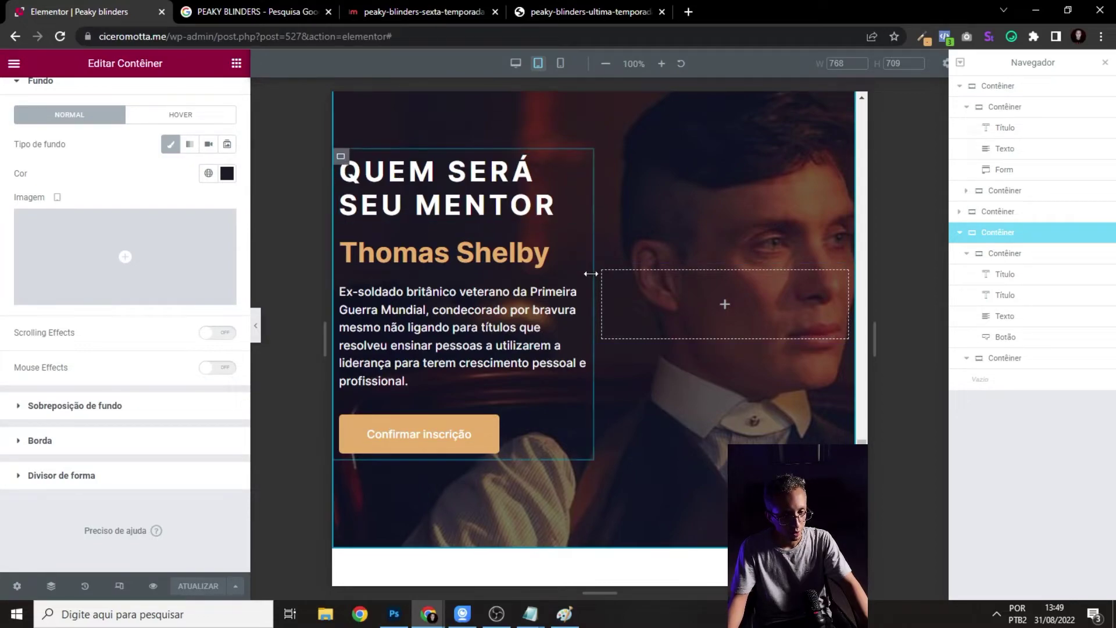
- For tablet, set the mentor section's text container width to 100% and the empty container beside it to 0%
{"action": "left_click", "coordinate": [340, 156]}
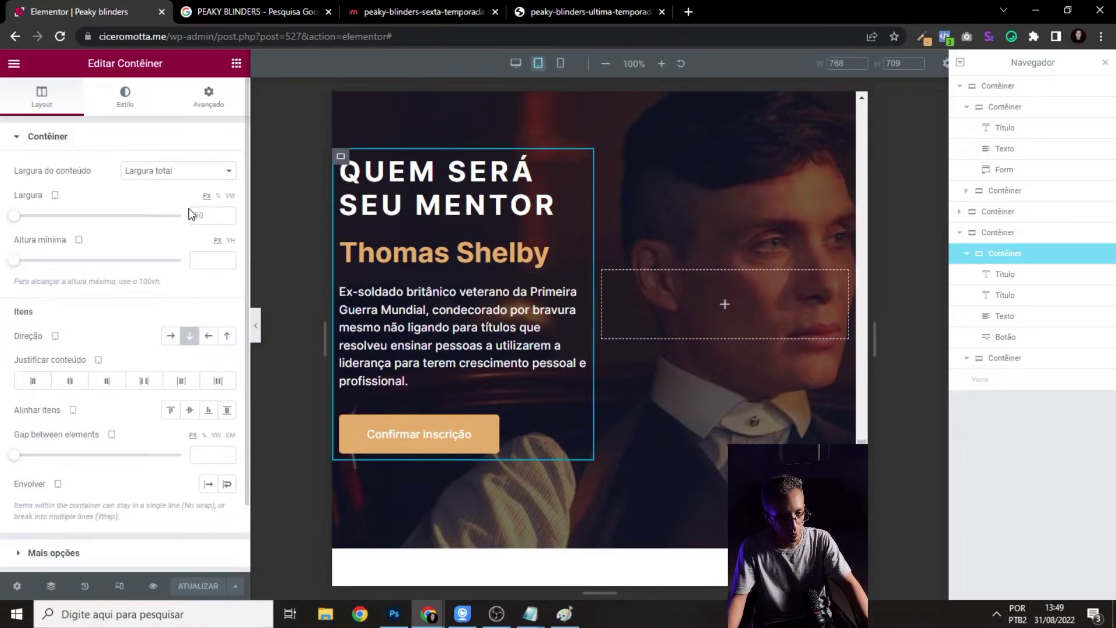
{"action": "left_click", "coordinate": [218, 196]}
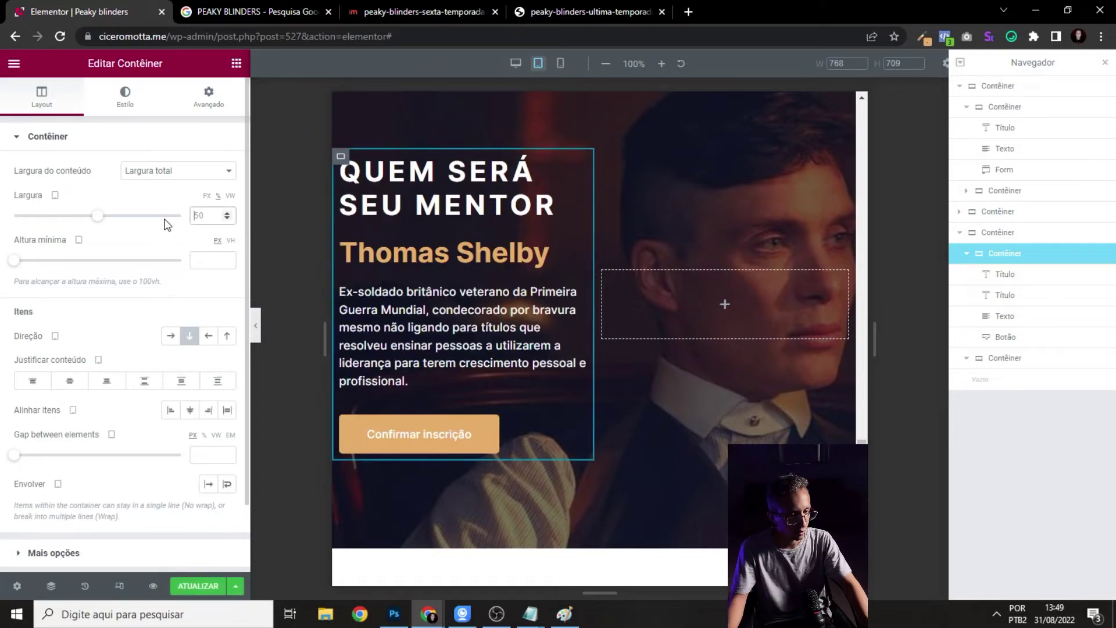
{"action": "type", "text": "100"}
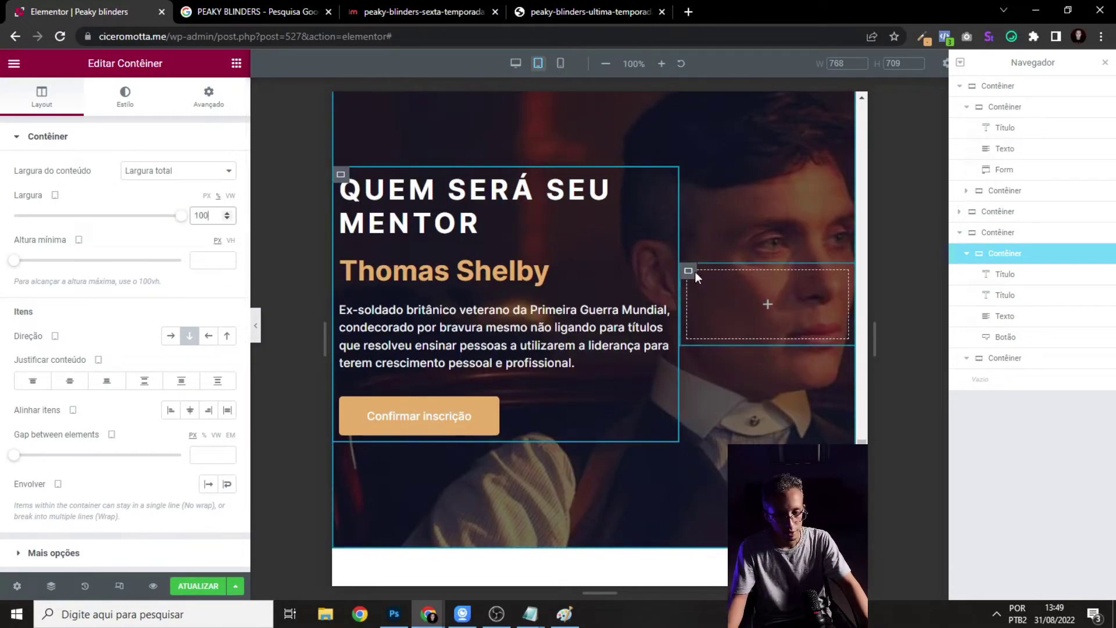
{"action": "left_click", "coordinate": [689, 271]}
{"action": "left_click", "coordinate": [218, 196]}
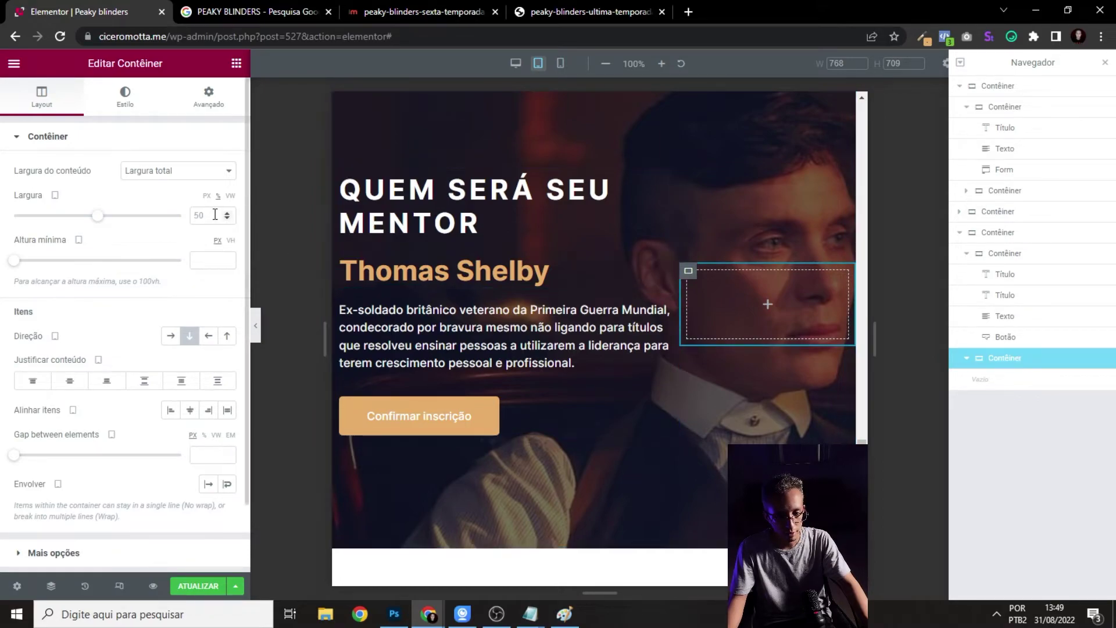
{"action": "type", "text": "1"}
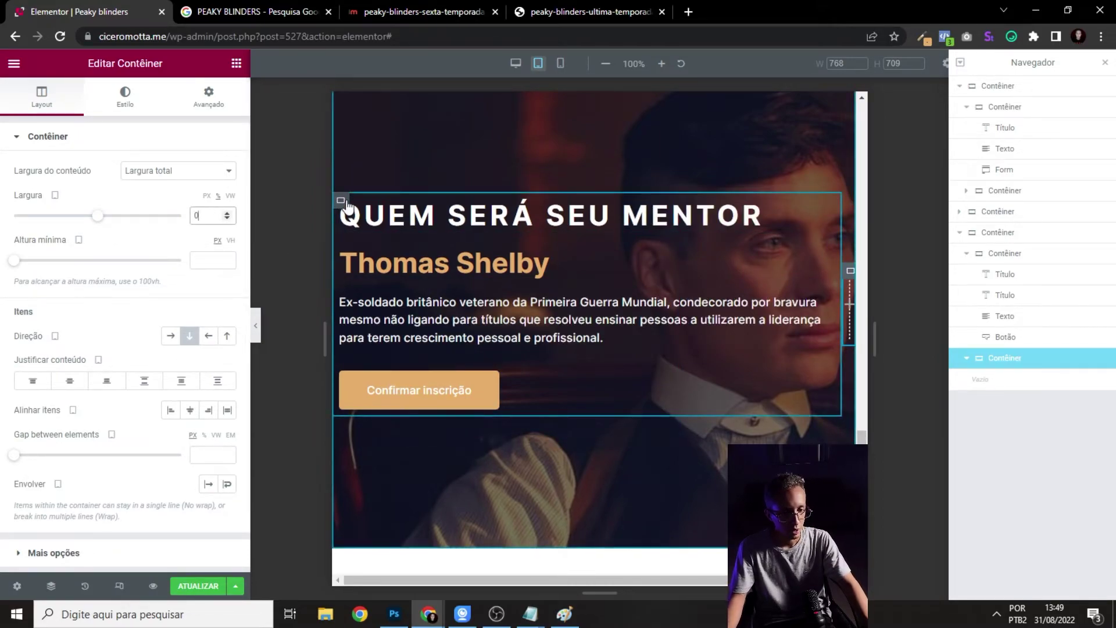
- Look up the tablet padding of the first section's inner container as a reference for the mentor text container
{"action": "left_click", "coordinate": [340, 201]}
{"action": "left_click", "coordinate": [205, 98]}
{"action": "scroll", "coordinate": [701, 198], "scroll_direction": "up", "scroll_amount": 15}
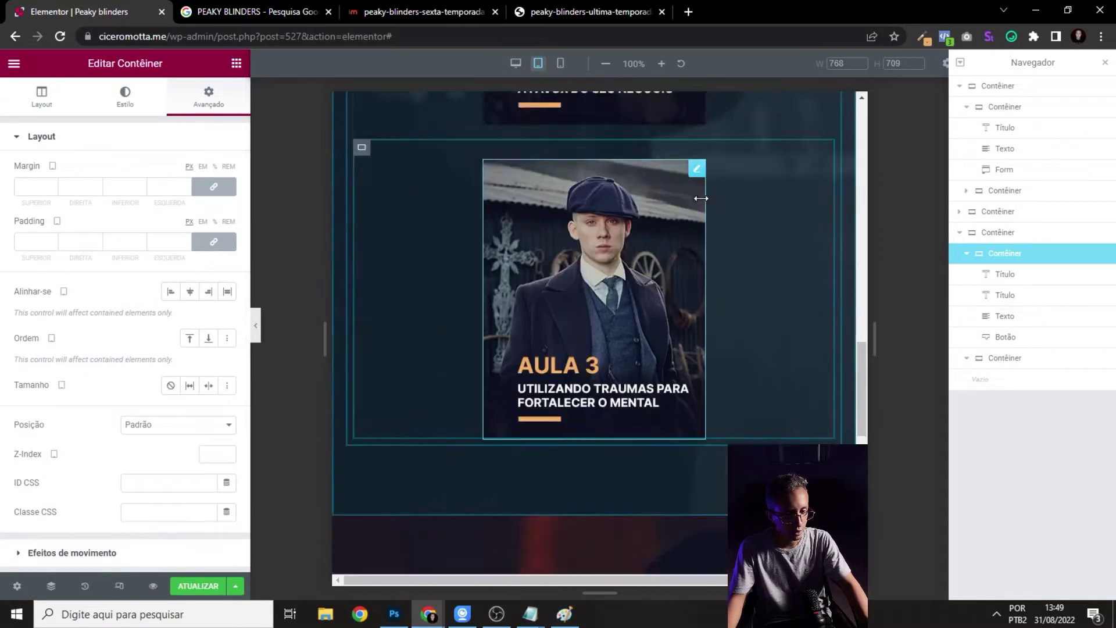
{"action": "scroll", "coordinate": [701, 198], "scroll_direction": "up", "scroll_amount": 4}
{"action": "left_click", "coordinate": [593, 101]}
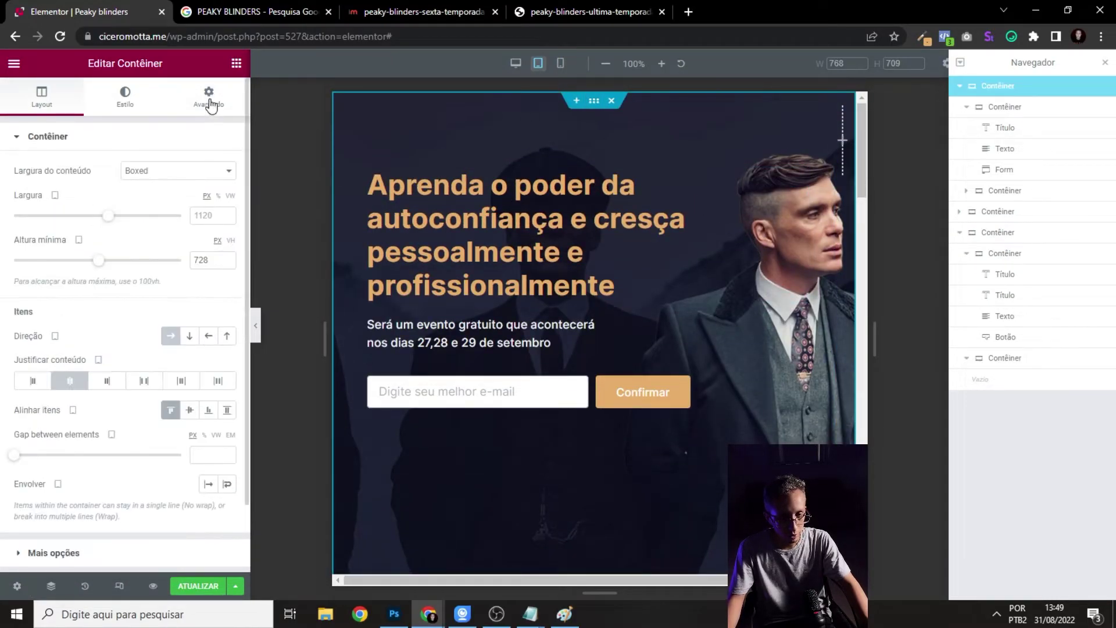
{"action": "left_click", "coordinate": [210, 97]}
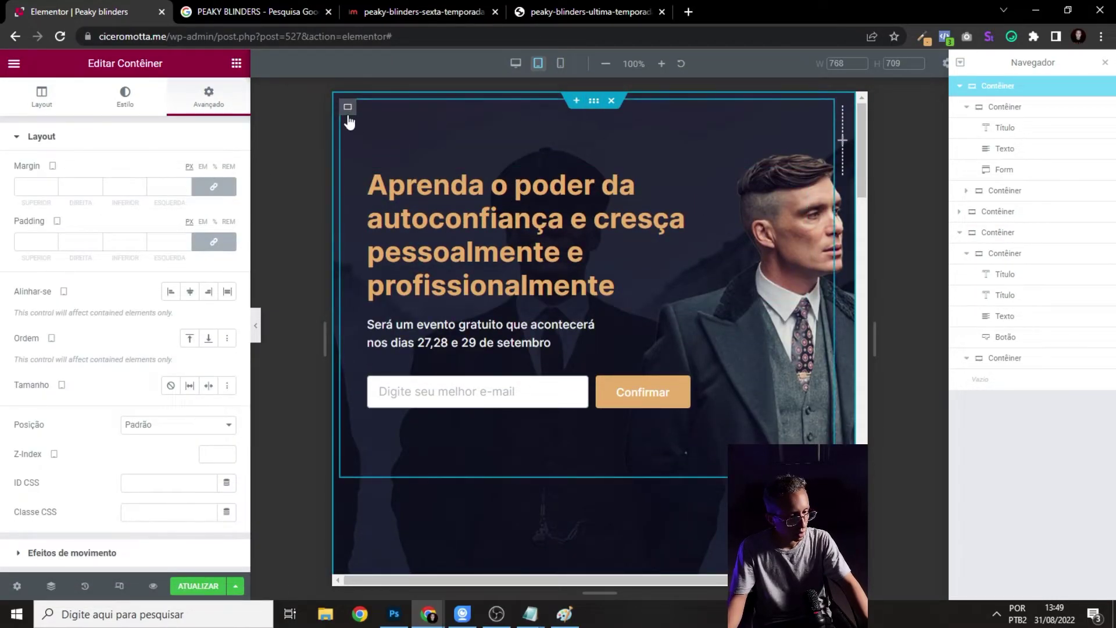
{"action": "left_click", "coordinate": [348, 106]}
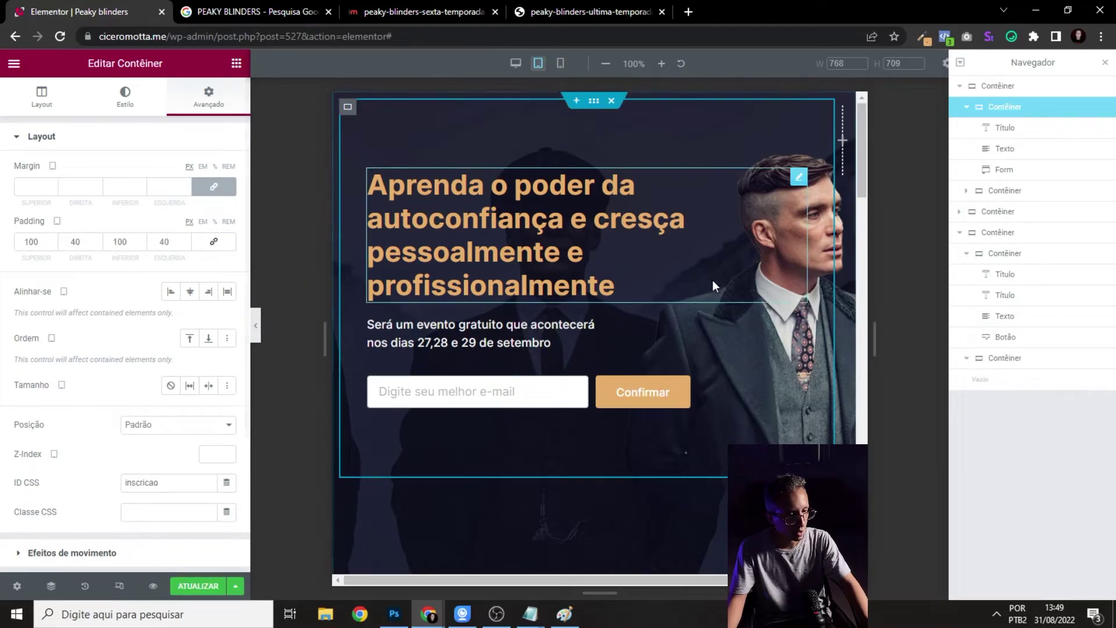
{"action": "scroll", "coordinate": [707, 275], "scroll_direction": "down", "scroll_amount": 10}
{"action": "scroll", "coordinate": [691, 300], "scroll_direction": "down", "scroll_amount": 8}
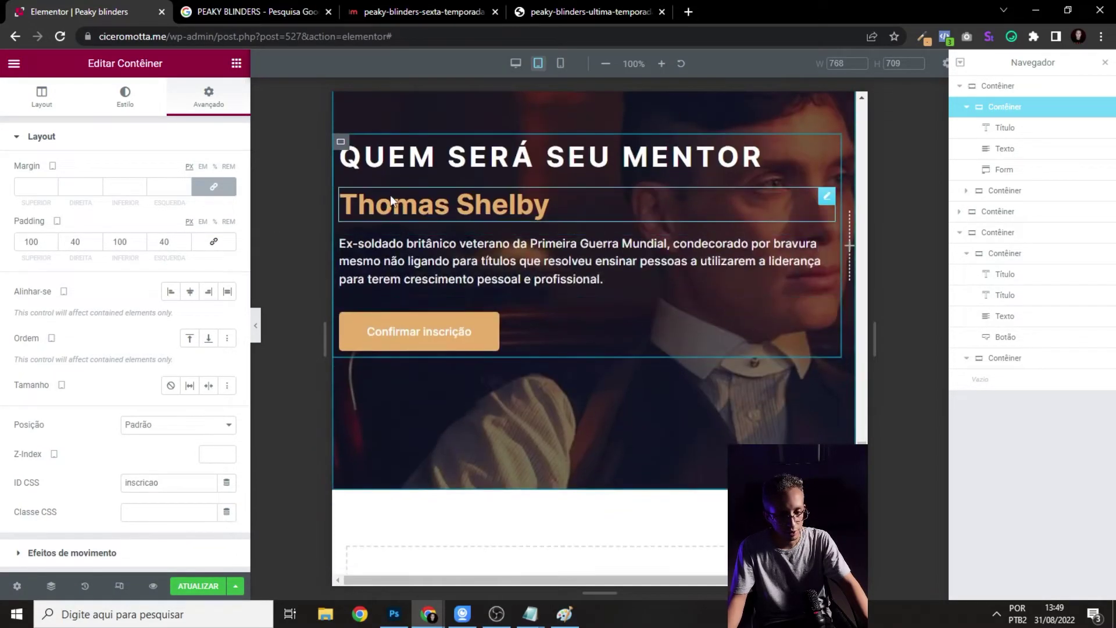
- Unlink the mentor text container's tablet padding and set it to 40 px right and left, with 0 at top and bottom
{"action": "left_click", "coordinate": [341, 144]}
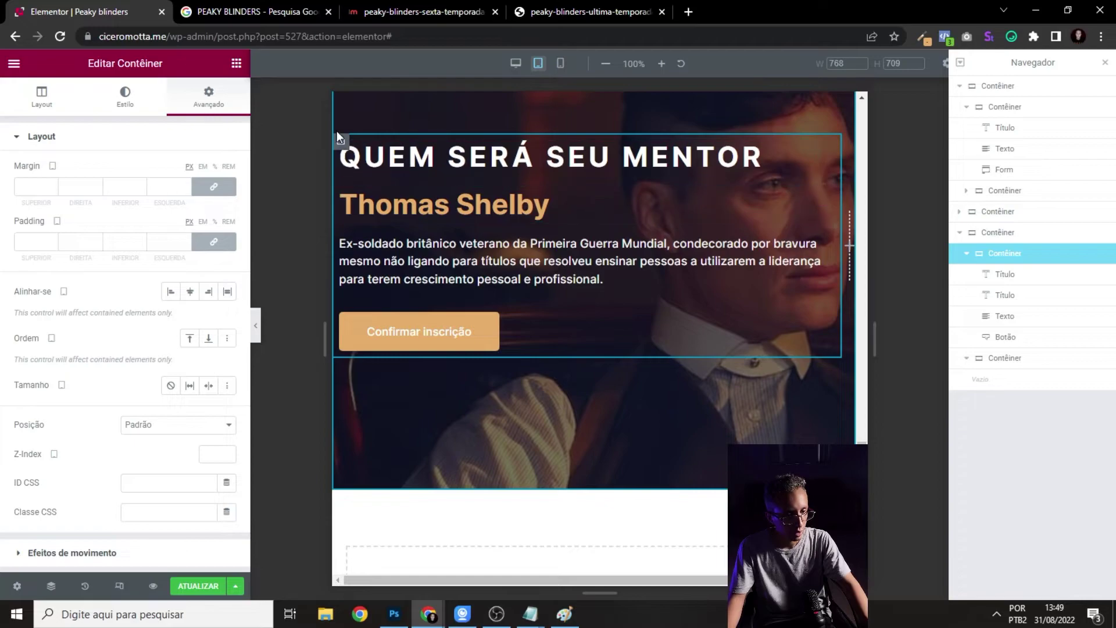
{"action": "scroll", "coordinate": [349, 204], "scroll_direction": "up", "scroll_amount": 3}
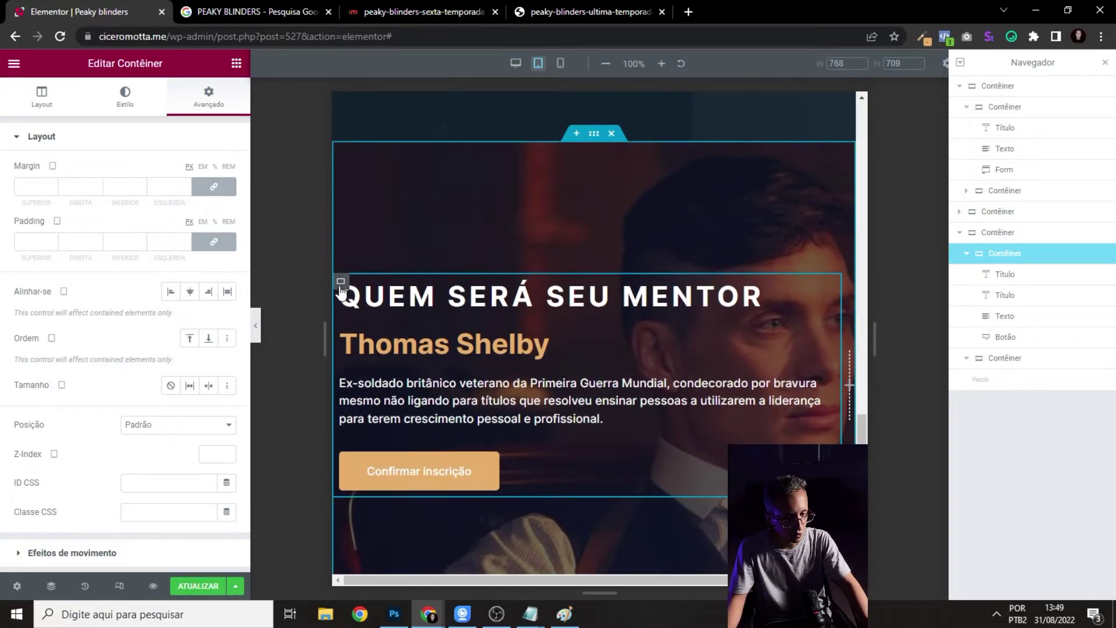
{"action": "left_click", "coordinate": [204, 247]}
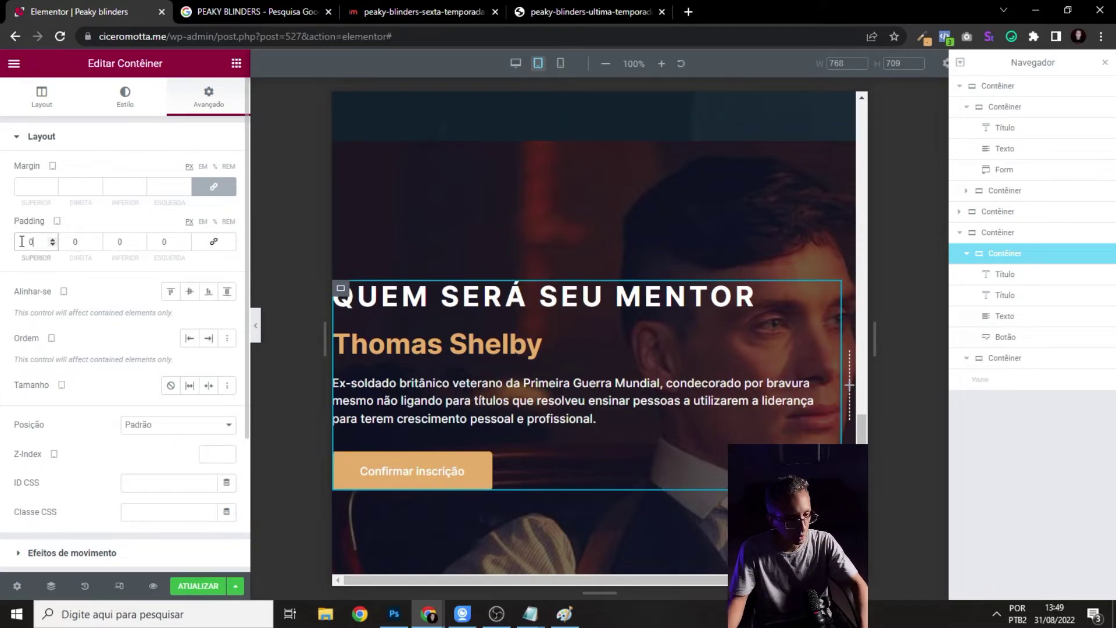
{"action": "left_click", "coordinate": [77, 238]}
{"action": "type", "text": "4"}
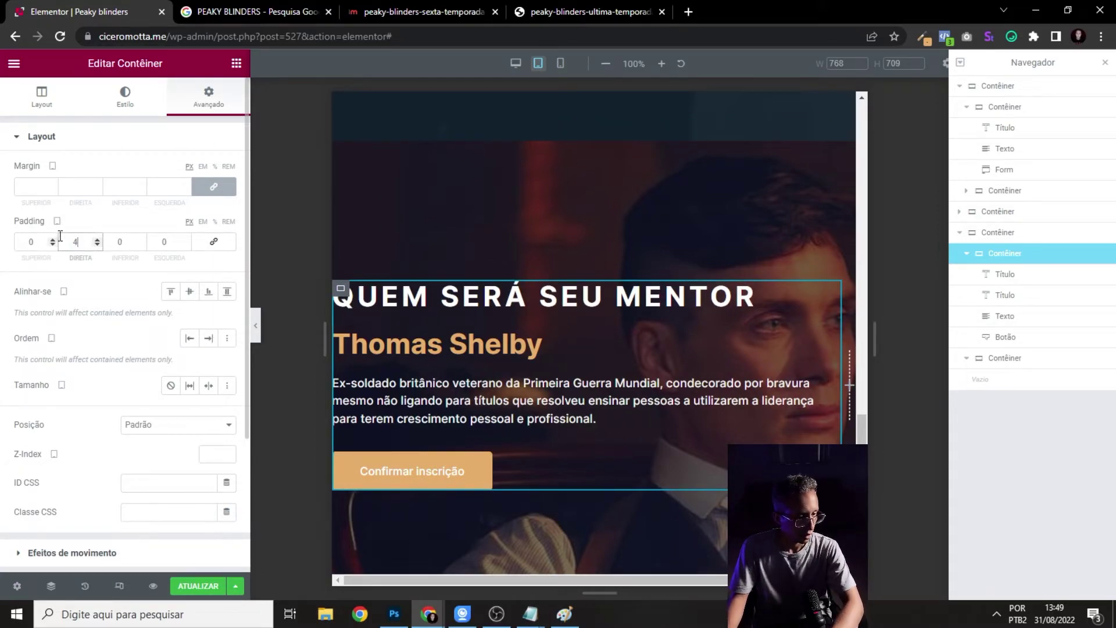
{"action": "left_click", "coordinate": [161, 242]}
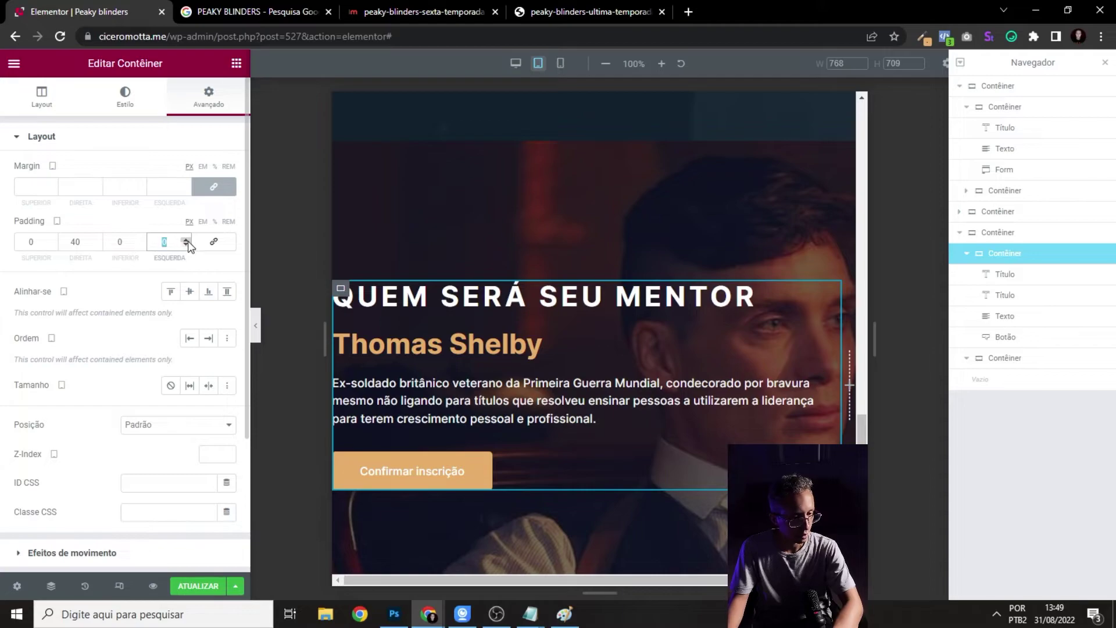
{"action": "type", "text": "40"}
- Preview the mentor section's tablet layout without the editing panels and check its spacing against the section above
{"action": "left_click", "coordinate": [255, 325]}
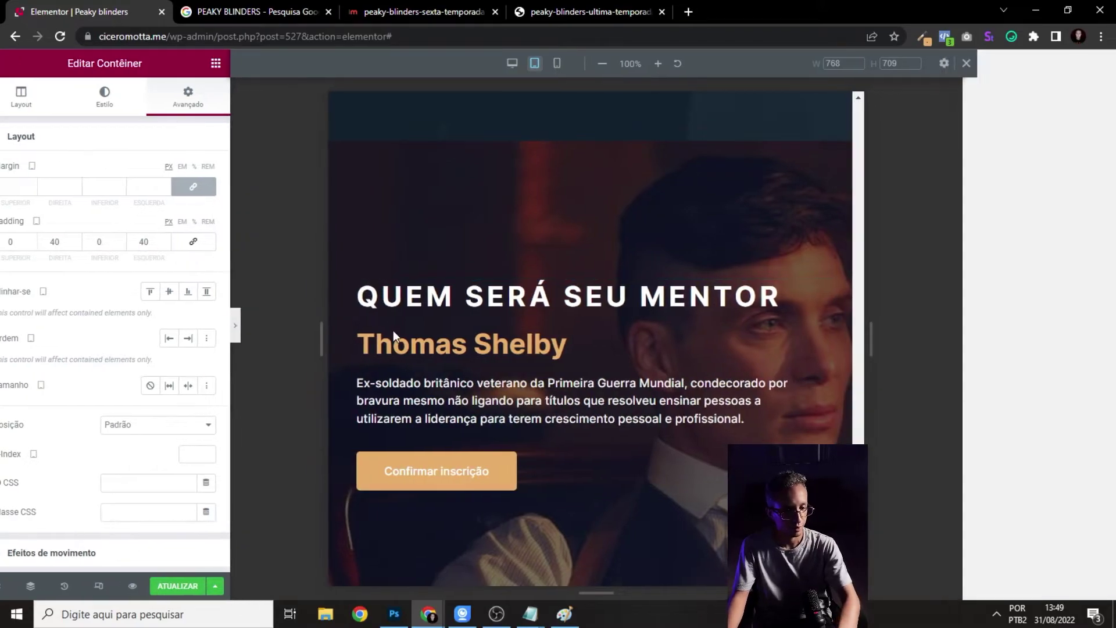
{"action": "scroll", "coordinate": [603, 337], "scroll_direction": "up", "scroll_amount": 5}
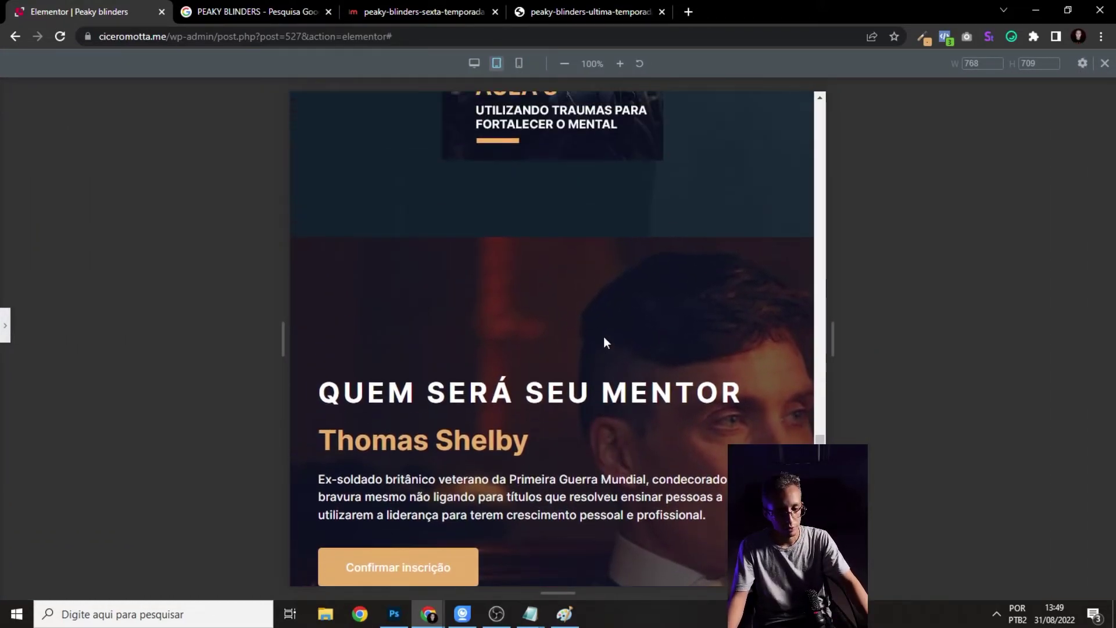
{"action": "scroll", "coordinate": [607, 332], "scroll_direction": "down", "scroll_amount": 5}
{"action": "scroll", "coordinate": [717, 342], "scroll_direction": "up", "scroll_amount": 5}
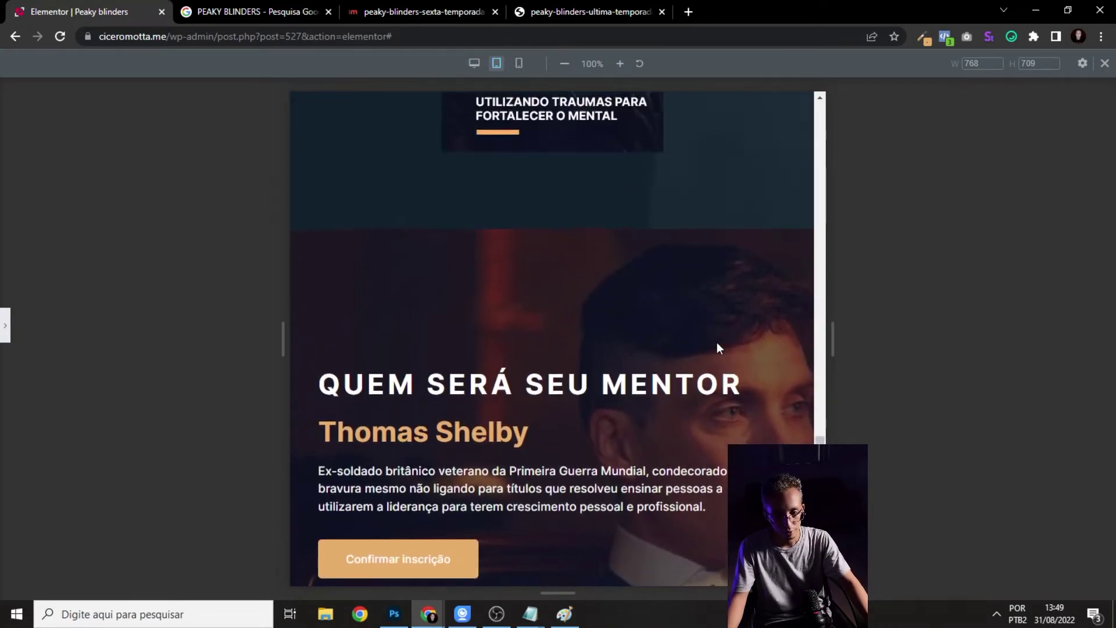
{"action": "scroll", "coordinate": [707, 346], "scroll_direction": "down", "scroll_amount": 5}
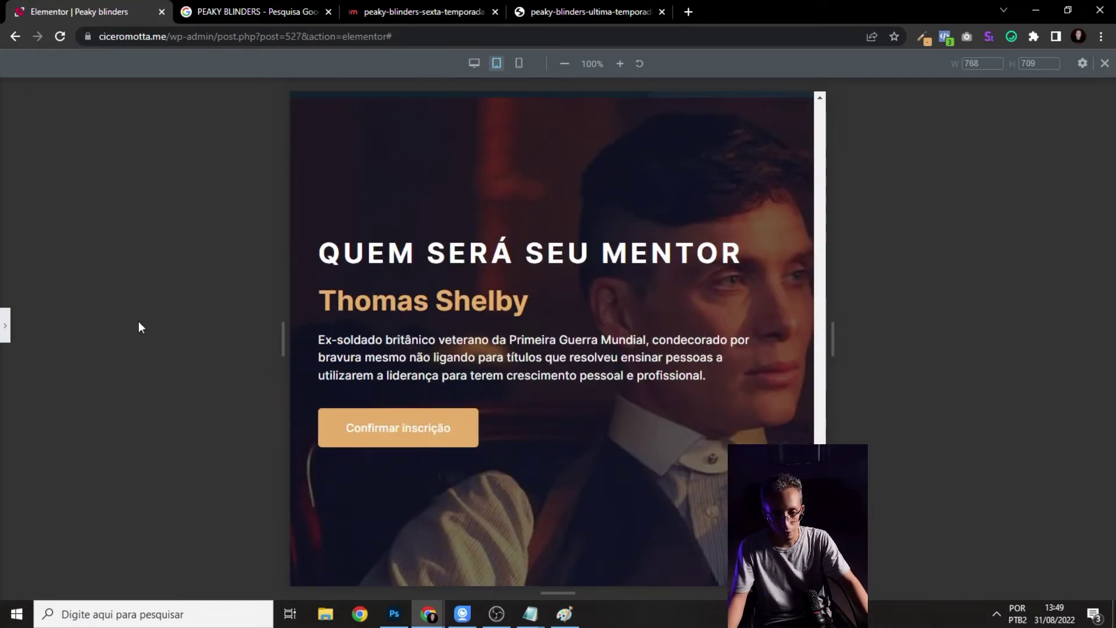
- Set the tablet font size of the "Quem será seu mentor" heading to 15 px and preview the result
{"action": "left_click", "coordinate": [4, 321]}
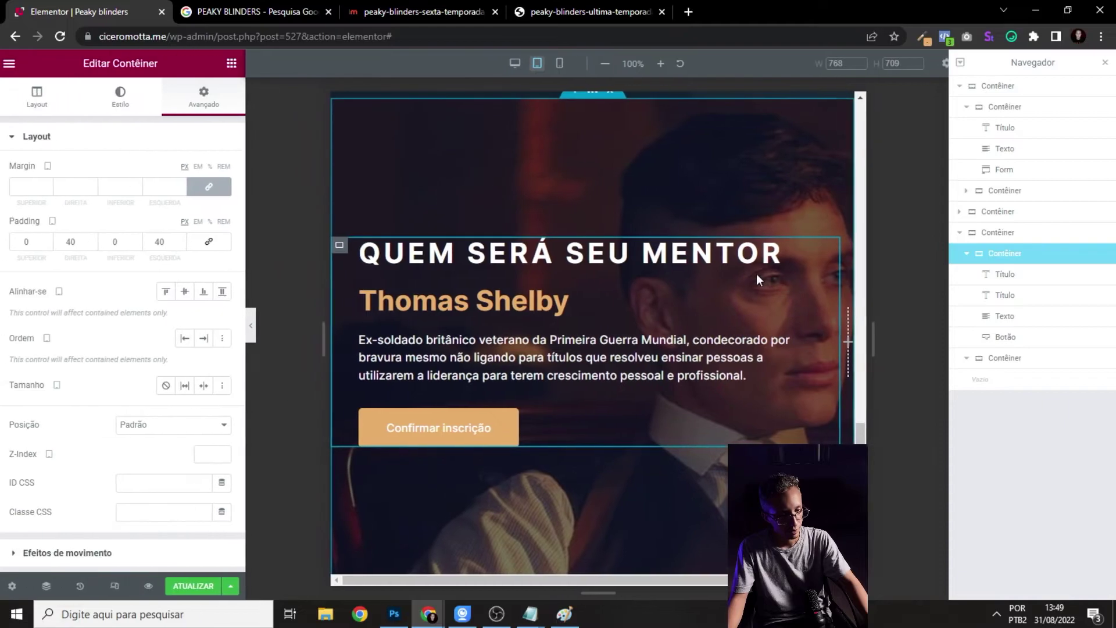
{"action": "left_click", "coordinate": [805, 243]}
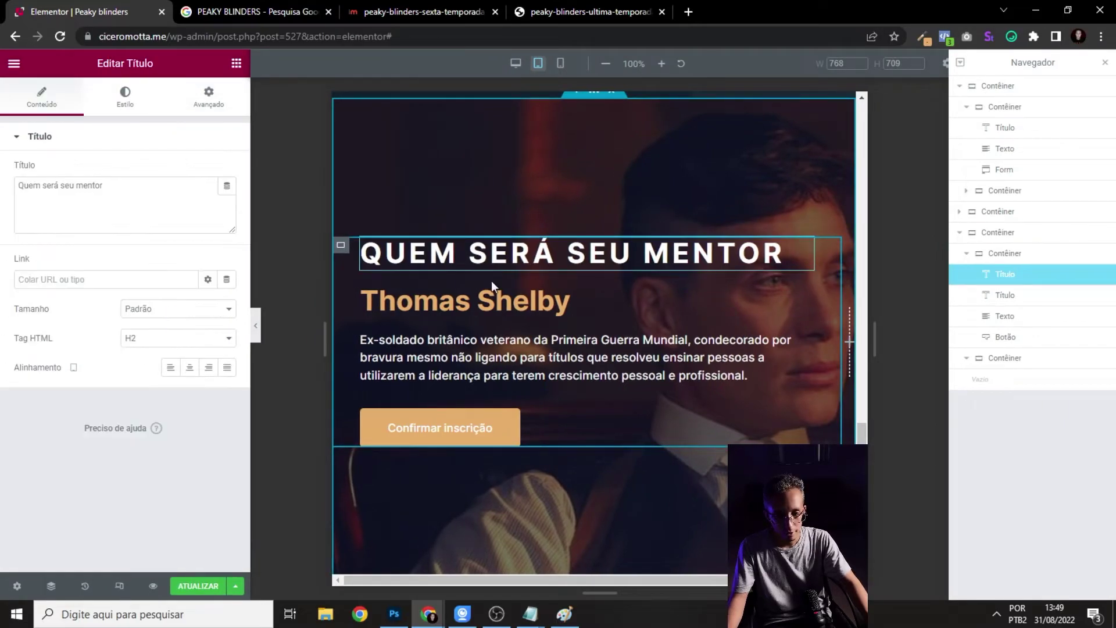
{"action": "left_click", "coordinate": [124, 102]}
{"action": "left_click", "coordinate": [228, 201]}
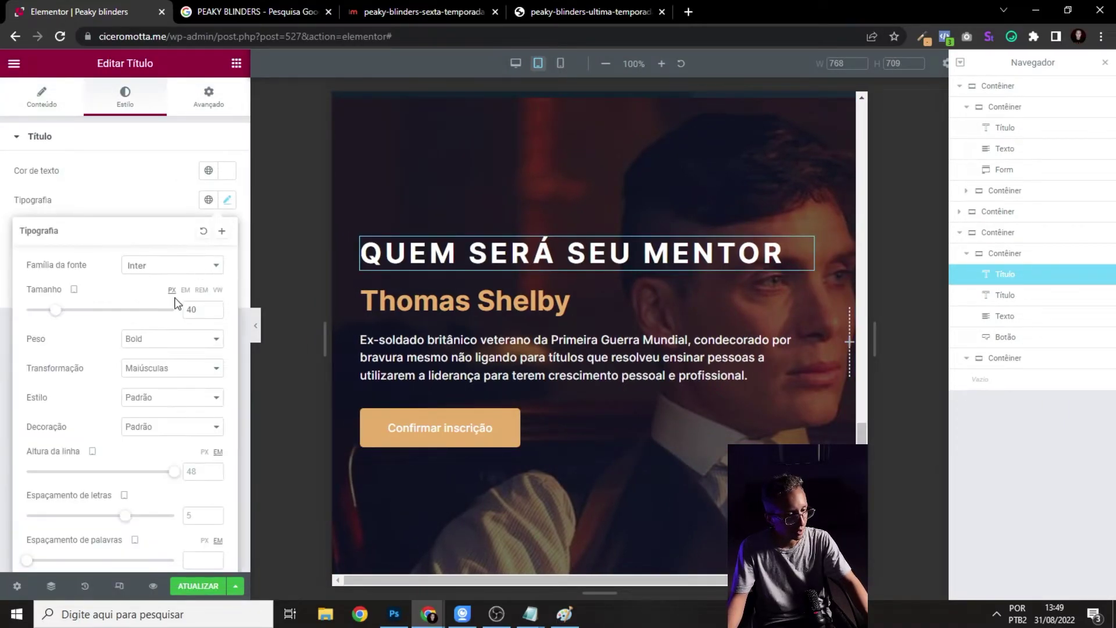
{"action": "type", "text": "1"}
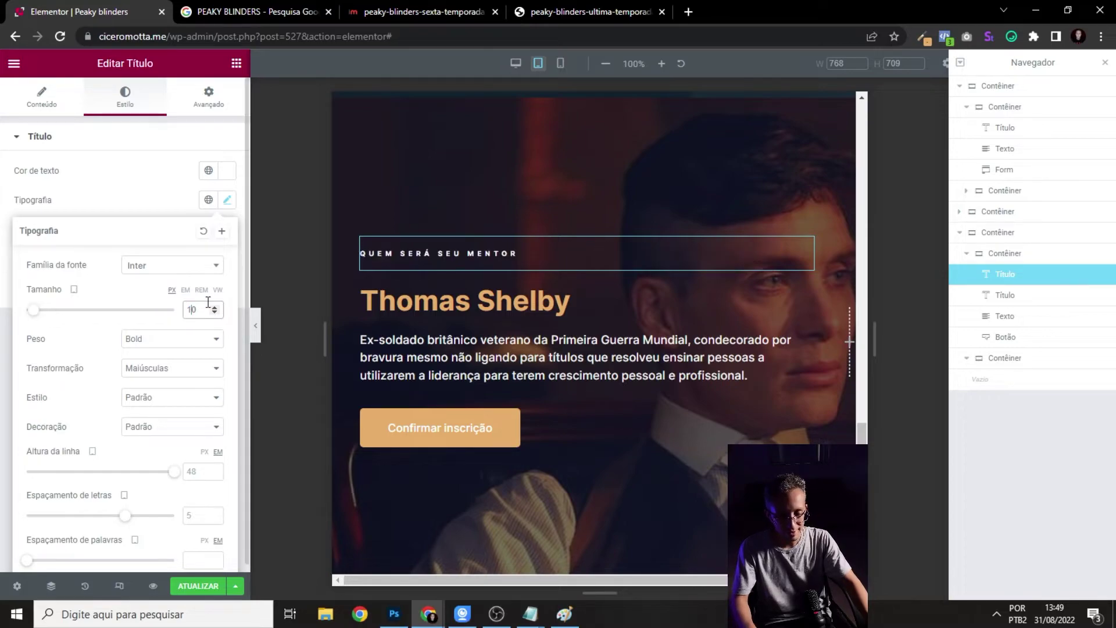
{"action": "key", "text": "Delete"}
{"action": "type", "text": "5"}
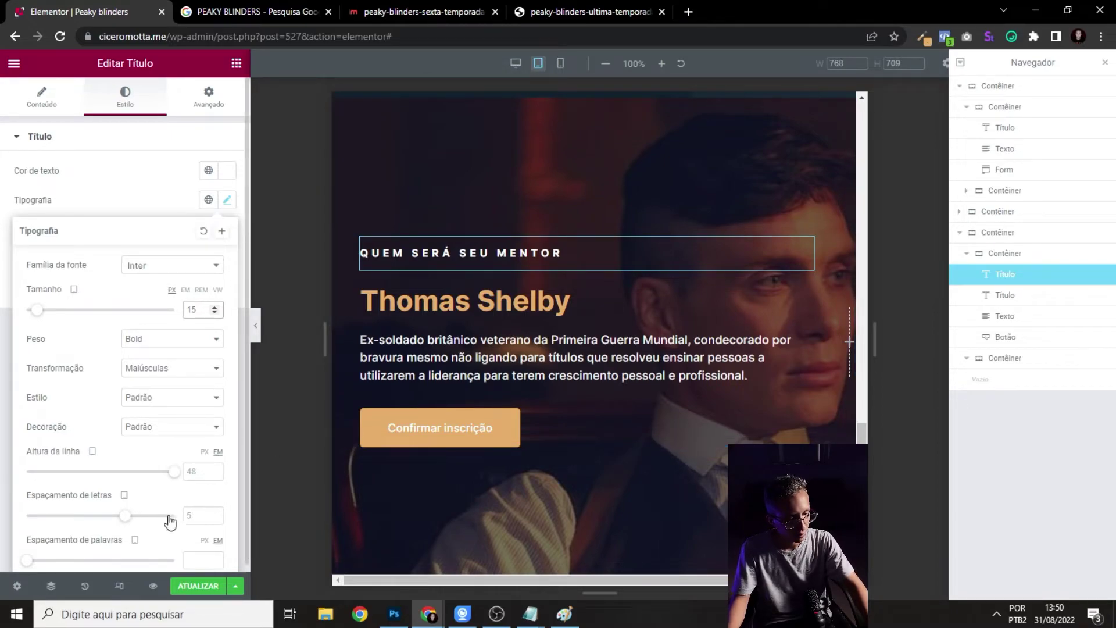
{"action": "left_click", "coordinate": [256, 326]}
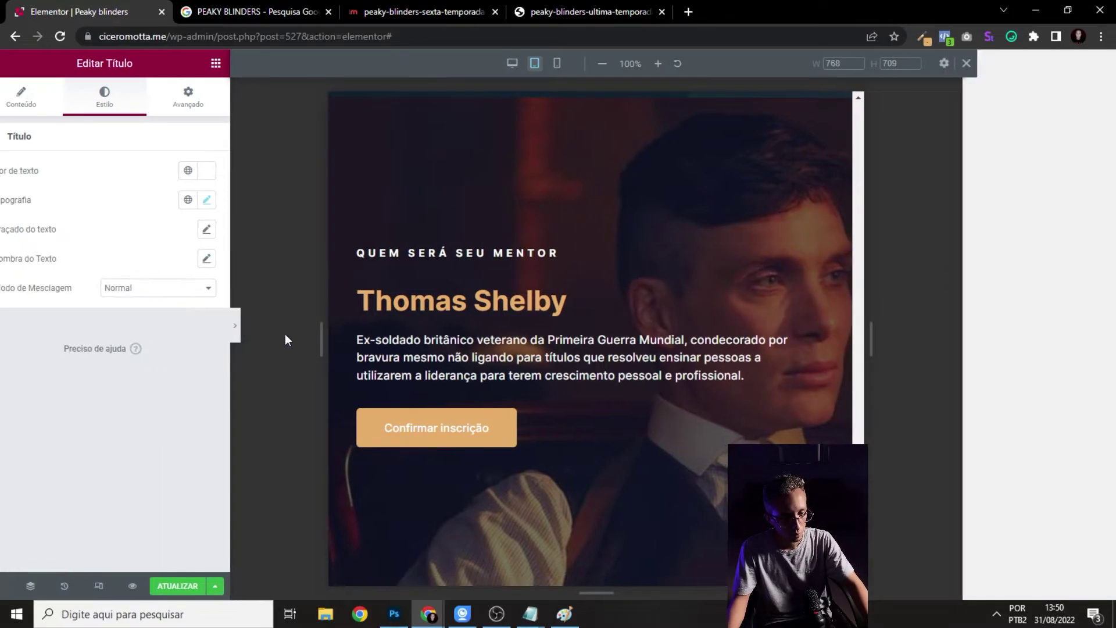
{"action": "left_click", "coordinate": [5, 325]}
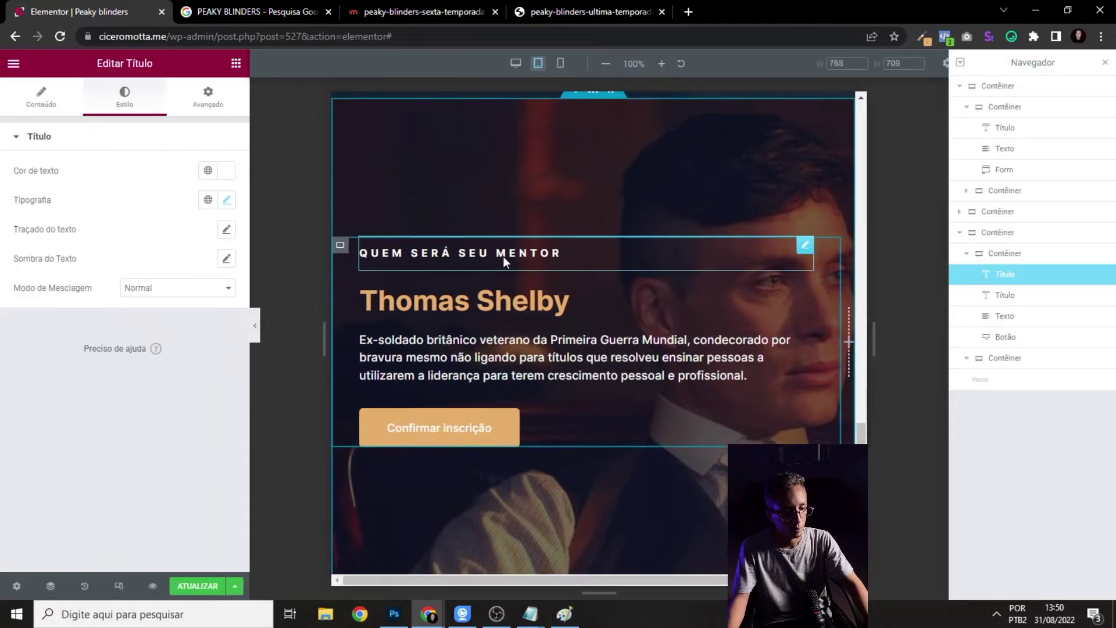
- Align the items of the outer mentor section container to the start for tablet
{"action": "scroll", "coordinate": [505, 319], "scroll_direction": "up", "scroll_amount": 1}
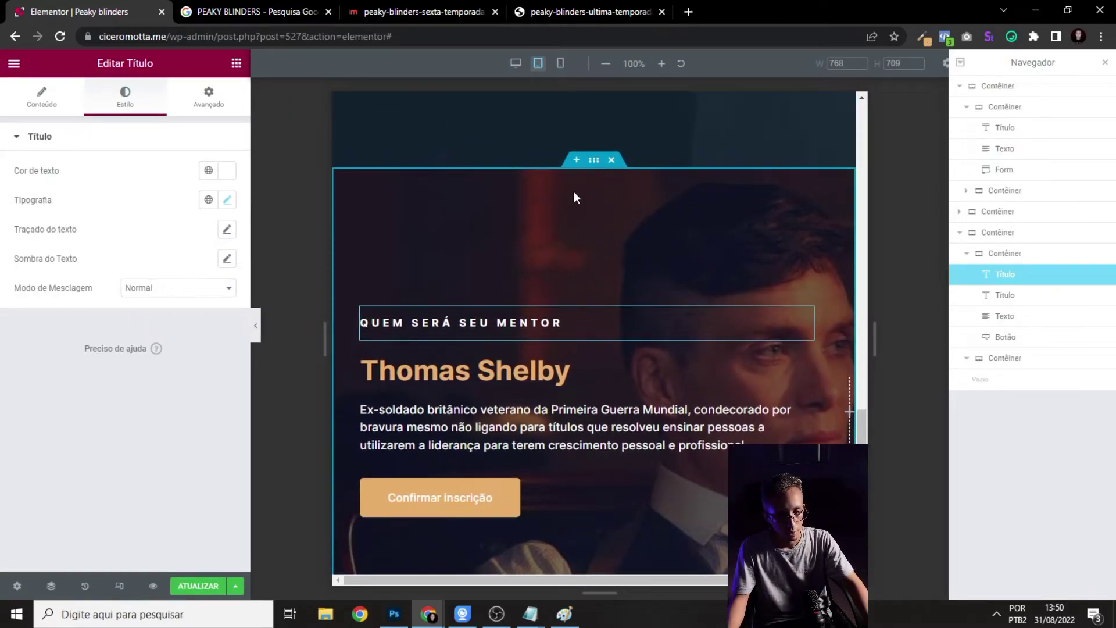
{"action": "left_click", "coordinate": [595, 161]}
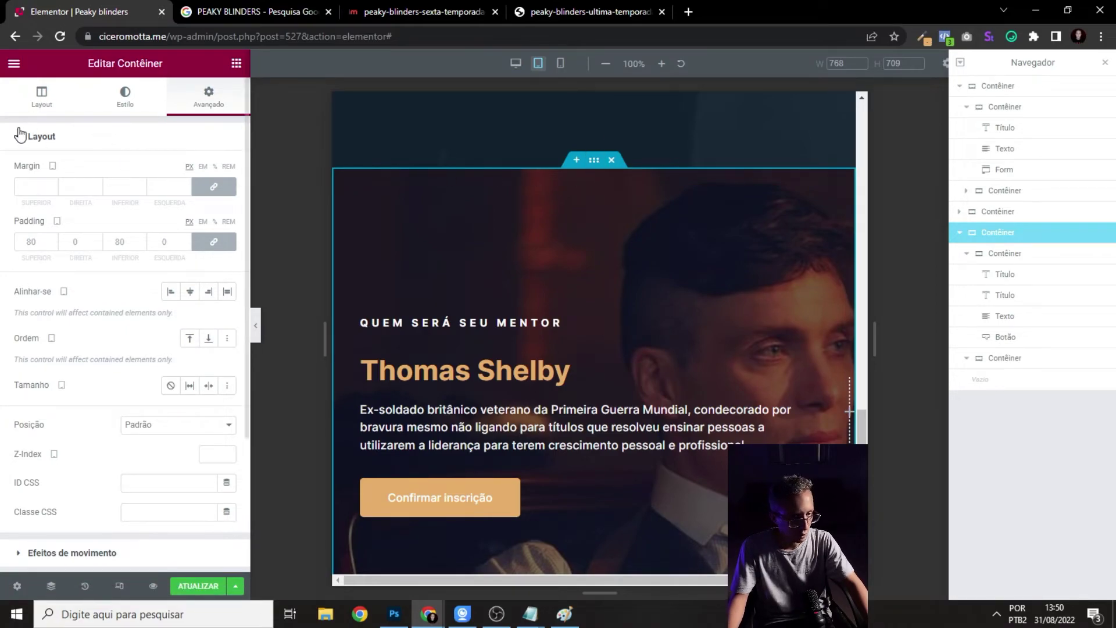
{"action": "left_click", "coordinate": [41, 97]}
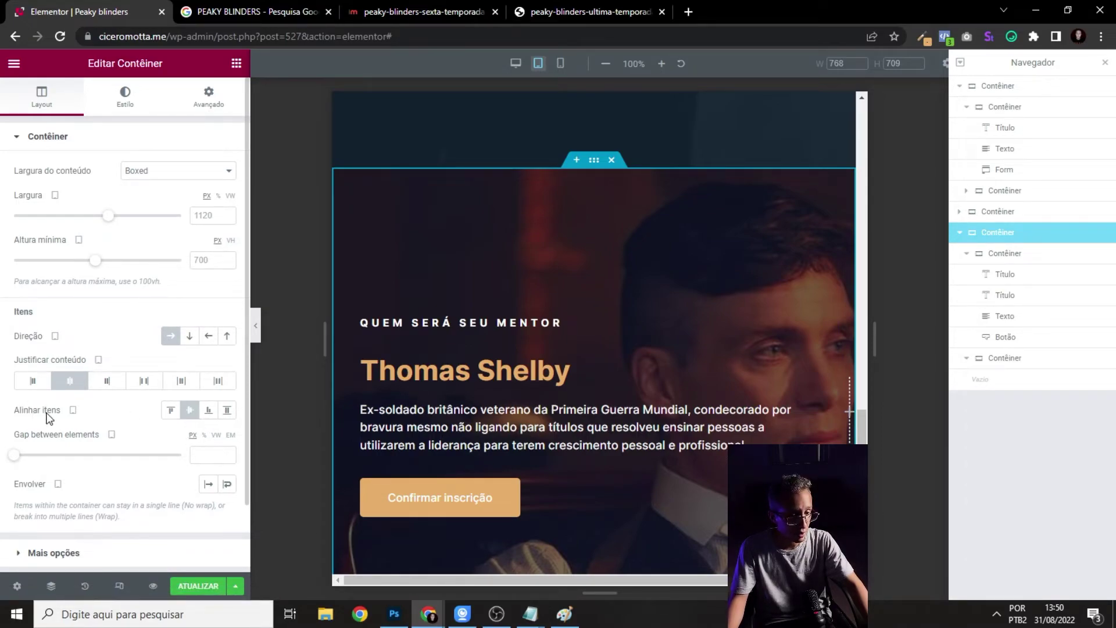
{"action": "left_click", "coordinate": [170, 411]}
{"action": "scroll", "coordinate": [628, 288], "scroll_direction": "down", "scroll_amount": 1}
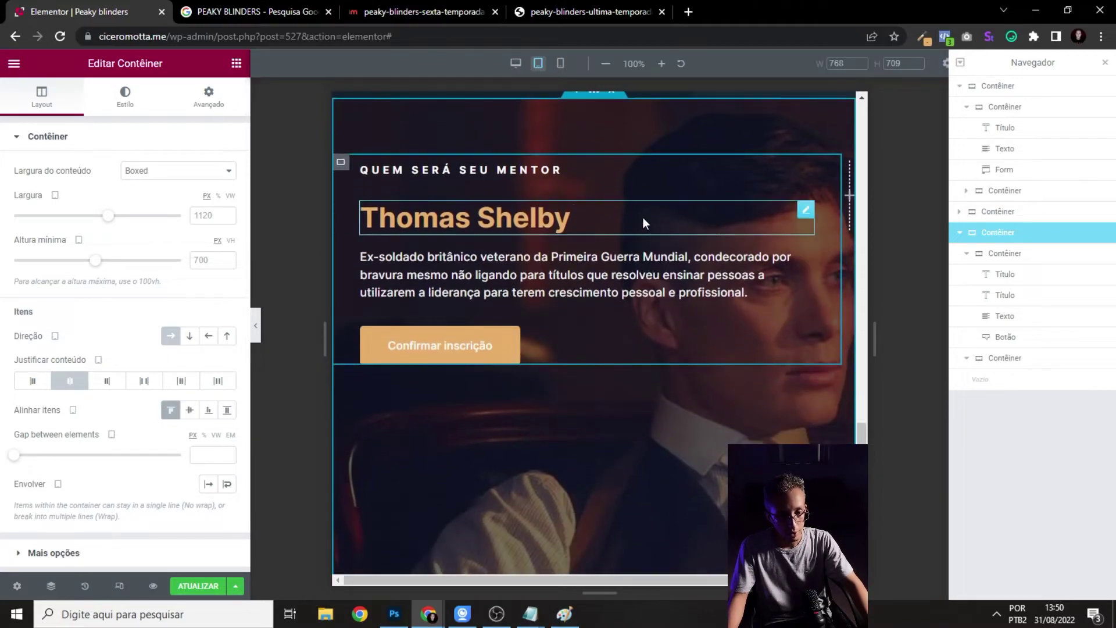
{"action": "scroll", "coordinate": [376, 169], "scroll_direction": "up", "scroll_amount": 1}
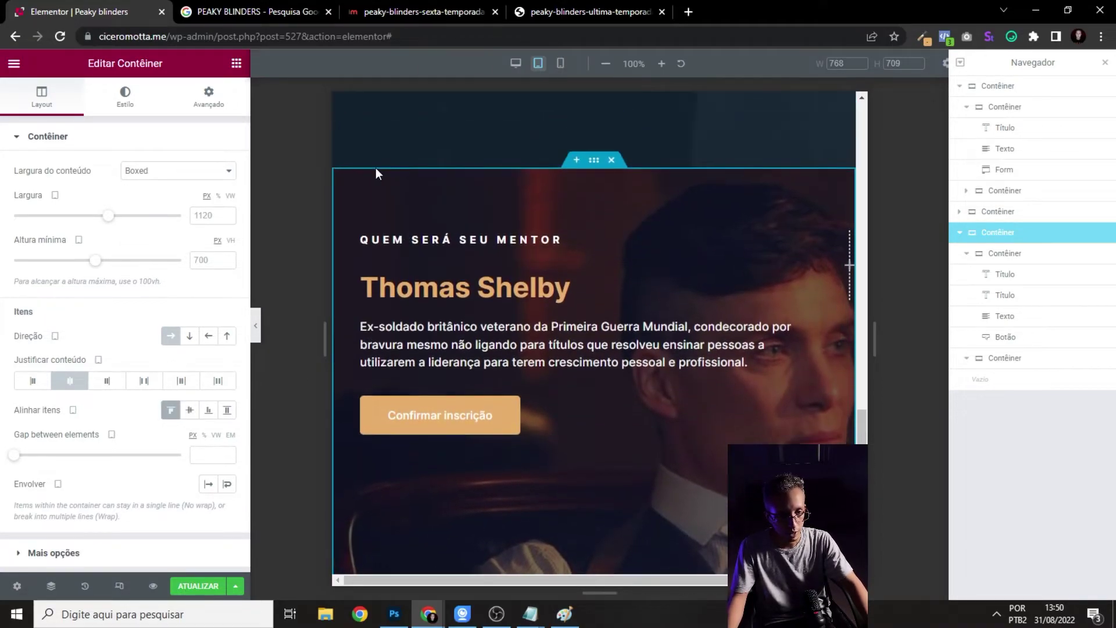
- Set the mentor text container's tablet padding to 60 px at the top and 100 px at the bottom, then preview the spacing
{"action": "left_click", "coordinate": [343, 236]}
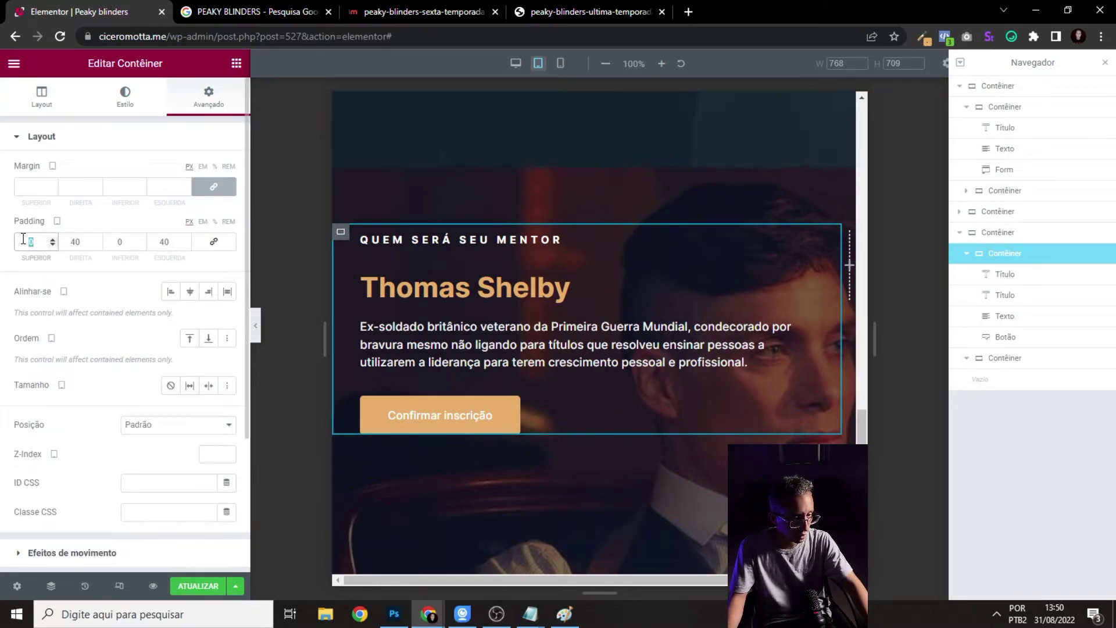
{"action": "type", "text": "100"}
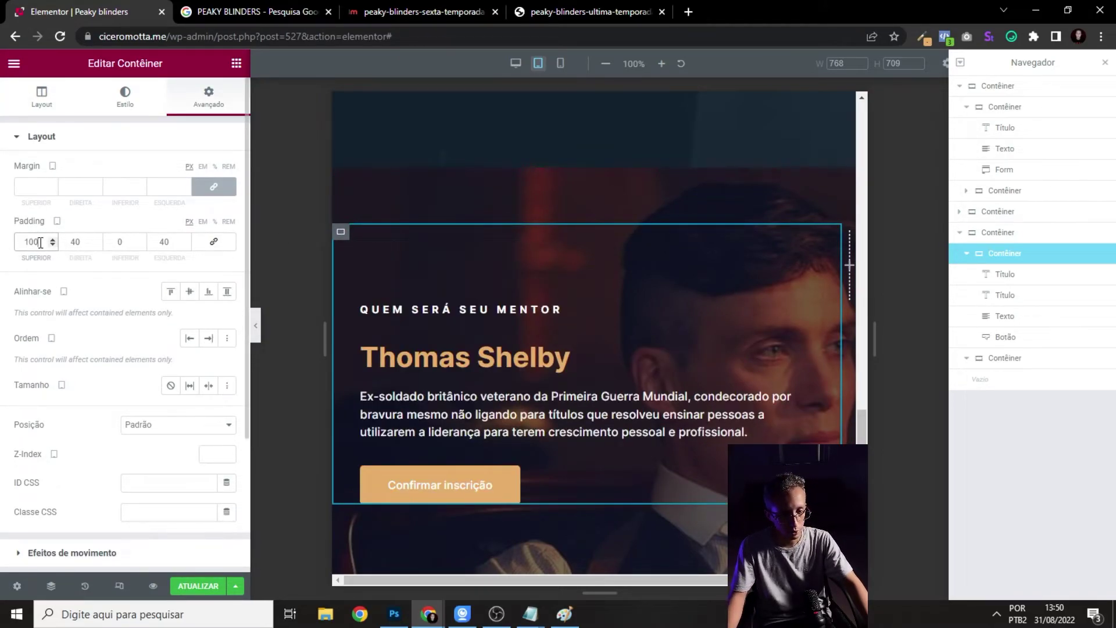
{"action": "type", "text": "60"}
{"action": "double_click", "coordinate": [135, 238]}
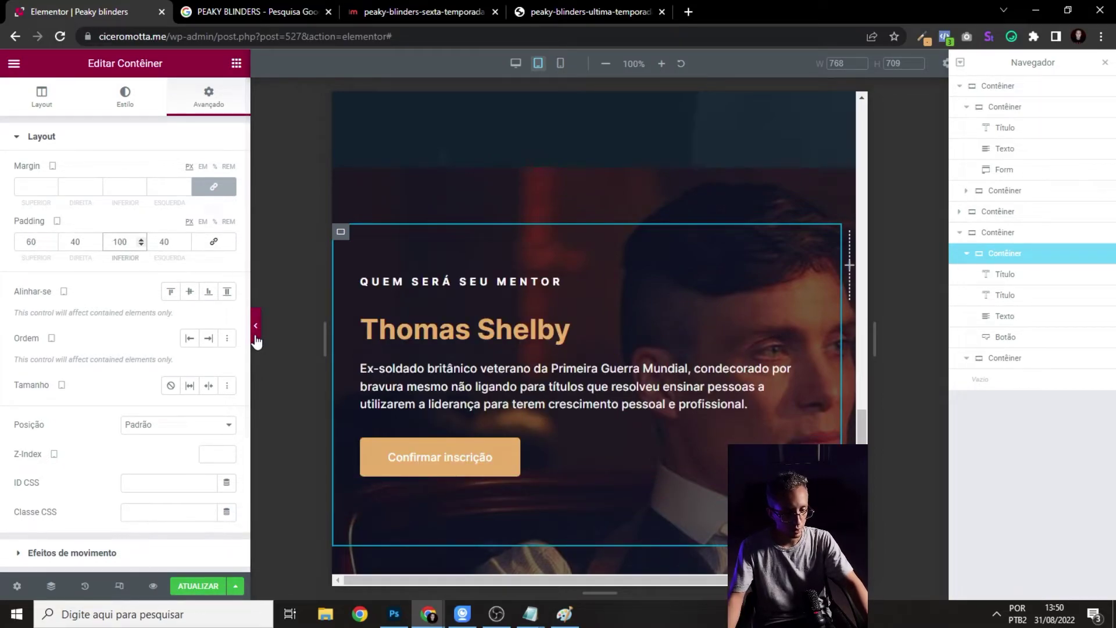
{"action": "left_click", "coordinate": [255, 326]}
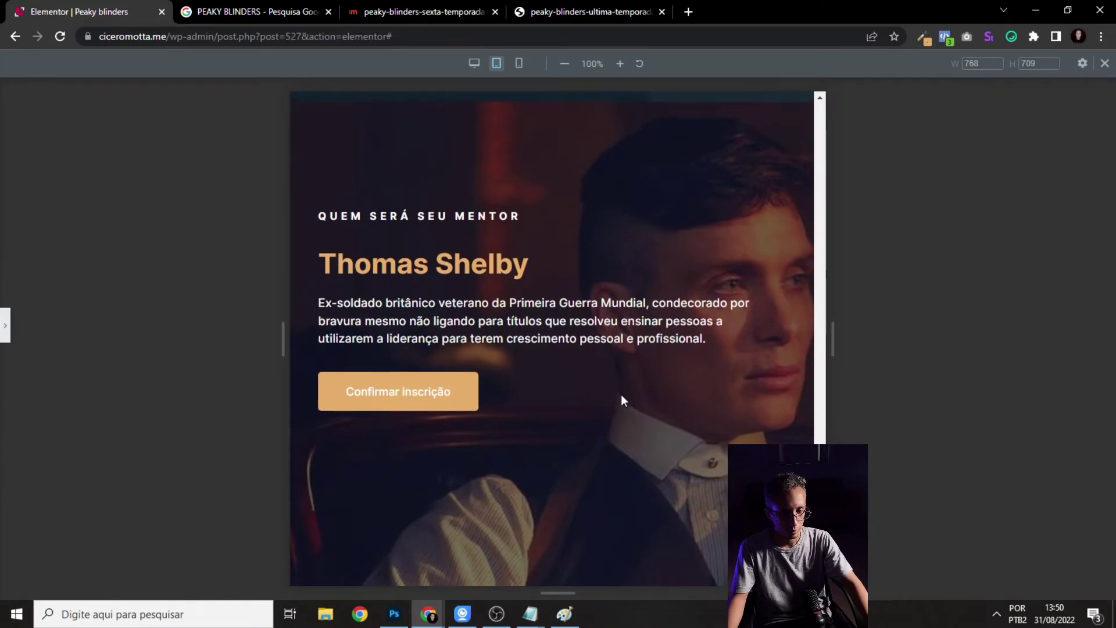
{"action": "scroll", "coordinate": [621, 394], "scroll_direction": "up", "scroll_amount": 3}
{"action": "scroll", "coordinate": [625, 394], "scroll_direction": "down", "scroll_amount": 3}
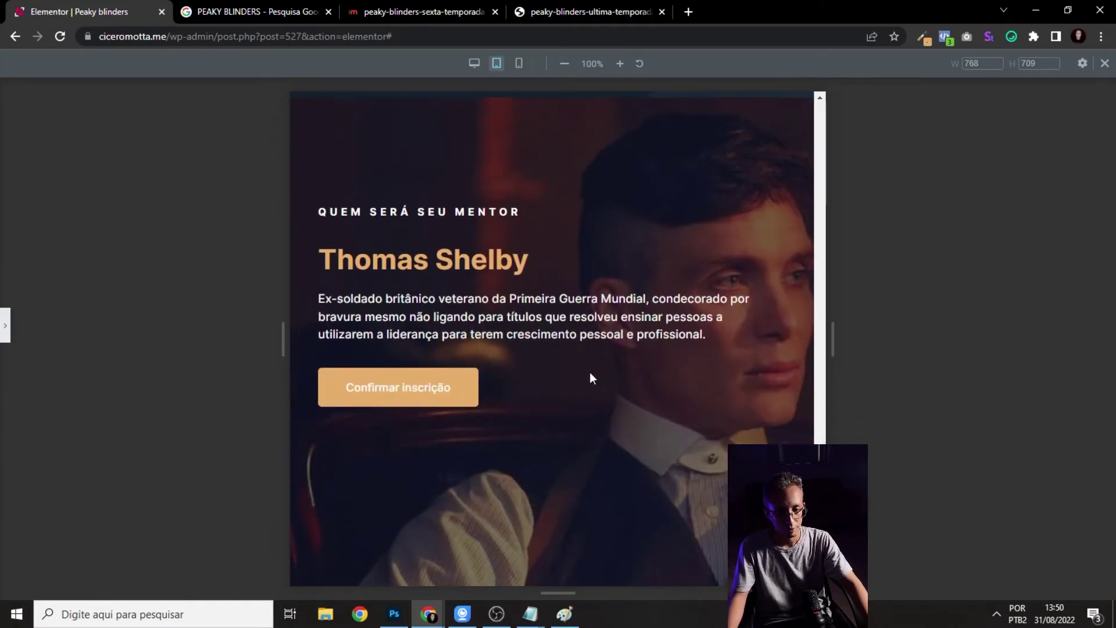
{"action": "left_click", "coordinate": [4, 327]}
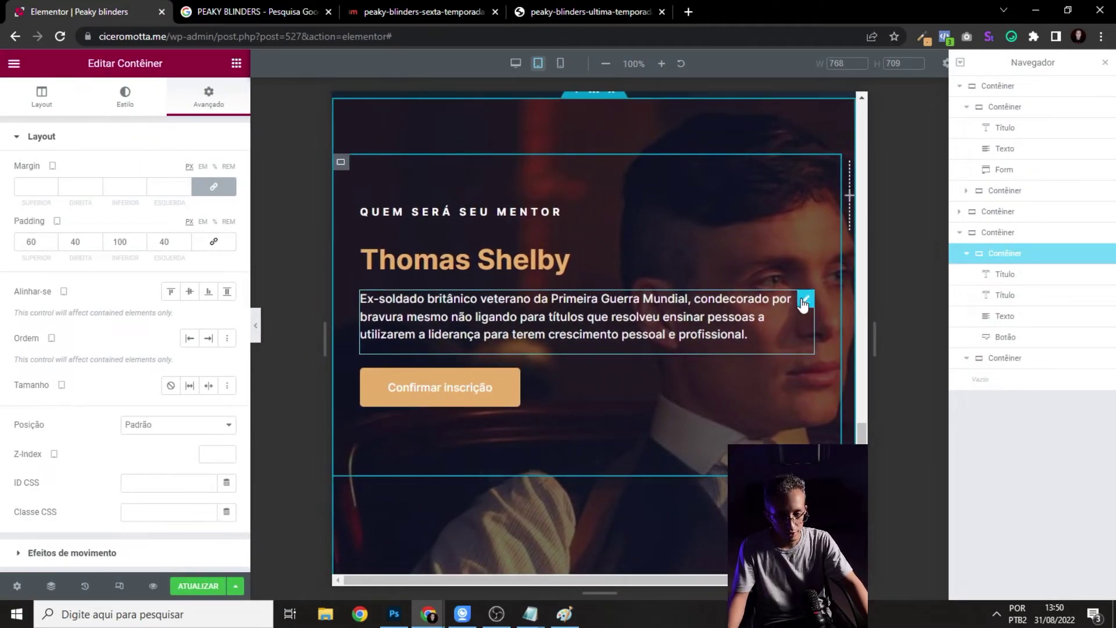
- Unlink the tablet padding of the mentor description paragraph and switch its unit to percent
{"action": "left_click", "coordinate": [804, 301]}
{"action": "scroll", "coordinate": [657, 316], "scroll_direction": "up", "scroll_amount": 15}
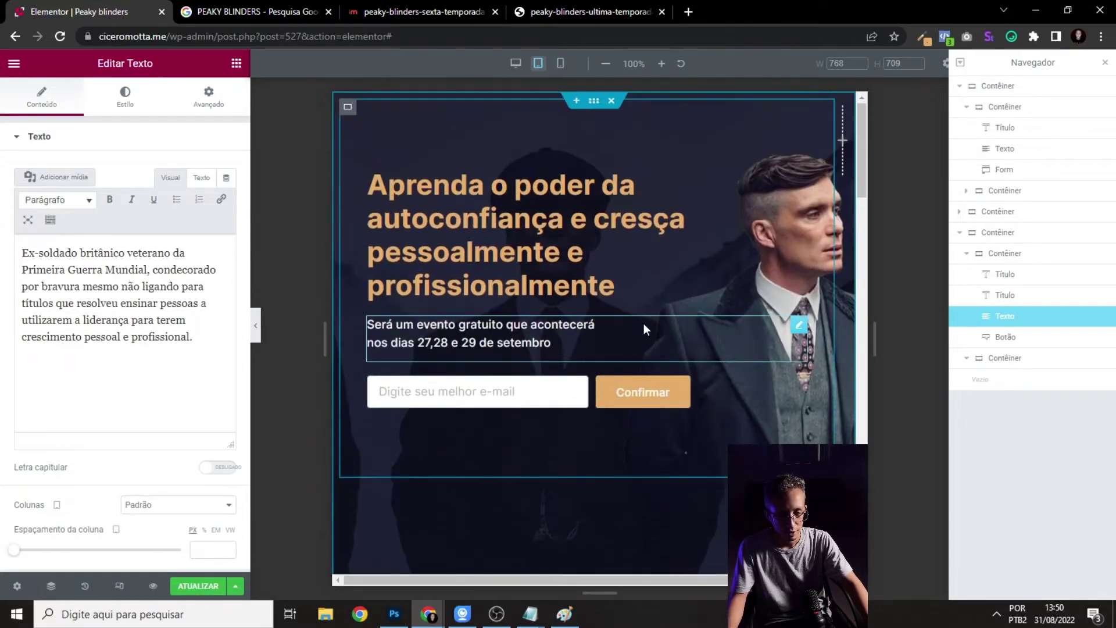
{"action": "scroll", "coordinate": [644, 332], "scroll_direction": "down", "scroll_amount": 8}
{"action": "scroll", "coordinate": [644, 334], "scroll_direction": "down", "scroll_amount": 12}
{"action": "scroll", "coordinate": [672, 319], "scroll_direction": "up", "scroll_amount": 3}
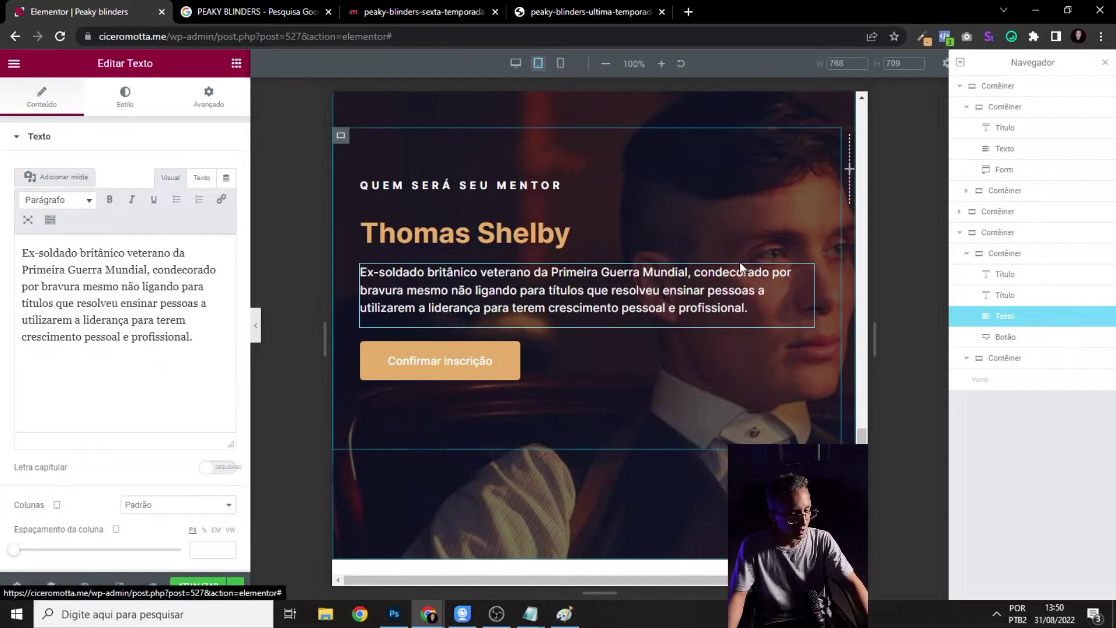
{"action": "left_click", "coordinate": [125, 96]}
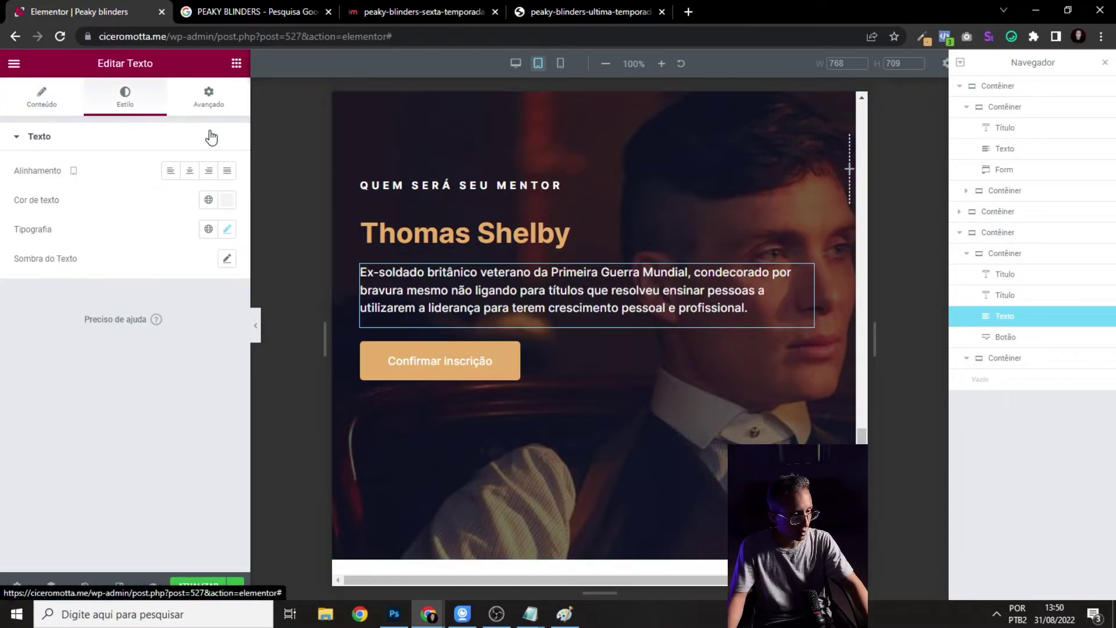
{"action": "left_click", "coordinate": [213, 108]}
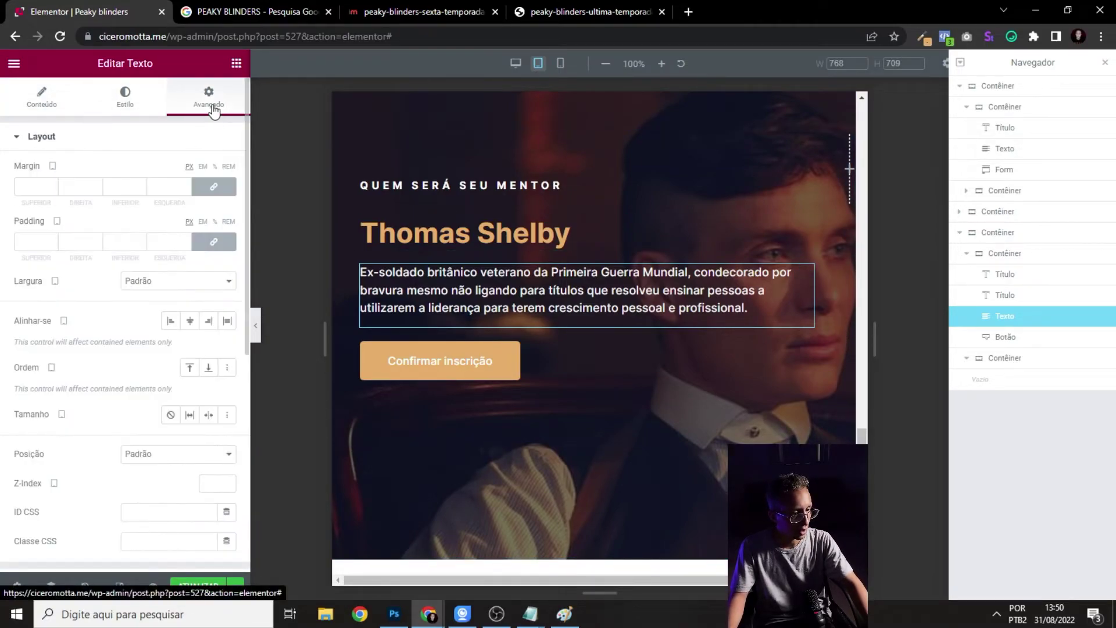
{"action": "left_click", "coordinate": [206, 249]}
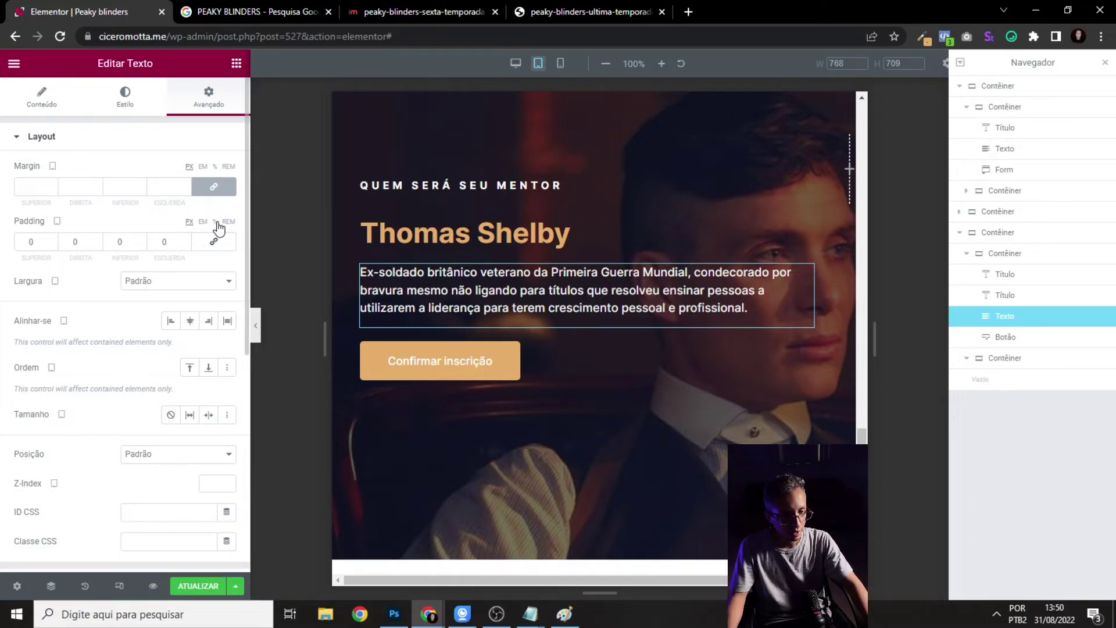
{"action": "left_click", "coordinate": [210, 245]}
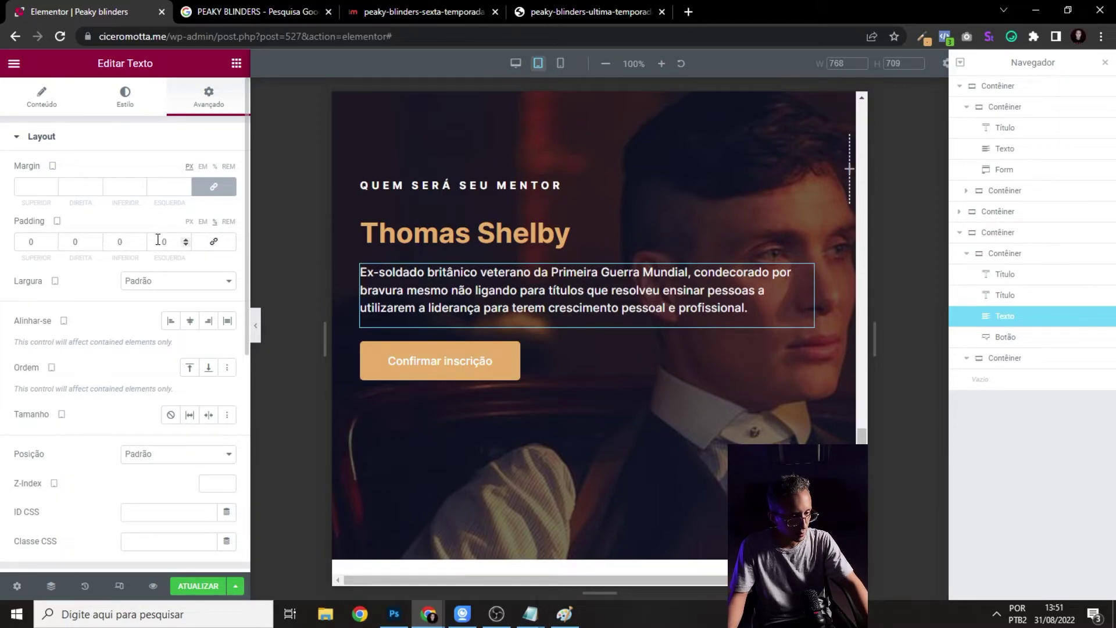
- Set the mentor description paragraph's right padding to 20% and preview how the text wraps
{"action": "type", "text": "10"}
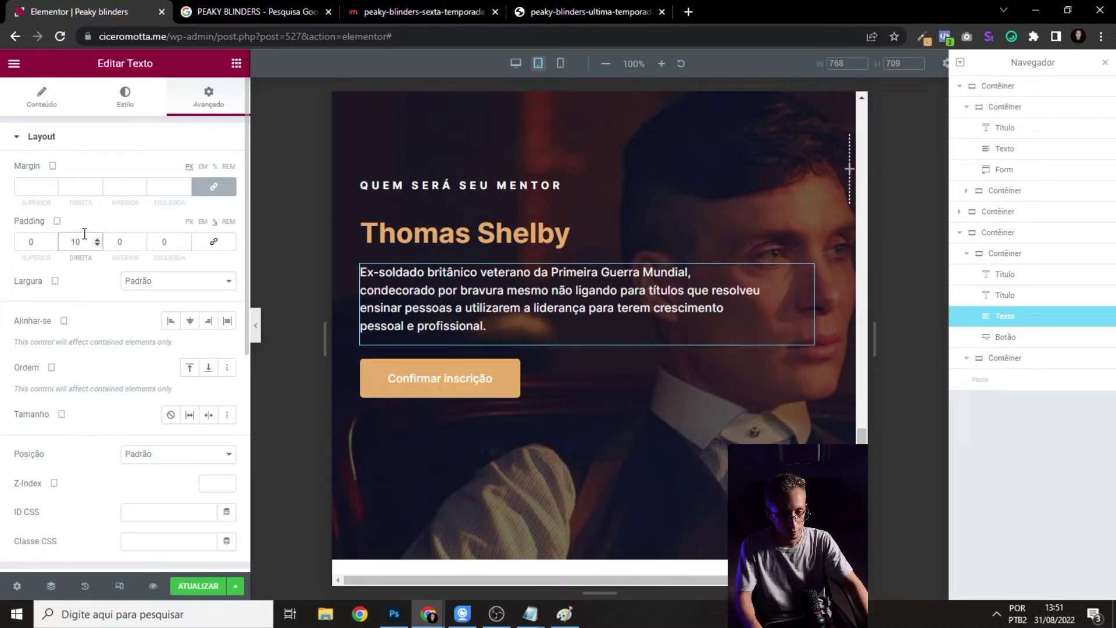
{"action": "key", "text": "BackSpace"}
{"action": "type", "text": "5"}
{"action": "key", "text": "BackSpace"}
{"action": "key", "text": "BackSpace"}
{"action": "type", "text": "020"}
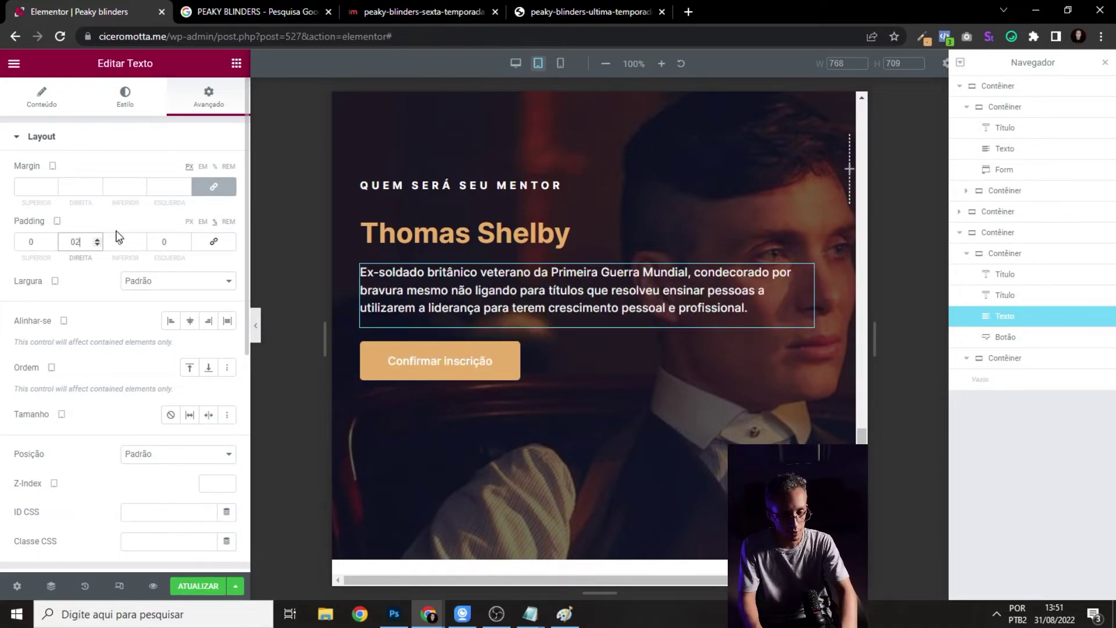
{"action": "left_click", "coordinate": [256, 326]}
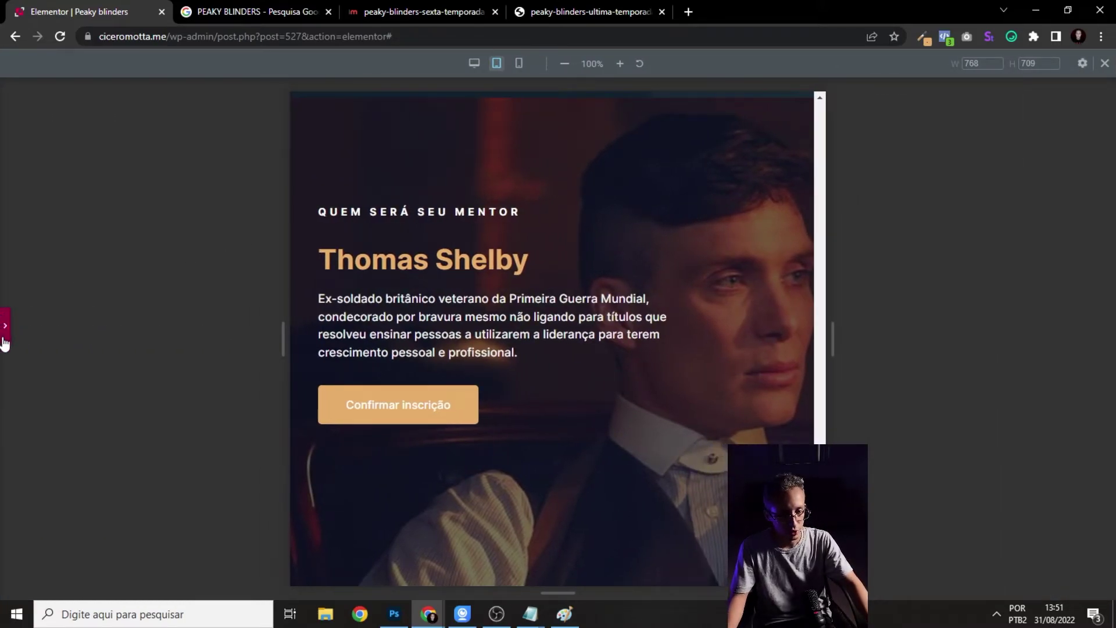
{"action": "left_click", "coordinate": [5, 326]}
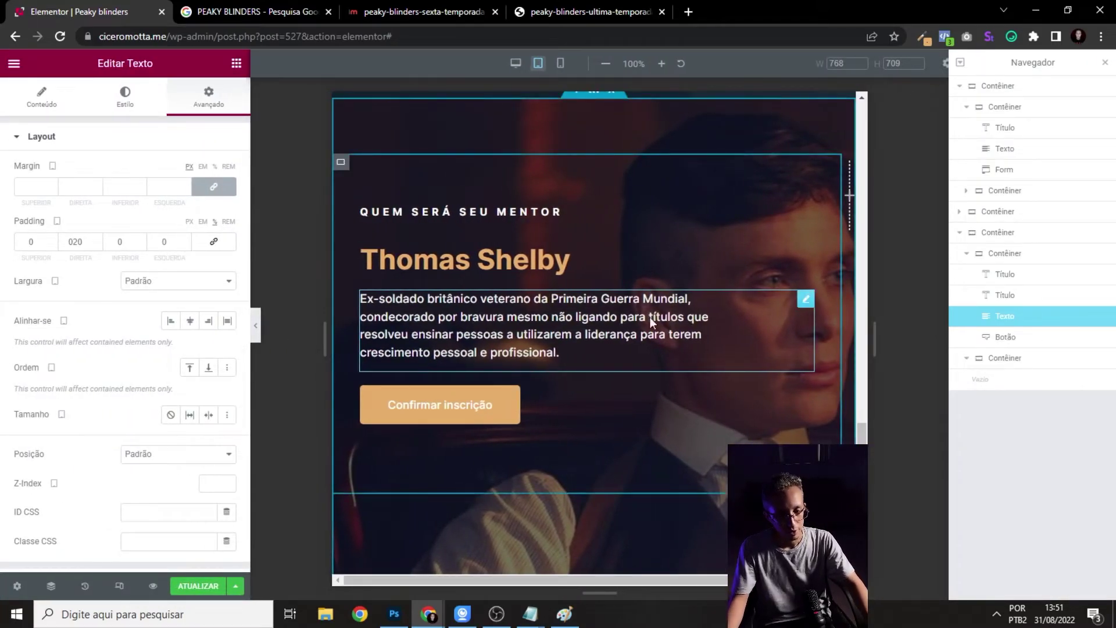
- Review the finished mentor section in the tablet layout, including its transitions to the Aula 3 section above and the page end below
{"action": "left_click", "coordinate": [256, 325]}
{"action": "scroll", "coordinate": [606, 348], "scroll_direction": "up", "scroll_amount": 5}
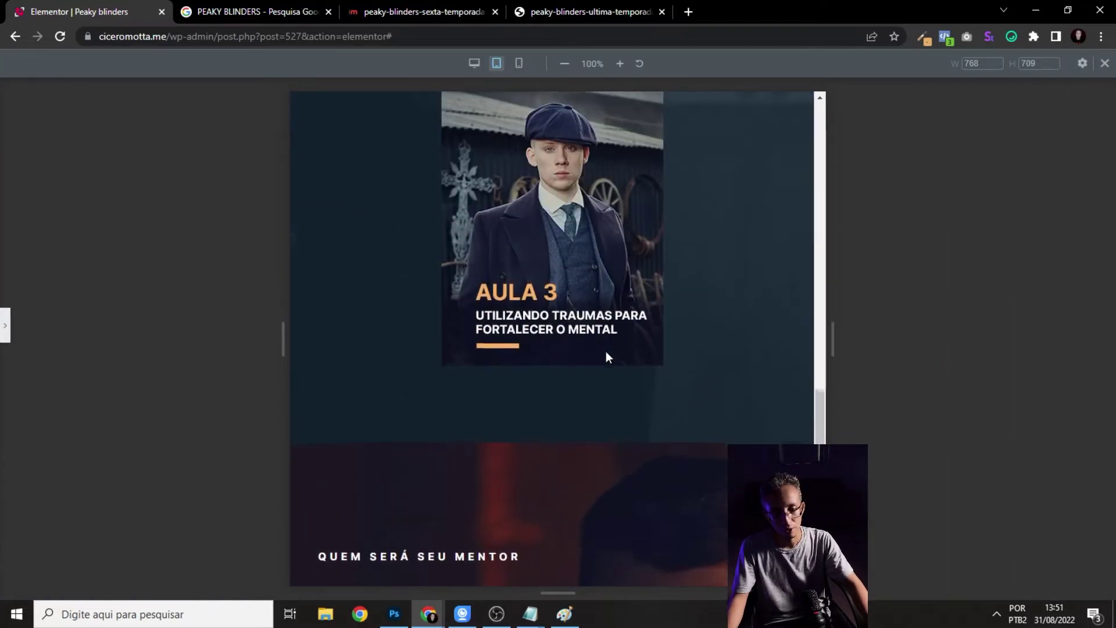
{"action": "scroll", "coordinate": [606, 352], "scroll_direction": "down", "scroll_amount": 5}
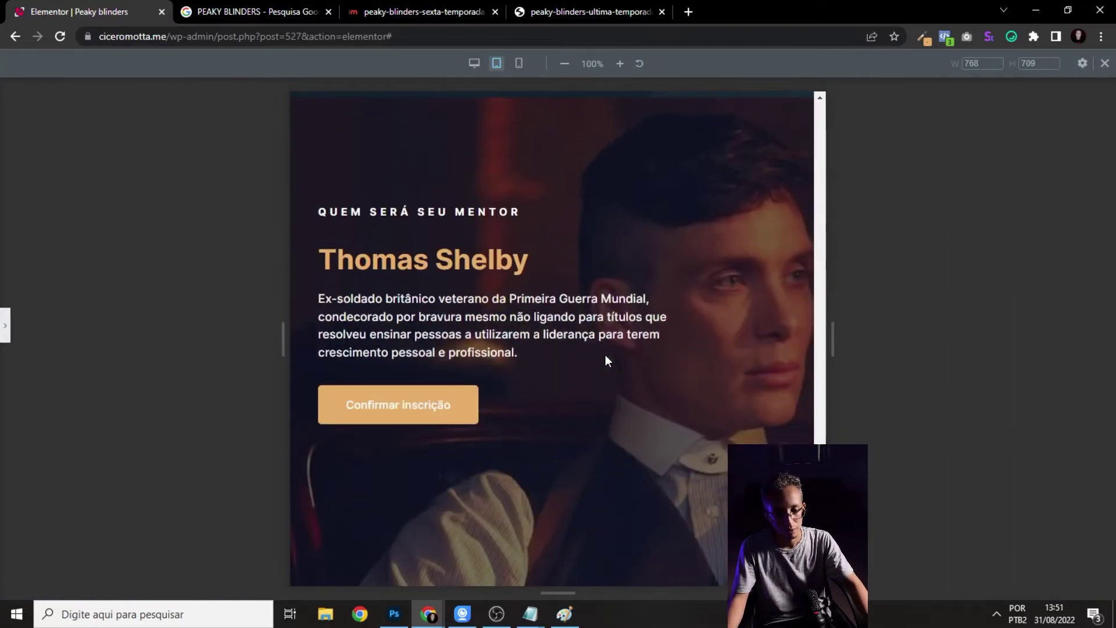
{"action": "left_click", "coordinate": [5, 327]}
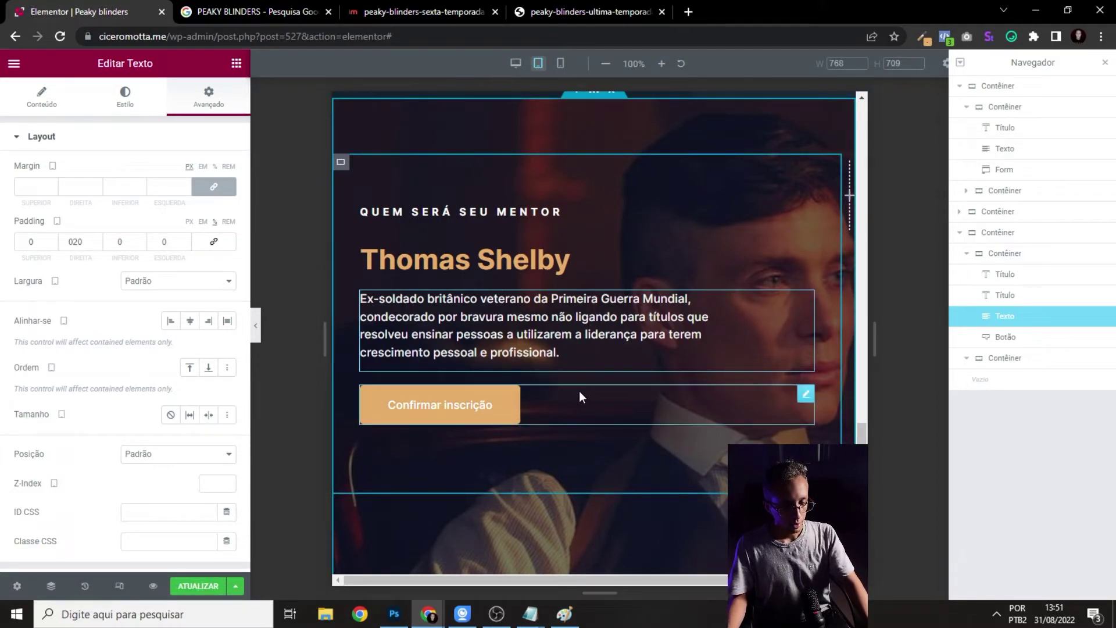
{"action": "scroll", "coordinate": [596, 316], "scroll_direction": "up", "scroll_amount": 3}
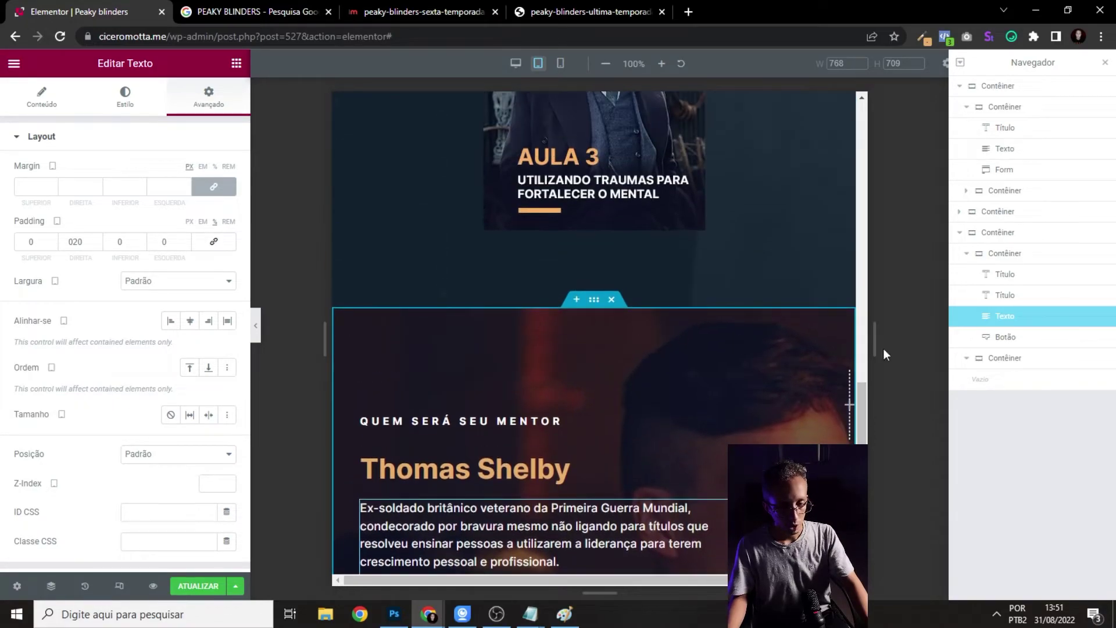
{"action": "scroll", "coordinate": [745, 265], "scroll_direction": "down", "scroll_amount": 6}
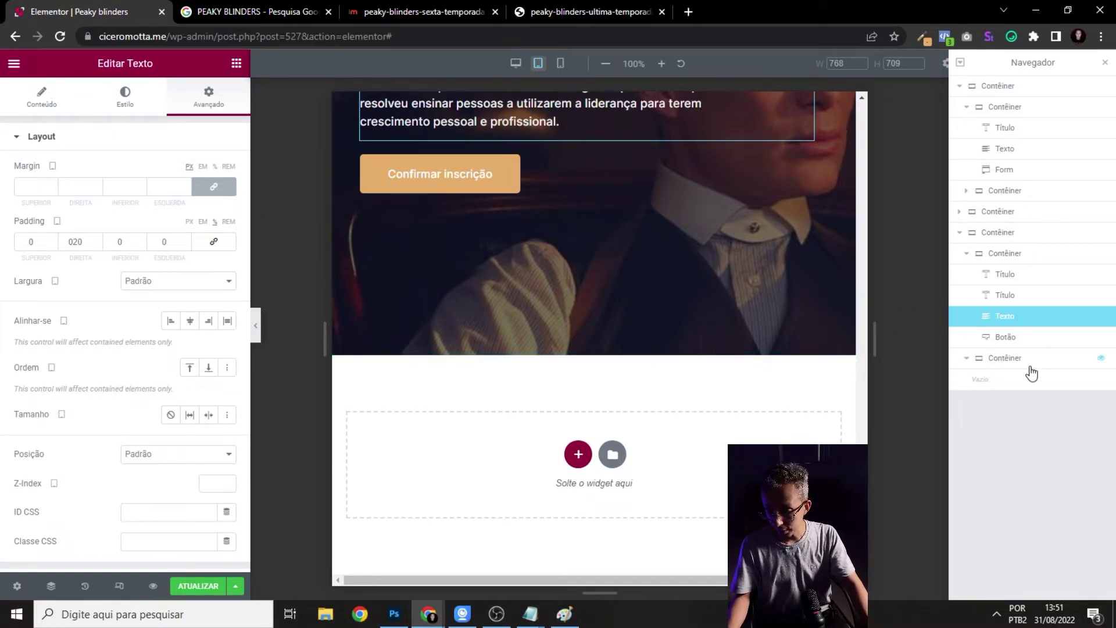
{"action": "scroll", "coordinate": [508, 306], "scroll_direction": "up", "scroll_amount": 4}
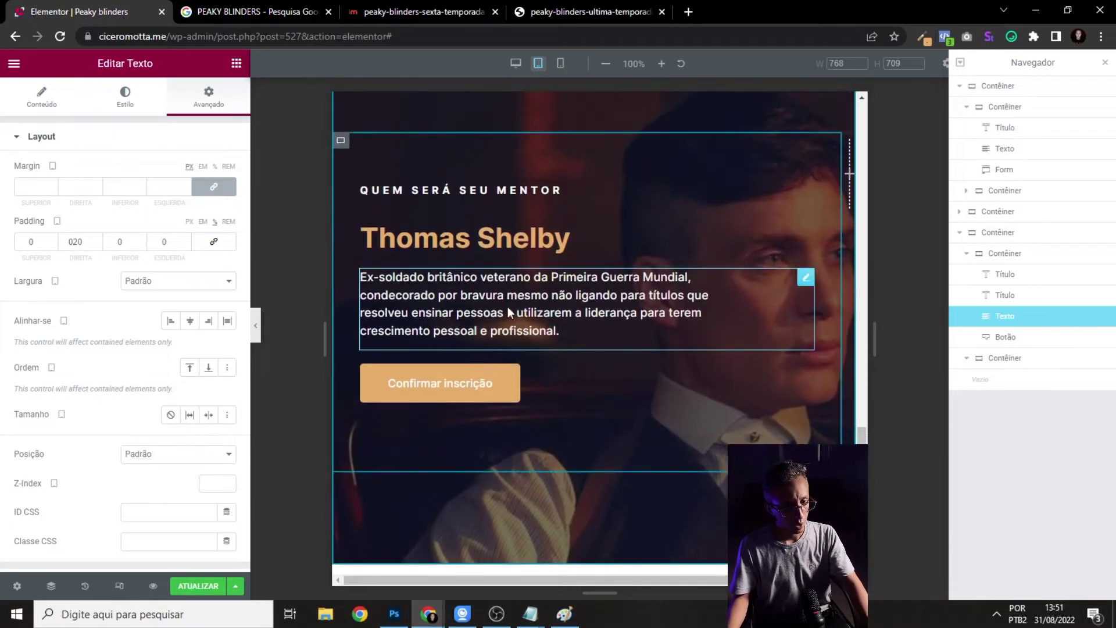
{"action": "scroll", "coordinate": [486, 322], "scroll_direction": "down", "scroll_amount": 4}
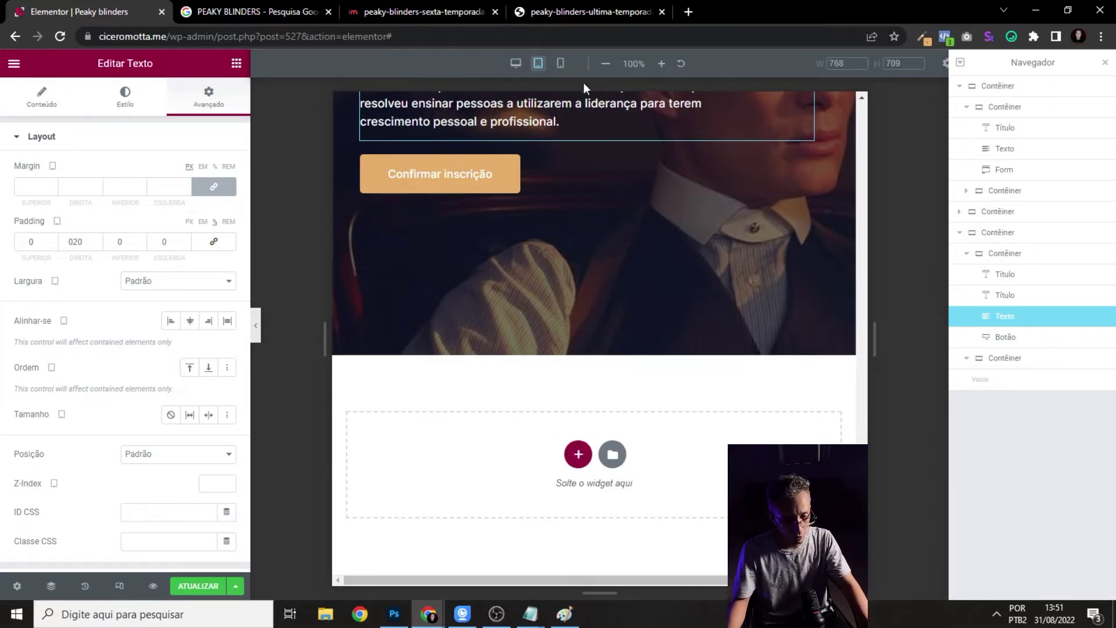
- Switch the page to the mobile layout and examine how the mentor section displays there
{"action": "left_click", "coordinate": [561, 64]}
{"action": "scroll", "coordinate": [640, 326], "scroll_direction": "up", "scroll_amount": 5}
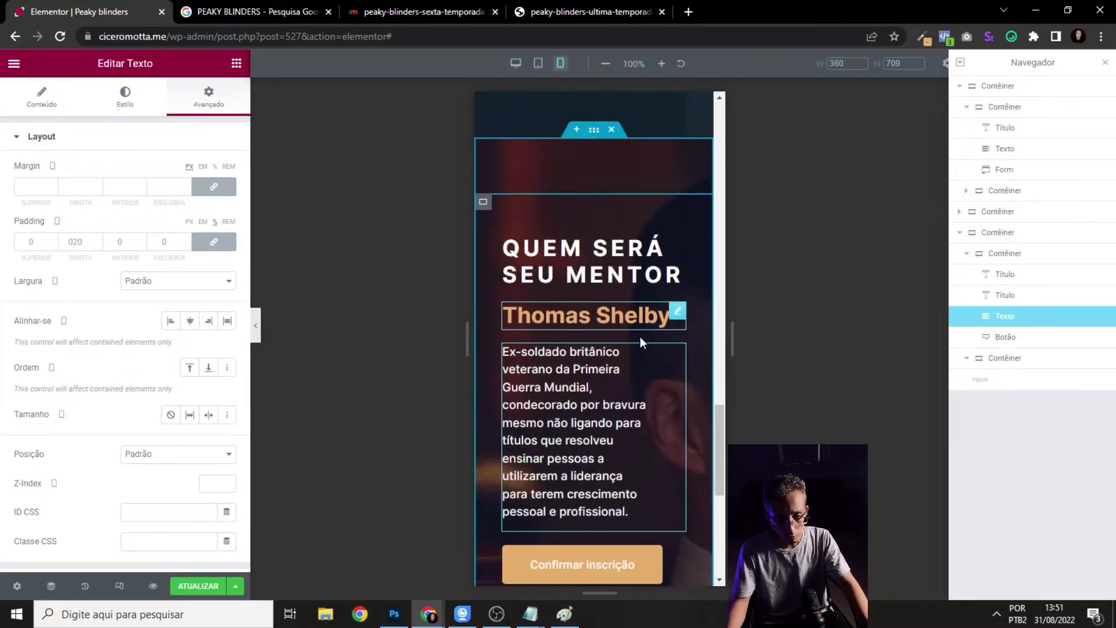
{"action": "left_click", "coordinate": [594, 270]}
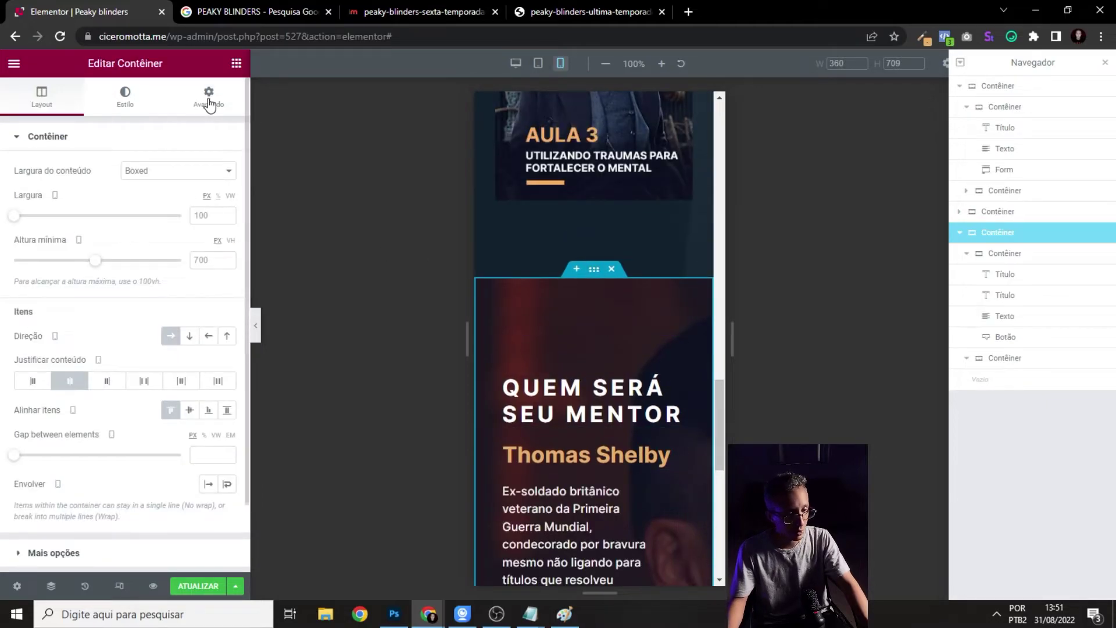
{"action": "scroll", "coordinate": [640, 360], "scroll_direction": "down", "scroll_amount": 3}
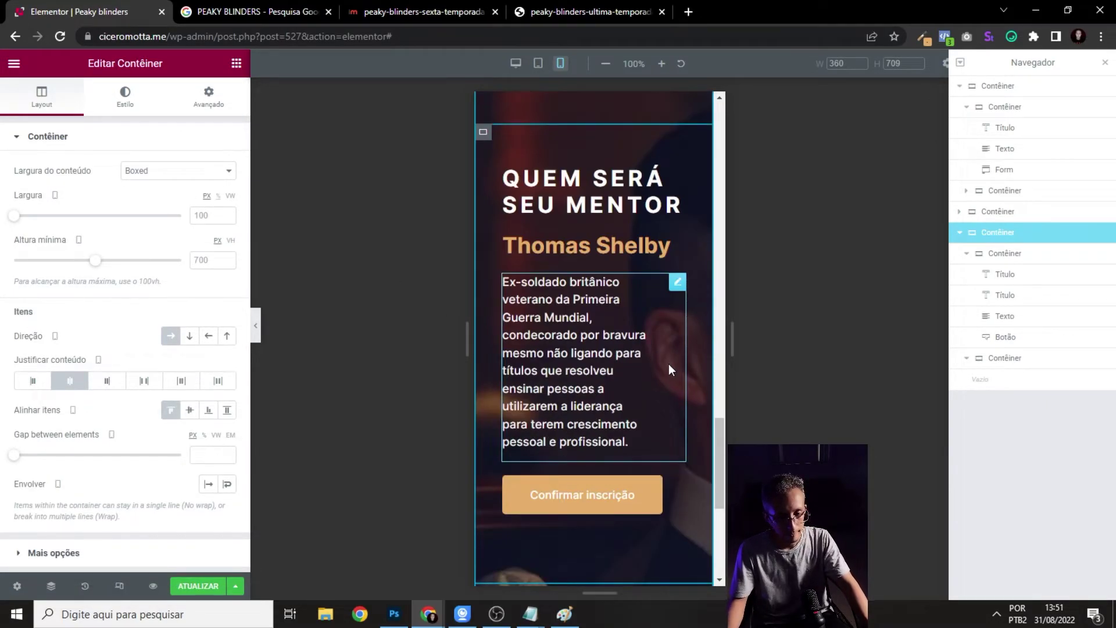
- Set the mobile font size of the "Quem será seu mentor" heading to 12 px
{"action": "left_click", "coordinate": [651, 182]}
{"action": "left_click", "coordinate": [123, 100]}
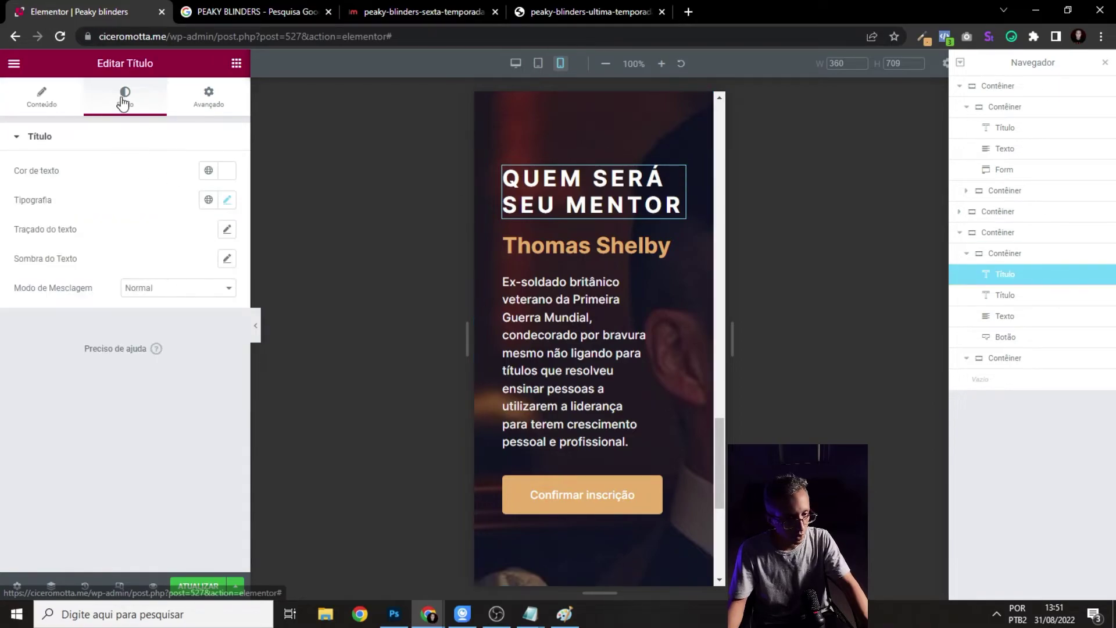
{"action": "left_click", "coordinate": [227, 200]}
{"action": "type", "text": "15"}
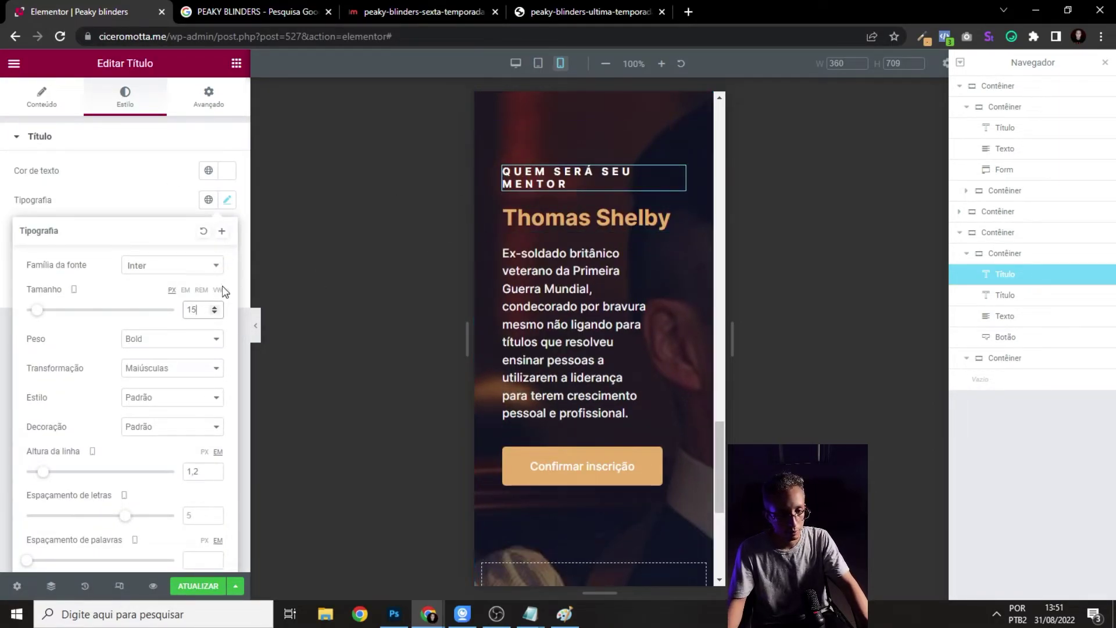
{"action": "key", "text": "BackSpace"}
{"action": "type", "text": "0"}
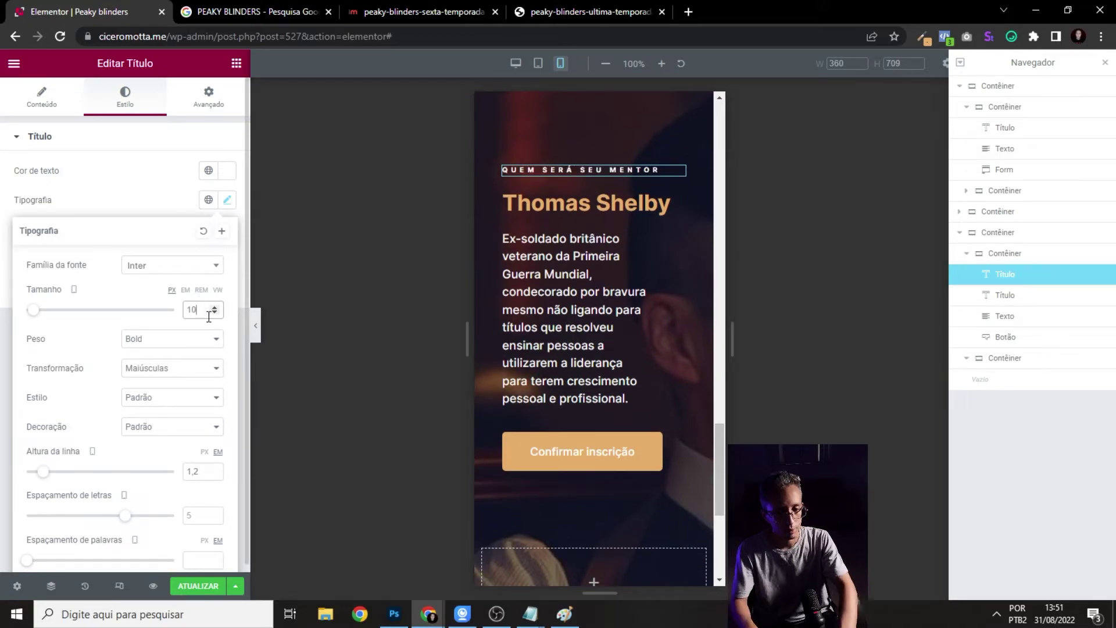
{"action": "key", "text": "BackSpace"}
{"action": "type", "text": "2"}
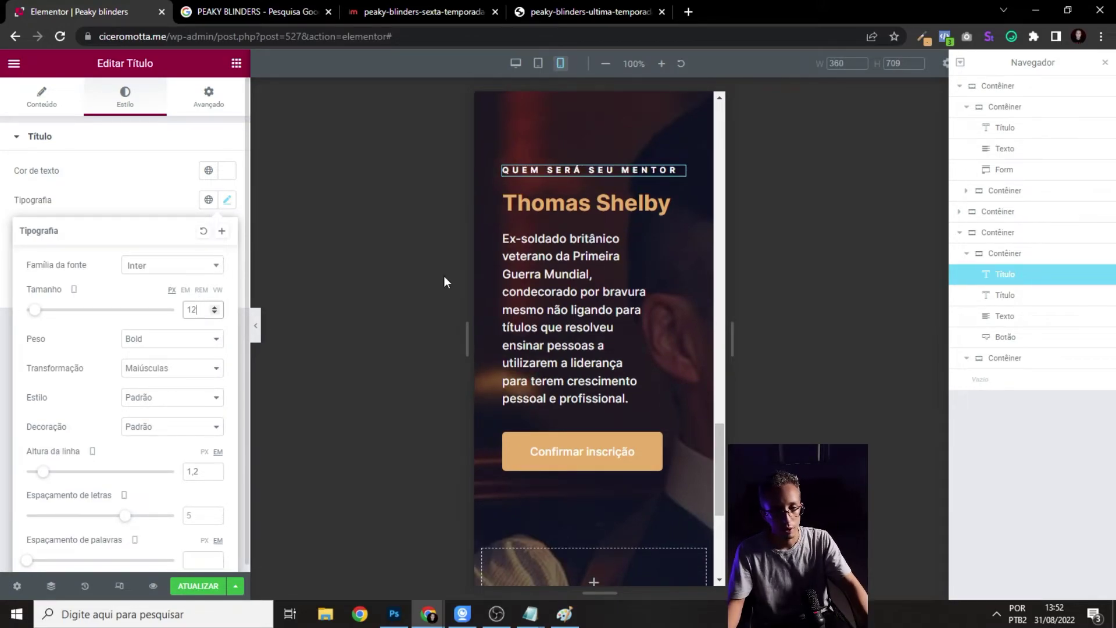
- Set the mobile preview width to 428 px and check the mentor section at that width
{"action": "double_click", "coordinate": [837, 64]}
{"action": "type", "text": "420"}
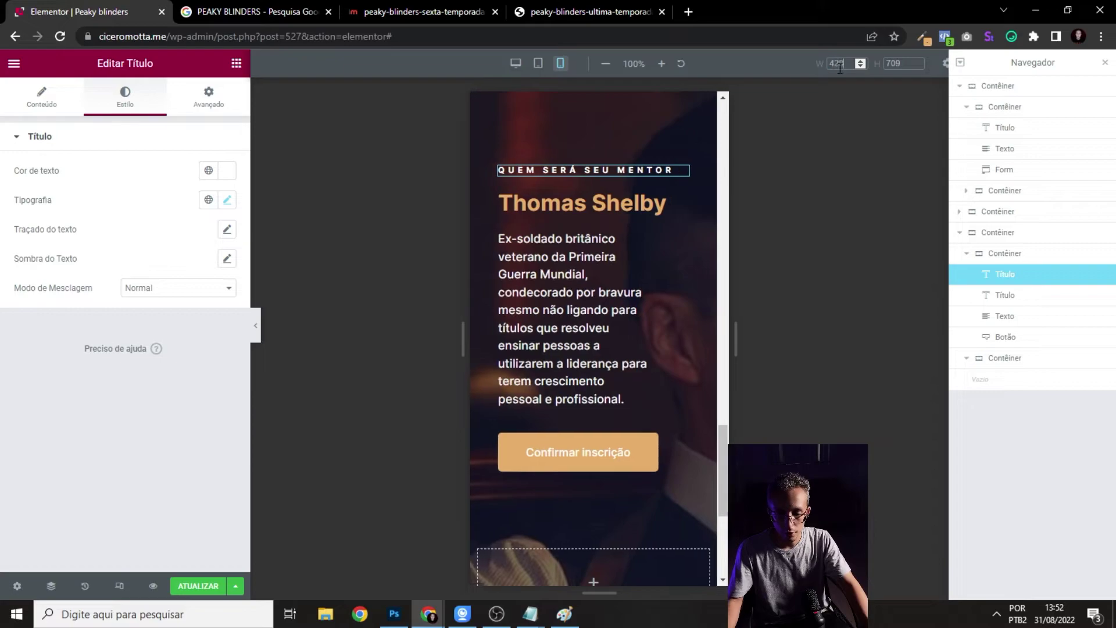
{"action": "scroll", "coordinate": [625, 343], "scroll_direction": "up", "scroll_amount": 2}
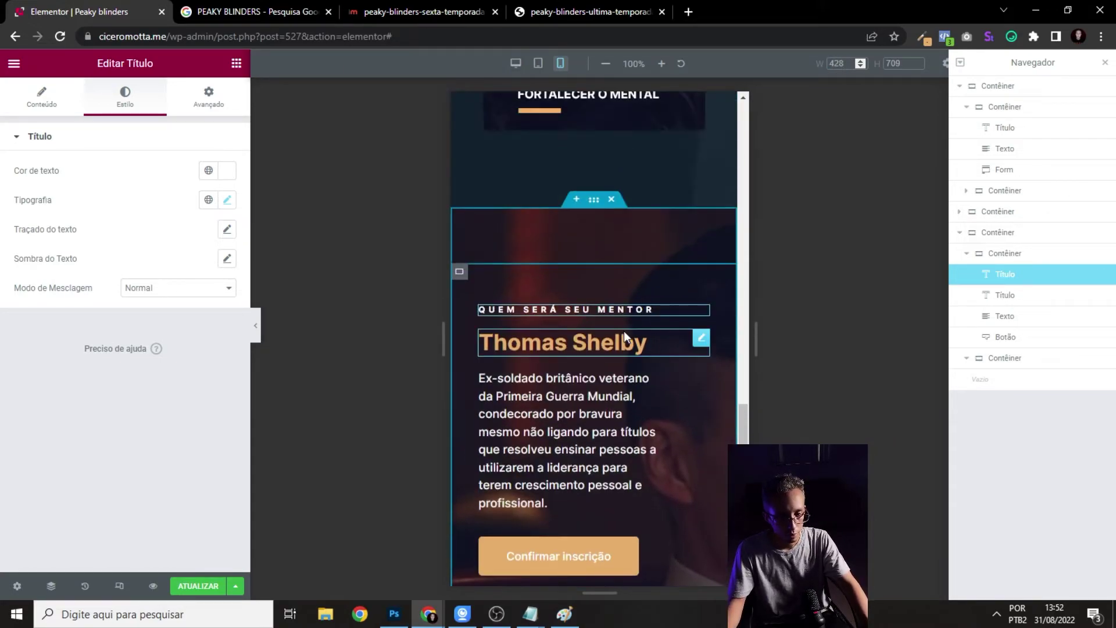
- Set the mobile padding of the mentor section's outer container to 0 px on all sides and check the spacing
{"action": "scroll", "coordinate": [621, 330], "scroll_direction": "down", "scroll_amount": 1}
{"action": "left_click", "coordinate": [593, 135]}
{"action": "left_click", "coordinate": [203, 100]}
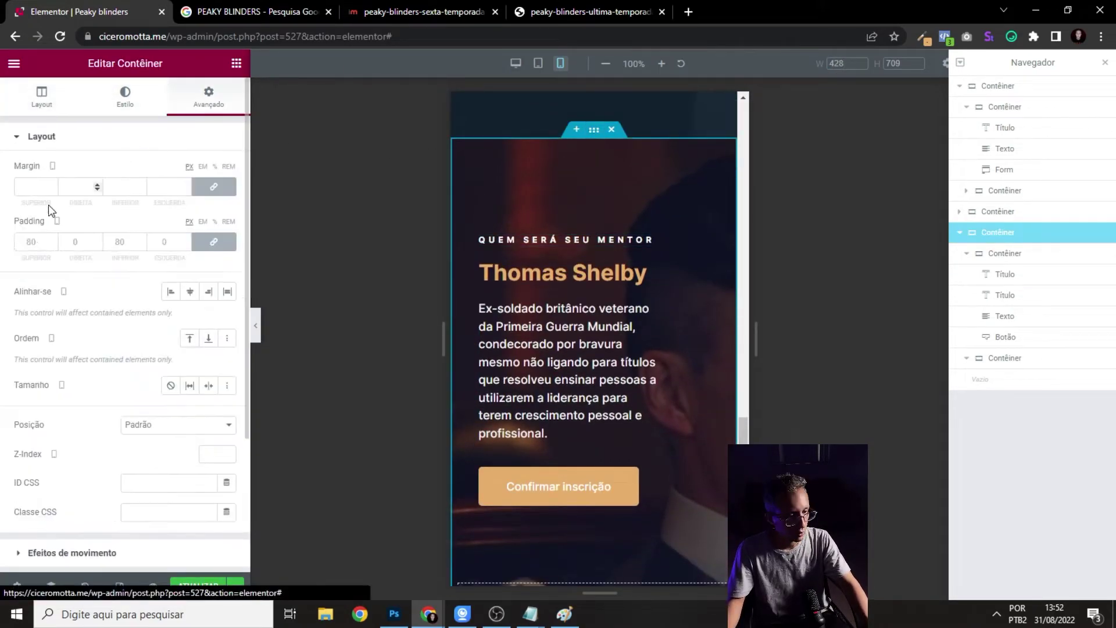
{"action": "type", "text": "0"}
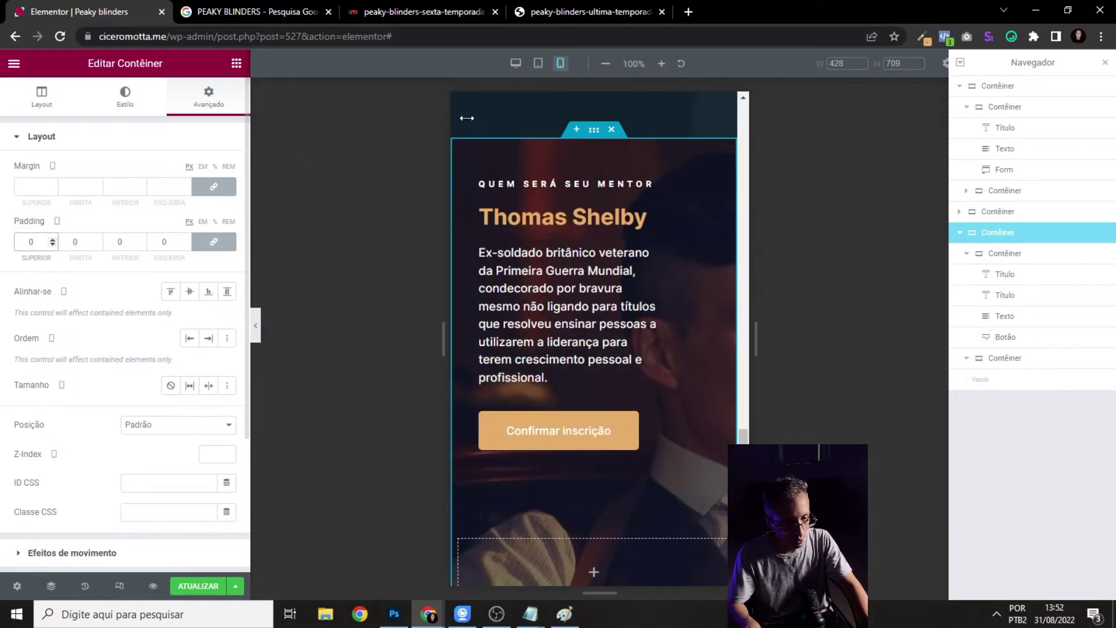
{"action": "scroll", "coordinate": [618, 428], "scroll_direction": "down", "scroll_amount": 4}
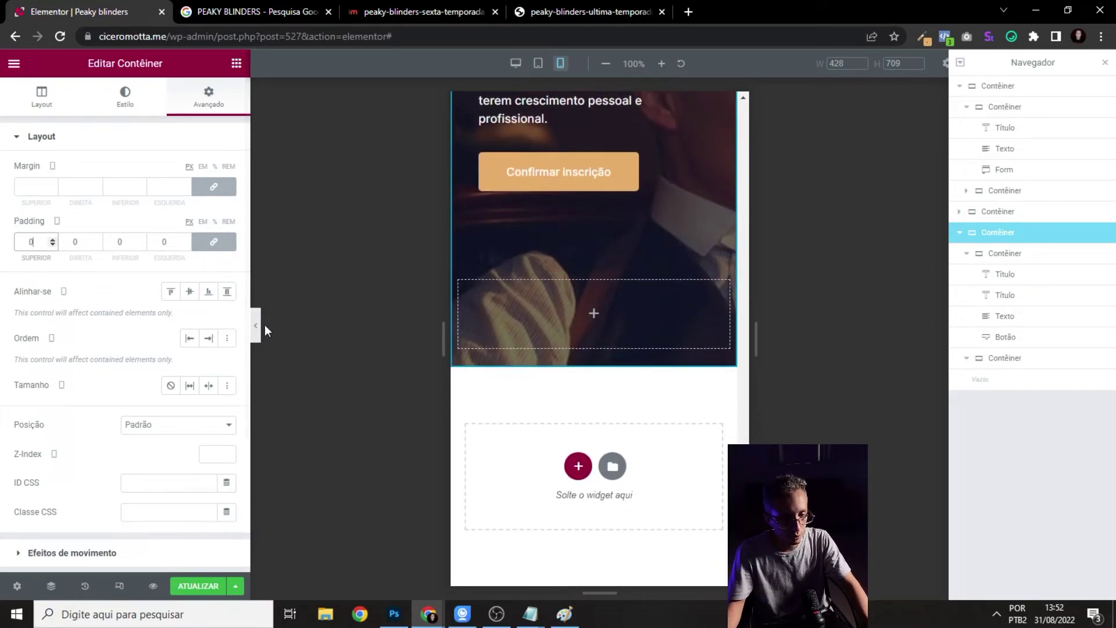
{"action": "scroll", "coordinate": [527, 264], "scroll_direction": "up", "scroll_amount": 5}
- Set the mentor text container's mobile padding to 0 px on all sides and preview the section
{"action": "left_click", "coordinate": [459, 236]}
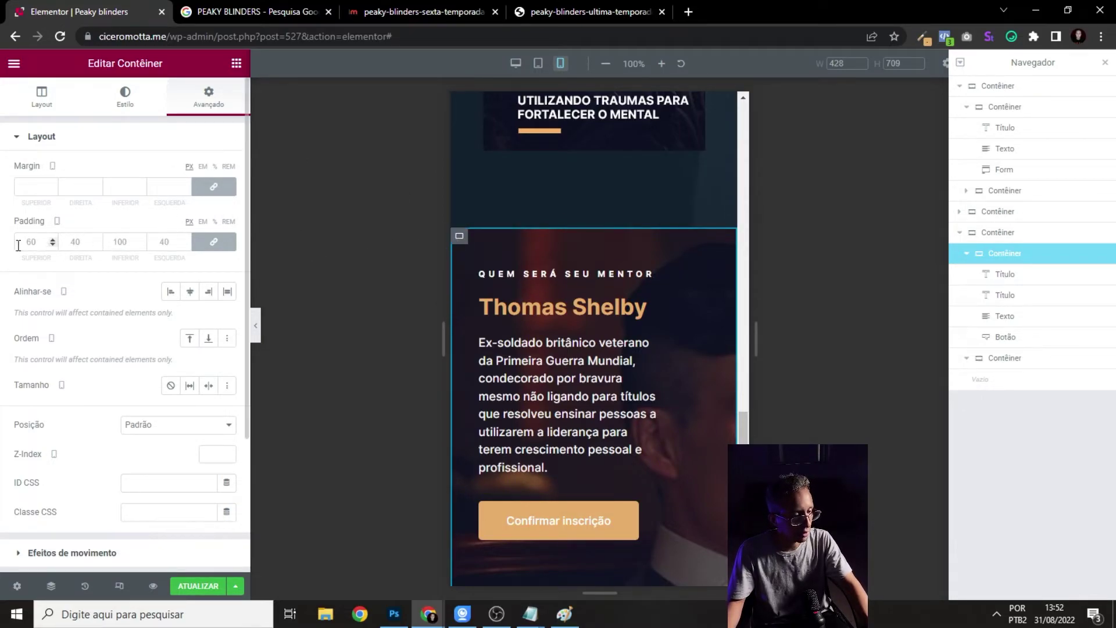
{"action": "type", "text": "0"}
{"action": "scroll", "coordinate": [643, 403], "scroll_direction": "down", "scroll_amount": 5}
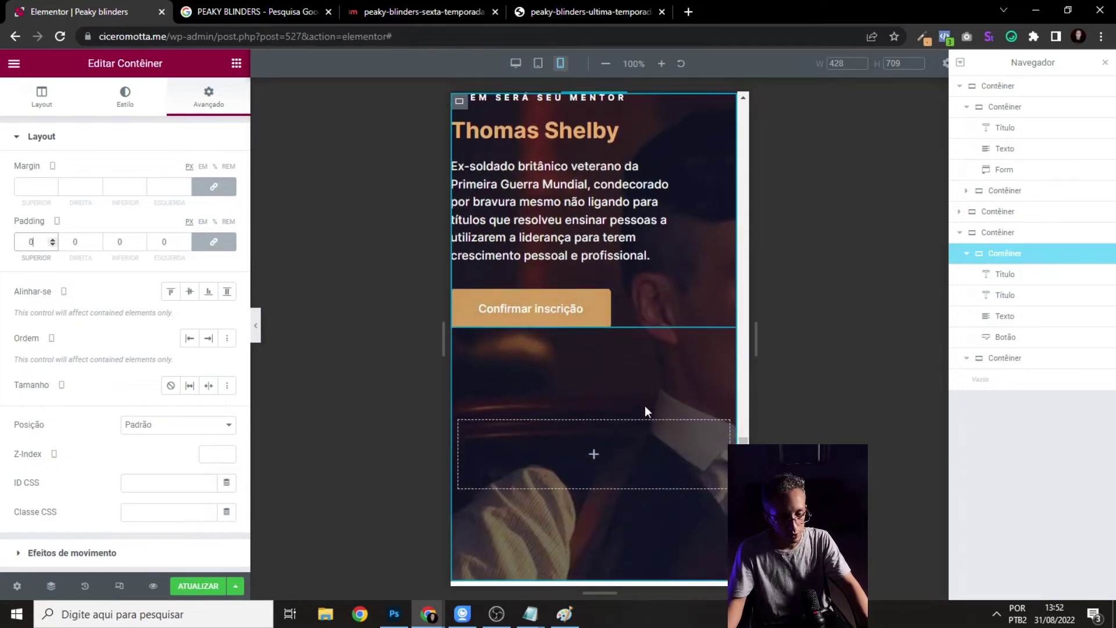
{"action": "scroll", "coordinate": [632, 374], "scroll_direction": "up", "scroll_amount": 3}
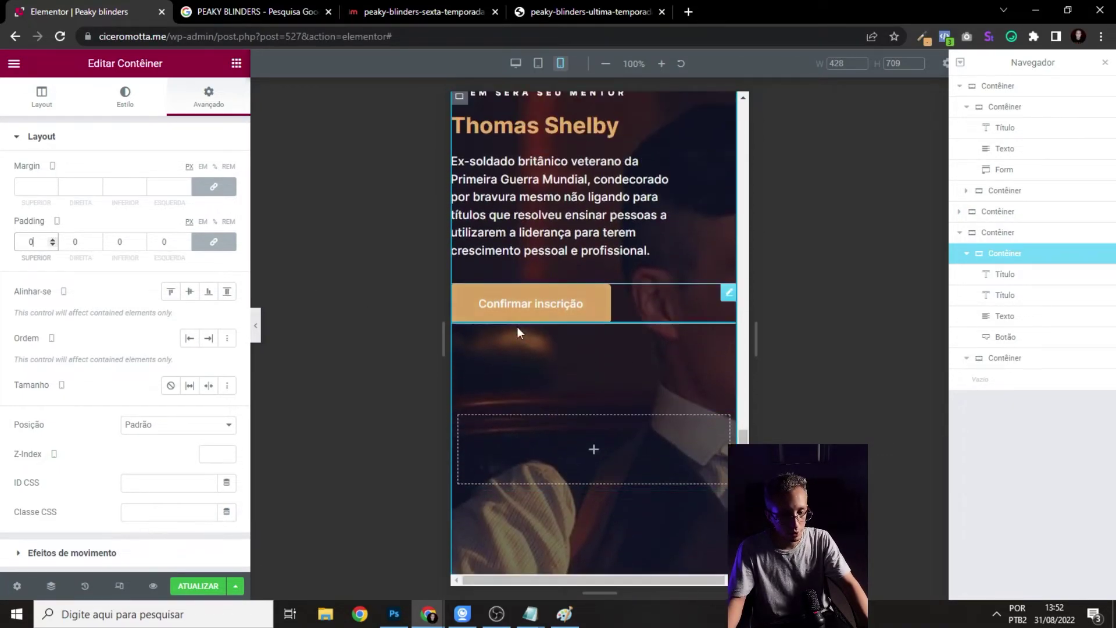
{"action": "left_click", "coordinate": [255, 326]}
{"action": "scroll", "coordinate": [568, 331], "scroll_direction": "up", "scroll_amount": 2}
{"action": "left_click", "coordinate": [7, 328]}
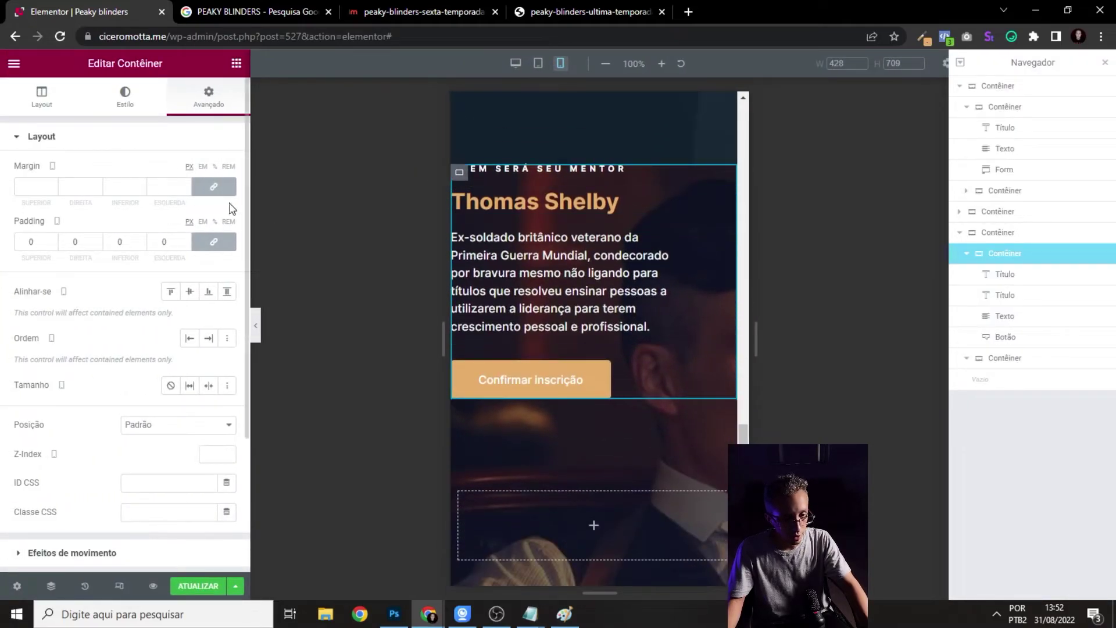
- Unlink the mentor section's outer container padding and set its right and left mobile padding to 20 px
{"action": "left_click", "coordinate": [593, 156]}
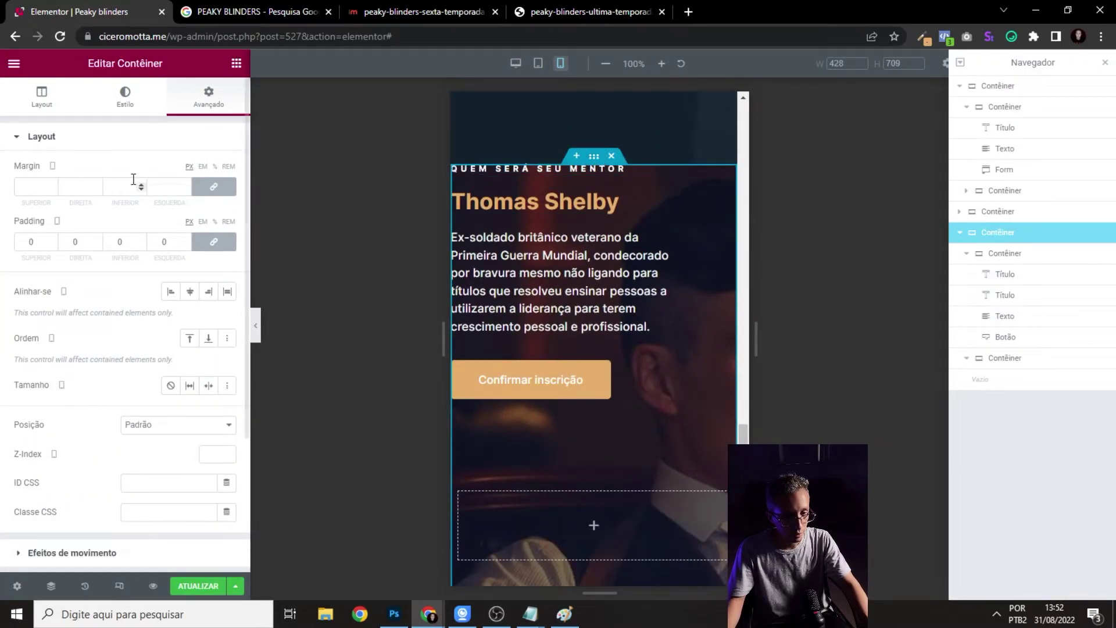
{"action": "left_click", "coordinate": [214, 241]}
{"action": "left_click", "coordinate": [75, 241]}
{"action": "type", "text": "20"}
{"action": "left_click", "coordinate": [169, 240]}
{"action": "type", "text": "20"}
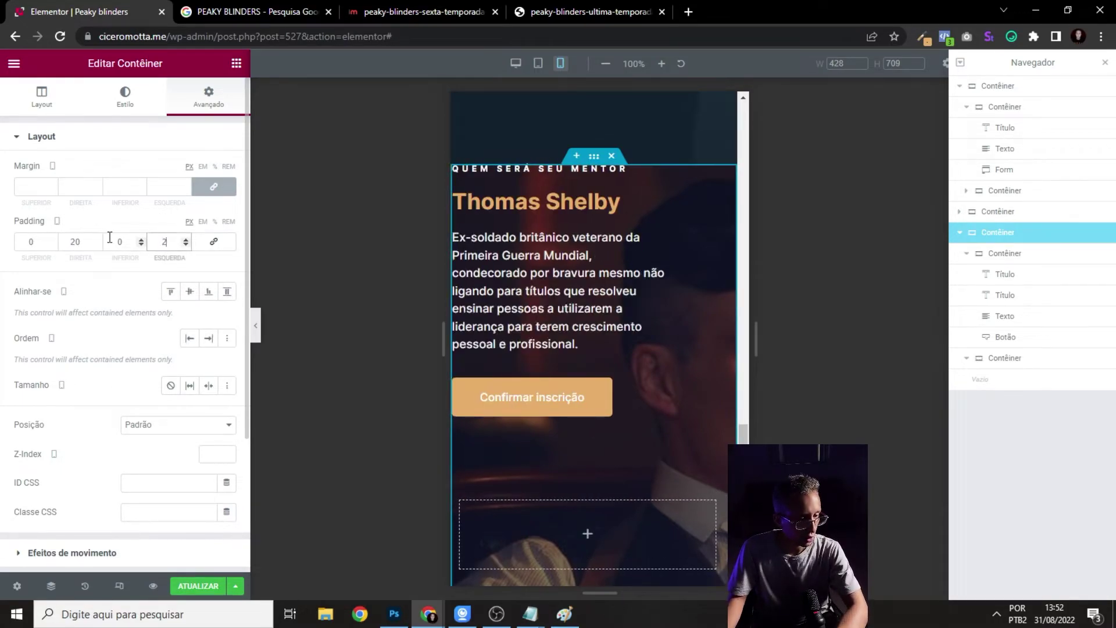
- Try 150 px top mobile padding on the outer mentor container, settle on 200 px, and preview the section
{"action": "left_click", "coordinate": [17, 242]}
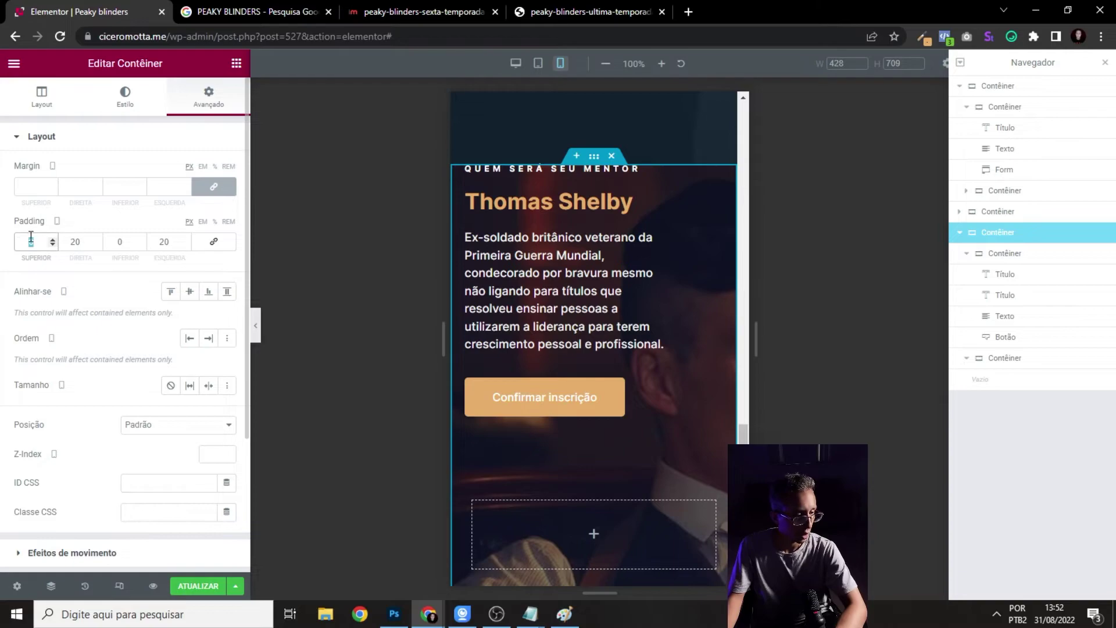
{"action": "type", "text": "150"}
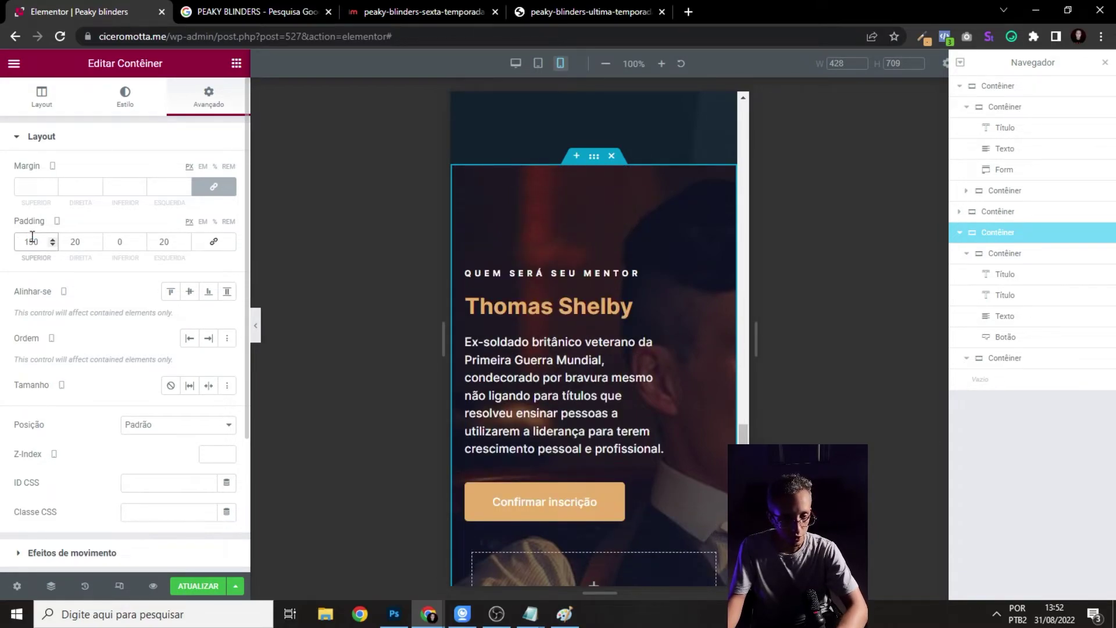
{"action": "type", "text": "200"}
{"action": "left_click_drag", "start_coordinate": [21, 245], "coordinate": [67, 244]}
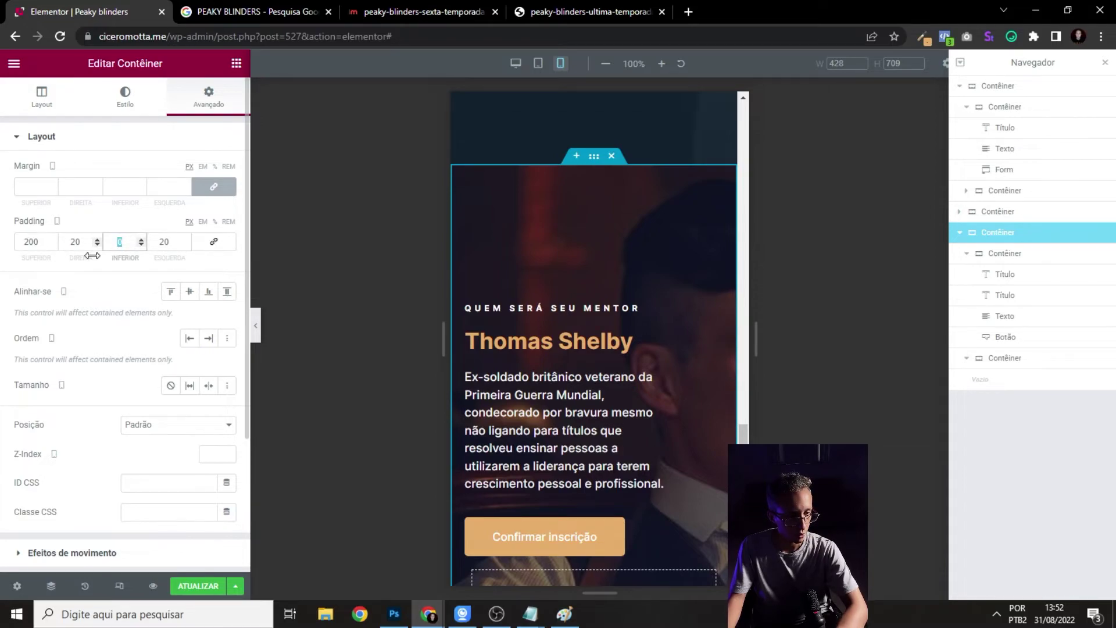
{"action": "scroll", "coordinate": [510, 274], "scroll_direction": "down", "scroll_amount": 3}
{"action": "left_click", "coordinate": [255, 325]}
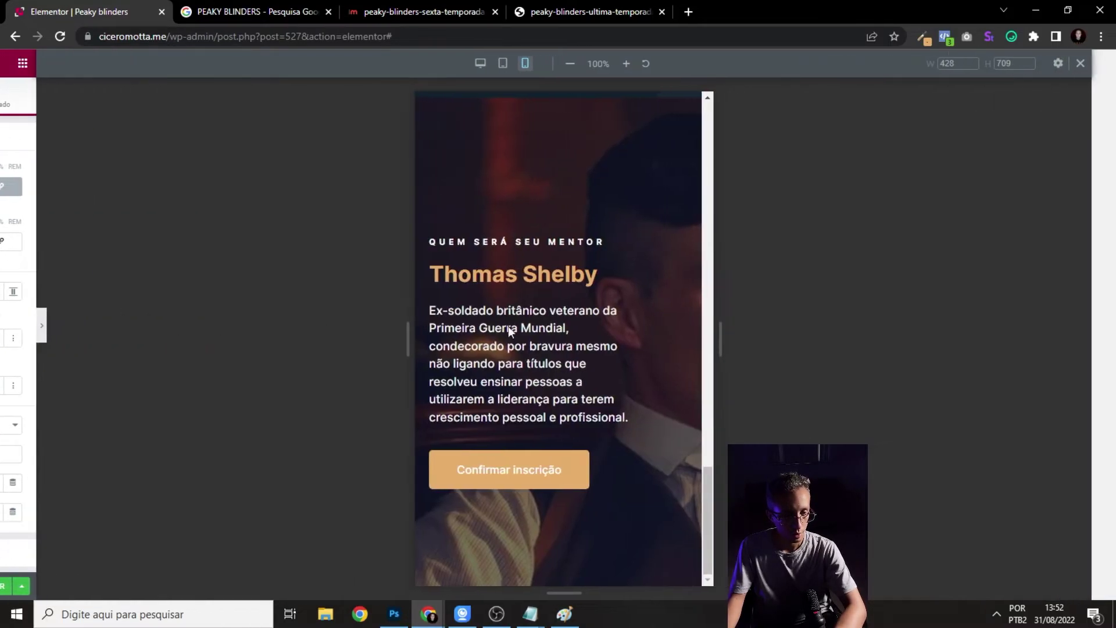
{"action": "scroll", "coordinate": [576, 295], "scroll_direction": "up", "scroll_amount": 1}
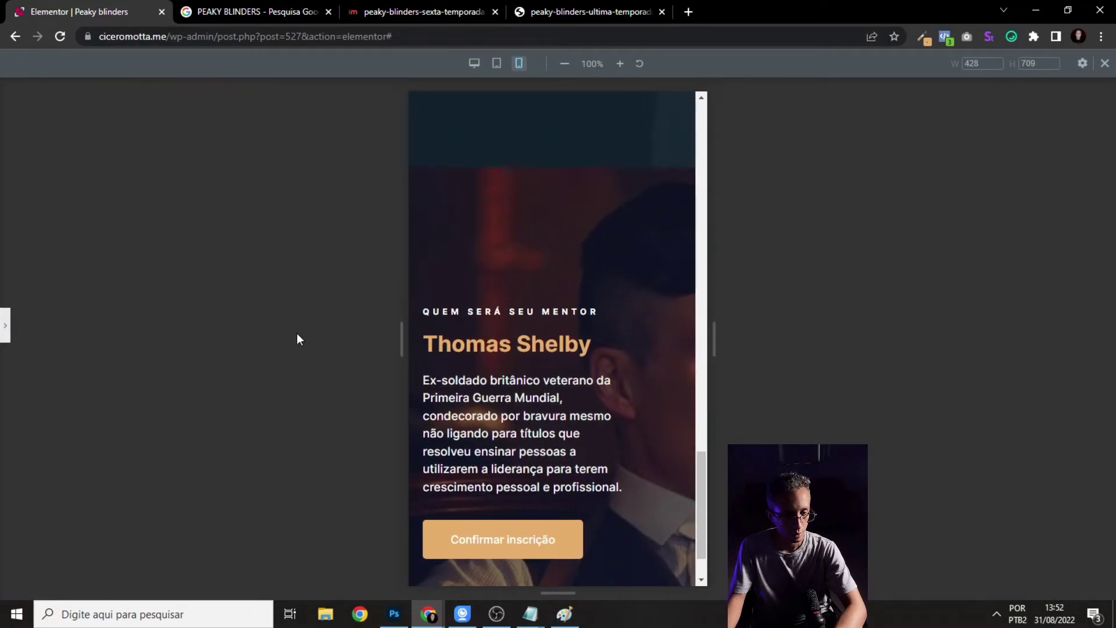
- Capture a screenshot of the full mobile mentor section, trimmed to the edges of its background image
{"action": "left_click", "coordinate": [3, 320]}
{"action": "scroll", "coordinate": [693, 322], "scroll_direction": "down", "scroll_amount": 3}
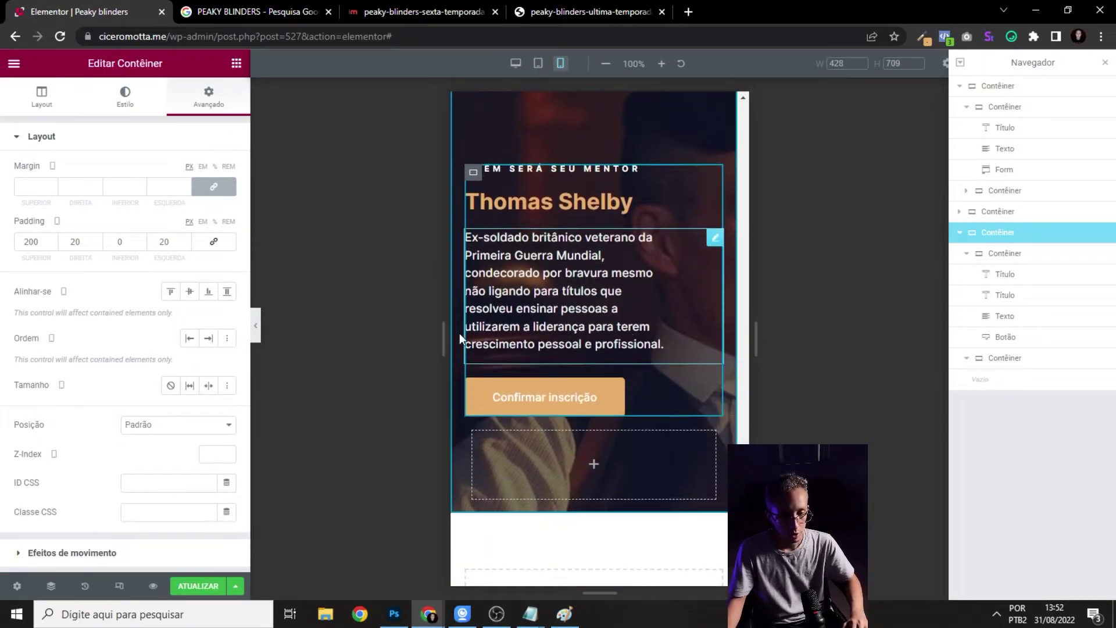
{"action": "left_click", "coordinate": [256, 325]}
{"action": "scroll", "coordinate": [675, 360], "scroll_direction": "down", "scroll_amount": 1}
{"action": "key", "text": "Print"}
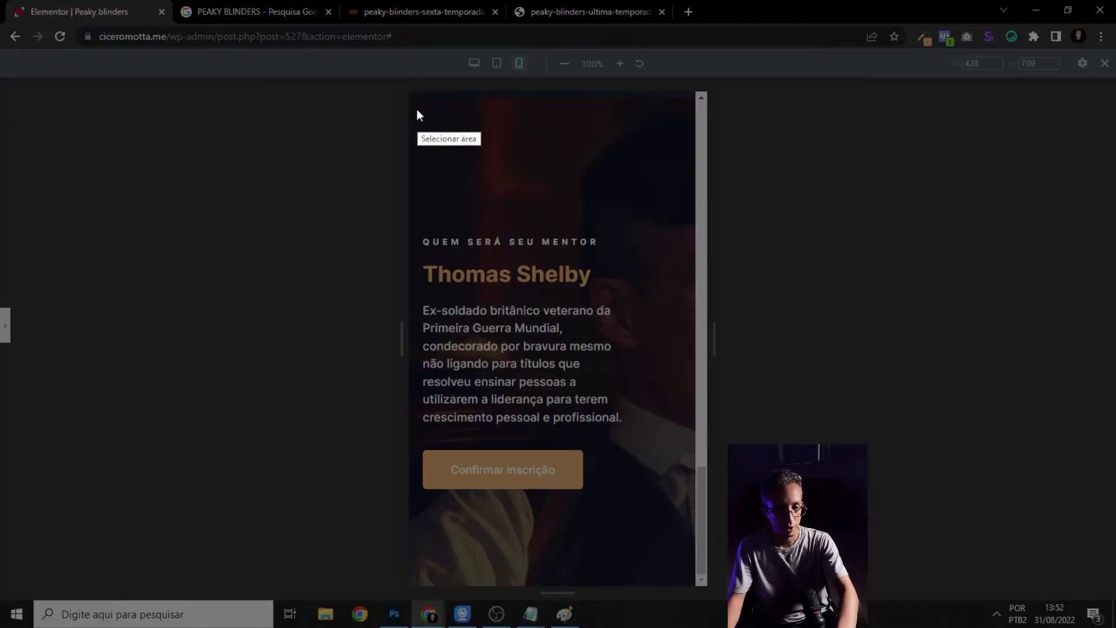
{"action": "mouse_move", "coordinate": [407, 98]}
{"action": "left_mouse_down"}
{"action": "mouse_move", "coordinate": [439, 177]}
{"action": "mouse_move", "coordinate": [688, 474]}
{"action": "mouse_move", "coordinate": [695, 585]}
{"action": "left_mouse_up"}
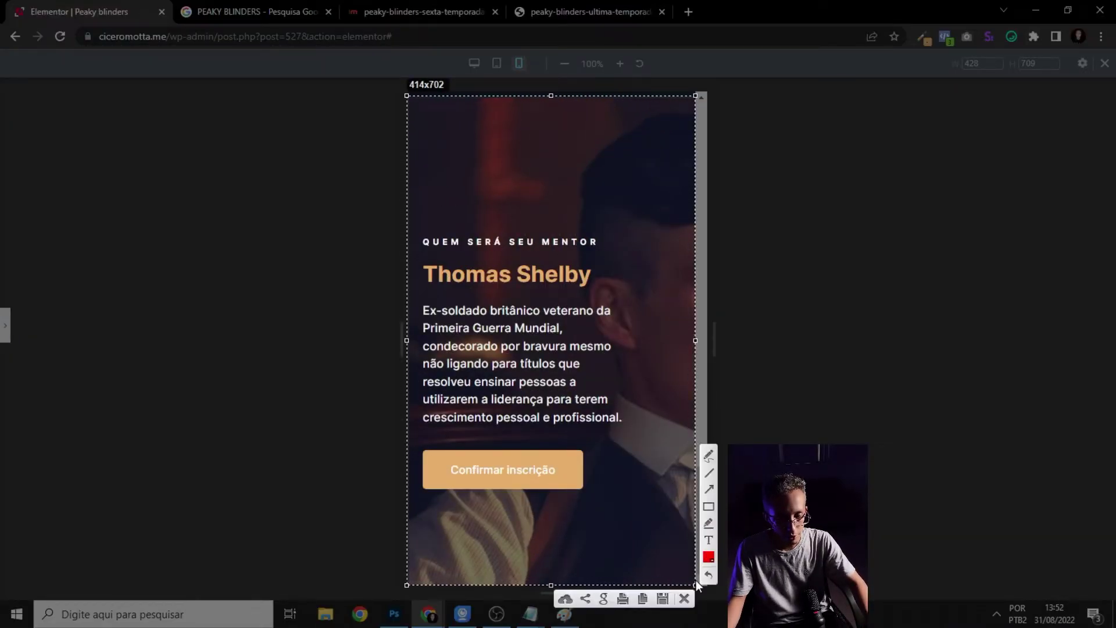
{"action": "left_click_drag", "start_coordinate": [552, 95], "coordinate": [554, 98]}
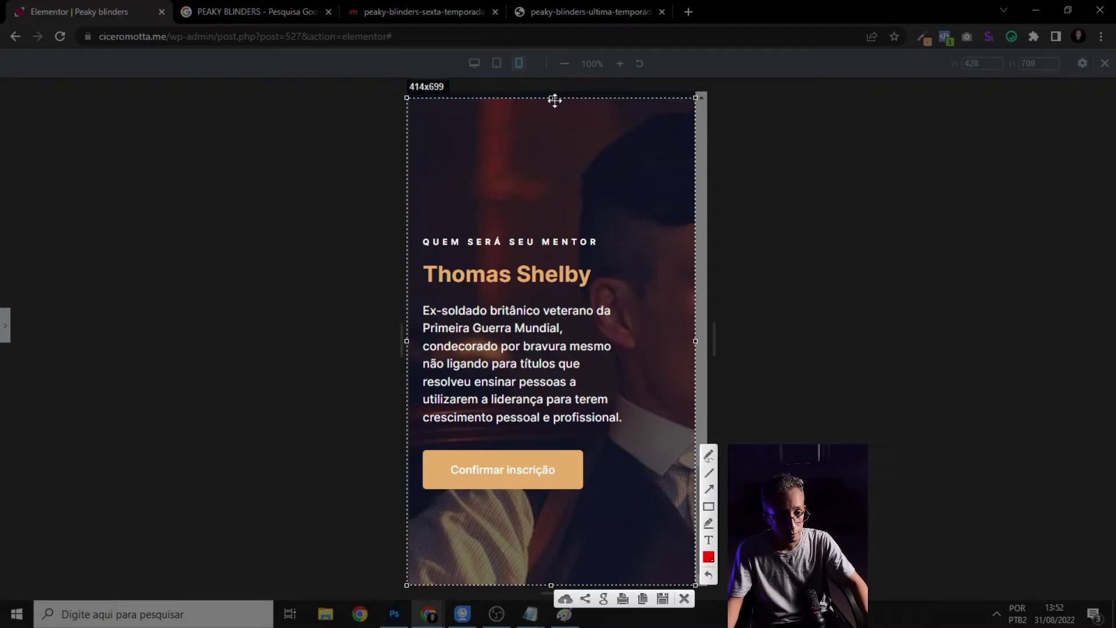
{"action": "key", "text": "ctrl+s"}
- Switch to Photoshop and crop both sides of the mentor background image to an 800 x 700 px canvas around the man
{"action": "key", "text": "alt+Tab"}
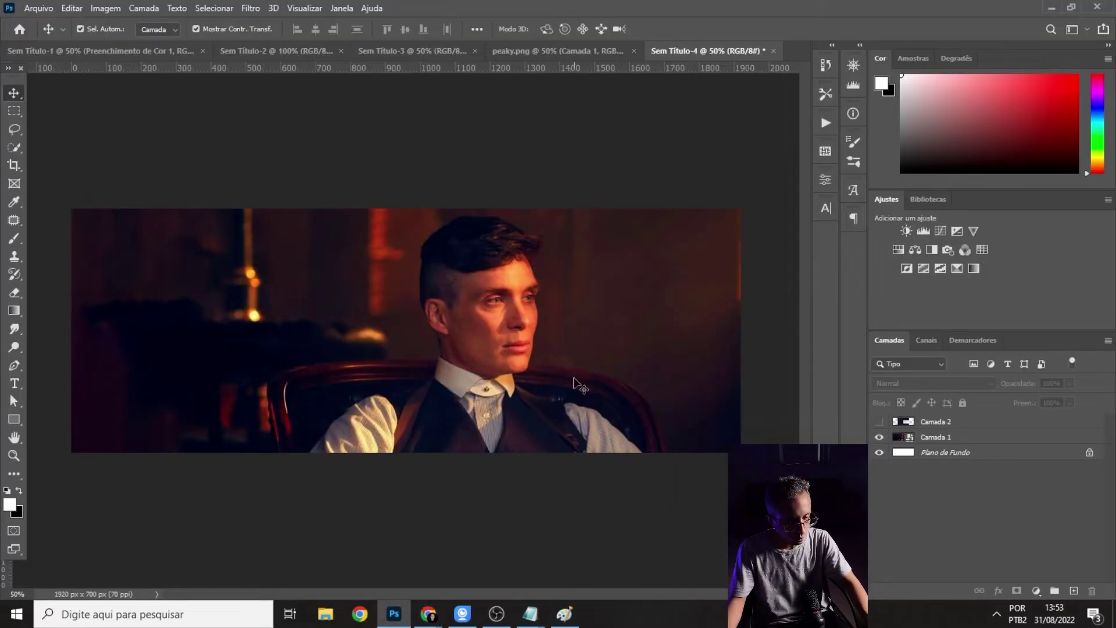
{"action": "left_click", "coordinate": [13, 167]}
{"action": "left_click_drag", "start_coordinate": [74, 329], "coordinate": [282, 324]}
{"action": "left_click_drag", "start_coordinate": [407, 317], "coordinate": [599, 298]}
{"action": "mouse_move", "coordinate": [453, 330]}
{"action": "left_mouse_down"}
{"action": "mouse_move", "coordinate": [406, 330]}
{"action": "mouse_move", "coordinate": [466, 347]}
{"action": "left_mouse_up"}
{"action": "left_click_drag", "start_coordinate": [471, 347], "coordinate": [451, 337]}
{"action": "key", "text": "Return"}
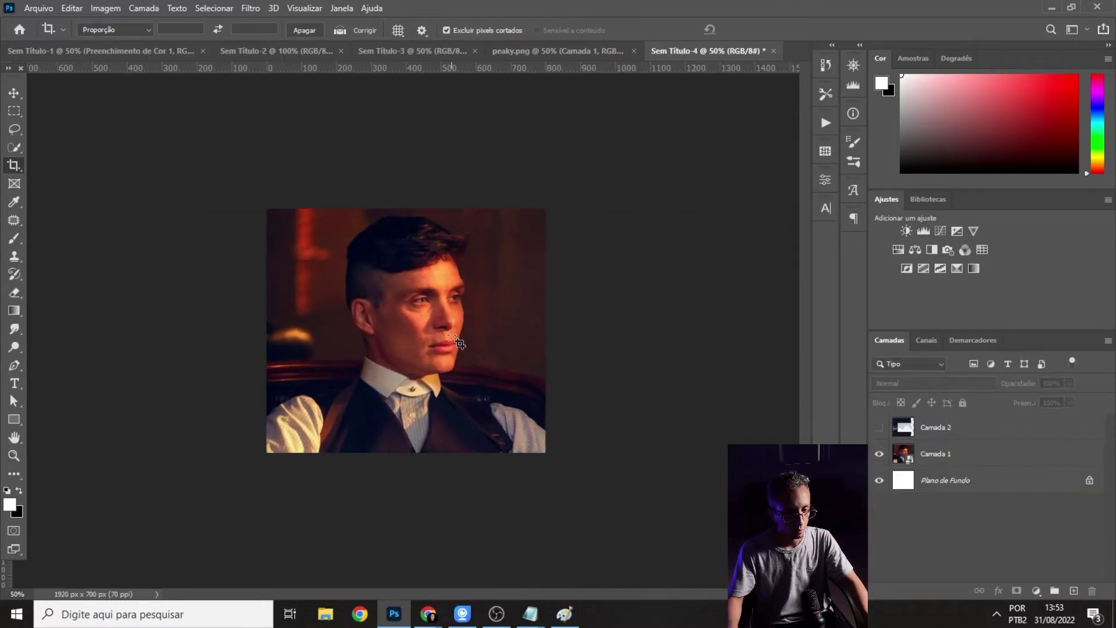
- Paste the captured mobile mentor section as a new layer over the cropped background image
{"action": "key", "text": "ctrl+v"}
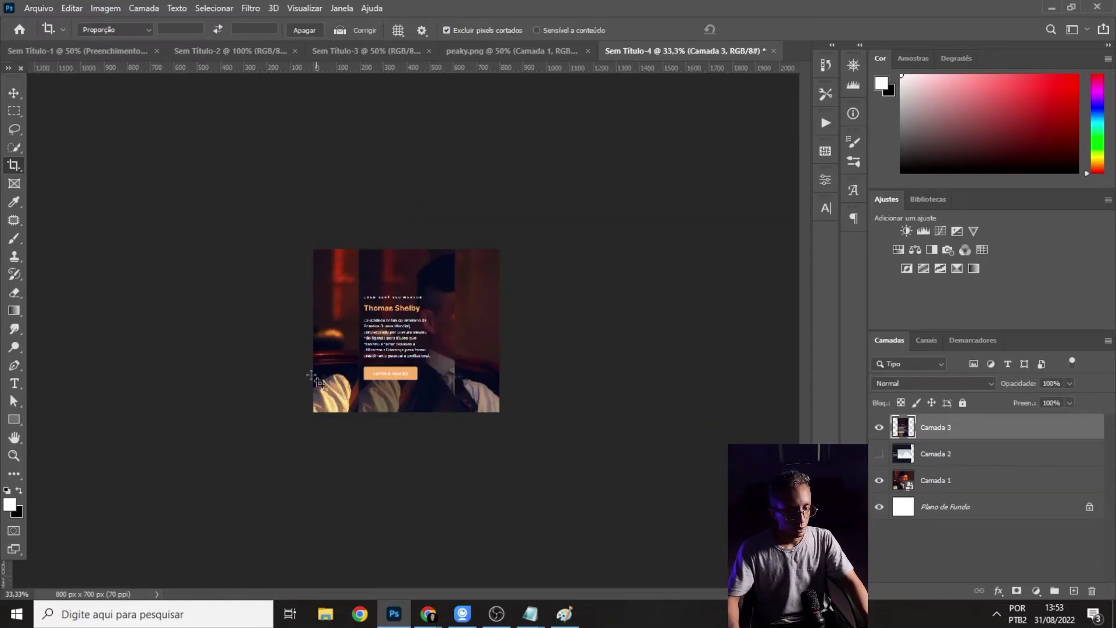
- Enlarge the Camada 3 screenshot layer to the full canvas width, about 804 × 1357 px, with its top edge at the canvas top
{"action": "key", "text": "v"}
{"action": "left_click_drag", "start_coordinate": [452, 411], "coordinate": [501, 490]}
{"action": "left_click_drag", "start_coordinate": [358, 489], "coordinate": [298, 558]}
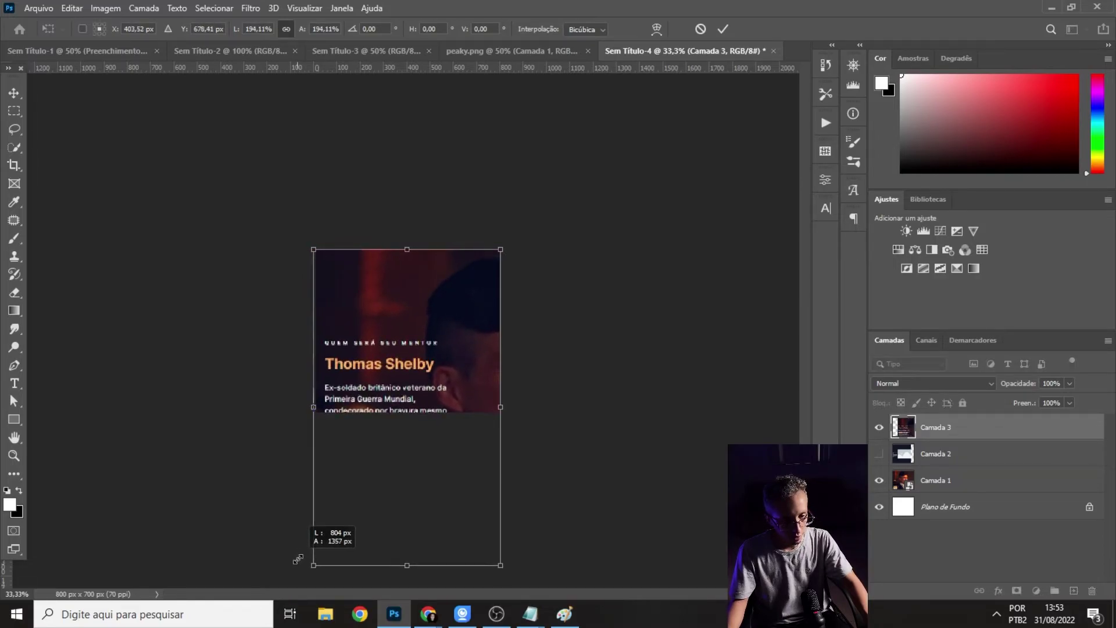
{"action": "key", "text": "Return"}
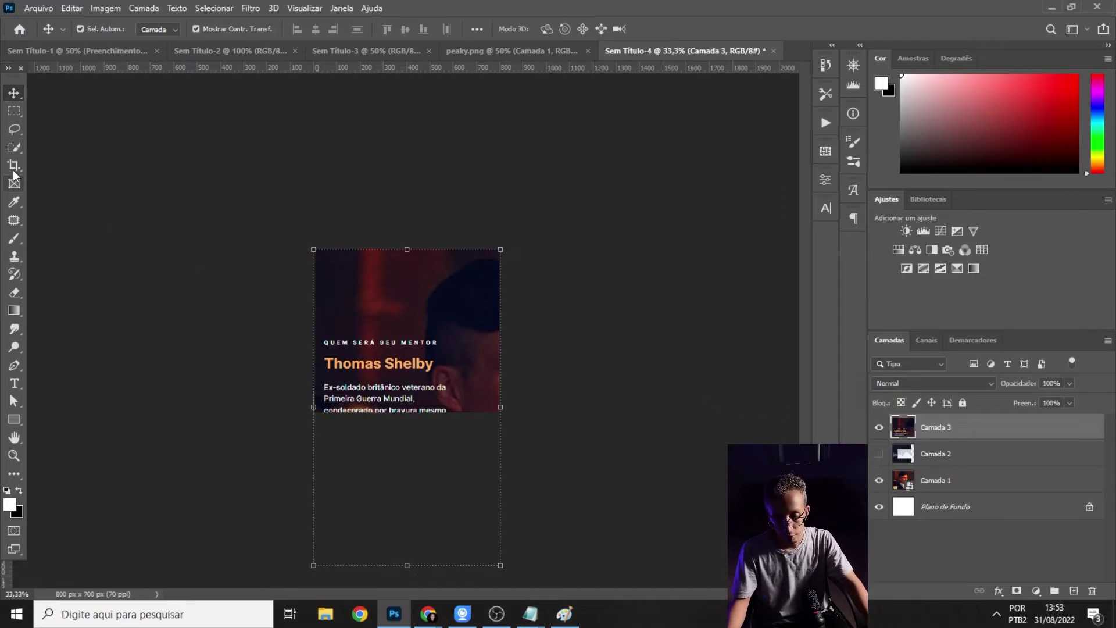
- Extend the canvas downward with the Crop tool to 800 × 1357 px, covering the full height of the Camada 3 screenshot
{"action": "left_click", "coordinate": [594, 240]}
{"action": "left_click", "coordinate": [14, 167]}
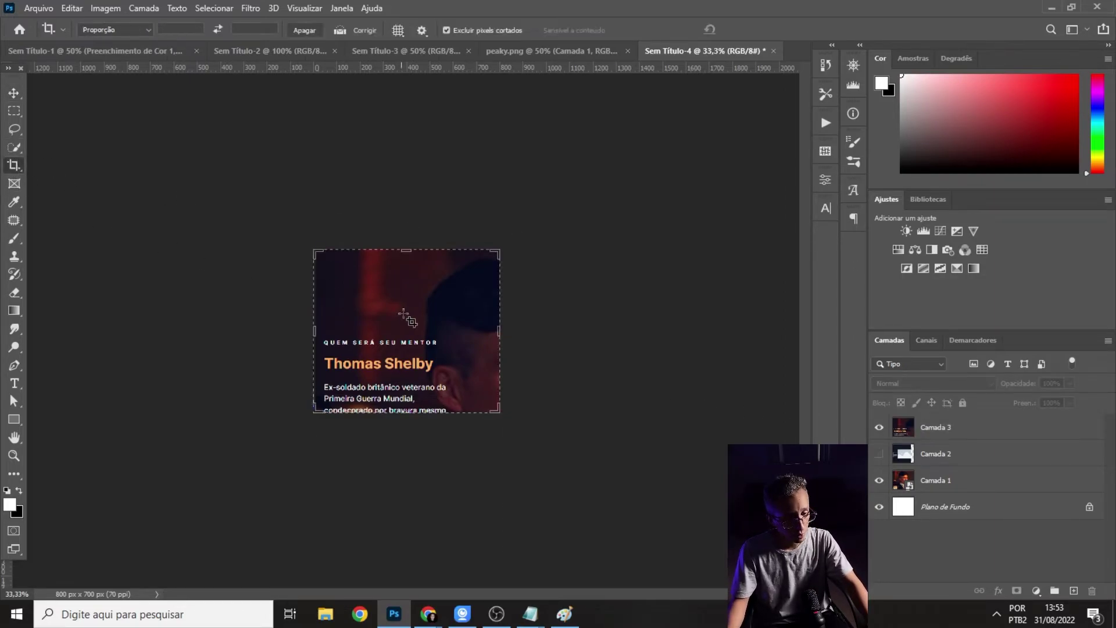
{"action": "left_click_drag", "start_coordinate": [395, 421], "coordinate": [401, 490]}
{"action": "key", "text": "Return"}
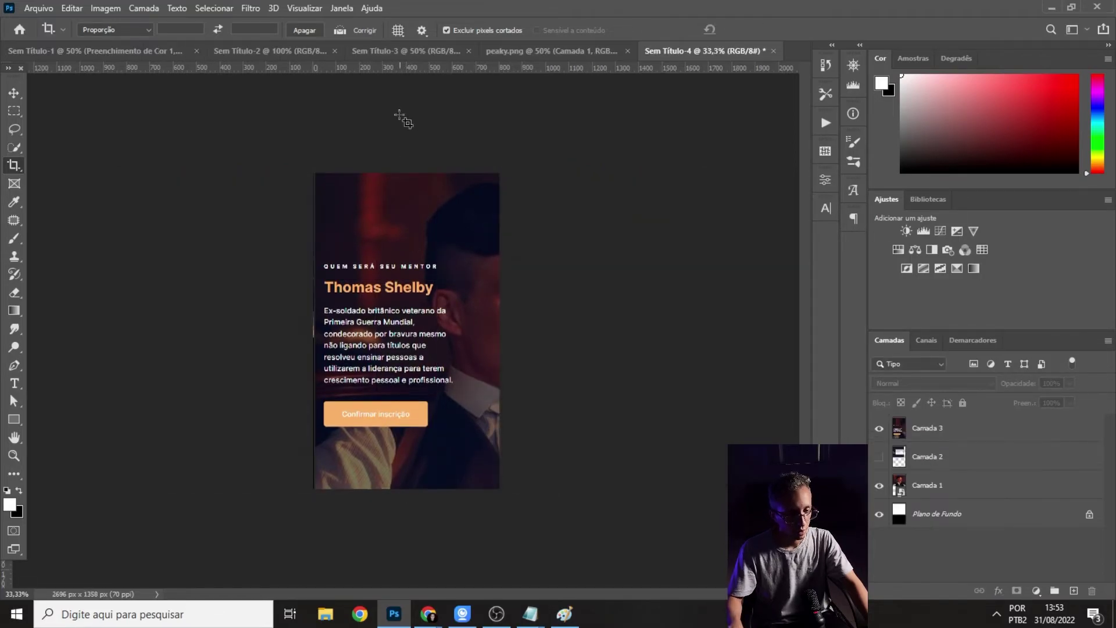
{"action": "left_click", "coordinate": [14, 93]}
{"action": "left_click", "coordinate": [417, 261]}
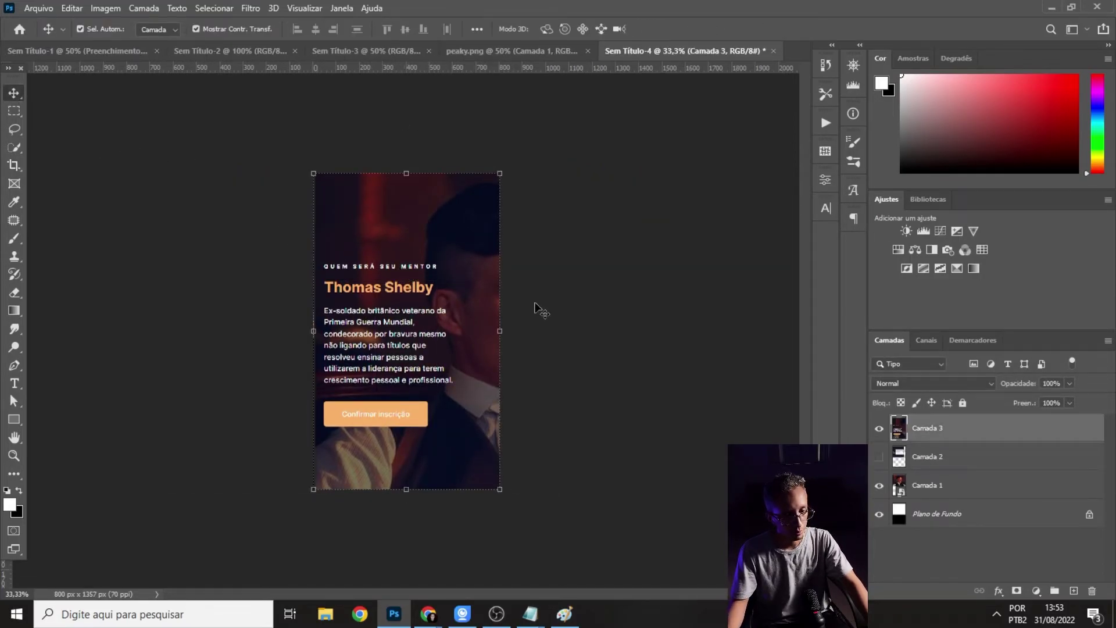
- Hide the Camada 3 screenshot layer, leaving only the portrait photo and the background on view
{"action": "left_click", "coordinate": [880, 429]}
{"action": "left_click", "coordinate": [880, 435]}
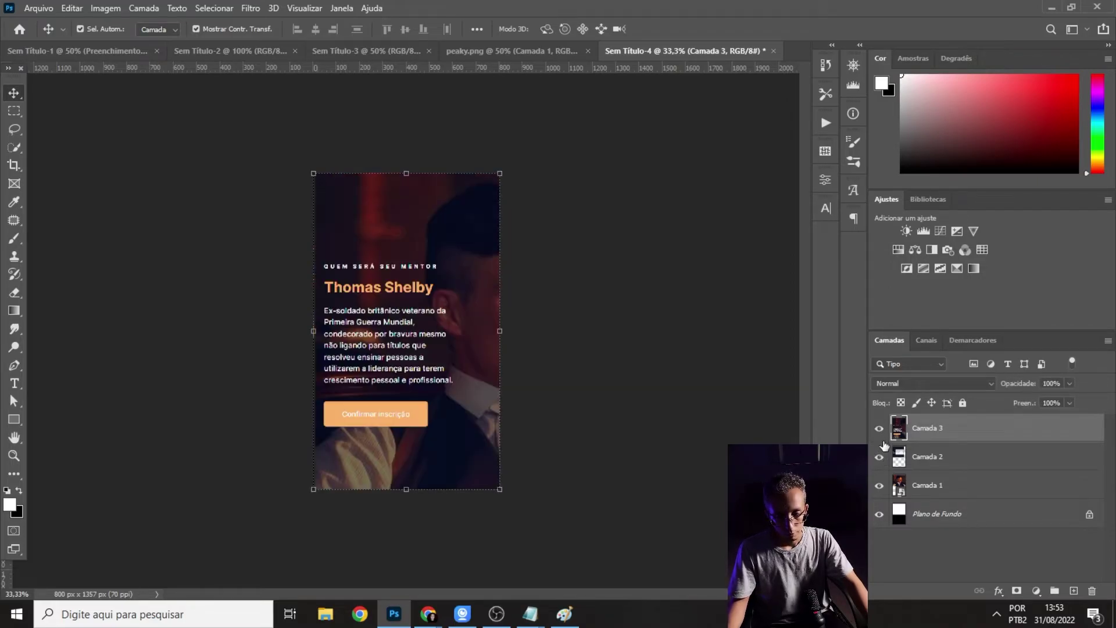
{"action": "left_click", "coordinate": [879, 429]}
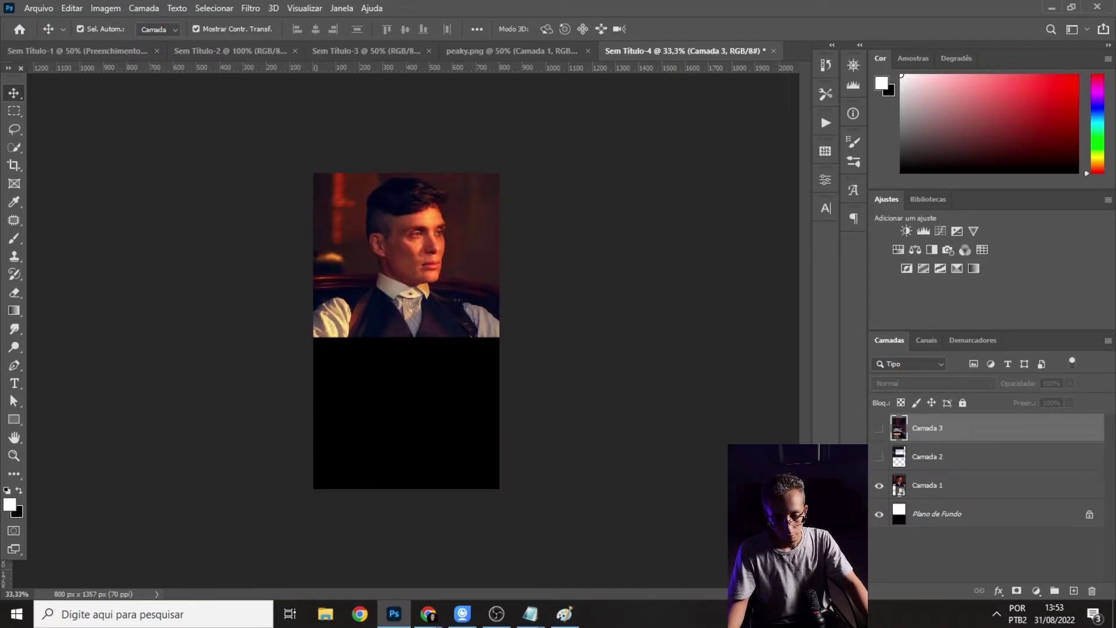
- Unlock the Plano de Fundo background layer and delete it
{"action": "left_click", "coordinate": [431, 303]}
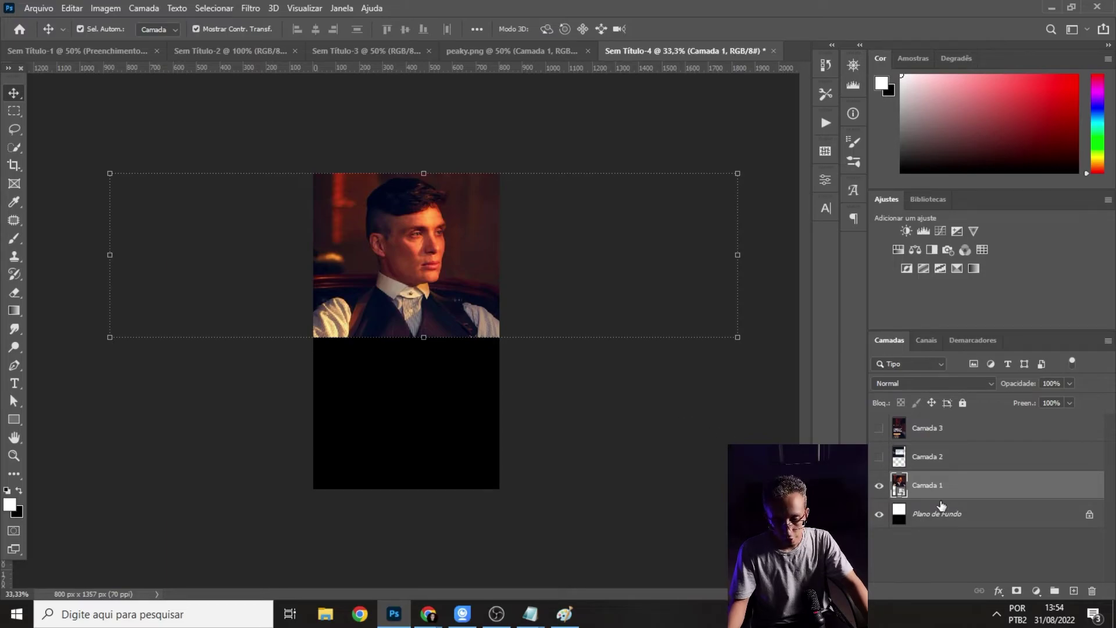
{"action": "left_click", "coordinate": [1084, 517]}
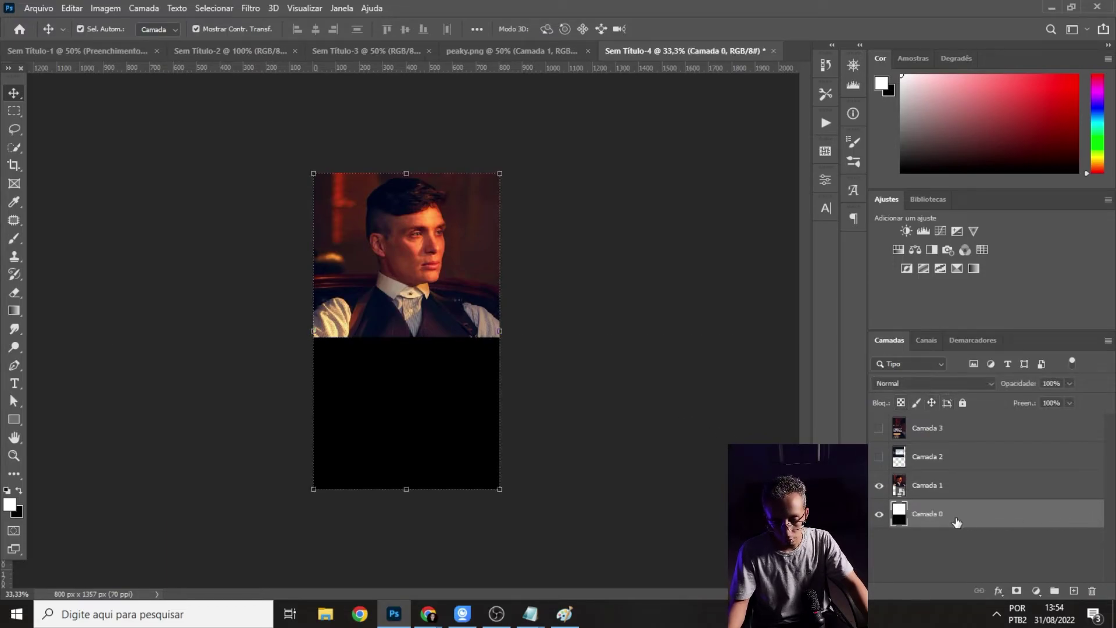
{"action": "key", "text": "Delete"}
- Add a white solid color fill layer and place it beneath the Camada 1 photo layer
{"action": "left_click", "coordinate": [1039, 591]}
{"action": "left_click", "coordinate": [1016, 346]}
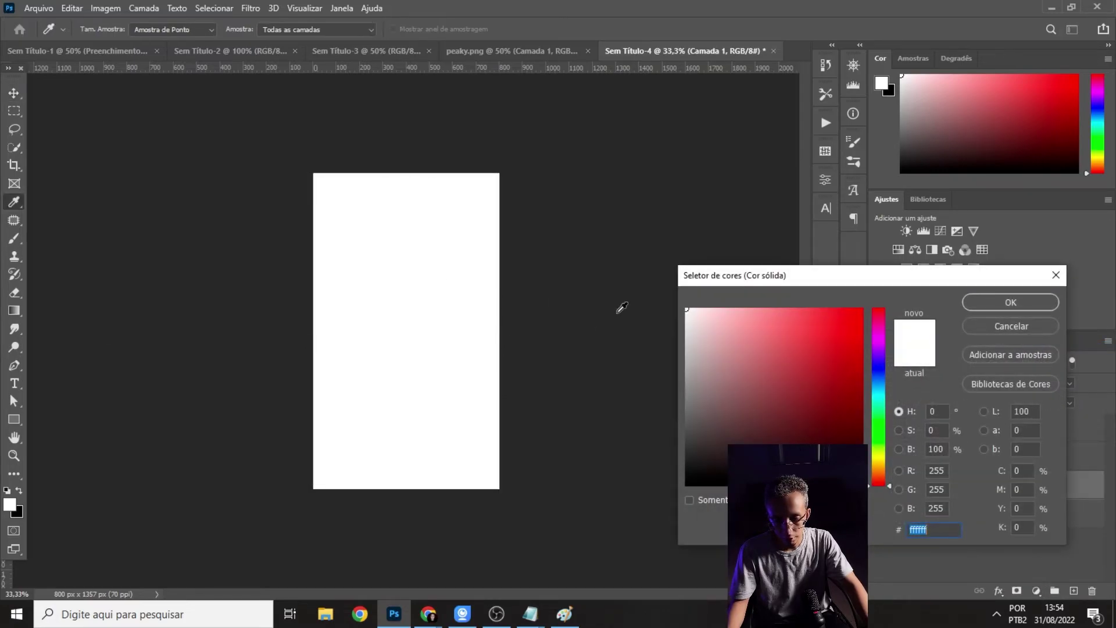
{"action": "left_click", "coordinate": [991, 313]}
{"action": "left_click_drag", "start_coordinate": [905, 489], "coordinate": [905, 529]}
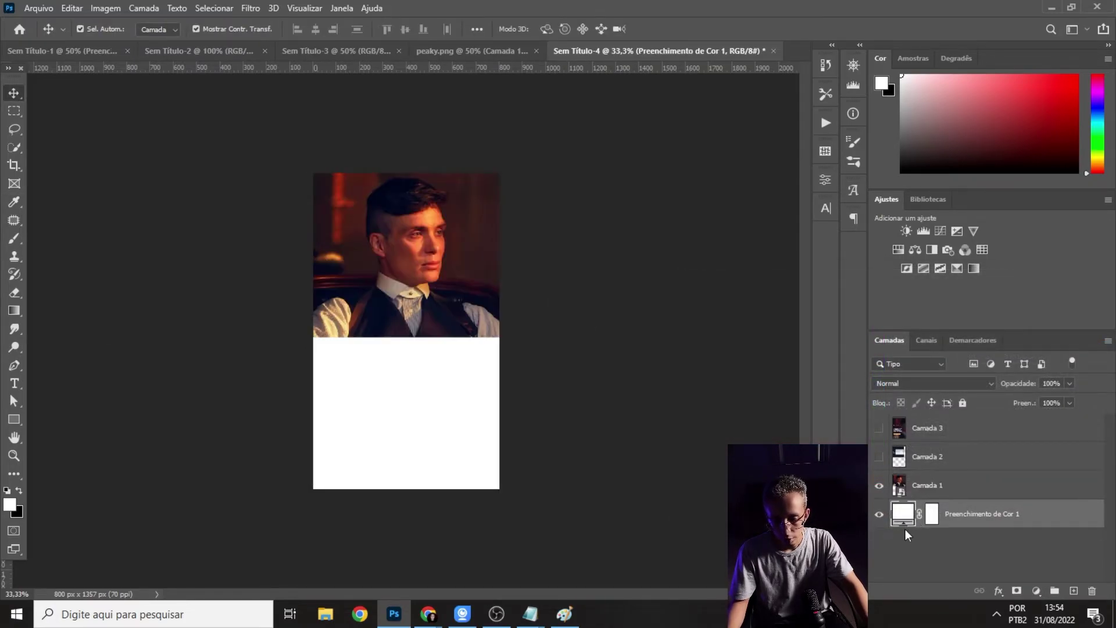
- Change the solid fill color to the dark reddish brown 372522, sampled from the photo's backdrop beside the head
{"action": "double_click", "coordinate": [909, 519]}
{"action": "left_click", "coordinate": [474, 220]}
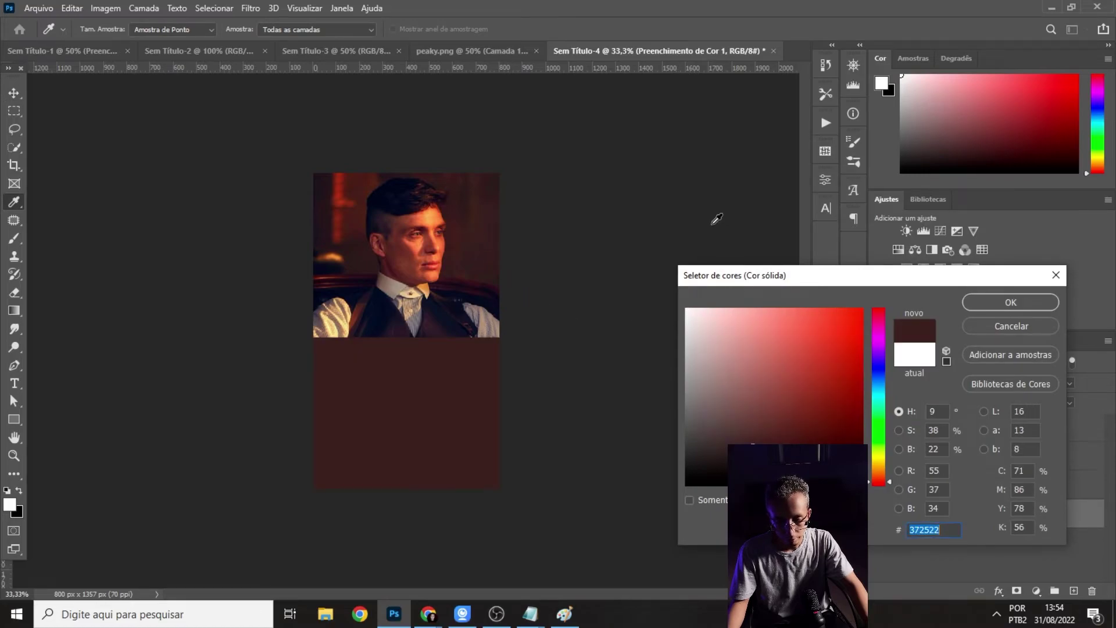
{"action": "left_click", "coordinate": [1011, 302]}
{"action": "key", "text": "v"}
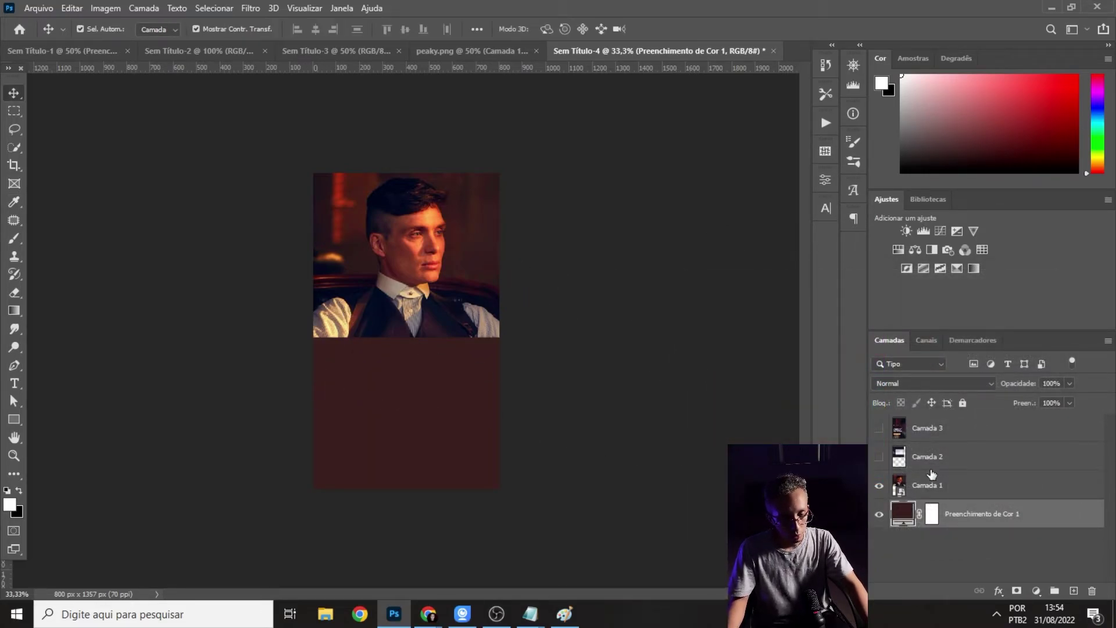
{"action": "left_click", "coordinate": [926, 437]}
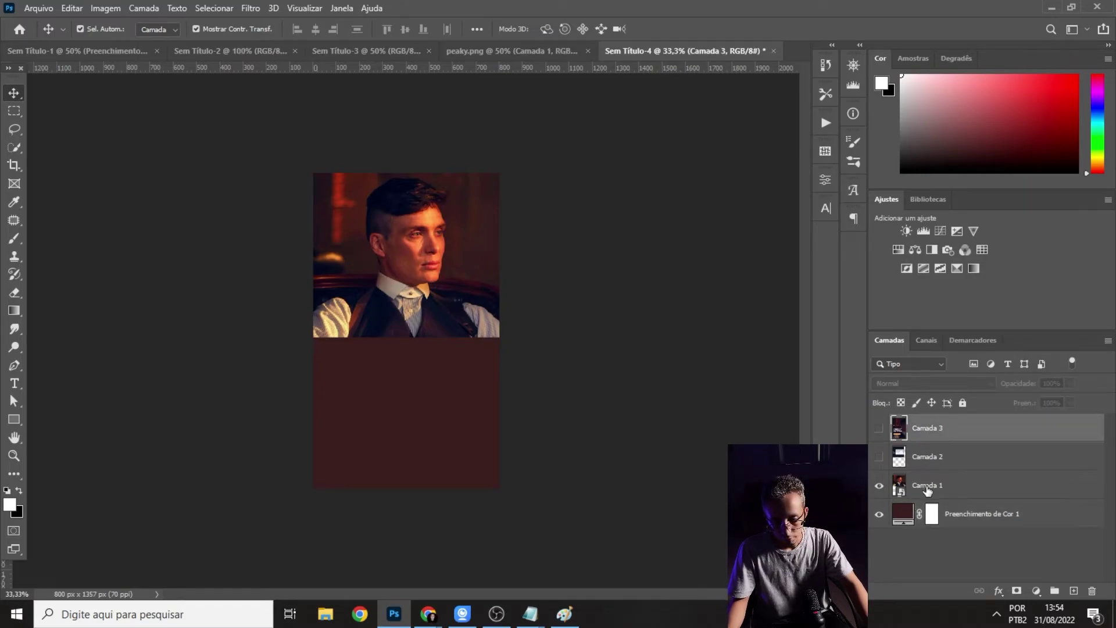
{"action": "left_click", "coordinate": [450, 285]}
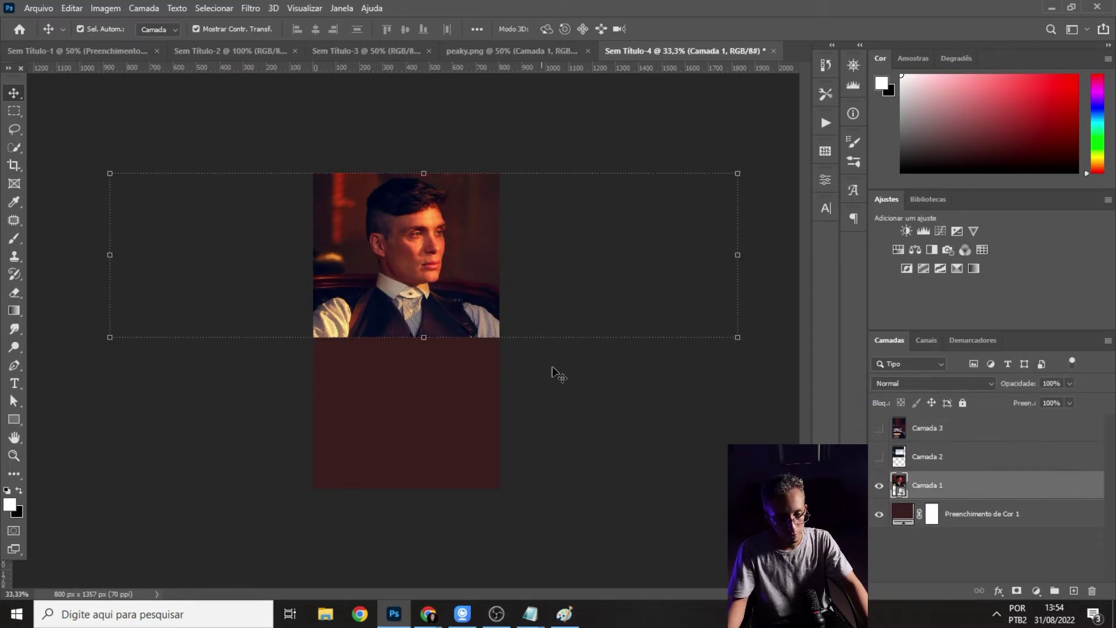
{"action": "left_click_drag", "start_coordinate": [119, 347], "coordinate": [366, 385]}
{"action": "key", "text": "Return"}
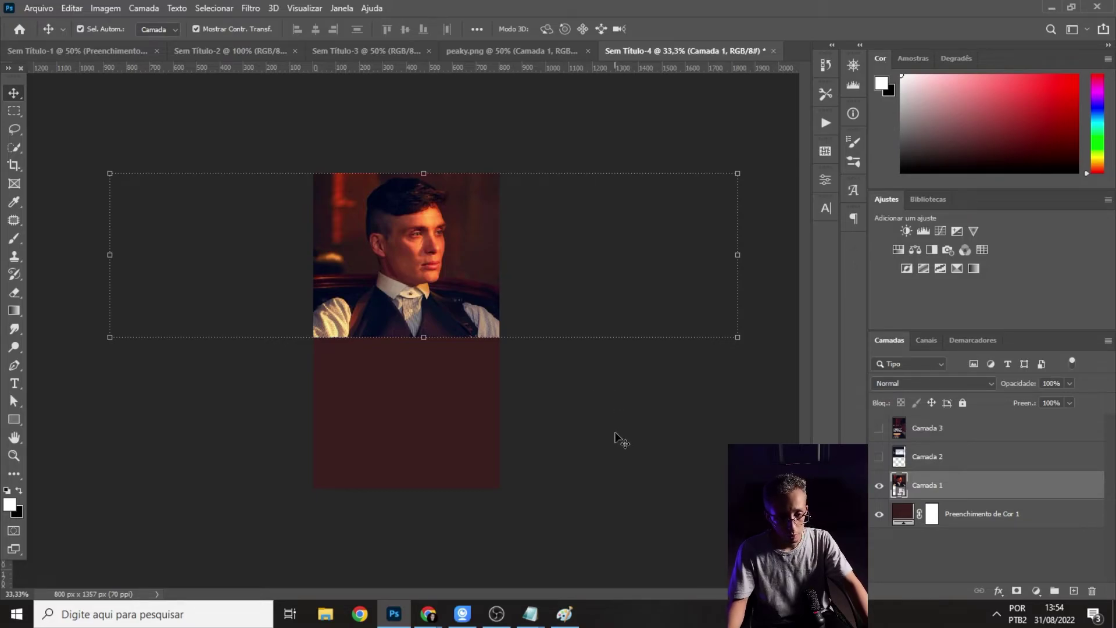
- Compare the composition with the Camada 3 reference screenshot by briefly showing and hiding that layer
{"action": "left_click", "coordinate": [917, 437]}
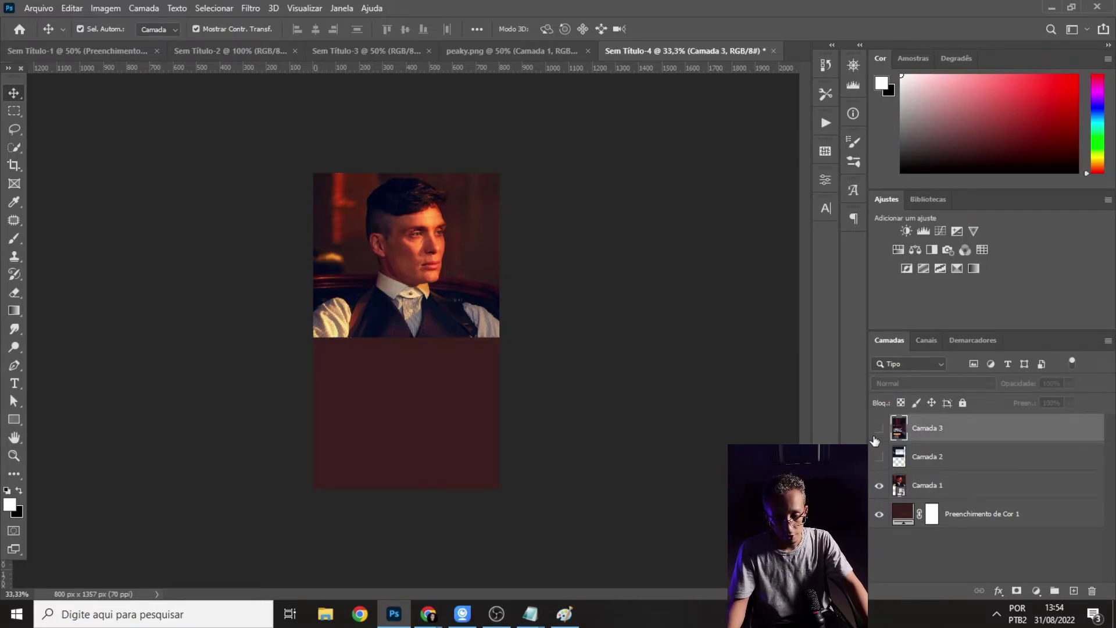
{"action": "left_click", "coordinate": [879, 429]}
{"action": "left_click", "coordinate": [879, 429]}
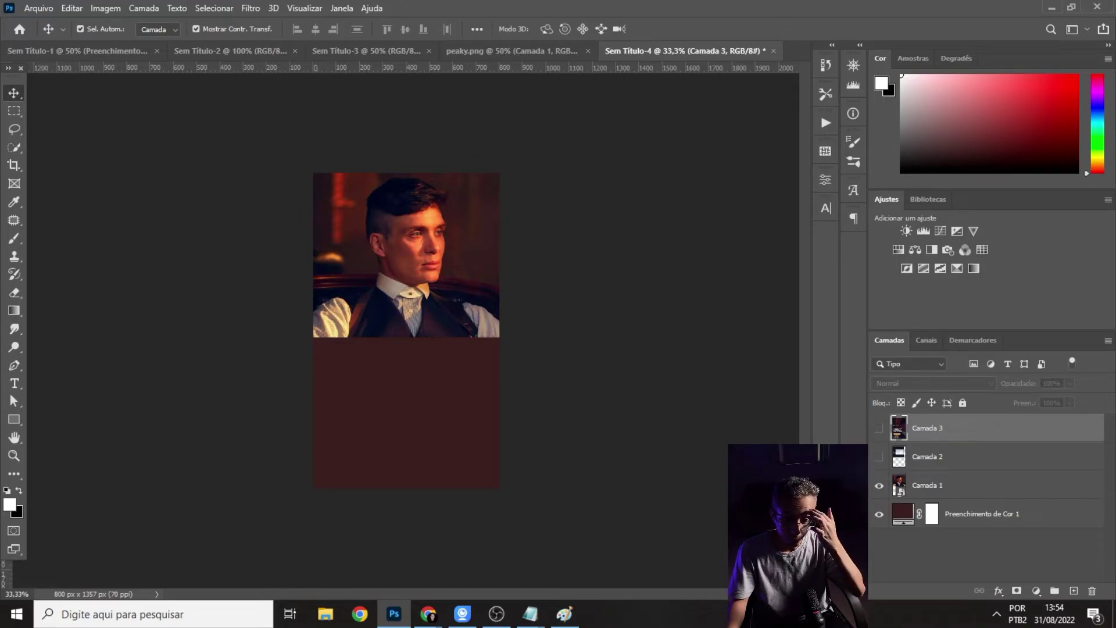
- Add a layer mask to the Camada 1 photo layer
{"action": "left_click", "coordinate": [908, 488]}
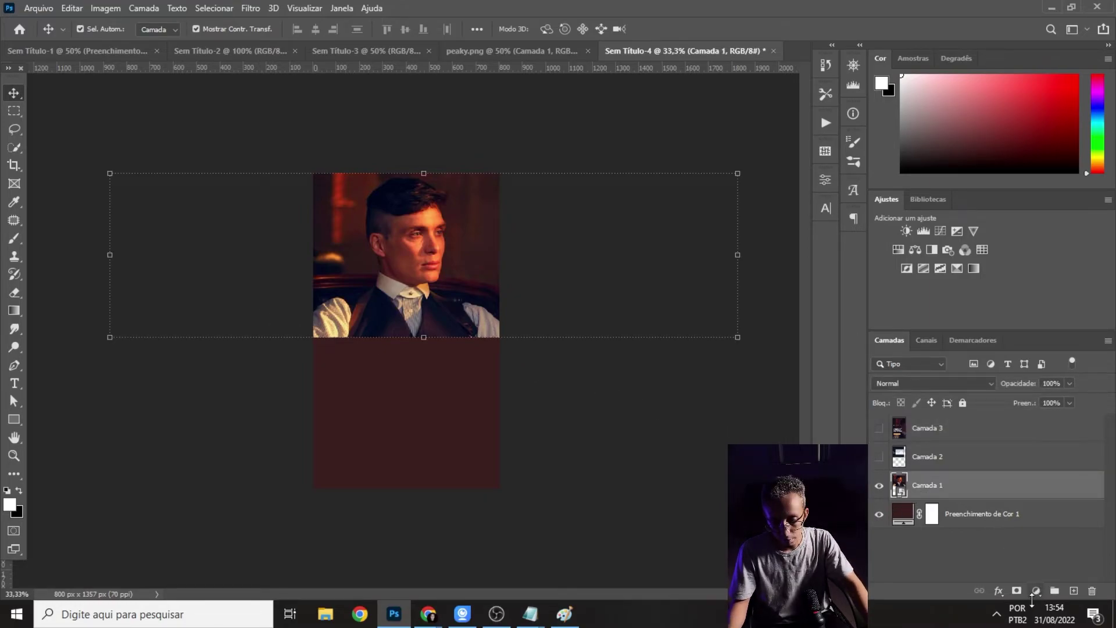
{"action": "left_click", "coordinate": [1017, 591]}
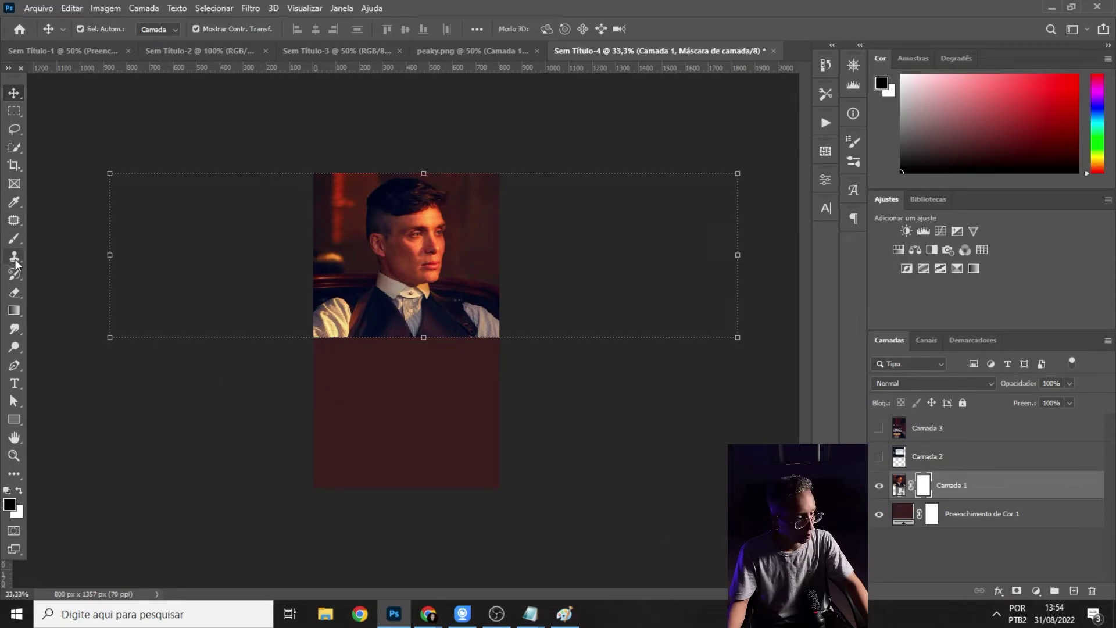
- Try to fade the photo's lower left edge by painting black on the mask with a soft 401 px brush, and undo it
{"action": "left_click", "coordinate": [14, 238]}
{"action": "left_click", "coordinate": [87, 29]}
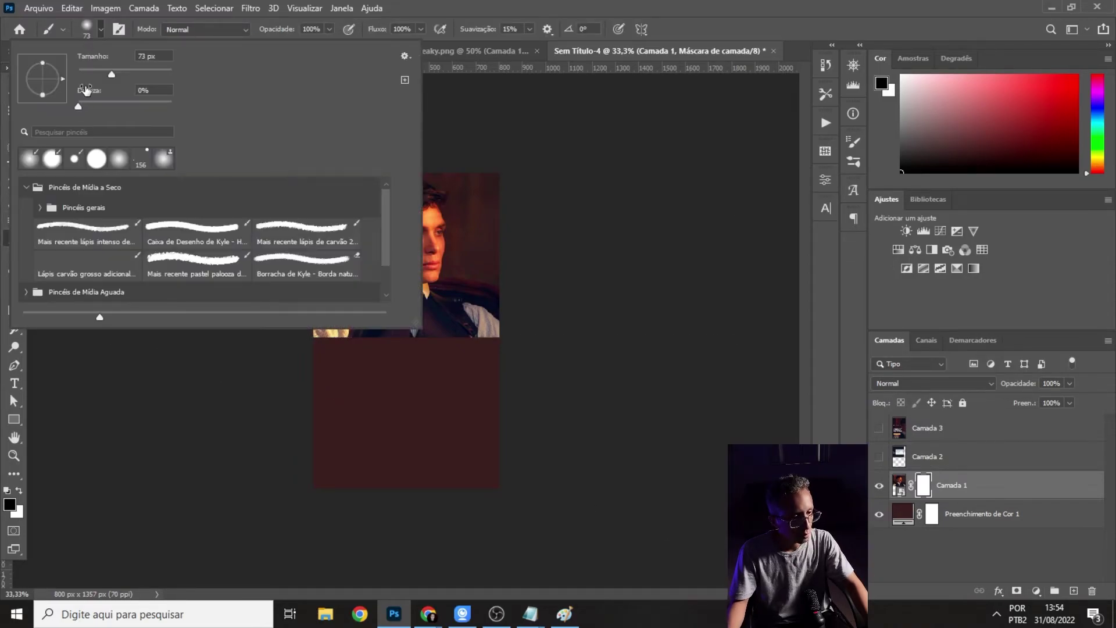
{"action": "left_click_drag", "start_coordinate": [114, 78], "coordinate": [158, 83]}
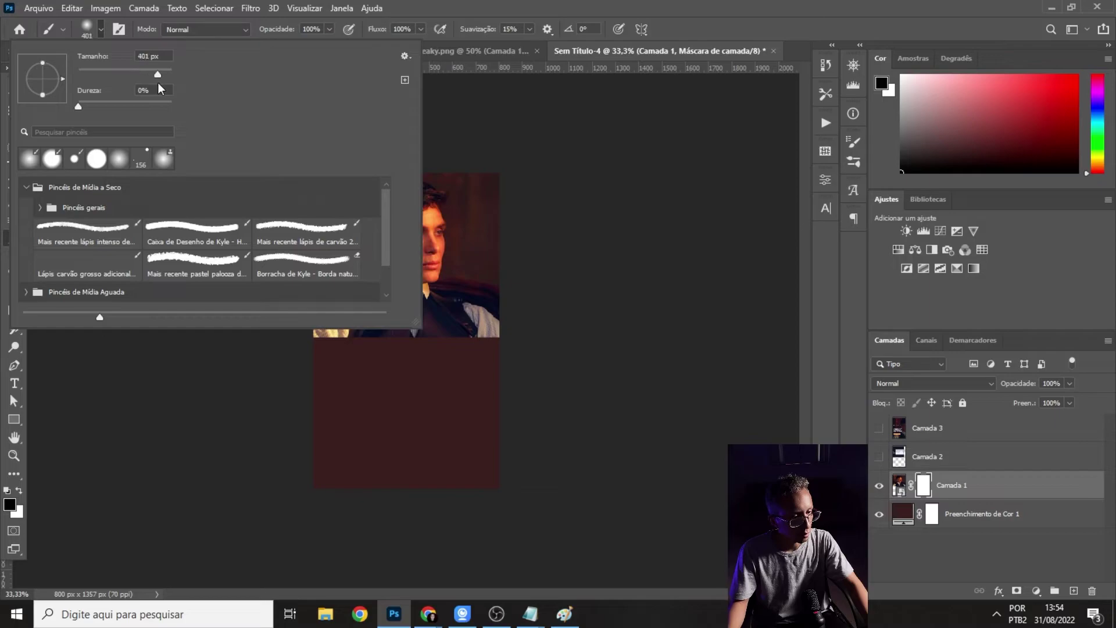
{"action": "mouse_move", "coordinate": [334, 331]}
{"action": "left_mouse_down"}
{"action": "mouse_move", "coordinate": [358, 383]}
{"action": "mouse_move", "coordinate": [334, 361]}
{"action": "mouse_move", "coordinate": [354, 379]}
{"action": "left_mouse_up"}
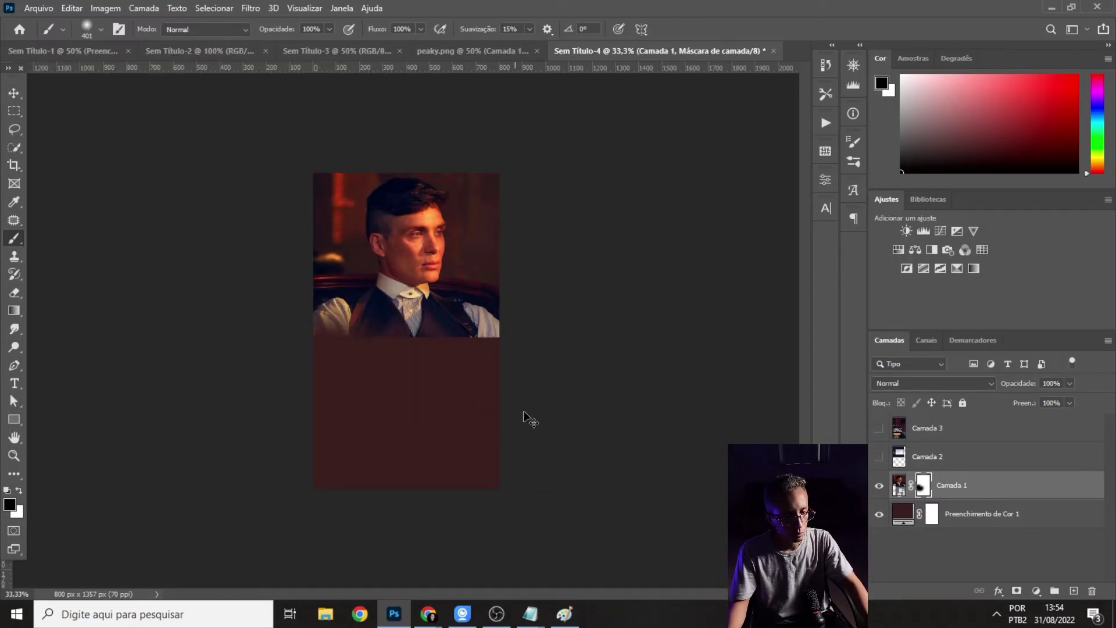
{"action": "key", "text": "ctrl+z"}
{"action": "key", "text": "ctrl+z"}
{"action": "key", "text": "ctrl+z"}
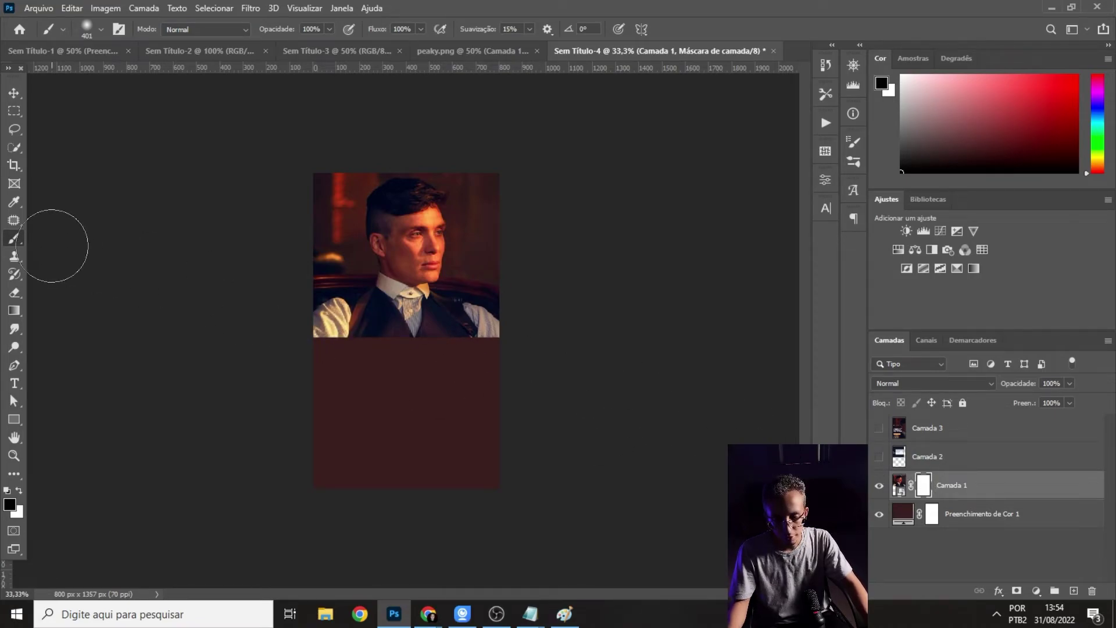
- Draw a vertical linear gradient on the Camada 1 mask from just below the photo up to the hair, fading the photo downward
{"action": "left_click", "coordinate": [14, 311]}
{"action": "left_click_drag", "start_coordinate": [405, 343], "coordinate": [405, 385]}
{"action": "key", "text": "ctrl+z"}
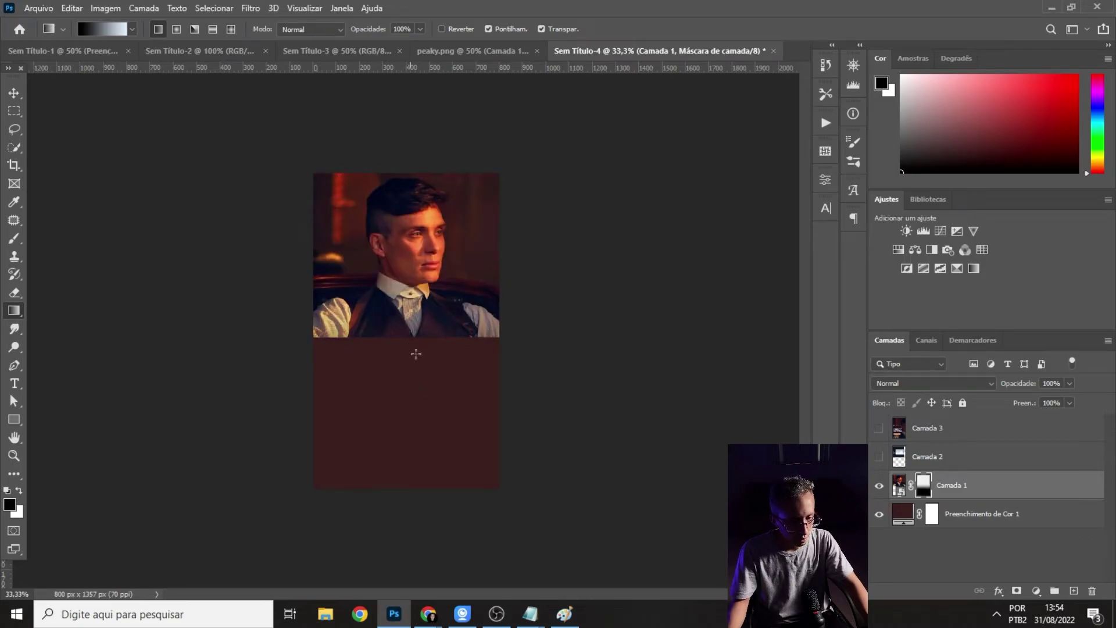
{"action": "key", "text": "ctrl+z"}
{"action": "left_click_drag", "start_coordinate": [396, 433], "coordinate": [397, 299]}
{"action": "key", "text": "ctrl+z"}
{"action": "left_click_drag", "start_coordinate": [408, 371], "coordinate": [408, 197]}
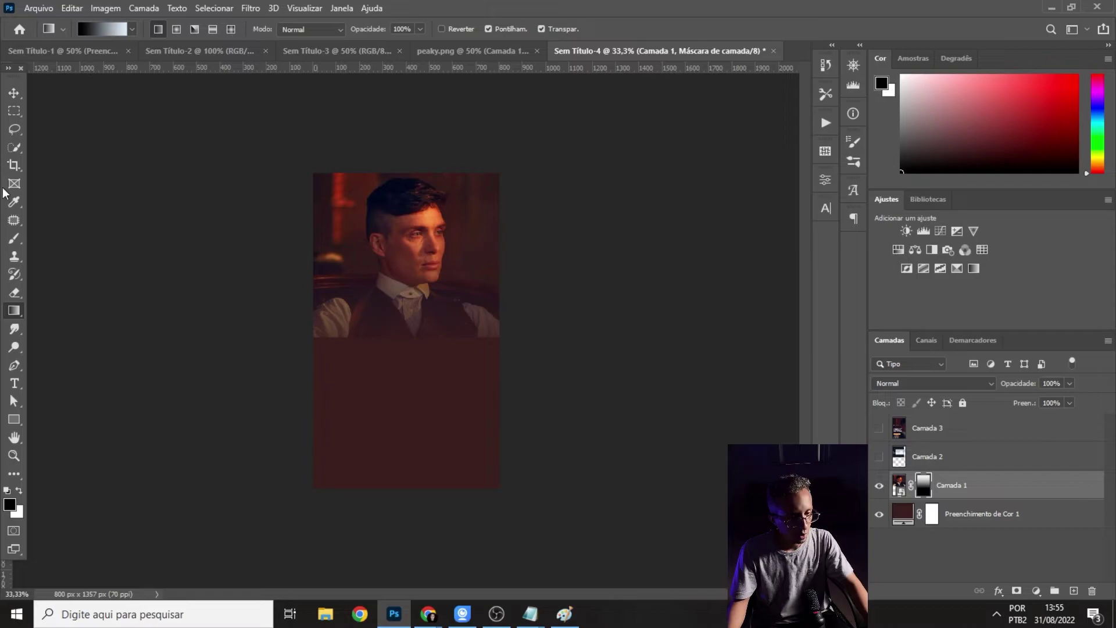
- Paint black on the Camada 1 mask with a soft 970 px brush to blend the photo's lower edge into the brown fill
{"action": "left_click", "coordinate": [15, 241]}
{"action": "left_click", "coordinate": [93, 30]}
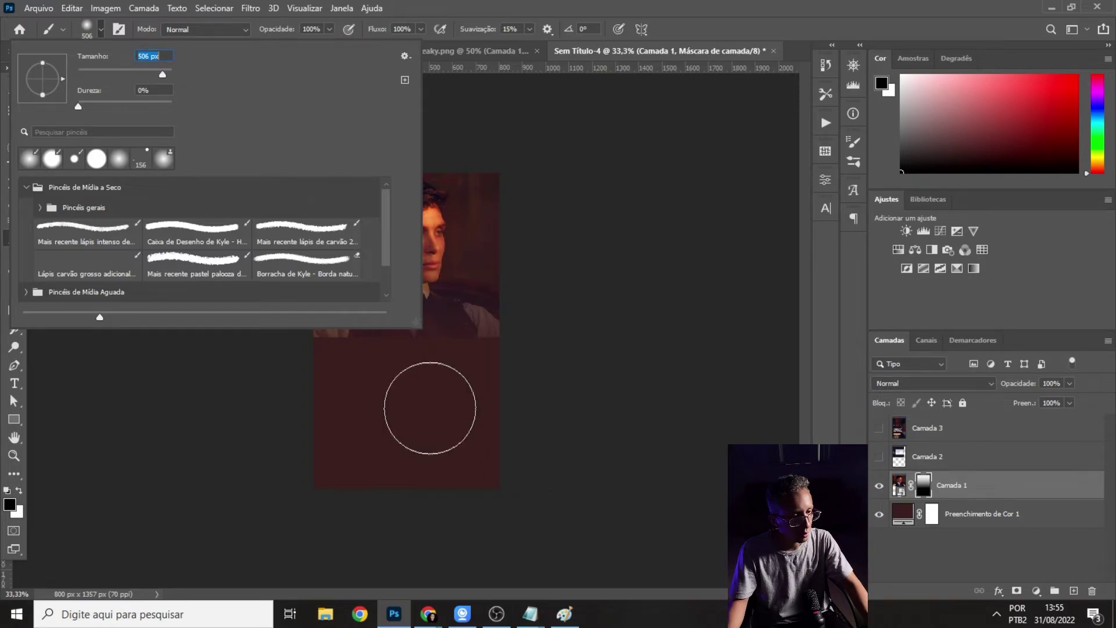
{"action": "left_click_drag", "start_coordinate": [164, 75], "coordinate": [162, 77]}
{"action": "left_click", "coordinate": [248, 434]}
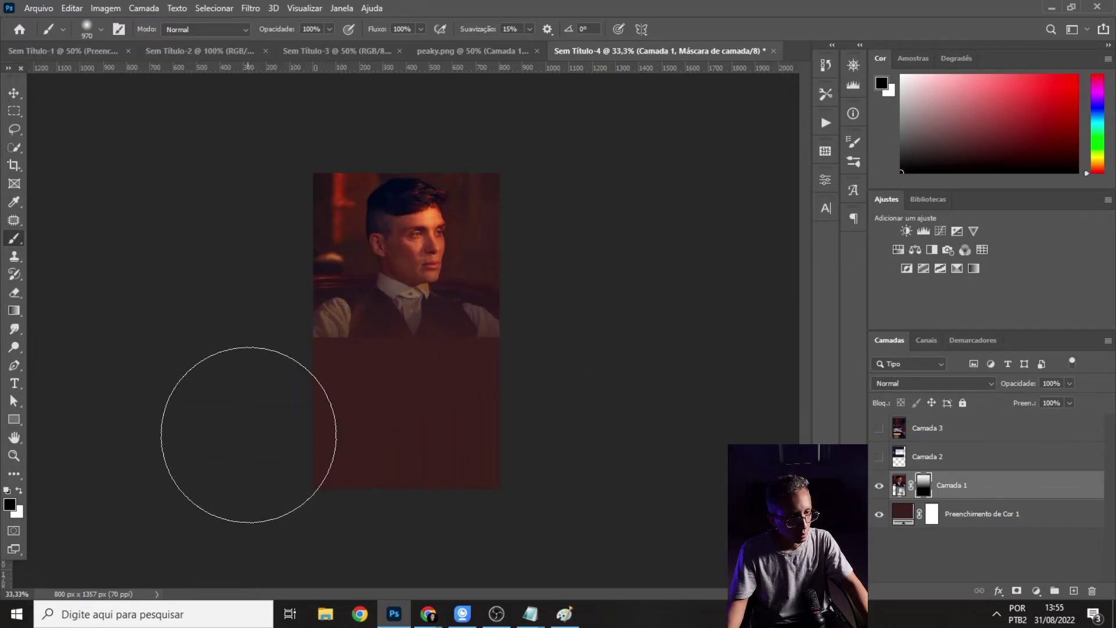
{"action": "mouse_move", "coordinate": [327, 421]}
{"action": "left_mouse_down"}
{"action": "mouse_move", "coordinate": [386, 416]}
{"action": "mouse_move", "coordinate": [353, 426]}
{"action": "left_mouse_up"}
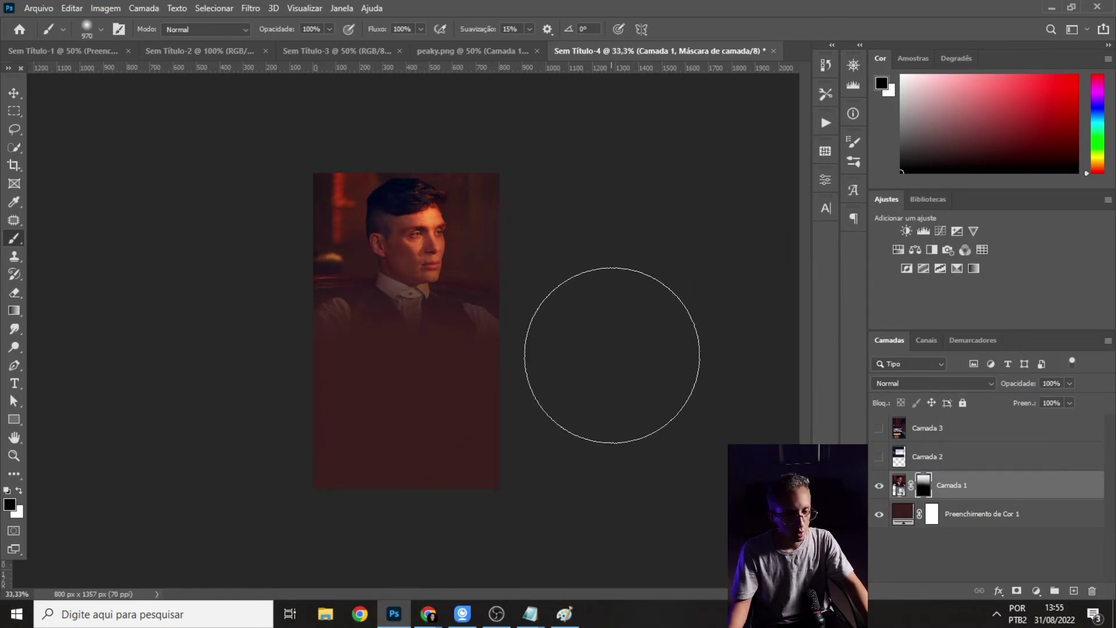
- Show the Camada 3 reference layer and move it slightly downward over the photo
{"action": "left_click", "coordinate": [879, 429]}
{"action": "left_click", "coordinate": [14, 93]}
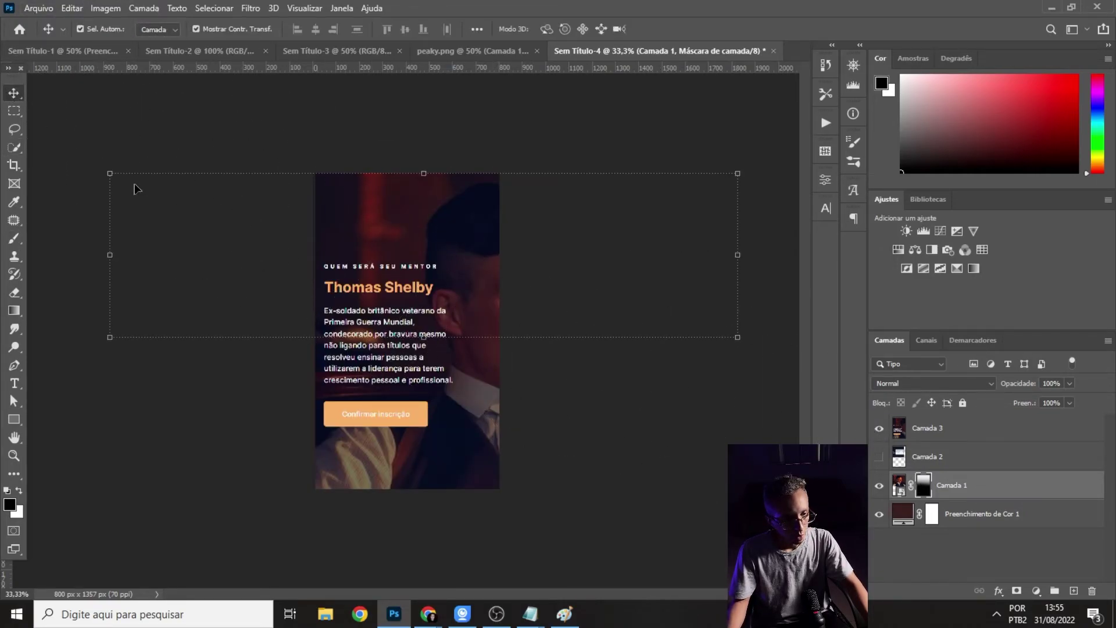
{"action": "left_click", "coordinate": [379, 407]}
{"action": "left_click_drag", "start_coordinate": [391, 323], "coordinate": [393, 353]}
- Set the Camada 3 blend mode to Luz Indireta and move the layer further down so its text sits below the portrait's face
{"action": "left_click", "coordinate": [933, 383]}
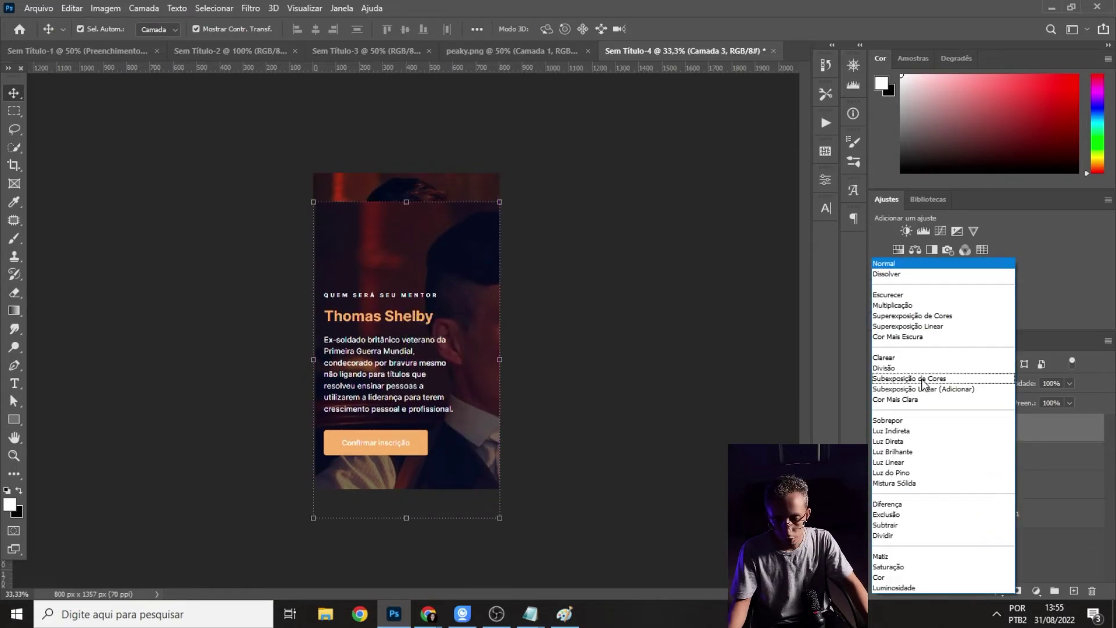
{"action": "left_click", "coordinate": [904, 430]}
{"action": "left_click_drag", "start_coordinate": [401, 315], "coordinate": [401, 334]}
{"action": "mouse_move", "coordinate": [405, 382]}
{"action": "left_mouse_down"}
{"action": "mouse_move", "coordinate": [420, 382]}
{"action": "mouse_move", "coordinate": [400, 382]}
{"action": "left_mouse_up"}
{"action": "left_click", "coordinate": [593, 382]}
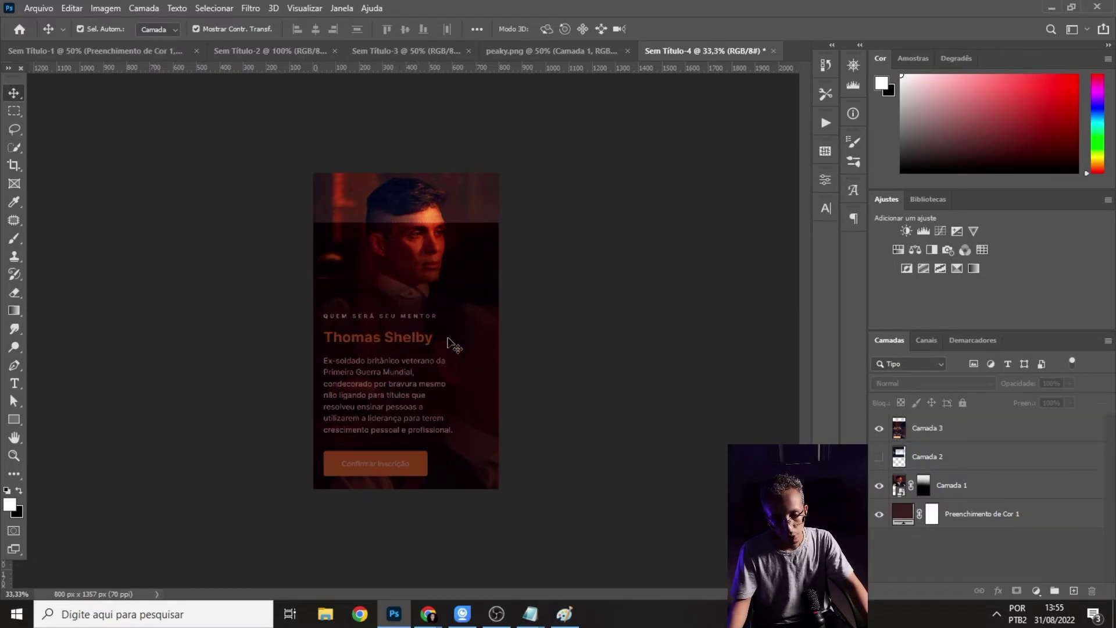
- Check the layout with the Camada 3 overlay on and off, and leave that layer hidden
{"action": "left_click", "coordinate": [880, 430]}
{"action": "left_click", "coordinate": [877, 432]}
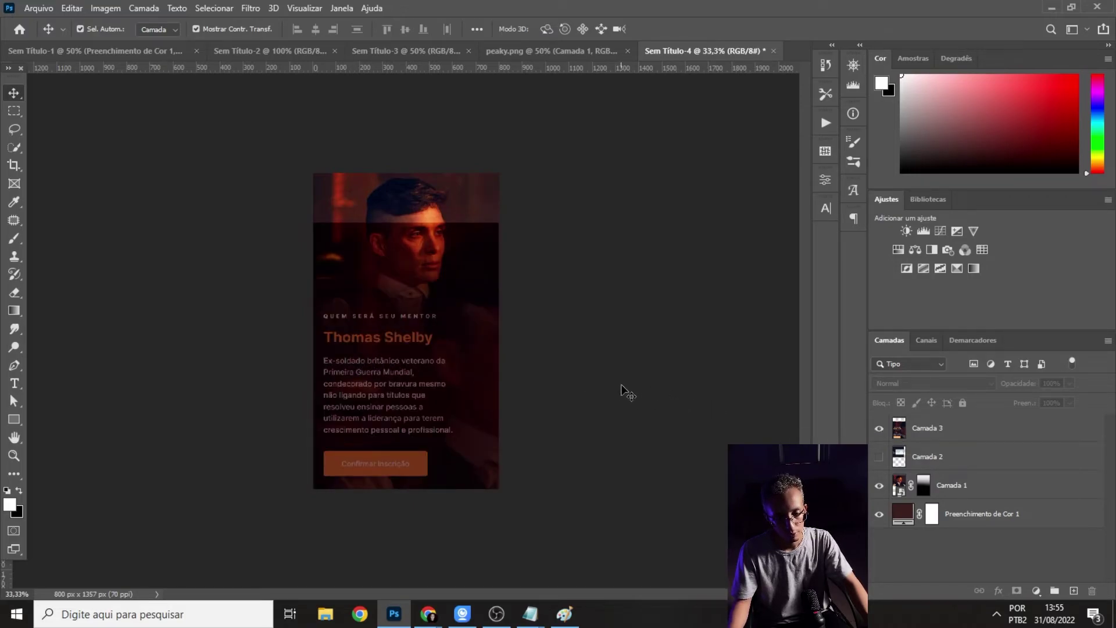
{"action": "left_click", "coordinate": [400, 292]}
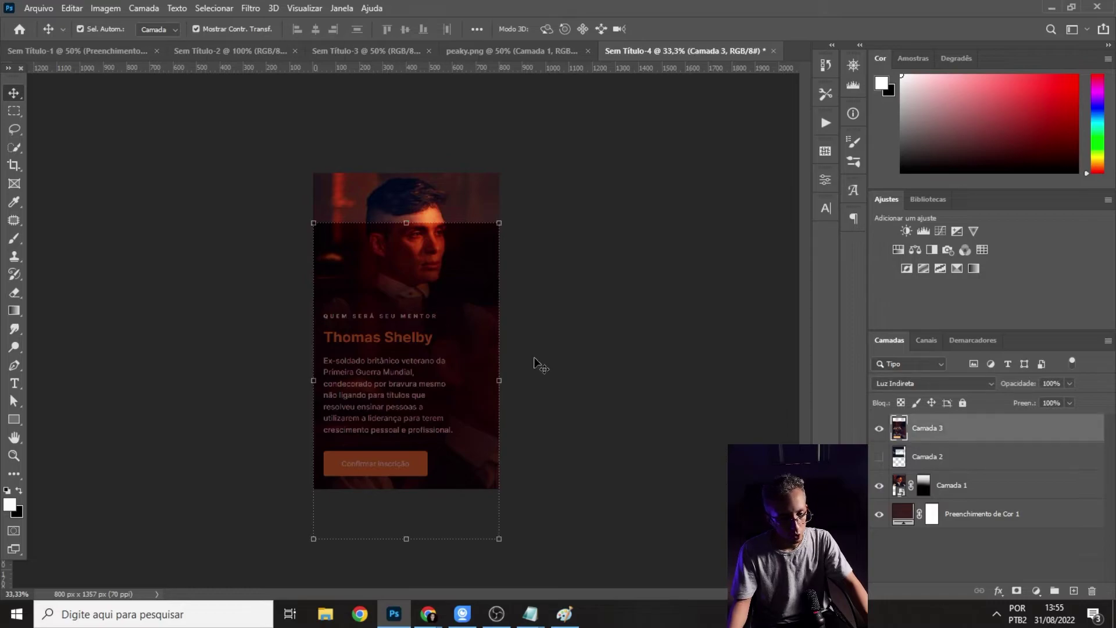
{"action": "left_click", "coordinate": [879, 430]}
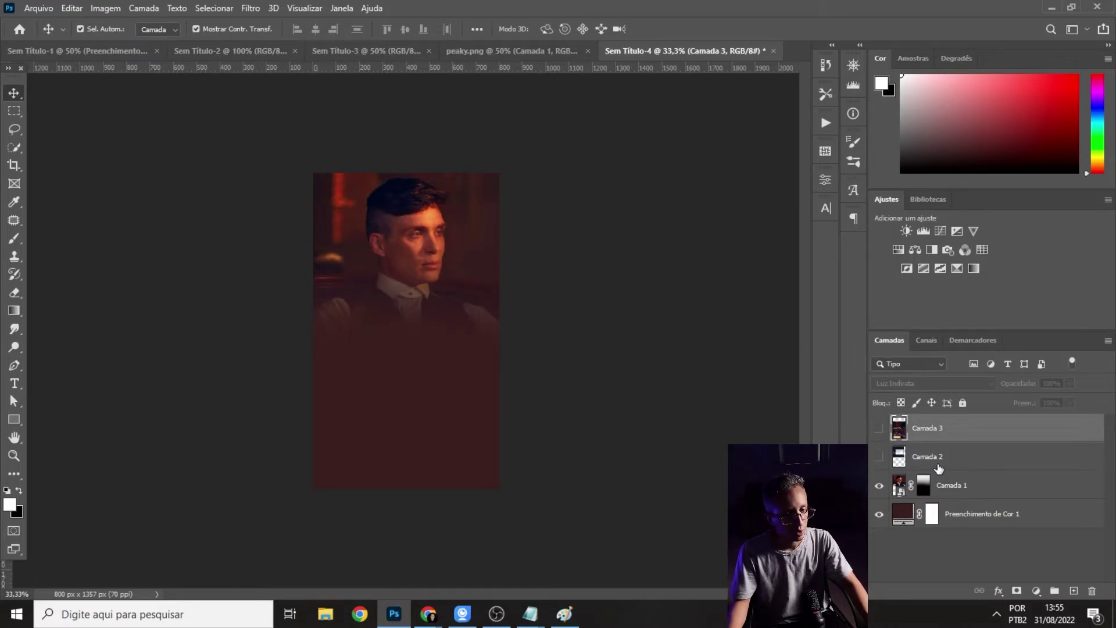
- Place the peaky image from the Thomas sh folder into the mobile background document
{"action": "key", "text": "super+e"}
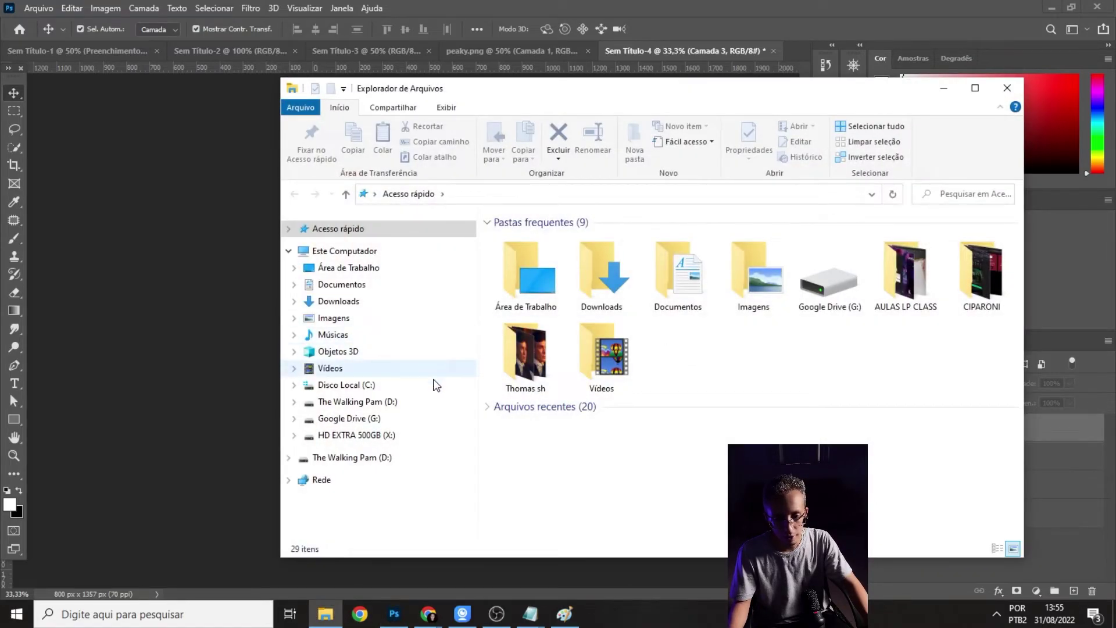
{"action": "double_click", "coordinate": [525, 354]}
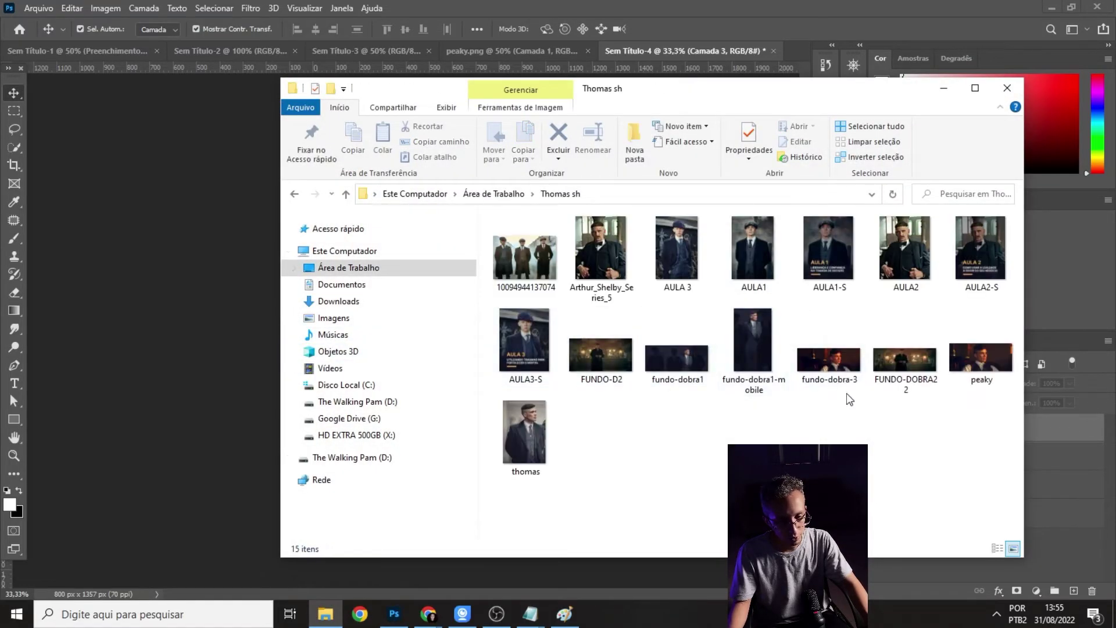
{"action": "left_click", "coordinate": [981, 357]}
{"action": "left_click_drag", "start_coordinate": [975, 362], "coordinate": [353, 384]}
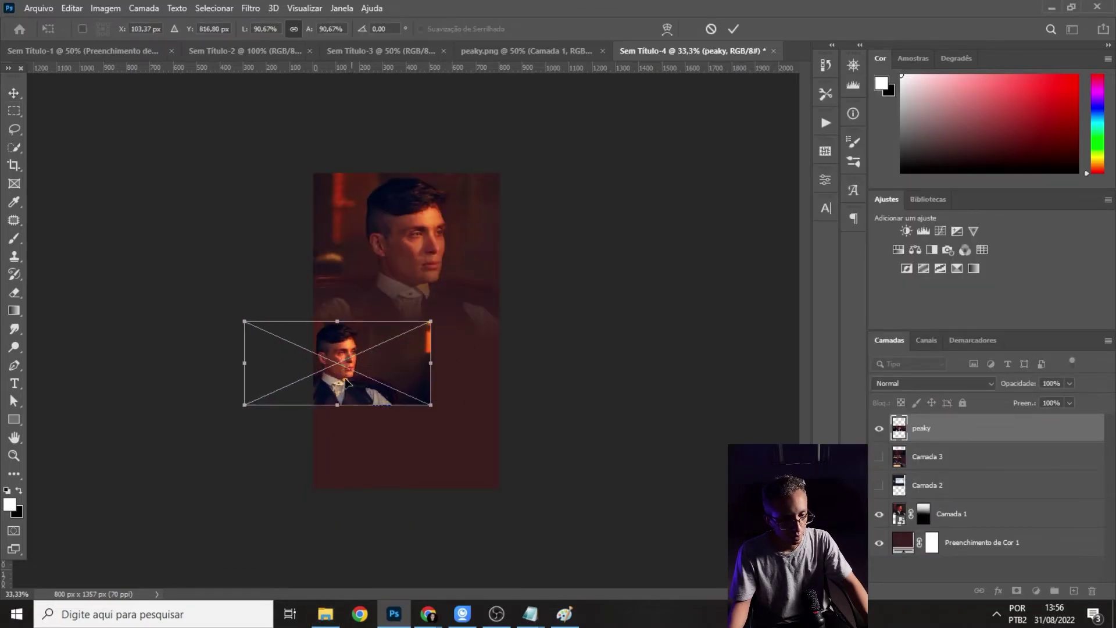
- Enlarge the placed peaky image and position its orange-lit right end over the canvas's lower half, flush with the canvas's right edge
{"action": "left_click_drag", "start_coordinate": [237, 405], "coordinate": [60, 482]}
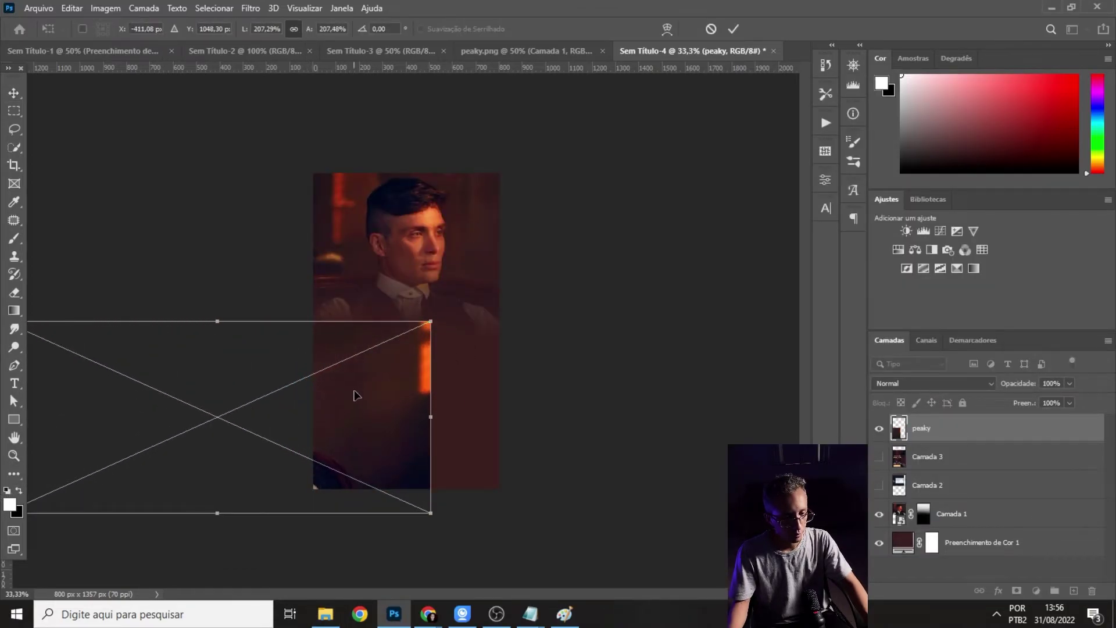
{"action": "key", "text": "ctrl+minus"}
{"action": "left_click_drag", "start_coordinate": [204, 423], "coordinate": [117, 455]}
{"action": "mouse_move", "coordinate": [390, 396]}
{"action": "left_mouse_down"}
{"action": "mouse_move", "coordinate": [426, 411]}
{"action": "mouse_move", "coordinate": [407, 399]}
{"action": "left_mouse_up"}
{"action": "key", "text": "Return"}
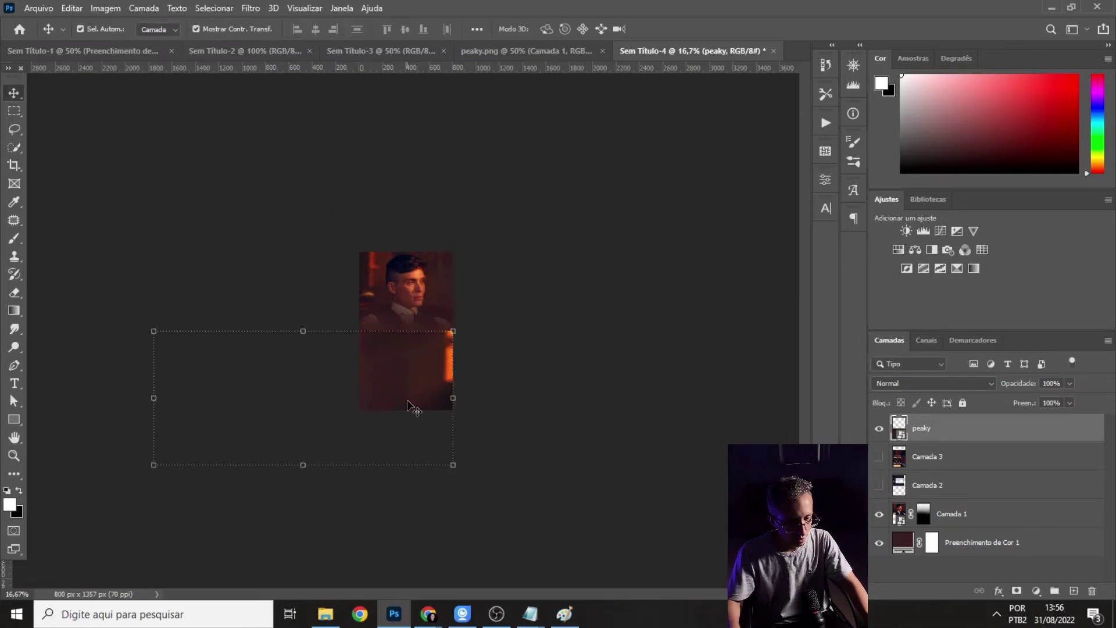
{"action": "key", "text": "ctrl+plus"}
{"action": "key", "text": "ctrl+plus"}
{"action": "key", "text": "ctrl+plus"}
{"action": "mouse_move", "coordinate": [470, 385]}
{"action": "left_mouse_down"}
{"action": "mouse_move", "coordinate": [482, 377]}
{"action": "mouse_move", "coordinate": [481, 398]}
{"action": "left_mouse_up"}
{"action": "key", "text": "ctrl+z"}
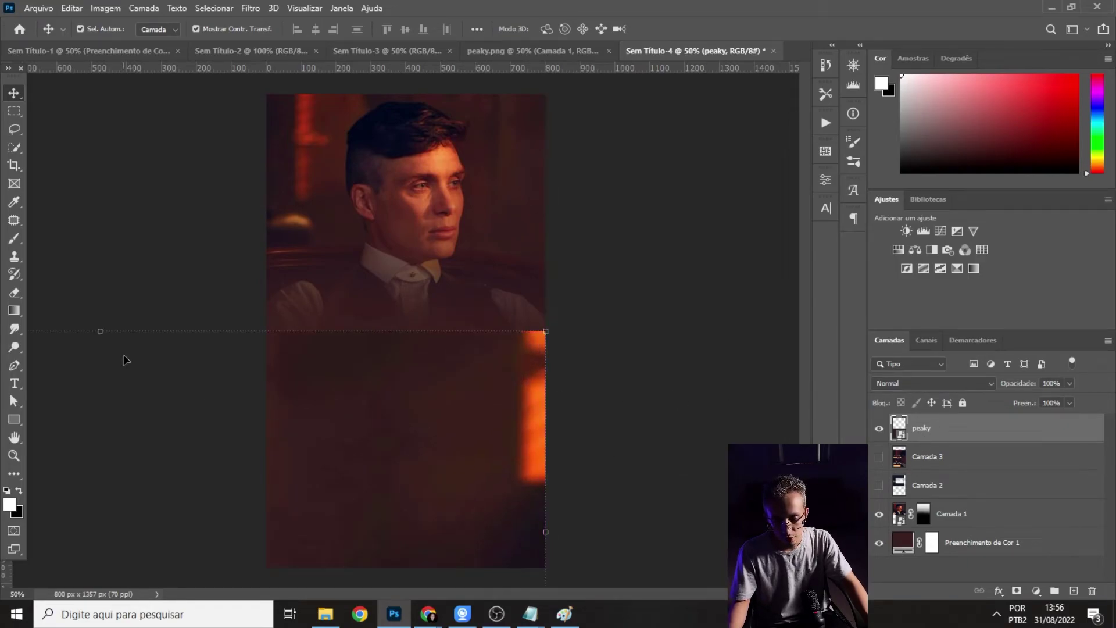
- Set the peaky layer's blend mode to Clarear
{"action": "left_click", "coordinate": [623, 367]}
{"action": "left_click", "coordinate": [937, 429]}
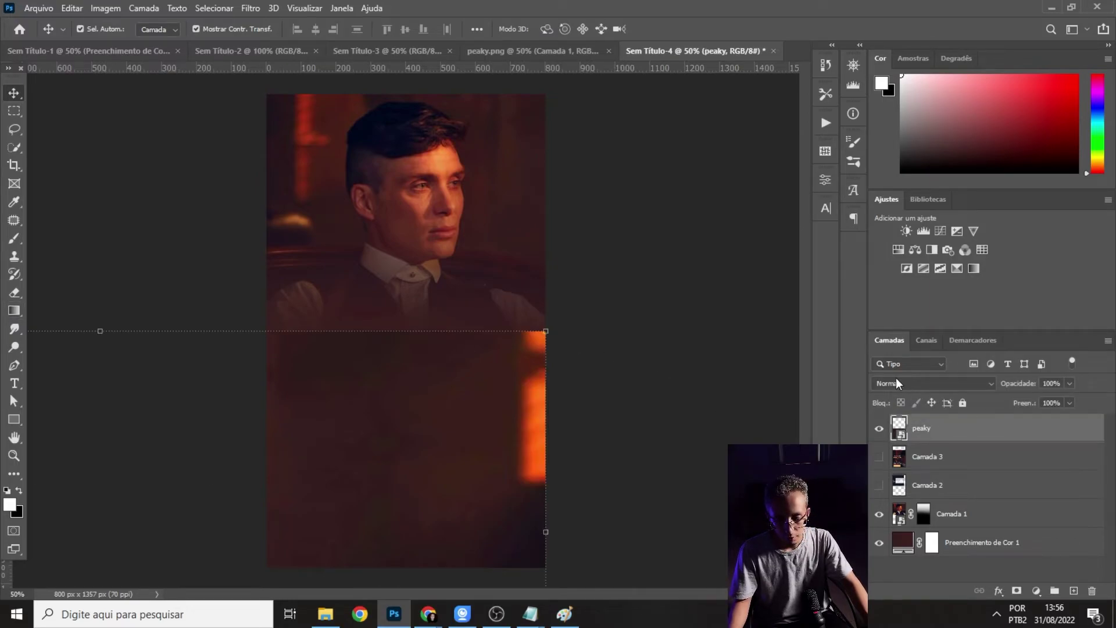
{"action": "left_click", "coordinate": [935, 386]}
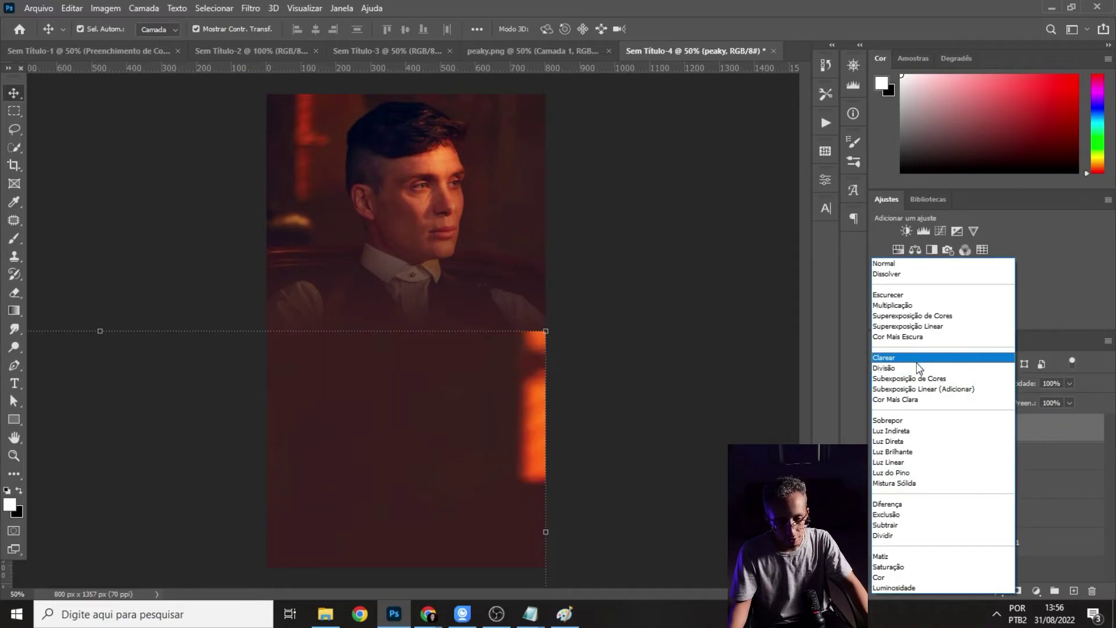
{"action": "key", "text": "Escape"}
{"action": "left_click", "coordinate": [779, 417]}
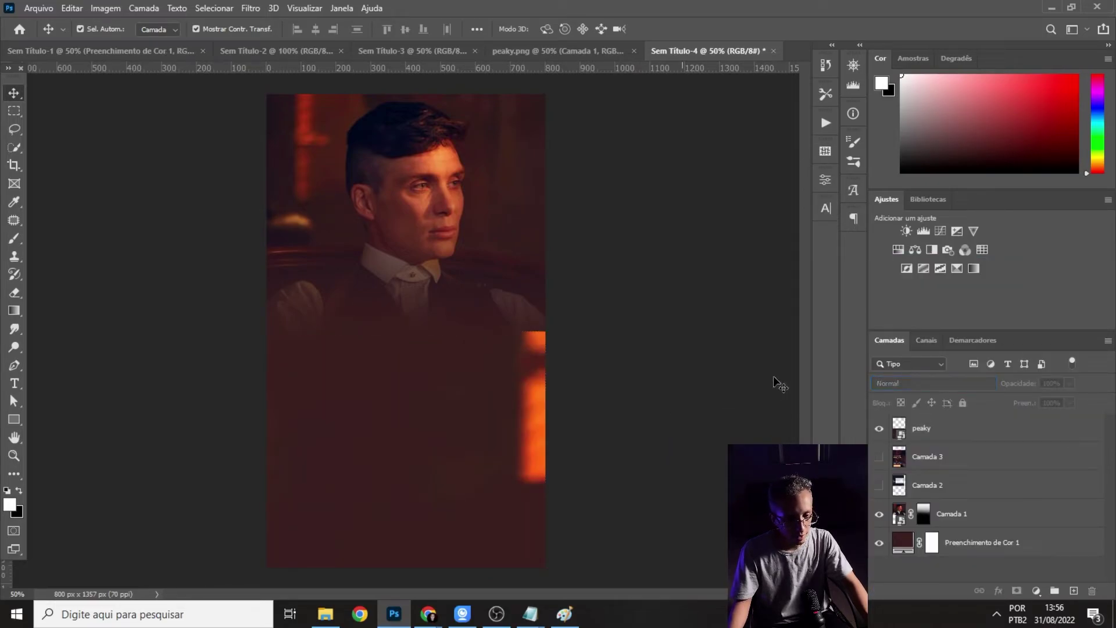
{"action": "left_click", "coordinate": [925, 440]}
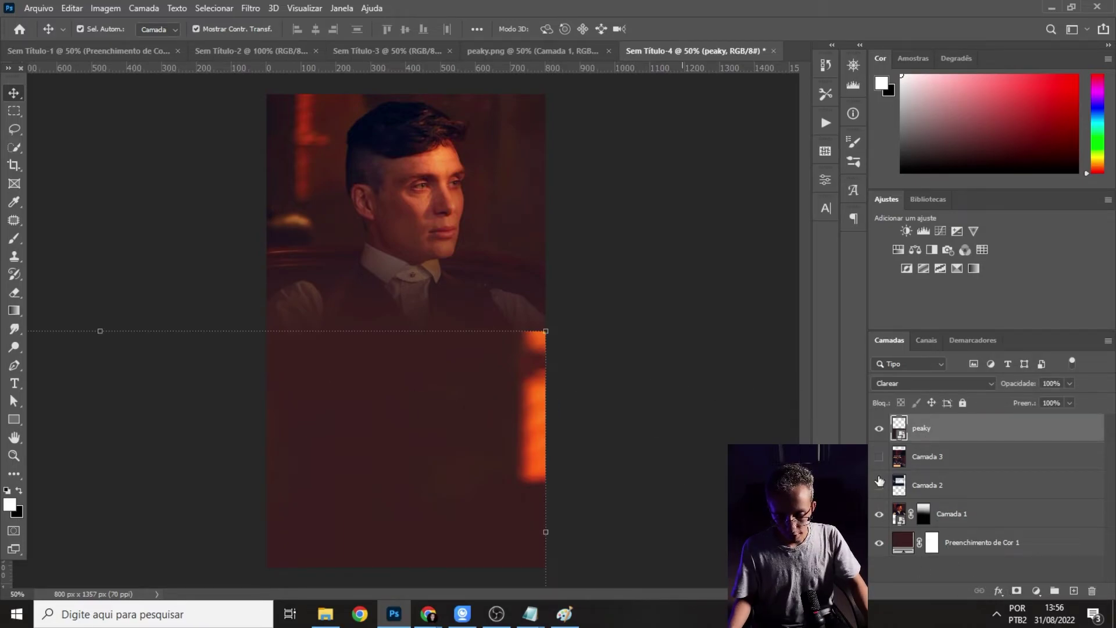
- Add a mask to the peaky layer and paint black along the image's top edge with a soft 94 px brush at 0% hardness
{"action": "left_click", "coordinate": [1017, 591]}
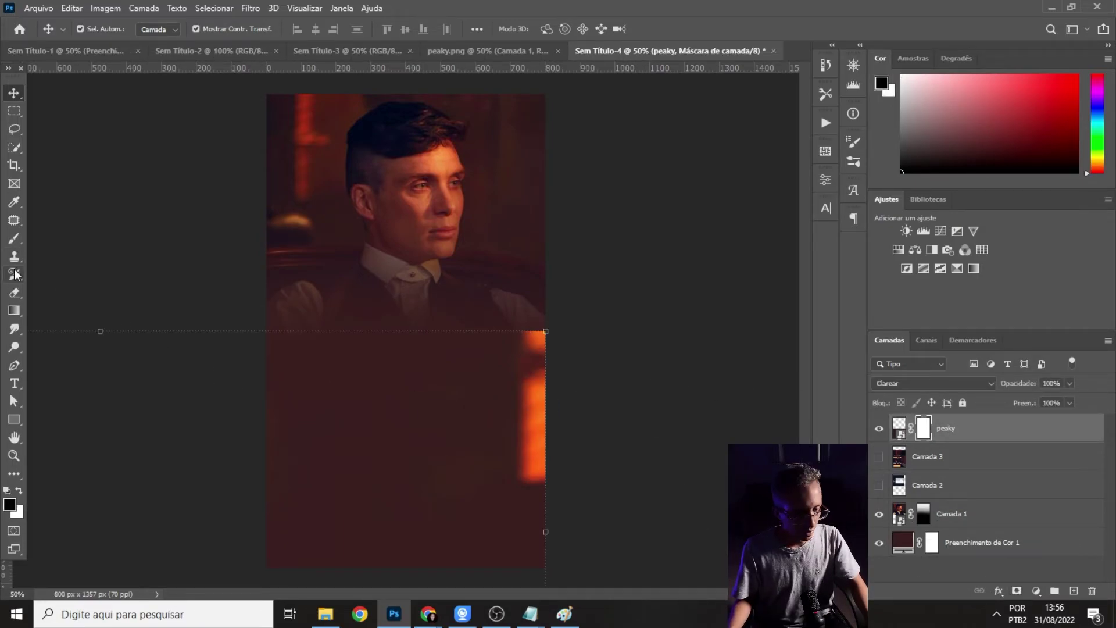
{"action": "left_click", "coordinate": [14, 240]}
{"action": "key", "text": "x"}
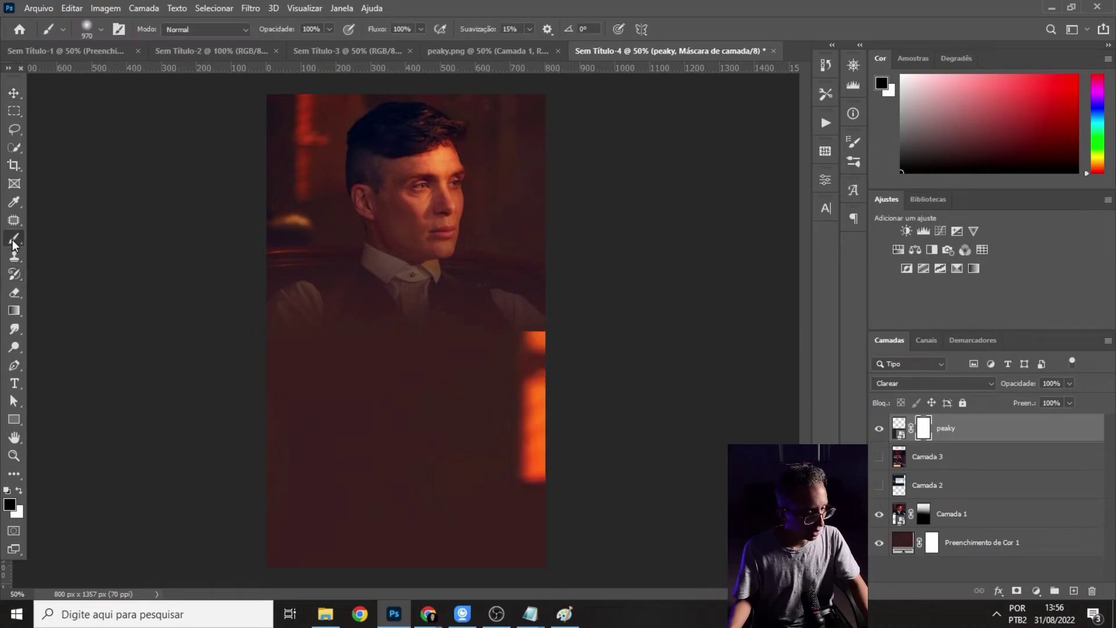
{"action": "left_click", "coordinate": [86, 27]}
{"action": "left_click_drag", "start_coordinate": [141, 71], "coordinate": [121, 71]}
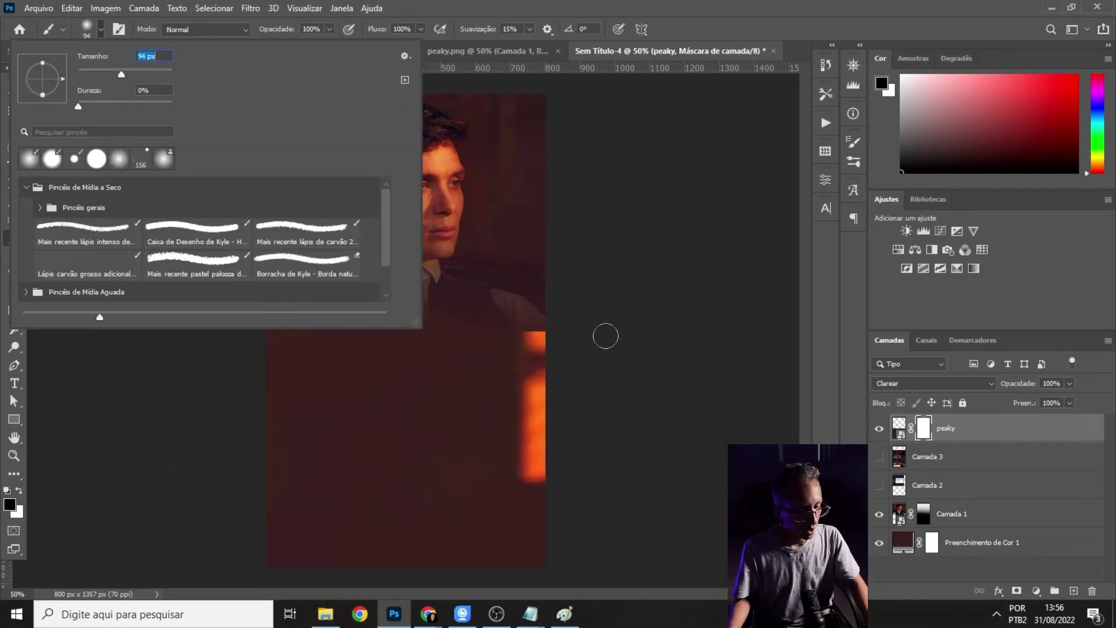
{"action": "left_click", "coordinate": [605, 342]}
{"action": "mouse_move", "coordinate": [512, 336]}
{"action": "left_mouse_down"}
{"action": "mouse_move", "coordinate": [306, 346]}
{"action": "mouse_move", "coordinate": [398, 364]}
{"action": "mouse_move", "coordinate": [312, 364]}
{"action": "mouse_move", "coordinate": [366, 374]}
{"action": "mouse_move", "coordinate": [548, 337]}
{"action": "mouse_move", "coordinate": [436, 358]}
{"action": "left_mouse_up"}
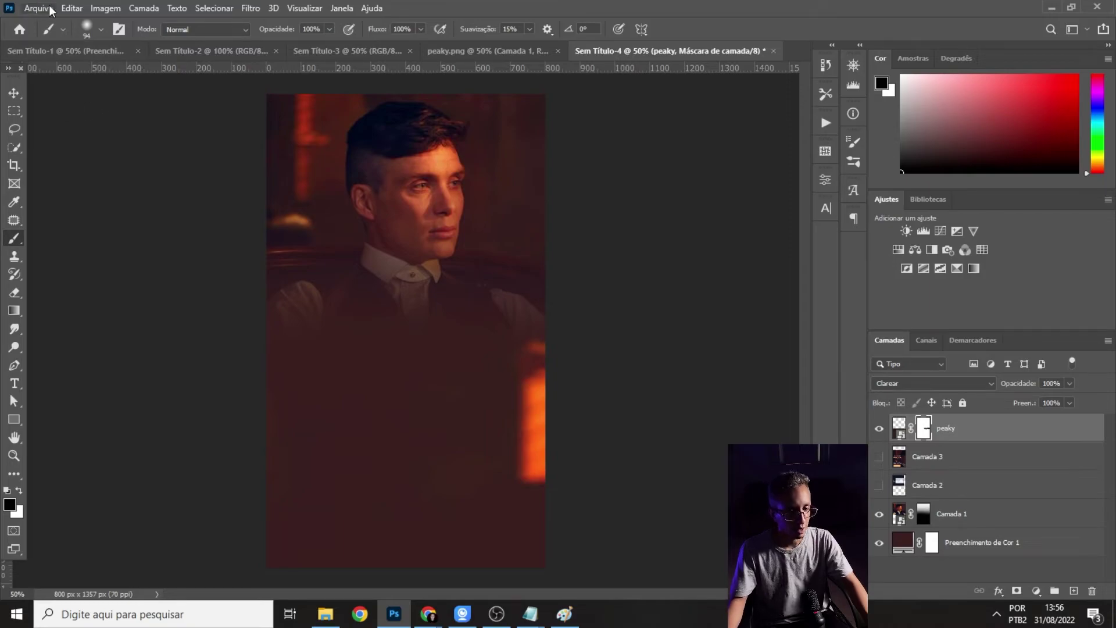
- Check the orange light against the text of the Camada 3 reference overlay, leaving that layer hidden
{"action": "left_click", "coordinate": [879, 457]}
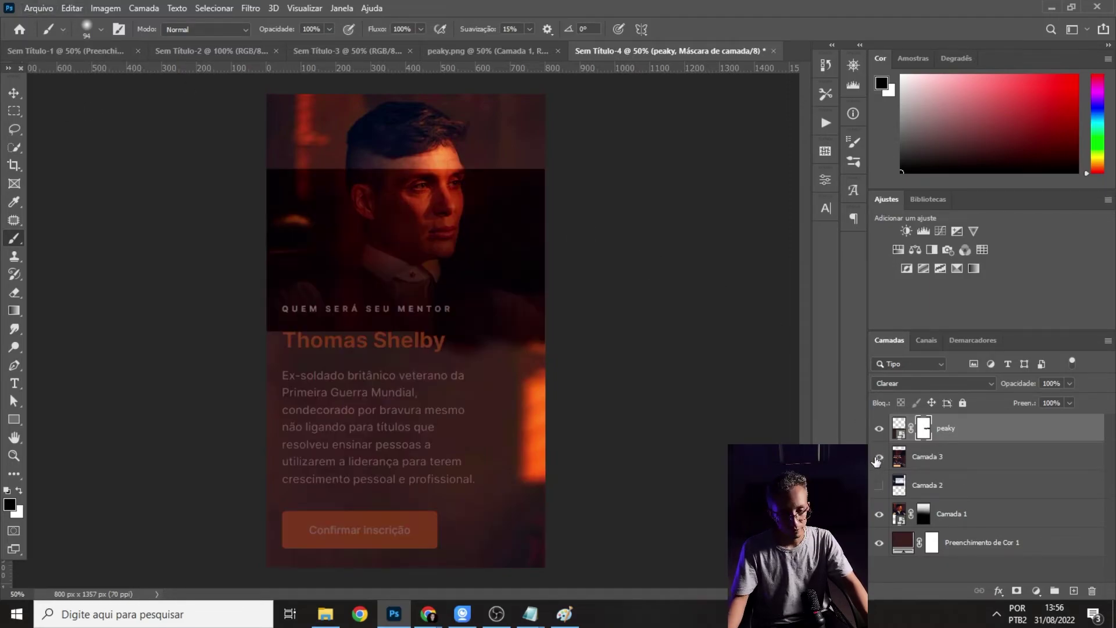
{"action": "left_click", "coordinate": [878, 457]}
{"action": "left_click", "coordinate": [879, 457]}
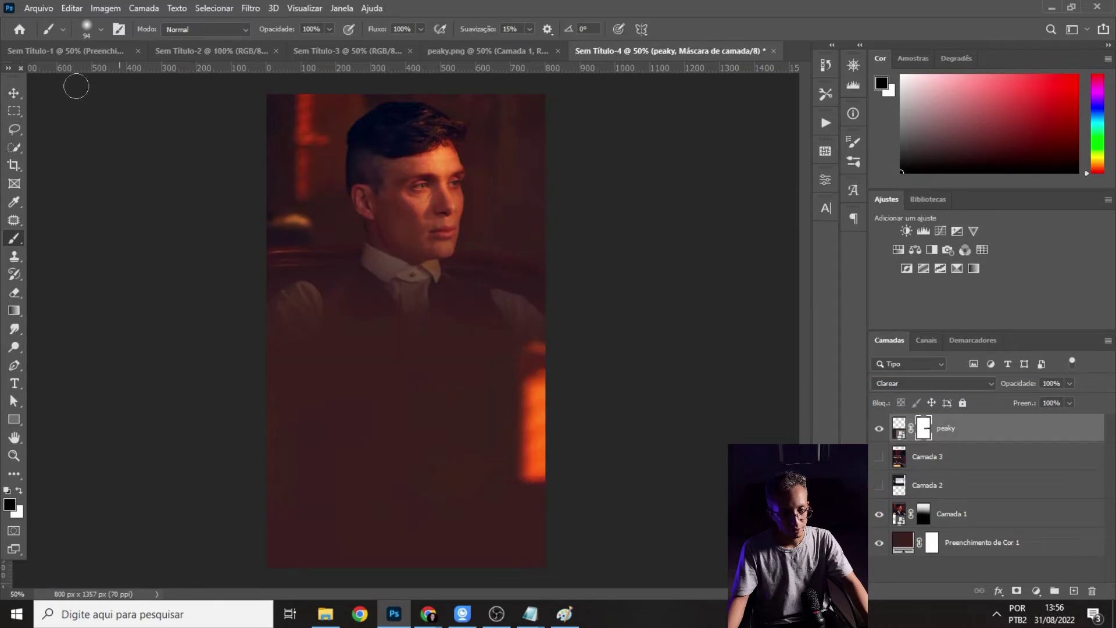
- Export the background for web as a JPEG at quality 70, named fundo-3dobra-mobile, in the Thomas sh folder
{"action": "left_click", "coordinate": [38, 8]}
{"action": "mouse_move", "coordinate": [105, 211]}
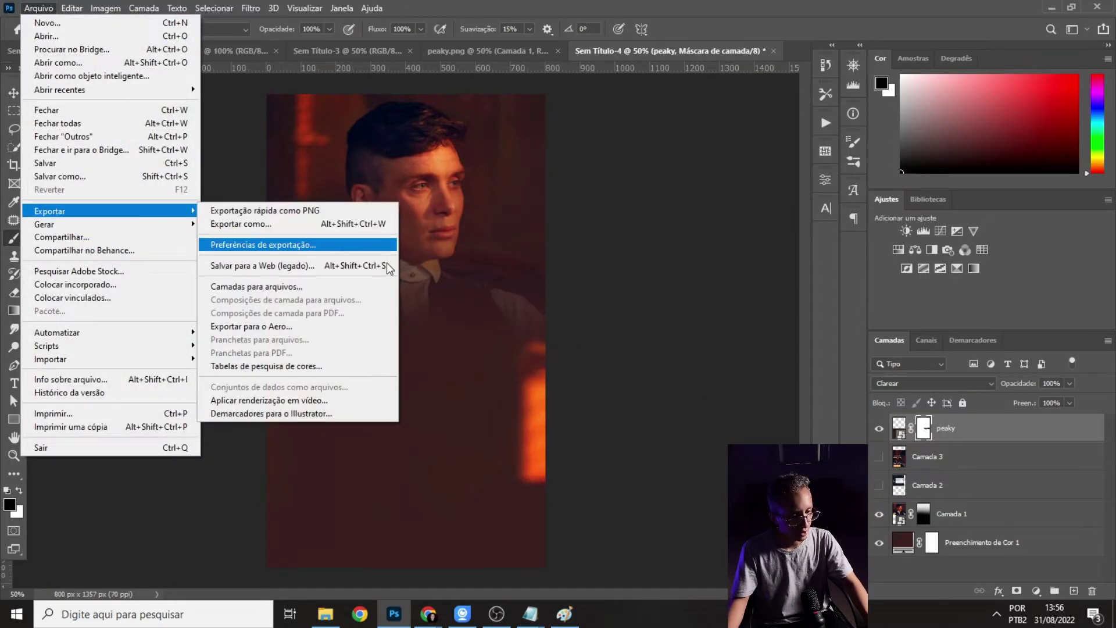
{"action": "left_click", "coordinate": [314, 267]}
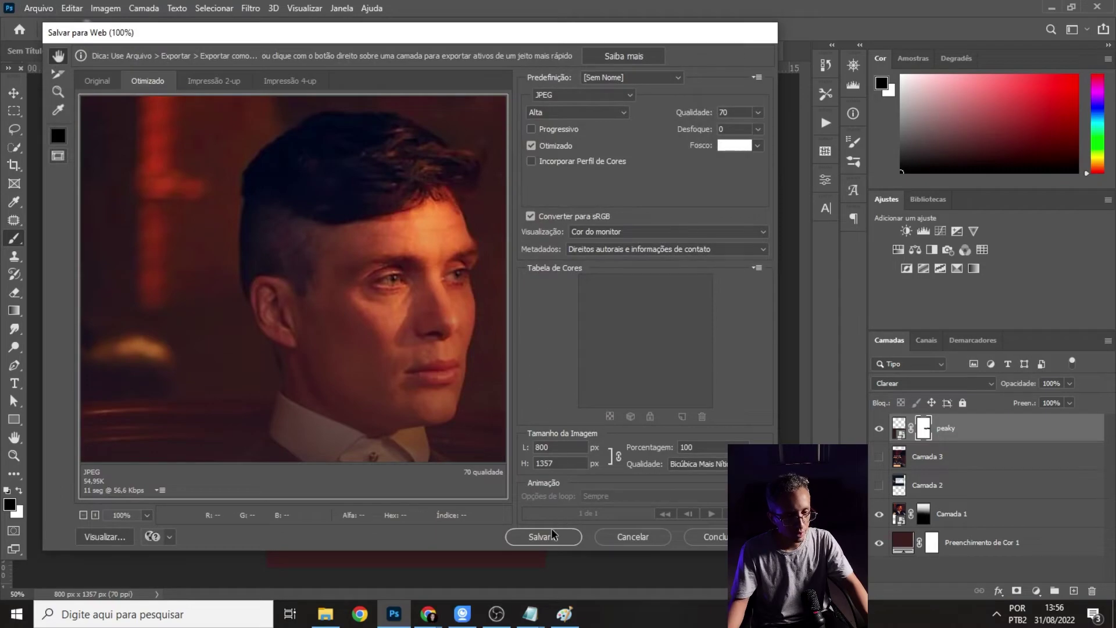
{"action": "left_click", "coordinate": [552, 534]}
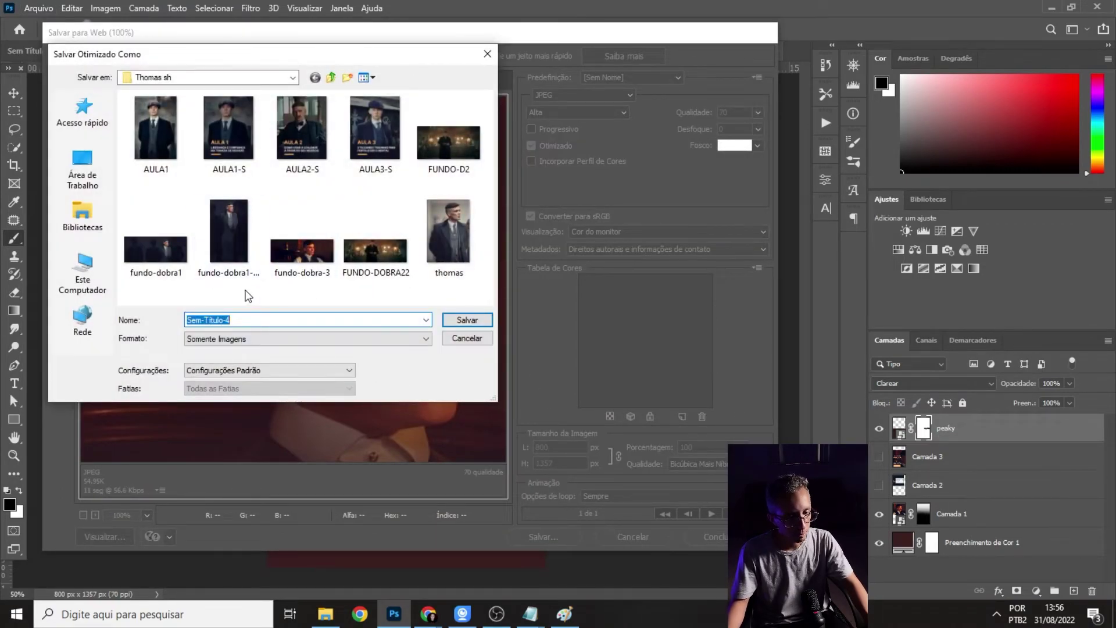
{"action": "type", "text": "fundo"}
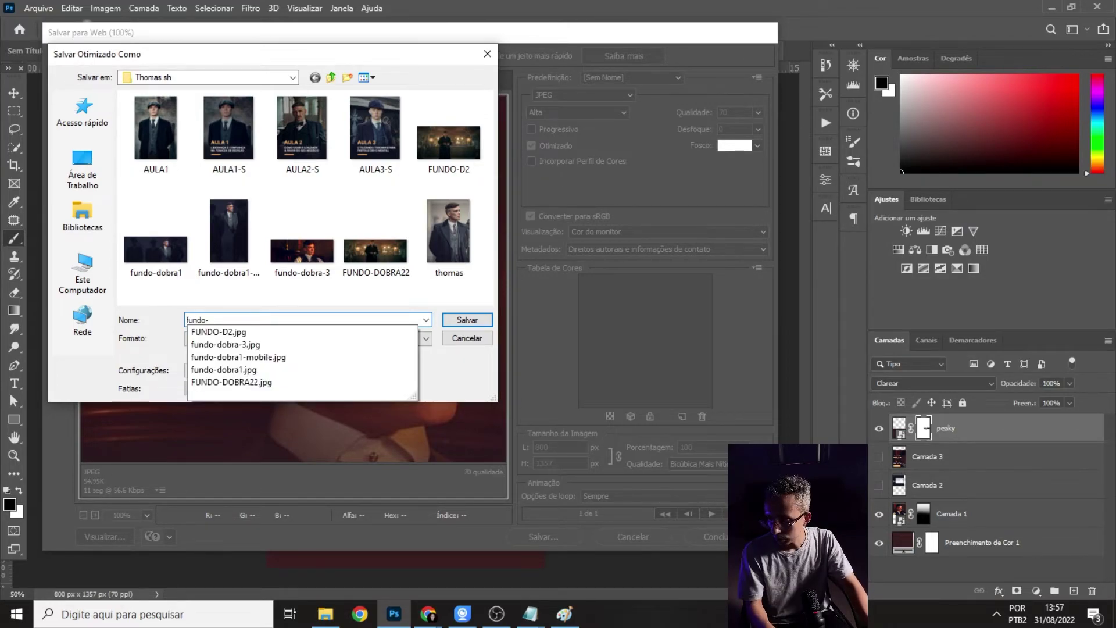
{"action": "type", "text": "-3dobra-mobi"}
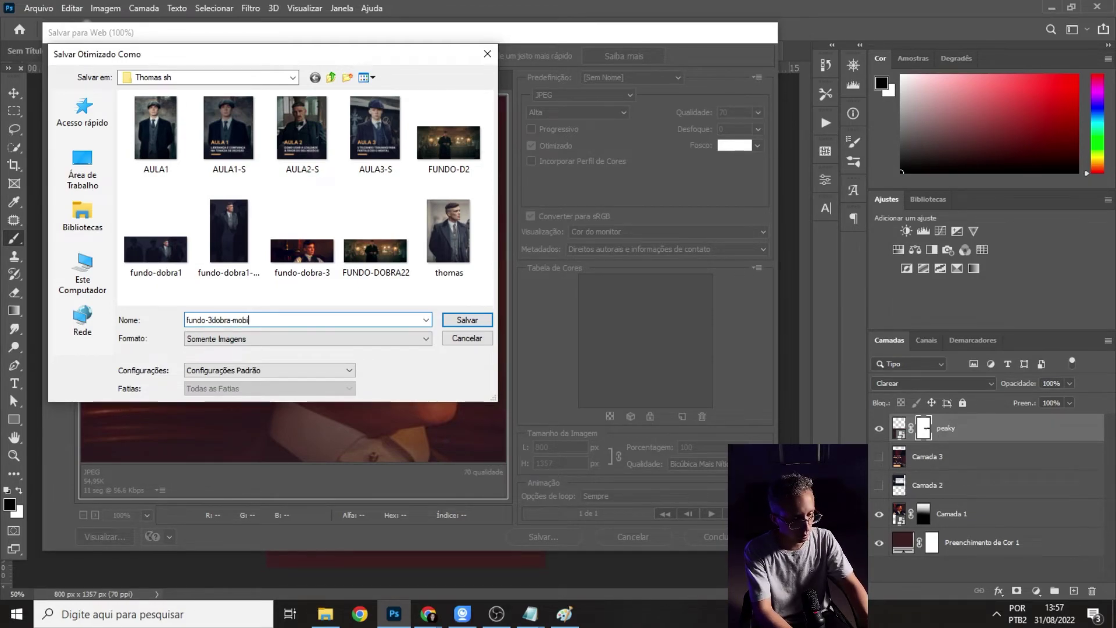
{"action": "key", "text": "Return"}
- Switch to the Elementor page in Chrome and open the mentor container's background settings
{"action": "mouse_move", "coordinate": [428, 614]}
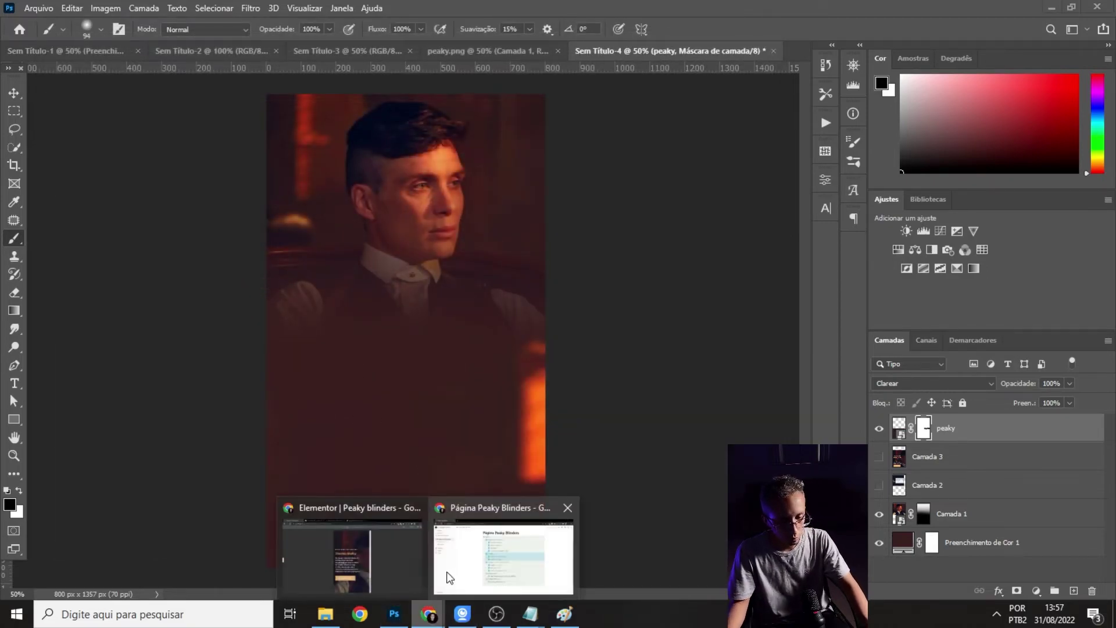
{"action": "left_click", "coordinate": [346, 558]}
{"action": "left_click", "coordinate": [7, 326]}
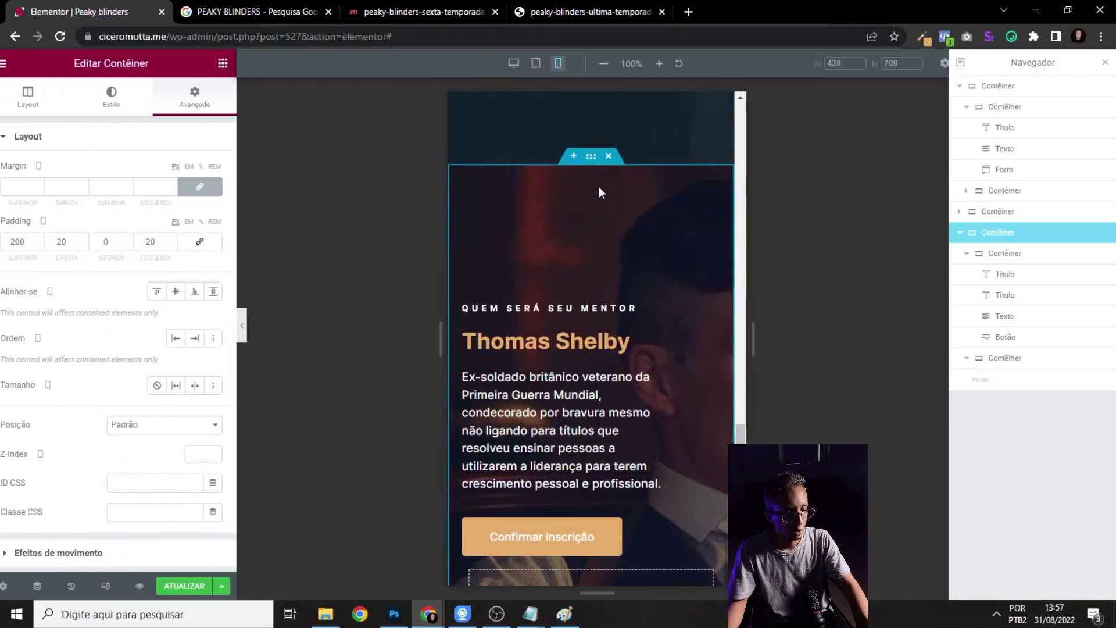
{"action": "left_click", "coordinate": [124, 107]}
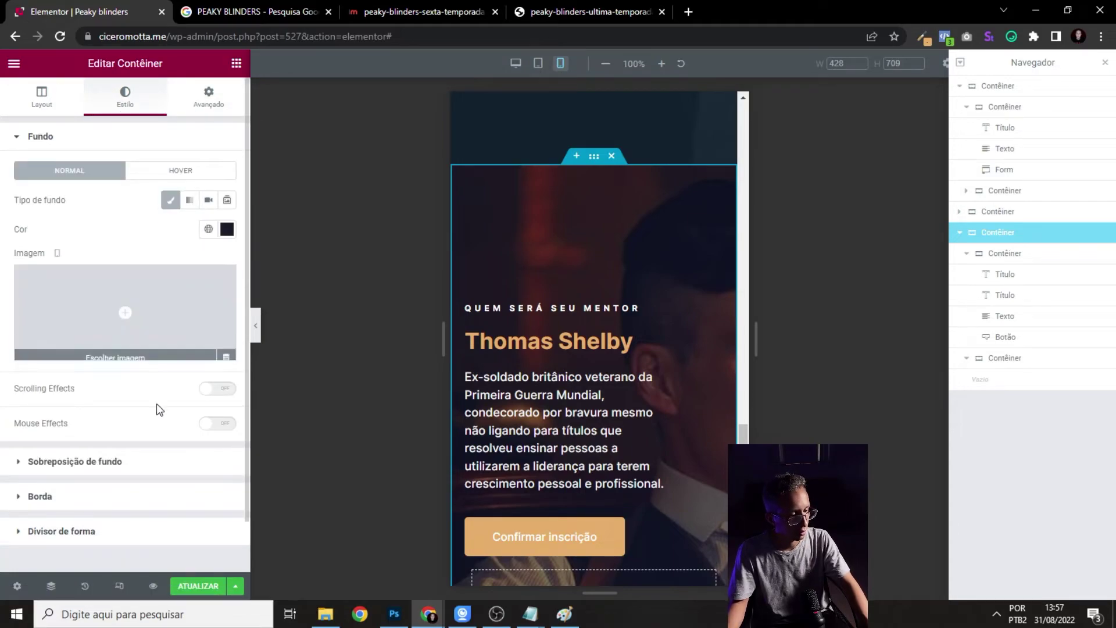
{"action": "left_click", "coordinate": [120, 462]}
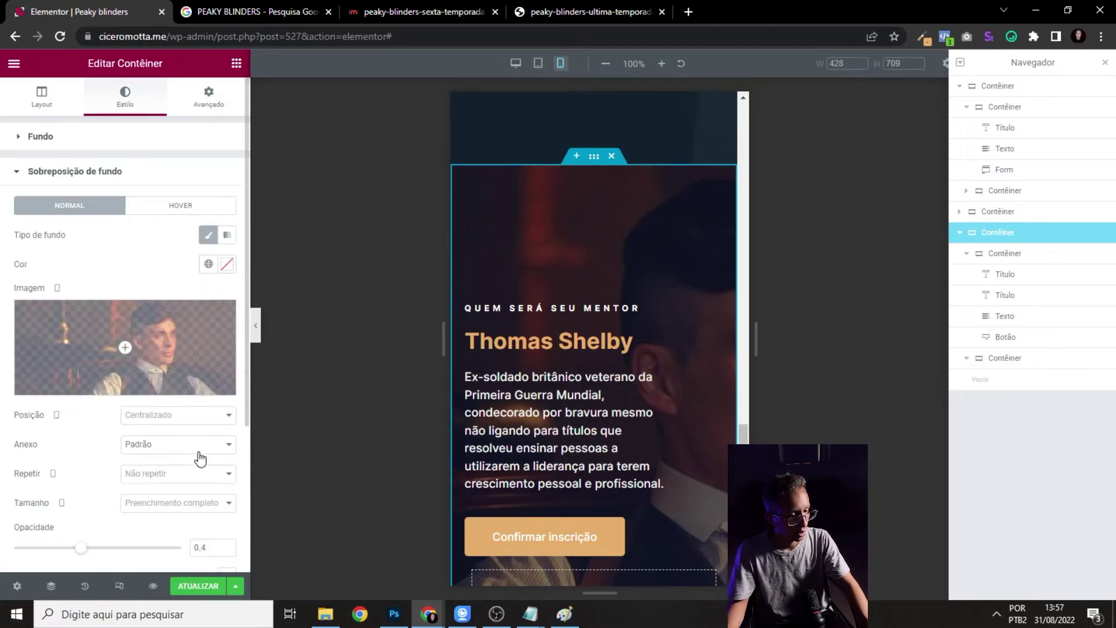
{"action": "left_click", "coordinate": [96, 174]}
{"action": "left_click", "coordinate": [81, 145]}
- Upload fundo-3dobra-mobile.jpg from the Thomas sh folder and insert it as the mentor container's background image
{"action": "left_click", "coordinate": [147, 270]}
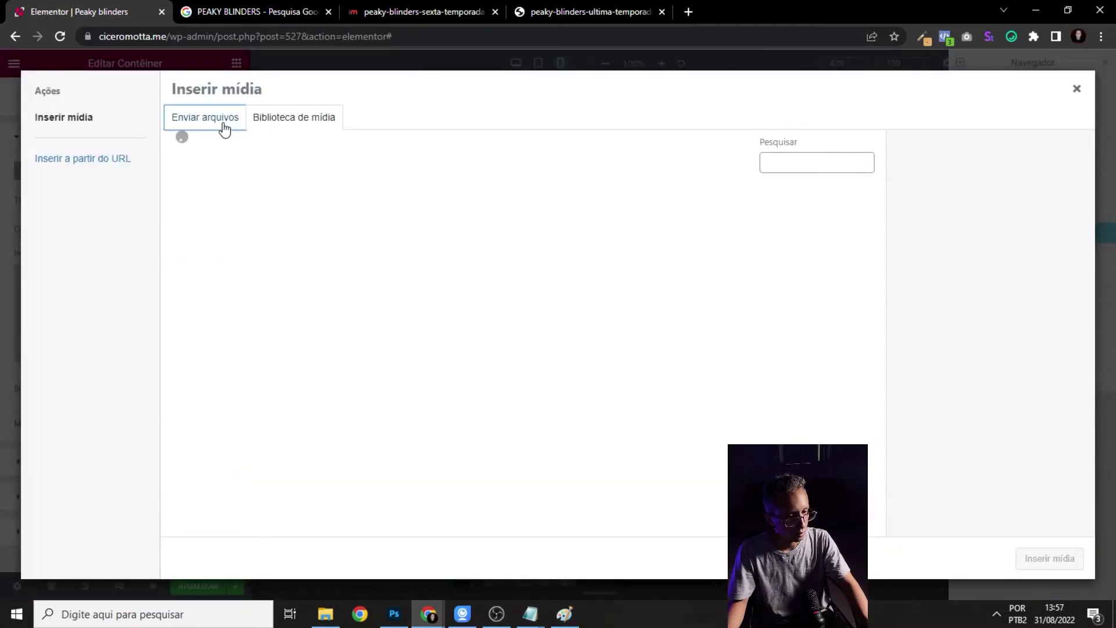
{"action": "left_click", "coordinate": [583, 326]}
{"action": "left_click", "coordinate": [211, 289]}
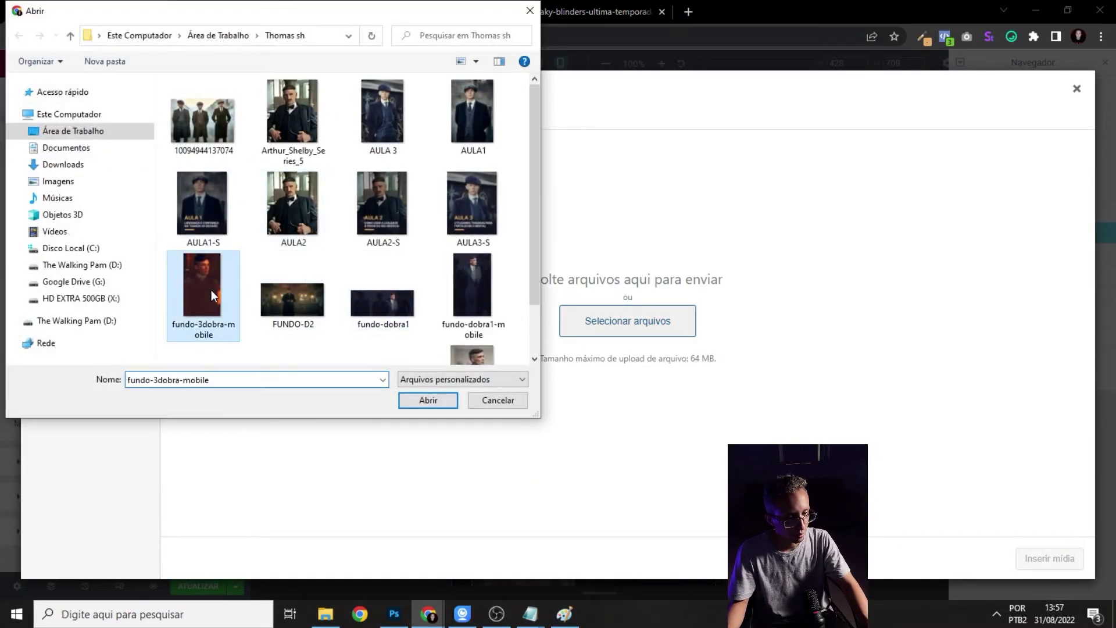
{"action": "key", "text": "Return"}
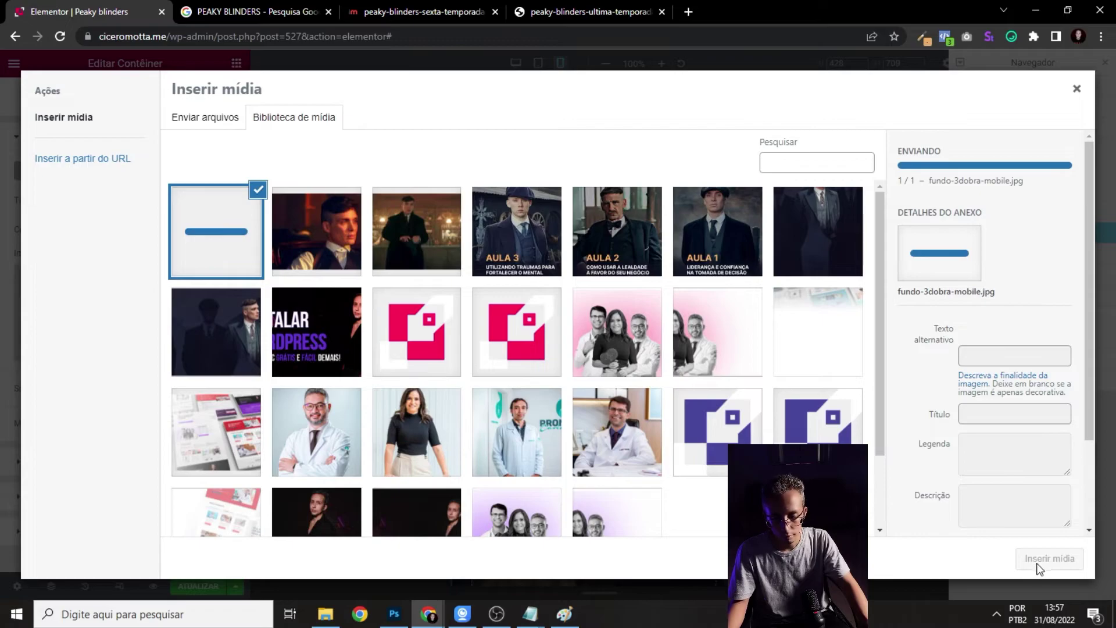
{"action": "left_click", "coordinate": [1042, 561]}
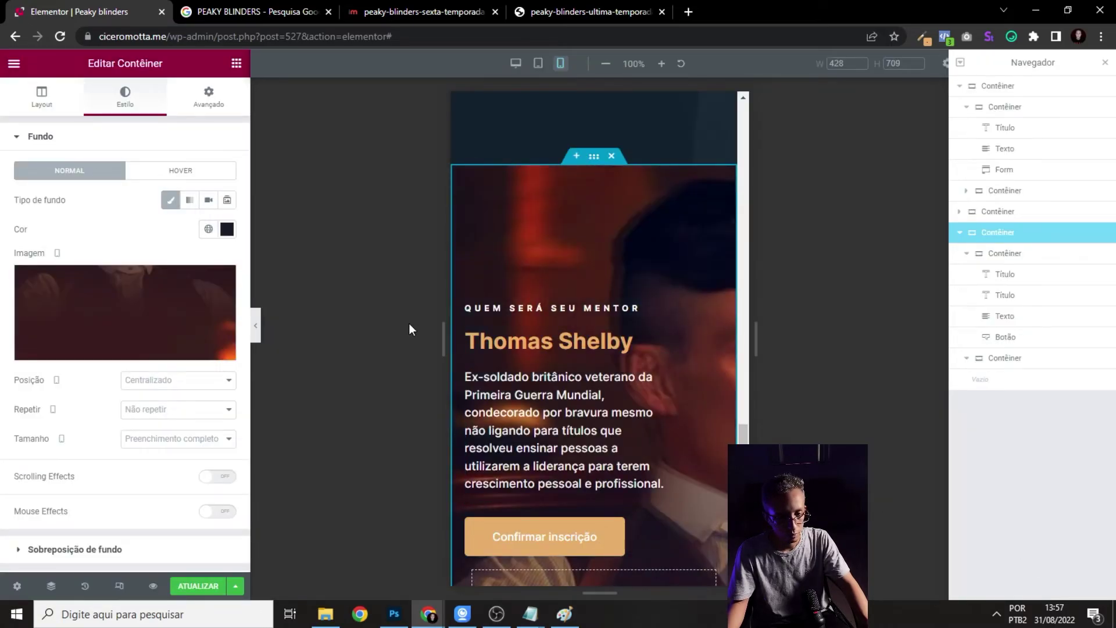
- Compare the mentor container's background and overlay image settings, and remove the image from its main background
{"action": "left_click", "coordinate": [255, 327]}
{"action": "left_click", "coordinate": [4, 325]}
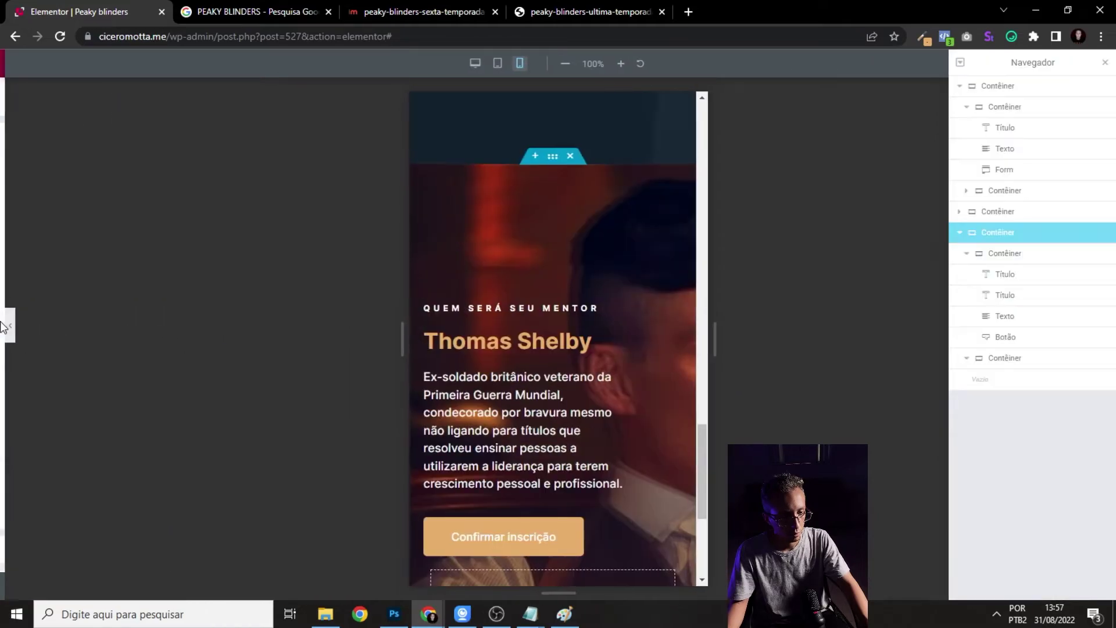
{"action": "left_click", "coordinate": [80, 142]}
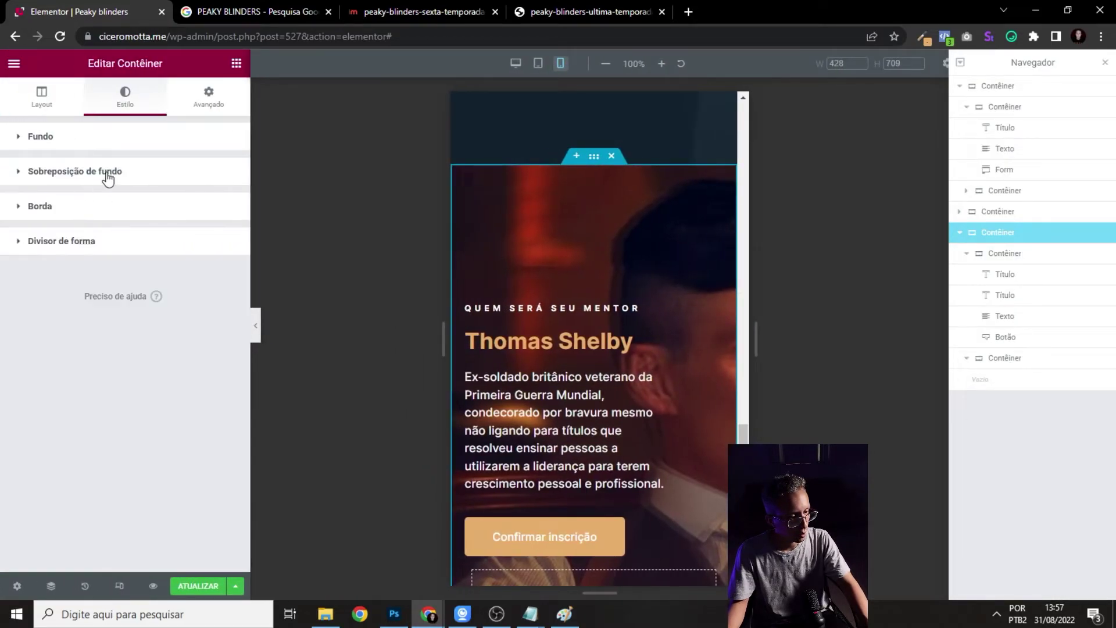
{"action": "left_click", "coordinate": [105, 176]}
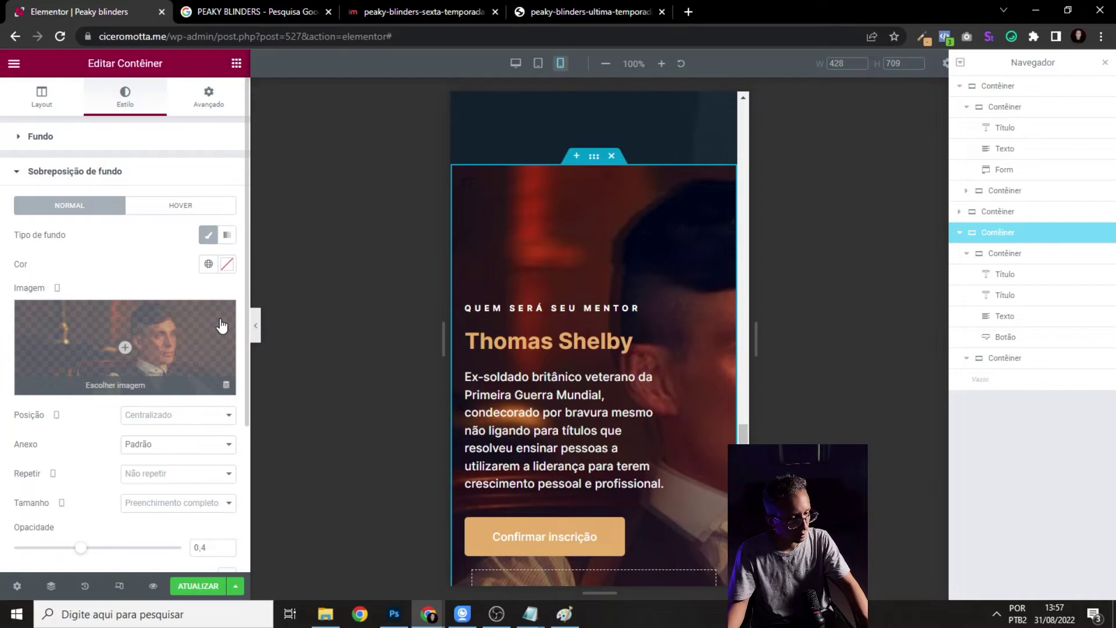
{"action": "left_click", "coordinate": [70, 145]}
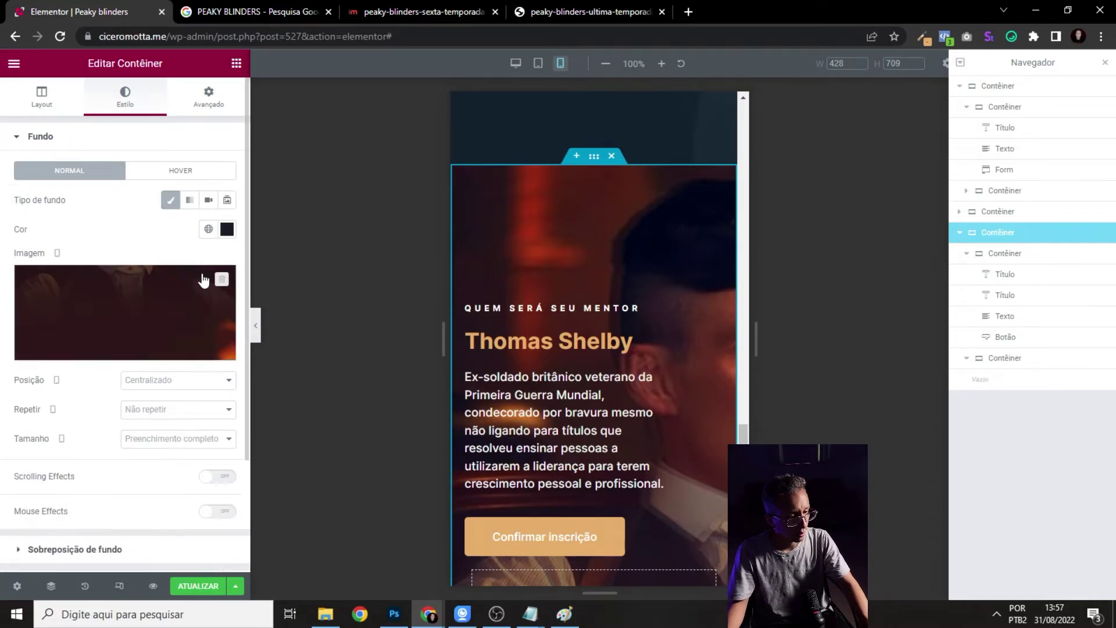
{"action": "left_click", "coordinate": [224, 277]}
- Insert the fundo-3dobra-mobile image from the media library as the mentor container's background overlay and set its opacity to 1
{"action": "left_click", "coordinate": [86, 144]}
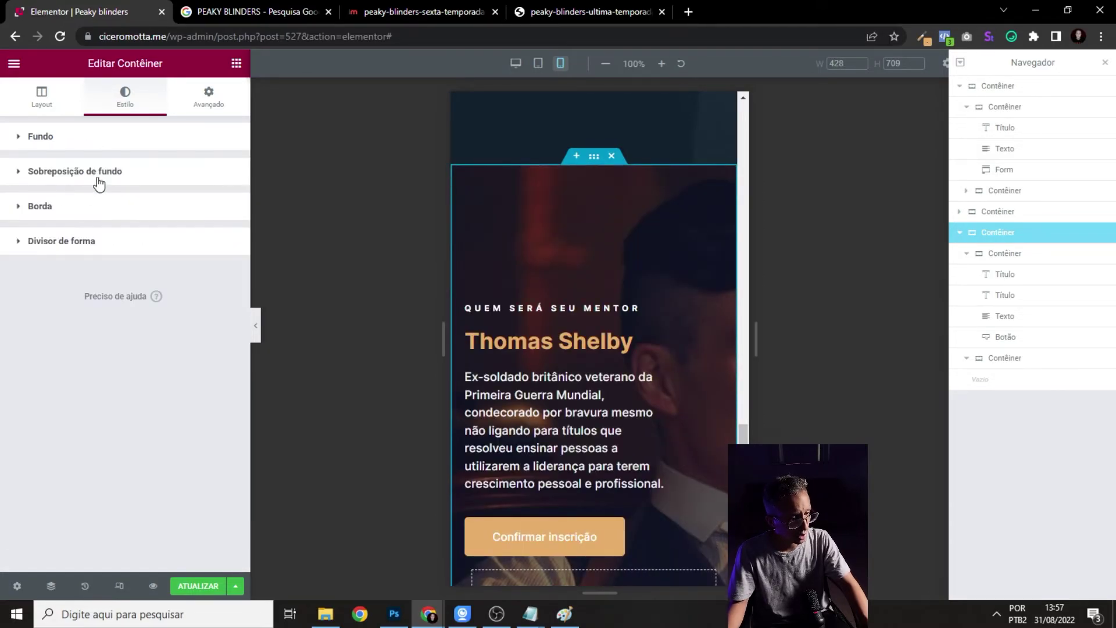
{"action": "left_click", "coordinate": [96, 174]}
{"action": "left_click", "coordinate": [137, 319]}
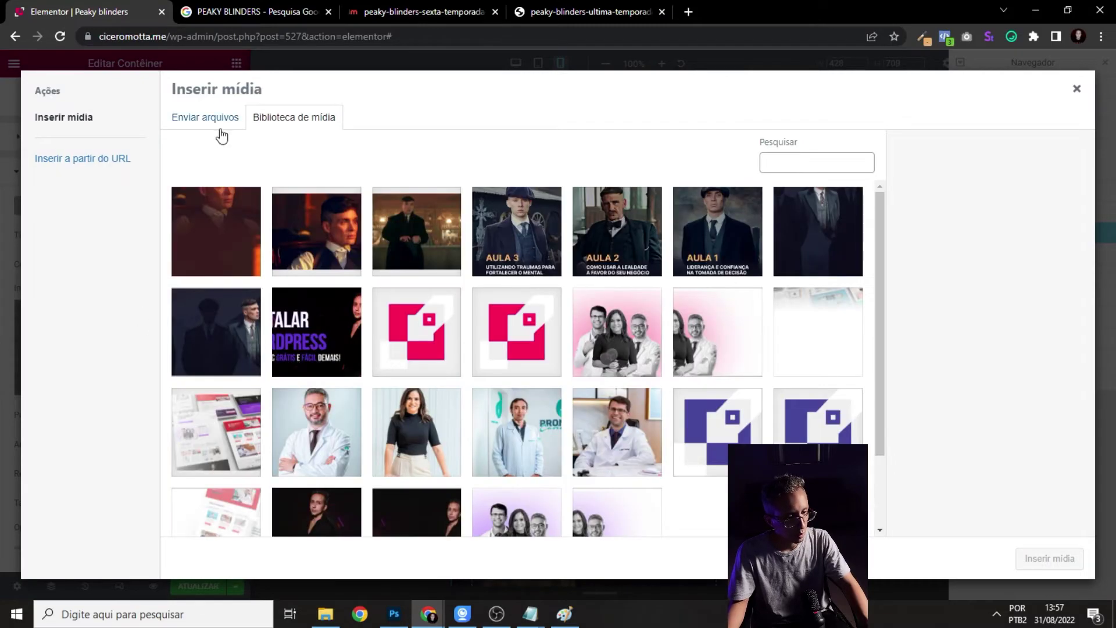
{"action": "left_click", "coordinate": [215, 231]}
{"action": "left_click", "coordinate": [1049, 559]}
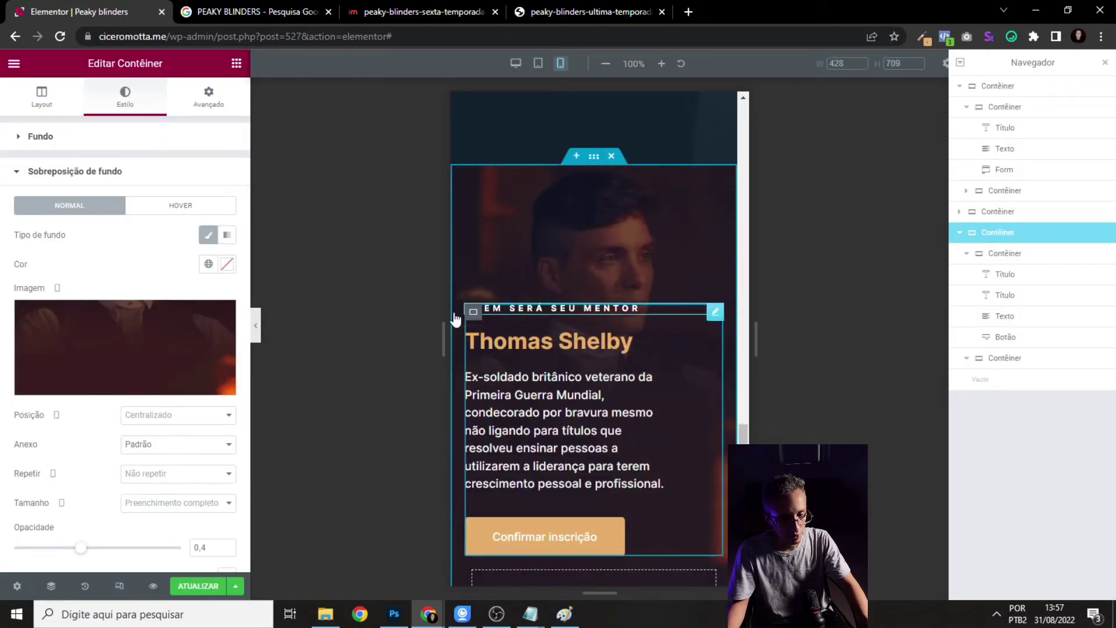
{"action": "type", "text": "1"}
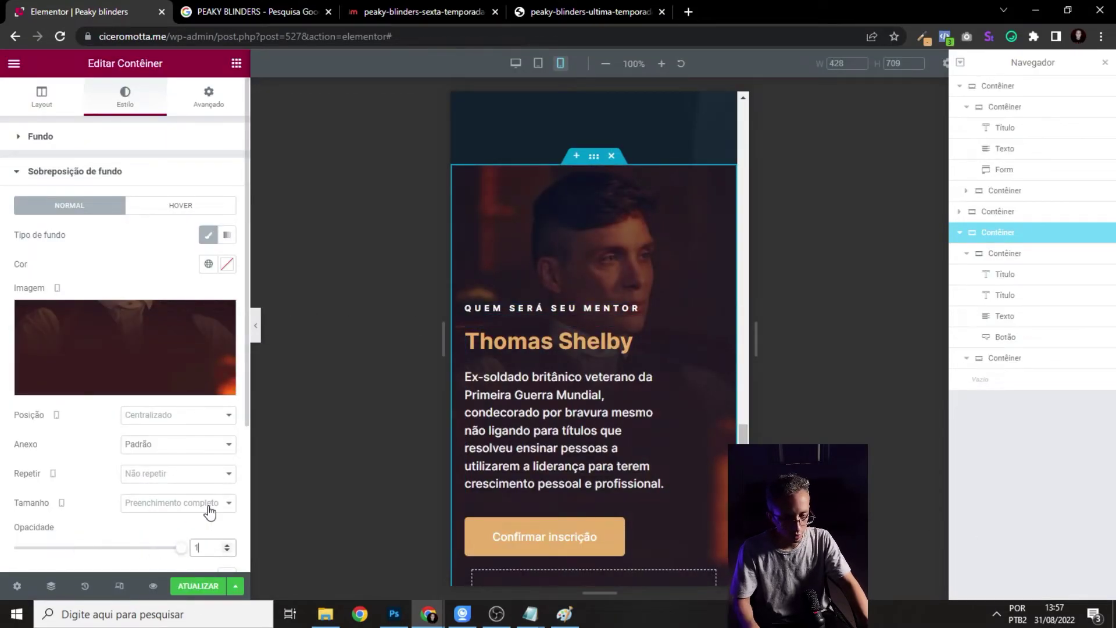
- Preview the mobile mentor section without the editing panels and review its background overlay settings
{"action": "left_click", "coordinate": [259, 326]}
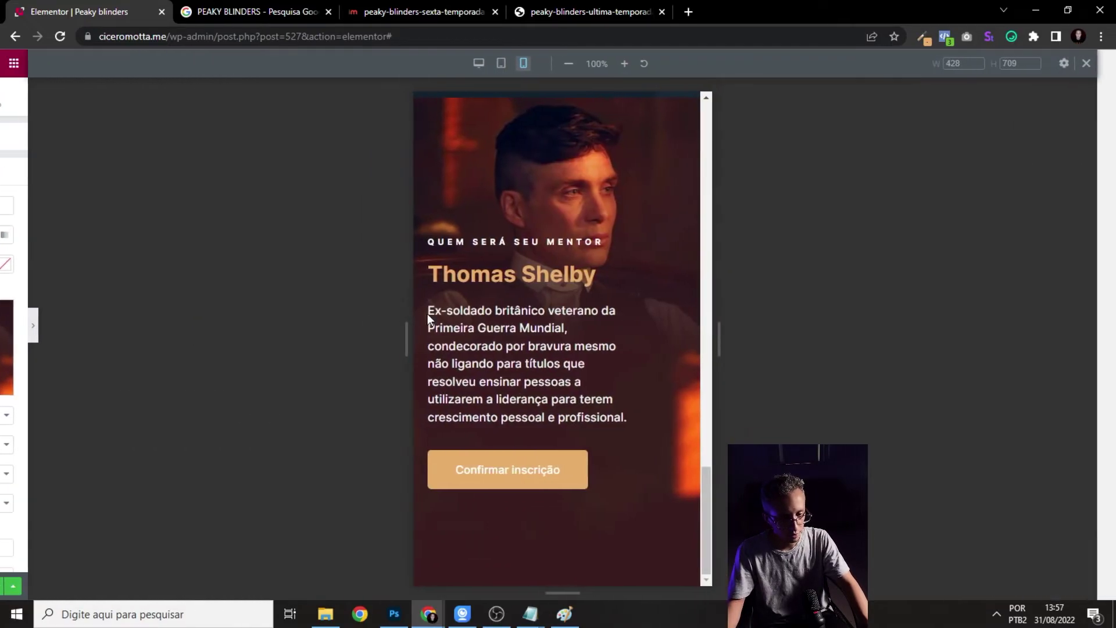
{"action": "scroll", "coordinate": [513, 284], "scroll_direction": "up", "scroll_amount": 2}
{"action": "scroll", "coordinate": [512, 285], "scroll_direction": "down", "scroll_amount": 2}
{"action": "left_click", "coordinate": [5, 326]}
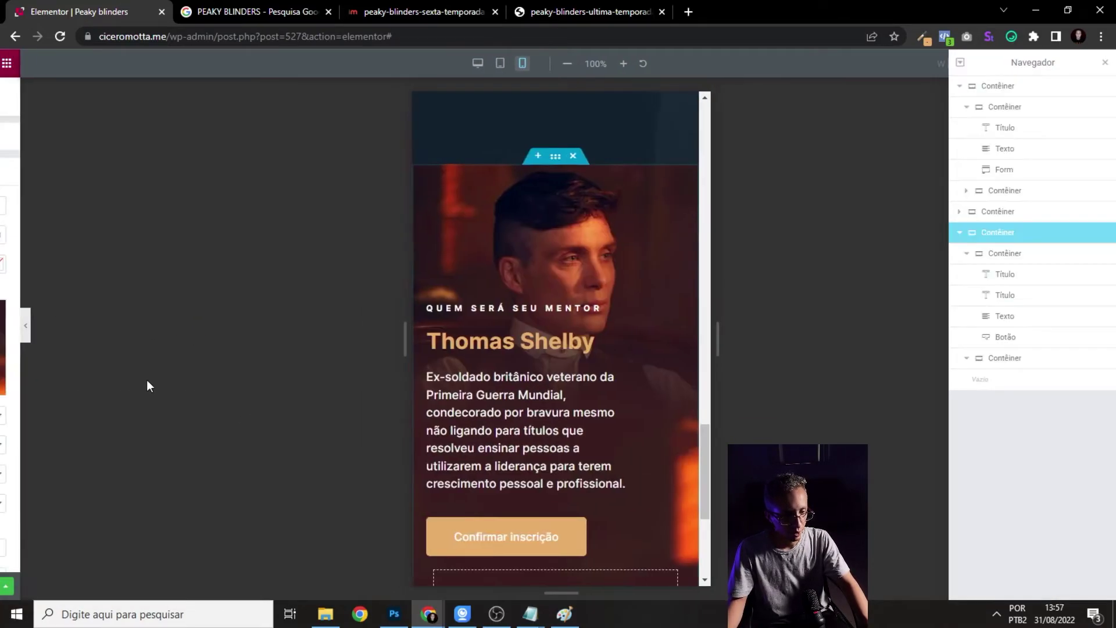
{"action": "scroll", "coordinate": [195, 423], "scroll_direction": "down", "scroll_amount": 1}
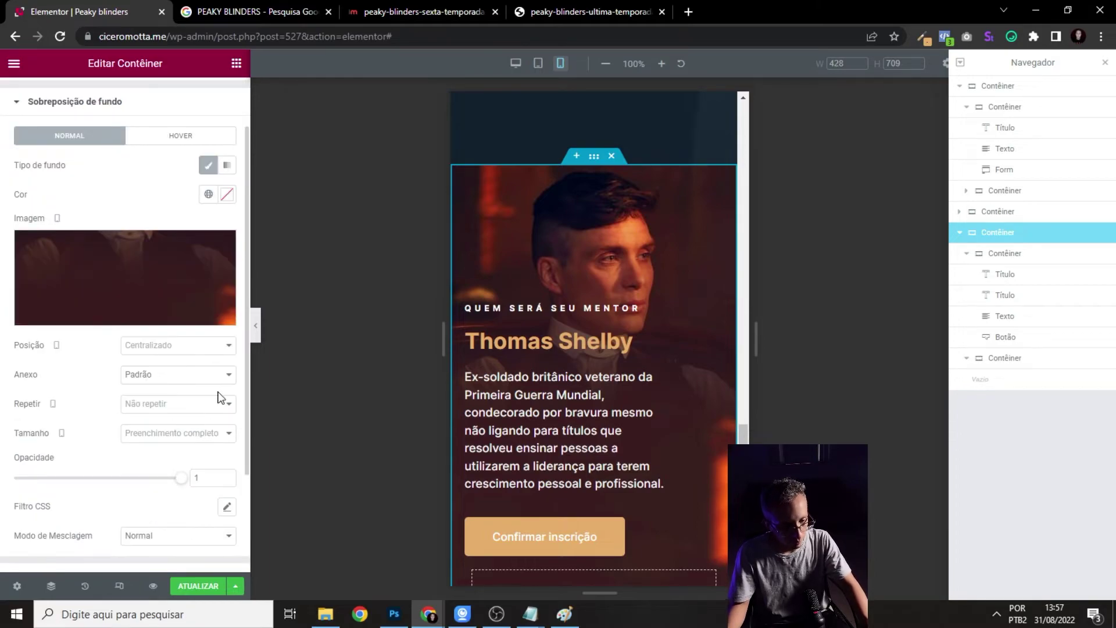
{"action": "scroll", "coordinate": [560, 351], "scroll_direction": "down", "scroll_amount": 1}
{"action": "scroll", "coordinate": [584, 168], "scroll_direction": "up", "scroll_amount": 2}
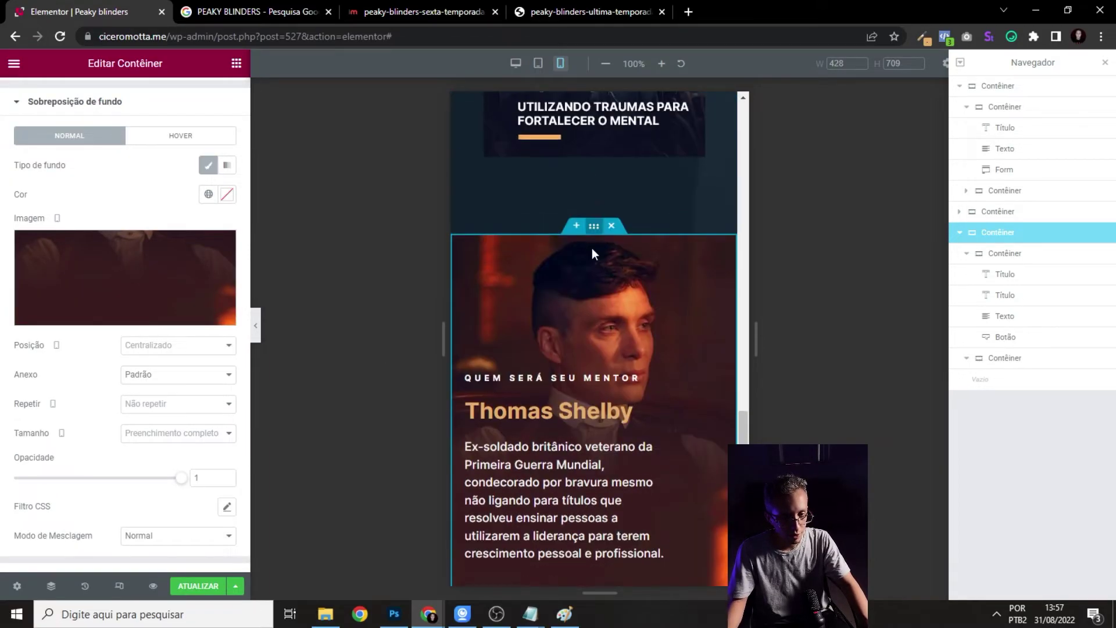
{"action": "scroll", "coordinate": [170, 145], "scroll_direction": "up", "scroll_amount": 1}
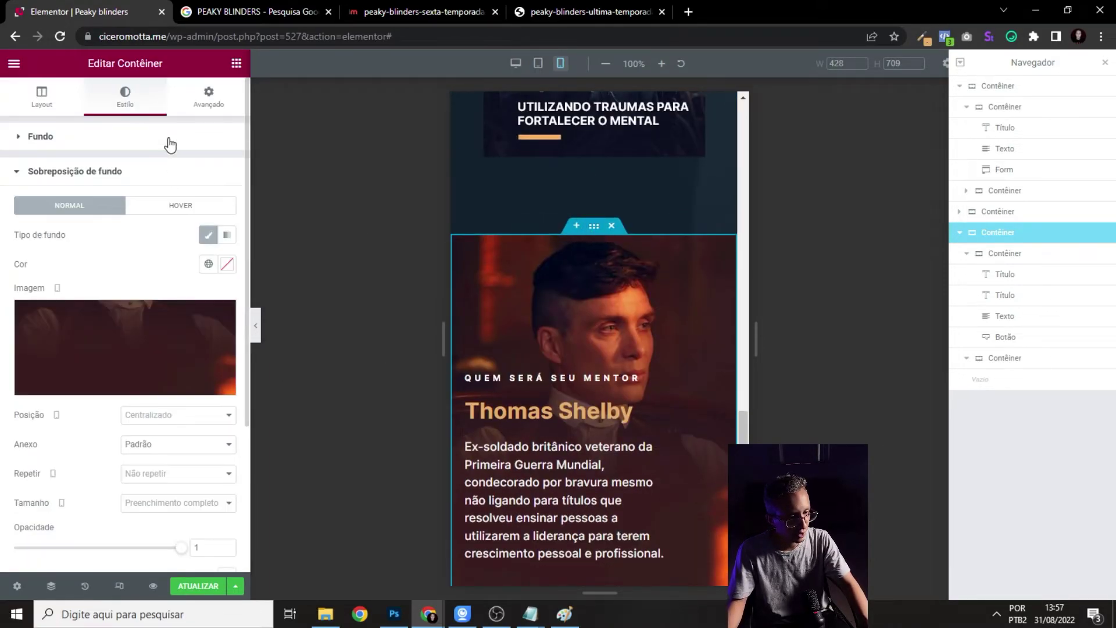
- Set the mentor container's mobile top padding to 300 px and preview the section
{"action": "left_click", "coordinate": [208, 97]}
{"action": "scroll", "coordinate": [581, 341], "scroll_direction": "down", "scroll_amount": 3}
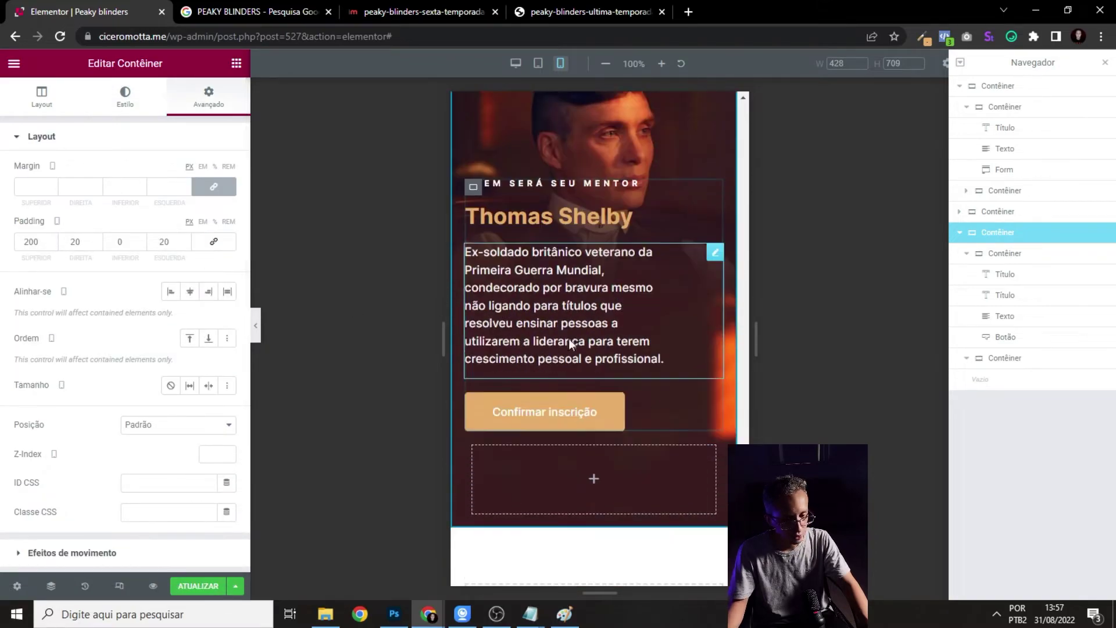
{"action": "left_click", "coordinate": [52, 244]}
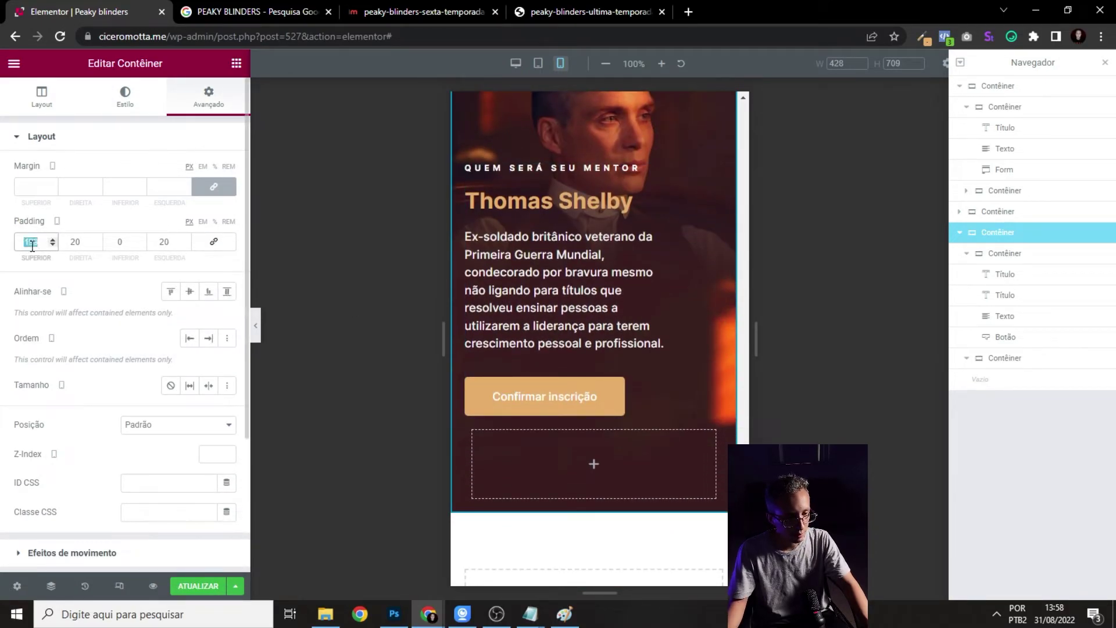
{"action": "type", "text": "300"}
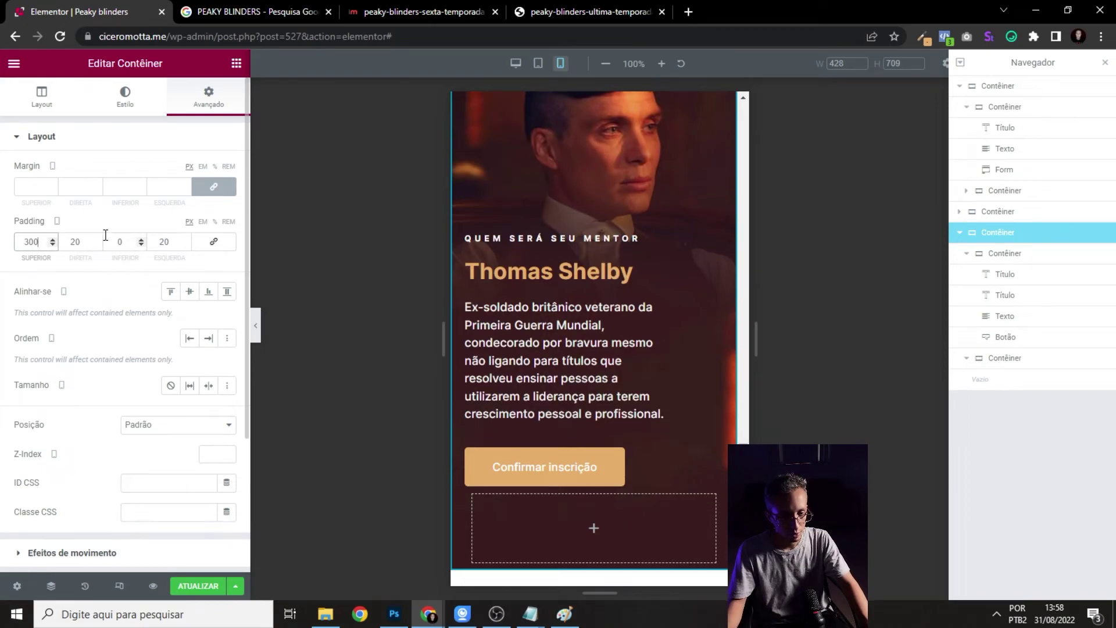
{"action": "left_click", "coordinate": [256, 330]}
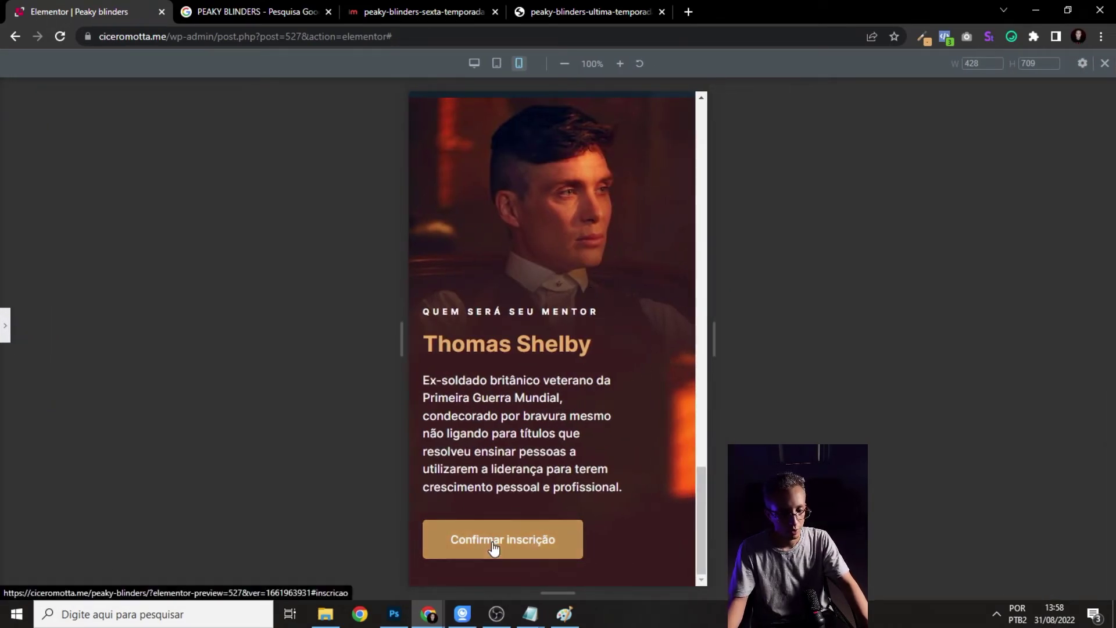
{"action": "scroll", "coordinate": [576, 369], "scroll_direction": "up", "scroll_amount": 5}
{"action": "scroll", "coordinate": [579, 380], "scroll_direction": "down", "scroll_amount": 5}
{"action": "scroll", "coordinate": [579, 380], "scroll_direction": "up", "scroll_amount": 1}
{"action": "scroll", "coordinate": [579, 379], "scroll_direction": "down", "scroll_amount": 1}
{"action": "left_click", "coordinate": [5, 326]}
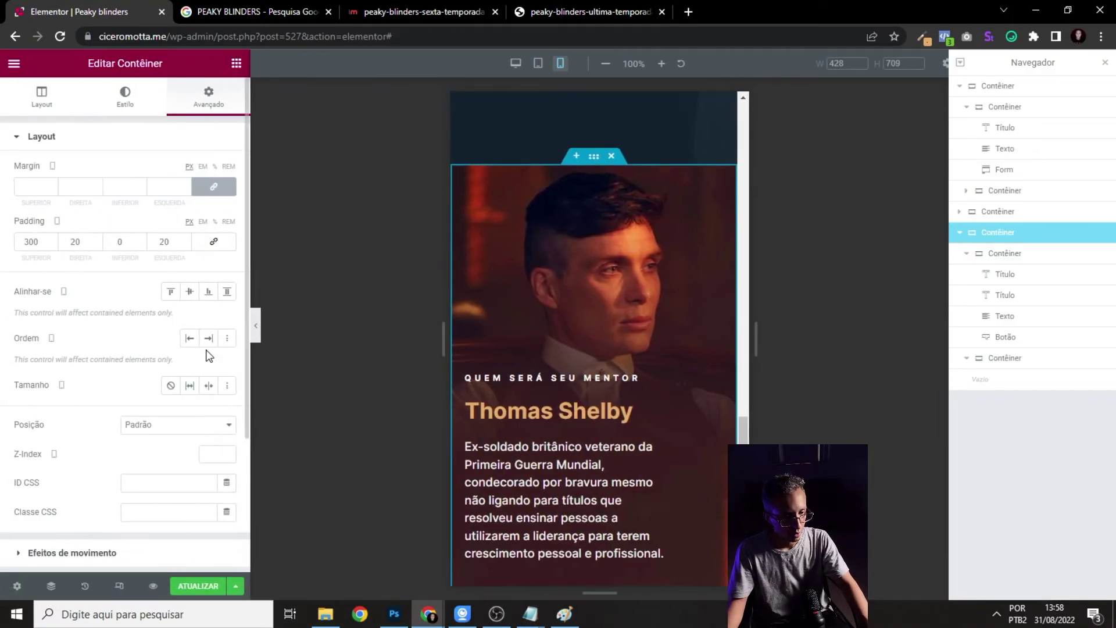
- Set the mentor container's mobile top padding to 320 px and preview how the text sits below the face
{"action": "left_click_drag", "start_coordinate": [39, 243], "coordinate": [31, 244]}
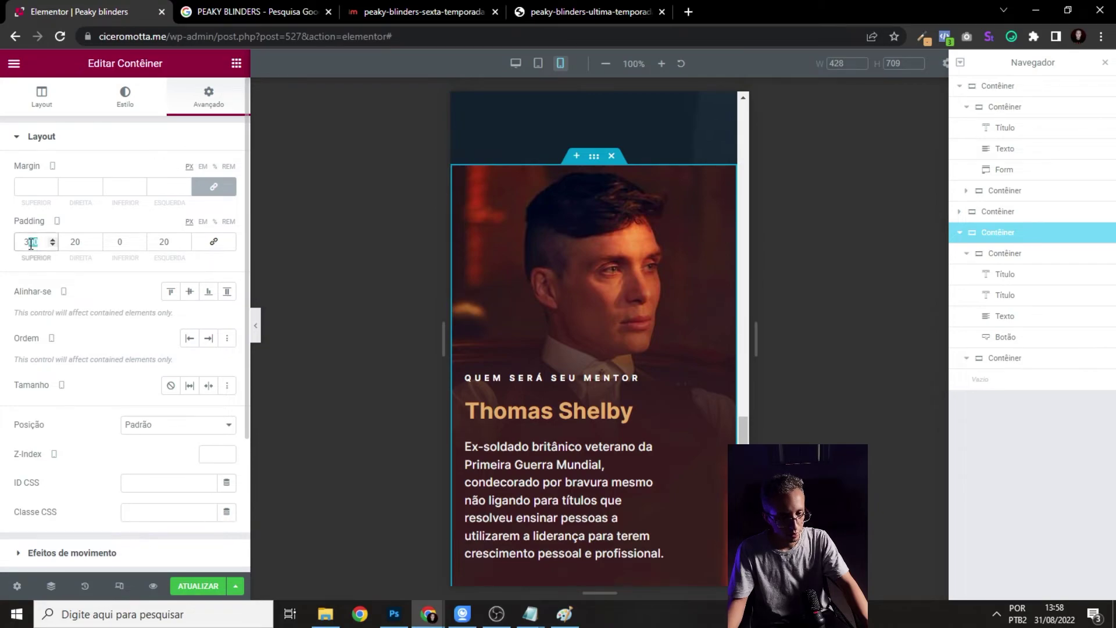
{"action": "type", "text": "20"}
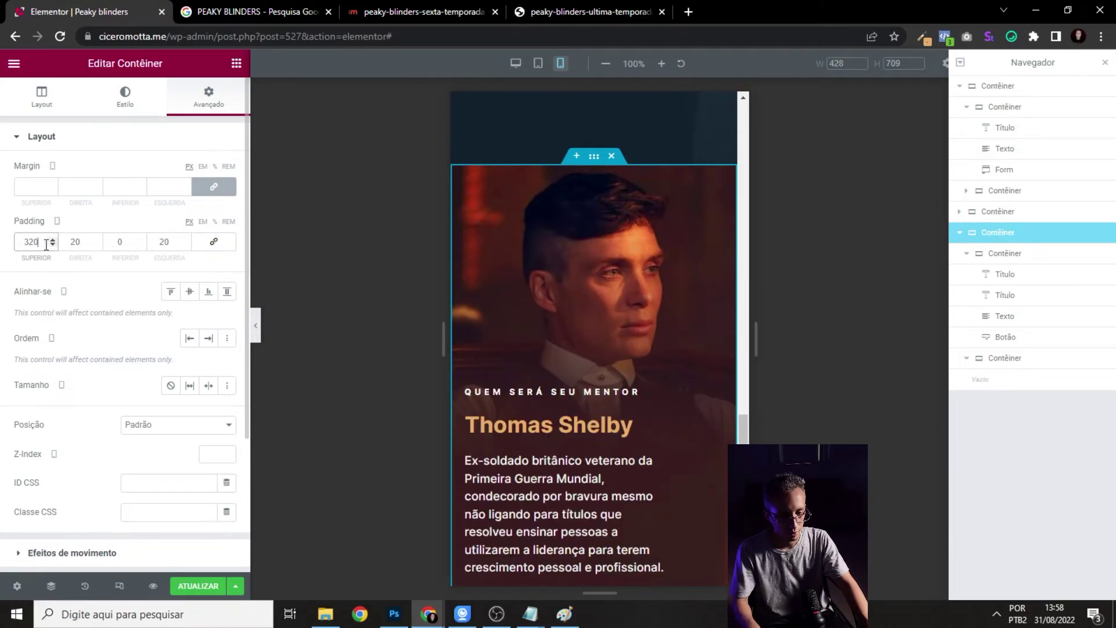
{"action": "left_click", "coordinate": [256, 326]}
{"action": "scroll", "coordinate": [528, 326], "scroll_direction": "up", "scroll_amount": 2}
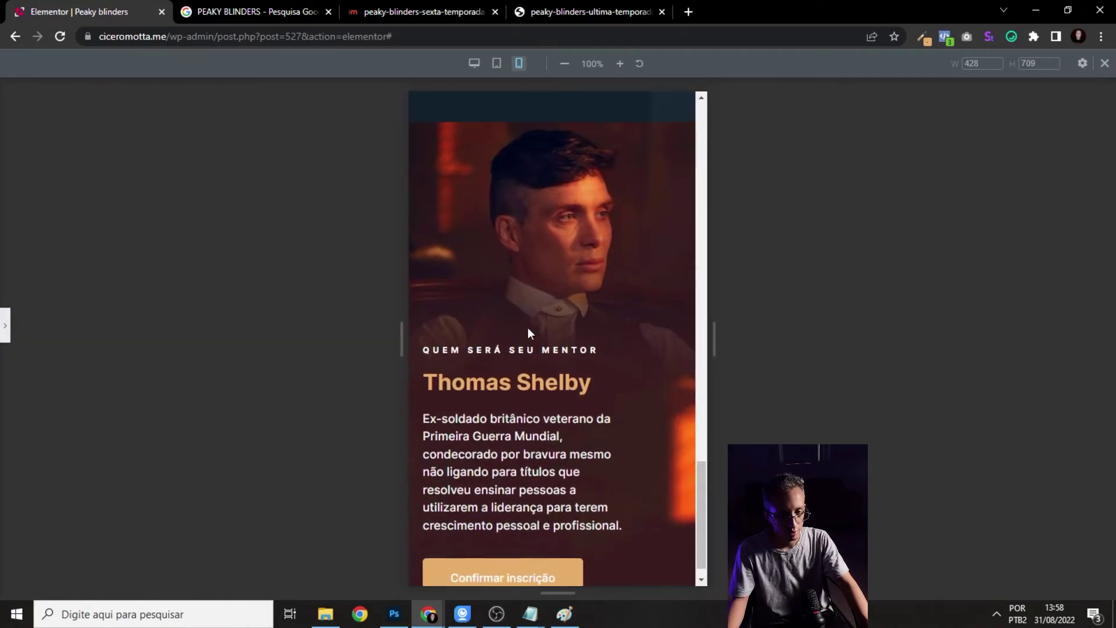
{"action": "scroll", "coordinate": [528, 327], "scroll_direction": "down", "scroll_amount": 2}
{"action": "left_click", "coordinate": [6, 325]}
- Try a mobile bottom padding of 50 px on the mentor container, set it to 20 px instead, and preview the section
{"action": "left_click", "coordinate": [125, 241]}
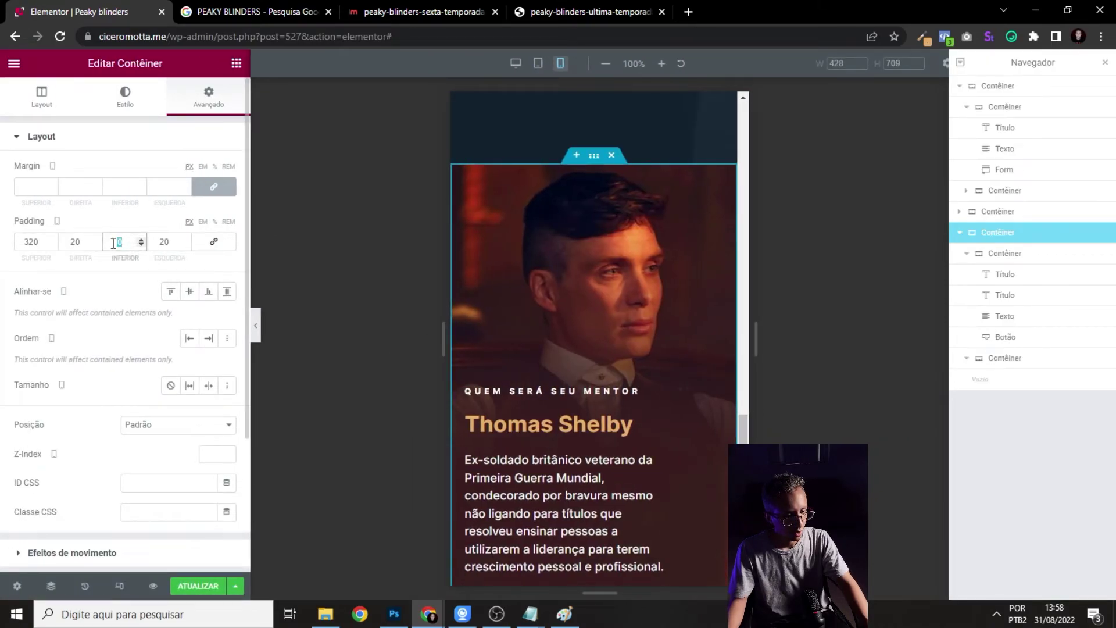
{"action": "type", "text": "50"}
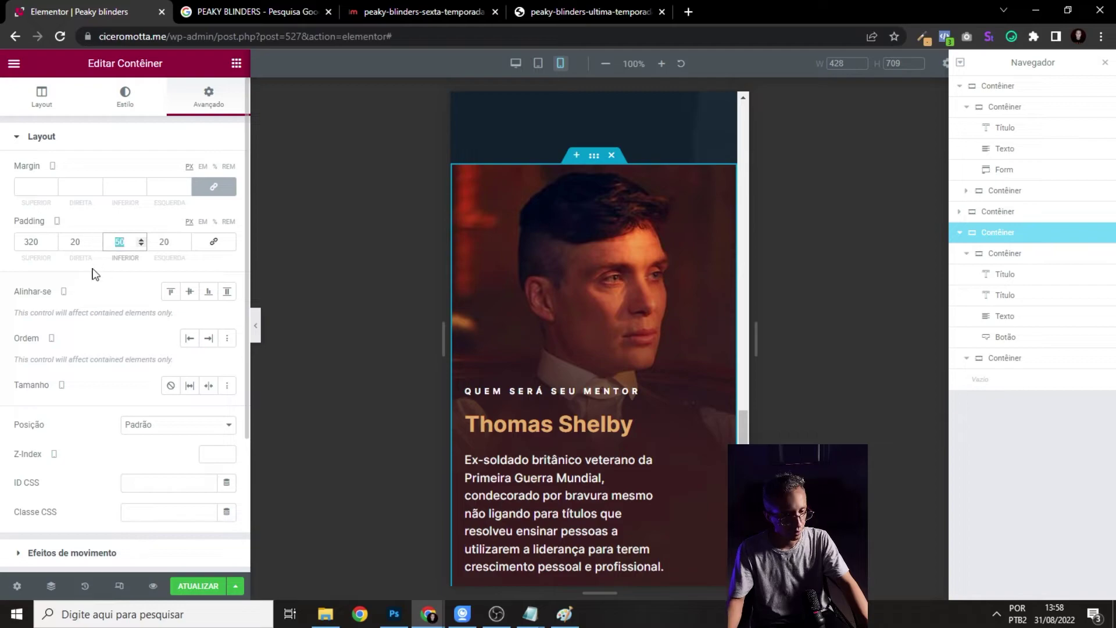
{"action": "type", "text": "20"}
{"action": "left_click", "coordinate": [255, 326]}
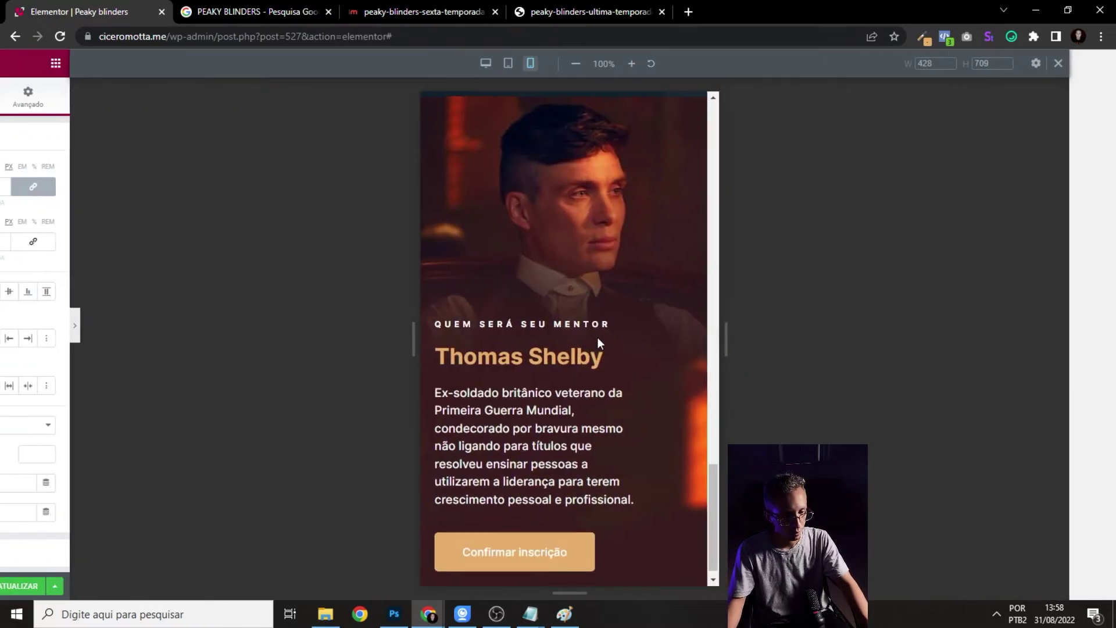
{"action": "scroll", "coordinate": [676, 331], "scroll_direction": "up", "scroll_amount": 4}
{"action": "scroll", "coordinate": [676, 329], "scroll_direction": "down", "scroll_amount": 4}
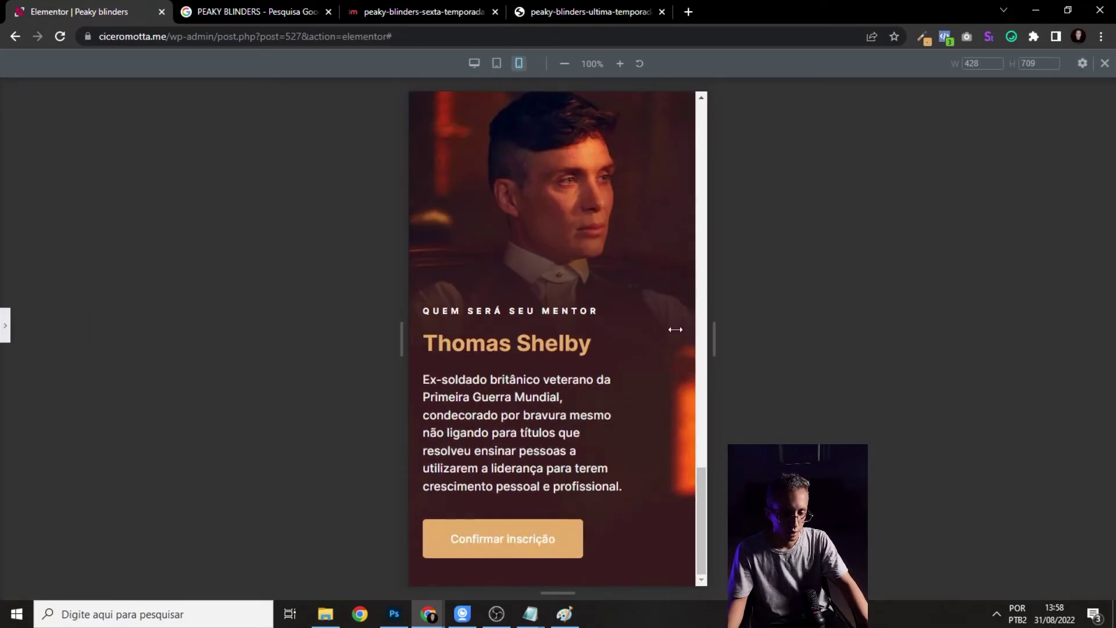
{"action": "left_click", "coordinate": [5, 325]}
- Review the whole mobile page from the hero section down to the mentor section in preview
{"action": "scroll", "coordinate": [663, 275], "scroll_direction": "up", "scroll_amount": 10}
{"action": "scroll", "coordinate": [661, 271], "scroll_direction": "up", "scroll_amount": 10}
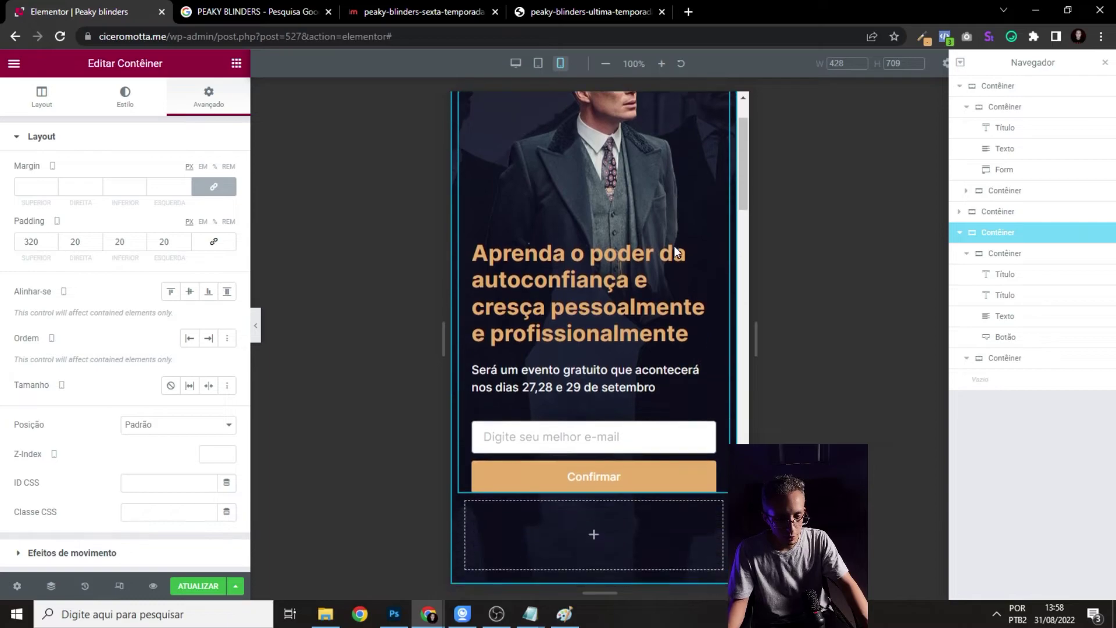
{"action": "scroll", "coordinate": [674, 245], "scroll_direction": "down", "scroll_amount": 1}
{"action": "left_click", "coordinate": [255, 326]}
{"action": "scroll", "coordinate": [602, 300], "scroll_direction": "down", "scroll_amount": 7}
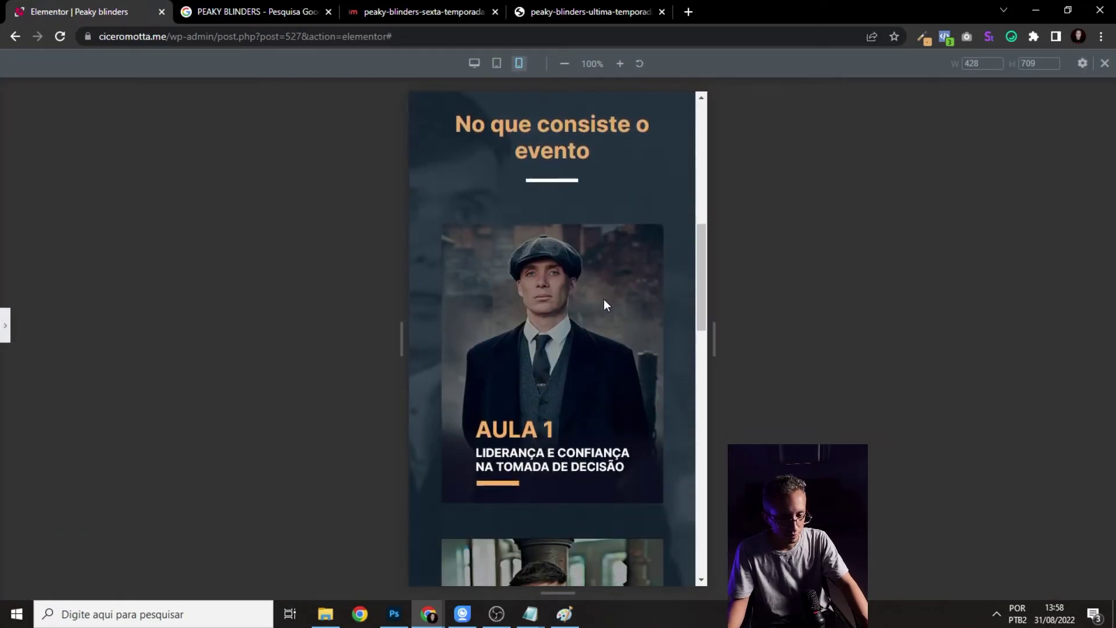
{"action": "scroll", "coordinate": [602, 302], "scroll_direction": "down", "scroll_amount": 12}
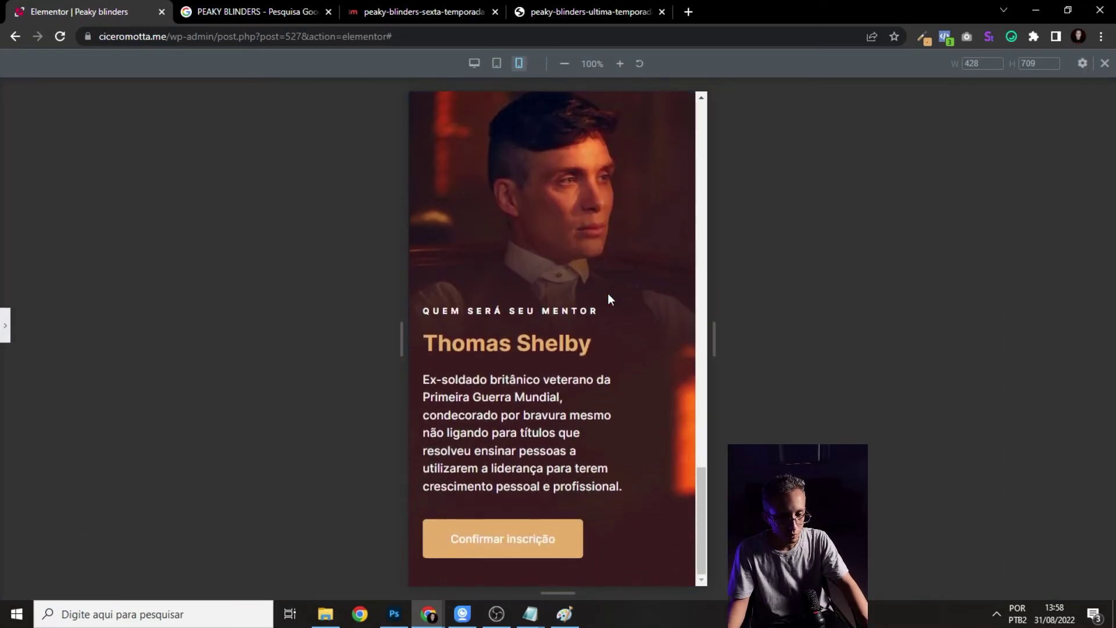
{"action": "left_click", "coordinate": [5, 326]}
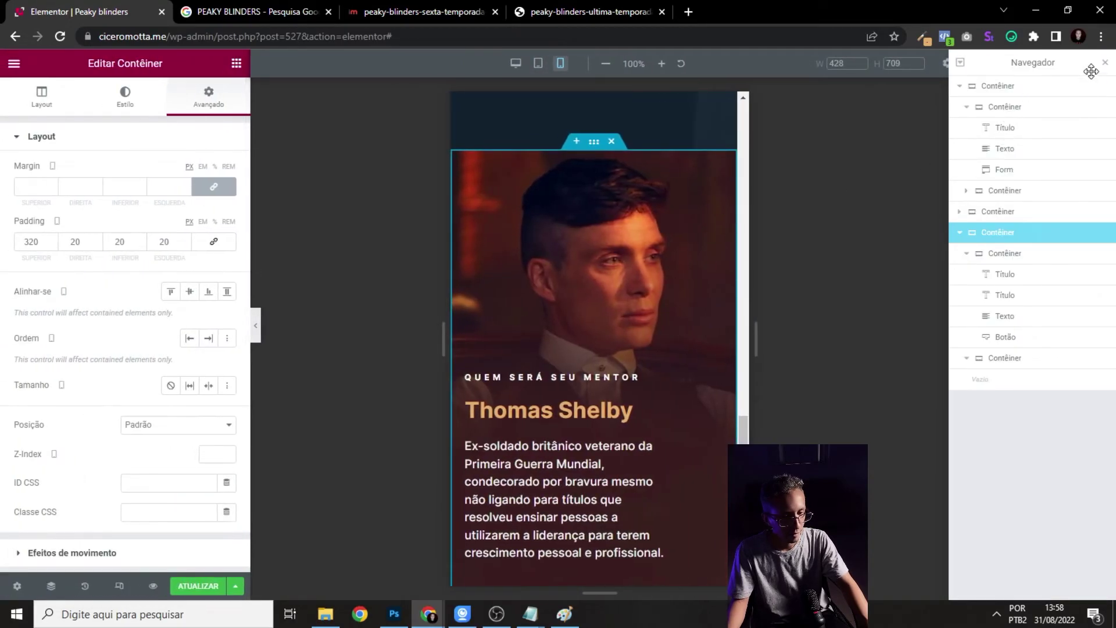
- Check the class cards in the desktop layout and the mentor section in the tablet layout
{"action": "left_click", "coordinate": [515, 62]}
{"action": "scroll", "coordinate": [553, 270], "scroll_direction": "up", "scroll_amount": 6}
{"action": "scroll", "coordinate": [553, 269], "scroll_direction": "up", "scroll_amount": 3}
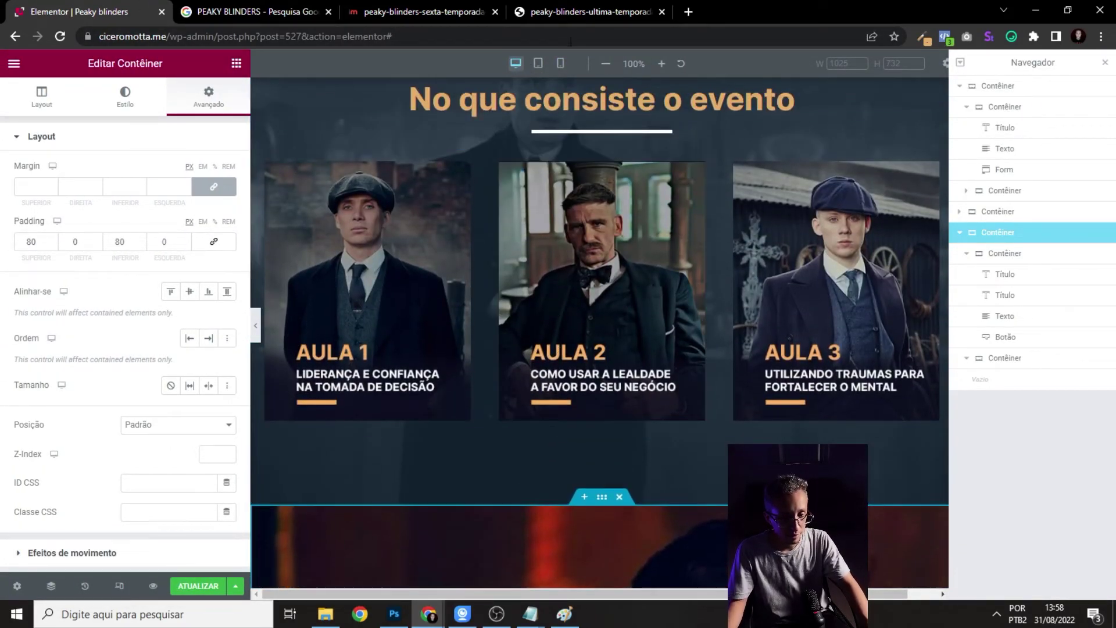
{"action": "left_click", "coordinate": [538, 63]}
{"action": "scroll", "coordinate": [684, 229], "scroll_direction": "down", "scroll_amount": 5}
{"action": "scroll", "coordinate": [693, 218], "scroll_direction": "down", "scroll_amount": 8}
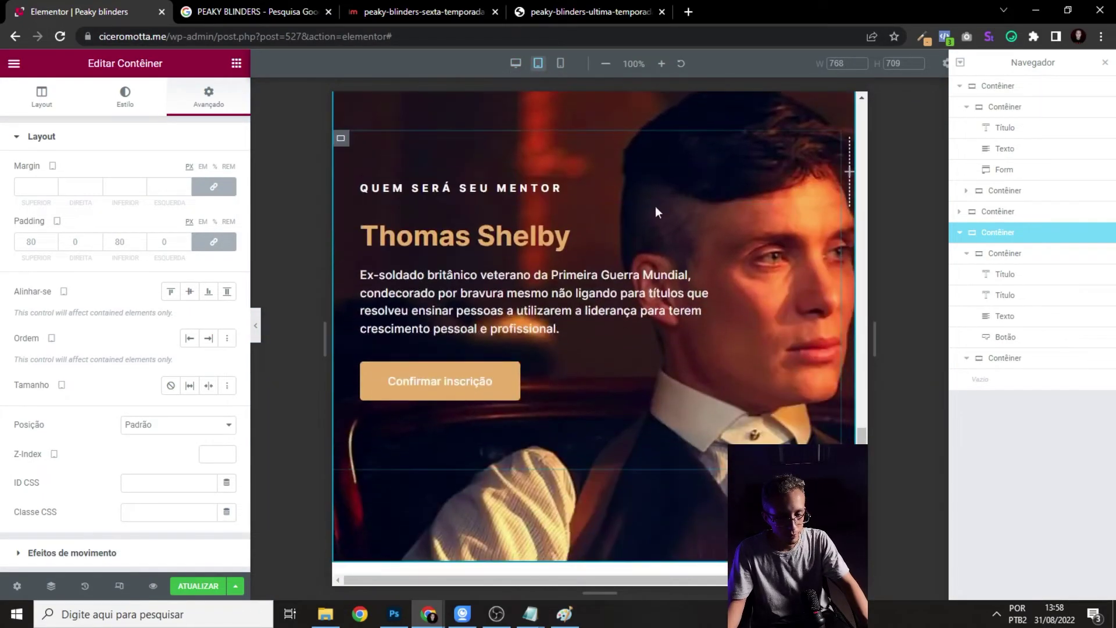
- Return to the mobile layout and set the right padding of the mentor description text to 0
{"action": "left_click", "coordinate": [560, 63]}
{"action": "scroll", "coordinate": [569, 257], "scroll_direction": "up", "scroll_amount": 4}
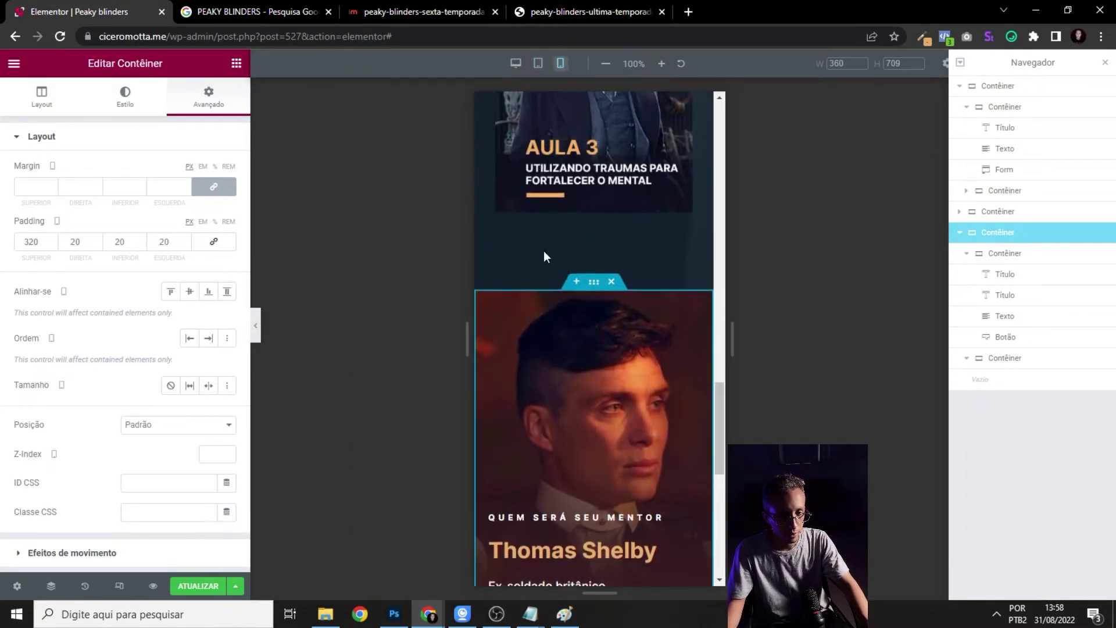
{"action": "scroll", "coordinate": [546, 286], "scroll_direction": "down", "scroll_amount": 5}
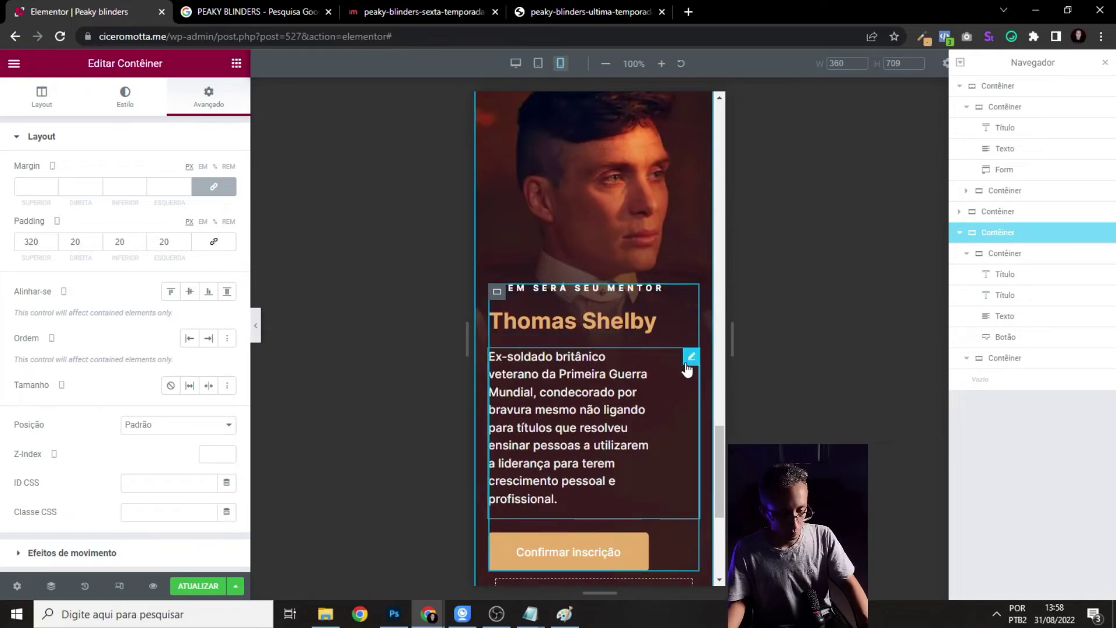
{"action": "left_click", "coordinate": [690, 359]}
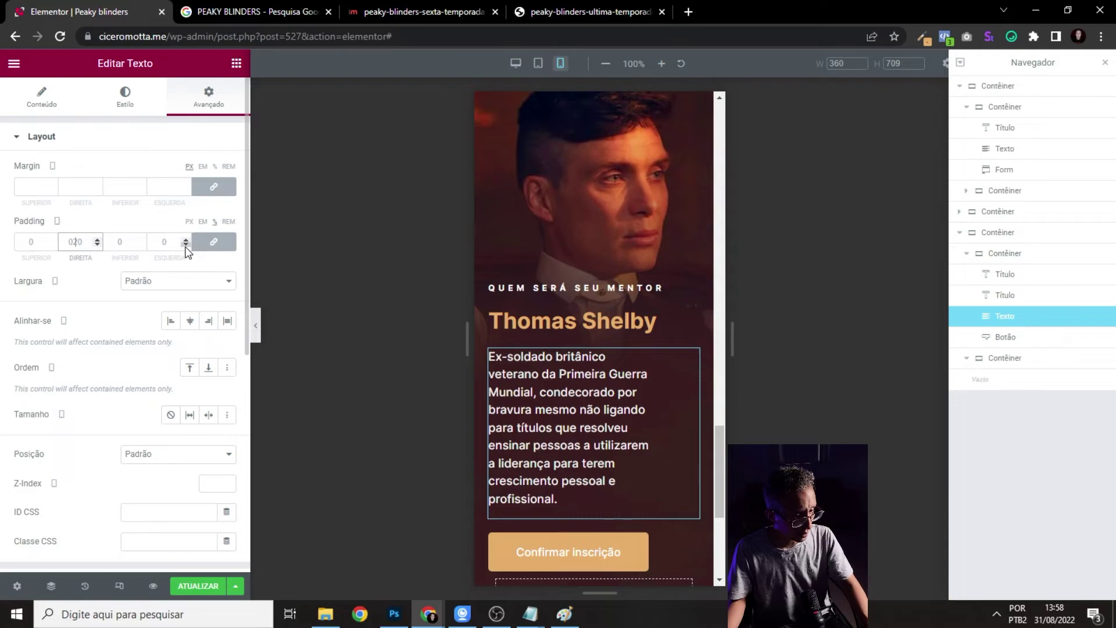
{"action": "key", "text": "BackSpace"}
{"action": "key", "text": "BackSpace"}
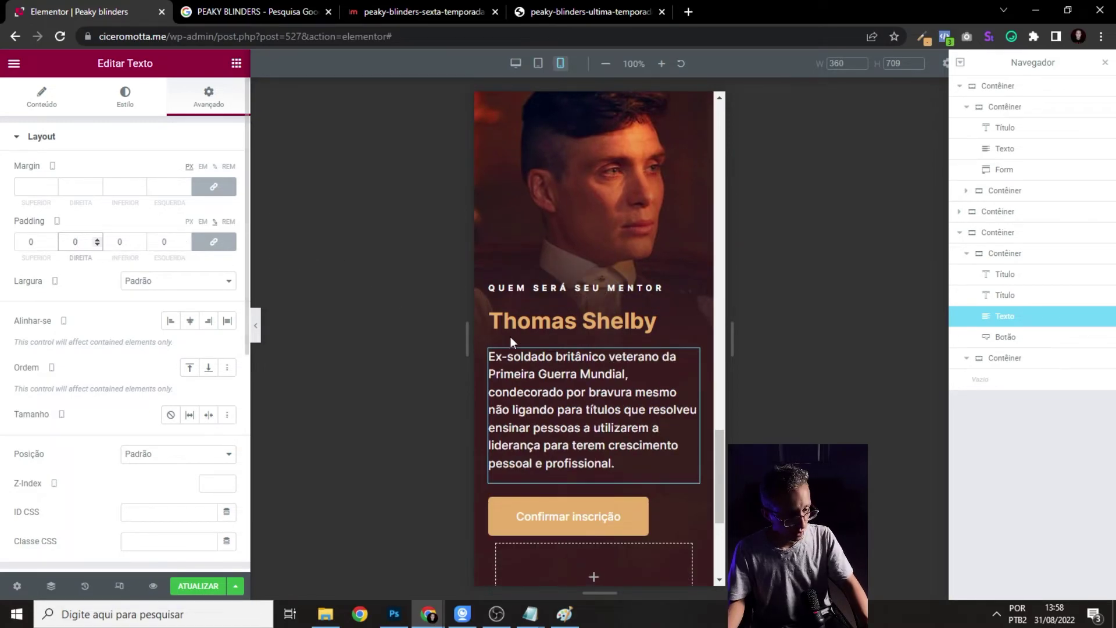
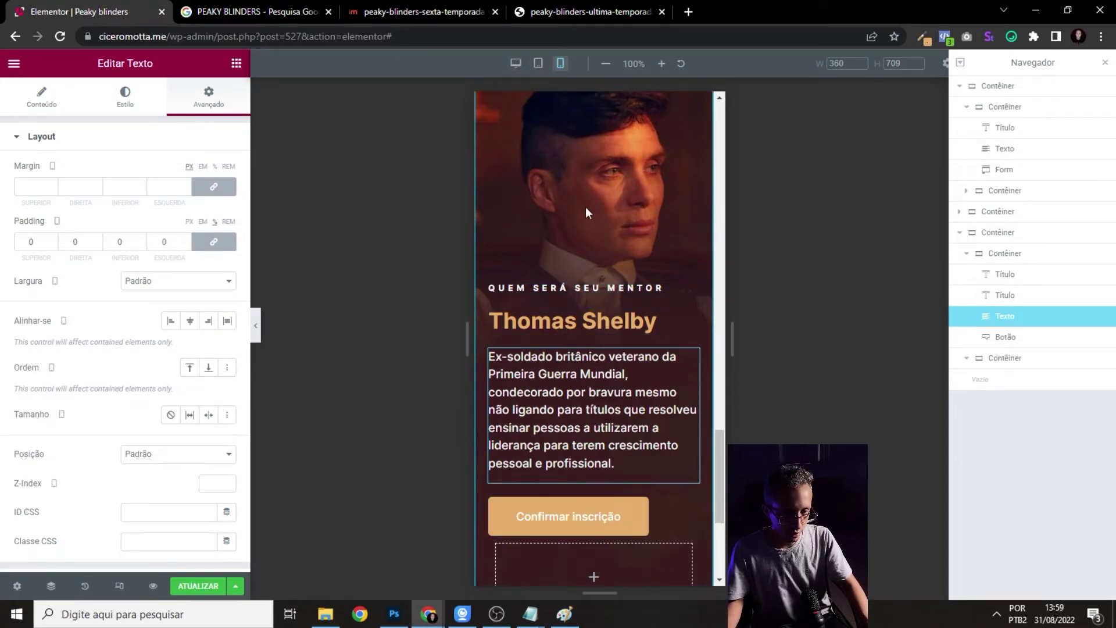
- Set the mentor container's mobile bottom padding to 40 px and preview the section
{"action": "scroll", "coordinate": [585, 208], "scroll_direction": "up", "scroll_amount": 1}
{"action": "left_click", "coordinate": [593, 122]}
{"action": "double_click", "coordinate": [111, 246]}
{"action": "type", "text": "40"}
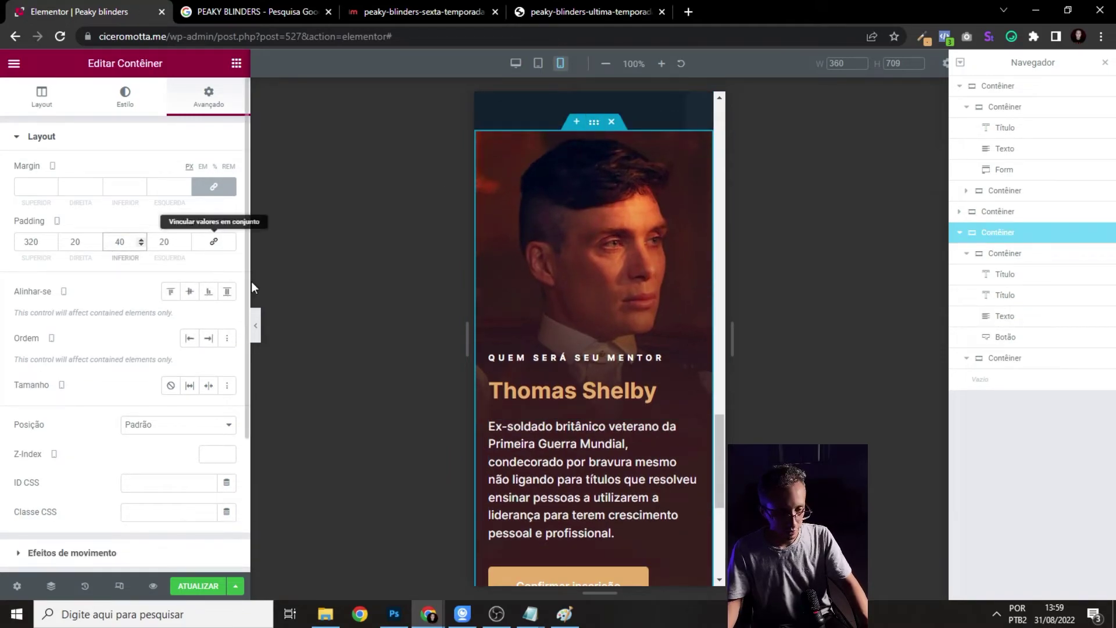
{"action": "scroll", "coordinate": [620, 312], "scroll_direction": "down", "scroll_amount": 3}
{"action": "left_click", "coordinate": [256, 326]}
{"action": "scroll", "coordinate": [629, 312], "scroll_direction": "up", "scroll_amount": 2}
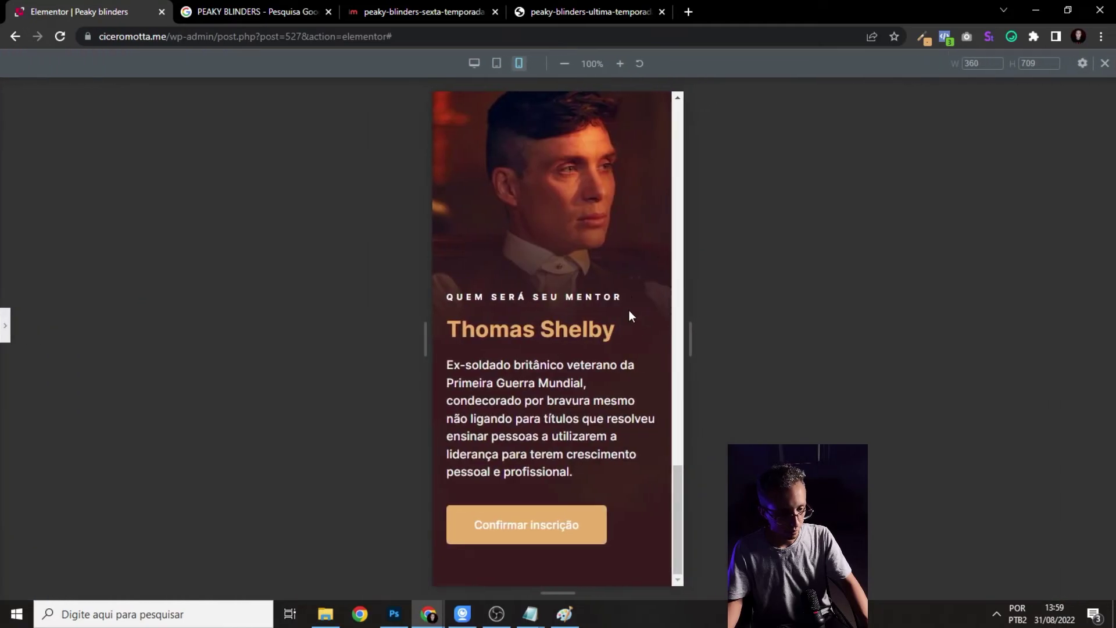
{"action": "scroll", "coordinate": [616, 312], "scroll_direction": "up", "scroll_amount": 3}
{"action": "scroll", "coordinate": [619, 313], "scroll_direction": "up", "scroll_amount": 1}
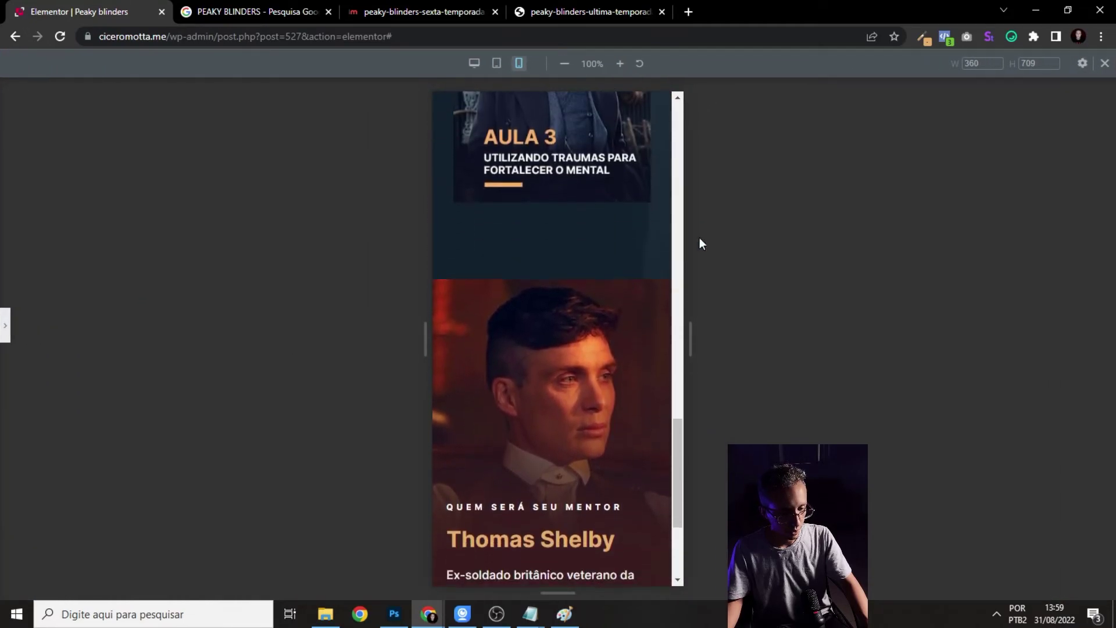
- Set the mobile preview width to 428 and check the mentor section's image, text and button at that size
{"action": "left_click", "coordinate": [976, 63]}
{"action": "type", "text": "428"}
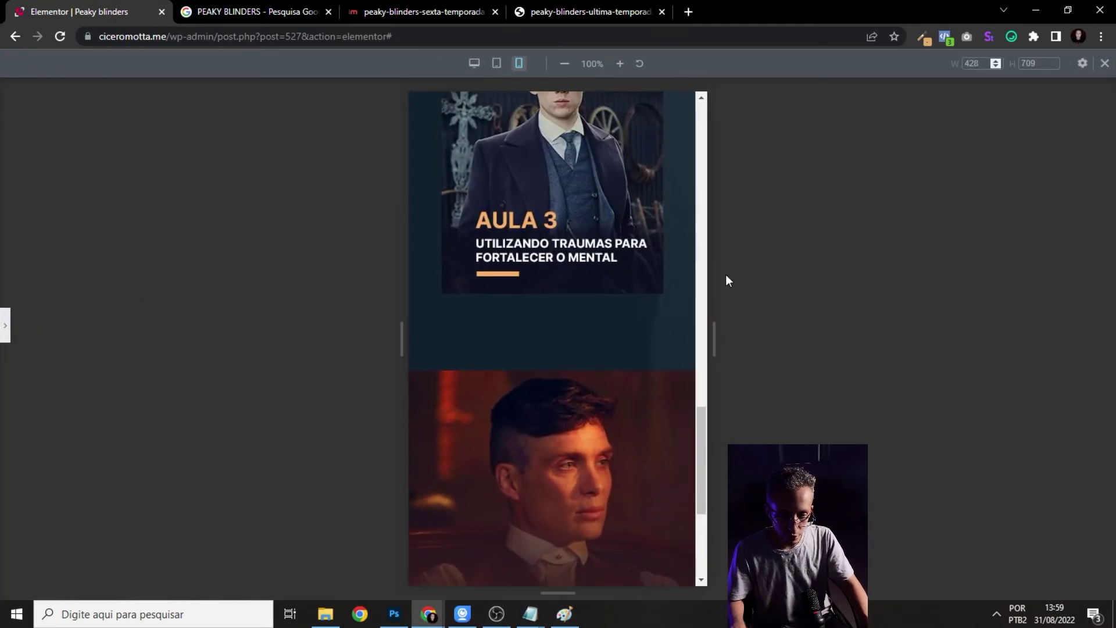
{"action": "scroll", "coordinate": [641, 285], "scroll_direction": "down", "scroll_amount": 4}
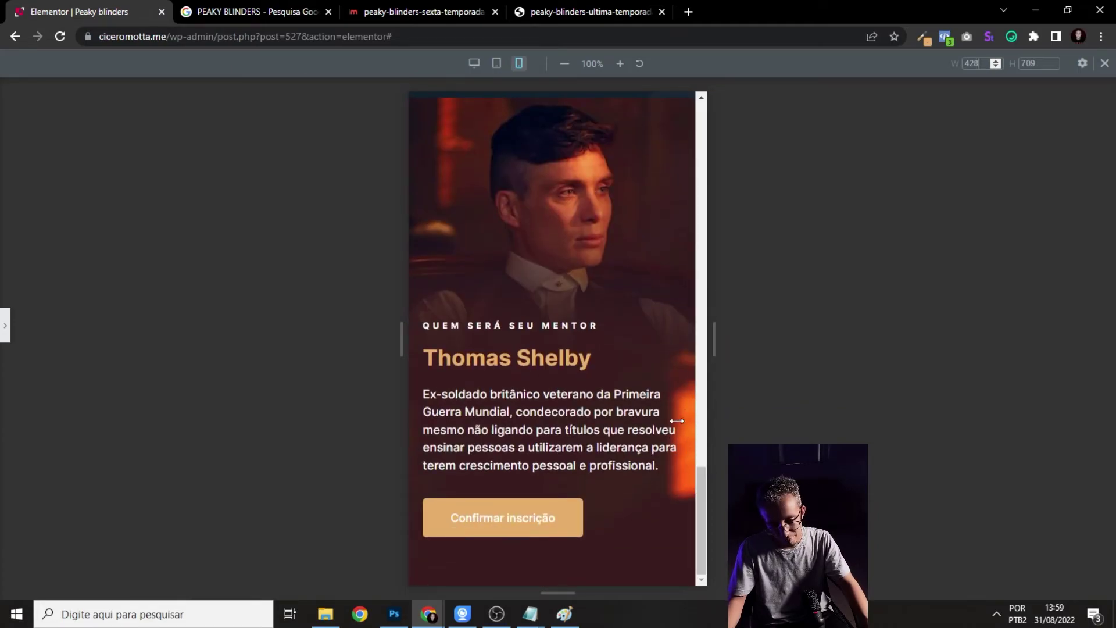
{"action": "scroll", "coordinate": [624, 437], "scroll_direction": "up", "scroll_amount": 1}
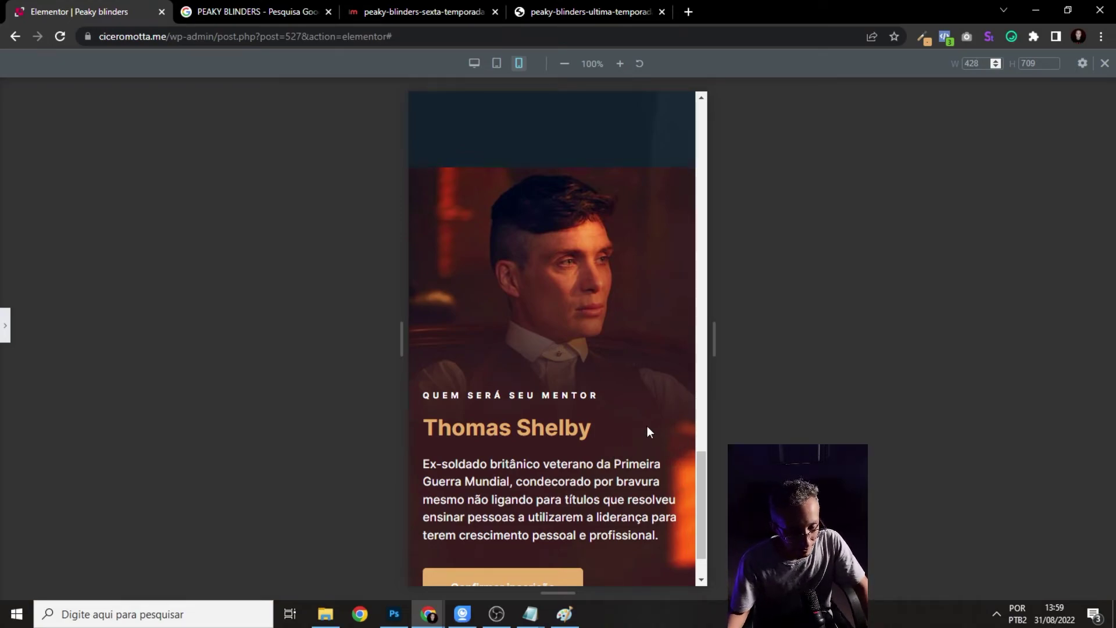
- Return to the desktop layout with the editing panels and add a new vertical single container below the mentor section
{"action": "left_click", "coordinate": [4, 327]}
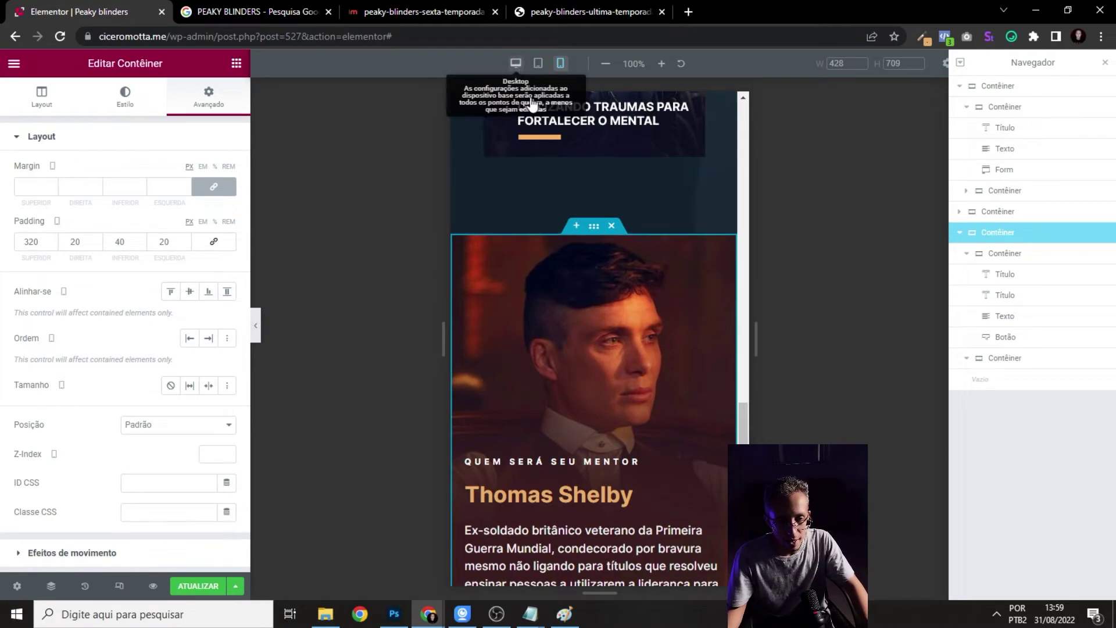
{"action": "left_click", "coordinate": [514, 63]}
{"action": "scroll", "coordinate": [814, 234], "scroll_direction": "up", "scroll_amount": 6}
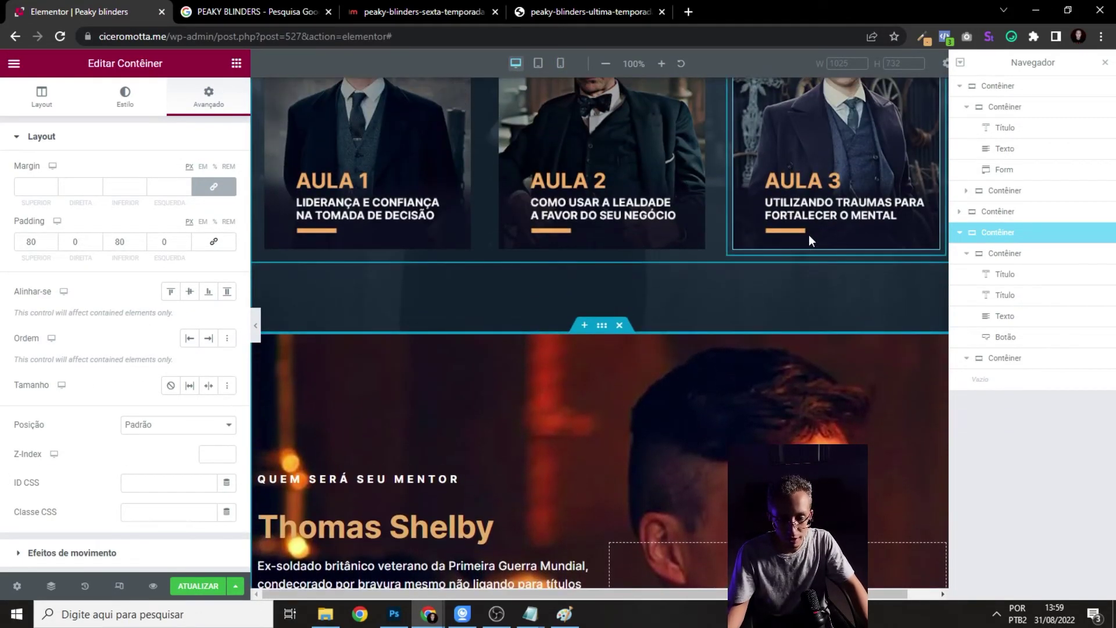
{"action": "key", "text": "alt+Tab"}
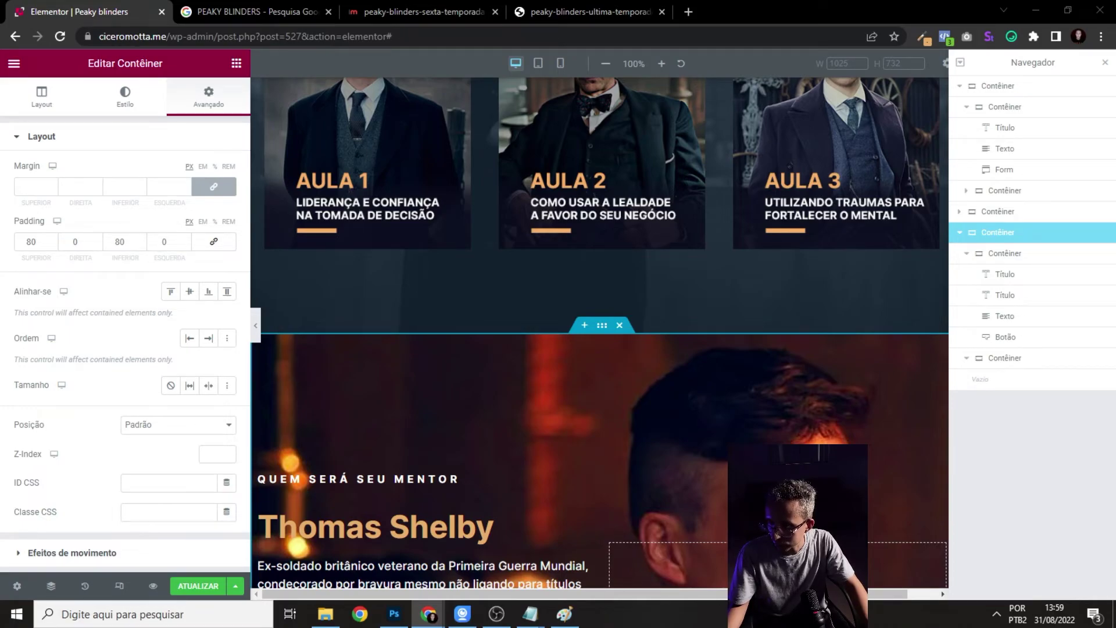
{"action": "scroll", "coordinate": [606, 410], "scroll_direction": "down", "scroll_amount": 6}
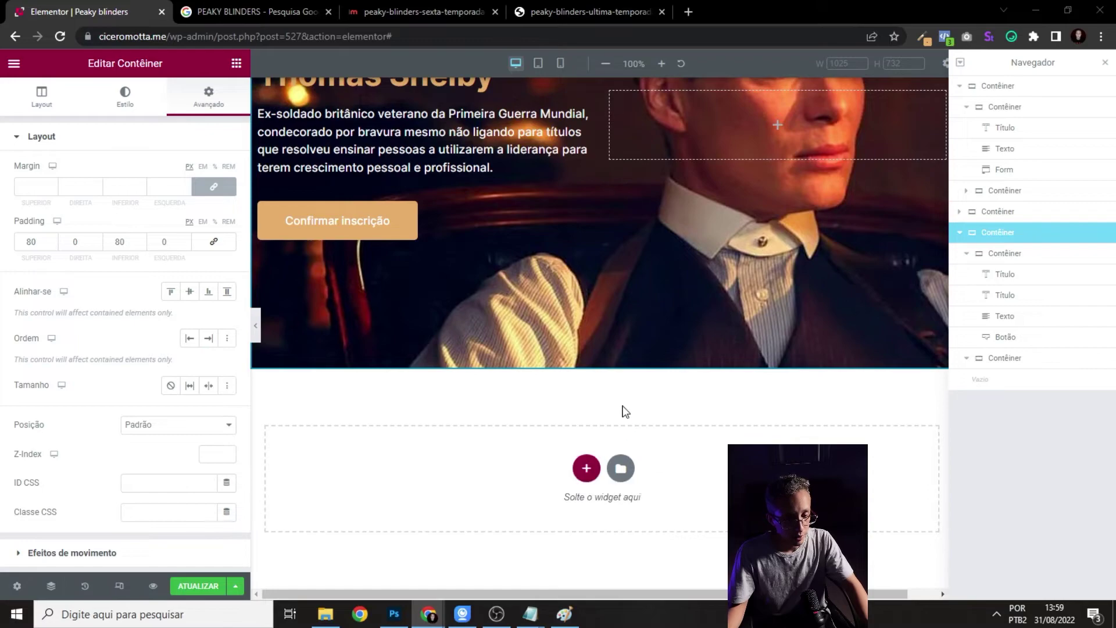
{"action": "left_click", "coordinate": [586, 469]}
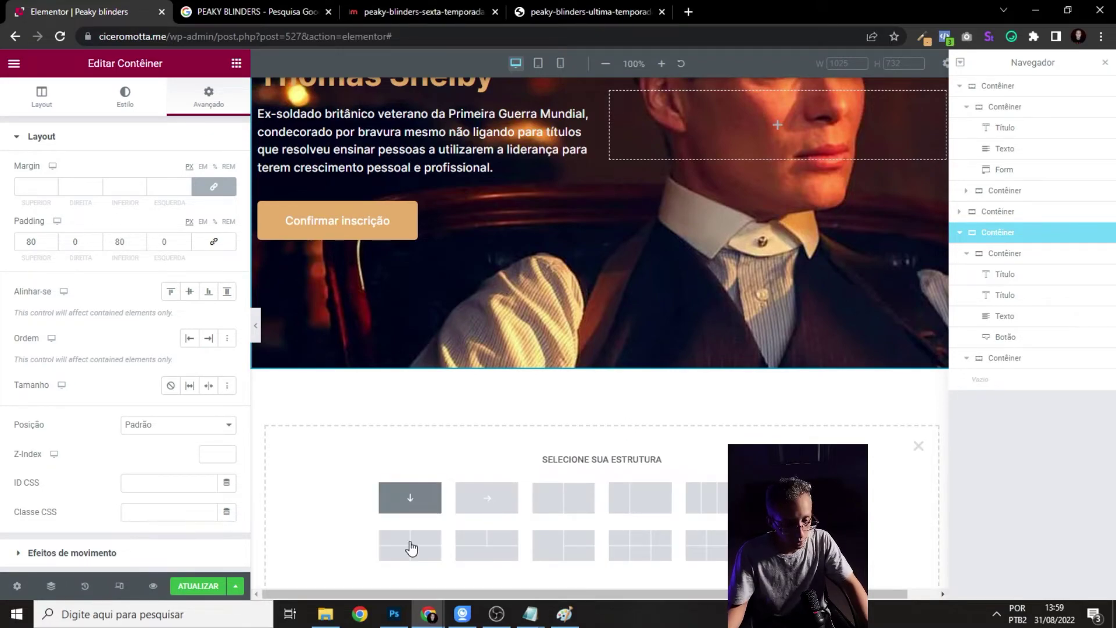
{"action": "left_click", "coordinate": [411, 498]}
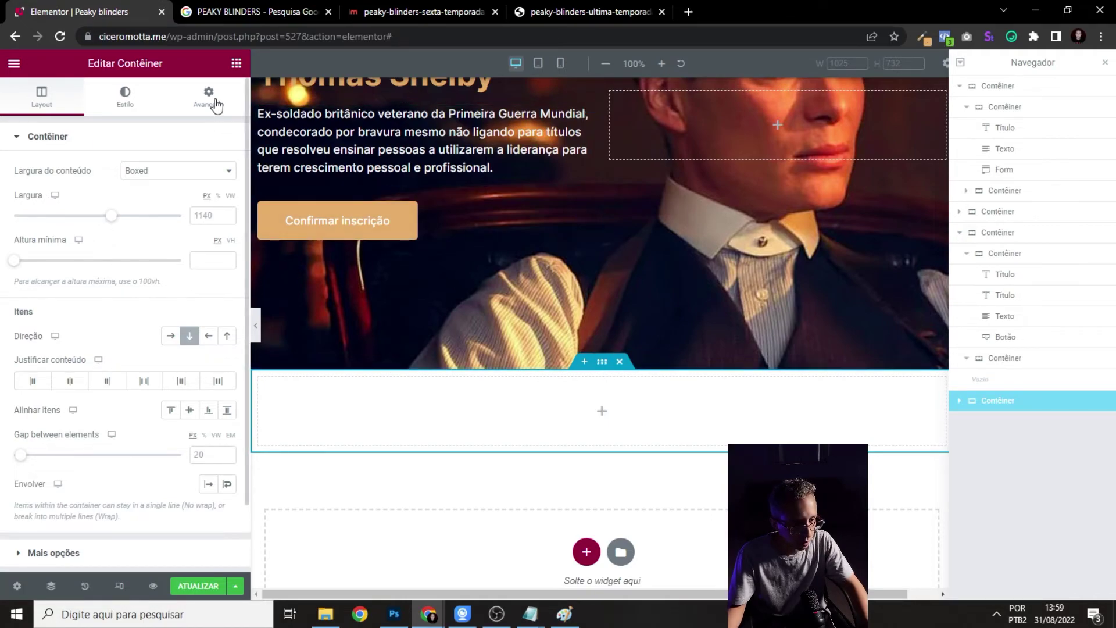
- Set the new container's boxed width to 1120 px and its minimum height to 700 px
{"action": "left_click", "coordinate": [199, 221]}
{"action": "type", "text": "1120"}
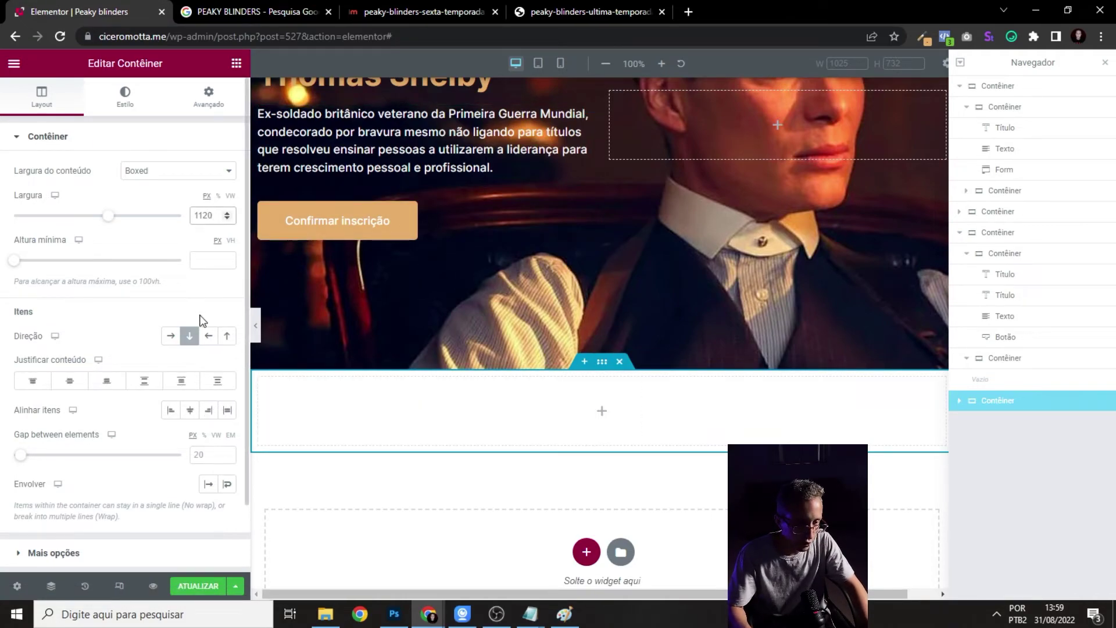
{"action": "left_click", "coordinate": [202, 261]}
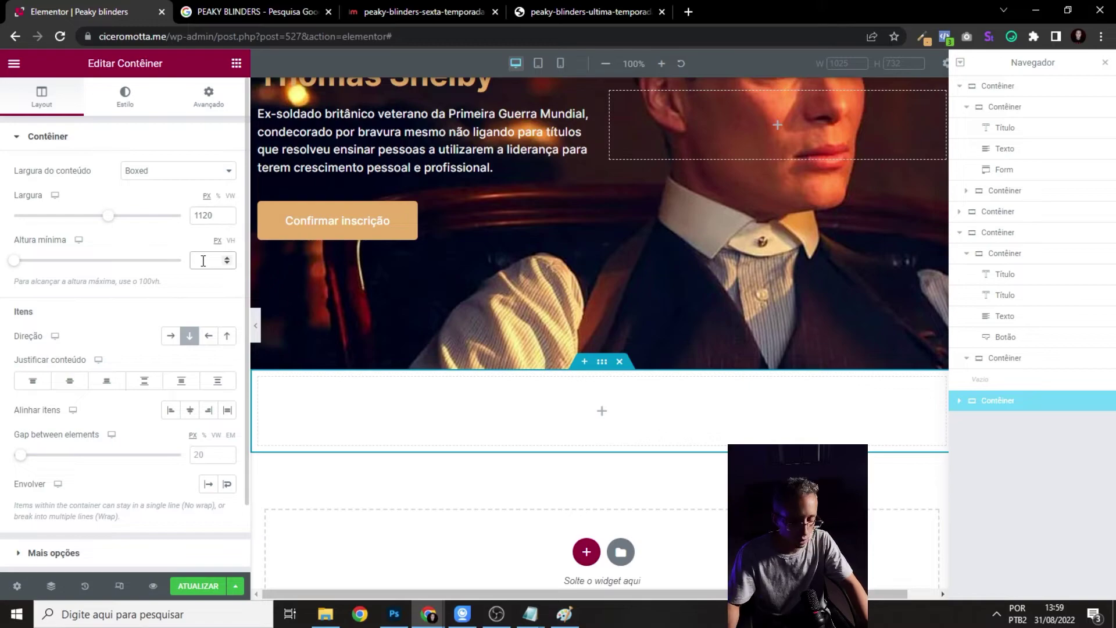
{"action": "type", "text": "700"}
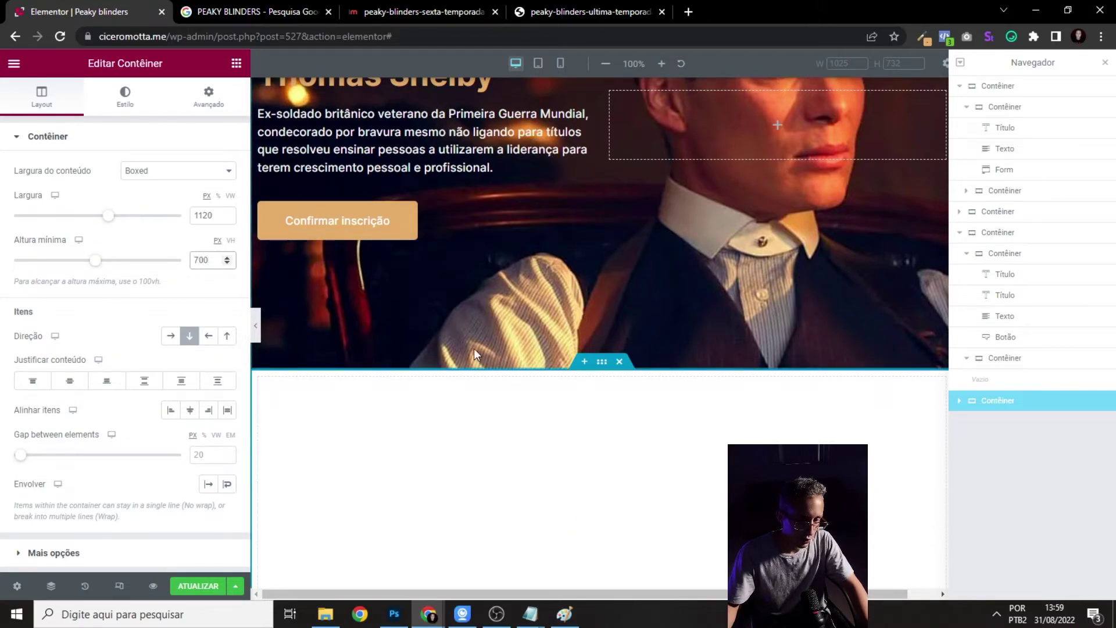
- Centre the new container's content both vertically and horizontally
{"action": "scroll", "coordinate": [467, 361], "scroll_direction": "down", "scroll_amount": 1}
{"action": "scroll", "coordinate": [616, 366], "scroll_direction": "down", "scroll_amount": 1}
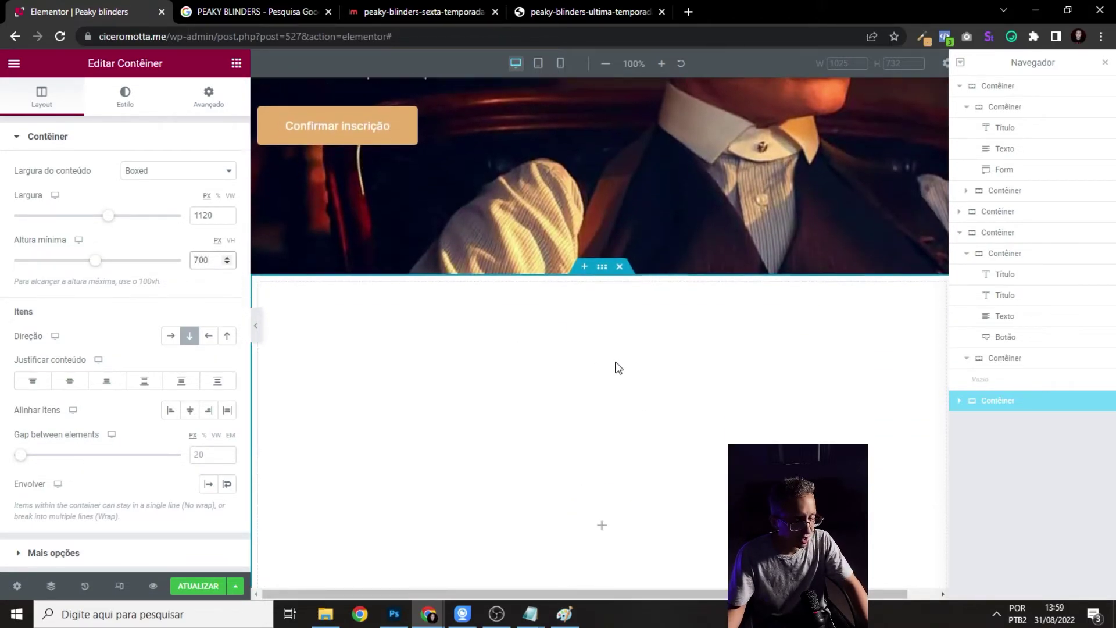
{"action": "left_click", "coordinate": [69, 382]}
{"action": "left_click", "coordinate": [70, 382]}
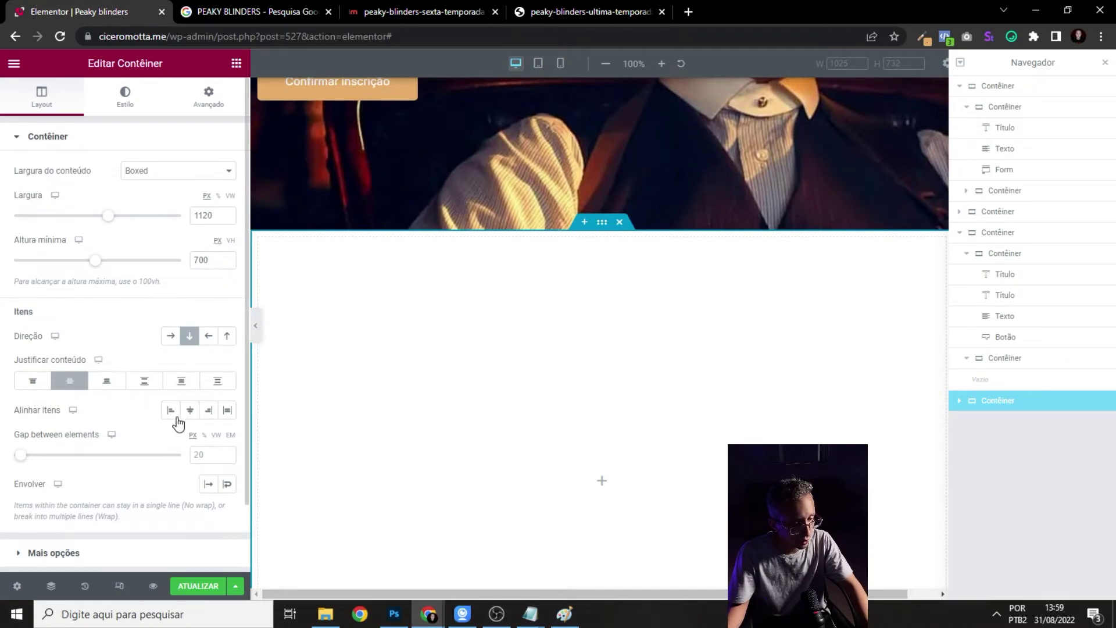
{"action": "left_click", "coordinate": [191, 414]}
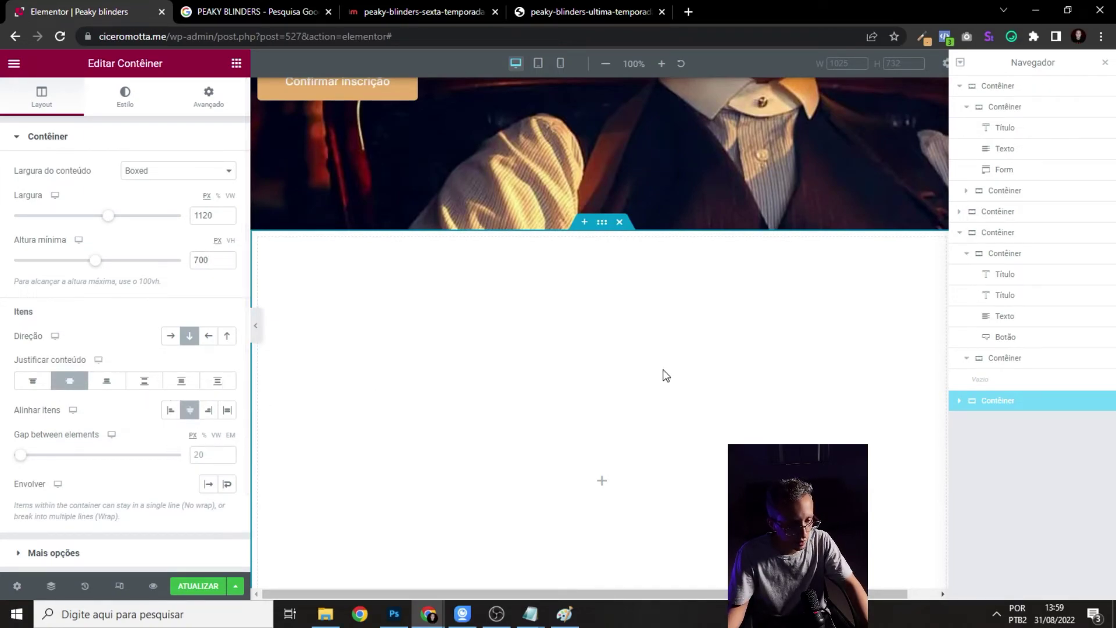
{"action": "scroll", "coordinate": [680, 421], "scroll_direction": "up", "scroll_amount": 3}
{"action": "scroll", "coordinate": [606, 354], "scroll_direction": "down", "scroll_amount": 3}
{"action": "scroll", "coordinate": [643, 364], "scroll_direction": "up", "scroll_amount": 6}
{"action": "scroll", "coordinate": [636, 373], "scroll_direction": "down", "scroll_amount": 10}
{"action": "scroll", "coordinate": [634, 383], "scroll_direction": "up", "scroll_amount": 4}
{"action": "scroll", "coordinate": [634, 382], "scroll_direction": "down", "scroll_amount": 15}
{"action": "scroll", "coordinate": [636, 381], "scroll_direction": "down", "scroll_amount": 3}
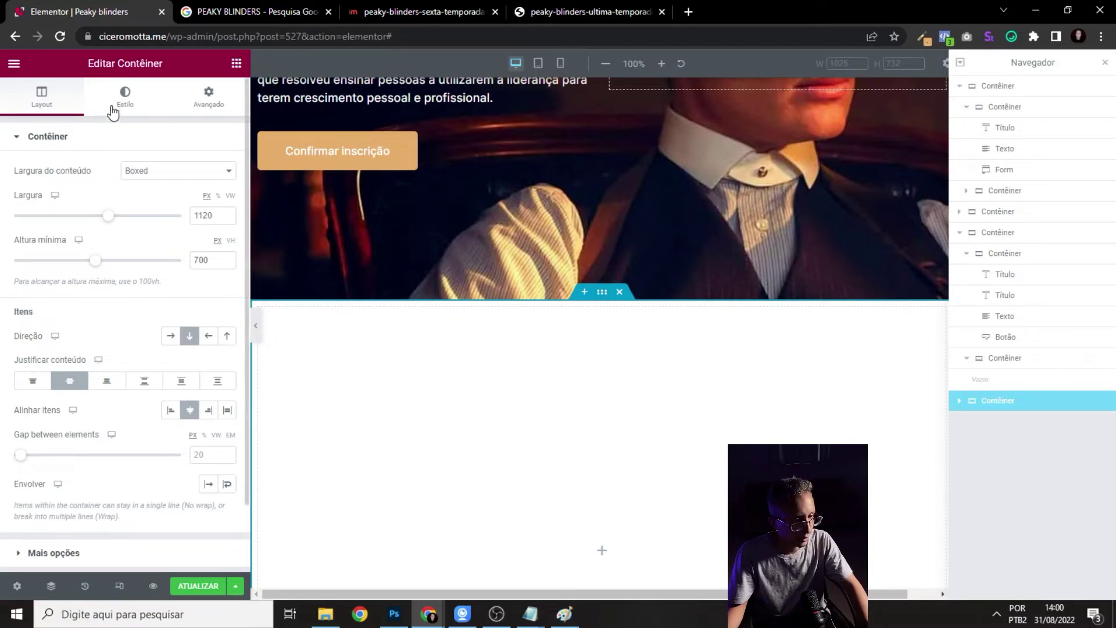
- Copy the background colour code of the "No que consiste o evento" section's container
{"action": "left_click", "coordinate": [123, 100]}
{"action": "scroll", "coordinate": [670, 257], "scroll_direction": "up", "scroll_amount": 10}
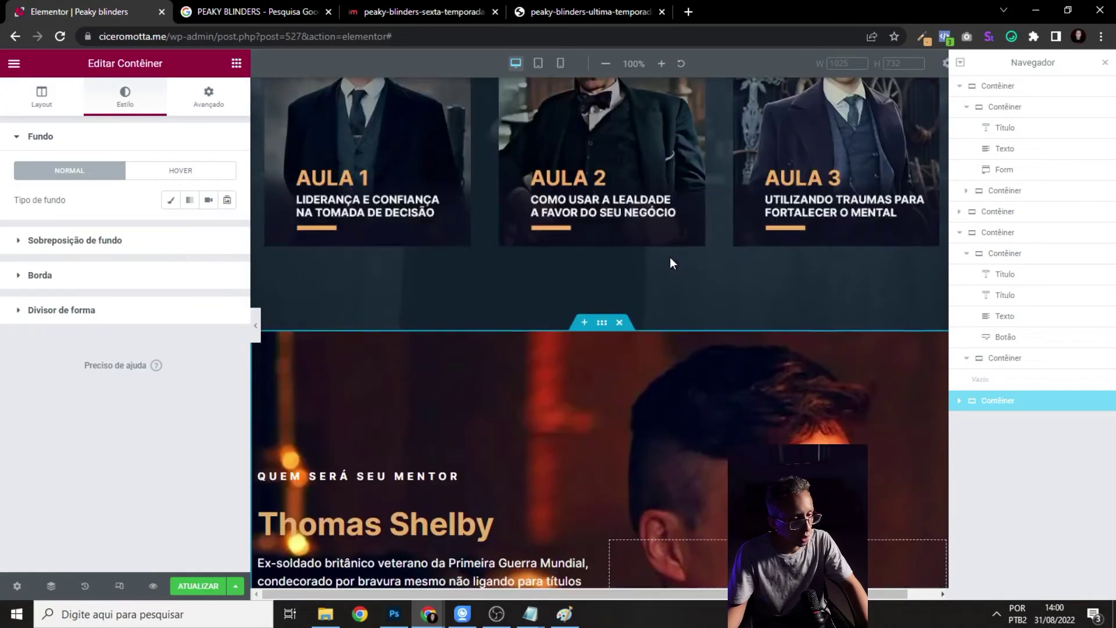
{"action": "scroll", "coordinate": [610, 244], "scroll_direction": "down", "scroll_amount": 6}
{"action": "scroll", "coordinate": [591, 179], "scroll_direction": "up", "scroll_amount": 5}
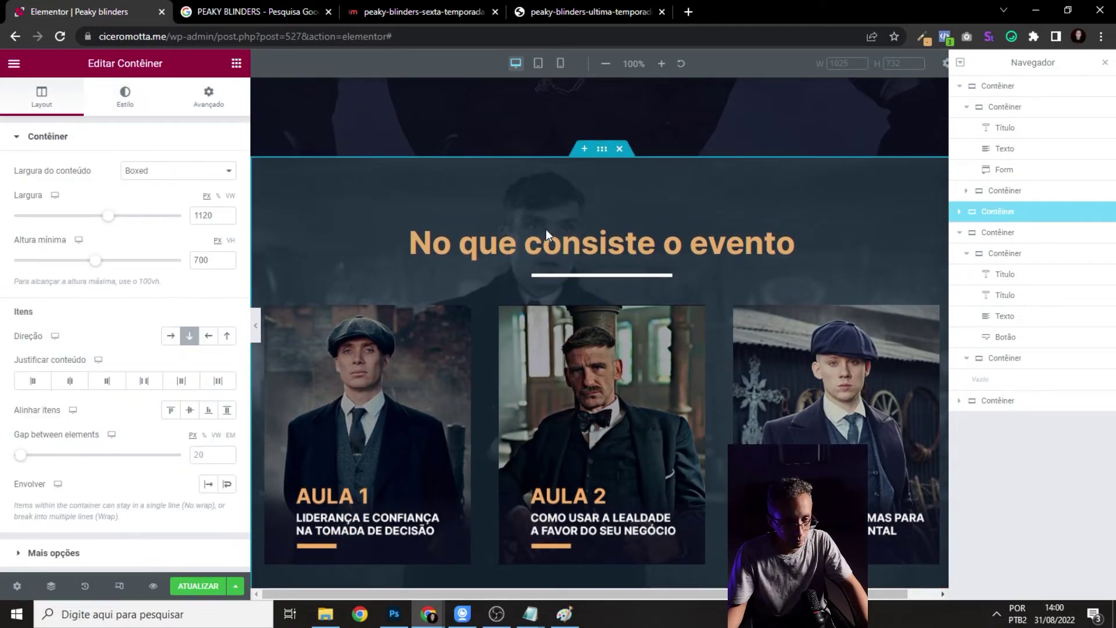
{"action": "left_click", "coordinate": [125, 96]}
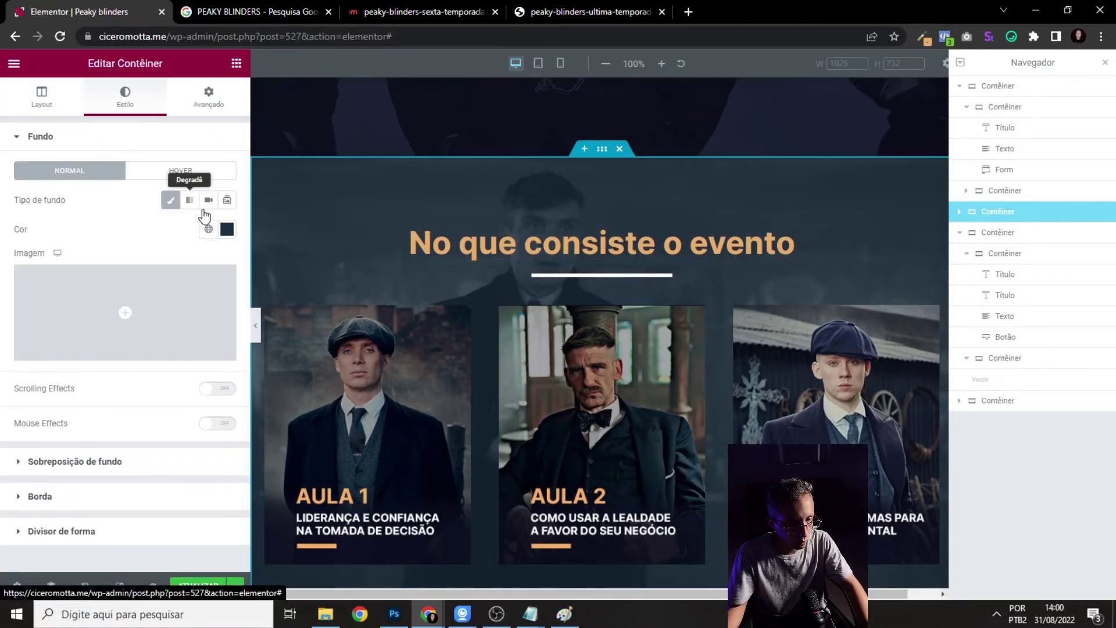
{"action": "left_click", "coordinate": [227, 229]}
{"action": "scroll", "coordinate": [243, 274], "scroll_direction": "down", "scroll_amount": 1}
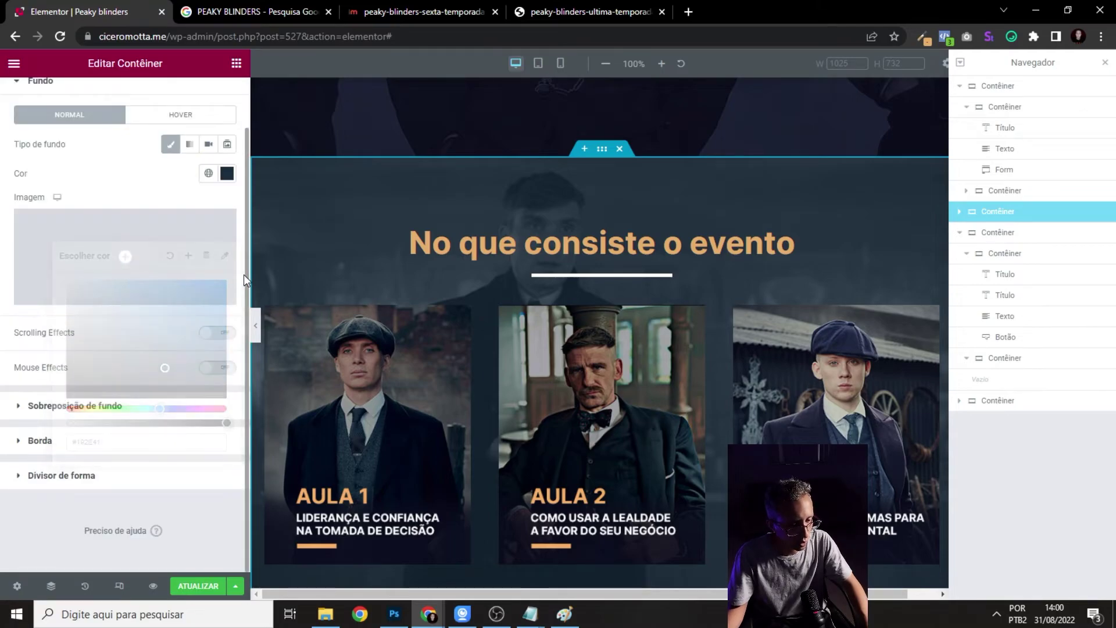
{"action": "scroll", "coordinate": [682, 371], "scroll_direction": "down", "scroll_amount": 6}
{"action": "scroll", "coordinate": [681, 371], "scroll_direction": "down", "scroll_amount": 7}
- Give the new empty container at the end of the page a classic background in colour #192E41
{"action": "left_click", "coordinate": [598, 317]}
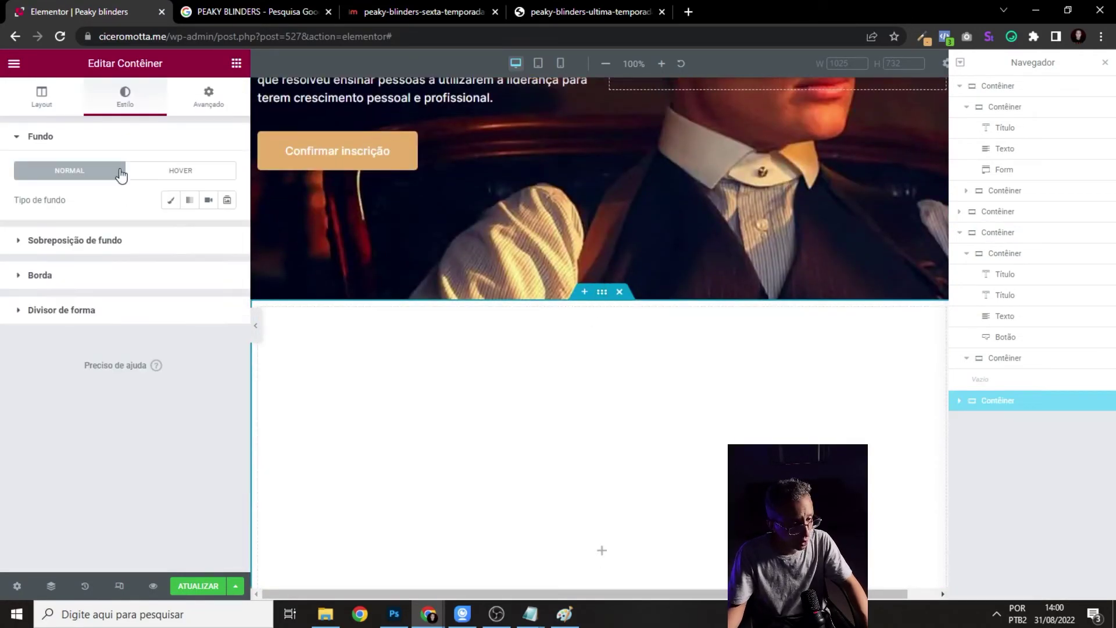
{"action": "left_click", "coordinate": [169, 205]}
{"action": "left_click", "coordinate": [226, 230]}
{"action": "type", "text": "#192E41"}
- Preview the page without the editing panels to compare the new container's background with the sections above it
{"action": "left_click", "coordinate": [256, 323]}
{"action": "scroll", "coordinate": [617, 334], "scroll_direction": "down", "scroll_amount": 3}
{"action": "scroll", "coordinate": [481, 341], "scroll_direction": "up", "scroll_amount": 6}
{"action": "scroll", "coordinate": [411, 353], "scroll_direction": "up", "scroll_amount": 6}
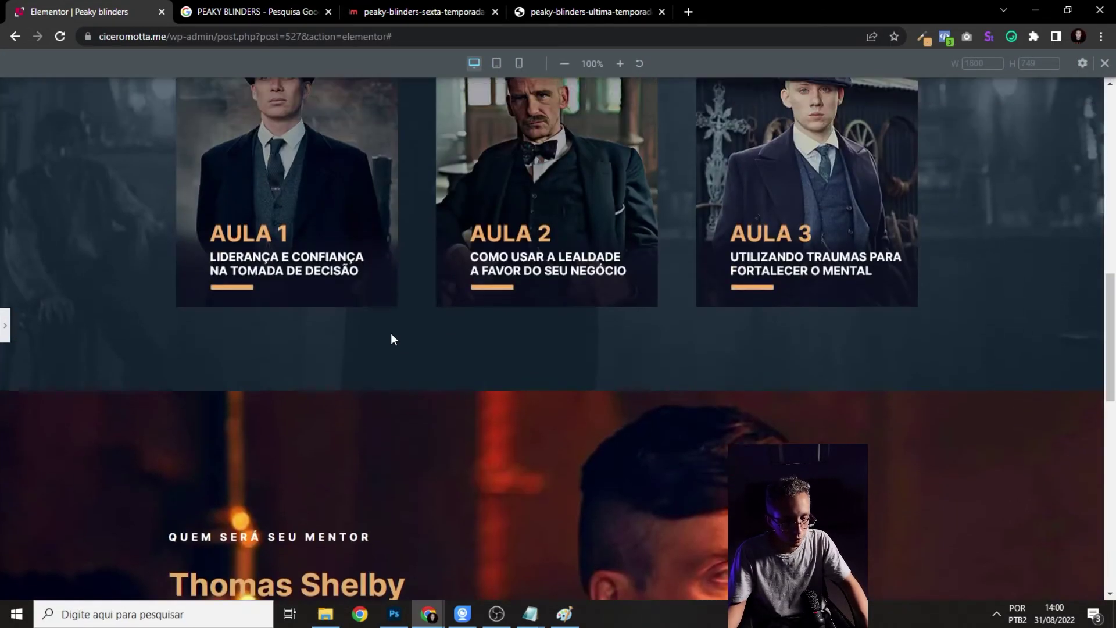
{"action": "scroll", "coordinate": [393, 339], "scroll_direction": "down", "scroll_amount": 11}
{"action": "key", "text": "ctrl+i"}
{"action": "key", "text": "ctrl+p"}
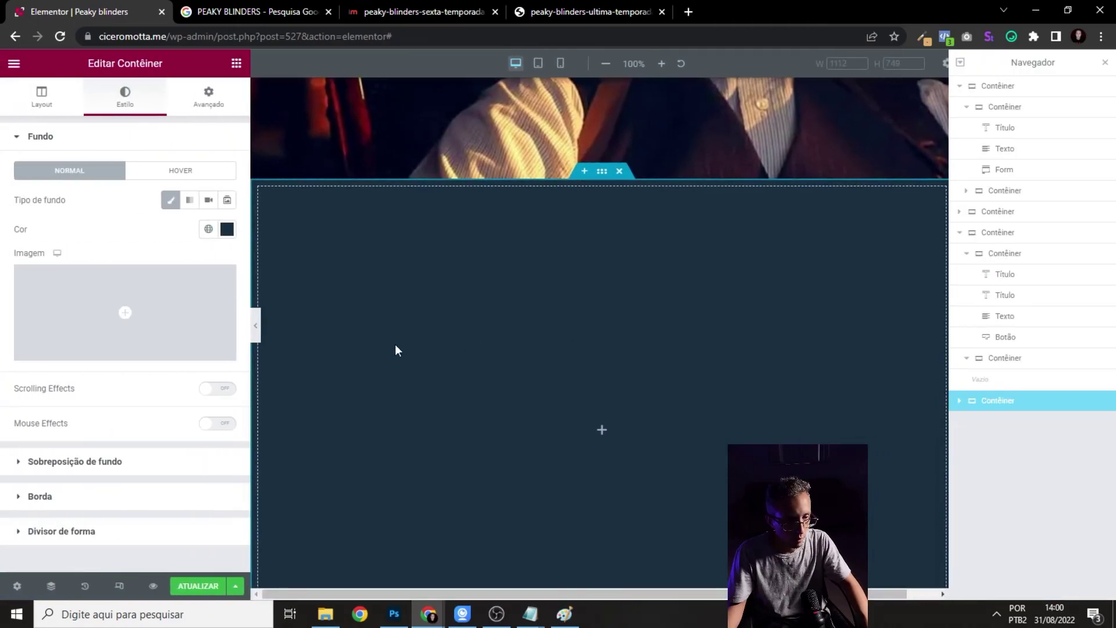
- Copy the heading "No que consiste o evento" and paste it into the new container
{"action": "left_click", "coordinate": [8, 74]}
{"action": "left_click", "coordinate": [9, 74]}
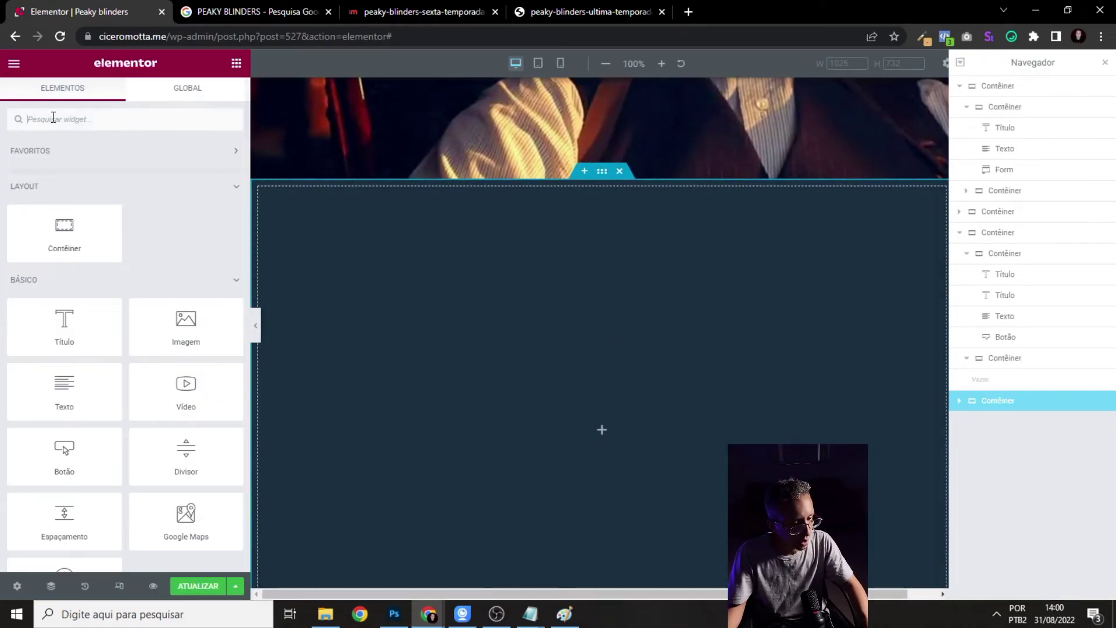
{"action": "scroll", "coordinate": [644, 257], "scroll_direction": "up", "scroll_amount": 12}
{"action": "scroll", "coordinate": [579, 284], "scroll_direction": "down", "scroll_amount": 3}
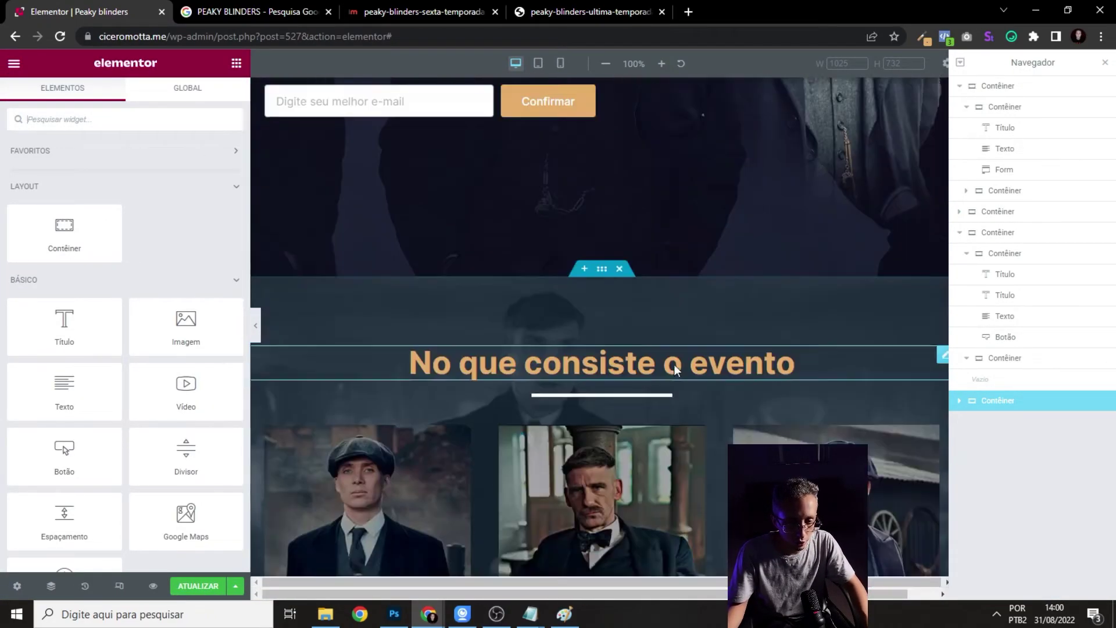
{"action": "right_click", "coordinate": [943, 330]}
{"action": "left_click", "coordinate": [982, 381]}
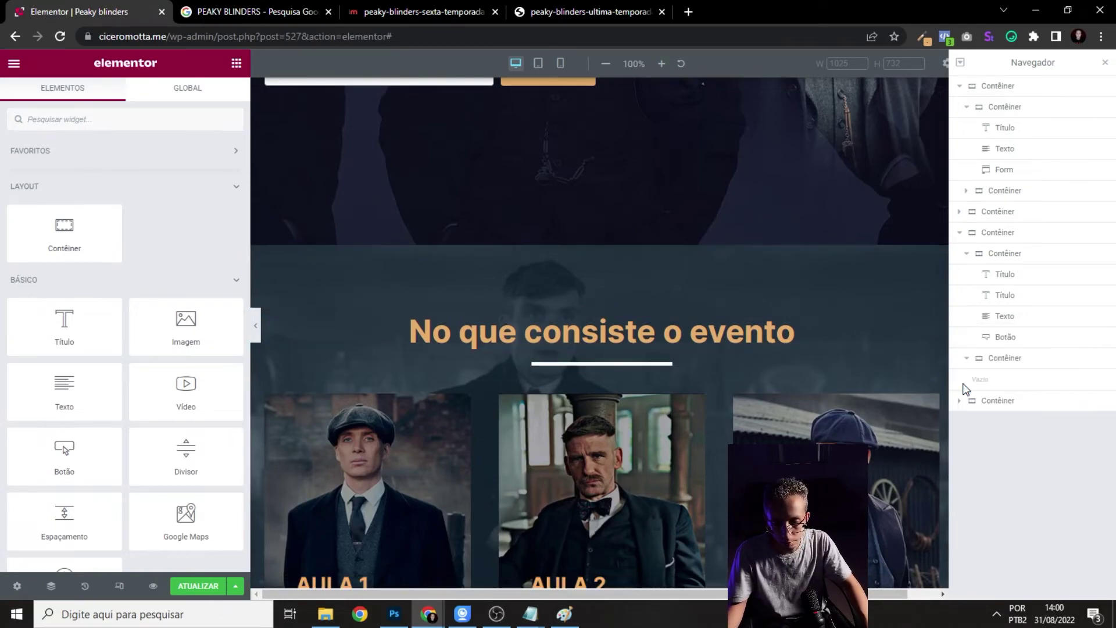
{"action": "scroll", "coordinate": [699, 337], "scroll_direction": "down", "scroll_amount": 10}
{"action": "scroll", "coordinate": [663, 345], "scroll_direction": "down", "scroll_amount": 8}
{"action": "right_click", "coordinate": [602, 434]}
{"action": "left_click", "coordinate": [660, 468]}
- Copy the divider line of the class section and paste it beneath the heading in the new container
{"action": "scroll", "coordinate": [696, 305], "scroll_direction": "up", "scroll_amount": 15}
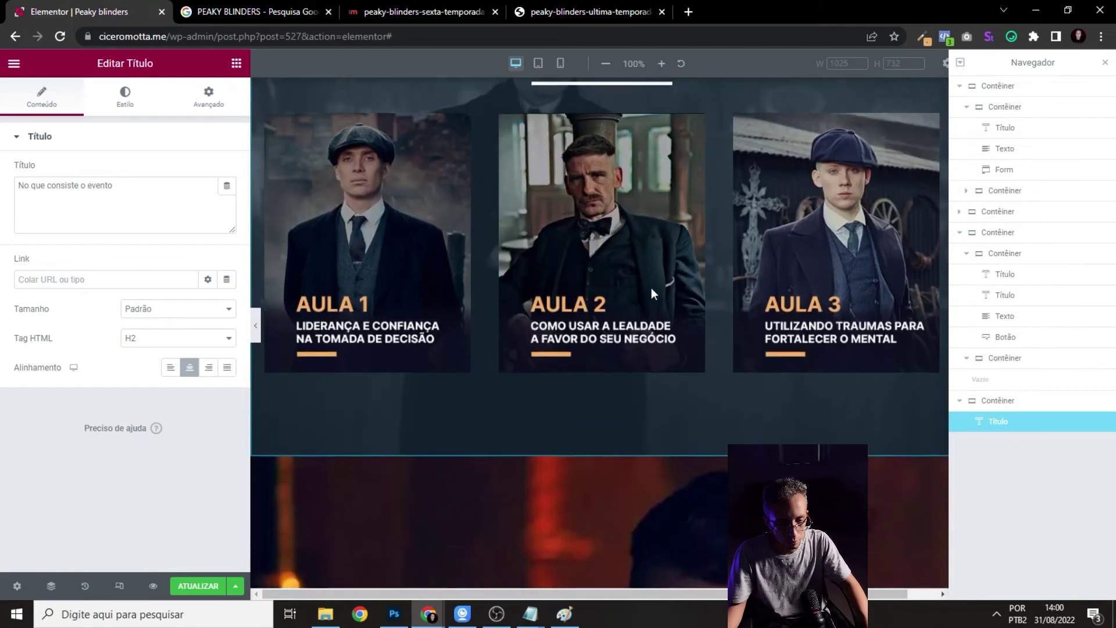
{"action": "scroll", "coordinate": [648, 314], "scroll_direction": "up", "scroll_amount": 6}
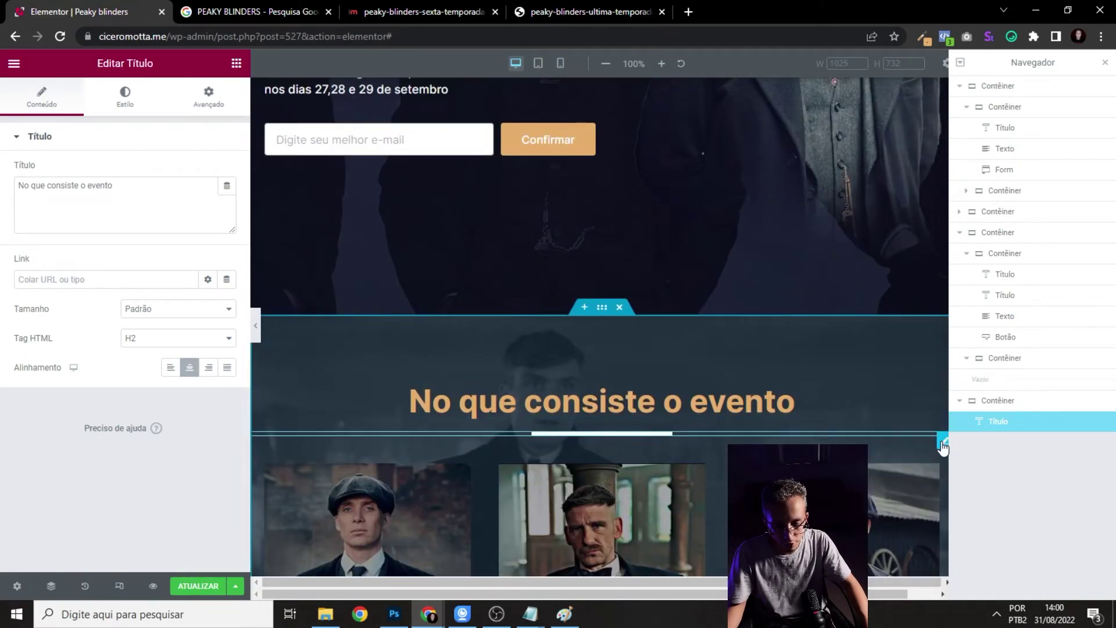
{"action": "right_click", "coordinate": [943, 446]}
{"action": "left_click", "coordinate": [967, 444]}
{"action": "scroll", "coordinate": [643, 359], "scroll_direction": "down", "scroll_amount": 2}
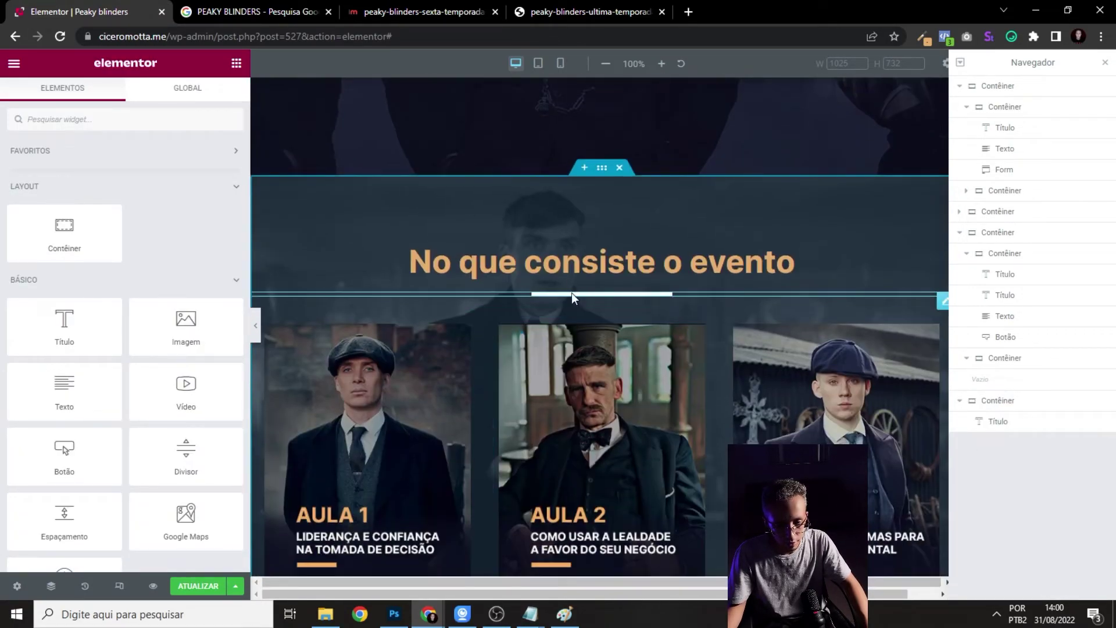
{"action": "scroll", "coordinate": [581, 302], "scroll_direction": "down", "scroll_amount": 20}
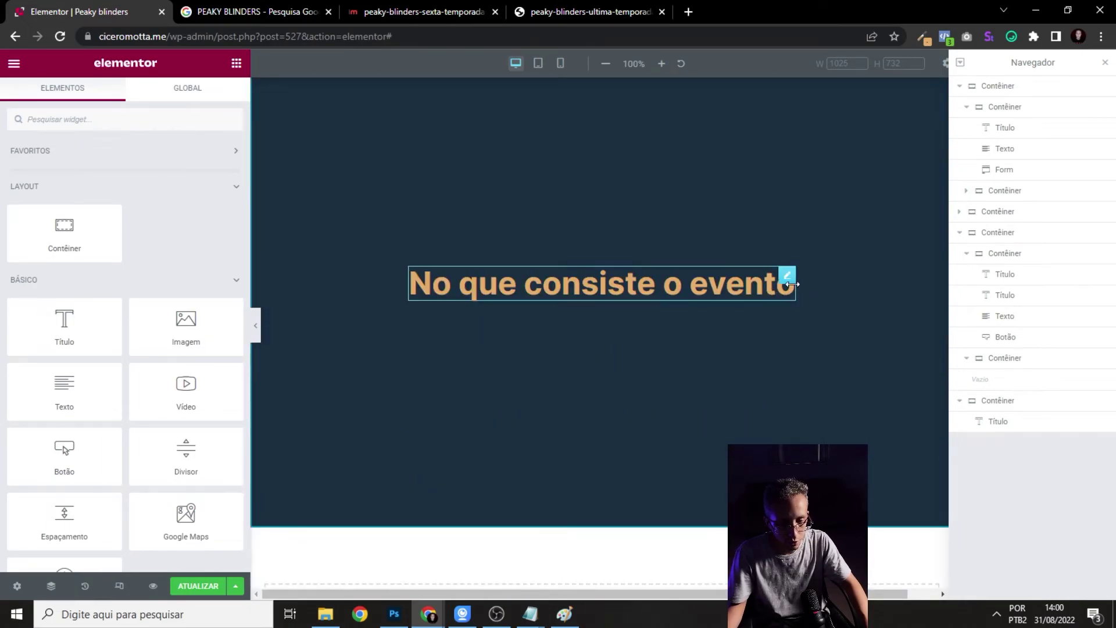
{"action": "right_click", "coordinate": [791, 286]}
{"action": "left_click", "coordinate": [840, 358]}
{"action": "scroll", "coordinate": [749, 314], "scroll_direction": "up", "scroll_amount": 2}
{"action": "scroll", "coordinate": [738, 317], "scroll_direction": "up", "scroll_amount": 1}
{"action": "scroll", "coordinate": [727, 316], "scroll_direction": "down", "scroll_amount": 3}
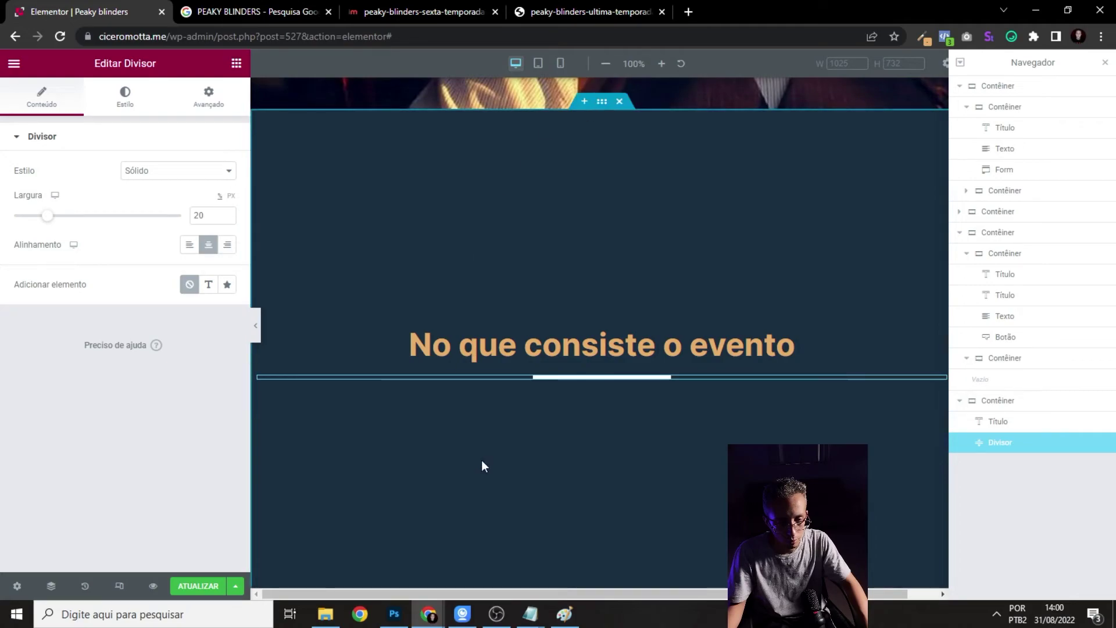
- Switch to Photoshop and copy the colour code of the Preenchimento de Cor 1 fill layer
{"action": "left_click", "coordinate": [395, 614]}
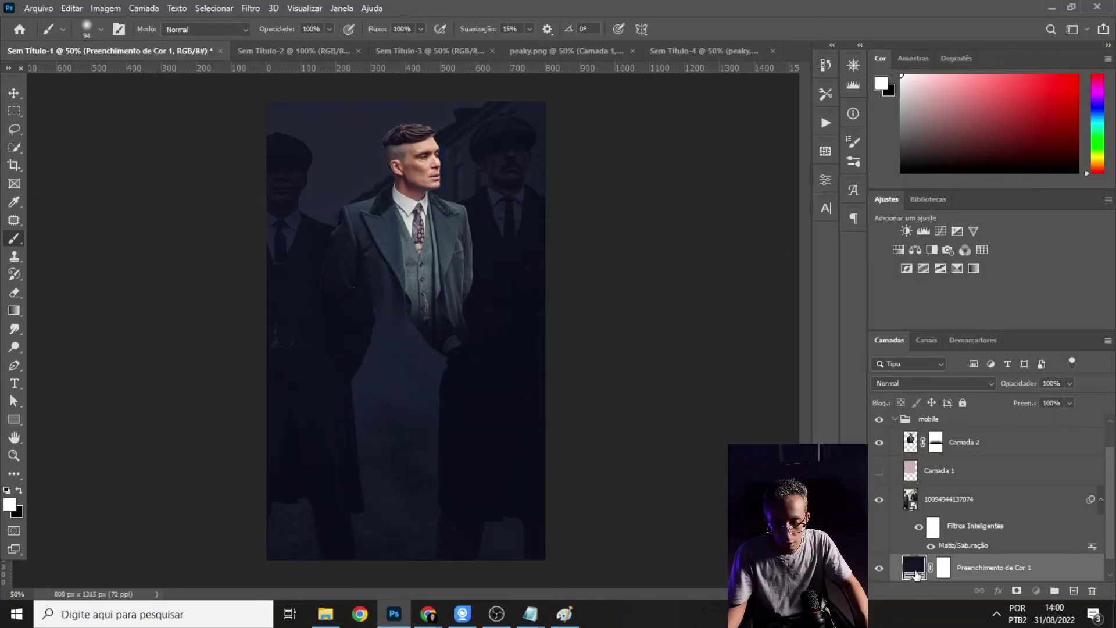
{"action": "double_click", "coordinate": [914, 567]}
{"action": "left_click", "coordinate": [1001, 301]}
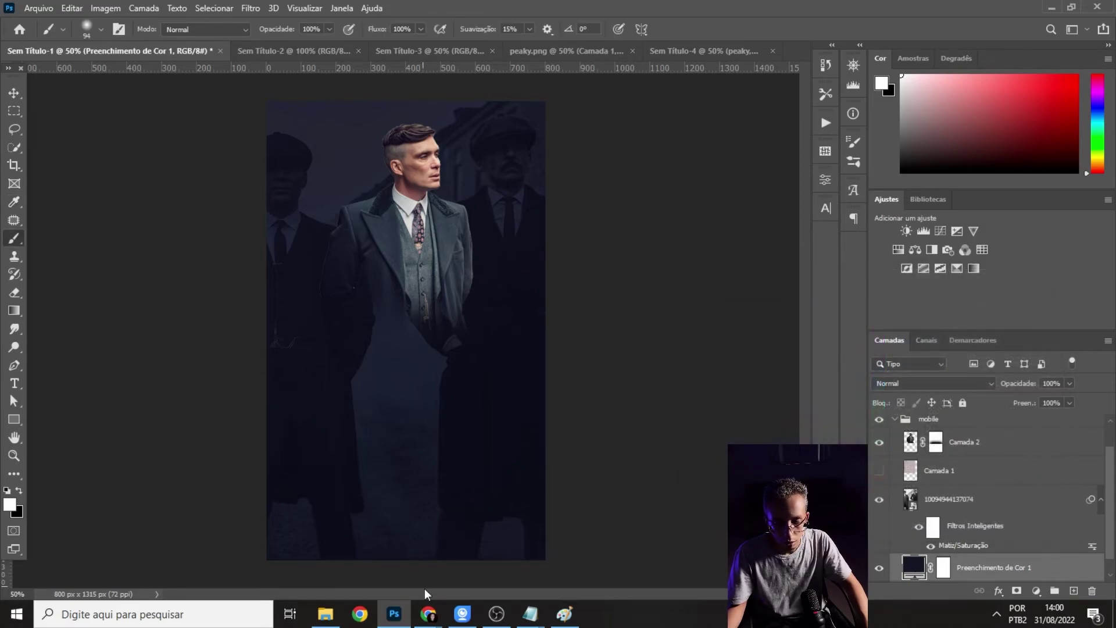
- Switch to the Elementor page, set the new container's background colour to 1a1c29 and preview it against the section above
{"action": "mouse_move", "coordinate": [428, 614]}
{"action": "left_click", "coordinate": [351, 553]}
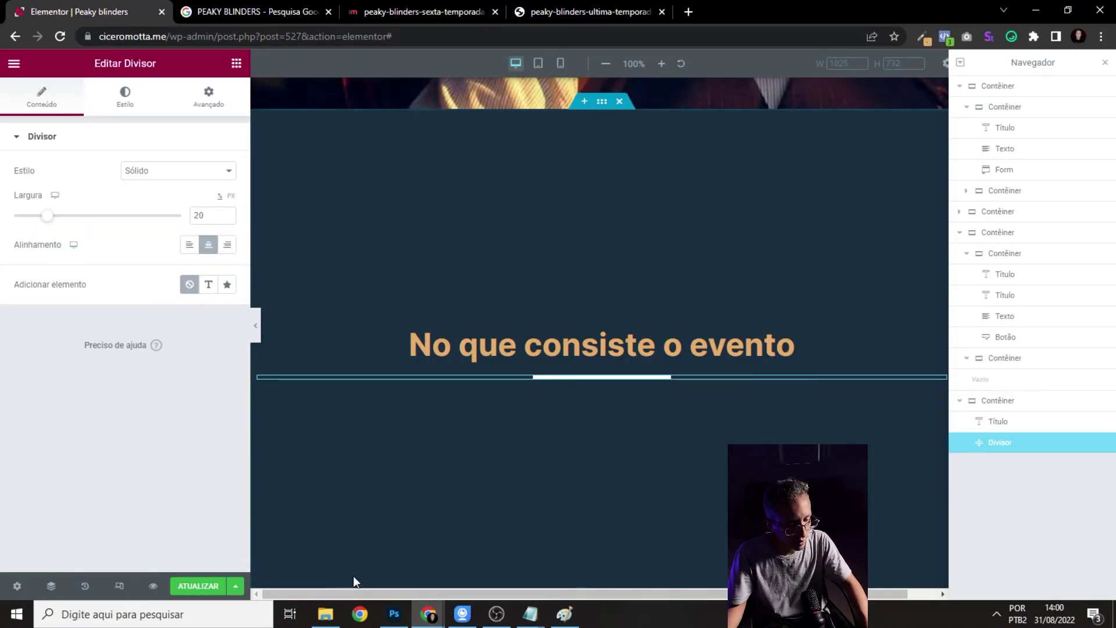
{"action": "left_click", "coordinate": [603, 106]}
{"action": "left_click", "coordinate": [226, 230]}
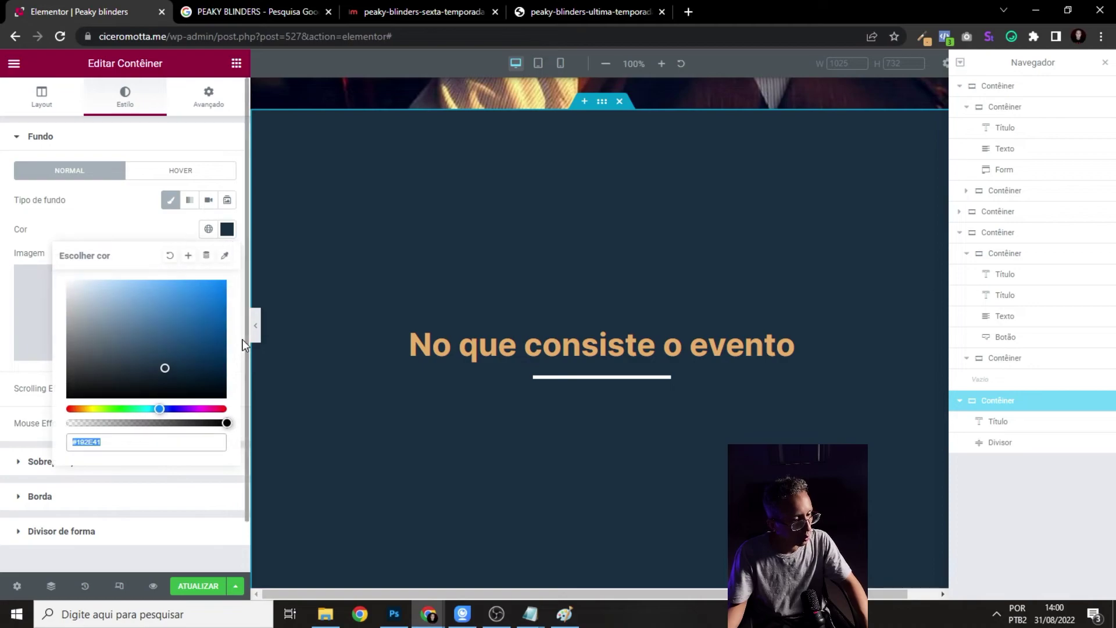
{"action": "type", "text": "1a1c29"}
{"action": "left_click", "coordinate": [258, 323]}
{"action": "scroll", "coordinate": [662, 305], "scroll_direction": "up", "scroll_amount": 10}
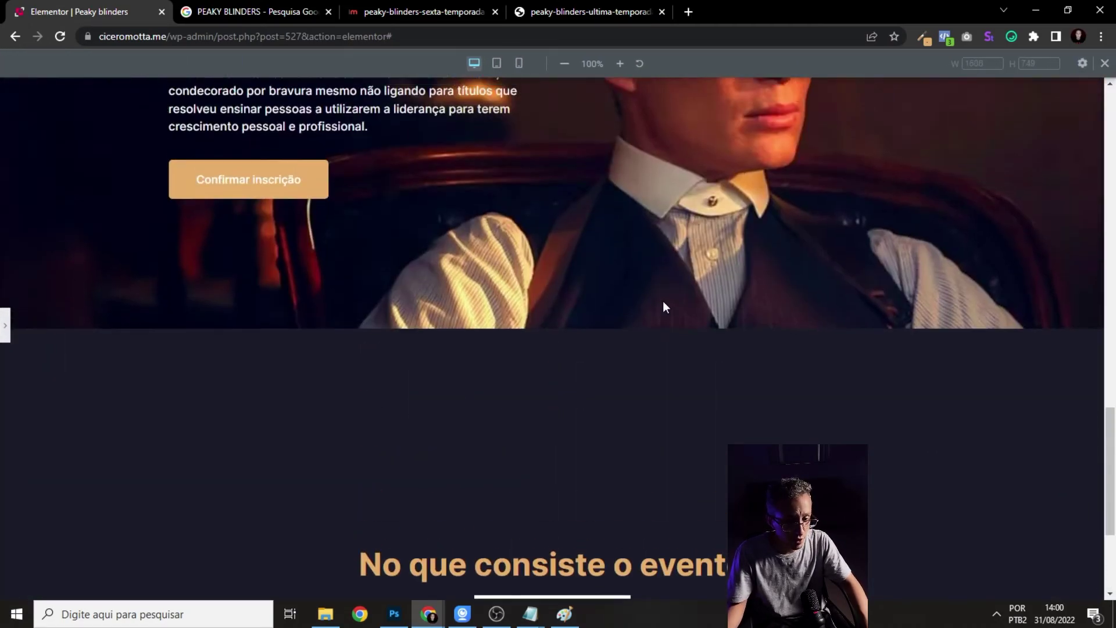
{"action": "scroll", "coordinate": [669, 288], "scroll_direction": "down", "scroll_amount": 10}
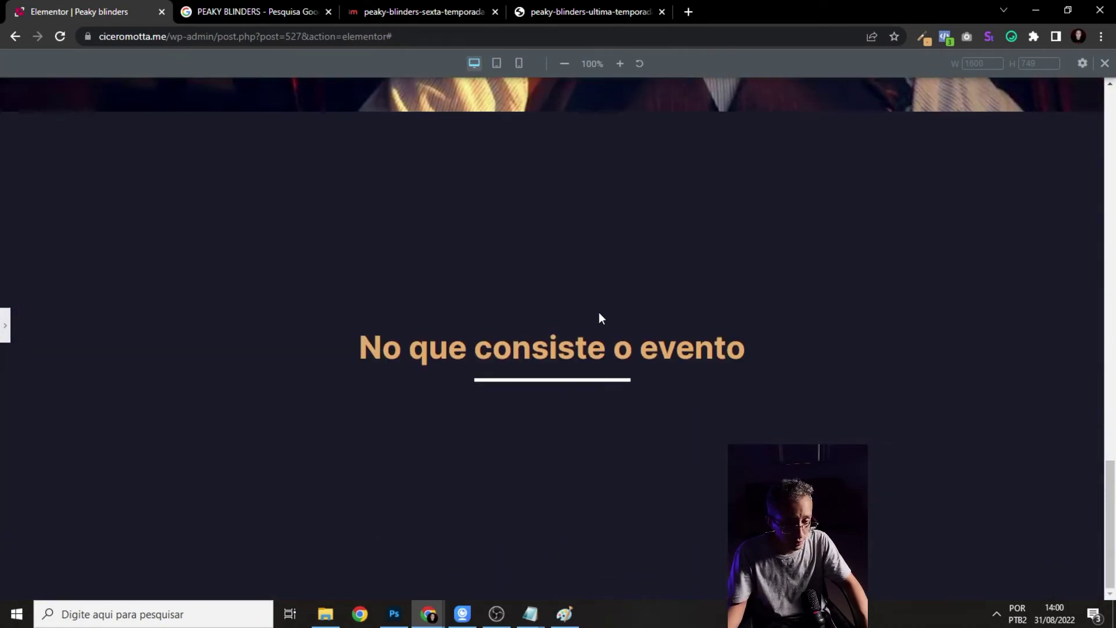
{"action": "left_click", "coordinate": [3, 324]}
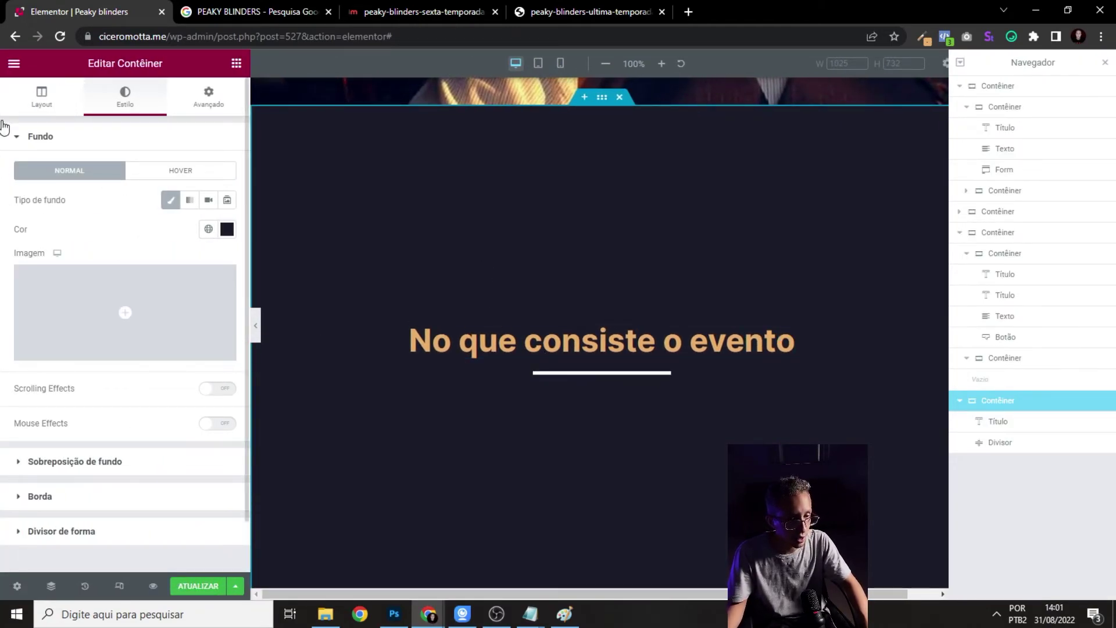
- Add a Sanfona accordion widget beneath the divider in the new container and test expanding its items
{"action": "double_click", "coordinate": [3, 67]}
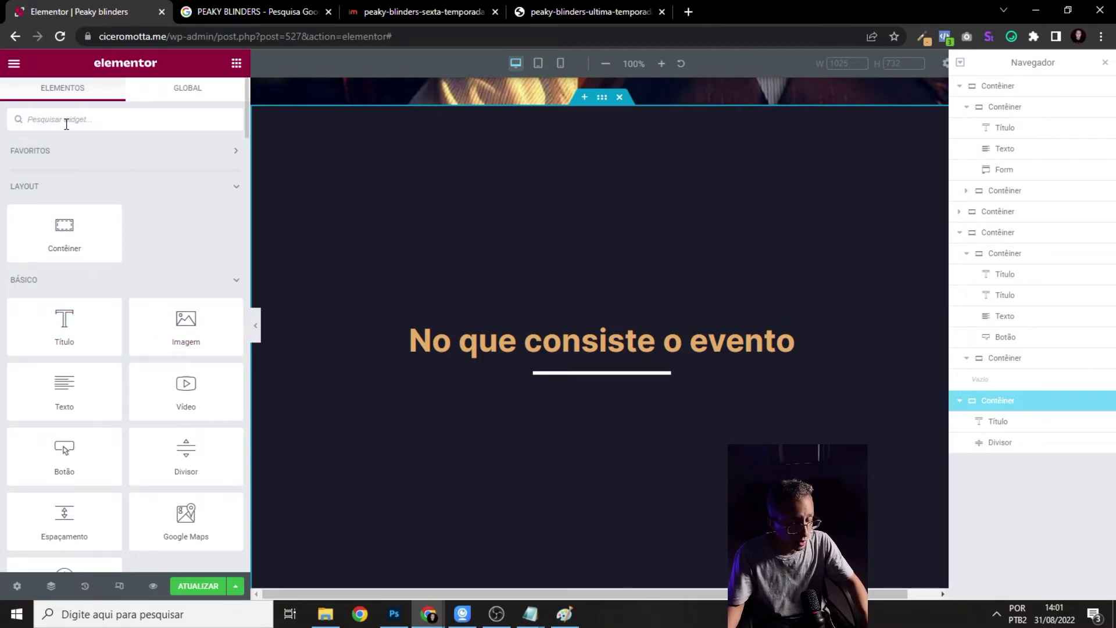
{"action": "type", "text": "san"}
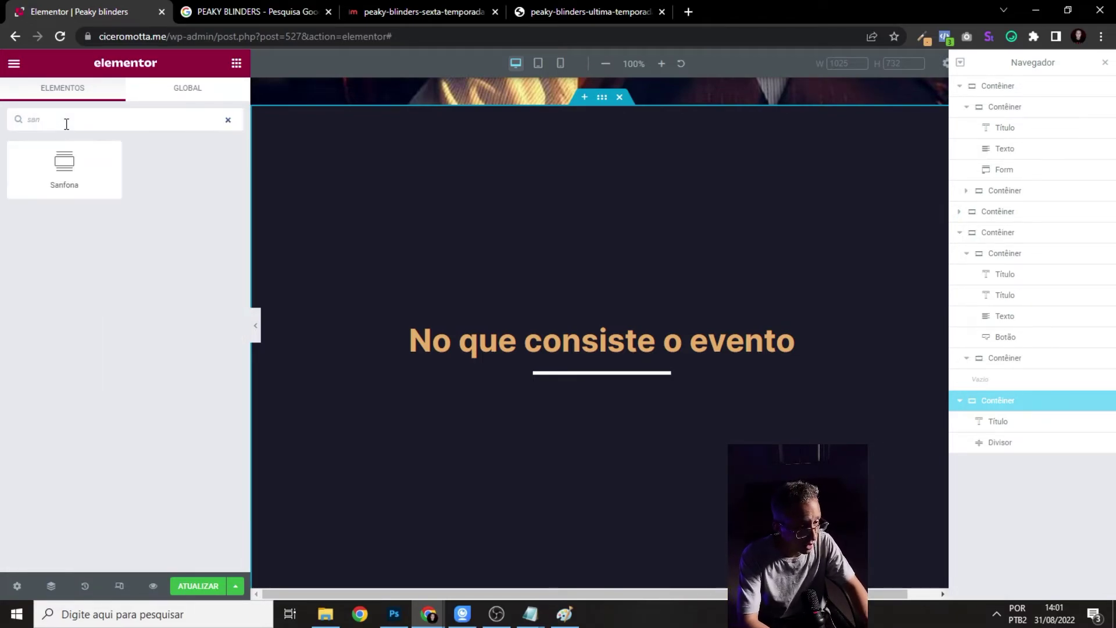
{"action": "left_click_drag", "start_coordinate": [584, 343], "coordinate": [610, 379]}
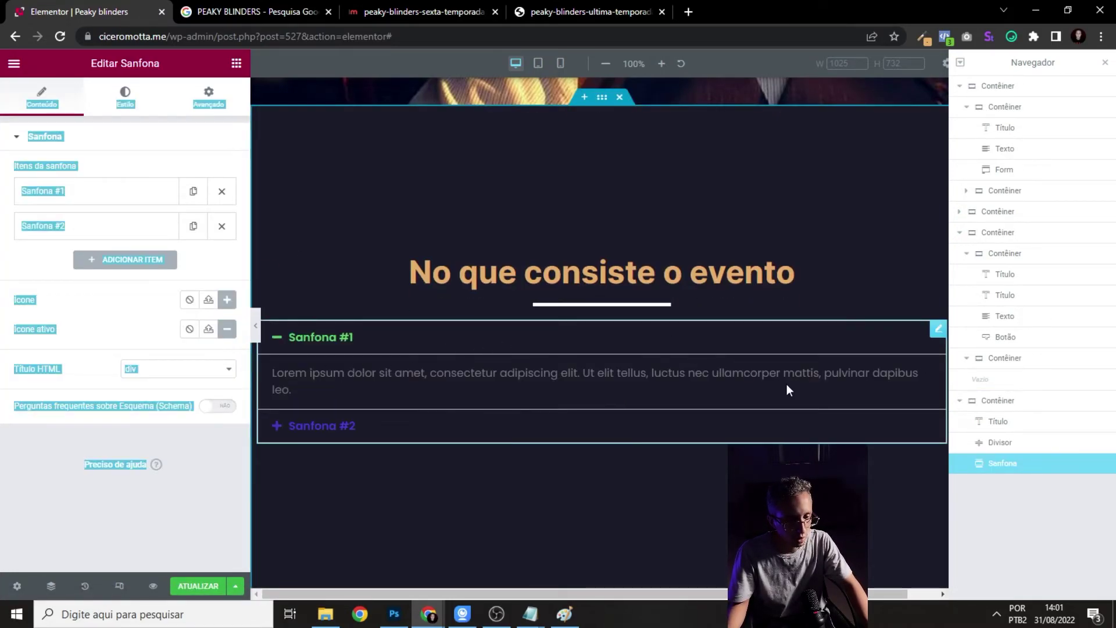
{"action": "scroll", "coordinate": [488, 346], "scroll_direction": "down", "scroll_amount": 4}
{"action": "left_click", "coordinate": [319, 142]}
{"action": "left_click", "coordinate": [320, 170]}
{"action": "left_click", "coordinate": [321, 217]}
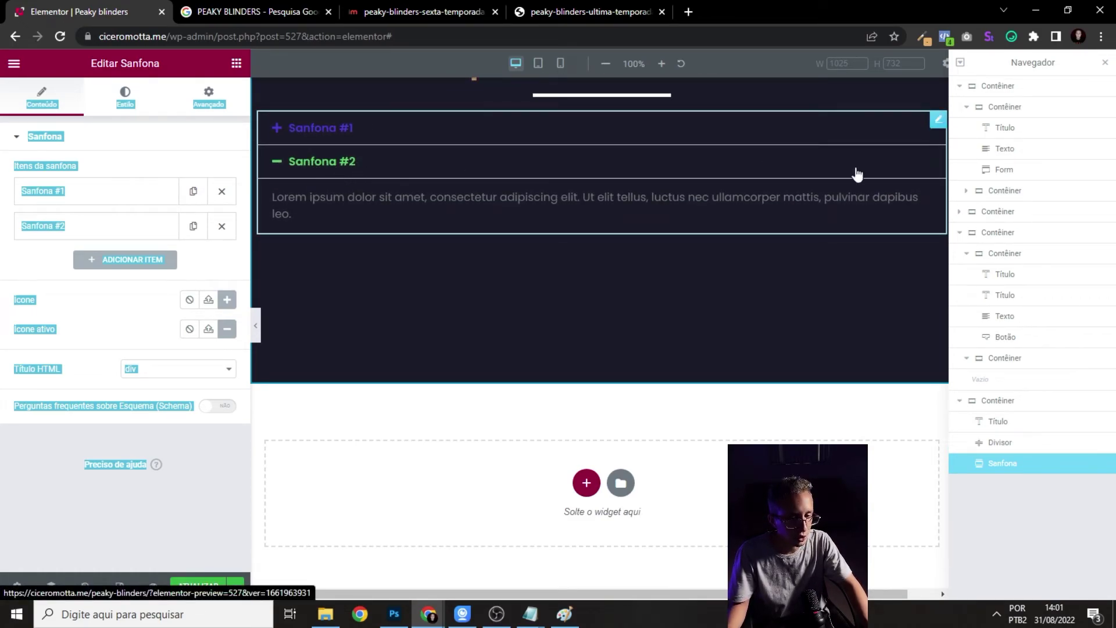
{"action": "scroll", "coordinate": [821, 174], "scroll_direction": "up", "scroll_amount": 2}
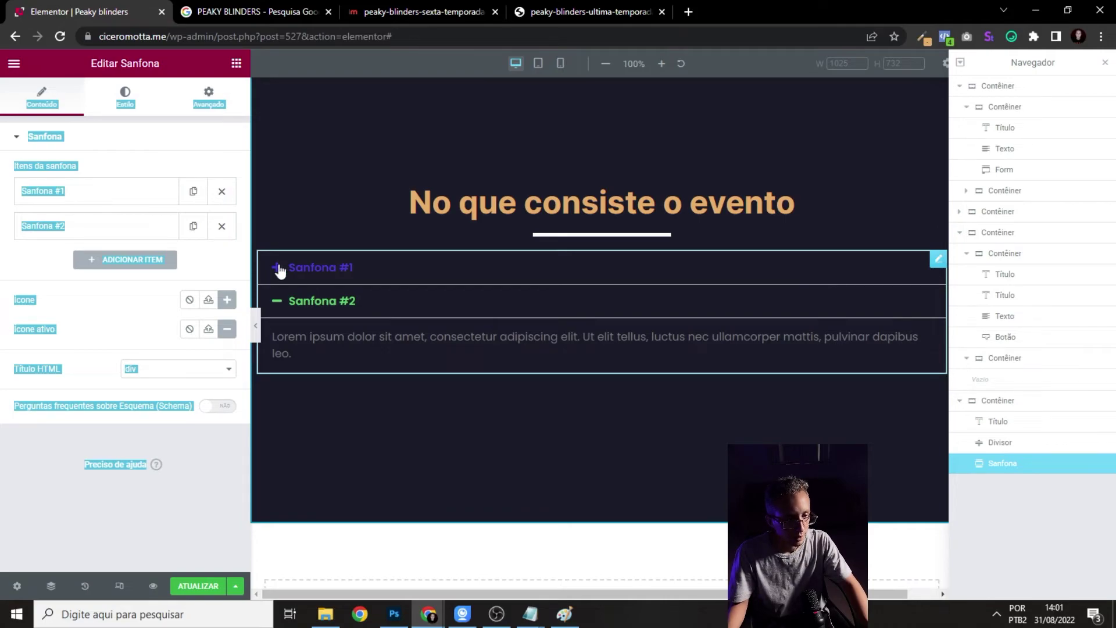
- Copy the first frequent question from the Notepad text and set it as the first accordion item's title: "Qual horário que liberará as lives?"
{"action": "left_click", "coordinate": [120, 197]}
{"action": "left_click", "coordinate": [94, 233]}
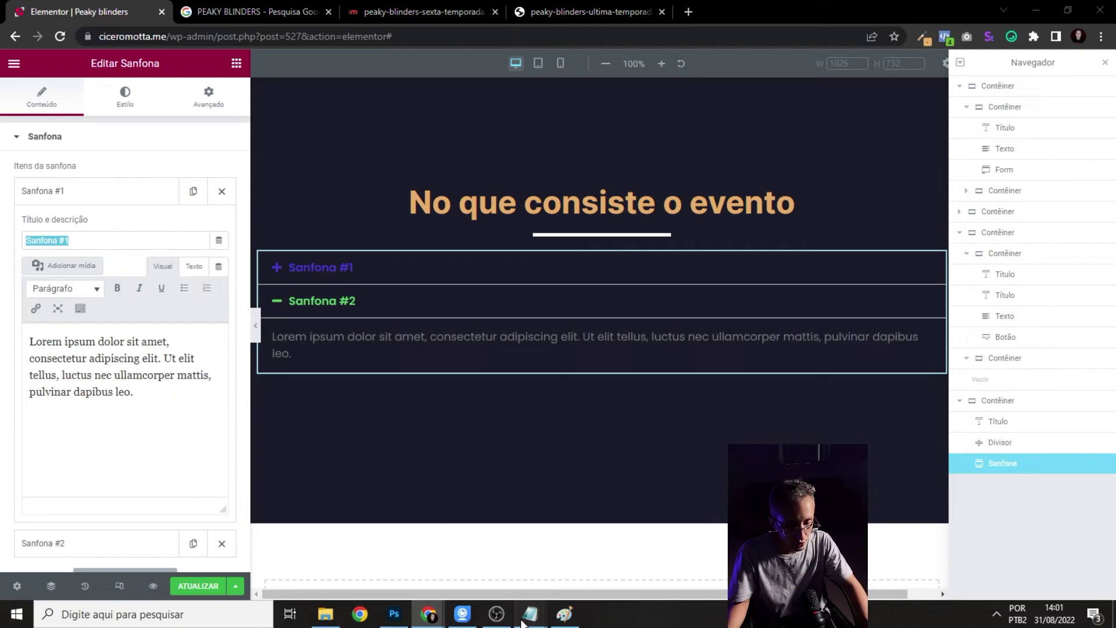
{"action": "mouse_move", "coordinate": [530, 614]}
{"action": "left_click", "coordinate": [504, 562]}
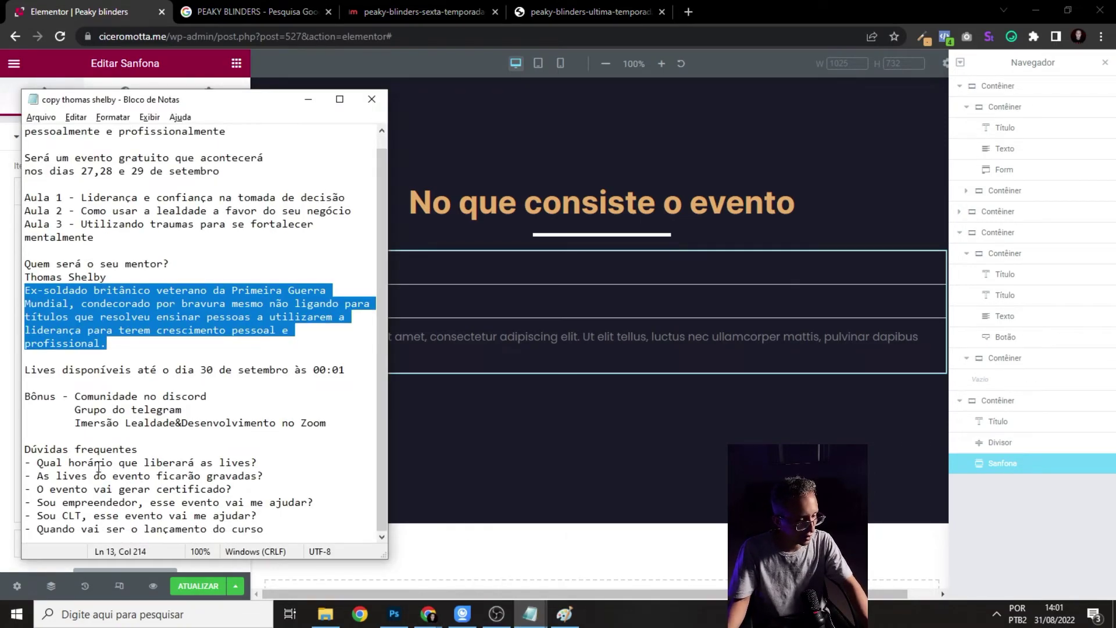
{"action": "left_click", "coordinate": [98, 465]}
{"action": "left_click_drag", "start_coordinate": [259, 463], "coordinate": [44, 467]}
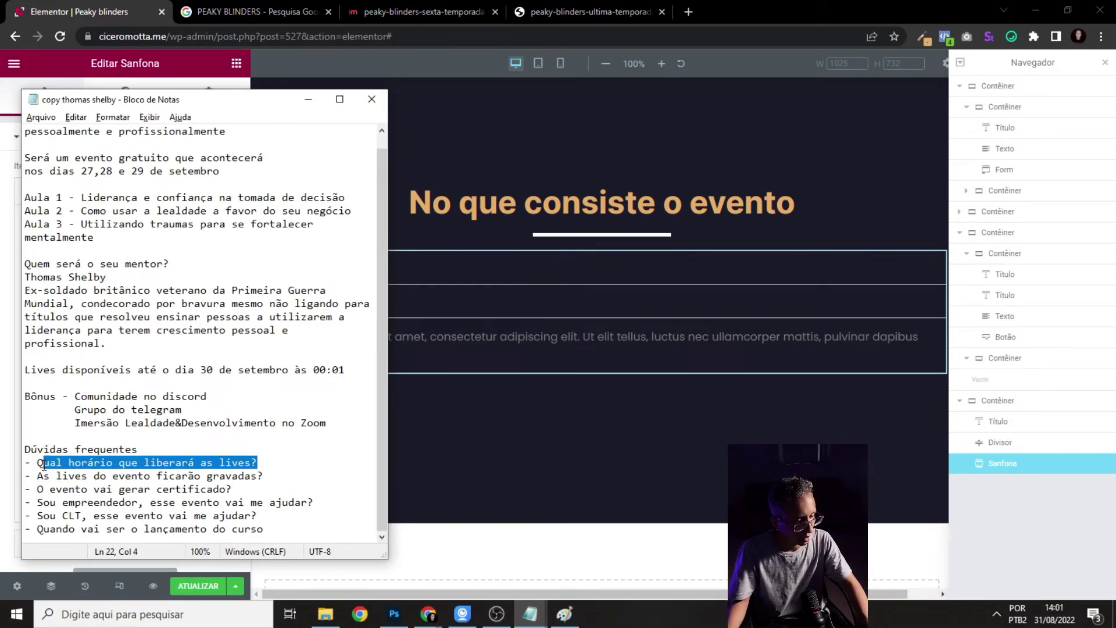
{"action": "left_click", "coordinate": [470, 361]}
{"action": "left_click", "coordinate": [299, 271]}
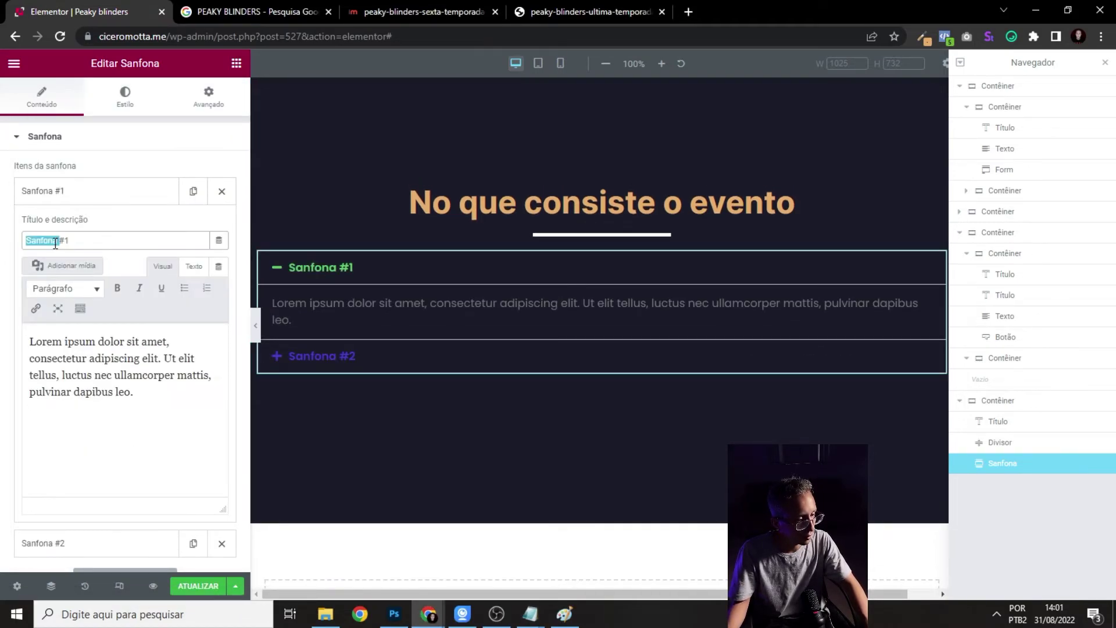
{"action": "key", "text": "ctrl+a"}
{"action": "type", "text": "Qual horário que liberará as lives?"}
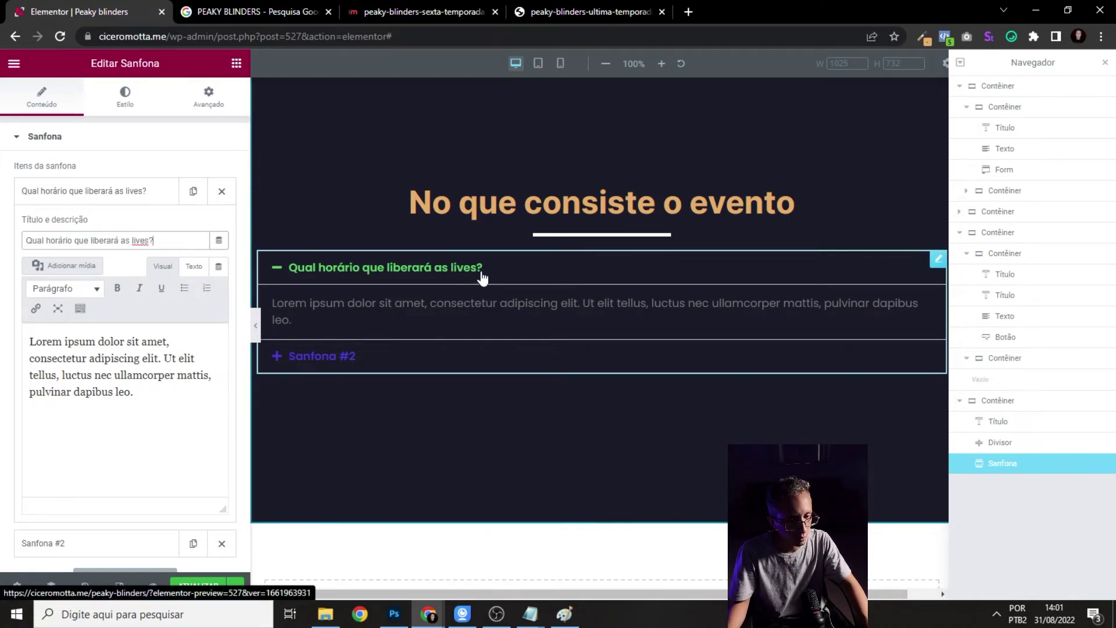
- Change the new section's heading text to "Perguntas frequentes"
{"action": "left_click", "coordinate": [792, 199]}
{"action": "triple_click", "coordinate": [109, 185]}
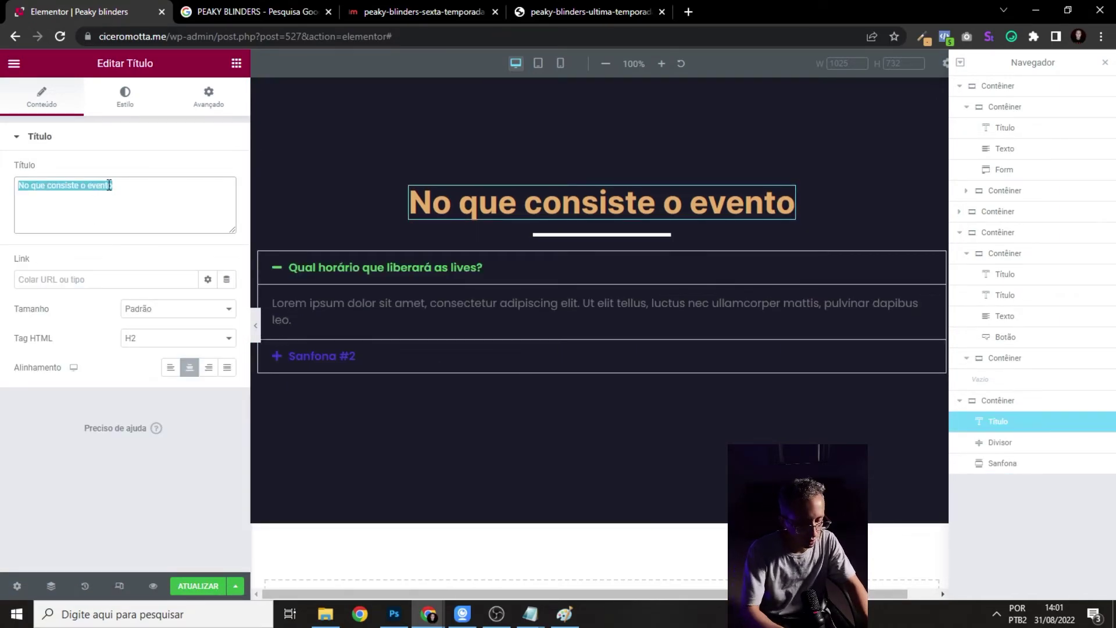
{"action": "type", "text": "Perguntas frequentes"}
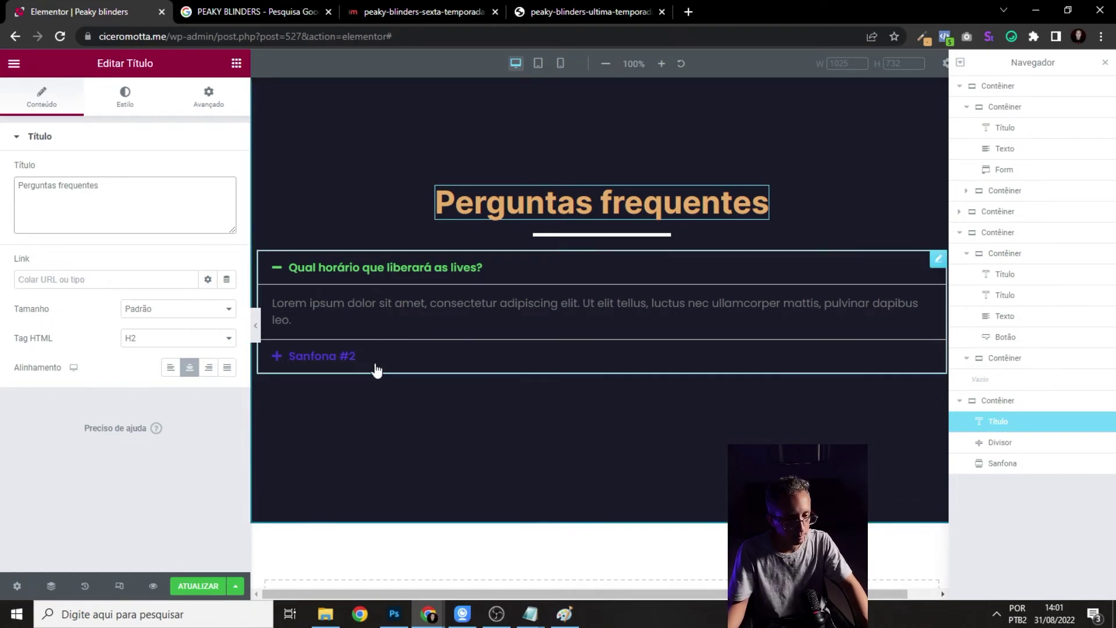
- Switch to the Notepad text, move its window clear of the editor and copy the question "As lives do evento ficarão gravadas?"
{"action": "left_click", "coordinate": [530, 614]}
{"action": "left_click", "coordinate": [485, 552]}
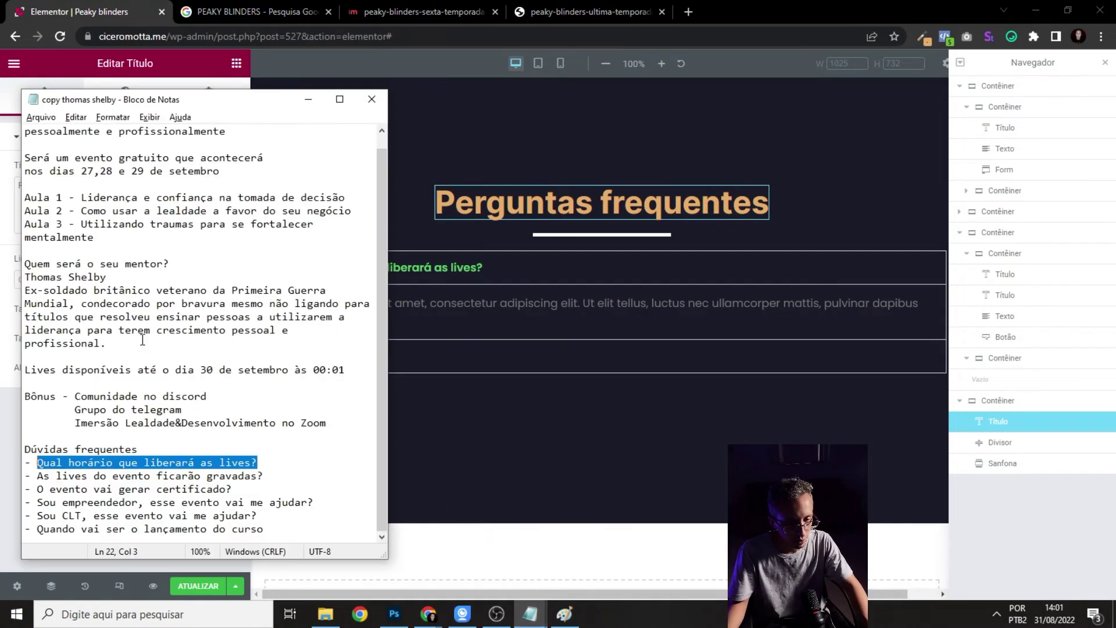
{"action": "left_click_drag", "start_coordinate": [165, 105], "coordinate": [968, 106]}
{"action": "left_click", "coordinate": [828, 148]}
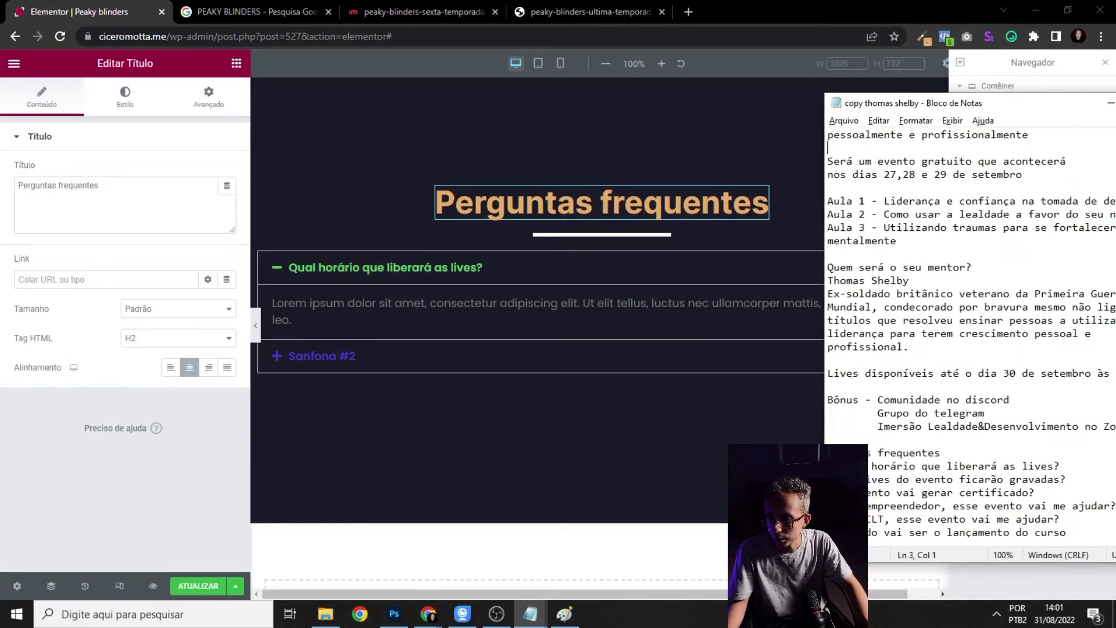
{"action": "left_click_drag", "start_coordinate": [895, 103], "coordinate": [1035, 103]}
{"action": "key", "text": "alt+Tab"}
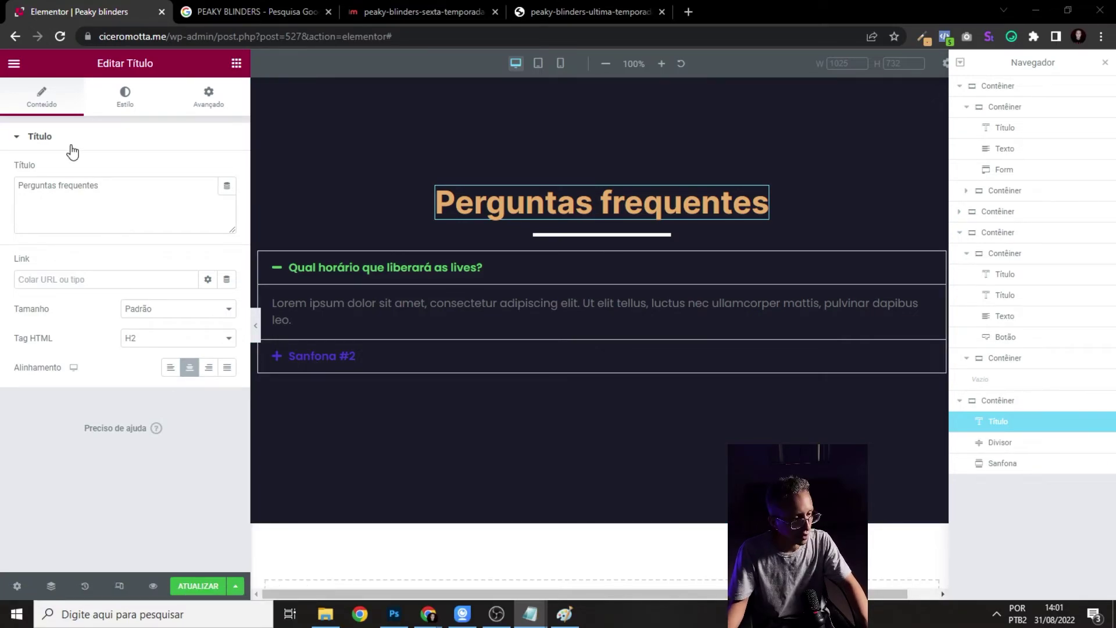
- Set the second accordion item's title to "As lives do evento ficarão gravadas?"
{"action": "left_click", "coordinate": [899, 349]}
{"action": "left_click", "coordinate": [119, 230]}
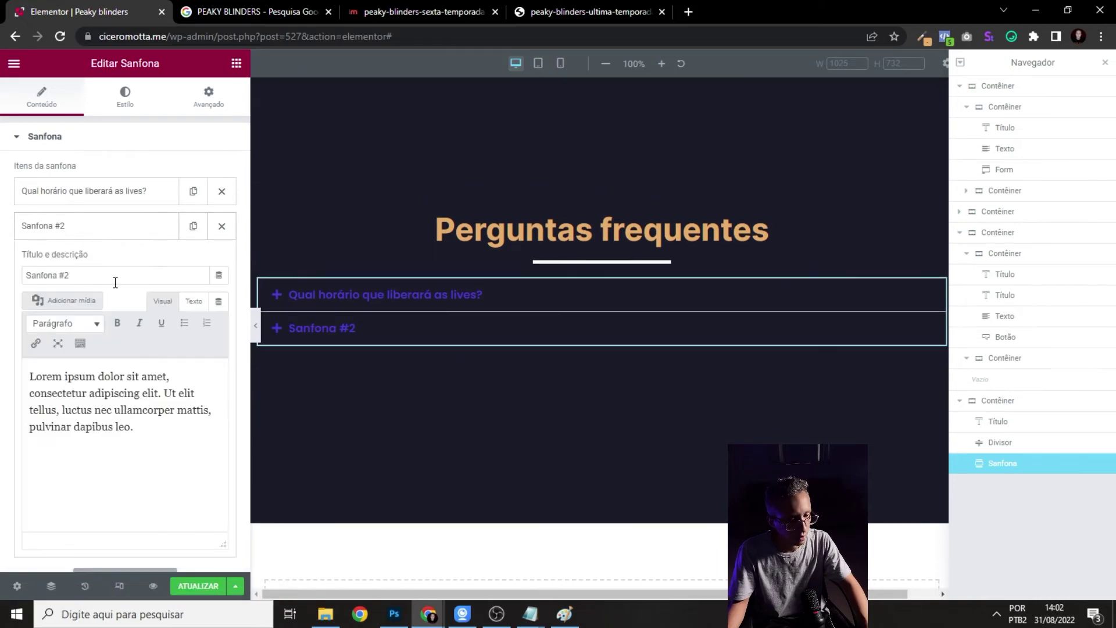
{"action": "key", "text": "ctrl+a"}
{"action": "type", "text": "As lives do evento ficarão gravadas?"}
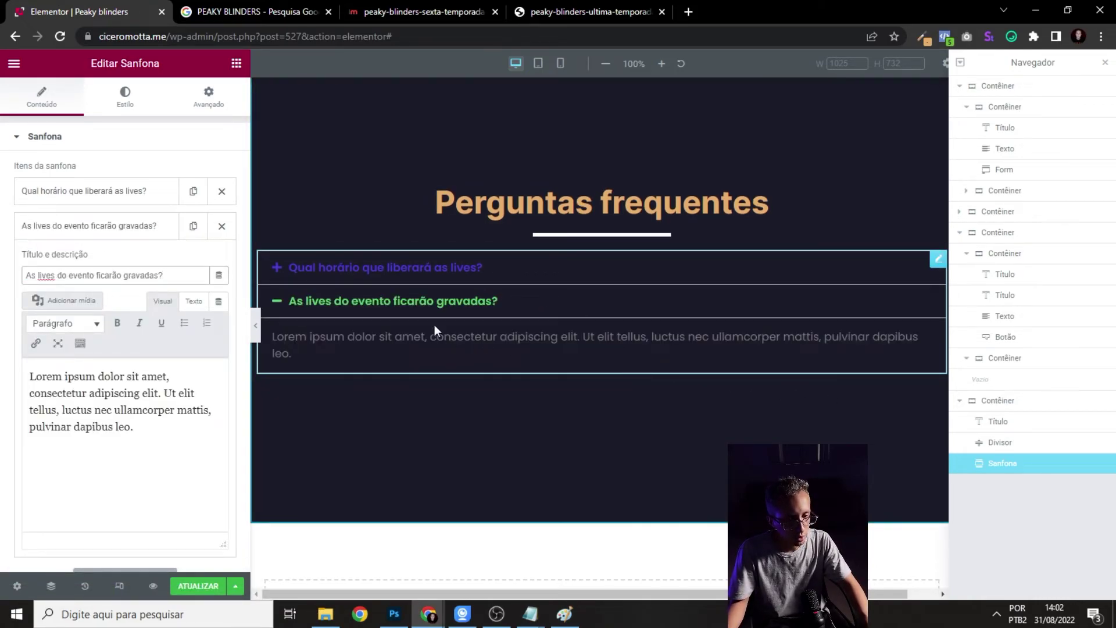
- Duplicate the second accordion item and copy the question "O evento vai gerar certificado?" from the Notepad text
{"action": "left_click", "coordinate": [424, 302]}
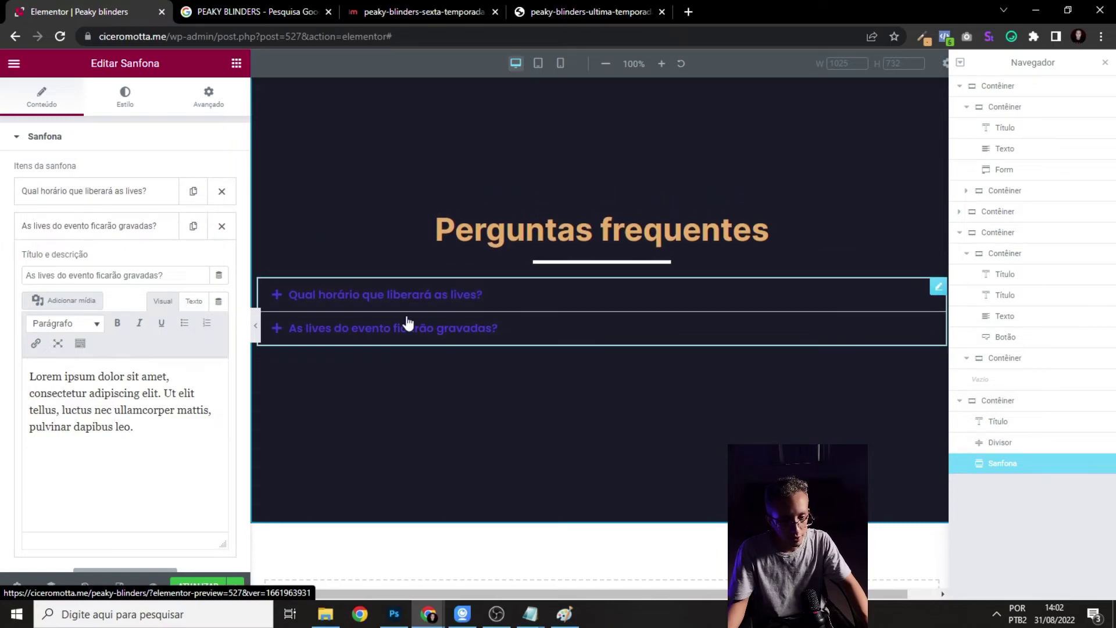
{"action": "left_click", "coordinate": [193, 227]}
{"action": "key", "text": "alt+Tab"}
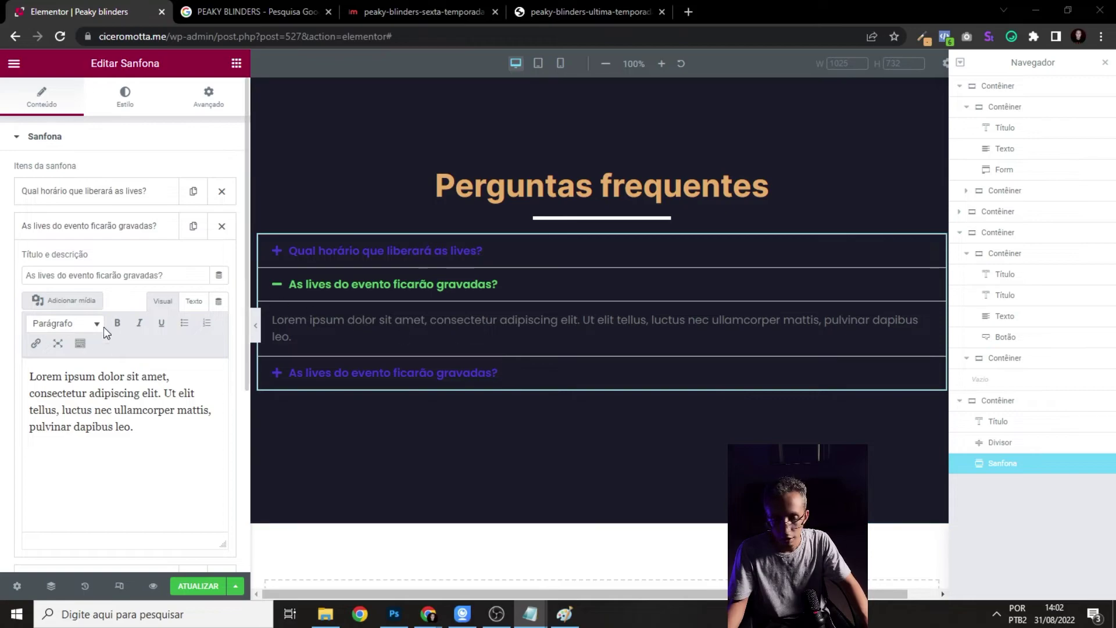
{"action": "key", "text": "alt+Tab"}
{"action": "triple_click", "coordinate": [94, 275]}
{"action": "type", "text": "O evento vai gerar certificado?"}
{"action": "key", "text": "ctrl+z"}
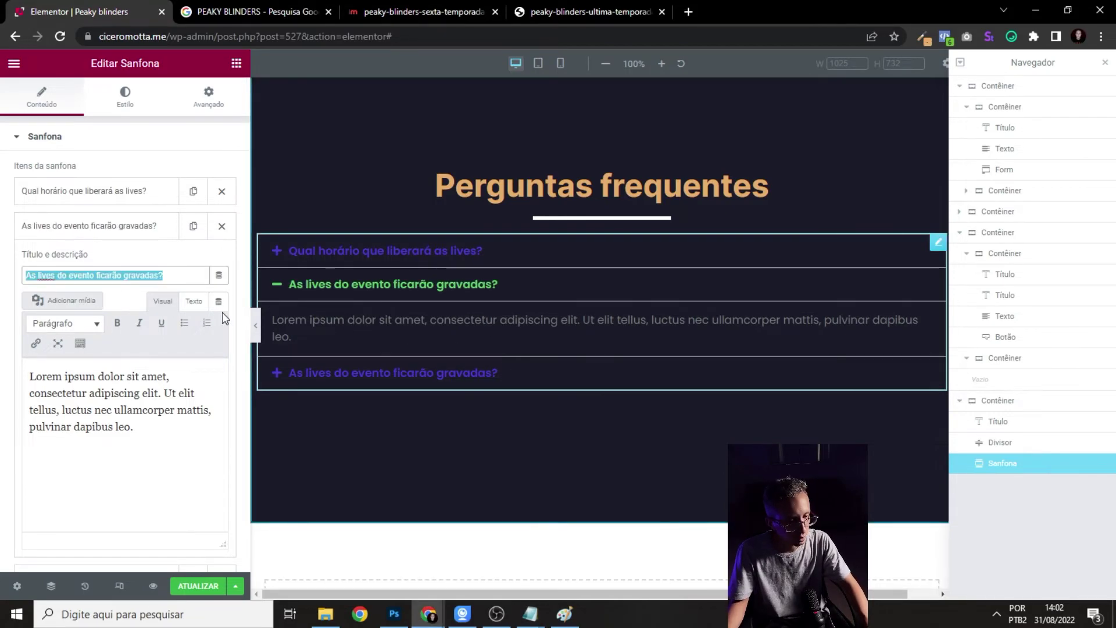
- Set the third accordion item's title to "O evento vai gerar certificado?" and collapse the item
{"action": "left_click", "coordinate": [116, 227]}
{"action": "left_click", "coordinate": [82, 260]}
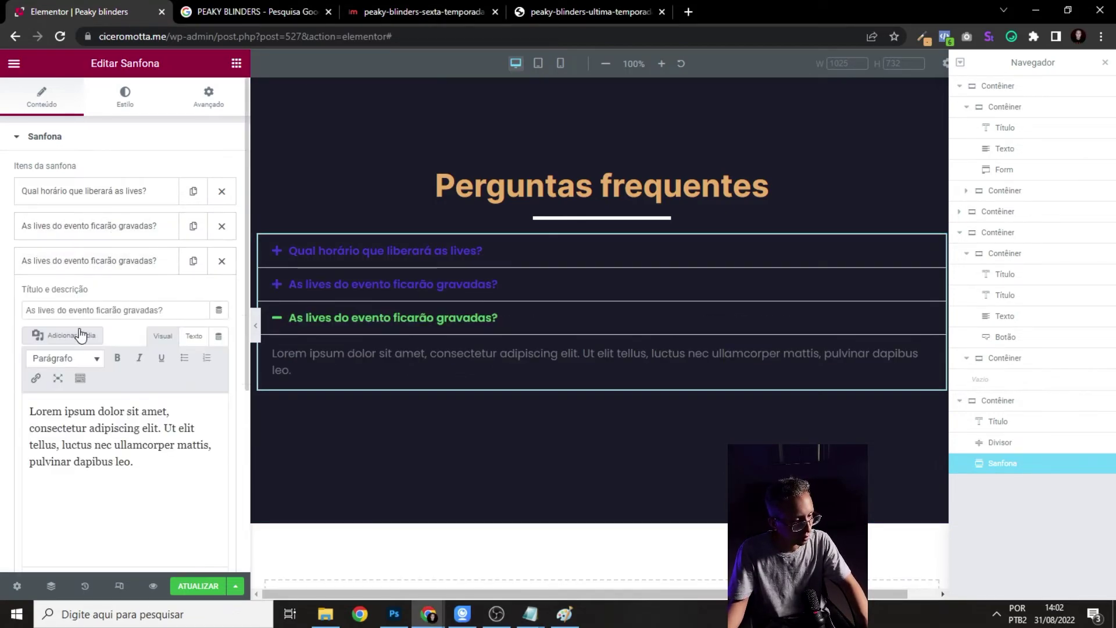
{"action": "triple_click", "coordinate": [87, 309]}
{"action": "type", "text": "O evento vai gerar certificado?"}
{"action": "left_click", "coordinate": [122, 261]}
- Duplicate the certificate question three times so the accordion has six items
{"action": "left_click", "coordinate": [193, 260]}
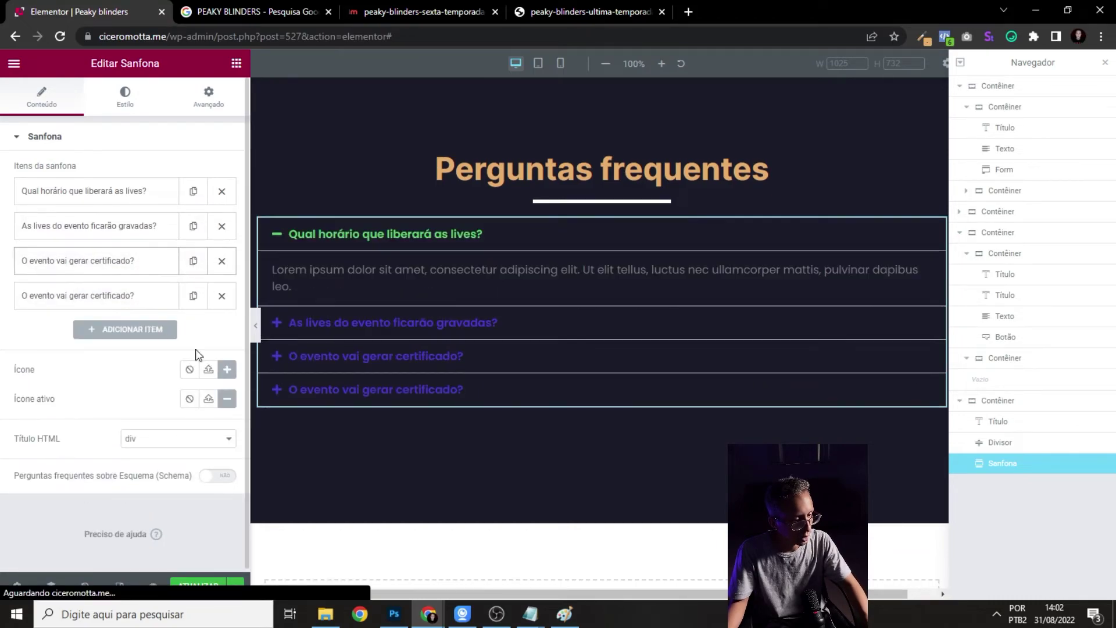
{"action": "left_click", "coordinate": [193, 296]}
{"action": "left_click", "coordinate": [193, 330]}
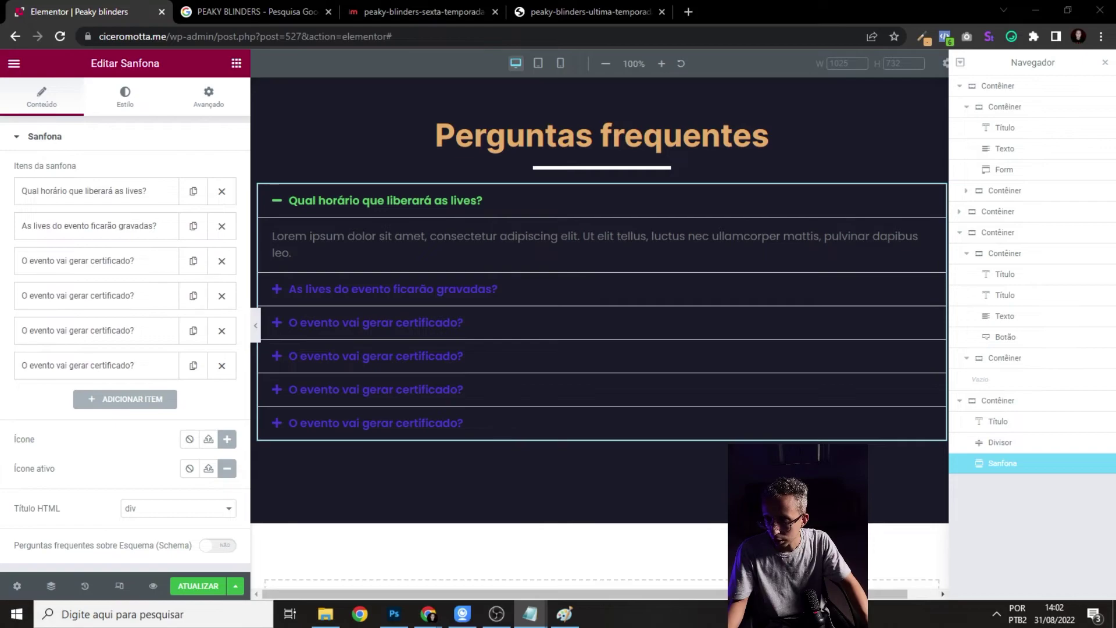
- Set the fourth accordion item's title to "Sou empreendedor, esse evento vai me ajudar?"
{"action": "left_click", "coordinate": [120, 298]}
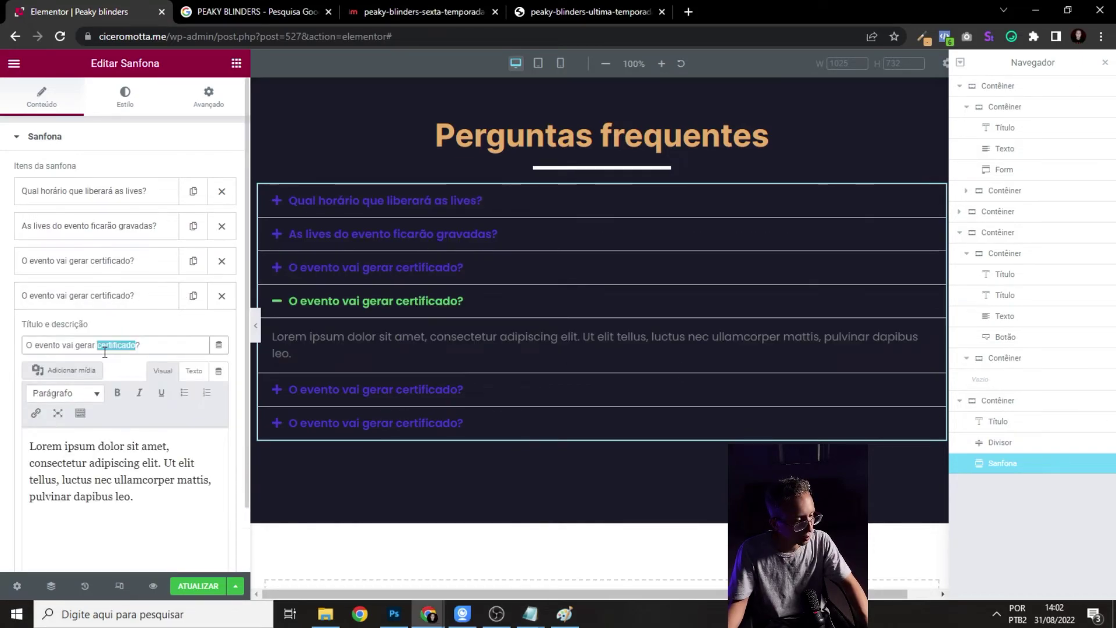
{"action": "triple_click", "coordinate": [105, 348]}
{"action": "type", "text": "Sou empreendedor, esse evento vai me ajudar?"}
{"action": "left_click", "coordinate": [120, 293]}
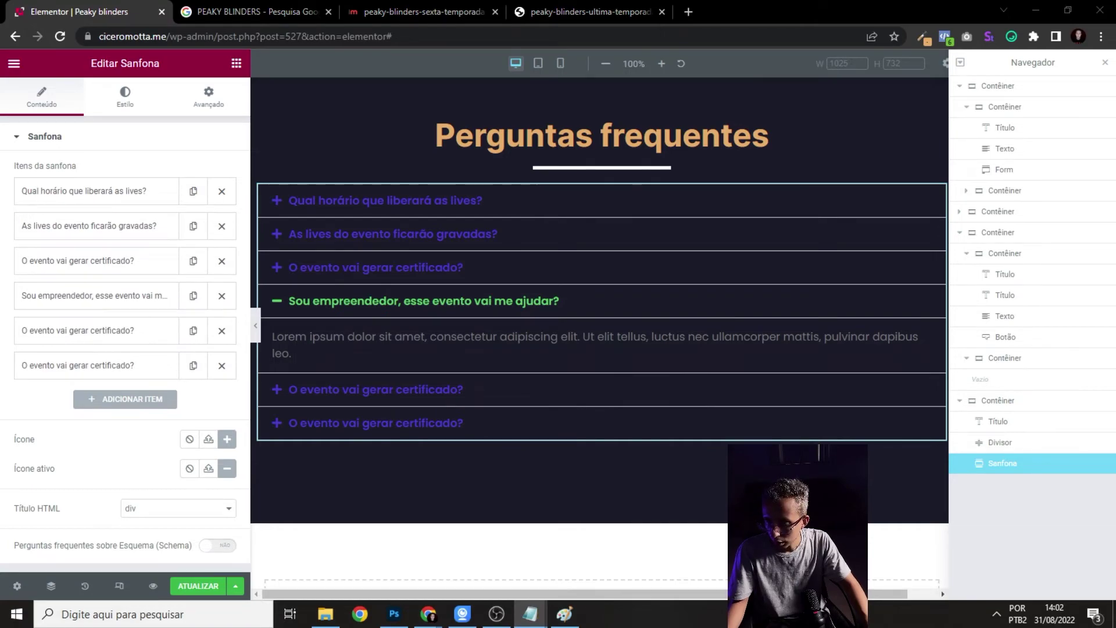
- Set the fifth accordion item's title to "Sou CLT, esse evento vai me ajudar?"
{"action": "left_click", "coordinate": [92, 336]}
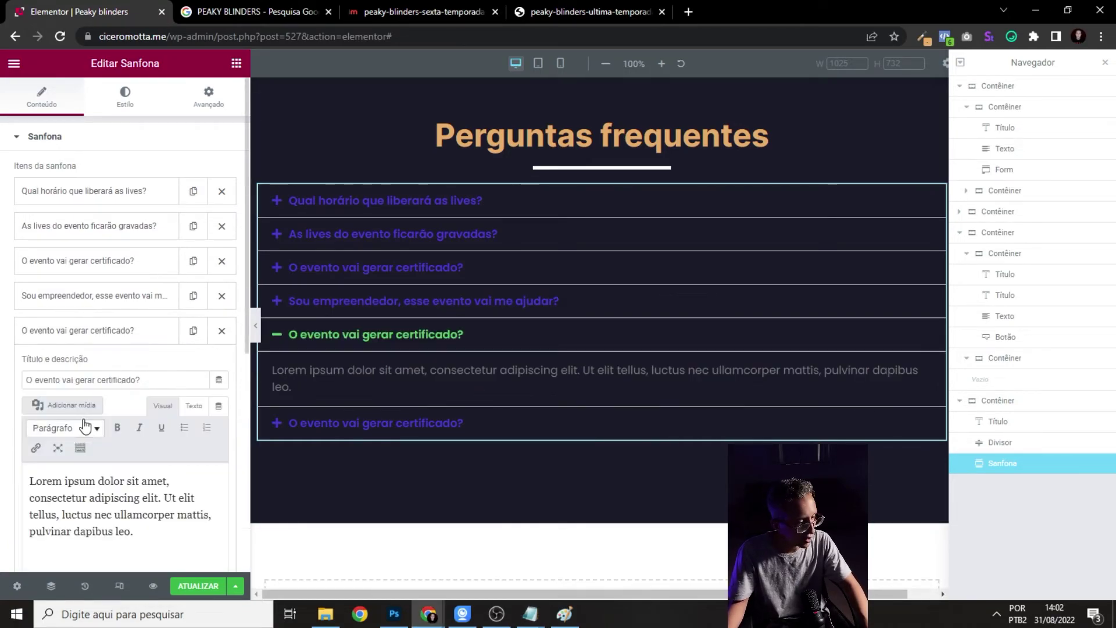
{"action": "double_click", "coordinate": [85, 380]}
{"action": "type", "text": "Sou CLT, esse evento vai me ajudar?"}
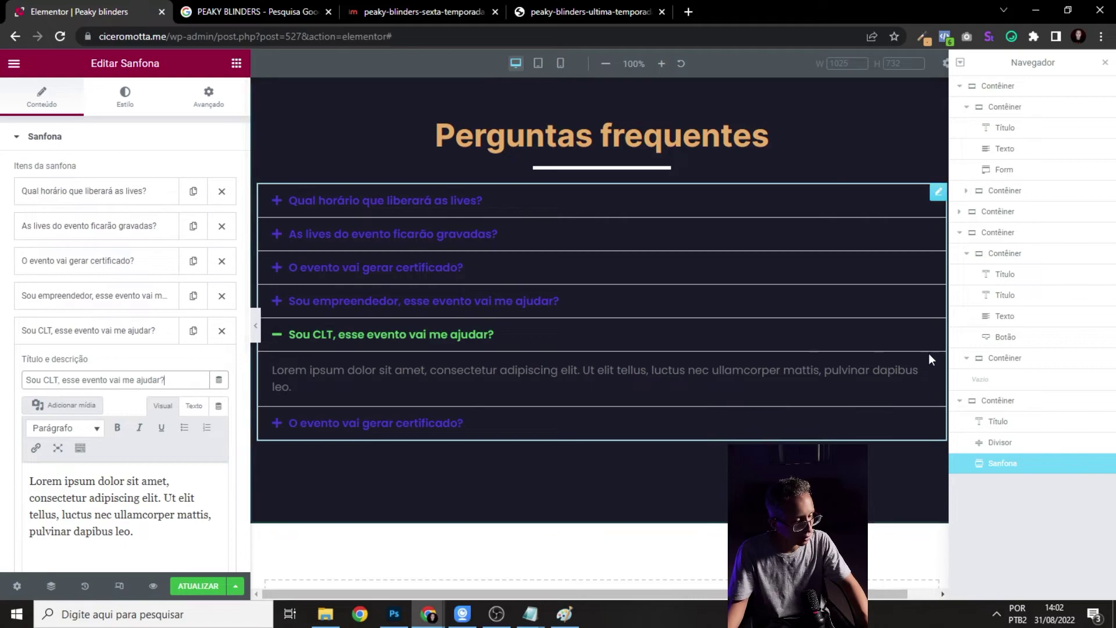
- Copy the last question from the Notepad text and set the sixth accordion item's title to "Quando vai ser o lançamento do curso"
{"action": "key", "text": "alt+Tab"}
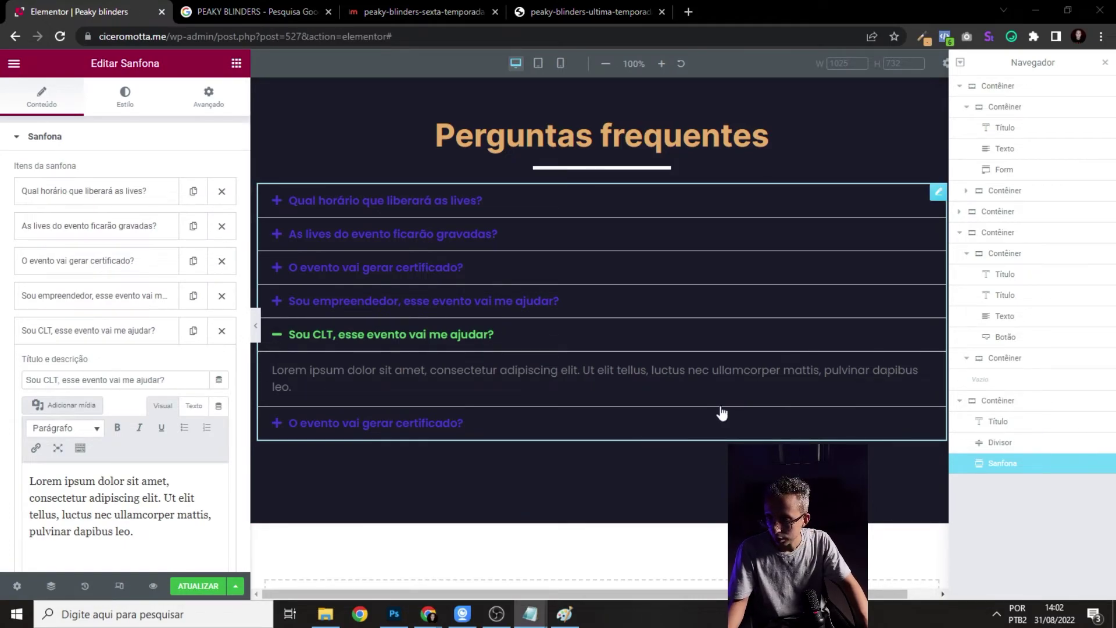
{"action": "left_click", "coordinate": [86, 342]}
{"action": "left_click", "coordinate": [58, 372]}
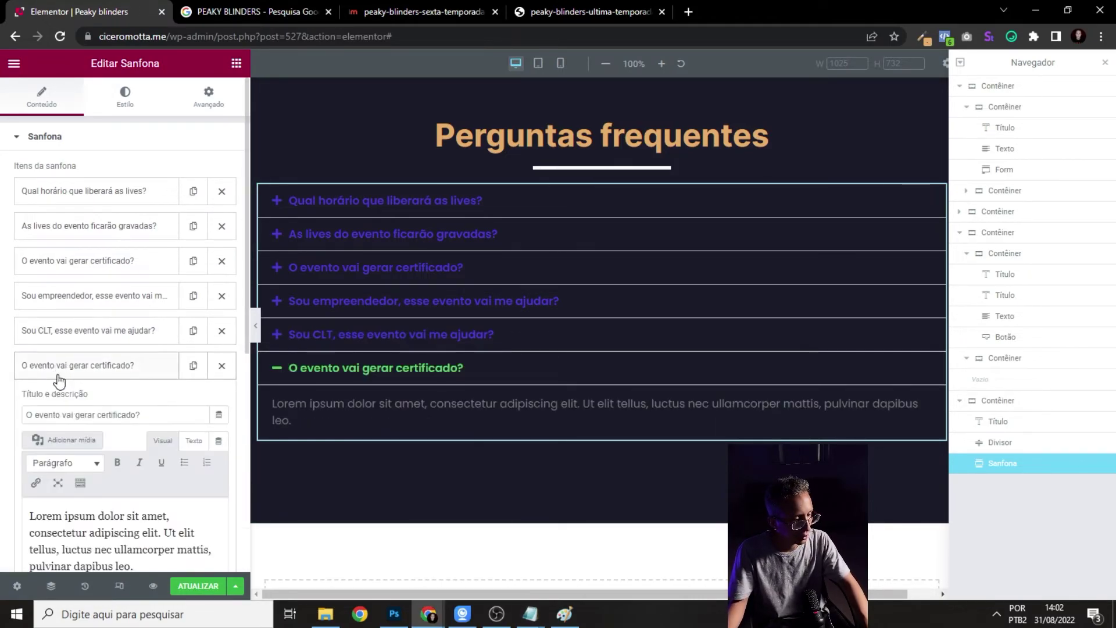
{"action": "triple_click", "coordinate": [88, 416]}
{"action": "type", "text": "Quando vai ser o lançamento do curso"}
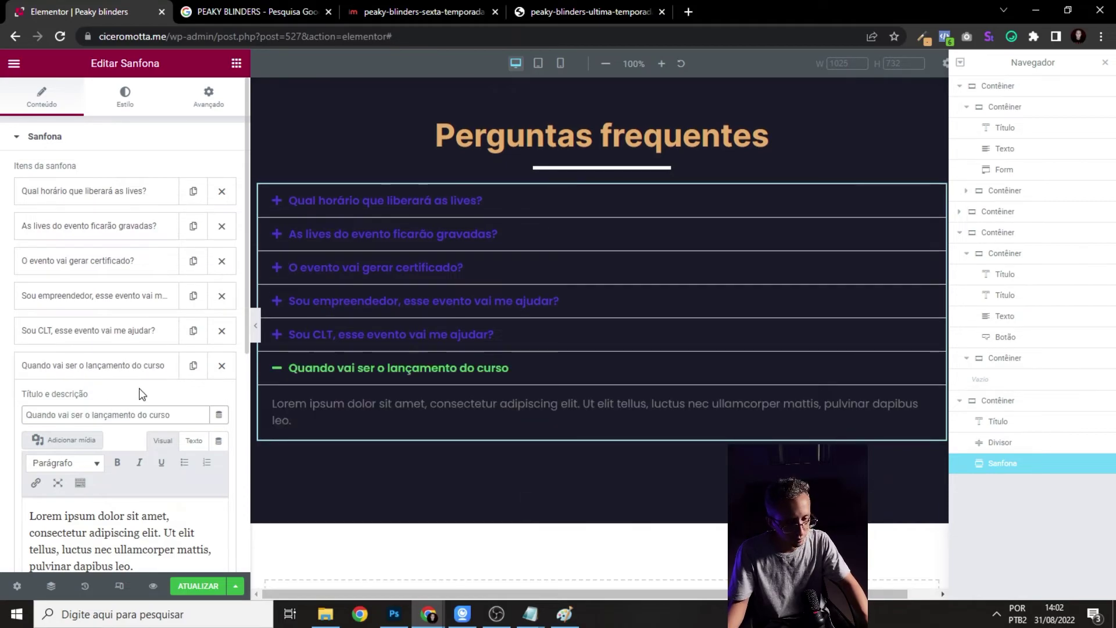
- Complete the sixth accordion item's title as "Quando vai ser o lançamento do curso?" and preview the section at full width
{"action": "type", "text": "?"}
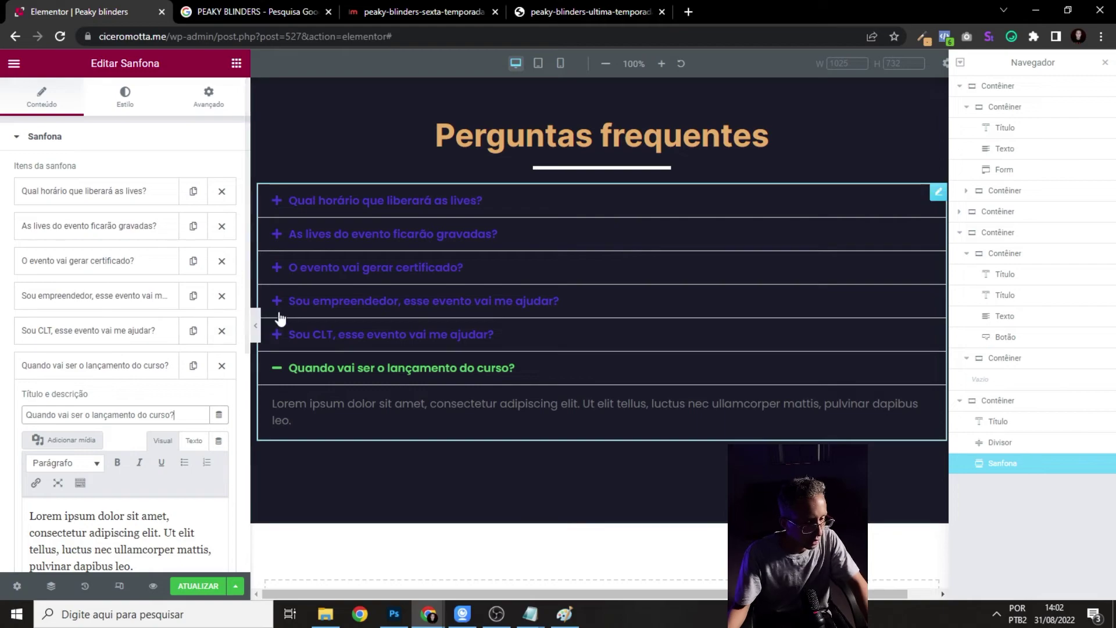
{"action": "left_click", "coordinate": [259, 327]}
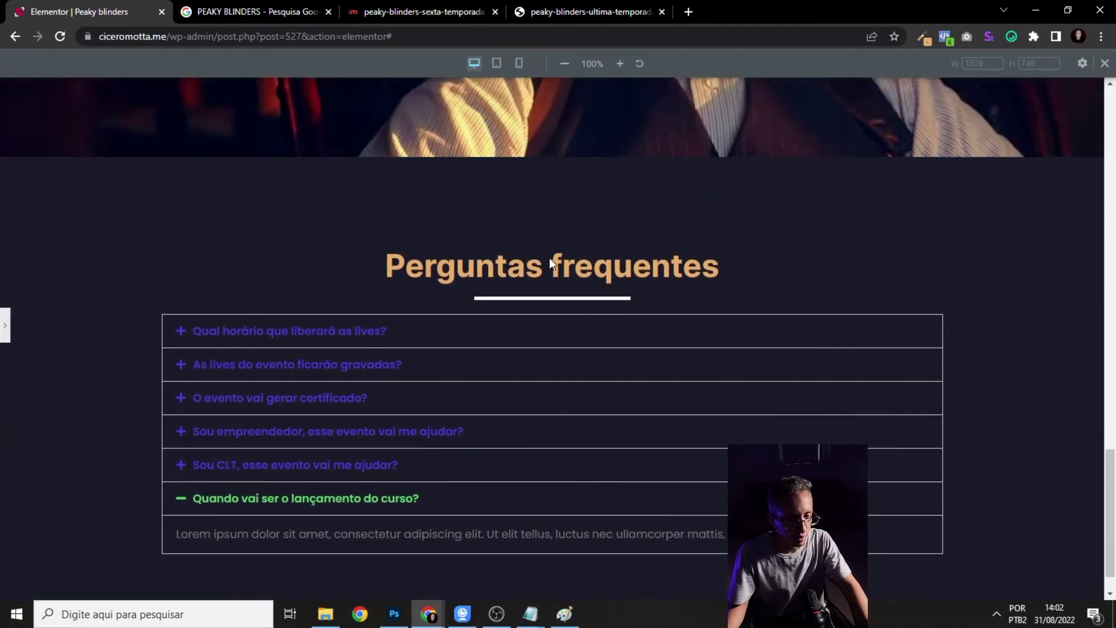
{"action": "left_click", "coordinate": [131, 335]}
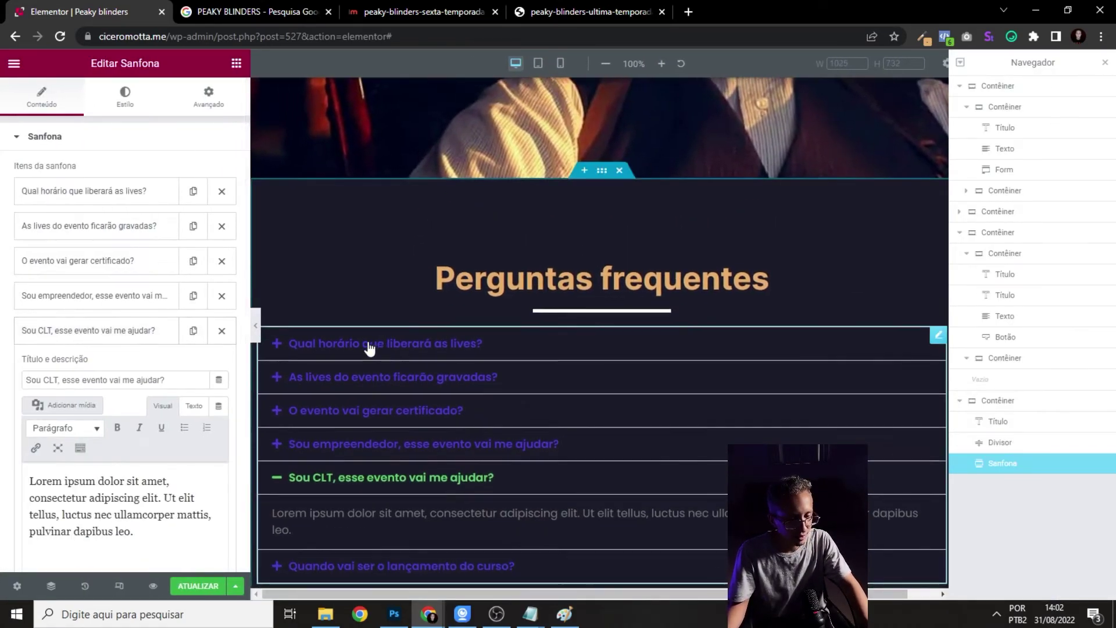
{"action": "scroll", "coordinate": [372, 345], "scroll_direction": "down", "scroll_amount": 3}
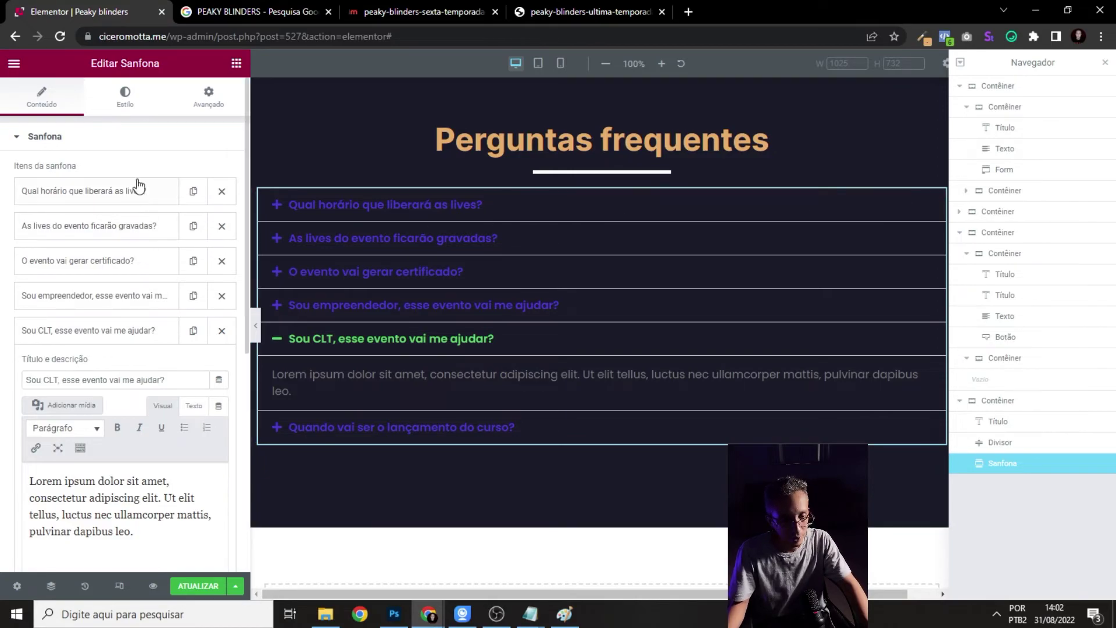
- Set the accordion titles' normal color to white, #FFFFFF
{"action": "left_click", "coordinate": [126, 100]}
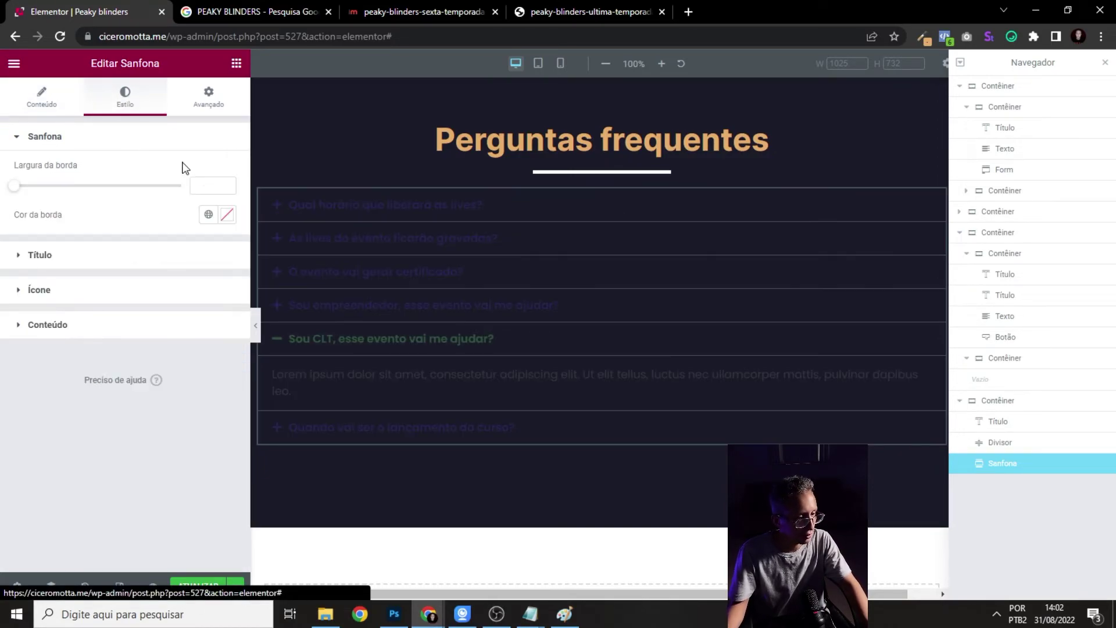
{"action": "left_click", "coordinate": [41, 255]}
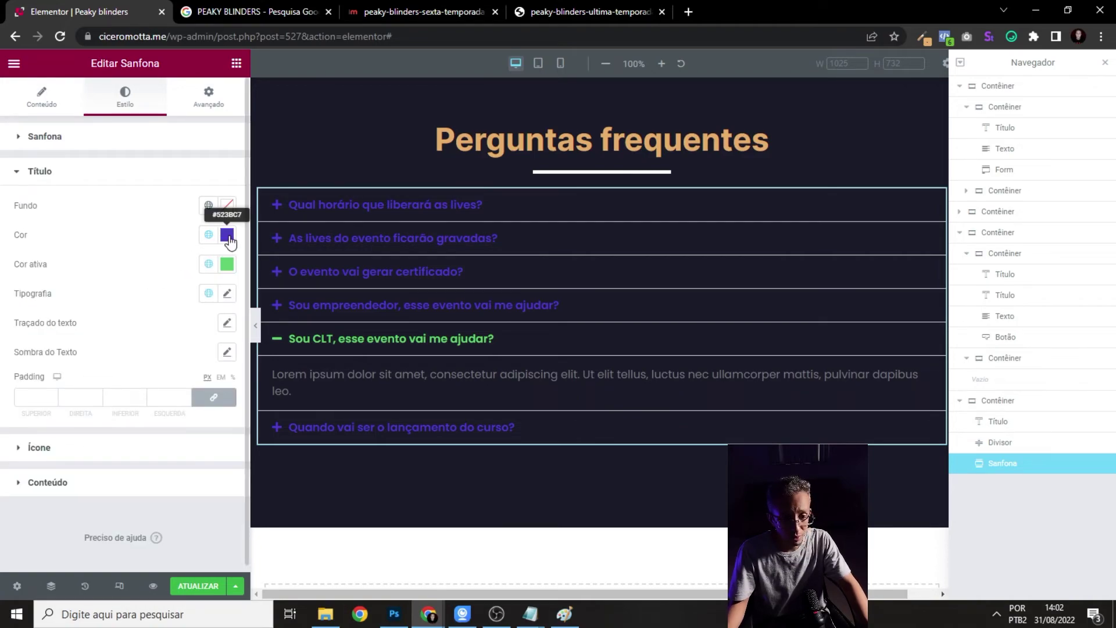
{"action": "left_click", "coordinate": [226, 235]}
{"action": "left_click", "coordinate": [68, 287]}
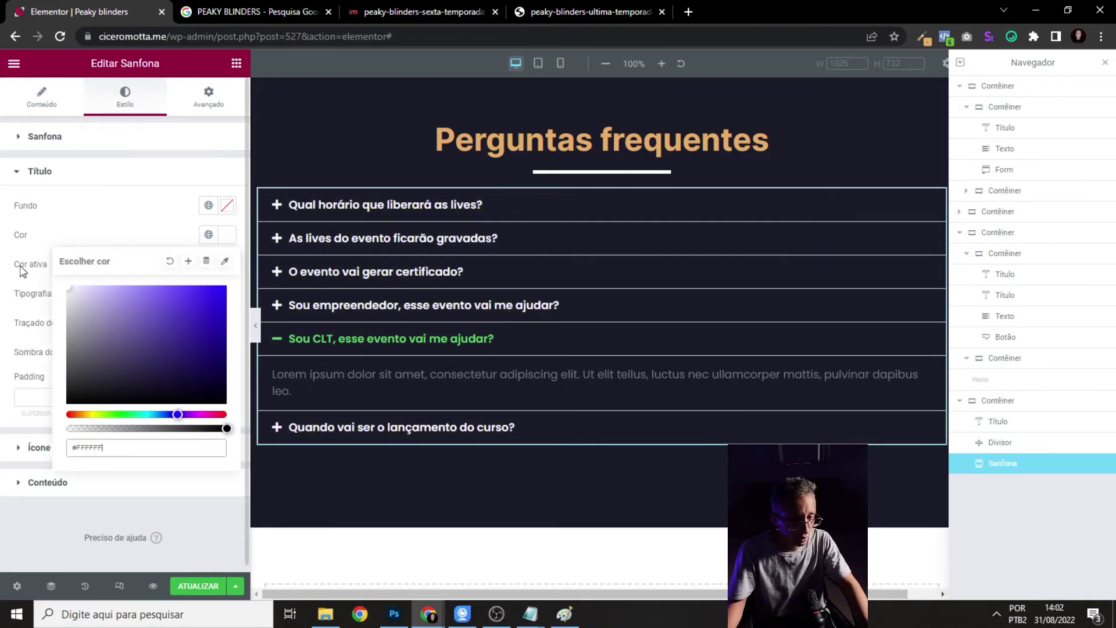
{"action": "left_click", "coordinate": [102, 236]}
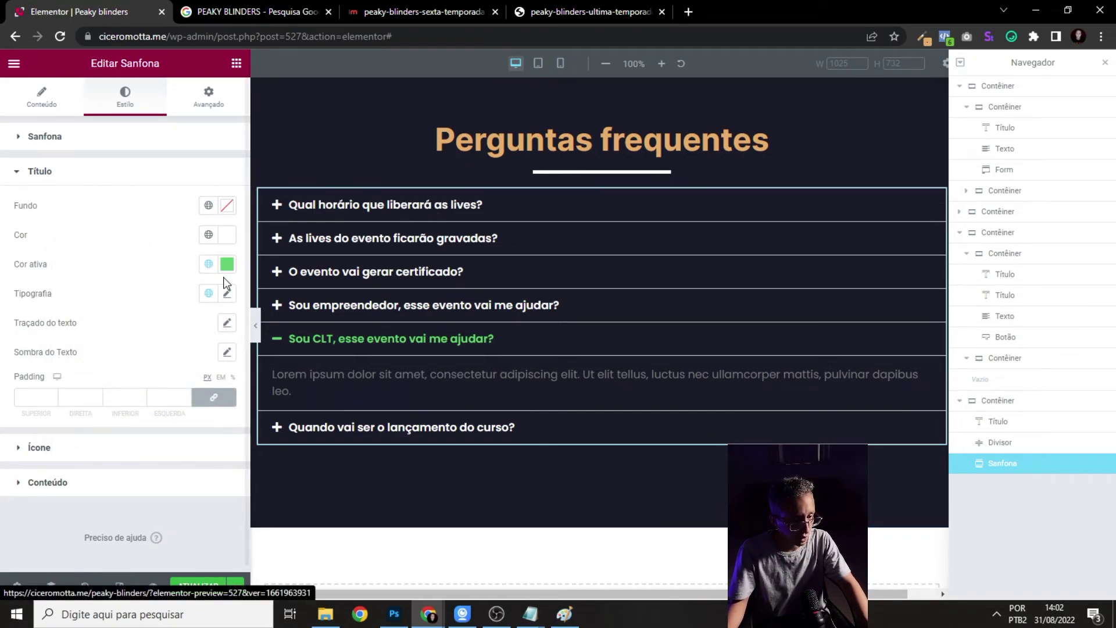
- Copy the text color code of the "Perguntas frequentes" heading
{"action": "left_click", "coordinate": [761, 131]}
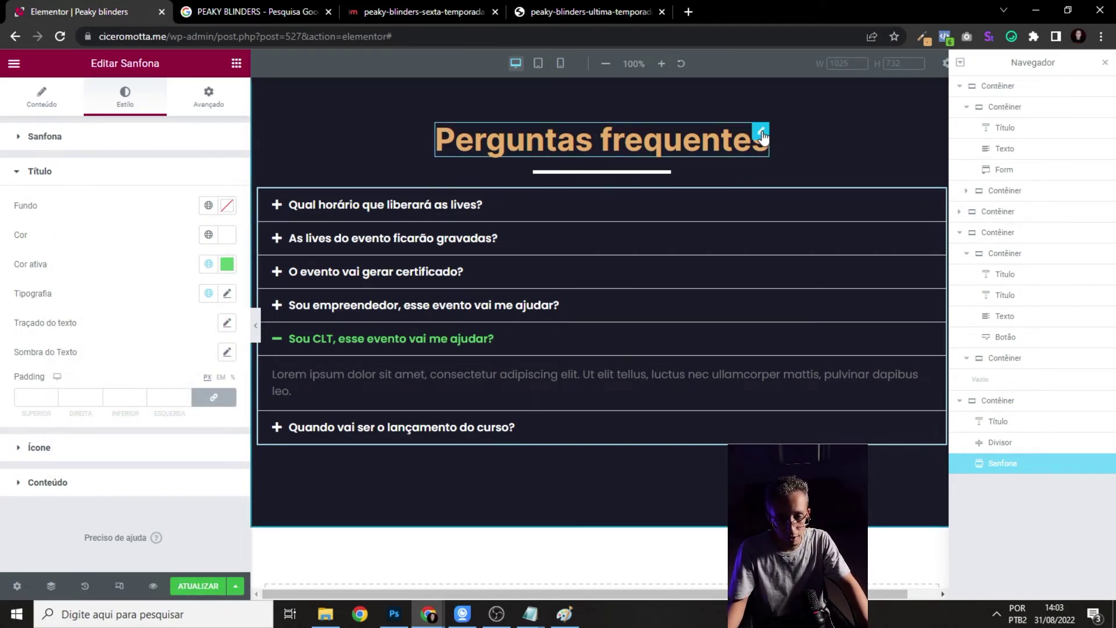
{"action": "left_click", "coordinate": [140, 110]}
{"action": "left_click", "coordinate": [227, 170]}
{"action": "key", "text": "ctrl+c"}
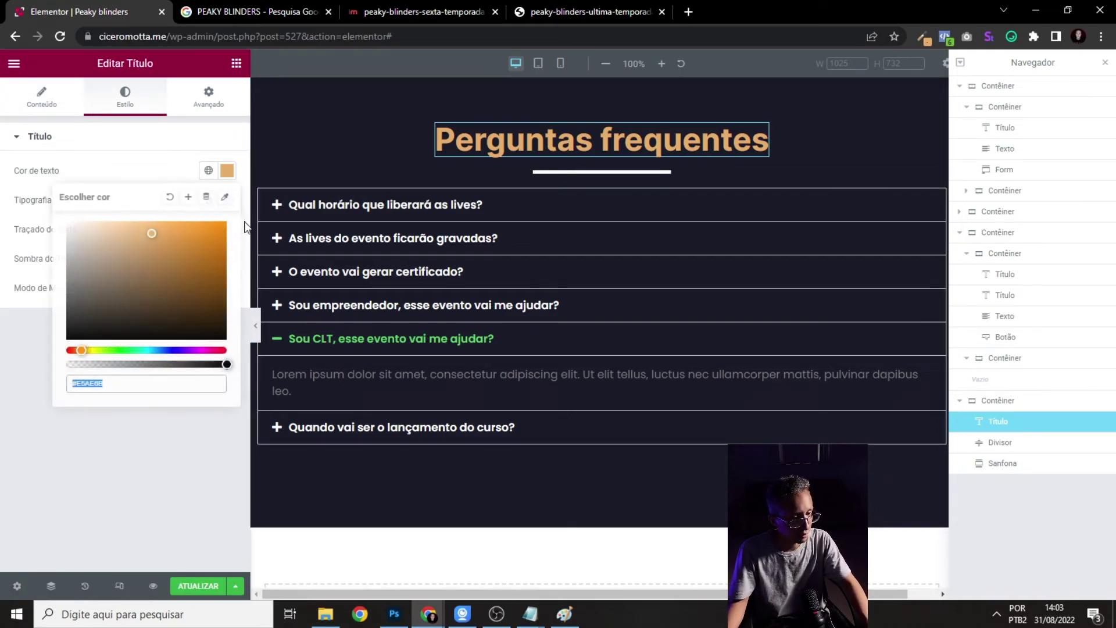
{"action": "left_click", "coordinate": [51, 99]}
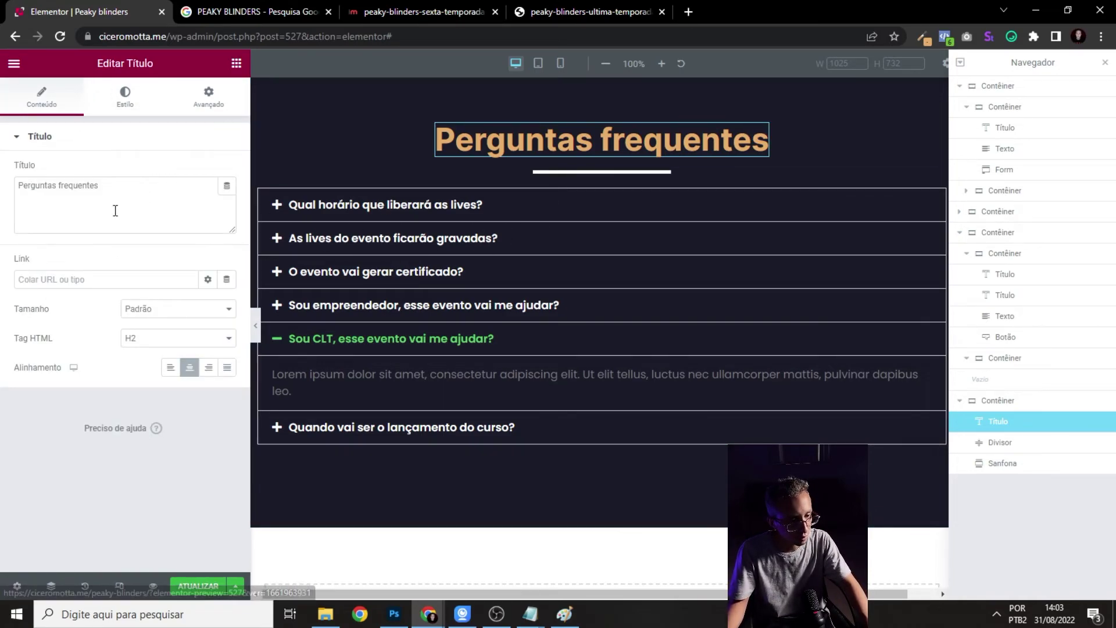
- Set the accordion titles' active color to the copied #E5AE6B and preview the section at full width
{"action": "left_click", "coordinate": [349, 206]}
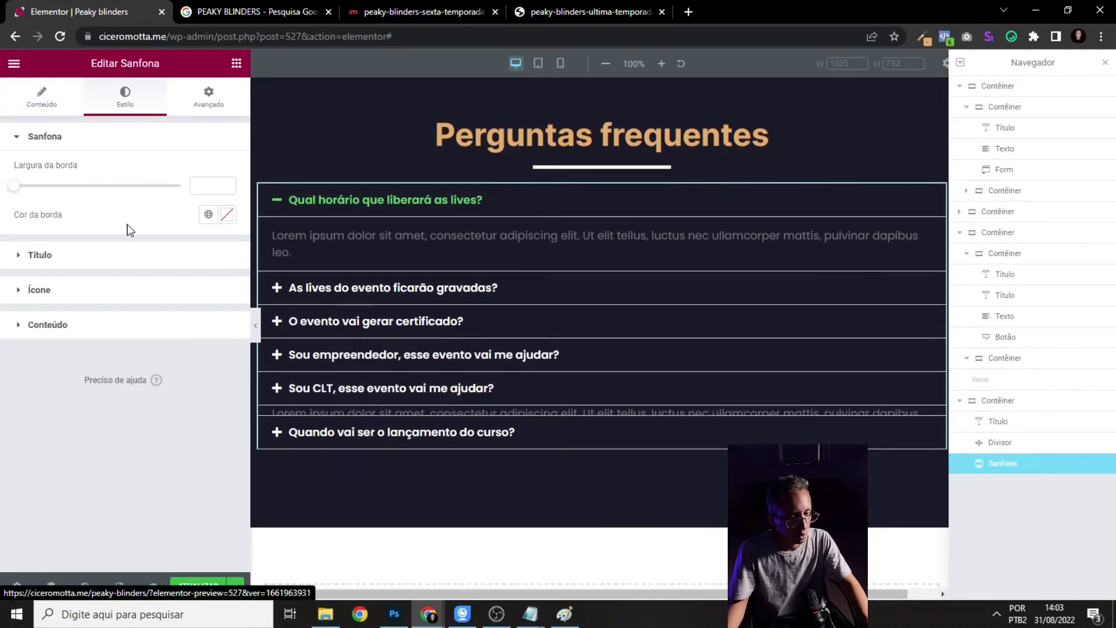
{"action": "left_click", "coordinate": [347, 215]}
{"action": "left_click", "coordinate": [337, 215]}
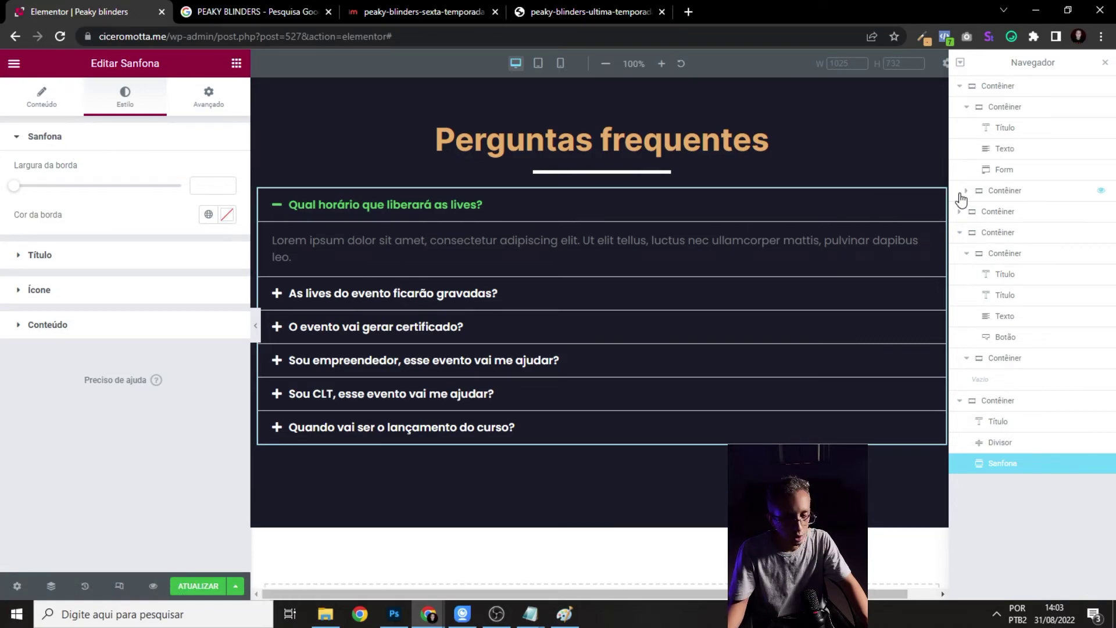
{"action": "left_click", "coordinate": [42, 256]}
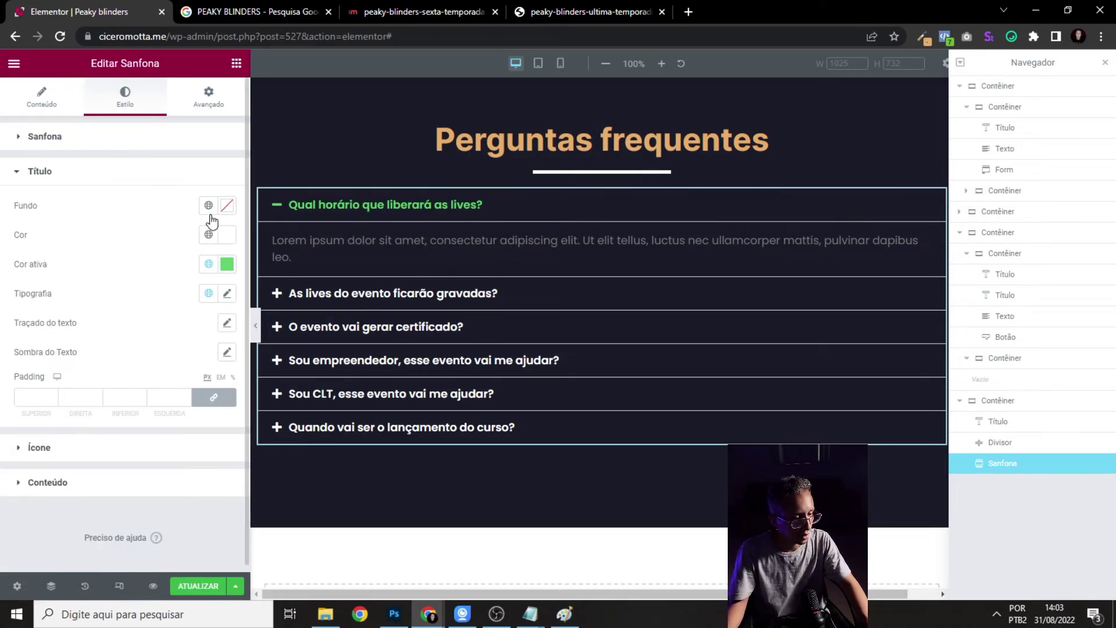
{"action": "left_click", "coordinate": [227, 268]}
{"action": "key", "text": "ctrl+v"}
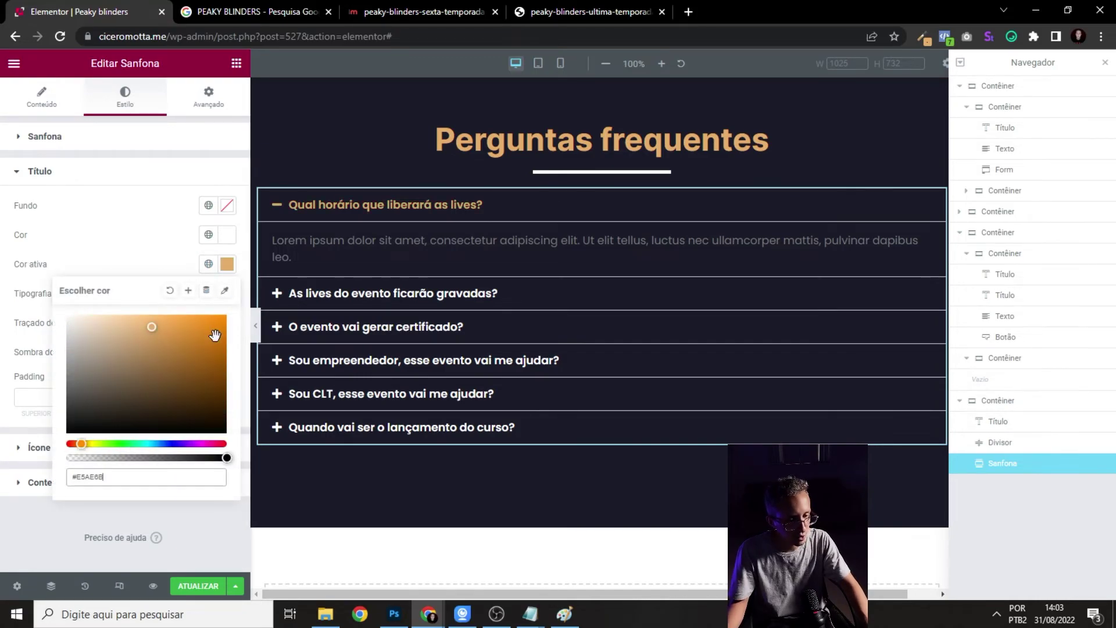
{"action": "left_click", "coordinate": [255, 324]}
{"action": "left_click", "coordinate": [7, 328]}
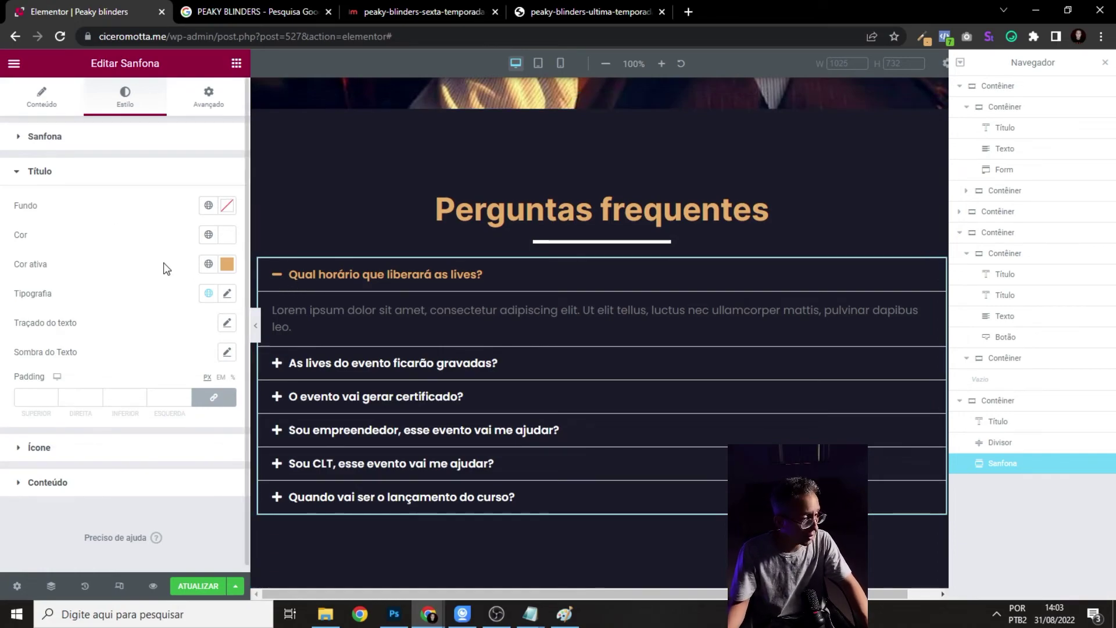
- Set the accordion titles' font family to Inter
{"action": "left_click", "coordinate": [227, 293]}
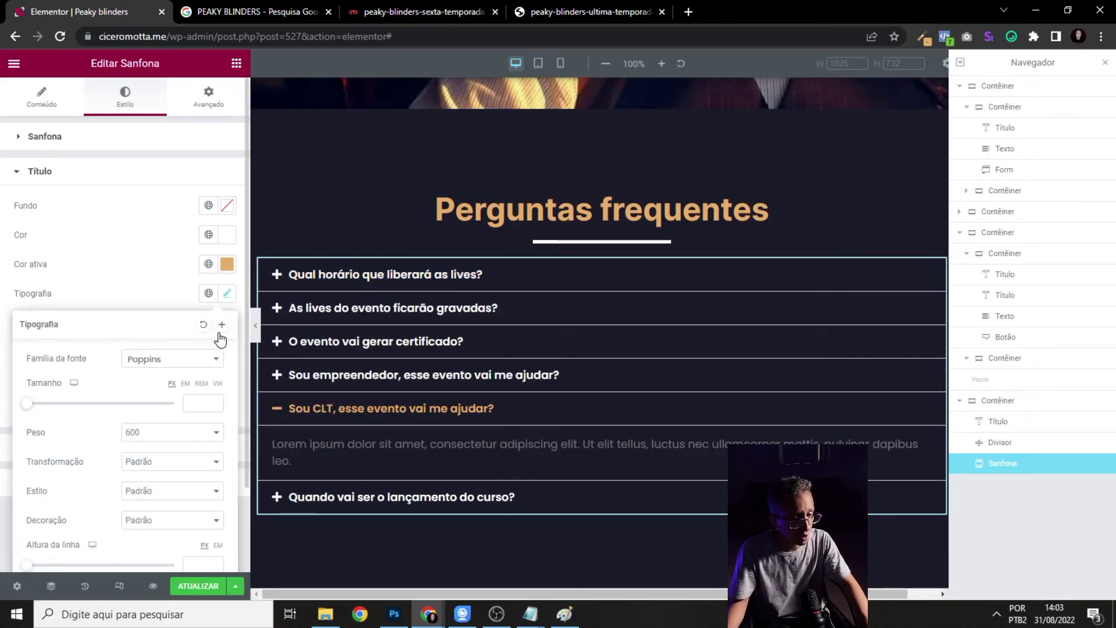
{"action": "left_click", "coordinate": [166, 360]}
{"action": "type", "text": "inter"}
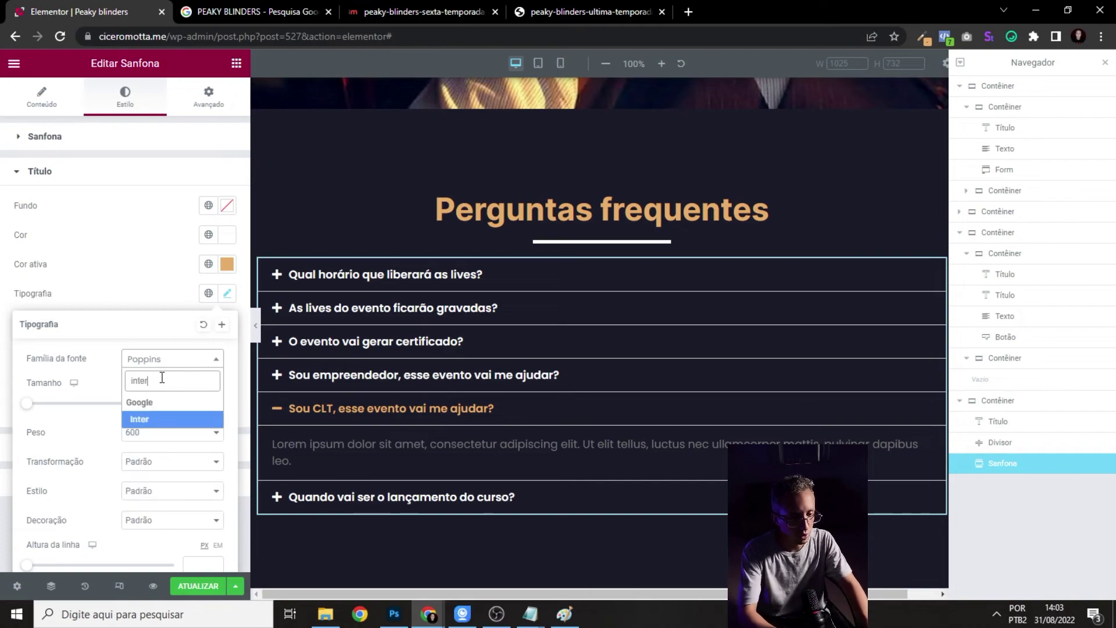
{"action": "left_click", "coordinate": [152, 433]}
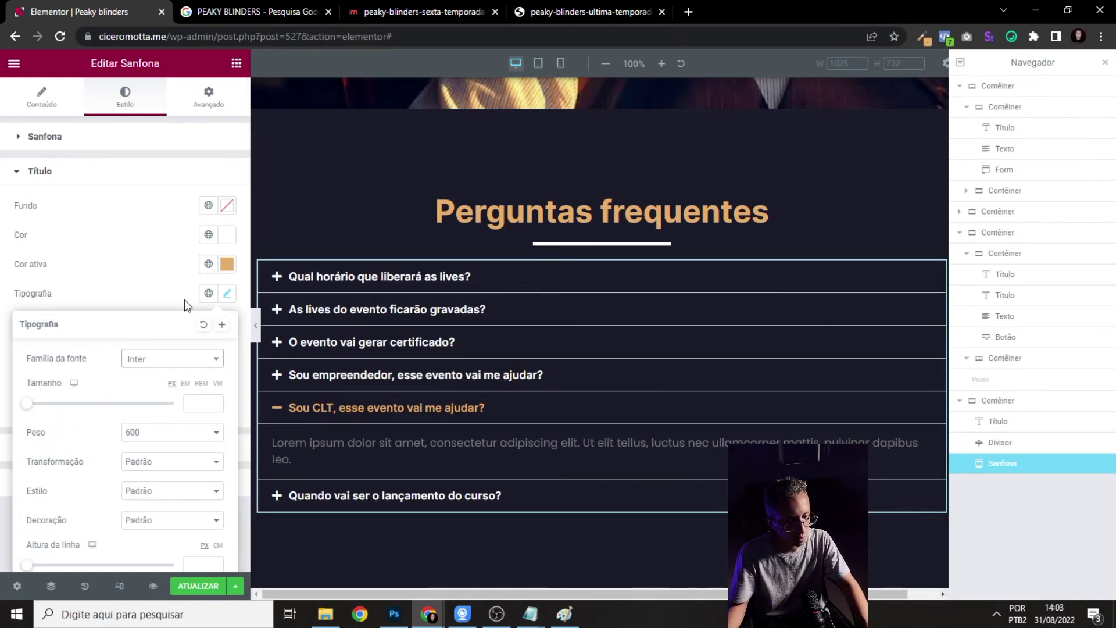
- Try font sizes of 20, 17 and 18 px on the accordion titles
{"action": "type", "text": "20"}
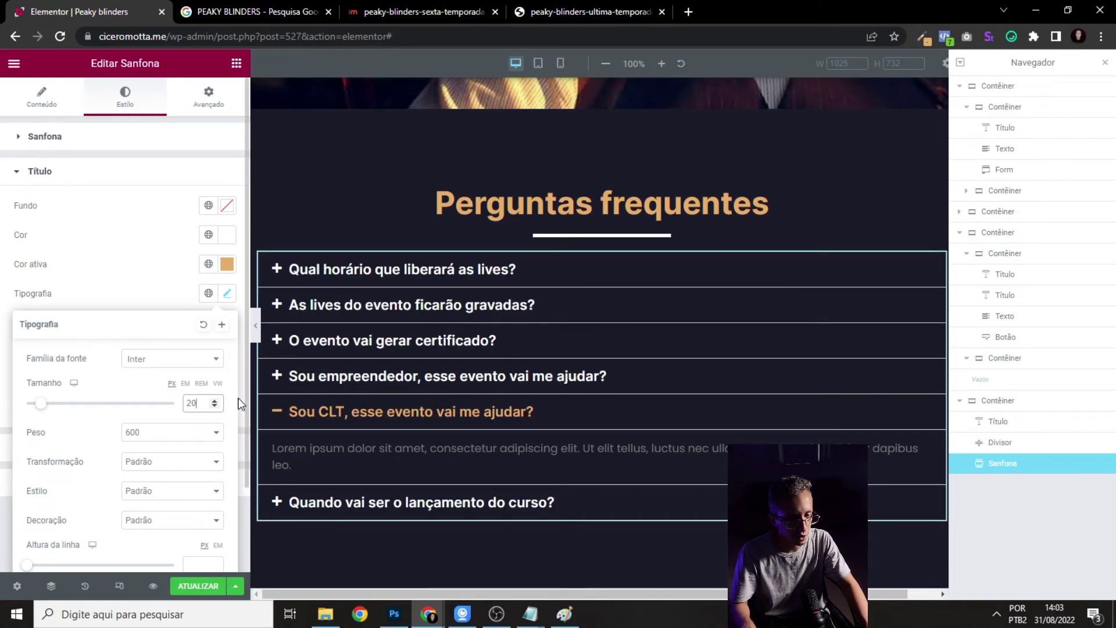
{"action": "key", "text": "BackSpace"}
{"action": "key", "text": "BackSpace"}
{"action": "type", "text": "18"}
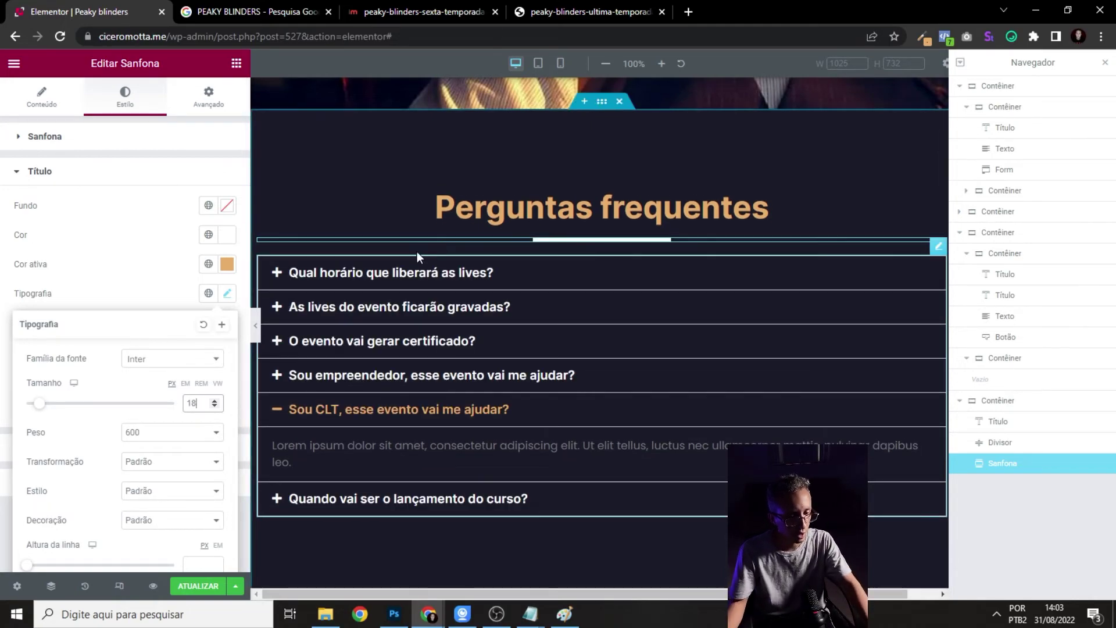
{"action": "key", "text": "Down"}
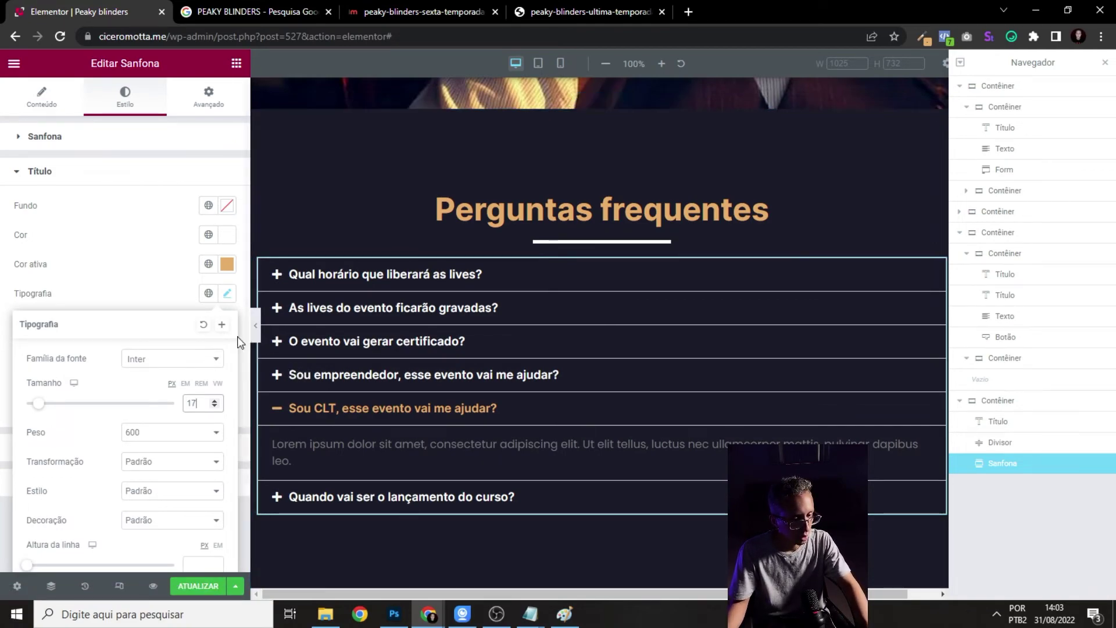
{"action": "key", "text": "Up"}
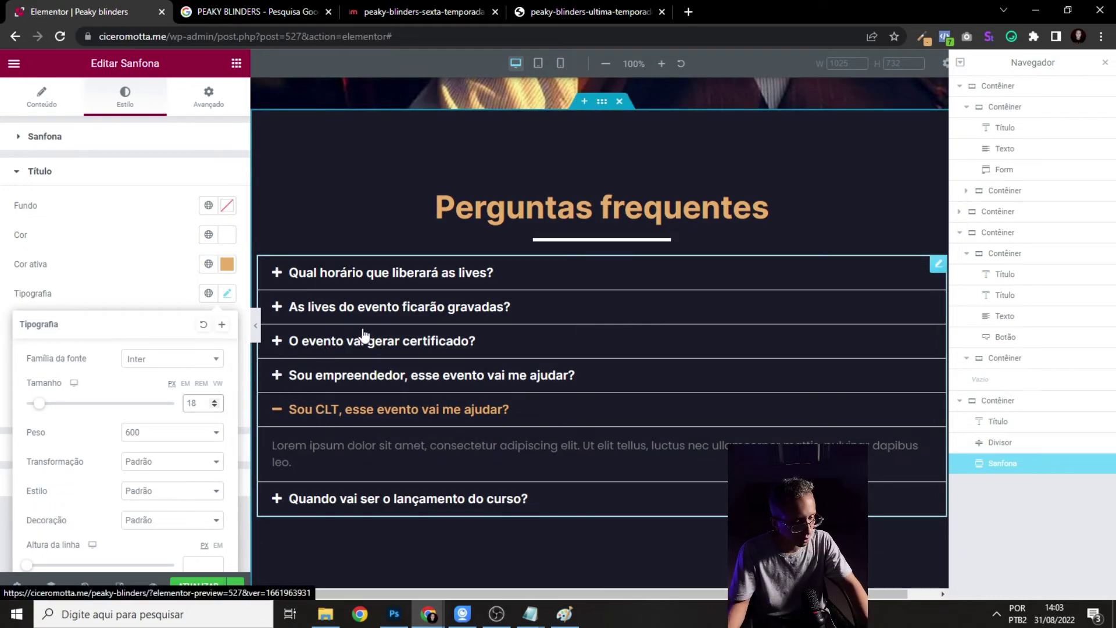
- Preview the accordion at full width and check how its questions look when collapsed
{"action": "left_click", "coordinate": [256, 325]}
{"action": "left_click", "coordinate": [322, 283]}
{"action": "left_click", "coordinate": [304, 285]}
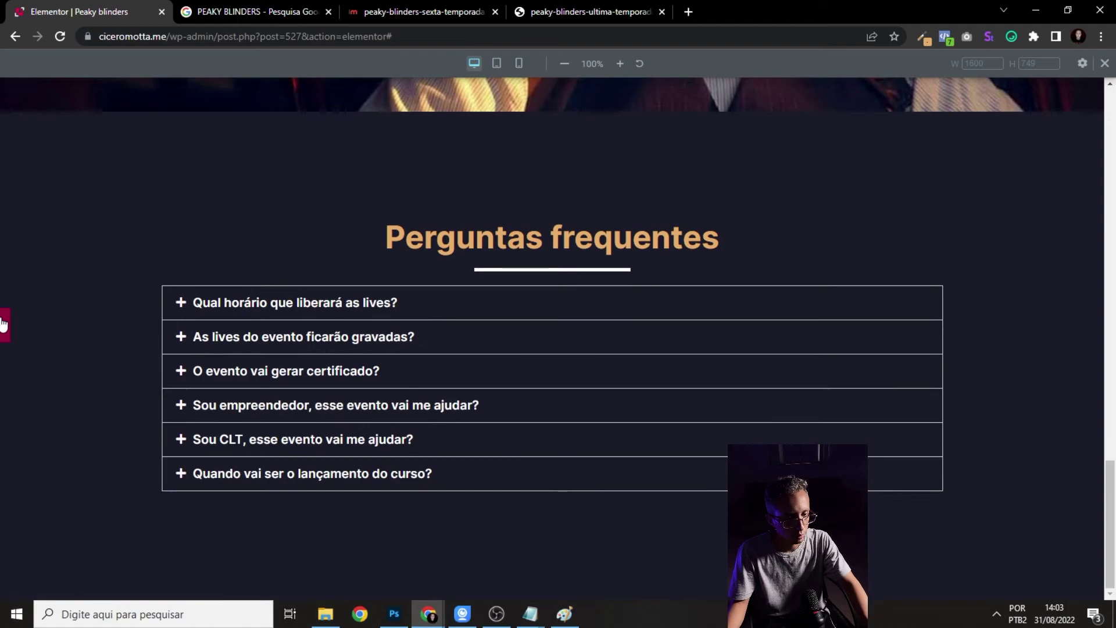
{"action": "left_click", "coordinate": [5, 325]}
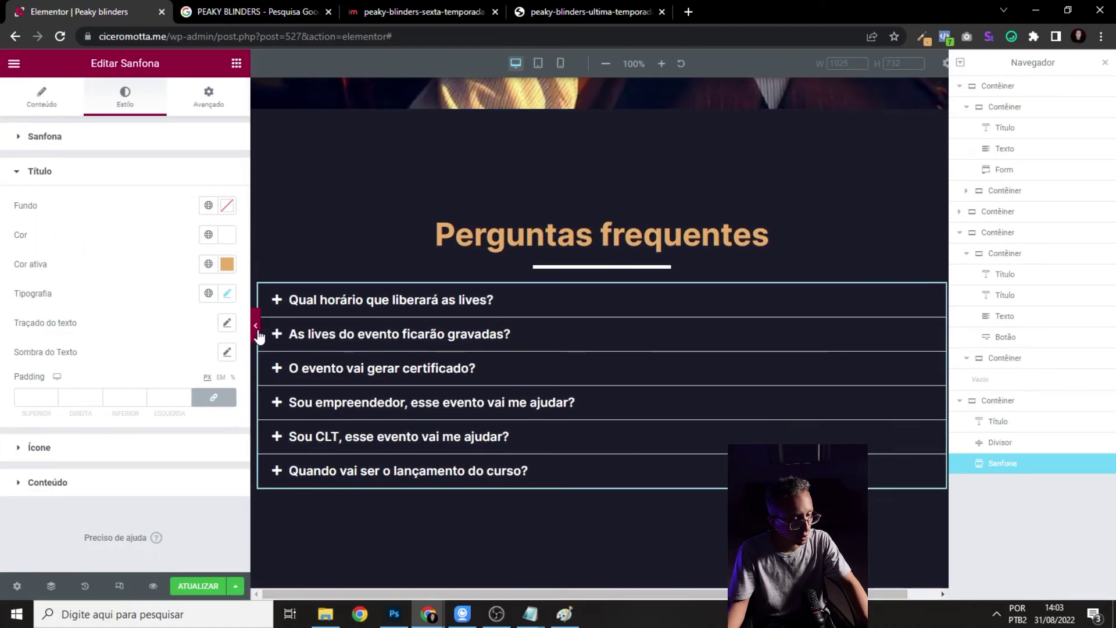
{"action": "left_click", "coordinate": [235, 326]}
{"action": "left_click", "coordinate": [7, 324]}
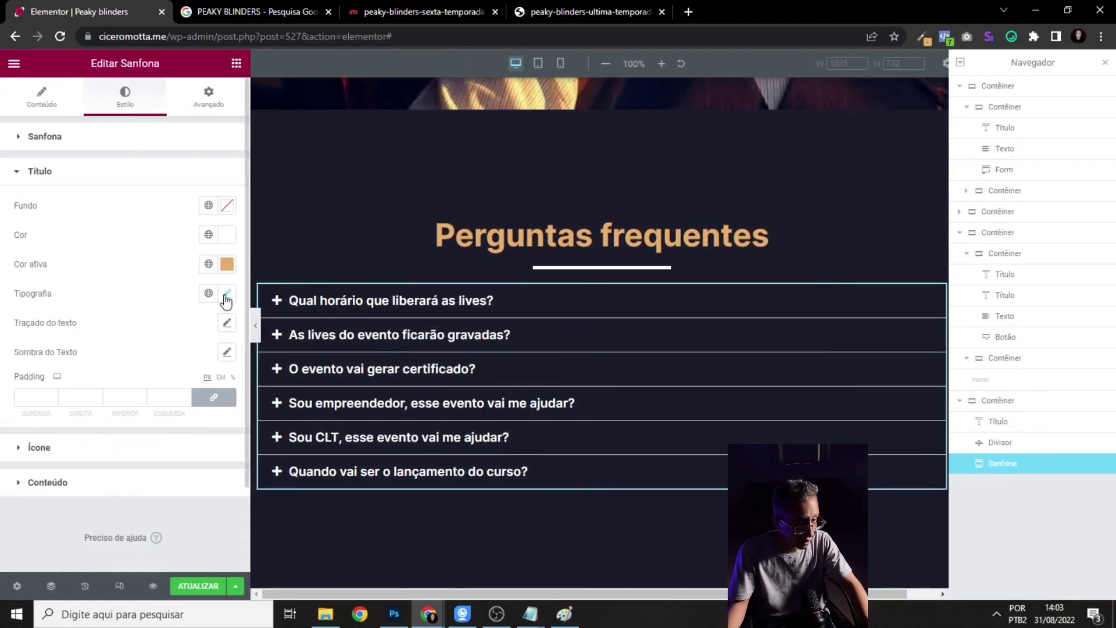
- Set the accordion titles' font size to 17 px and their weight to Bold
{"action": "left_click", "coordinate": [227, 293]}
{"action": "key", "text": "BackSpace"}
{"action": "type", "text": "7"}
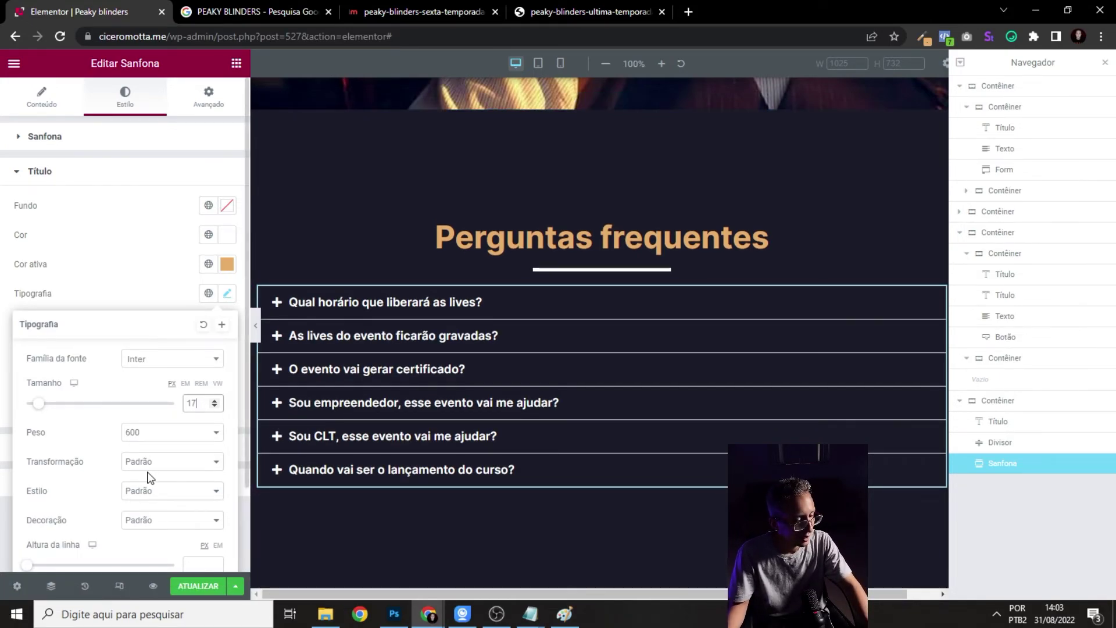
{"action": "left_click", "coordinate": [146, 434]}
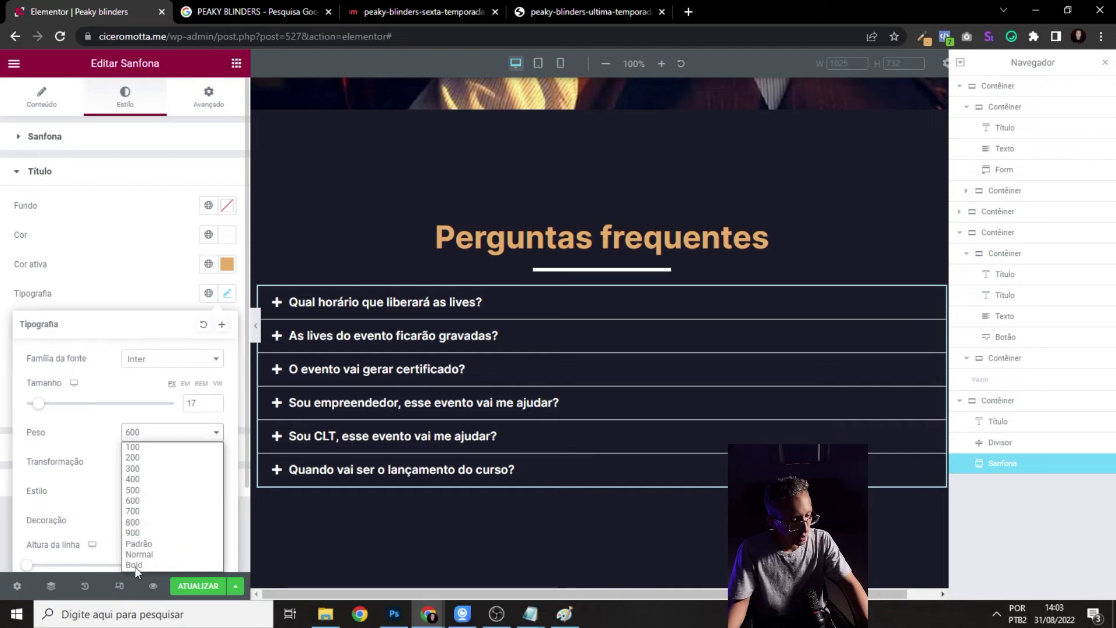
{"action": "left_click", "coordinate": [135, 565]}
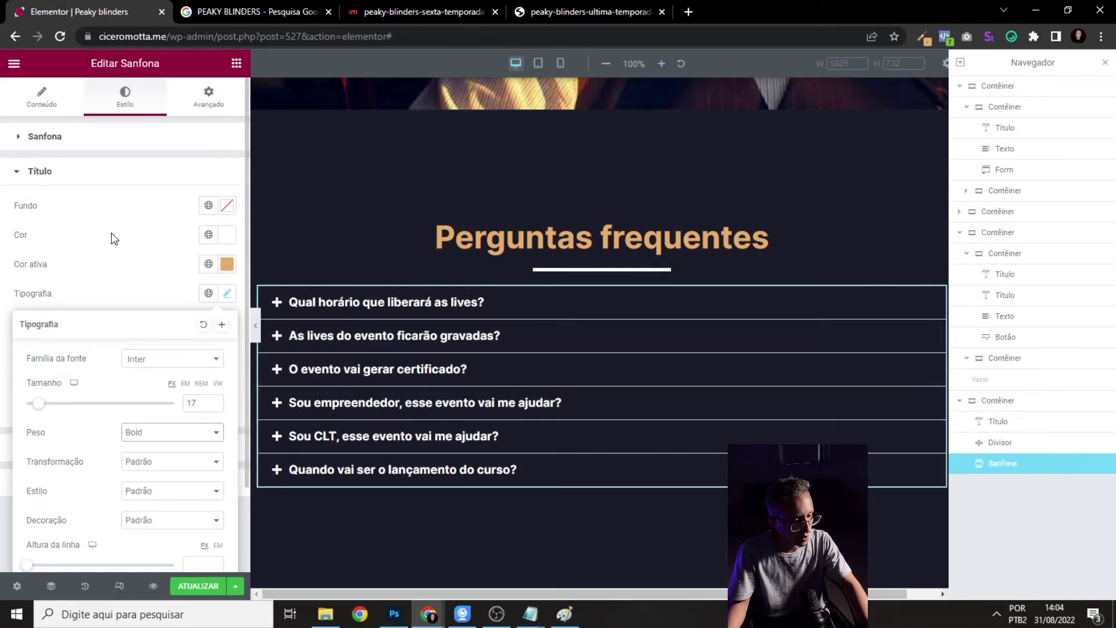
- Replace the accordion's closed-state icon with the recommended downward chevron from the icon library
{"action": "left_click", "coordinate": [44, 140]}
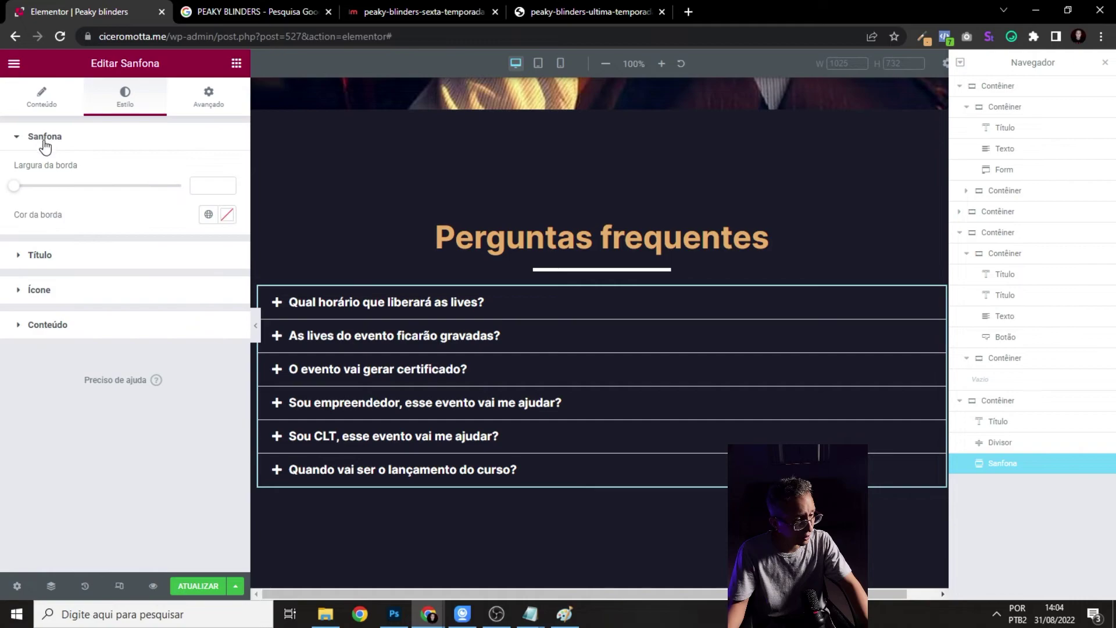
{"action": "left_click", "coordinate": [36, 106]}
{"action": "scroll", "coordinate": [128, 299], "scroll_direction": "down", "scroll_amount": 1}
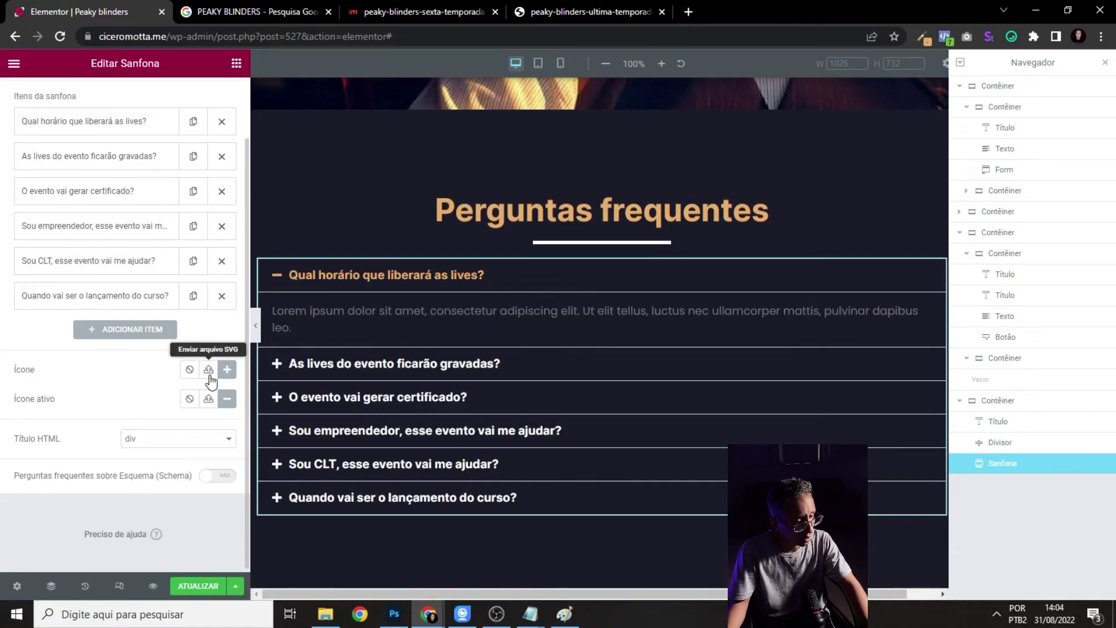
{"action": "left_click", "coordinate": [189, 371]}
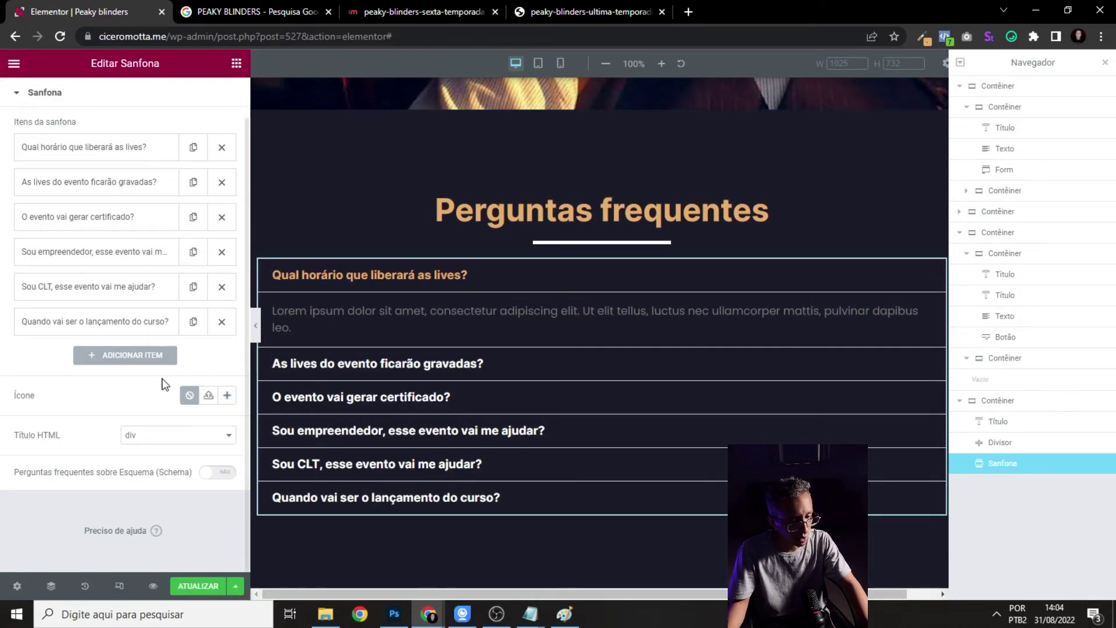
{"action": "left_click", "coordinate": [227, 397]}
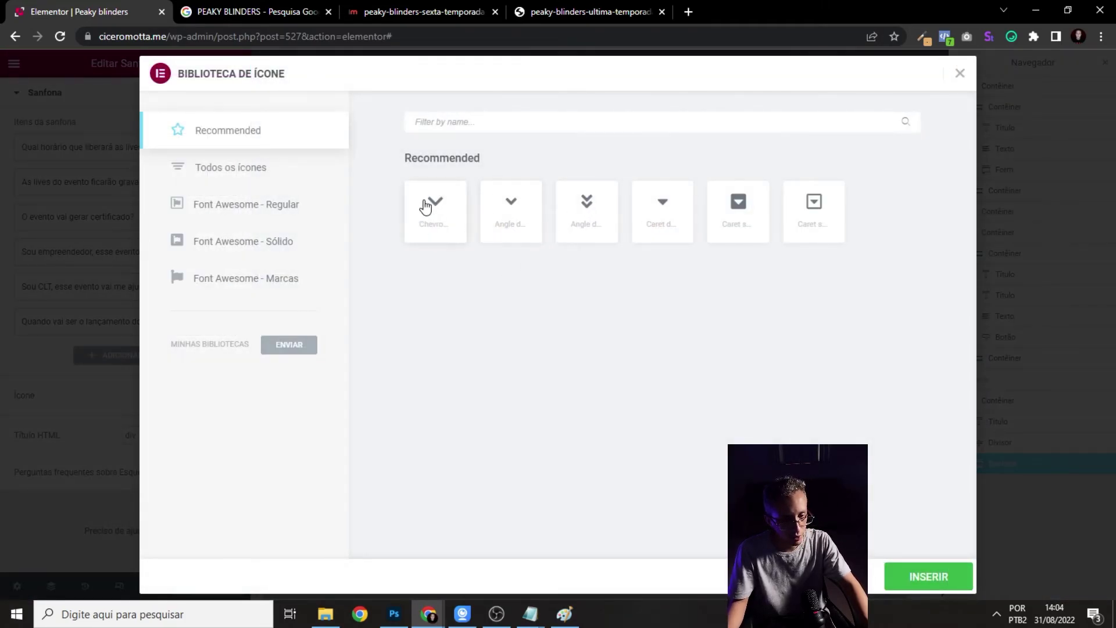
{"action": "left_click", "coordinate": [969, 578]}
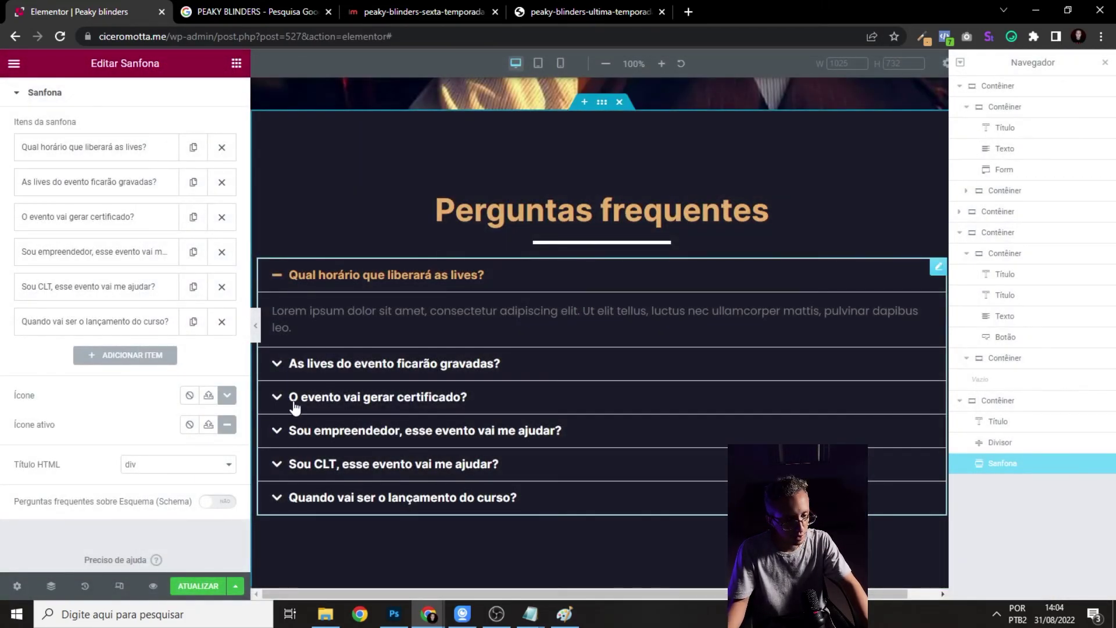
- Collapse and expand the first accordion question to check its closed and active icons
{"action": "left_click", "coordinate": [282, 281]}
{"action": "left_click", "coordinate": [276, 315]}
{"action": "left_click", "coordinate": [278, 276]}
{"action": "left_click", "coordinate": [282, 315]}
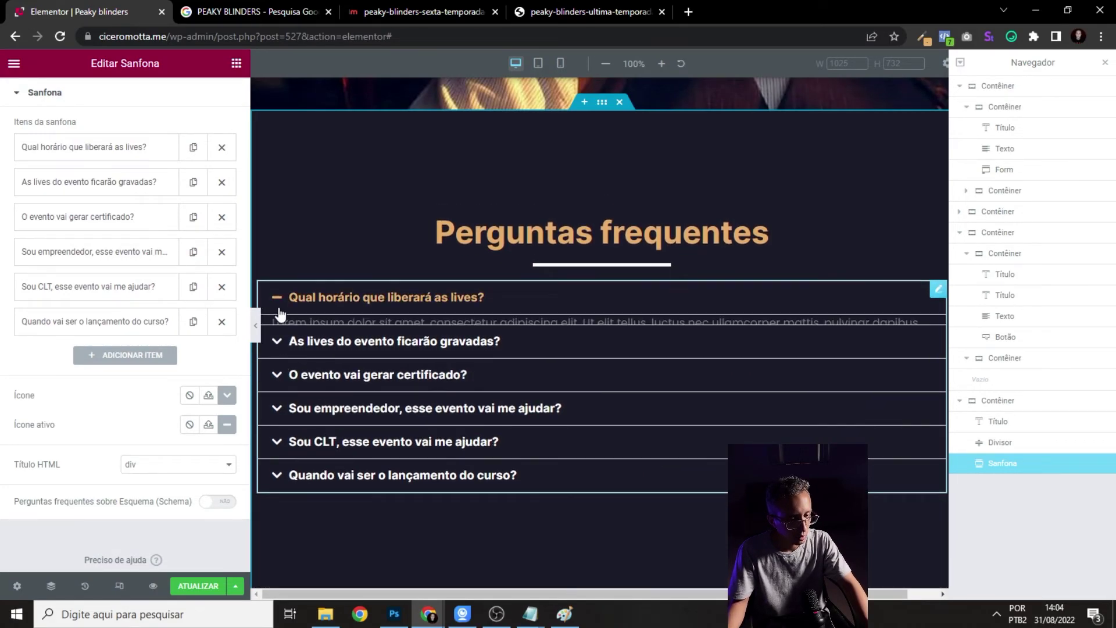
- Remove the icons from the accordion questions and preview the accordion at full width
{"action": "left_click", "coordinate": [190, 395]}
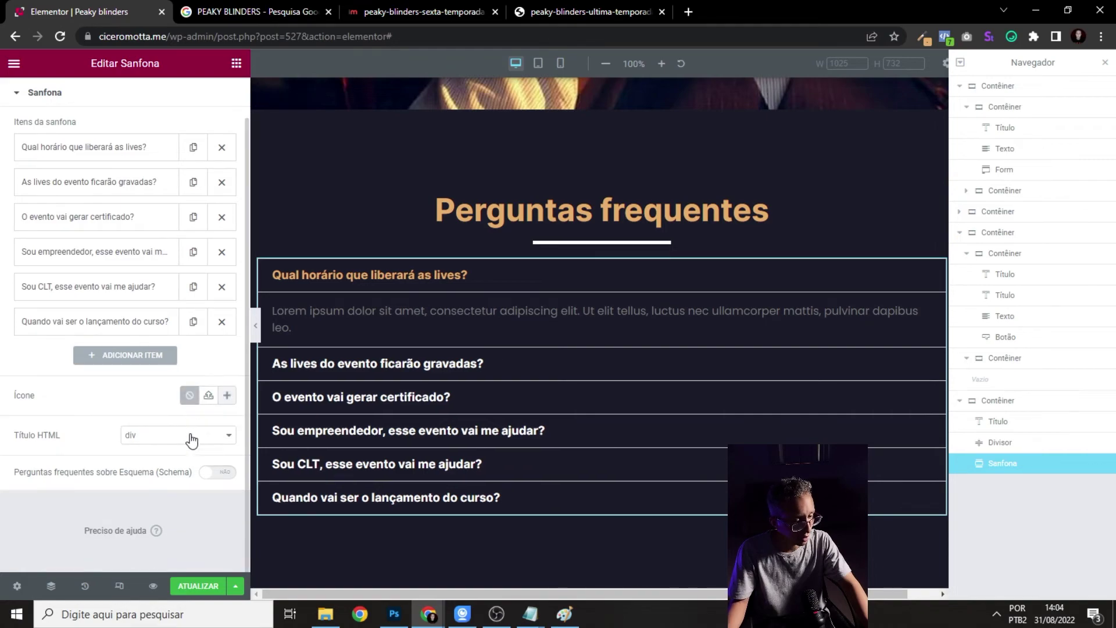
{"action": "left_click", "coordinate": [256, 326]}
{"action": "left_click", "coordinate": [242, 293]}
{"action": "left_click", "coordinate": [240, 297]}
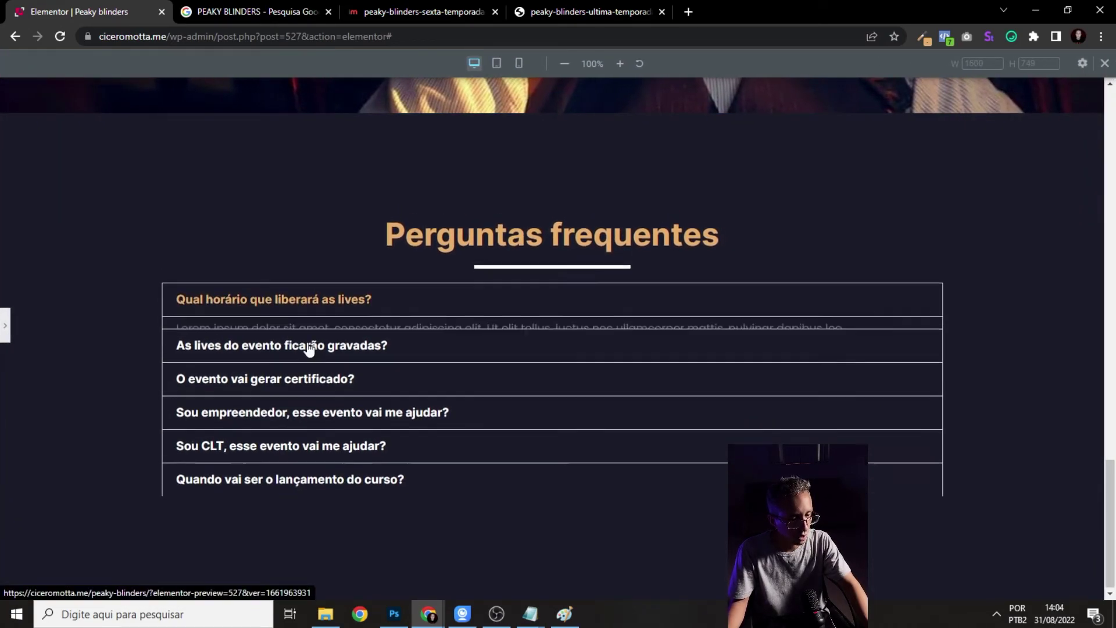
{"action": "left_click", "coordinate": [6, 324]}
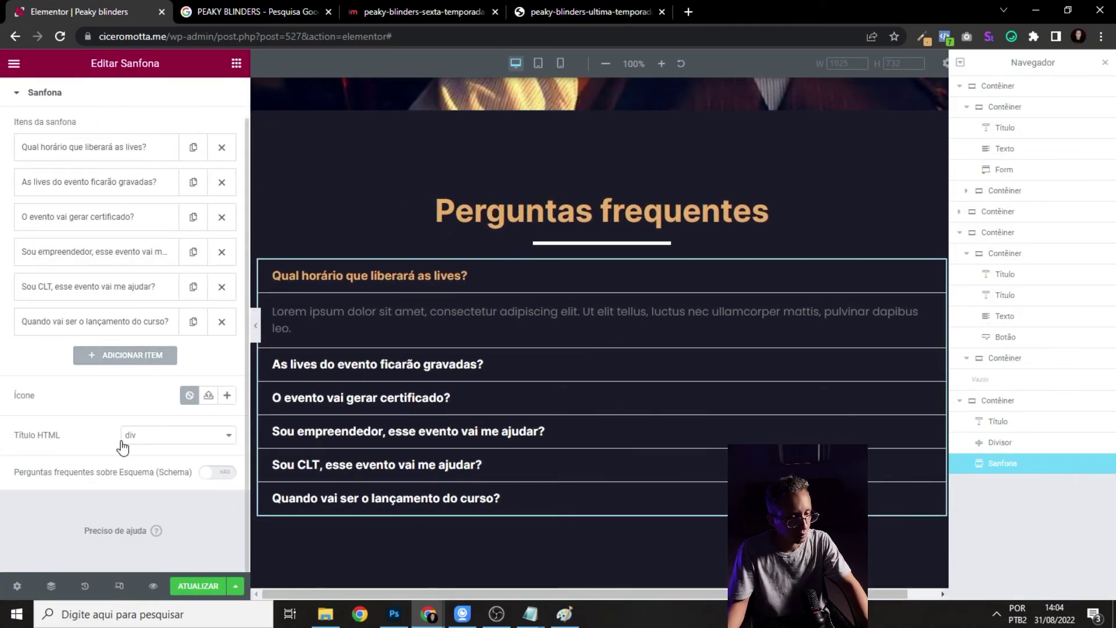
- Set the accordion's border width to 0 and preview the borderless questions at full width
{"action": "scroll", "coordinate": [105, 219], "scroll_direction": "up", "scroll_amount": 1}
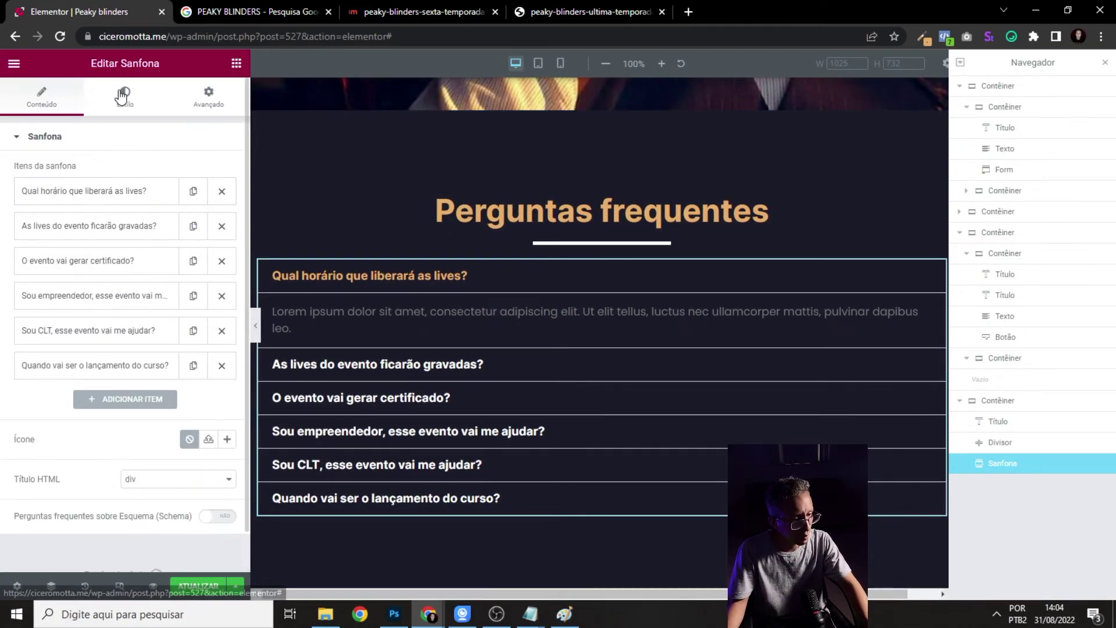
{"action": "left_click", "coordinate": [122, 99]}
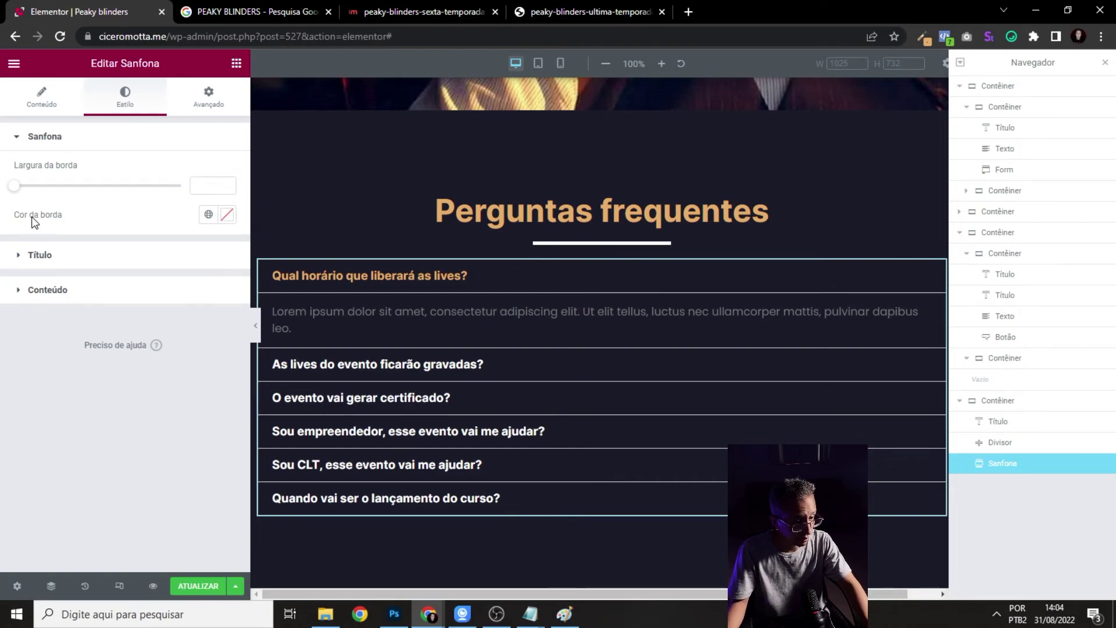
{"action": "left_click_drag", "start_coordinate": [30, 186], "coordinate": [3, 201]}
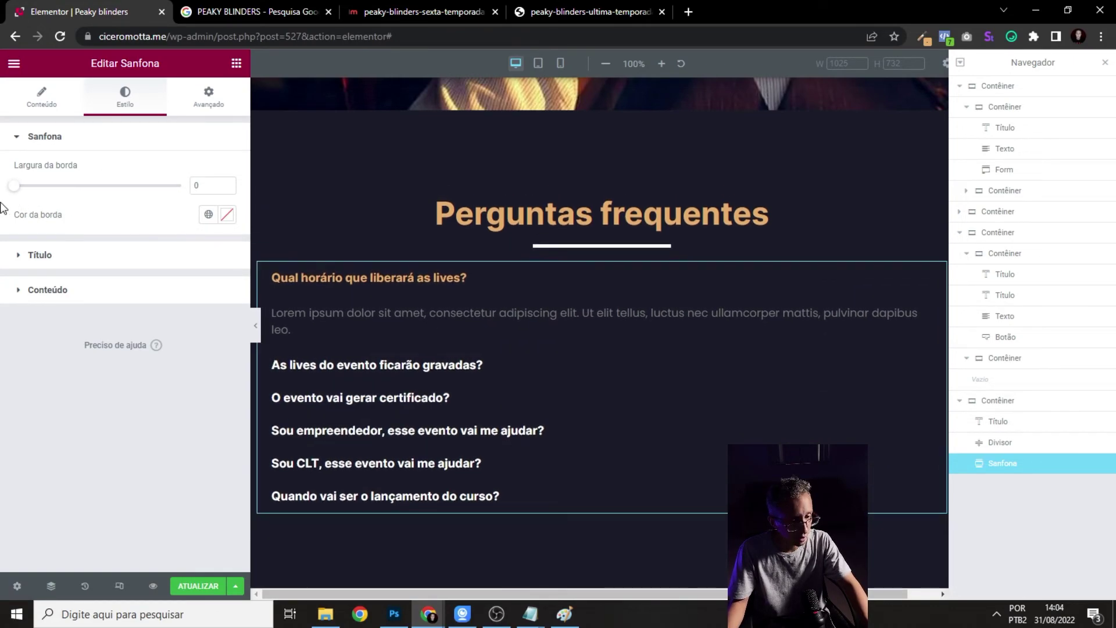
{"action": "left_click", "coordinate": [253, 325]}
{"action": "left_click", "coordinate": [296, 298]}
{"action": "left_click", "coordinate": [285, 314]}
{"action": "left_click", "coordinate": [5, 325]}
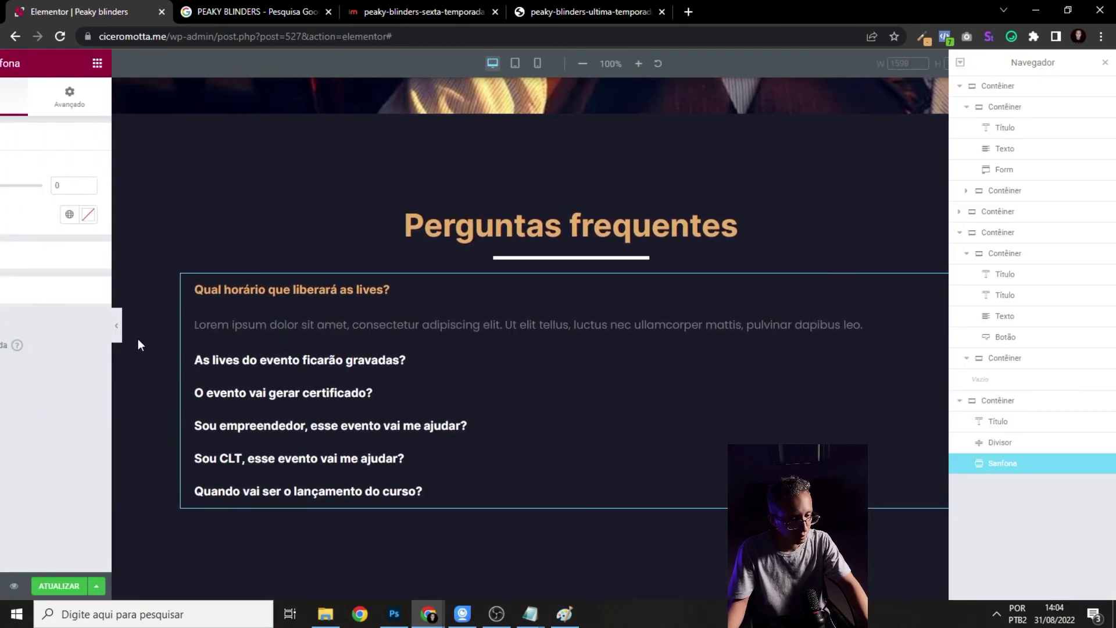
- Set the accordion content's text color to white (#FFFFFF)
{"action": "left_click", "coordinate": [51, 290]}
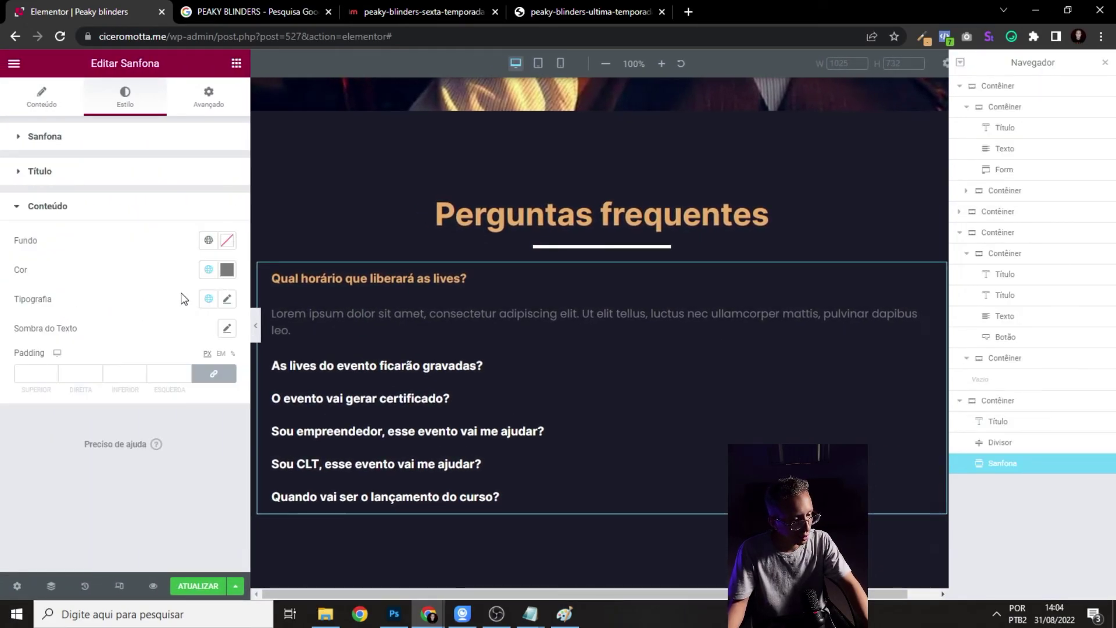
{"action": "left_click", "coordinate": [227, 270]}
{"action": "type", "text": "#EAEAEA"}
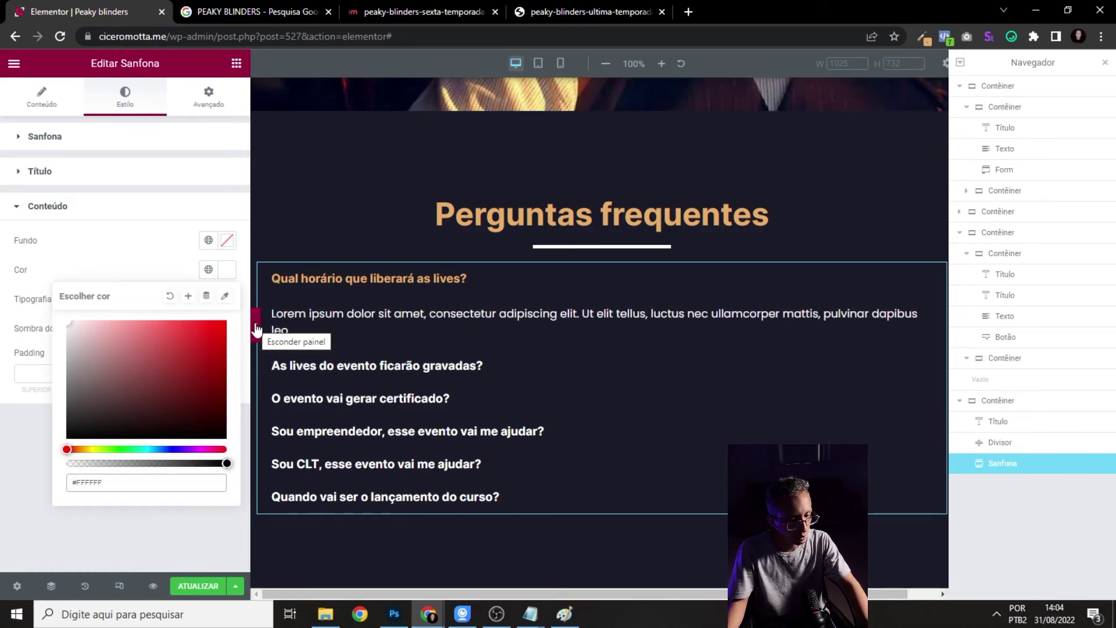
- Try a 20 px font size on the accordion titles and set it back to 17 px
{"action": "left_click", "coordinate": [35, 172]}
{"action": "left_click", "coordinate": [227, 293]}
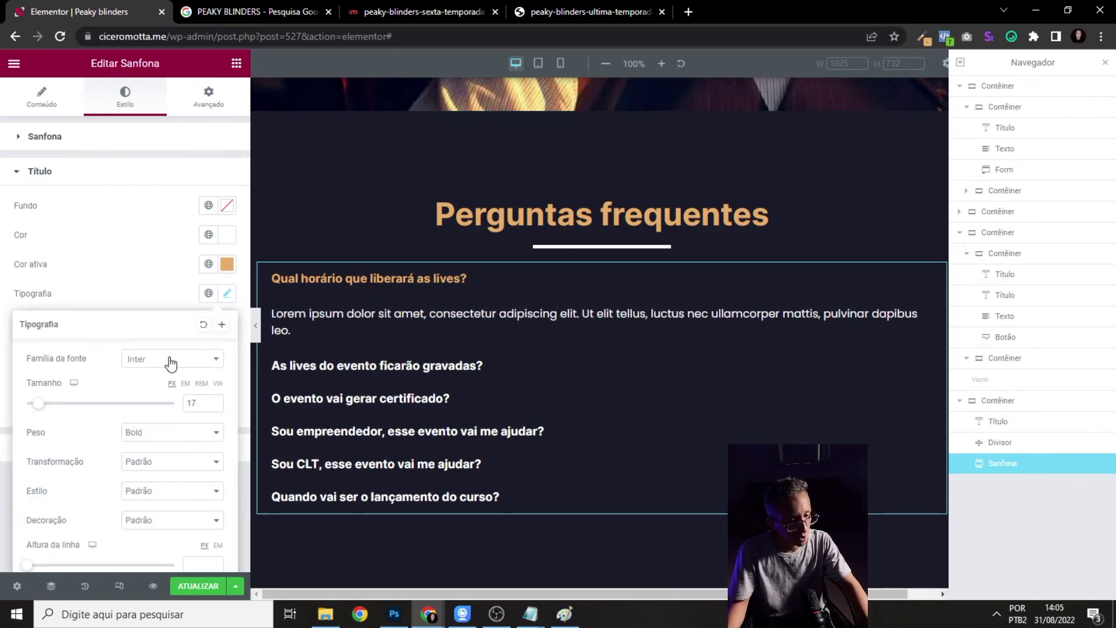
{"action": "key", "text": "BackSpace"}
{"action": "key", "text": "BackSpace"}
{"action": "type", "text": "20"}
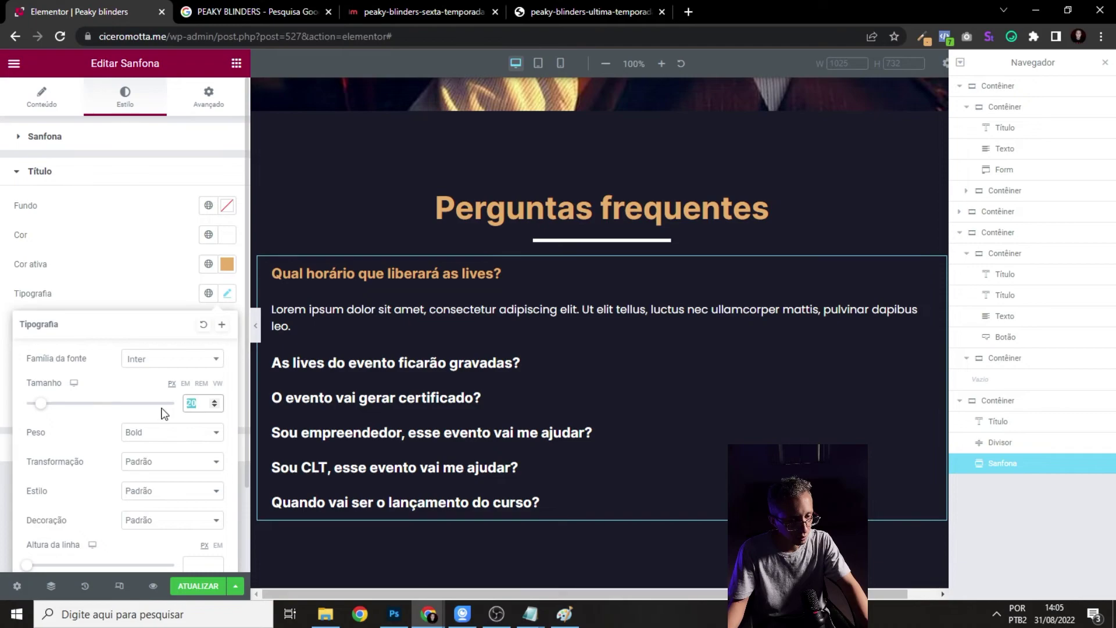
{"action": "type", "text": "17"}
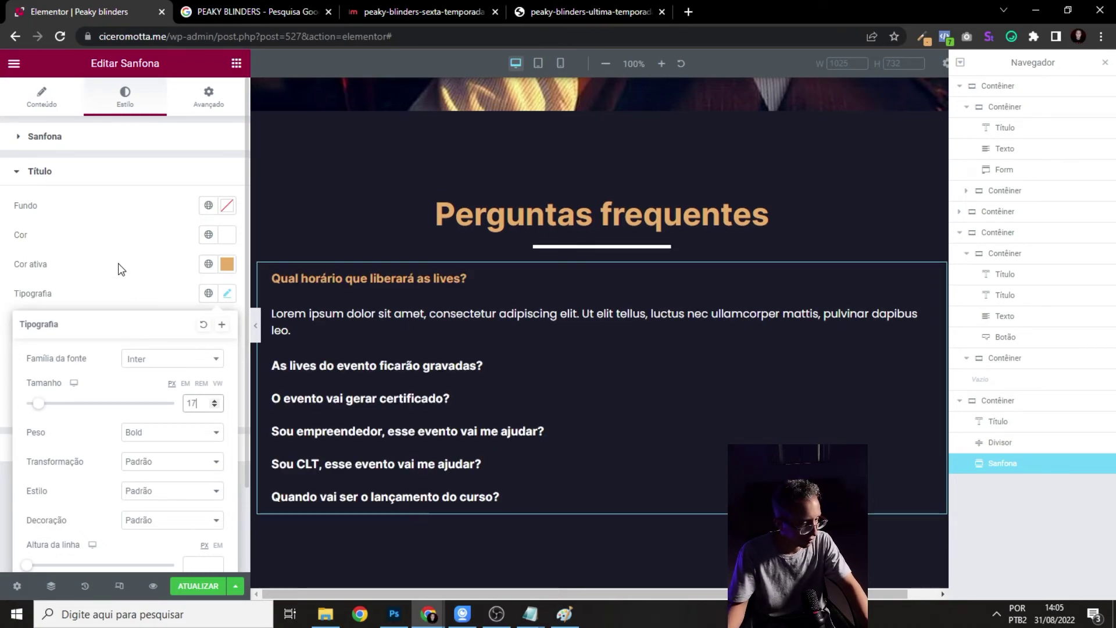
{"action": "left_click", "coordinate": [126, 286]}
{"action": "left_click", "coordinate": [58, 171]}
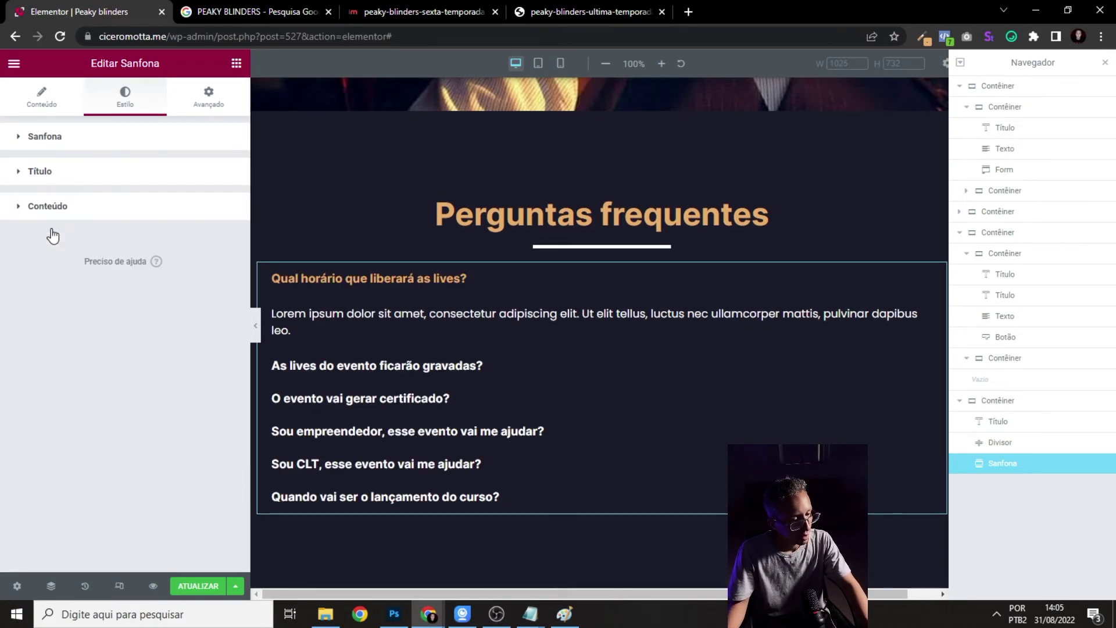
- Set the accordion content's font family to Inter
{"action": "left_click", "coordinate": [44, 215]}
{"action": "left_click", "coordinate": [228, 299]}
{"action": "left_click", "coordinate": [177, 367]}
{"action": "type", "text": "inter"}
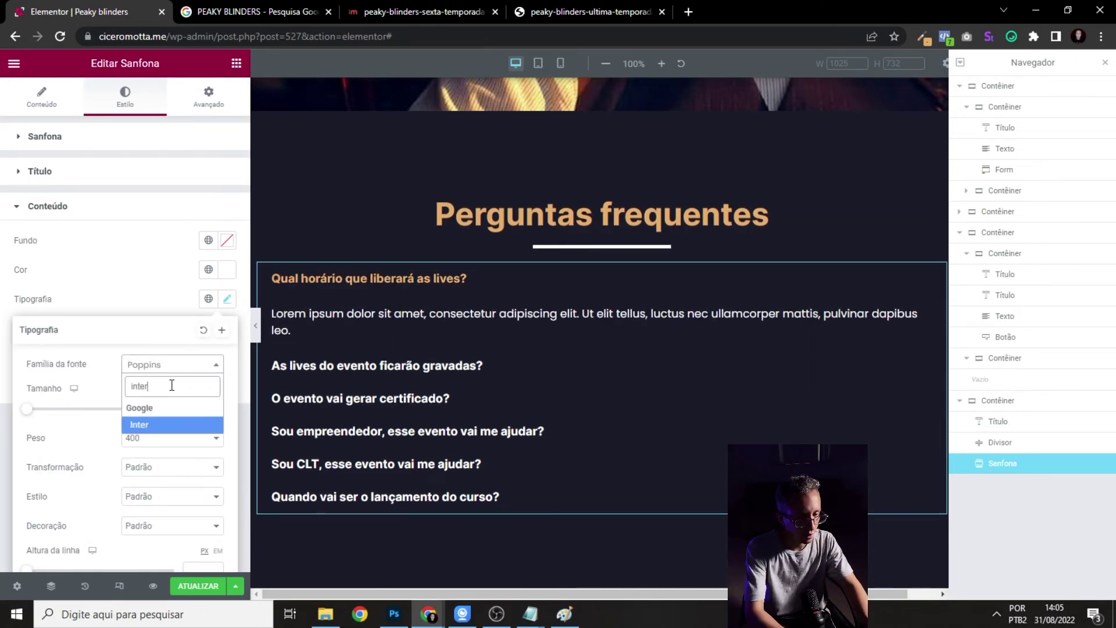
{"action": "left_click", "coordinate": [157, 424]}
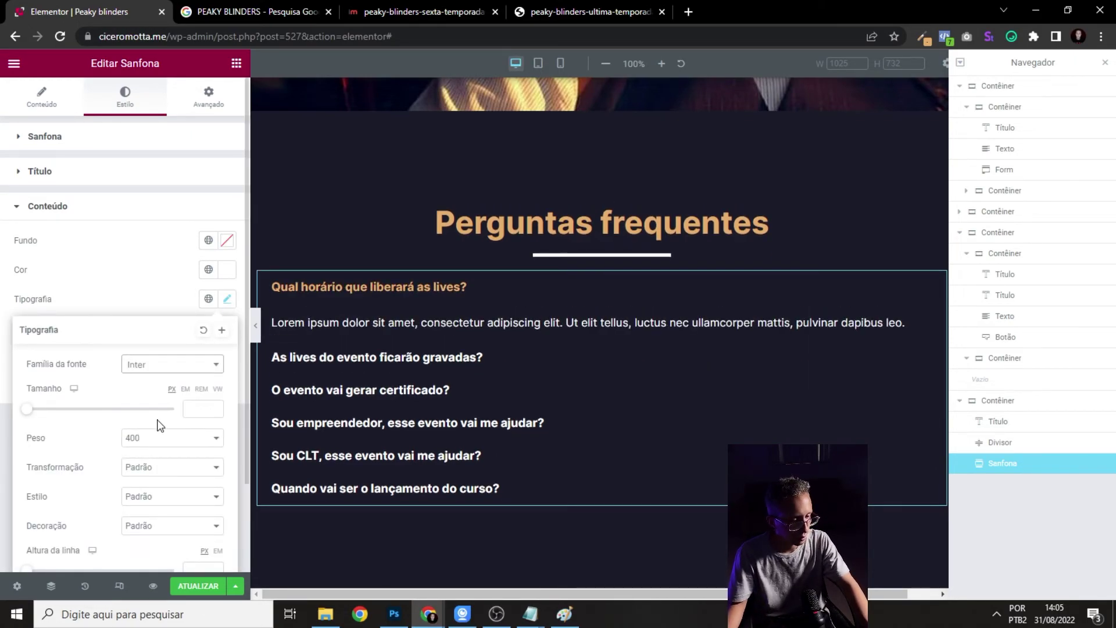
- Try a 15 px font size on the accordion content, preview it at full width and revert the size
{"action": "left_click", "coordinate": [215, 408]}
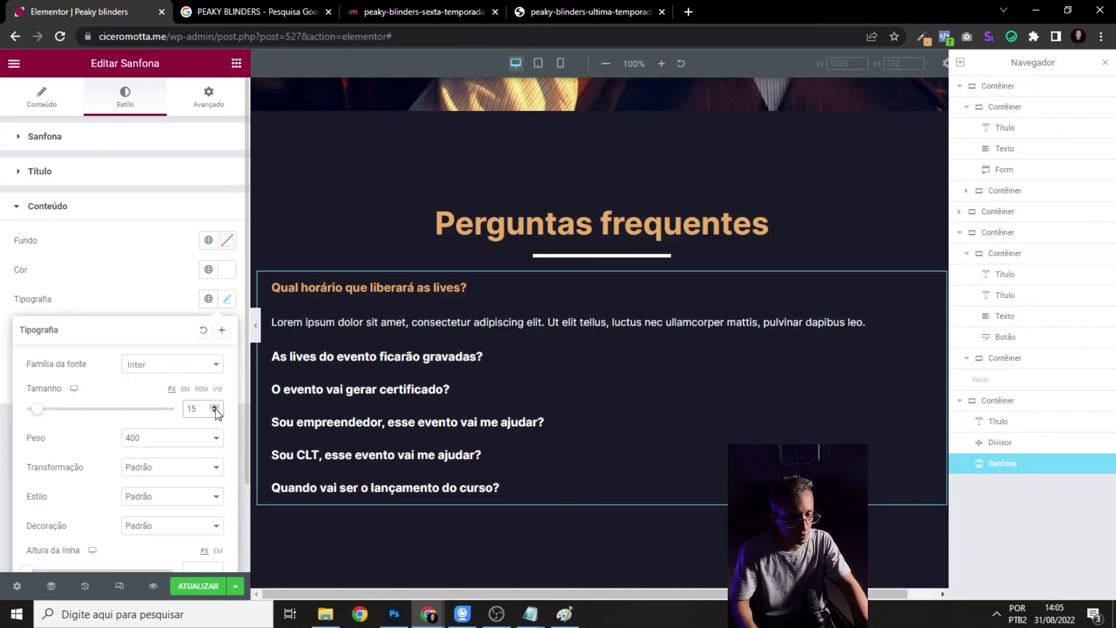
{"action": "left_click", "coordinate": [256, 326]}
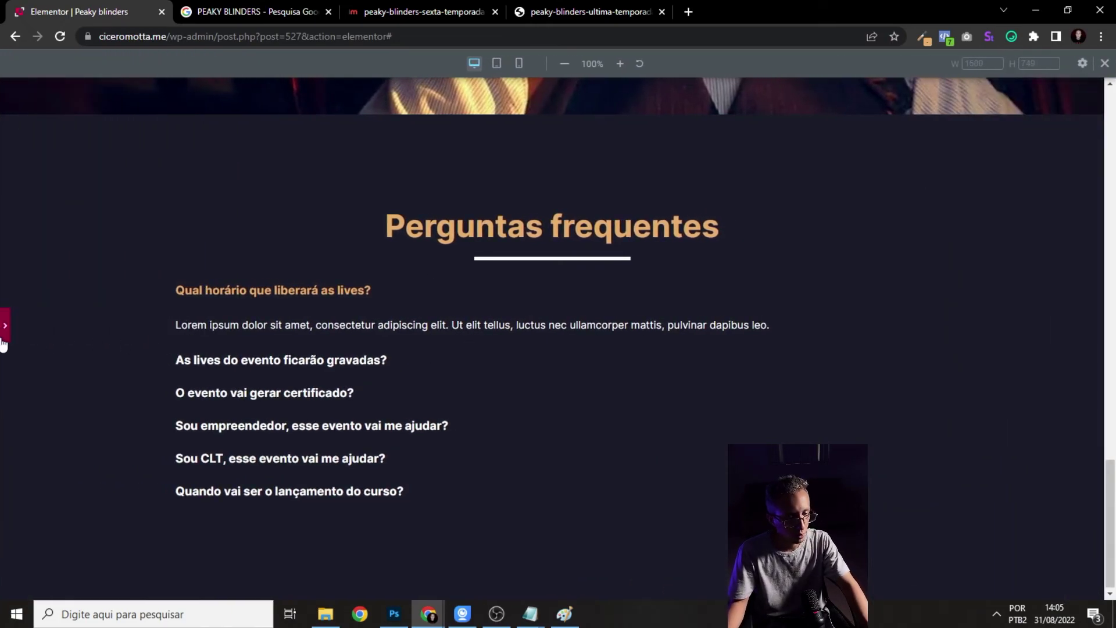
{"action": "left_click", "coordinate": [4, 336]}
{"action": "left_click", "coordinate": [227, 299]}
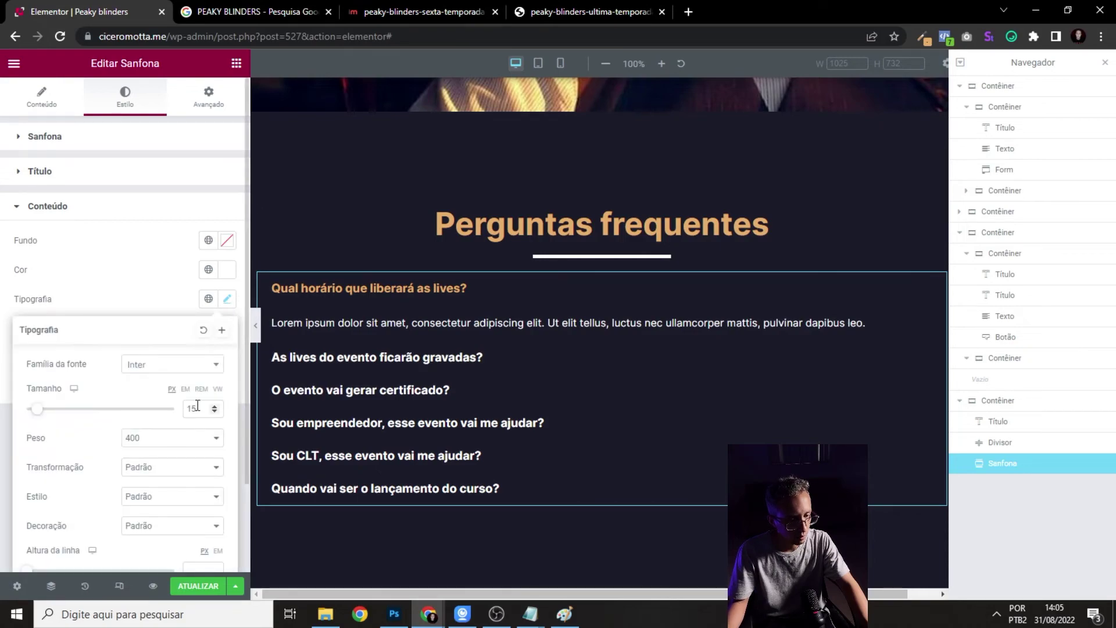
{"action": "left_click", "coordinate": [256, 326]}
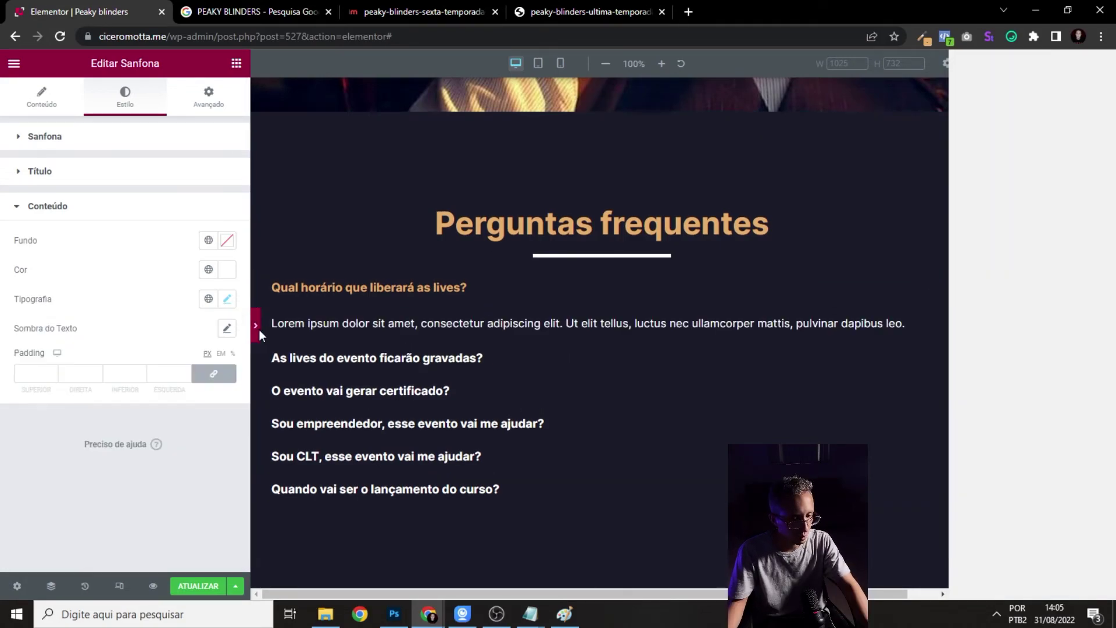
{"action": "left_click", "coordinate": [5, 327]}
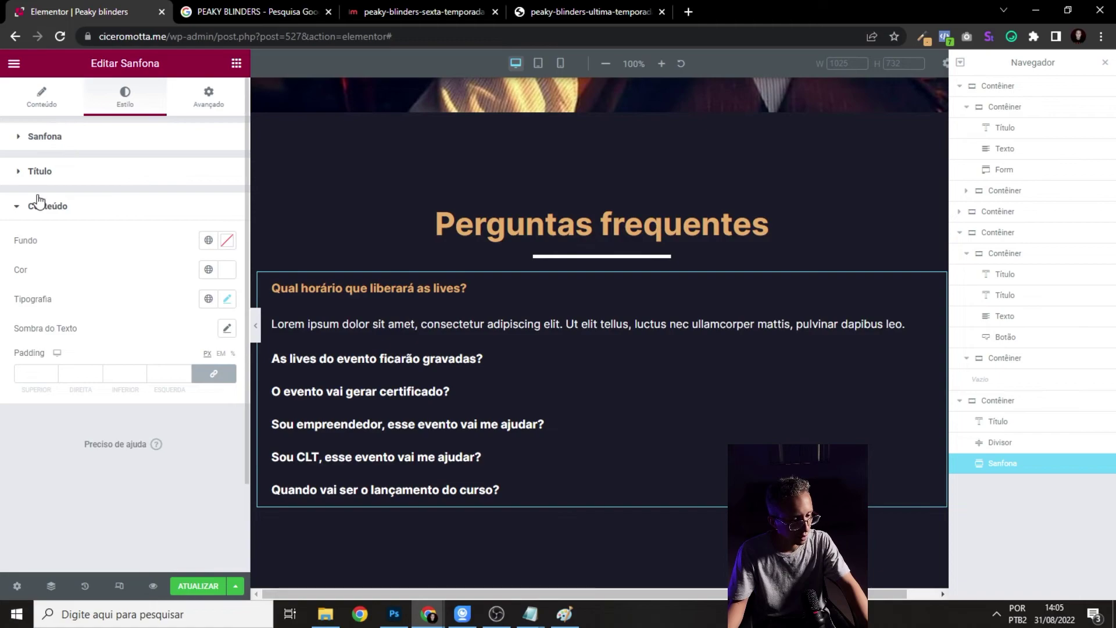
- Unlink the accordion content's padding and set it to 0 top, 20 right, 40 bottom and 20 left, in px
{"action": "type", "text": "20"}
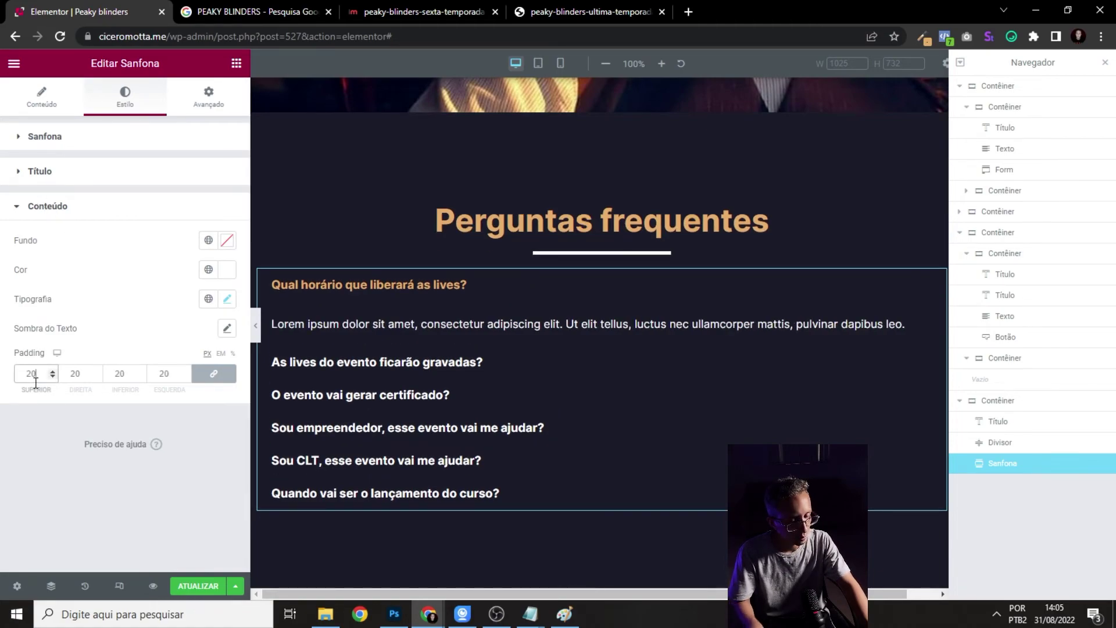
{"action": "left_click", "coordinate": [197, 379]}
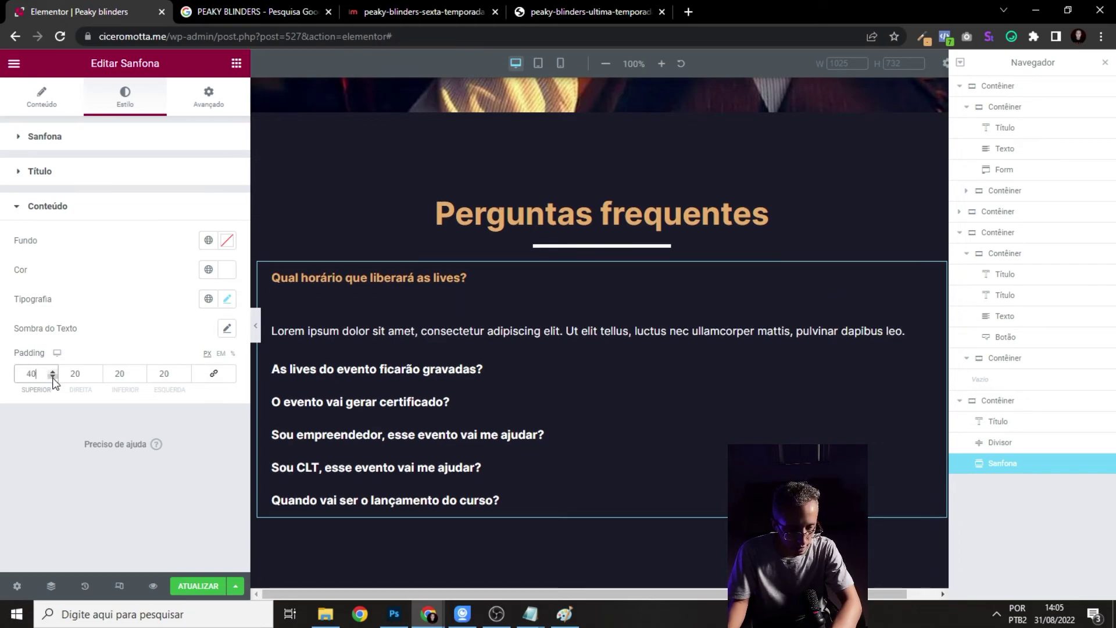
{"action": "type", "text": "0"}
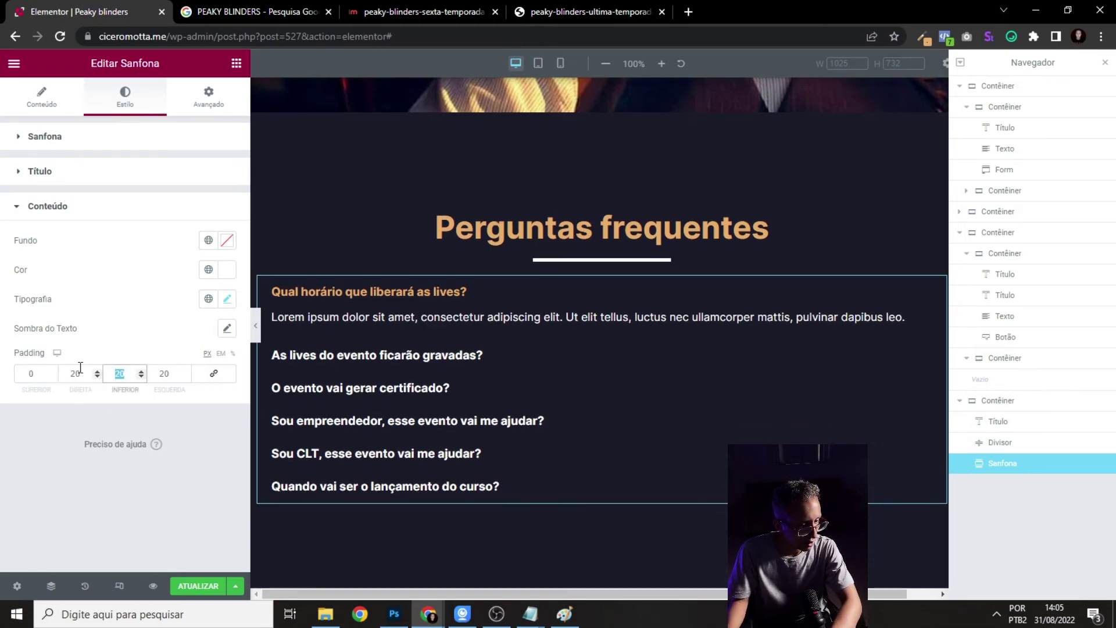
{"action": "type", "text": "40"}
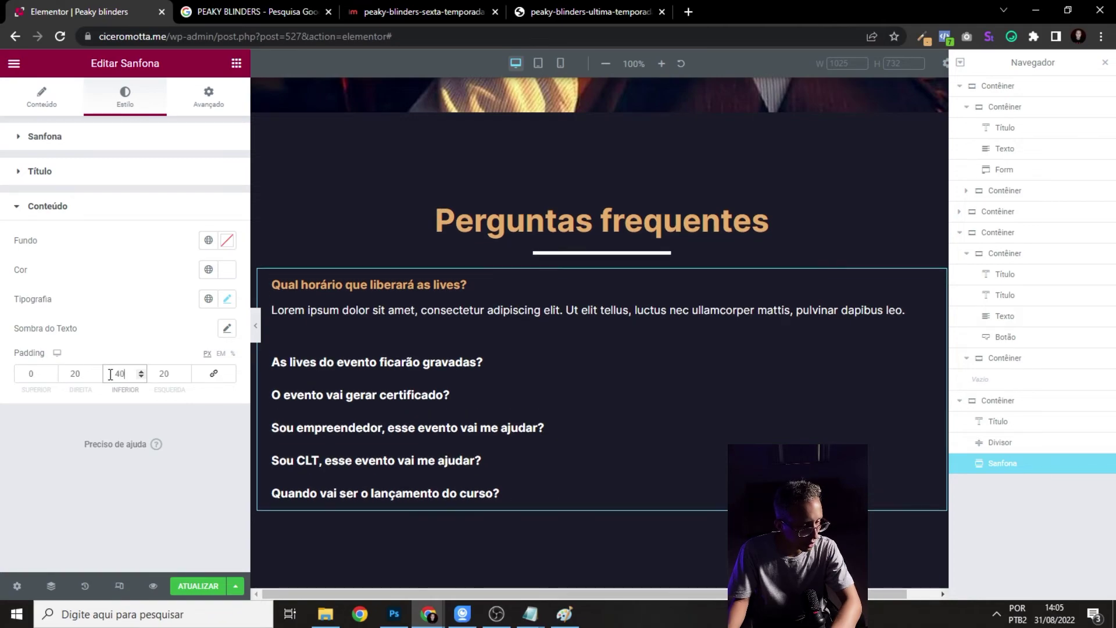
- Preview the accordion at full width and open its questions one by one to check the answer spacing
{"action": "left_click", "coordinate": [255, 326]}
{"action": "left_click", "coordinate": [301, 367]}
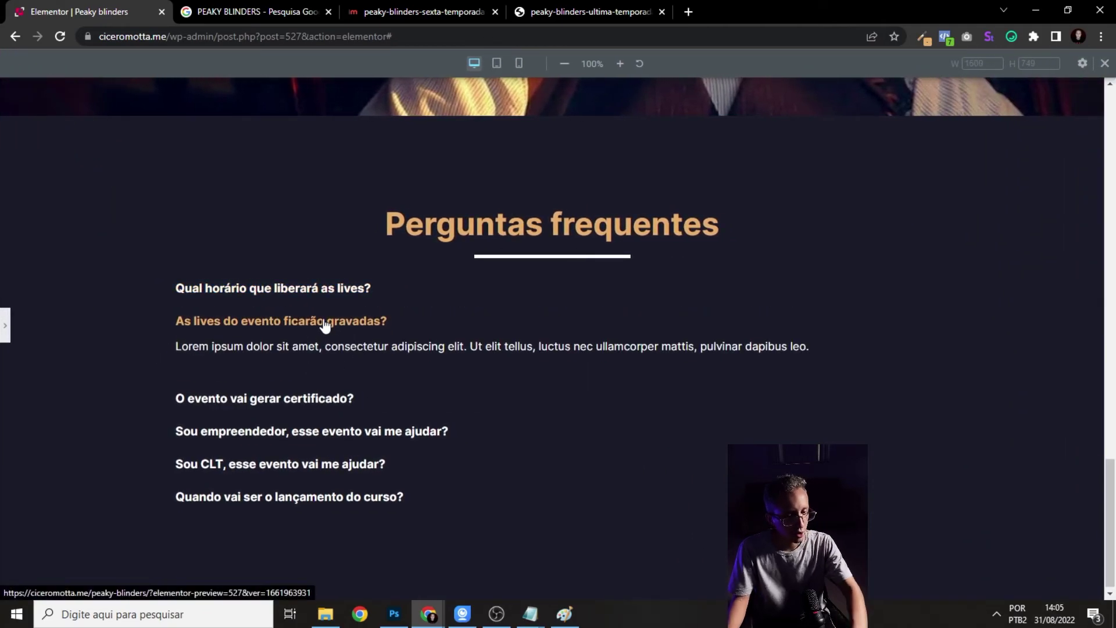
{"action": "left_click", "coordinate": [325, 325]}
{"action": "left_click", "coordinate": [284, 375]}
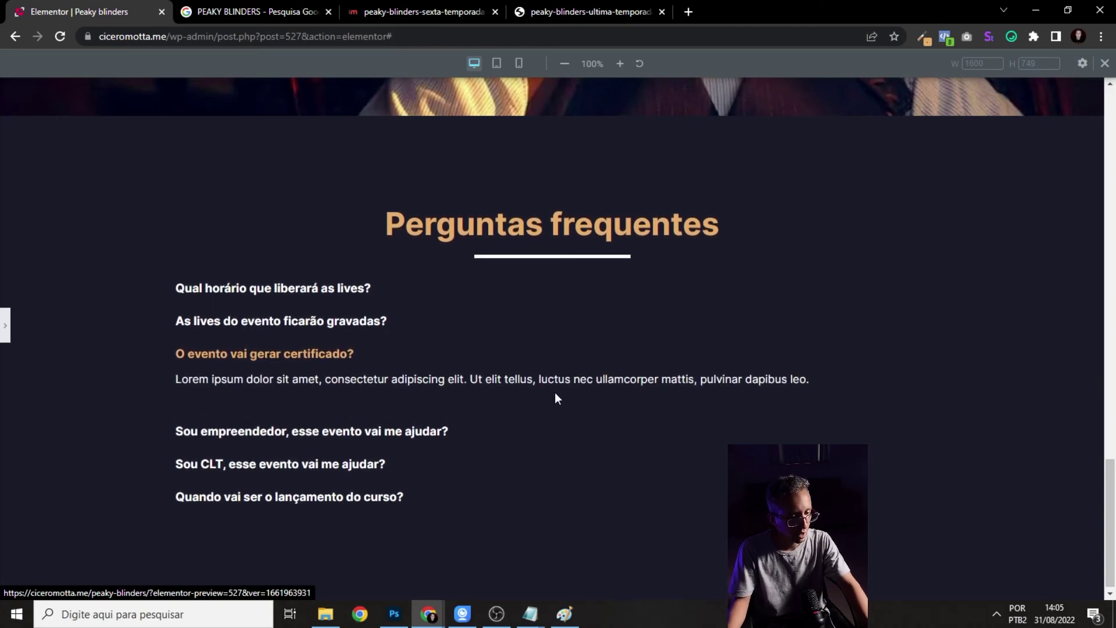
{"action": "left_click", "coordinate": [265, 430]}
{"action": "left_click", "coordinate": [261, 464]}
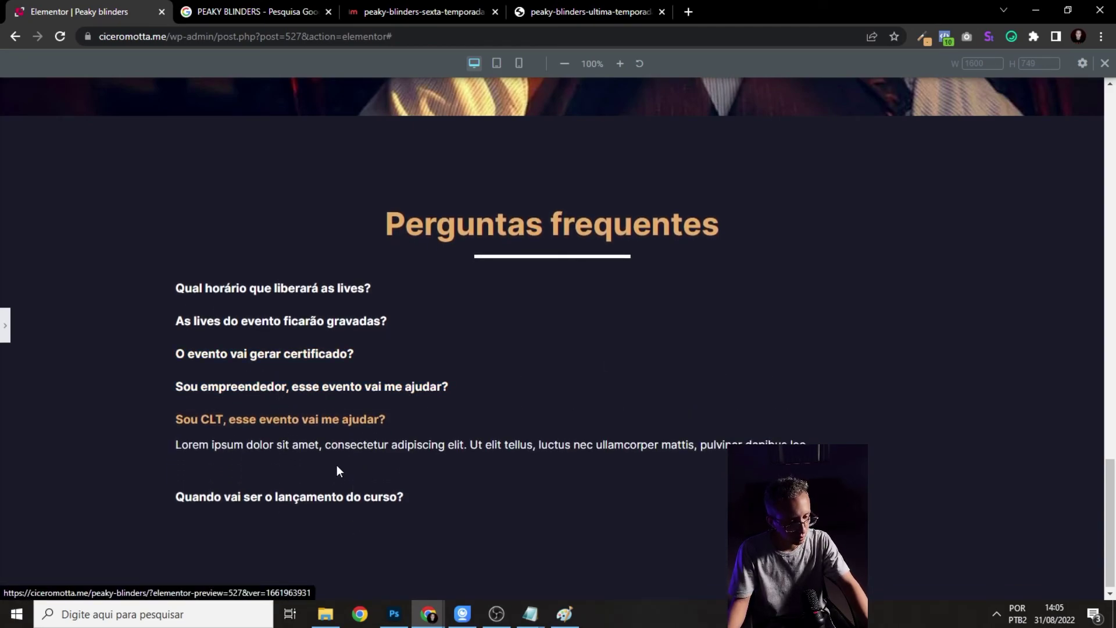
{"action": "left_click", "coordinate": [310, 503]}
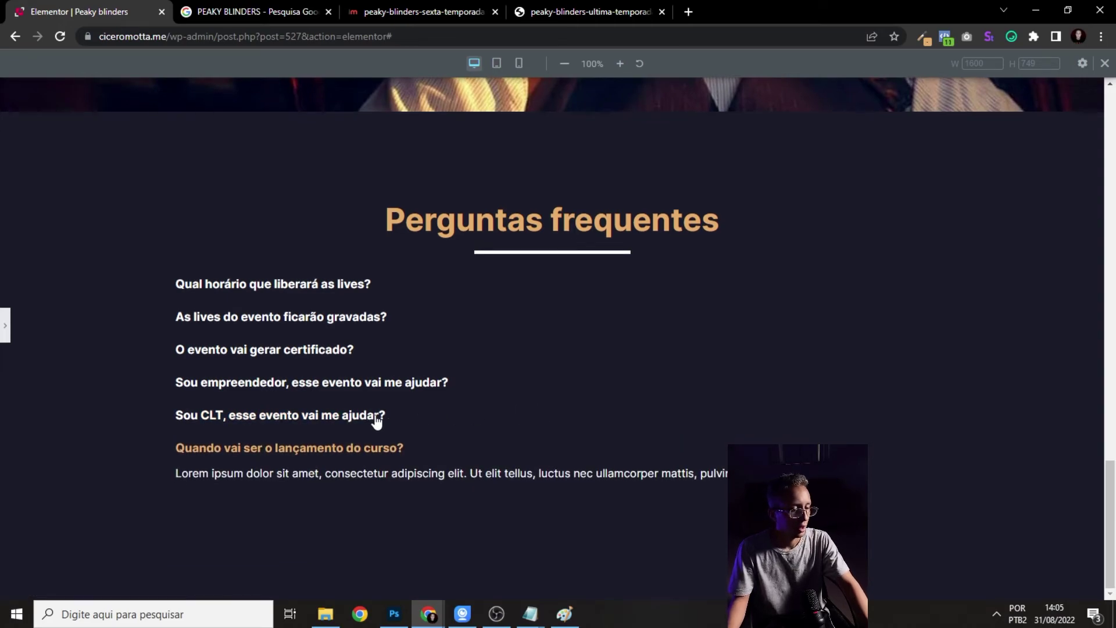
{"action": "left_click", "coordinate": [4, 327]}
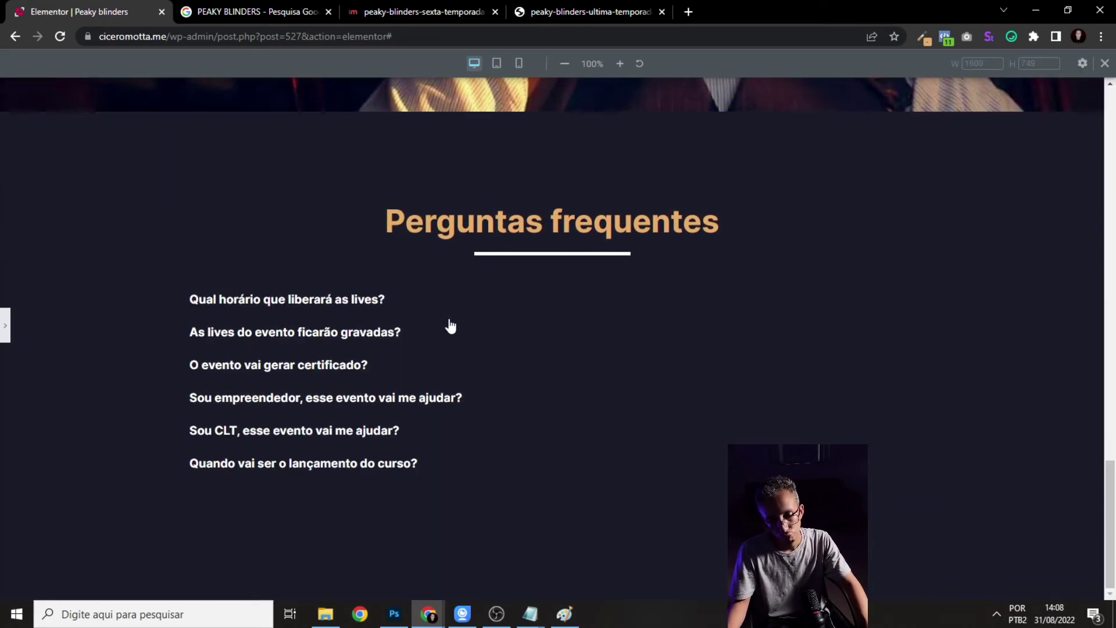
- Review the landing page's sections from the email form down to the frequently asked questions
{"action": "scroll", "coordinate": [371, 291], "scroll_direction": "up", "scroll_amount": 2}
{"action": "scroll", "coordinate": [351, 306], "scroll_direction": "down", "scroll_amount": 1}
{"action": "scroll", "coordinate": [351, 306], "scroll_direction": "up", "scroll_amount": 5}
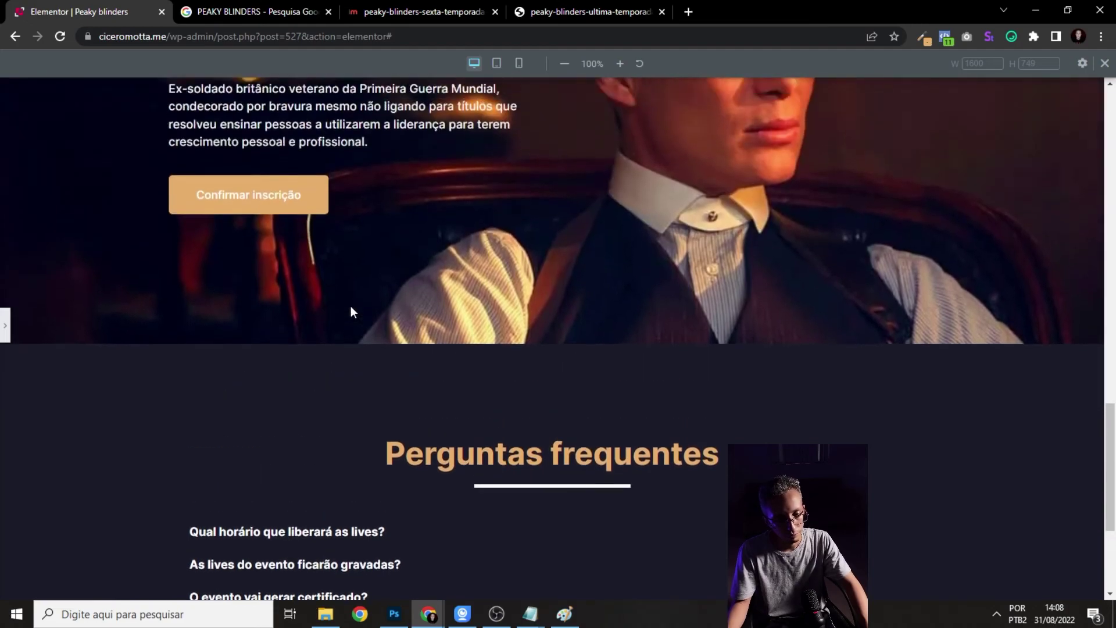
{"action": "scroll", "coordinate": [330, 326], "scroll_direction": "up", "scroll_amount": 12}
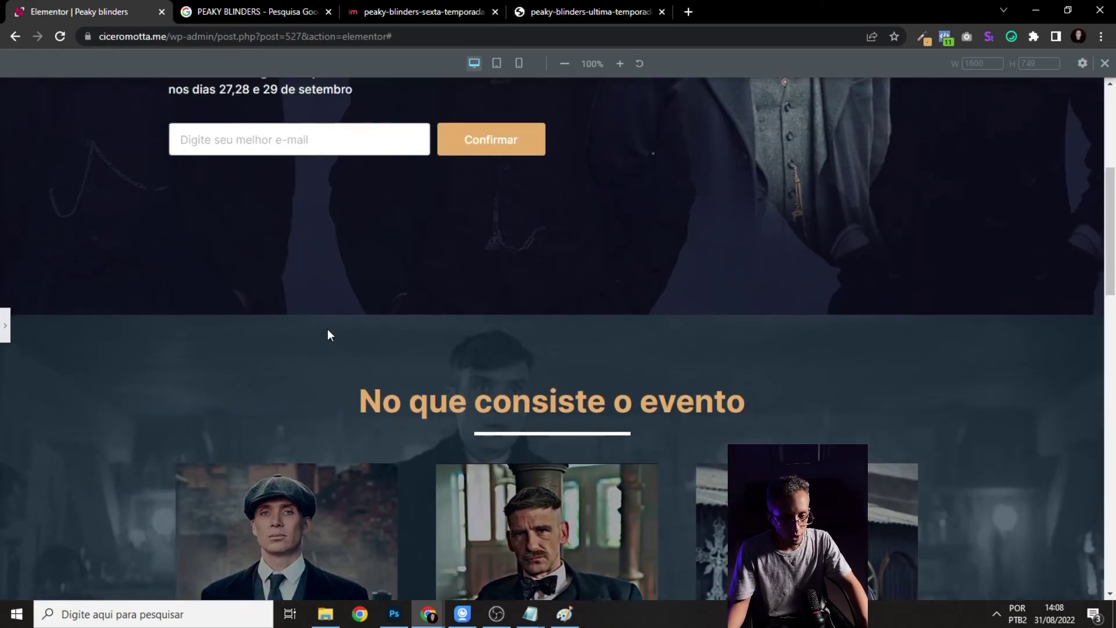
{"action": "scroll", "coordinate": [329, 329], "scroll_direction": "down", "scroll_amount": 6}
{"action": "scroll", "coordinate": [391, 305], "scroll_direction": "down", "scroll_amount": 10}
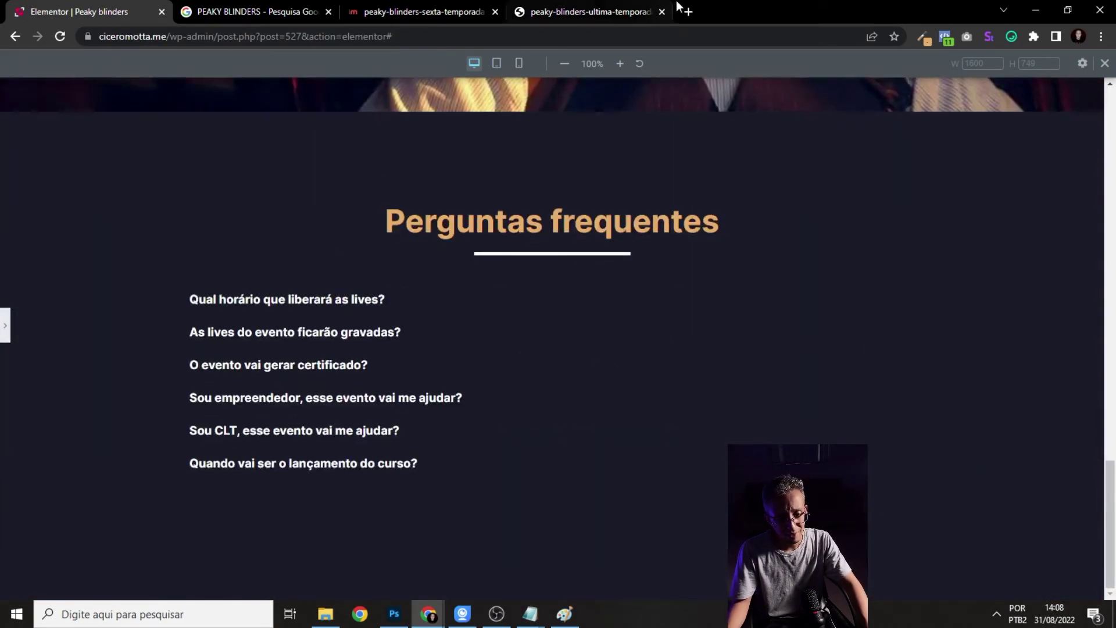
- Switch to the Google Images tab and run the PEAKY BLINDERS image search again
{"action": "left_click", "coordinate": [609, 11]}
{"action": "left_click", "coordinate": [423, 11]}
{"action": "left_click", "coordinate": [256, 11]}
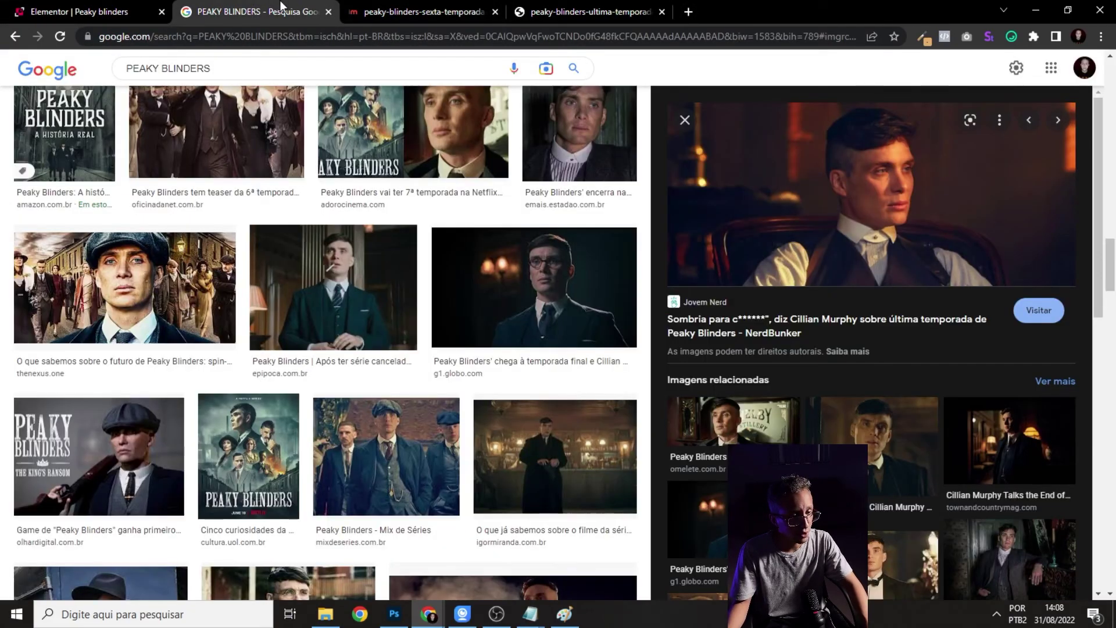
{"action": "scroll", "coordinate": [476, 196], "scroll_direction": "up", "scroll_amount": 3}
{"action": "left_click", "coordinate": [252, 68]}
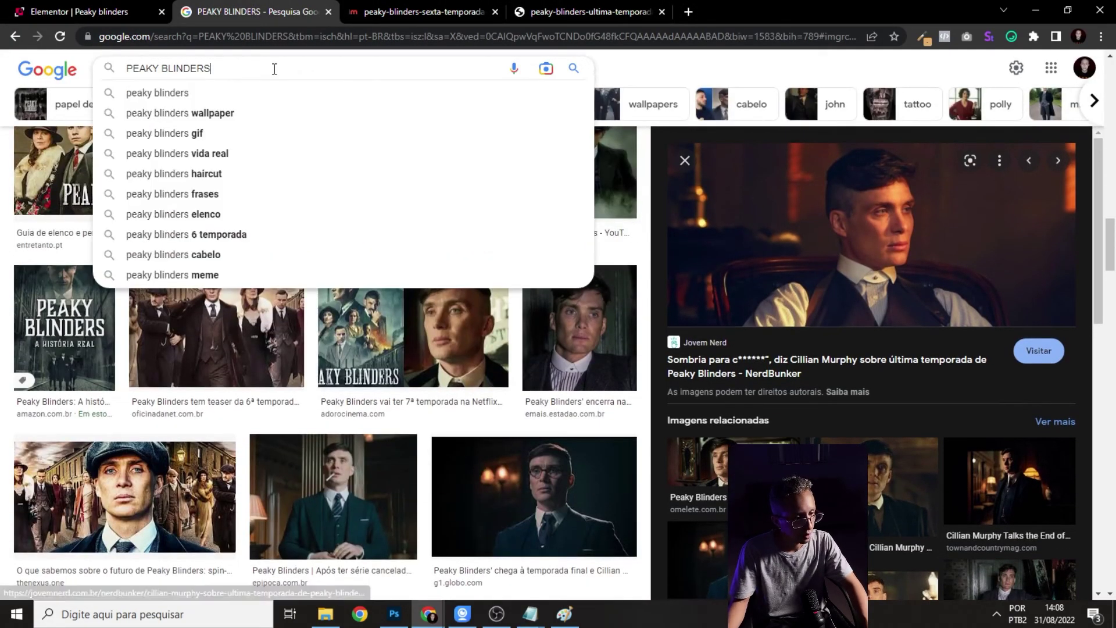
{"action": "key", "text": "Return"}
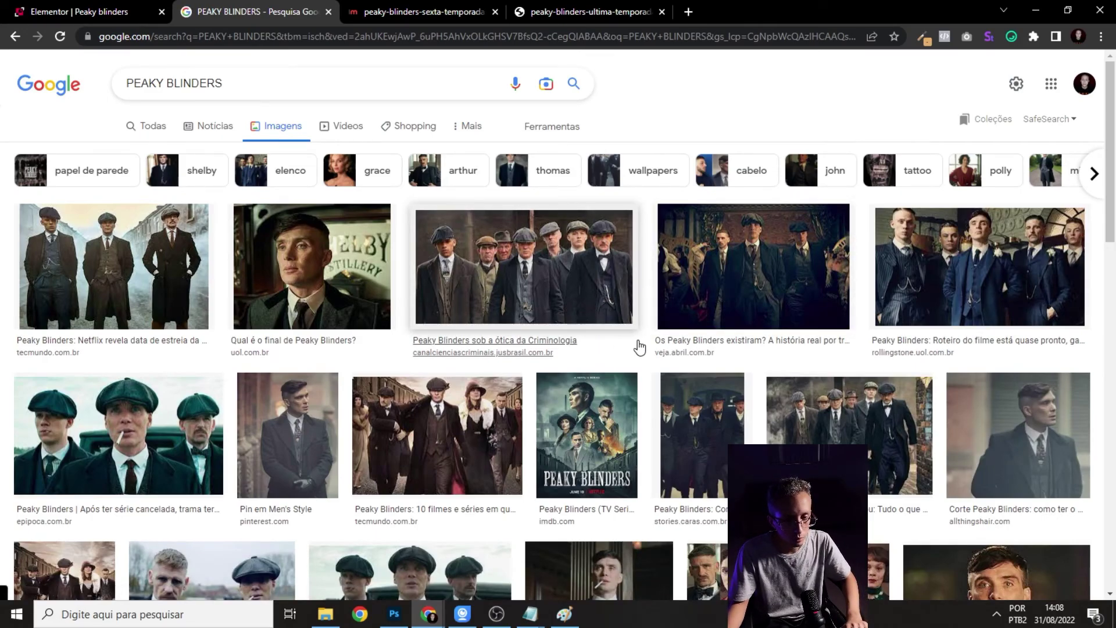
- Open the Rolling Stone photo of five suited men in its own tab and save it as peaky-blinders-netflix in the Thomas sh folder
{"action": "left_click", "coordinate": [949, 293]}
{"action": "right_click", "coordinate": [840, 214]}
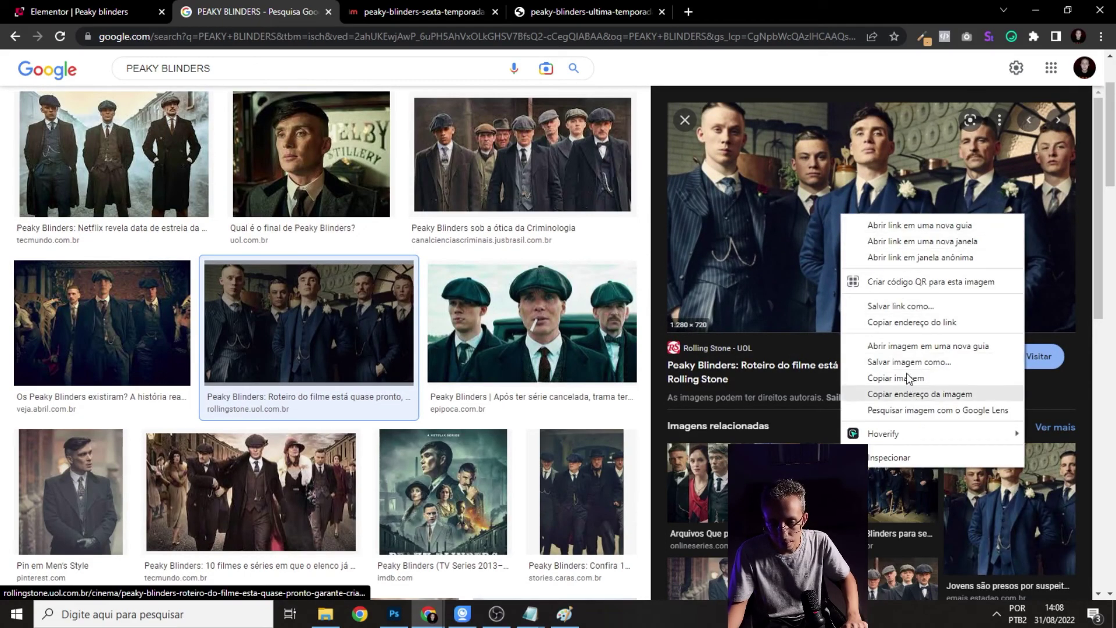
{"action": "left_click", "coordinate": [907, 346]}
{"action": "left_click", "coordinate": [425, 12]}
{"action": "right_click", "coordinate": [486, 231]}
{"action": "left_click", "coordinate": [561, 258]}
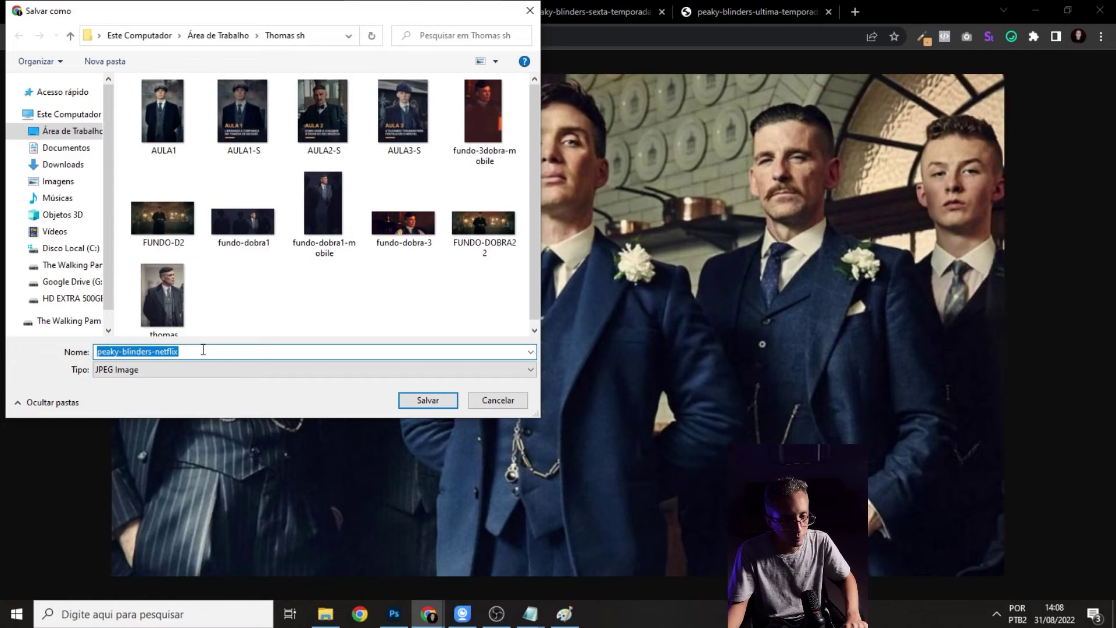
{"action": "left_click", "coordinate": [420, 400]}
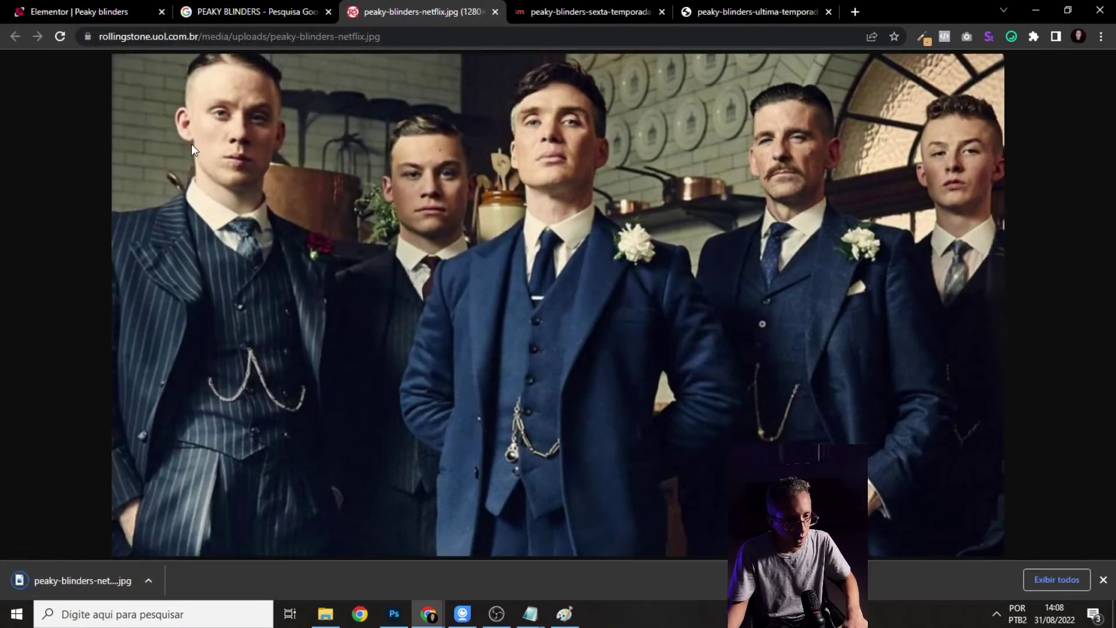
- Switch to Photoshop and create a 1920 × 700 px document at 72 ppi, checking the FAQ container's minimum height in Elementor
{"action": "left_click", "coordinate": [394, 614]}
{"action": "left_click", "coordinate": [39, 8]}
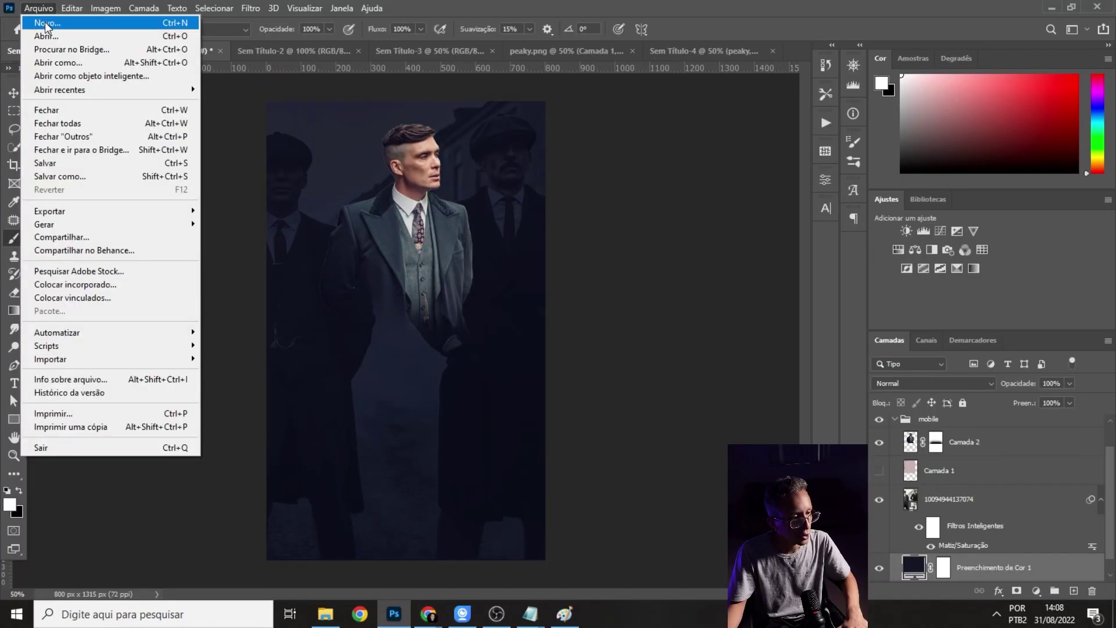
{"action": "left_click", "coordinate": [34, 18]}
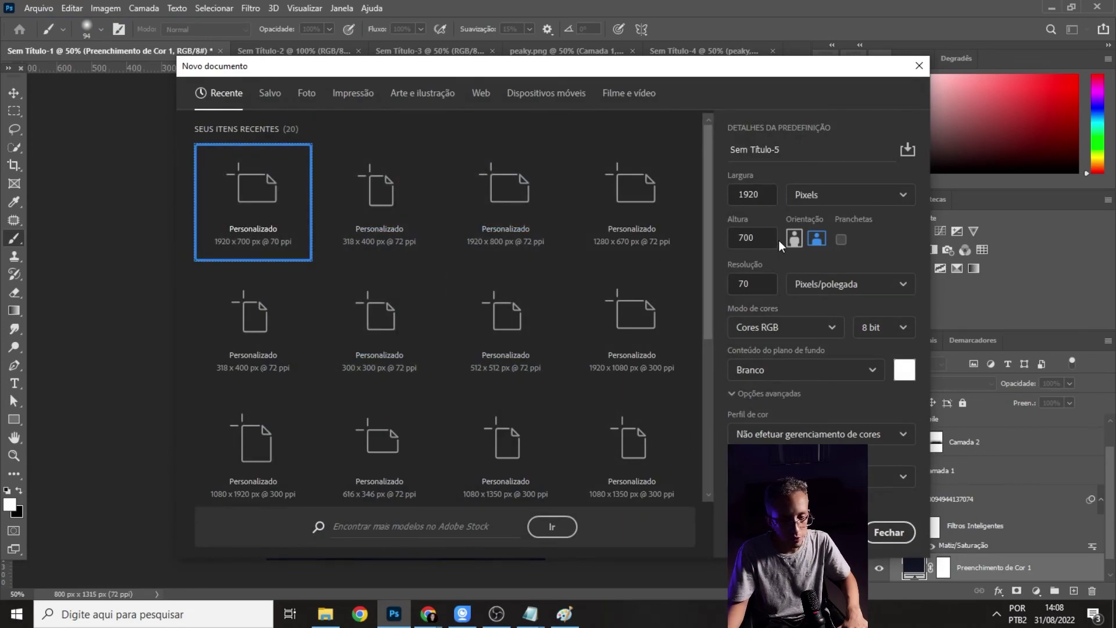
{"action": "mouse_move", "coordinate": [428, 614]}
{"action": "left_click", "coordinate": [299, 549]}
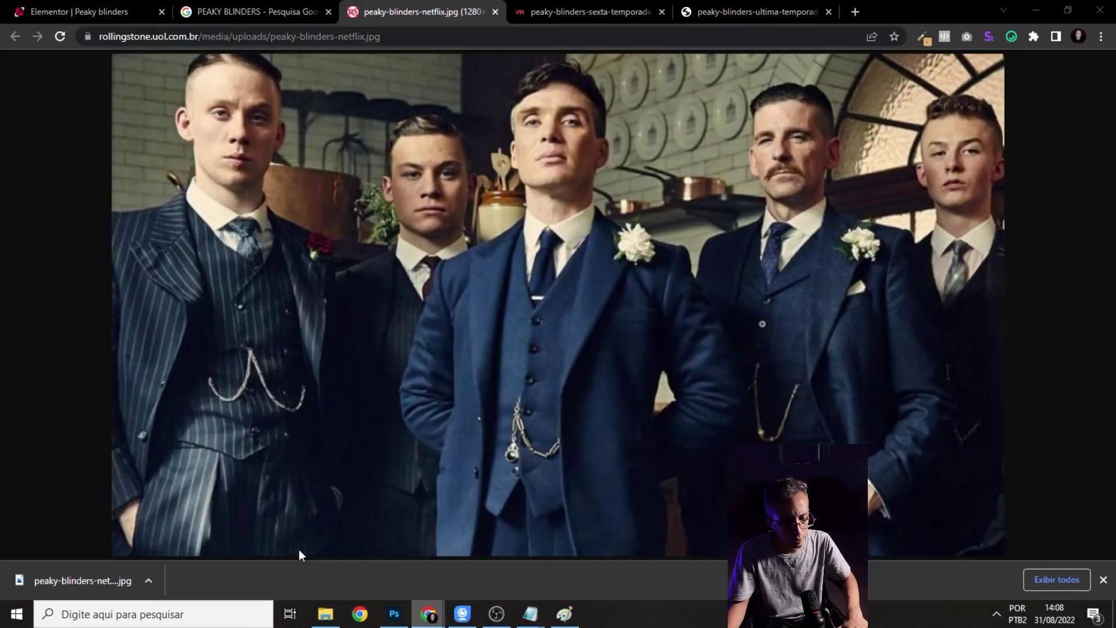
{"action": "left_click", "coordinate": [113, 9]}
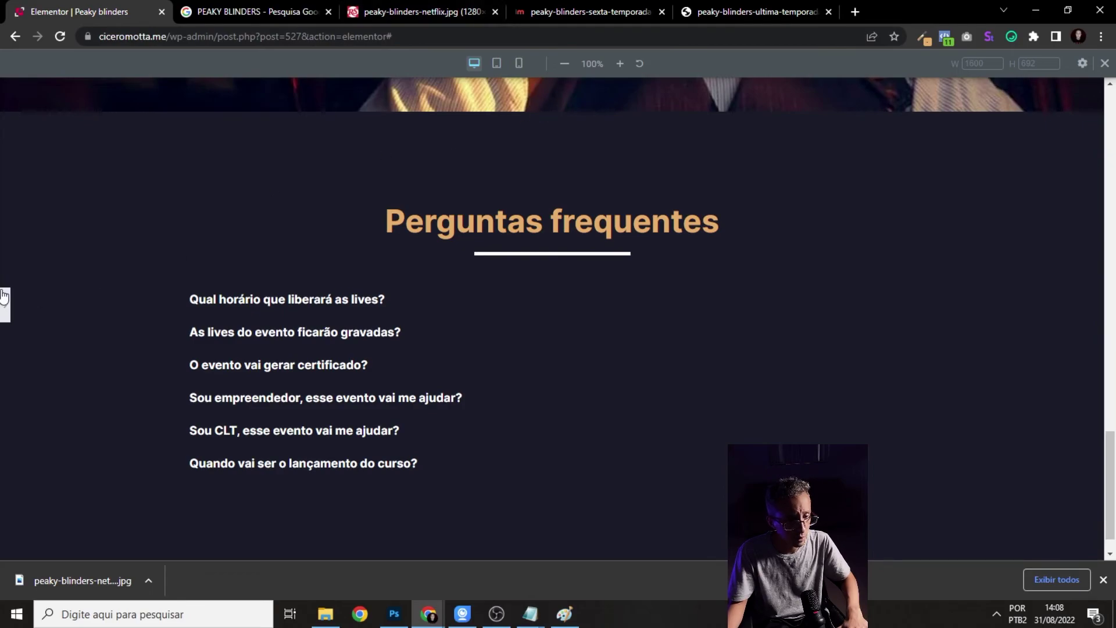
{"action": "left_click", "coordinate": [601, 103]}
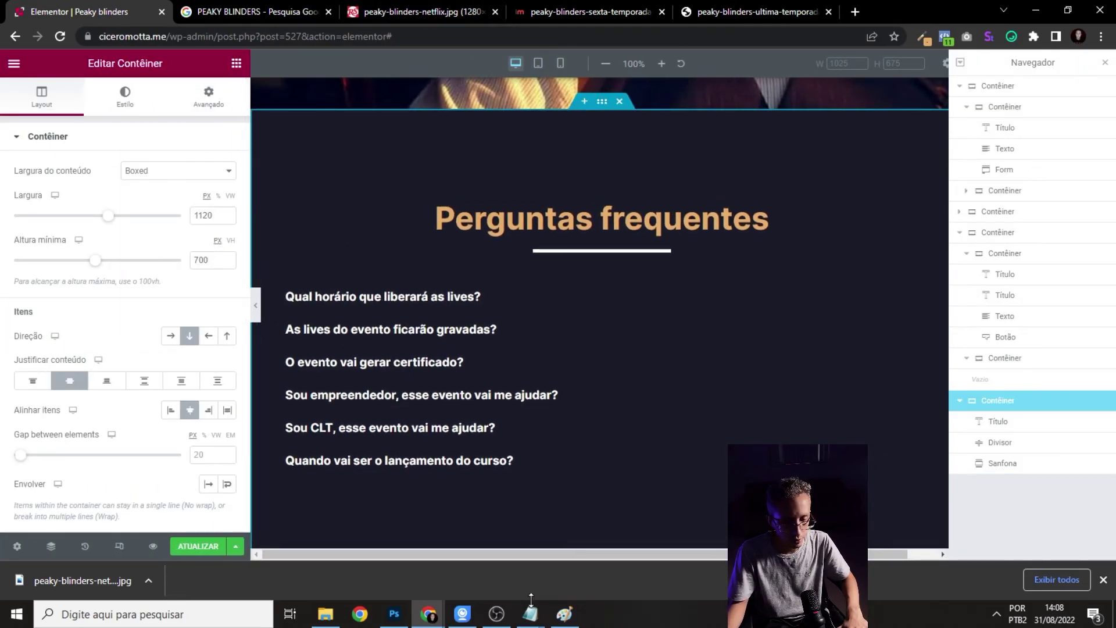
{"action": "left_click", "coordinate": [394, 614]}
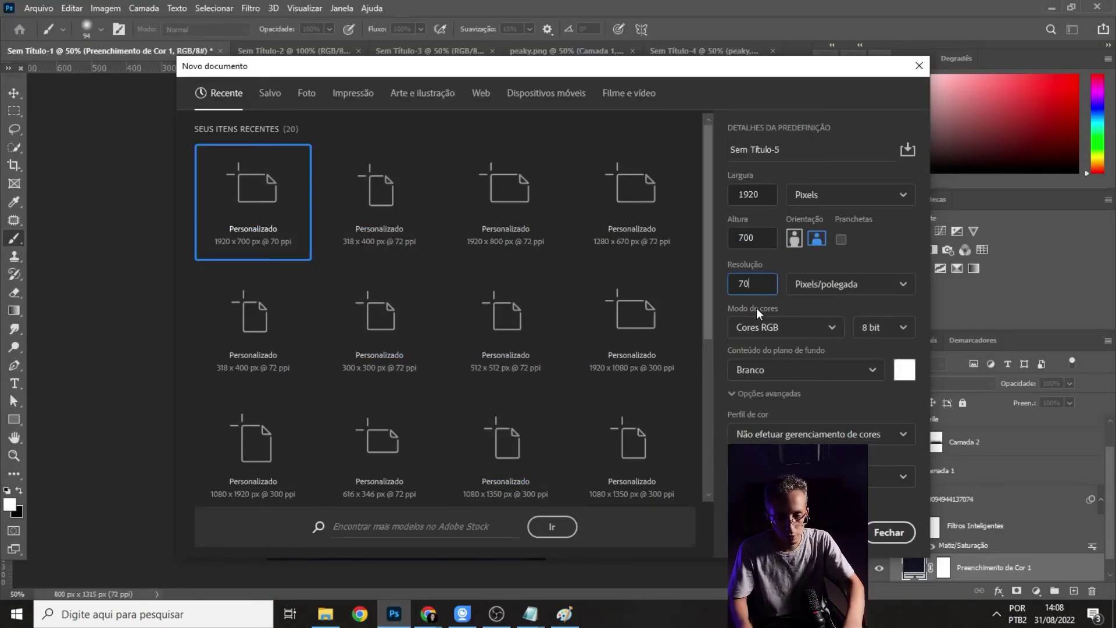
{"action": "key", "text": "Return"}
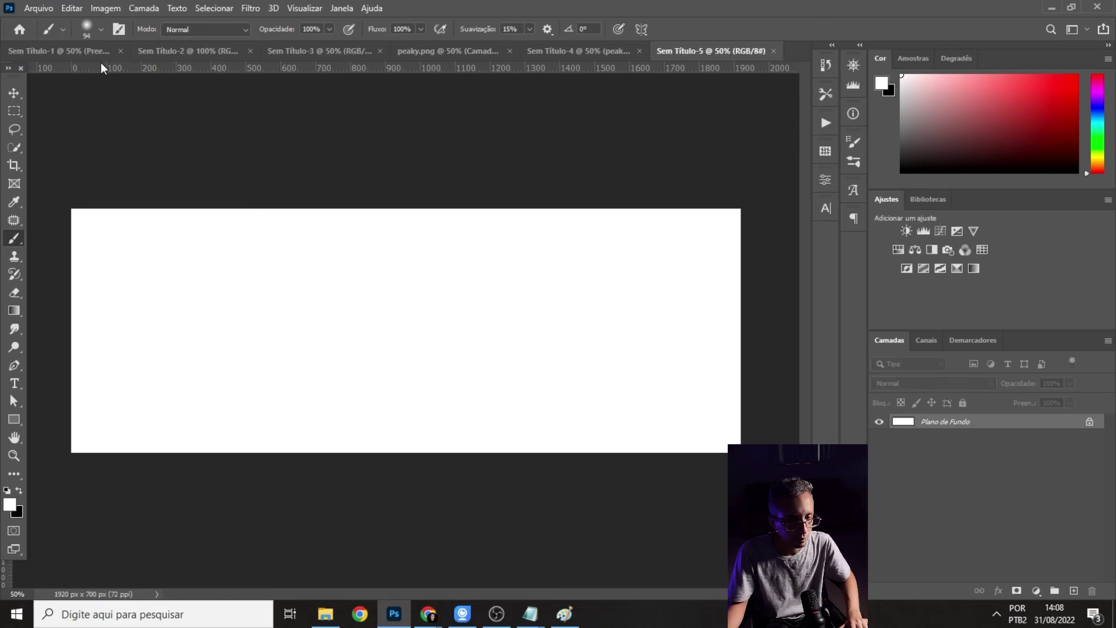
- Place the peaky-blinders-netflix image in the new document and scale it to cover the full canvas with all five faces visible
{"action": "left_click", "coordinate": [326, 615]}
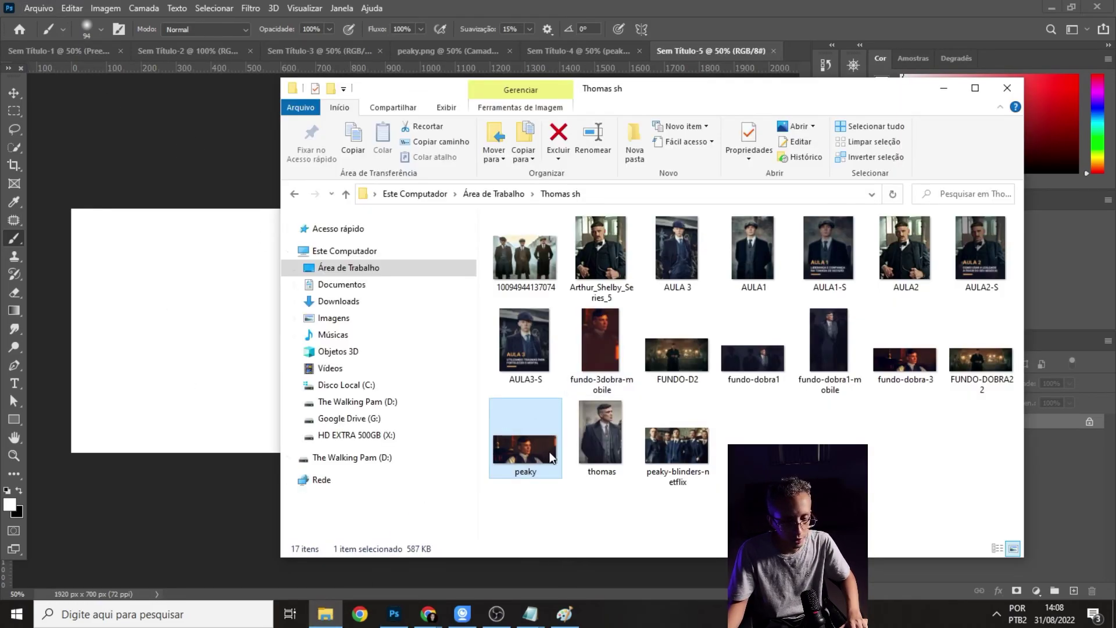
{"action": "left_click_drag", "start_coordinate": [678, 445], "coordinate": [151, 324]}
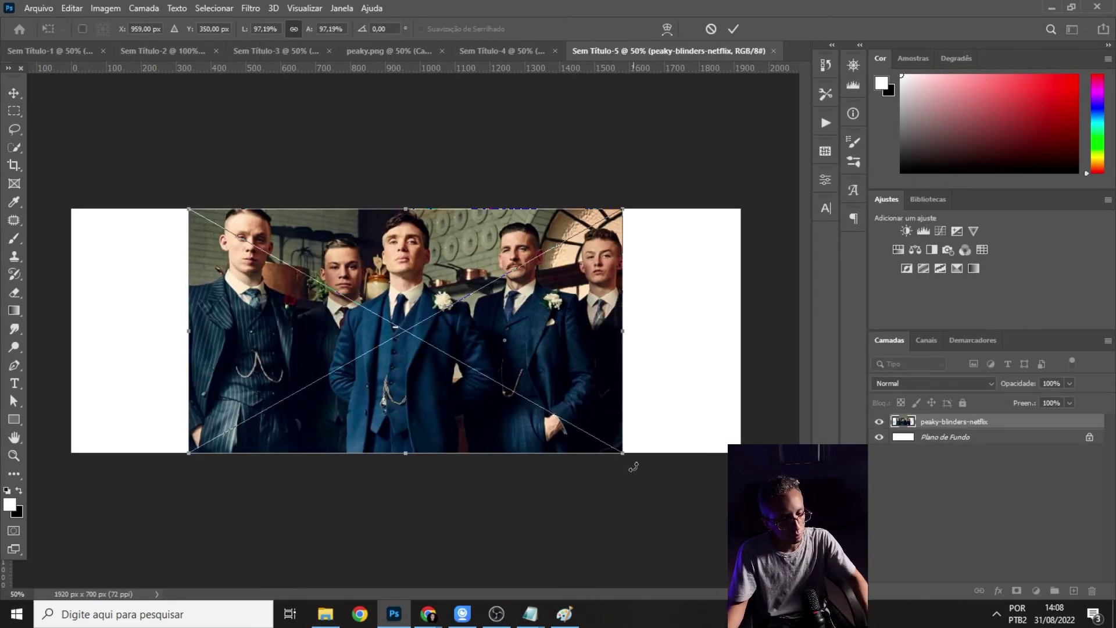
{"action": "left_click_drag", "start_coordinate": [624, 450], "coordinate": [742, 520]}
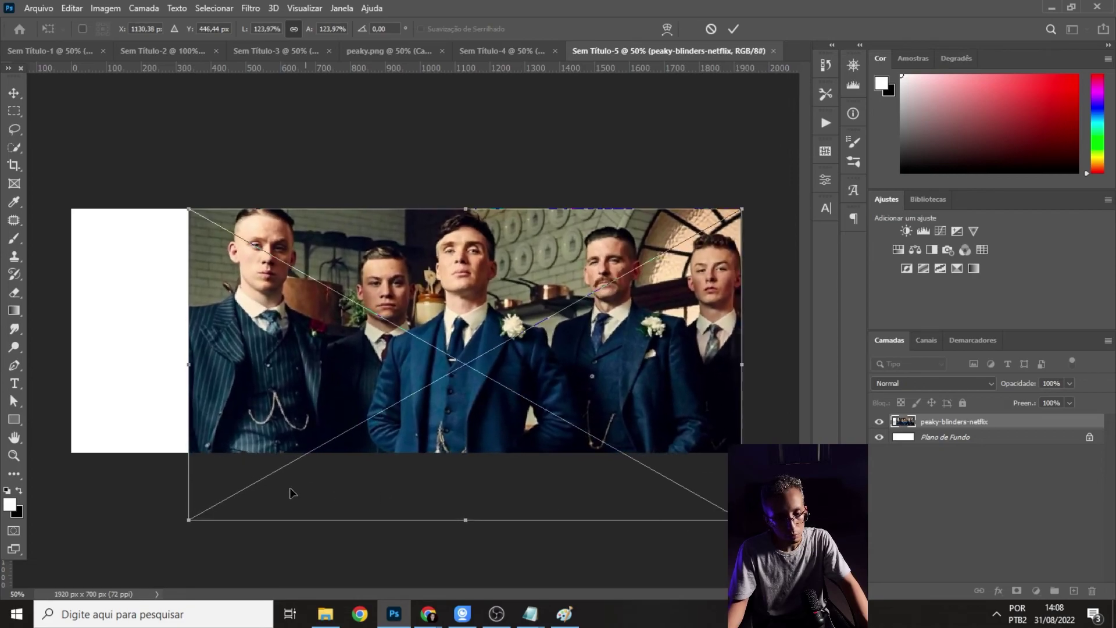
{"action": "left_click_drag", "start_coordinate": [187, 519], "coordinate": [63, 576]}
{"action": "left_click_drag", "start_coordinate": [397, 475], "coordinate": [399, 447]}
{"action": "key", "text": "Return"}
{"action": "key", "text": "b"}
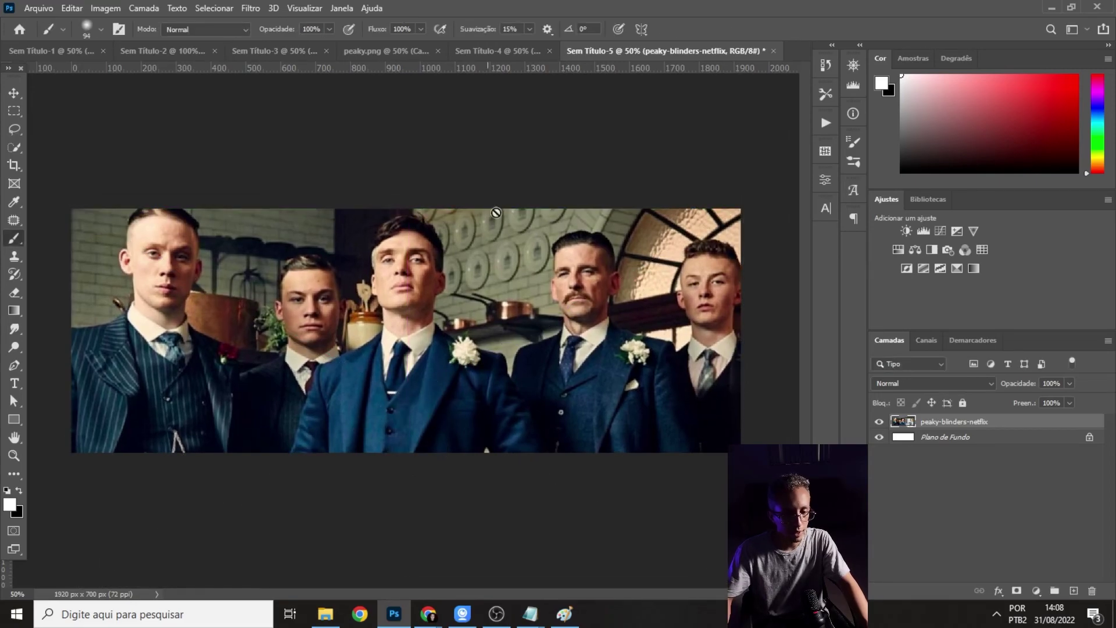
- Export the composition for web as a JPEG at quality 70, named fundo-faq, in the Thomas sh folder
{"action": "left_click", "coordinate": [53, 10]}
{"action": "mouse_move", "coordinate": [52, 217]}
{"action": "left_click", "coordinate": [256, 263]}
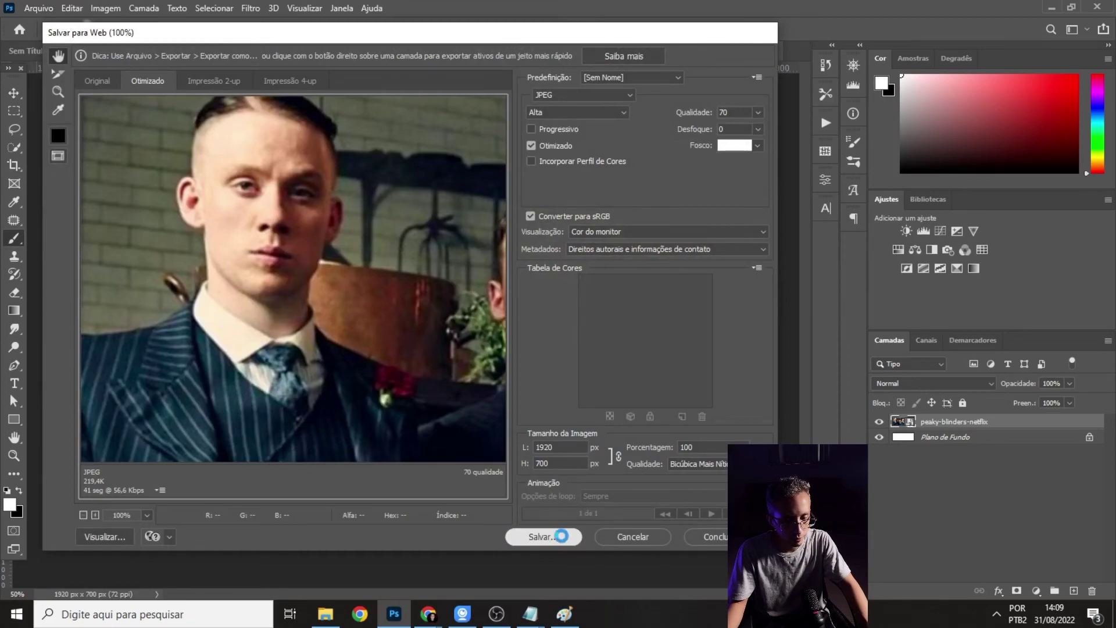
{"action": "scroll", "coordinate": [294, 285], "scroll_direction": "down", "scroll_amount": 3}
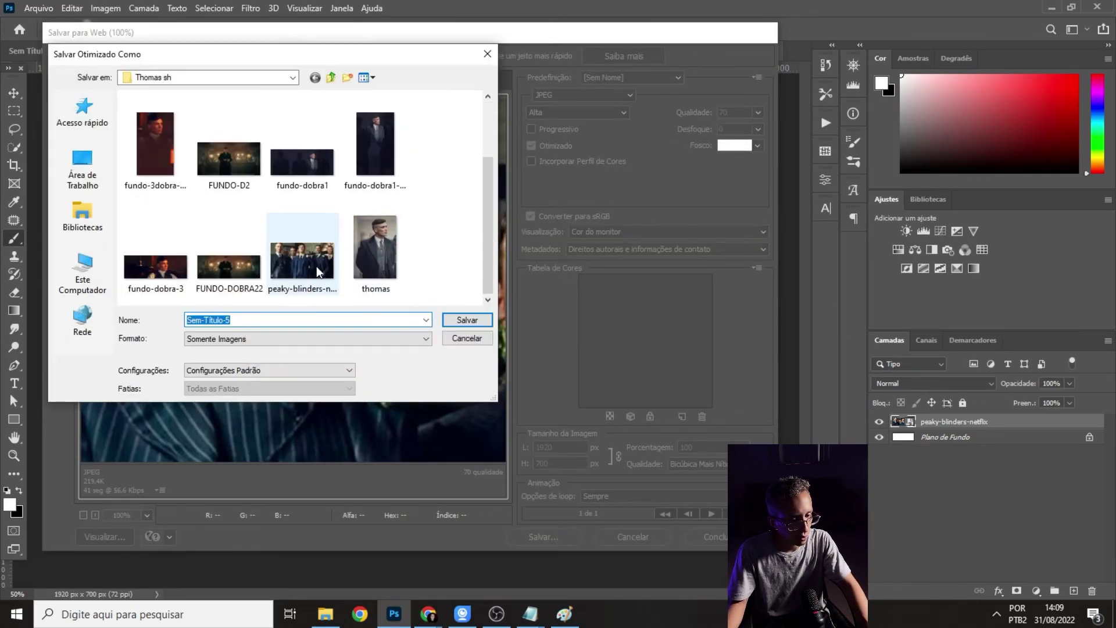
{"action": "type", "text": "fundo-faq"}
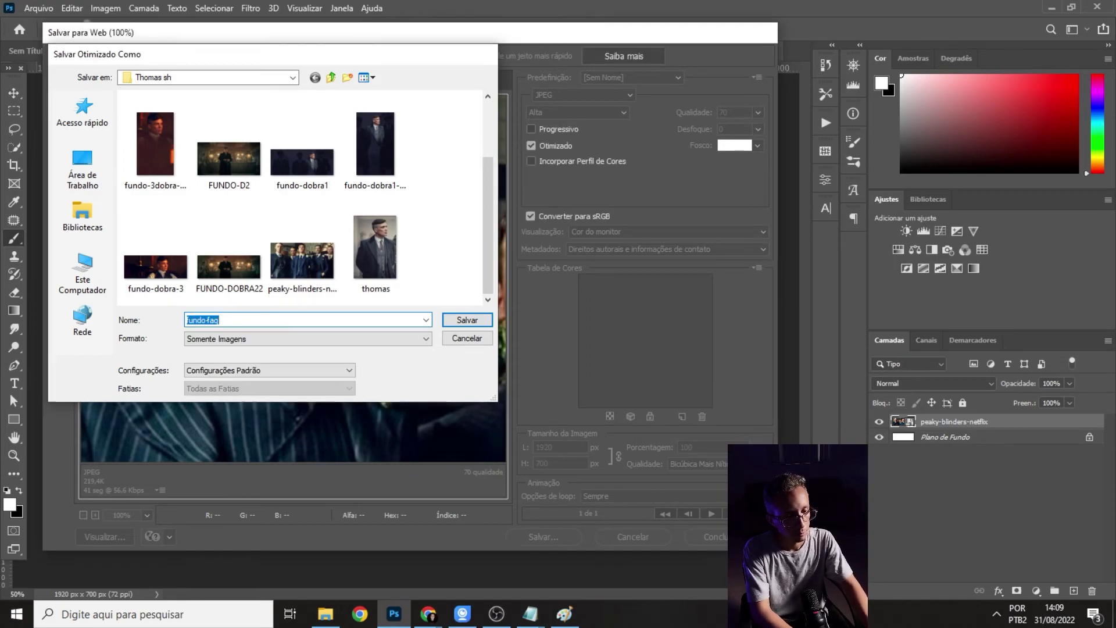
{"action": "key", "text": "Return"}
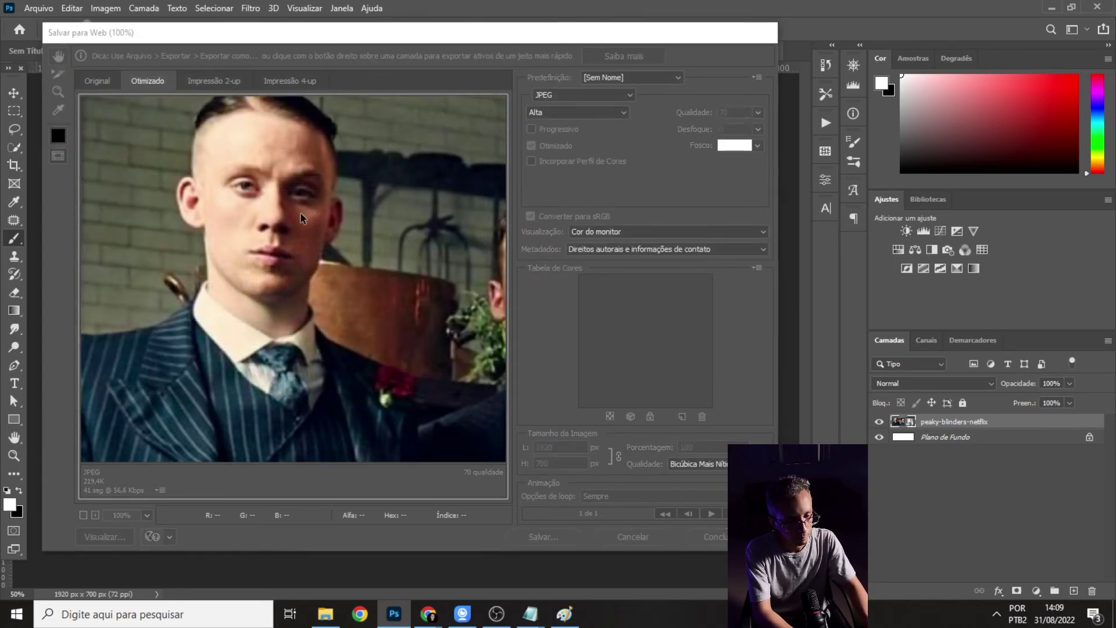
- Switch back to Elementor and enable a classic background overlay on the frequently asked questions container
{"action": "mouse_move", "coordinate": [432, 615]}
{"action": "left_click", "coordinate": [352, 549]}
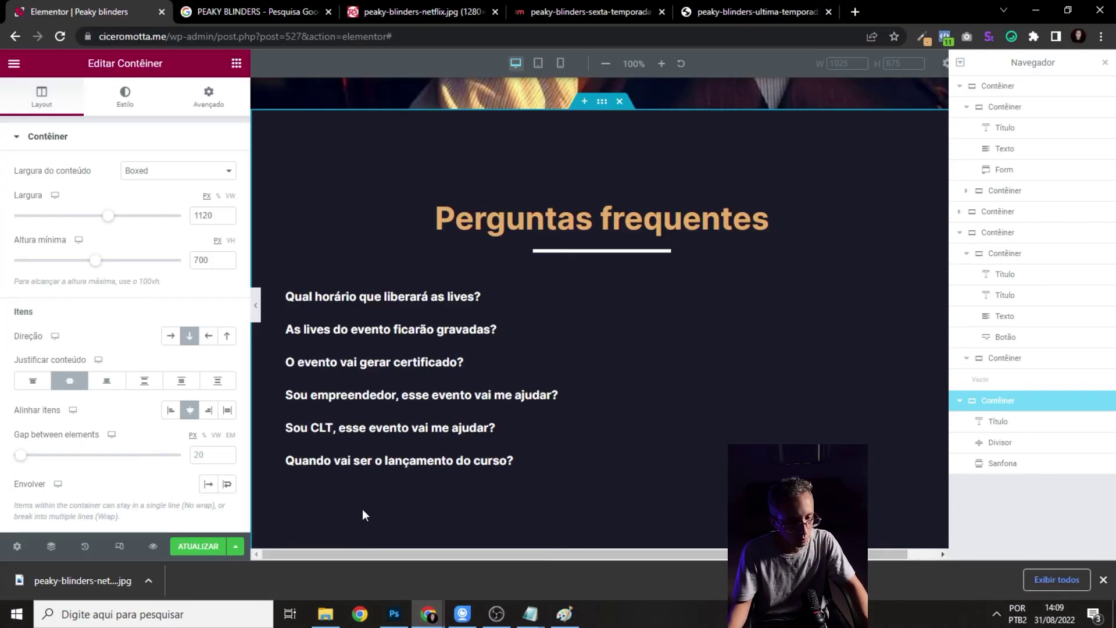
{"action": "left_click", "coordinate": [123, 103]}
{"action": "left_click", "coordinate": [75, 461]}
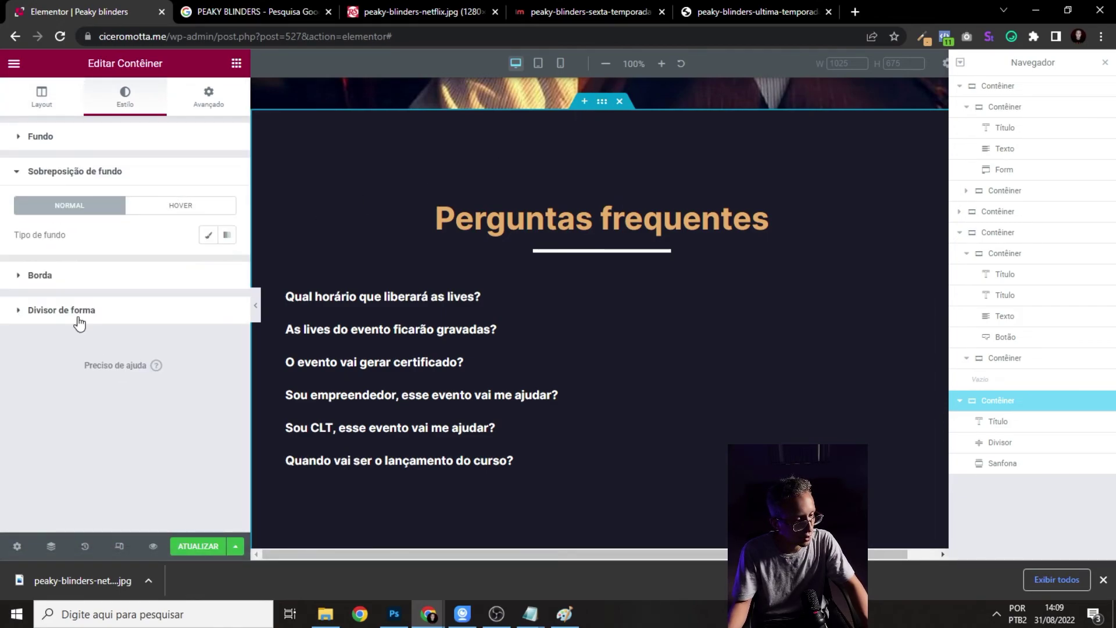
{"action": "left_click", "coordinate": [215, 237]}
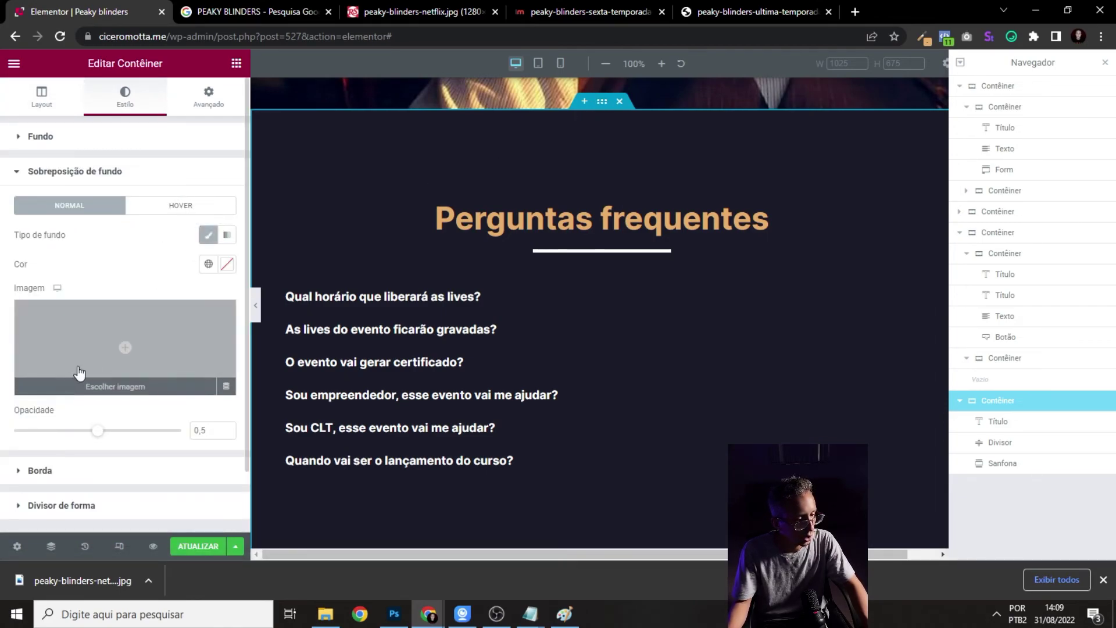
- Upload fundo-faq to the media library and insert it as the container's background overlay image
{"action": "left_click", "coordinate": [152, 337]}
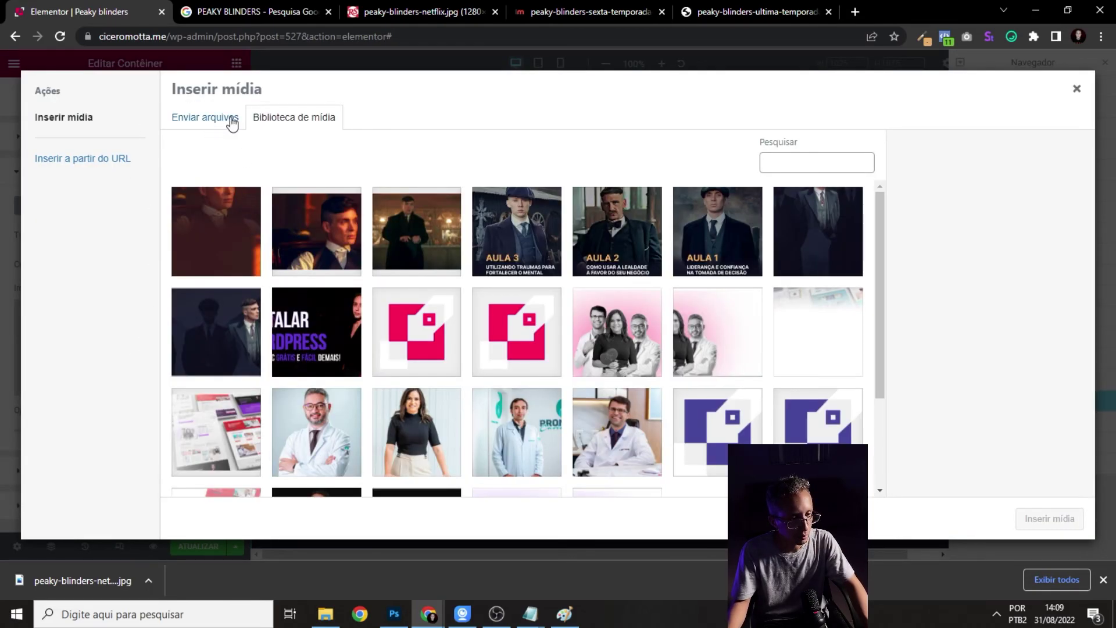
{"action": "left_click", "coordinate": [232, 122]}
{"action": "left_click", "coordinate": [644, 326]}
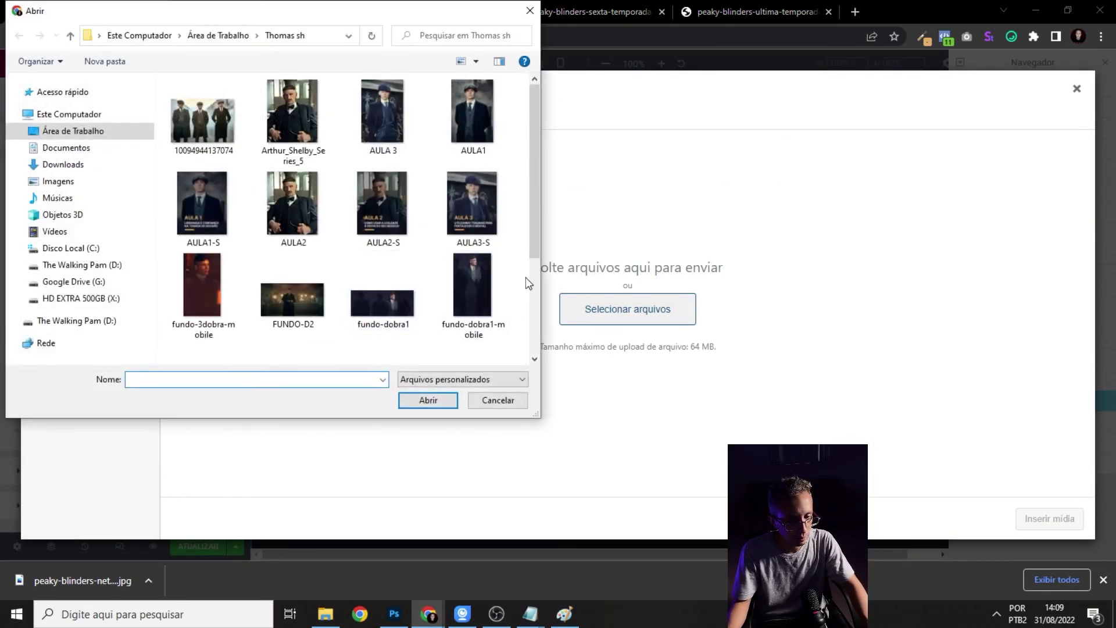
{"action": "scroll", "coordinate": [256, 185], "scroll_direction": "down", "scroll_amount": 3}
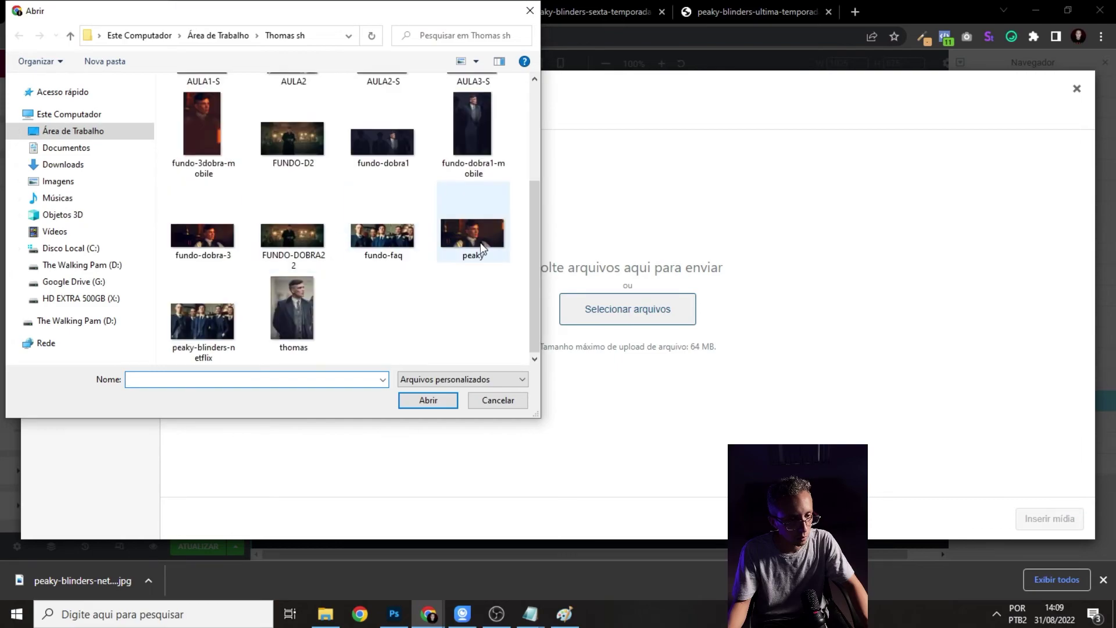
{"action": "left_click", "coordinate": [383, 236]}
{"action": "left_click", "coordinate": [433, 401]}
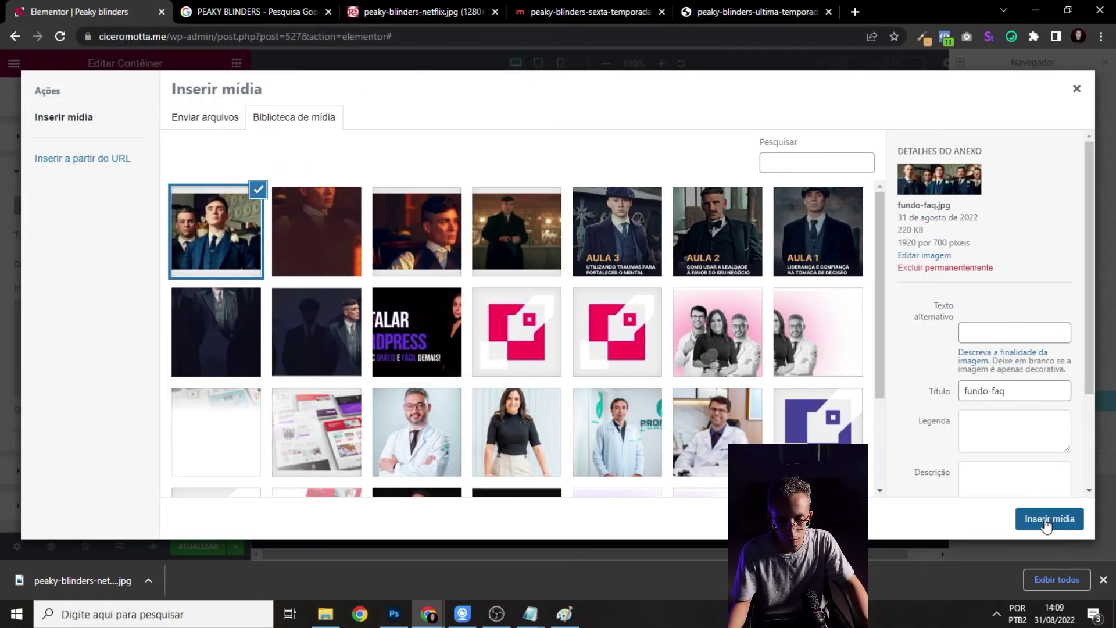
{"action": "left_click", "coordinate": [1048, 520]}
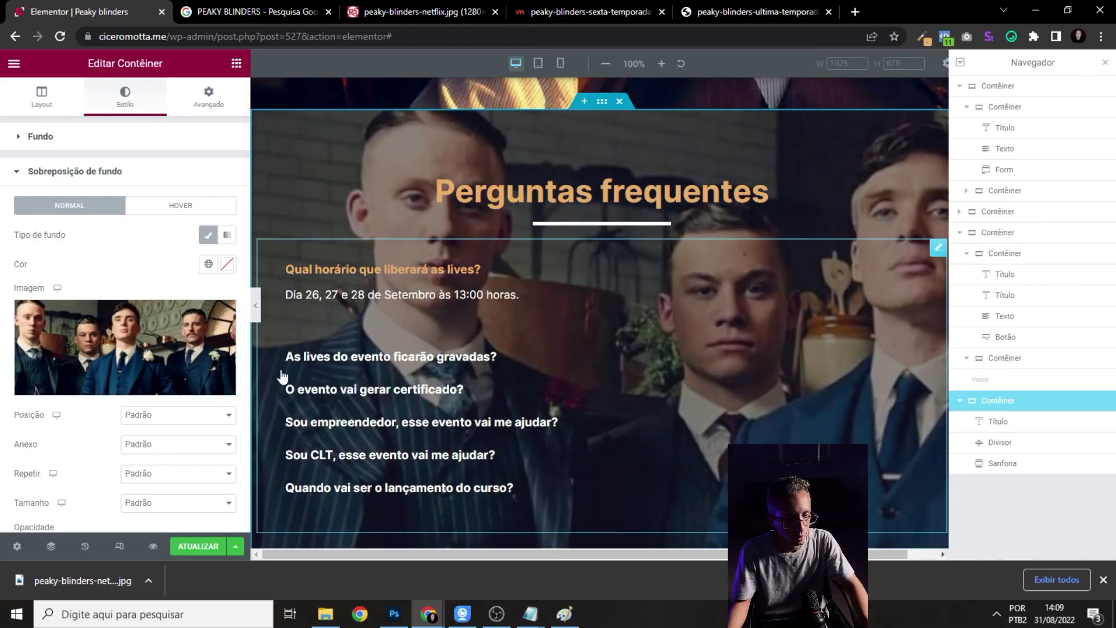
- Set the background overlay opacity to 0,1
{"action": "scroll", "coordinate": [181, 418], "scroll_direction": "down", "scroll_amount": 3}
{"action": "key", "text": "BackSpace"}
{"action": "type", "text": "1"}
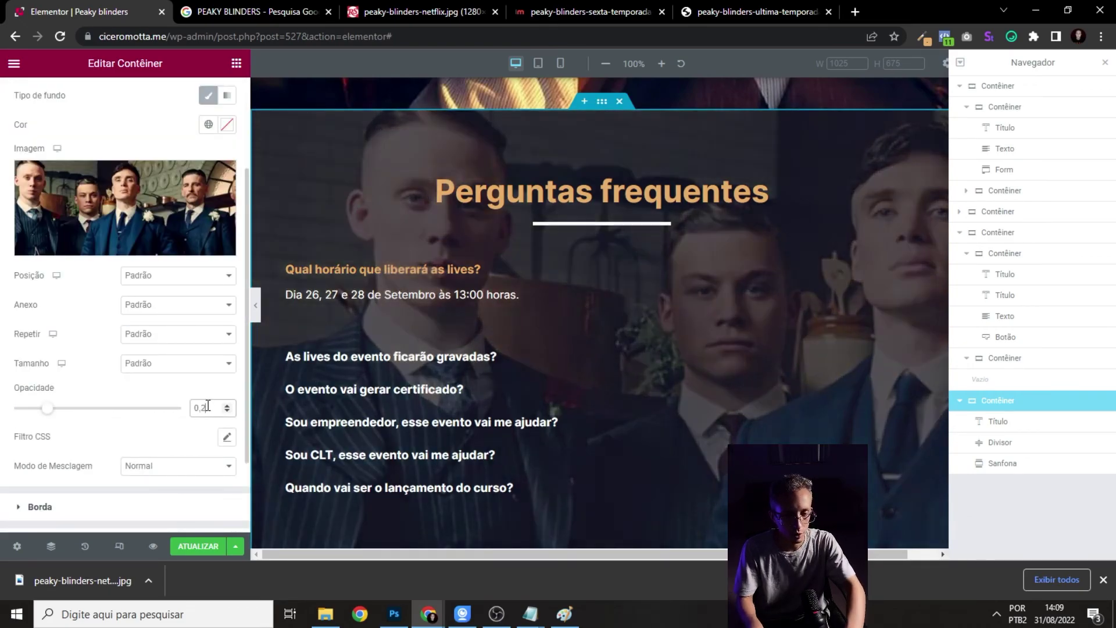
- Preview the frequently asked questions section at full width, with its first question open and collapsed, to check the faded background
{"action": "left_click", "coordinate": [260, 313]}
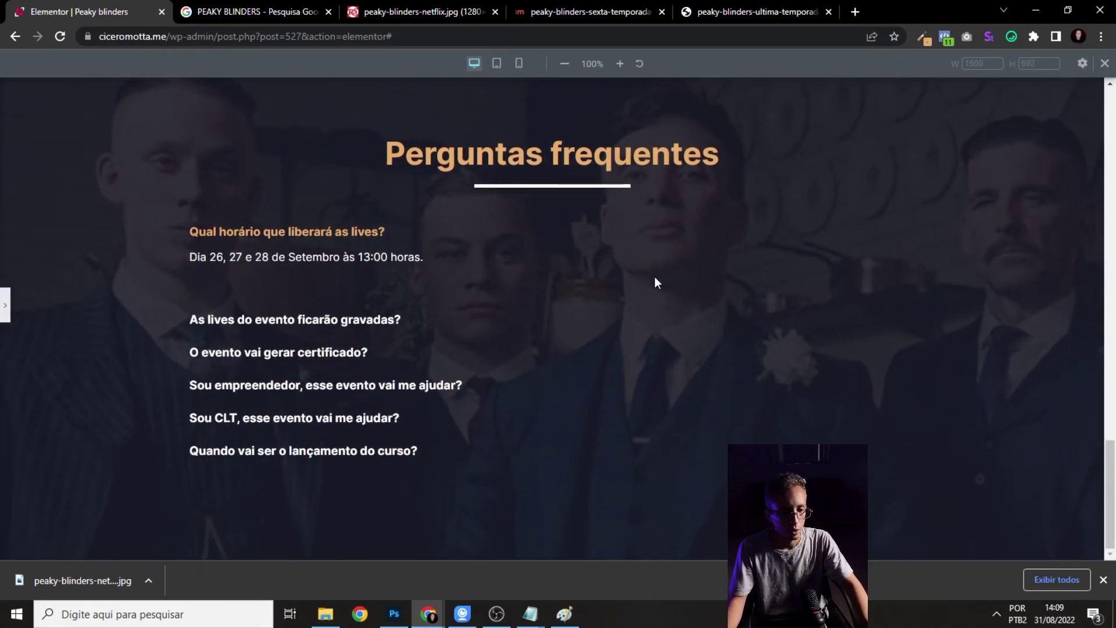
{"action": "scroll", "coordinate": [654, 278], "scroll_direction": "up", "scroll_amount": 8}
{"action": "scroll", "coordinate": [651, 279], "scroll_direction": "down", "scroll_amount": 10}
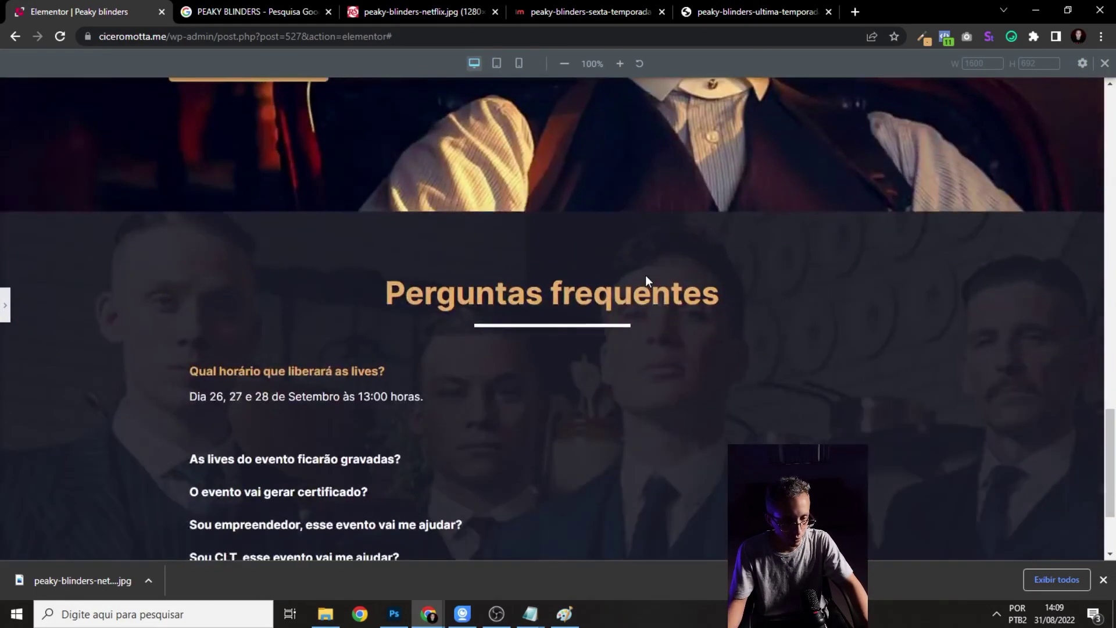
{"action": "left_click", "coordinate": [5, 304]}
{"action": "scroll", "coordinate": [582, 281], "scroll_direction": "up", "scroll_amount": 5}
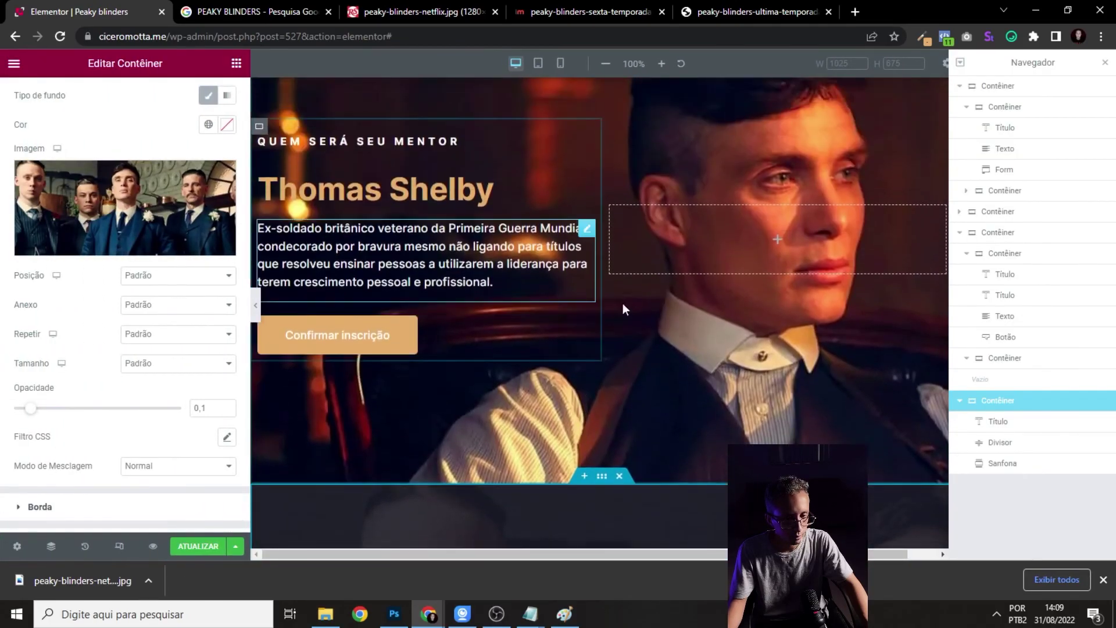
{"action": "scroll", "coordinate": [633, 306], "scroll_direction": "down", "scroll_amount": 10}
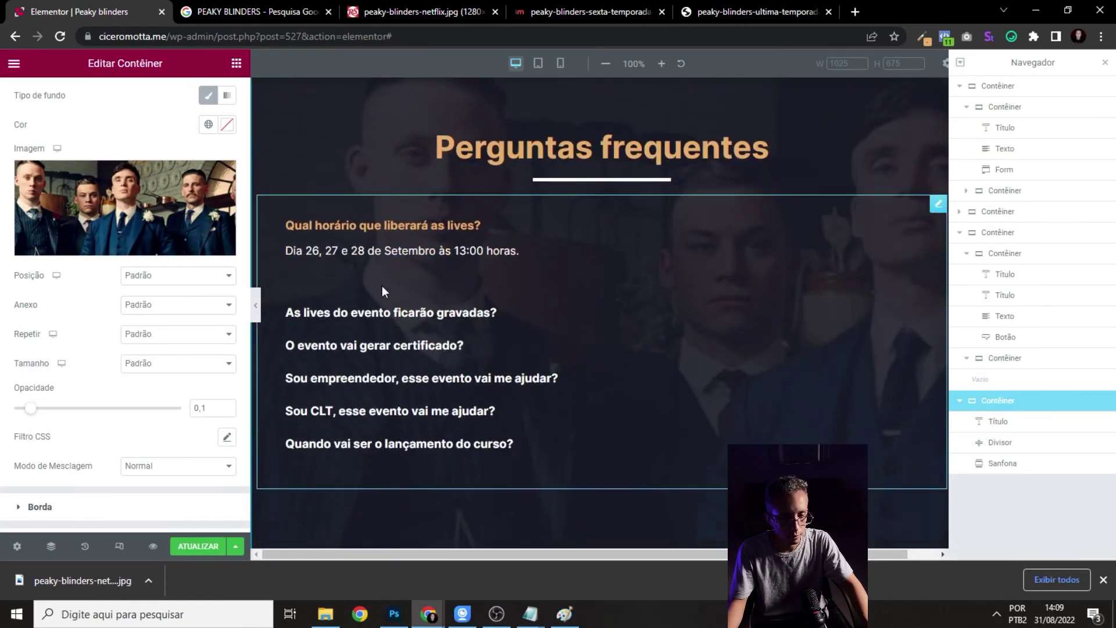
{"action": "left_click", "coordinate": [364, 232]}
{"action": "left_click", "coordinate": [256, 305]}
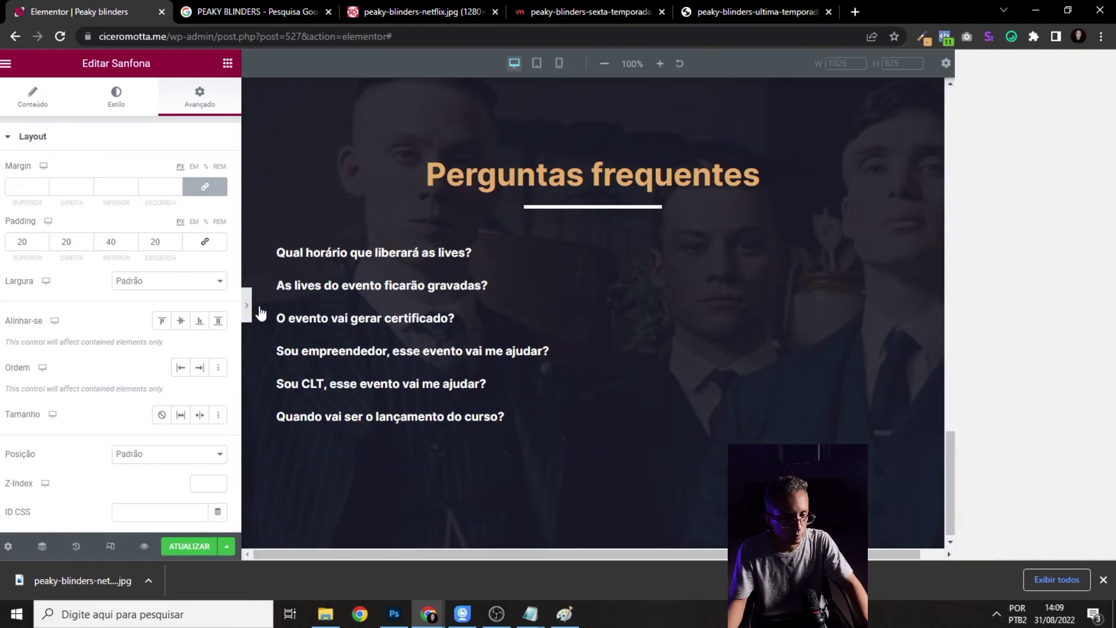
{"action": "scroll", "coordinate": [791, 291], "scroll_direction": "up", "scroll_amount": 5}
{"action": "scroll", "coordinate": [791, 285], "scroll_direction": "down", "scroll_amount": 5}
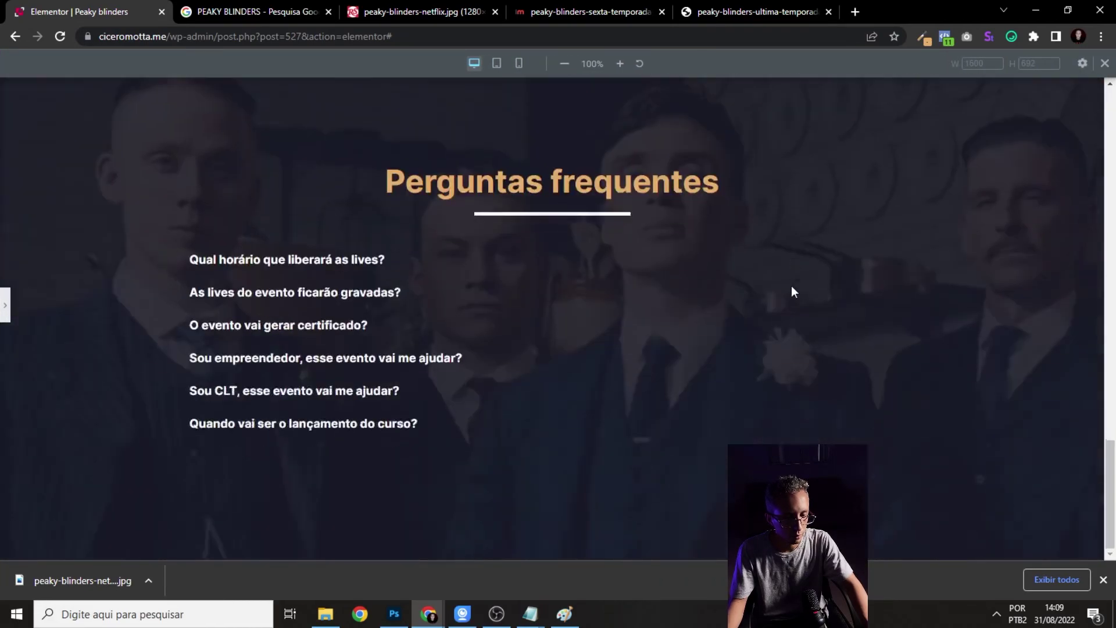
- Update the page and switch the editor to the tablet preview
{"action": "left_click", "coordinate": [5, 304]}
{"action": "left_click", "coordinate": [200, 549]}
{"action": "left_click", "coordinate": [1103, 579]}
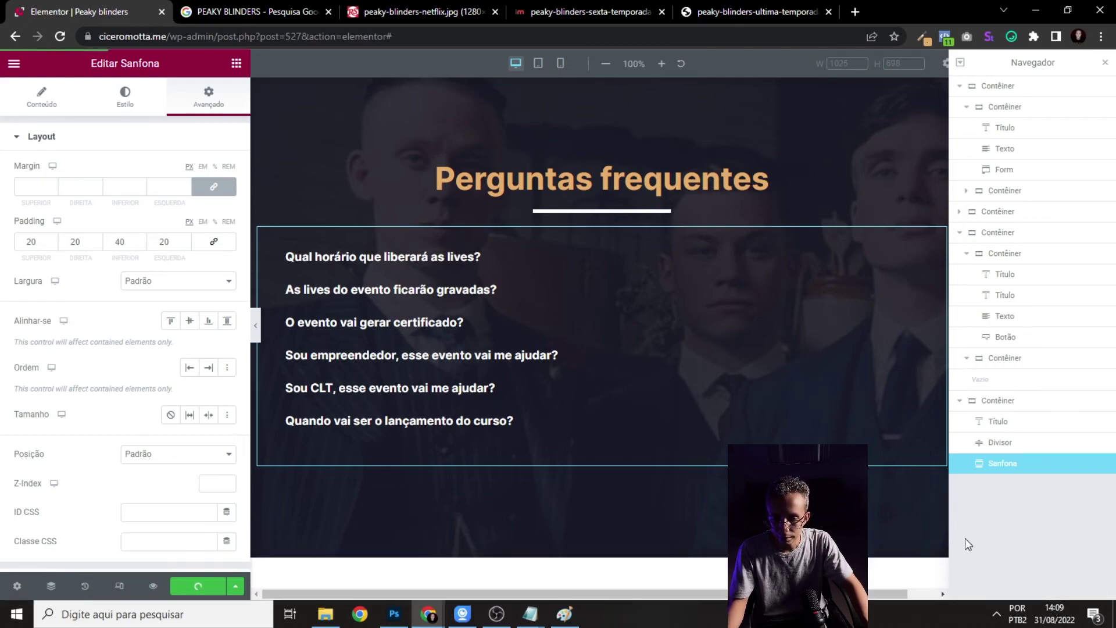
{"action": "left_click", "coordinate": [544, 63]}
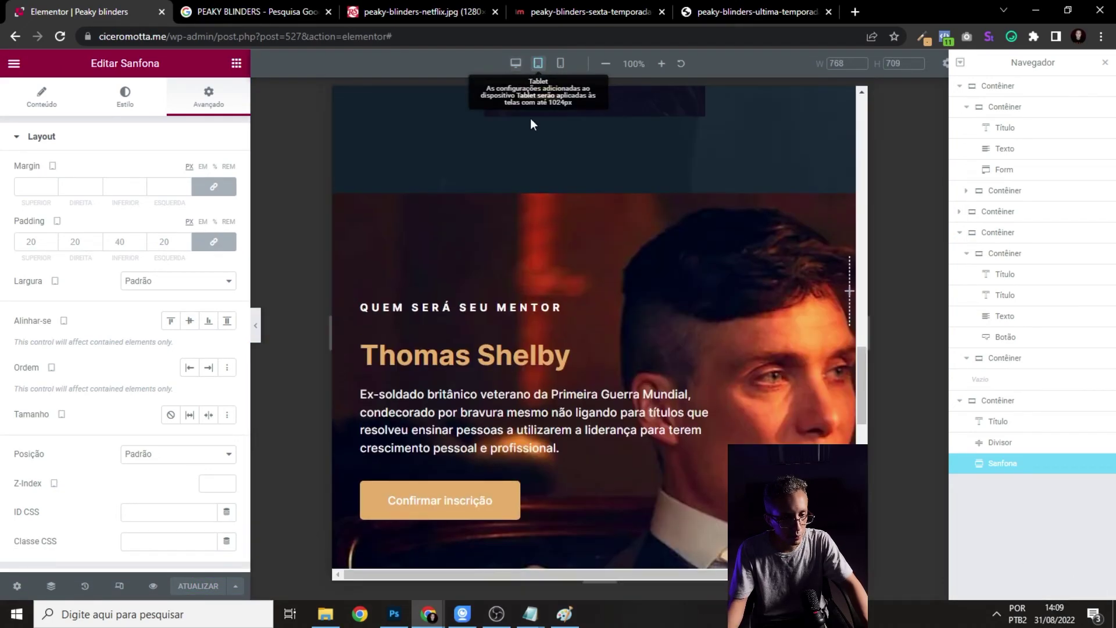
- Select the container holding the frequently asked questions in tablet view and review its layout and advanced settings
{"action": "scroll", "coordinate": [602, 233], "scroll_direction": "down", "scroll_amount": 8}
{"action": "scroll", "coordinate": [598, 215], "scroll_direction": "down", "scroll_amount": 2}
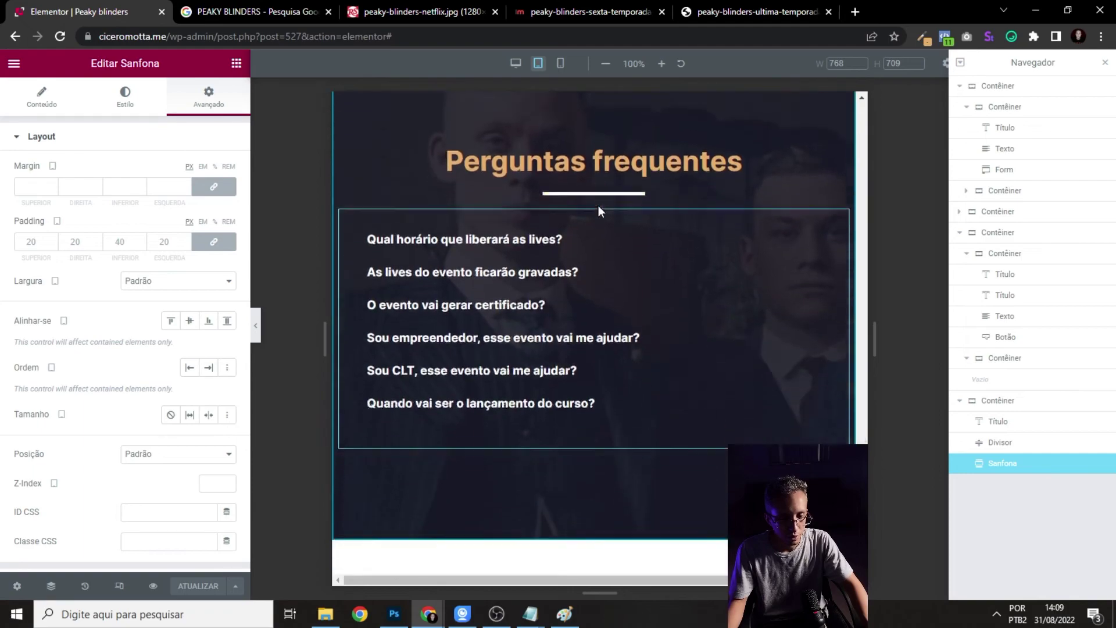
{"action": "scroll", "coordinate": [686, 244], "scroll_direction": "up", "scroll_amount": 1}
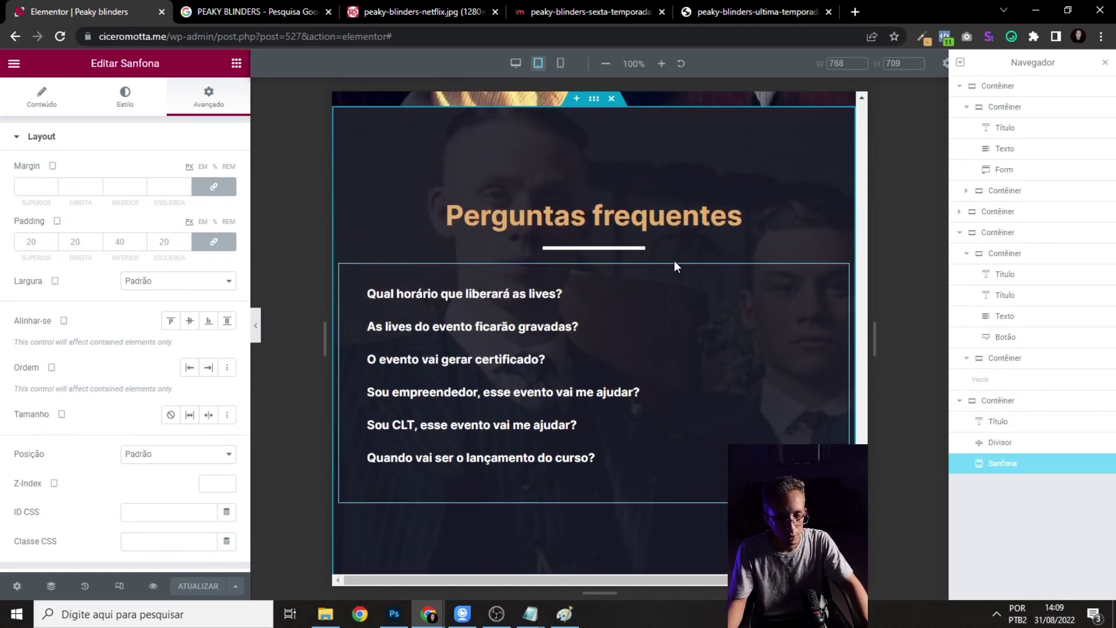
{"action": "left_click", "coordinate": [599, 104]}
{"action": "left_click", "coordinate": [42, 97]}
{"action": "left_click", "coordinate": [190, 410]}
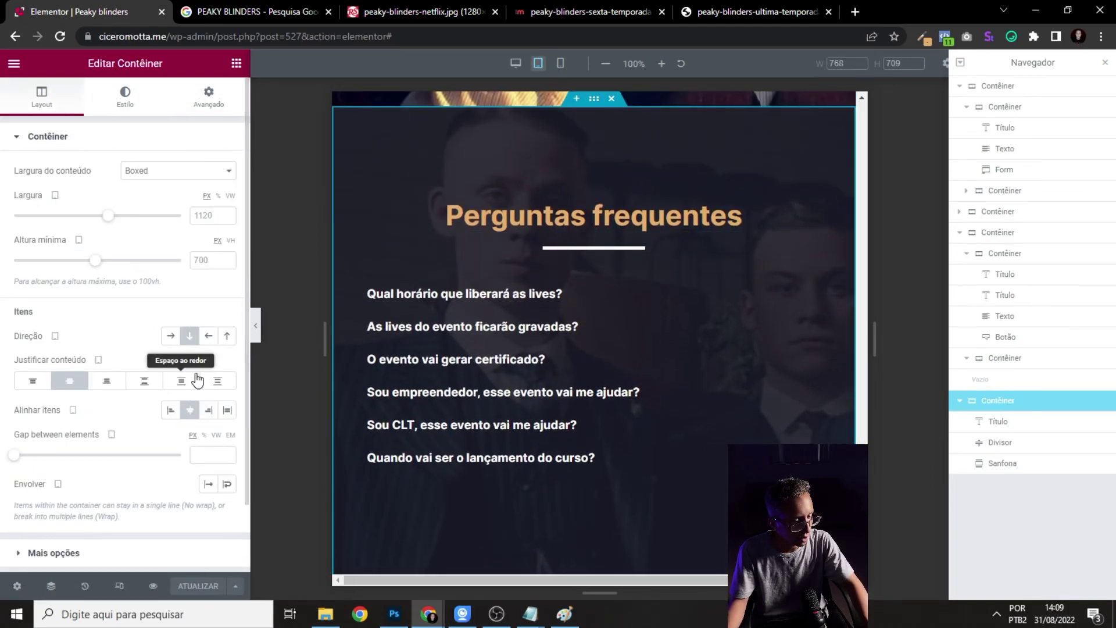
{"action": "left_click", "coordinate": [209, 99]}
{"action": "scroll", "coordinate": [116, 343], "scroll_direction": "down", "scroll_amount": 3}
{"action": "scroll", "coordinate": [96, 337], "scroll_direction": "up", "scroll_amount": 3}
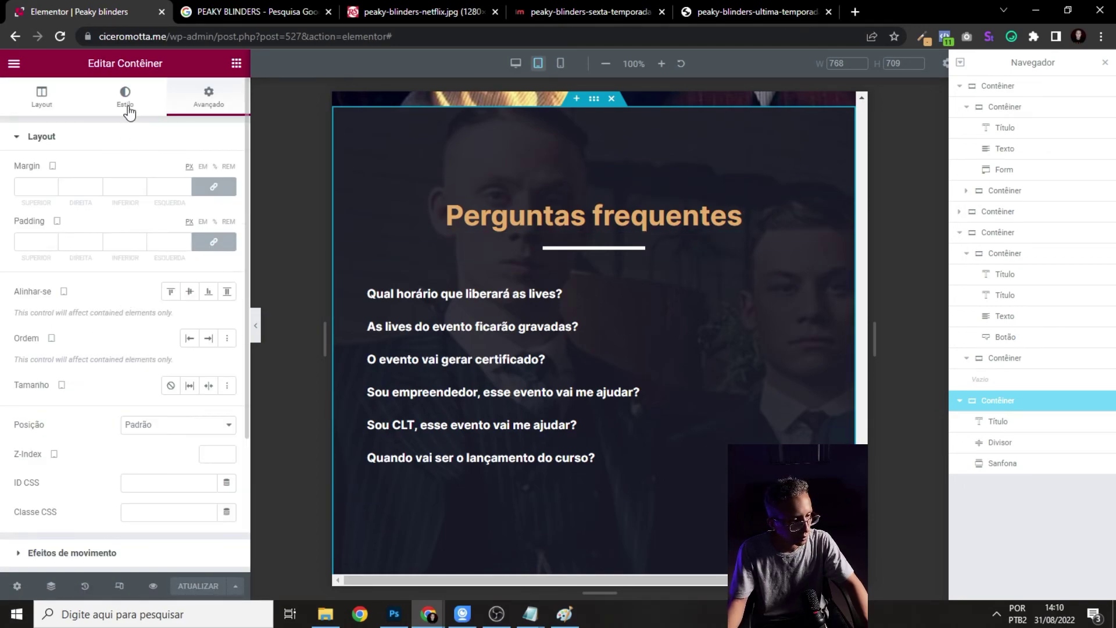
- Set the tablet position of the FAQ container's background overlay image to Centralizado
{"action": "left_click", "coordinate": [125, 98]}
{"action": "scroll", "coordinate": [124, 232], "scroll_direction": "down", "scroll_amount": 1}
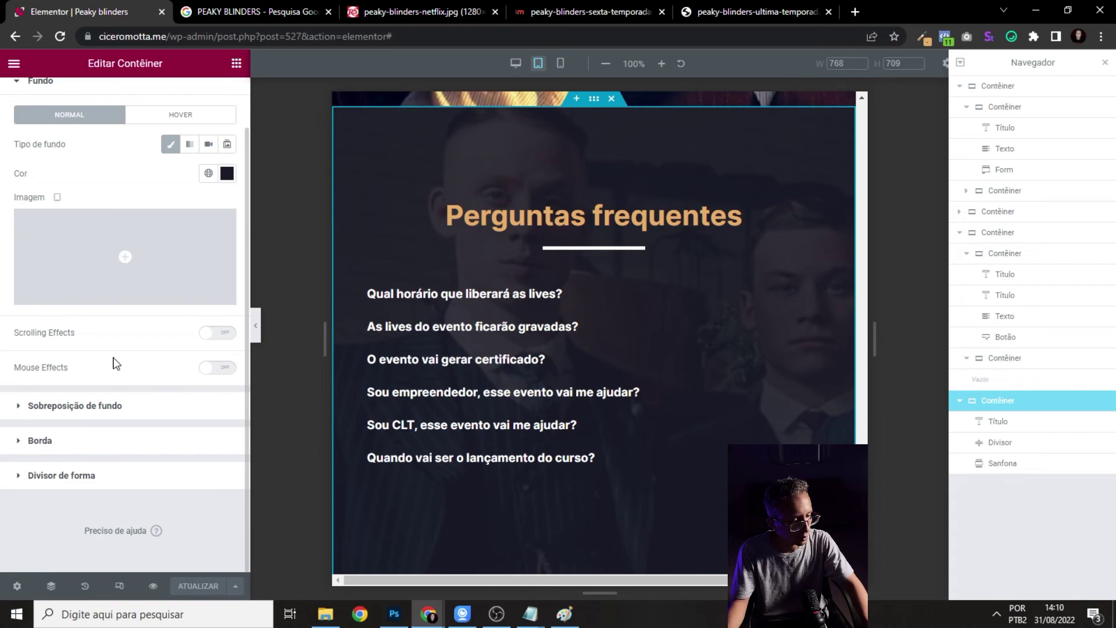
{"action": "scroll", "coordinate": [112, 349], "scroll_direction": "up", "scroll_amount": 1}
{"action": "left_click", "coordinate": [75, 461]}
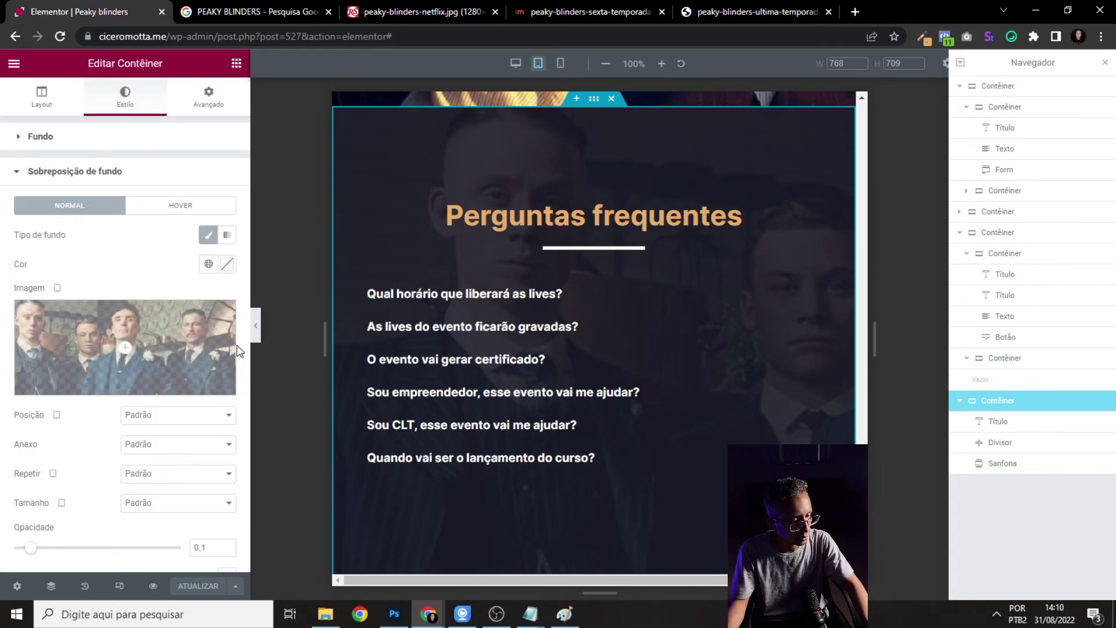
{"action": "left_click", "coordinate": [184, 416]}
{"action": "left_click", "coordinate": [163, 441]}
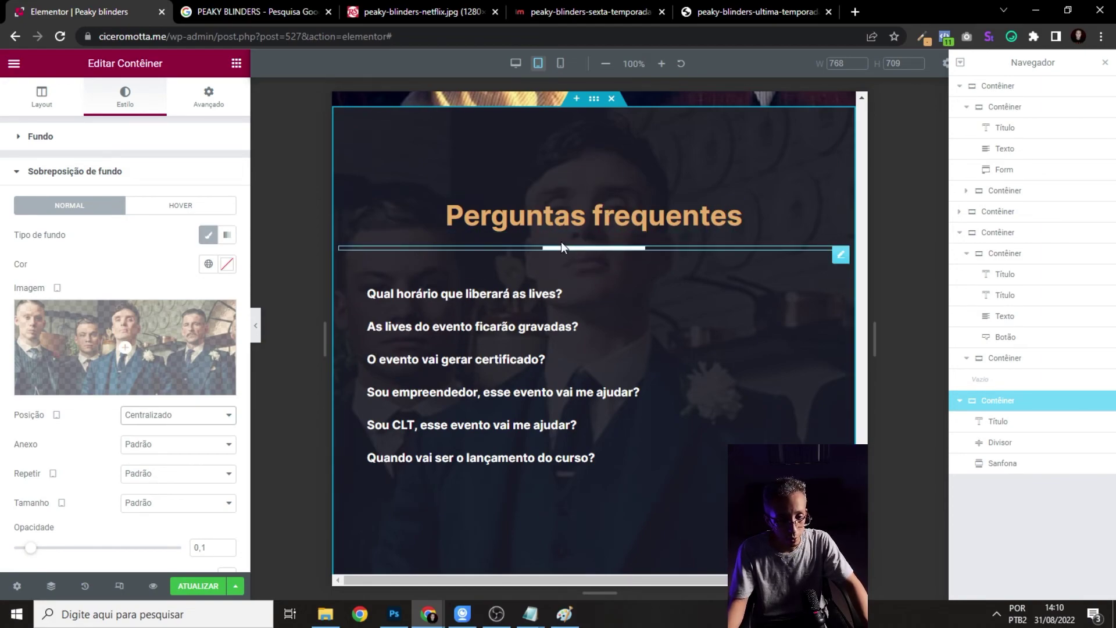
- Set the overlay image's tablet repeat option to Não repetir and its size to Preenchimento completo
{"action": "left_click", "coordinate": [148, 415]}
{"action": "left_click", "coordinate": [149, 418]}
{"action": "left_click", "coordinate": [172, 453]}
{"action": "left_click", "coordinate": [156, 459]}
{"action": "left_click", "coordinate": [150, 482]}
{"action": "left_click", "coordinate": [153, 498]}
{"action": "left_click", "coordinate": [155, 515]}
{"action": "left_click", "coordinate": [167, 540]}
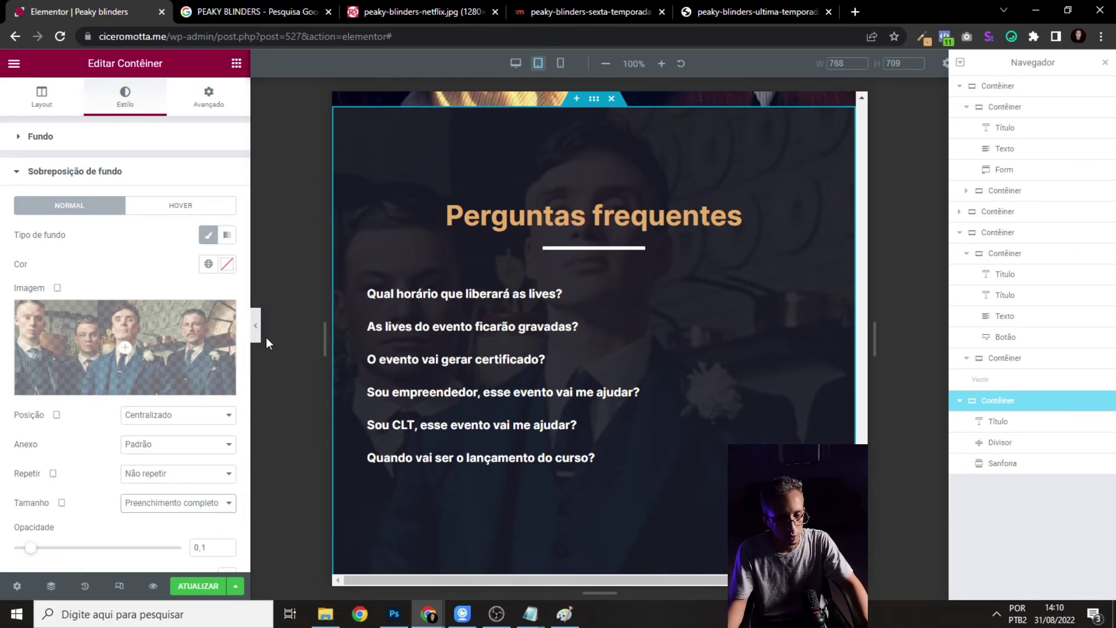
- Preview the tablet layout without the editing panels to check the overlay behind the FAQ section
{"action": "key", "text": "ctrl+p"}
{"action": "scroll", "coordinate": [563, 299], "scroll_direction": "up", "scroll_amount": 3}
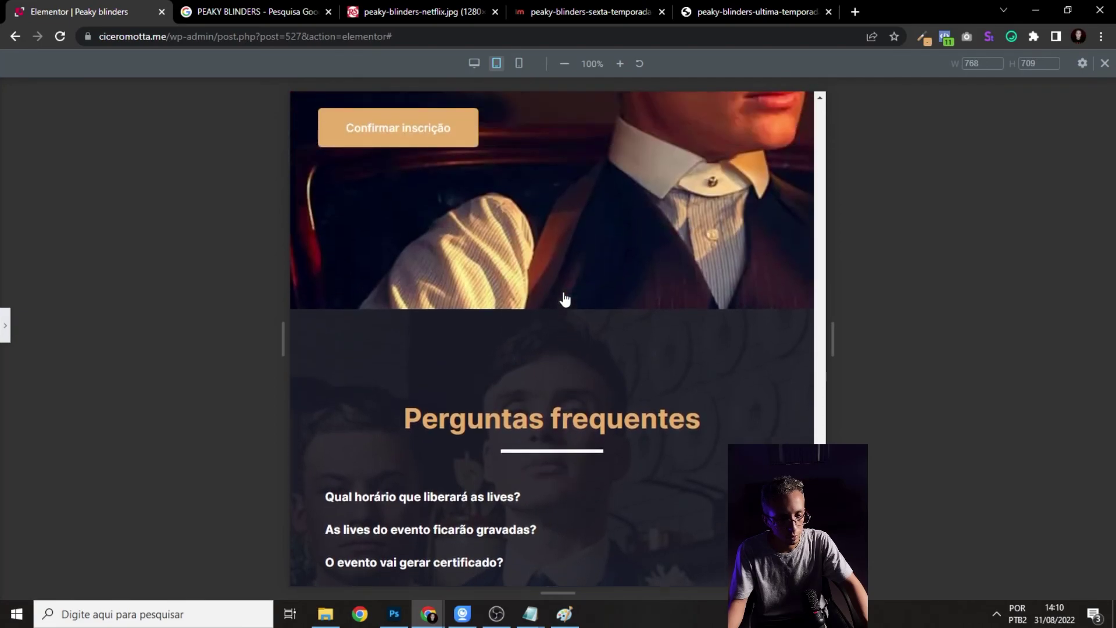
{"action": "scroll", "coordinate": [563, 299], "scroll_direction": "down", "scroll_amount": 2}
- Try the Personalizado, Centro esquerdo and Padrão positions for the overlay image, returning to Centralizado
{"action": "left_click", "coordinate": [5, 325]}
{"action": "left_click", "coordinate": [169, 414]}
{"action": "left_click", "coordinate": [150, 537]}
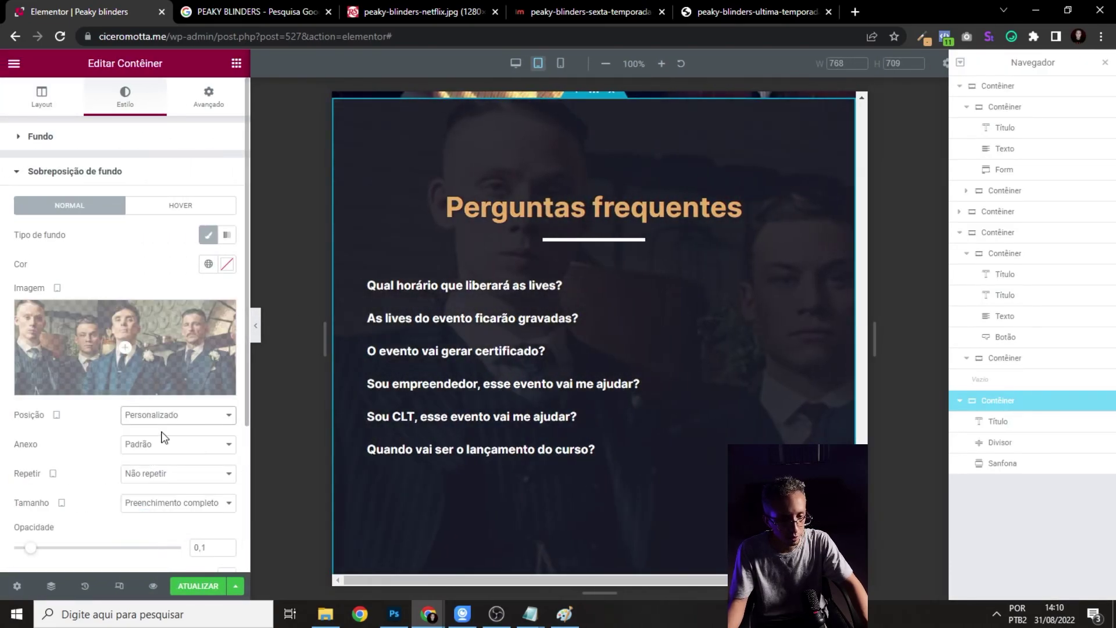
{"action": "scroll", "coordinate": [180, 419], "scroll_direction": "down", "scroll_amount": 1}
{"action": "scroll", "coordinate": [180, 418], "scroll_direction": "down", "scroll_amount": 1}
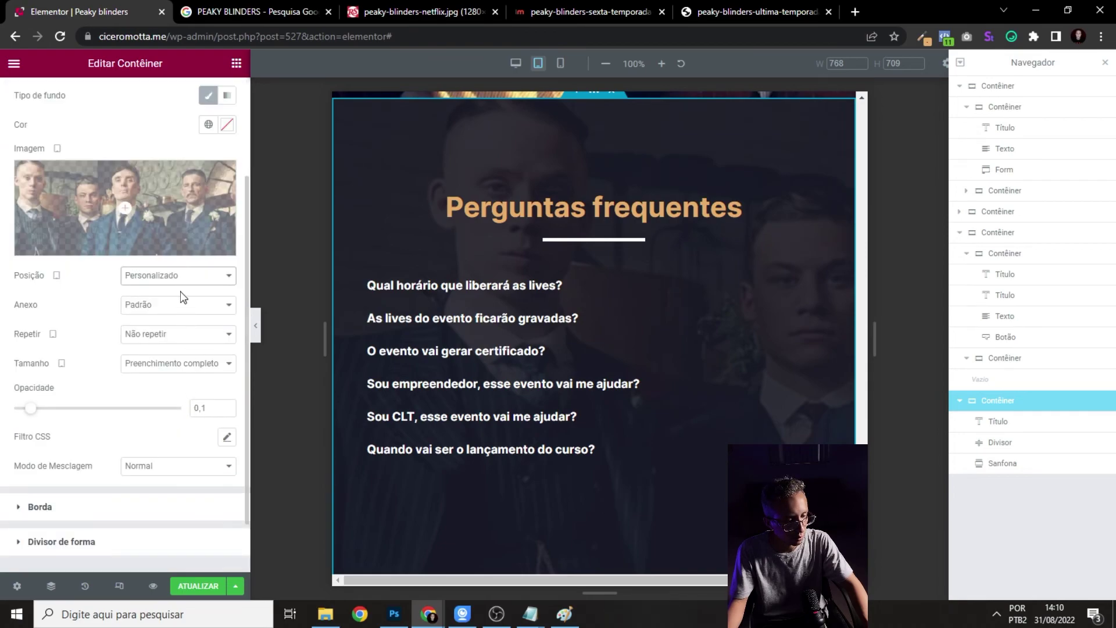
{"action": "left_click", "coordinate": [178, 276]}
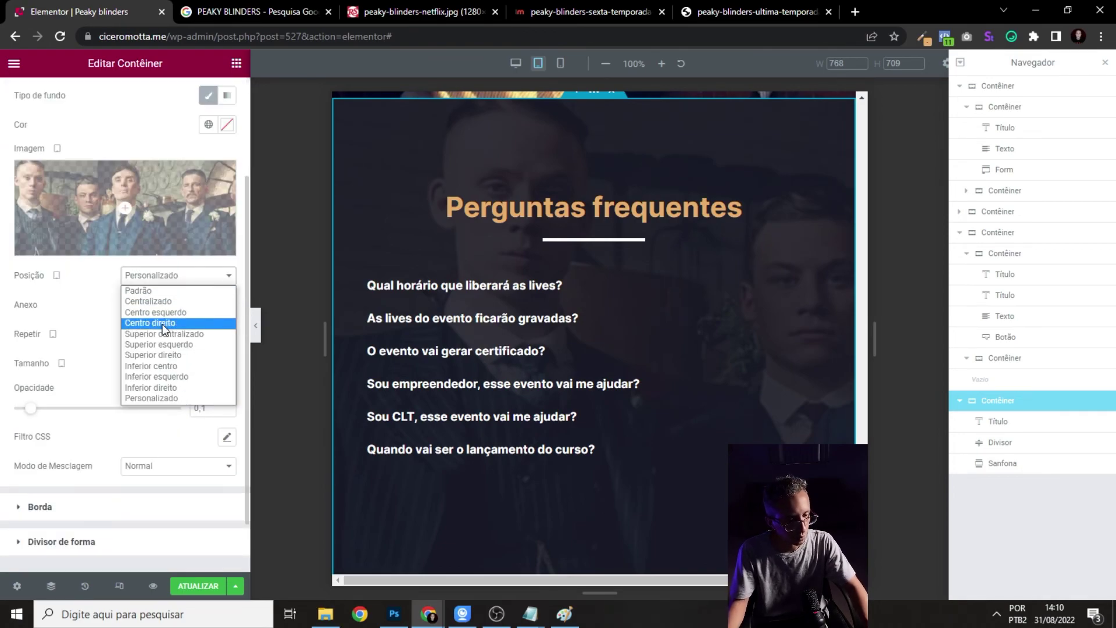
{"action": "left_click", "coordinate": [168, 313]}
{"action": "left_click", "coordinate": [177, 277]}
{"action": "left_click", "coordinate": [167, 313]}
{"action": "left_click", "coordinate": [187, 282]}
{"action": "left_click", "coordinate": [165, 293]}
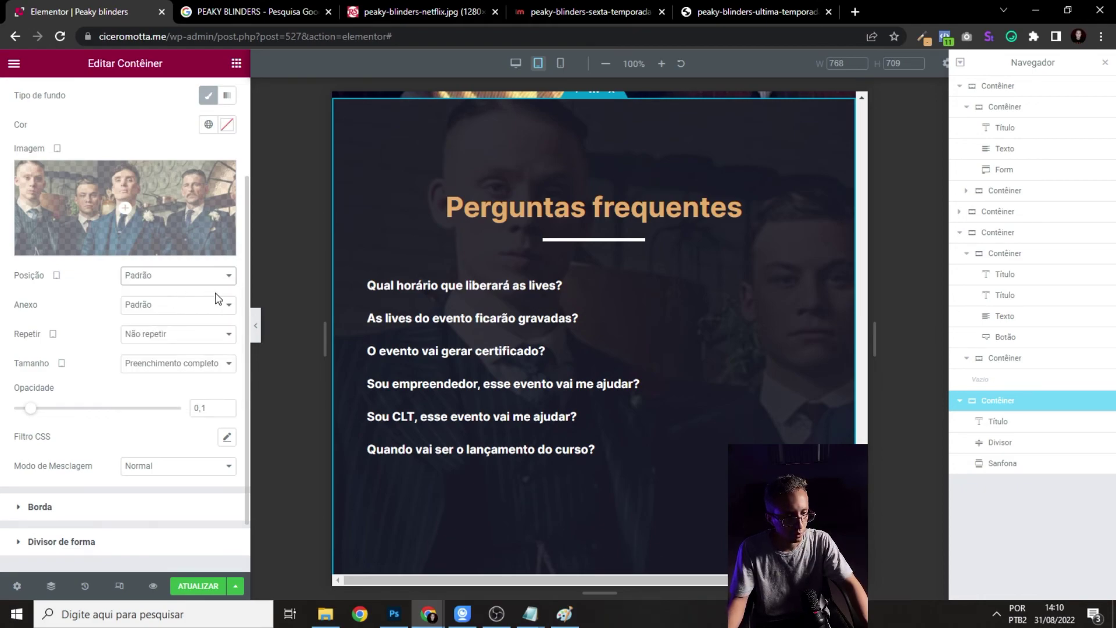
{"action": "left_click", "coordinate": [177, 275]}
{"action": "left_click", "coordinate": [159, 302]}
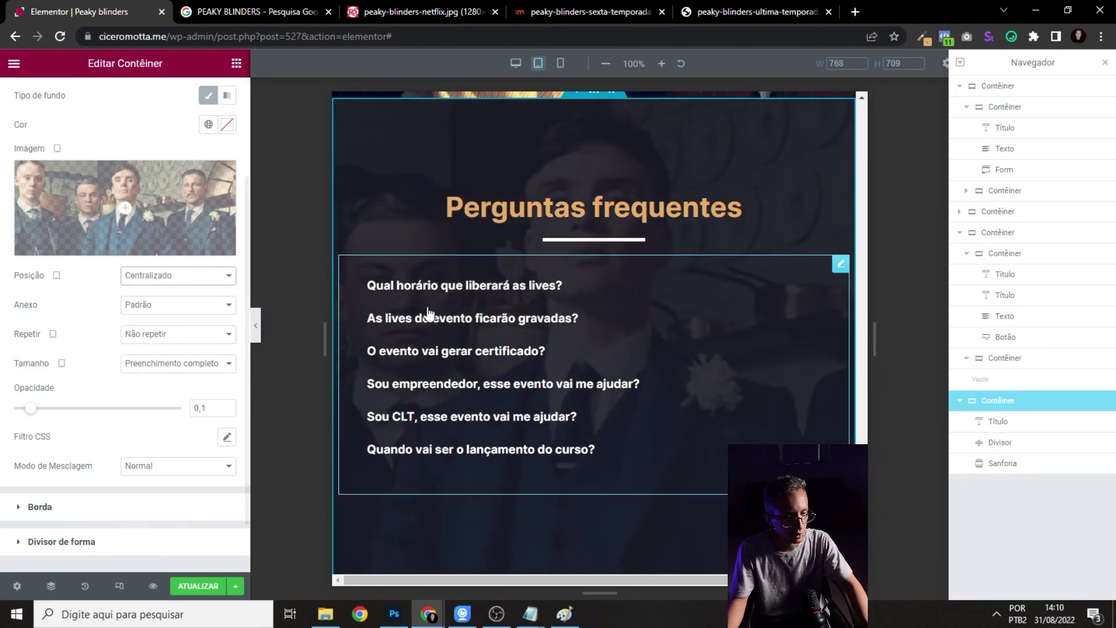
- Unlink the FAQ container's tablet padding values and set the right and left padding to 20 px
{"action": "scroll", "coordinate": [420, 310], "scroll_direction": "up", "scroll_amount": 1}
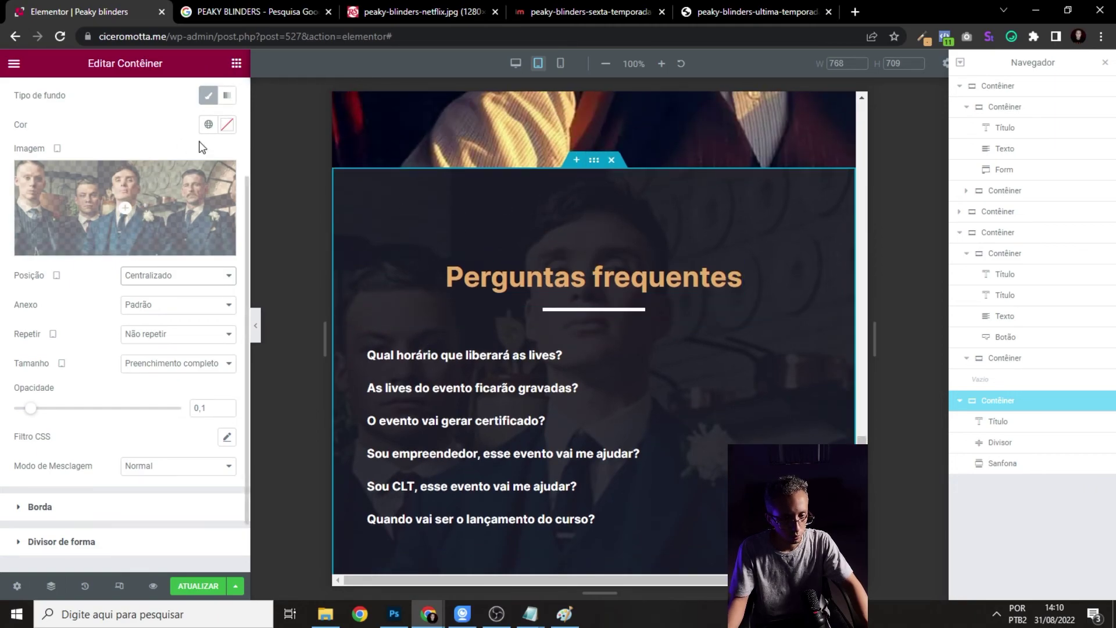
{"action": "scroll", "coordinate": [208, 137], "scroll_direction": "up", "scroll_amount": 3}
{"action": "left_click", "coordinate": [213, 108]}
{"action": "left_click", "coordinate": [215, 242]}
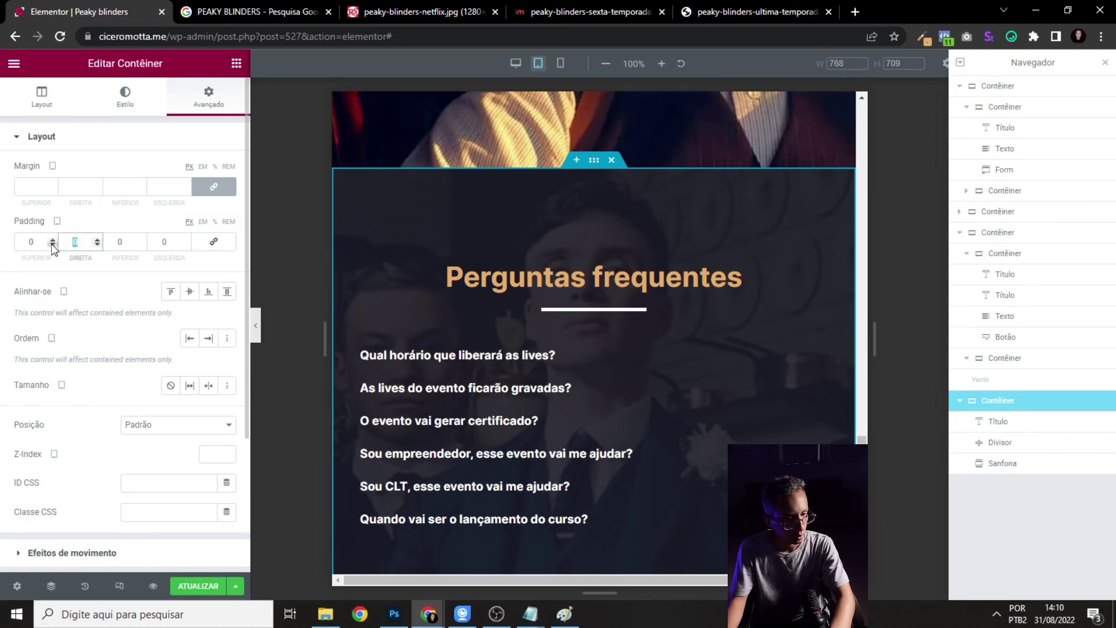
{"action": "type", "text": "20"}
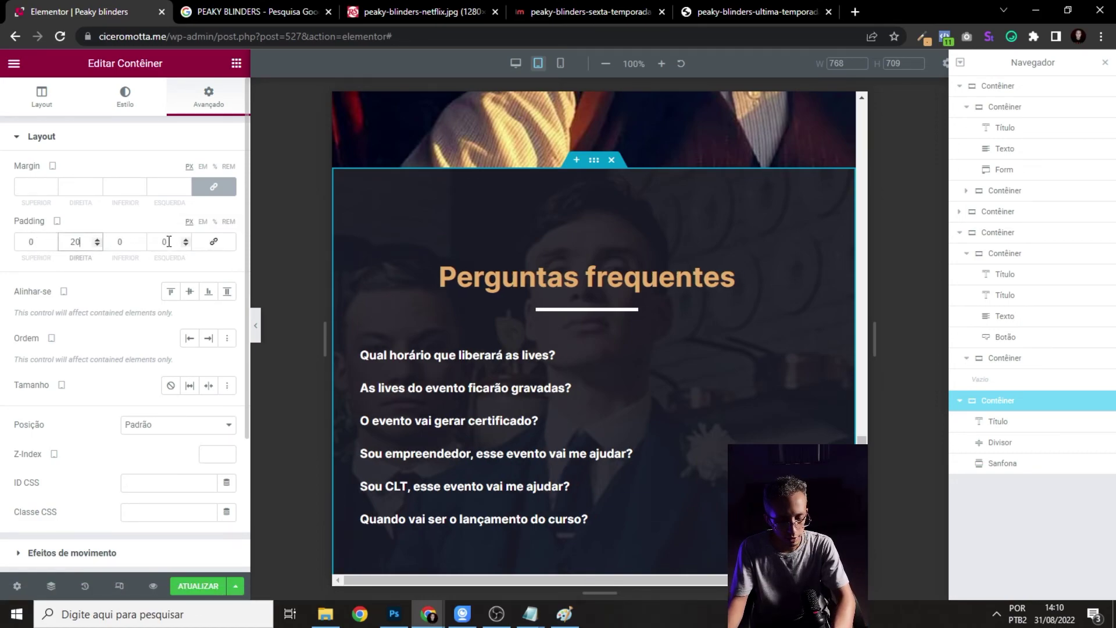
{"action": "left_click", "coordinate": [168, 236]}
{"action": "type", "text": "20"}
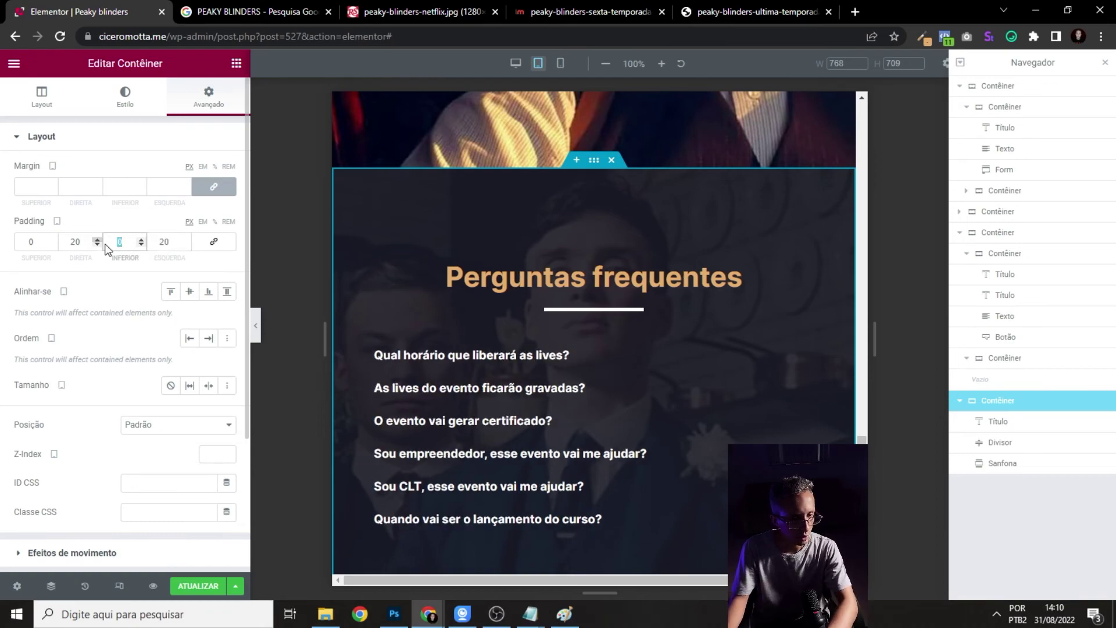
- Set the FAQ container's tablet padding to 80 px at the bottom and 120 px at the top
{"action": "type", "text": "0280"}
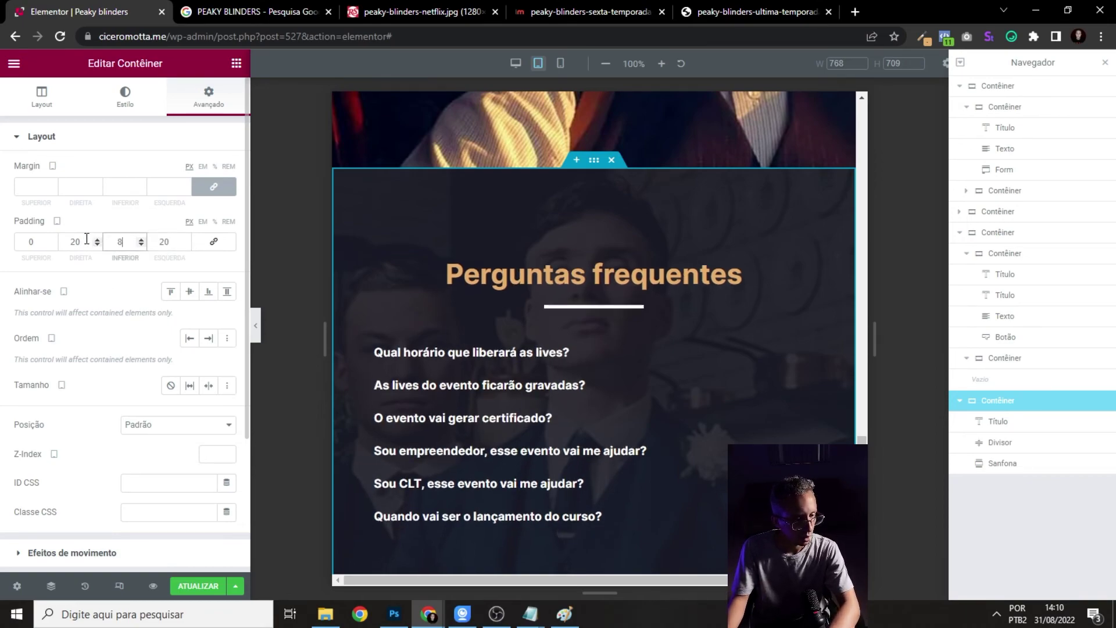
{"action": "left_click", "coordinate": [43, 247]}
{"action": "type", "text": "80"}
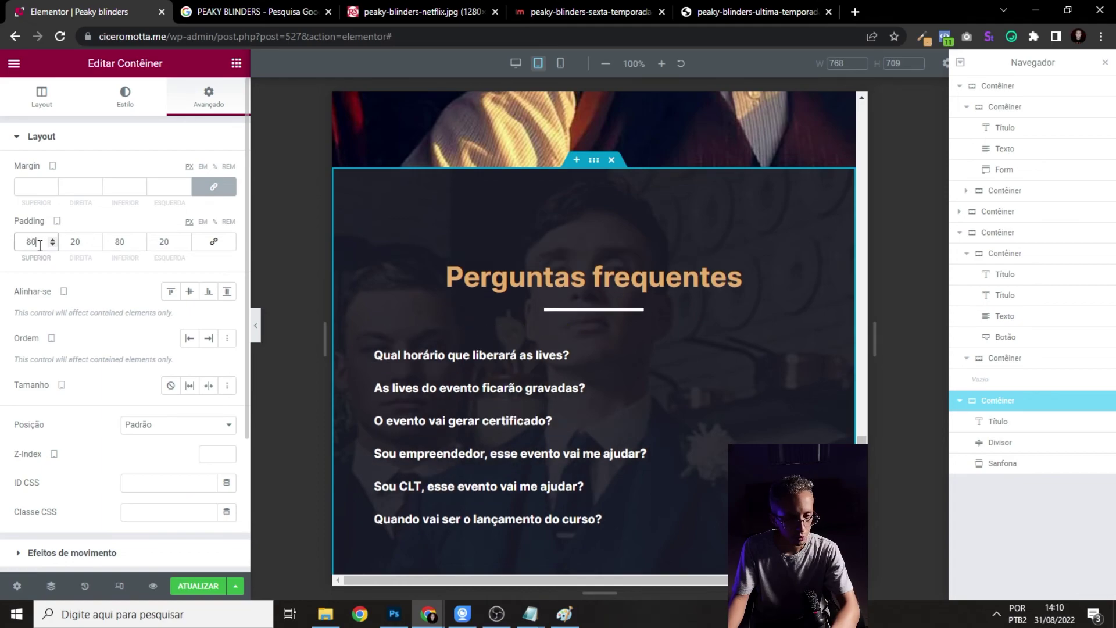
{"action": "double_click", "coordinate": [38, 240]}
{"action": "type", "text": "100"}
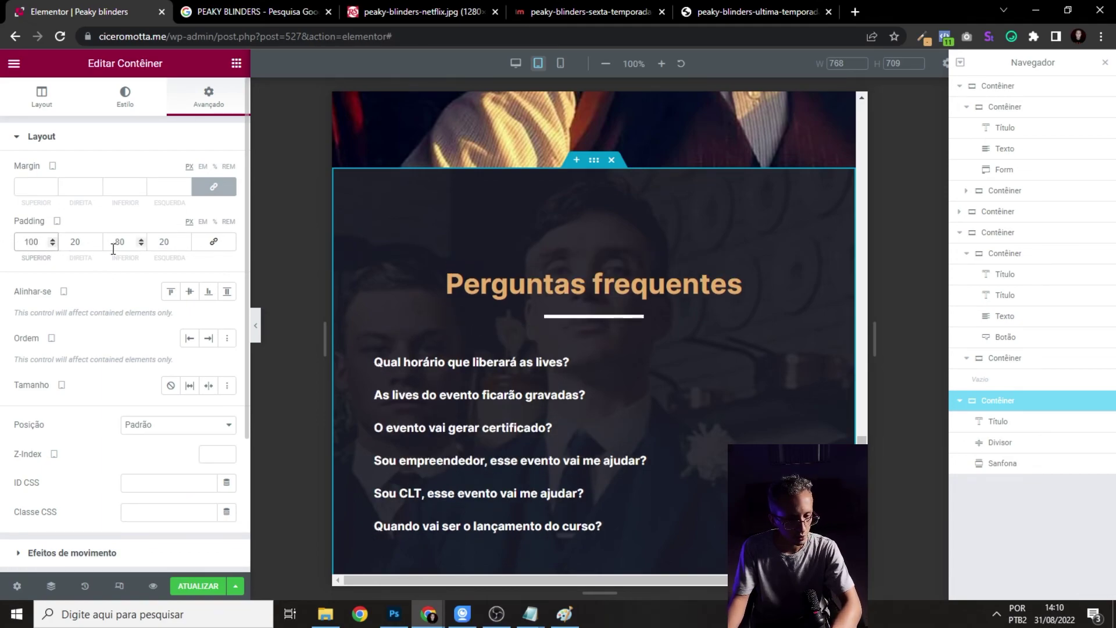
{"action": "type", "text": "120"}
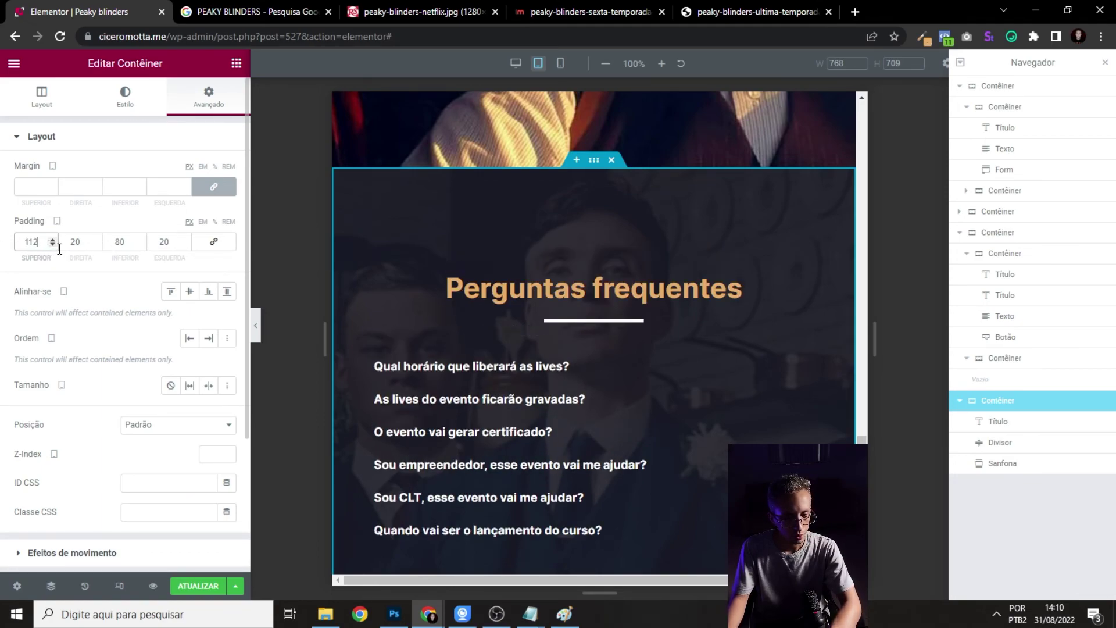
{"action": "left_click", "coordinate": [32, 241]}
{"action": "key", "text": "BackSpace"}
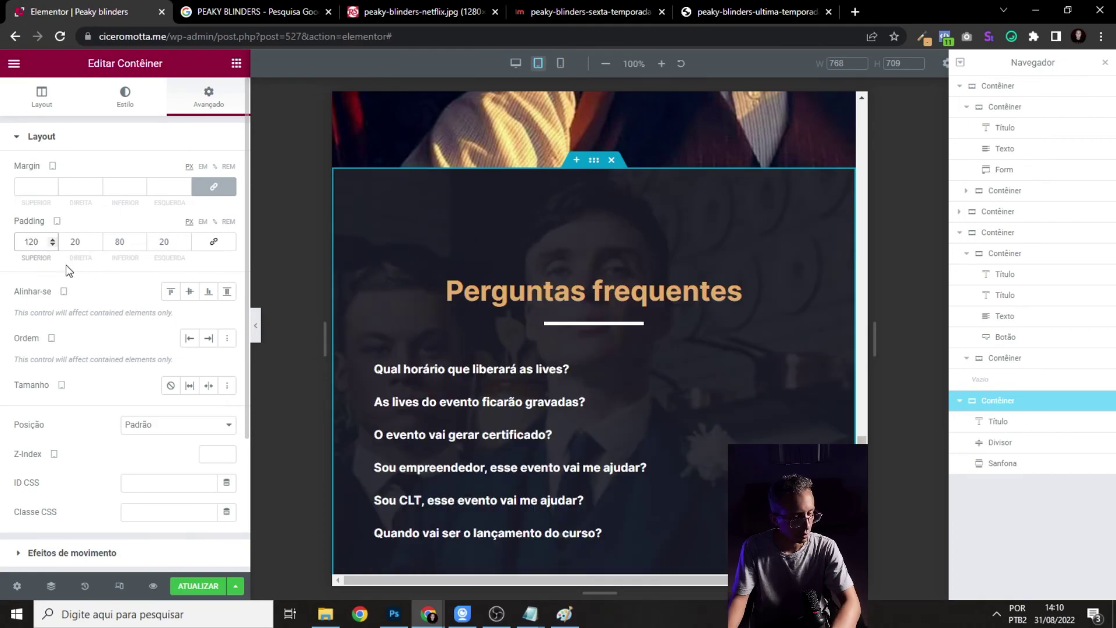
- Preview the FAQ section in the tablet layout, expanding its first two questions to check the spacing and background
{"action": "scroll", "coordinate": [563, 308], "scroll_direction": "down", "scroll_amount": 2}
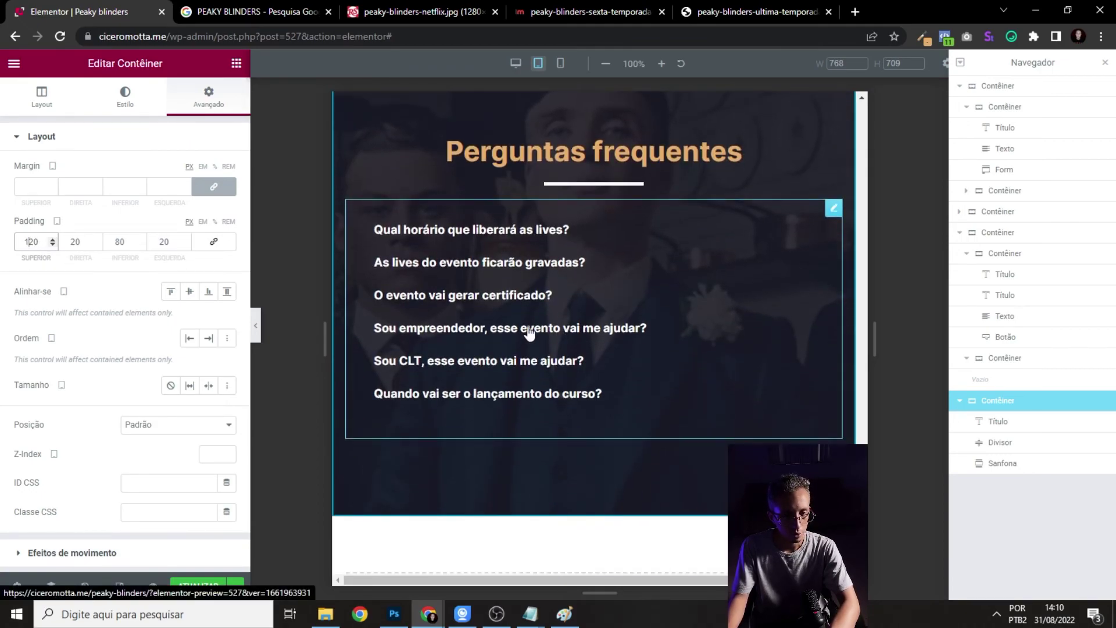
{"action": "scroll", "coordinate": [413, 308], "scroll_direction": "up", "scroll_amount": 1}
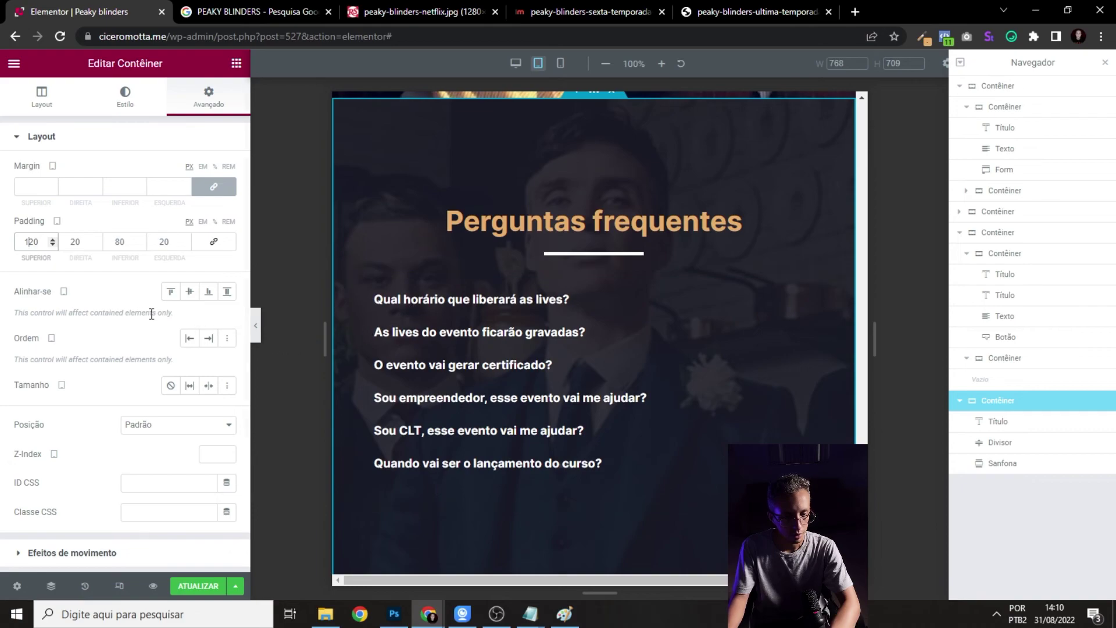
{"action": "left_click", "coordinate": [255, 326]}
{"action": "scroll", "coordinate": [663, 366], "scroll_direction": "up", "scroll_amount": 2}
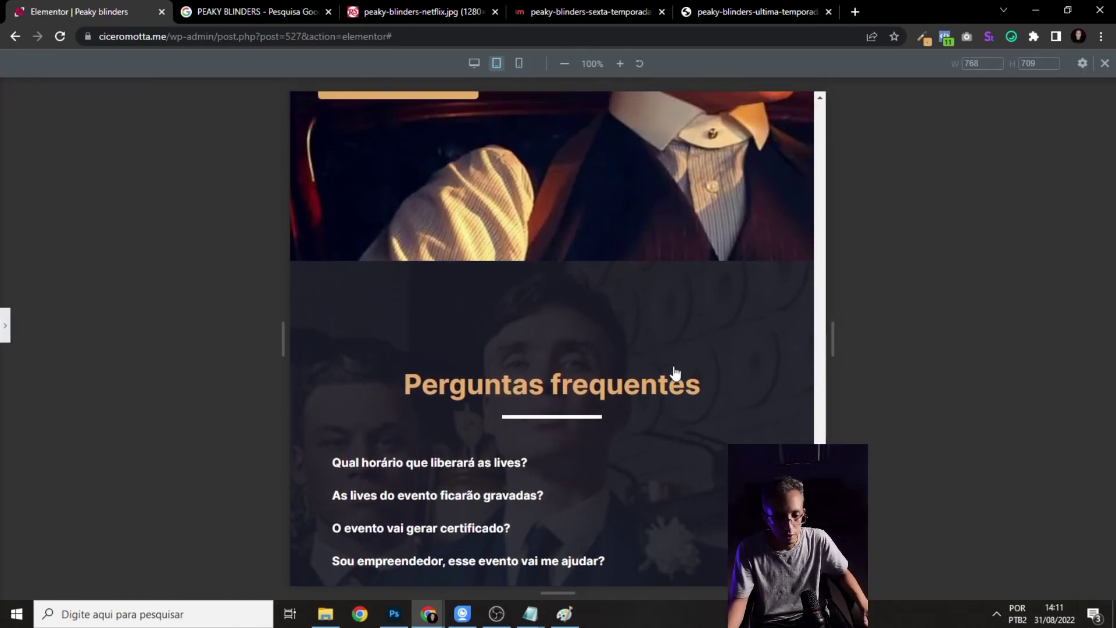
{"action": "scroll", "coordinate": [674, 372], "scroll_direction": "down", "scroll_amount": 2}
{"action": "left_click", "coordinate": [483, 300]}
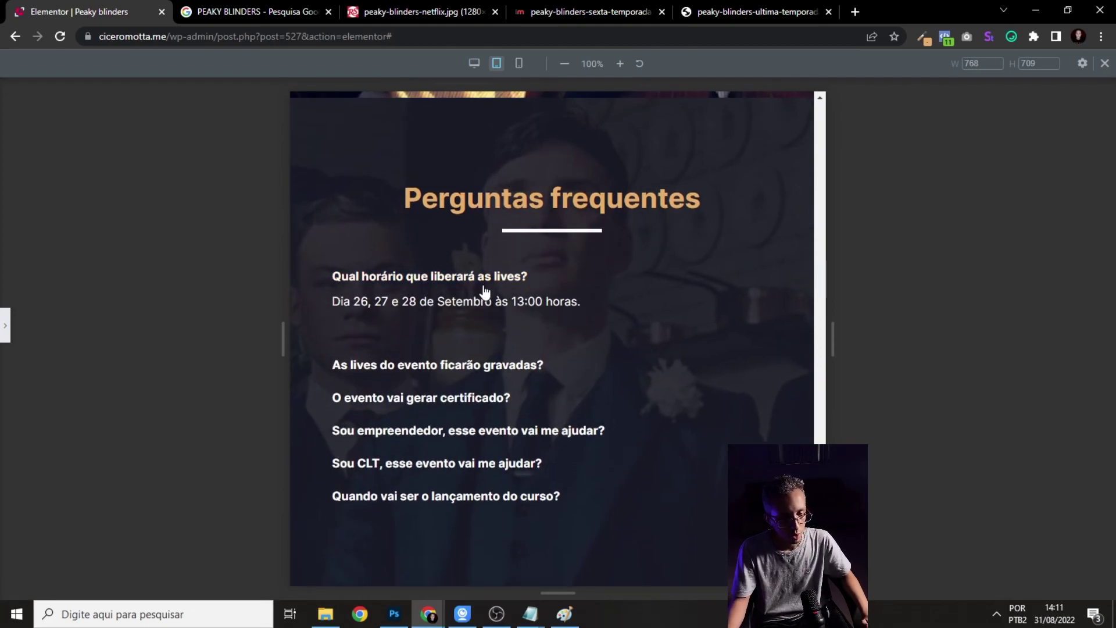
{"action": "left_click", "coordinate": [483, 285]}
{"action": "left_click", "coordinate": [440, 314]}
{"action": "left_click", "coordinate": [440, 314]}
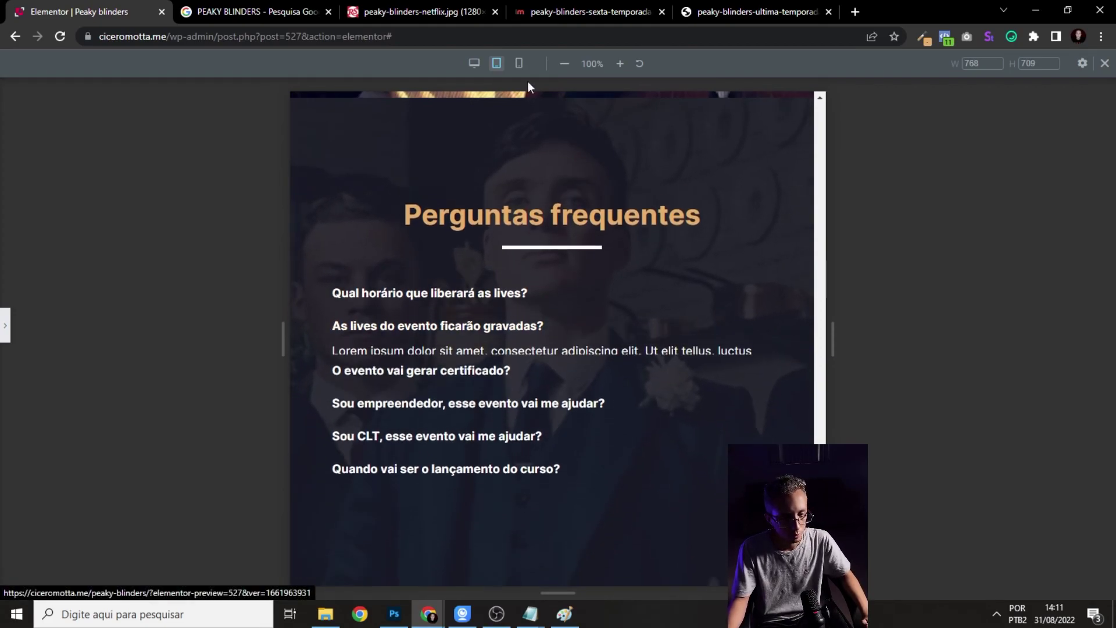
- Switch to the mobile preview and set the FAQ container's padding to 20 px on all sides
{"action": "left_click", "coordinate": [520, 64]}
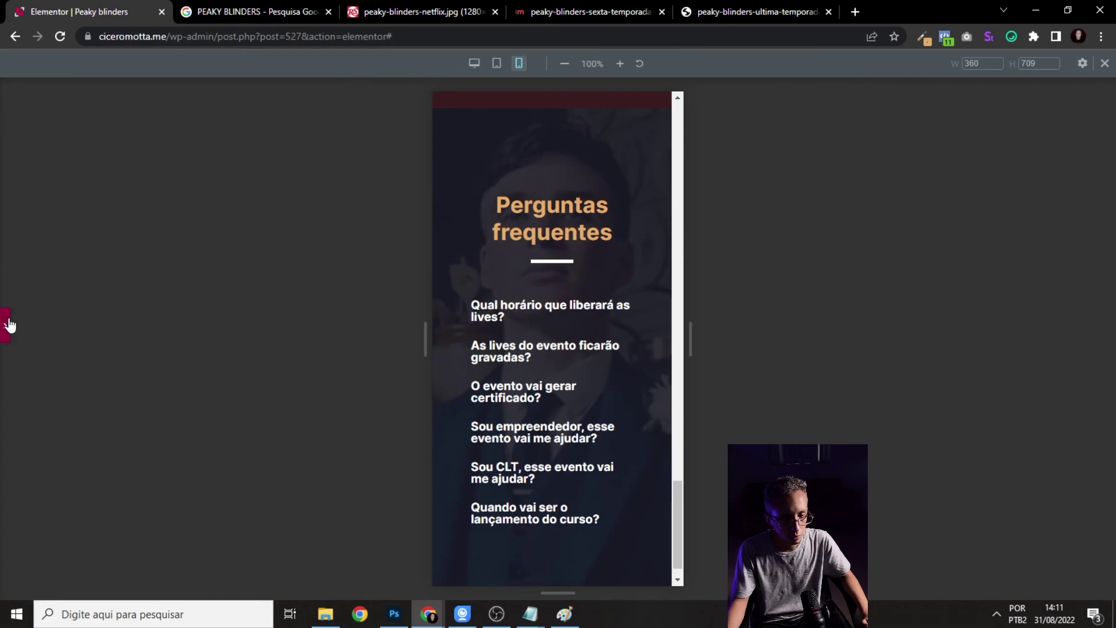
{"action": "left_click", "coordinate": [7, 325]}
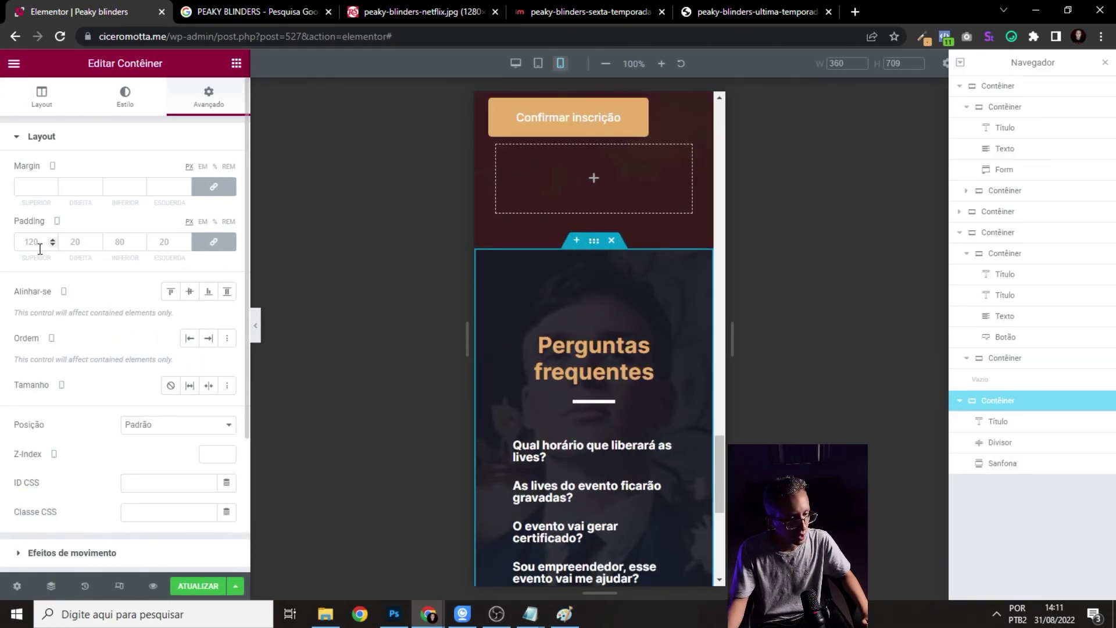
{"action": "key", "text": "BackSpace"}
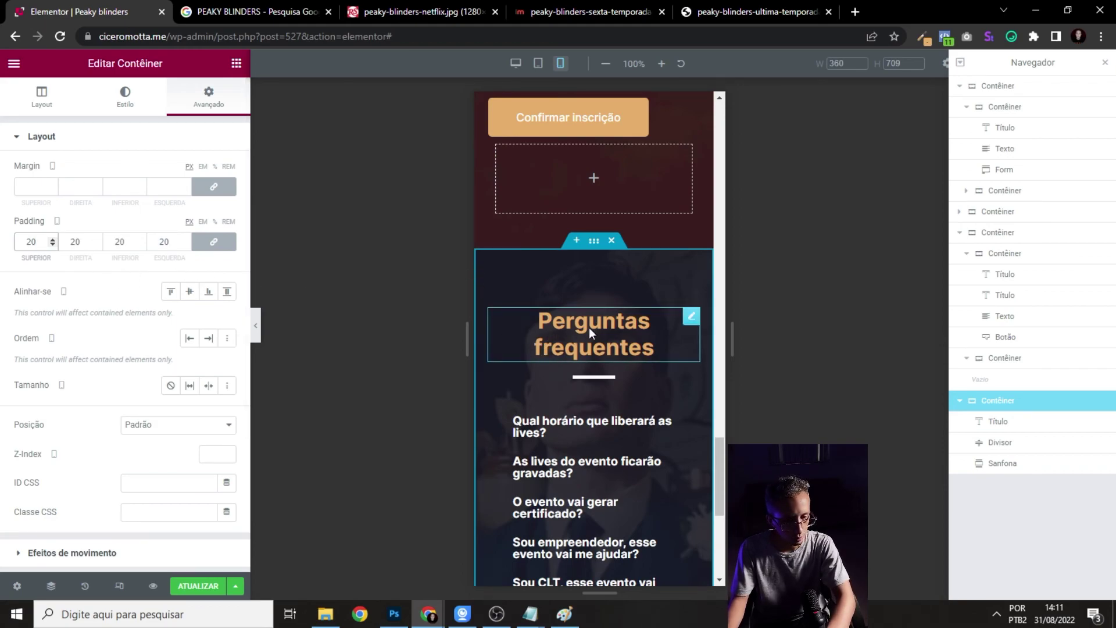
{"action": "scroll", "coordinate": [605, 291], "scroll_direction": "down", "scroll_amount": 1}
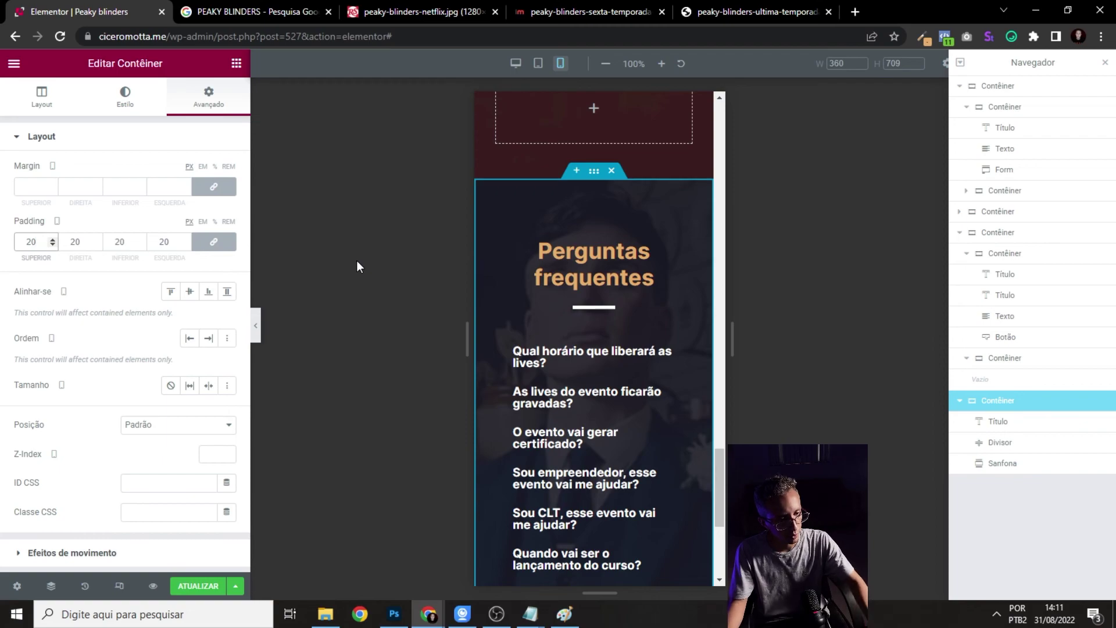
- Set the FAQ container's mobile padding to 0 on all sides, keeping that container selected
{"action": "key", "text": "BackSpace"}
{"action": "left_click", "coordinate": [85, 238]}
{"action": "key", "text": "BackSpace"}
{"action": "type", "text": "0"}
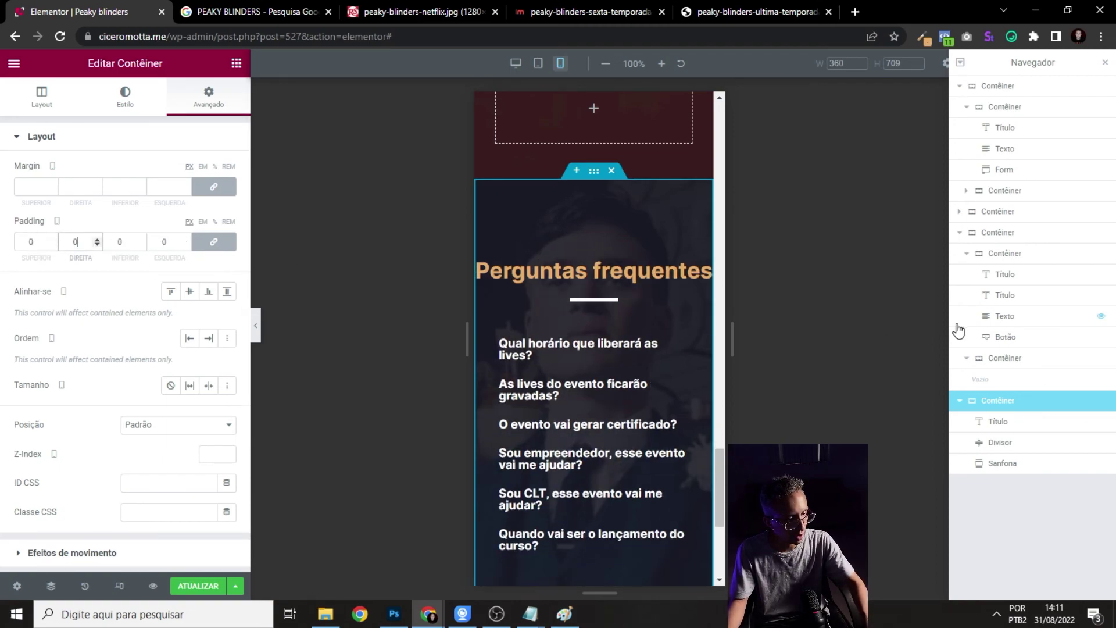
{"action": "left_click", "coordinate": [1004, 357]}
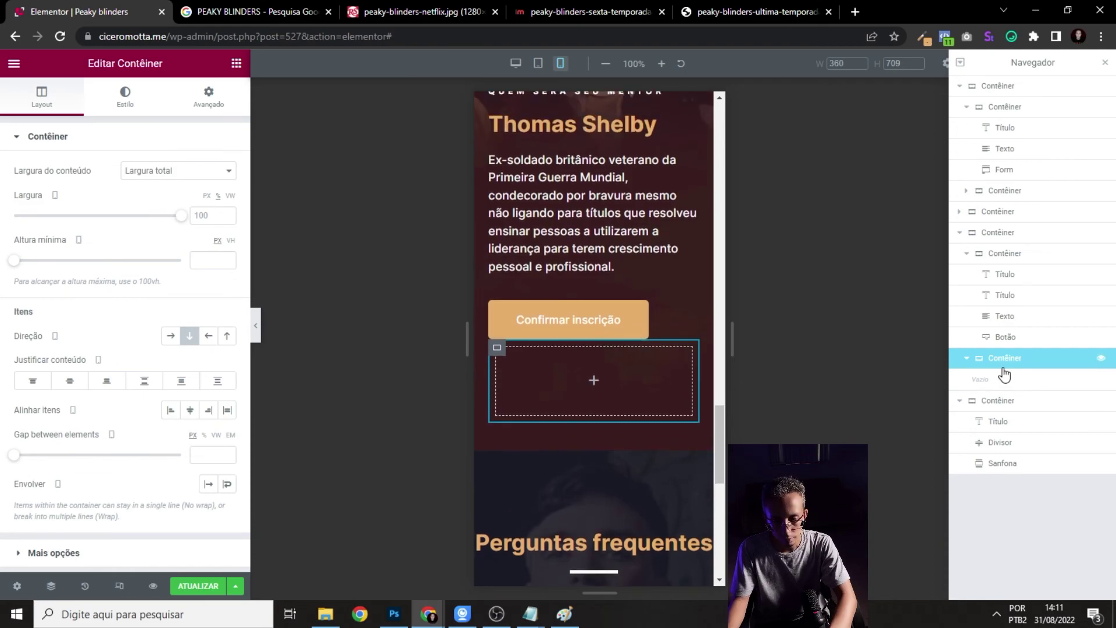
{"action": "left_click", "coordinate": [988, 407]}
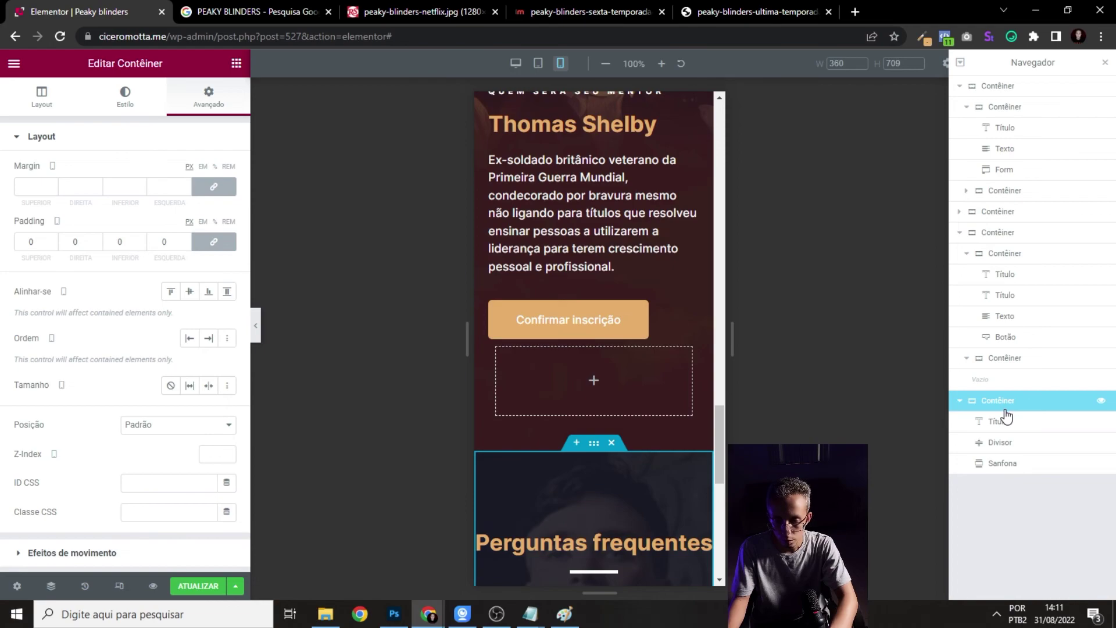
- Set the FAQ container's mobile padding to 20 px on all sides
{"action": "scroll", "coordinate": [686, 372], "scroll_direction": "down", "scroll_amount": 5}
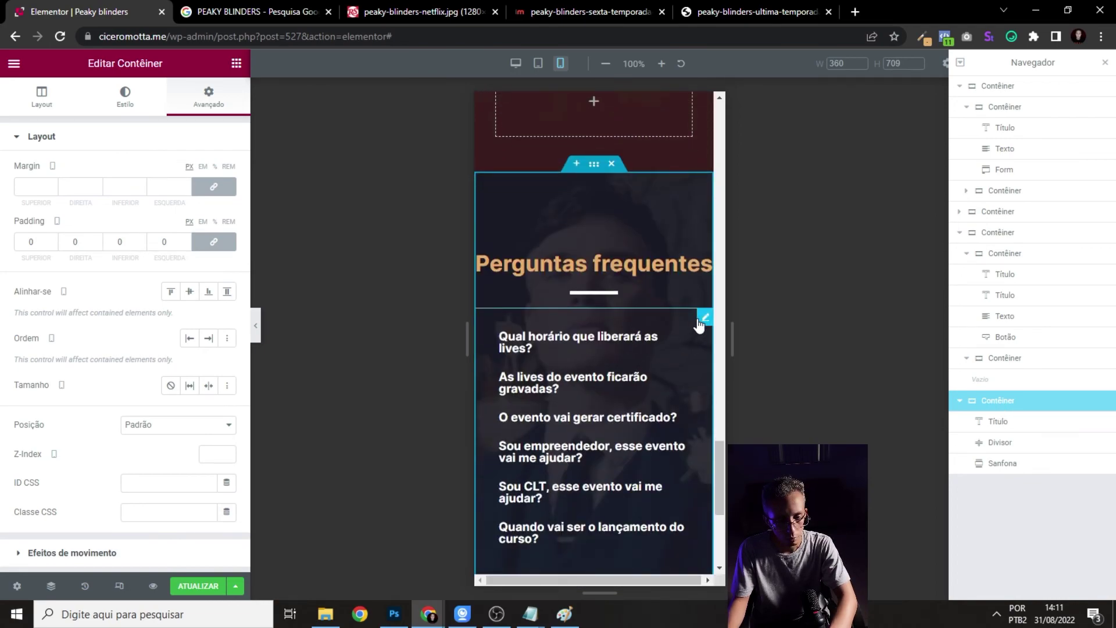
{"action": "type", "text": "2"}
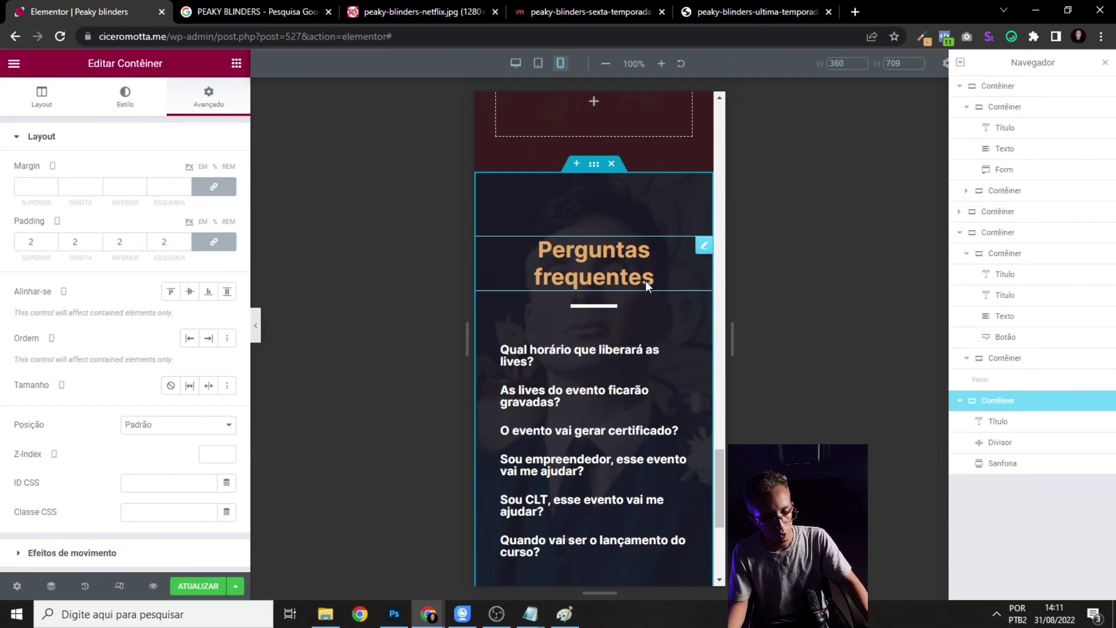
{"action": "left_click", "coordinate": [34, 238]}
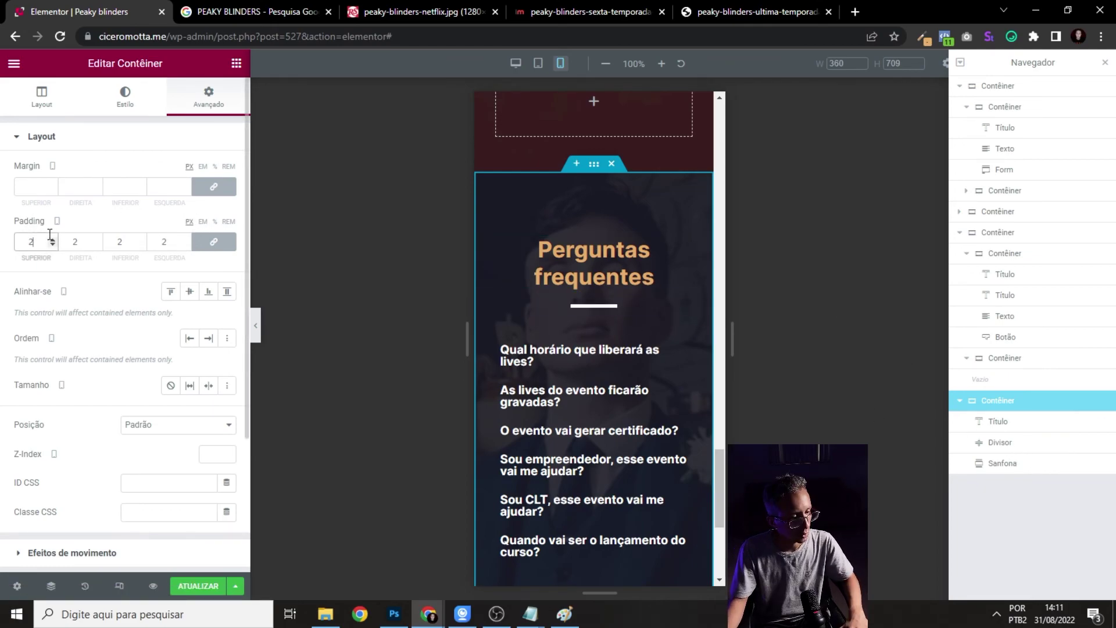
{"action": "type", "text": "0"}
- Set the FAQ accordion's mobile padding to 0 on all sides and check the result in the mobile preview
{"action": "left_click", "coordinate": [691, 325]}
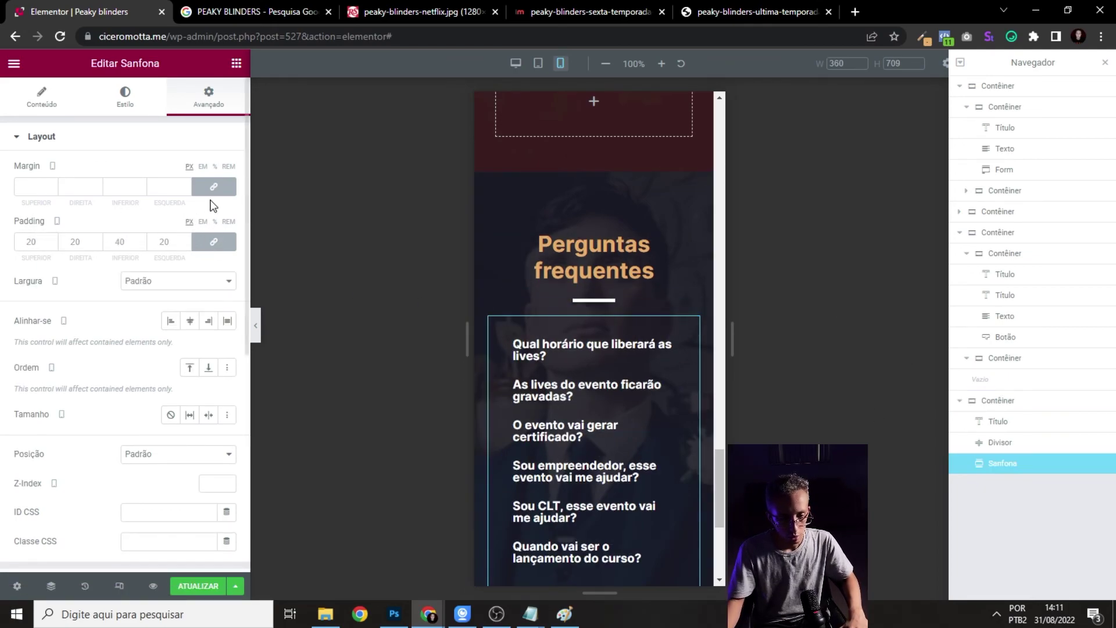
{"action": "key", "text": "BackSpace"}
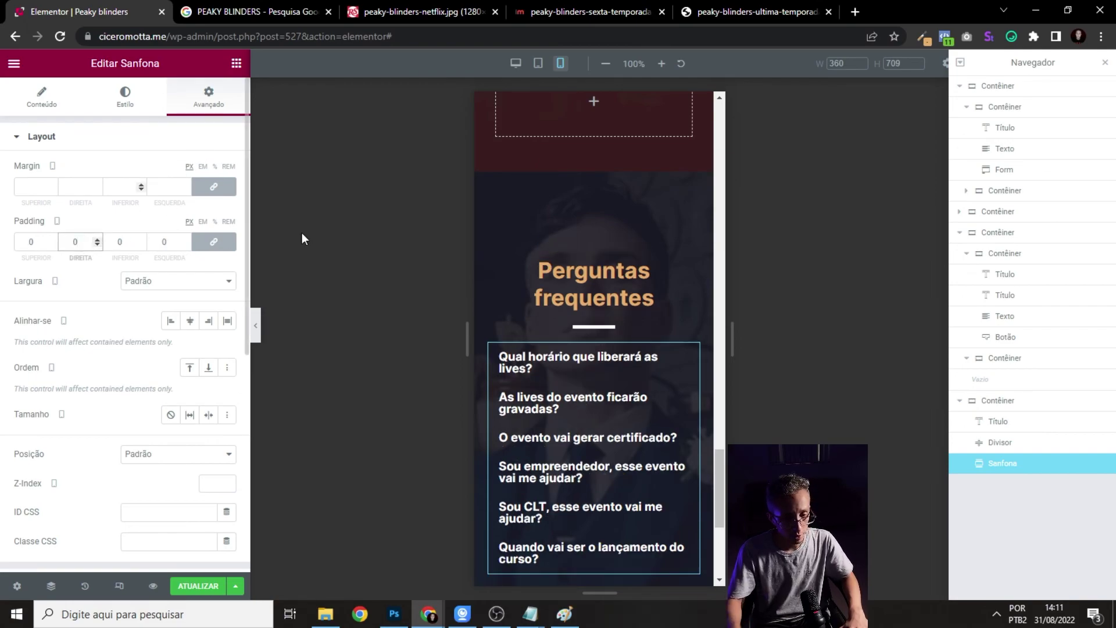
{"action": "left_click", "coordinate": [554, 357]}
{"action": "left_click", "coordinate": [573, 330]}
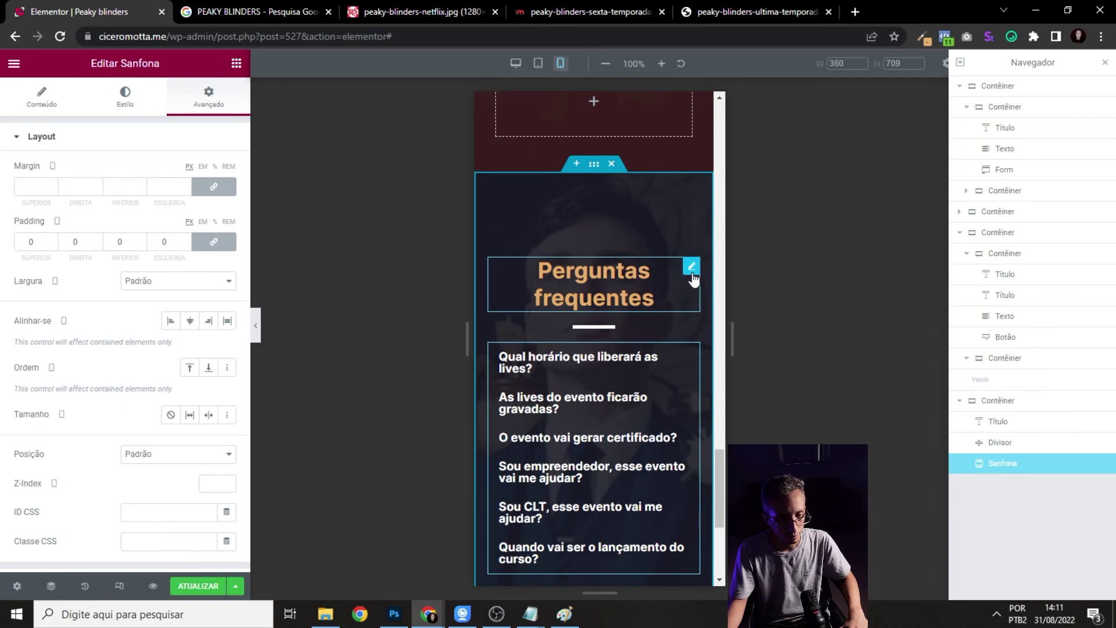
{"action": "scroll", "coordinate": [692, 273], "scroll_direction": "down", "scroll_amount": 3}
{"action": "scroll", "coordinate": [640, 291], "scroll_direction": "up", "scroll_amount": 3}
{"action": "left_click", "coordinate": [256, 325]}
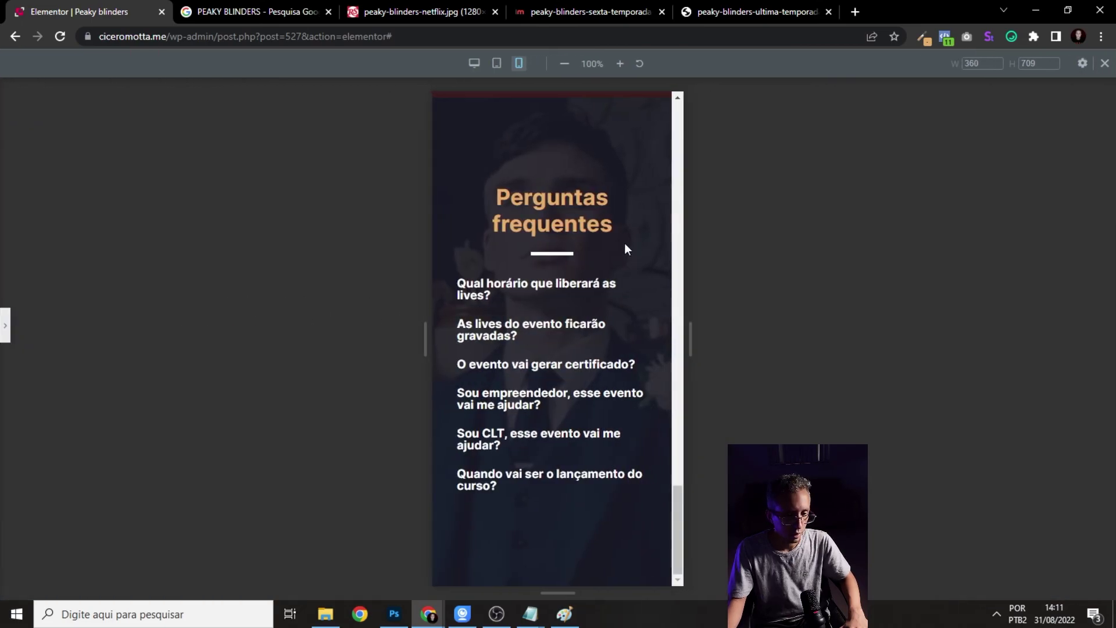
{"action": "left_click", "coordinate": [5, 325]}
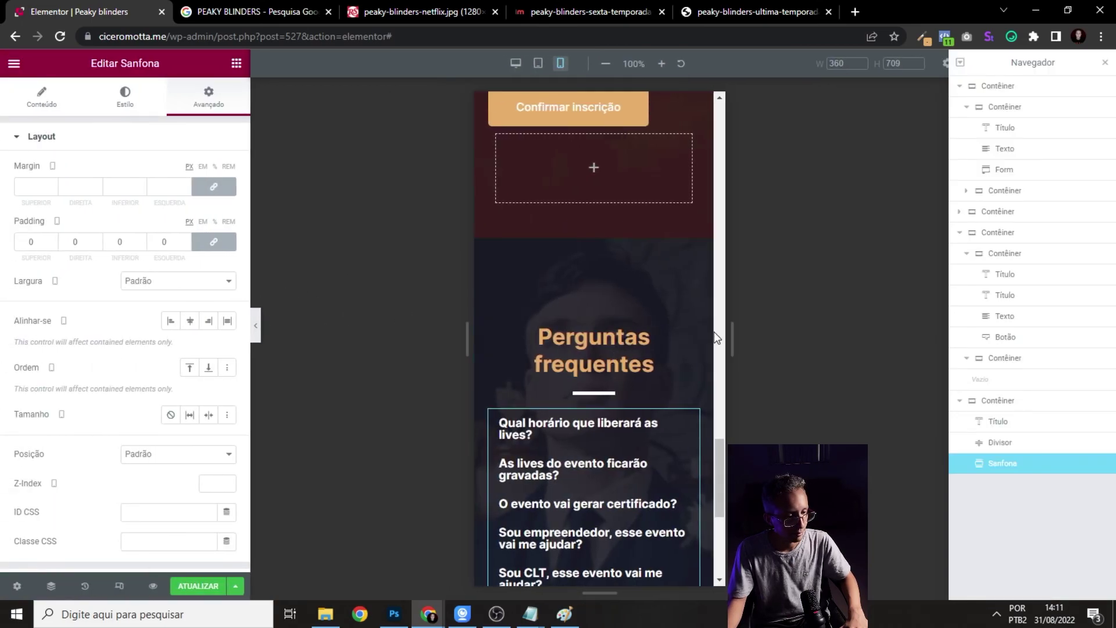
- Widen the mobile preview to 420 px and check how the FAQ heading and questions fit
{"action": "left_click", "coordinate": [692, 338]}
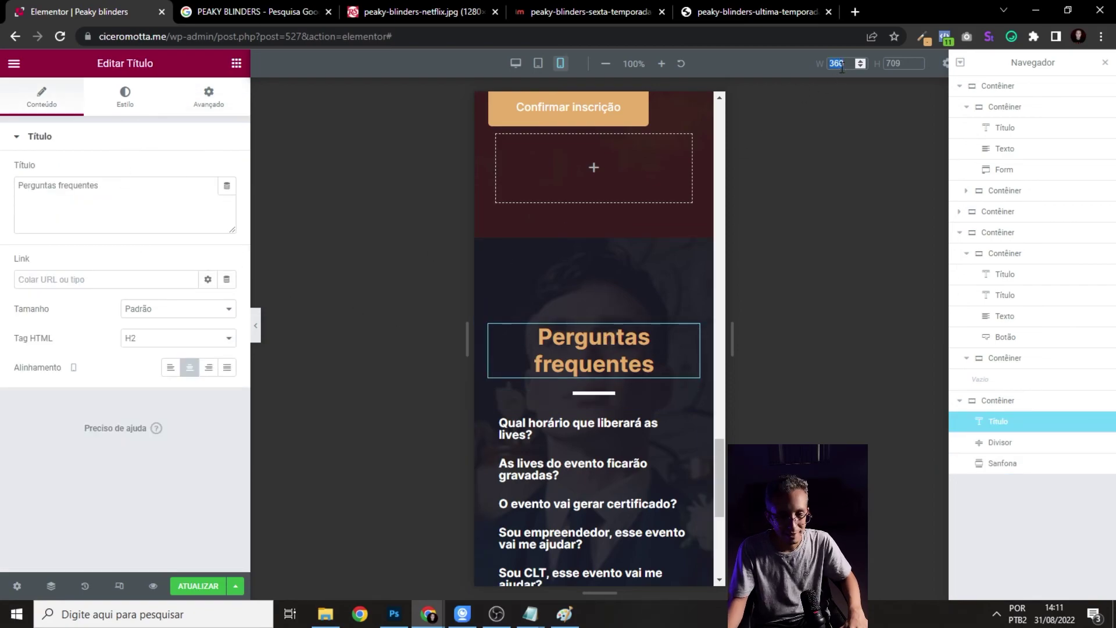
{"action": "left_click", "coordinate": [842, 67]}
{"action": "type", "text": "420"}
{"action": "scroll", "coordinate": [688, 297], "scroll_direction": "down", "scroll_amount": 3}
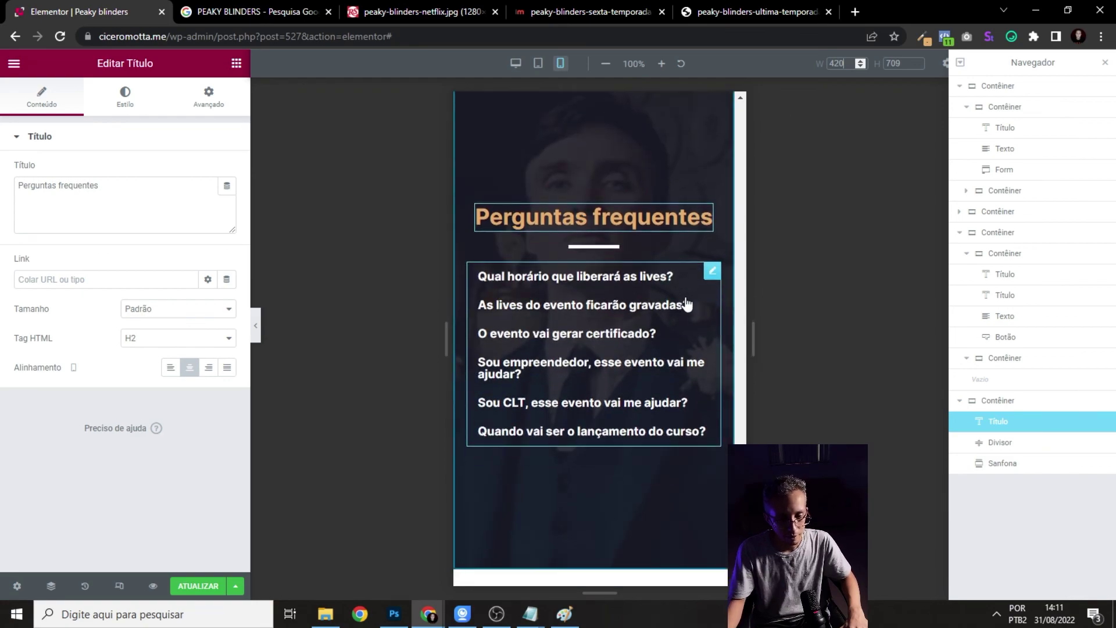
{"action": "left_click", "coordinate": [644, 251]}
{"action": "left_click", "coordinate": [642, 243]}
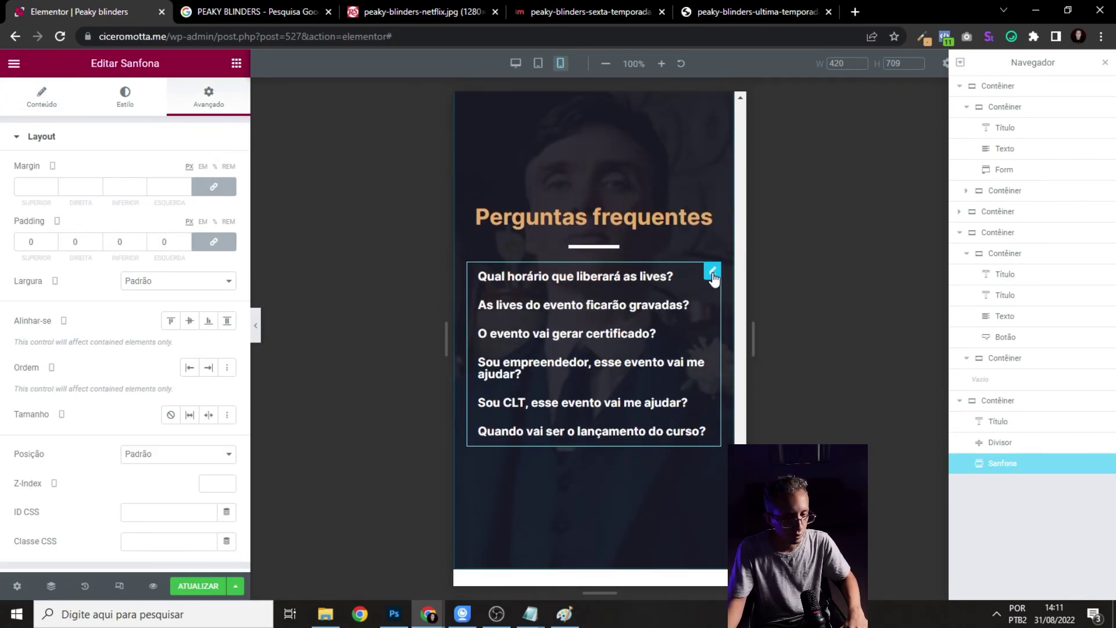
- Set the accordion content's mobile padding to 0 at the top and 20 px on the right, bottom and left sides
{"action": "left_click", "coordinate": [112, 98]}
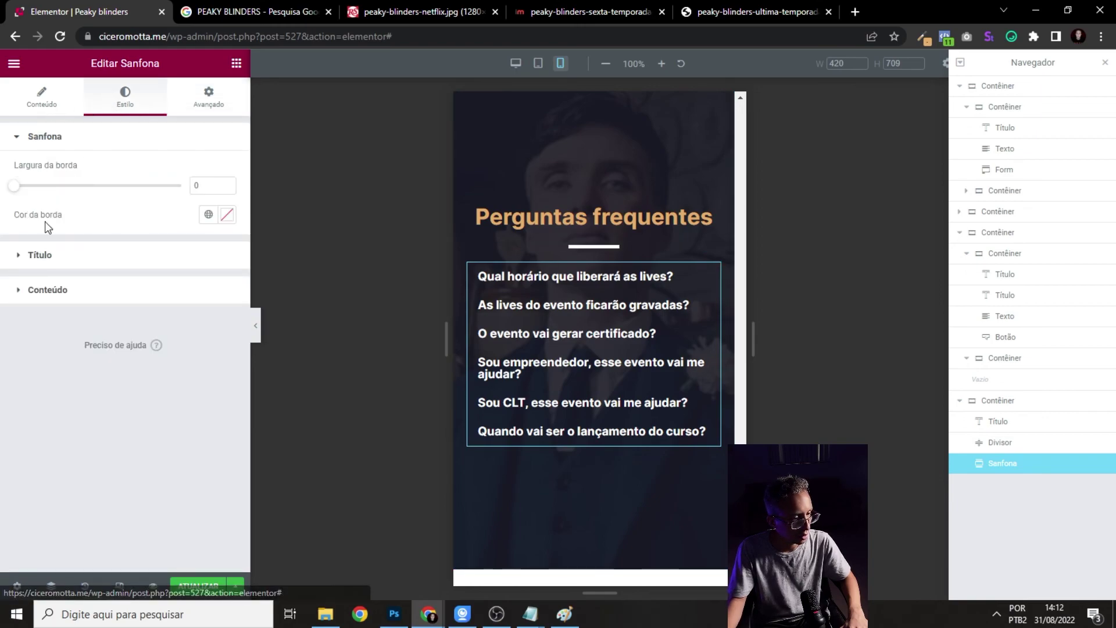
{"action": "left_click", "coordinate": [84, 295]}
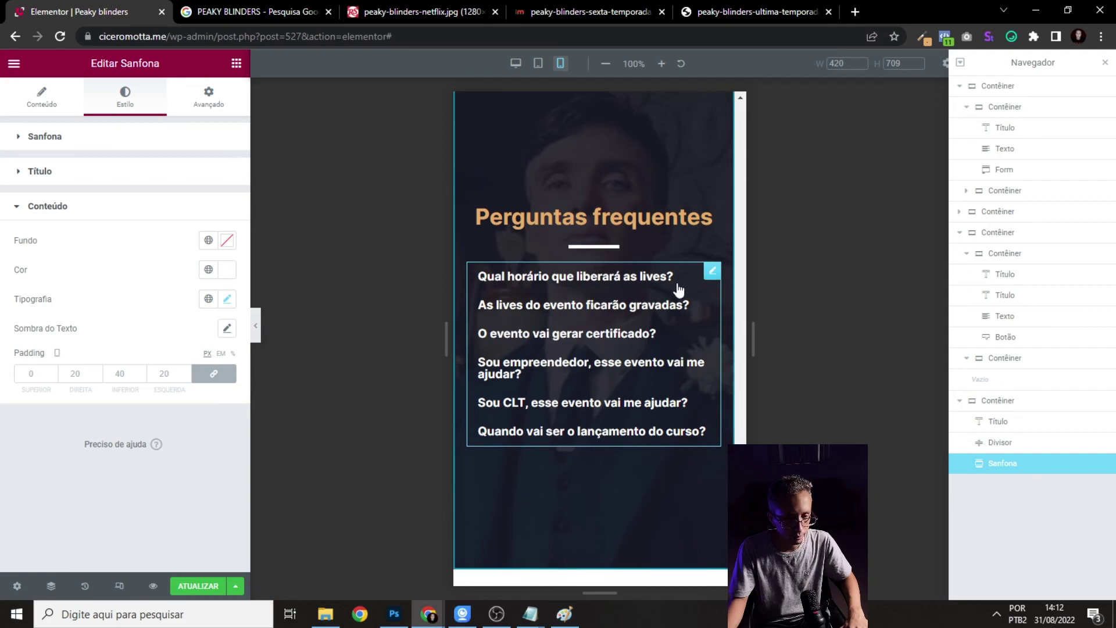
{"action": "left_click", "coordinate": [213, 373]}
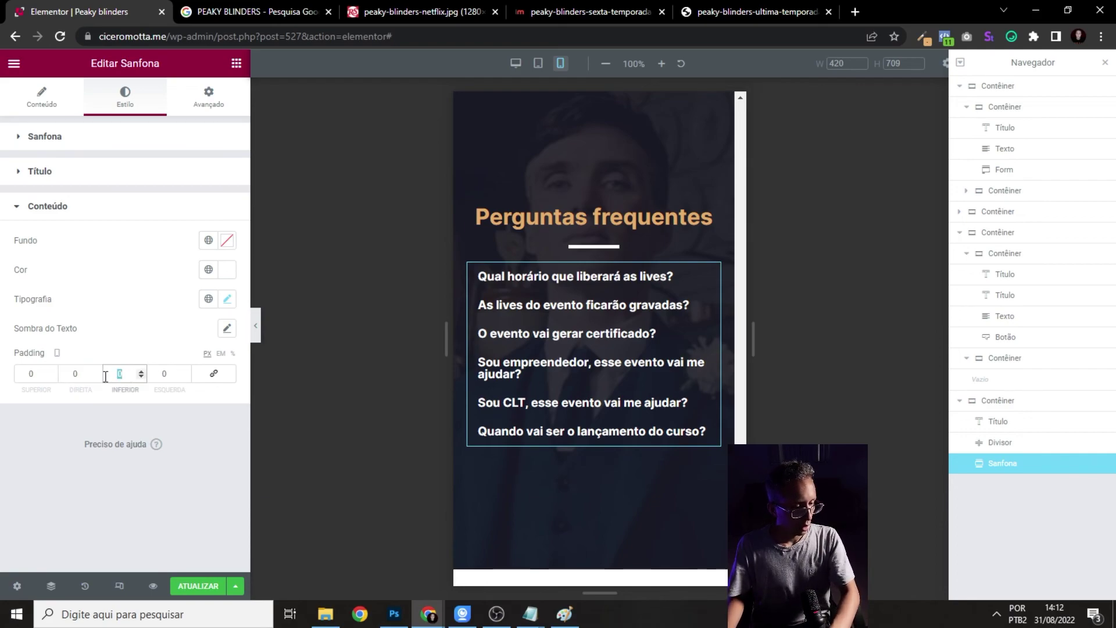
{"action": "left_click", "coordinate": [499, 278]}
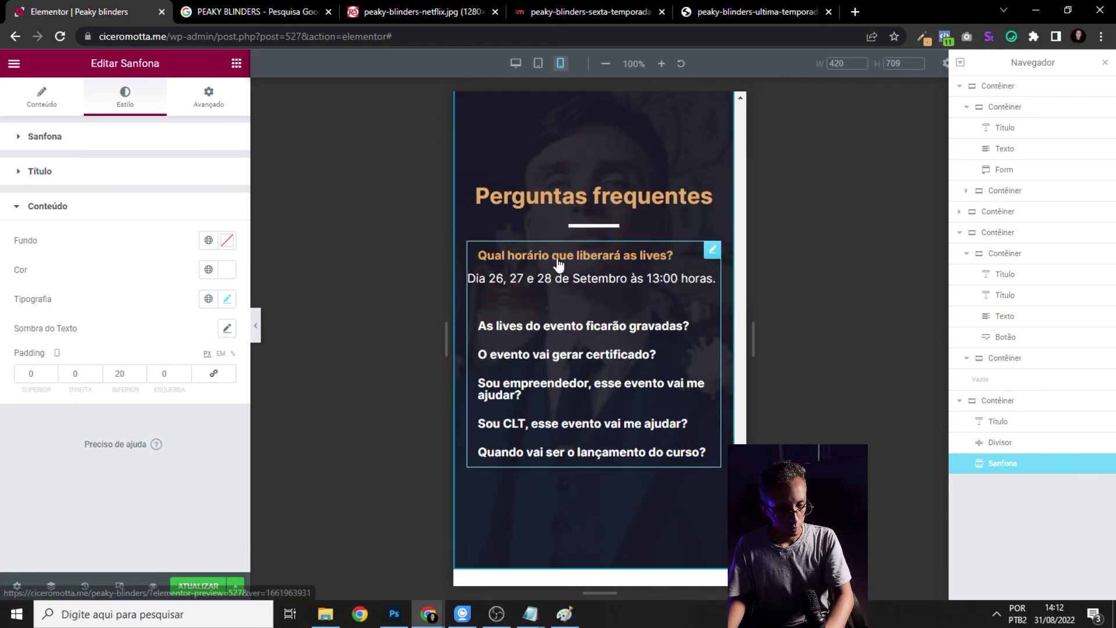
{"action": "left_click", "coordinate": [78, 373]}
{"action": "type", "text": "20"}
{"action": "left_click", "coordinate": [167, 373]}
{"action": "type", "text": "20"}
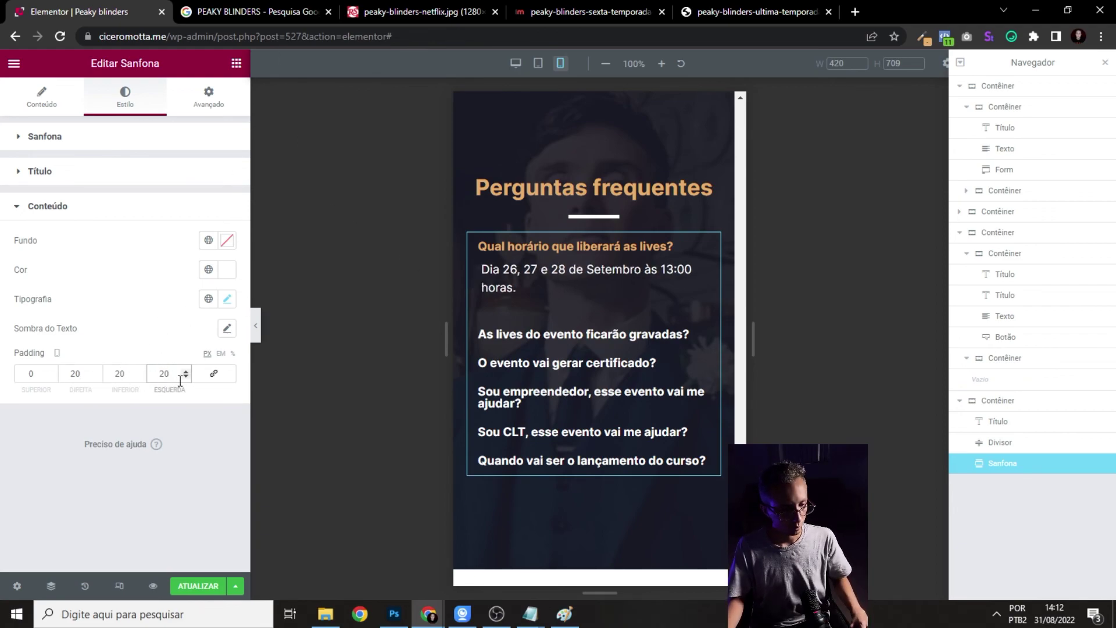
- Preview the FAQ section without the editing panels, expanding several questions to check the spacing of their answers
{"action": "left_click", "coordinate": [256, 325]}
{"action": "left_click", "coordinate": [550, 268]}
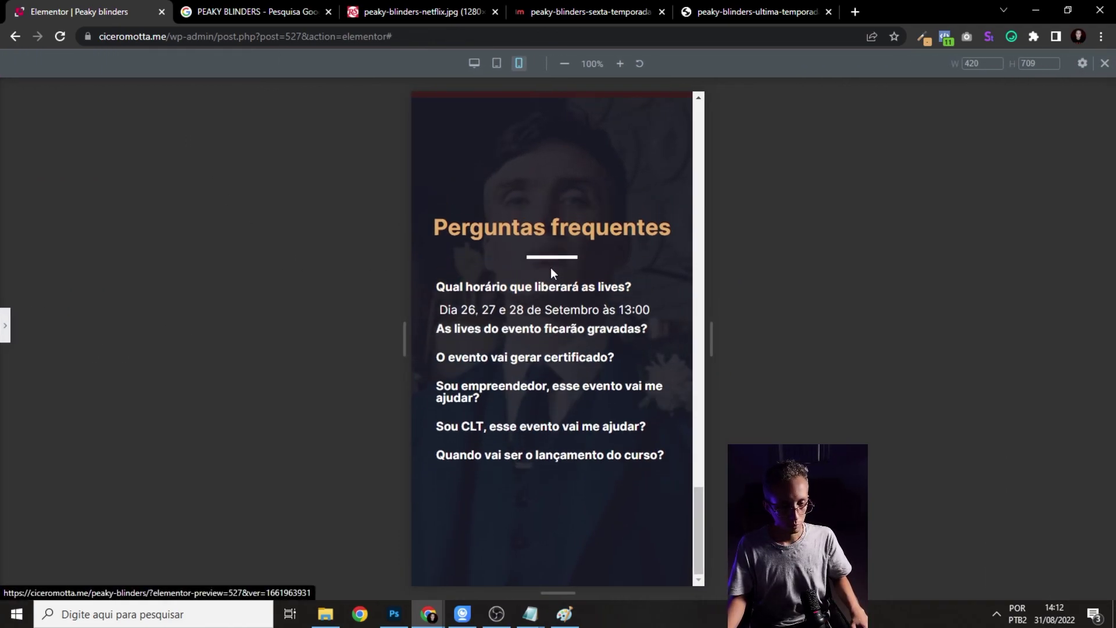
{"action": "left_click", "coordinate": [503, 265]}
{"action": "left_click", "coordinate": [466, 351]}
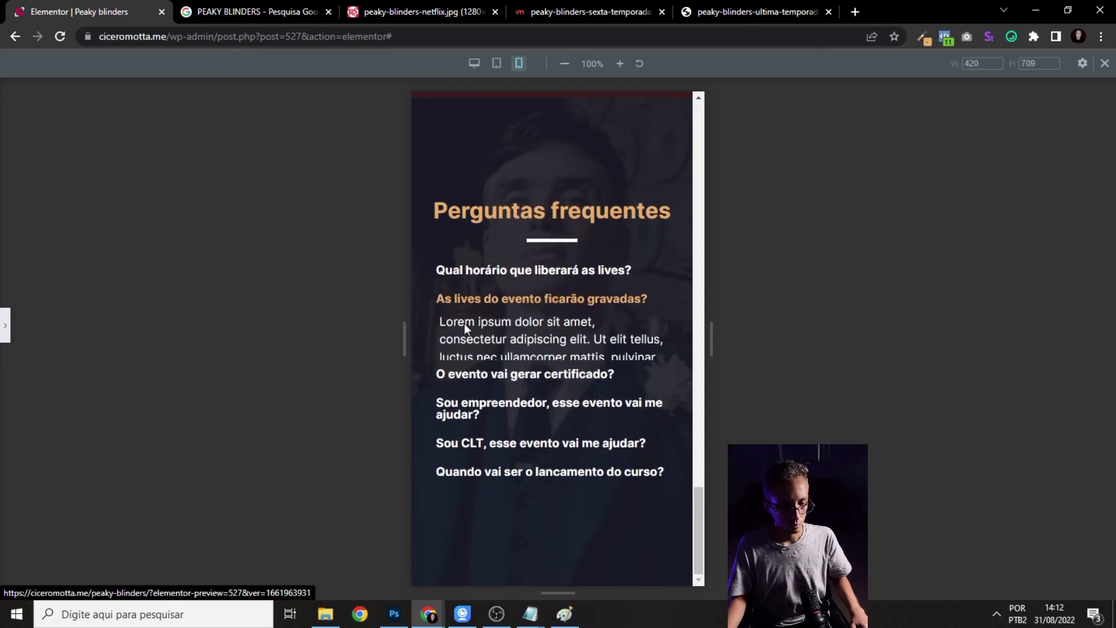
{"action": "left_click", "coordinate": [473, 319]}
{"action": "left_click", "coordinate": [536, 351]}
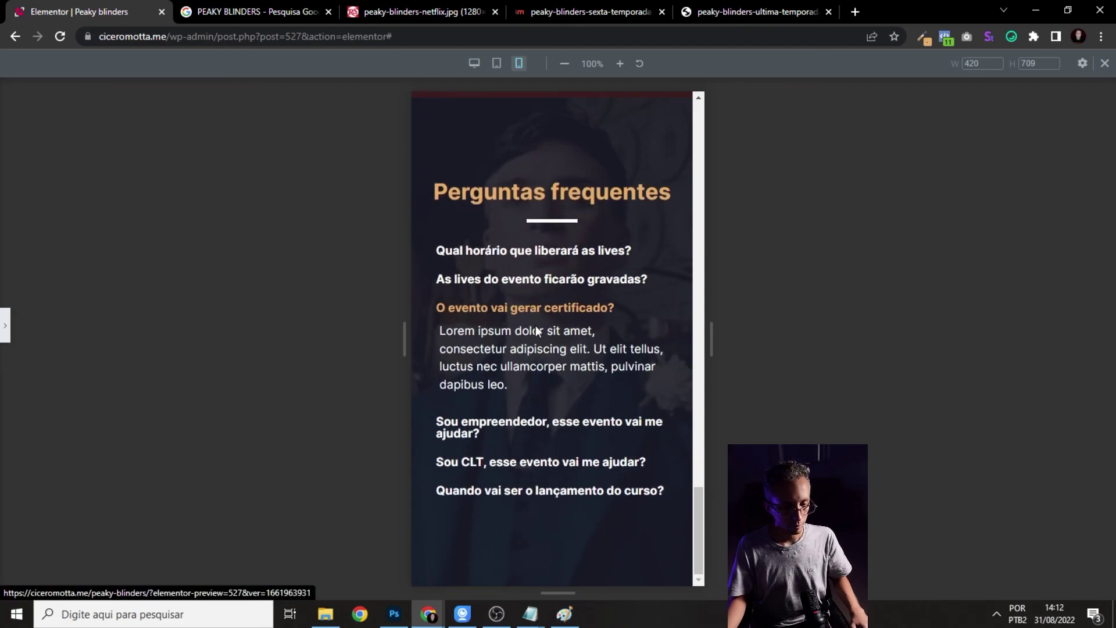
{"action": "left_click", "coordinate": [5, 326]}
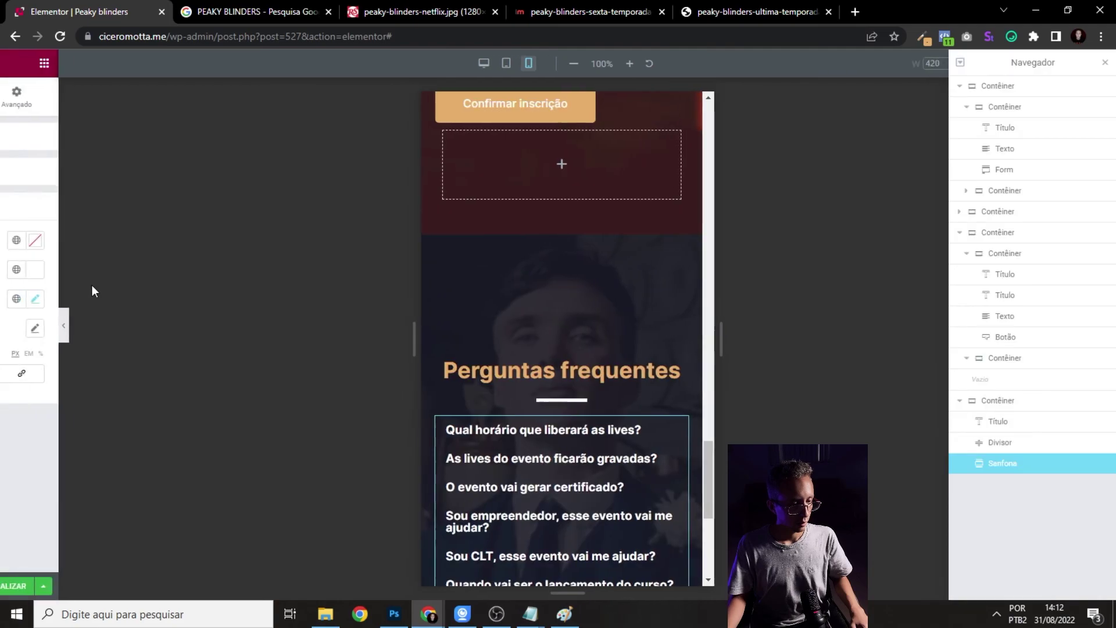
- Set the accordion titles' mobile padding to 40 px at the top and 0 on the other sides, checking an expanded question
{"action": "left_click", "coordinate": [40, 171]}
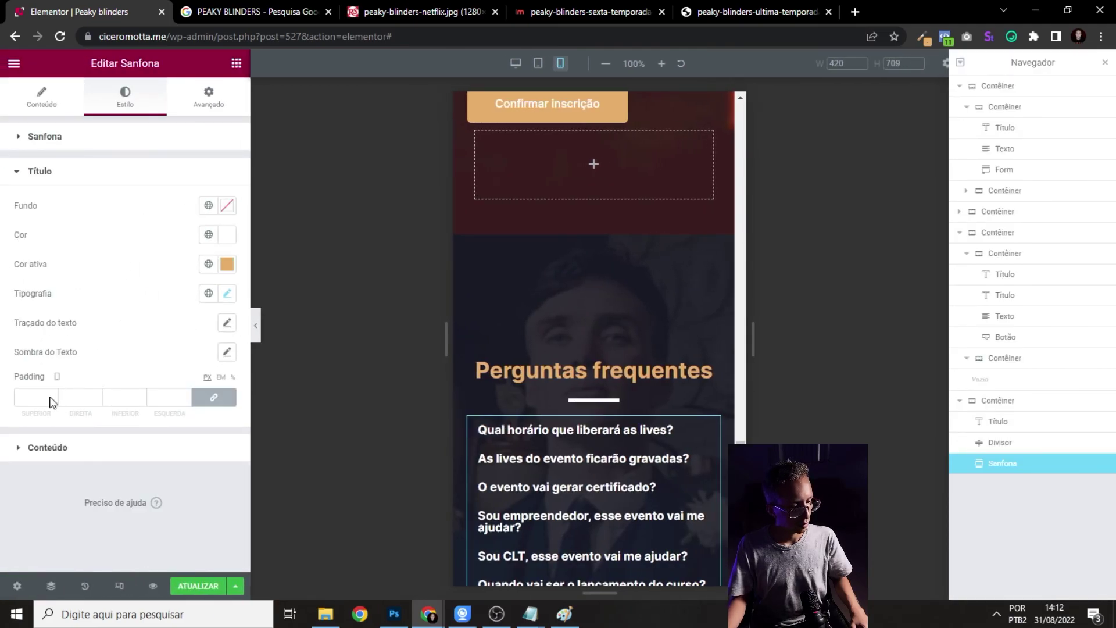
{"action": "left_click", "coordinate": [214, 397]}
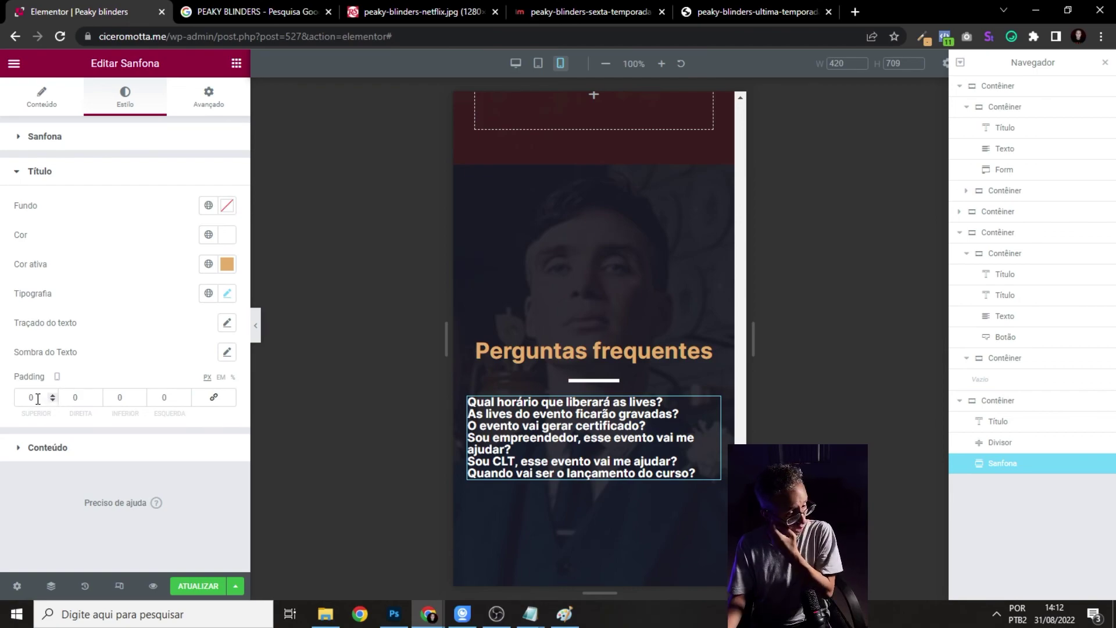
{"action": "type", "text": "40"}
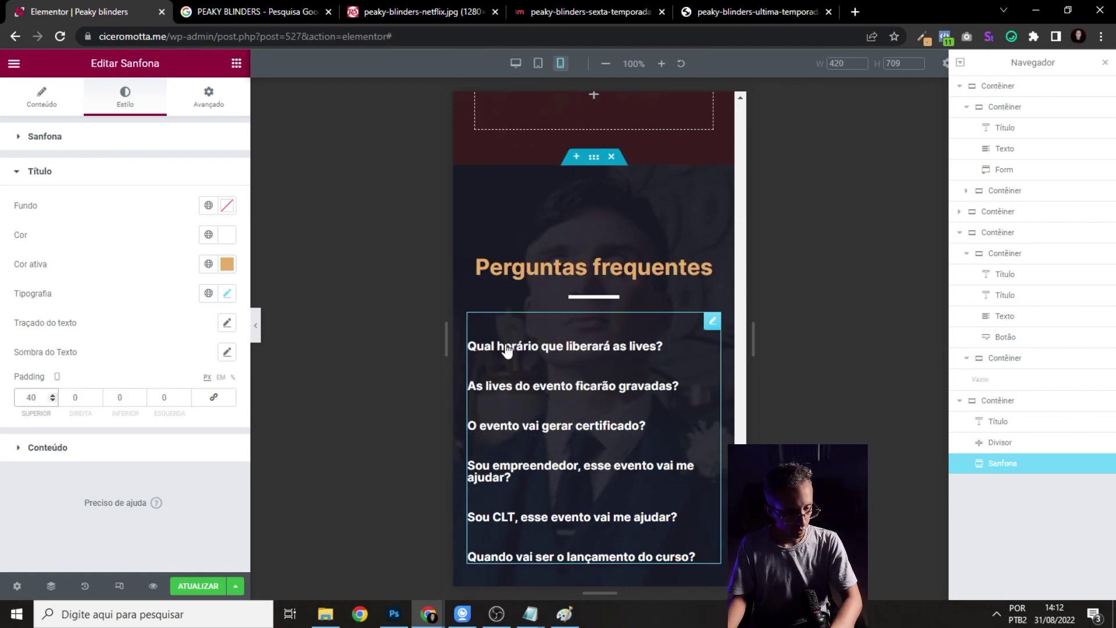
{"action": "left_click", "coordinate": [498, 348]}
{"action": "left_click", "coordinate": [573, 318]}
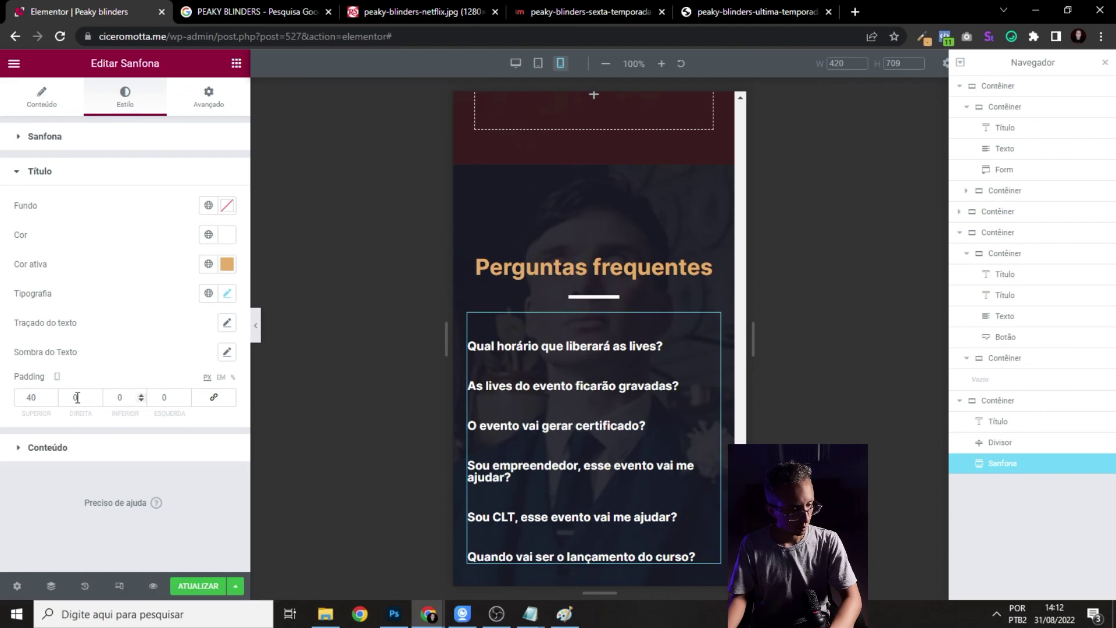
- Reduce the accordion titles' top padding to 20 px and check the gap by expanding and collapsing the first question
{"action": "double_click", "coordinate": [35, 397]}
{"action": "type", "text": "20"}
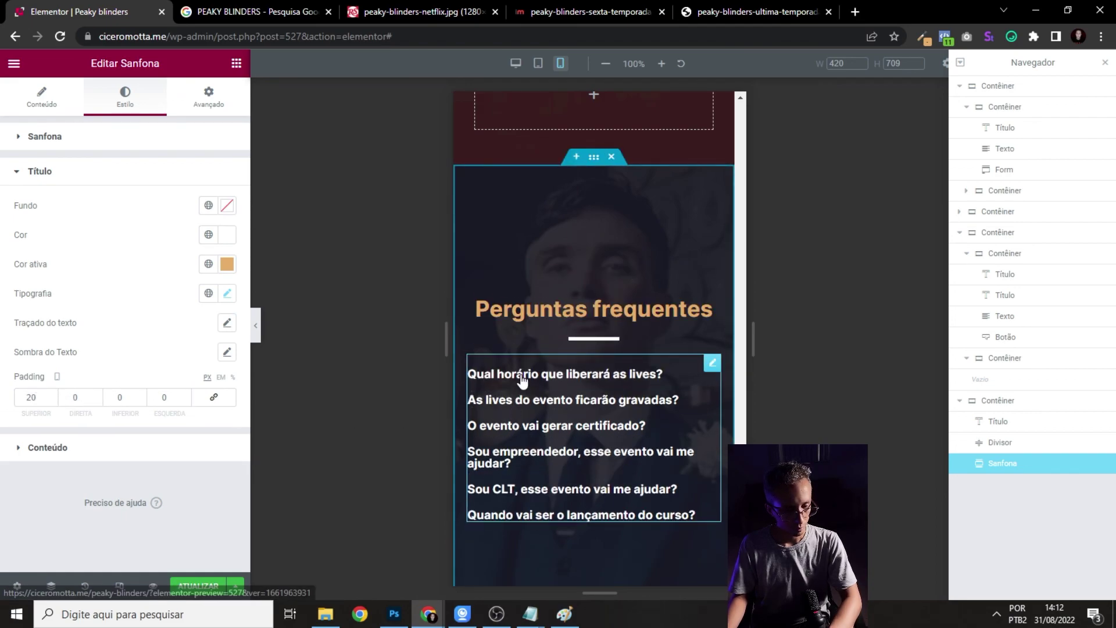
{"action": "left_click", "coordinate": [523, 375]}
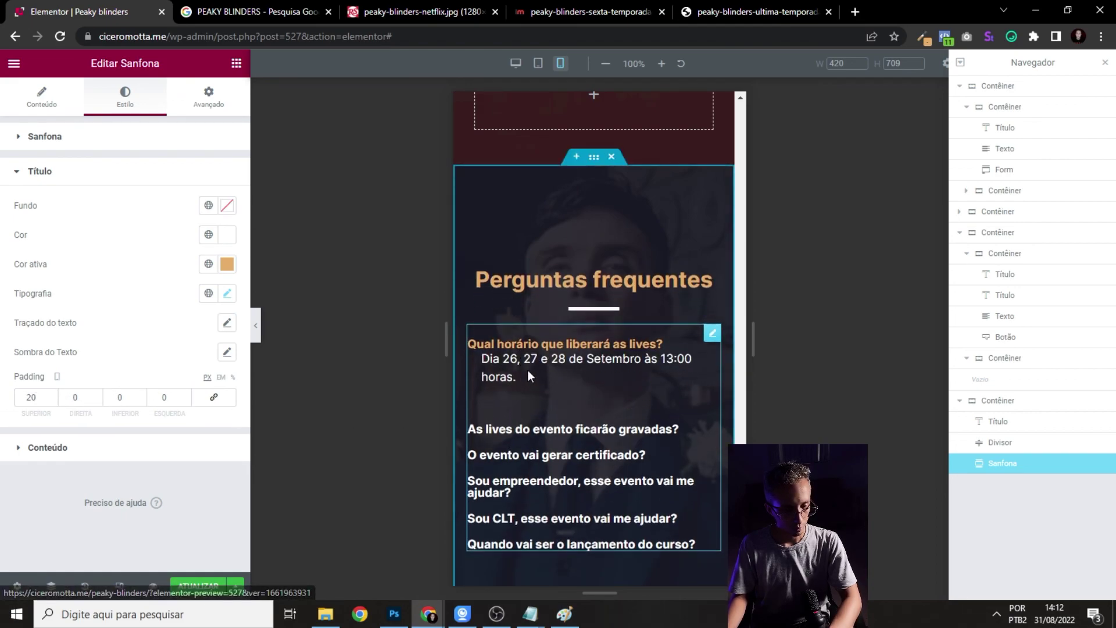
{"action": "left_click", "coordinate": [559, 367]}
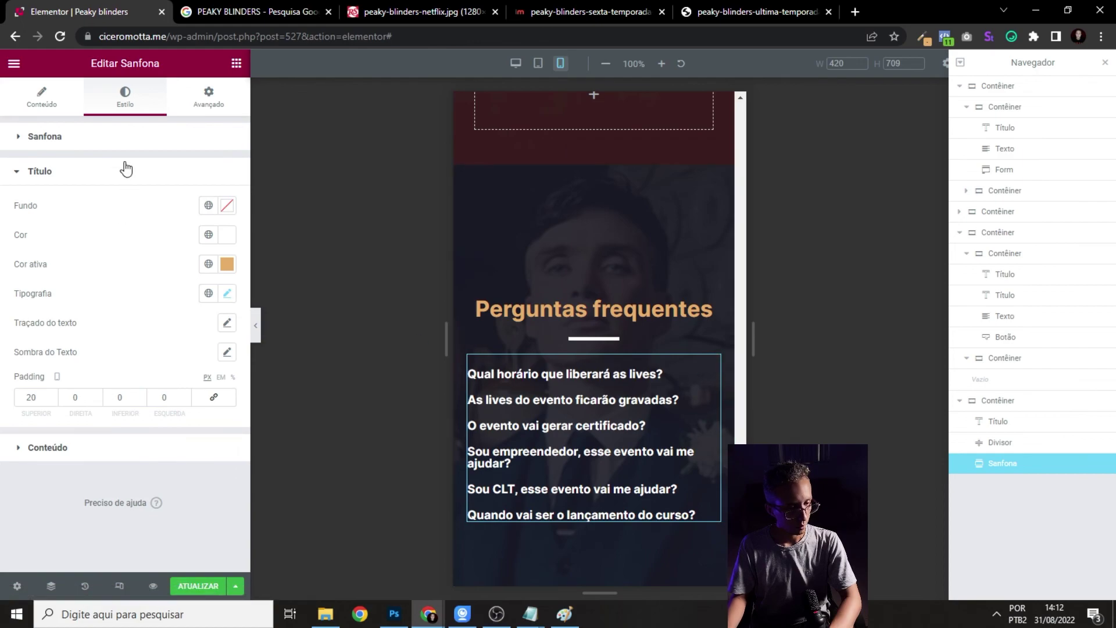
- Slightly increase the line height in the typography of the accordion's question titles for mobile
{"action": "left_click", "coordinate": [70, 105]}
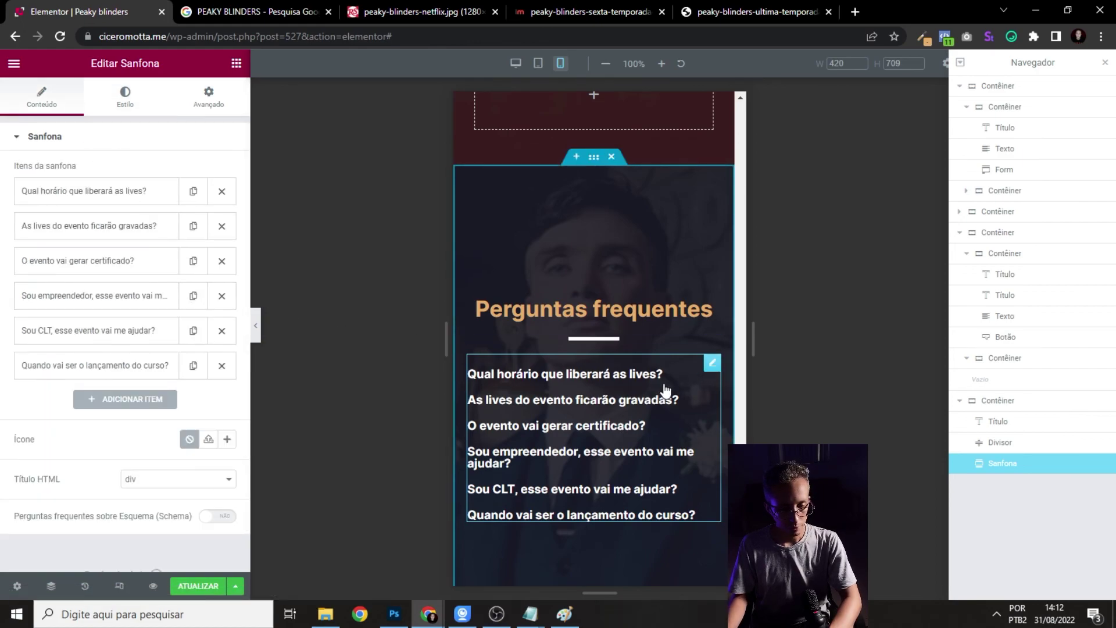
{"action": "scroll", "coordinate": [640, 349], "scroll_direction": "down", "scroll_amount": 1}
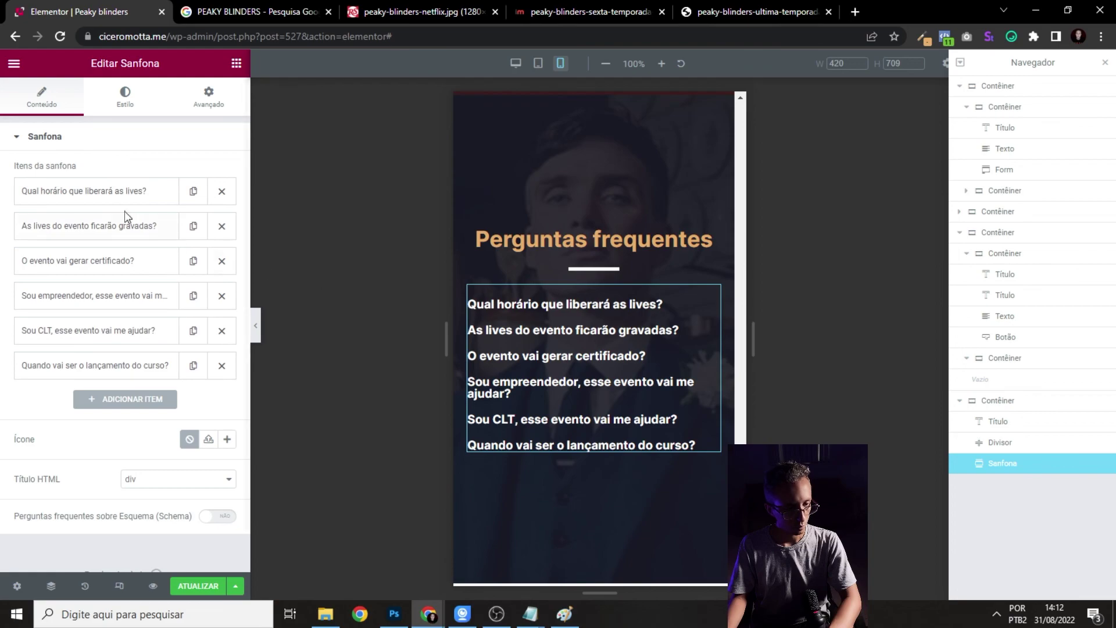
{"action": "left_click", "coordinate": [119, 107]}
{"action": "left_click", "coordinate": [65, 267]}
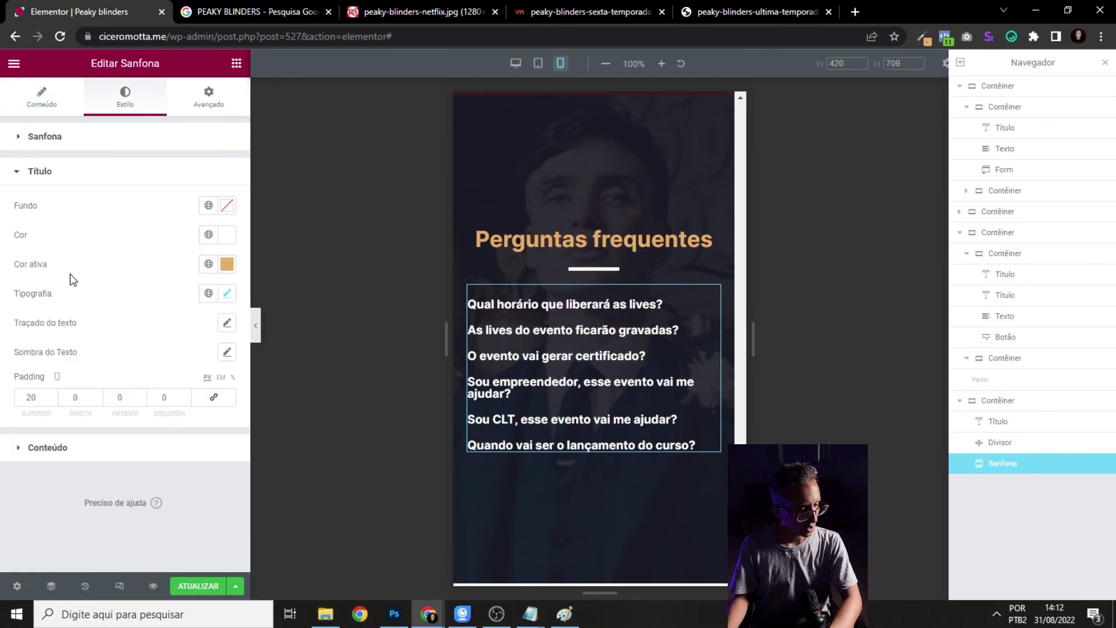
{"action": "left_click", "coordinate": [227, 291]}
{"action": "scroll", "coordinate": [186, 373], "scroll_direction": "down", "scroll_amount": 1}
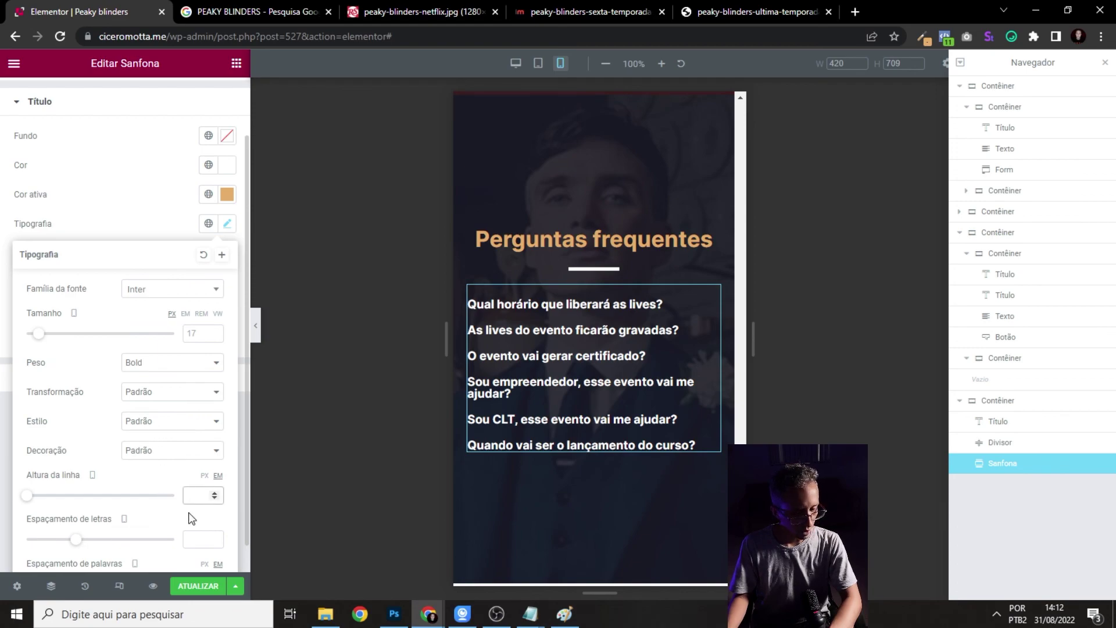
{"action": "left_click", "coordinate": [215, 494]}
{"action": "left_click", "coordinate": [215, 494]}
- Preview the FAQ section in the mobile layout, expanding and collapsing questions to check the title line spacing
{"action": "left_click", "coordinate": [256, 331]}
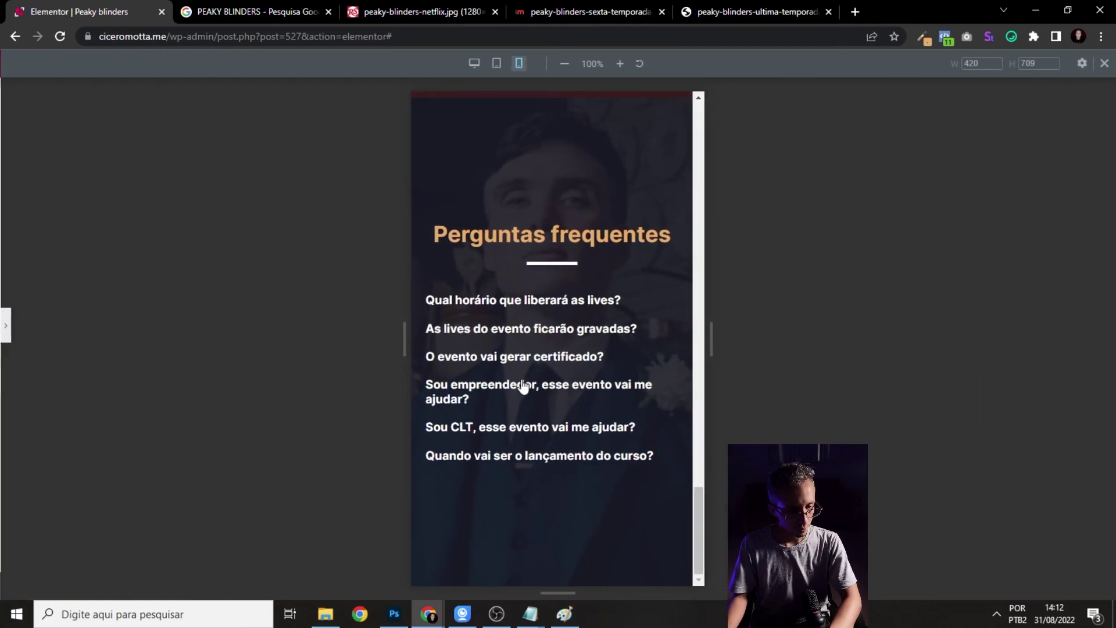
{"action": "left_click", "coordinate": [524, 386]}
{"action": "left_click", "coordinate": [518, 344]}
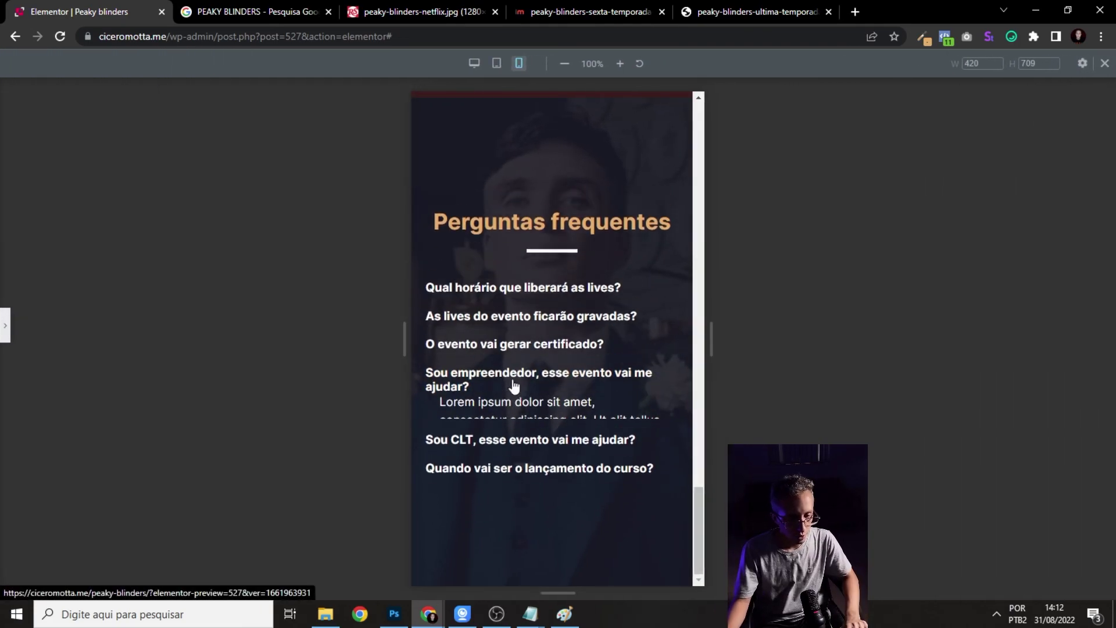
{"action": "left_click", "coordinate": [523, 395]}
{"action": "left_click", "coordinate": [456, 356]}
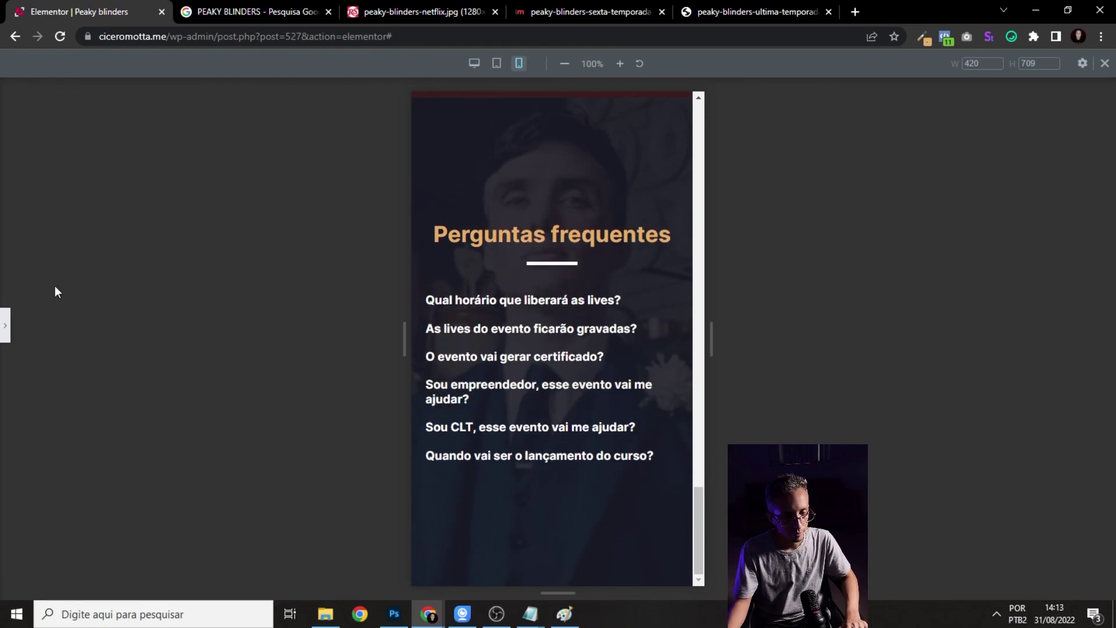
{"action": "left_click", "coordinate": [5, 325]}
{"action": "scroll", "coordinate": [561, 455], "scroll_direction": "down", "scroll_amount": 2}
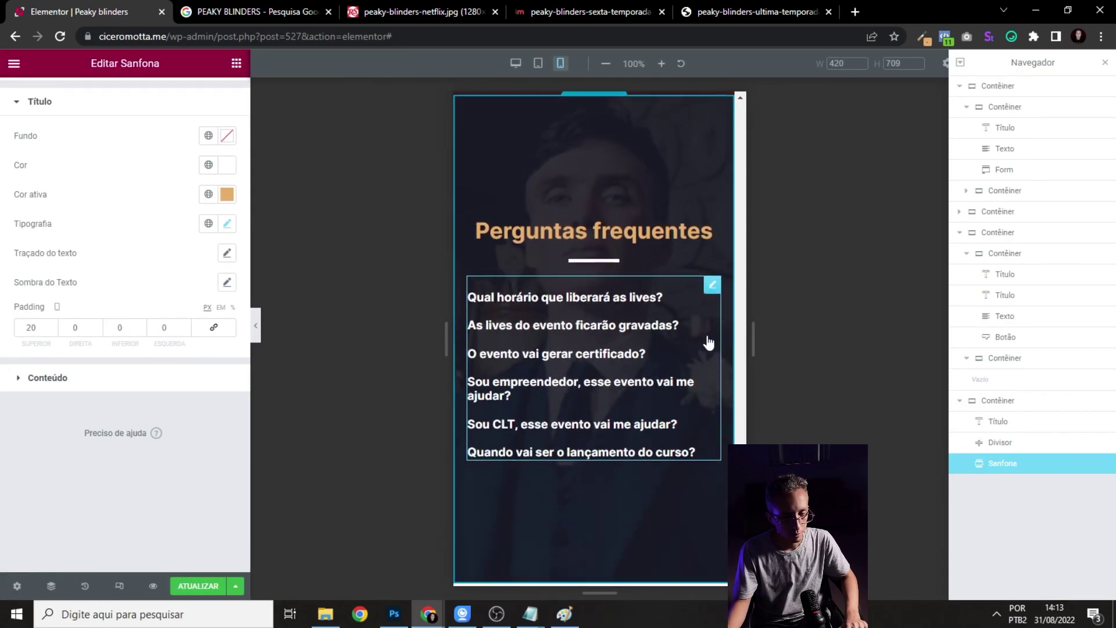
- Set the font size of the accordion's question titles to 20 px for mobile and expand the first question to check it
{"action": "scroll", "coordinate": [145, 225], "scroll_direction": "up", "scroll_amount": 1}
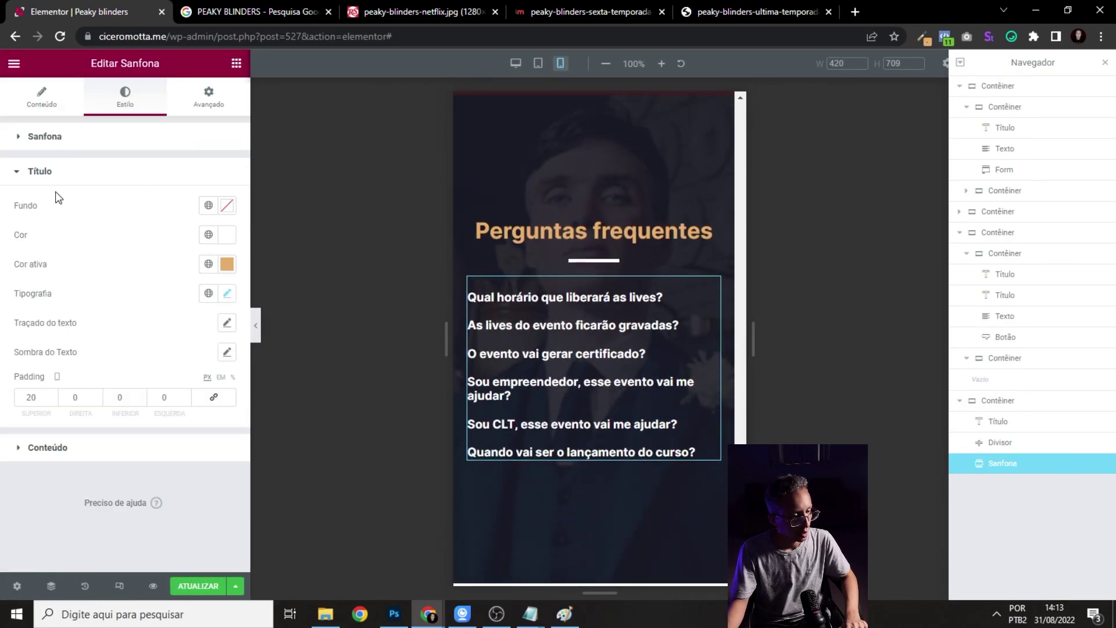
{"action": "left_click", "coordinate": [226, 293]}
{"action": "type", "text": "20"}
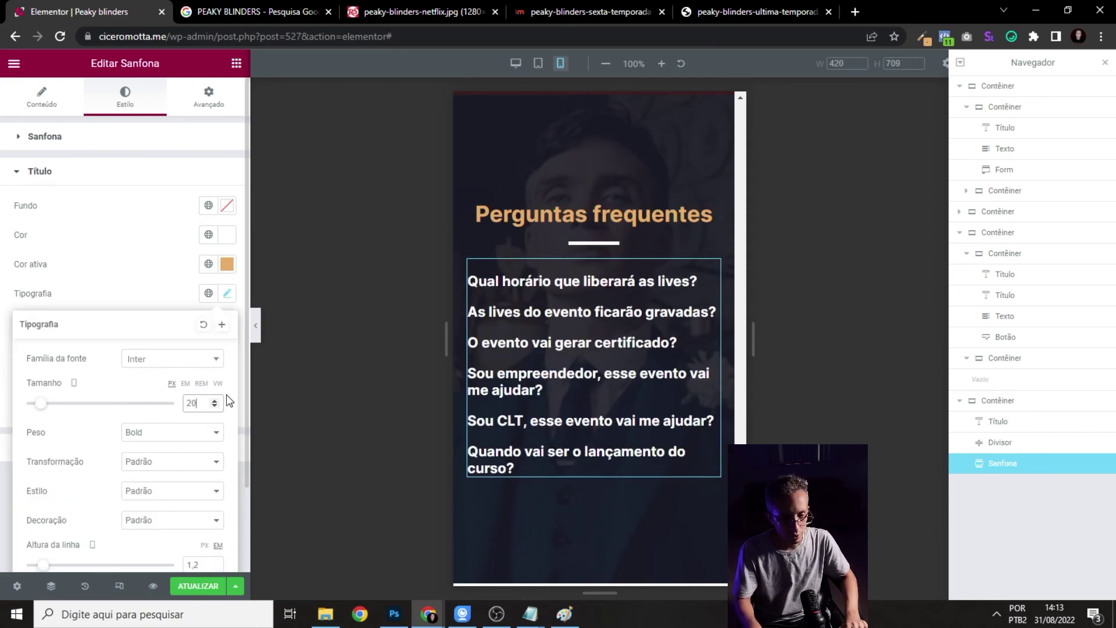
{"action": "left_click", "coordinate": [523, 282]}
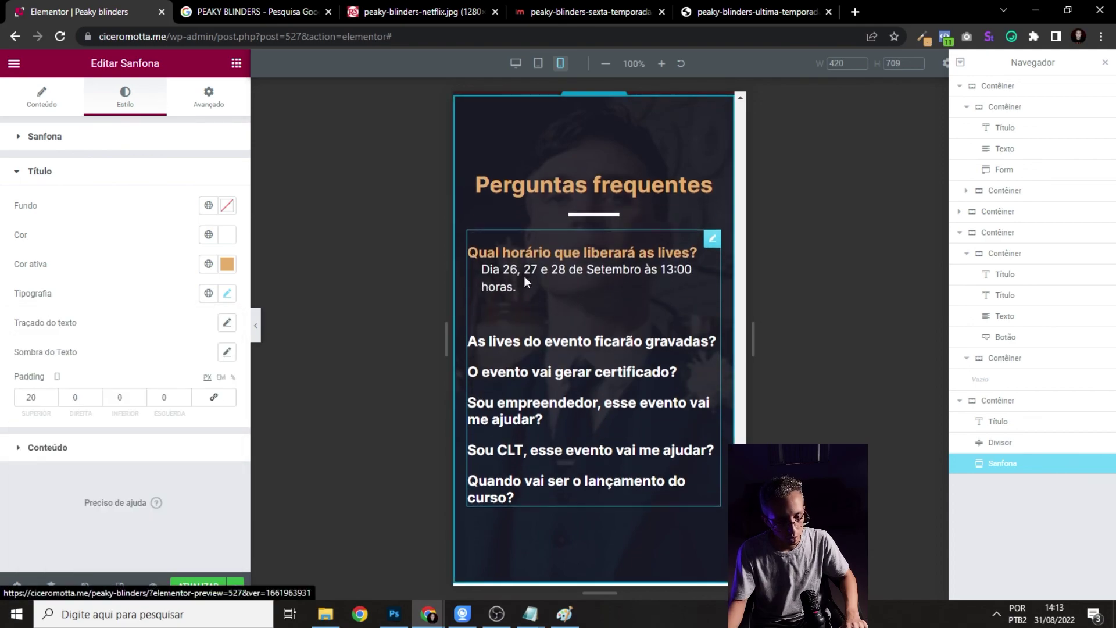
- Try a 20 px bottom padding on the accordion titles for mobile, expanding the first question to judge the gap
{"action": "left_click", "coordinate": [76, 397]}
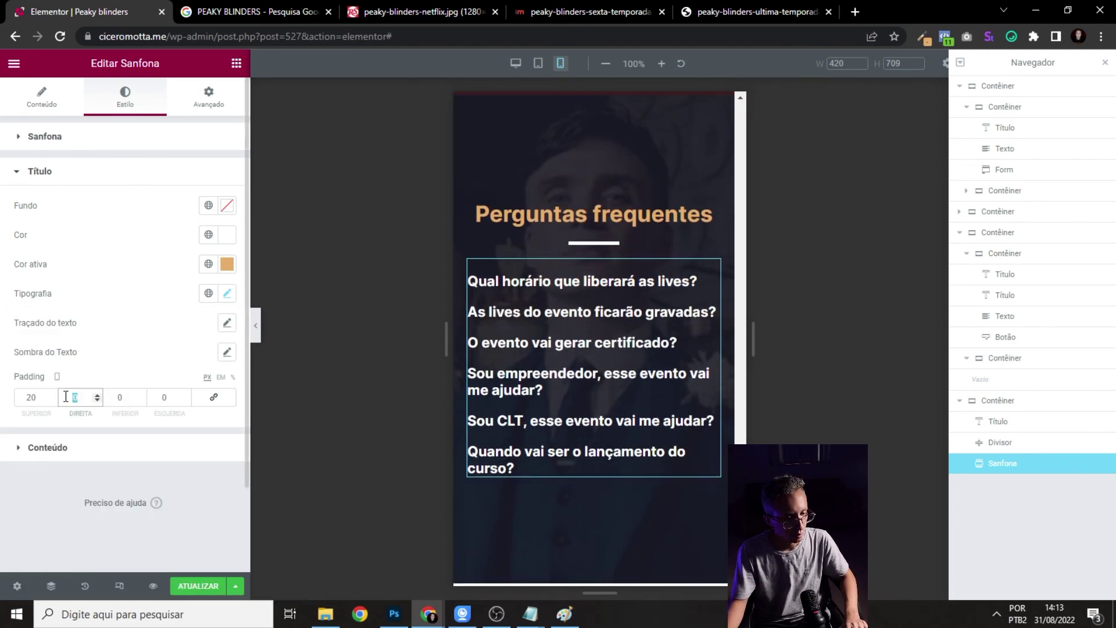
{"action": "left_click", "coordinate": [116, 397]}
{"action": "type", "text": "20"}
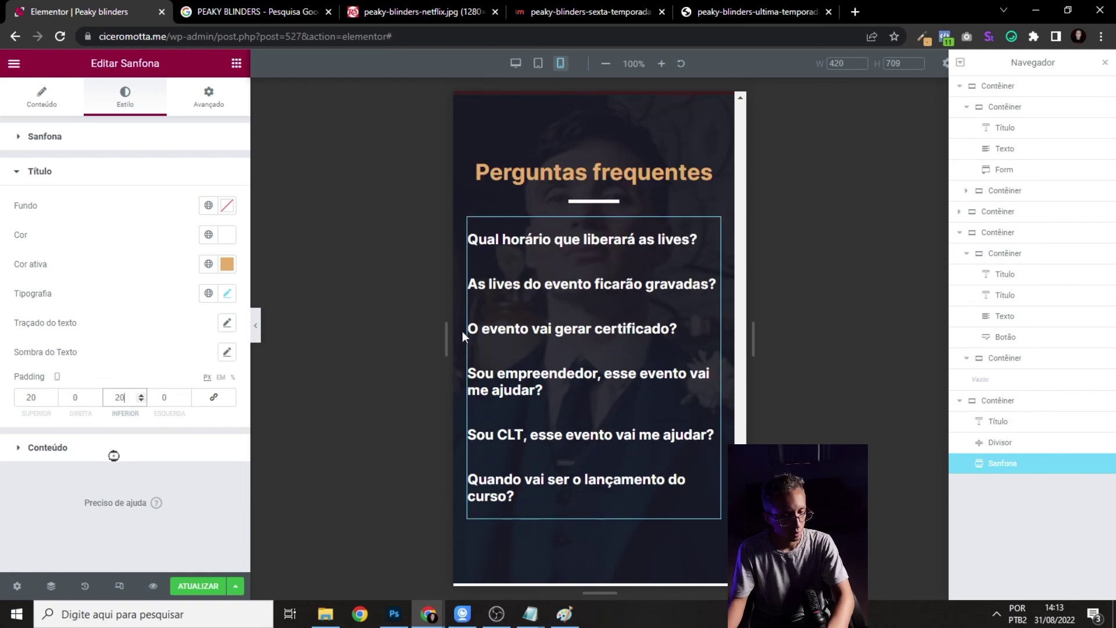
{"action": "left_click", "coordinate": [572, 241]}
{"action": "left_click", "coordinate": [572, 238]}
- Set the accordion titles' mobile bottom padding to 10 px and check the first question expanded
{"action": "double_click", "coordinate": [122, 397]}
{"action": "type", "text": "10"}
{"action": "left_click", "coordinate": [564, 238]}
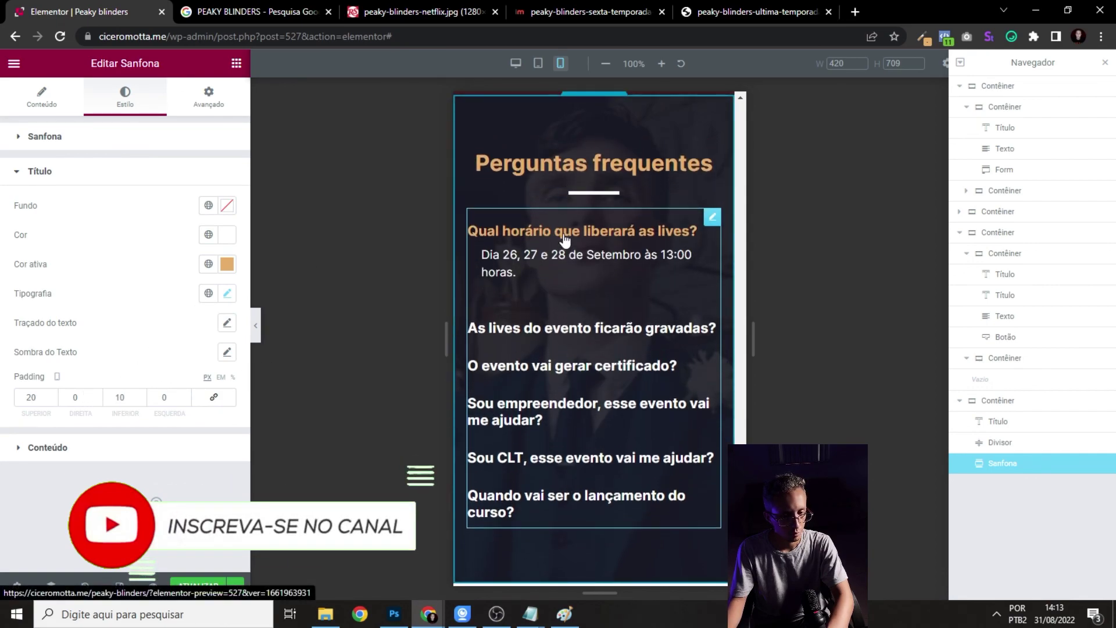
- Set the right and left mobile padding of the accordion's answer content to 0, checking it on the first question
{"action": "left_click", "coordinate": [48, 172]}
{"action": "left_click", "coordinate": [53, 206]}
{"action": "left_click", "coordinate": [78, 373]}
{"action": "double_click", "coordinate": [164, 373]}
{"action": "type", "text": "0"}
{"action": "left_click", "coordinate": [528, 260]}
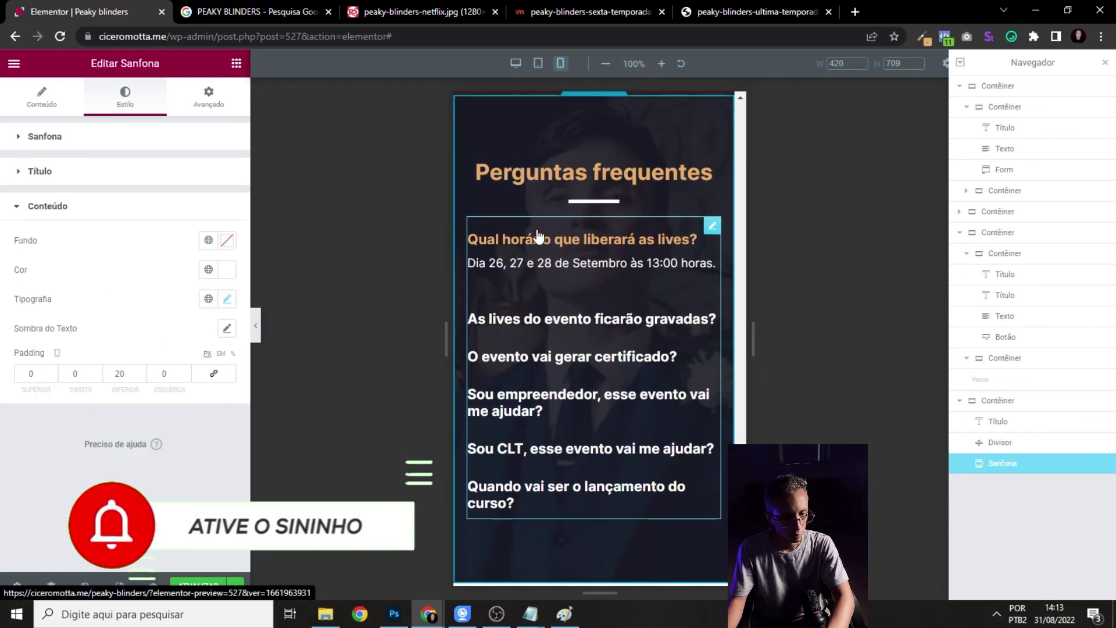
{"action": "left_click", "coordinate": [537, 235]}
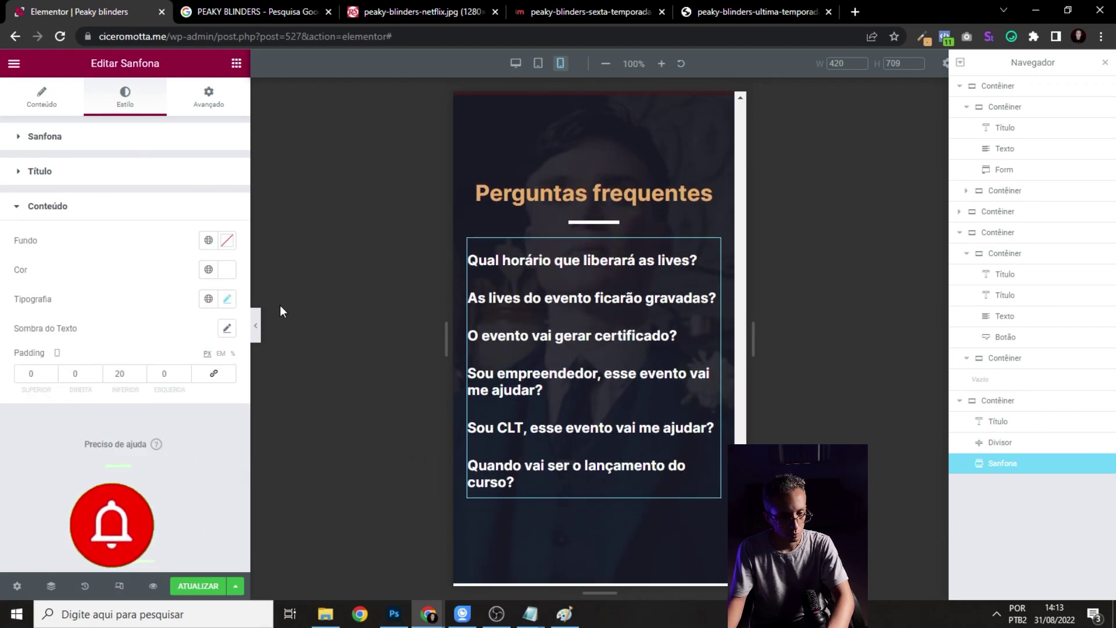
- Preview the mobile FAQ section without the editing panel, expanding and collapsing questions to check the answer alignment and spacing
{"action": "left_click", "coordinate": [256, 328]}
{"action": "left_click", "coordinate": [536, 256]}
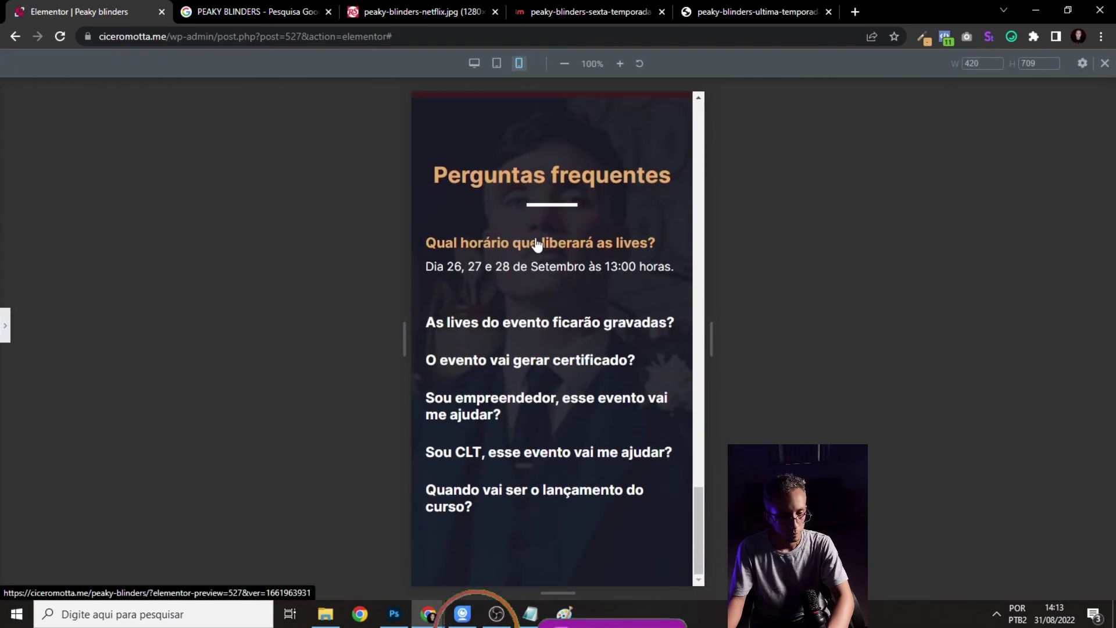
{"action": "left_click", "coordinate": [512, 321]}
{"action": "left_click", "coordinate": [484, 293]}
{"action": "left_click", "coordinate": [497, 339]}
{"action": "left_click", "coordinate": [495, 319]}
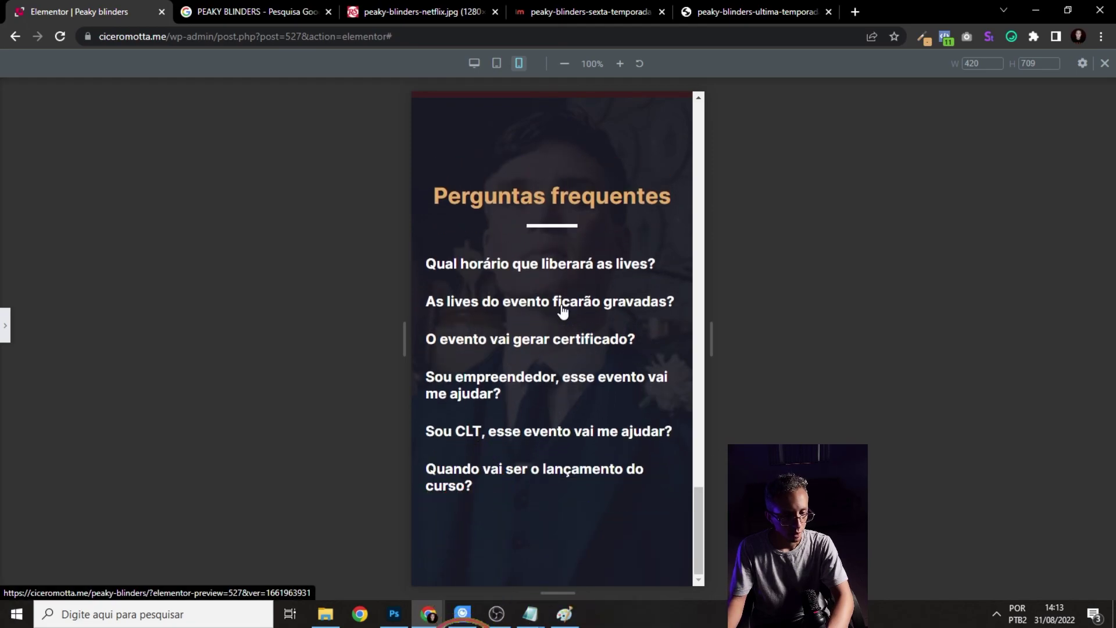
- Review the rest of the mobile page from the FAQ section up to the hero section
{"action": "scroll", "coordinate": [581, 318], "scroll_direction": "up", "scroll_amount": 3}
{"action": "left_click", "coordinate": [5, 325]}
{"action": "scroll", "coordinate": [686, 294], "scroll_direction": "up", "scroll_amount": 5}
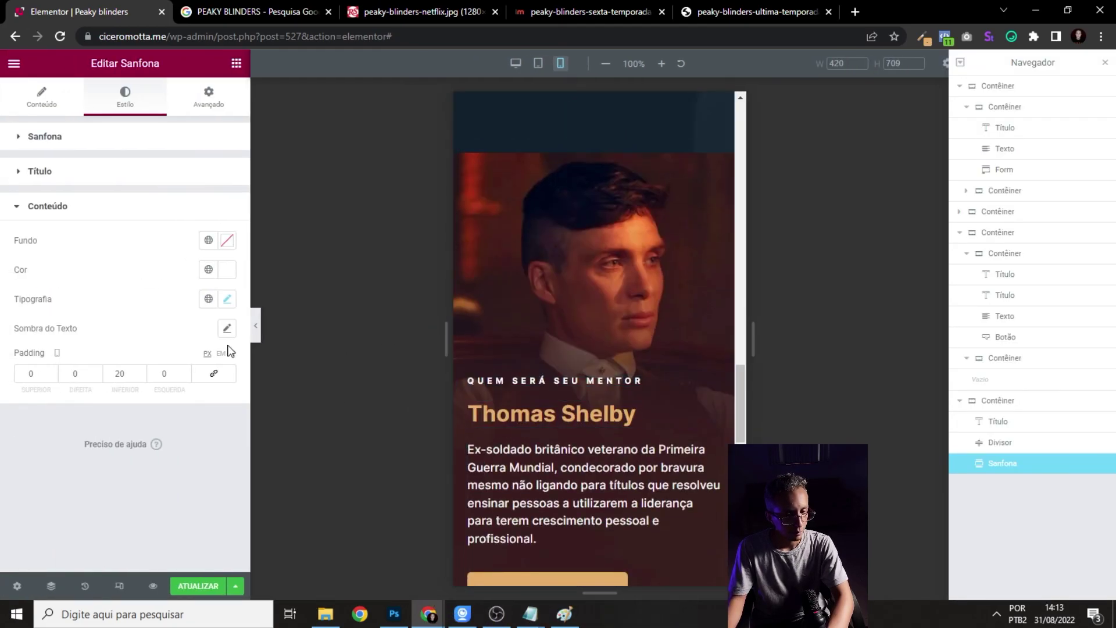
{"action": "left_click", "coordinate": [256, 325]}
{"action": "scroll", "coordinate": [651, 316], "scroll_direction": "up", "scroll_amount": 5}
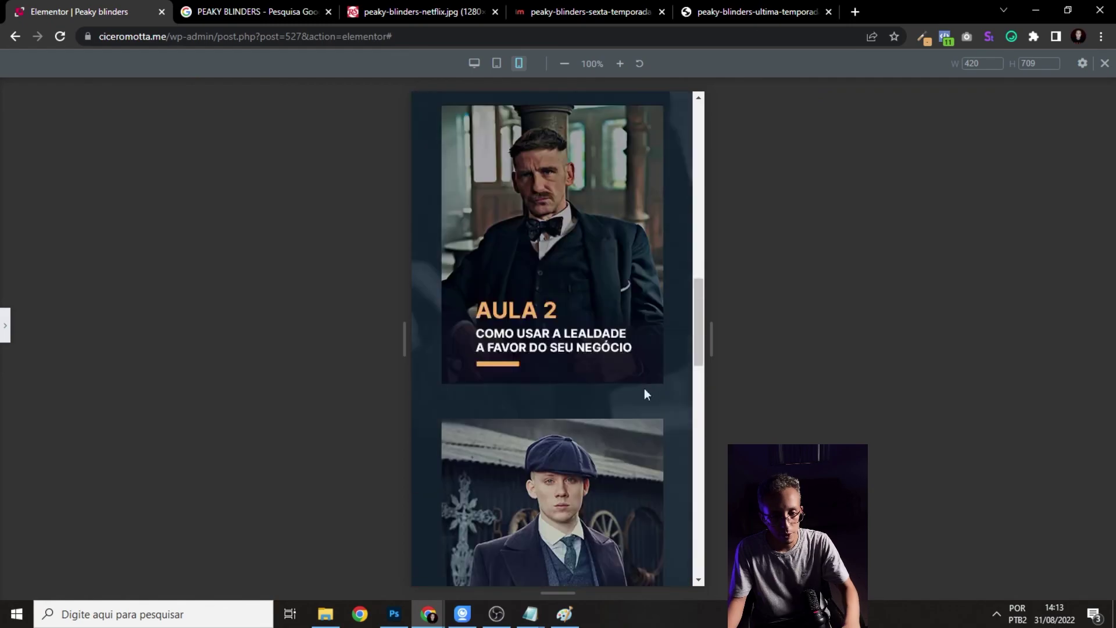
{"action": "scroll", "coordinate": [568, 365], "scroll_direction": "up", "scroll_amount": 10}
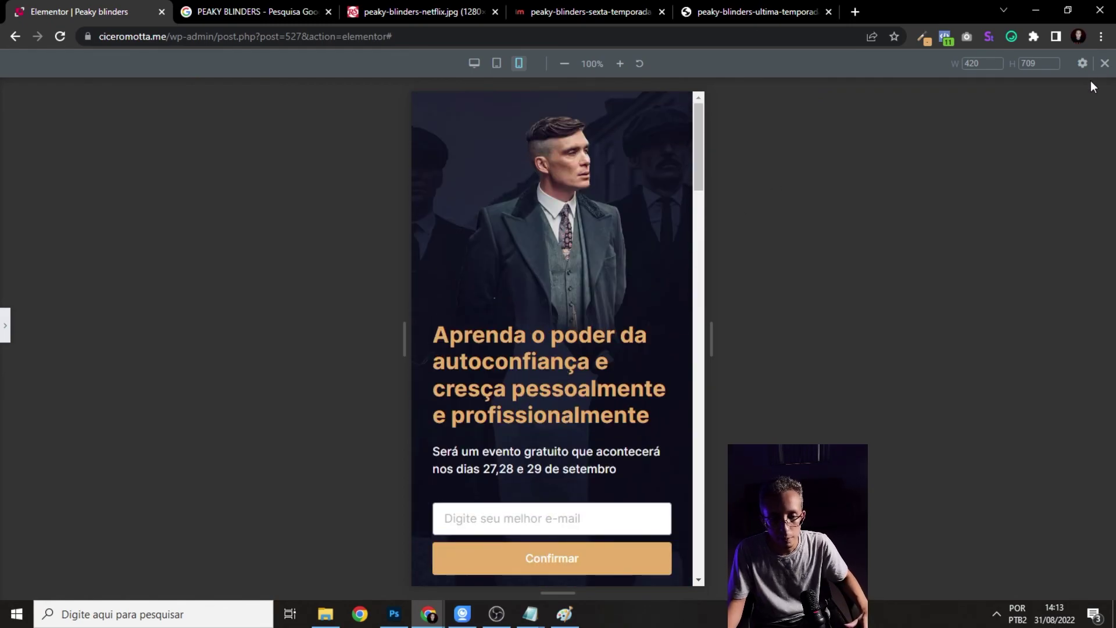
- Leave the responsive preview for the desktop layout, review the FAQ section there and bring back the accordion's settings
{"action": "left_click", "coordinate": [1105, 65]}
{"action": "scroll", "coordinate": [576, 337], "scroll_direction": "down", "scroll_amount": 15}
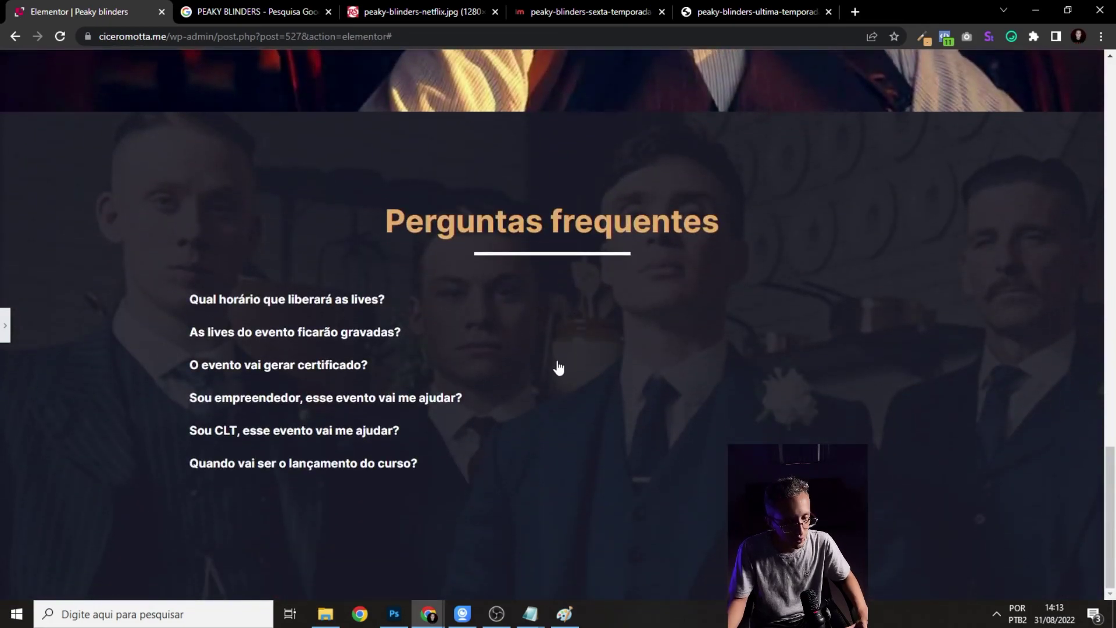
{"action": "scroll", "coordinate": [403, 396], "scroll_direction": "up", "scroll_amount": 3}
{"action": "scroll", "coordinate": [358, 412], "scroll_direction": "down", "scroll_amount": 3}
{"action": "left_click", "coordinate": [358, 411]}
{"action": "key", "text": "ctrl+i"}
{"action": "left_click", "coordinate": [4, 314]}
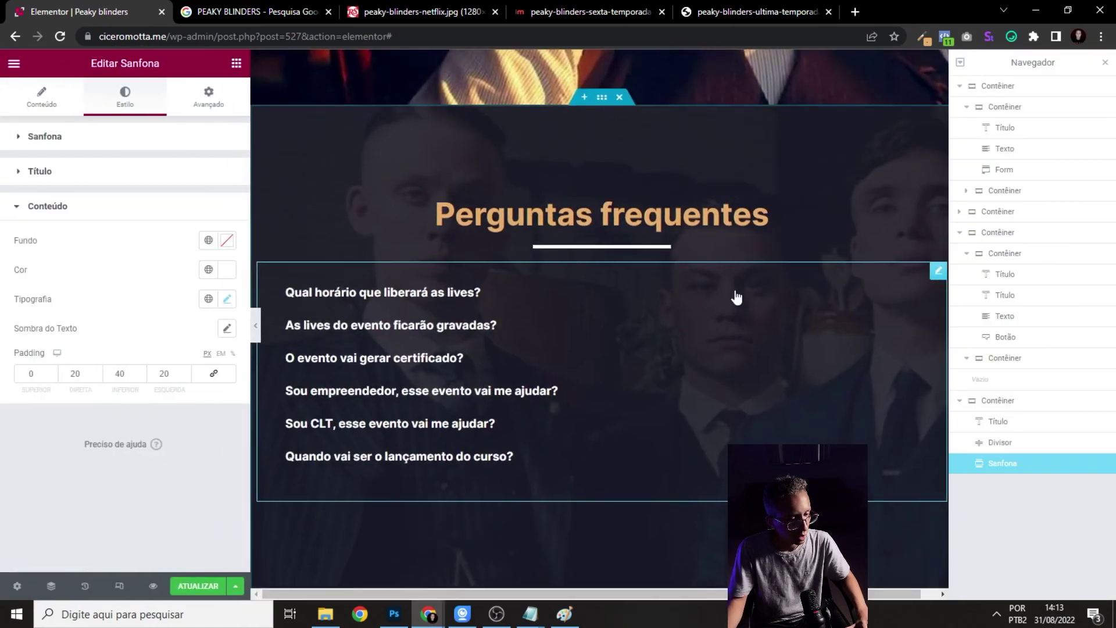
- Increase the desktop font size of the accordion's question titles and preview the FAQ section without the editing panel
{"action": "left_click", "coordinate": [78, 208]}
{"action": "left_click", "coordinate": [79, 208]}
{"action": "left_click", "coordinate": [87, 173]}
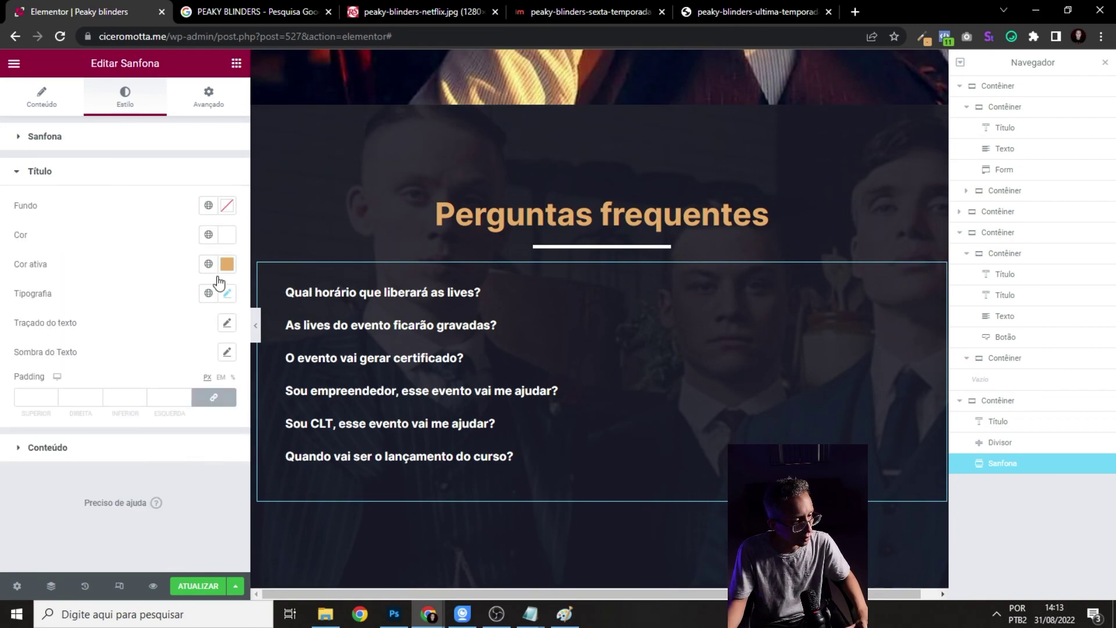
{"action": "left_click", "coordinate": [227, 293]}
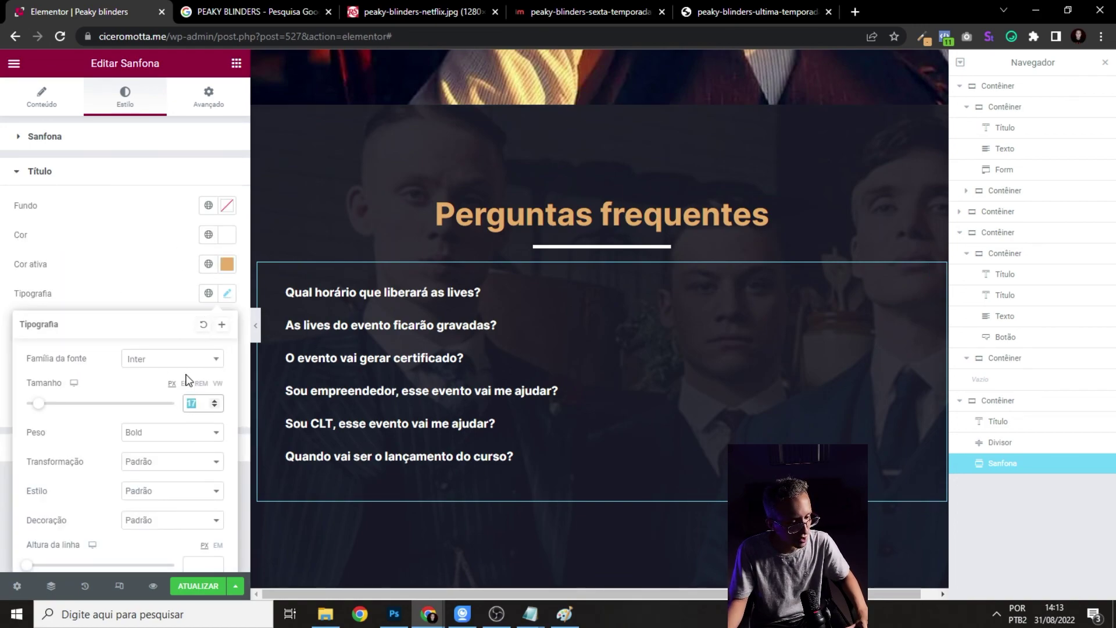
{"action": "left_click", "coordinate": [256, 327]}
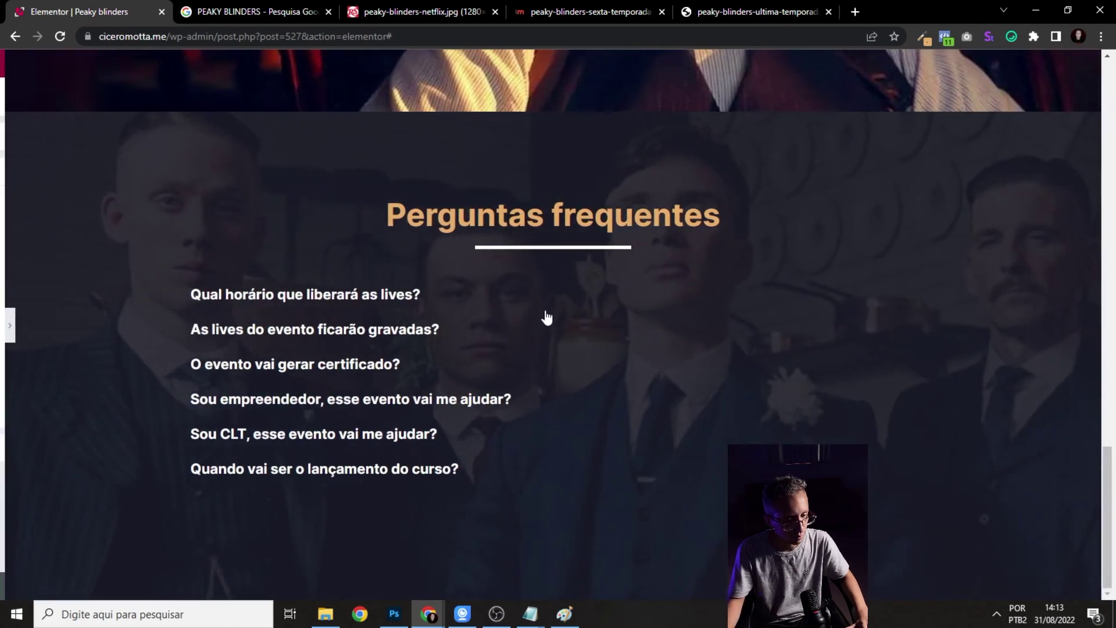
{"action": "scroll", "coordinate": [665, 266], "scroll_direction": "up", "scroll_amount": 3}
{"action": "scroll", "coordinate": [656, 265], "scroll_direction": "down", "scroll_amount": 3}
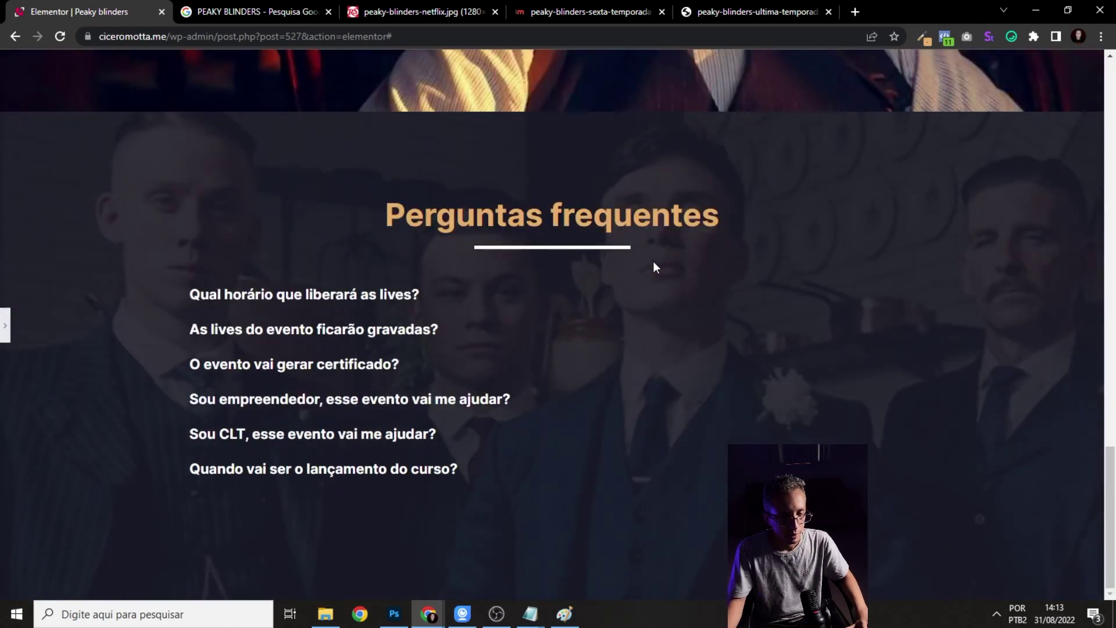
{"action": "left_click", "coordinate": [5, 325]}
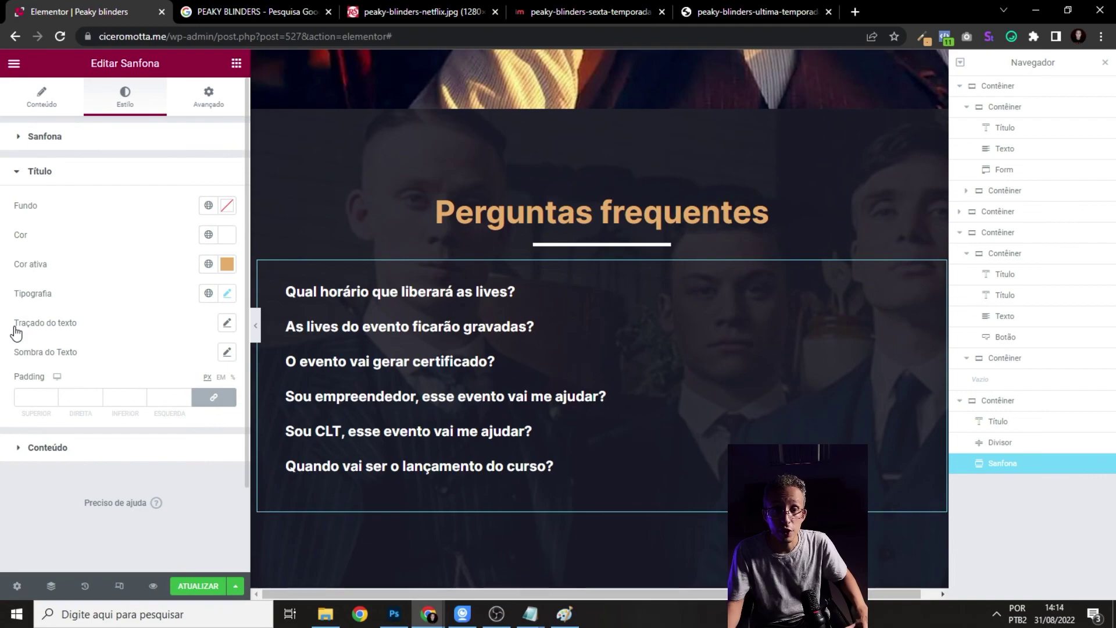